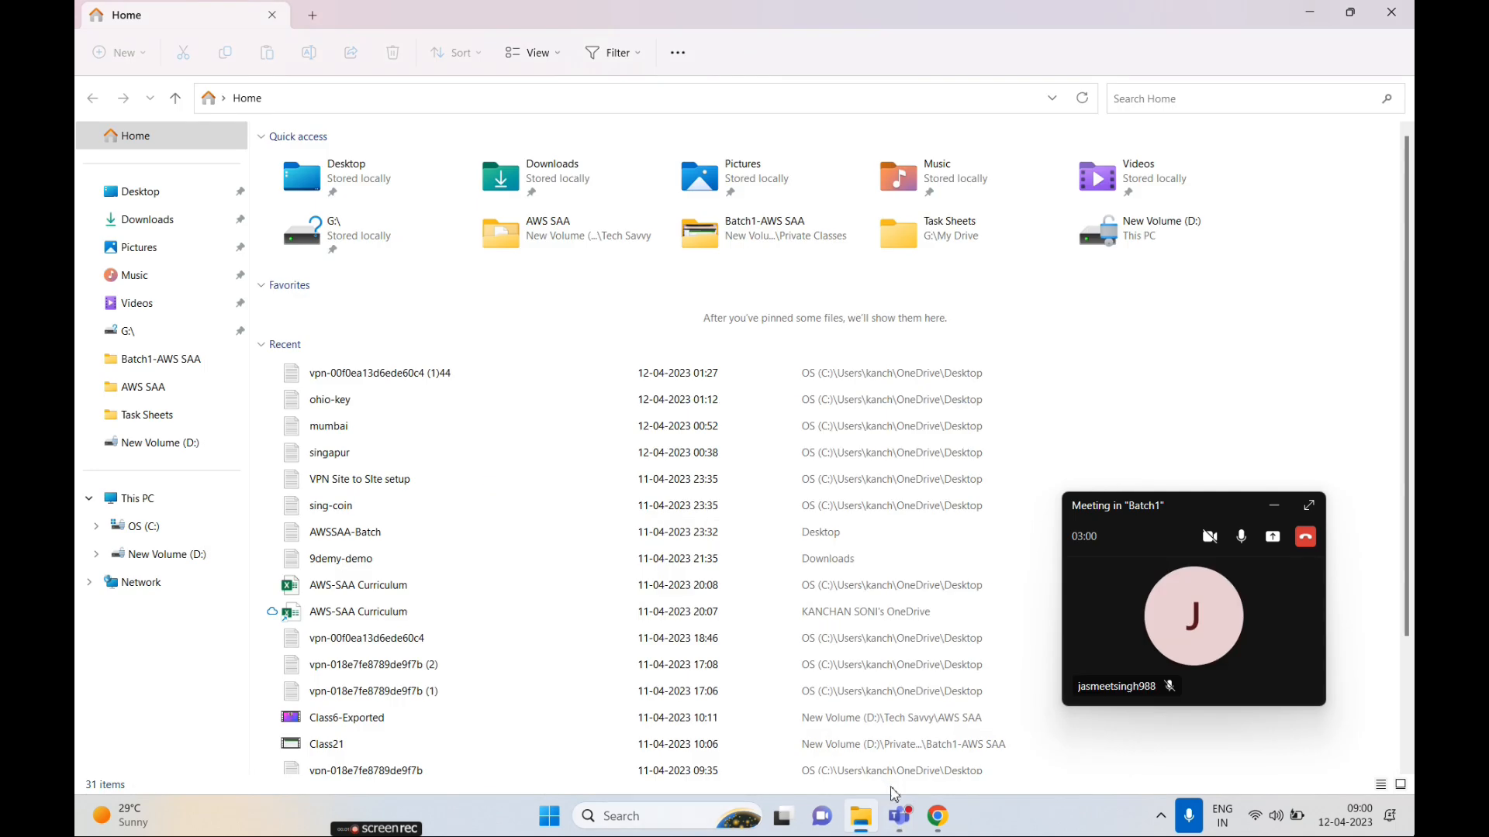
# - Switch to Chrome, open the bookmarked Batch1-AWSSAA-Mar23 sheet and view its VPN and site-to-site VPN rows
pyautogui.click(943, 830)
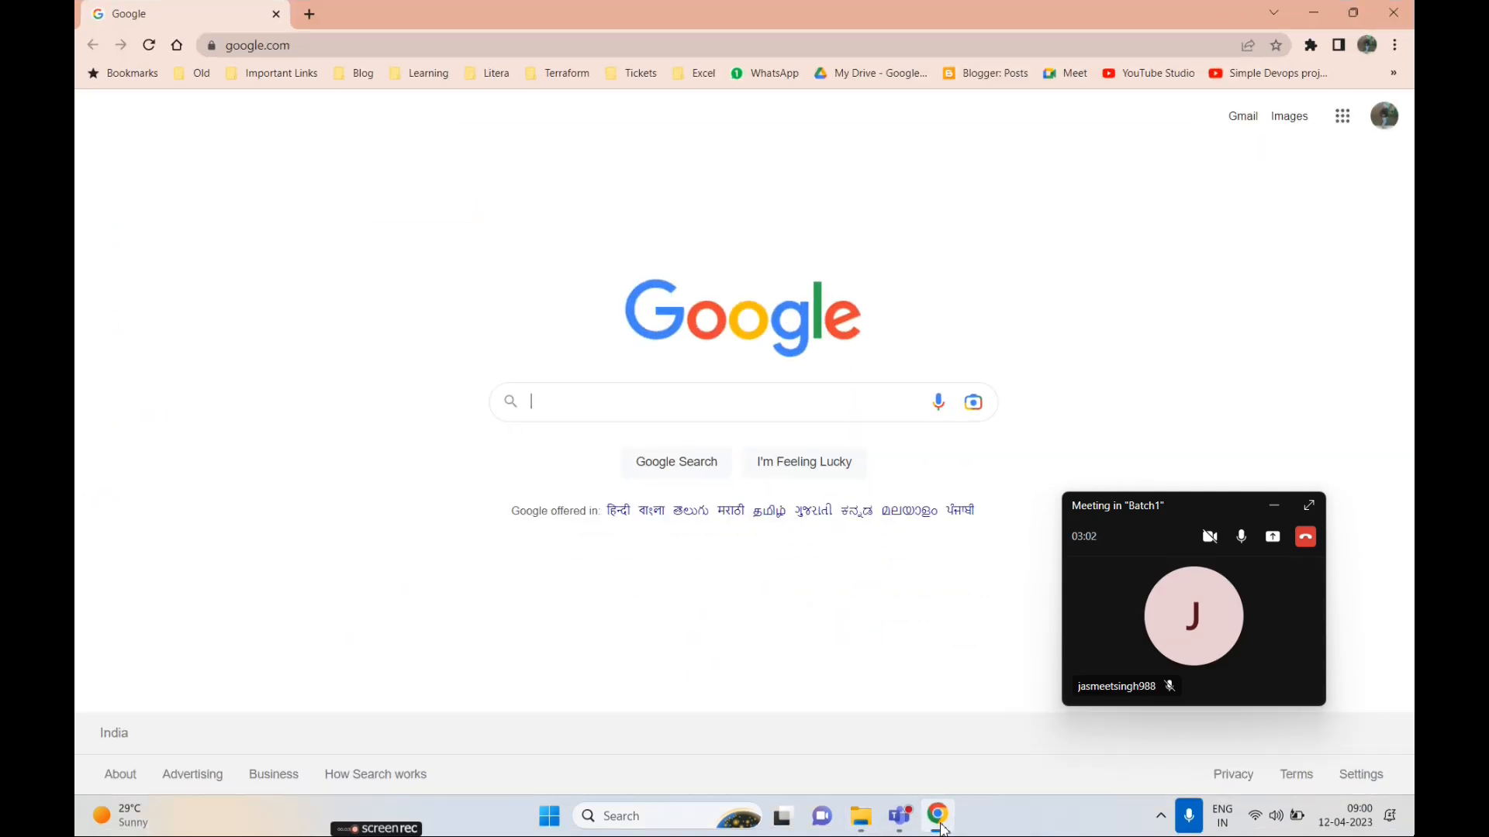
pyautogui.click(706, 72)
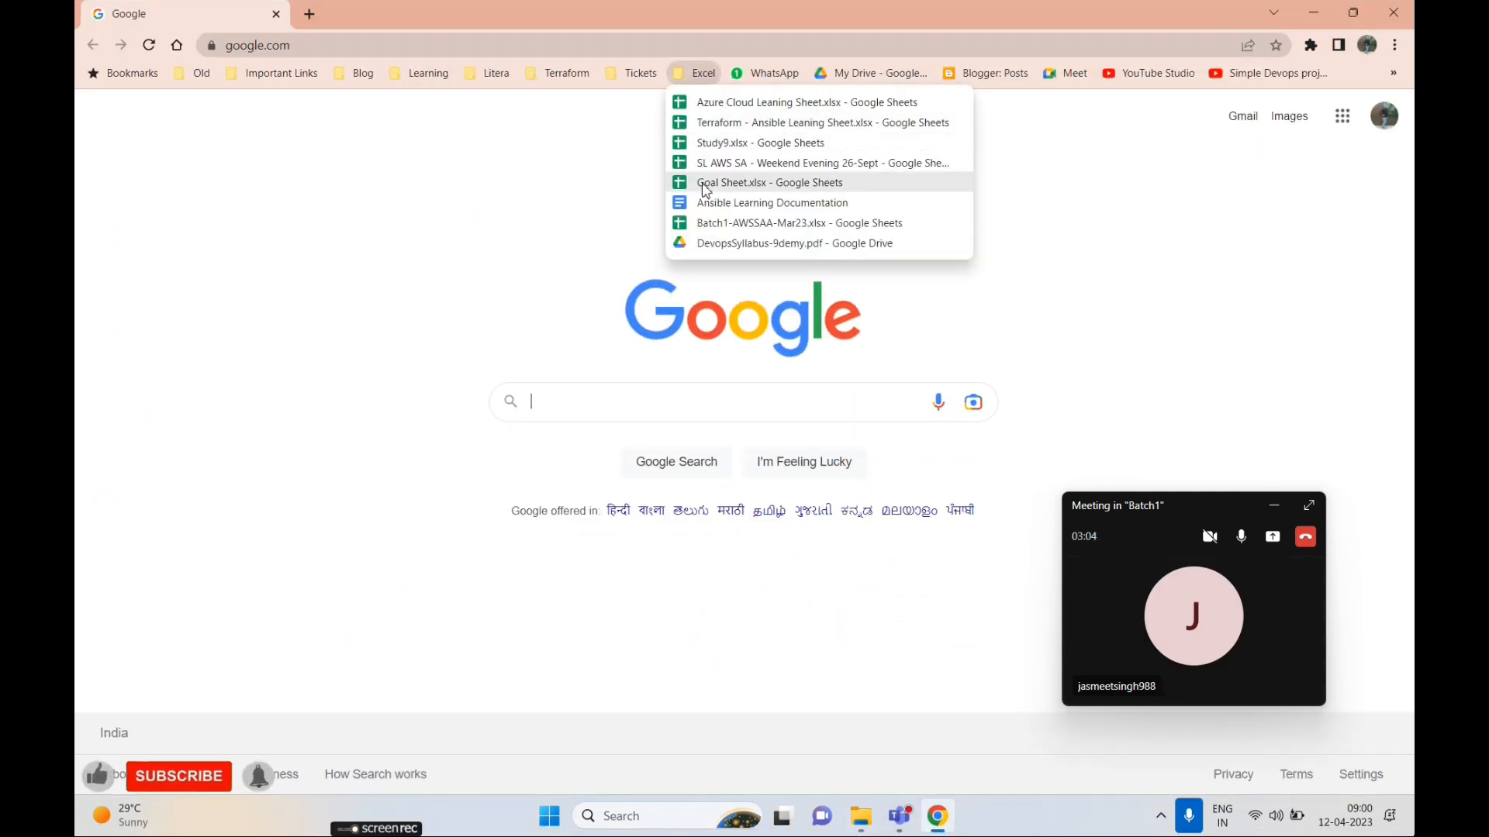
pyautogui.click(708, 226)
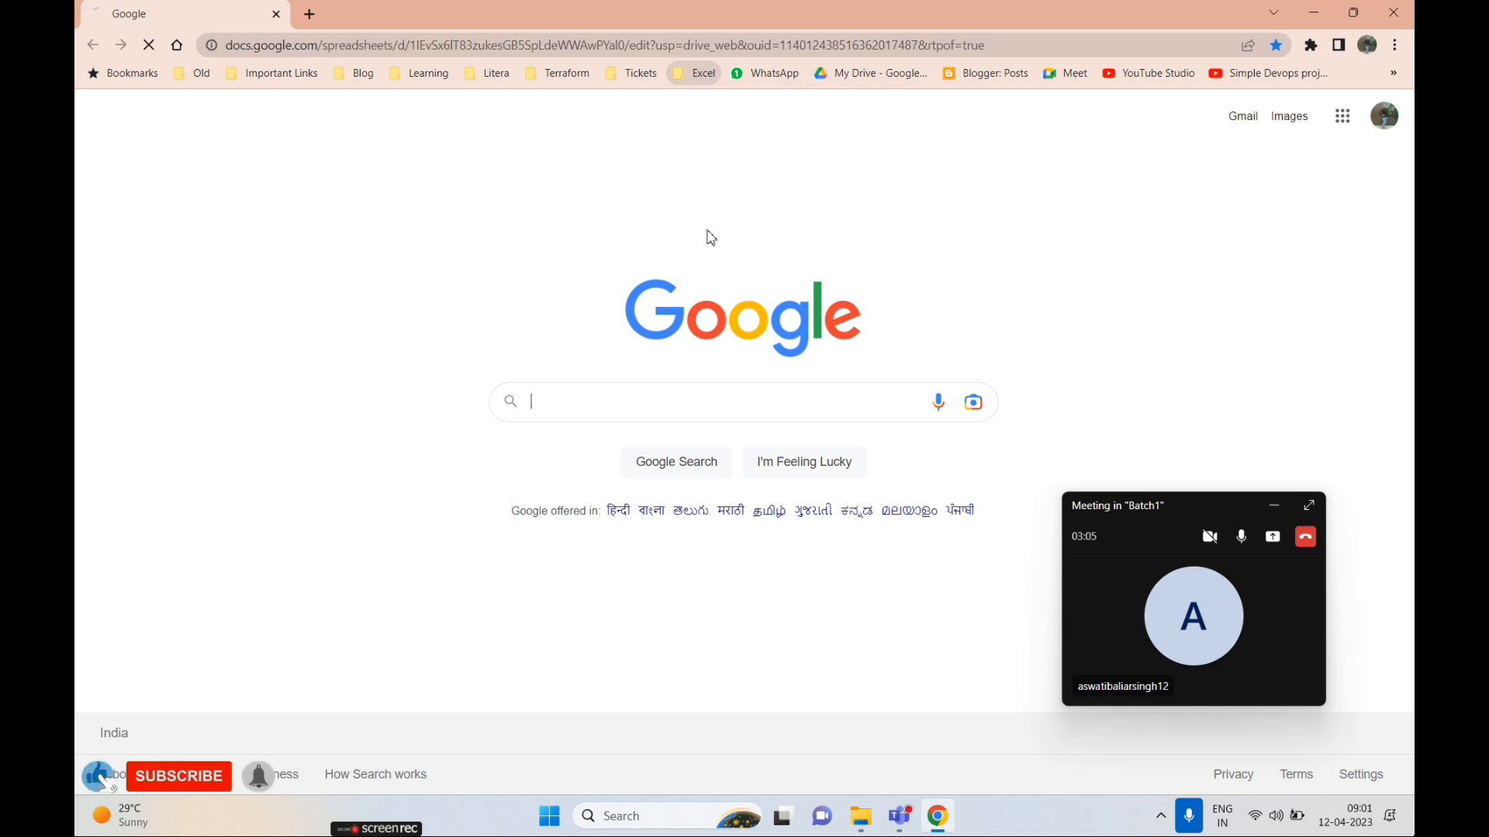
pyautogui.click(1274, 507)
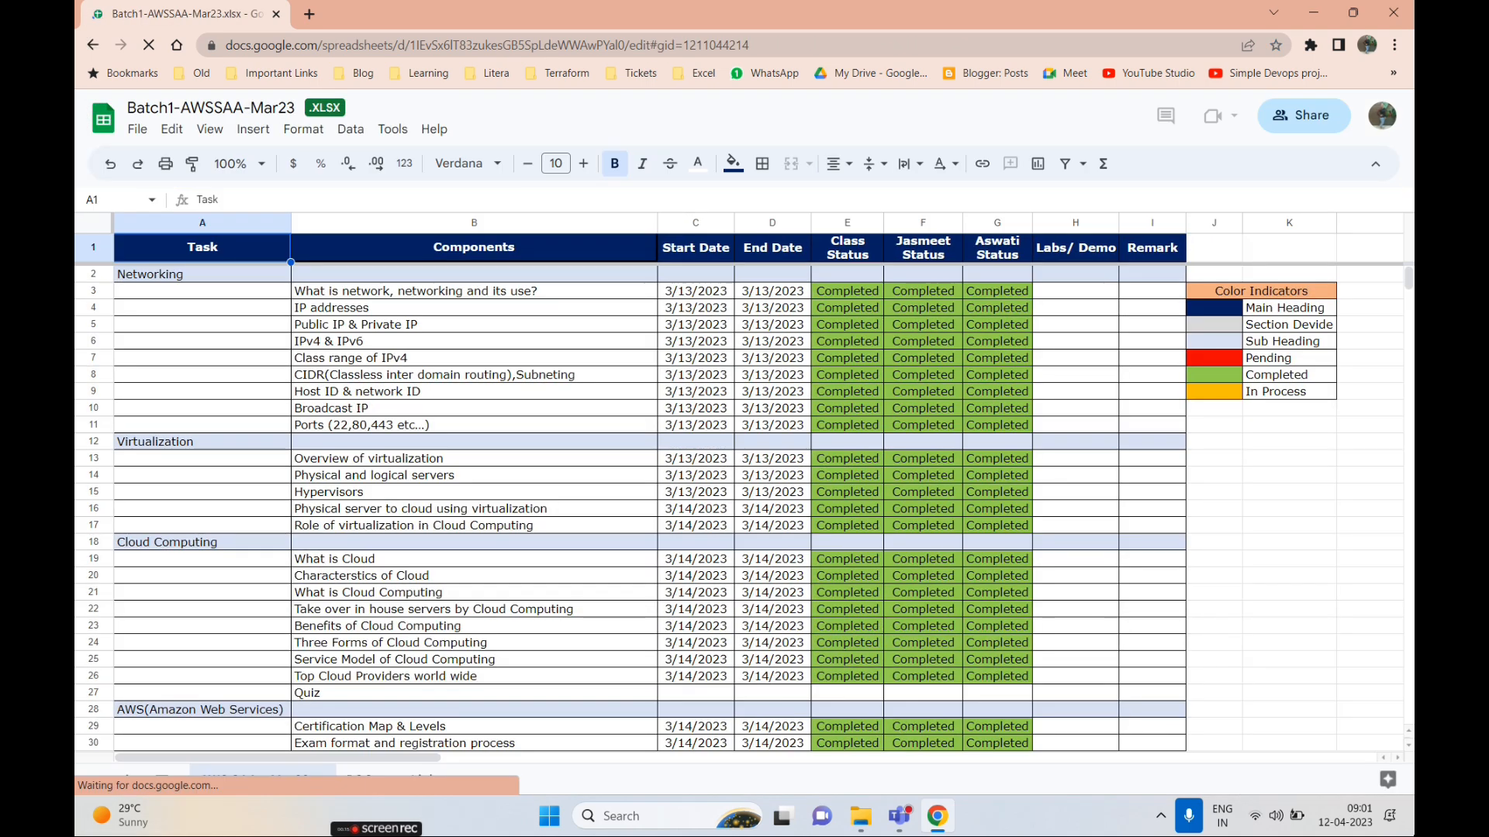
pyautogui.moveTo(1408, 278); pyautogui.dragTo(1409, 348)
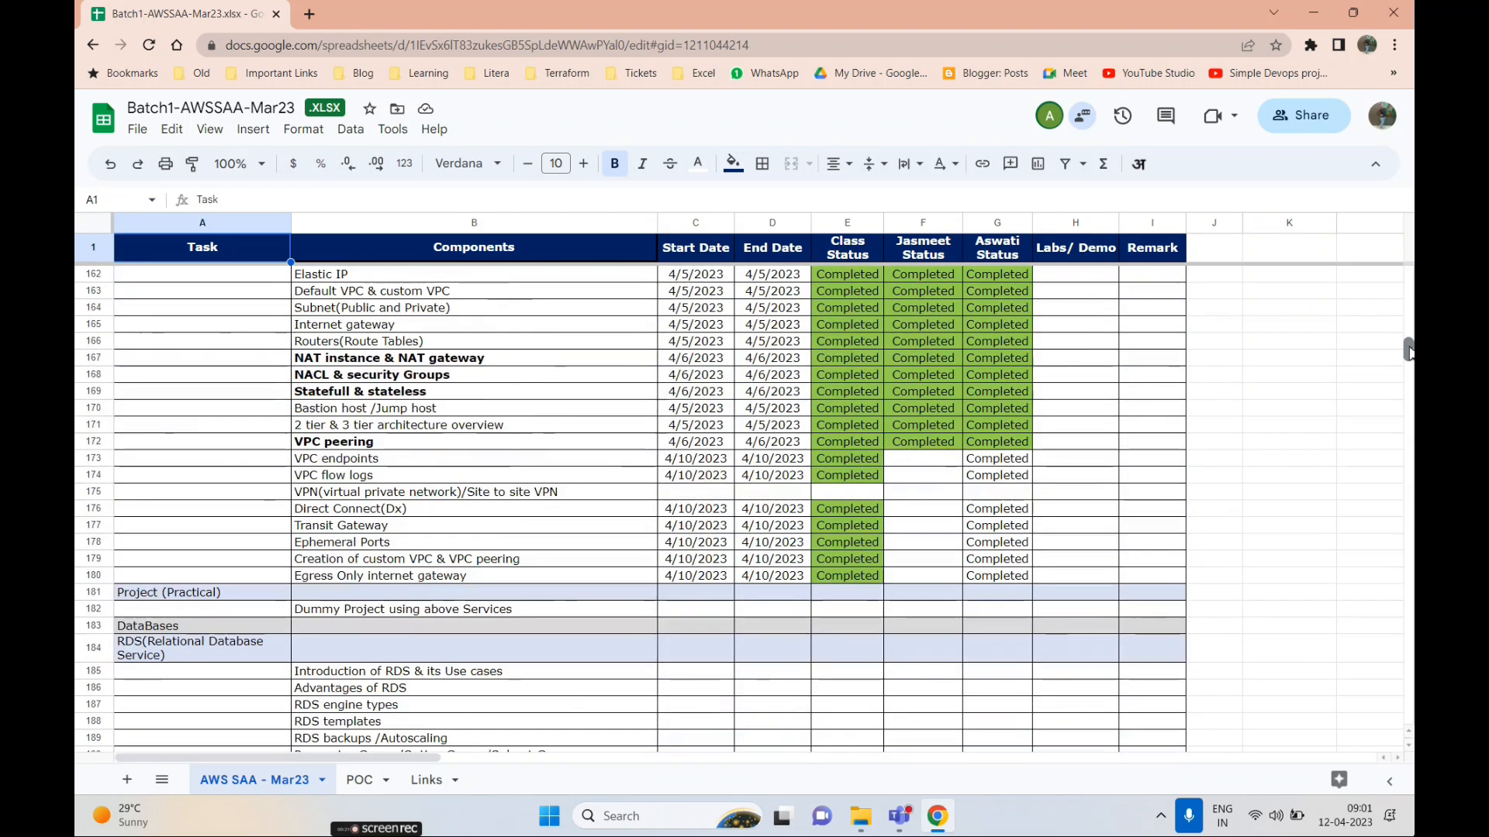
pyautogui.scroll(-1, 450, 474)
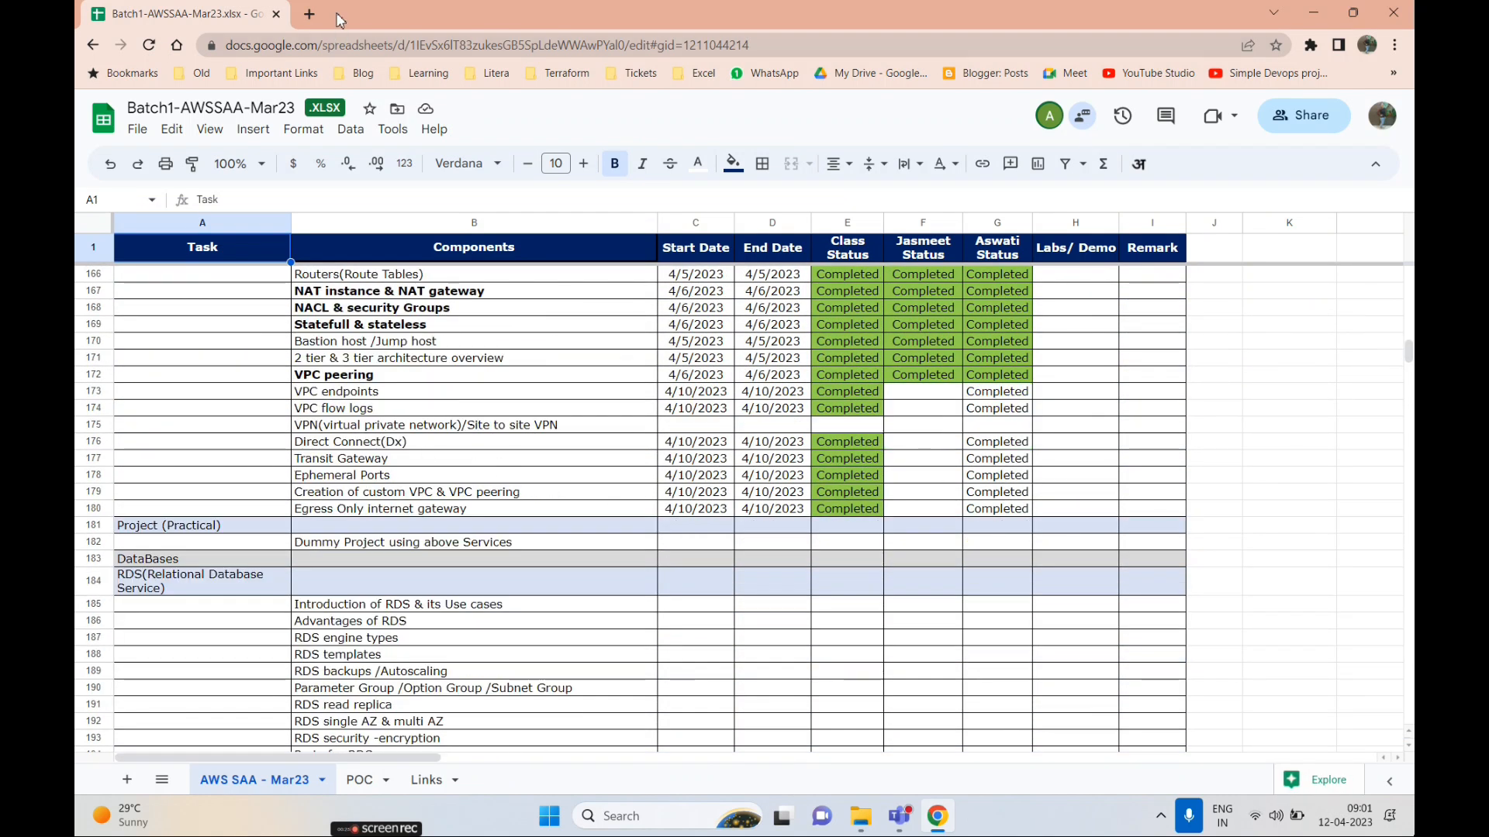
# - Search for "aws console login" in a new browser tab and open the AWS Management Console sign-in page
pyautogui.click(309, 14)
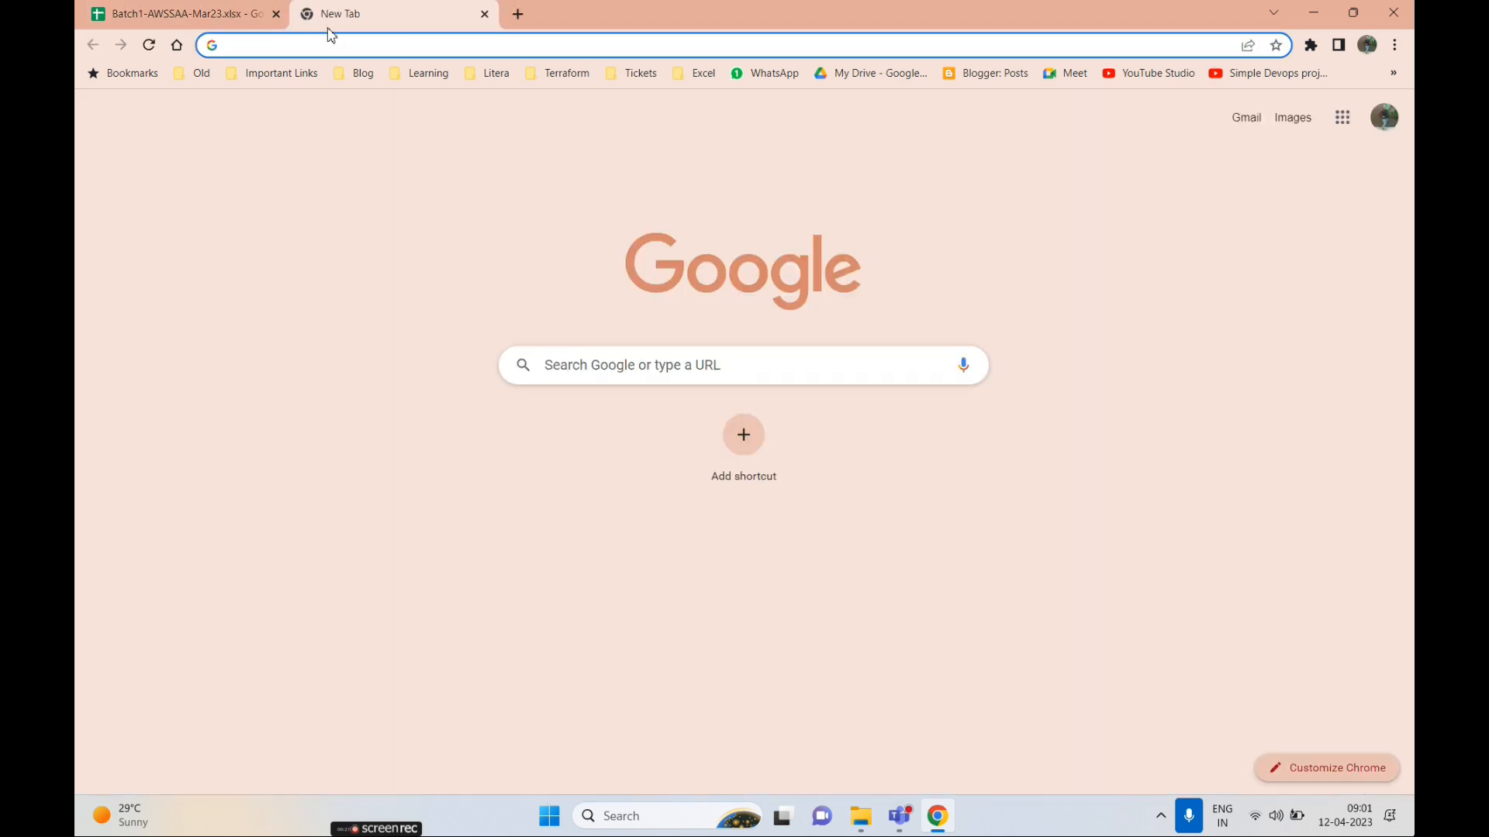
pyautogui.write('aws')
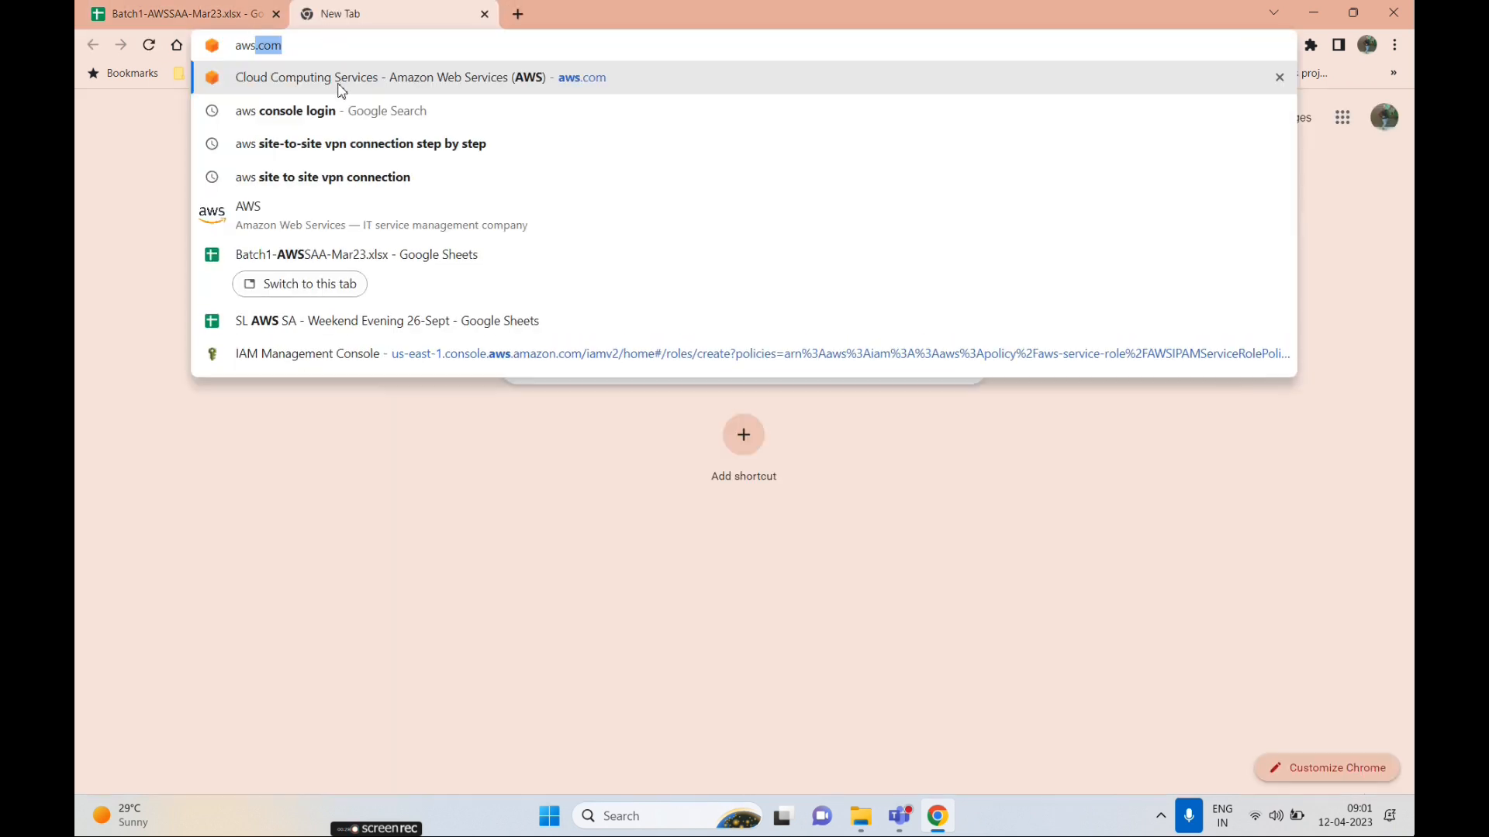
pyautogui.press('Down')
pyautogui.click(327, 116)
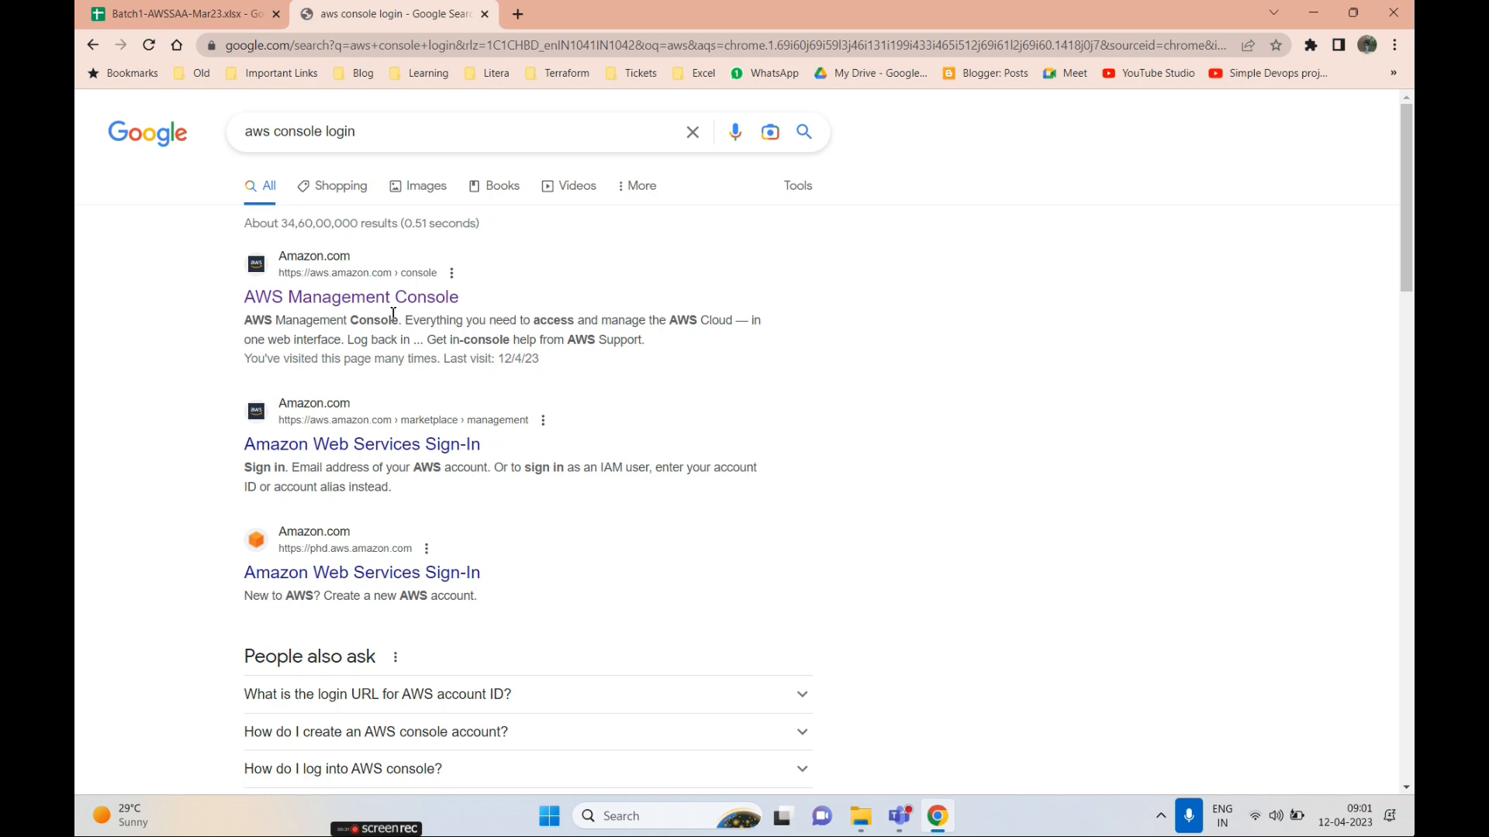
pyautogui.click(390, 301)
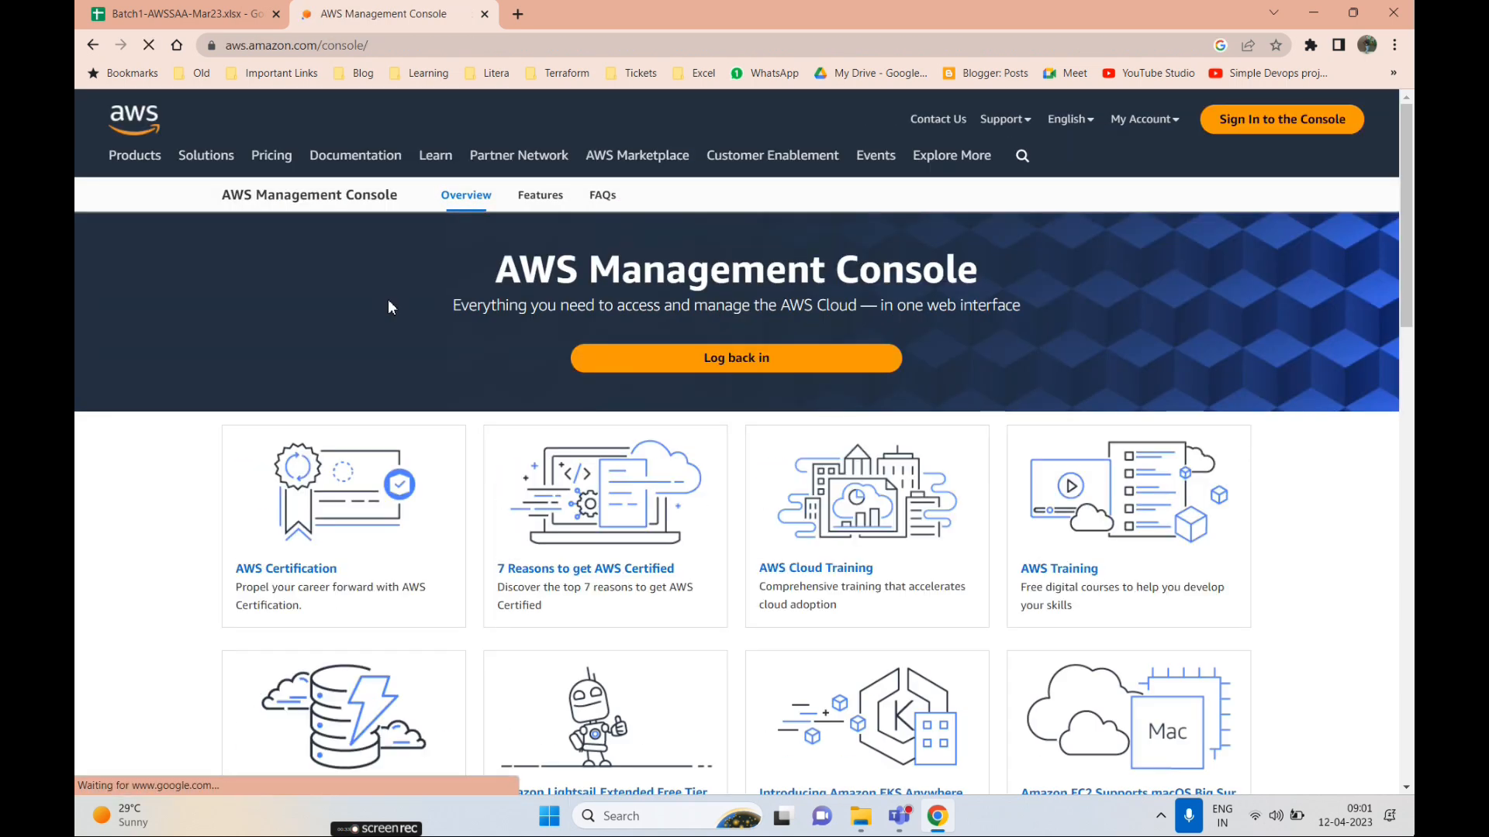
pyautogui.click(1276, 120)
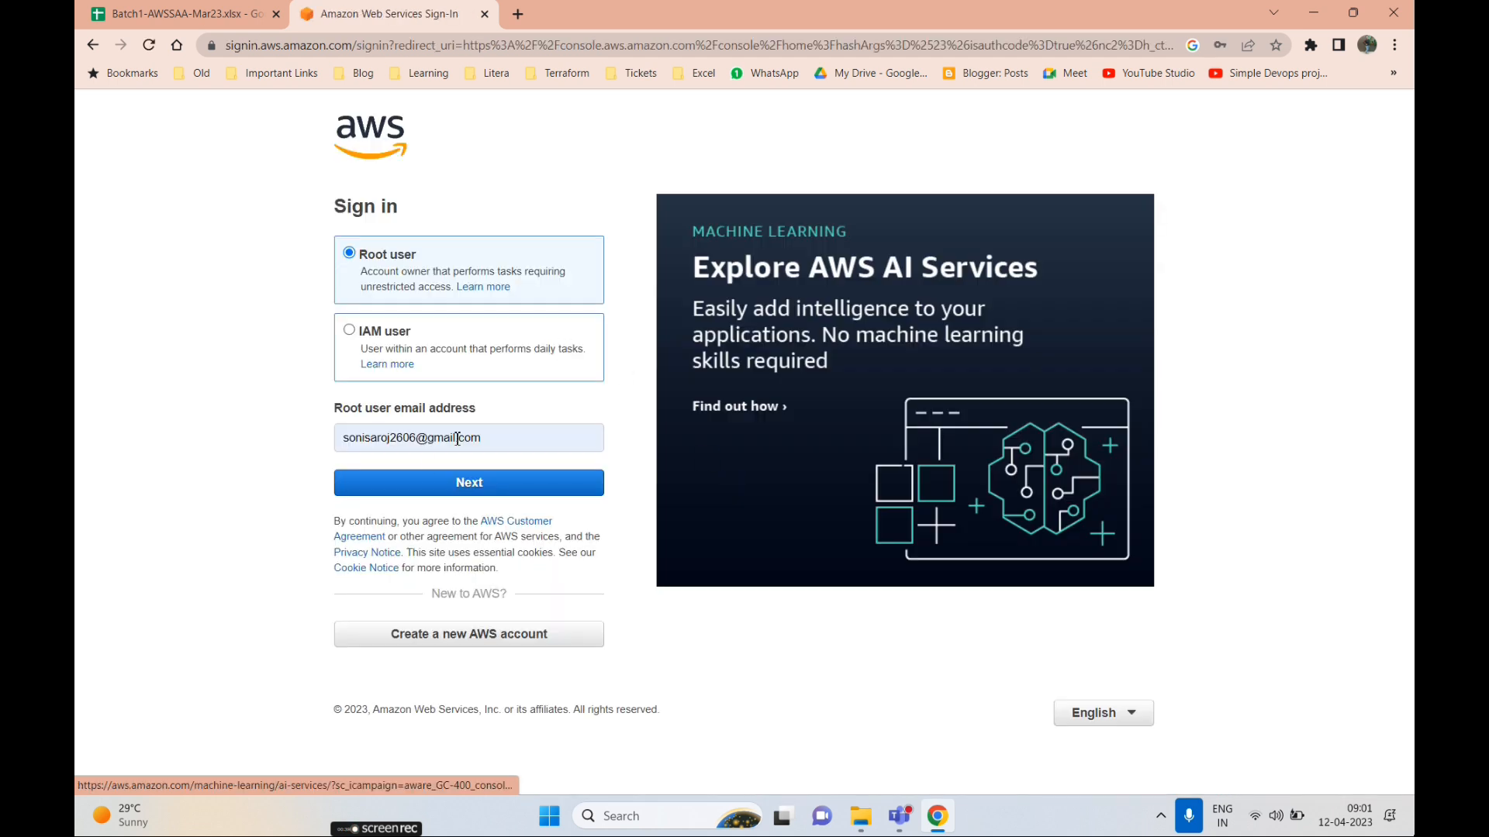
# - Sign in as root user with the account's e-mail and password, and open the VPC dashboard
pyautogui.click(455, 490)
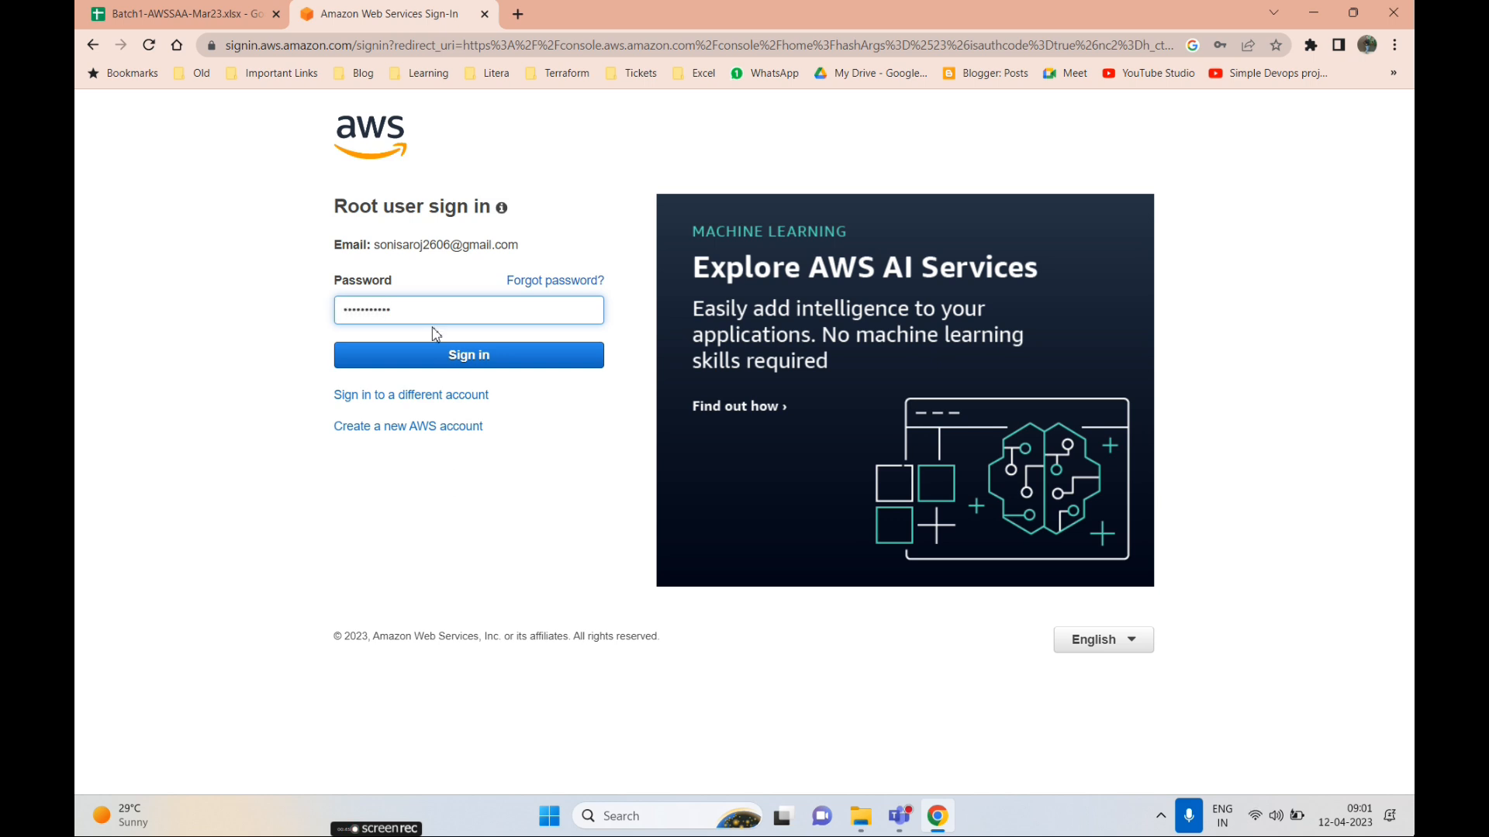
pyautogui.click(411, 357)
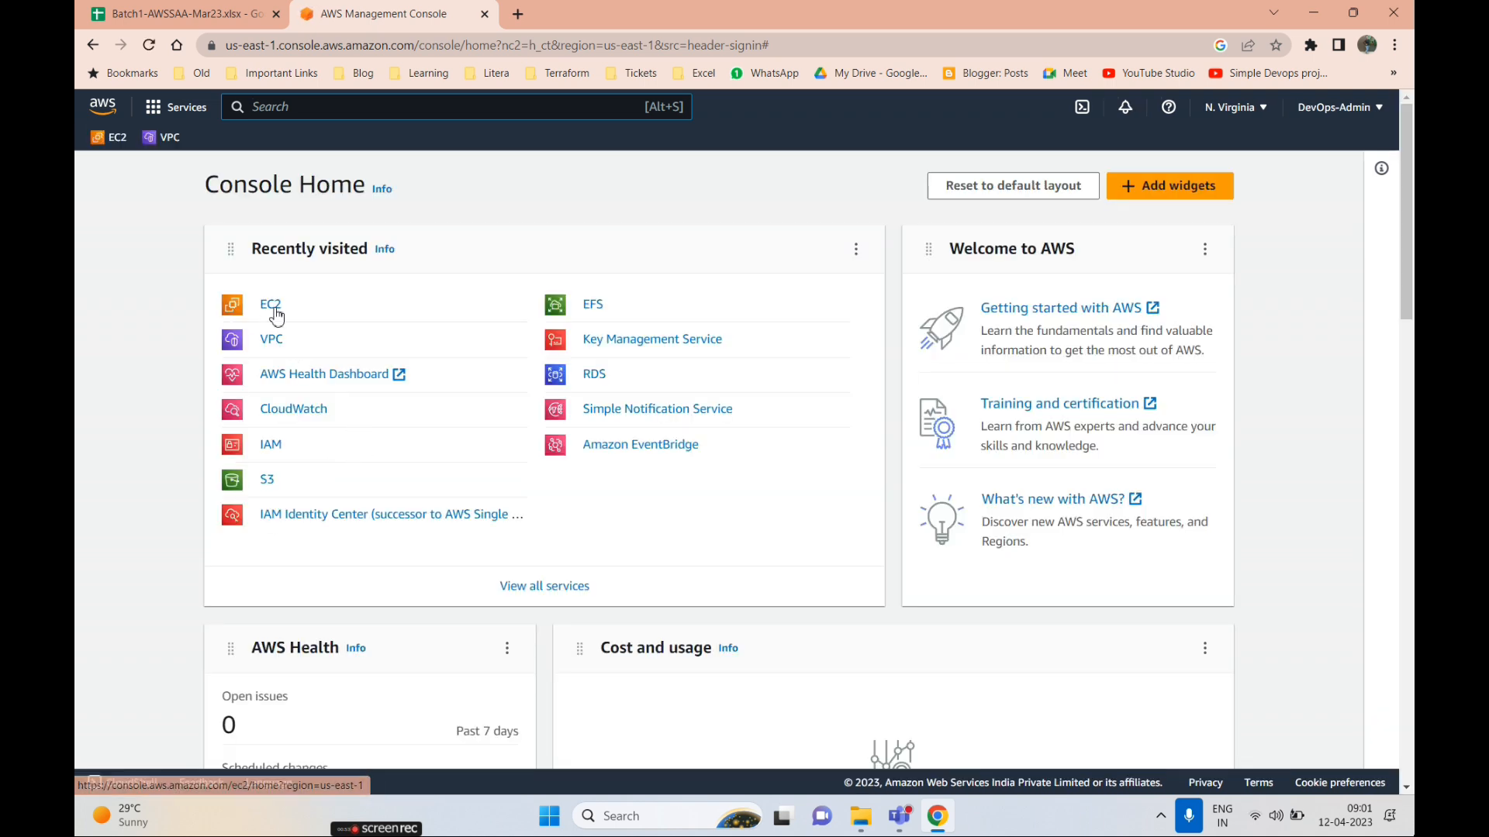
pyautogui.click(275, 345)
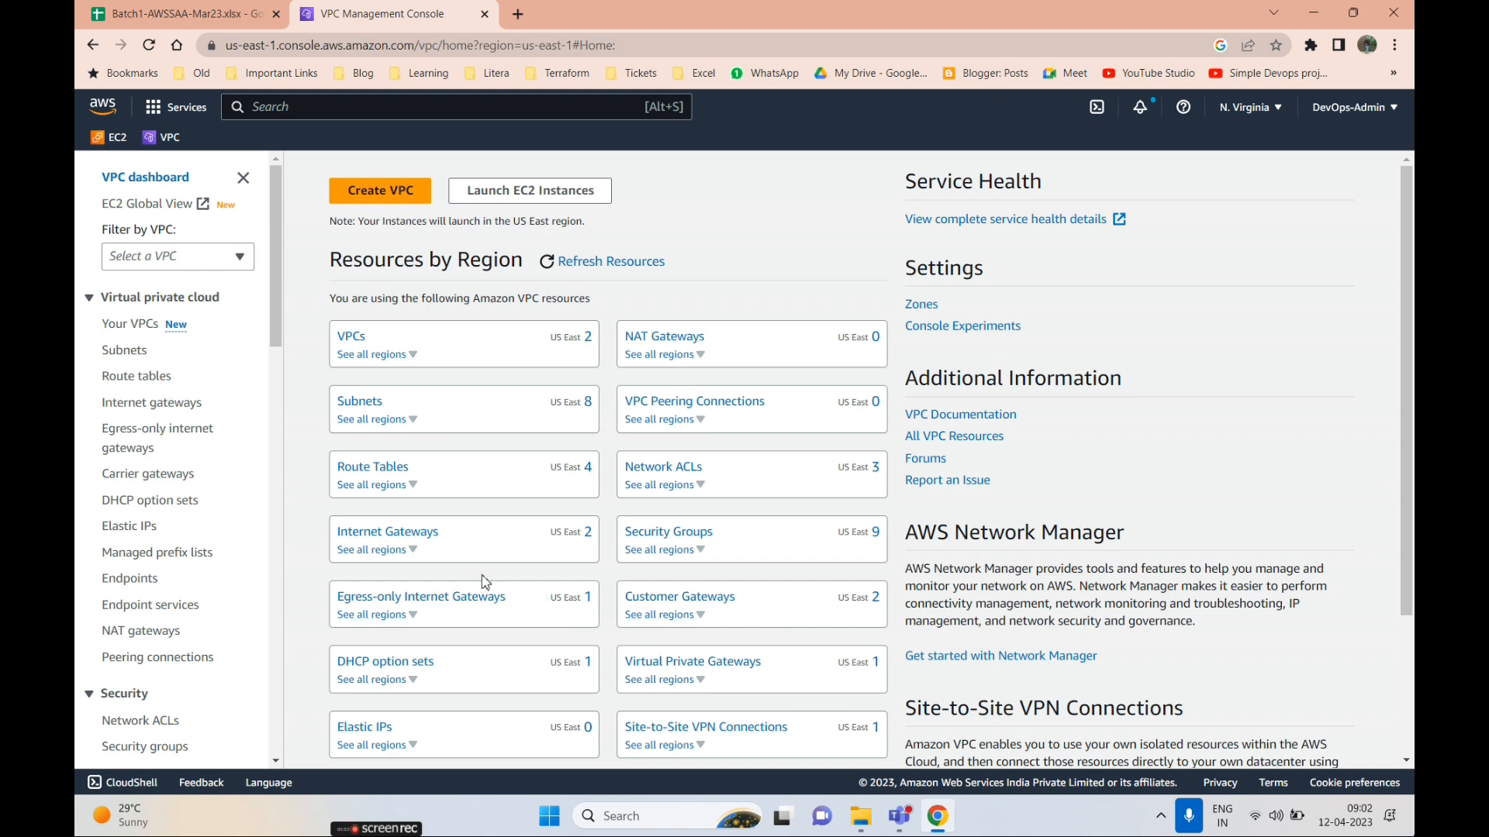
# - Open a second VPC dashboard in a new browser tab and set its region to US East (Ohio)
pyautogui.rightClick(169, 157)
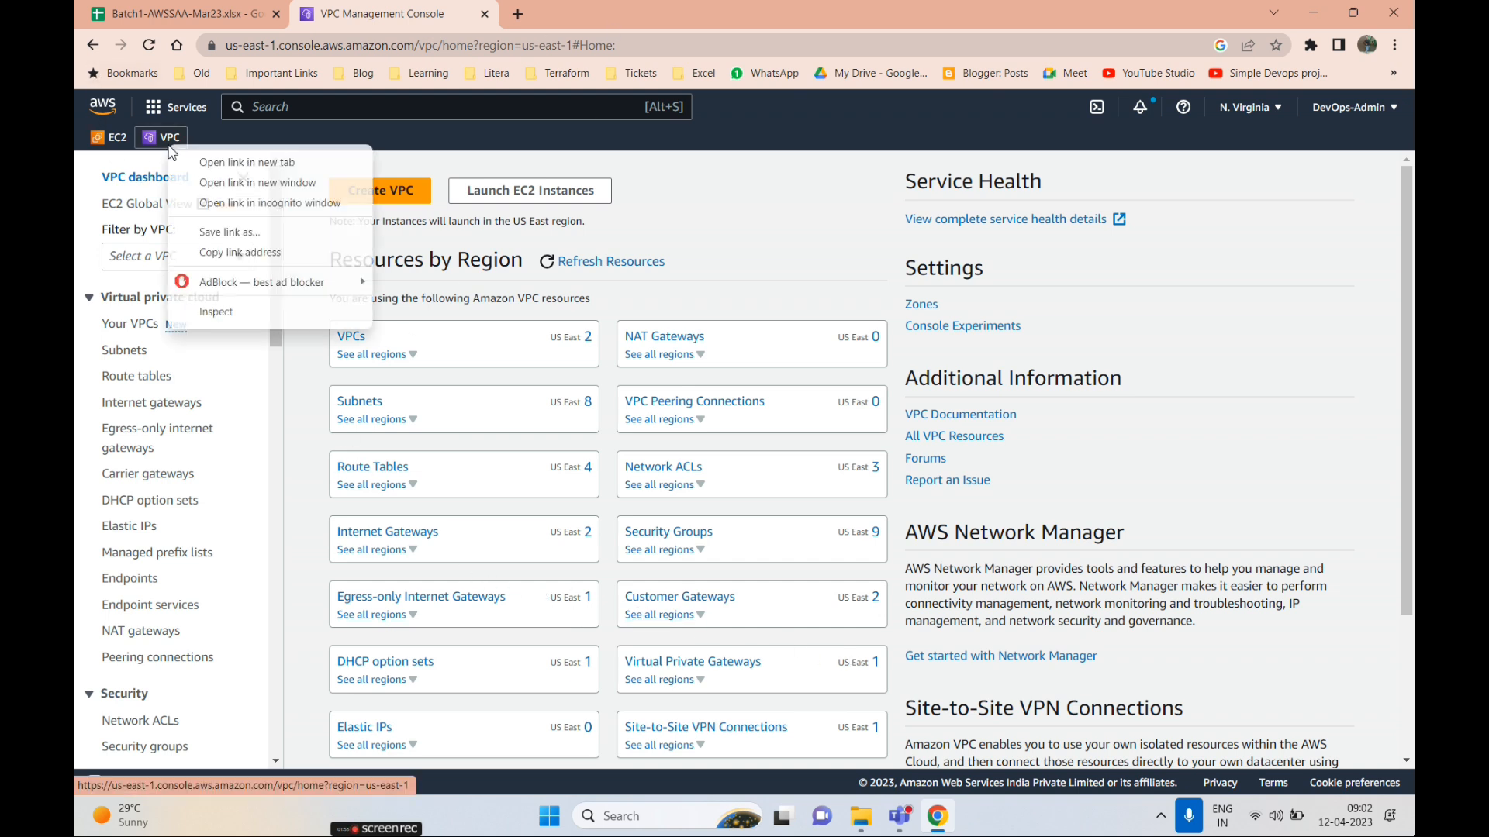
pyautogui.click(194, 166)
pyautogui.click(590, 11)
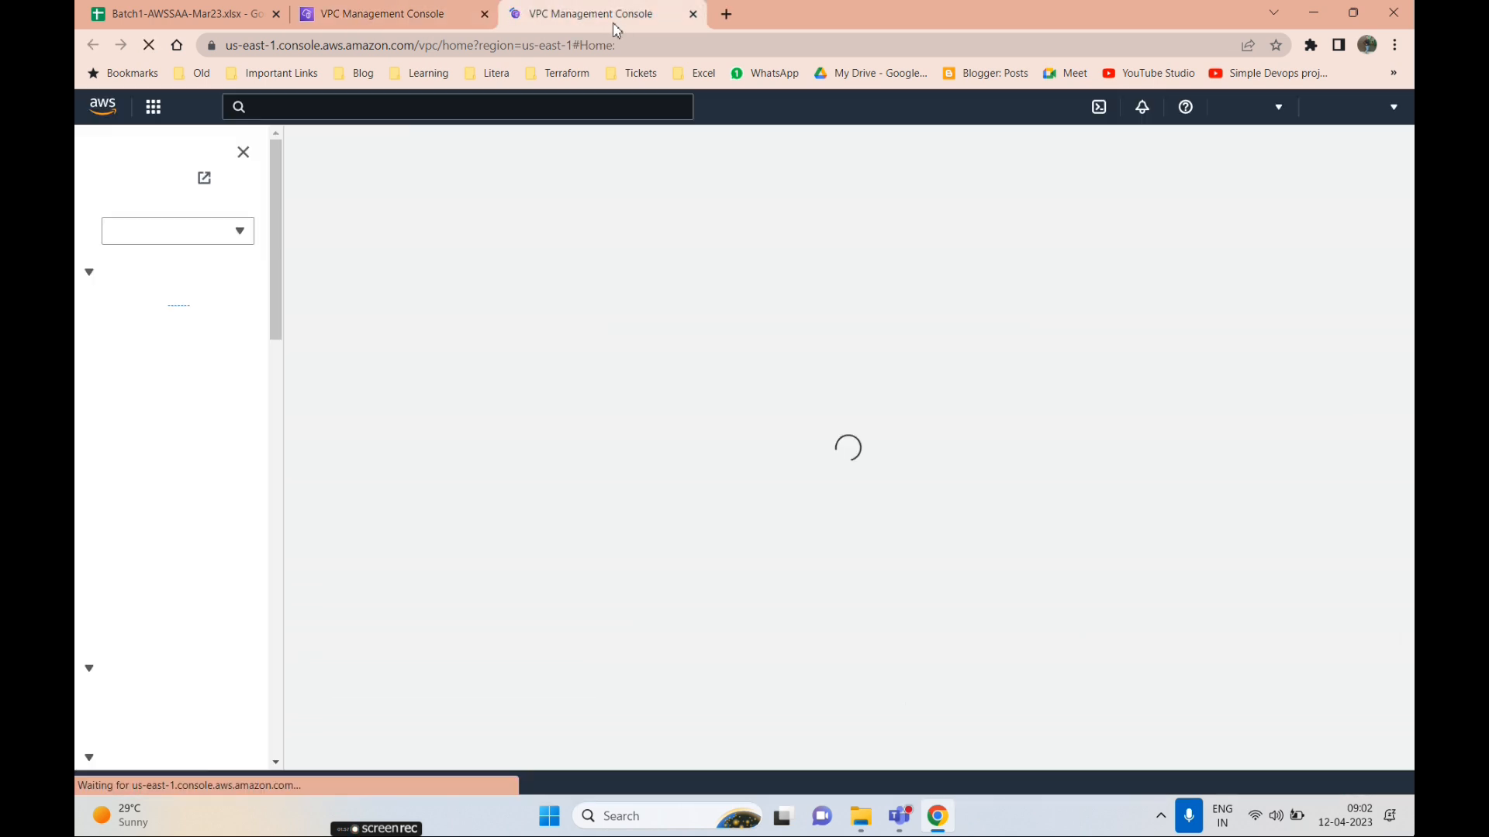
pyautogui.click(1264, 107)
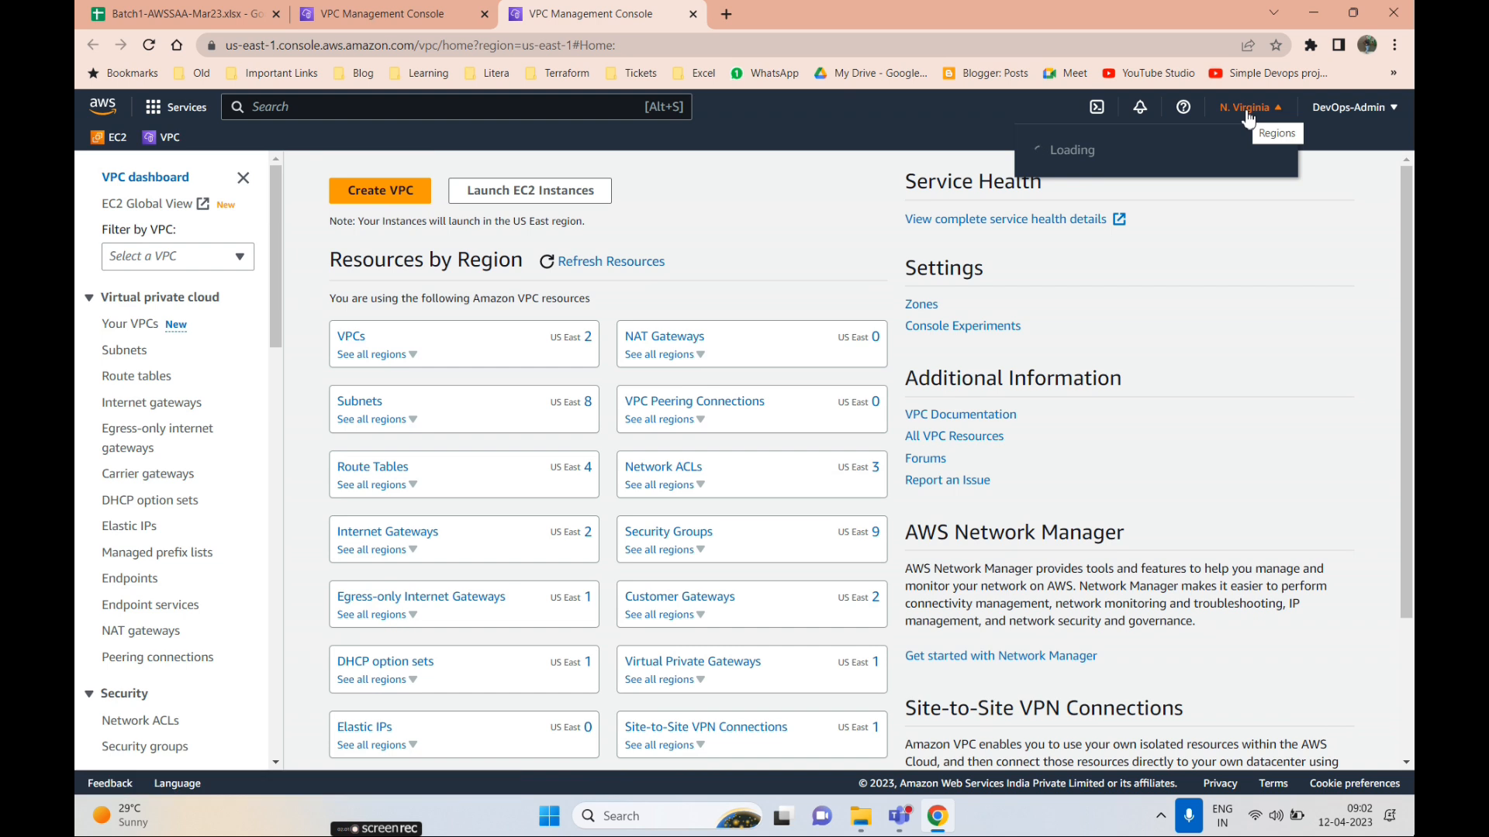
pyautogui.click(1246, 115)
pyautogui.click(1255, 115)
pyautogui.click(1131, 188)
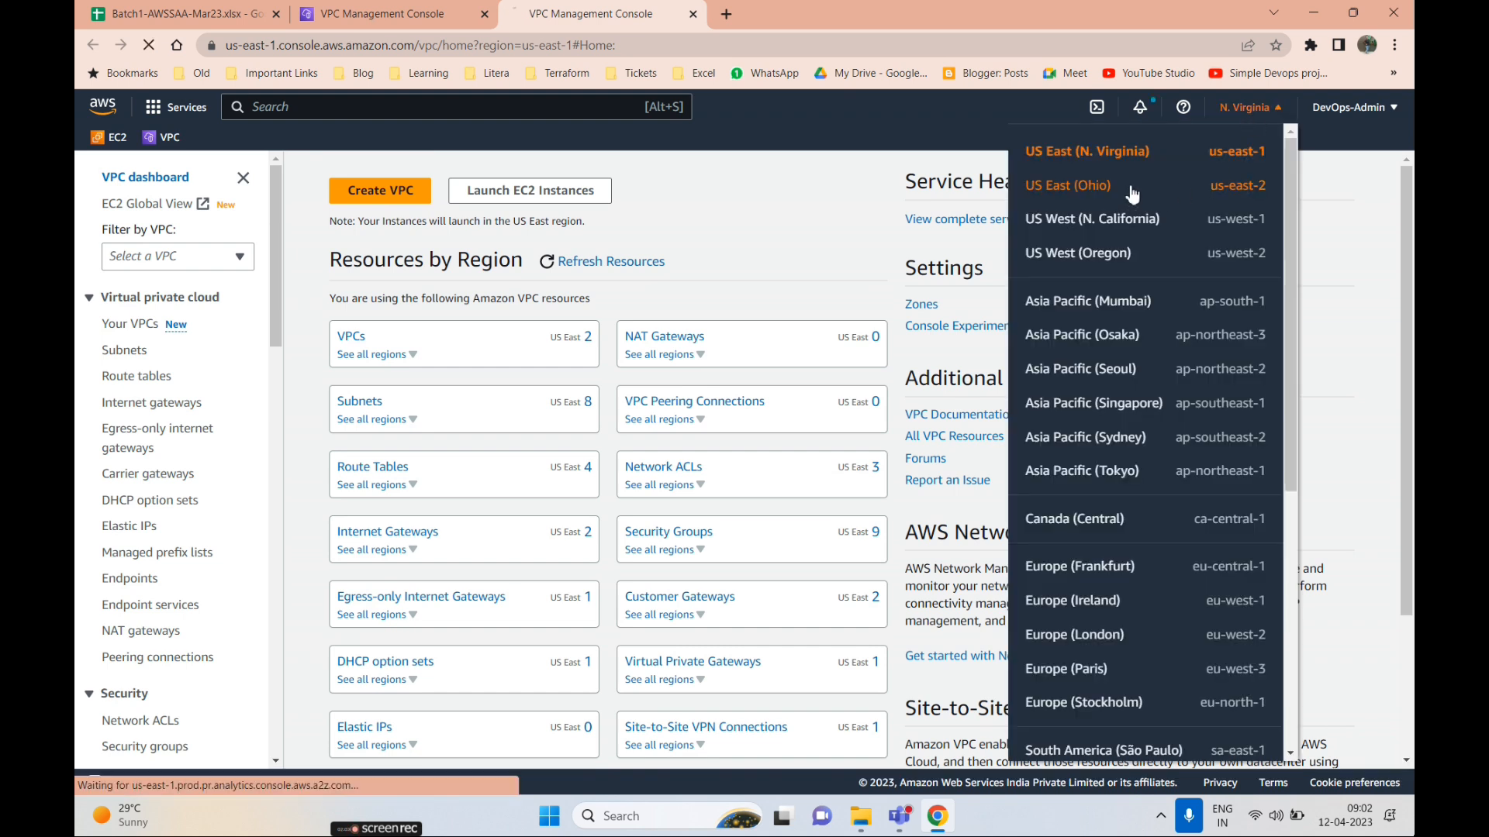
pyautogui.click(568, 254)
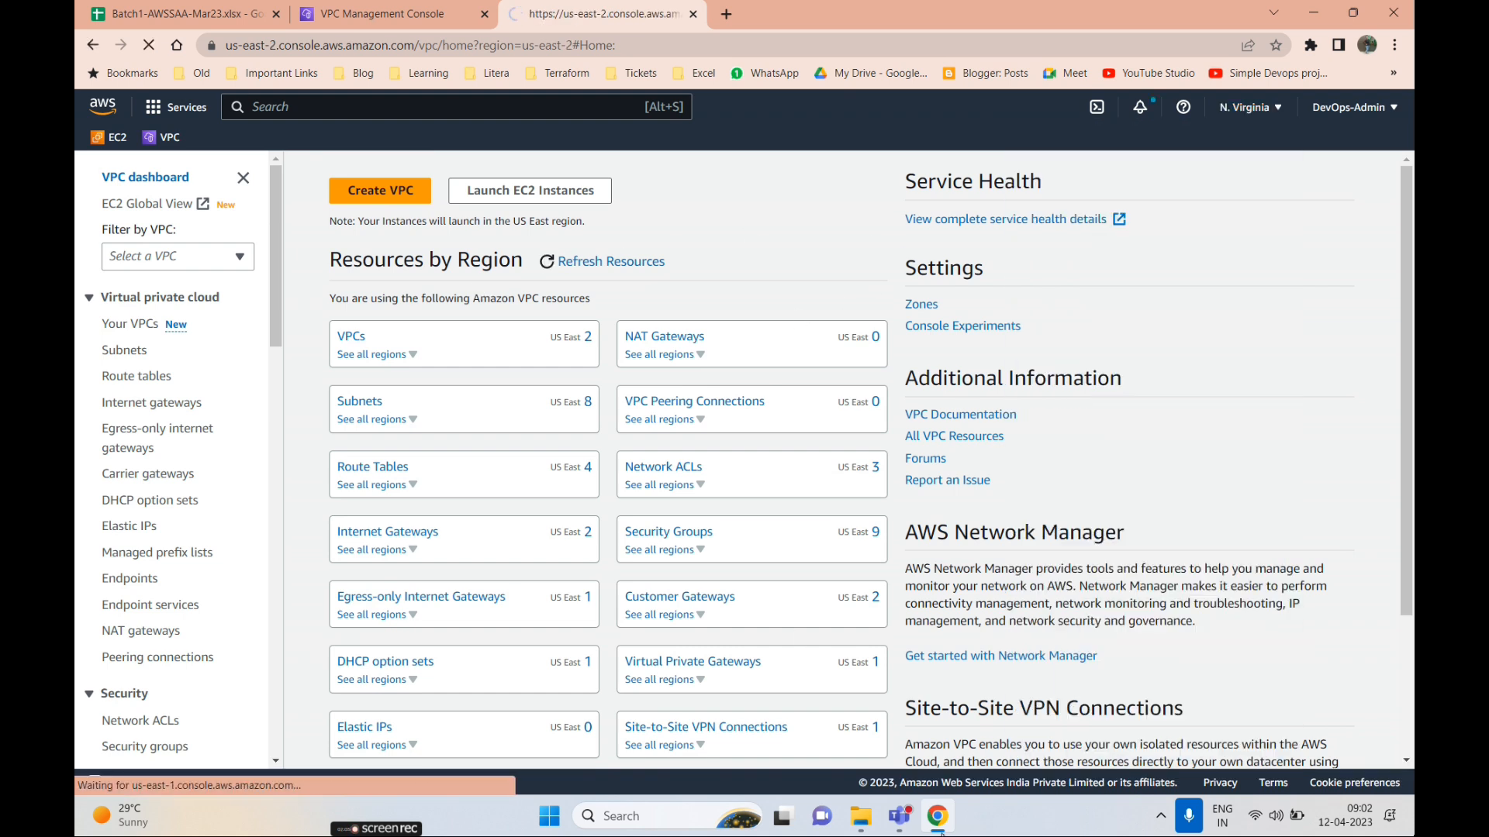
# - Switch to the Teams meeting "Batch1" and share the entire screen with the participants
pyautogui.moveTo(899, 816)
pyautogui.click(946, 621)
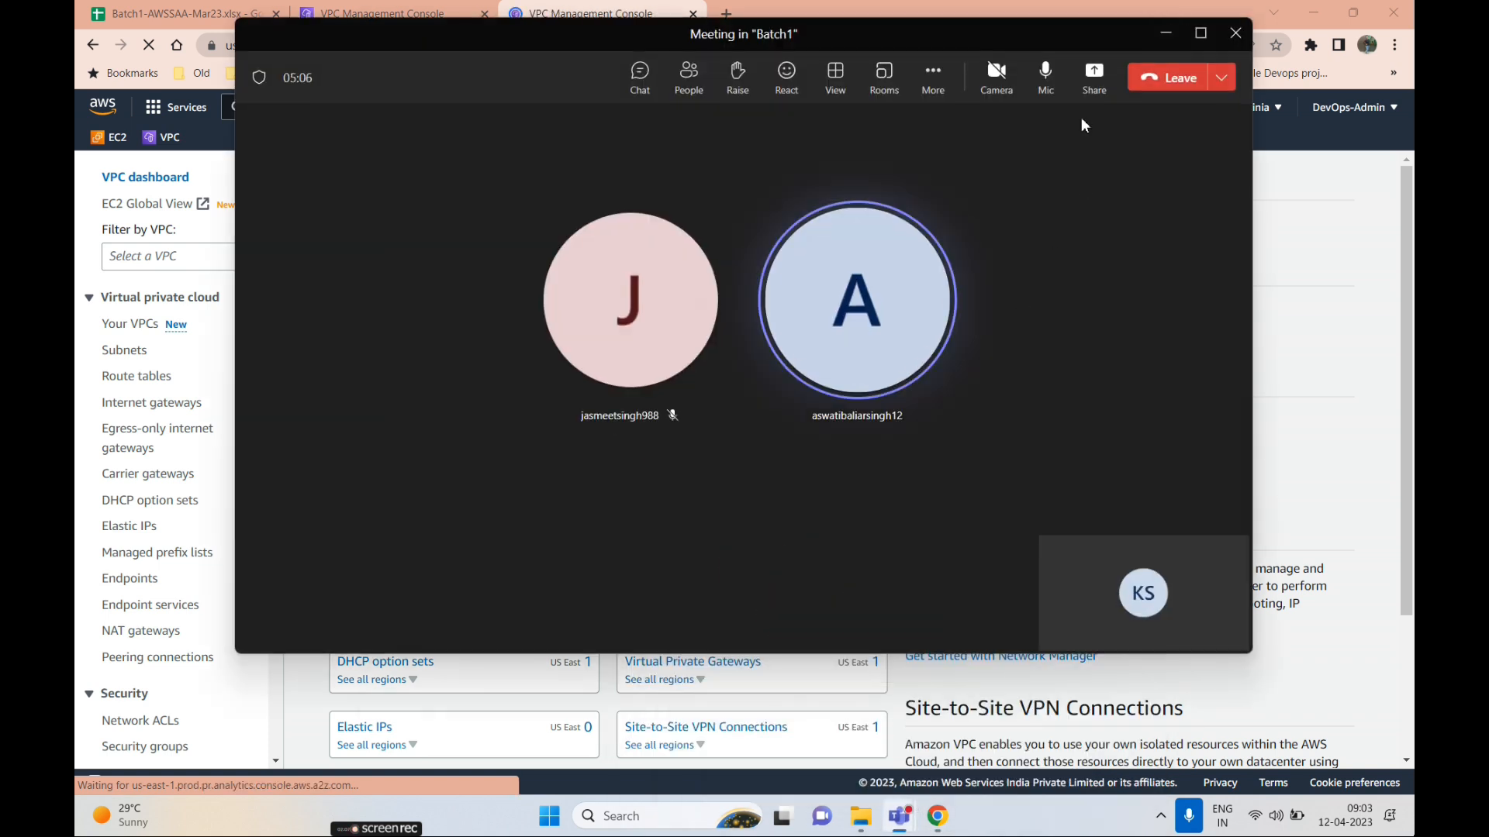
pyautogui.click(1094, 78)
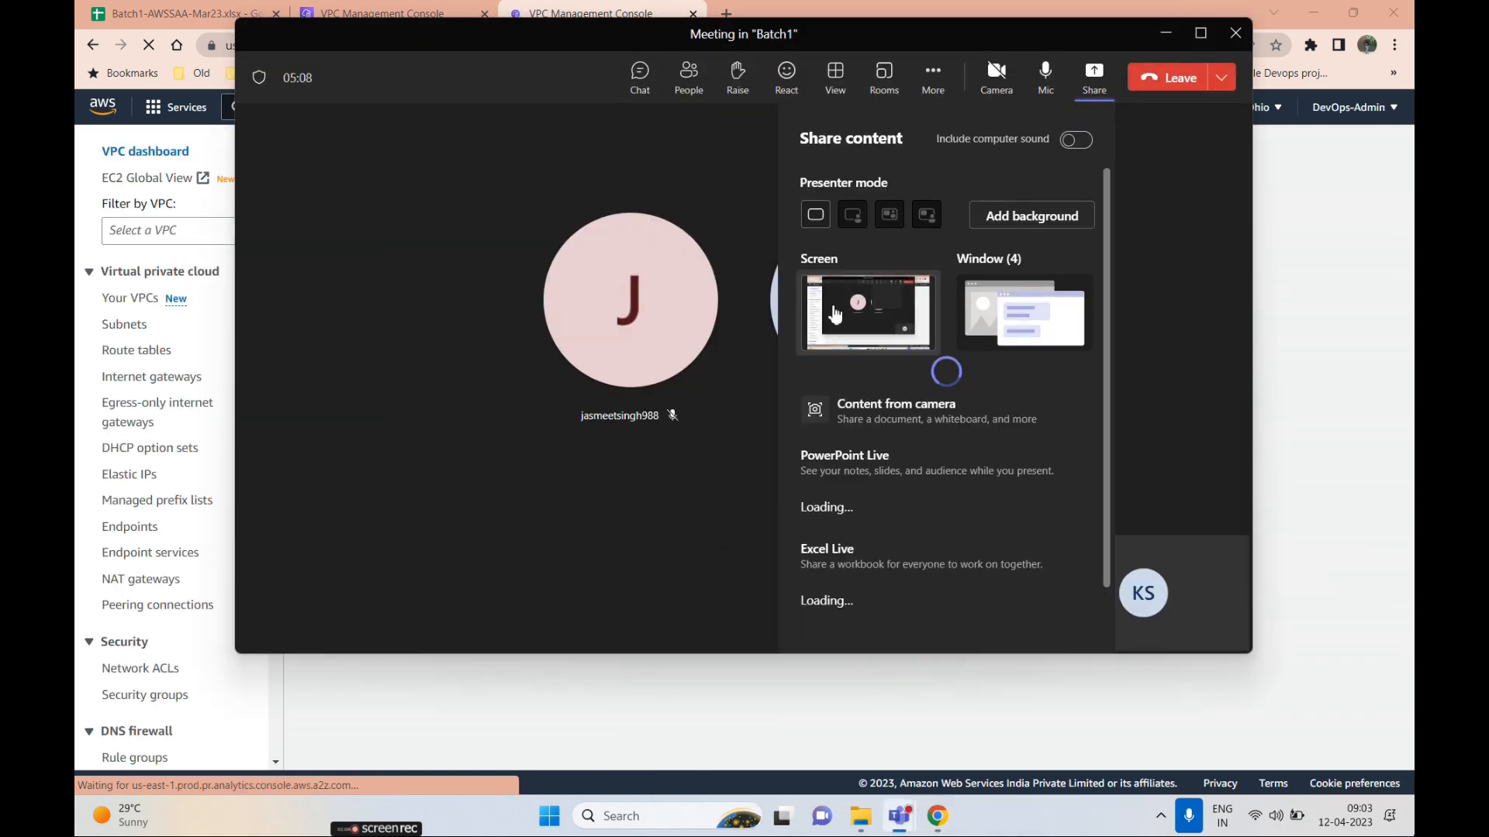
pyautogui.click(835, 313)
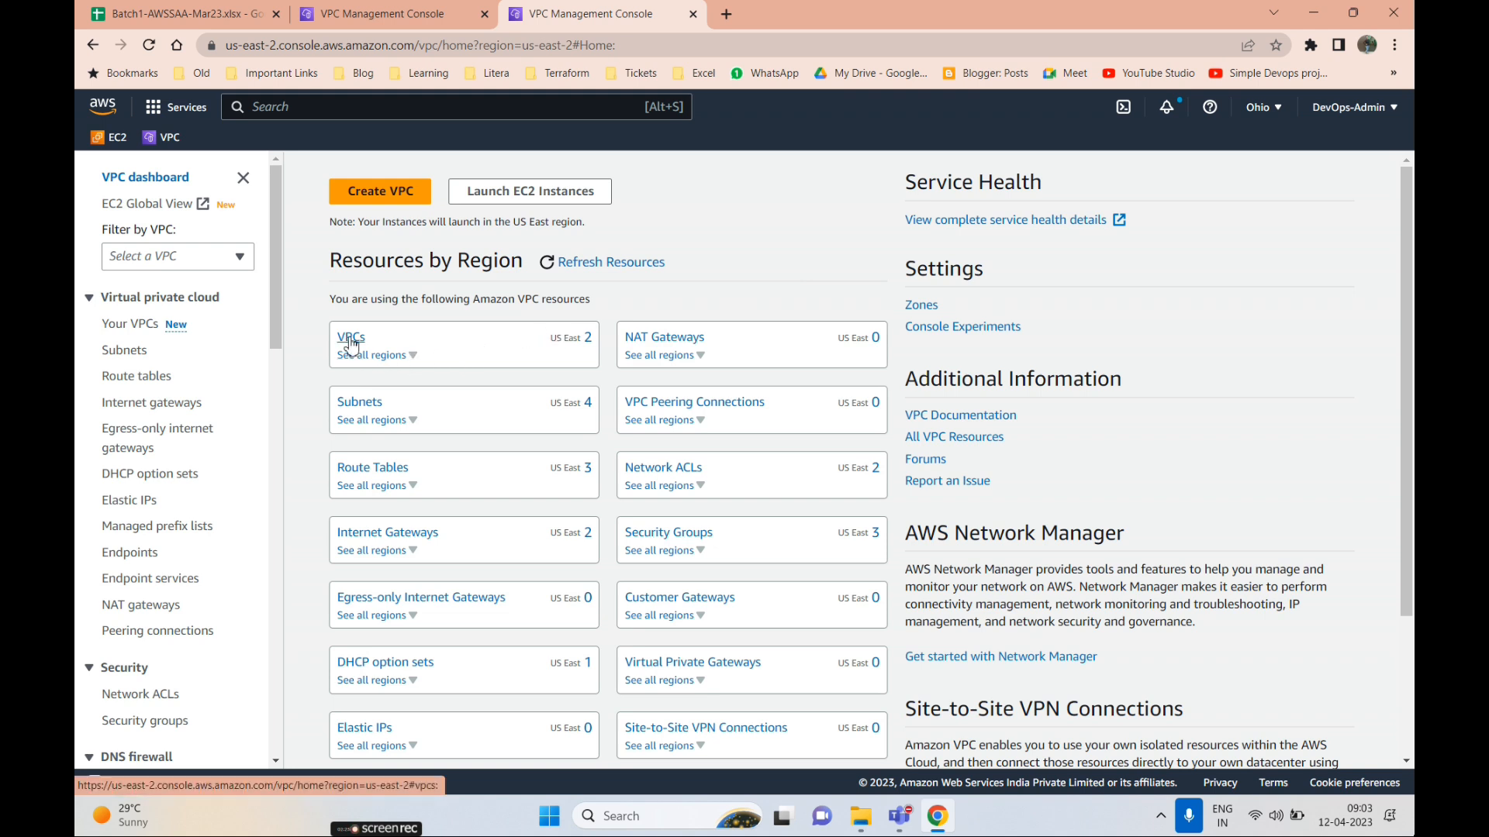
# - Find the Paint app through the Windows search and launch it with a blank canvas
pyautogui.click(654, 817)
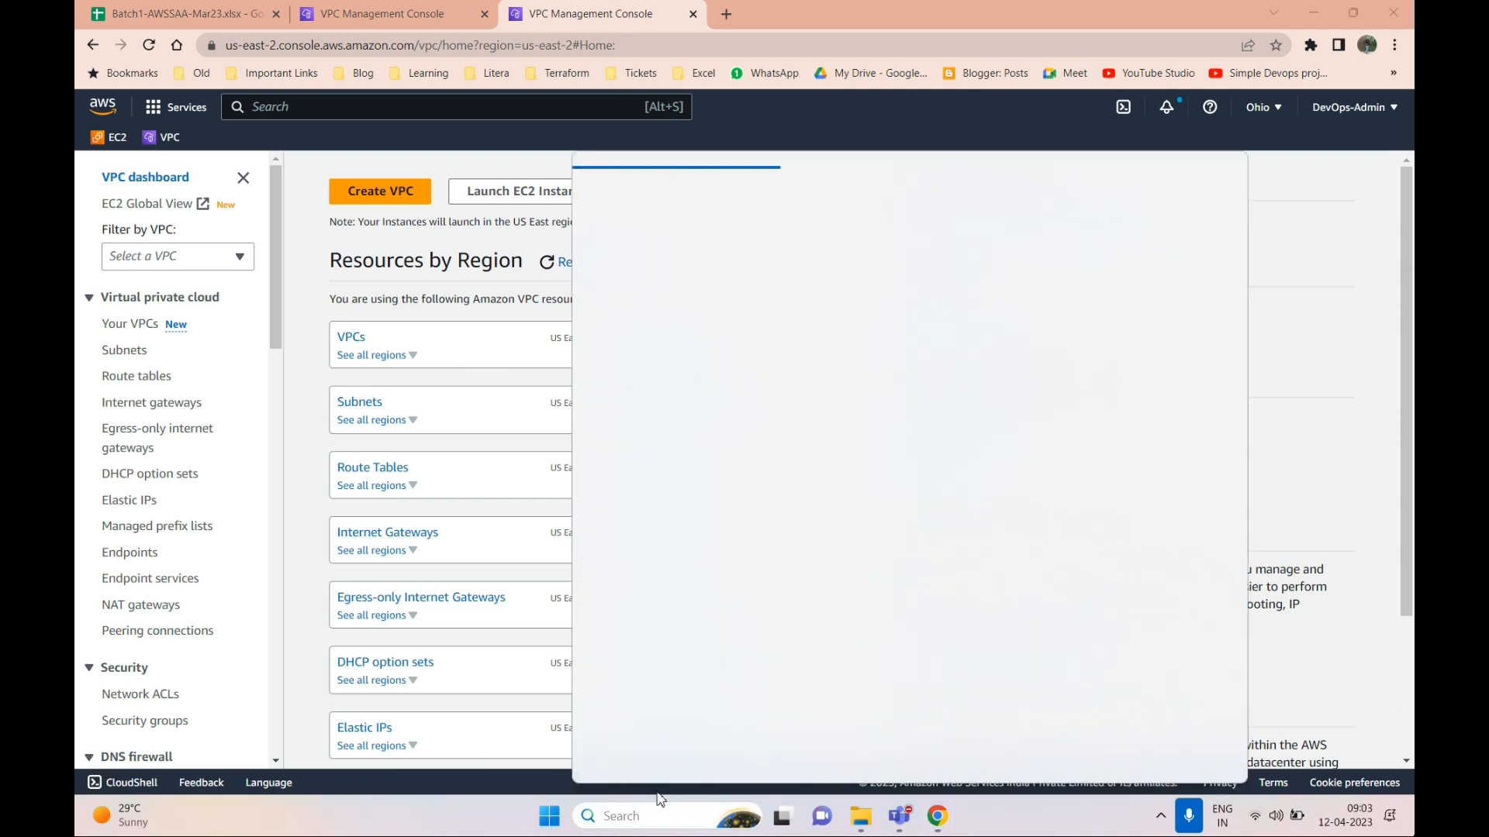
pyautogui.write('paint')
pyautogui.press('BackSpace')
pyautogui.press('BackSpace')
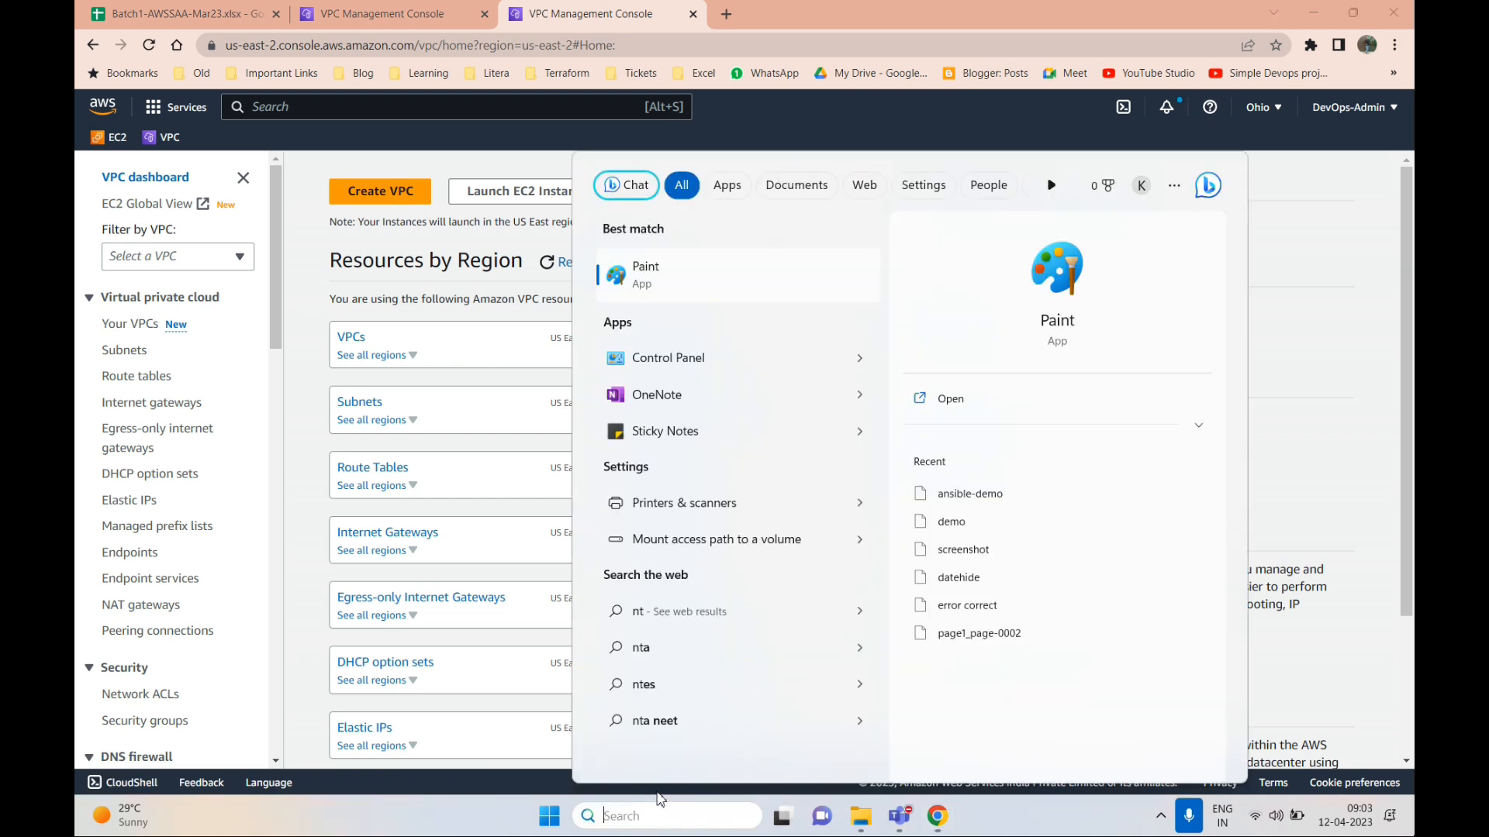
pyautogui.write('p')
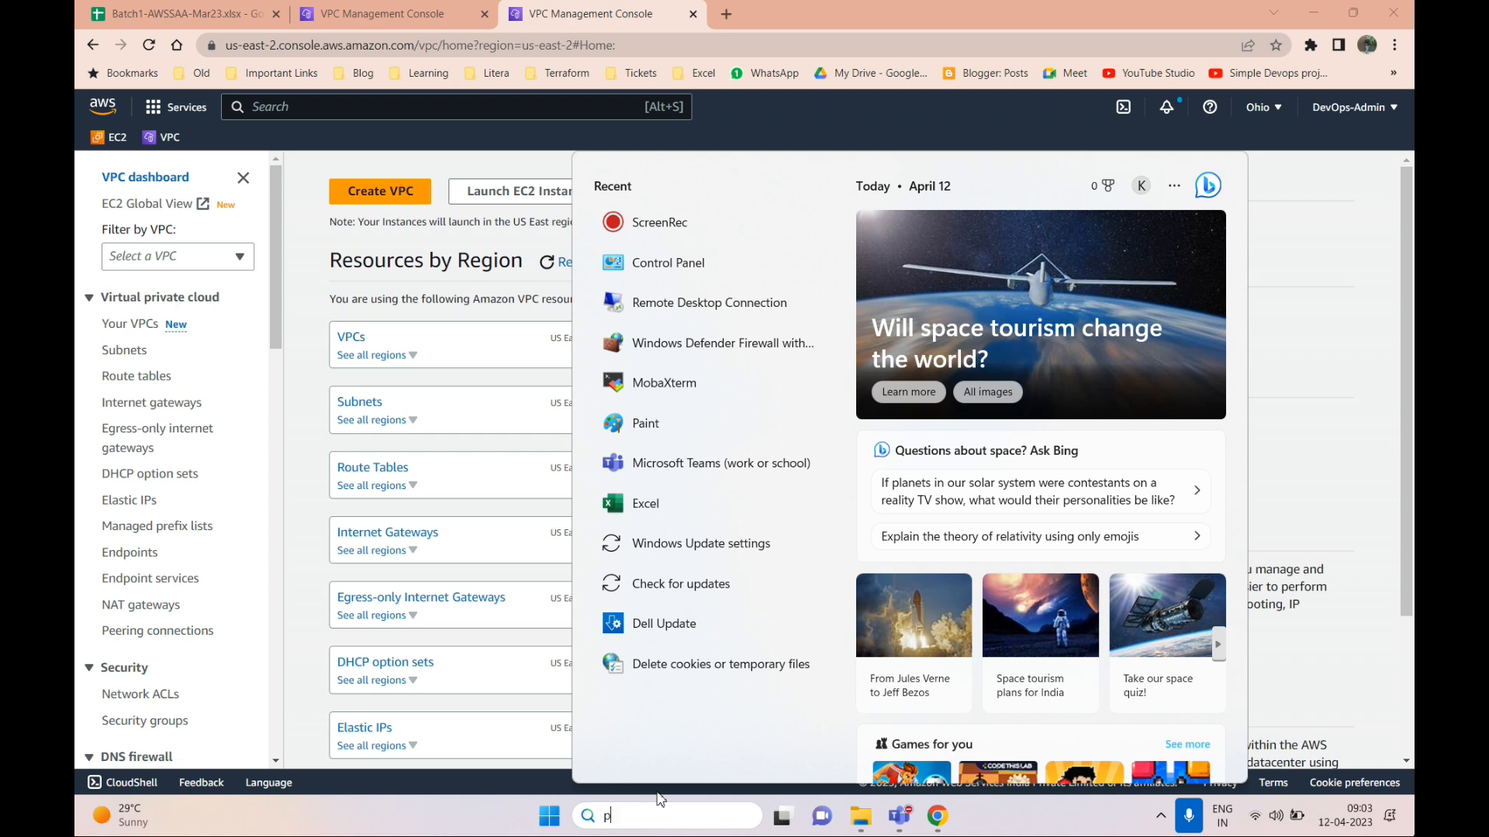
pyautogui.write('aint')
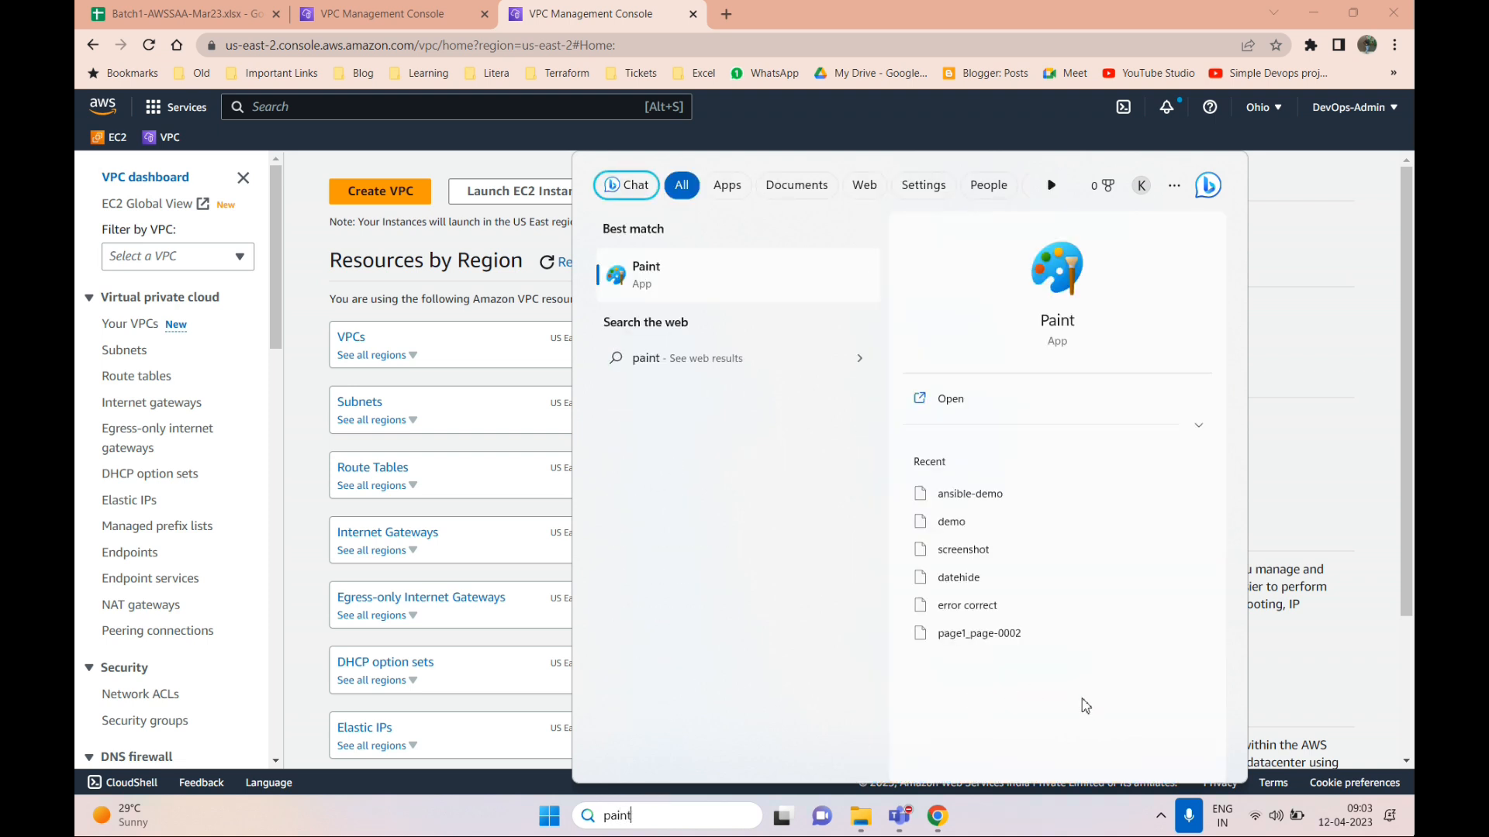
pyautogui.click(1080, 326)
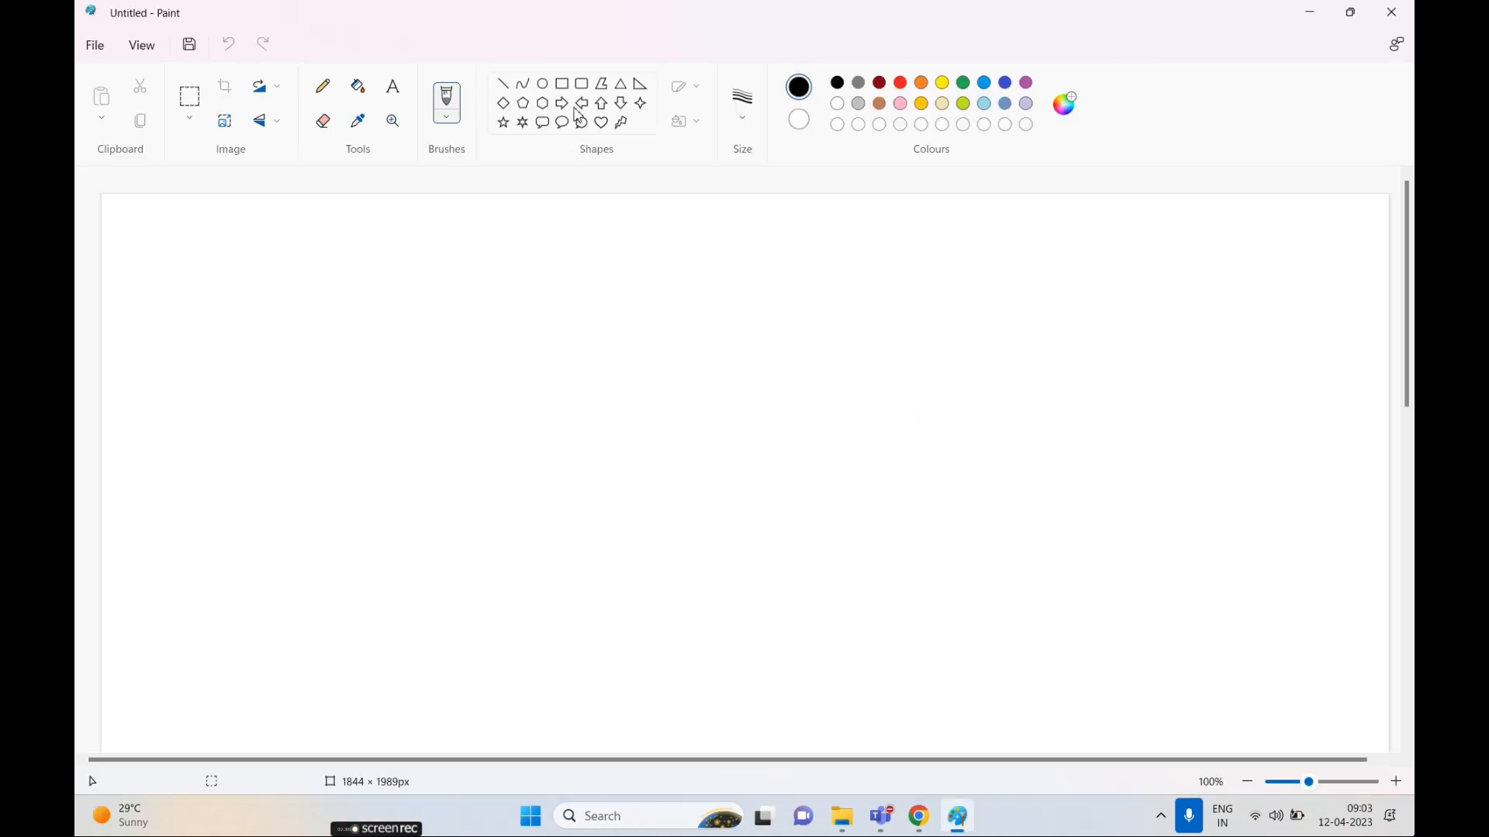
# - Draw two large, roughly square region boxes side by side on the canvas with the Rectangle shape
pyautogui.click(562, 83)
pyautogui.moveTo(196, 292); pyautogui.dragTo(204, 311)
pyautogui.moveTo(227, 374); pyautogui.dragTo(562, 637)
pyautogui.moveTo(915, 293)
pyautogui.mouseDown()
pyautogui.moveTo(1052, 599)
pyautogui.moveTo(1264, 629)
pyautogui.mouseUp()
pyautogui.moveTo(1186, 572); pyautogui.dragTo(1173, 564)
pyautogui.click(770, 559)
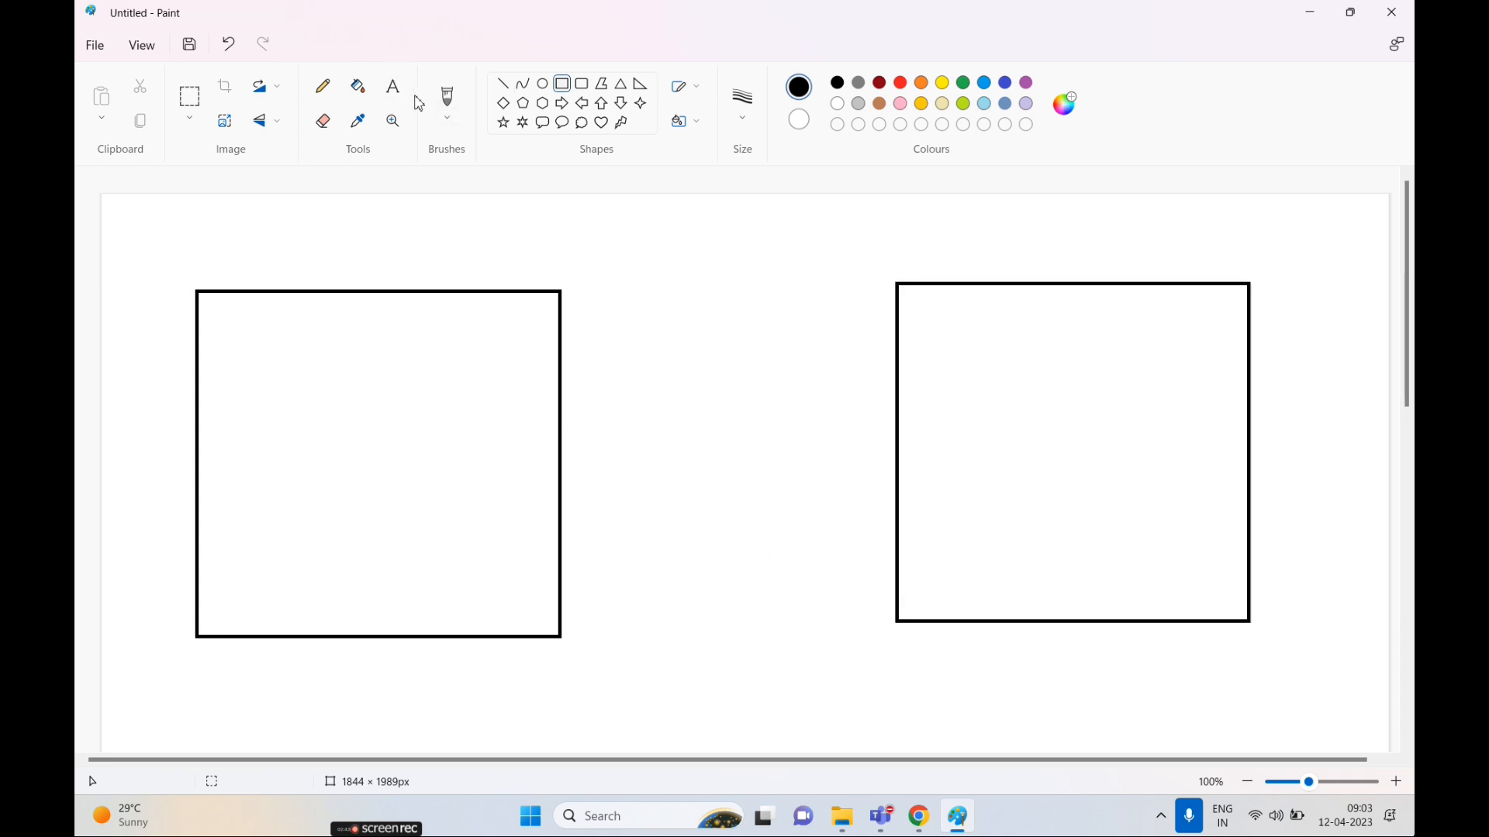
# - Add the text label "Nvr" above the first large box and "ohio" above the second
pyautogui.click(393, 86)
pyautogui.click(303, 251)
pyautogui.write('N')
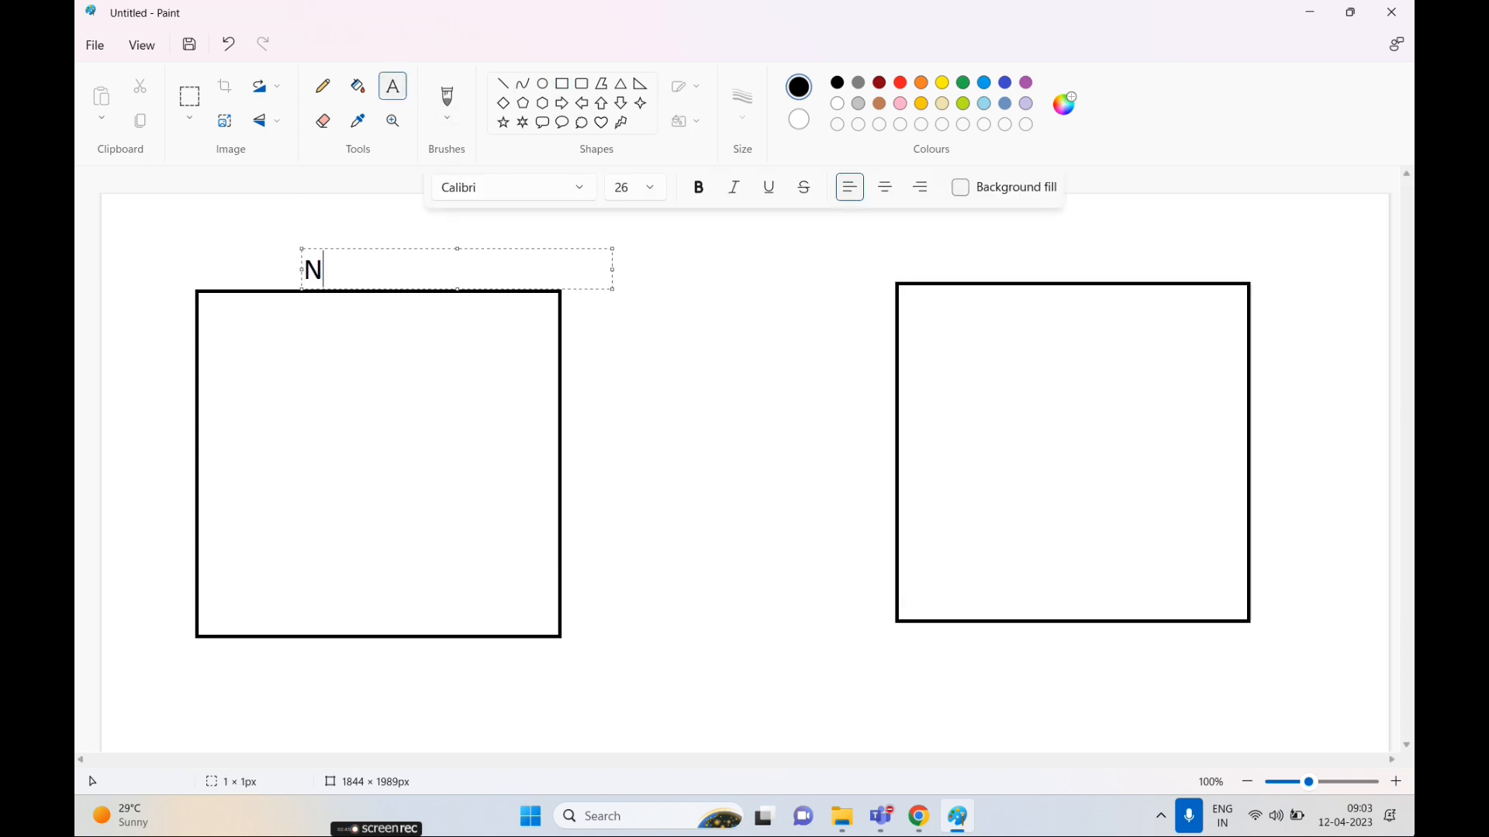
pyautogui.write('vr')
pyautogui.click(1030, 267)
pyautogui.click(1030, 267)
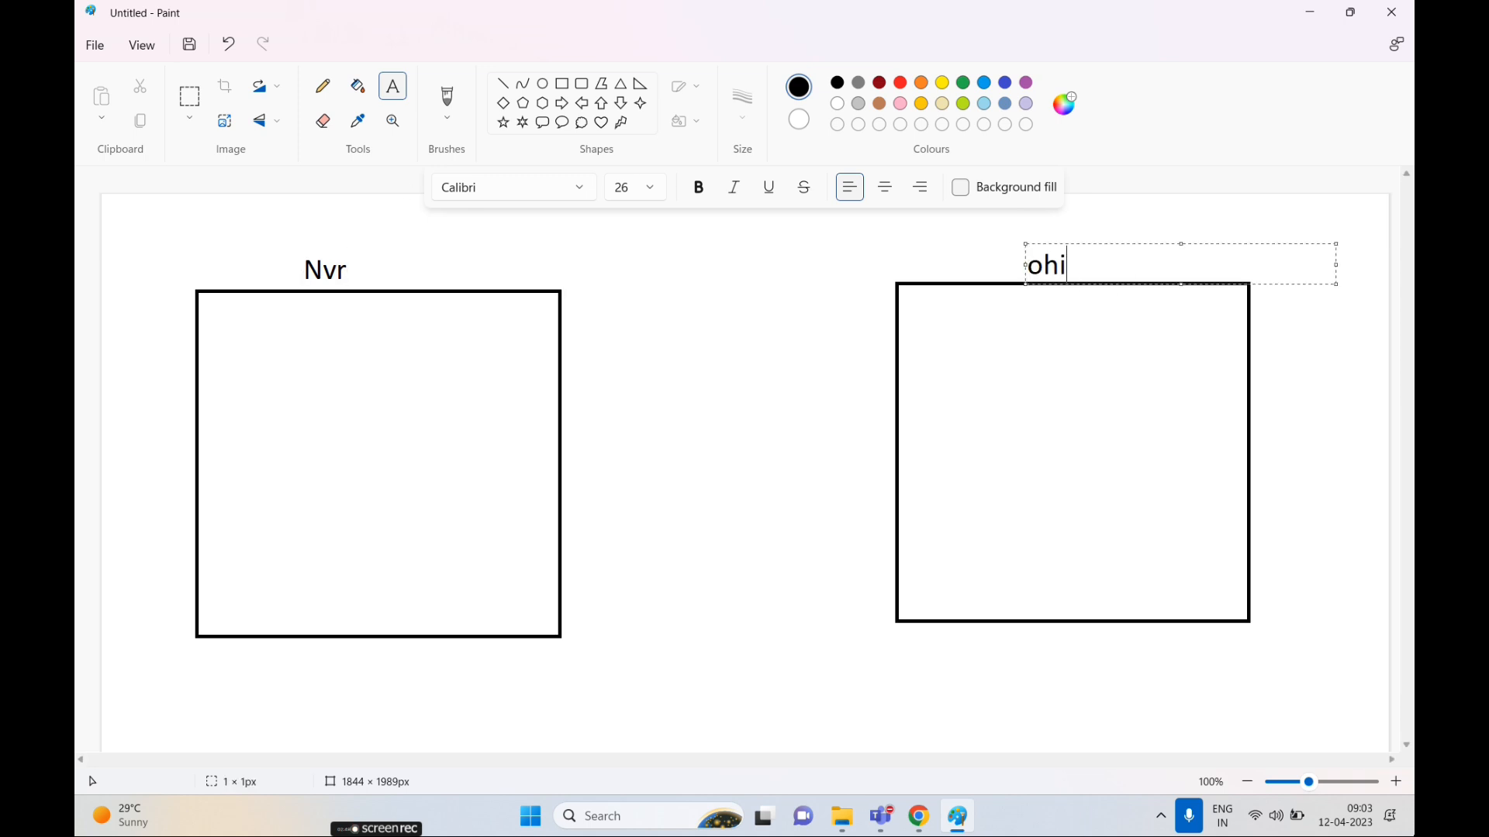
# - Draw three nested rectangles inside the Nvr box, the innermost one clearly smaller and offset toward its upper-left corner
pyautogui.click(562, 83)
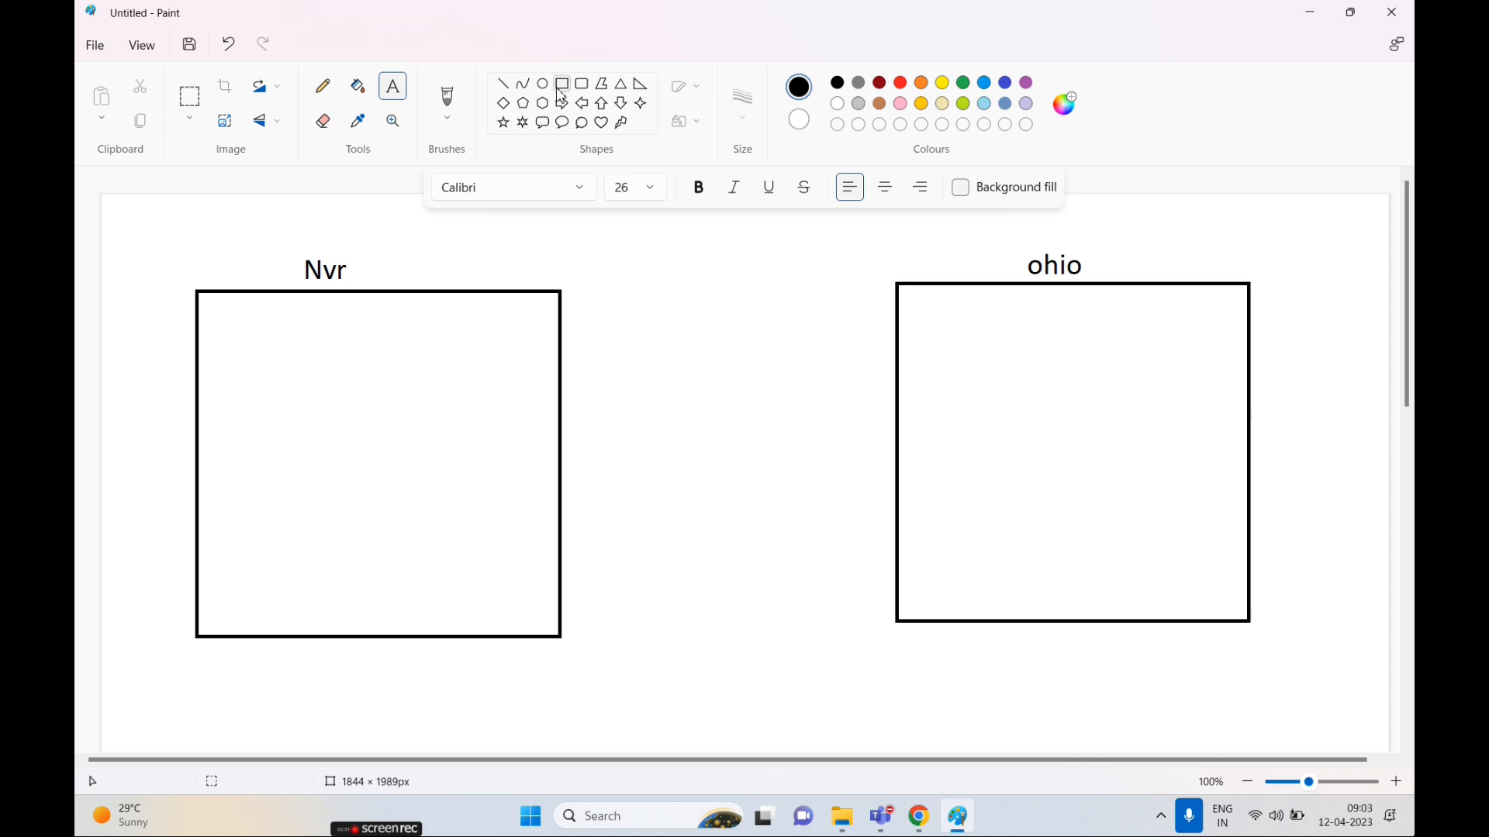
pyautogui.moveTo(213, 310); pyautogui.dragTo(268, 405)
pyautogui.moveTo(316, 462); pyautogui.dragTo(536, 625)
pyautogui.moveTo(244, 327); pyautogui.dragTo(505, 601)
pyautogui.moveTo(265, 370); pyautogui.dragTo(432, 511)
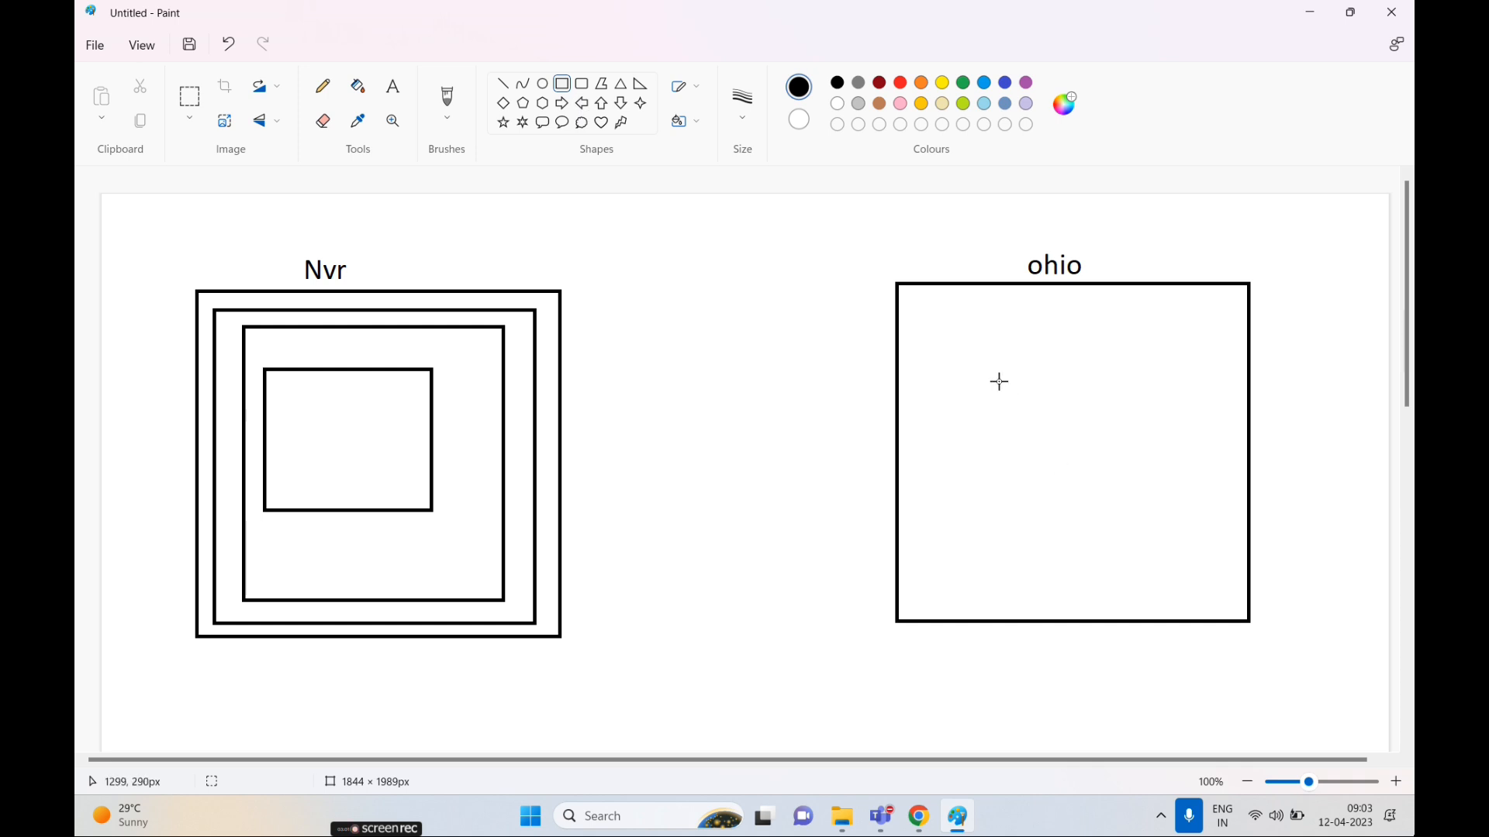
# - Draw three nested rectangles inside the ohio box, matching the layout of the Nvr box
pyautogui.moveTo(939, 322); pyautogui.dragTo(1228, 606)
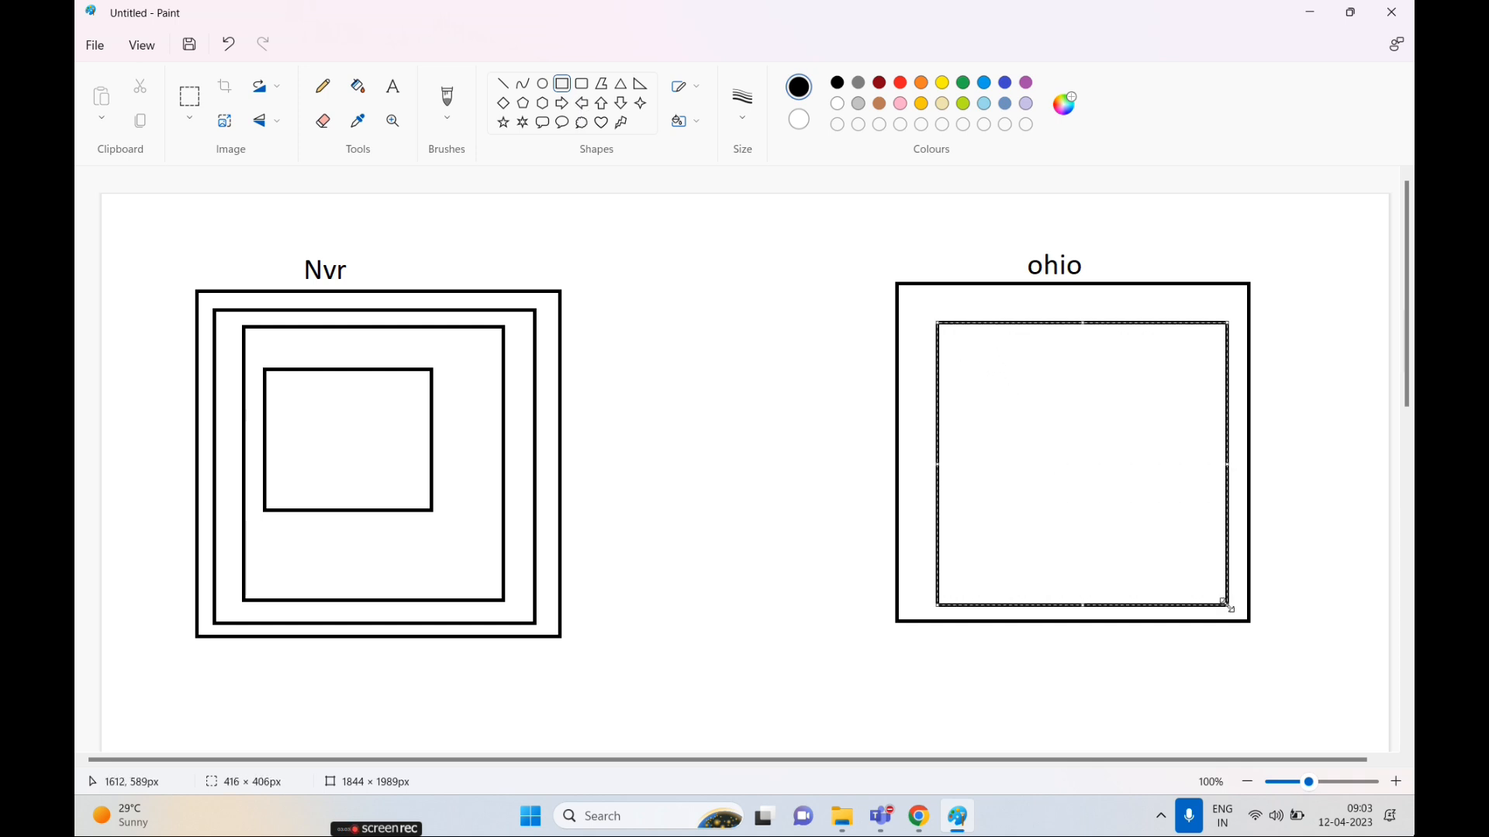
pyautogui.moveTo(935, 319); pyautogui.dragTo(1204, 587)
pyautogui.click(857, 329)
pyautogui.moveTo(967, 377); pyautogui.dragTo(1138, 534)
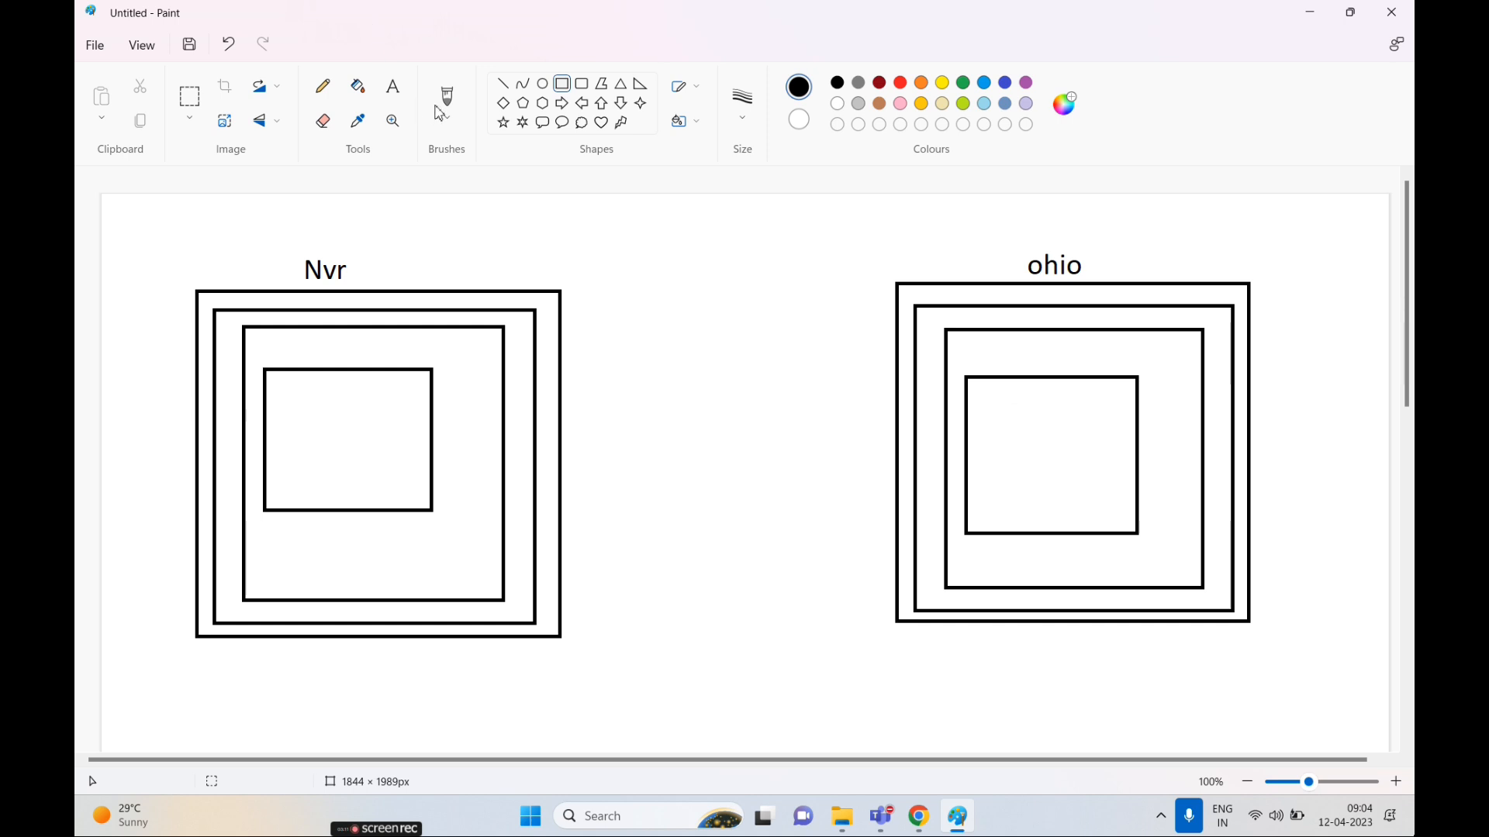
# - Draw a small square straddling the Nvr box's outer edge and two more squares, one above the other, between the regions
pyautogui.moveTo(552, 450); pyautogui.dragTo(598, 498)
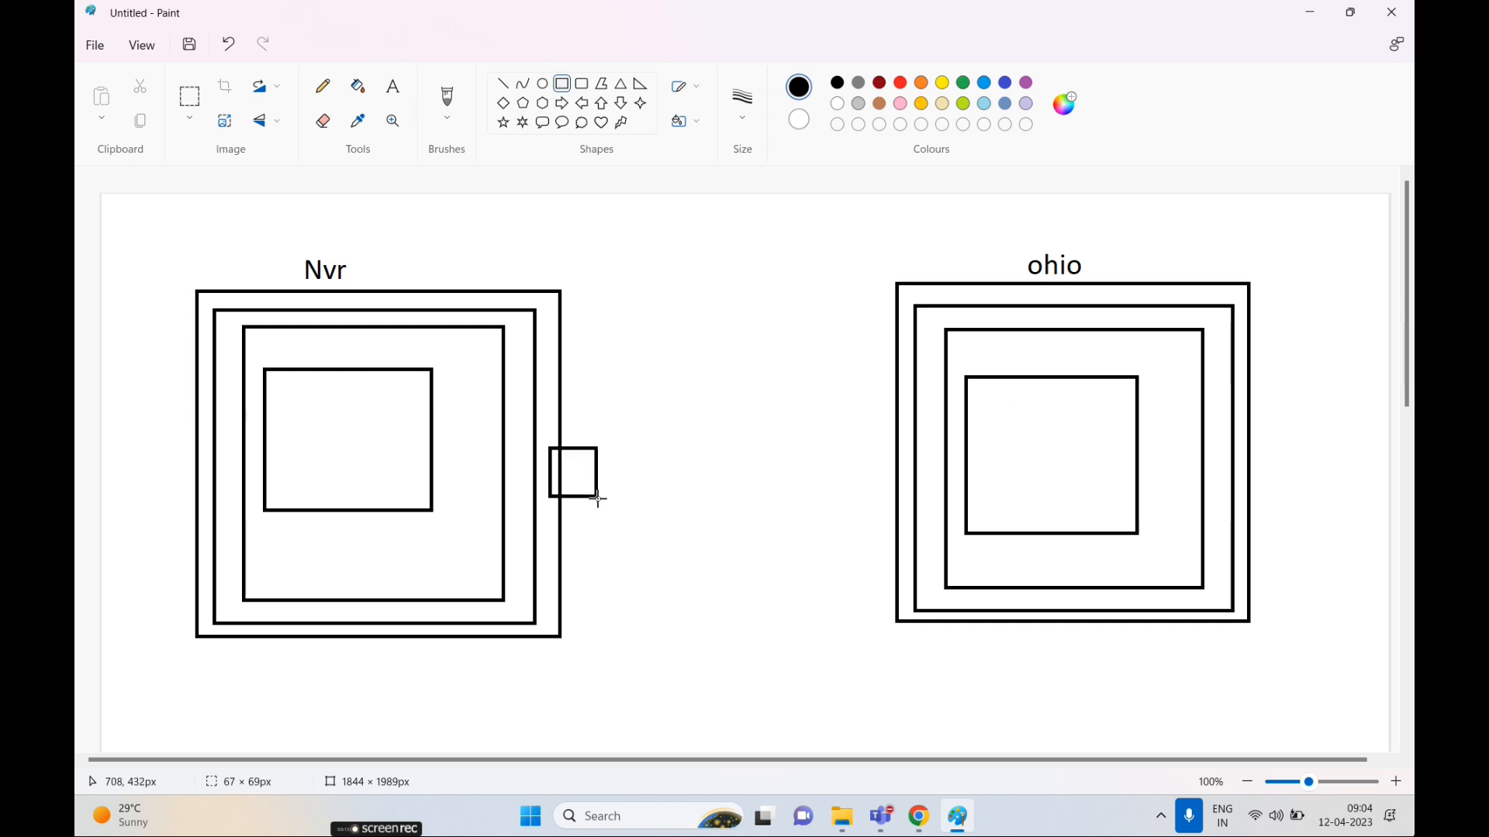
pyautogui.moveTo(543, 542); pyautogui.dragTo(601, 591)
pyautogui.hotkey('ctrl', 'z')
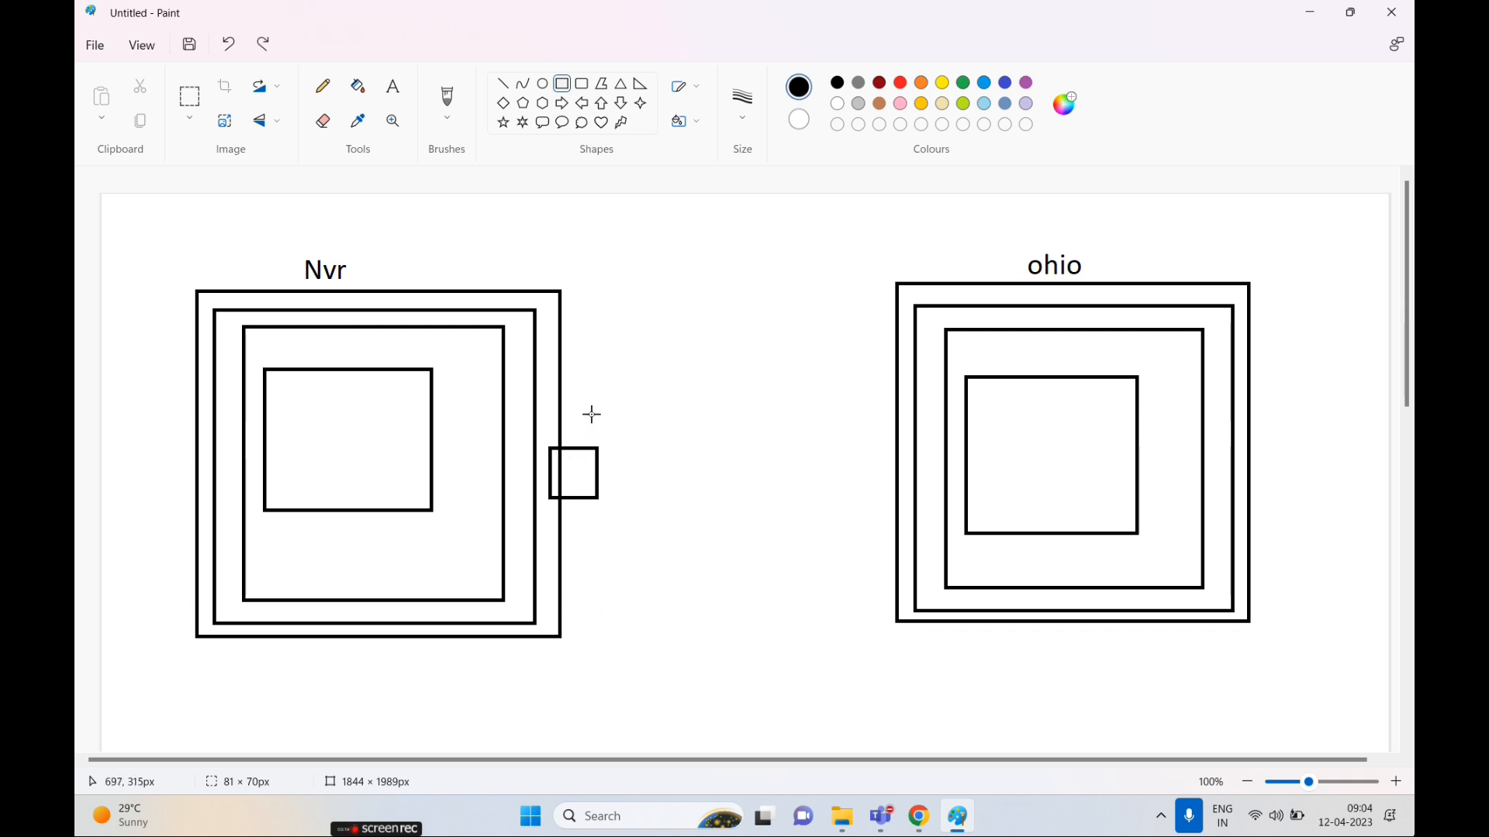
pyautogui.moveTo(779, 392); pyautogui.dragTo(767, 376)
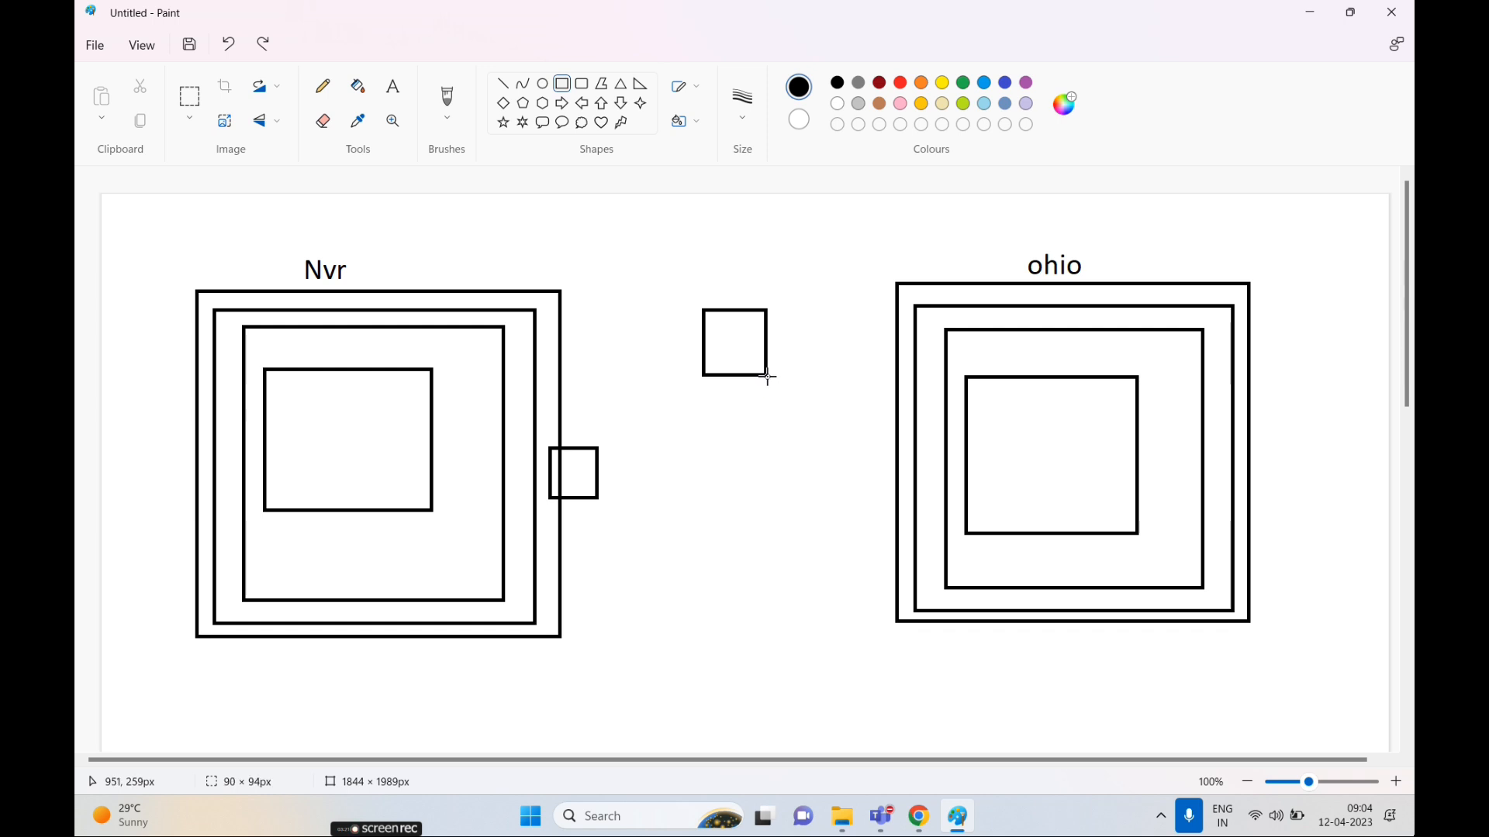
pyautogui.moveTo(661, 540); pyautogui.dragTo(738, 615)
# - Add a "vpc" label in font size 12 just inside the upper-left corner of the outermost Nvr rectangle
pyautogui.click(448, 120)
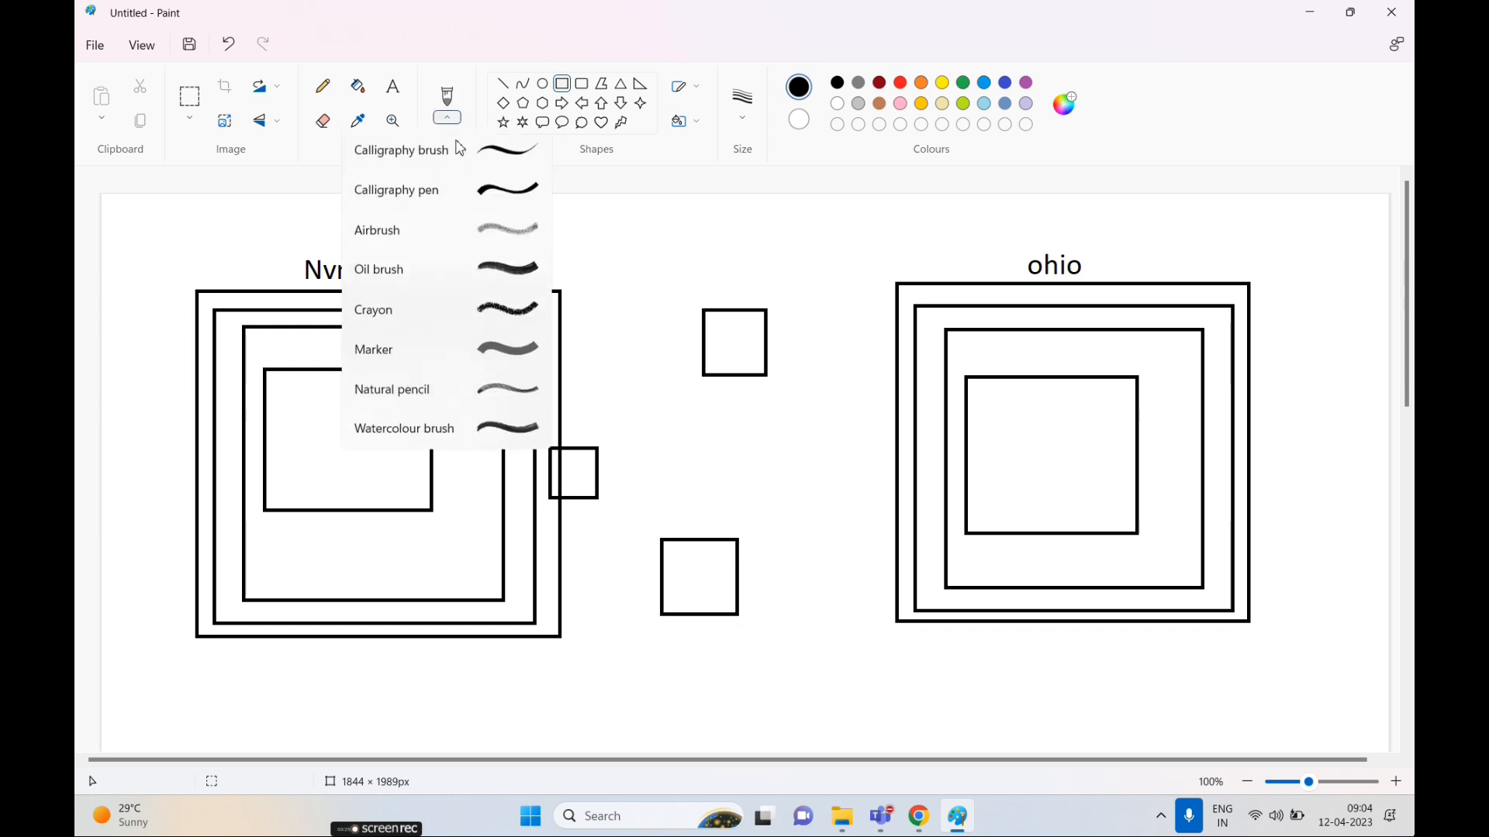
pyautogui.click(508, 200)
pyautogui.click(394, 86)
pyautogui.click(214, 280)
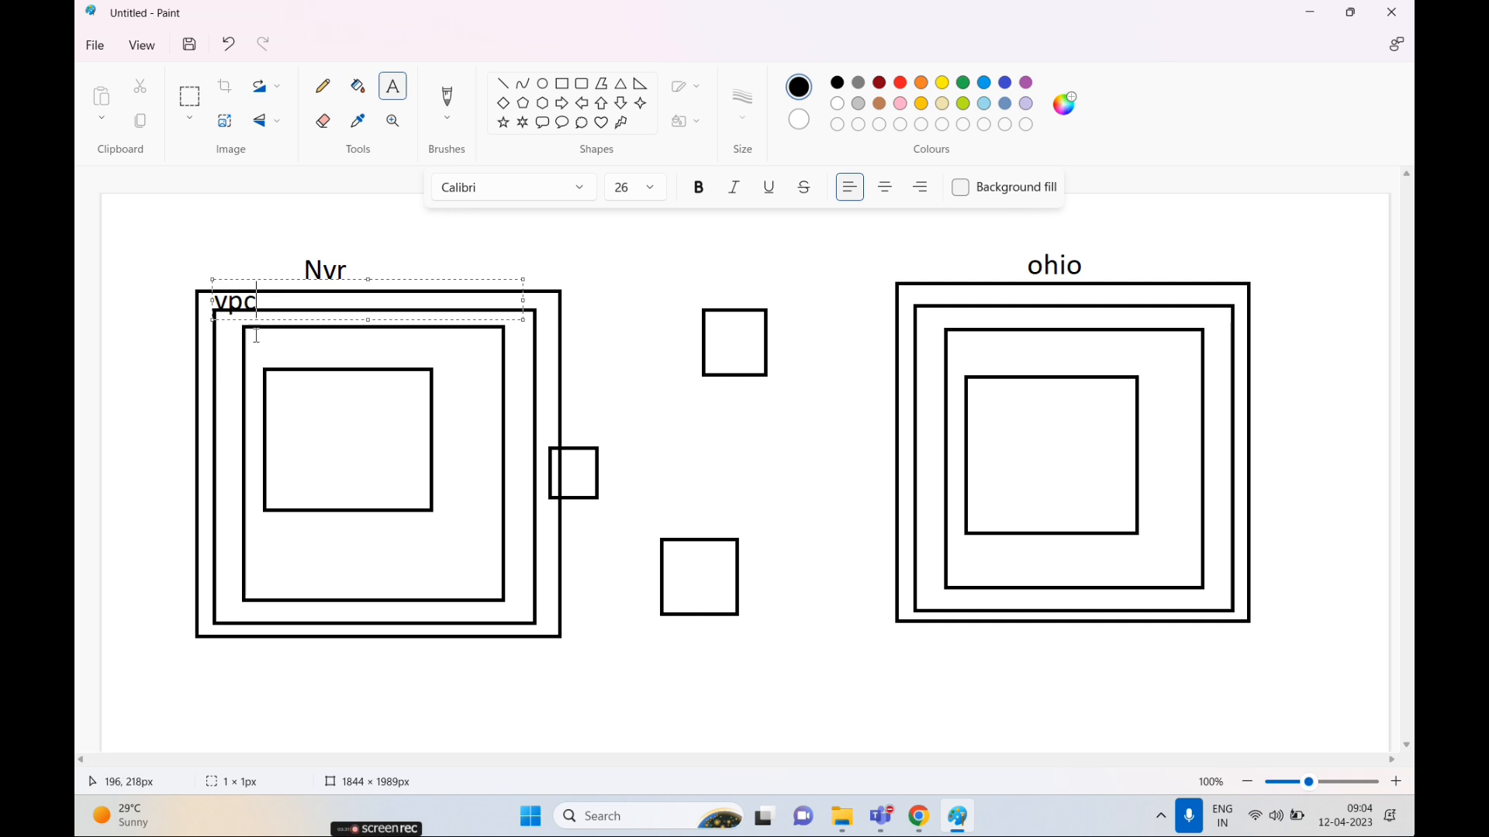
pyautogui.doubleClick(236, 304)
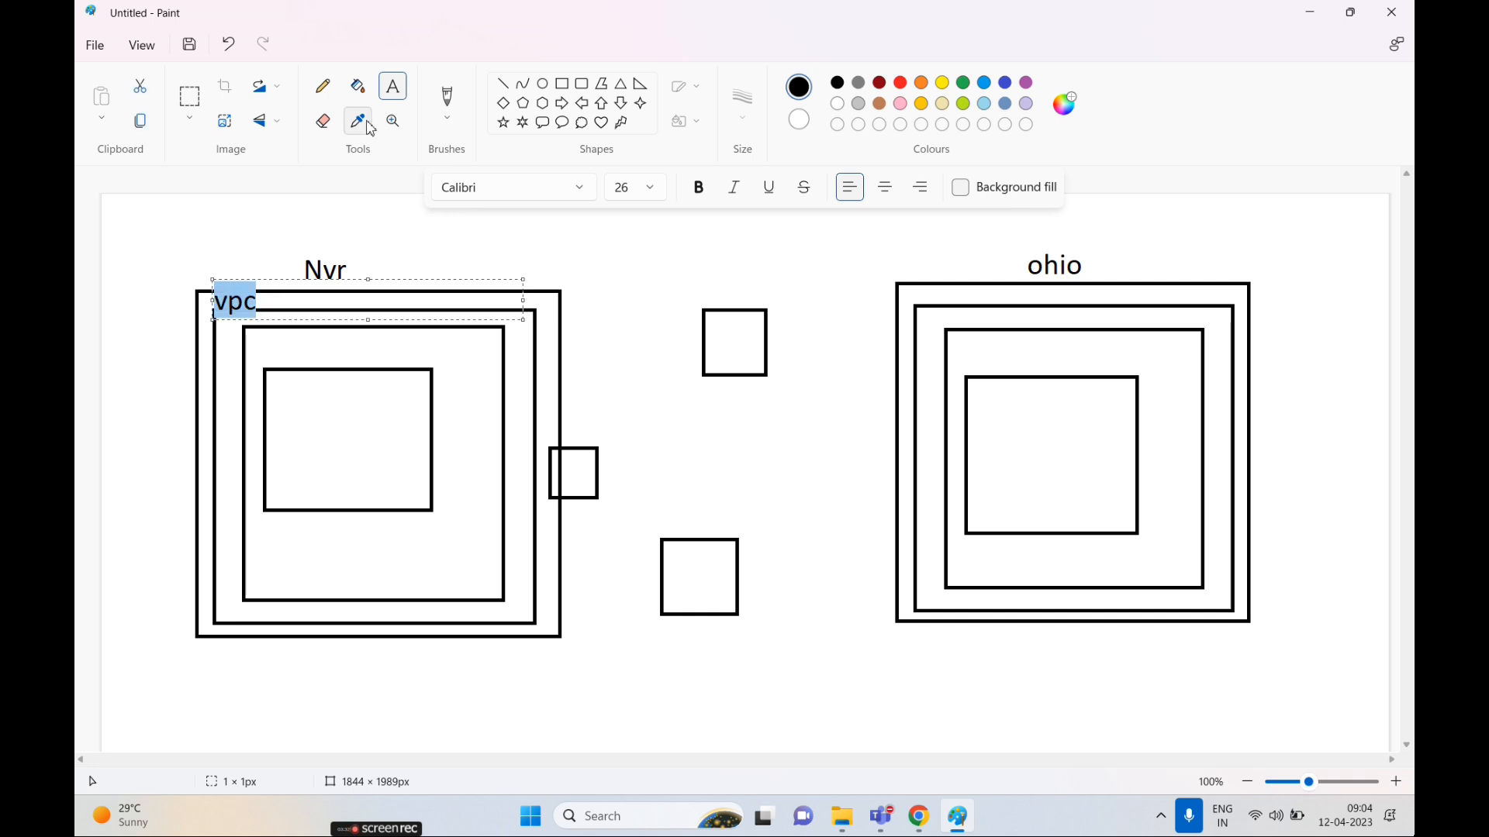
pyautogui.click(653, 189)
pyautogui.click(629, 351)
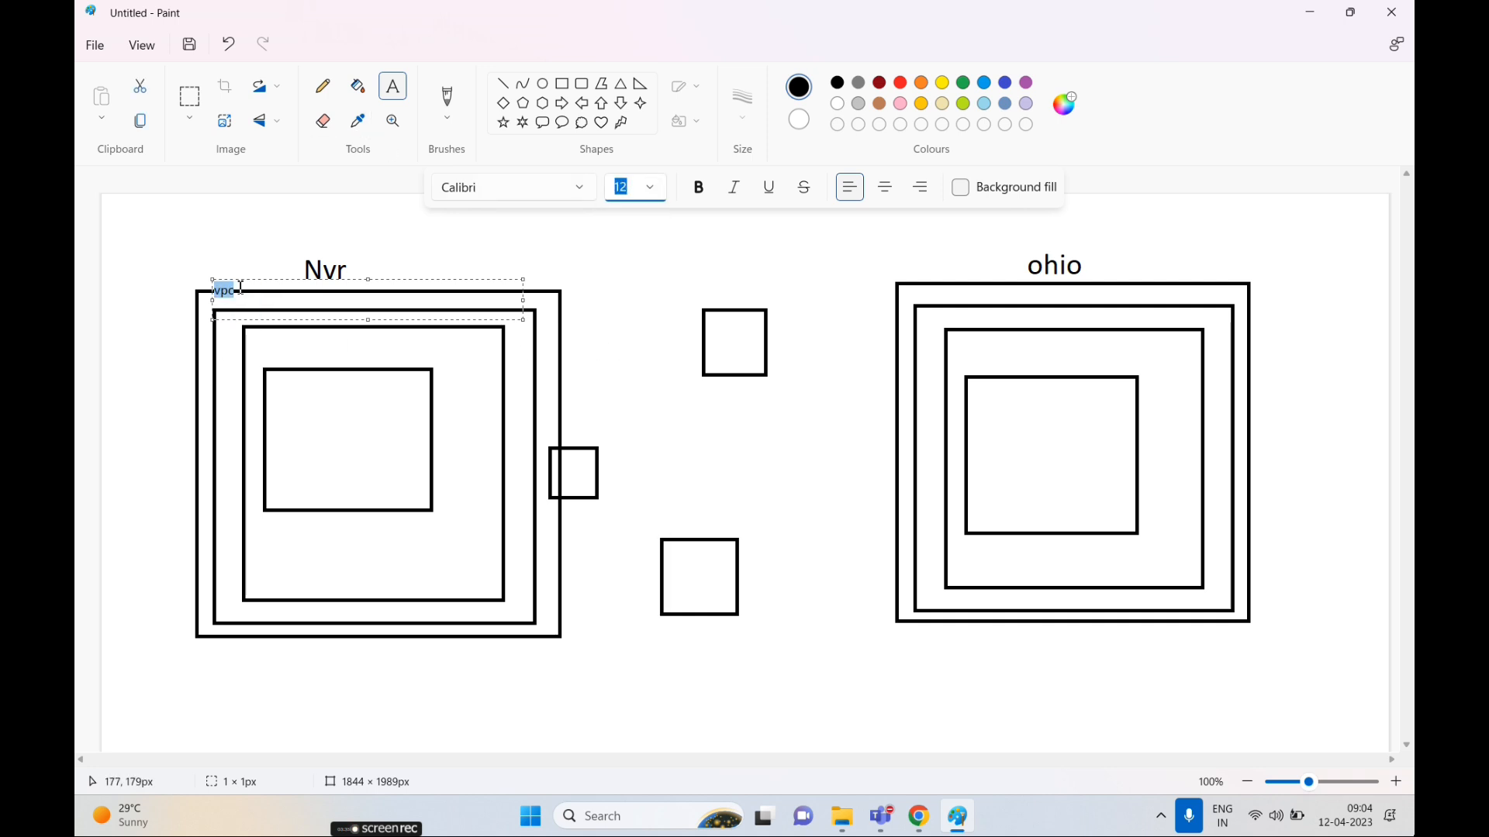
pyautogui.moveTo(254, 284); pyautogui.dragTo(252, 295)
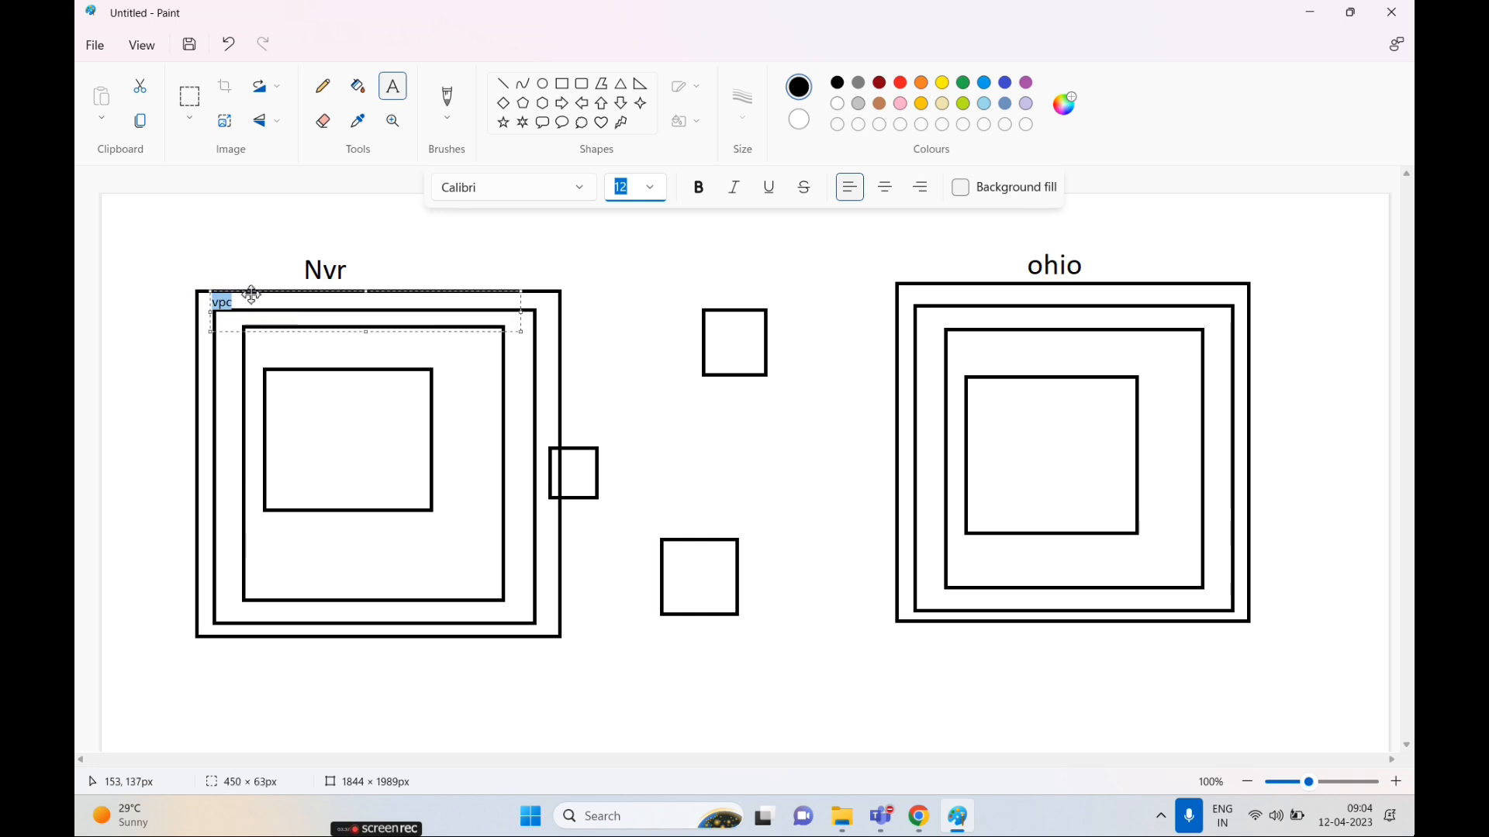
pyautogui.click(812, 348)
# - Label the Nvr diagram with "Subnet" and "EC2" above the two inner rectangles and "AWS" above the outermost box
pyautogui.click(247, 320)
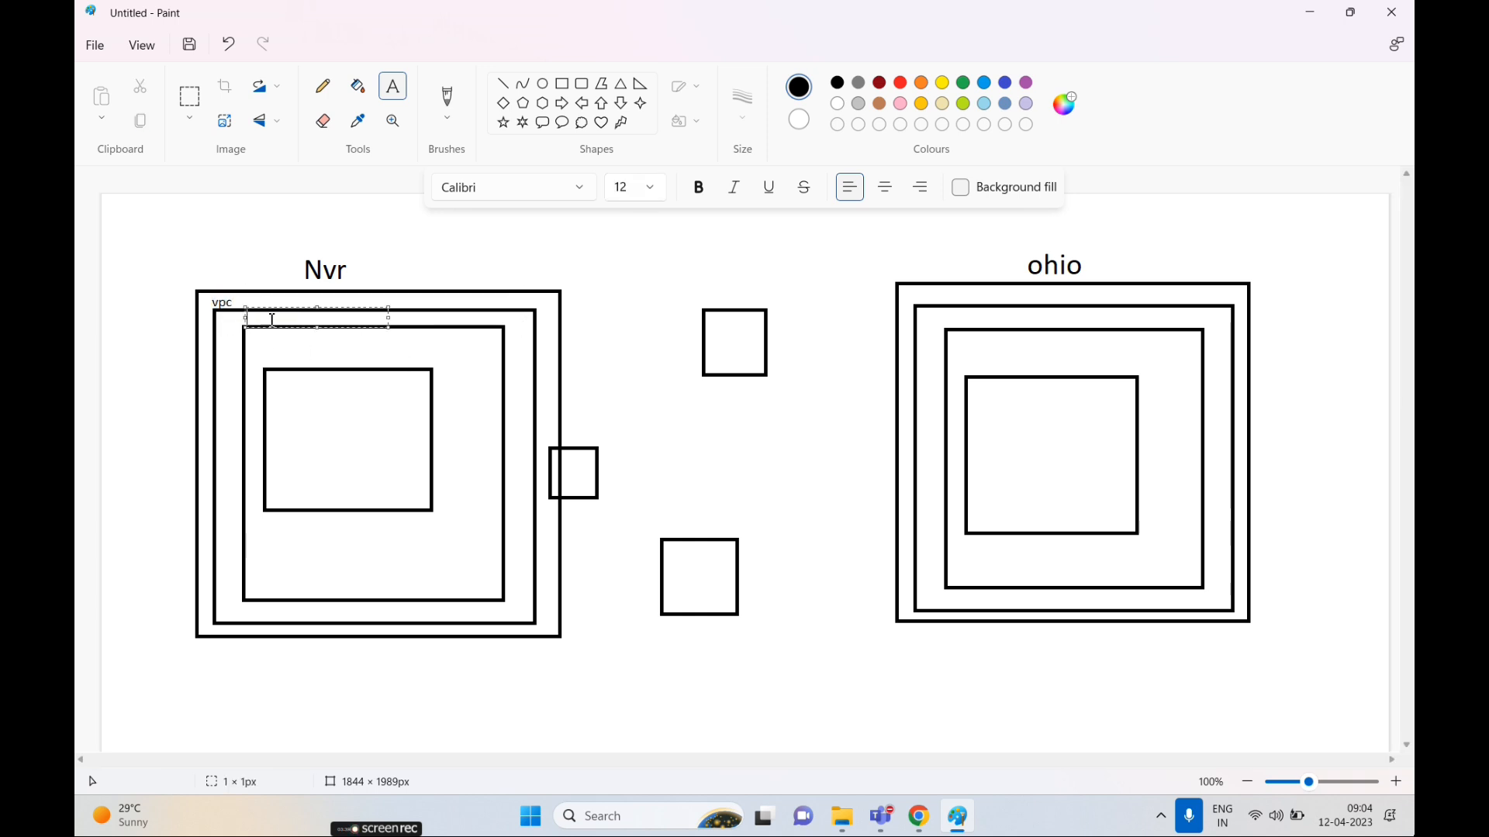
pyautogui.write('Subnet')
pyautogui.click(279, 358)
pyautogui.click(279, 357)
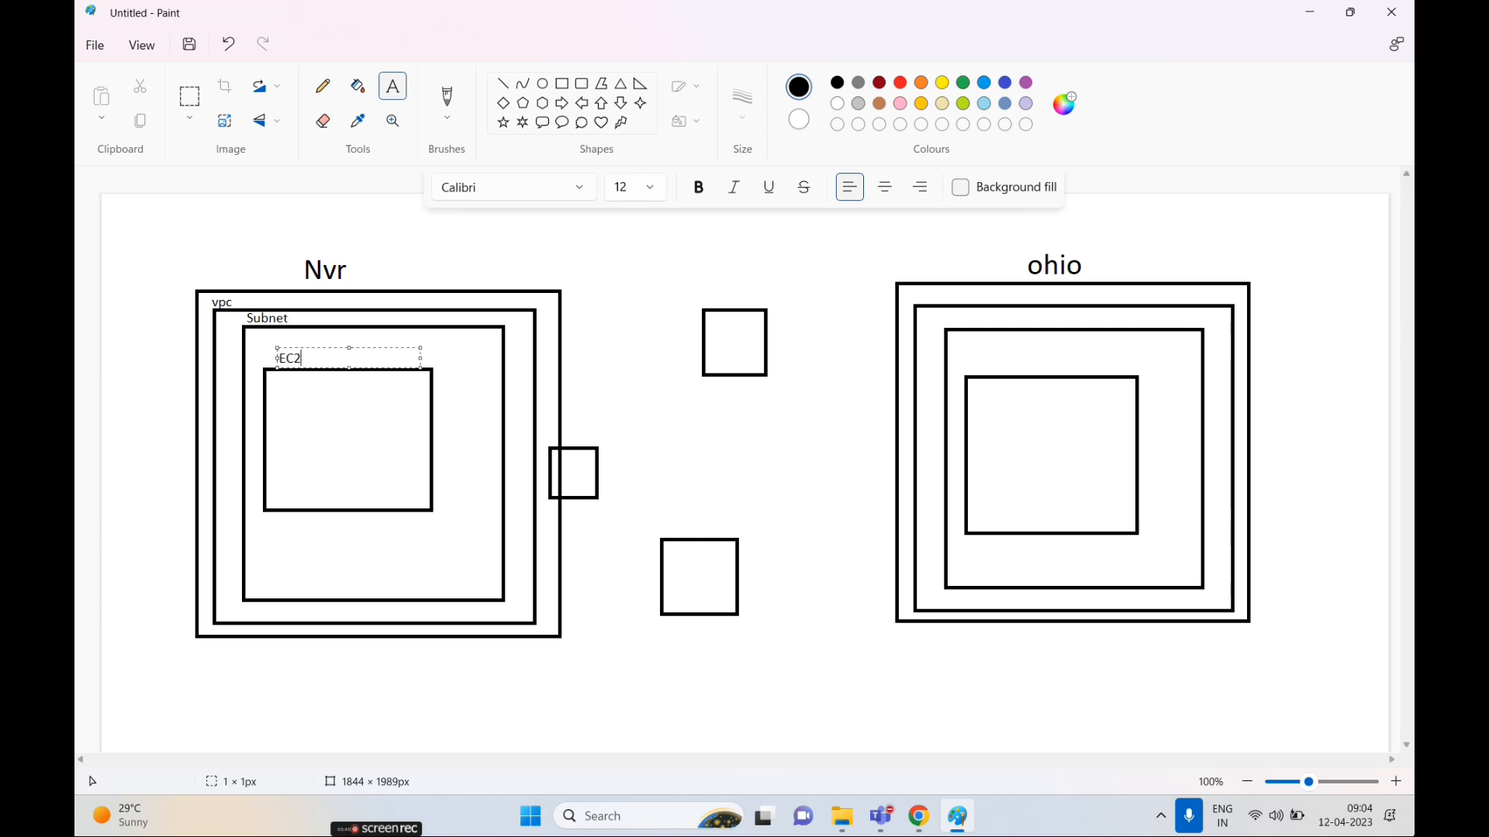
pyautogui.click(309, 445)
pyautogui.click(214, 280)
pyautogui.write('AWS')
# - Label the three small squares "VPG" at the Nvr edge, "CW" for the upper one and "site2site" for the lower one
pyautogui.click(615, 458)
pyautogui.click(573, 434)
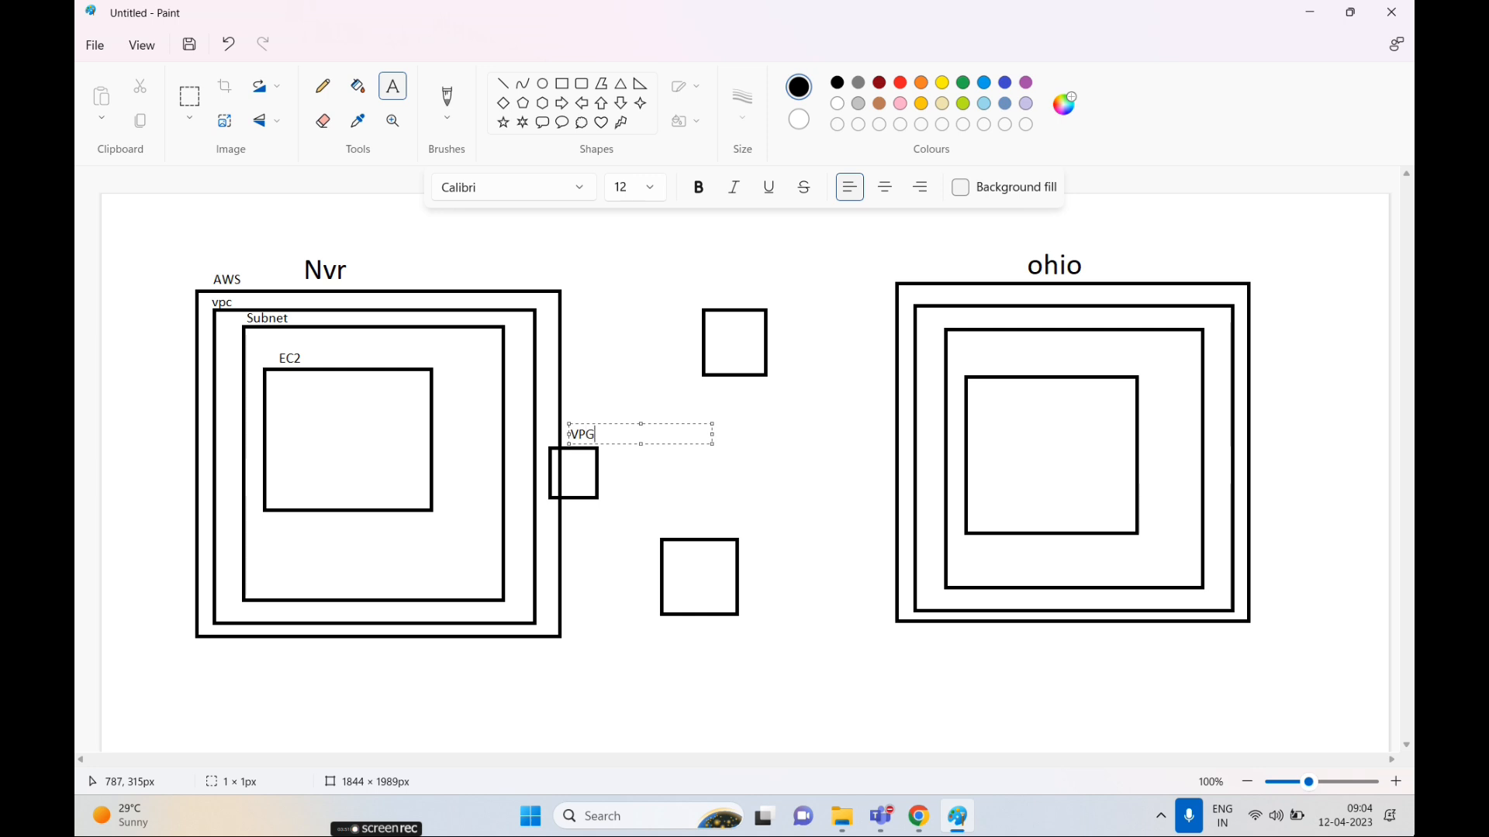
pyautogui.click(718, 298)
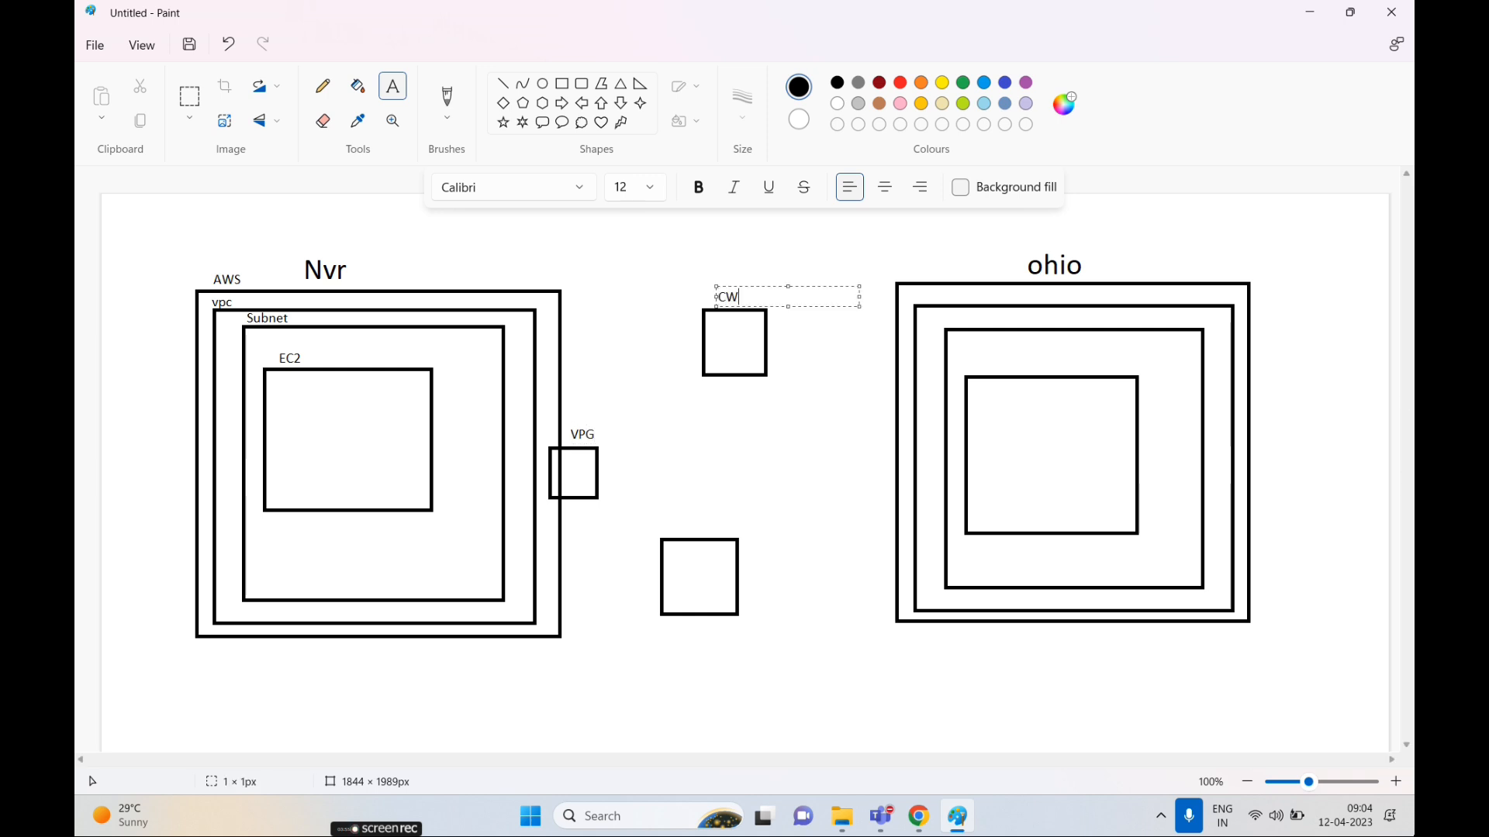
pyautogui.click(687, 515)
pyautogui.click(689, 514)
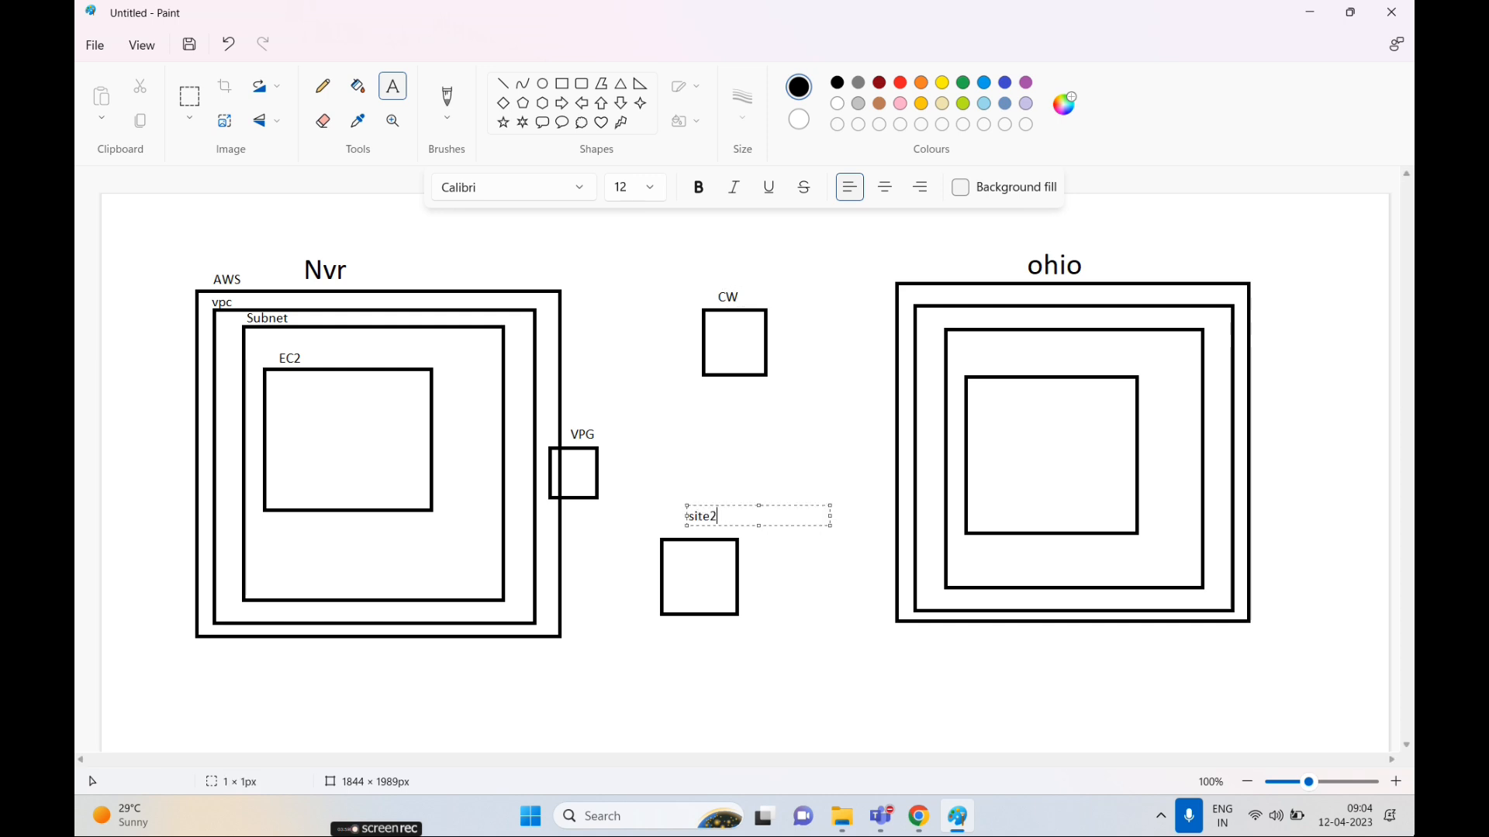
pyautogui.moveTo(730, 510); pyautogui.dragTo(708, 521)
pyautogui.click(814, 522)
# - Label the nested ohio rectangles from outermost to innermost "aws", "vpc", "subnet" and "ec2"
pyautogui.click(914, 275)
pyautogui.write('aws')
pyautogui.click(925, 297)
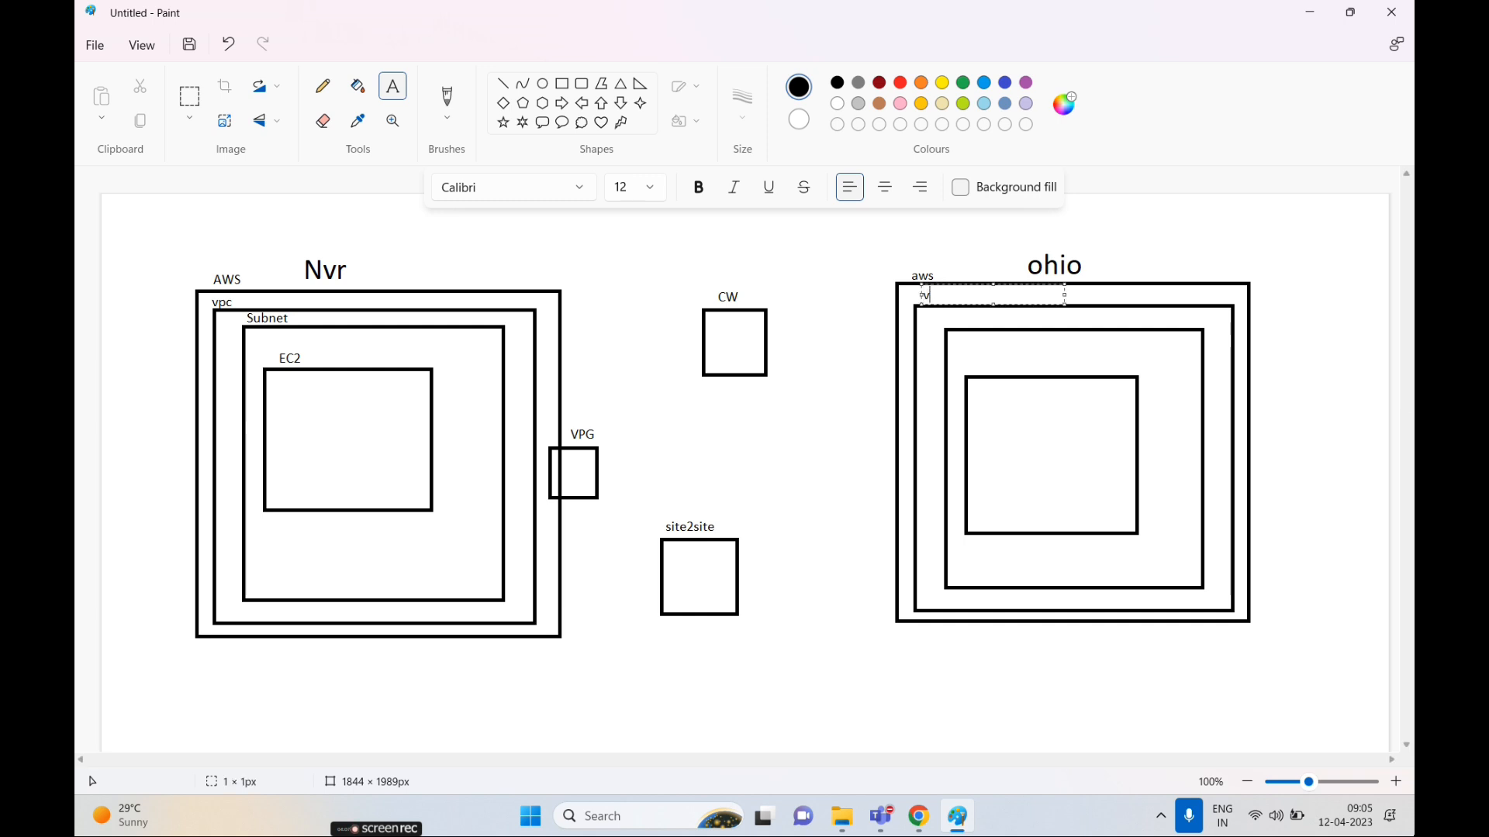
pyautogui.write('vpc')
pyautogui.click(943, 317)
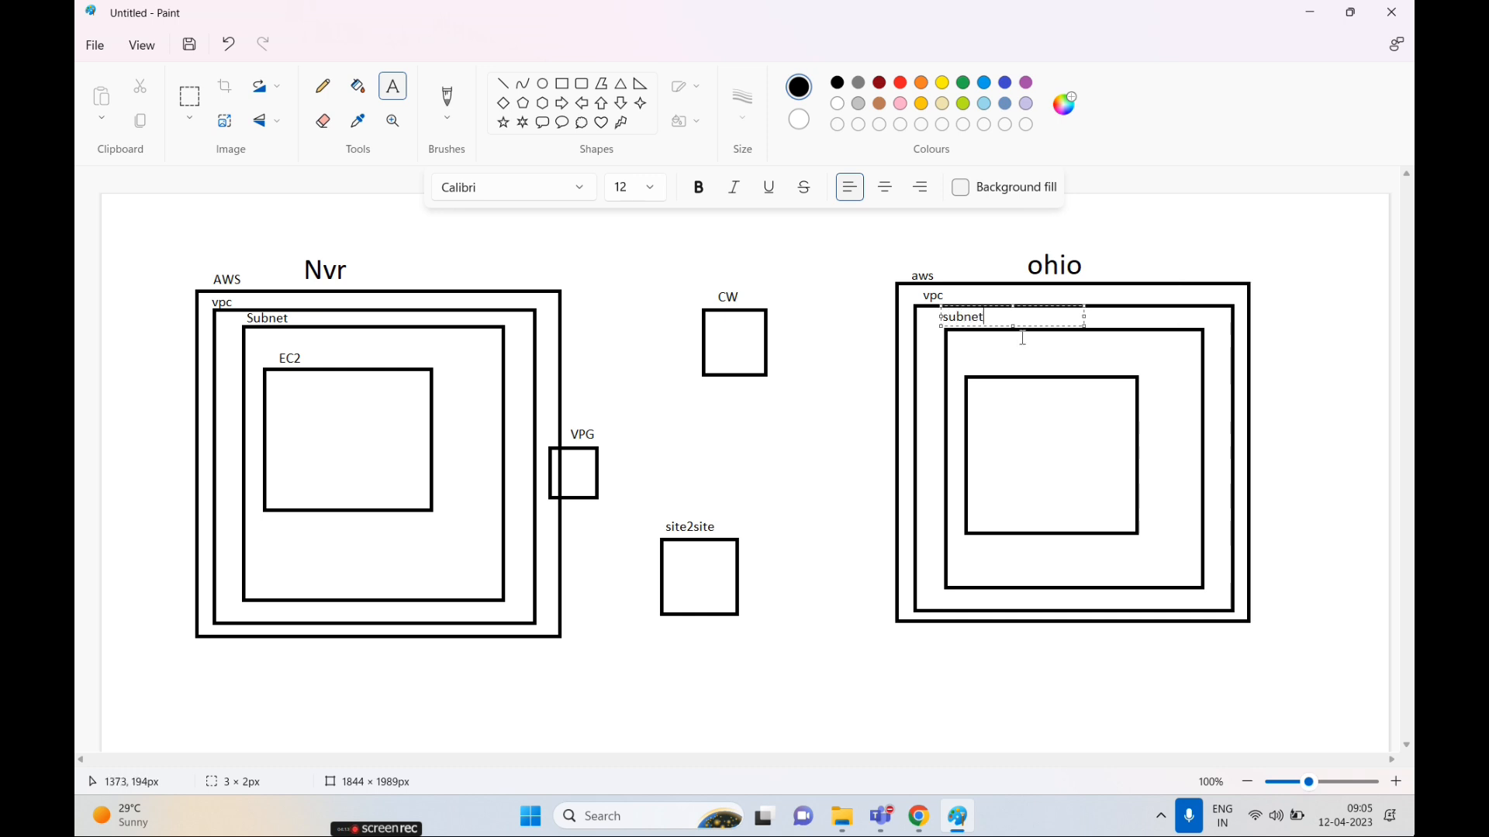
pyautogui.click(973, 361)
pyautogui.write('ec2')
pyautogui.click(741, 435)
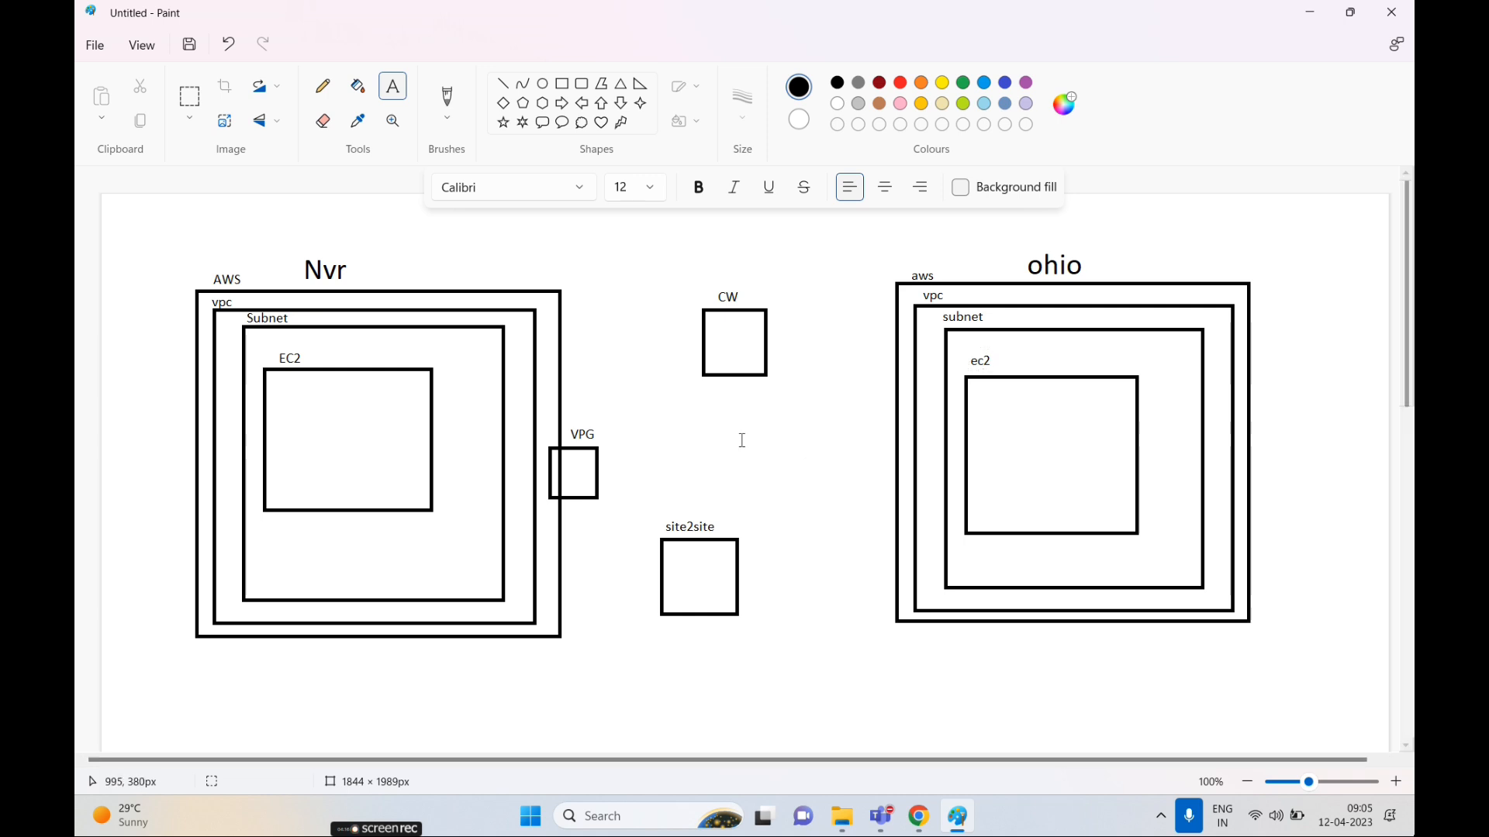
pyautogui.click(456, 118)
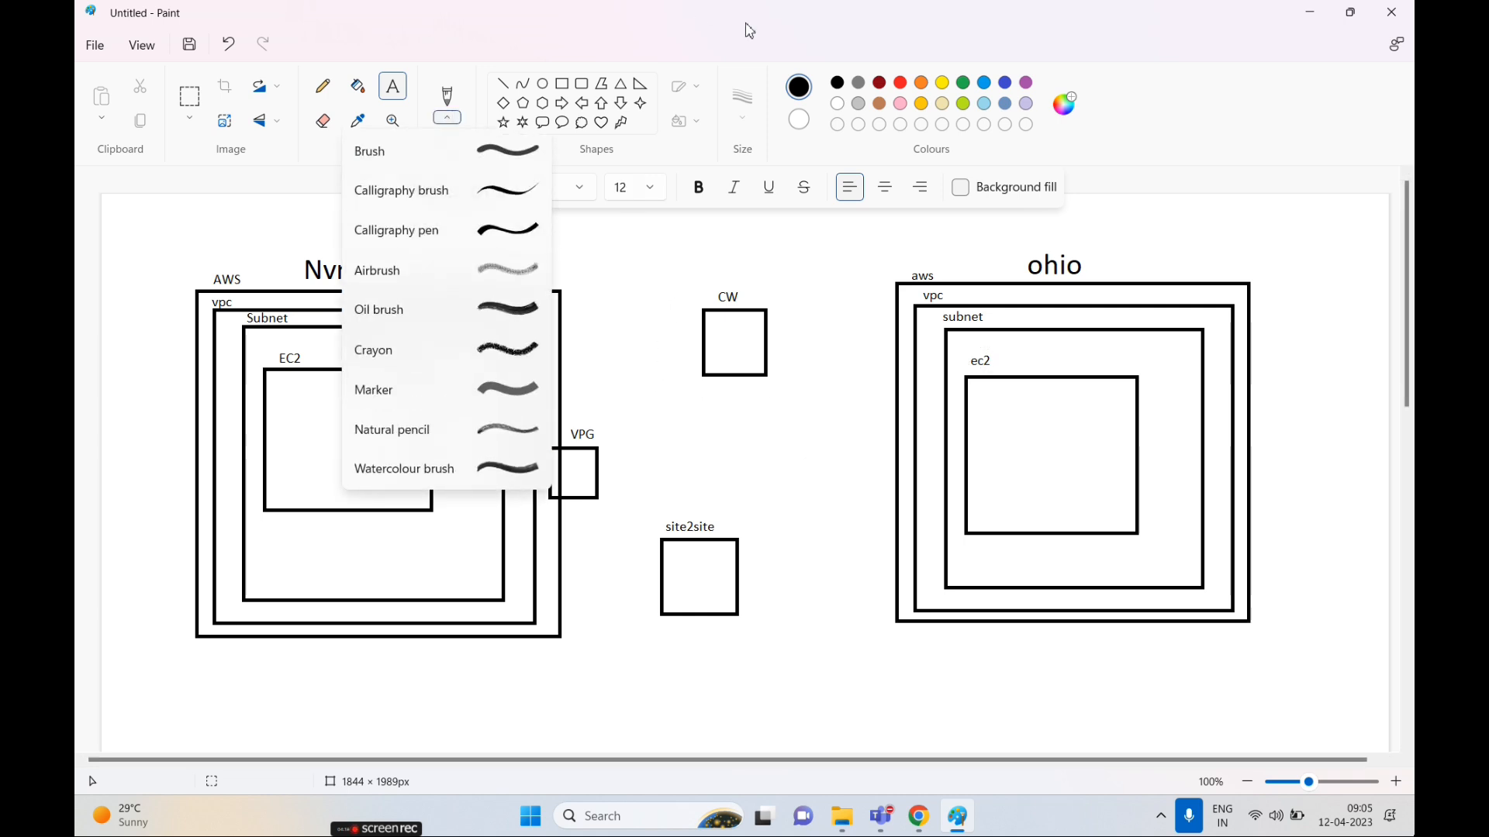
pyautogui.click(798, 472)
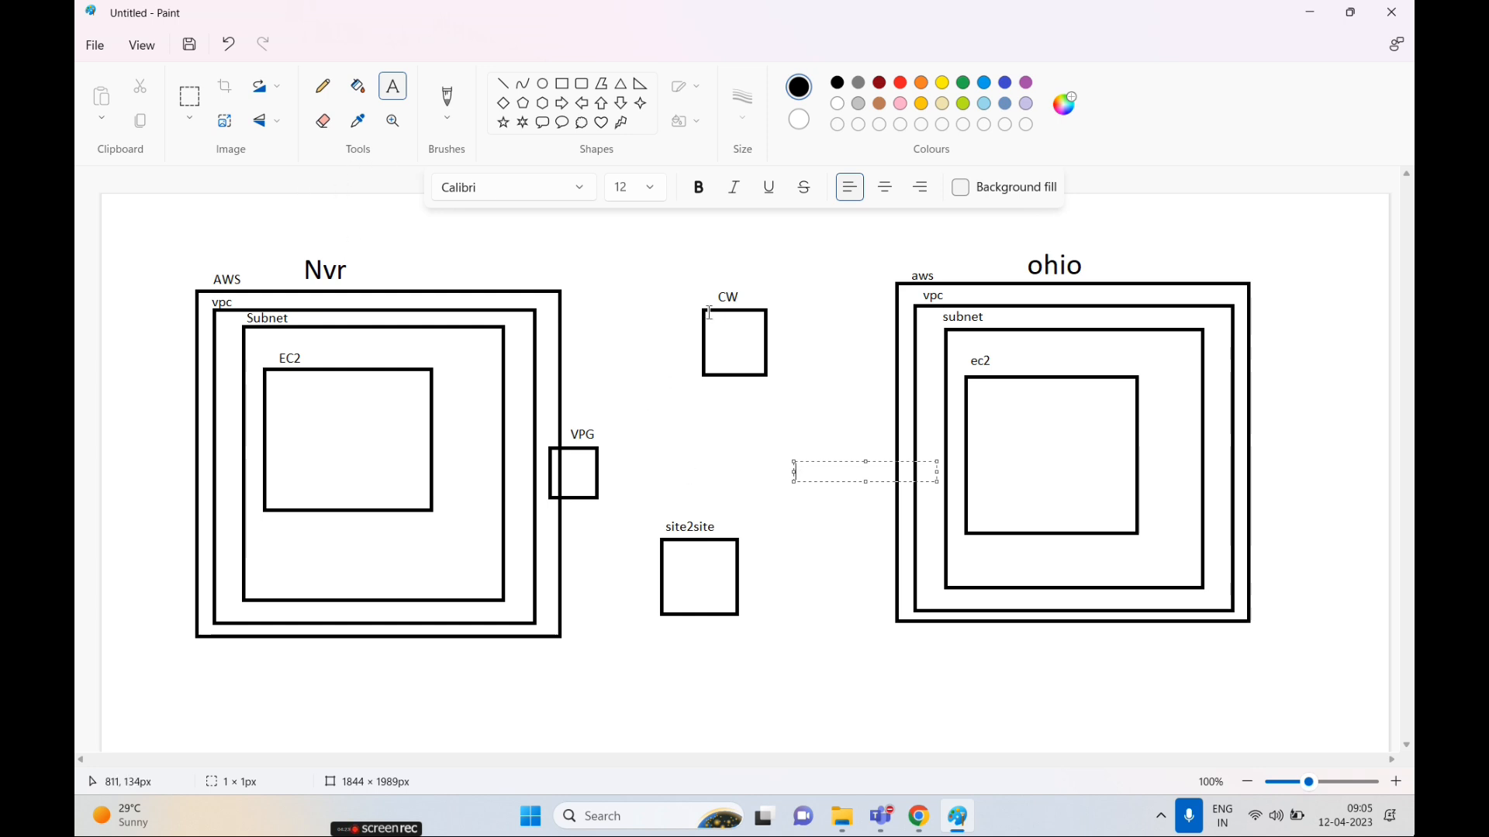
pyautogui.click(811, 309)
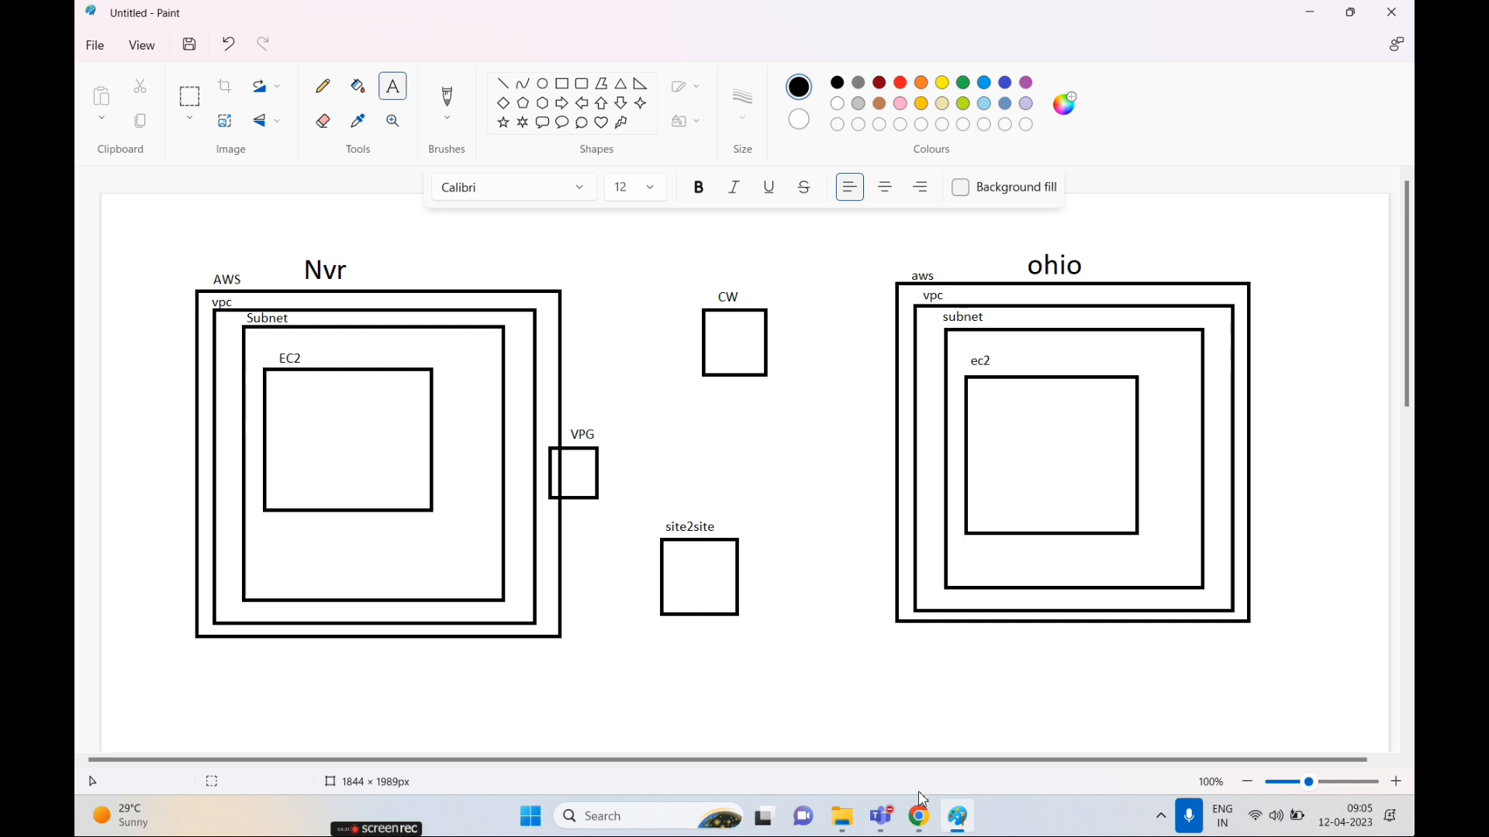
# - Switch to Chrome and open the details of customer-vpc from the Ohio region's VPC list
pyautogui.click(919, 816)
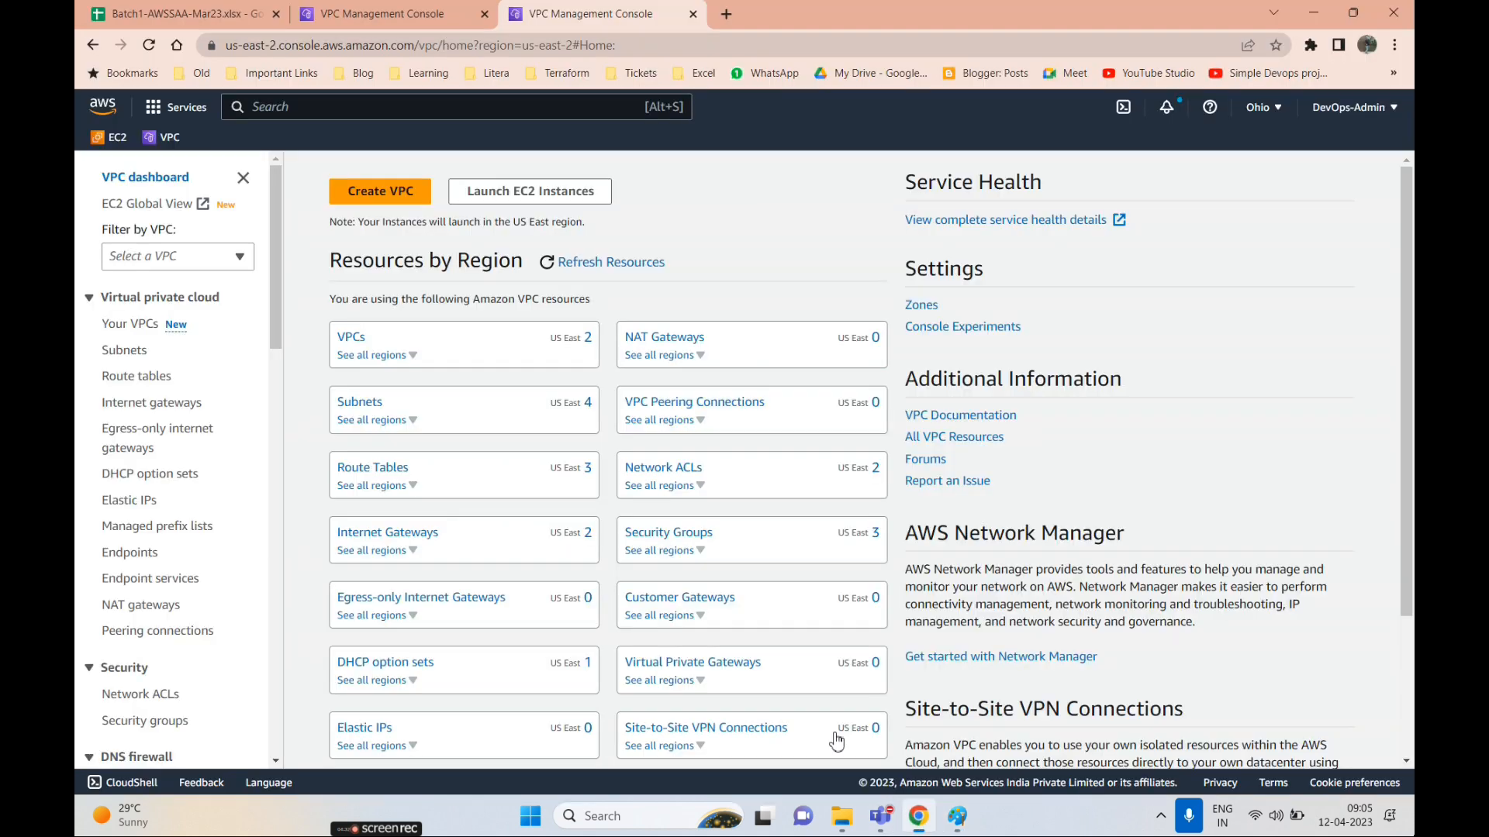
pyautogui.click(353, 338)
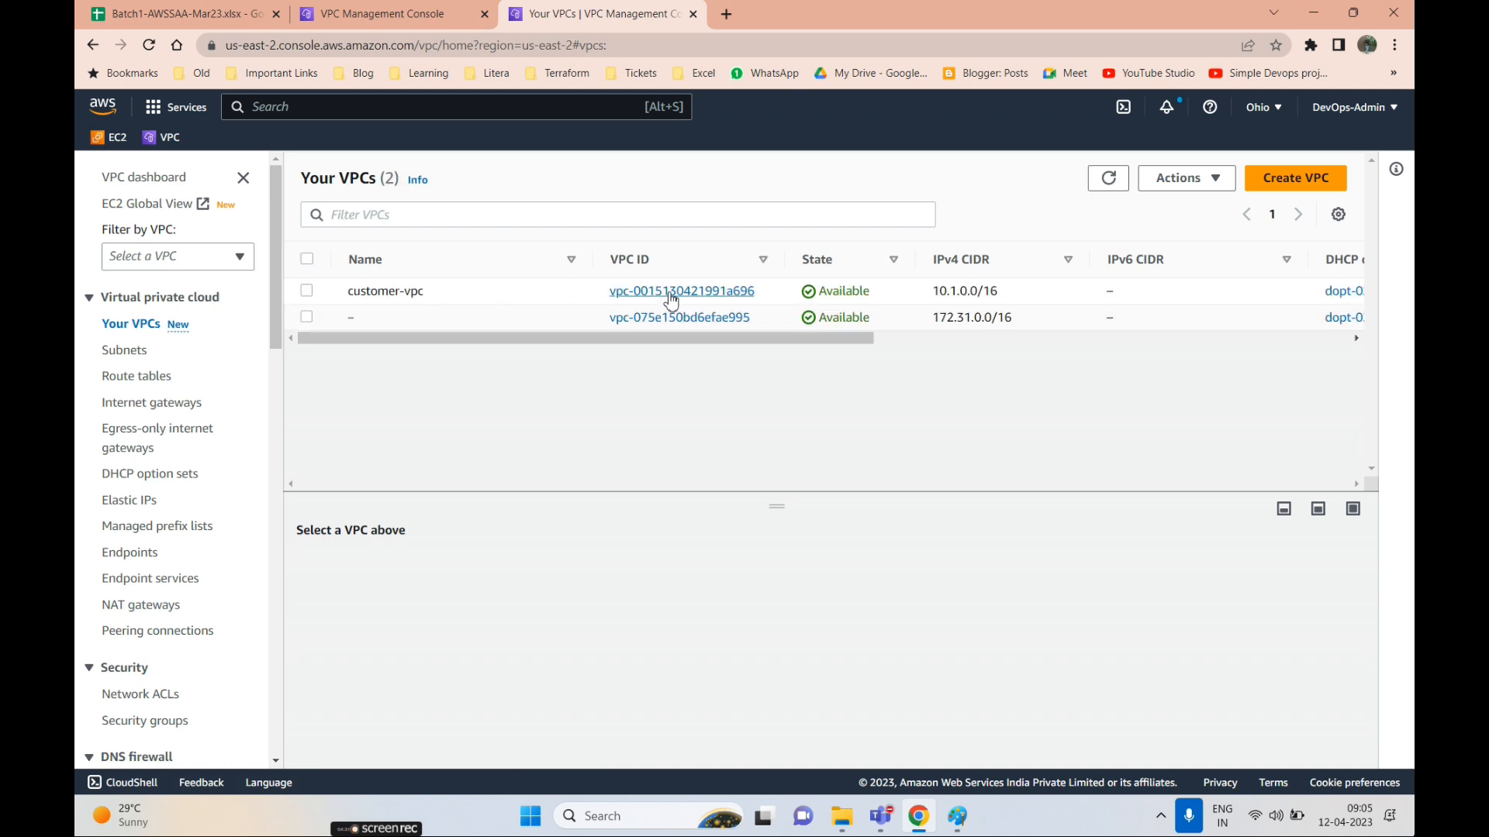
pyautogui.click(675, 290)
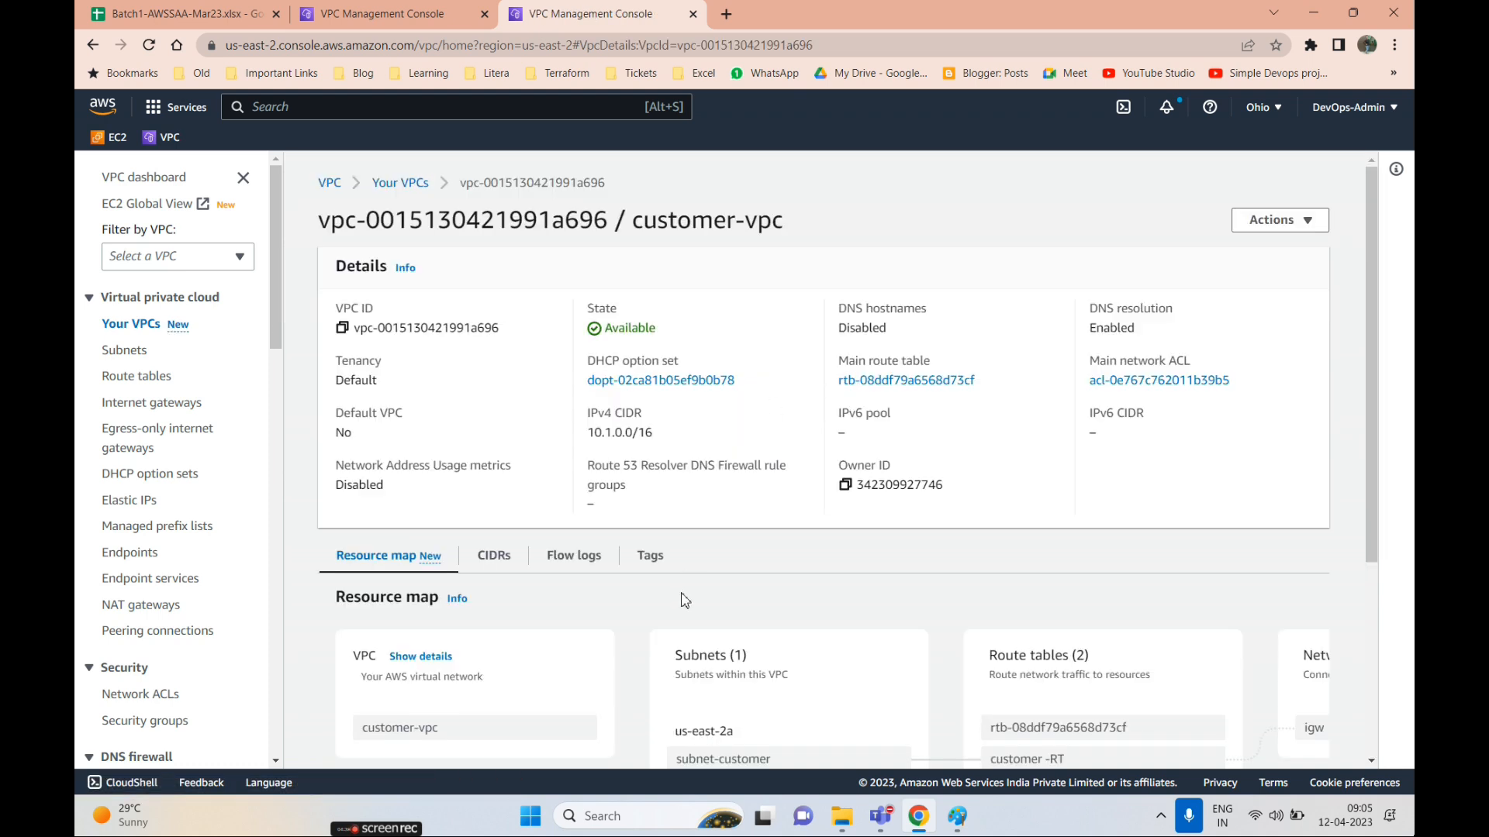
pyautogui.scroll(-3, 576, 549)
pyautogui.scroll(-2, 576, 549)
pyautogui.scroll(4, 591, 426)
# - Copy customer-vpc's IPv4 CIDR 10.1.0.0/16 and paste it as text in the Paint diagram, on the ohio "vpc" label's line
pyautogui.moveTo(587, 438); pyautogui.dragTo(670, 445)
pyautogui.hotkey('ctrl', 'c')
pyautogui.hotkey('alt', 'Tab')
pyautogui.click(1113, 296)
pyautogui.hotkey('ctrl', 'v')
pyautogui.click(814, 310)
# - Switch back to Chrome and review the subnet-customer details, highlighting its IPv4 CIDR
pyautogui.hotkey('alt', 'Tab')
pyautogui.scroll(-1, 568, 557)
pyautogui.scroll(1, 567, 557)
pyautogui.click(114, 352)
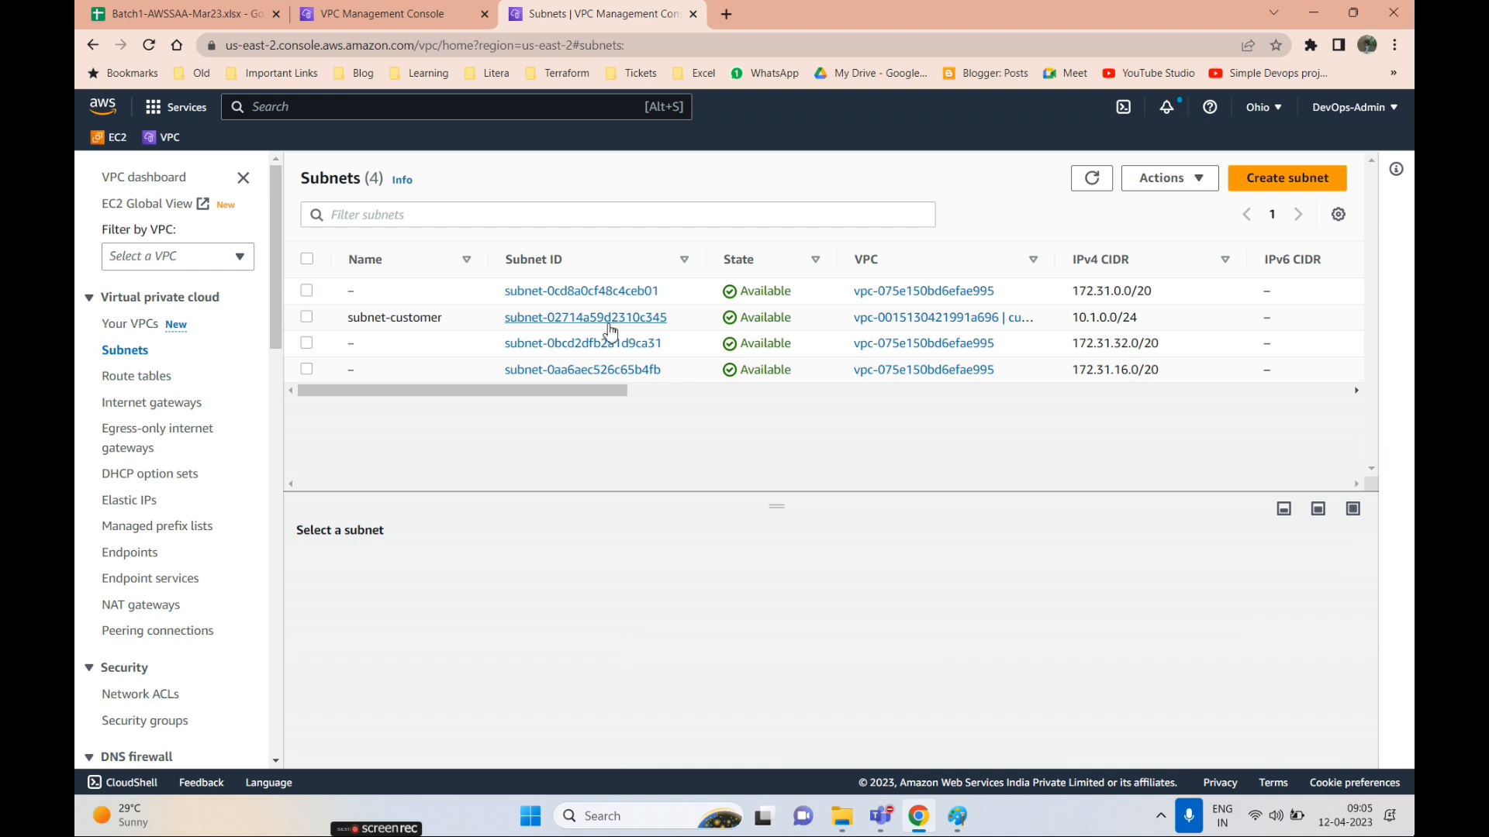
pyautogui.click(598, 319)
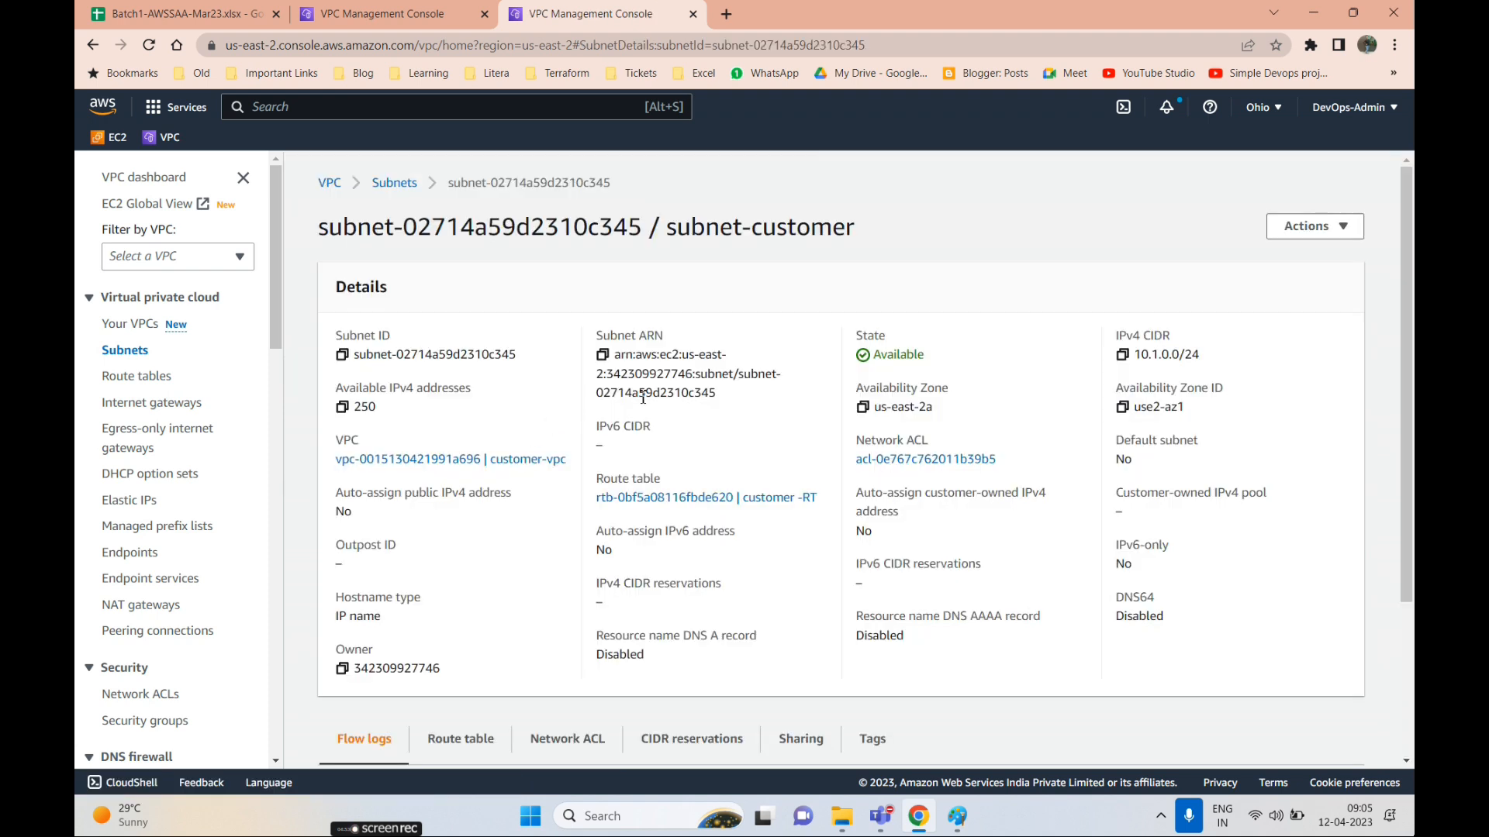
pyautogui.scroll(-1, 609, 481)
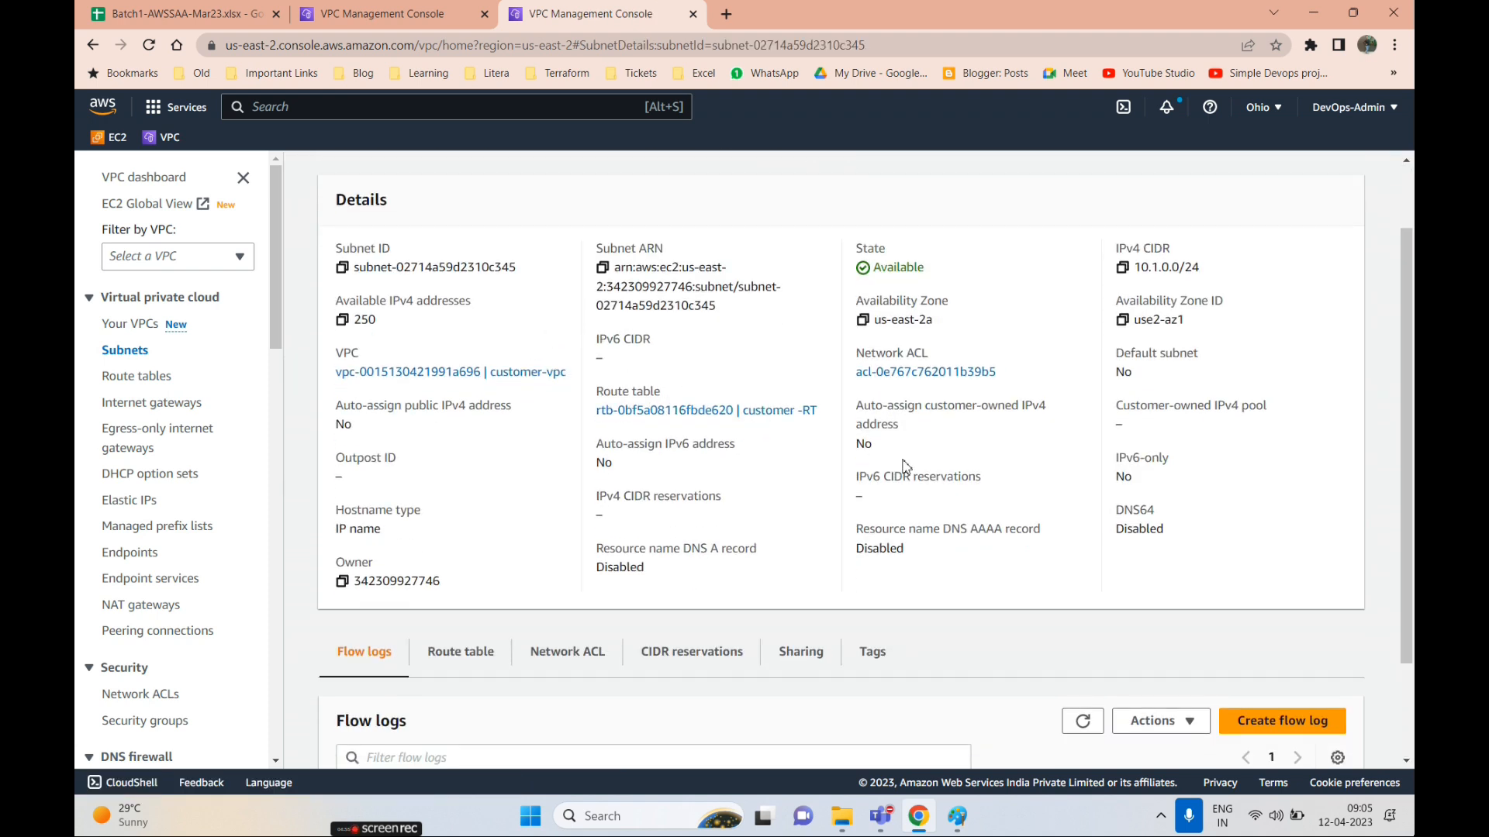
pyautogui.moveTo(1113, 273); pyautogui.dragTo(1253, 283)
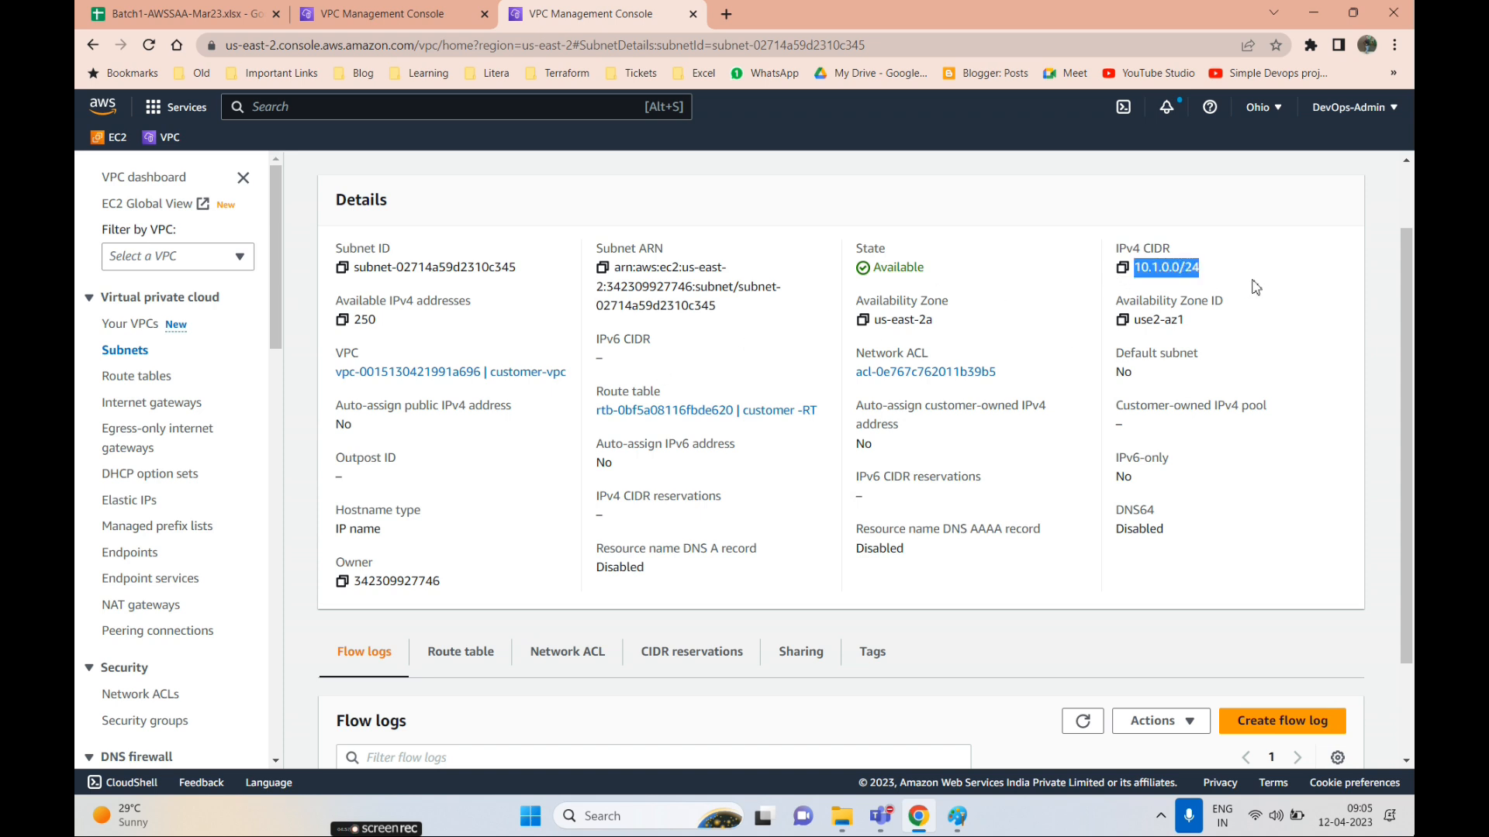
pyautogui.scroll(-1, 1251, 301)
pyautogui.scroll(2, 1015, 356)
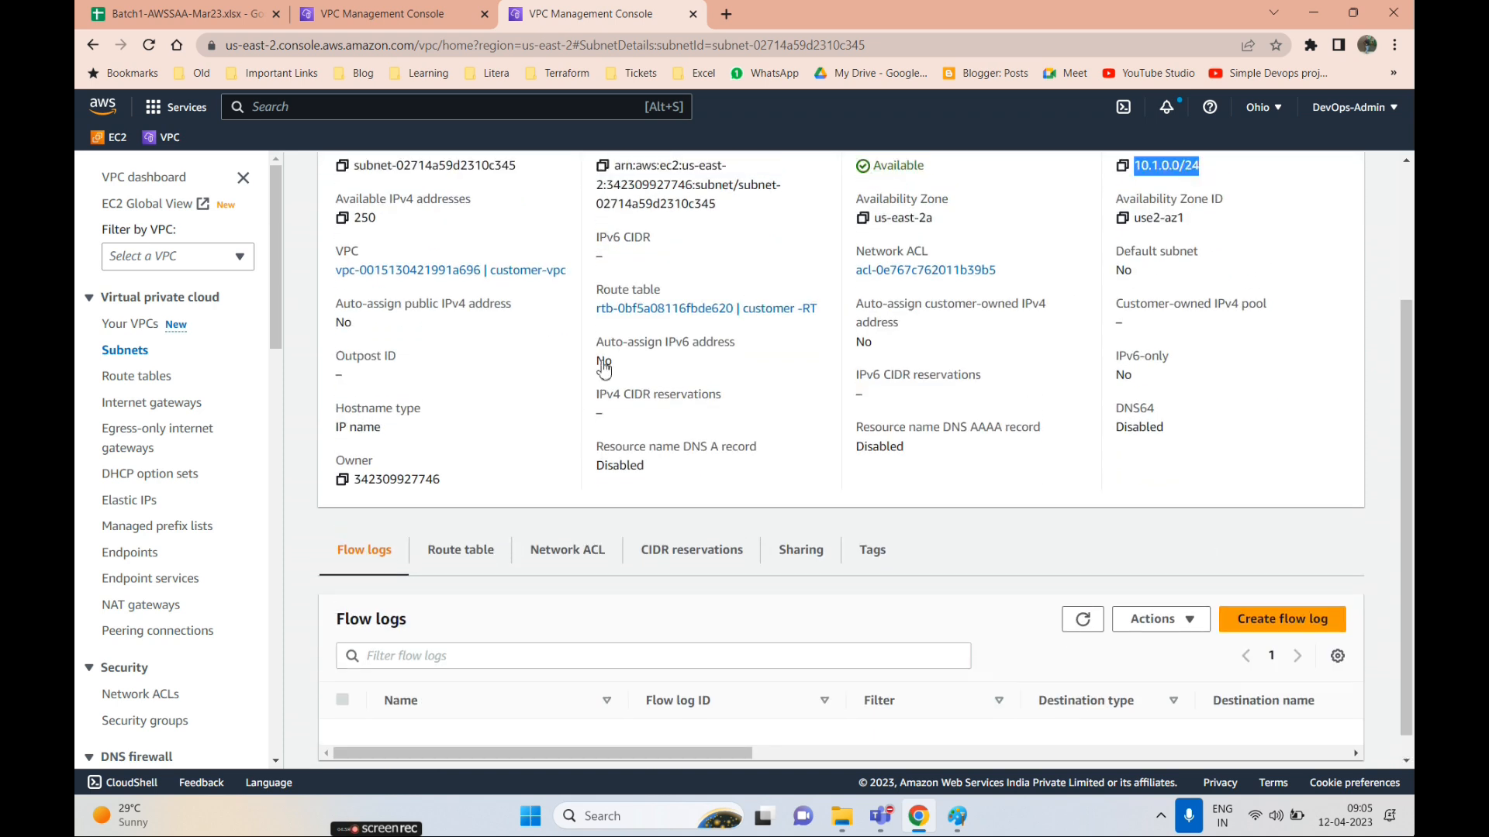
pyautogui.scroll(1, 1015, 356)
# - View the Ohio internet gateways and widen the VPC ID column to read which VPC igw is attached to
pyautogui.click(138, 377)
pyautogui.click(126, 407)
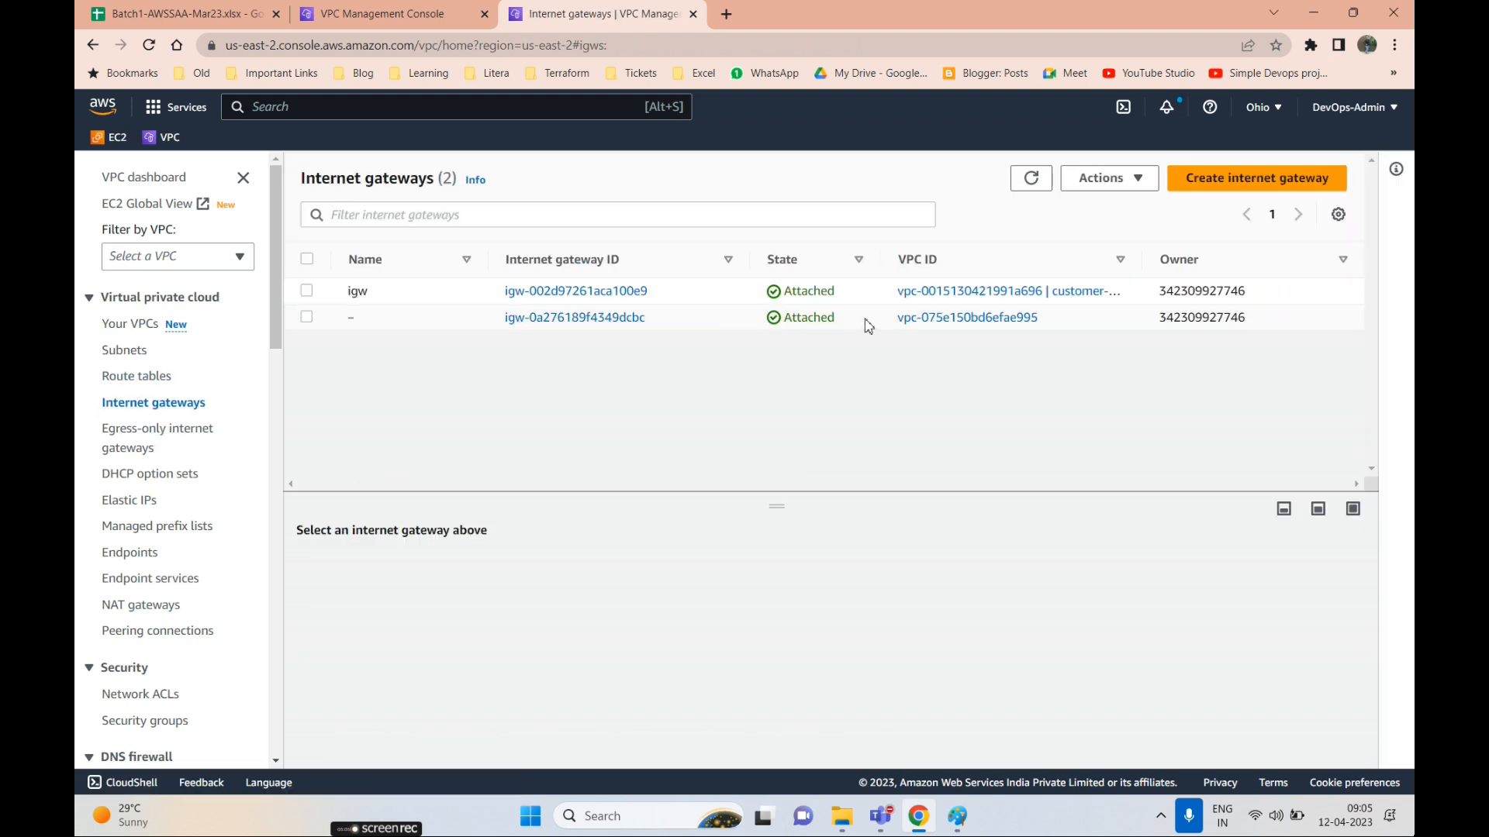
pyautogui.moveTo(1143, 262); pyautogui.dragTo(1299, 259)
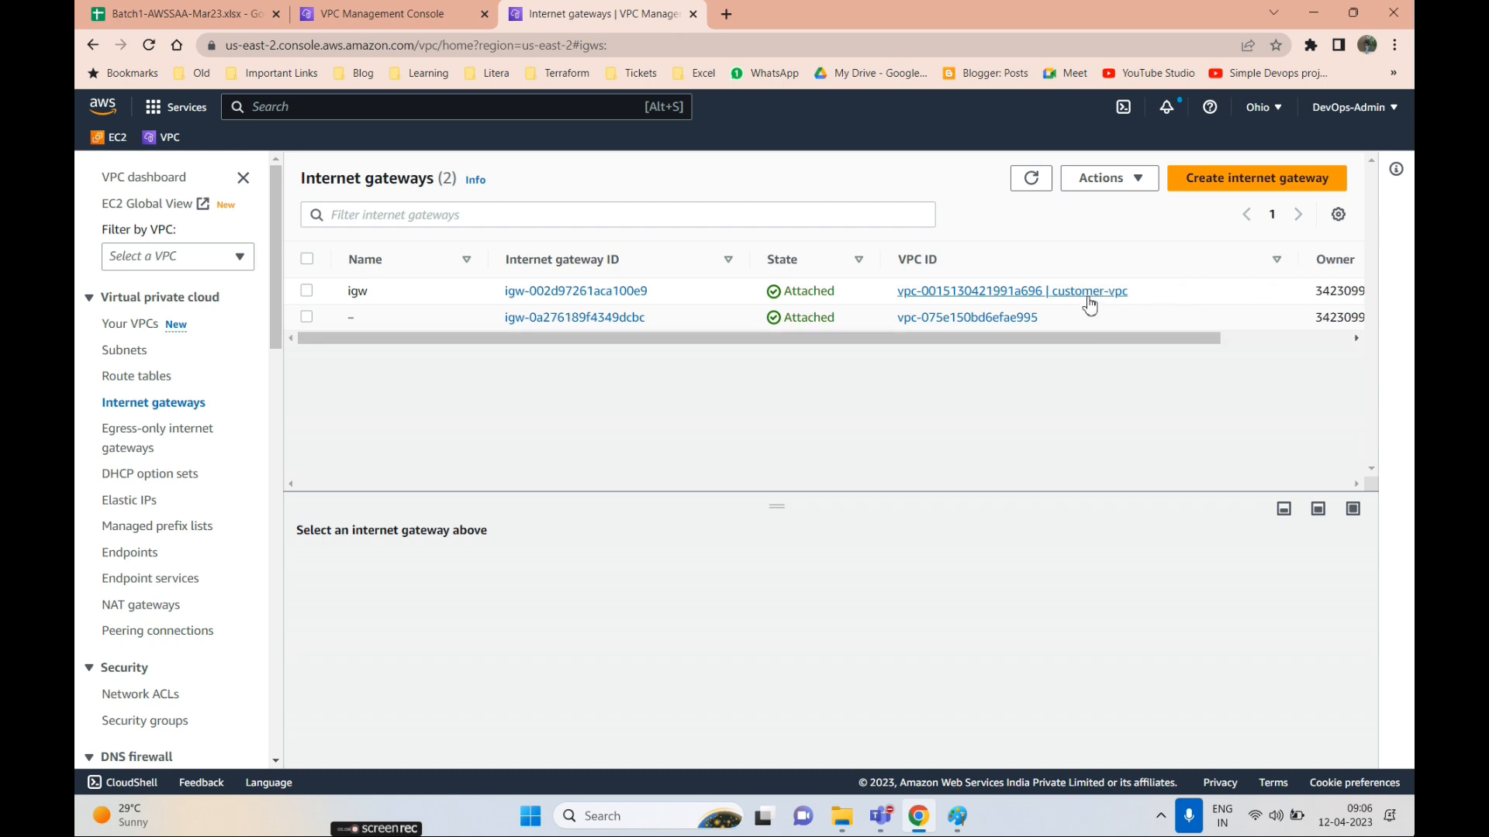
# - Examine the customer -RT route table's internet gateway route and subnet associations, and return to the Paint diagram
pyautogui.click(140, 376)
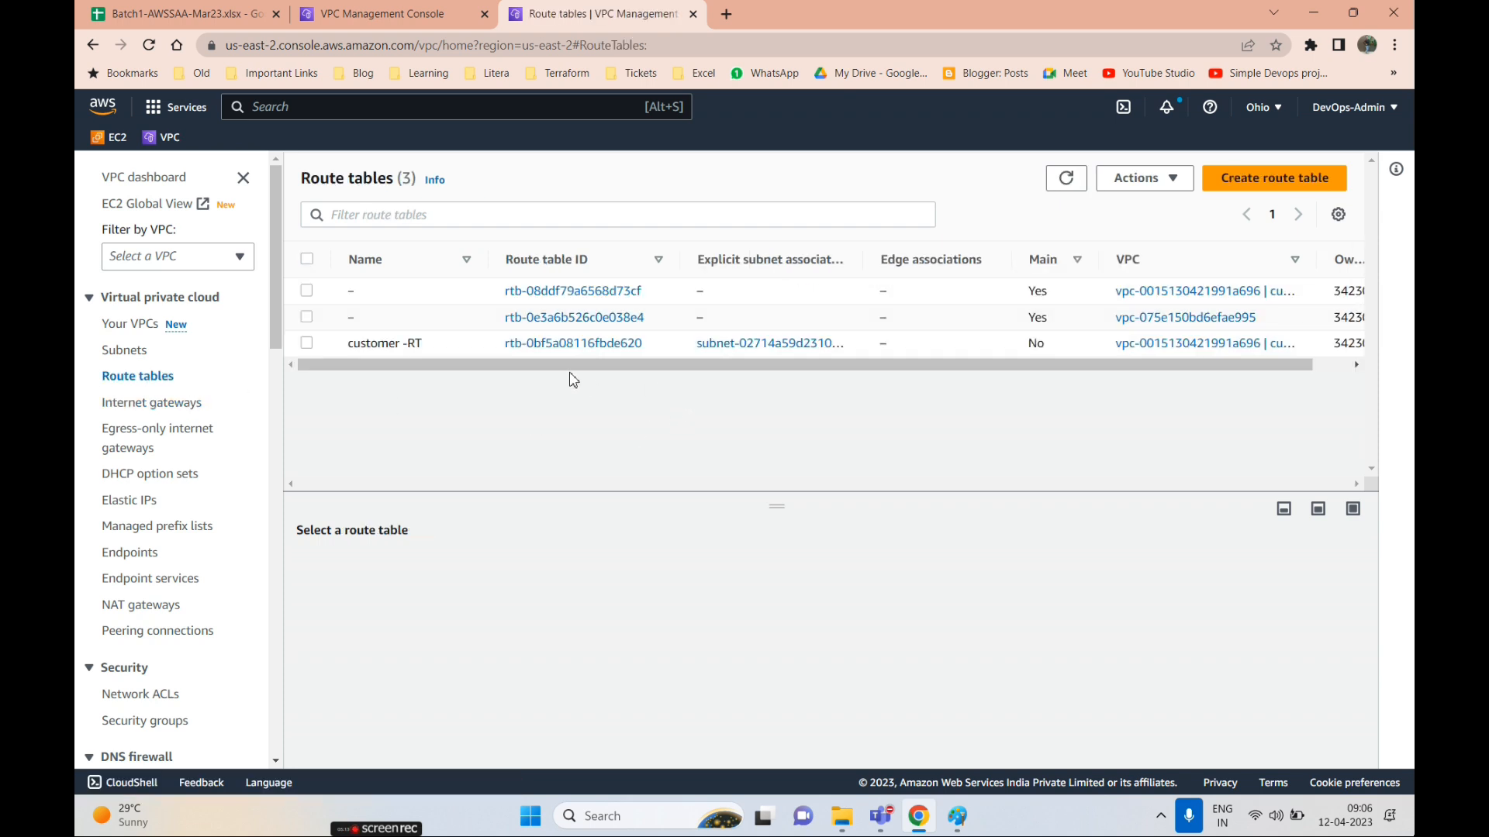
pyautogui.click(542, 344)
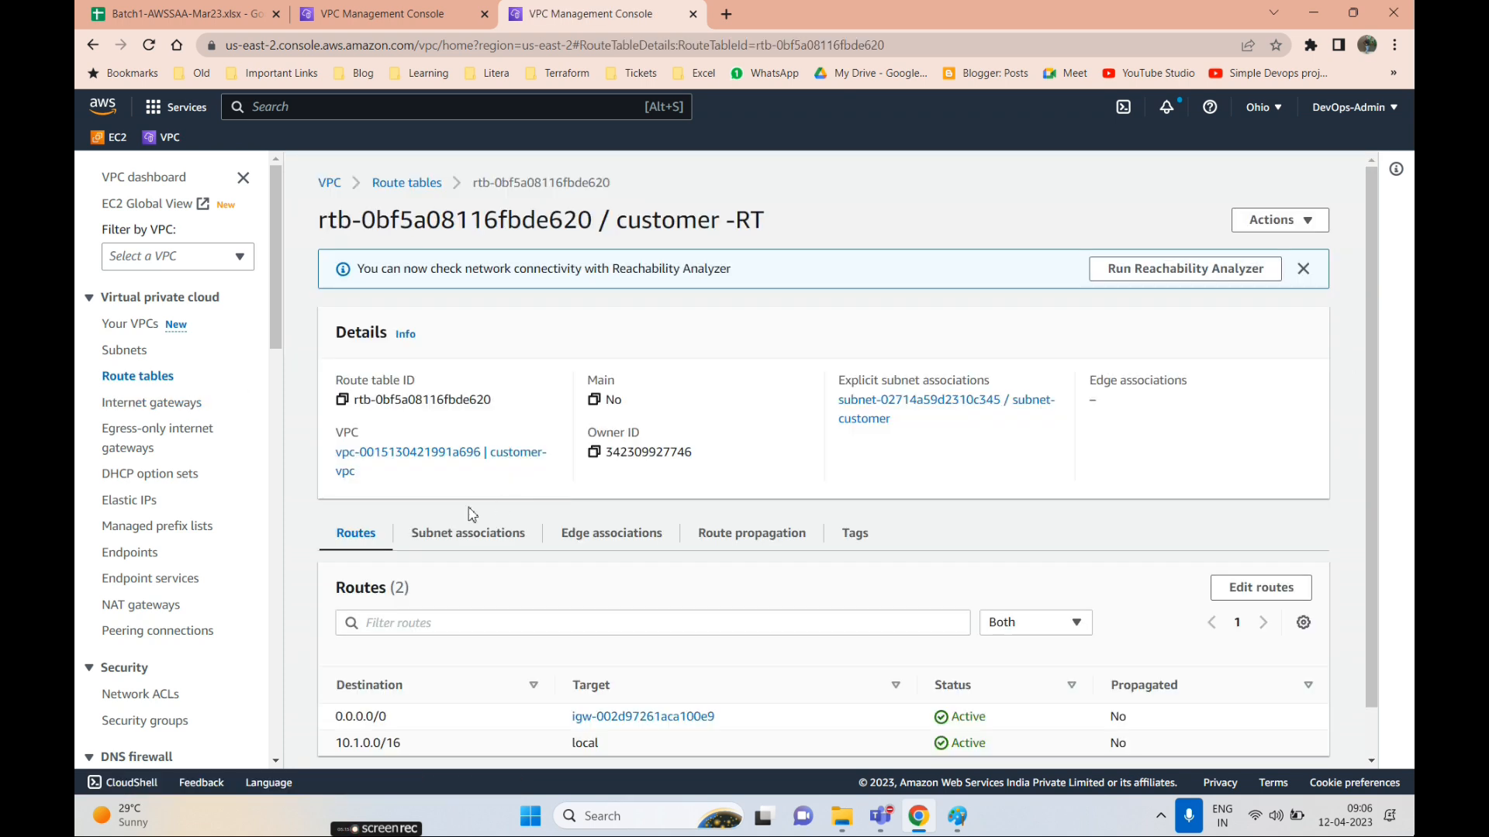
pyautogui.scroll(-1, 381, 668)
pyautogui.moveTo(460, 676); pyautogui.dragTo(774, 676)
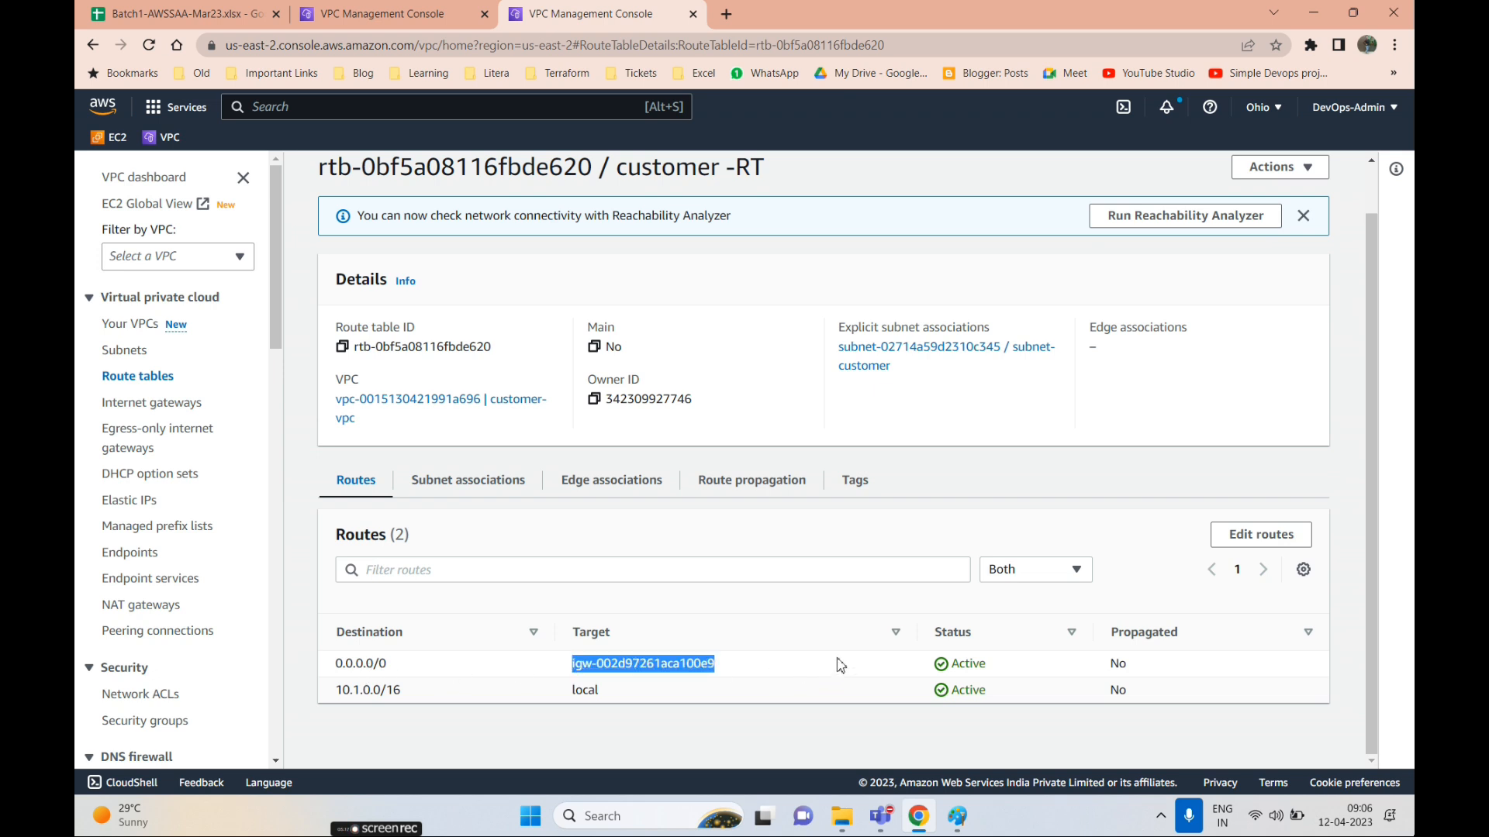
pyautogui.click(466, 482)
pyautogui.scroll(-3, 775, 613)
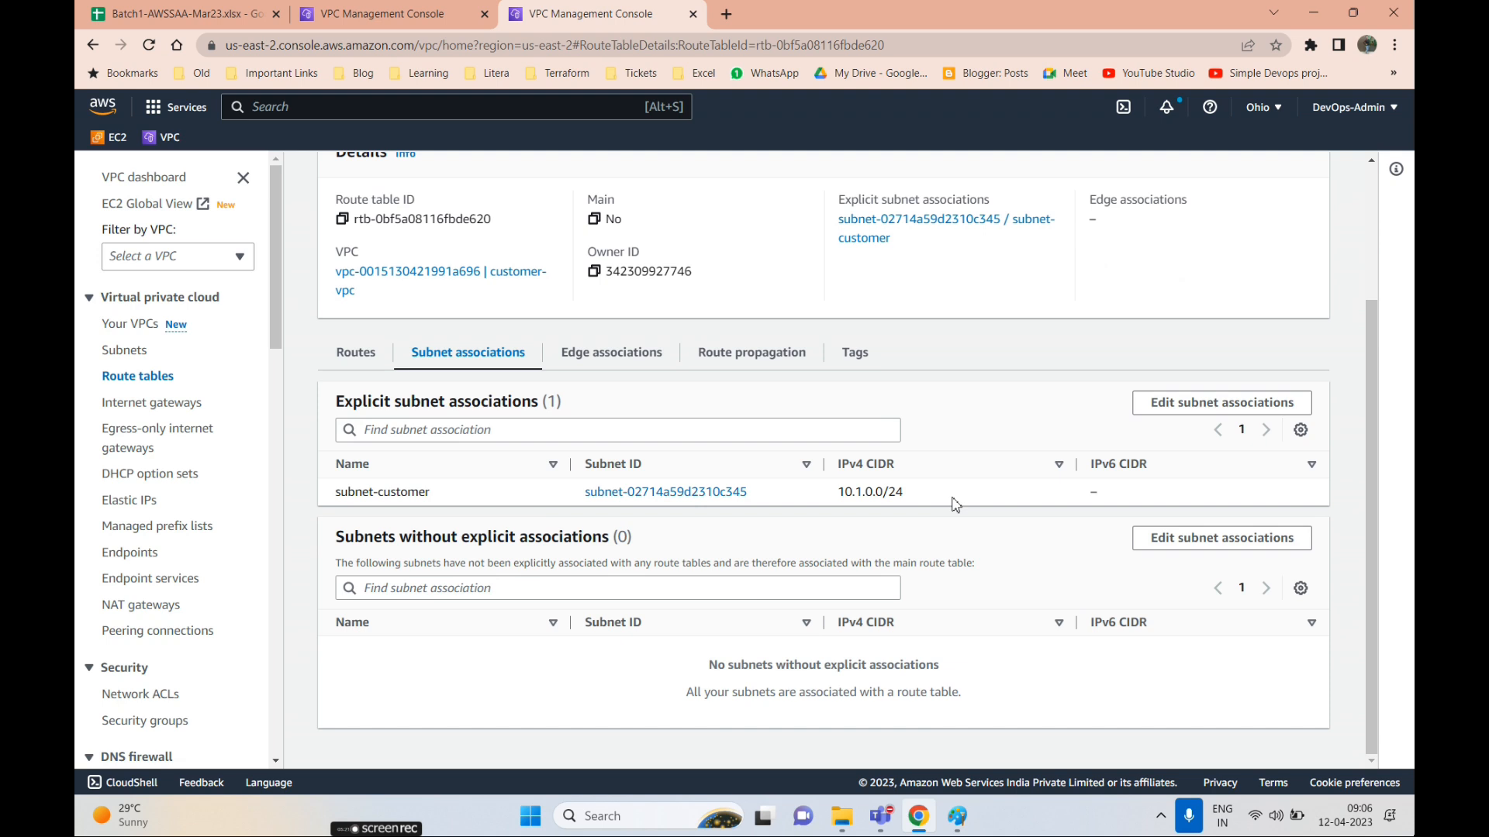
pyautogui.scroll(3, 950, 511)
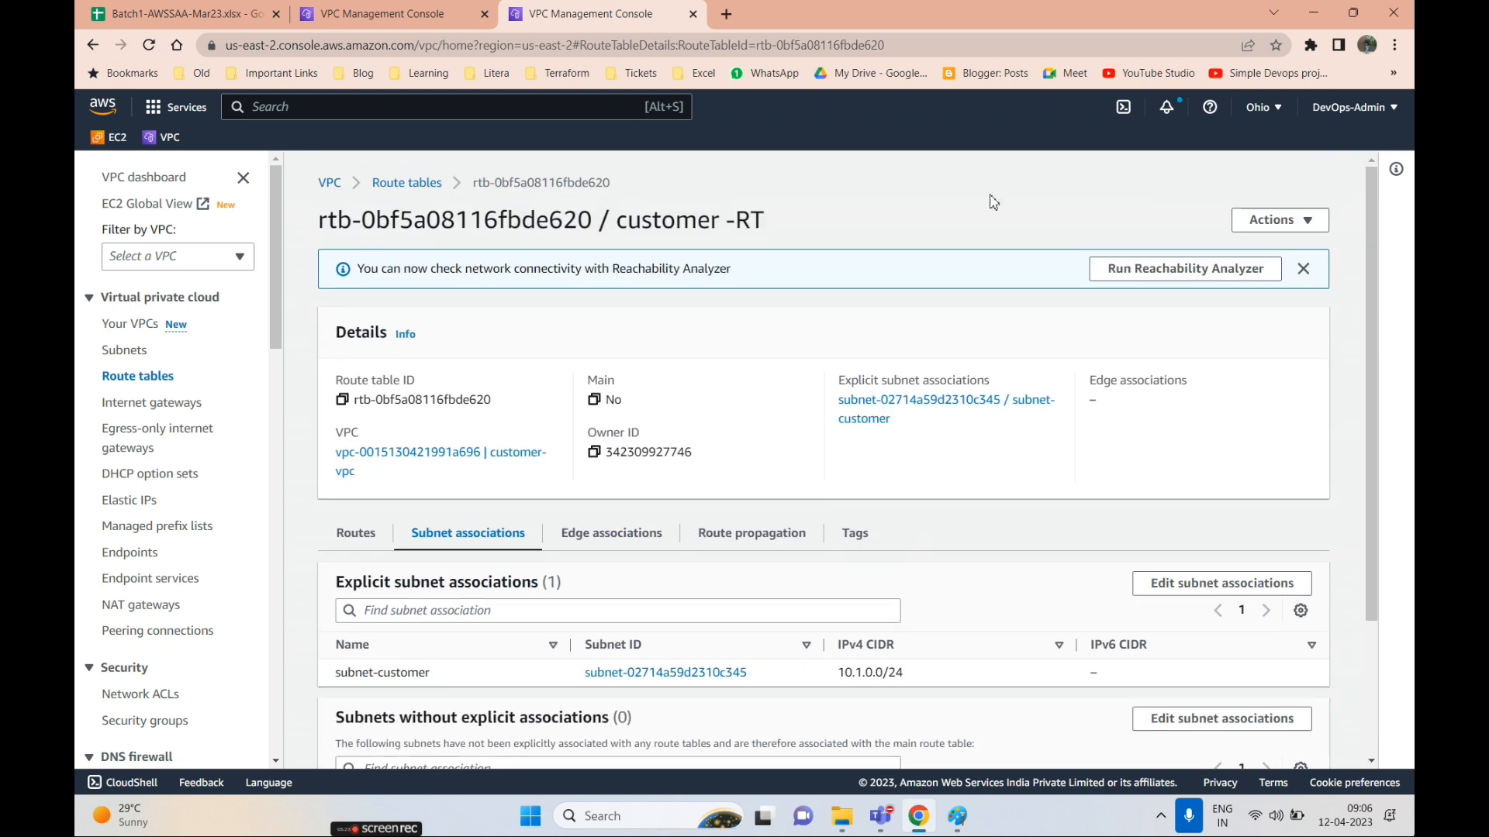
pyautogui.hotkey('alt', 'Tab')
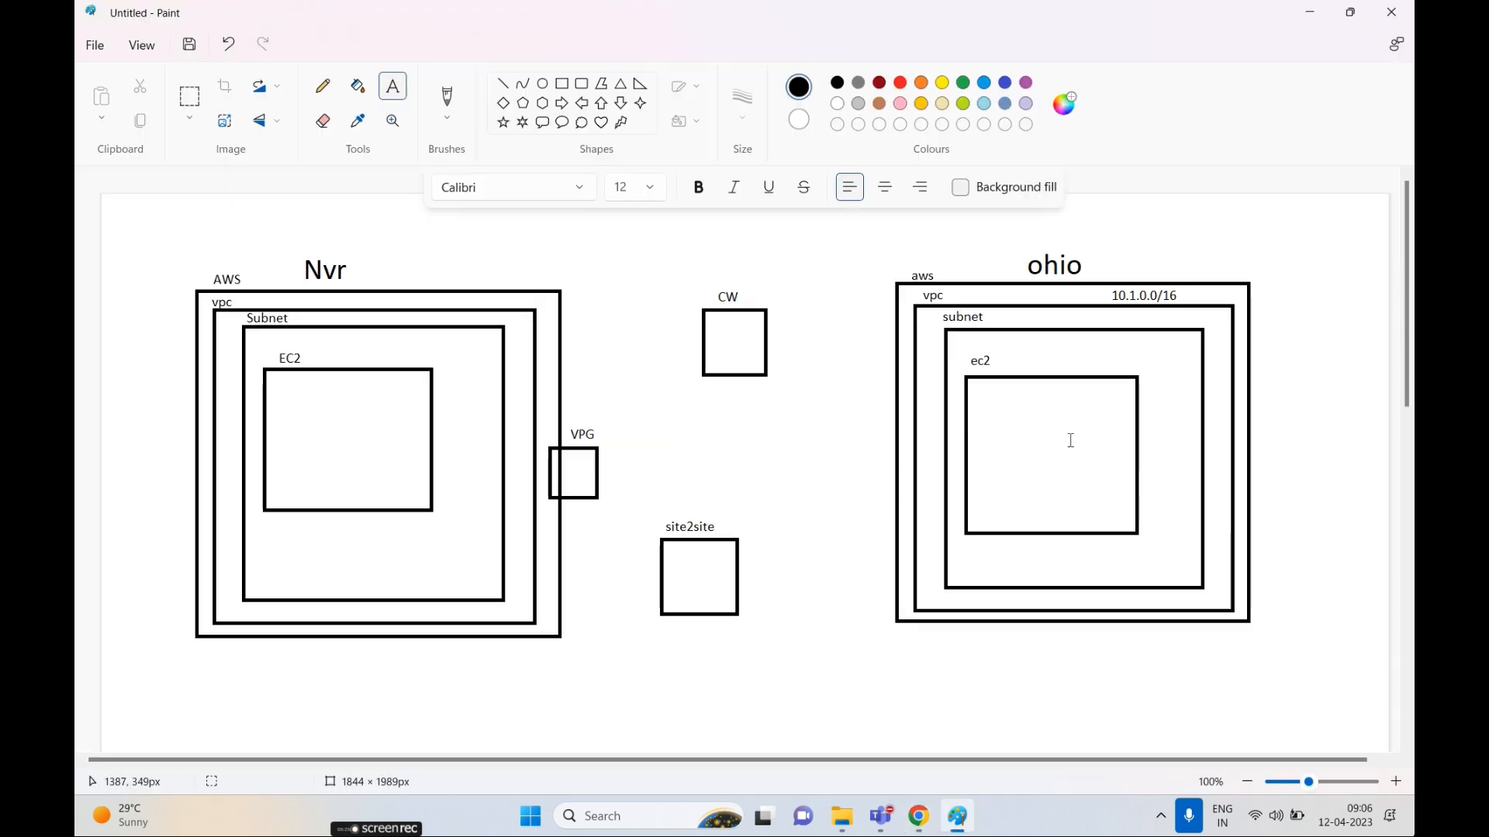
# - Switch to Chrome, open the running EC2 instances in Ohio, and terminate the customer-machine instance
pyautogui.hotkey('alt', 'Tab')
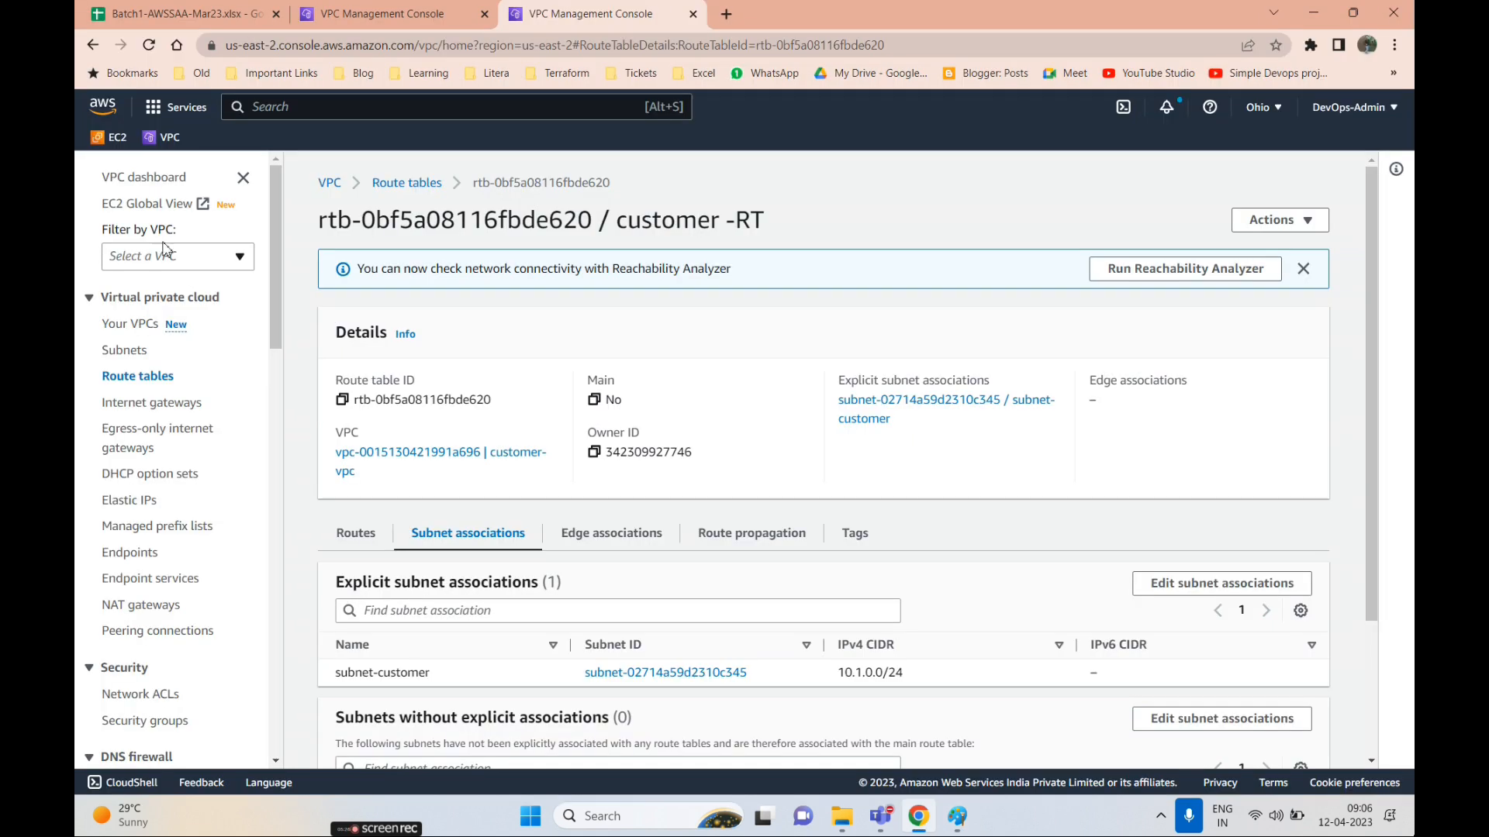
pyautogui.click(117, 142)
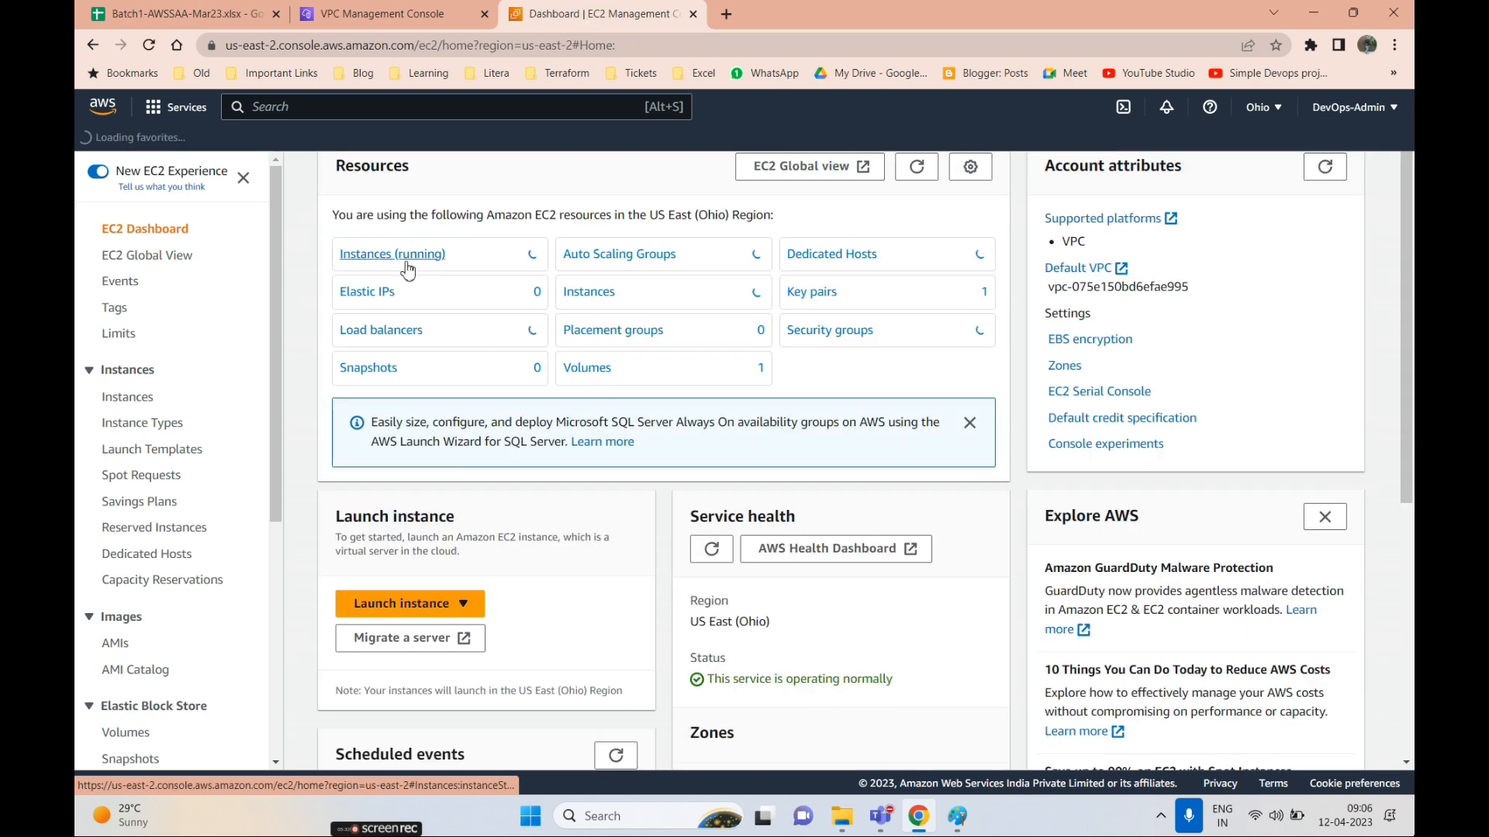
pyautogui.click(392, 255)
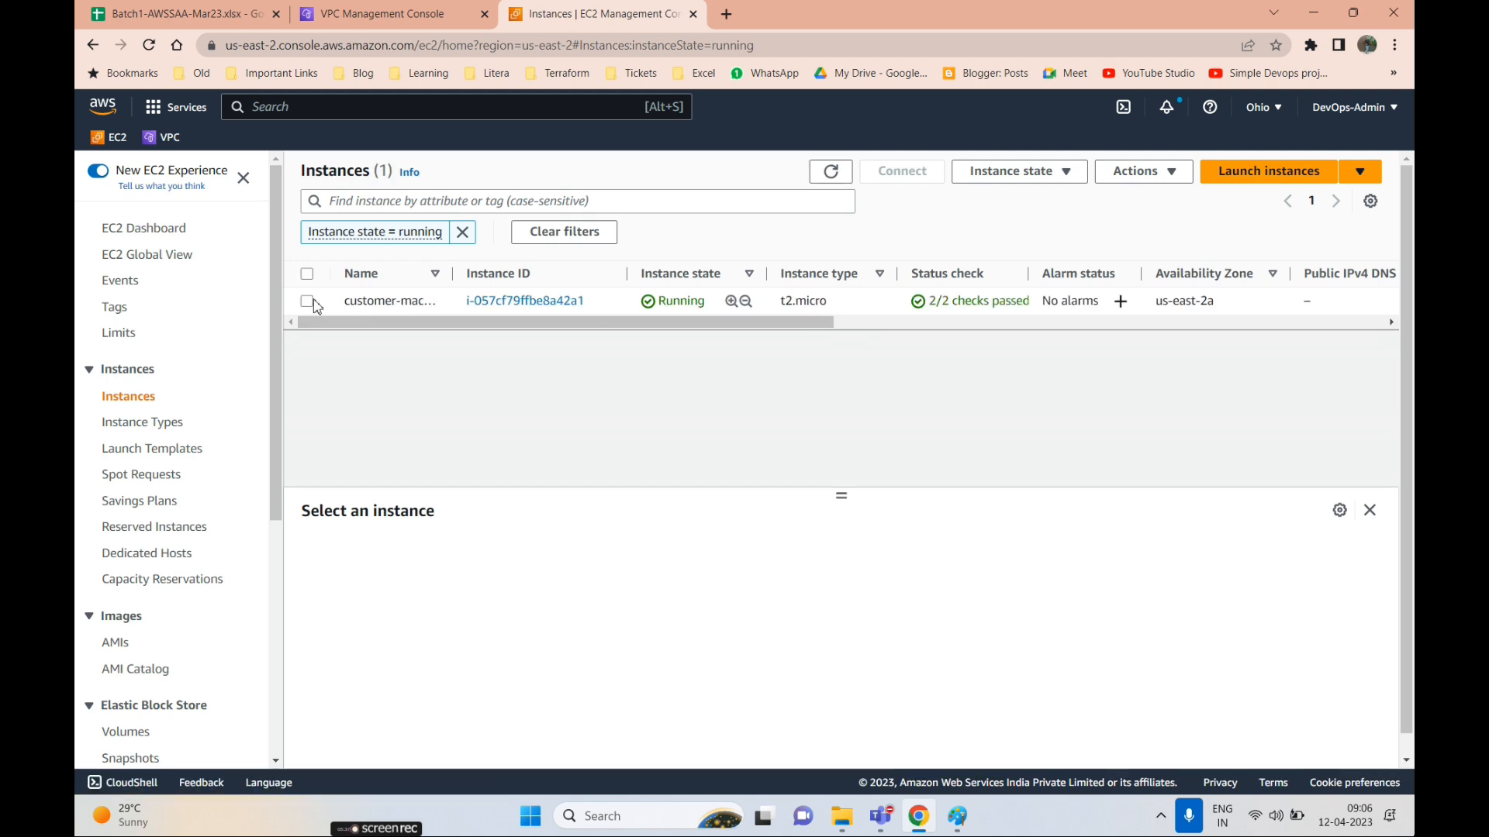
pyautogui.click(307, 299)
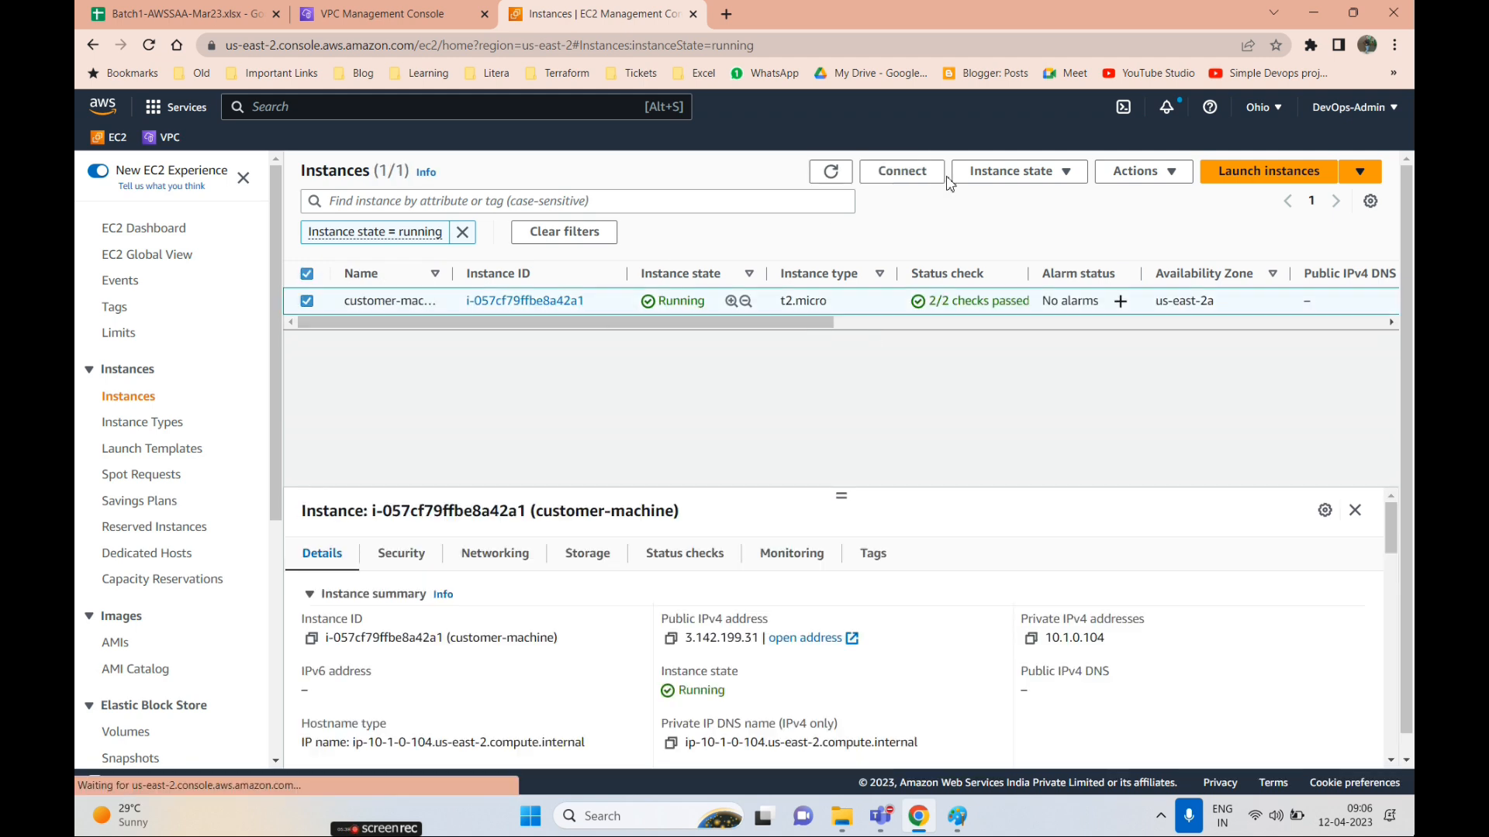
pyautogui.click(1012, 172)
pyautogui.click(1017, 304)
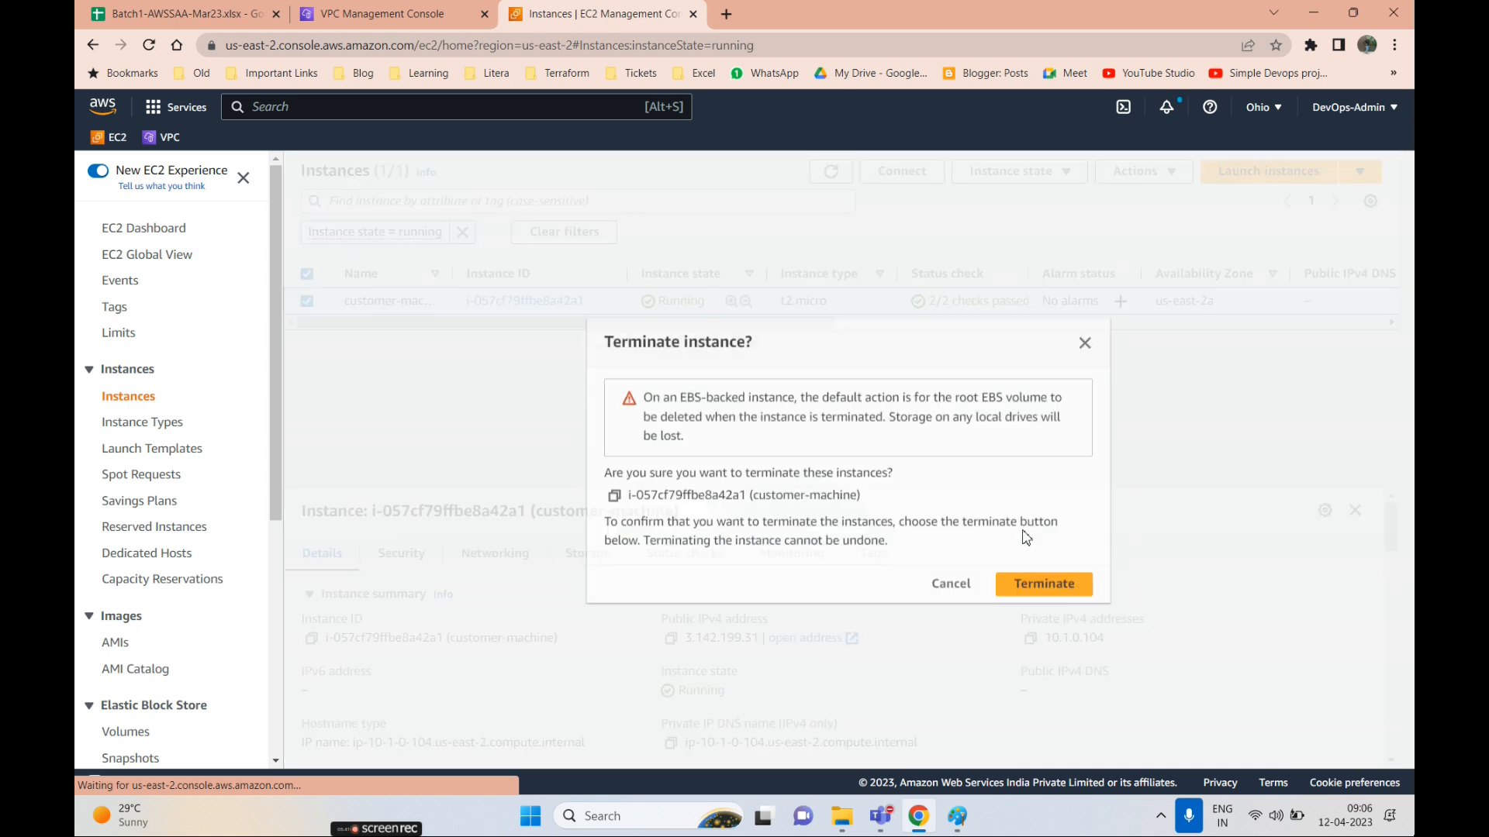
pyautogui.click(1023, 581)
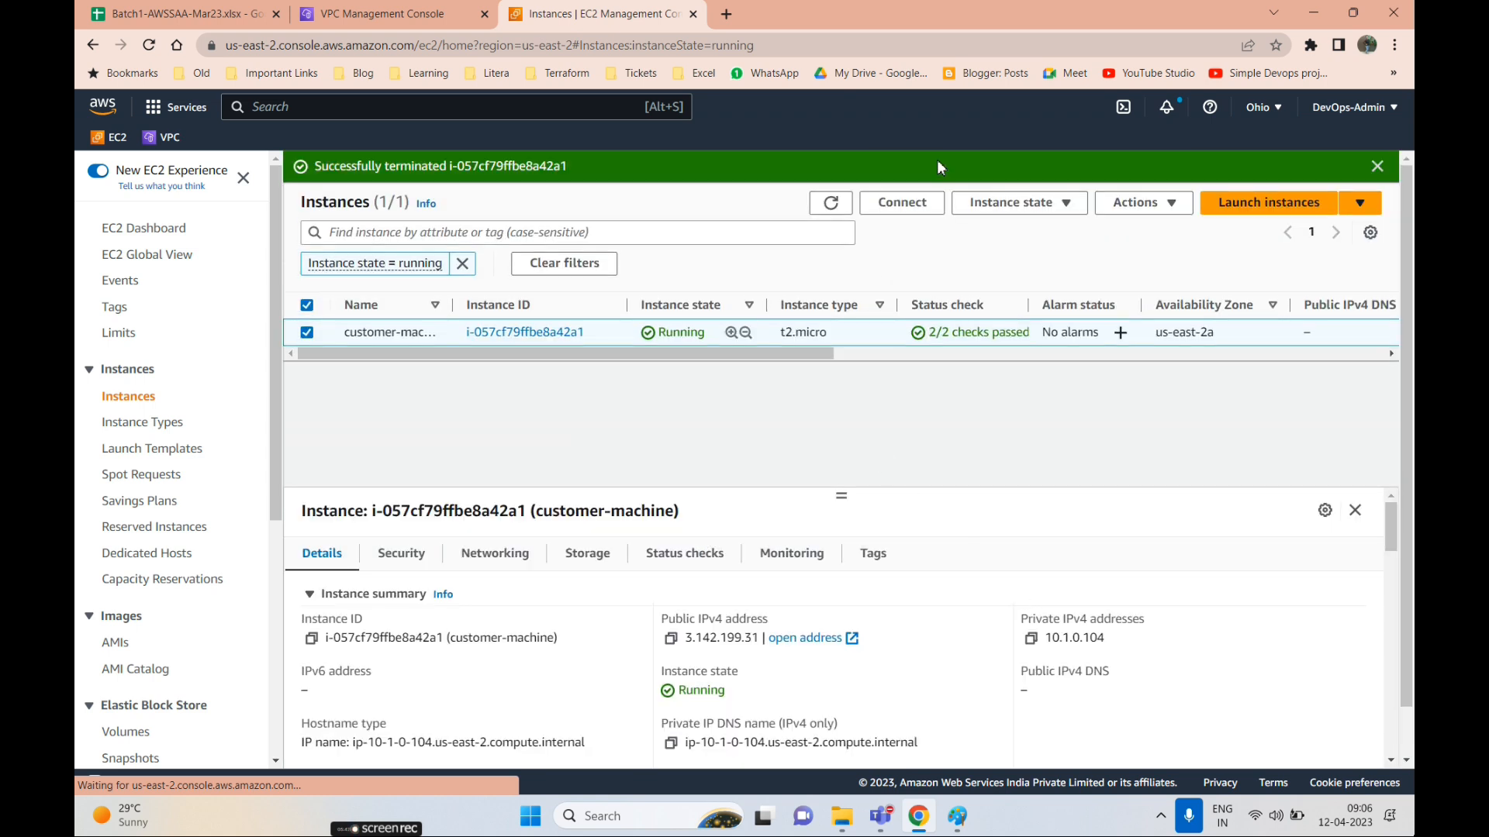
# - Start launching a new EC2 instance named Customer-Side with the Amazon Linux 2 AMI (HVM) - Kernel 5.10, SSD Volume Type
pyautogui.click(1236, 208)
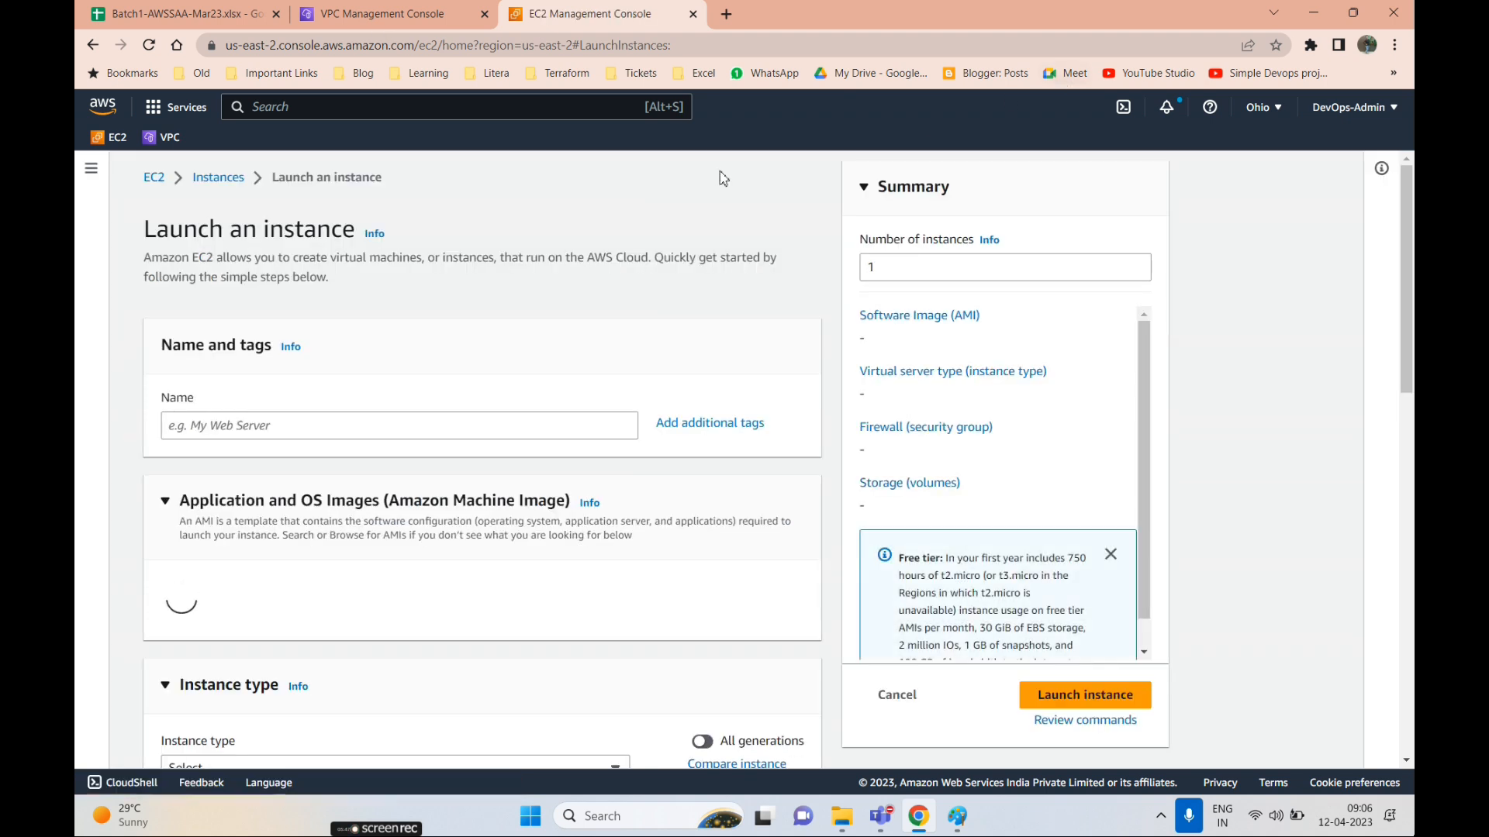
pyautogui.click(204, 435)
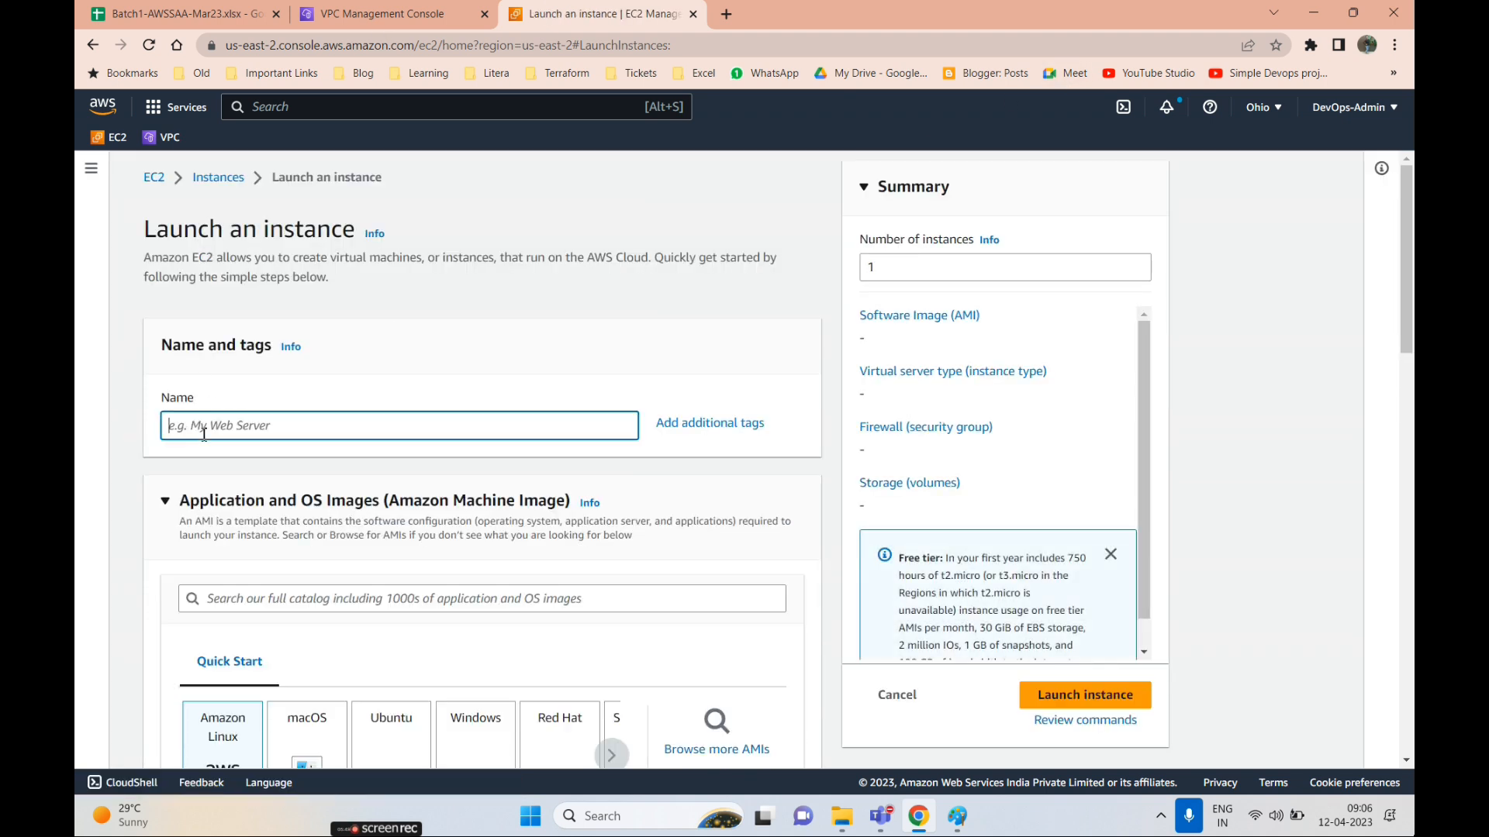
pyautogui.write('Customer-Side')
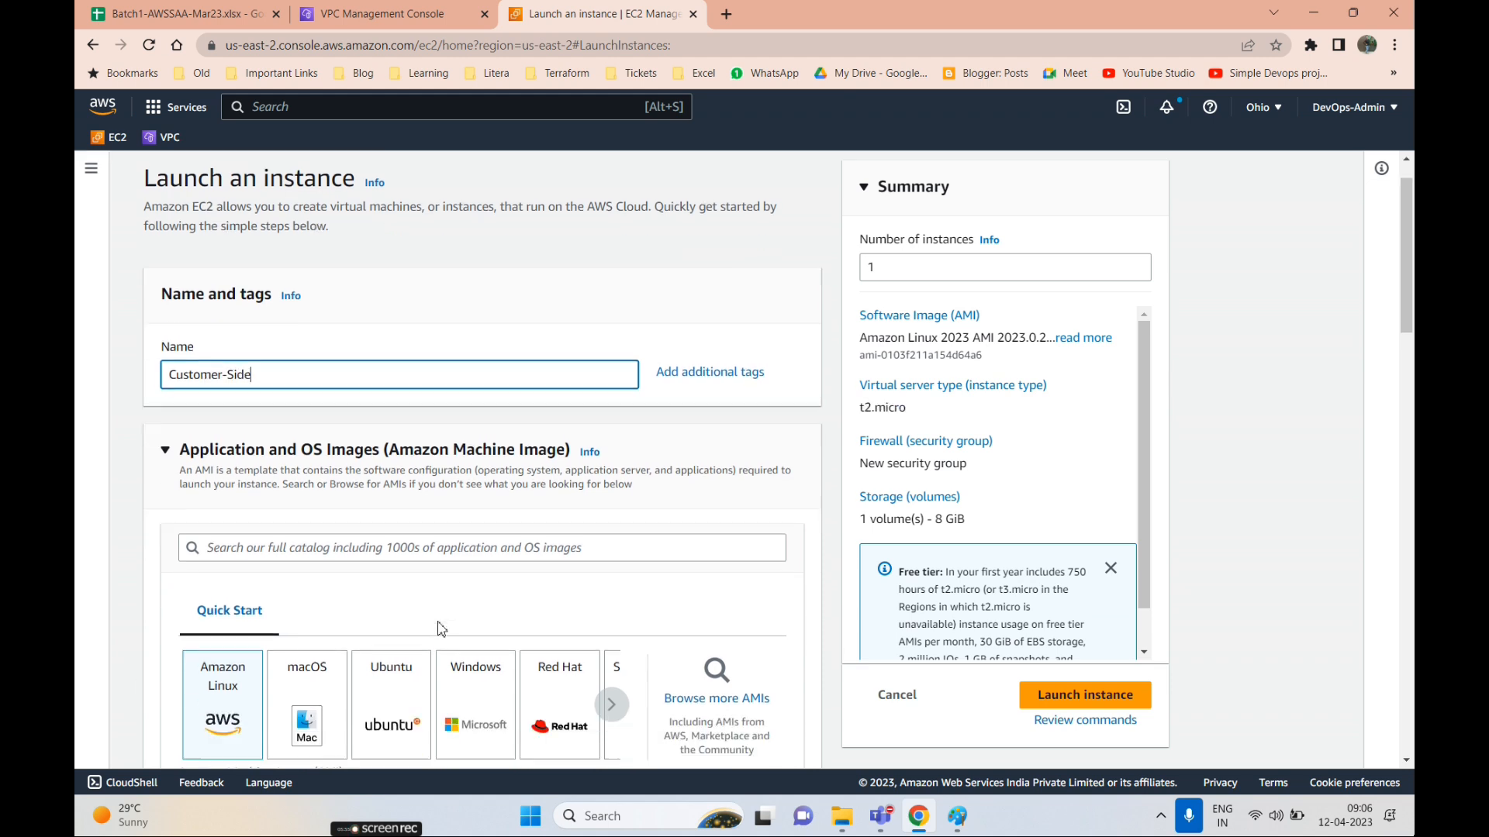
pyautogui.scroll(-1, 435, 624)
pyautogui.click(693, 667)
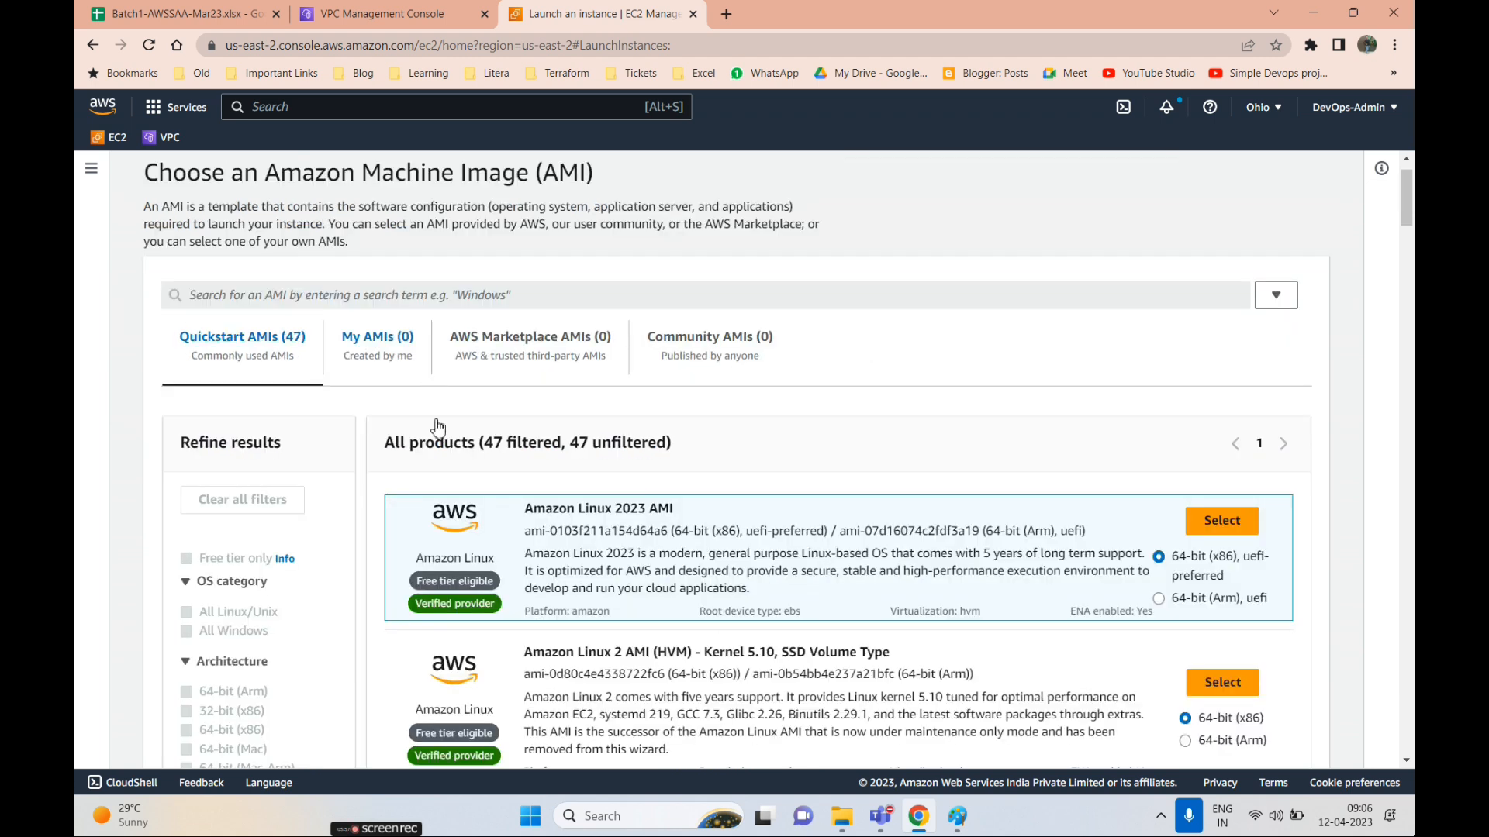
pyautogui.scroll(-1, 1254, 697)
pyautogui.click(1220, 594)
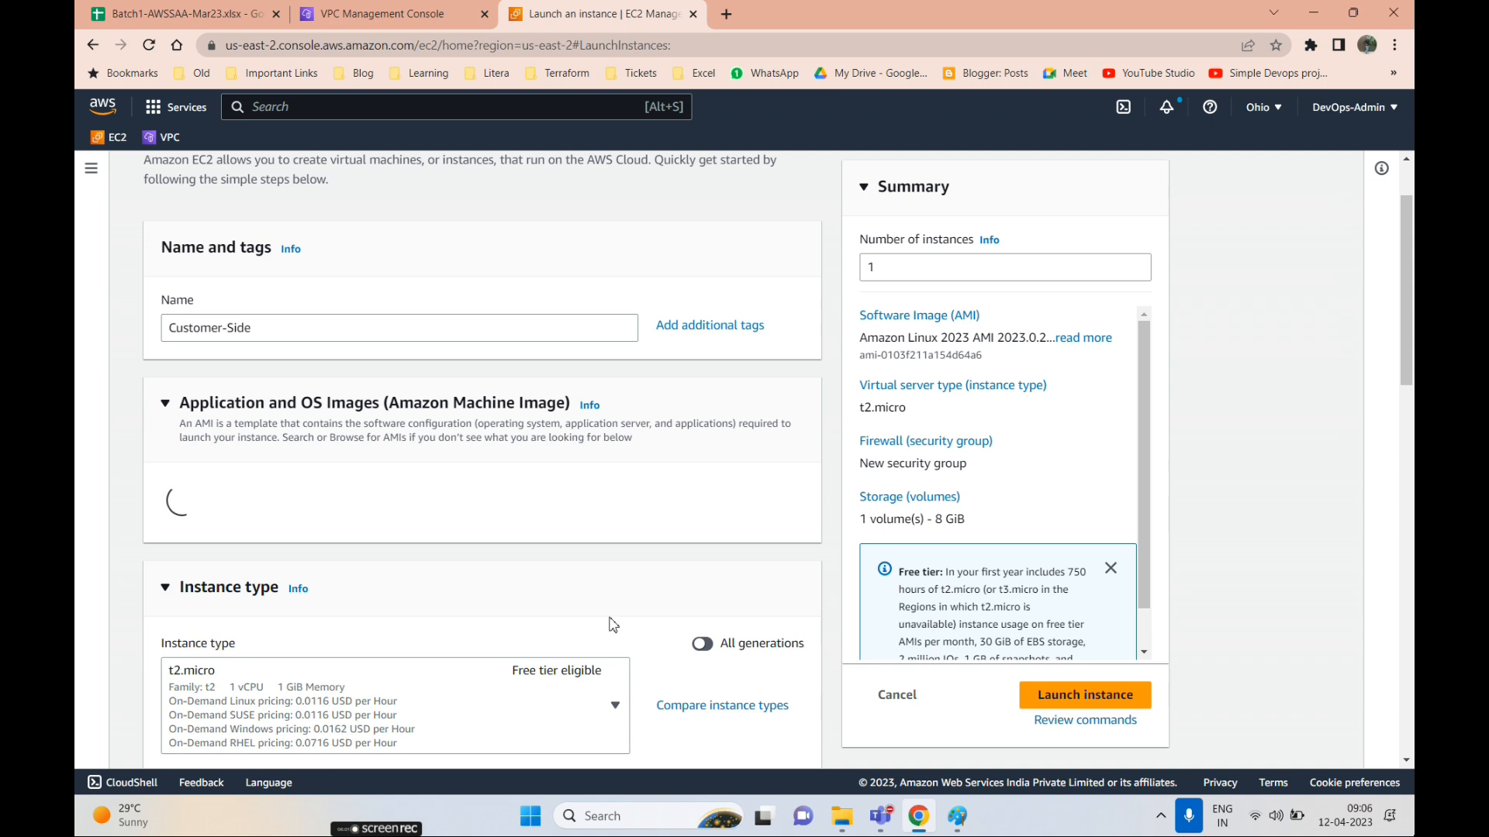
# - Assign the ohio-key key pair to the new instance
pyautogui.scroll(-4, 612, 624)
pyautogui.click(387, 550)
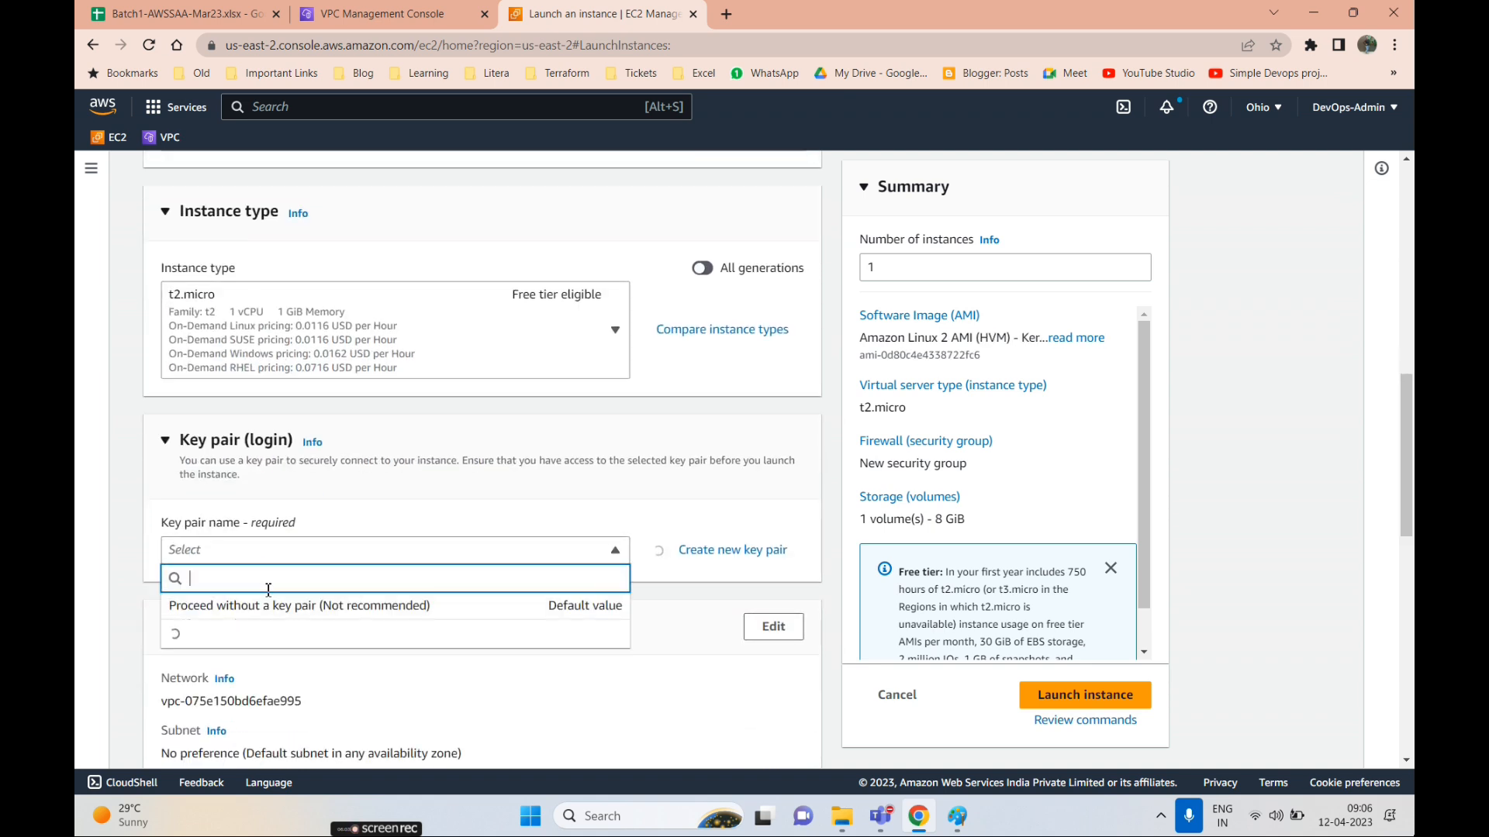
pyautogui.click(232, 648)
# - Edit the network settings to place the instance in customer-vpc and enable auto-assign public IP
pyautogui.scroll(-2, 775, 496)
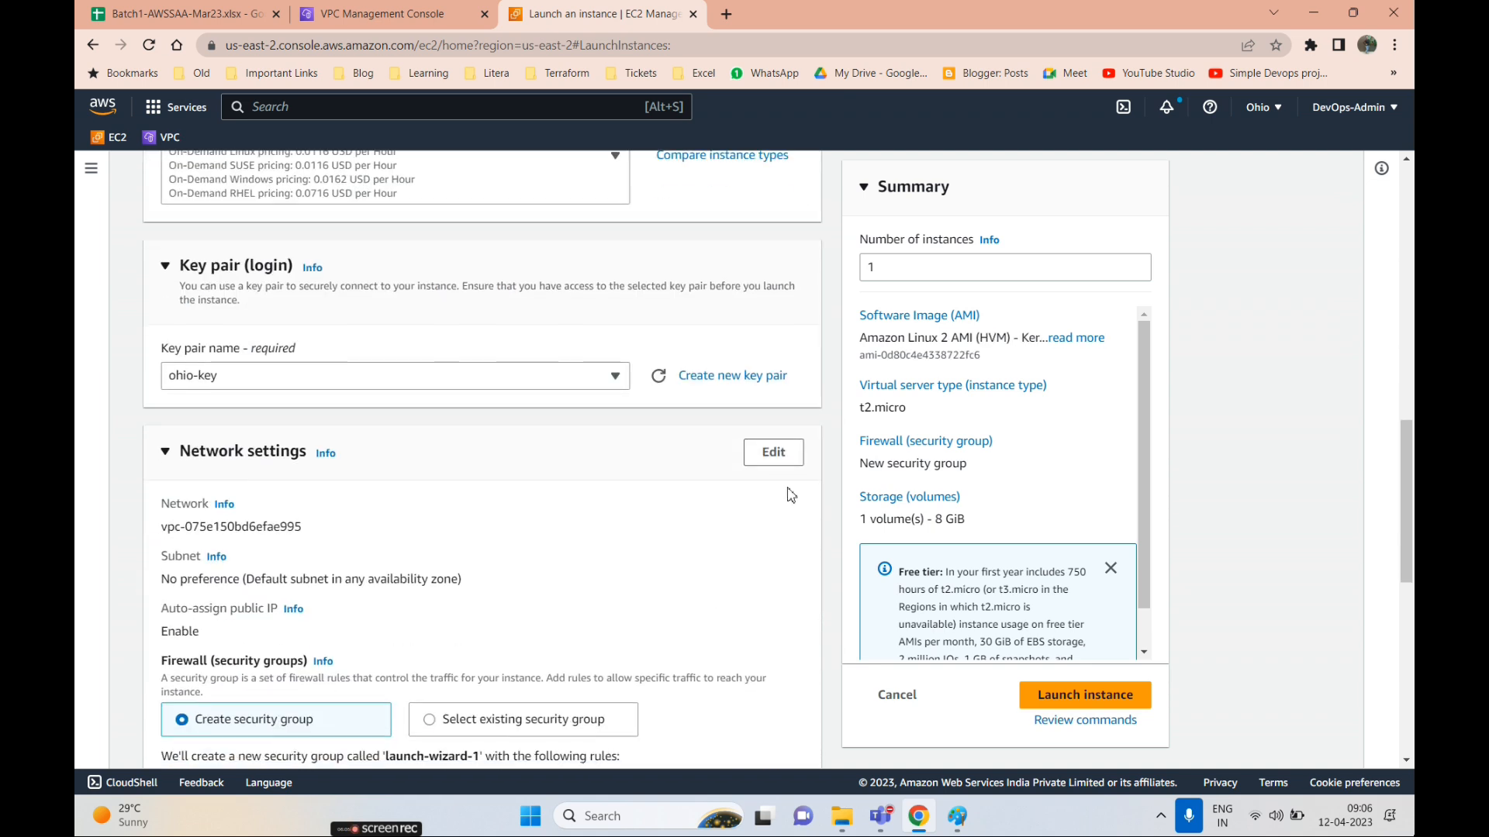
pyautogui.click(771, 452)
pyautogui.click(486, 608)
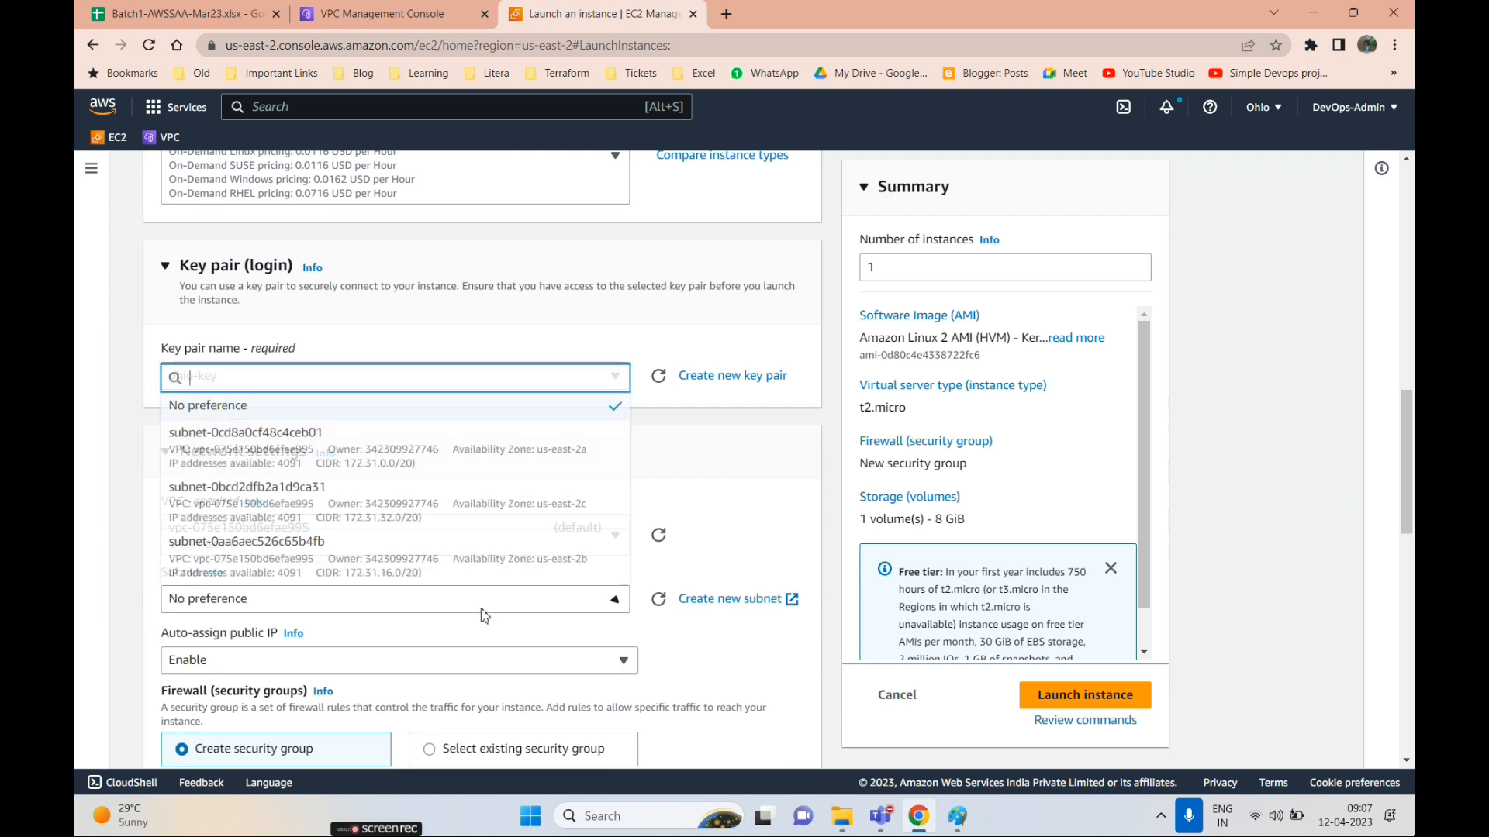
pyautogui.click(686, 488)
pyautogui.click(614, 533)
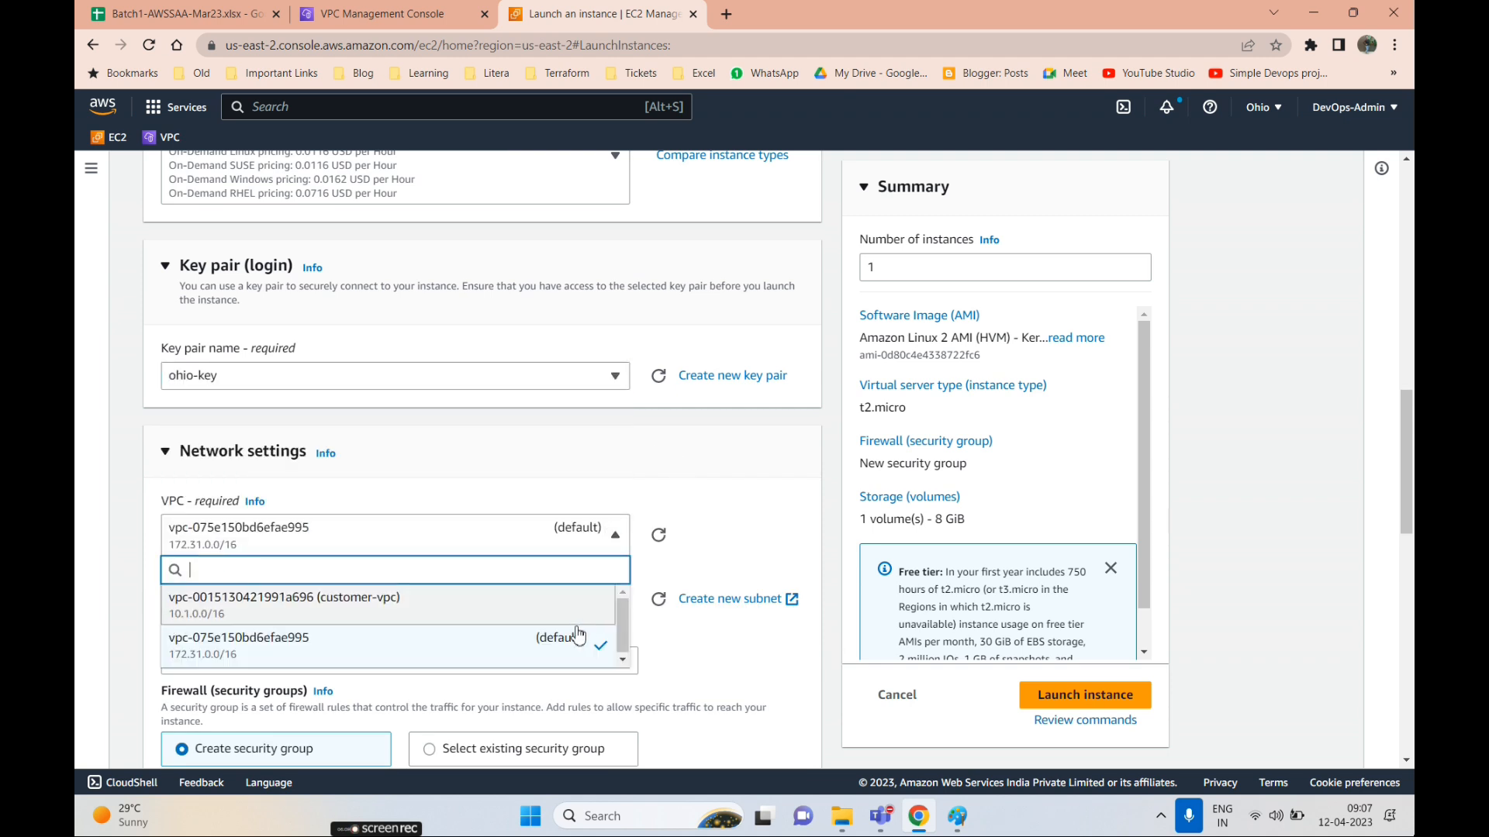
pyautogui.click(535, 606)
pyautogui.scroll(-1, 570, 618)
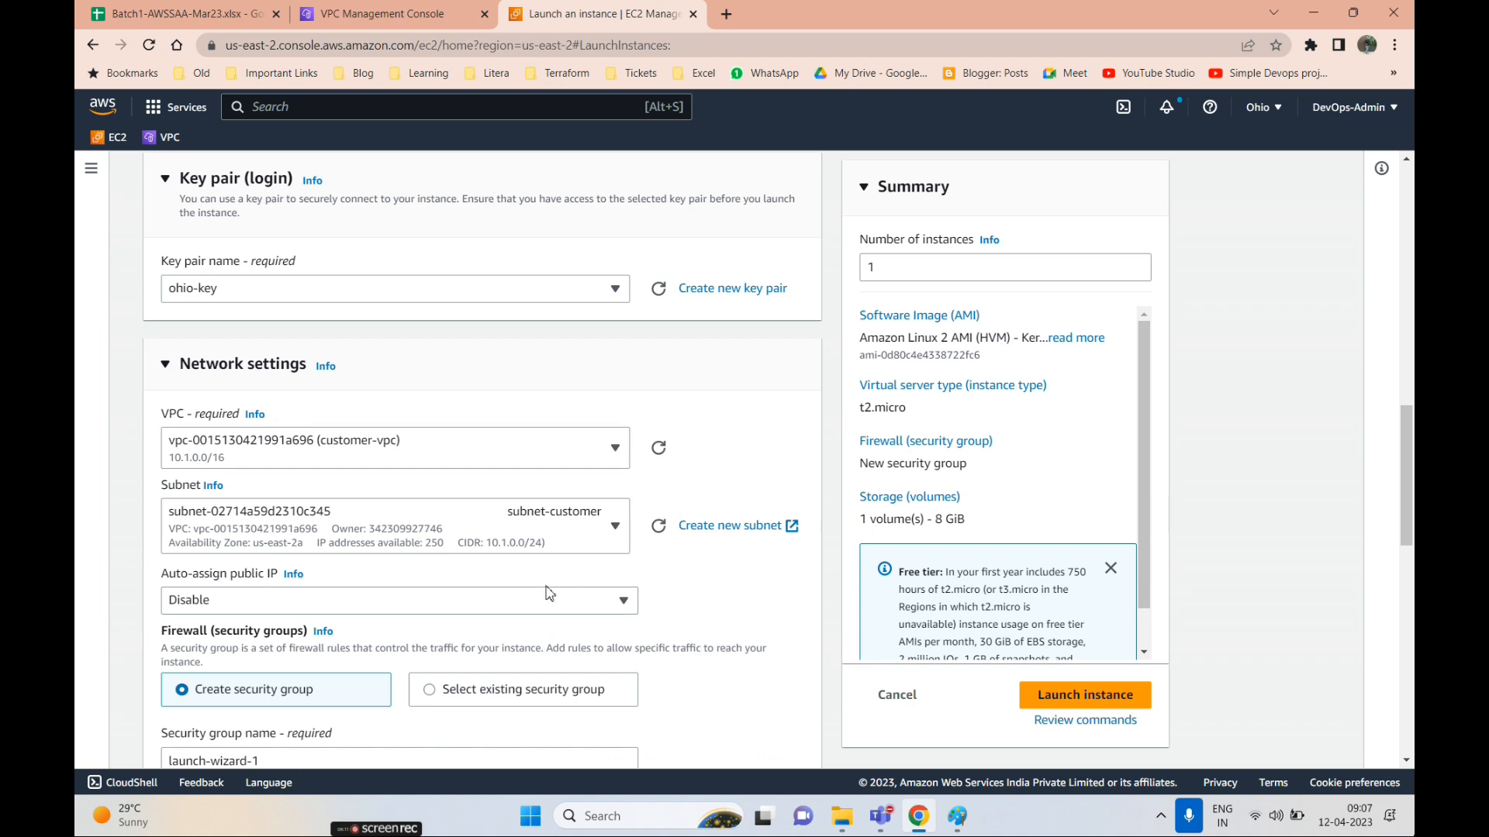
pyautogui.click(512, 611)
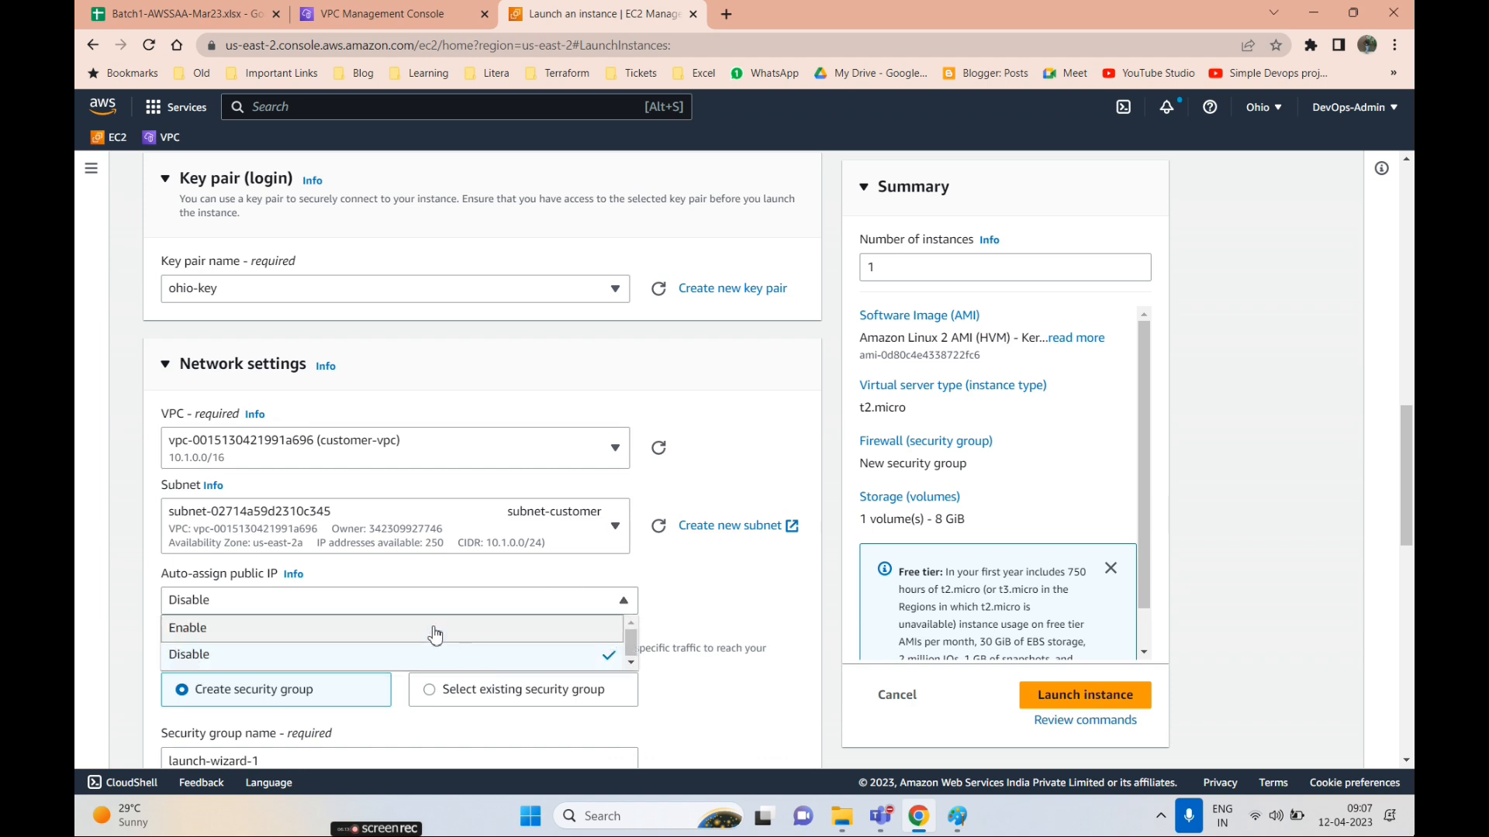
pyautogui.click(434, 627)
# - Use the existing demo security group for the instance and launch it
pyautogui.scroll(-2, 494, 614)
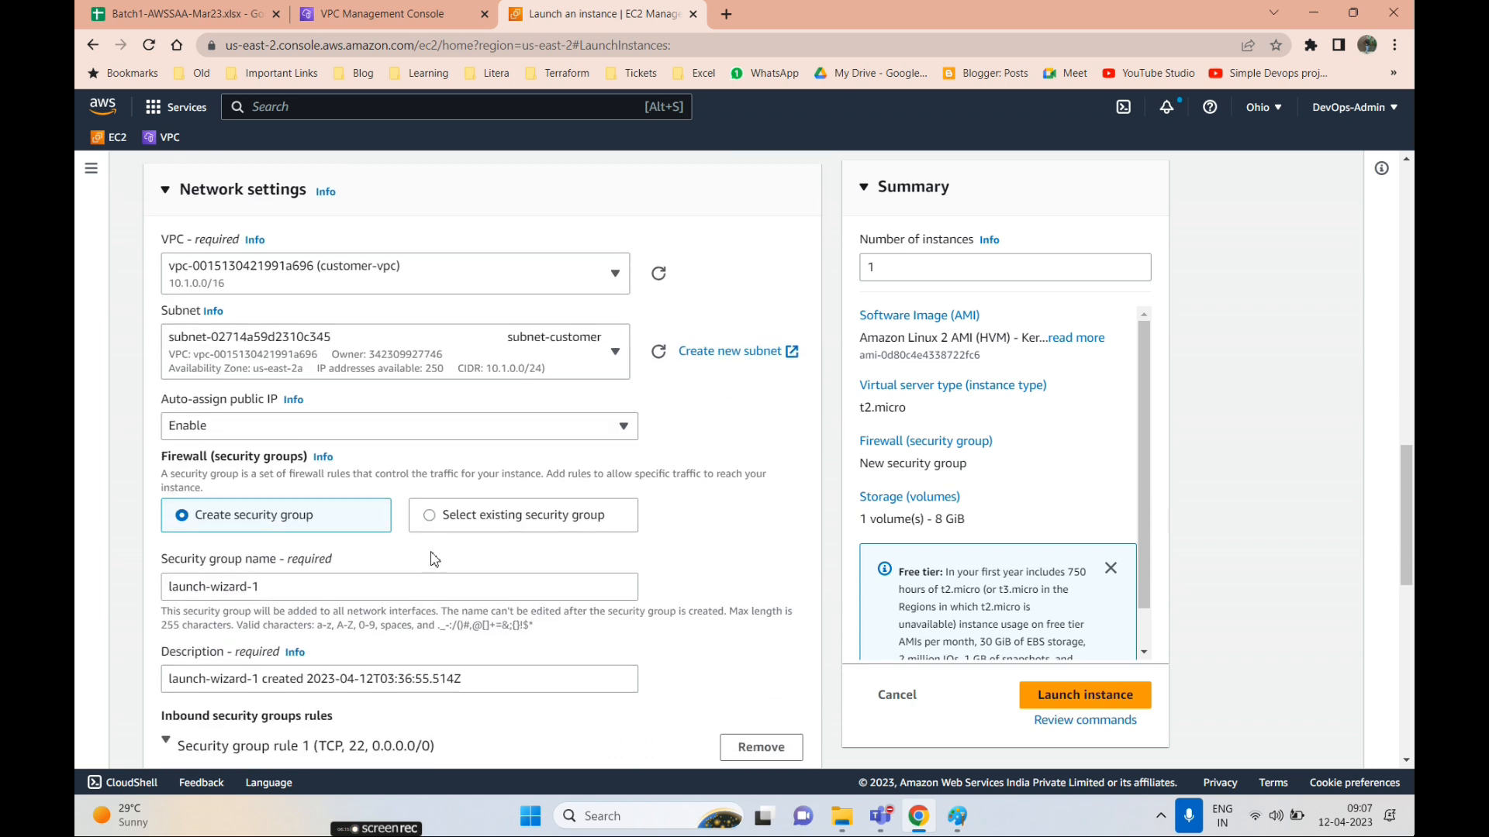
pyautogui.click(430, 527)
pyautogui.click(380, 591)
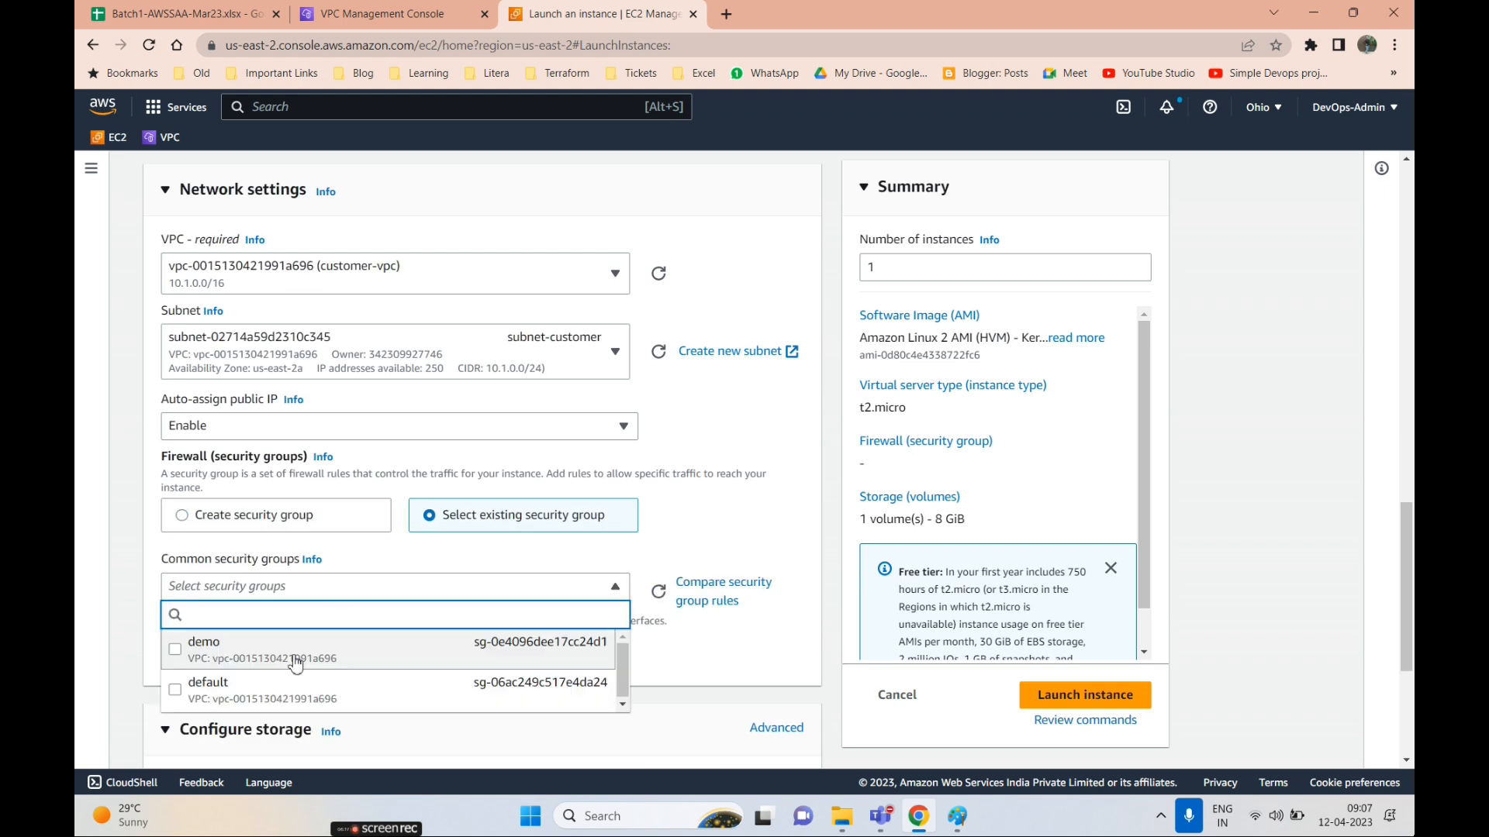
pyautogui.click(271, 651)
pyautogui.scroll(-4, 444, 626)
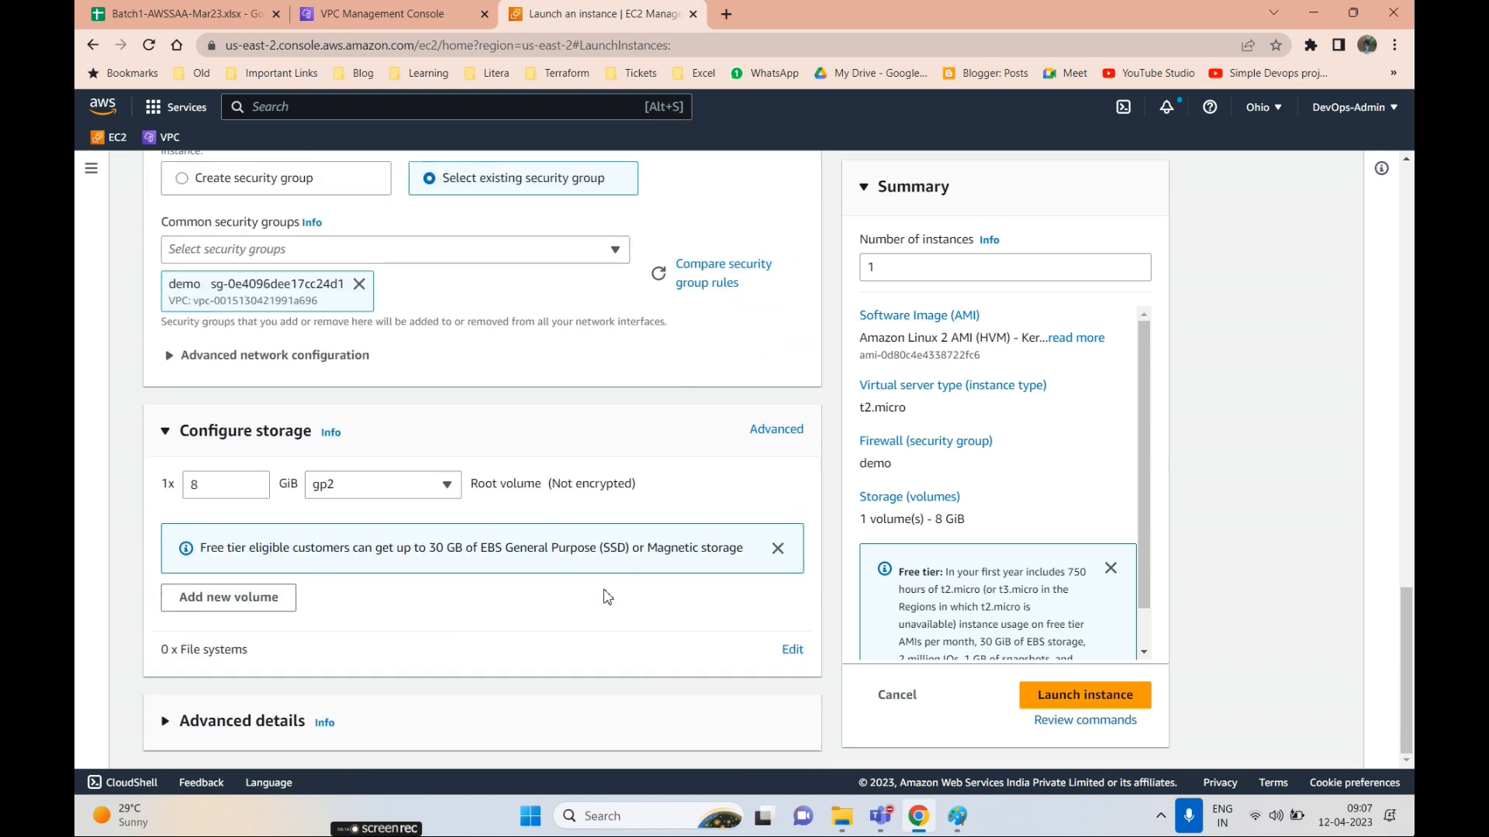
pyautogui.click(1085, 698)
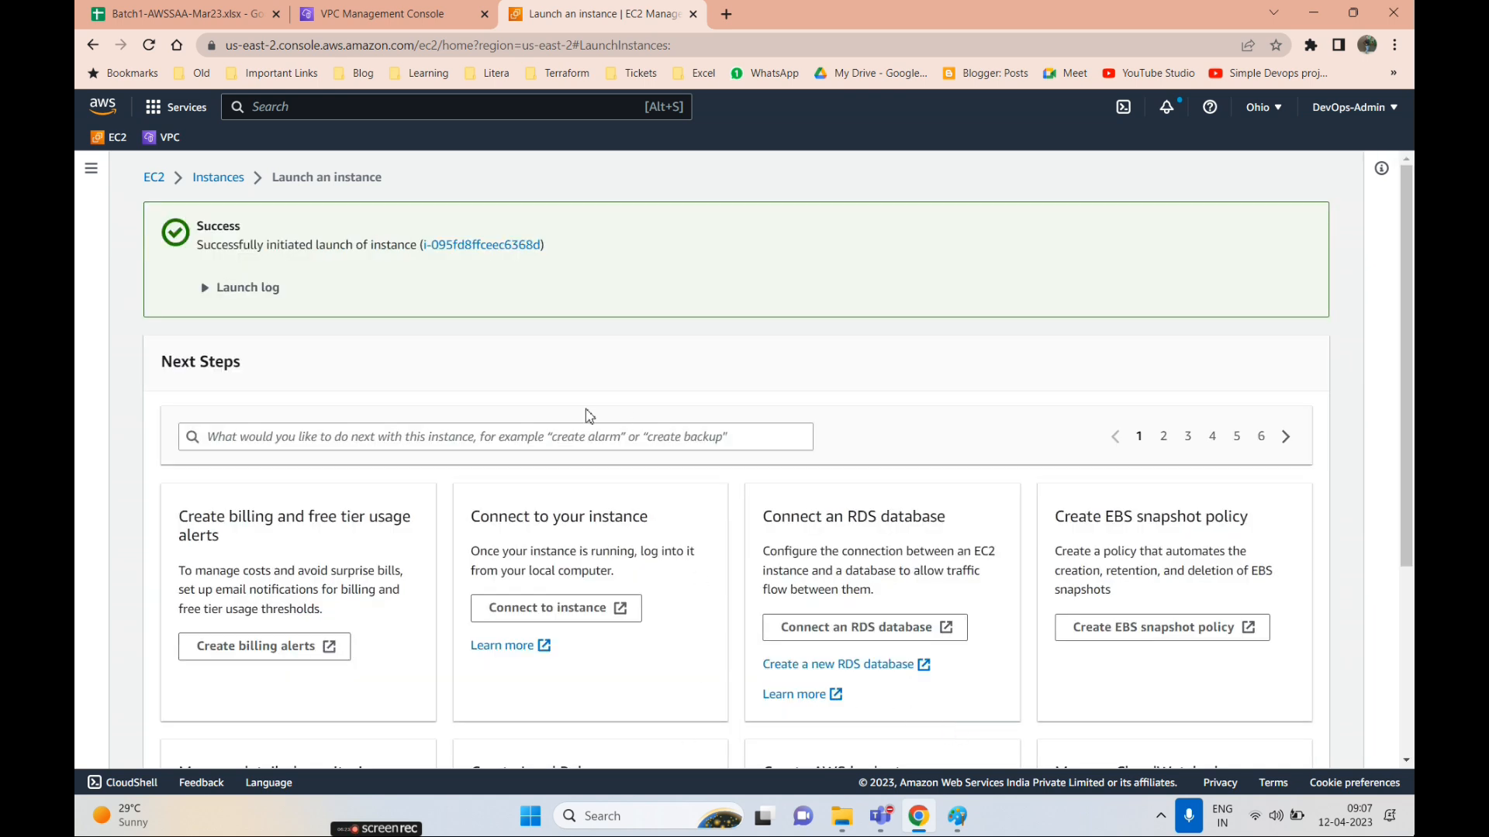
# - Return to the instances list, select Customer-Side, and examine the ports and protocols in its inbound security rules
pyautogui.click(206, 183)
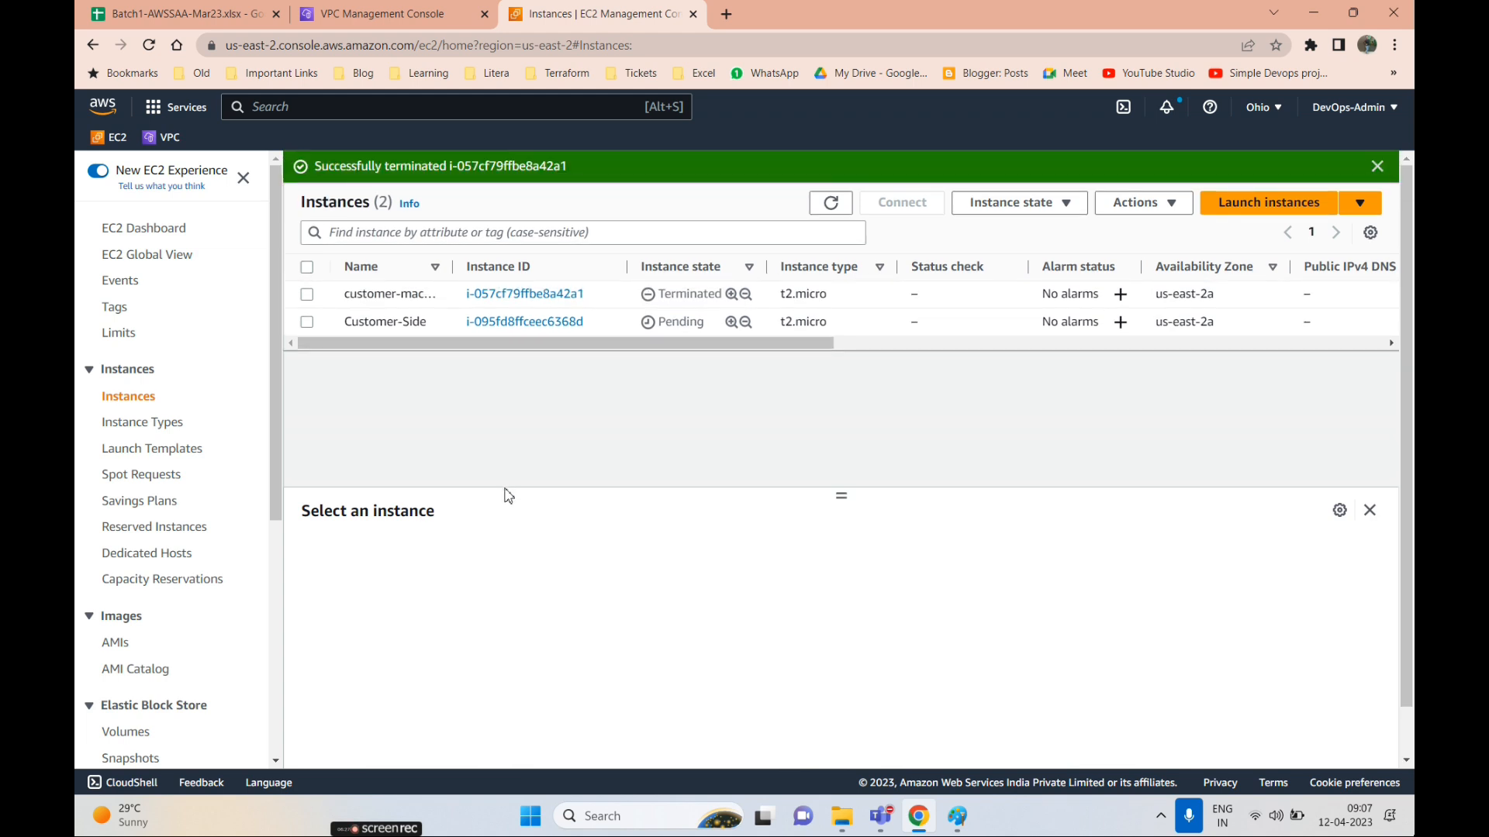
pyautogui.moveTo(839, 502); pyautogui.dragTo(840, 372)
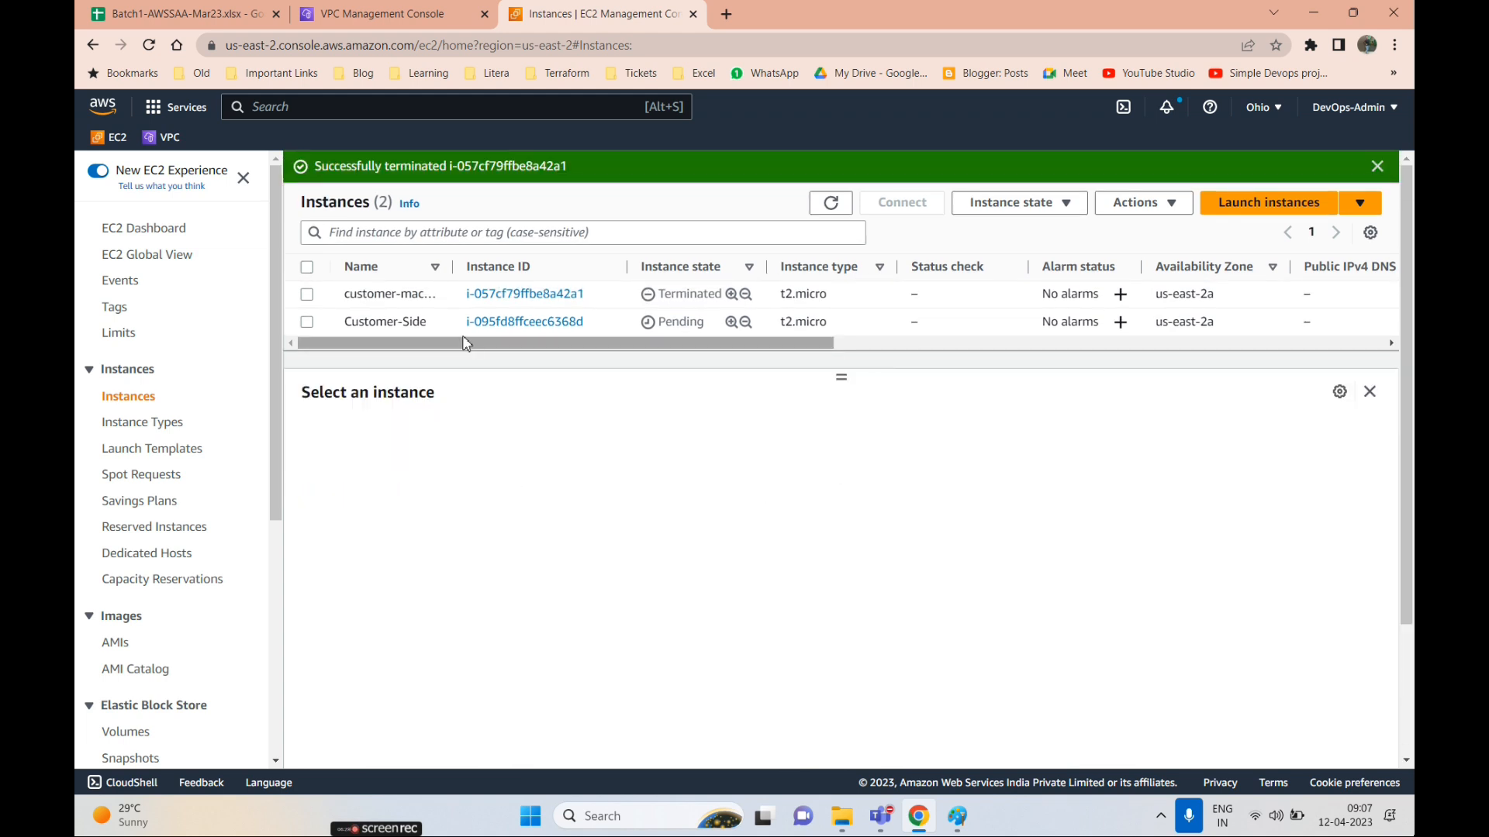
pyautogui.click(307, 322)
pyautogui.click(399, 443)
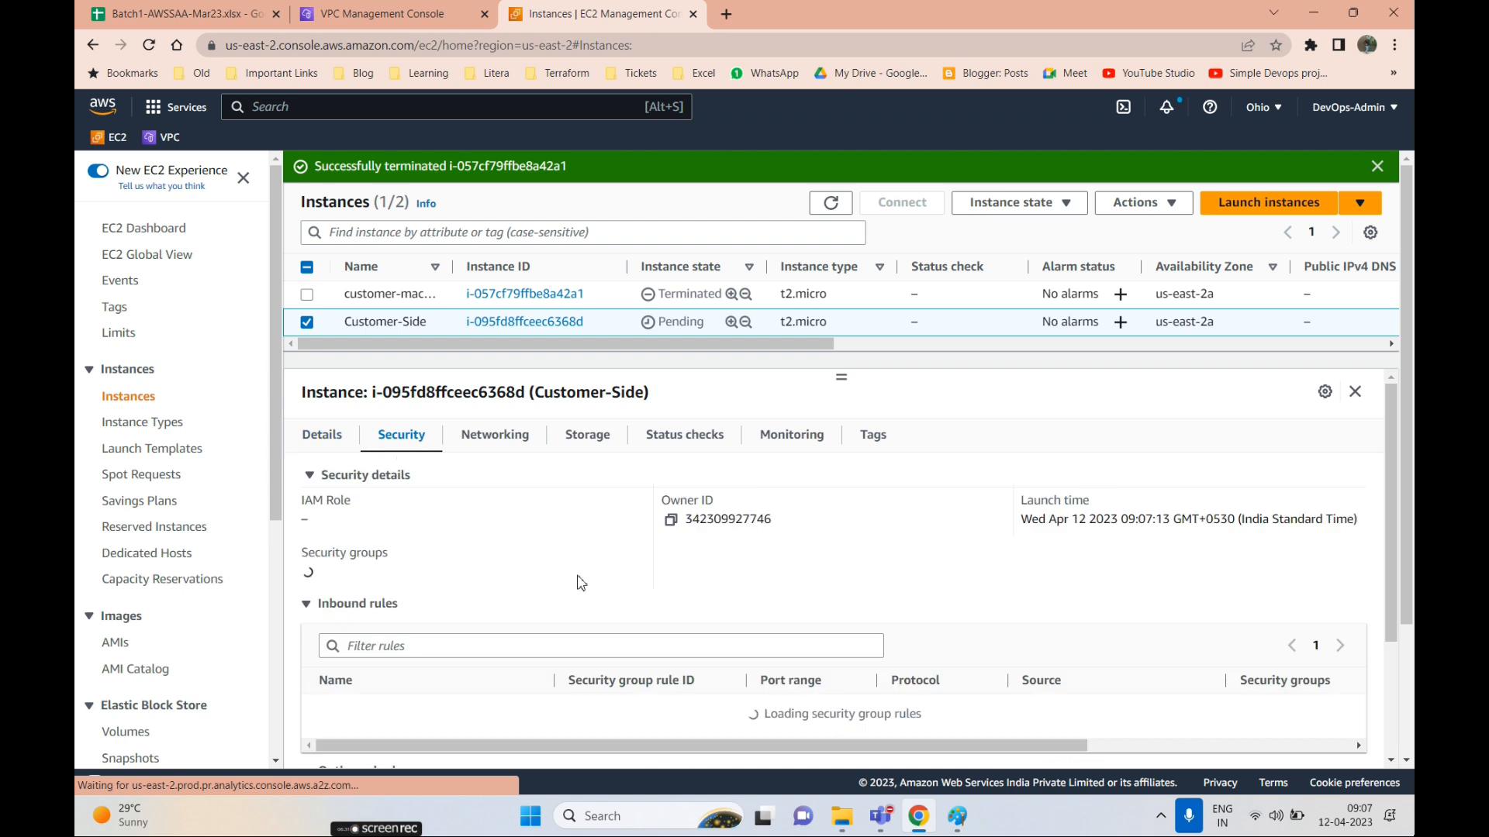
pyautogui.scroll(-2, 849, 644)
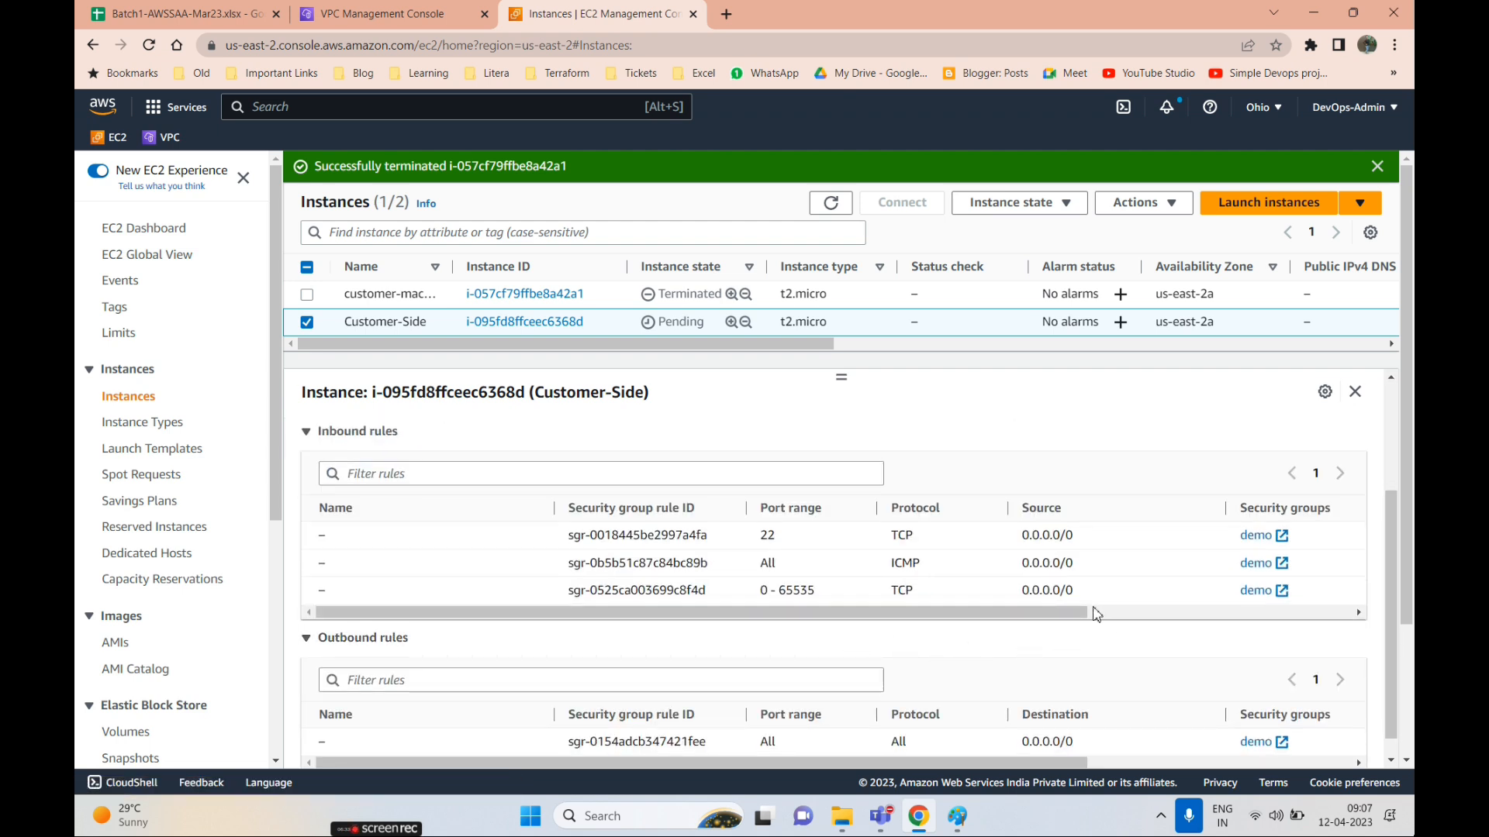
pyautogui.moveTo(689, 541); pyautogui.dragTo(1002, 610)
pyautogui.doubleClick(903, 539)
pyautogui.doubleClick(898, 569)
pyautogui.hscroll(1, 945, 578)
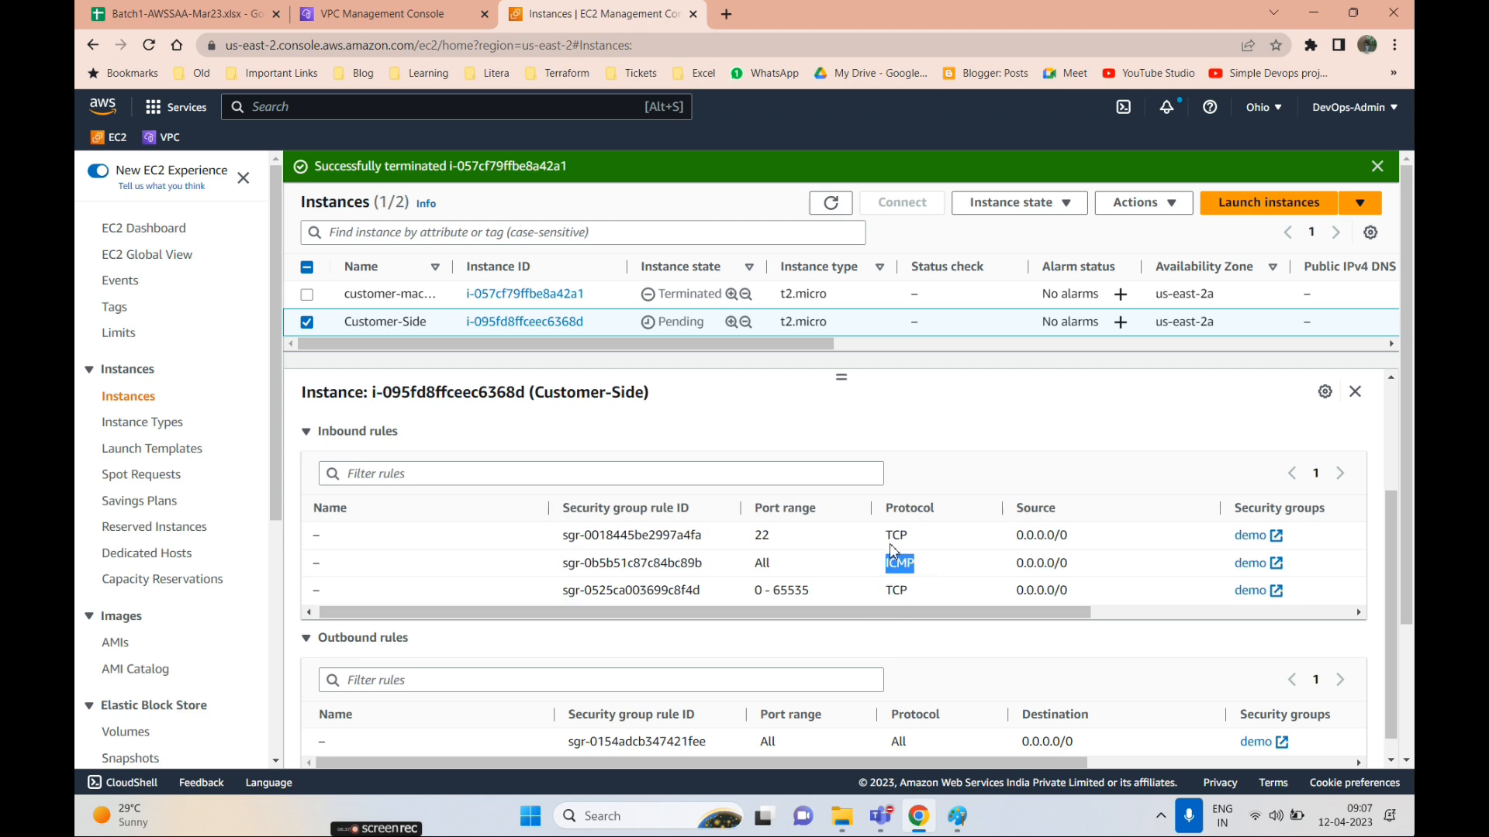
pyautogui.hscroll(-1, 642, 589)
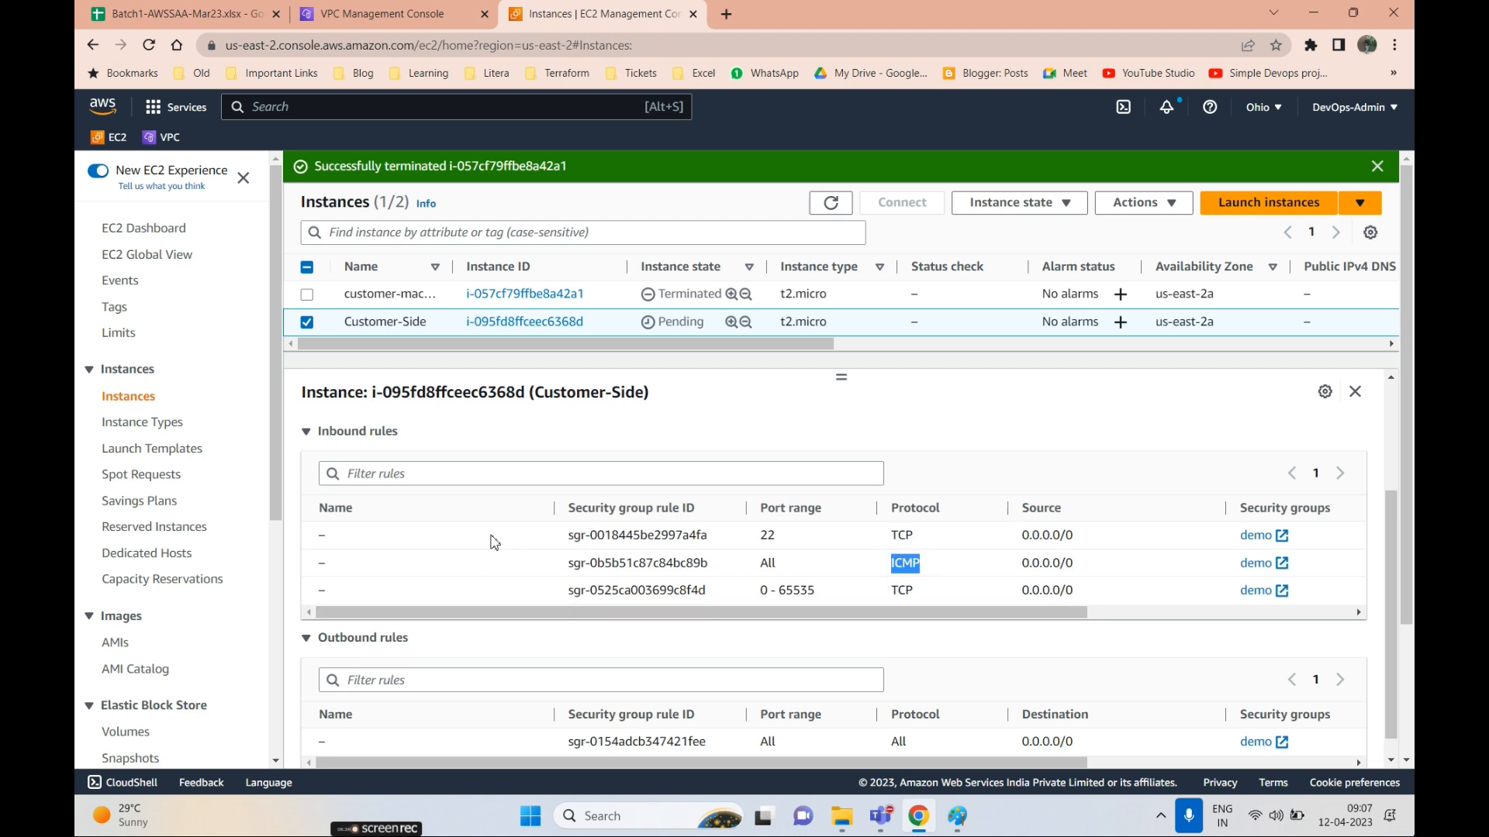
pyautogui.scroll(1, 609, 594)
pyautogui.scroll(-1, 769, 572)
pyautogui.scroll(3, 808, 636)
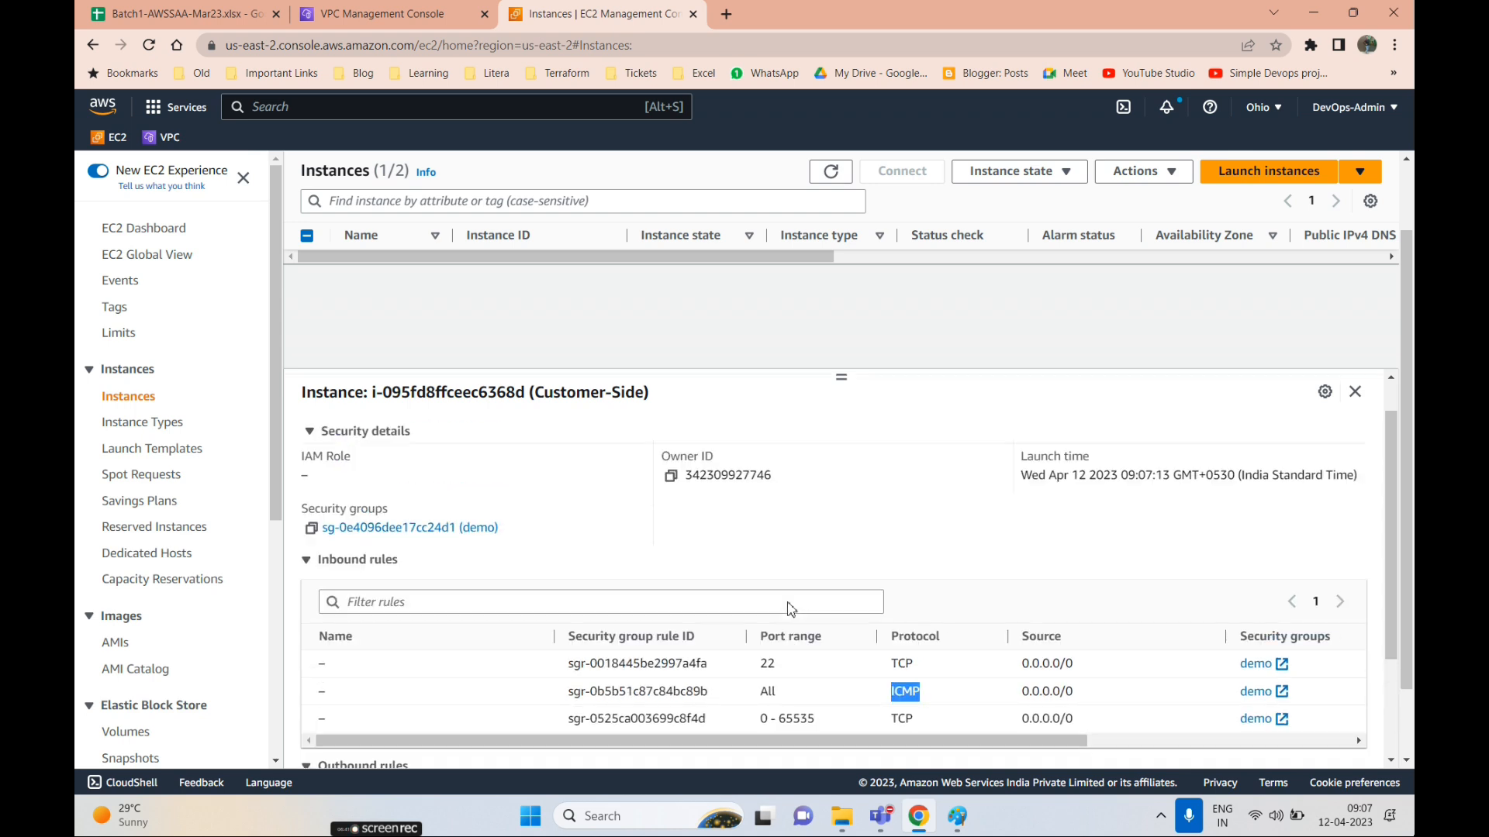
# - Open the demo security group and review the types of its inbound rules, selecting the All ICMP - IPv4 rule
pyautogui.click(377, 568)
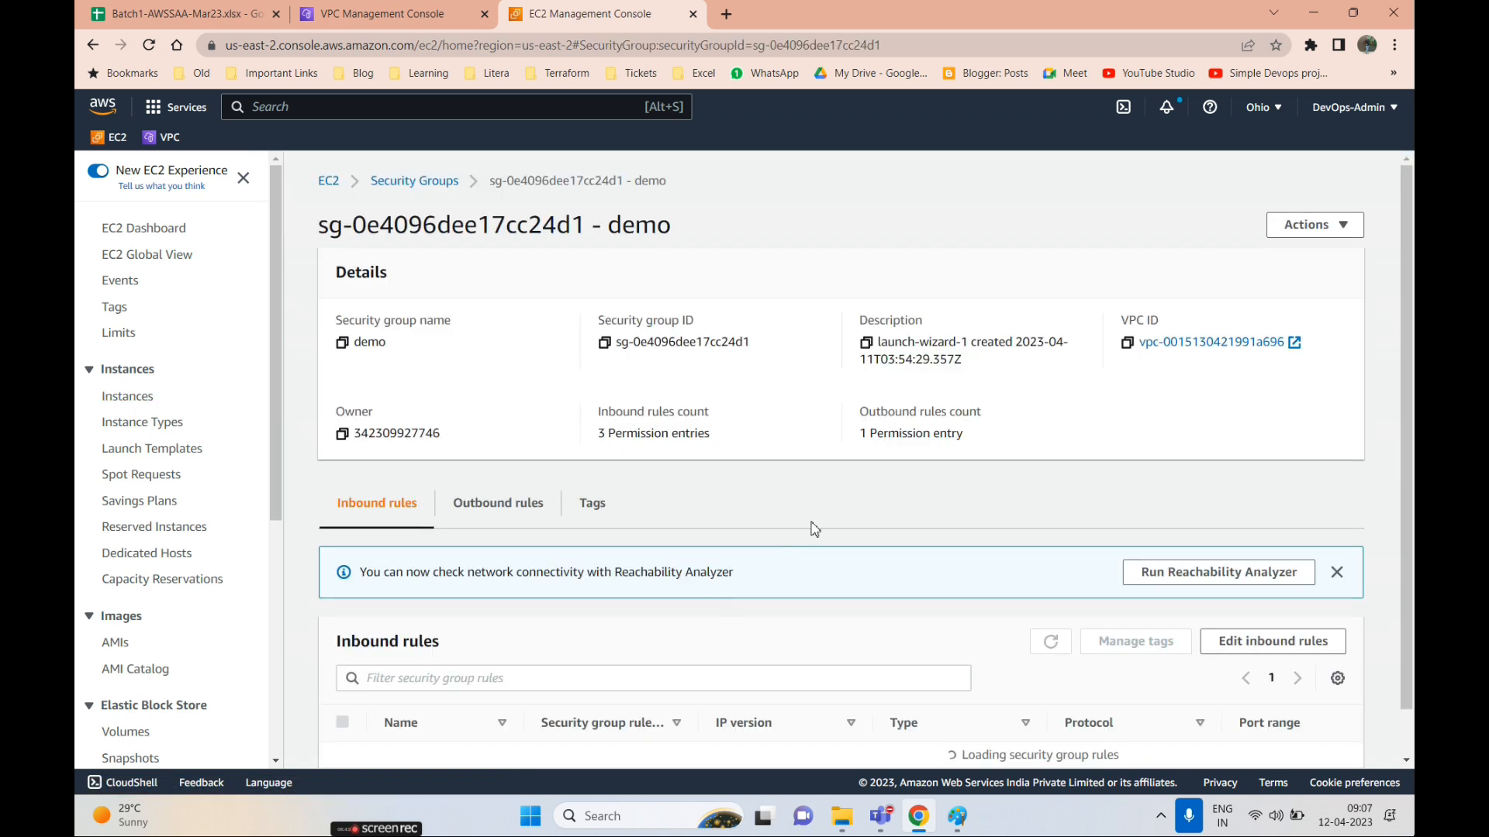
pyautogui.scroll(-2, 1101, 659)
pyautogui.moveTo(889, 660); pyautogui.dragTo(951, 718)
pyautogui.click(890, 686)
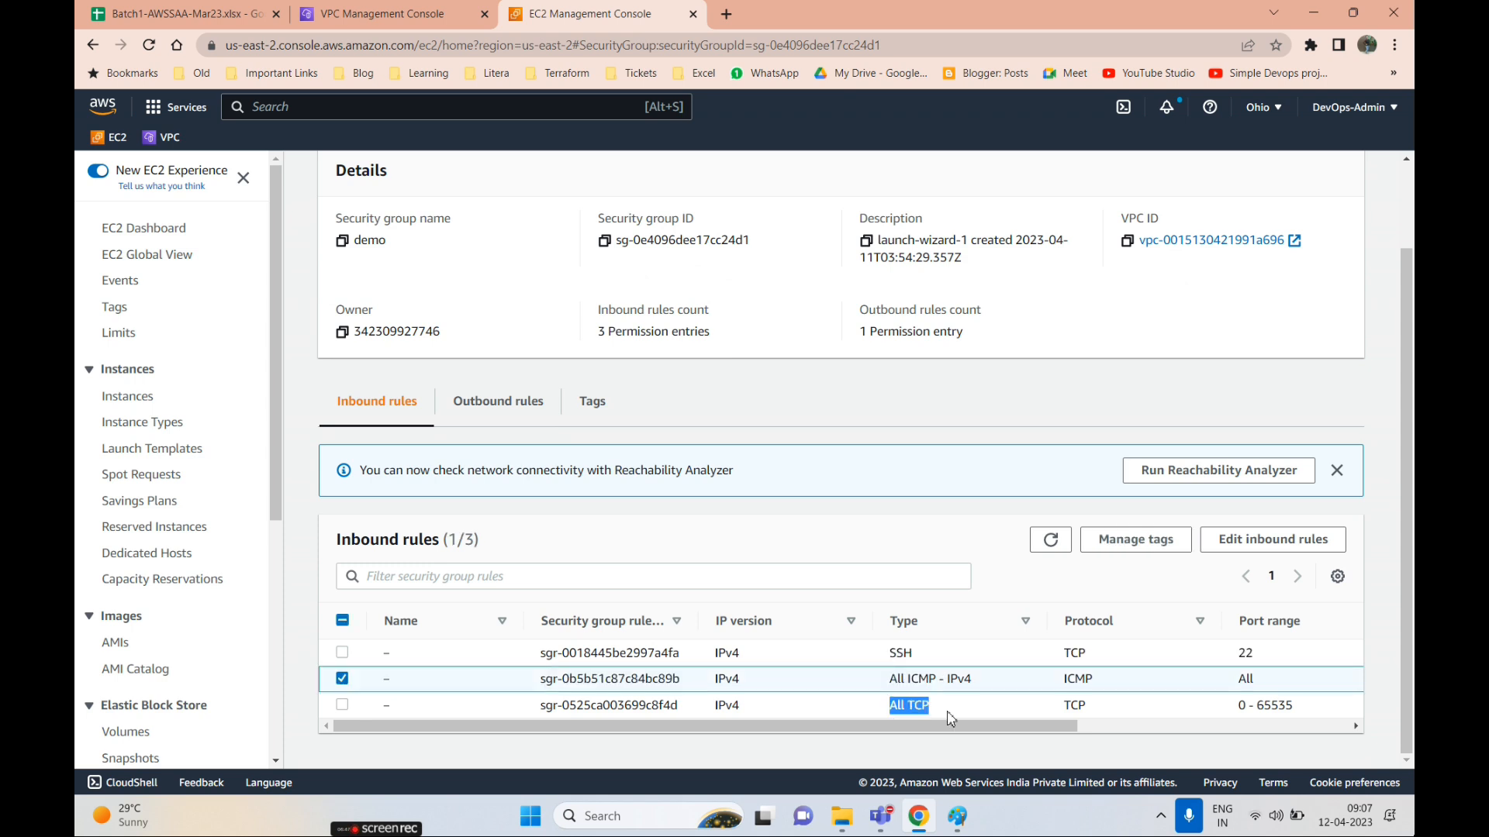
pyautogui.scroll(1, 941, 682)
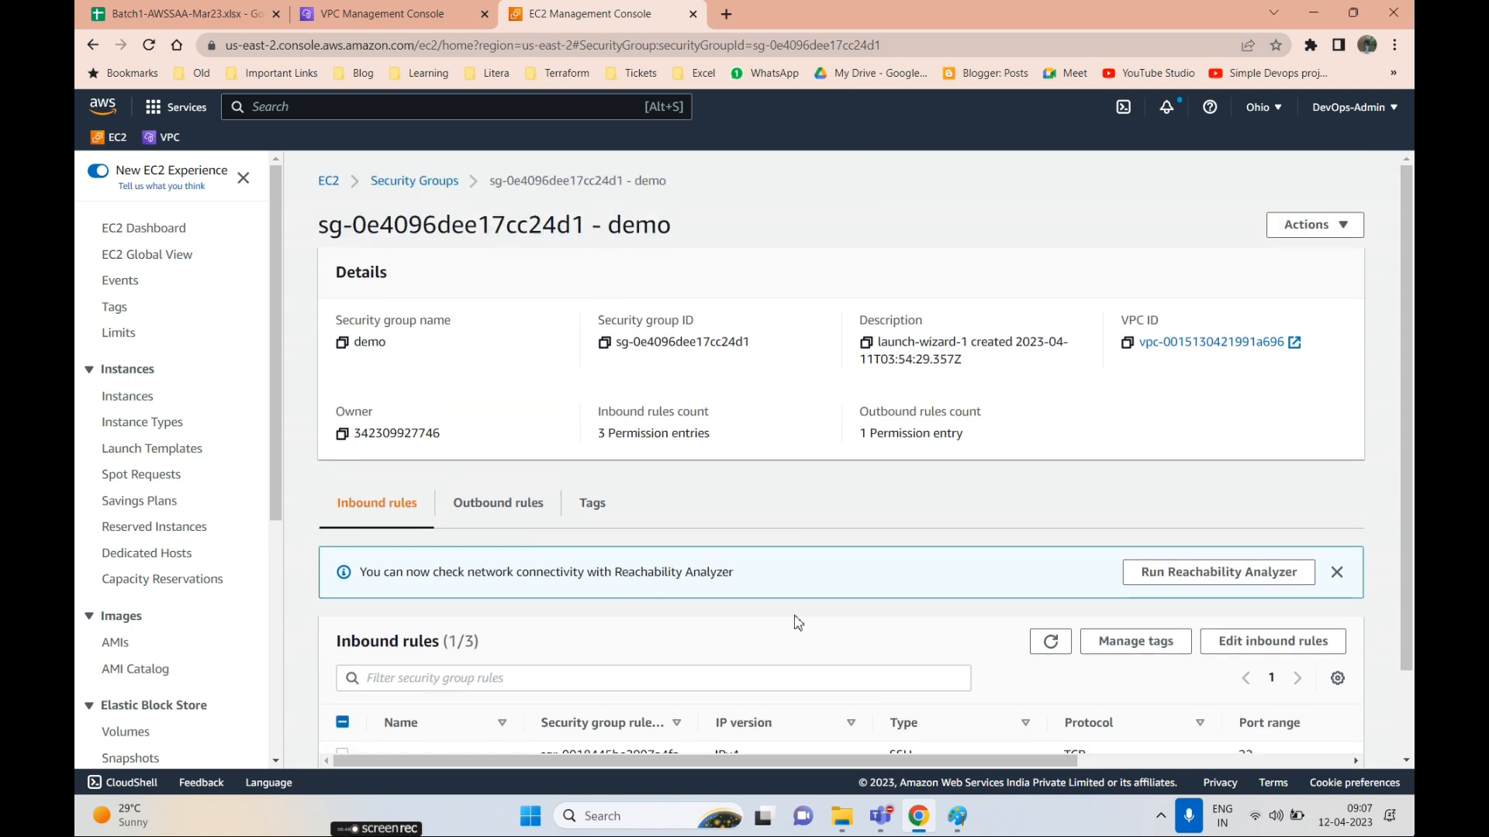
# - Switch to Paint and mark the ohio side with a red calligraphy-brush arc around it and a tick above it
pyautogui.click(365, 14)
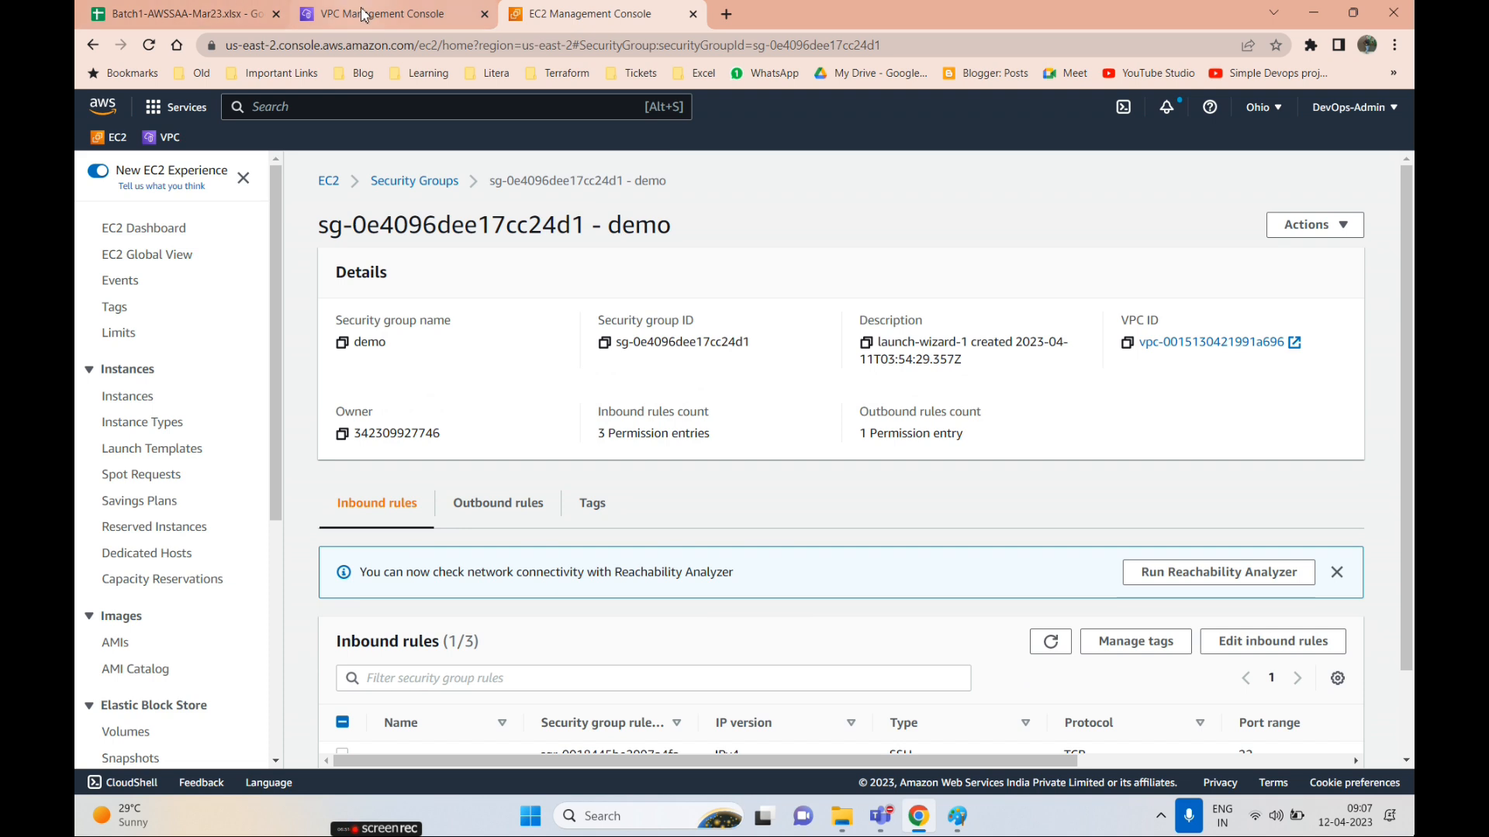
pyautogui.click(959, 816)
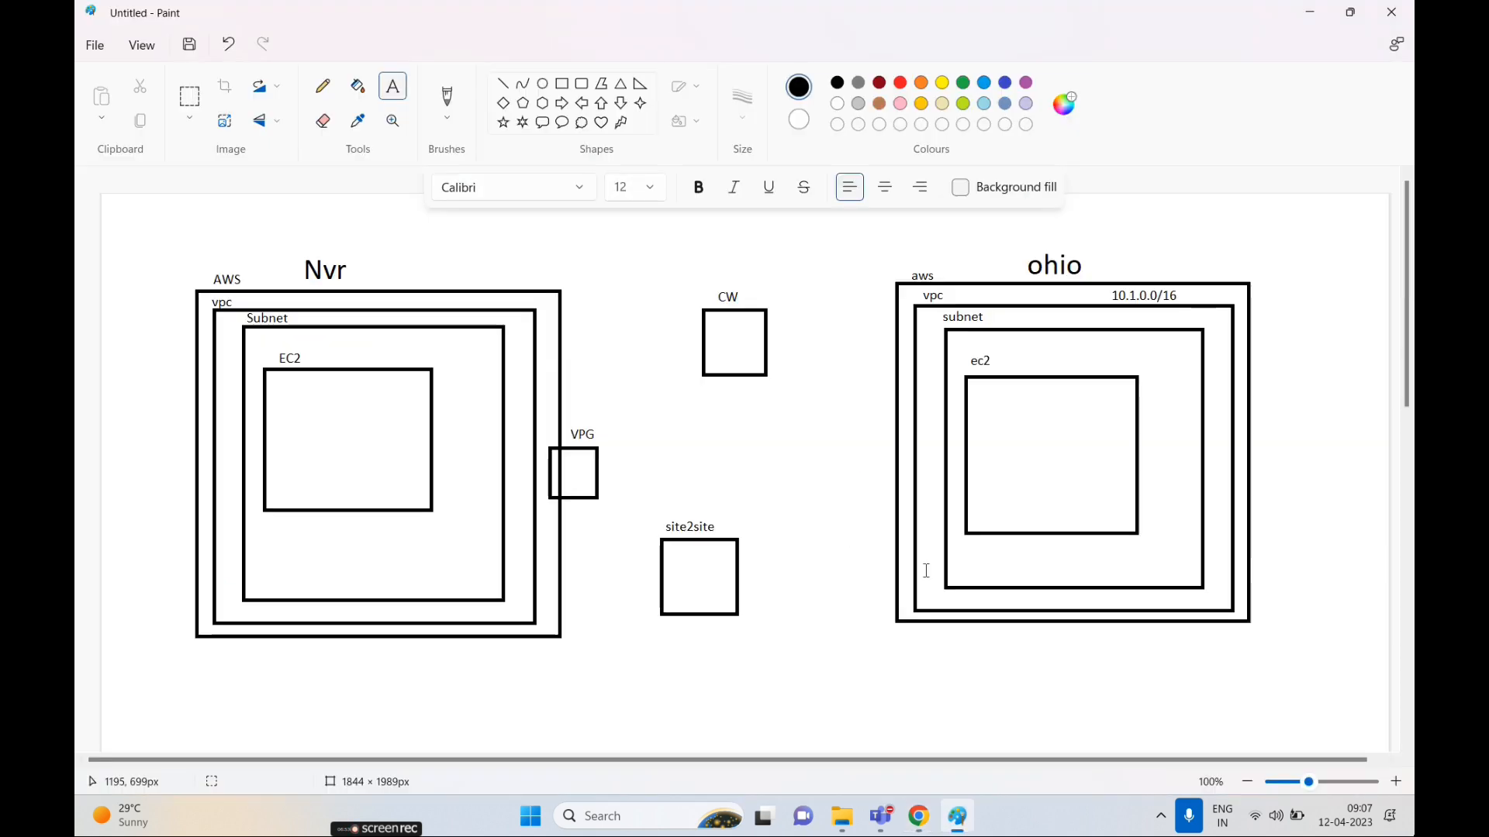
pyautogui.click(448, 124)
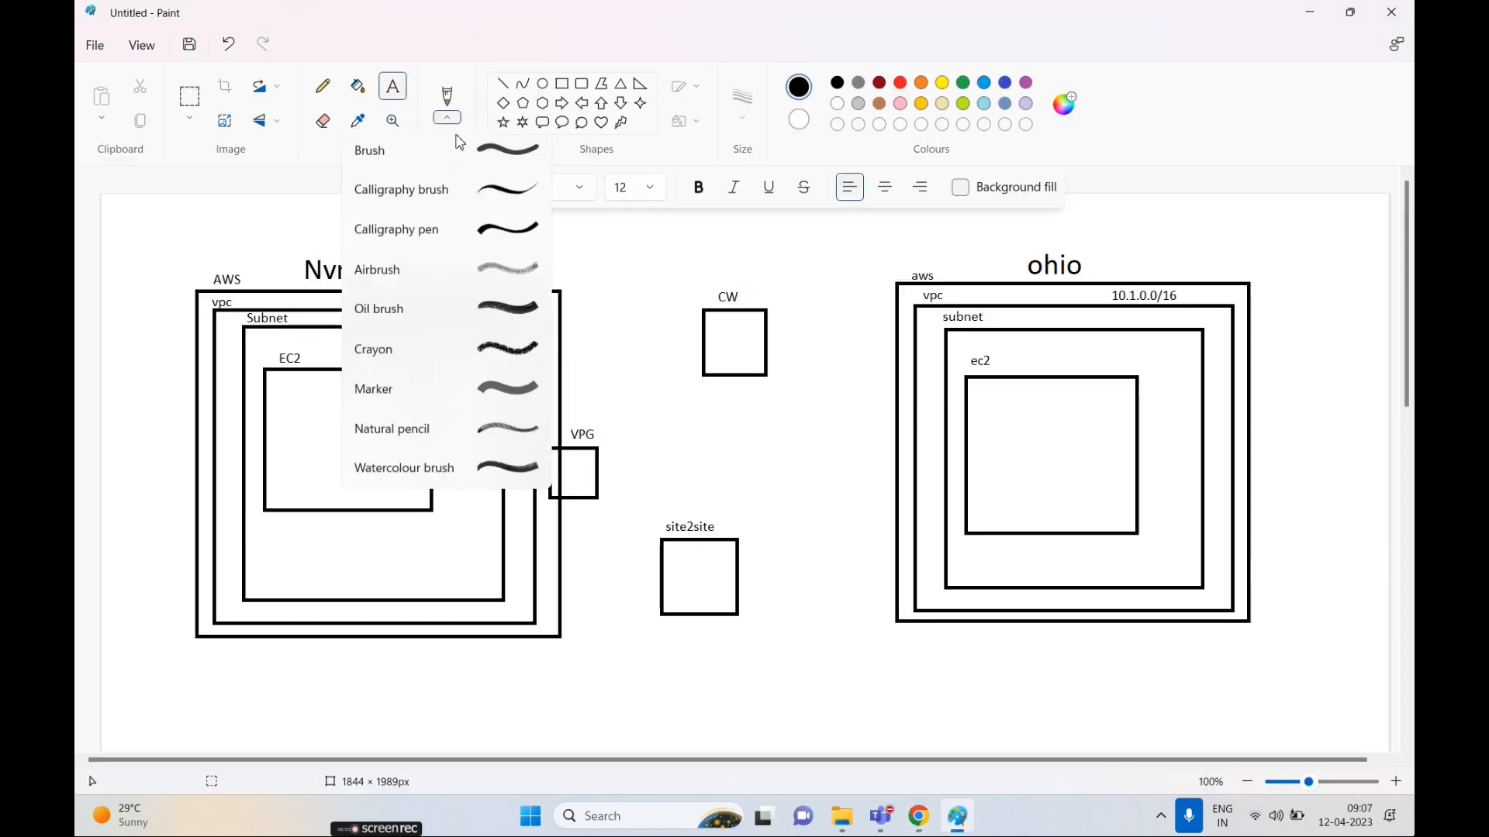
pyautogui.click(411, 190)
pyautogui.click(901, 83)
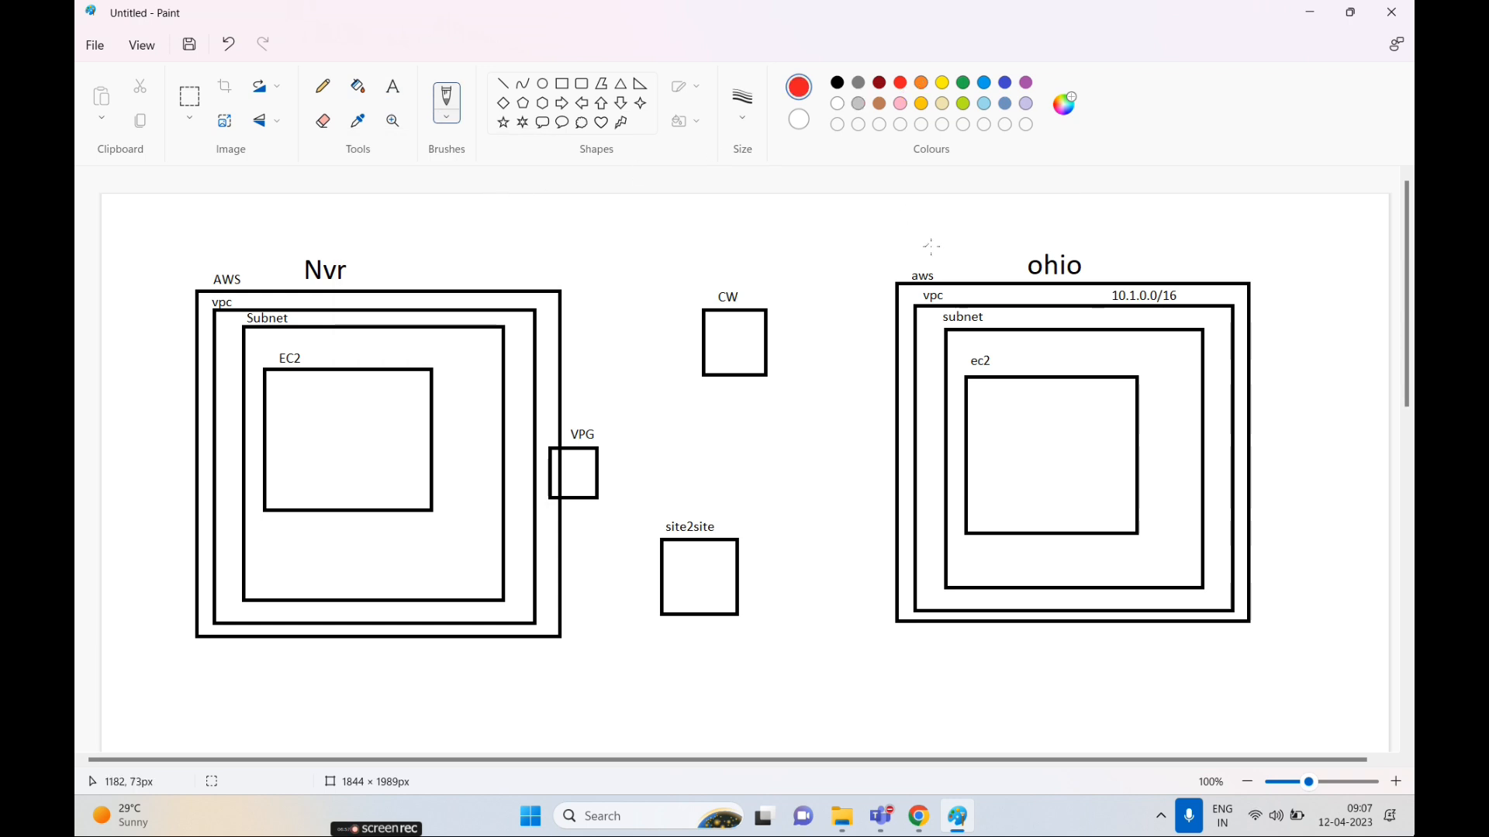
pyautogui.moveTo(890, 229)
pyautogui.mouseDown()
pyautogui.moveTo(821, 585)
pyautogui.moveTo(1071, 738)
pyautogui.mouseUp()
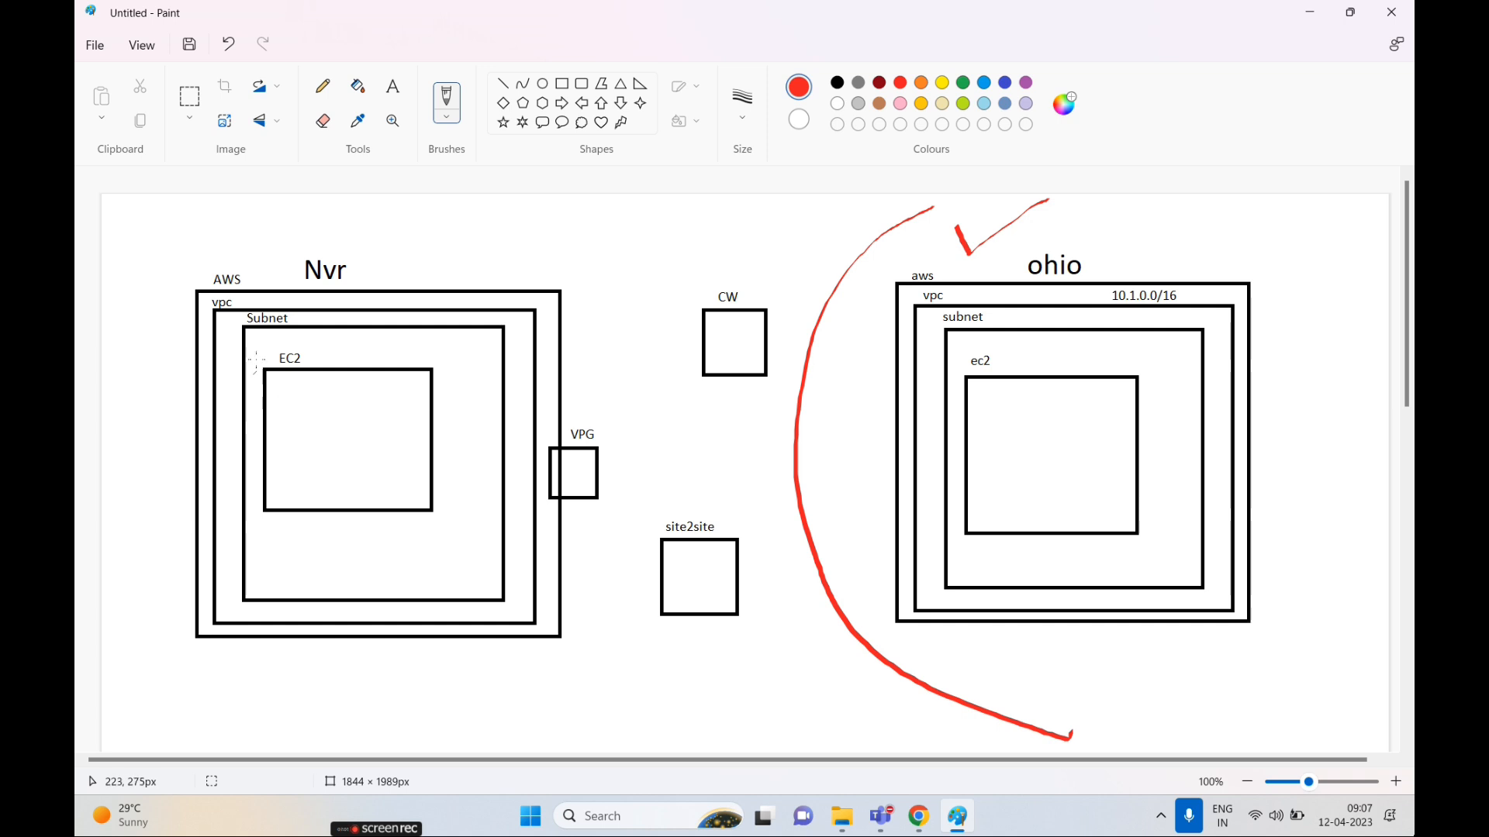
# - Switch to the N. Virginia VPC console, open my-vpc-demo and copy its IPv4 CIDR
pyautogui.hotkey('alt', 'Tab')
pyautogui.click(351, 344)
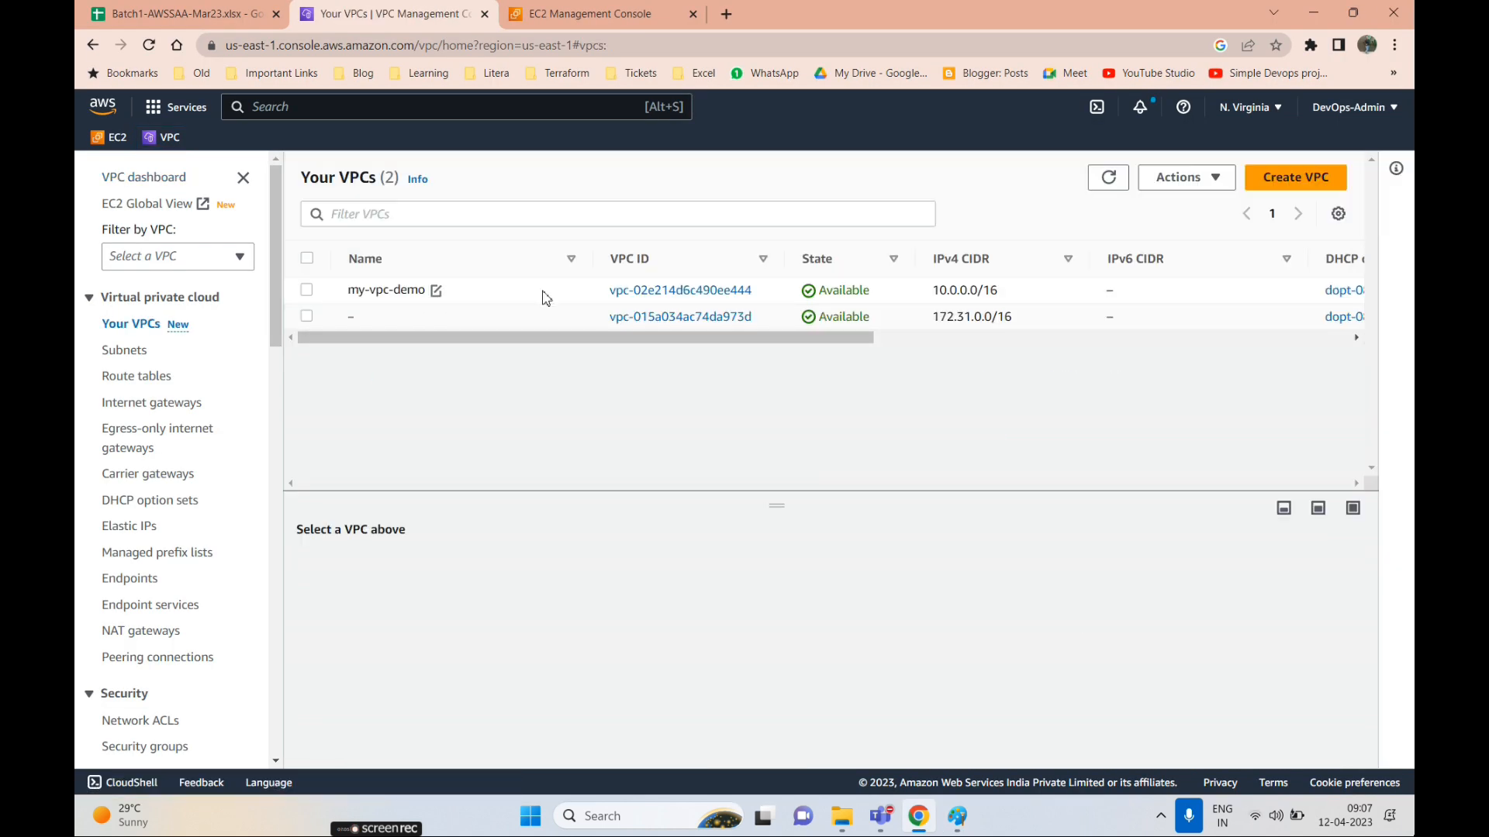
pyautogui.click(671, 300)
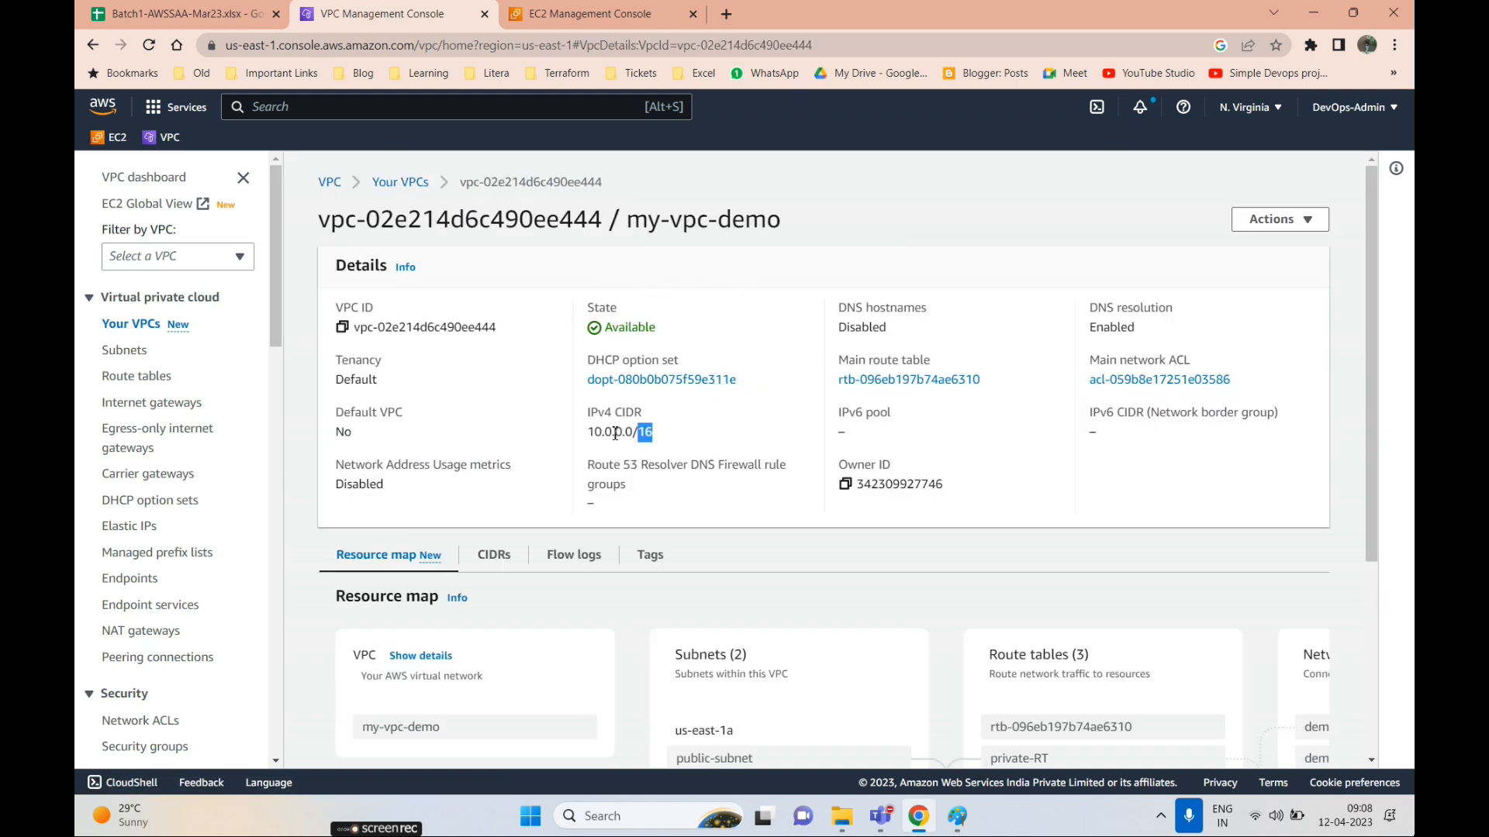
pyautogui.moveTo(615, 433); pyautogui.dragTo(582, 436)
pyautogui.hotkey('ctrl', 'c')
# - Label the Nvr VPC box in the Paint diagram with the copied CIDR 10.0.0.0/16
pyautogui.hotkey('alt', 'Tab')
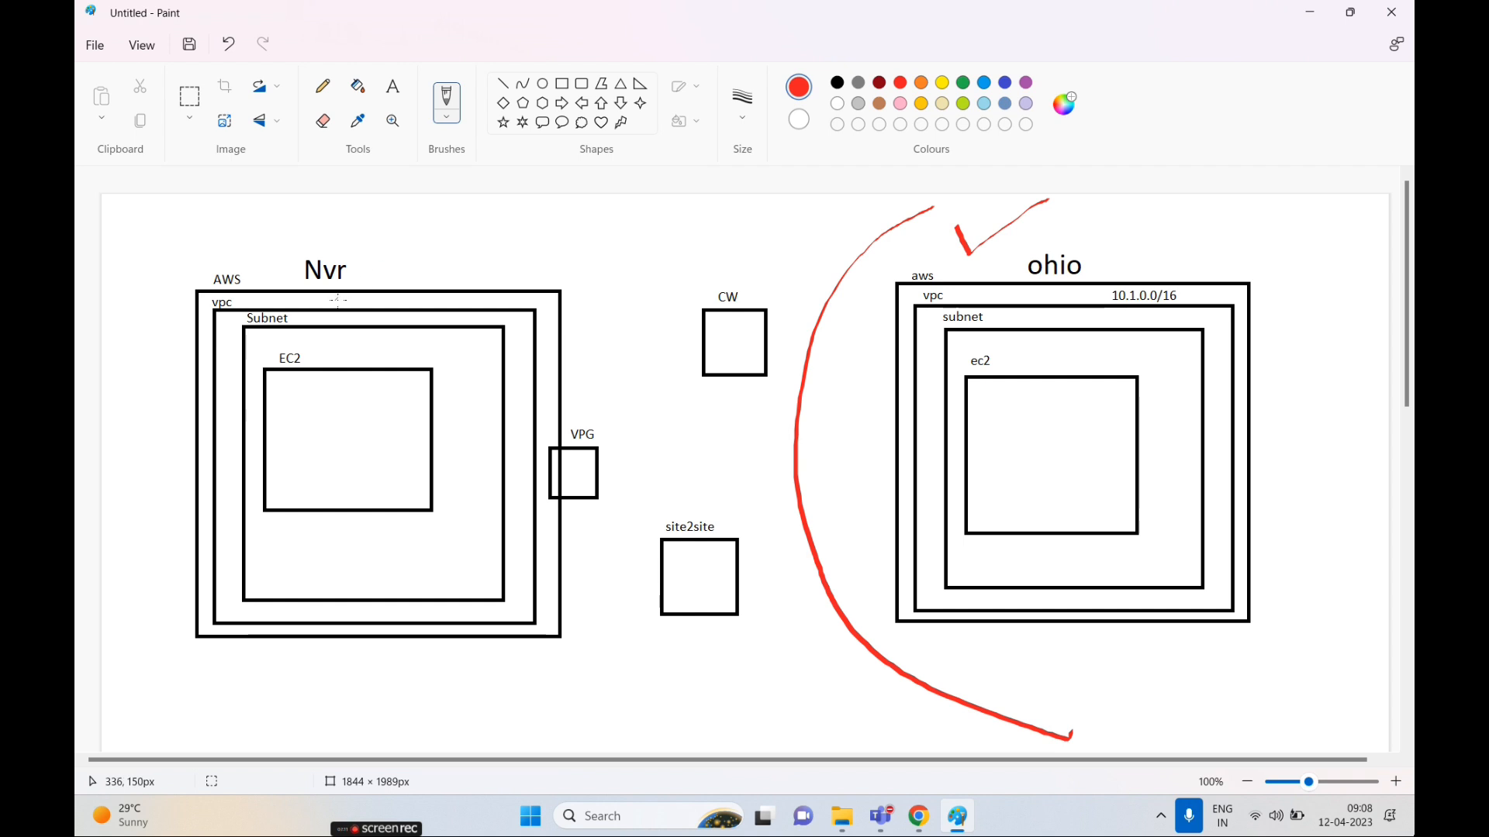
pyautogui.click(393, 85)
pyautogui.click(314, 301)
pyautogui.hotkey('ctrl', 'v')
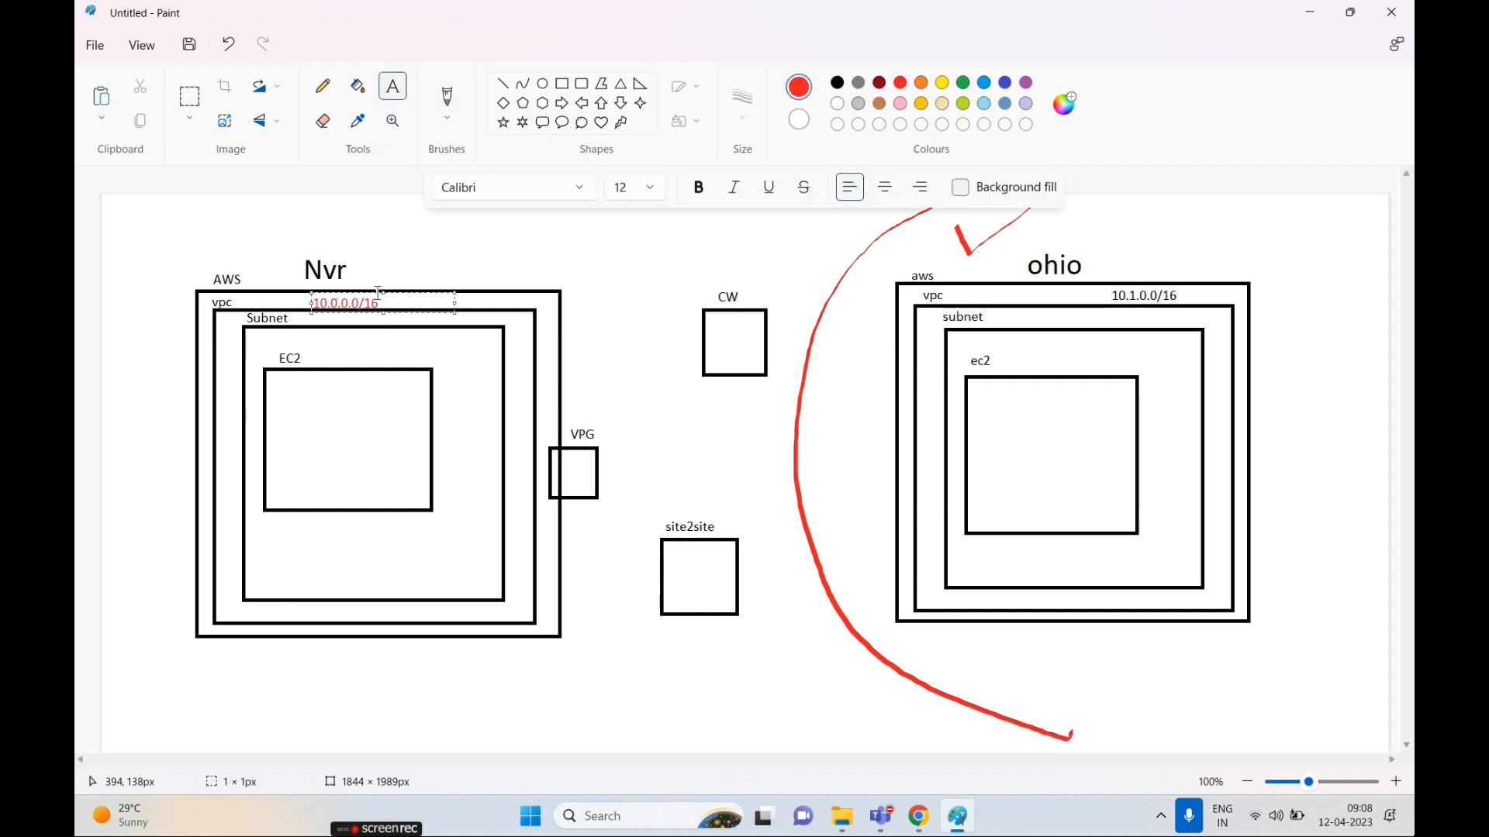
# - Return to the VPC console, open public-subnet from the subnet list and review its details
pyautogui.hotkey('alt', 'Tab')
pyautogui.scroll(-3, 698, 563)
pyautogui.scroll(3, 629, 585)
pyautogui.click(114, 353)
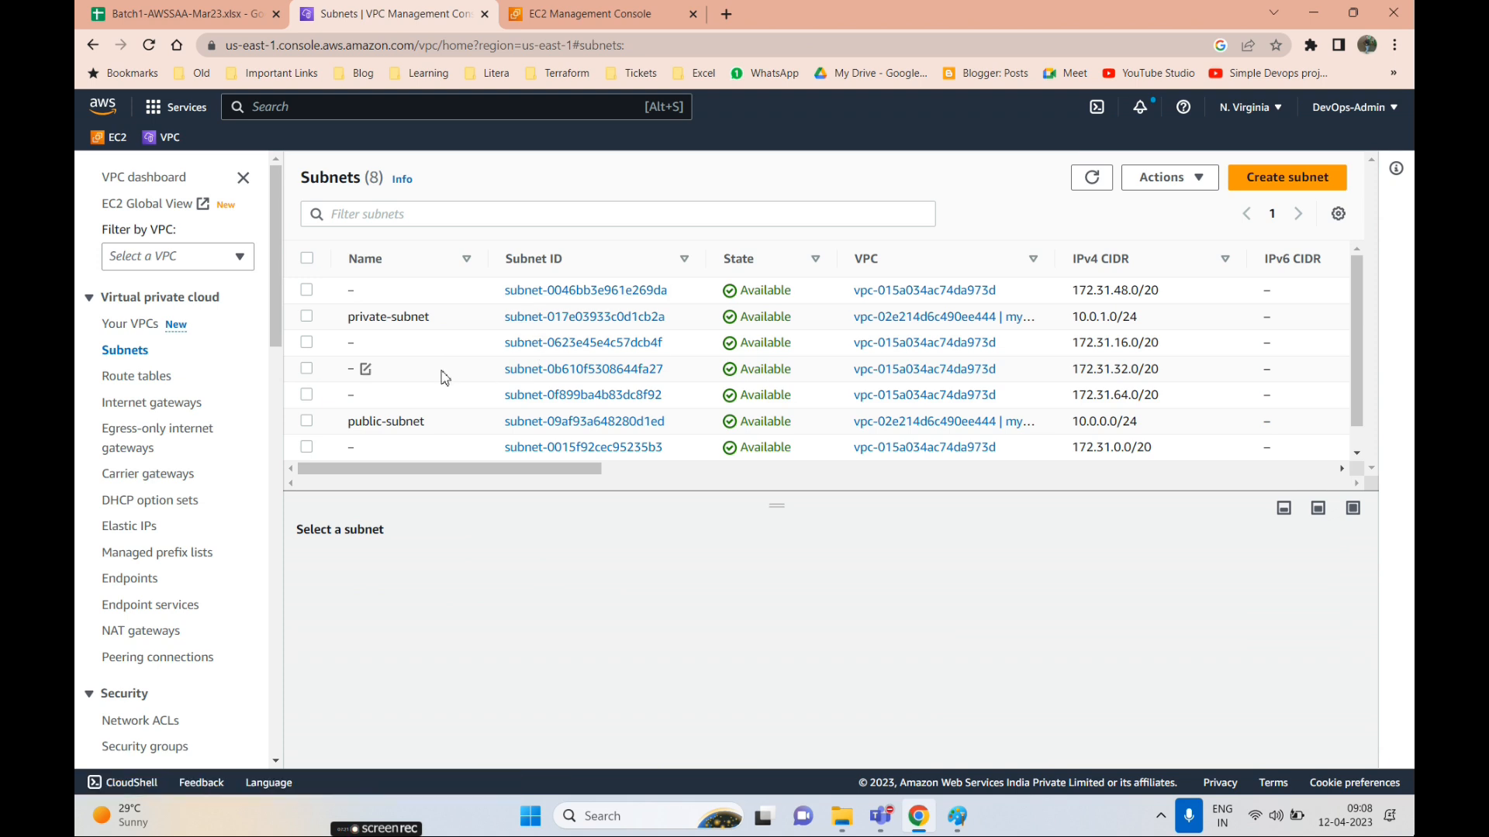
pyautogui.click(587, 423)
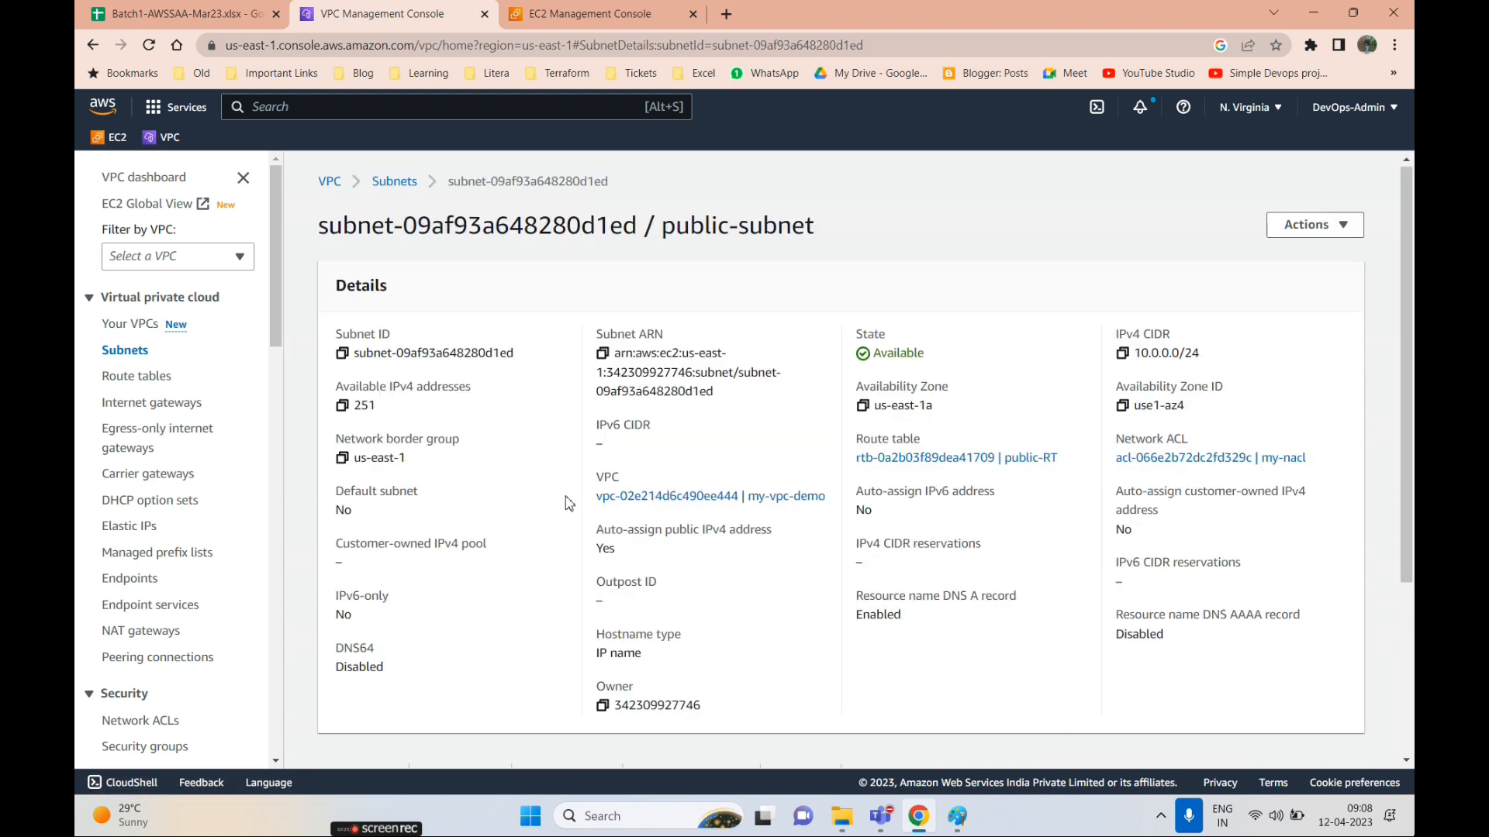
pyautogui.scroll(-4, 569, 502)
pyautogui.scroll(4, 542, 508)
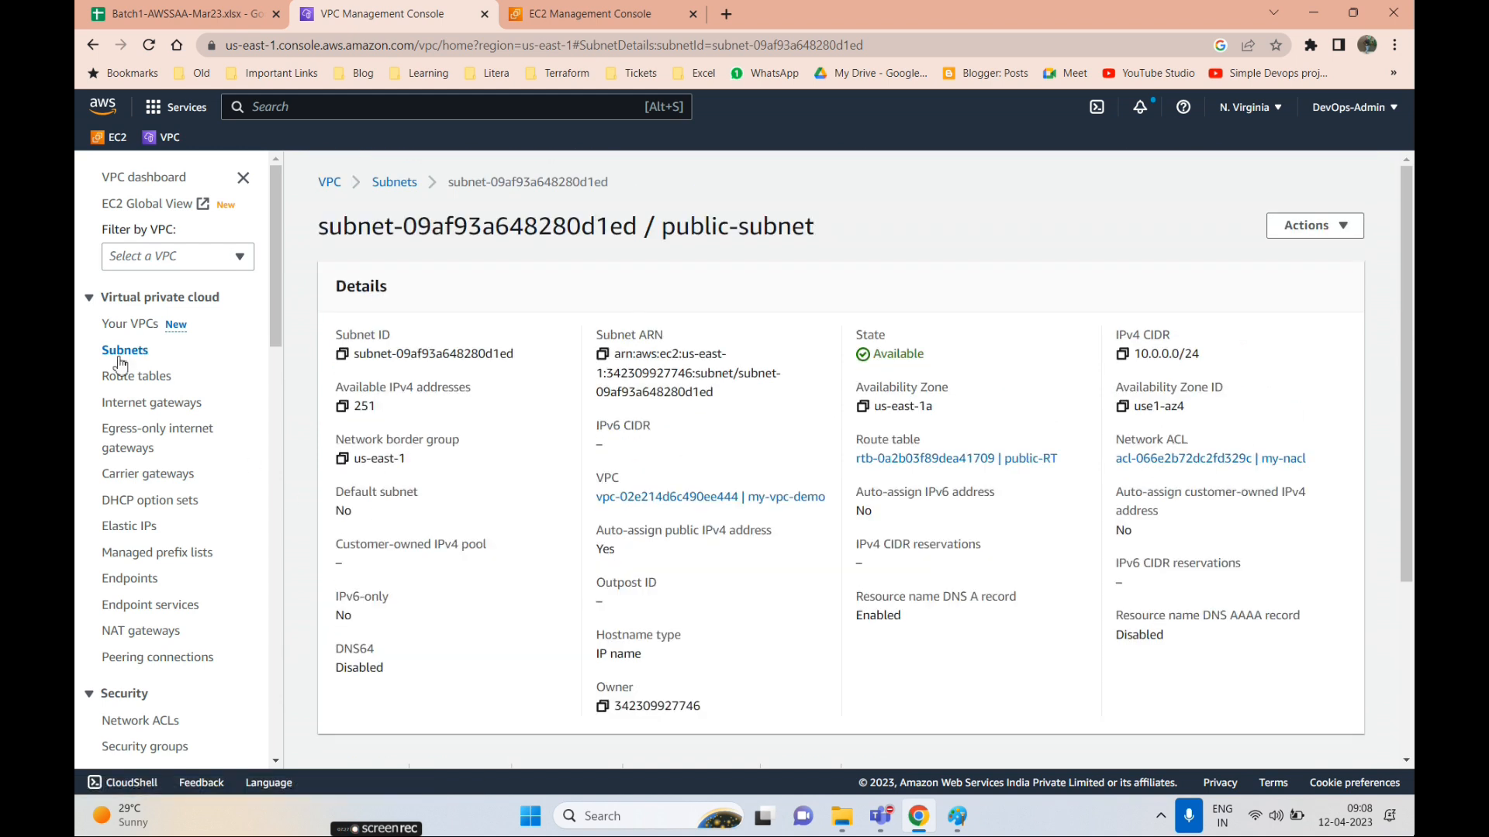
# - Go back to the subnet list, open private-subnet and review its details, including the IPv4 CIDR
pyautogui.click(395, 183)
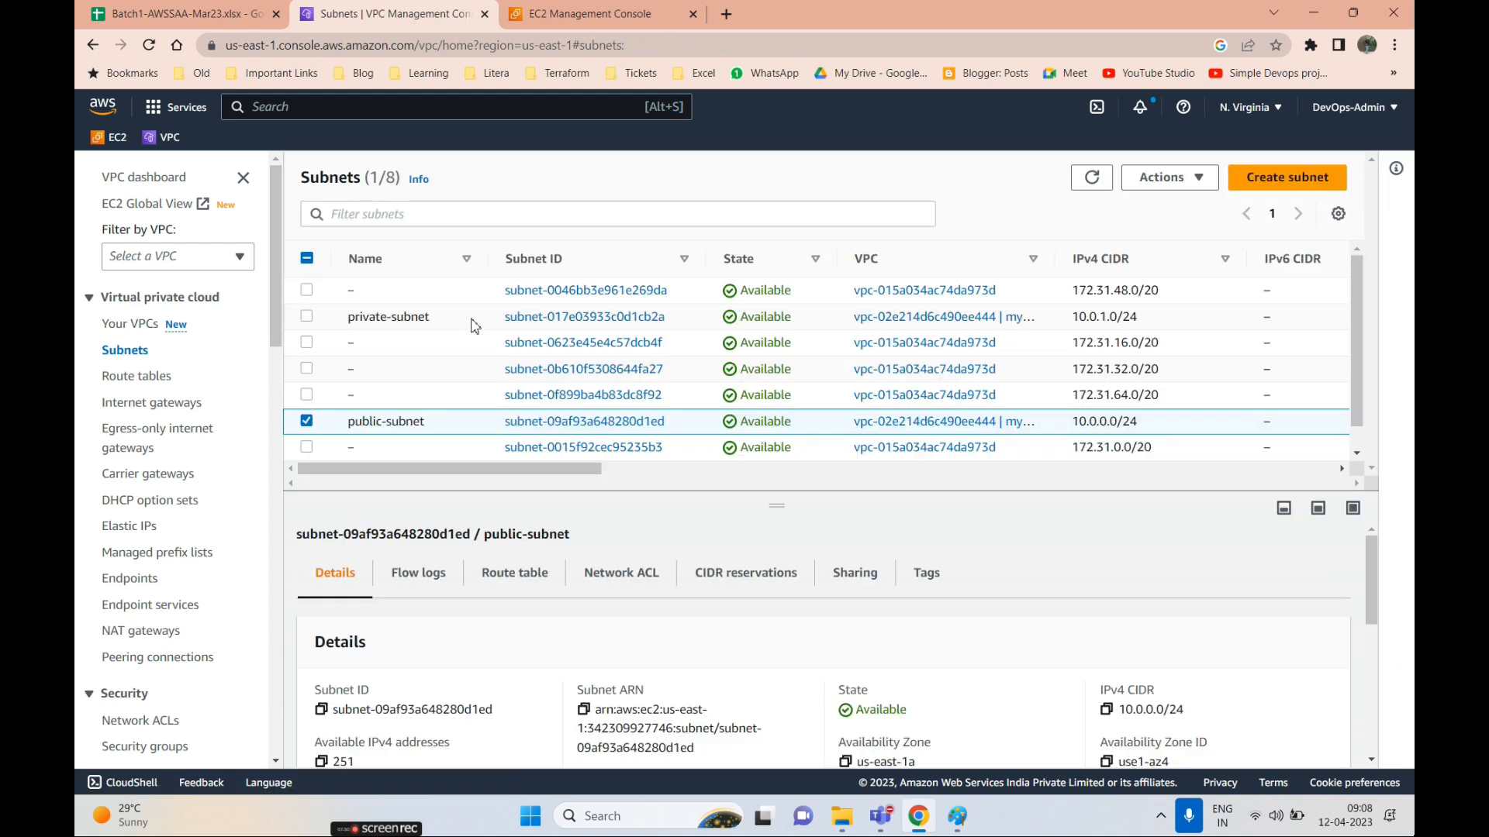
pyautogui.click(543, 317)
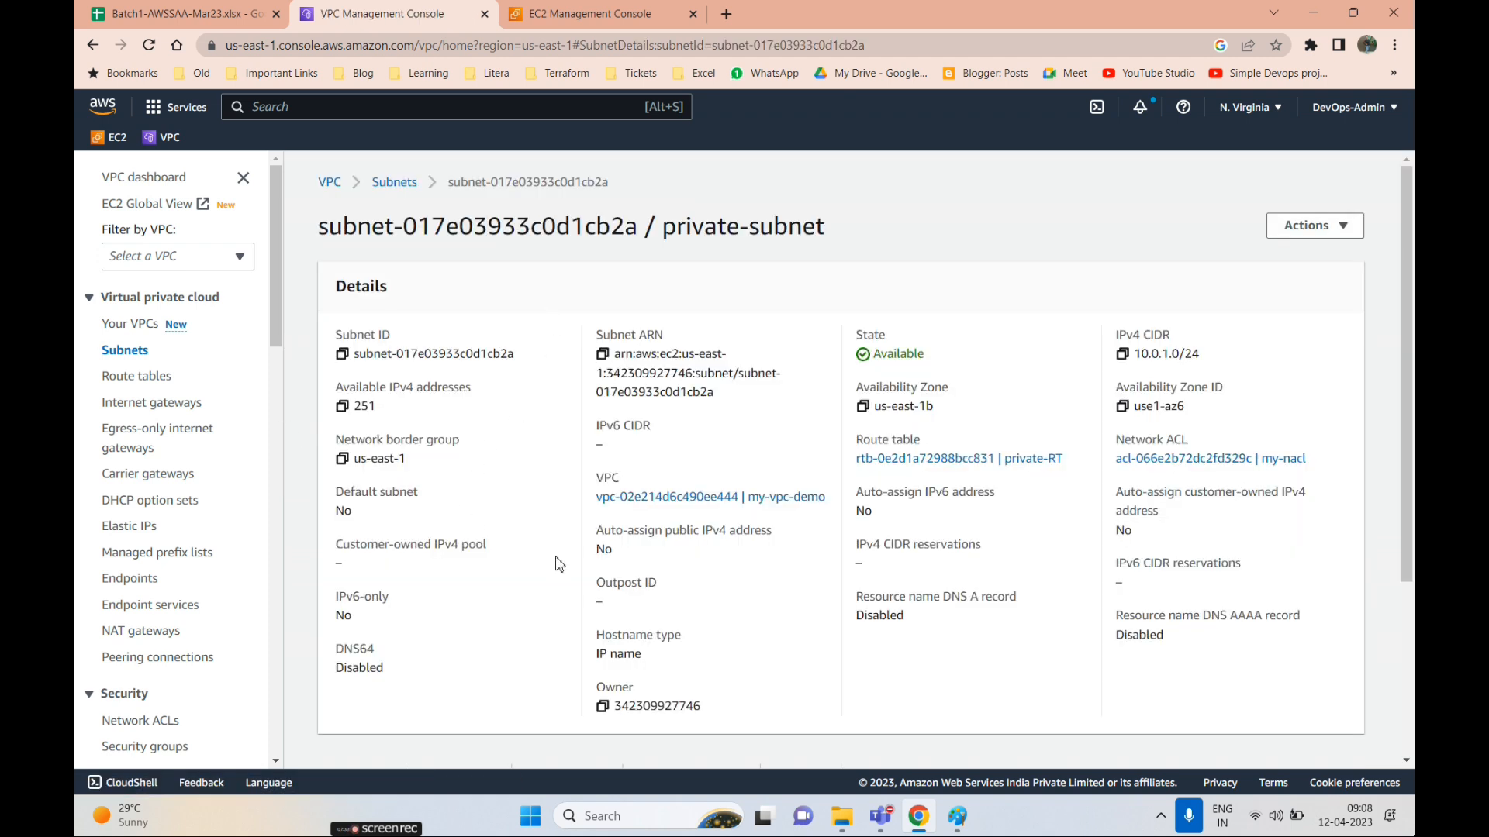
pyautogui.scroll(-3, 558, 564)
pyautogui.scroll(3, 1060, 341)
pyautogui.moveTo(1208, 361); pyautogui.dragTo(1140, 355)
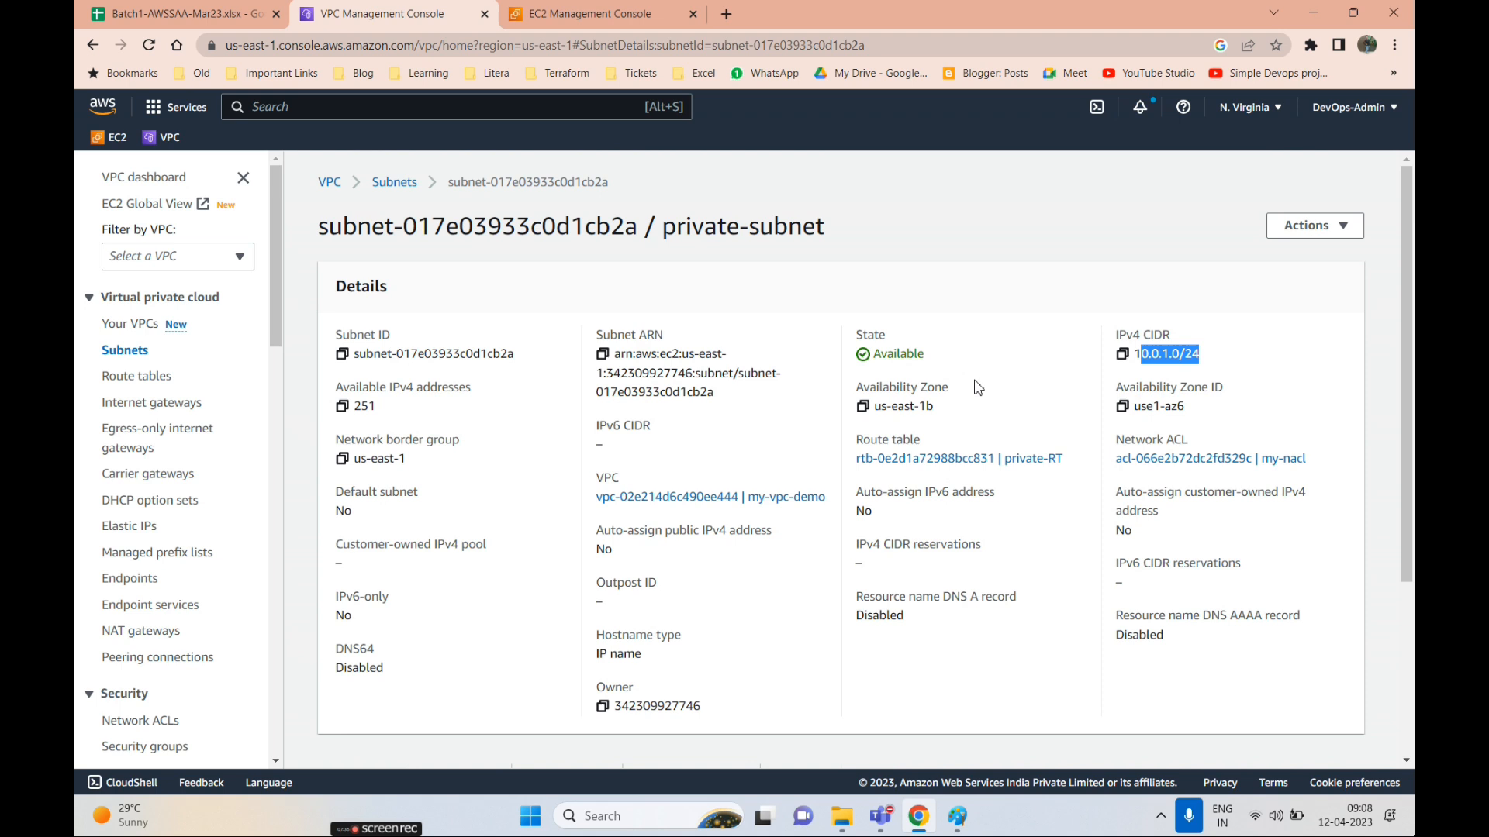
# - View the internet gateways list and examine the routes of the private-RT route table
pyautogui.click(130, 408)
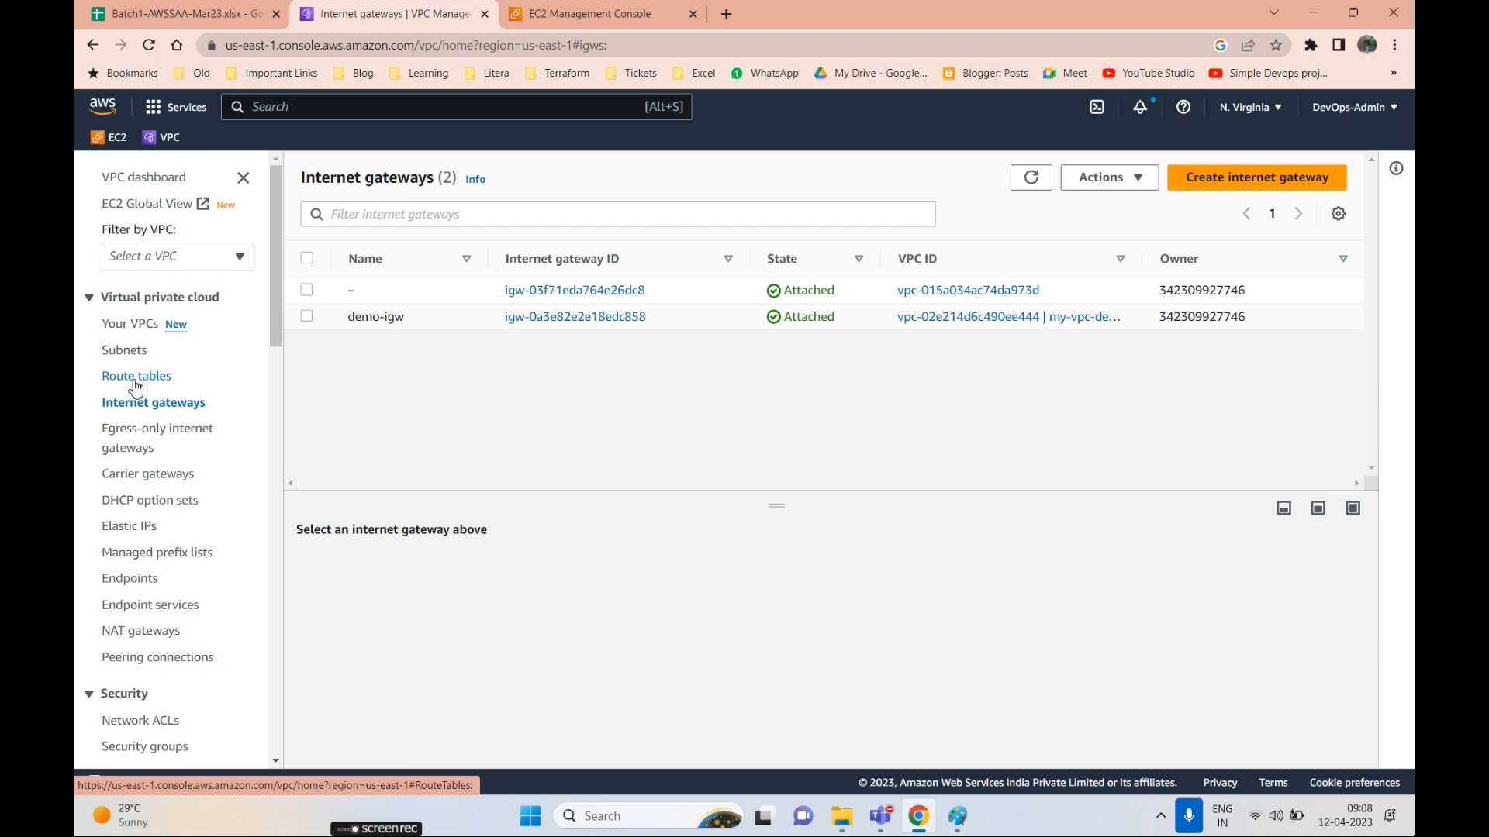
pyautogui.click(135, 379)
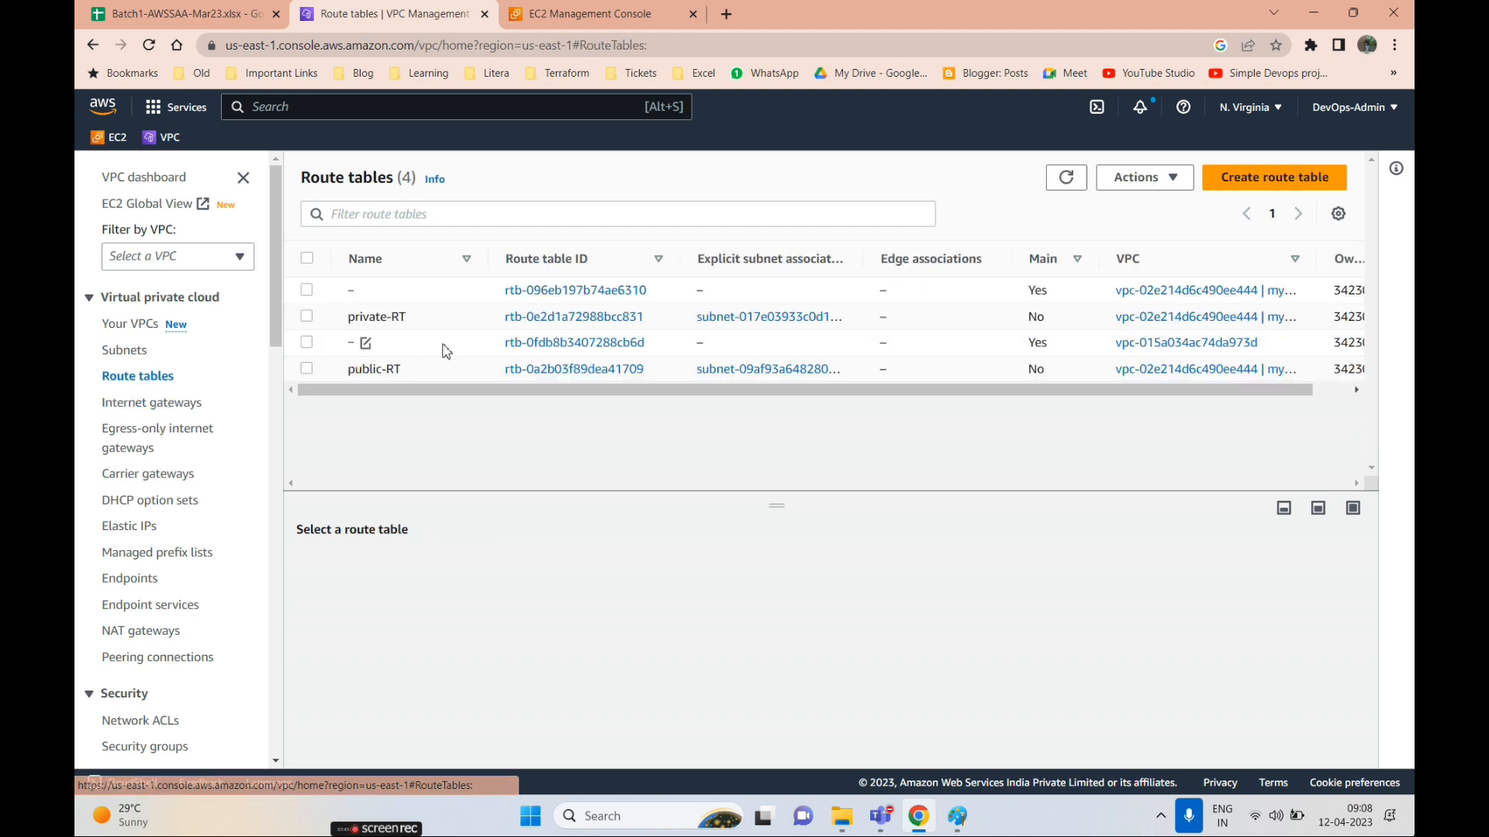
pyautogui.click(536, 318)
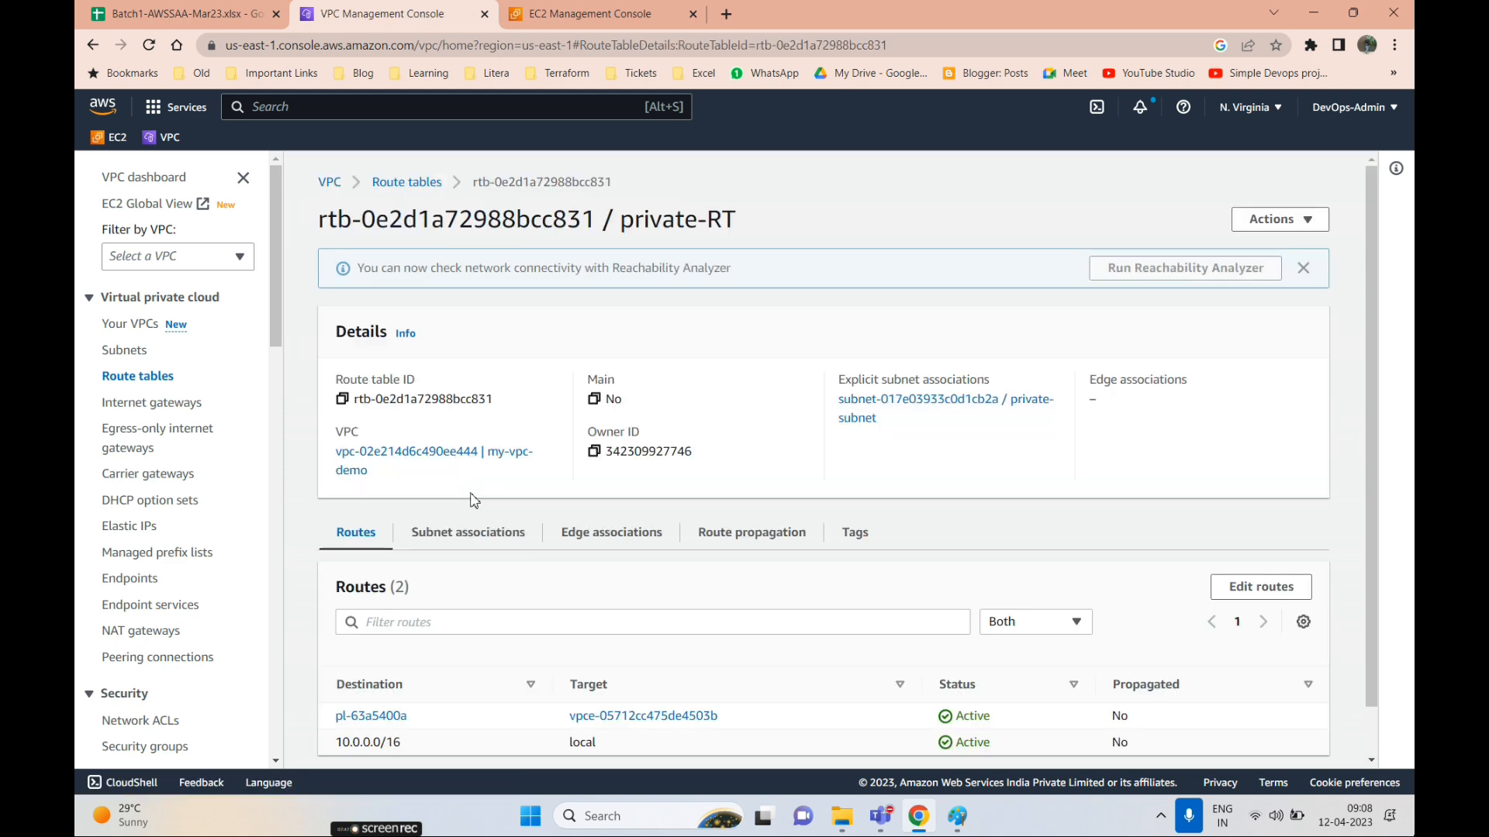
pyautogui.scroll(-1, 474, 500)
pyautogui.moveTo(342, 689); pyautogui.dragTo(634, 715)
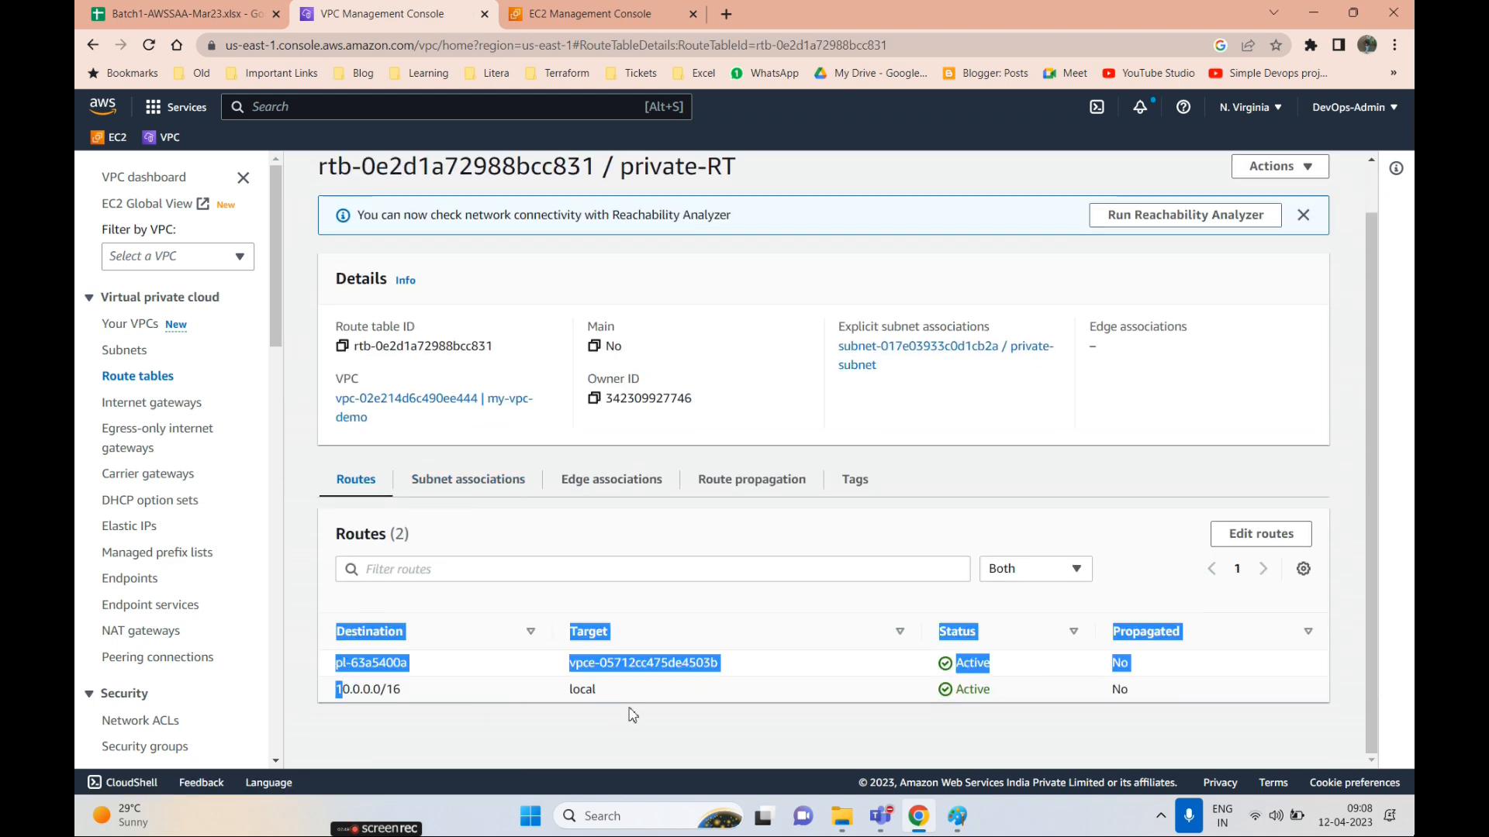
pyautogui.click(668, 715)
# - Review the explicit subnet associations of the private-RT route table
pyautogui.click(471, 485)
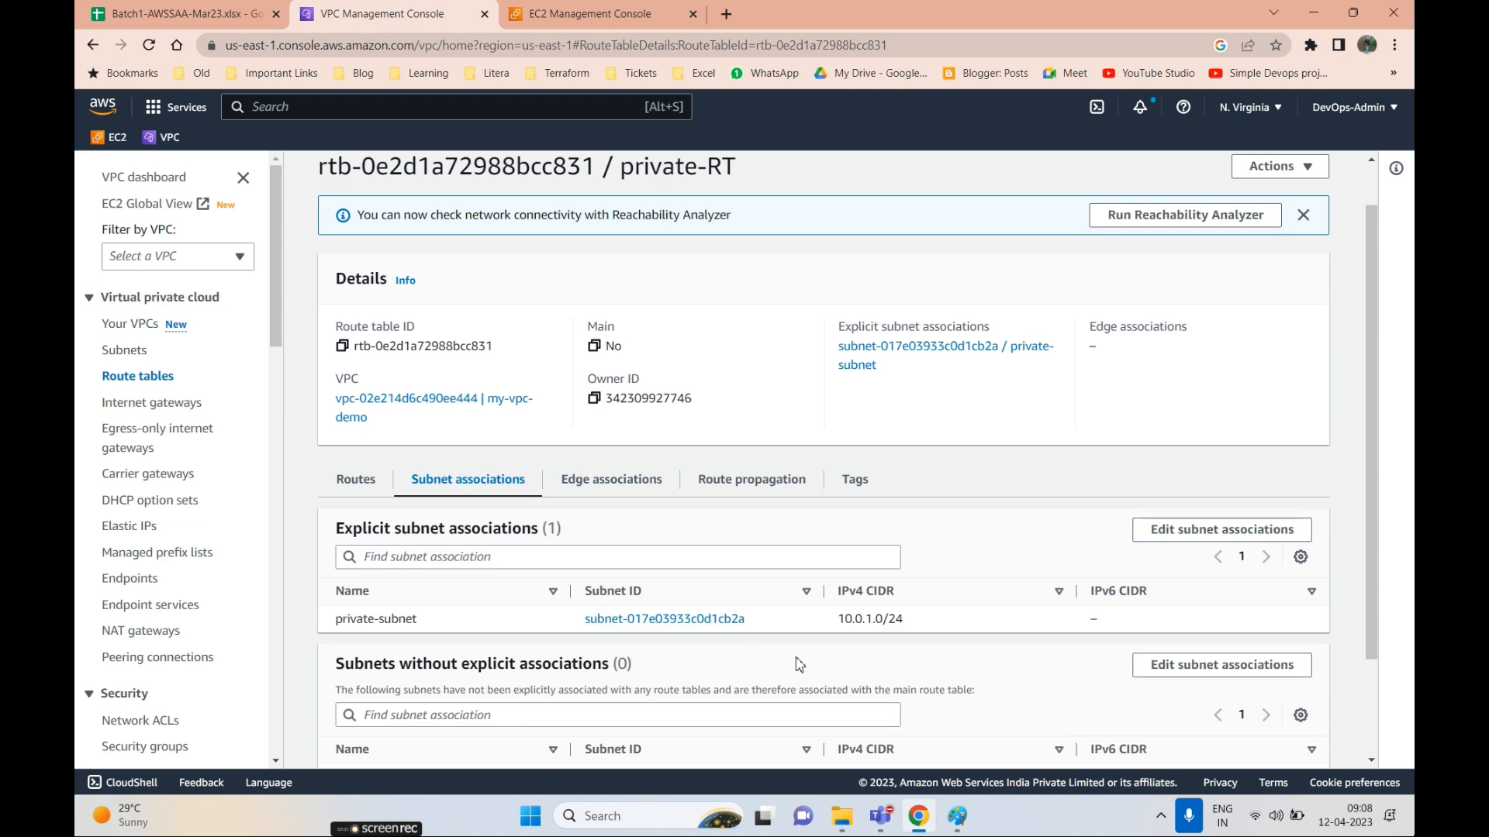
pyautogui.moveTo(770, 632); pyautogui.dragTo(305, 625)
pyautogui.scroll(-2, 350, 610)
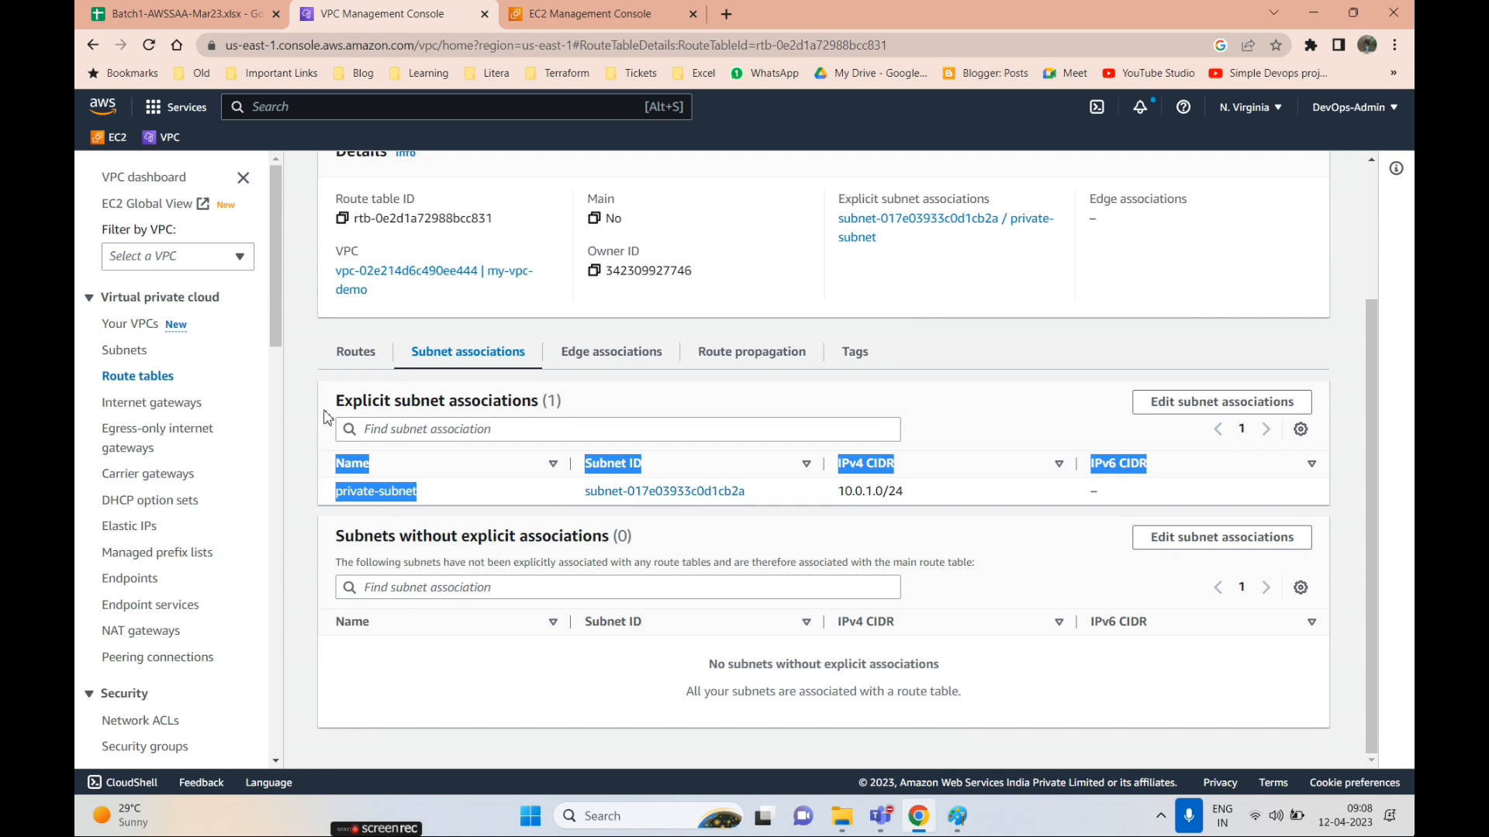
# - Try to delete the cw-\ customer gateway, entering delete as the confirmation
pyautogui.moveTo(275, 342); pyautogui.dragTo(246, 490)
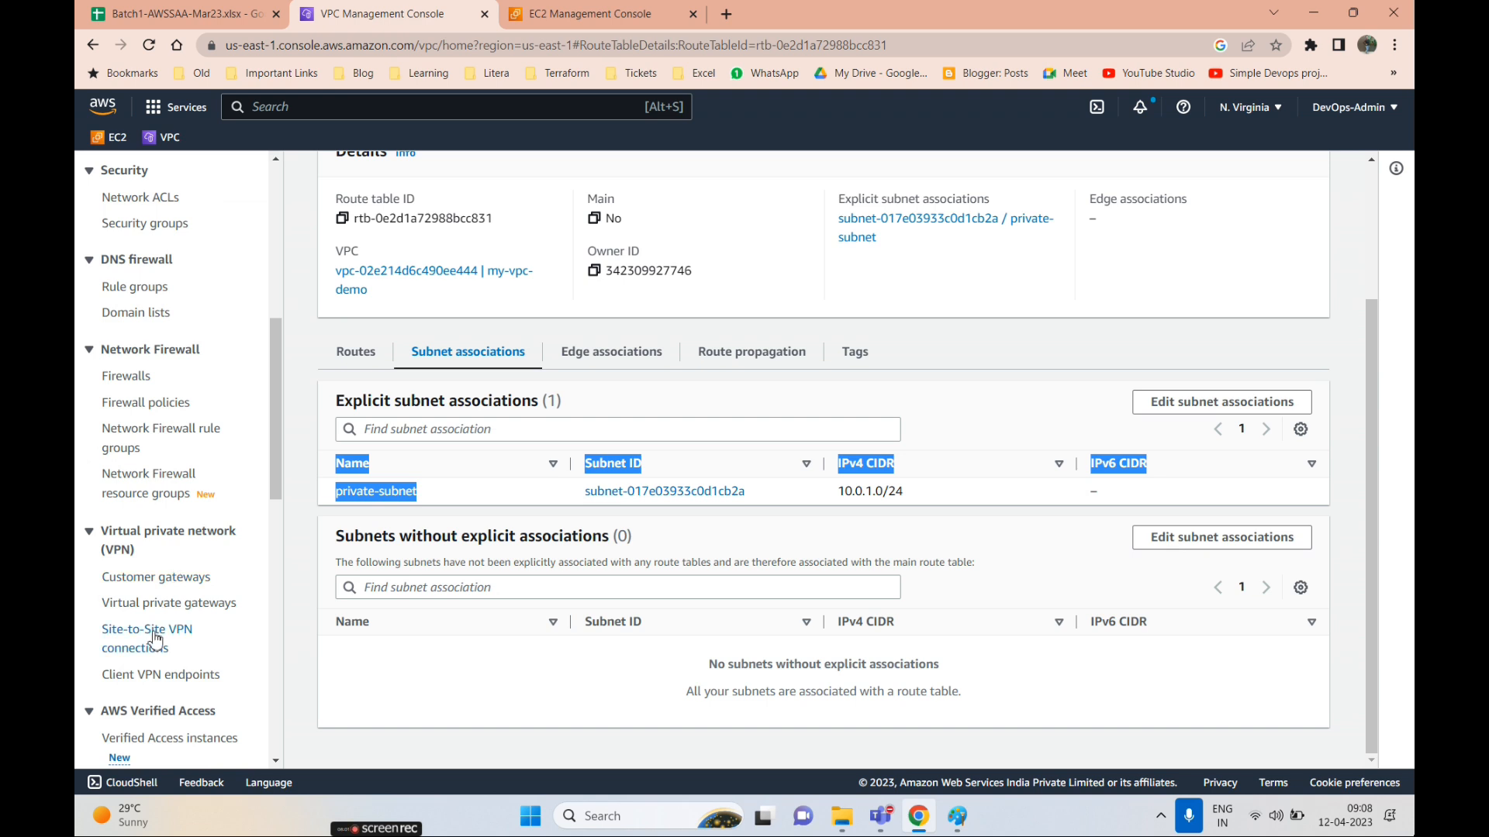
pyautogui.click(149, 580)
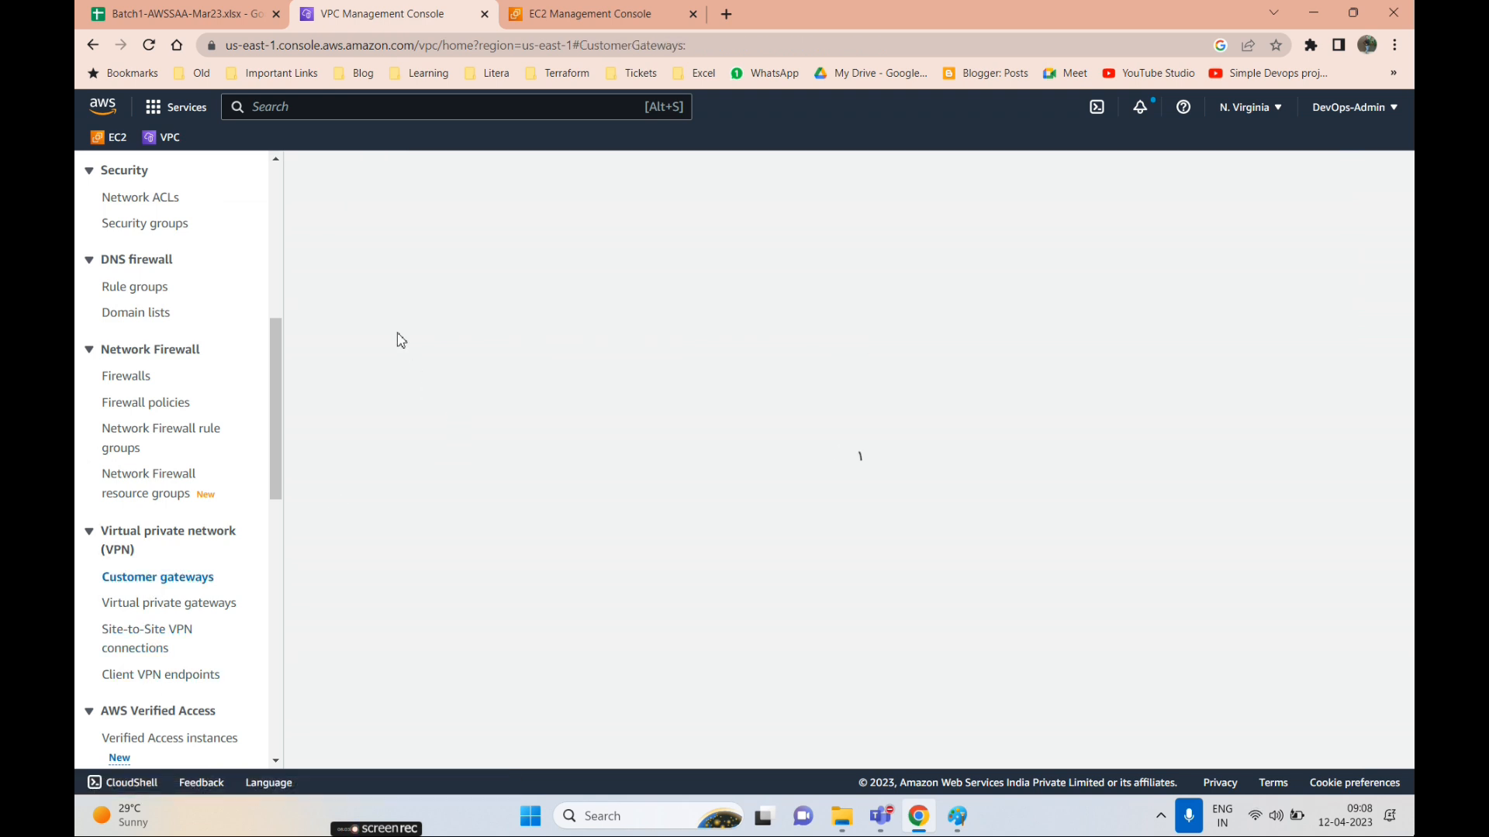
pyautogui.click(306, 290)
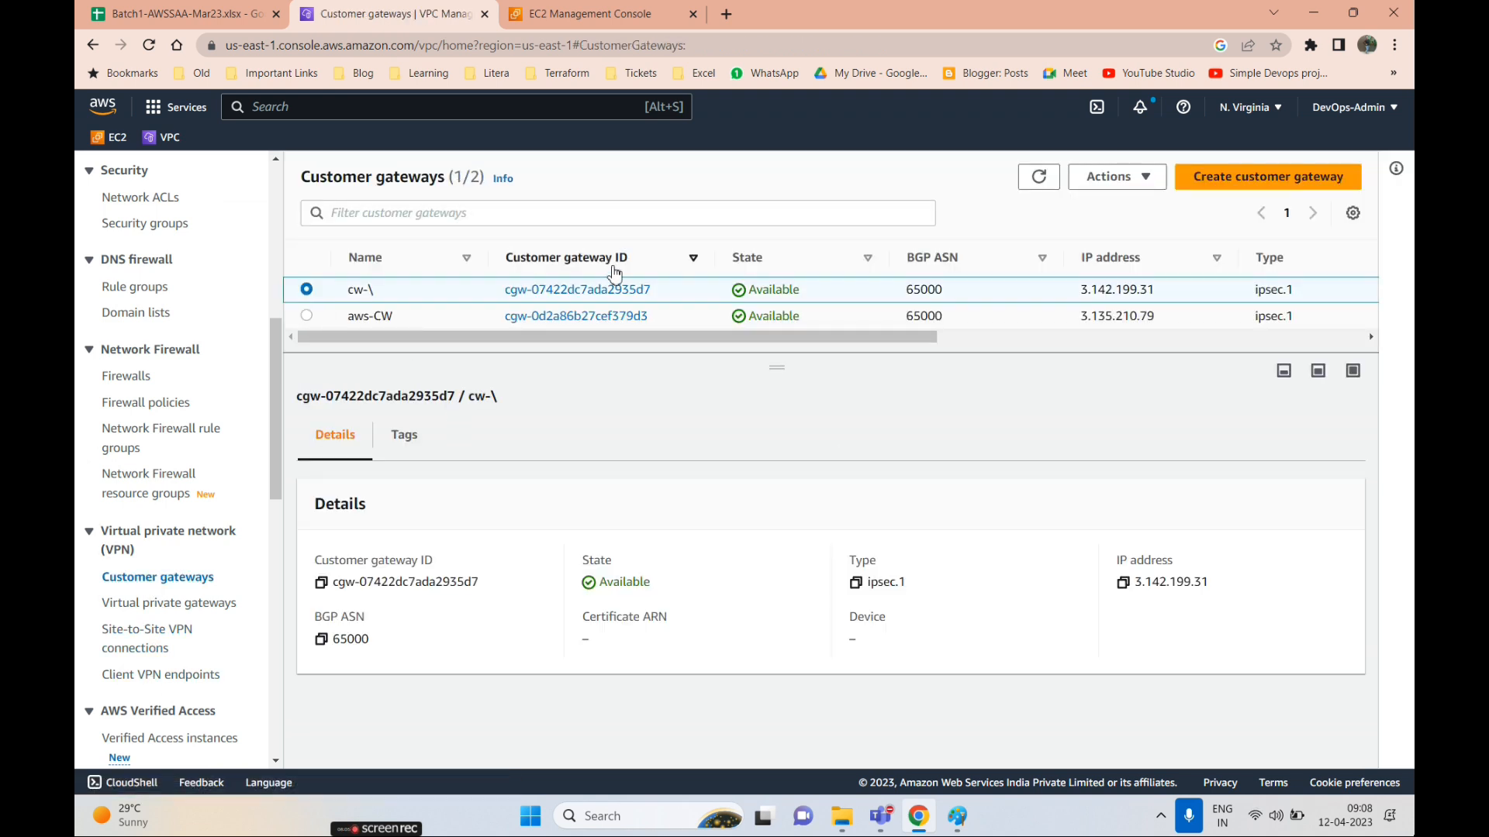
pyautogui.click(1107, 176)
pyautogui.click(1107, 229)
pyautogui.click(701, 535)
pyautogui.write('del')
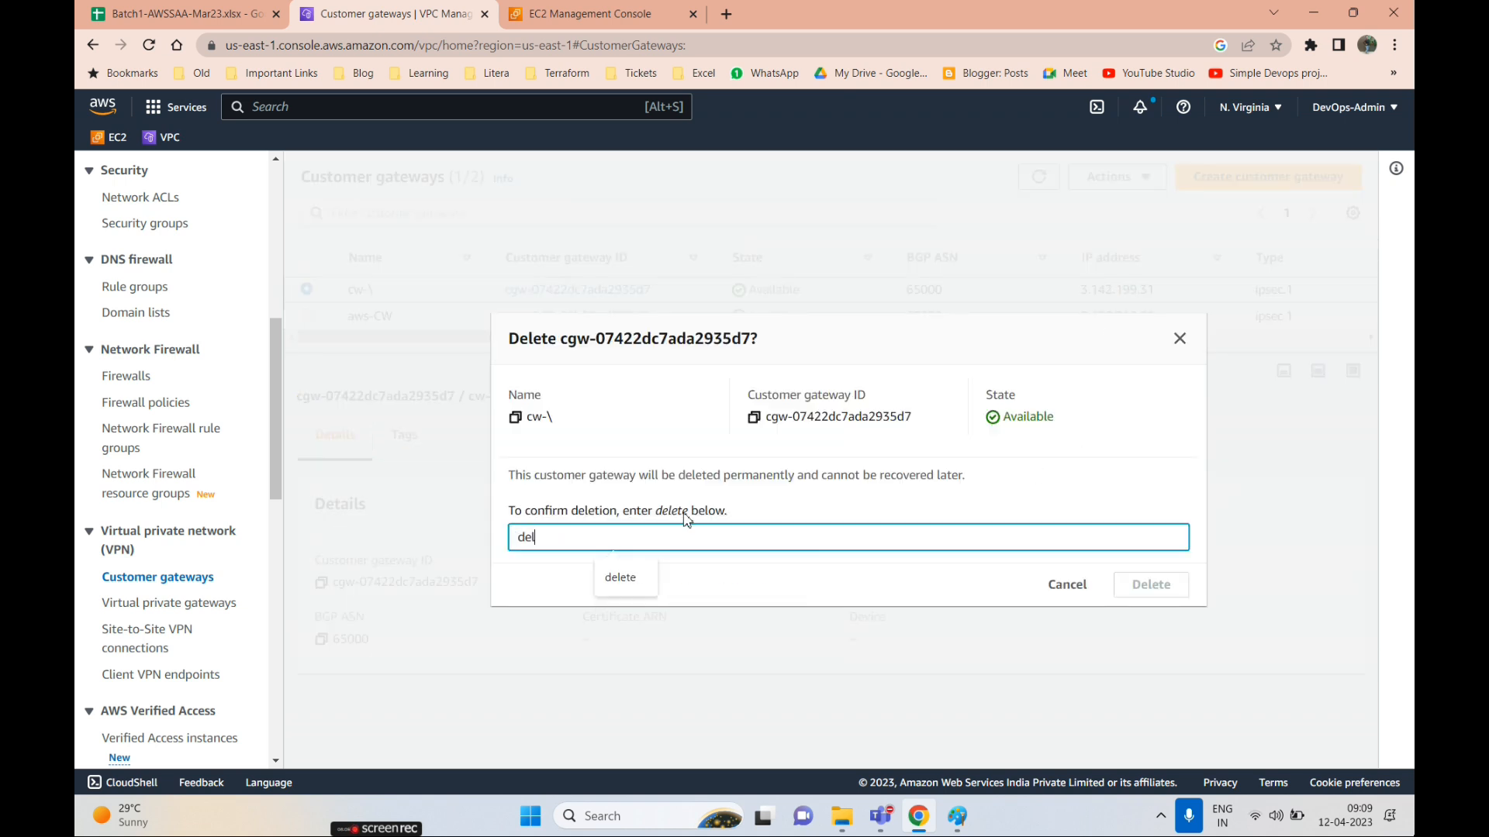
pyautogui.write('ete')
pyautogui.click(1151, 585)
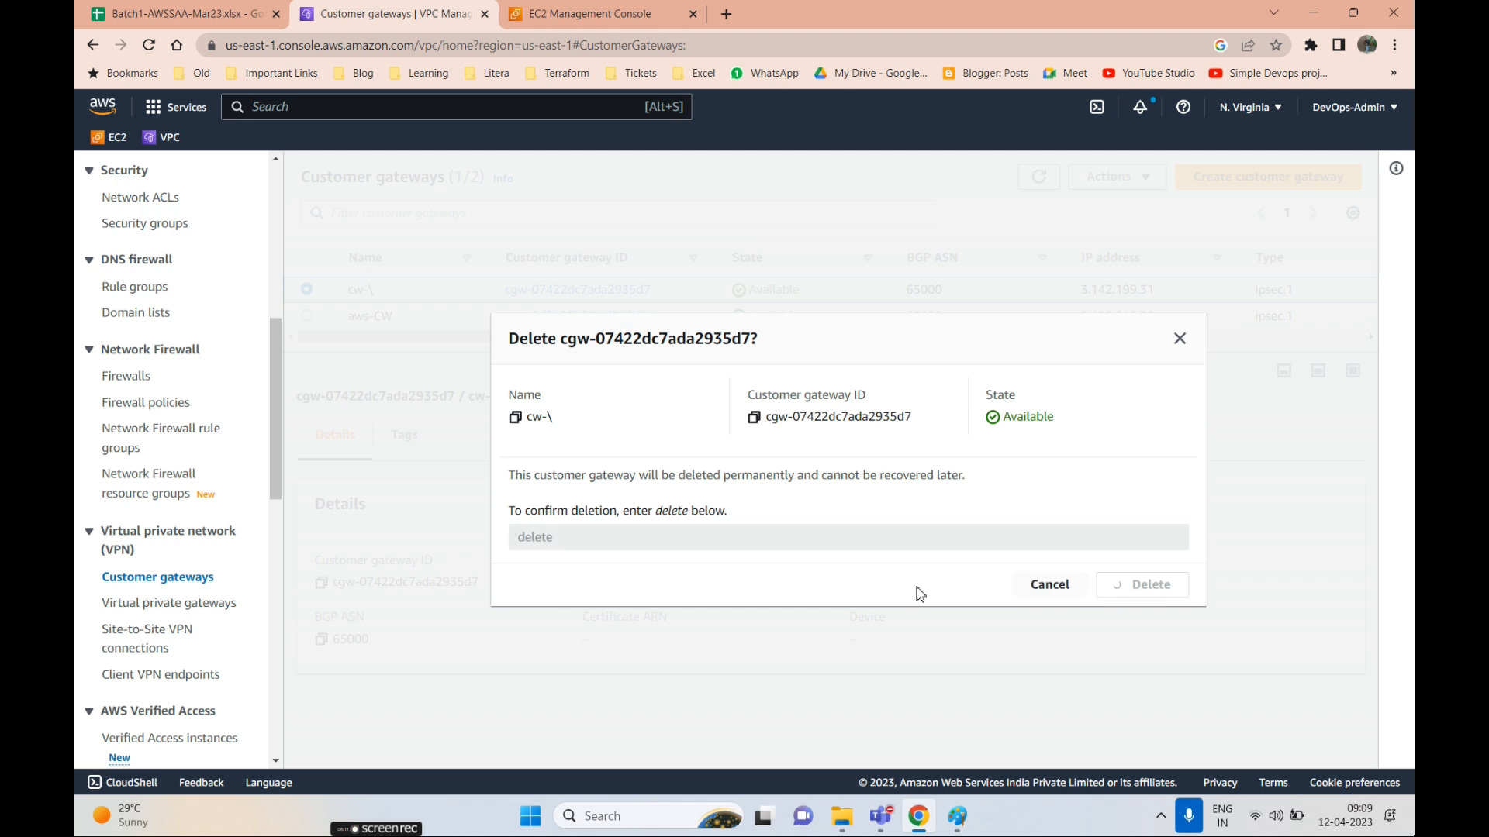
pyautogui.click(307, 359)
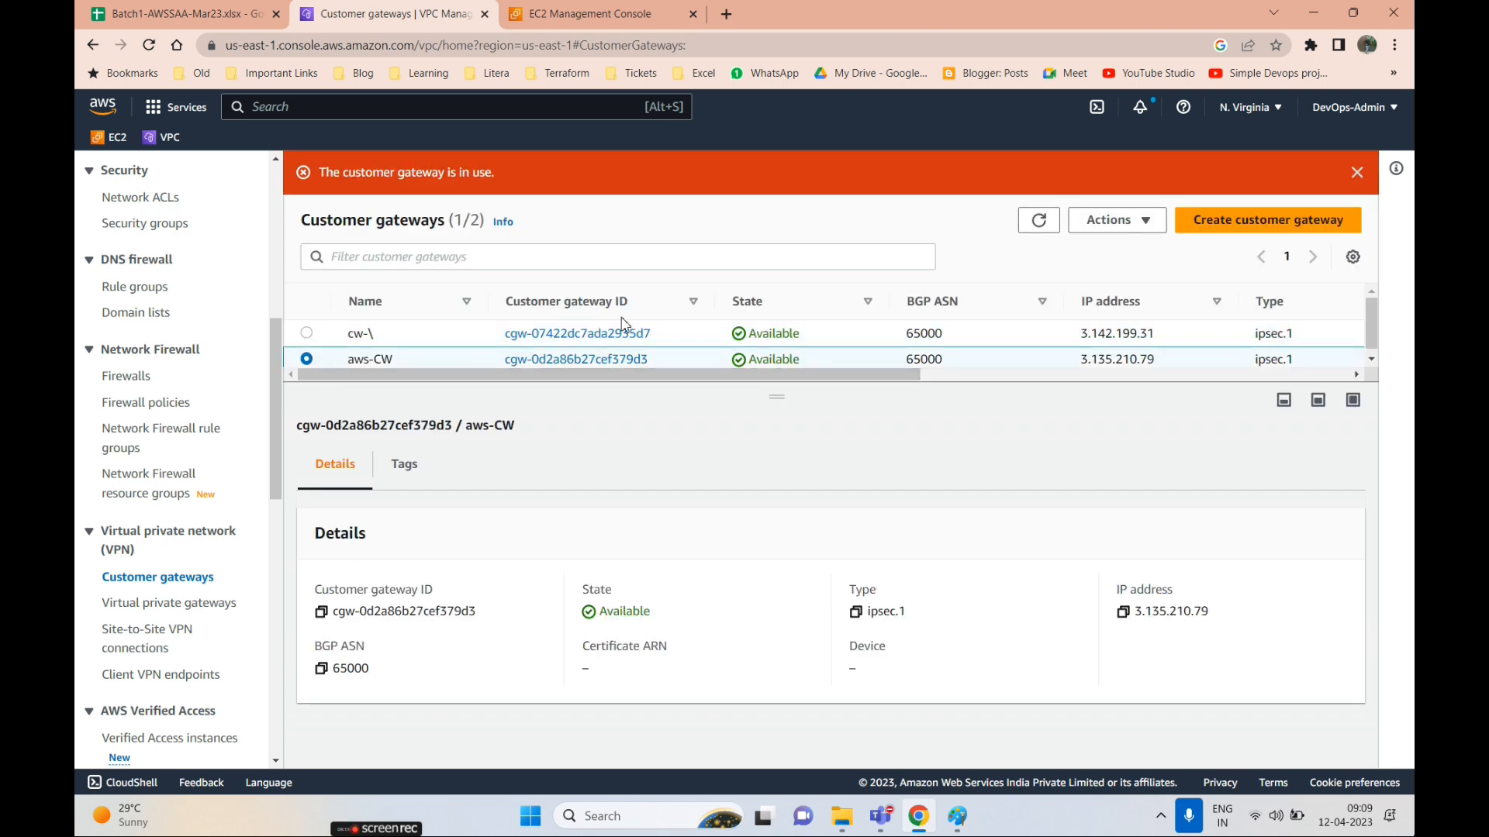
pyautogui.click(1109, 219)
pyautogui.click(1107, 275)
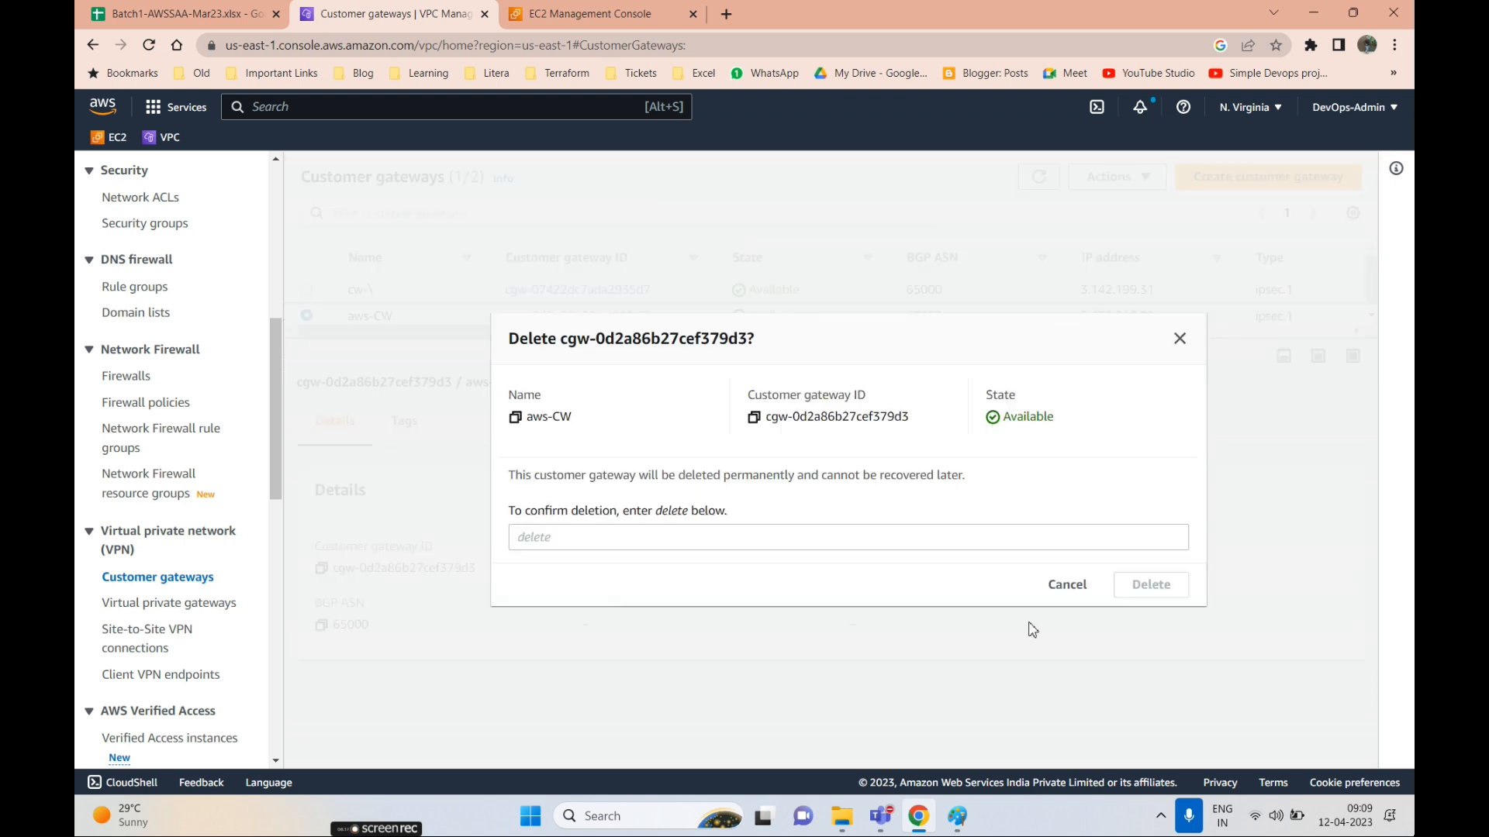
pyautogui.click(1067, 586)
# - Delete the demo-site2site connection from the Site-to-Site VPN connections, entering delete as the confirmation
pyautogui.click(164, 637)
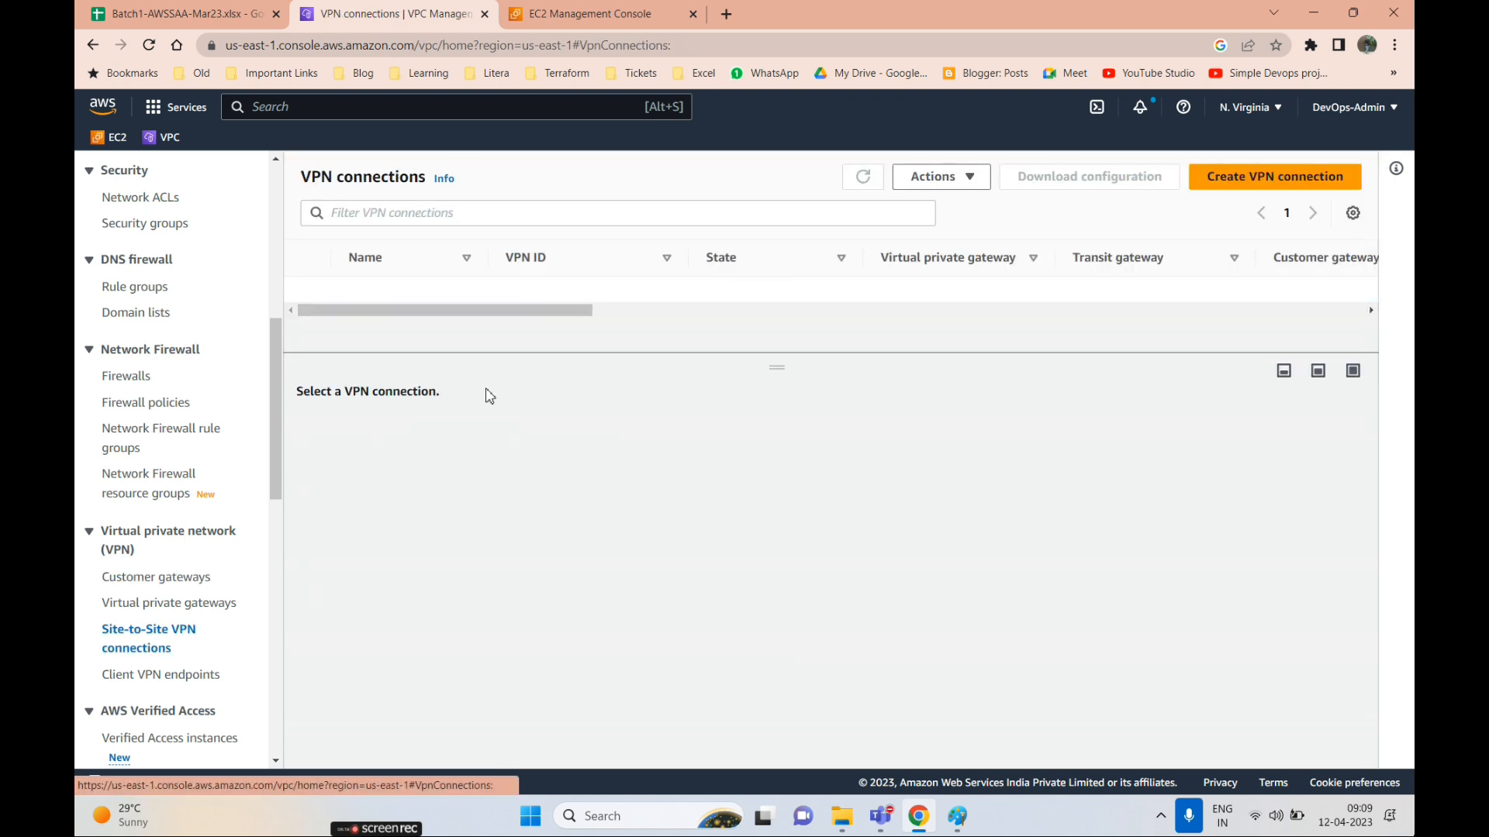
pyautogui.click(307, 289)
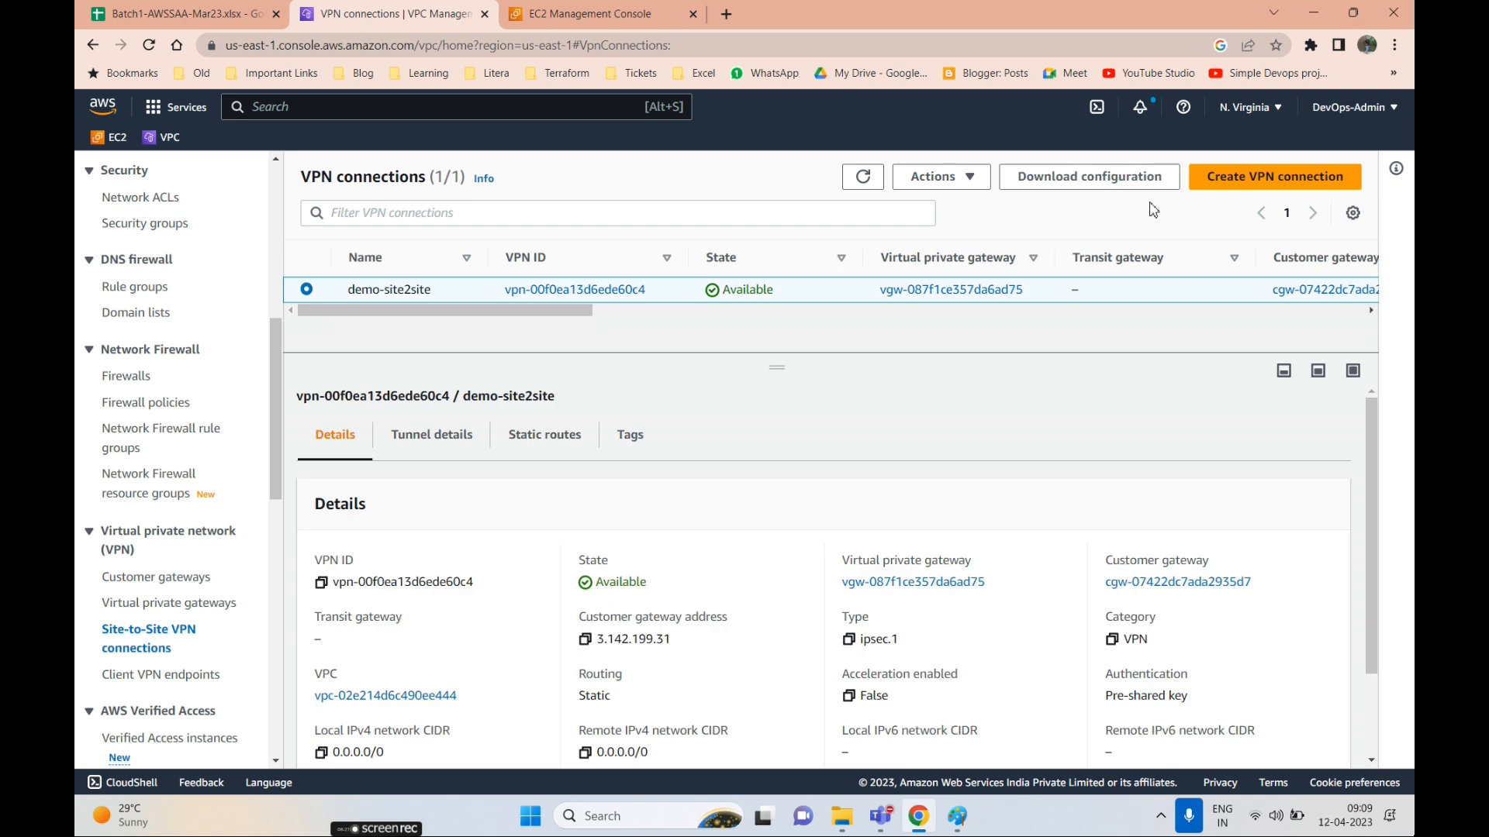
pyautogui.click(934, 177)
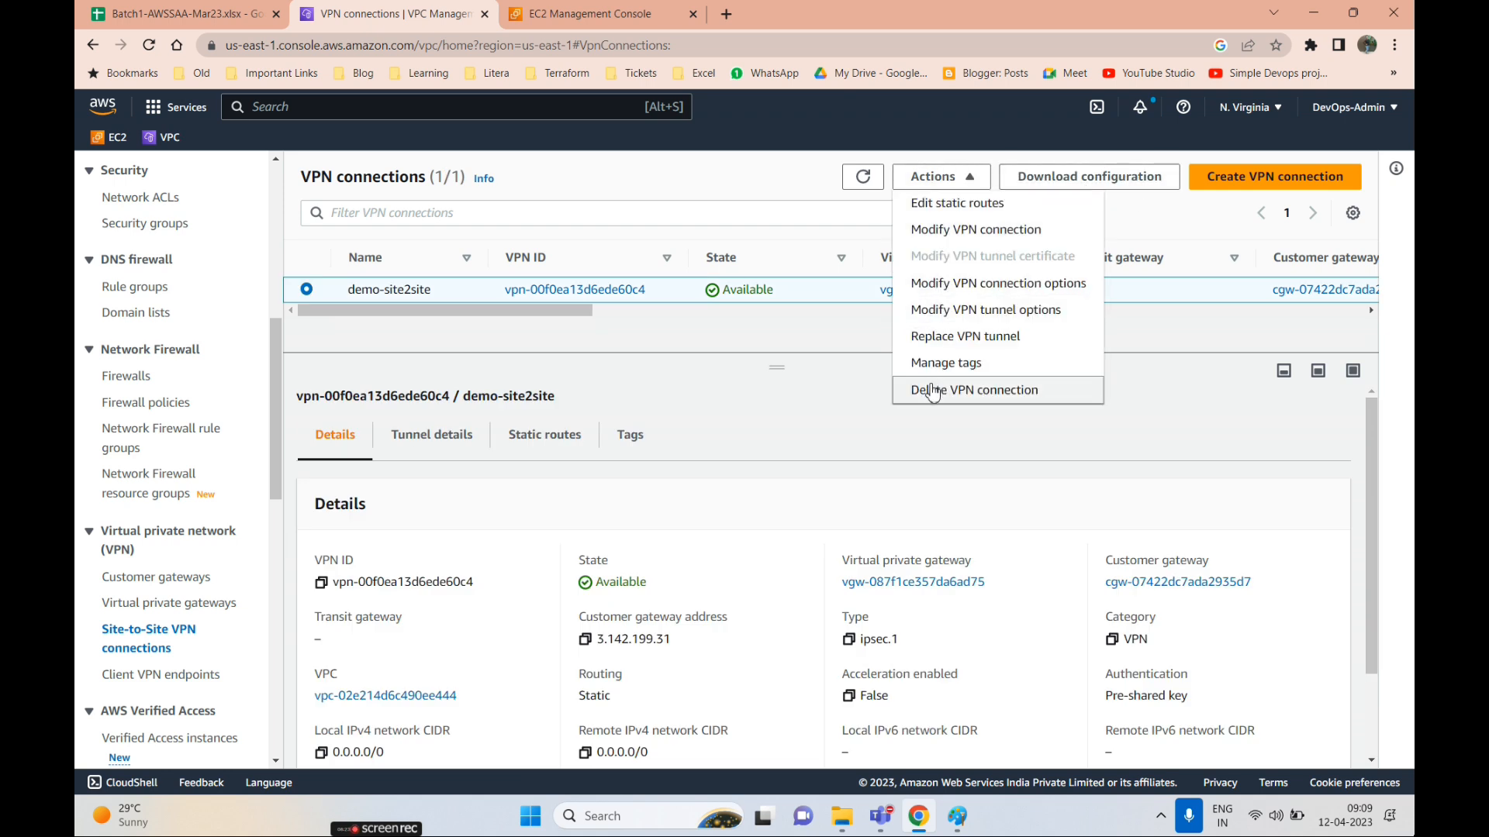
pyautogui.click(959, 402)
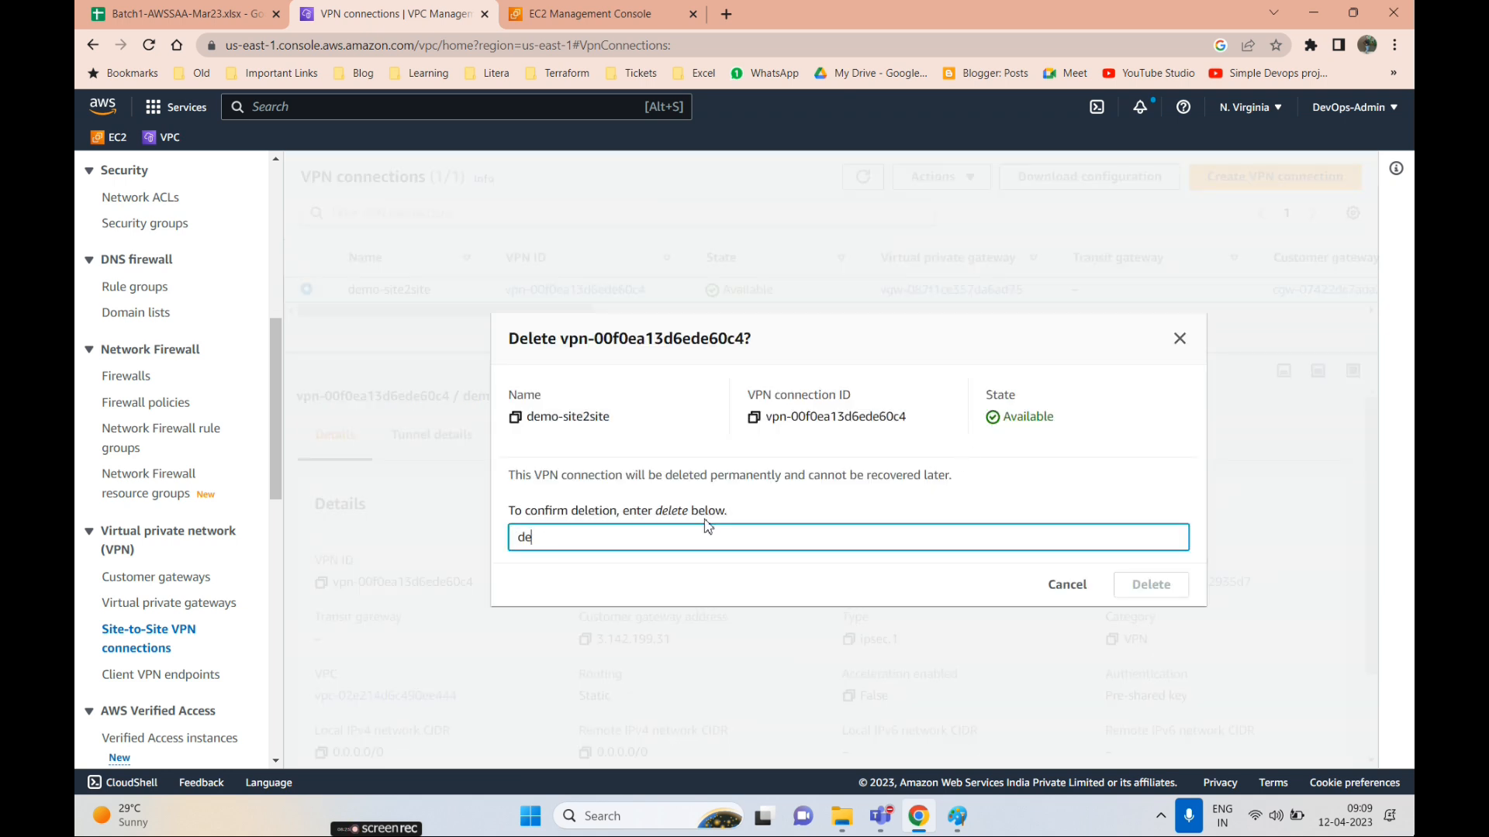
pyautogui.write('delete')
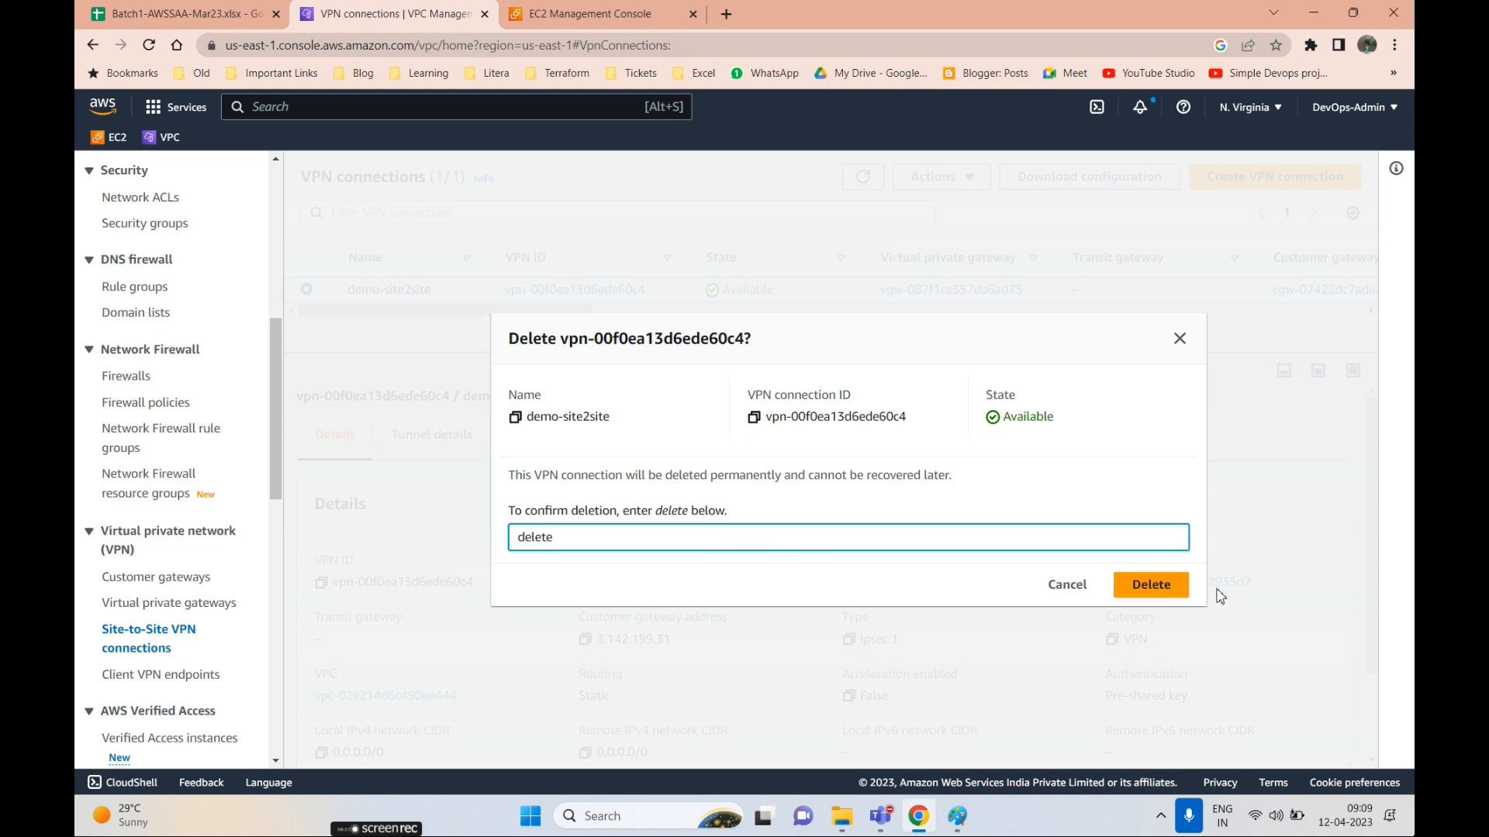
pyautogui.click(1150, 585)
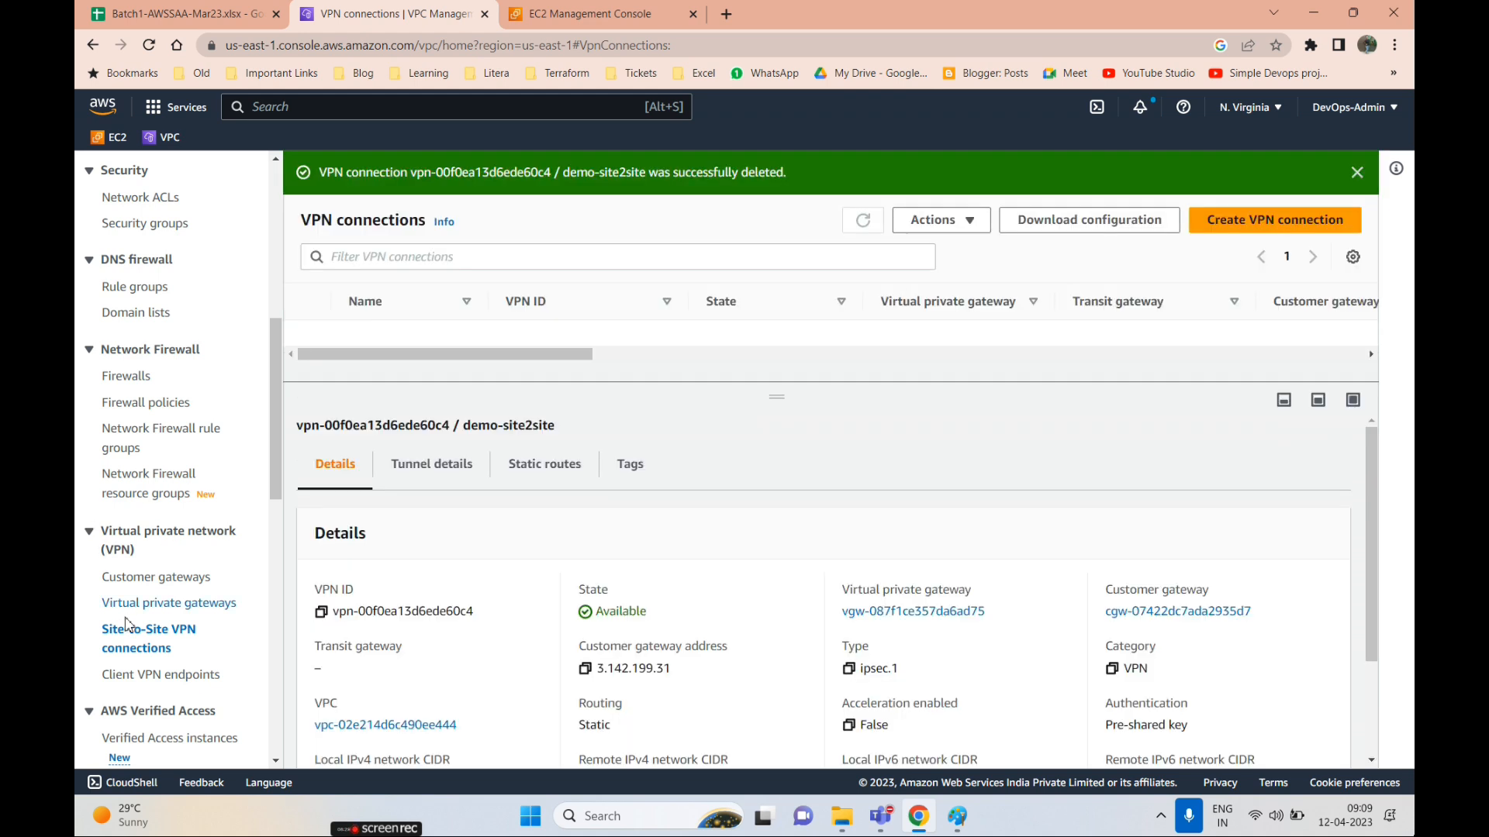
# - Detach the aws-vpg virtual private gateway from its VPC
pyautogui.click(138, 608)
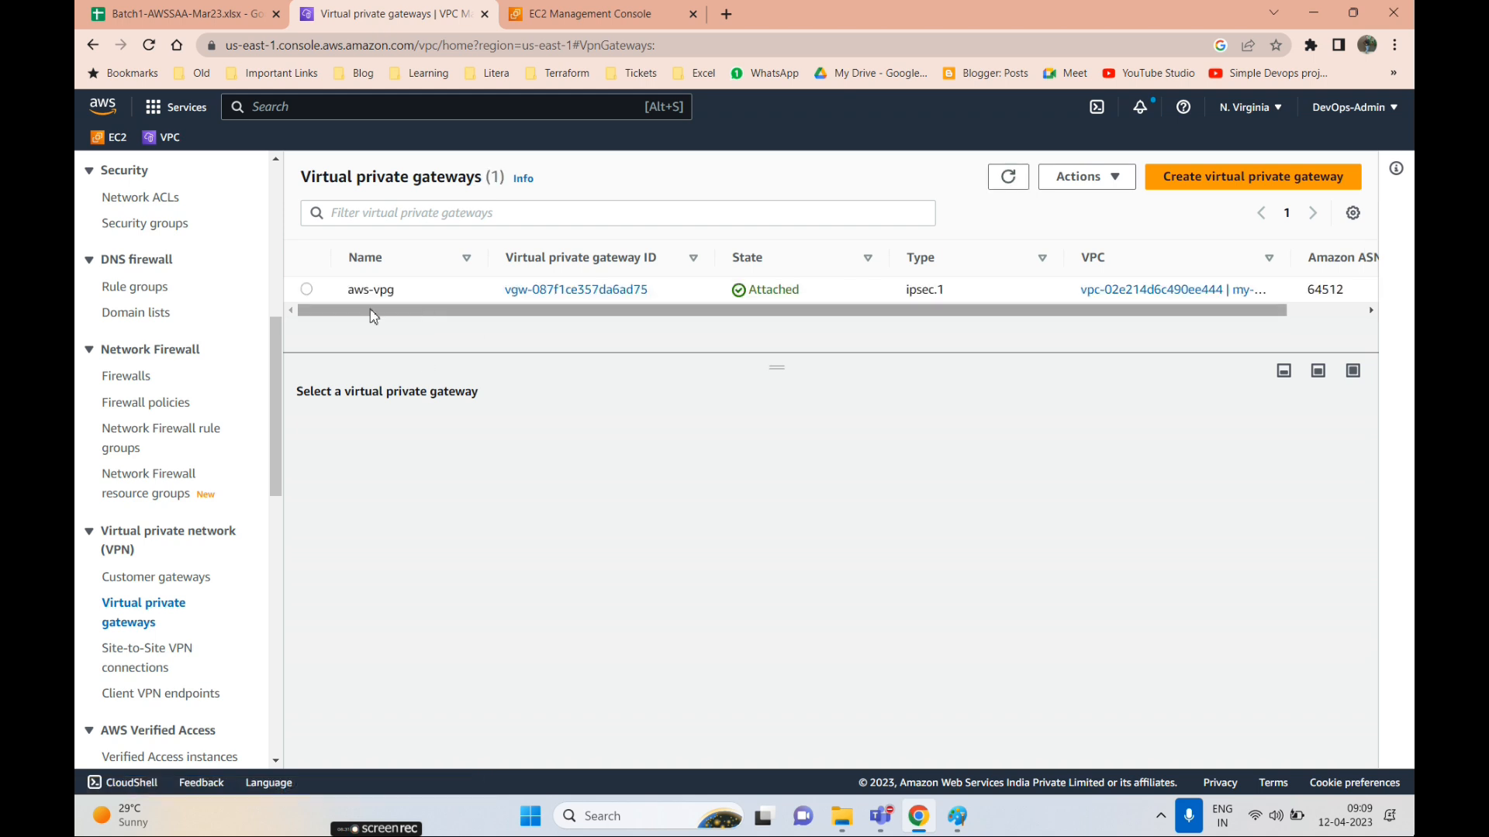
pyautogui.click(307, 289)
pyautogui.click(1086, 177)
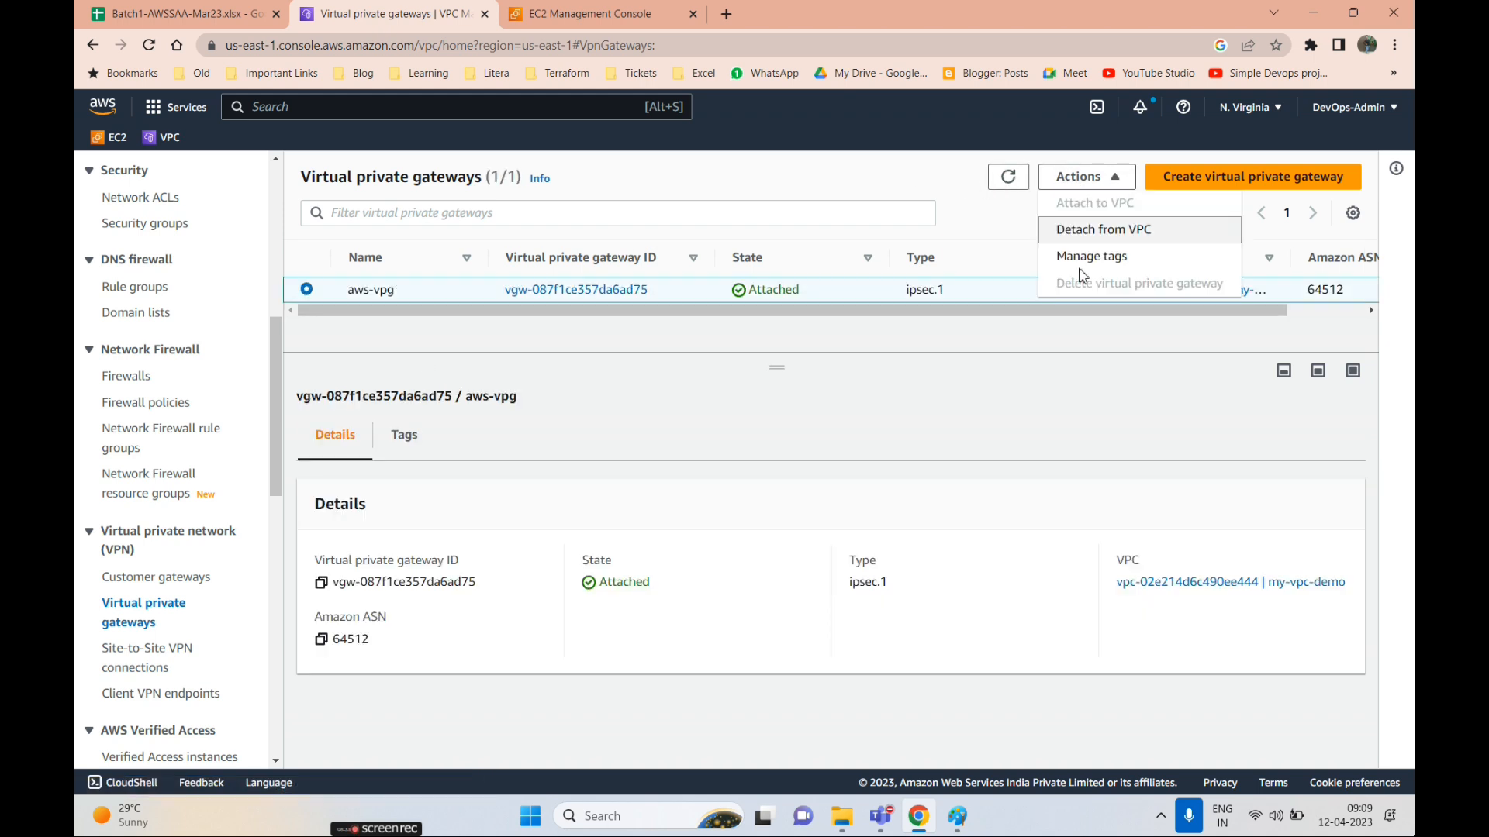
pyautogui.click(1086, 230)
pyautogui.click(1020, 567)
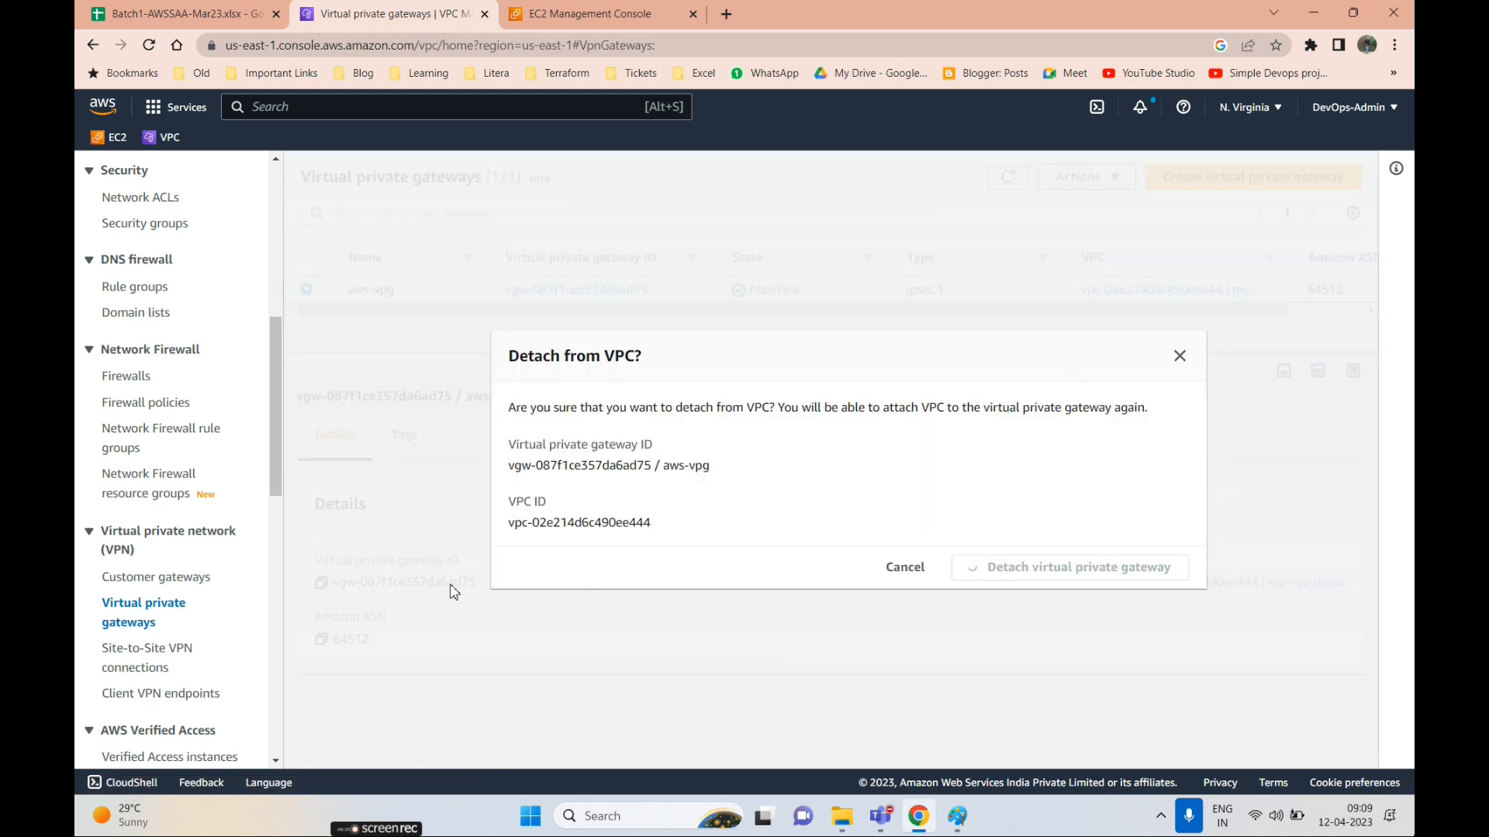
# - Delete the aws-CW customer gateway, entering delete as the confirmation
pyautogui.click(155, 577)
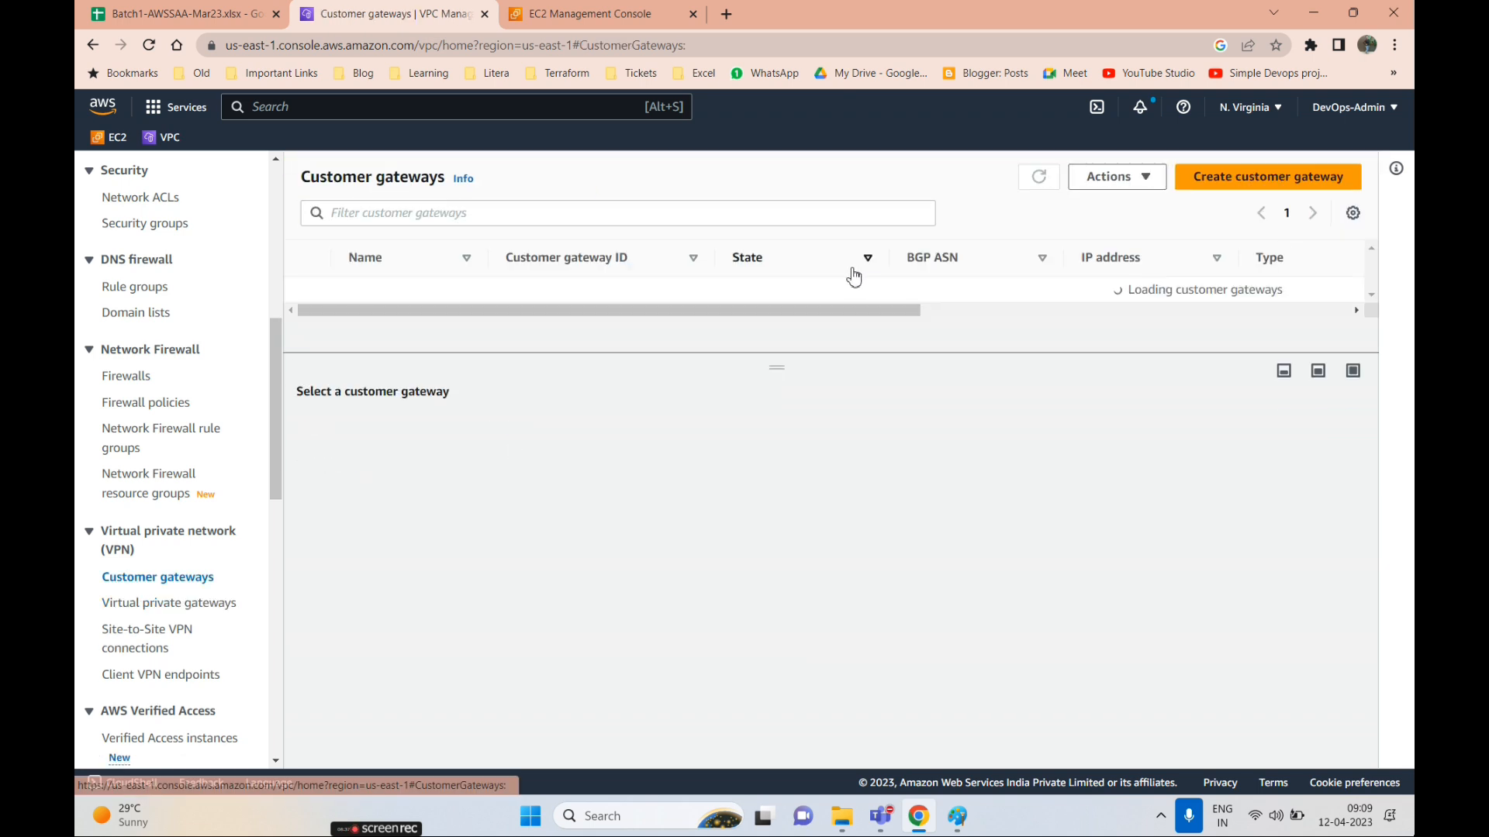
pyautogui.click(1109, 177)
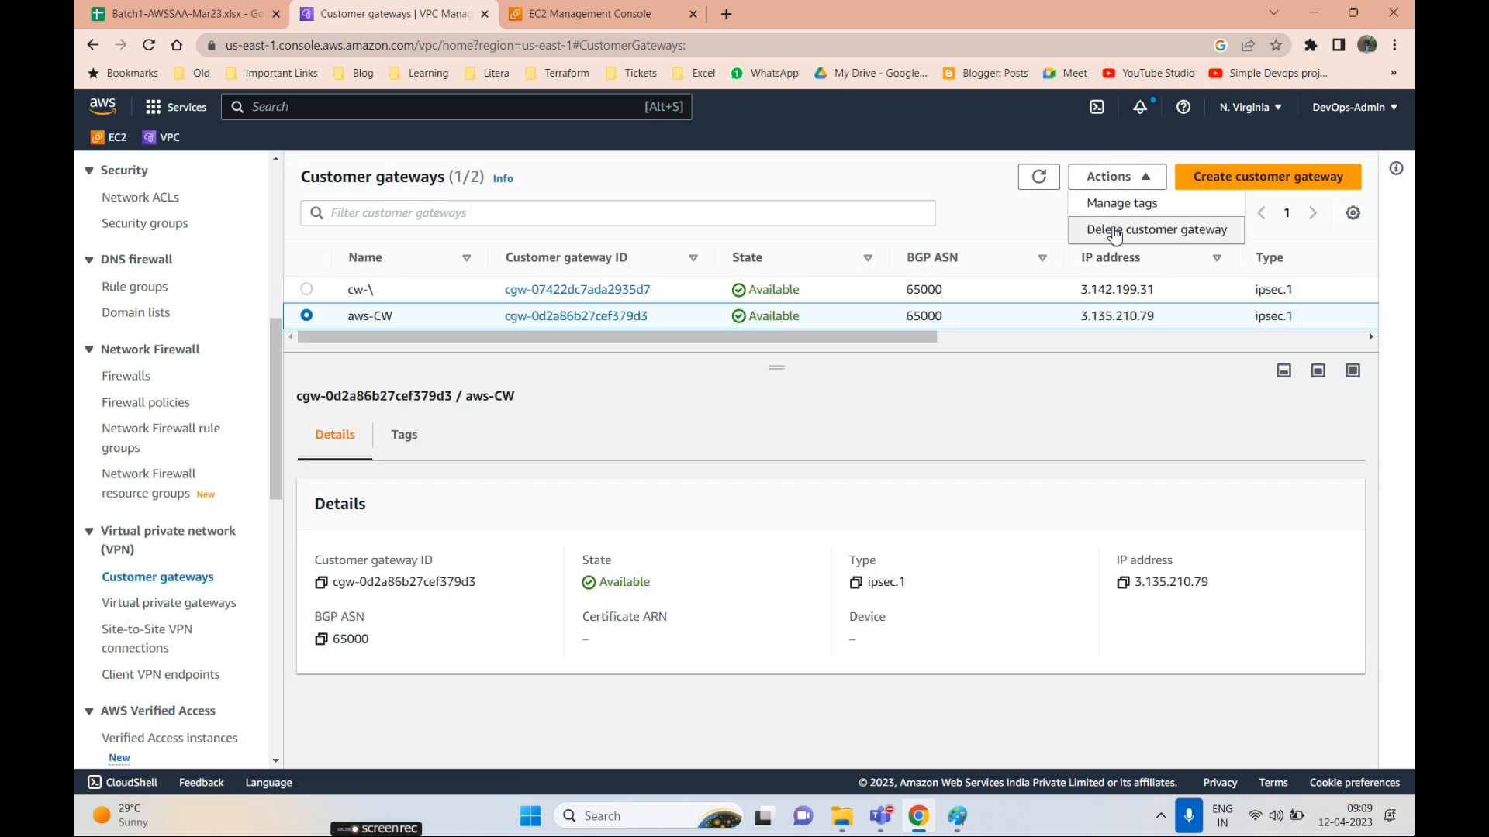
pyautogui.click(1117, 229)
pyautogui.click(956, 527)
pyautogui.write('delete')
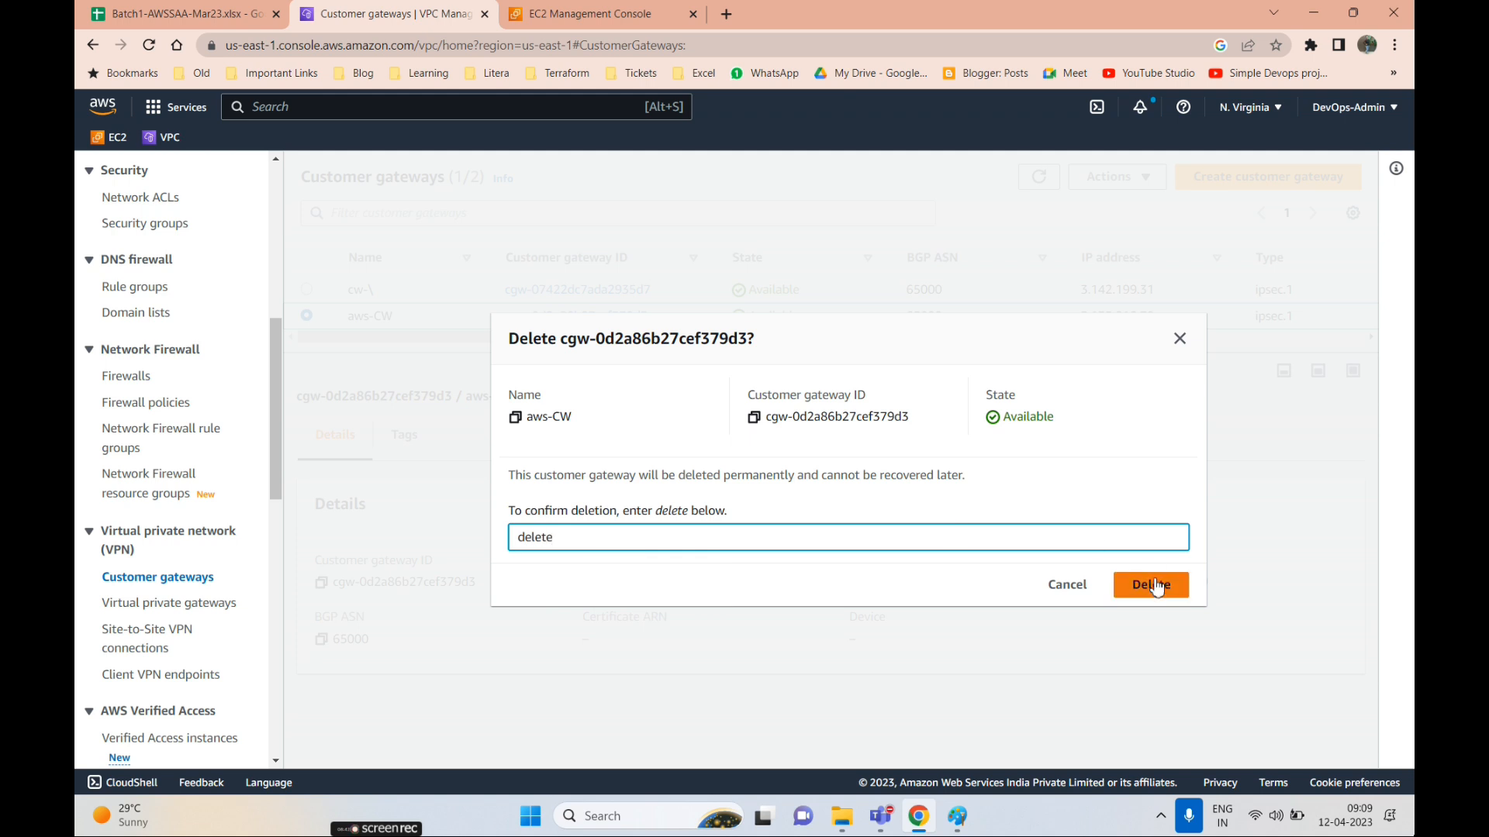
pyautogui.click(1154, 585)
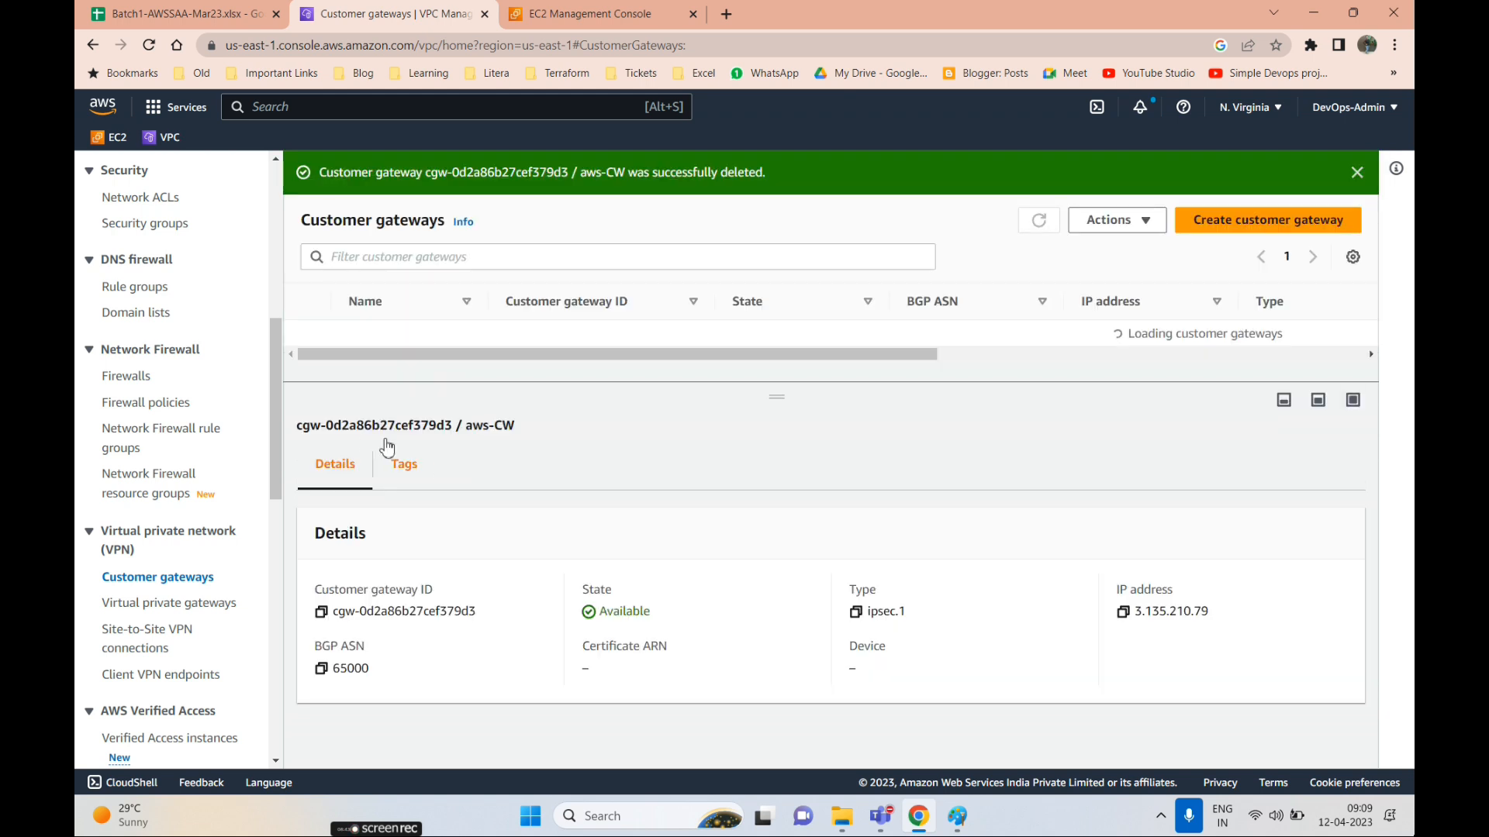
# - Delete the cw-\ customer gateway, entering delete as the confirmation
pyautogui.click(306, 333)
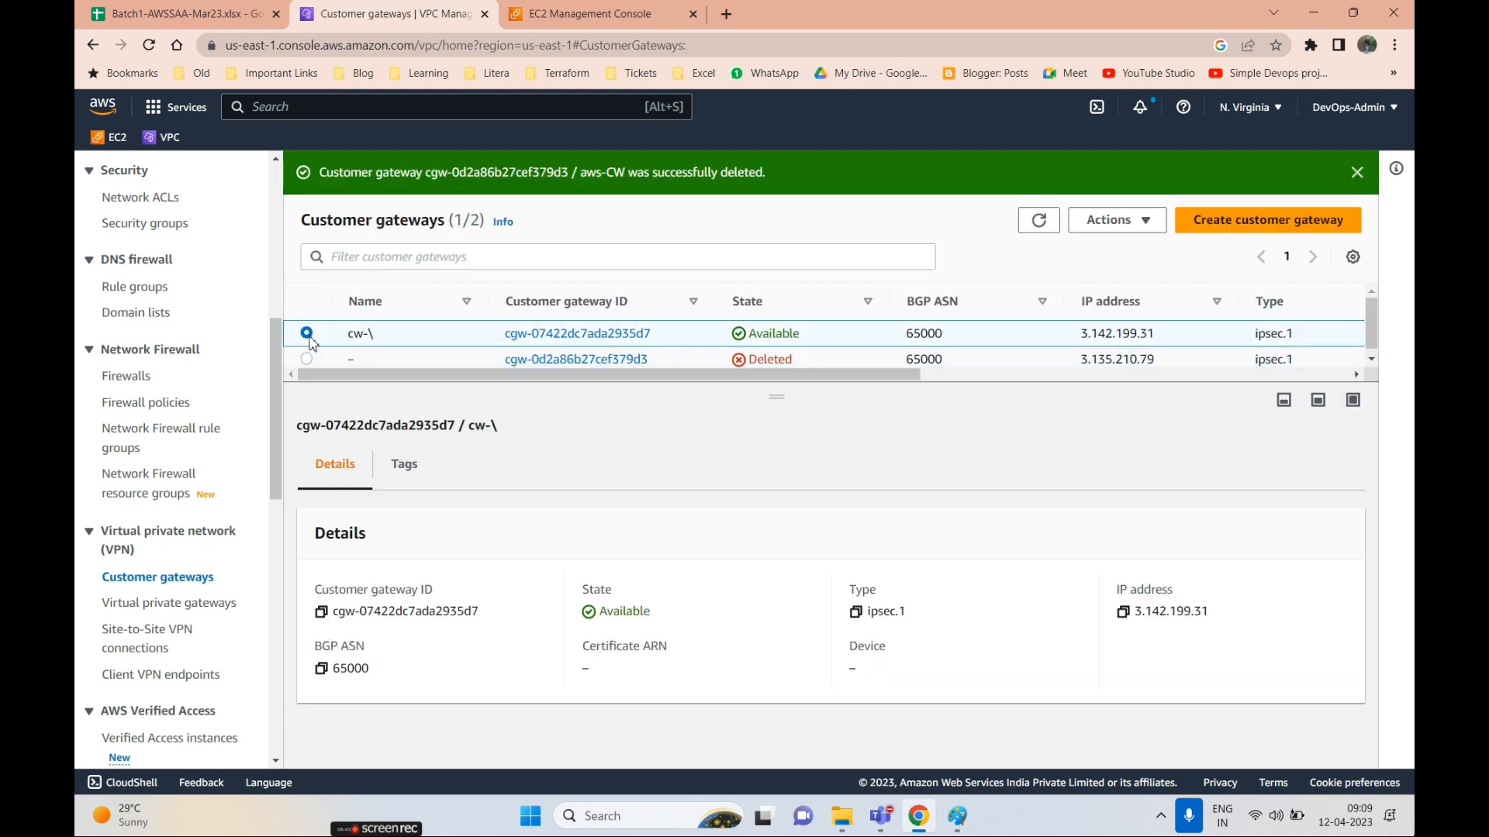
pyautogui.click(1140, 220)
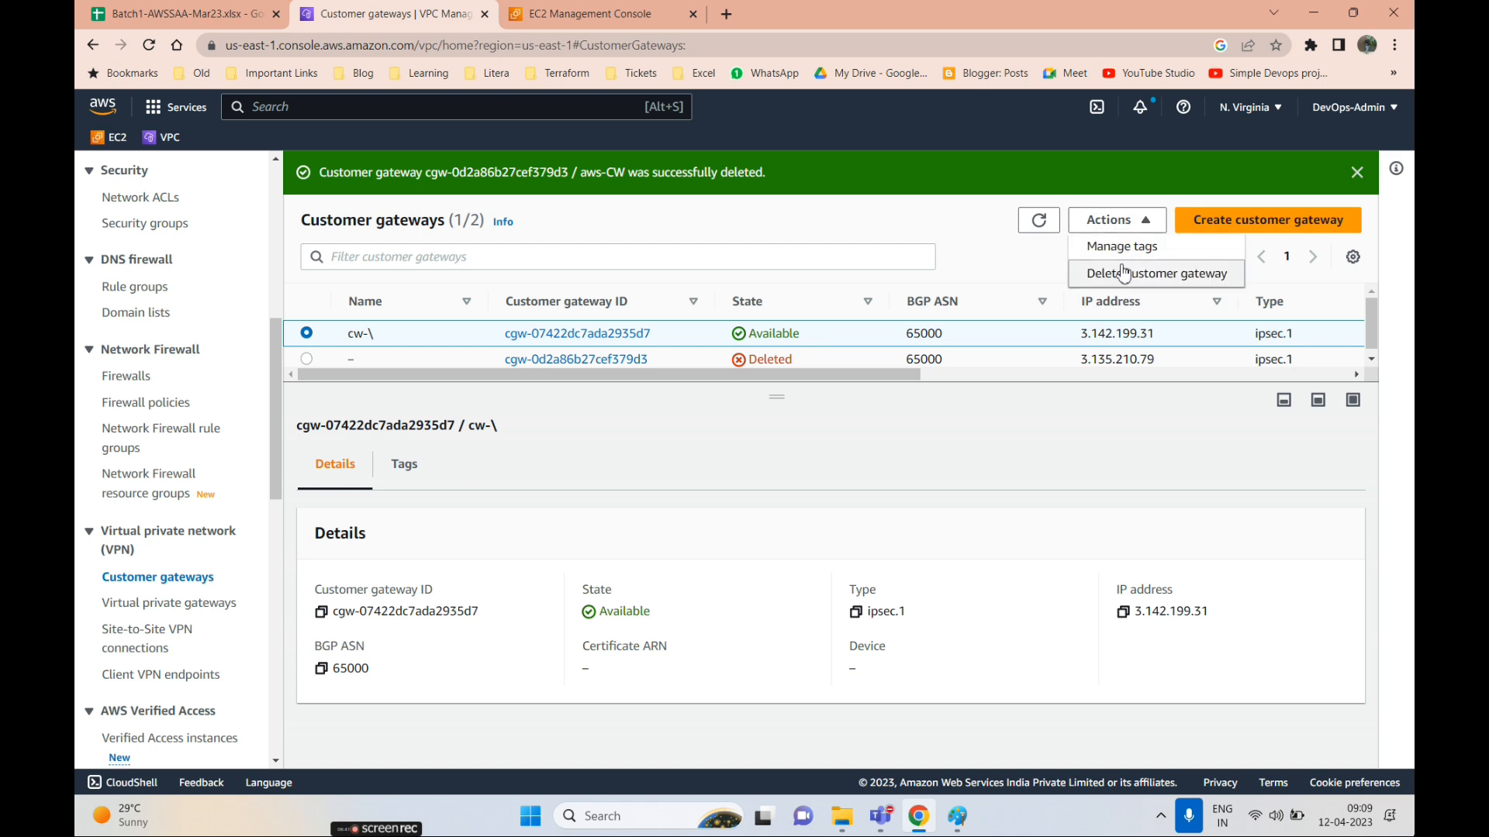
pyautogui.click(1133, 276)
pyautogui.click(883, 535)
pyautogui.write('delete')
pyautogui.click(1154, 596)
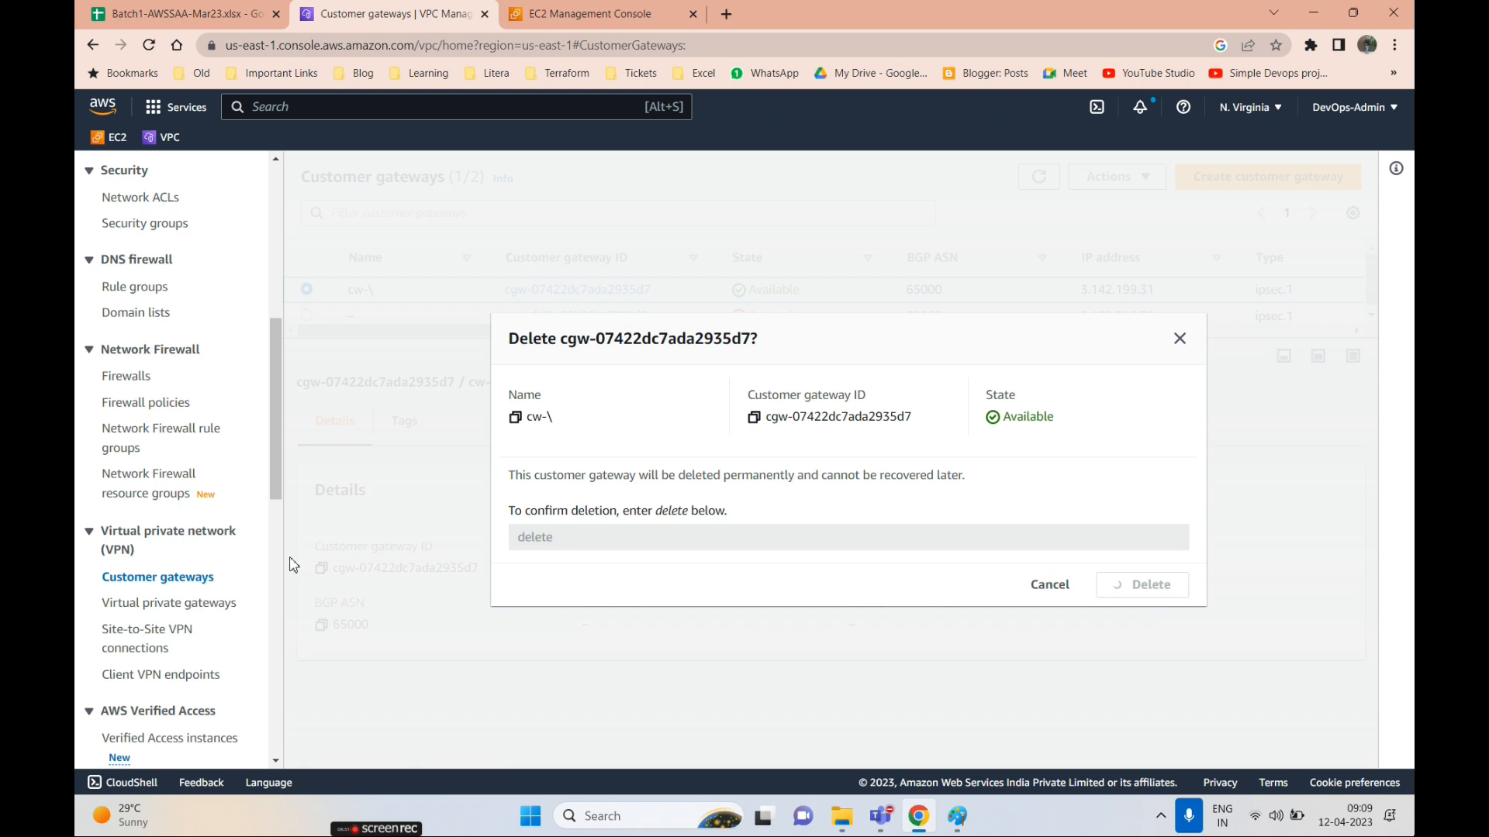
# - Return to the virtual private gateways and check which actions are available for aws-vpg
pyautogui.scroll(-2, 138, 630)
pyautogui.scroll(-2, 138, 630)
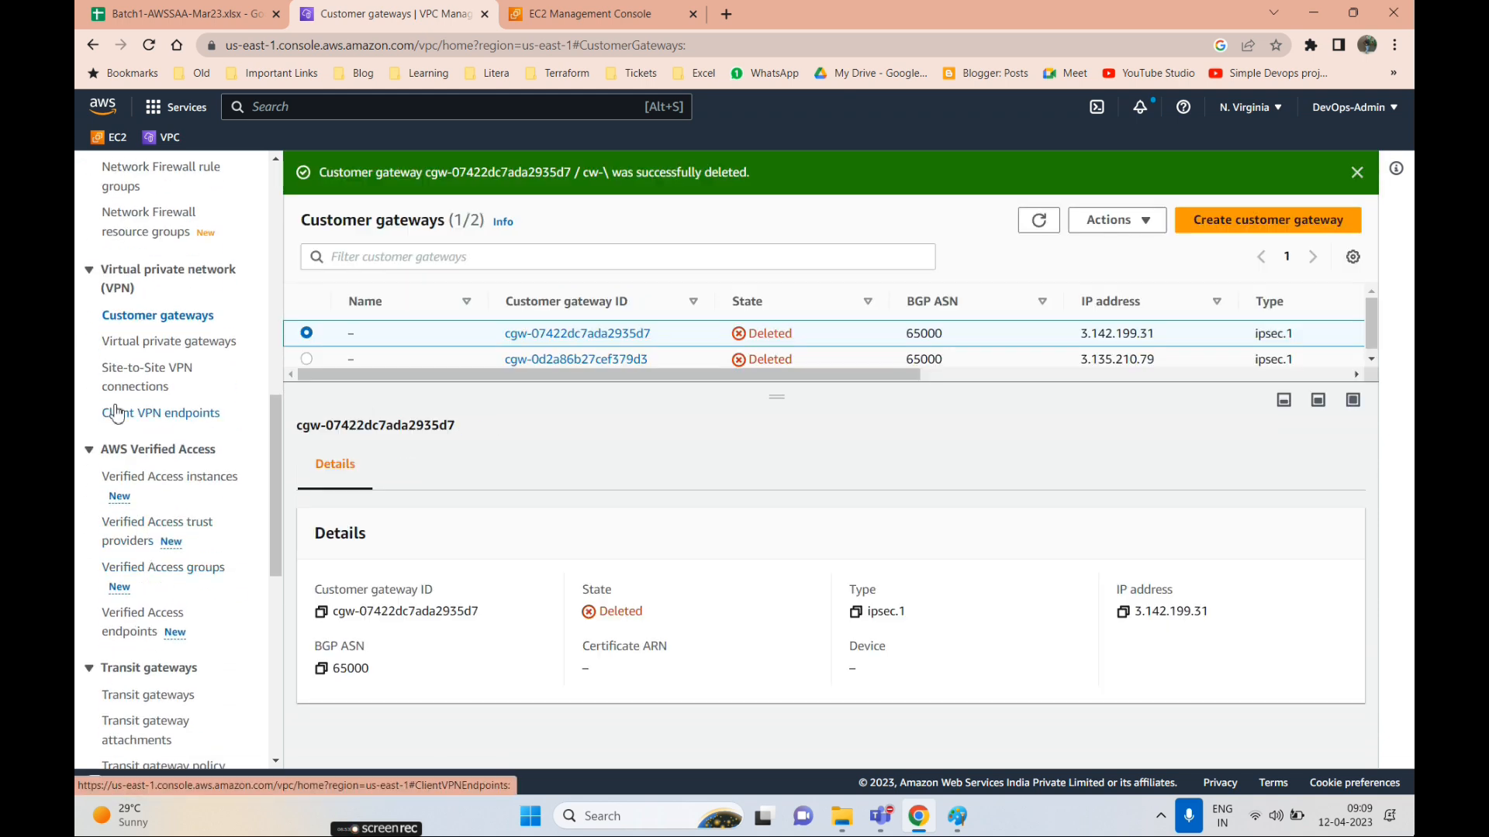
pyautogui.click(141, 356)
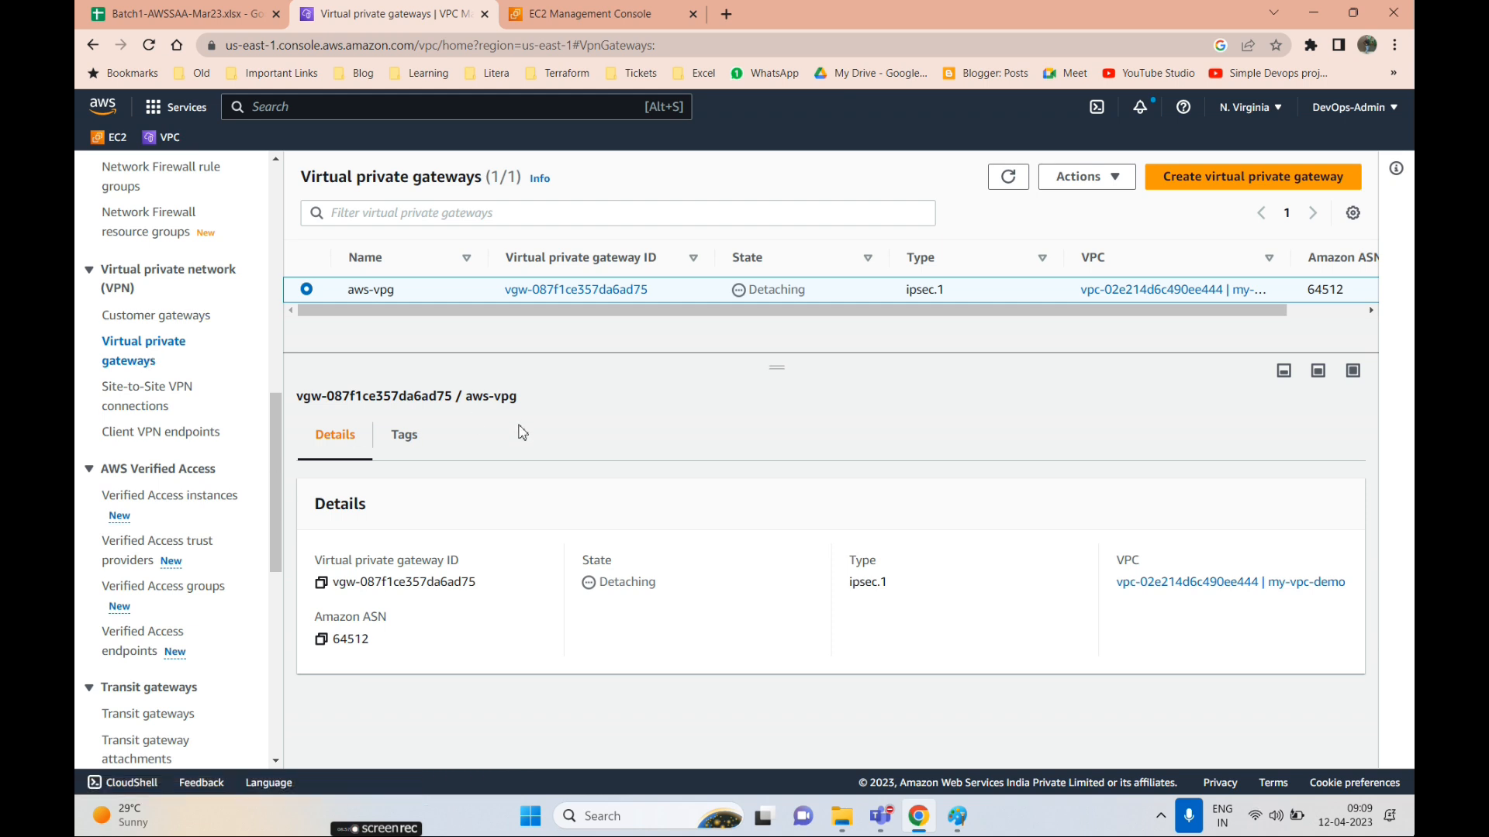
pyautogui.click(1105, 177)
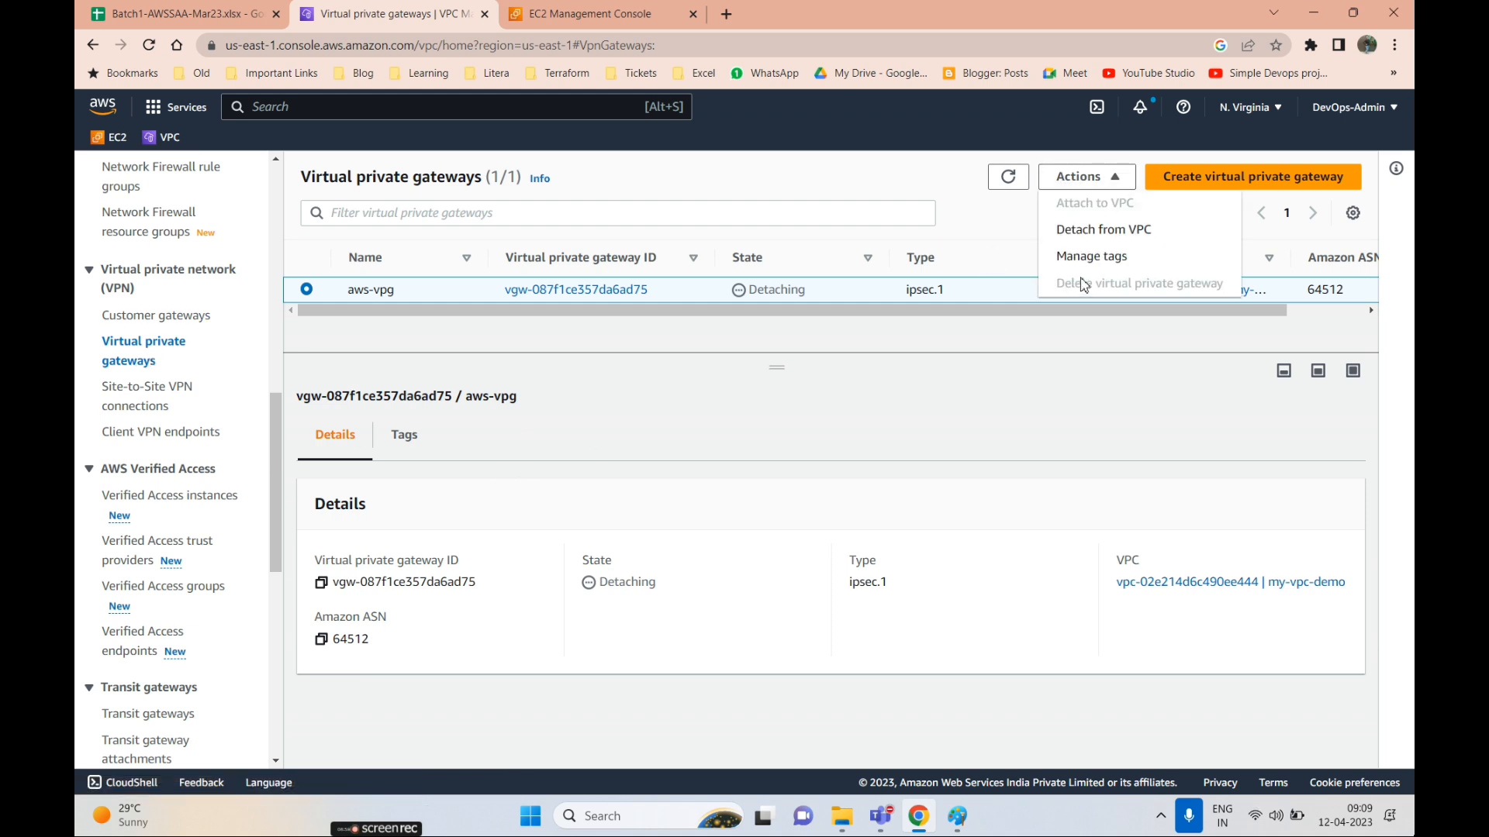
# - Create a virtual private gateway named aws-VPG with the Amazon default ASN
pyautogui.click(1227, 187)
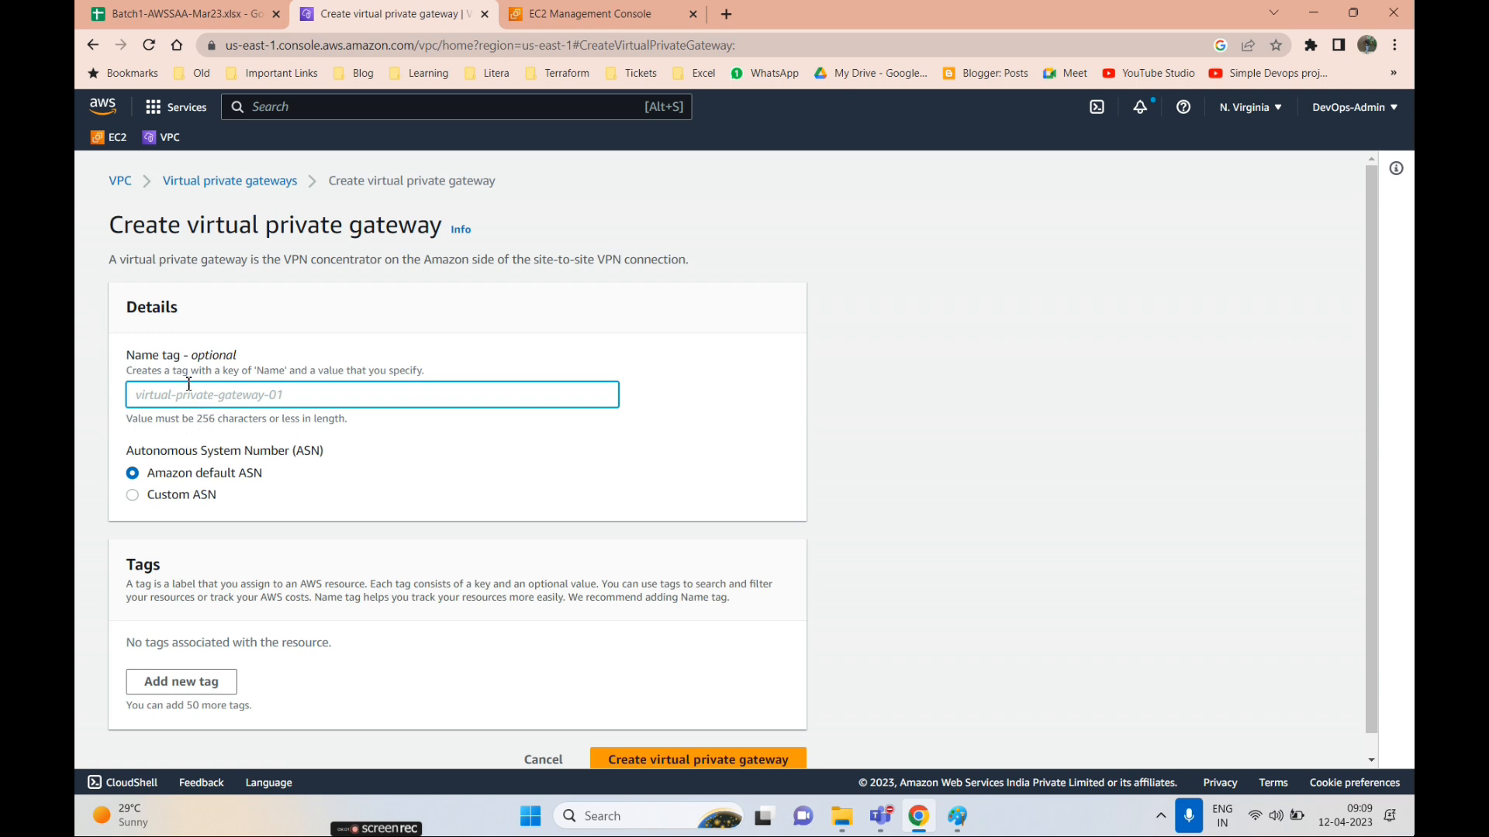
pyautogui.click(189, 386)
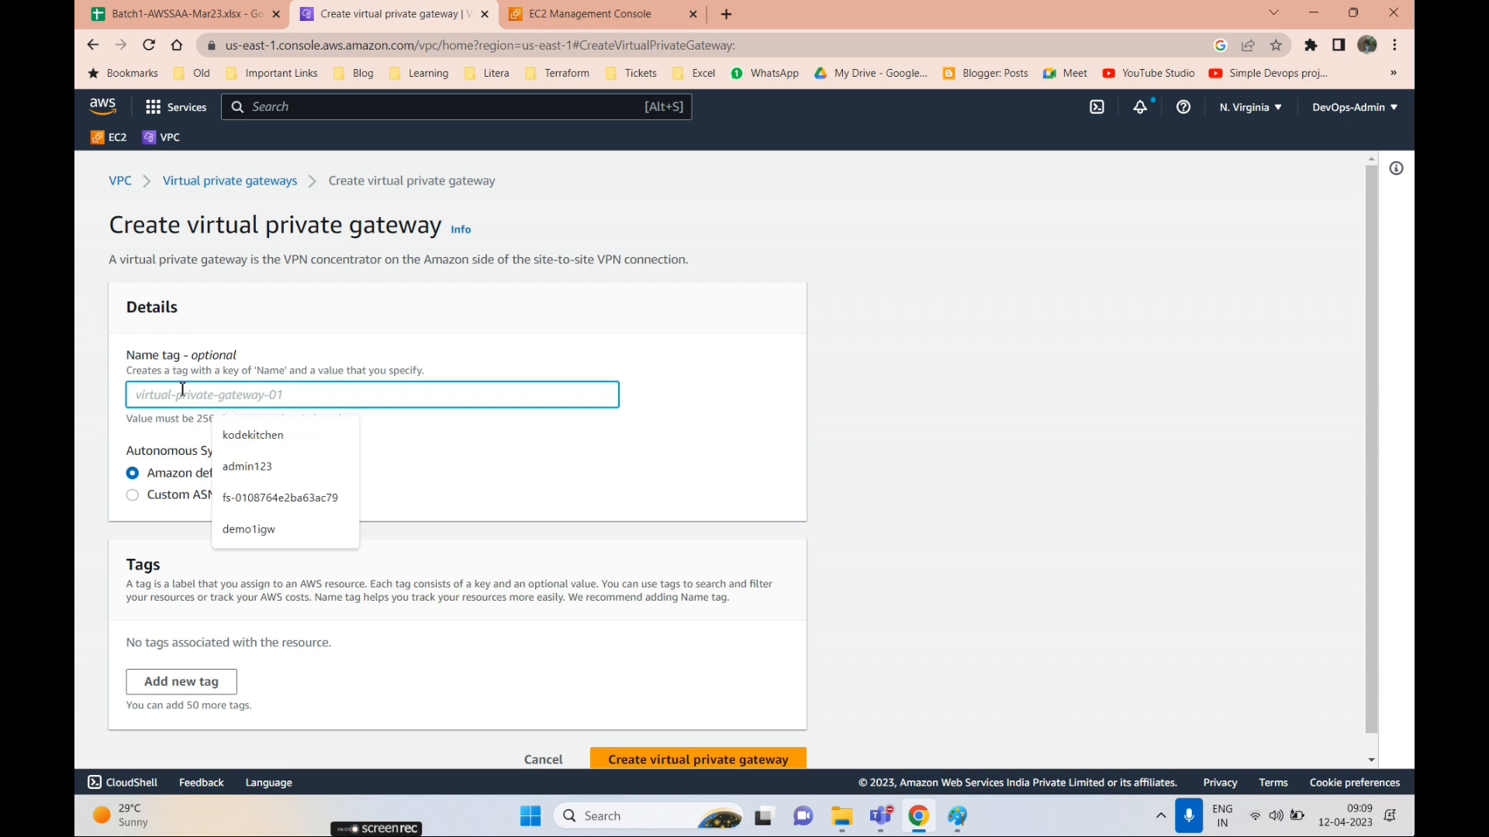
pyautogui.write('aws-VP')
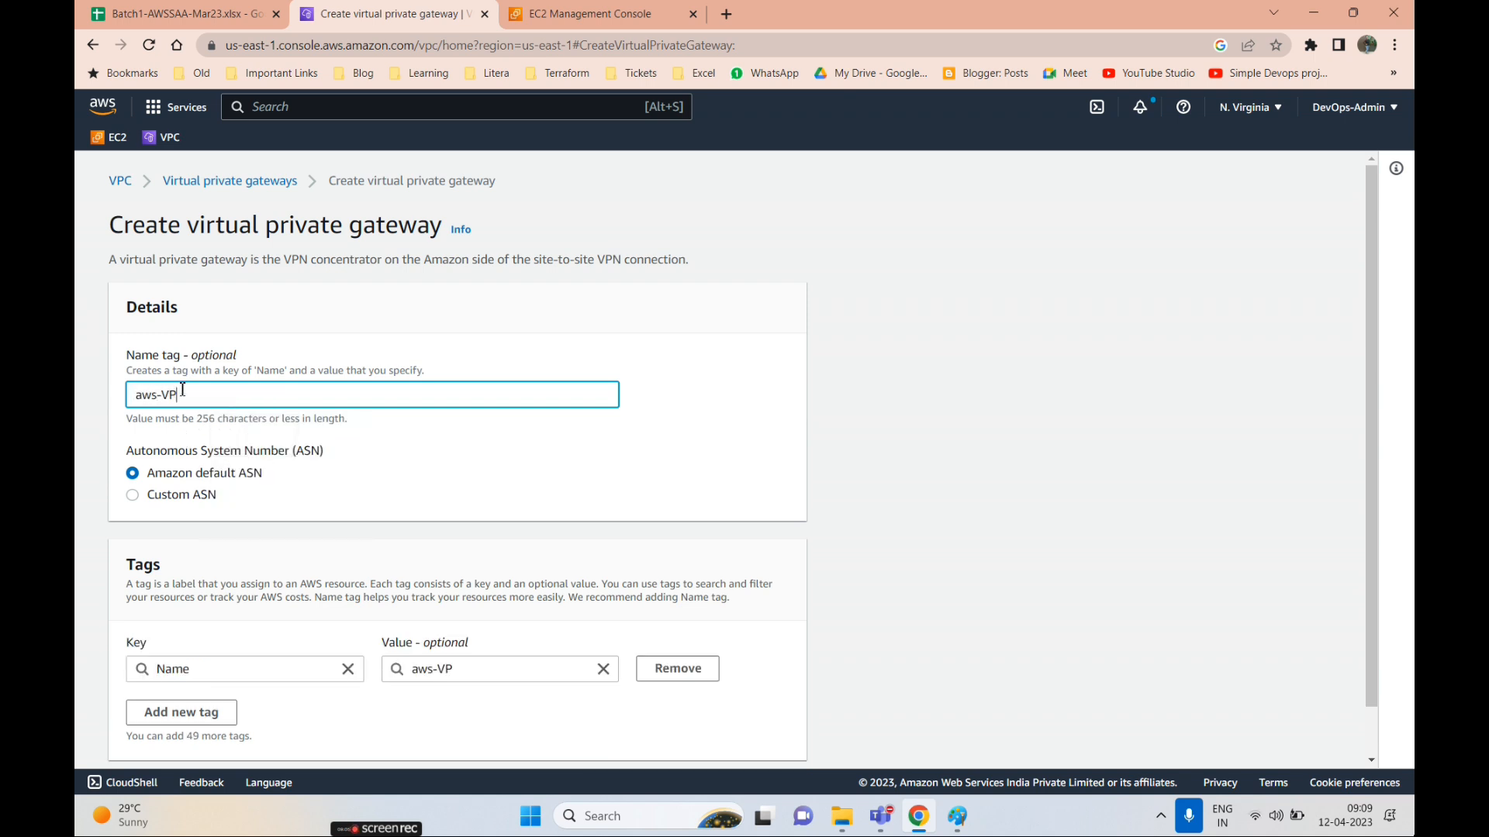
pyautogui.scroll(-1, 236, 468)
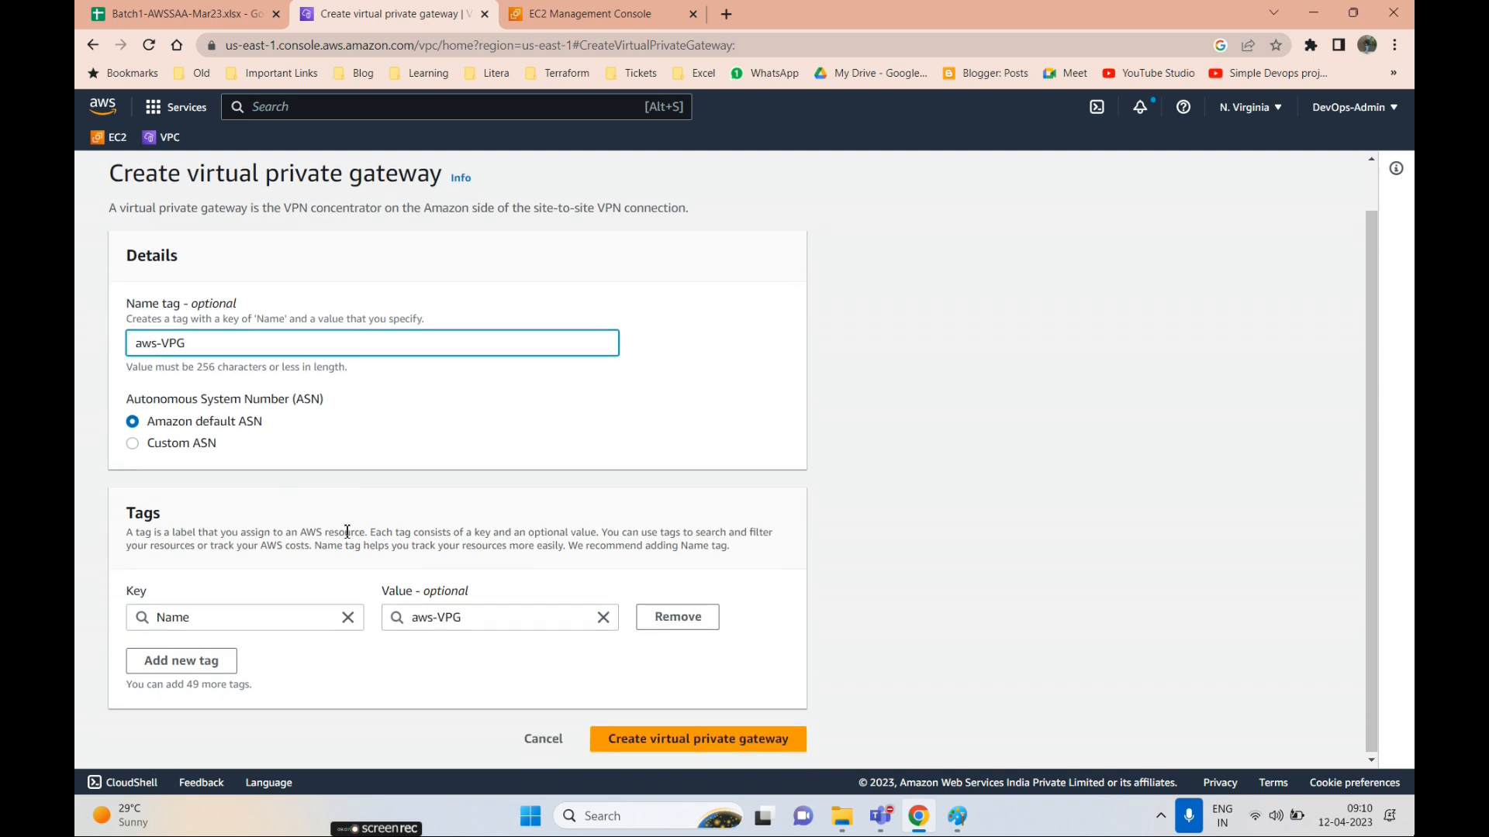
pyautogui.click(657, 740)
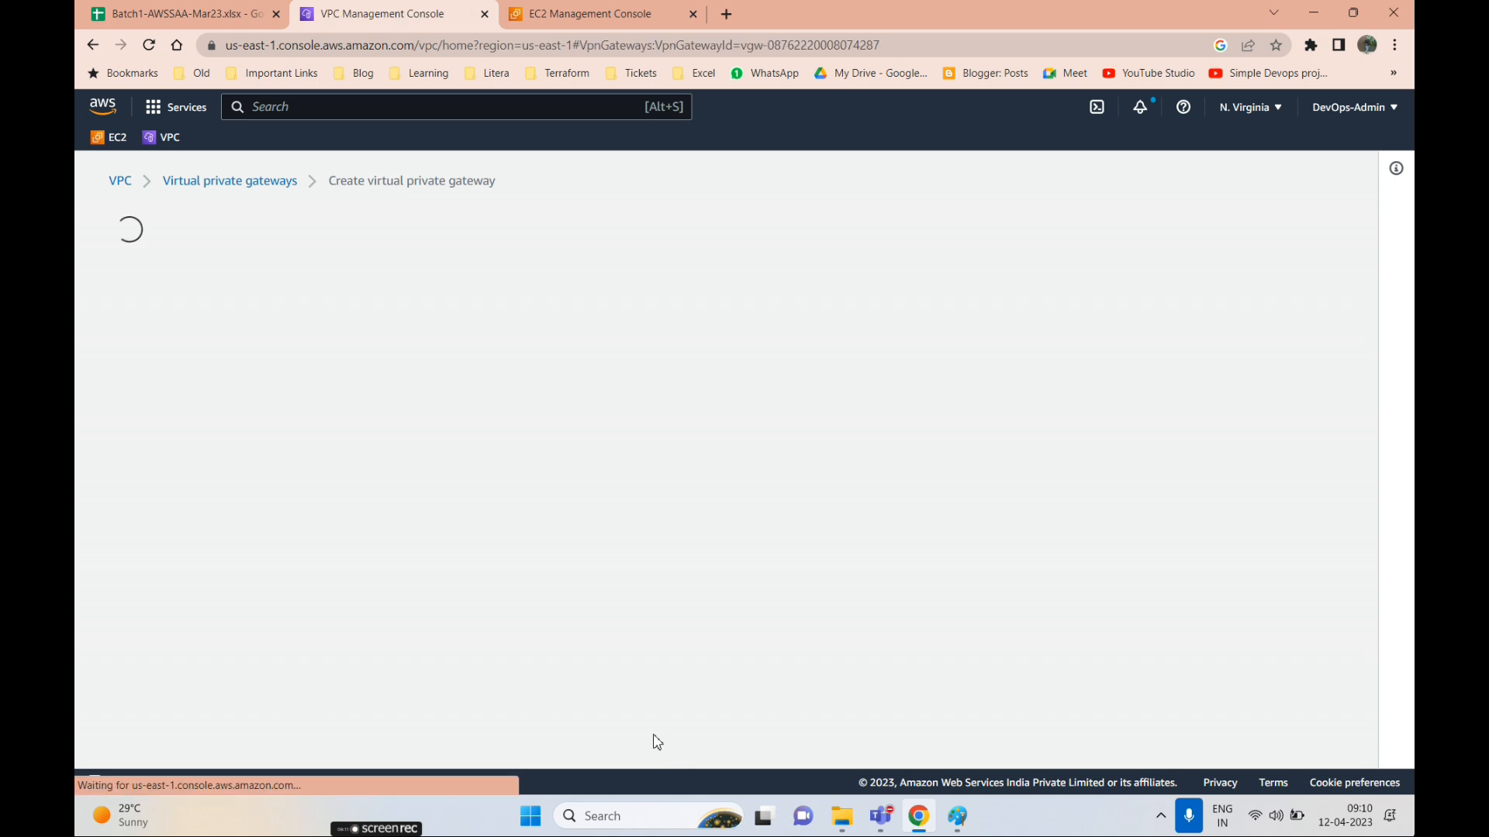
# - Attach the aws-VPG virtual private gateway to the my-vpc-demo VPC
pyautogui.moveTo(777, 400); pyautogui.dragTo(783, 473)
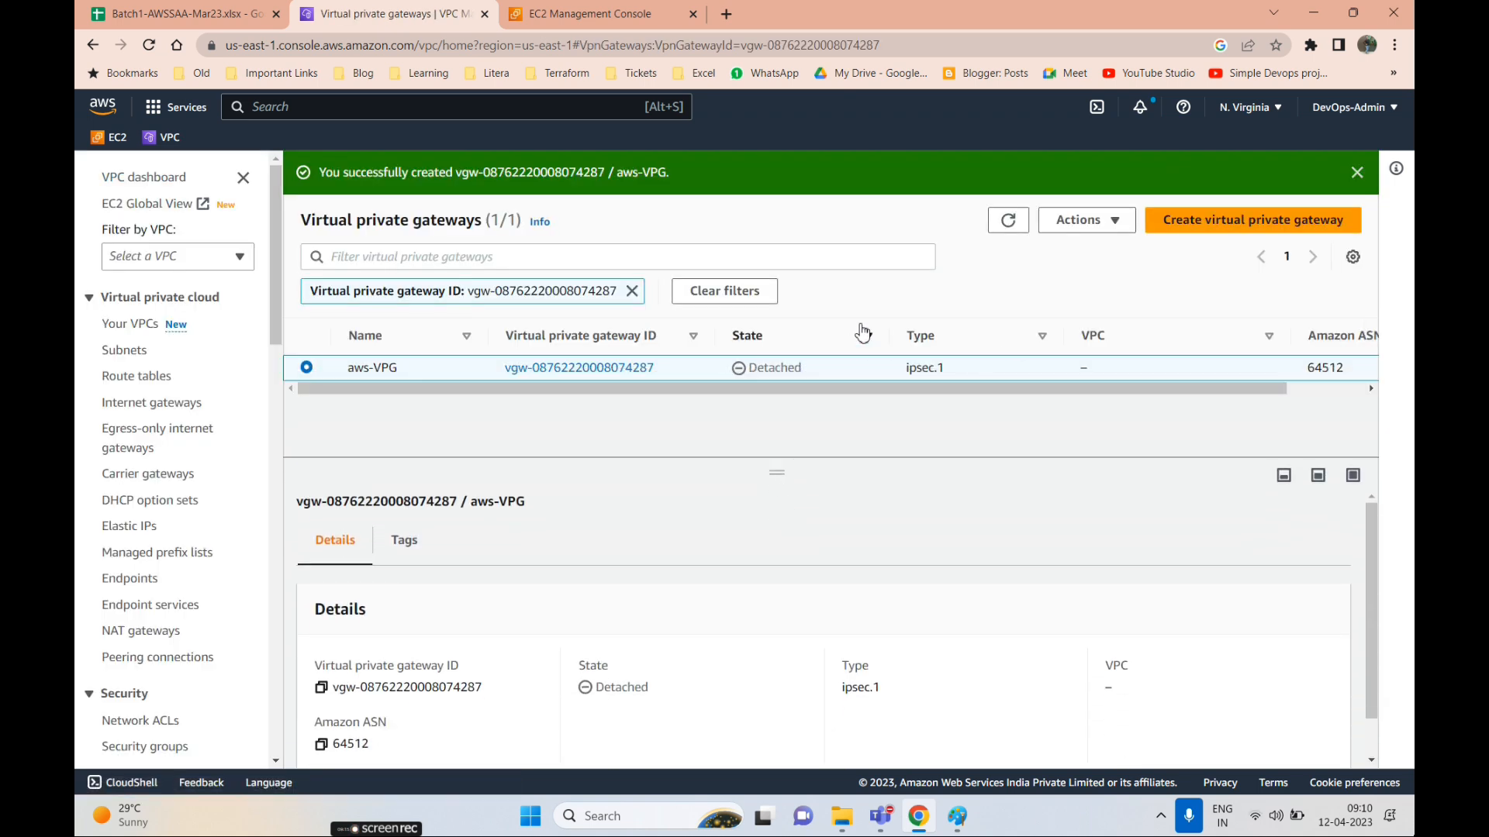
pyautogui.click(1008, 220)
pyautogui.click(1082, 220)
pyautogui.click(1074, 245)
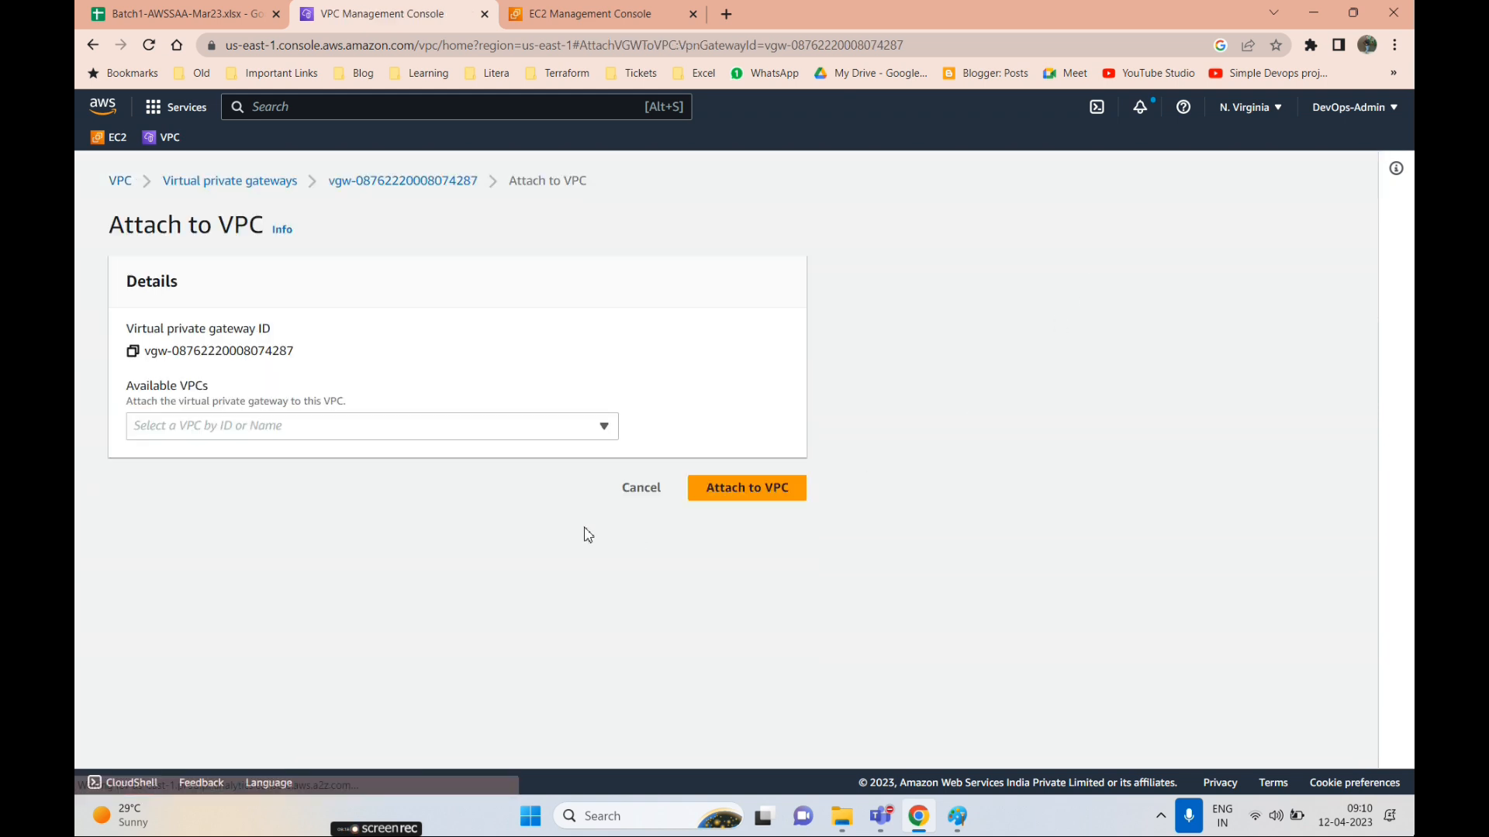
pyautogui.click(310, 428)
pyautogui.click(241, 487)
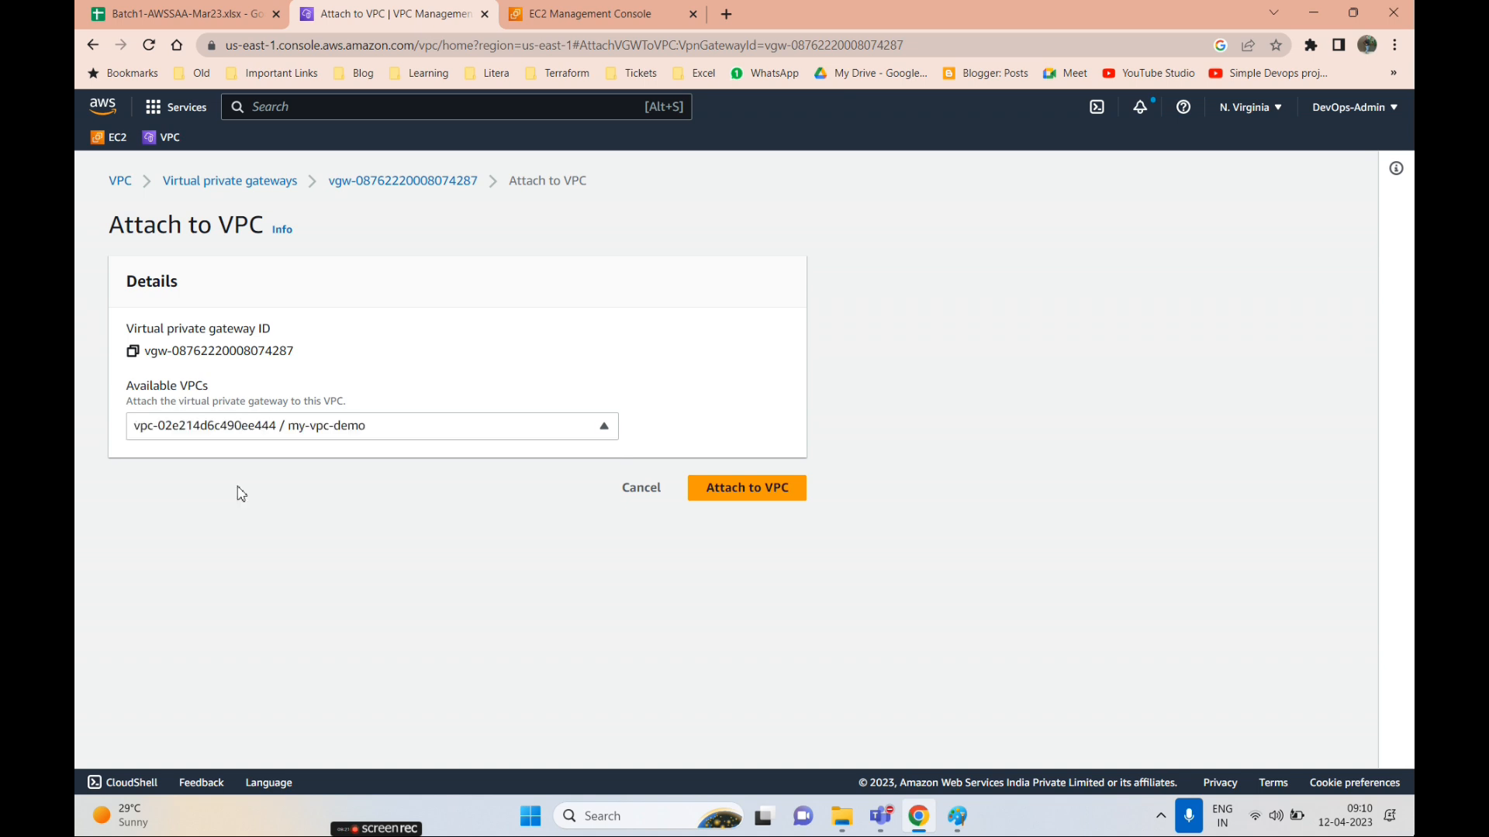
pyautogui.click(714, 493)
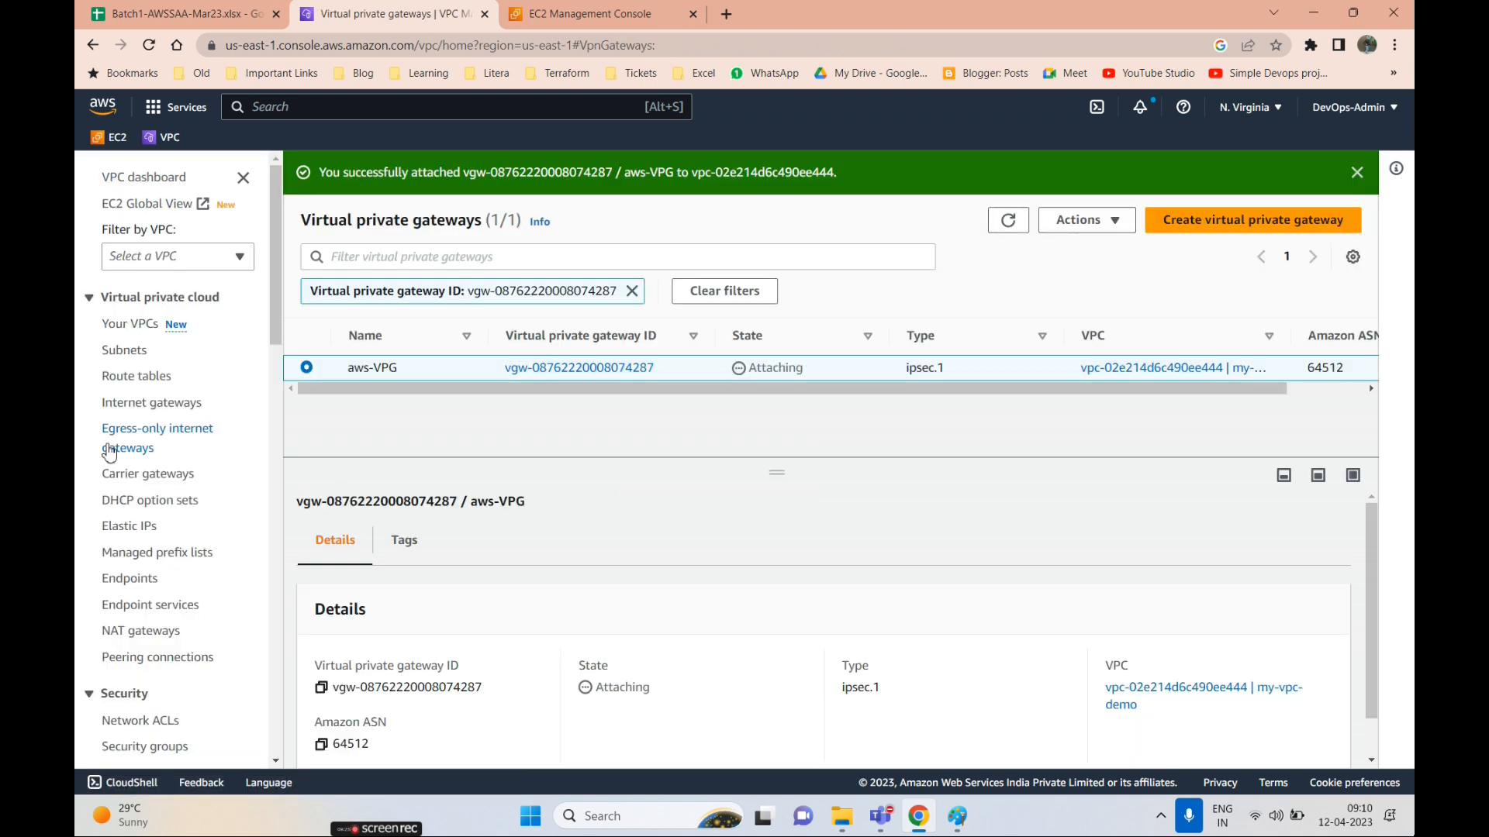
# - Start a new customer gateway and name it AWSCW
pyautogui.scroll(-4, 108, 456)
pyautogui.scroll(-5, 108, 456)
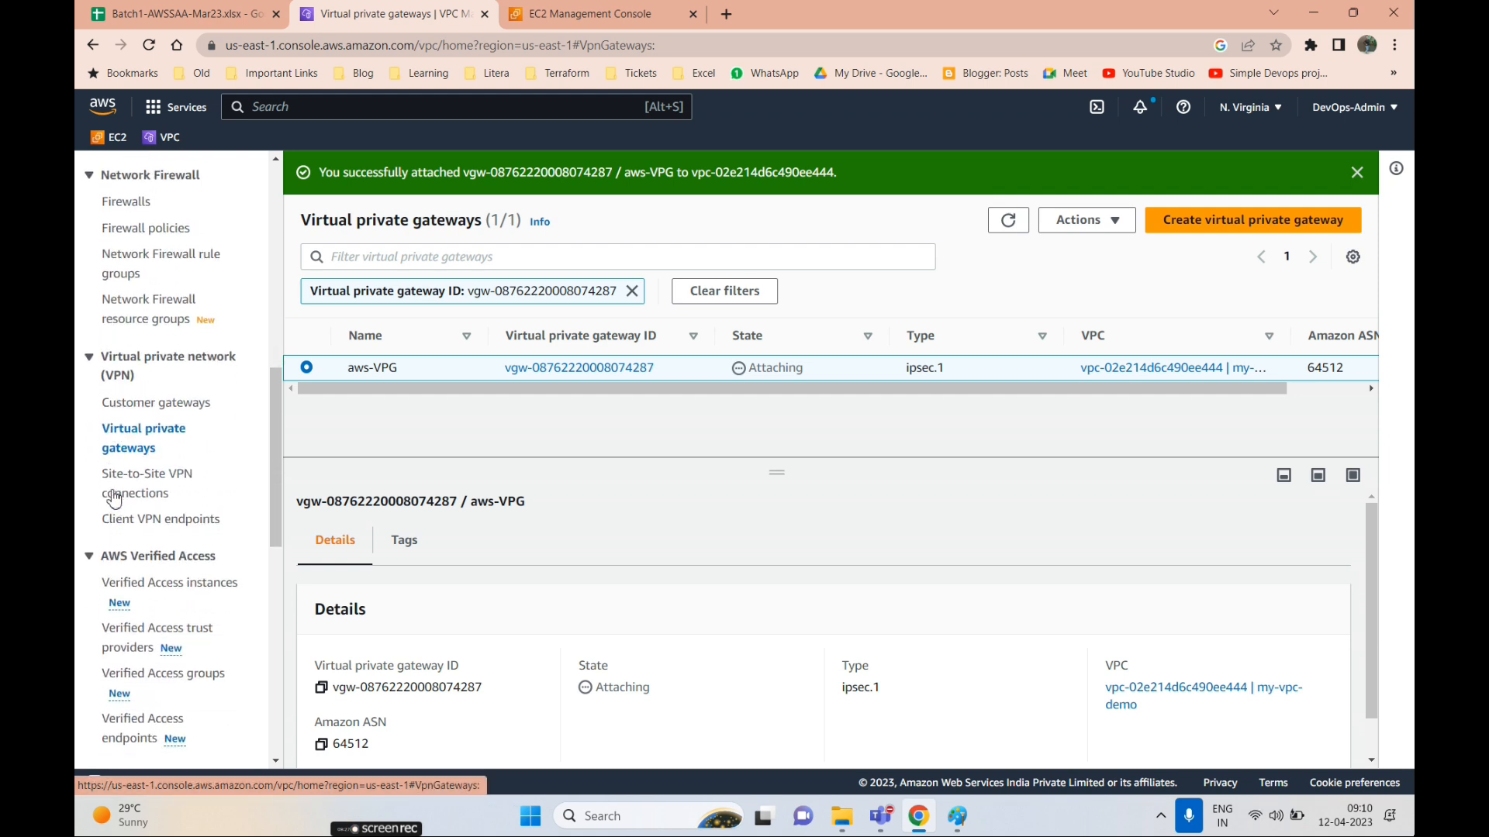
pyautogui.click(131, 409)
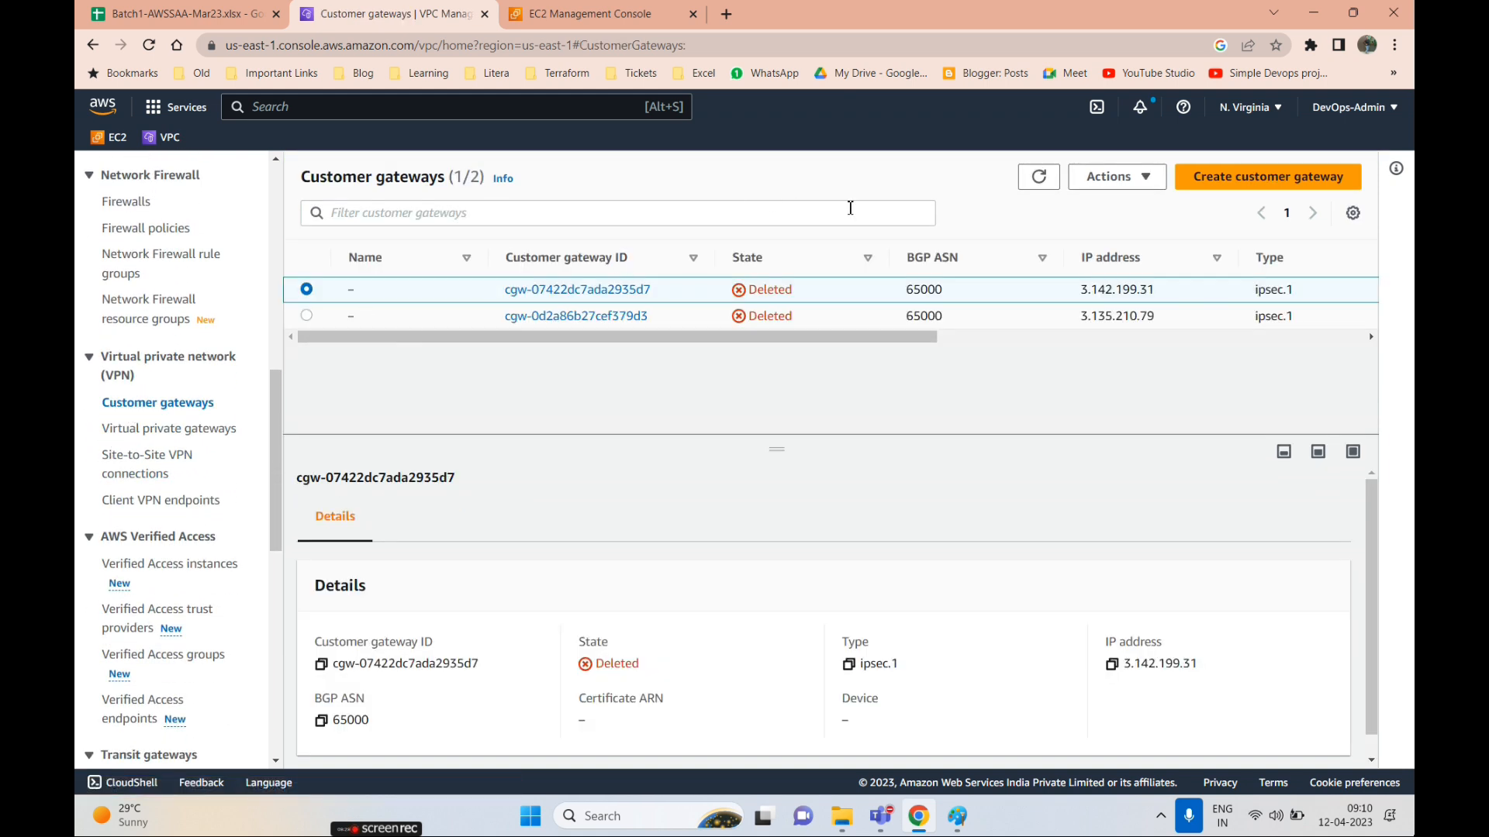
pyautogui.click(1215, 189)
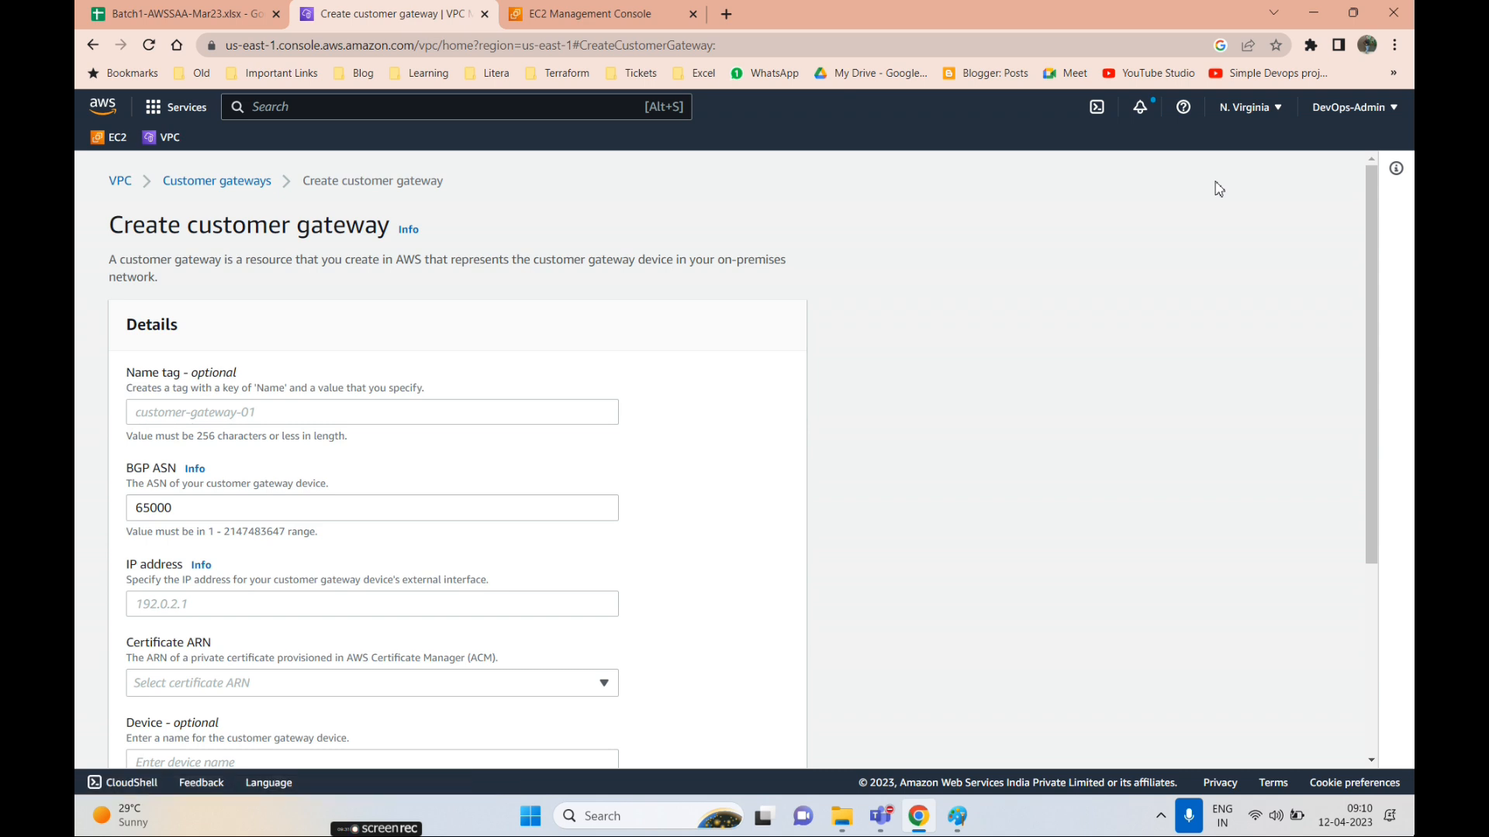
pyautogui.click(242, 419)
pyautogui.write('A')
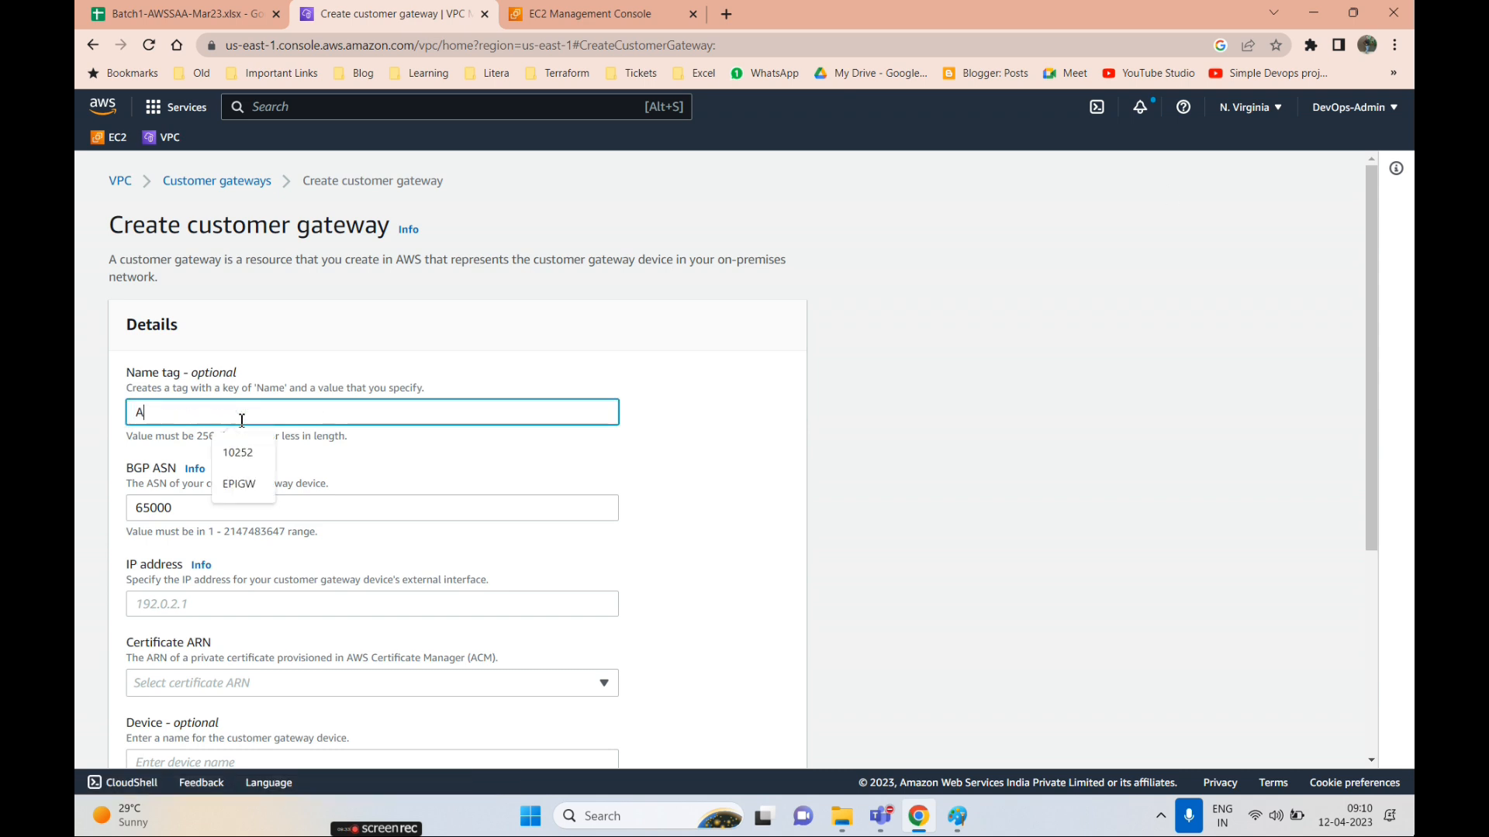
pyautogui.write('WS_CW')
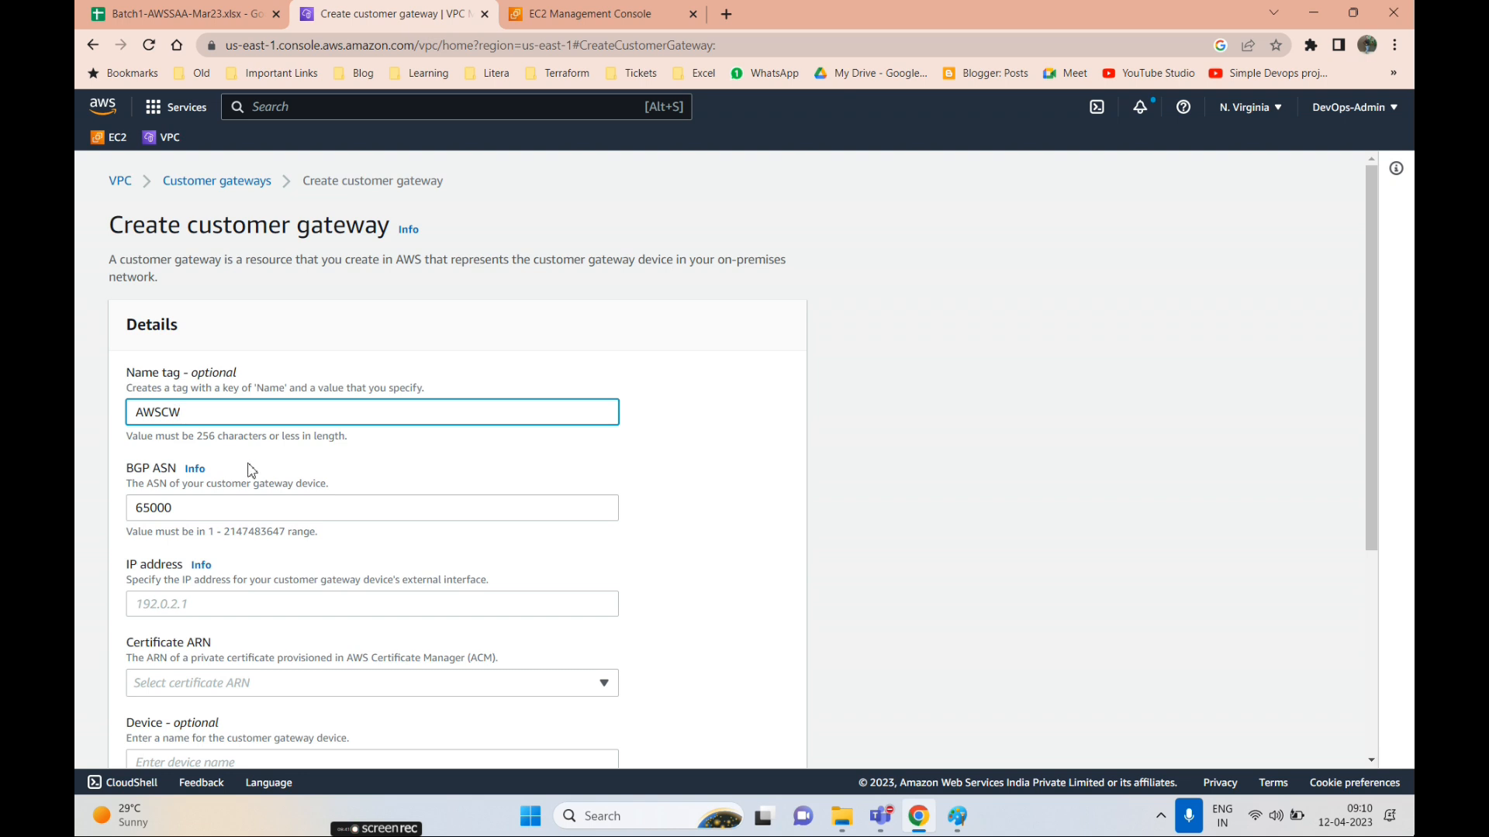
# - Copy the public IPv4 address of the running Customer-Side instance in the Ohio EC2 console for the gateway's IP address
pyautogui.scroll(-3, 251, 471)
pyautogui.click(194, 430)
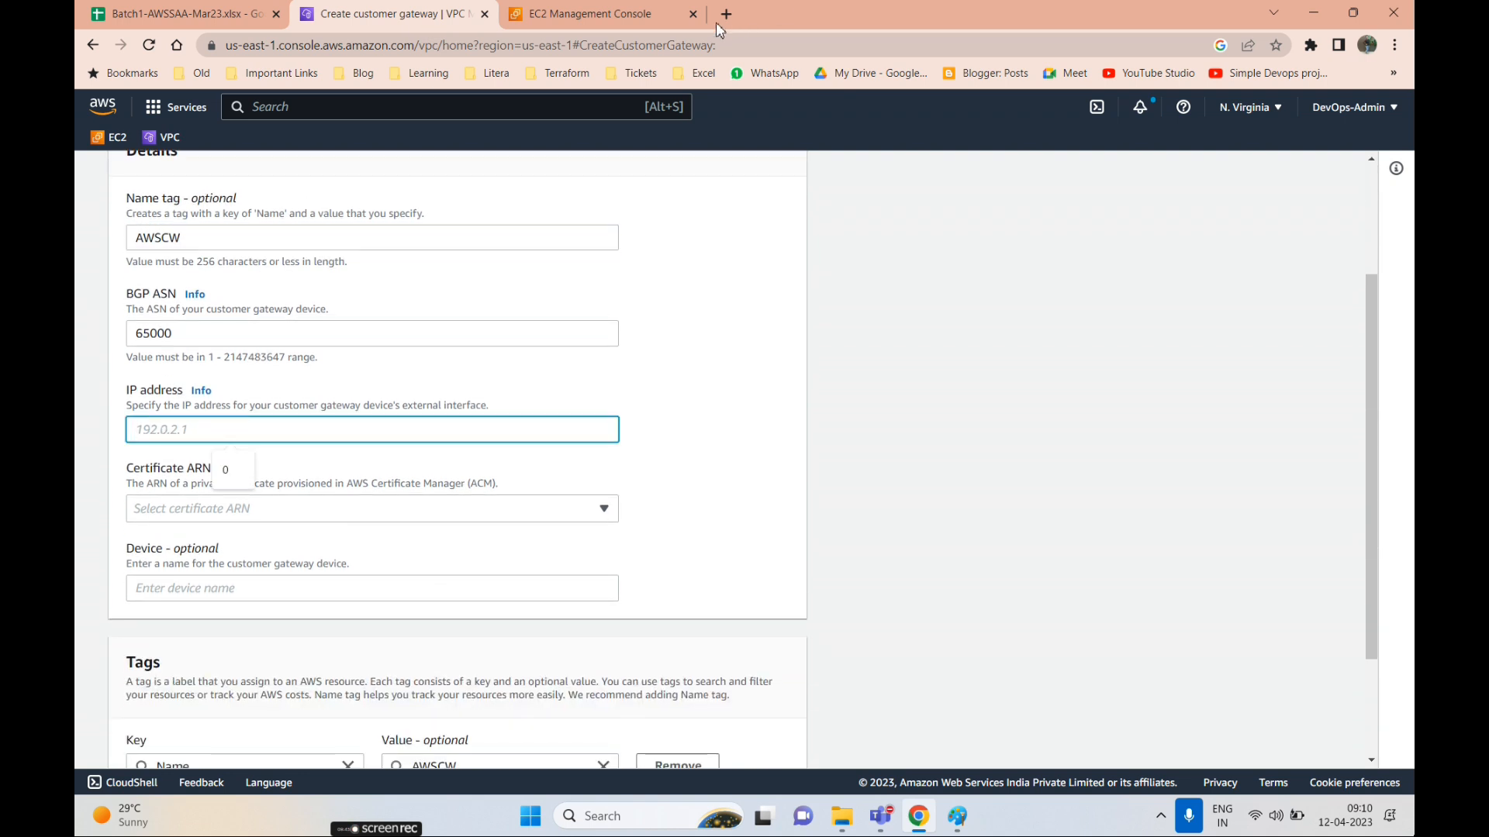
pyautogui.click(660, 16)
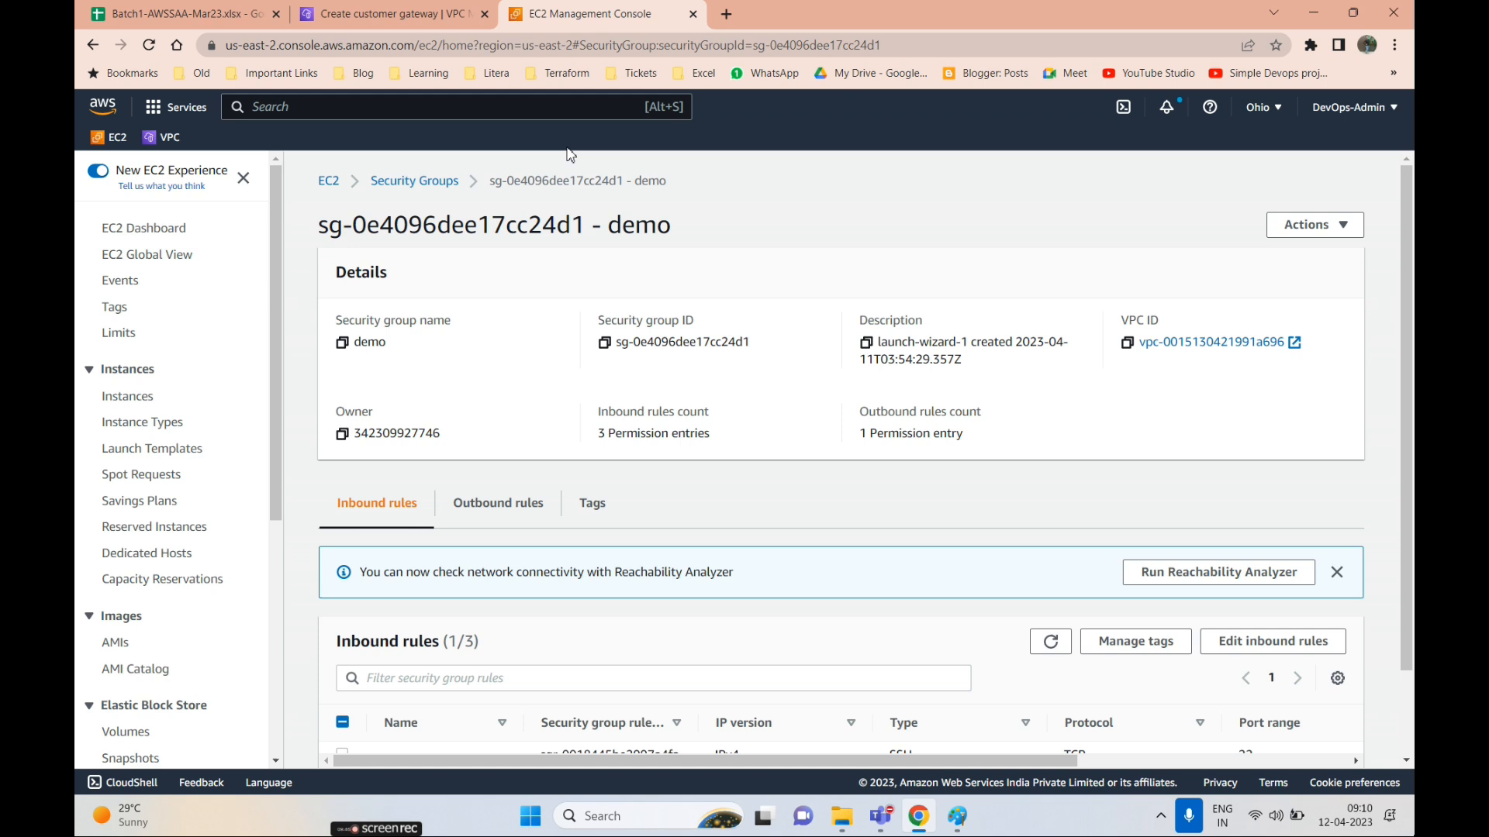
pyautogui.click(329, 182)
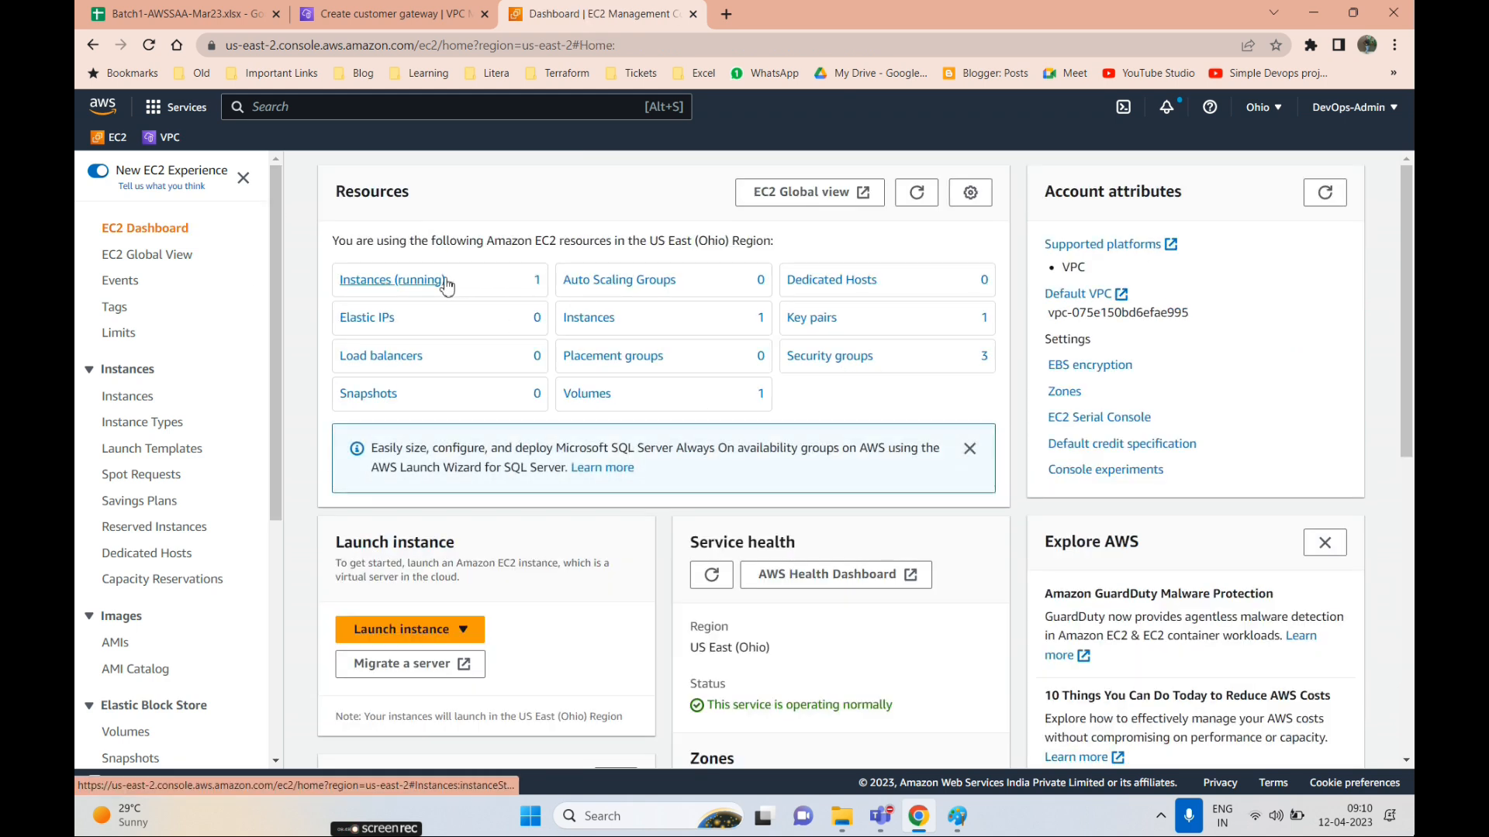
pyautogui.click(446, 283)
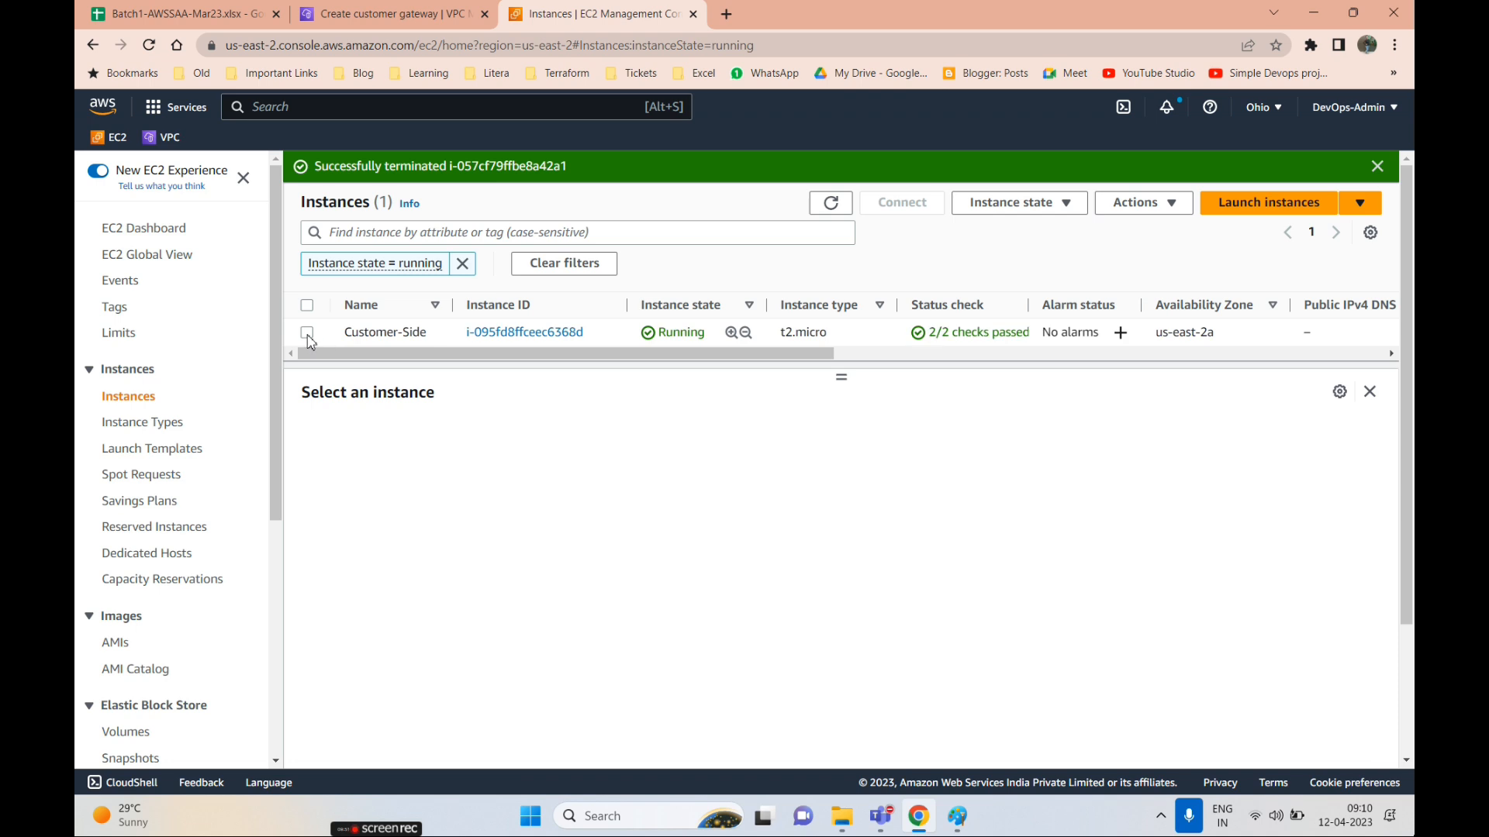
pyautogui.click(307, 332)
pyautogui.click(671, 520)
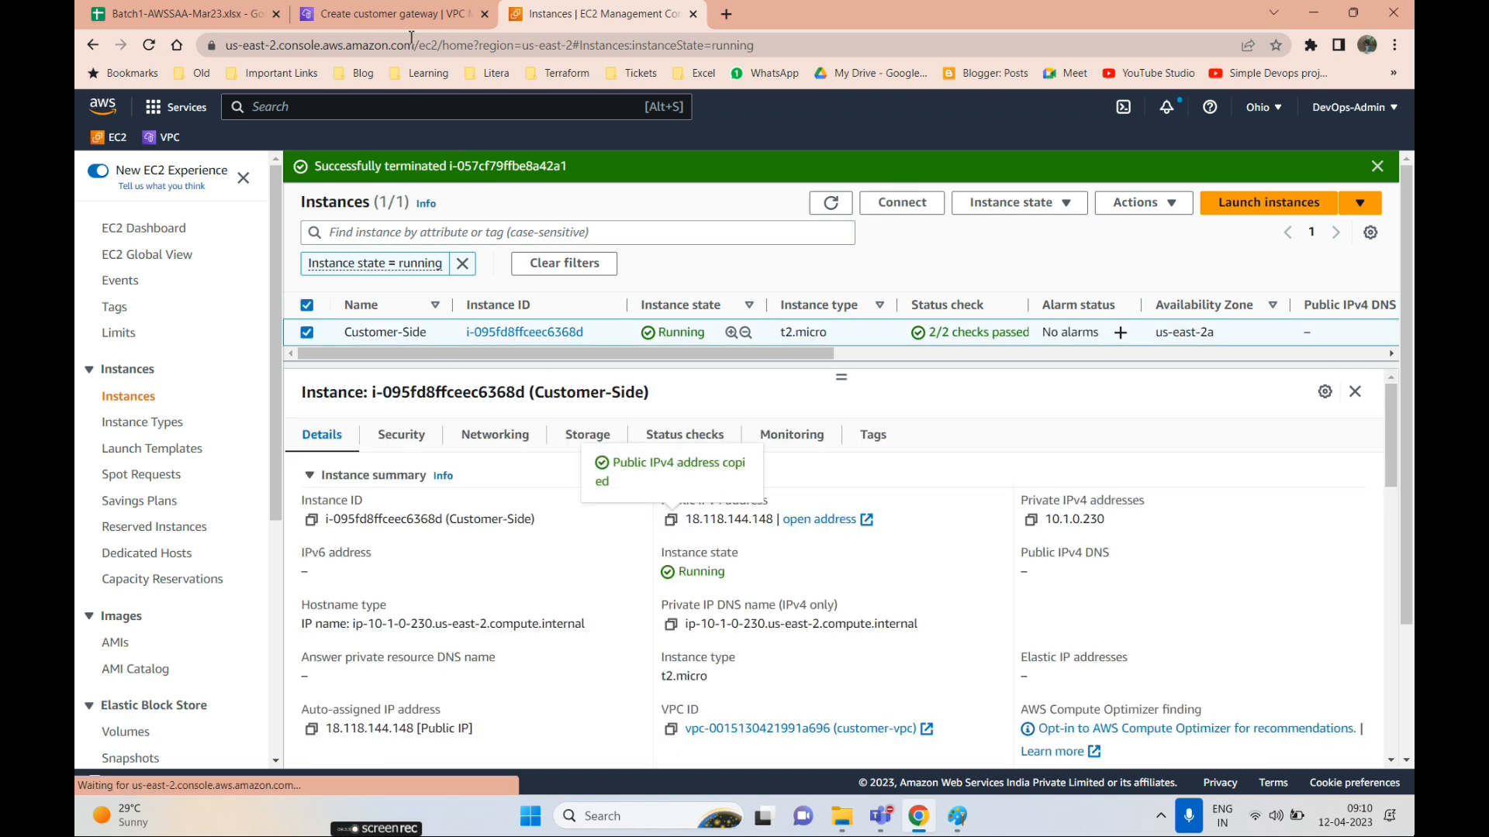
# - Paste 18.118.144.148 as the AWSCW customer gateway's IP address in the N. Virginia console and create the gateway
pyautogui.click(392, 14)
pyautogui.hotkey('ctrl', 'v')
pyautogui.scroll(-2, 333, 515)
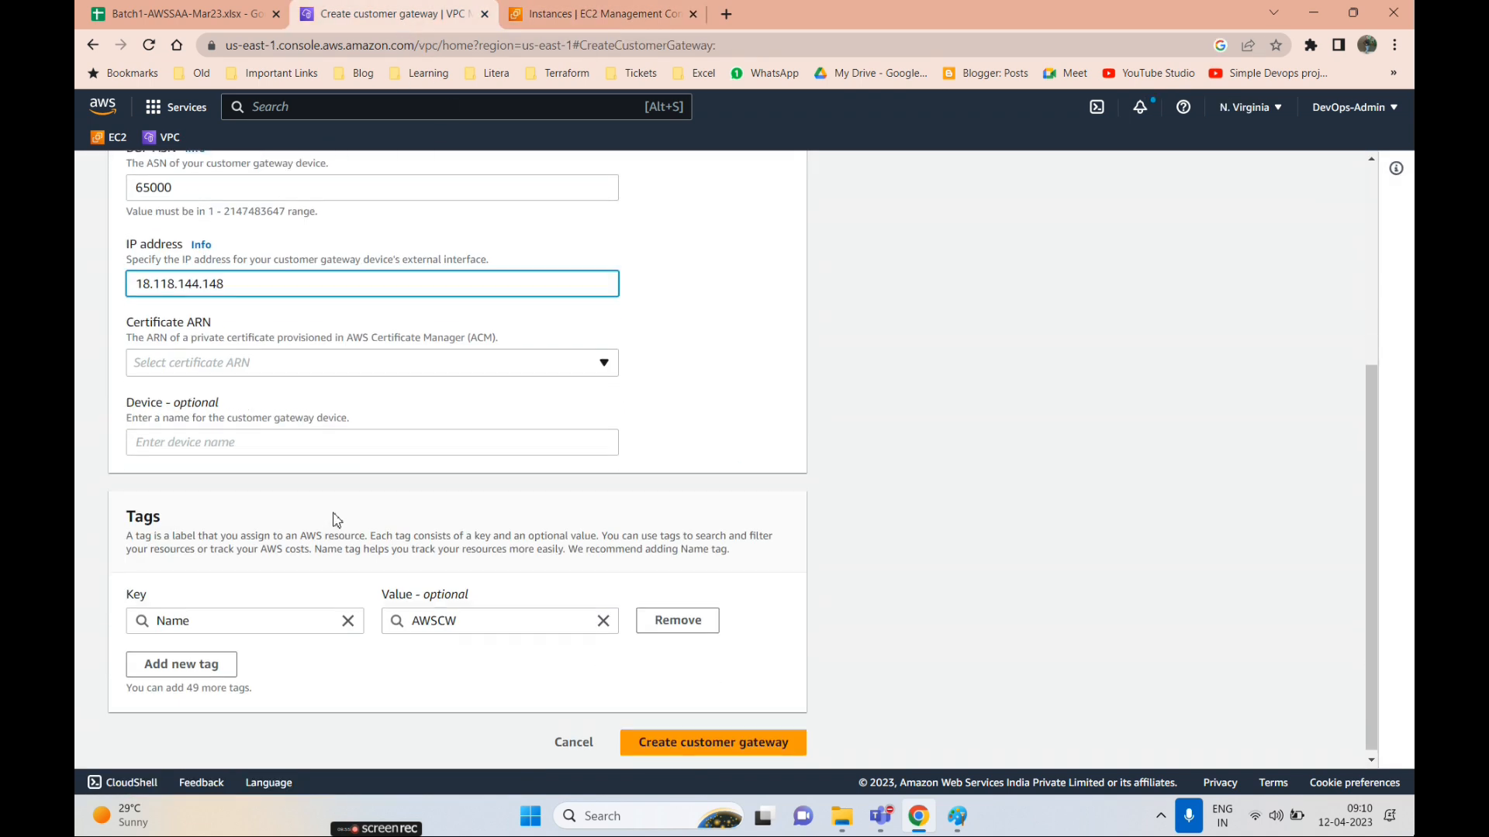
pyautogui.scroll(4, 320, 479)
pyautogui.scroll(-4, 327, 361)
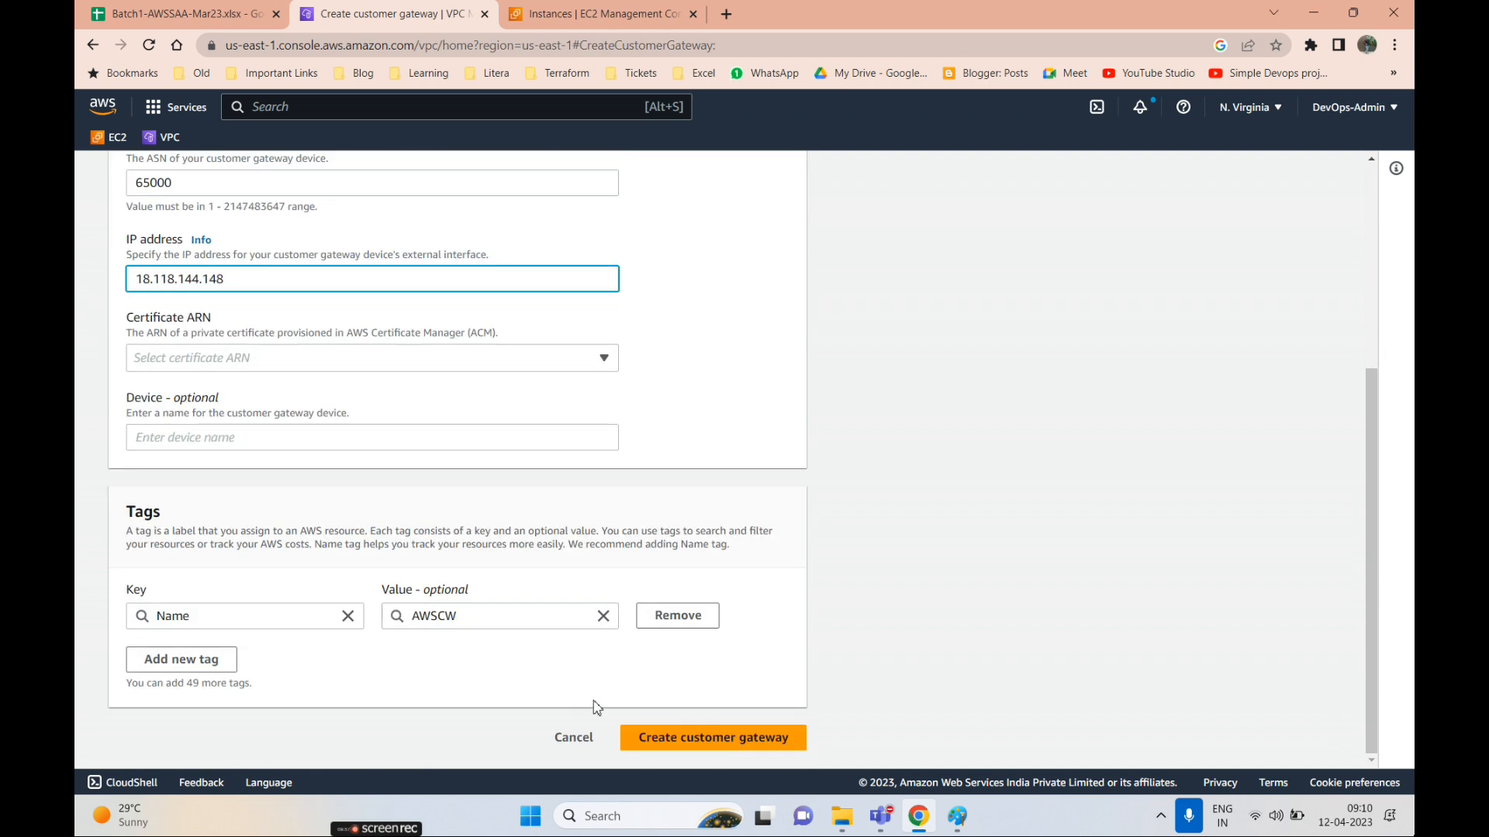
pyautogui.click(706, 746)
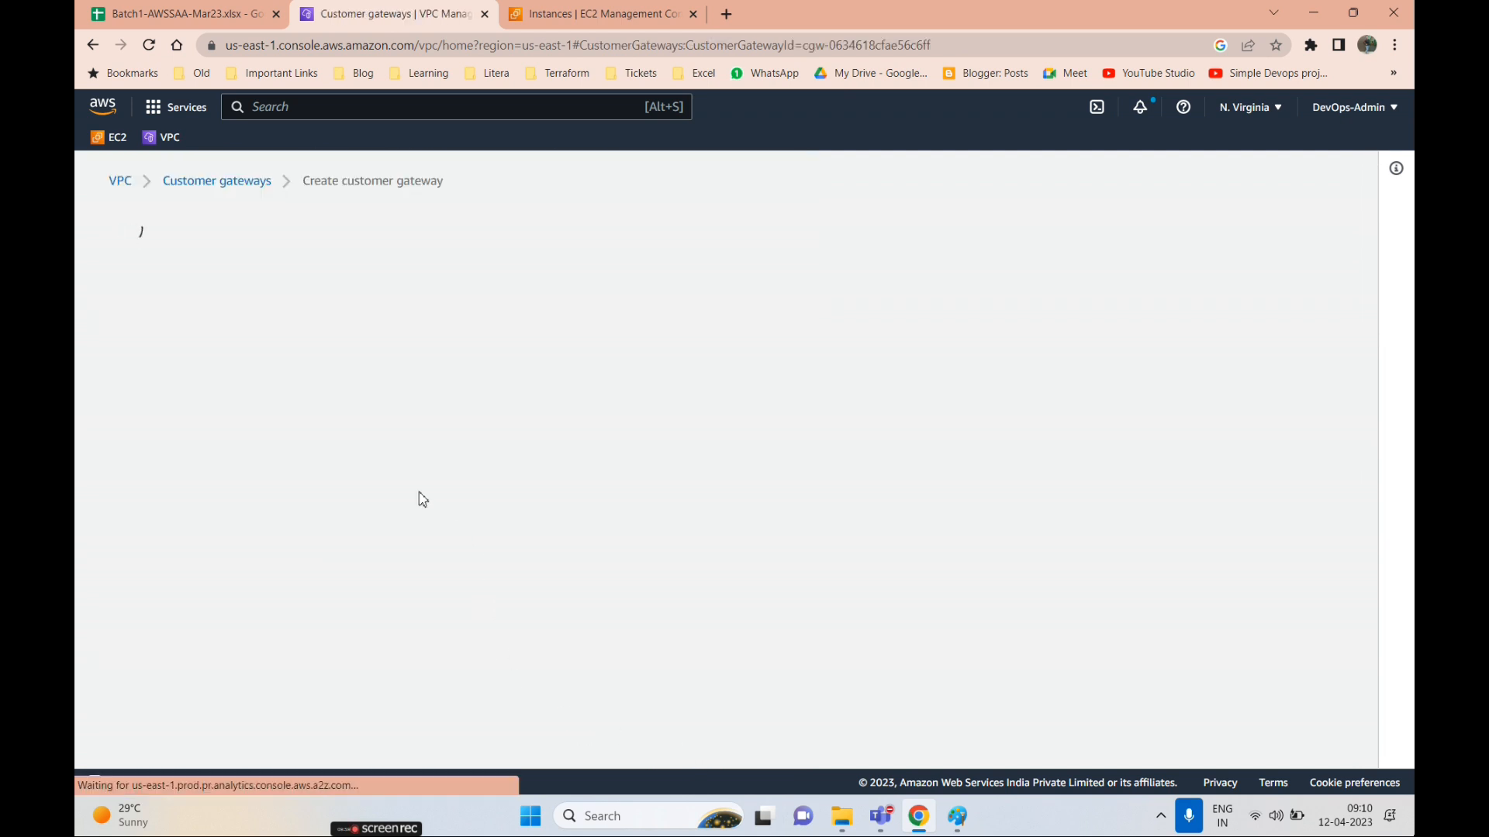
# - Start a new site-to-site VPN connection named site2site with aws-VPG, the attached gateway, as its virtual private gateway
pyautogui.scroll(-5, 169, 653)
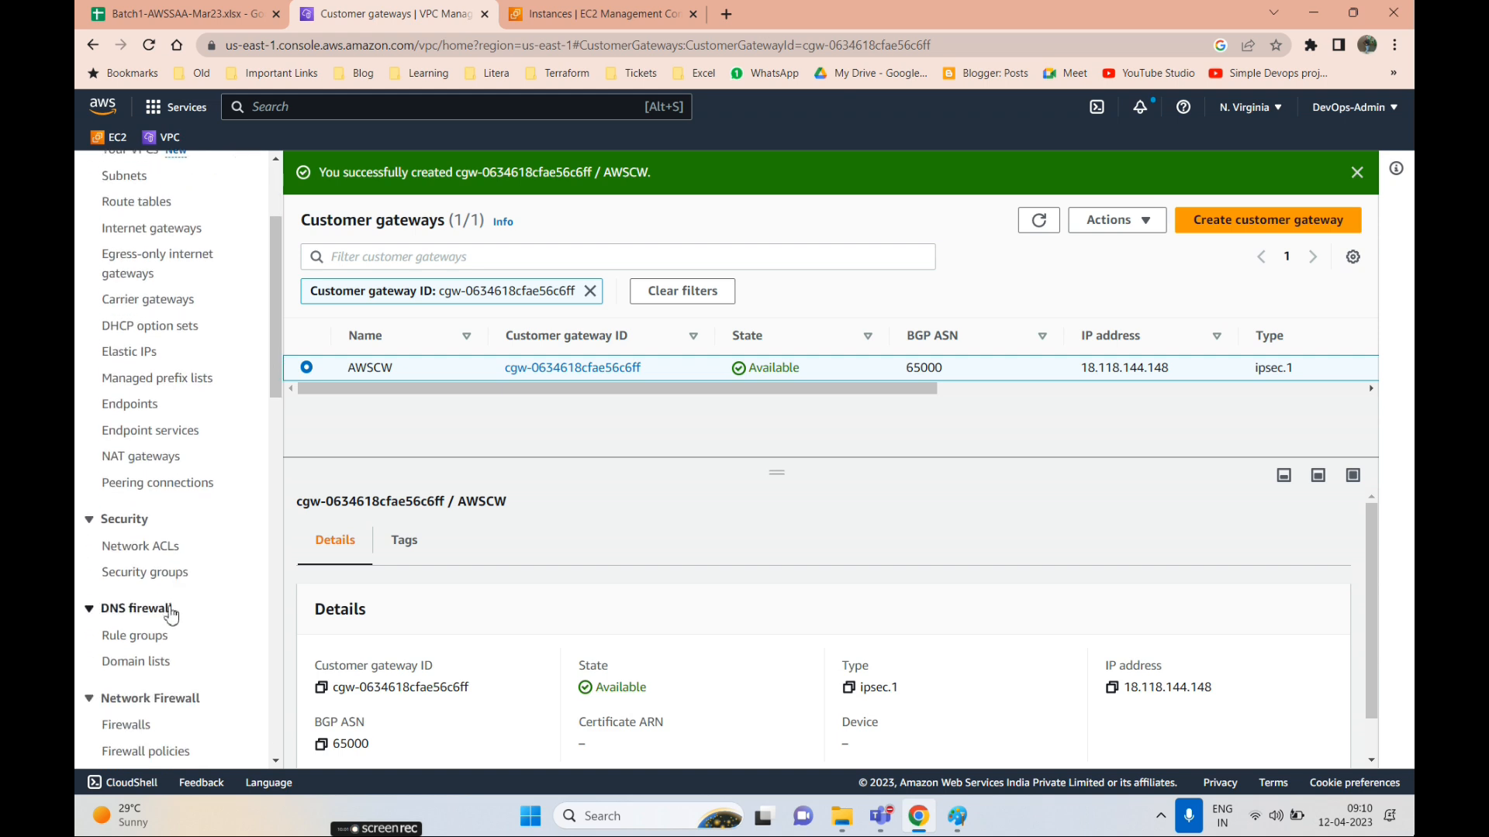
pyautogui.scroll(-3, 153, 593)
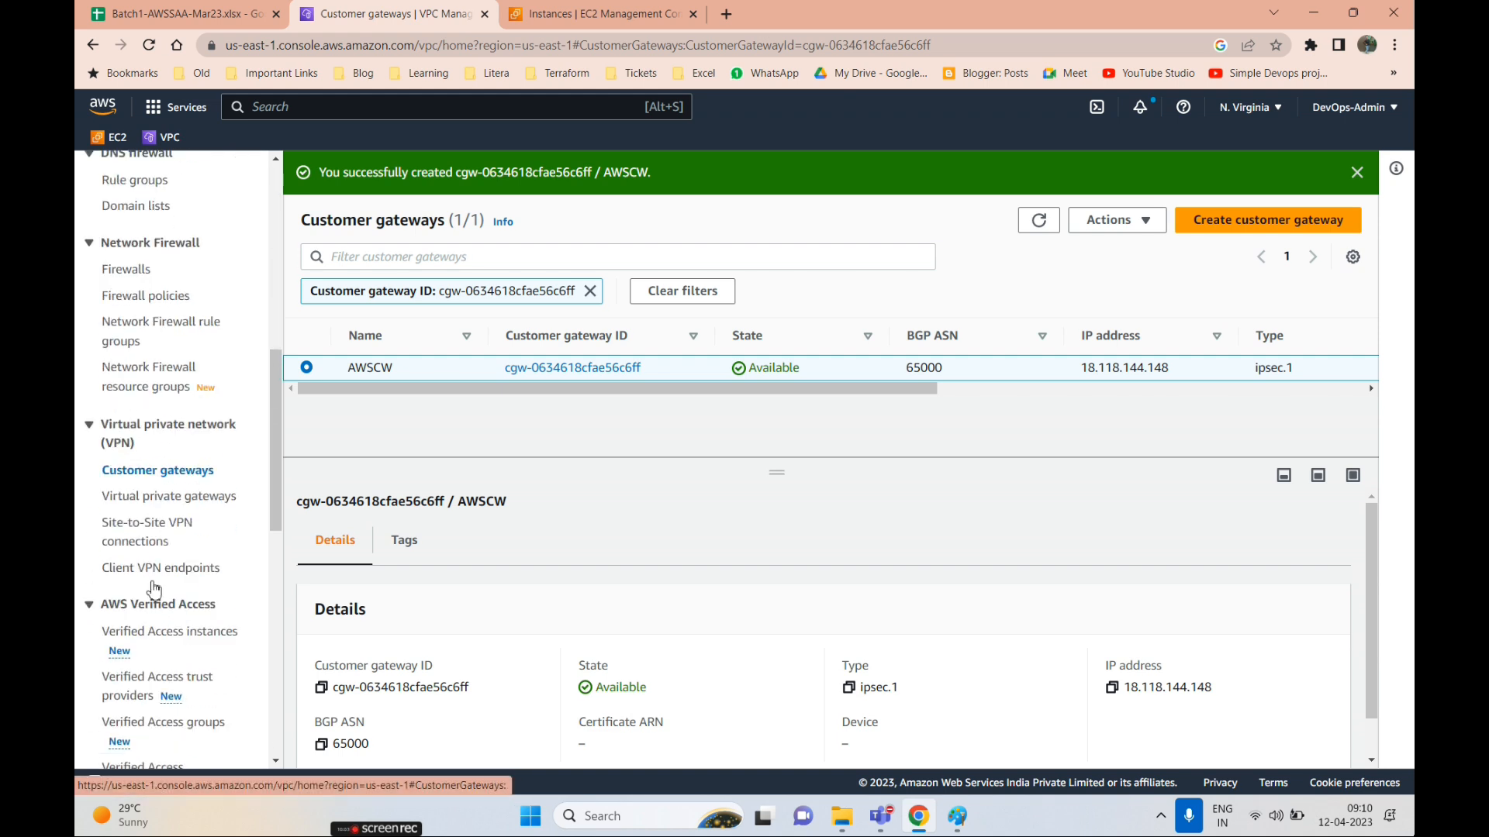
pyautogui.click(140, 461)
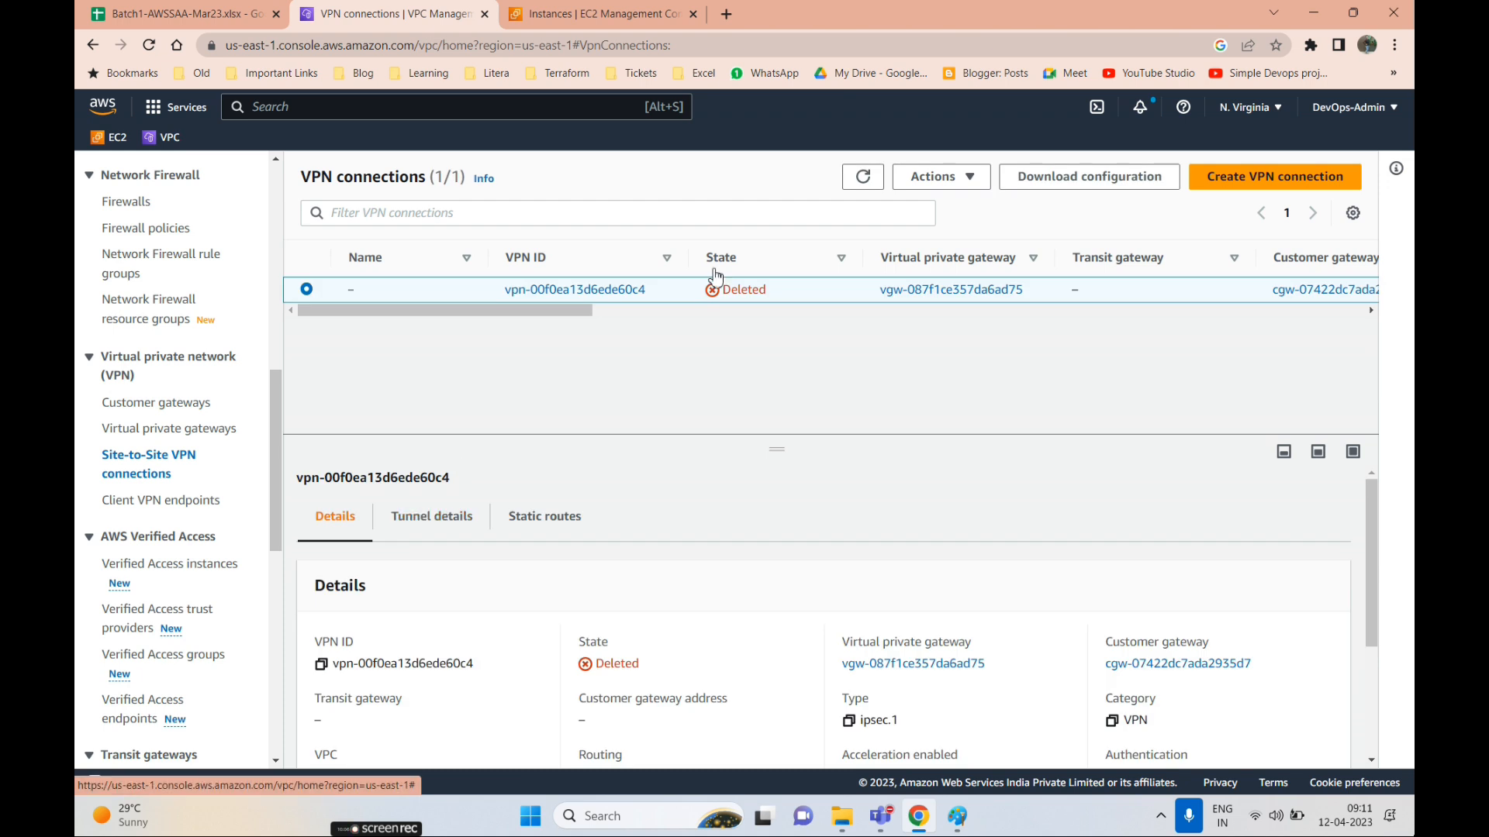
pyautogui.click(1289, 177)
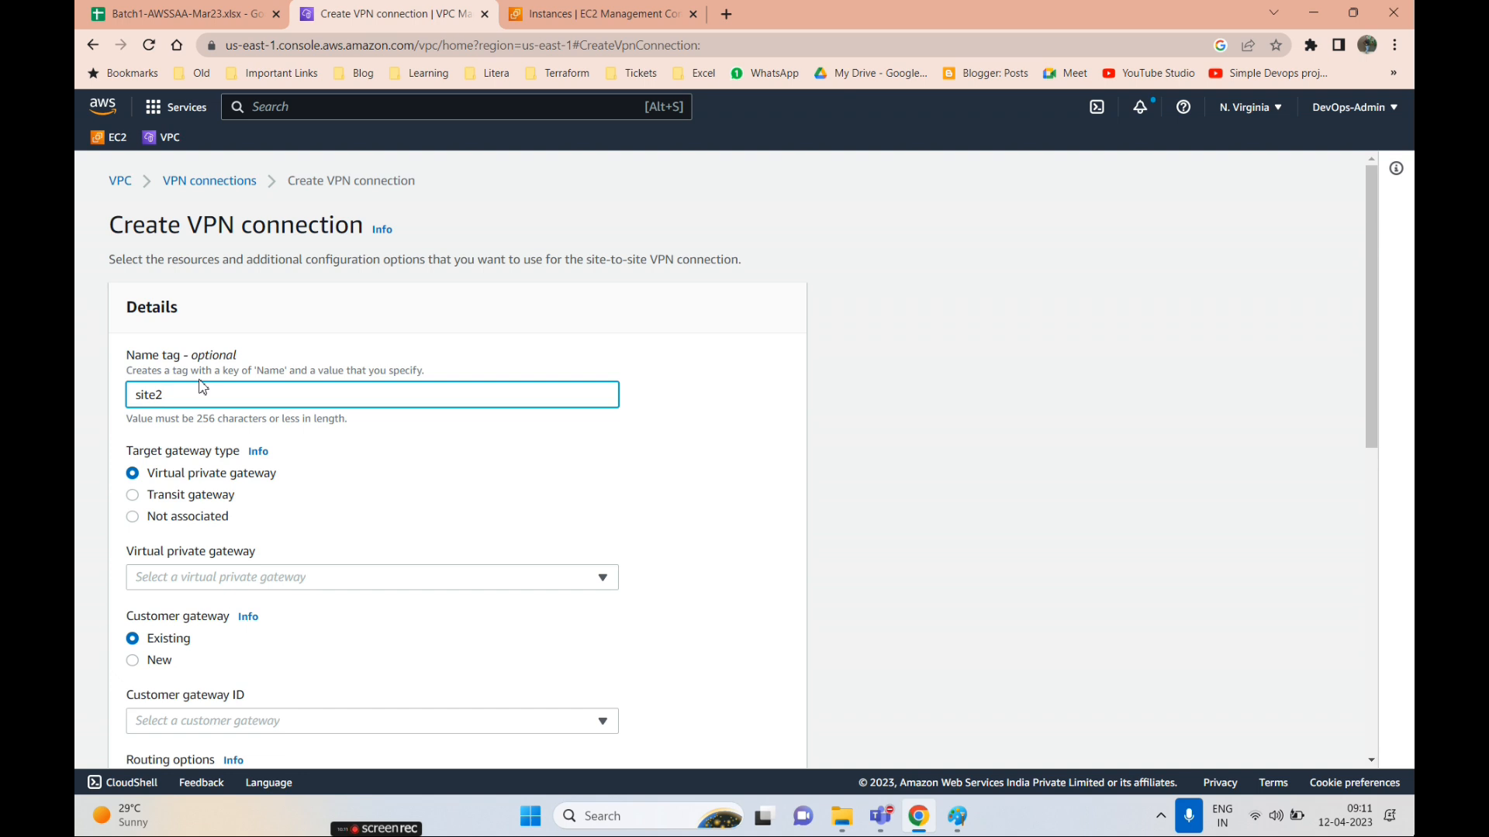
pyautogui.click(193, 583)
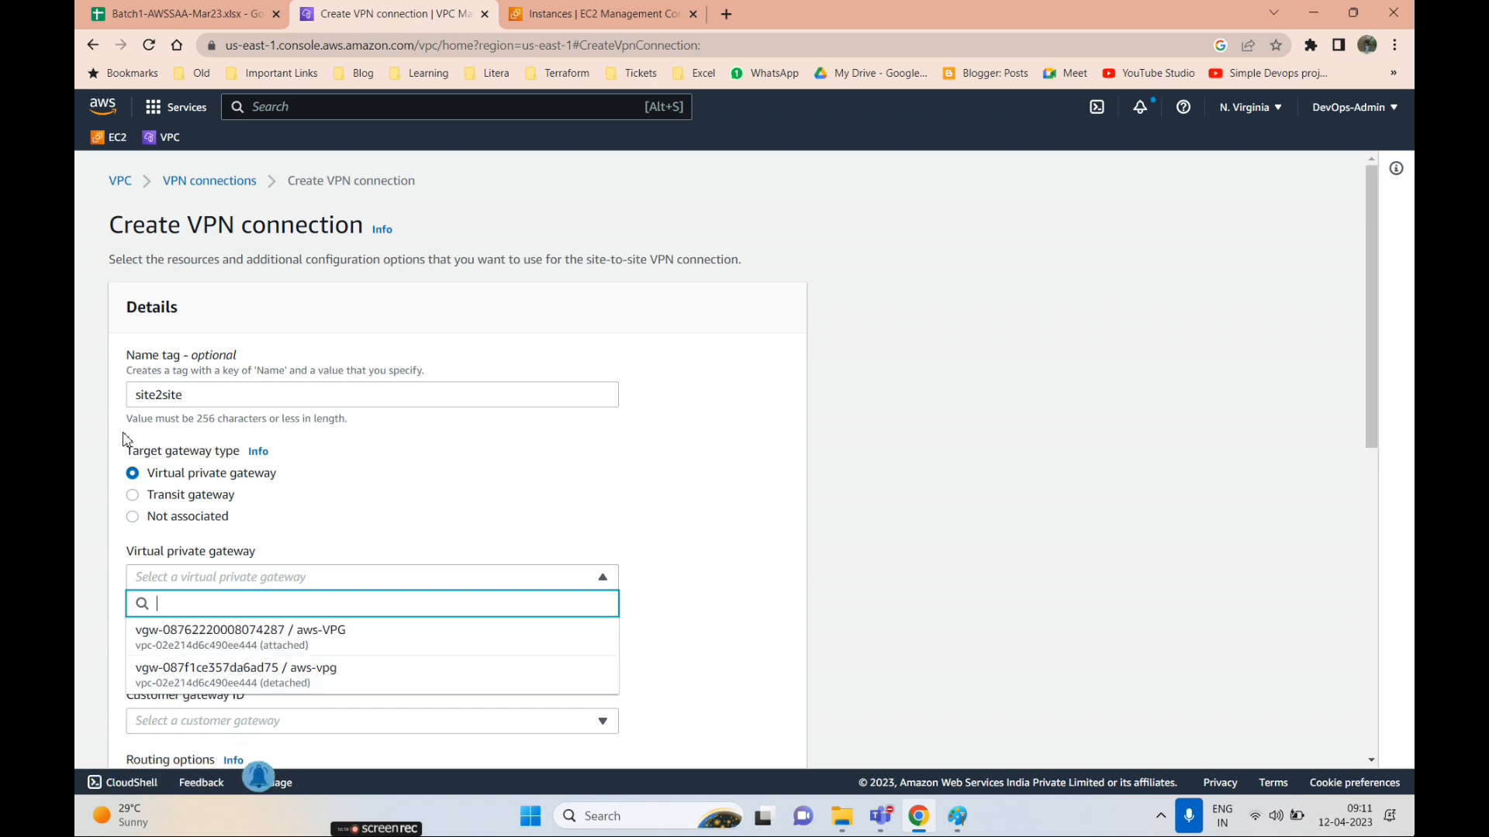
pyautogui.scroll(-3, 248, 488)
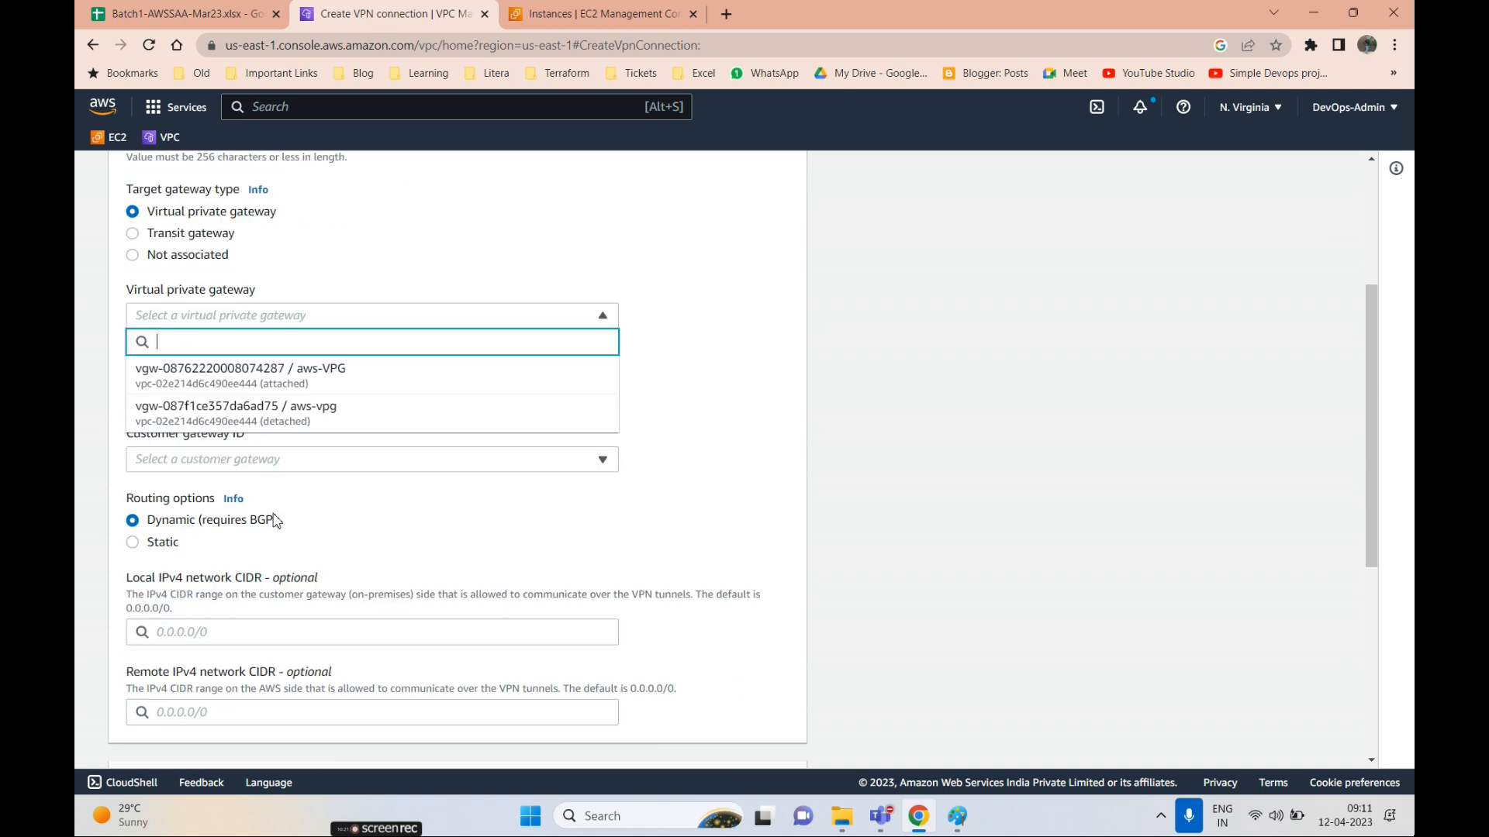
pyautogui.click(269, 390)
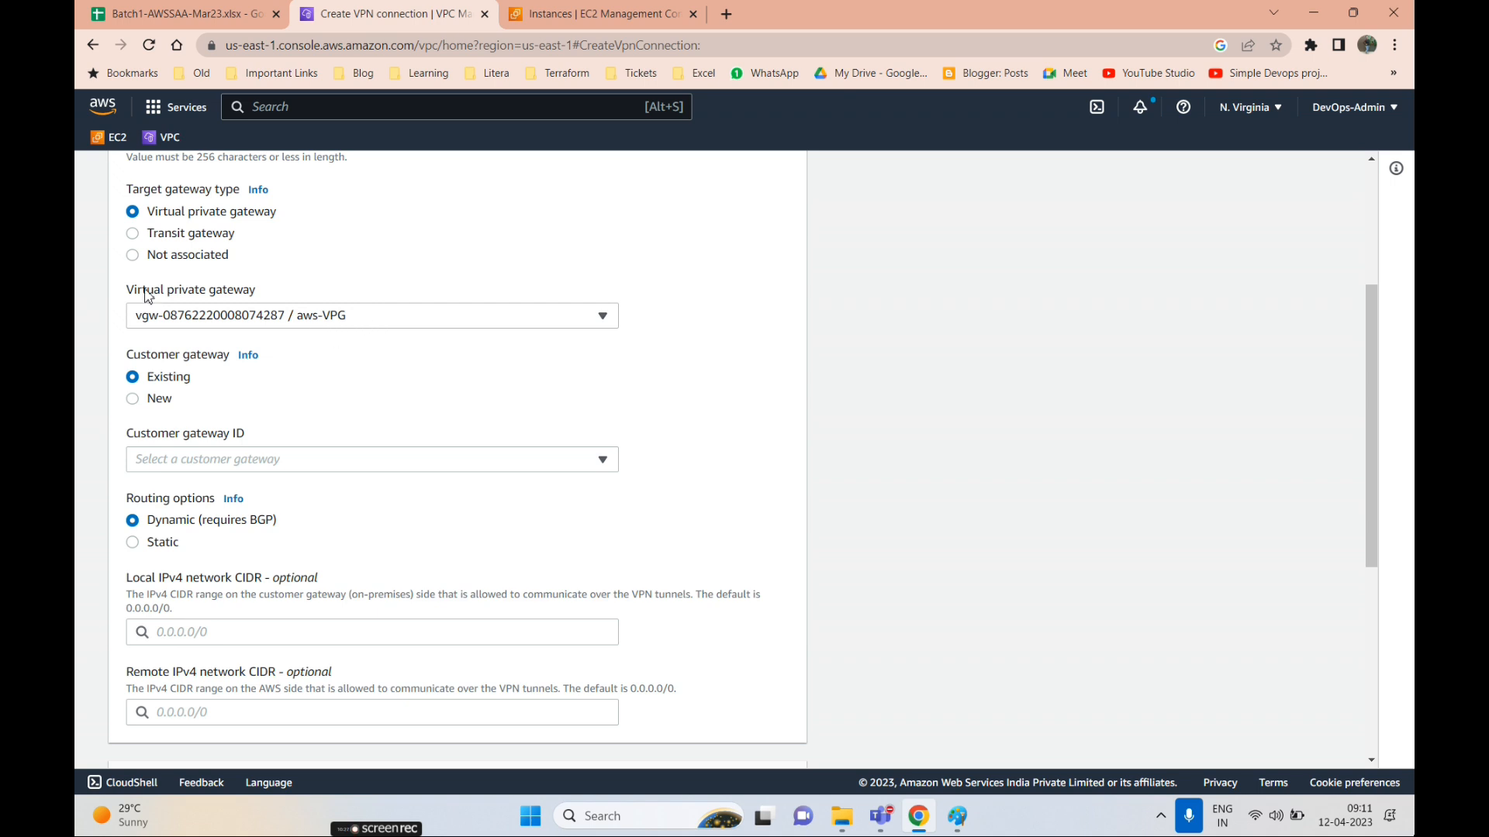
# - Open the VPC console in a separate browser tab and check the N. Virginia virtual private gateways list
pyautogui.scroll(3, 204, 326)
pyautogui.rightClick(159, 138)
pyautogui.click(224, 145)
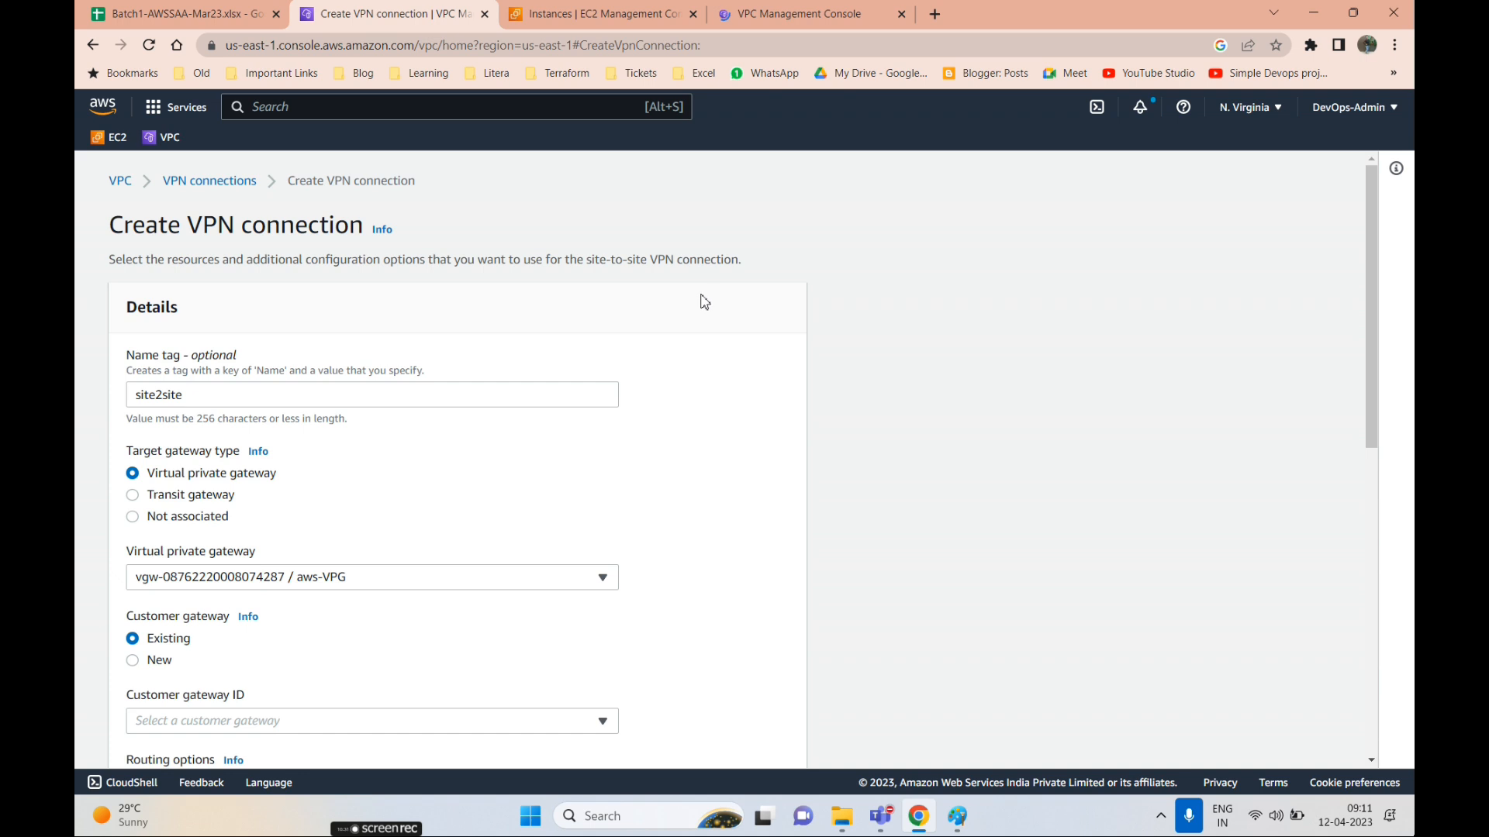
pyautogui.click(765, 18)
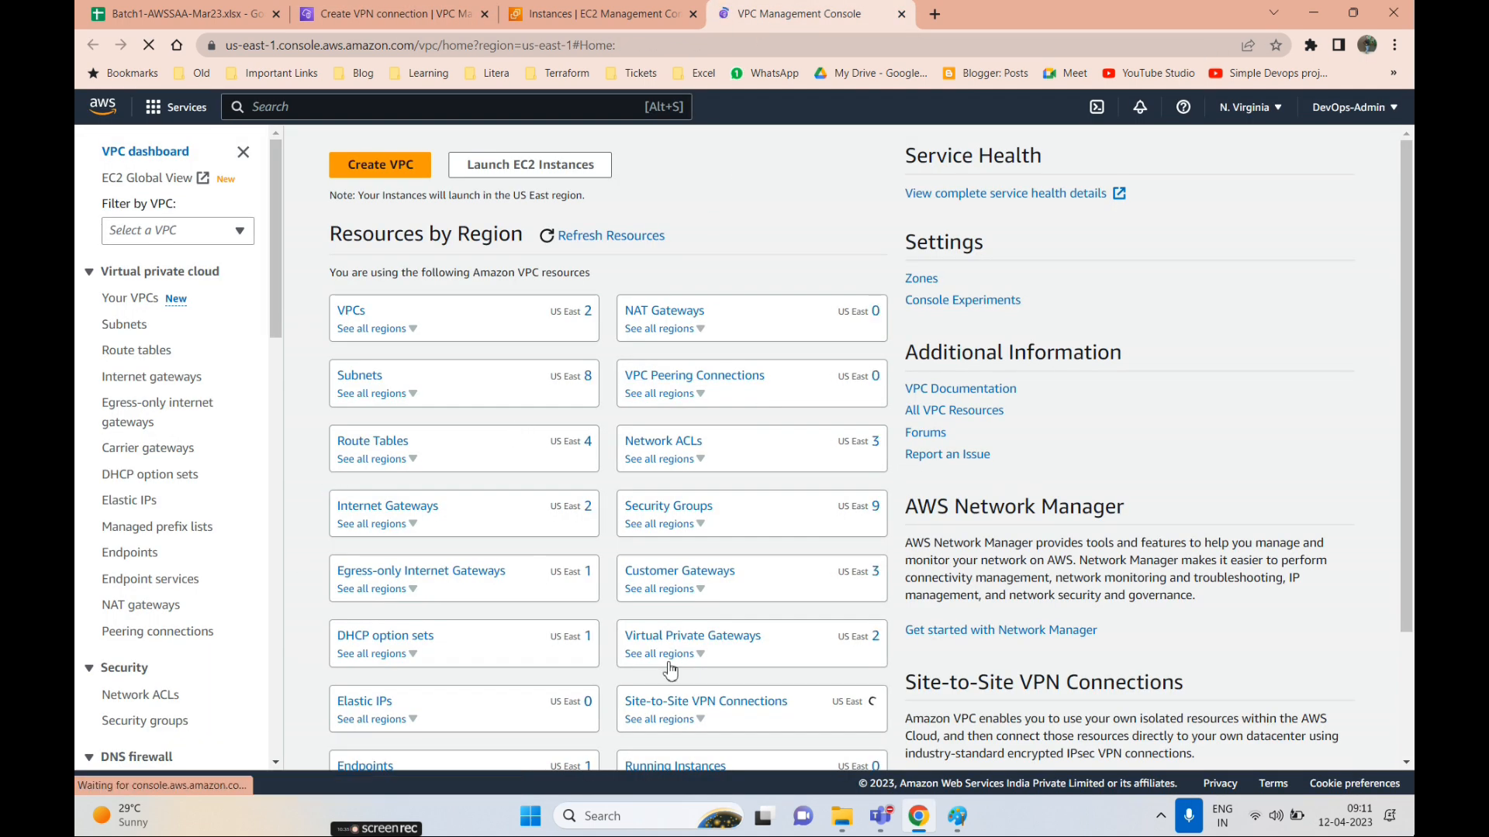
pyautogui.click(691, 662)
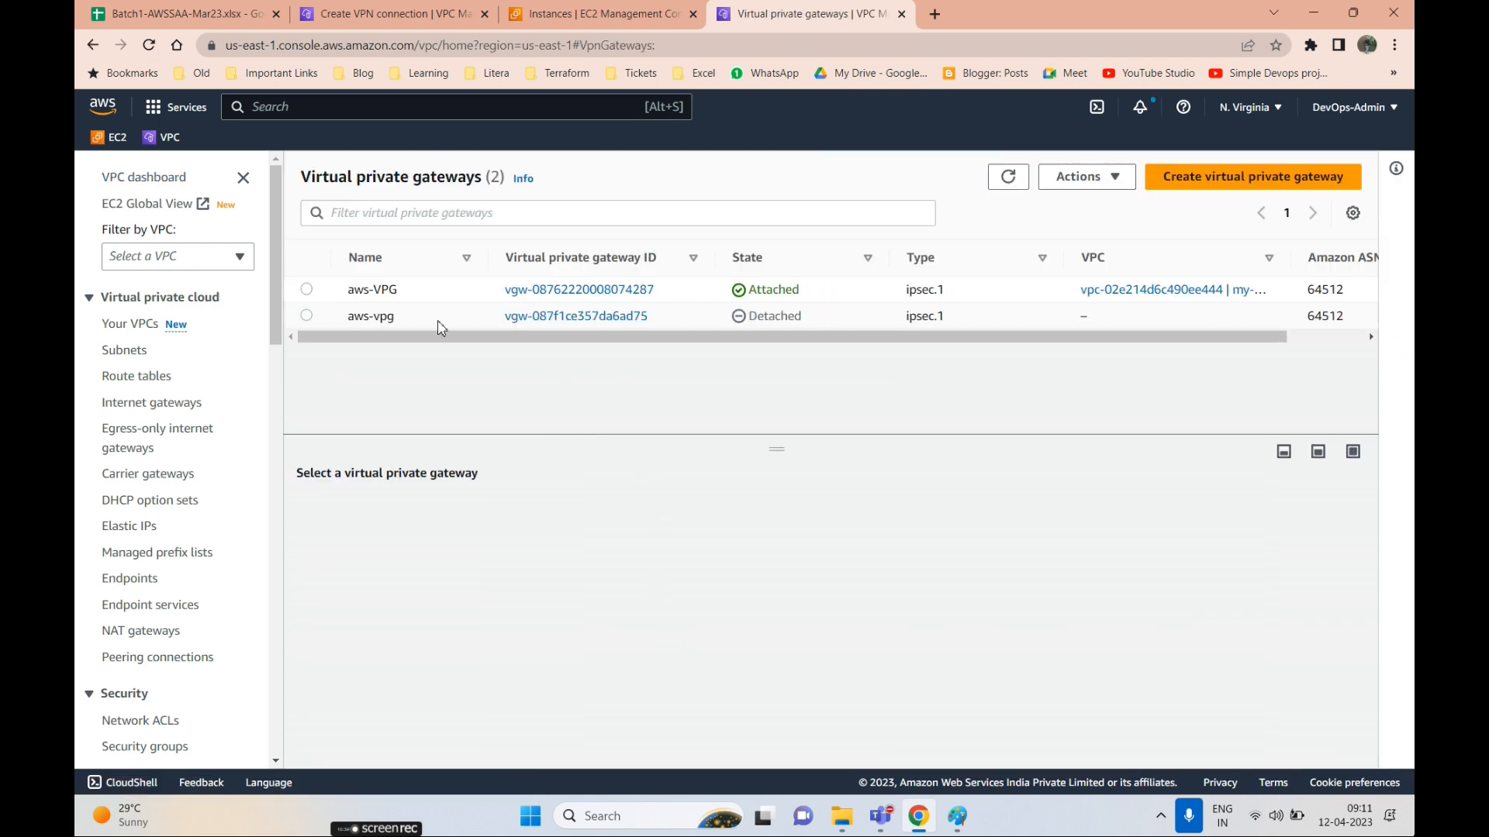
# - Back in the site2site VPN connection form, choose the existing customer gateway AWSCW and set the routing to Static
pyautogui.click(341, 14)
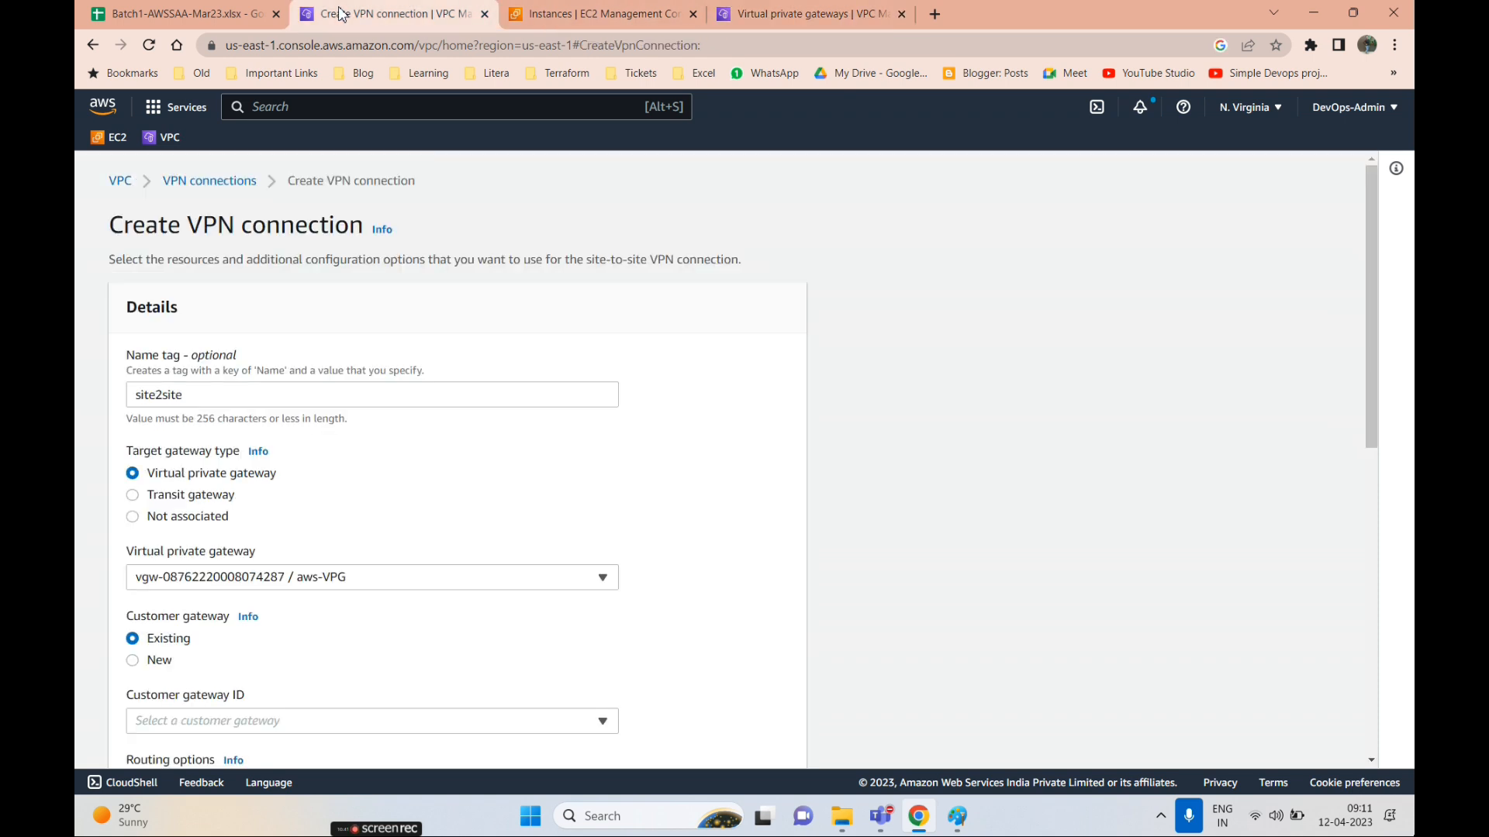
pyautogui.scroll(-3, 224, 454)
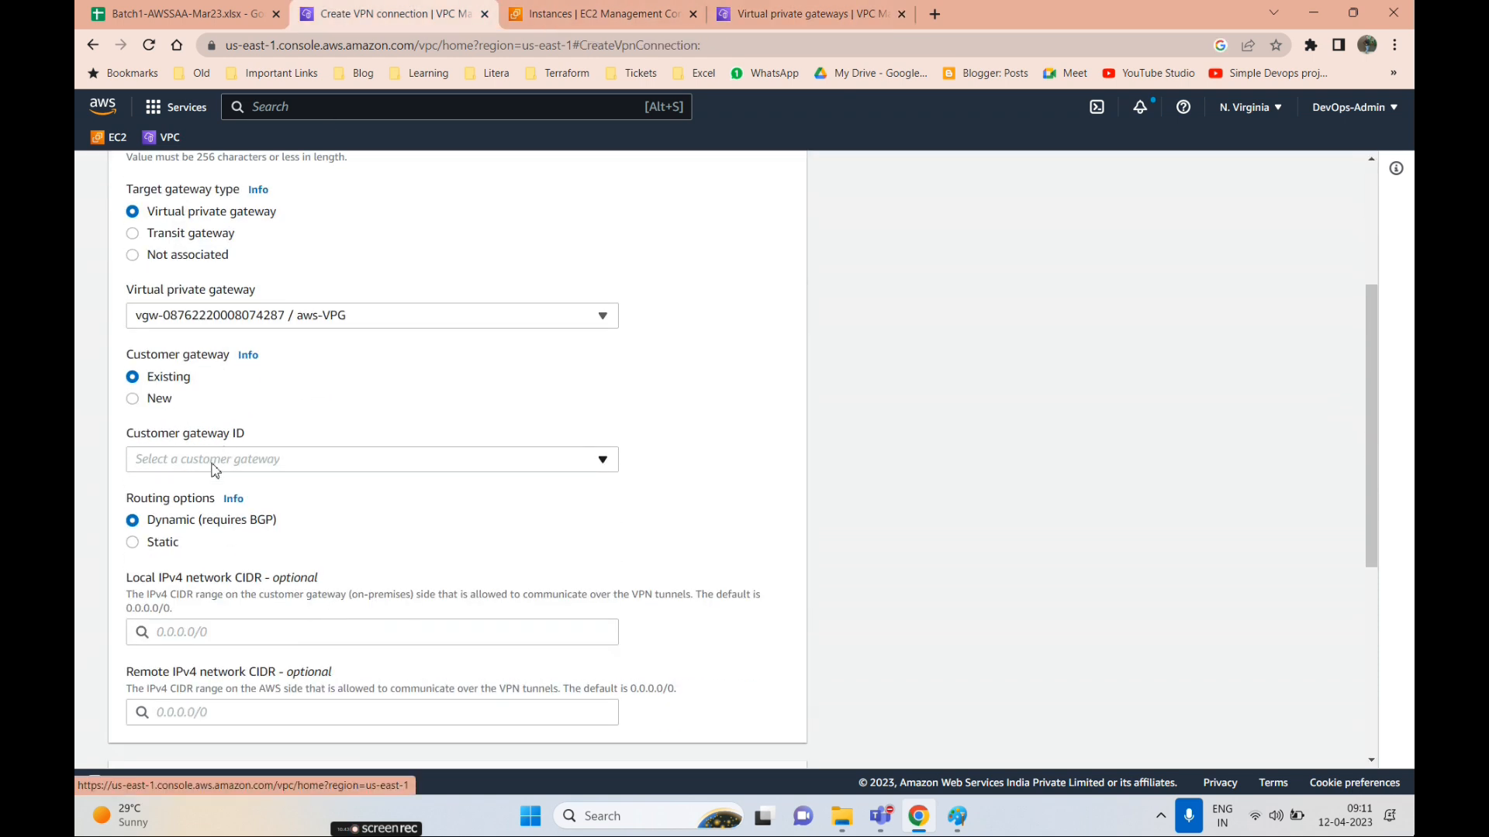
pyautogui.click(215, 470)
pyautogui.click(220, 522)
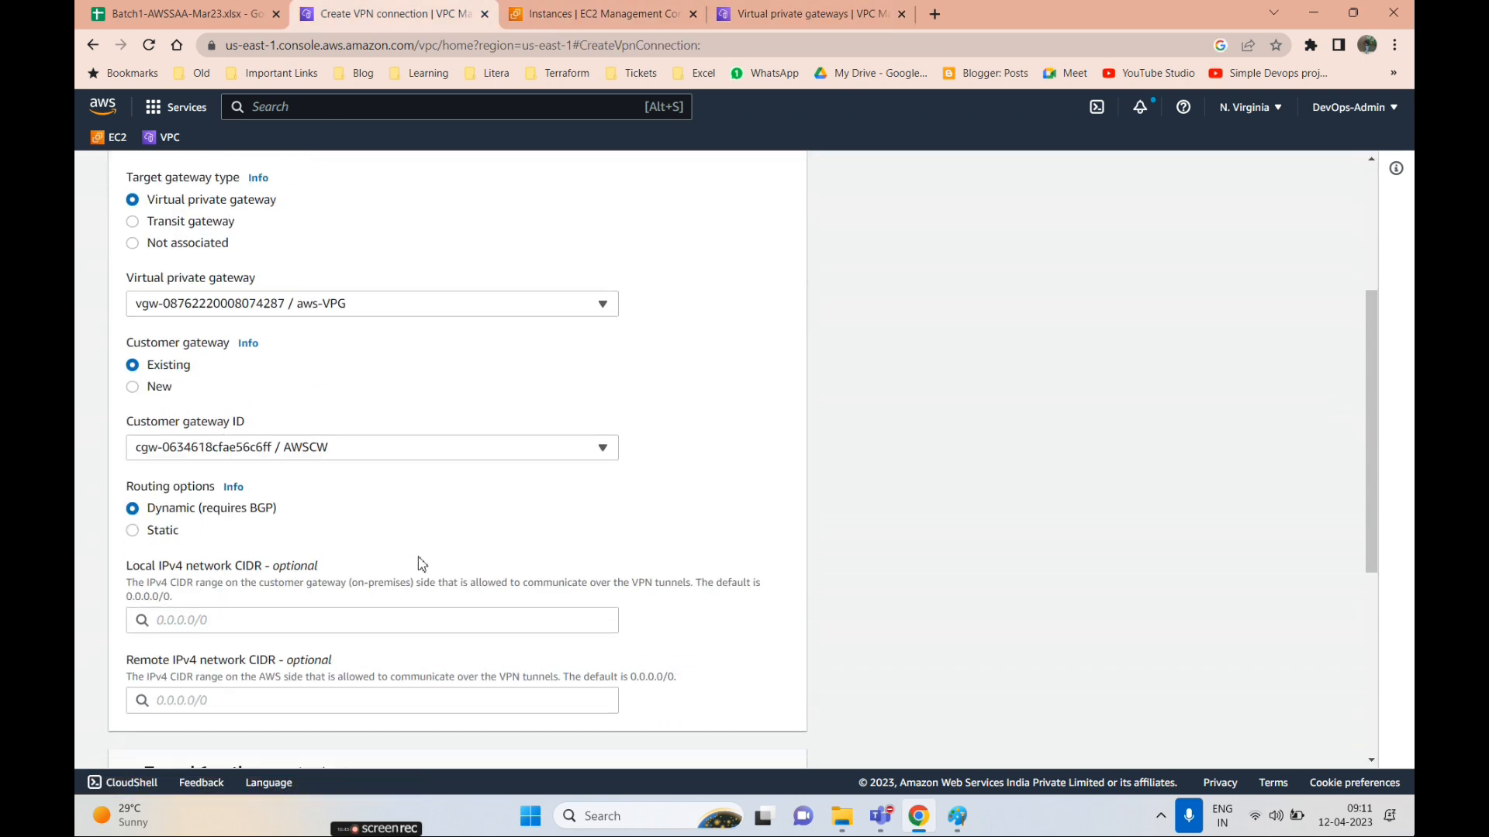
pyautogui.scroll(-2, 200, 465)
pyautogui.click(132, 371)
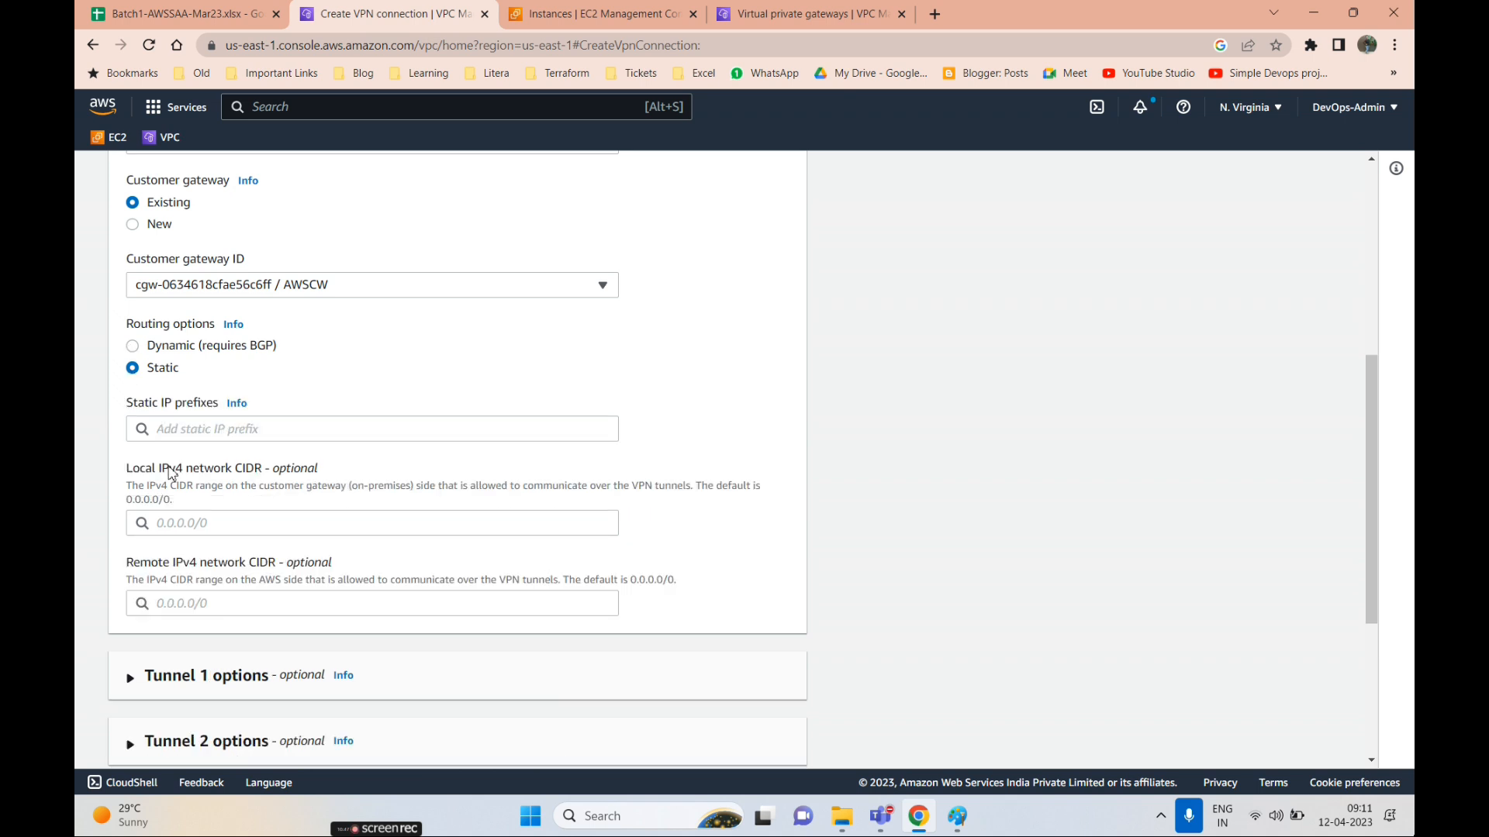
# - Copy the IPv4 CIDR of customer-vpc in the Ohio VPC console for the connection's static IP prefix
pyautogui.click(165, 428)
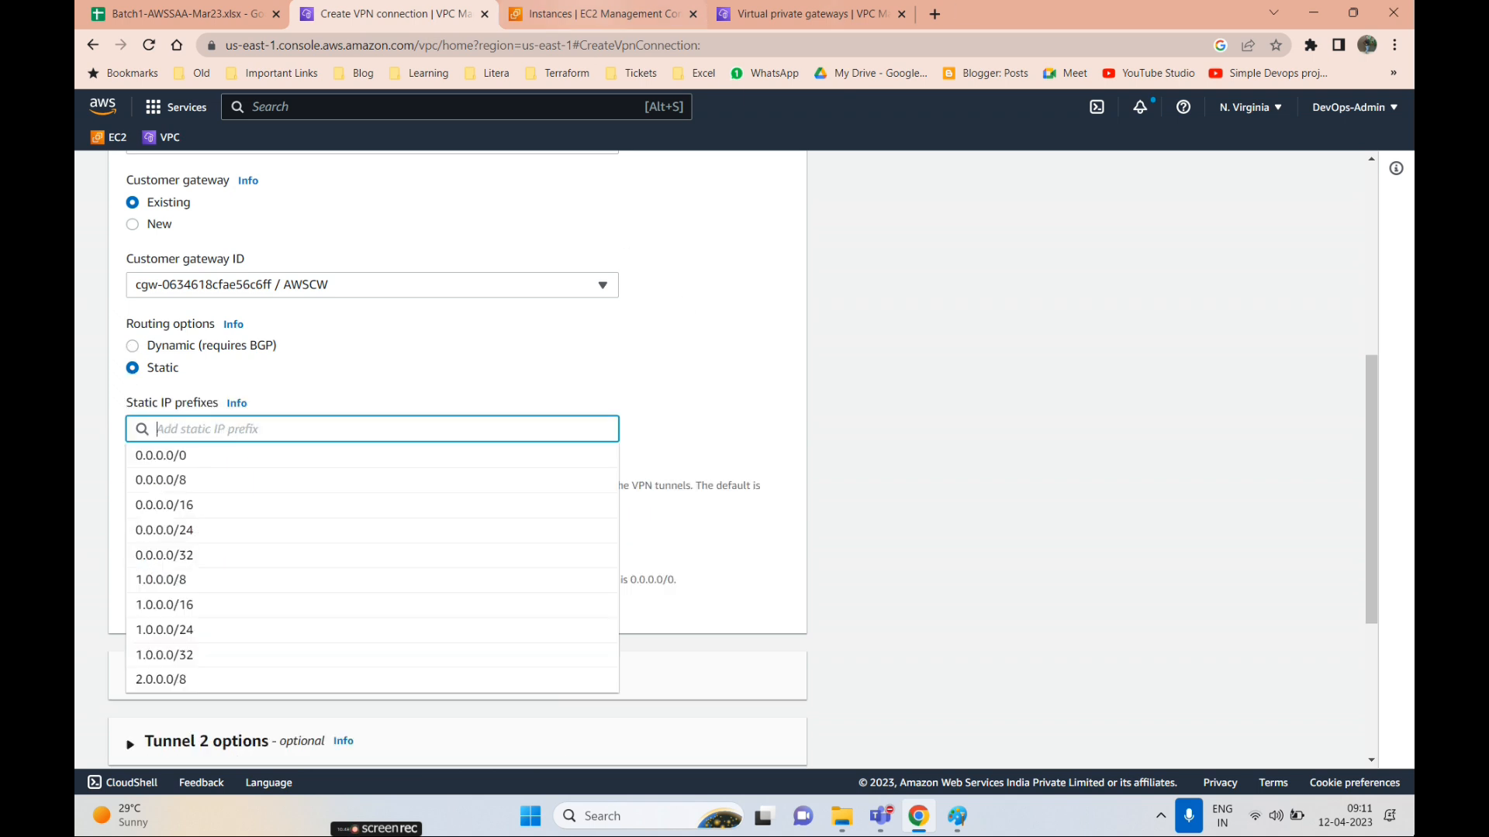
pyautogui.click(593, 17)
pyautogui.click(169, 138)
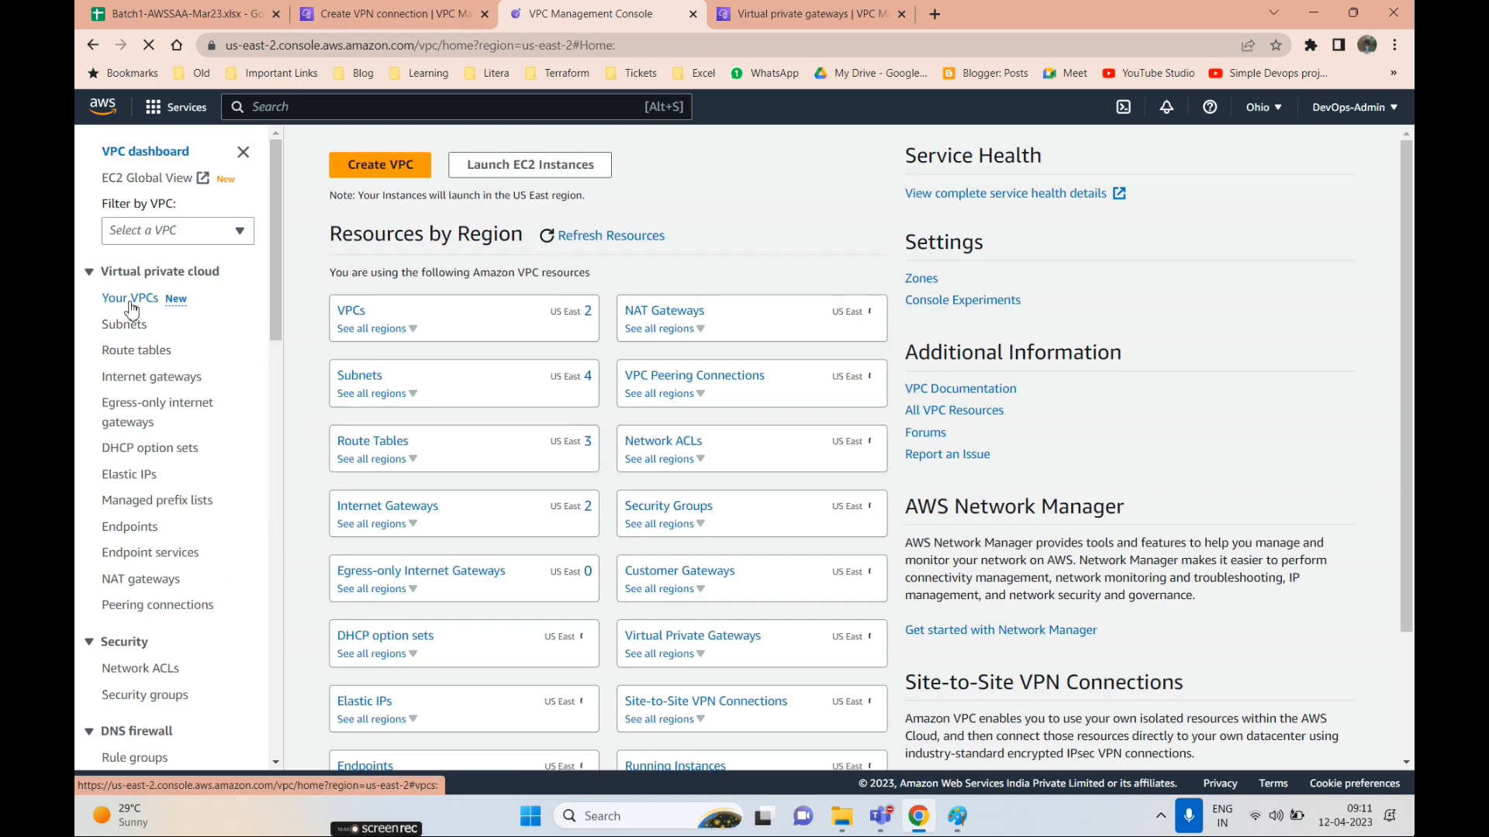
pyautogui.click(130, 303)
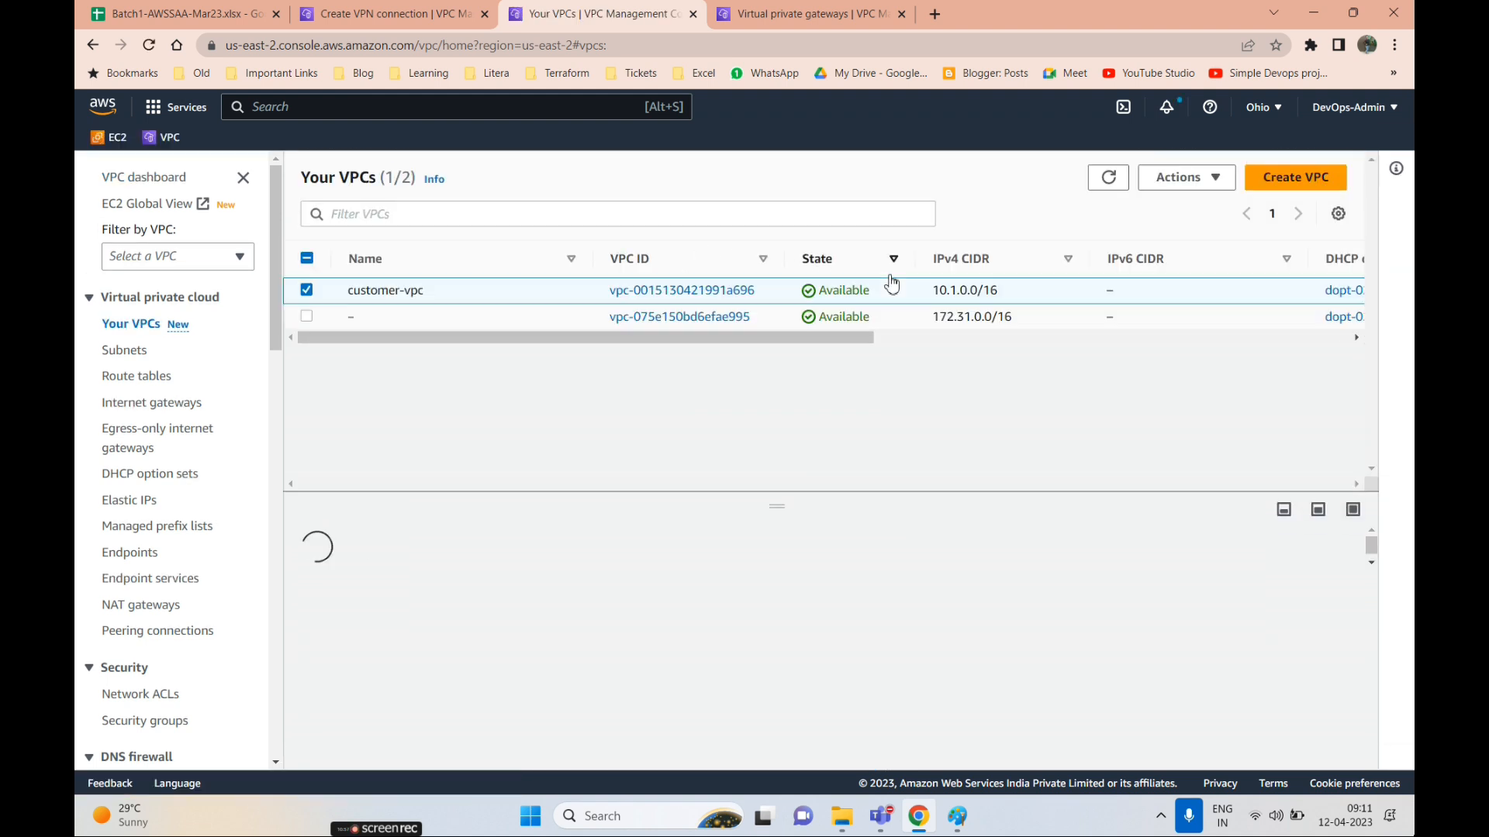
pyautogui.moveTo(1014, 297); pyautogui.dragTo(917, 299)
pyautogui.hotkey('ctrl', 'c')
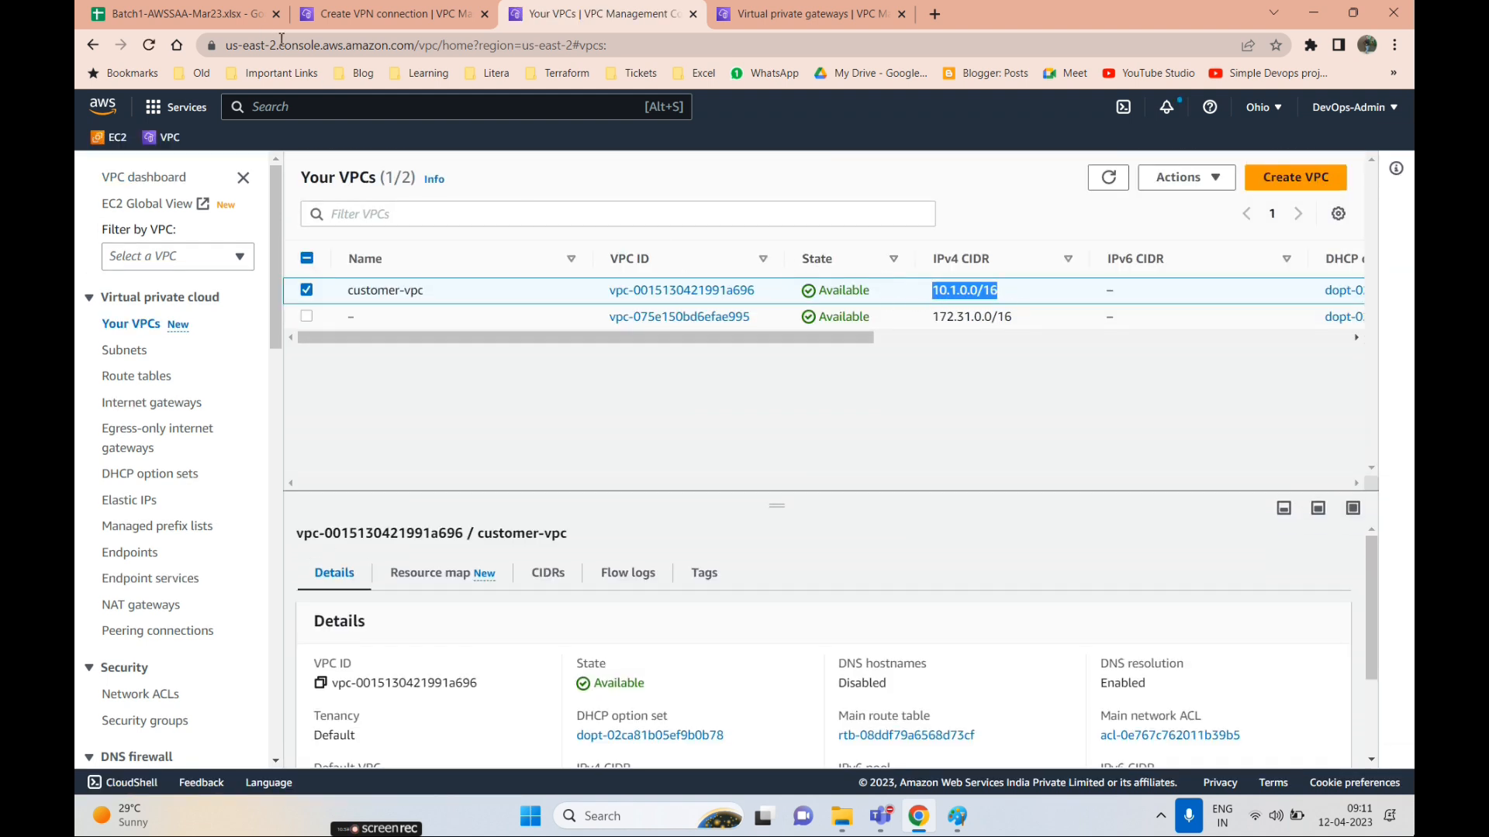
# - Add 10.1.0.0/16, without leading spaces, as the static IP prefix of the site2site VPN connection
pyautogui.click(372, 14)
pyautogui.hotkey('ctrl', 'v')
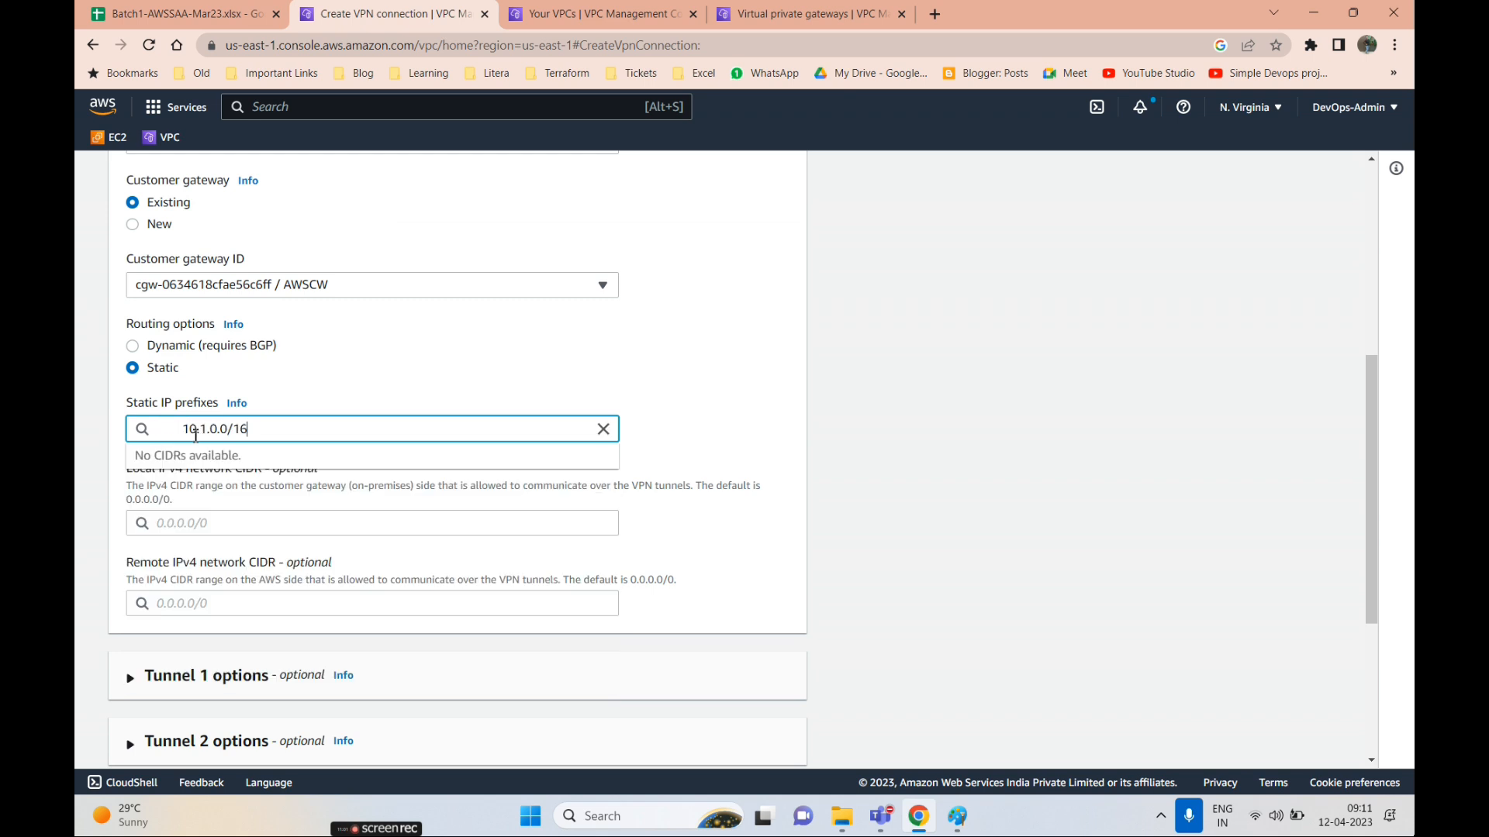
pyautogui.press('Tab')
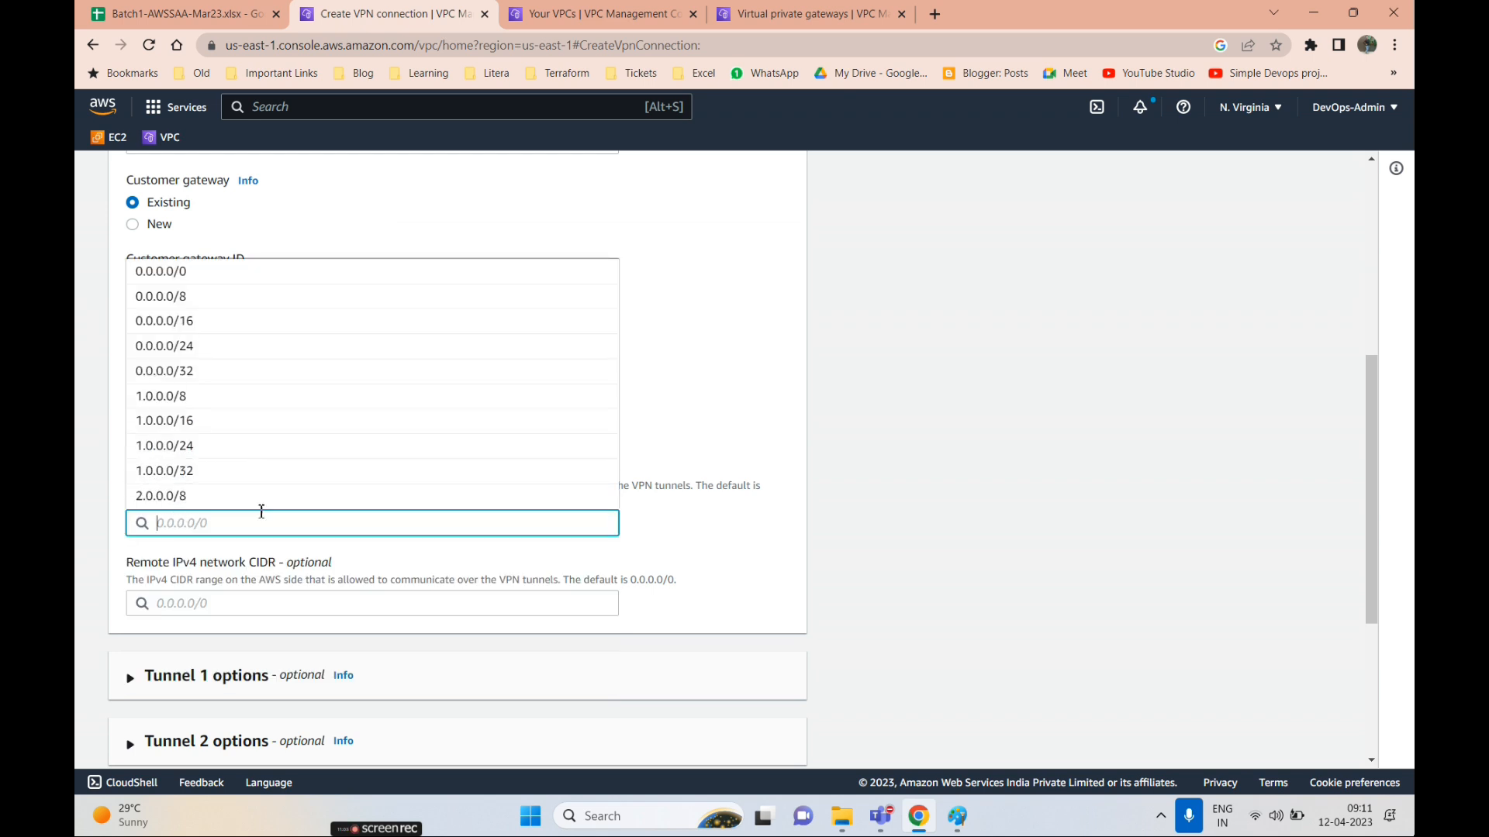
pyautogui.click(173, 427)
pyautogui.hotkey('ctrl', 'v')
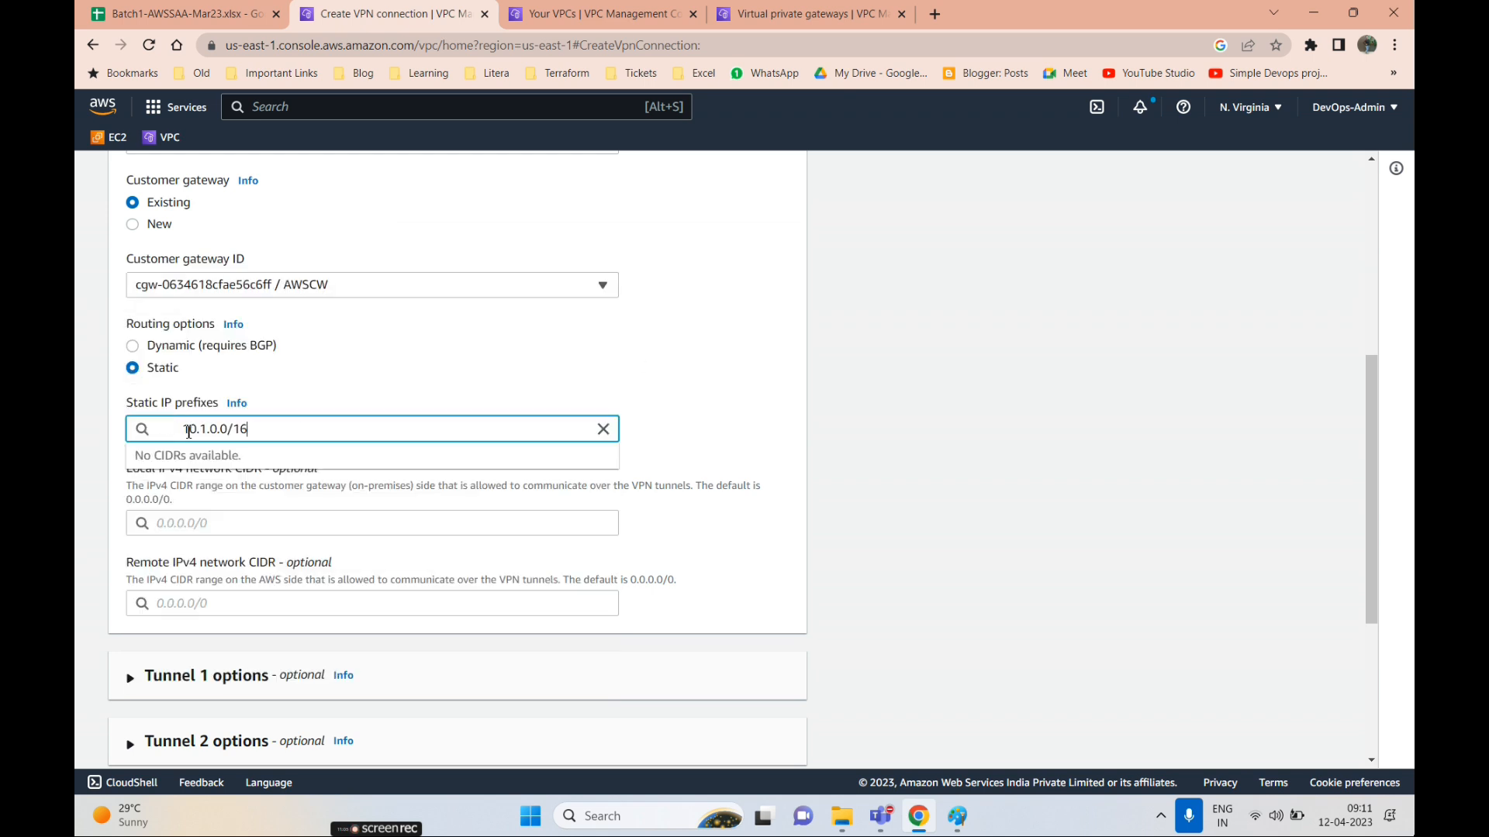
pyautogui.press('BackSpace')
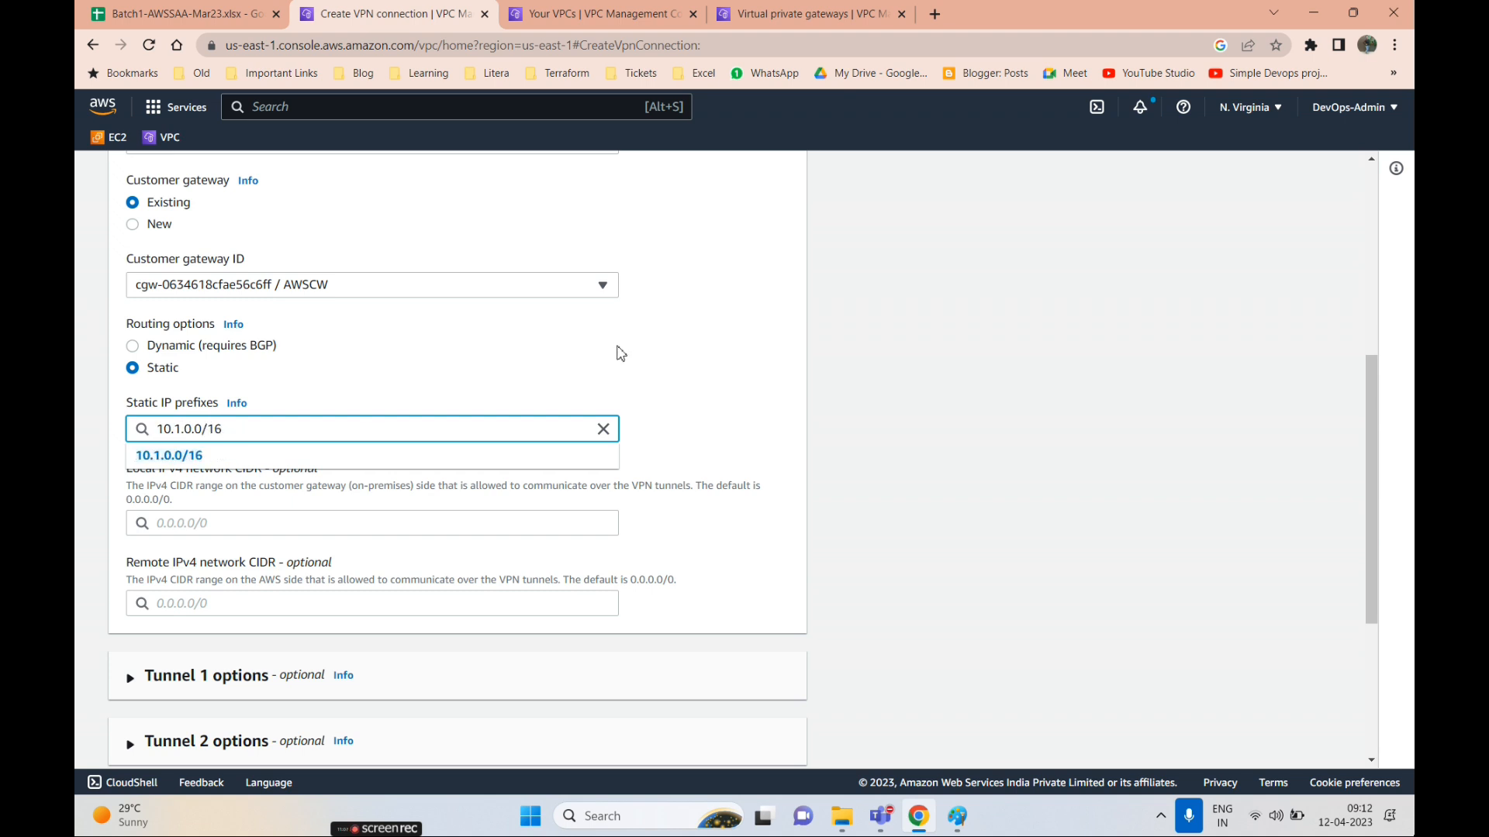
pyautogui.click(328, 459)
# - Review the site2site VPN connection settings and create the connection with the default tunnel options
pyautogui.scroll(-4, 237, 489)
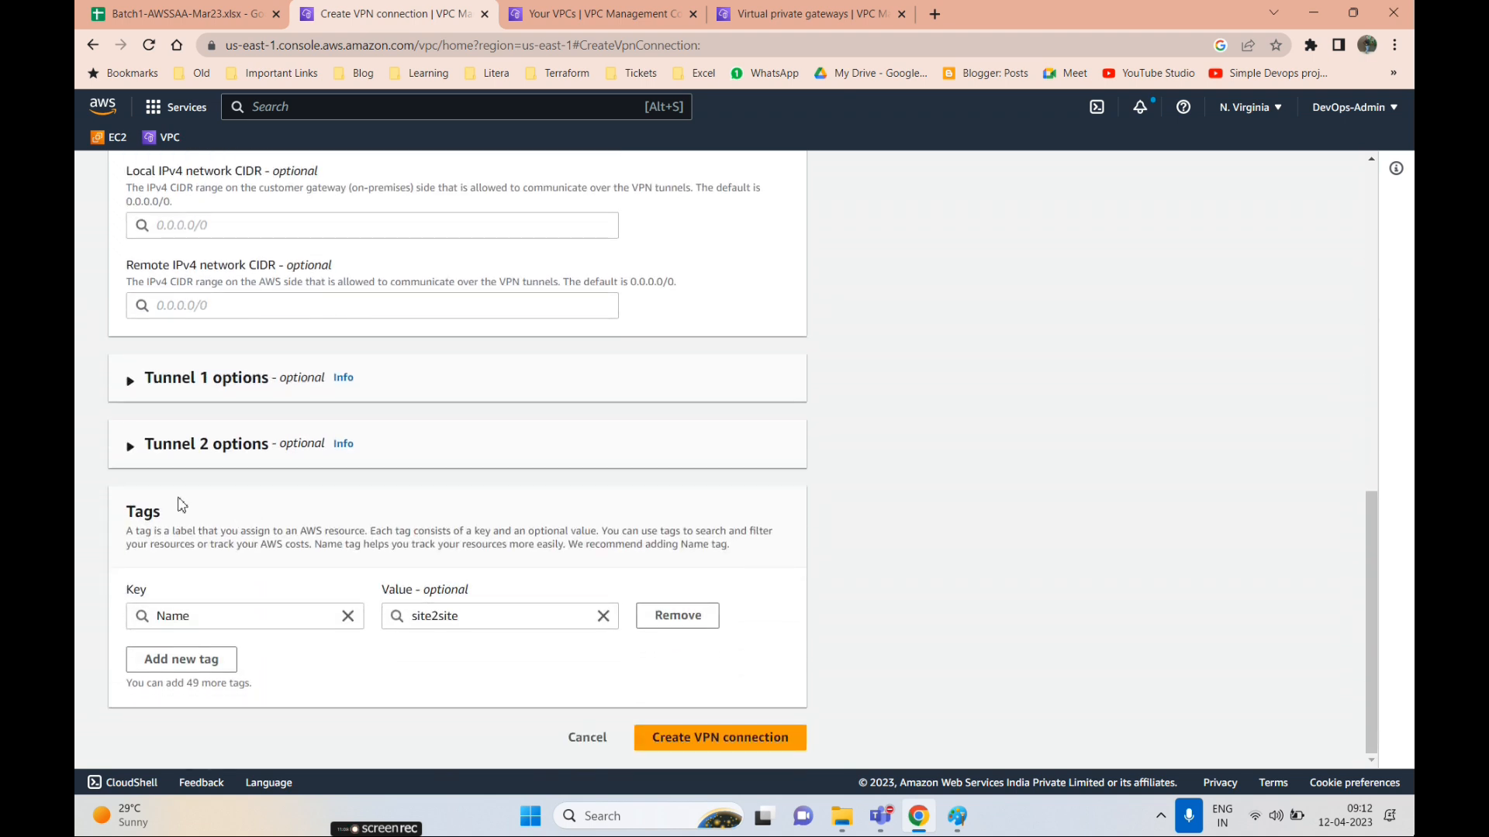
pyautogui.scroll(5, 176, 499)
pyautogui.scroll(5, 585, 289)
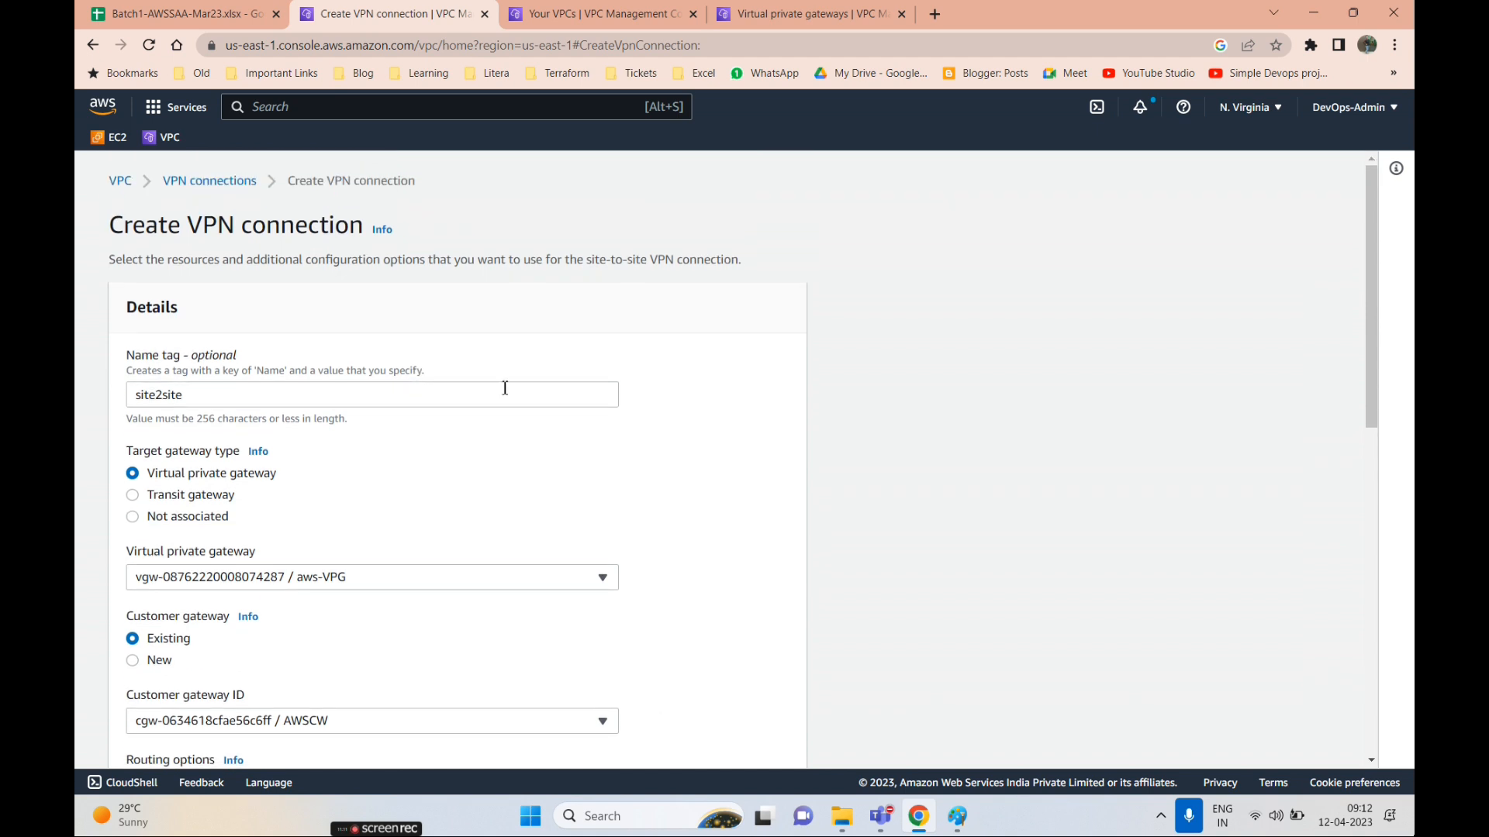
pyautogui.scroll(-10, 634, 492)
pyautogui.click(713, 737)
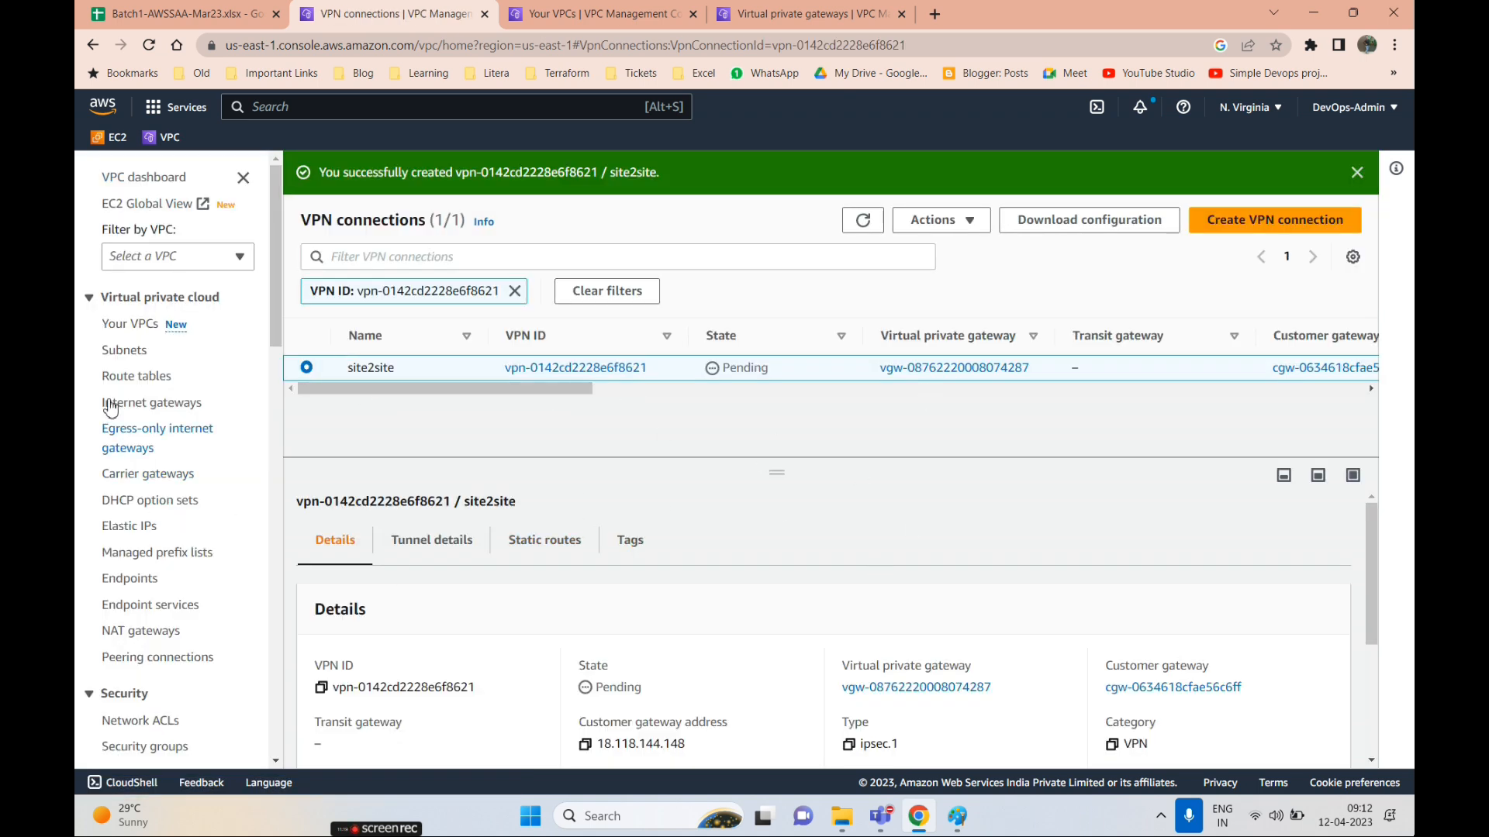
# - Enable route propagation from the aws-VPG virtual private gateway on the private-RT route table and save it
pyautogui.click(121, 376)
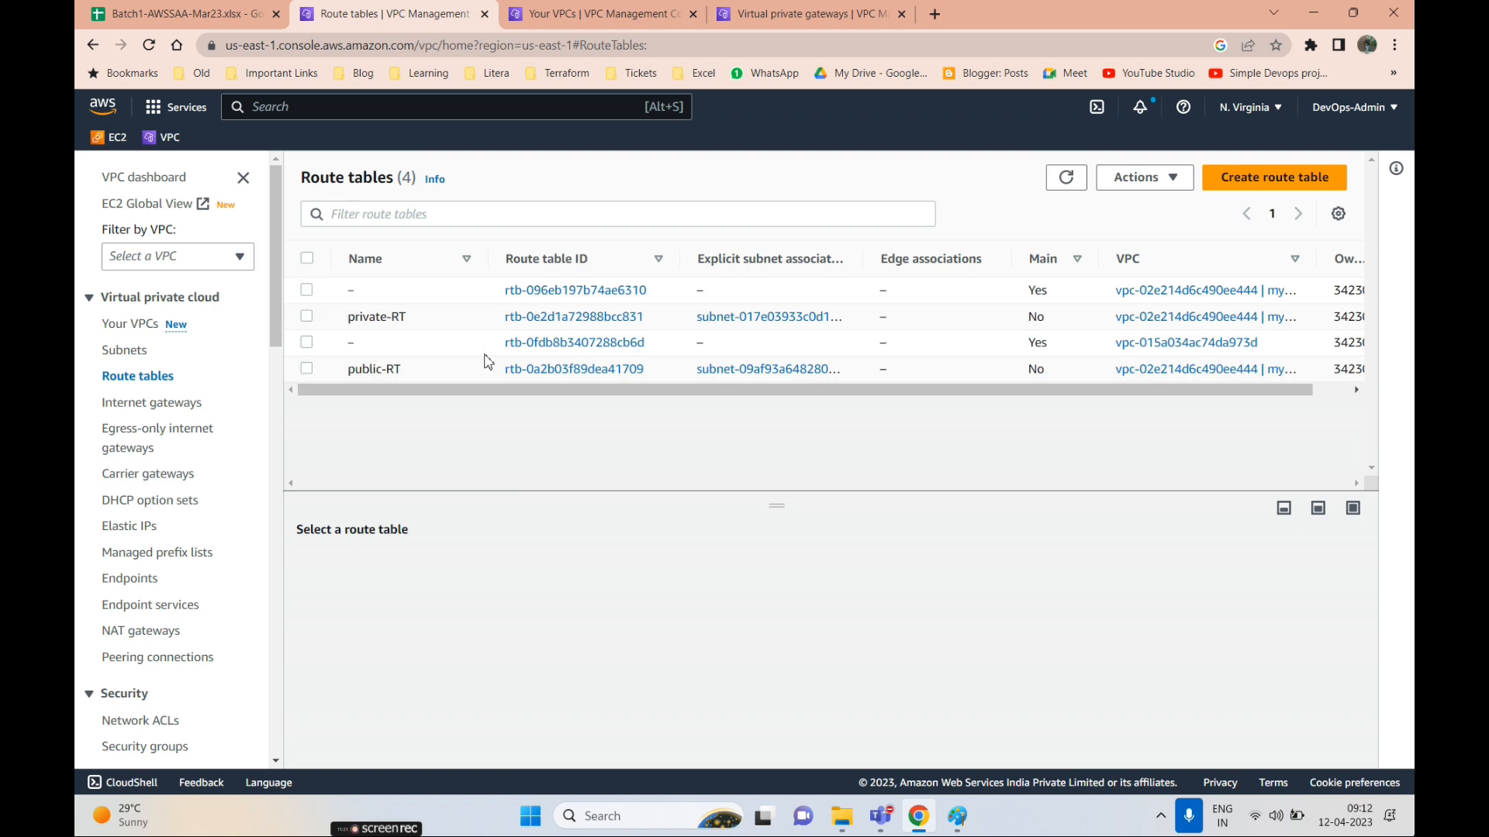
pyautogui.click(589, 321)
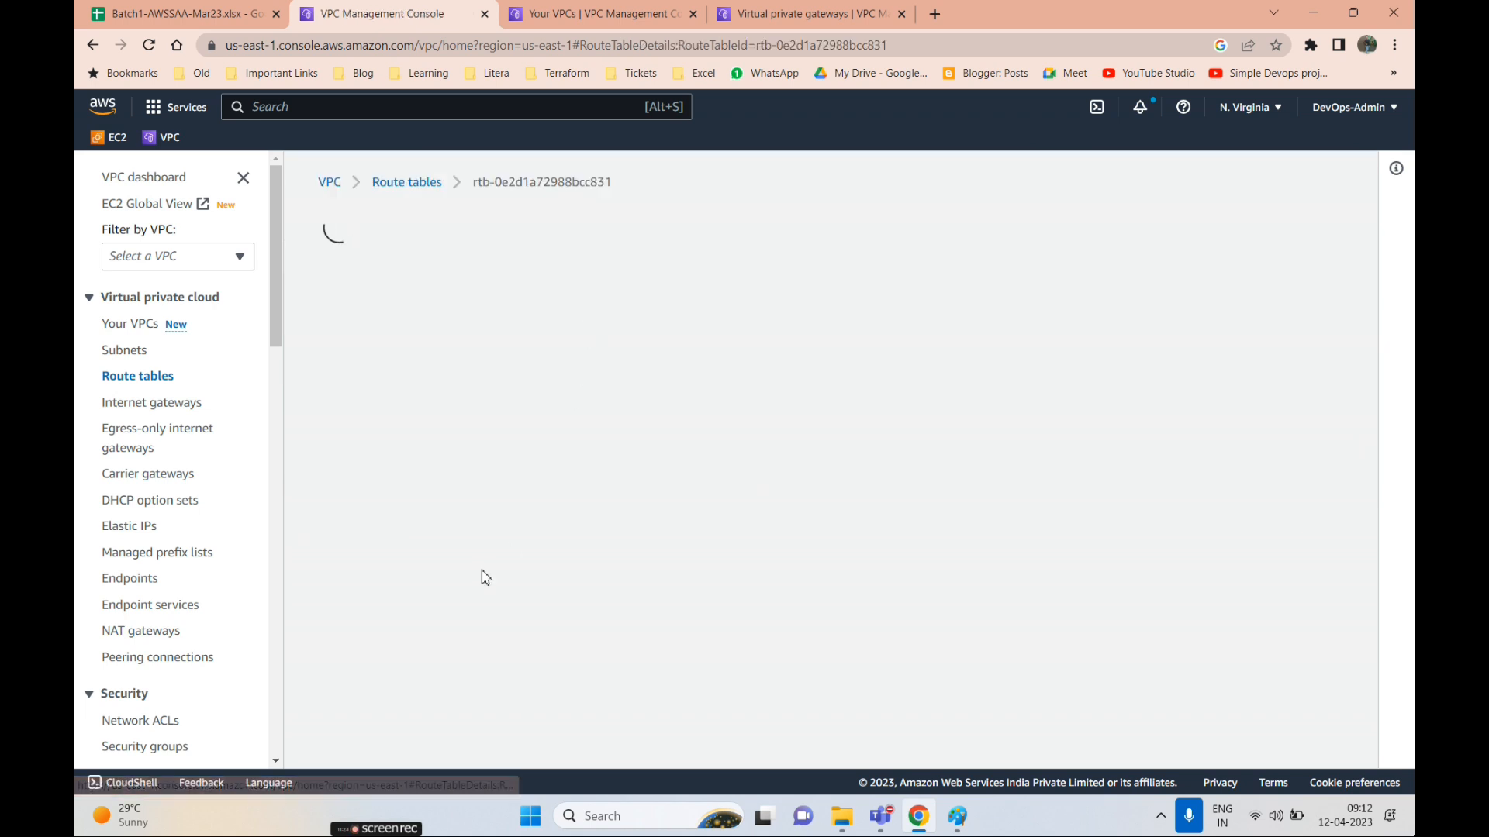
pyautogui.scroll(-1, 539, 580)
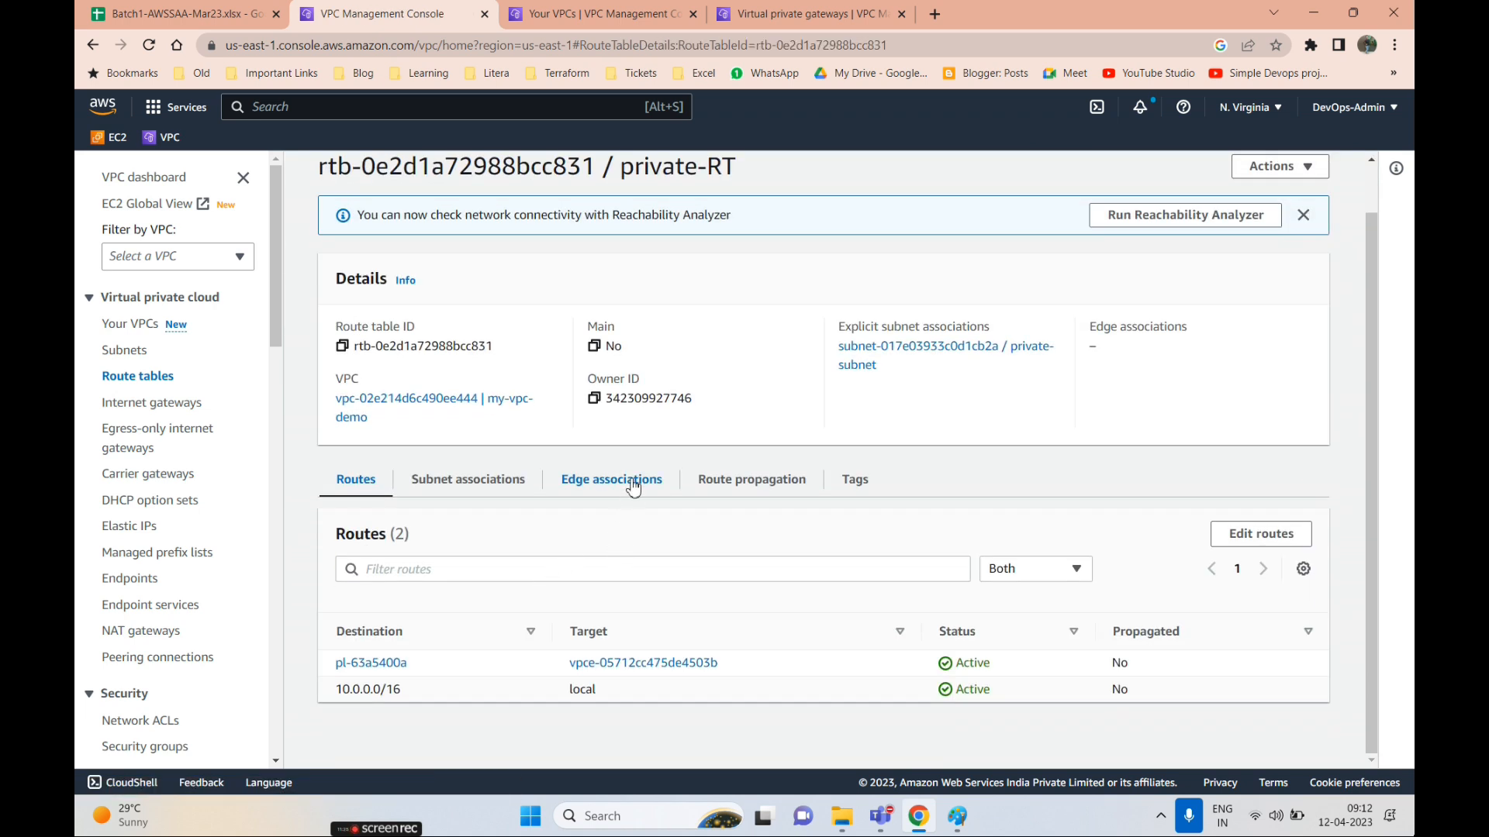
pyautogui.click(751, 487)
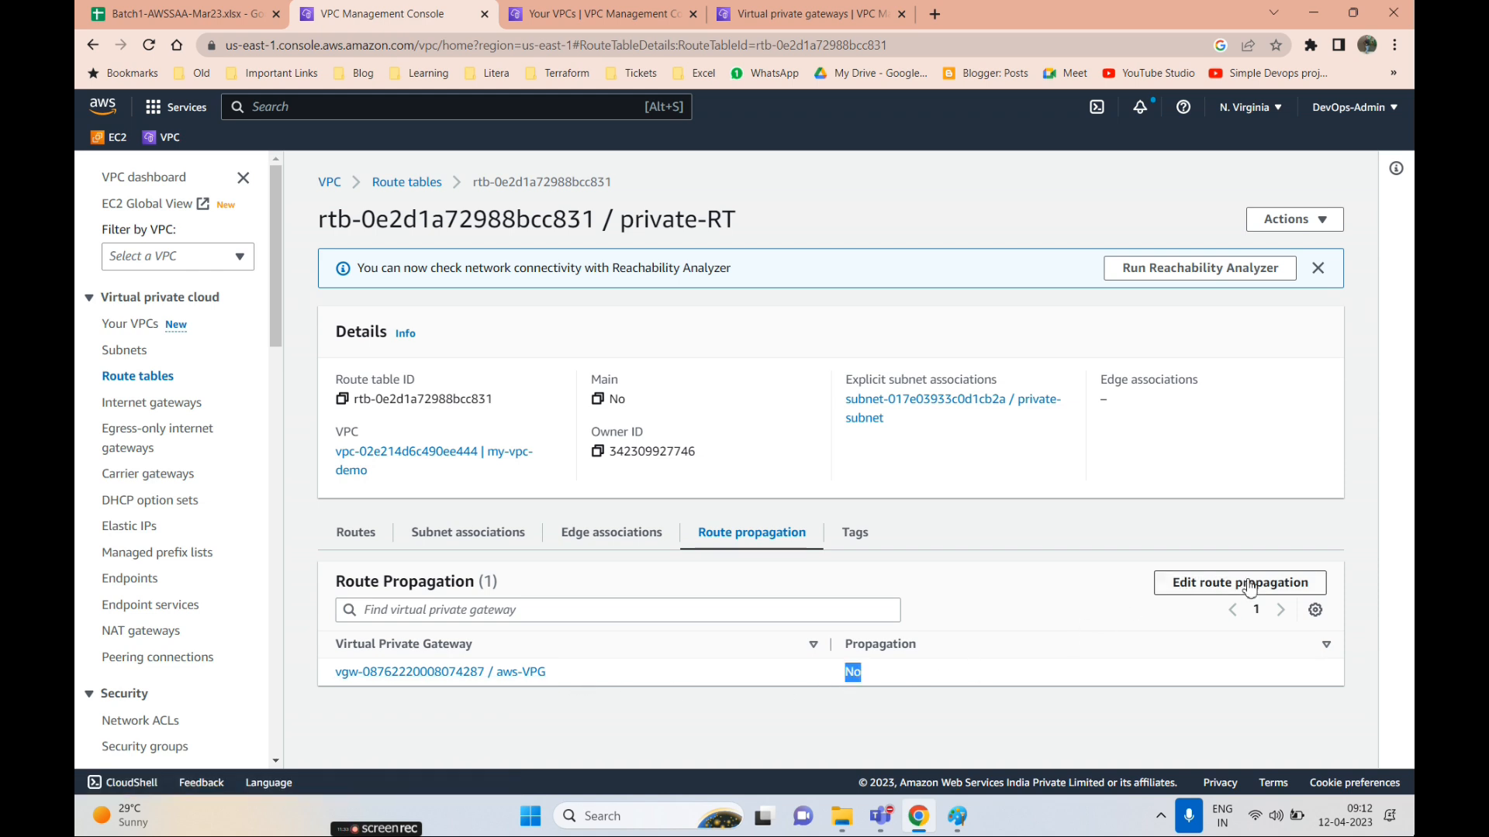
pyautogui.click(1186, 591)
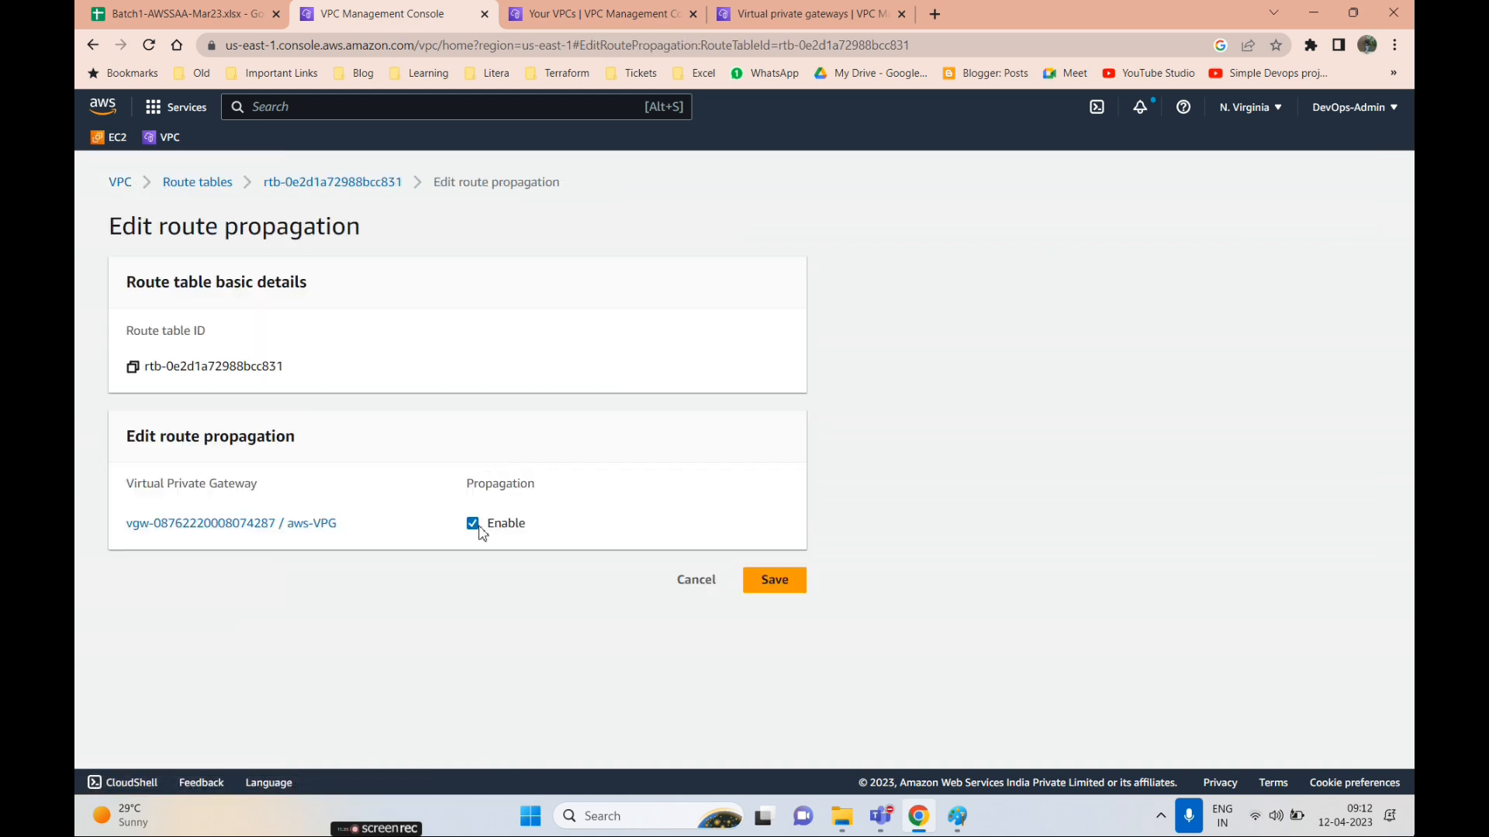
pyautogui.click(771, 580)
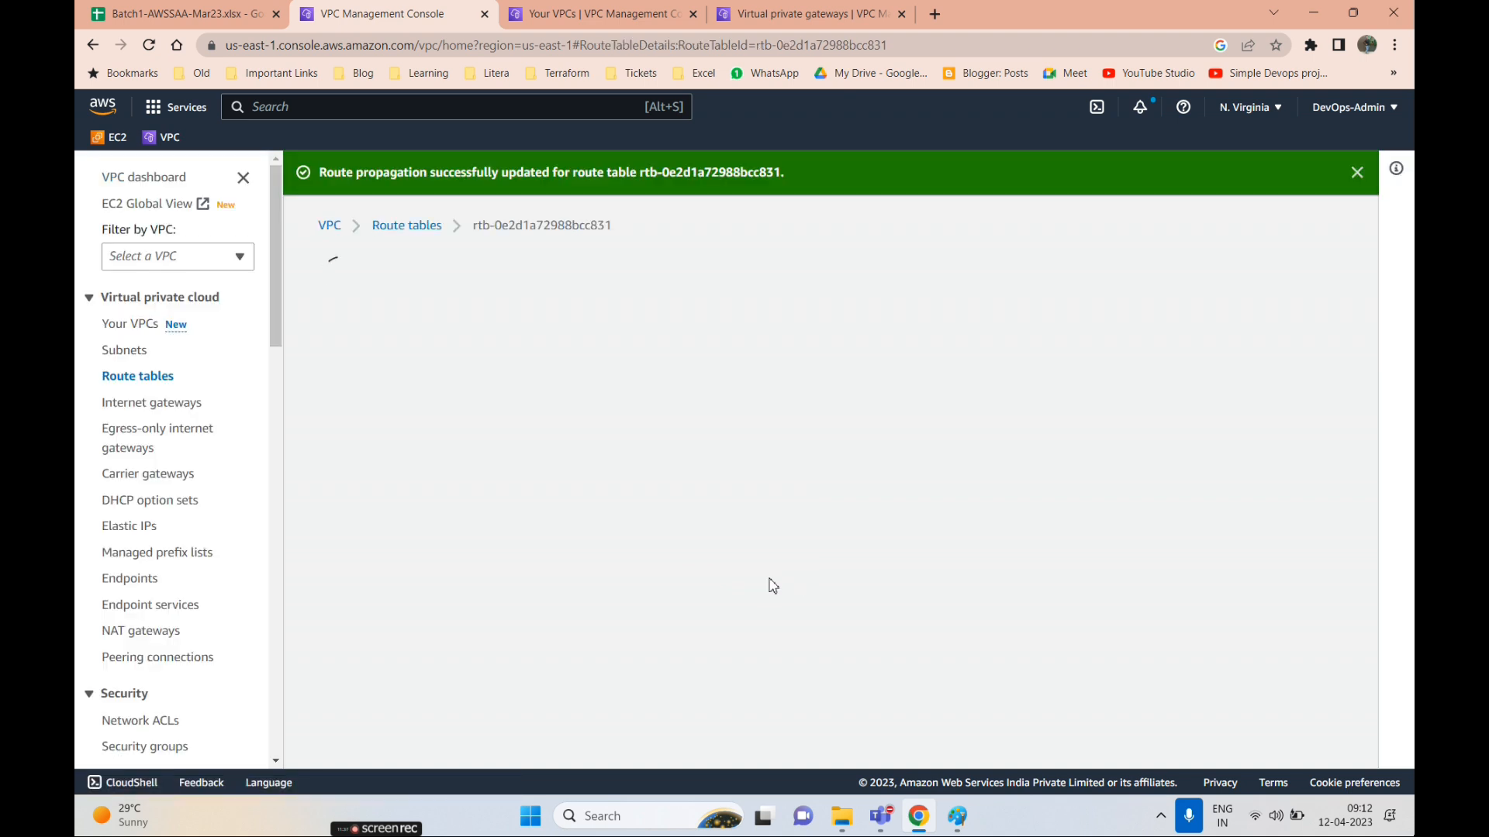
# - Examine the private-RT routes and the name of managed prefix list pl-63a5400a, and clear the prefix list filter
pyautogui.scroll(-2, 419, 605)
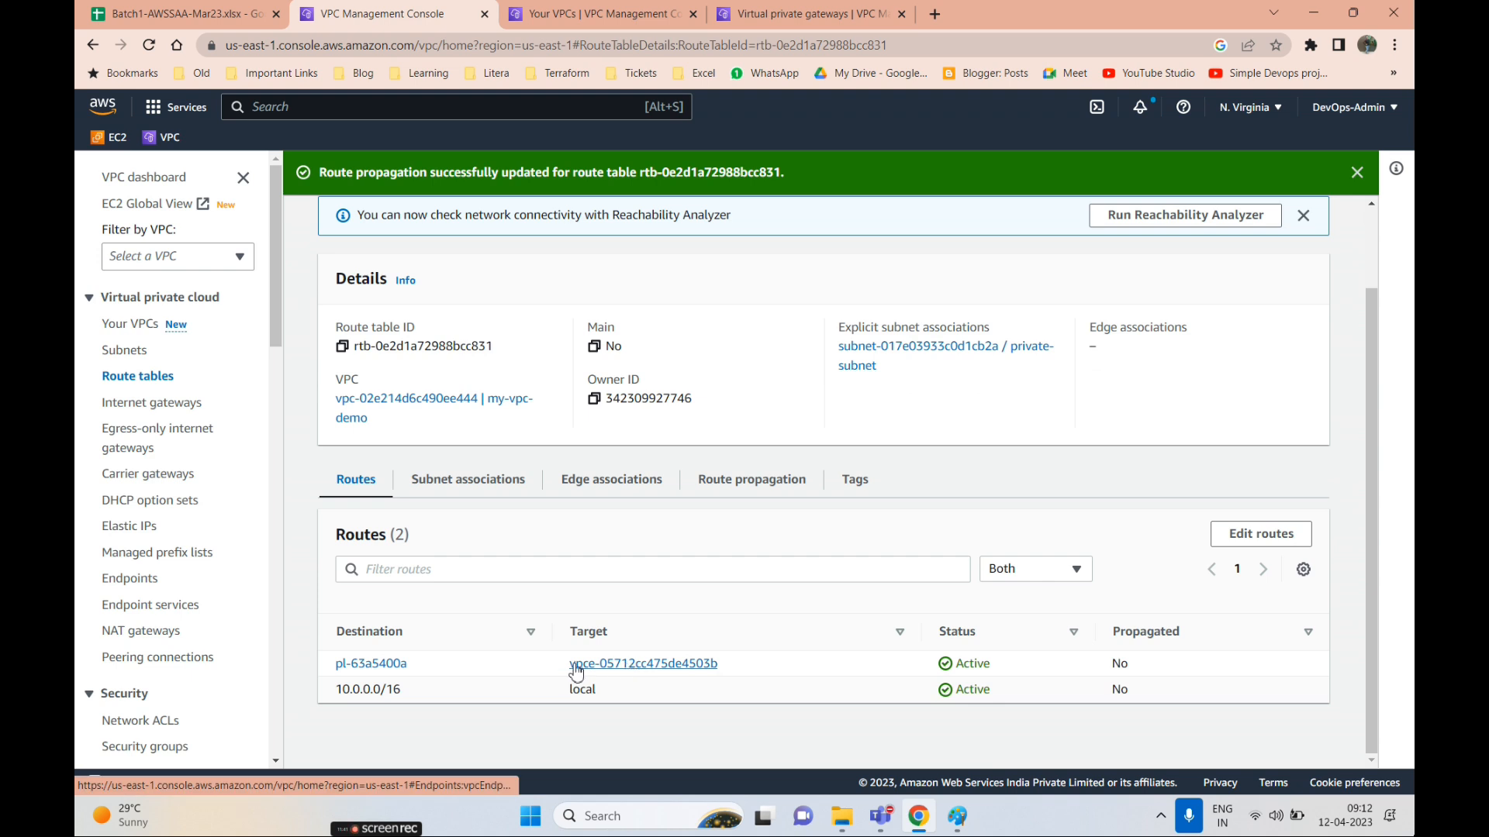
pyautogui.click(373, 668)
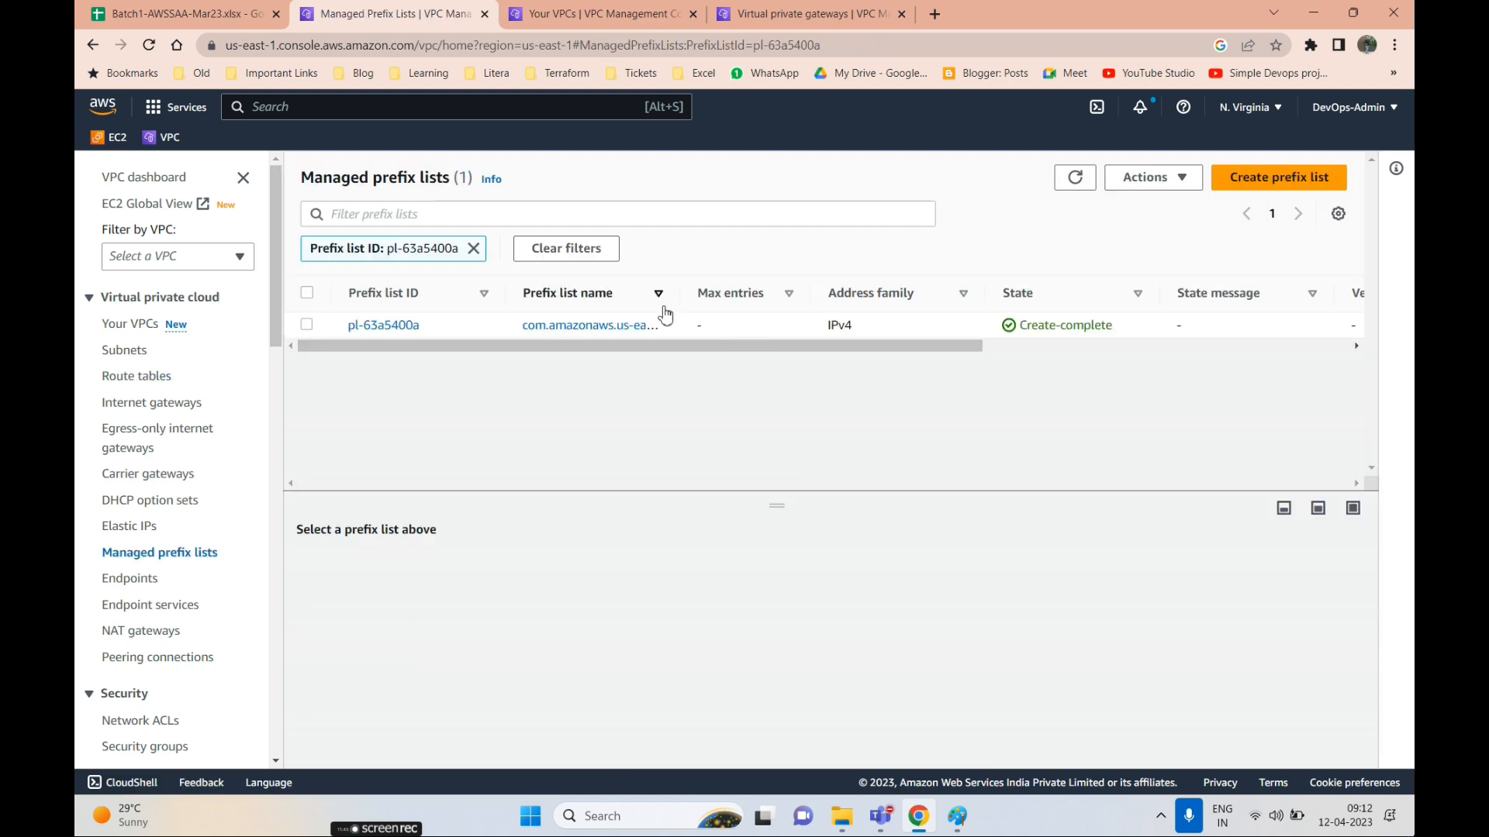
pyautogui.moveTo(679, 293); pyautogui.dragTo(752, 324)
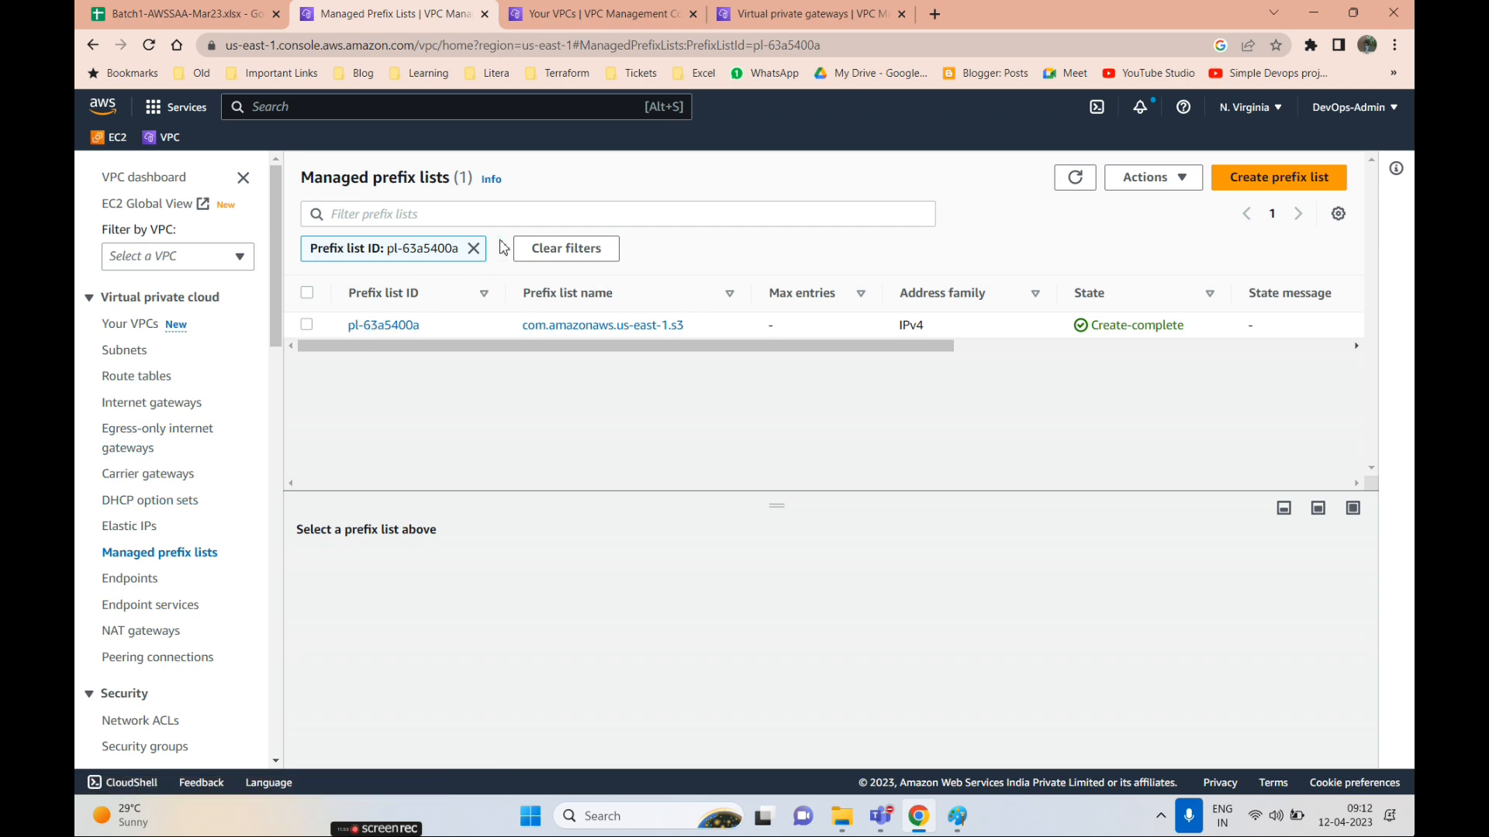
pyautogui.click(472, 248)
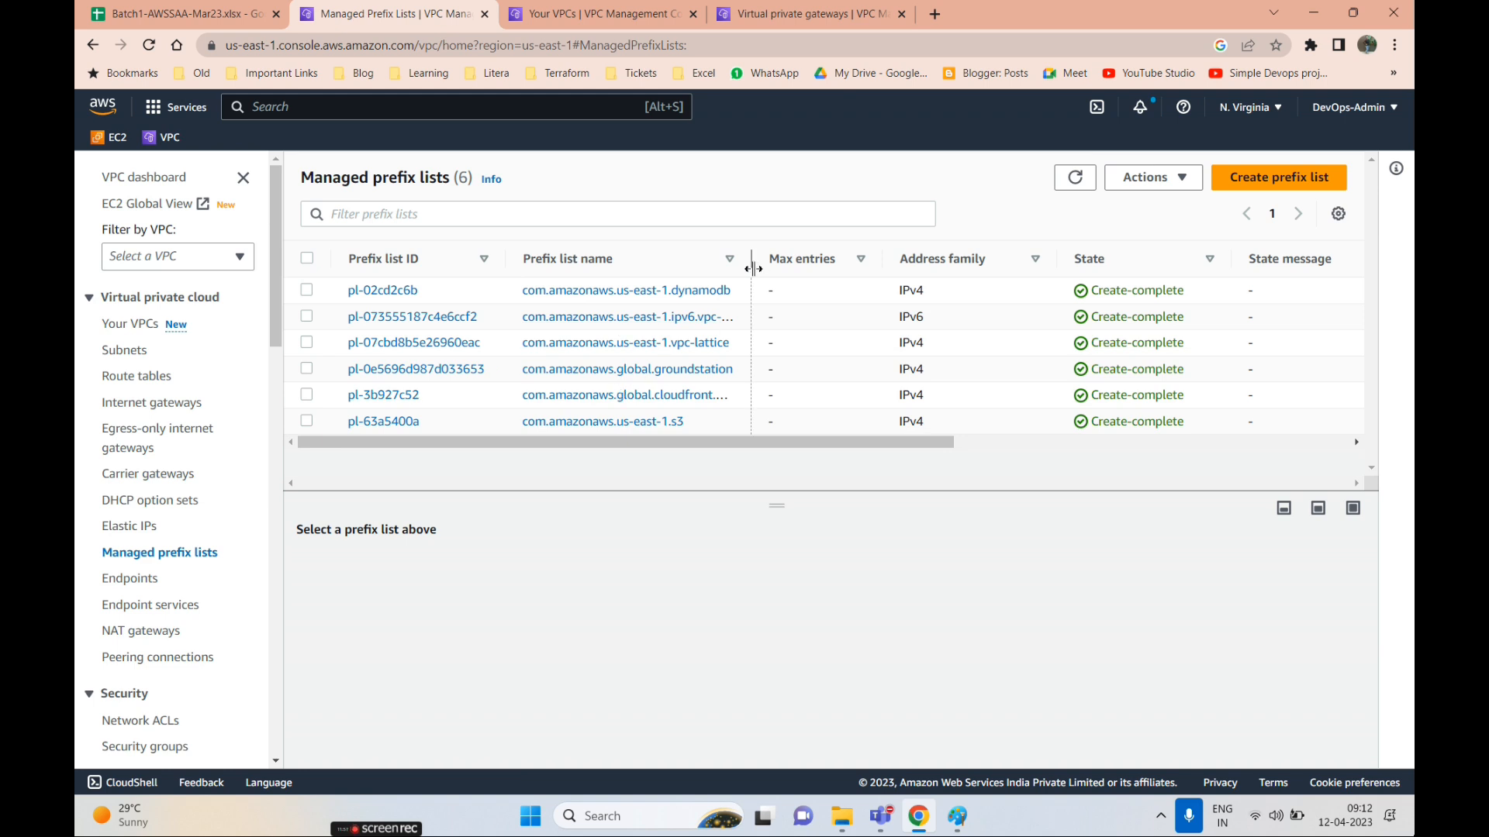
# - Examine the full names of all managed prefix lists and the actions available for them
pyautogui.moveTo(750, 260); pyautogui.dragTo(875, 261)
pyautogui.scroll(-3, 161, 614)
pyautogui.scroll(2, 137, 492)
pyautogui.click(307, 260)
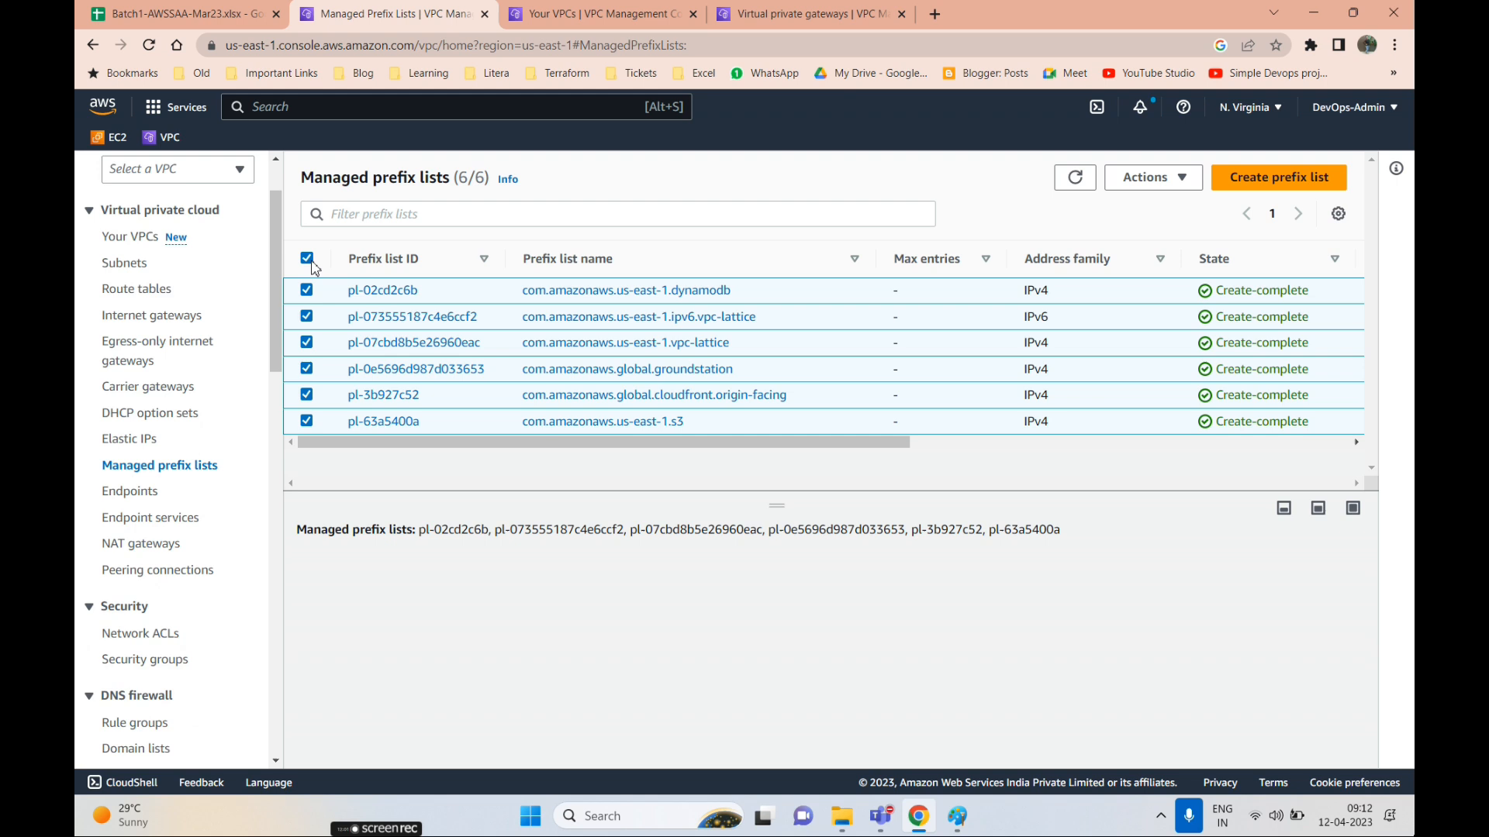
pyautogui.click(1145, 179)
pyautogui.click(1045, 225)
pyautogui.moveTo(659, 443); pyautogui.dragTo(88, 462)
pyautogui.scroll(2, 151, 445)
# - Inspect the private-RT routes in the route editor, including the pl-63a5400a endpoint route, and leave without saving
pyautogui.click(132, 376)
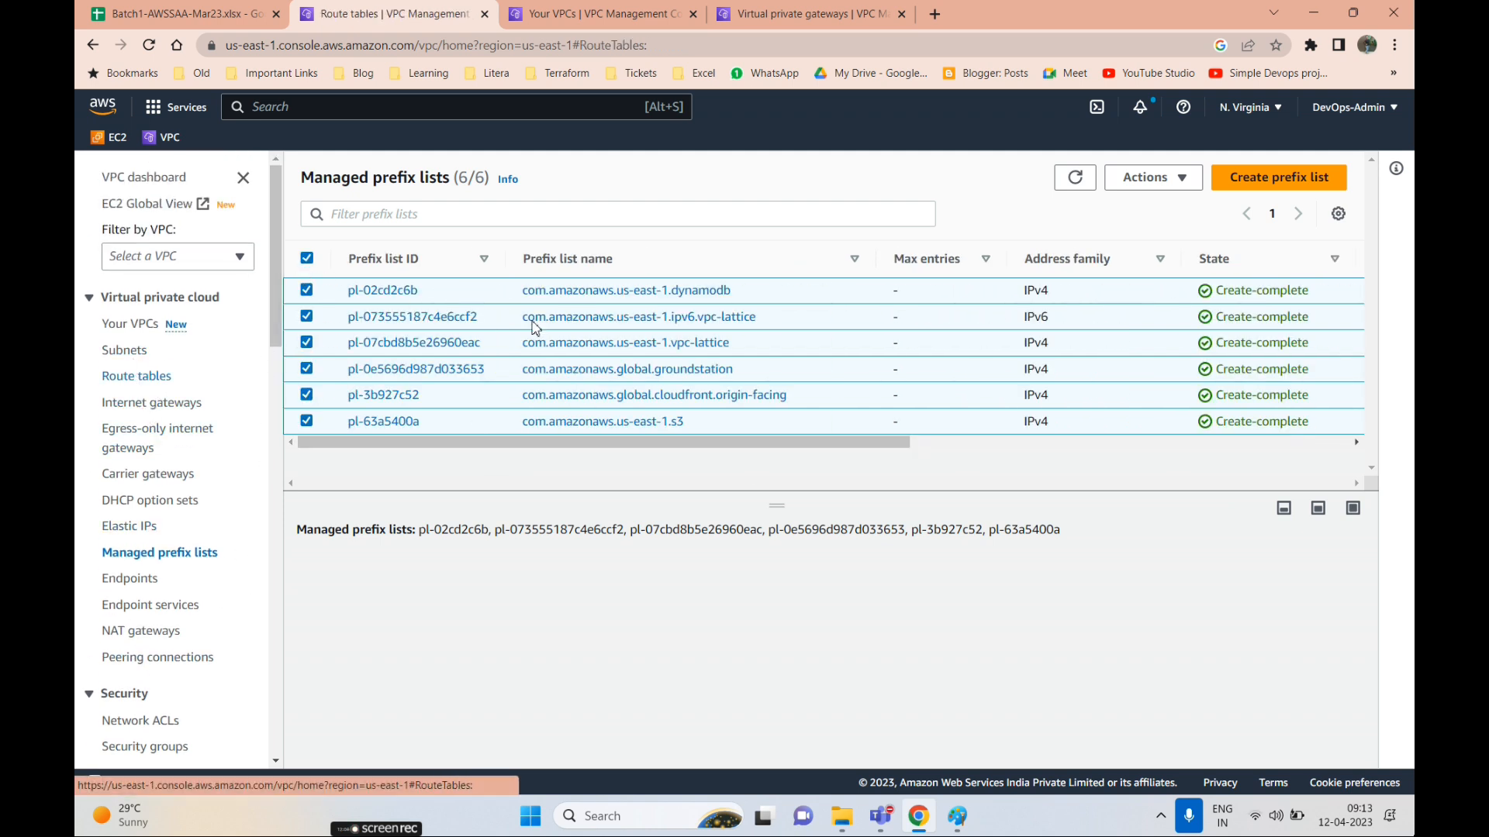
pyautogui.click(598, 319)
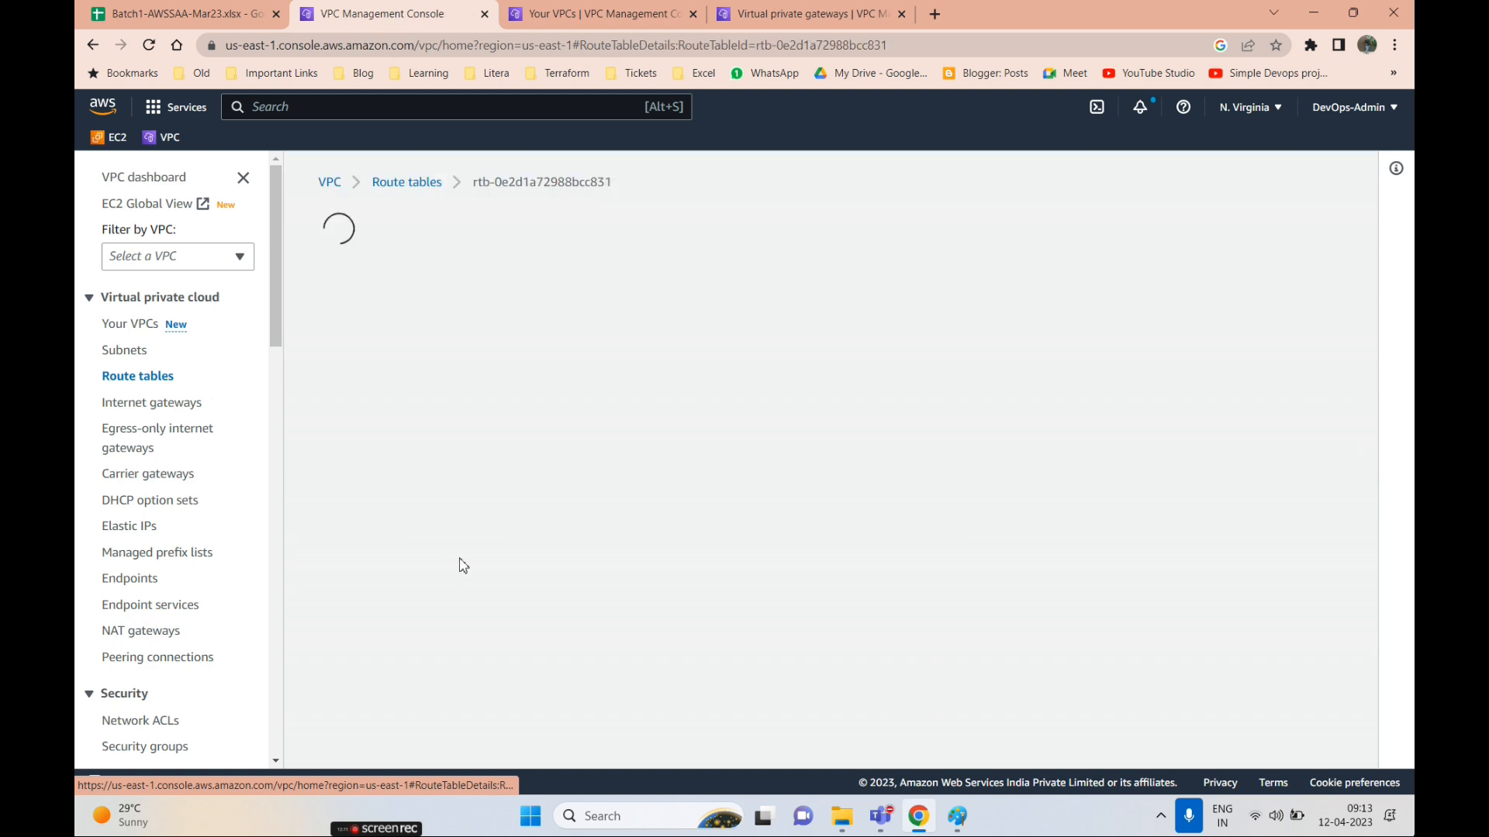
pyautogui.scroll(-1, 1102, 682)
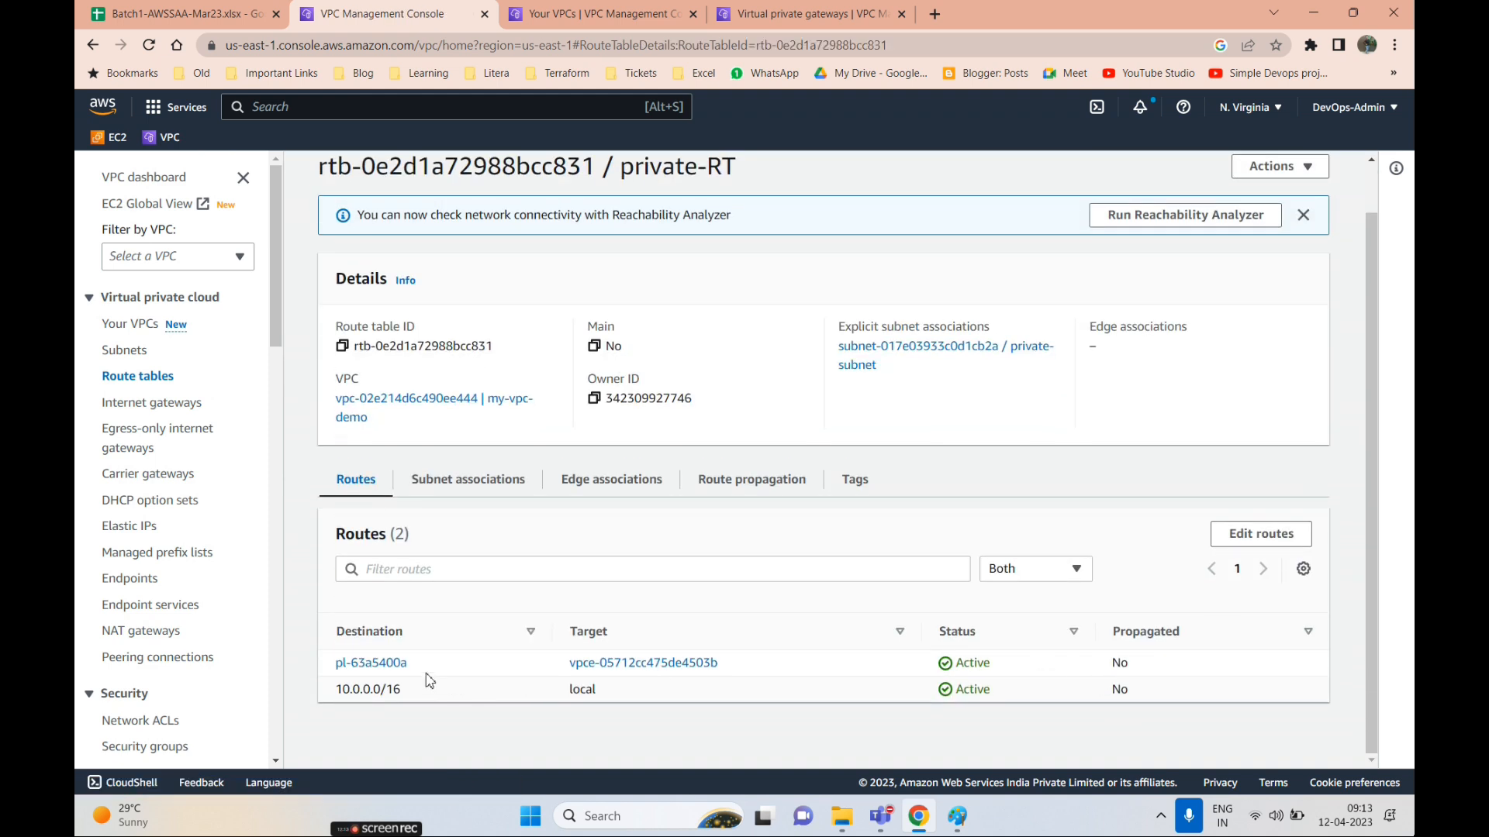
pyautogui.click(1264, 534)
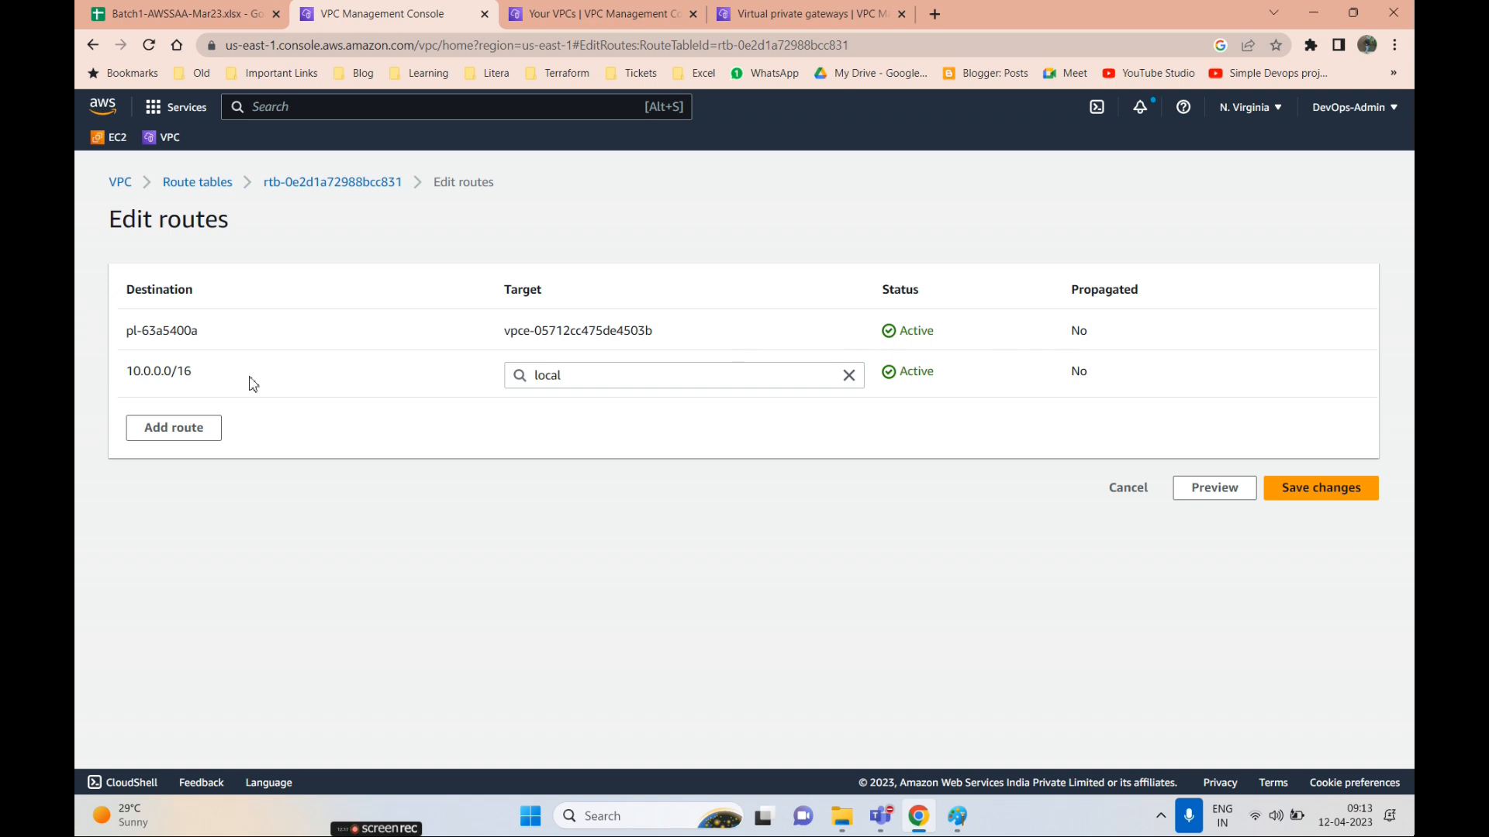
pyautogui.moveTo(150, 331); pyautogui.dragTo(1050, 352)
pyautogui.click(1025, 364)
pyautogui.moveTo(524, 332); pyautogui.dragTo(888, 377)
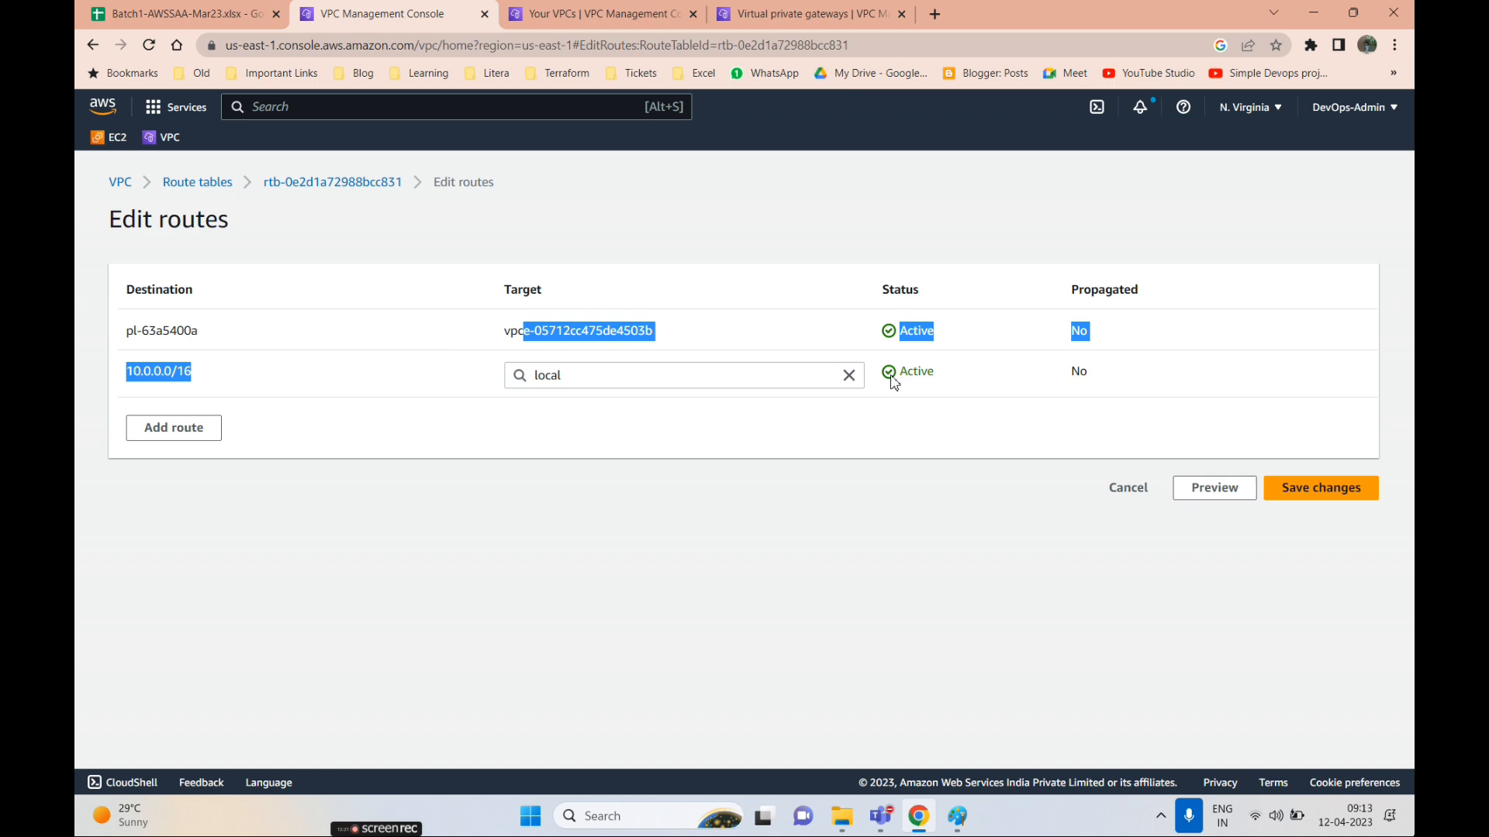
pyautogui.click(1141, 493)
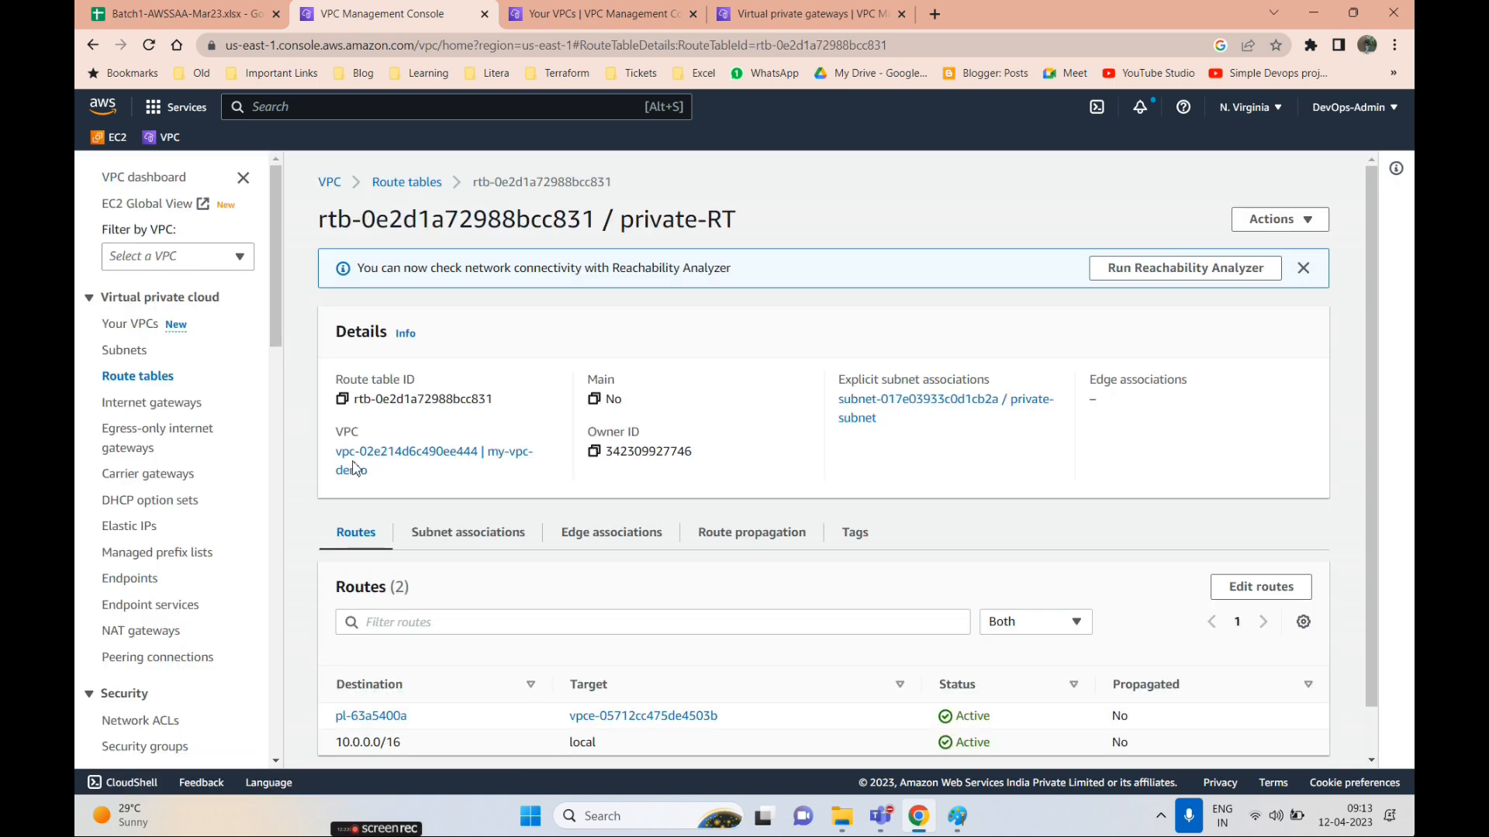
# - Examine the name, state, ARN and owner of the managed prefix list pl-63a5400a referenced by the private-RT routes
pyautogui.scroll(-1, 140, 494)
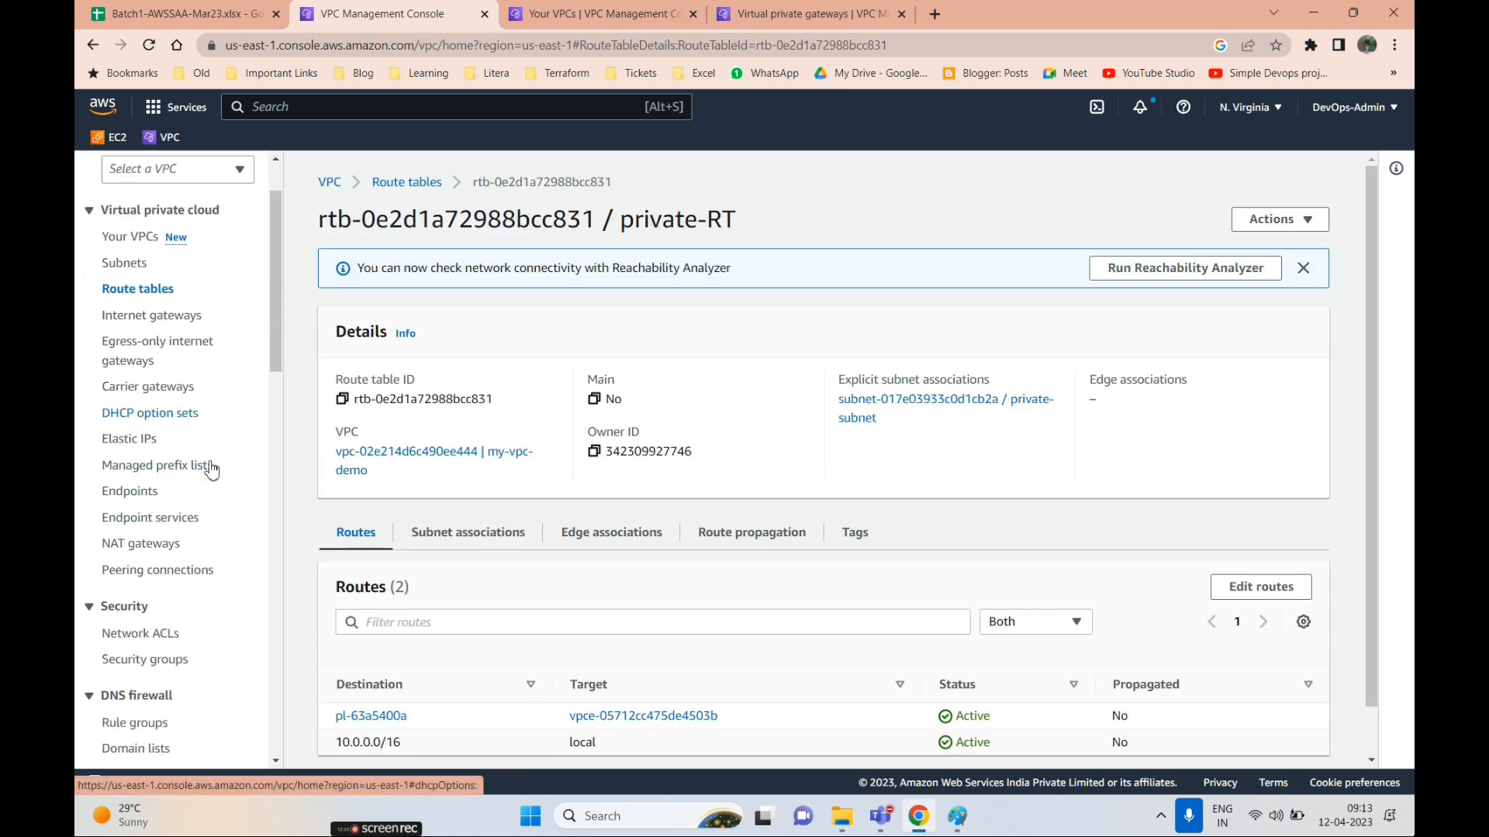
pyautogui.click(375, 716)
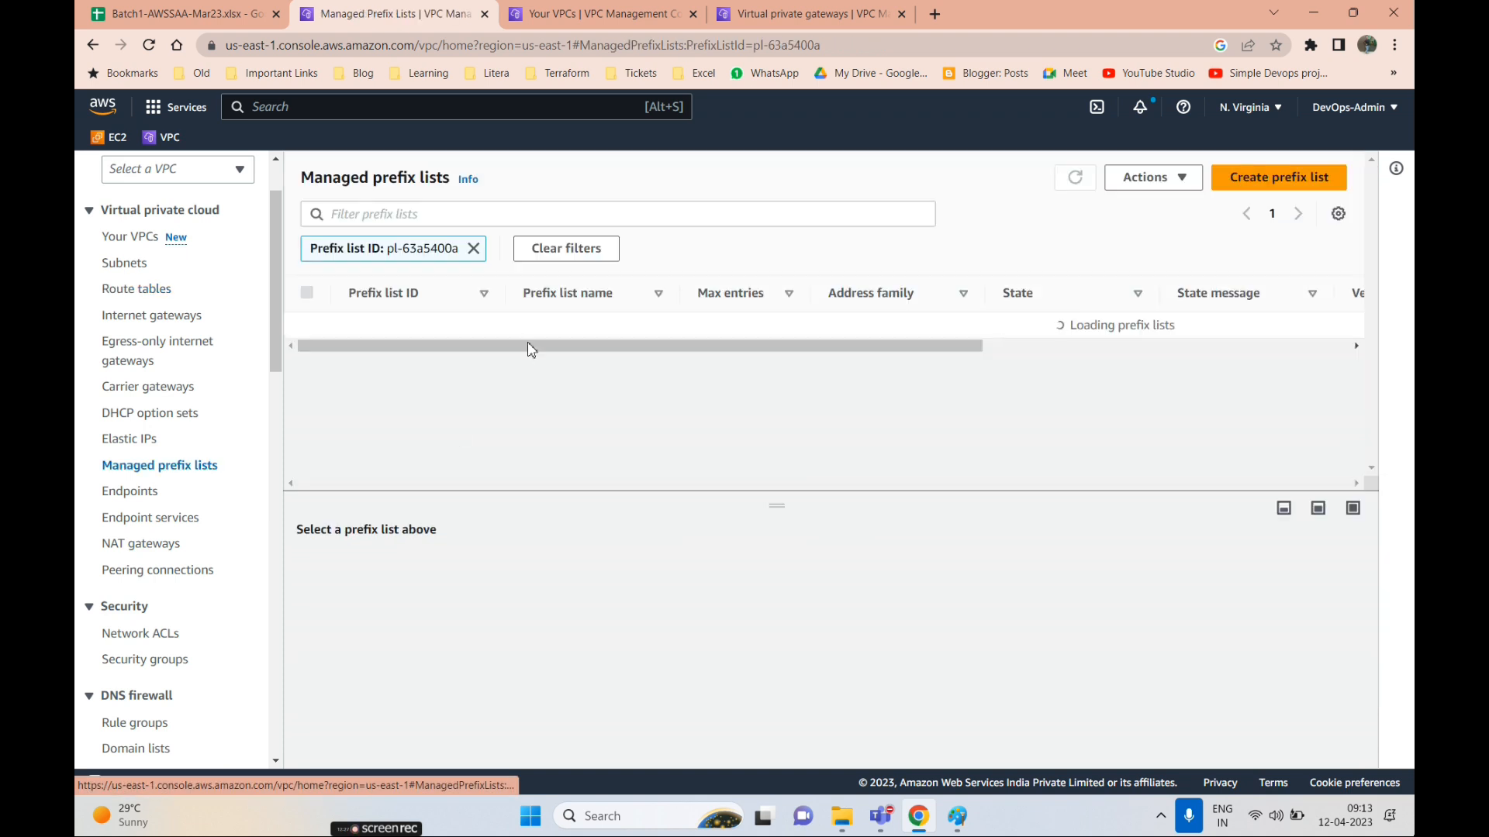
pyautogui.moveTo(682, 286); pyautogui.dragTo(800, 295)
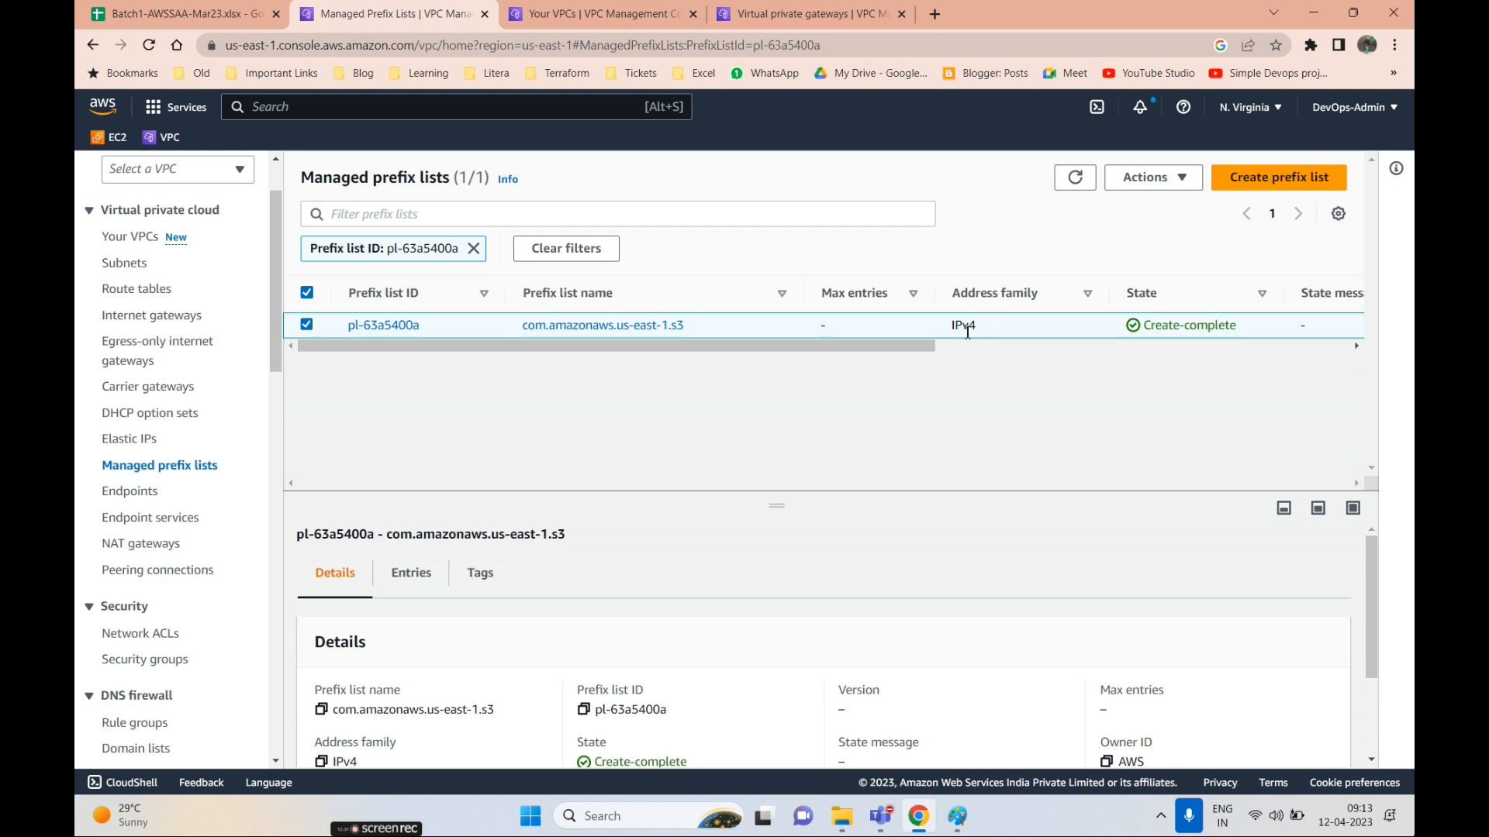
pyautogui.moveTo(884, 345); pyautogui.dragTo(1276, 336)
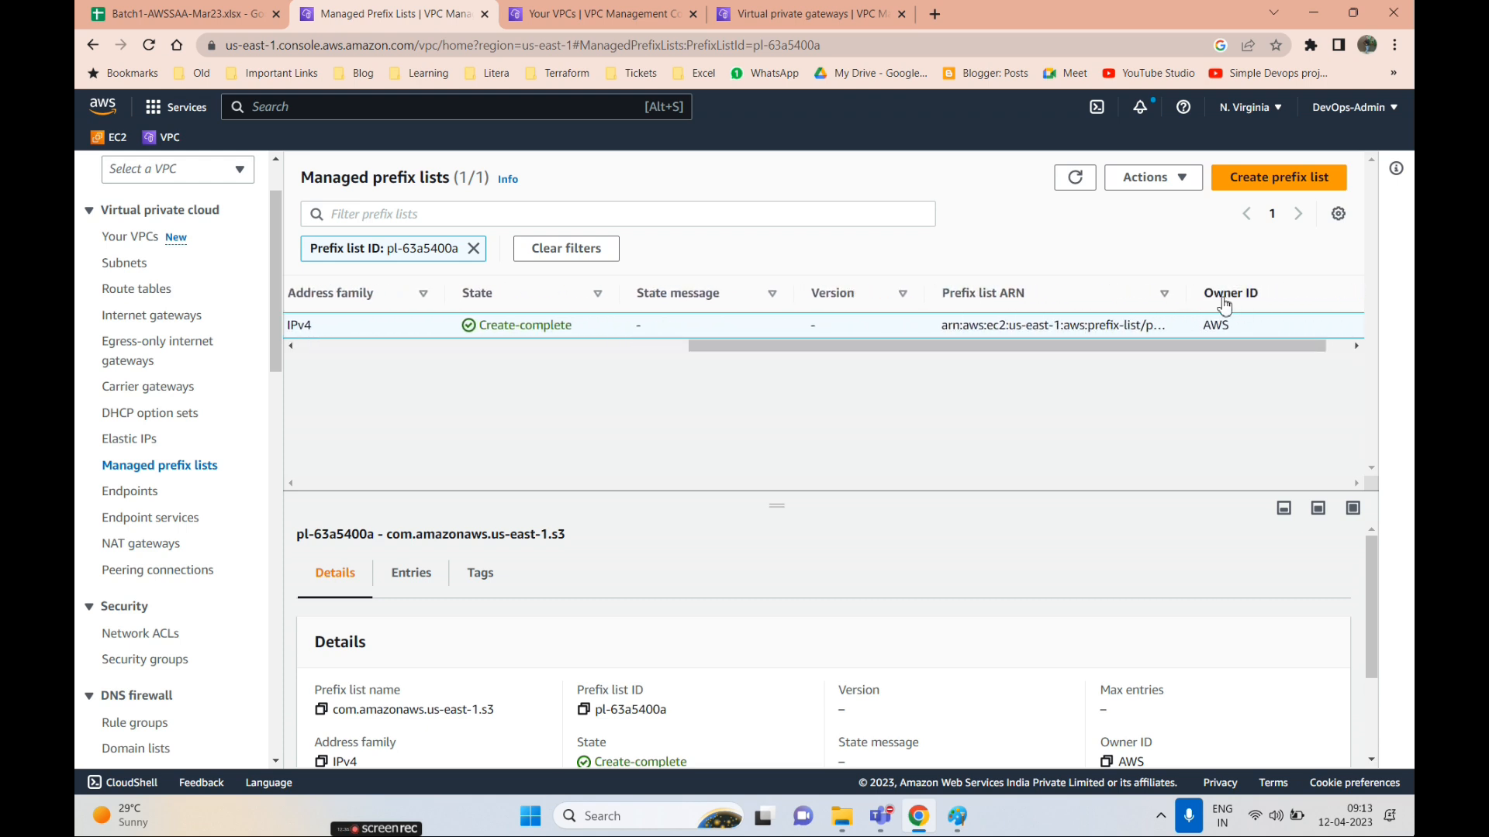
pyautogui.moveTo(1186, 296); pyautogui.dragTo(1323, 298)
pyautogui.moveTo(690, 346); pyautogui.dragTo(226, 375)
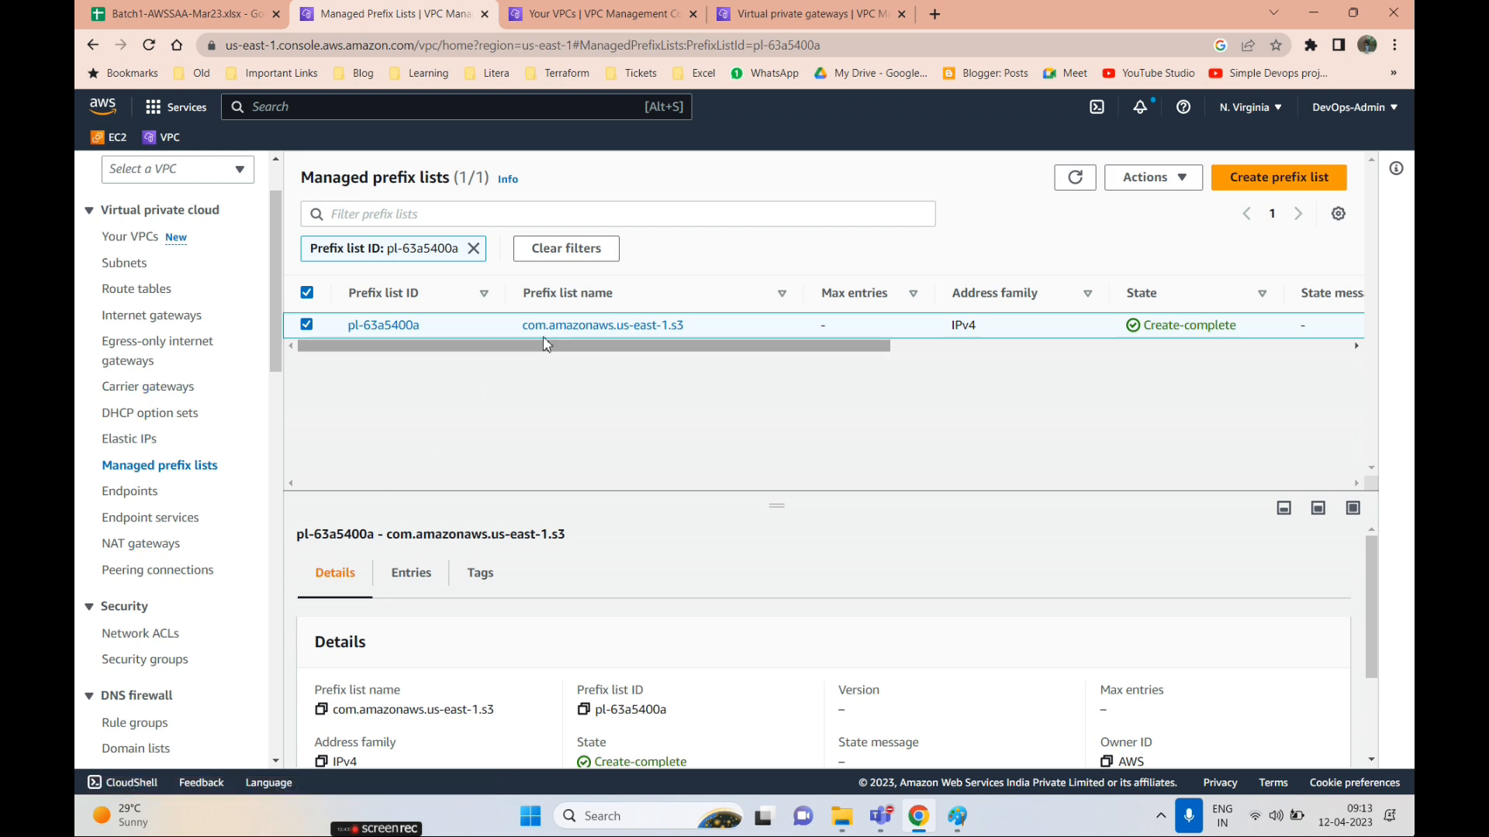
pyautogui.moveTo(276, 183); pyautogui.dragTo(463, 185)
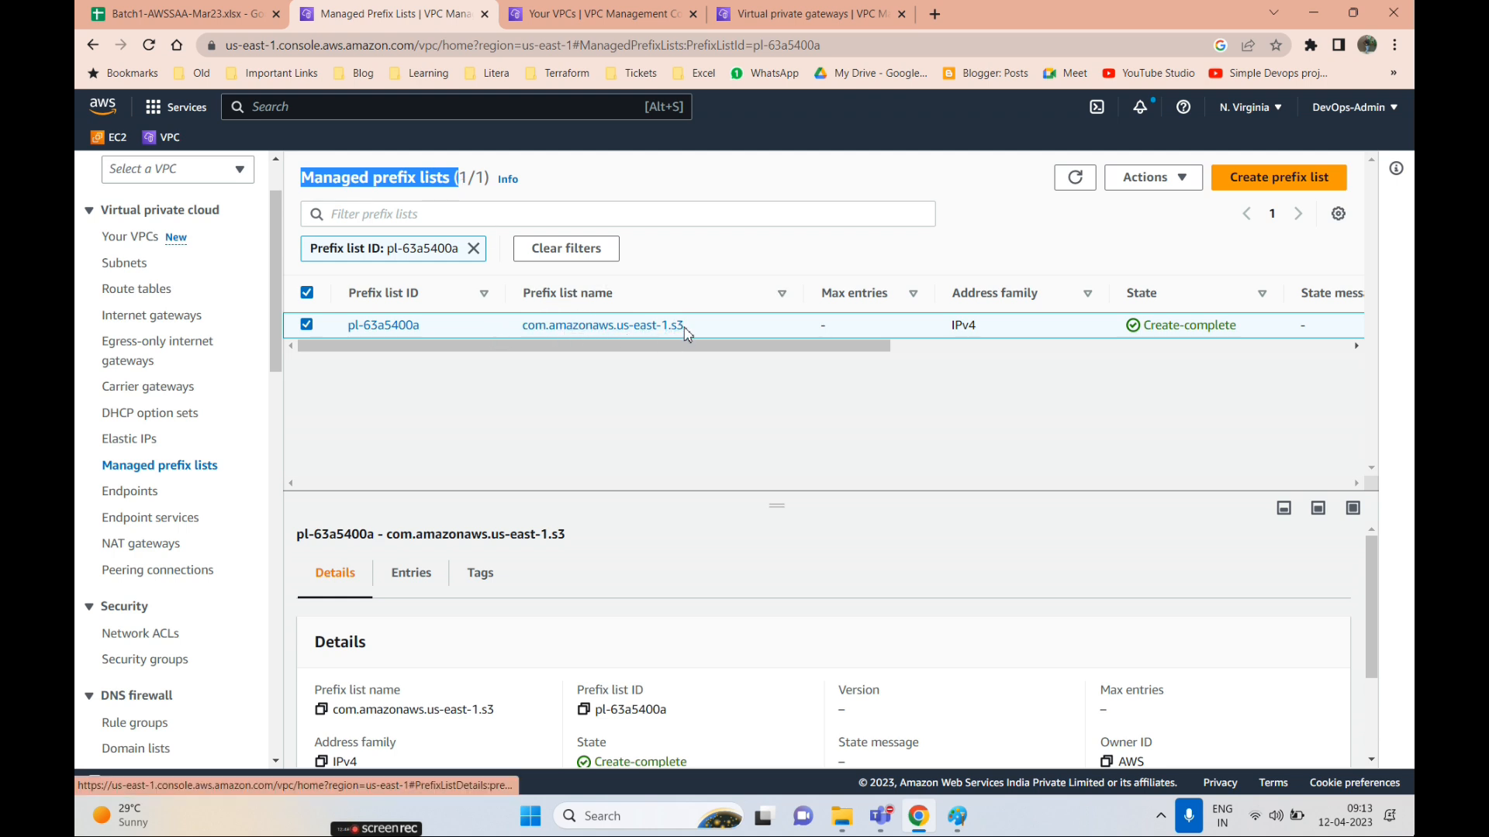
pyautogui.scroll(1, 138, 362)
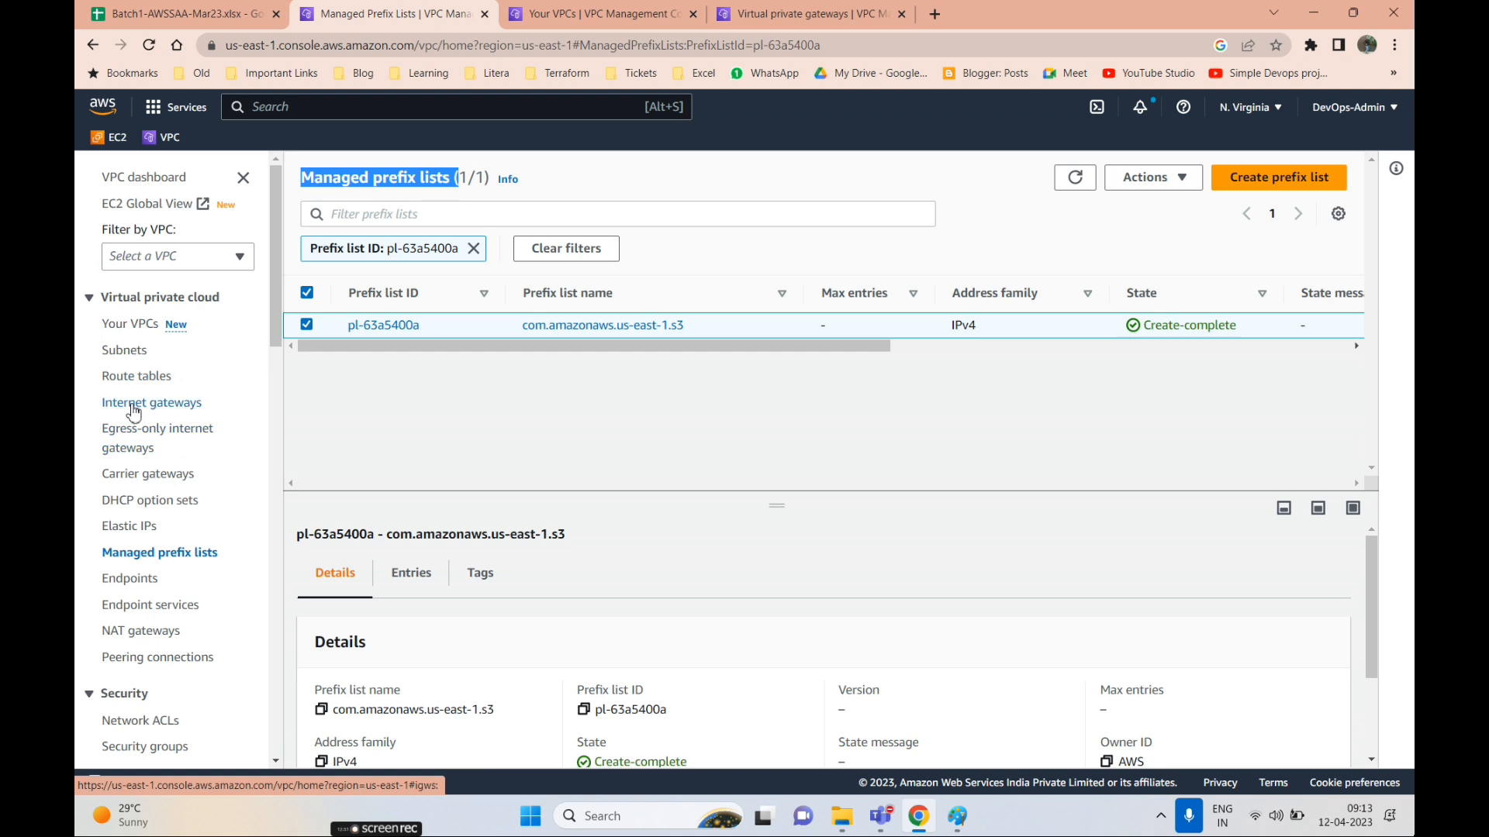
# - Create a route table named Private Subnet in the my-vpc-demo VPC
pyautogui.click(144, 377)
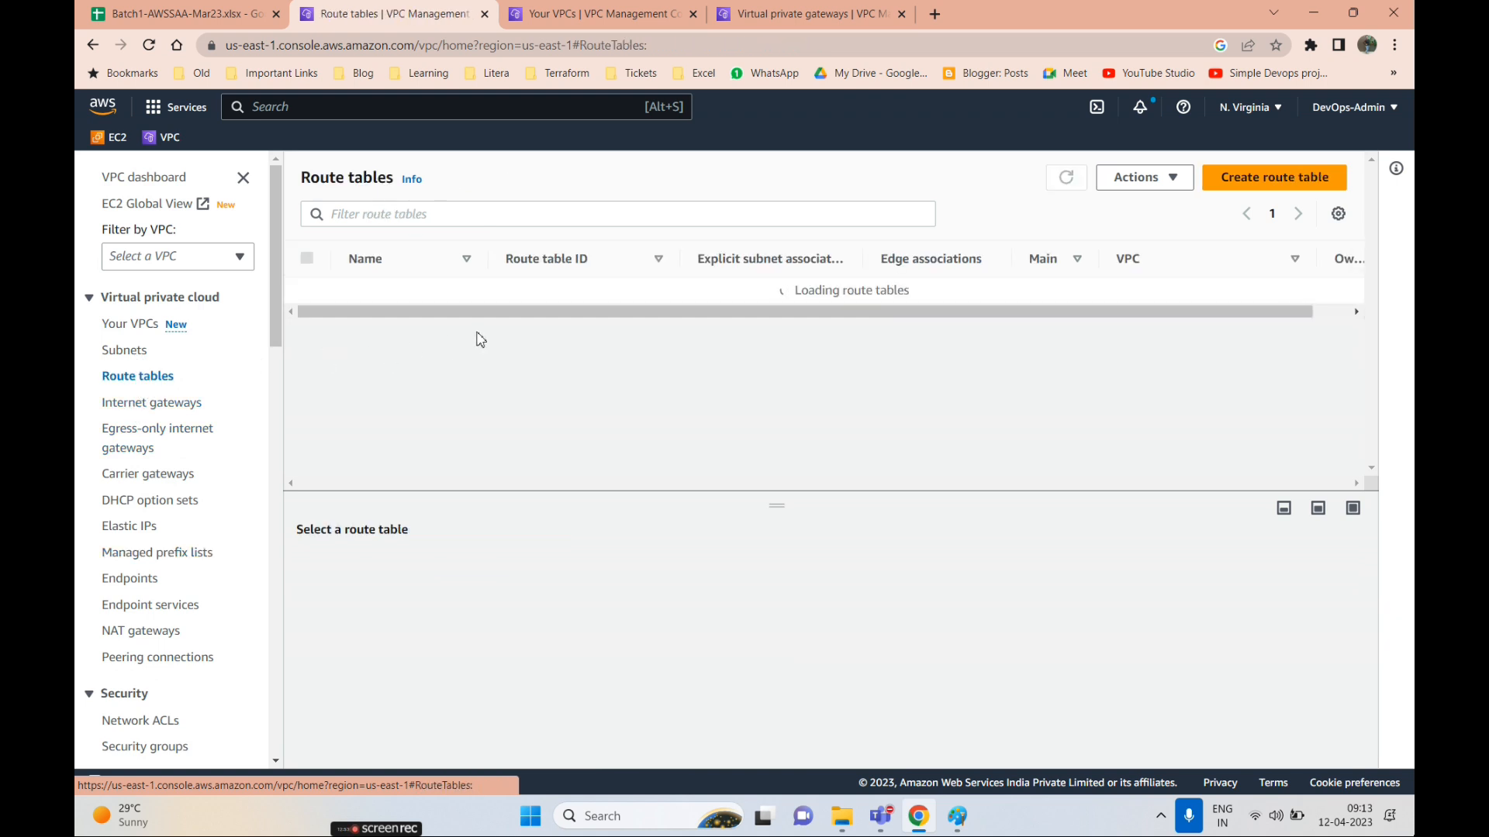
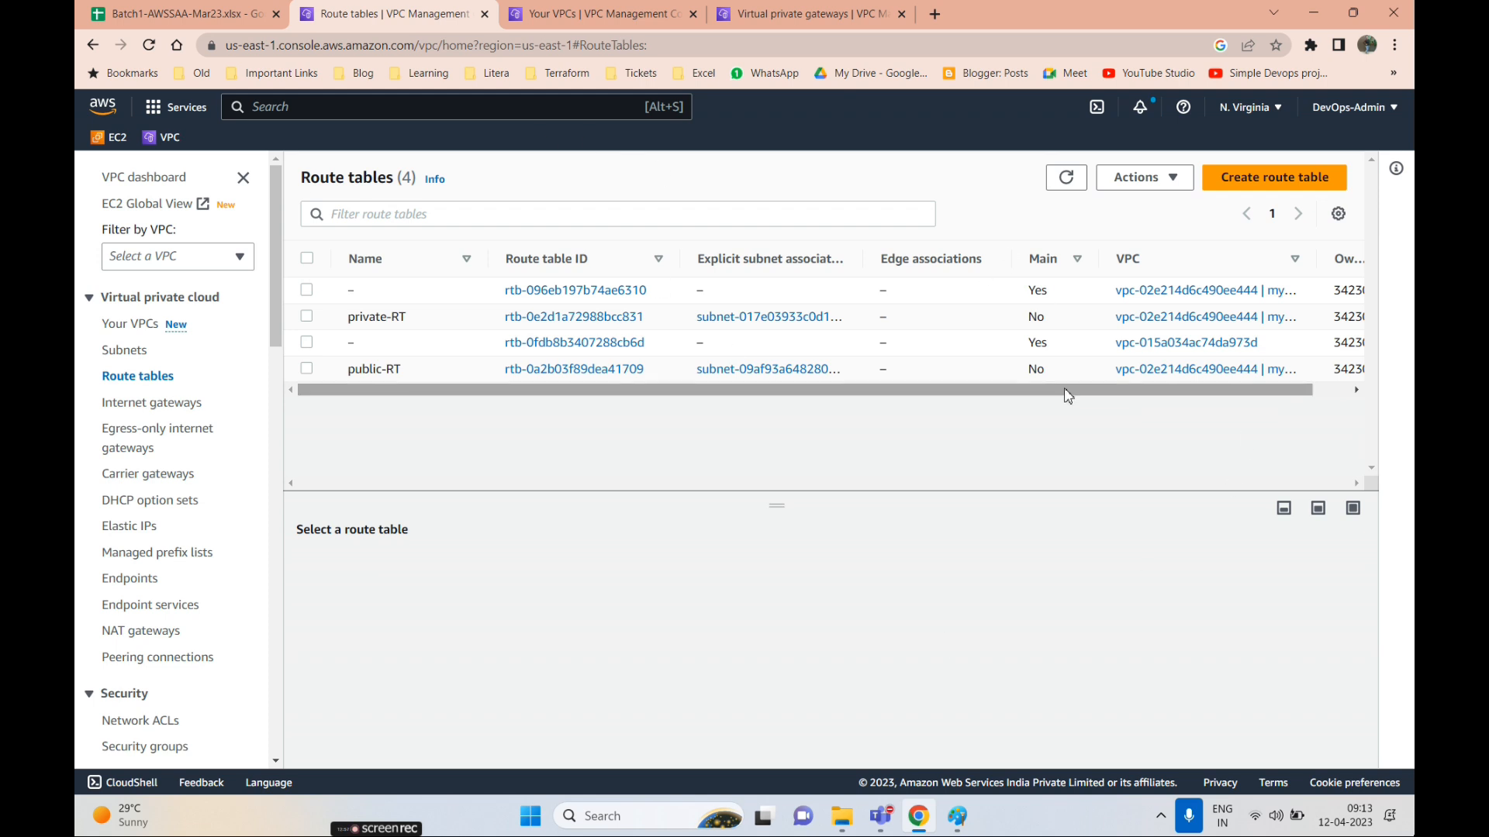
pyautogui.click(1265, 180)
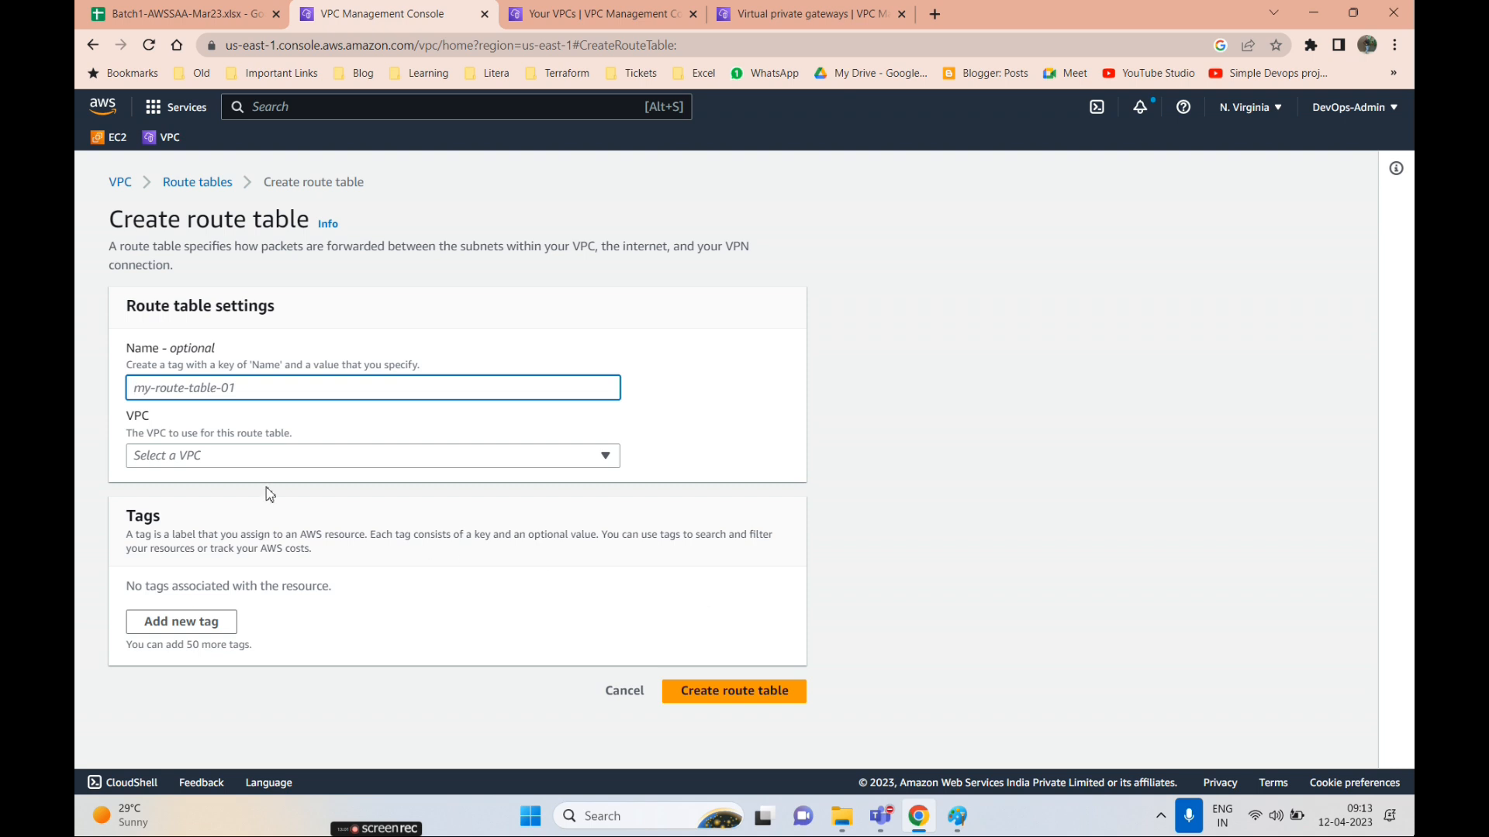
pyautogui.write('Private Subnet')
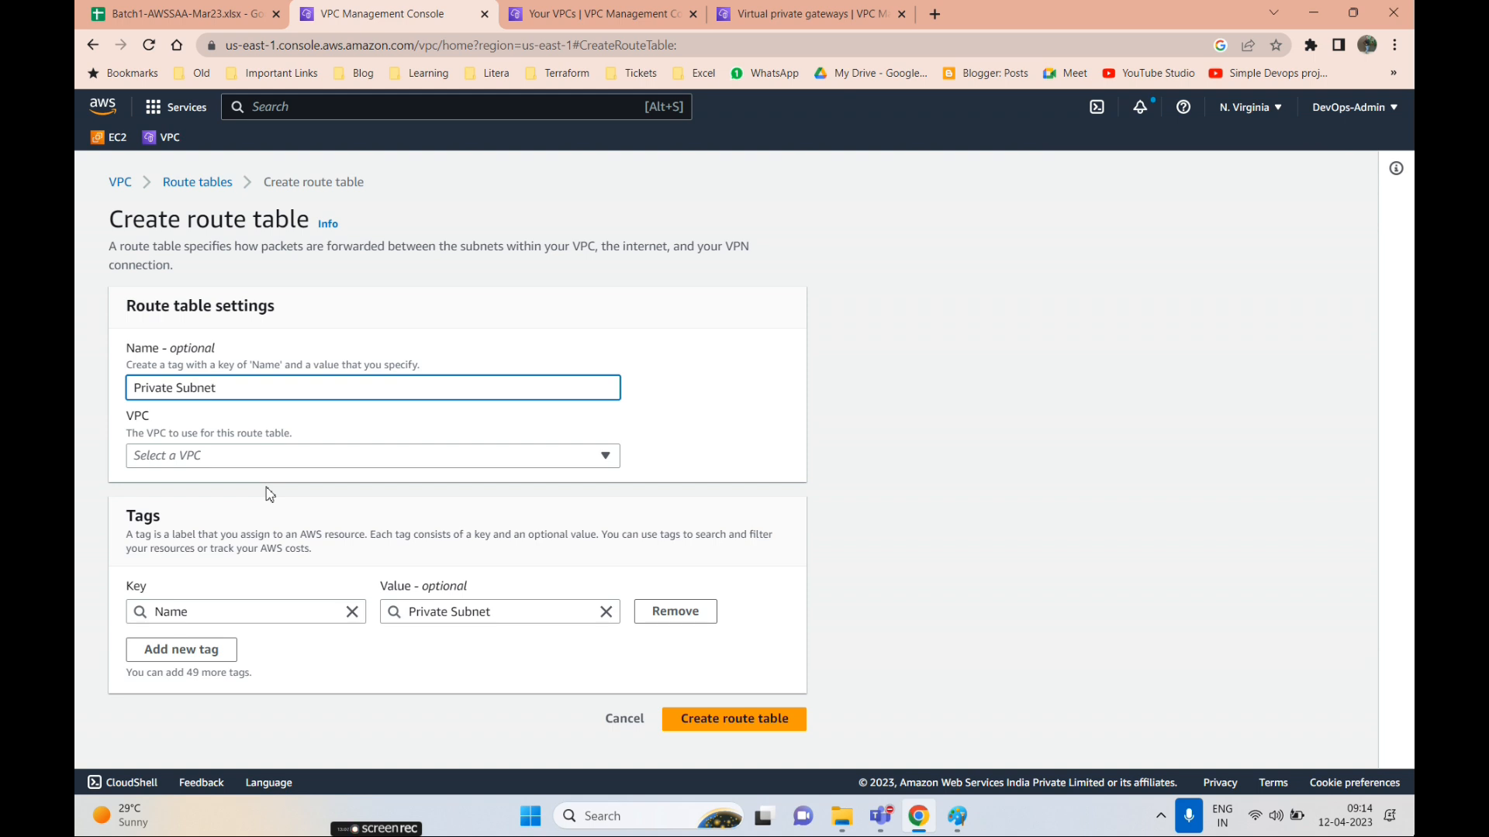
pyautogui.press('Tab')
pyautogui.click(241, 466)
pyautogui.click(237, 514)
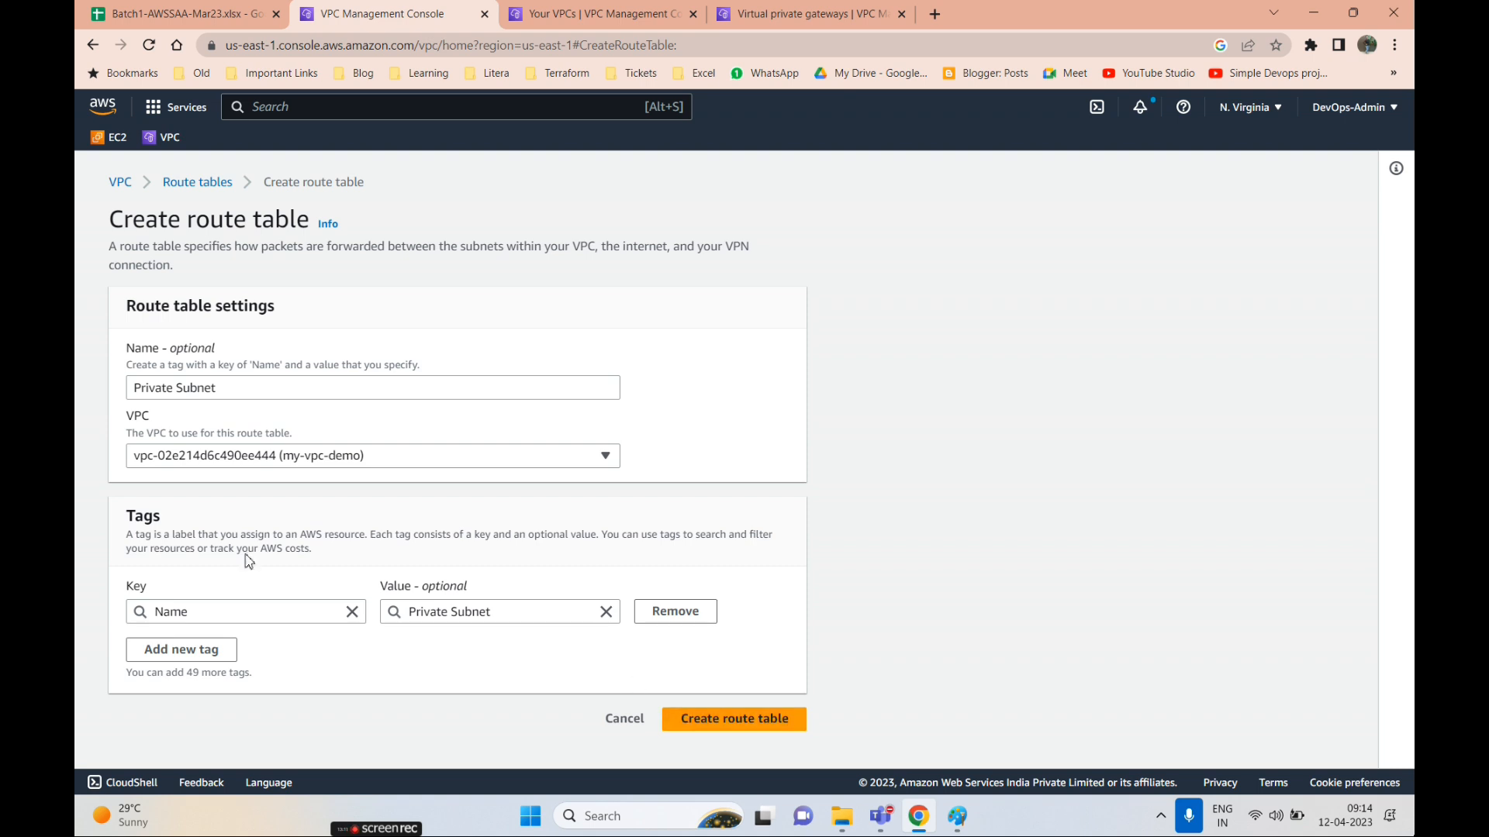
pyautogui.click(181, 387)
pyautogui.click(729, 719)
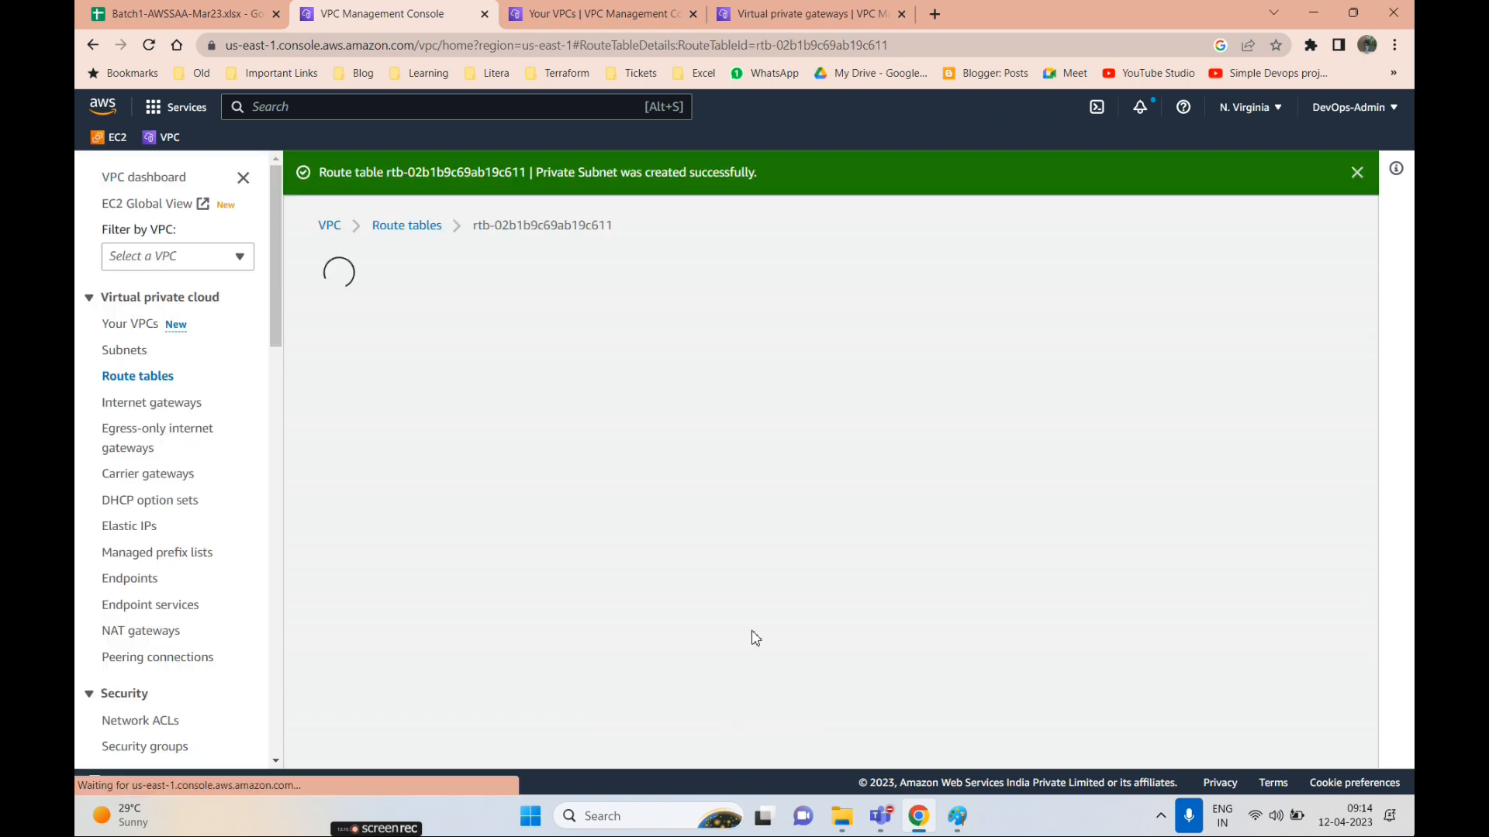
# - Associate the private-subnet subnet with the new Private Subnet route table and save the association
pyautogui.scroll(-1, 589, 574)
pyautogui.click(735, 508)
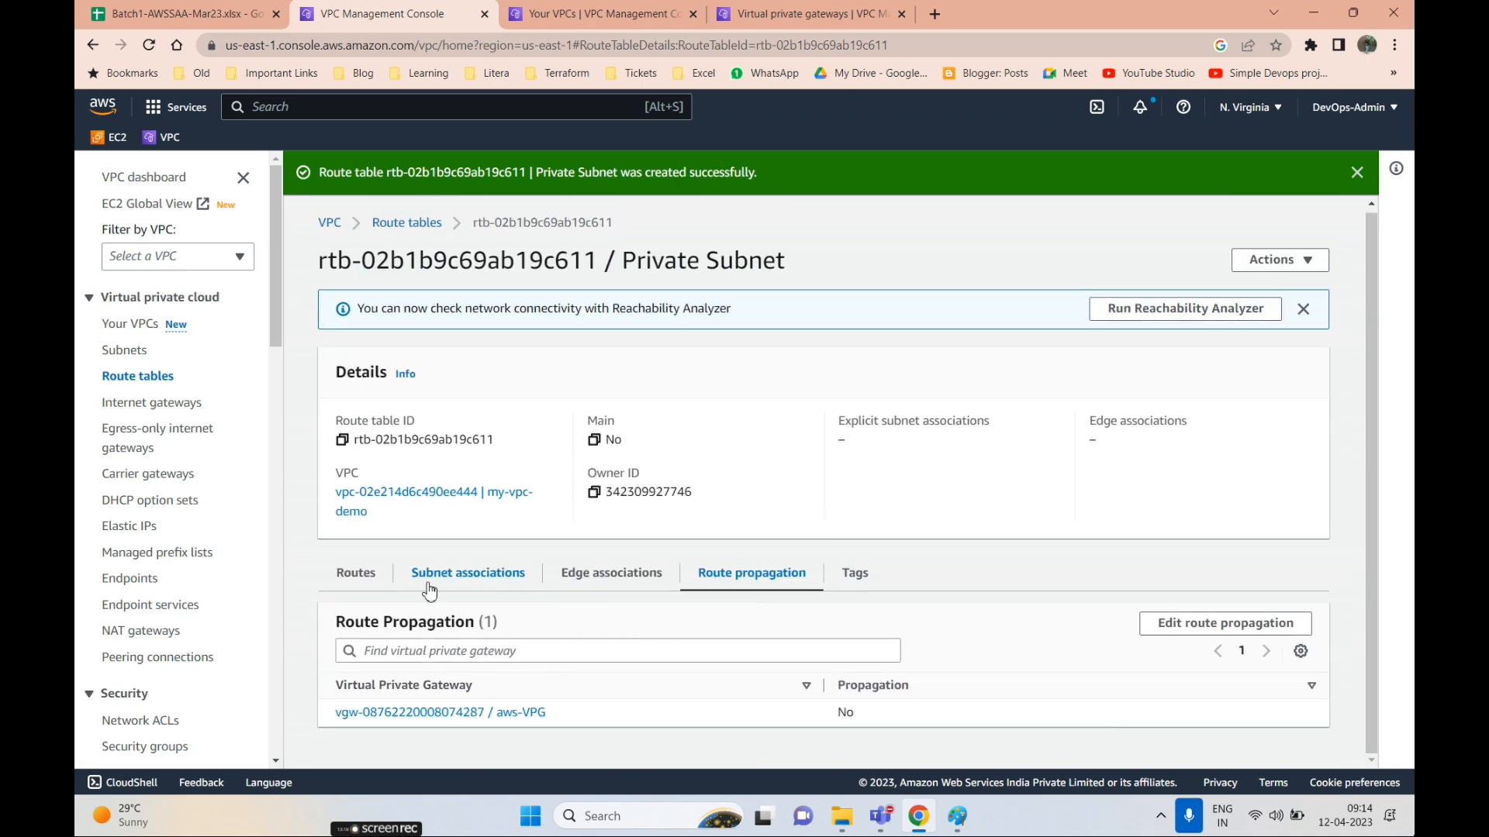
pyautogui.click(435, 589)
pyautogui.click(1176, 624)
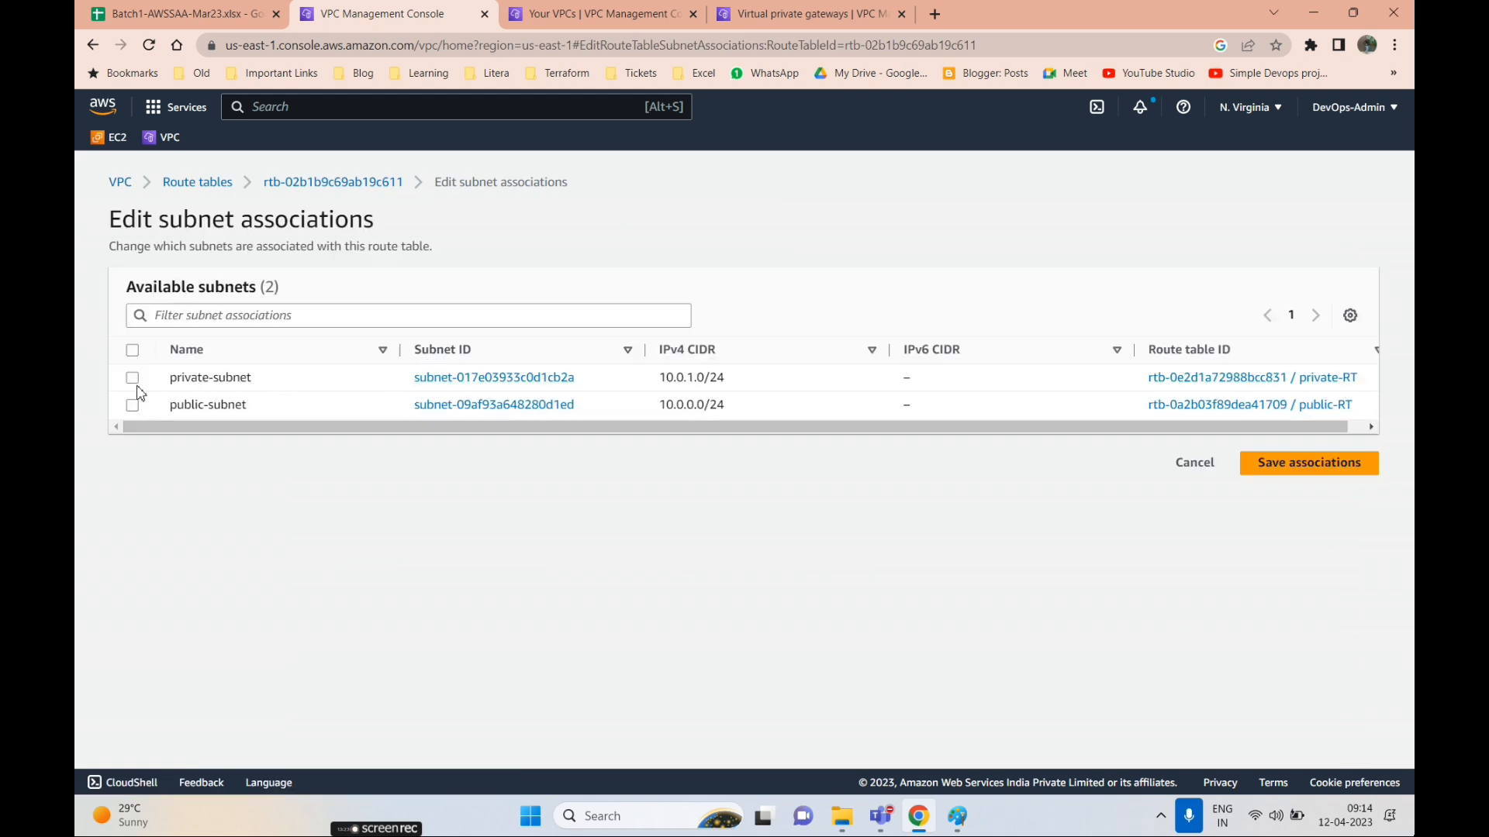
pyautogui.click(133, 379)
pyautogui.click(1284, 593)
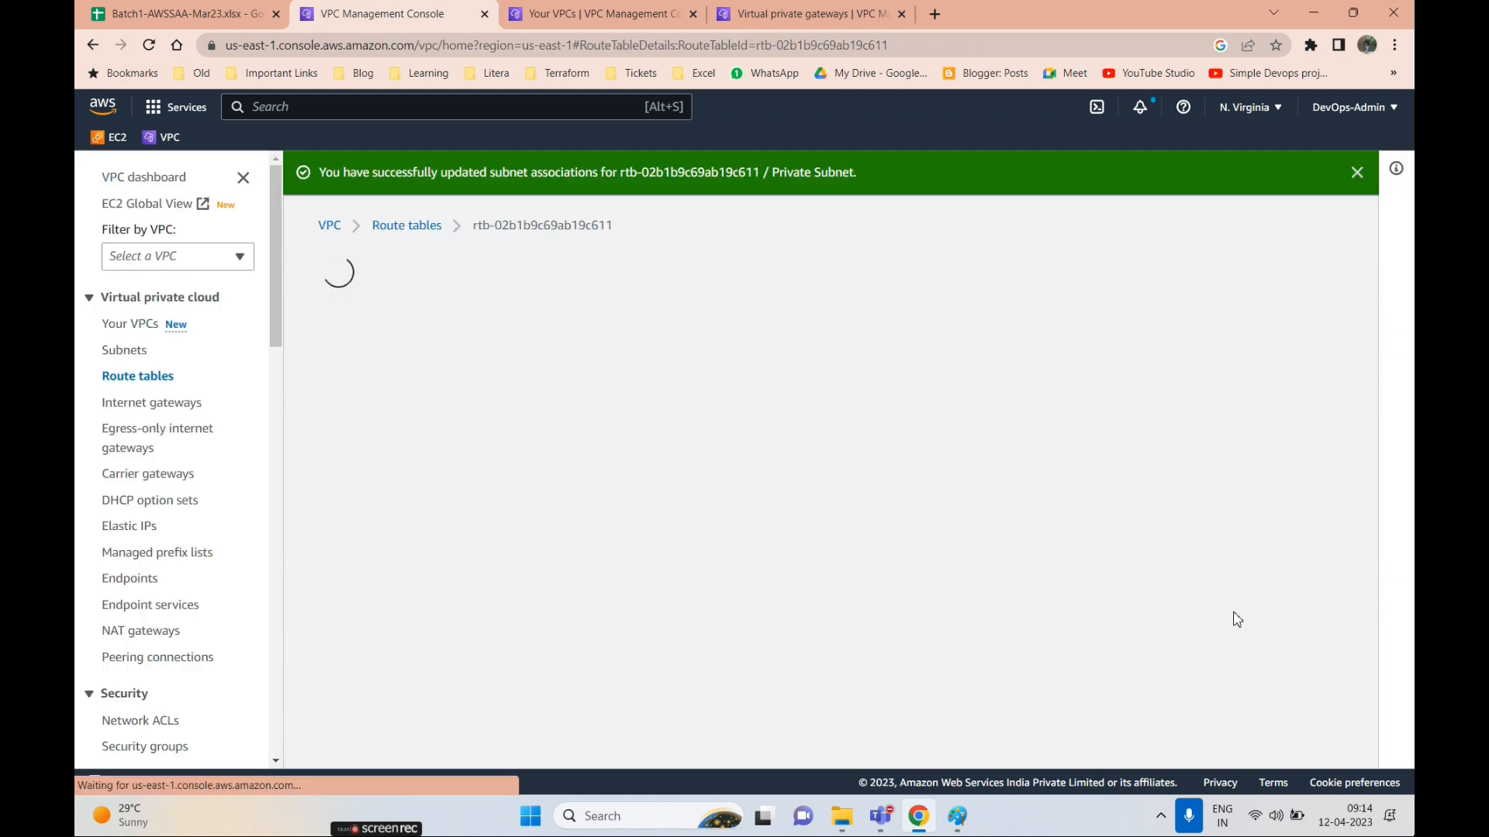
# - Enable route propagation from the aws-VPG virtual private gateway on the Private Subnet route table and save it
pyautogui.scroll(-2, 712, 535)
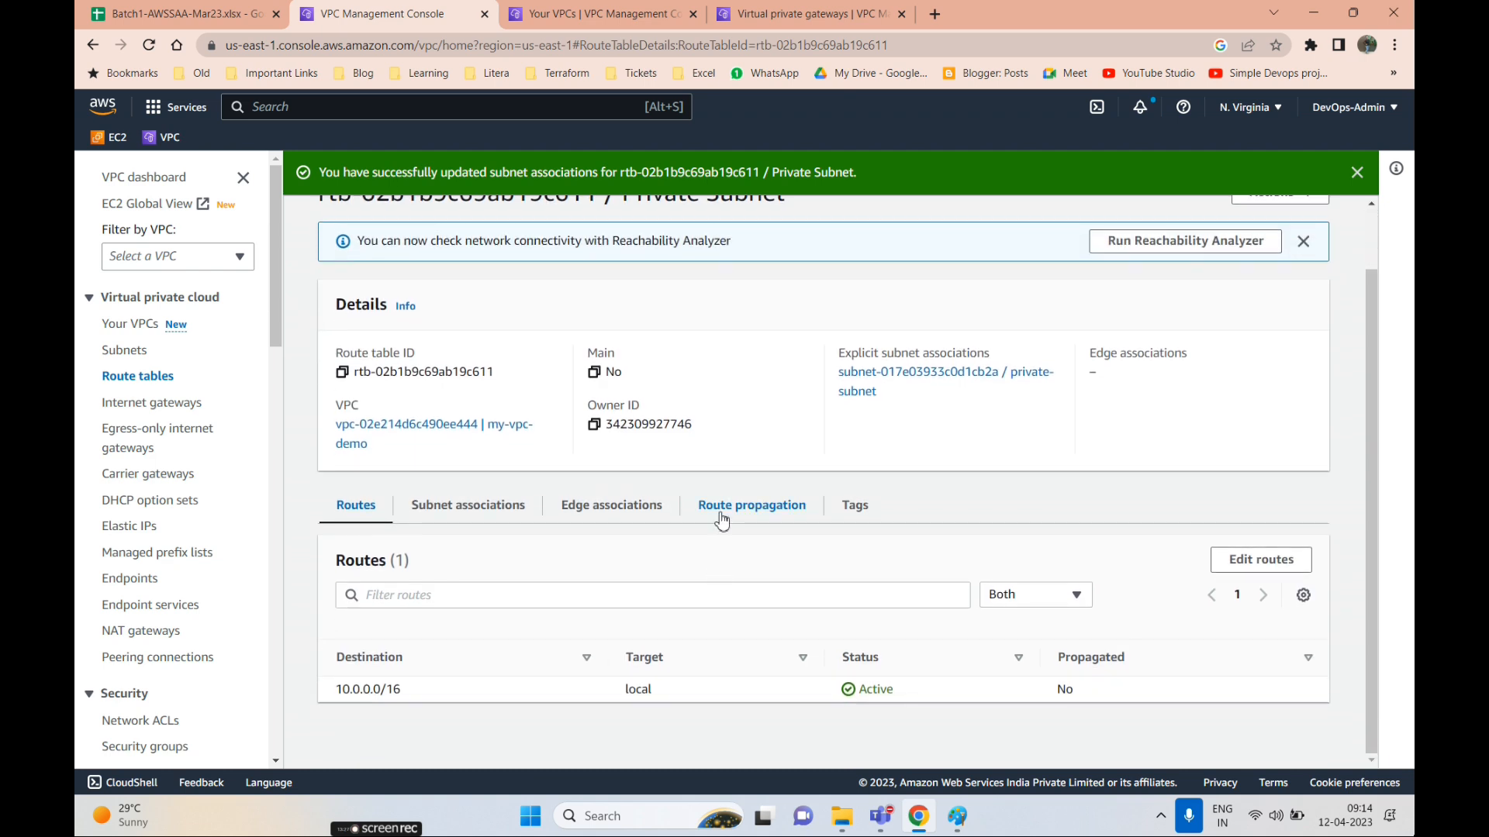
pyautogui.click(721, 518)
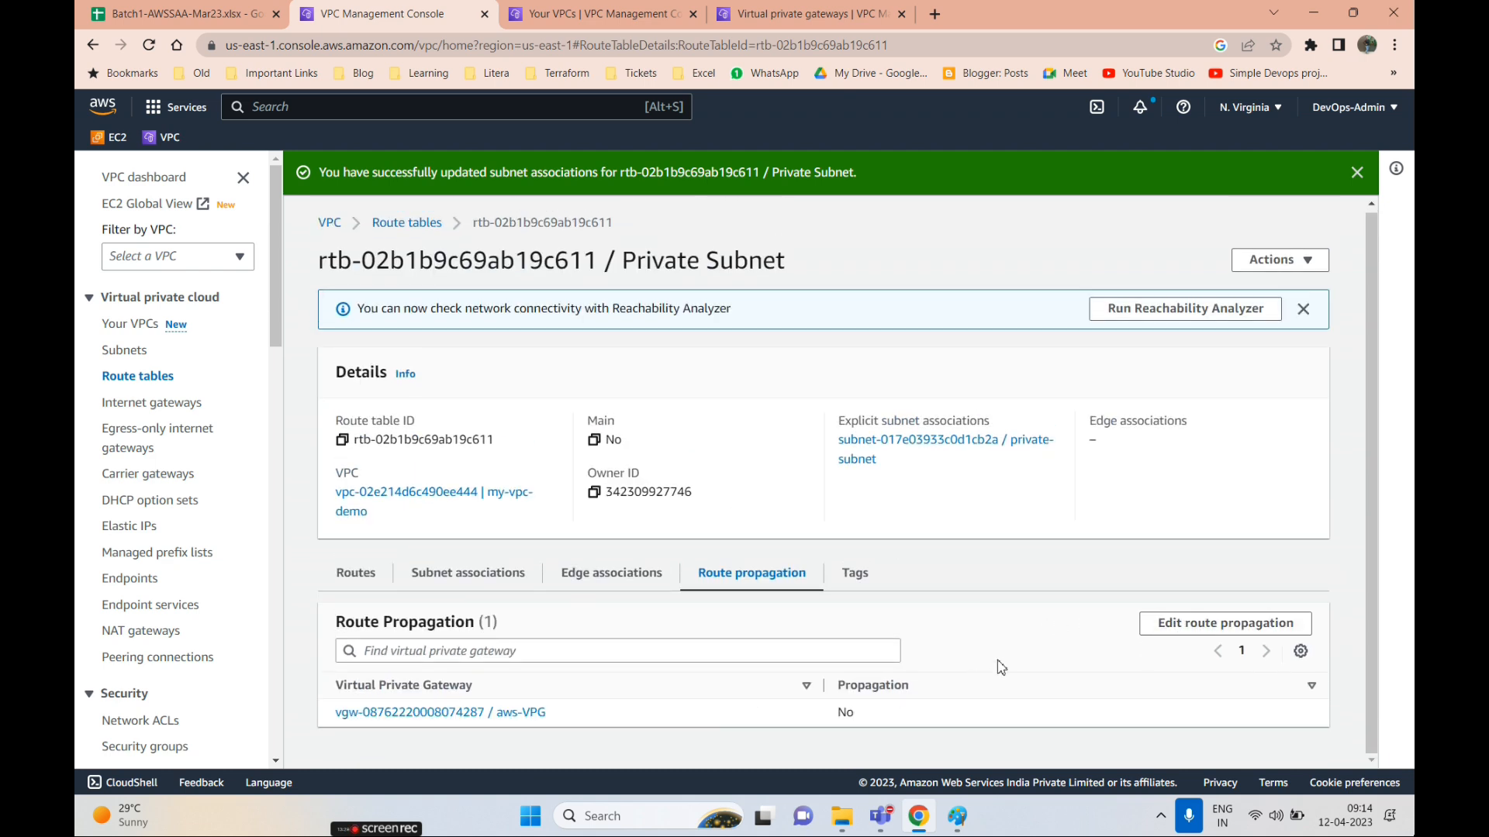
pyautogui.click(1148, 630)
pyautogui.click(474, 522)
pyautogui.click(774, 581)
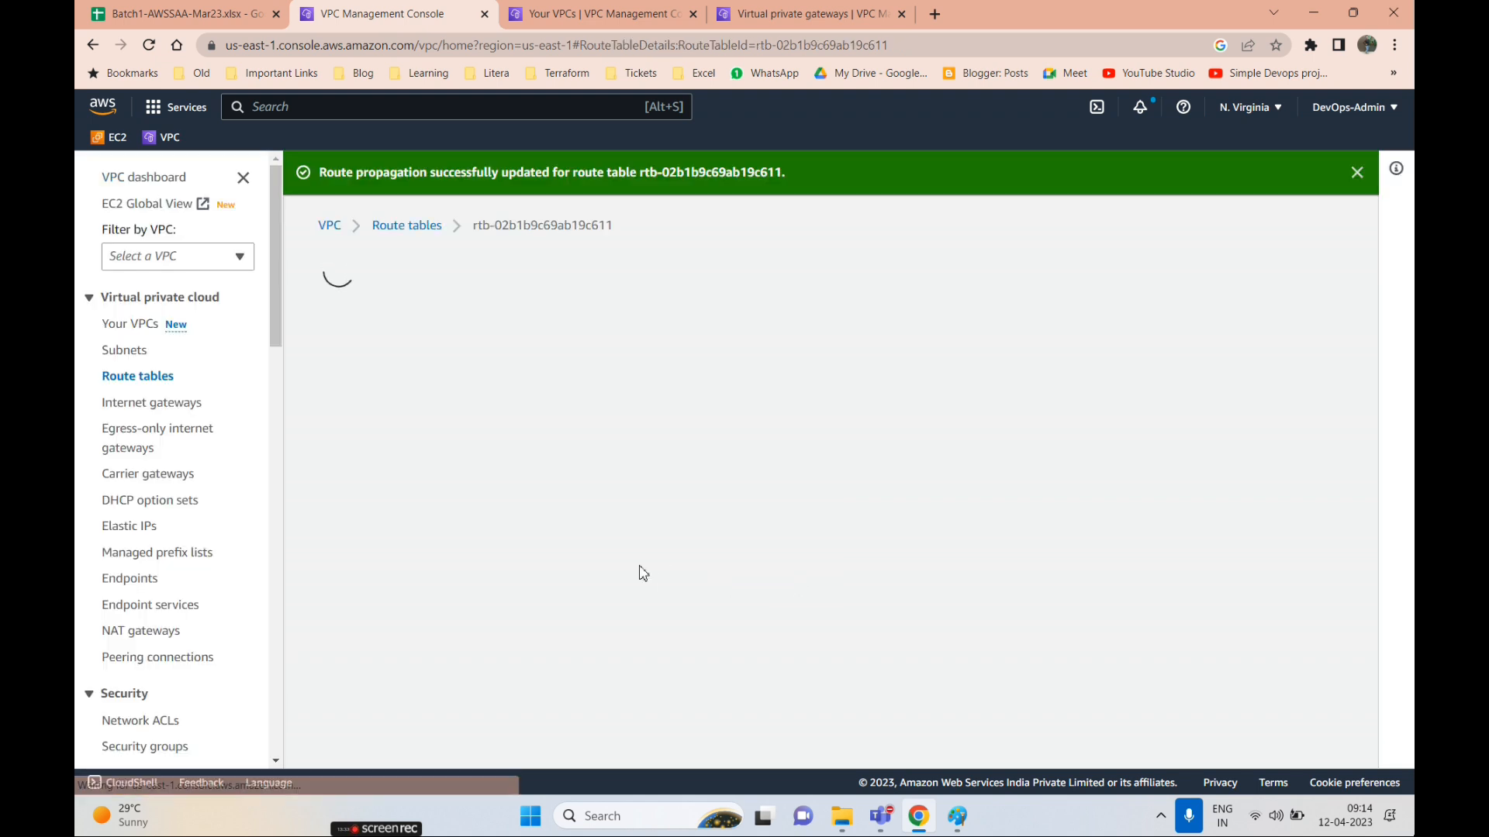
# - Delete the old private-RT route table, confirming the deletion with "delete"
pyautogui.click(118, 350)
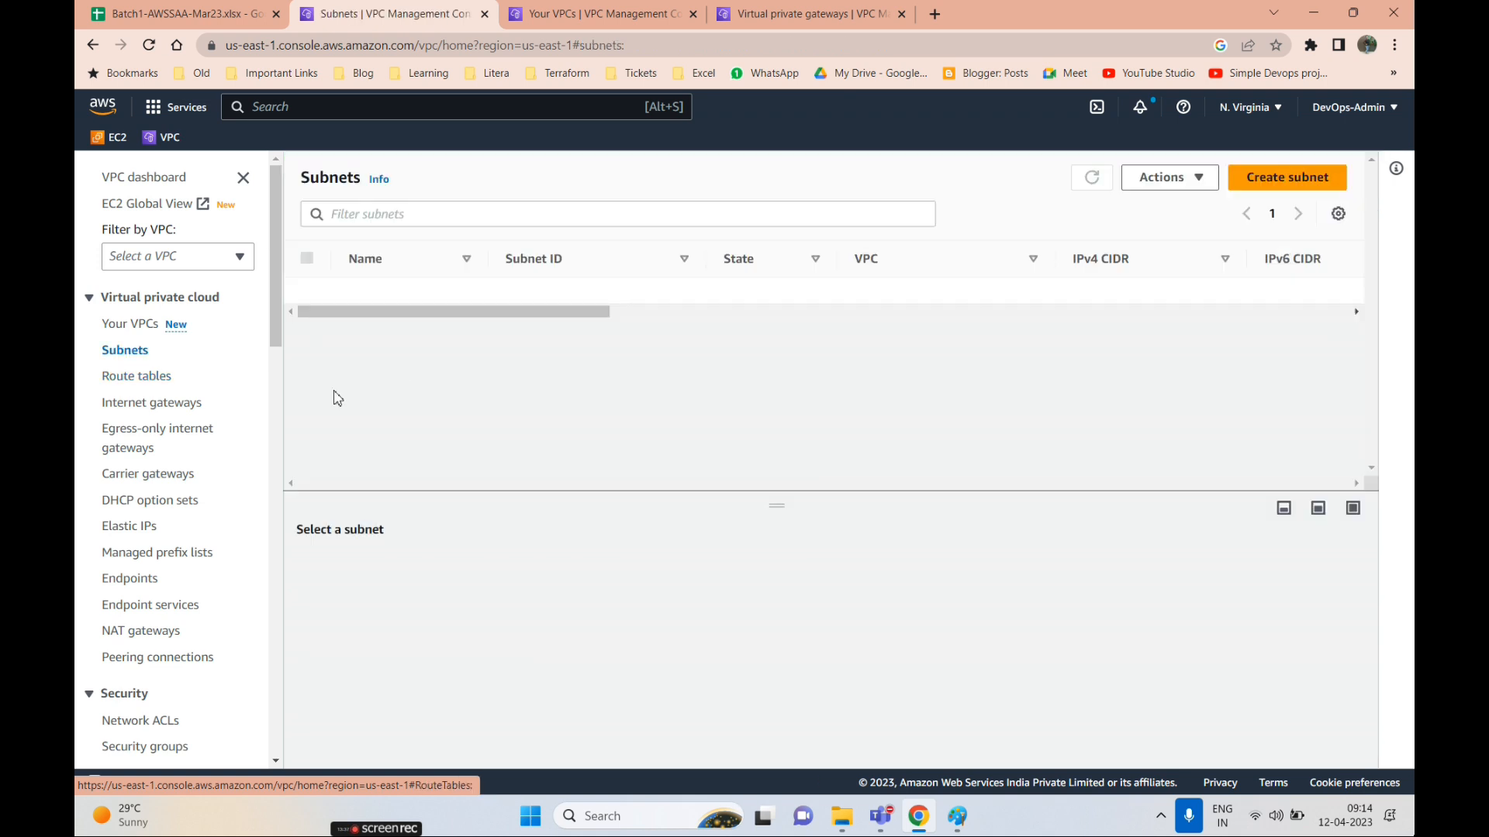
pyautogui.click(154, 380)
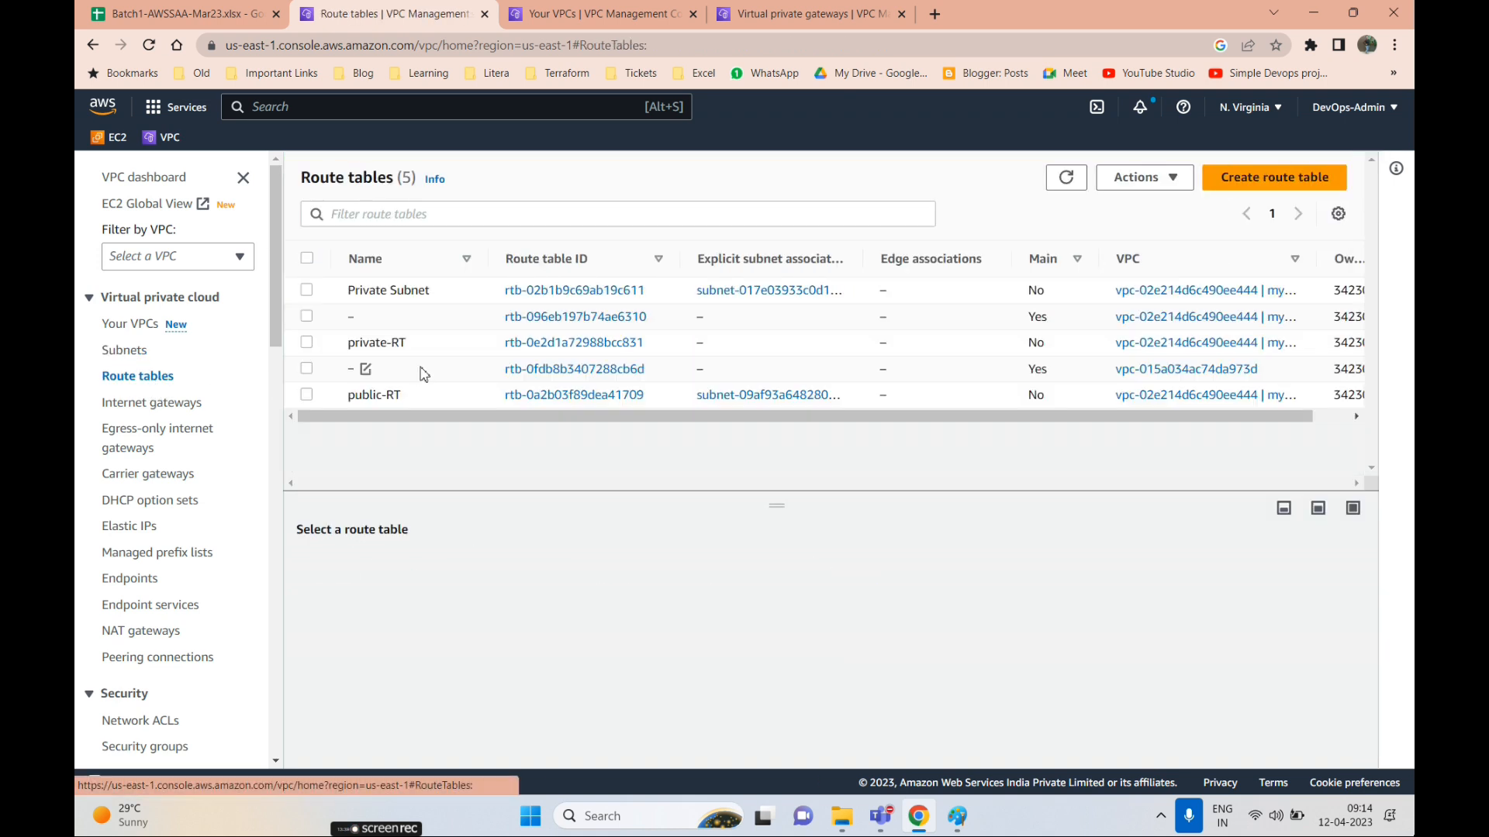
pyautogui.click(307, 343)
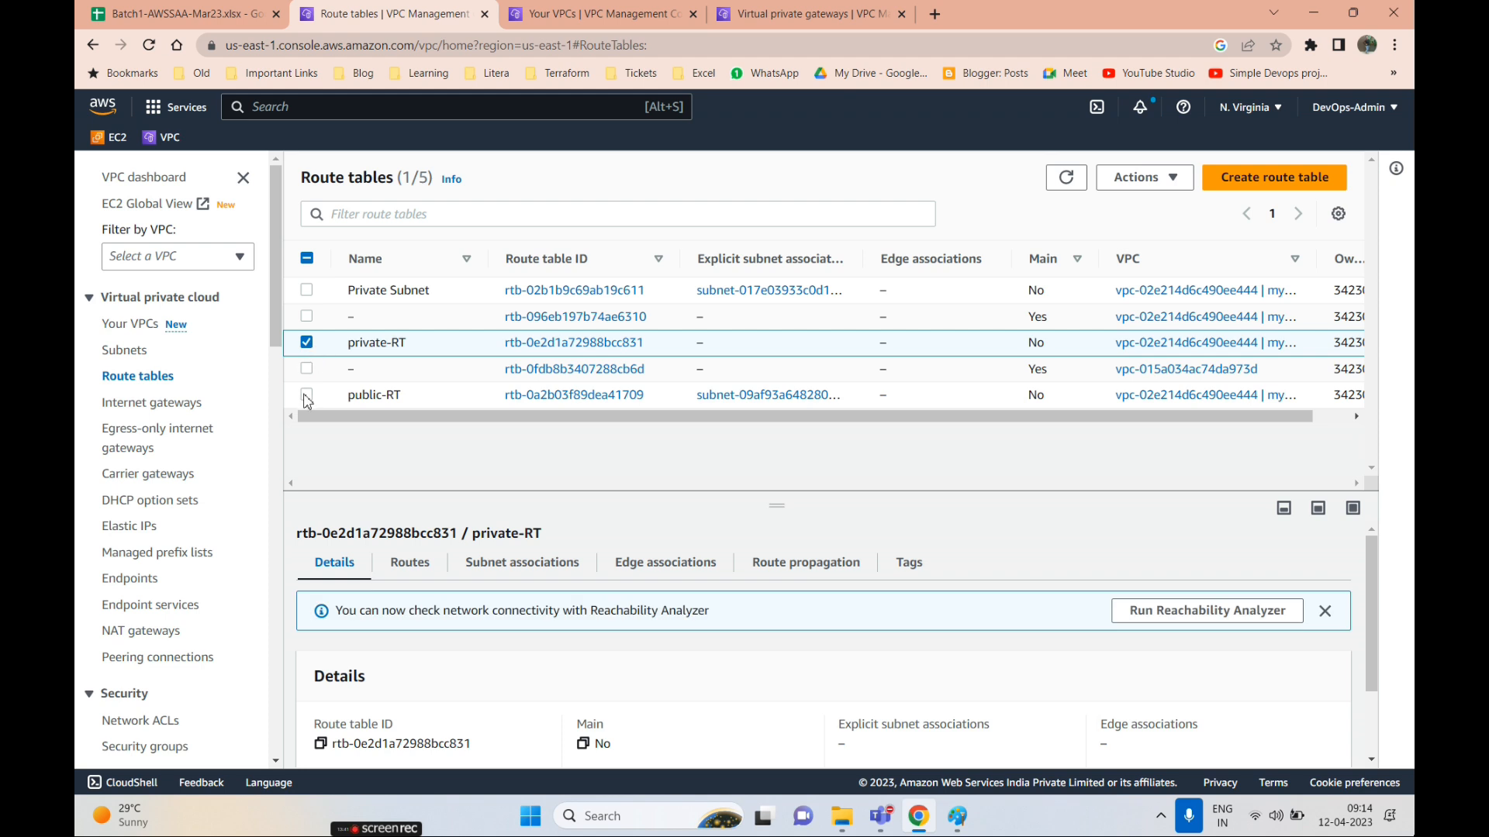
pyautogui.click(1138, 184)
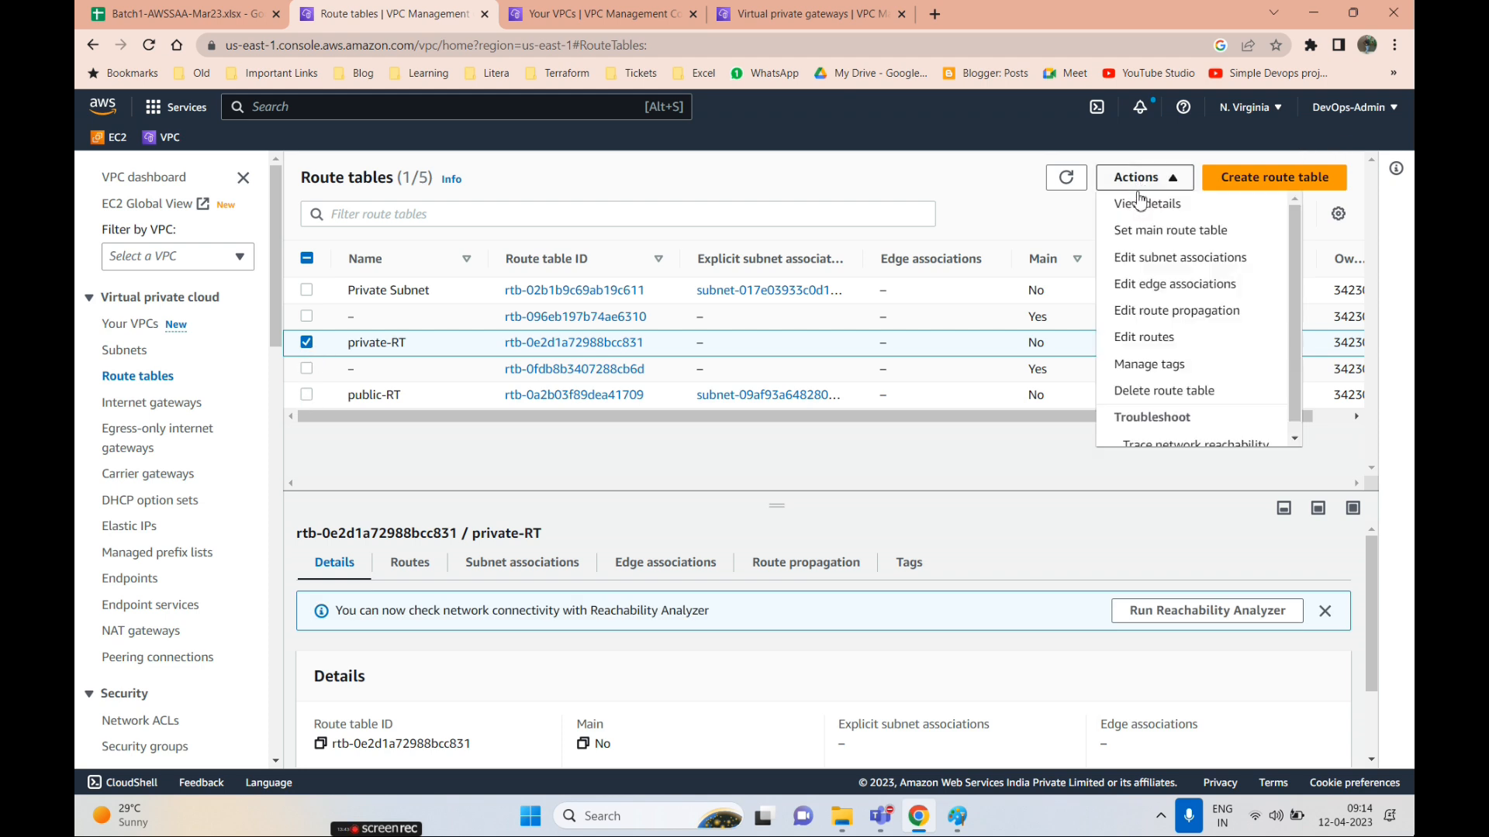
pyautogui.click(1131, 392)
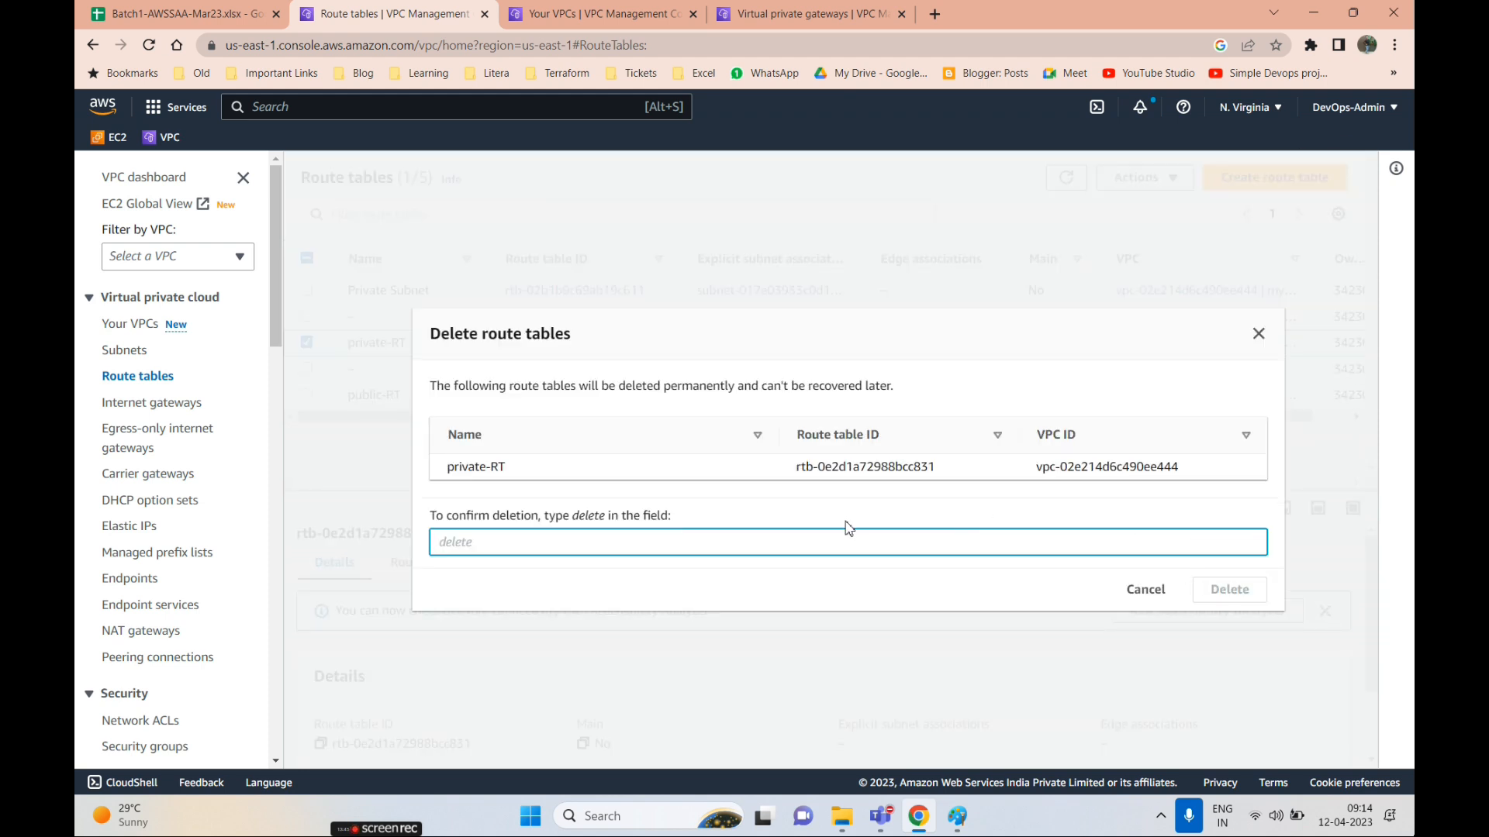
pyautogui.click(794, 538)
pyautogui.write('delete')
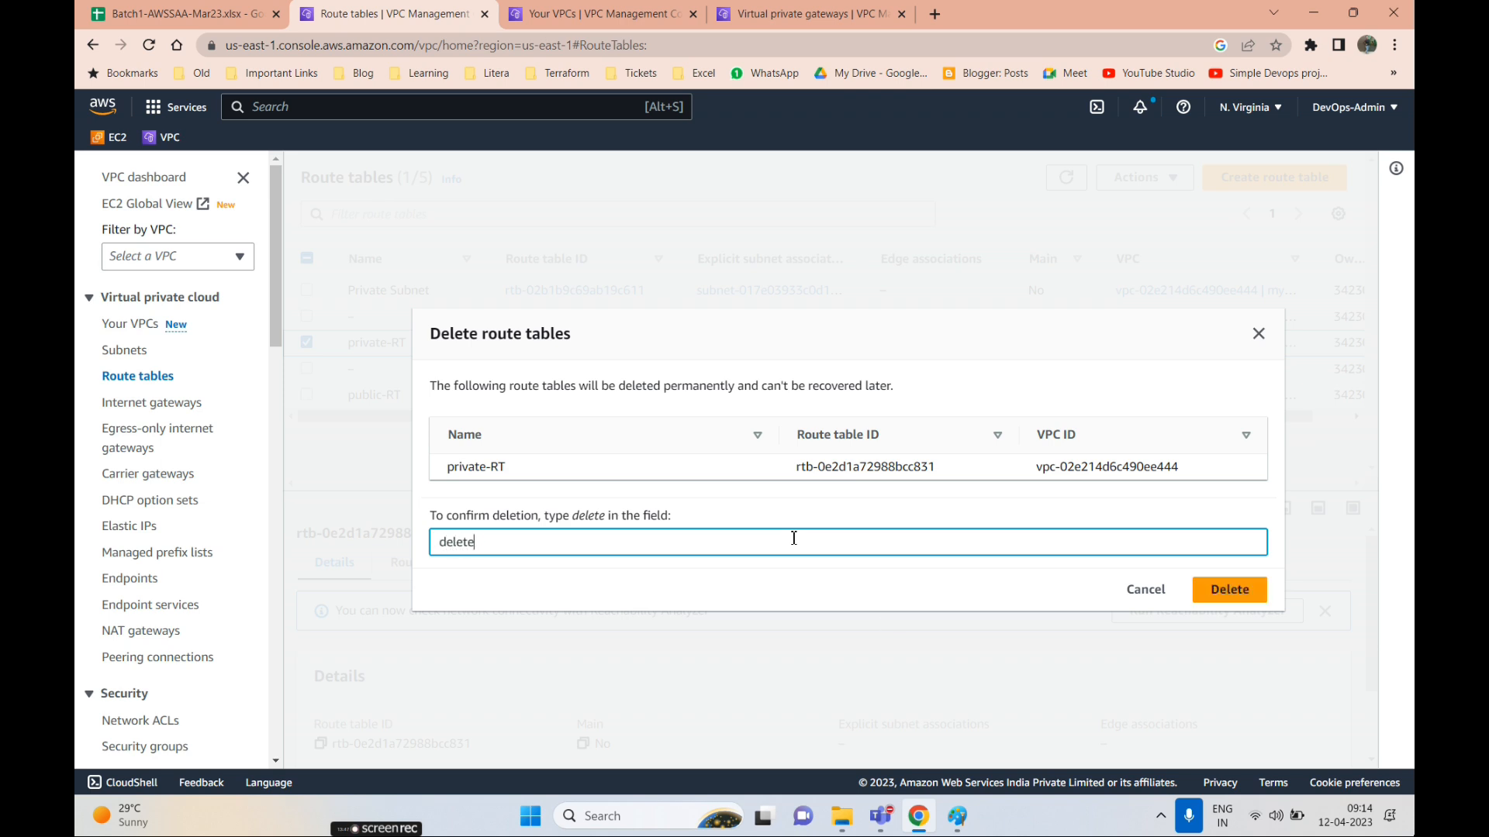
pyautogui.click(1236, 591)
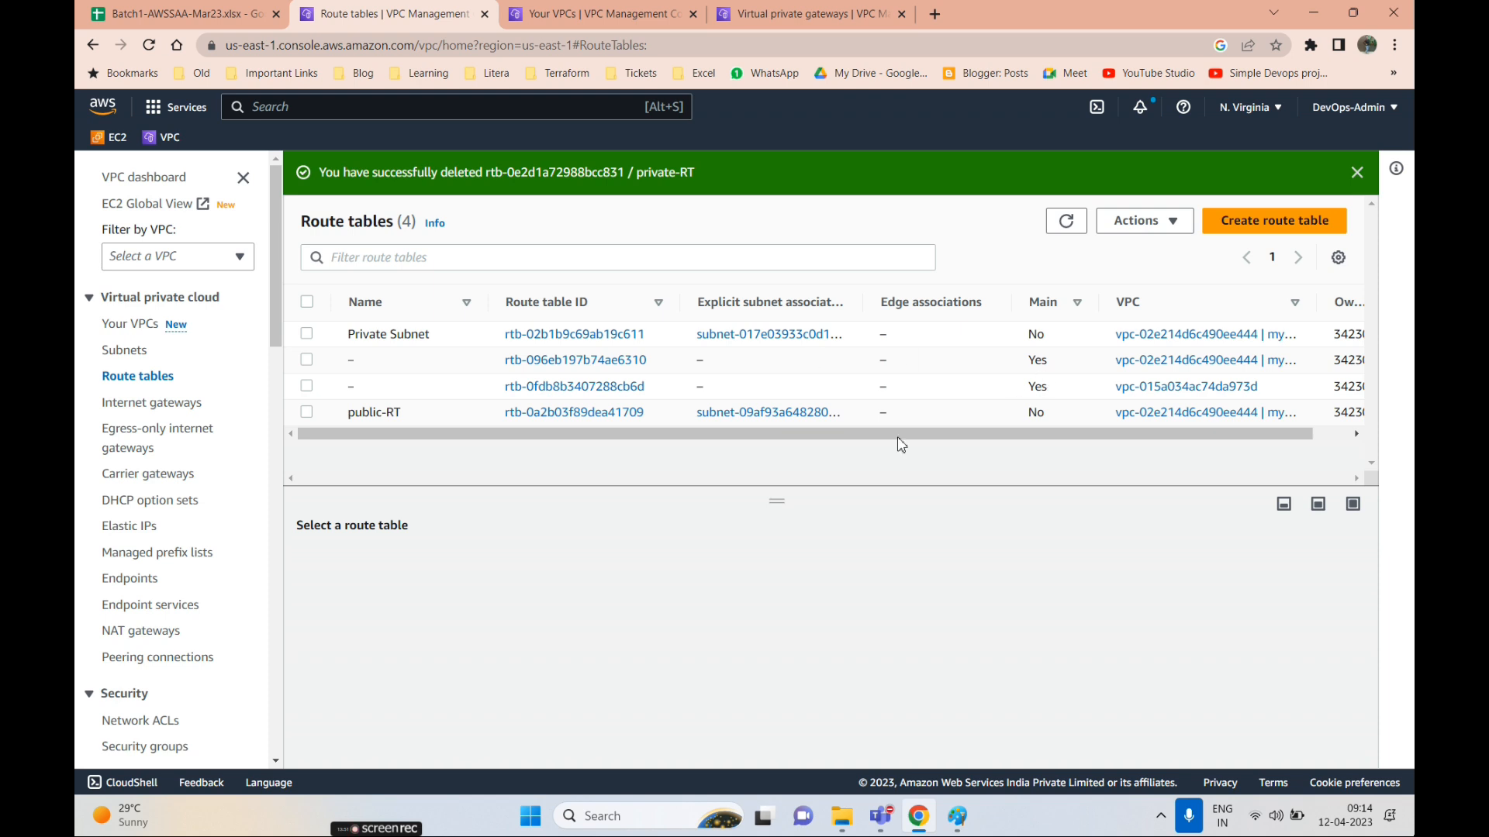
# - Open the Site-to-Site VPN connections in N. Virginia and refresh the list to check the state of site2site
pyautogui.scroll(-9, 200, 665)
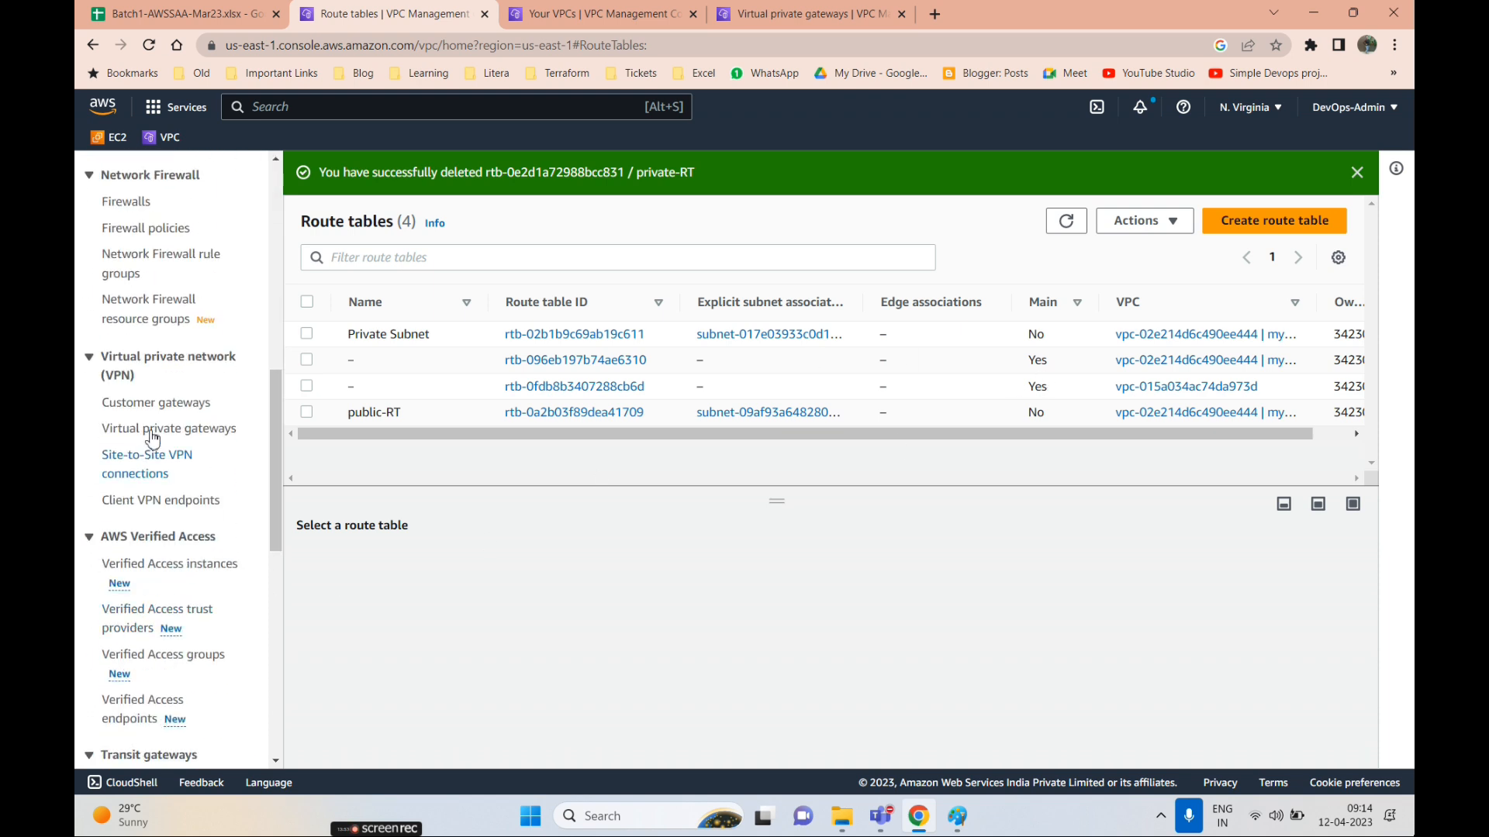
pyautogui.click(137, 459)
pyautogui.scroll(-3, 597, 571)
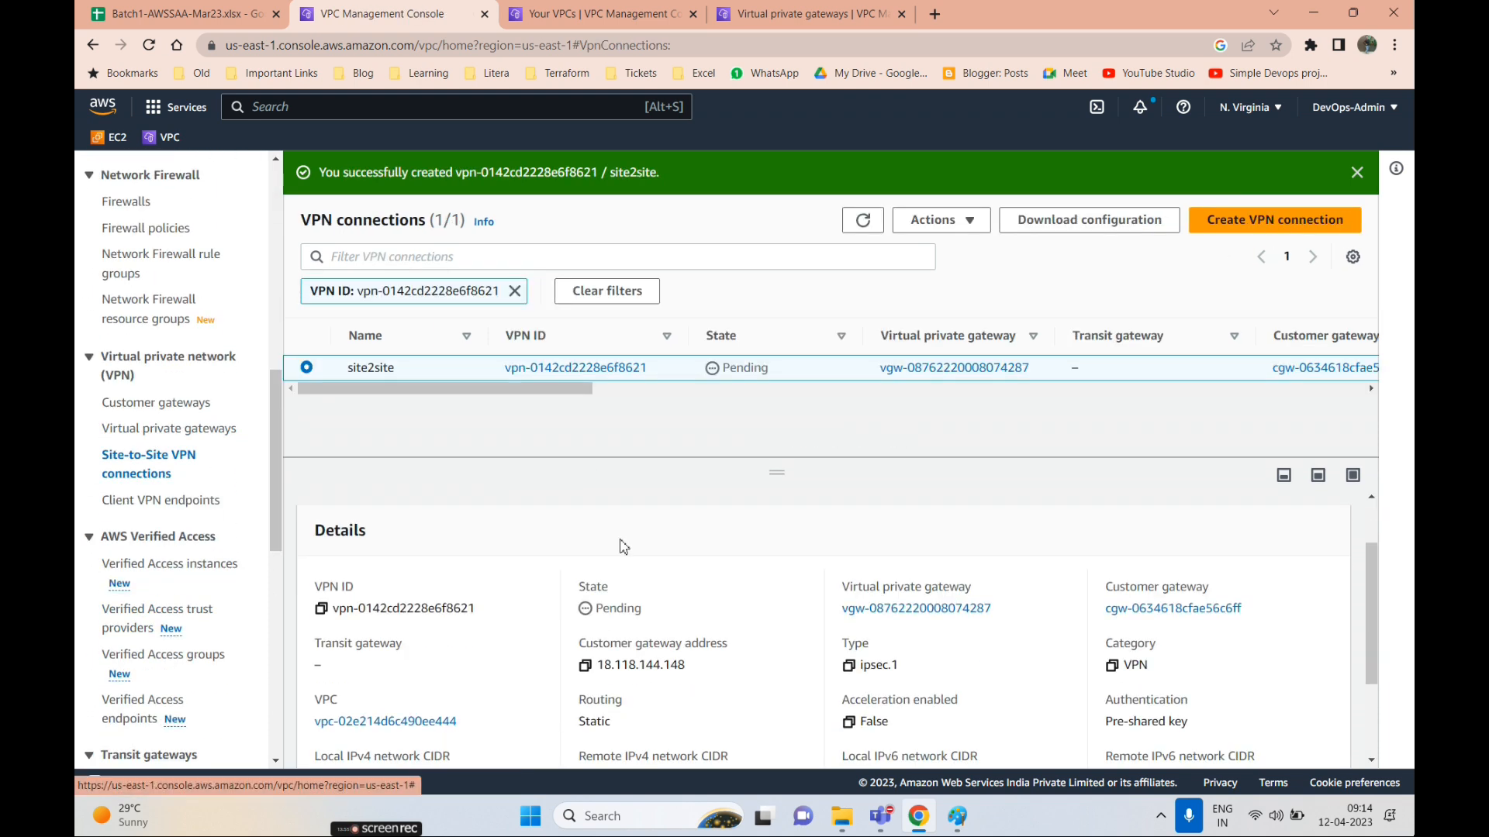
pyautogui.scroll(3, 691, 472)
pyautogui.moveTo(777, 480); pyautogui.dragTo(776, 436)
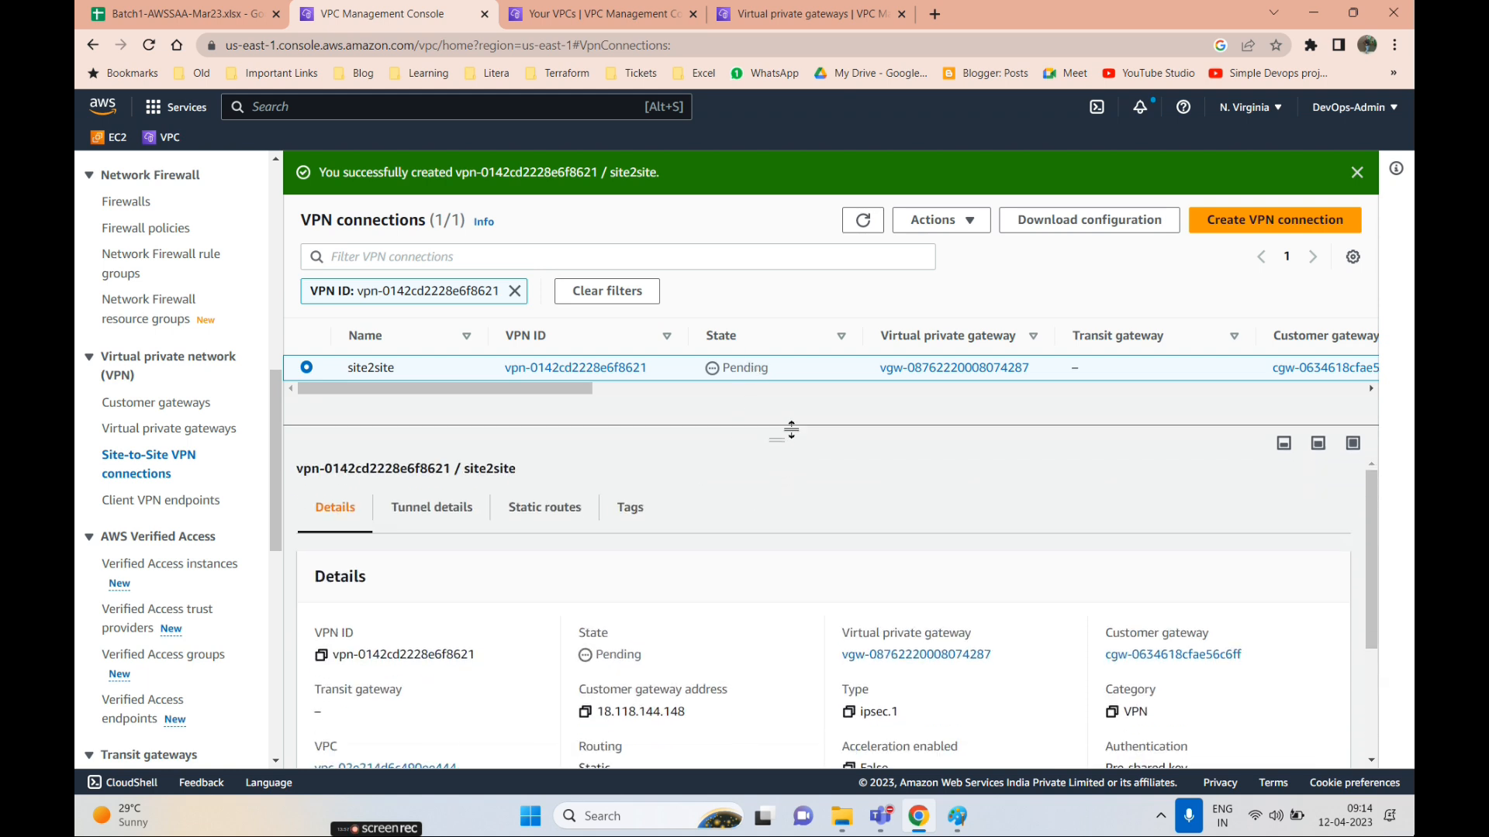
pyautogui.click(864, 222)
pyautogui.click(869, 230)
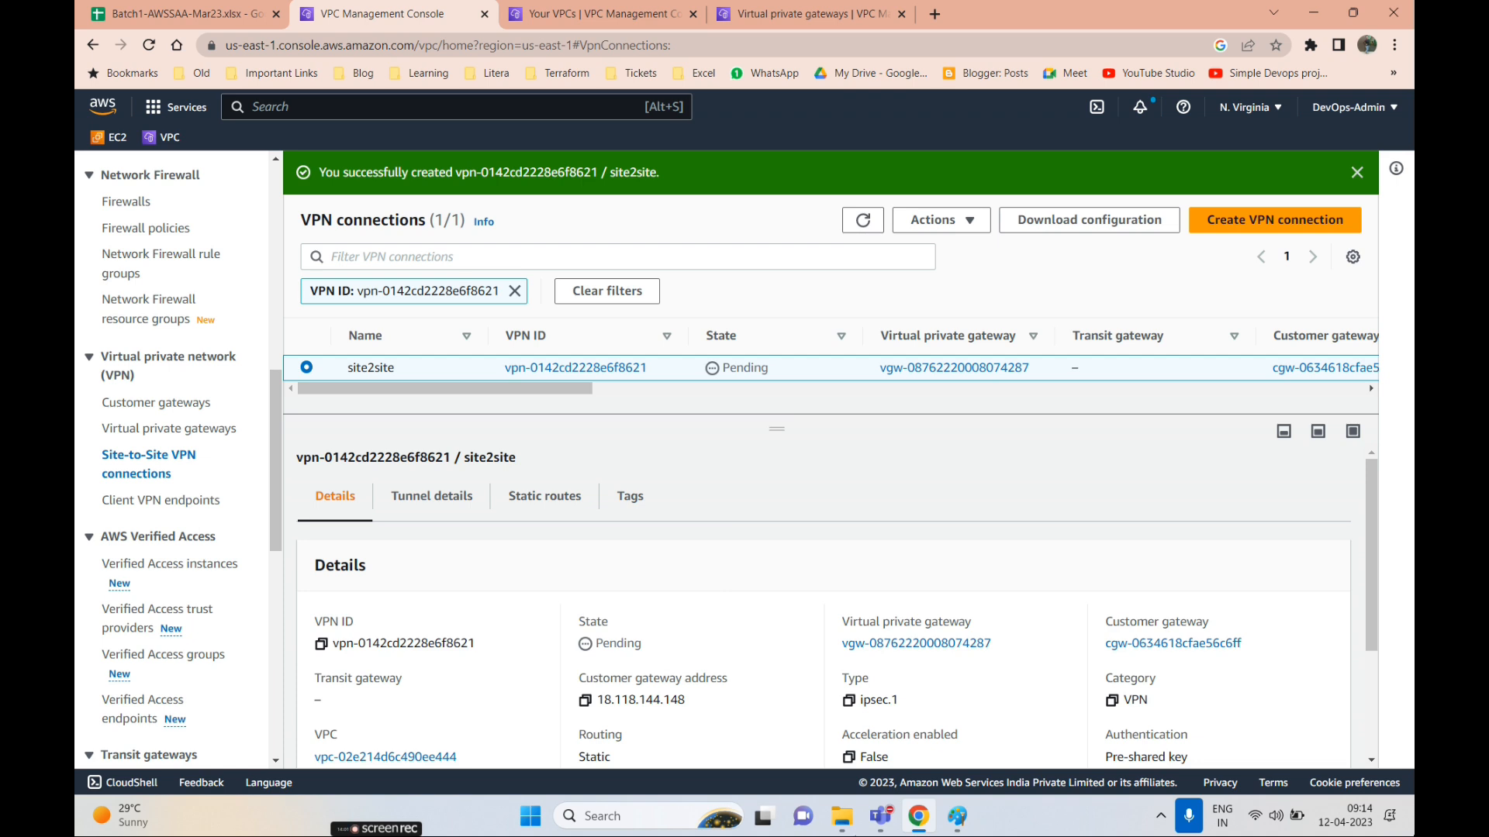
# - Find MobaXterm on the computer and launch it
pyautogui.click(610, 816)
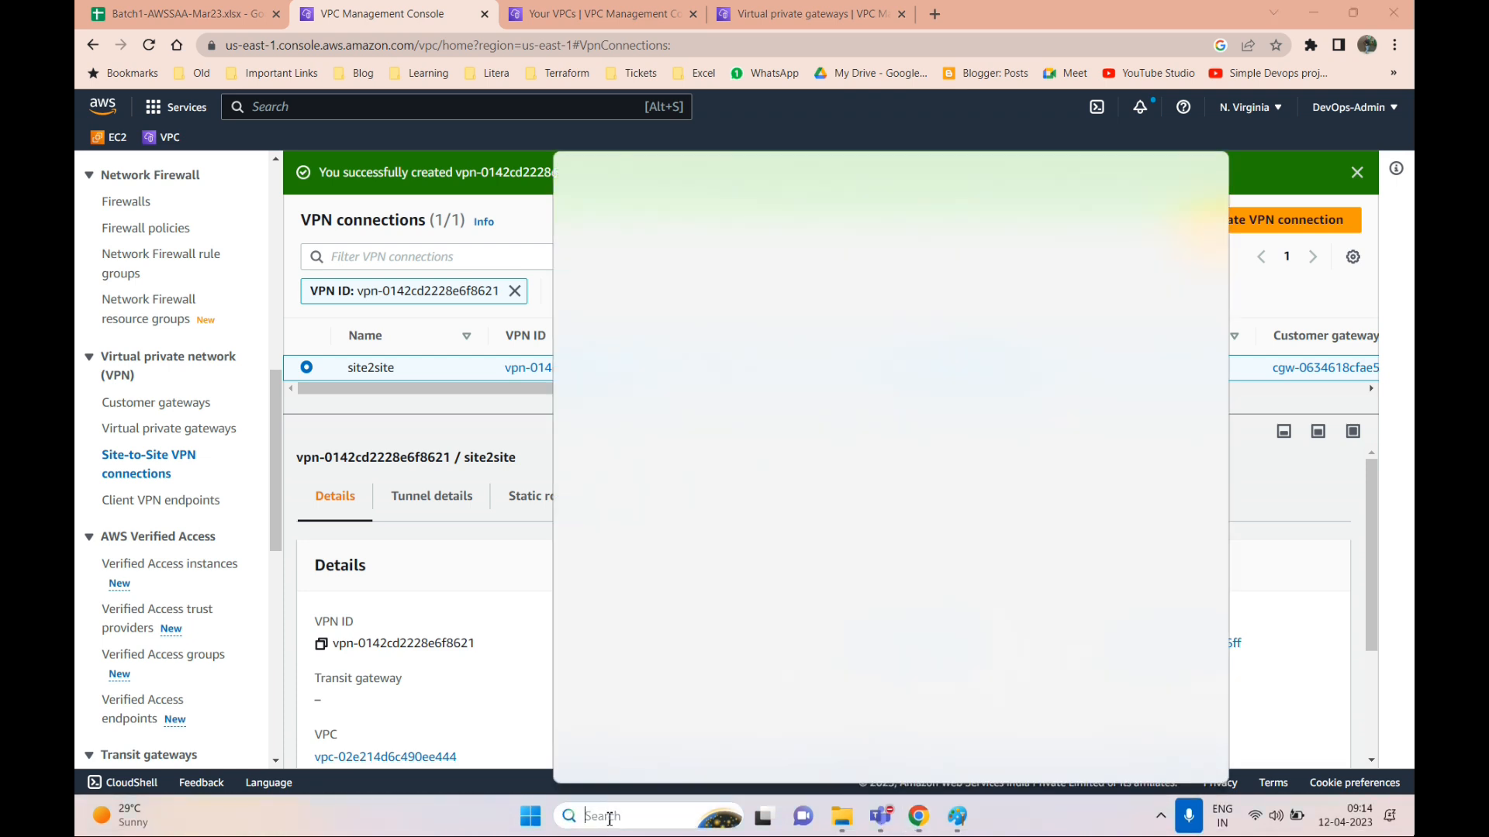
pyautogui.write('moba')
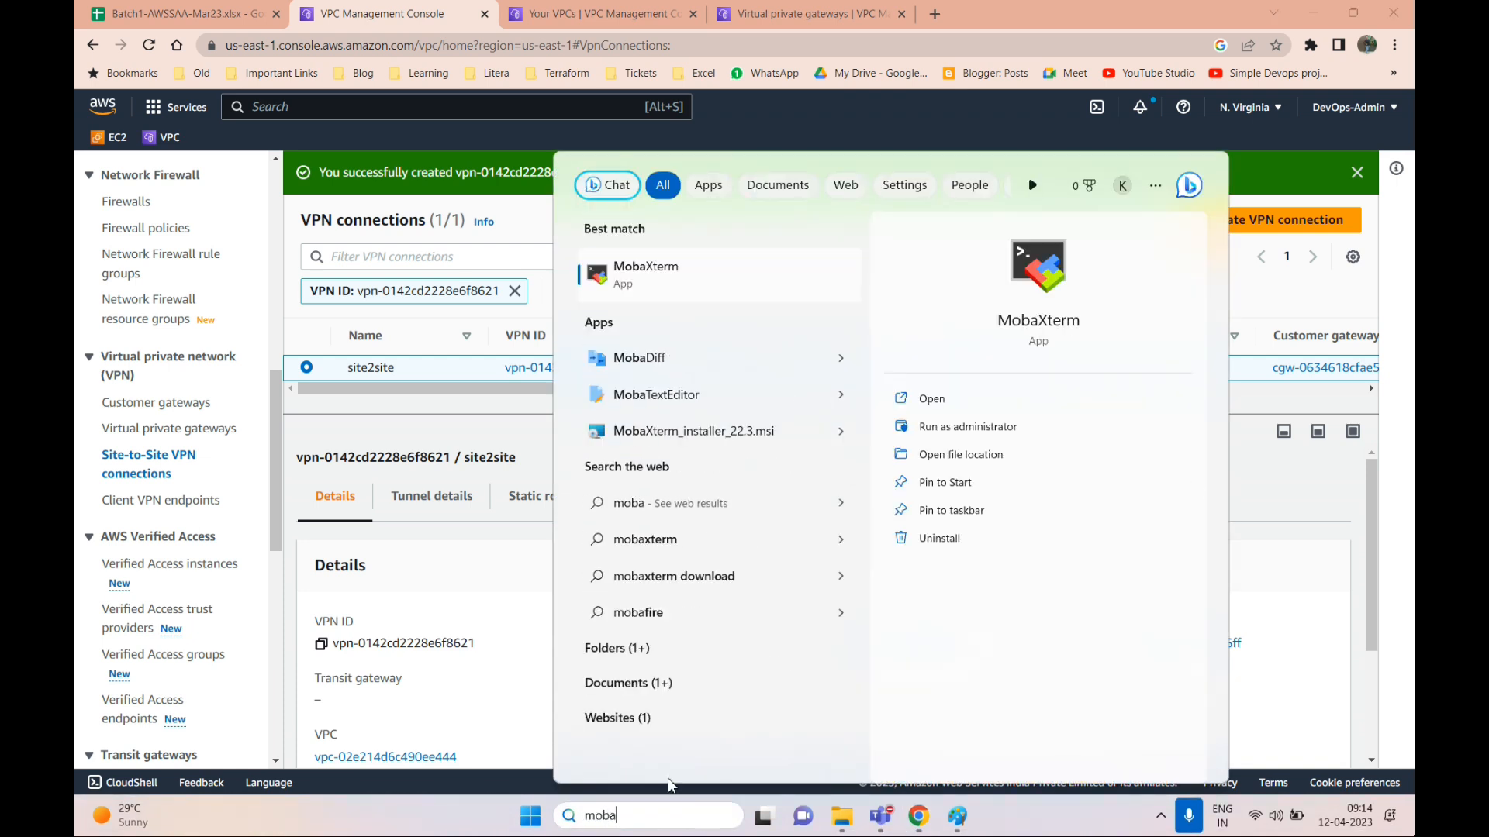
pyautogui.click(1062, 329)
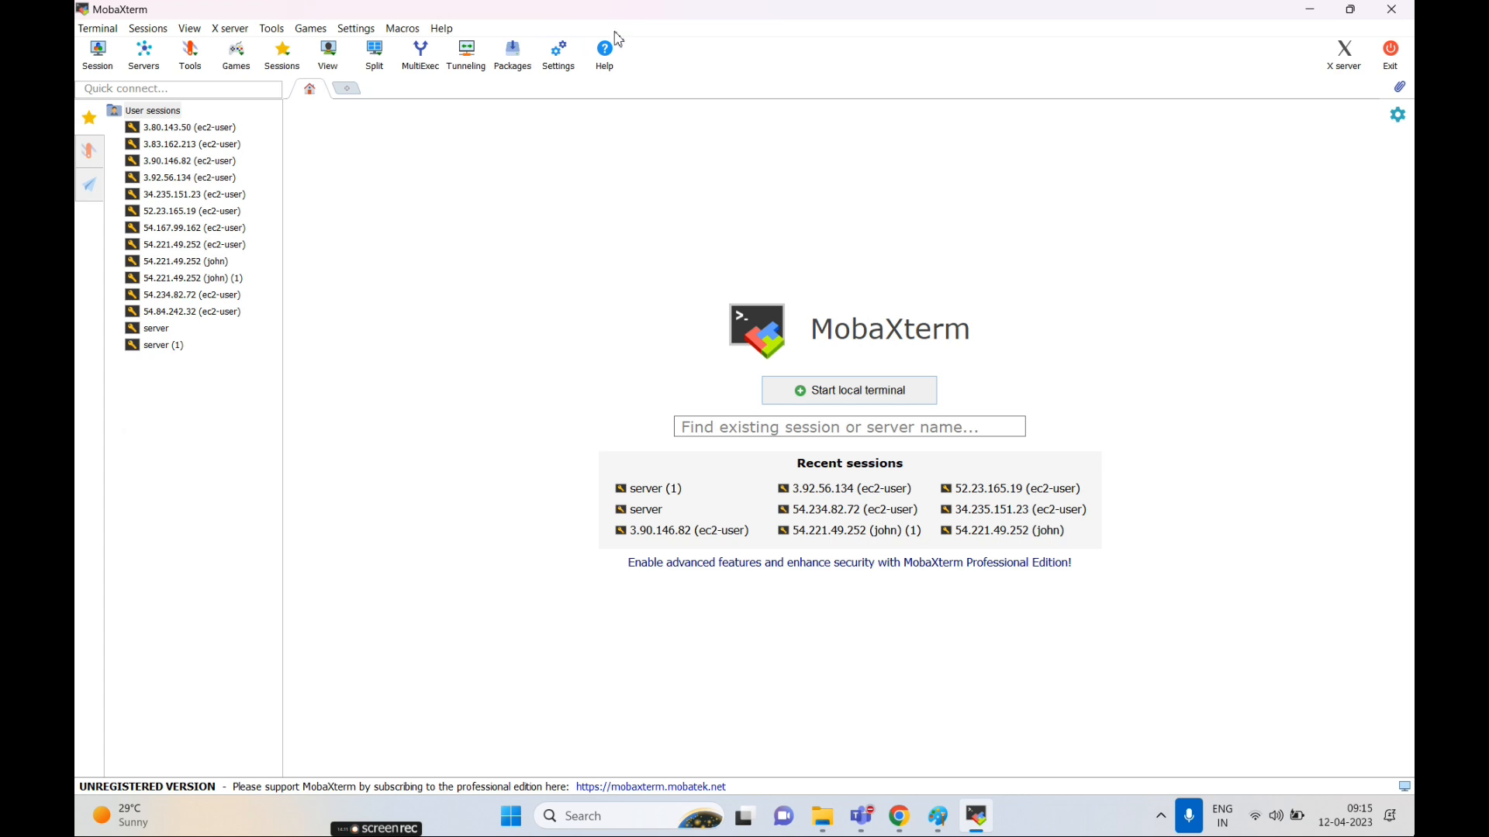
# - Switch back to the AWS console in Chrome and copy the public IPv4 address of the running Customer-Side instance in Ohio
pyautogui.hotkey('alt', 'Tab')
pyautogui.click(628, 15)
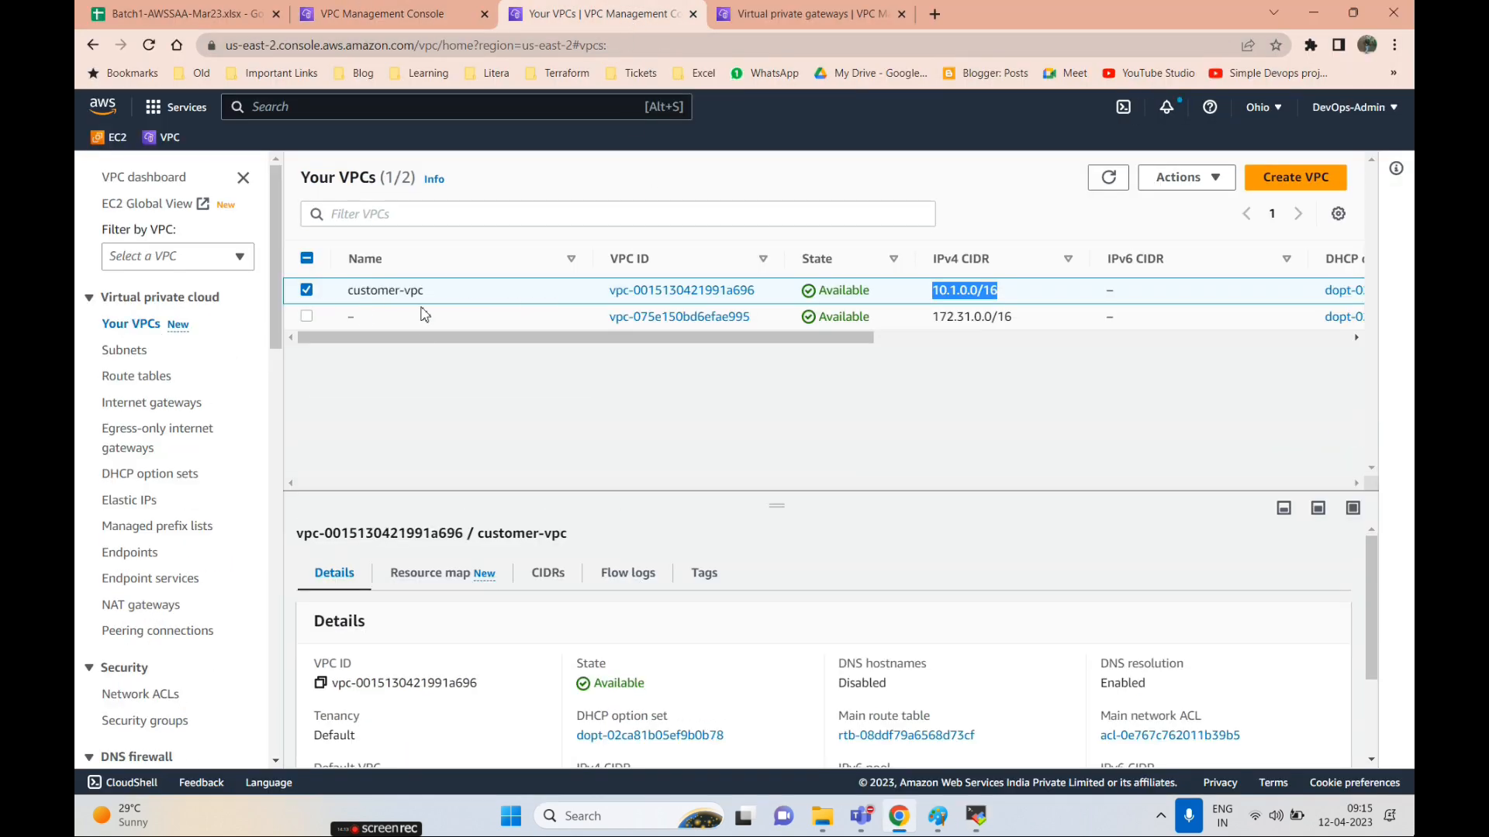
pyautogui.click(117, 138)
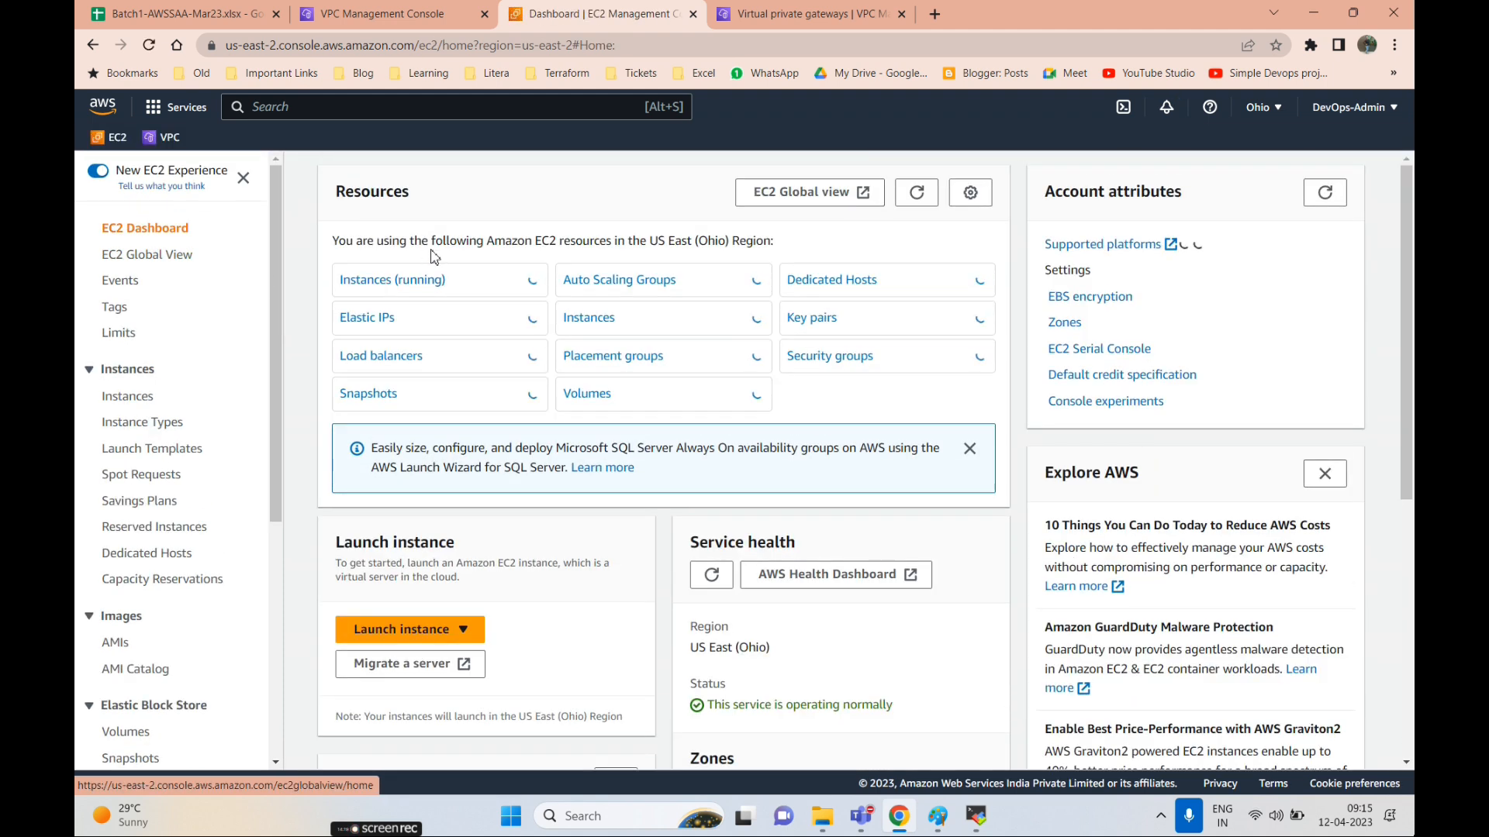
pyautogui.click(424, 279)
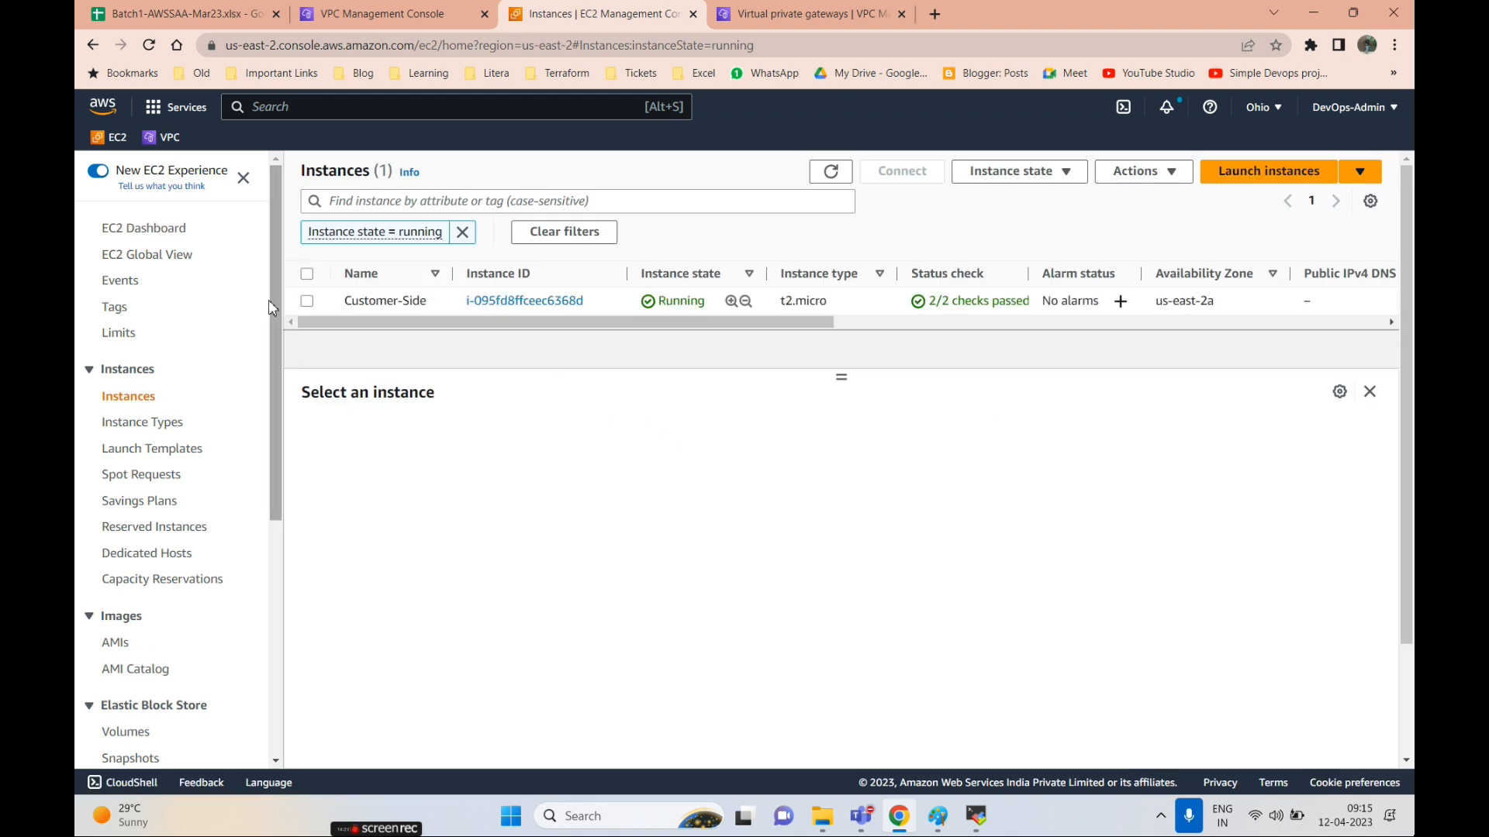
pyautogui.click(310, 302)
pyautogui.click(672, 520)
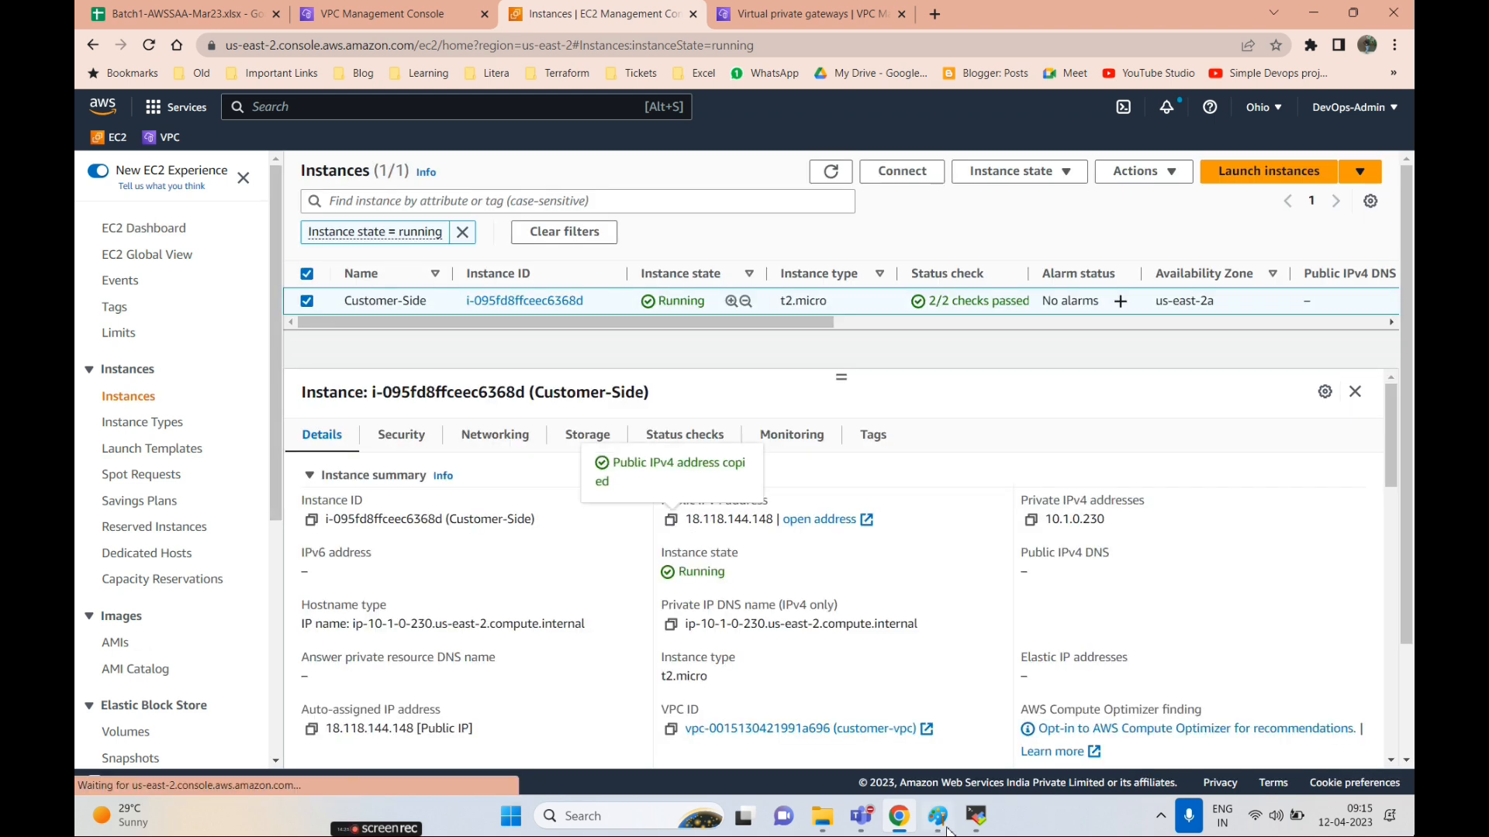
# - Set up a new SSH session in MobaXterm with remote host 18.118.144.148 and username ec2-user
pyautogui.click(976, 815)
pyautogui.click(107, 66)
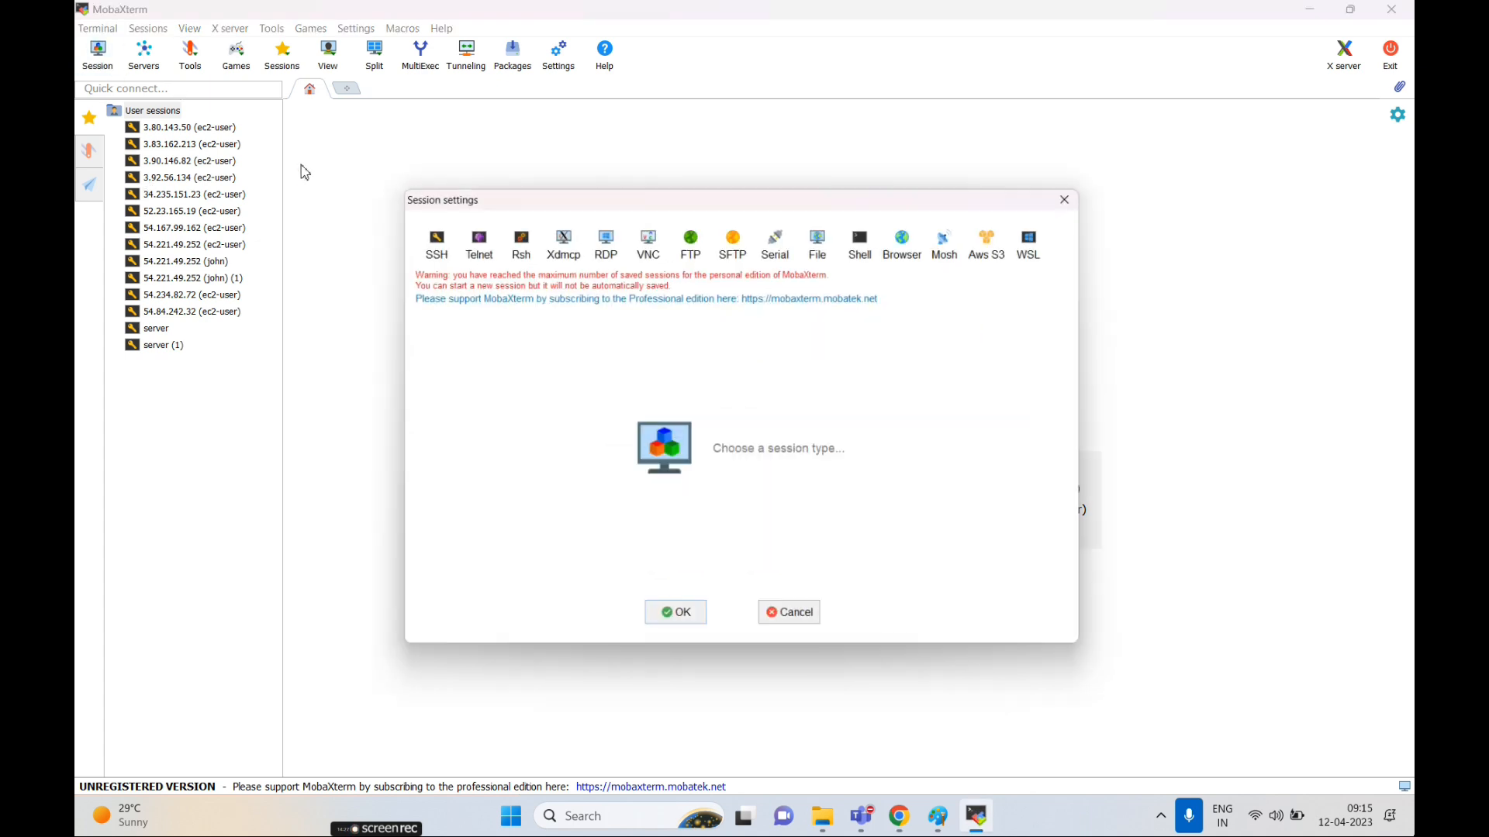
pyautogui.click(442, 259)
pyautogui.hotkey('ctrl', 'v')
pyautogui.click(675, 354)
pyautogui.write('ec')
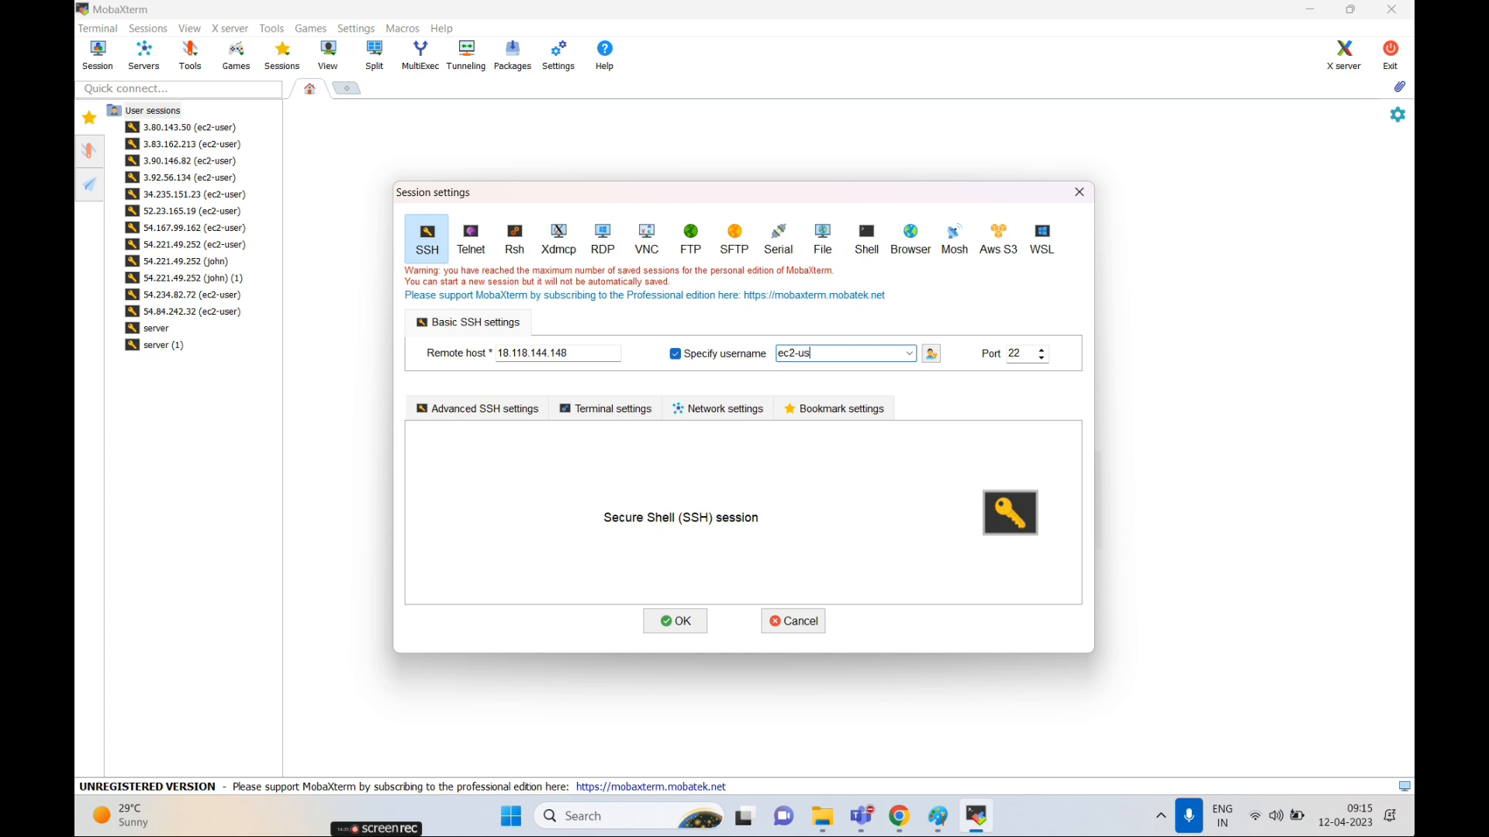
# - Assign the ohio-key file from the Desktop as the session's private key and start the SSH session
pyautogui.click(482, 414)
pyautogui.click(496, 552)
pyautogui.click(725, 552)
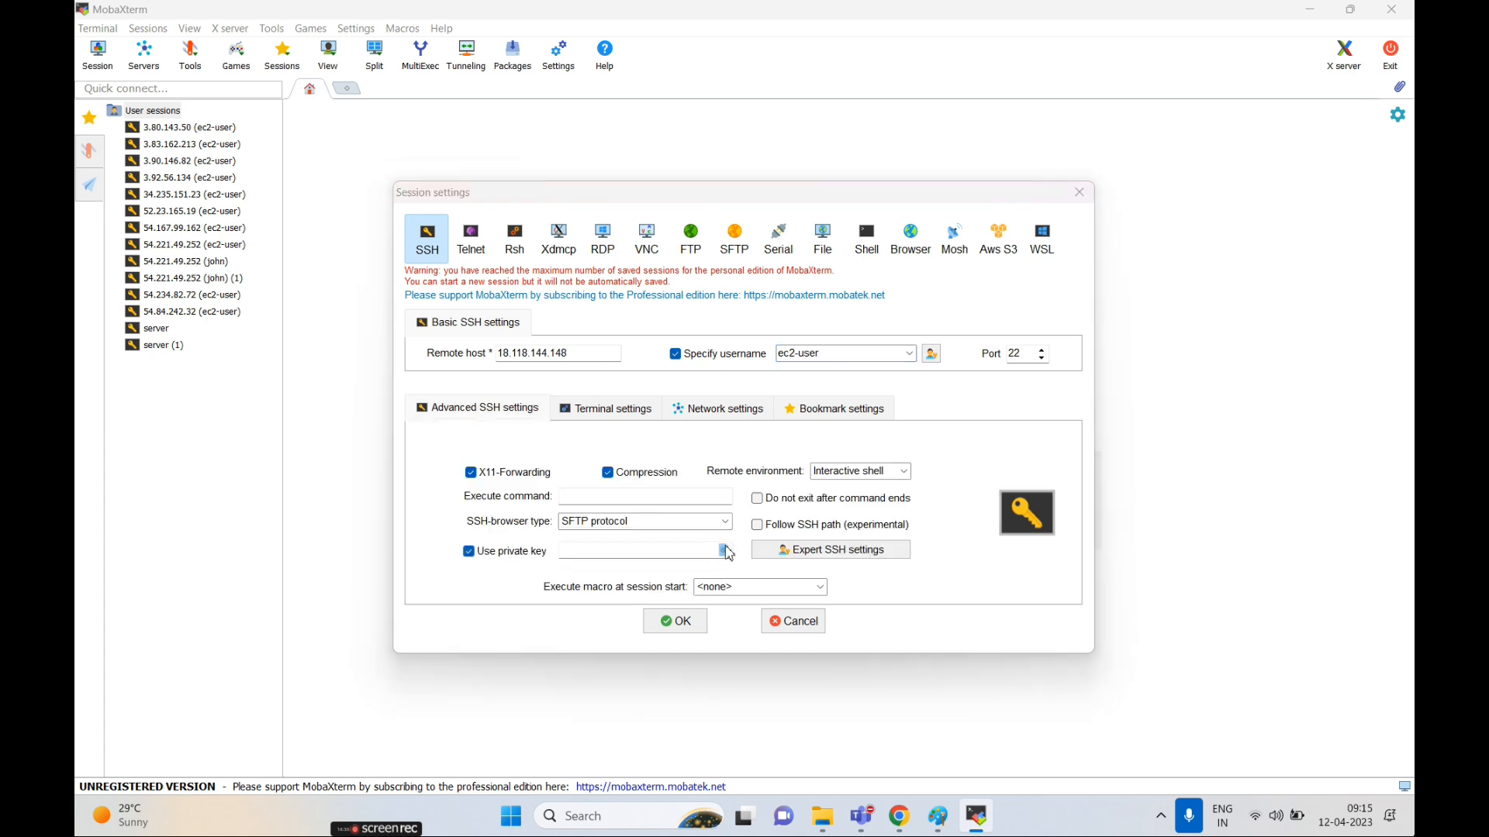
pyautogui.scroll(-3, 775, 434)
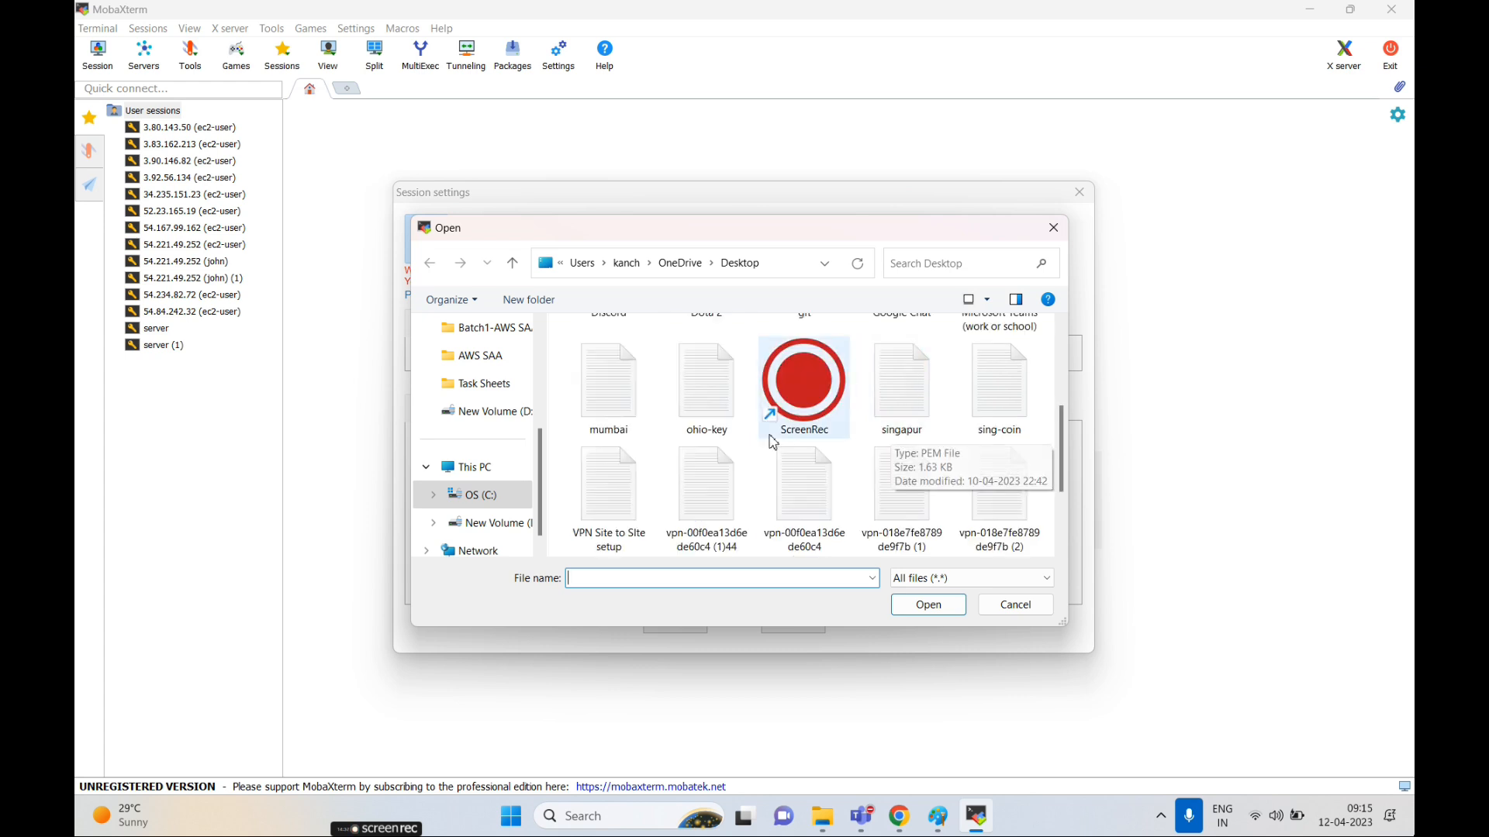
pyautogui.doubleClick(732, 426)
pyautogui.click(678, 622)
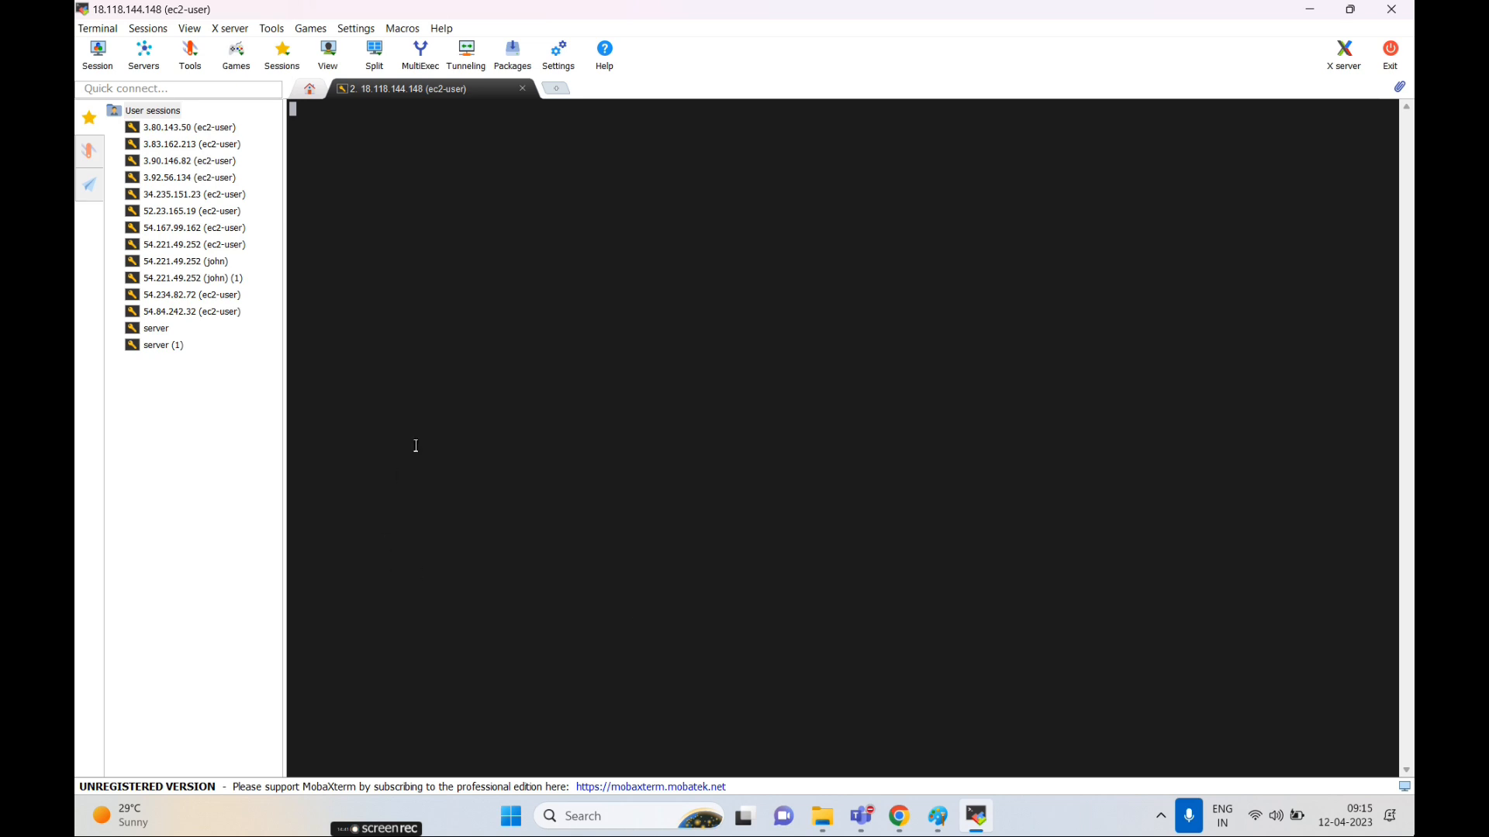
# - Update all packages on the Customer-Side instance with "sudo yum update -y"
pyautogui.click(641, 455)
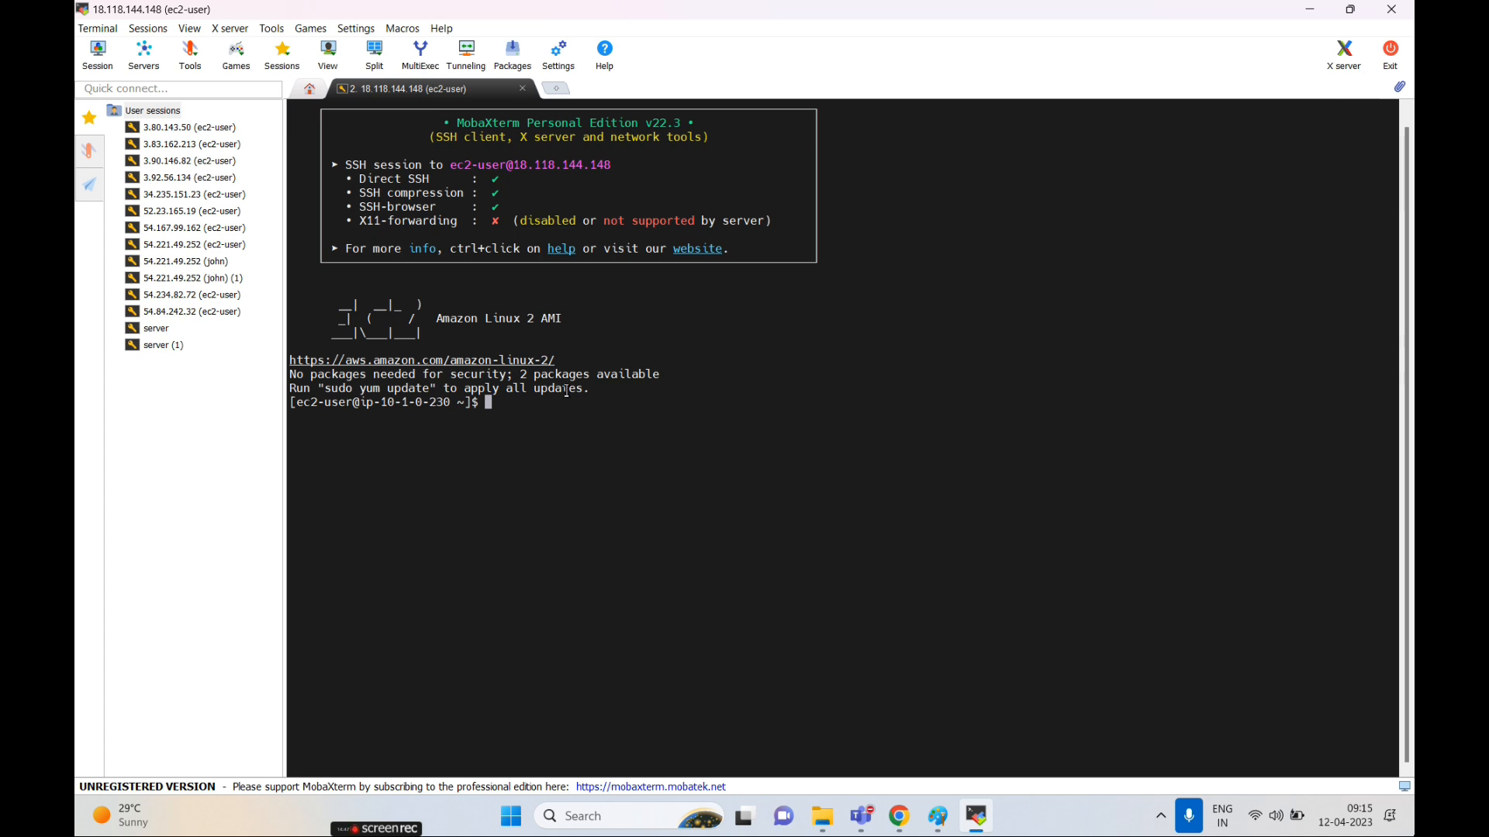
pyautogui.write('do yum update -y')
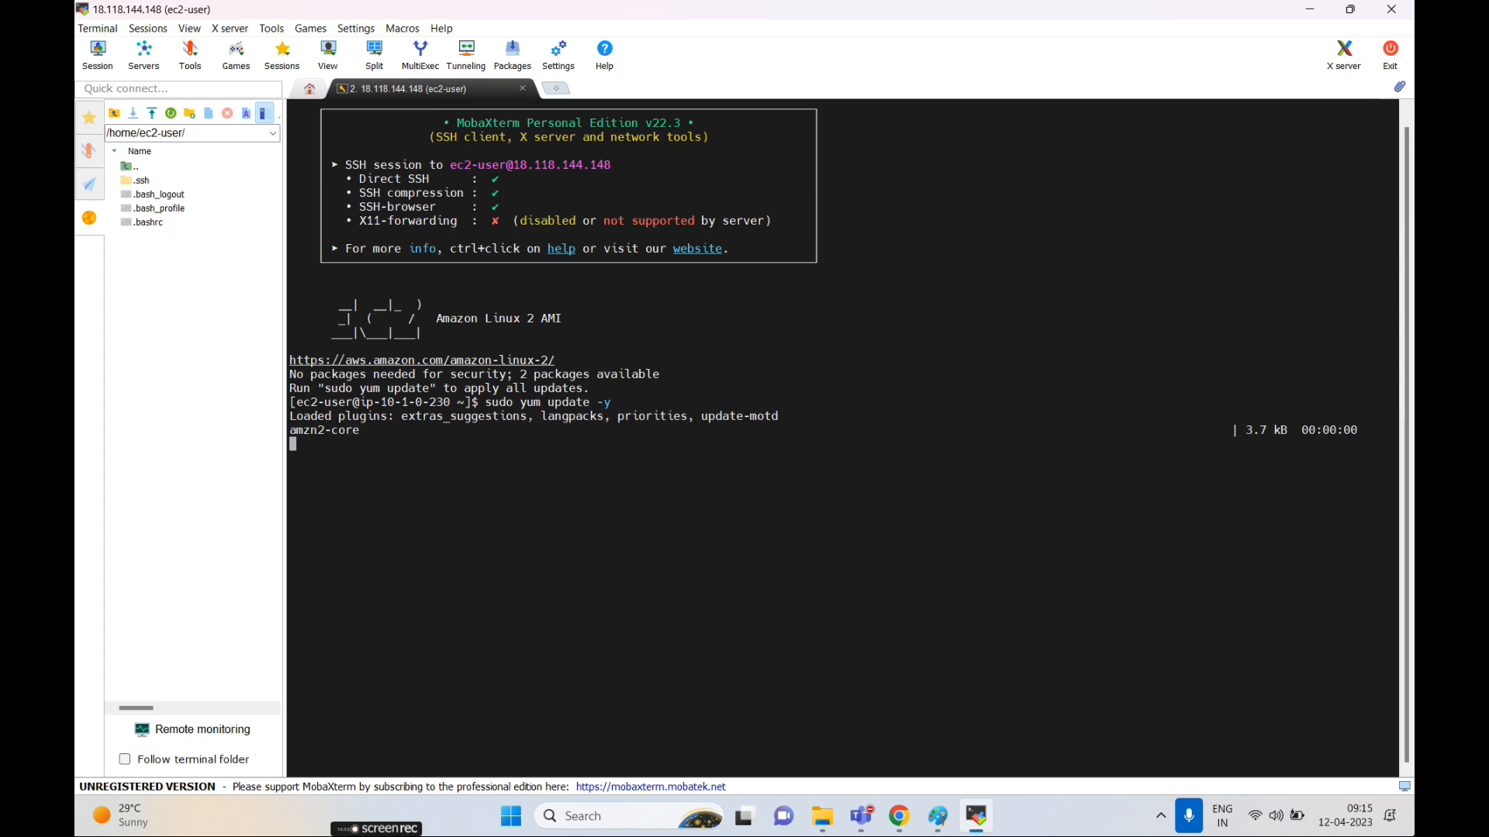
# - Open the "VPN Site to SIte setup" notes file from the desktop and maximize its window
pyautogui.click(1412, 817)
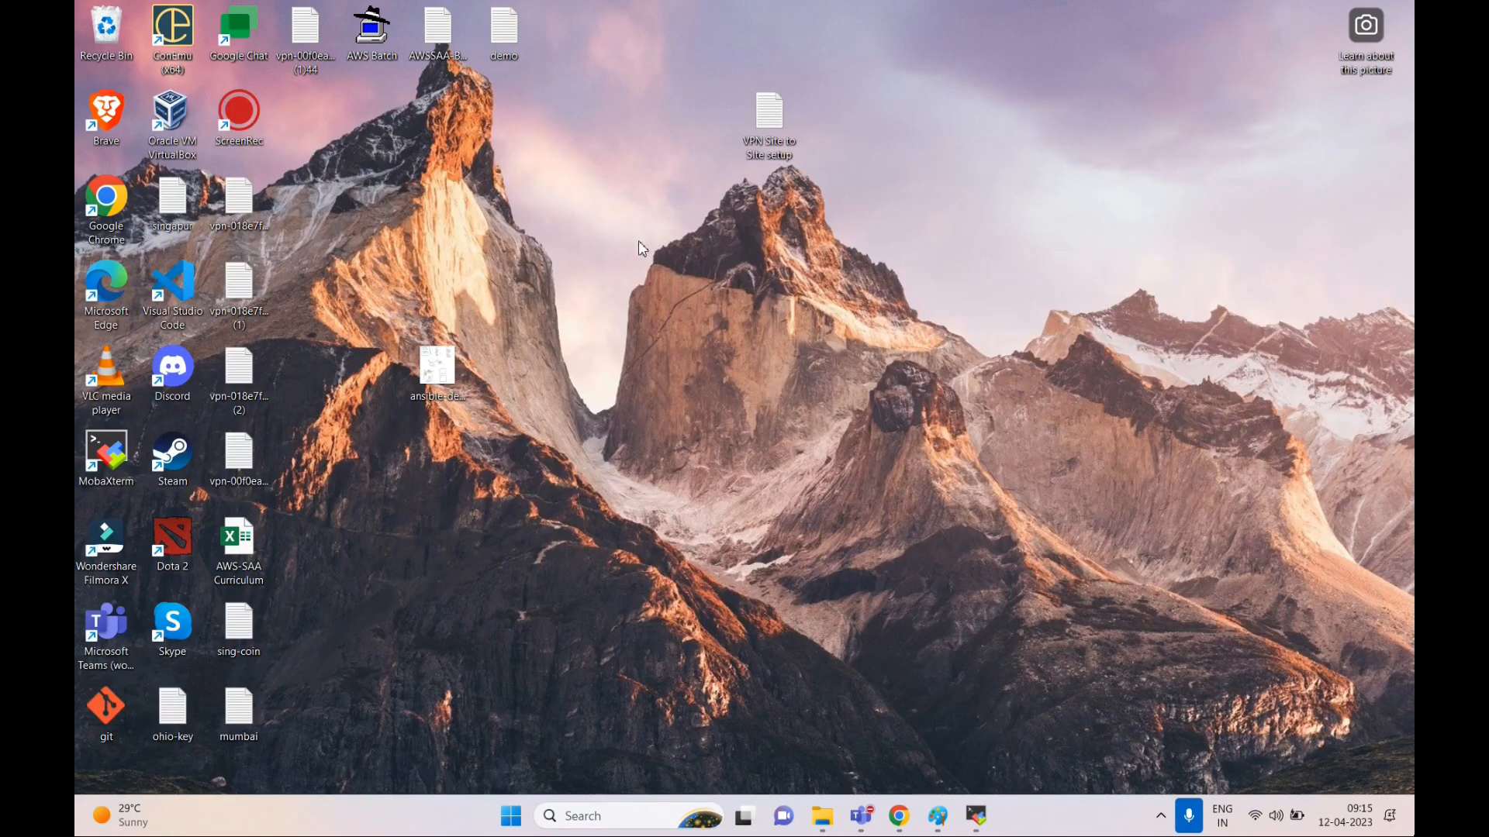
pyautogui.doubleClick(772, 128)
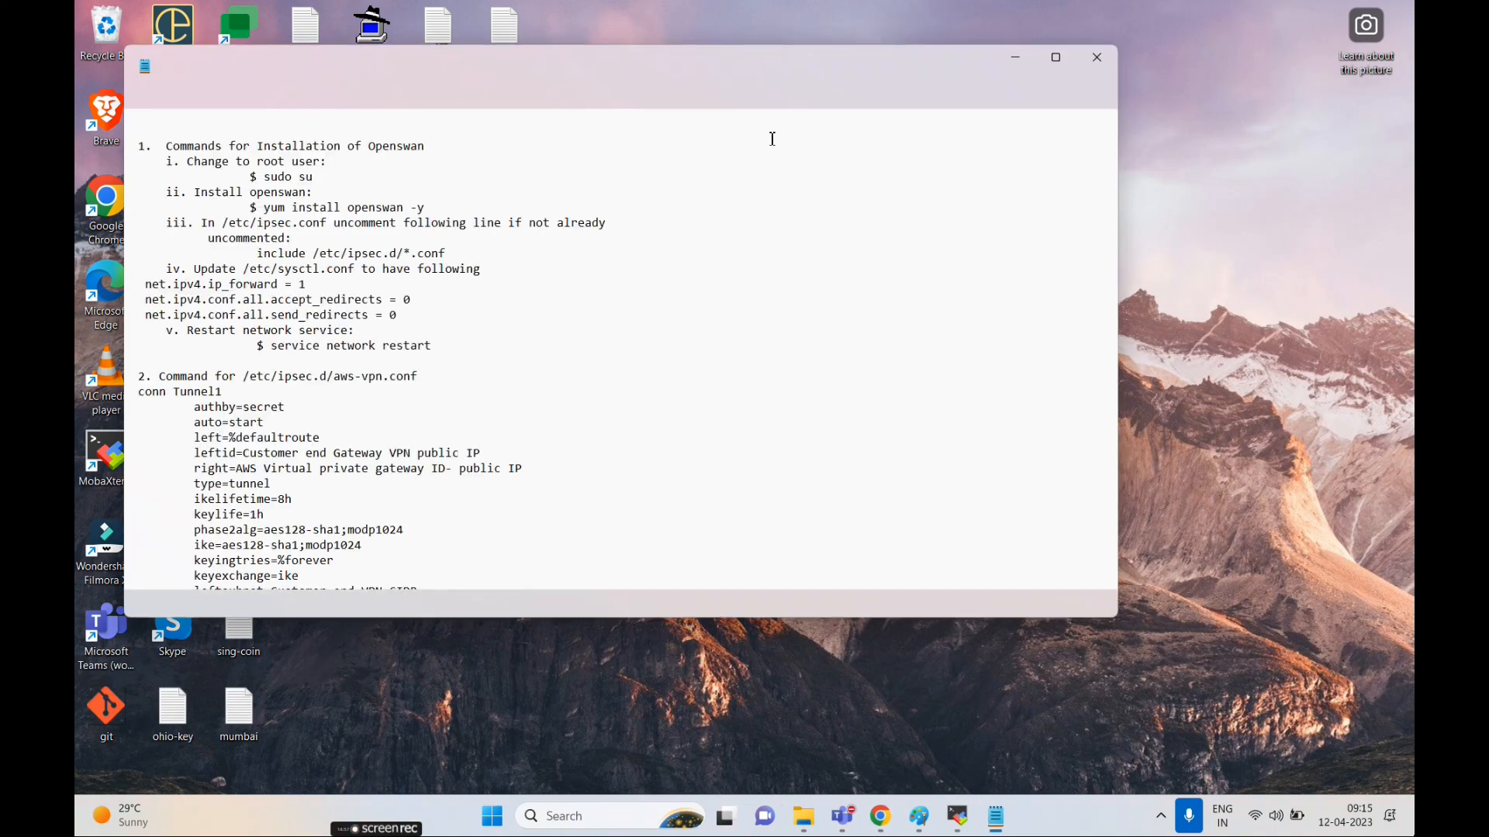
pyautogui.click(1055, 57)
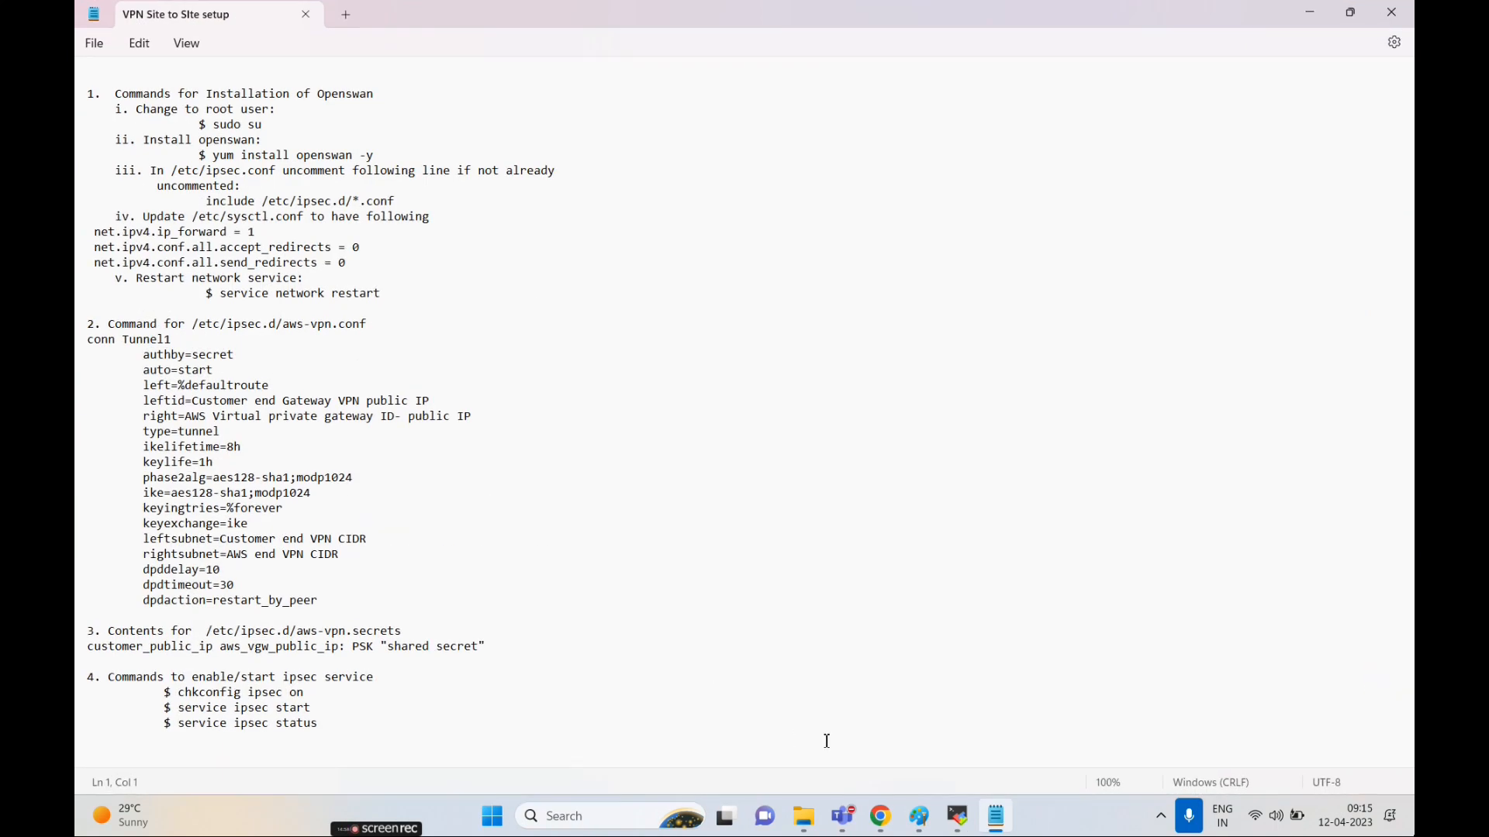
# - Check the package update in MobaXterm, then refresh the site2site VPN connection in Chrome and examine its state and tunnel details
pyautogui.click(957, 815)
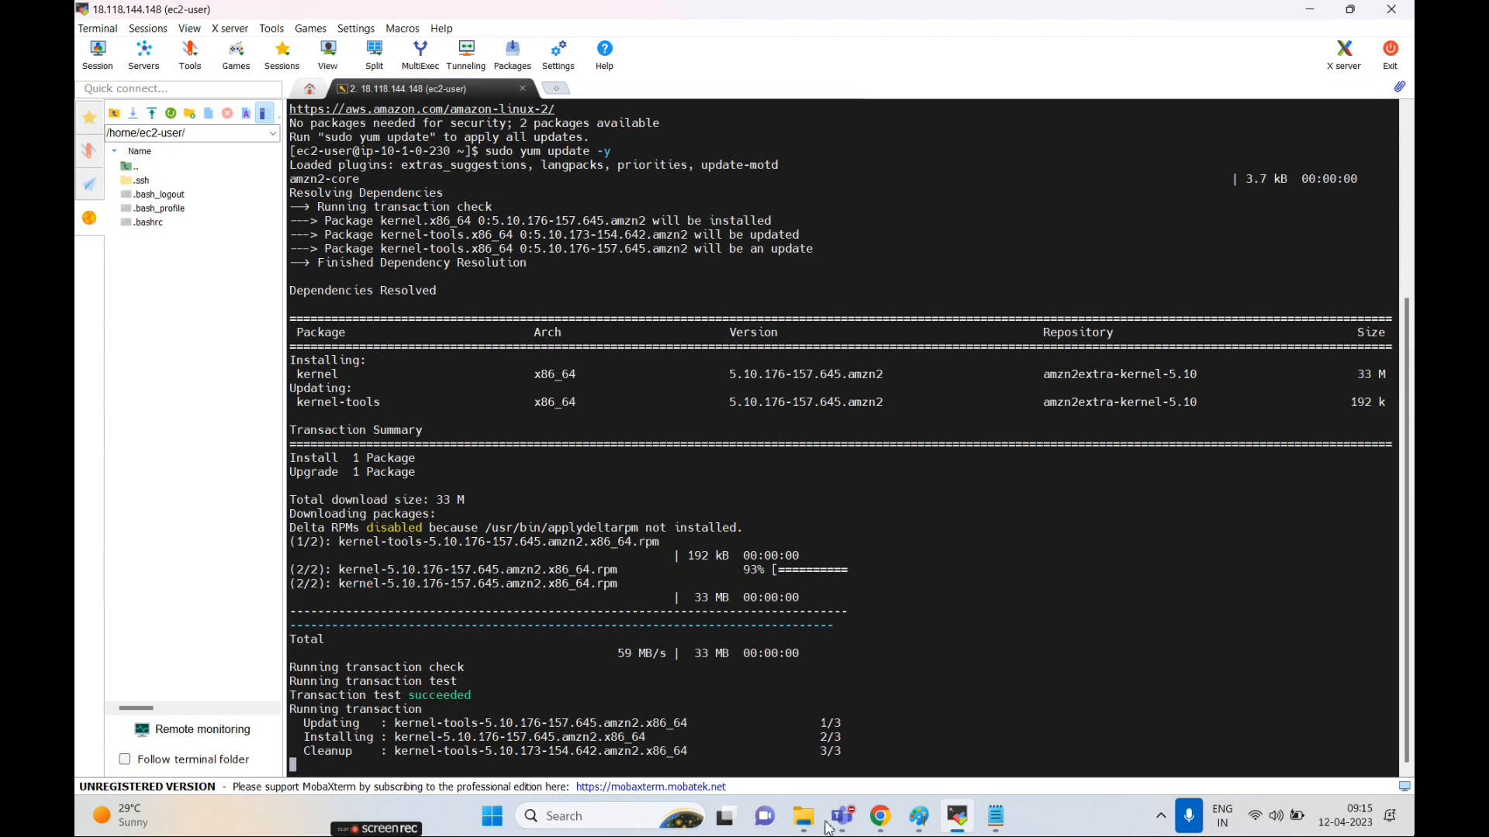
pyautogui.click(880, 816)
pyautogui.click(341, 17)
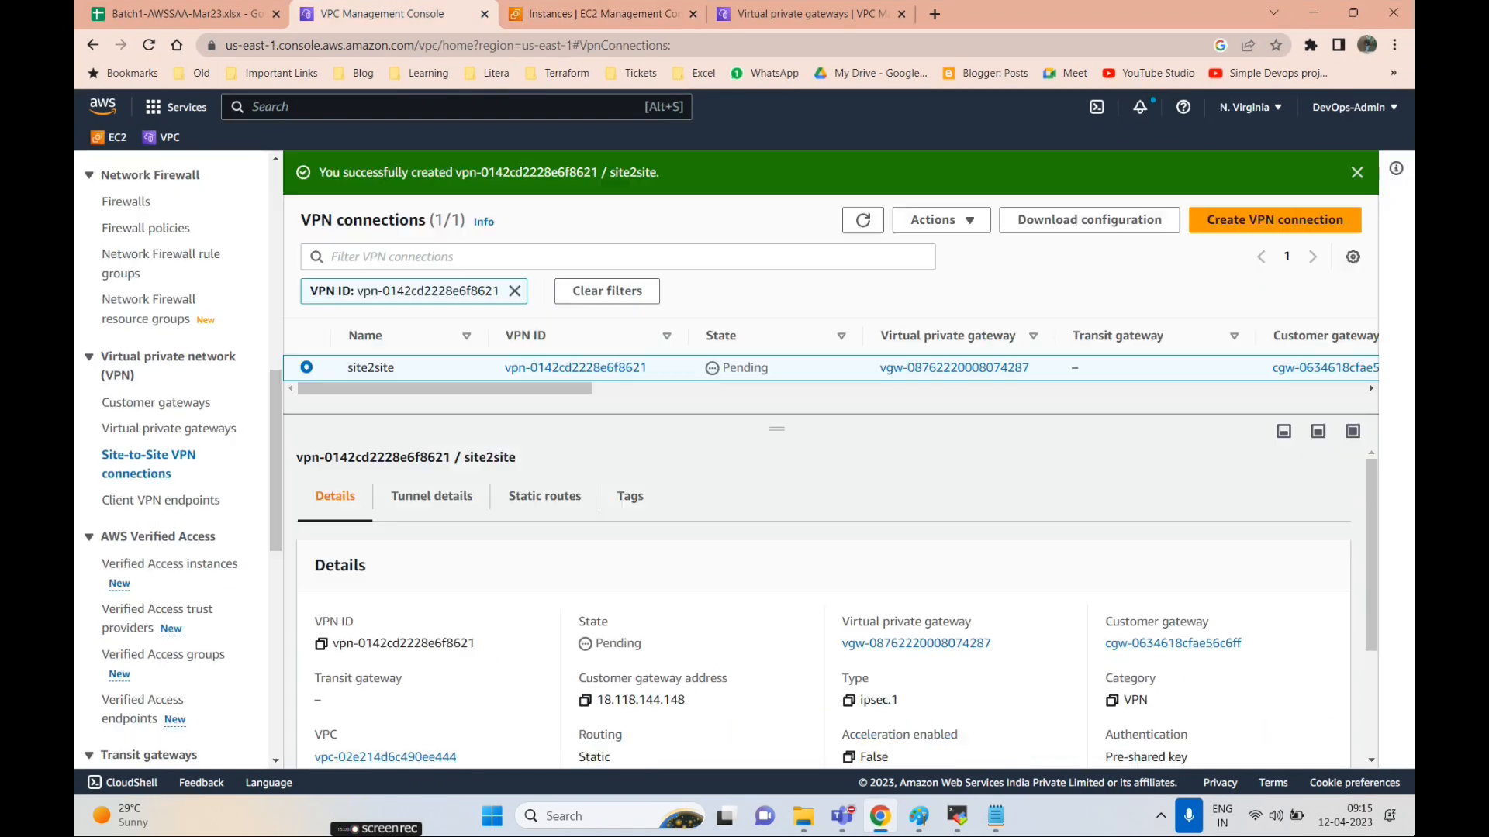
pyautogui.click(865, 224)
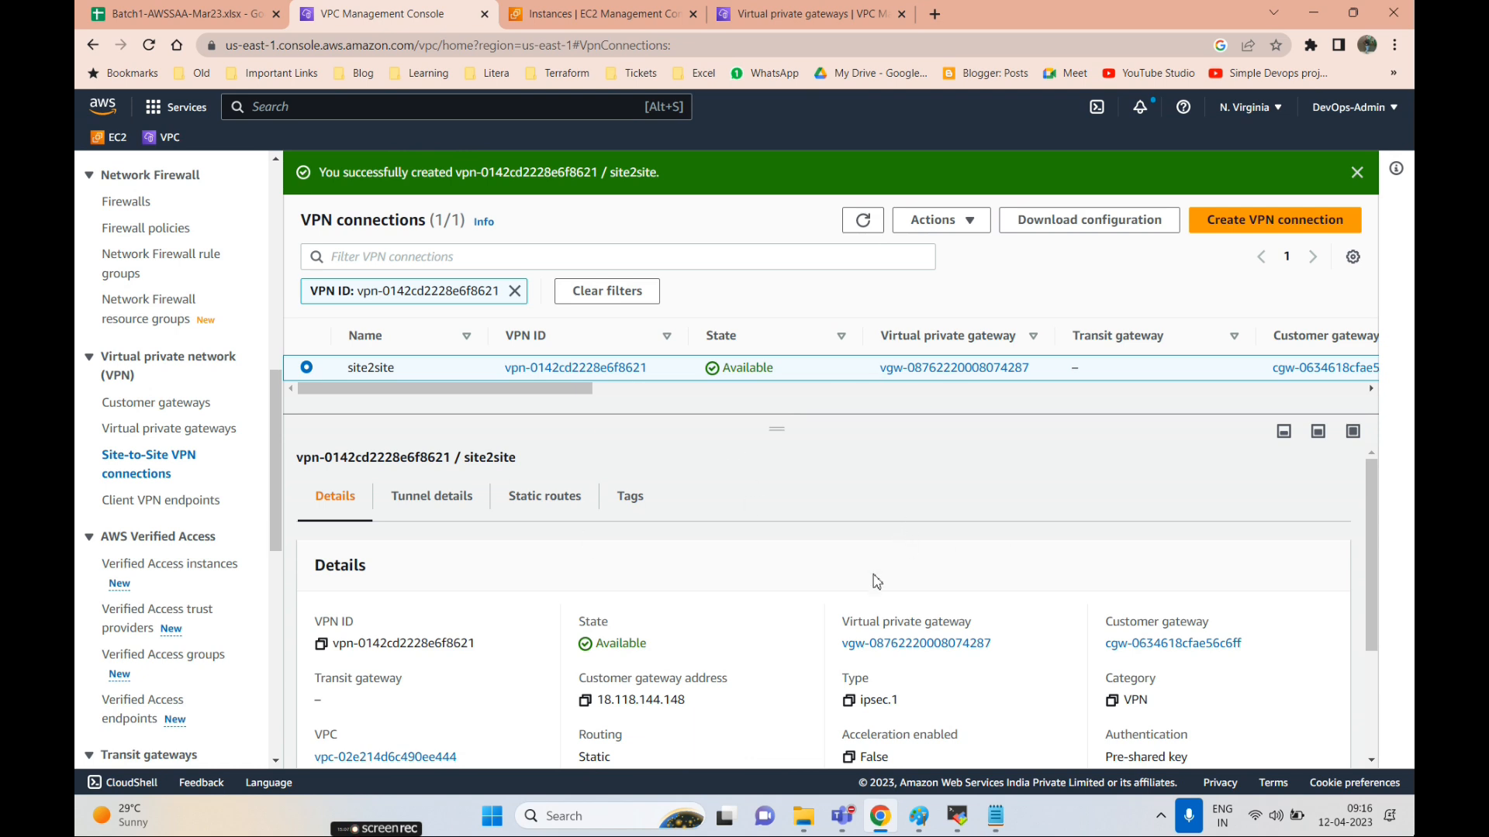
pyautogui.click(432, 500)
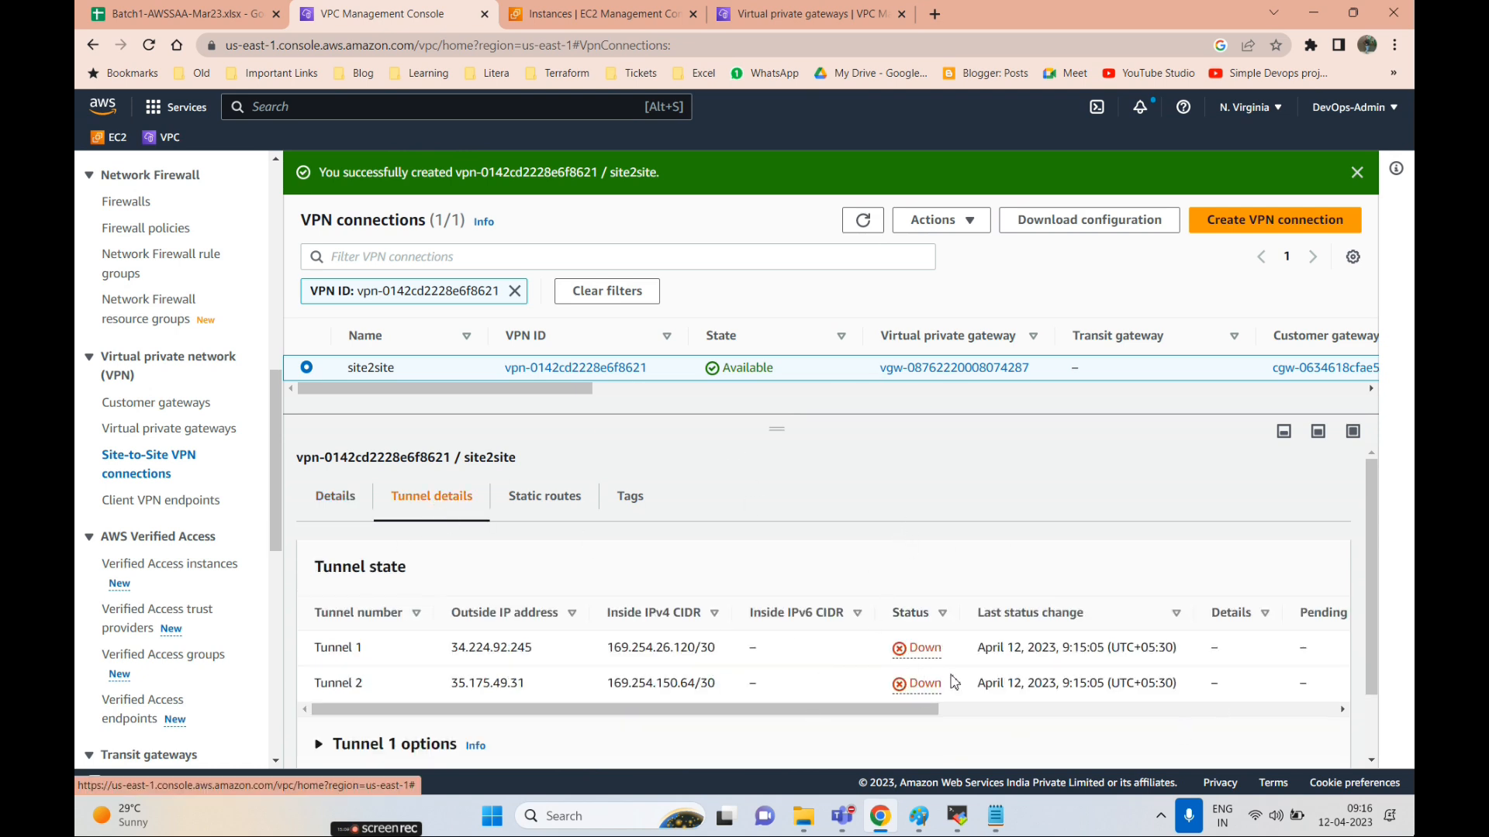
pyautogui.click(336, 505)
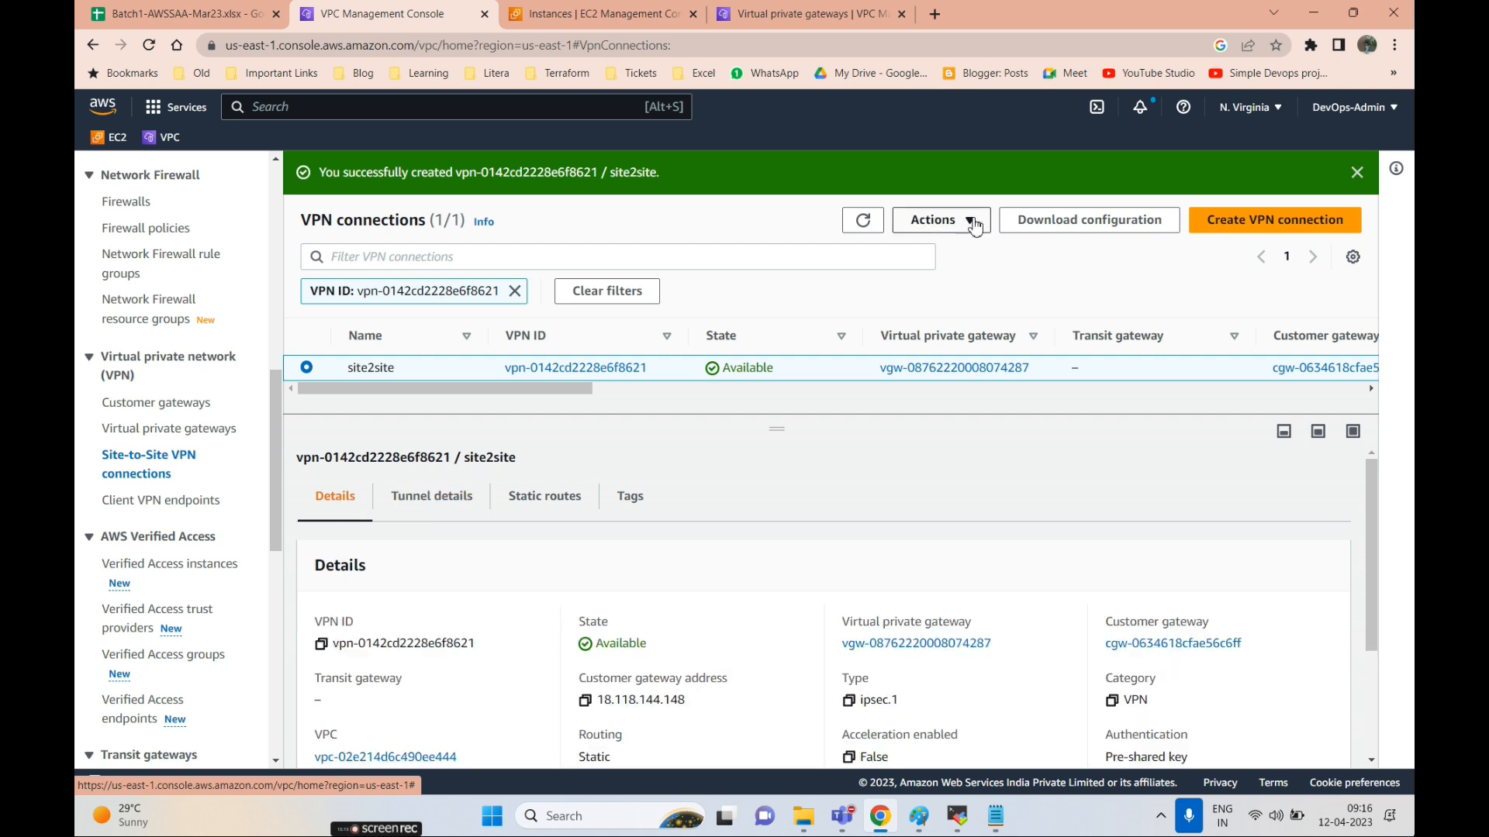
# - Open the configuration download for the site2site VPN connection and choose Openswan as the vendor
pyautogui.click(1067, 223)
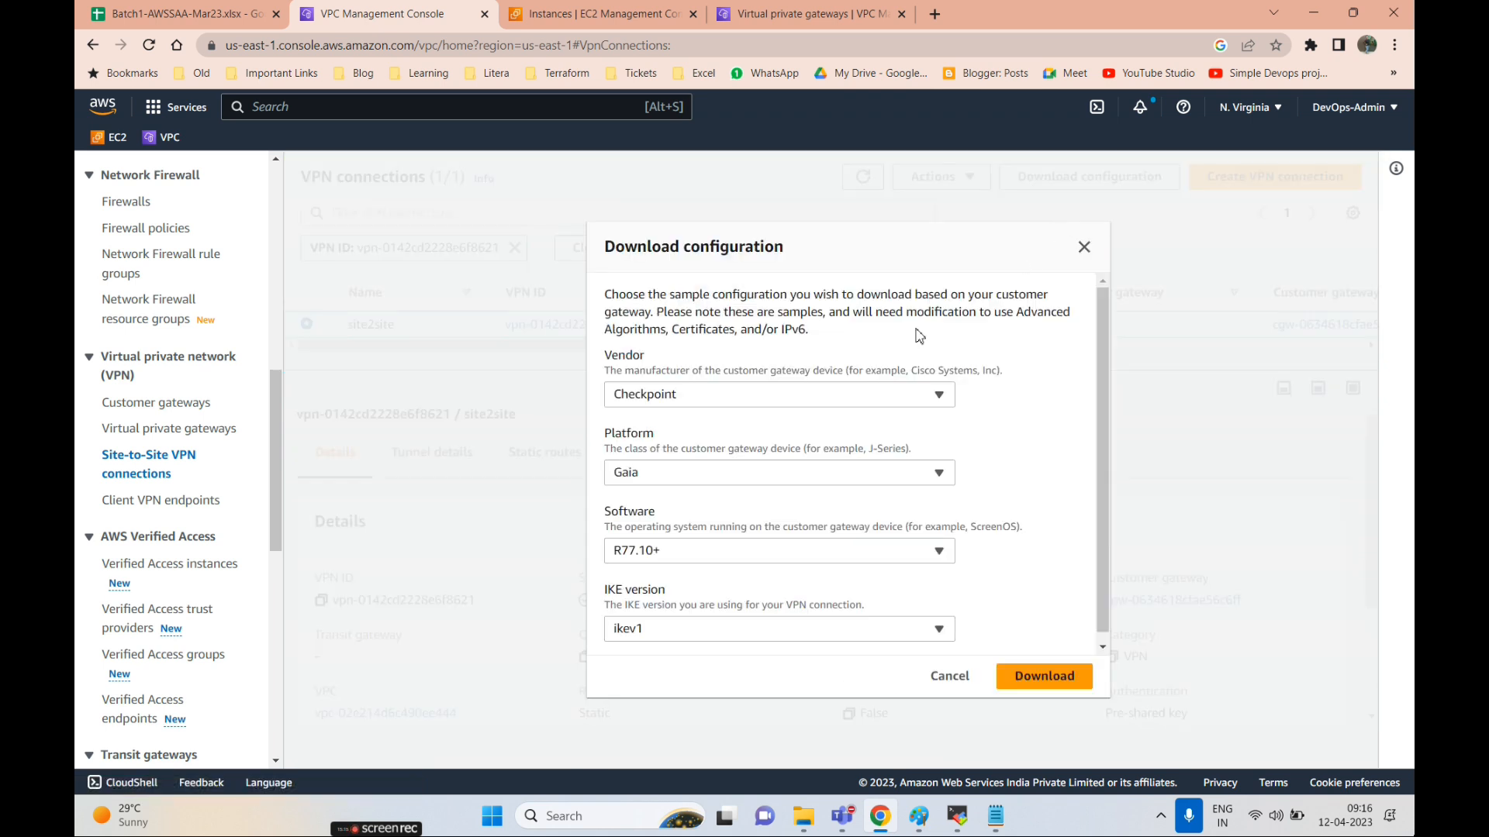
pyautogui.click(882, 397)
pyautogui.scroll(-3, 711, 535)
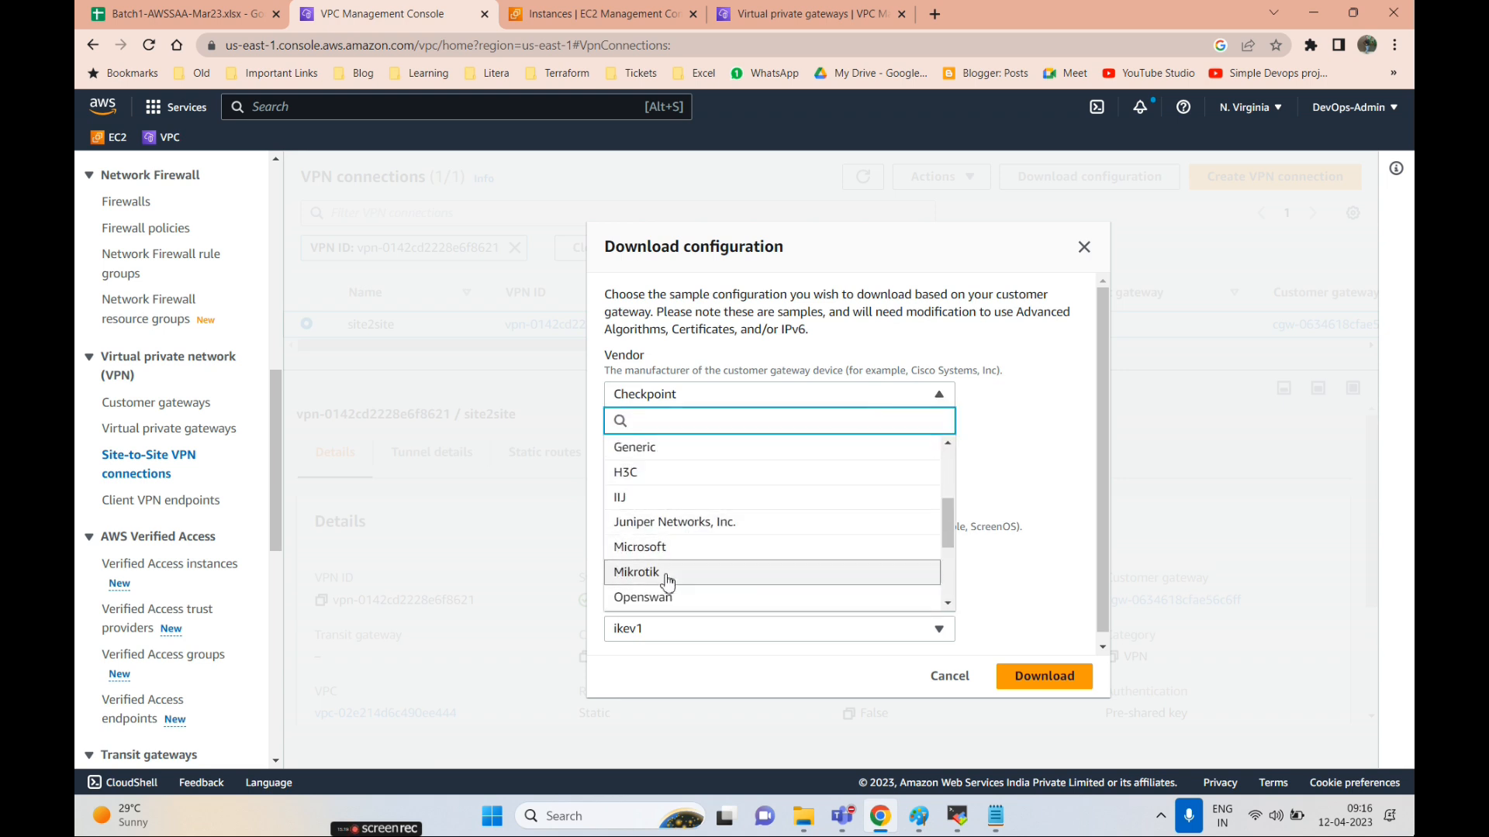
pyautogui.scroll(-1, 648, 609)
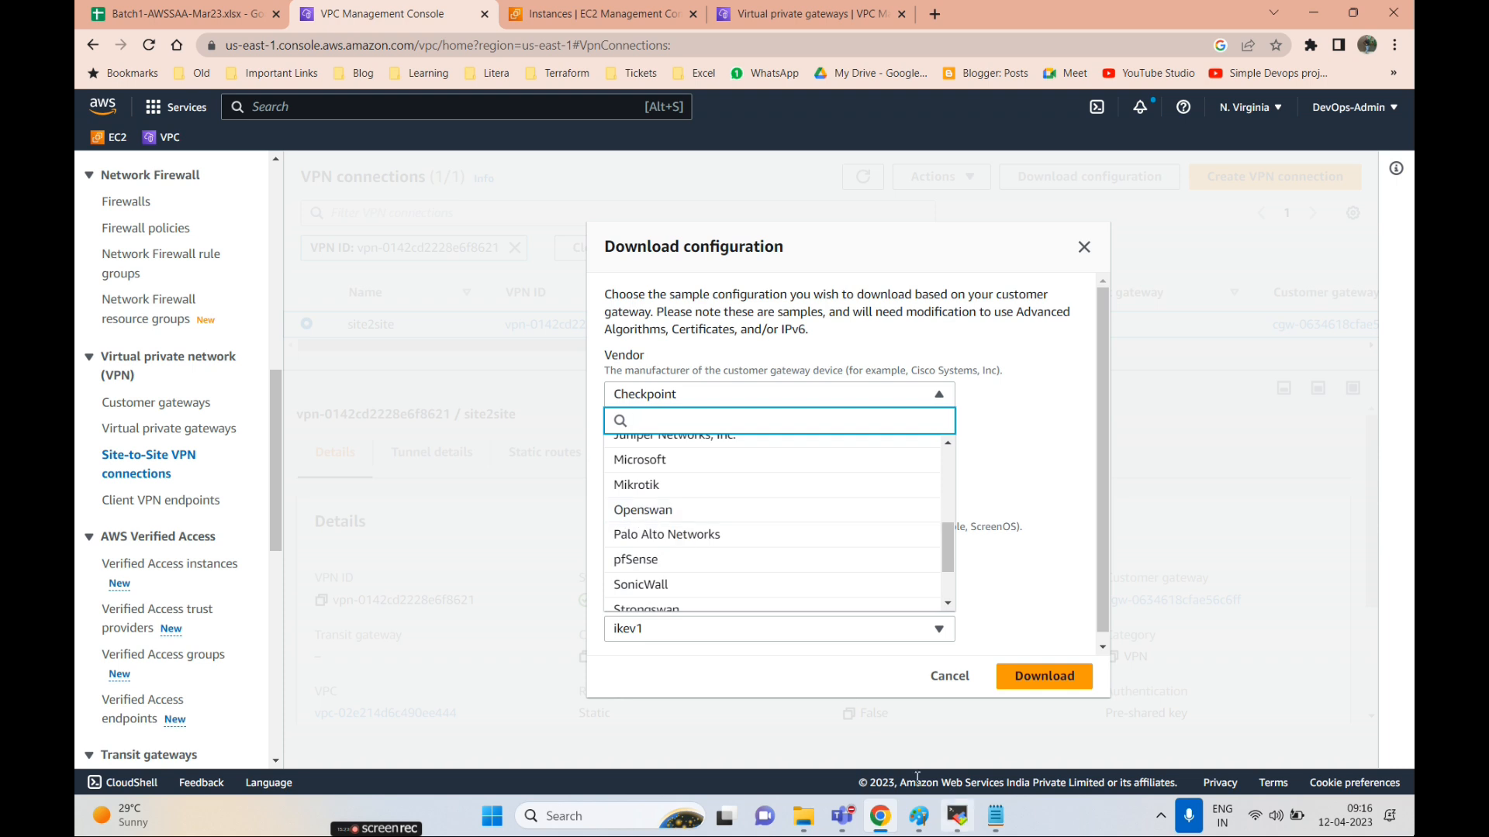
pyautogui.click(957, 816)
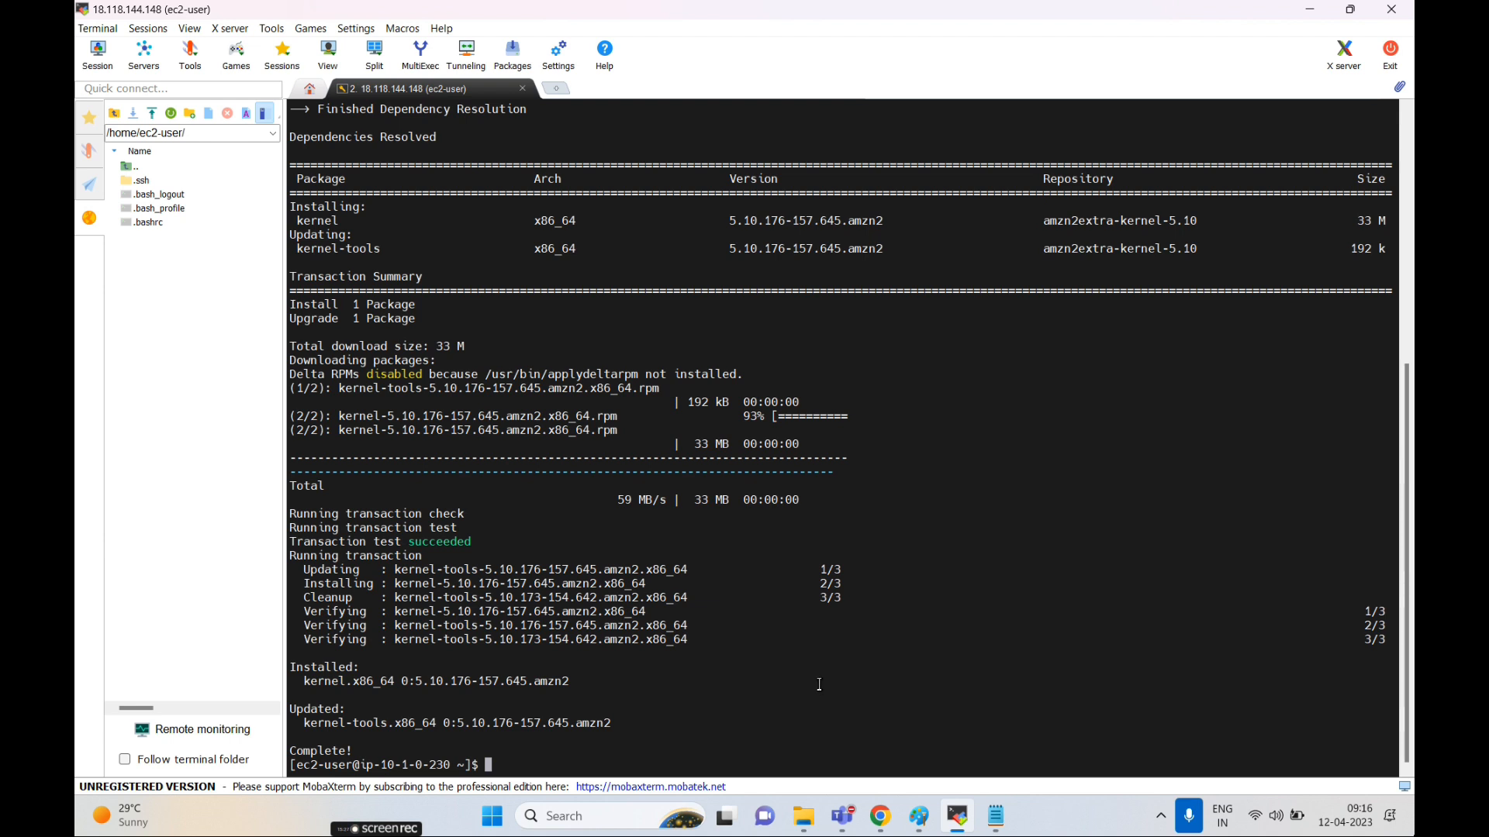
pyautogui.hotkey('alt', 'Tab')
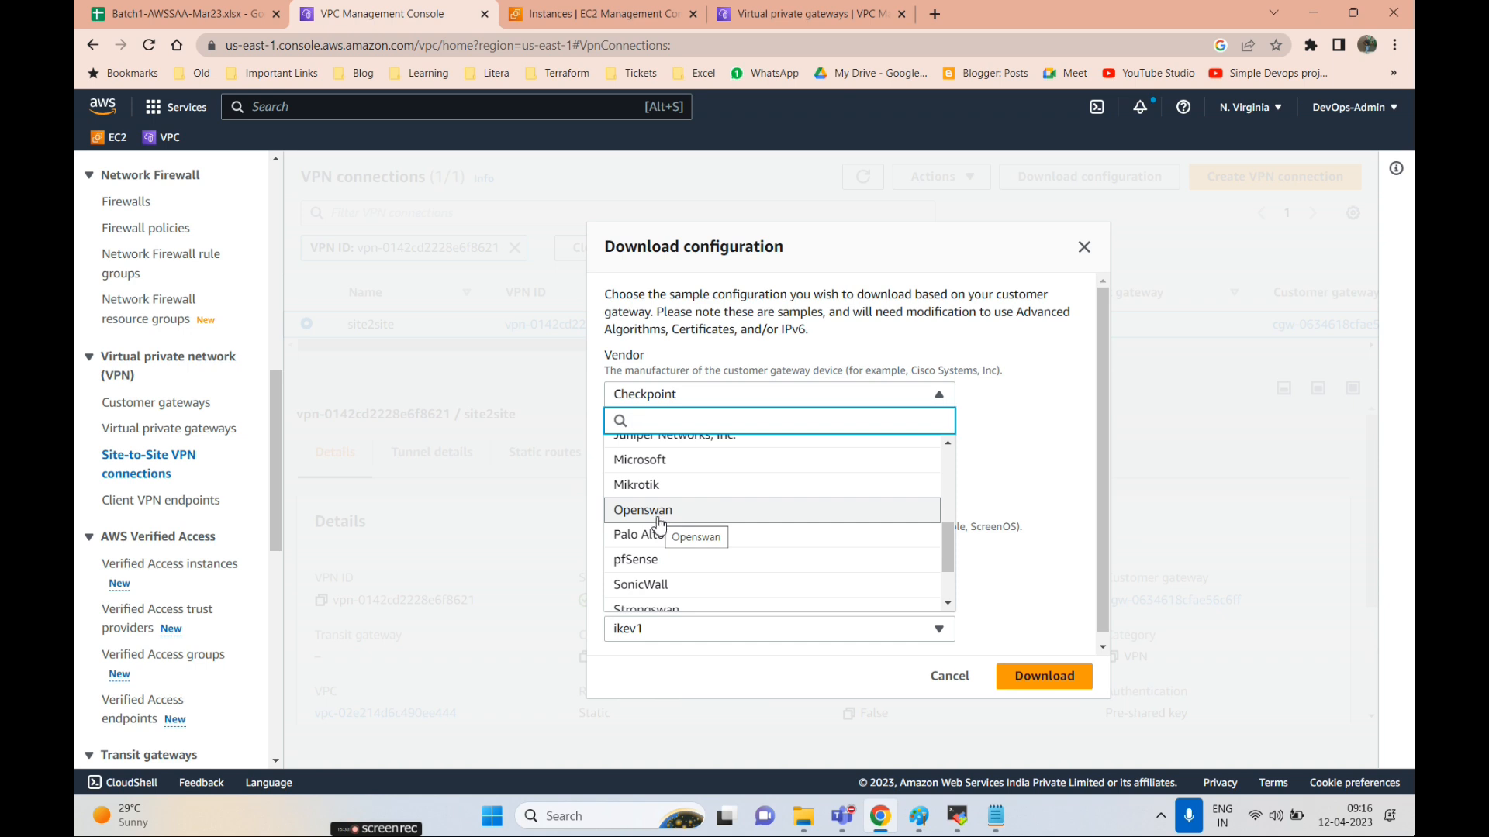
pyautogui.click(627, 515)
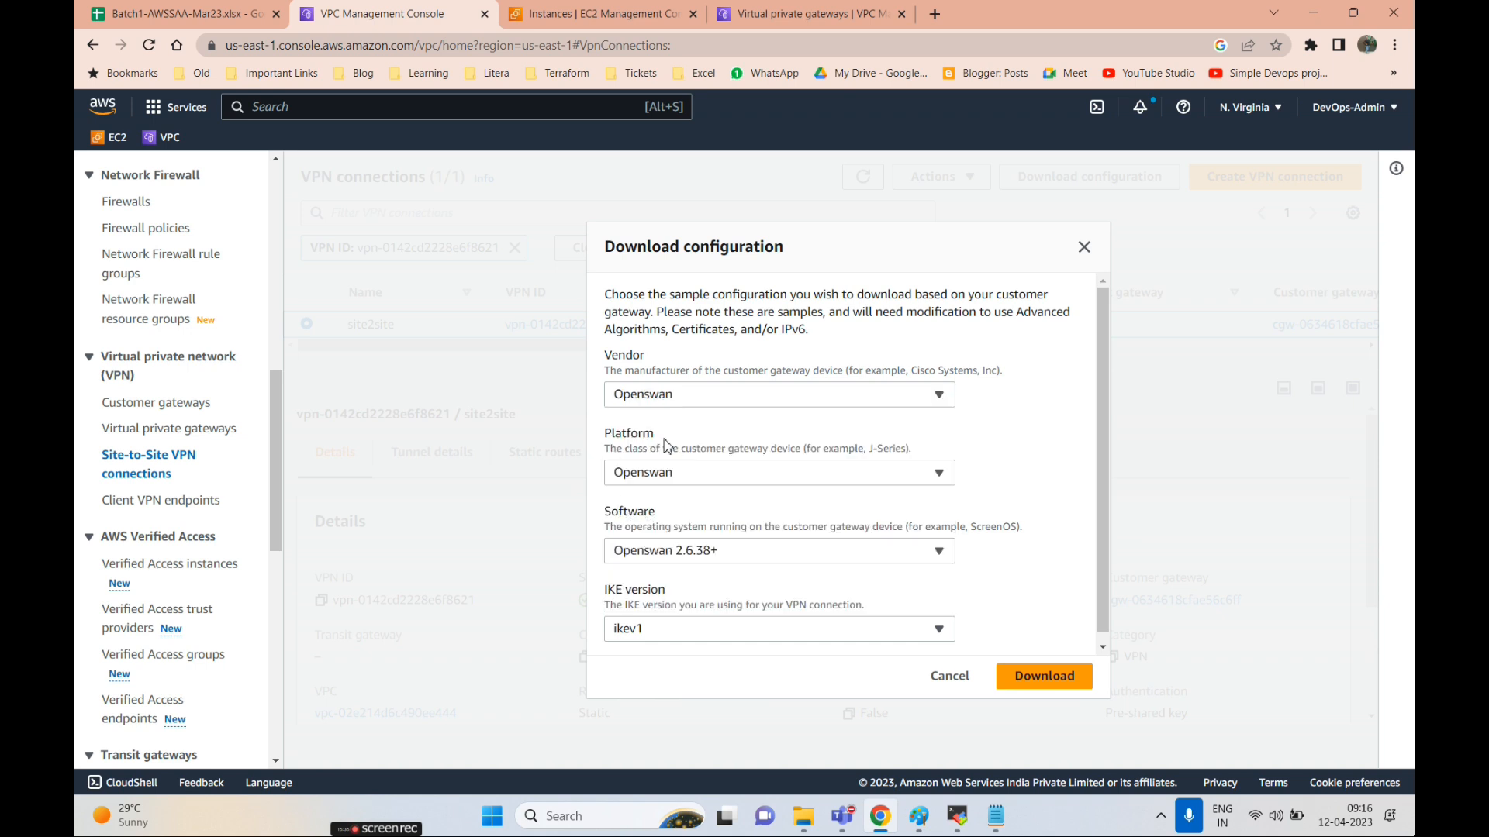
# - Download the Openswan sample configuration and save it to the Desktop as the text file "-new"
pyautogui.click(1040, 678)
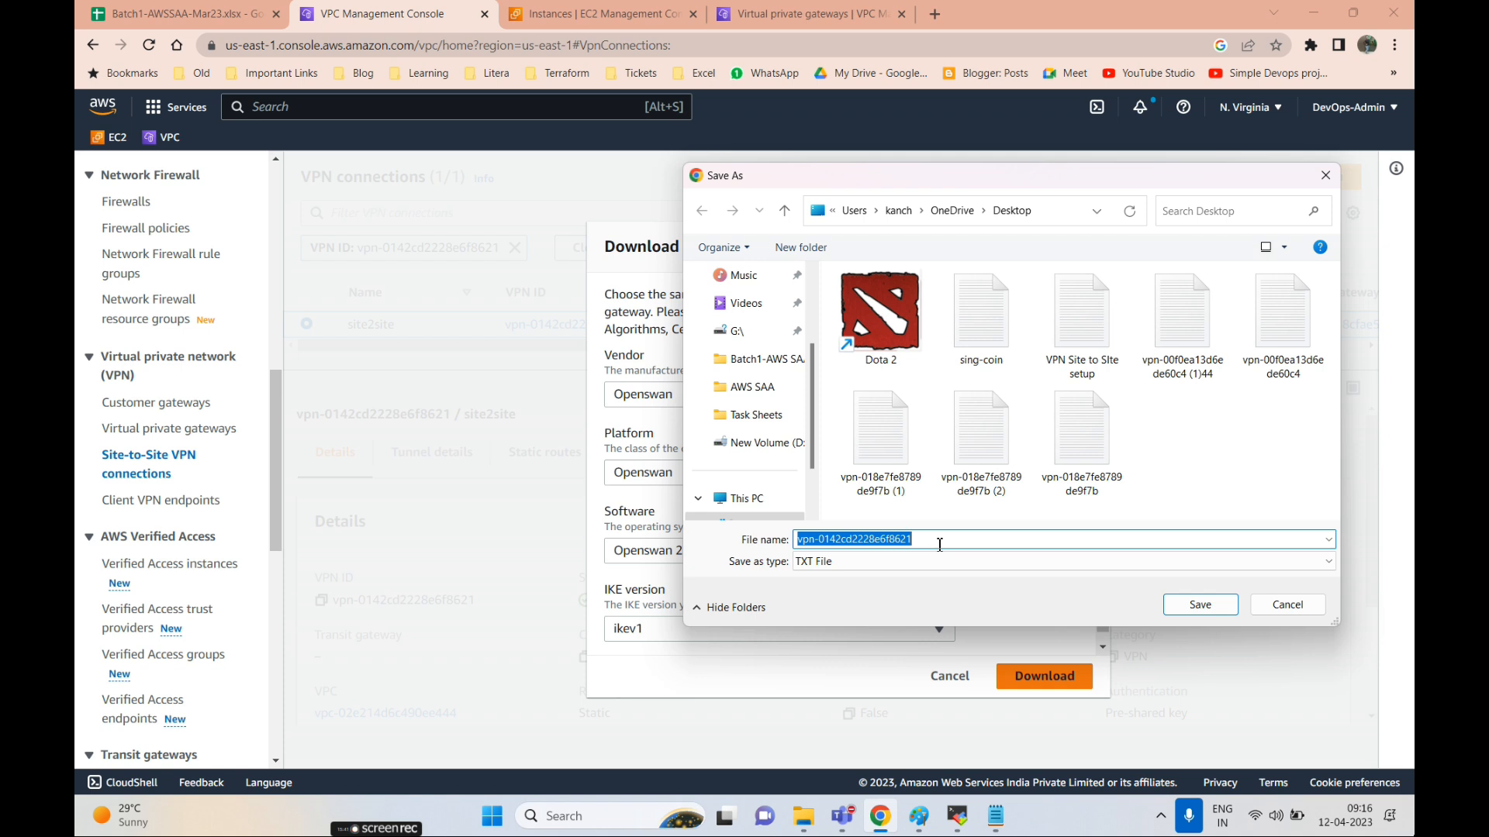
pyautogui.press('BackSpace')
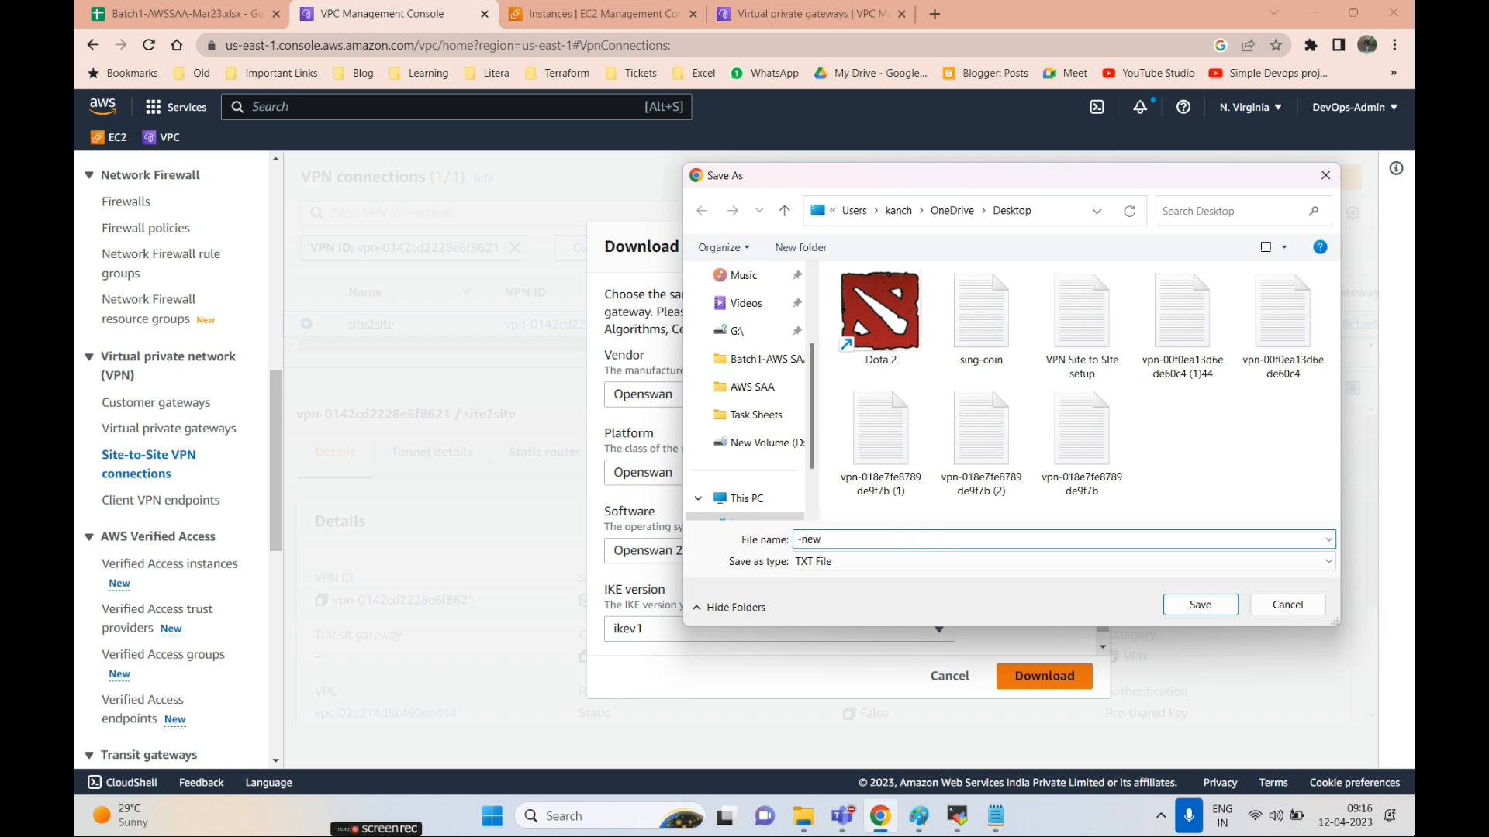
pyautogui.click(1197, 610)
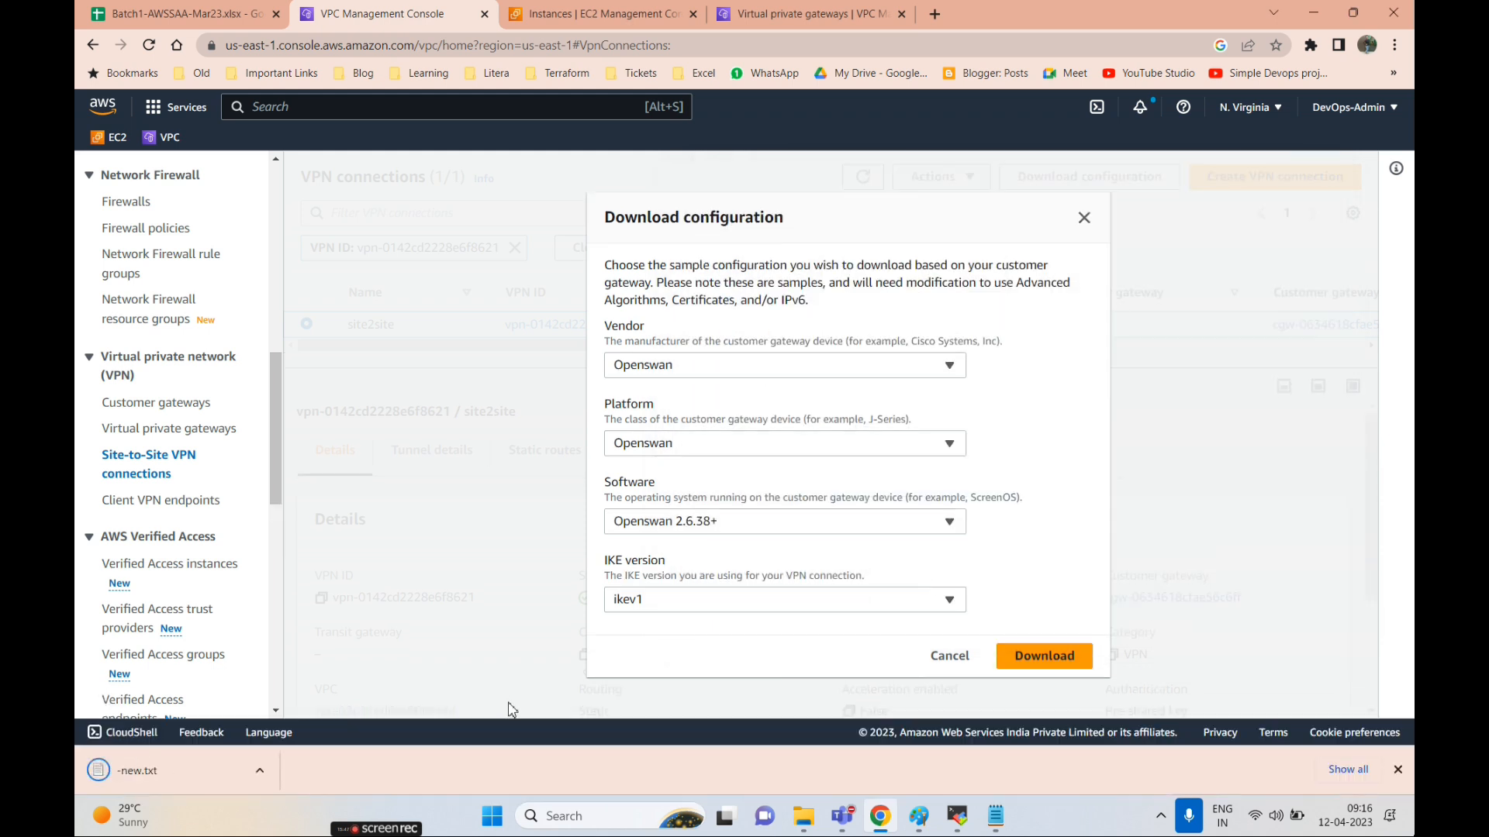
# - Close the configuration download dialog and copy the "yum install openswan -y" command from the VPN Site to SIte setup notes
pyautogui.click(949, 656)
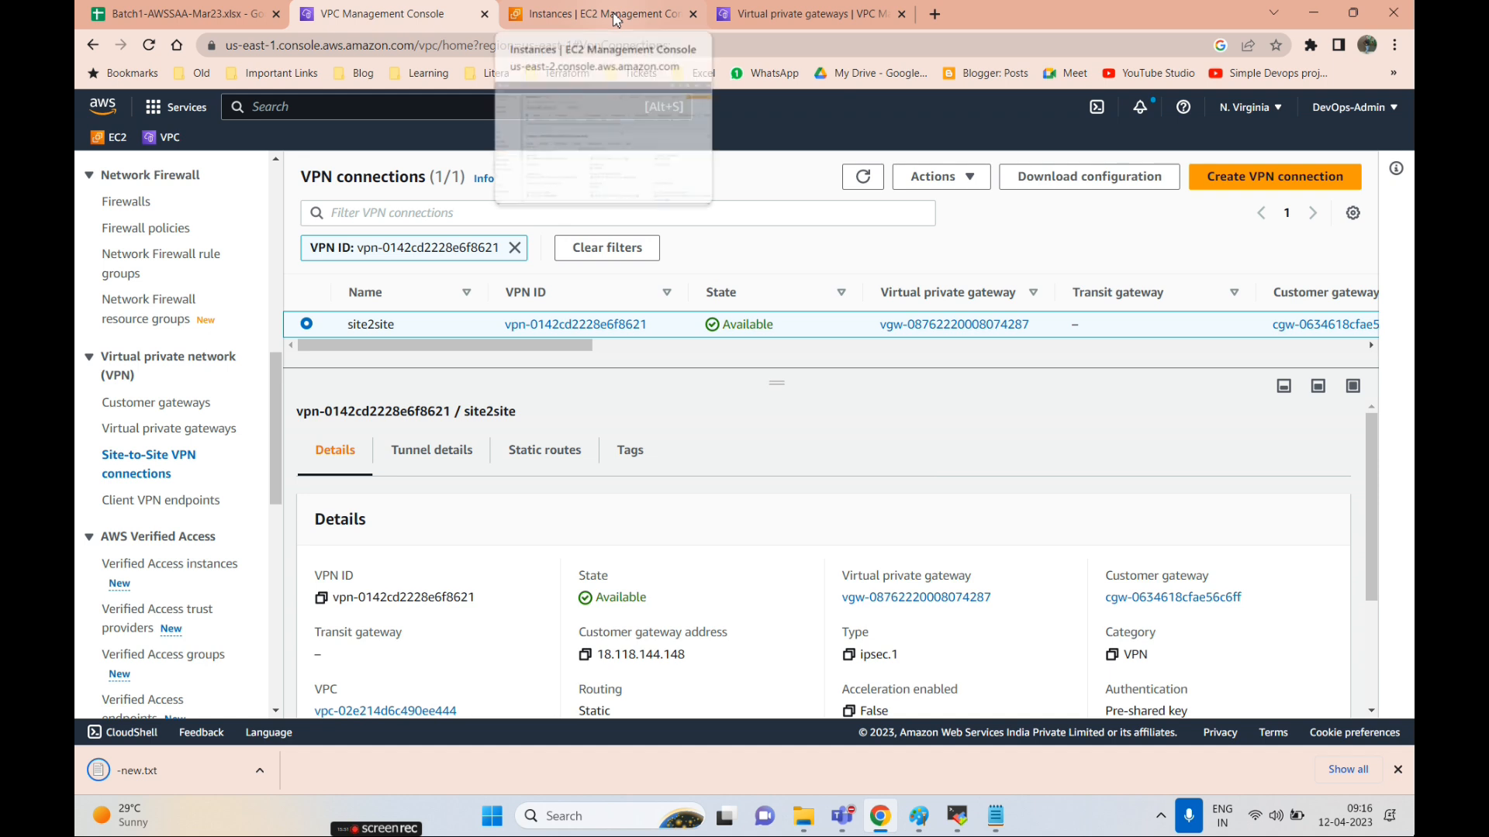
pyautogui.click(961, 822)
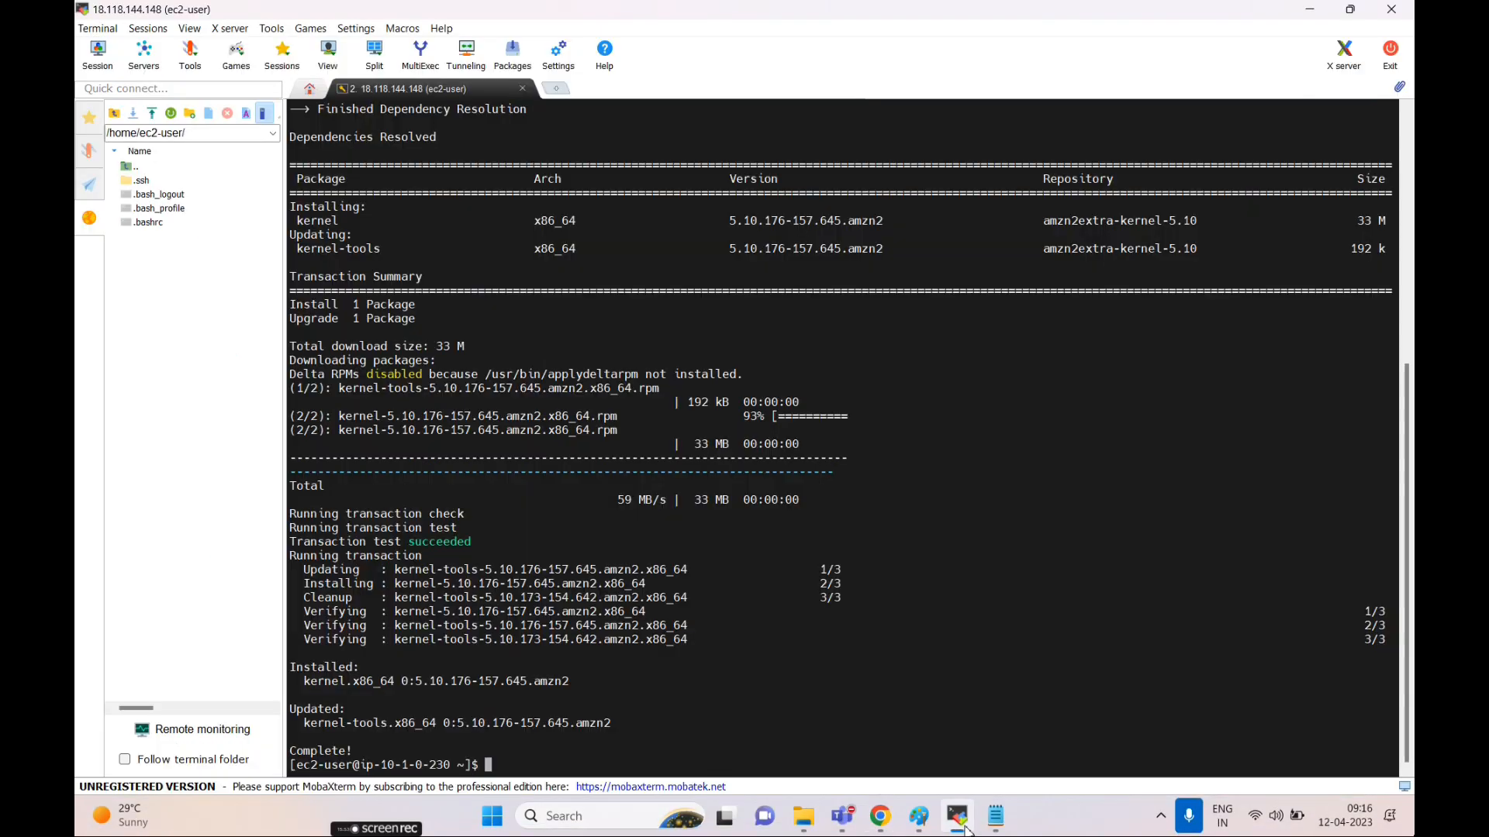
pyautogui.click(995, 816)
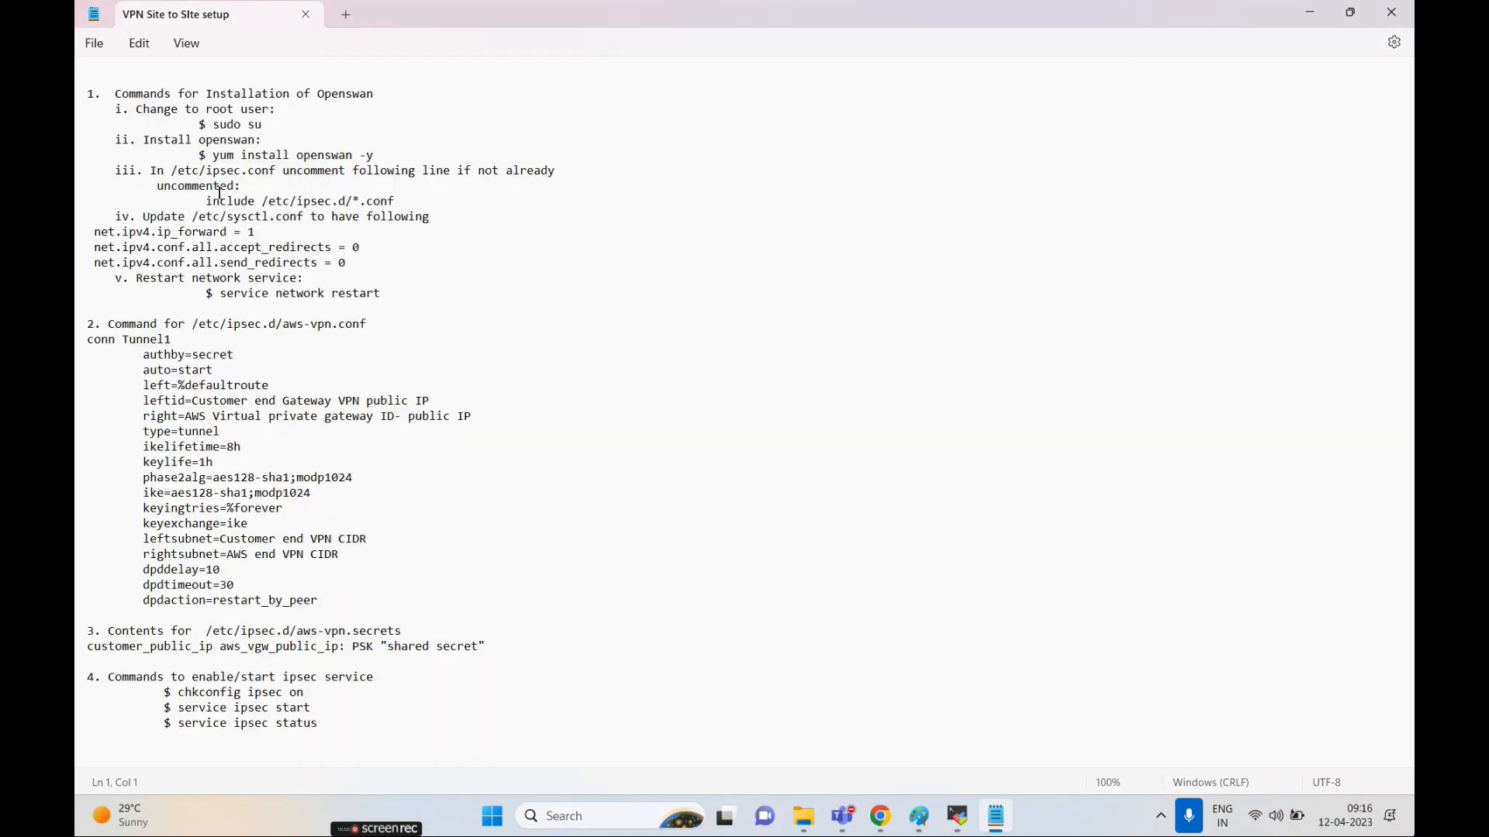
pyautogui.moveTo(218, 158); pyautogui.dragTo(384, 160)
pyautogui.hotkey('ctrl', 'c')
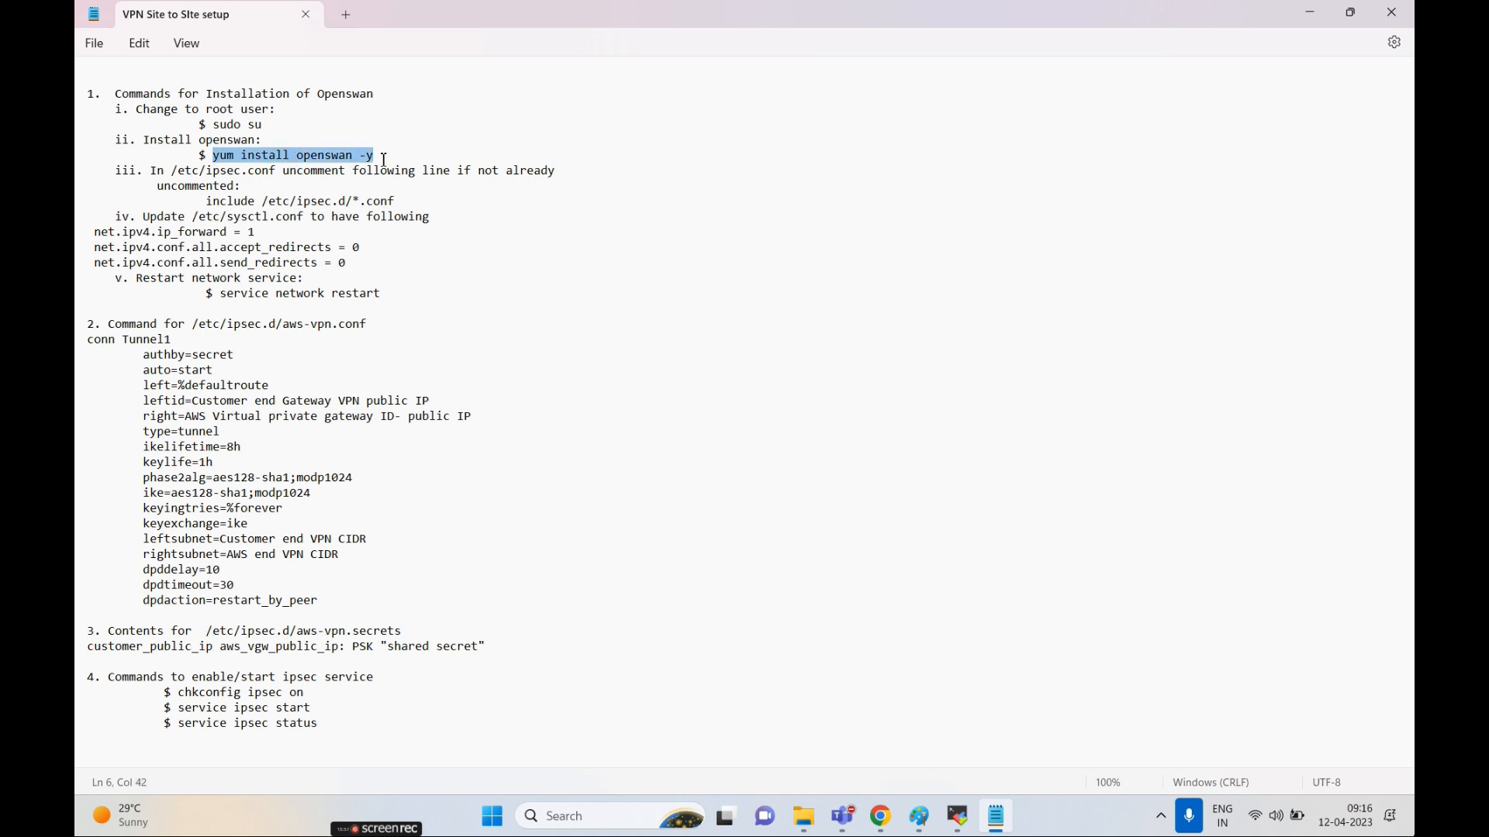
pyautogui.hotkey('alt', 'Tab')
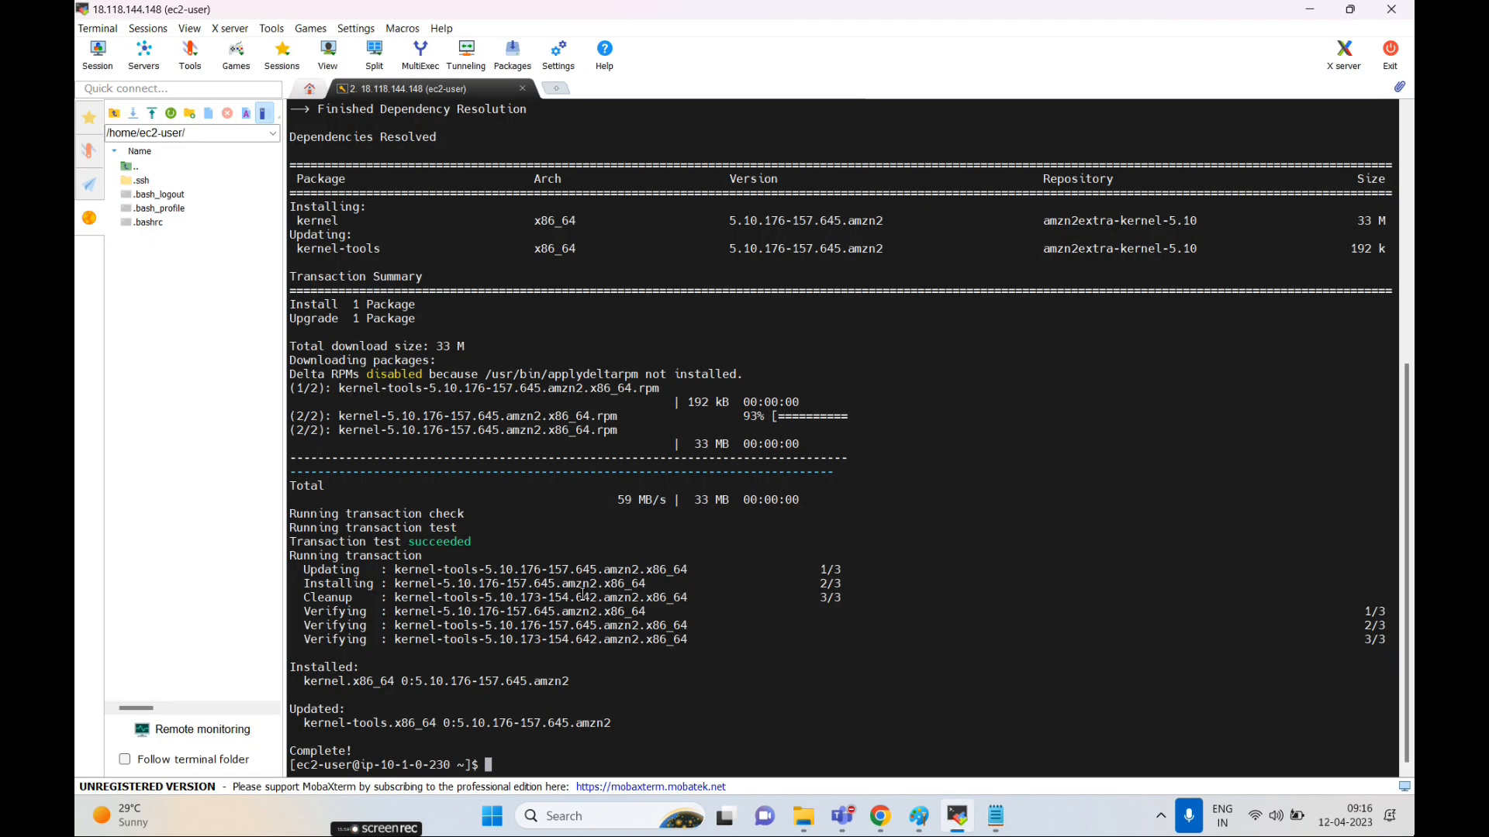
# - Change to the root user with "sudo su" in the instance's terminal and install Openswan with "yum install openswan -y"
pyautogui.write('sudo su')
pyautogui.press('Return')
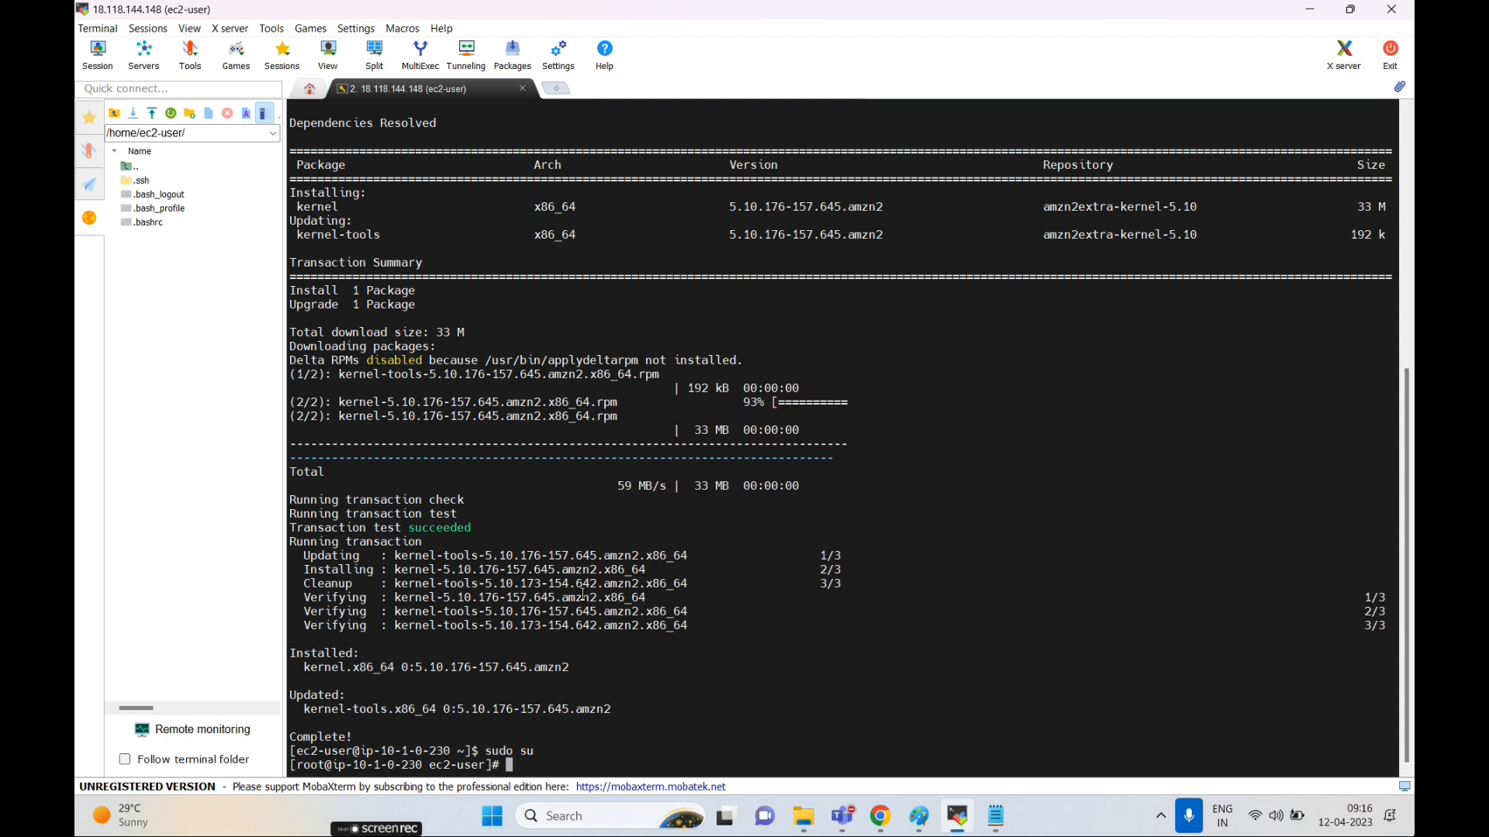
pyautogui.rightClick(658, 581)
pyautogui.click(717, 272)
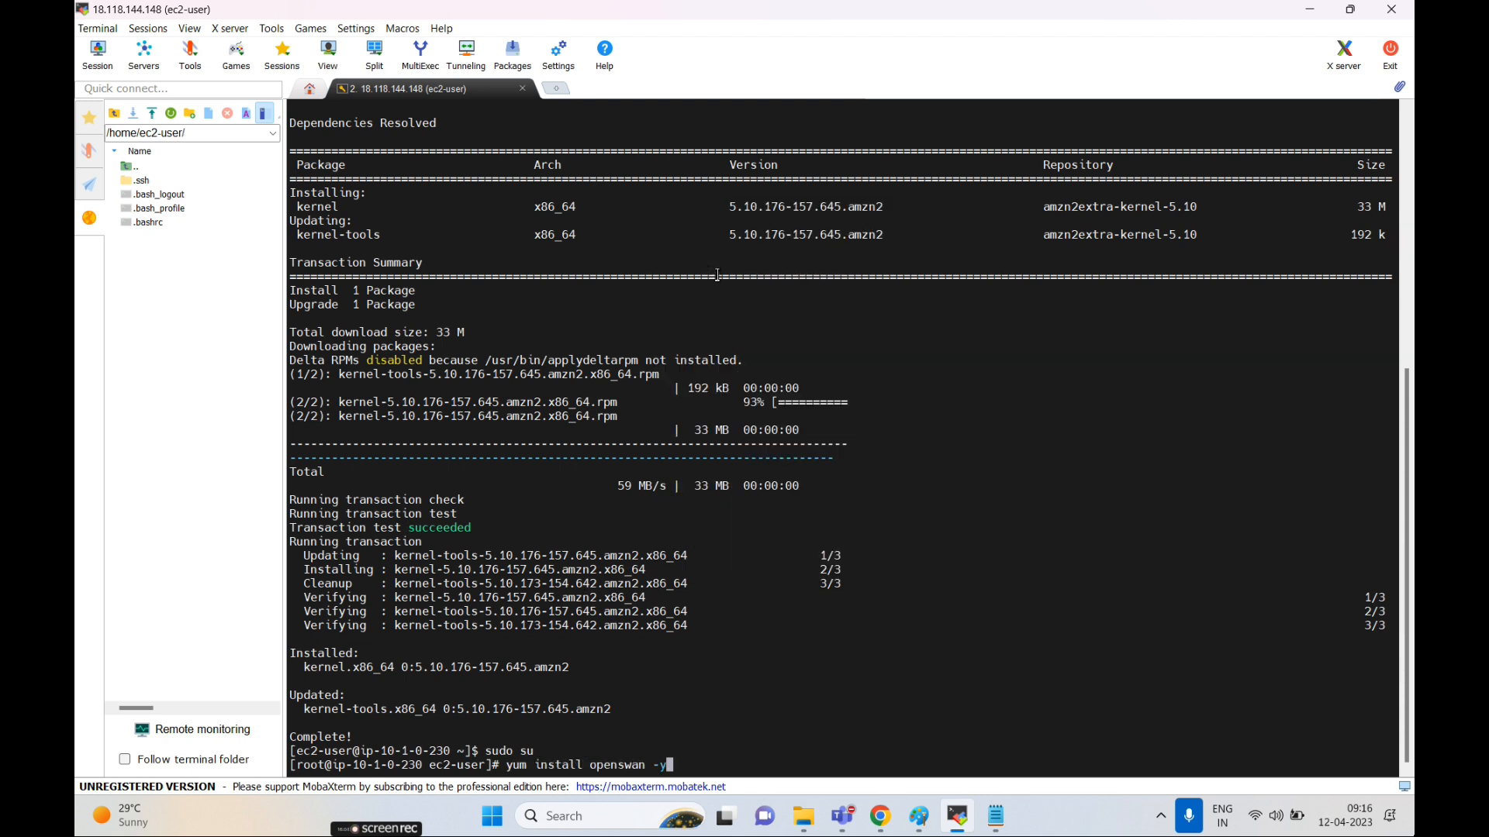
pyautogui.press('Return')
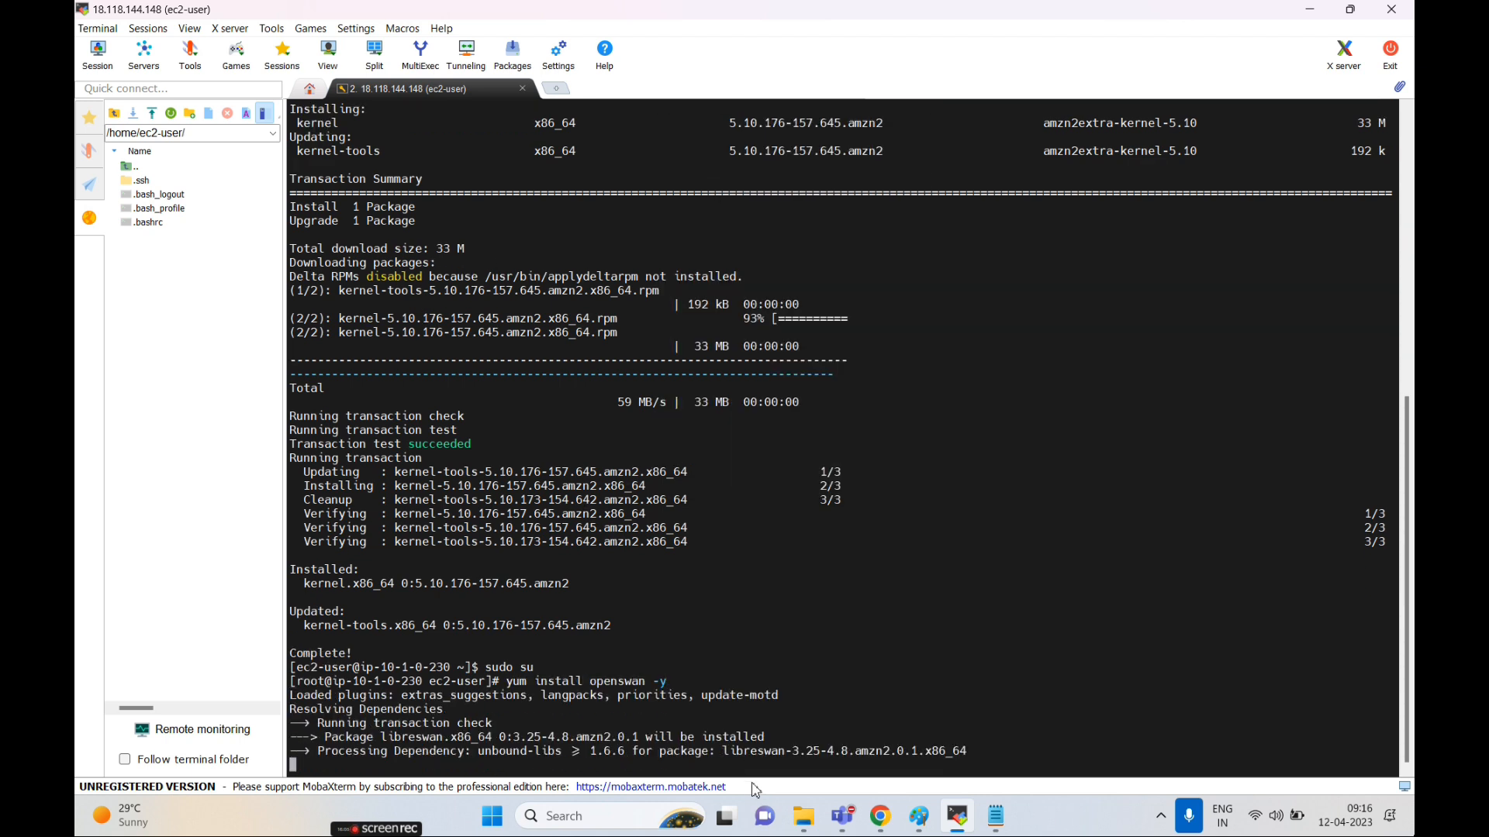
# - Open the downloaded -new.txt configuration from Chrome and review its instructions for both IPSEC tunnels alongside the setup notes
pyautogui.moveTo(919, 824)
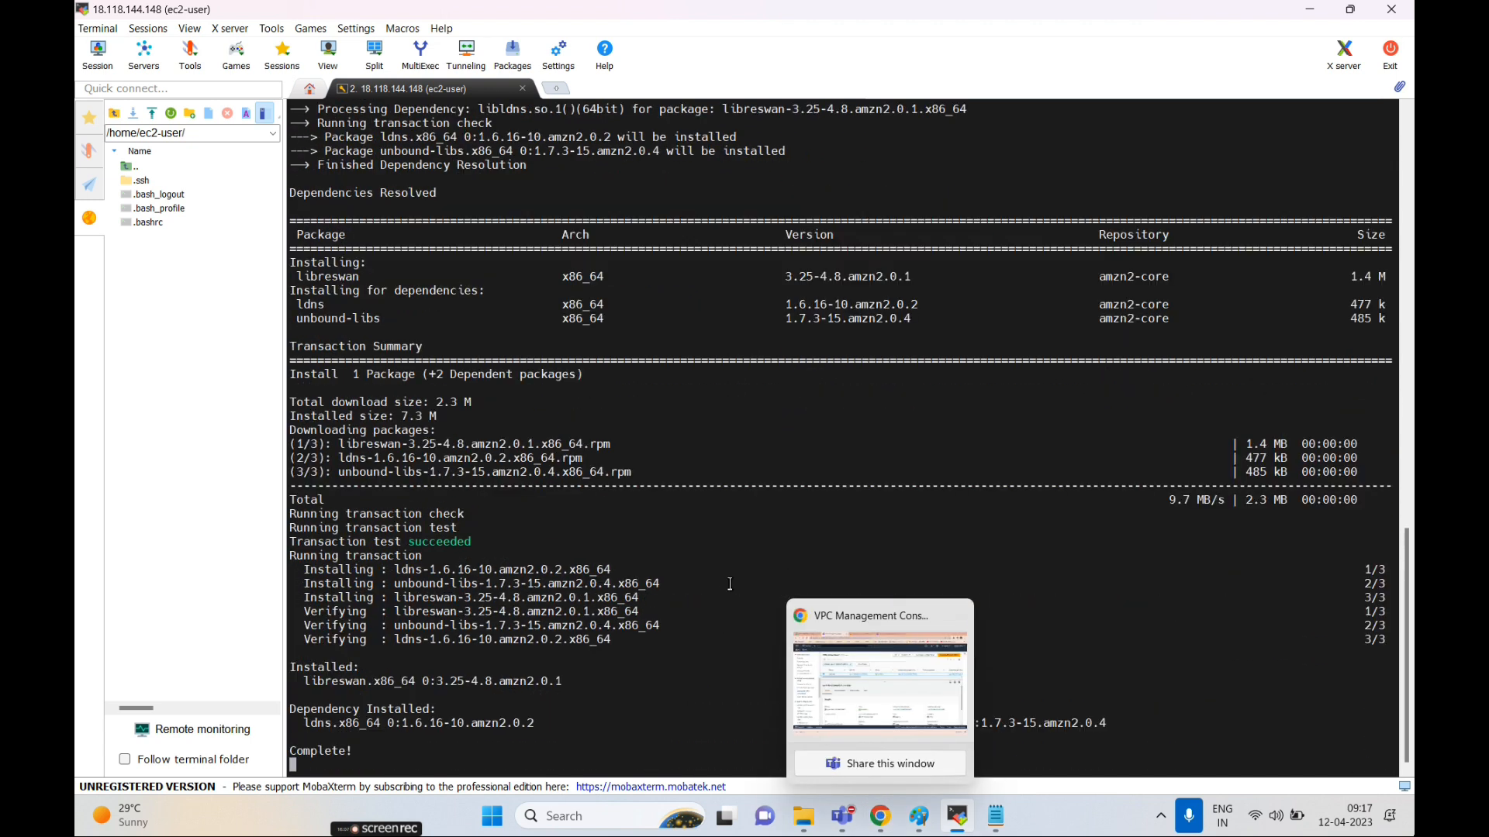
pyautogui.click(882, 826)
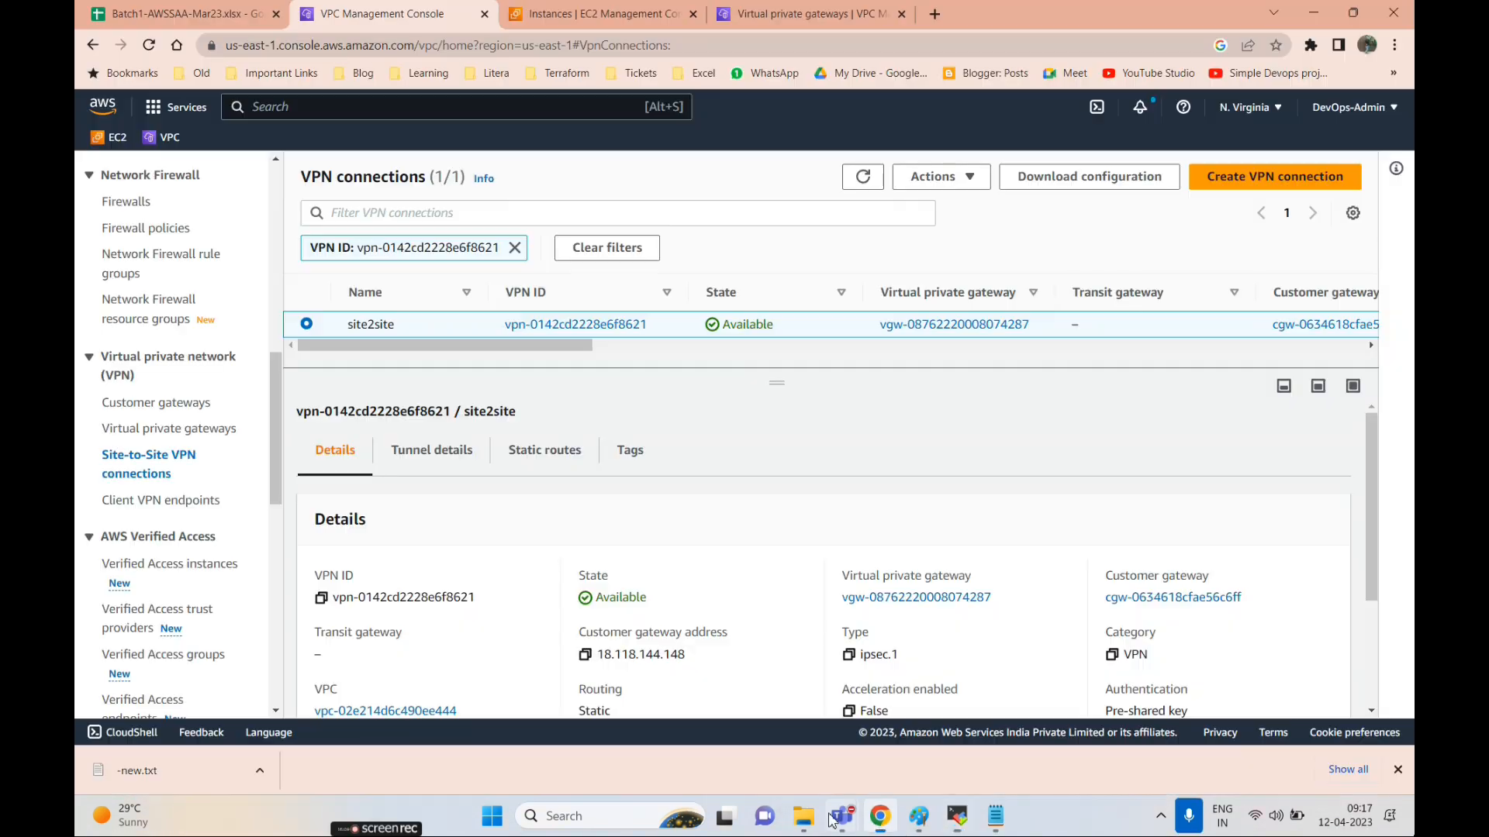
pyautogui.click(152, 775)
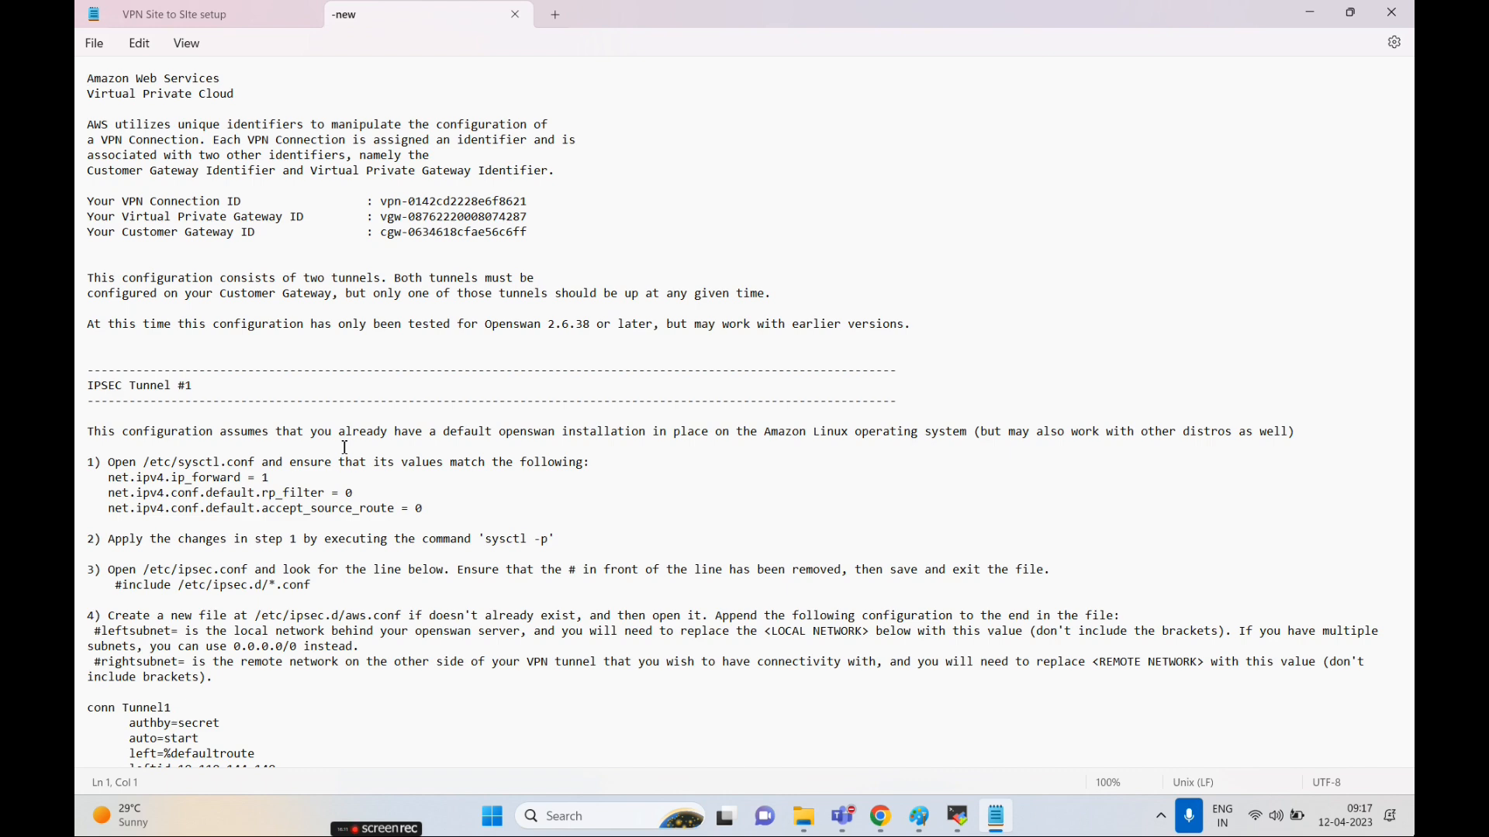
pyautogui.scroll(-12, 346, 448)
pyautogui.scroll(-14, 361, 481)
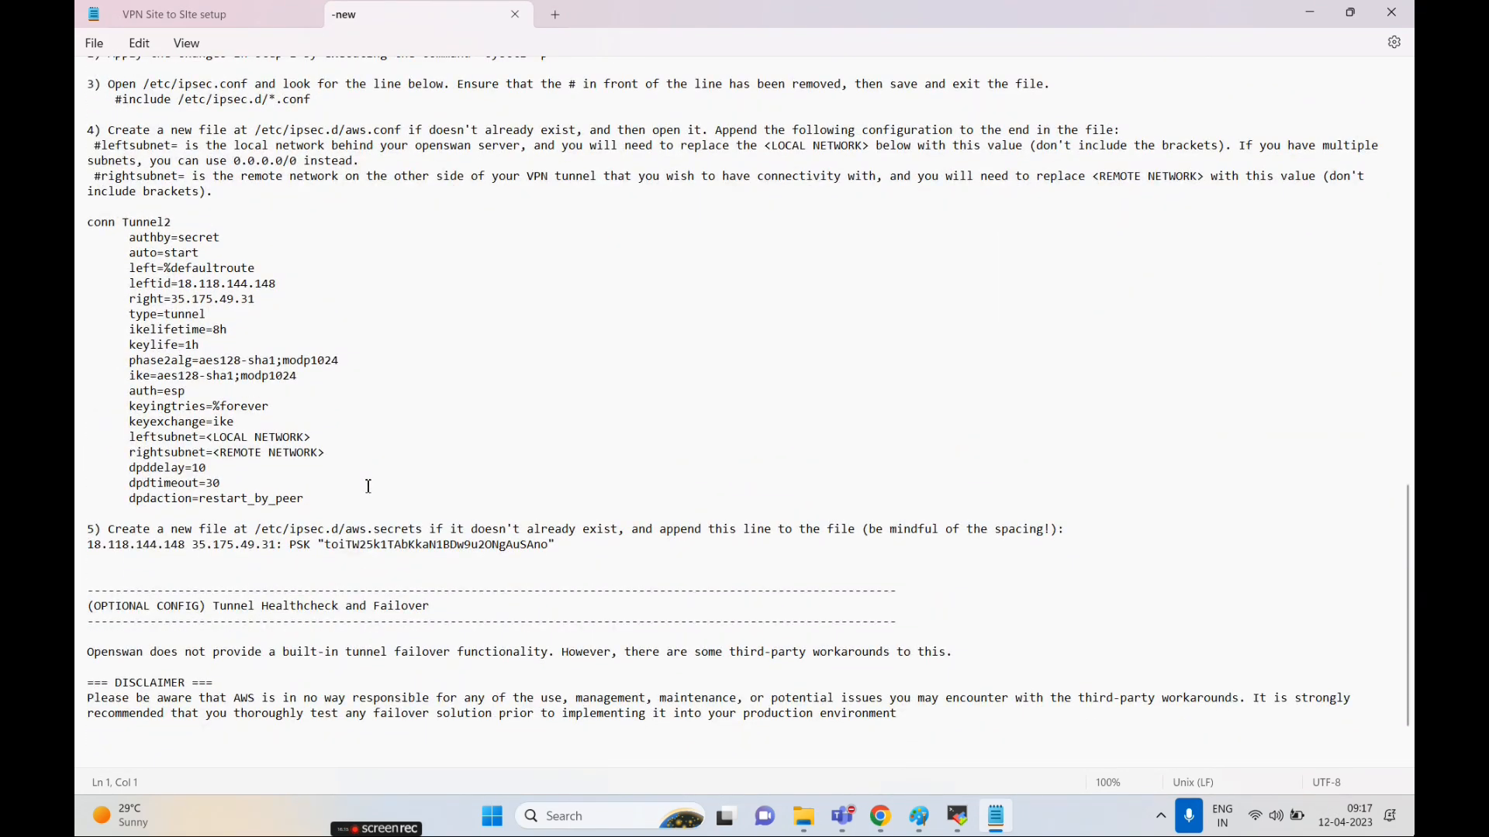
pyautogui.scroll(17, 368, 487)
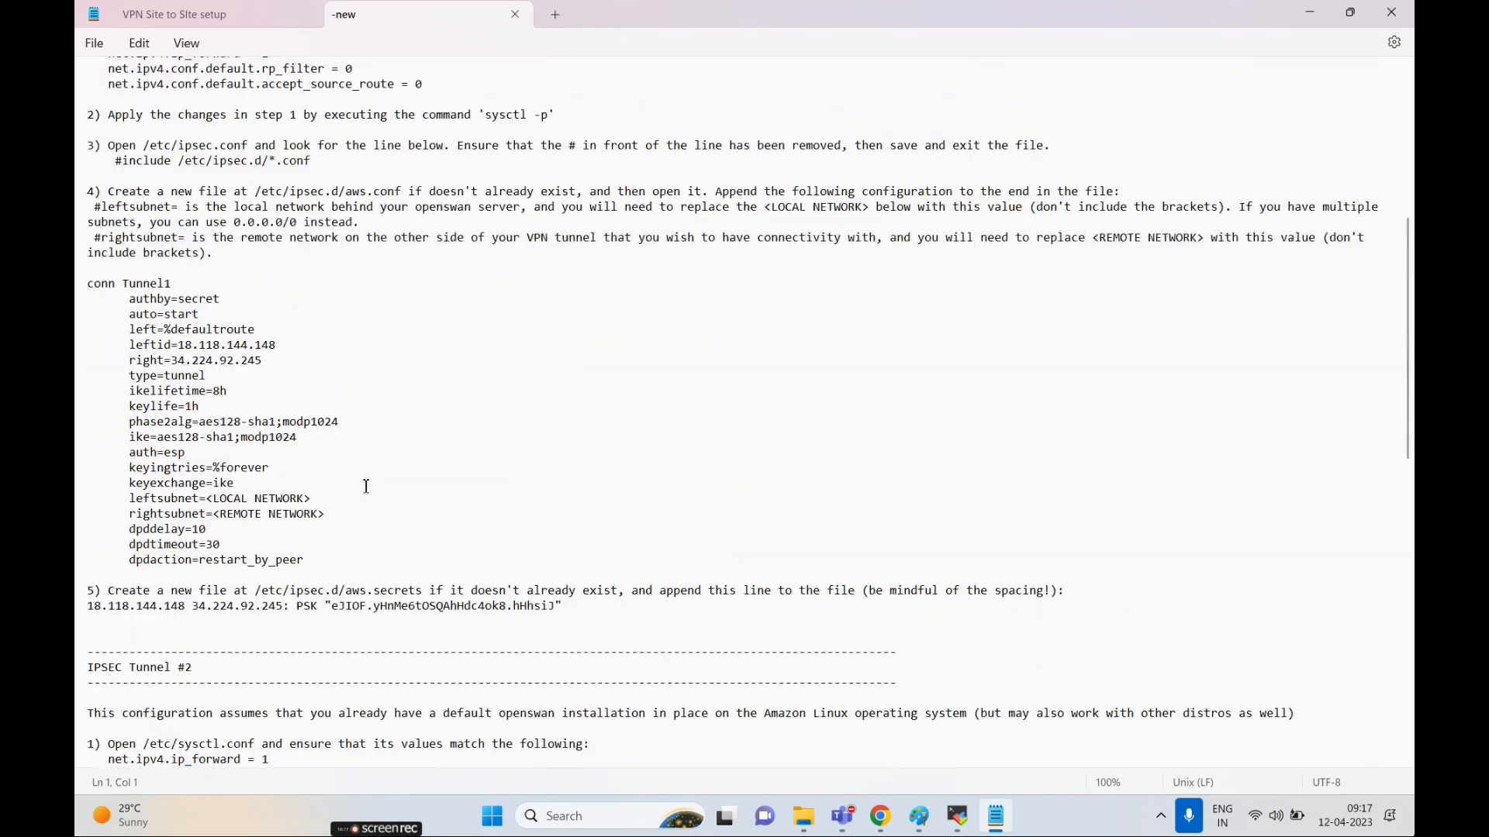
pyautogui.scroll(9, 284, 315)
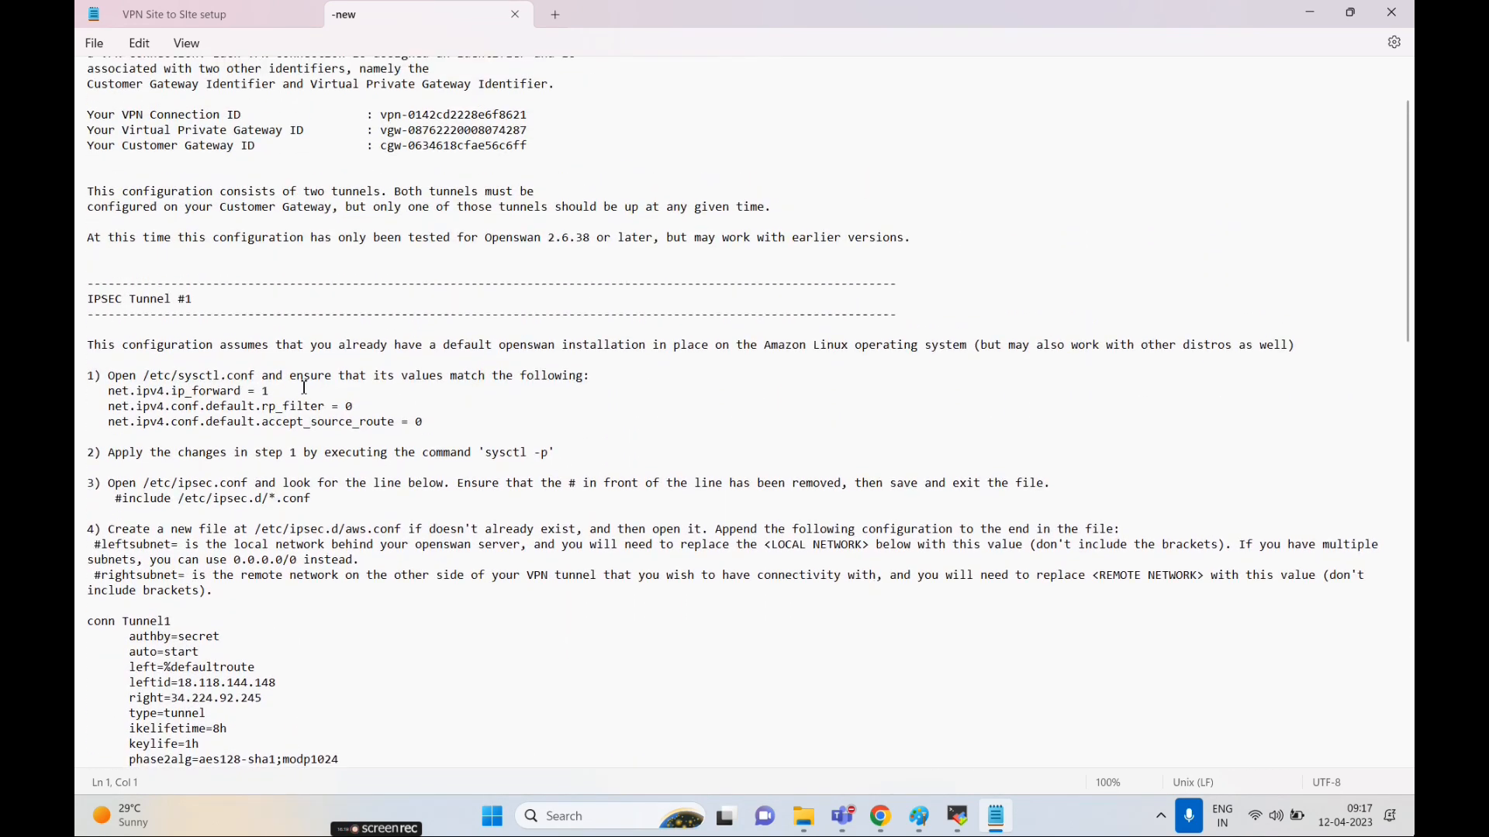
pyautogui.click(247, 17)
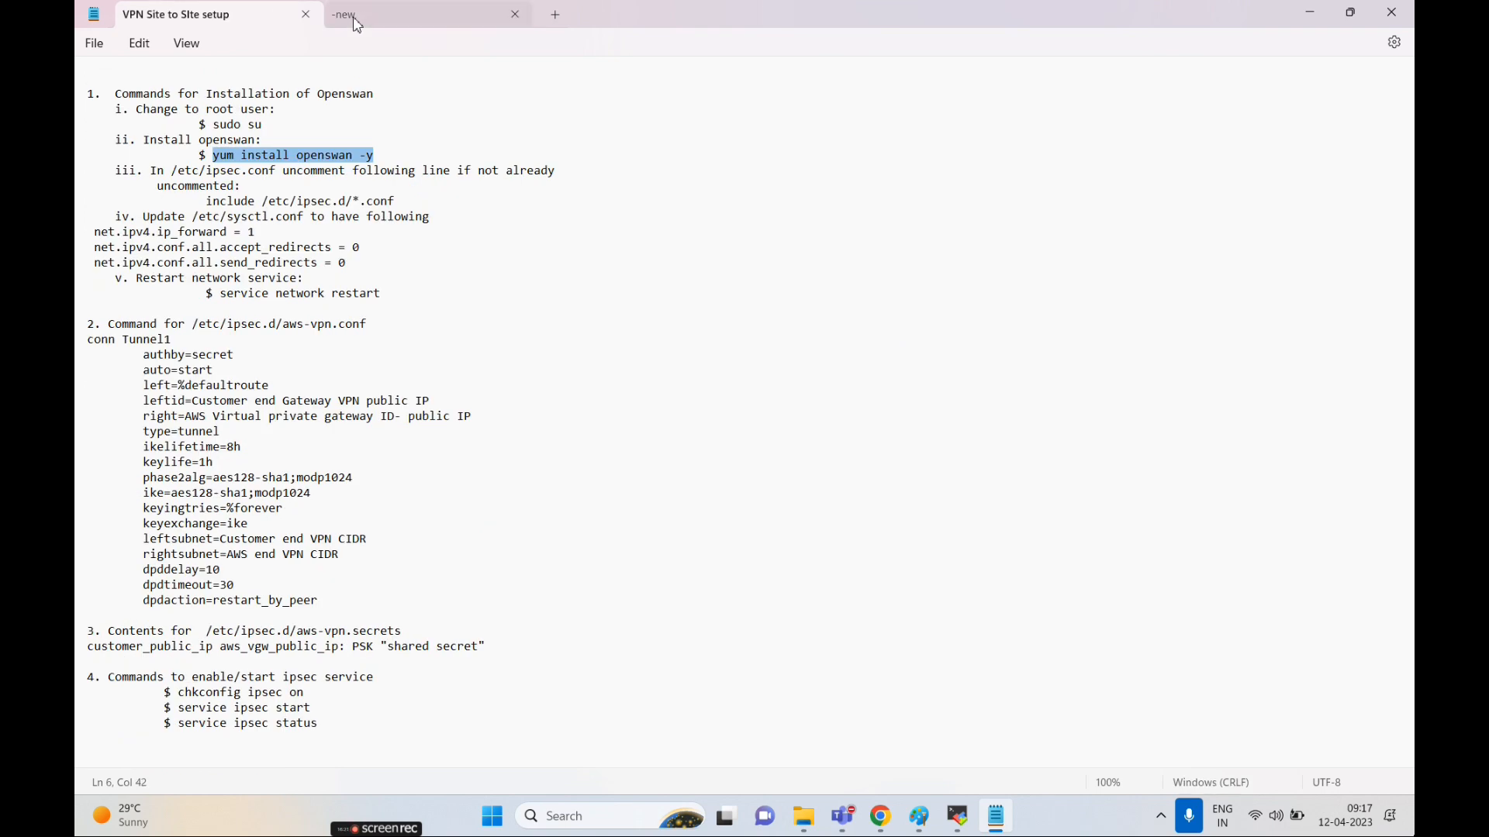
pyautogui.click(383, 26)
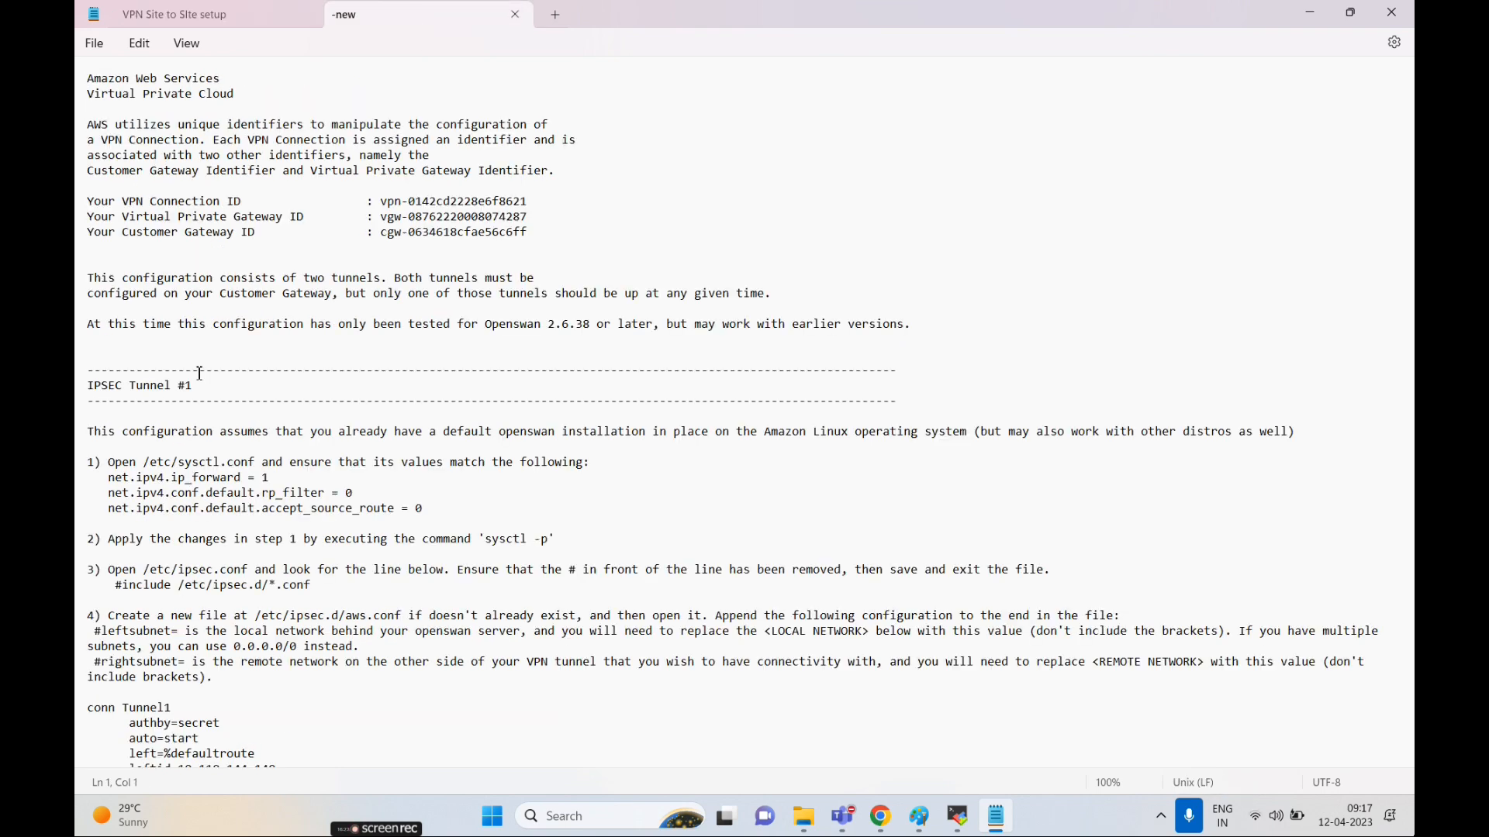
pyautogui.scroll(-4, 199, 373)
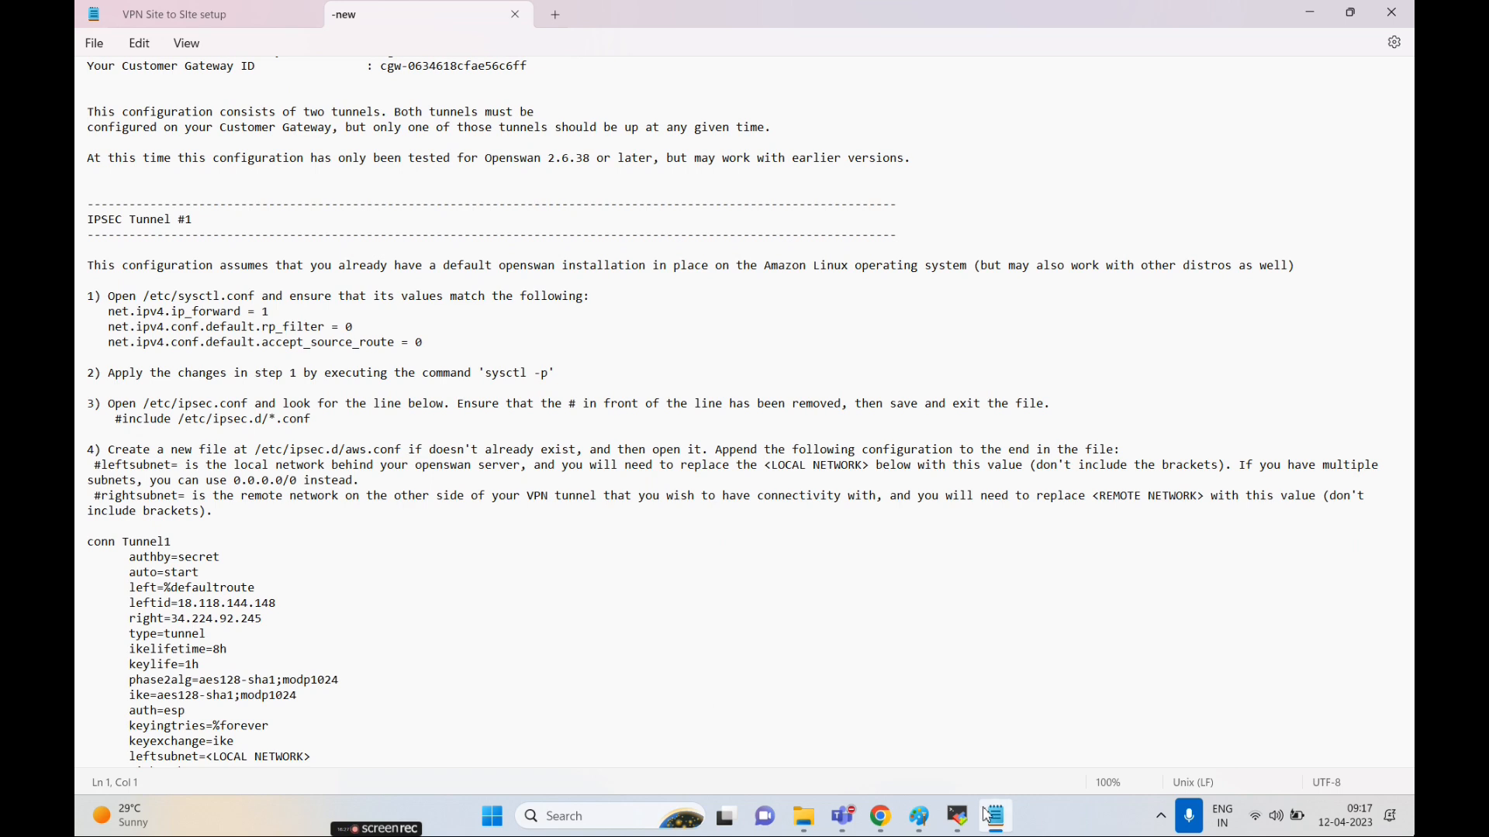
pyautogui.click(958, 817)
pyautogui.hotkey('alt', 'Tab')
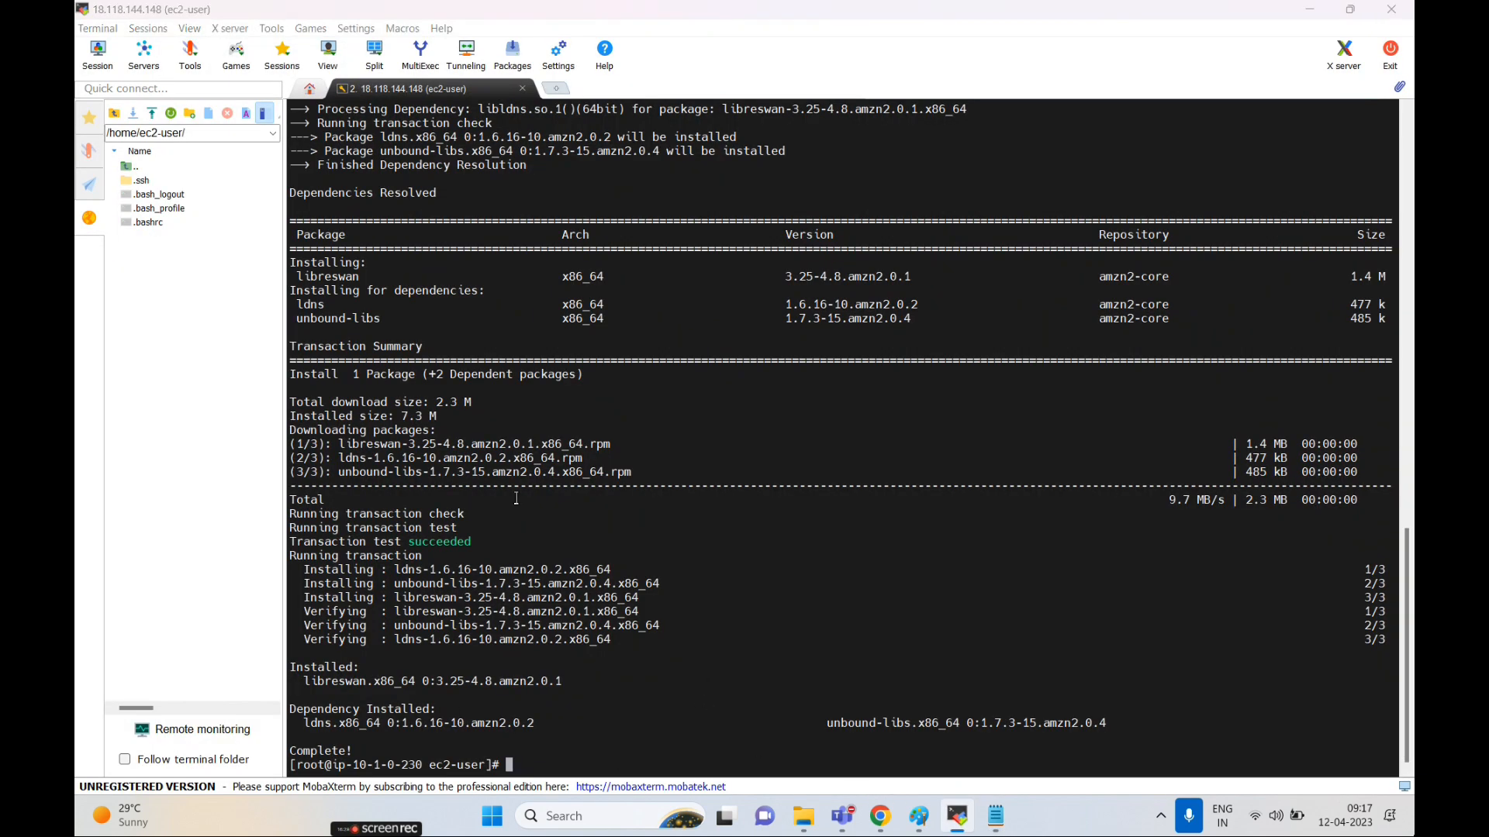
pyautogui.scroll(4, 393, 361)
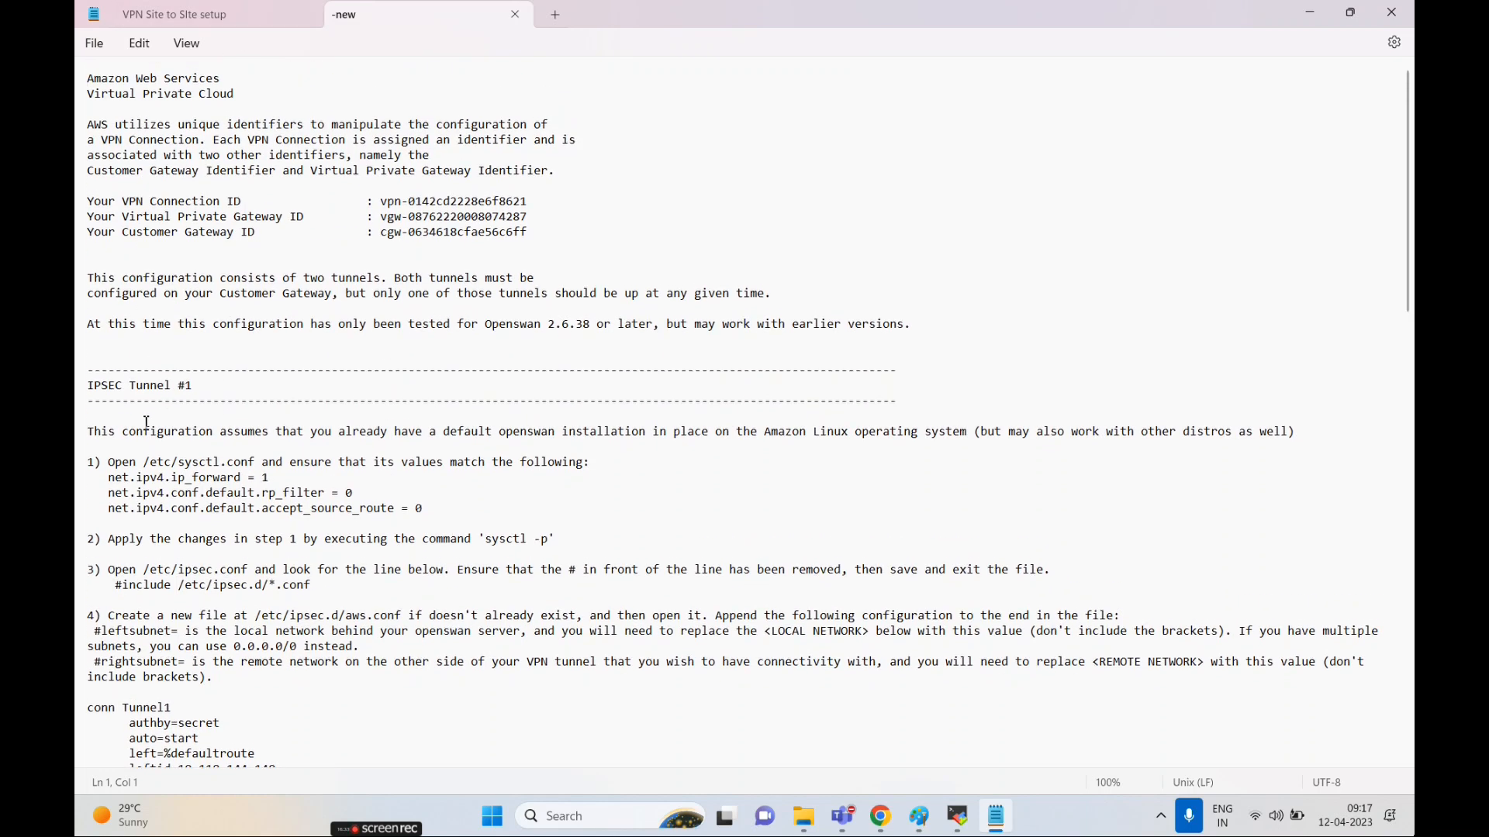
# - Copy the /etc/sysctl.conf path from the IPSEC Tunnel #1 instructions and open that file with vi in the MobaXterm terminal
pyautogui.moveTo(113, 391); pyautogui.dragTo(197, 393)
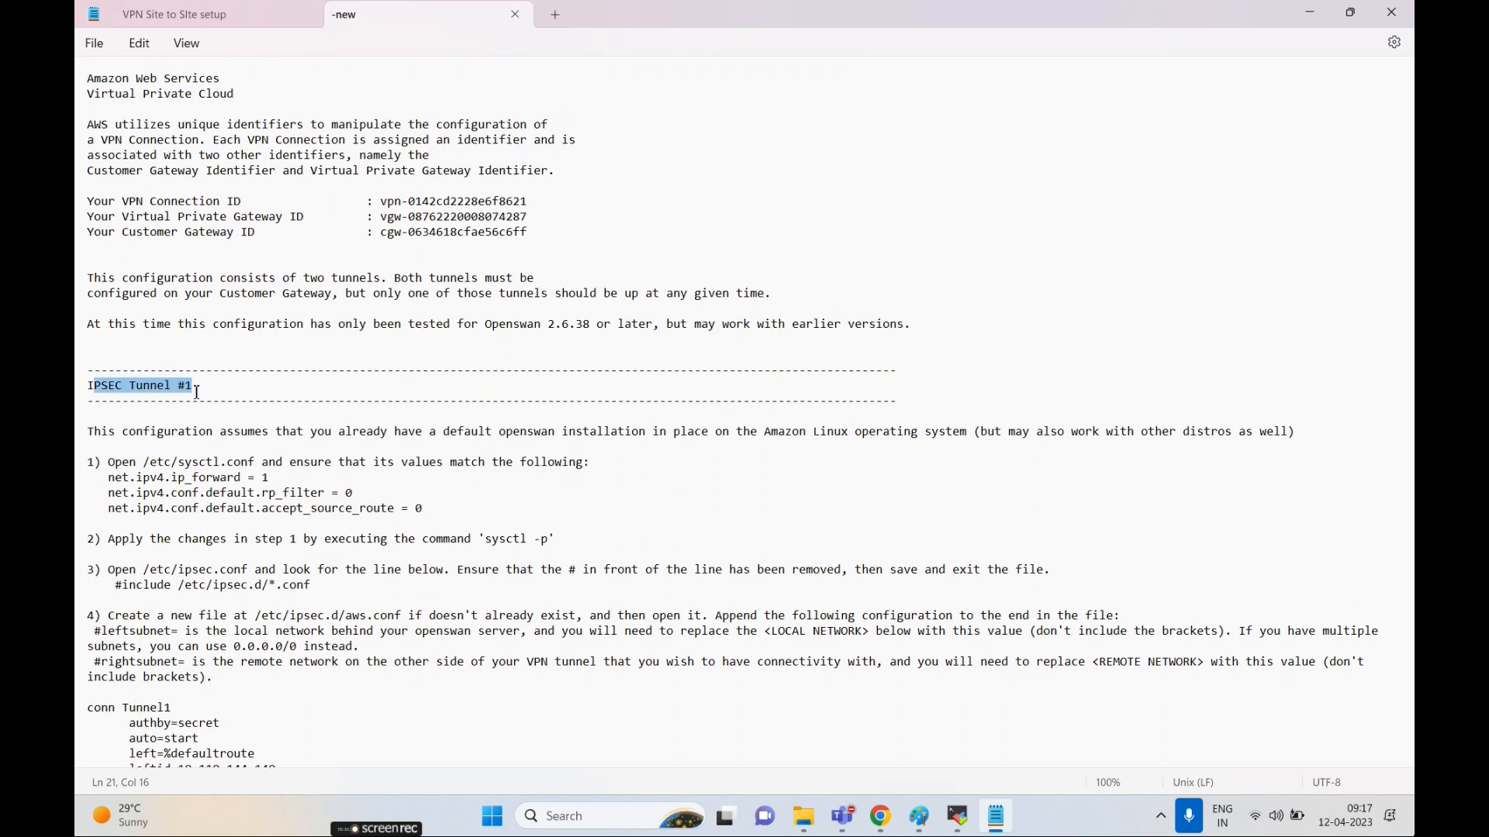
pyautogui.click(177, 398)
pyautogui.moveTo(97, 388); pyautogui.dragTo(262, 404)
pyautogui.hotkey('ctrl', 'c')
pyautogui.scroll(-1, 153, 433)
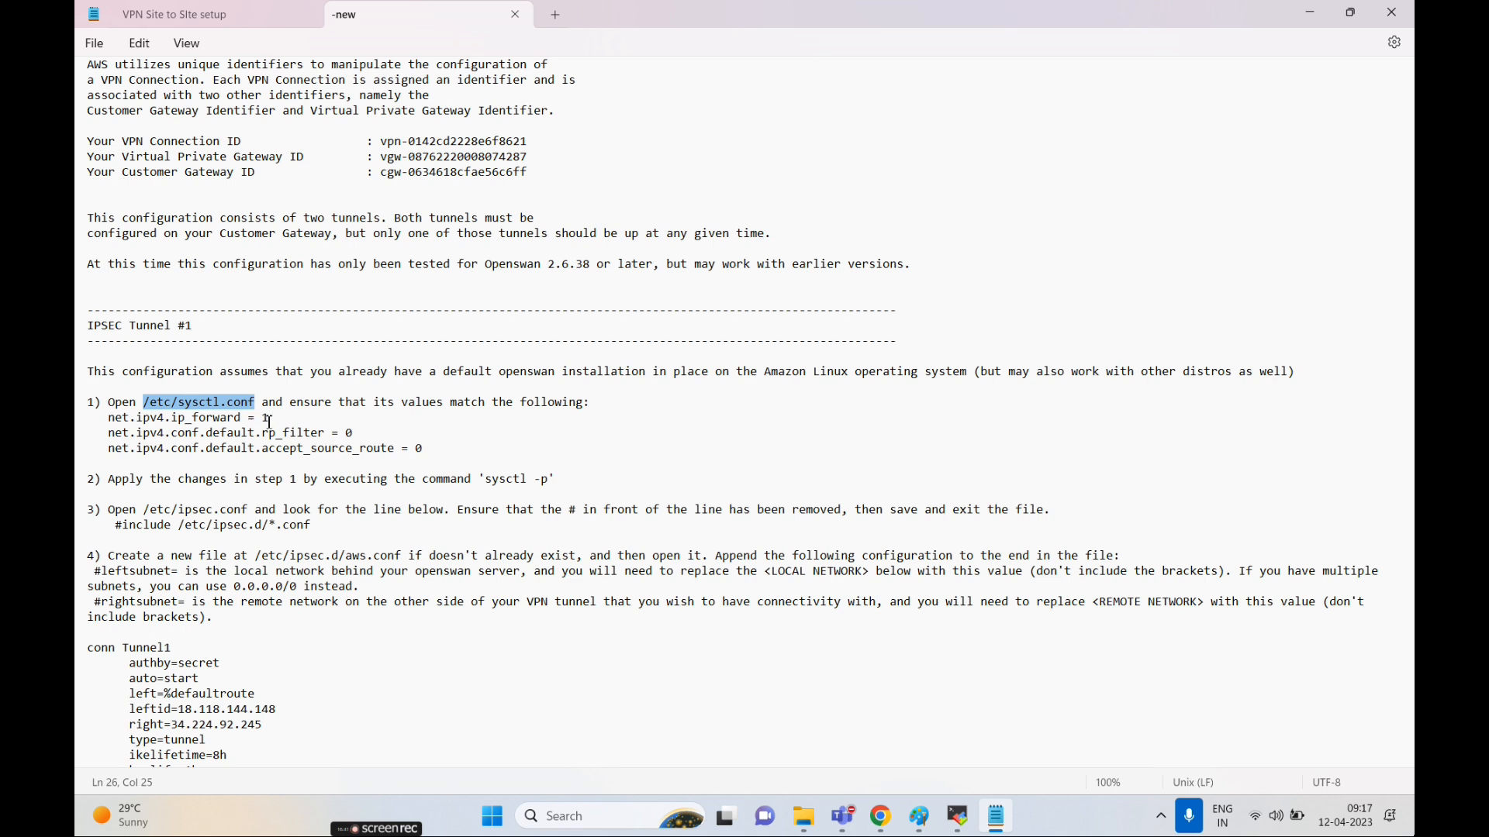
pyautogui.click(957, 816)
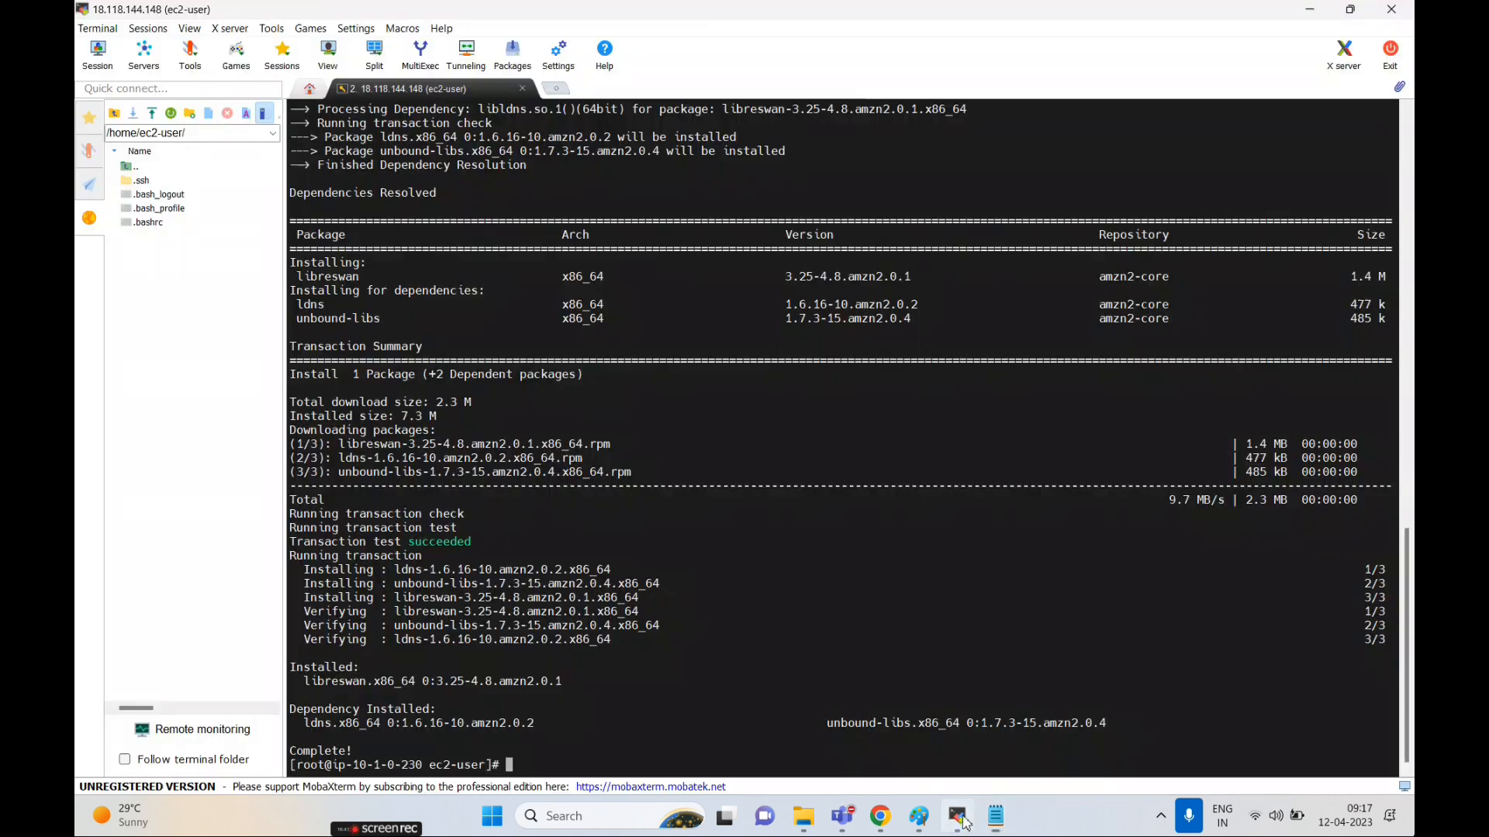
pyautogui.write('vi')
pyautogui.rightClick(781, 615)
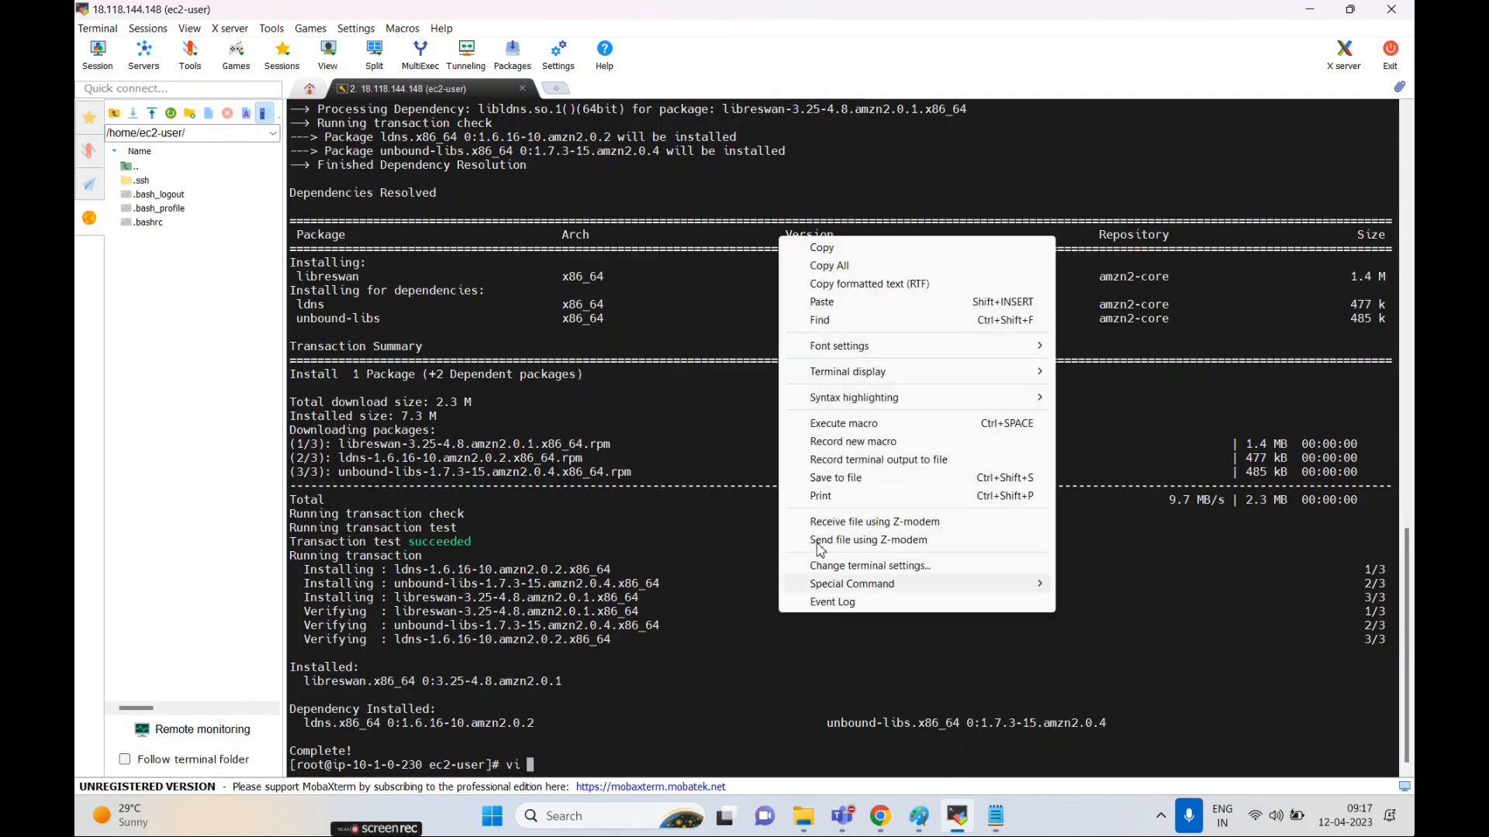
pyautogui.click(827, 302)
pyautogui.press('Return')
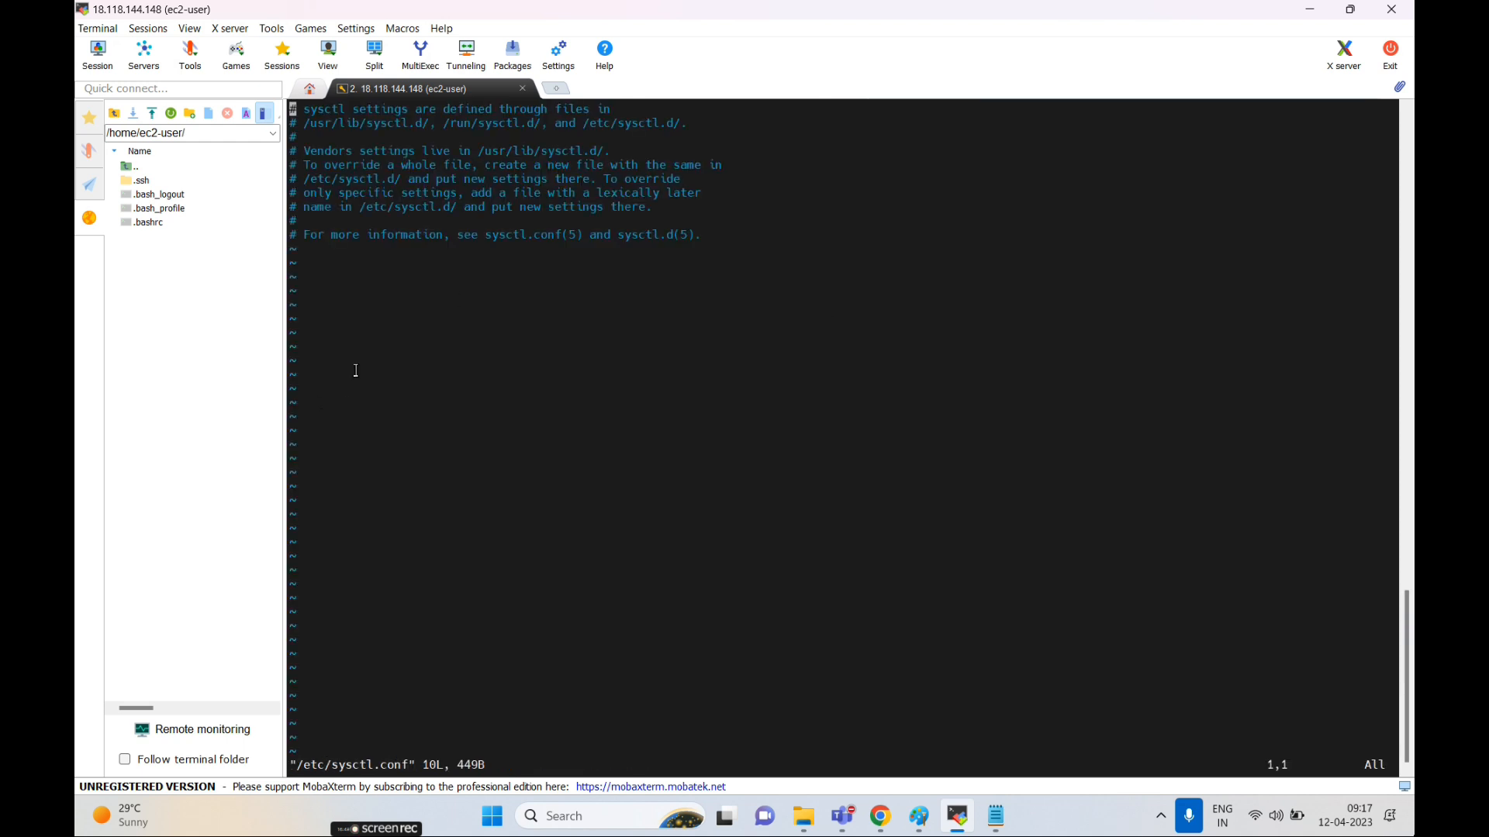
pyautogui.press('i')
pyautogui.press('Down')
pyautogui.press('Down')
pyautogui.press('Down')
pyautogui.press('Down')
pyautogui.press('Down')
pyautogui.press('Down')
pyautogui.press('Down')
pyautogui.press('Down')
pyautogui.press('Down')
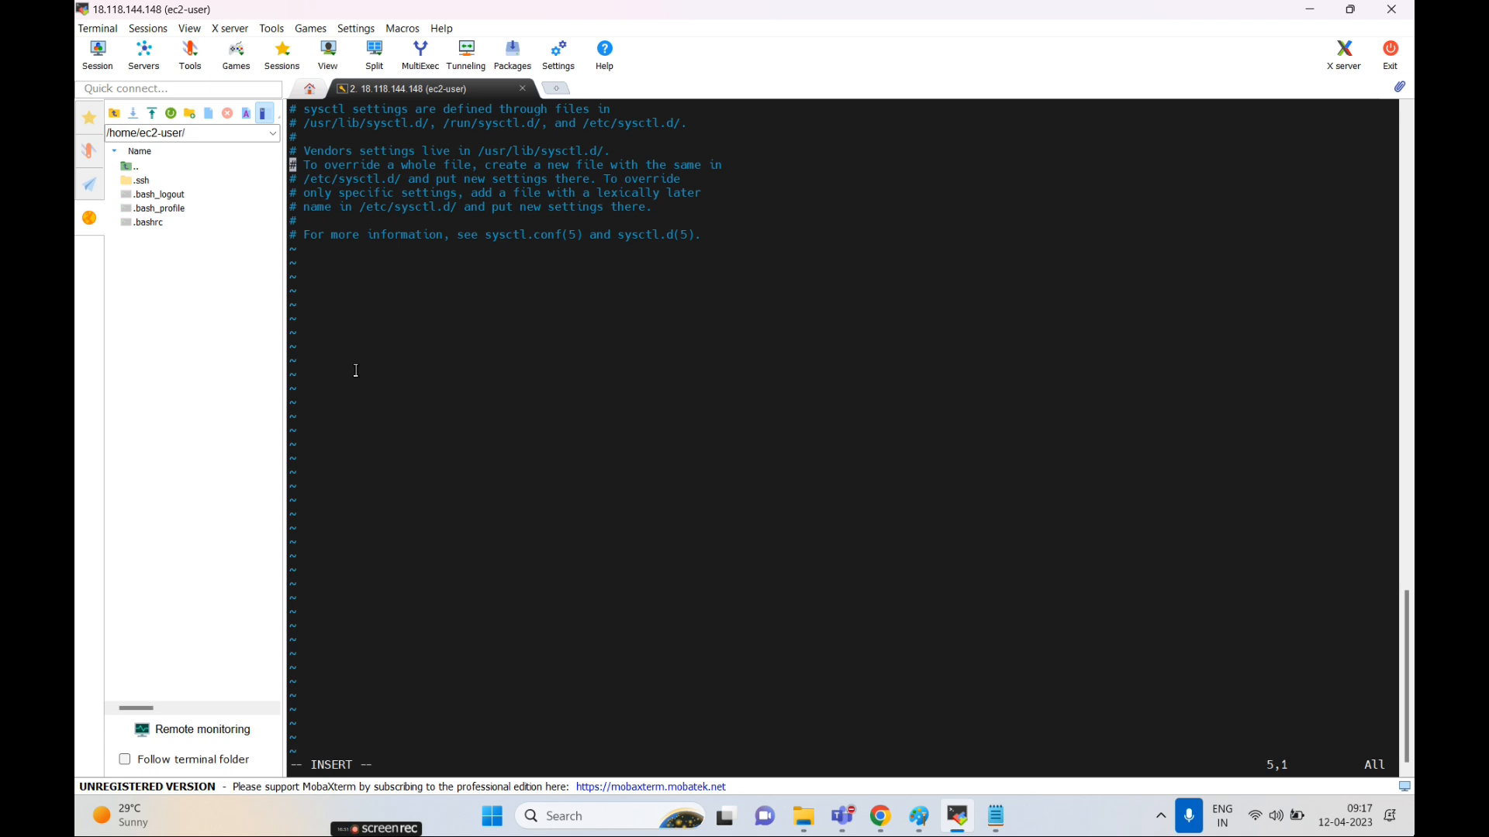
pyautogui.press('End')
pyautogui.press('Return')
pyautogui.press('Return')
pyautogui.press('Return')
pyautogui.press('Return')
pyautogui.press('Return')
pyautogui.press('Return')
pyautogui.press('Return')
pyautogui.press('Return')
pyautogui.press('BackSpace')
pyautogui.press('BackSpace')
pyautogui.press('BackSpace')
pyautogui.press('BackSpace')
pyautogui.press('BackSpace')
pyautogui.press('BackSpace')
pyautogui.press('BackSpace')
pyautogui.press('BackSpace')
pyautogui.press('BackSpace')
pyautogui.press('BackSpace')
pyautogui.press('BackSpace')
pyautogui.press('BackSpace')
pyautogui.press('BackSpace')
pyautogui.press('BackSpace')
pyautogui.press('BackSpace')
pyautogui.press('BackSpace')
pyautogui.press('BackSpace')
pyautogui.press('Return')
pyautogui.write(':q!')
pyautogui.press('Return')
pyautogui.press('BackSpace')
pyautogui.press('BackSpace')
pyautogui.press('BackSpace')
pyautogui.press('BackSpace')
pyautogui.press('BackSpace')
pyautogui.press('Escape')
pyautogui.write(':q!')
pyautogui.press('Return')
# - Reopen /etc/sysctl.conf in vi and start inserting on a new line below the last comment
pyautogui.press('Up')
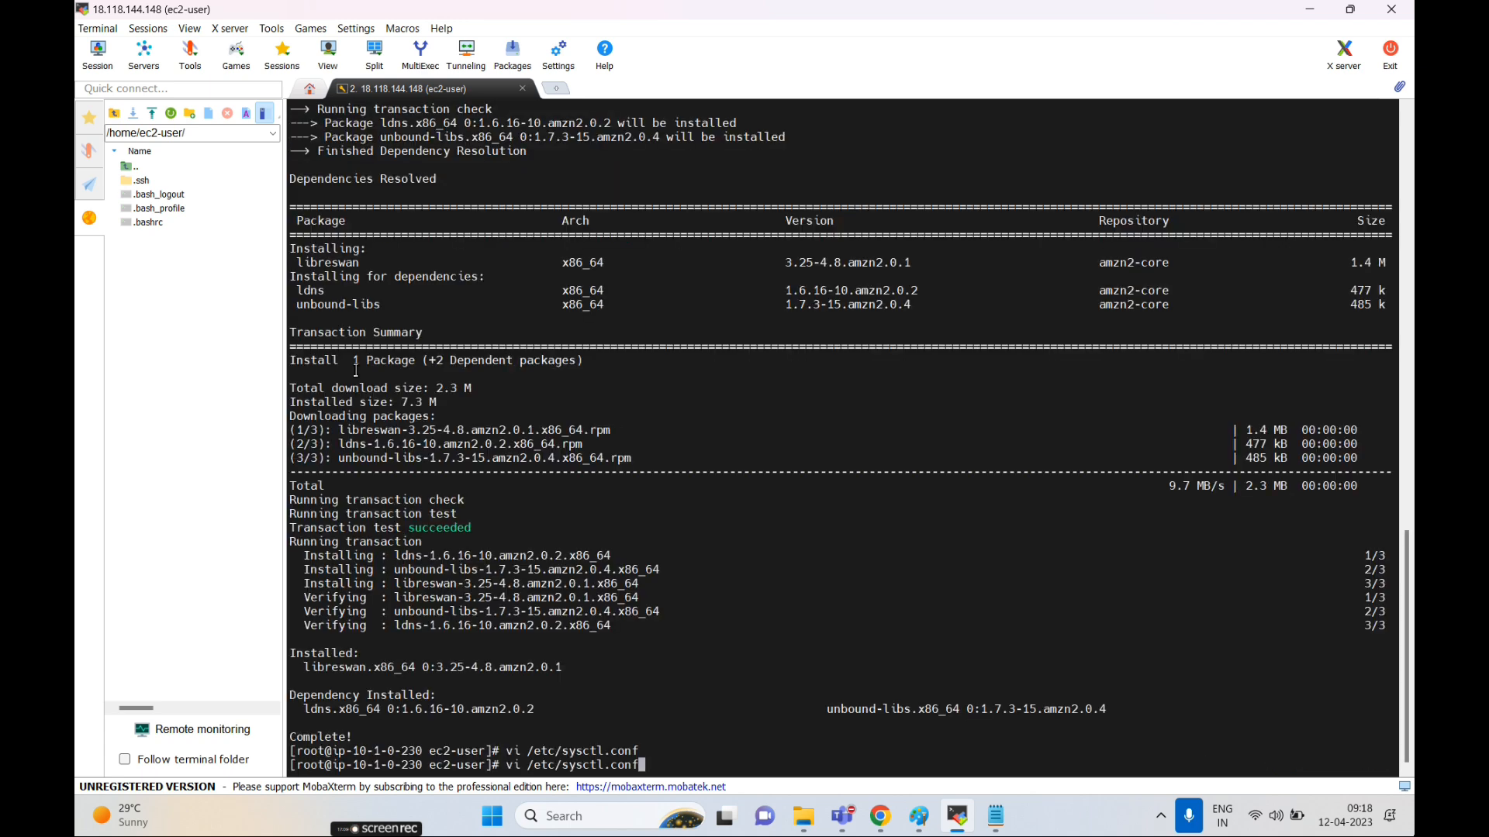
pyautogui.press('Return')
pyautogui.press('Down')
pyautogui.press('Down')
pyautogui.press('Down')
pyautogui.press('Down')
pyautogui.press('Down')
pyautogui.press('Down')
pyautogui.press('Down')
pyautogui.press('Down')
pyautogui.press('Down')
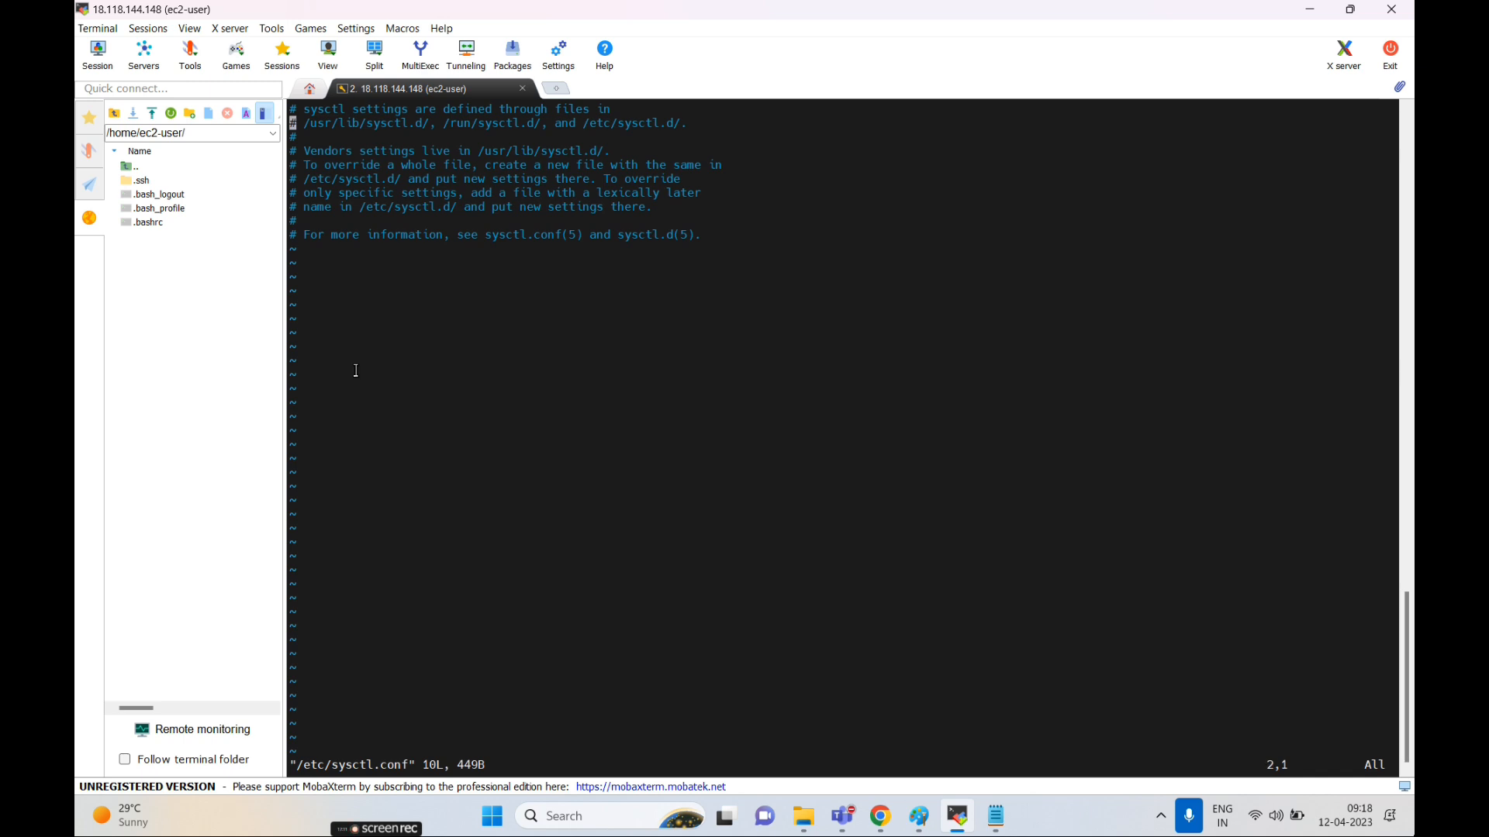
pyautogui.press('End')
pyautogui.press('A')
pyautogui.press('Return')
pyautogui.press('Return')
pyautogui.press('BackSpace')
pyautogui.press('BackSpace')
# - Copy the ip_forward, rp_filter and accept_source_route lines from the Tunnel #1 instructions into the end of /etc/sysctl.conf
pyautogui.hotkey('alt', 'Tab')
pyautogui.moveTo(424, 450); pyautogui.dragTo(89, 416)
pyautogui.hotkey('ctrl', 'c')
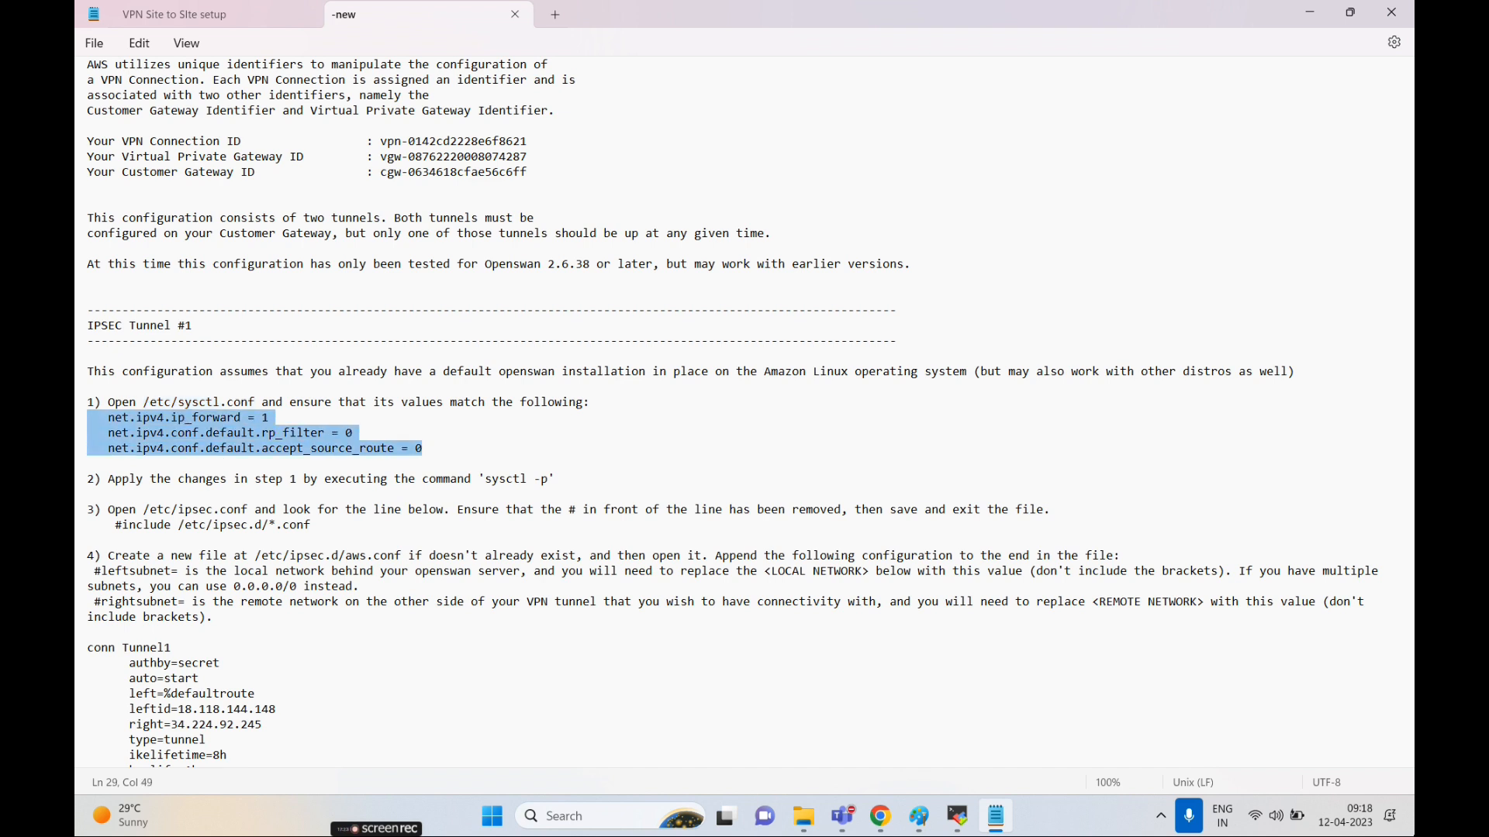
pyautogui.hotkey('alt', 'Tab')
pyautogui.rightClick(419, 421)
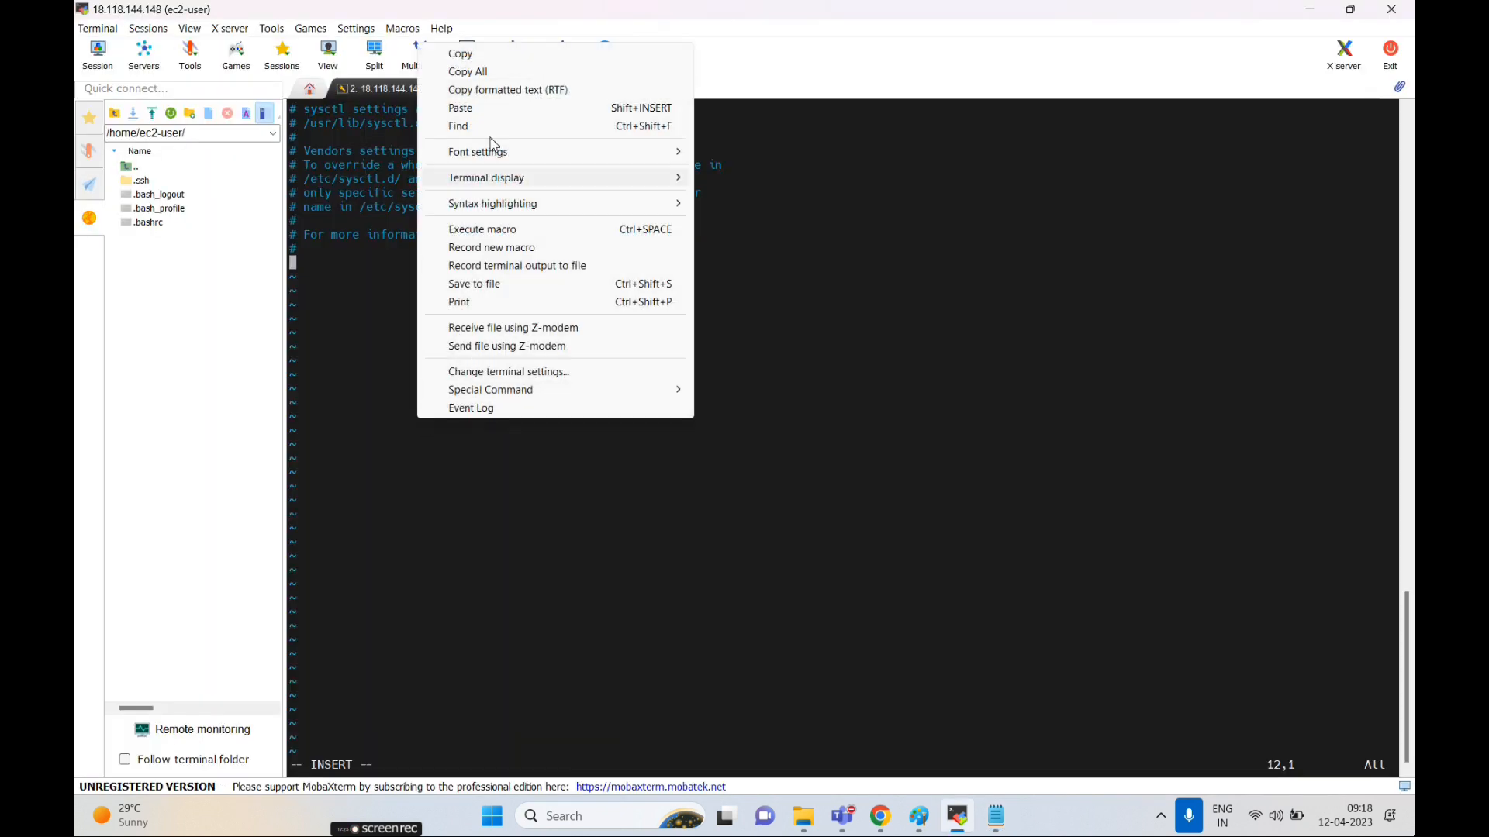
pyautogui.click(464, 109)
# - Remove the leading spaces from the three net.ipv4 lines, then save /etc/sysctl.conf and exit vi
pyautogui.press('Home')
pyautogui.press('Delete')
pyautogui.press('Delete')
pyautogui.press('Delete')
pyautogui.press('Up')
pyautogui.press('Delete')
pyautogui.press('Delete')
pyautogui.press('Delete')
pyautogui.press('Up')
pyautogui.press('Delete')
pyautogui.press('Delete')
pyautogui.press('Delete')
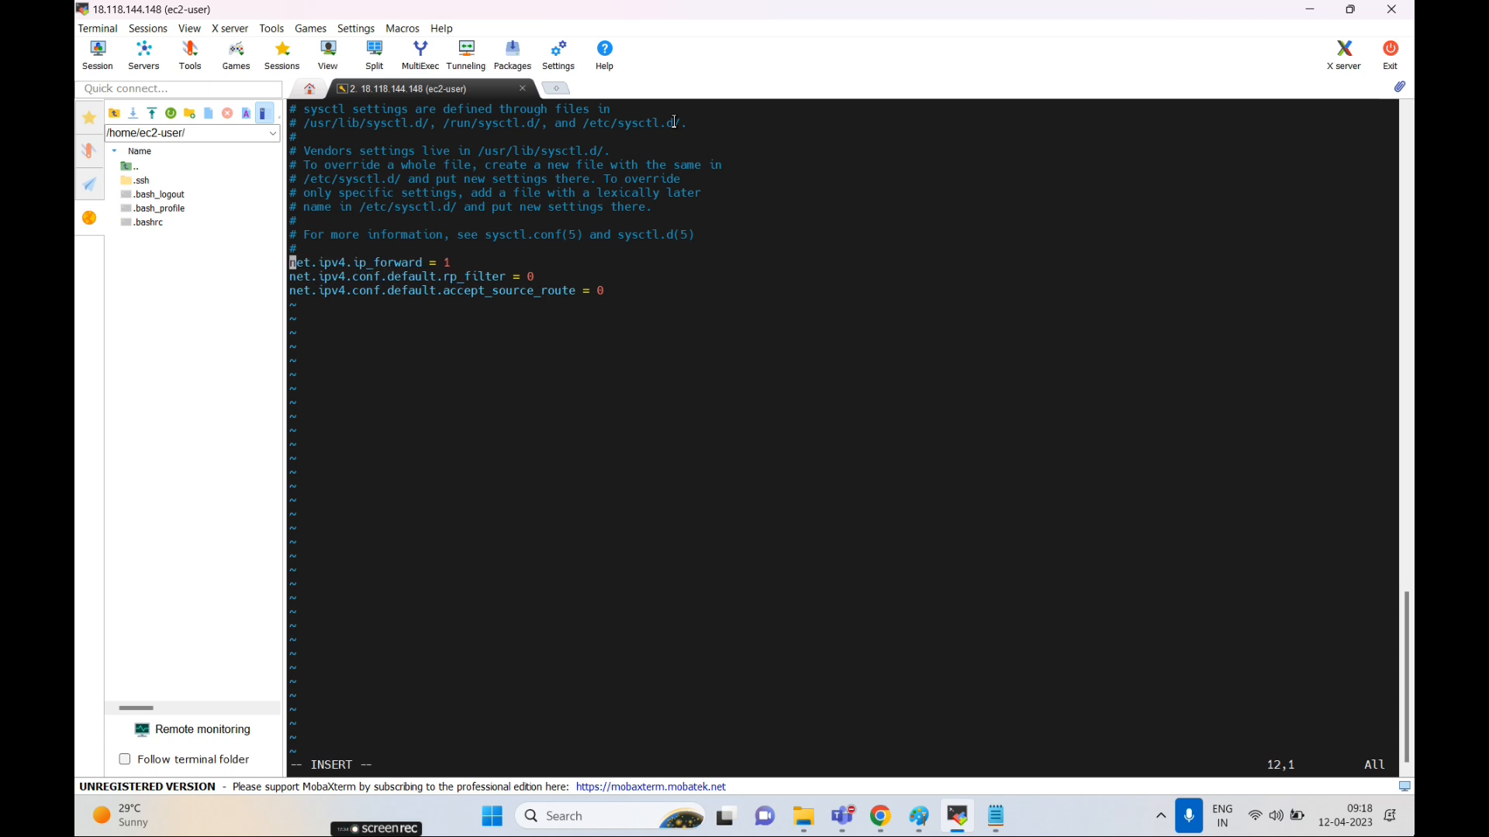
pyautogui.press('Escape')
pyautogui.write(':wq!')
pyautogui.press('Return')
# - Copy the "sysctl -p" command from the -new instructions and run it in the terminal to apply the kernel settings
pyautogui.hotkey('alt', 'Tab')
pyautogui.scroll(-1, 543, 419)
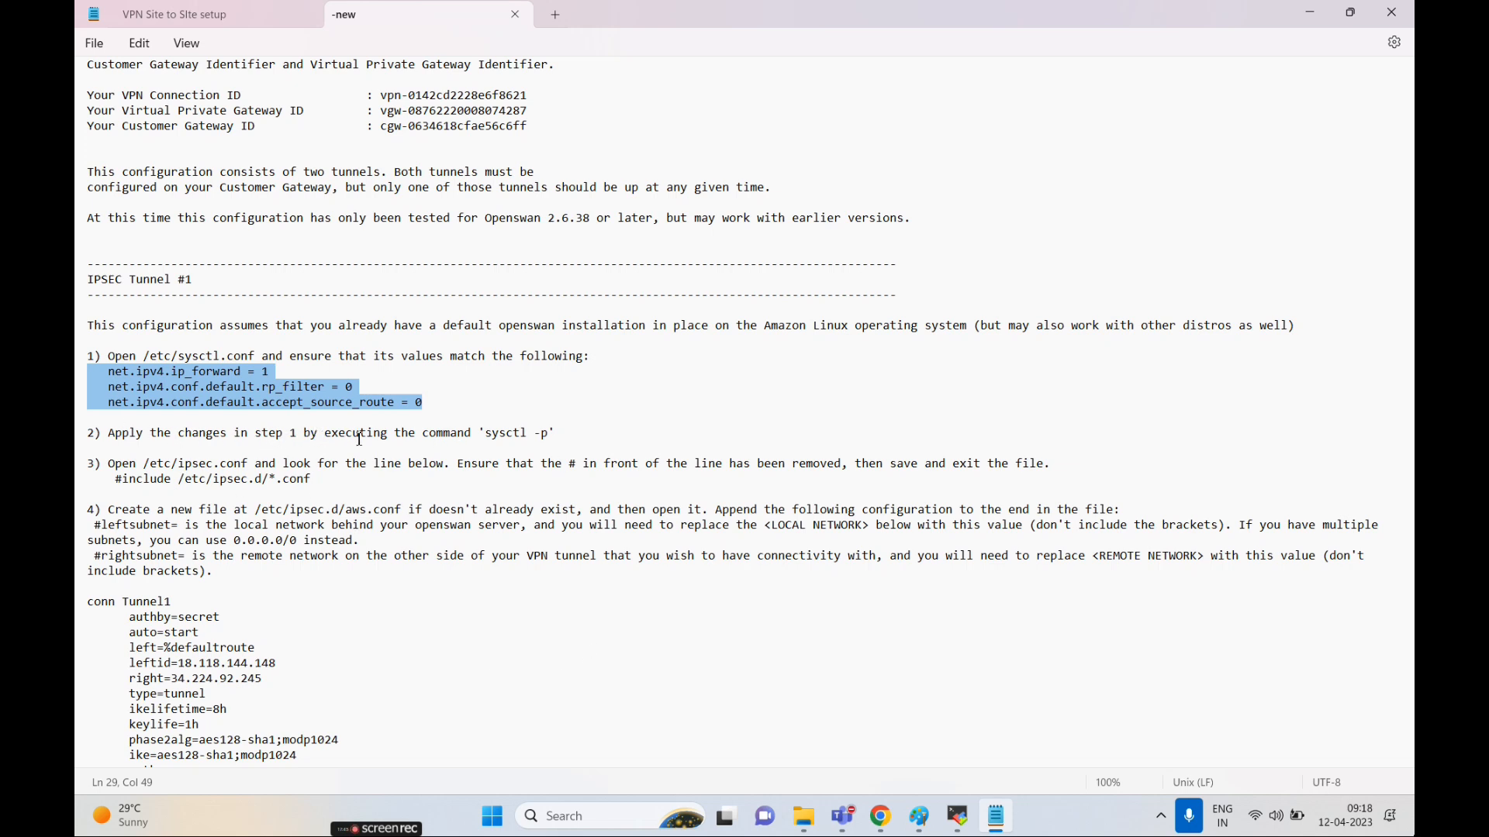
pyautogui.moveTo(484, 433); pyautogui.dragTo(553, 432)
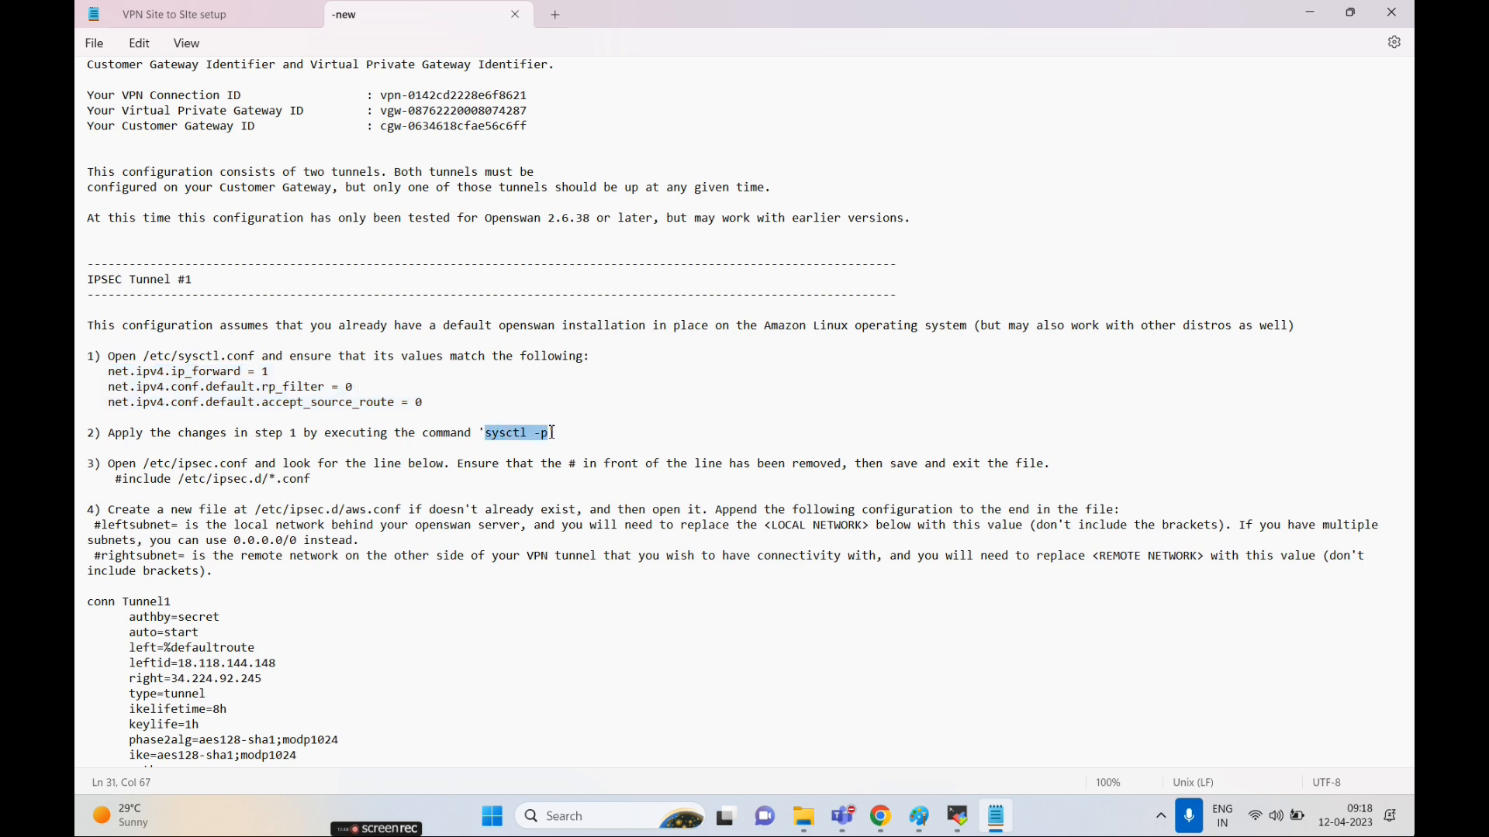
pyautogui.hotkey('ctrl', 'c')
pyautogui.hotkey('alt', 'Tab')
pyautogui.rightClick(596, 432)
pyautogui.click(627, 122)
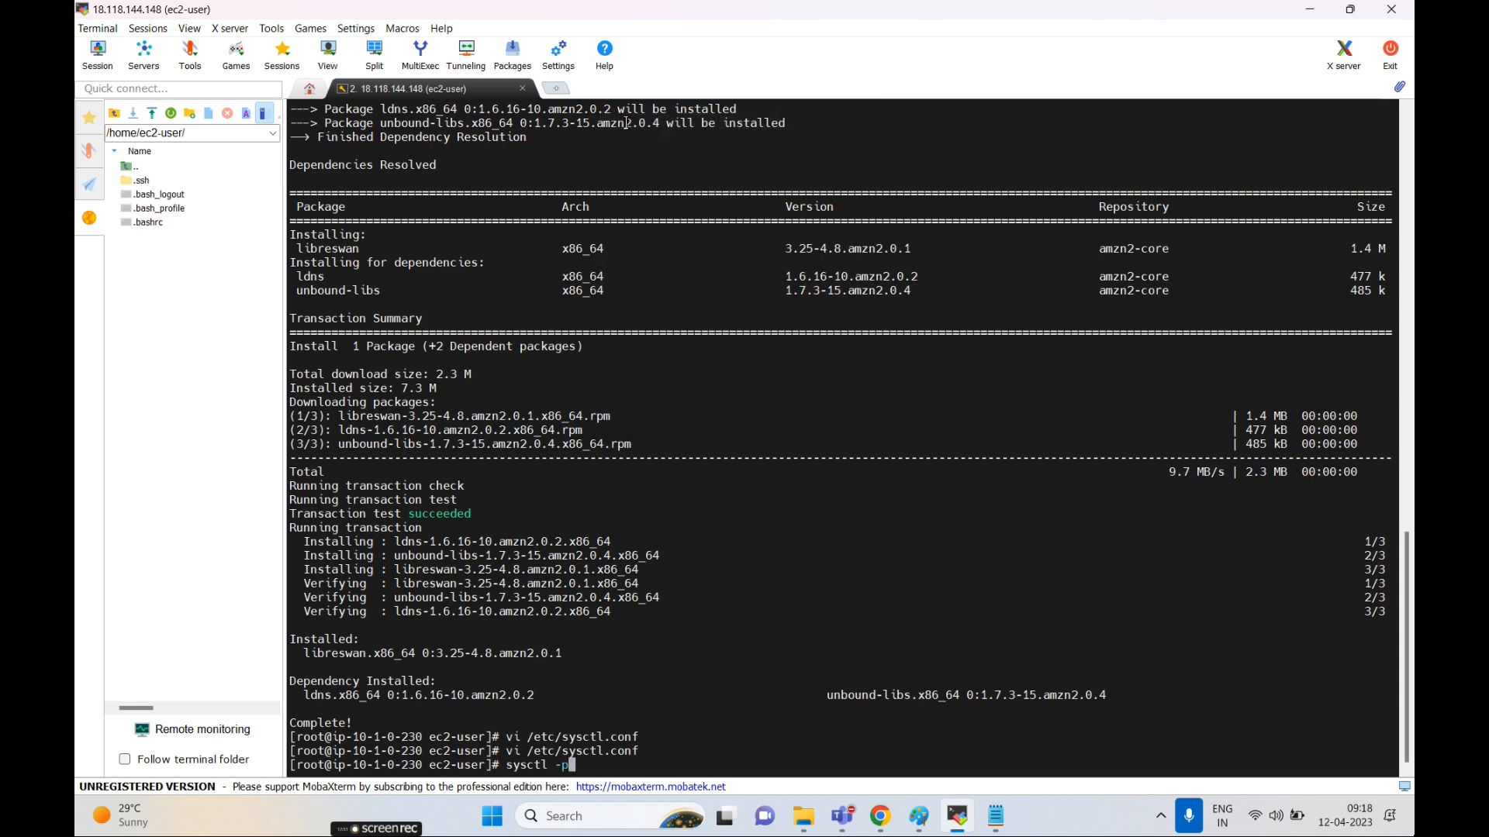
pyautogui.press('Return')
# - Copy the "service network restart" command from the VPN Site to SIte setup notes and run it in the terminal
pyautogui.hotkey('alt', 'Tab')
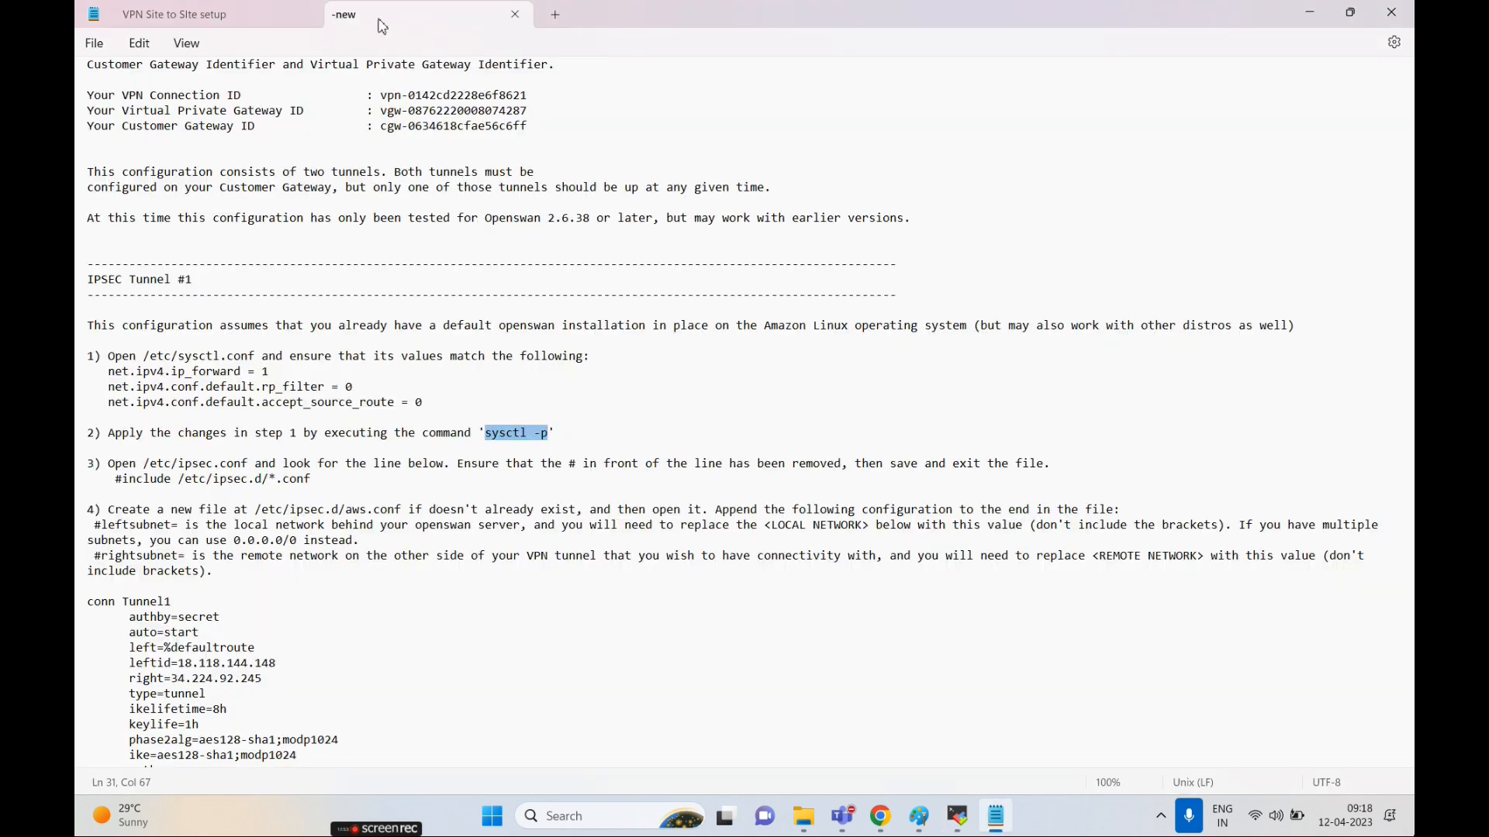
pyautogui.click(200, 23)
pyautogui.moveTo(220, 292); pyautogui.dragTo(400, 295)
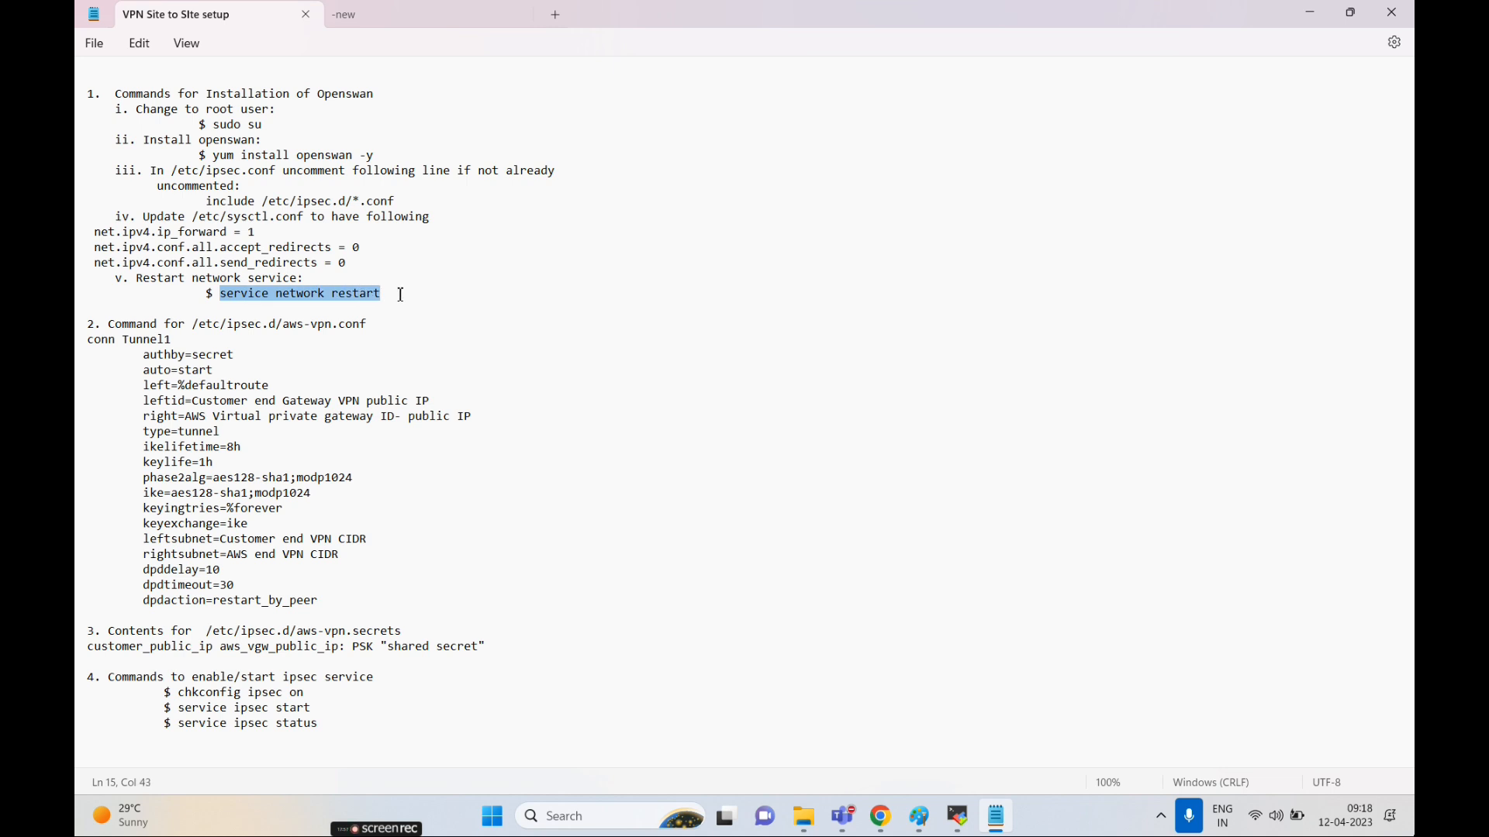
pyautogui.rightClick(877, 455)
pyautogui.click(924, 186)
pyautogui.hotkey('alt', 'Tab')
pyautogui.rightClick(767, 443)
pyautogui.click(810, 194)
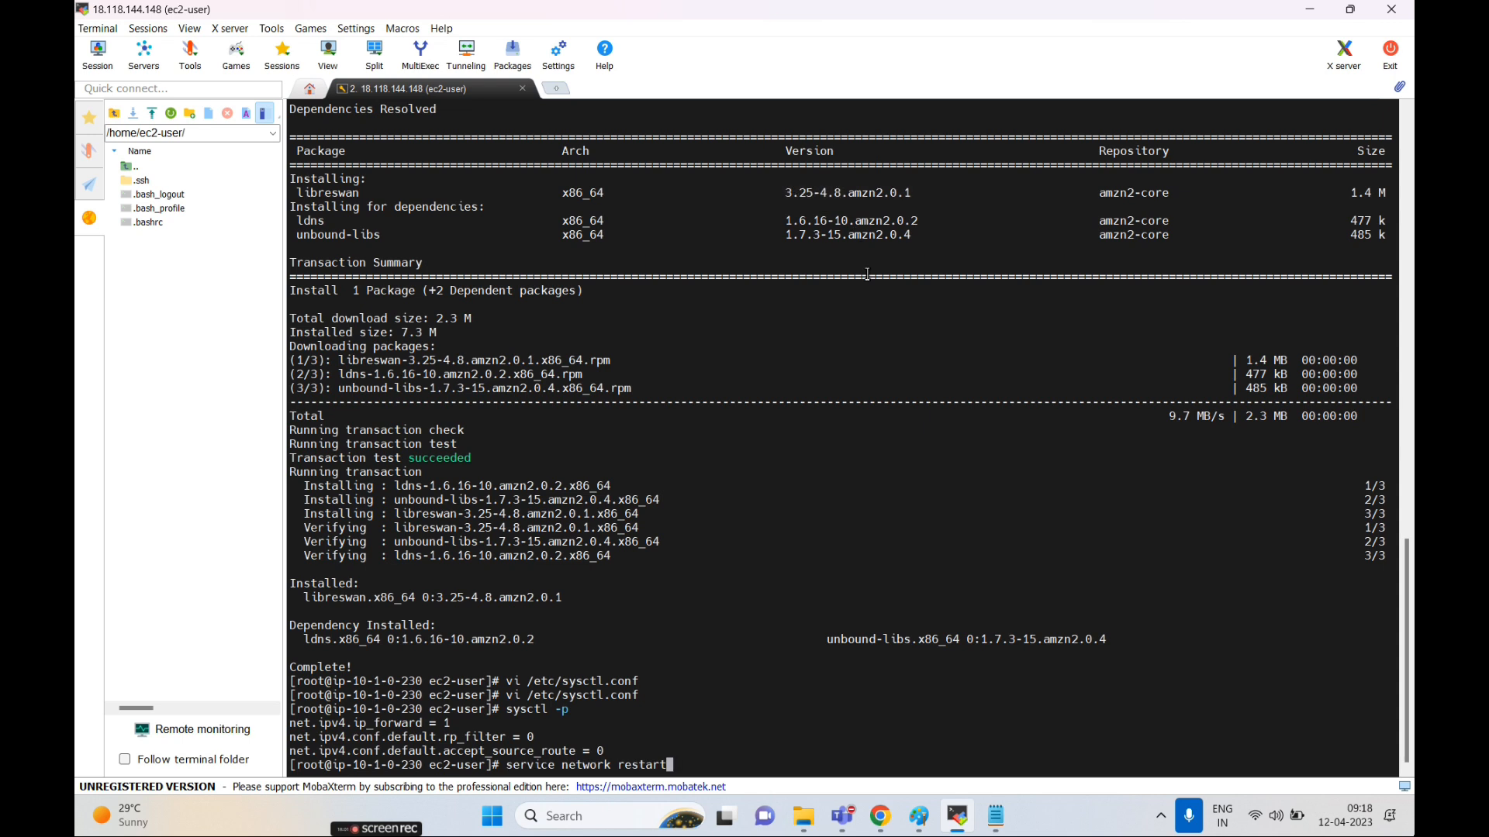
pyautogui.press('Return')
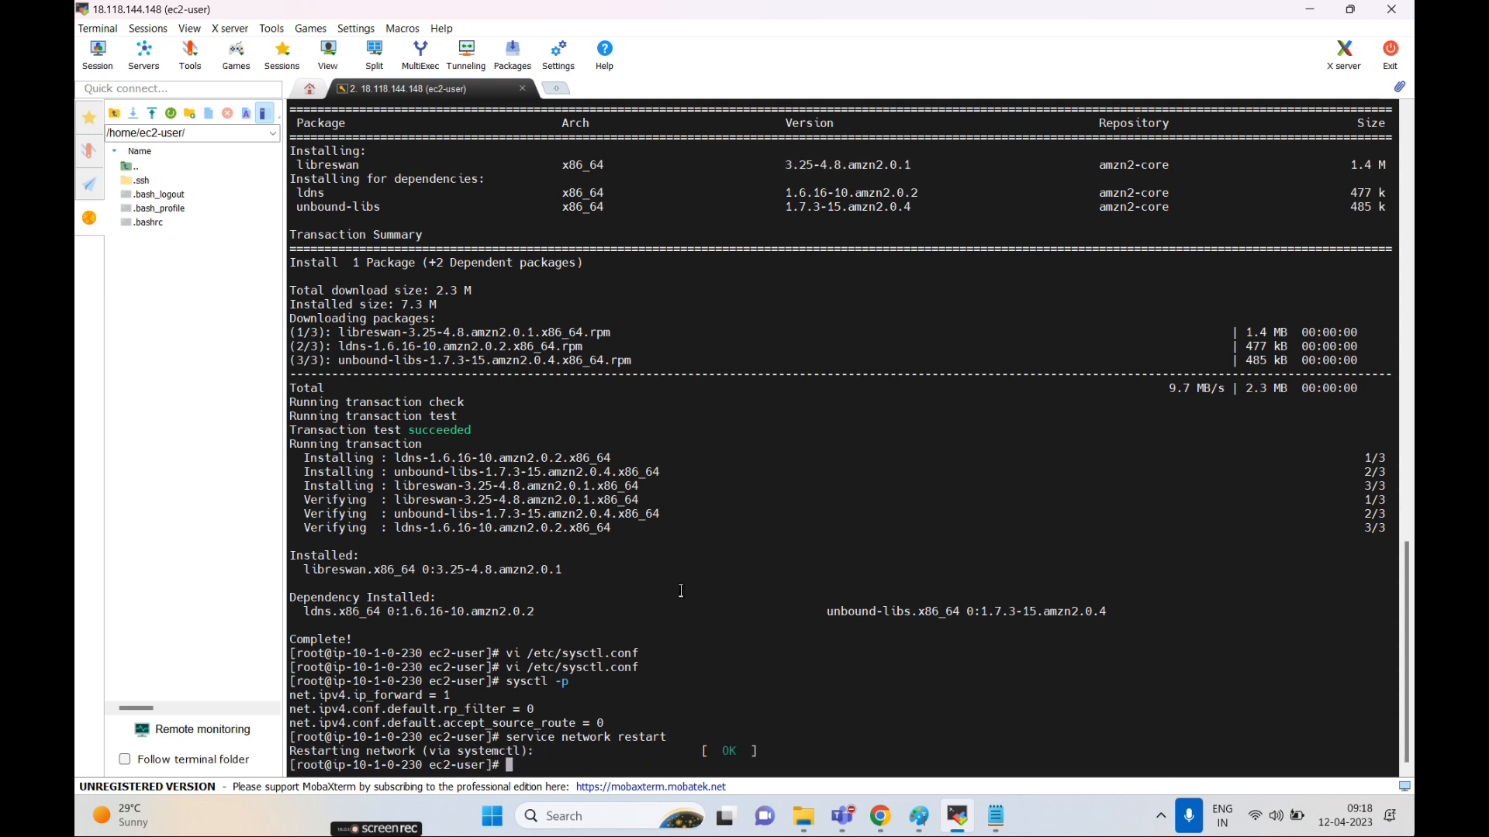
# - Review the Openswan installation section of the setup notes and compare its net.ipv4 settings with the Tunnel #1 instructions in -new
pyautogui.hotkey('alt', 'Tab')
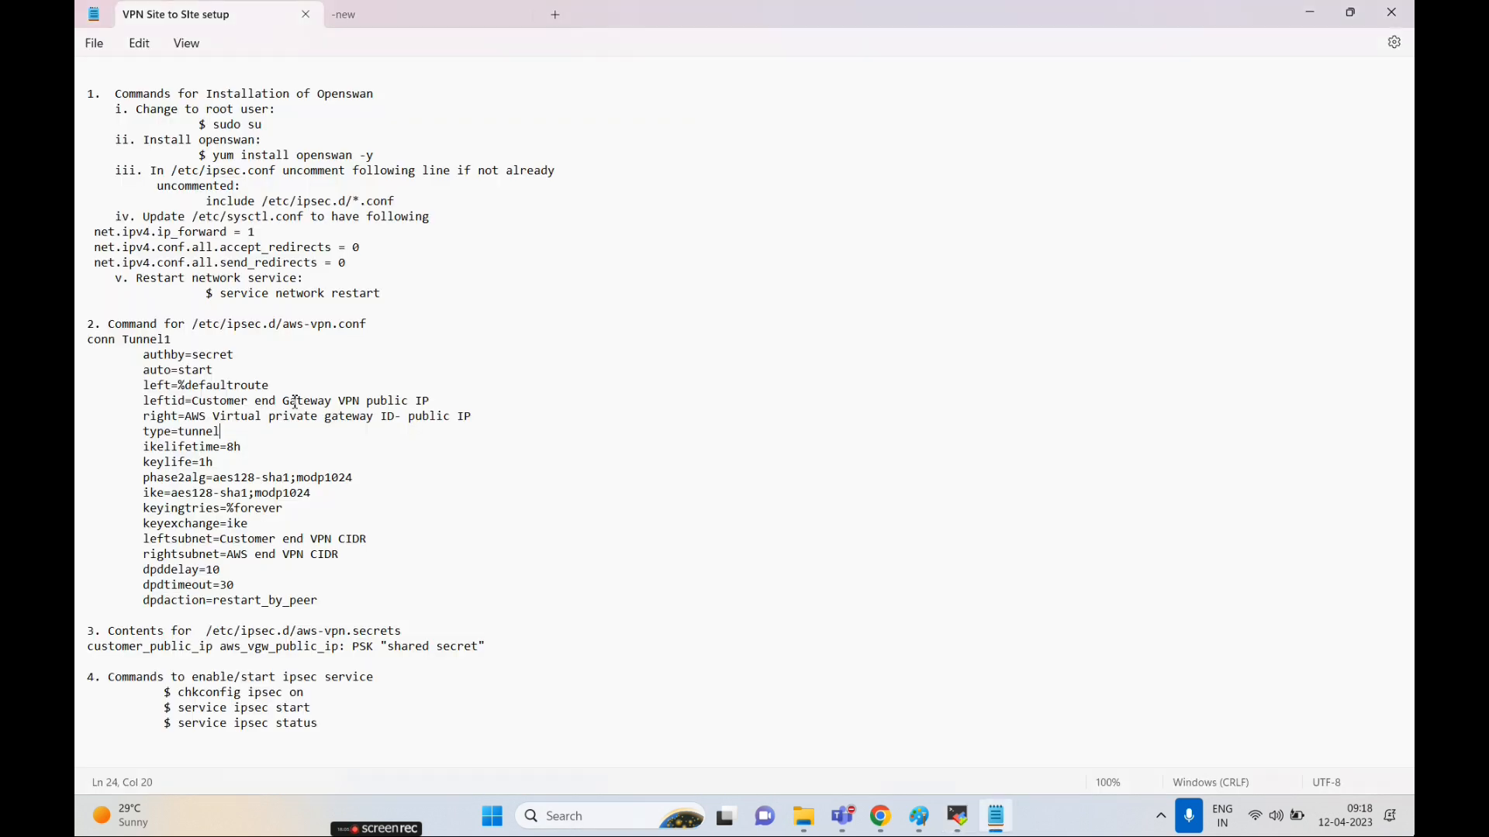
pyautogui.moveTo(437, 306); pyautogui.dragTo(87, 94)
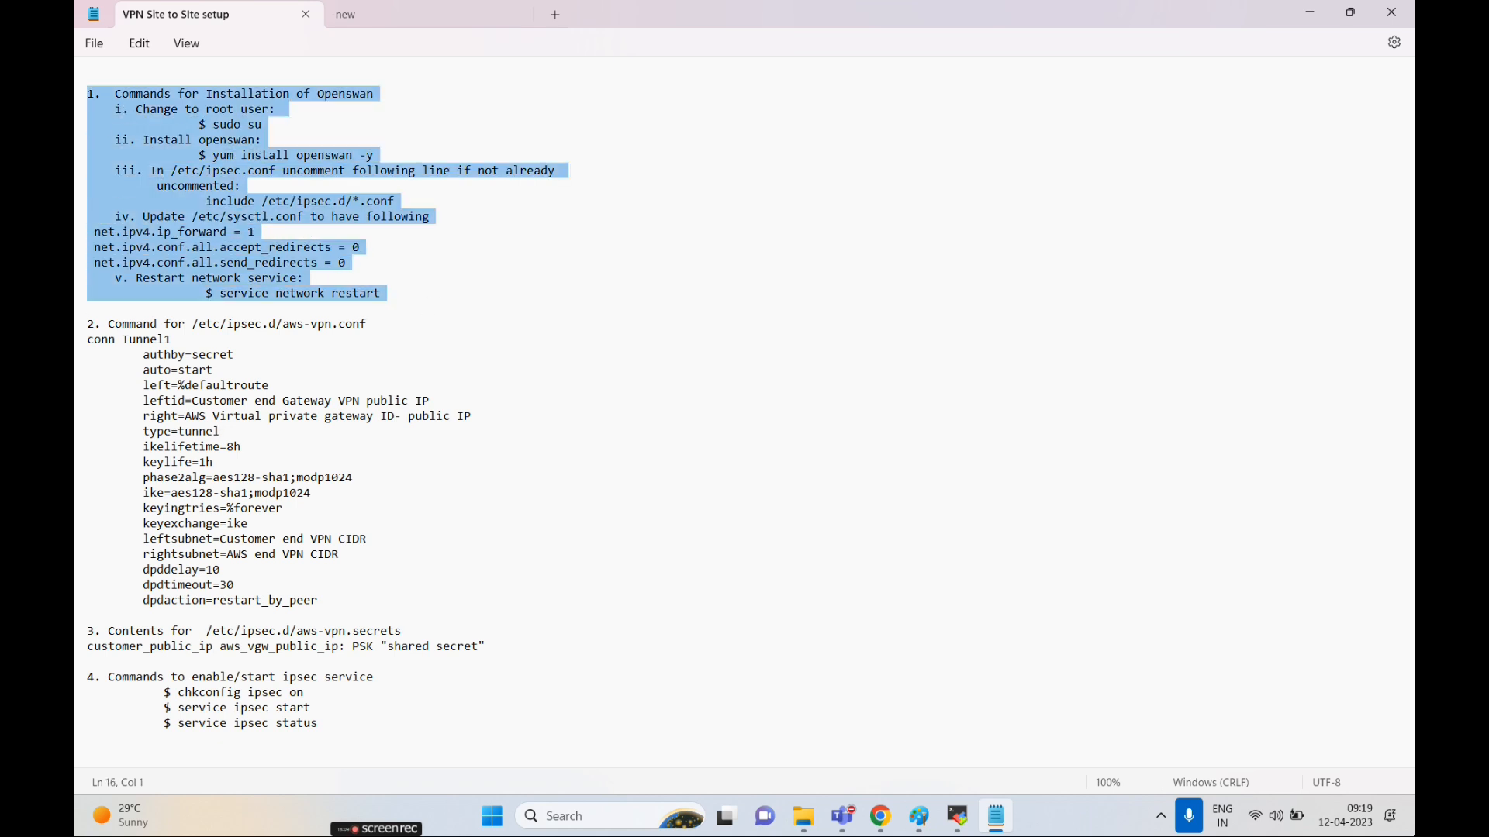
pyautogui.moveTo(371, 264); pyautogui.dragTo(88, 232)
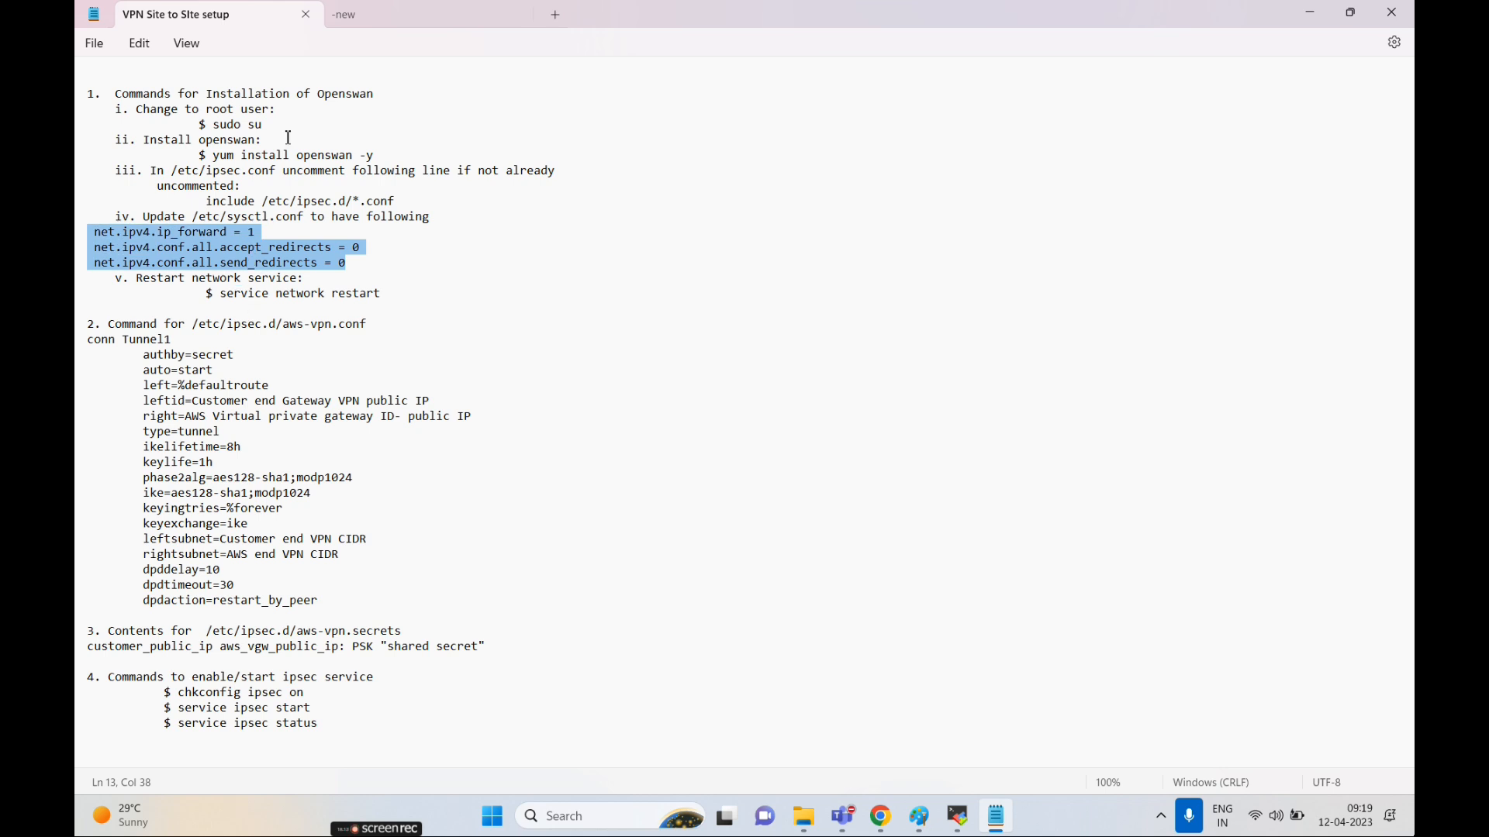
pyautogui.click(388, 12)
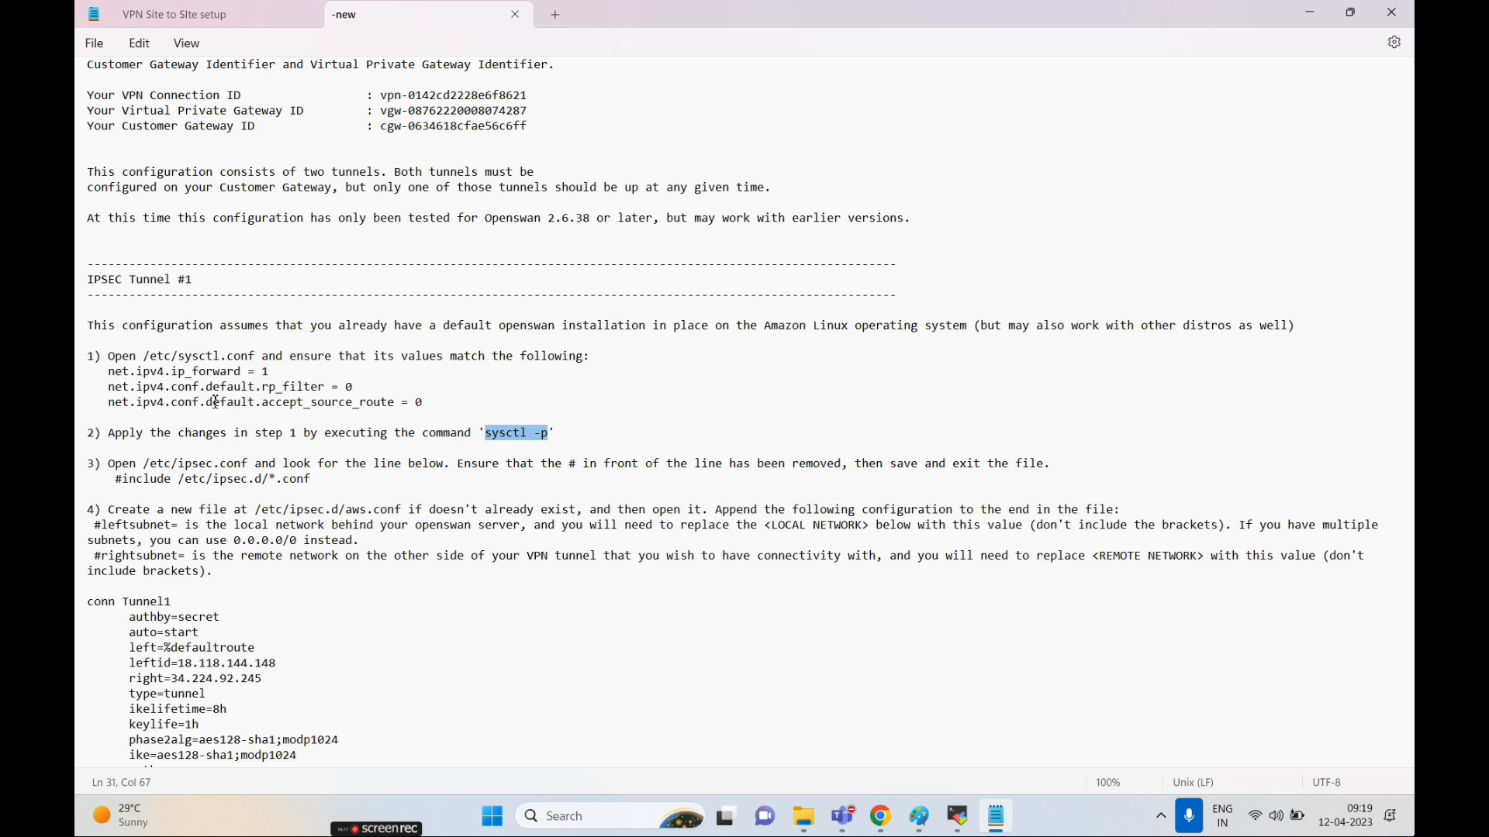
pyautogui.click(140, 43)
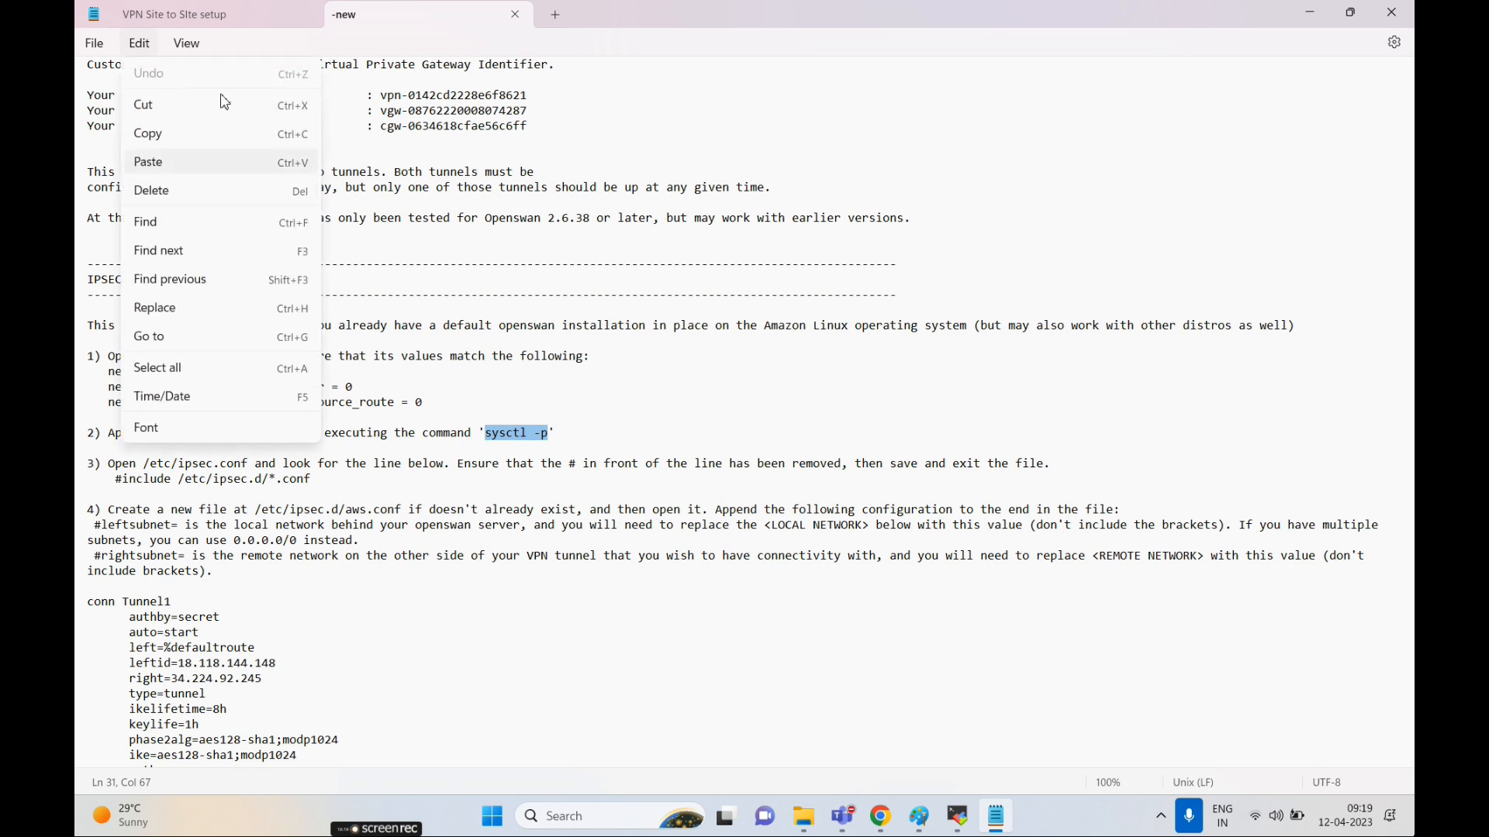
pyautogui.click(211, 14)
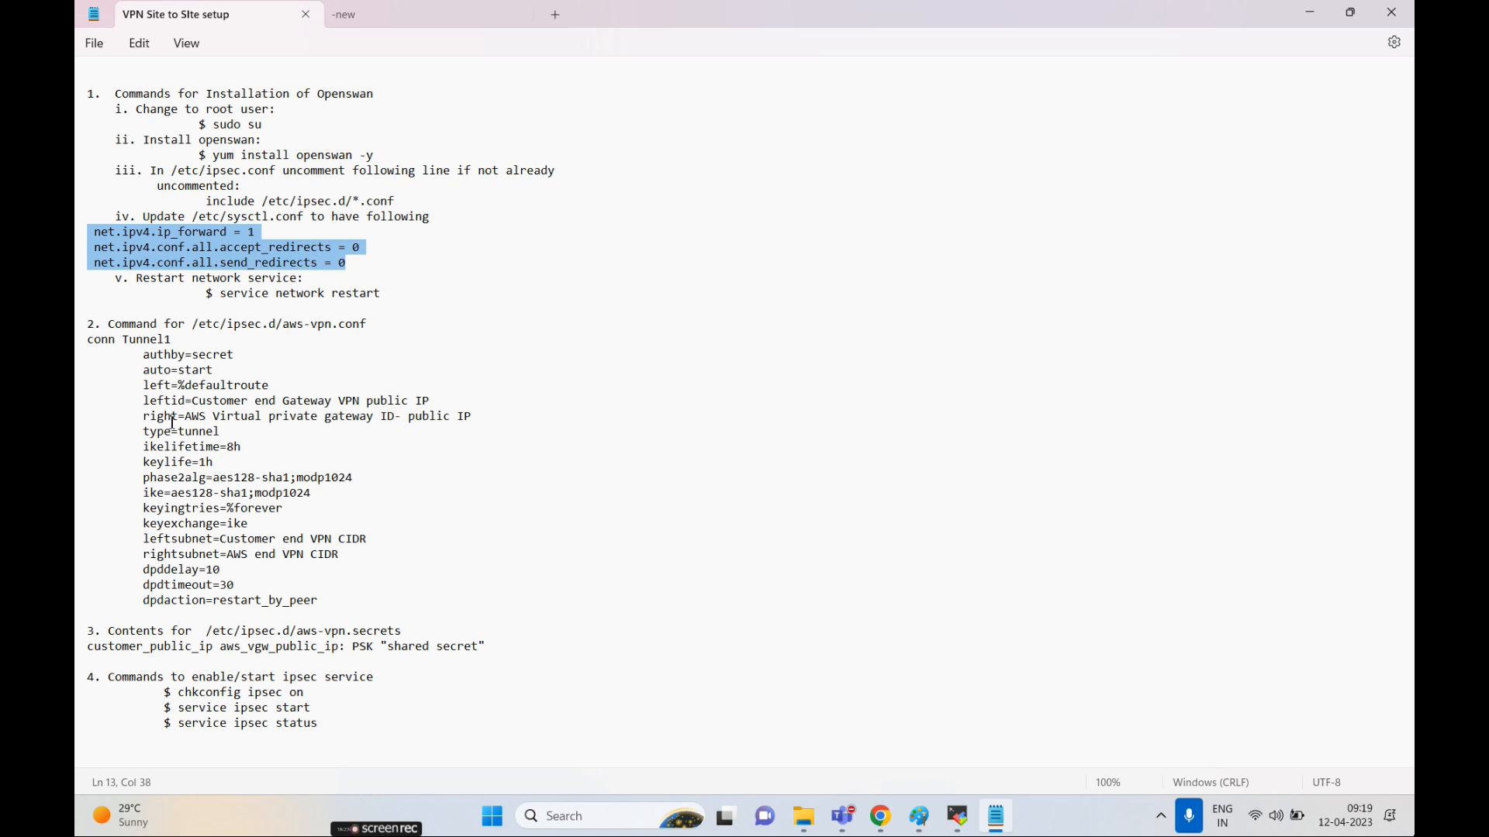
pyautogui.click(282, 339)
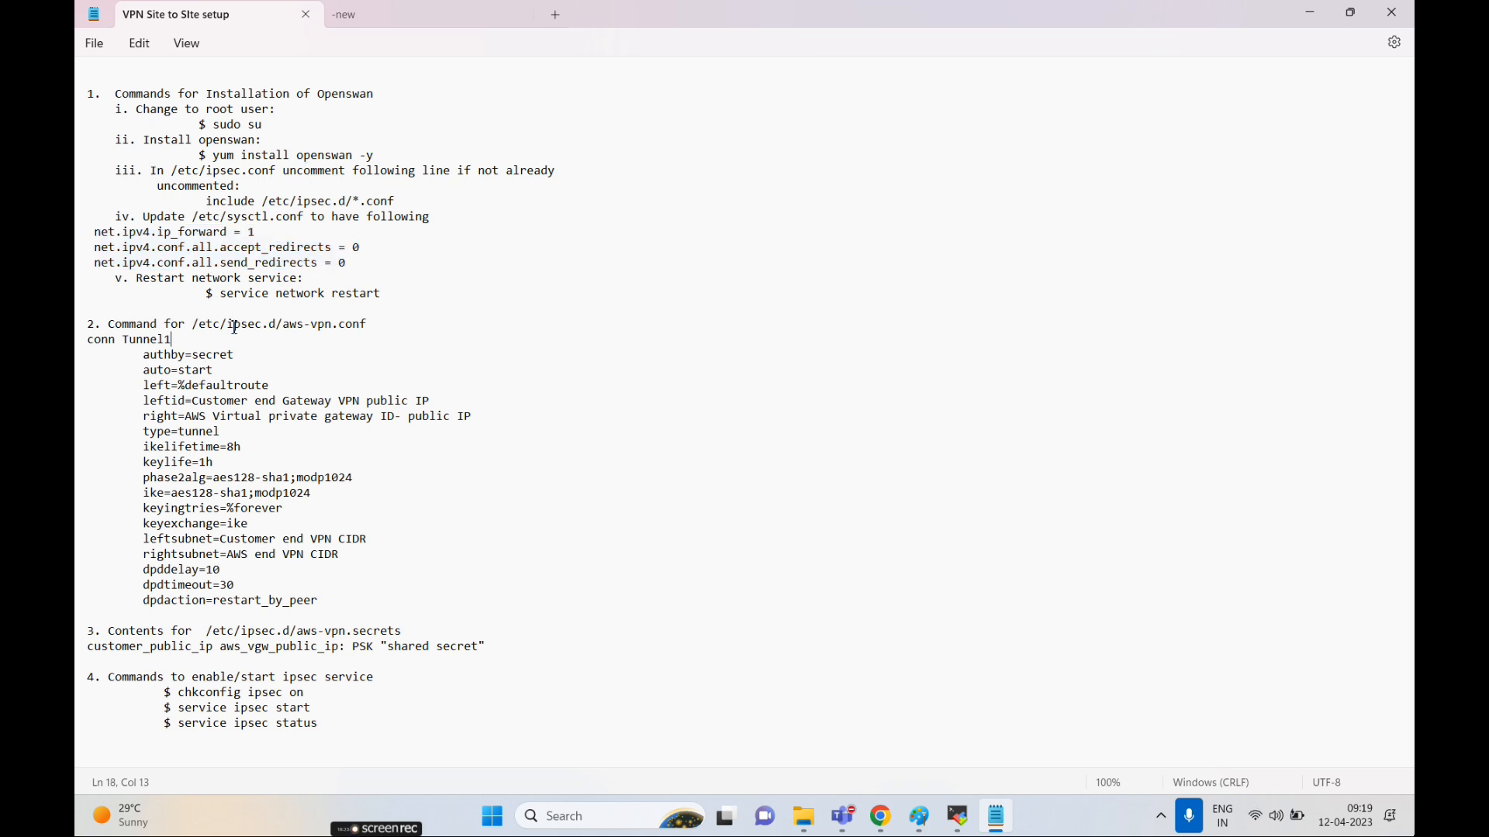
# - Examine step 3 of the Tunnel #1 instructions in -new, covering the "#include /etc/ipsec.d/*.conf" line in /etc/ipsec.conf
pyautogui.click(392, 19)
pyautogui.scroll(-1, 213, 462)
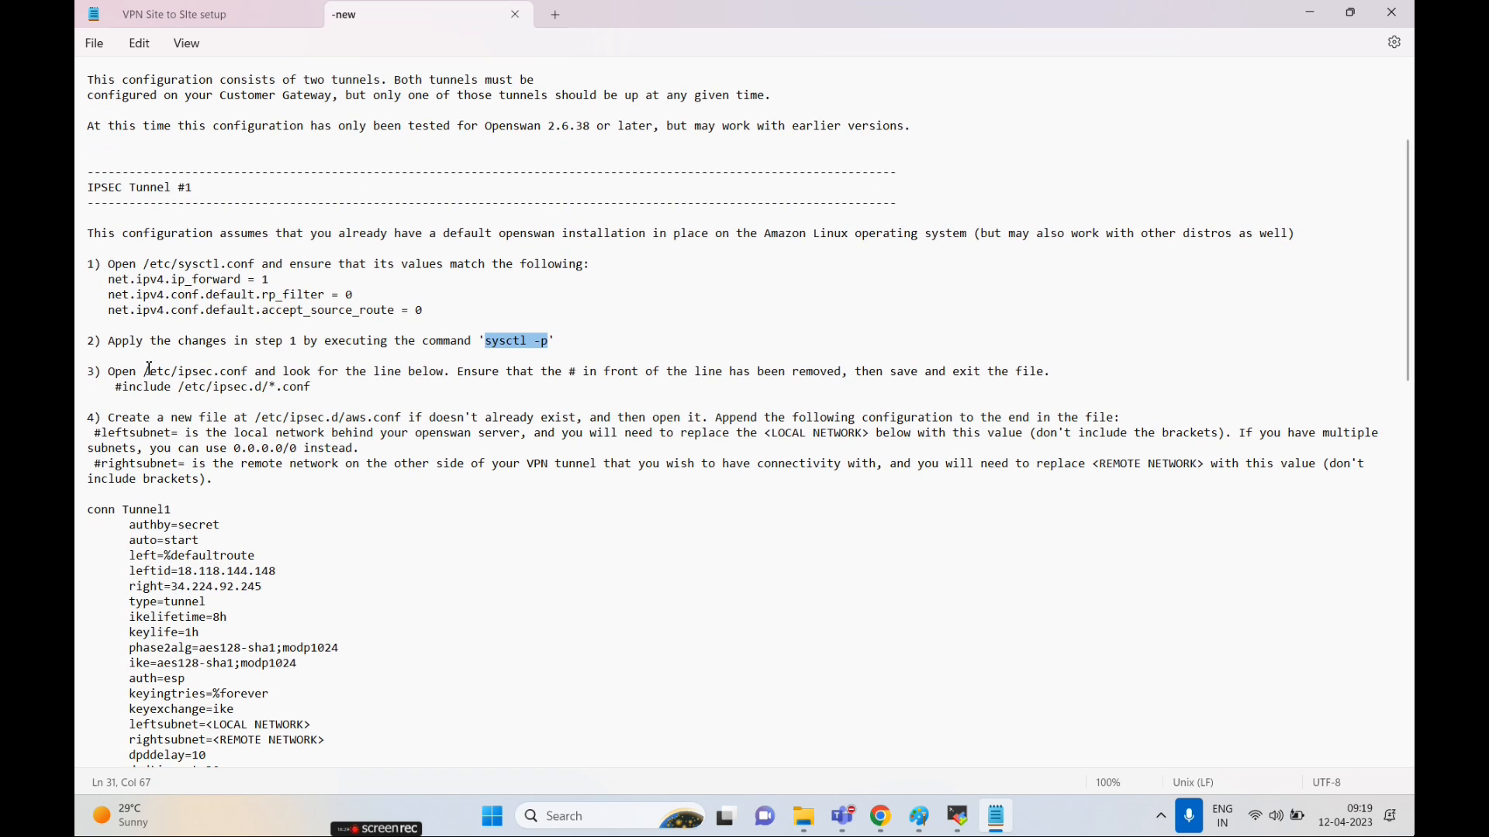
pyautogui.moveTo(144, 373); pyautogui.dragTo(316, 398)
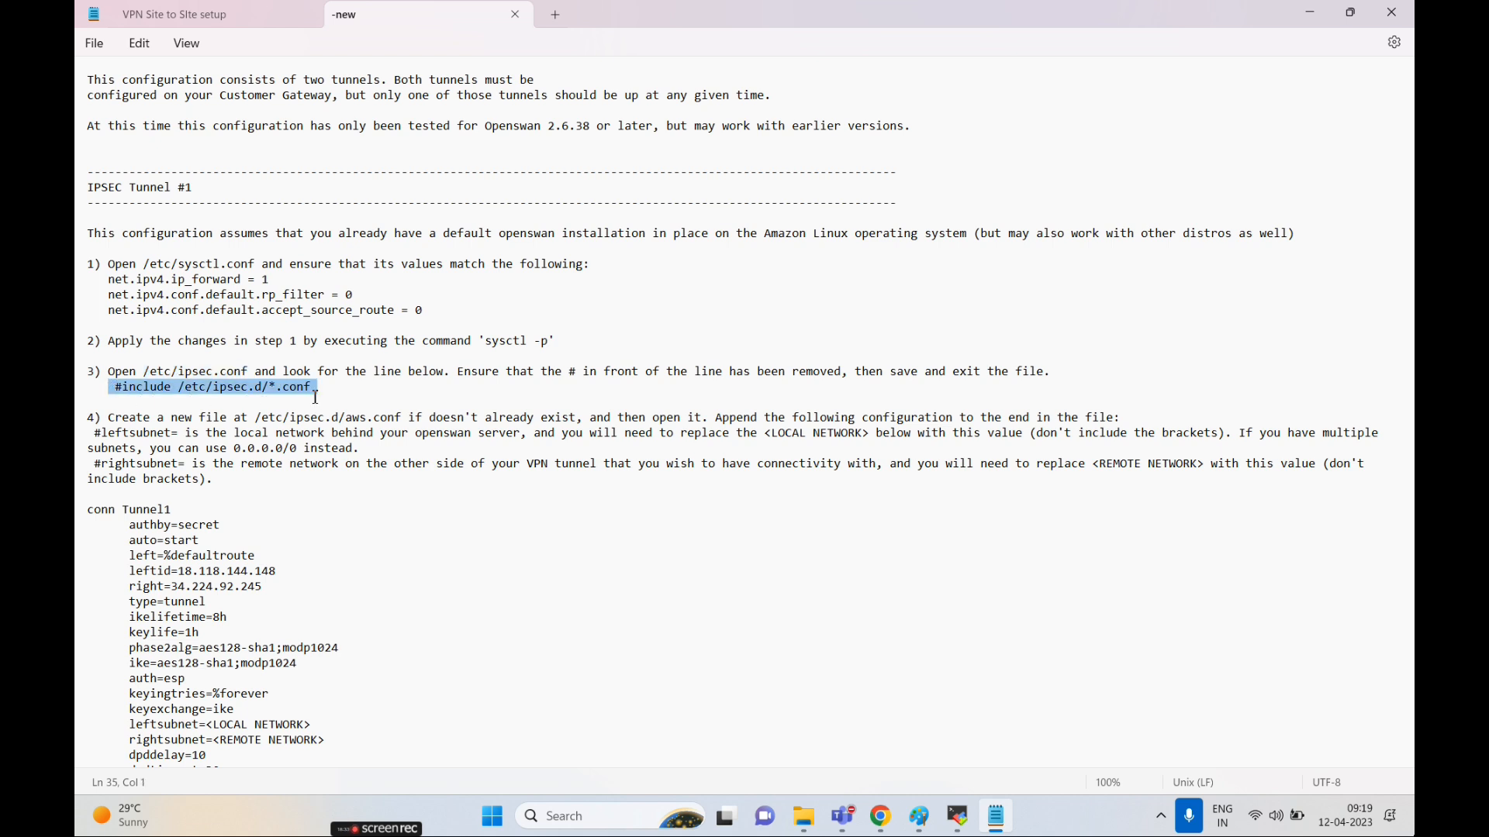
pyautogui.click(287, 431)
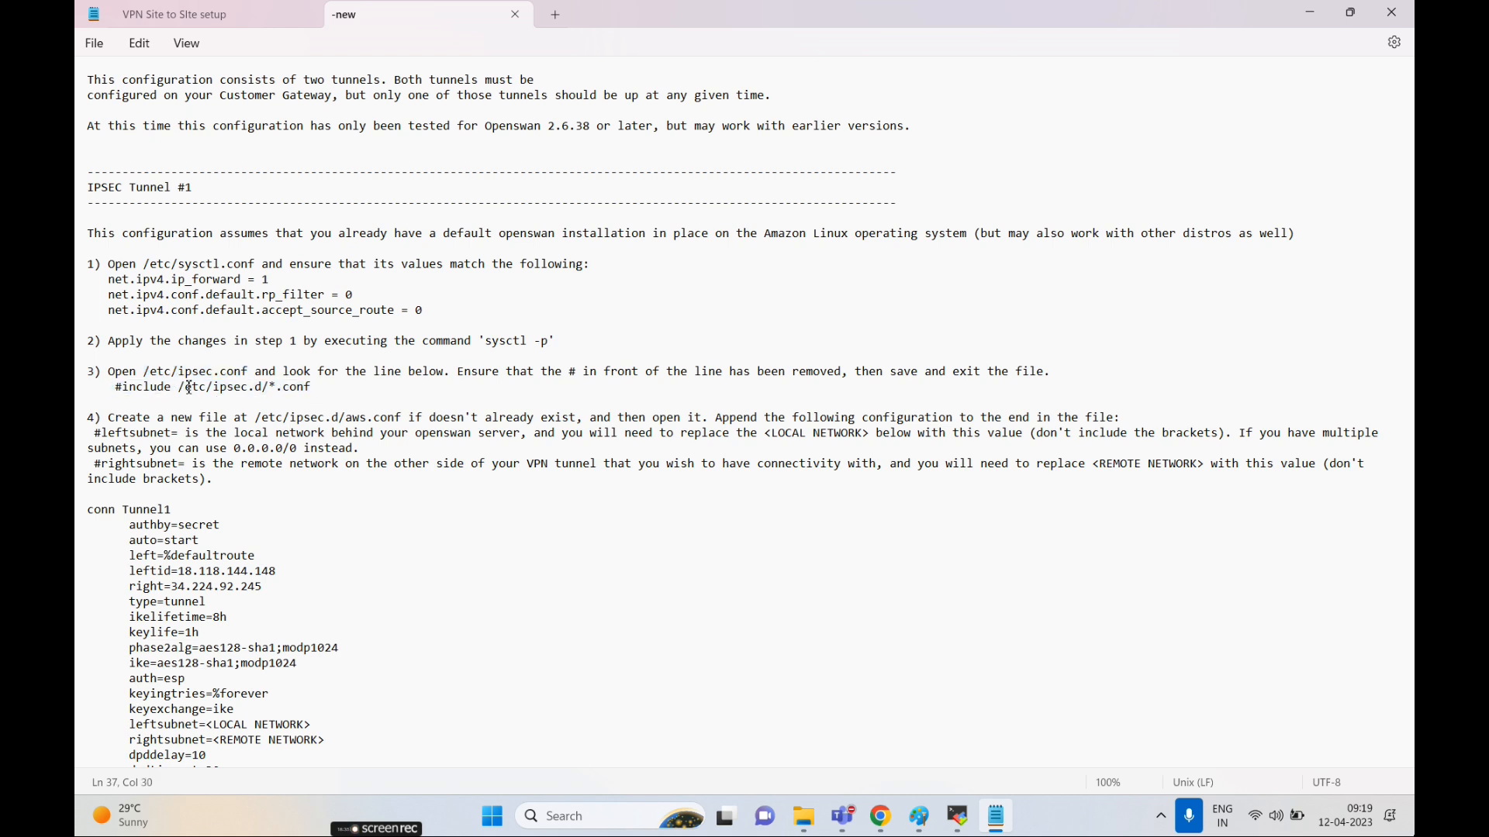
pyautogui.doubleClick(150, 388)
pyautogui.click(179, 388)
pyautogui.moveTo(180, 387); pyautogui.dragTo(266, 388)
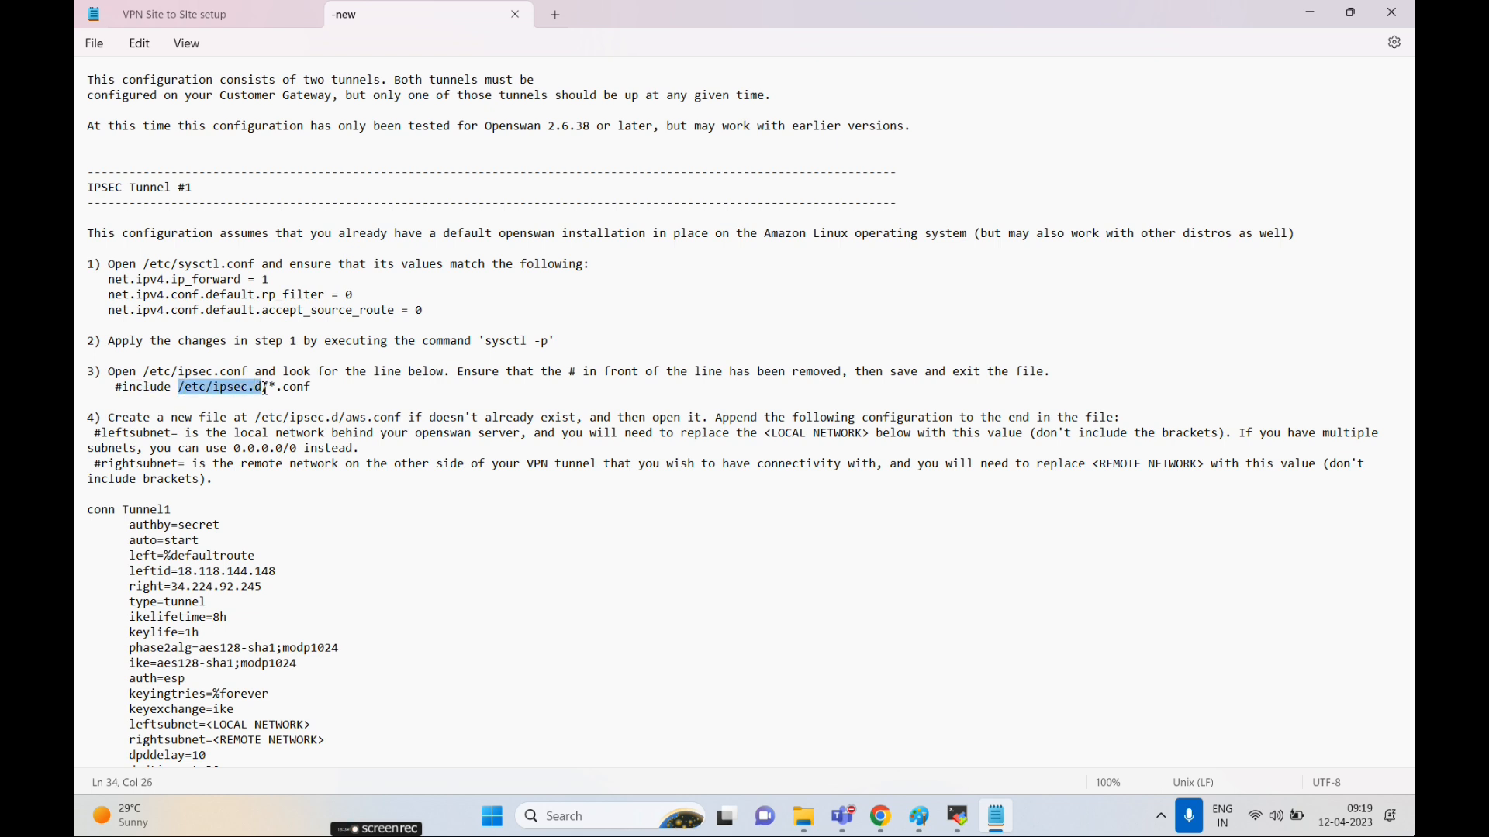
pyautogui.click(314, 395)
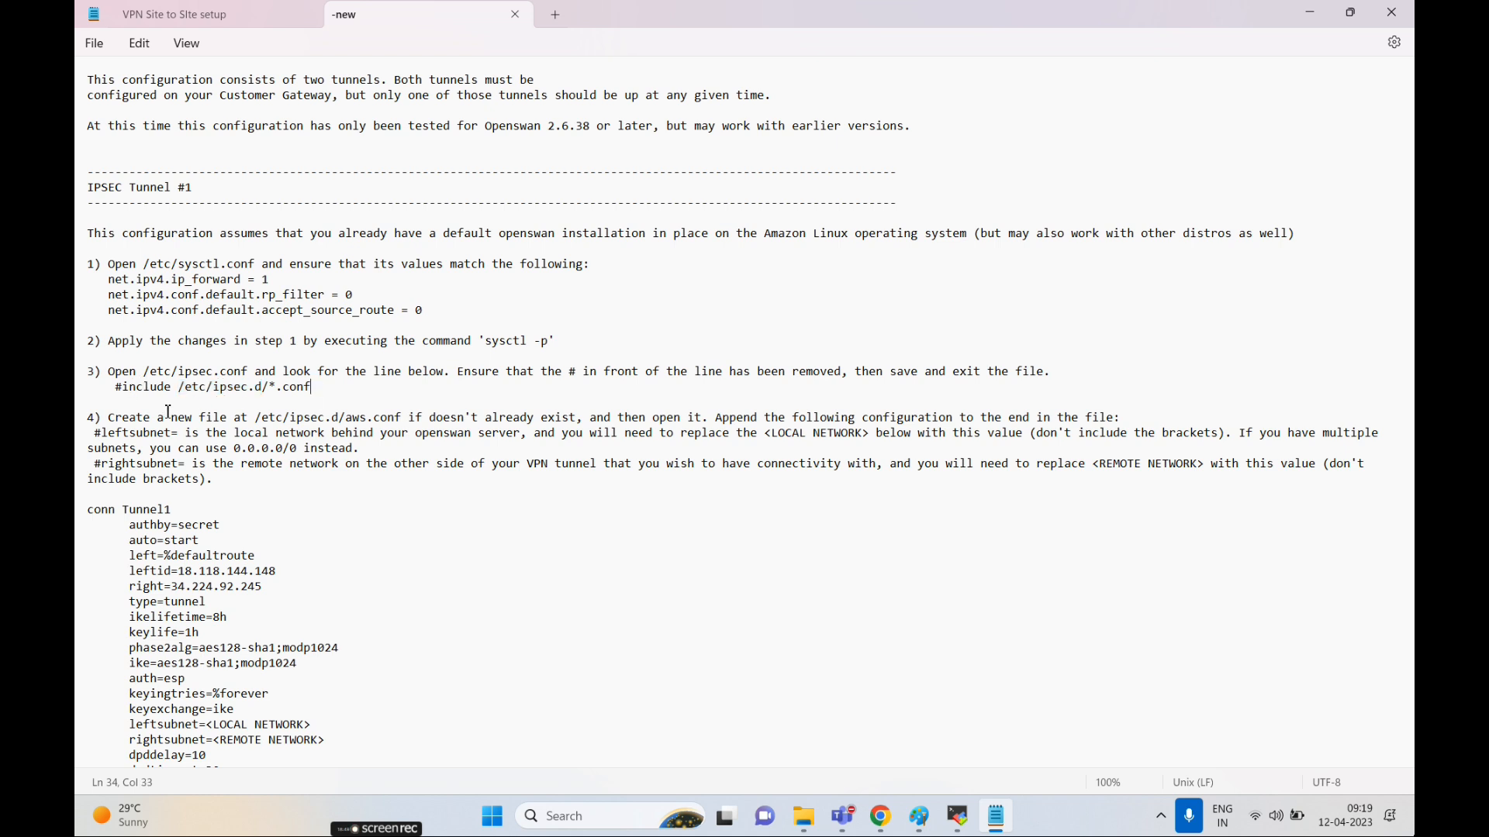
pyautogui.scroll(-2, 194, 417)
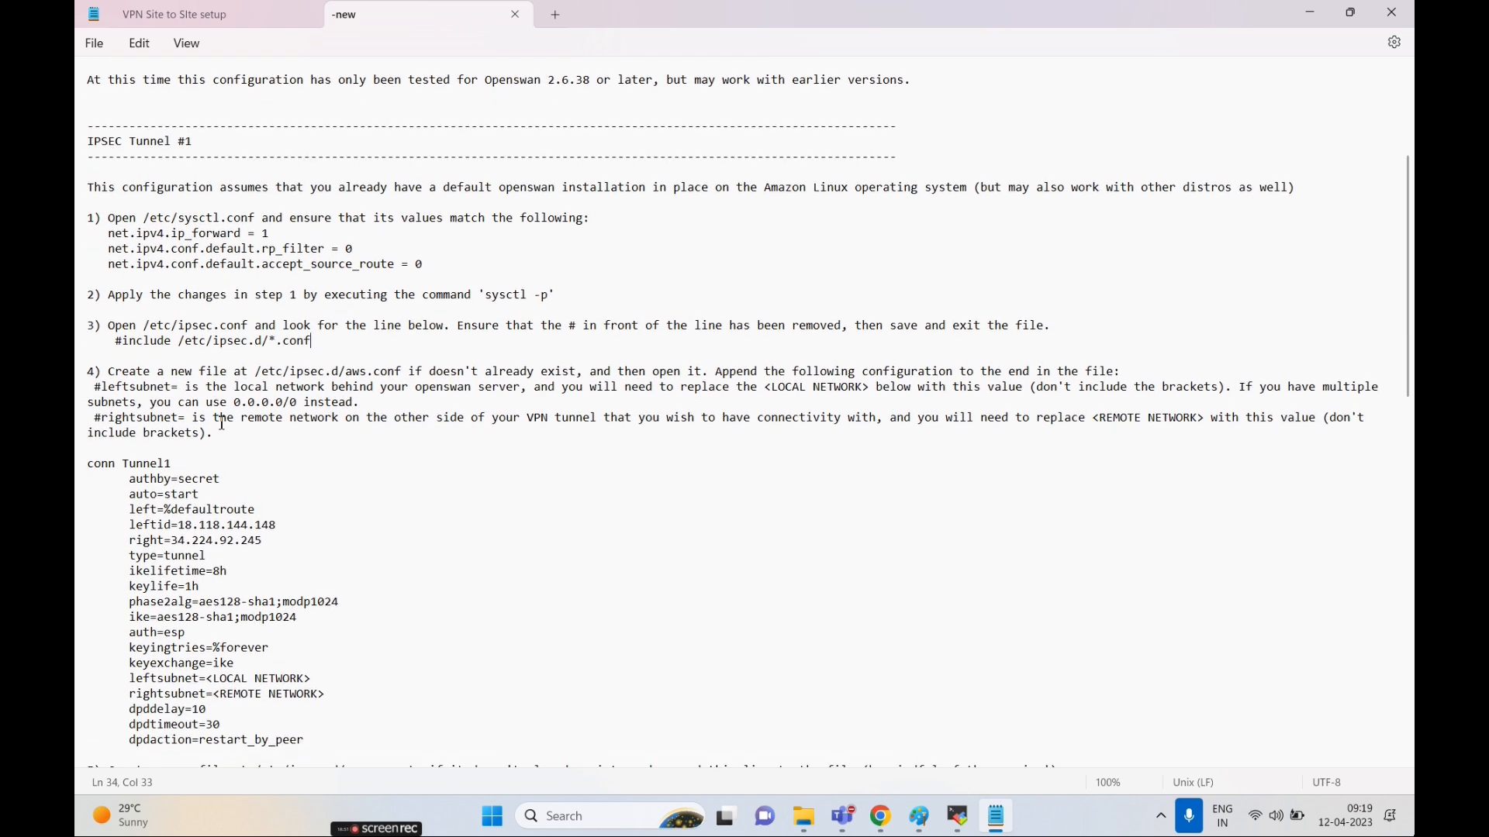
pyautogui.moveTo(269, 296); pyautogui.dragTo(322, 299)
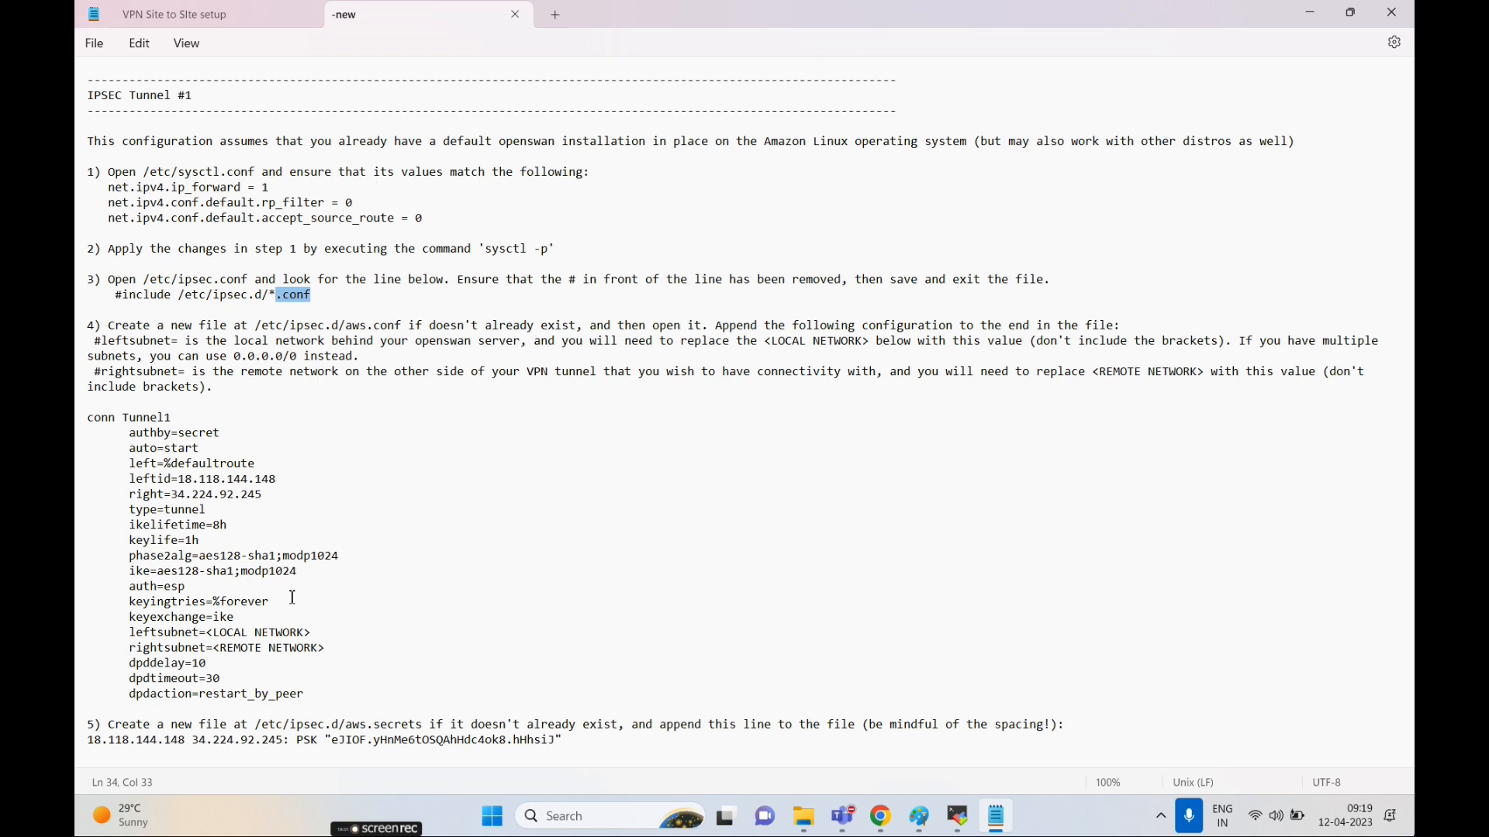
pyautogui.click(271, 295)
pyautogui.click(284, 355)
# - Copy the /etc/ipsec.conf path from the instructions and display that file with cat in the terminal to check its include line
pyautogui.moveTo(144, 280); pyautogui.dragTo(251, 280)
pyautogui.hotkey('alt', 'Tab')
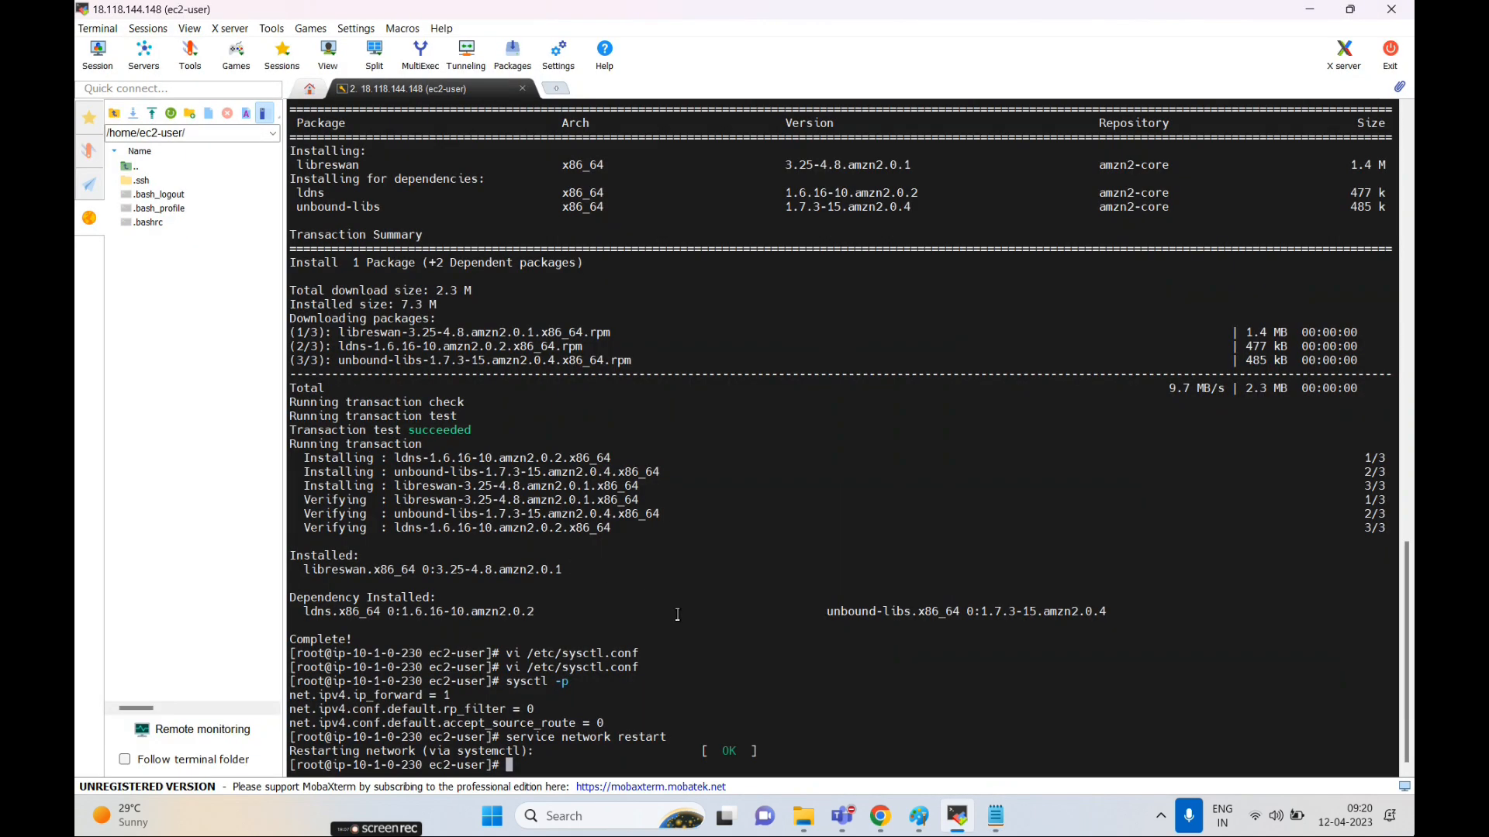
pyautogui.write('cat')
pyautogui.rightClick(709, 566)
pyautogui.click(752, 257)
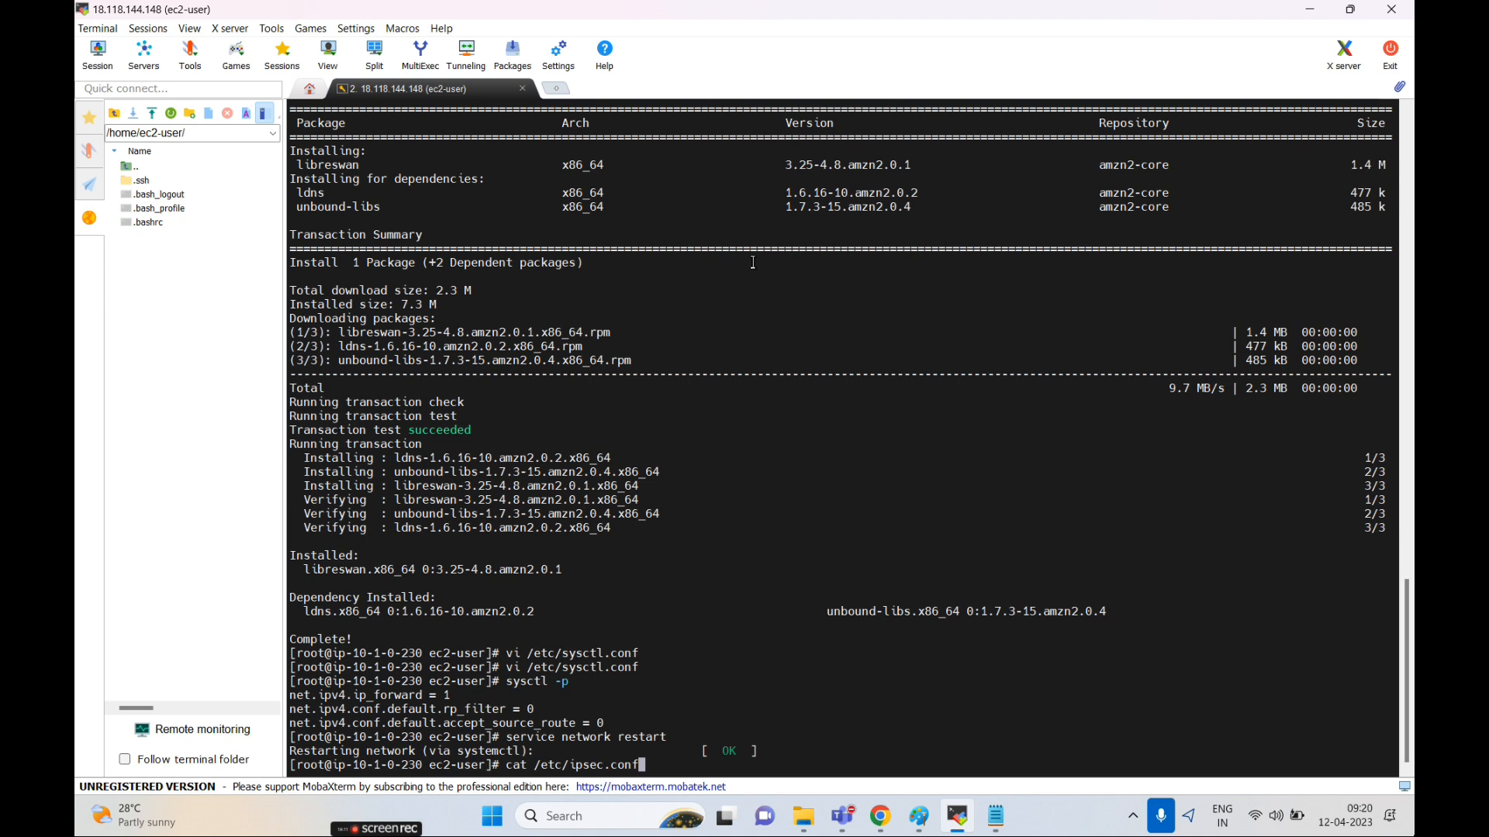
pyautogui.press('Return')
pyautogui.moveTo(292, 754); pyautogui.dragTo(507, 757)
pyautogui.click(640, 725)
# - Read step 4 of the Tunnel #1 instructions on creating /etc/ipsec.d/aws.conf and compare it with the aws-vpn.conf section of the setup notes
pyautogui.hotkey('alt', 'Tab')
pyautogui.scroll(-2, 188, 240)
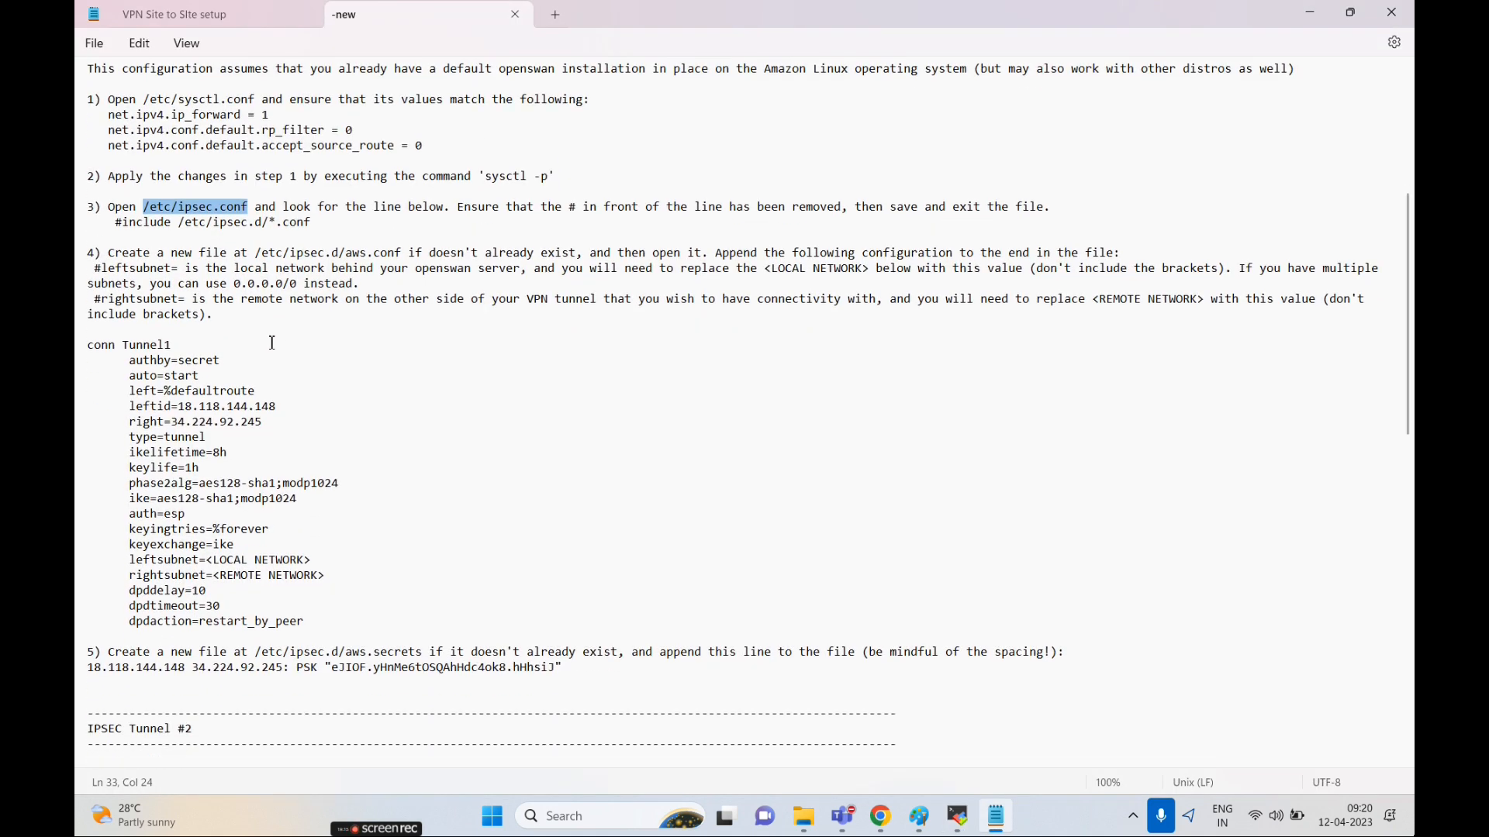
pyautogui.moveTo(262, 233); pyautogui.dragTo(407, 232)
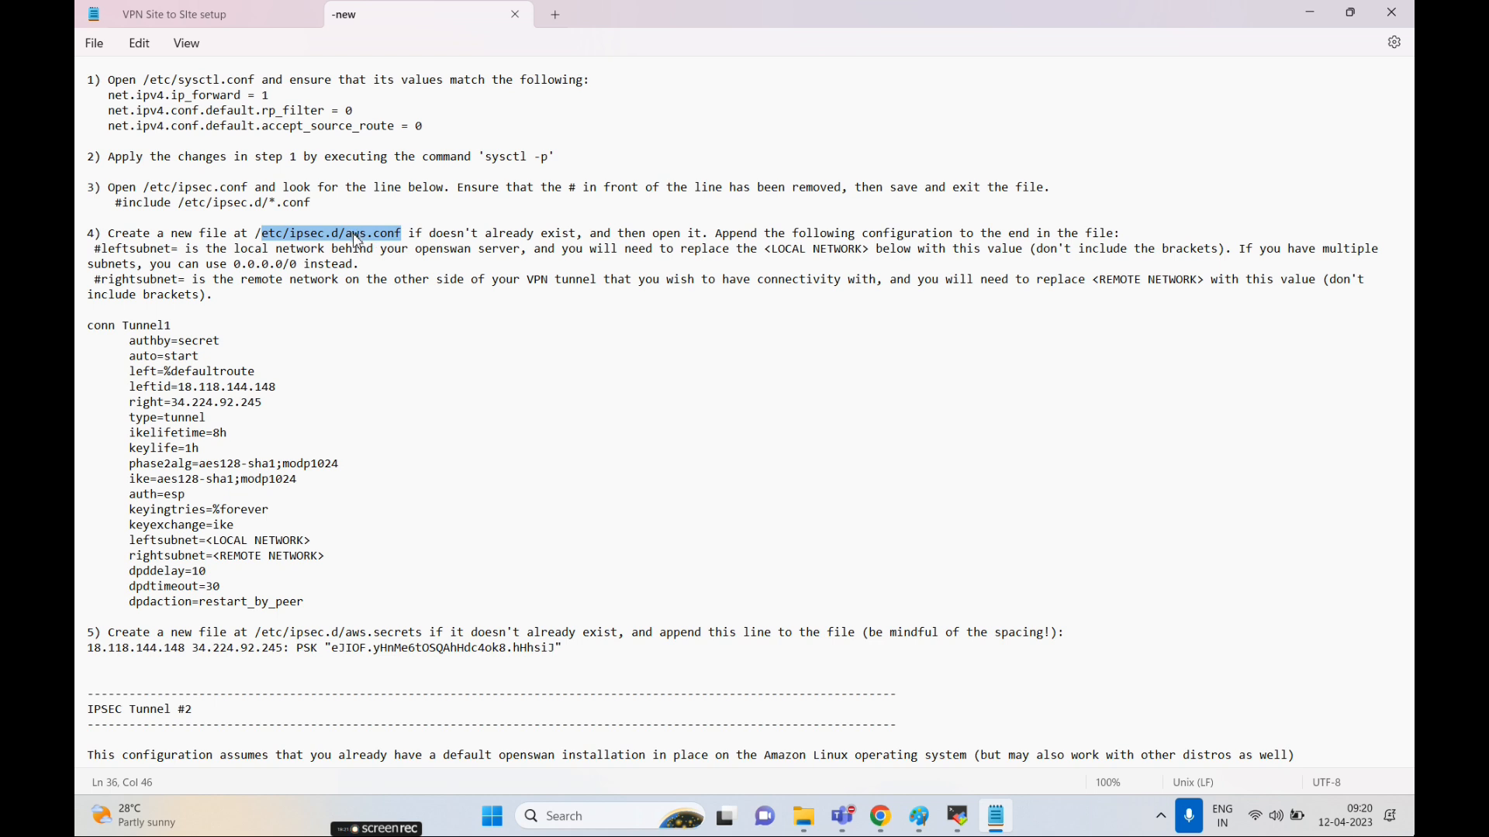
pyautogui.click(222, 16)
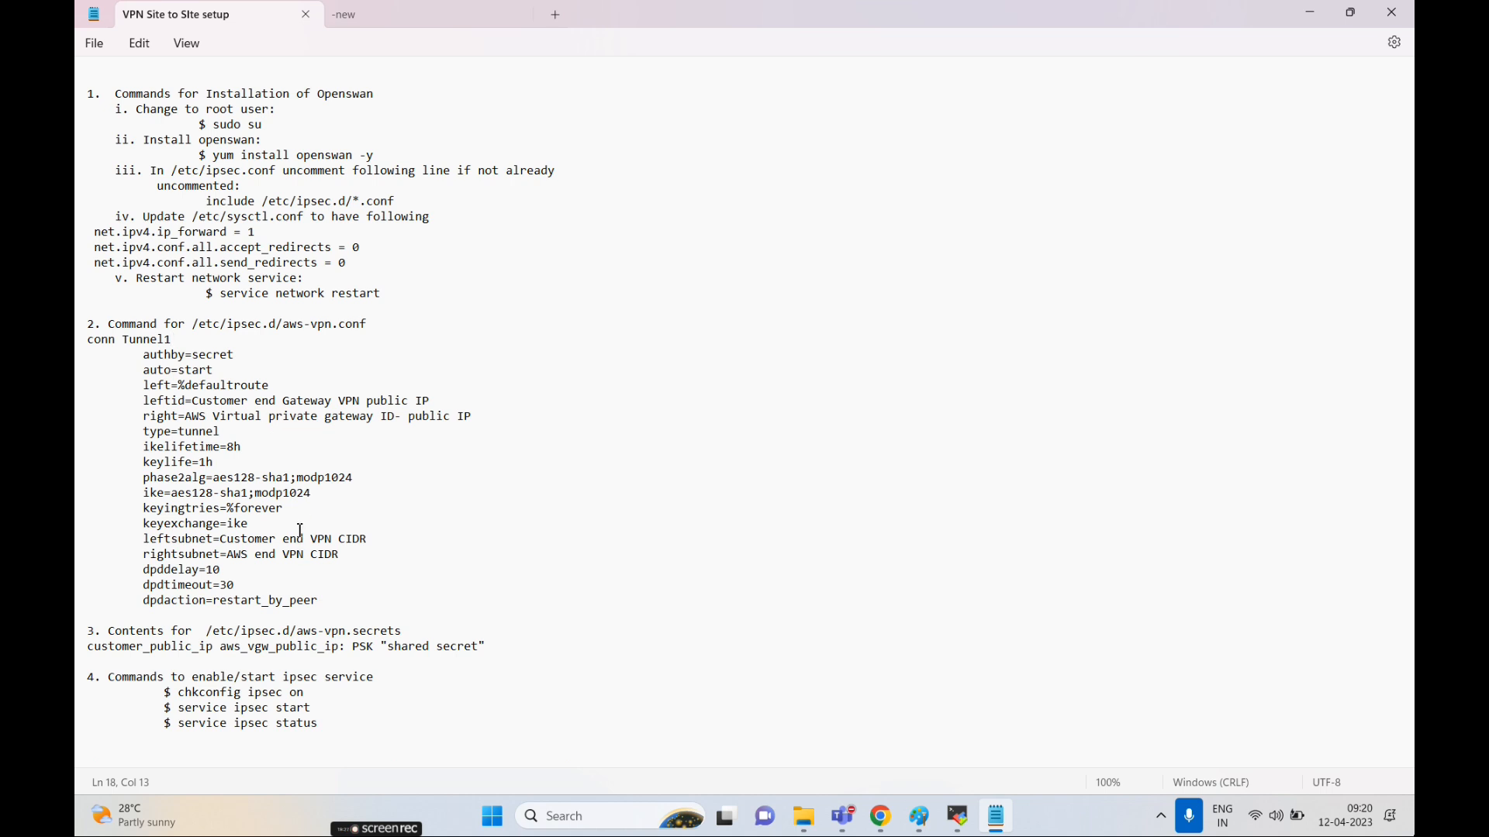
pyautogui.click(369, 16)
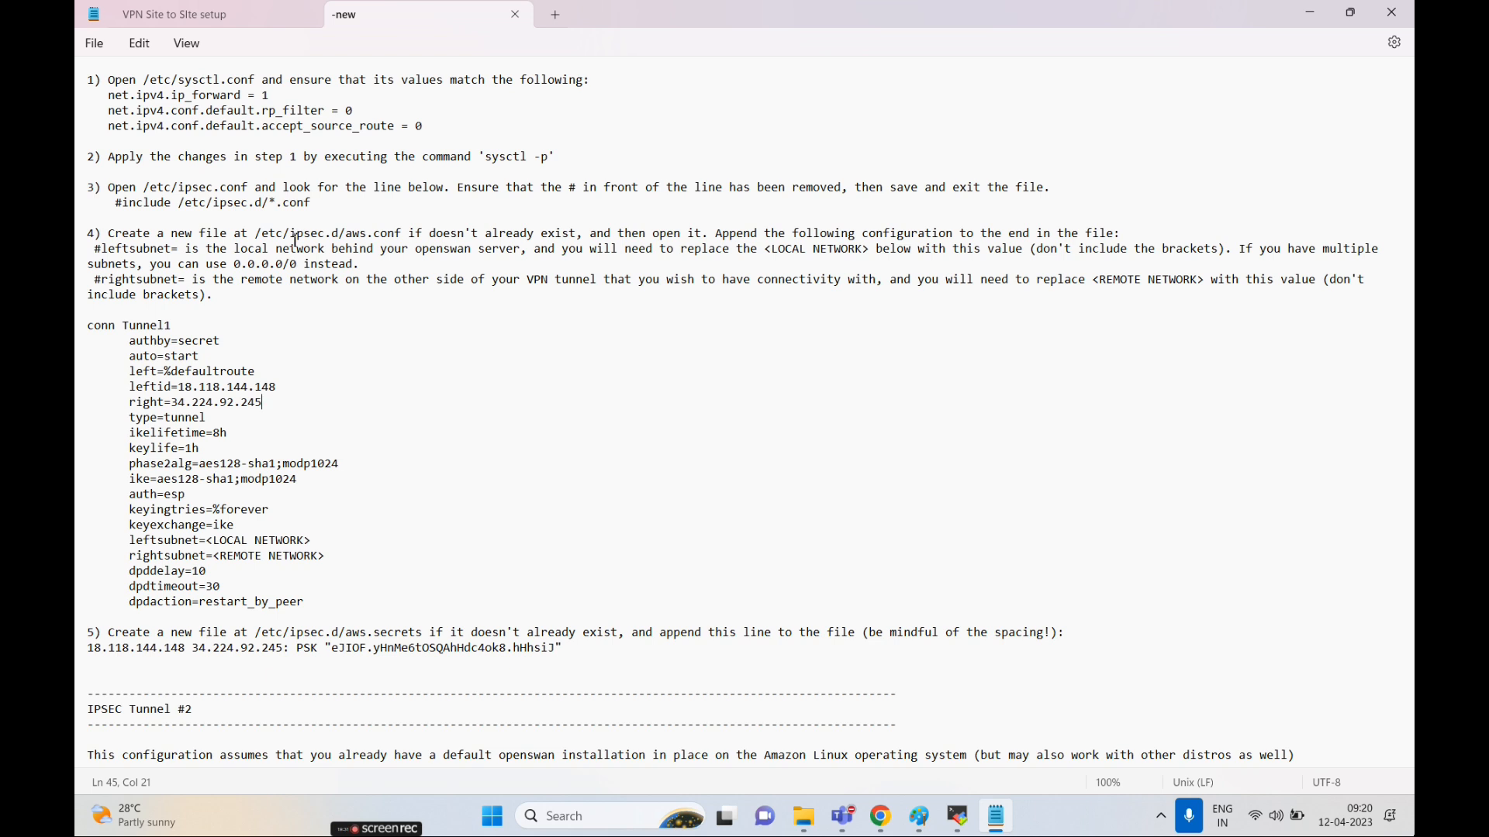
# - Mark the path /etc/ipsec.d/aws.conf in the configuration notes and switch to the MobaXterm terminal
pyautogui.moveTo(346, 235); pyautogui.dragTo(400, 236)
pyautogui.click(388, 235)
pyautogui.moveTo(253, 235); pyautogui.dragTo(406, 241)
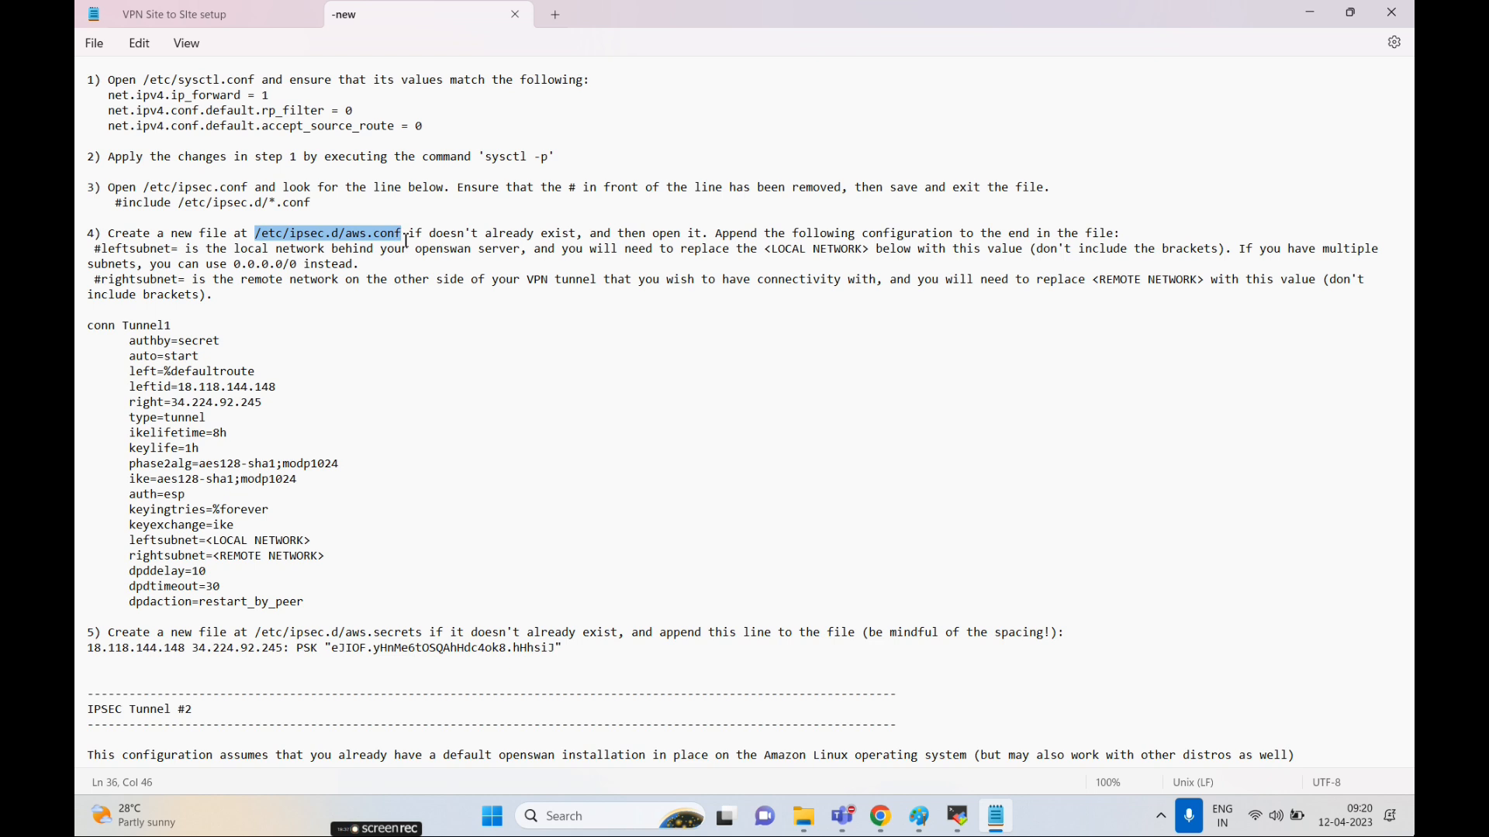
pyautogui.hotkey('alt', 'Tab')
pyautogui.doubleClick(669, 570)
pyautogui.write('vi')
pyautogui.rightClick(670, 570)
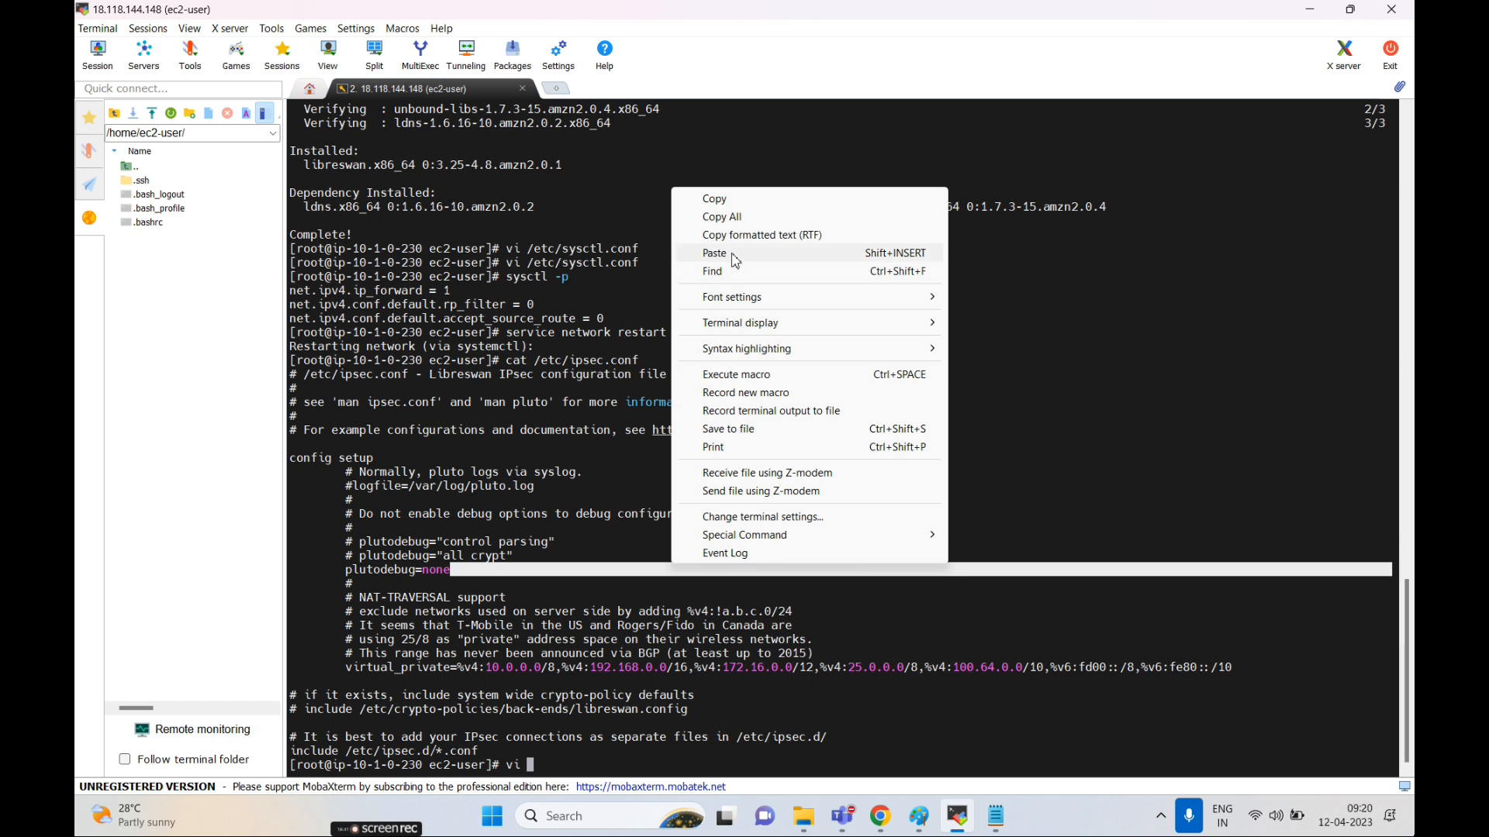
pyautogui.click(486, 396)
pyautogui.press('BackSpace')
pyautogui.press('BackSpace')
pyautogui.press('BackSpace')
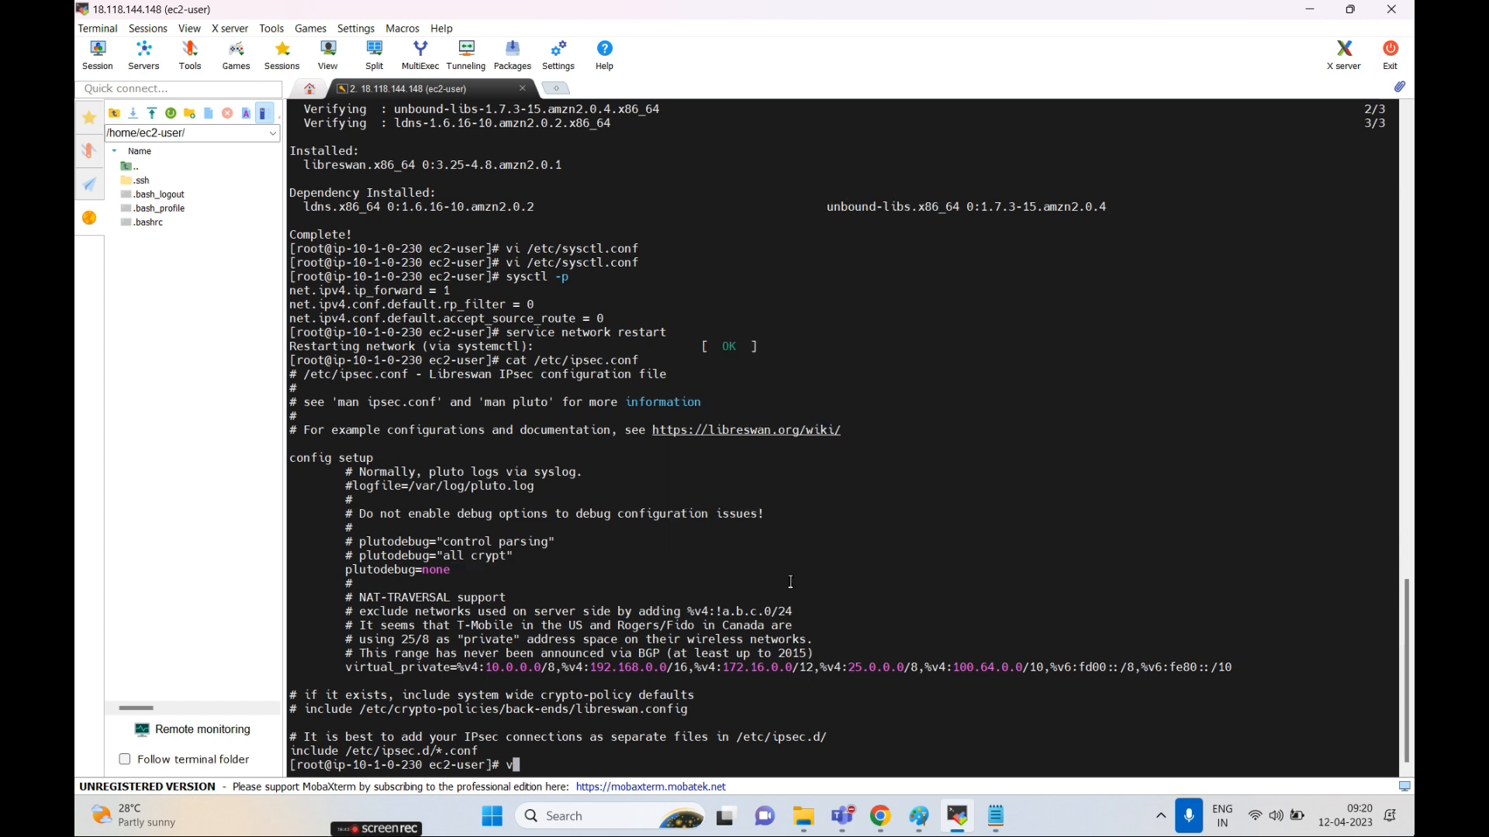
# - Change to the /etc/ipsec.d/ directory in the terminal and list all its contents with ls -la
pyautogui.write('cd /etc/ipsec.d/')
pyautogui.press('Return')
pyautogui.write('ls -')
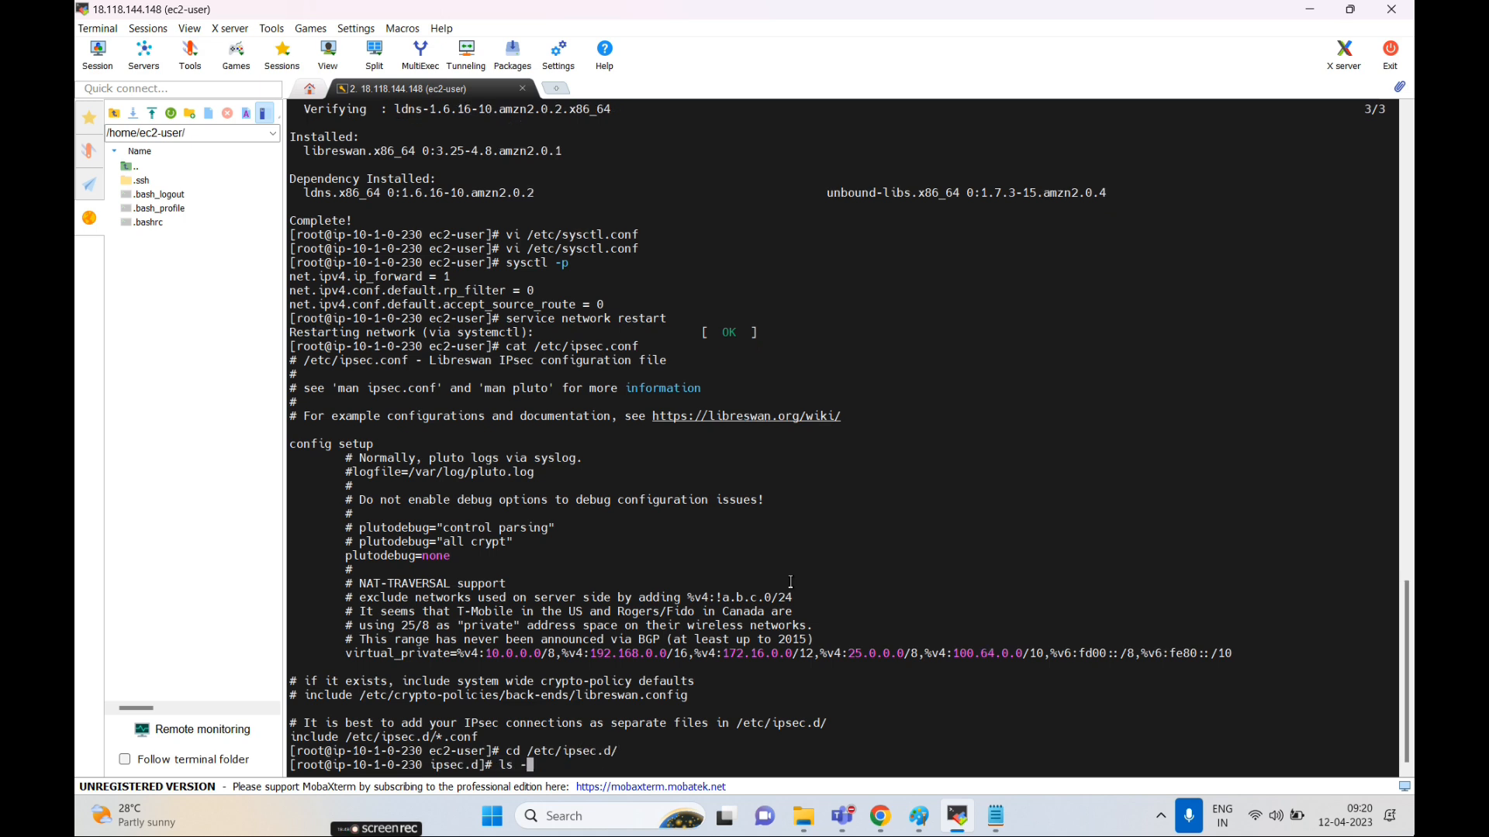
pyautogui.write('la')
pyautogui.press('Return')
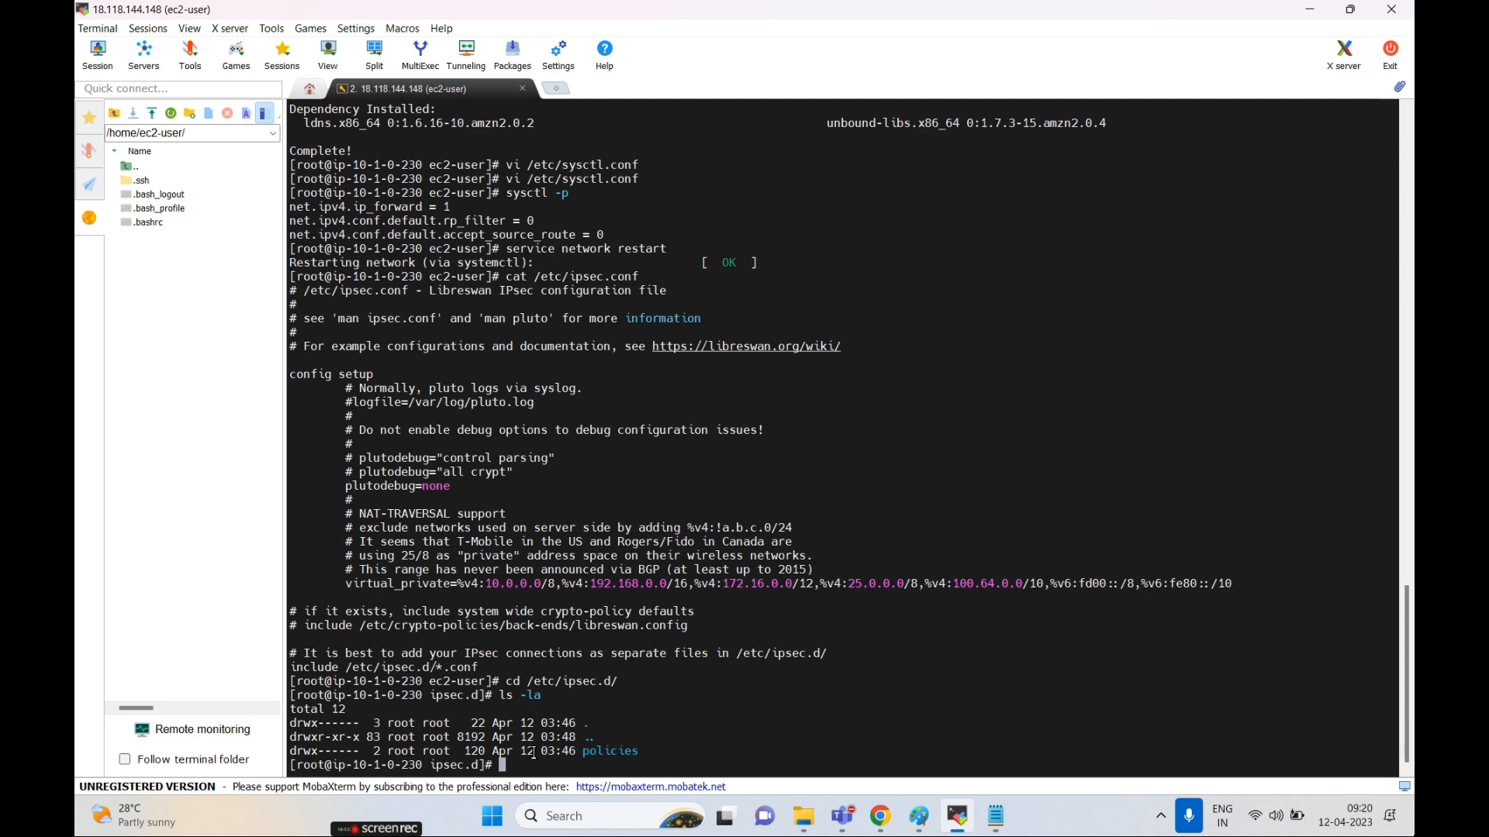
# - Create a new file named aws.conf in the current directory by opening it in vi
pyautogui.write('vi')
pyautogui.rightClick(533, 753)
pyautogui.click(576, 455)
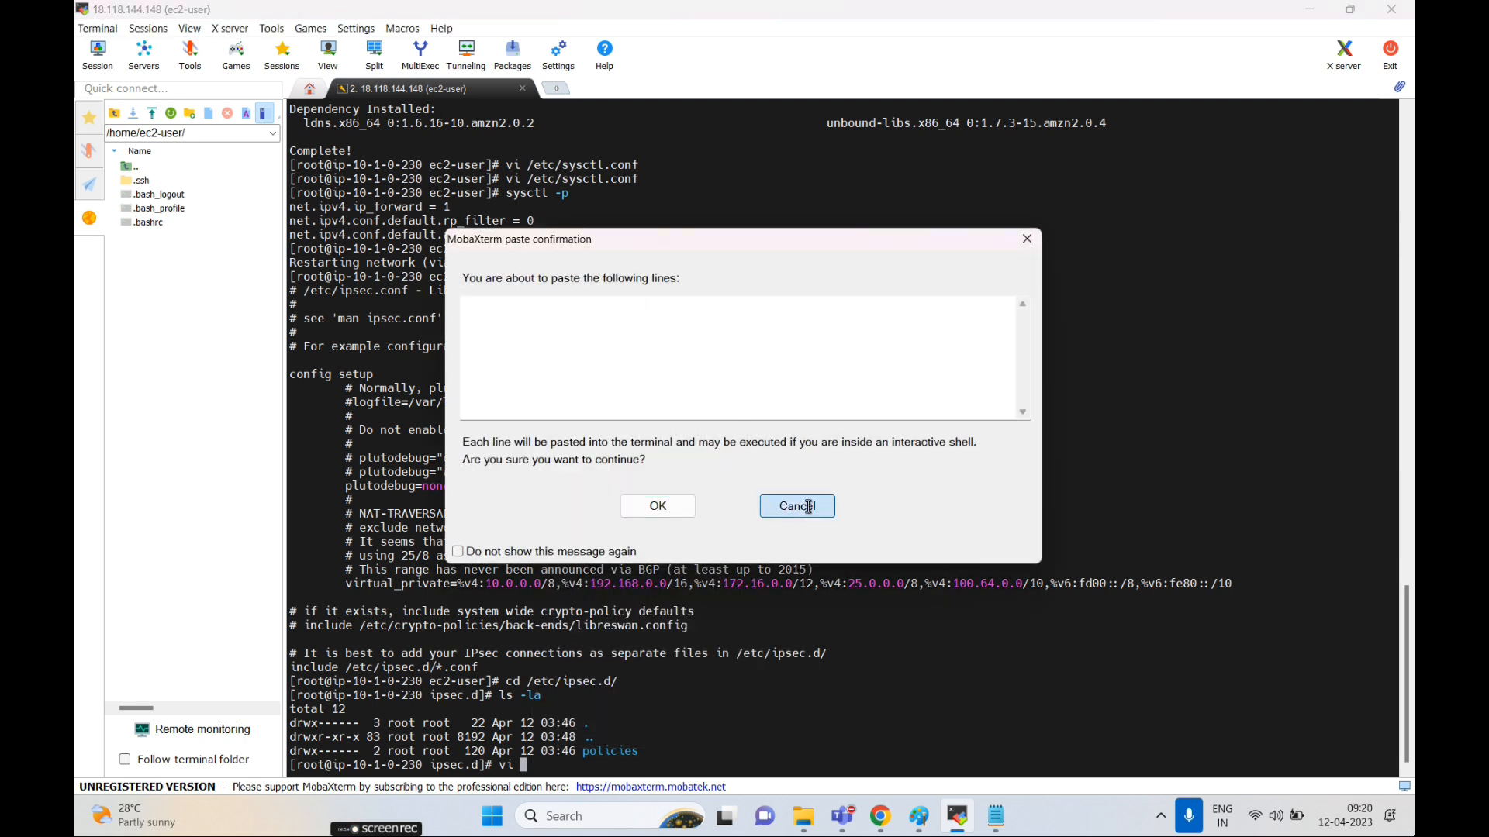
pyautogui.click(797, 506)
pyautogui.write('aws')
pyautogui.write('.cn')
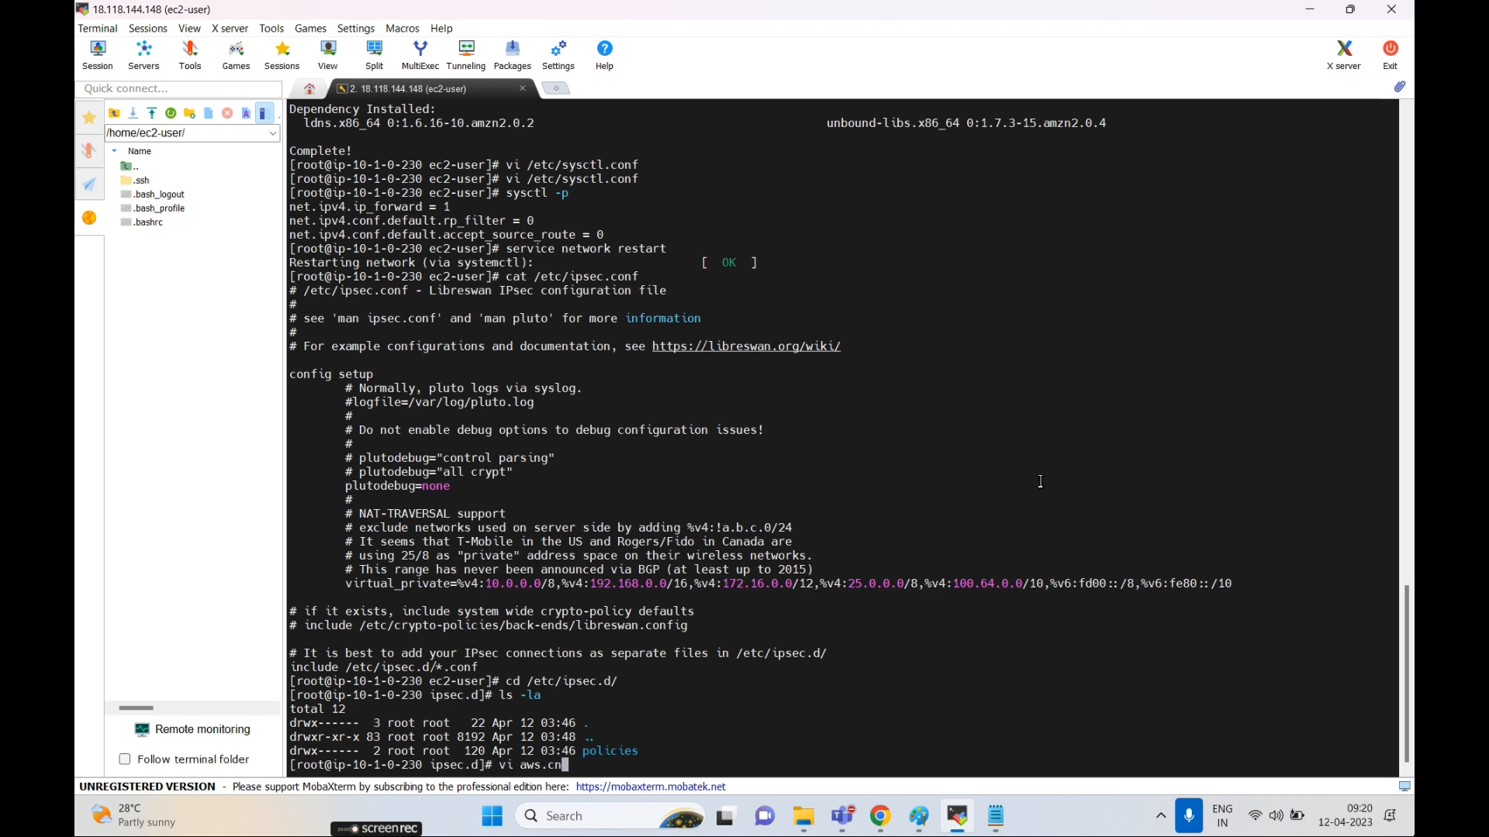
pyautogui.press('BackSpace')
pyautogui.write('onf')
pyautogui.hotkey('alt', 'Tab')
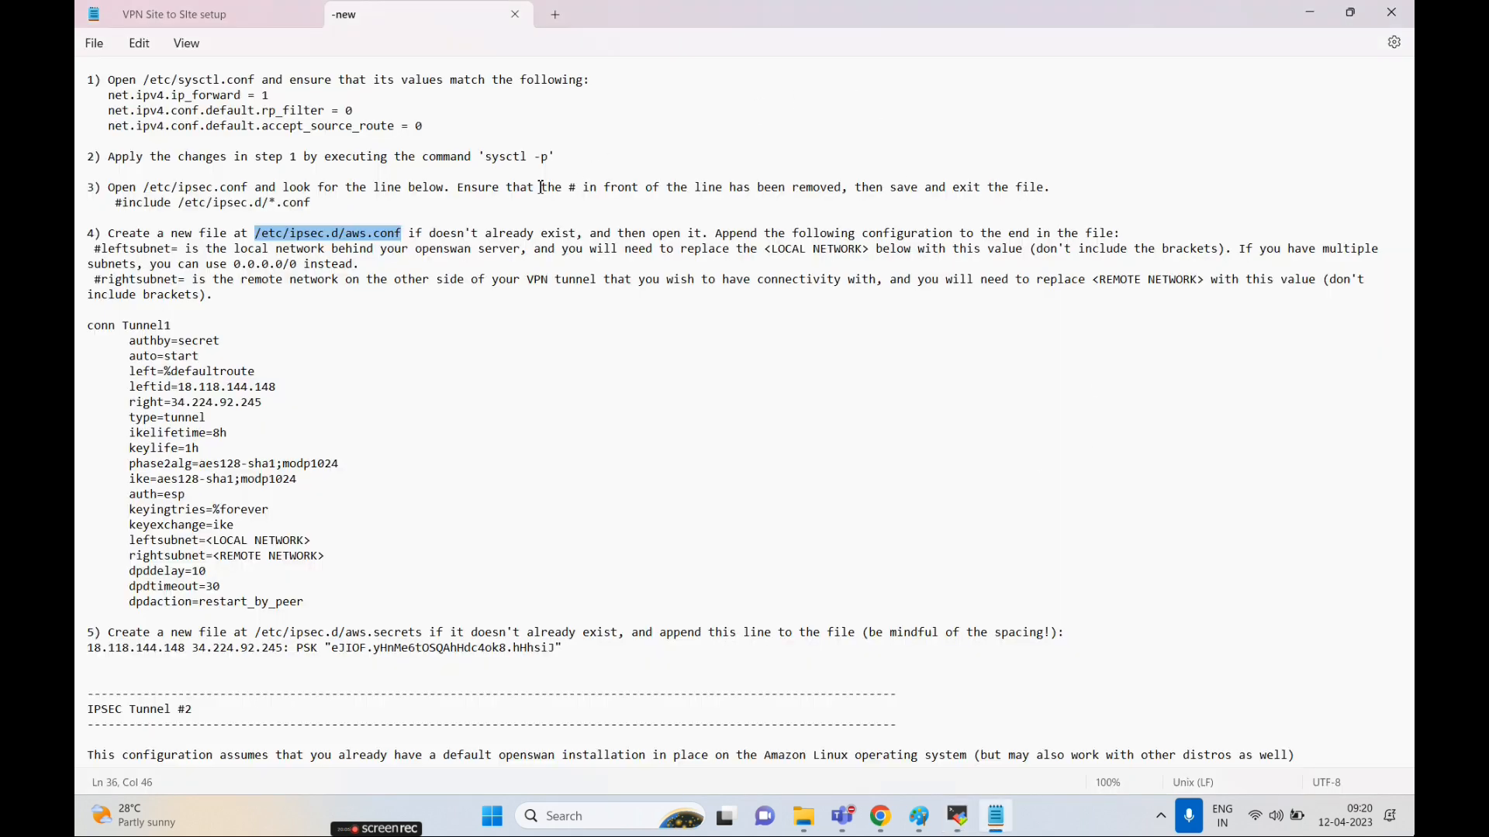
pyautogui.hotkey('alt', 'Tab')
pyautogui.press('Return')
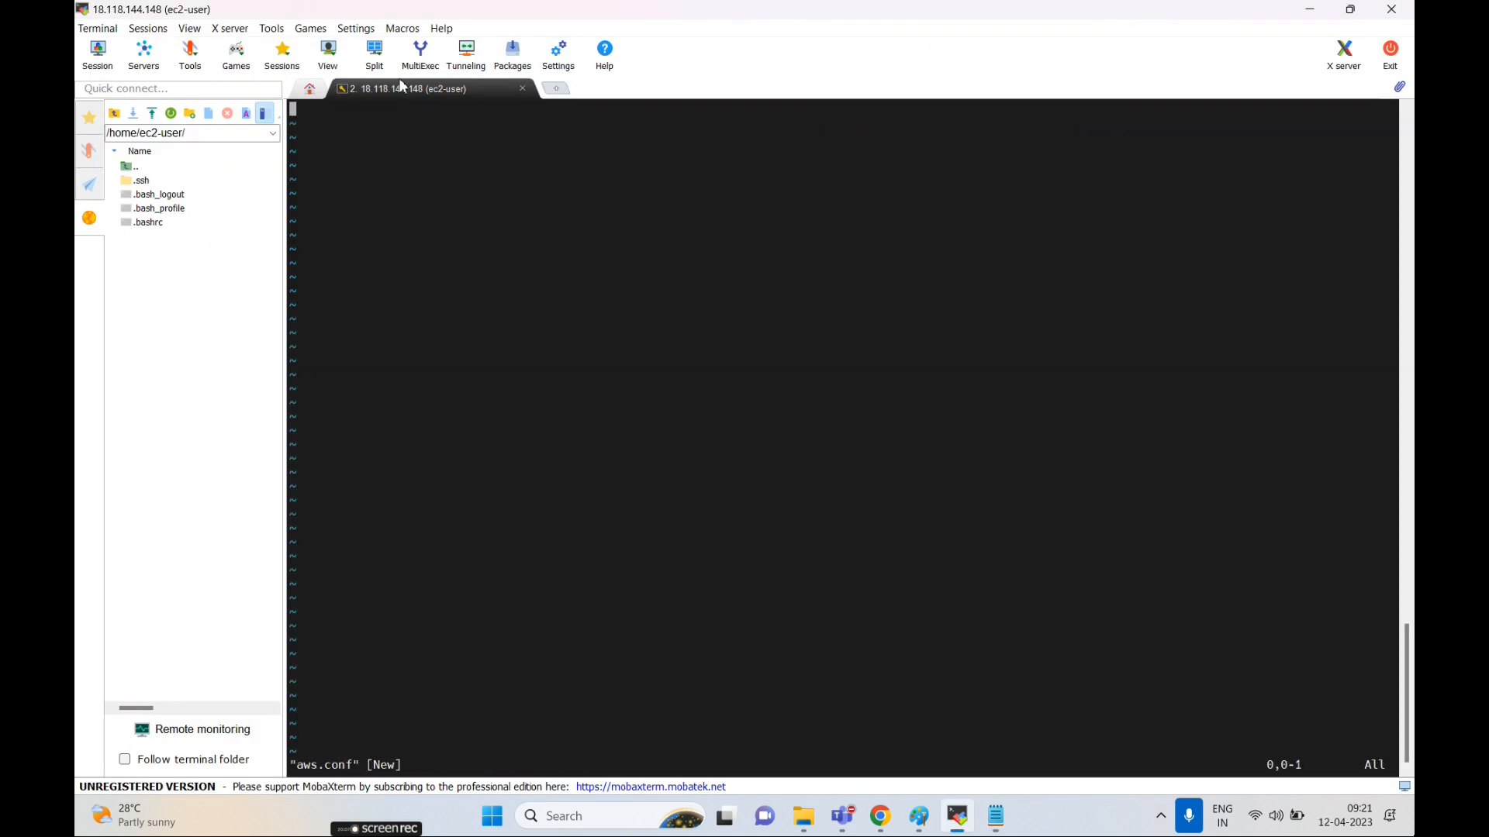
# - Switch to the Notepad configuration notes and delete the auth=esp line from the conn Tunnel1 block
pyautogui.hotkey('alt', 'Tab')
pyautogui.moveTo(311, 603); pyautogui.dragTo(86, 324)
pyautogui.click(278, 480)
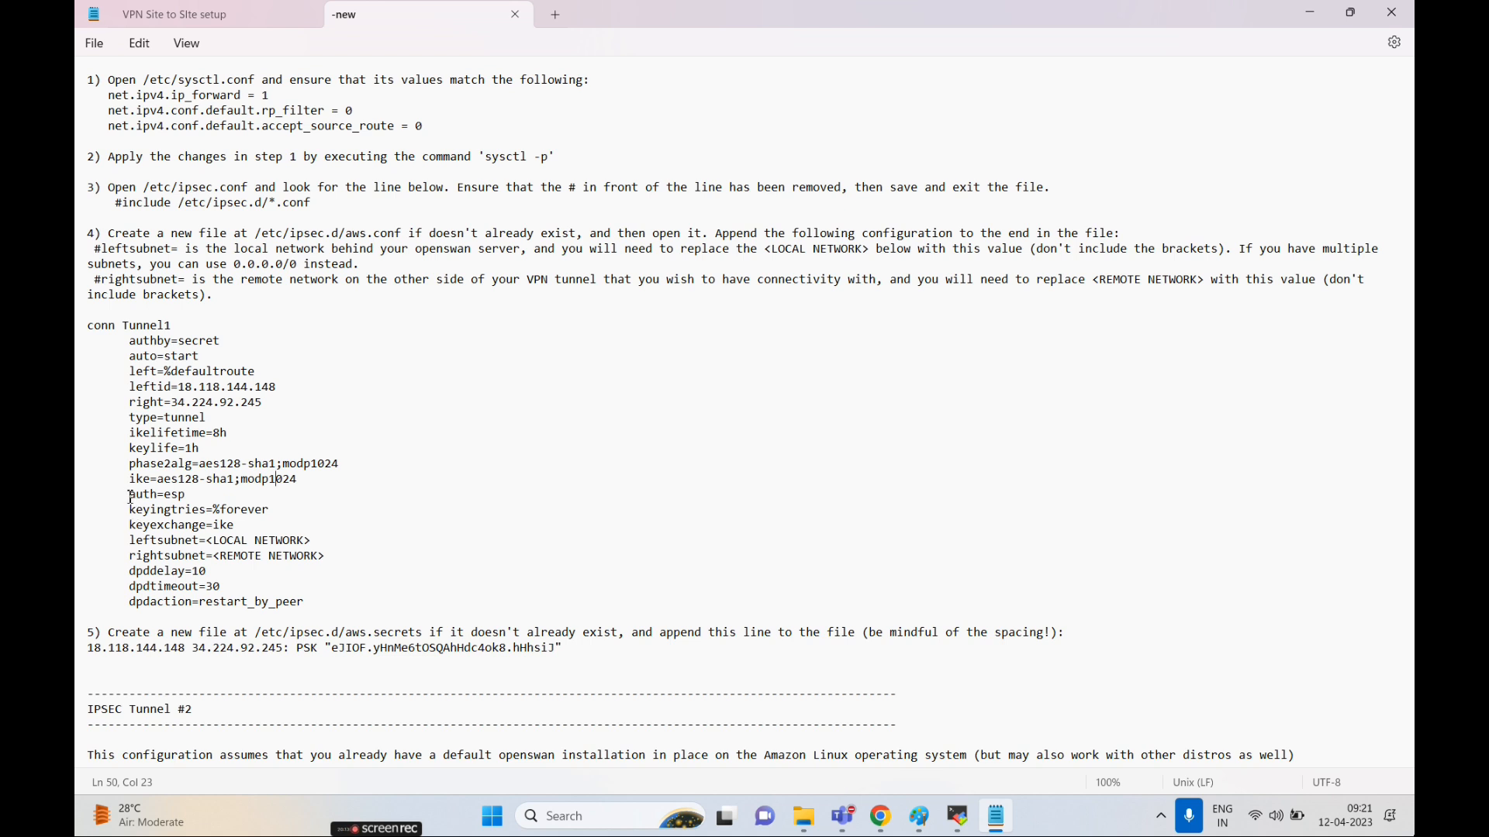
pyautogui.moveTo(130, 495); pyautogui.dragTo(194, 495)
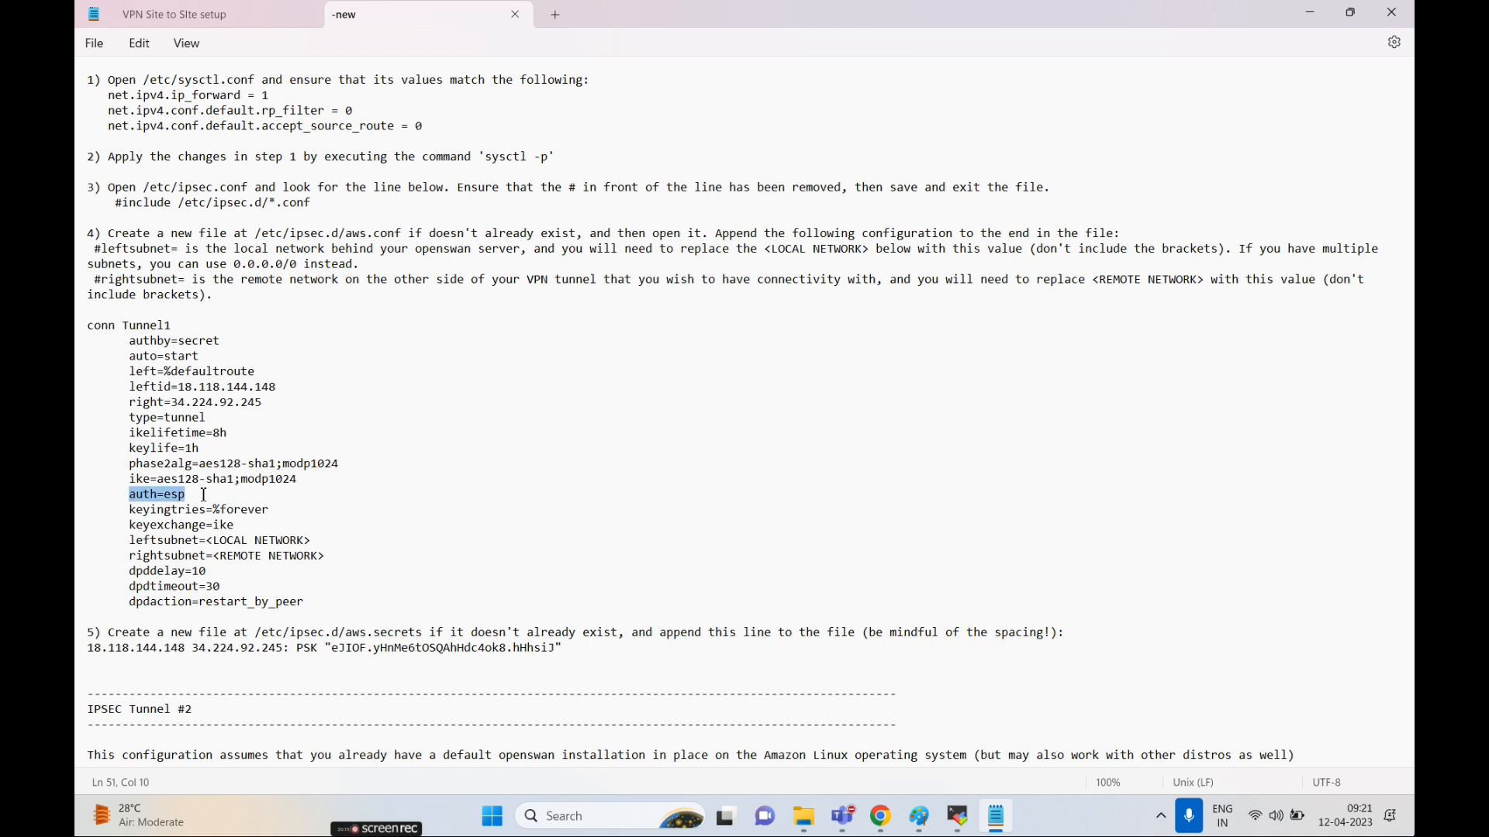
pyautogui.press('Delete')
pyautogui.press('Delete')
pyautogui.press('Delete')
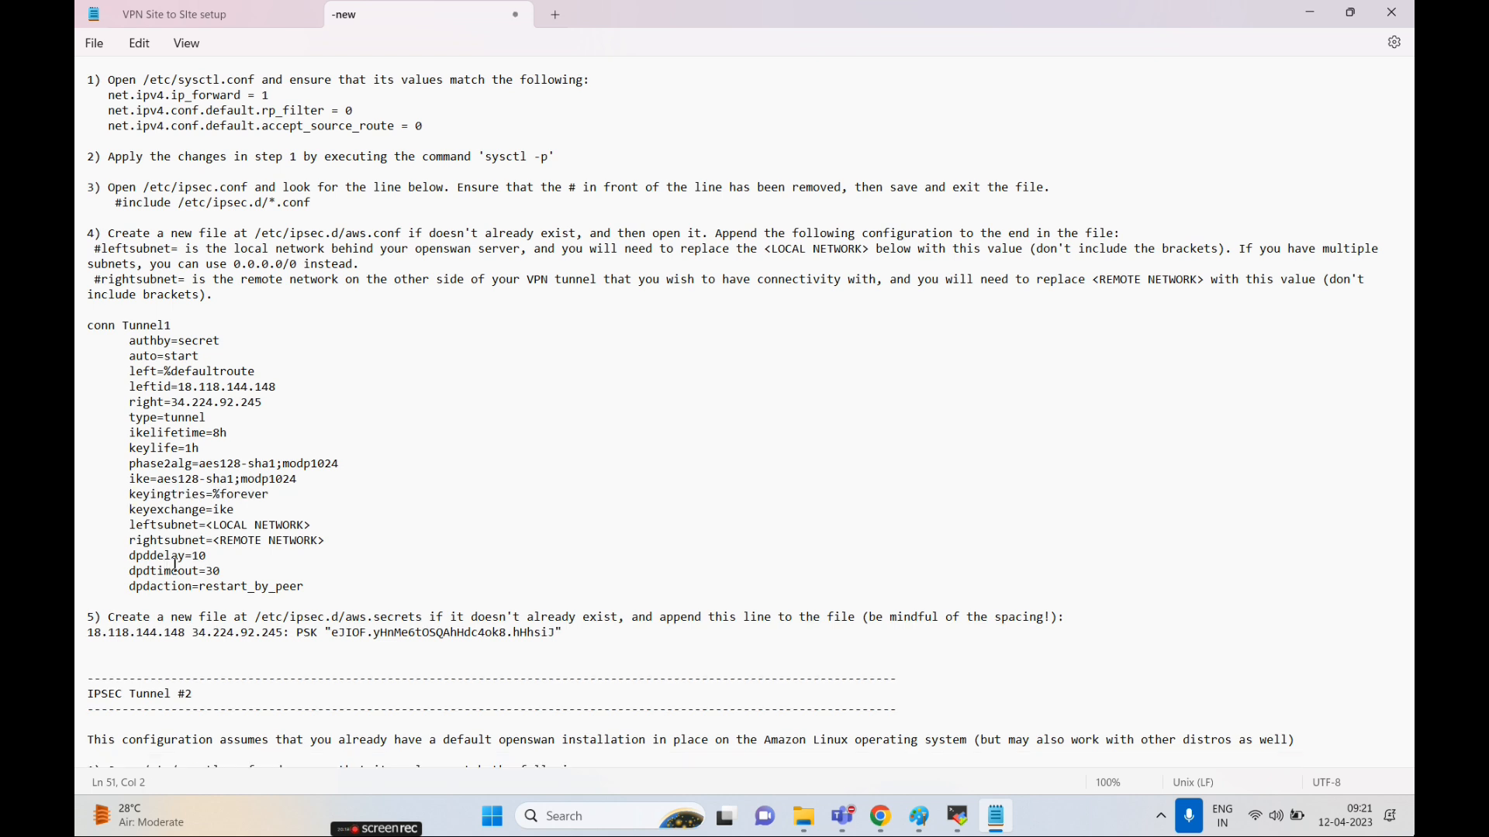
# - Check the leftsubnet and rightsubnet placeholders against the VPN Site to Site setup notes and the CIDR ranges in the Paint network diagram
pyautogui.scroll(-1, 216, 489)
pyautogui.moveTo(207, 478); pyautogui.dragTo(312, 483)
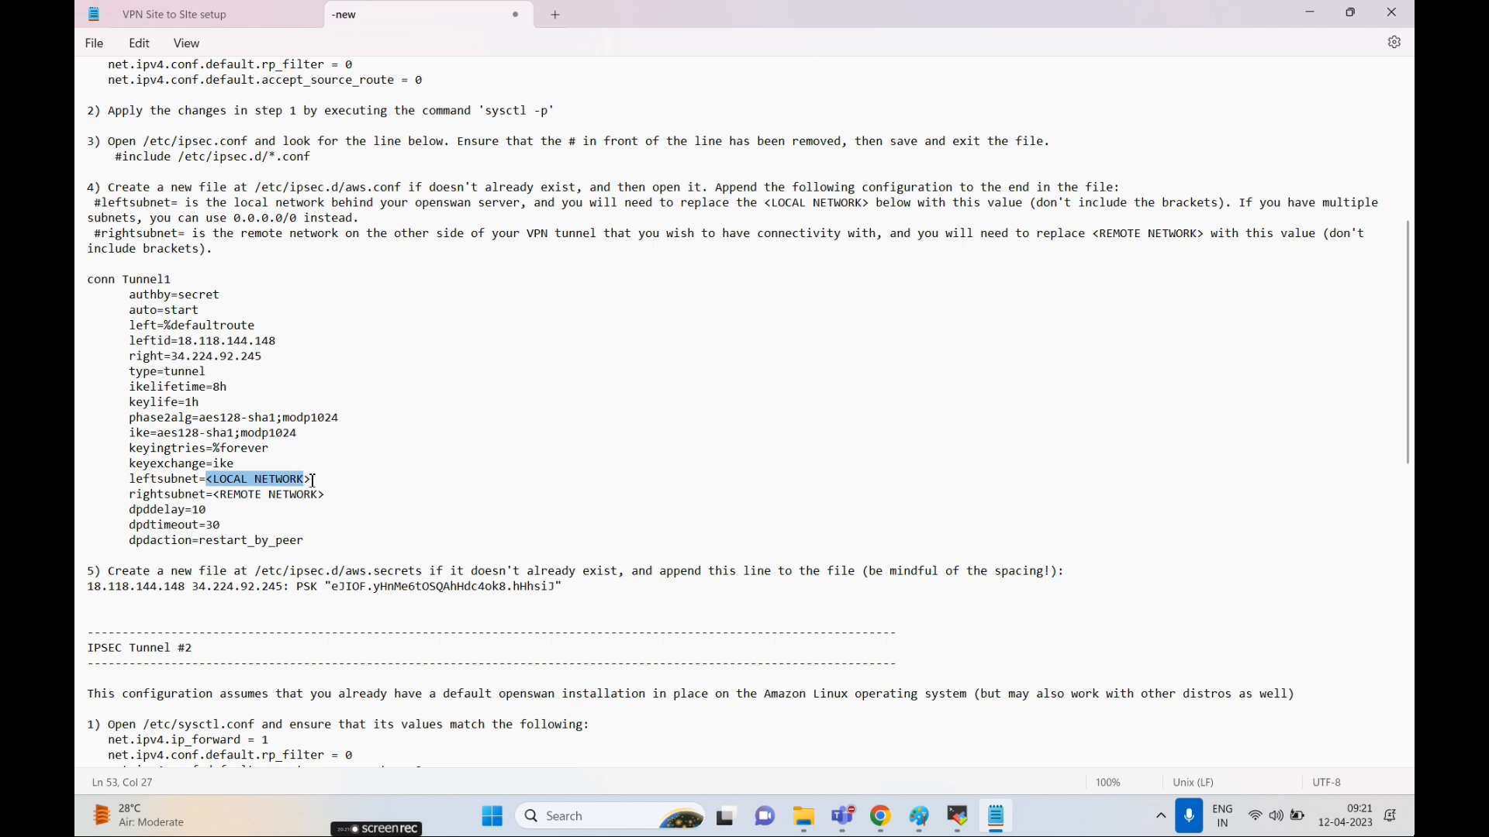
pyautogui.moveTo(214, 496); pyautogui.dragTo(343, 500)
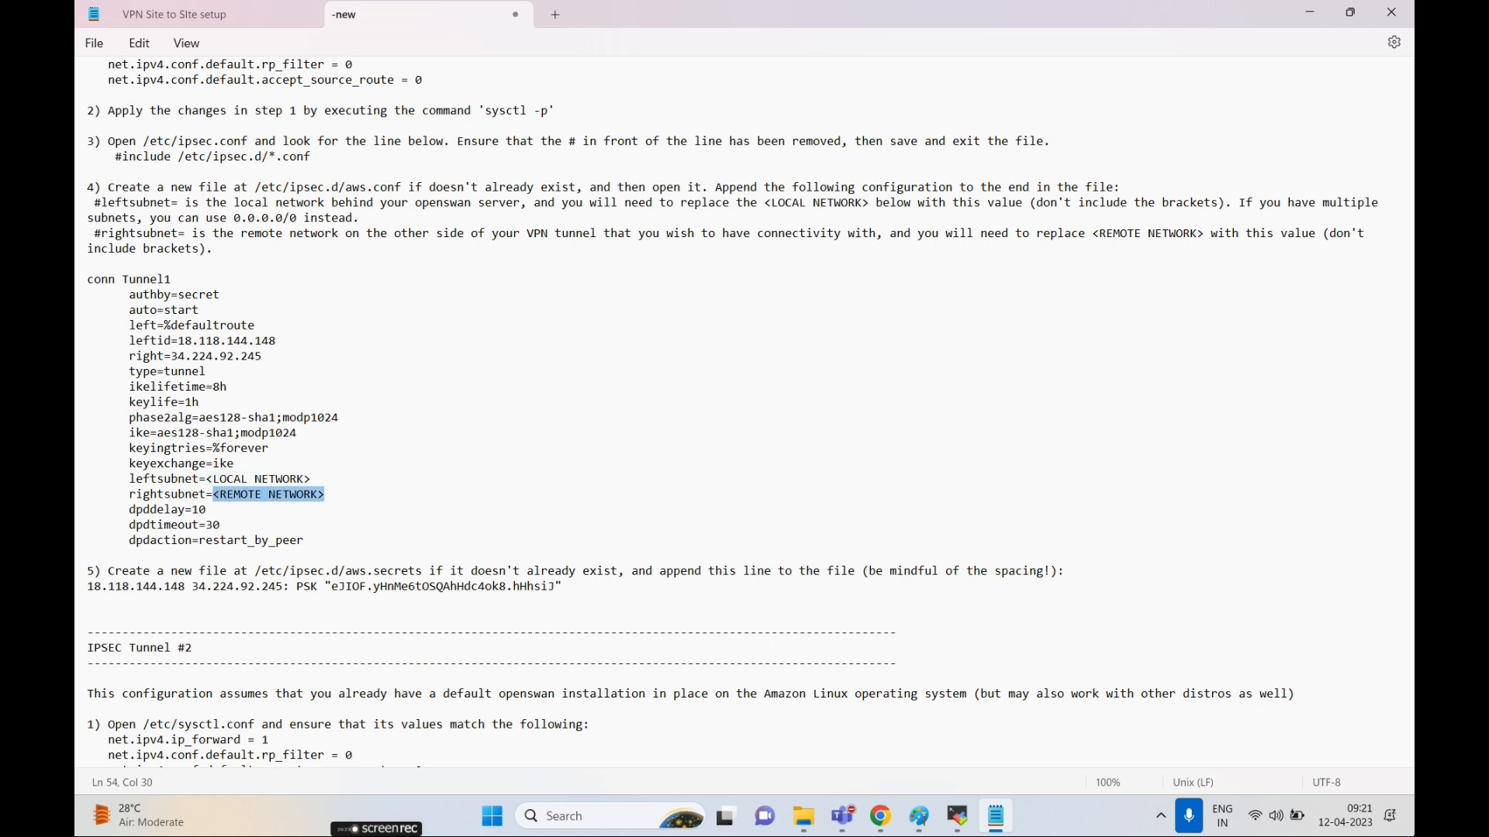
pyautogui.click(150, 12)
pyautogui.moveTo(224, 541); pyautogui.dragTo(383, 544)
pyautogui.moveTo(228, 557); pyautogui.dragTo(352, 566)
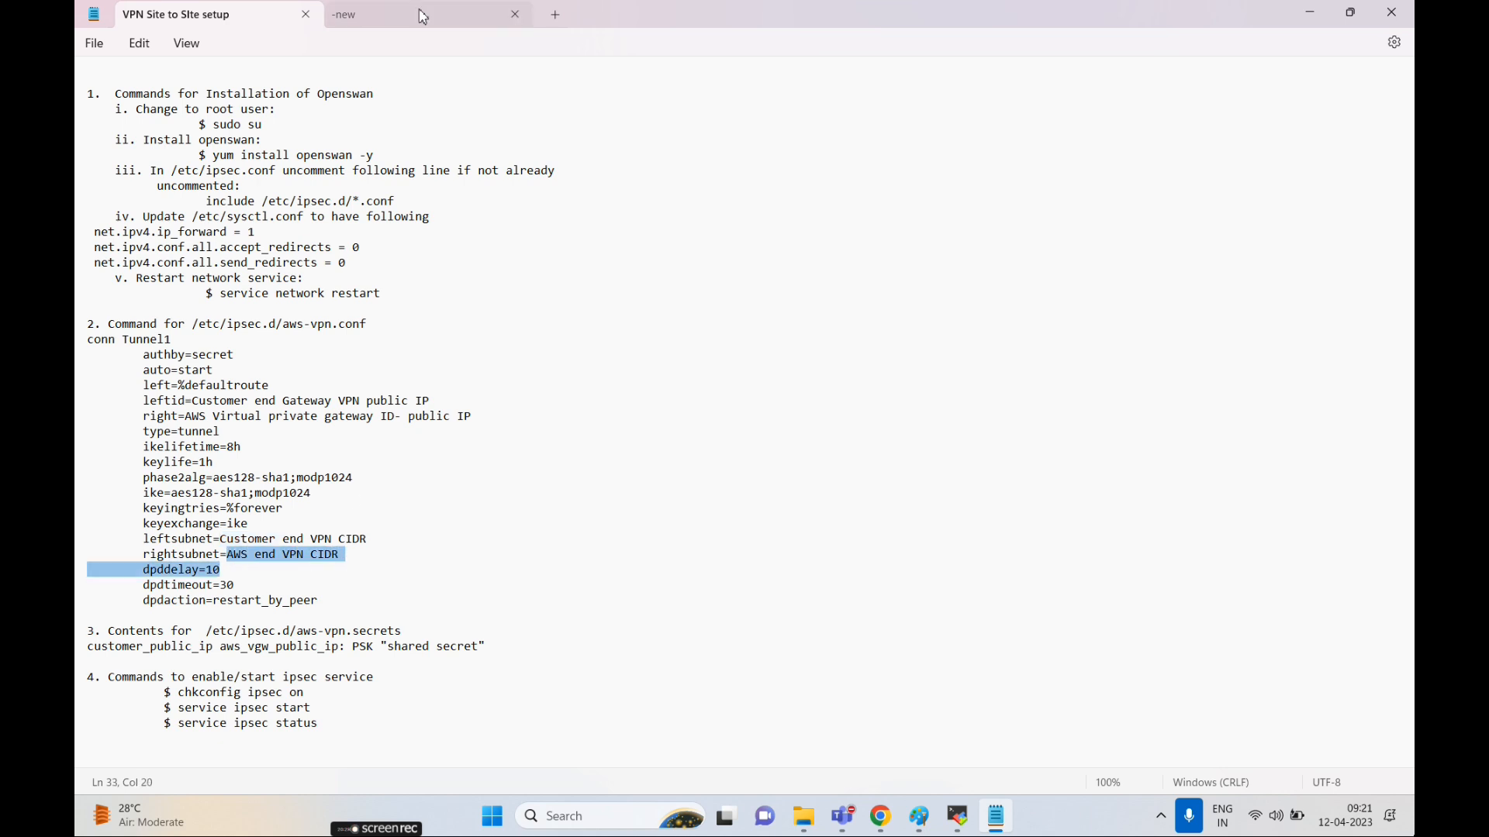
pyautogui.click(390, 14)
pyautogui.click(881, 816)
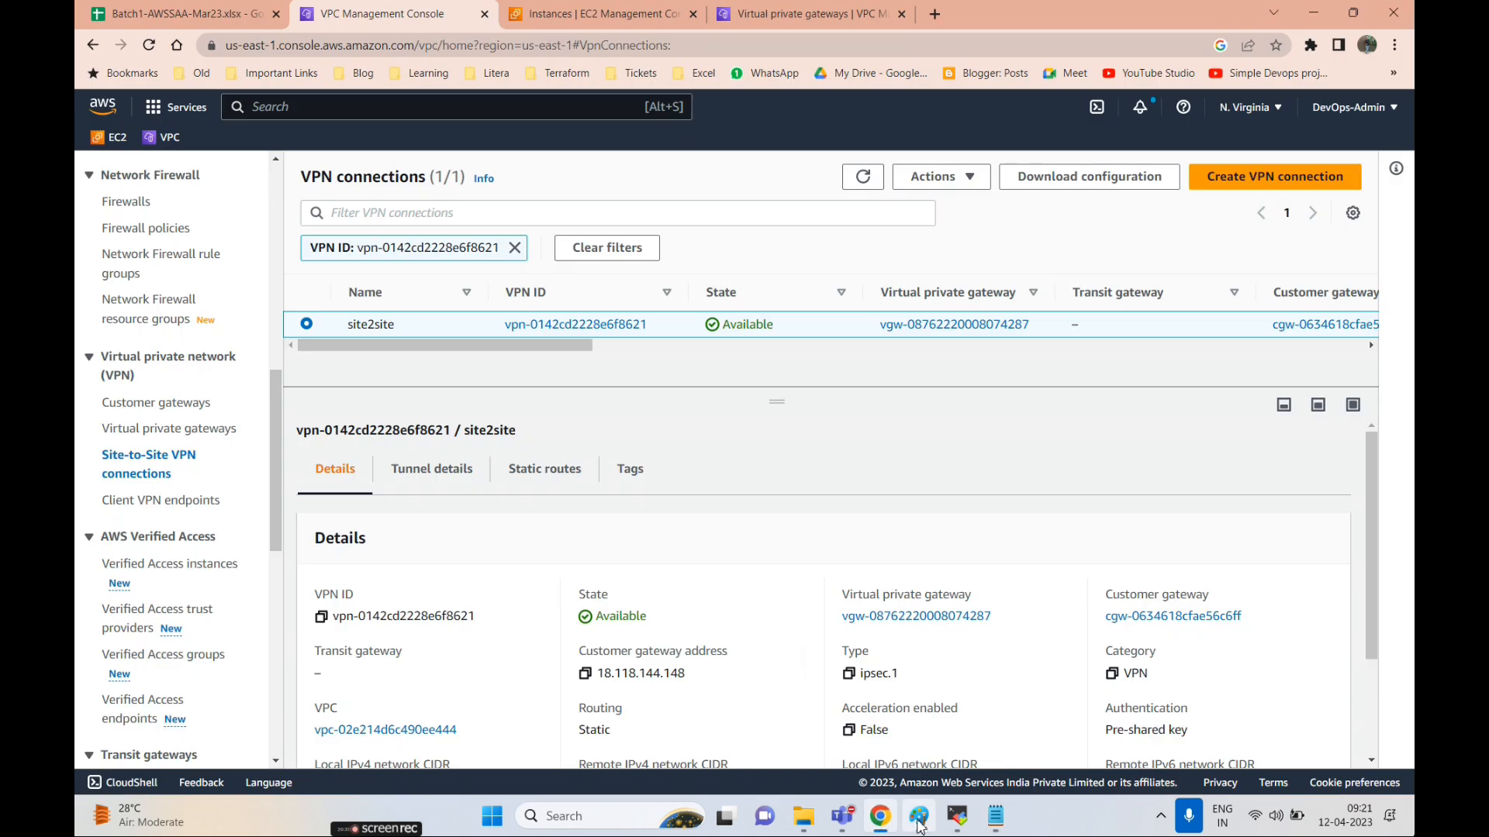
pyautogui.click(918, 815)
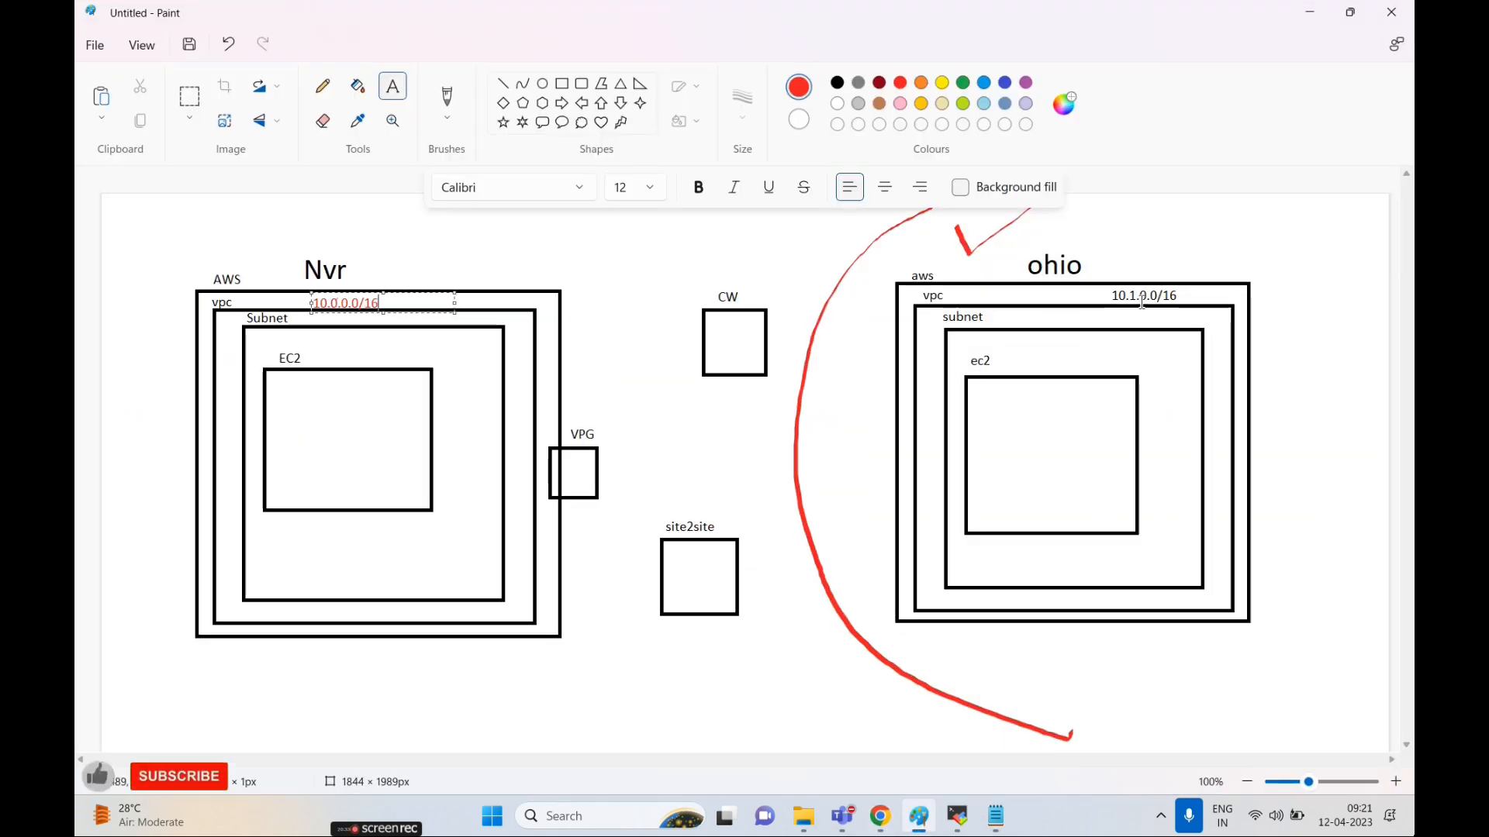
# - In the Notepad Tunnel1 block, replace the placeholders with leftsubnet=10.1.0.0/16 and rightsubnet=10.0.0.0/16
pyautogui.hotkey('alt', 'Tab')
pyautogui.hotkey('alt', 'Tab')
pyautogui.hotkey('alt', 'Tab')
pyautogui.moveTo(311, 480); pyautogui.dragTo(208, 479)
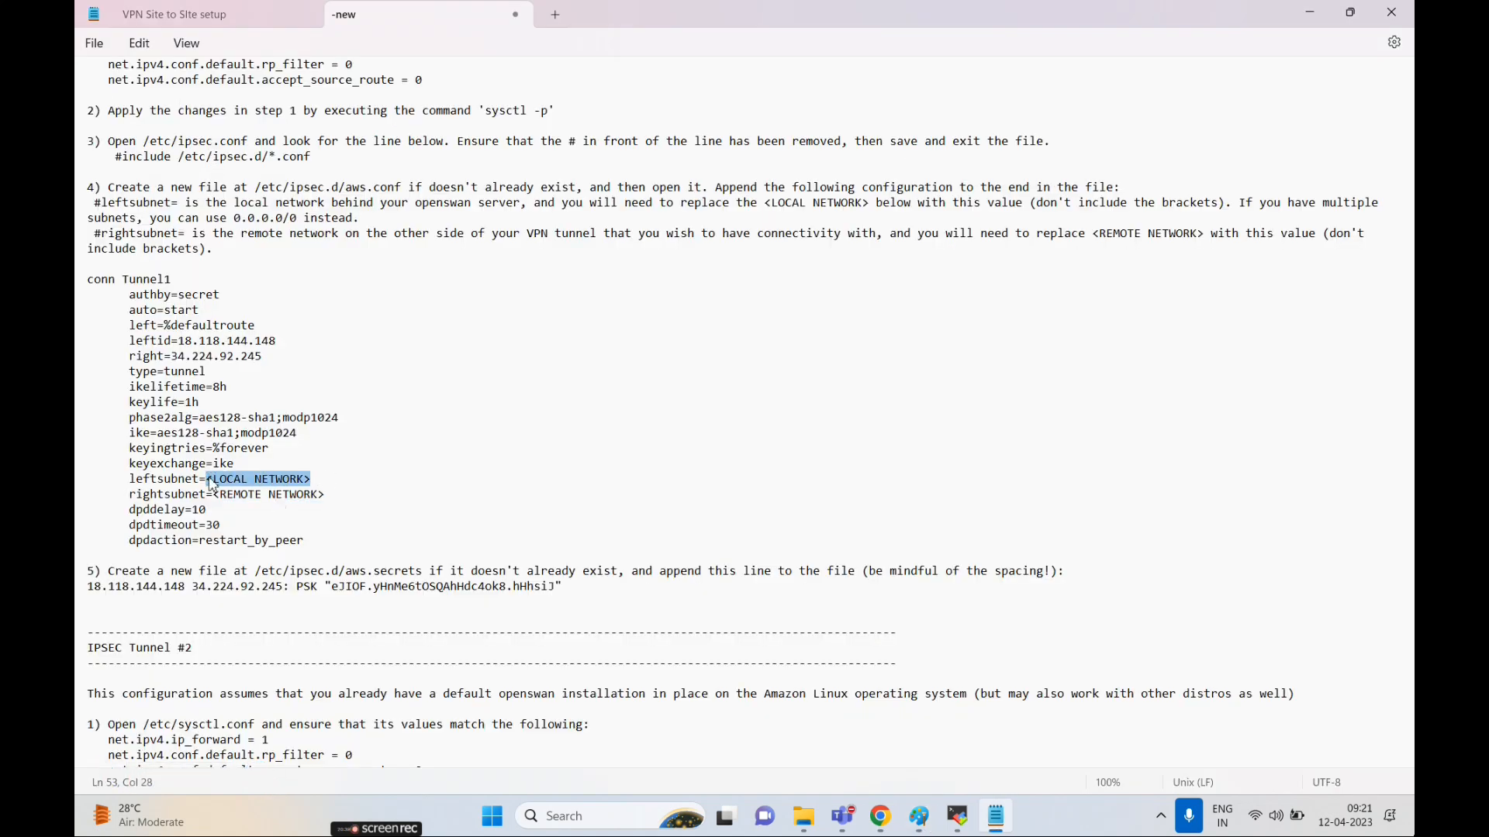
pyautogui.write('10.1.0.0/16')
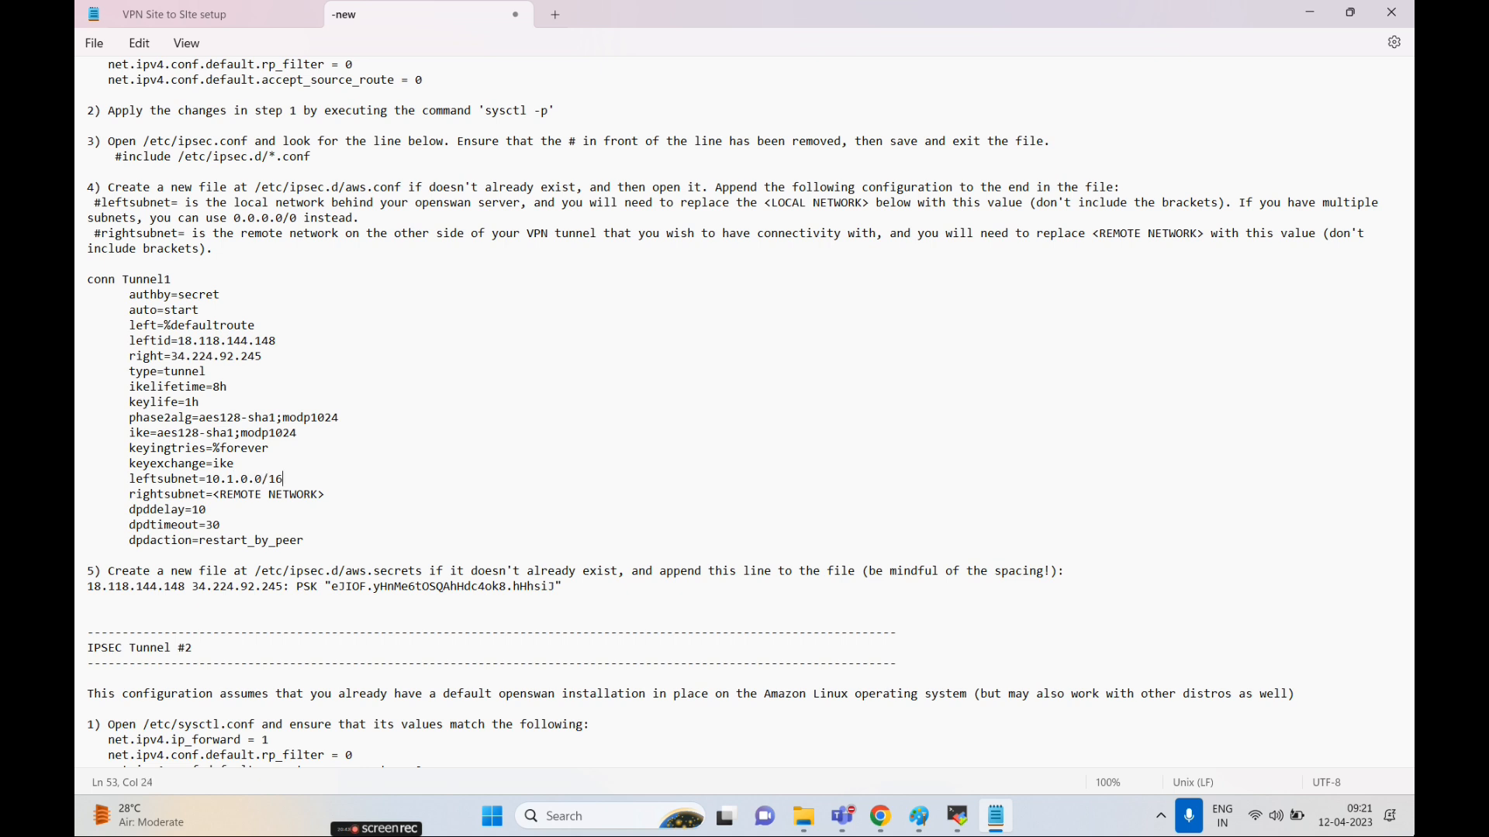
pyautogui.moveTo(338, 495); pyautogui.dragTo(211, 492)
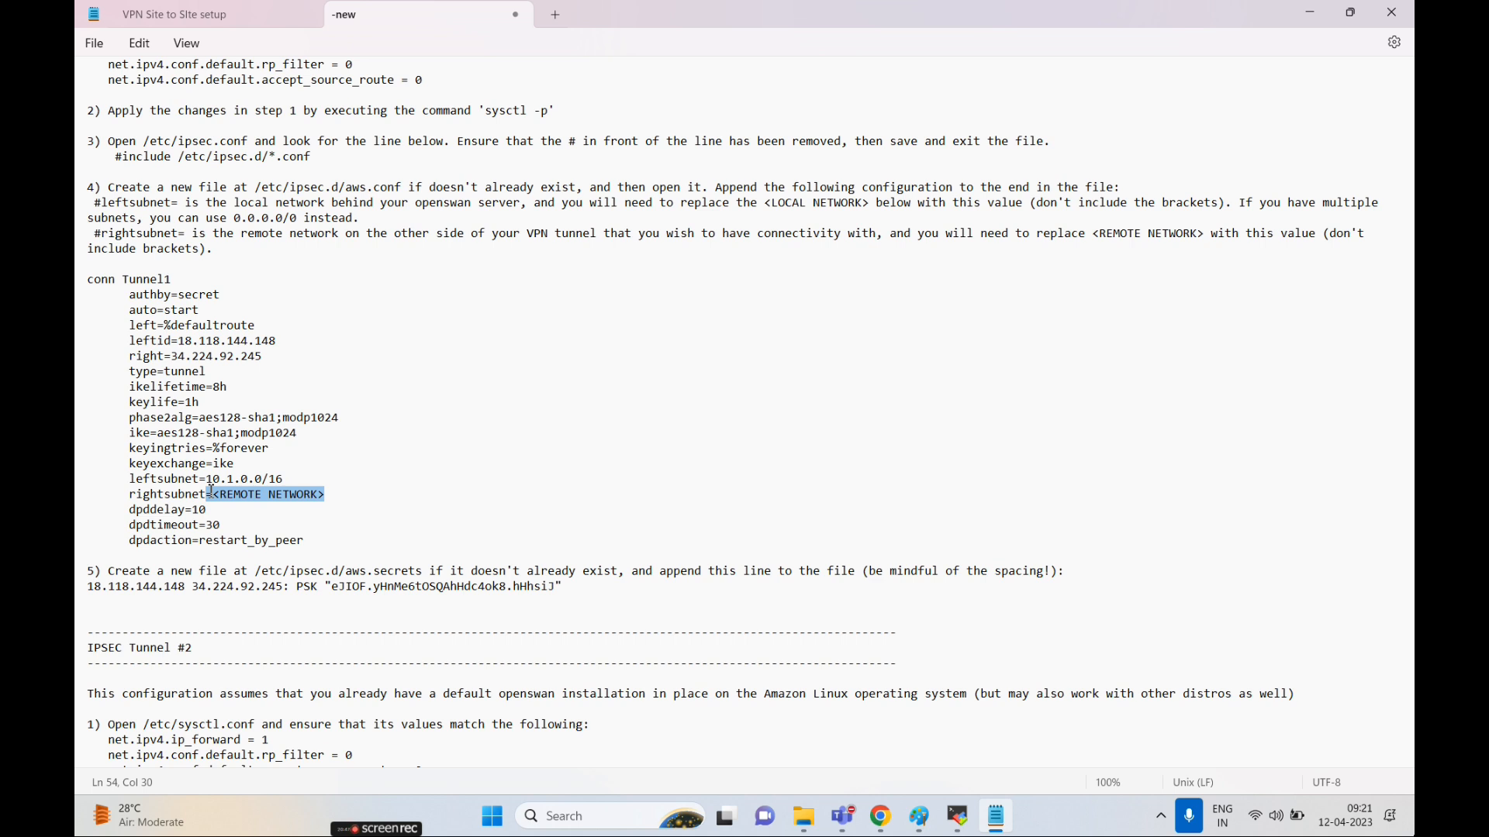
pyautogui.moveTo(326, 495); pyautogui.dragTo(208, 499)
pyautogui.write('=10.0.0')
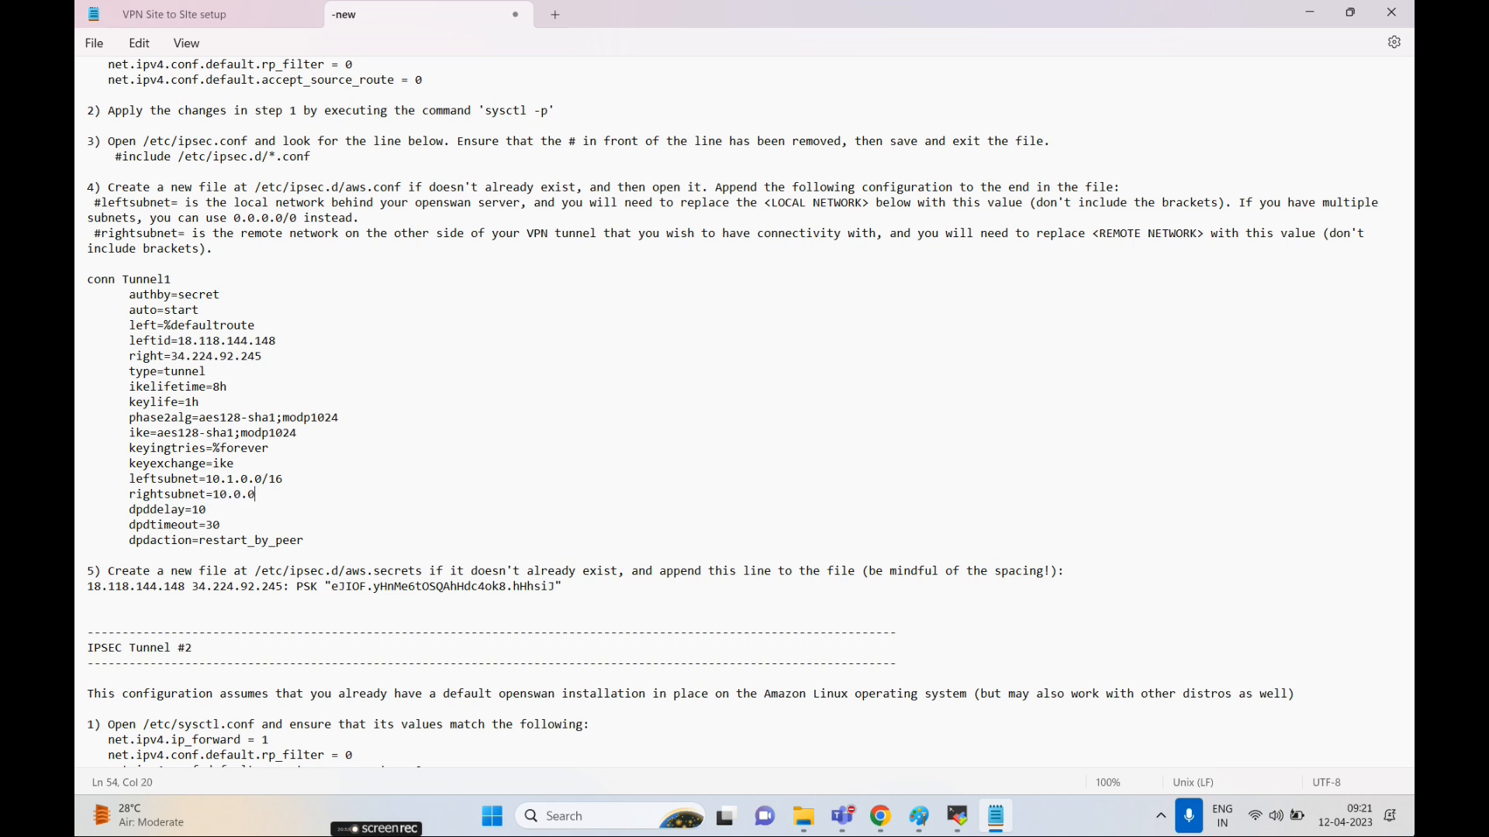
pyautogui.write('.0/16')
# - Compare the Tunnel1 leftid and right addresses with the Paint diagram and the Customer-Side instance's public IPv4 address in the EC2 console
pyautogui.hotkey('alt', 'Tab')
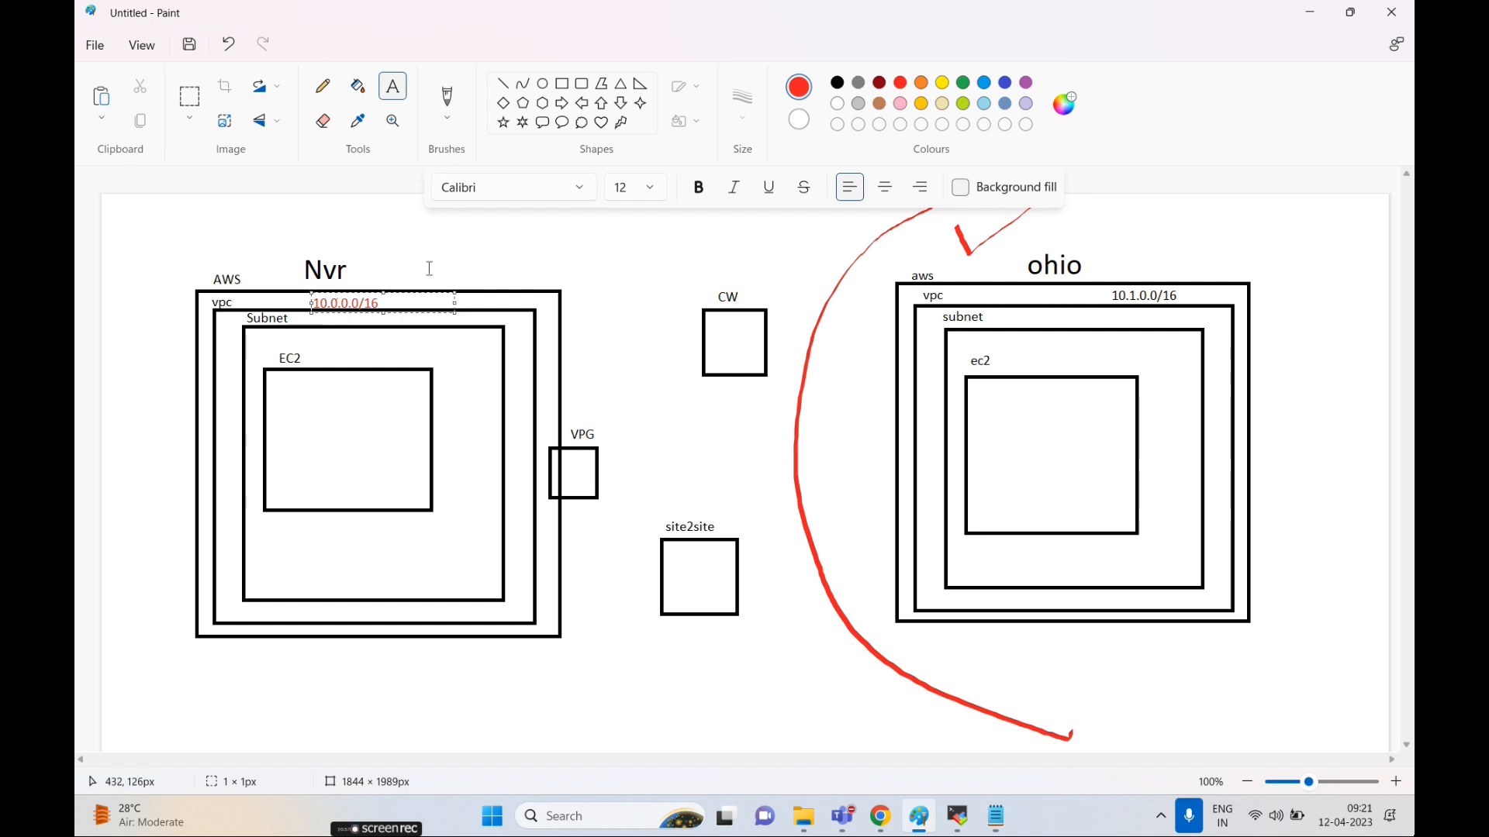
pyautogui.hotkey('alt', 'Tab')
pyautogui.moveTo(263, 356); pyautogui.dragTo(102, 340)
pyautogui.click(273, 357)
pyautogui.moveTo(273, 357); pyautogui.dragTo(318, 358)
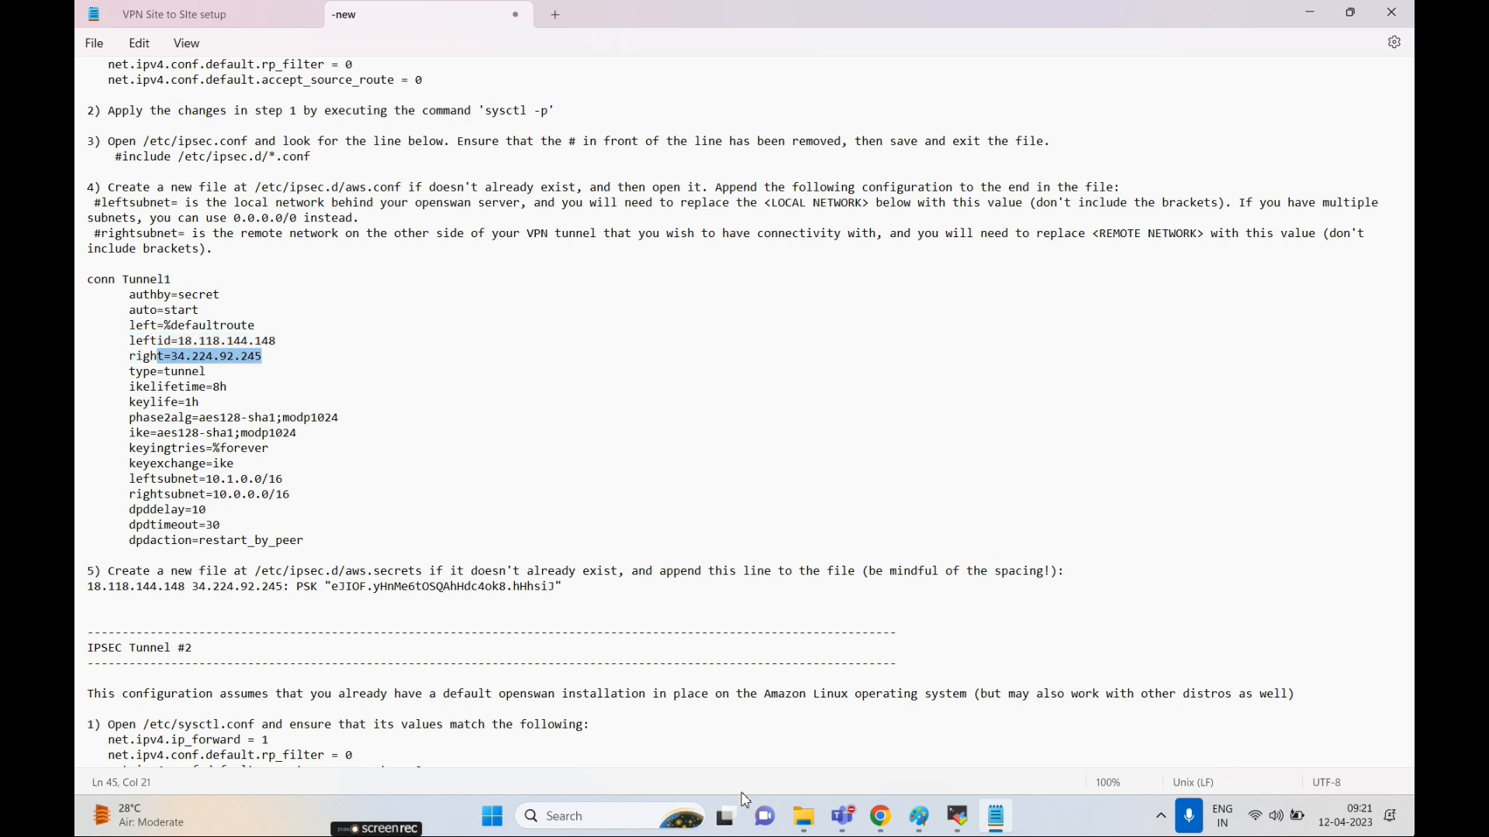
pyautogui.click(887, 819)
pyautogui.click(603, 17)
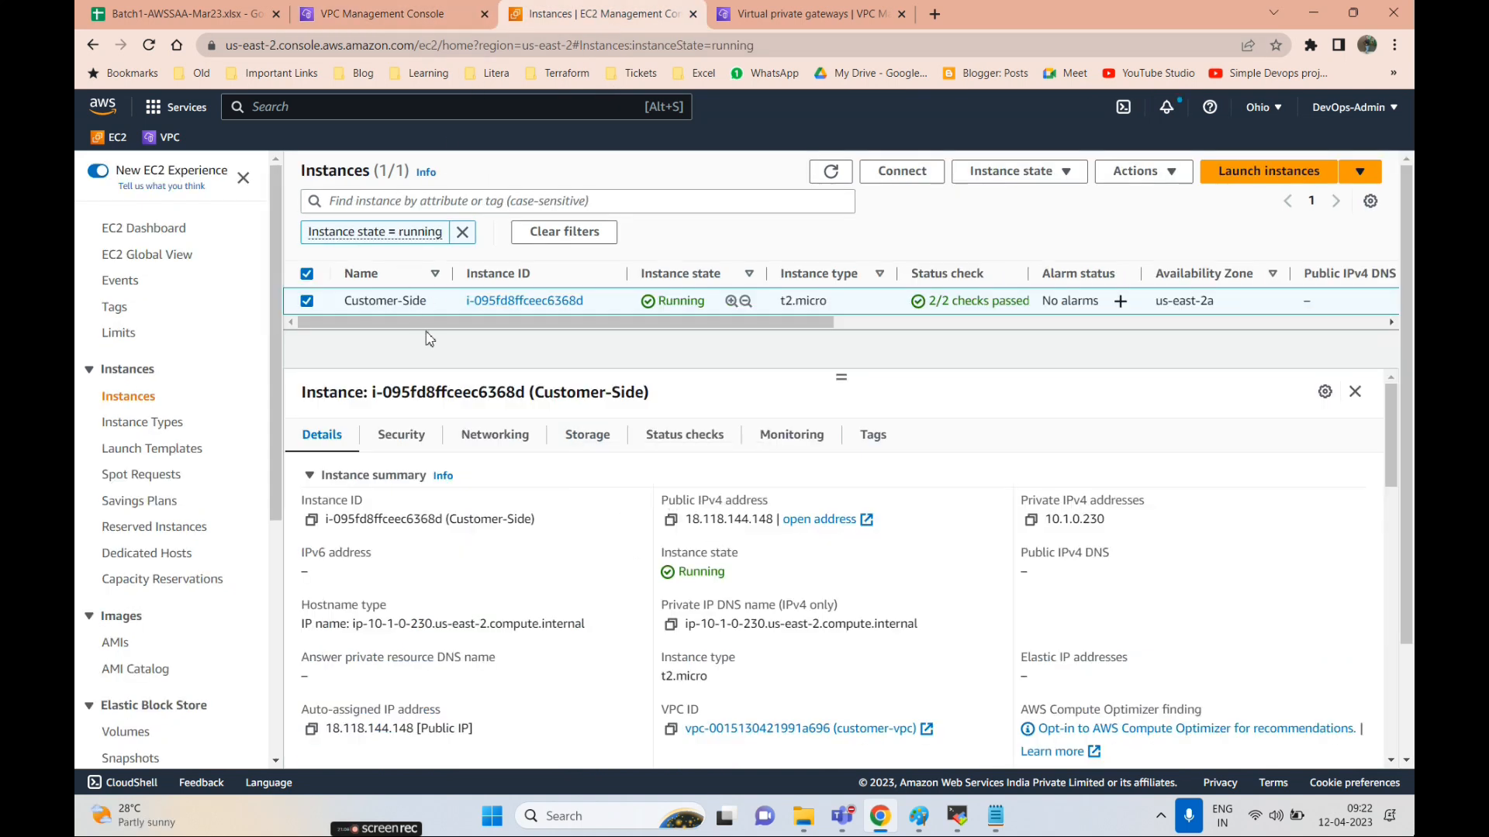
pyautogui.hotkey('alt', 'Tab')
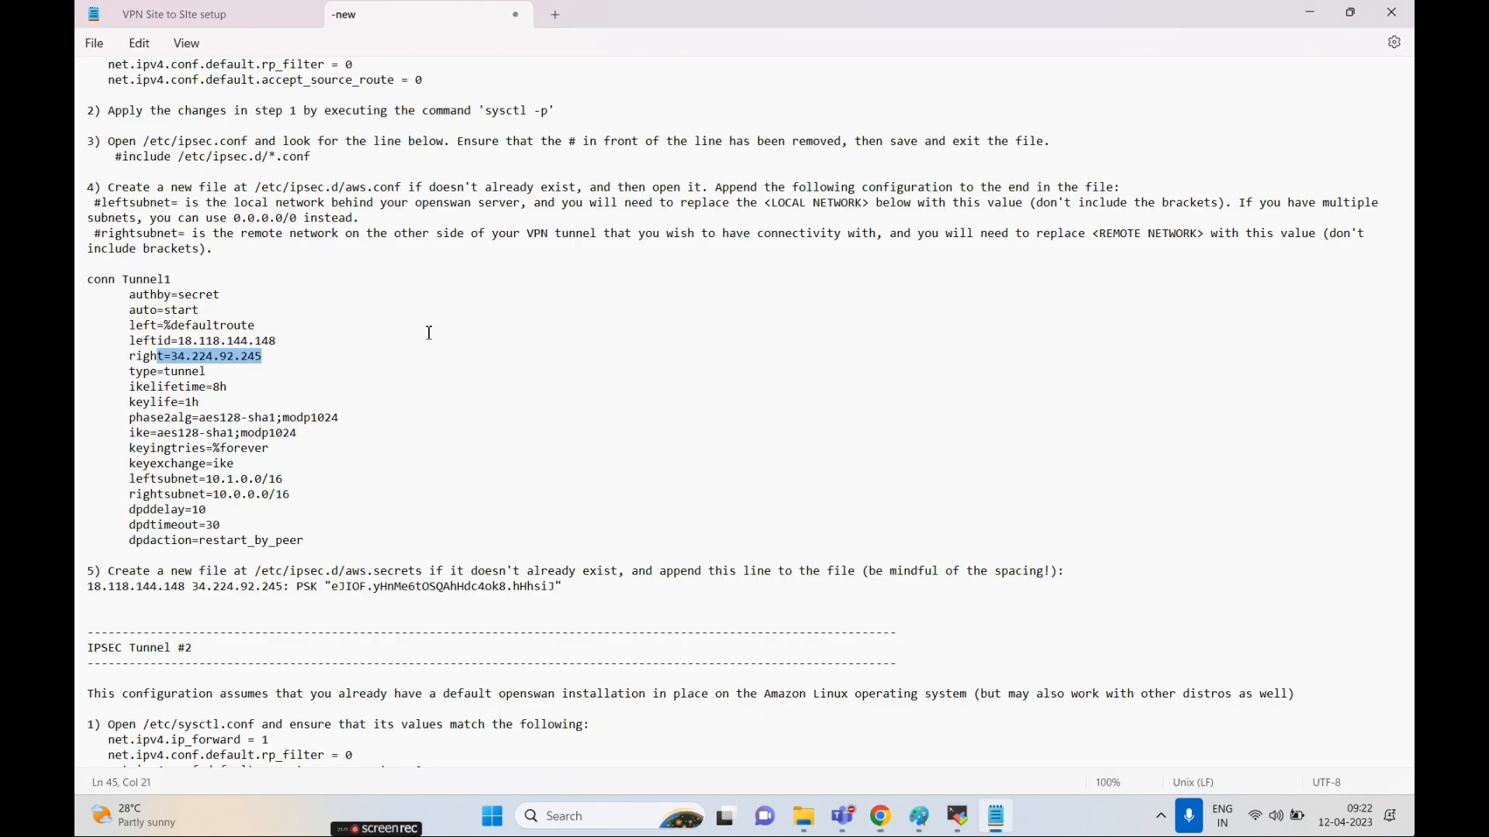
pyautogui.click(182, 400)
pyautogui.moveTo(123, 352); pyautogui.dragTo(307, 365)
pyautogui.click(305, 365)
pyautogui.moveTo(155, 359); pyautogui.dragTo(249, 358)
pyautogui.hotkey('alt', 'Tab')
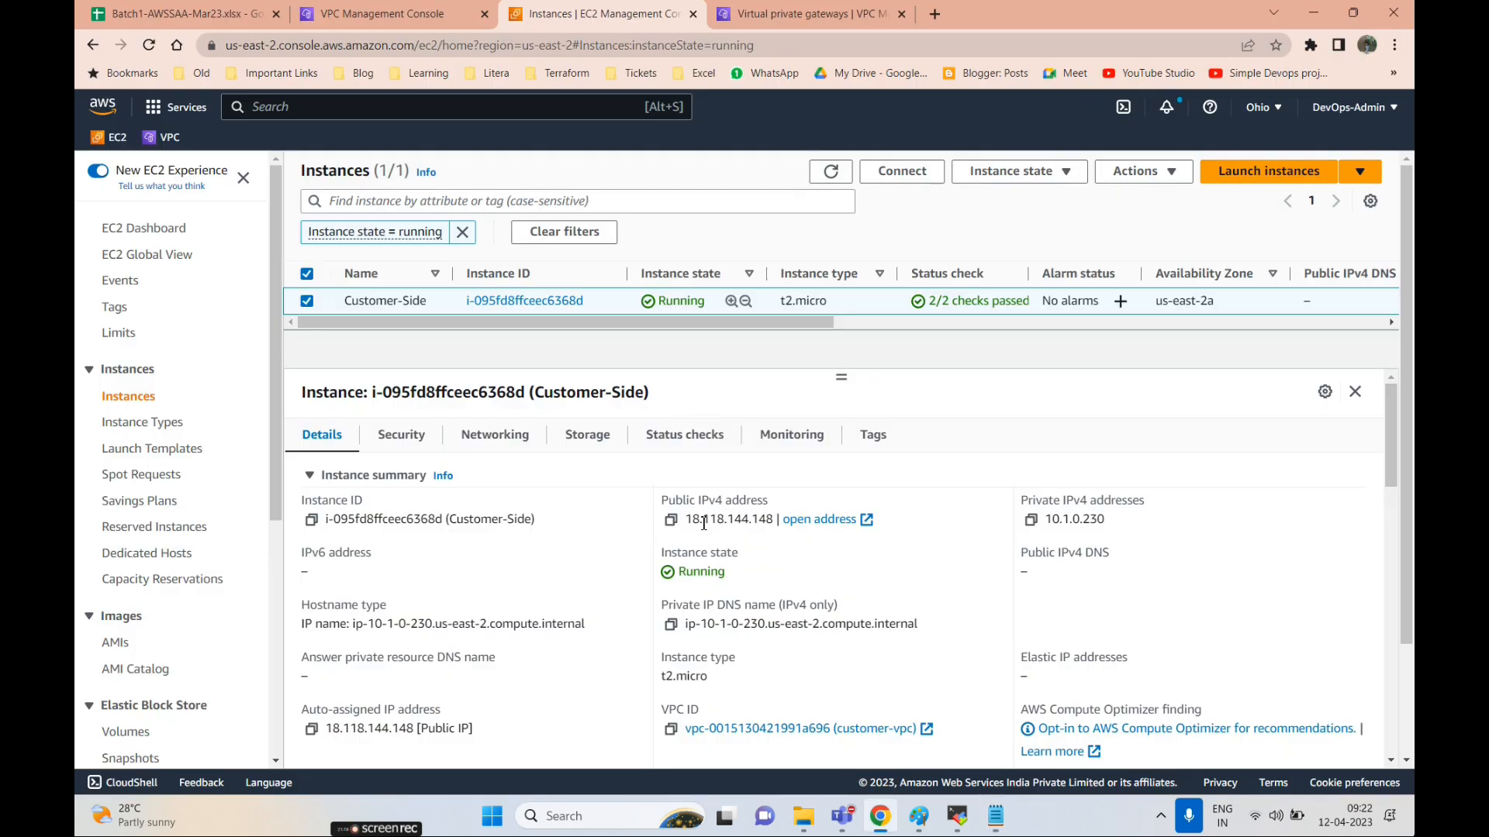
pyautogui.hotkey('alt', 'Tab')
# - Check the Tunnel1 subnet values against the VPC CIDR ranges in the Paint diagram, then return to the Notepad notes
pyautogui.click(215, 433)
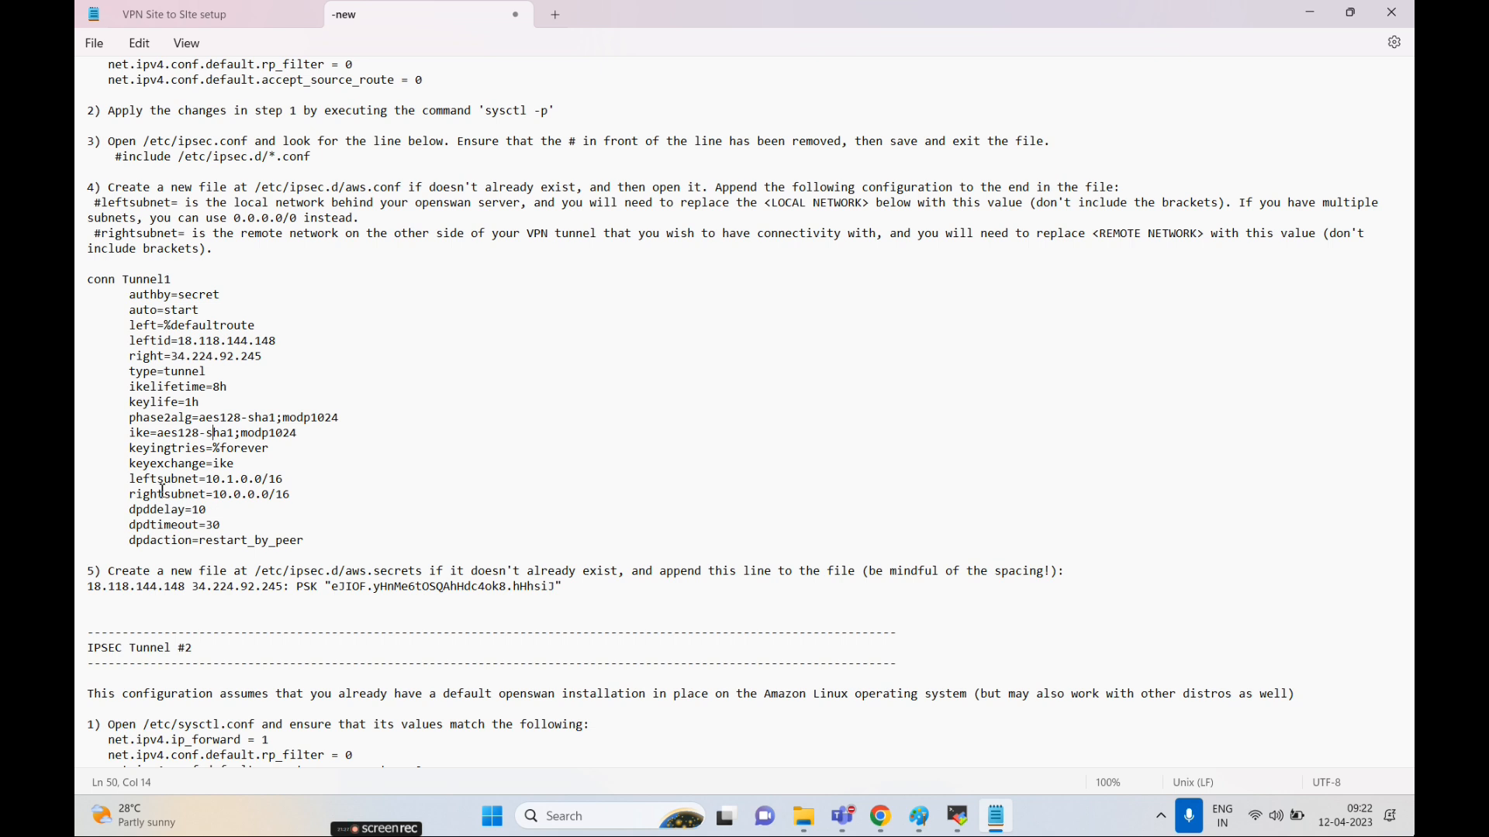
pyautogui.click(996, 816)
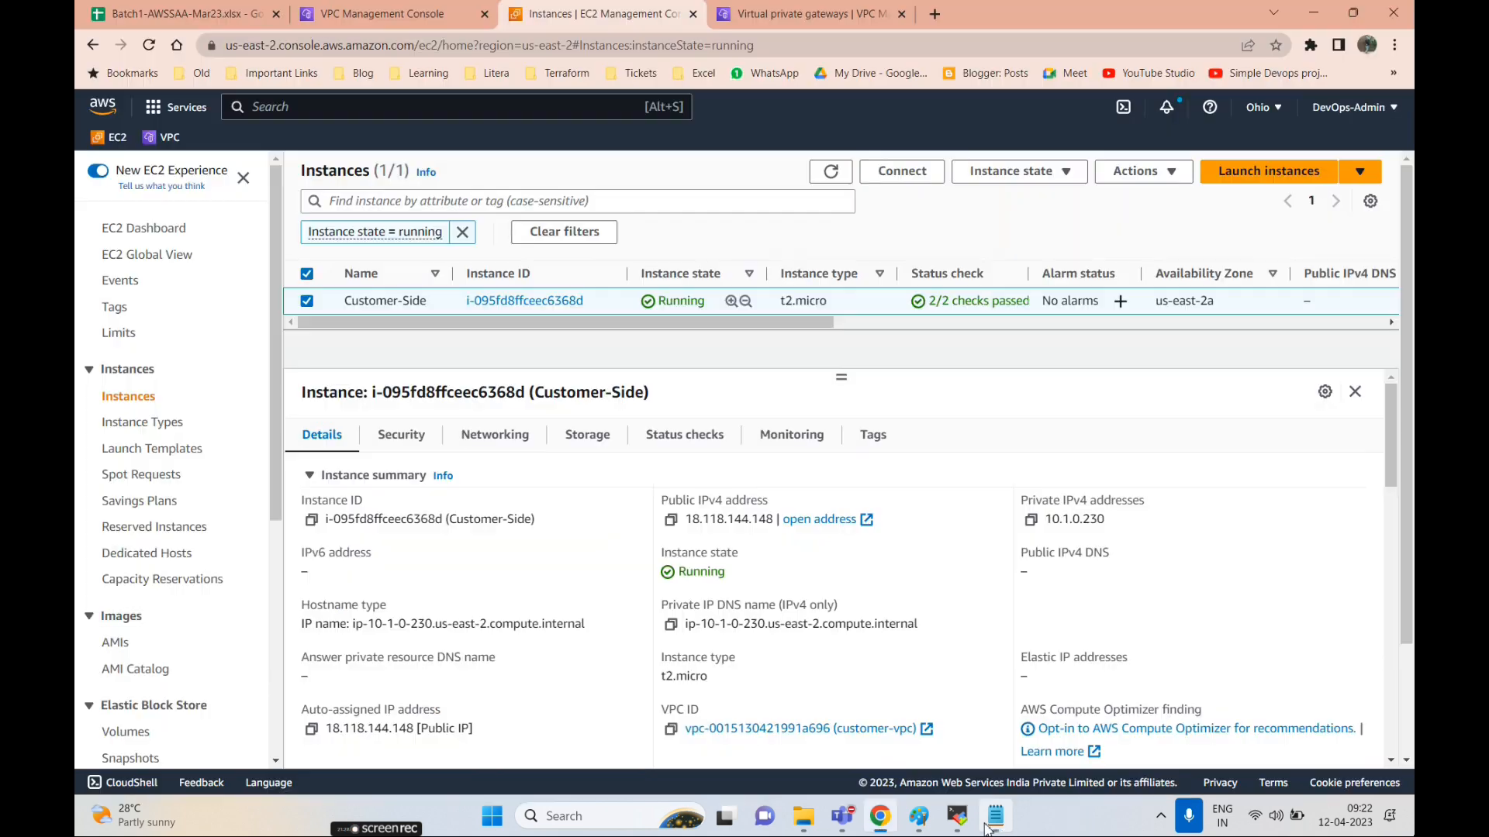
pyautogui.click(918, 830)
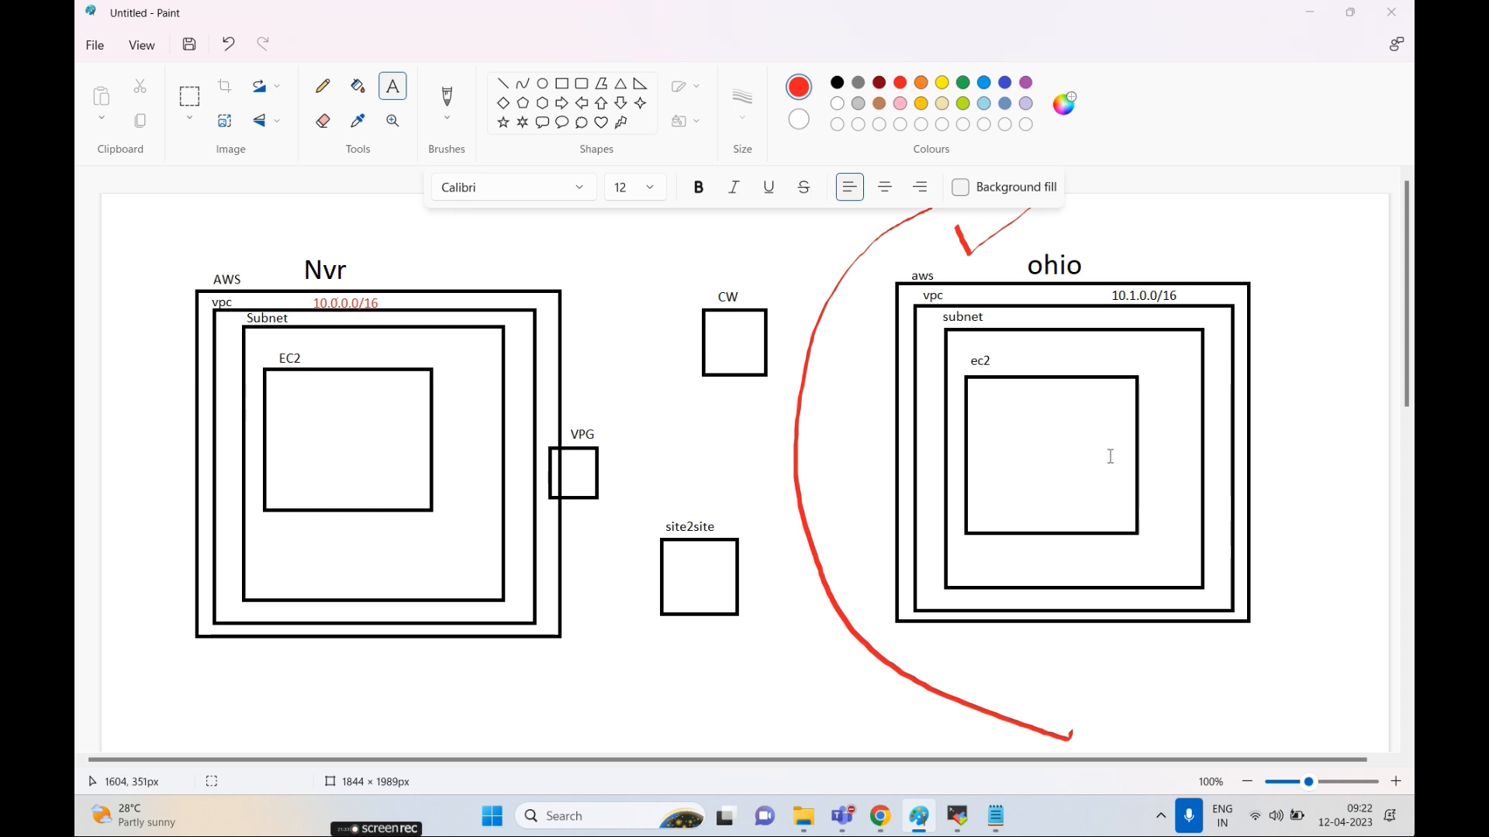
pyautogui.hotkey('alt', 'Tab')
pyautogui.hotkey('alt', 'Tab')
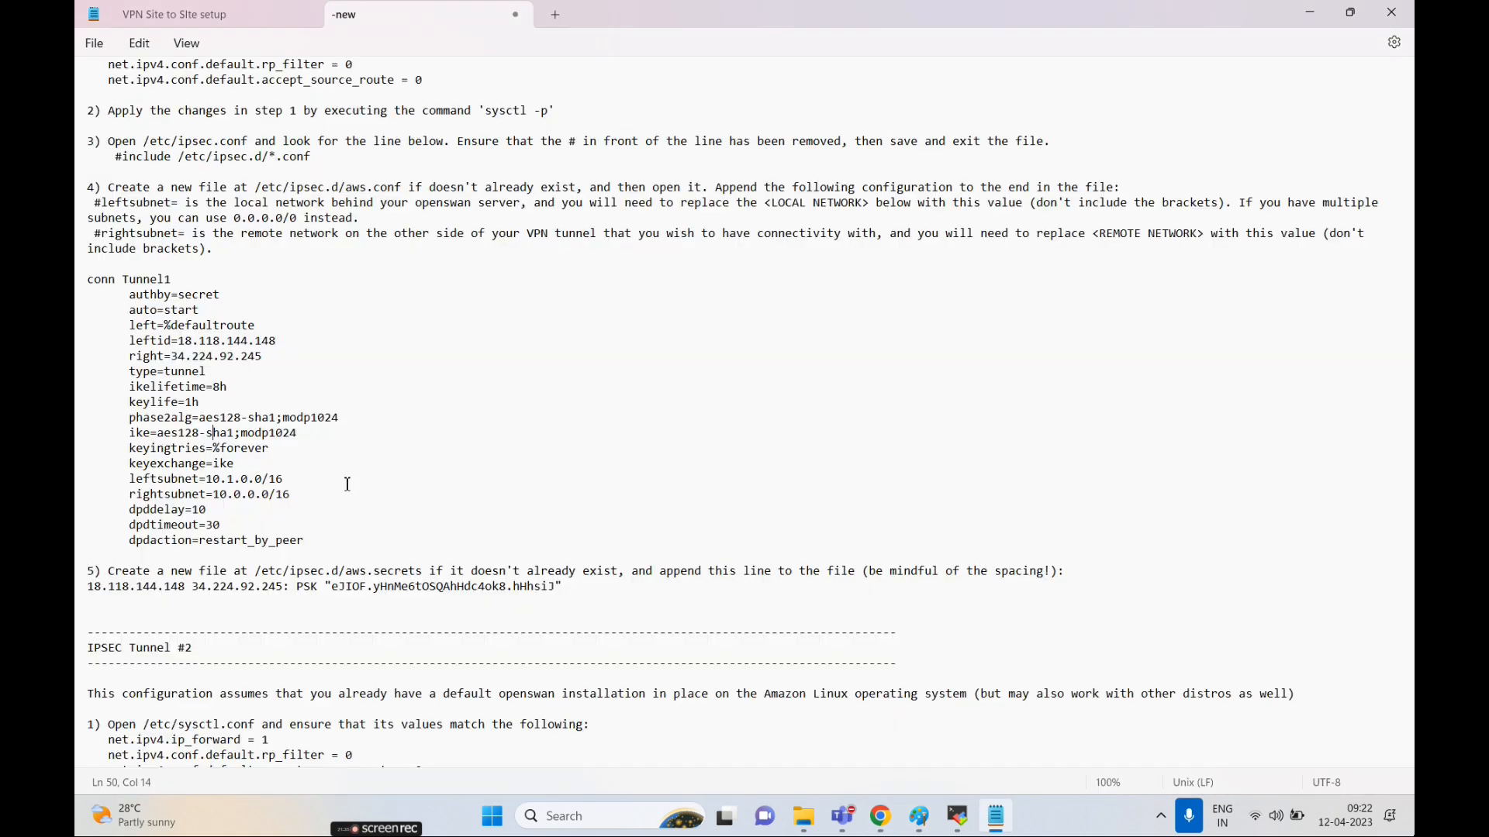
# - Copy the whole conn Tunnel1 block from the notes and paste it into aws.conf in the MobaXterm vi session
pyautogui.moveTo(331, 553); pyautogui.dragTo(87, 279)
pyautogui.hotkey('ctrl', 'c')
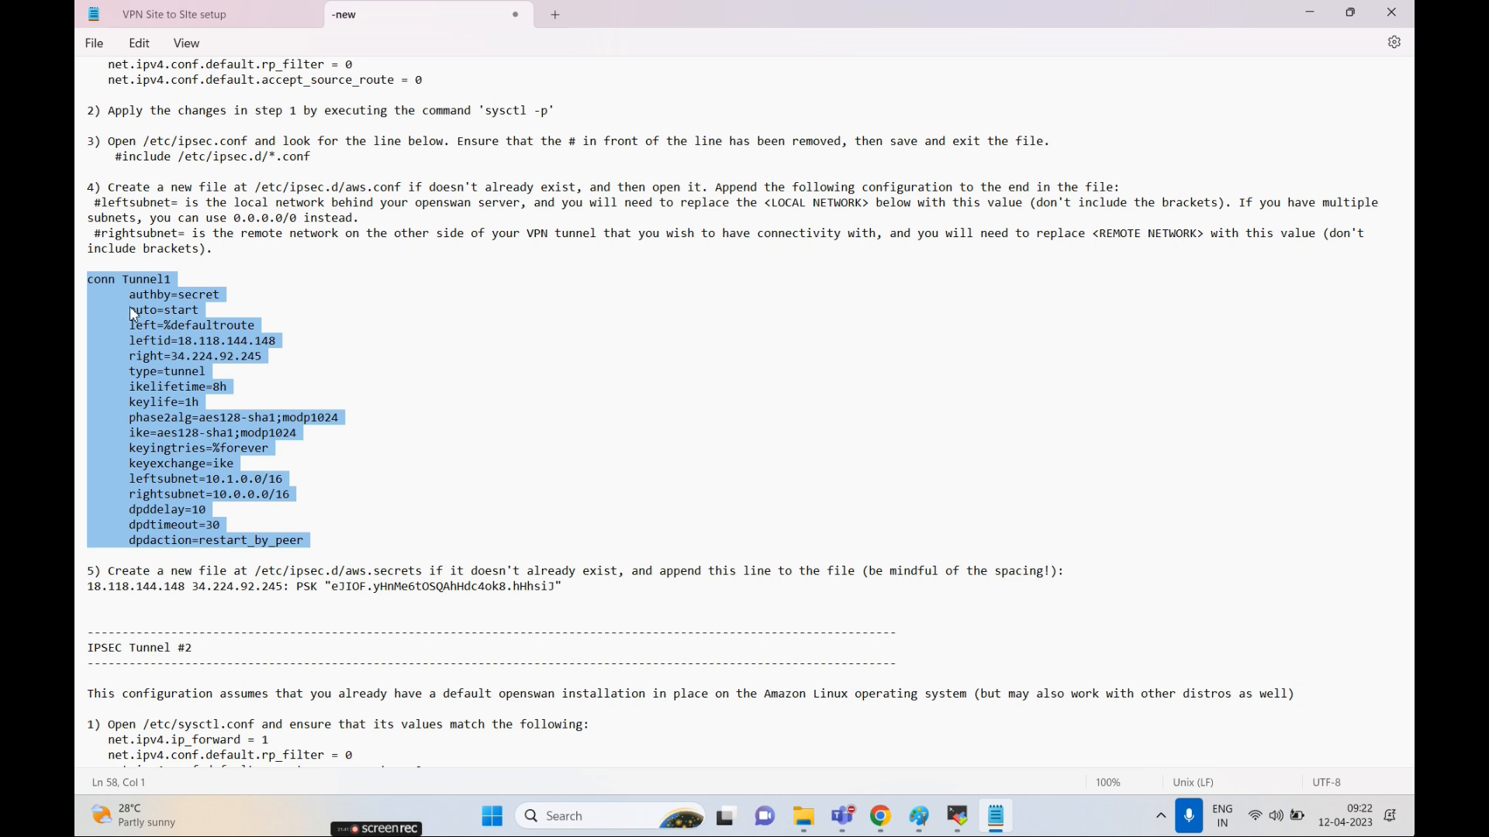
pyautogui.click(957, 828)
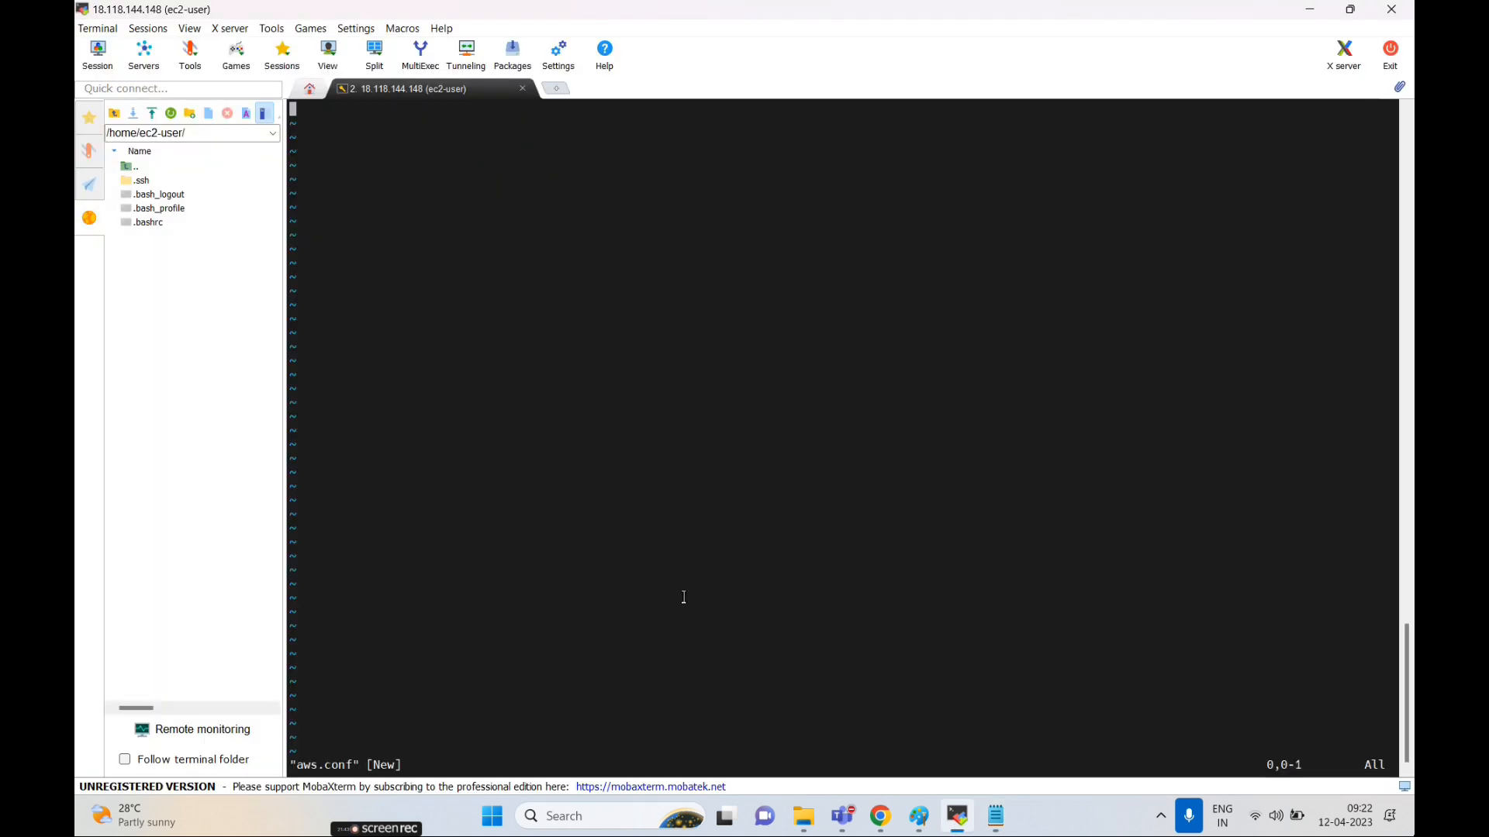
pyautogui.press('i')
pyautogui.rightClick(417, 276)
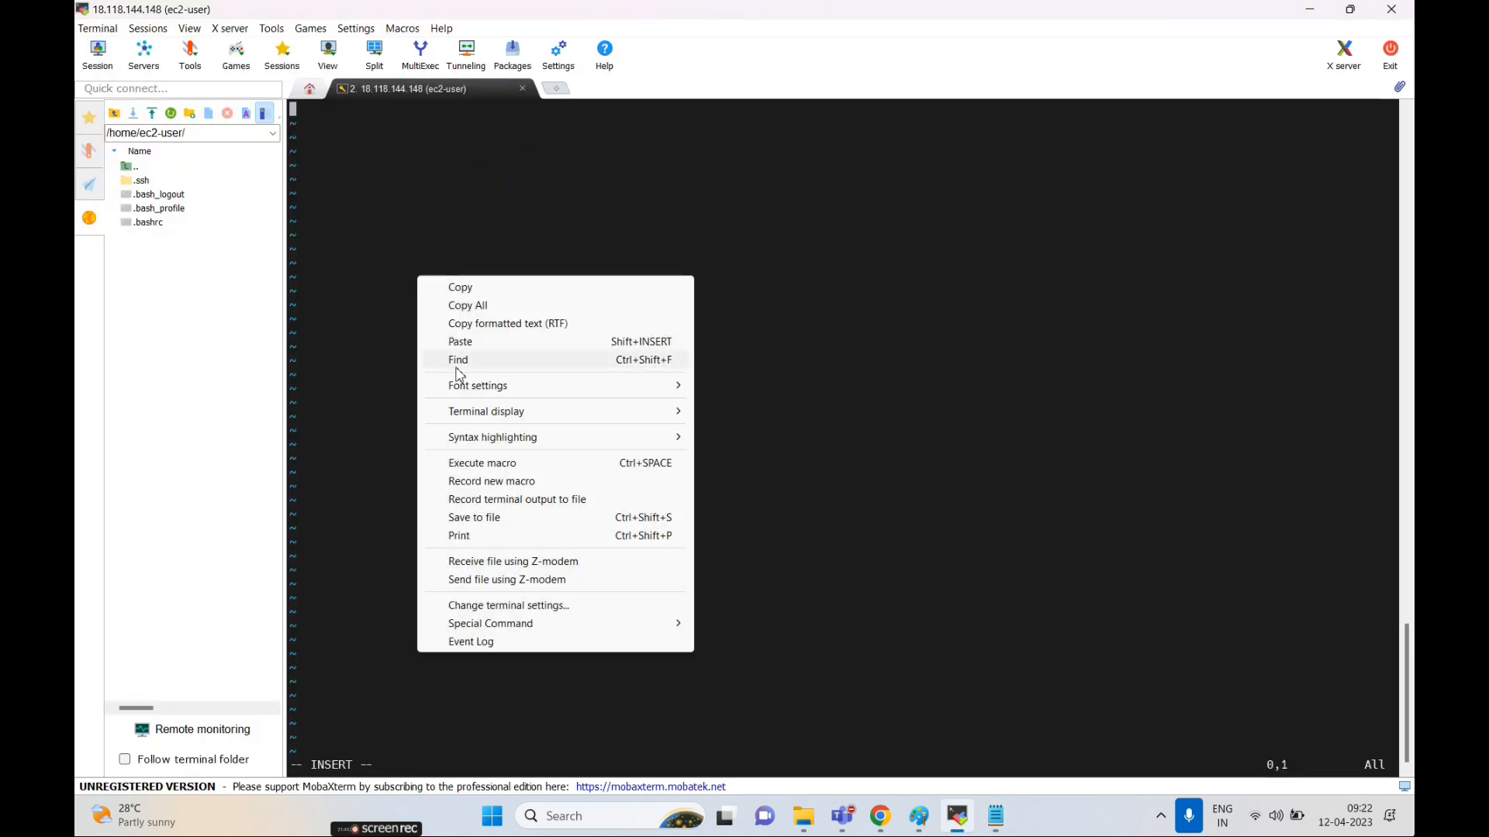
pyautogui.click(457, 341)
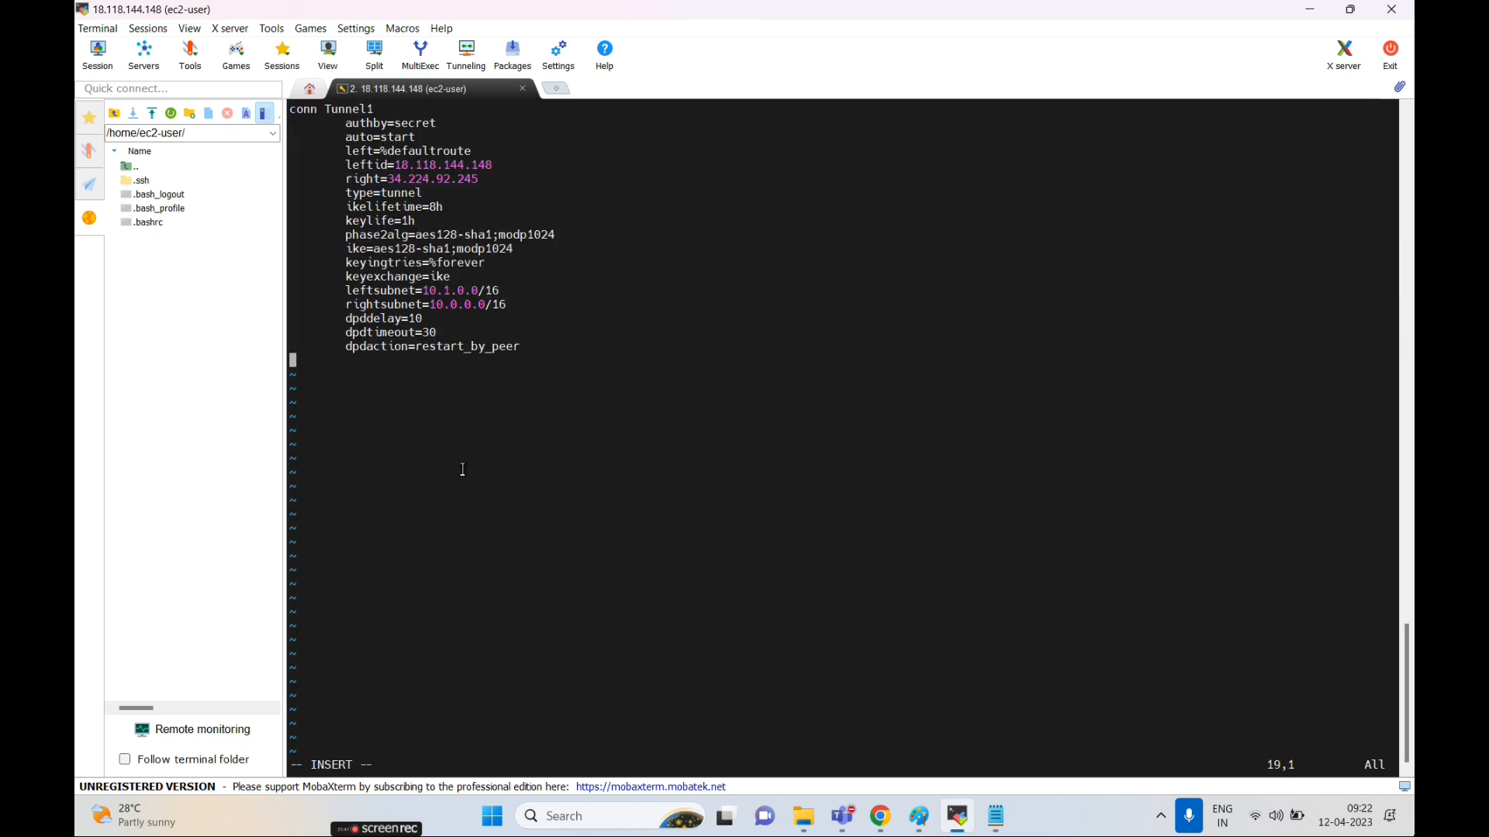
# - Save aws.conf, quit vi with :wq! and switch back to the Notepad configuration notes
pyautogui.press('Escape')
pyautogui.write(':wq!')
pyautogui.press('Return')
pyautogui.hotkey('alt', 'Tab')
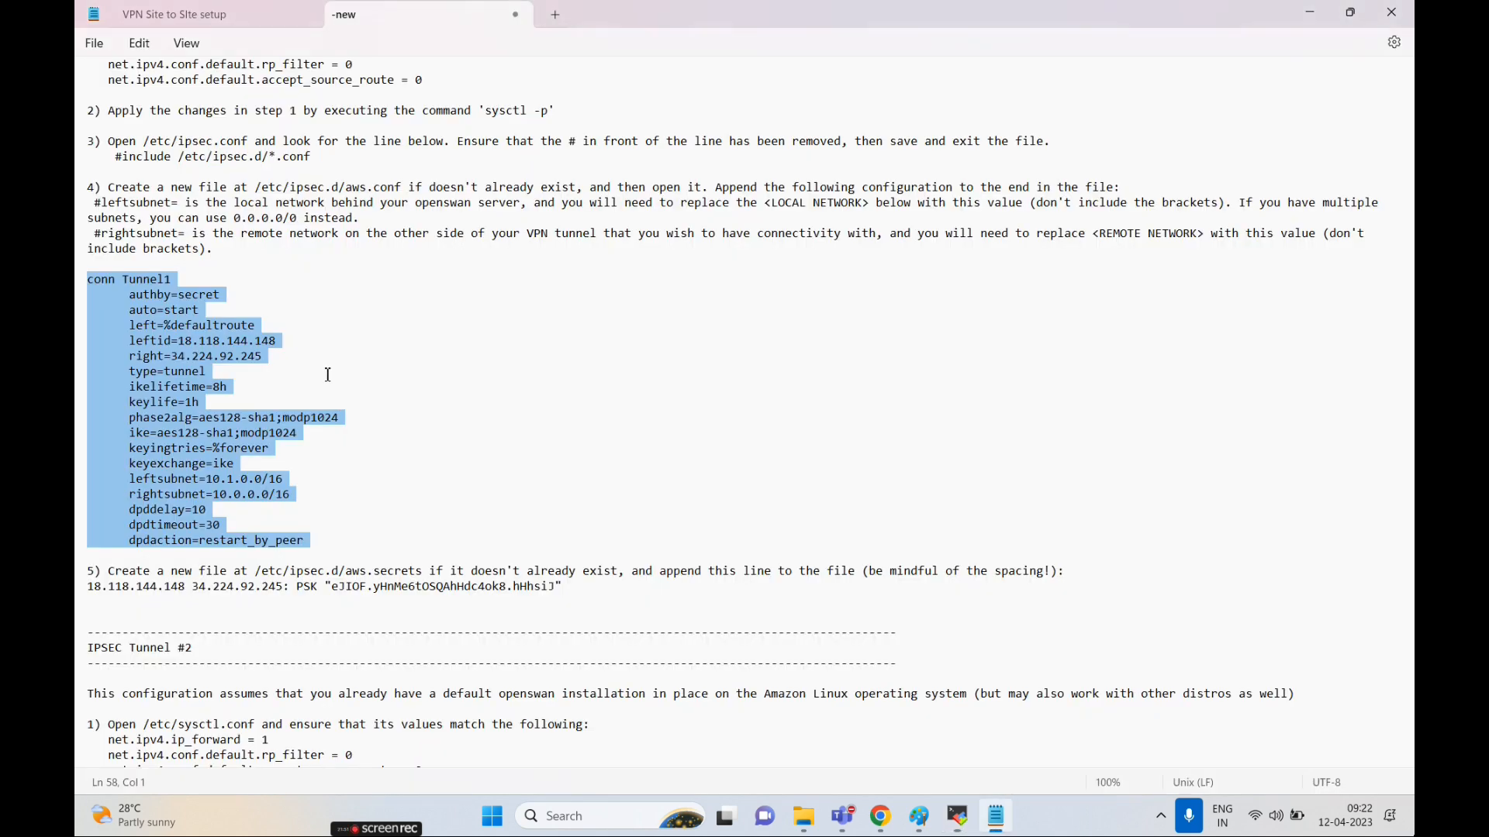
# - Copy the /etc/ipsec.d/aws.secrets path from step 5 of the notes and open that file with vi in MobaXterm
pyautogui.scroll(-3, 248, 500)
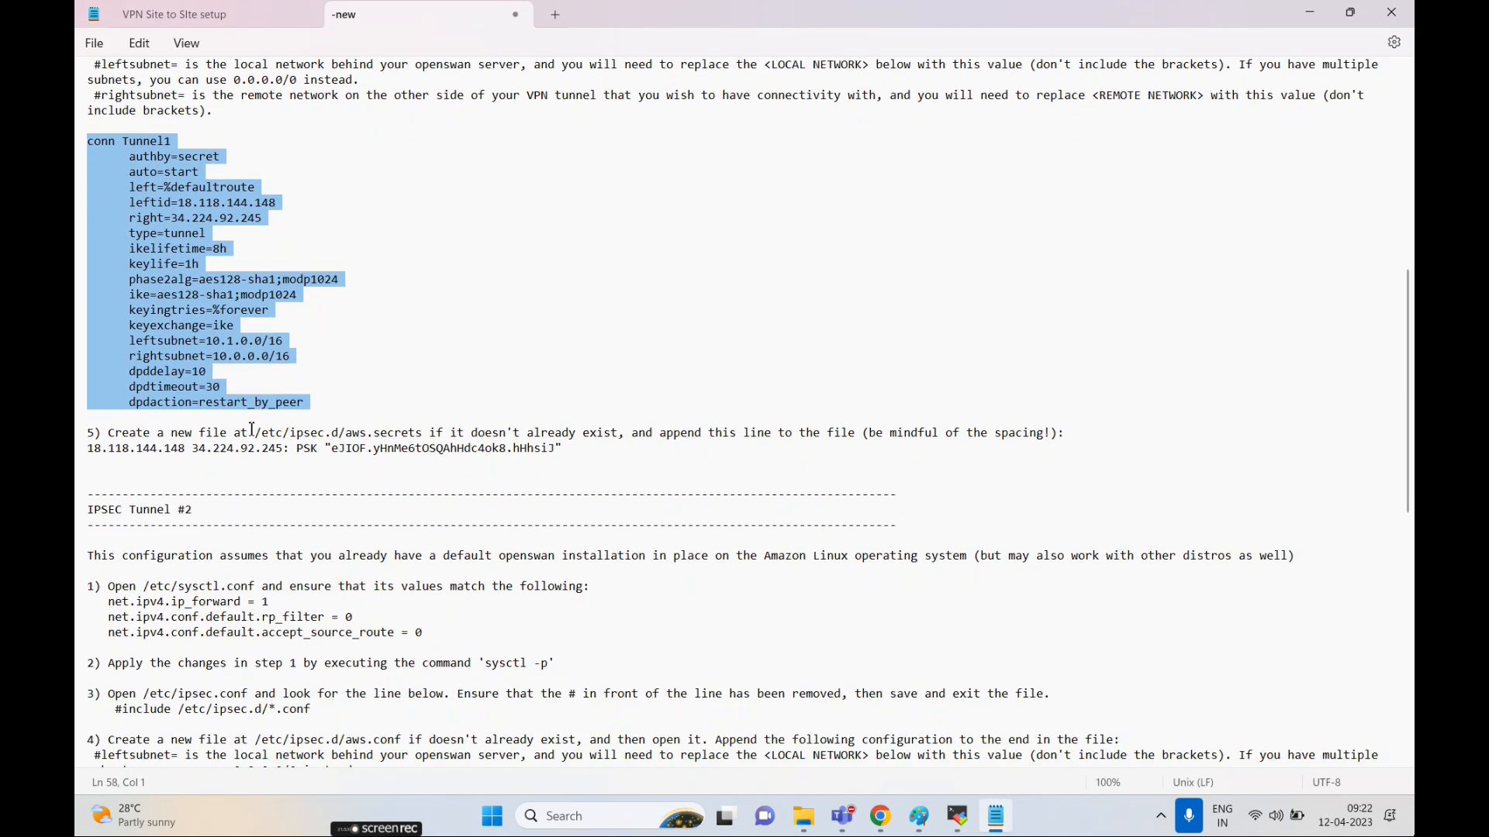
pyautogui.moveTo(89, 452); pyautogui.dragTo(560, 463)
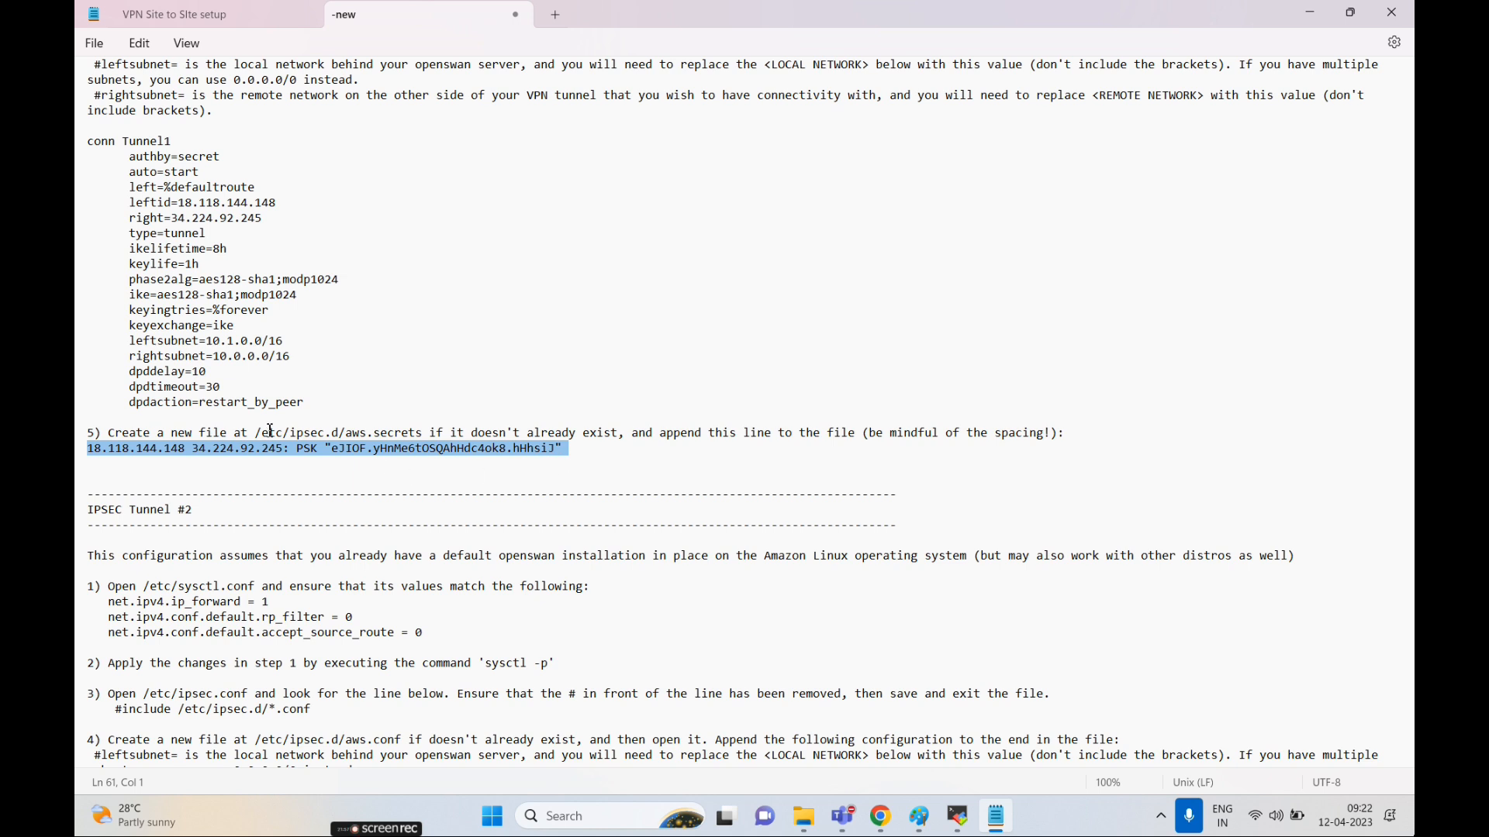
pyautogui.click(257, 433)
pyautogui.moveTo(257, 436); pyautogui.dragTo(425, 434)
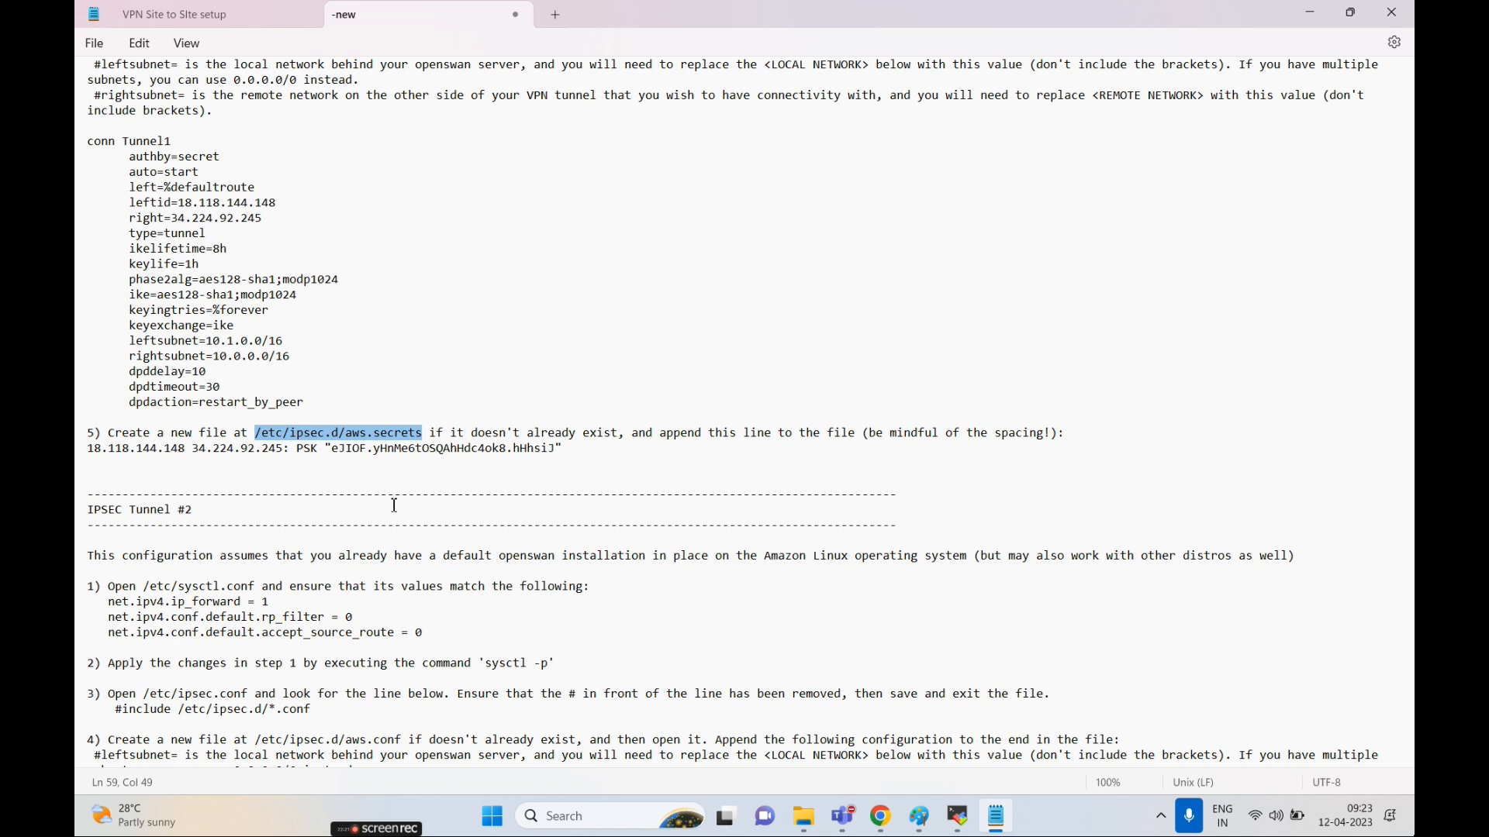
pyautogui.hotkey('alt', 'Tab')
pyautogui.write('vi')
pyautogui.rightClick(629, 585)
pyautogui.click(670, 266)
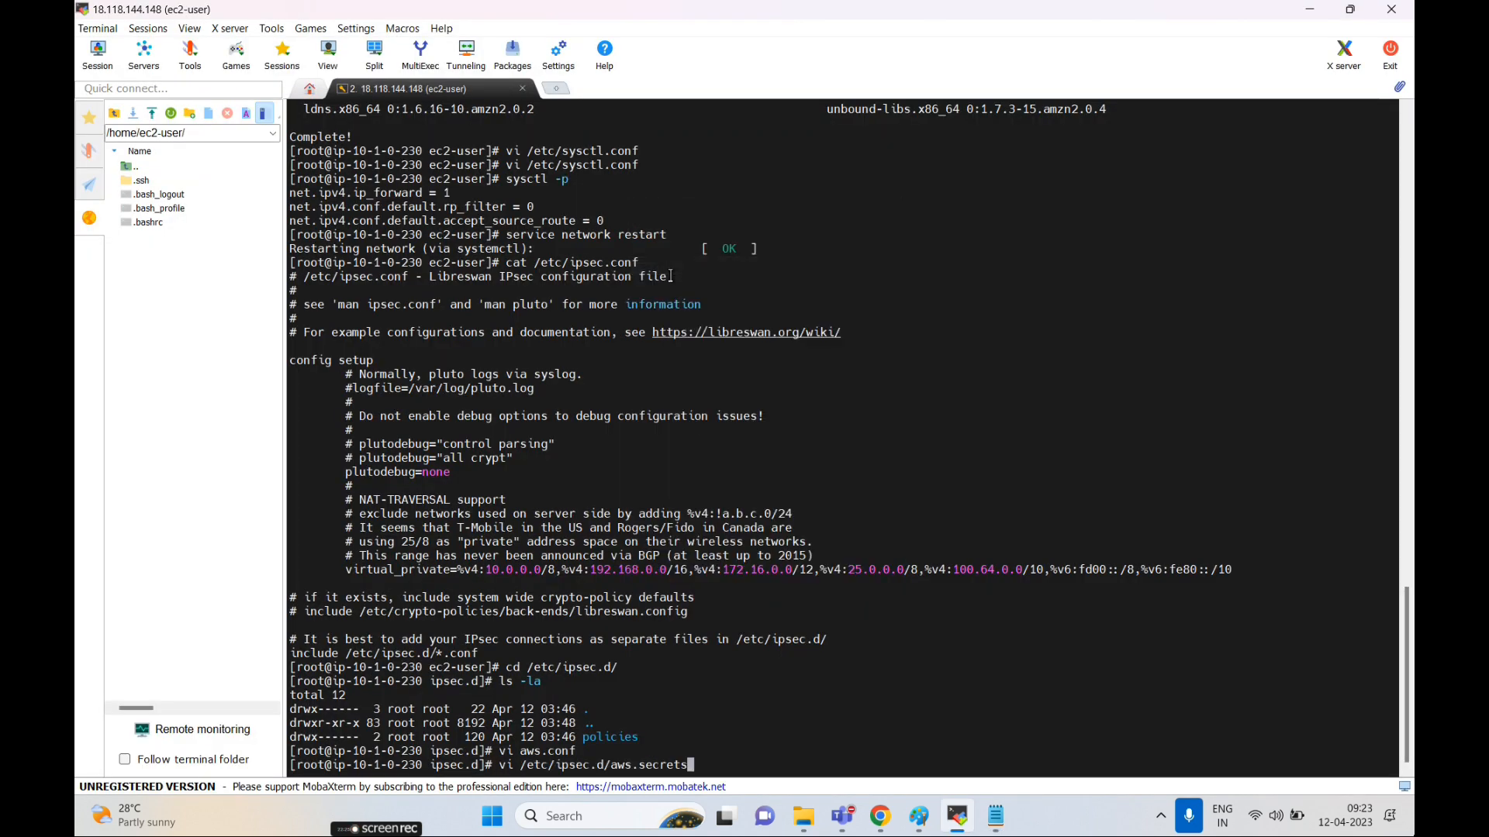
pyautogui.press('Return')
# - Paste the Tunnel1 pre-shared key line from the Notepad notes into aws.secrets, checking its format against the VPN setup template notes
pyautogui.hotkey('alt', 'Tab')
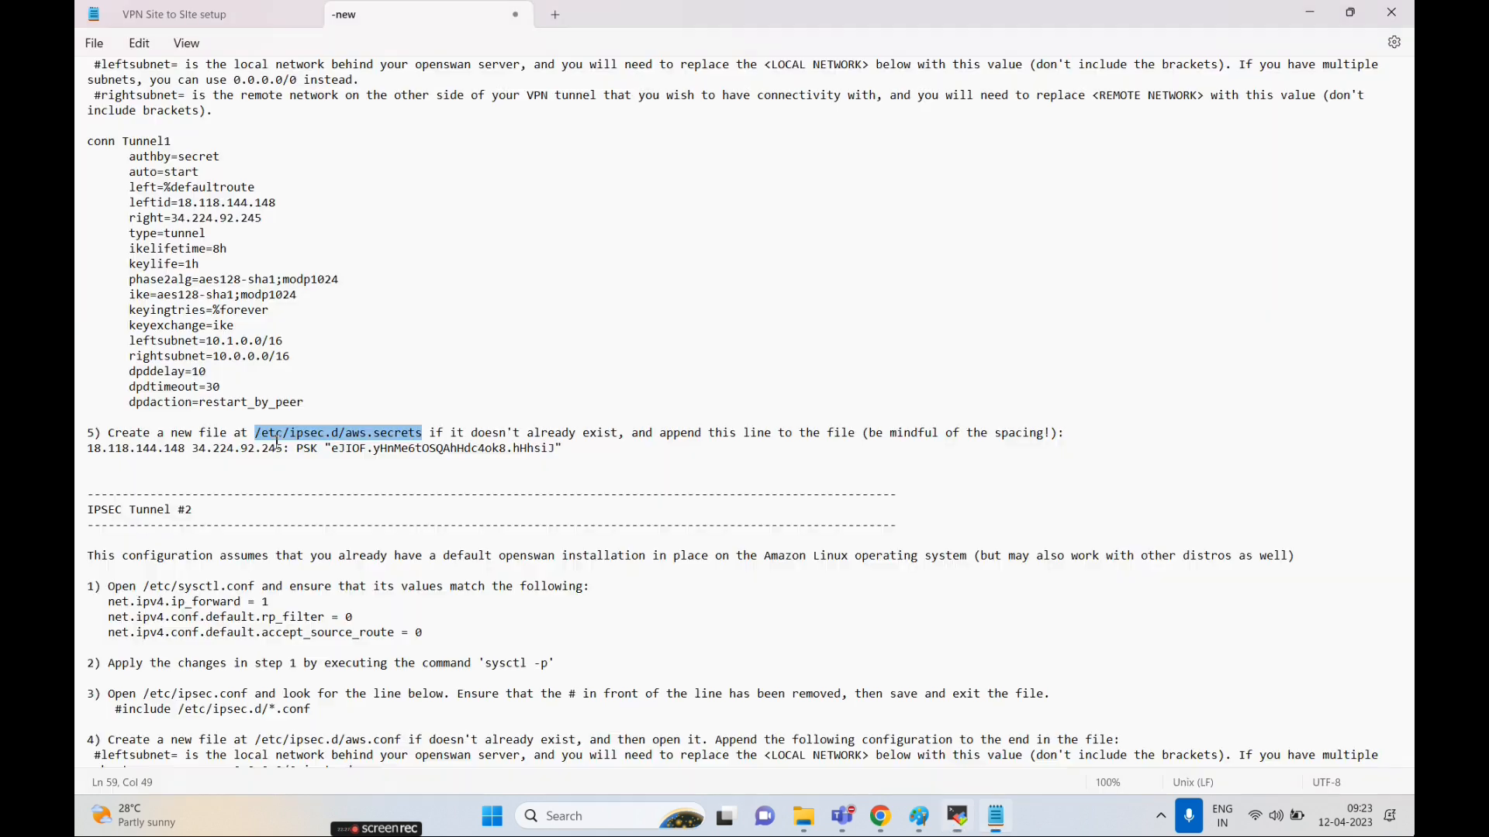
pyautogui.click(582, 450)
pyautogui.moveTo(583, 450); pyautogui.dragTo(86, 449)
pyautogui.hotkey('ctrl', 'c')
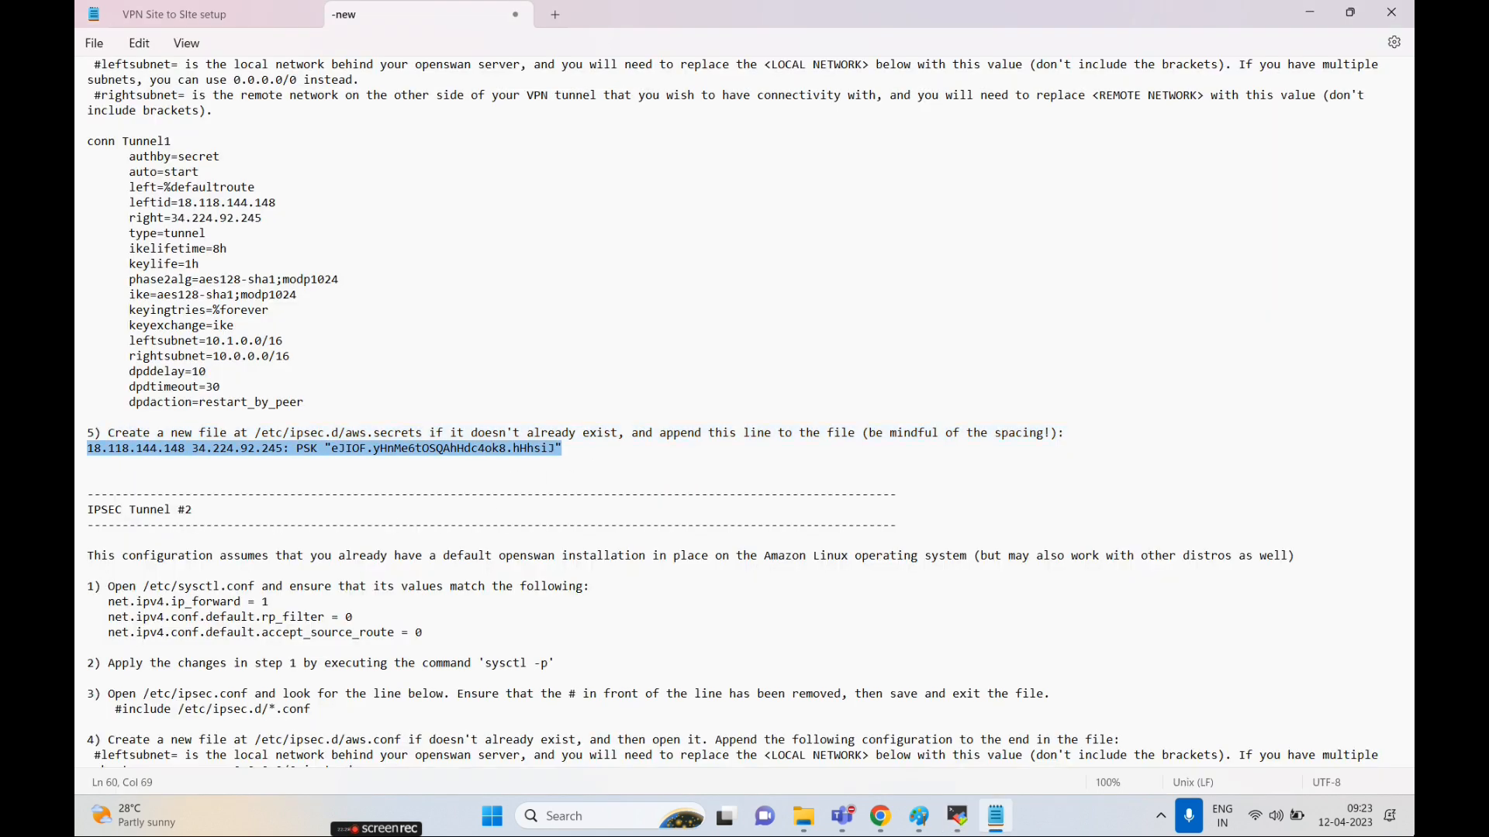
pyautogui.click(174, 14)
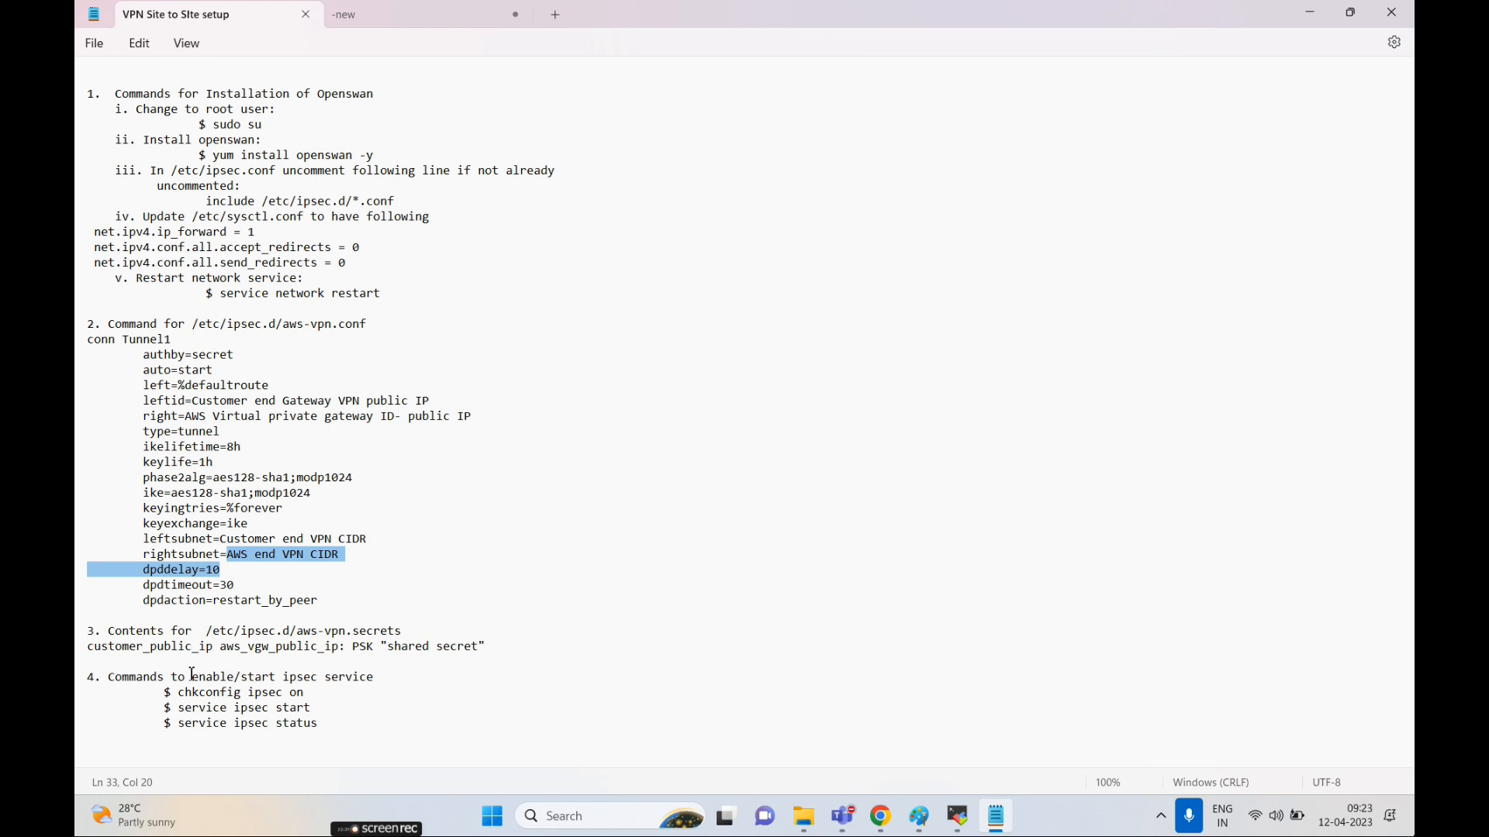
pyautogui.moveTo(90, 650); pyautogui.dragTo(491, 657)
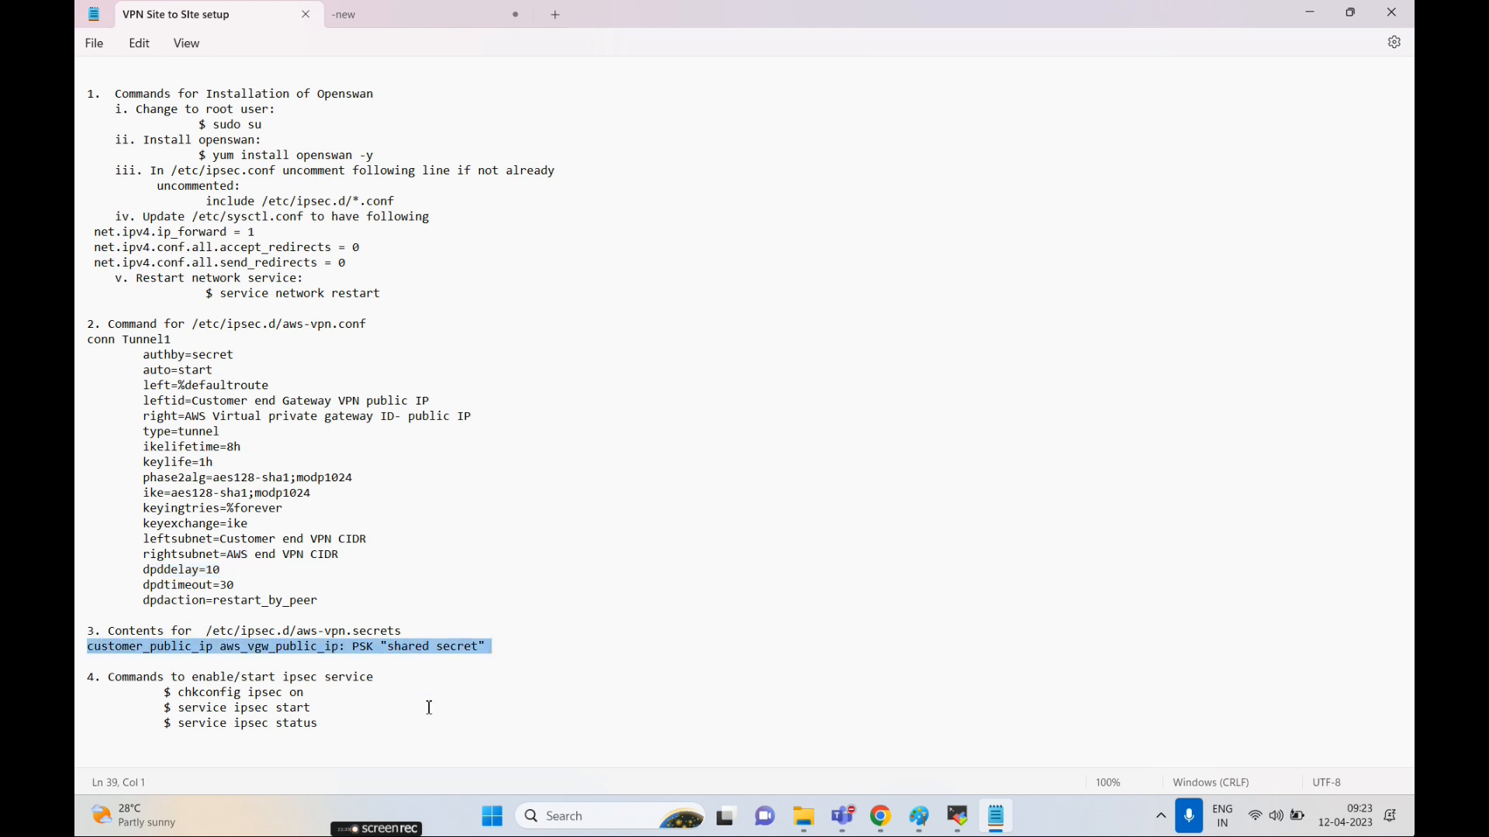
pyautogui.click(372, 14)
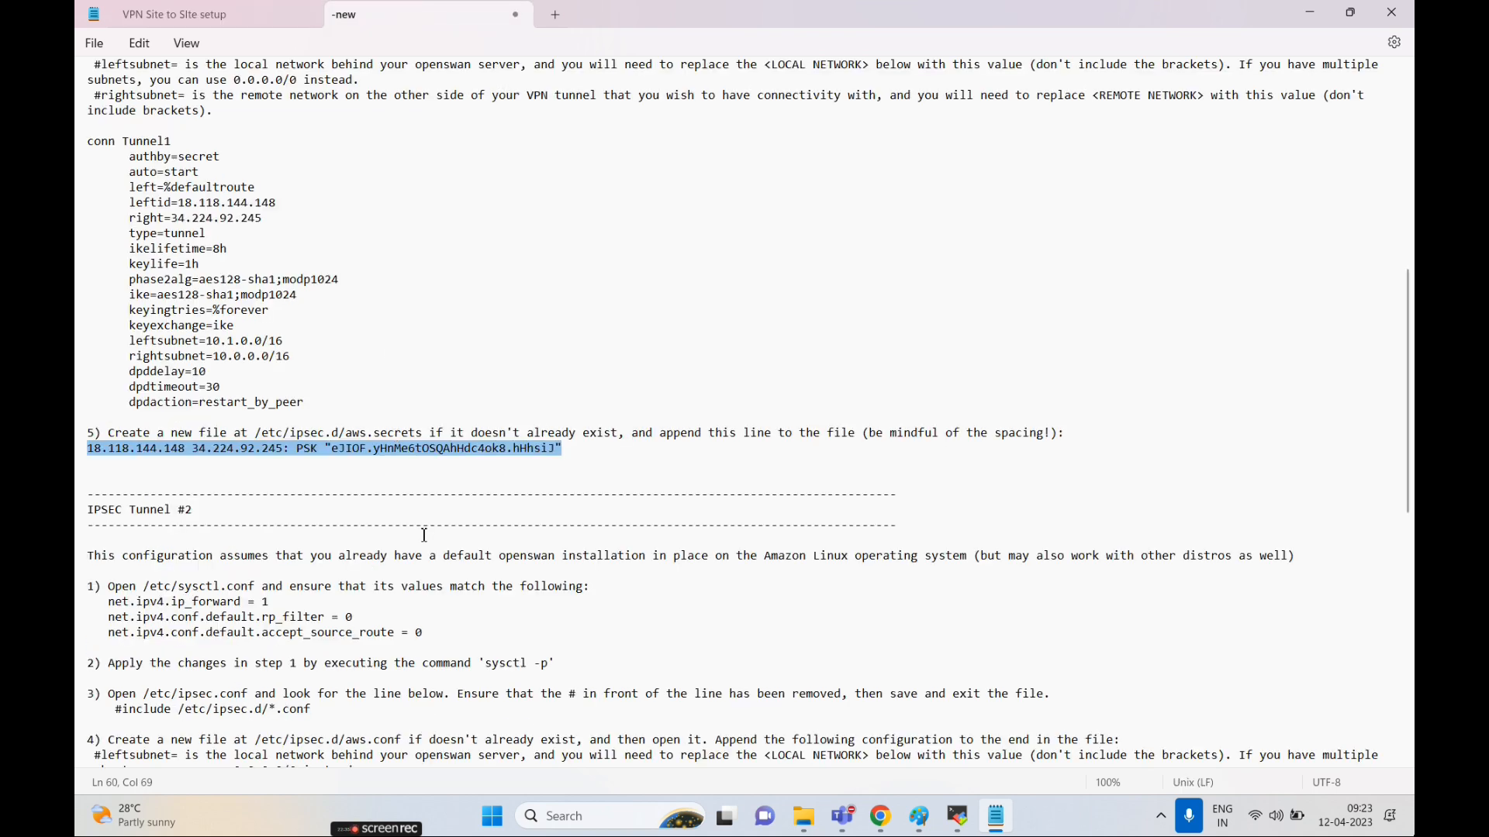
pyautogui.hotkey('alt', 'Tab')
pyautogui.press('i')
pyautogui.rightClick(621, 411)
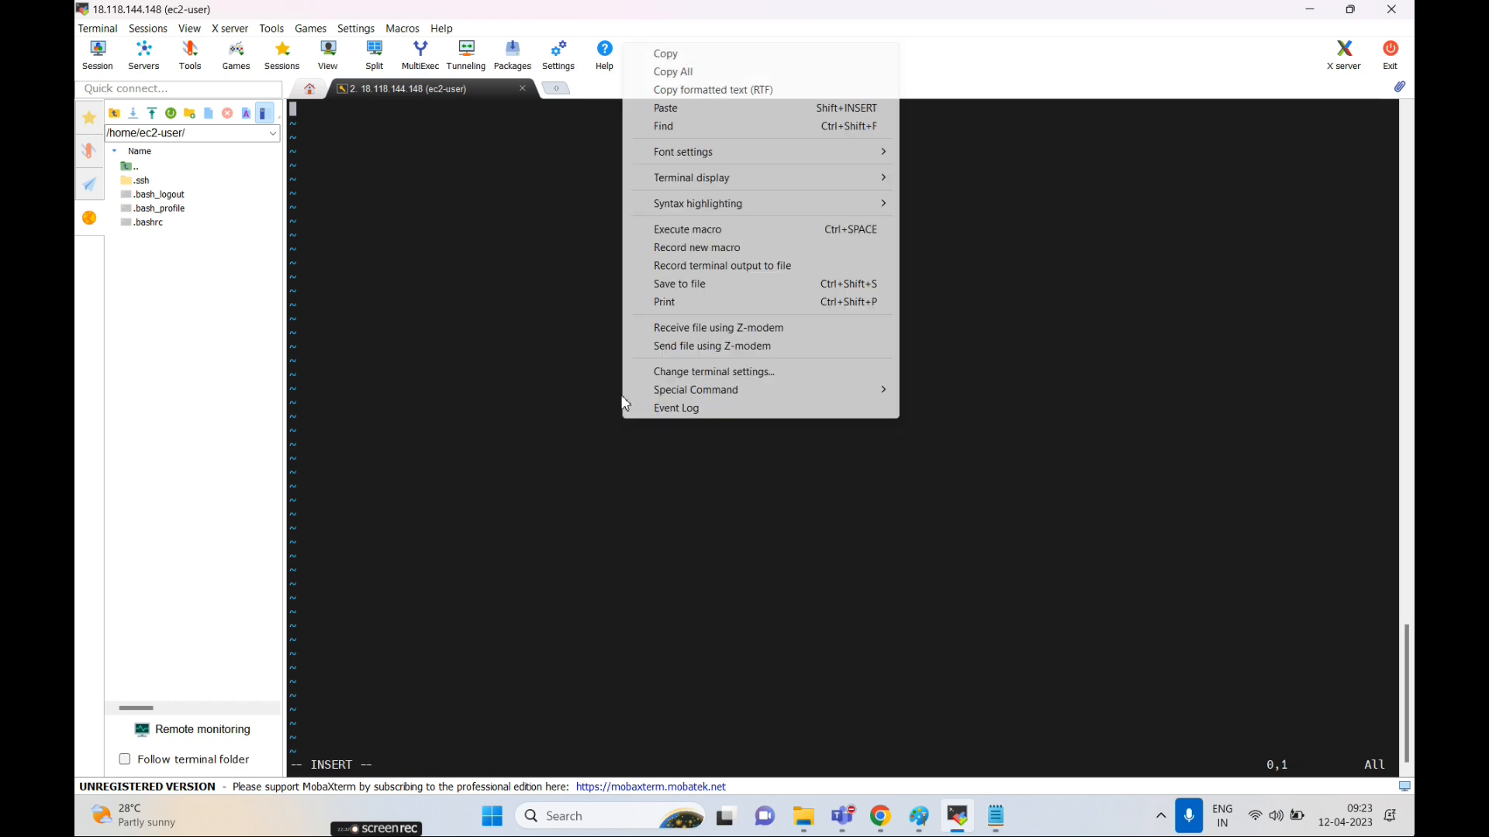
pyautogui.click(664, 112)
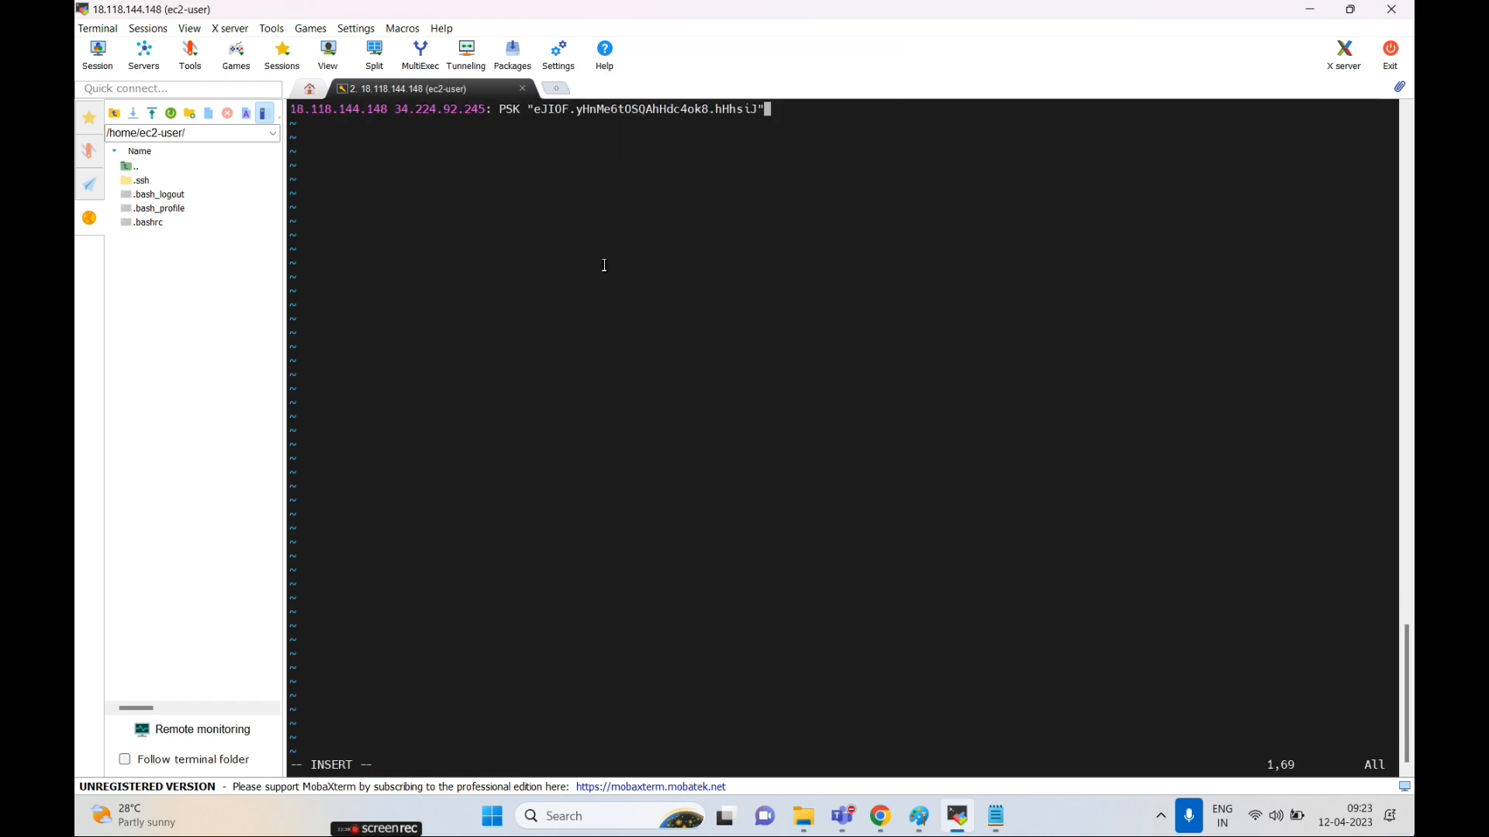
# - Save aws.secrets and quit vi with :wq
pyautogui.press('Escape')
pyautogui.write(':wq')
pyautogui.press('Return')
# - Copy the chkconfig ipsec on command from the VPN setup notes in Notepad and run it in the MobaXterm session
pyautogui.hotkey('alt', 'Tab')
pyautogui.scroll(-4, 294, 580)
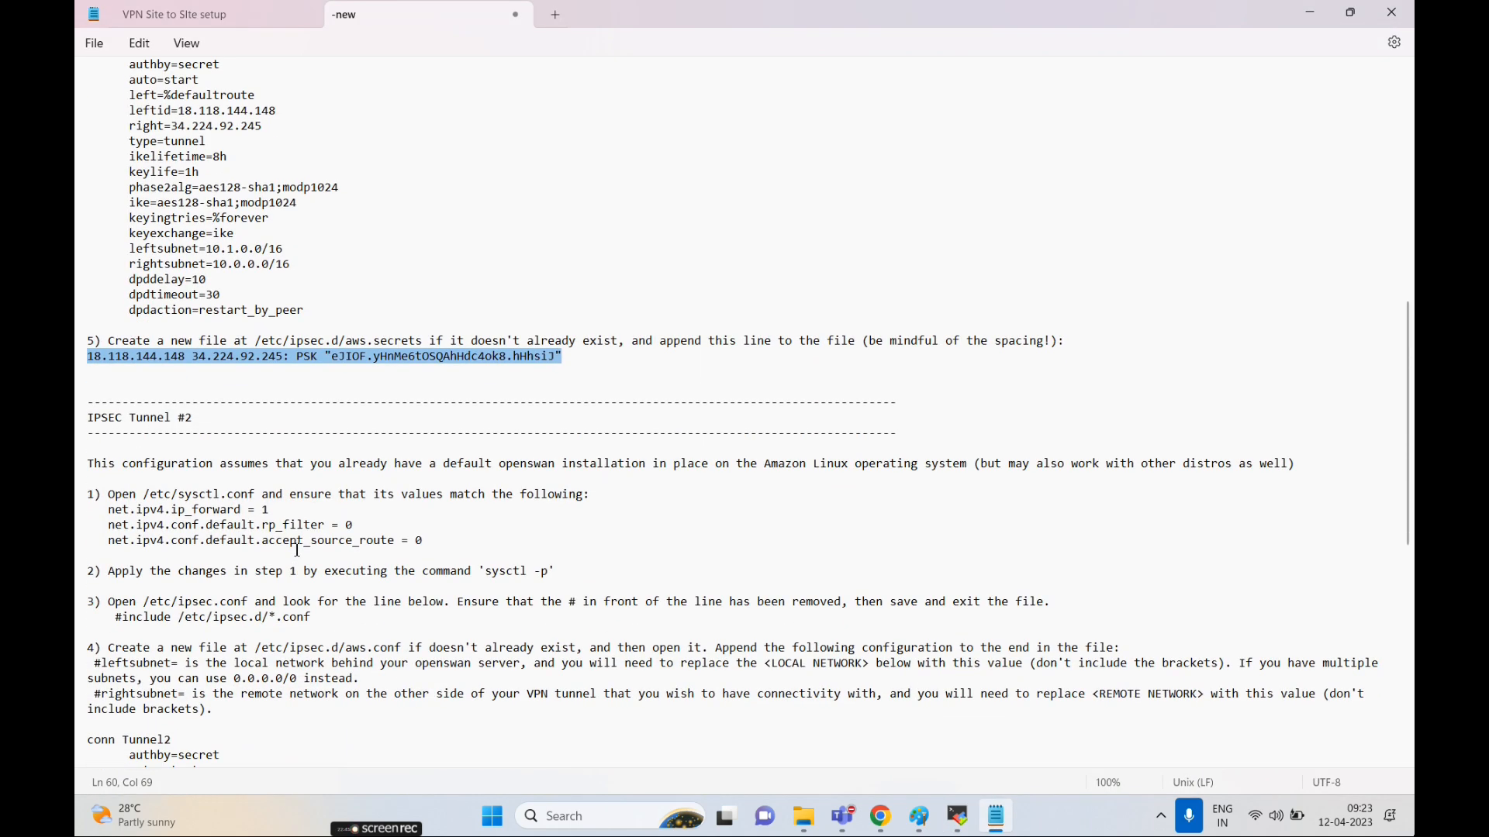
pyautogui.click(177, 15)
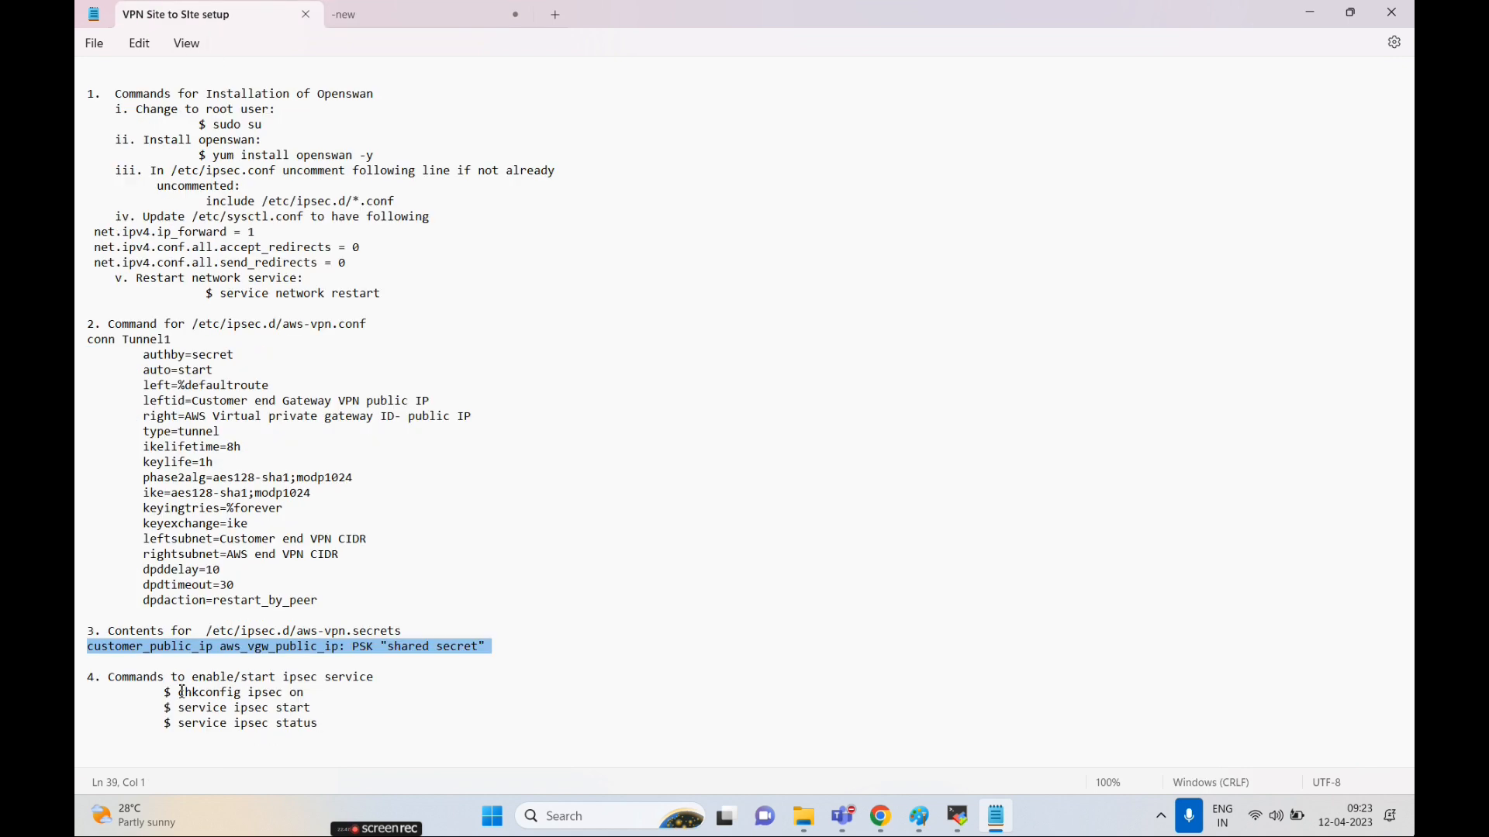
pyautogui.moveTo(180, 692); pyautogui.dragTo(345, 692)
pyautogui.hotkey('ctrl', 'c')
pyautogui.hotkey('alt', 'Tab')
pyautogui.rightClick(509, 227)
pyautogui.click(552, 295)
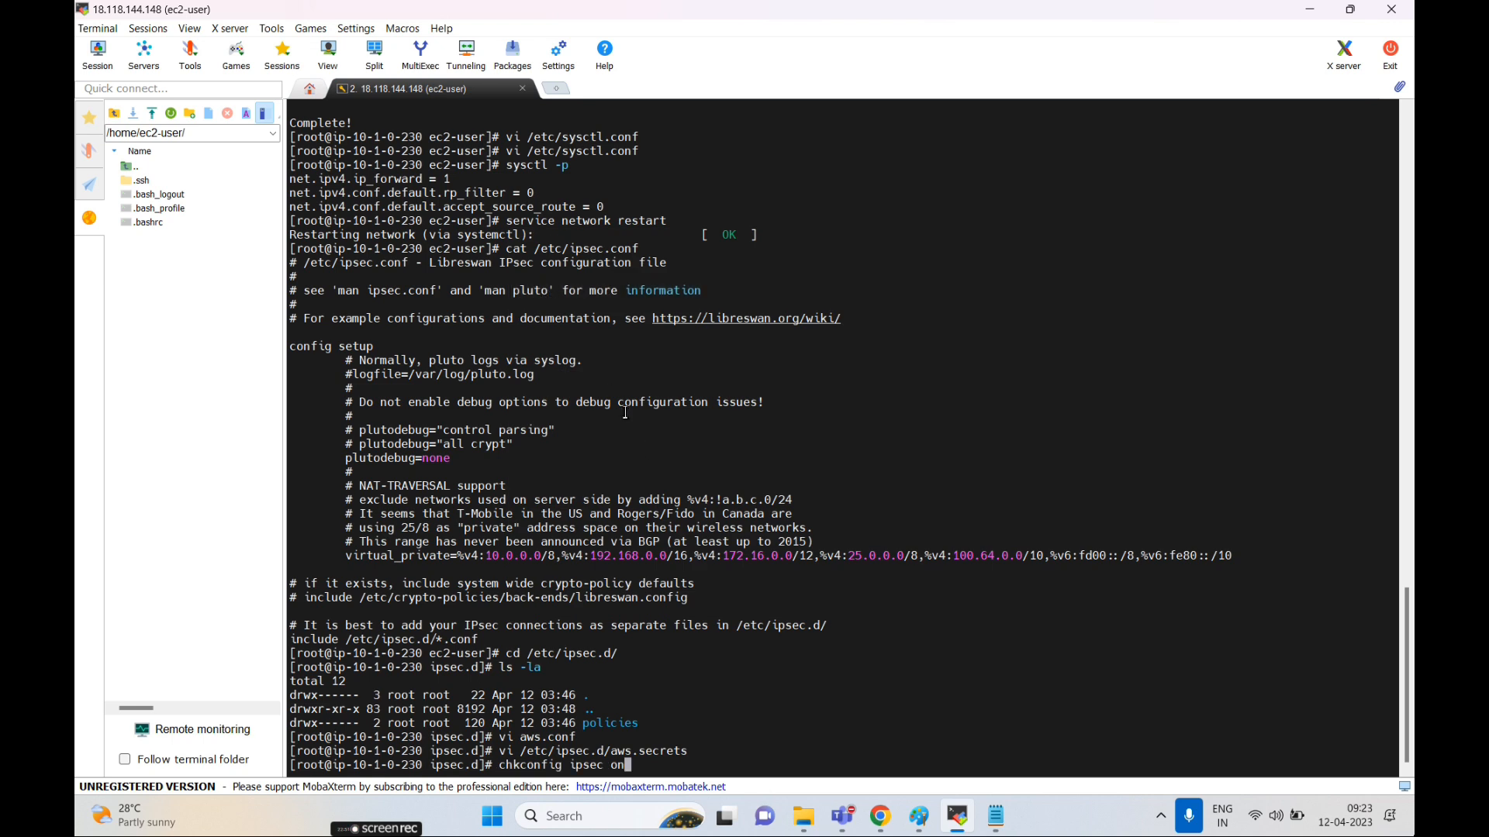
pyautogui.press('Return')
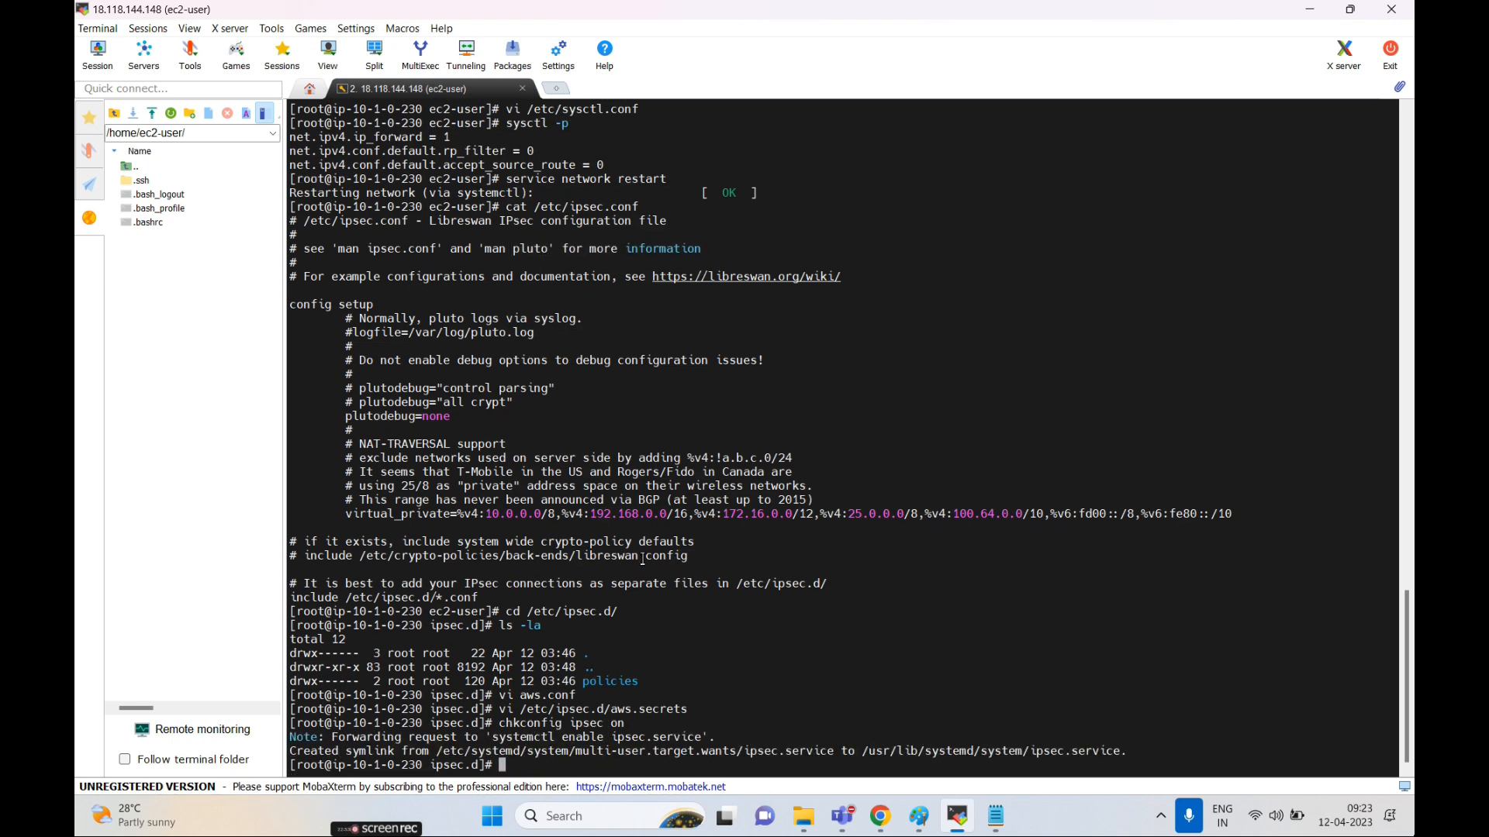
# - Copy service ipsec start from the Notepad notes and run it in the MobaXterm session
pyautogui.hotkey('alt', 'Tab')
pyautogui.moveTo(179, 708); pyautogui.dragTo(371, 708)
pyautogui.hotkey('alt', 'Tab')
pyautogui.rightClick(700, 660)
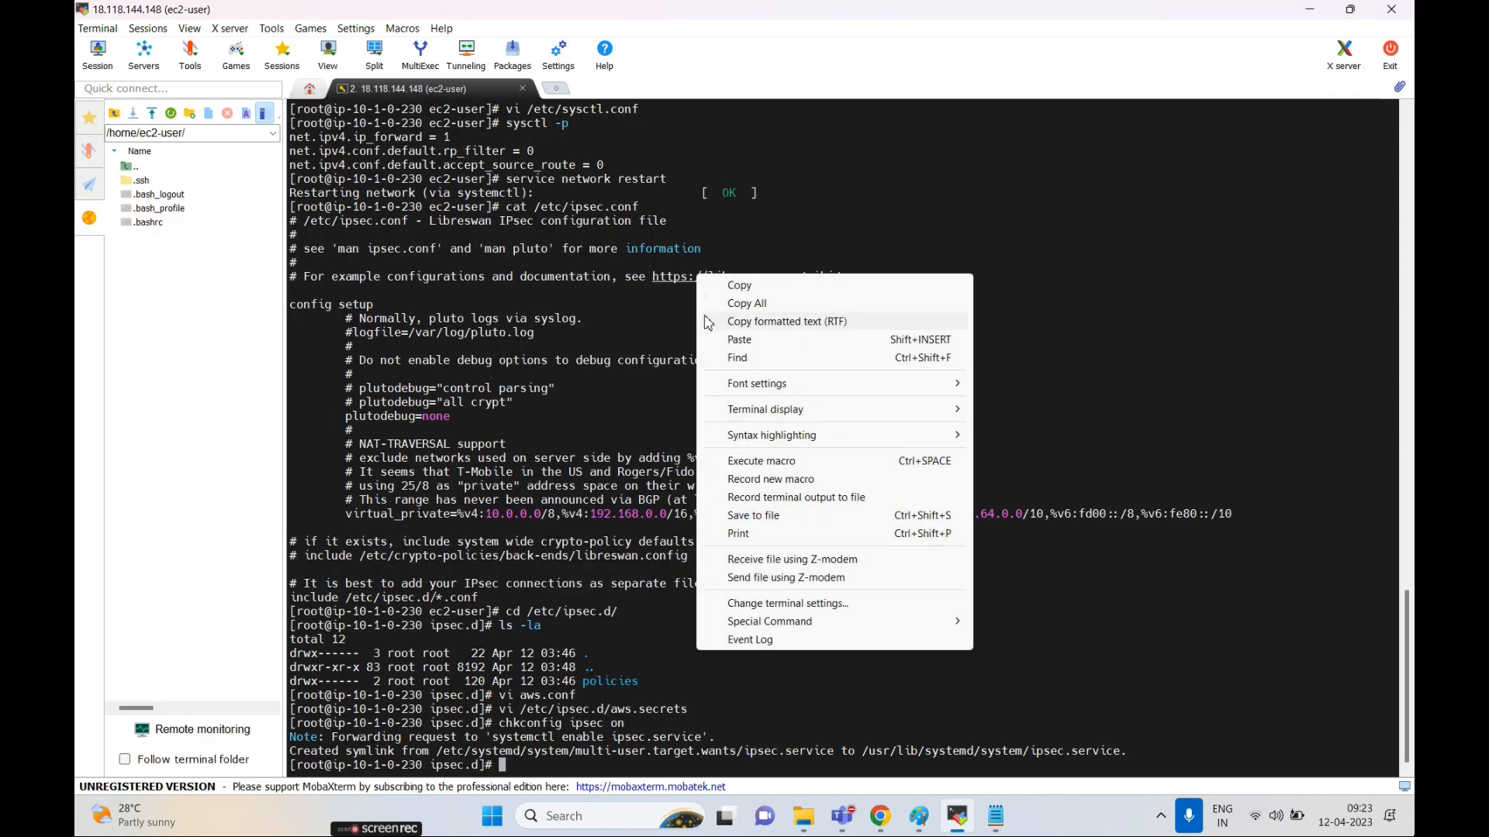
pyautogui.click(732, 342)
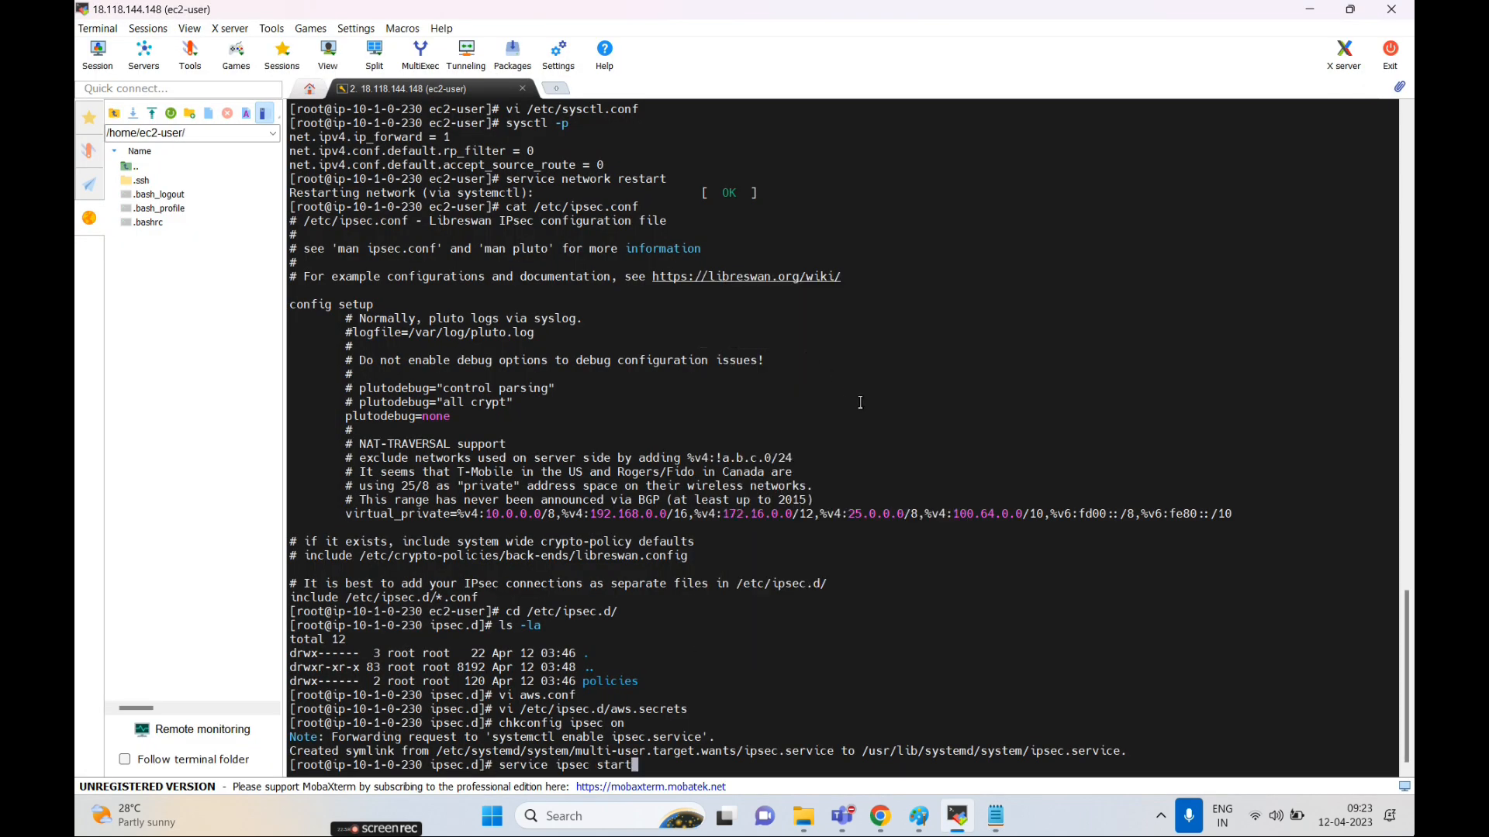
pyautogui.press('Return')
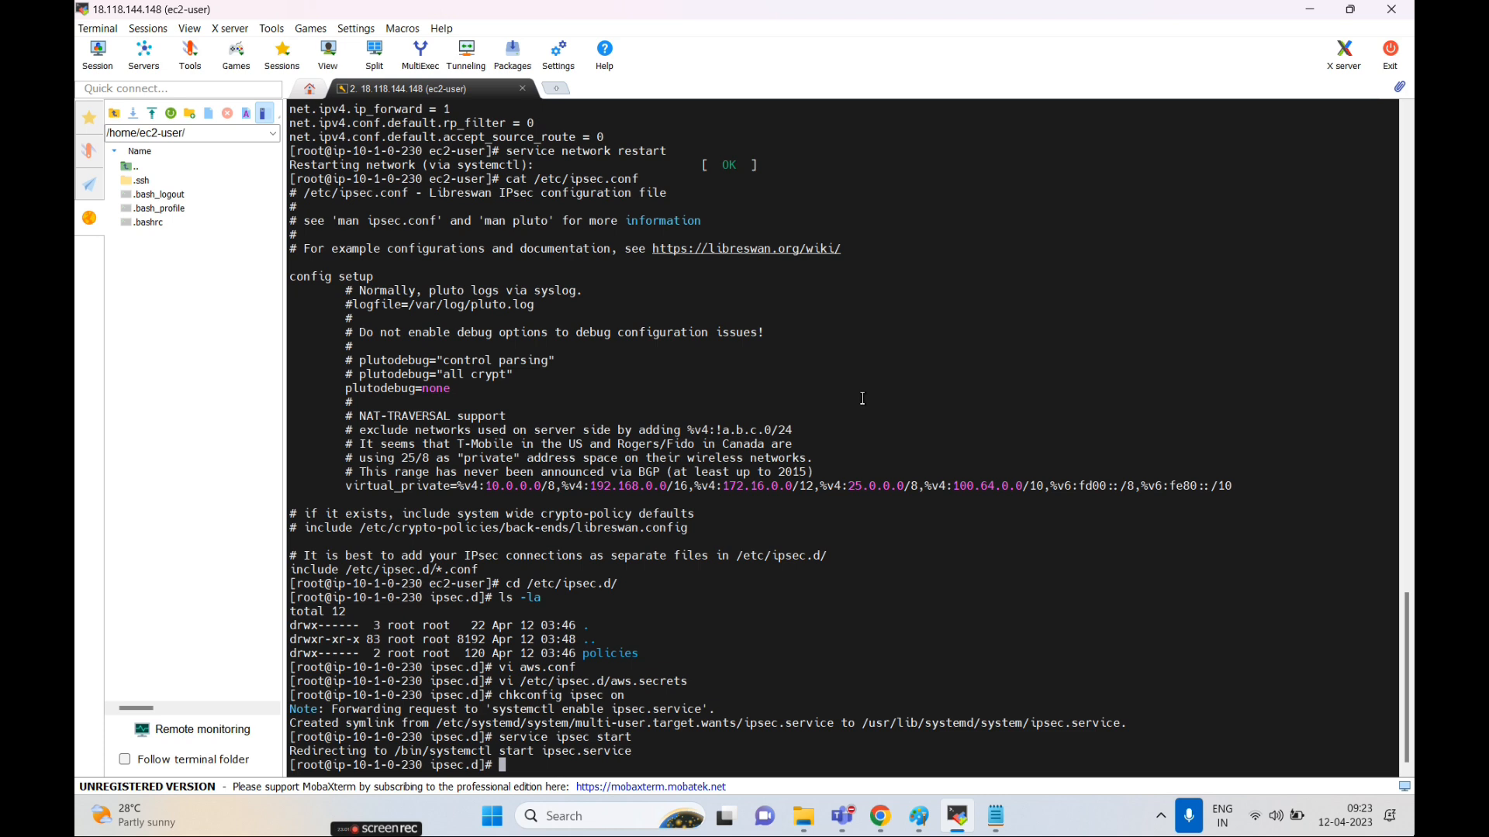
# - Run service ipsec status and examine the Tunnel1 log lines in the output
pyautogui.press('Up')
pyautogui.press('BackSpace')
pyautogui.press('BackSpace')
pyautogui.press('BackSpace')
pyautogui.write('atus')
pyautogui.press('Return')
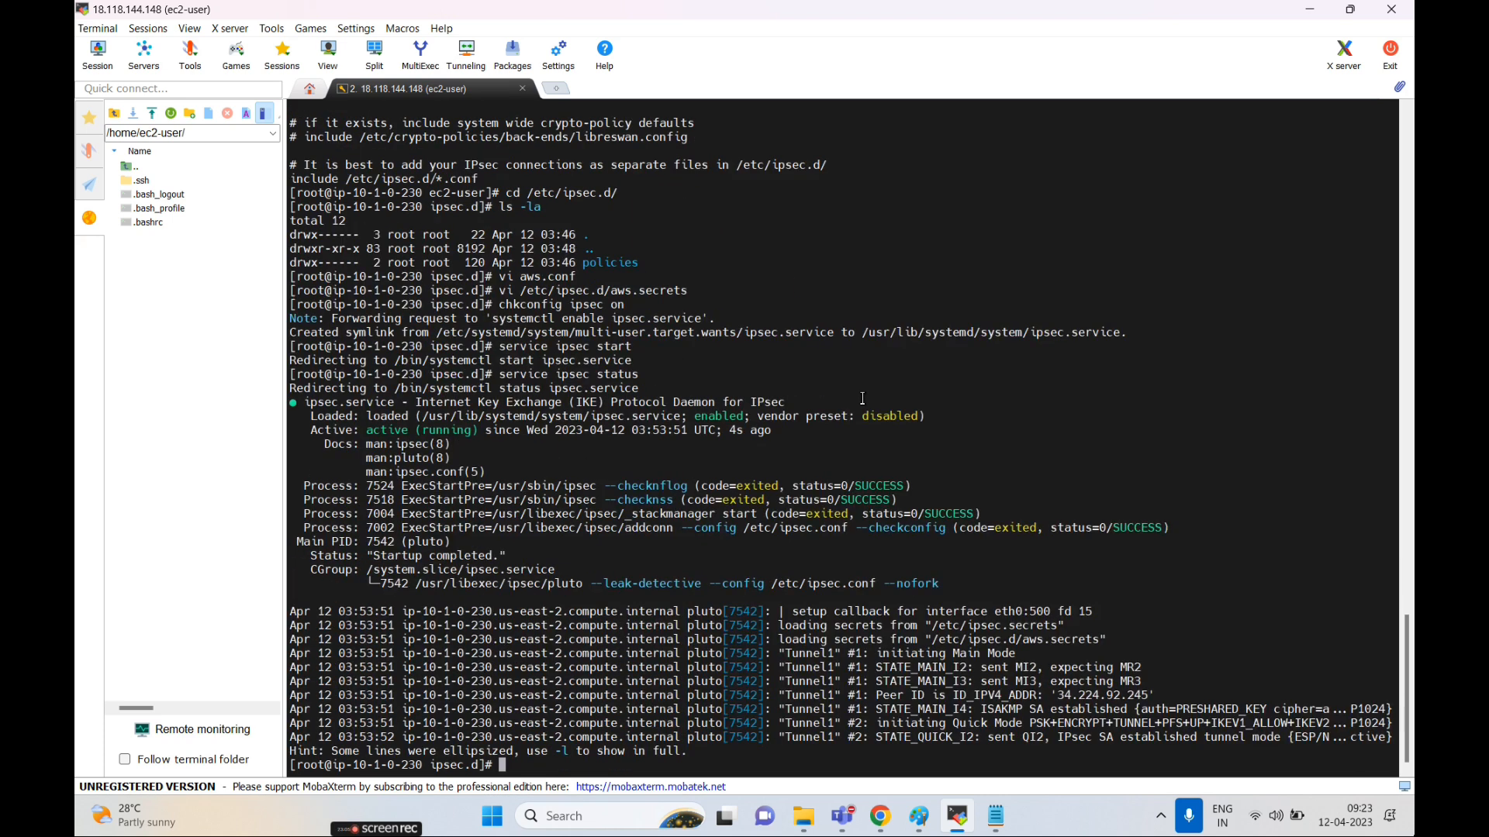
pyautogui.moveTo(952, 725); pyautogui.dragTo(588, 668)
# - Switch to Chrome and examine the tunnel details of the site2site VPN connection in the N. Virginia VPC console
pyautogui.hotkey('alt', 'Tab')
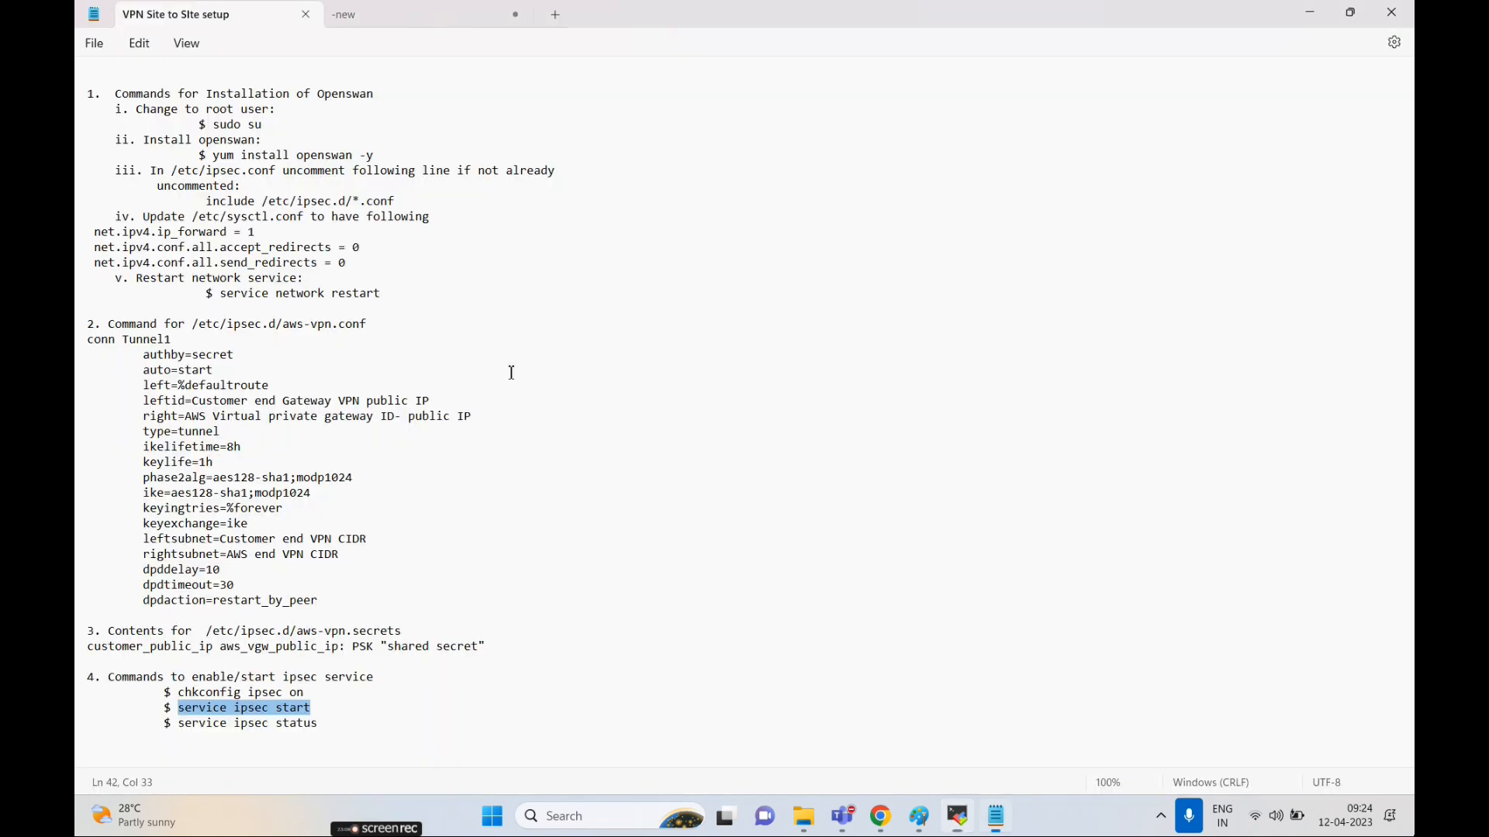
pyautogui.click(878, 819)
pyautogui.scroll(-2, 558, 543)
pyautogui.scroll(2, 559, 543)
pyautogui.scroll(-3, 178, 465)
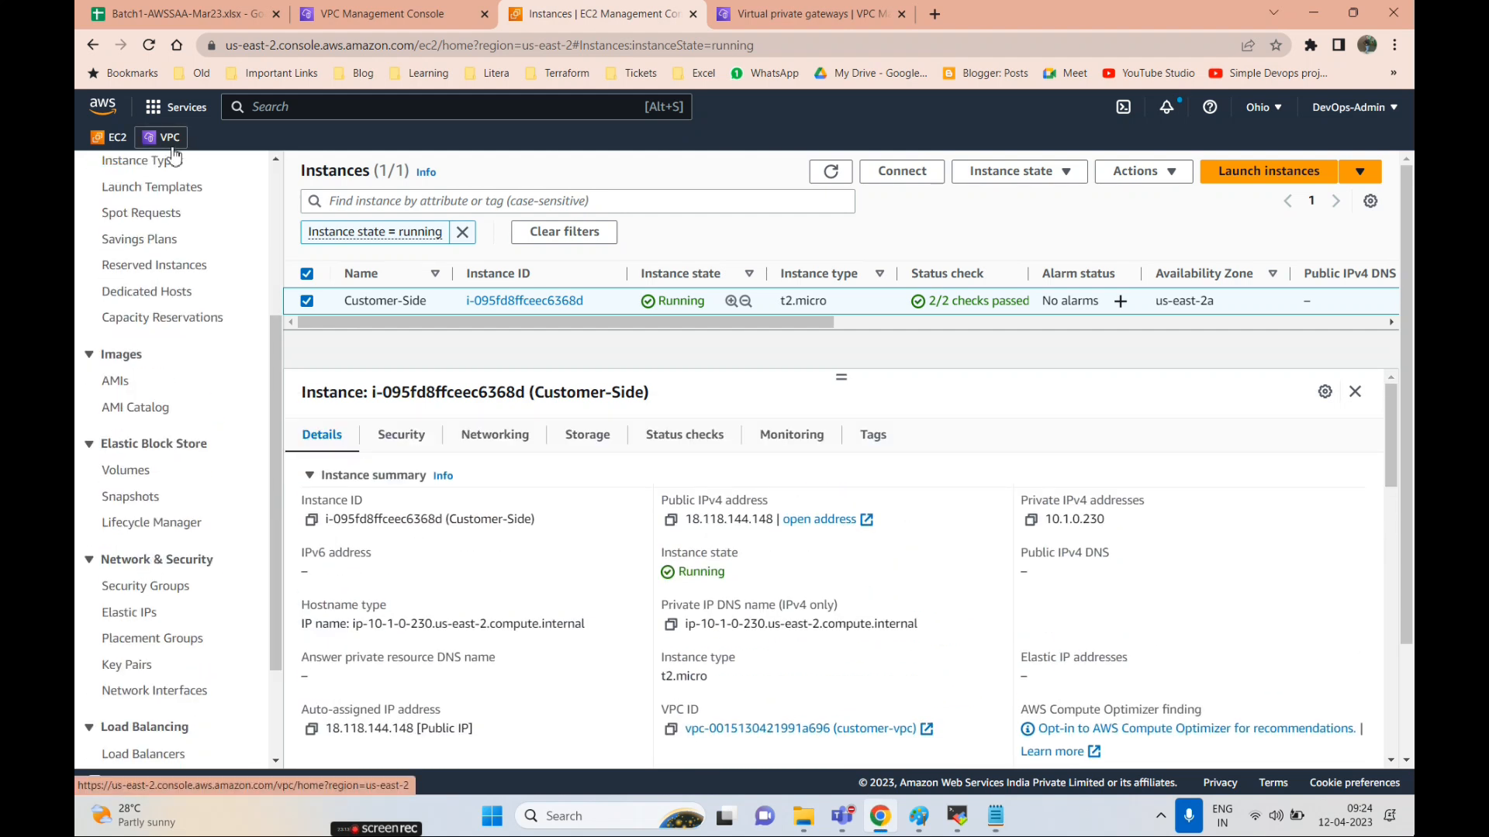
pyautogui.click(458, 13)
pyautogui.scroll(-1, 166, 632)
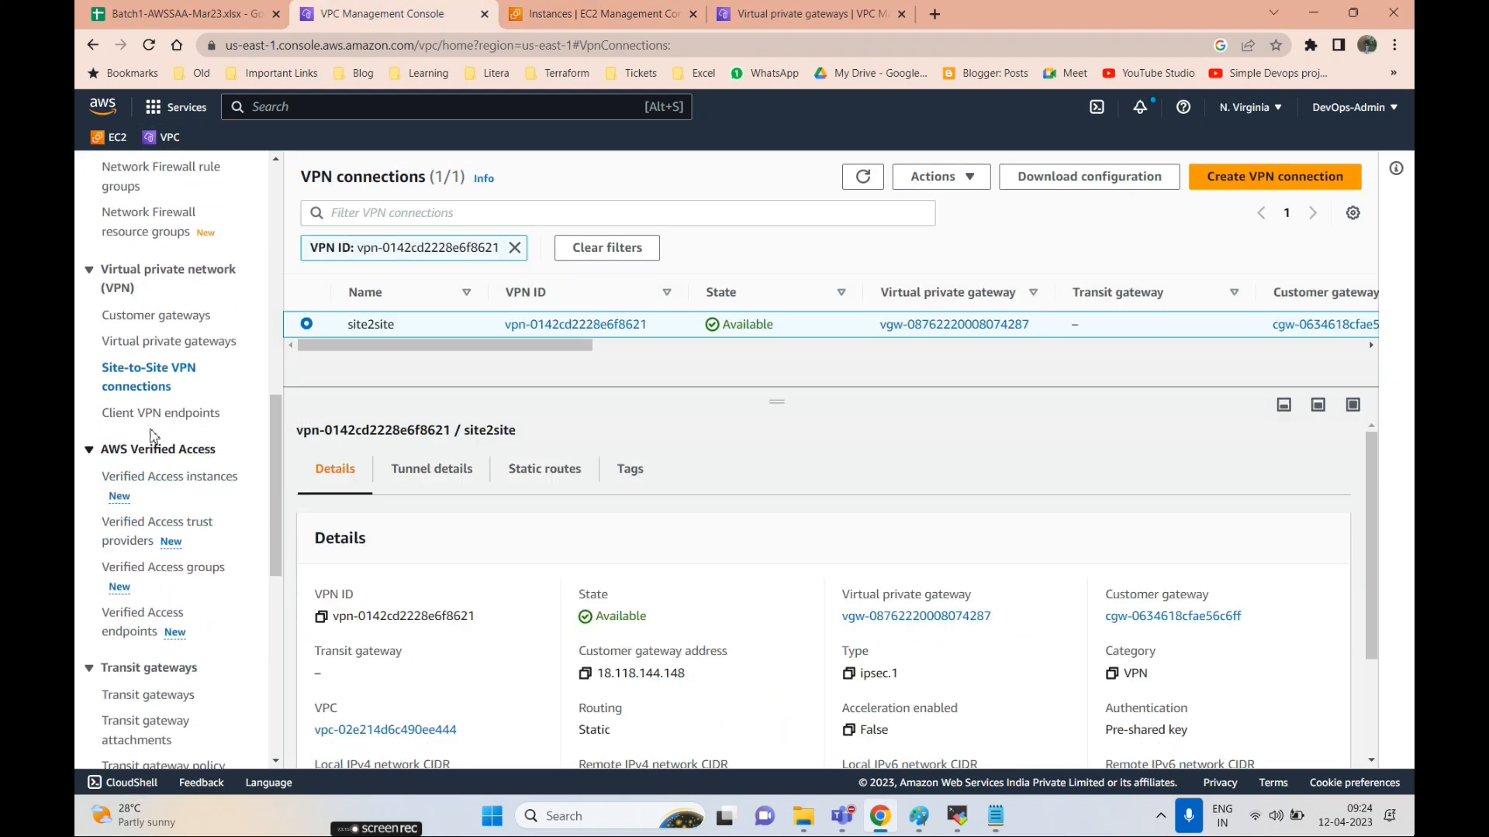
pyautogui.click(151, 351)
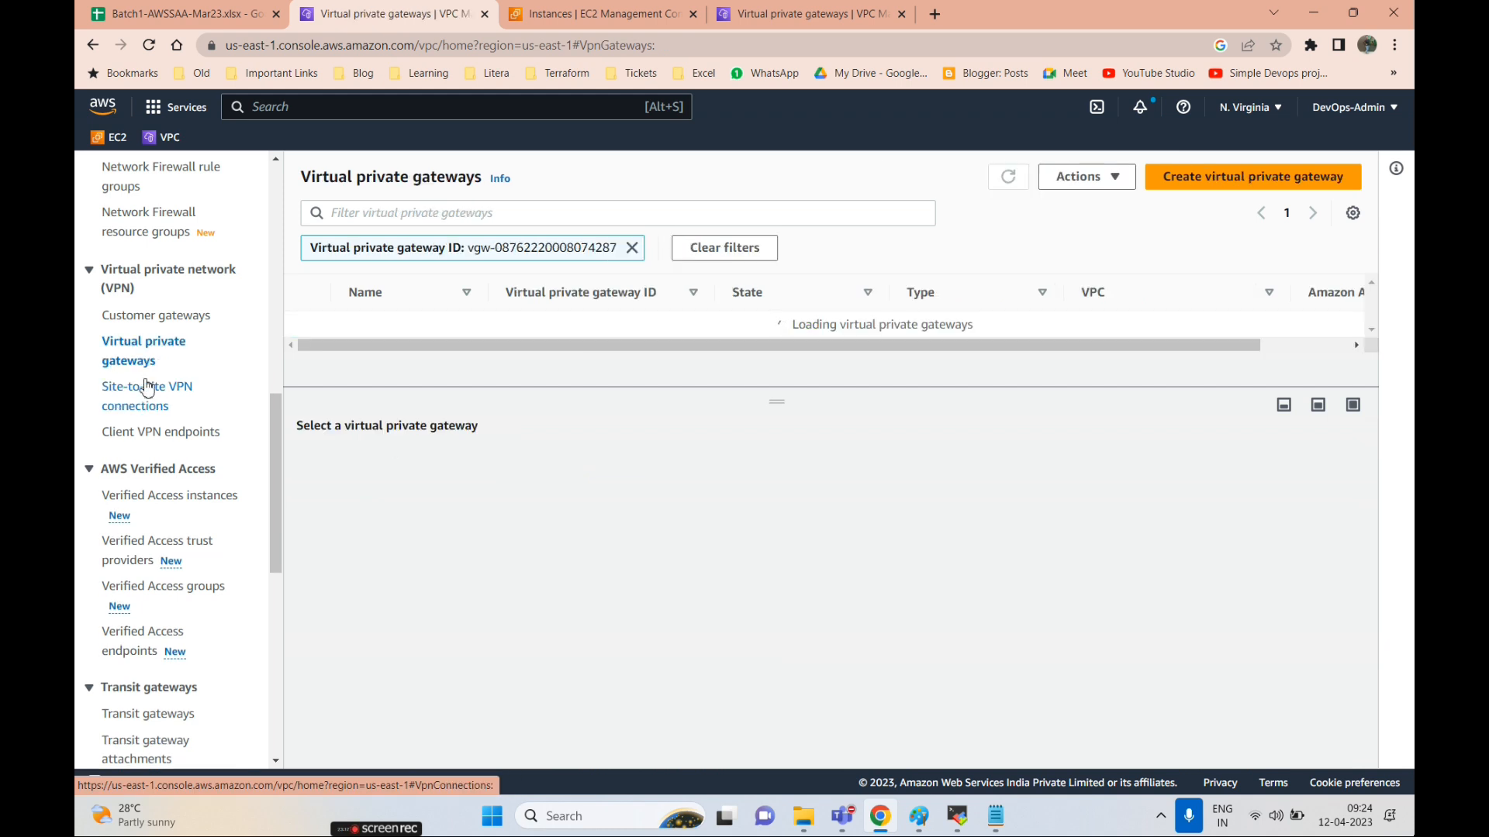
pyautogui.click(147, 388)
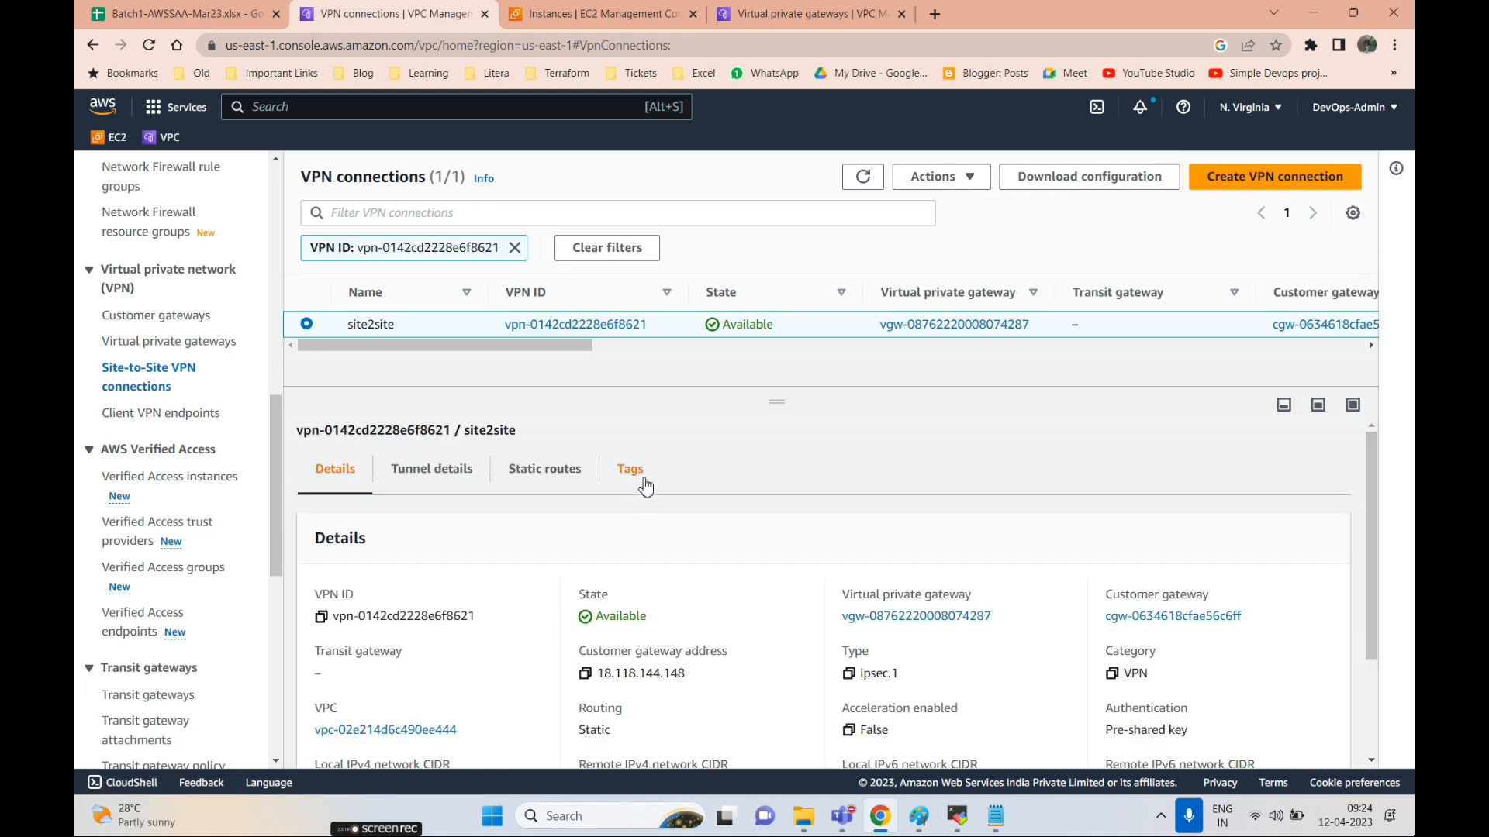
pyautogui.click(419, 475)
pyautogui.scroll(-1, 813, 587)
pyautogui.scroll(1, 649, 639)
pyautogui.scroll(2, 148, 233)
# - Start launching a new EC2 instance in the N. Virginia region and name it linux
pyautogui.click(116, 138)
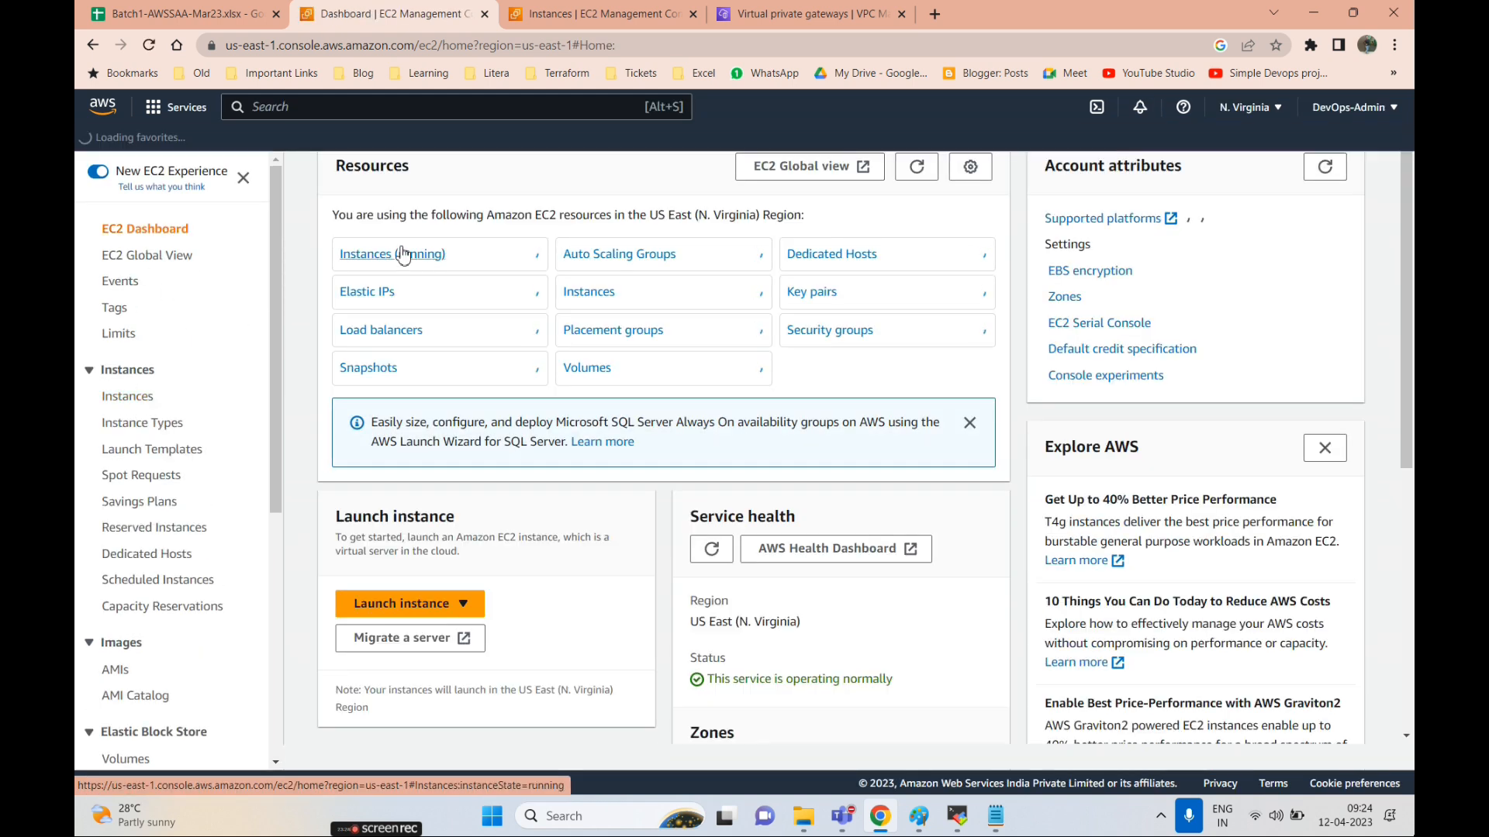
pyautogui.click(406, 255)
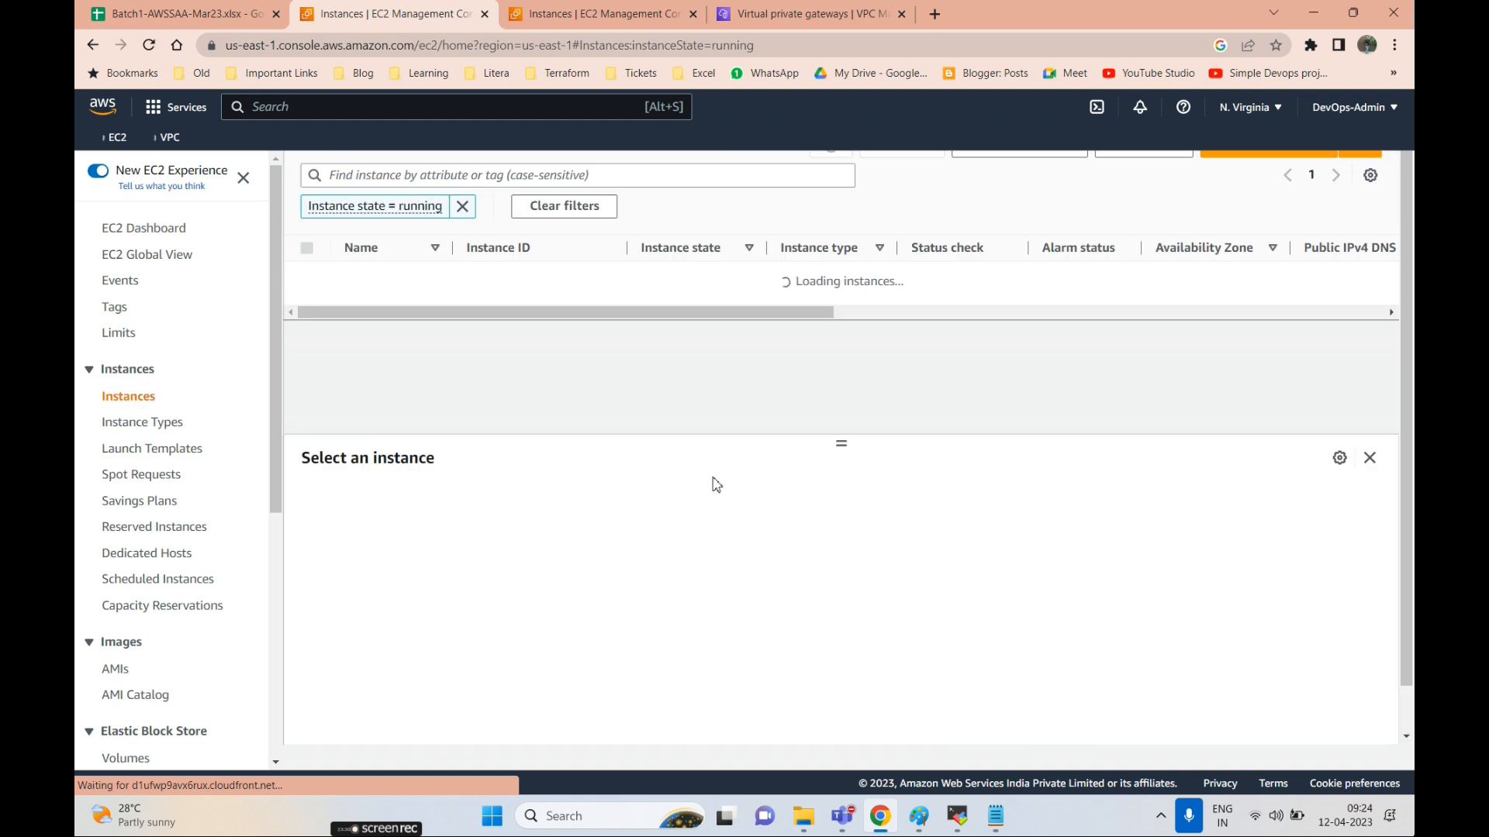
pyautogui.click(1248, 177)
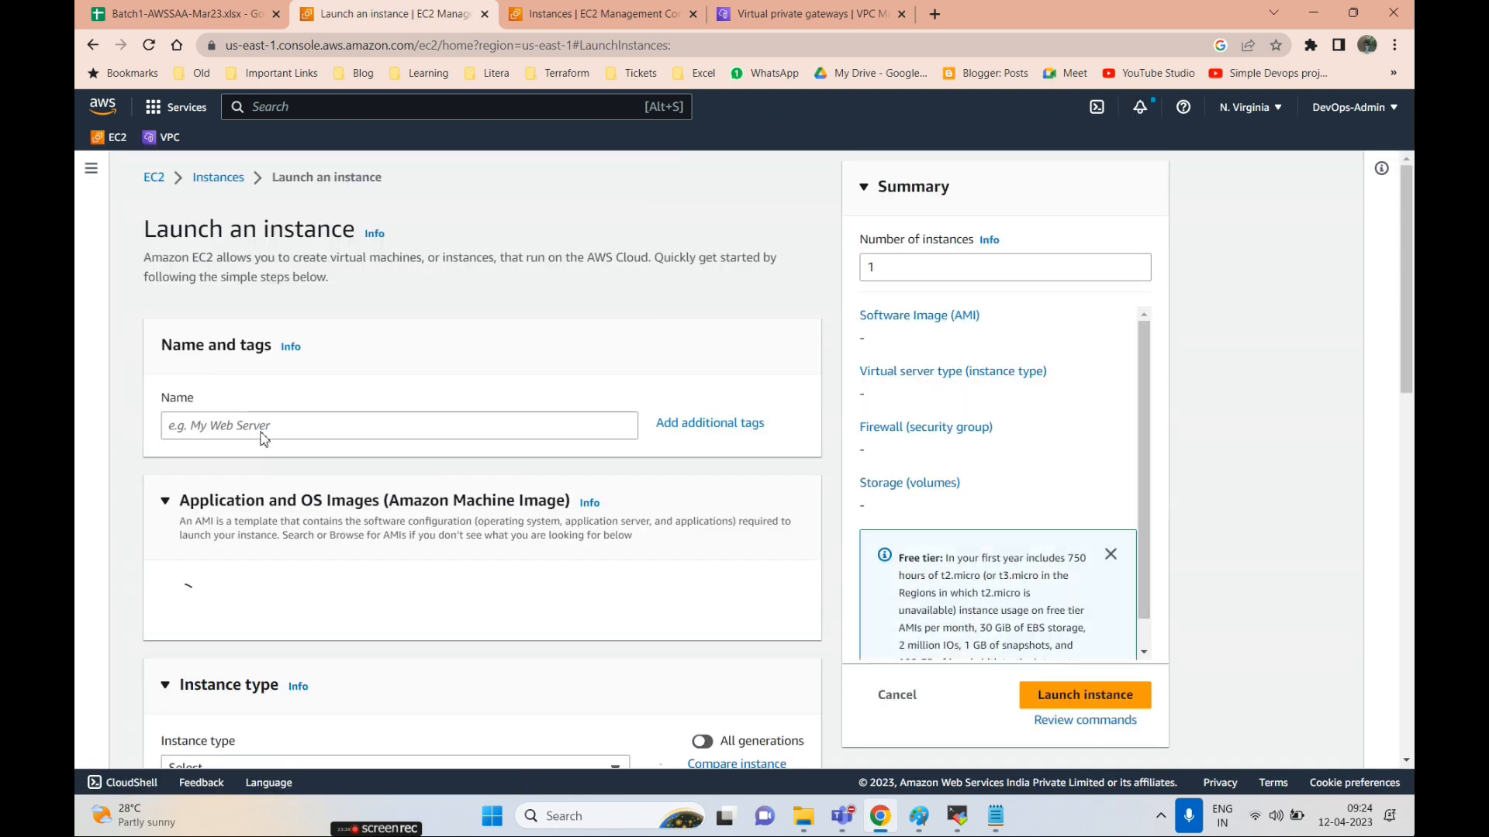
pyautogui.click(258, 429)
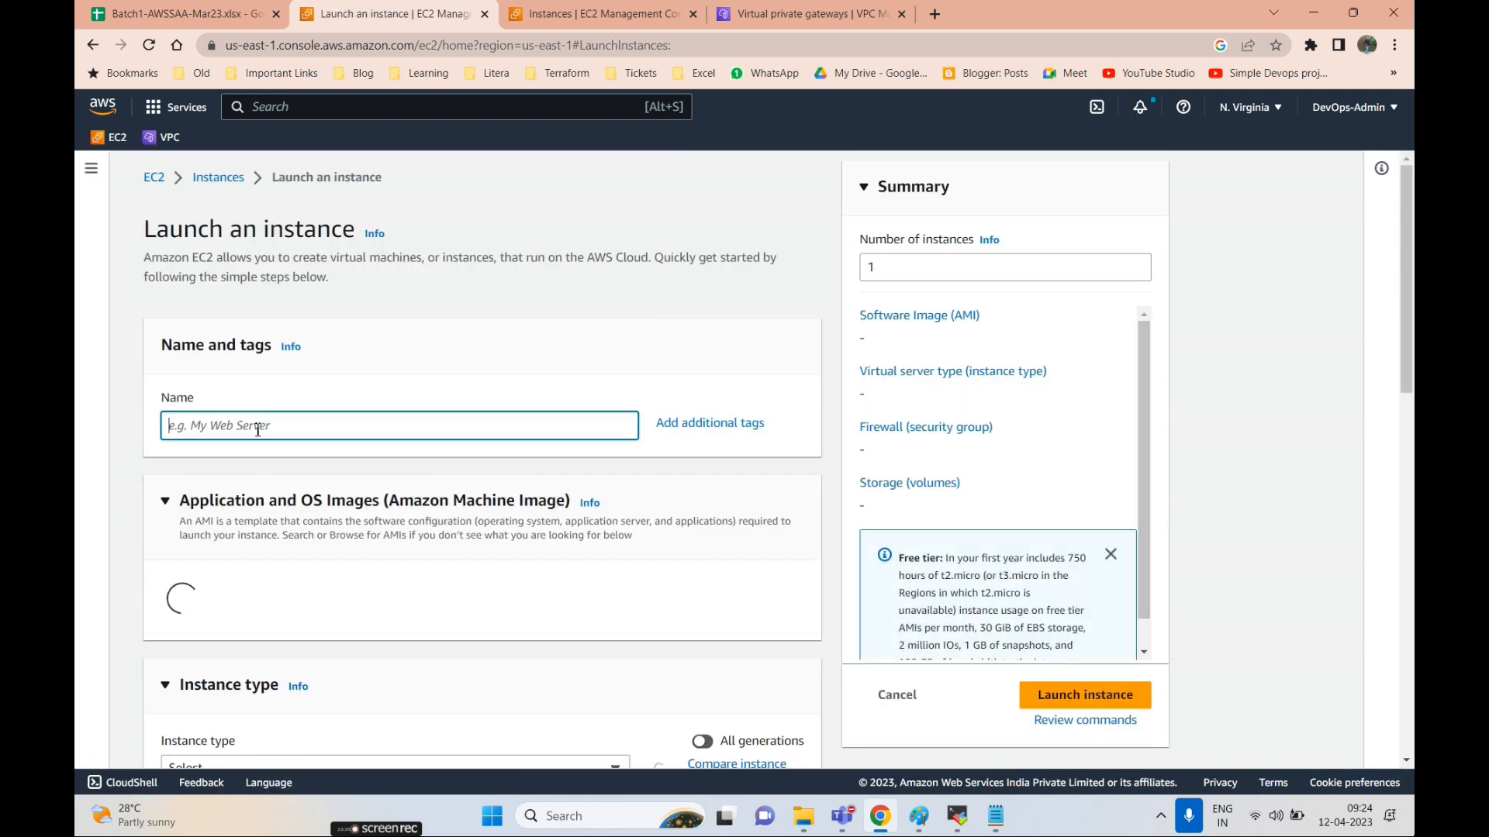
pyautogui.write('linux')
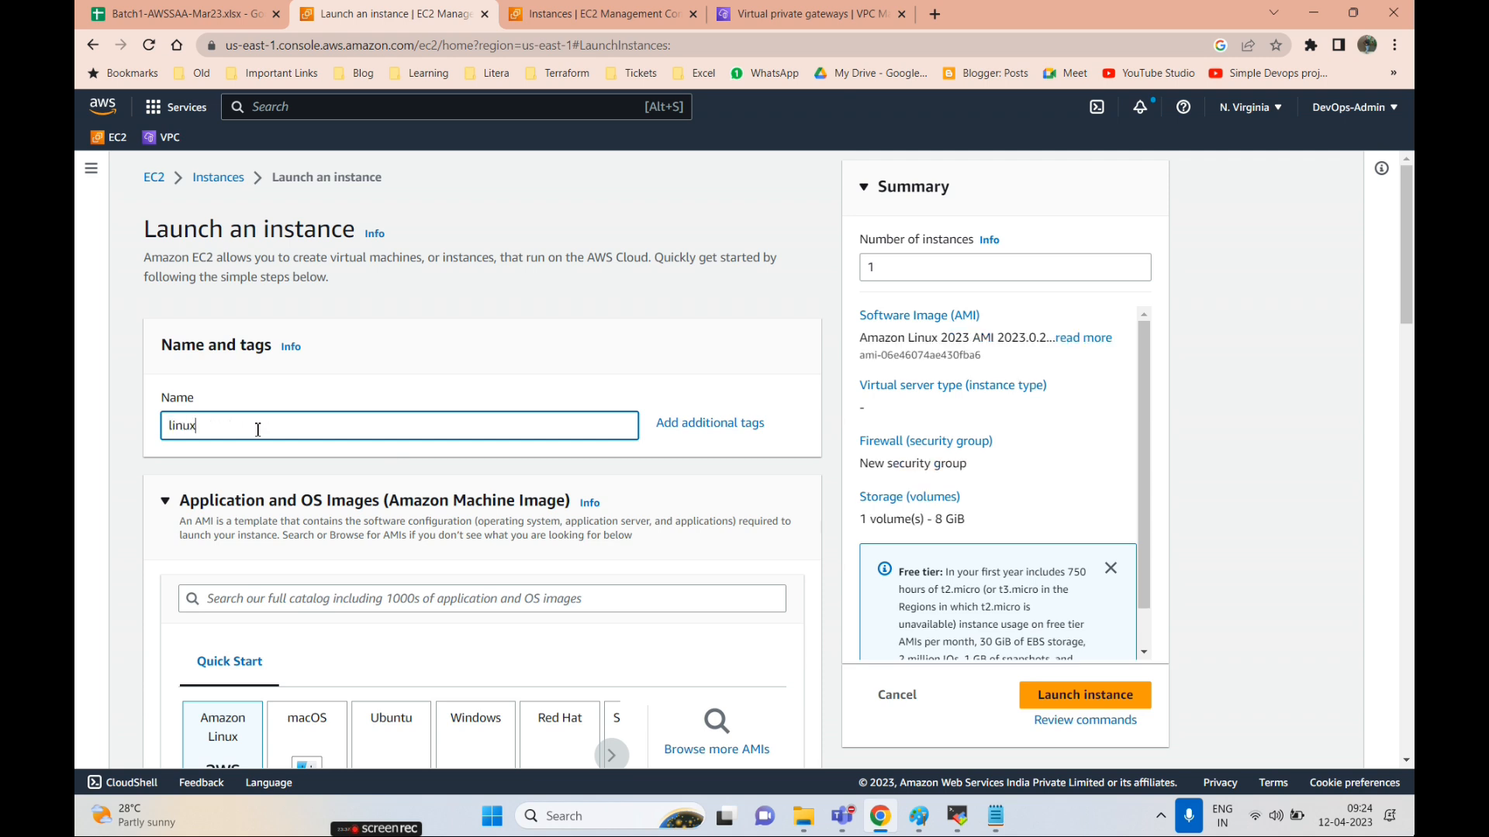
pyautogui.scroll(-5, 386, 354)
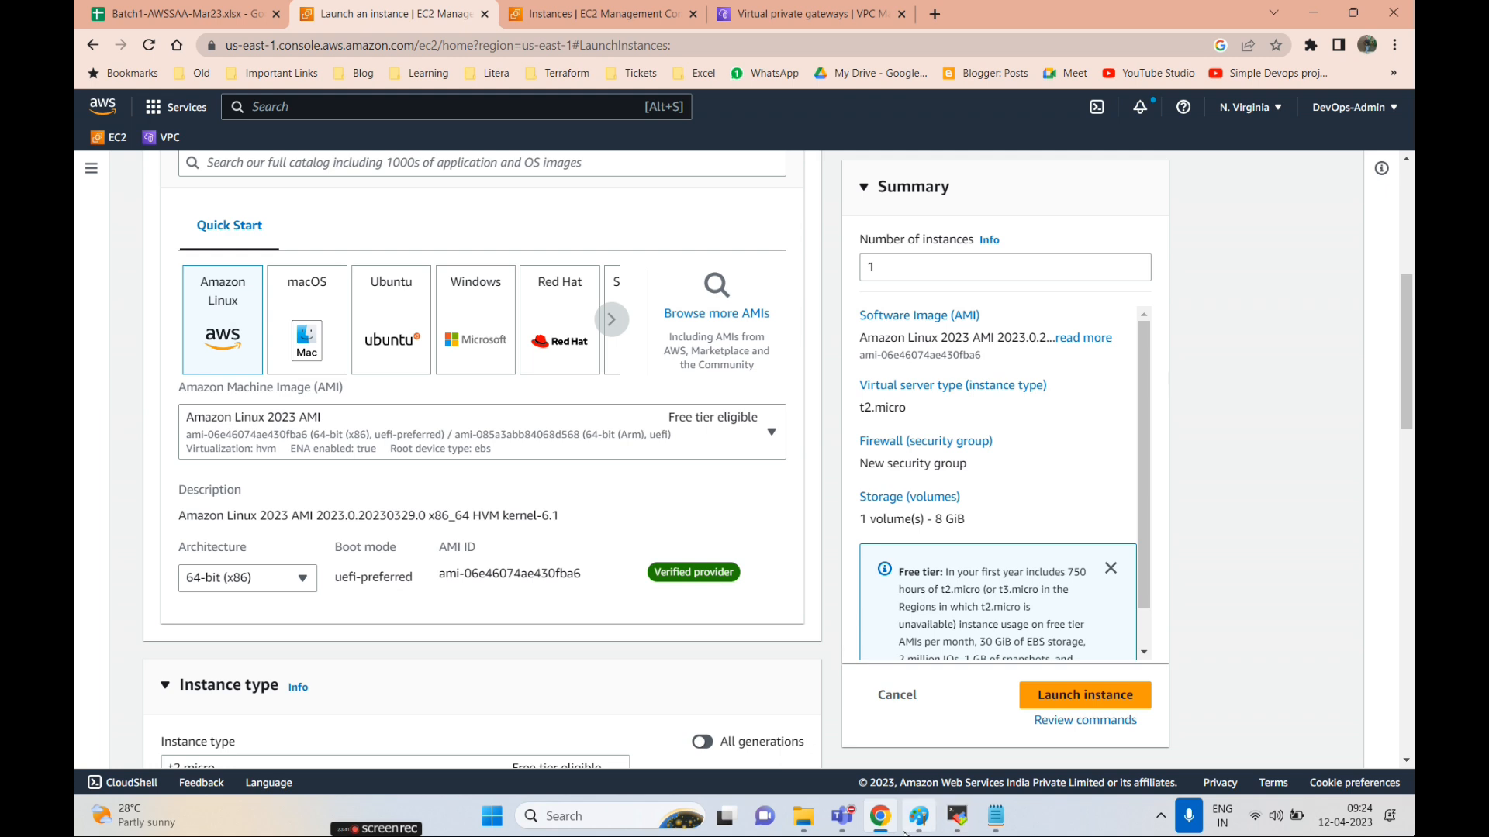
# - In the Paint diagram, tick the Nvr EC2 box, draw red paths to it from the ohio ec2, and circle the links beside site2site
pyautogui.click(919, 815)
pyautogui.click(446, 118)
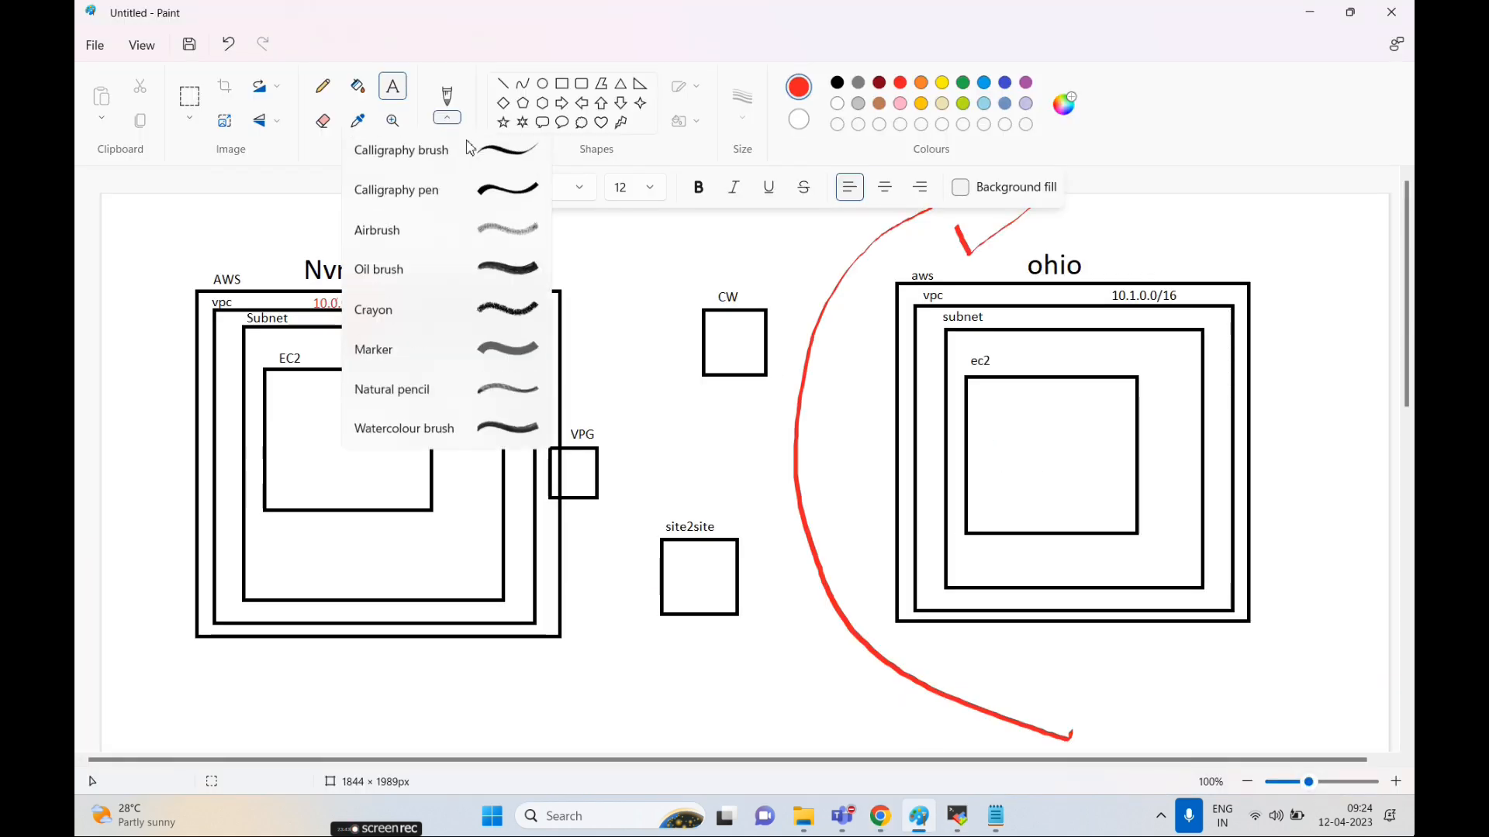
pyautogui.click(361, 419)
pyautogui.moveTo(361, 420); pyautogui.dragTo(435, 380)
pyautogui.moveTo(1060, 453)
pyautogui.mouseDown()
pyautogui.moveTo(967, 421)
pyautogui.moveTo(458, 449)
pyautogui.moveTo(461, 425)
pyautogui.moveTo(477, 463)
pyautogui.mouseUp()
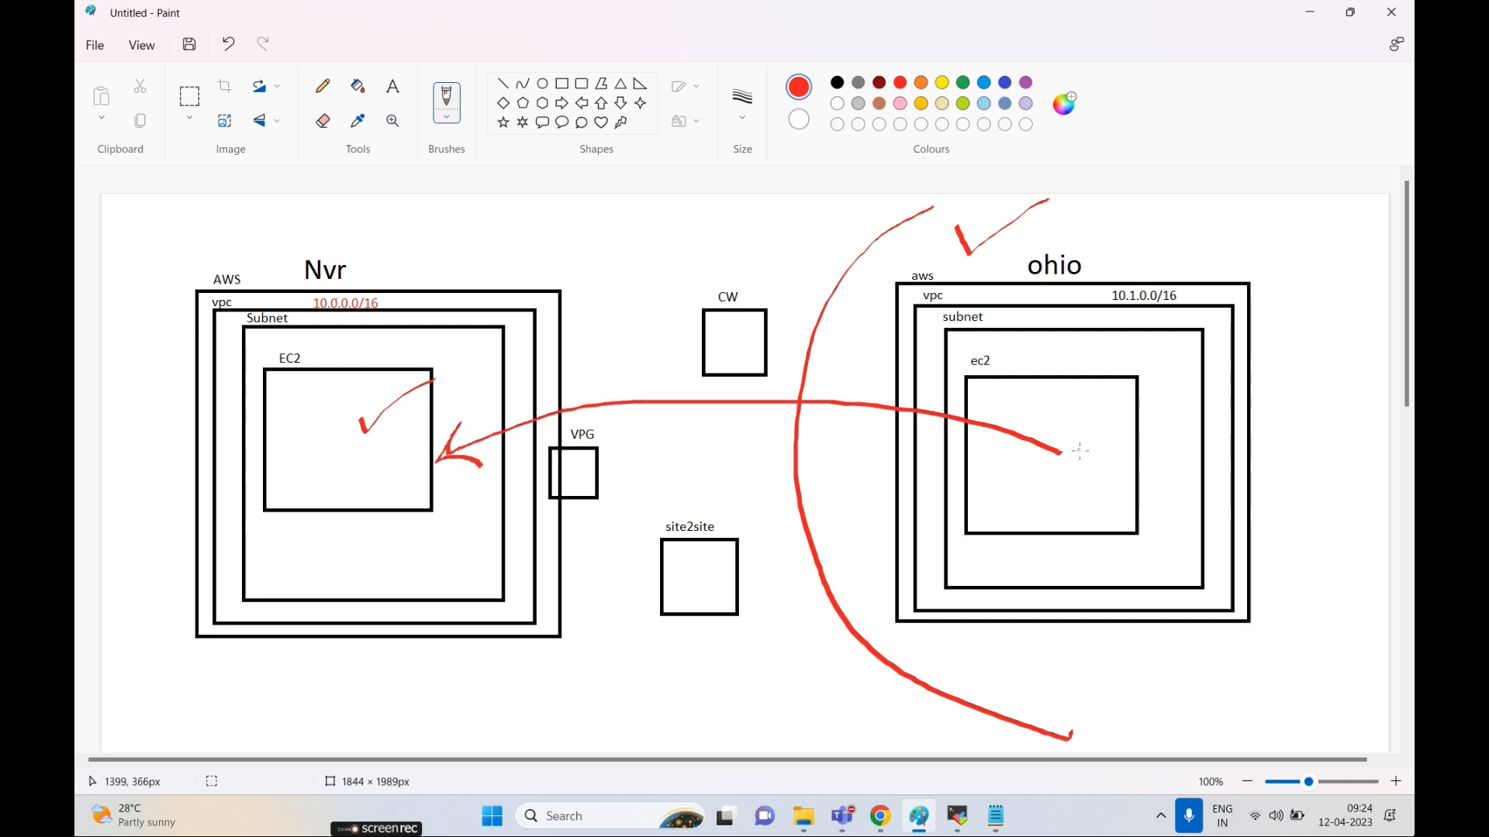
pyautogui.moveTo(1020, 497)
pyautogui.mouseDown()
pyautogui.moveTo(892, 555)
pyautogui.moveTo(775, 572)
pyautogui.moveTo(630, 544)
pyautogui.moveTo(490, 471)
pyautogui.moveTo(359, 455)
pyautogui.moveTo(394, 442)
pyautogui.mouseUp()
pyautogui.moveTo(650, 561)
pyautogui.mouseDown()
pyautogui.moveTo(605, 504)
pyautogui.moveTo(668, 570)
pyautogui.mouseUp()
pyautogui.moveTo(891, 524)
pyautogui.mouseDown()
pyautogui.moveTo(828, 527)
pyautogui.moveTo(870, 598)
pyautogui.moveTo(853, 520)
pyautogui.moveTo(884, 520)
pyautogui.mouseUp()
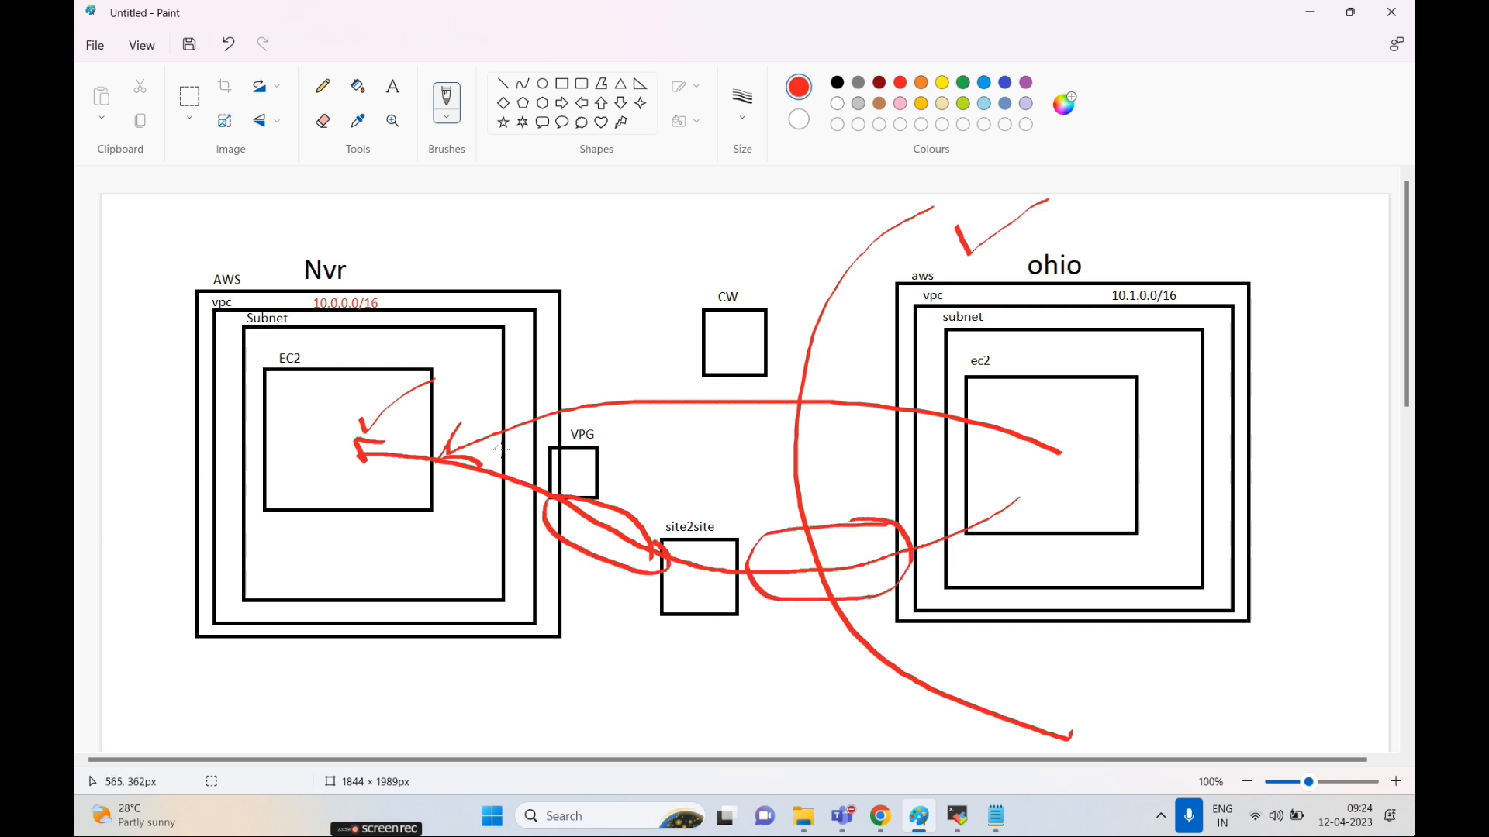
# - Switch back to Chrome and choose the Amazon Linux 2 AMI (HVM) - Kernel 5.10, SSD Volume Type for the new instance
pyautogui.hotkey('alt', 'Tab')
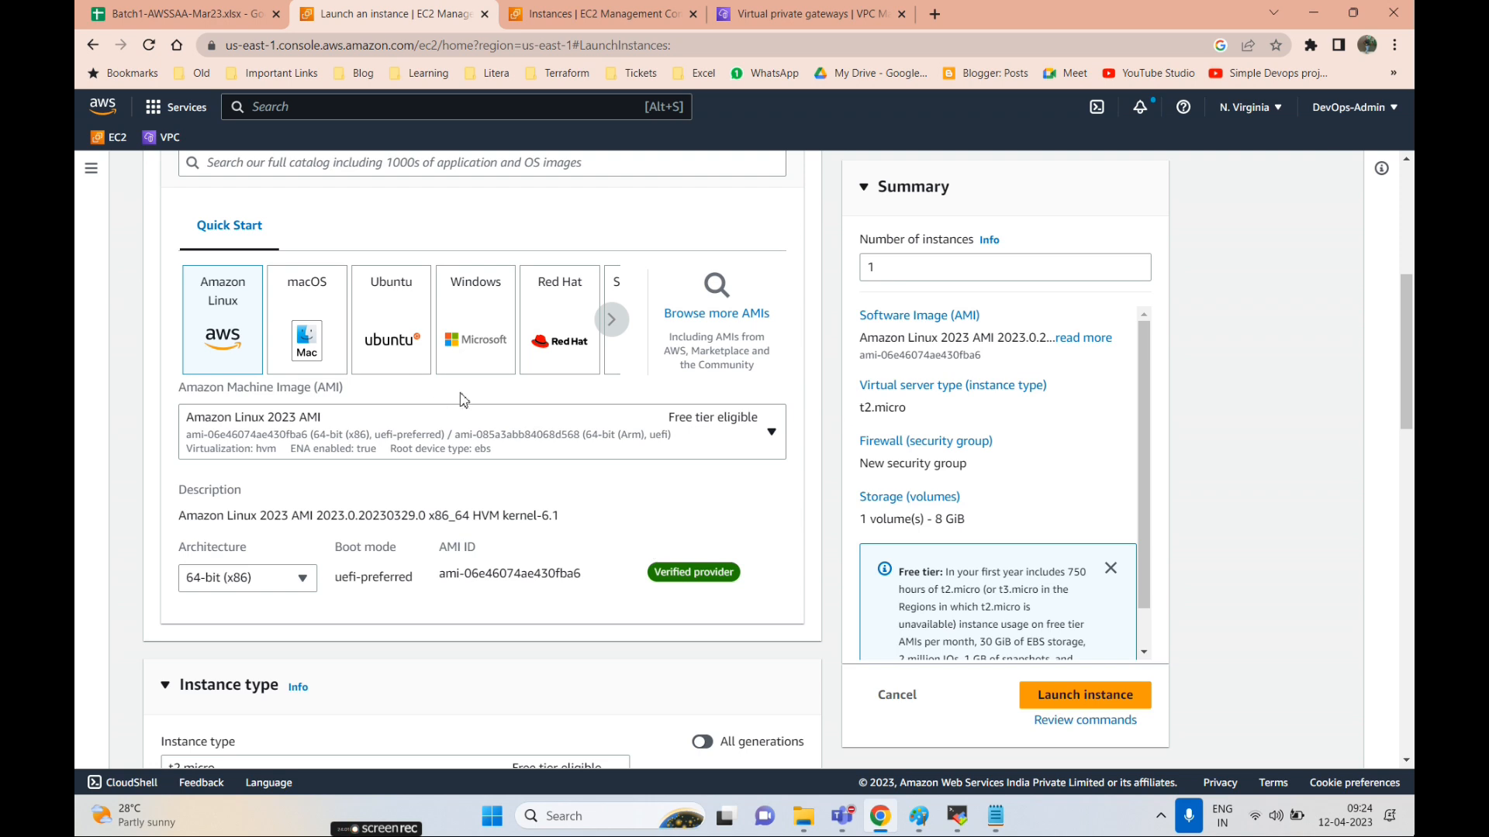
pyautogui.click(666, 440)
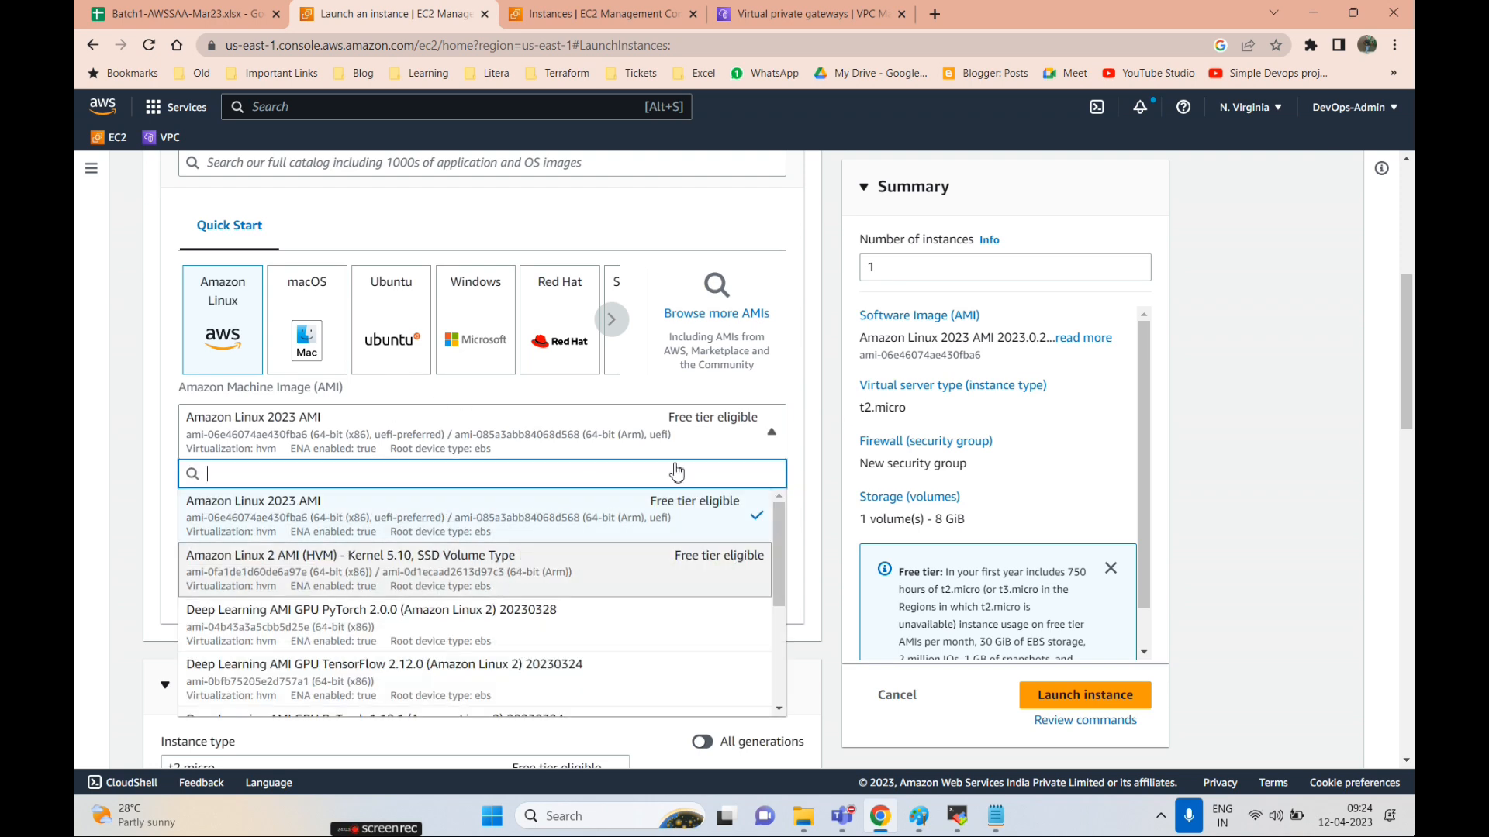
pyautogui.click(390, 590)
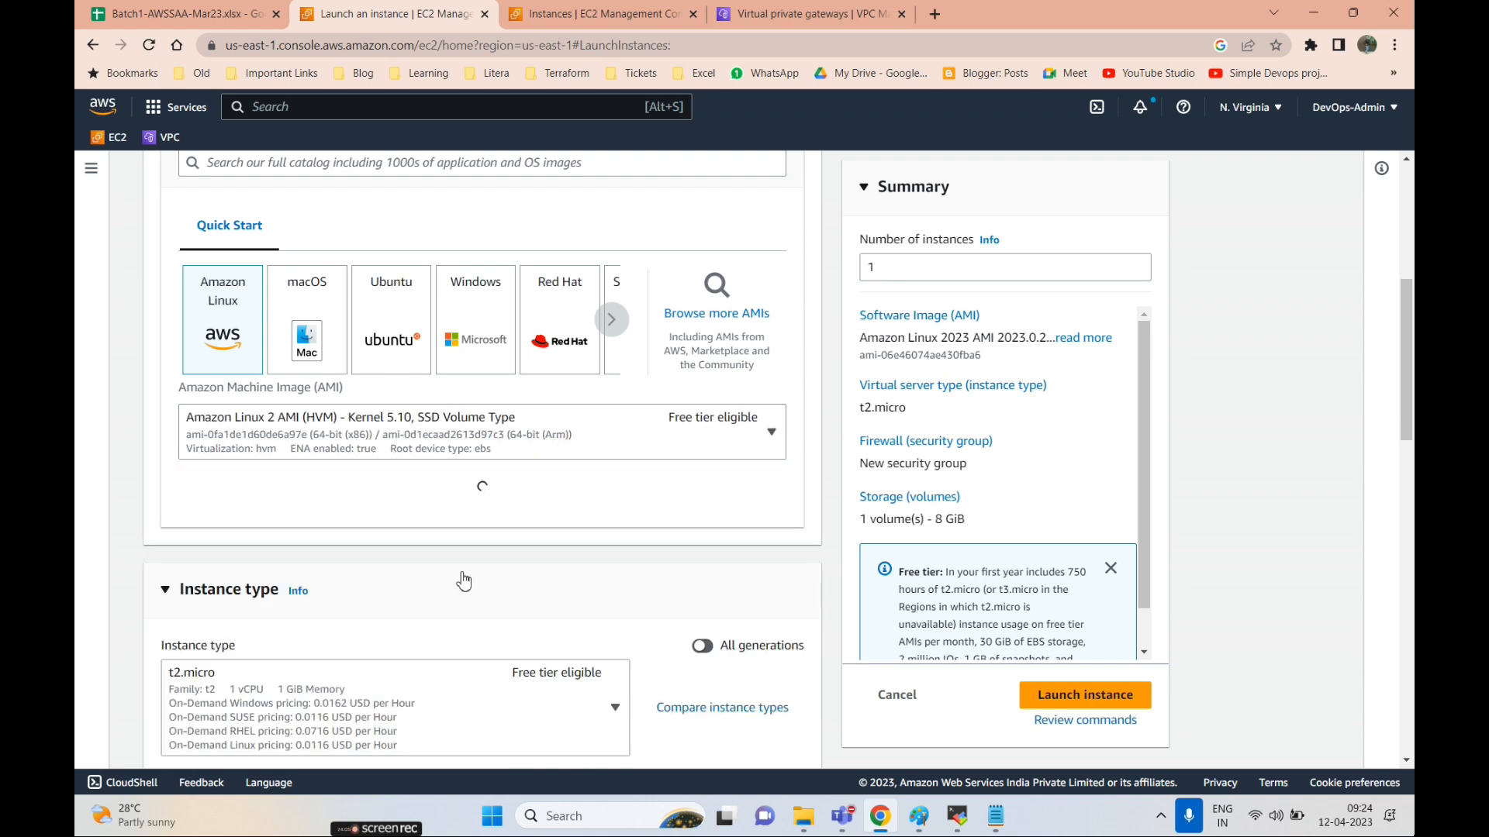
# - Select AWSSAA-Batch as the key pair for the new instance
pyautogui.scroll(-2, 465, 578)
pyautogui.scroll(-5, 442, 577)
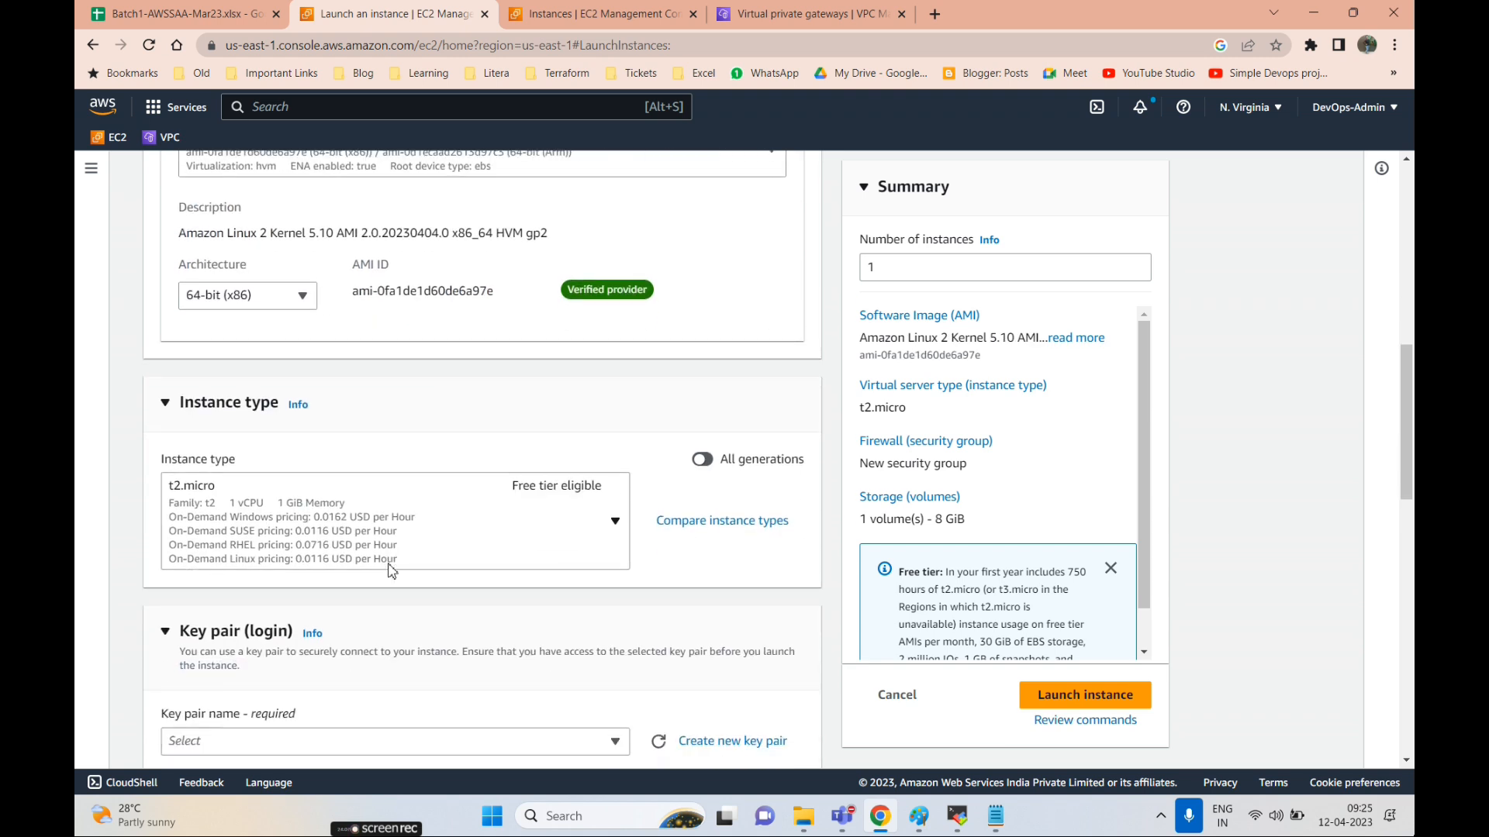
pyautogui.click(333, 502)
pyautogui.scroll(-2, 319, 664)
pyautogui.click(306, 655)
pyautogui.scroll(-1, 697, 575)
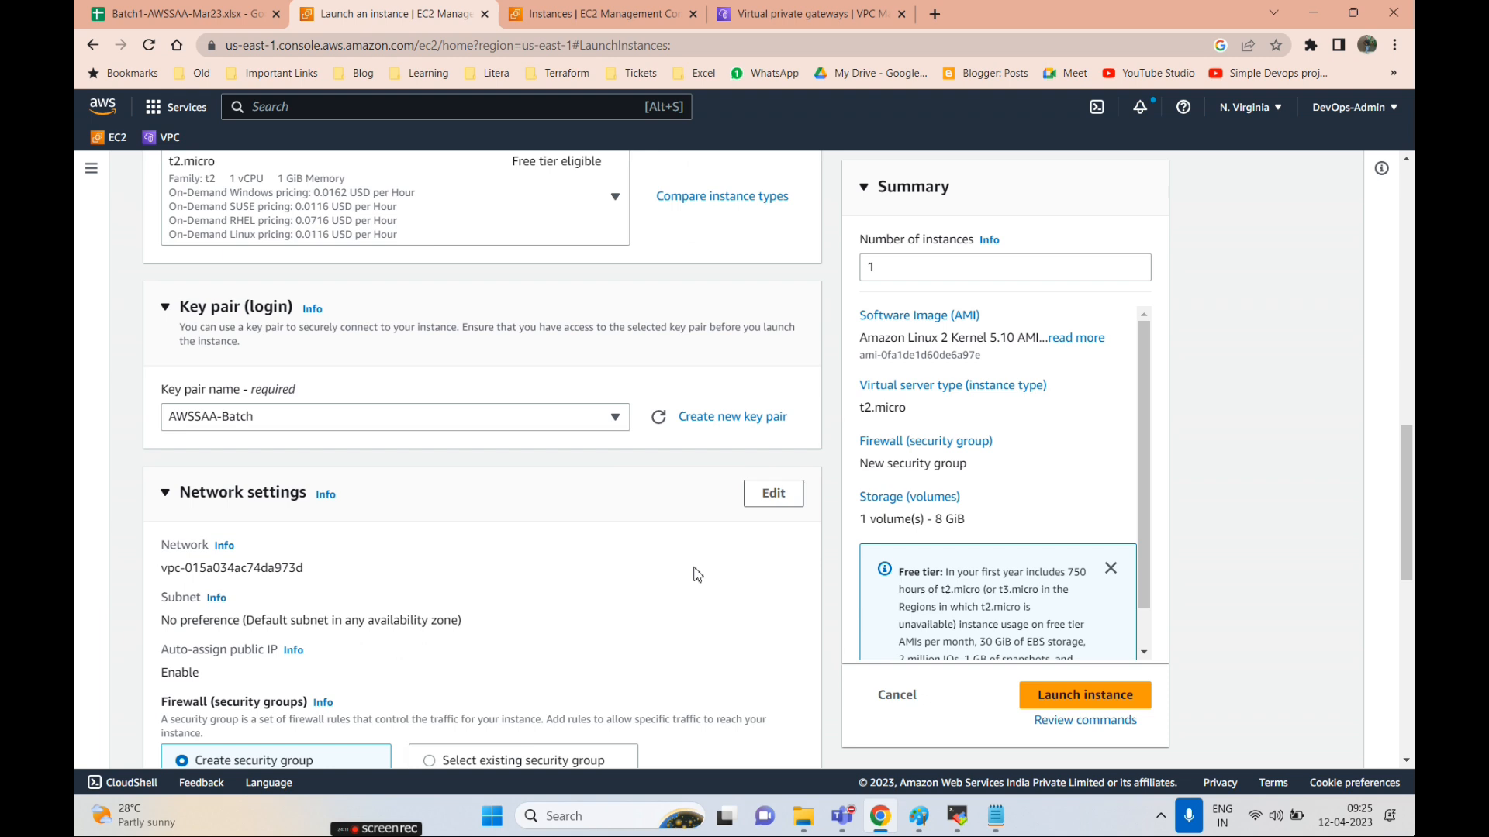
# - Edit the network settings to place the instance in the my-vpc-demo VPC (10.0.0.0/16)
pyautogui.click(773, 493)
pyautogui.click(558, 578)
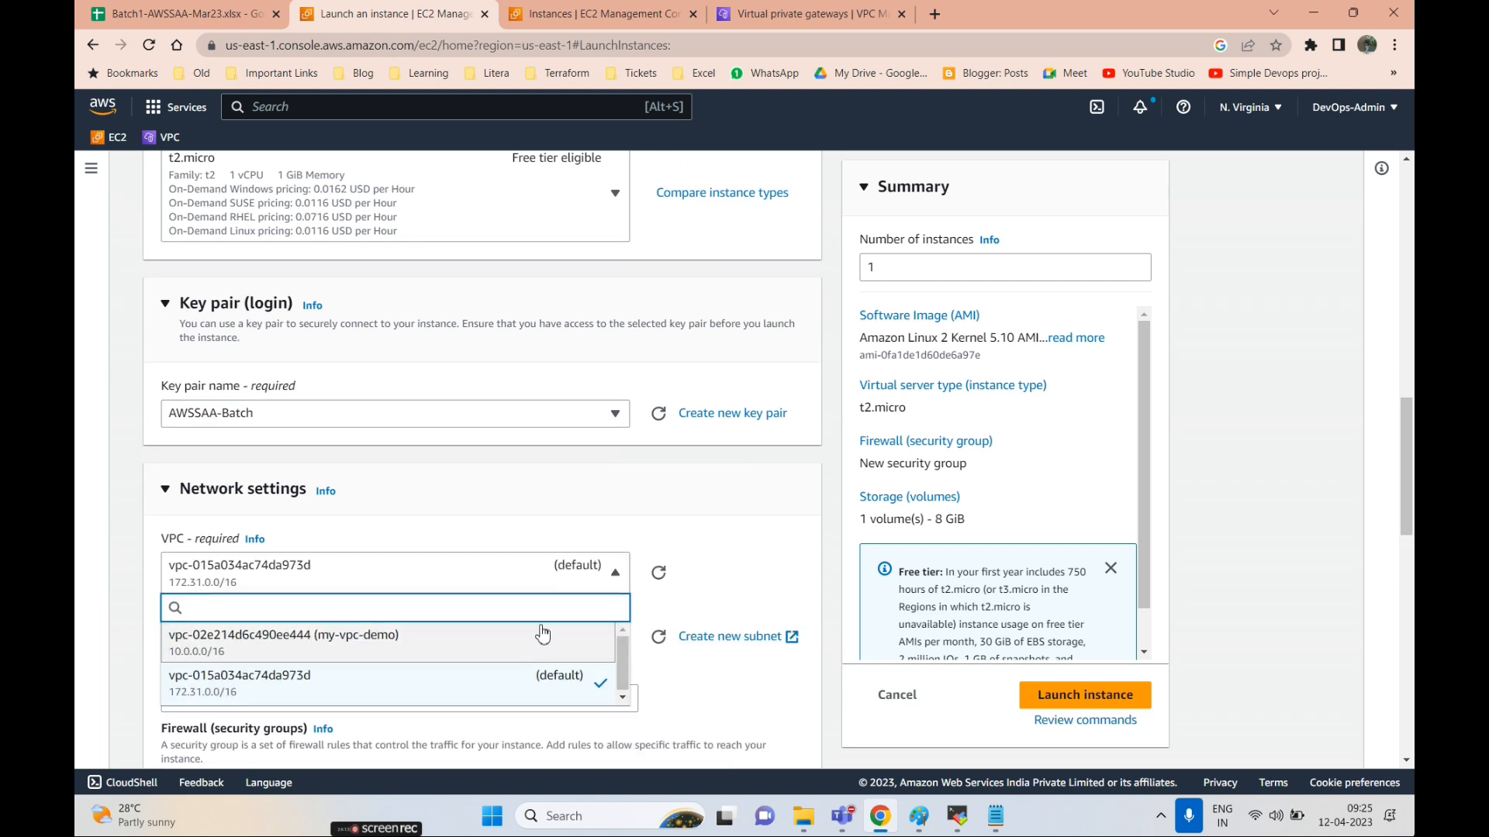
pyautogui.click(542, 632)
pyautogui.scroll(-2, 535, 527)
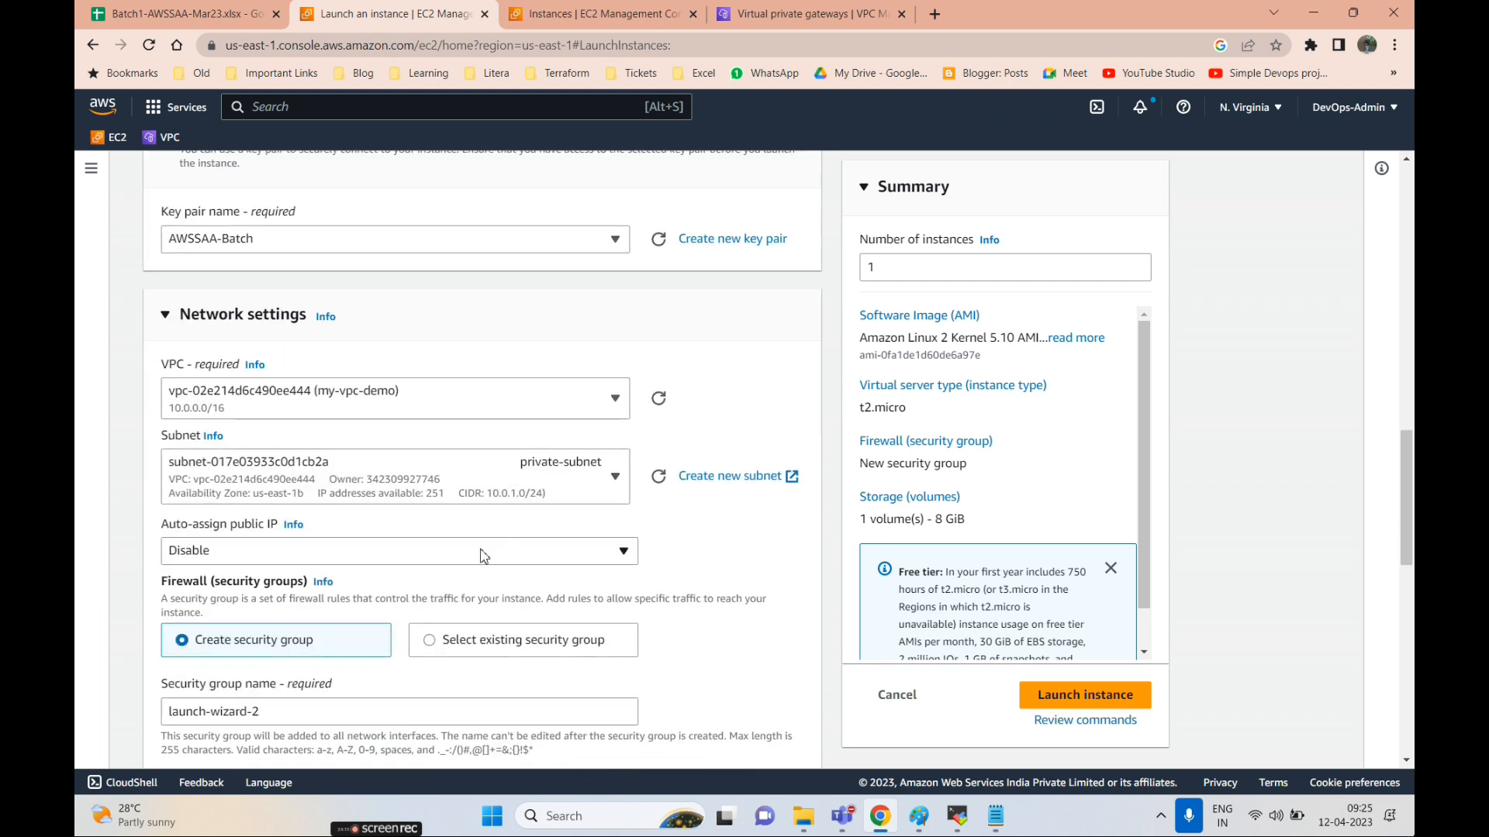
# - Assign the existing demo-vpc security group and launch the instance
pyautogui.scroll(-2, 534, 647)
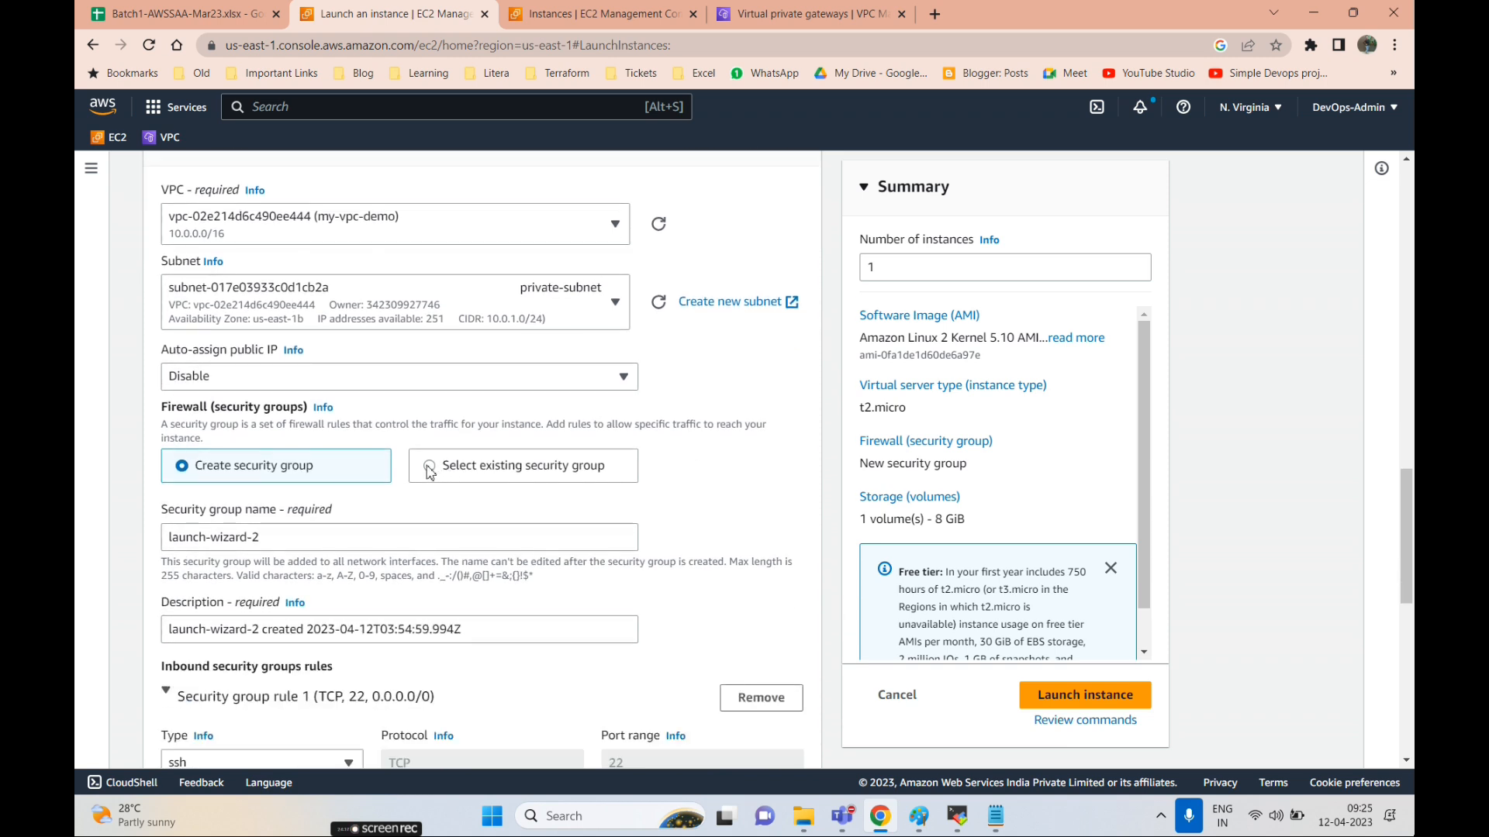
pyautogui.click(428, 465)
pyautogui.click(326, 543)
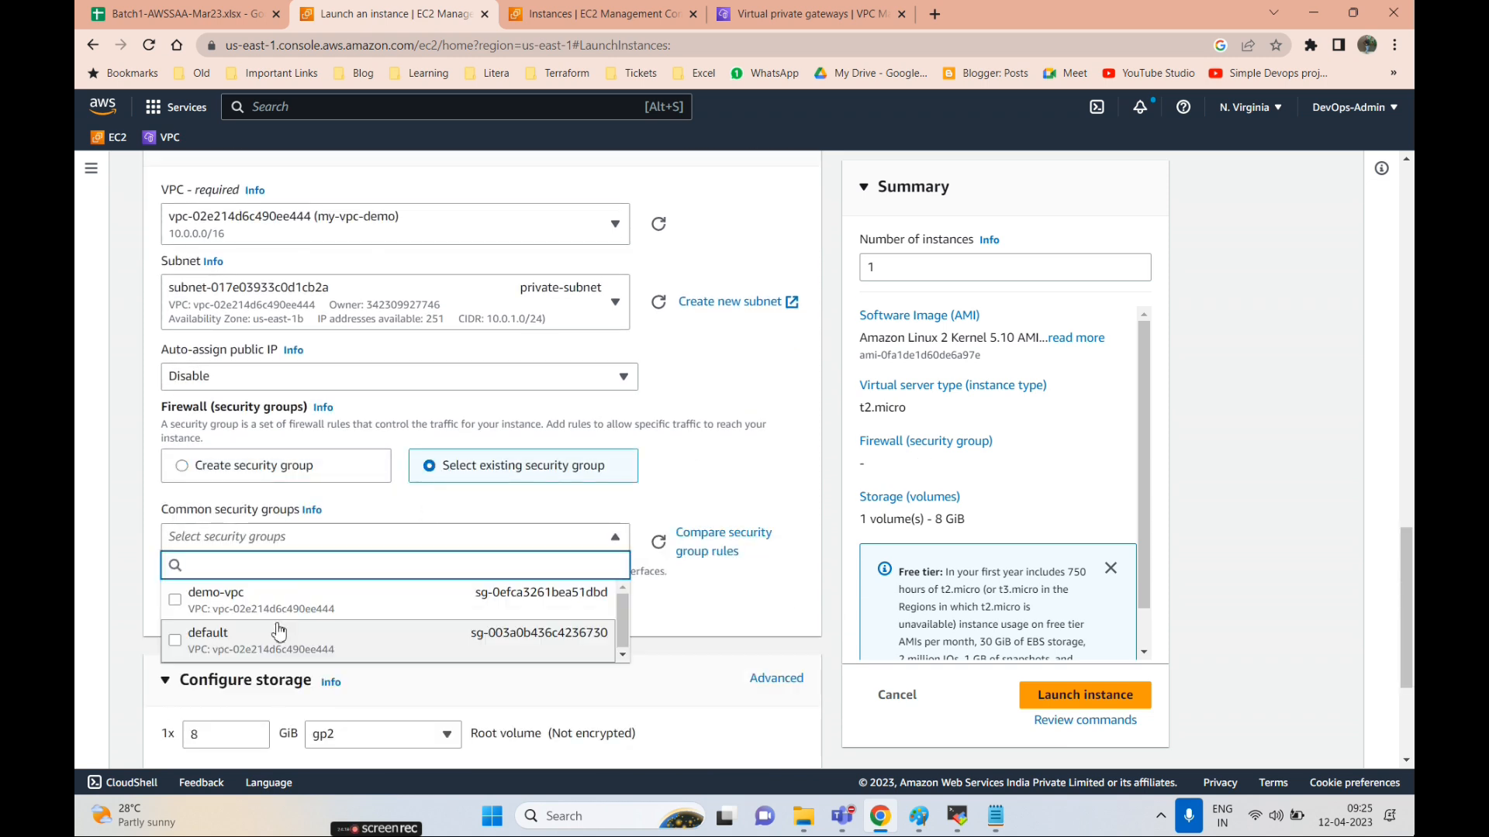
pyautogui.click(399, 615)
pyautogui.scroll(-1, 646, 680)
pyautogui.scroll(-3, 646, 680)
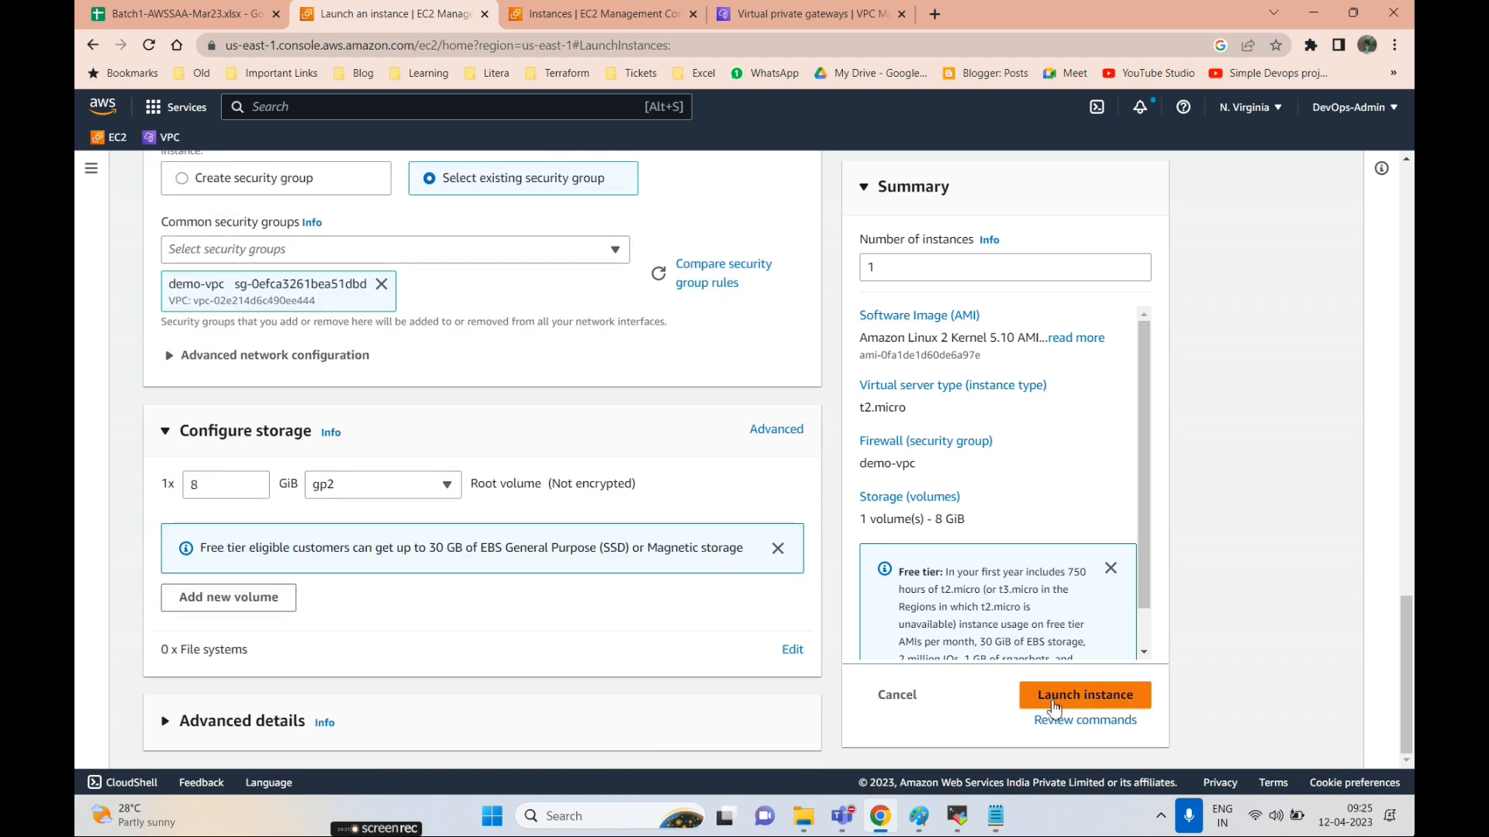
pyautogui.click(1055, 704)
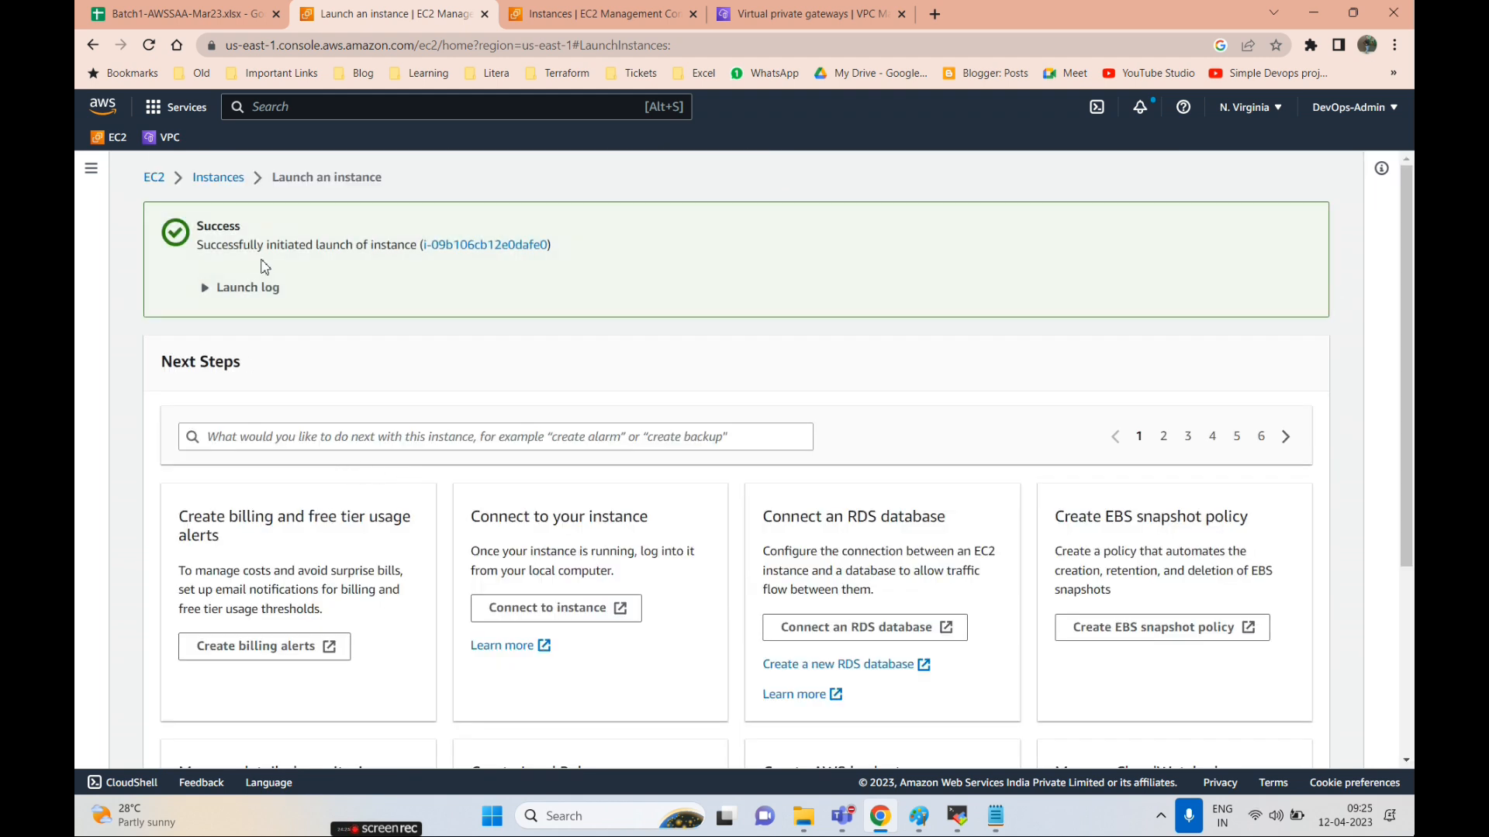
# - Open the instances list and review the inbound and outbound security rules of the linux instance
pyautogui.click(218, 176)
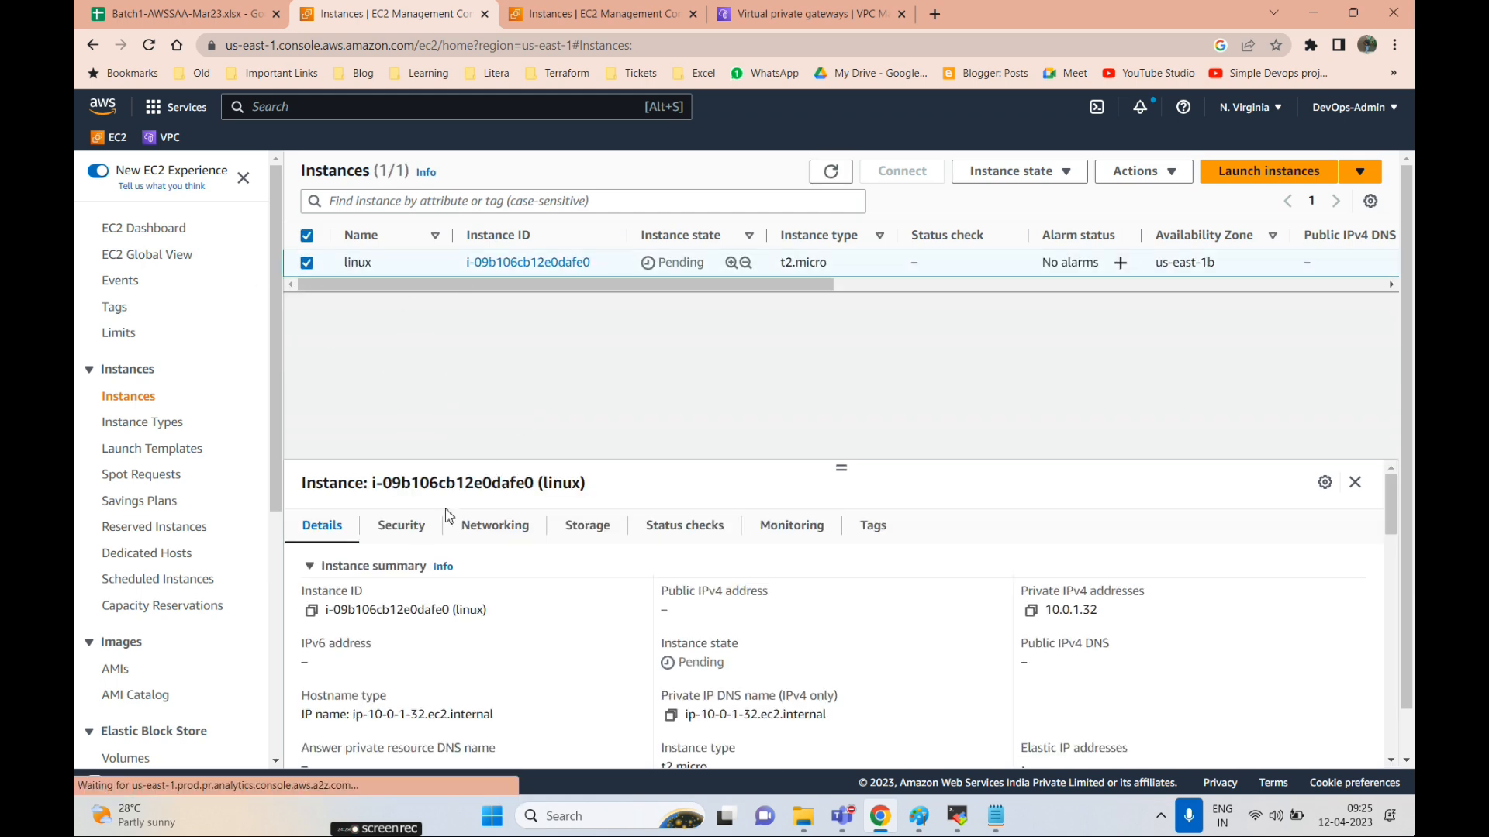
pyautogui.click(411, 528)
pyautogui.moveTo(842, 467); pyautogui.dragTo(841, 377)
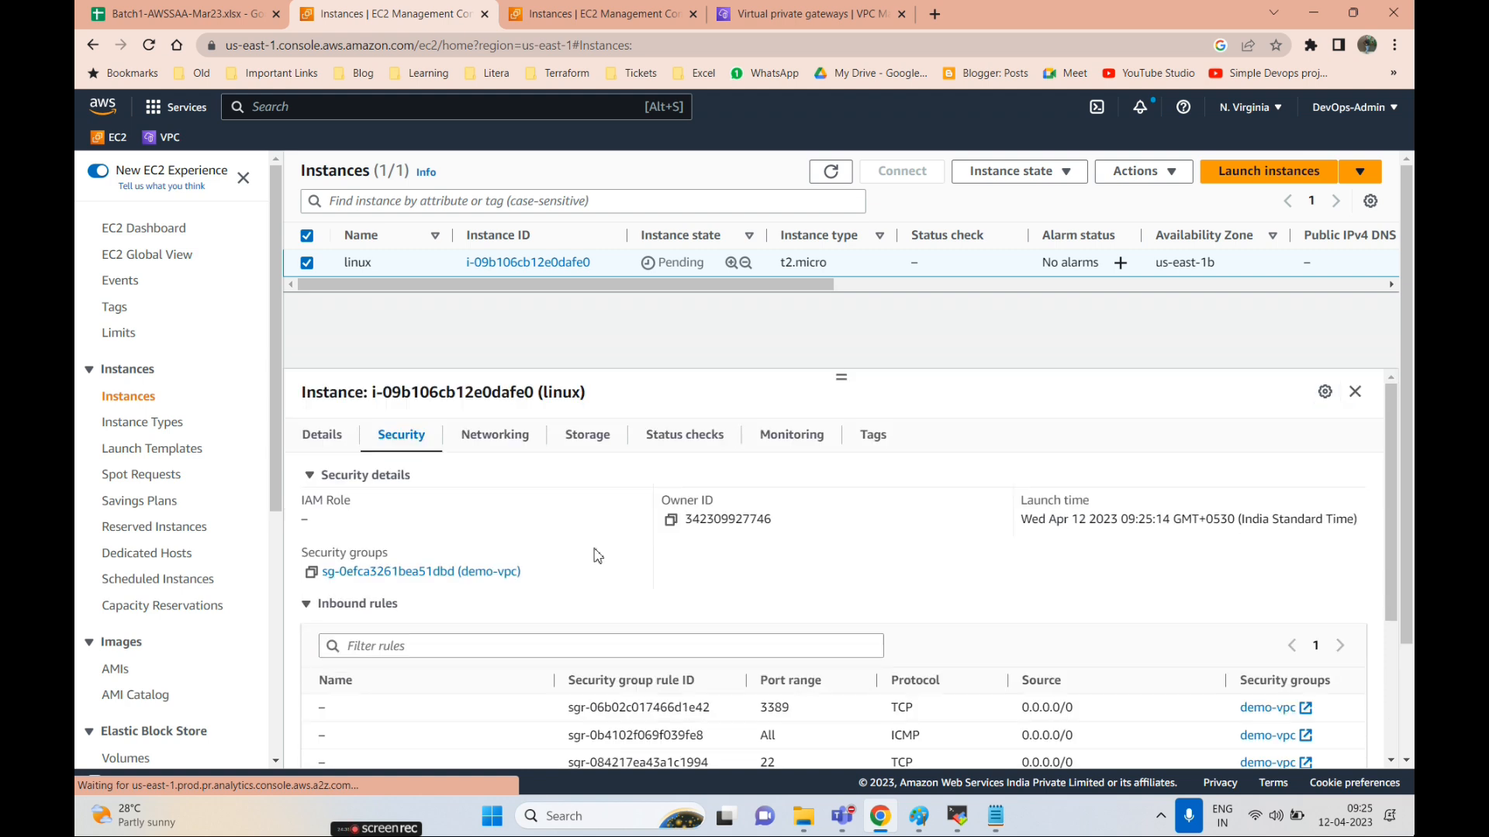
pyautogui.scroll(-3, 825, 749)
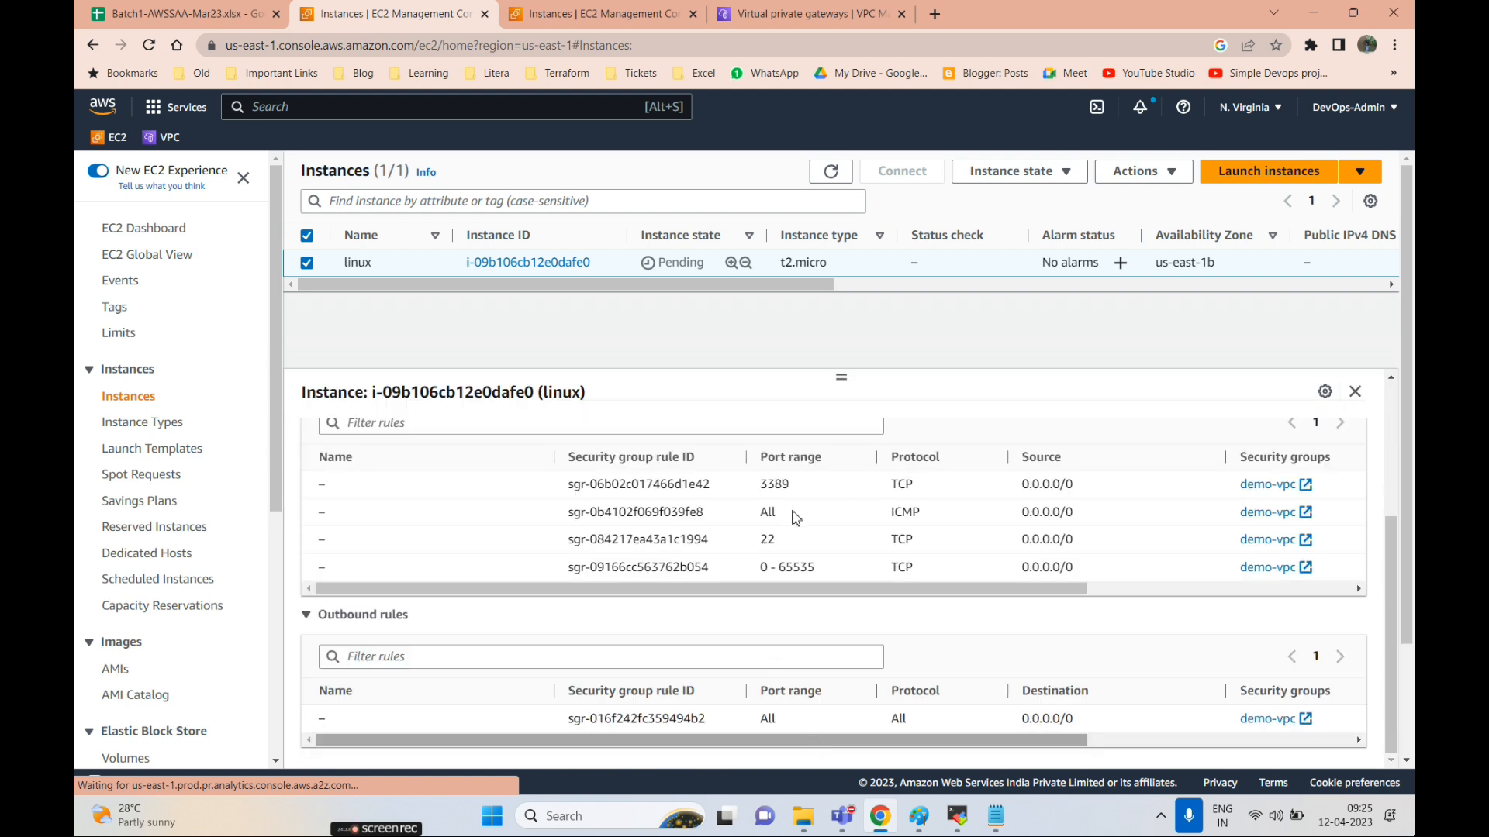
pyautogui.scroll(3, 500, 418)
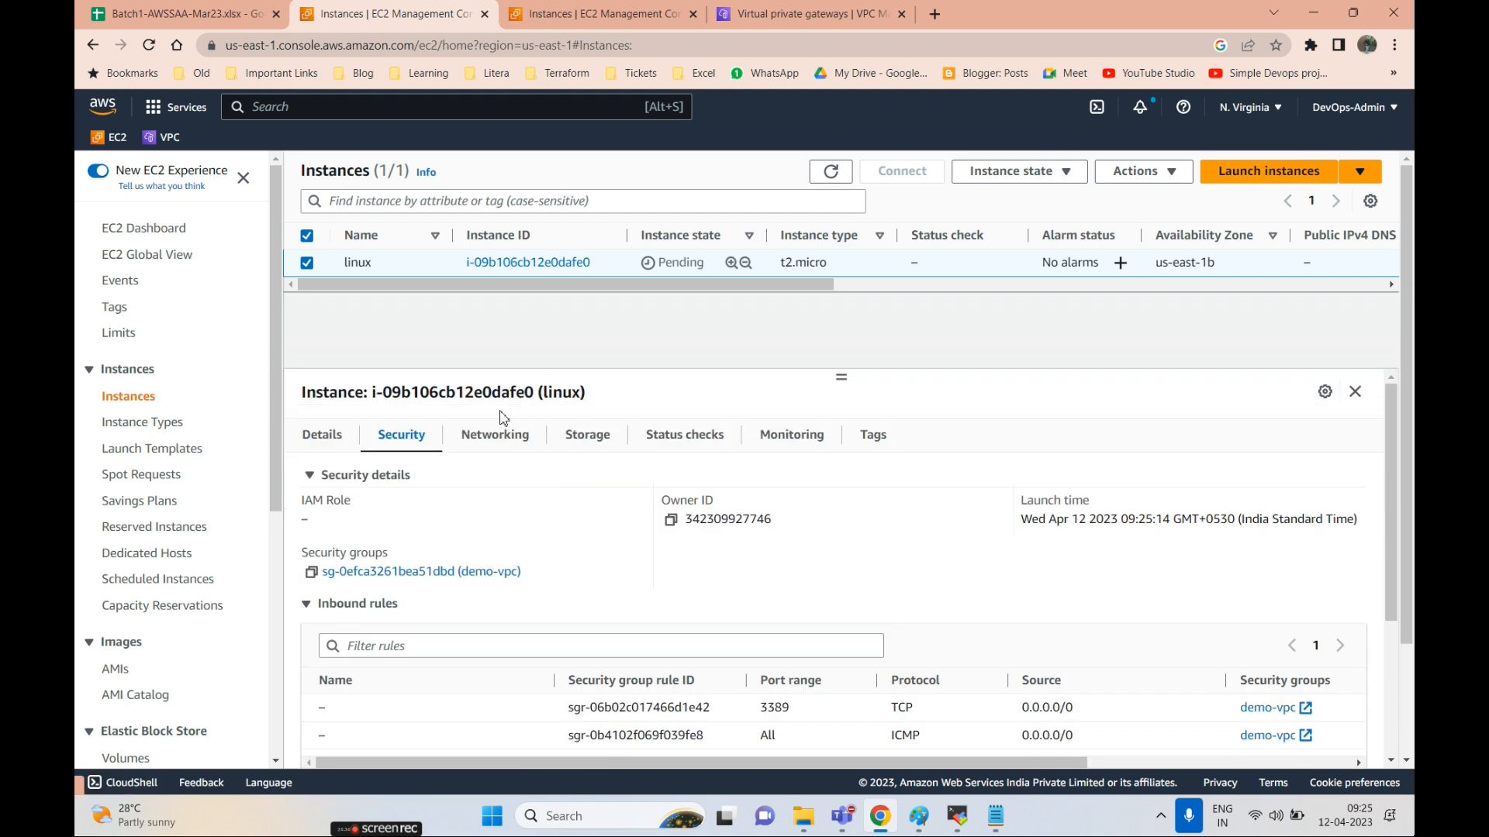
# - Copy the linux instance's private IPv4 address from its details
pyautogui.click(341, 439)
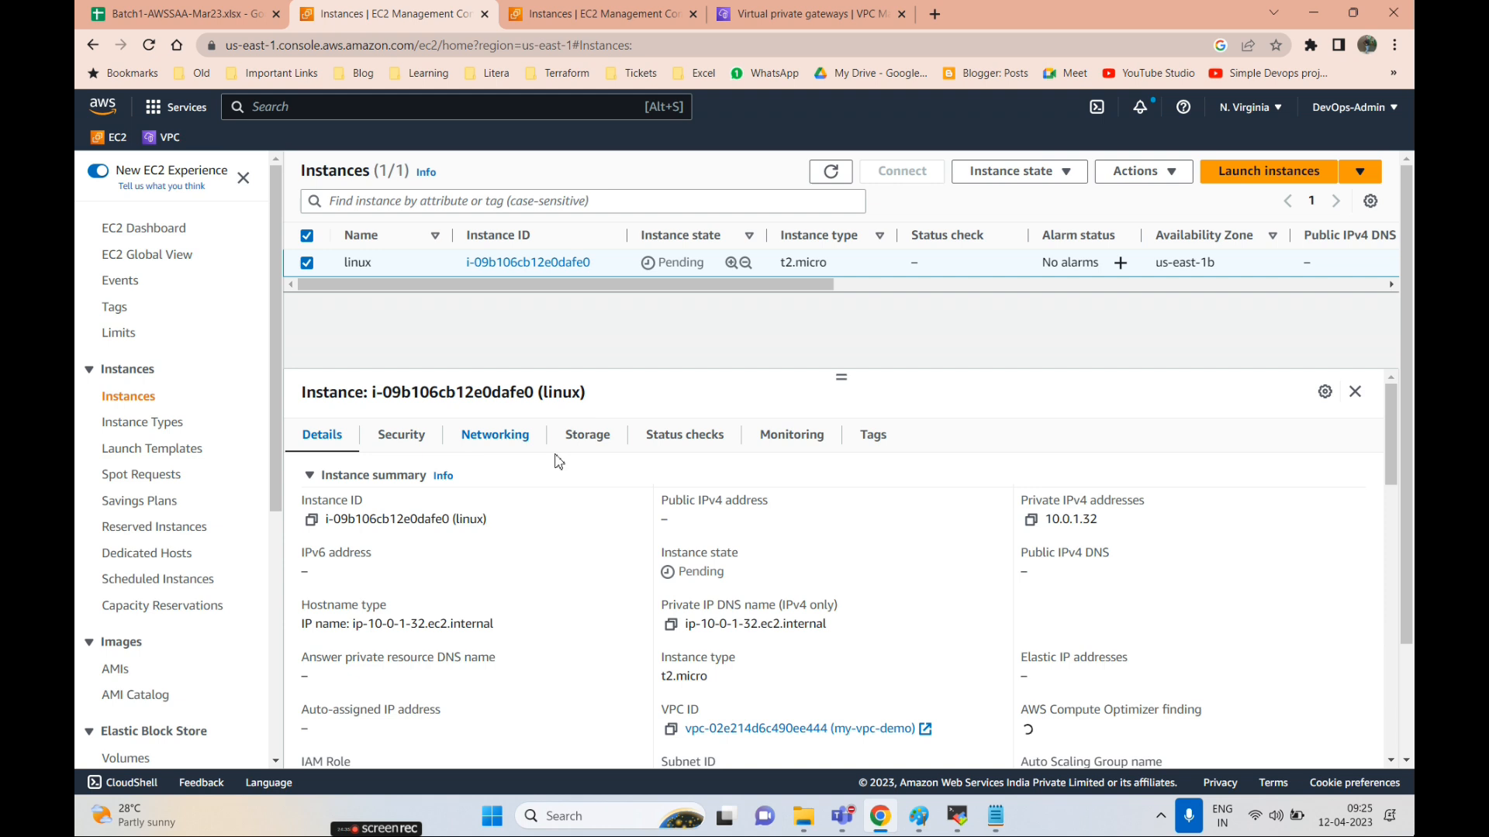
pyautogui.click(1031, 520)
pyautogui.scroll(-5, 186, 465)
# - Open the Site-to-Site VPN connections in the VPC console and check the tunnel details of site2site
pyautogui.click(162, 138)
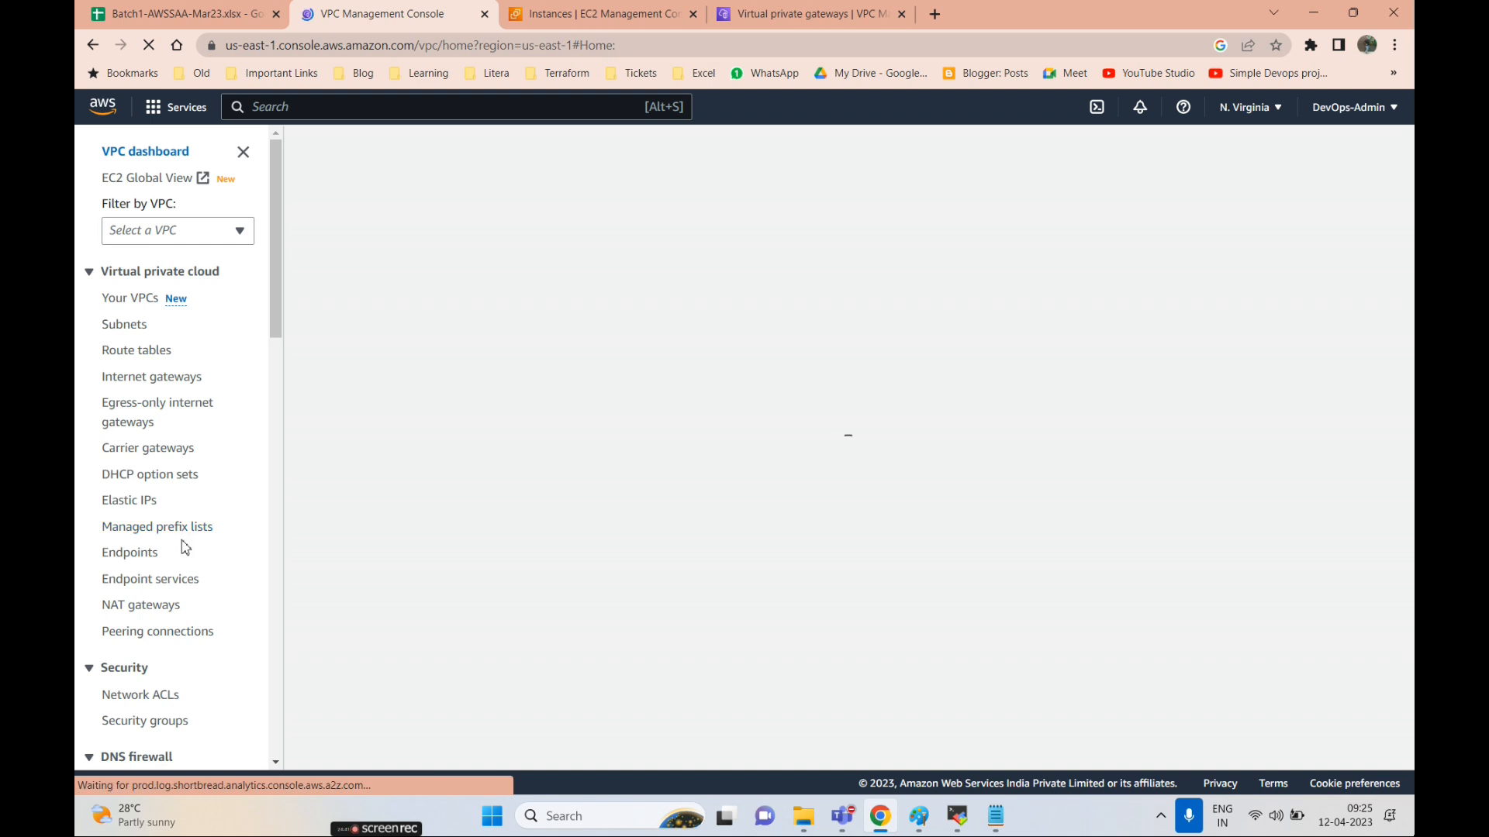
pyautogui.scroll(-8, 183, 543)
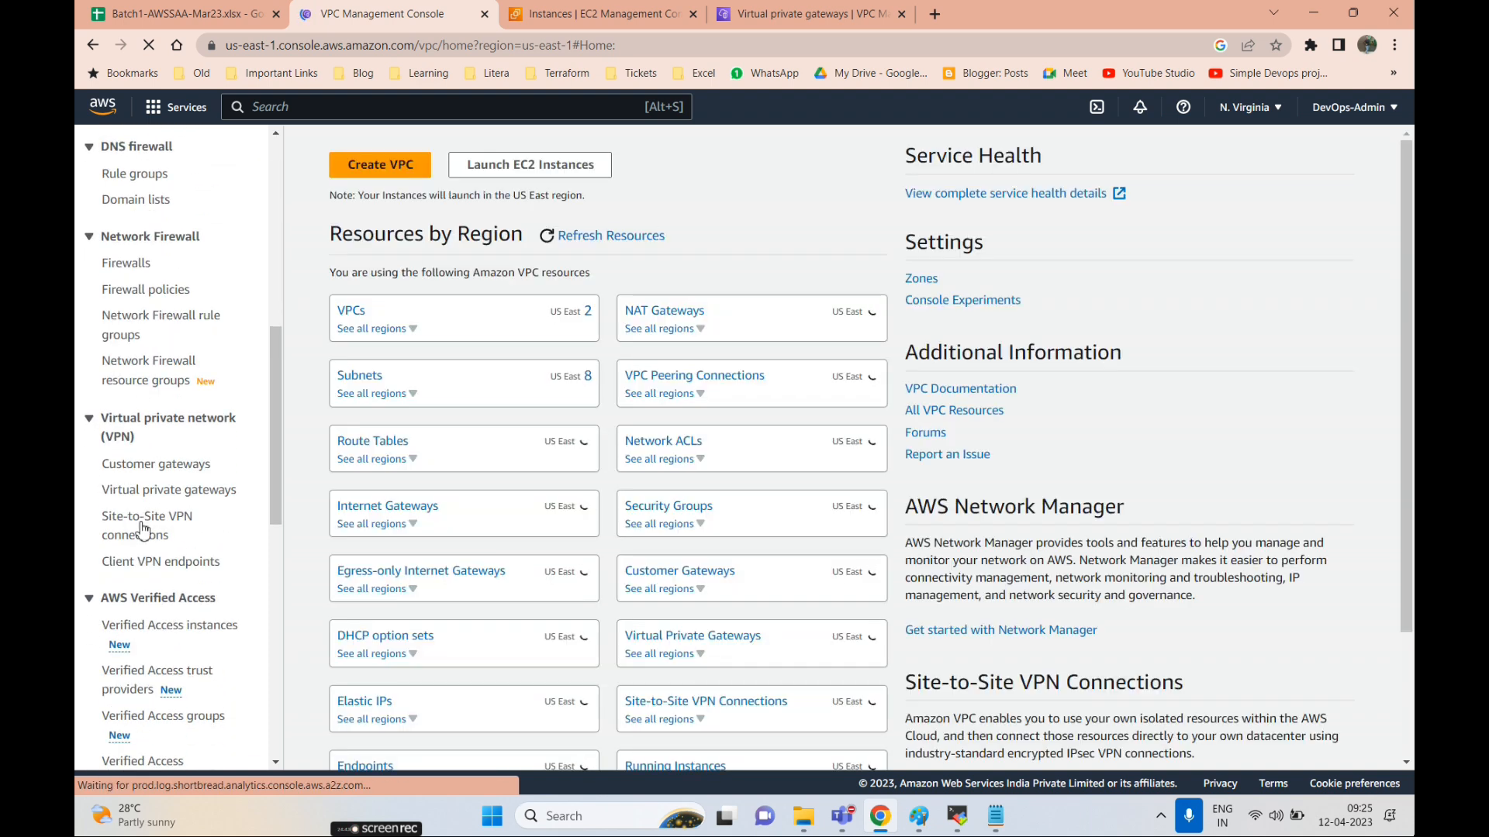
pyautogui.click(148, 522)
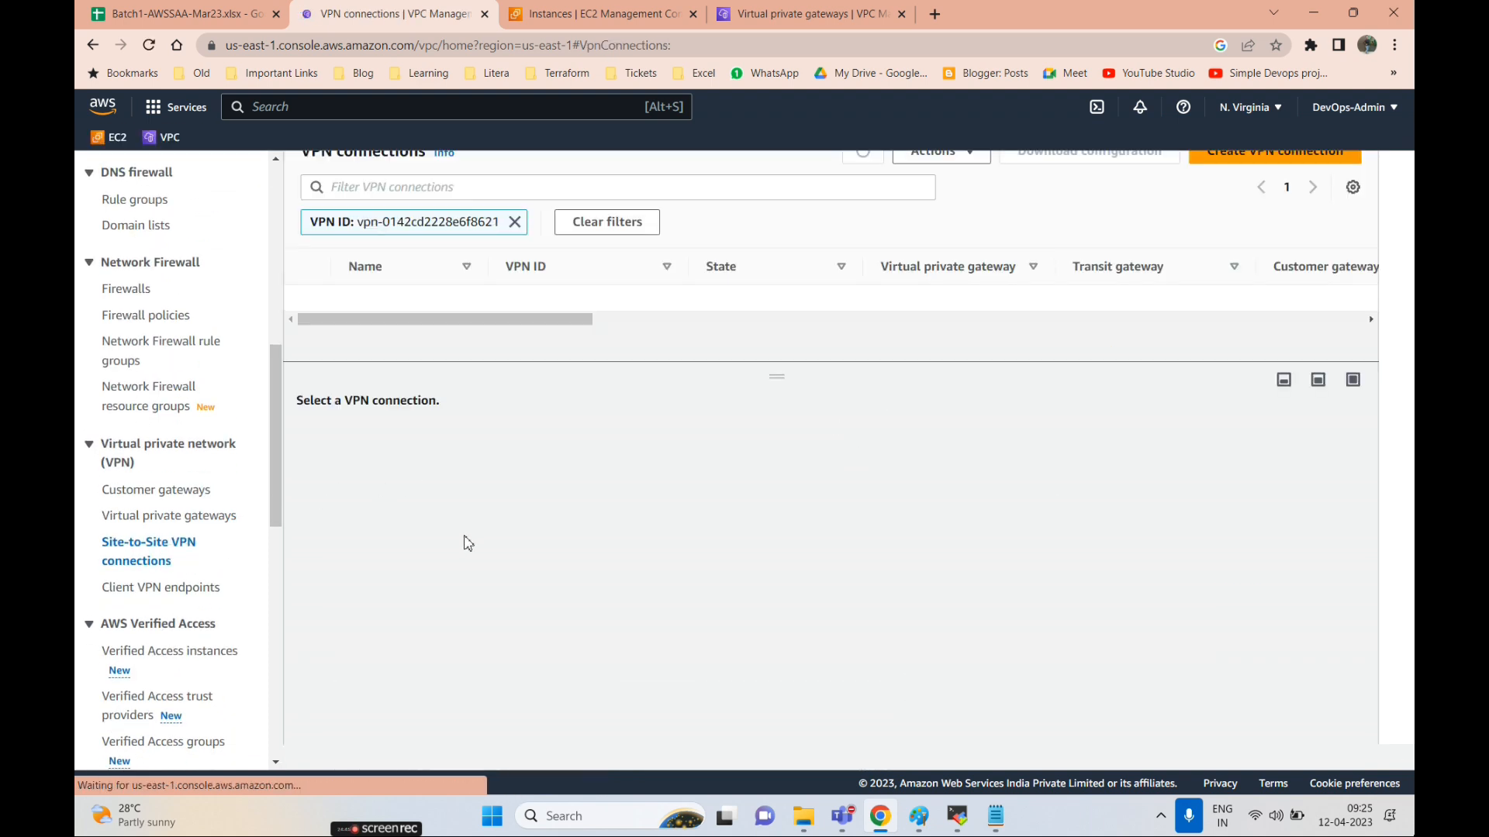
pyautogui.click(433, 488)
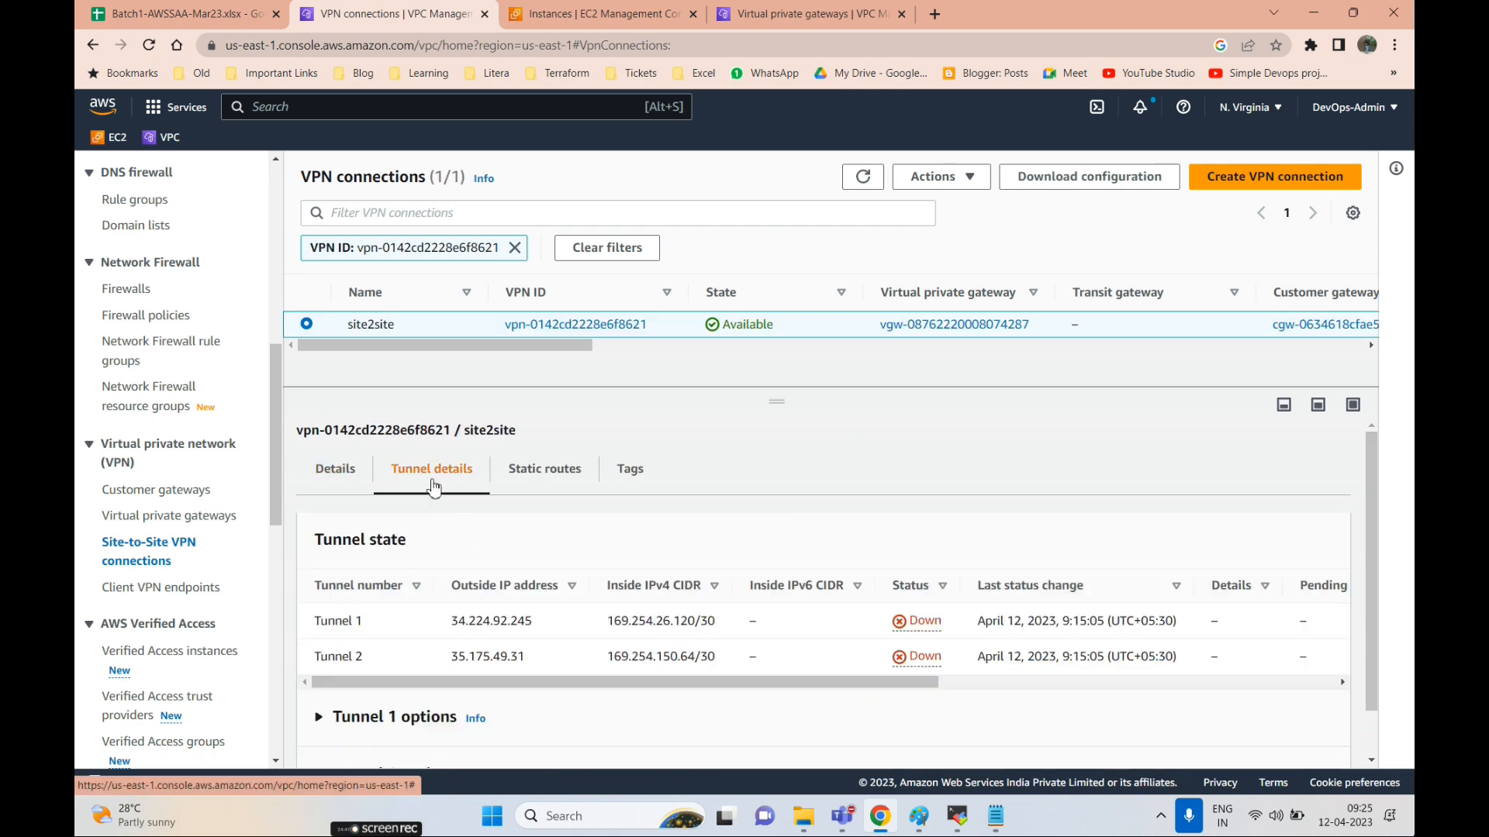
pyautogui.scroll(-1, 834, 713)
# - Switch to the MobaXterm session and run ping 10.0.1.32 from the Ohio server
pyautogui.click(967, 824)
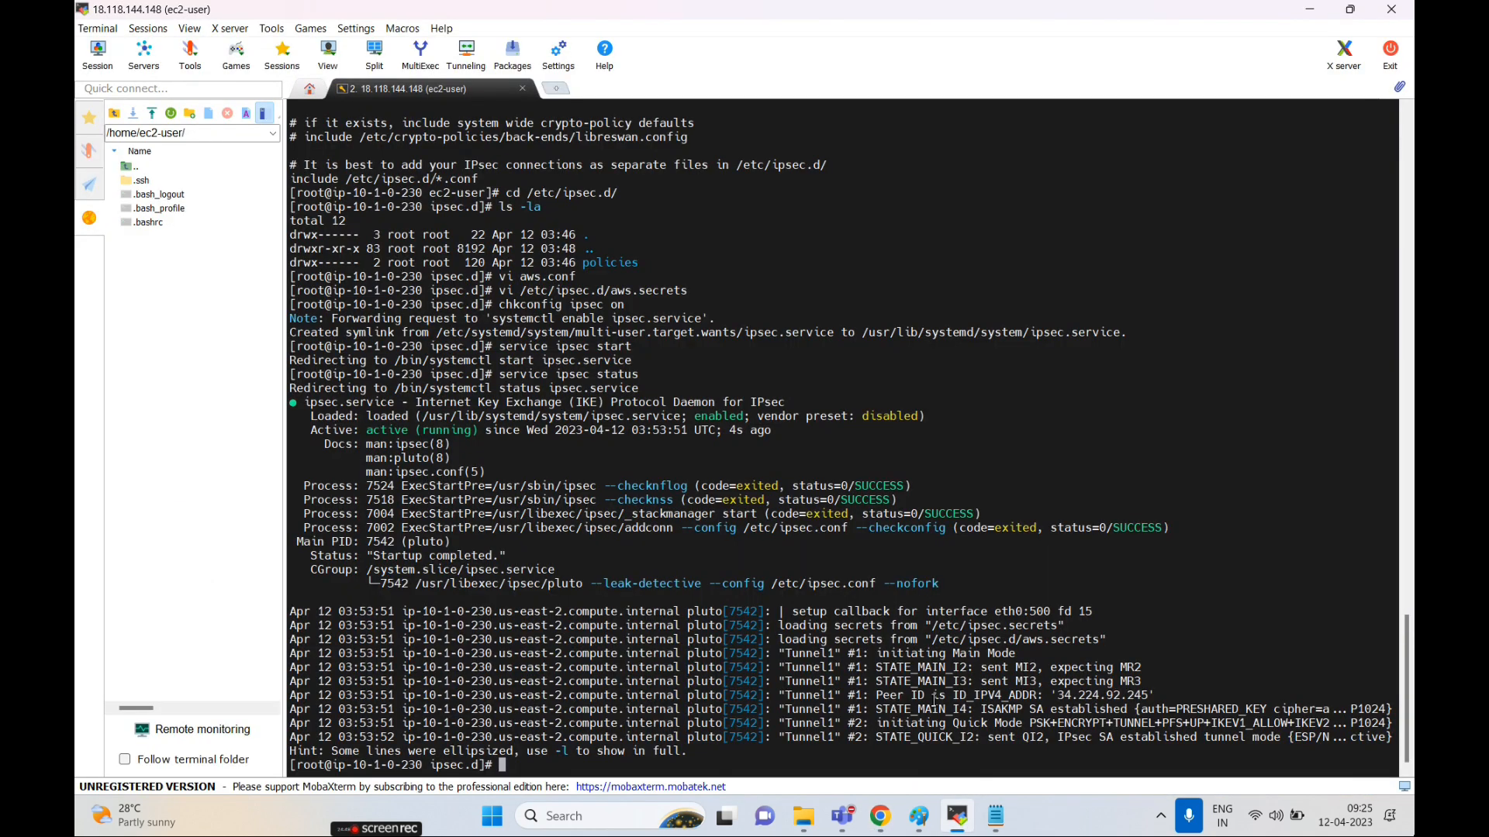
pyautogui.write('ping')
pyautogui.rightClick(886, 703)
pyautogui.click(1000, 404)
pyautogui.press('Return')
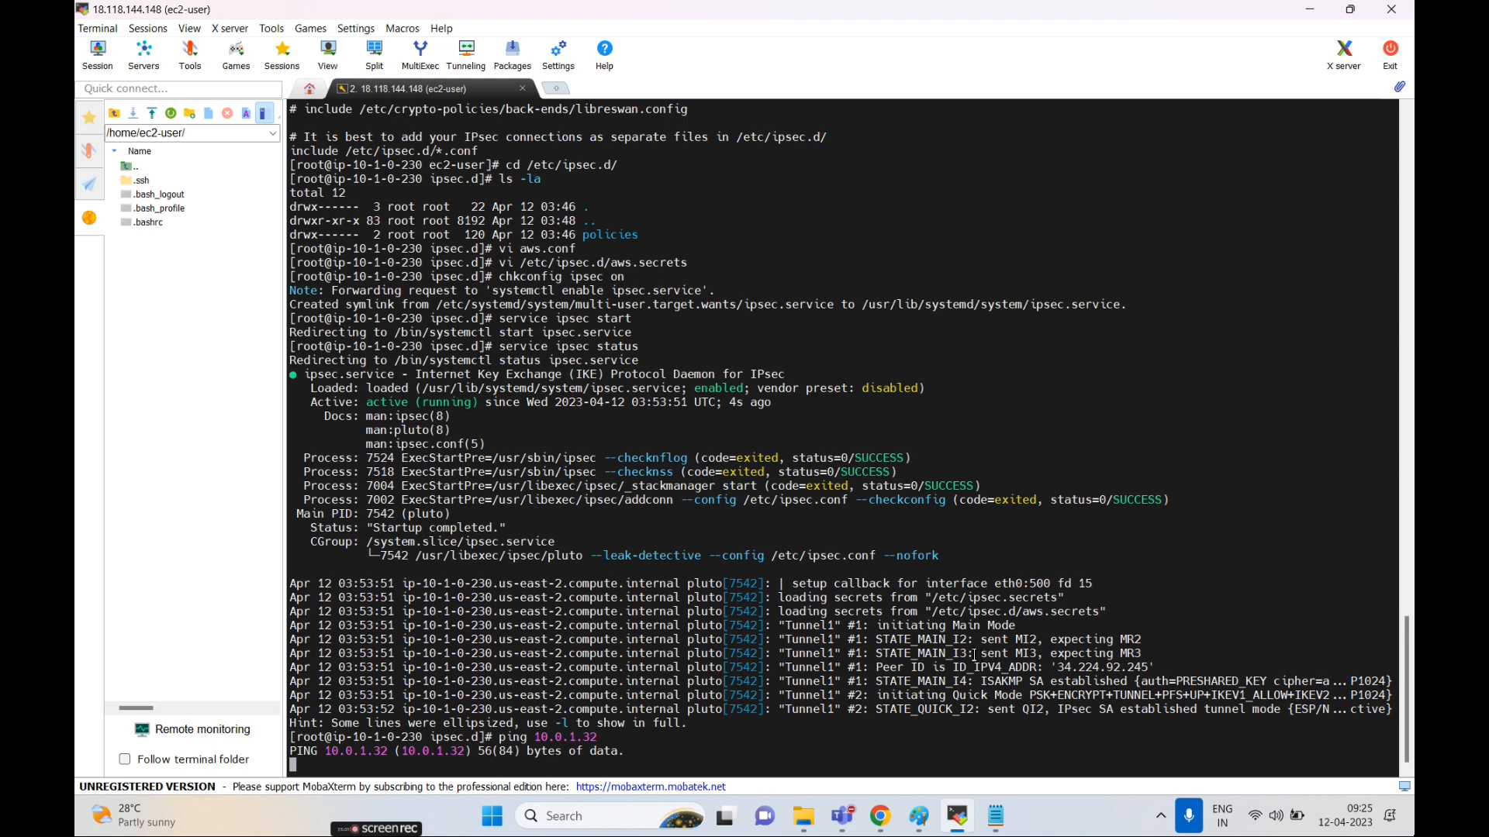
# - Switch to Chrome, refresh the VPN connections and recheck the state of both site2site tunnels
pyautogui.hotkey('alt', 'Tab')
pyautogui.scroll(1, 550, 497)
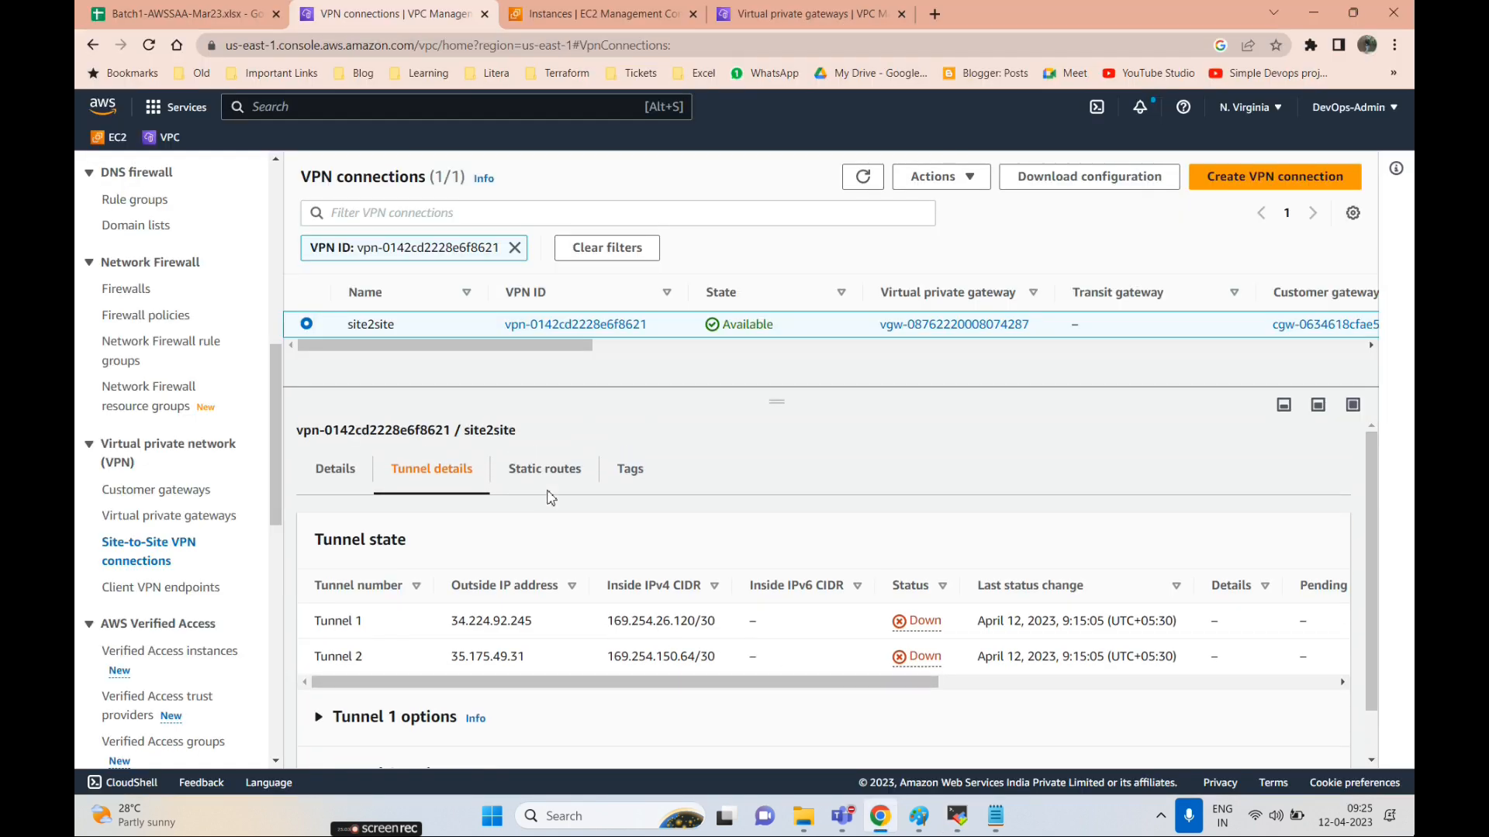
pyautogui.click(867, 179)
pyautogui.scroll(-1, 530, 623)
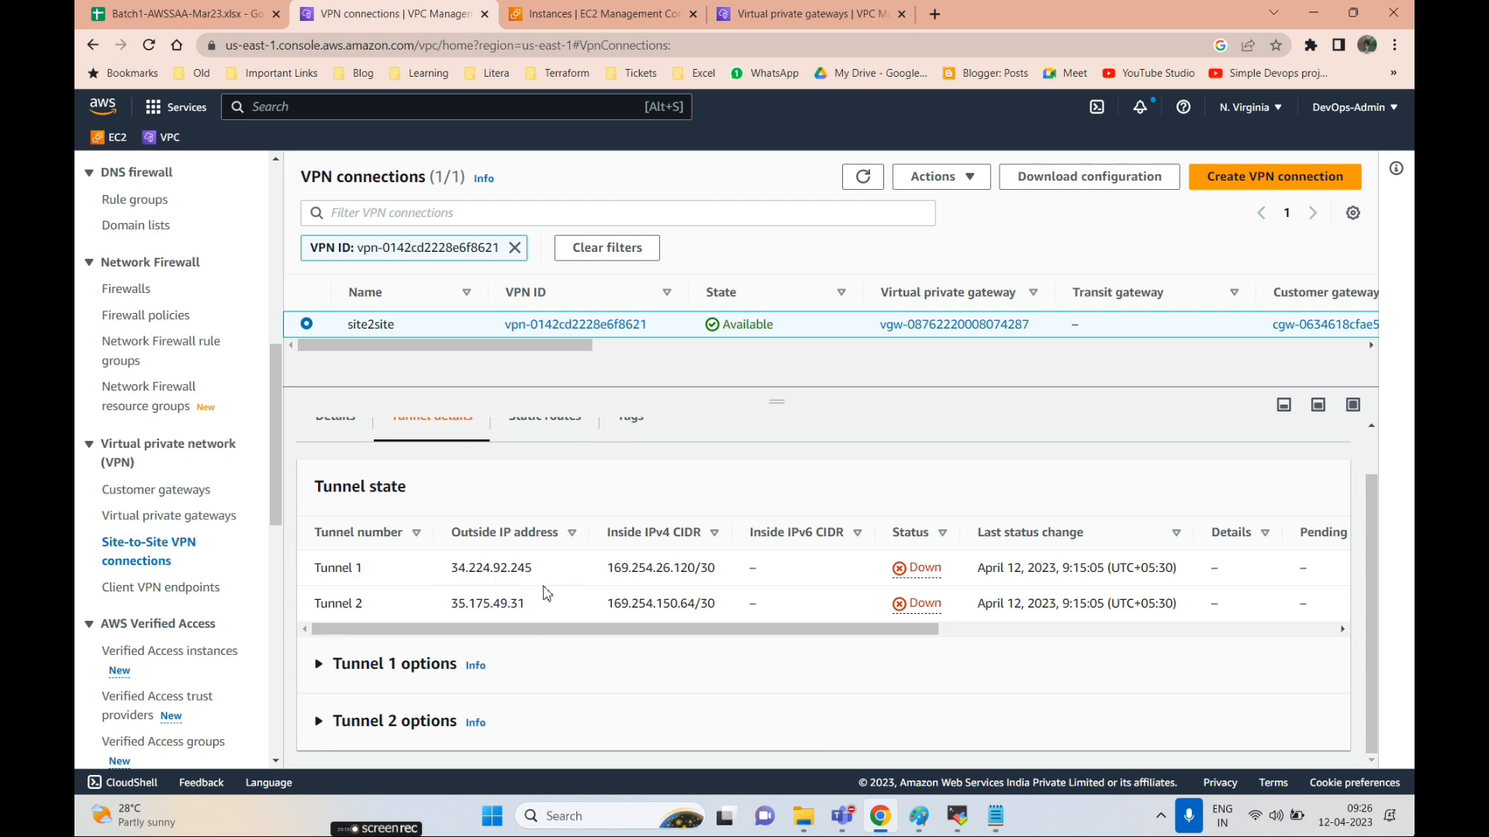
# - Switch to the -new notes in Notepad and check the leftid, leftsubnet and rightsubnet values of conn Tunnel1
pyautogui.click(994, 812)
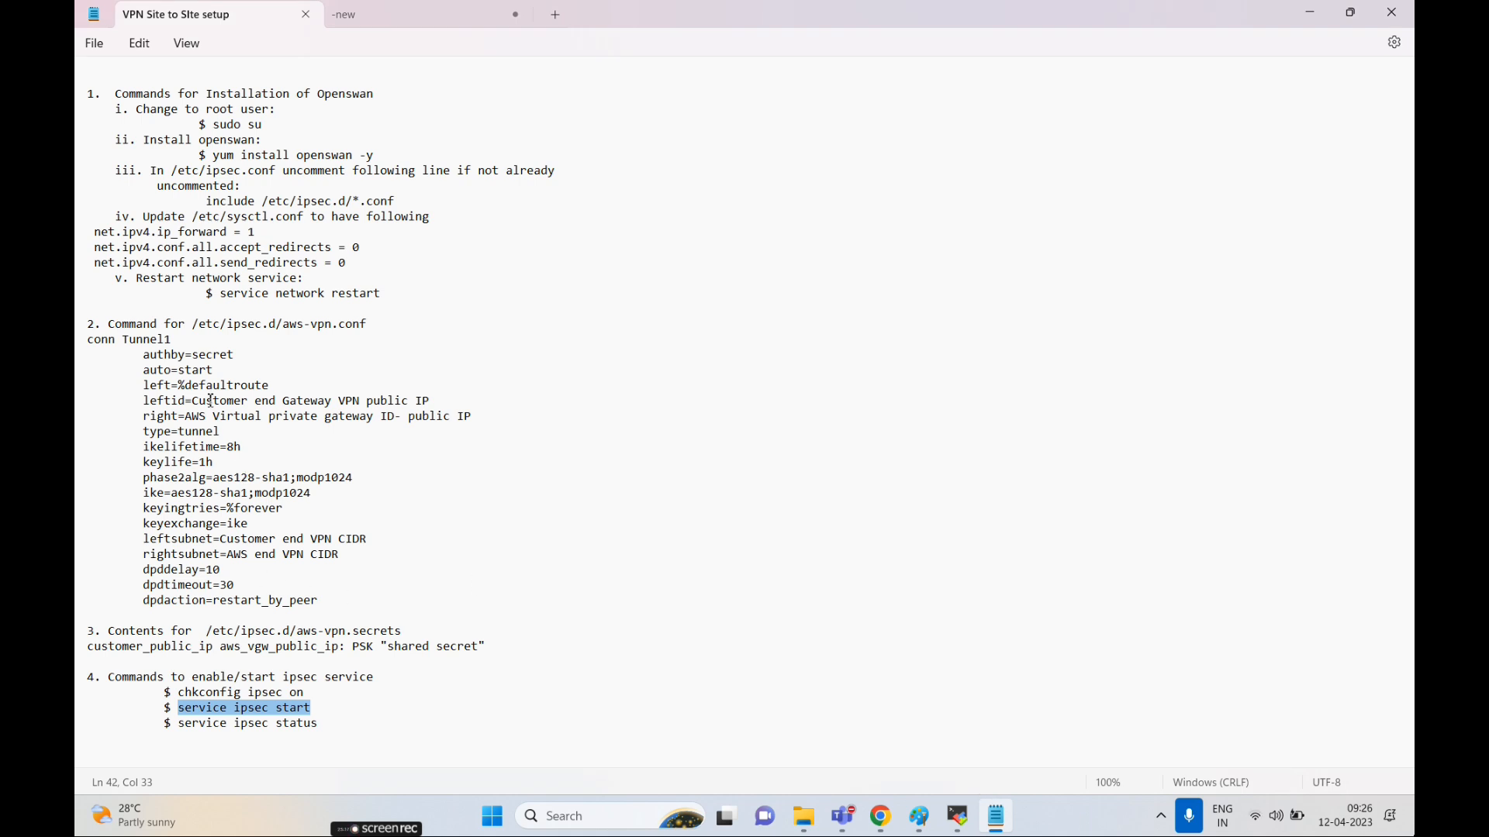
pyautogui.click(404, 22)
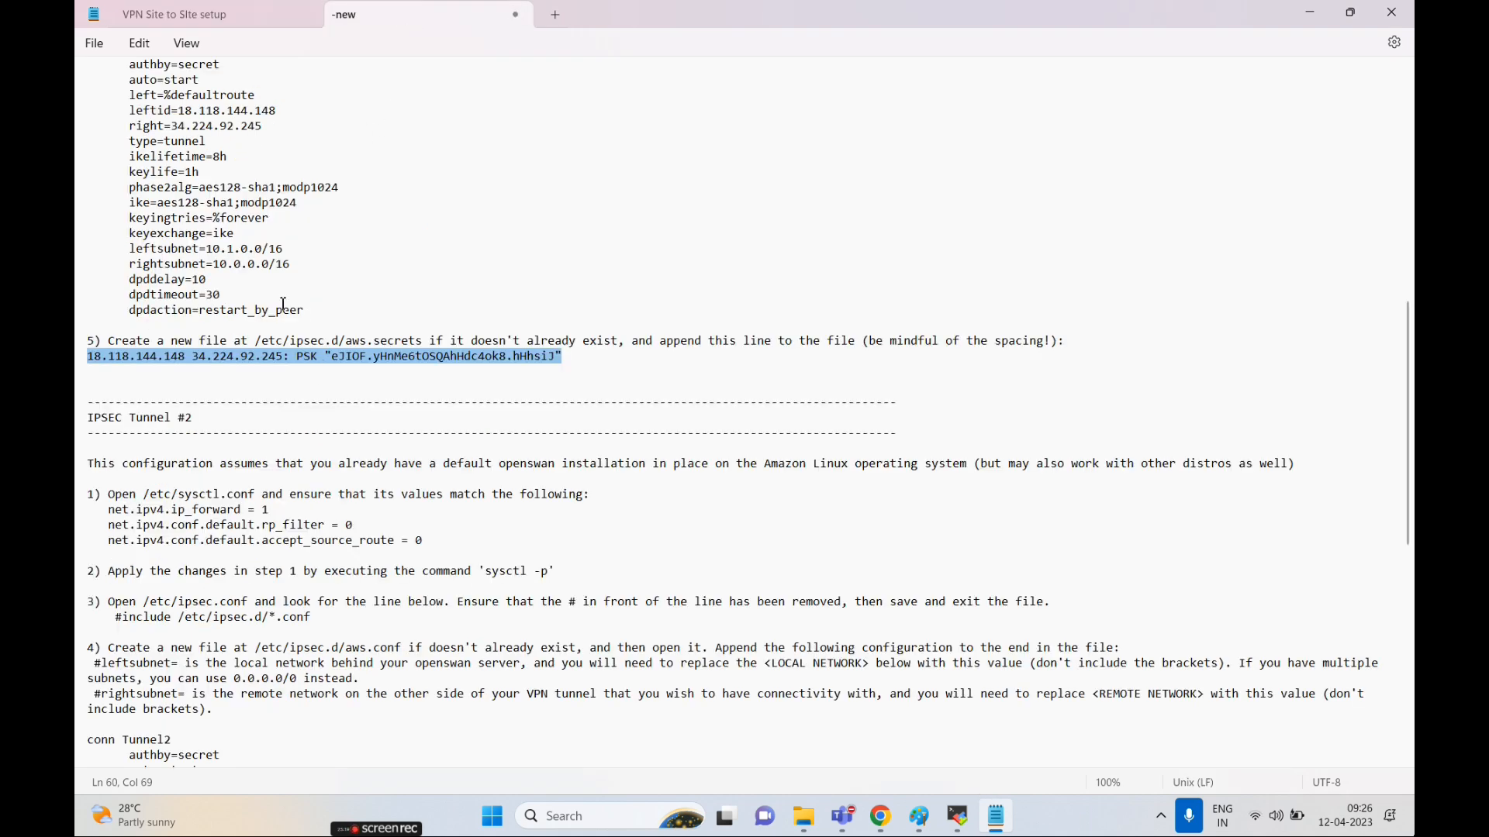
pyautogui.scroll(2, 283, 304)
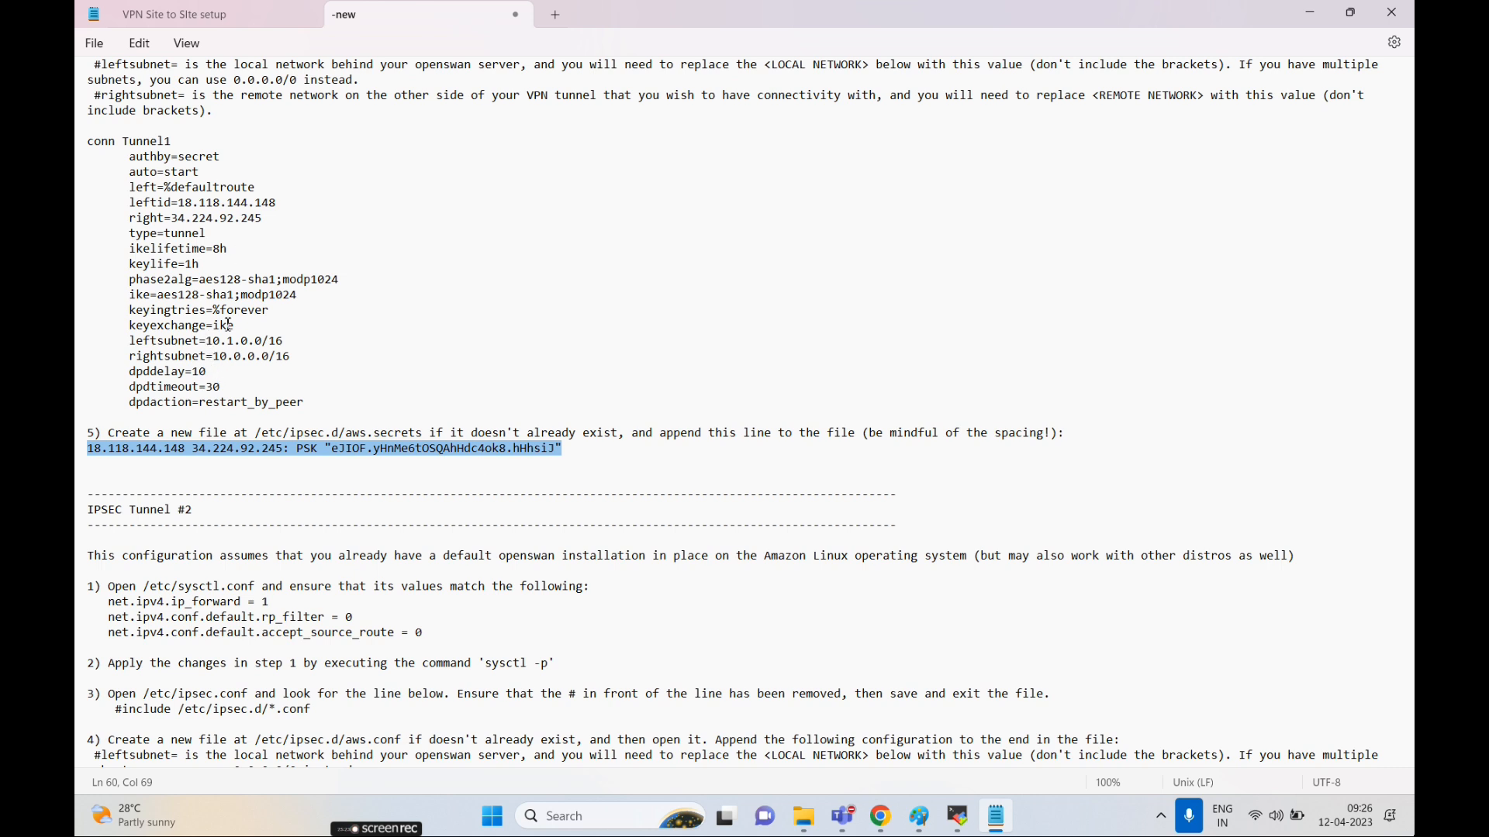
pyautogui.moveTo(207, 343); pyautogui.dragTo(298, 340)
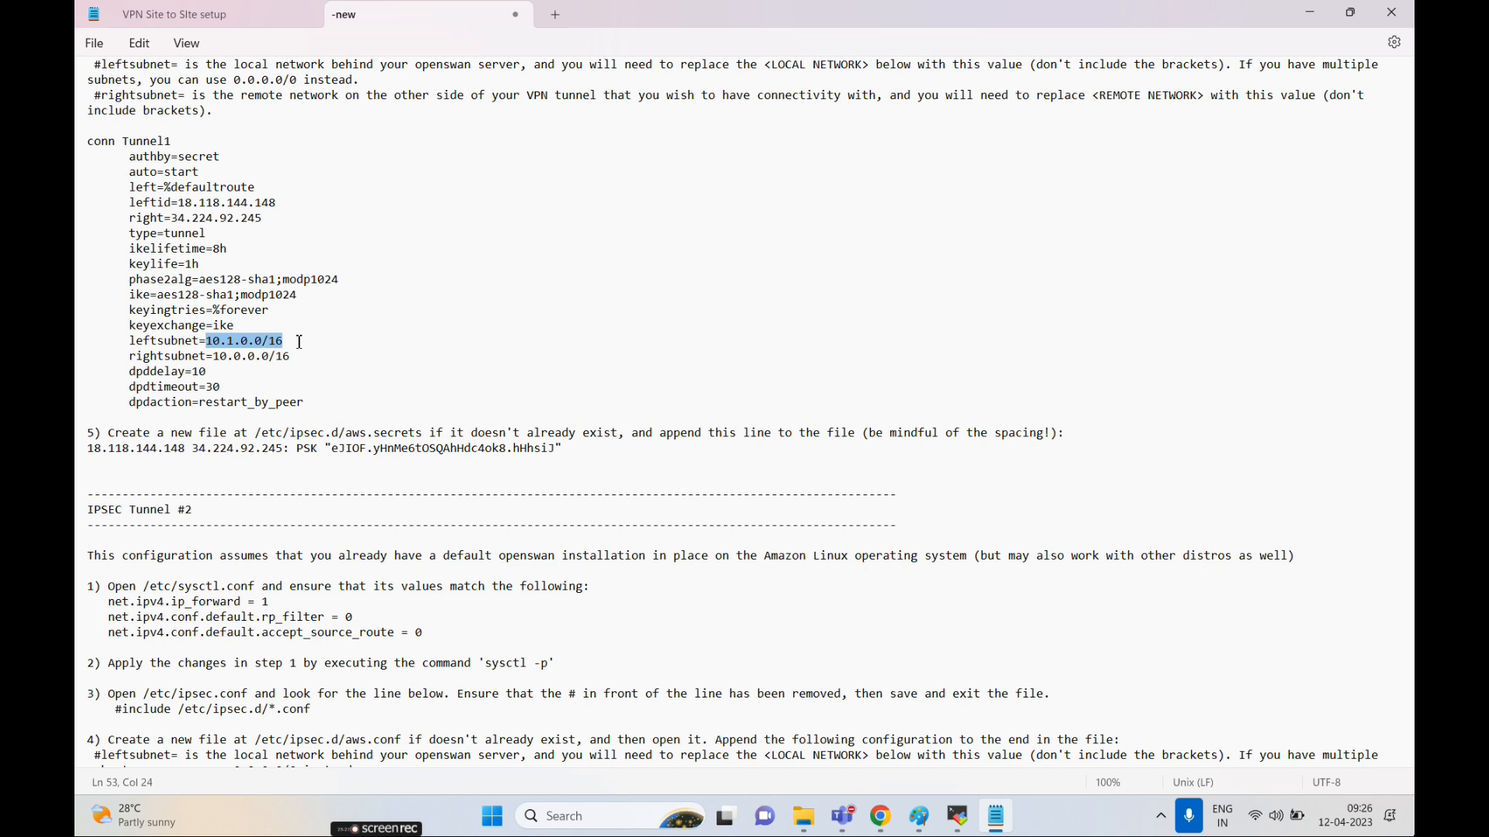
pyautogui.click(919, 816)
pyautogui.hotkey('alt', 'Tab')
pyautogui.moveTo(178, 203); pyautogui.dragTo(277, 204)
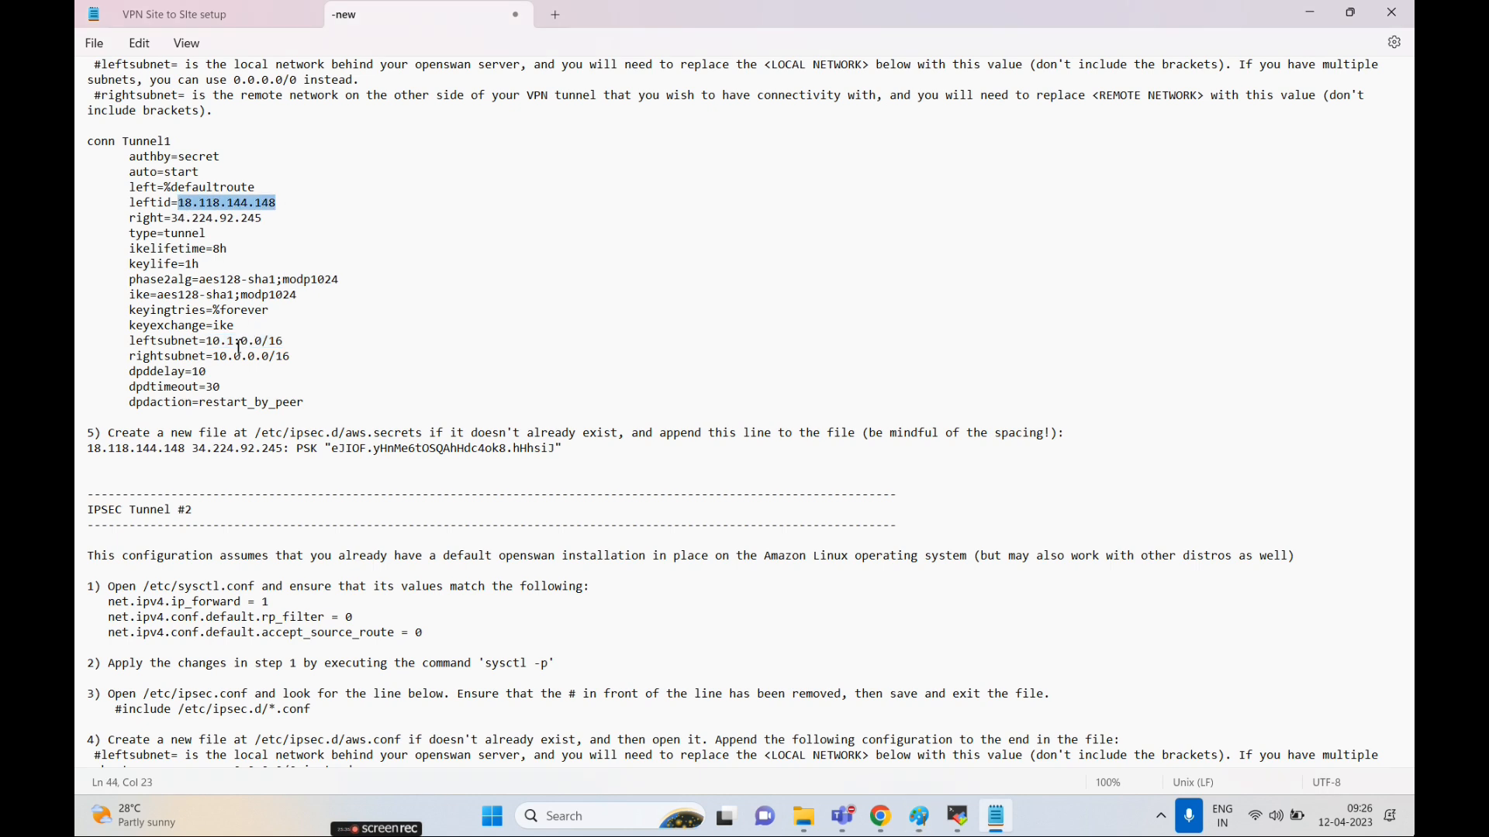
pyautogui.moveTo(206, 341); pyautogui.dragTo(284, 342)
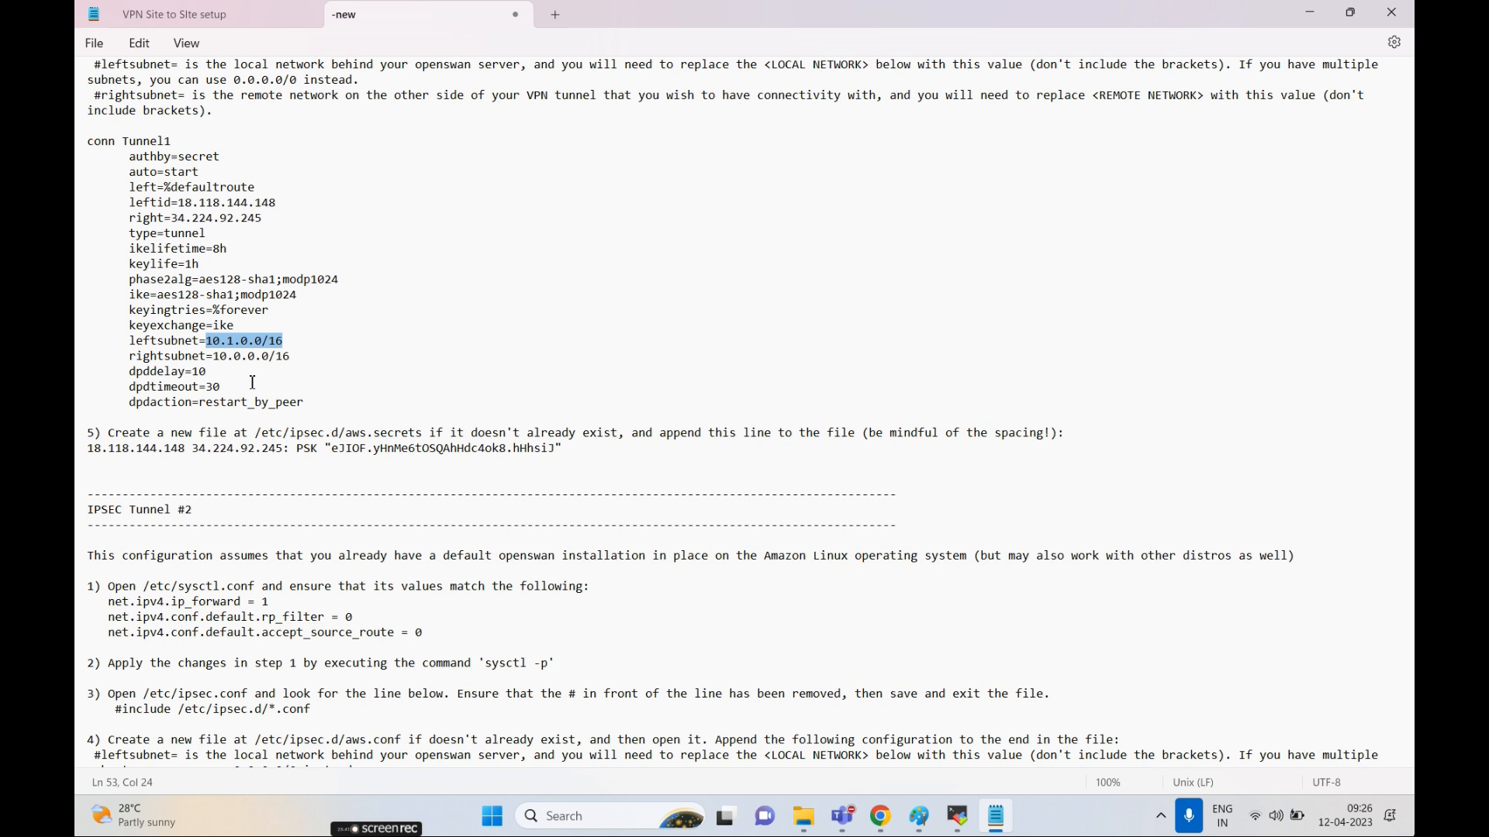
pyautogui.moveTo(208, 355); pyautogui.dragTo(290, 356)
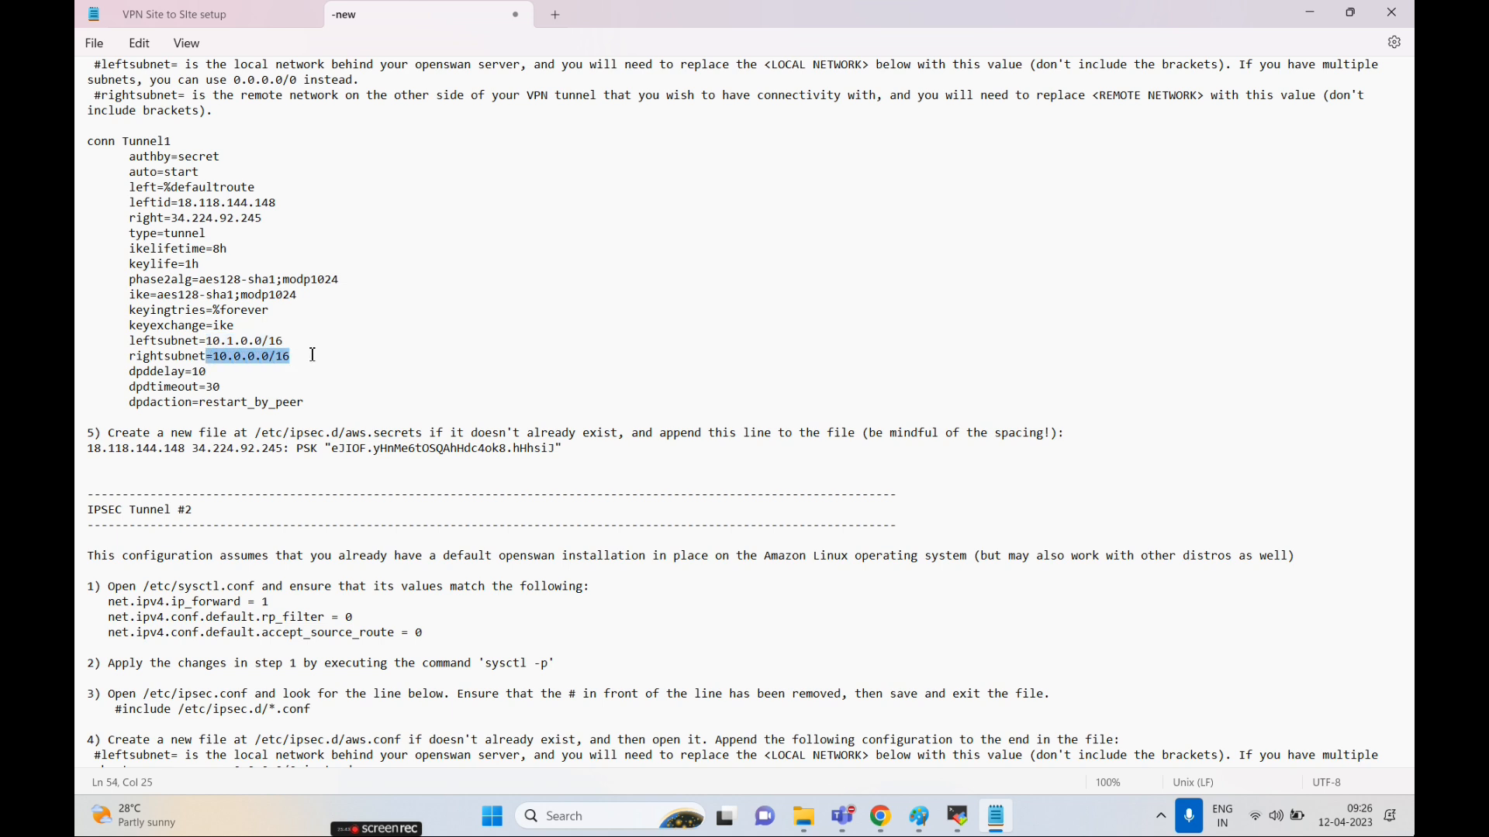
# - Check the right address of conn Tunnel1 and review the leftid/right lines against the leftsubnet/rightsubnet lines
pyautogui.click(287, 375)
pyautogui.moveTo(174, 219); pyautogui.dragTo(270, 223)
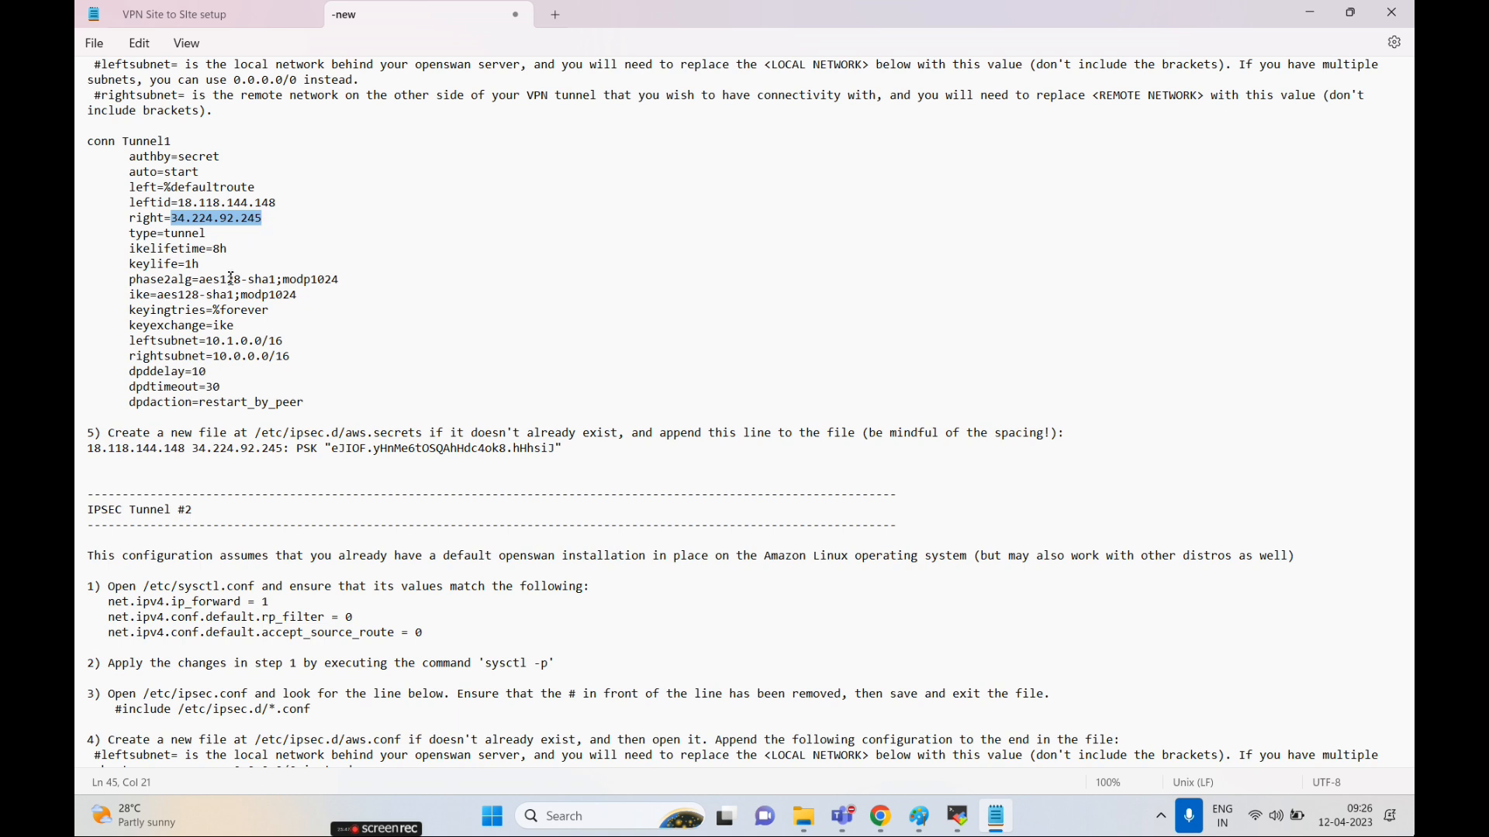
pyautogui.click(223, 293)
pyautogui.moveTo(264, 220); pyautogui.dragTo(108, 200)
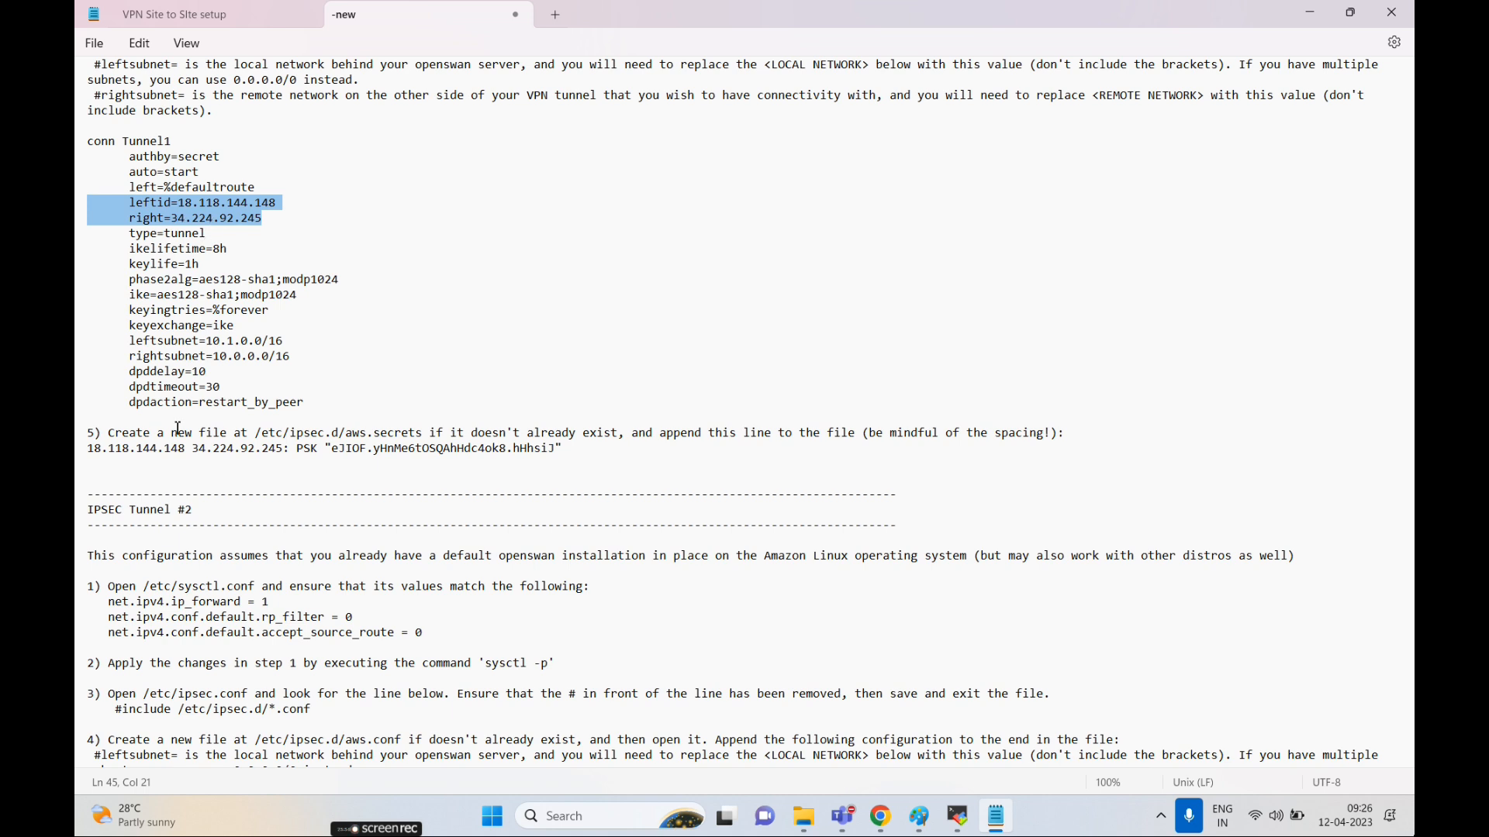
pyautogui.moveTo(332, 349); pyautogui.dragTo(90, 342)
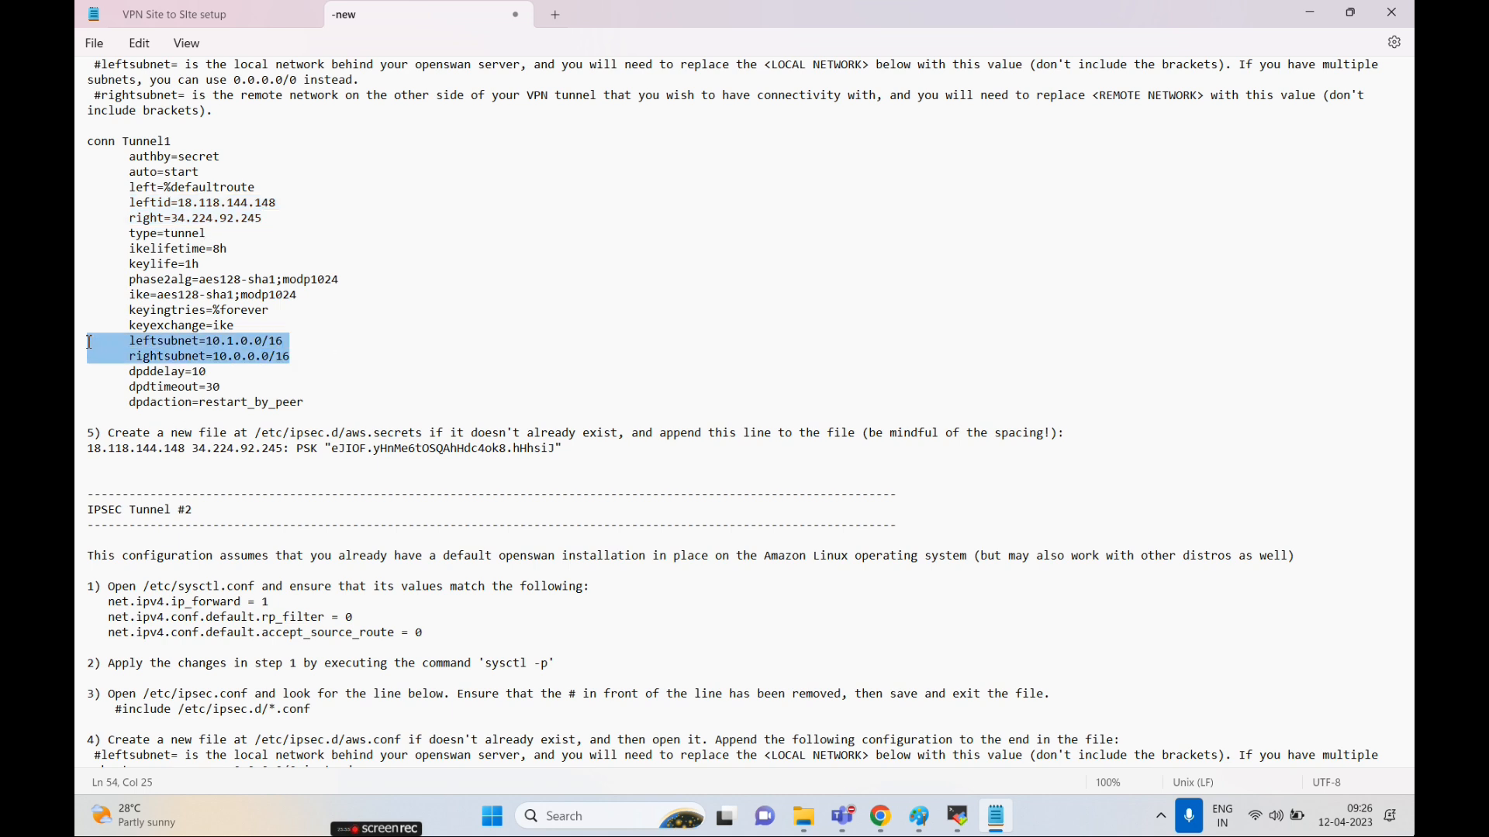
pyautogui.scroll(2, 347, 363)
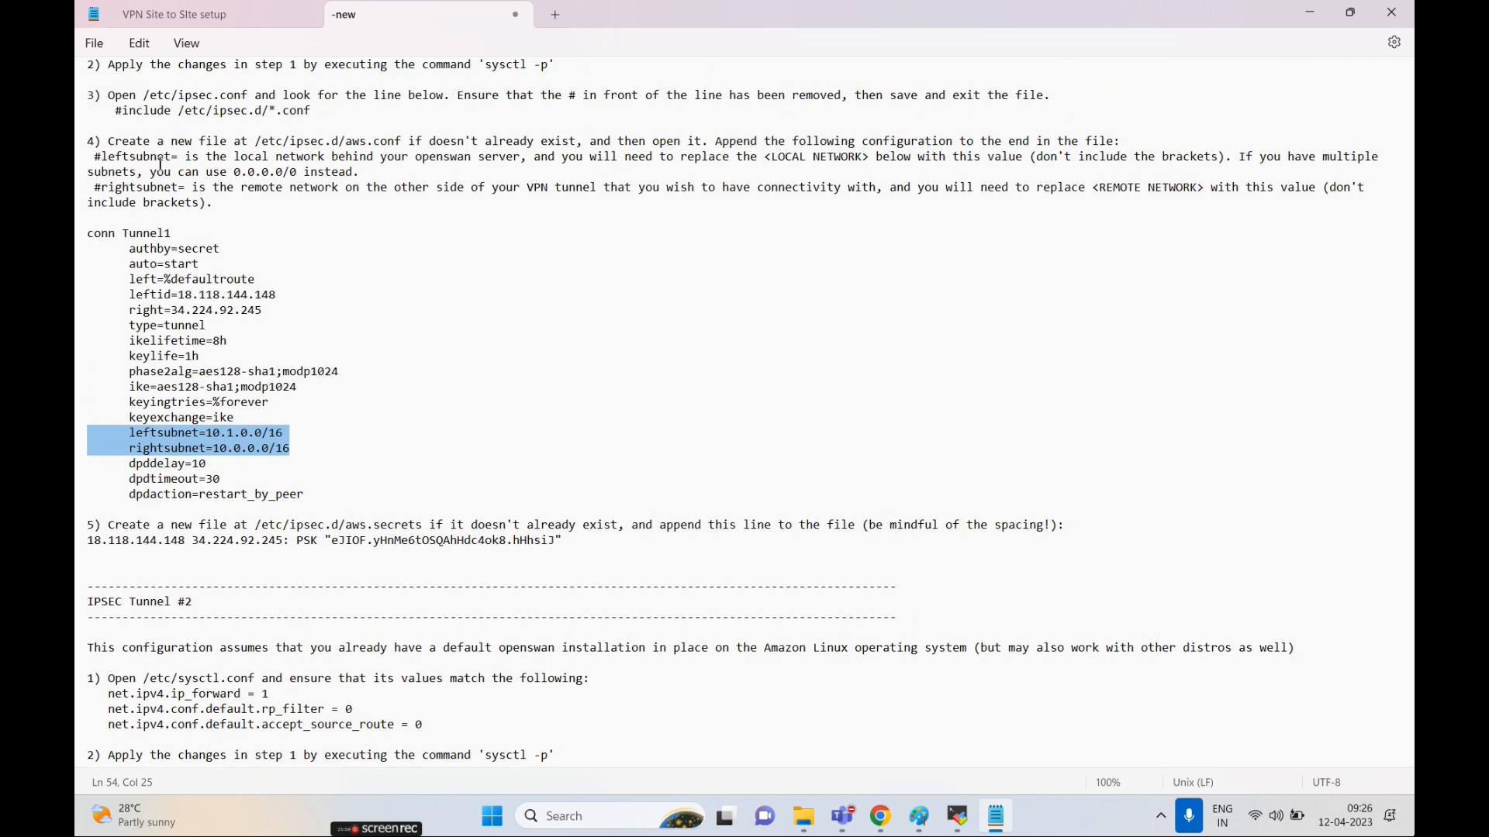
# - Compare the #leftsubnet= explanation in step 4 of the notes with the leftsubnet line of conn Tunnel1
pyautogui.moveTo(102, 157); pyautogui.dragTo(522, 163)
pyautogui.click(230, 158)
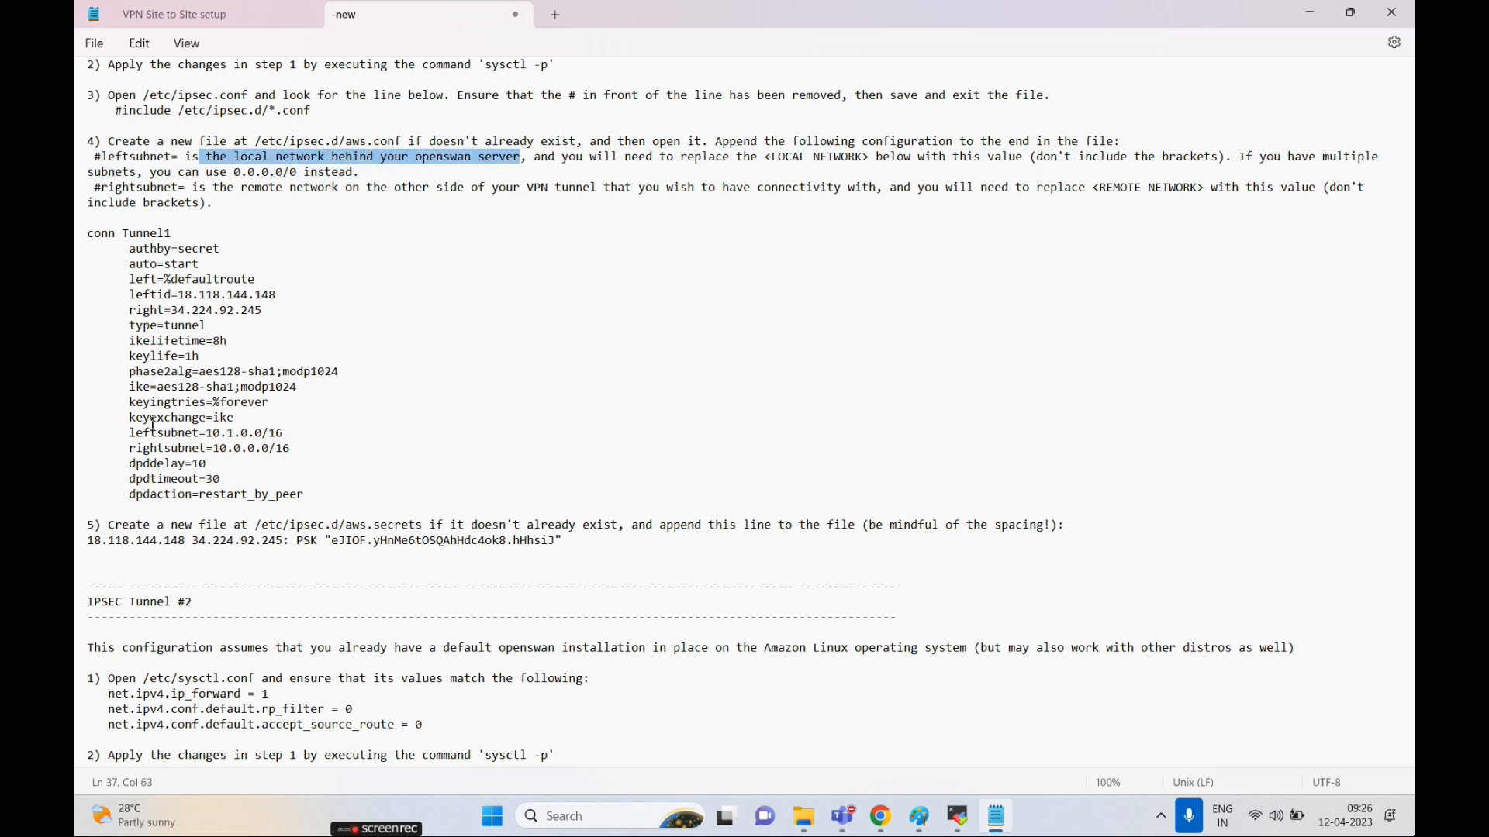
pyautogui.moveTo(136, 439); pyautogui.dragTo(291, 441)
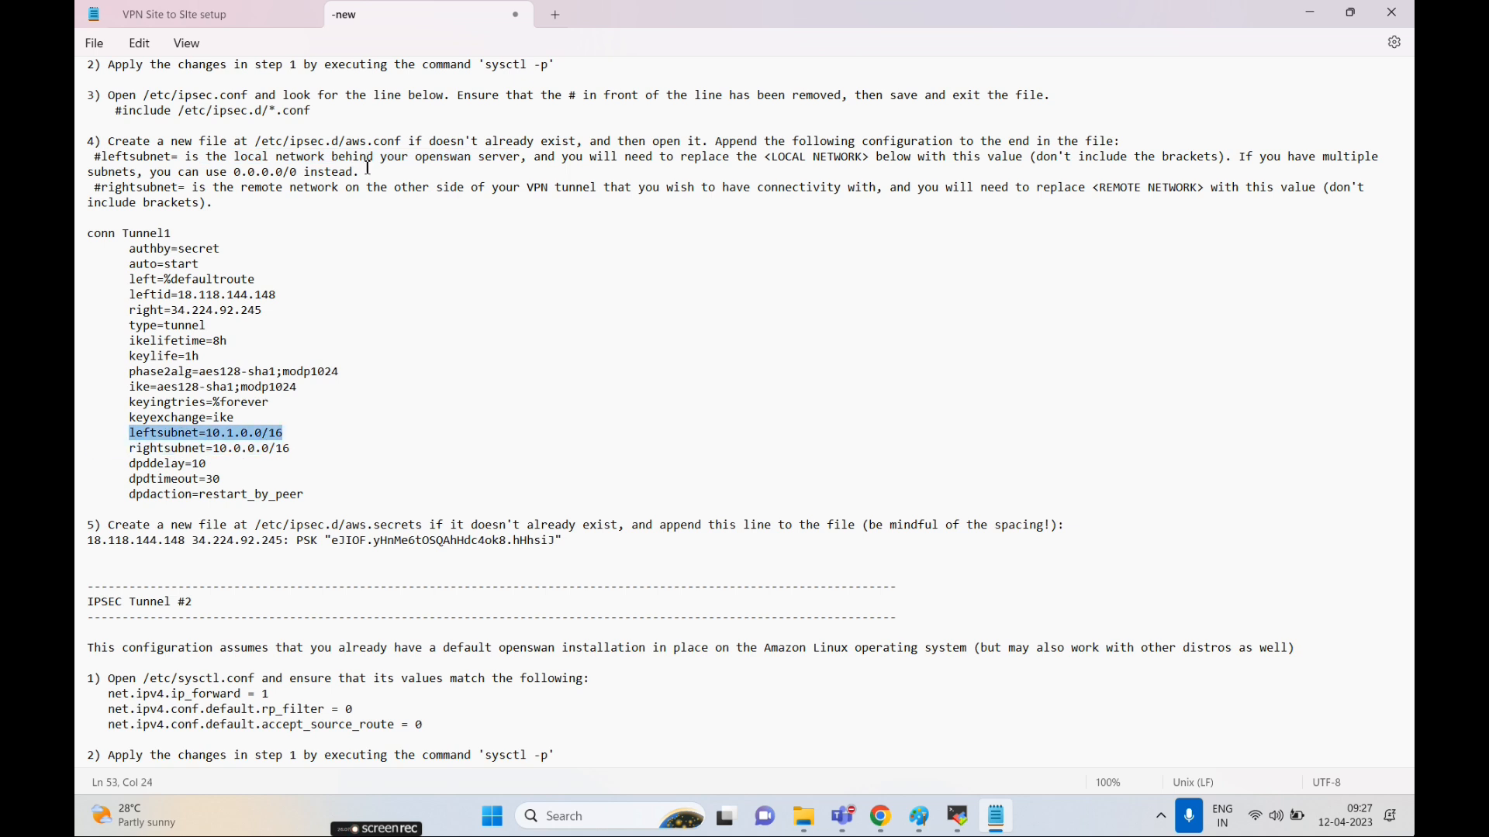
pyautogui.moveTo(258, 154); pyautogui.dragTo(505, 166)
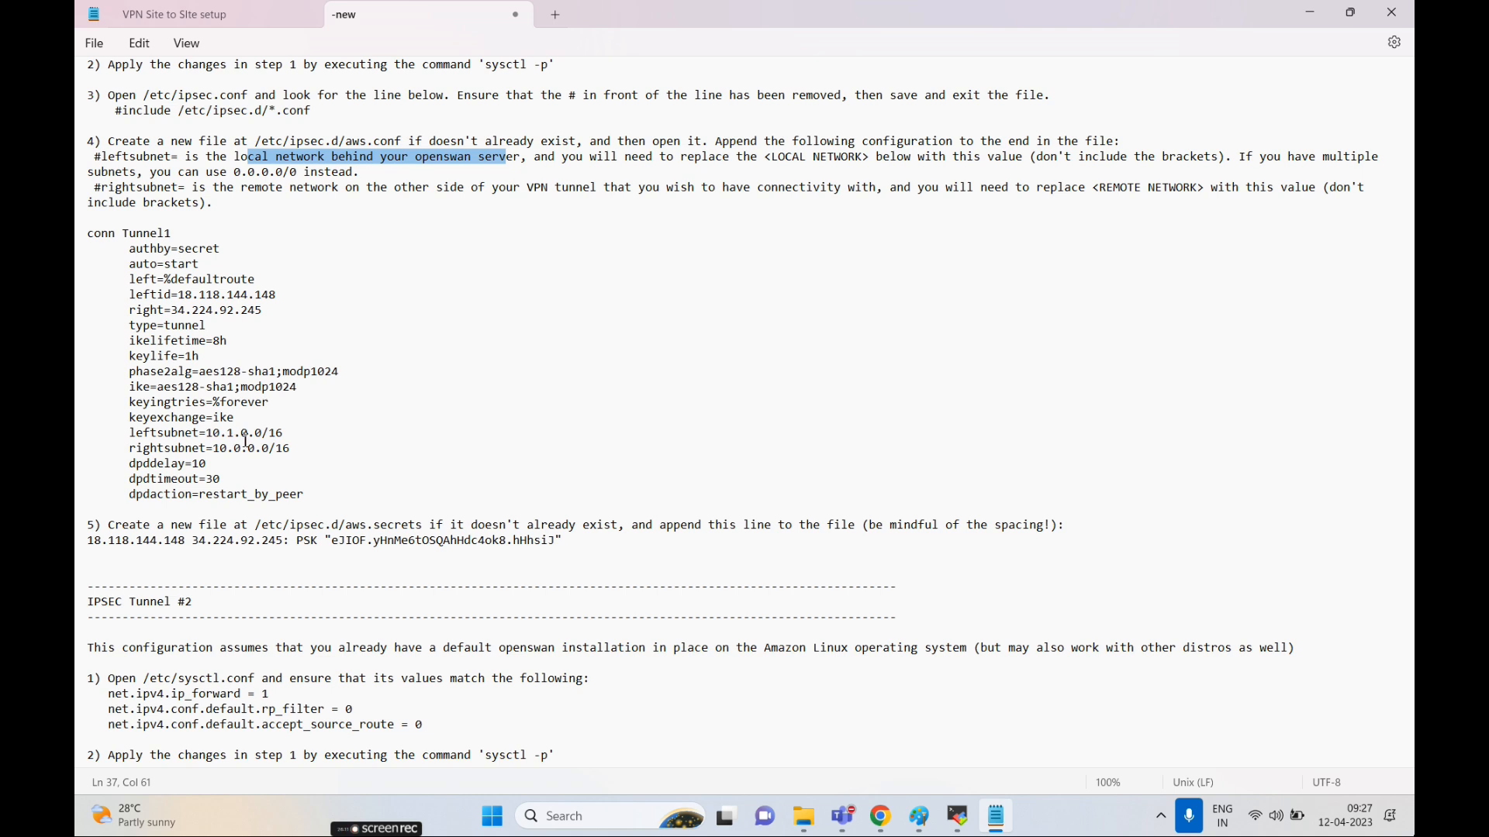
# - Check the running ping in MobaXterm, the network diagram in Paint and the site2site tunnel state in Chrome
pyautogui.click(959, 817)
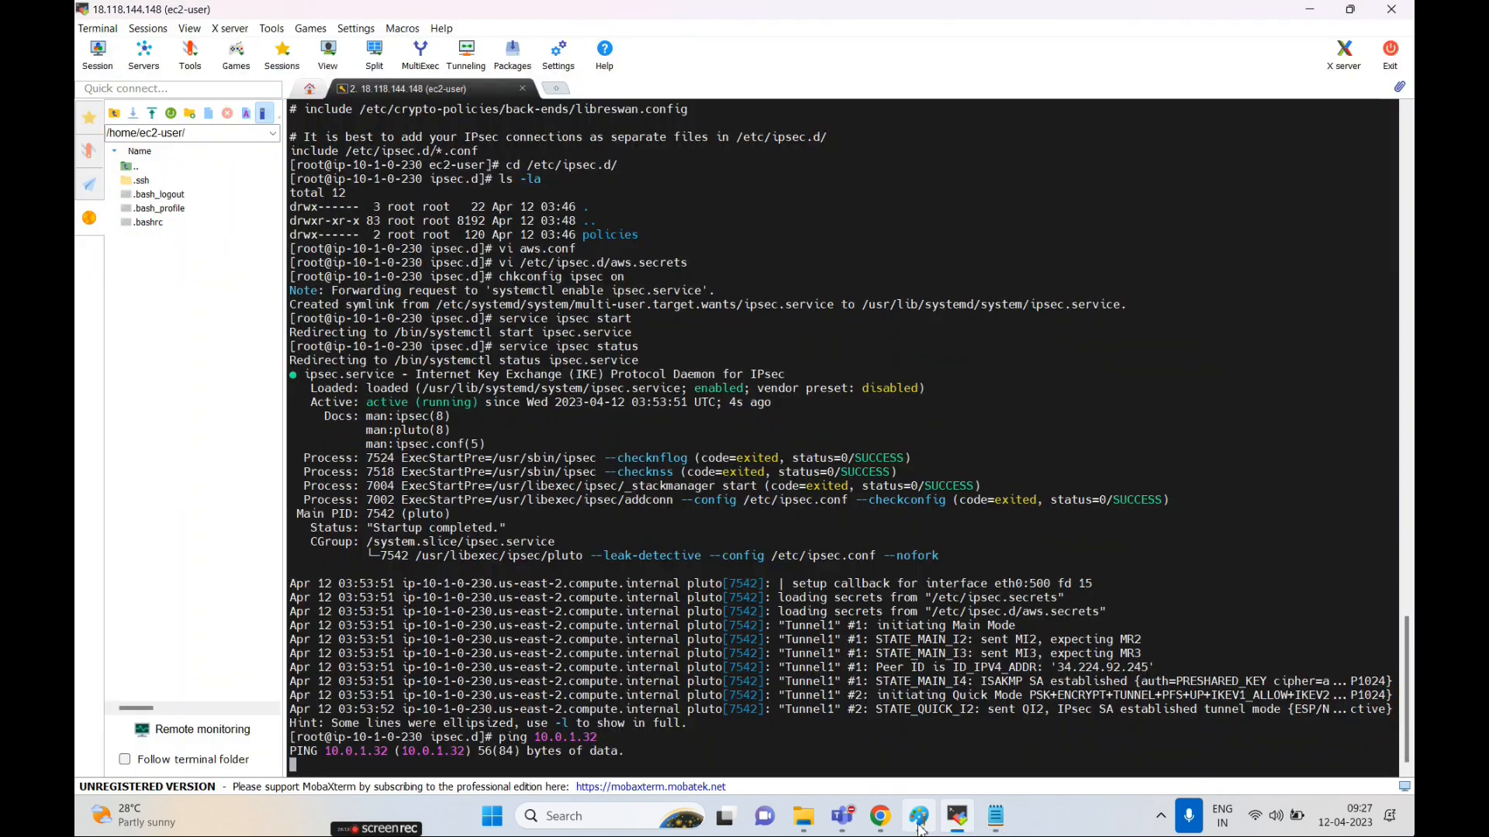
pyautogui.click(920, 817)
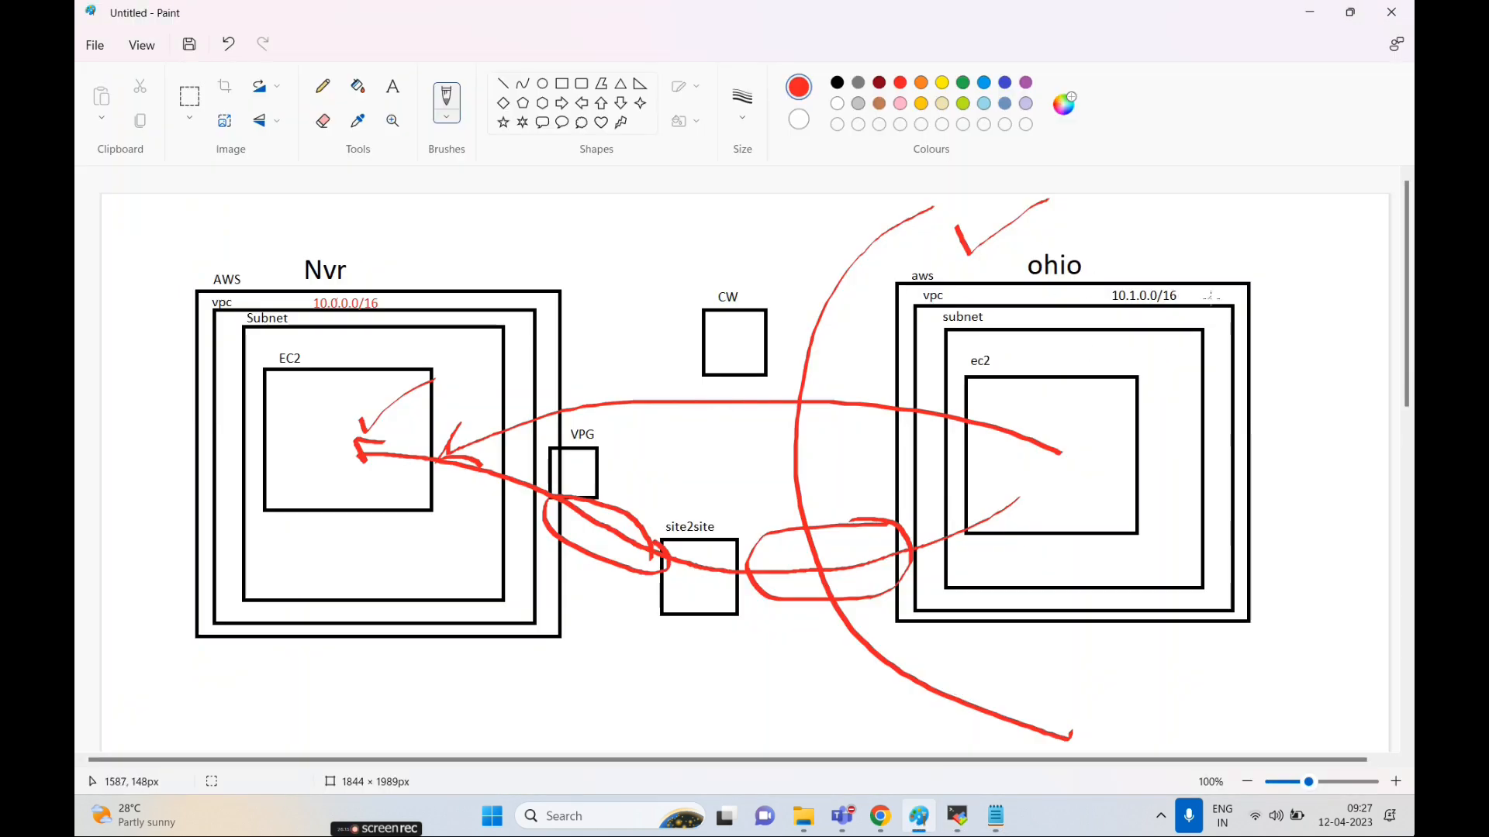
pyautogui.click(880, 822)
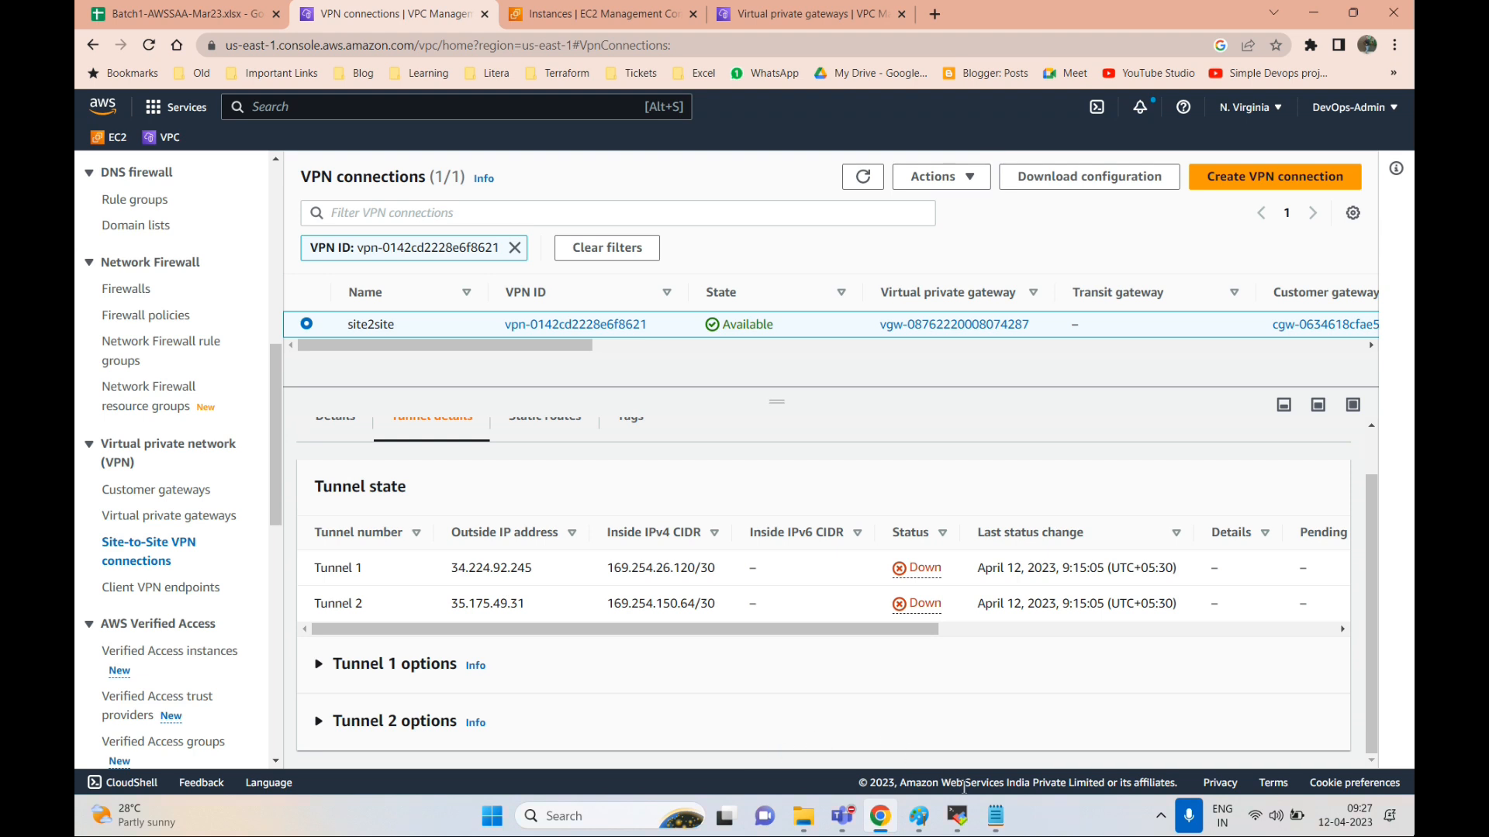
# - Return to the -new notes in Notepad and review the #rightsubnet= explanation about the remote network
pyautogui.click(966, 666)
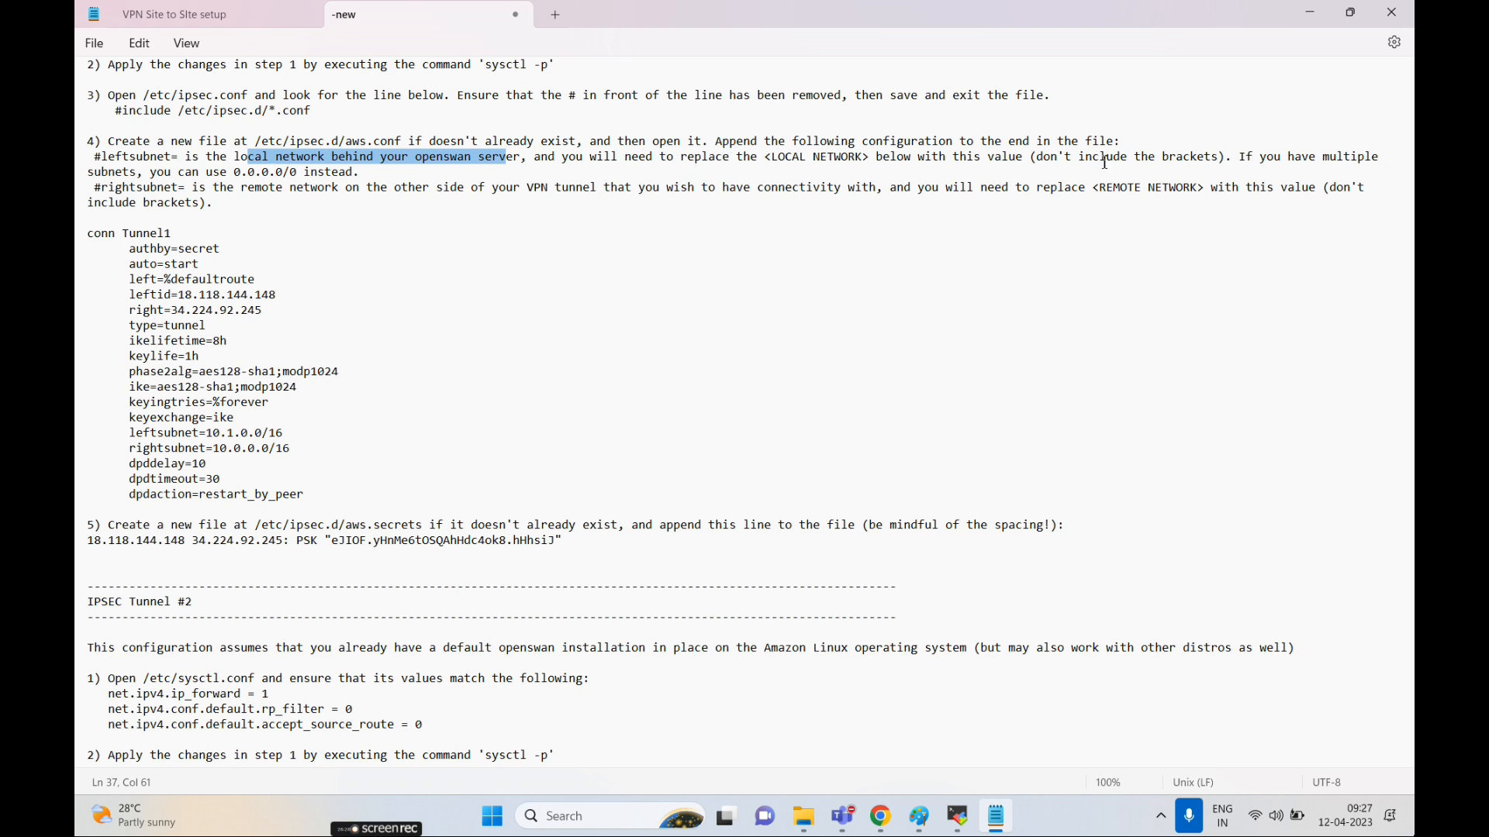
pyautogui.moveTo(103, 188); pyautogui.dragTo(1322, 191)
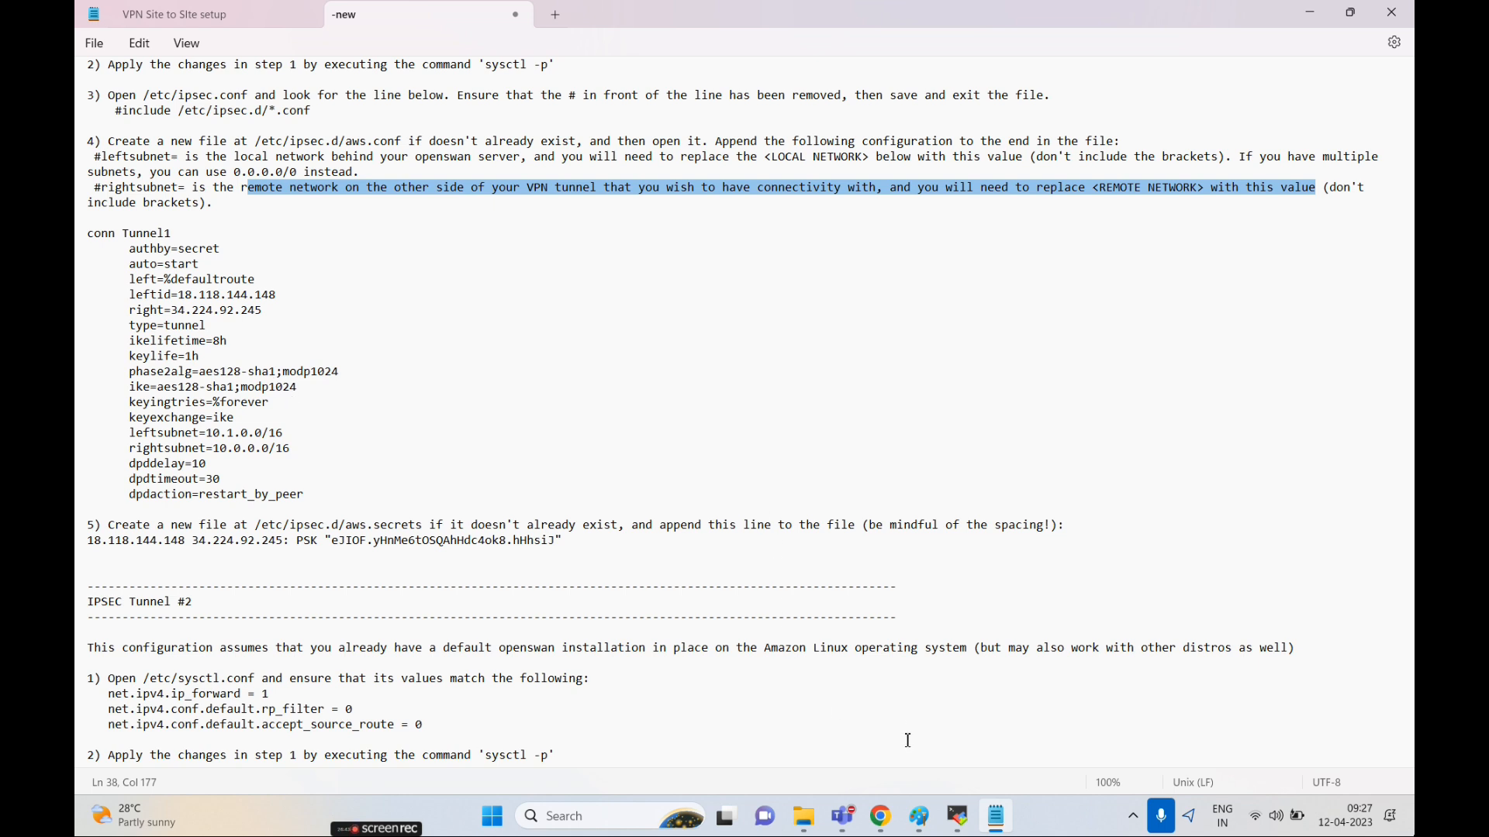
# - Switch to Chrome, refresh the VPN connections and recheck the status of Tunnel 1 and Tunnel 2
pyautogui.click(880, 816)
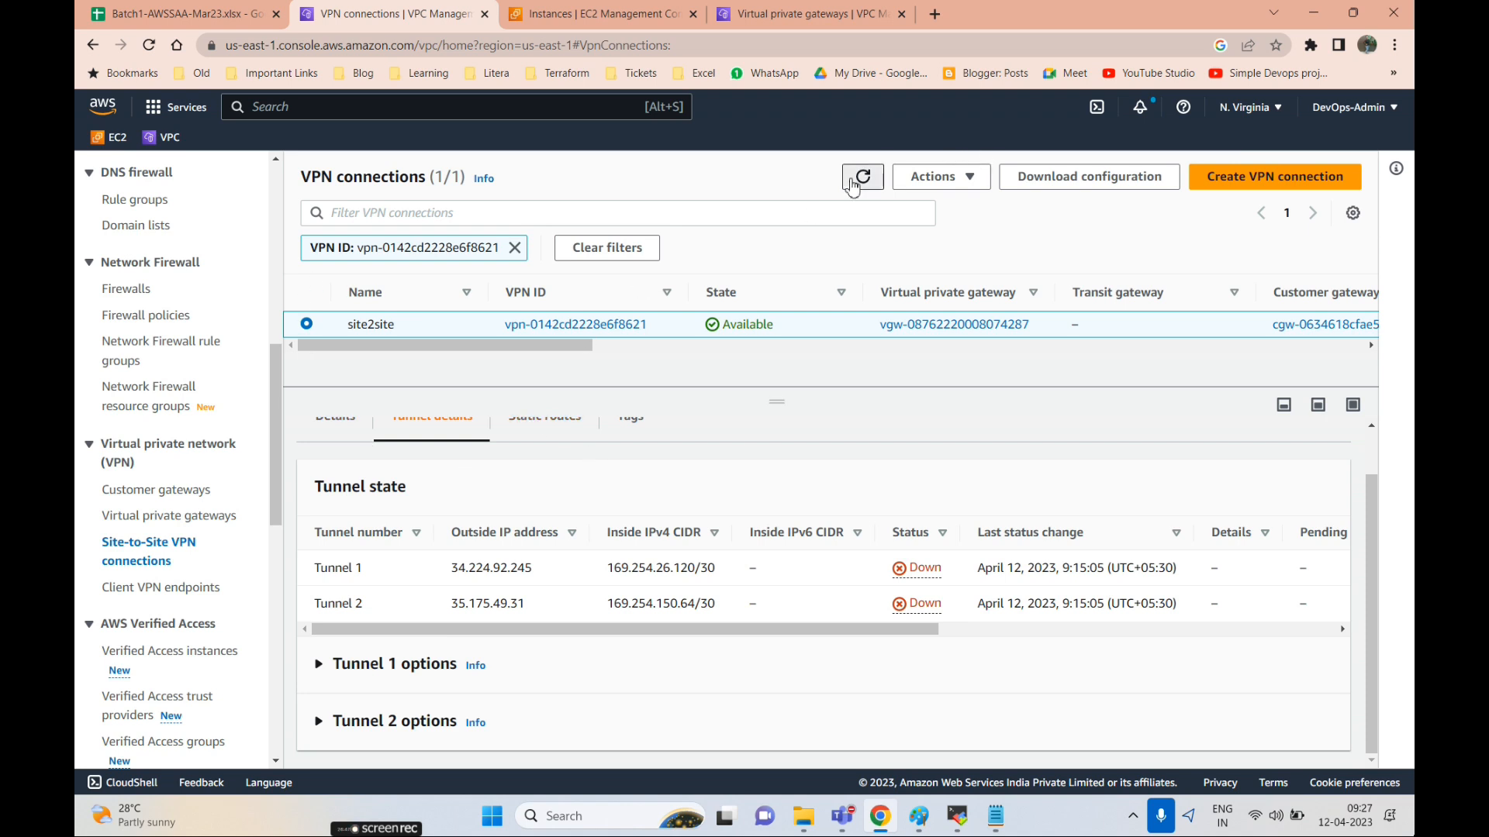
pyautogui.click(853, 183)
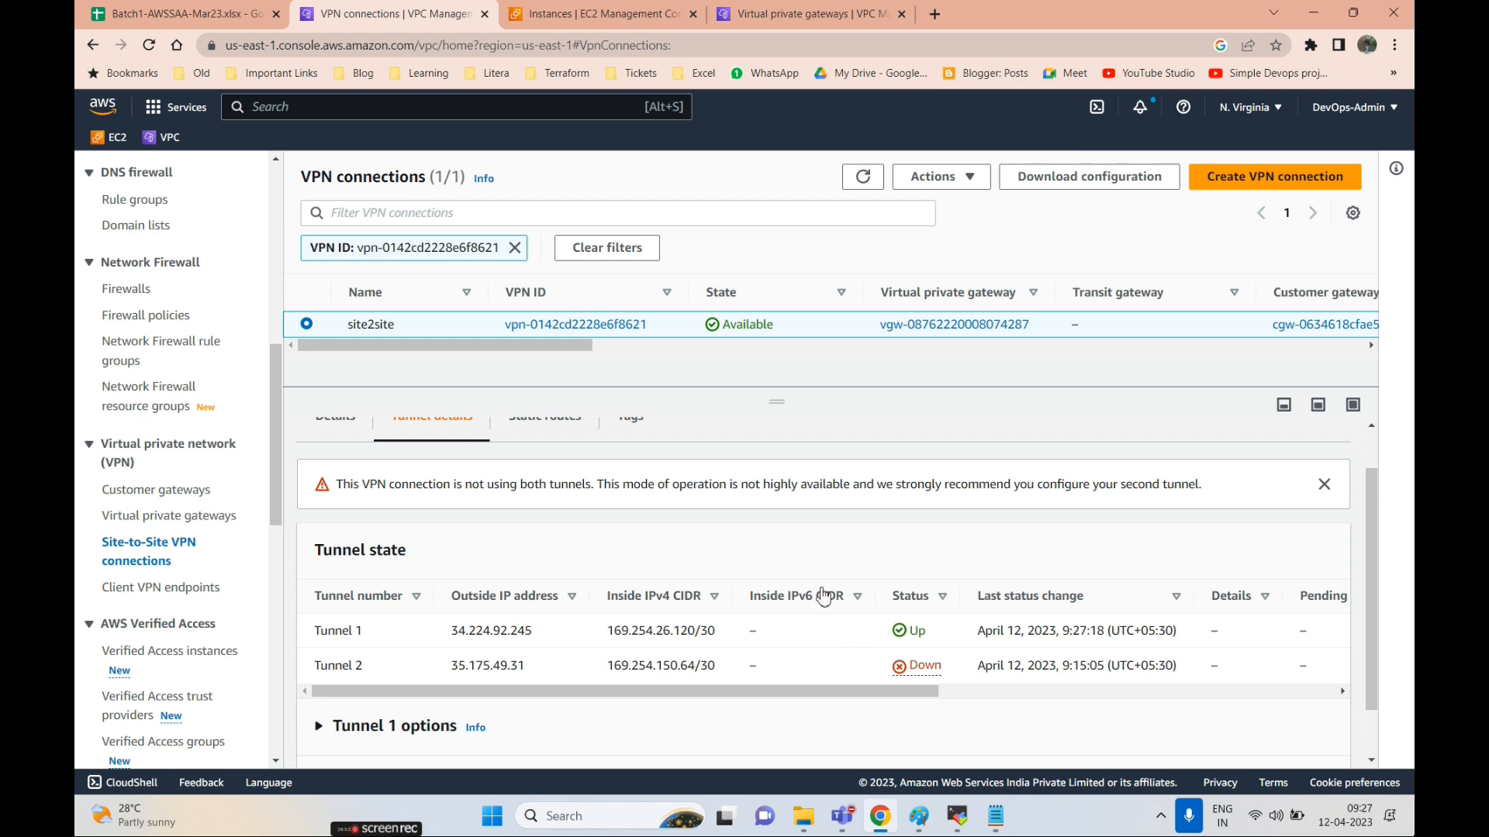
pyautogui.scroll(1, 513, 541)
pyautogui.scroll(-1, 742, 648)
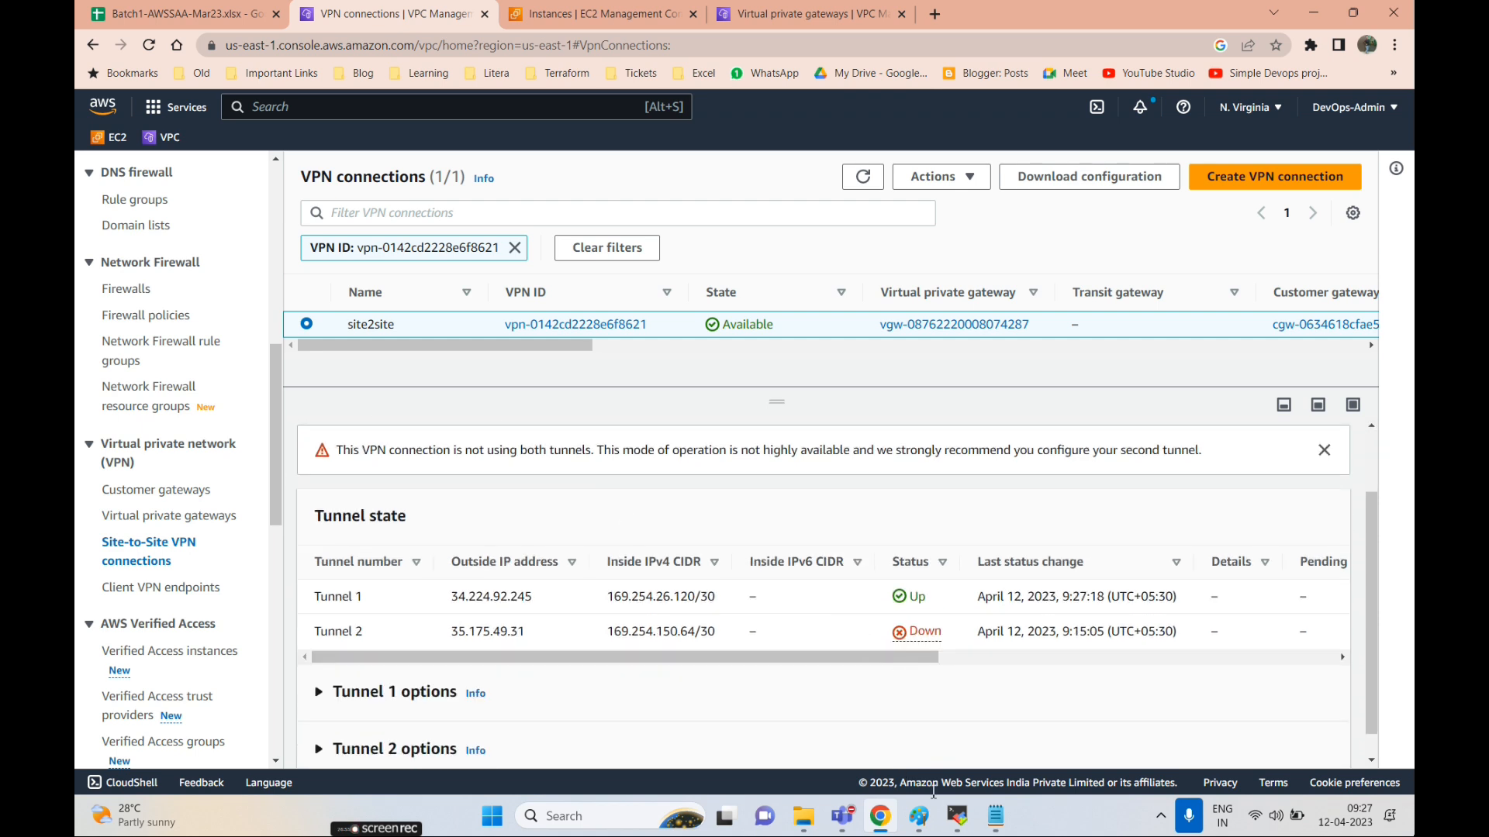
# - Switch to the MobaXterm session, stop the running ping and run ping 10.0.1.32 again
pyautogui.click(957, 815)
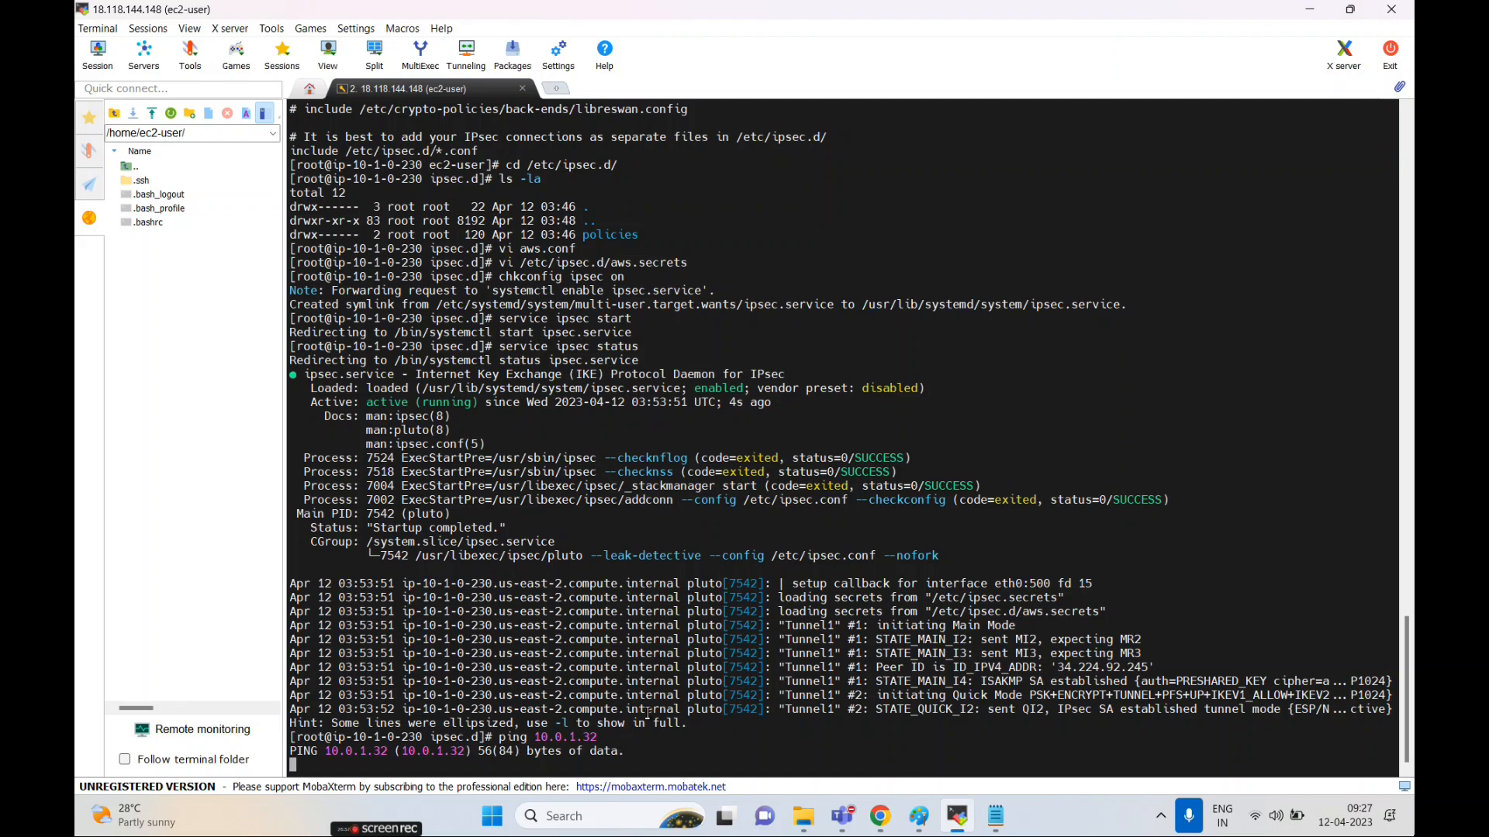
pyautogui.hotkey('alt', 'Tab')
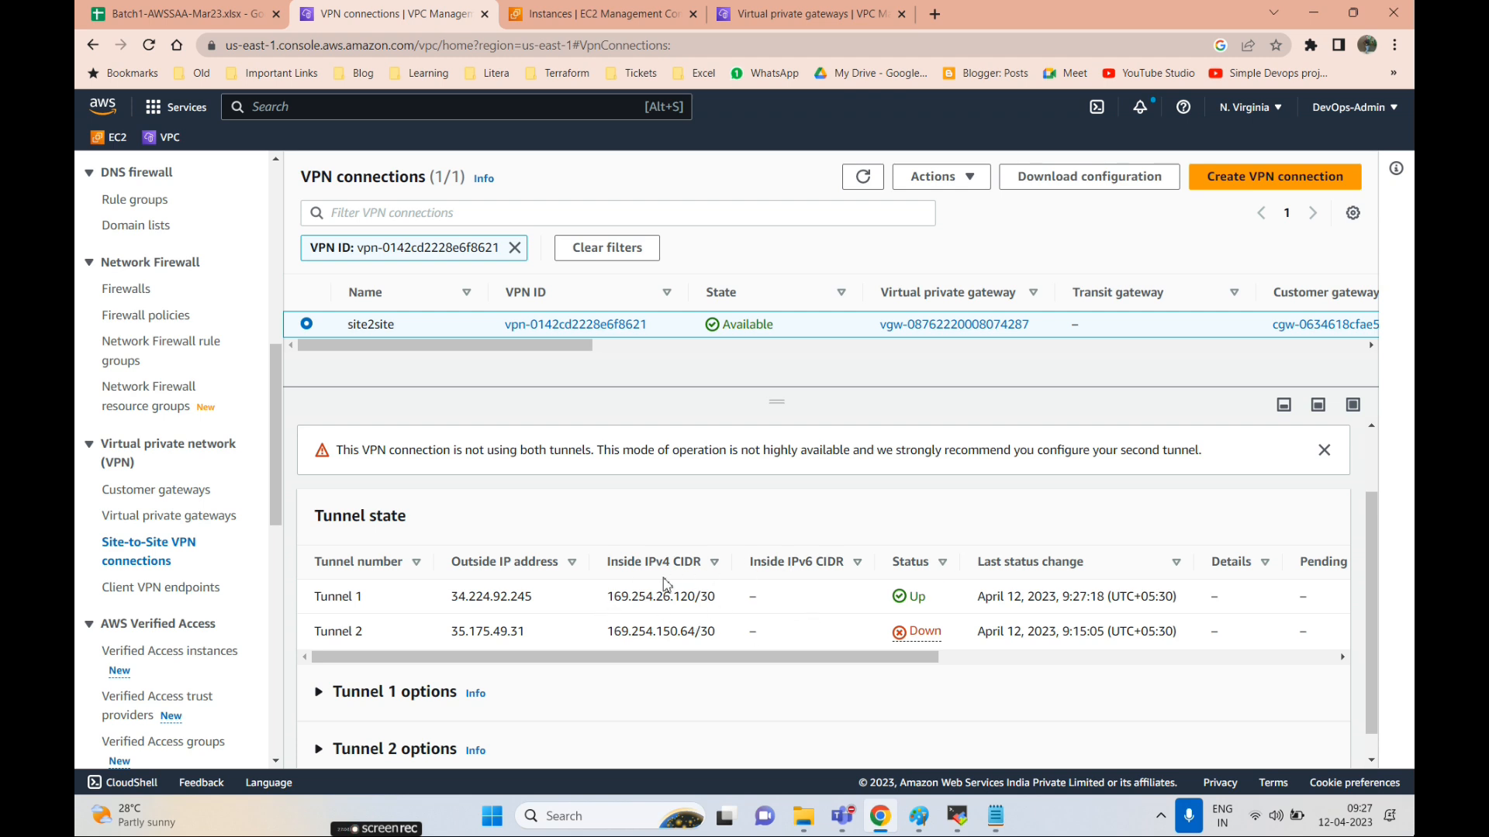
pyautogui.hotkey('alt', 'Tab')
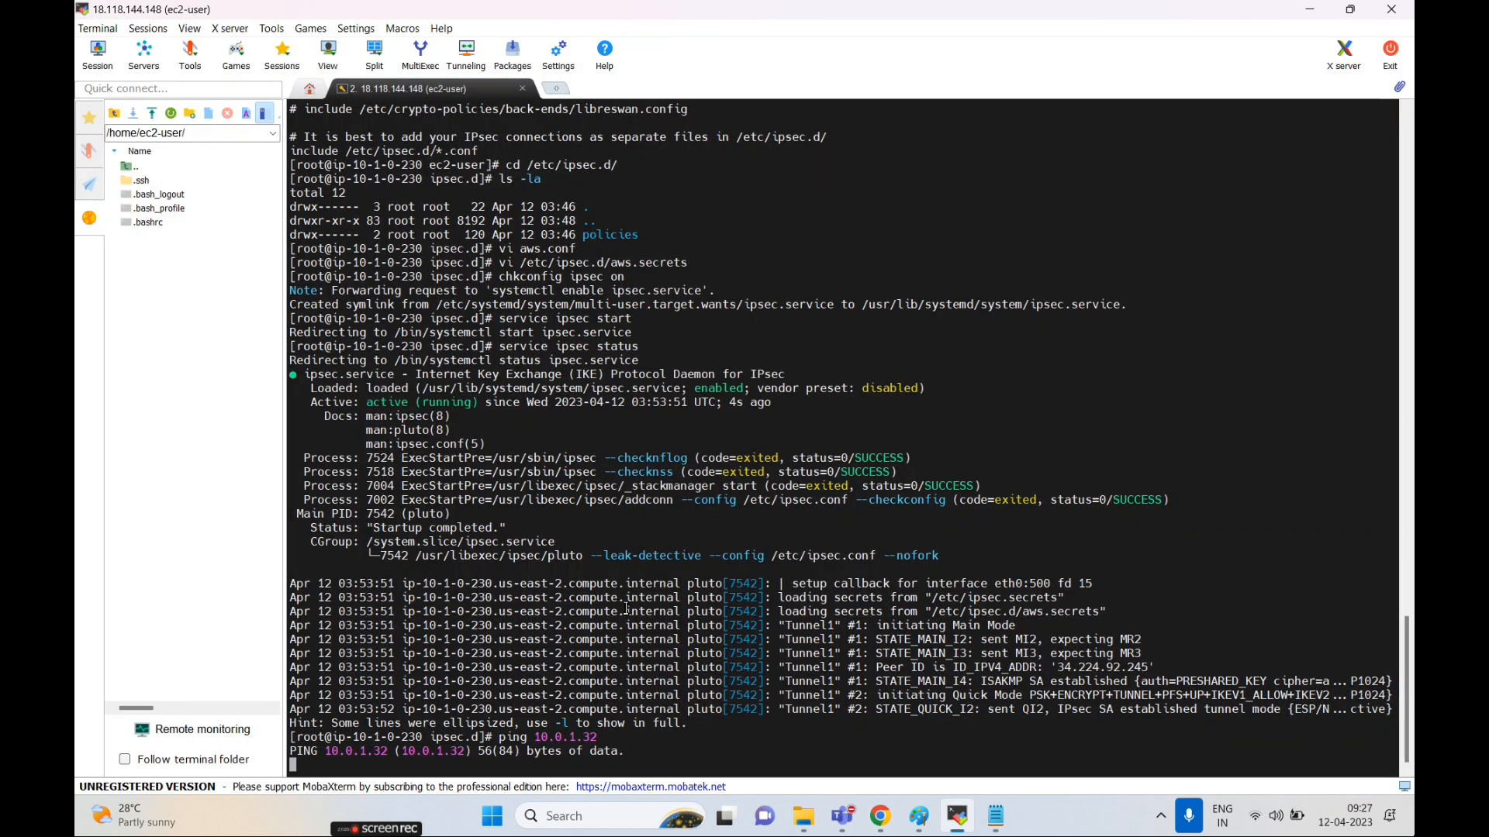
pyautogui.hotkey('ctrl', 'x')
pyautogui.hotkey('ctrl', 'x')
pyautogui.hotkey('ctrl', 'c')
pyautogui.hotkey('ctrl', 'c')
pyautogui.hotkey('ctrl', 'c')
pyautogui.hotkey('ctrl', 'c')
pyautogui.press('Up')
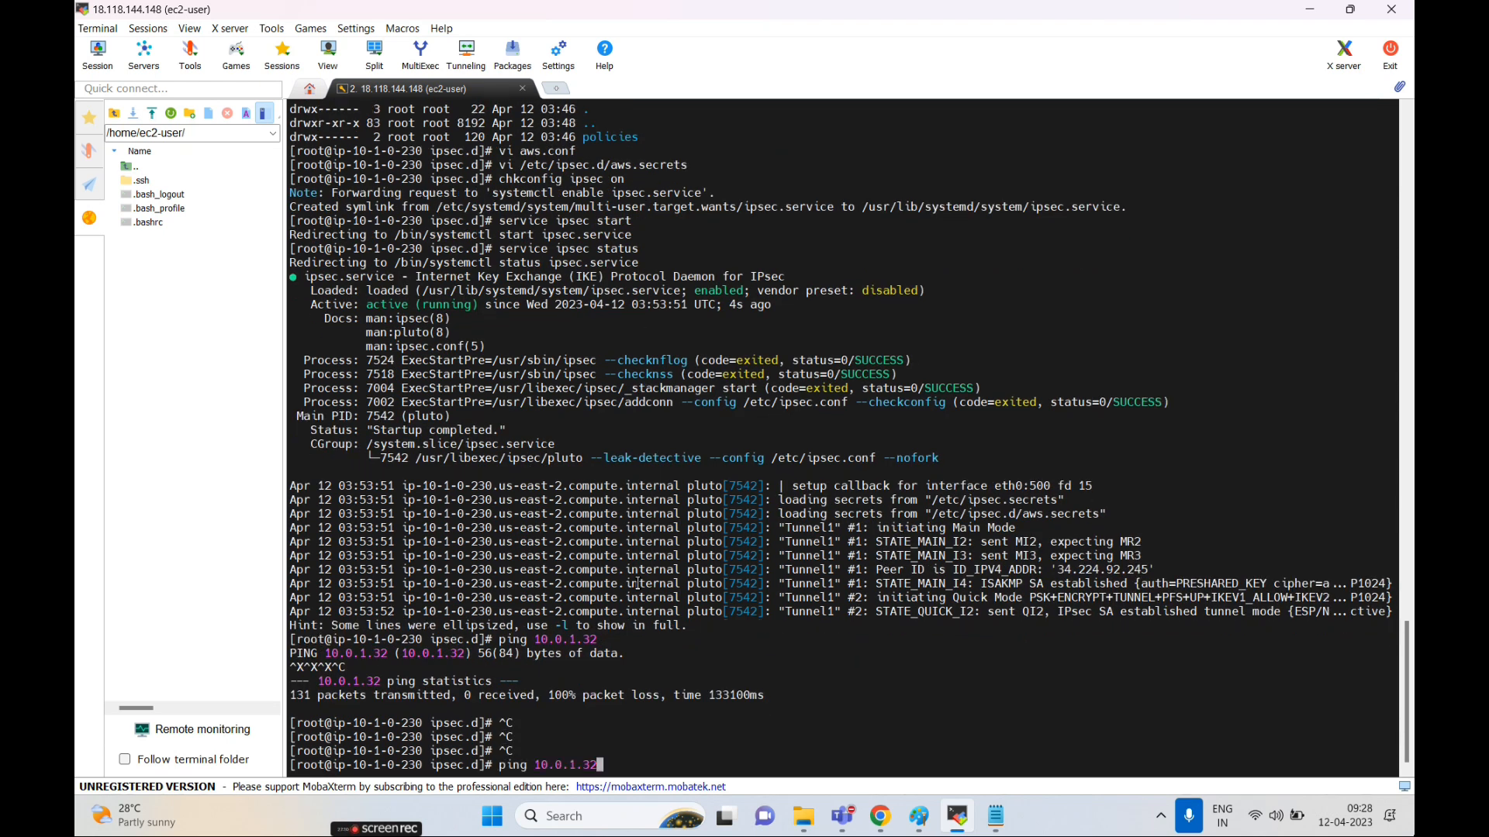
pyautogui.press('Return')
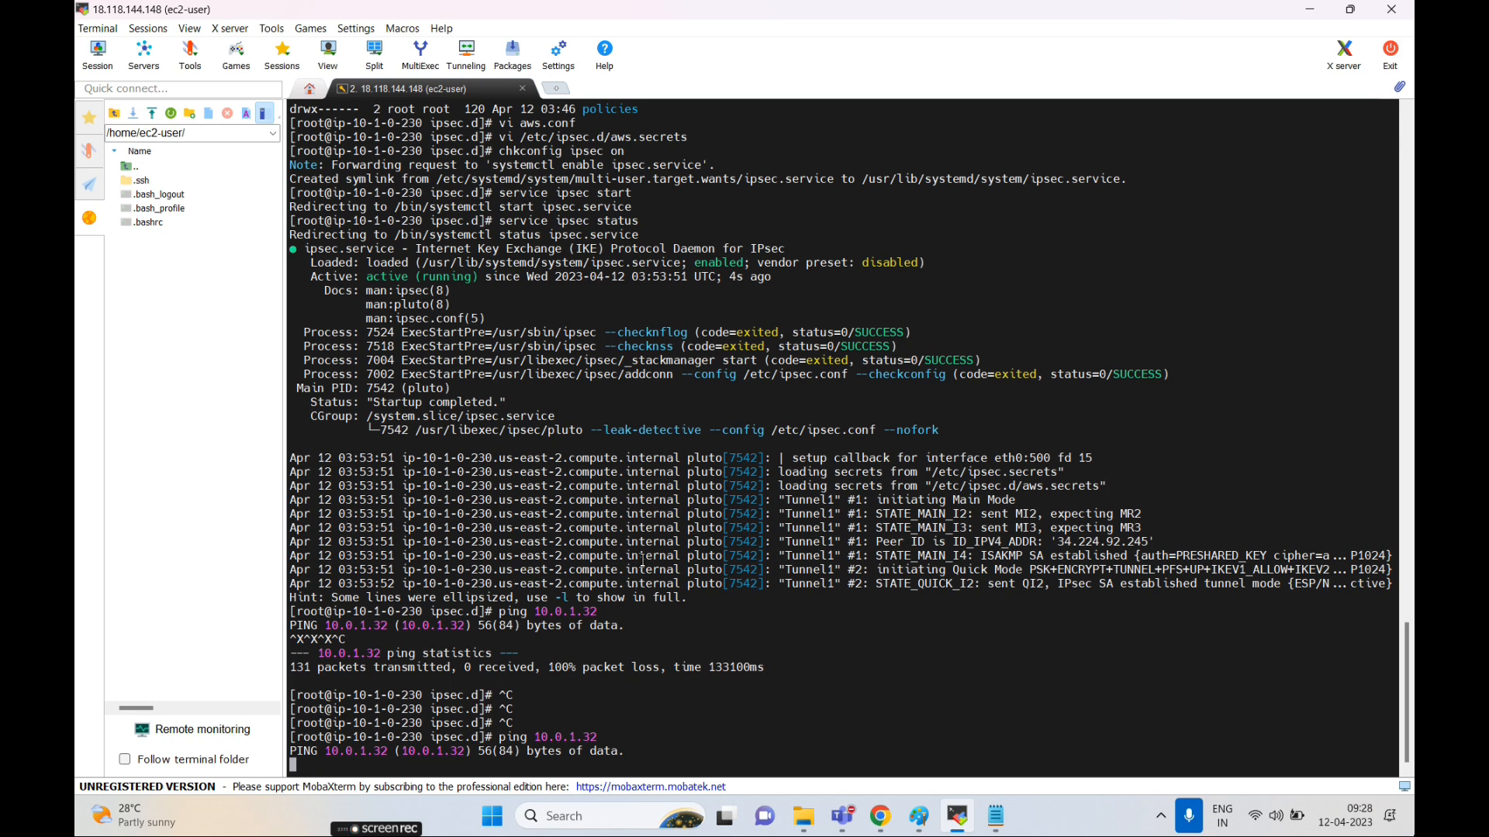
# - Switch to Chrome, open the N. Virginia EC2 console in a new tab and open the running instance's details
pyautogui.hotkey('alt', 'Tab')
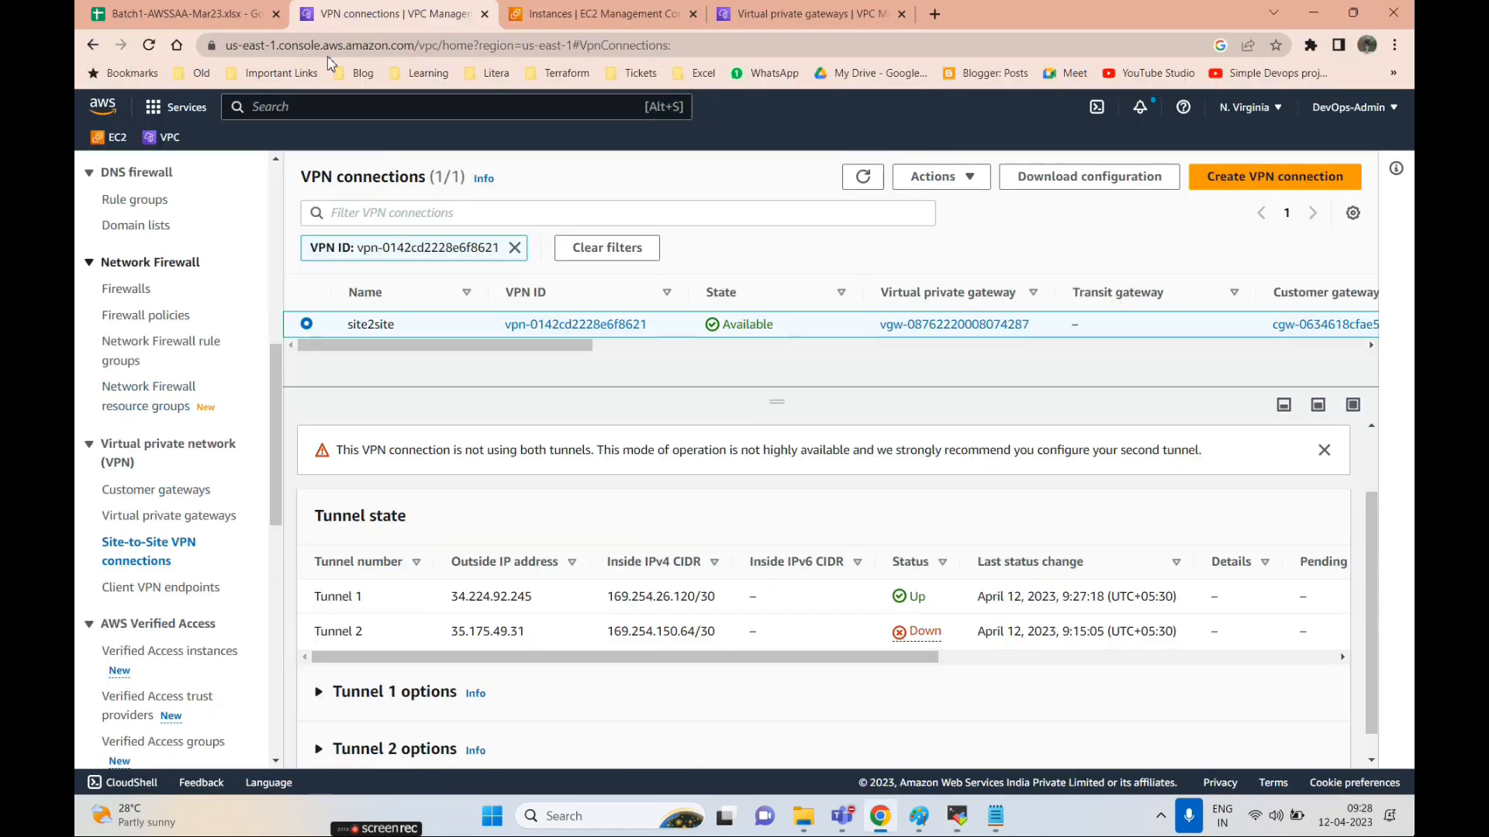
pyautogui.scroll(3, 163, 256)
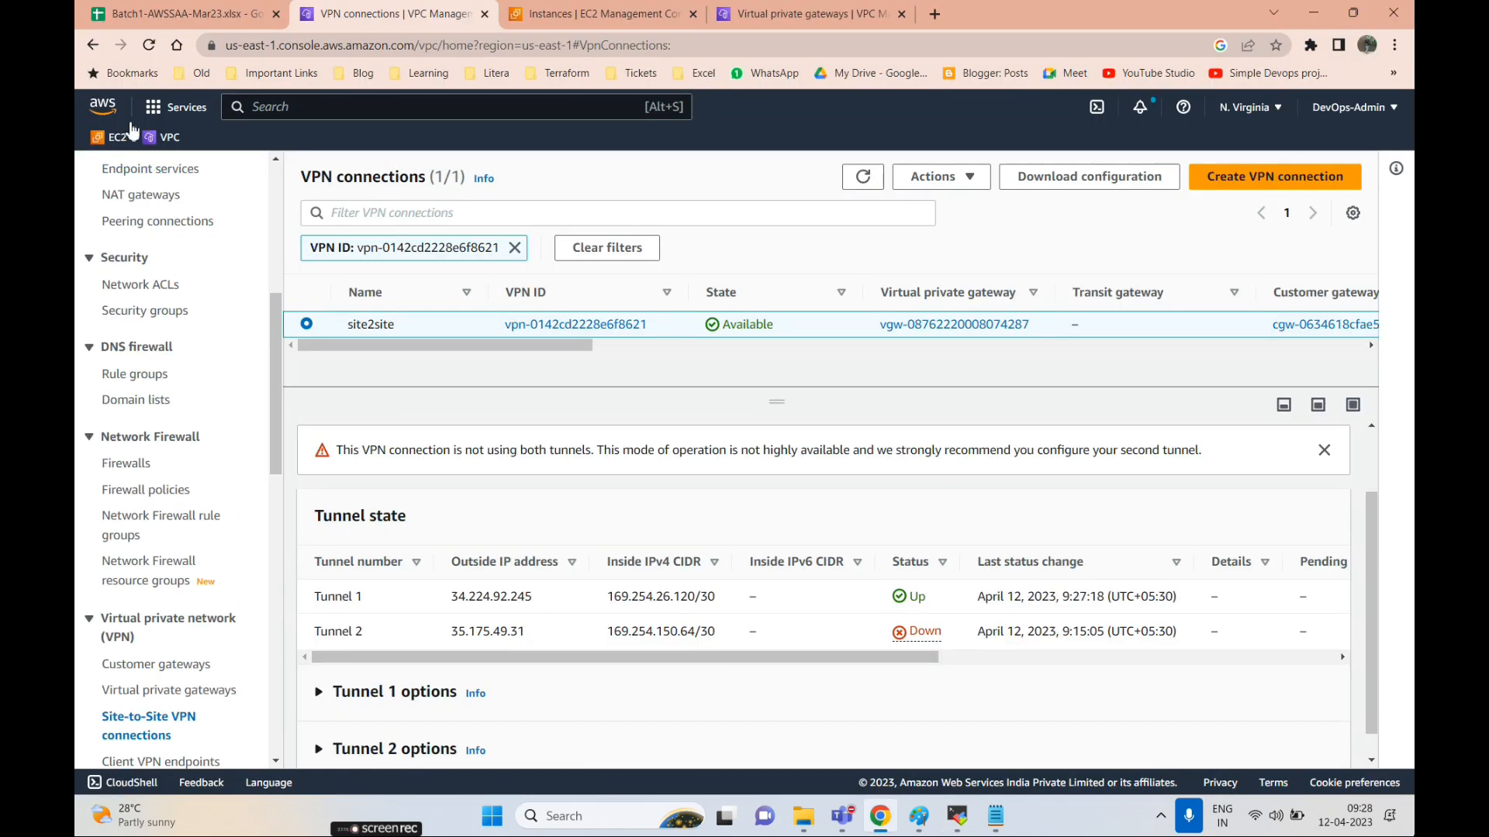
pyautogui.rightClick(117, 138)
pyautogui.click(144, 160)
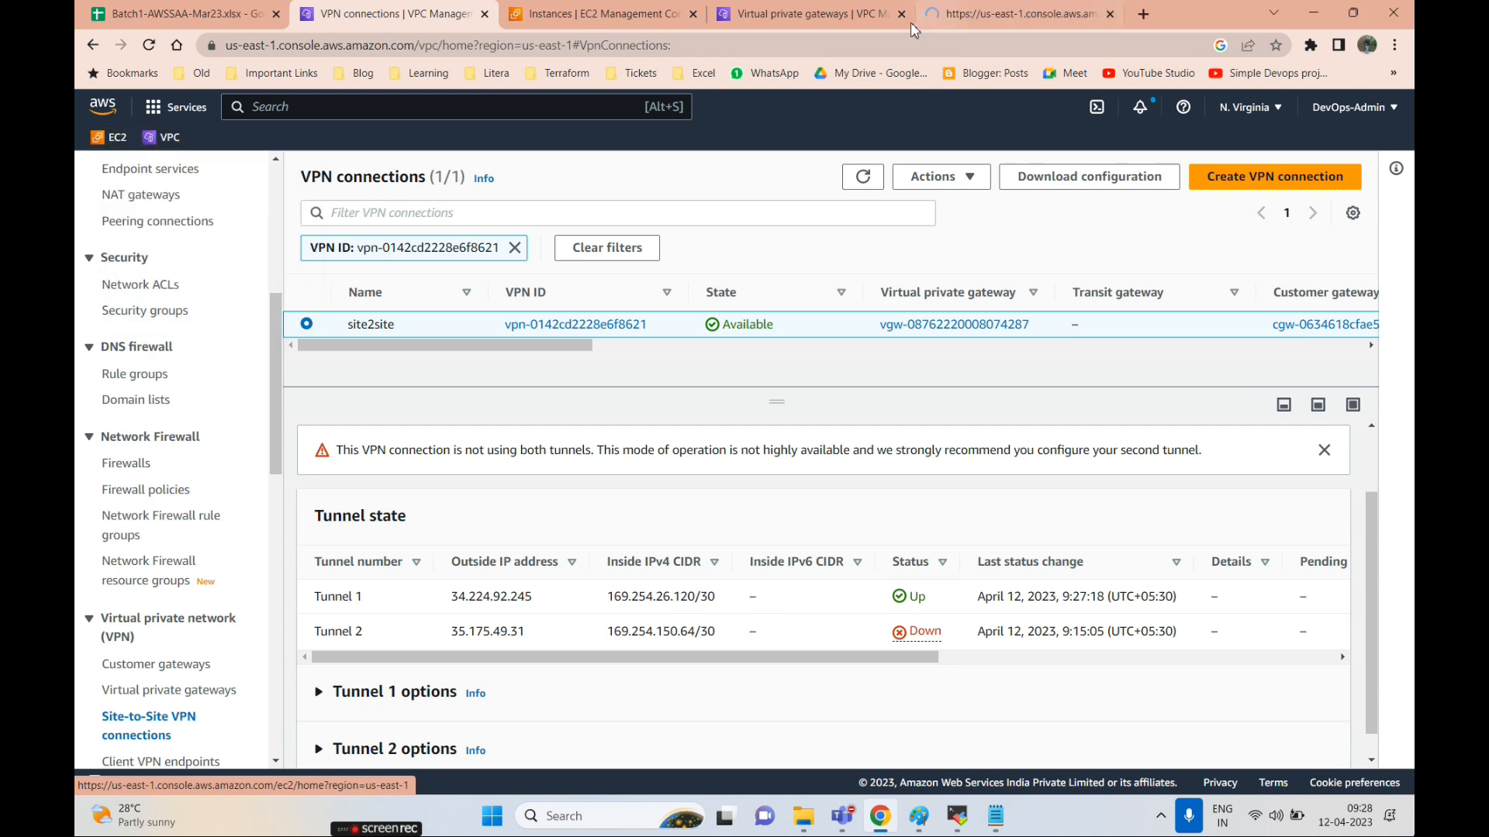
pyautogui.click(998, 22)
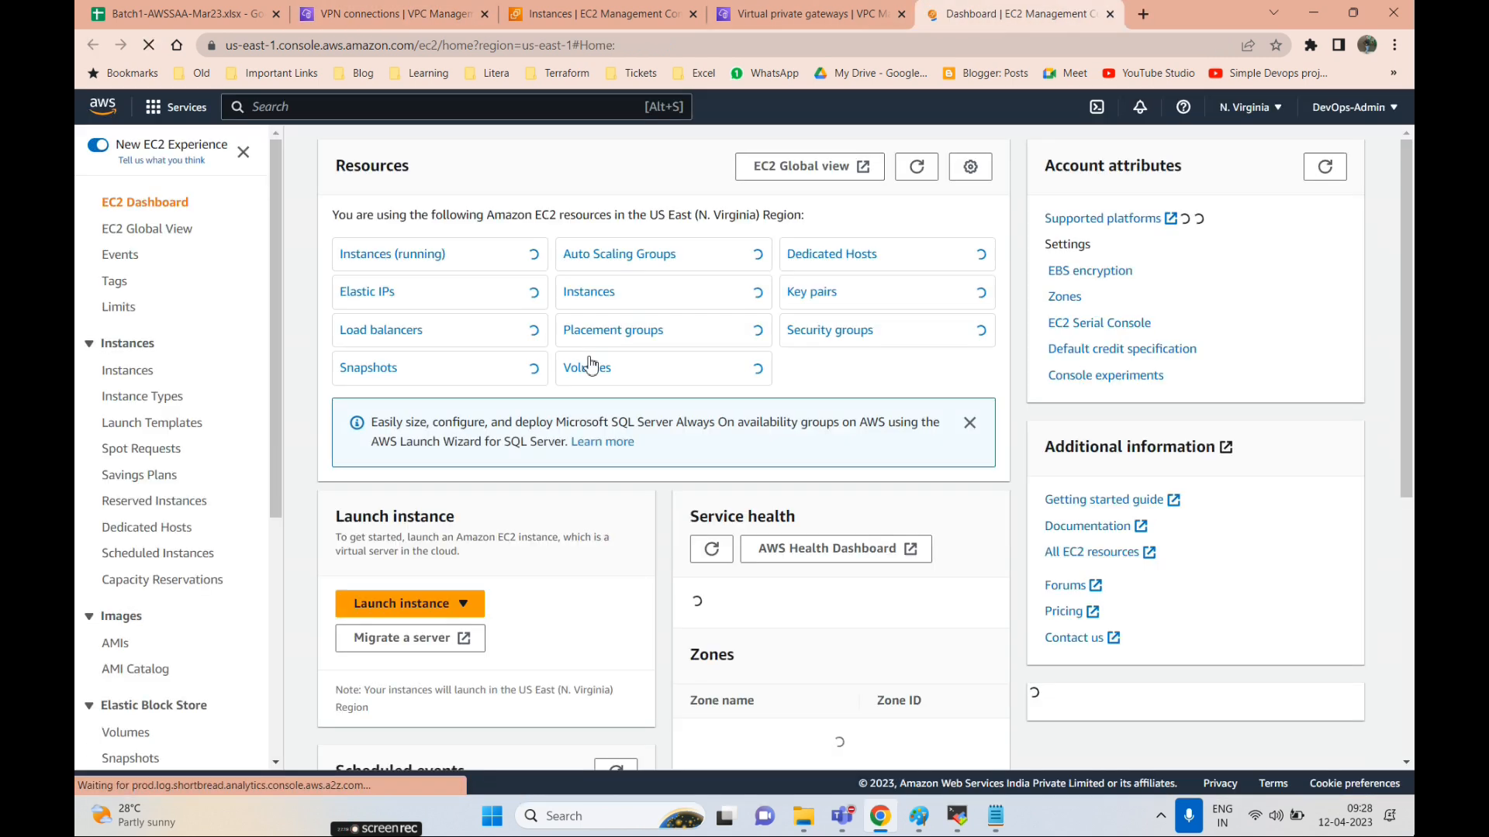
pyautogui.click(379, 279)
pyautogui.click(535, 301)
pyautogui.scroll(-1, 419, 649)
pyautogui.scroll(-2, 419, 649)
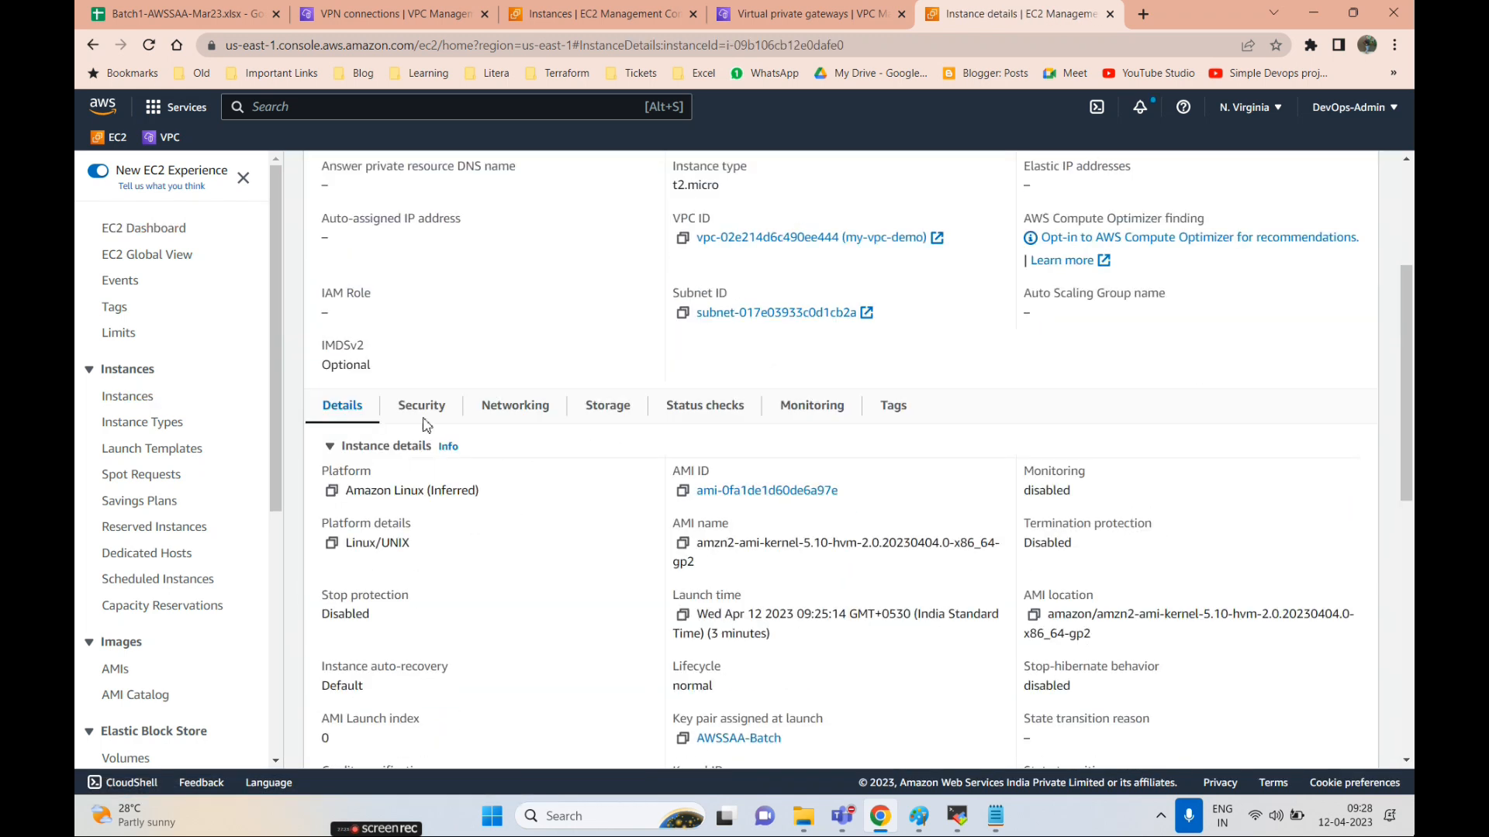
# - Review the N. Virginia instance's inbound and outbound security rules and open its demo-vpc security group
pyautogui.click(423, 402)
pyautogui.scroll(-1, 446, 643)
pyautogui.scroll(-1, 458, 620)
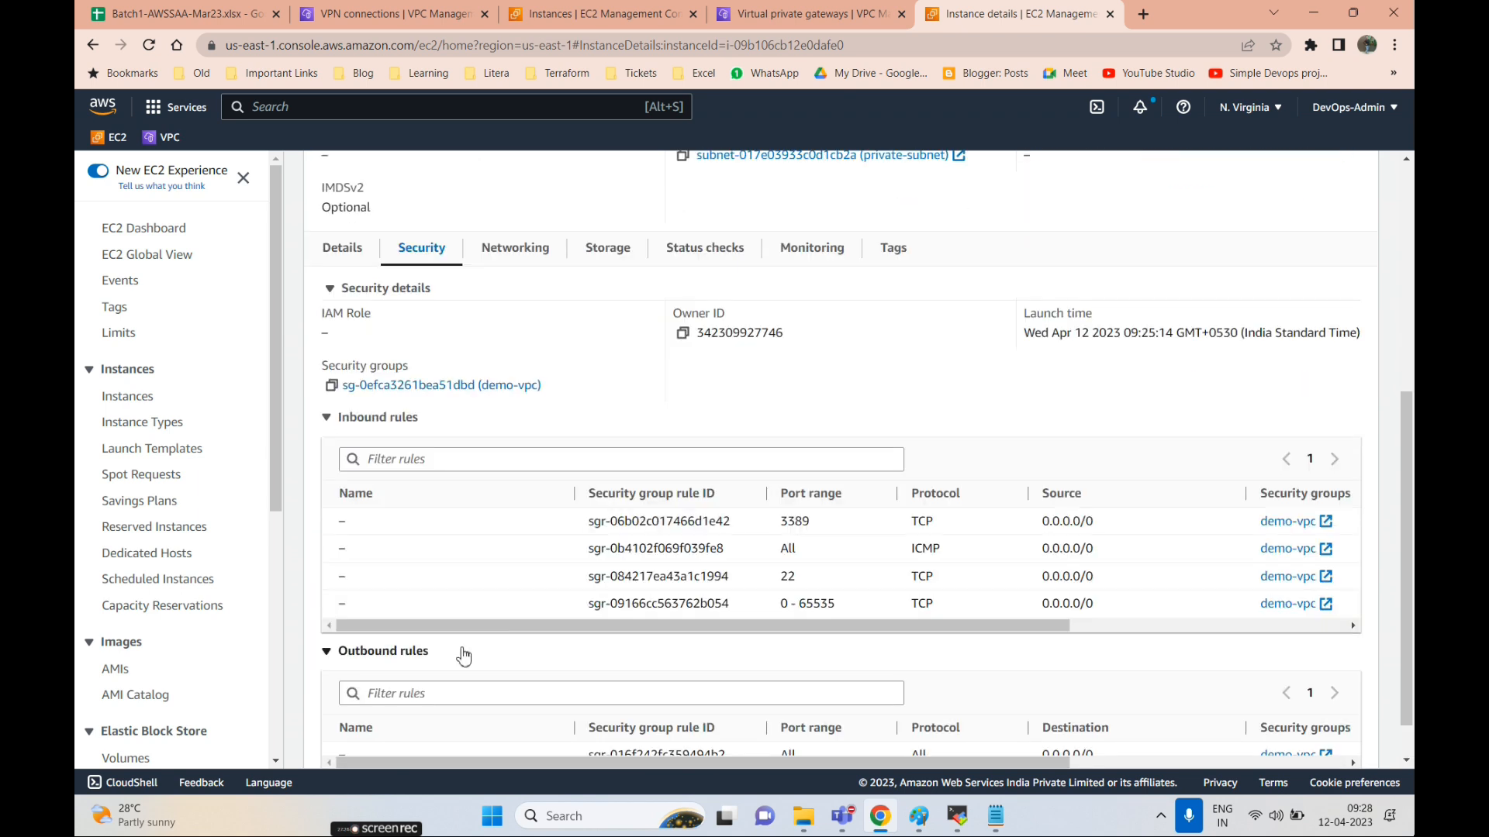
pyautogui.scroll(2, 542, 605)
pyautogui.scroll(-2, 775, 543)
pyautogui.scroll(1, 1011, 583)
pyautogui.click(399, 474)
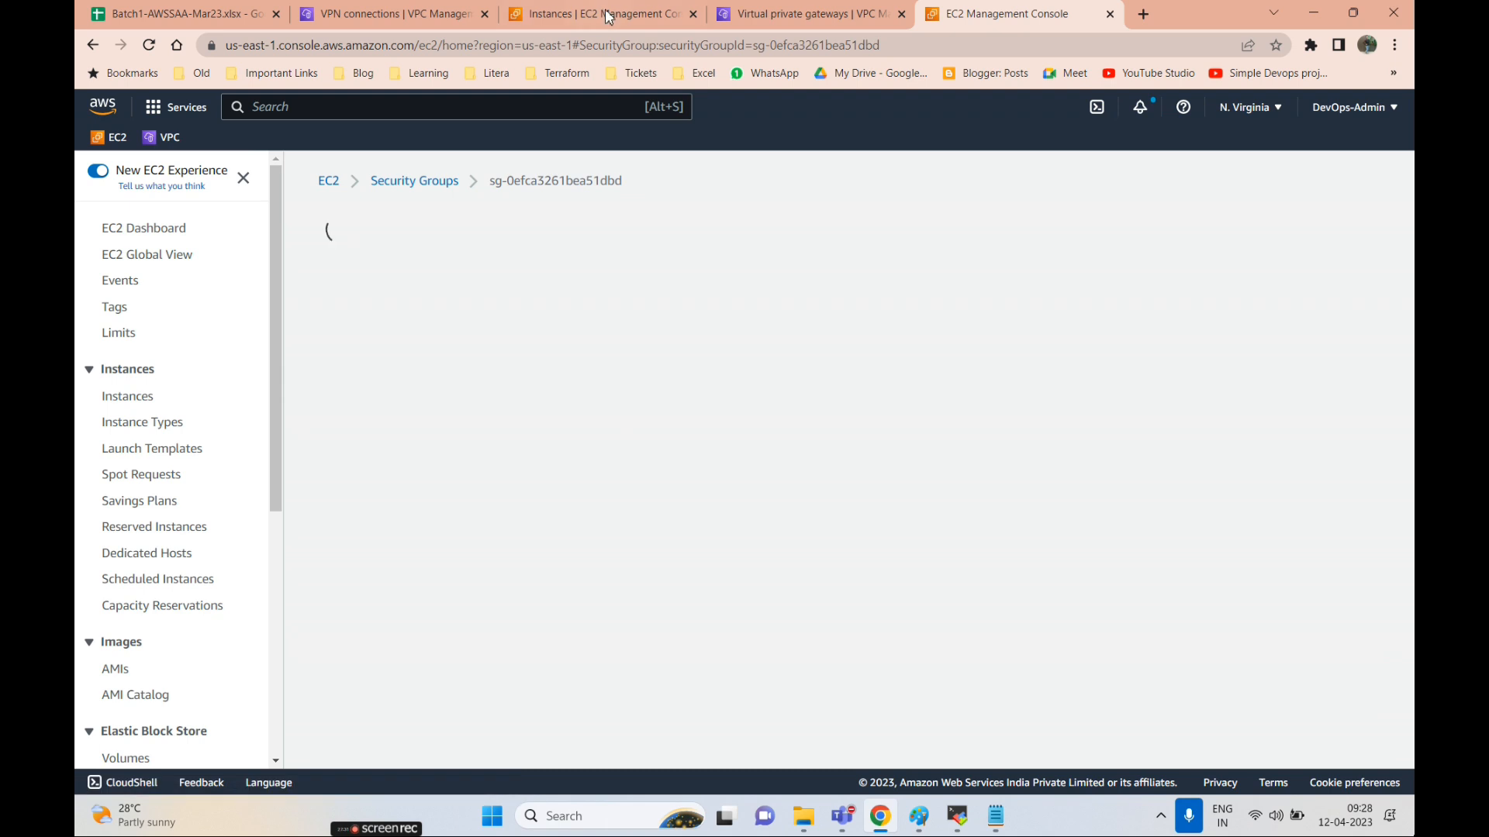
# - Open the demo-vpc inbound rules for editing, add a new rule and bring up its type choices
pyautogui.click(1239, 644)
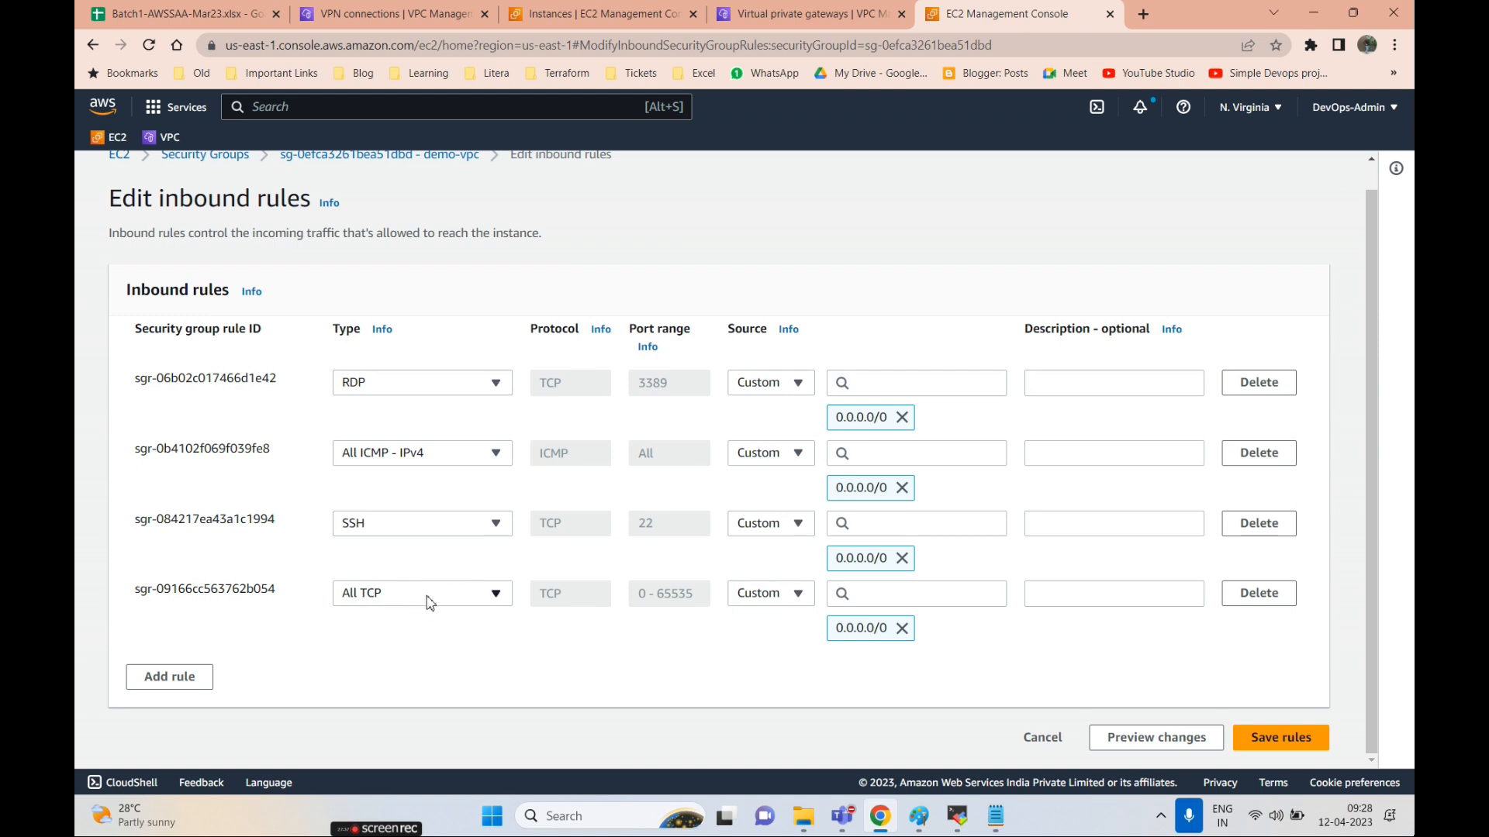
pyautogui.click(170, 678)
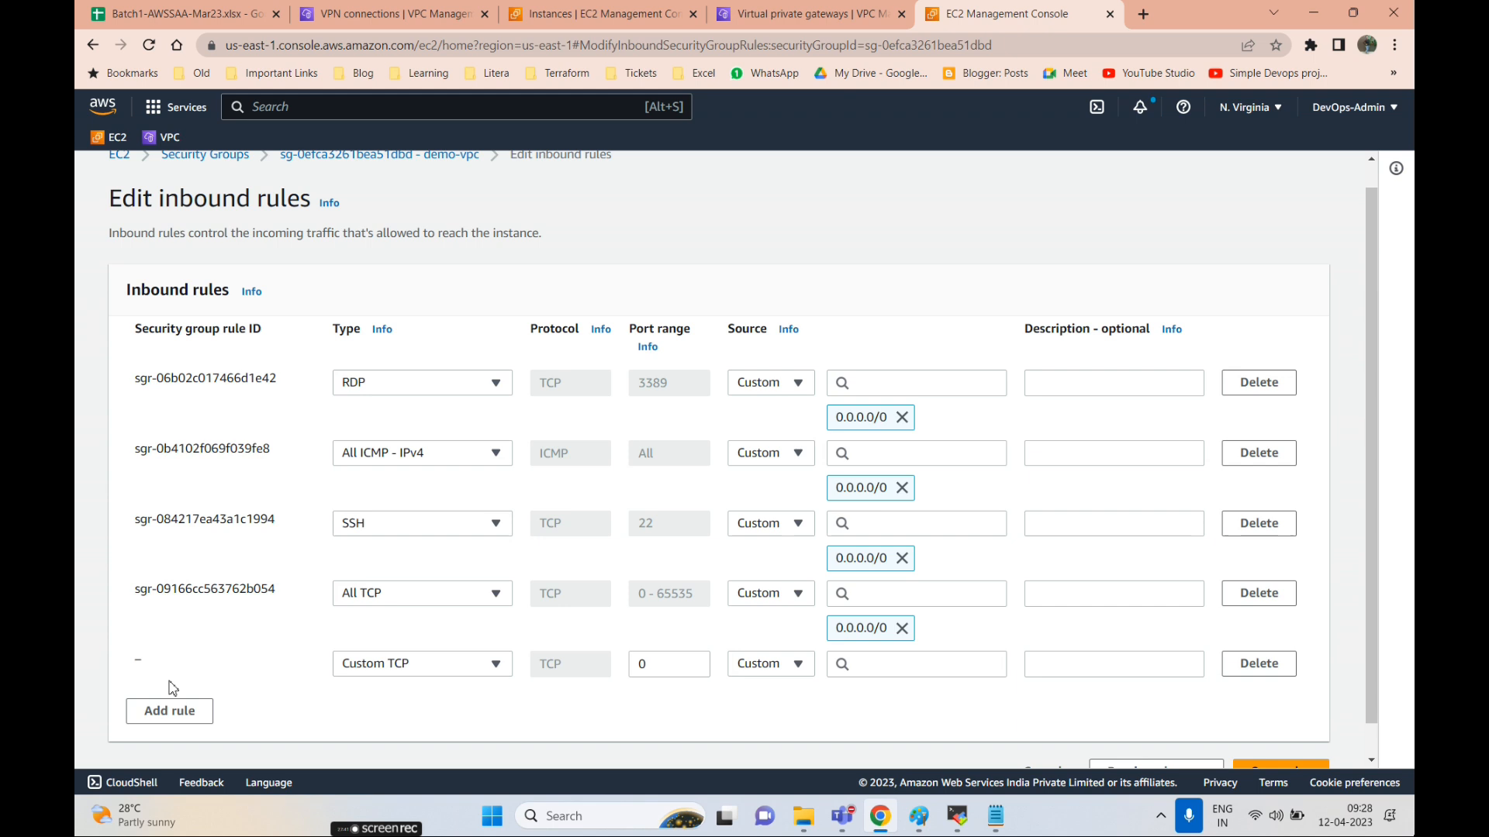
pyautogui.click(364, 661)
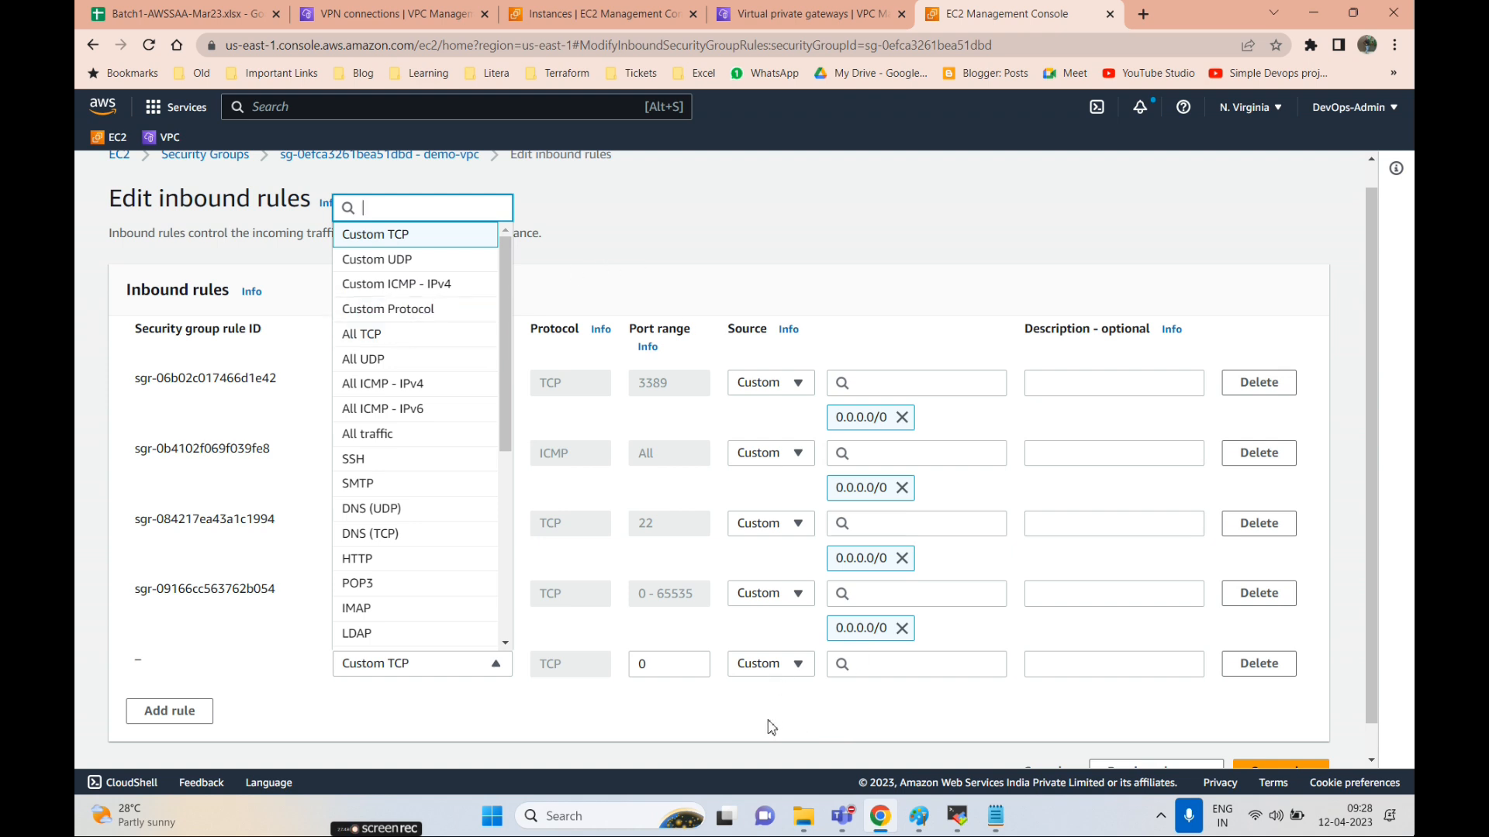
# - Check the running ping in MobaXterm, return to Chrome and select Custom TCP as the new inbound rule's type
pyautogui.click(957, 816)
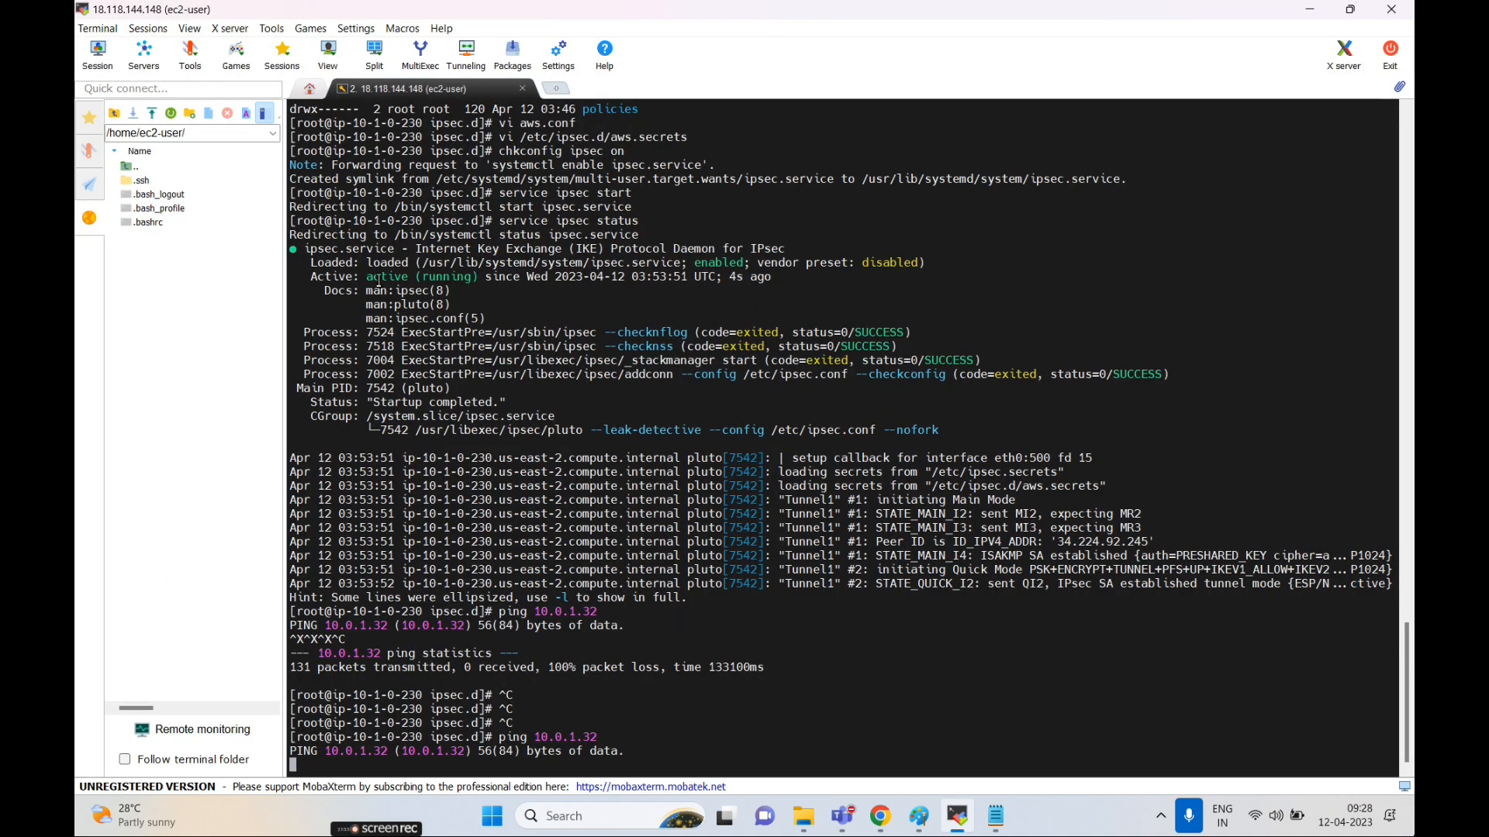
pyautogui.hotkey('alt', 'Tab')
pyautogui.click(774, 238)
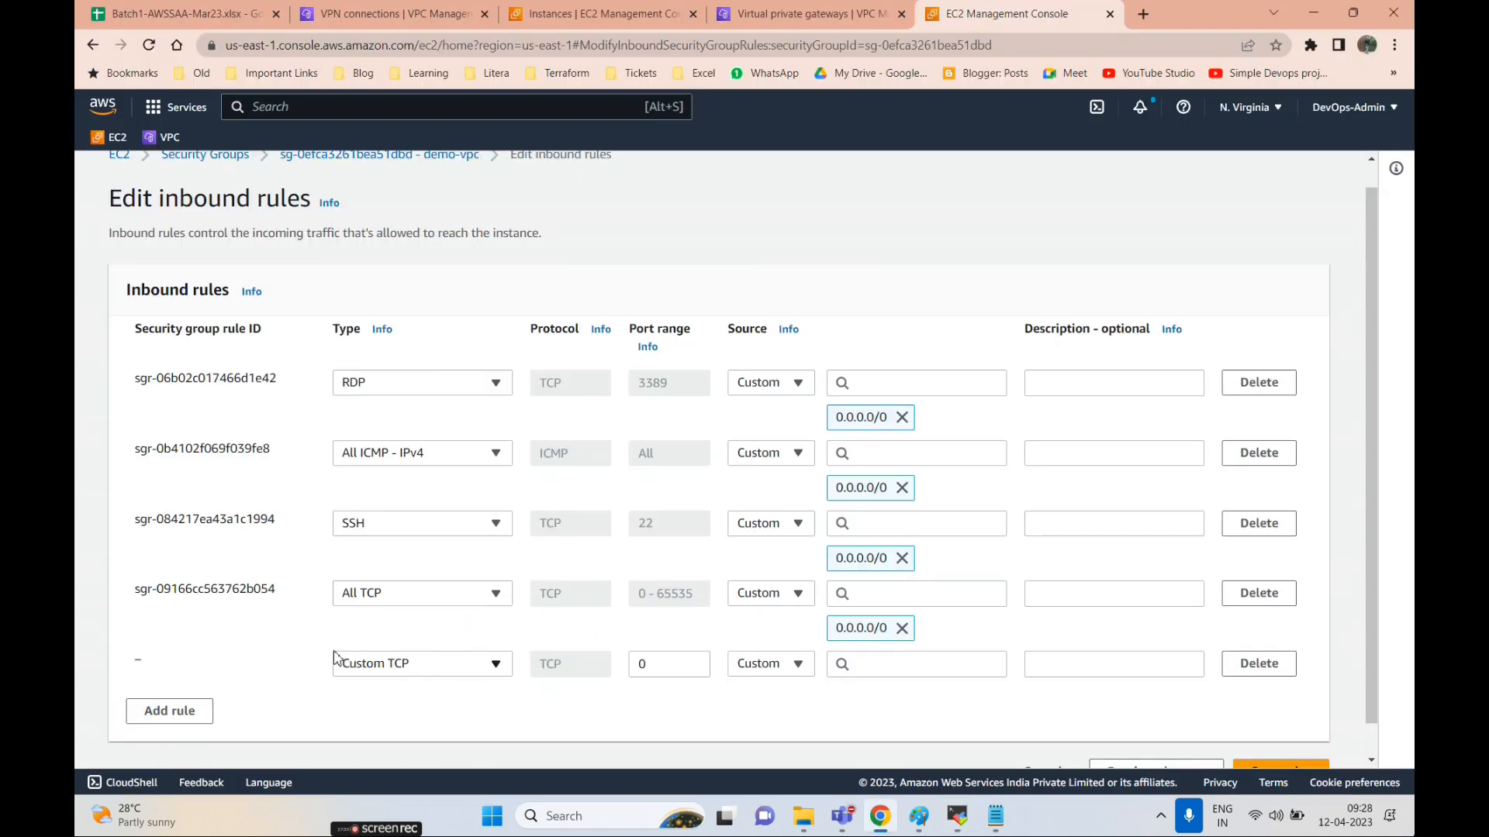
pyautogui.click(403, 459)
pyautogui.click(502, 314)
pyautogui.click(396, 671)
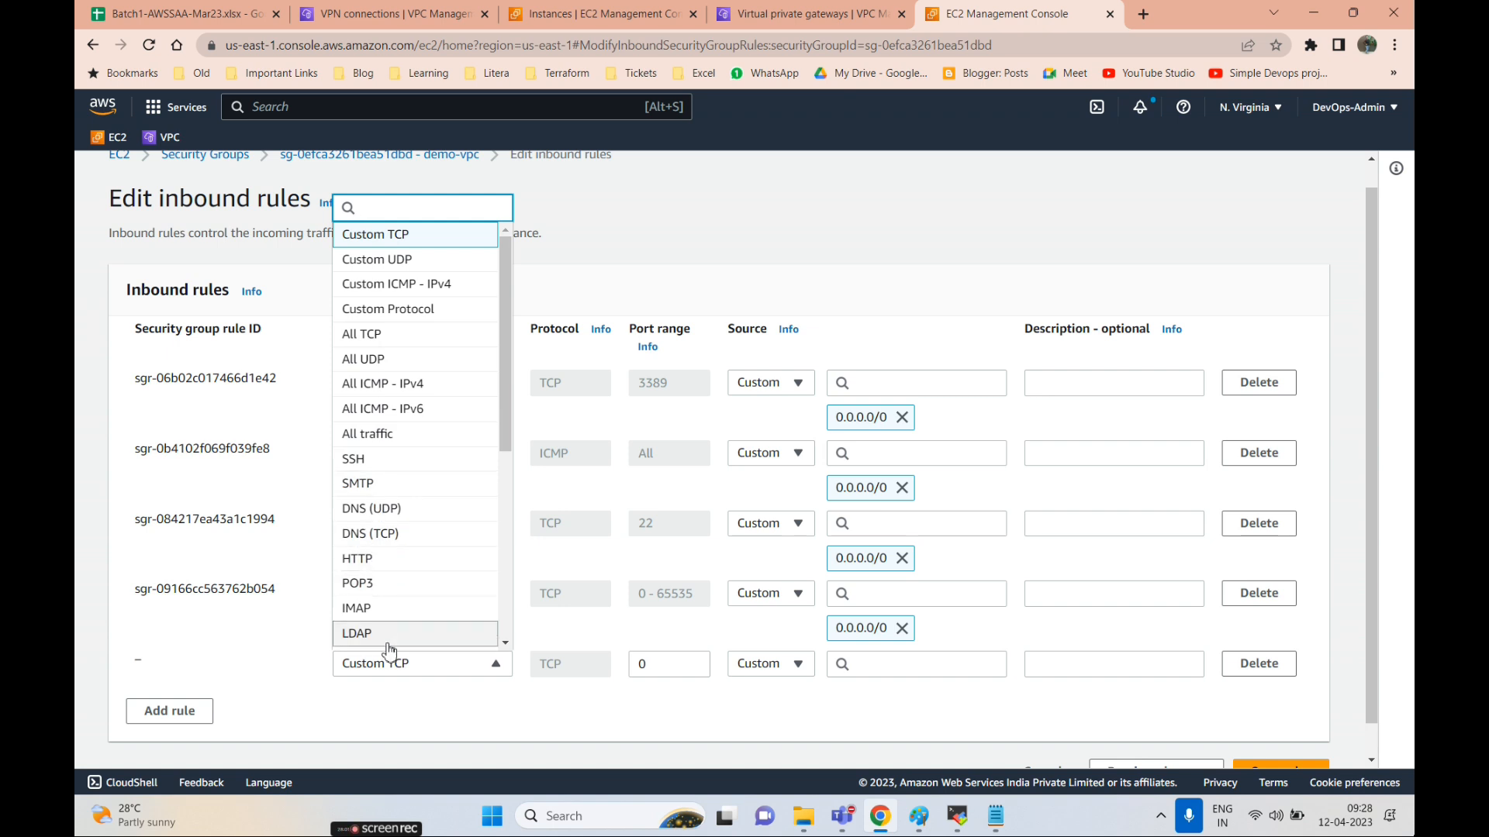
pyautogui.click(394, 236)
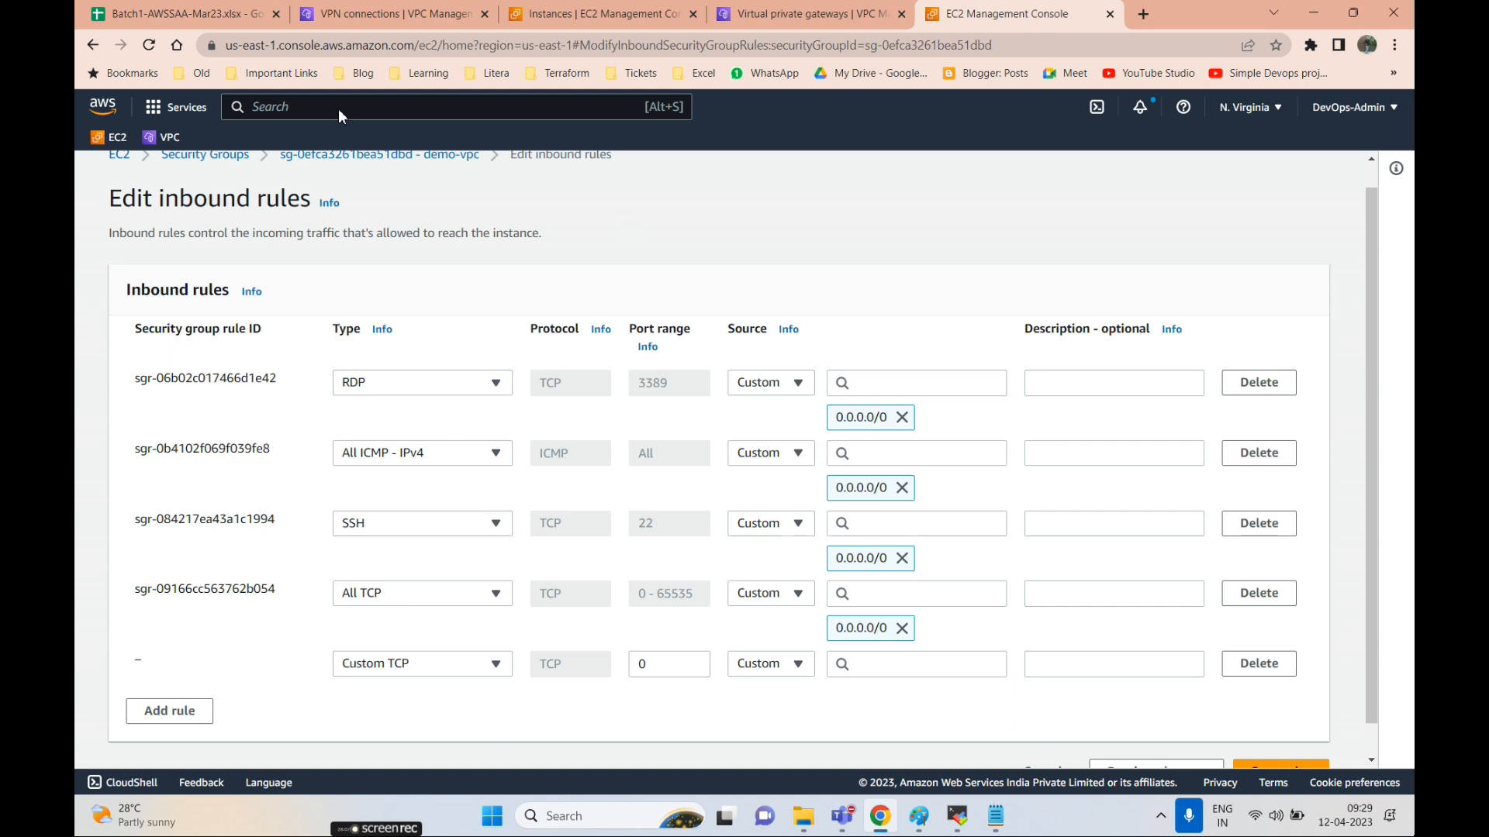
# - In the Ohio console, review the Customer-Side instance's security rules and open its demo security group's inbound rules
pyautogui.click(601, 14)
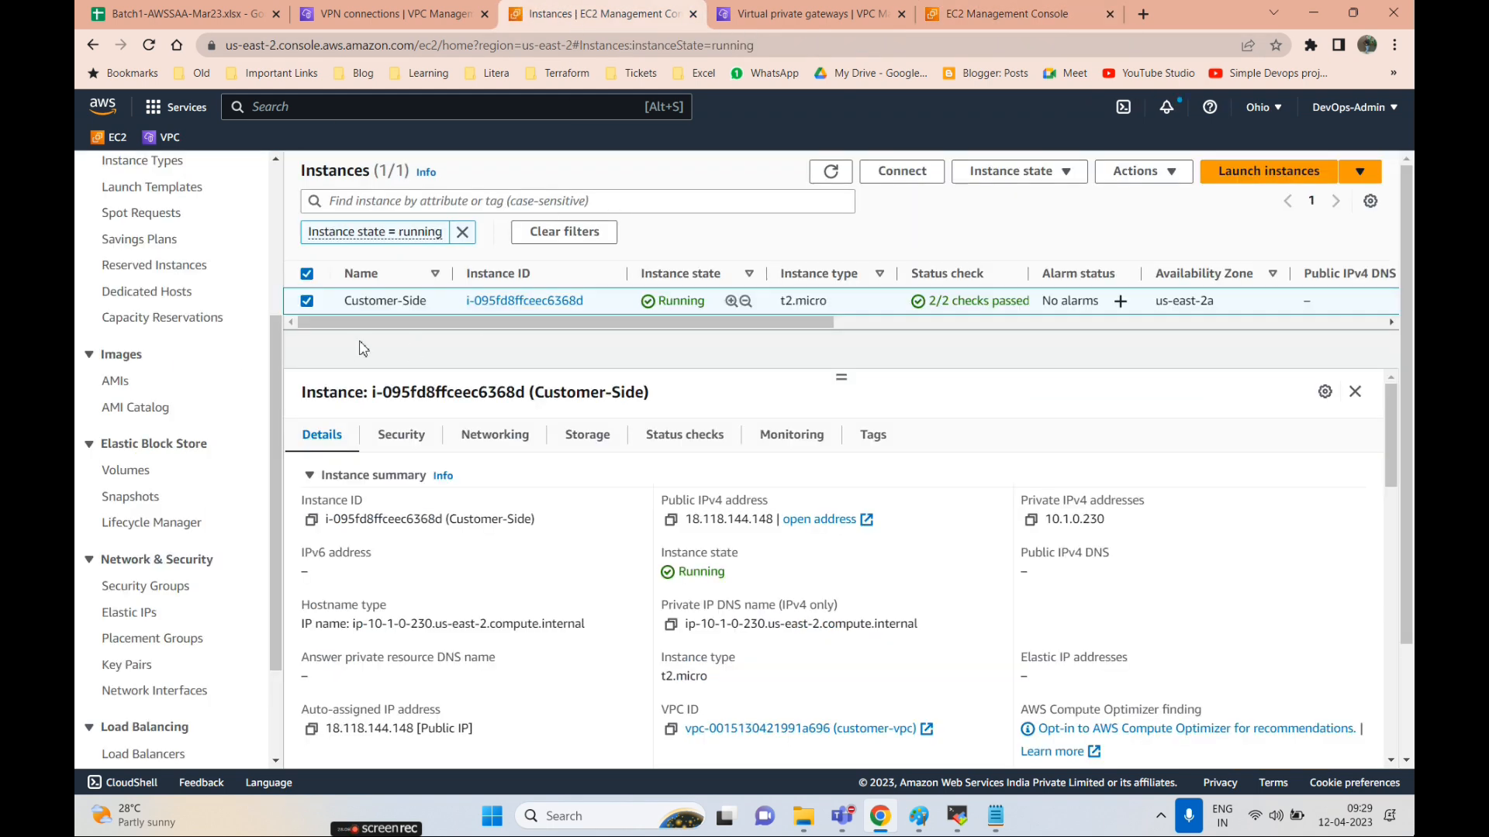
pyautogui.click(505, 302)
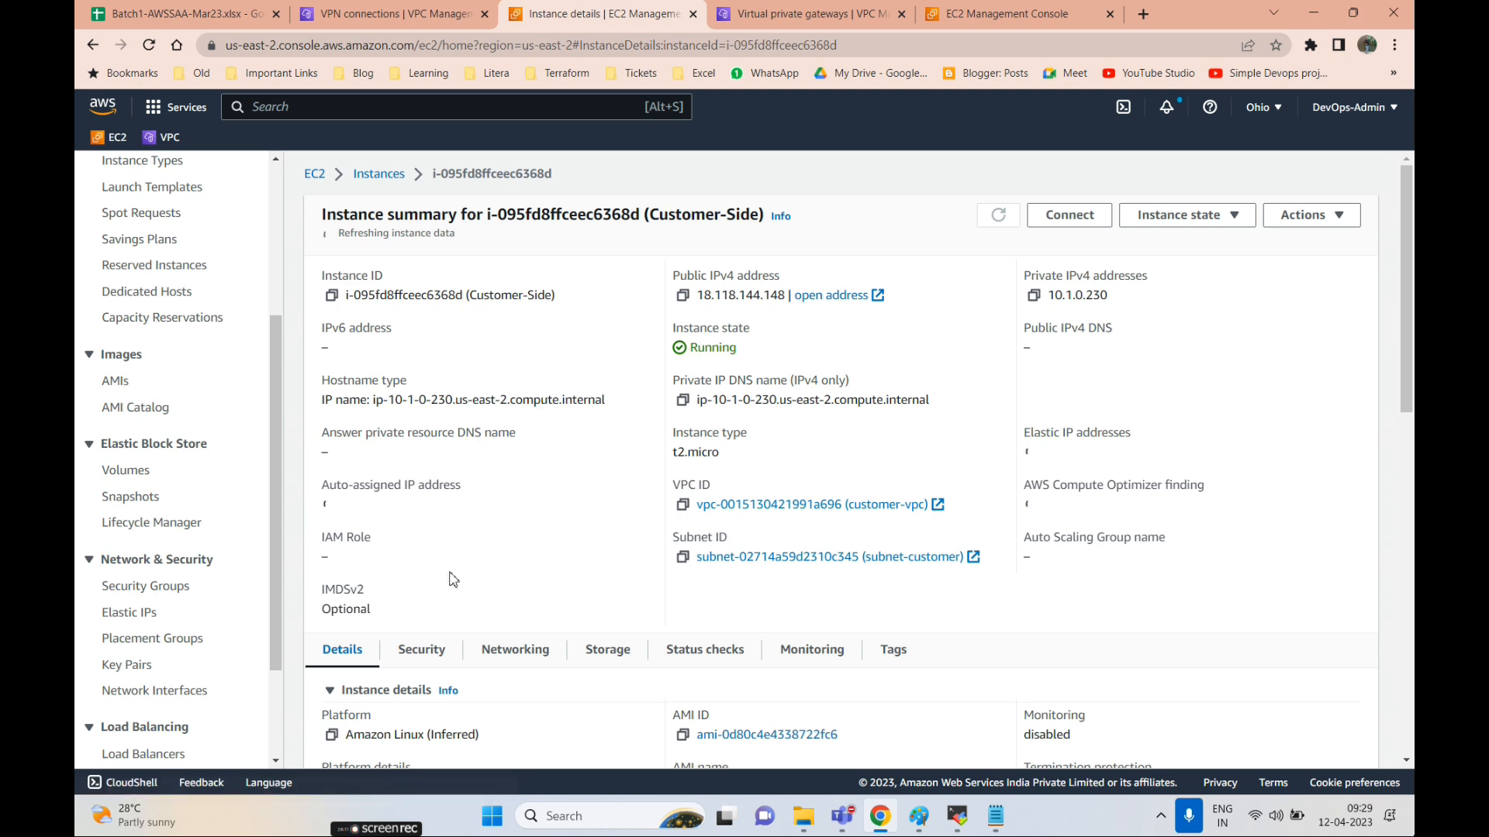
pyautogui.scroll(-2, 428, 473)
pyautogui.click(423, 491)
pyautogui.scroll(-3, 425, 488)
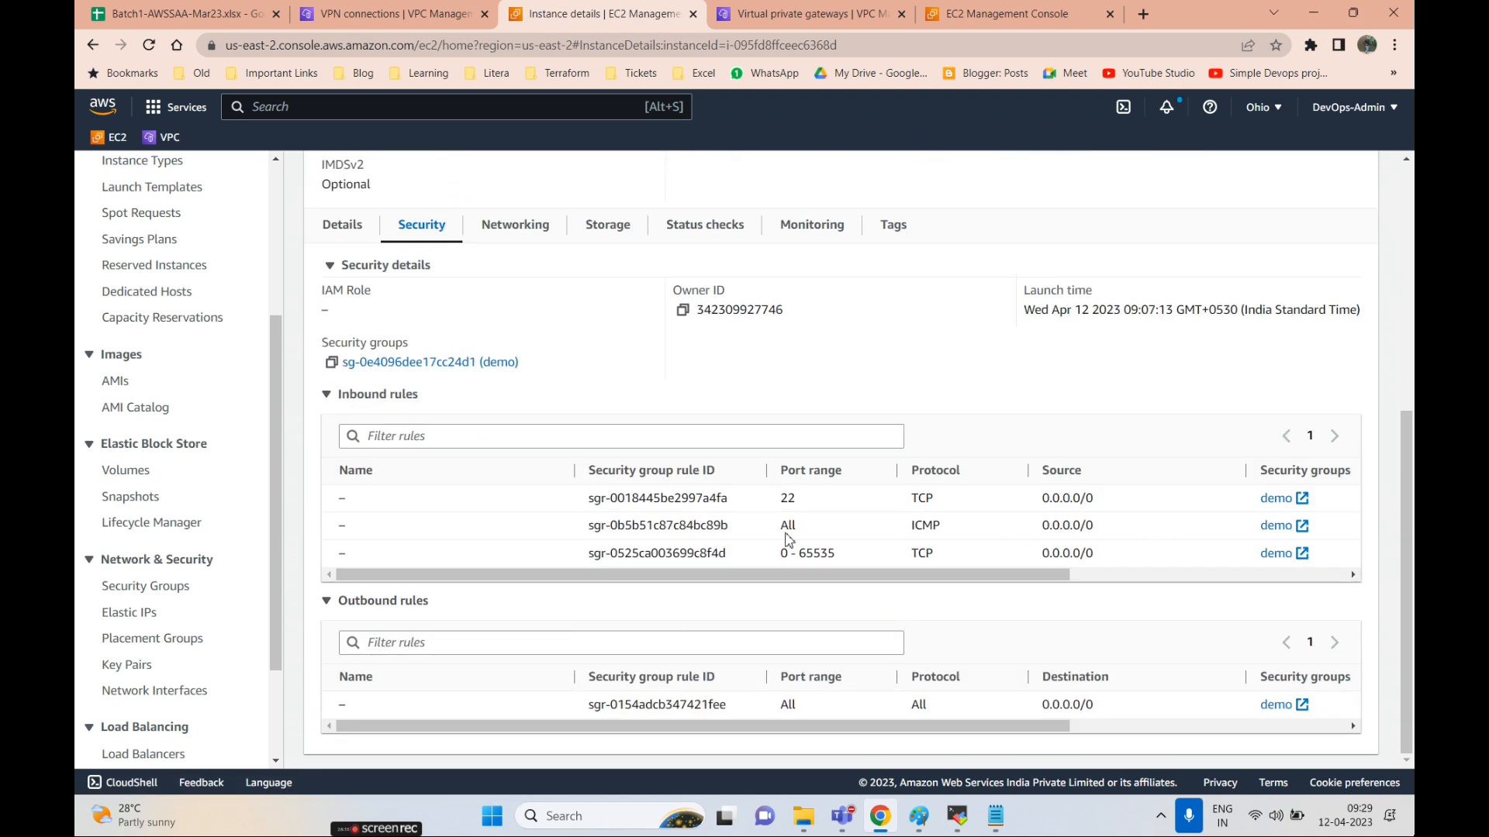
pyautogui.click(405, 363)
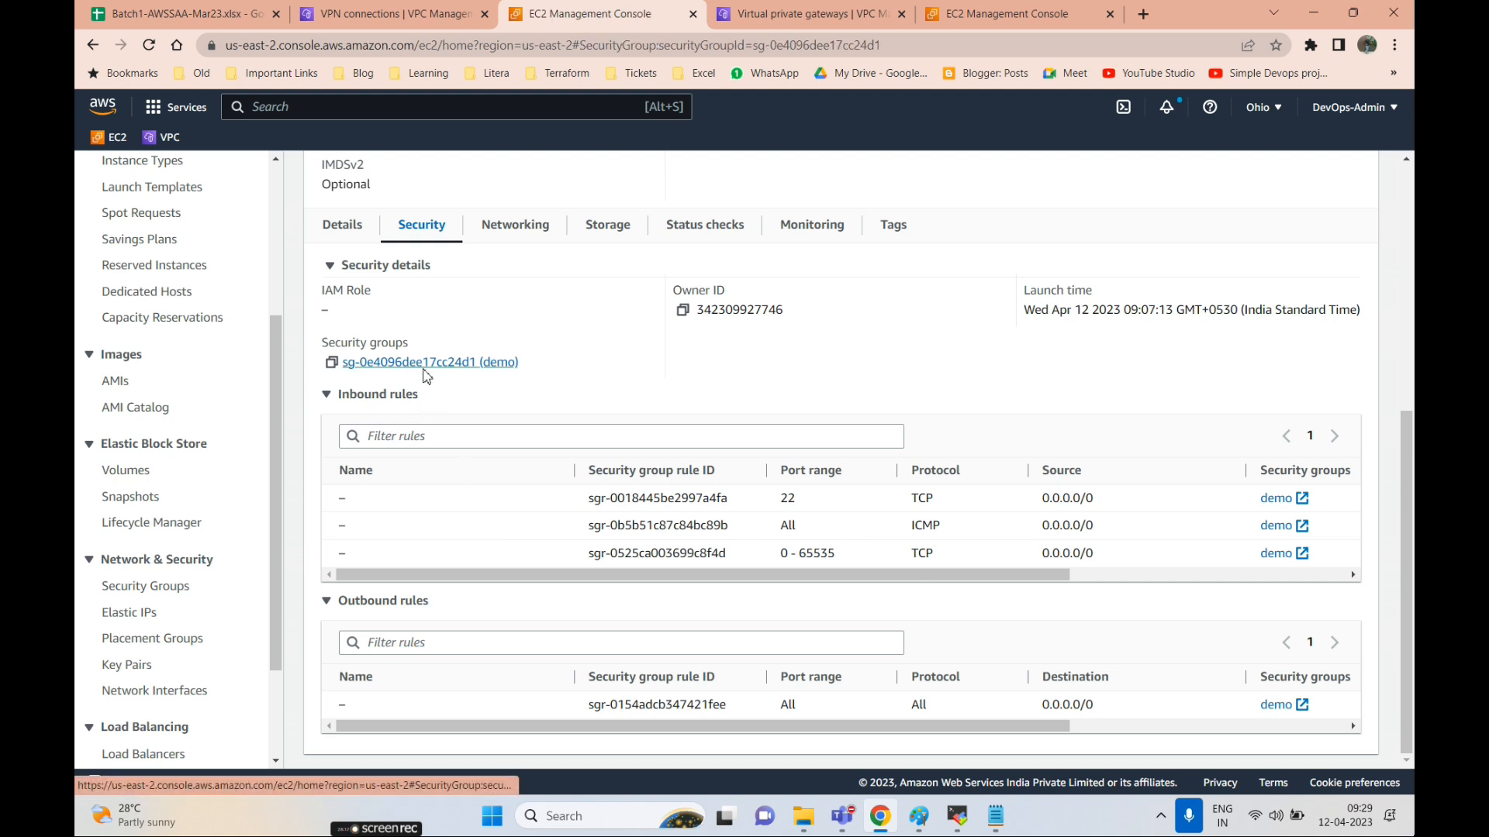
pyautogui.scroll(-1, 466, 542)
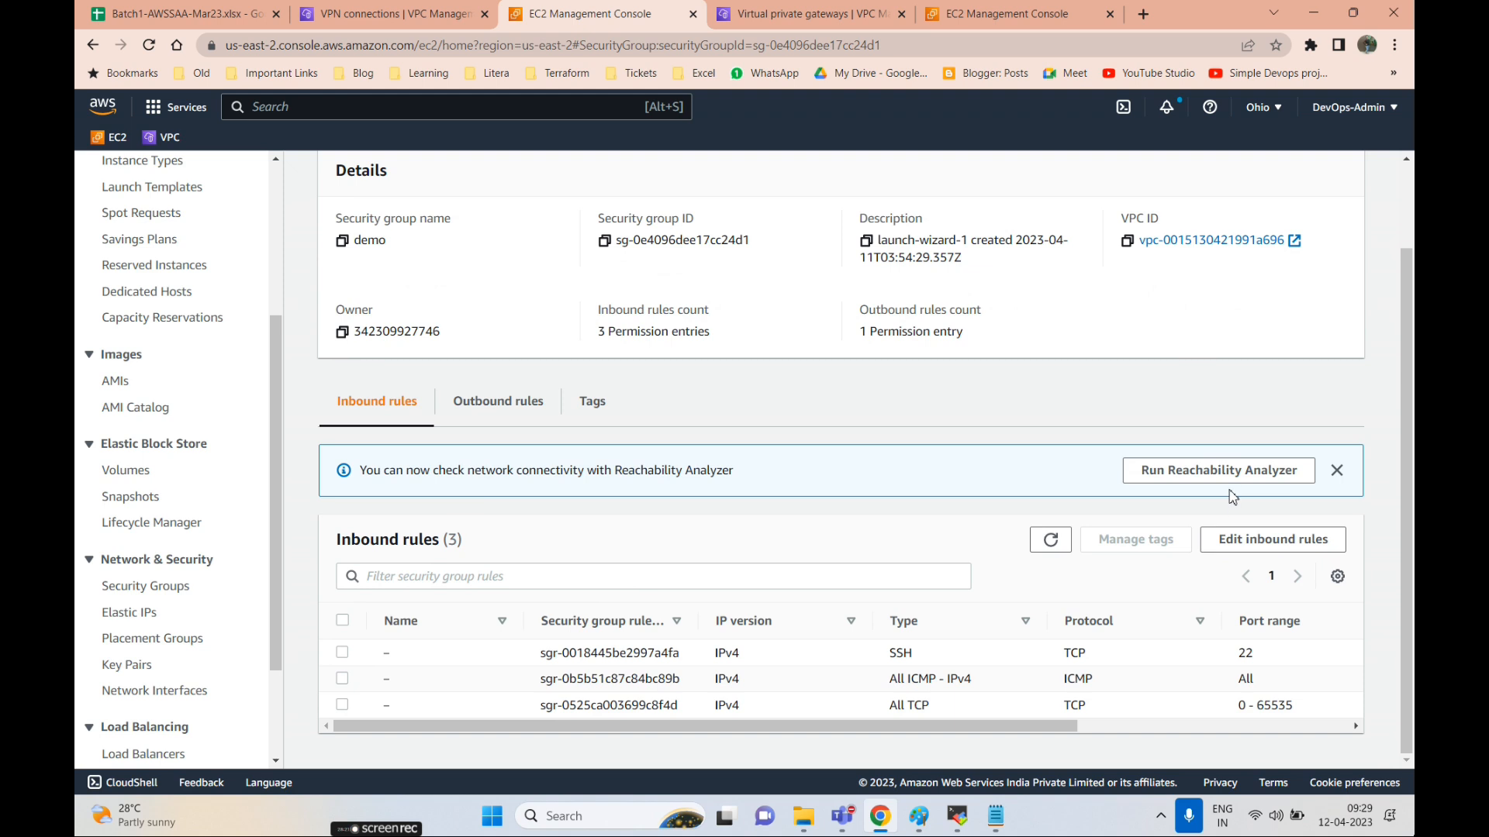
# - Check the demo group's inbound rules in edit mode without changing them, and stop the running ping to 10.0.1.32 in MobaXterm
pyautogui.click(1272, 539)
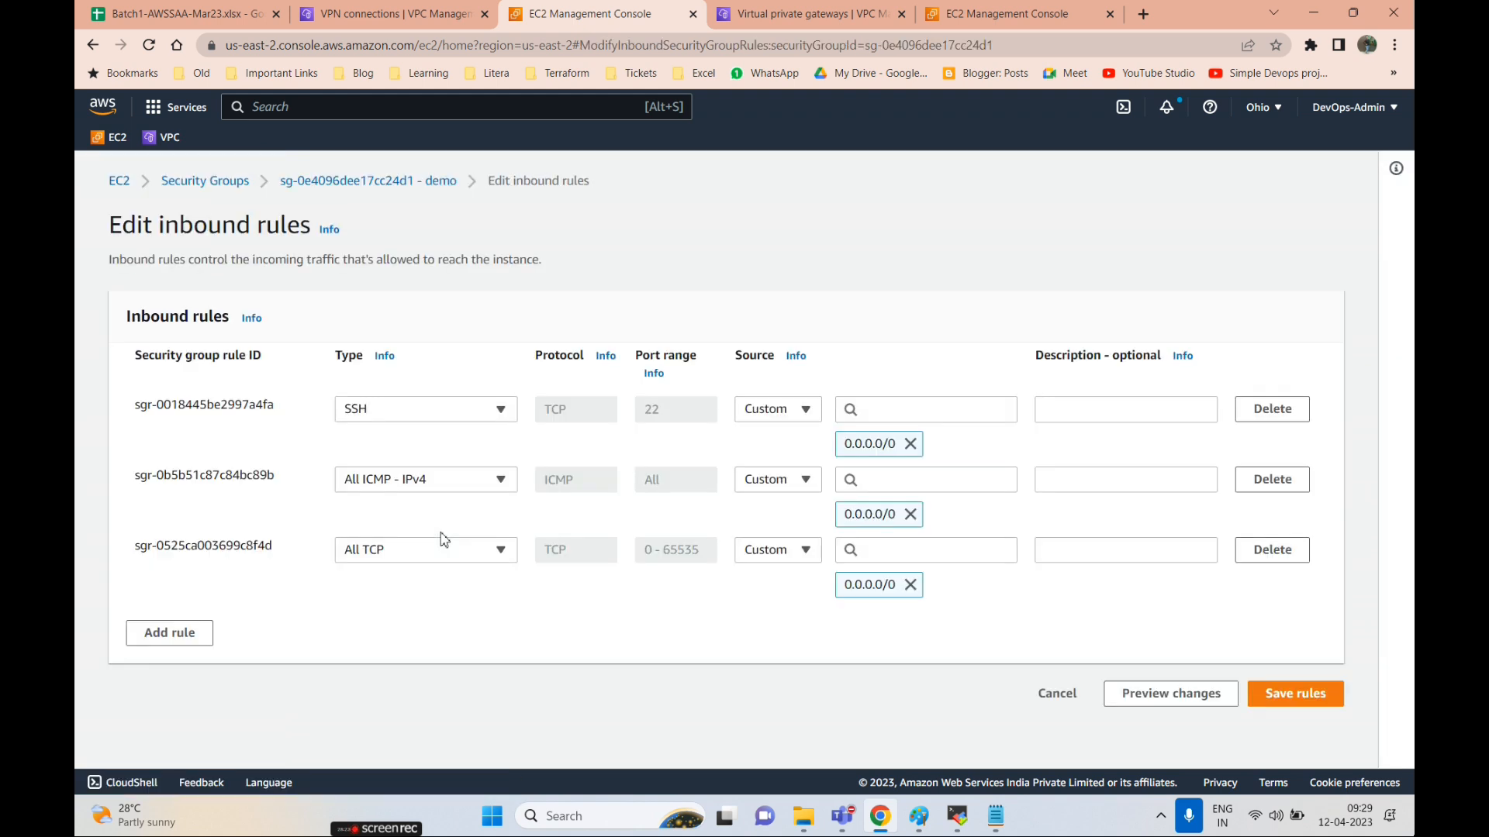
pyautogui.click(1068, 700)
pyautogui.hotkey('alt', 'Tab')
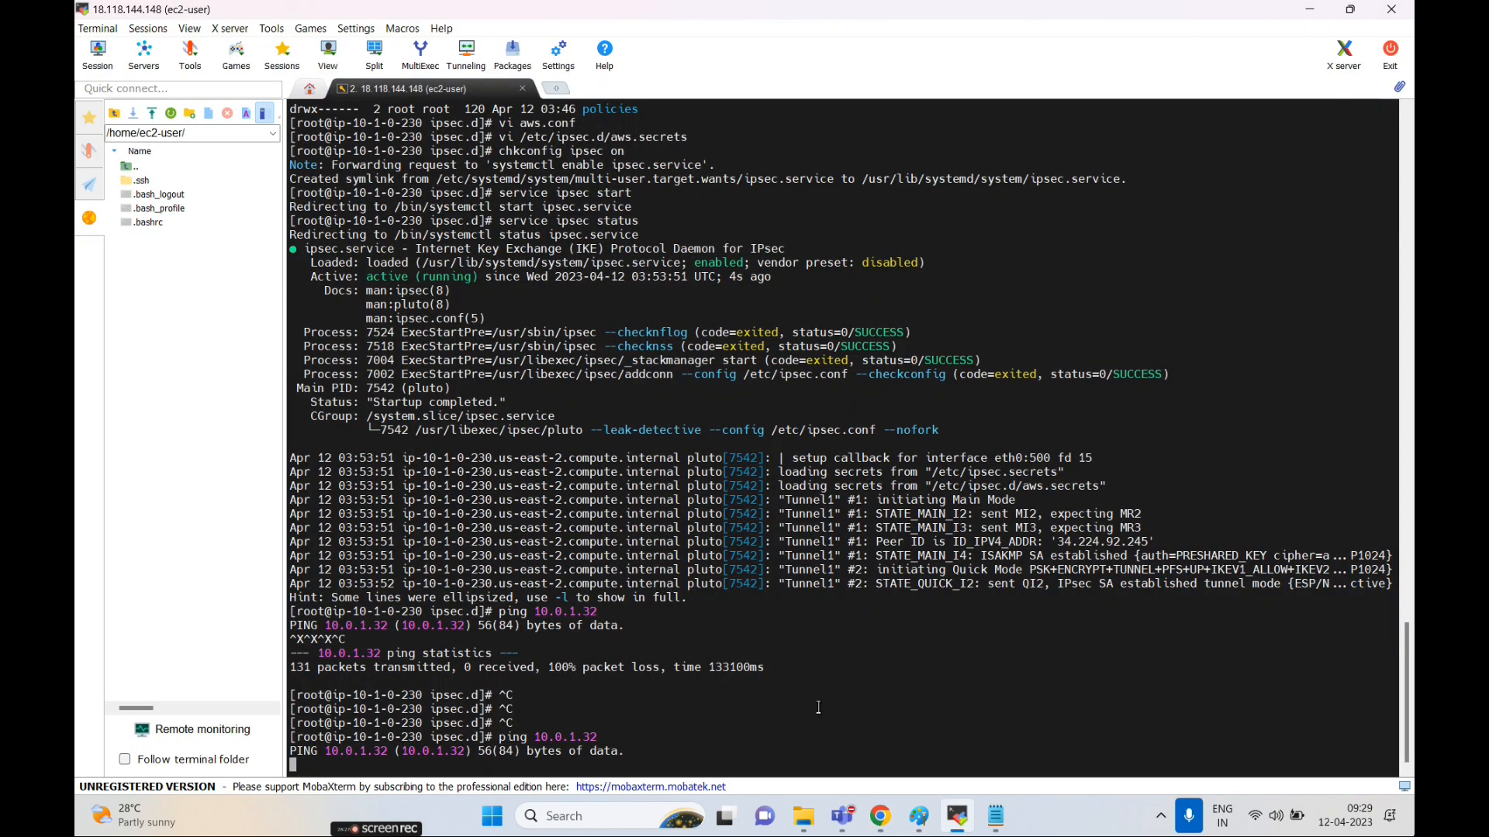
pyautogui.hotkey('ctrl', 'x')
pyautogui.hotkey('ctrl', 'x')
pyautogui.hotkey('ctrl', 'c')
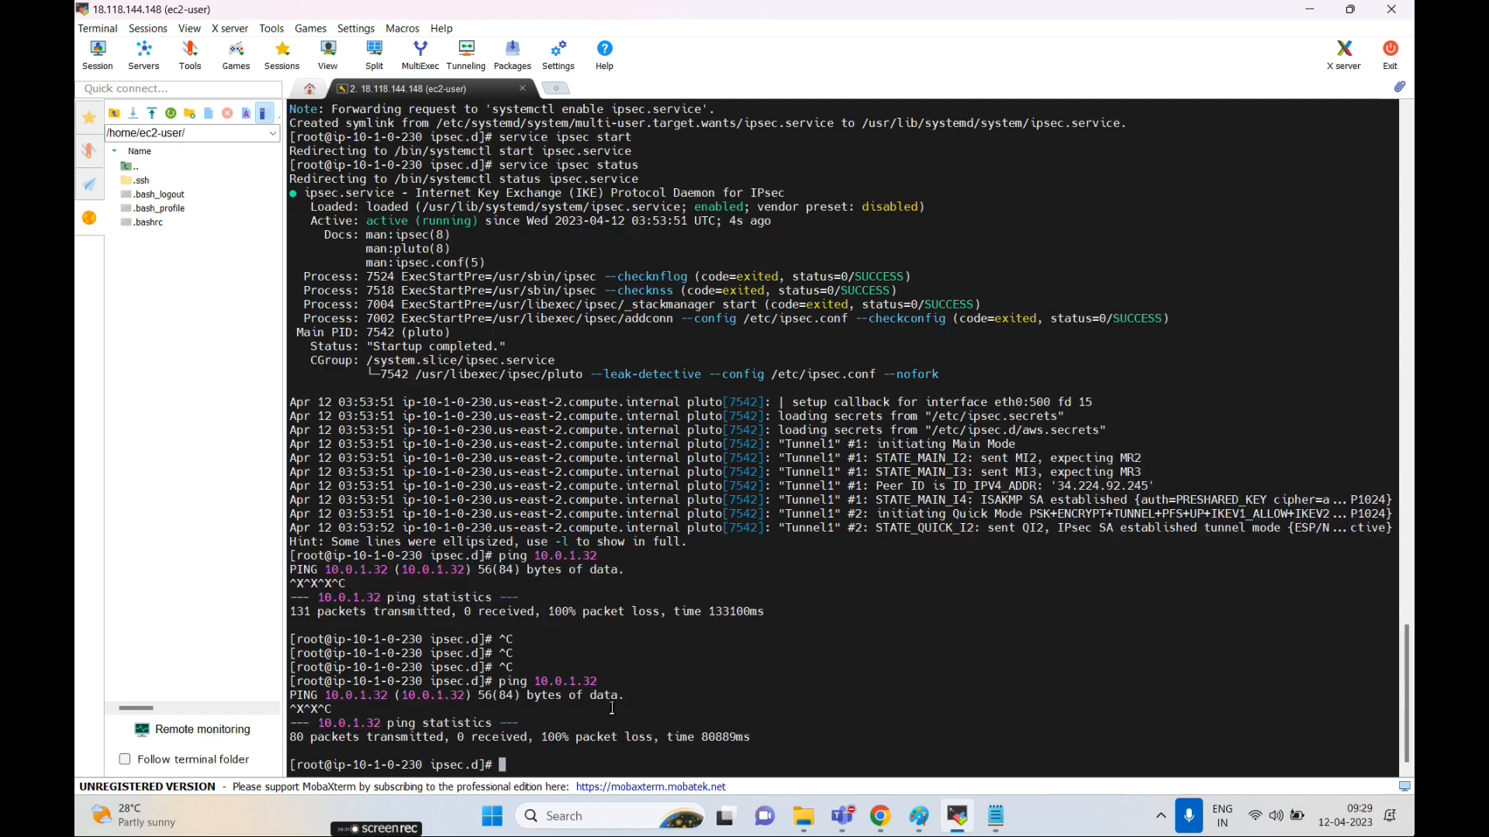
# - Return to Chrome, review the running Customer-Side instance's networking details and open its subnet, subnet-customer
pyautogui.hotkey('alt', 'Tab')
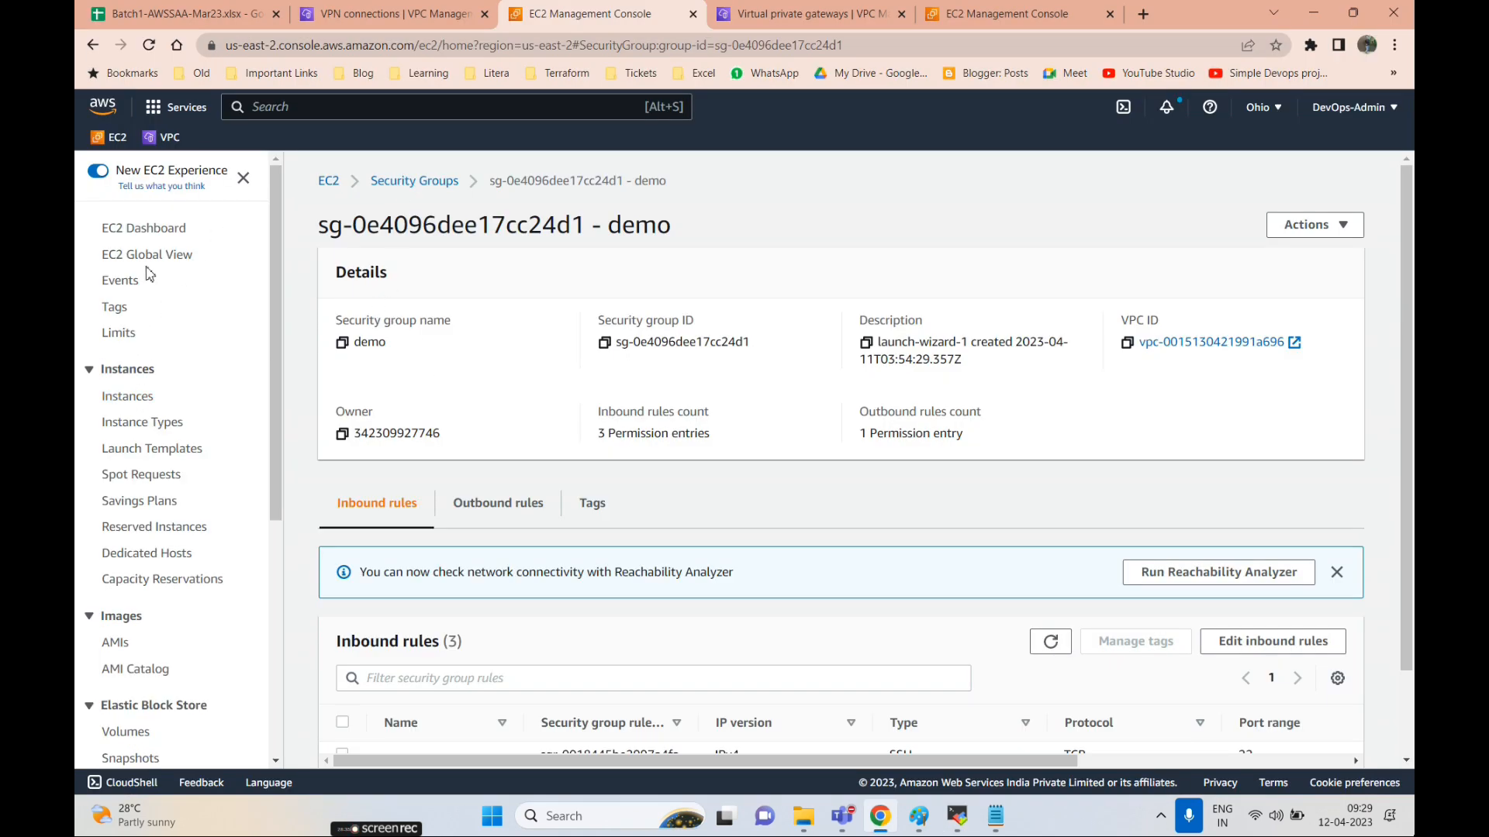
pyautogui.click(159, 139)
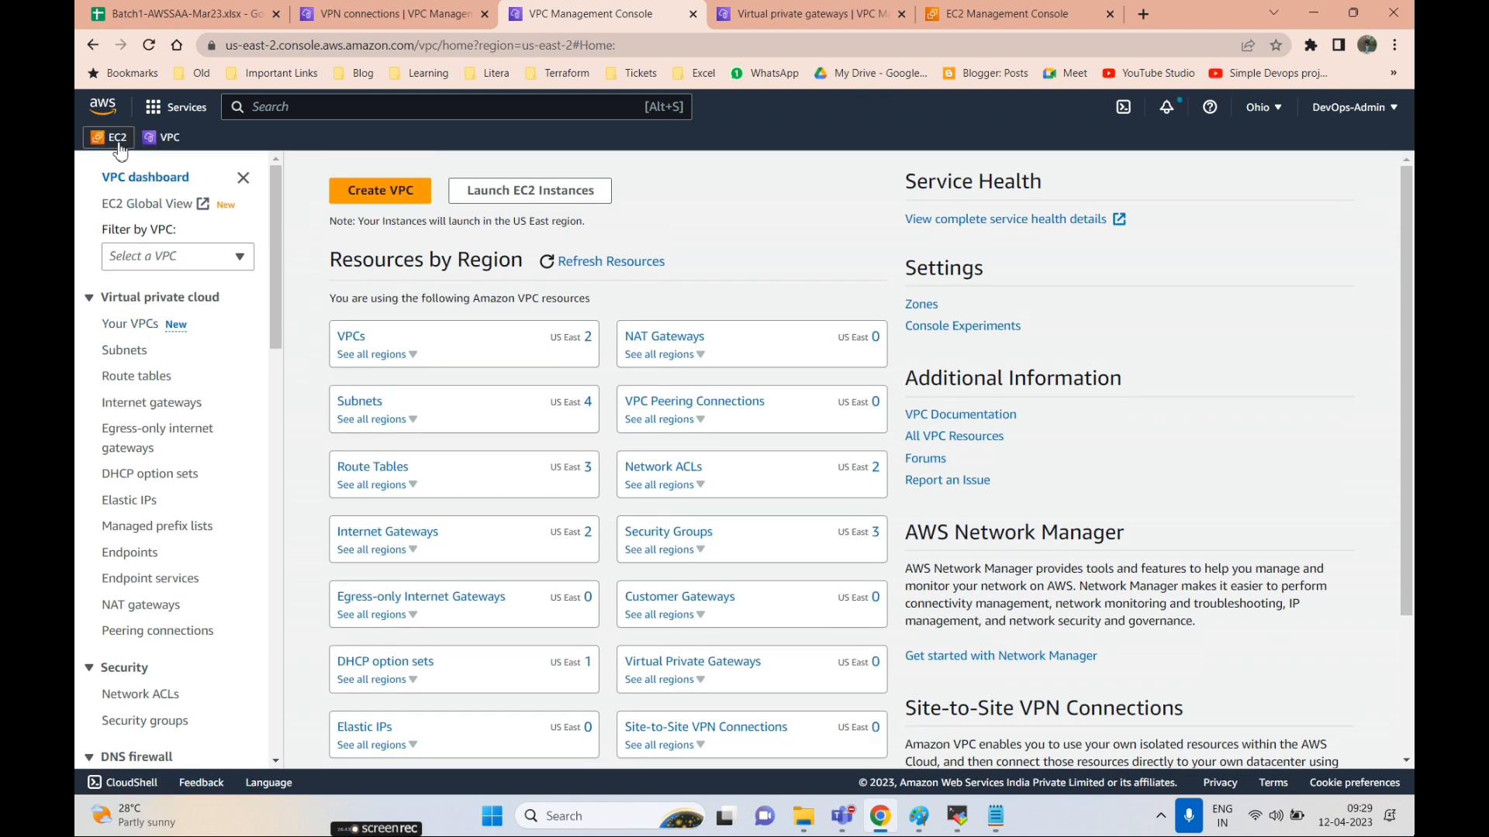
pyautogui.click(117, 144)
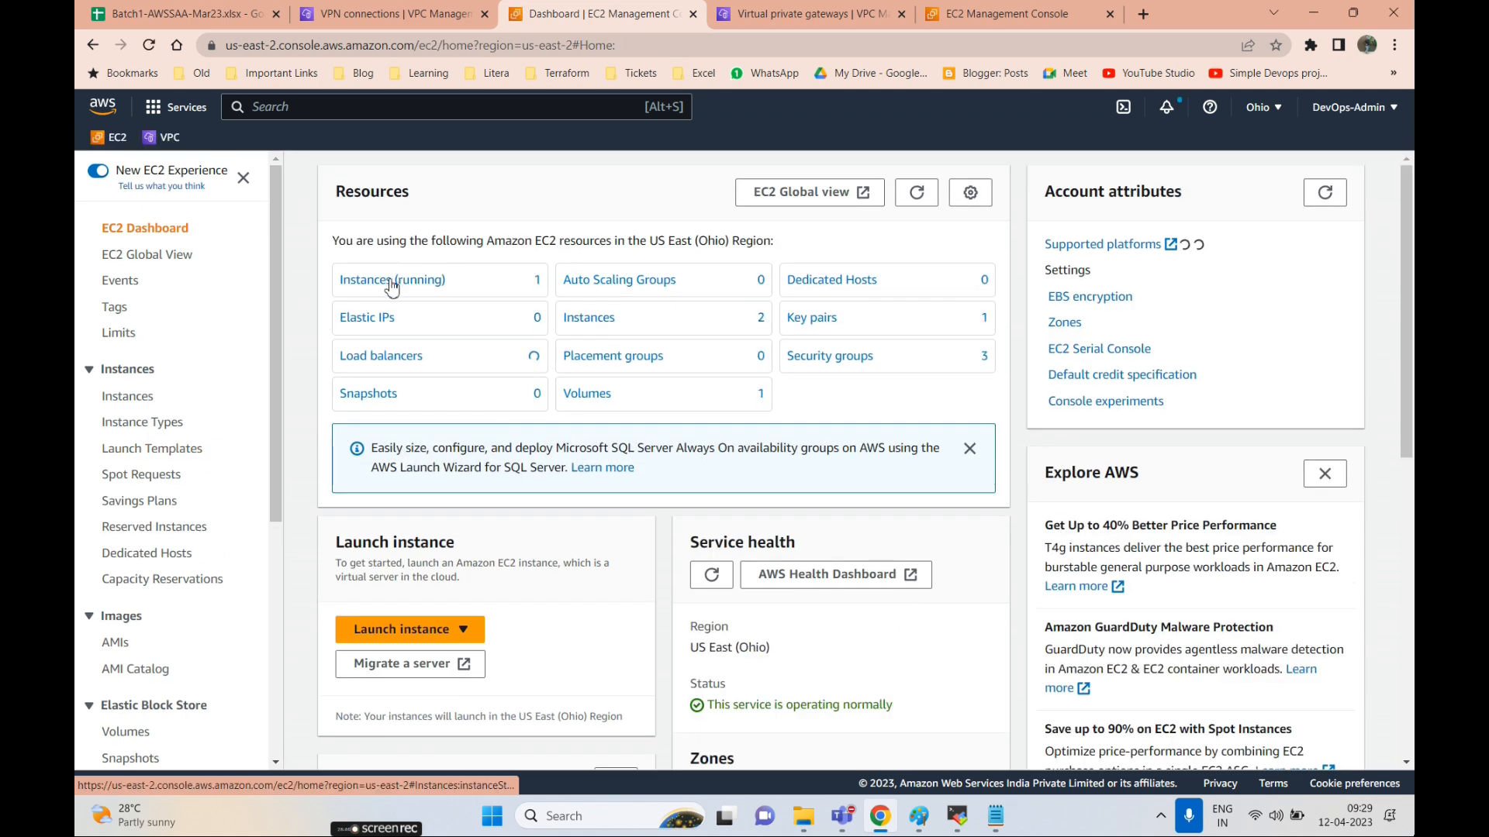
pyautogui.click(392, 281)
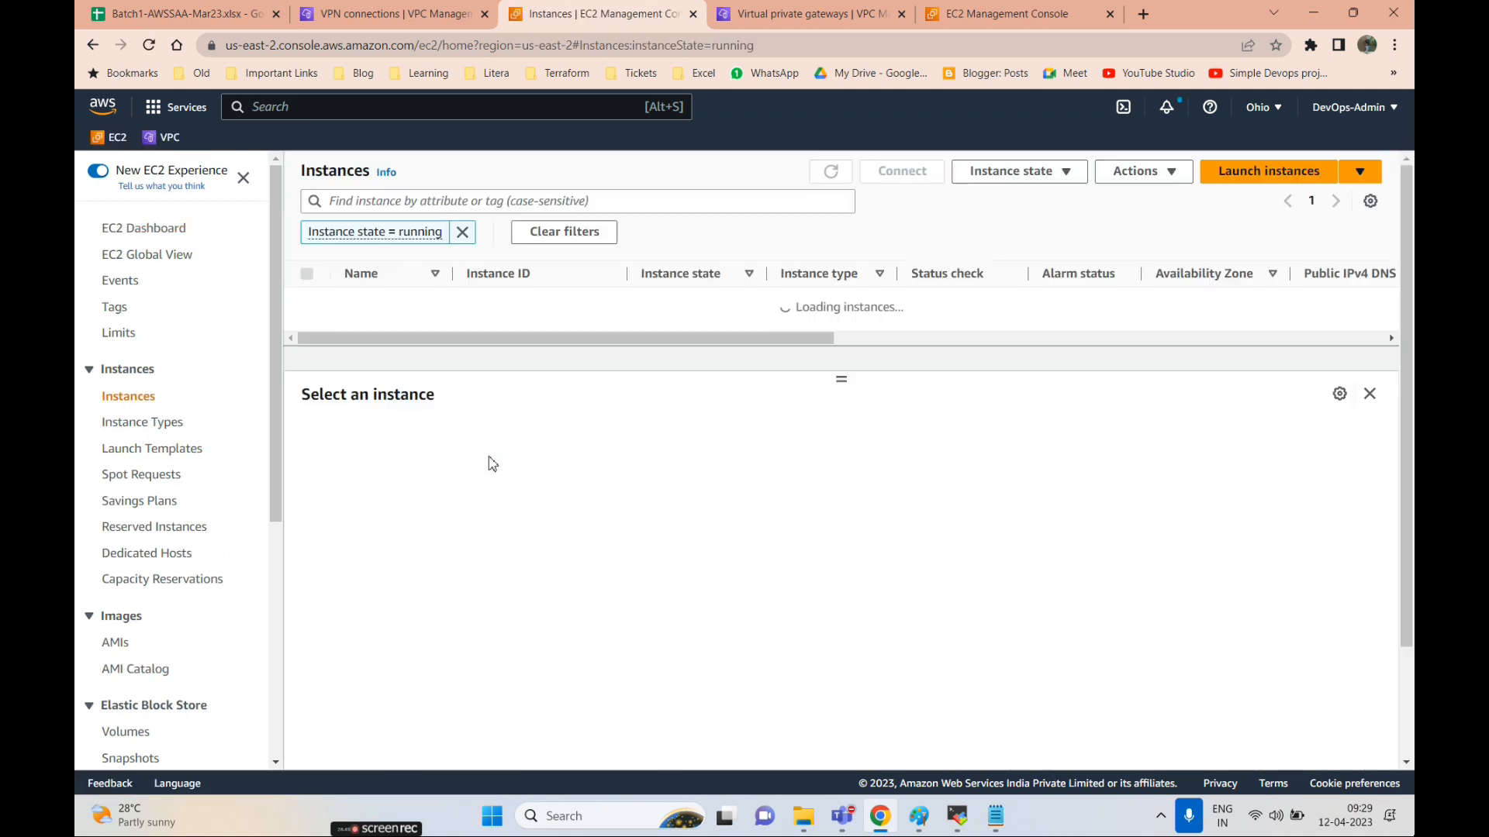
pyautogui.click(487, 304)
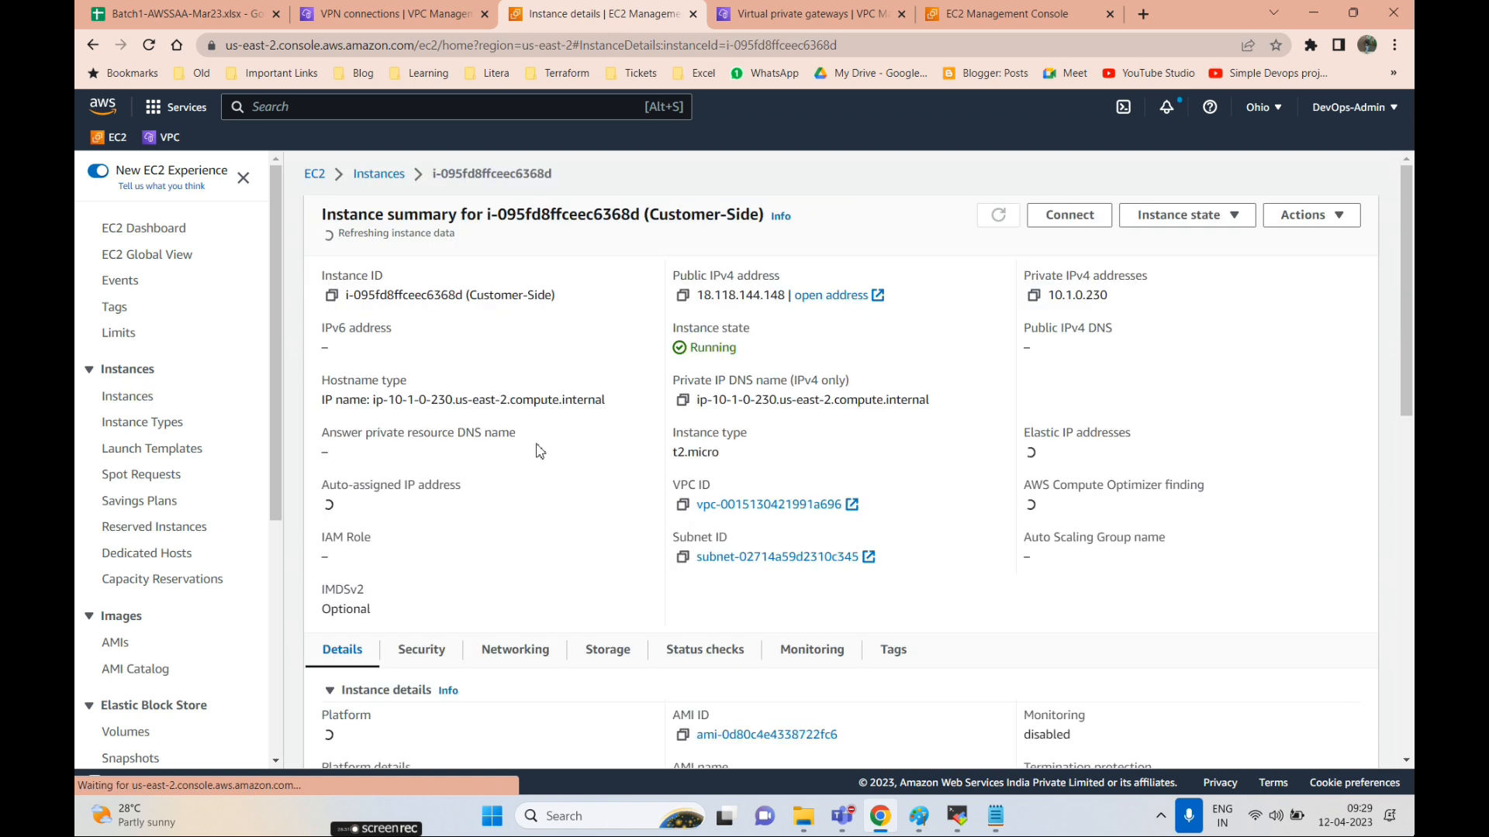
pyautogui.click(510, 670)
pyautogui.scroll(-4, 571, 535)
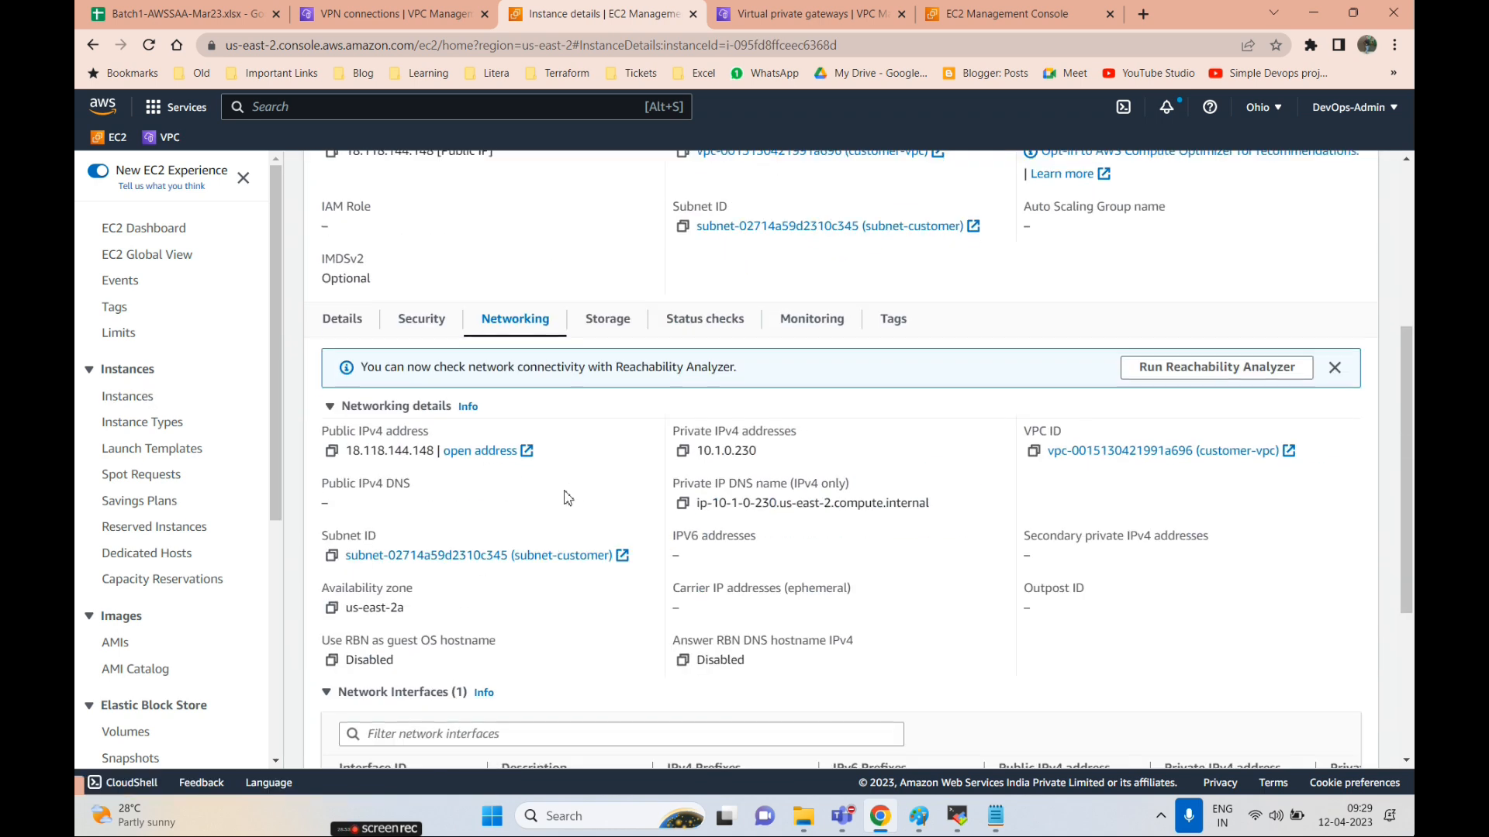
pyautogui.click(573, 563)
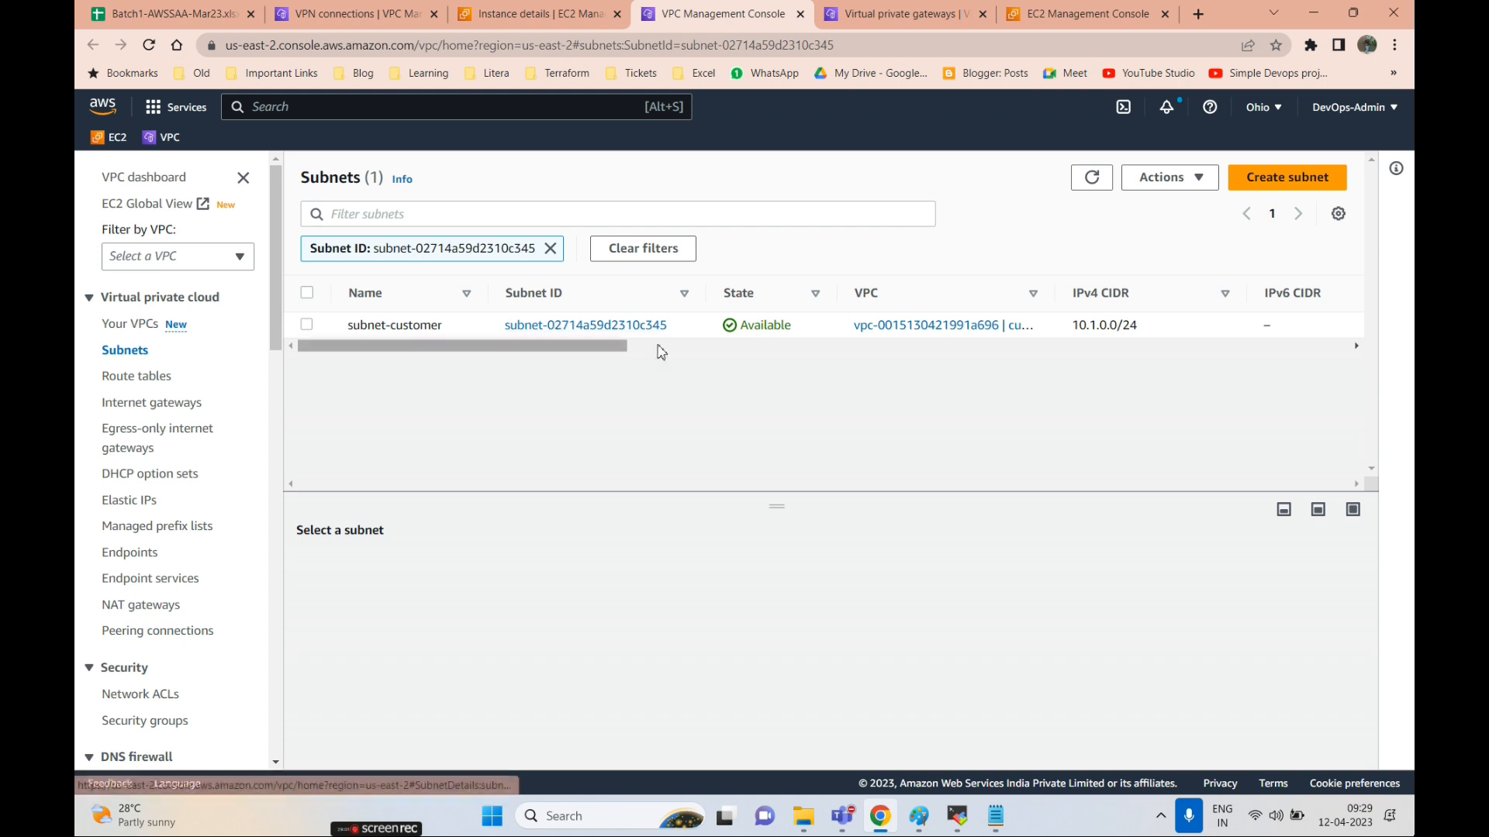
# - Open the customer -RT route table and review its routes, subnet associations and route propagation
pyautogui.click(144, 379)
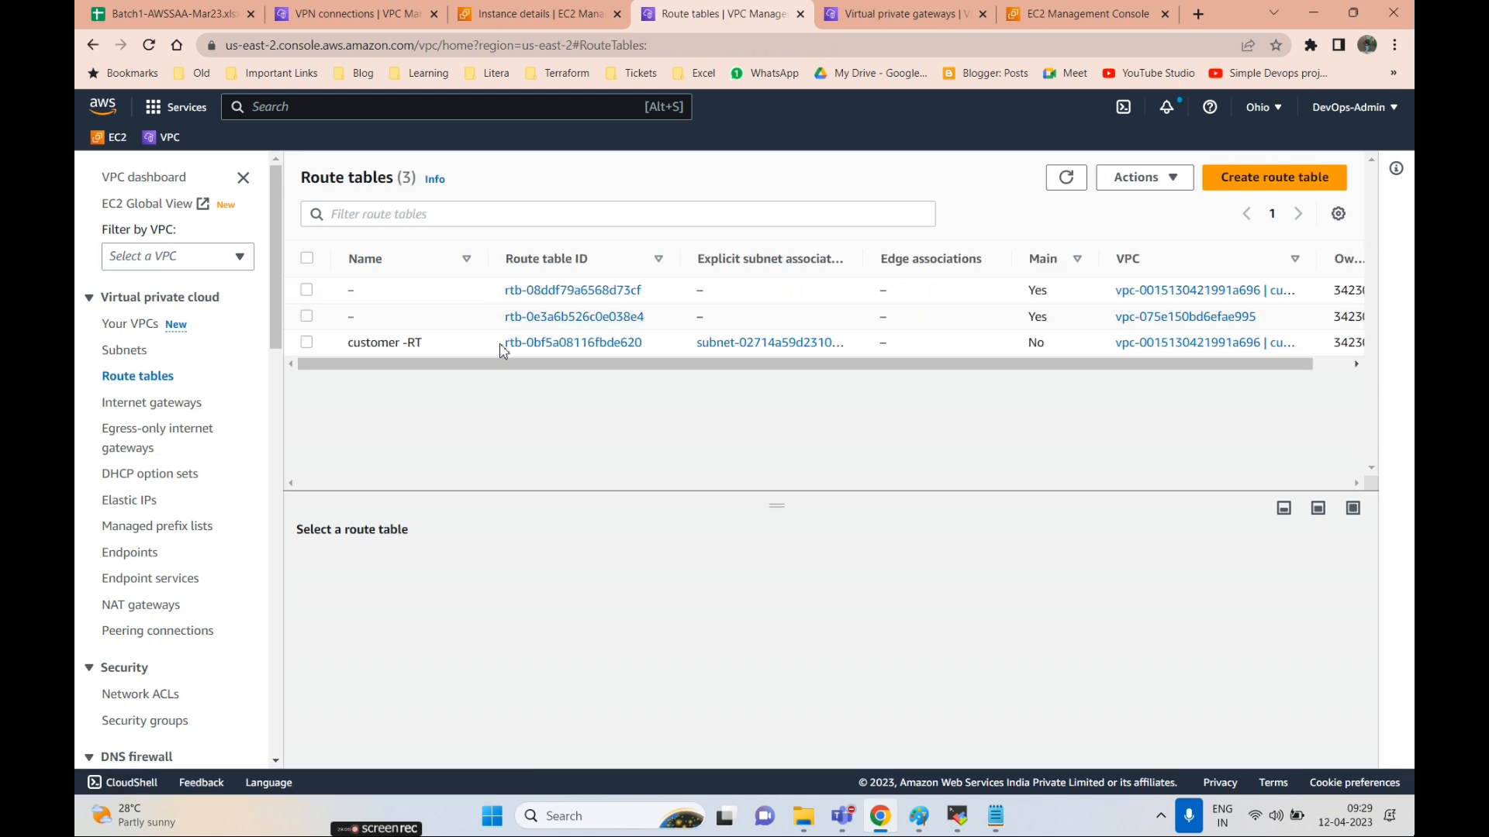
pyautogui.click(565, 345)
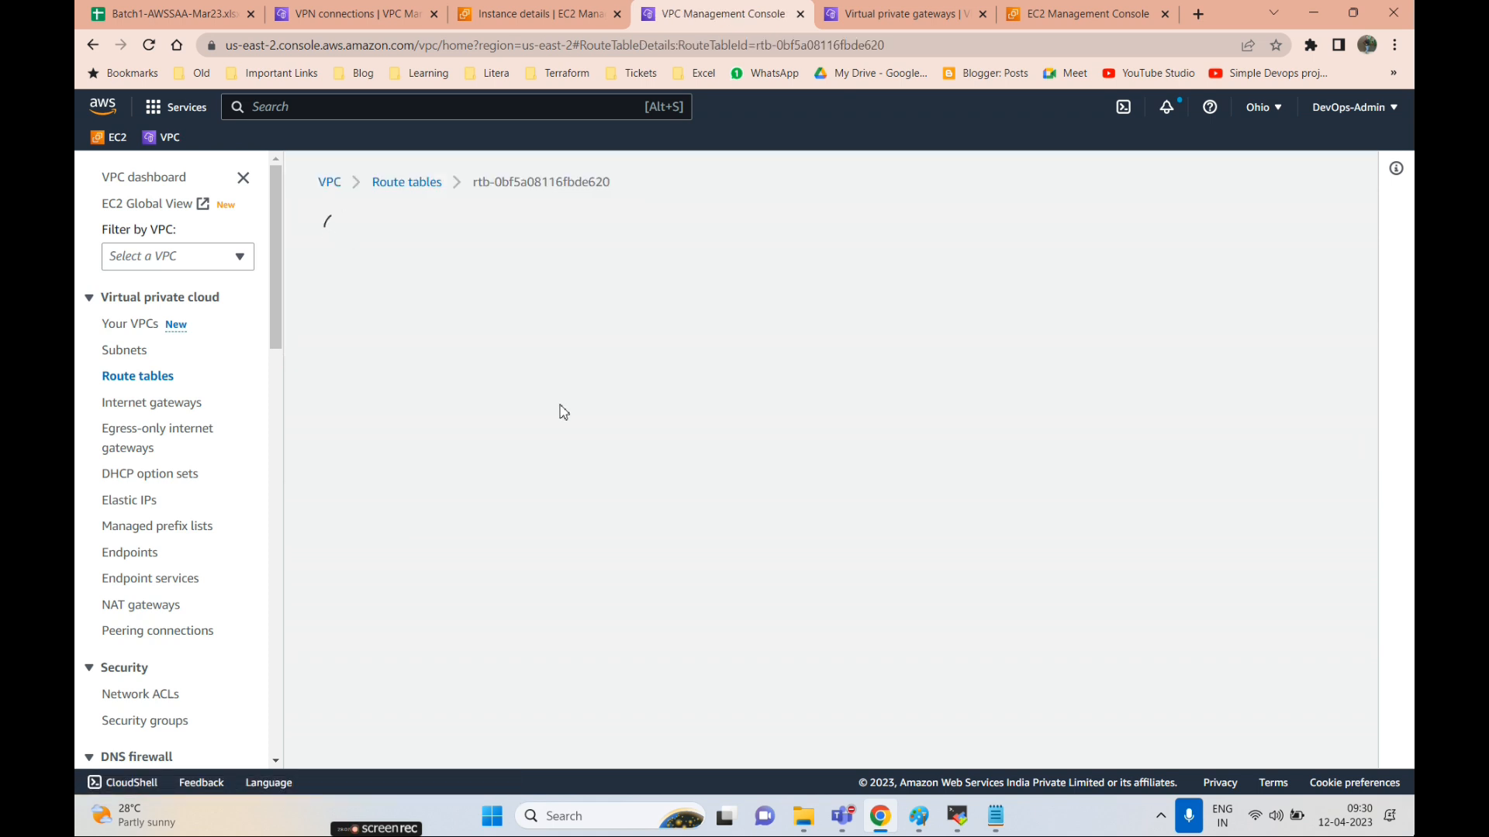
pyautogui.scroll(-1, 494, 668)
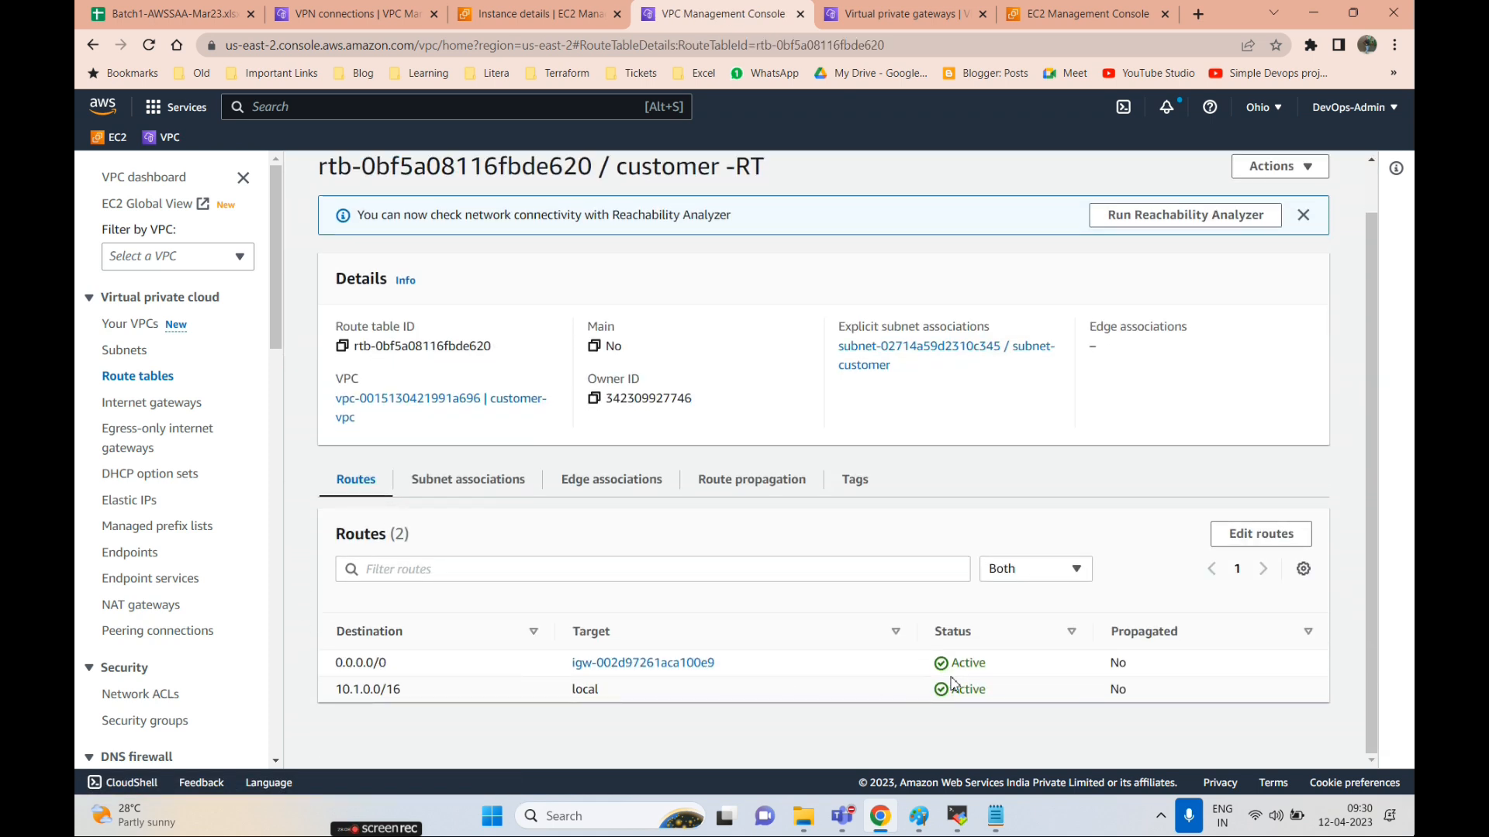
pyautogui.click(464, 479)
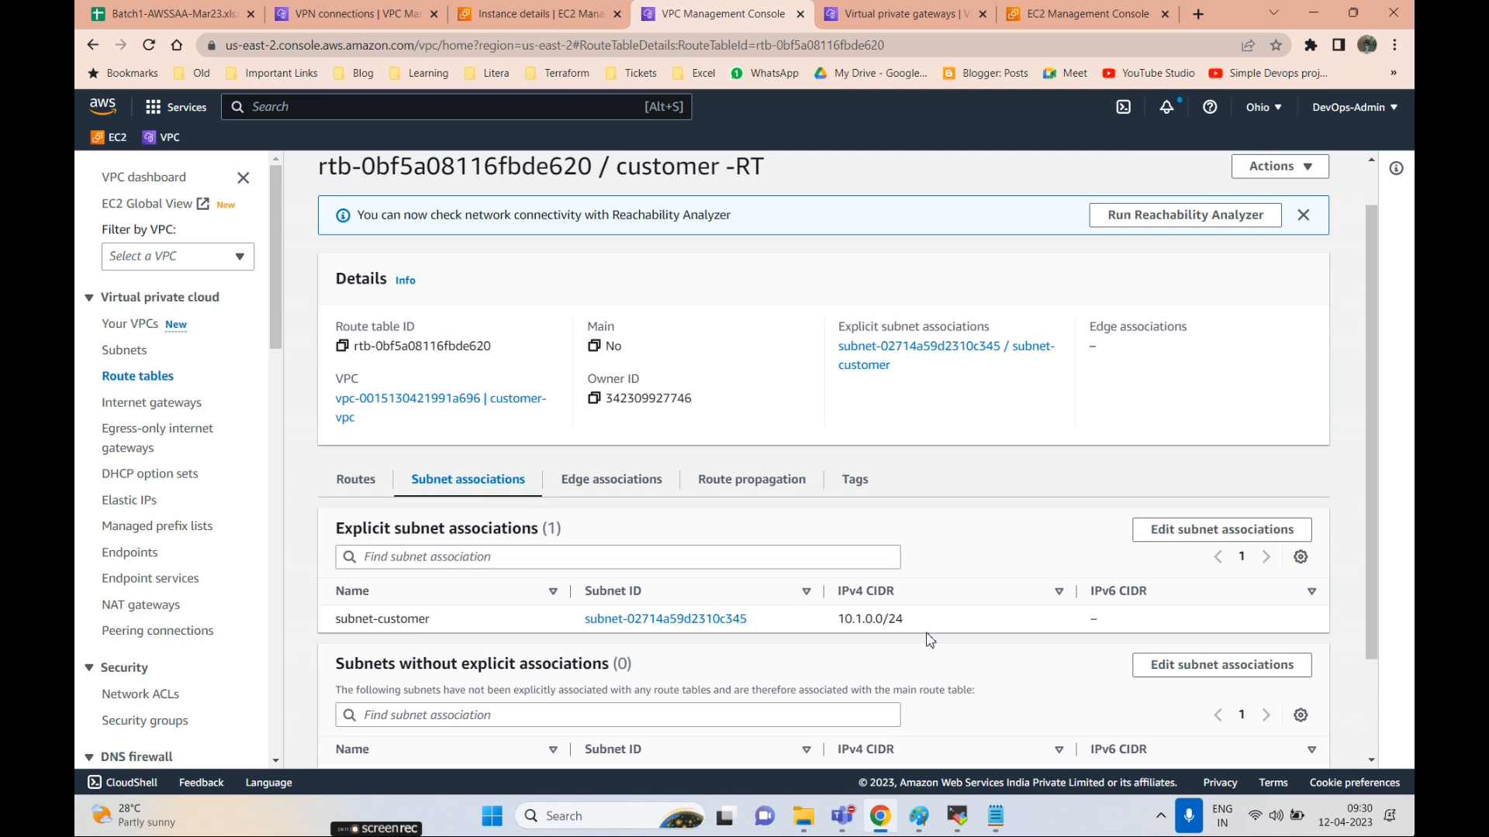
pyautogui.click(737, 487)
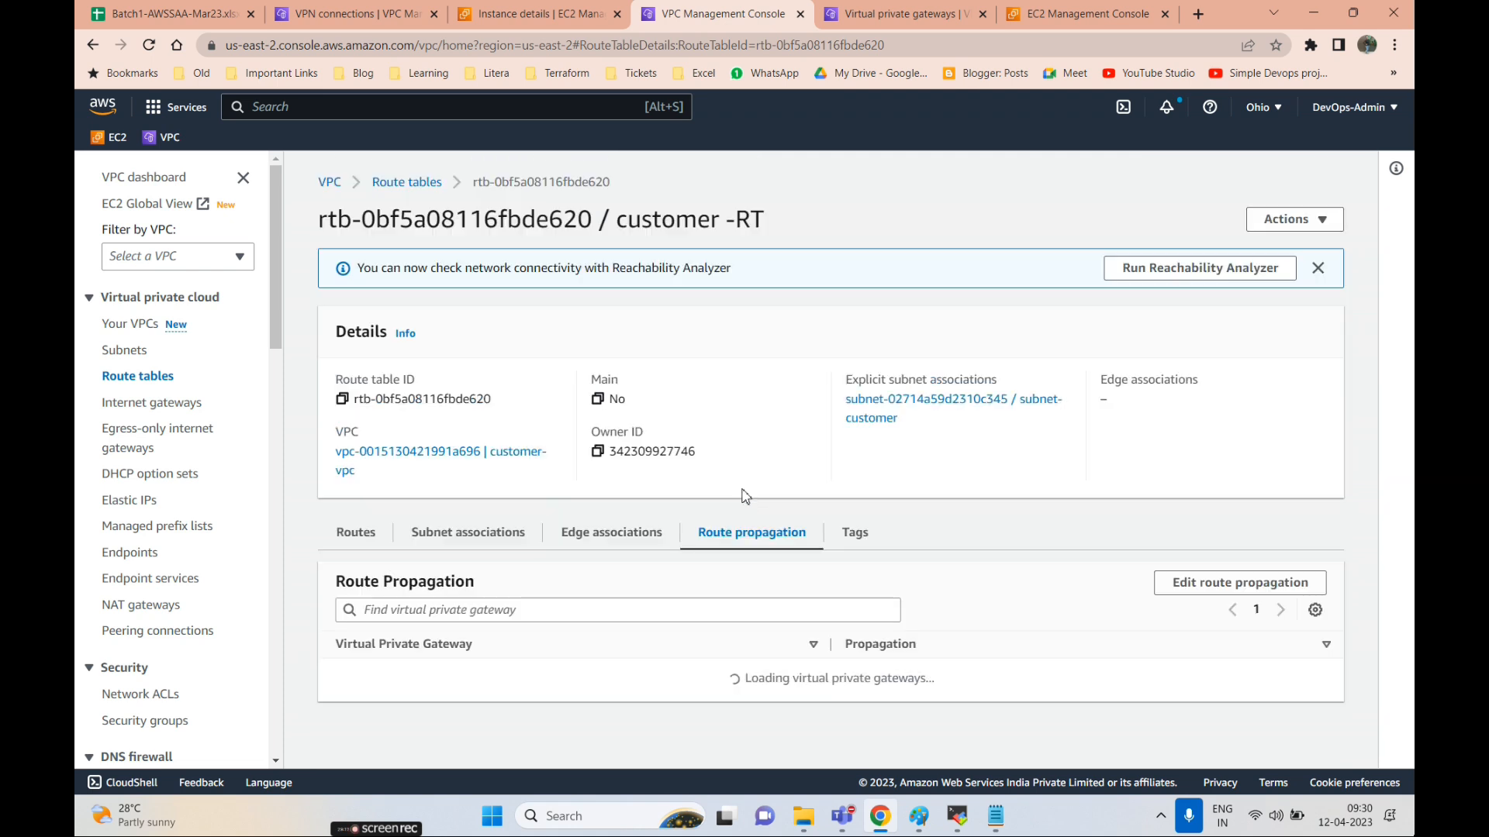
pyautogui.click(481, 532)
# - Examine the tunnel state of the site2site VPN connection in N. Virginia and compare it with the MobaXterm session output
pyautogui.click(356, 14)
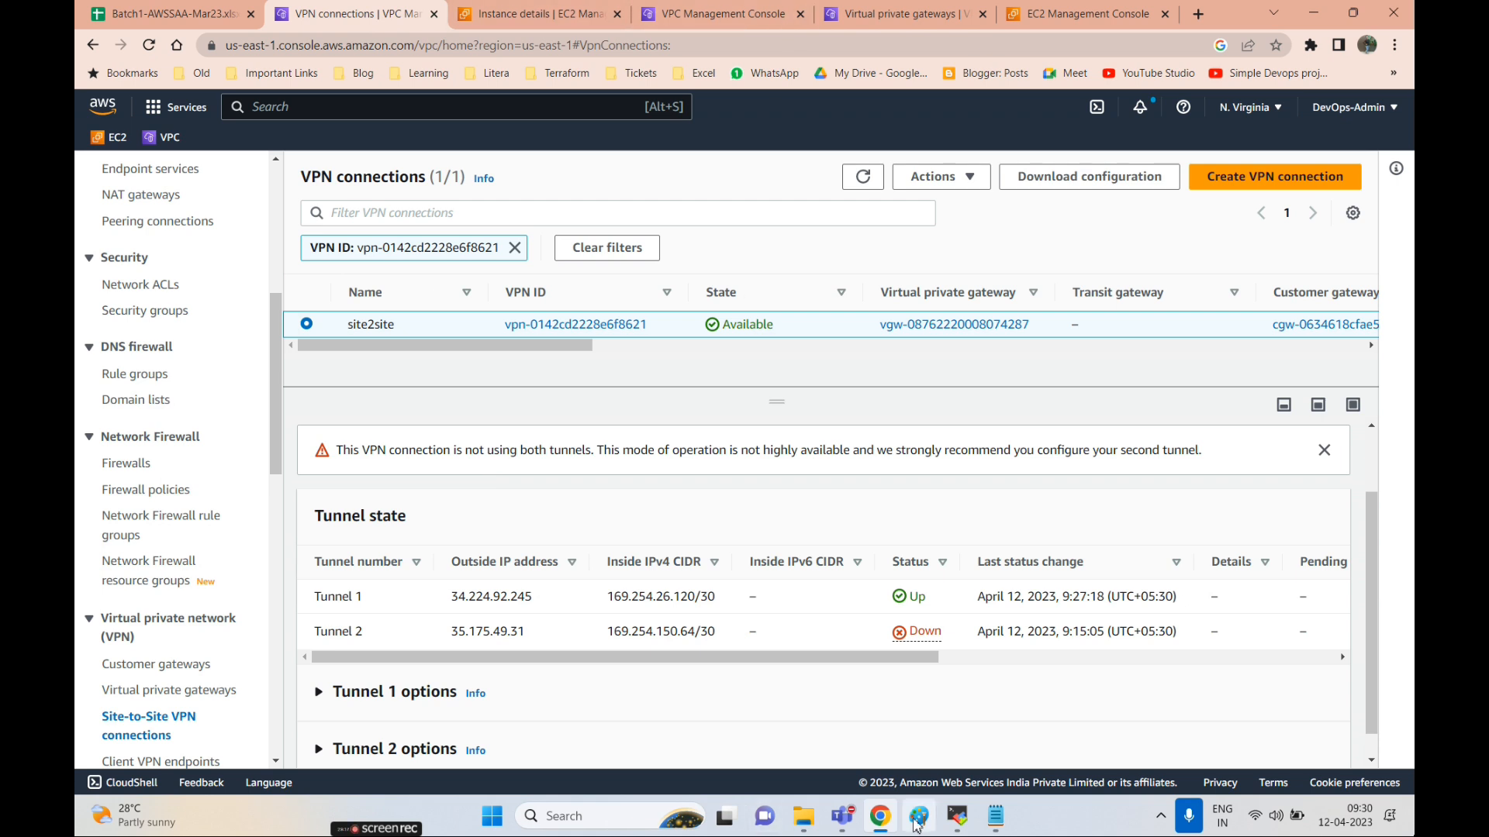
pyautogui.click(957, 816)
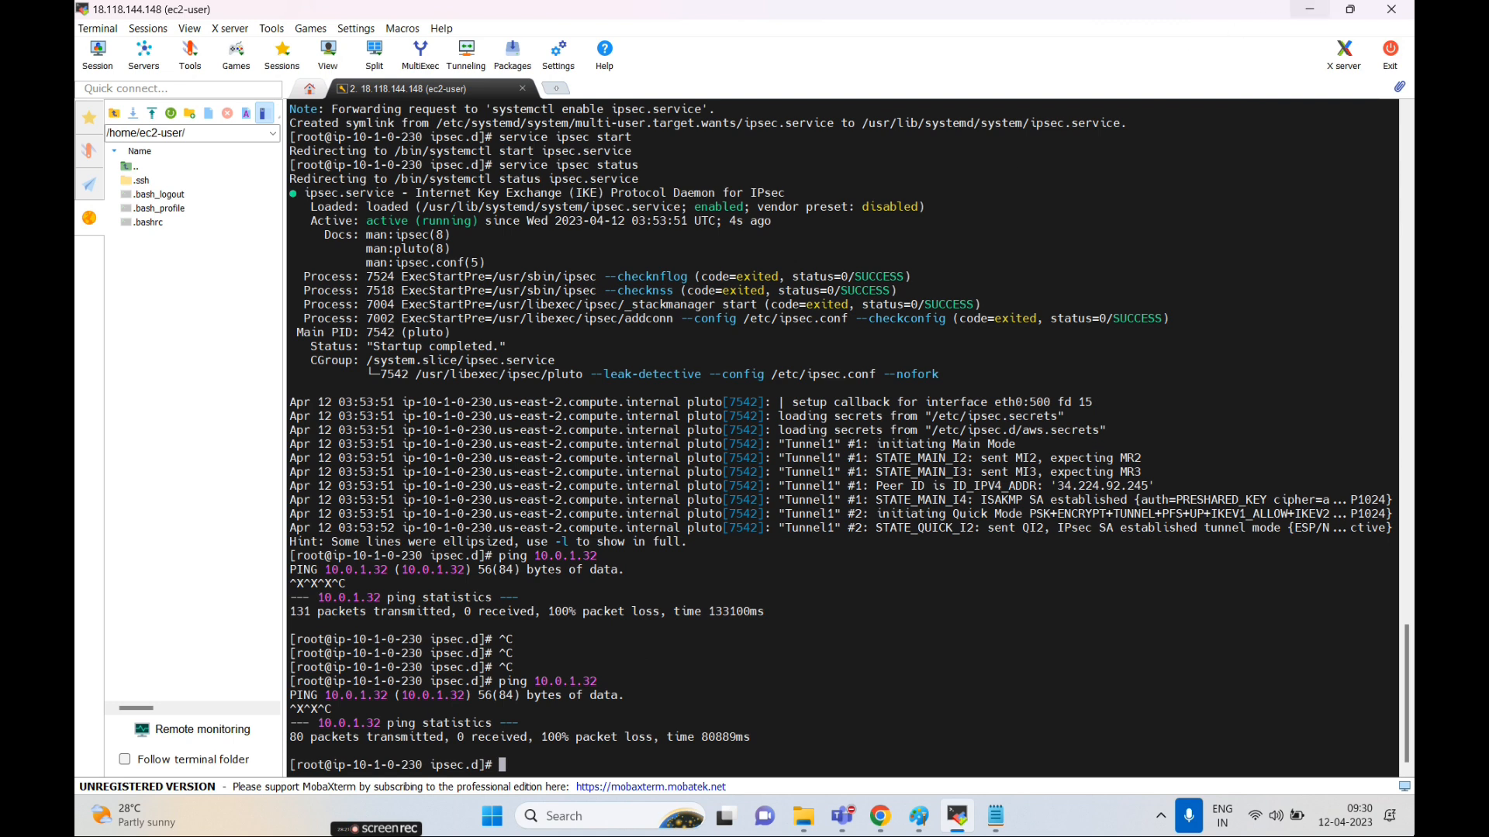
pyautogui.click(880, 816)
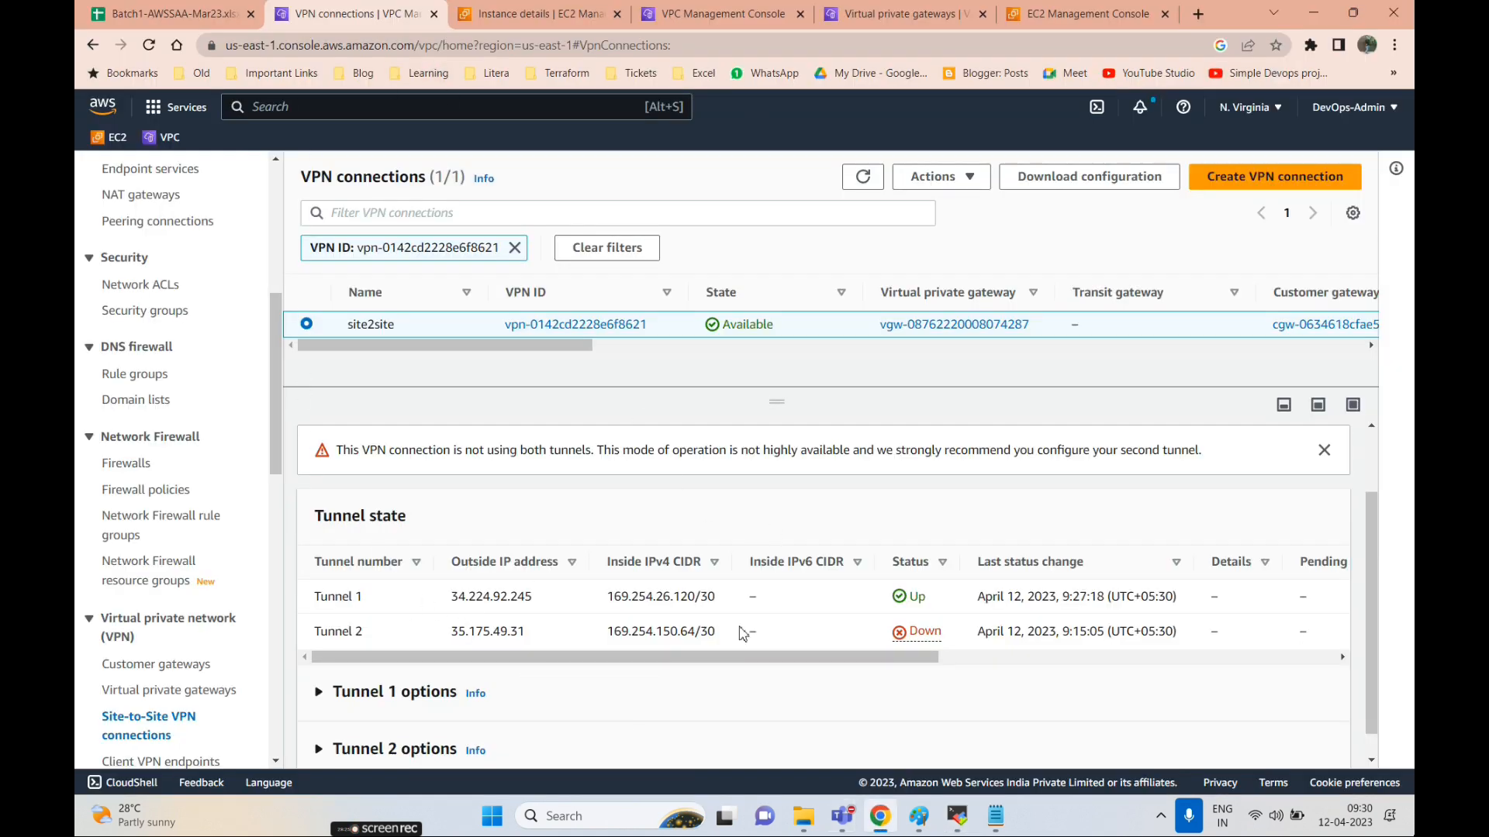
pyautogui.moveTo(962, 607); pyautogui.dragTo(278, 620)
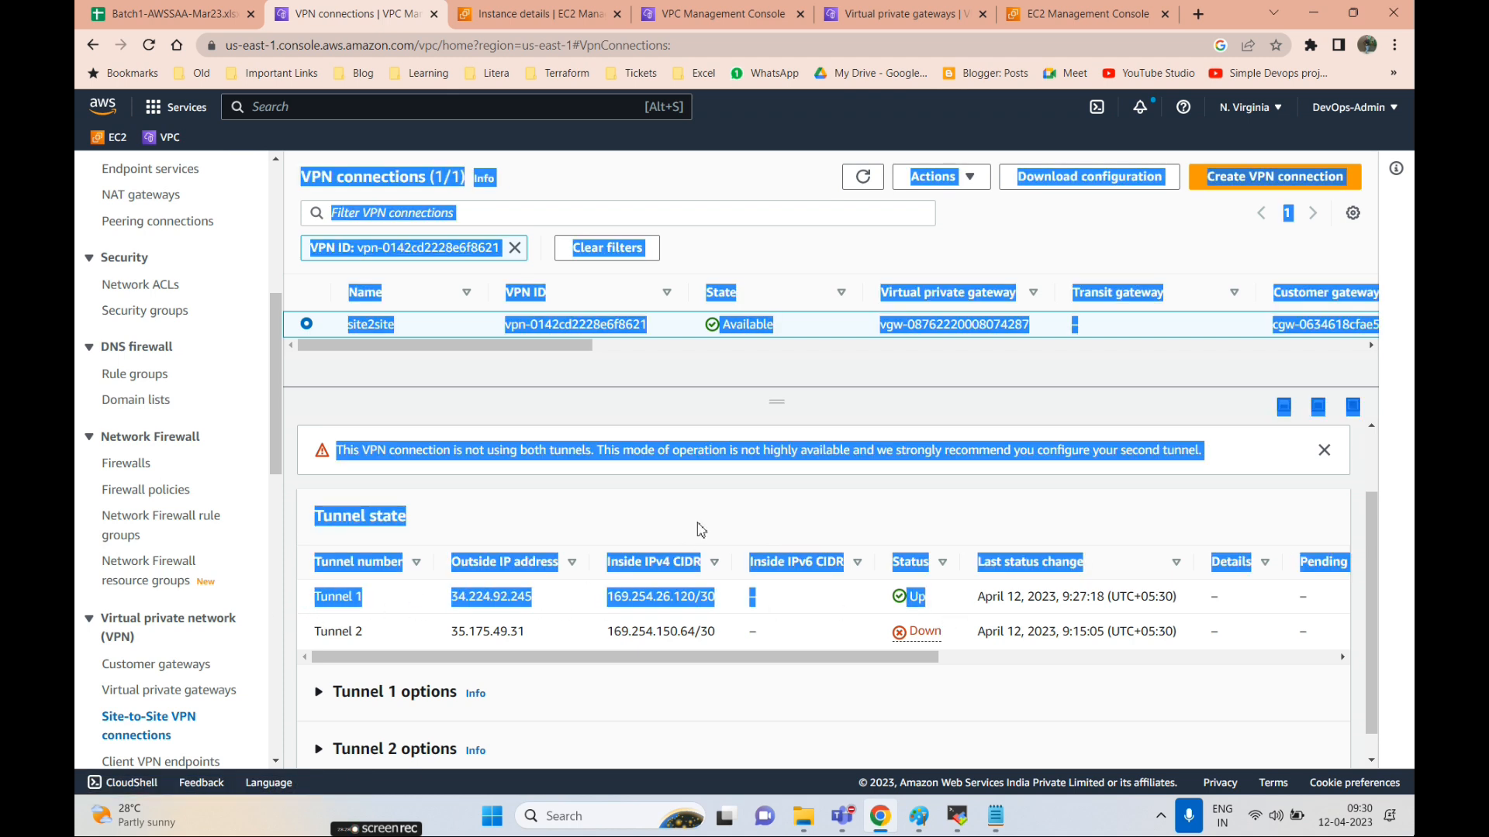
pyautogui.click(692, 482)
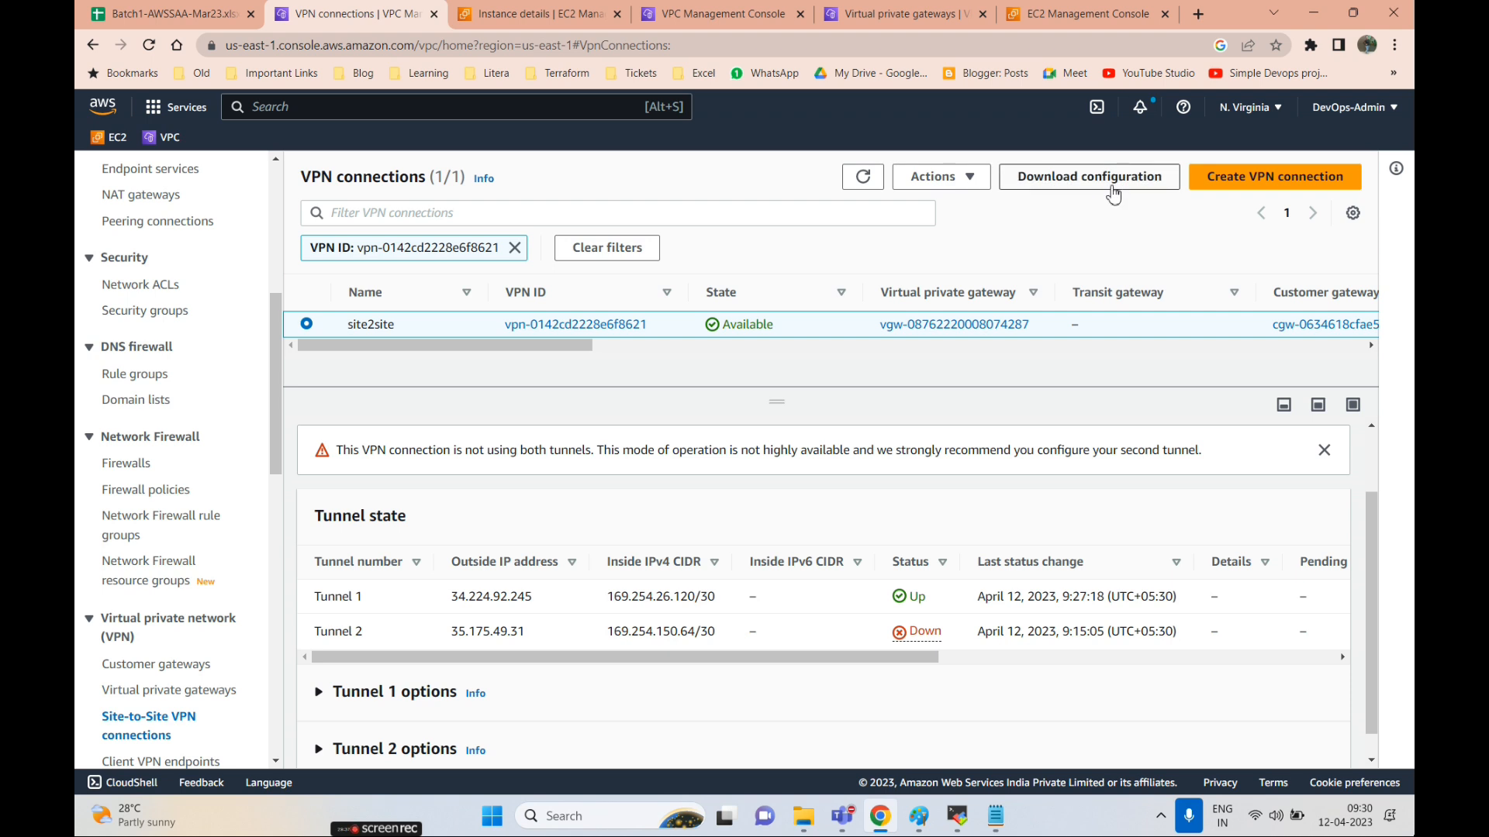
pyautogui.scroll(-3, 164, 514)
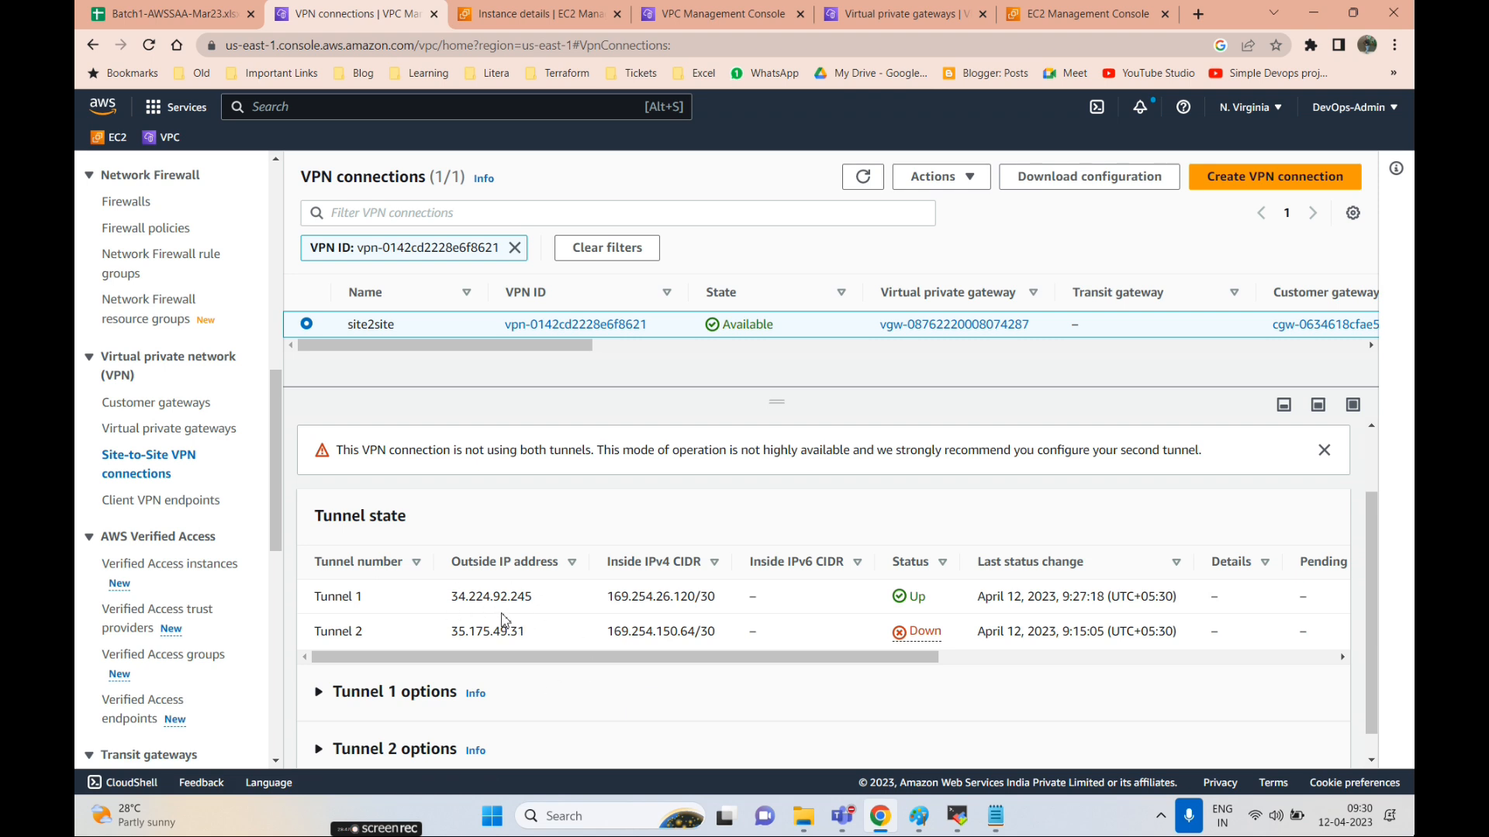
pyautogui.scroll(1, 398, 562)
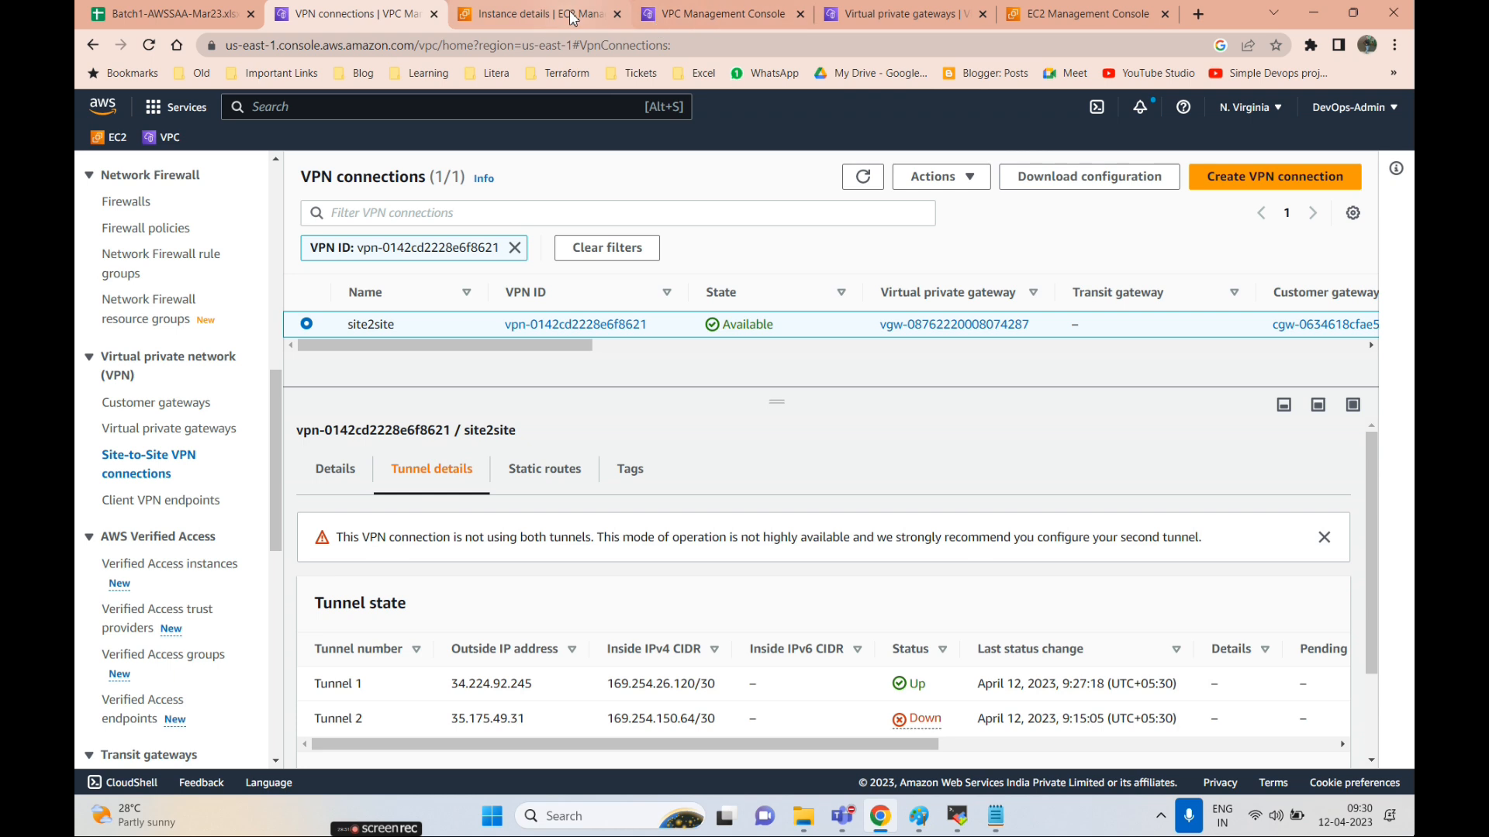
# - Recheck the MobaXterm terminal output and the Customer-Side instance summary, and return to the site2site VPN's tunnel details
pyautogui.click(535, 14)
pyautogui.click(338, 21)
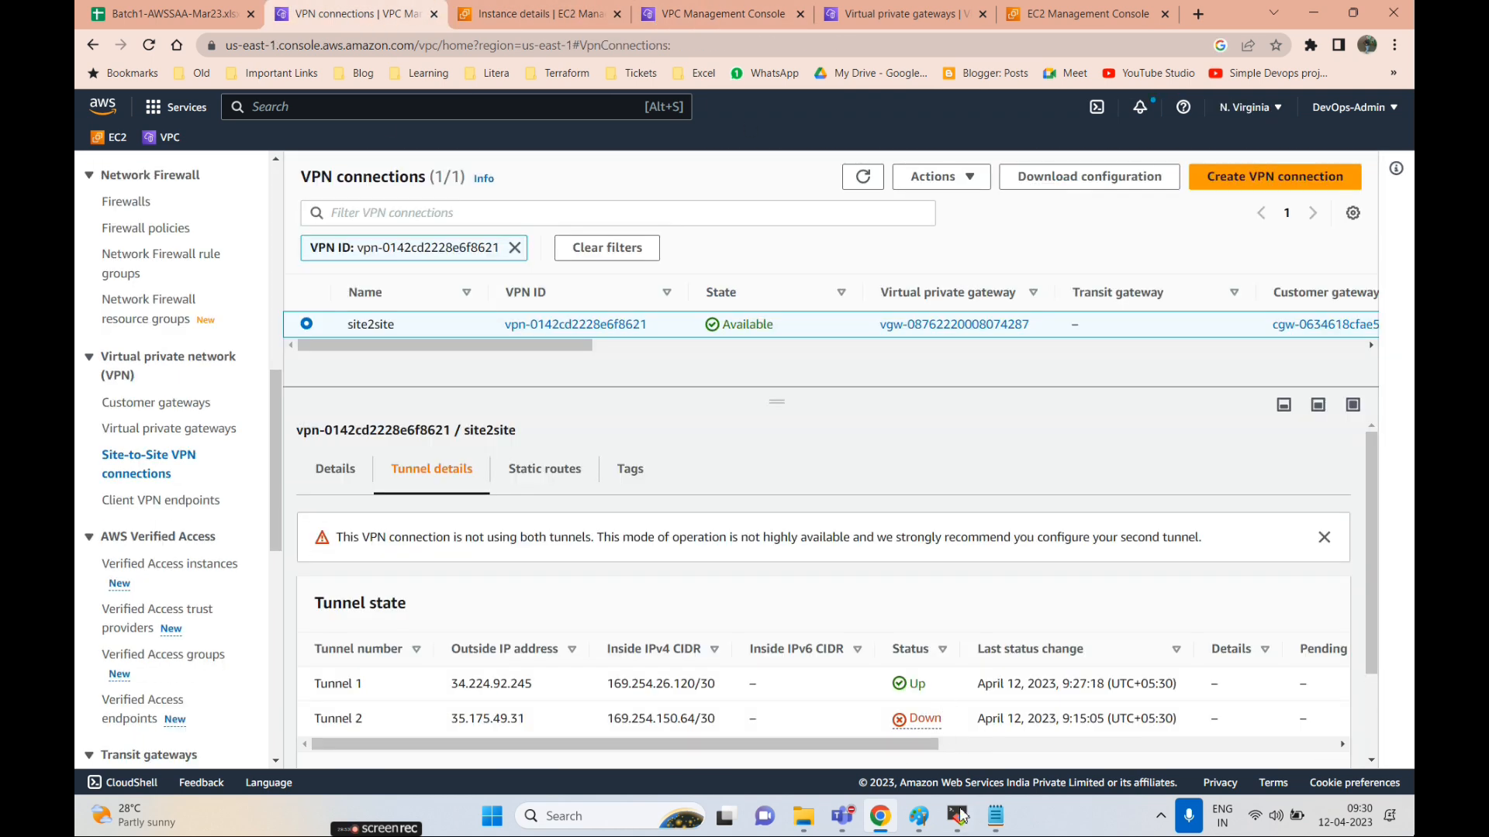
pyautogui.click(956, 816)
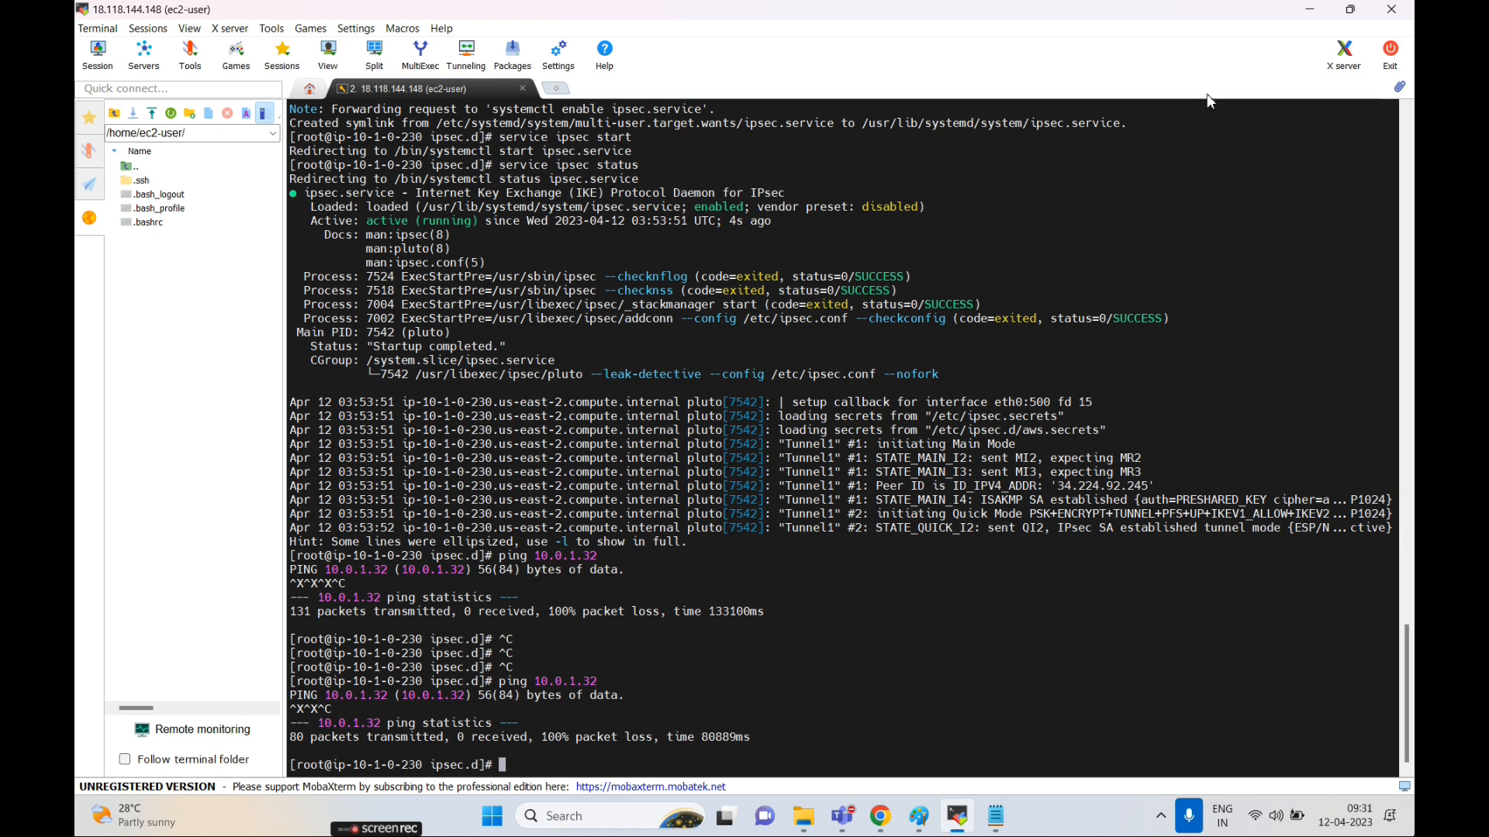
pyautogui.click(1310, 9)
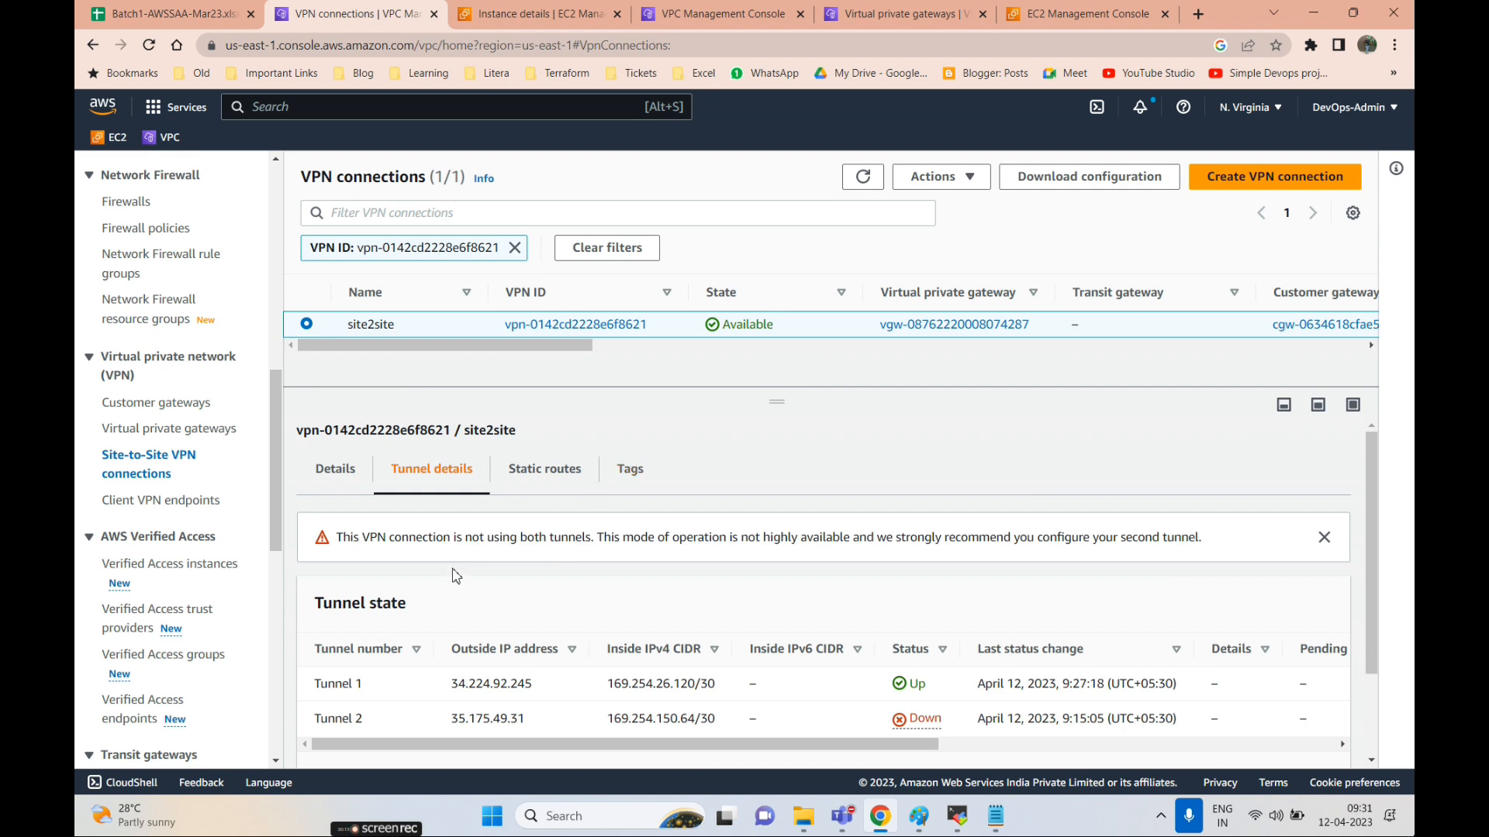
pyautogui.click(535, 13)
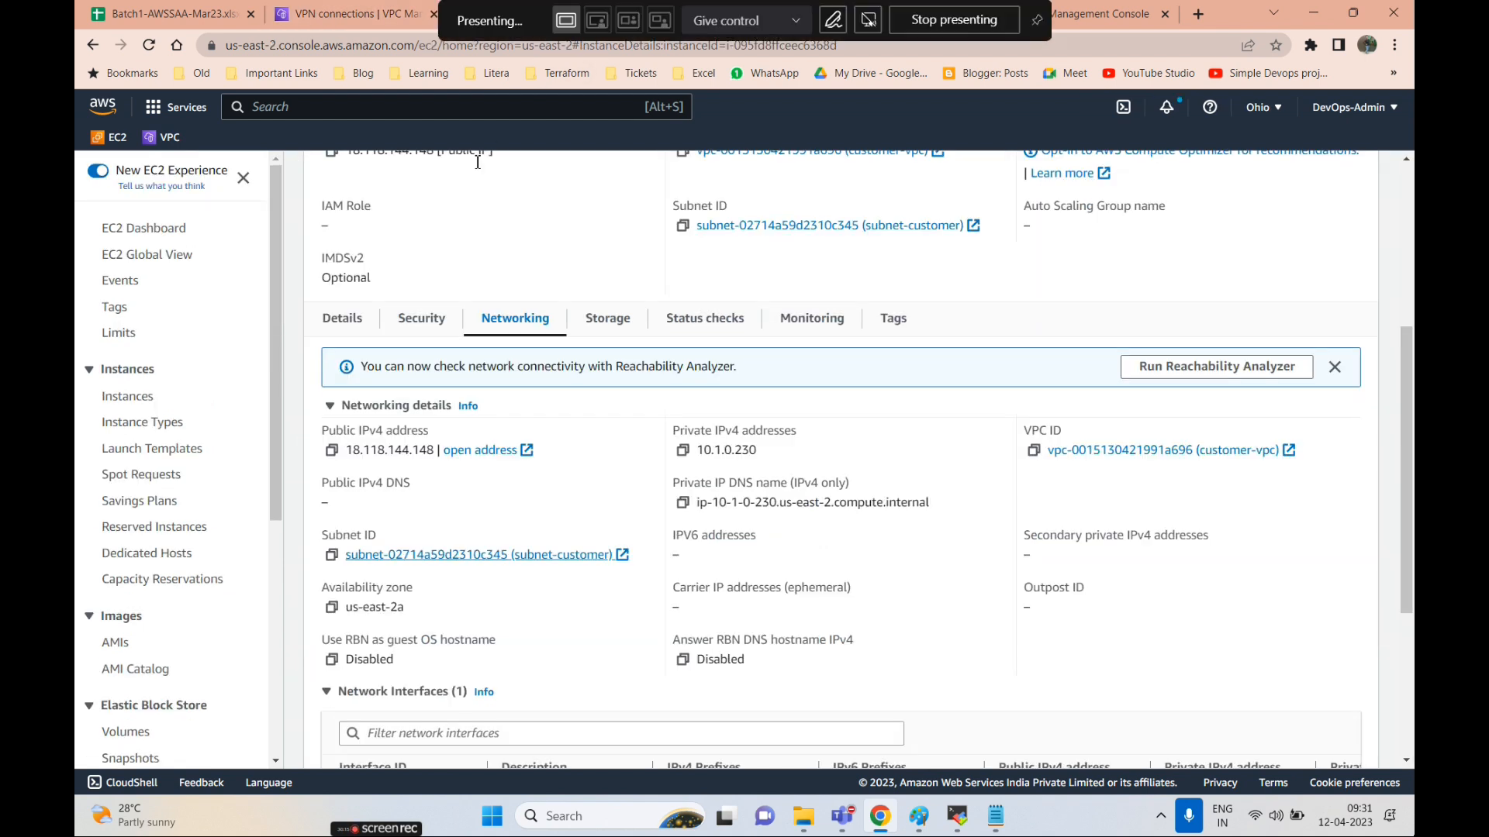
pyautogui.scroll(5, 541, 485)
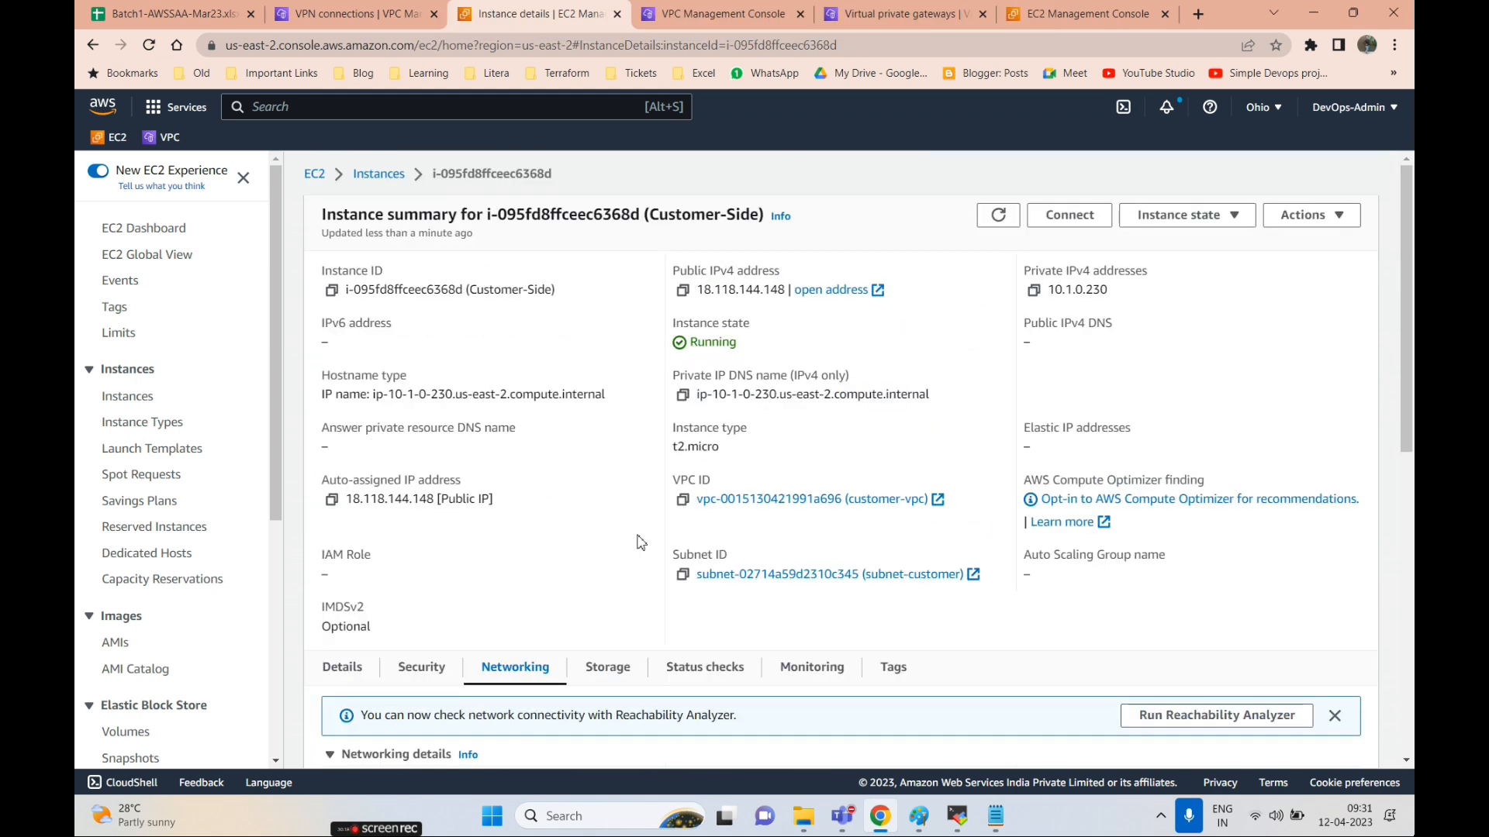
pyautogui.click(372, 17)
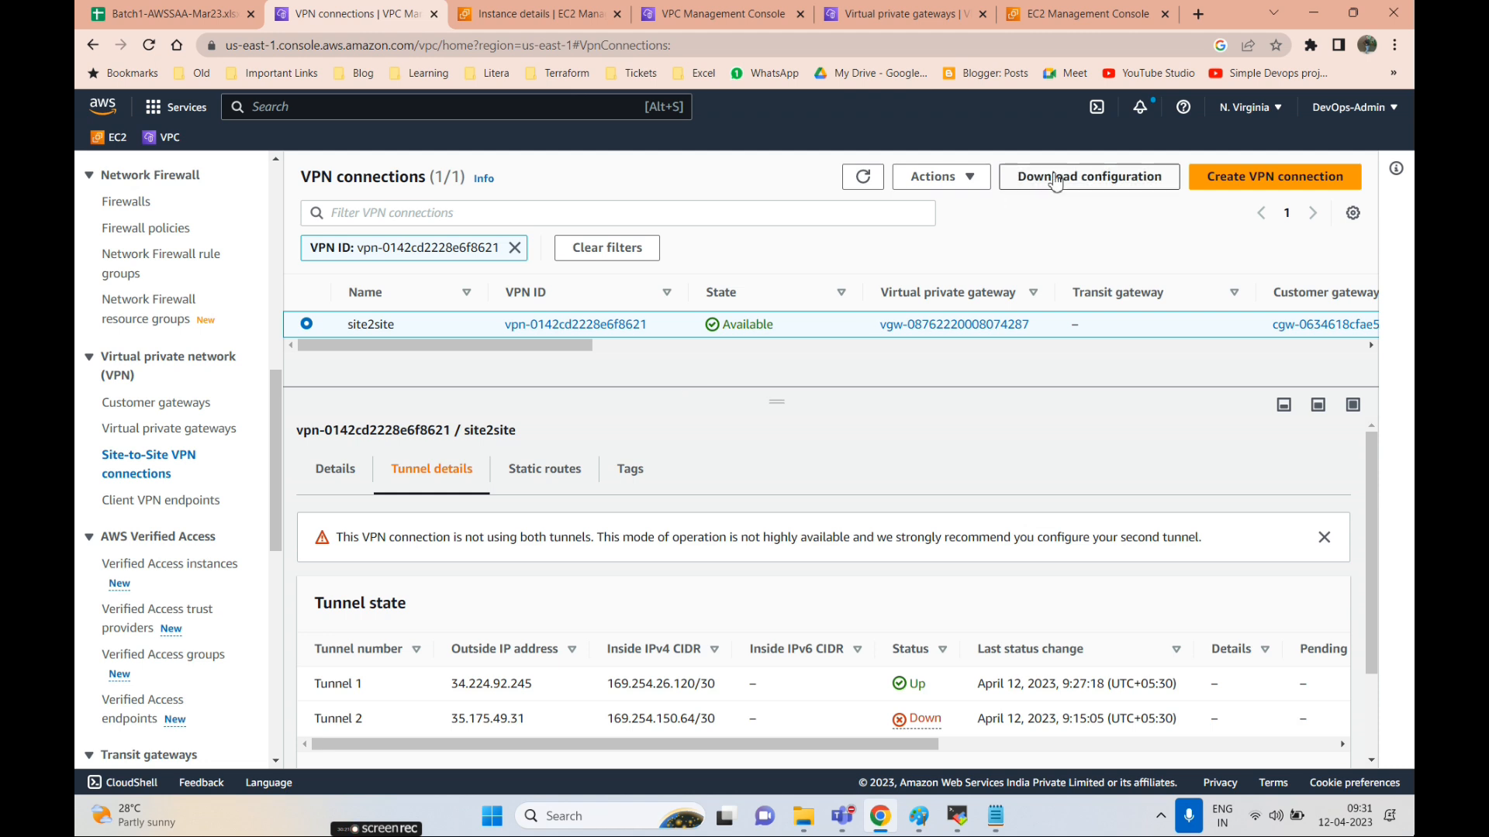
# - Switch to Microsoft Teams, locate the shared VPN Site to SIte setup.txt file in the Batch1 channel, and return to Chrome
pyautogui.moveTo(842, 816)
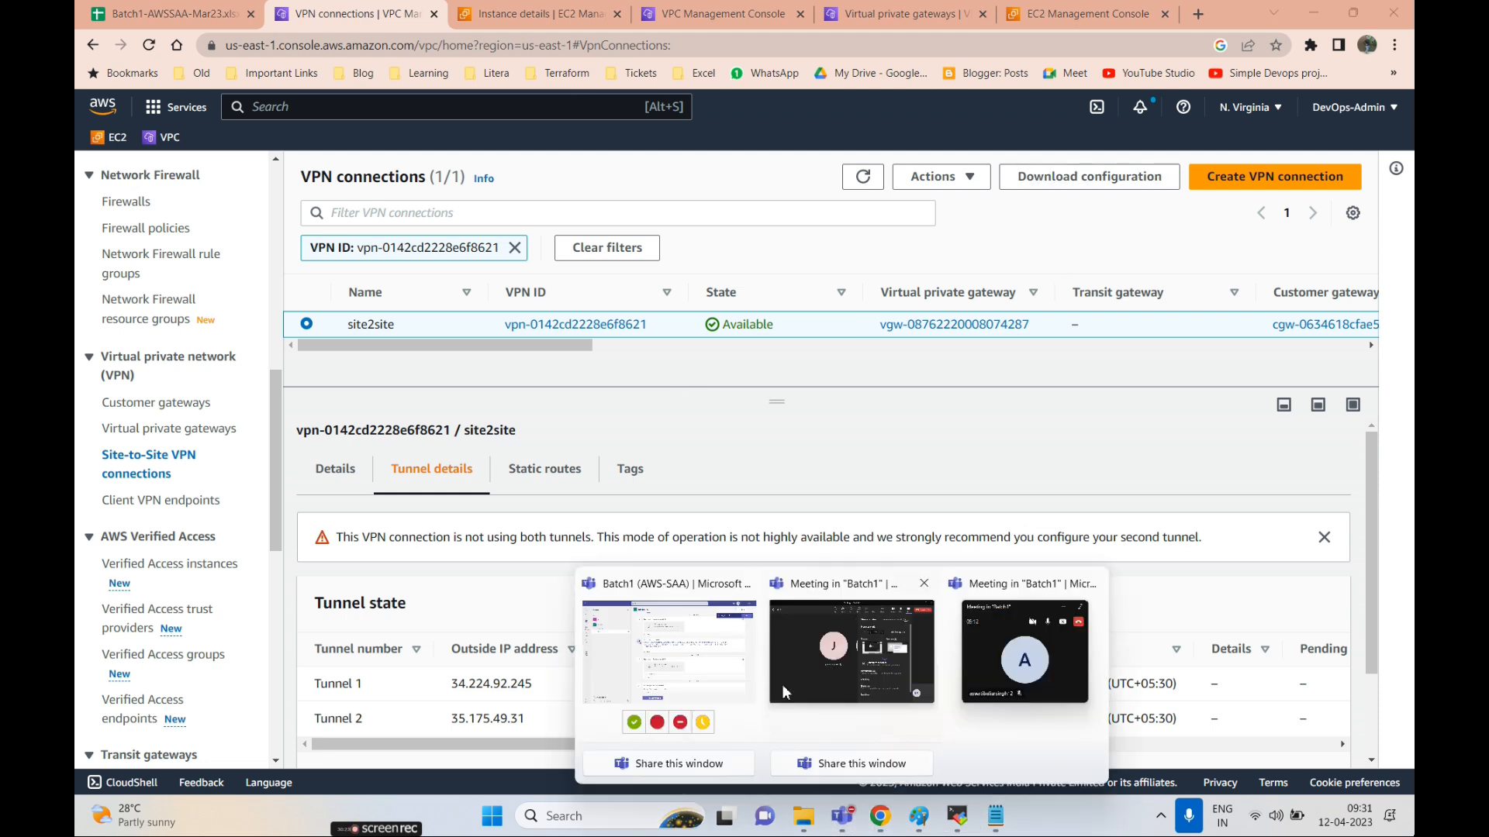
pyautogui.click(890, 567)
pyautogui.scroll(-20, 900, 578)
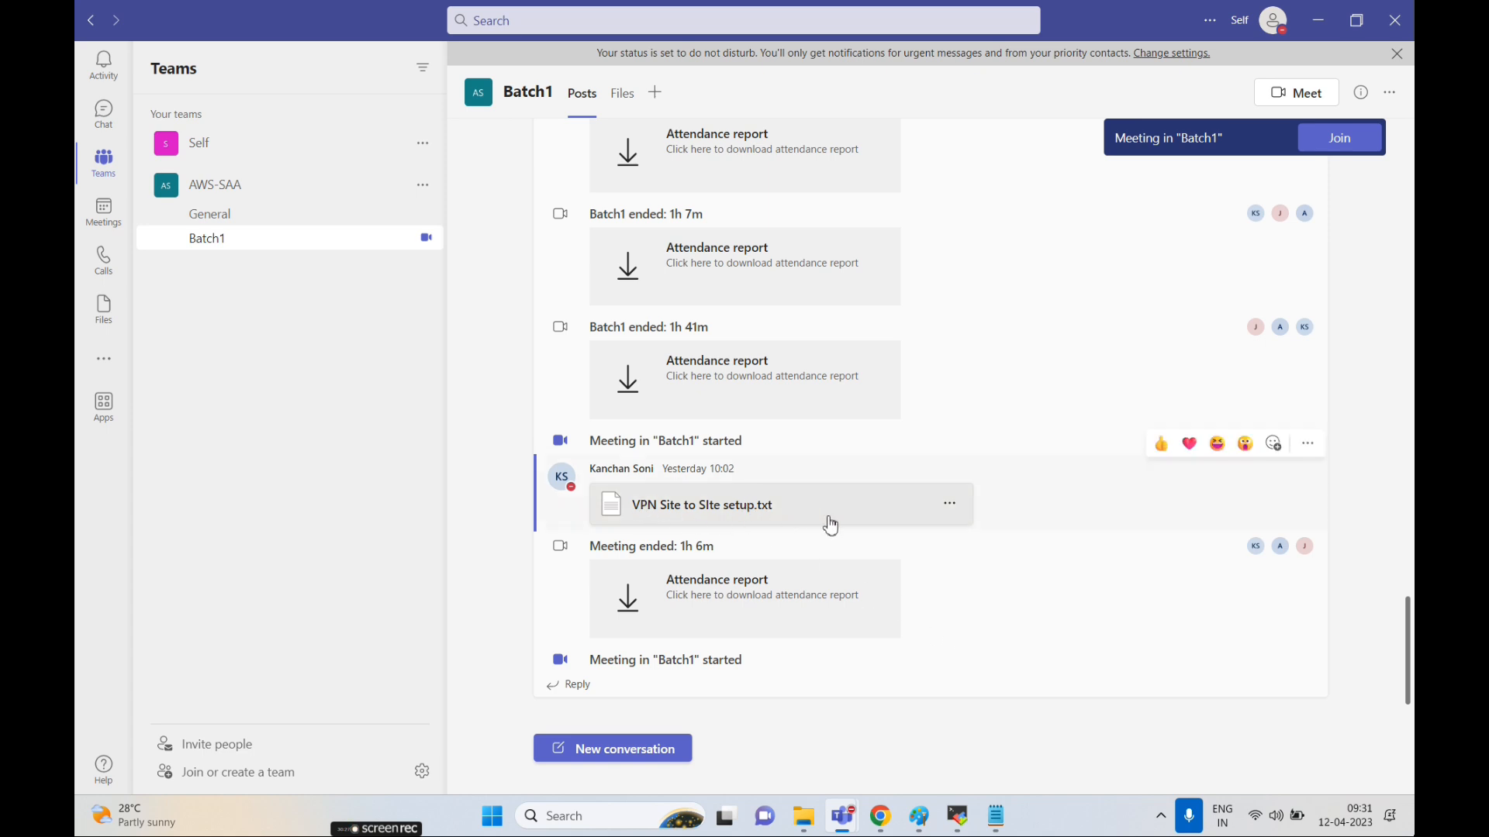
pyautogui.hotkey('alt', 'Tab')
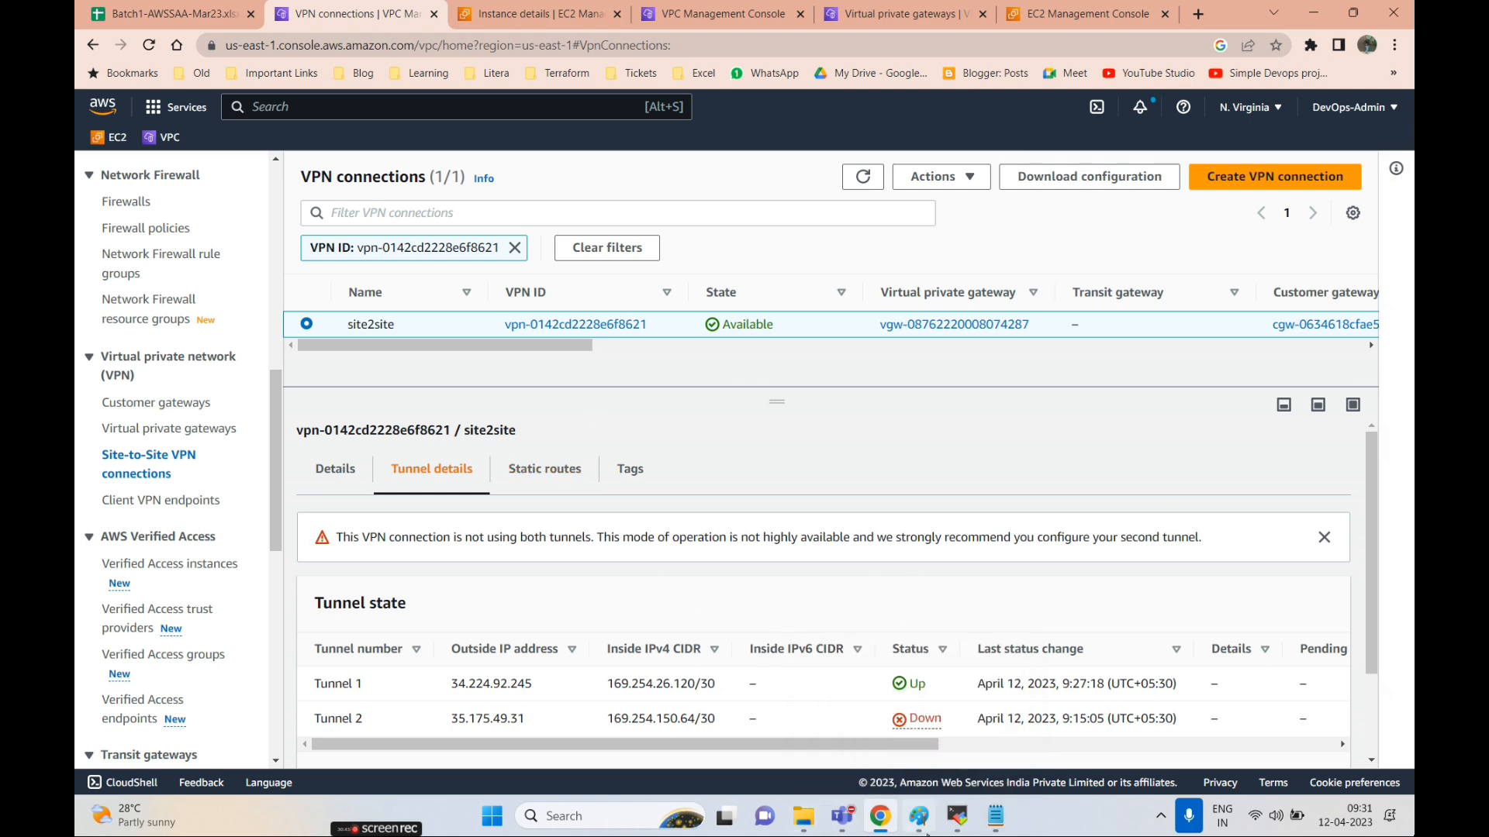
# - Switch to Paint and add red freehand marks beside the ohio heading and a short handwritten label below the ohio diagram
pyautogui.click(919, 816)
pyautogui.scroll(4, 763, 542)
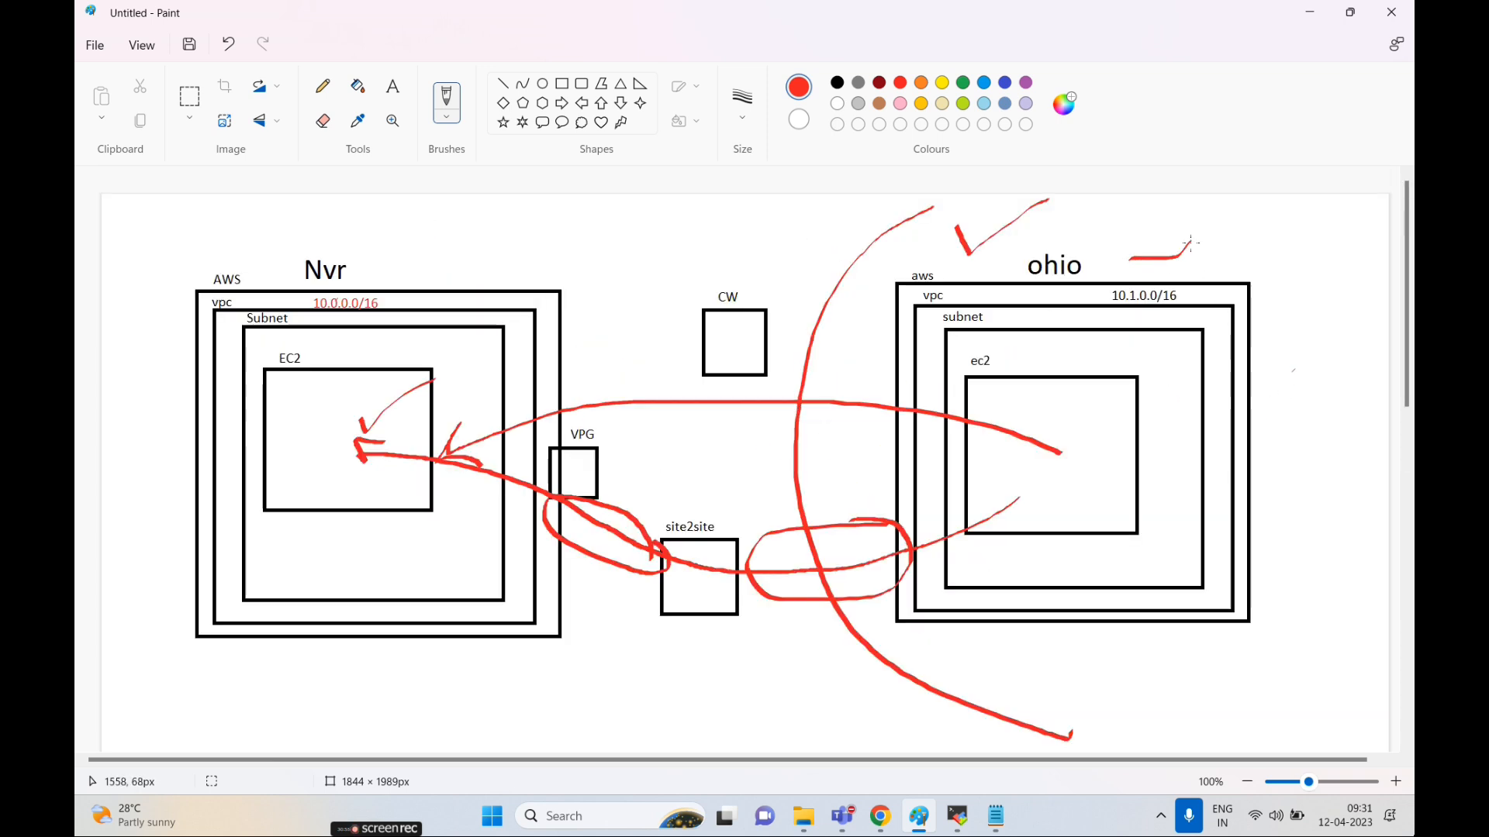
pyautogui.scroll(-2, 1086, 504)
pyautogui.moveTo(1073, 535)
pyautogui.mouseDown()
pyautogui.moveTo(1157, 533)
pyautogui.moveTo(1168, 503)
pyautogui.moveTo(1218, 509)
pyautogui.mouseUp()
pyautogui.scroll(-2, 1174, 572)
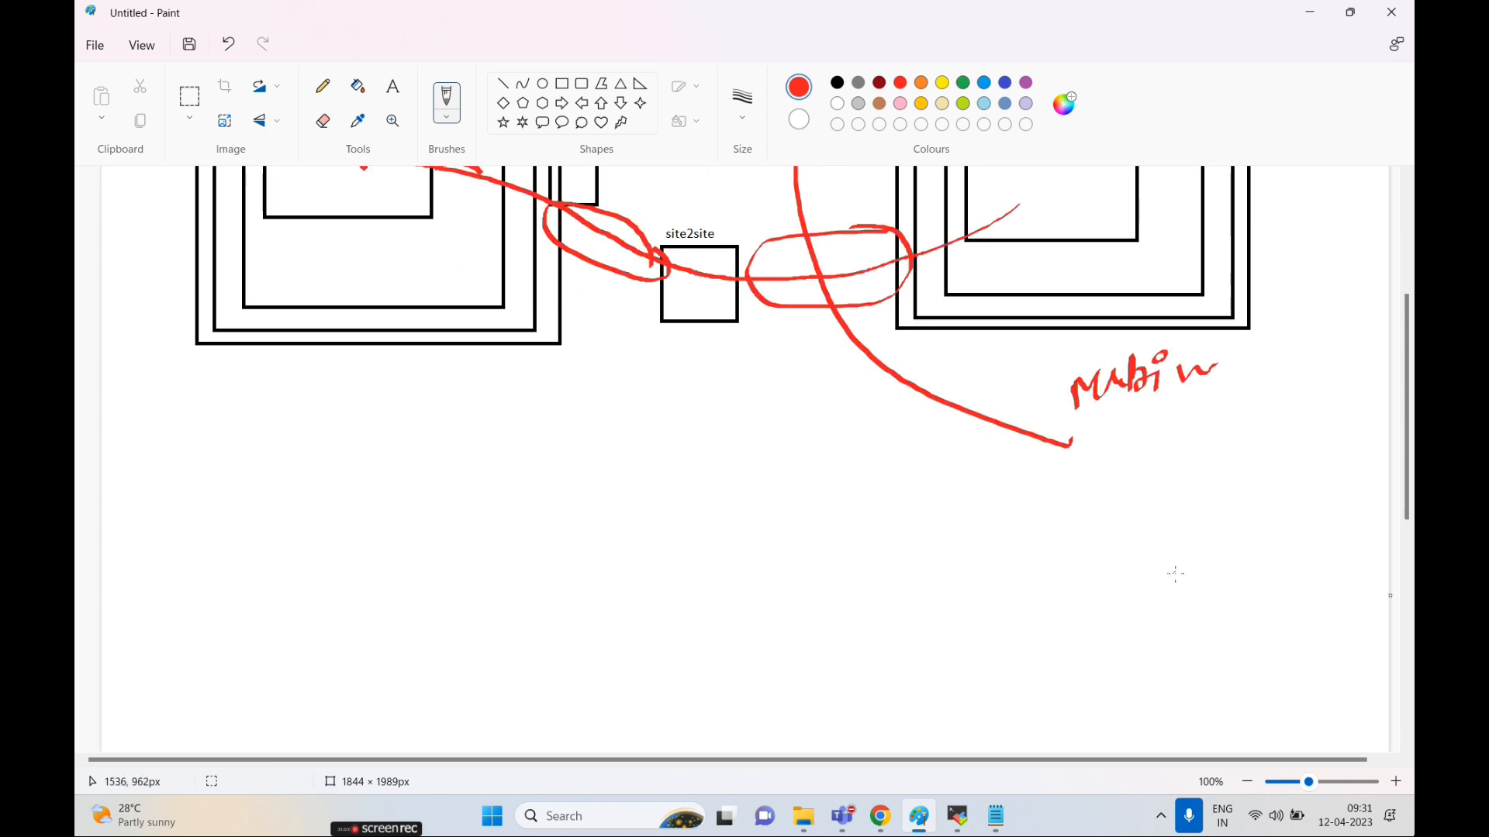
# - Draw a large red rectangle in the blank area below the existing diagrams and label it aws above its upper edge
pyautogui.scroll(-6, 1163, 582)
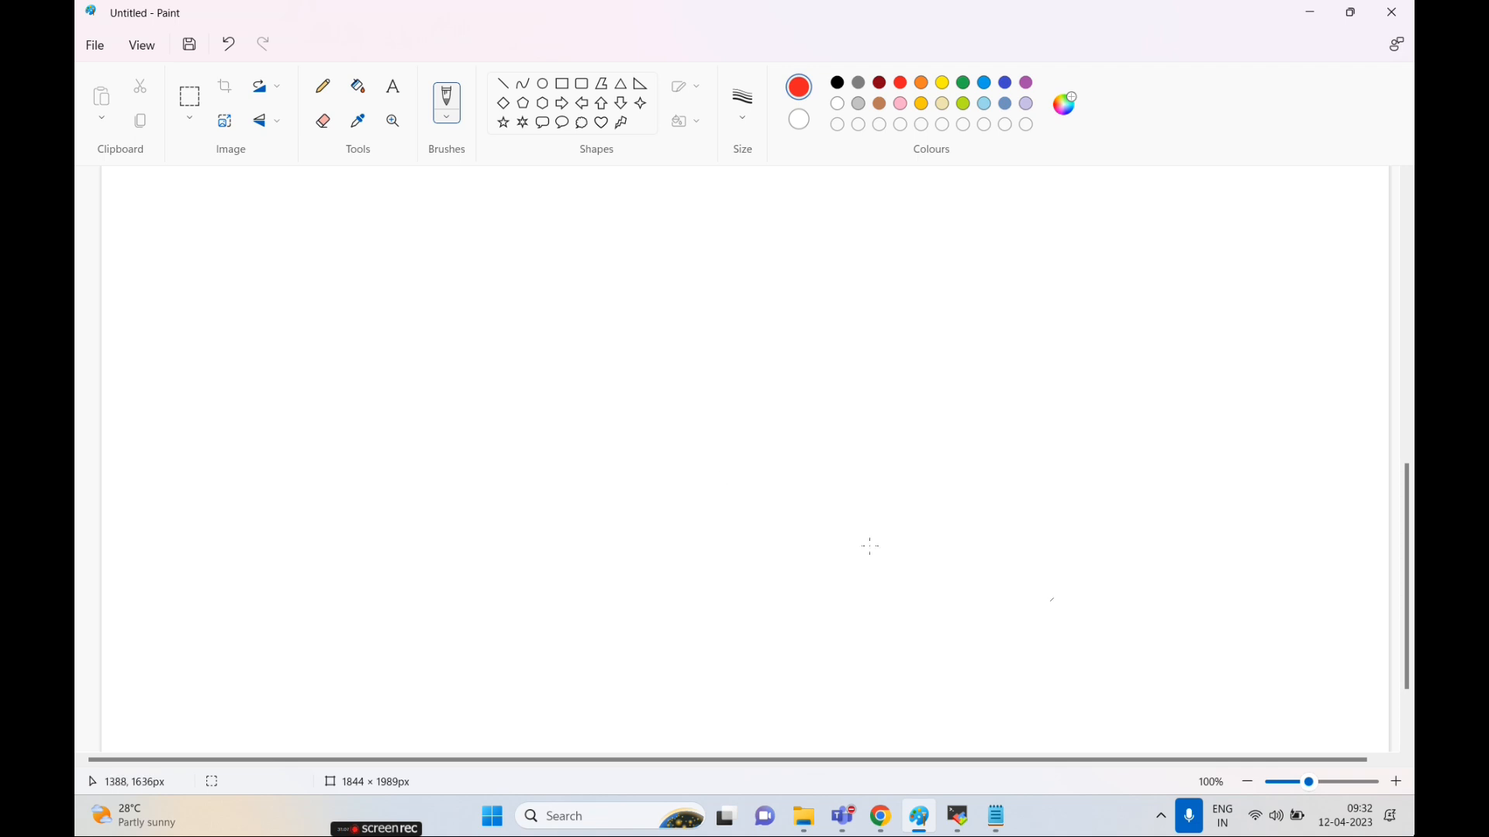
pyautogui.click(566, 86)
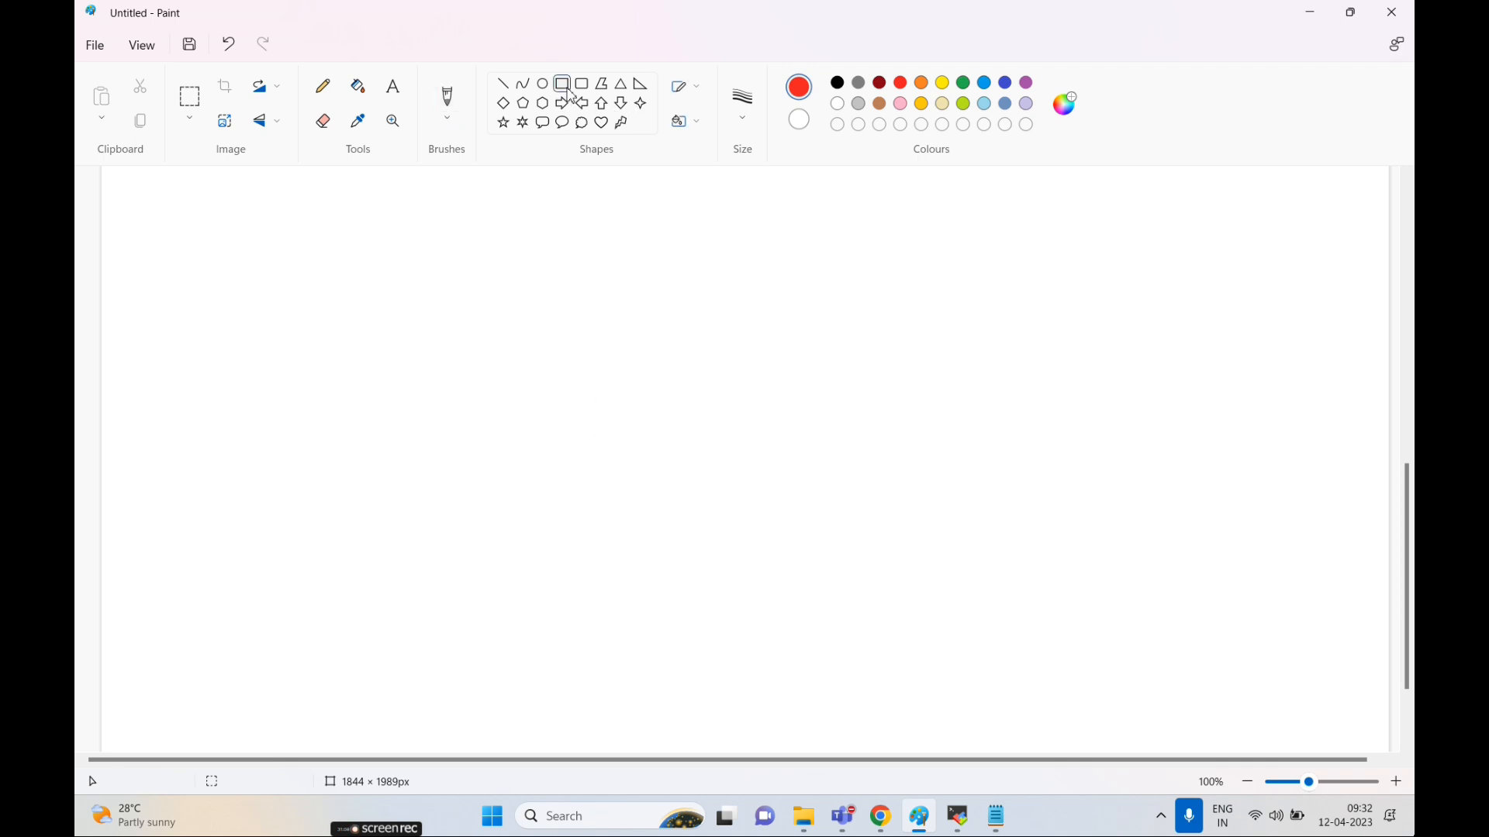
pyautogui.moveTo(277, 291)
pyautogui.mouseDown()
pyautogui.moveTo(310, 342)
pyautogui.moveTo(643, 663)
pyautogui.mouseUp()
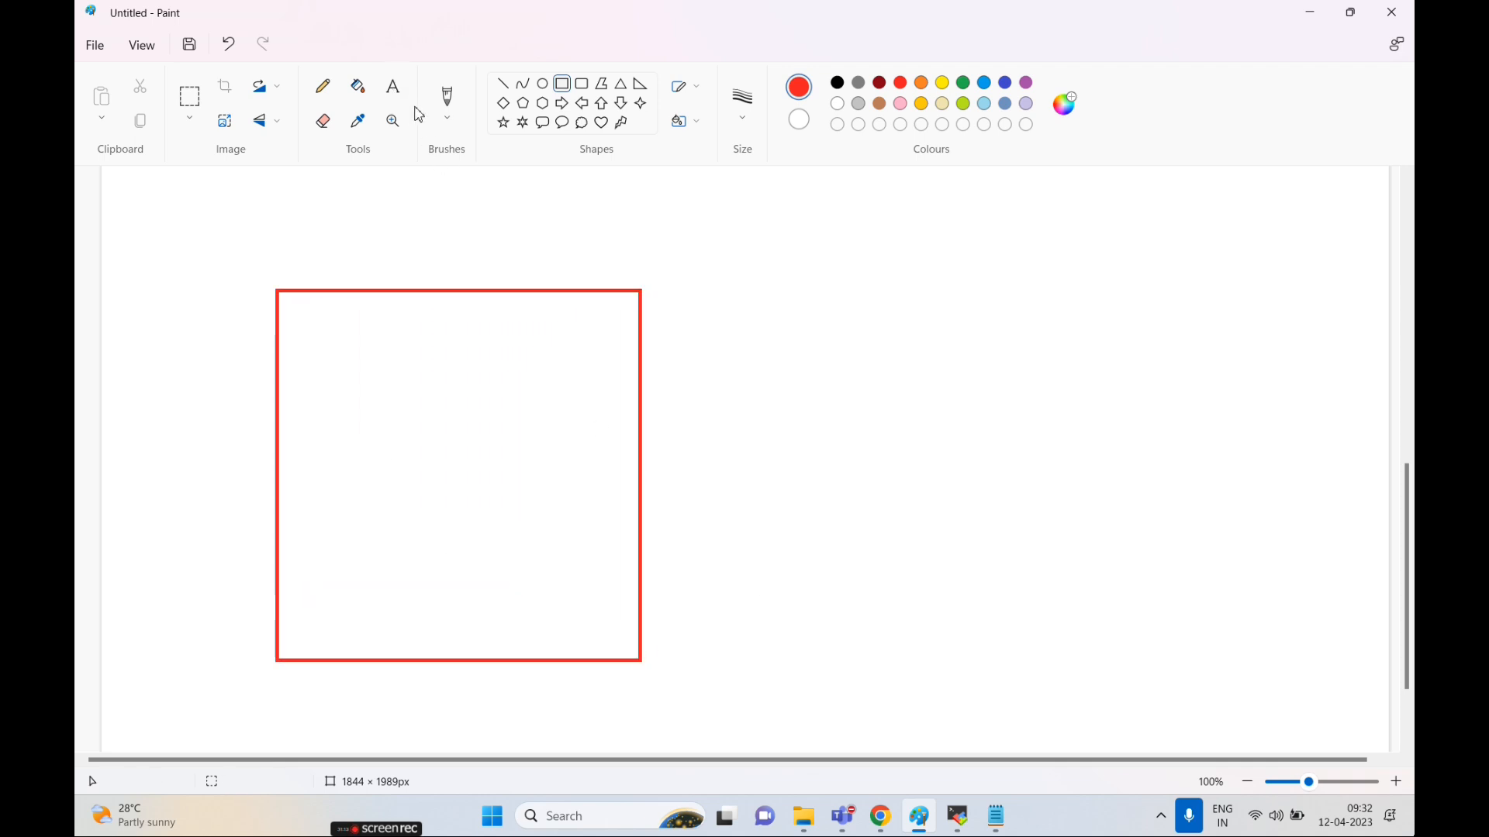
pyautogui.click(394, 86)
pyautogui.click(388, 253)
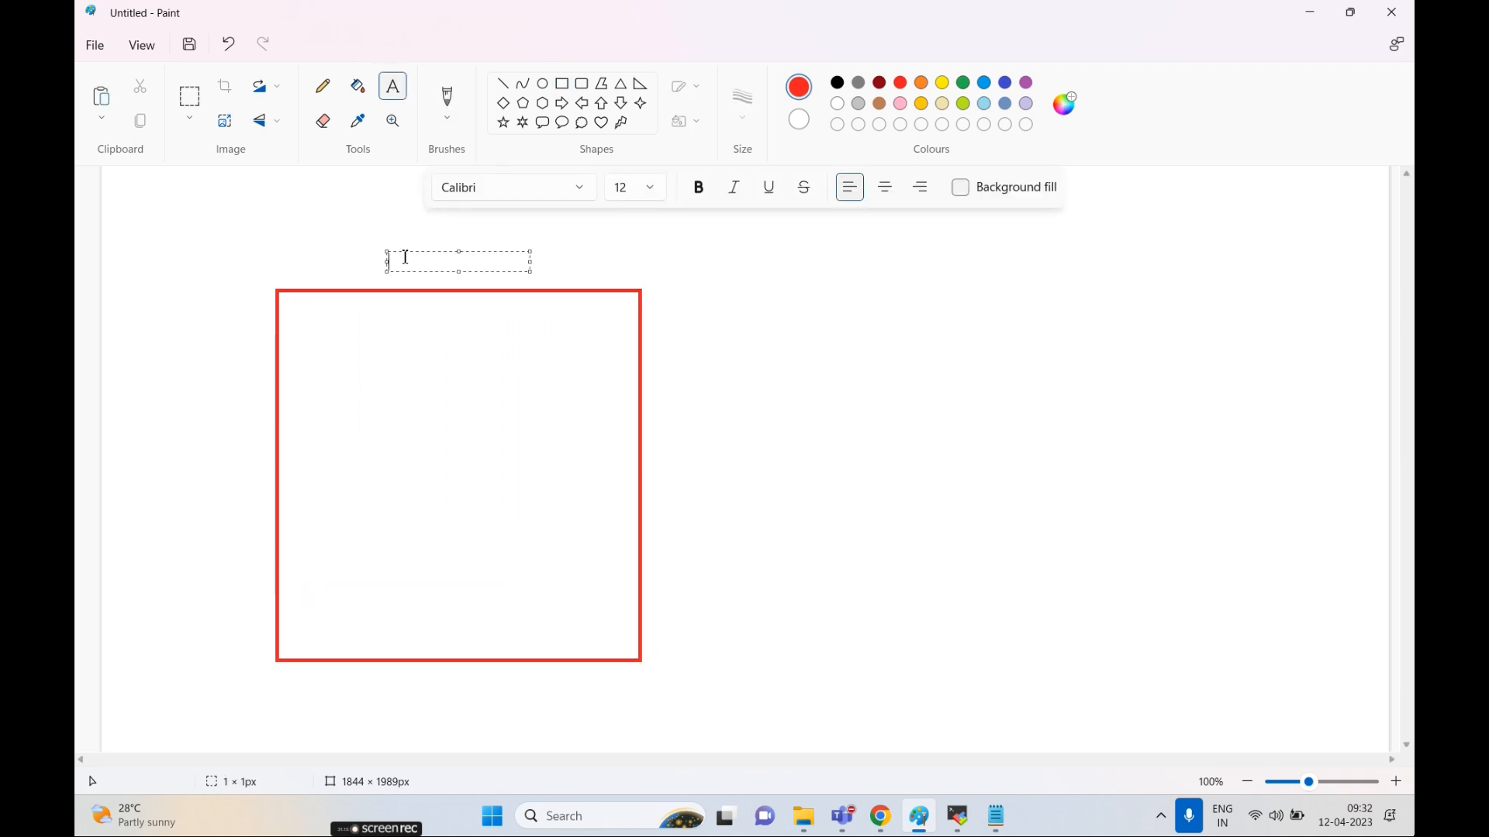
pyautogui.write('aws')
pyautogui.click(385, 365)
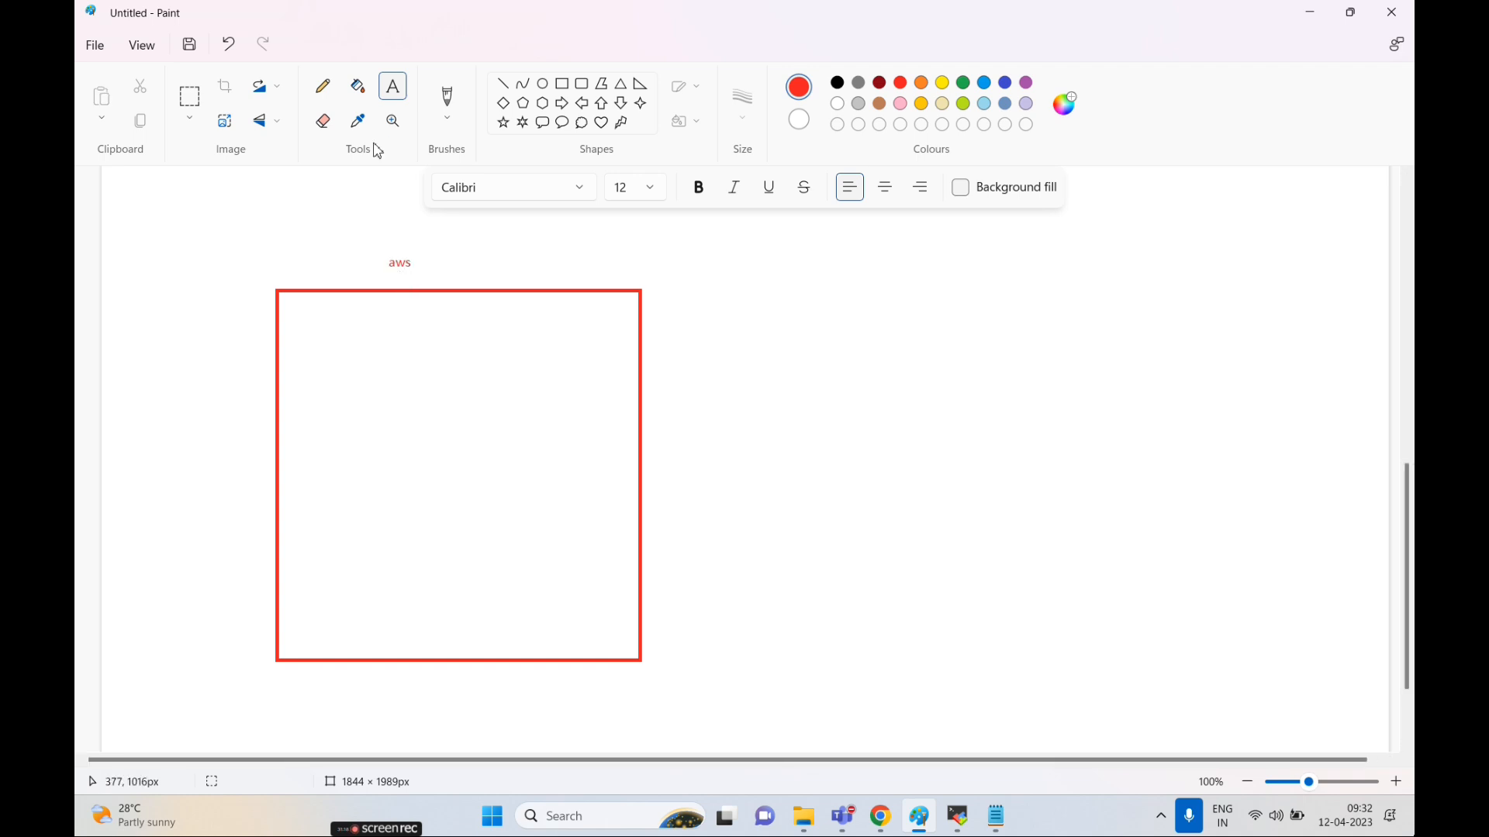
# - Nest a small rounded box, a rectangle about 454 × 498 px and a medium rounded box around the small one inside the aws rectangle
pyautogui.click(581, 83)
pyautogui.moveTo(362, 420); pyautogui.dragTo(512, 543)
pyautogui.click(912, 538)
pyautogui.click(561, 84)
pyautogui.moveTo(302, 304); pyautogui.dragTo(620, 652)
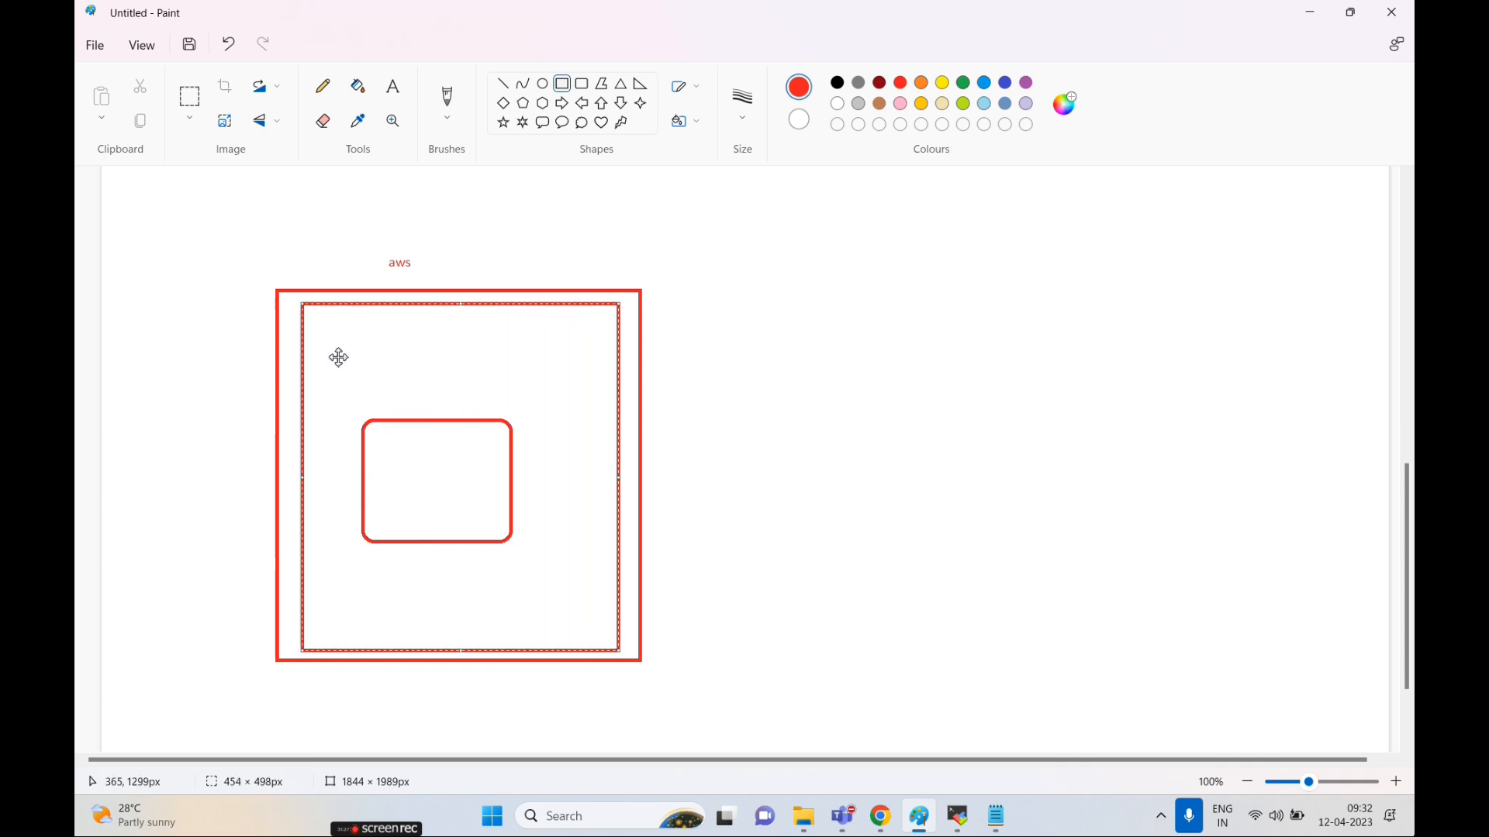
pyautogui.click(582, 84)
pyautogui.moveTo(331, 338); pyautogui.dragTo(583, 617)
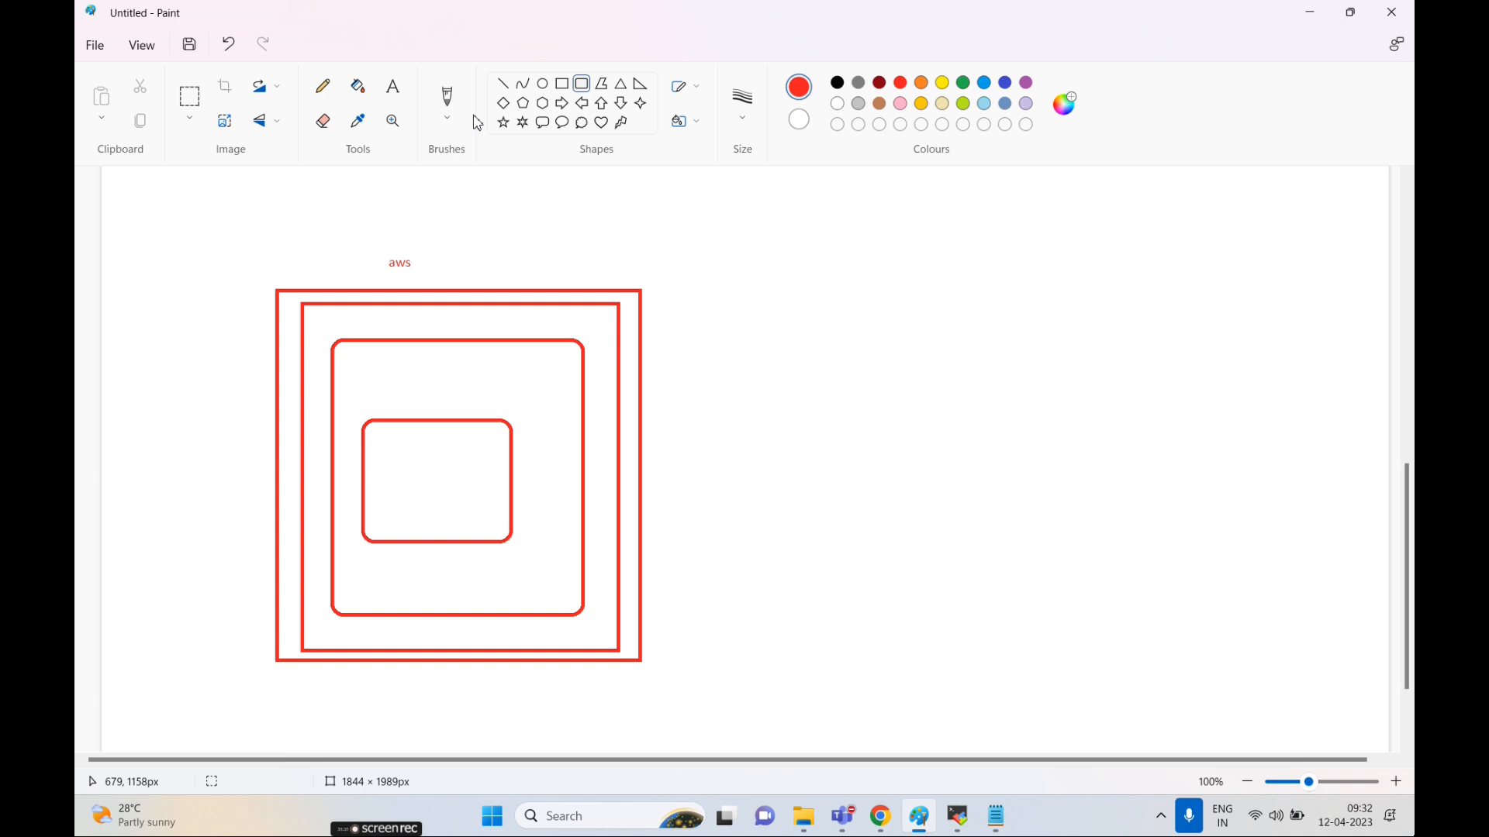
# - Label the second rectangle VPC and the larger rounded box private subnet, placing that text just above its edge
pyautogui.click(393, 86)
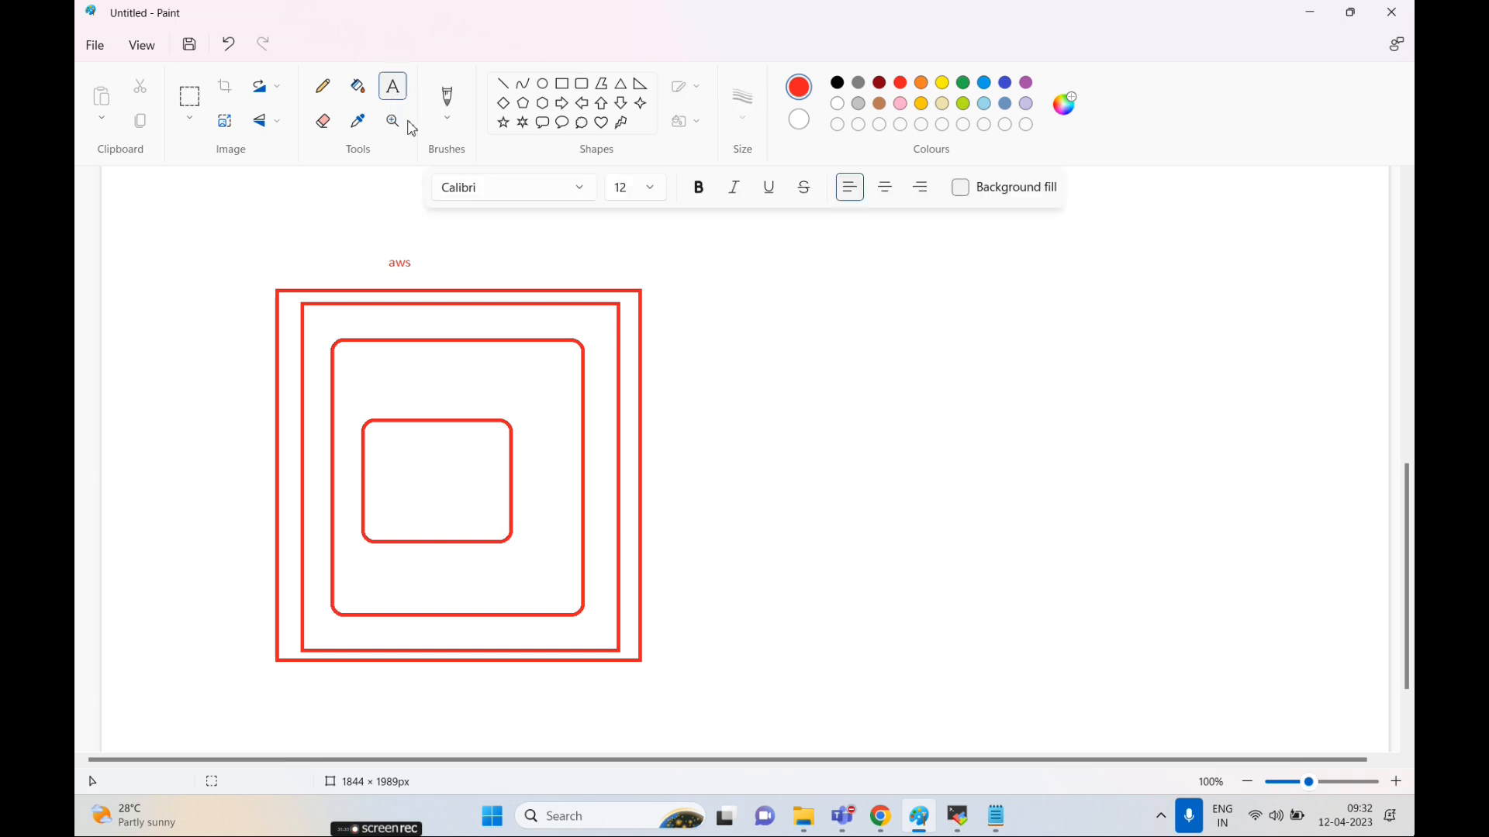
pyautogui.click(578, 285)
pyautogui.write('VPC')
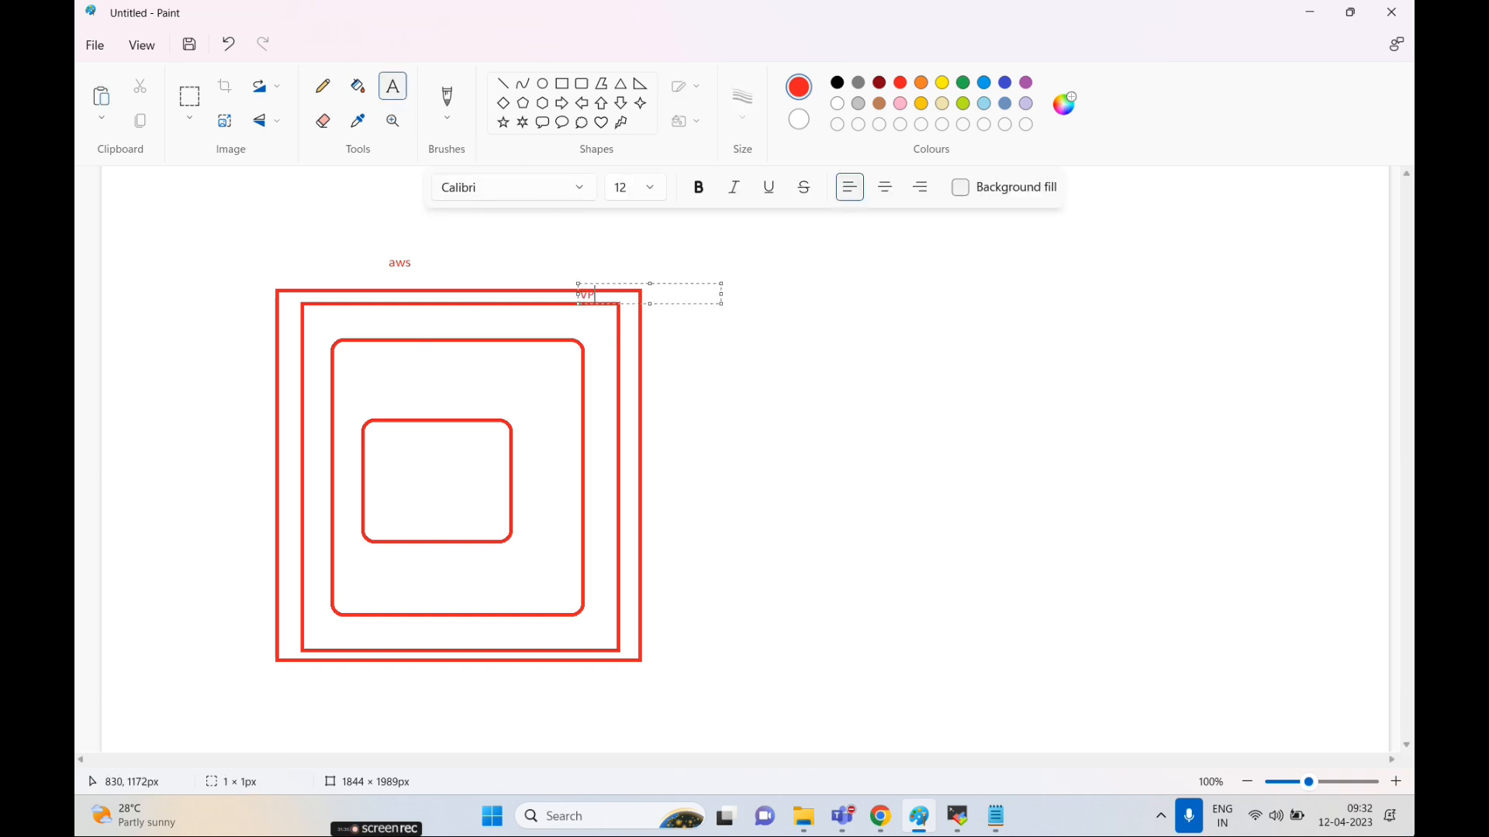
pyautogui.click(662, 284)
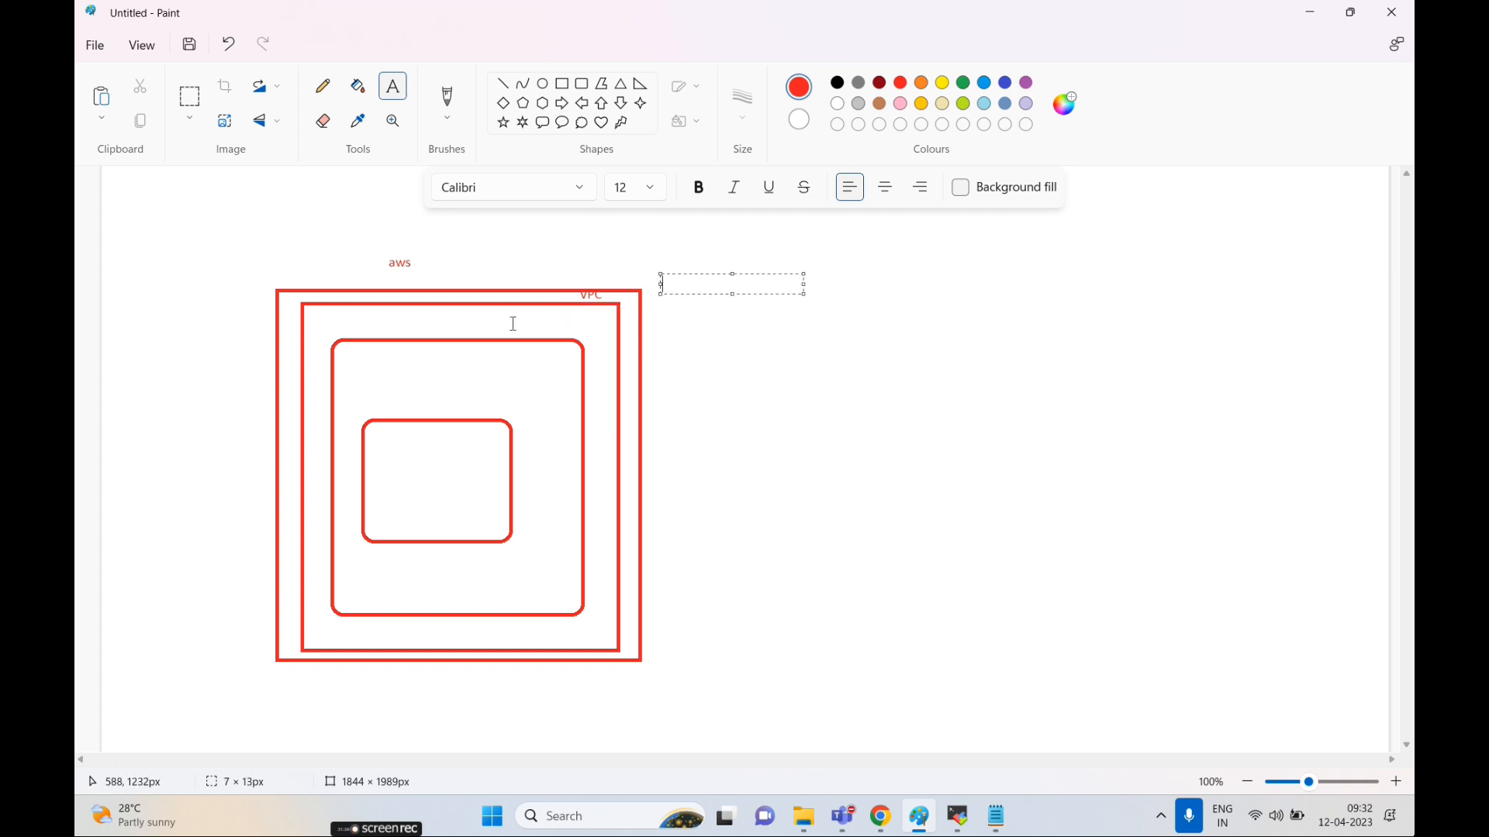
pyautogui.click(480, 334)
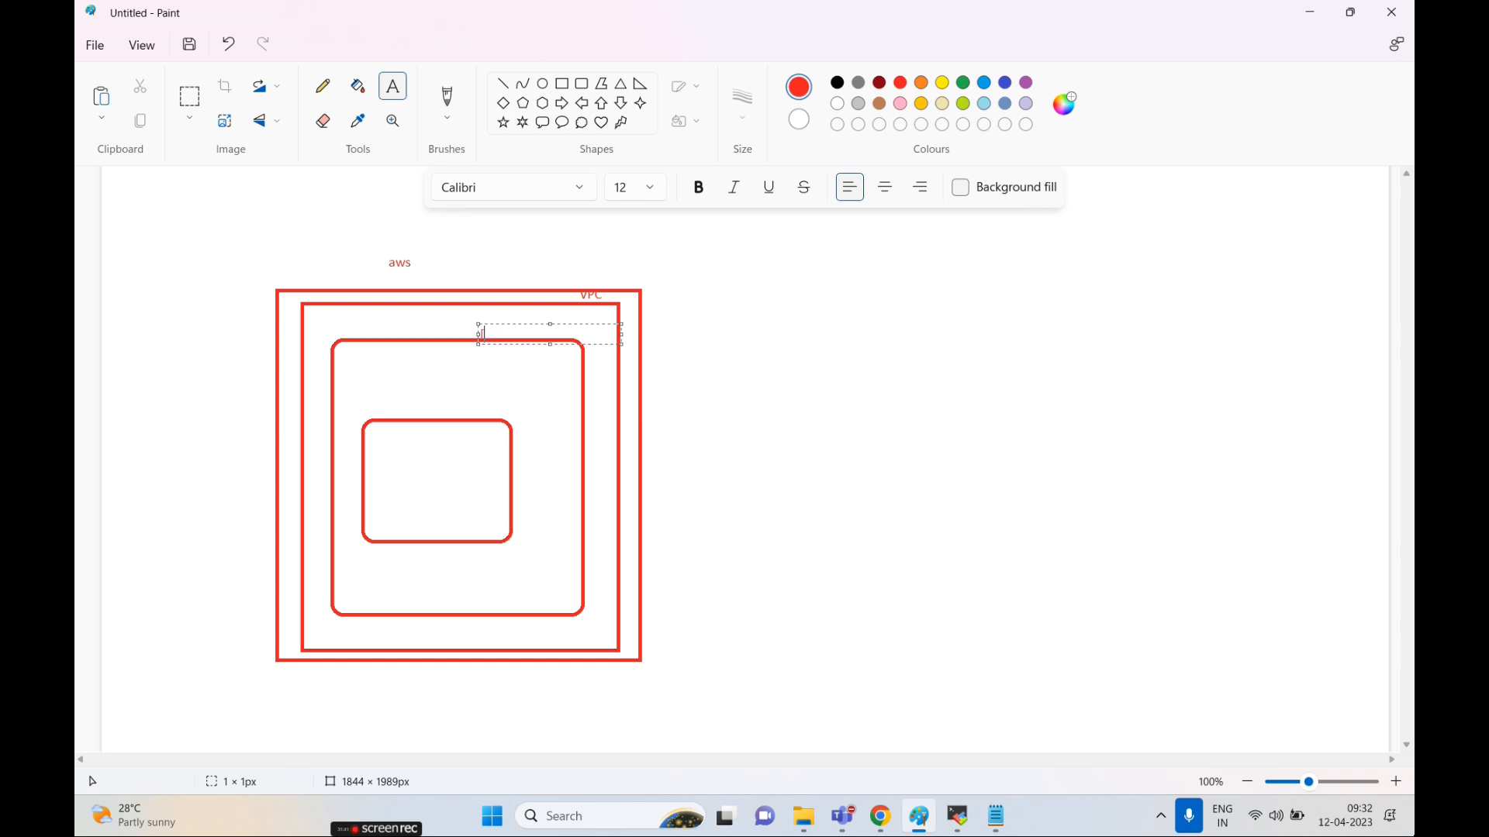
pyautogui.write('private subnet')
pyautogui.moveTo(515, 324); pyautogui.dragTo(514, 319)
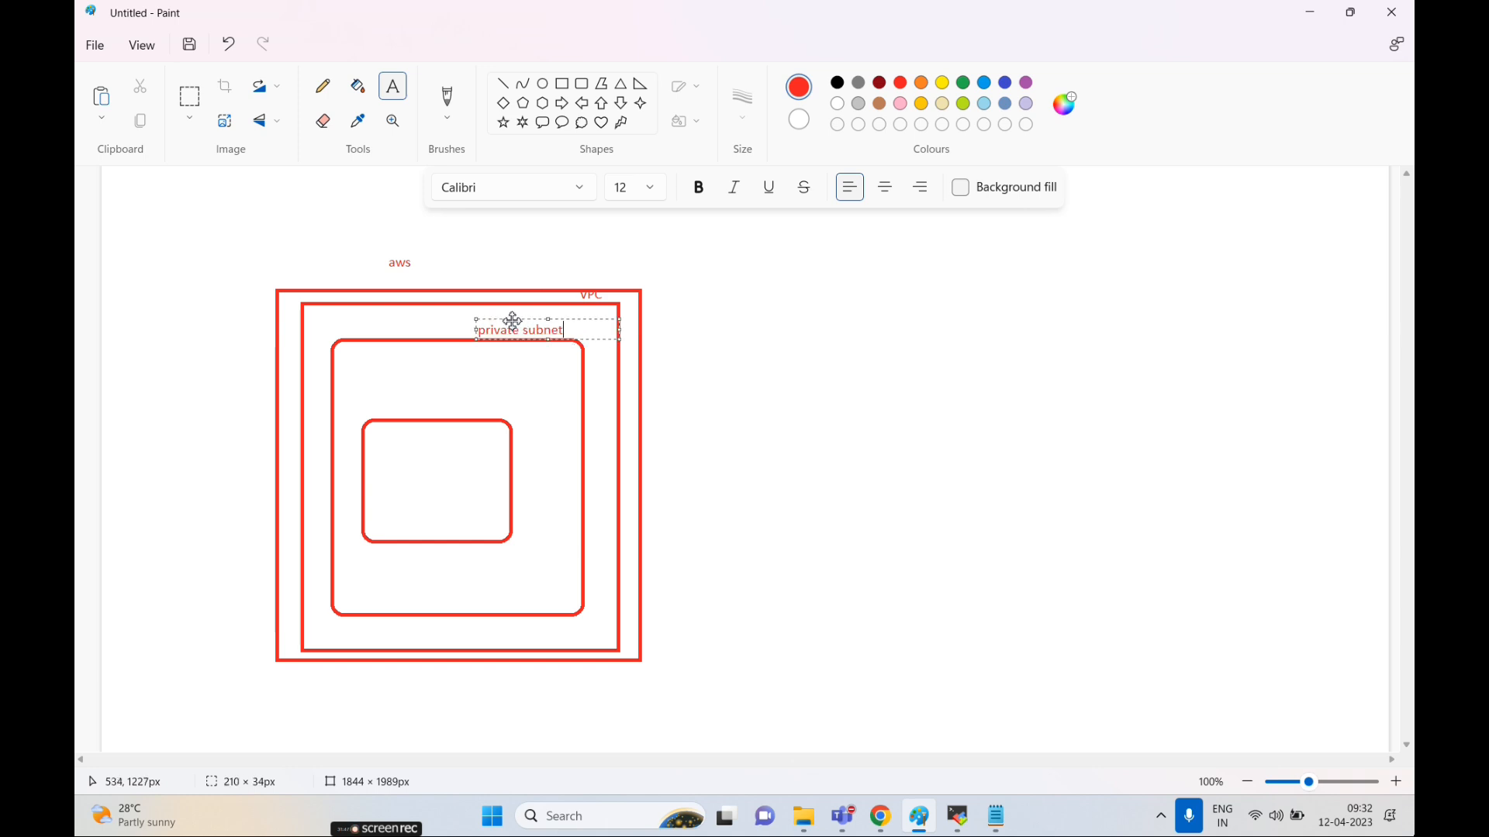
# - Label the innermost rounded box windows machine above its edge and add the text private inside it
pyautogui.click(402, 406)
pyautogui.click(403, 407)
pyautogui.write('w')
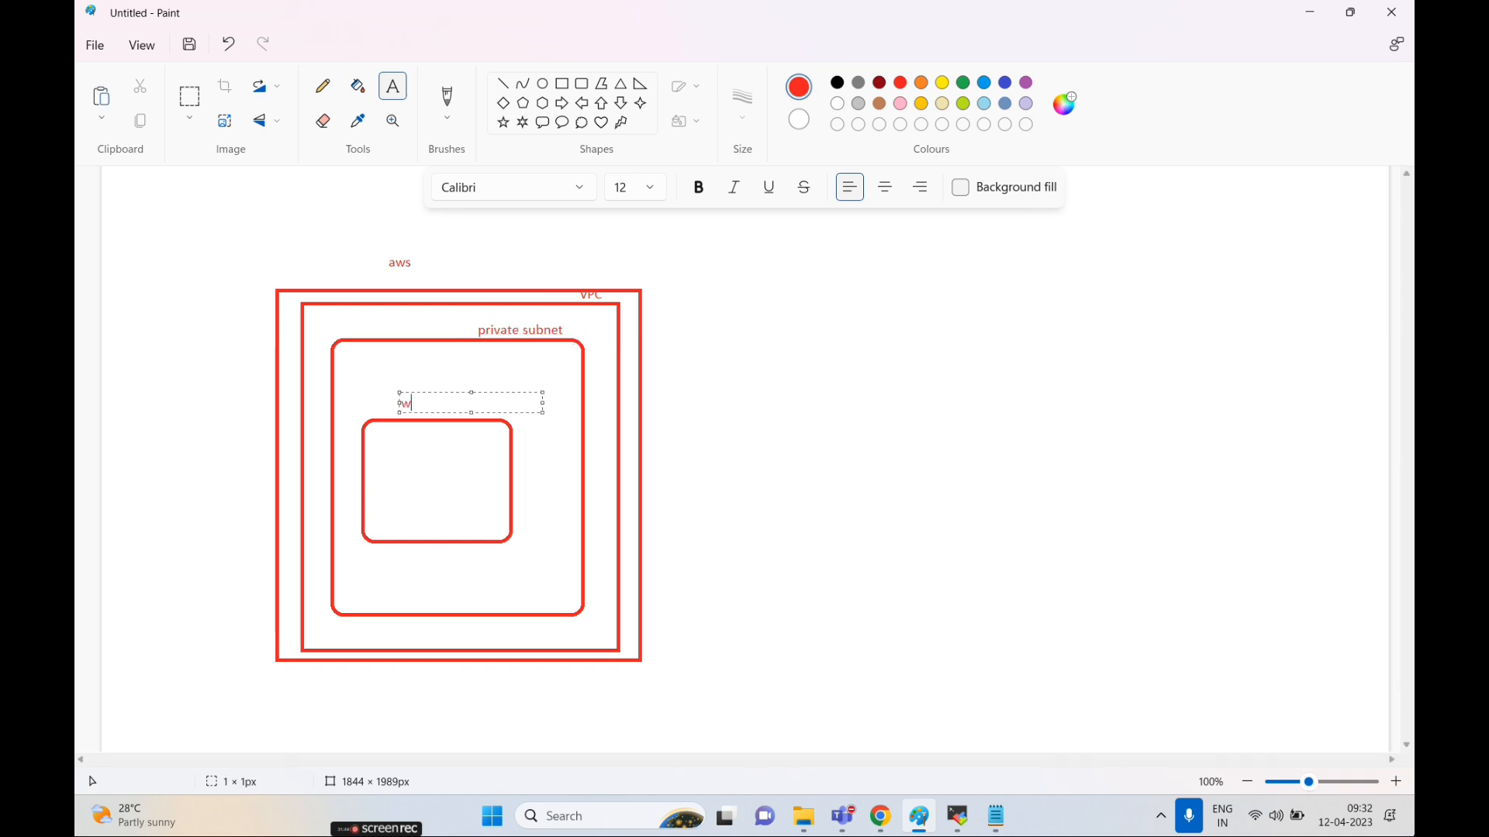
pyautogui.write('indows machine')
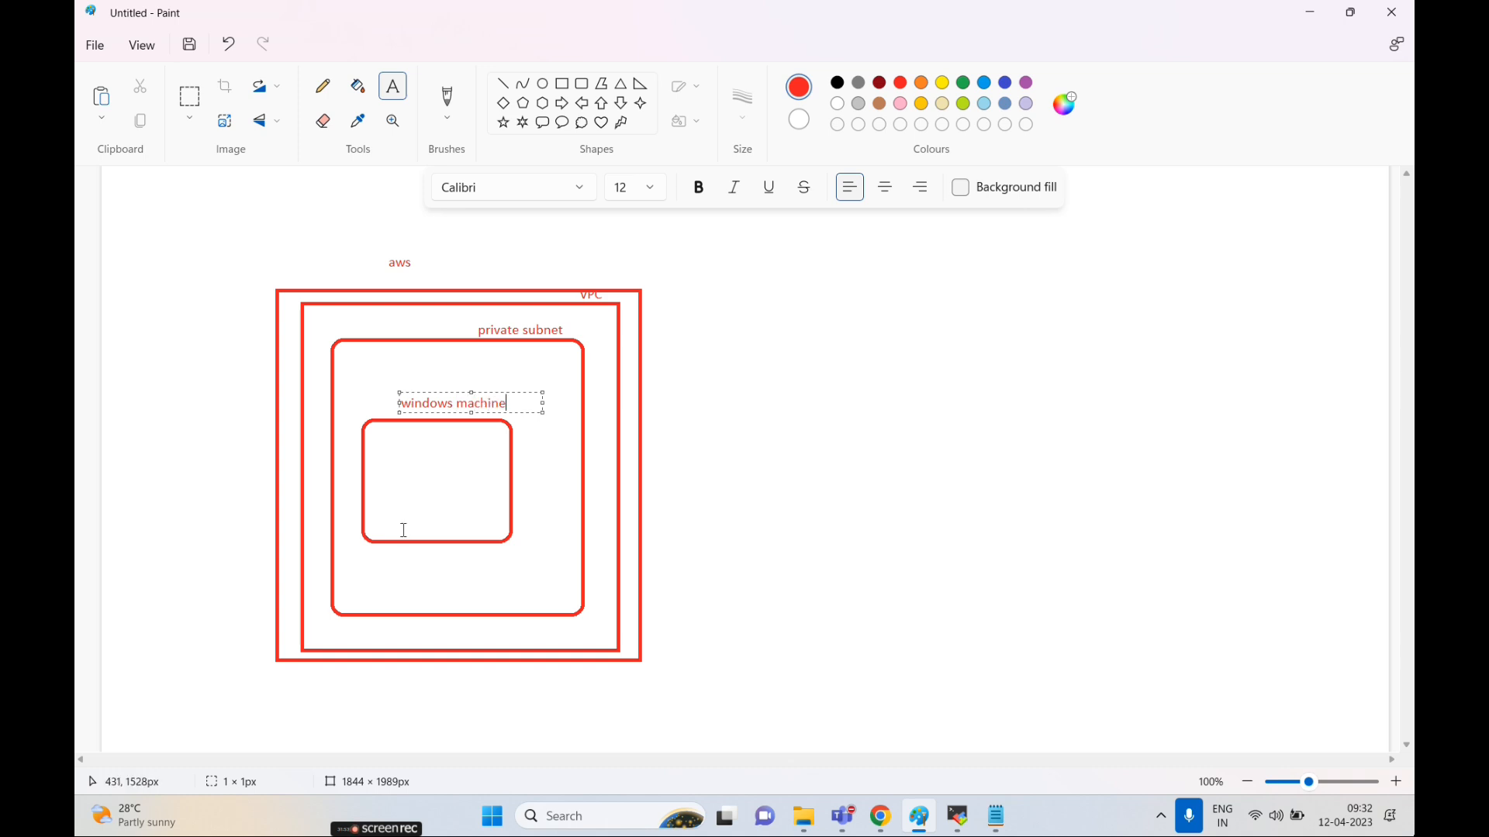
pyautogui.click(389, 482)
pyautogui.click(388, 481)
pyautogui.write('pr')
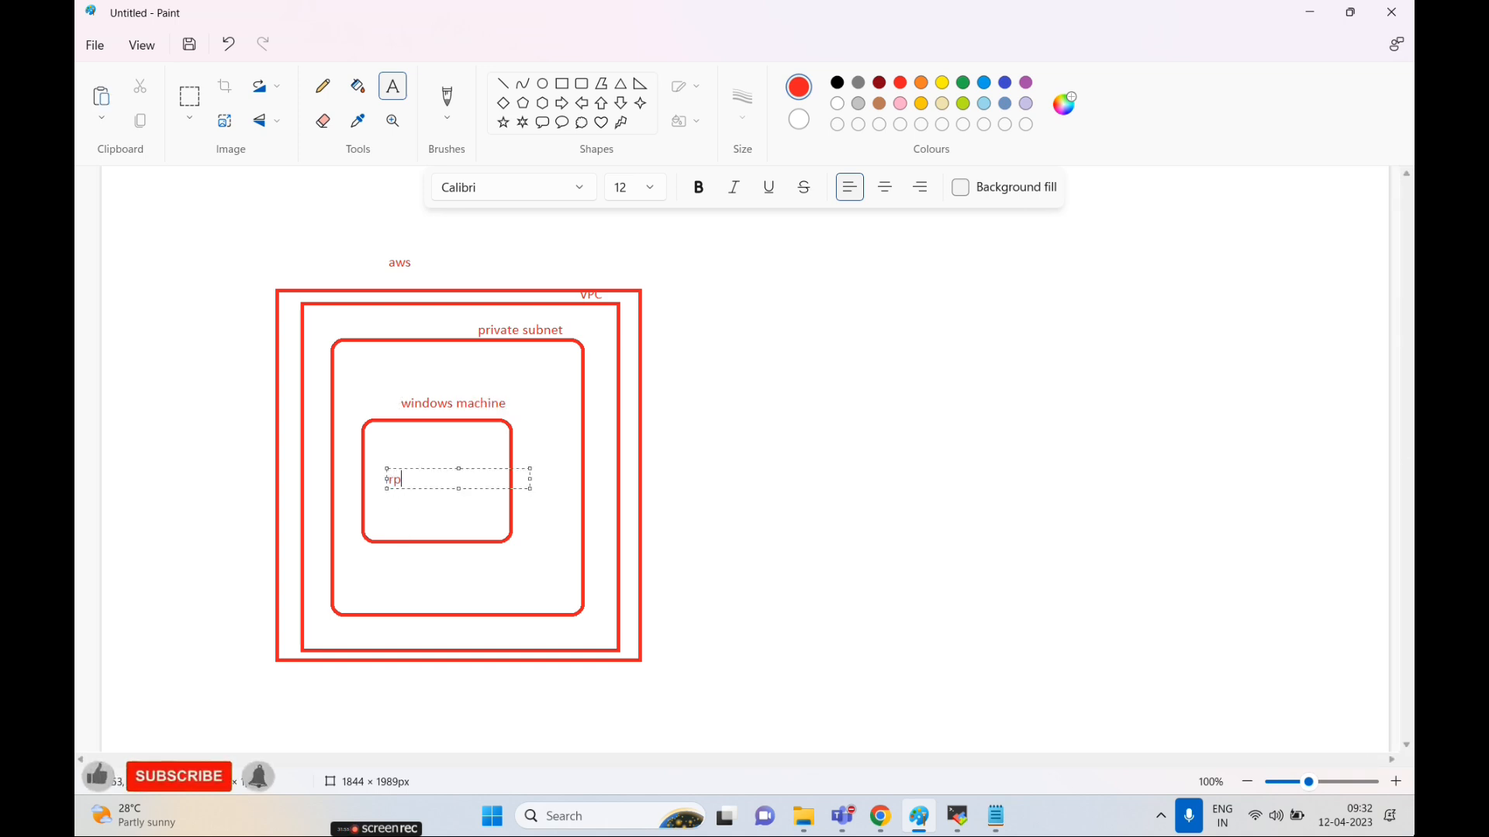
pyautogui.write('ivate')
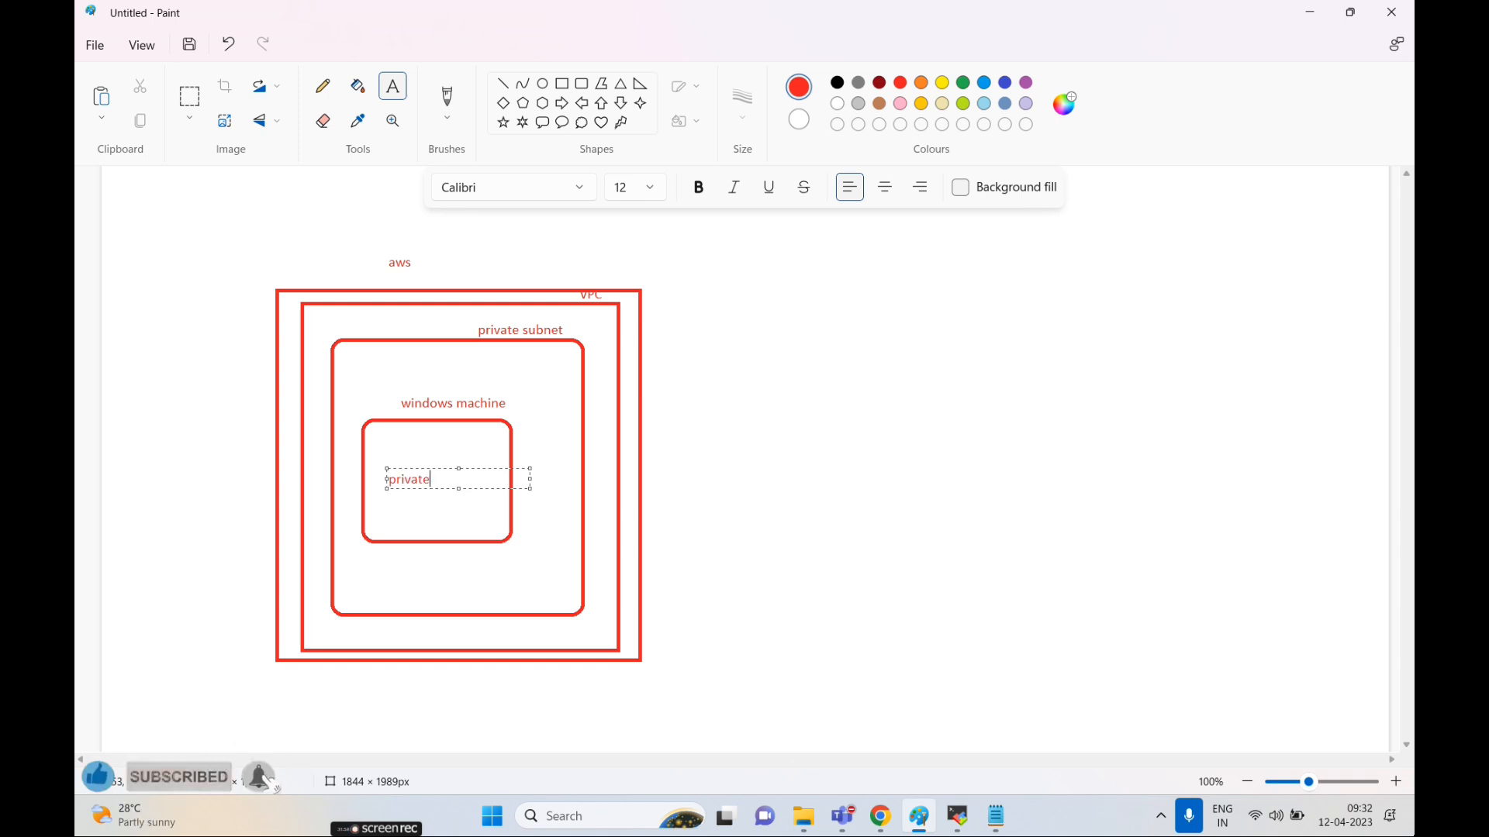
# - Add the text RDP in the blank area beside the aws rectangle
pyautogui.click(789, 513)
pyautogui.click(766, 422)
pyautogui.write('RDP')
pyautogui.click(871, 558)
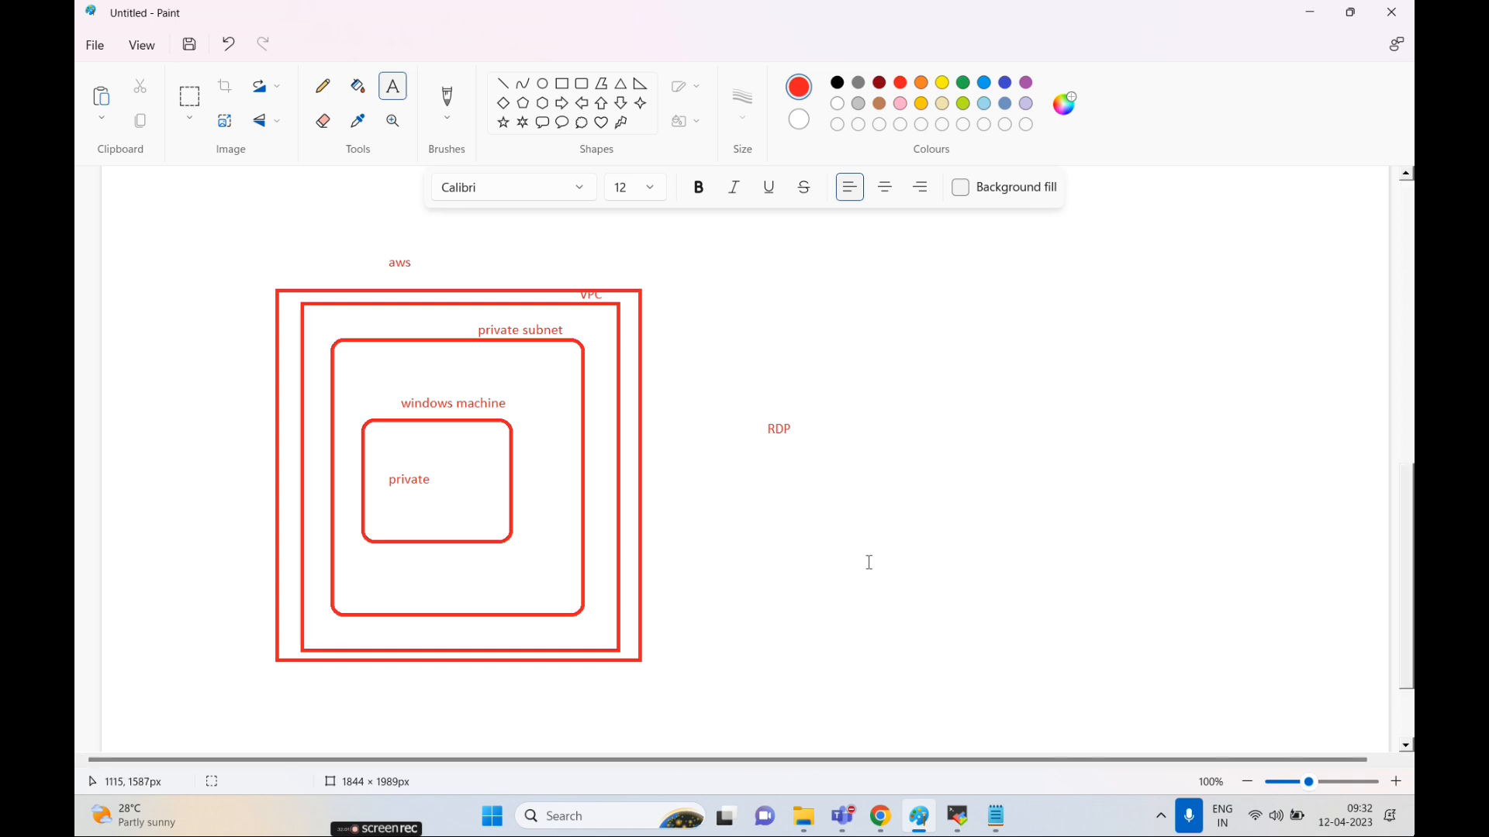
# - Brush a red arrow from RDP into the windows machine box, circle and tick RDP, and add a small arrow above private
pyautogui.click(456, 125)
pyautogui.click(473, 189)
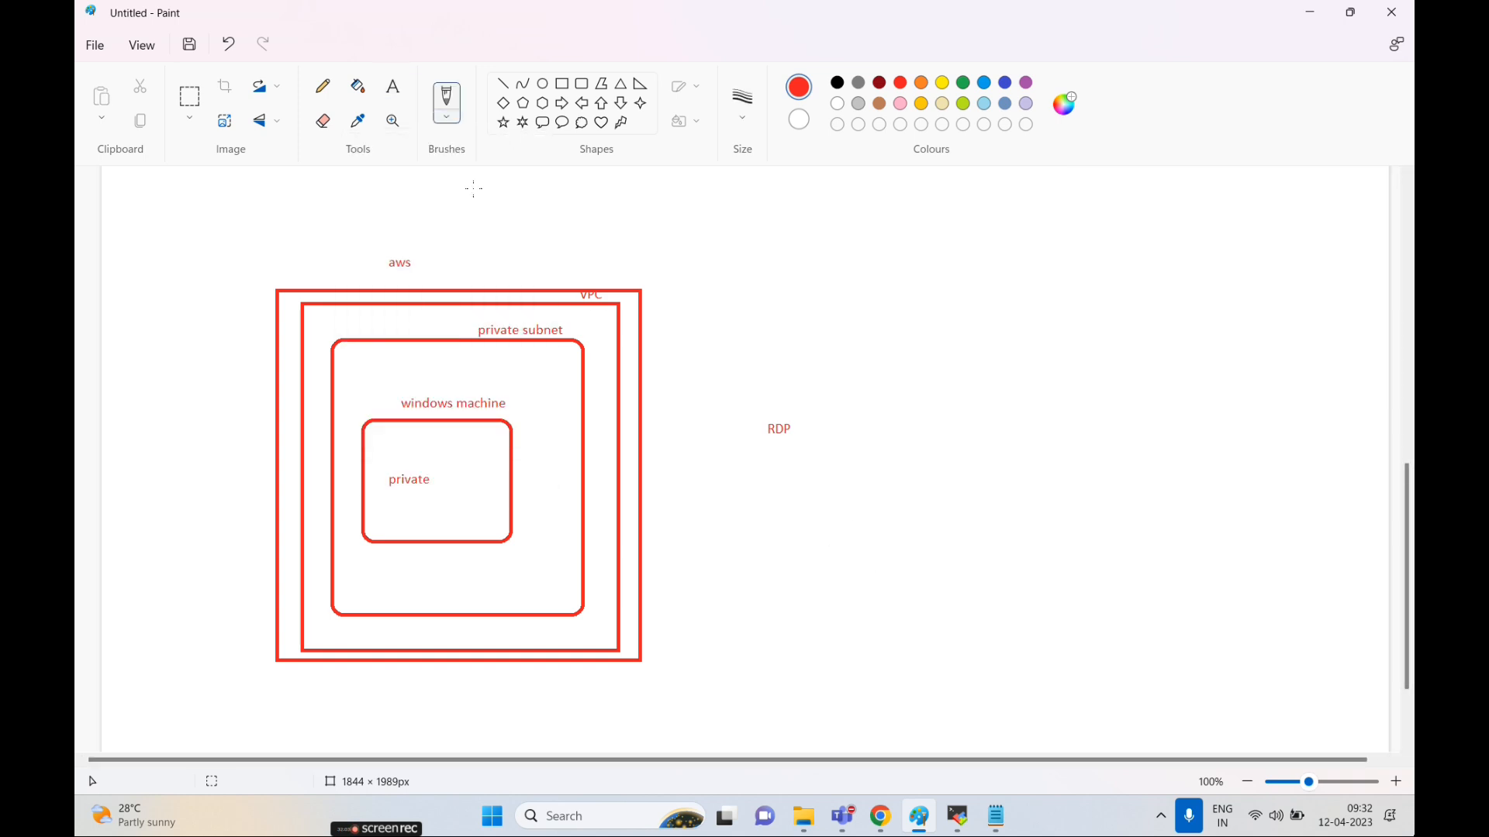
pyautogui.moveTo(750, 420)
pyautogui.mouseDown()
pyautogui.moveTo(584, 409)
pyautogui.moveTo(470, 467)
pyautogui.moveTo(474, 454)
pyautogui.moveTo(498, 471)
pyautogui.mouseUp()
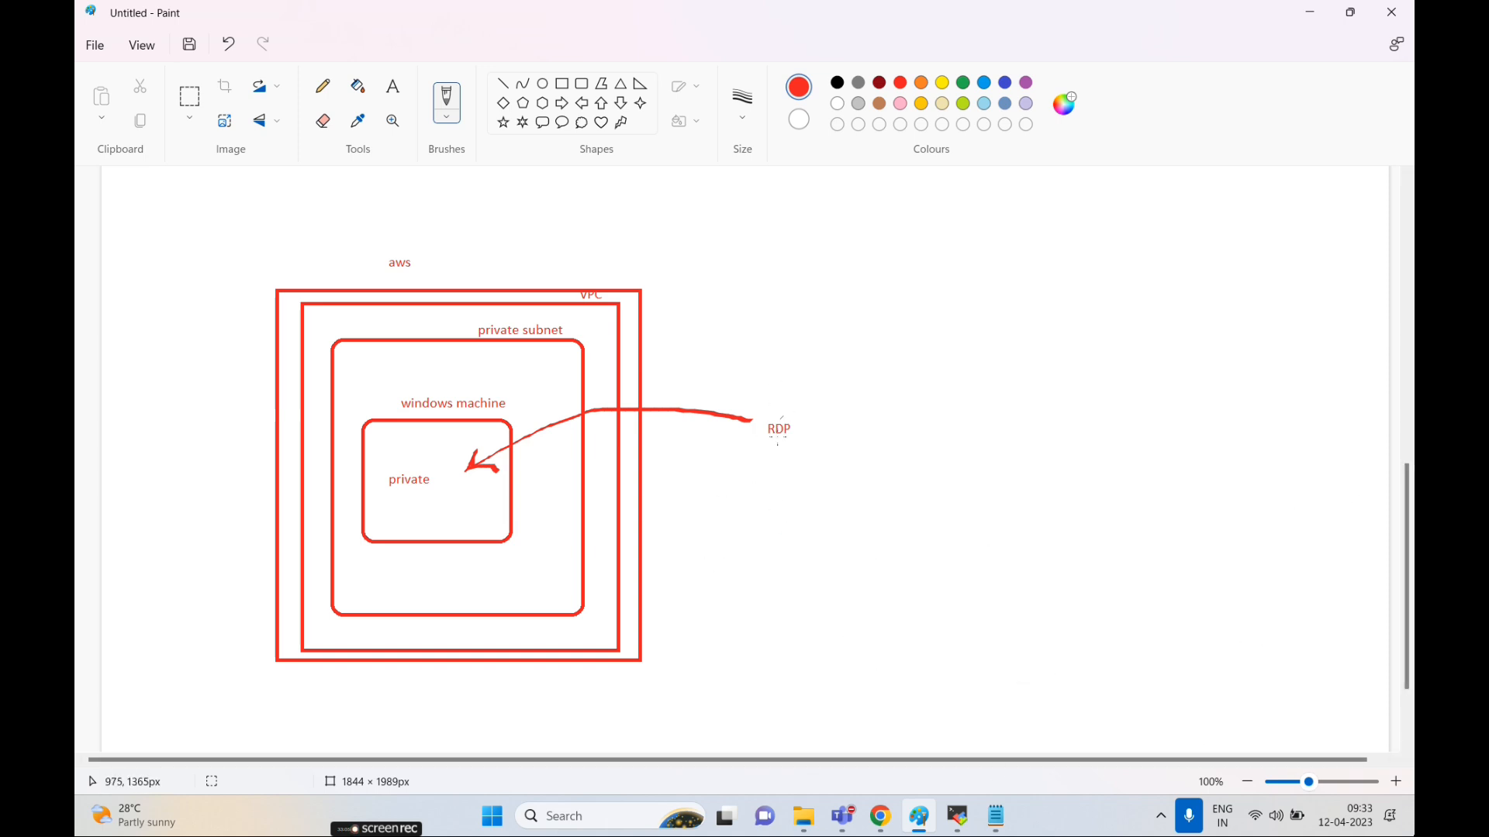
pyautogui.moveTo(812, 413)
pyautogui.mouseDown()
pyautogui.moveTo(783, 399)
pyautogui.moveTo(742, 416)
pyautogui.moveTo(737, 465)
pyautogui.moveTo(803, 479)
pyautogui.moveTo(827, 339)
pyautogui.mouseUp()
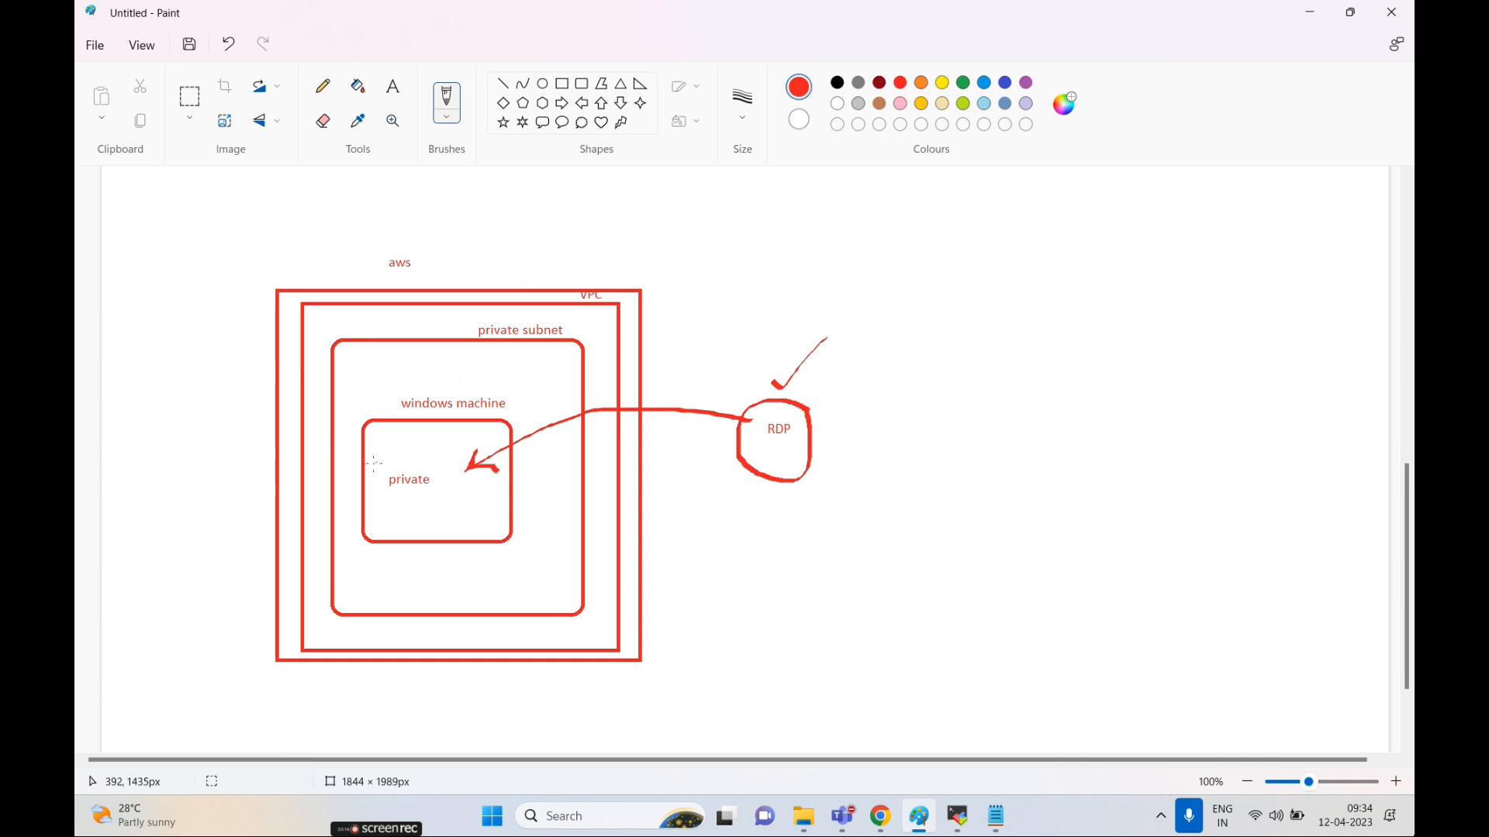
pyautogui.moveTo(402, 458)
pyautogui.mouseDown()
pyautogui.moveTo(388, 432)
pyautogui.moveTo(411, 440)
pyautogui.mouseUp()
# - Open Remote Desktop Connection to view its Computer field, and minimize it to return to the Paint diagram
pyautogui.click(569, 814)
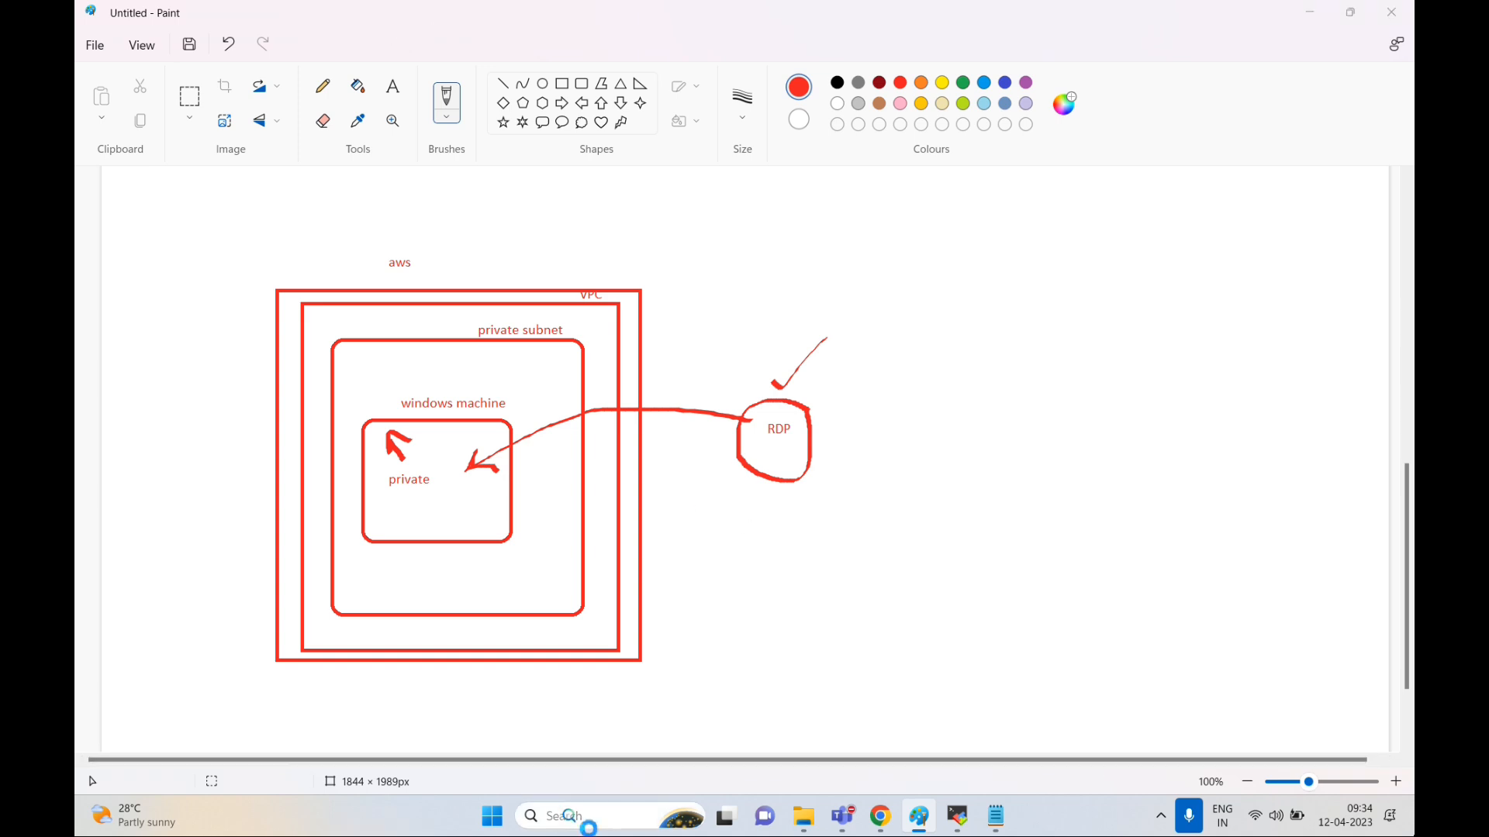
pyautogui.write('rdp')
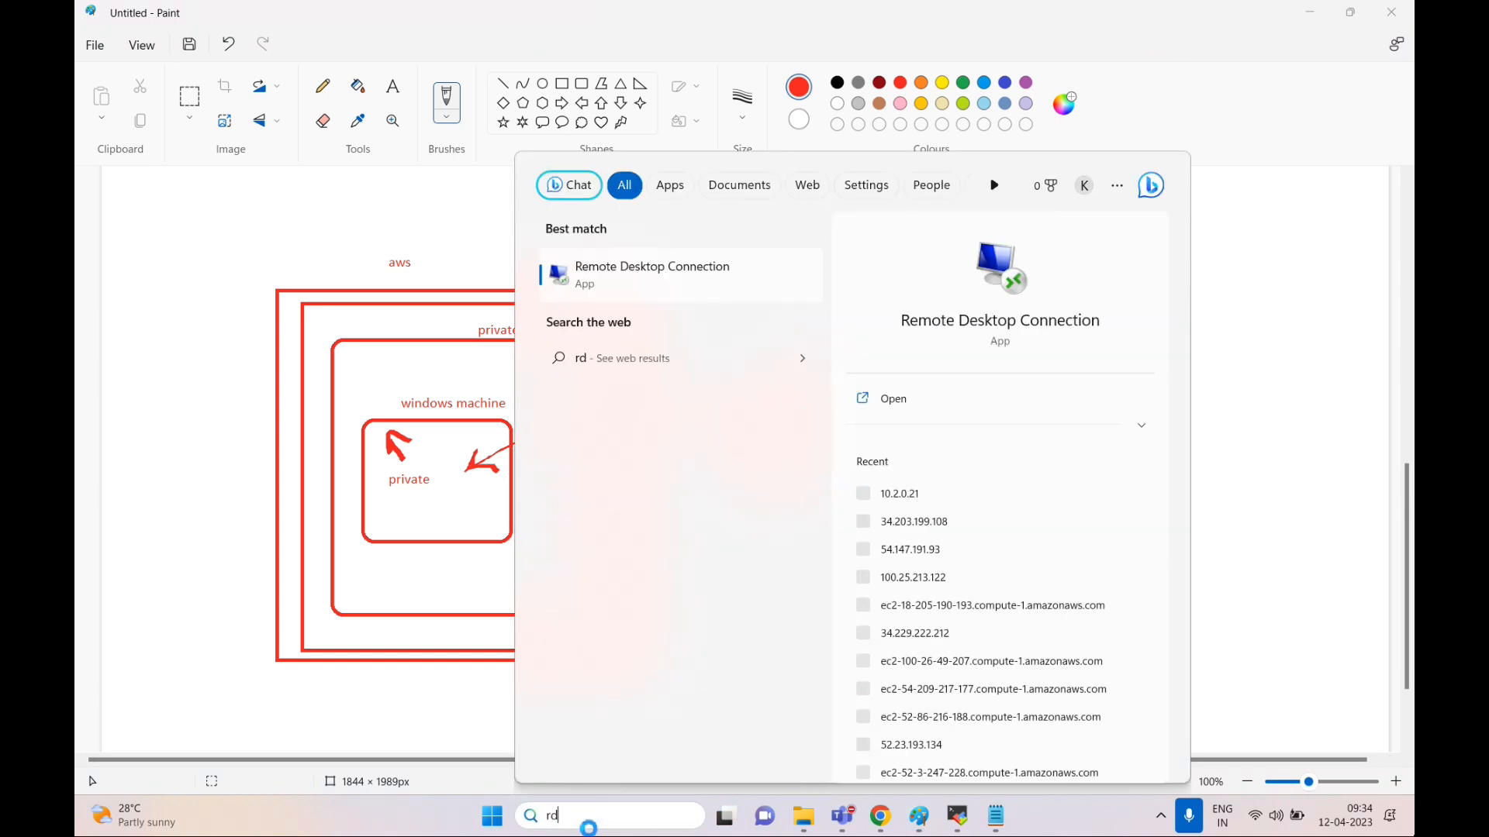
pyautogui.press('Return')
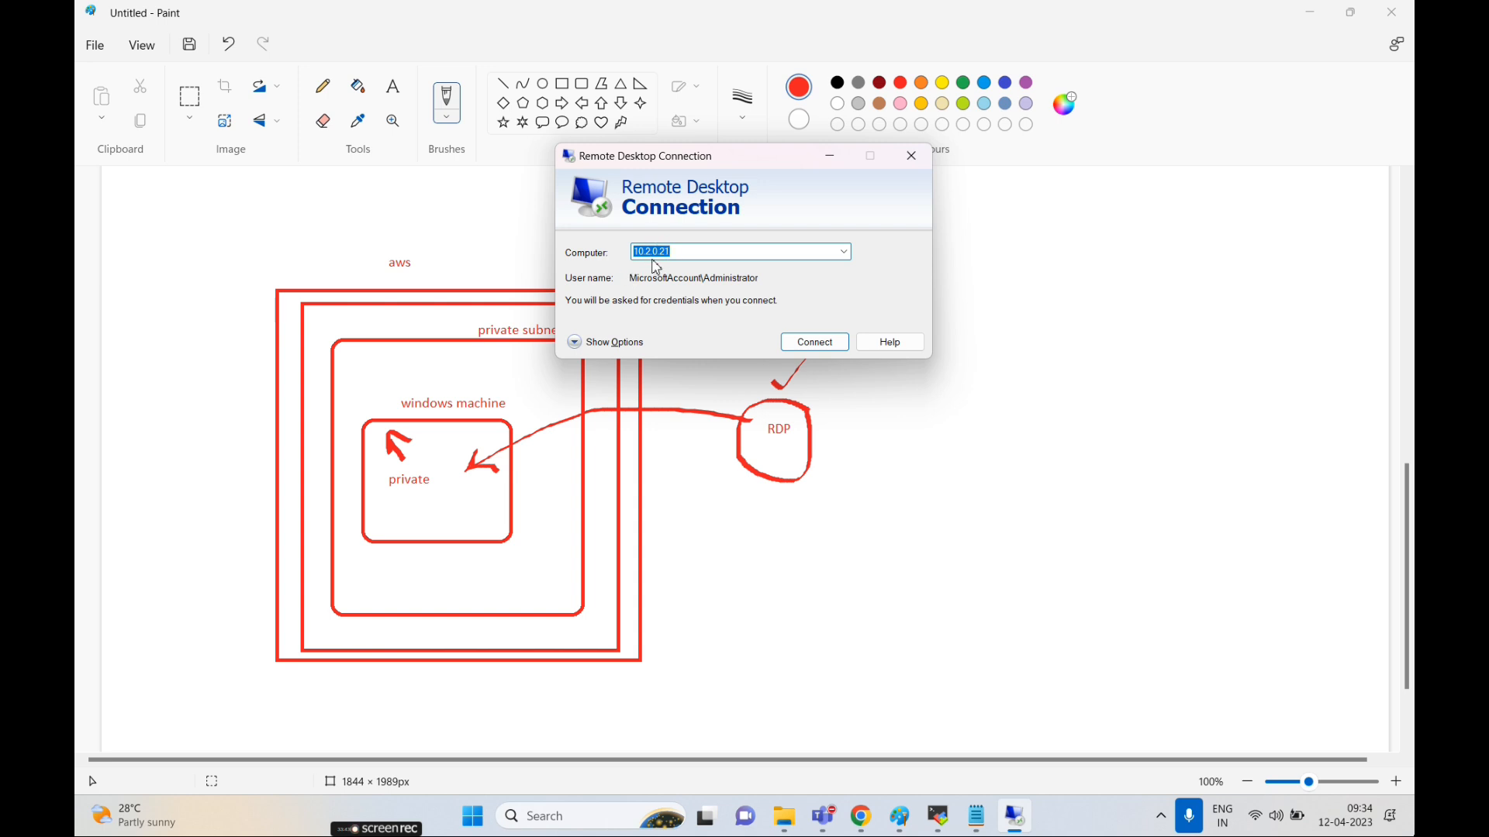
pyautogui.click(829, 156)
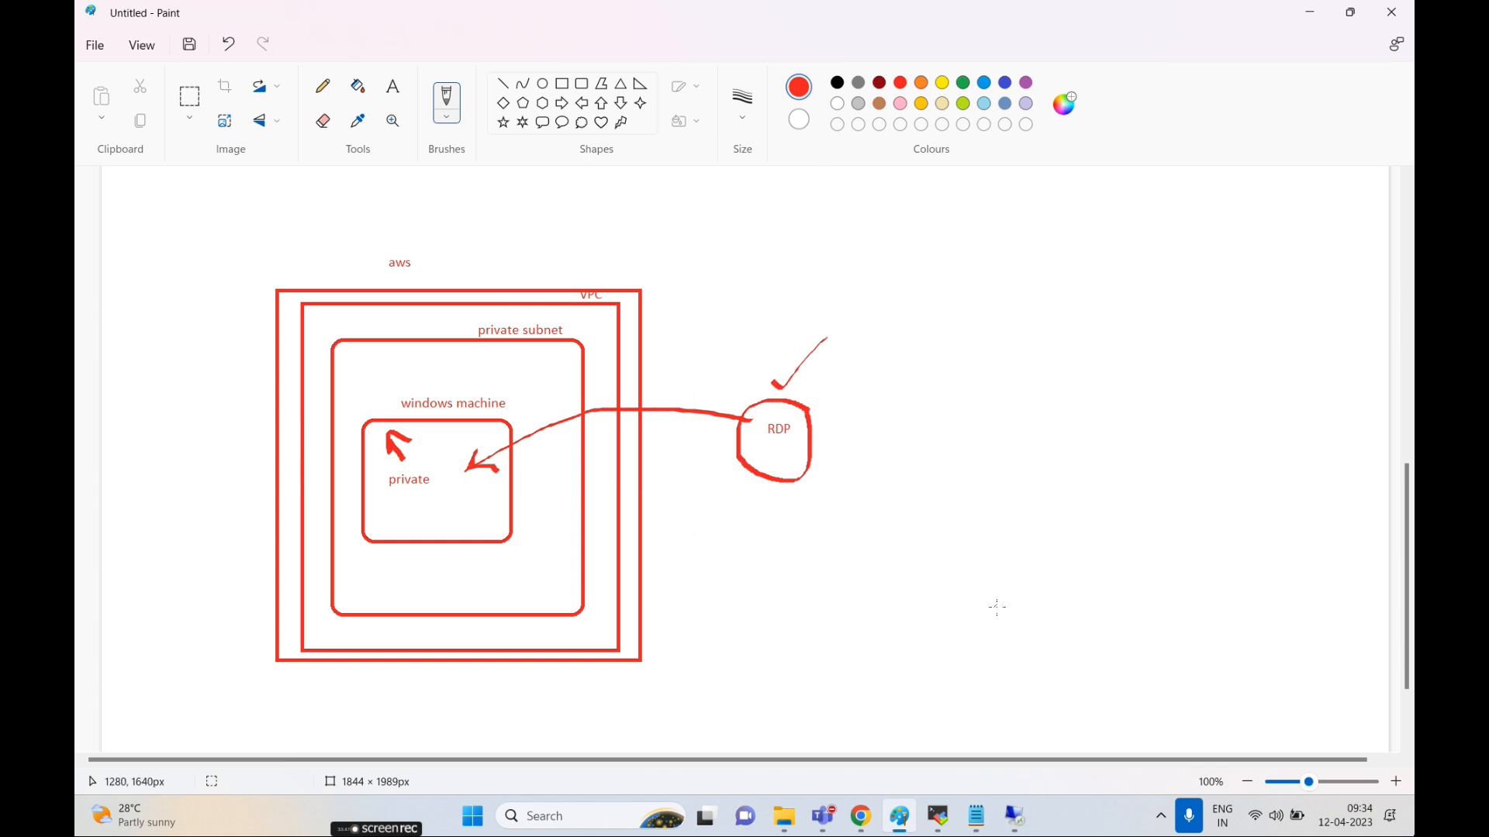
# - Tick the aws heading freehand, draw a red rectangle around RDP and label the rectangle local/mycomputer
pyautogui.moveTo(458, 242); pyautogui.dragTo(606, 207)
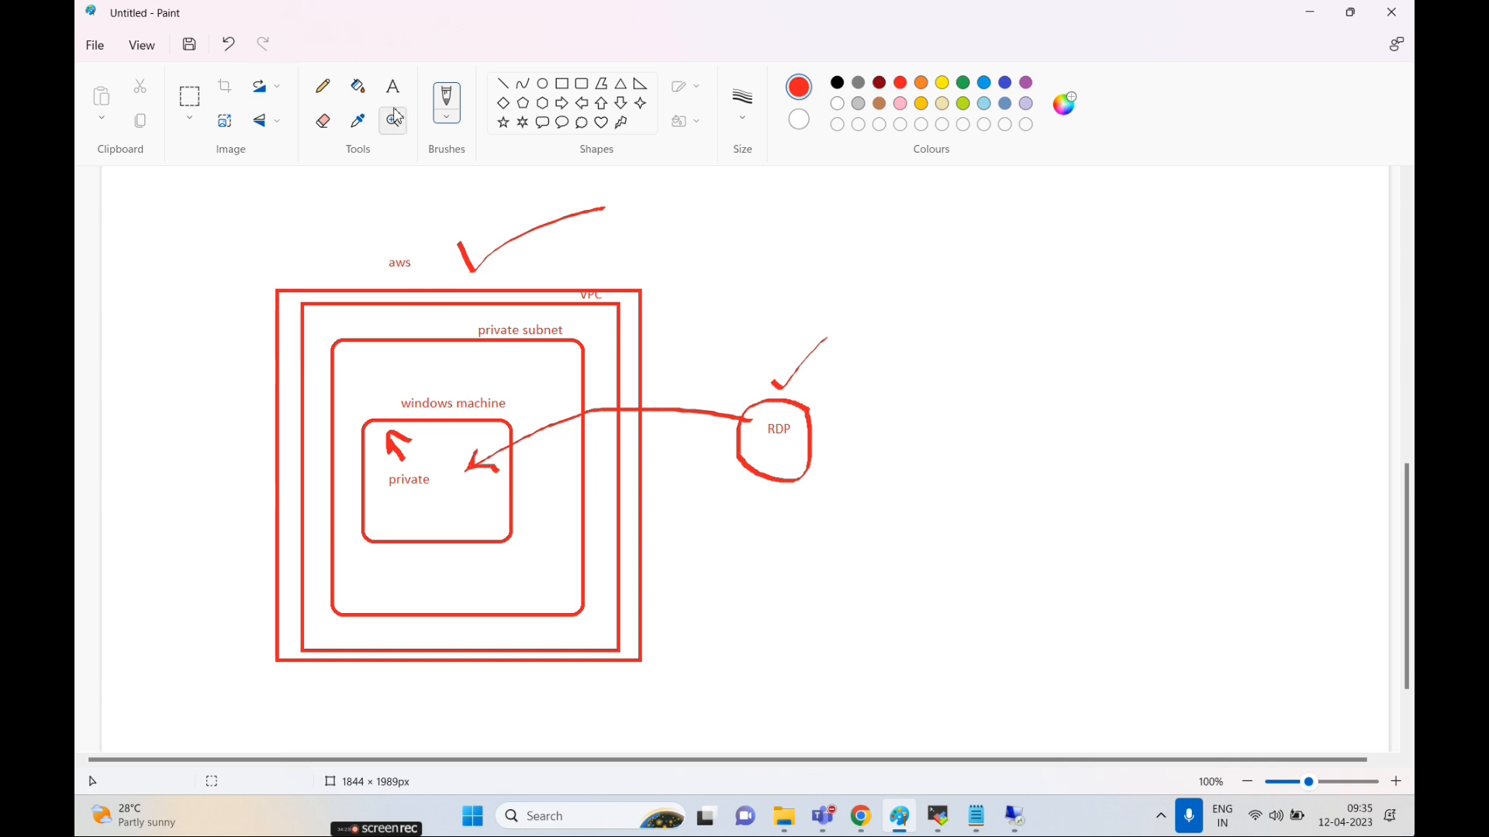
pyautogui.click(568, 83)
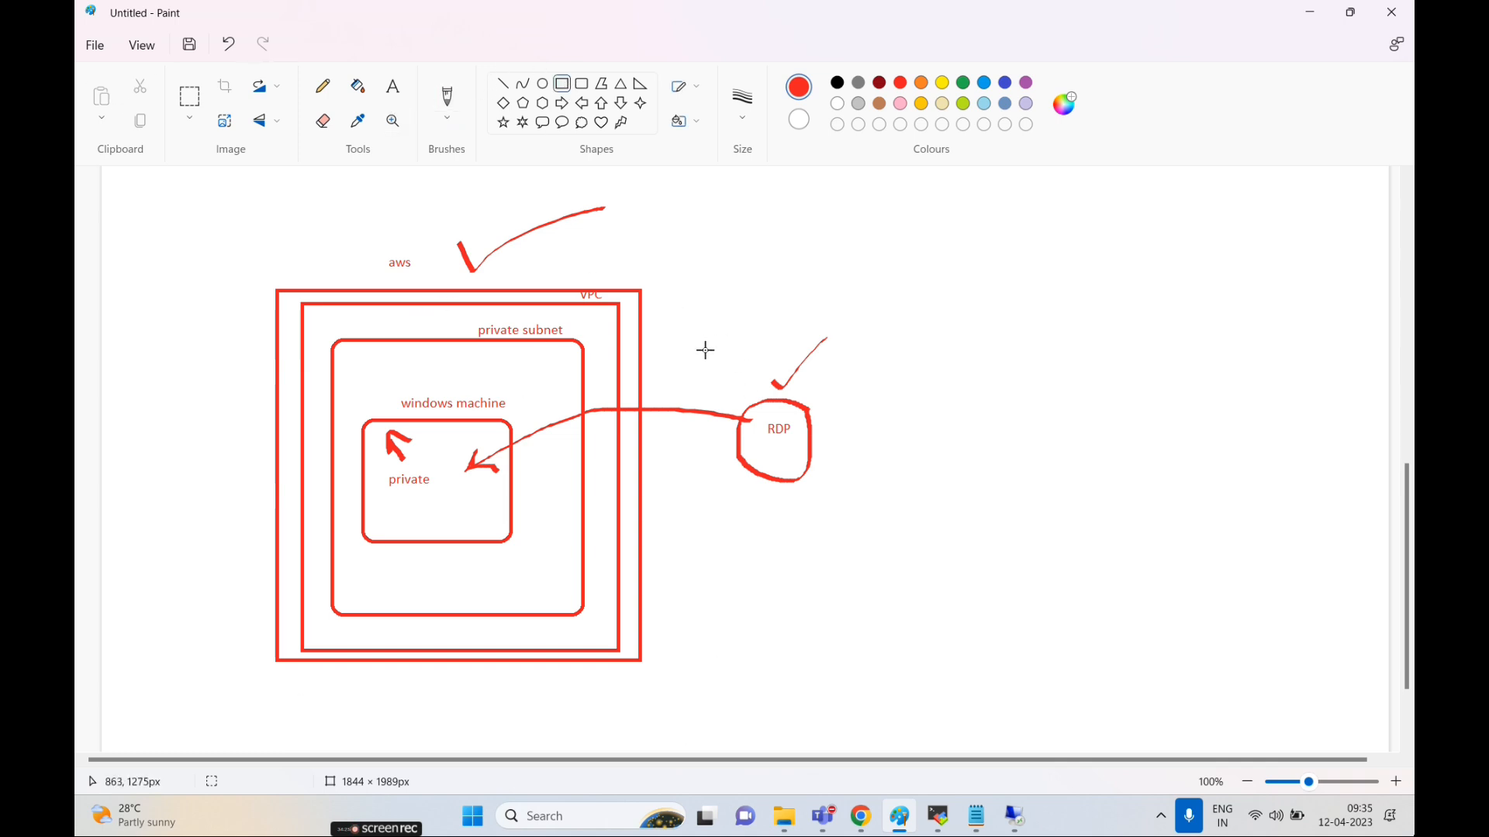
pyautogui.moveTo(703, 331); pyautogui.dragTo(881, 540)
pyautogui.click(969, 609)
pyautogui.click(392, 86)
pyautogui.click(756, 308)
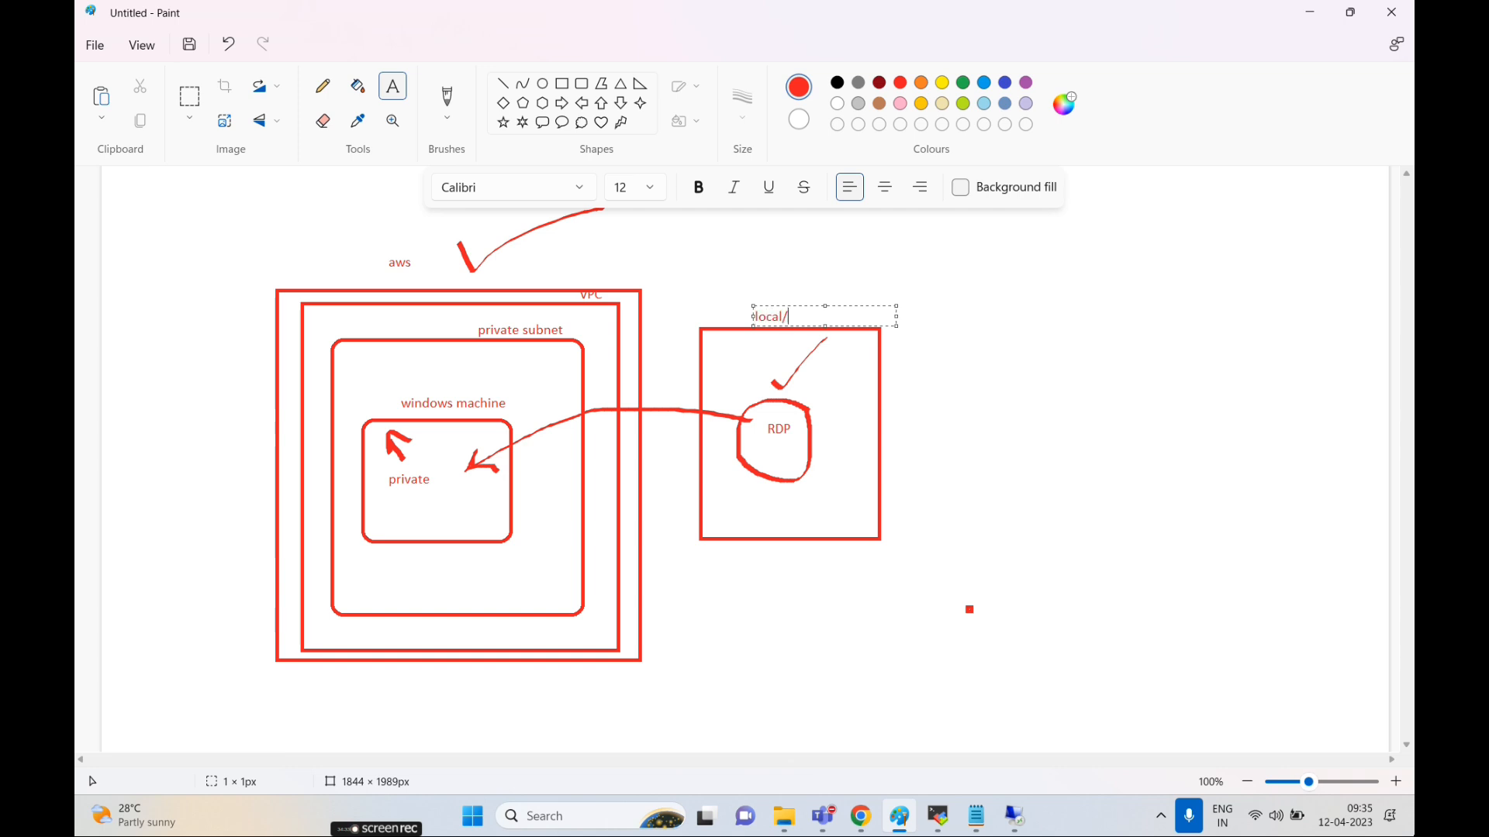
pyautogui.write('local/mycomputer')
pyautogui.click(964, 485)
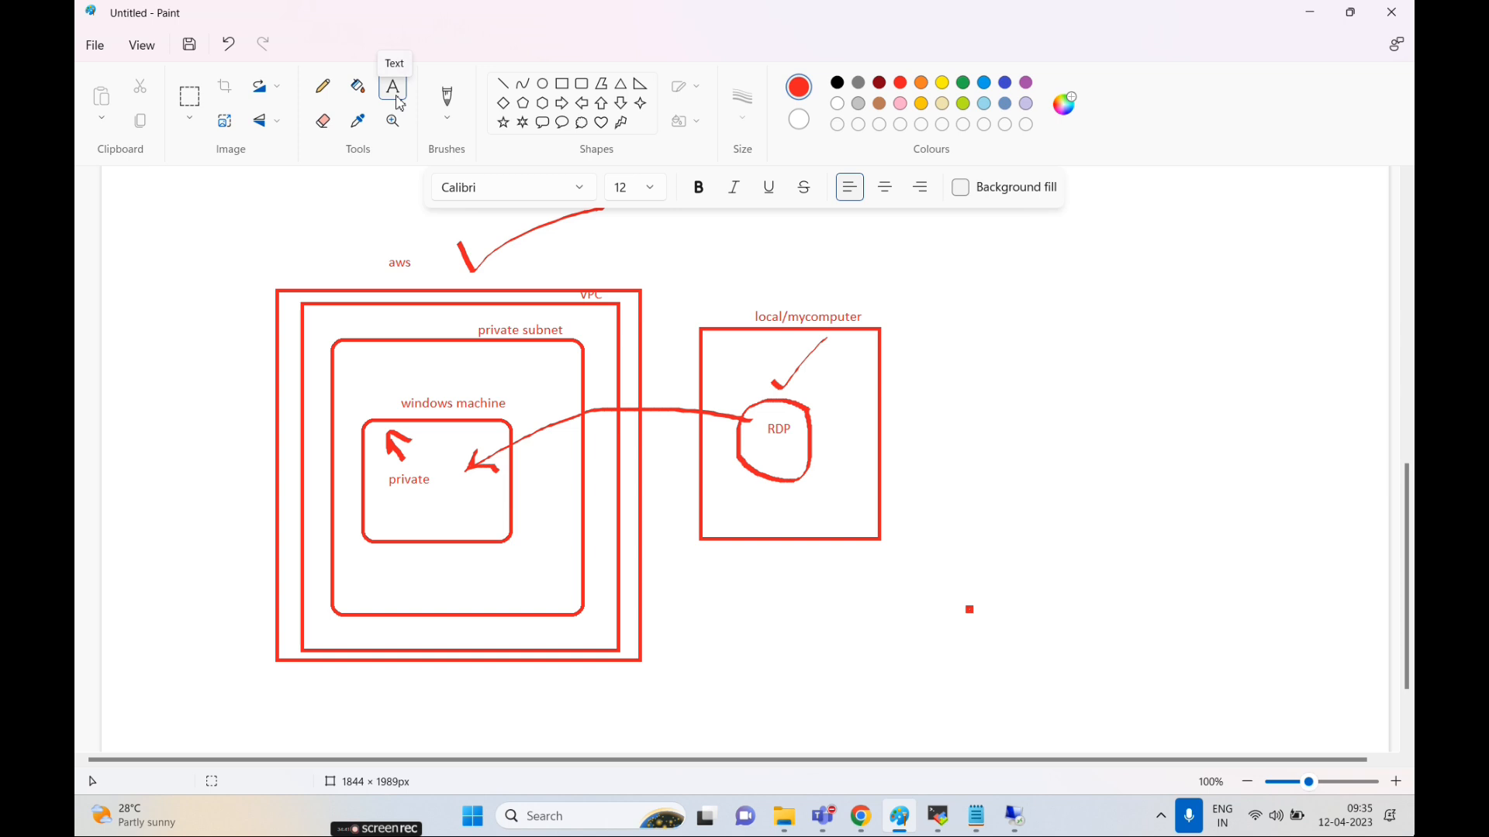
# - Add the text VPN below the RDP circle inside the local/mycomputer box
pyautogui.click(782, 506)
pyautogui.write('VPN')
pyautogui.click(887, 642)
# - Tick and circle VPN with the brush, and draw a freehand arrow from the windows machine box to the local/mycomputer box
pyautogui.click(447, 117)
pyautogui.click(494, 198)
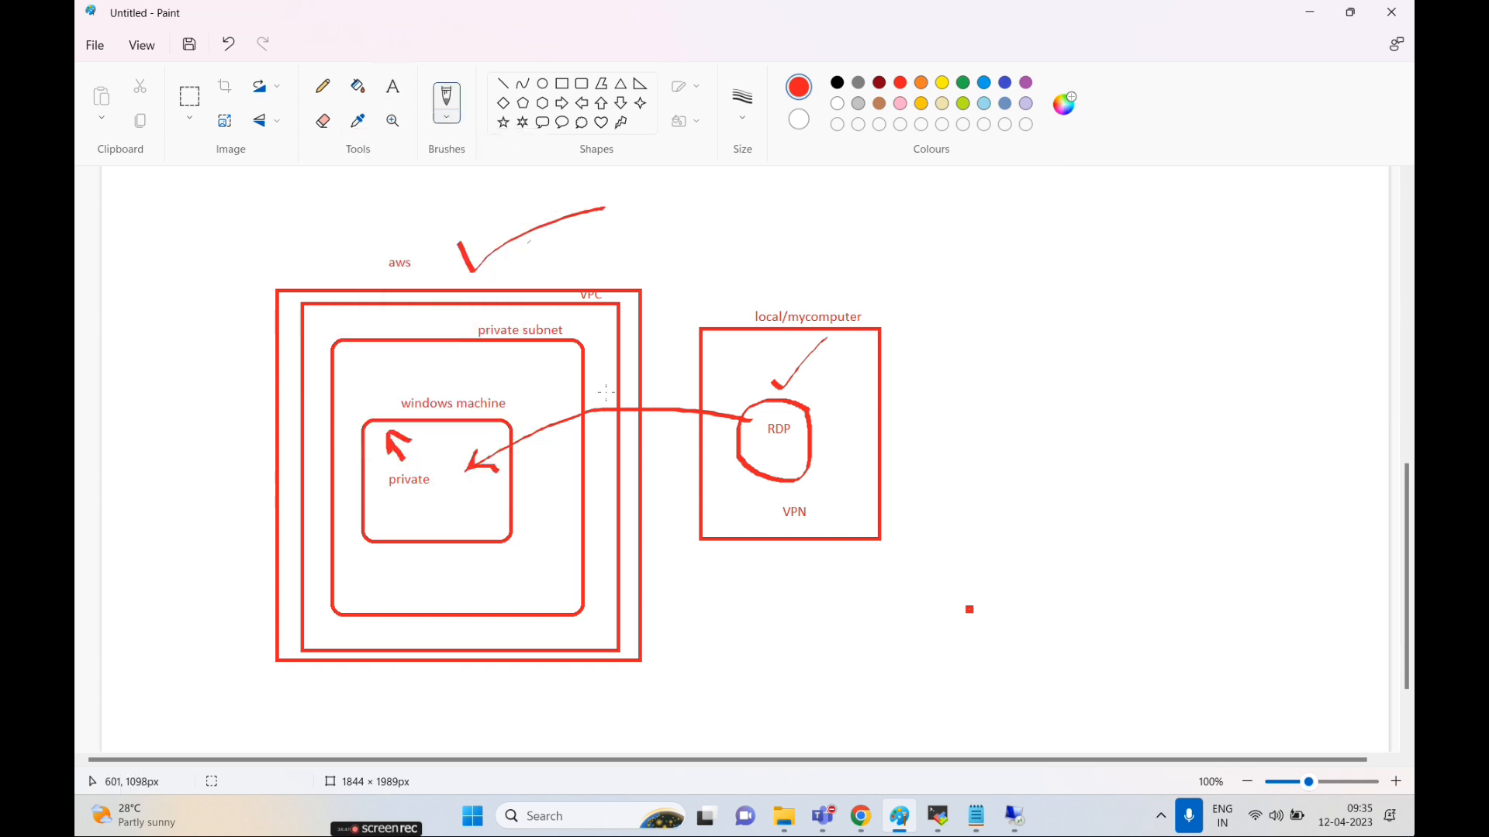
pyautogui.moveTo(819, 503); pyautogui.dragTo(878, 477)
pyautogui.moveTo(516, 527)
pyautogui.mouseDown()
pyautogui.moveTo(714, 524)
pyautogui.moveTo(703, 535)
pyautogui.mouseUp()
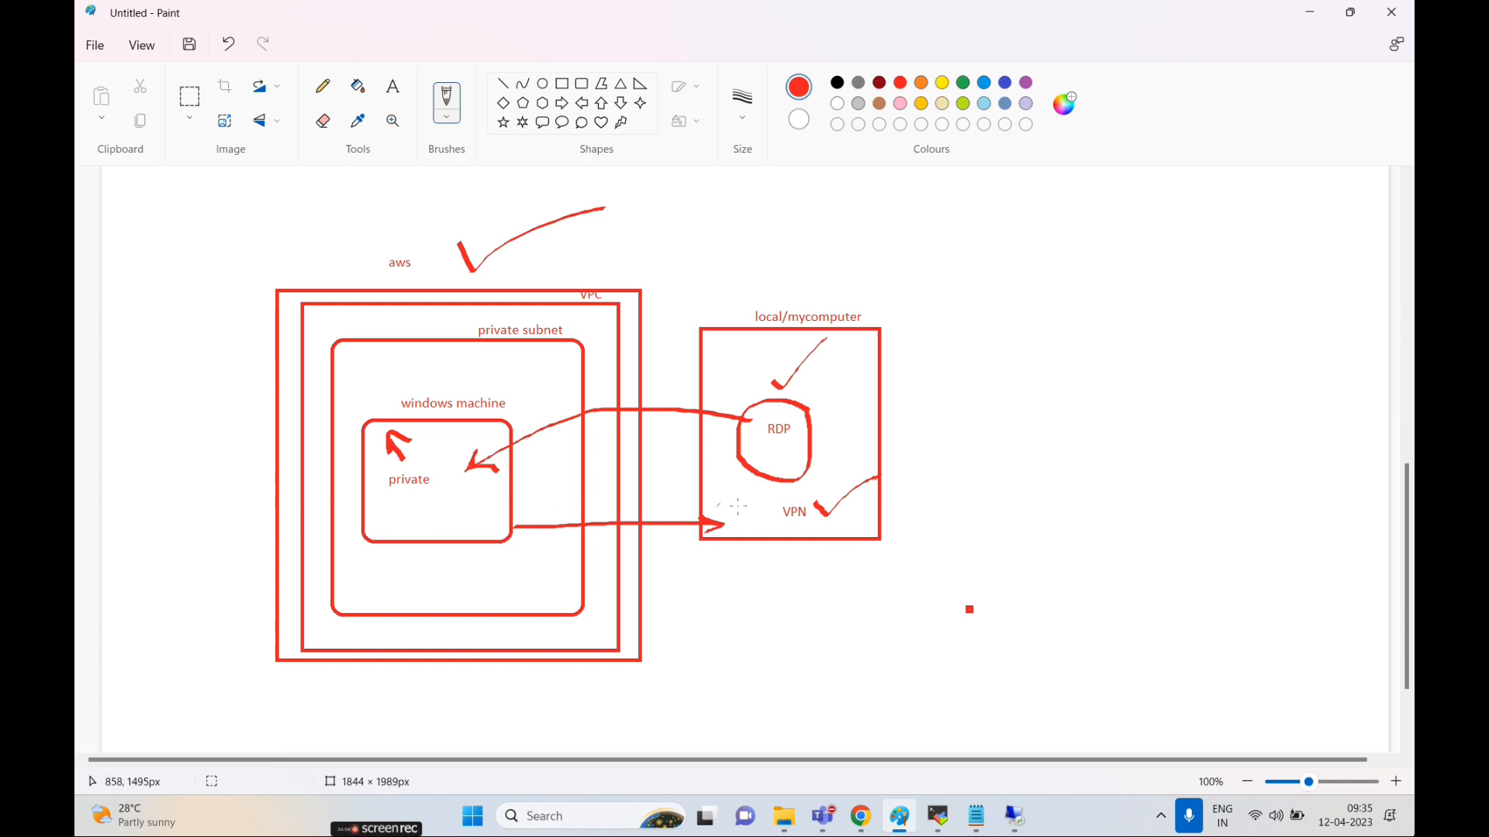
pyautogui.moveTo(767, 516)
pyautogui.mouseDown()
pyautogui.moveTo(823, 533)
pyautogui.moveTo(798, 488)
pyautogui.moveTo(766, 500)
pyautogui.mouseUp()
# - Tick local/mycomputer, RDP and private freehand, and handwrite an underlined Private beside the RDP circle
pyautogui.moveTo(813, 296); pyautogui.dragTo(900, 225)
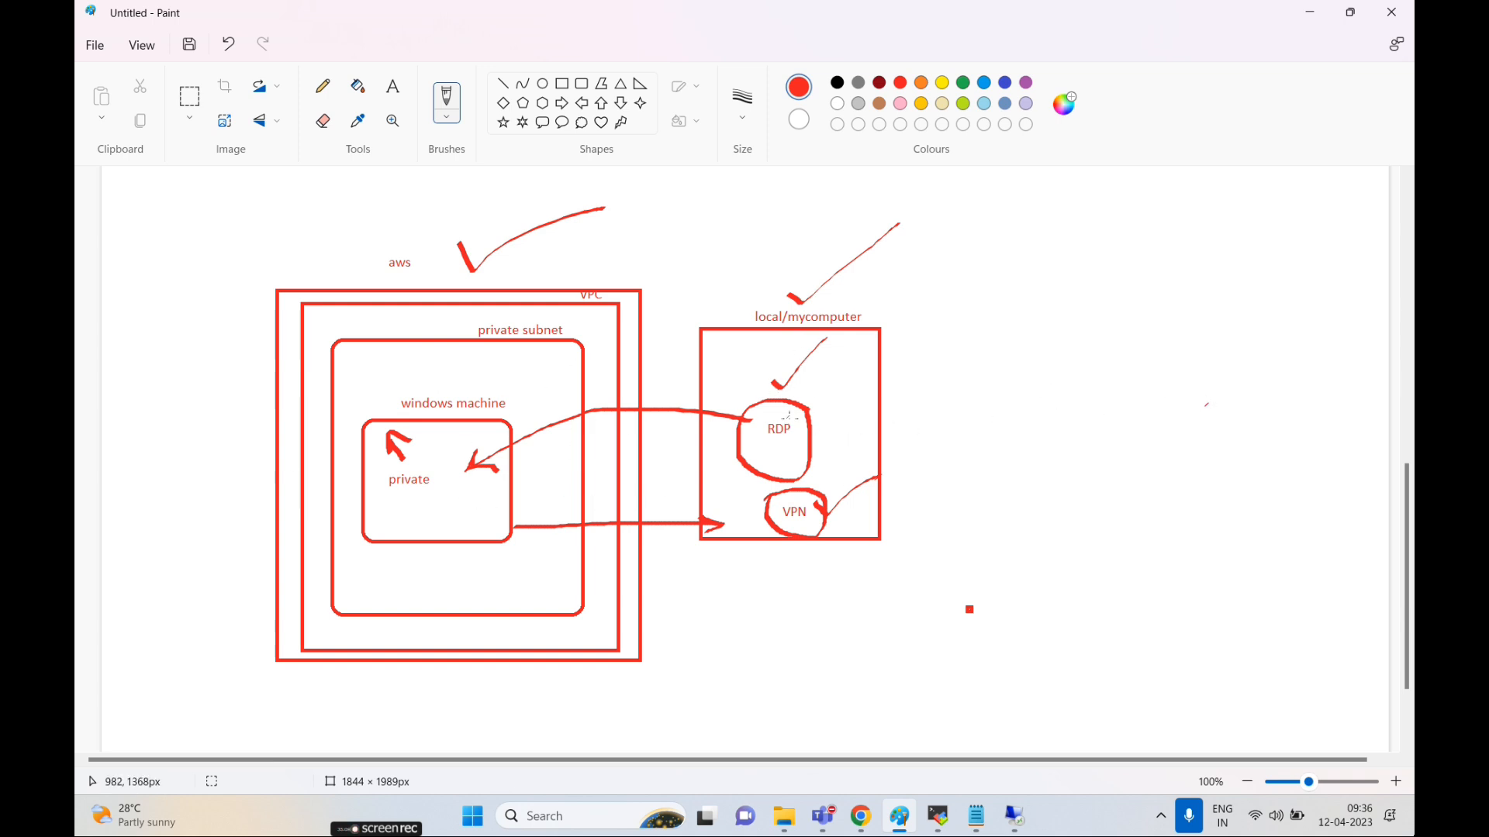
pyautogui.moveTo(804, 398); pyautogui.dragTo(853, 373)
pyautogui.moveTo(838, 447)
pyautogui.mouseDown()
pyautogui.moveTo(833, 406)
pyautogui.moveTo(833, 428)
pyautogui.moveTo(864, 429)
pyautogui.moveTo(912, 379)
pyautogui.moveTo(917, 407)
pyautogui.moveTo(947, 380)
pyautogui.moveTo(941, 359)
pyautogui.moveTo(1013, 420)
pyautogui.mouseUp()
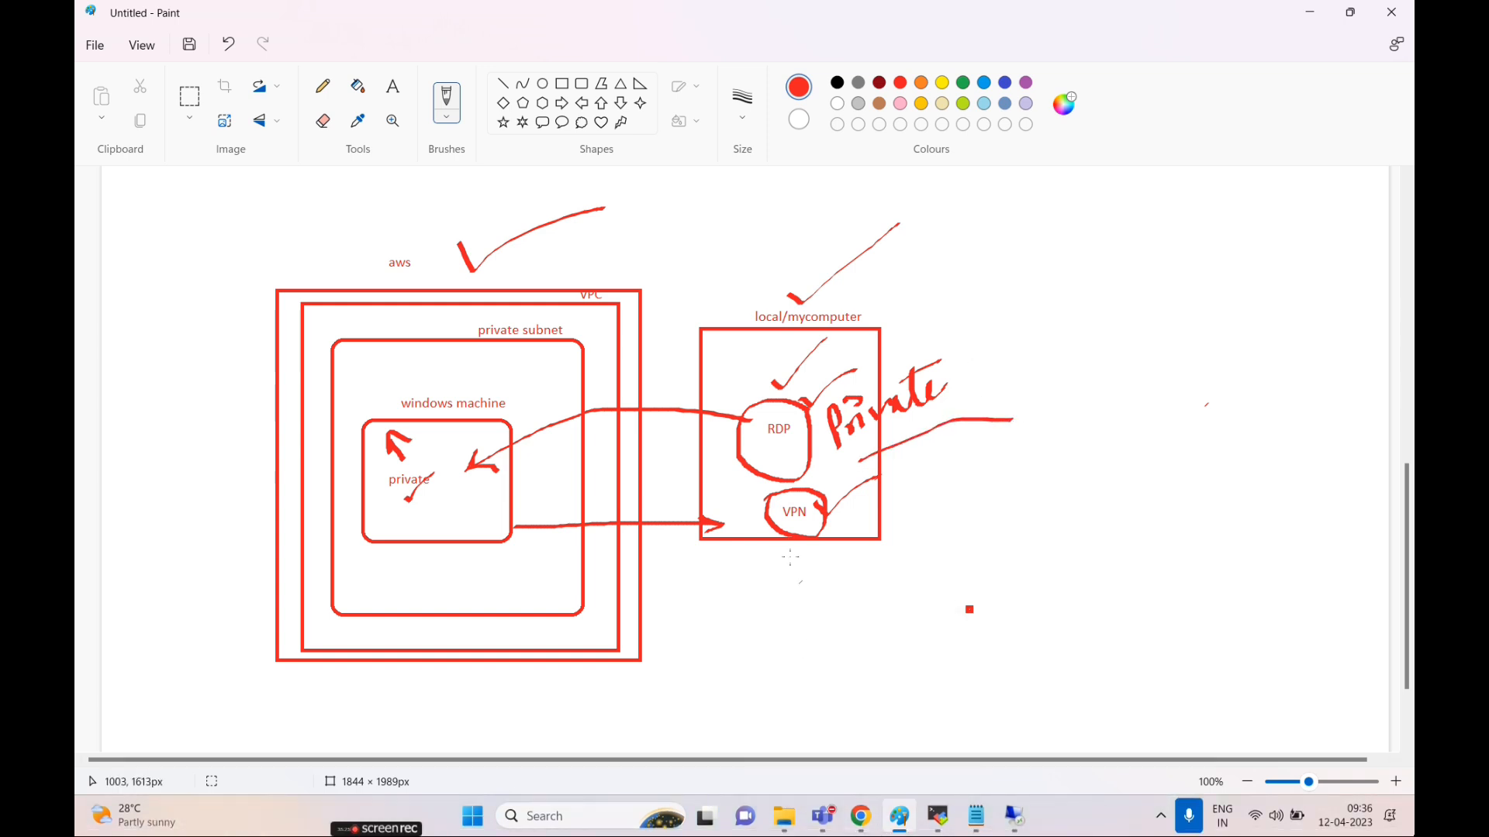
# - Draw a red tick above the Nvr heading and a long horizontal line separating the Nvr and ohio diagrams from the drawing below
pyautogui.scroll(12, 310, 443)
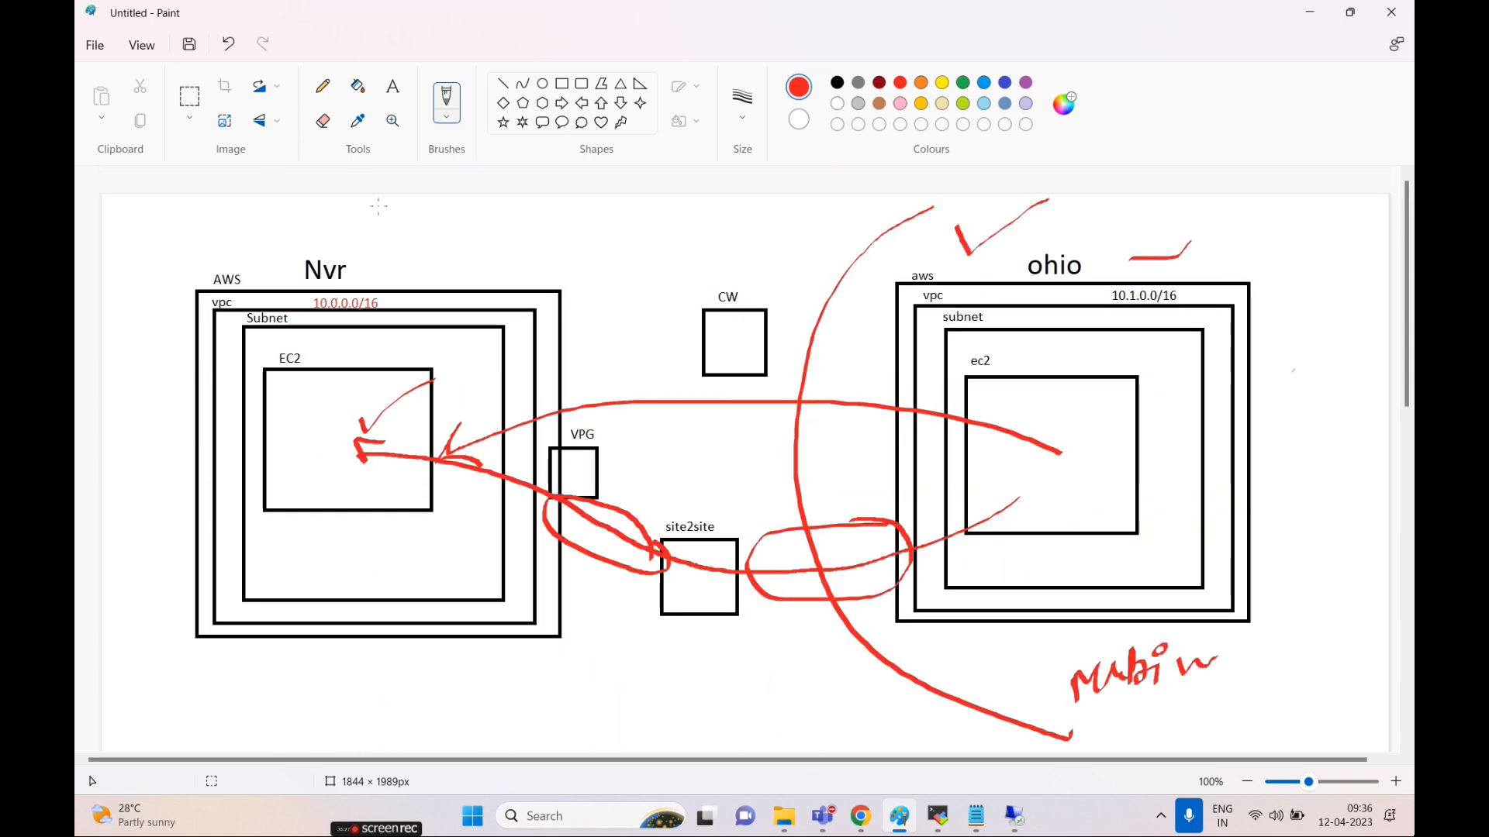
pyautogui.moveTo(403, 227); pyautogui.dragTo(518, 182)
pyautogui.scroll(-5, 719, 329)
pyautogui.scroll(-2, 642, 333)
pyautogui.scroll(2, 655, 273)
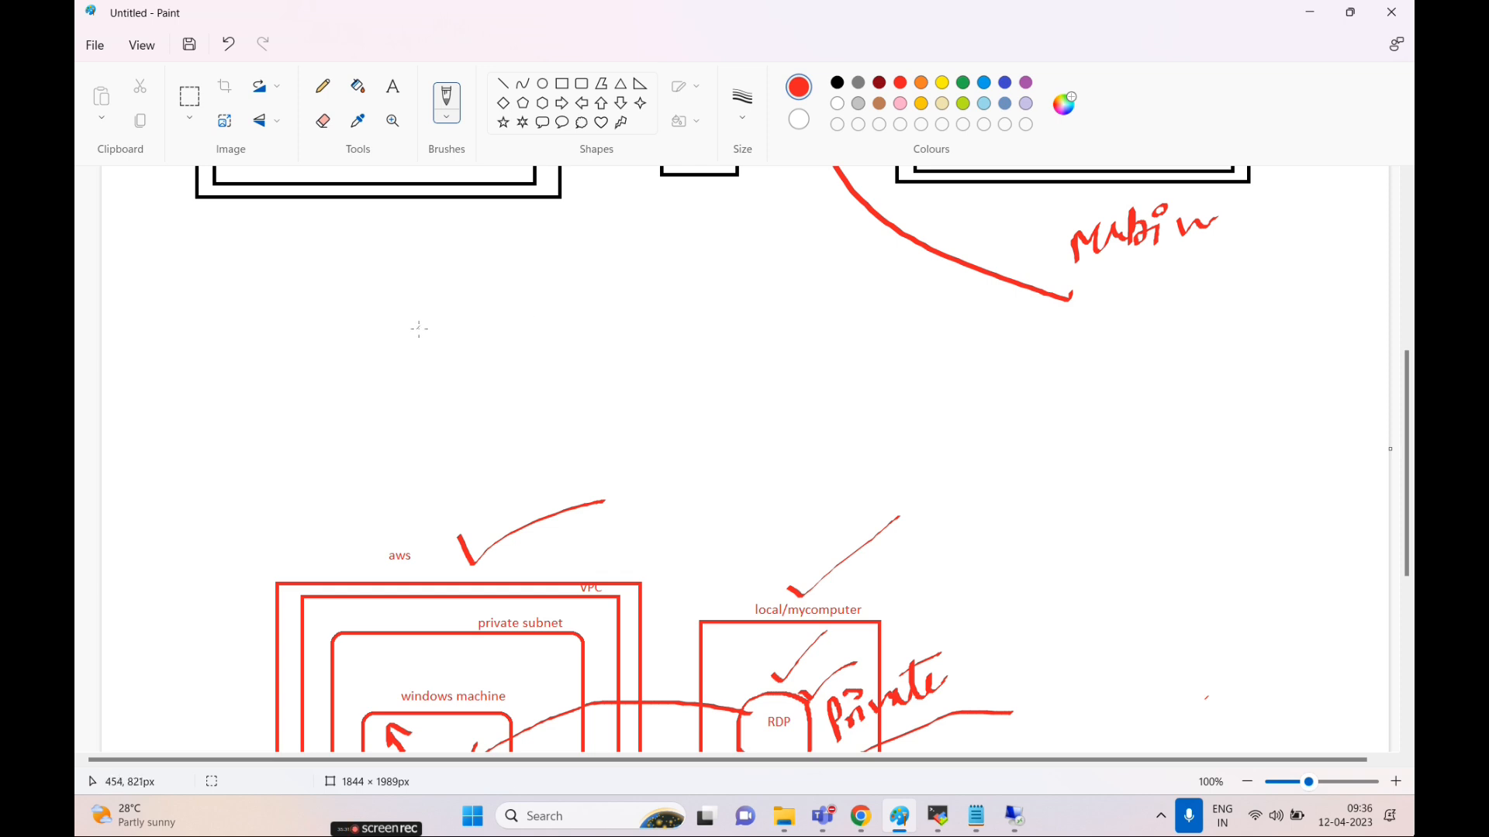
pyautogui.scroll(2, 418, 329)
pyautogui.moveTo(260, 444); pyautogui.dragTo(1066, 450)
pyautogui.scroll(4, 1065, 449)
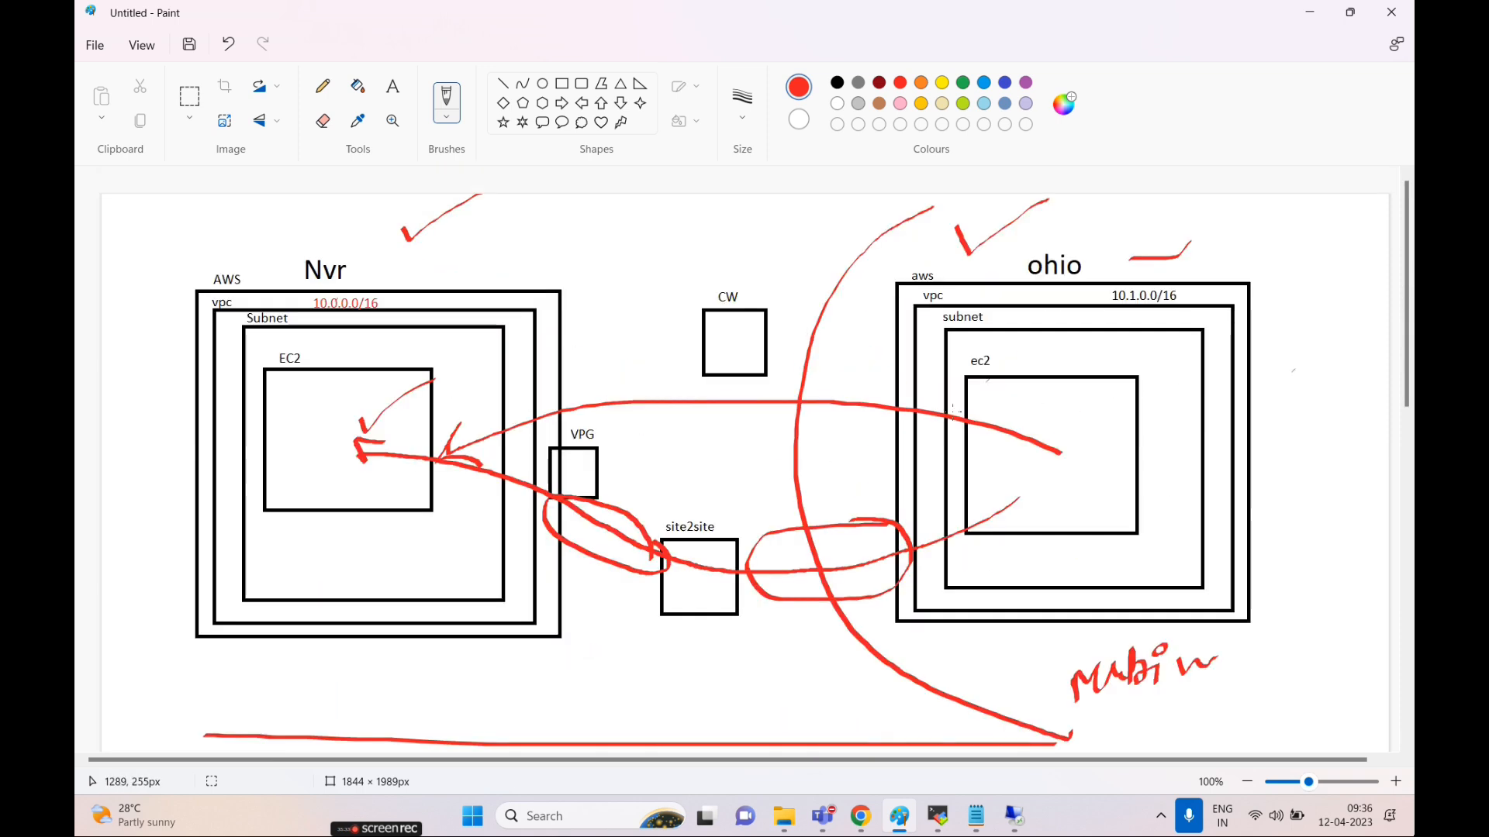
pyautogui.scroll(-10, 969, 609)
pyautogui.scroll(4, 824, 543)
pyautogui.scroll(-5, 784, 528)
pyautogui.scroll(4, 753, 505)
pyautogui.scroll(-4, 967, 625)
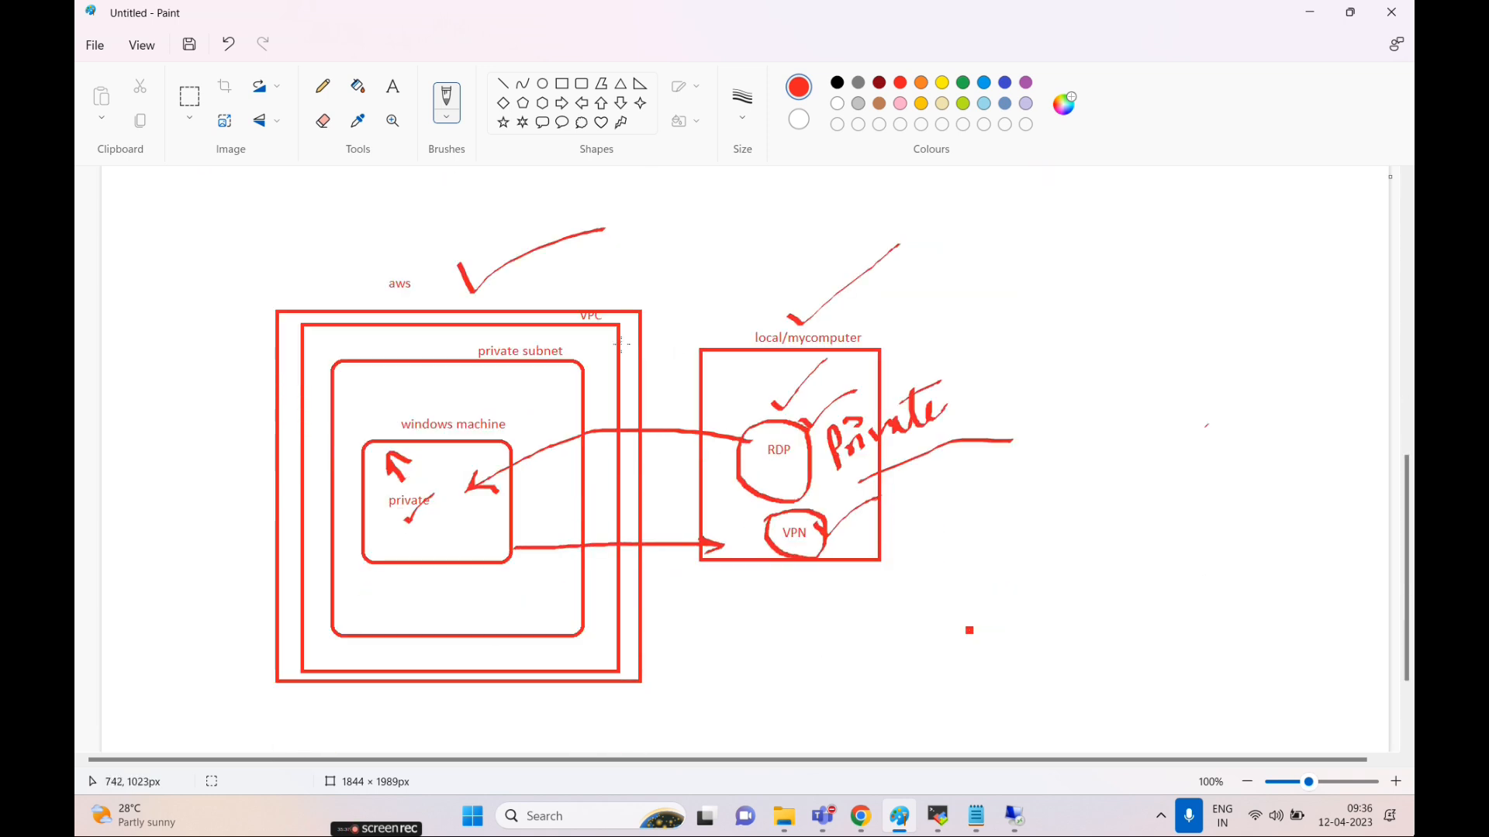
# - Switch to Chrome and select the VPN(virtual private network)/Site to site VPN entry in the Batch1-AWSSAA-Mar23 sheet
pyautogui.moveTo(989, 824)
pyautogui.click(858, 820)
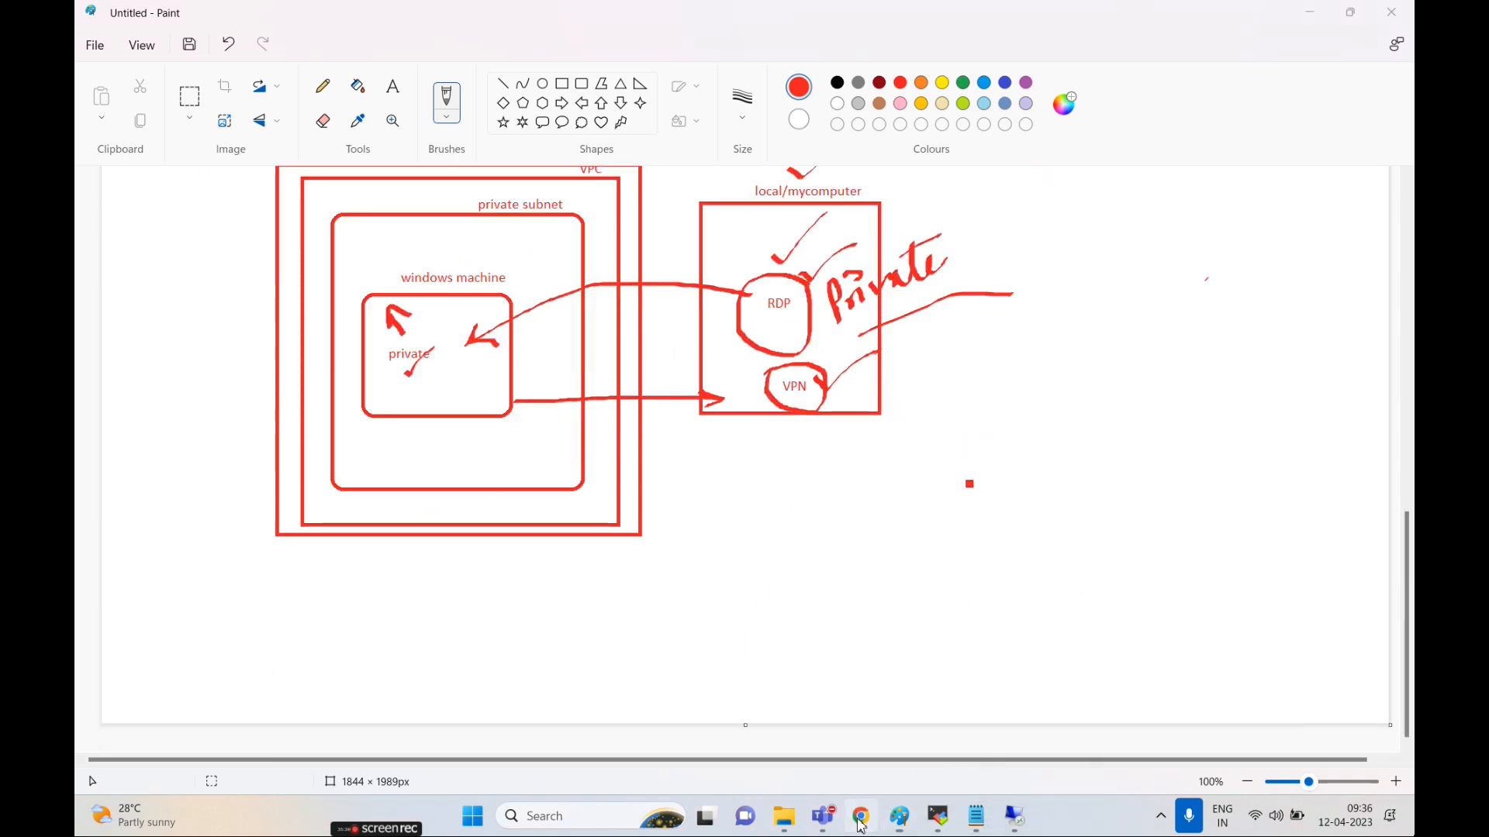
pyautogui.click(172, 14)
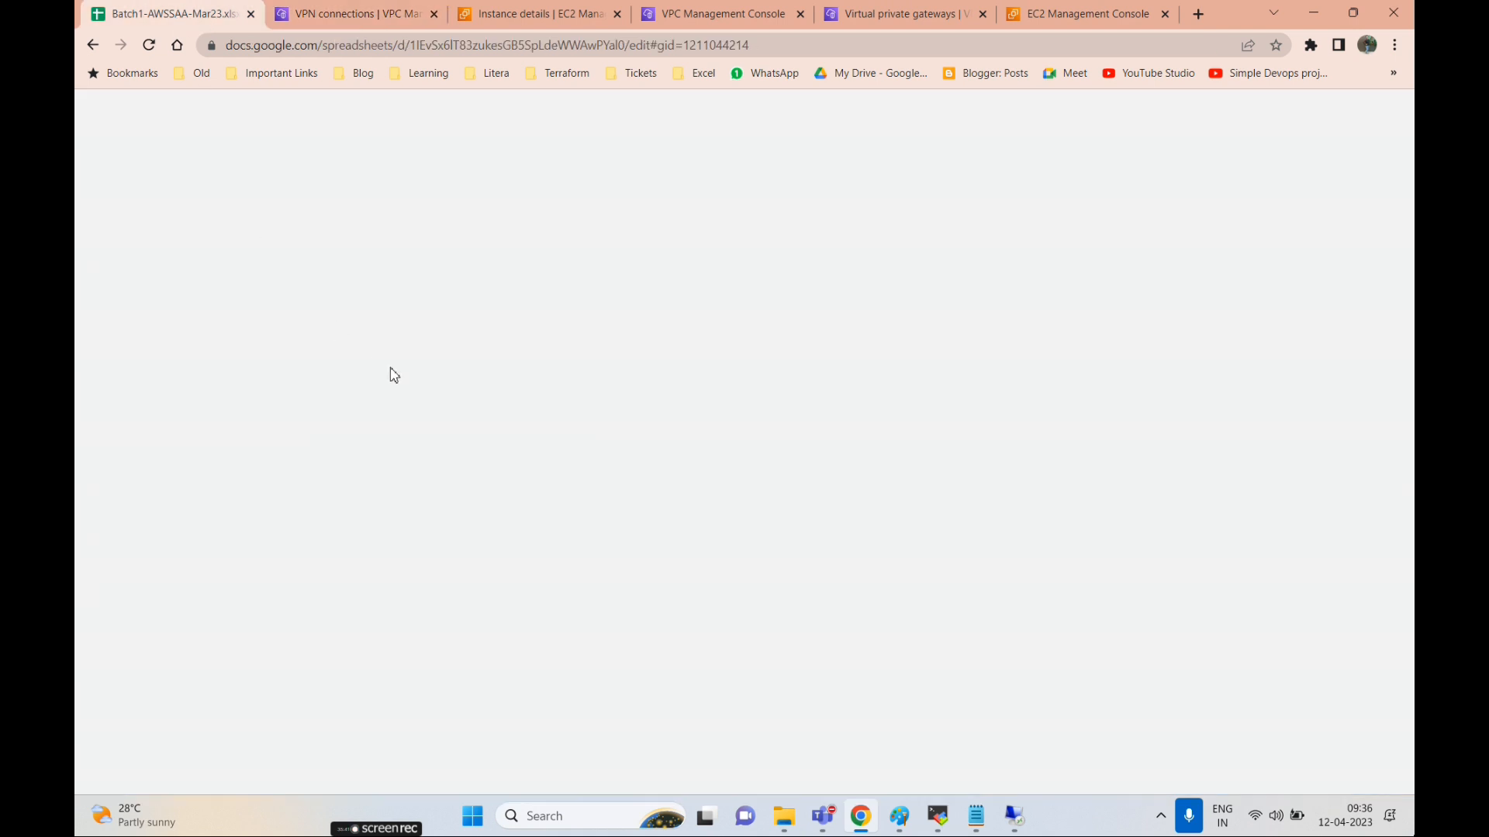
pyautogui.click(358, 346)
pyautogui.click(307, 360)
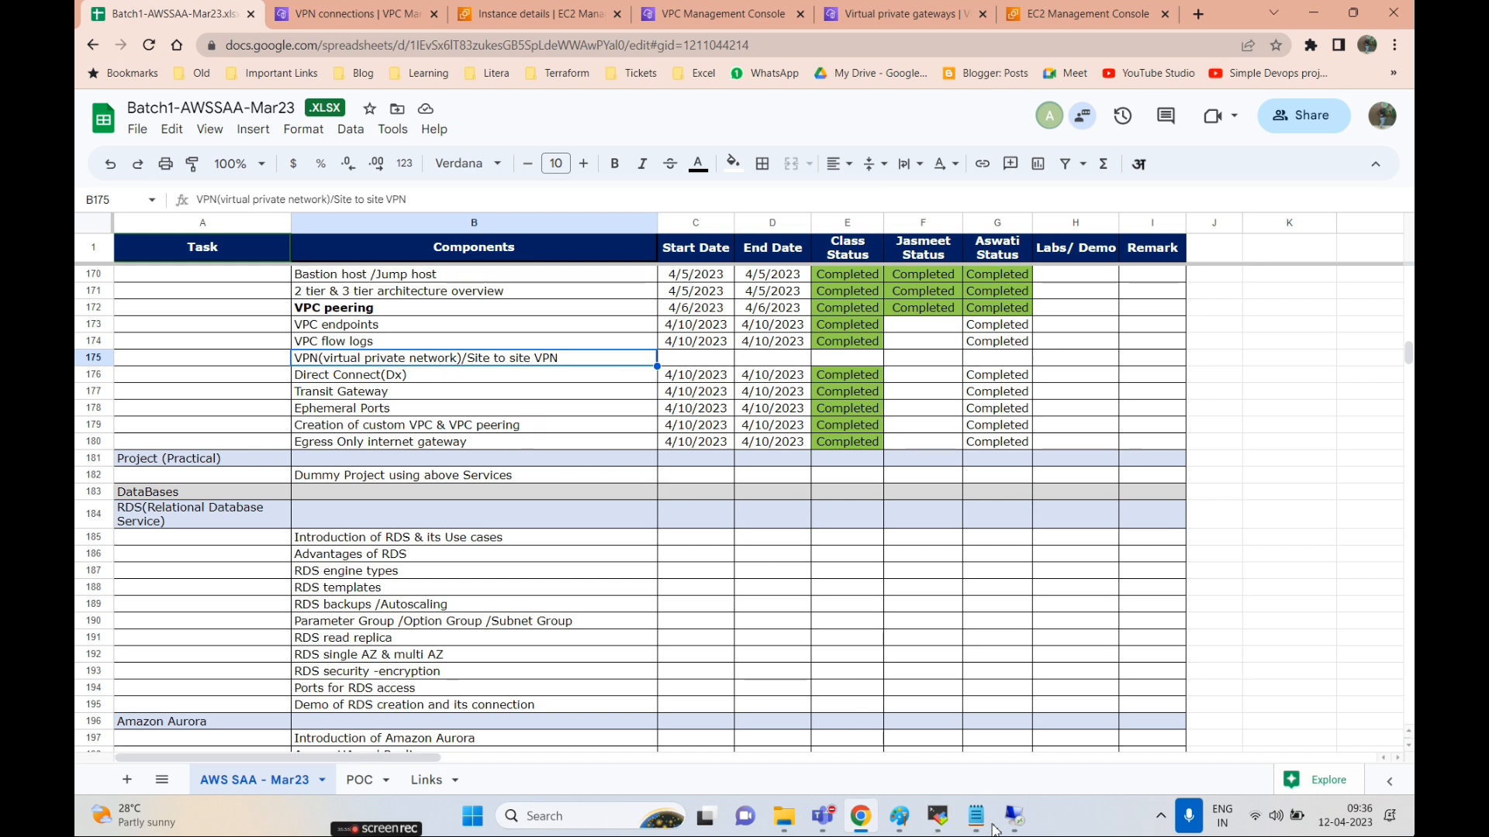
pyautogui.moveTo(886, 831)
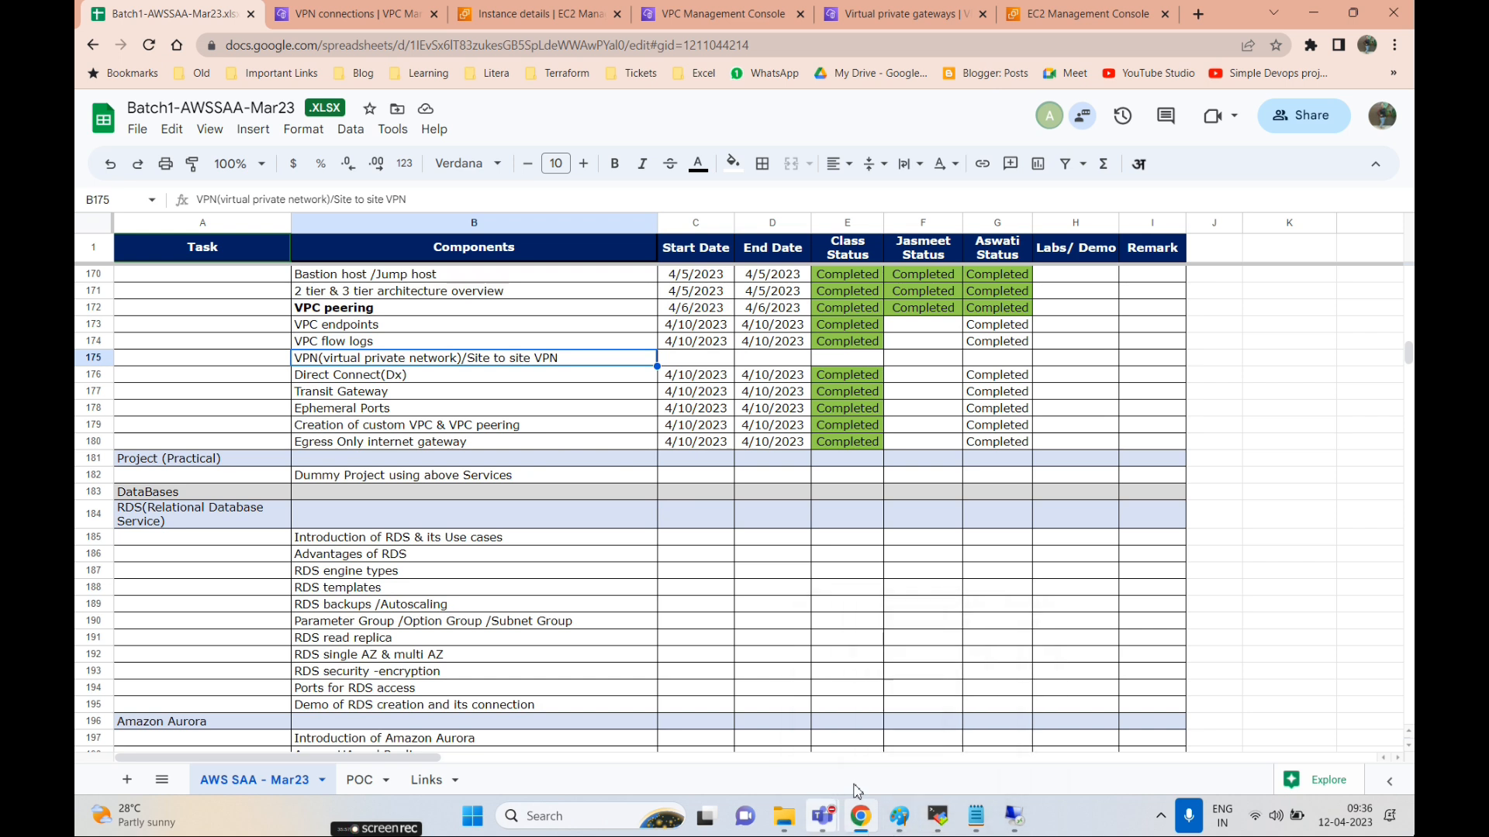
pyautogui.click(898, 816)
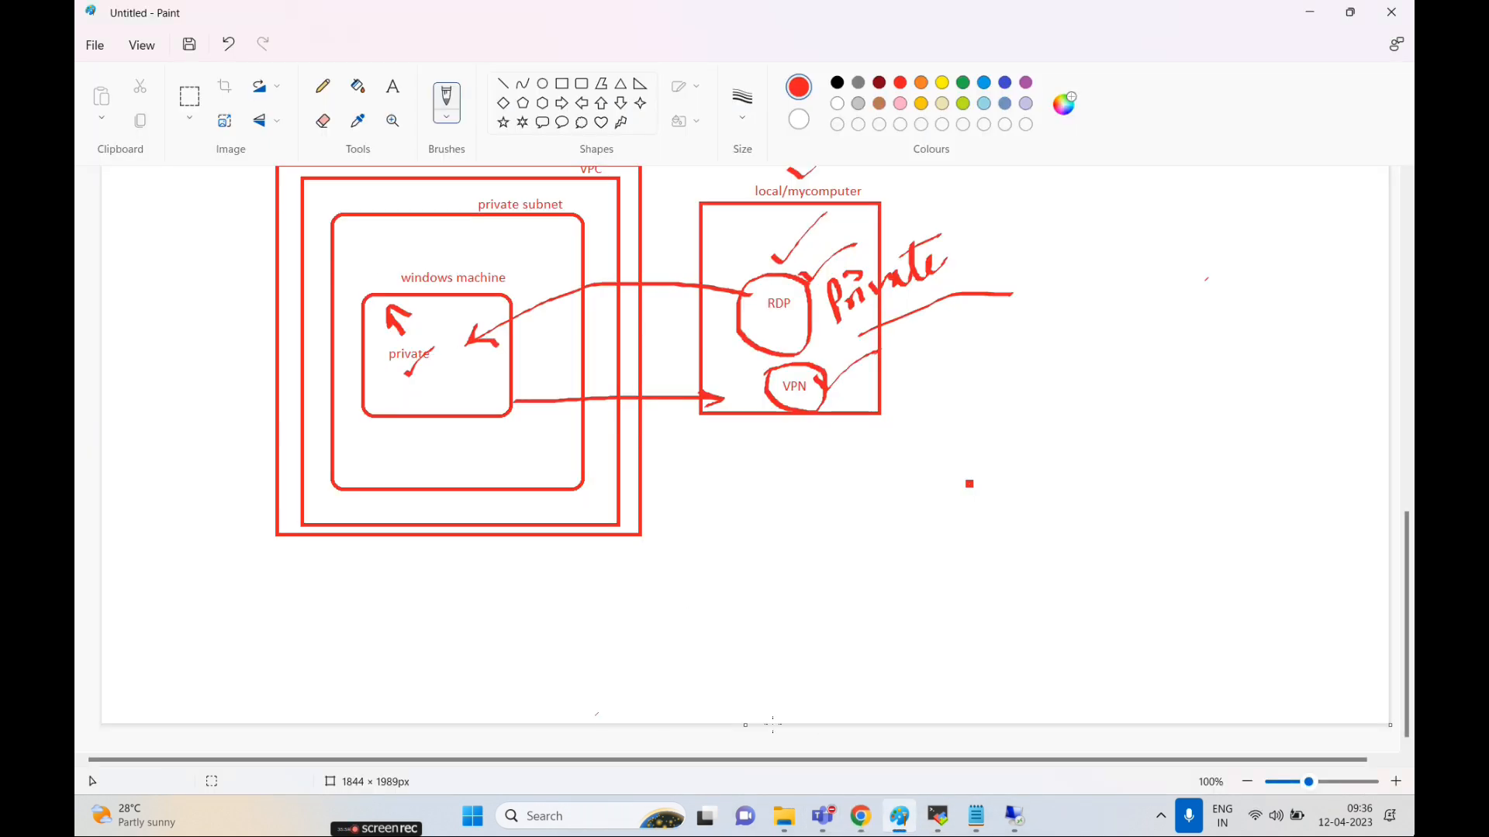
pyautogui.click(860, 816)
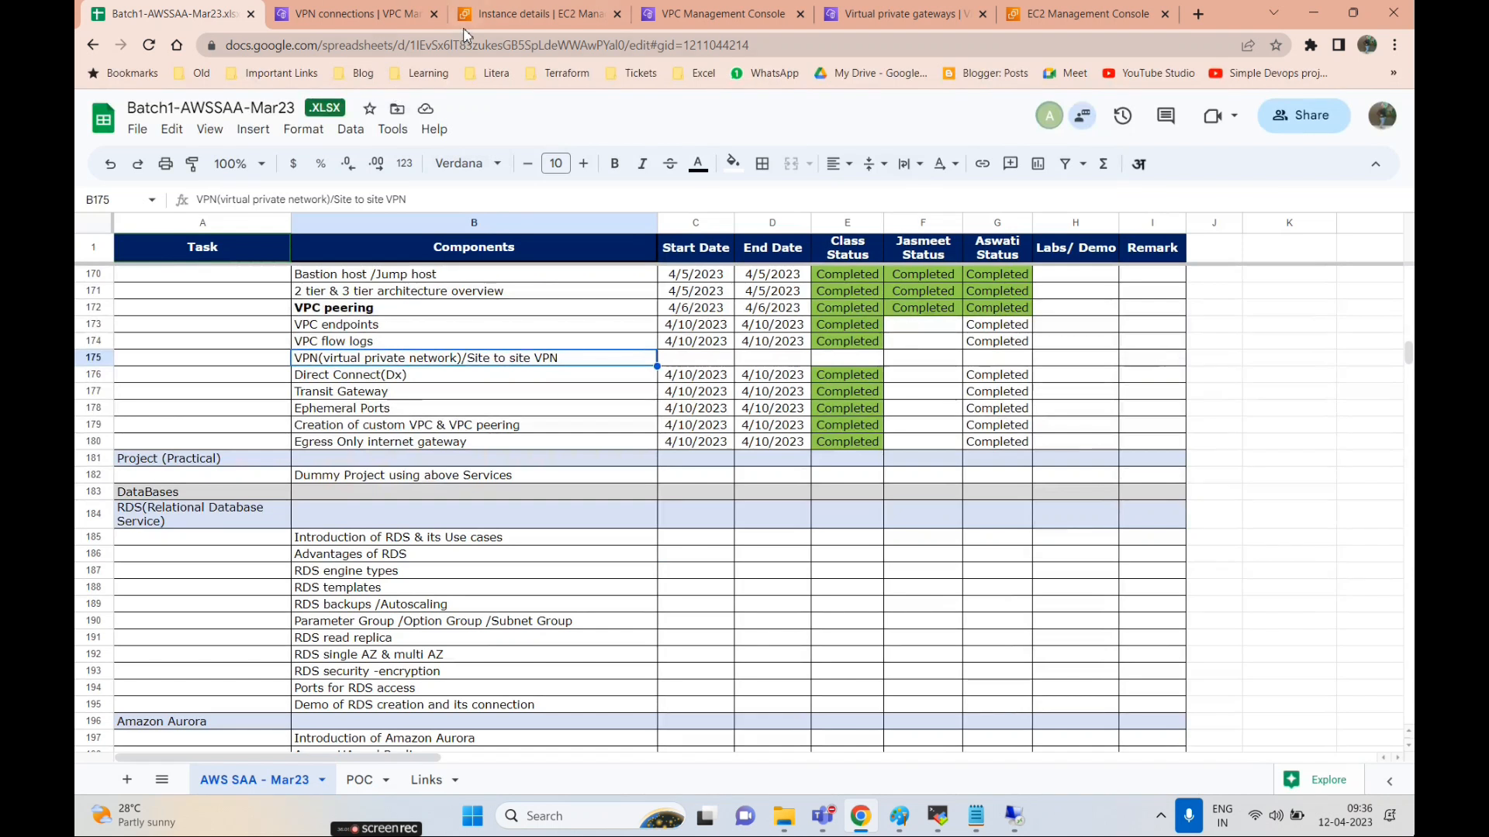
# - Start creating a subnet in the Ohio VPC console and choose customer-vpc as its VPC
pyautogui.click(737, 14)
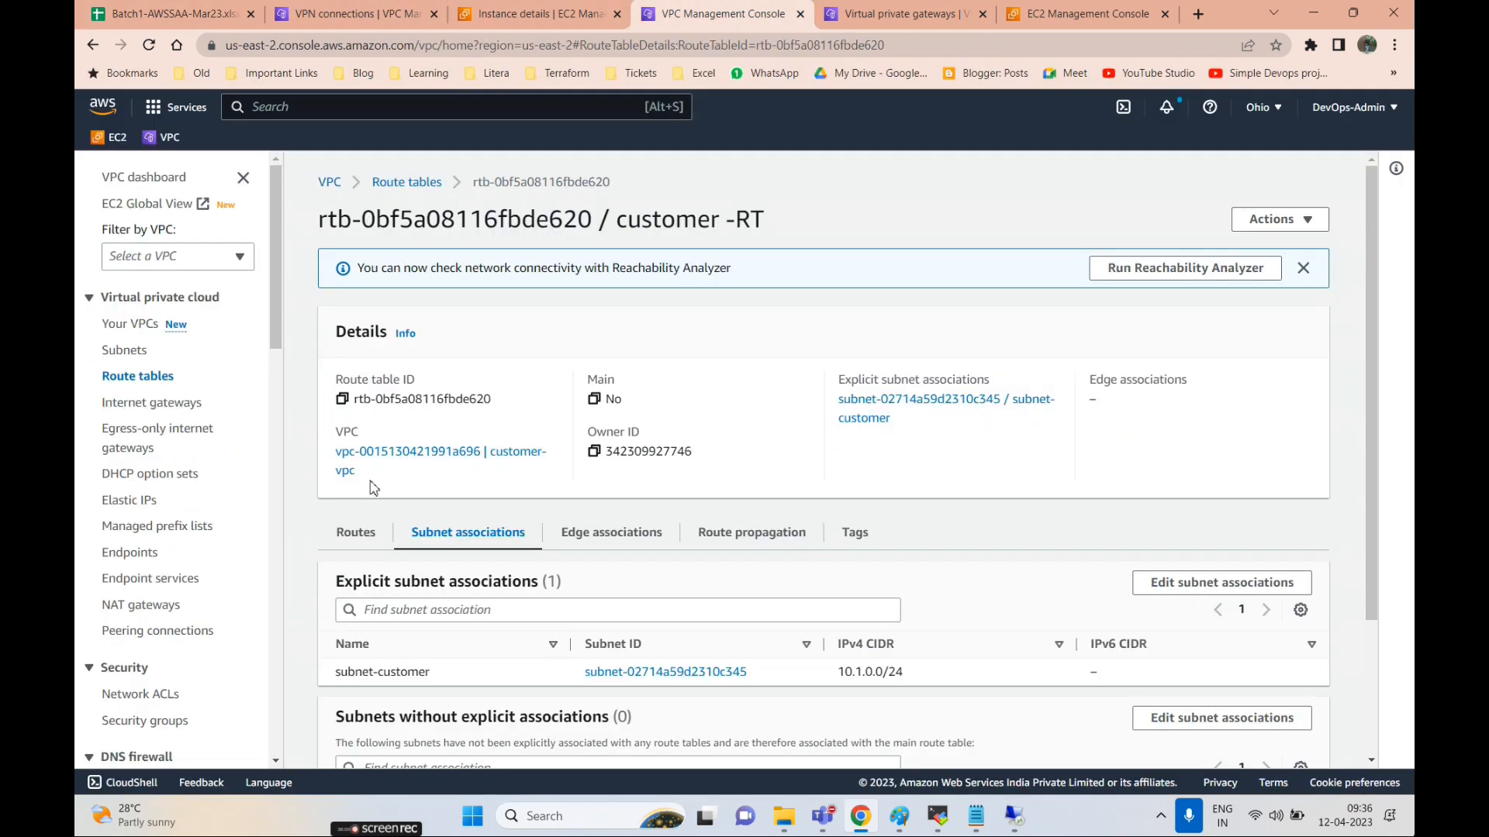
pyautogui.click(121, 325)
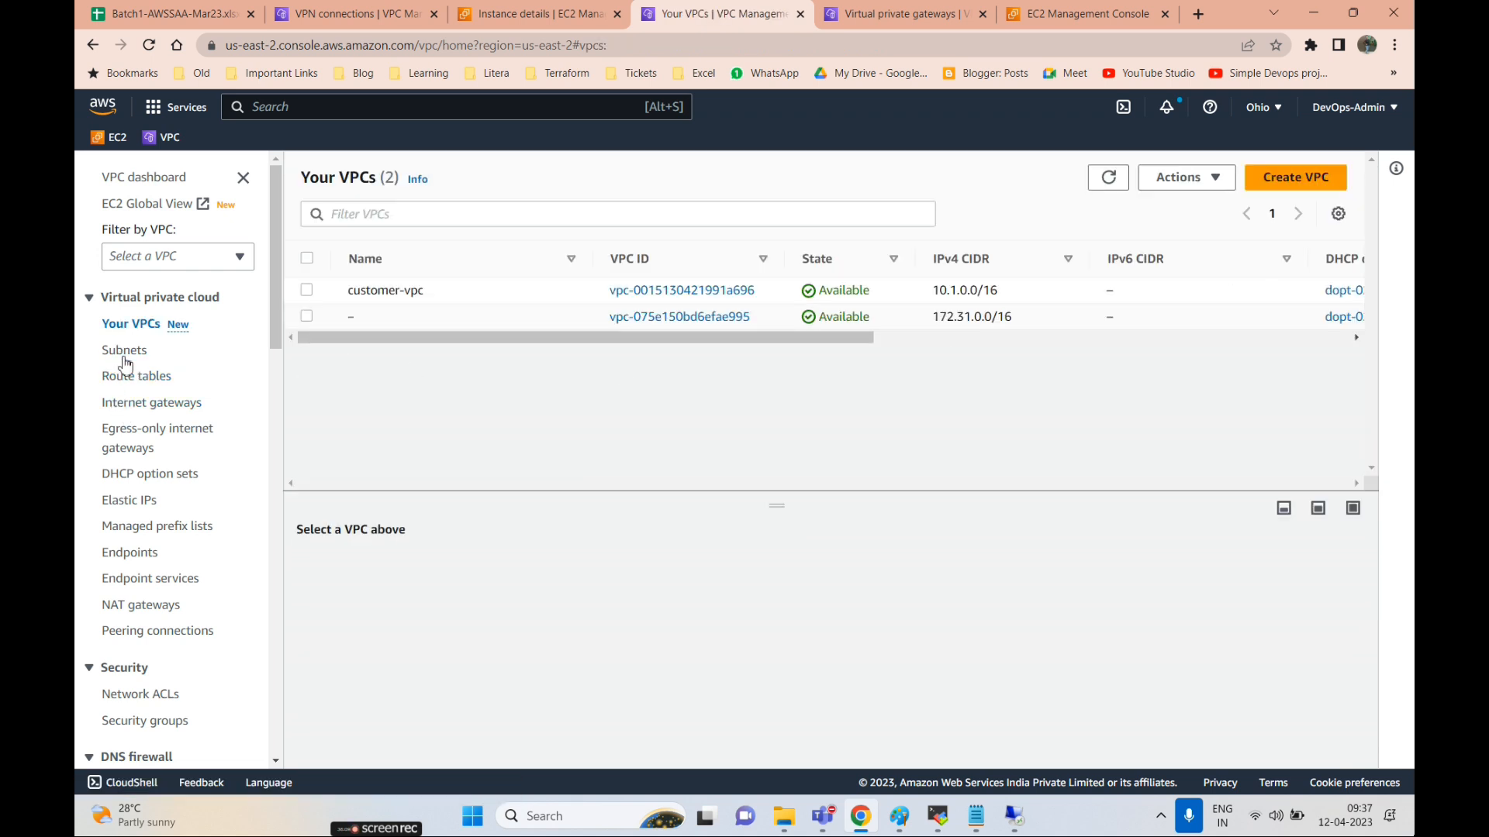
pyautogui.click(111, 353)
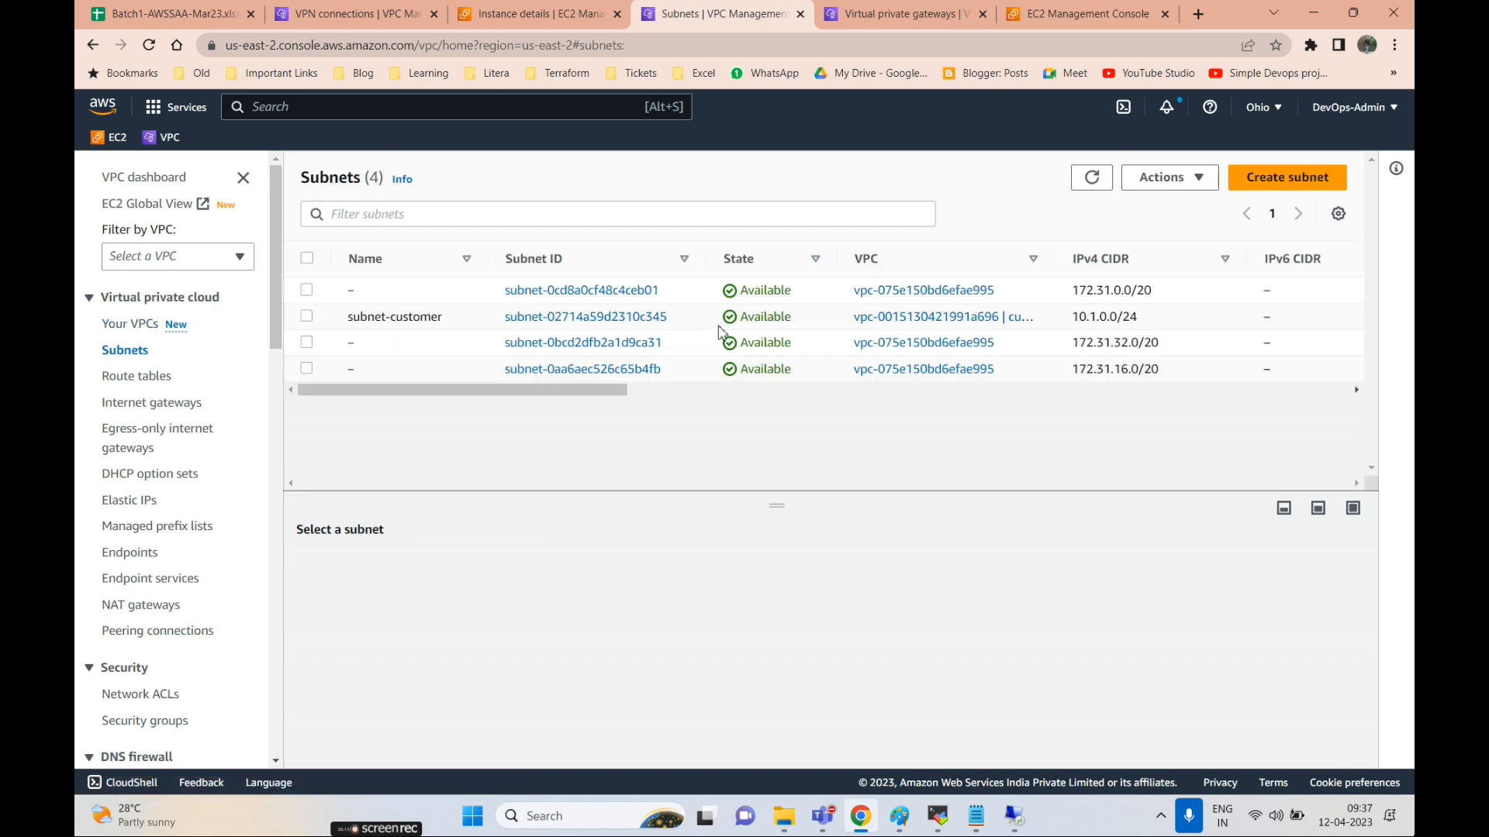
pyautogui.click(1250, 186)
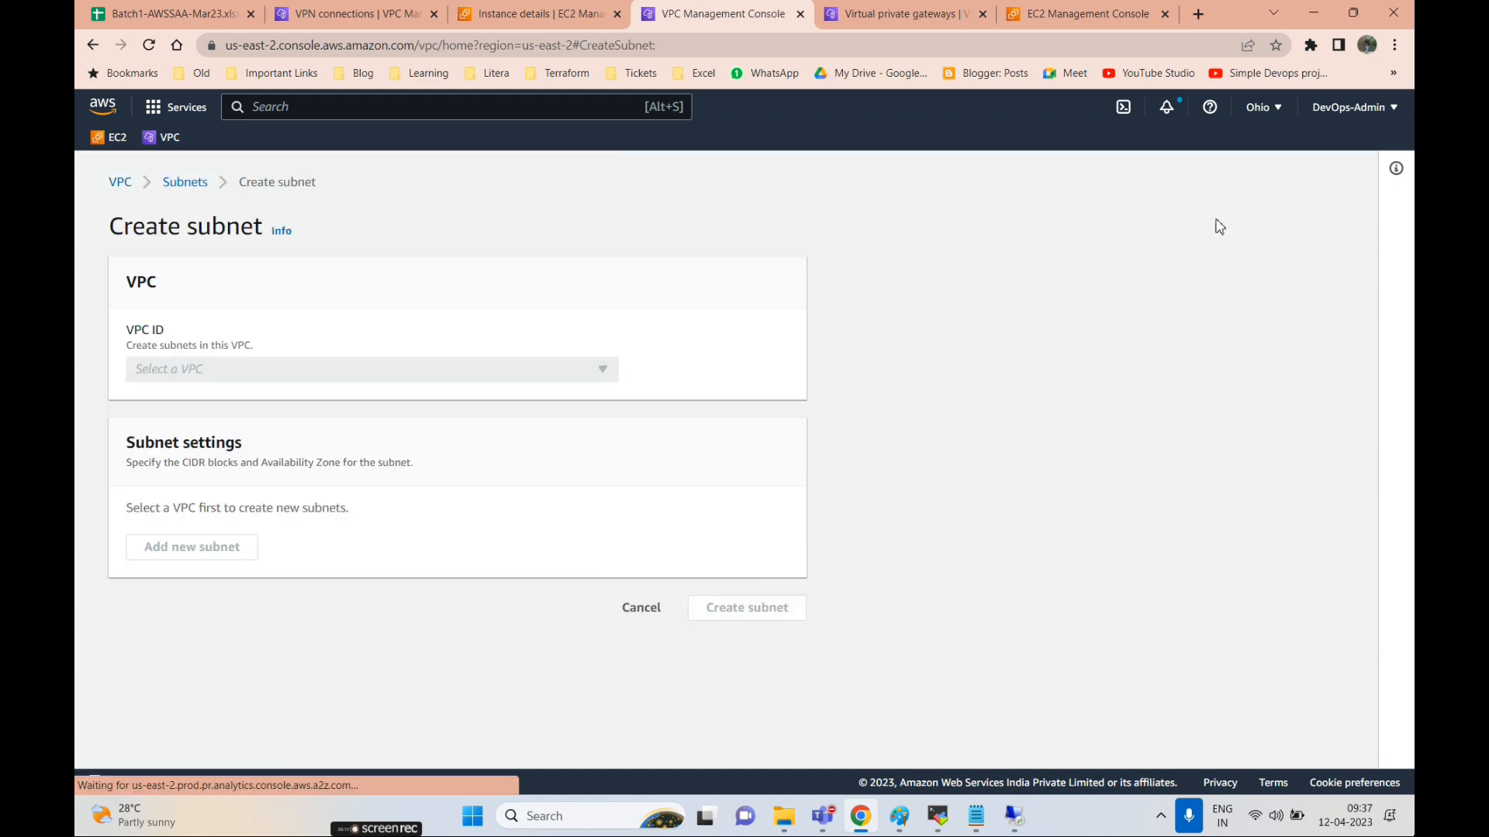
pyautogui.click(324, 369)
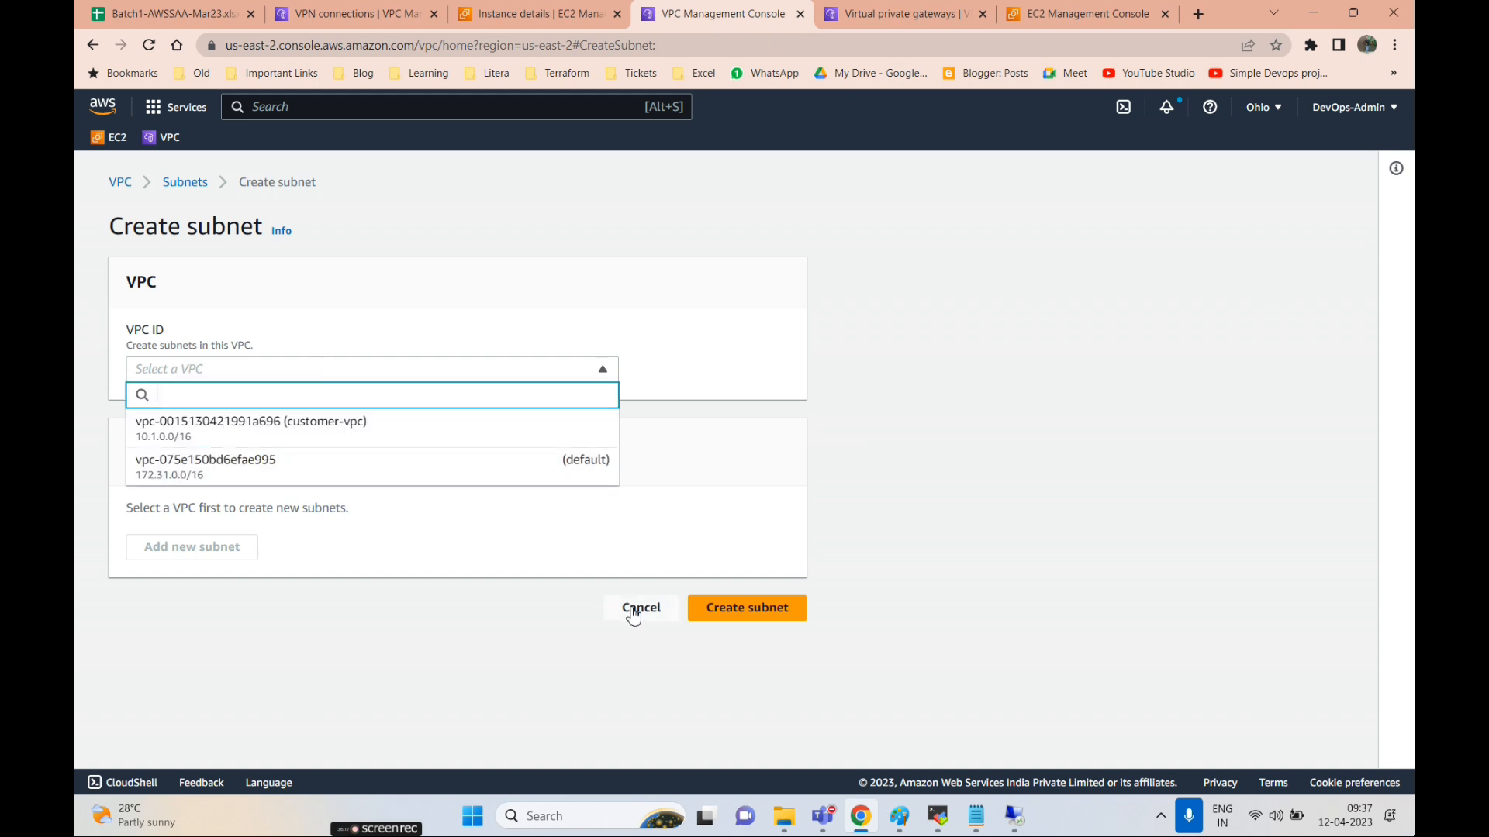
pyautogui.click(371, 432)
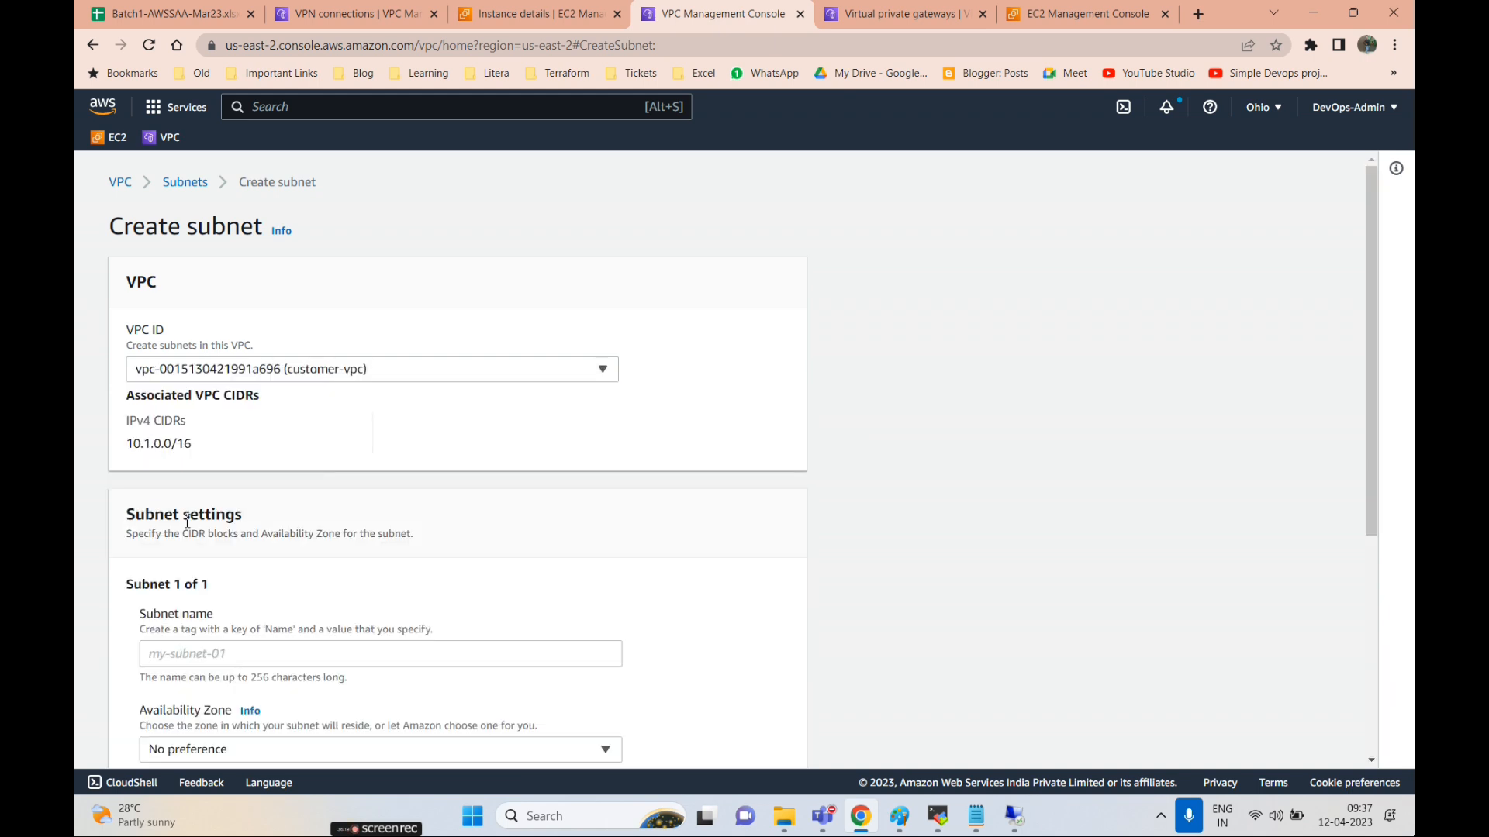
# - Name the new subnet publicsubnet and place it in availability zone US East (Ohio) / us-east-2a
pyautogui.click(182, 661)
pyautogui.write('pb')
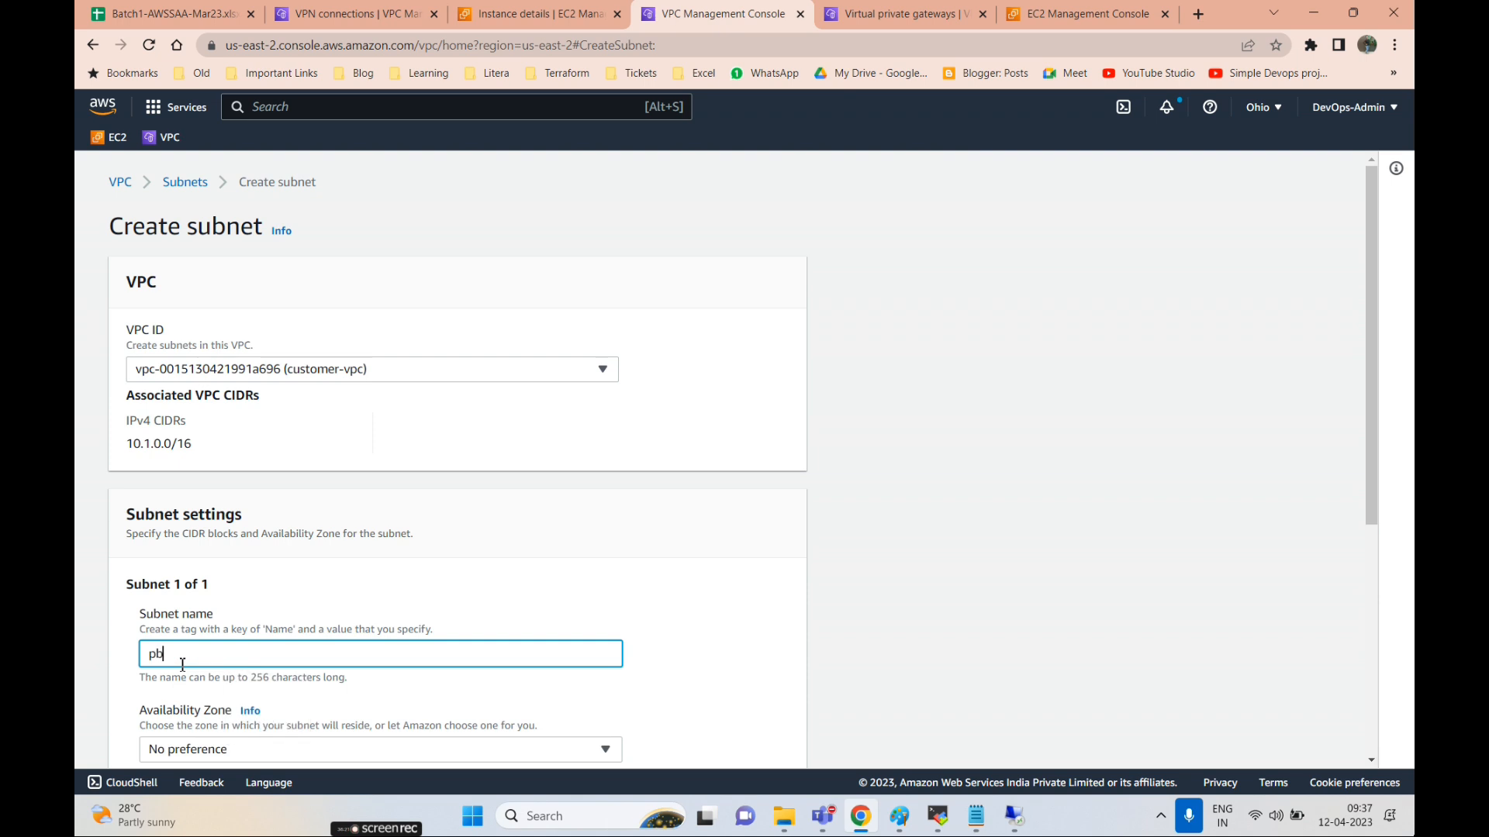
pyautogui.write('blicsubnet')
pyautogui.press('Tab')
pyautogui.scroll(-5, 352, 455)
pyautogui.click(252, 401)
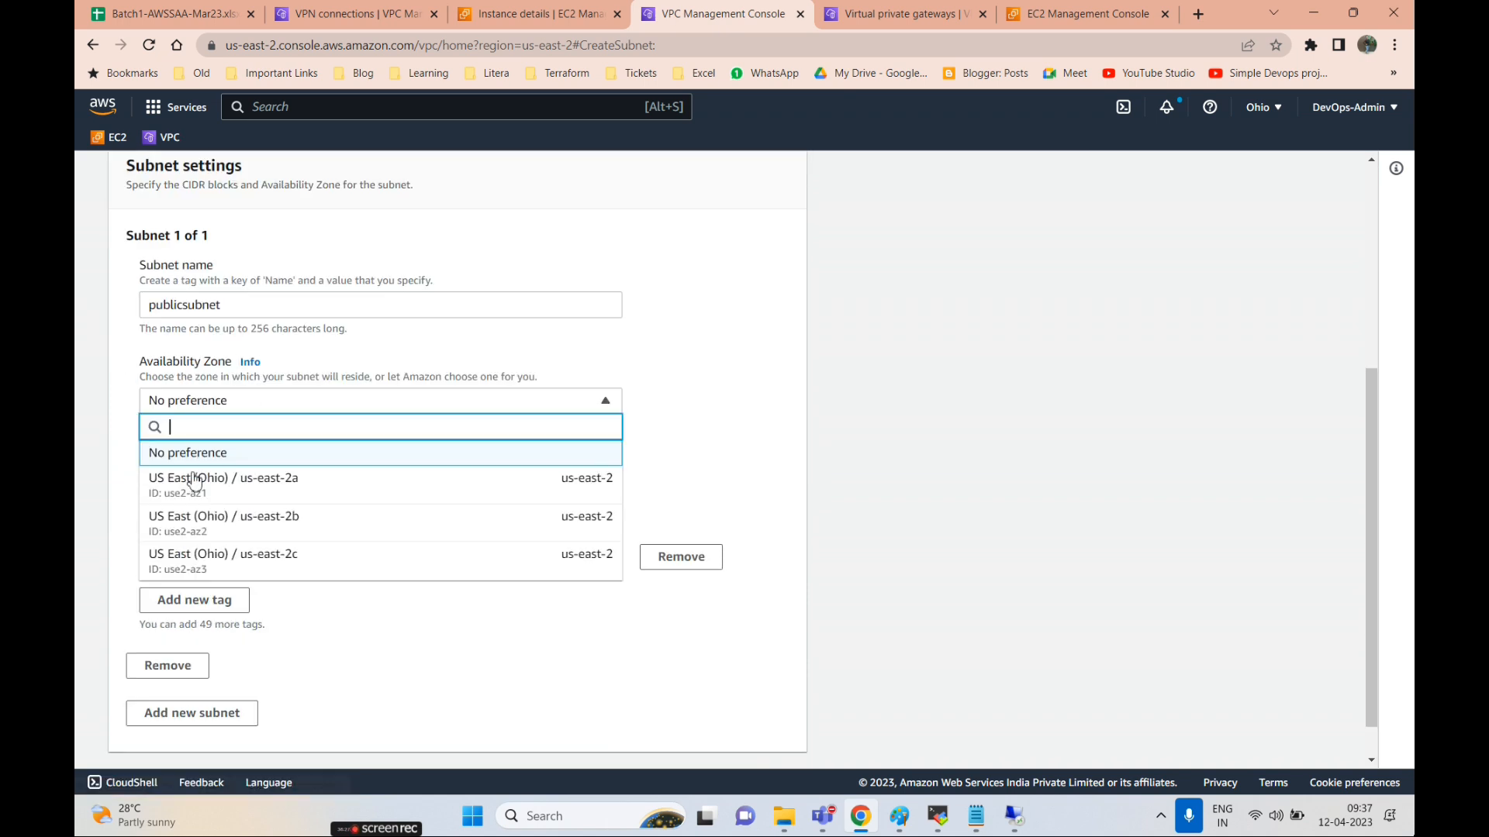
pyautogui.click(231, 487)
# - Try to create the subnet with the IPv4 CIDR block 10.1.0.0/24
pyautogui.click(259, 468)
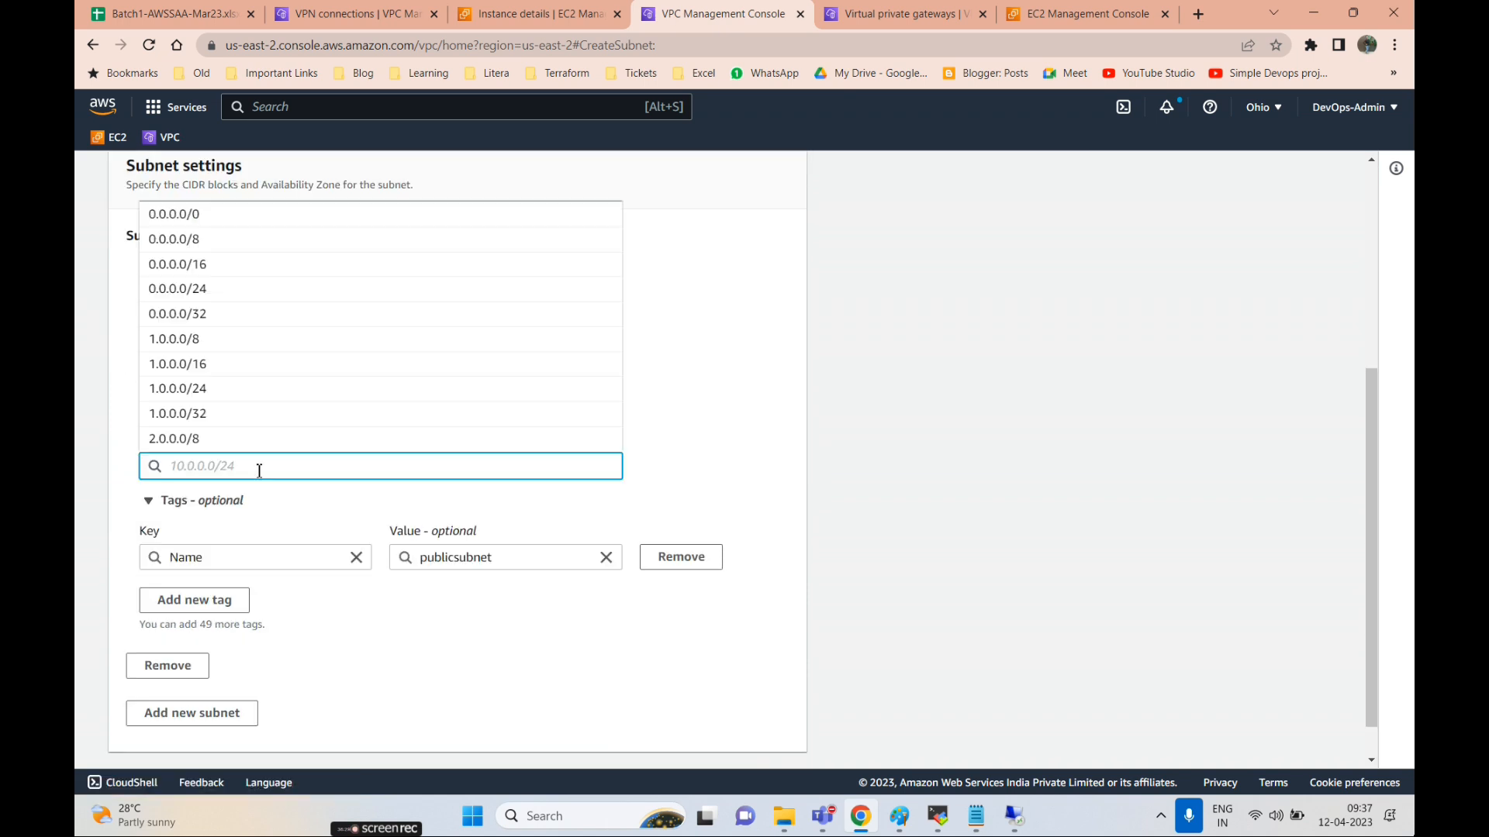
pyautogui.write('10.0')
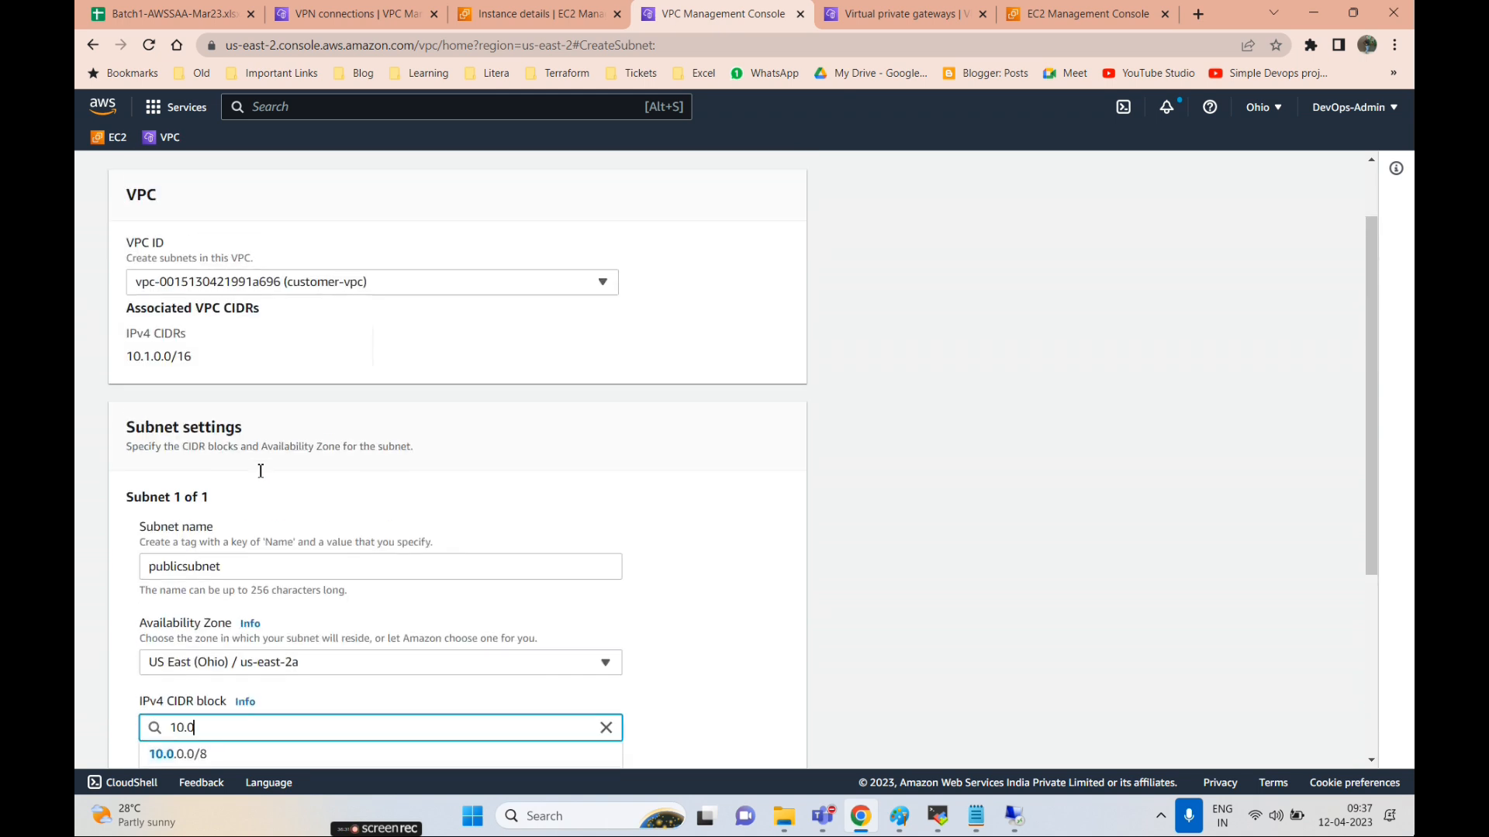
pyautogui.press('BackSpace')
pyautogui.write('1.0')
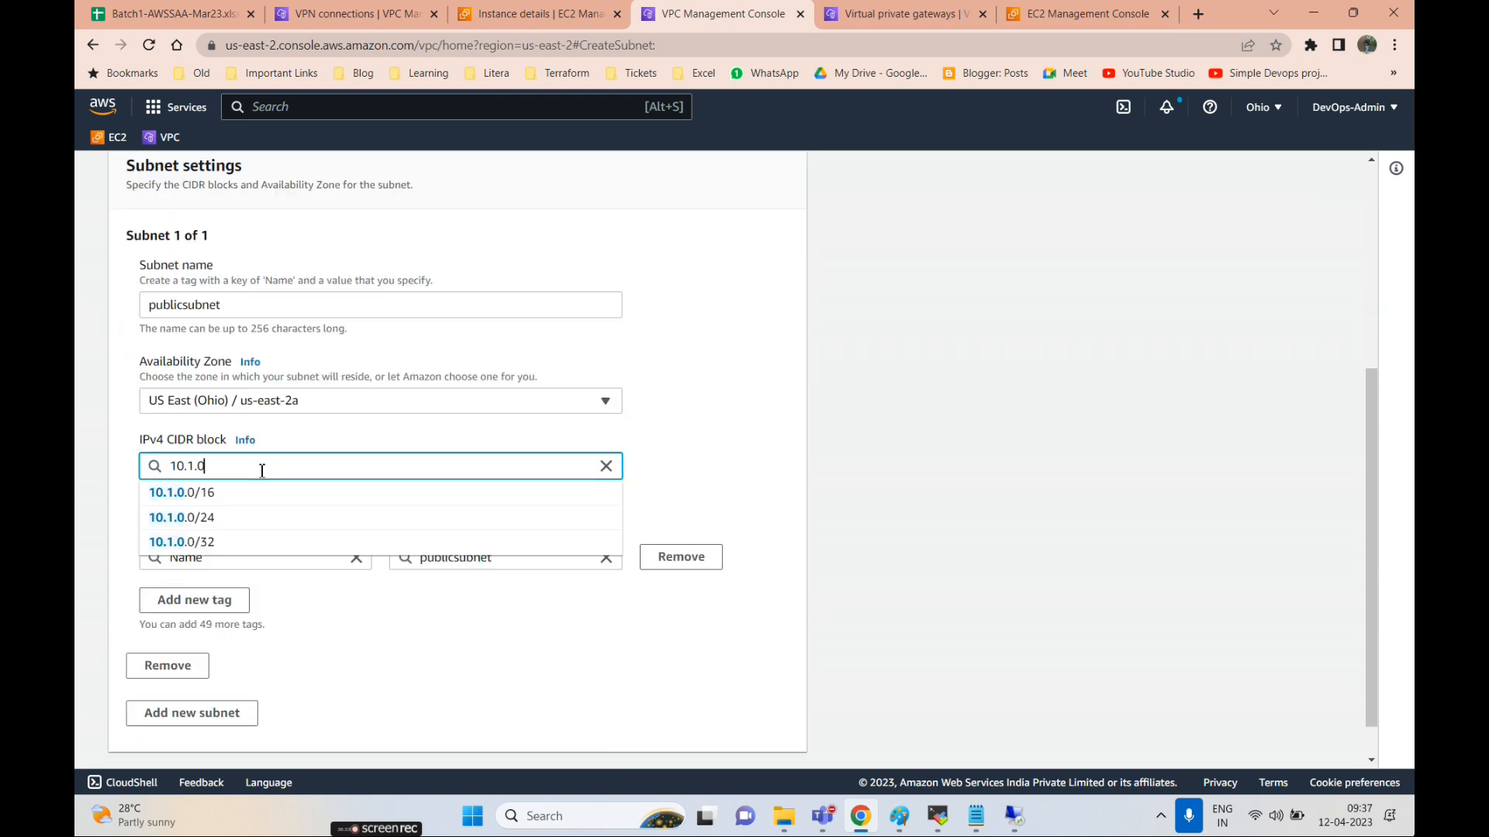
pyautogui.write('.0/24')
pyautogui.press('Tab')
pyautogui.scroll(-1, 268, 473)
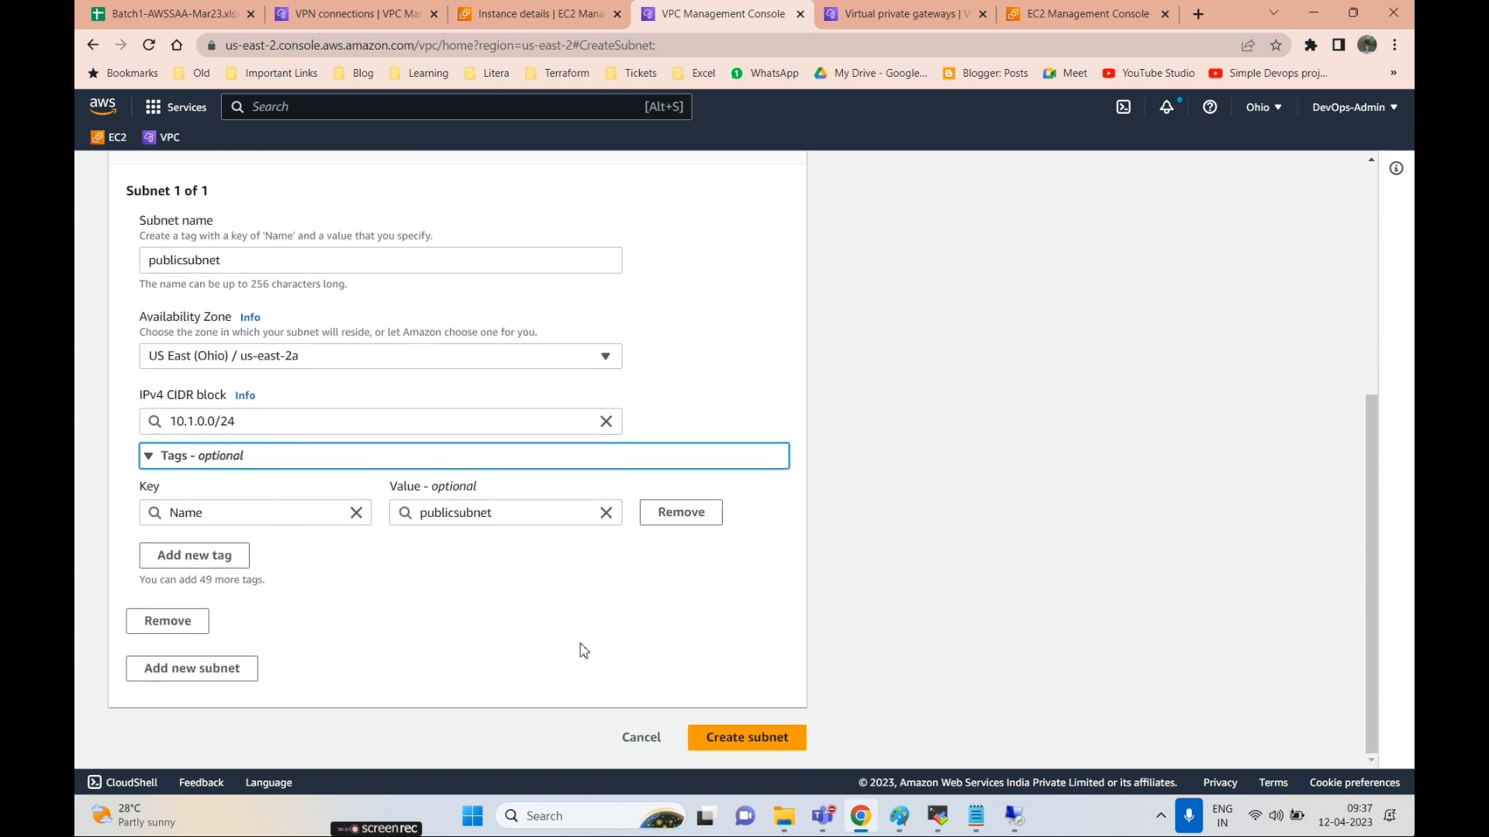
pyautogui.click(732, 746)
# - Try to create the subnet with the IPv4 CIDR block 10.2.0.0/24
pyautogui.click(191, 426)
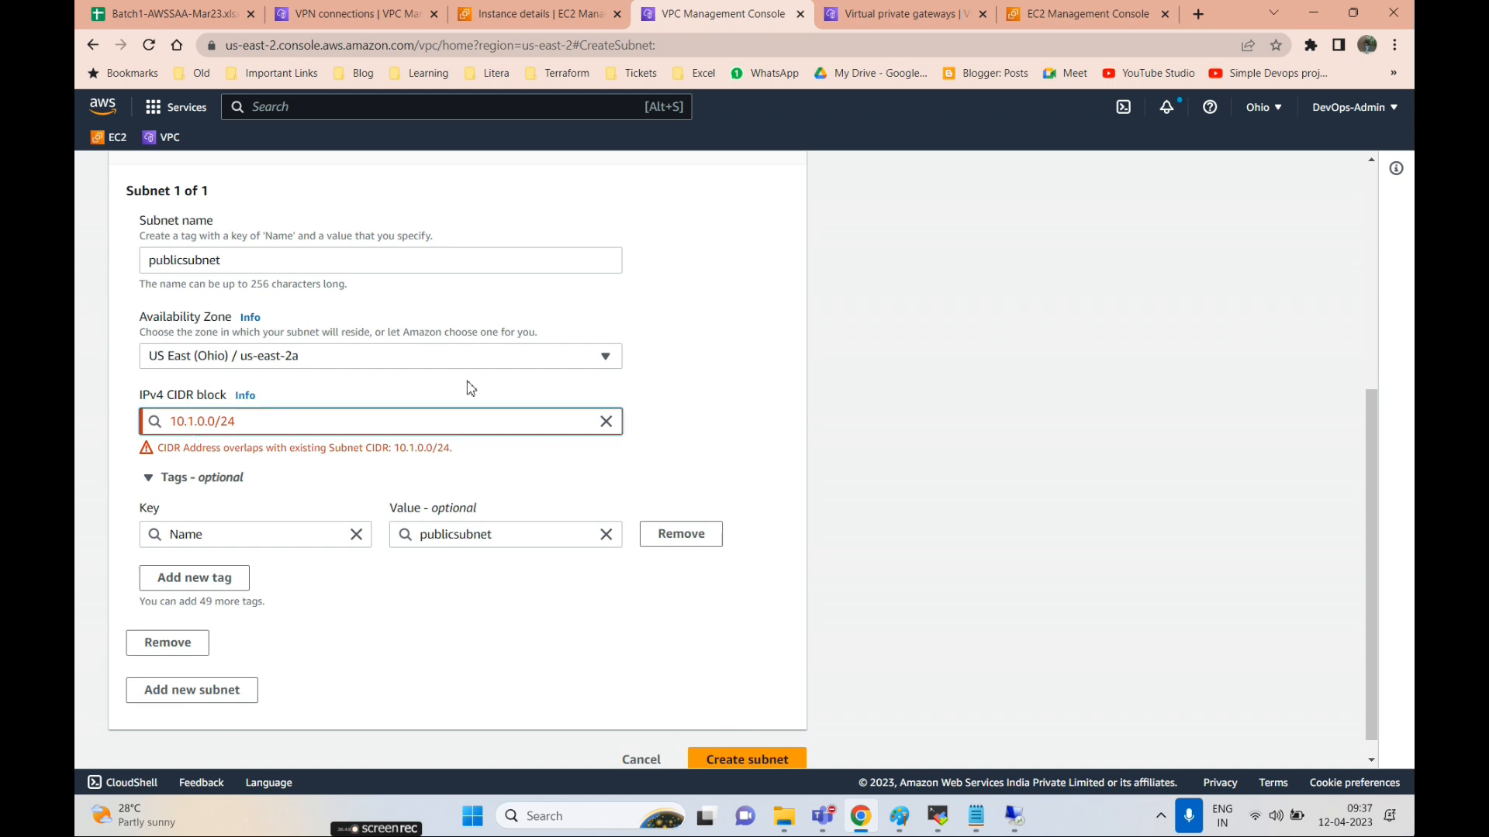
pyautogui.press('Delete')
pyautogui.write('2')
pyautogui.press('Tab')
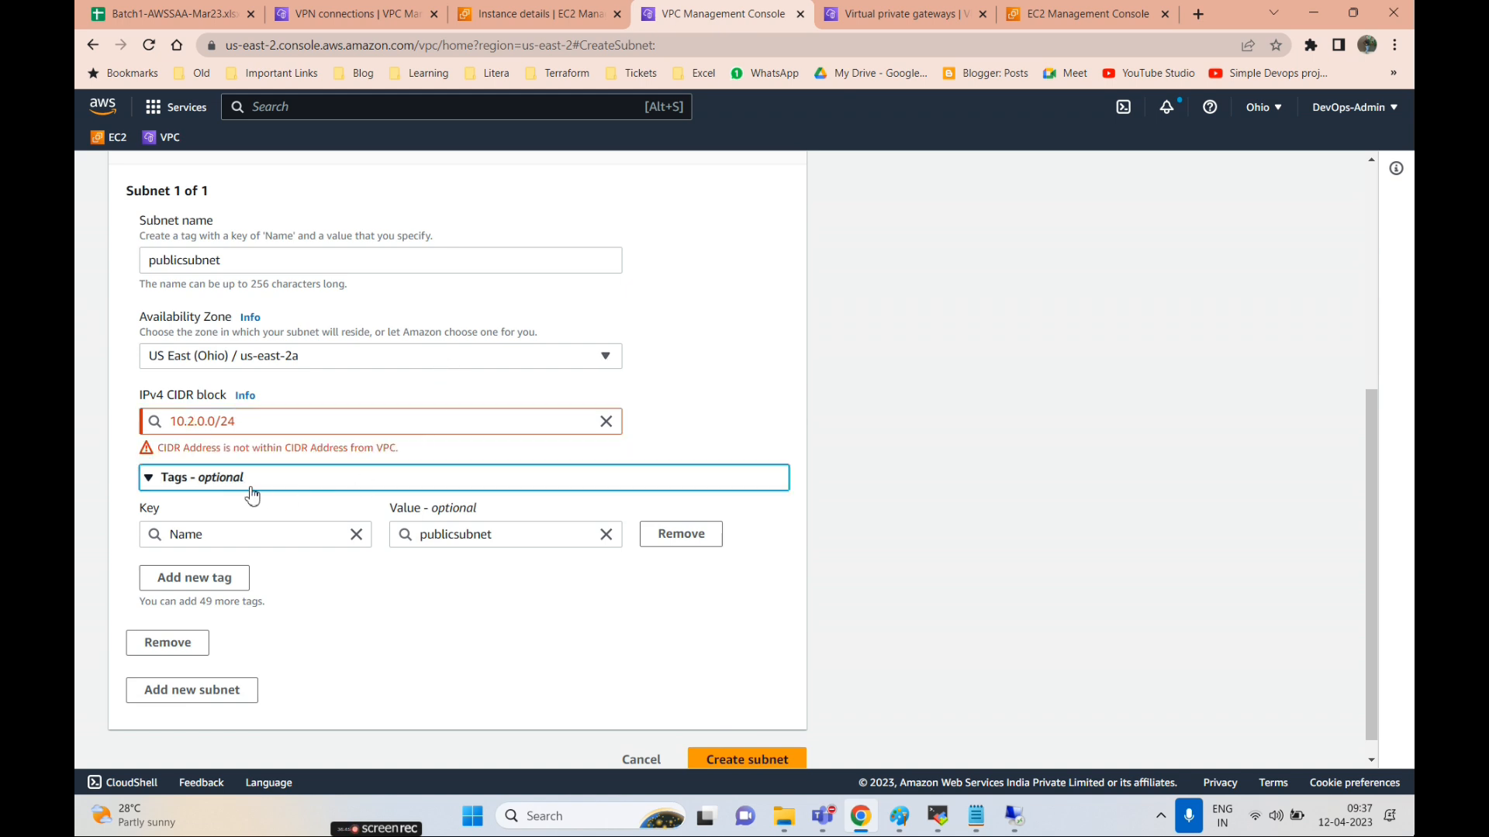
pyautogui.click(727, 764)
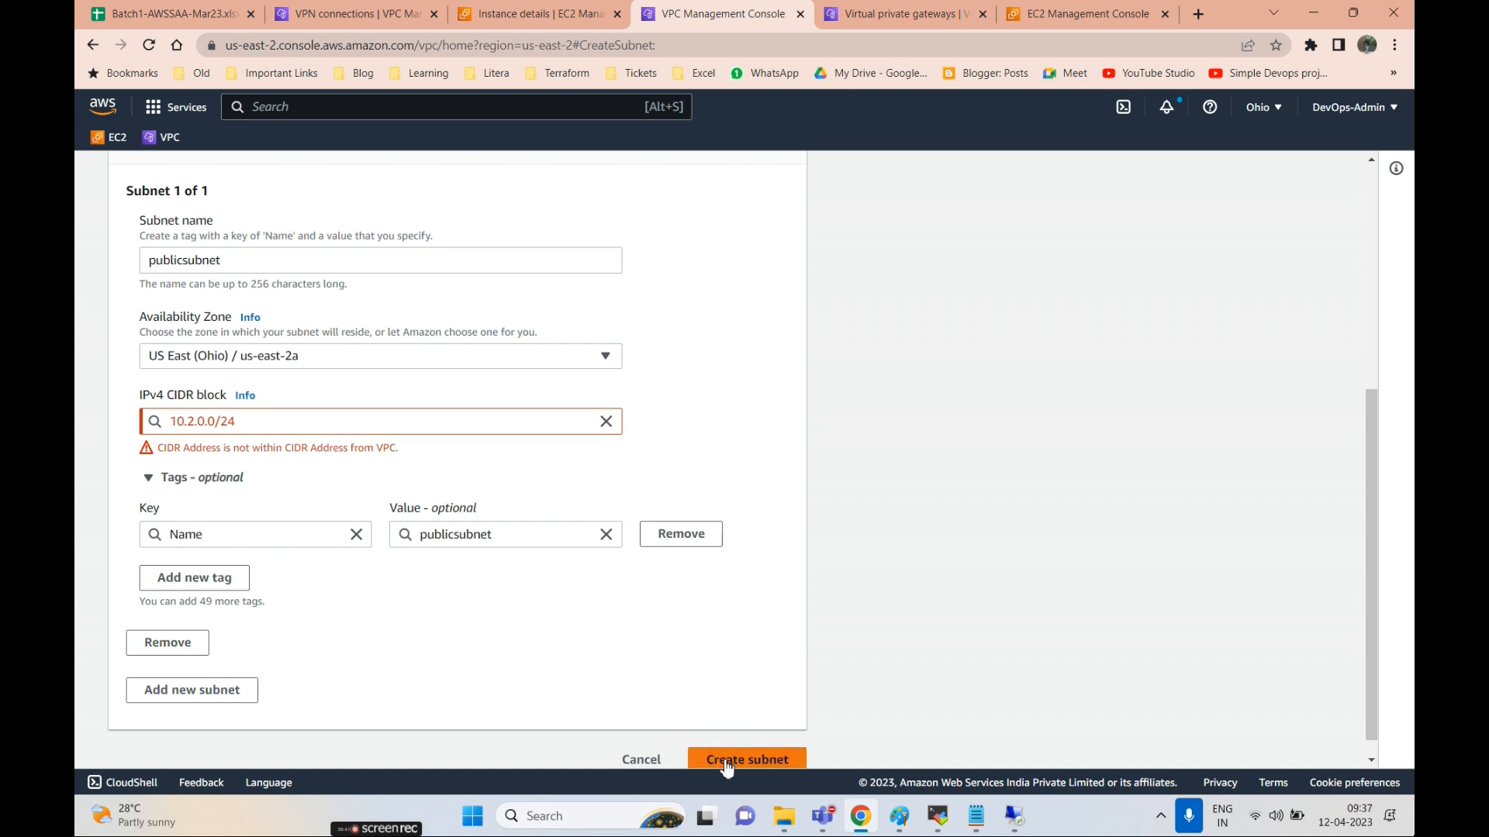
# - Set the subnet's IPv4 CIDR block to 10.1.2.0/24 and create the subnet
pyautogui.click(190, 422)
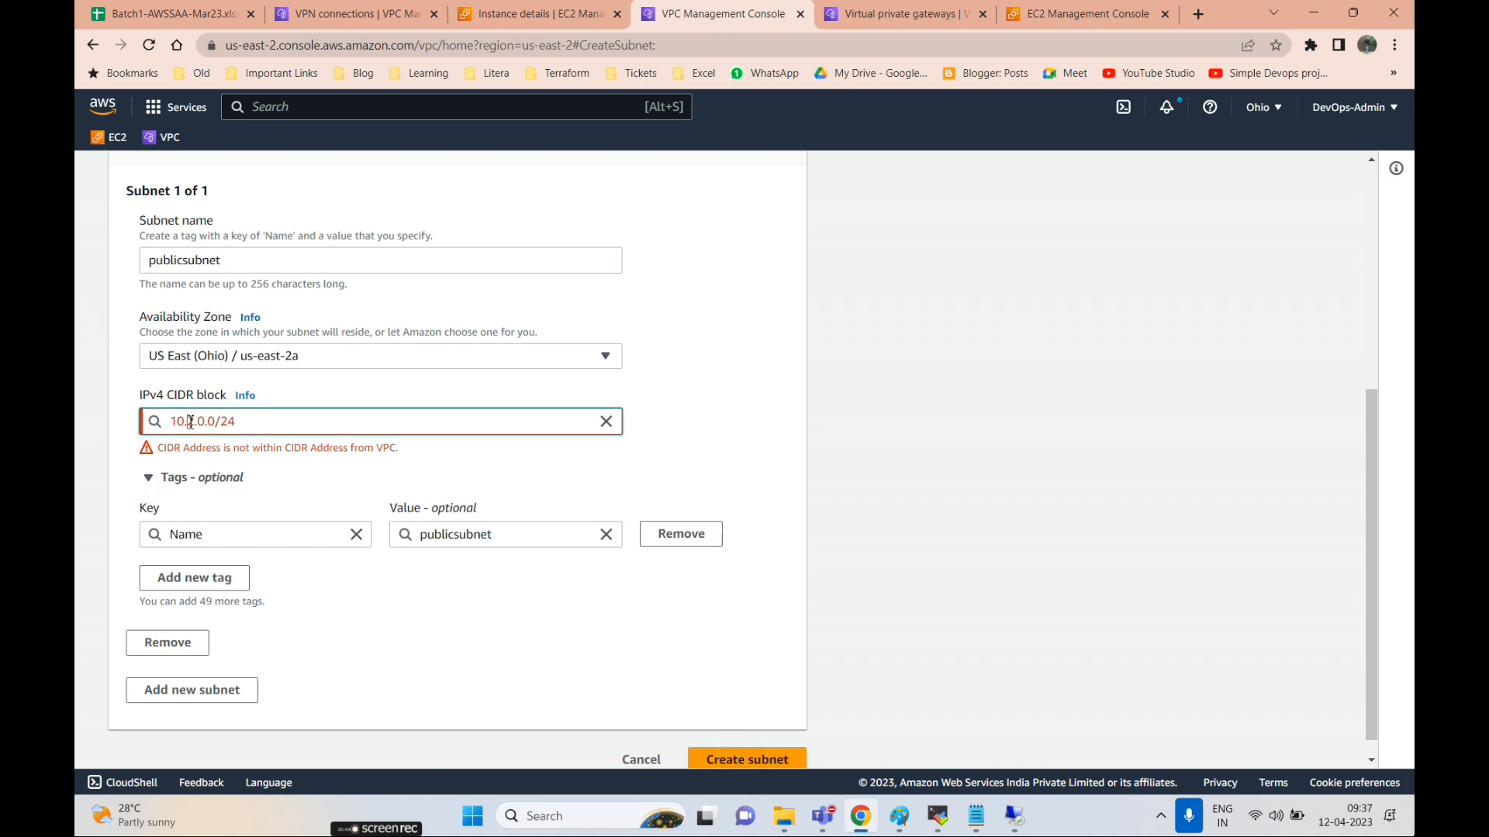
pyautogui.press('Delete')
pyautogui.write('0')
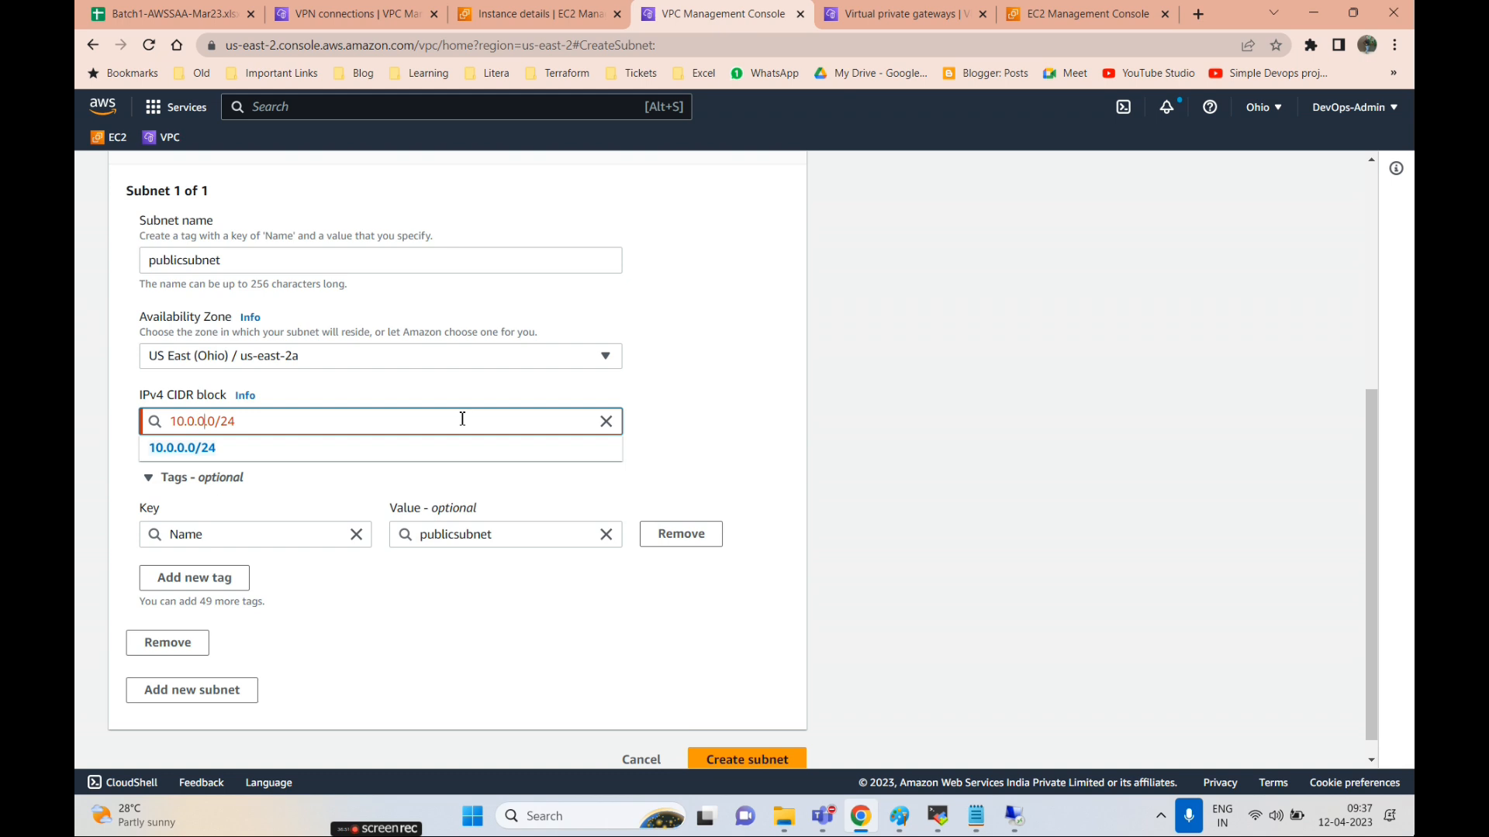
pyautogui.press('BackSpace')
pyautogui.press('BackSpace')
pyautogui.press('BackSpace')
pyautogui.write('1.2')
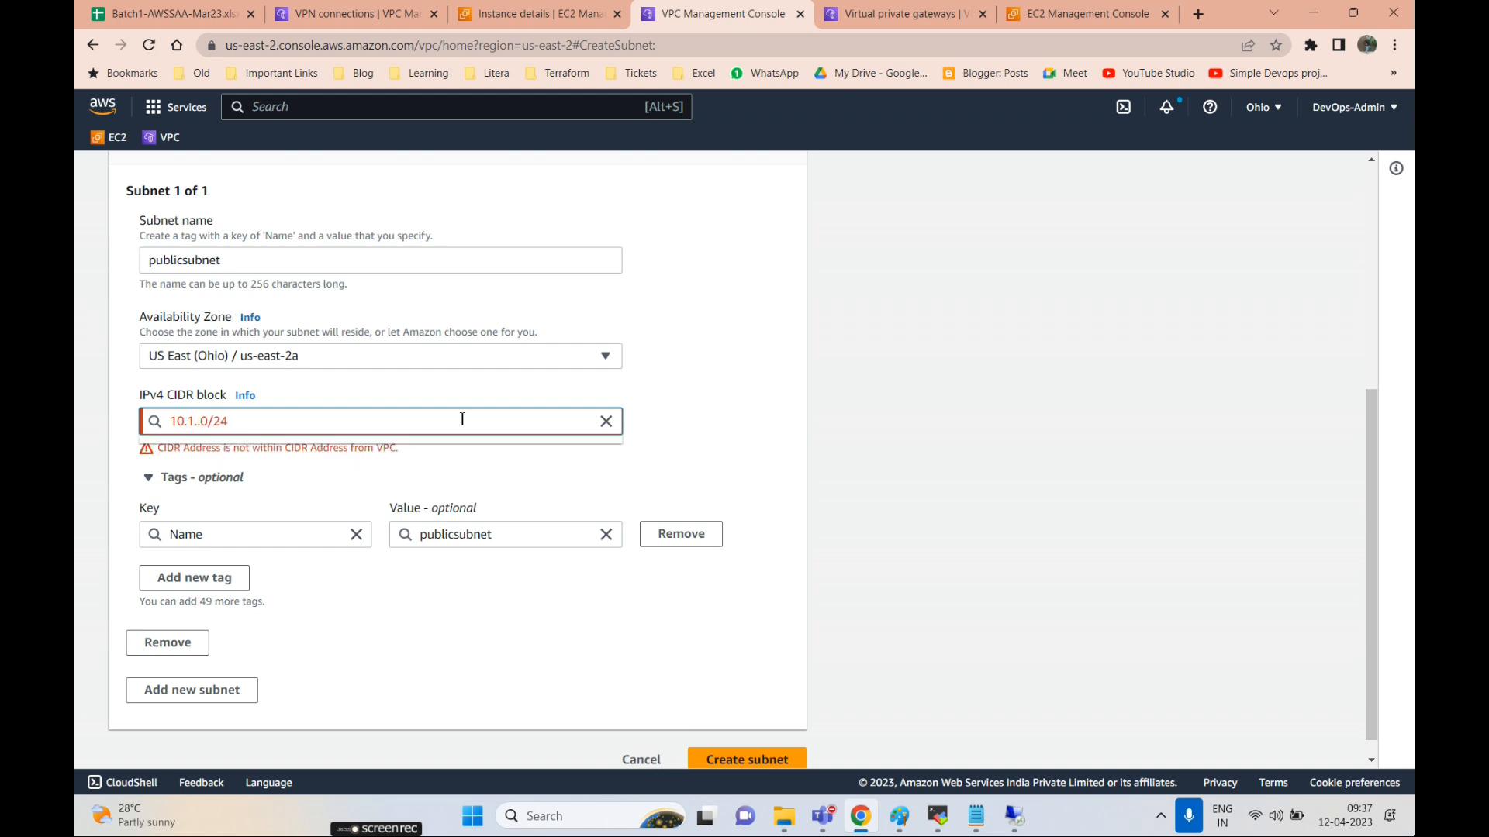
pyautogui.click(183, 449)
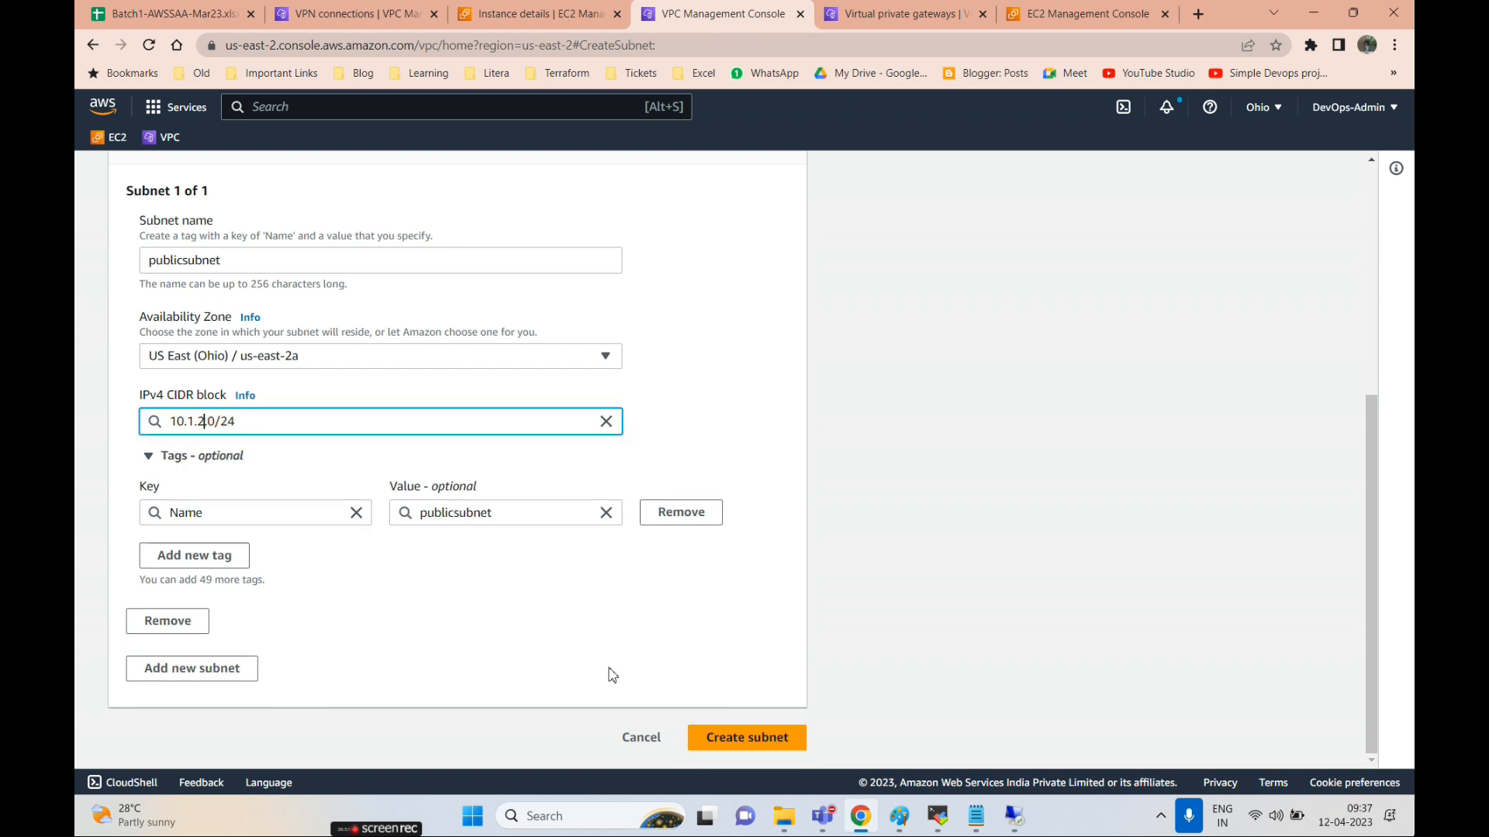
pyautogui.click(746, 739)
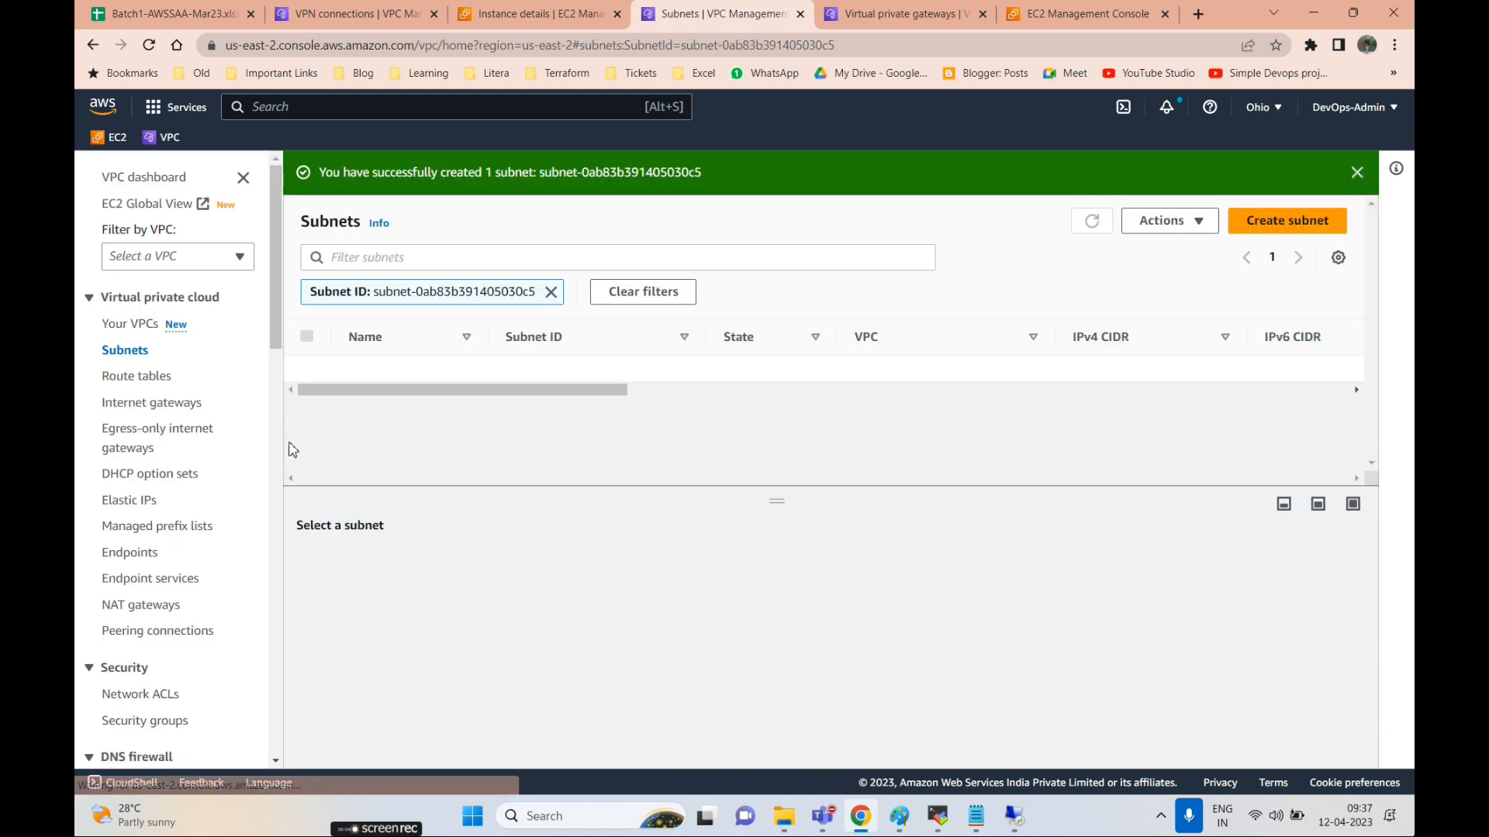
pyautogui.click(146, 405)
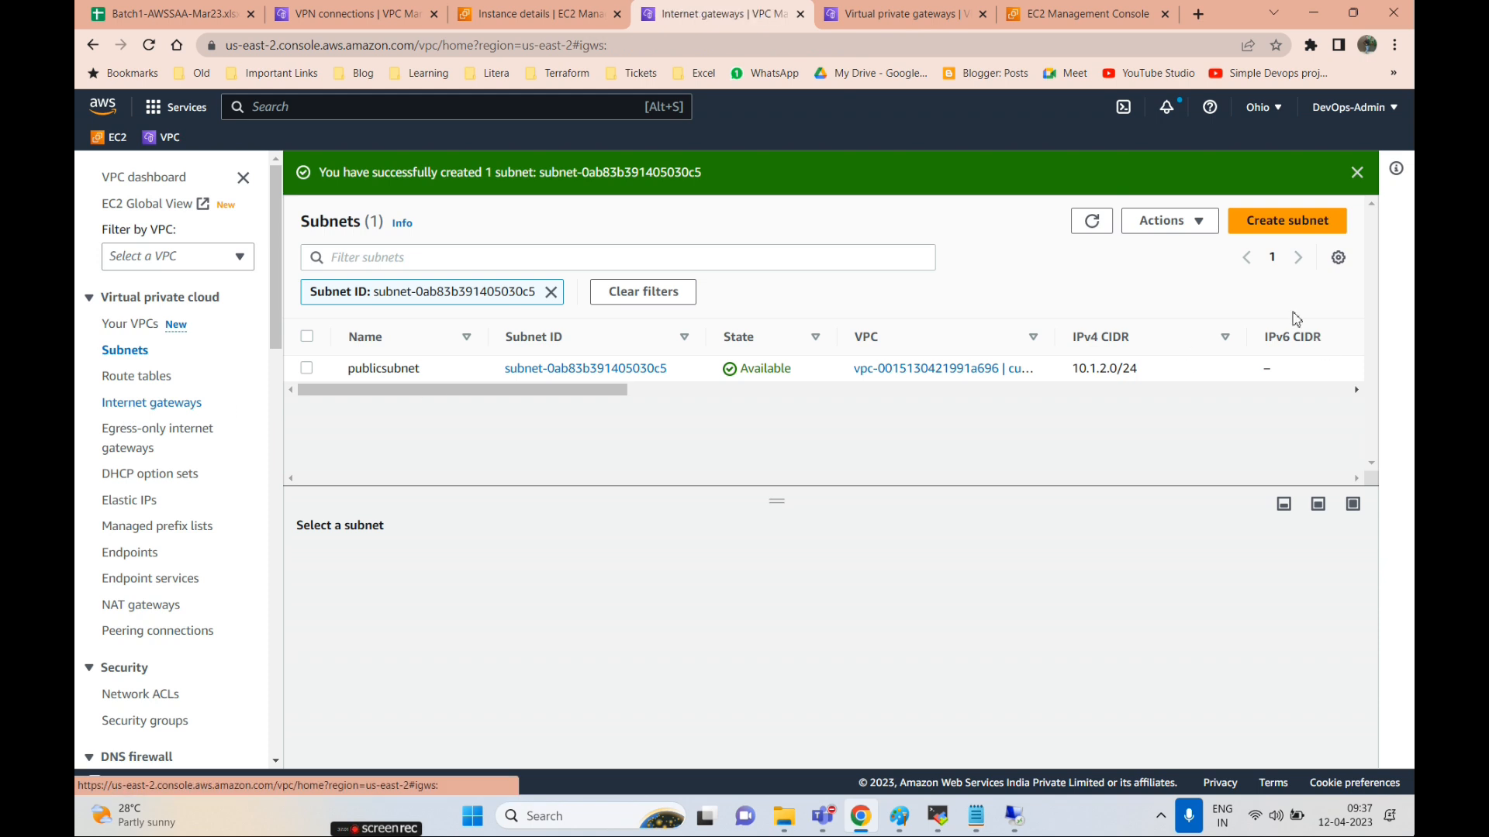
pyautogui.click(1182, 186)
pyautogui.click(265, 420)
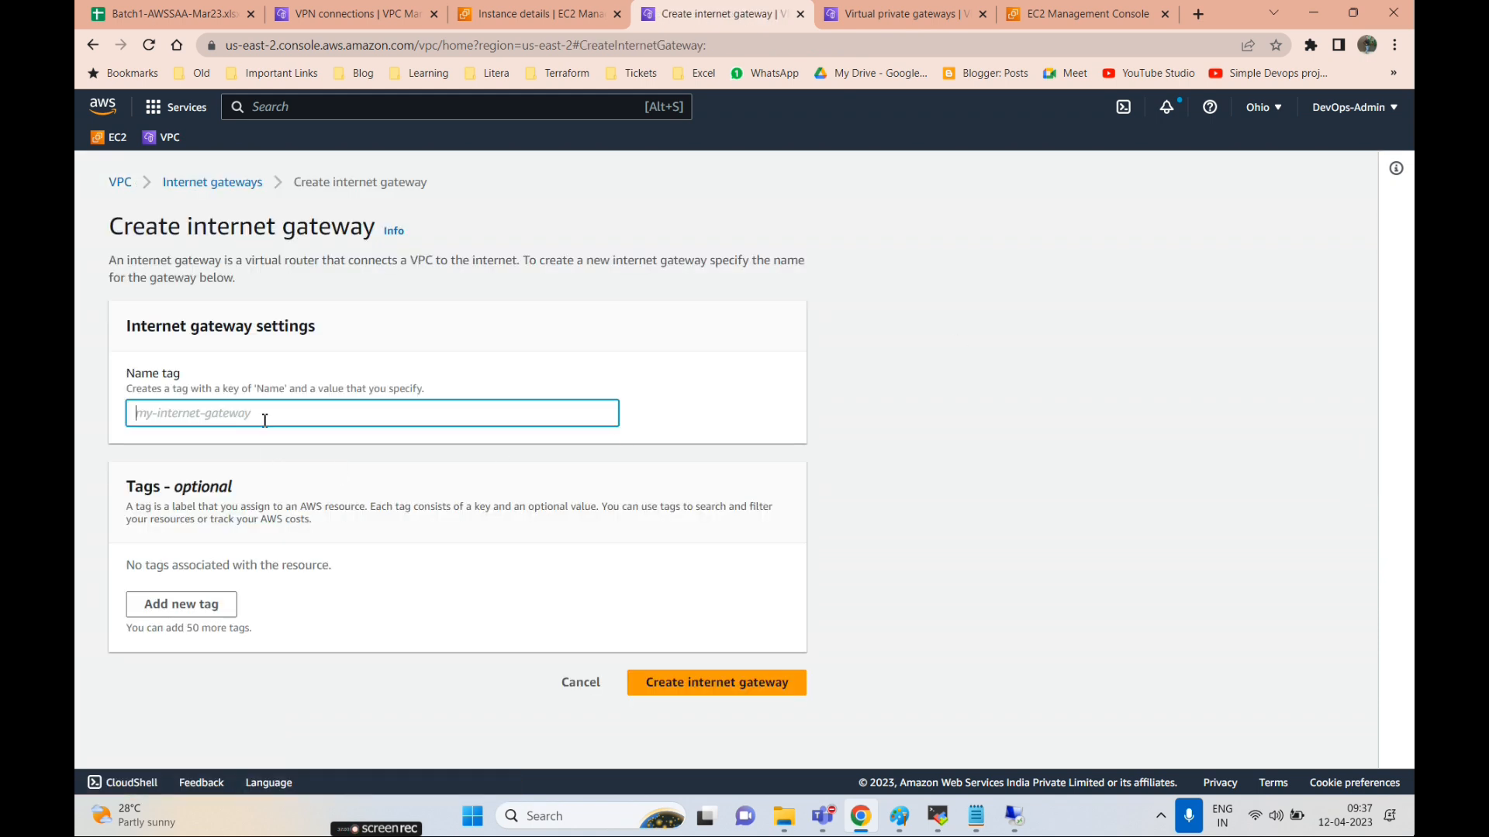
pyautogui.write('IGW')
pyautogui.click(580, 713)
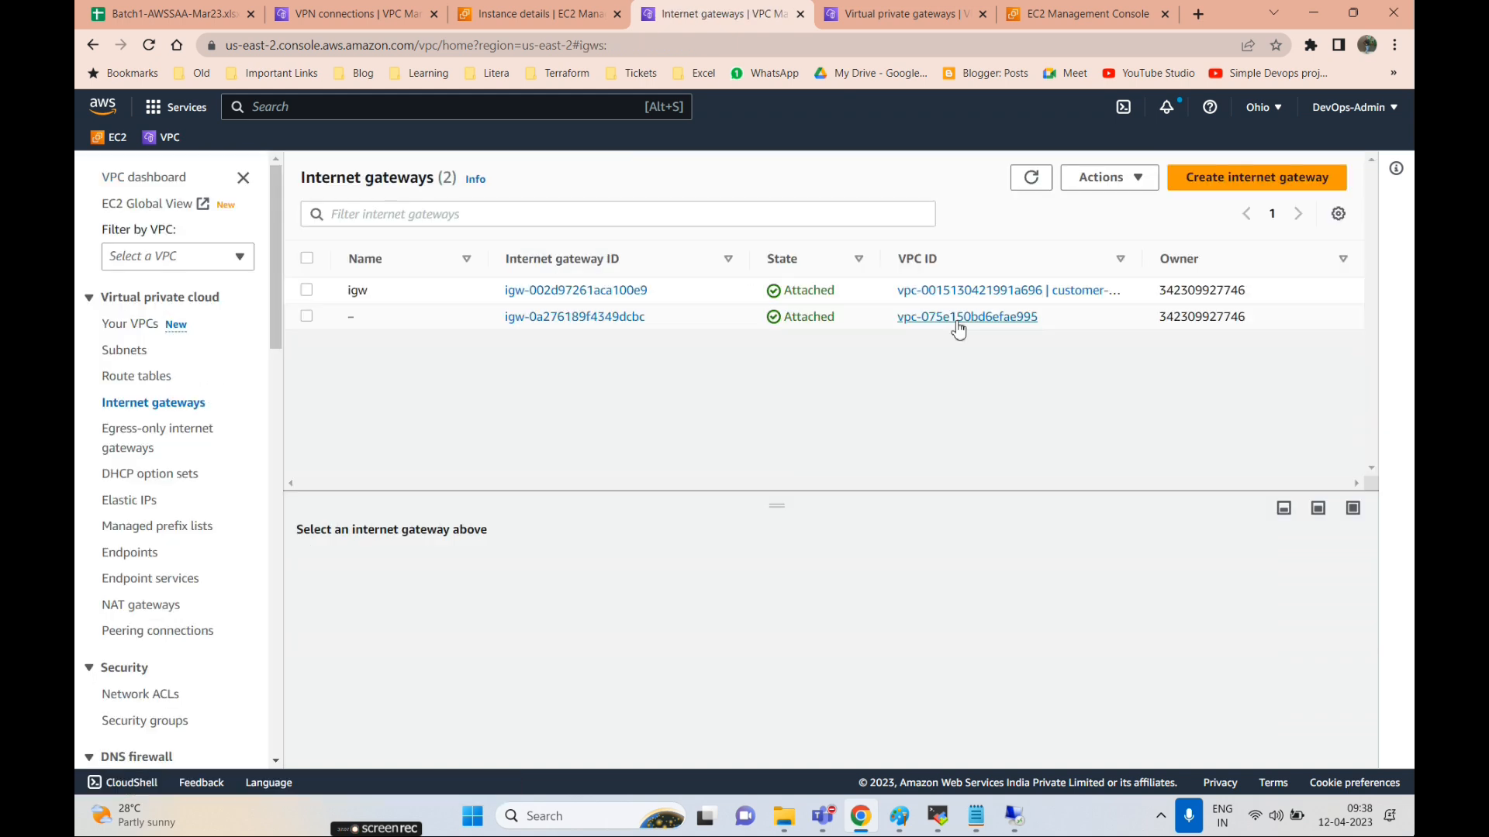
pyautogui.moveTo(1143, 260); pyautogui.dragTo(1313, 264)
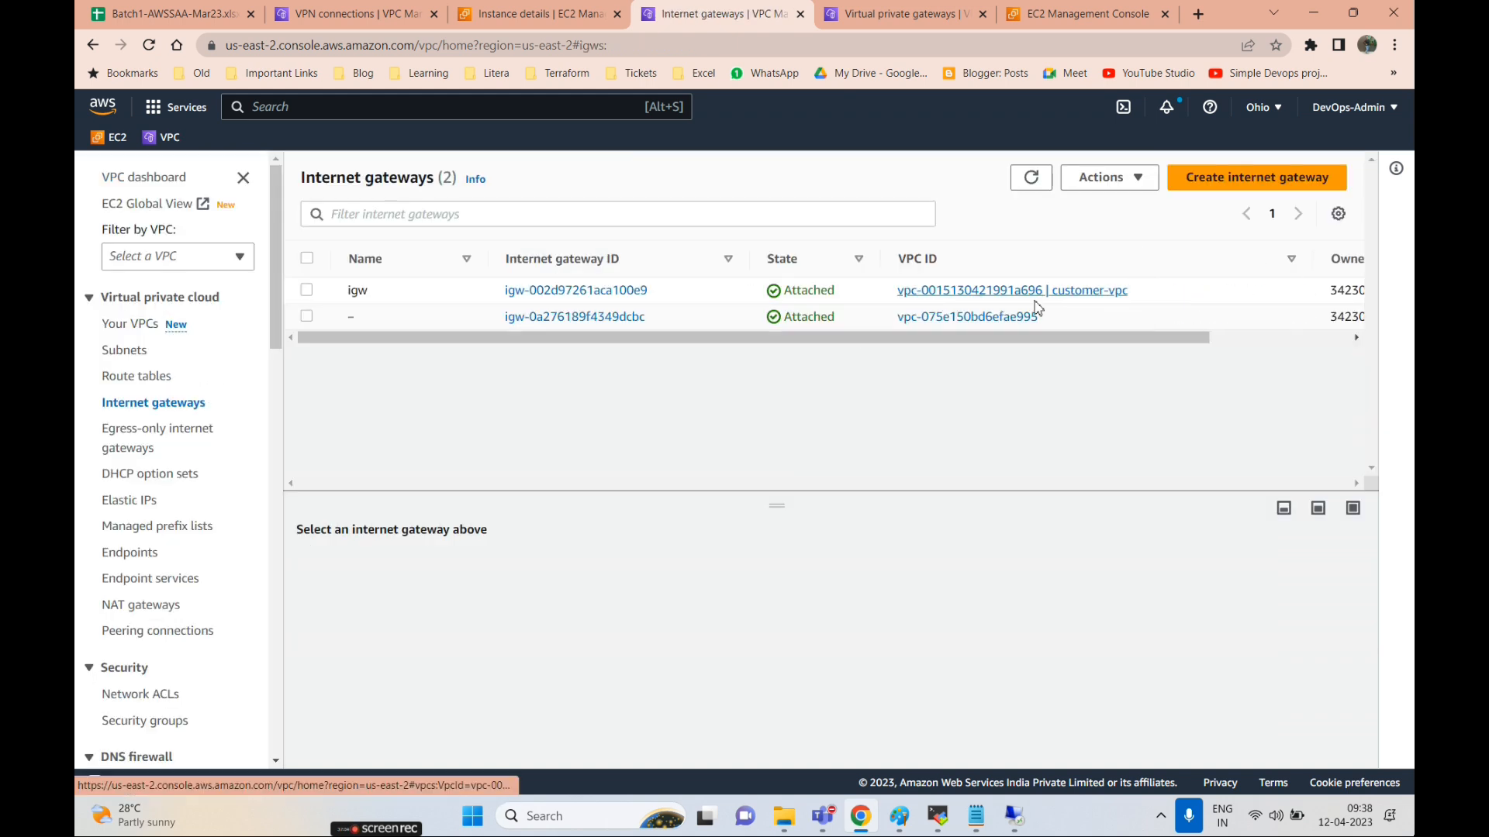
# - Rename the subnet publicsubnet as Privateubnet in the Ohio subnet list
pyautogui.click(122, 351)
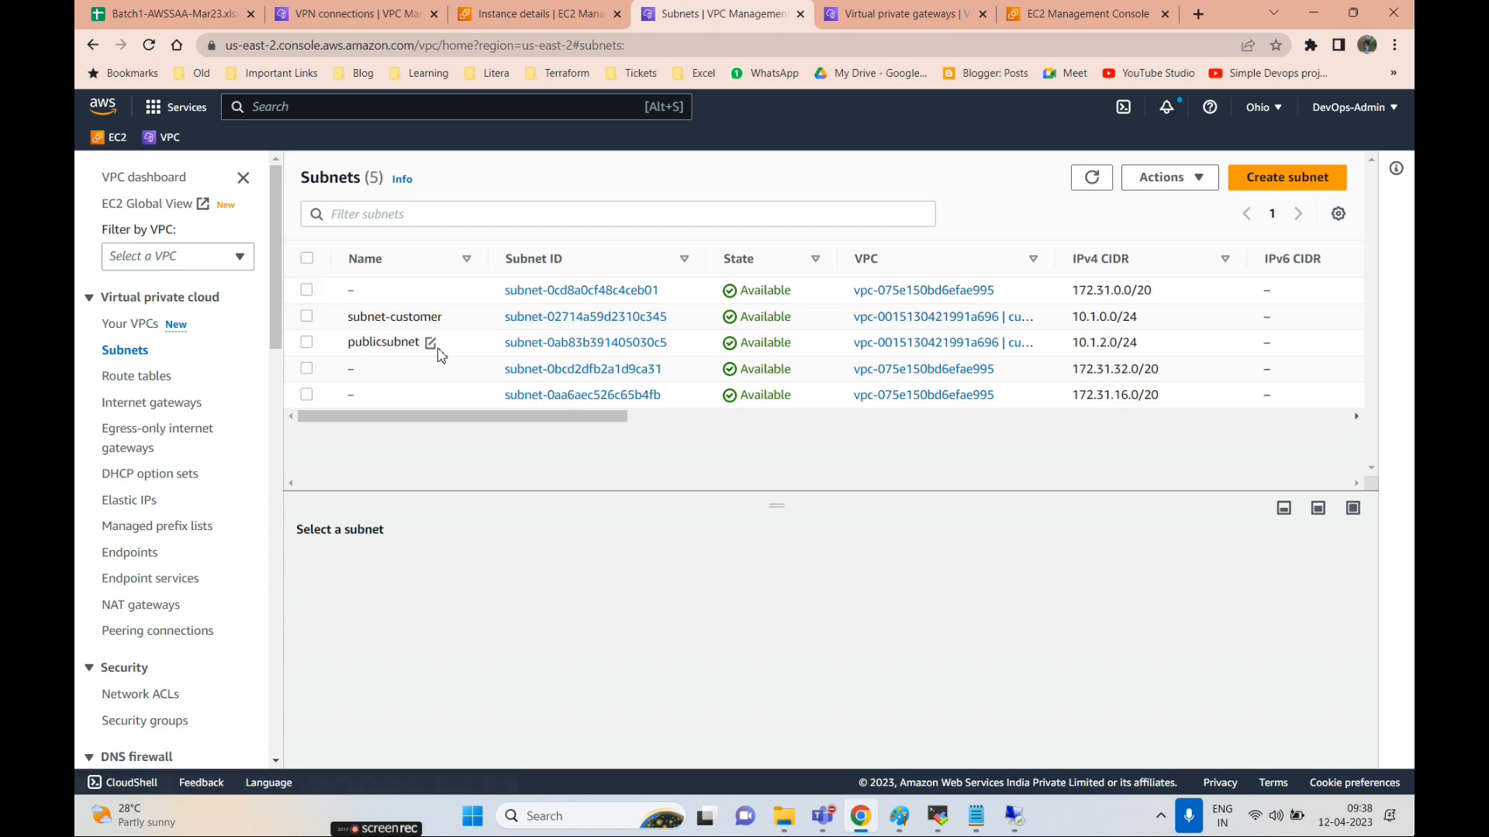
pyautogui.click(431, 345)
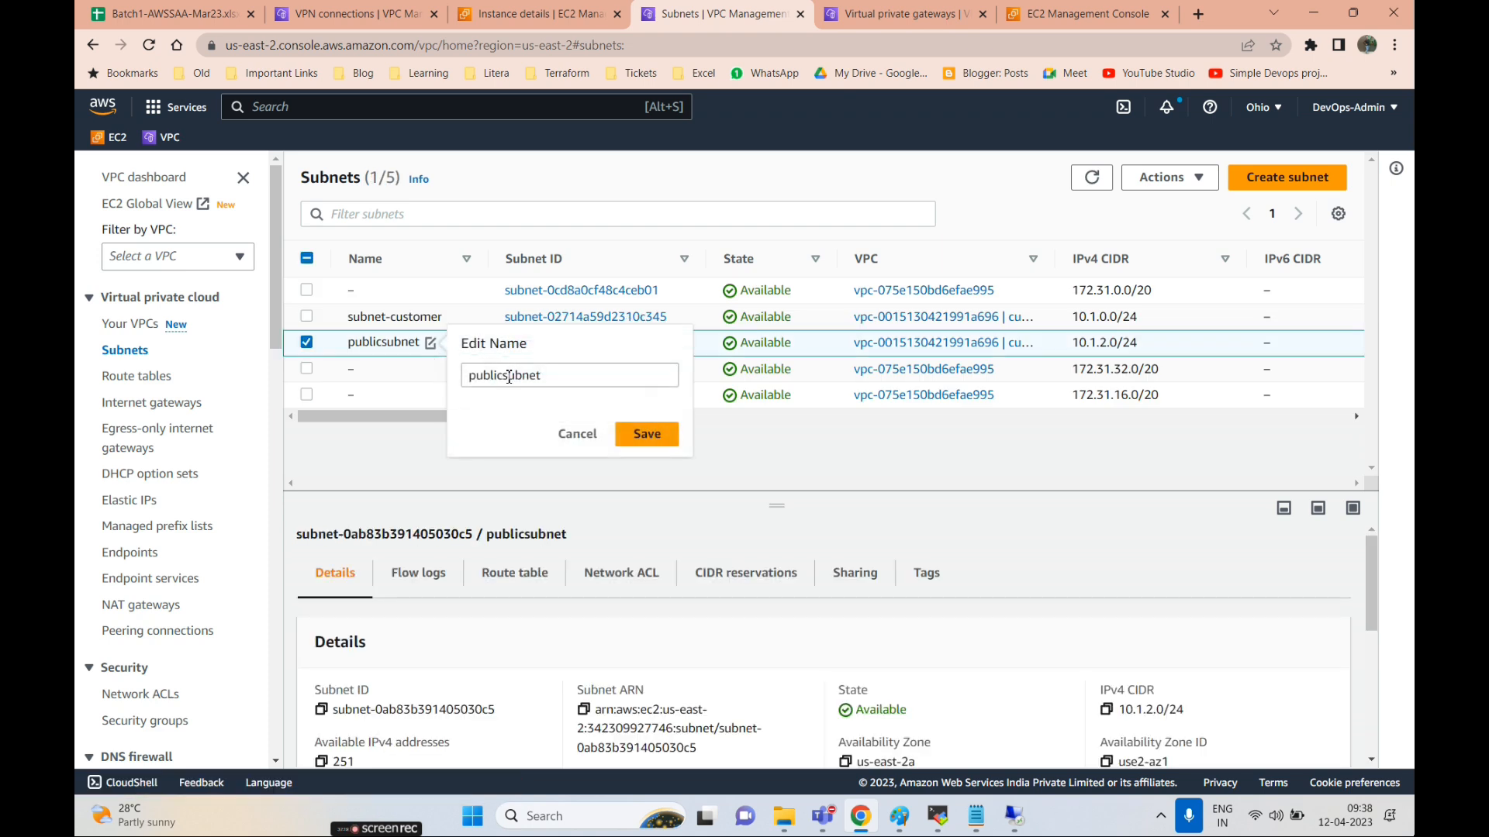
pyautogui.moveTo(509, 377); pyautogui.dragTo(77, 377)
pyautogui.write('Privat')
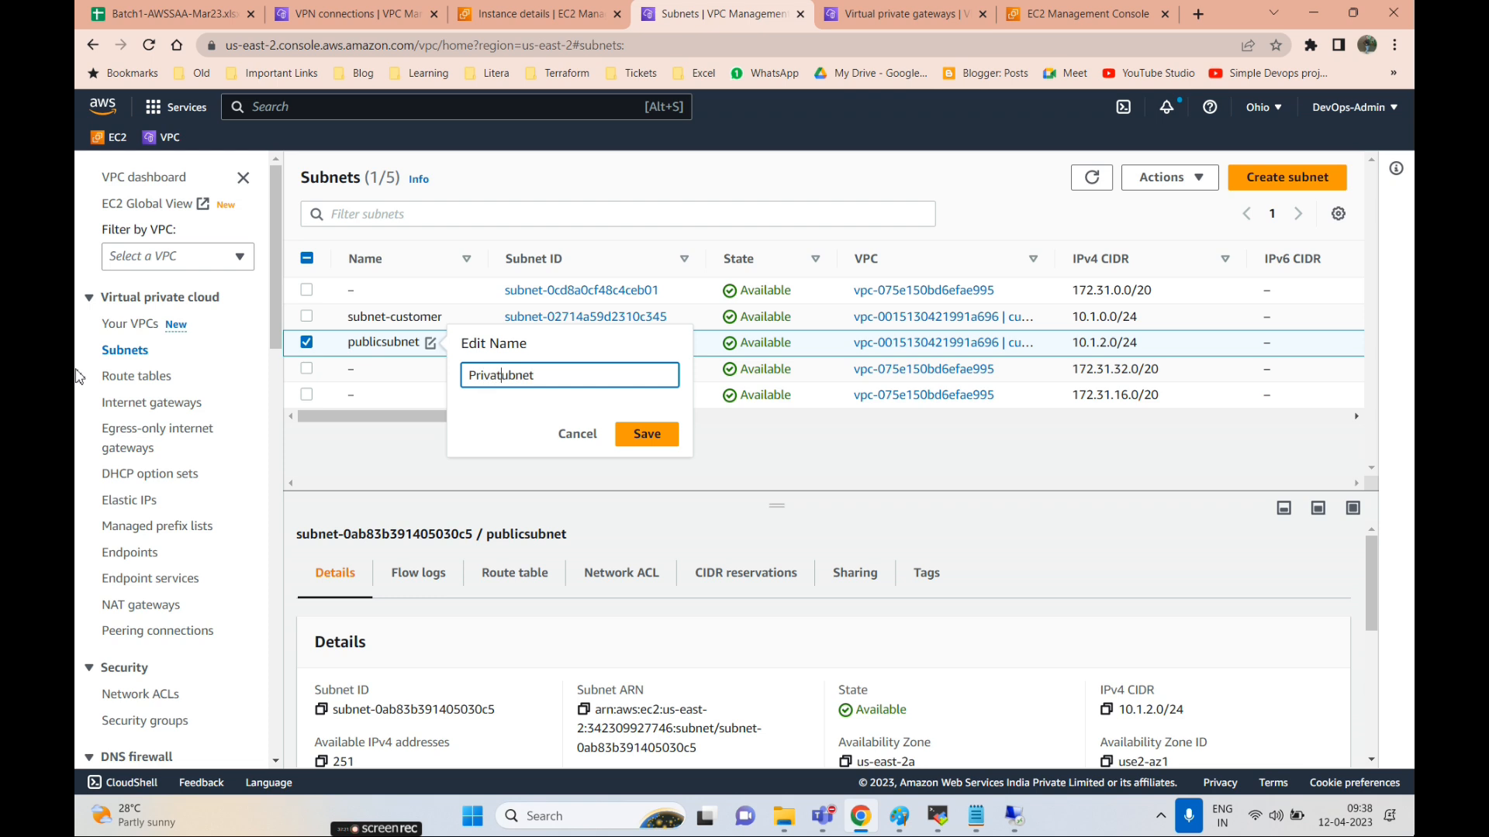
pyautogui.write('e')
pyautogui.click(647, 434)
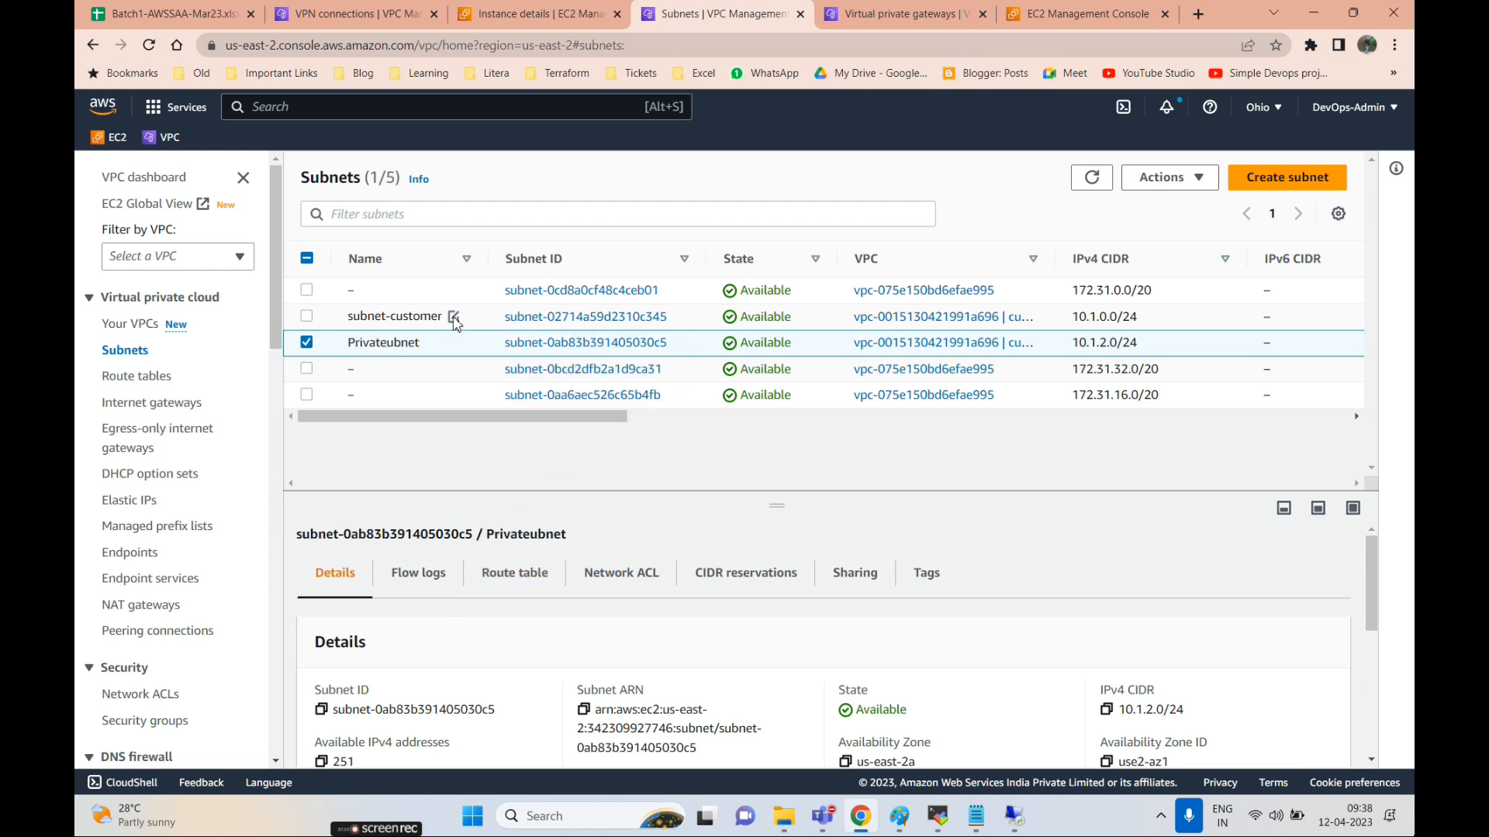
# - Rename the subnet-customer subnet as subnet
pyautogui.click(454, 317)
pyautogui.moveTo(533, 349); pyautogui.dragTo(306, 355)
pyautogui.write('Publiccustomer')
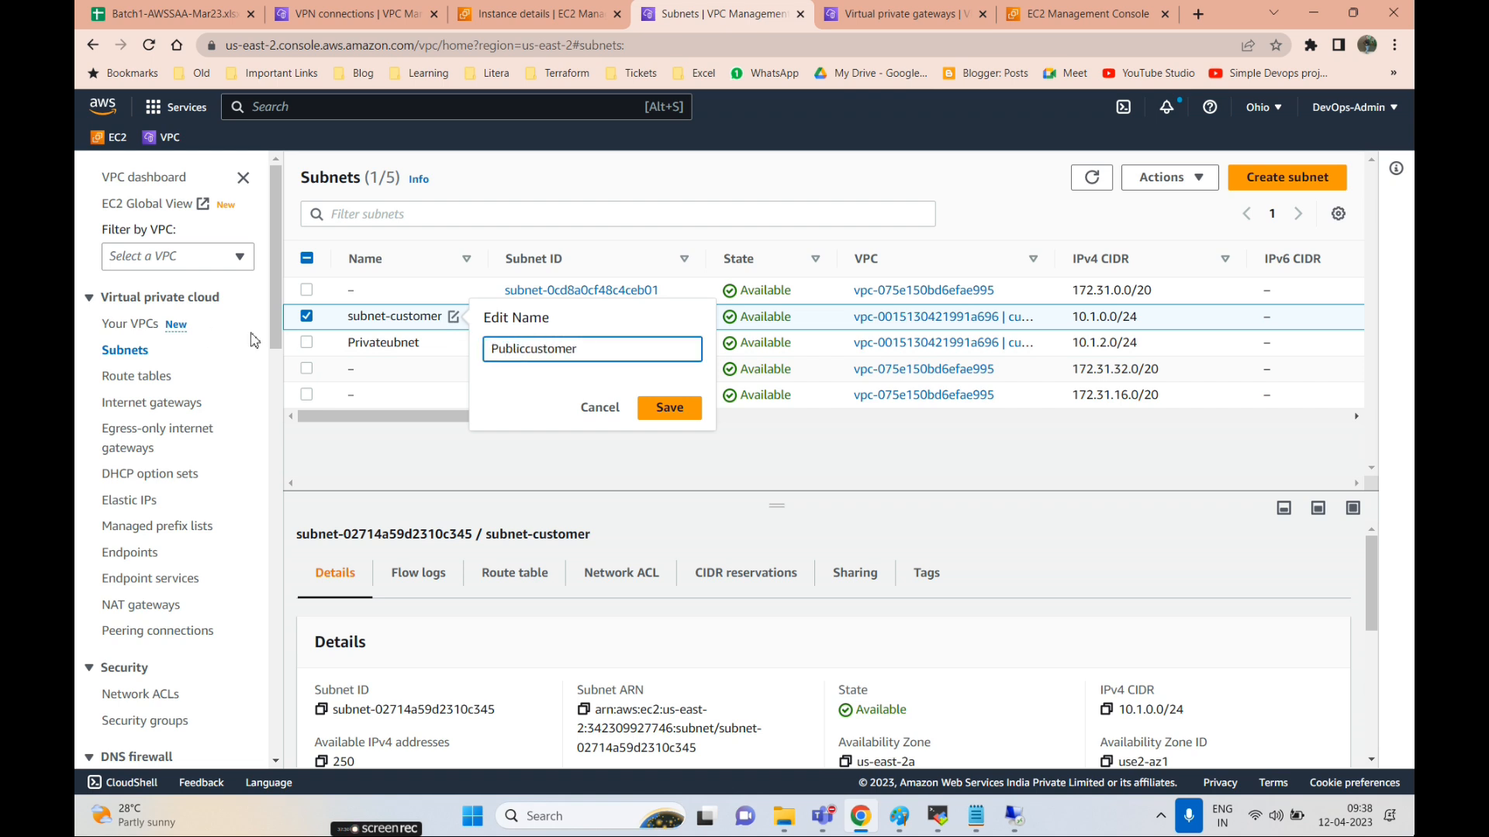
pyautogui.hotkey('ctrl', 'a')
pyautogui.write('sub')
pyautogui.click(669, 407)
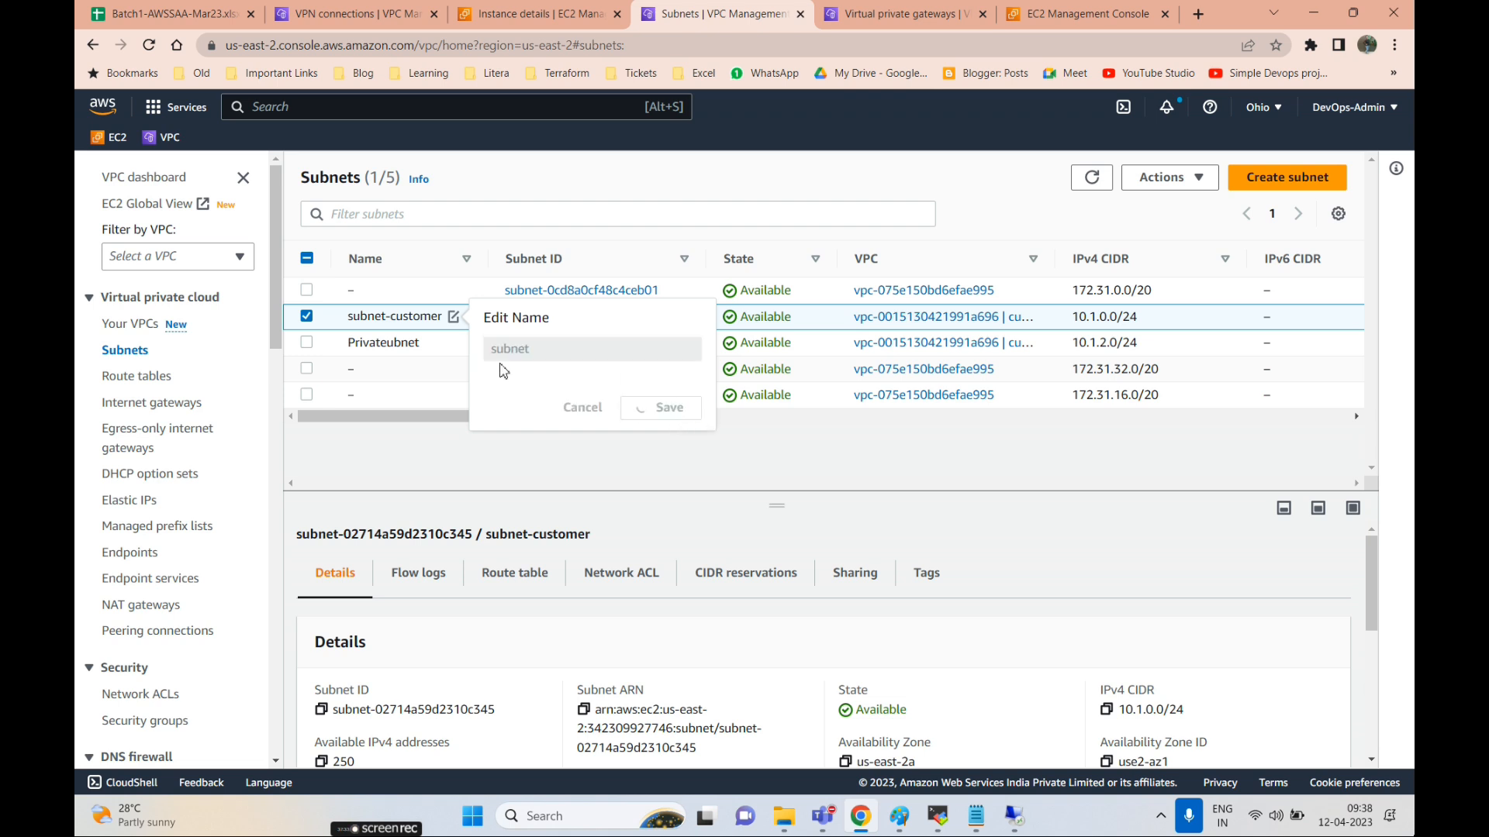
# - Review the details page of the 10.1.0.0/24 subnet and return to the subnet list
pyautogui.click(582, 317)
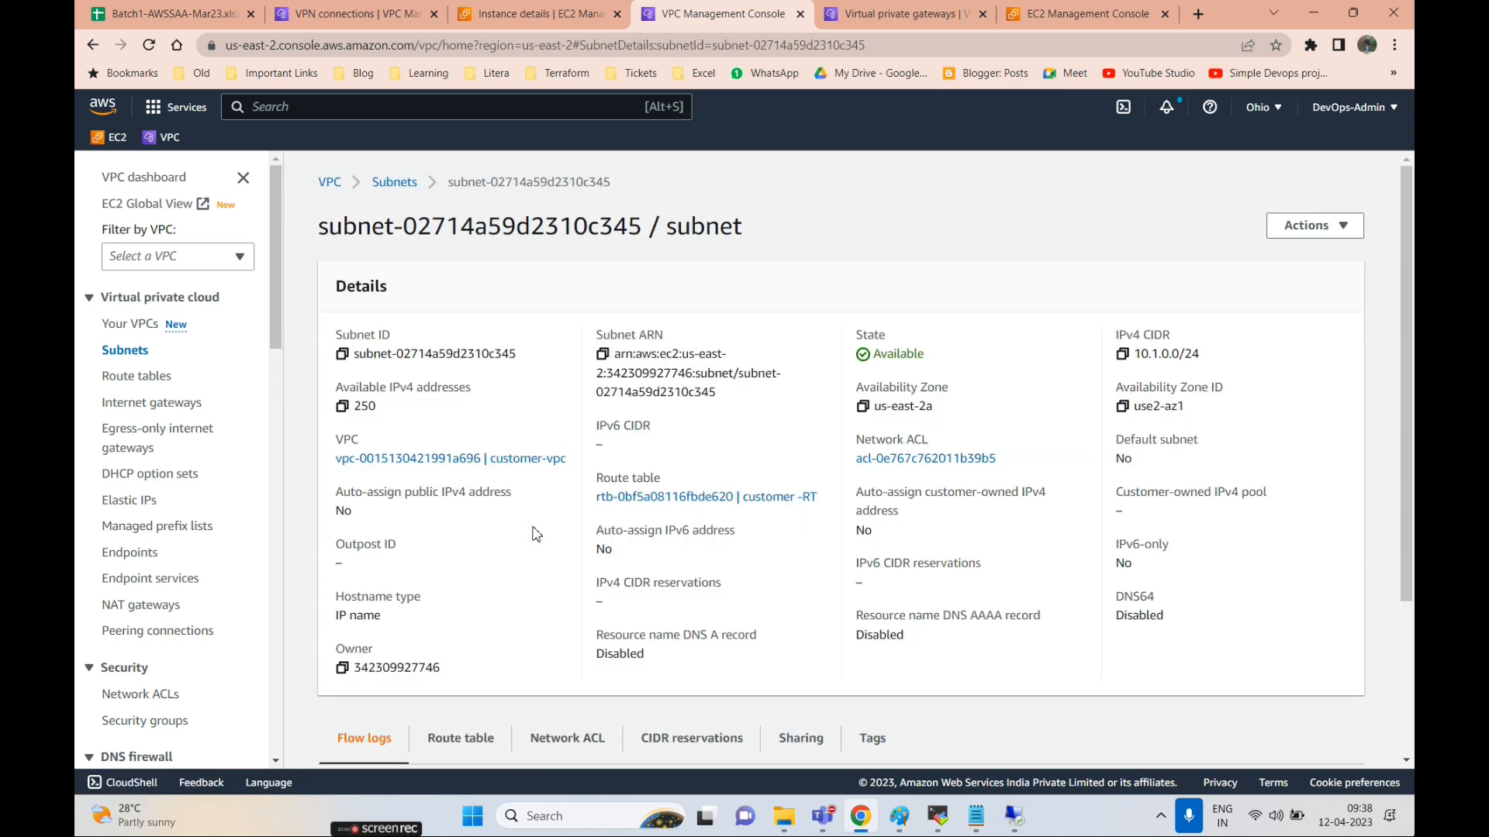
pyautogui.scroll(-3, 413, 341)
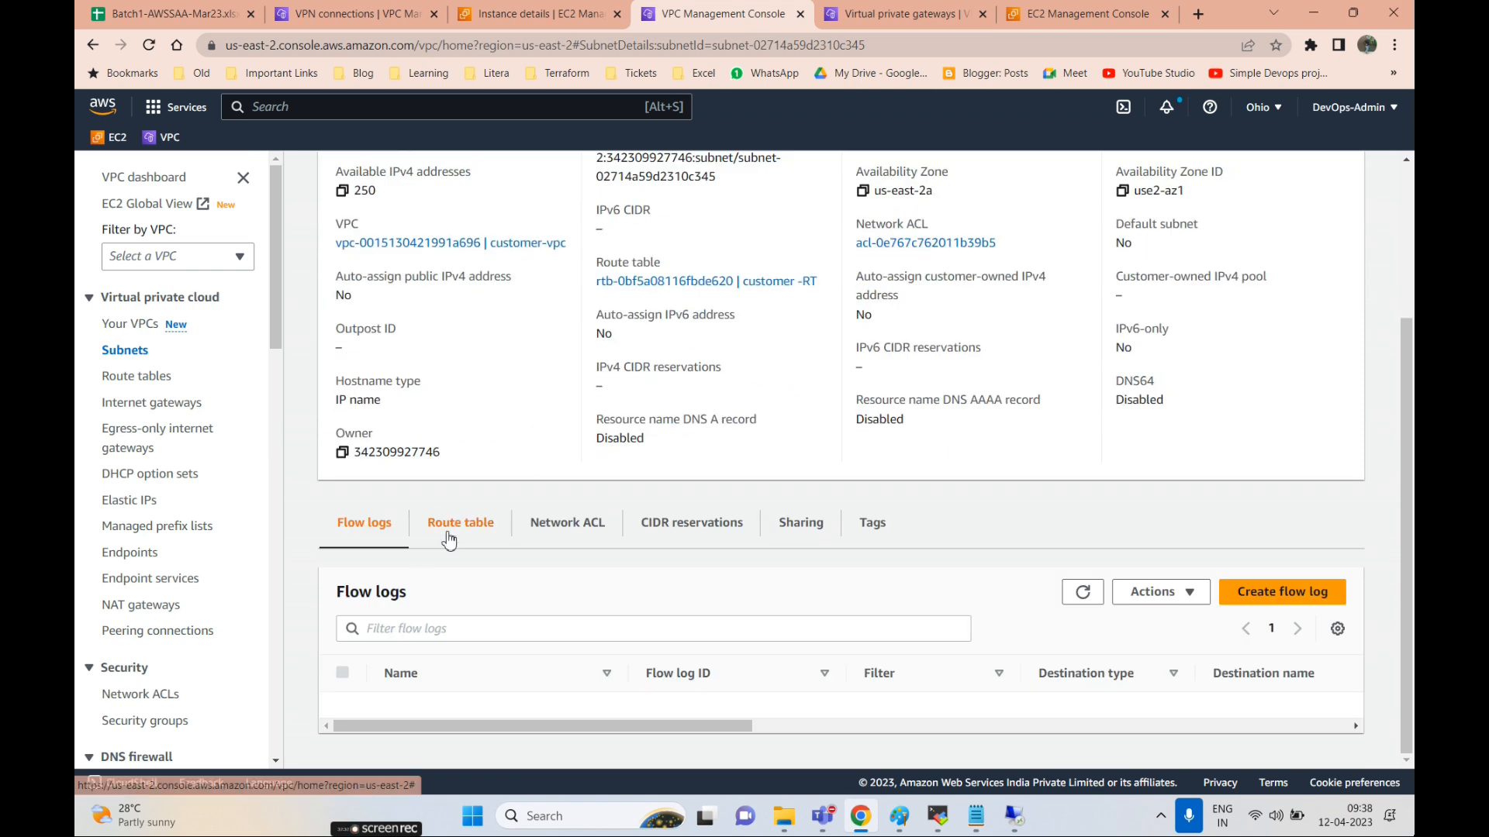
pyautogui.click(122, 352)
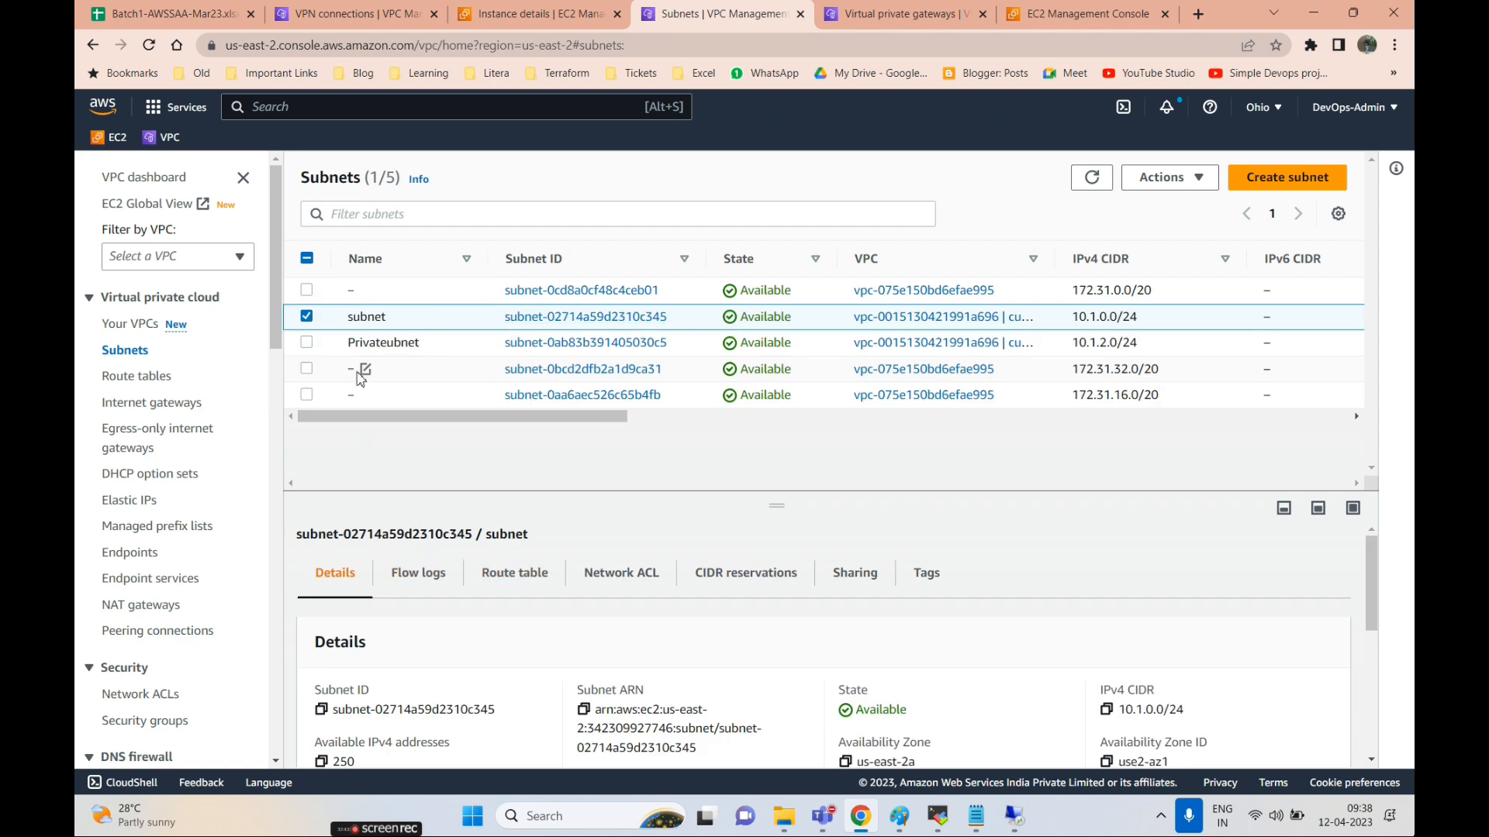
# - Rename the 10.1.0.0/24 subnet as subnet-public
pyautogui.click(398, 320)
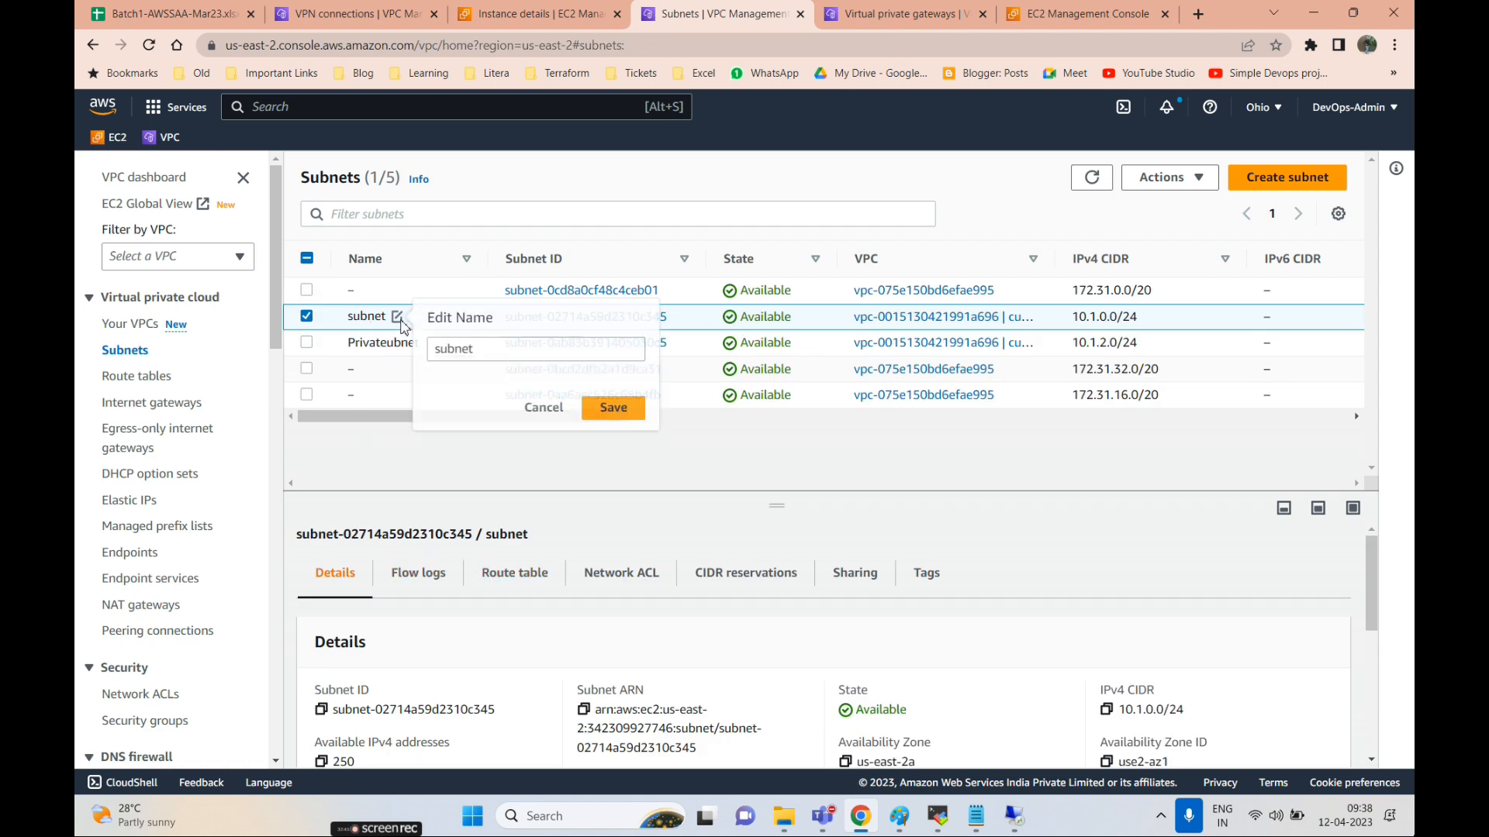
pyautogui.click(500, 354)
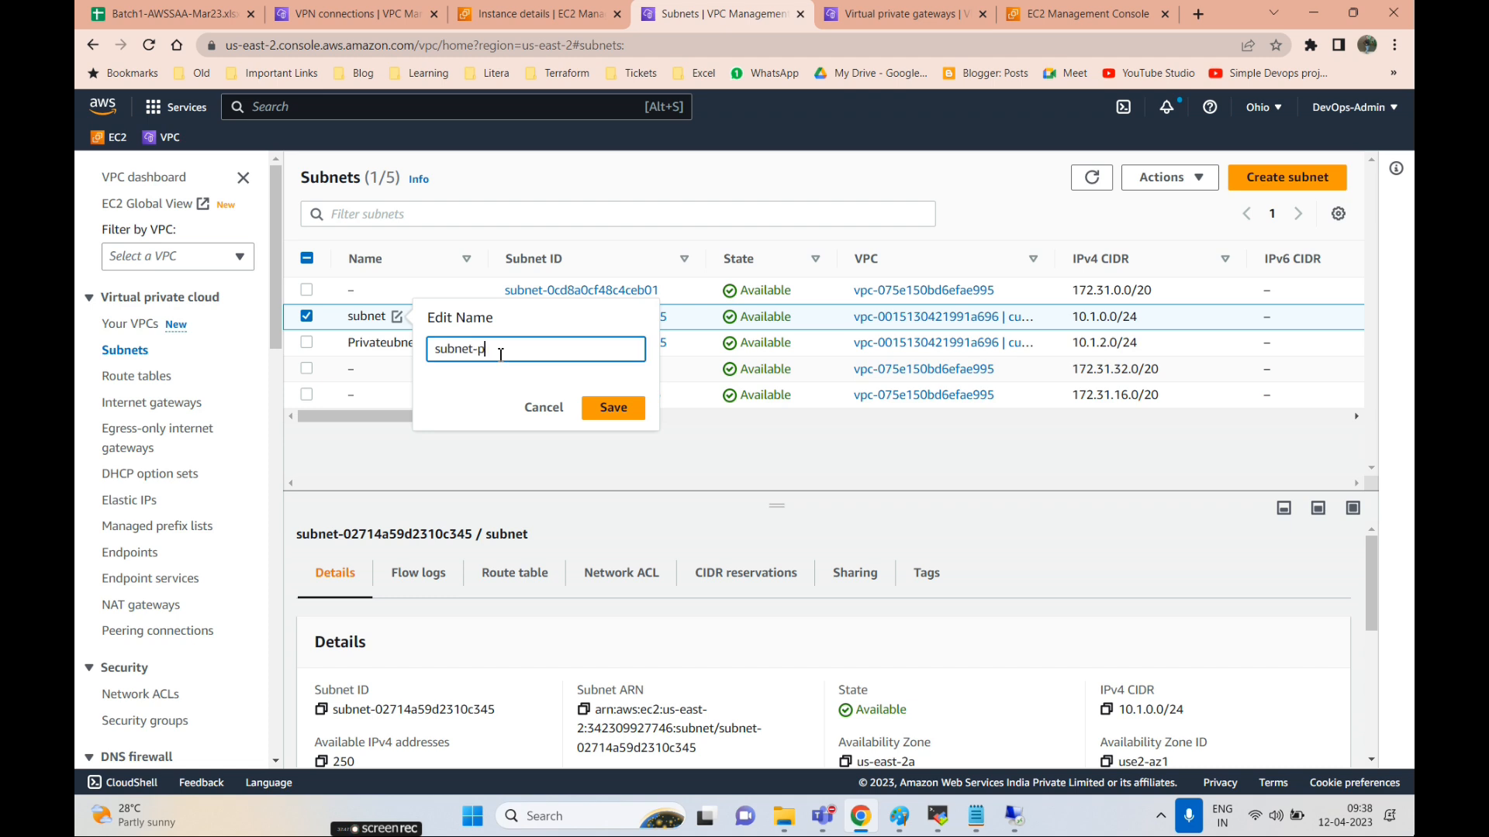
pyautogui.click(613, 408)
# - Examine the routes and subnet associations of the customer -RT route table
pyautogui.click(137, 377)
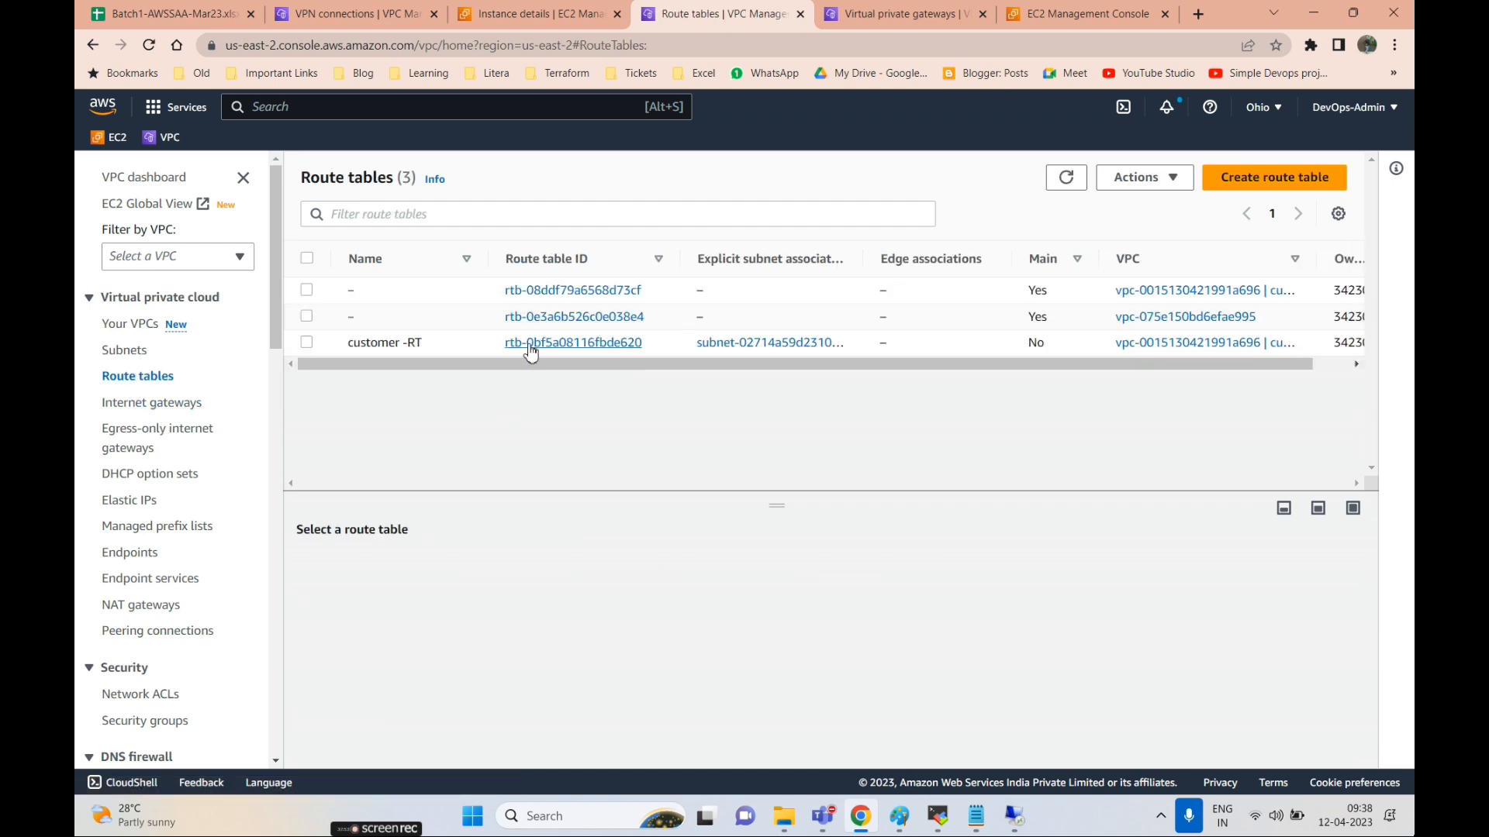
pyautogui.click(523, 346)
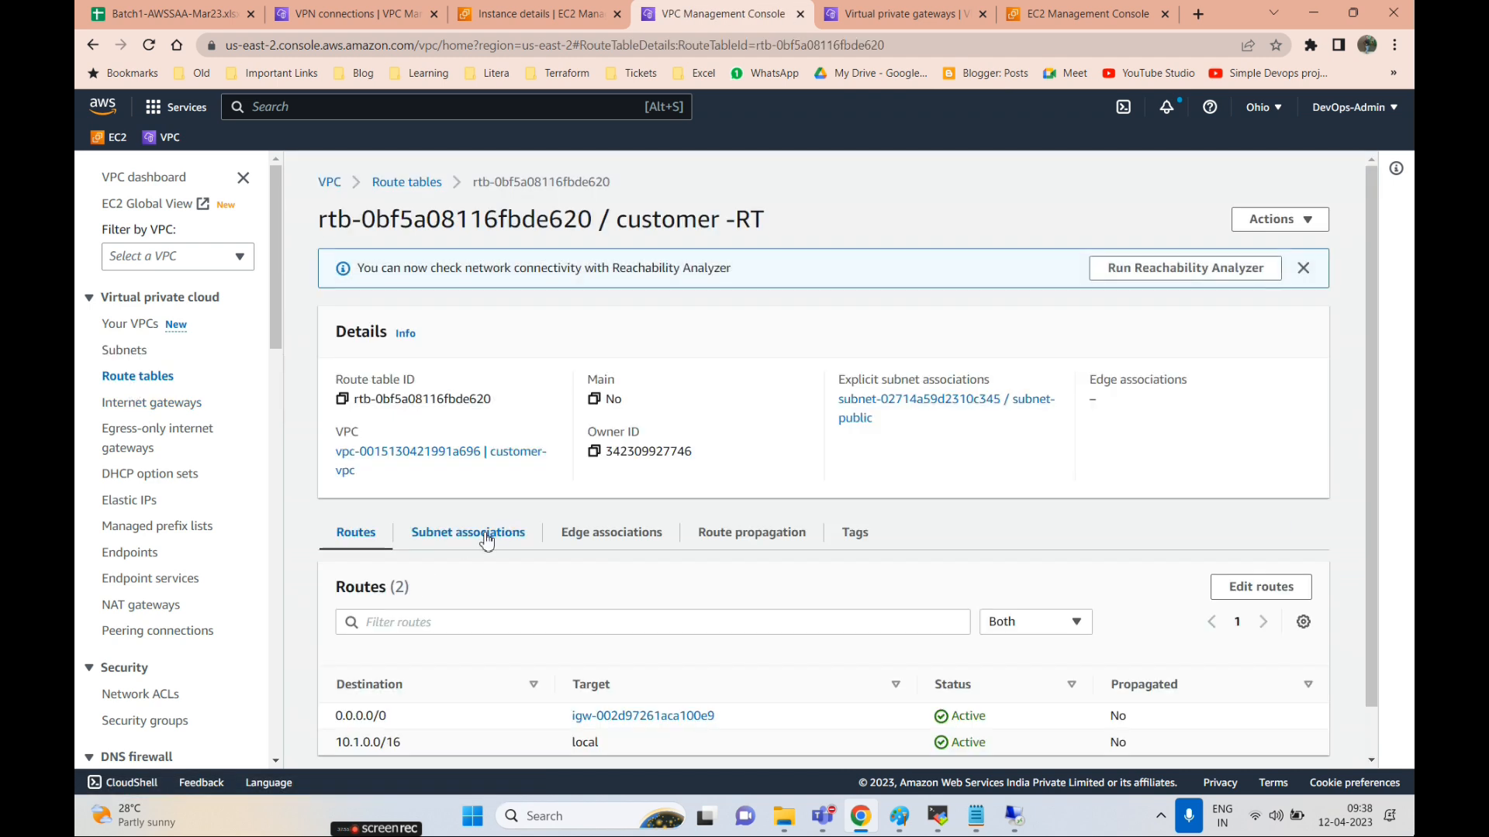
pyautogui.click(489, 533)
pyautogui.scroll(-2, 526, 598)
# - Create a route table named privareRT in customer-vpc
pyautogui.click(140, 378)
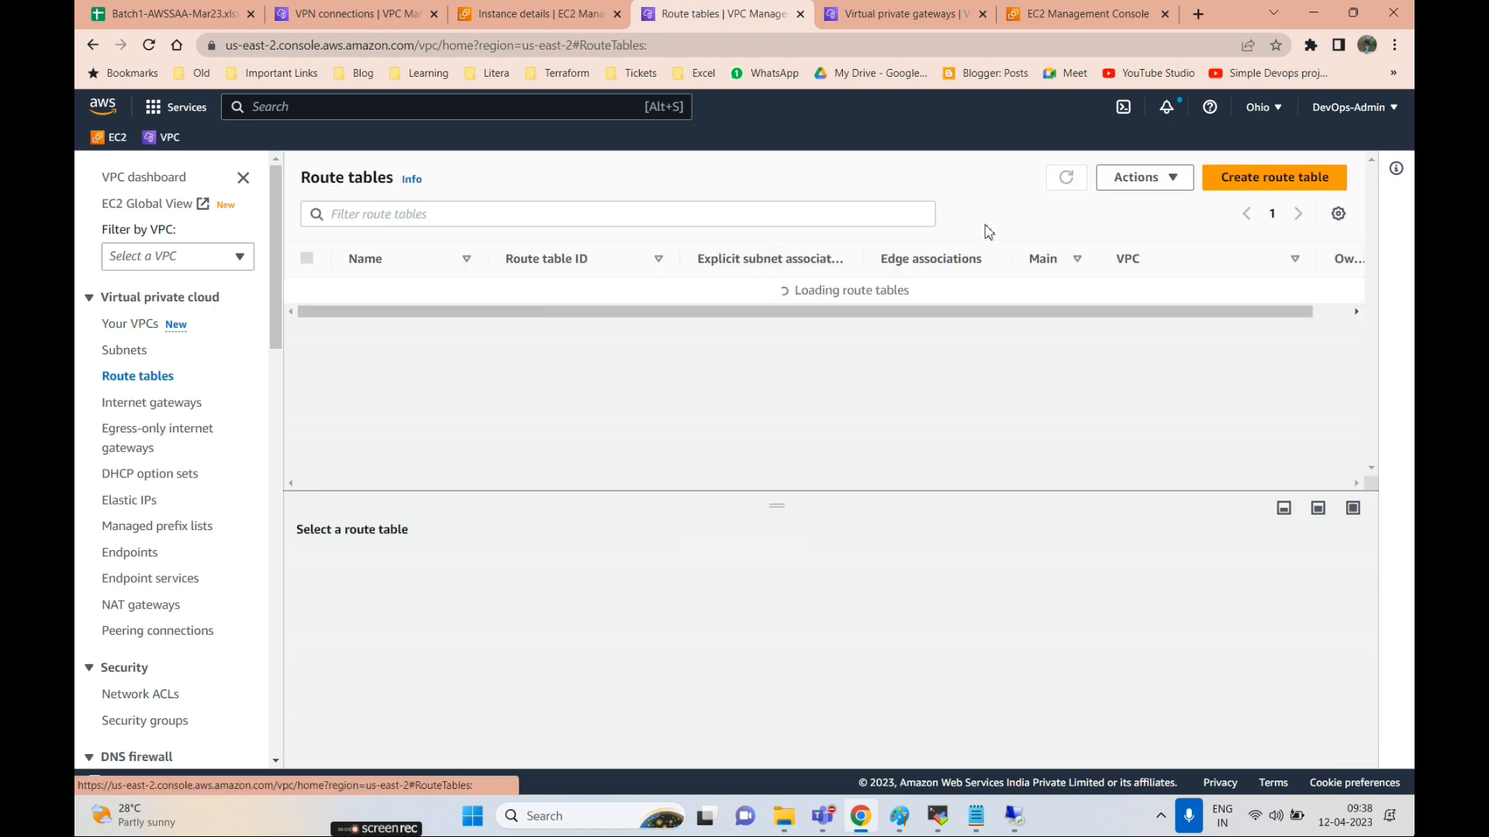
pyautogui.click(1250, 180)
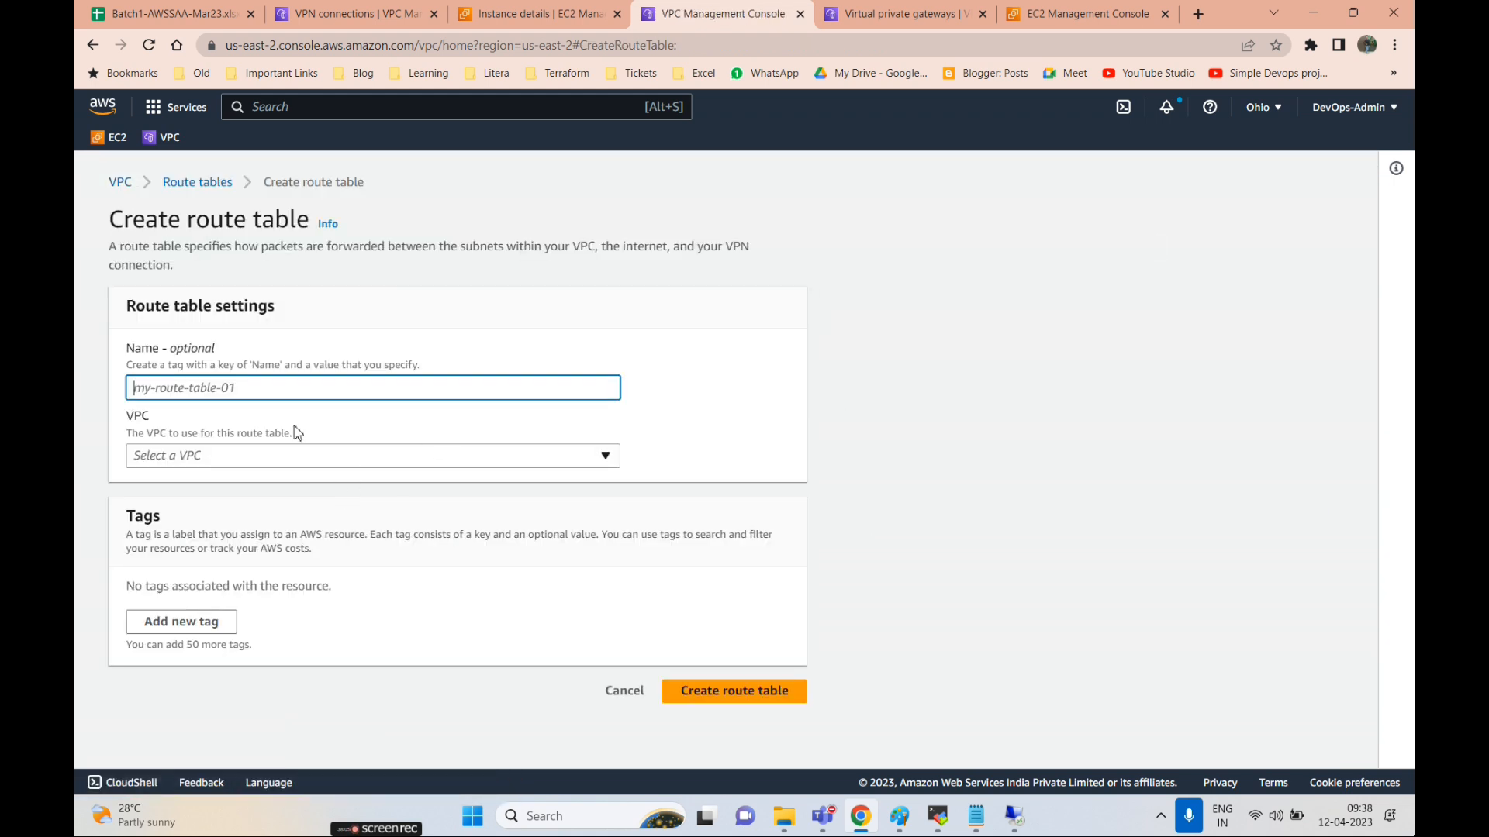
pyautogui.write('privareRT')
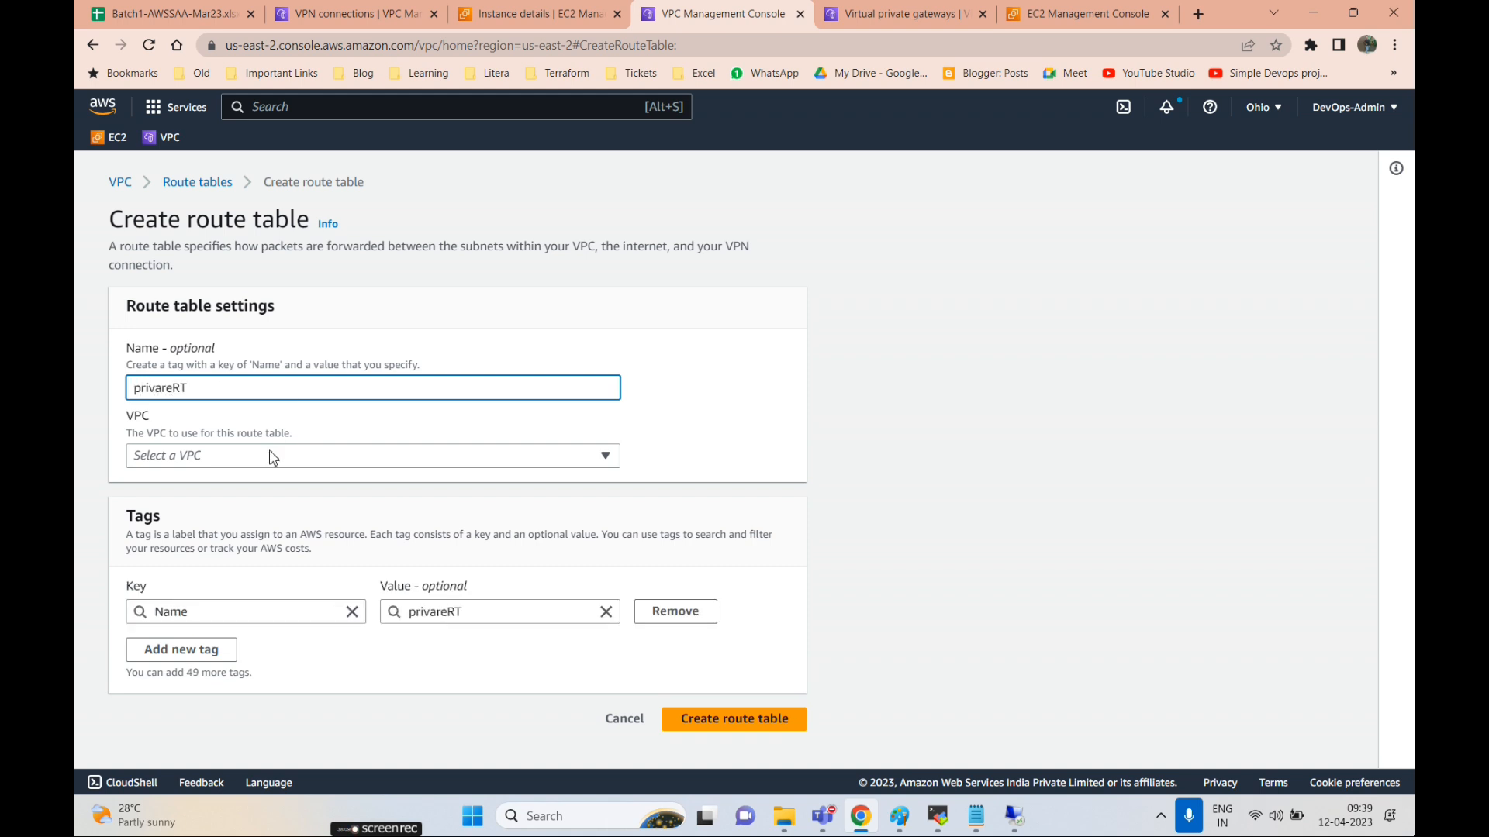
pyautogui.click(273, 458)
pyautogui.click(260, 505)
pyautogui.click(729, 718)
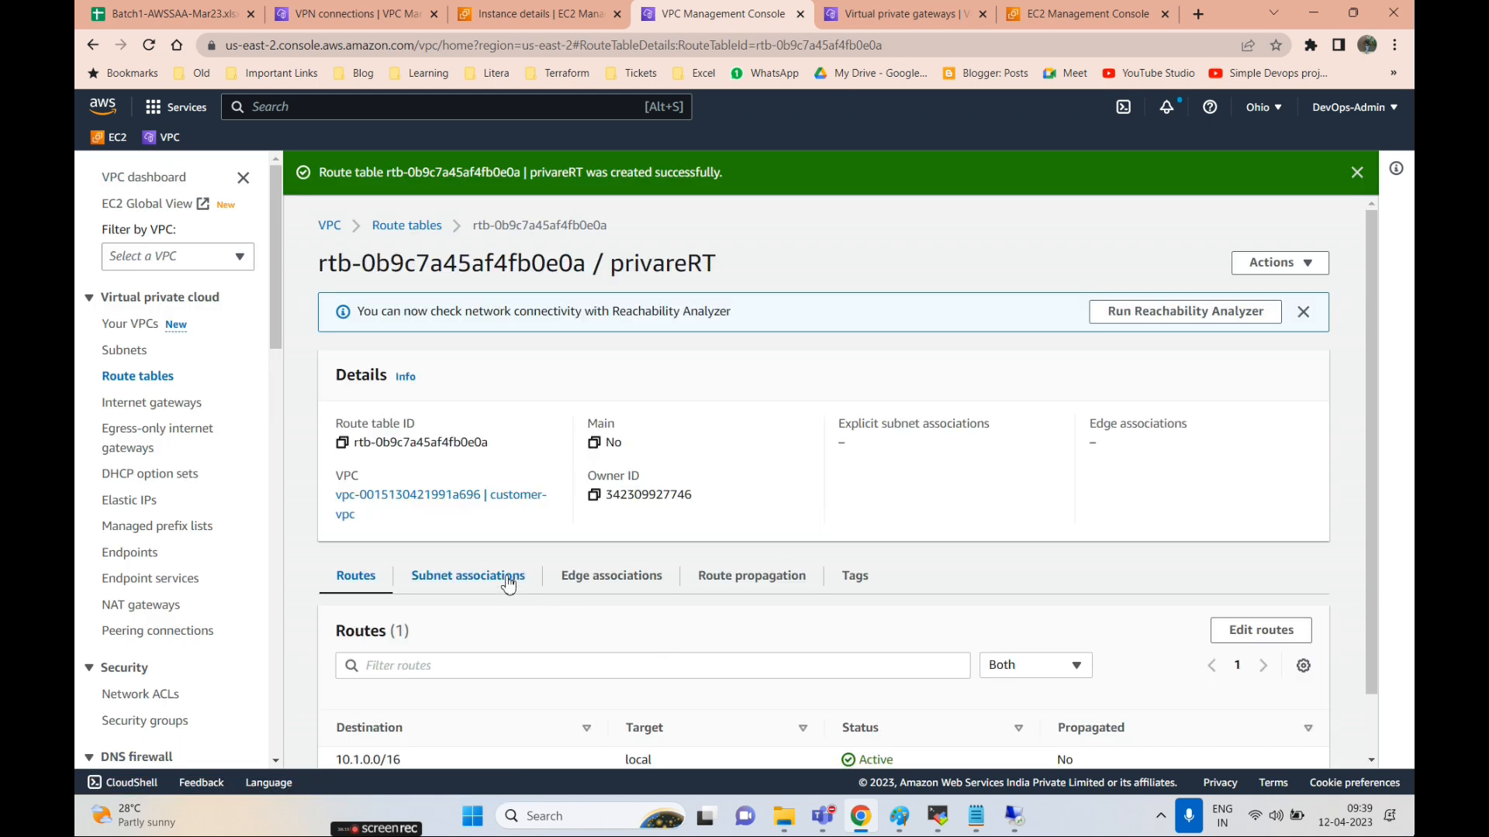
# - Associate the Privateubnet subnet with the privareRT route table
pyautogui.click(508, 583)
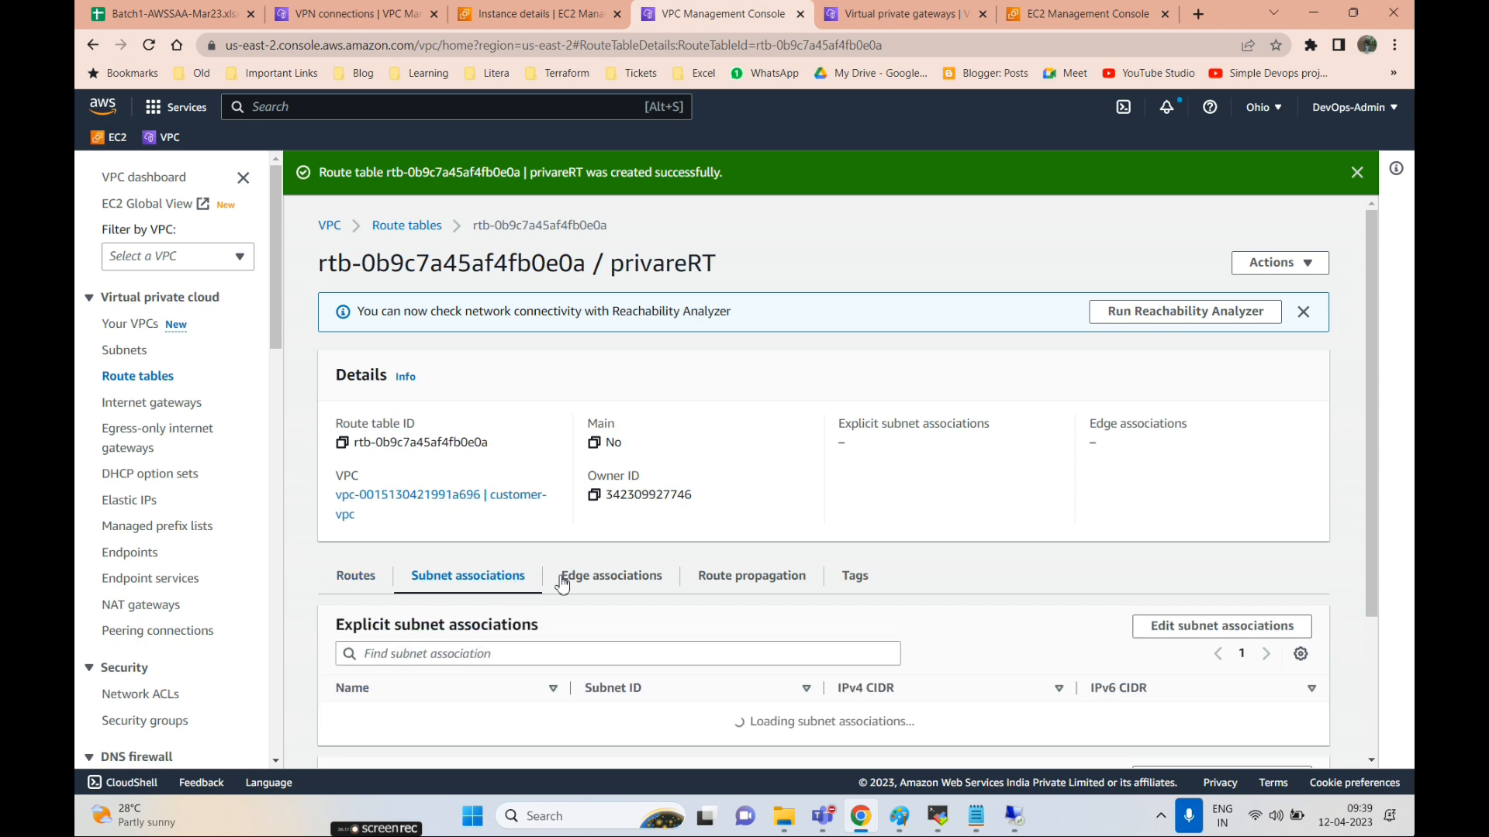
pyautogui.scroll(-3, 1123, 482)
pyautogui.click(1223, 399)
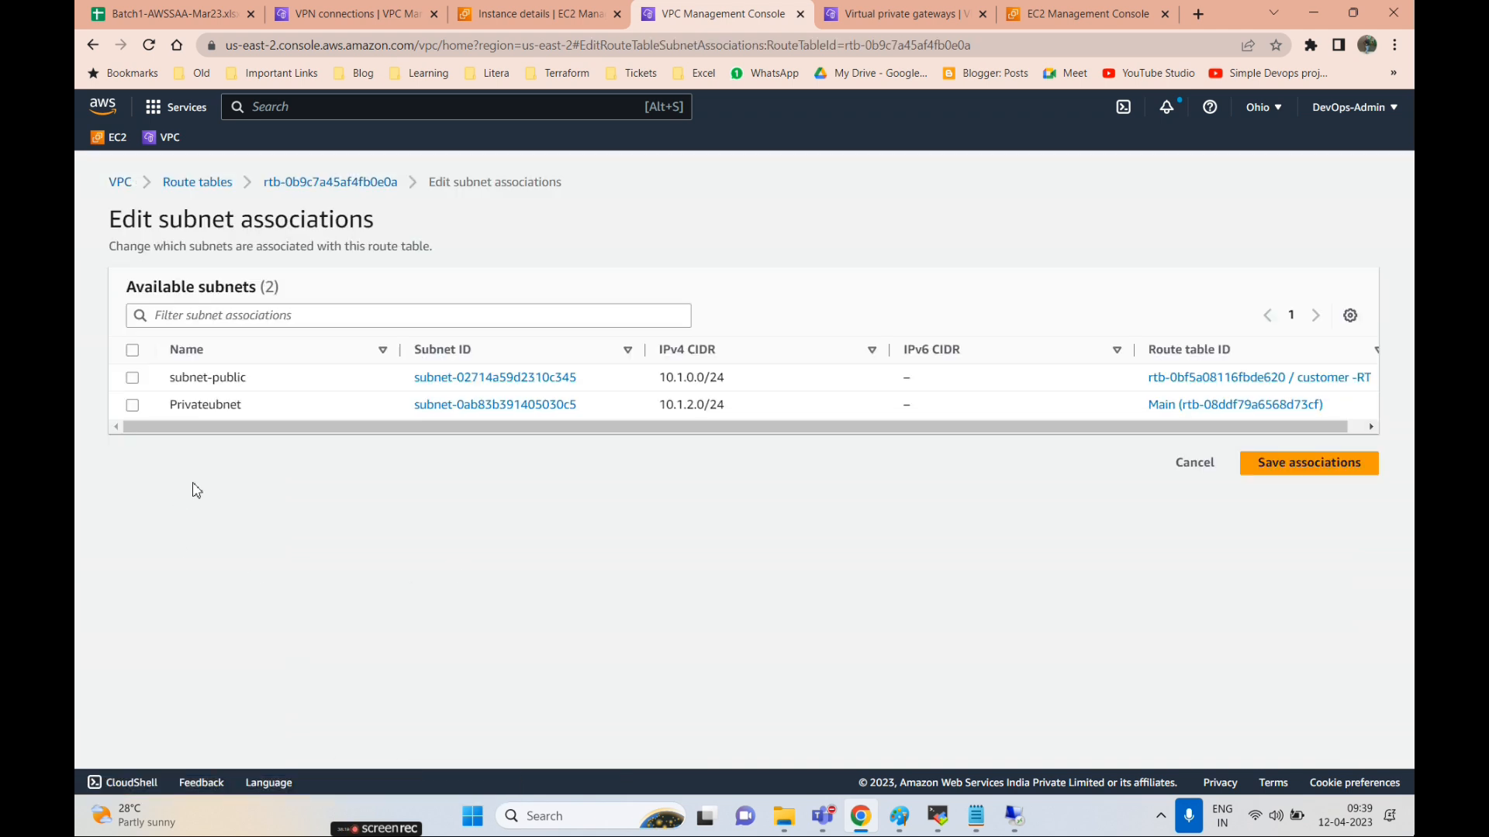
pyautogui.click(133, 405)
pyautogui.click(1264, 589)
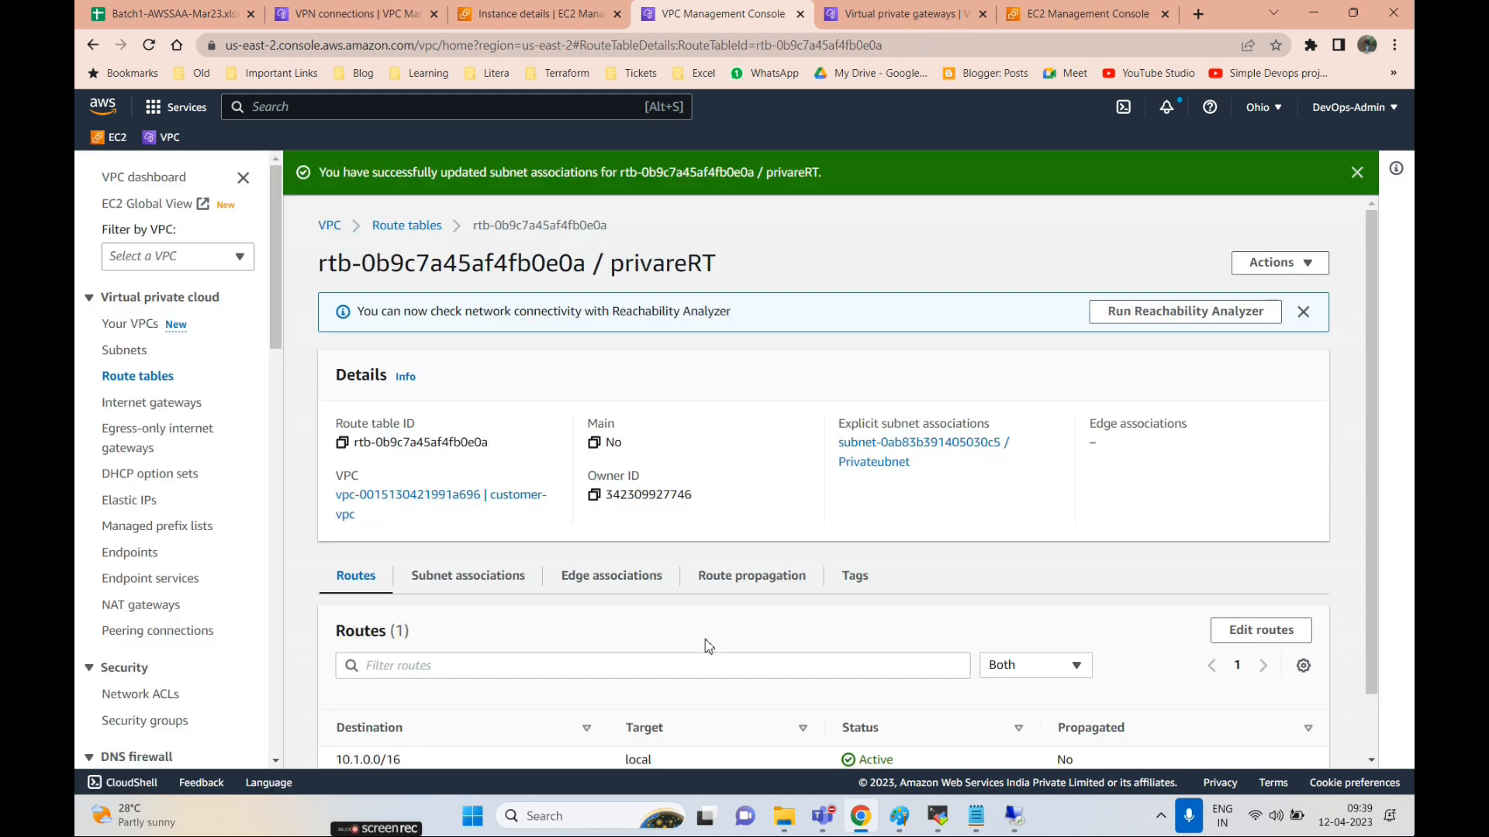
# - Start launching a new EC2 instance in Ohio and name it OpenVPN
pyautogui.click(130, 324)
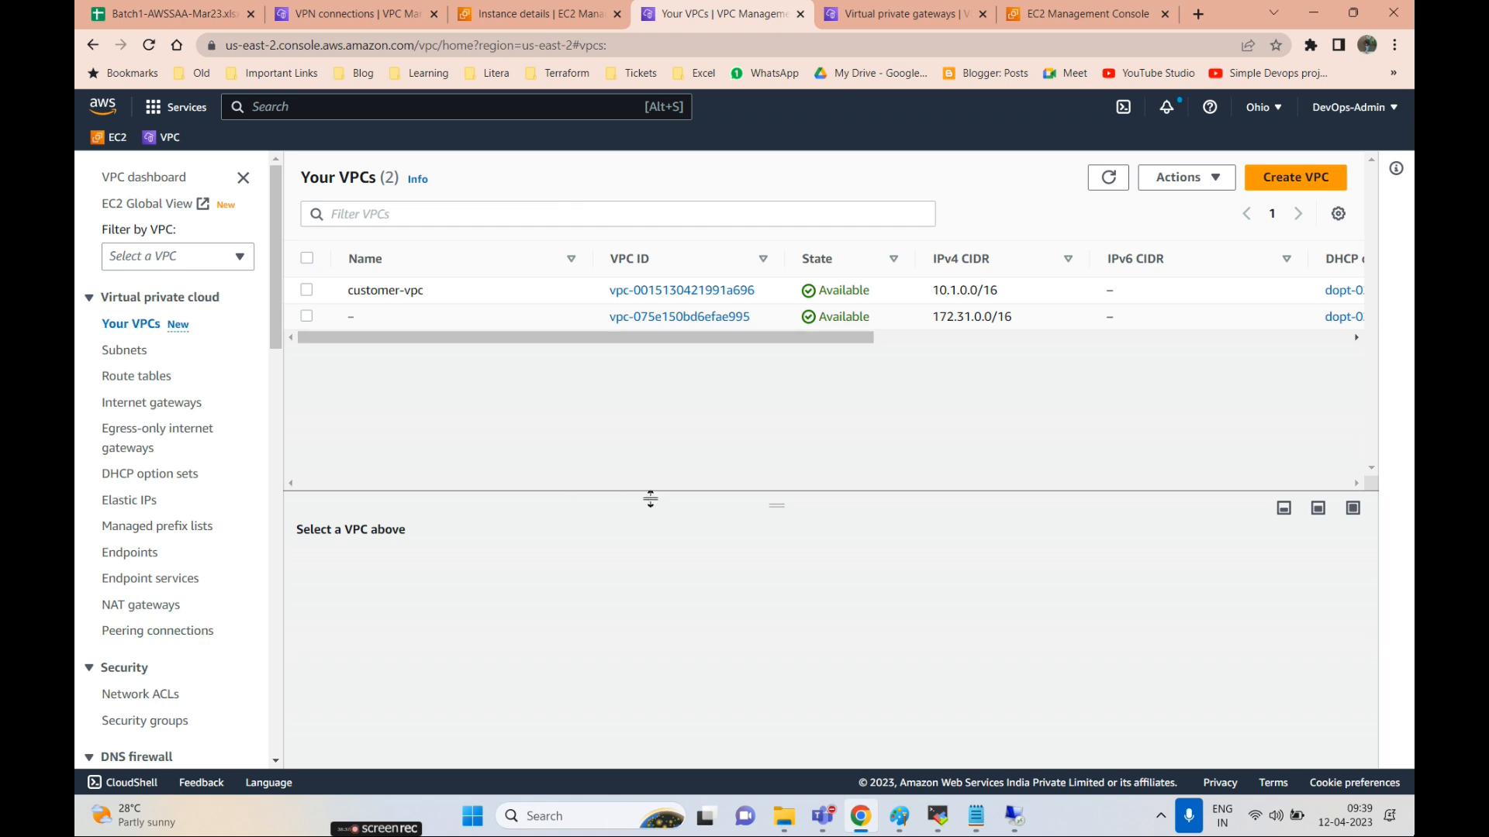
pyautogui.click(117, 137)
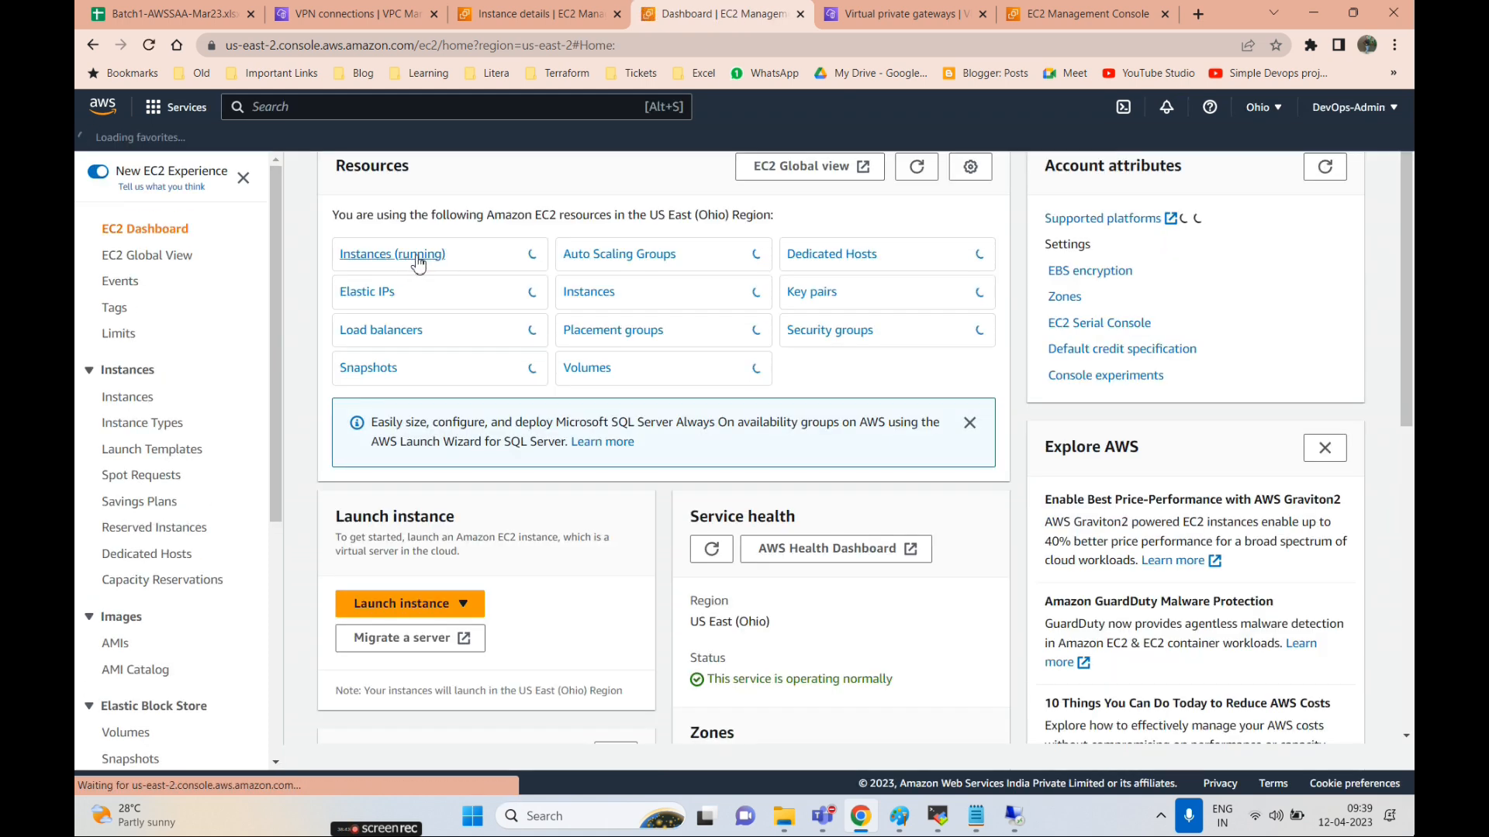
pyautogui.click(407, 256)
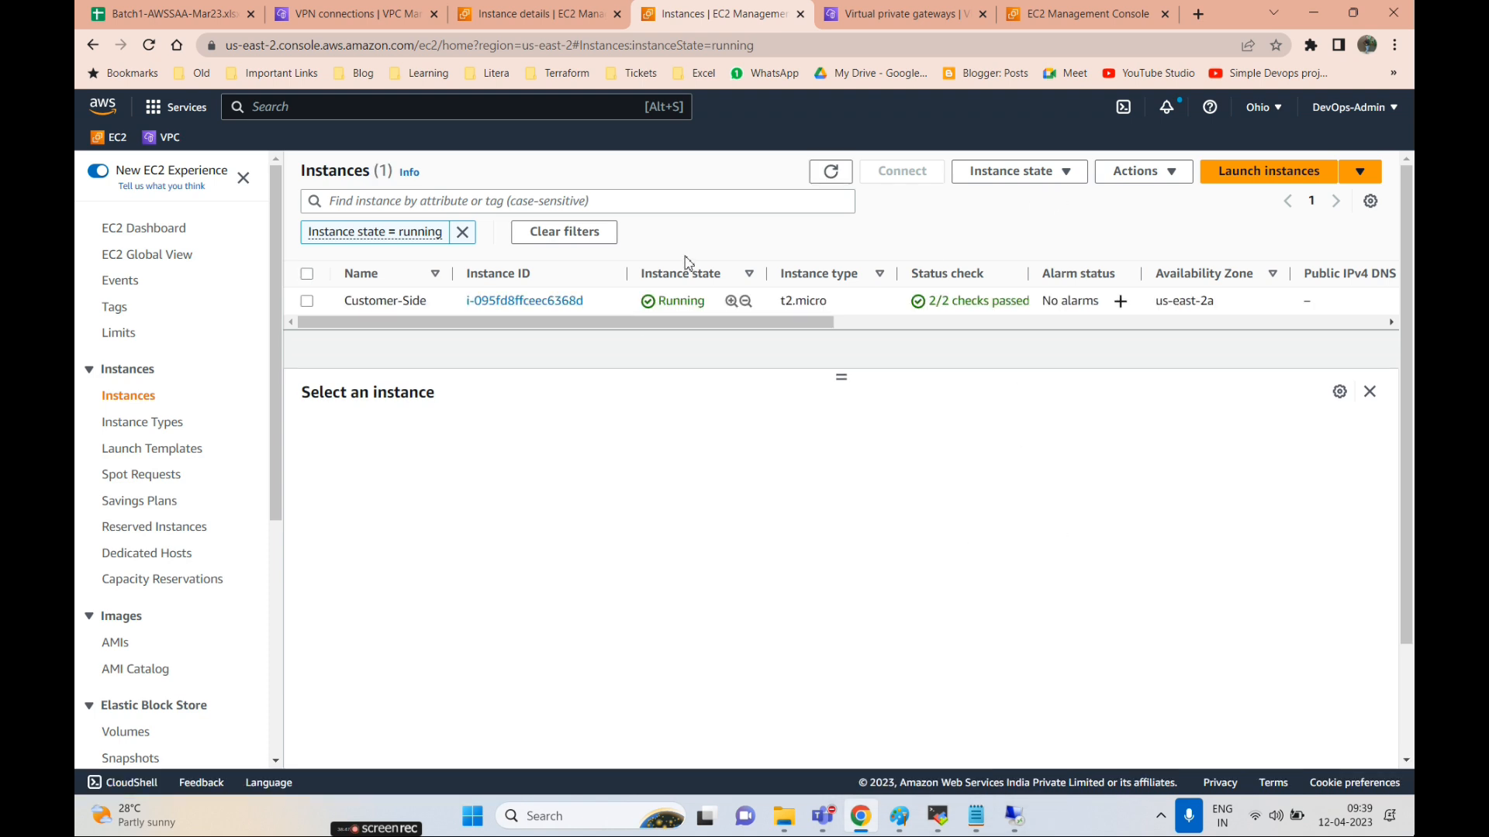
pyautogui.click(1269, 172)
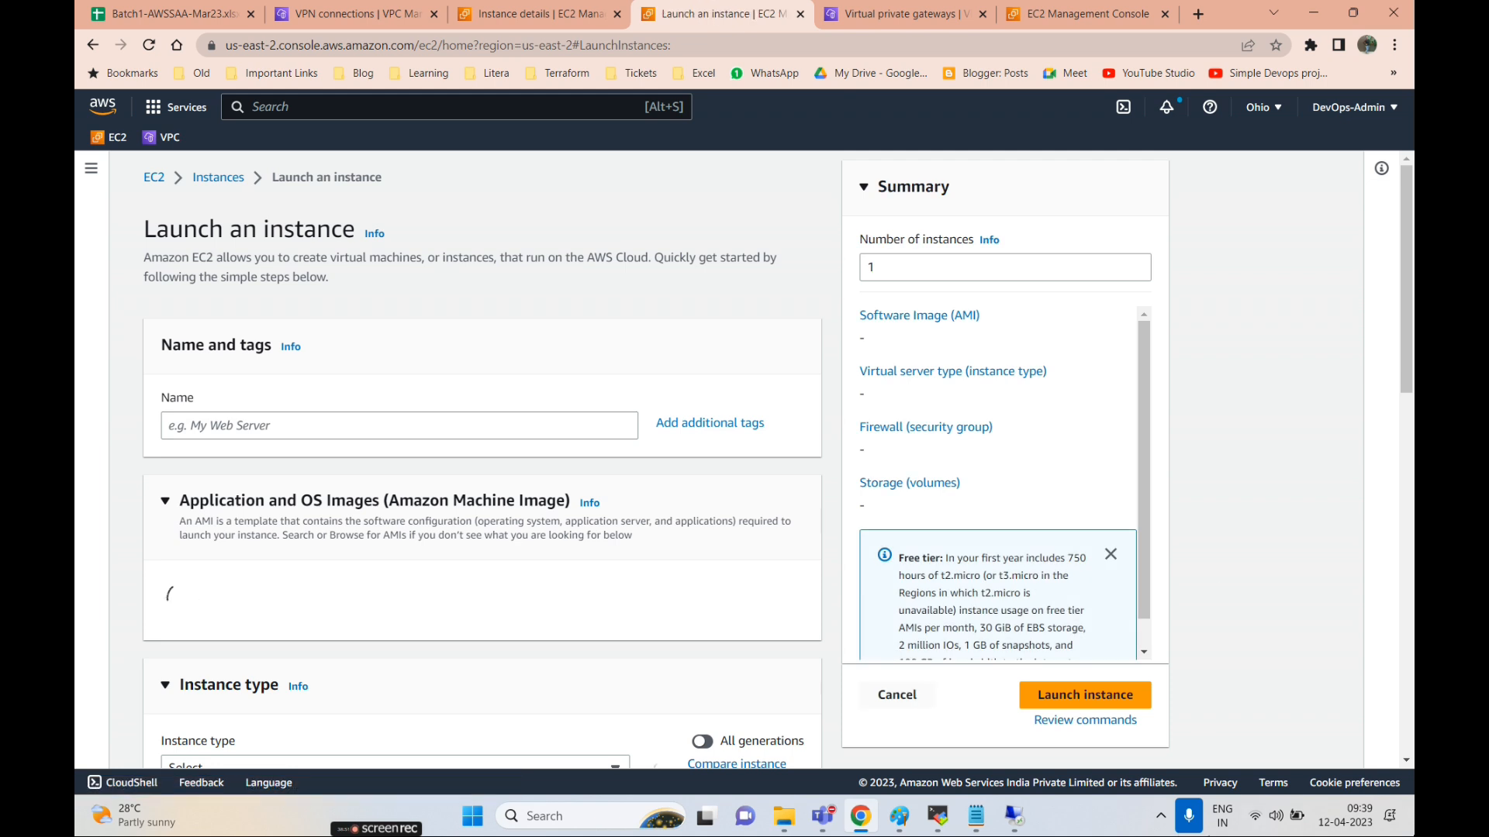
pyautogui.click(219, 428)
pyautogui.write('Open')
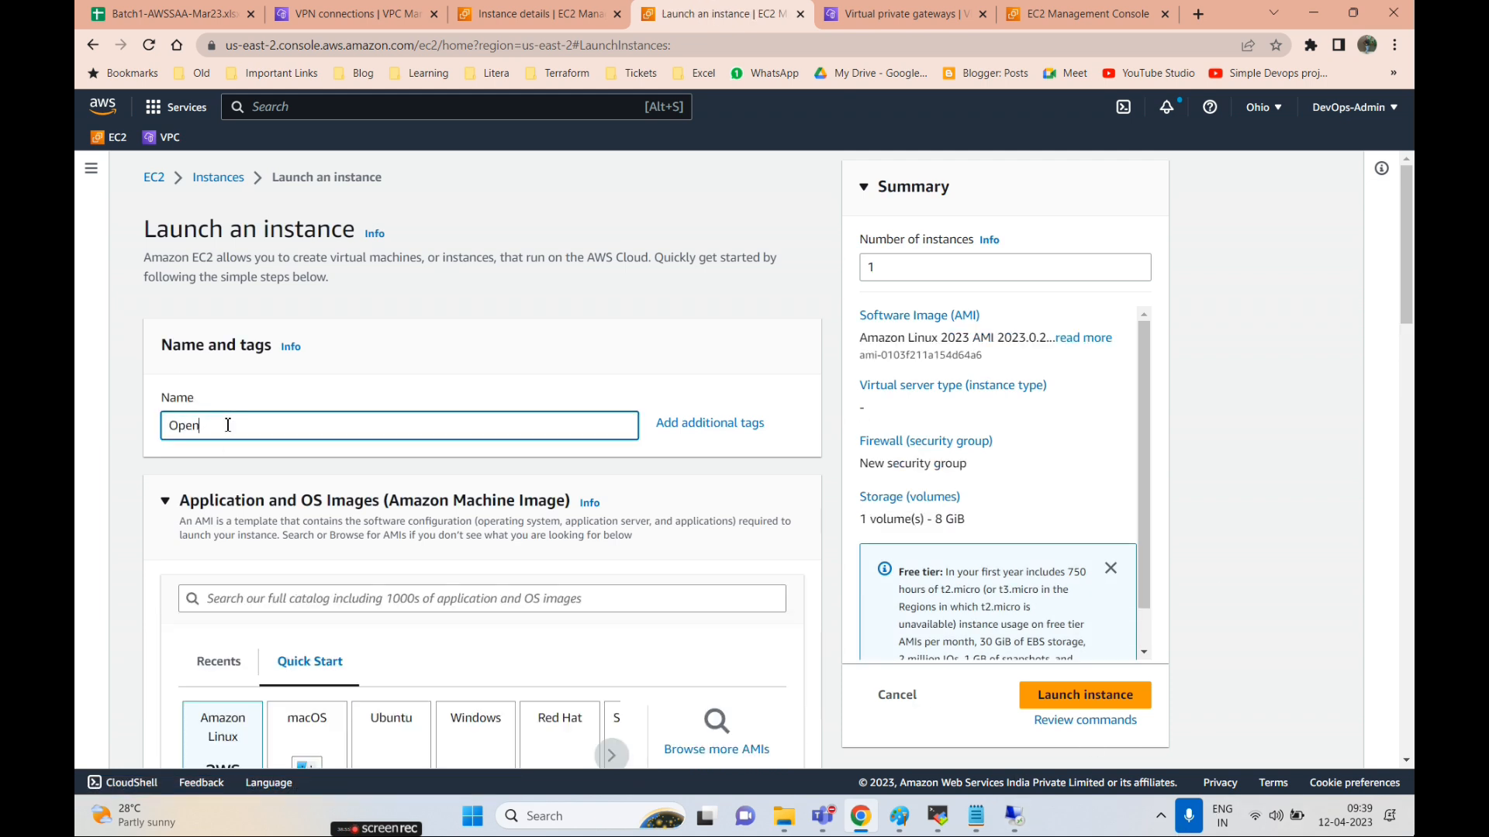
pyautogui.write('VPN')
# - Search the AWS Marketplace AMIs for openvpn and choose OpenVPN Access Server as the instance's image
pyautogui.scroll(-3, 316, 411)
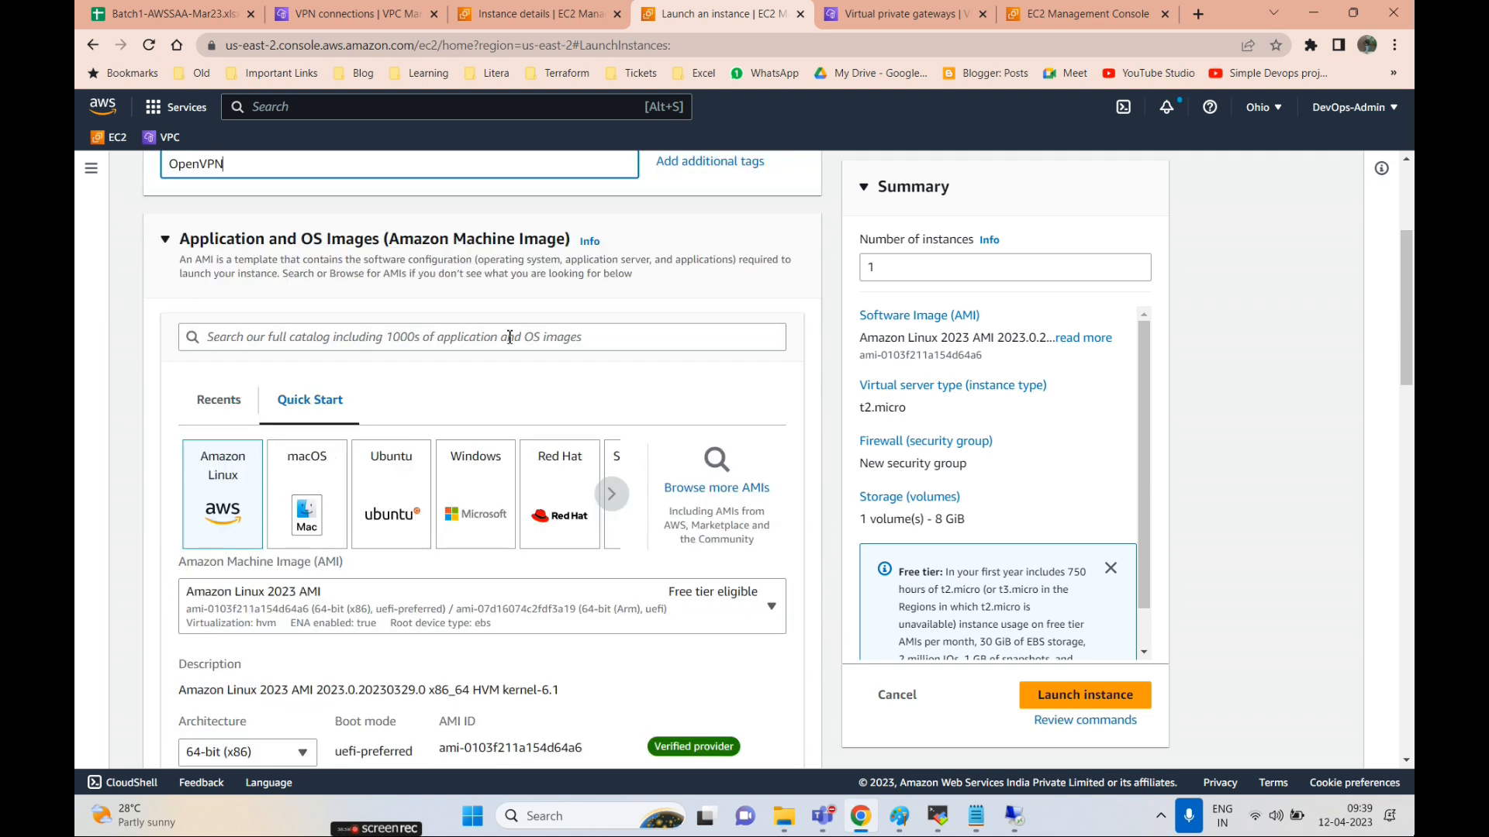
pyautogui.click(717, 487)
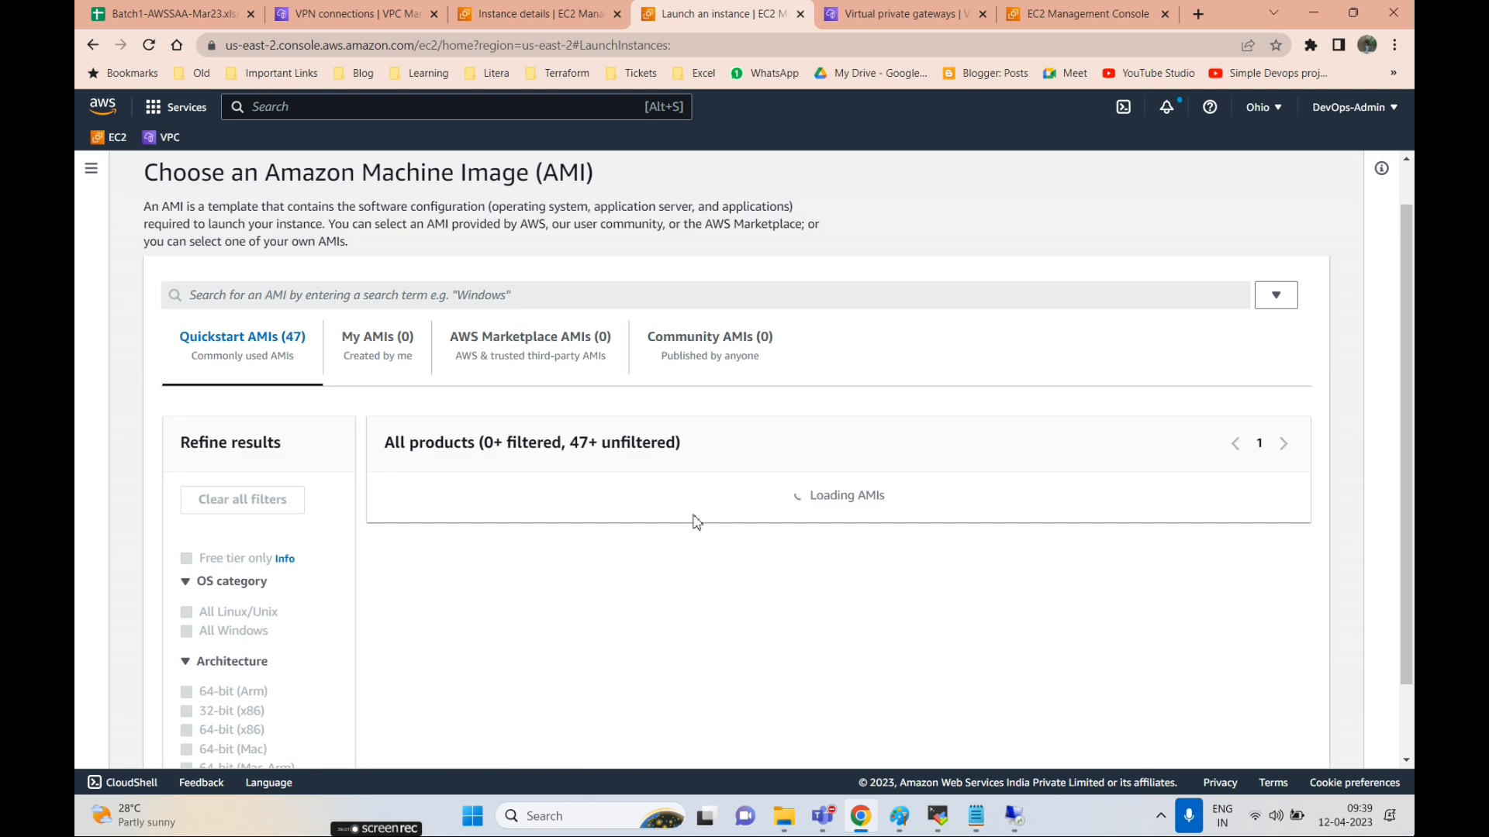
pyautogui.scroll(-1, 612, 388)
pyautogui.click(529, 260)
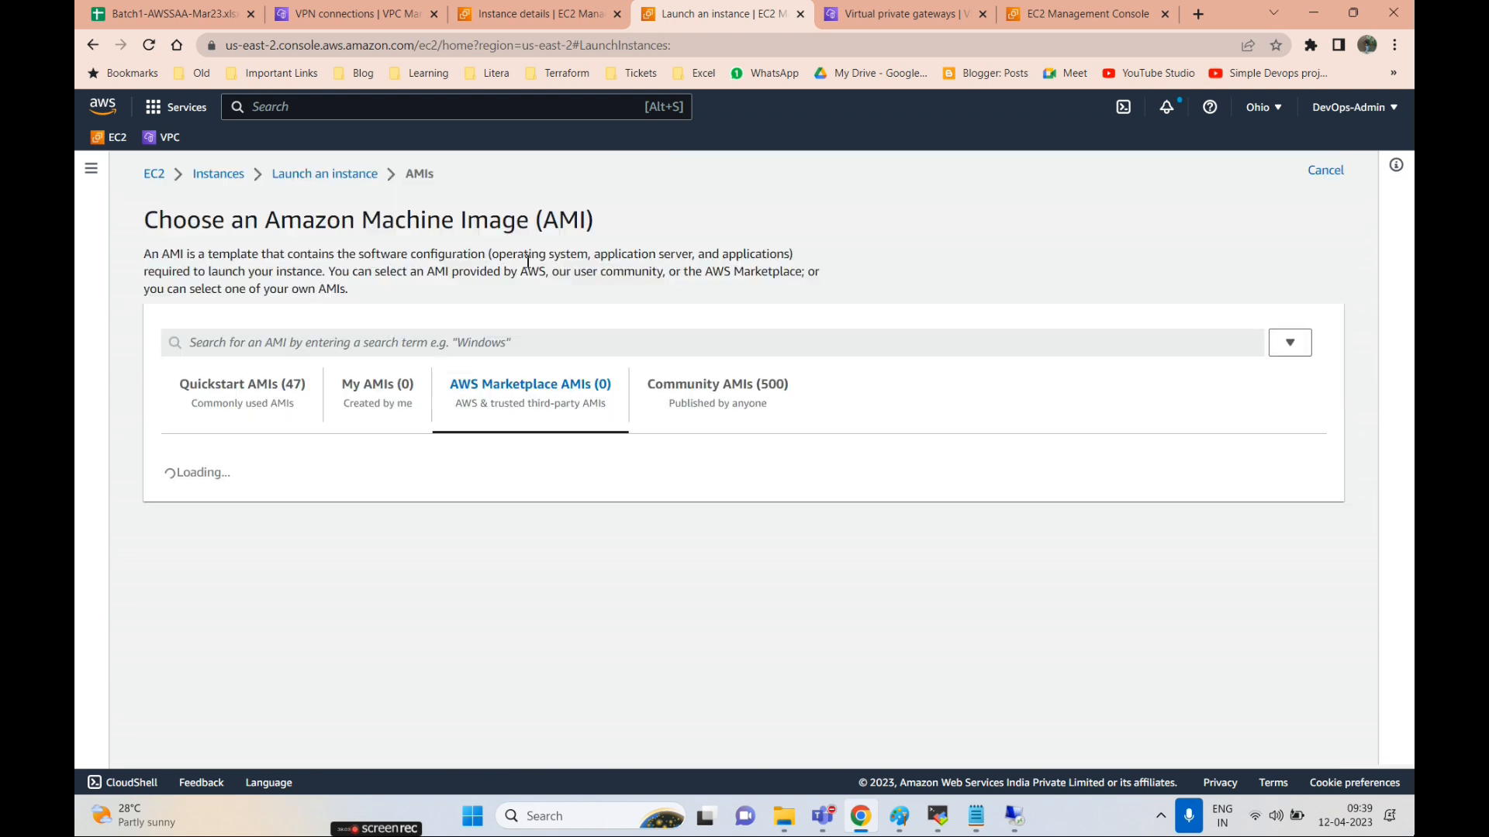
pyautogui.click(243, 342)
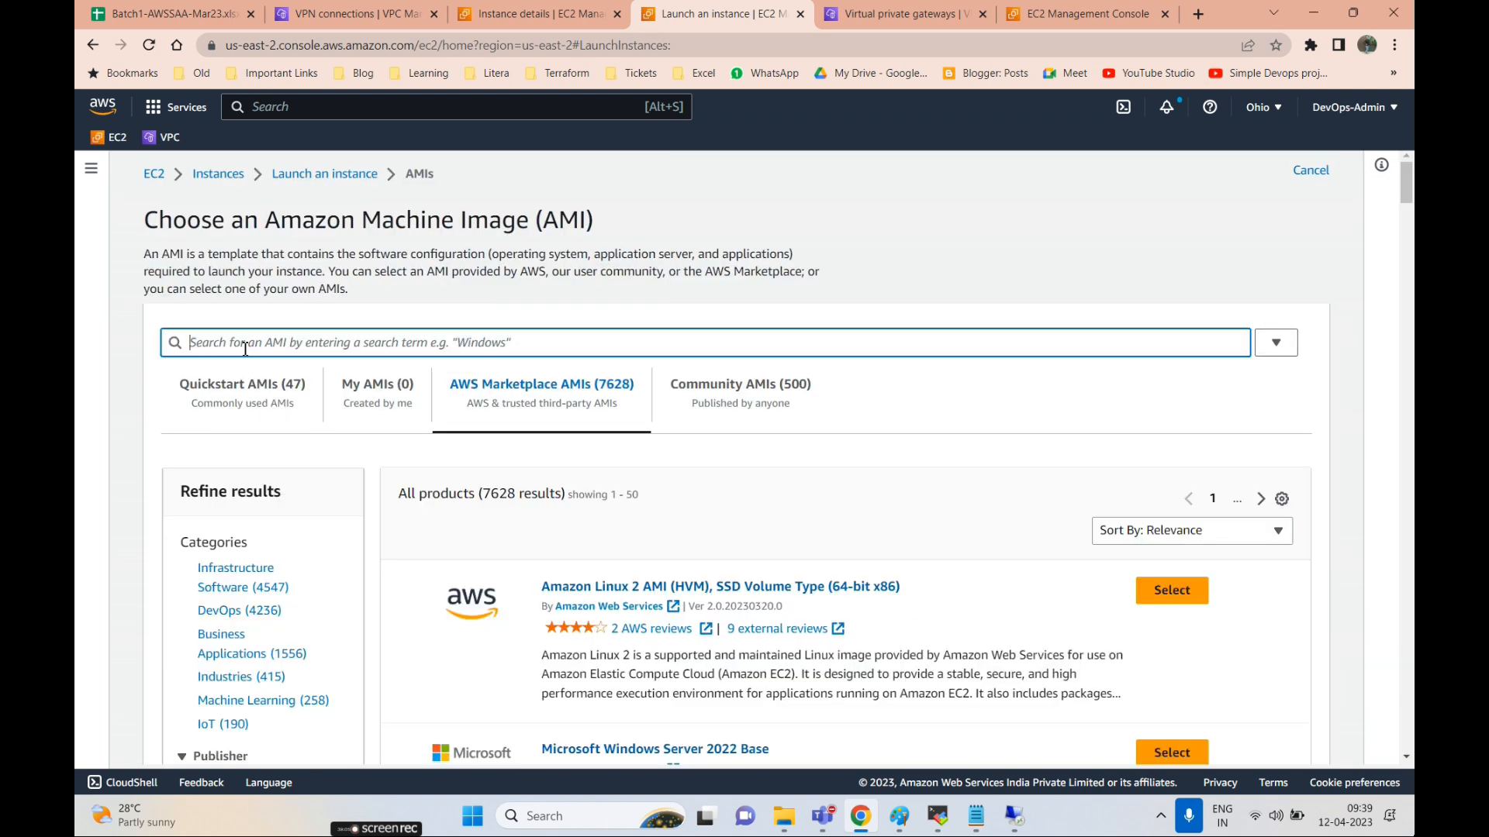
pyautogui.write('openvpn')
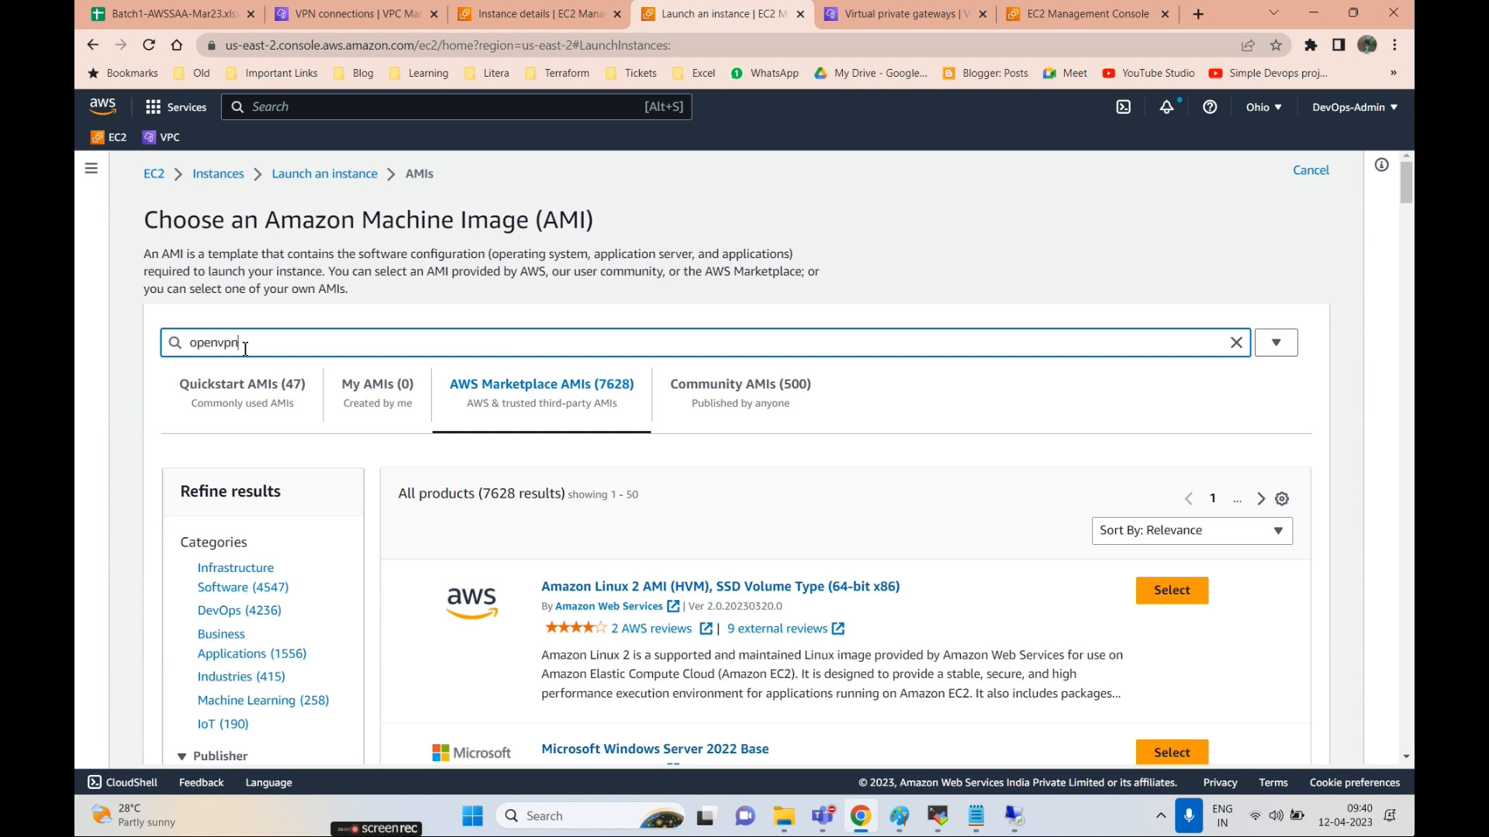
pyautogui.press('Return')
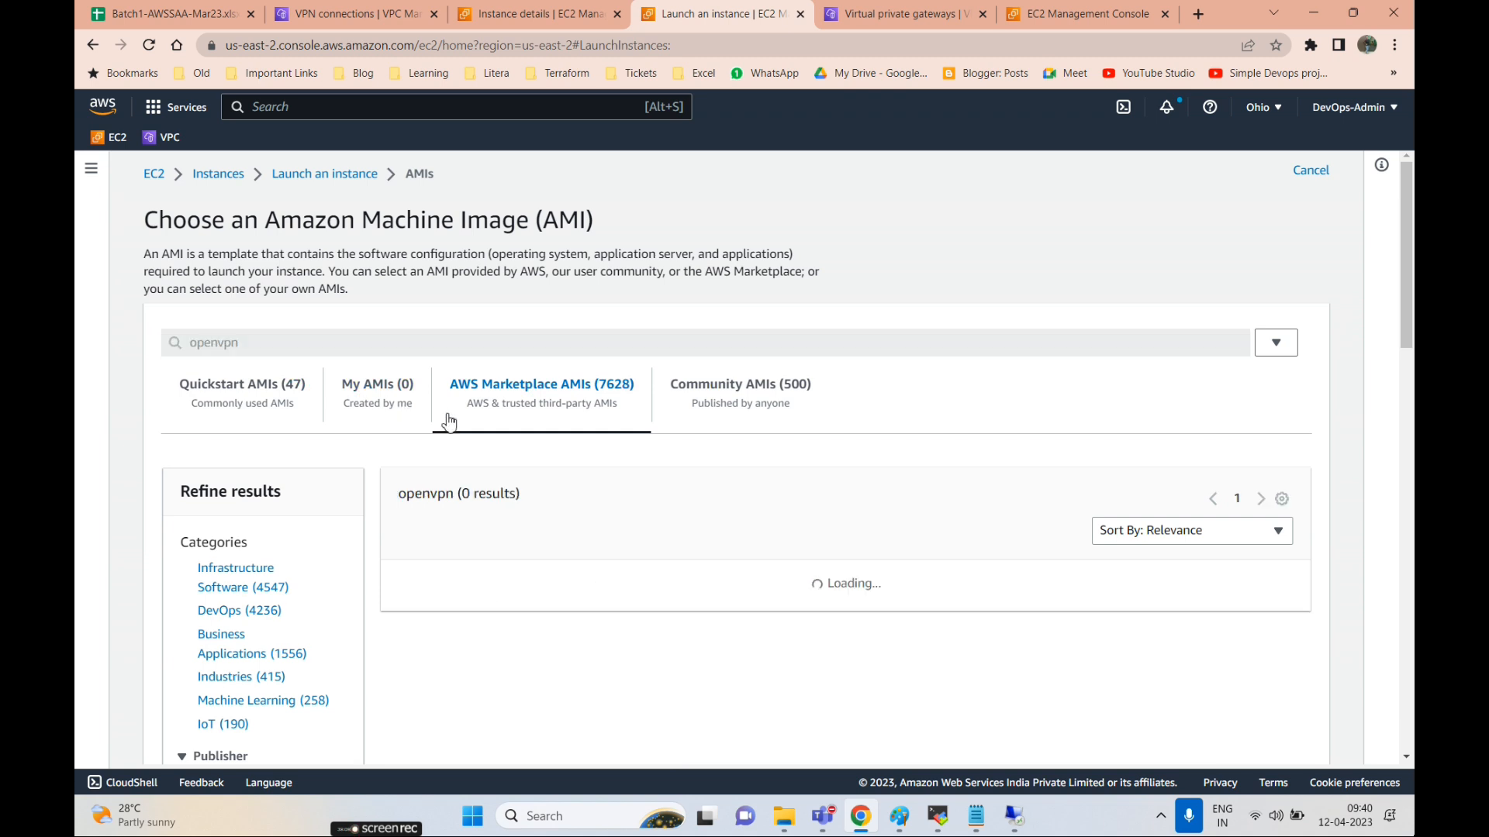
pyautogui.scroll(-1, 496, 502)
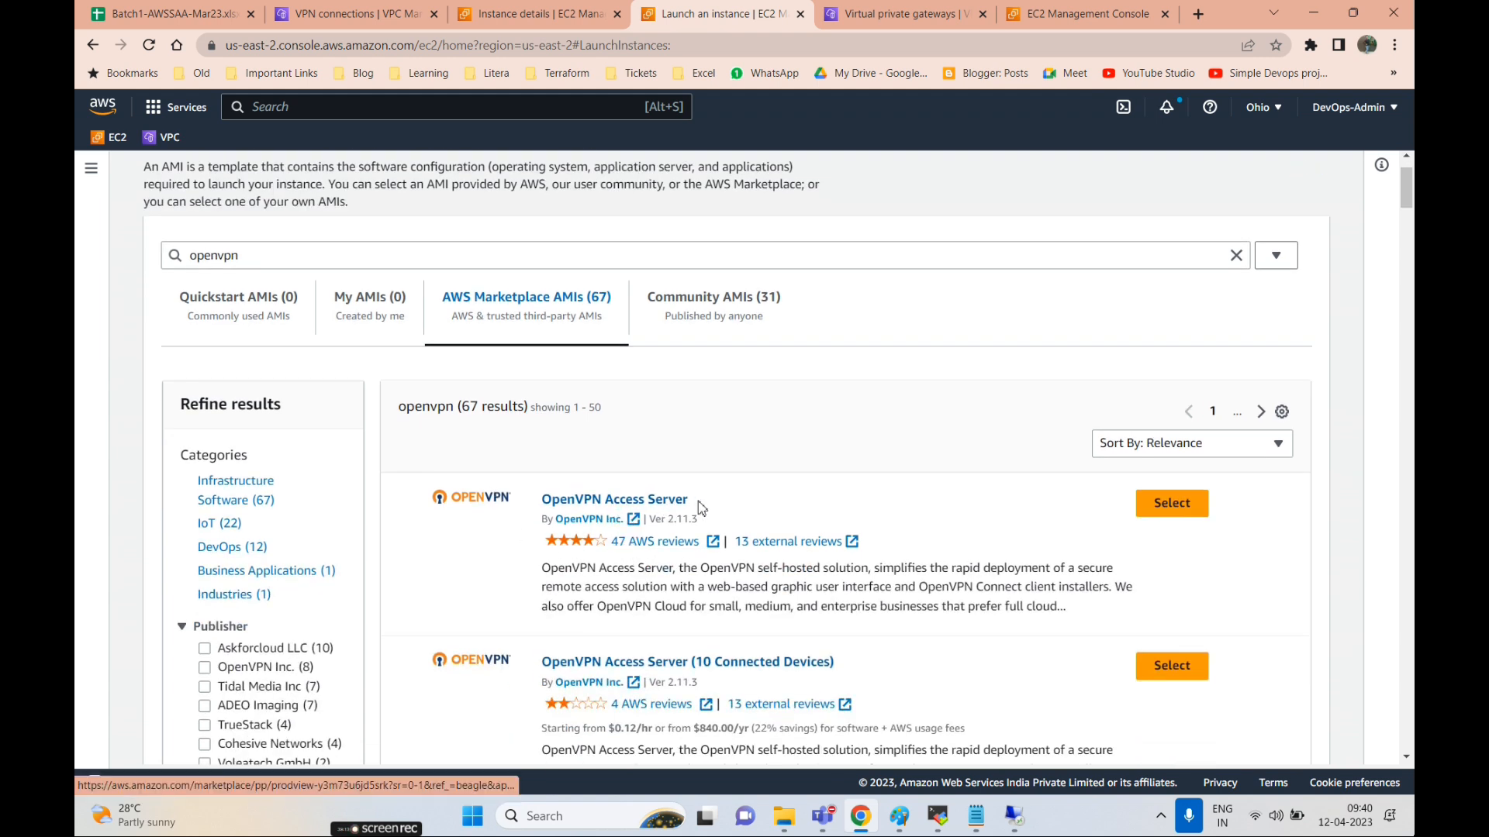
pyautogui.click(1172, 504)
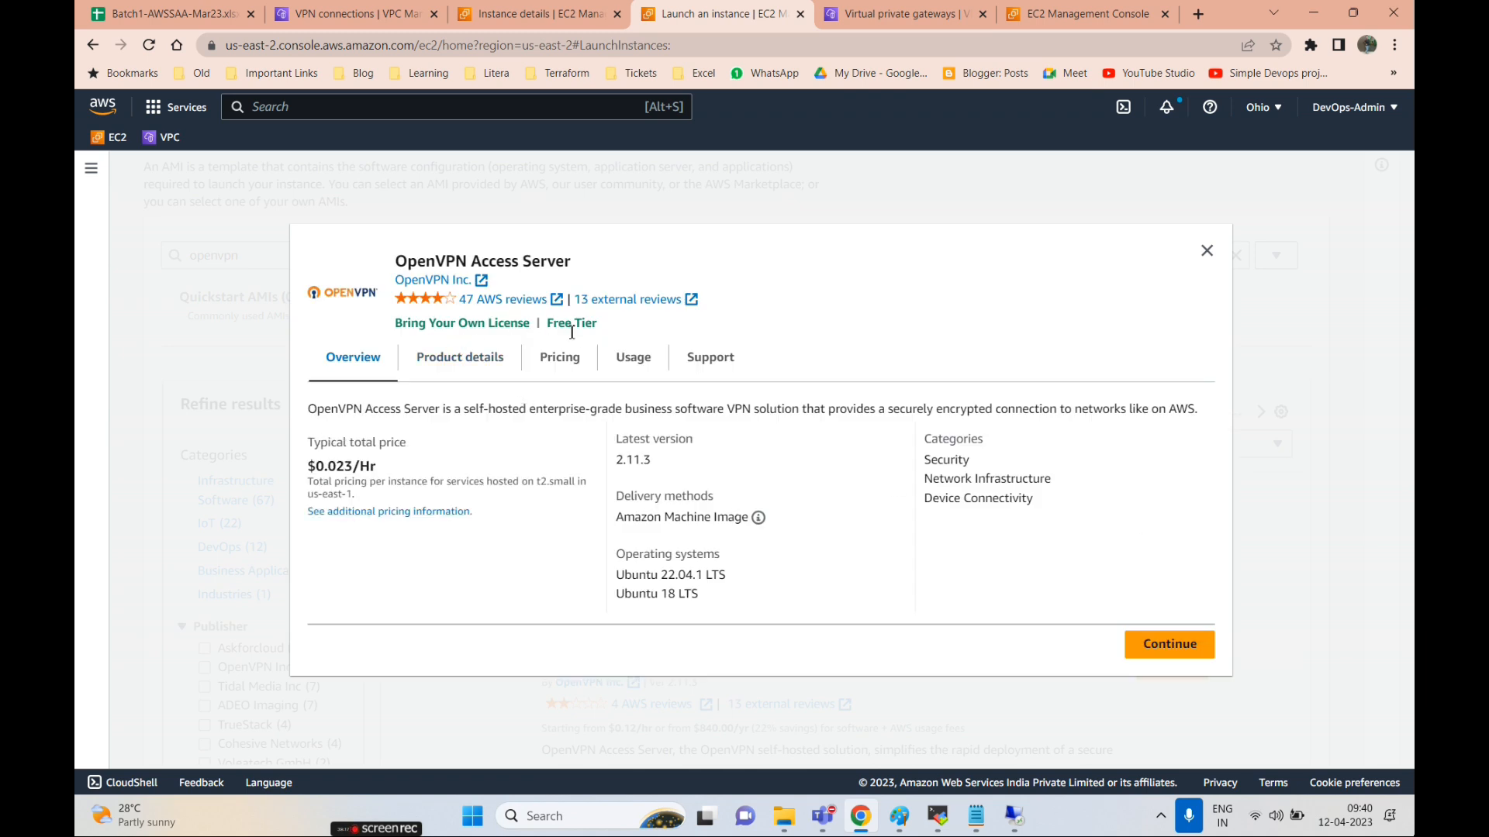
pyautogui.click(1163, 651)
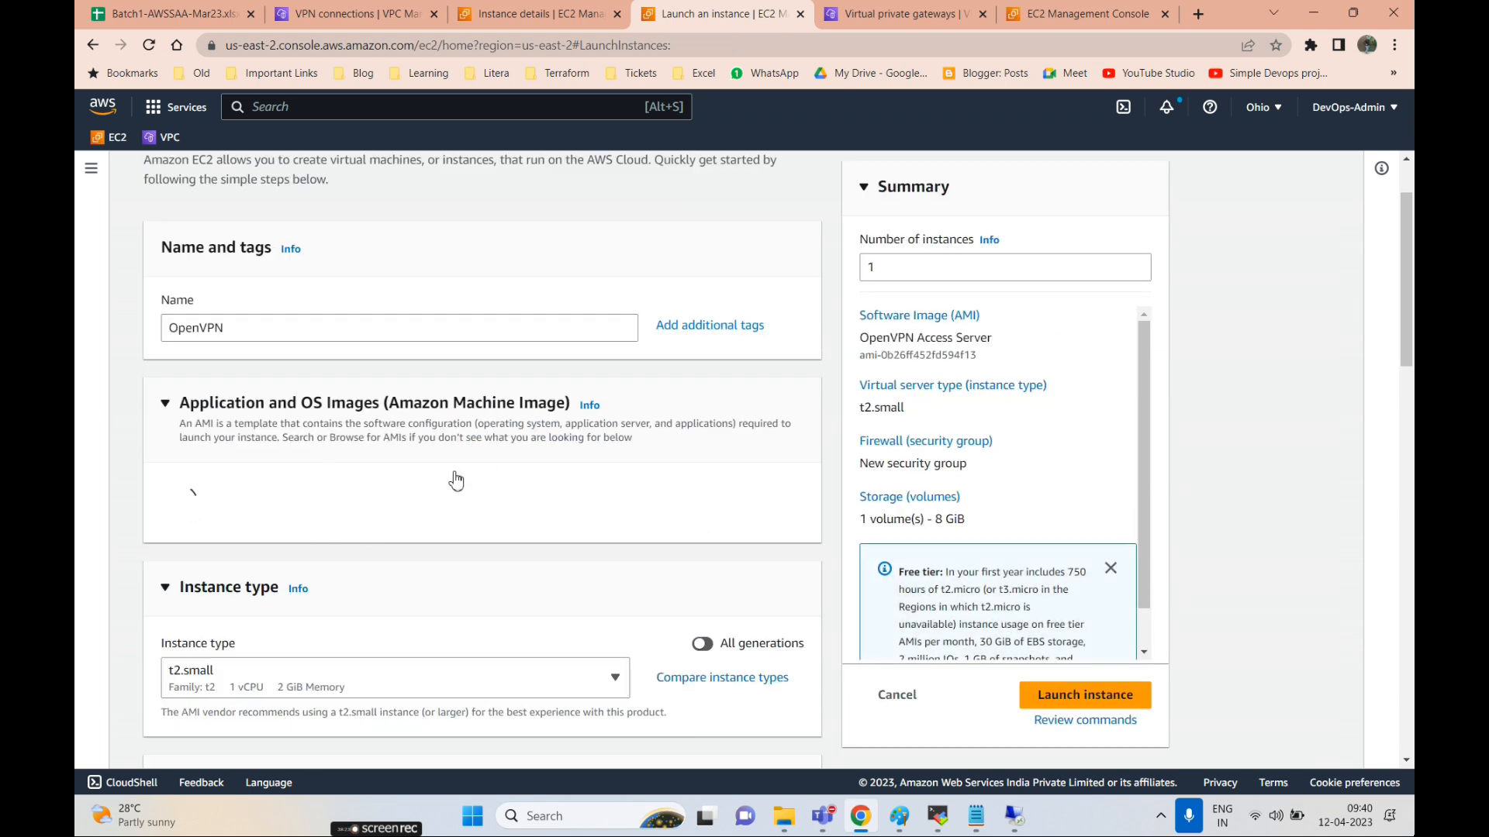
# - Set the OpenVPN instance's type to t2.micro and its key pair to ohio-key
pyautogui.scroll(-7, 401, 492)
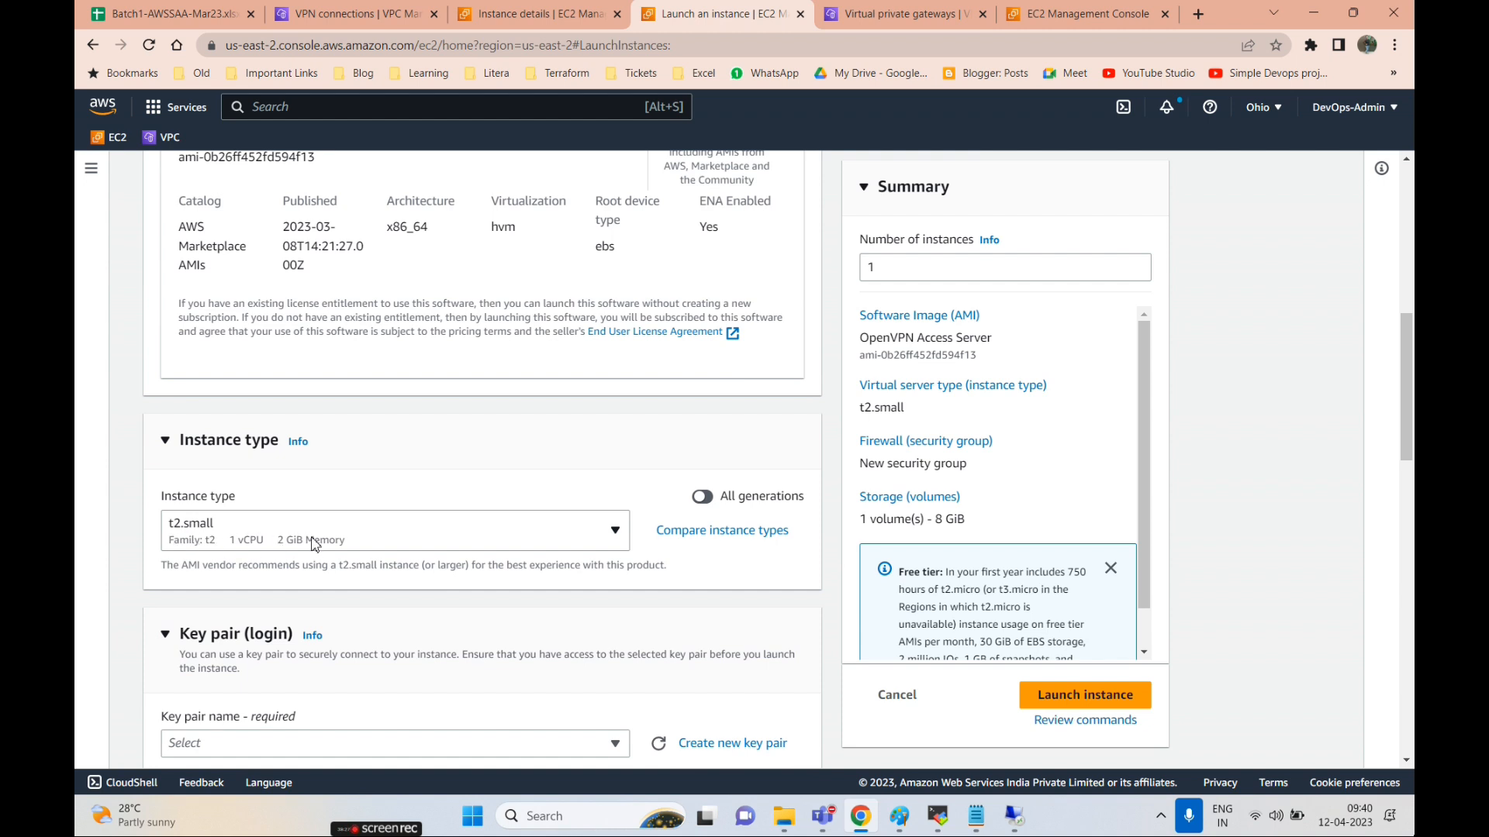
pyautogui.click(597, 538)
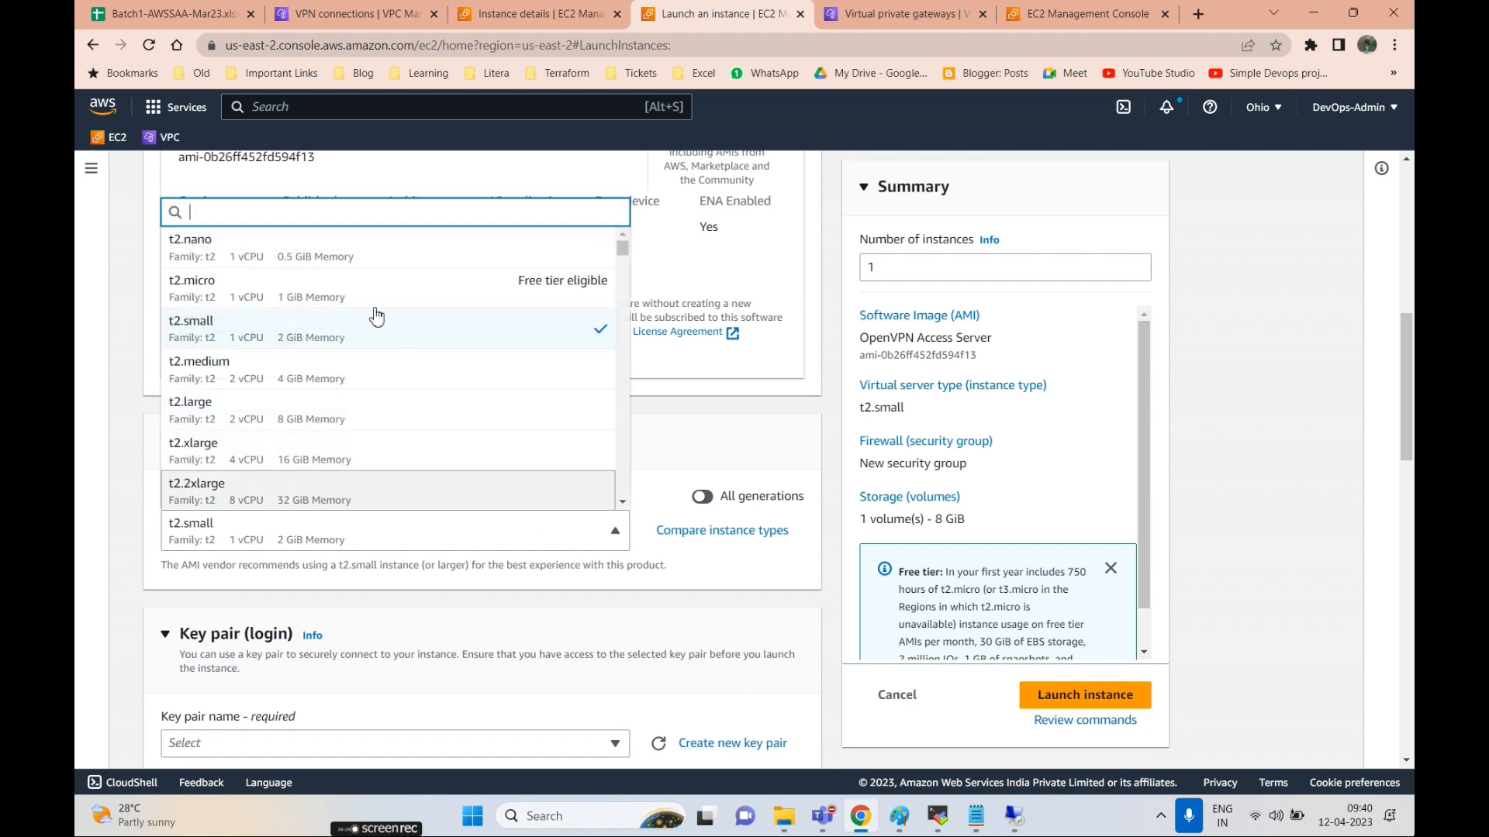
pyautogui.click(344, 290)
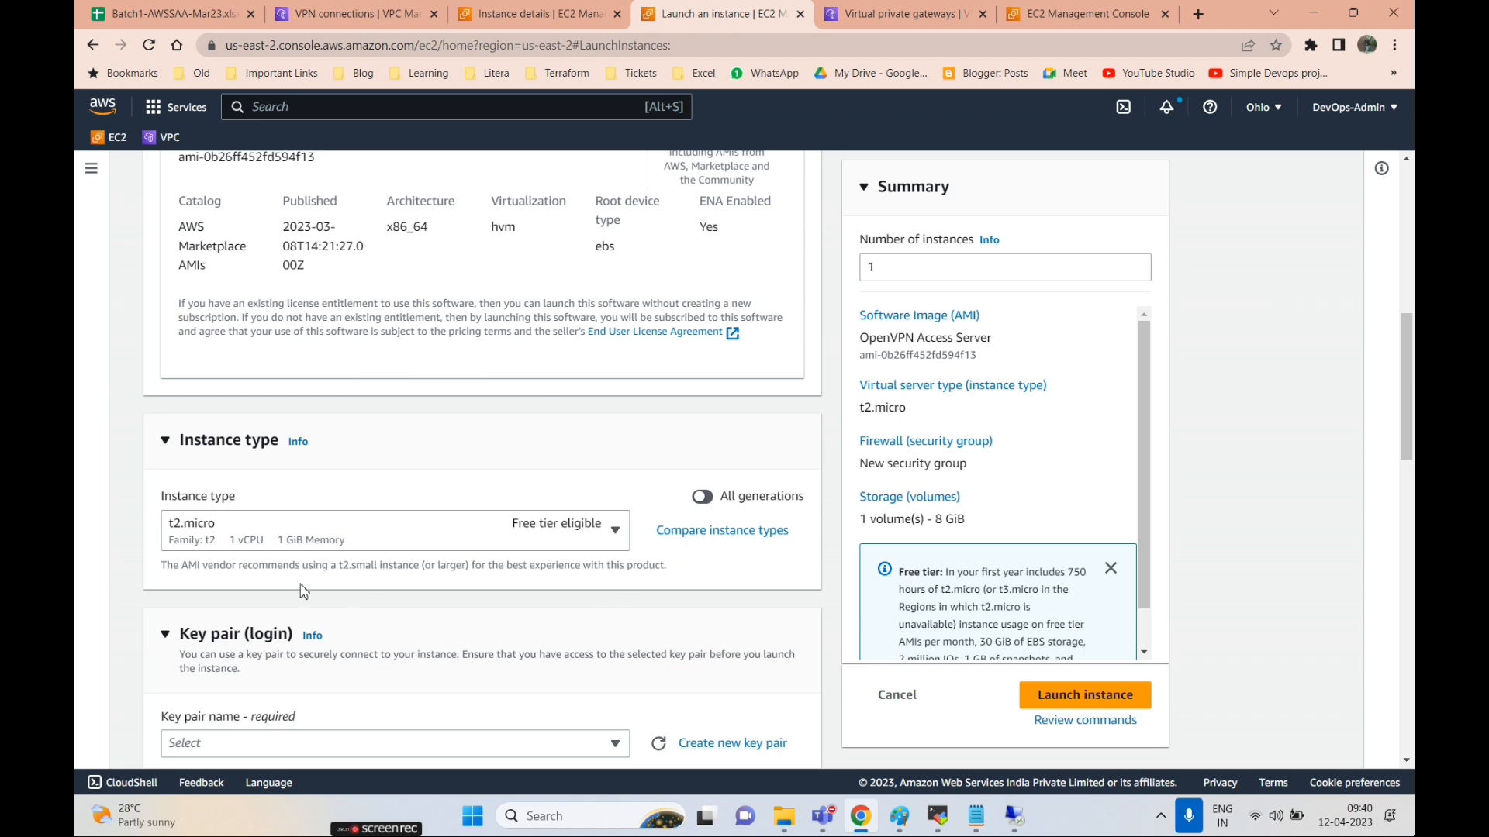
pyautogui.scroll(-2, 480, 572)
pyautogui.click(445, 574)
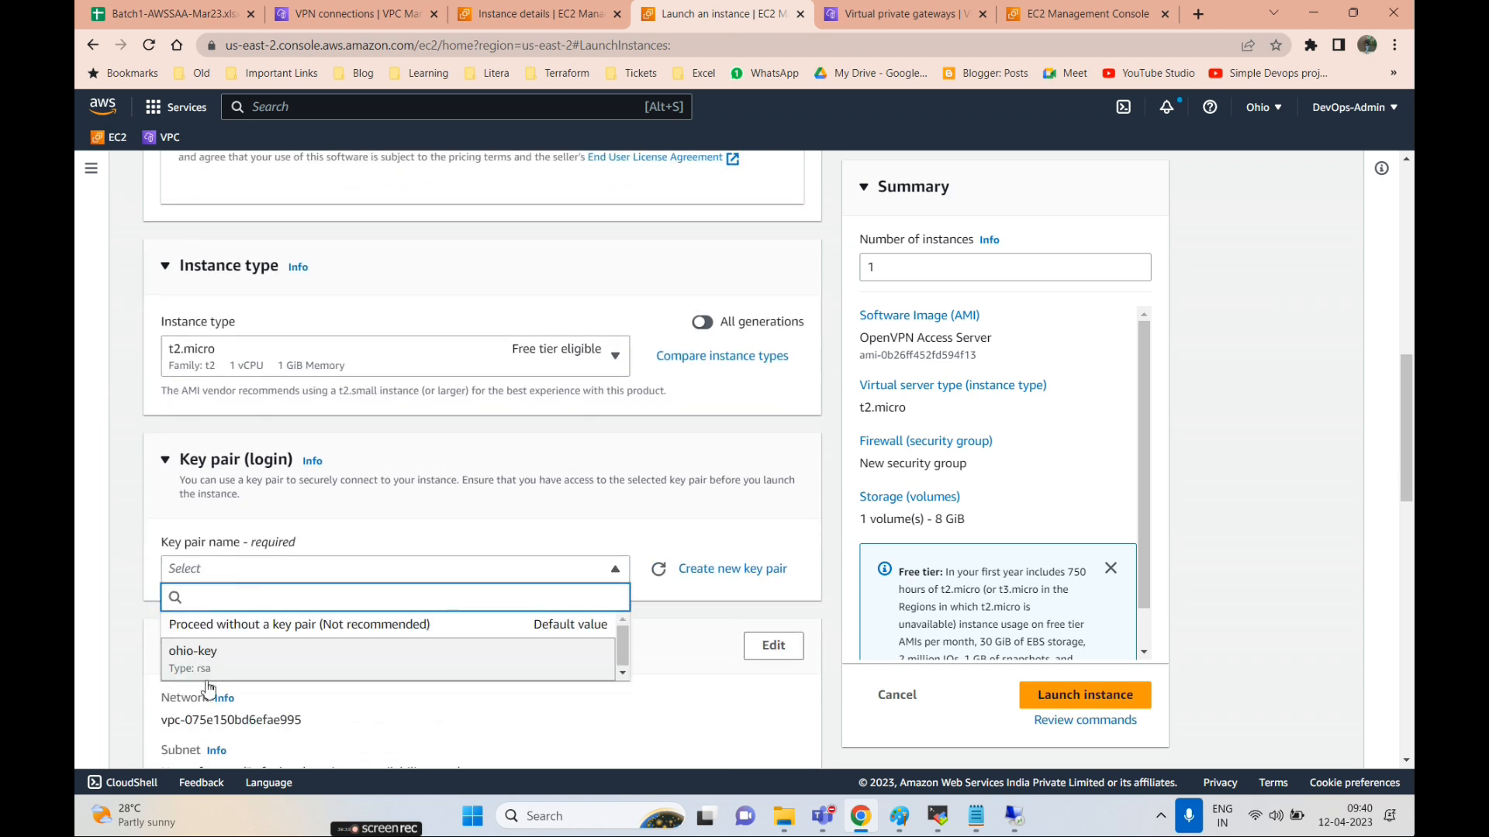
pyautogui.click(206, 679)
pyautogui.scroll(-3, 541, 661)
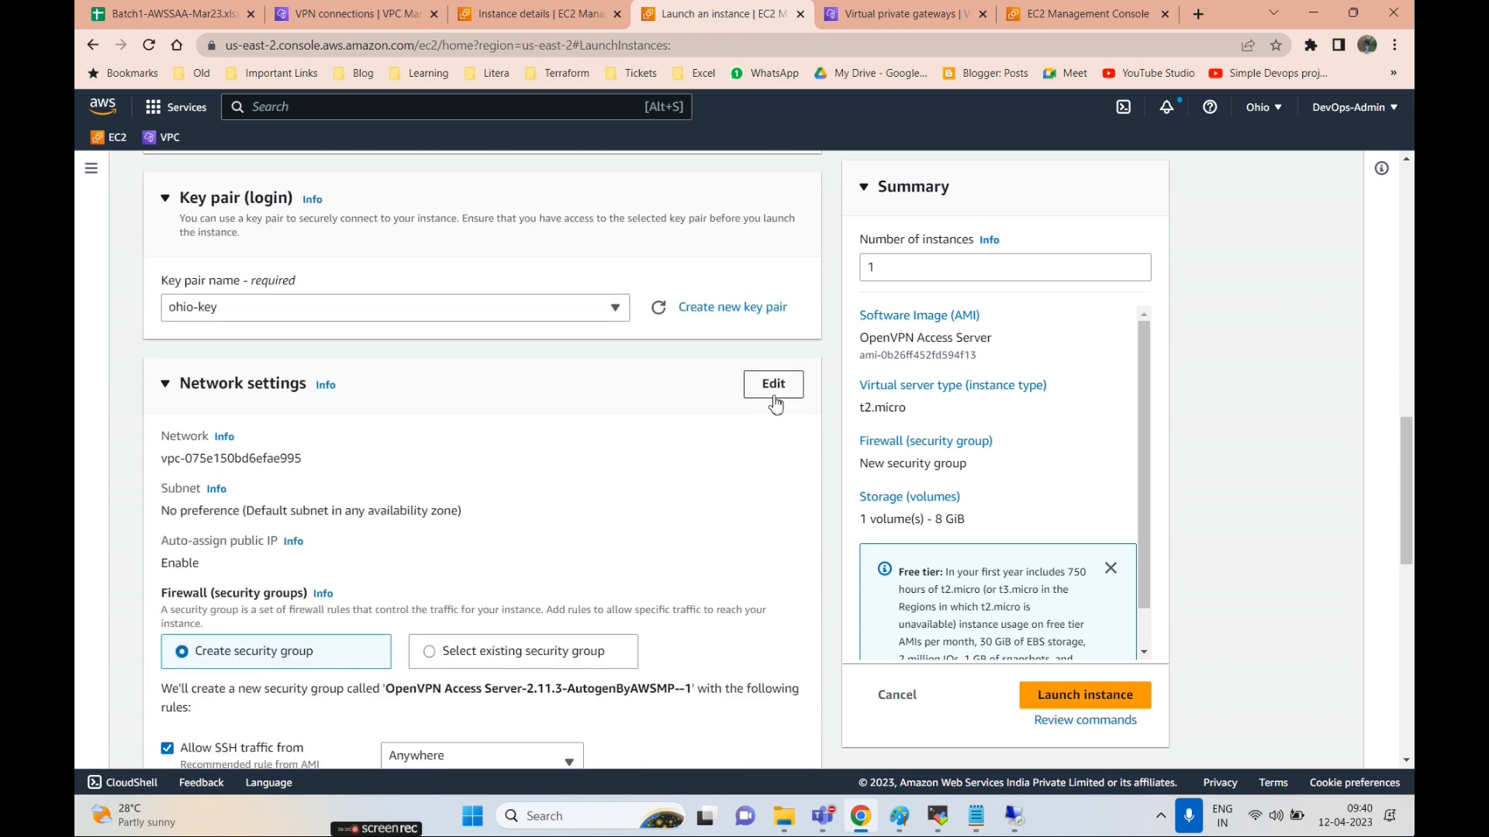
# - Place the OpenVPN instance in customer-vpc's subnet-public subnet and enable auto-assignment of a public IP
pyautogui.click(308, 481)
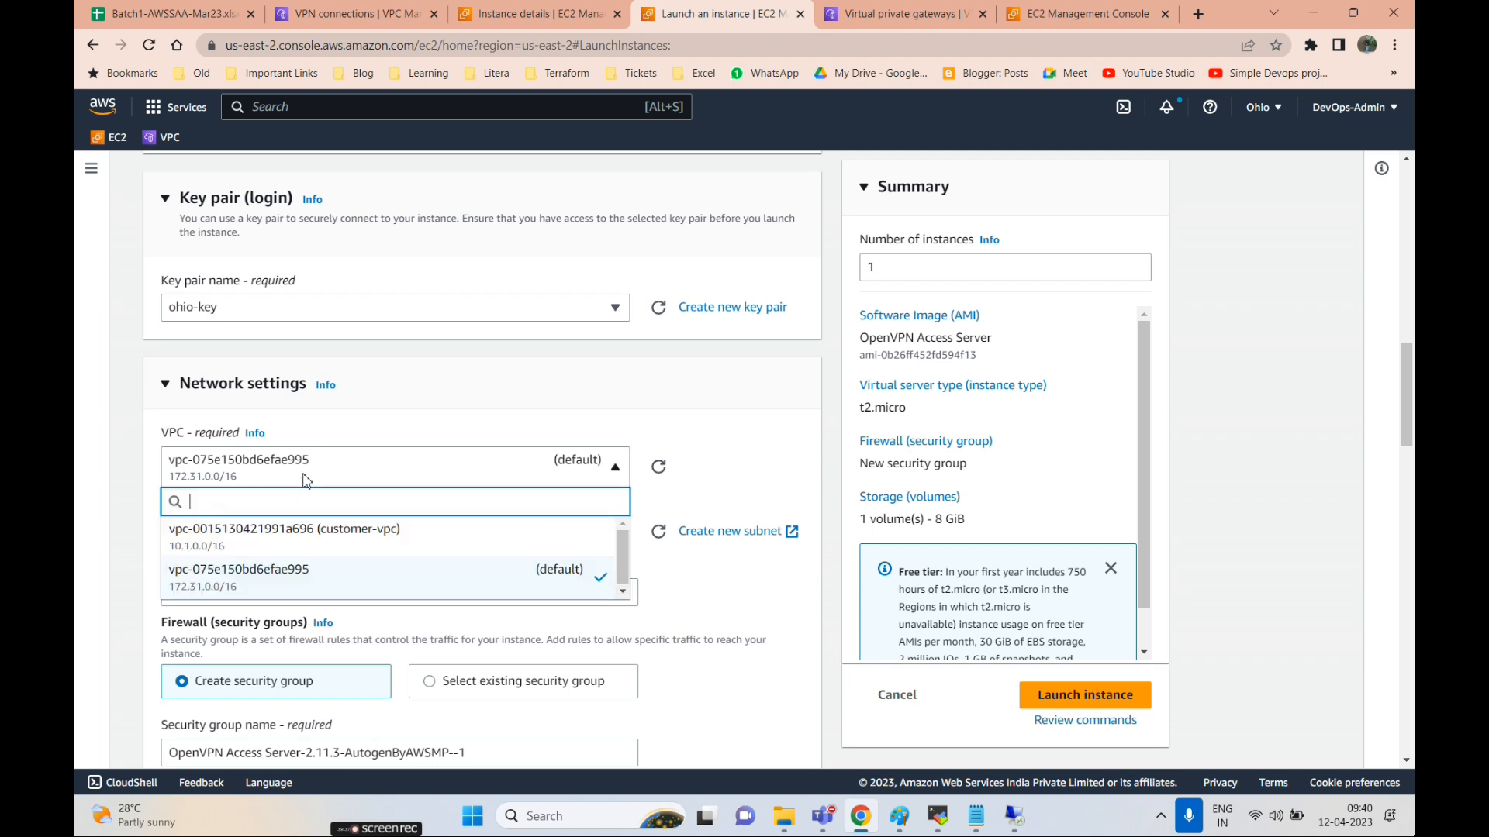
pyautogui.click(318, 552)
pyautogui.click(402, 547)
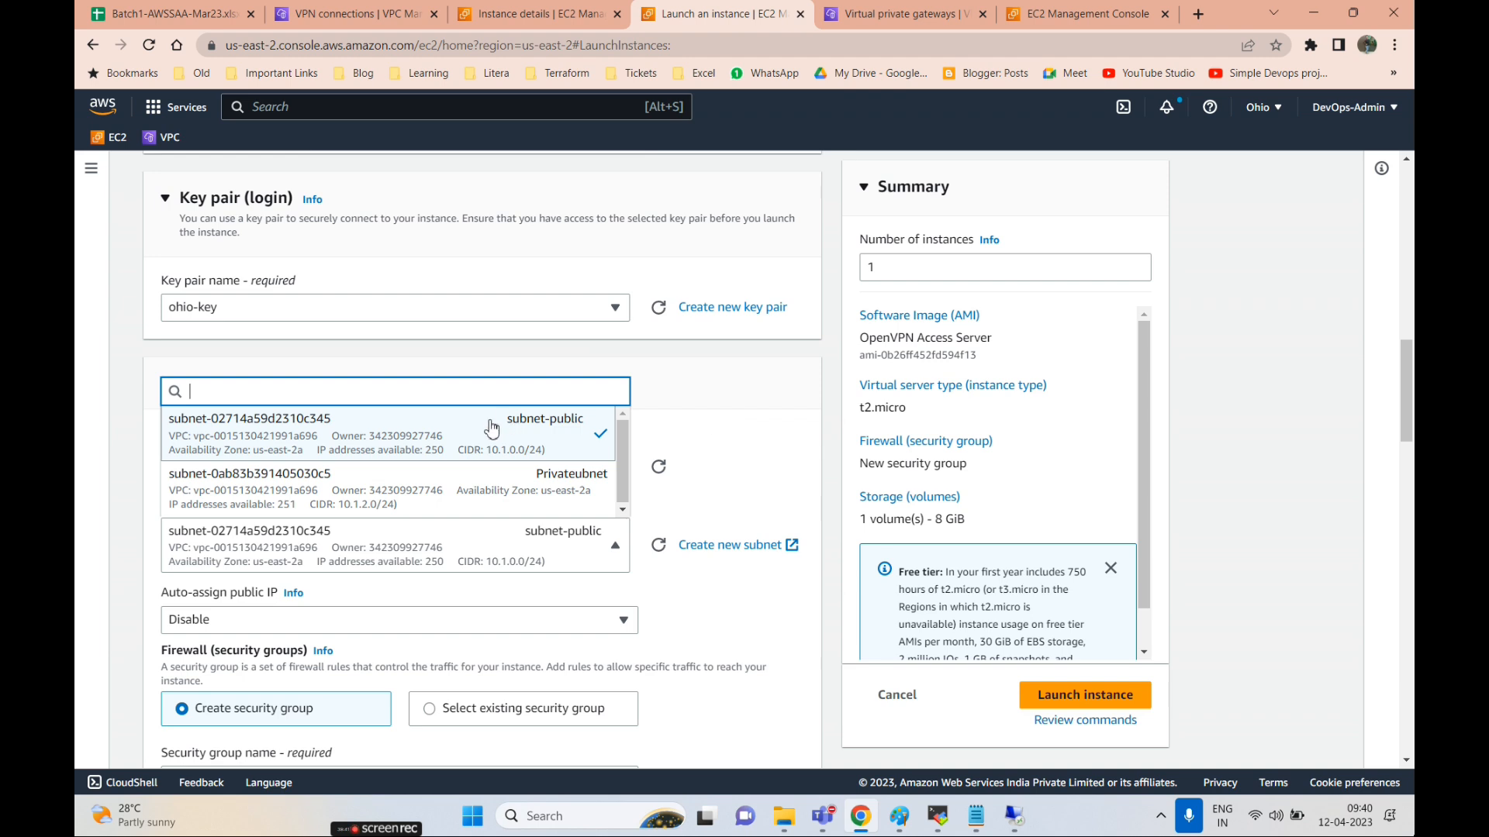
pyautogui.click(756, 425)
pyautogui.click(300, 629)
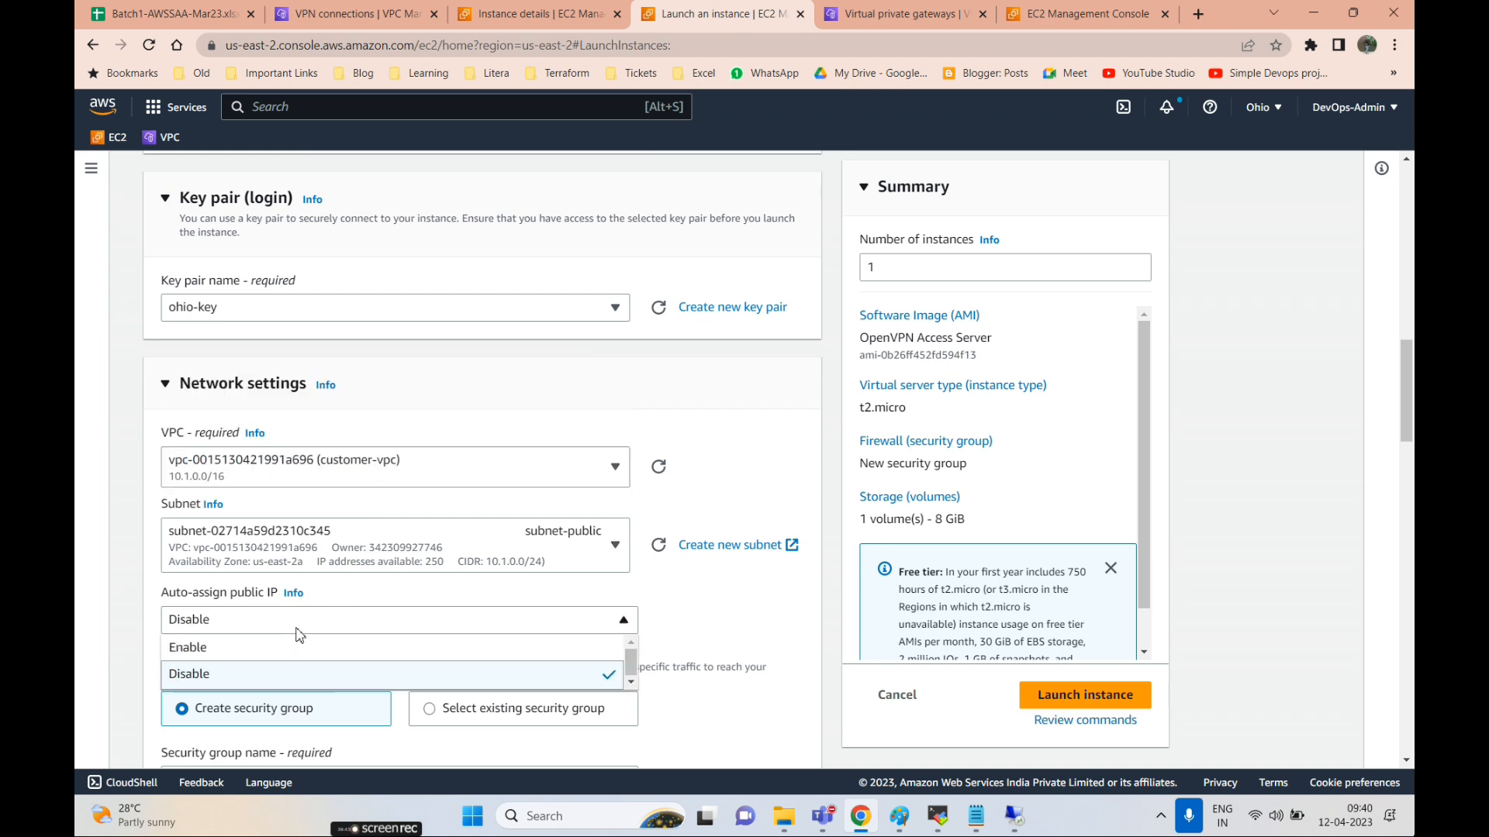
pyautogui.click(303, 645)
pyautogui.scroll(-3, 642, 593)
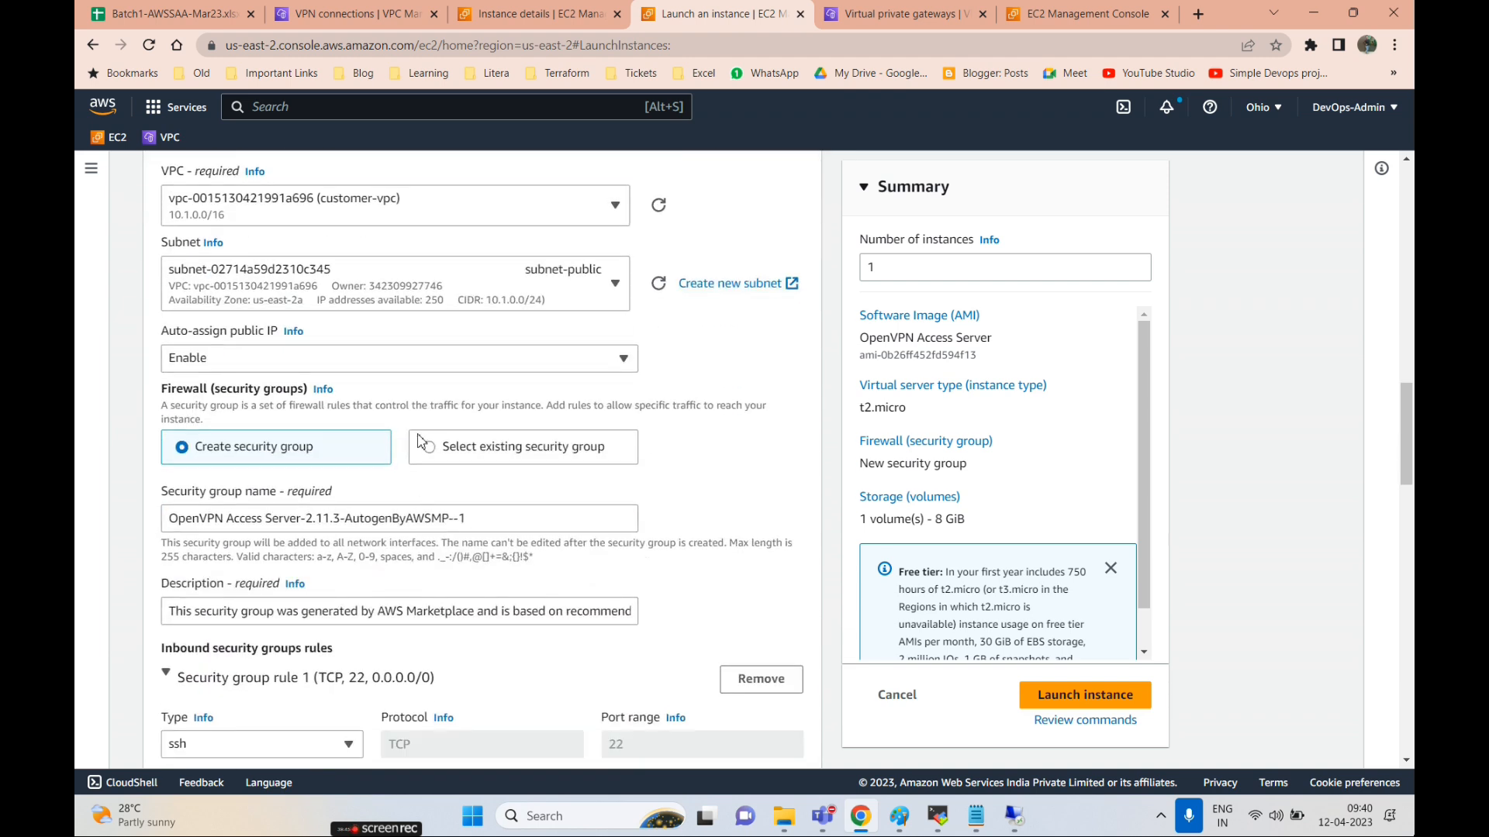
pyautogui.click(428, 450)
pyautogui.click(310, 527)
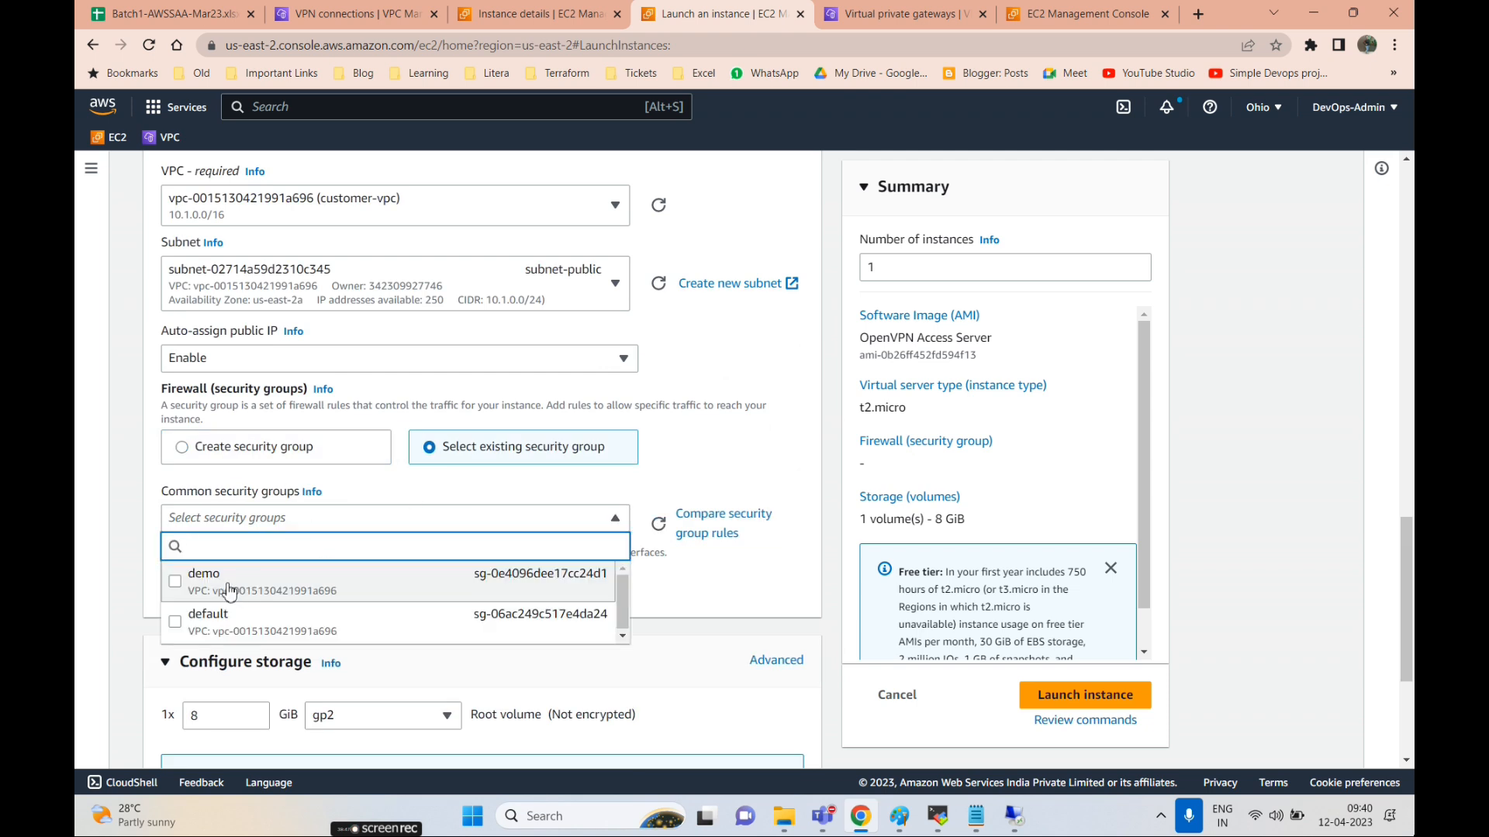
pyautogui.click(483, 572)
pyautogui.scroll(-5, 326, 349)
pyautogui.scroll(5, 318, 346)
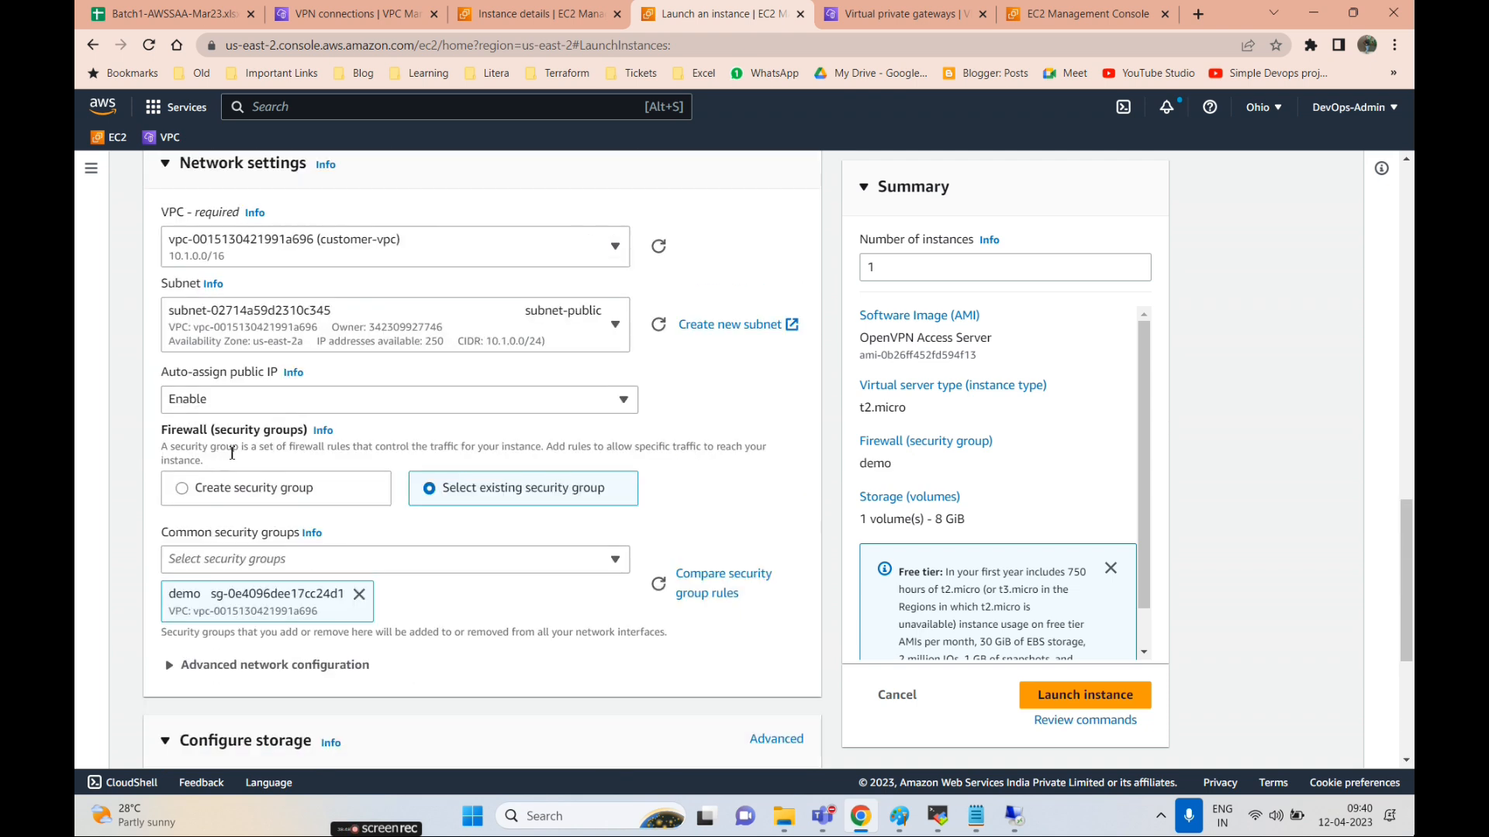
pyautogui.click(183, 488)
# - Review the inbound rules of the security group that will be created for the OpenVPN instance
pyautogui.scroll(-10, 491, 465)
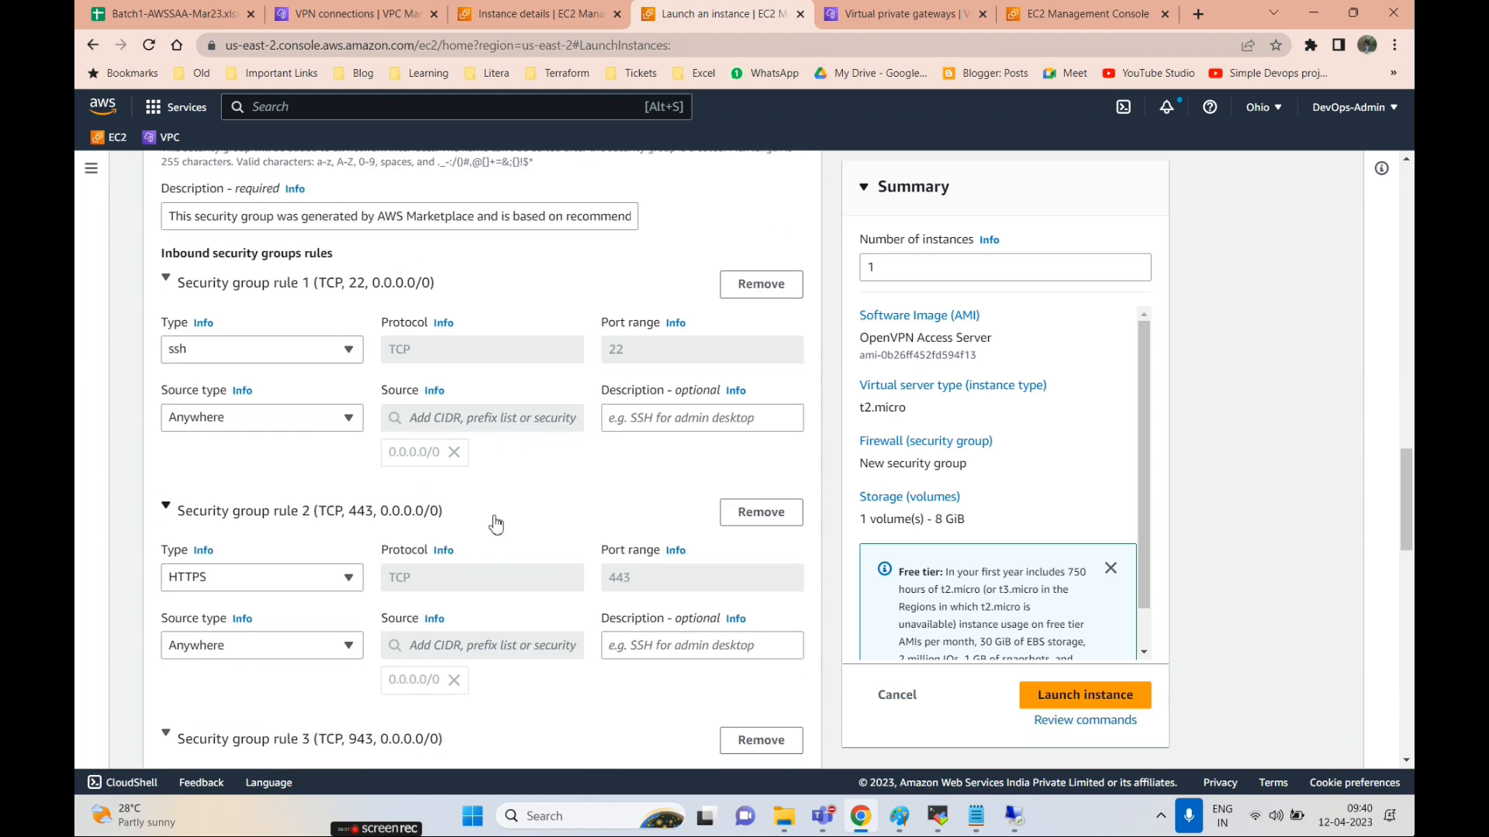
pyautogui.scroll(10, 496, 526)
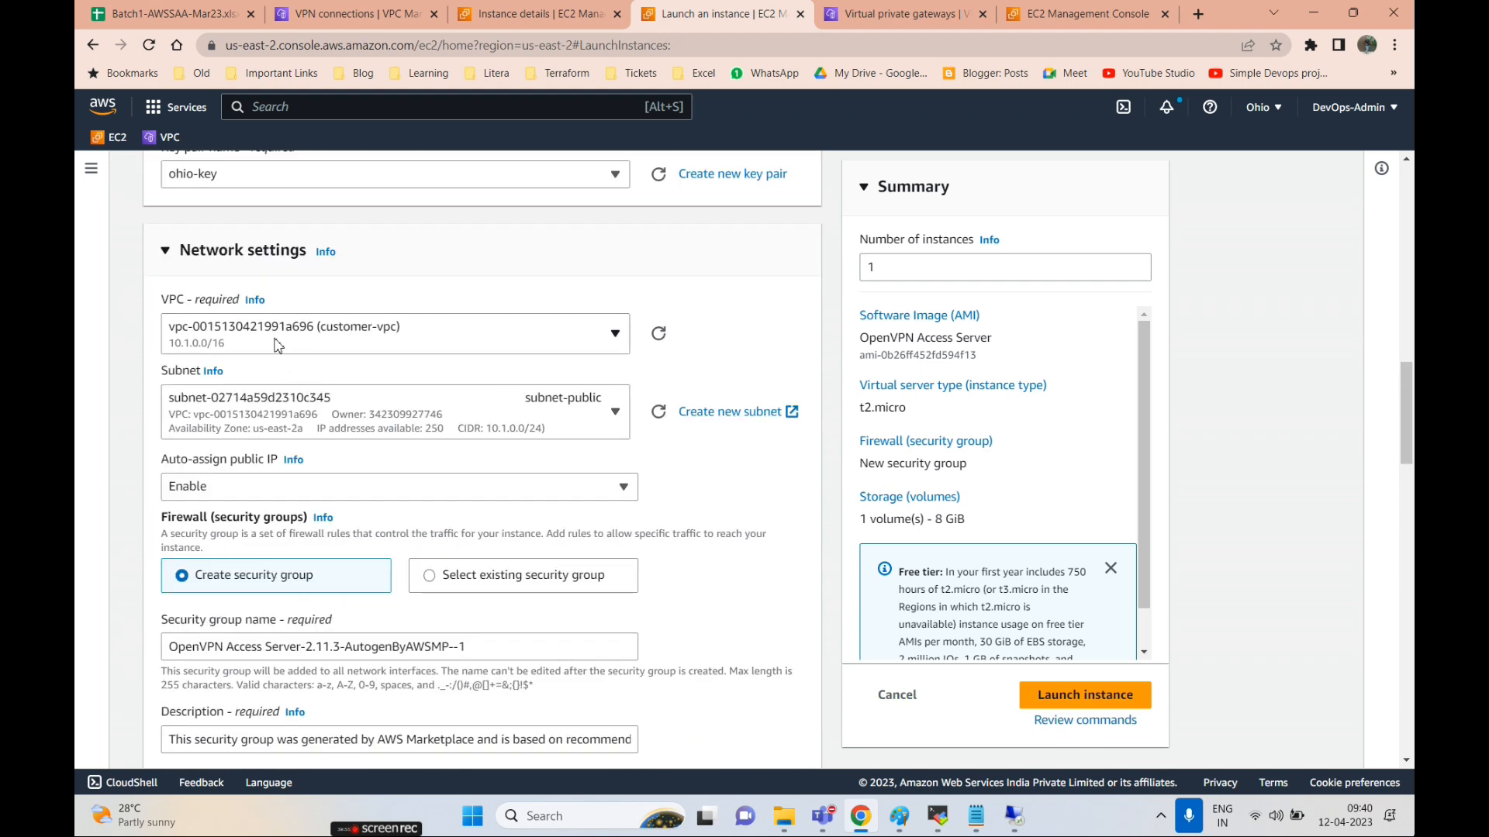
pyautogui.scroll(-6, 250, 465)
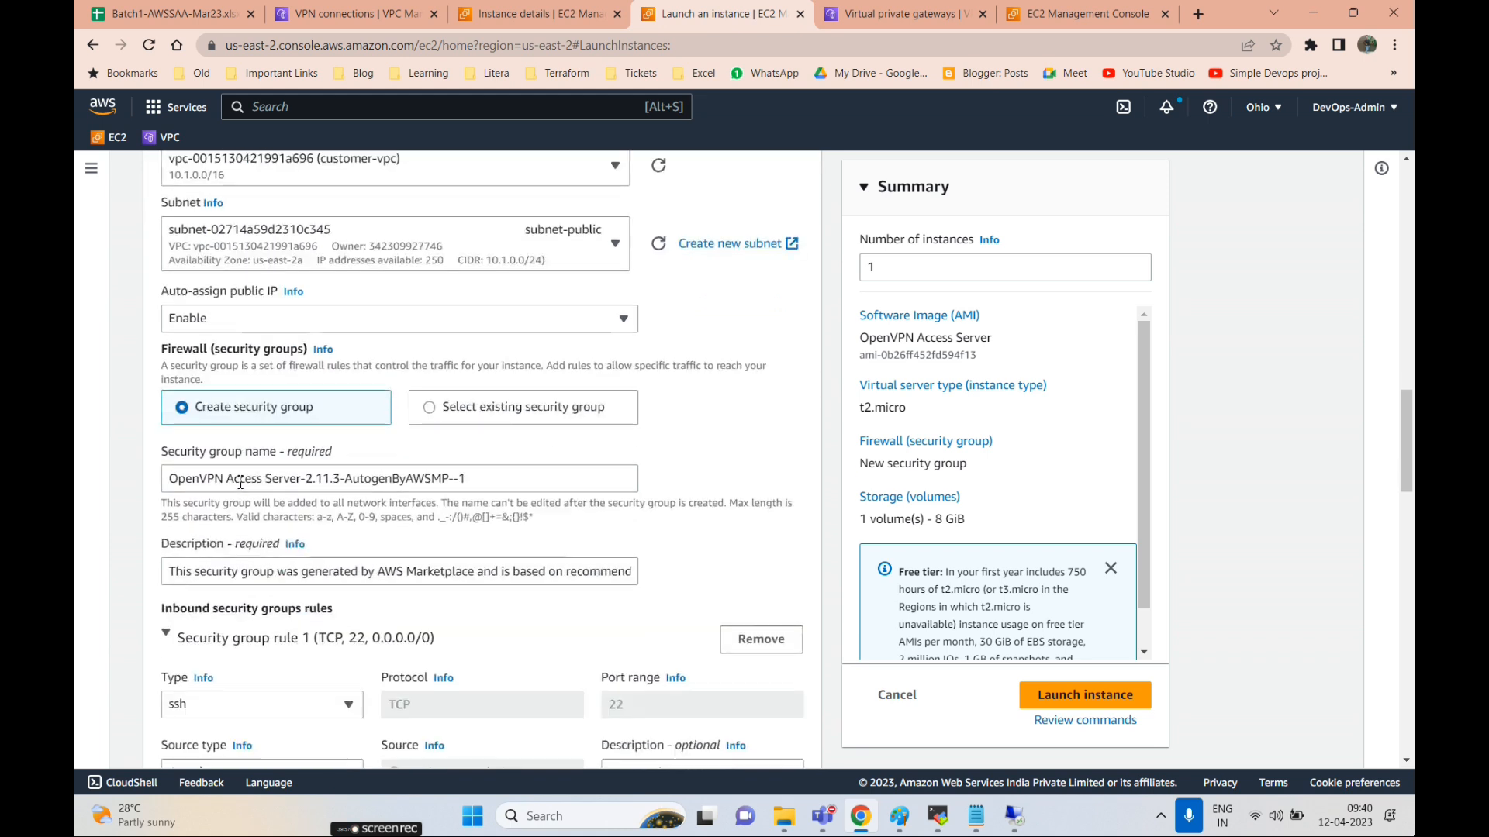
pyautogui.scroll(-5, 380, 475)
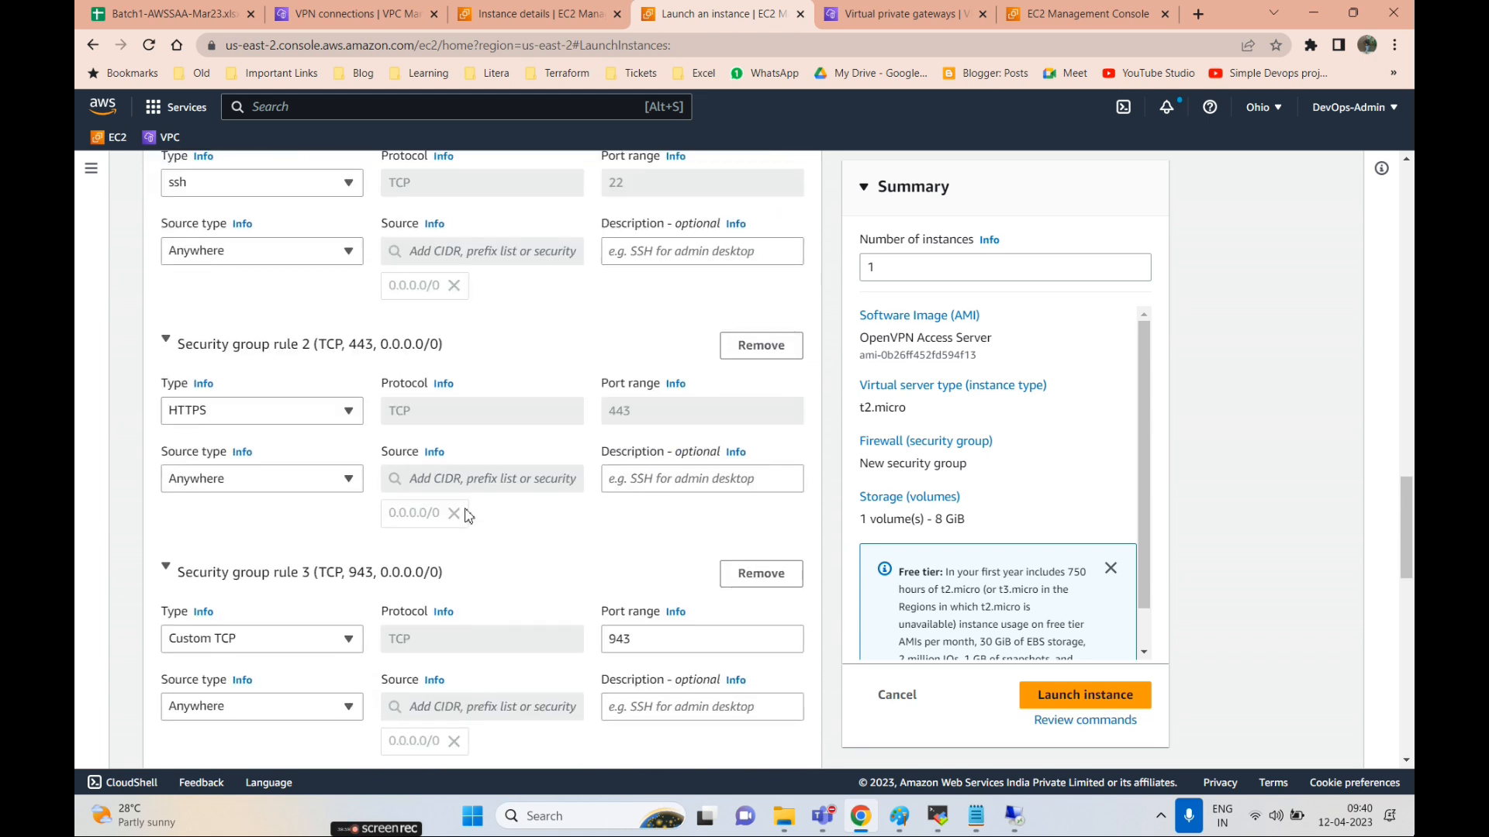
pyautogui.scroll(-3, 407, 535)
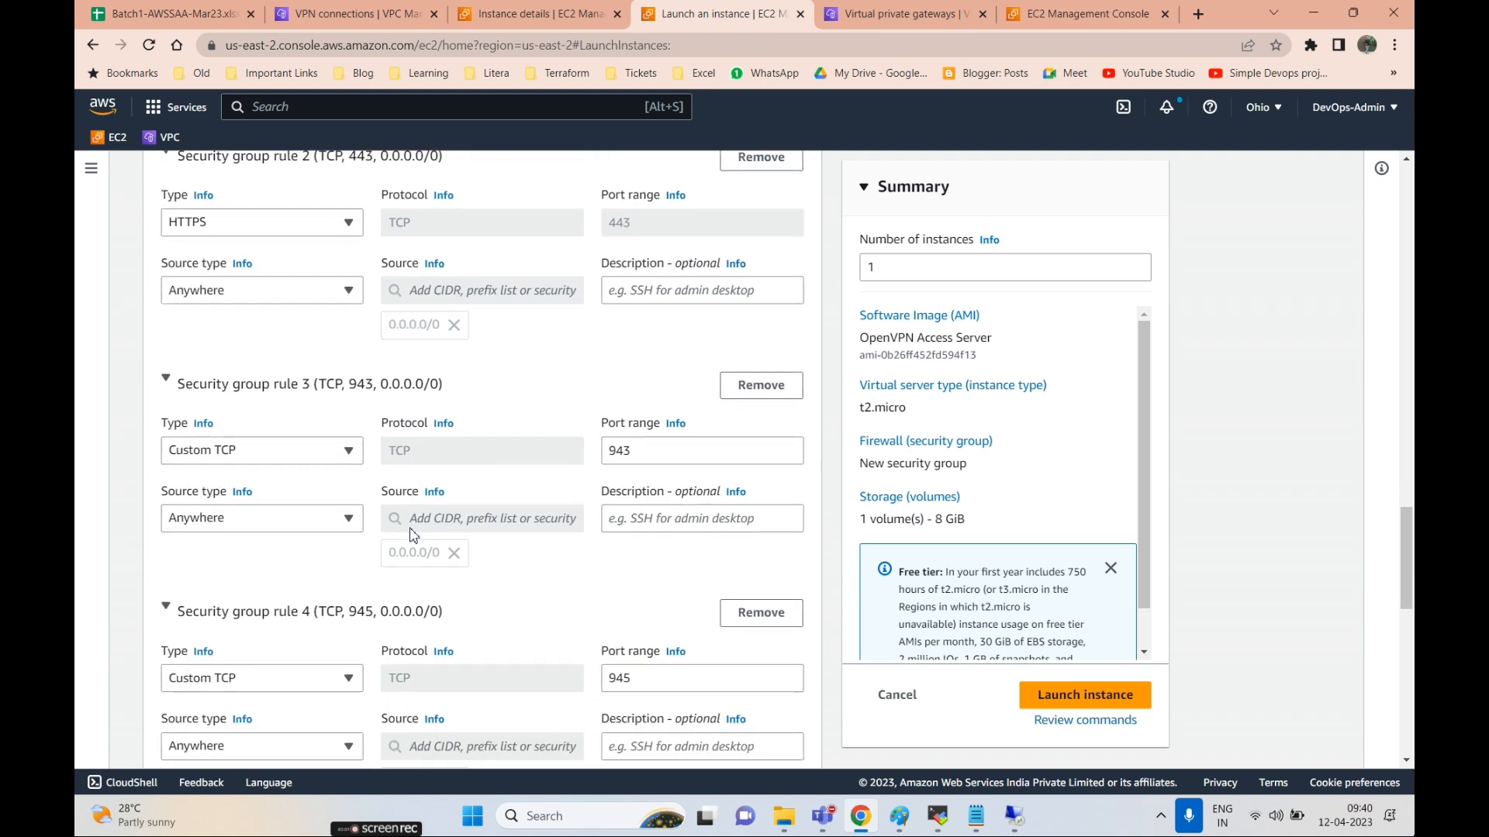
pyautogui.scroll(5, 264, 547)
pyautogui.scroll(3, 217, 520)
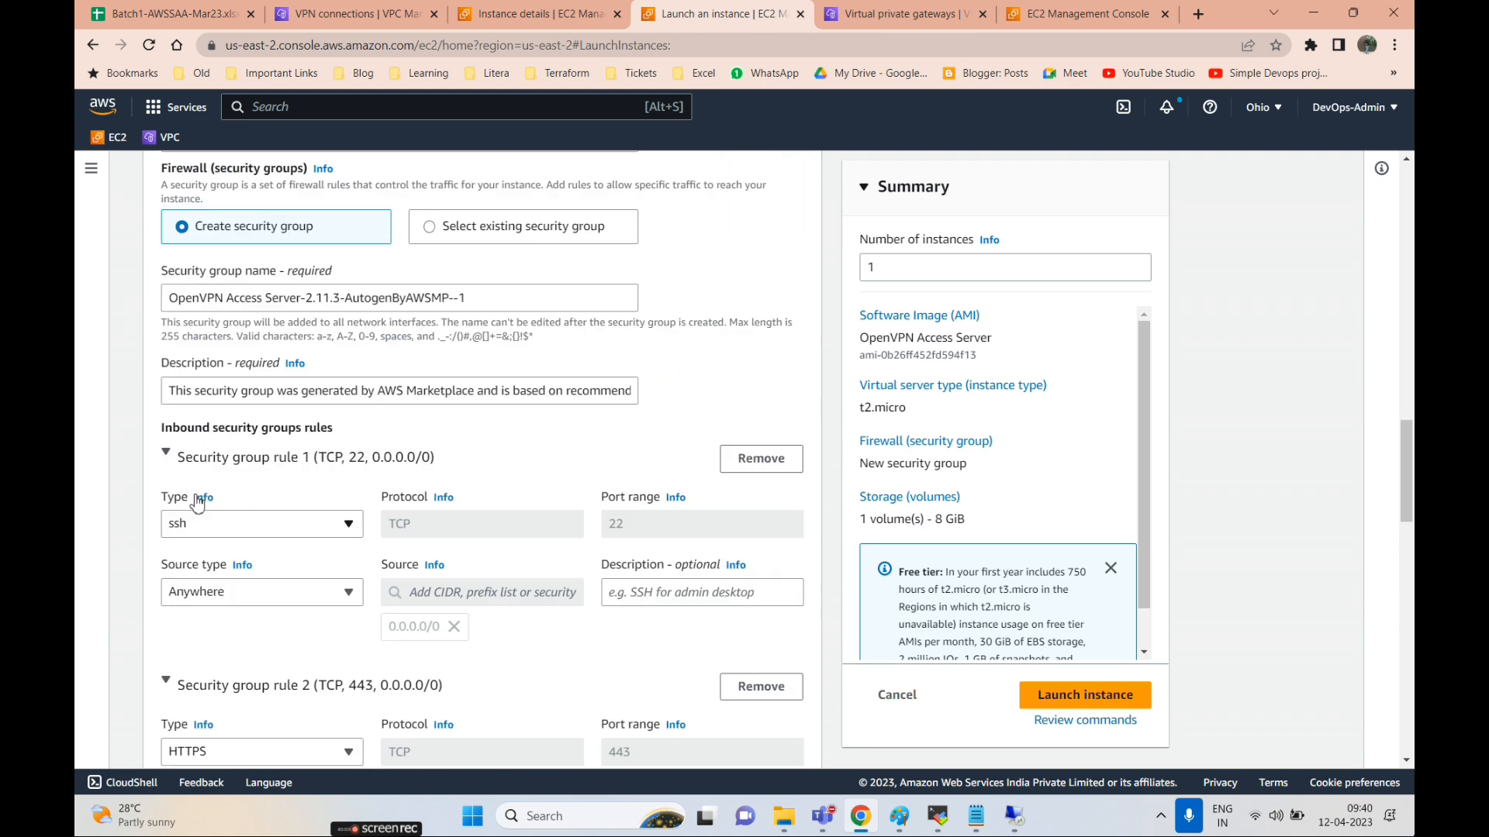
pyautogui.scroll(-5, 206, 555)
pyautogui.scroll(-4, 230, 565)
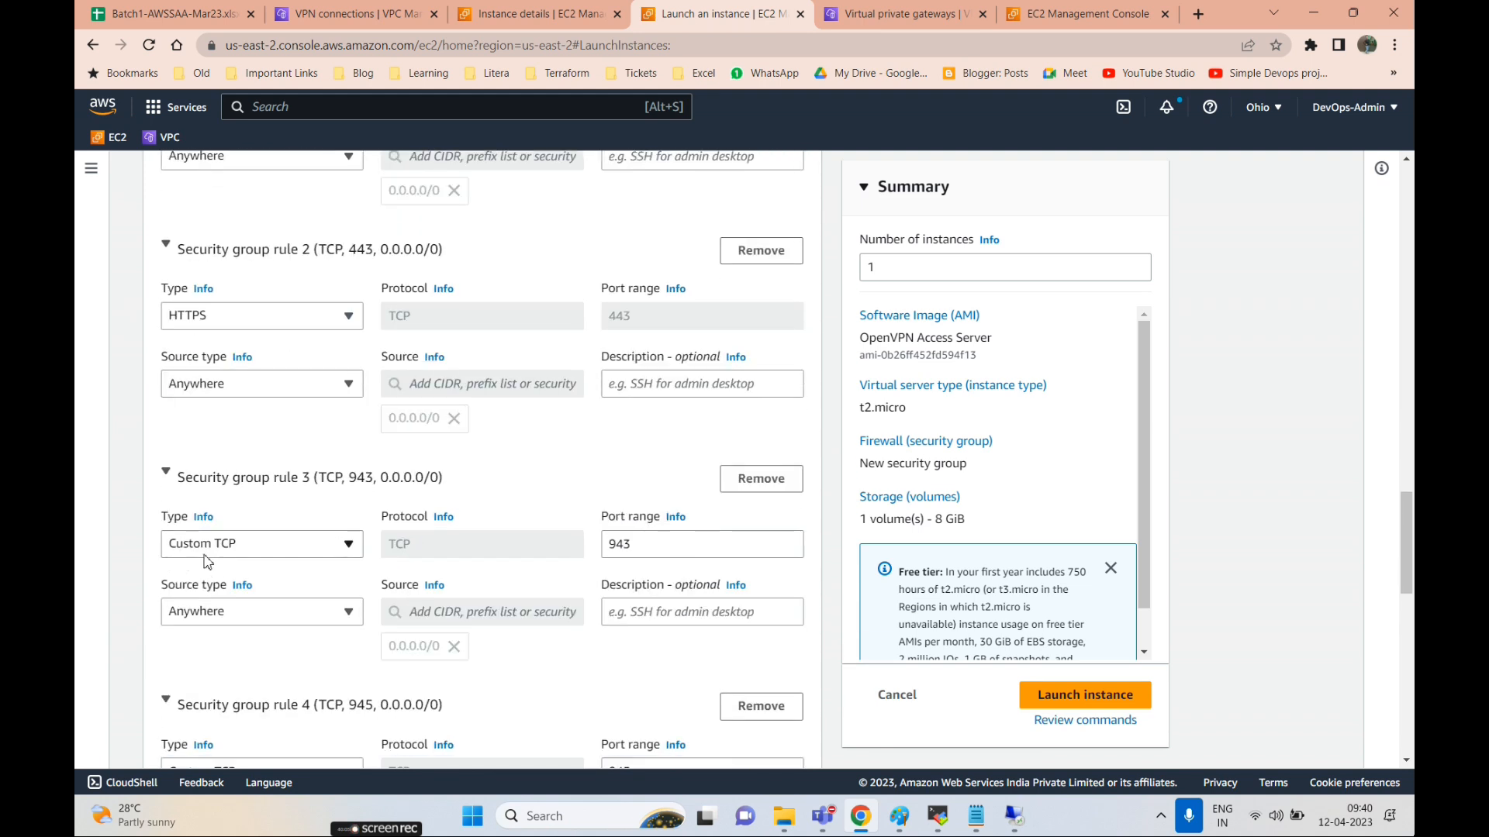
pyautogui.scroll(-3, 310, 535)
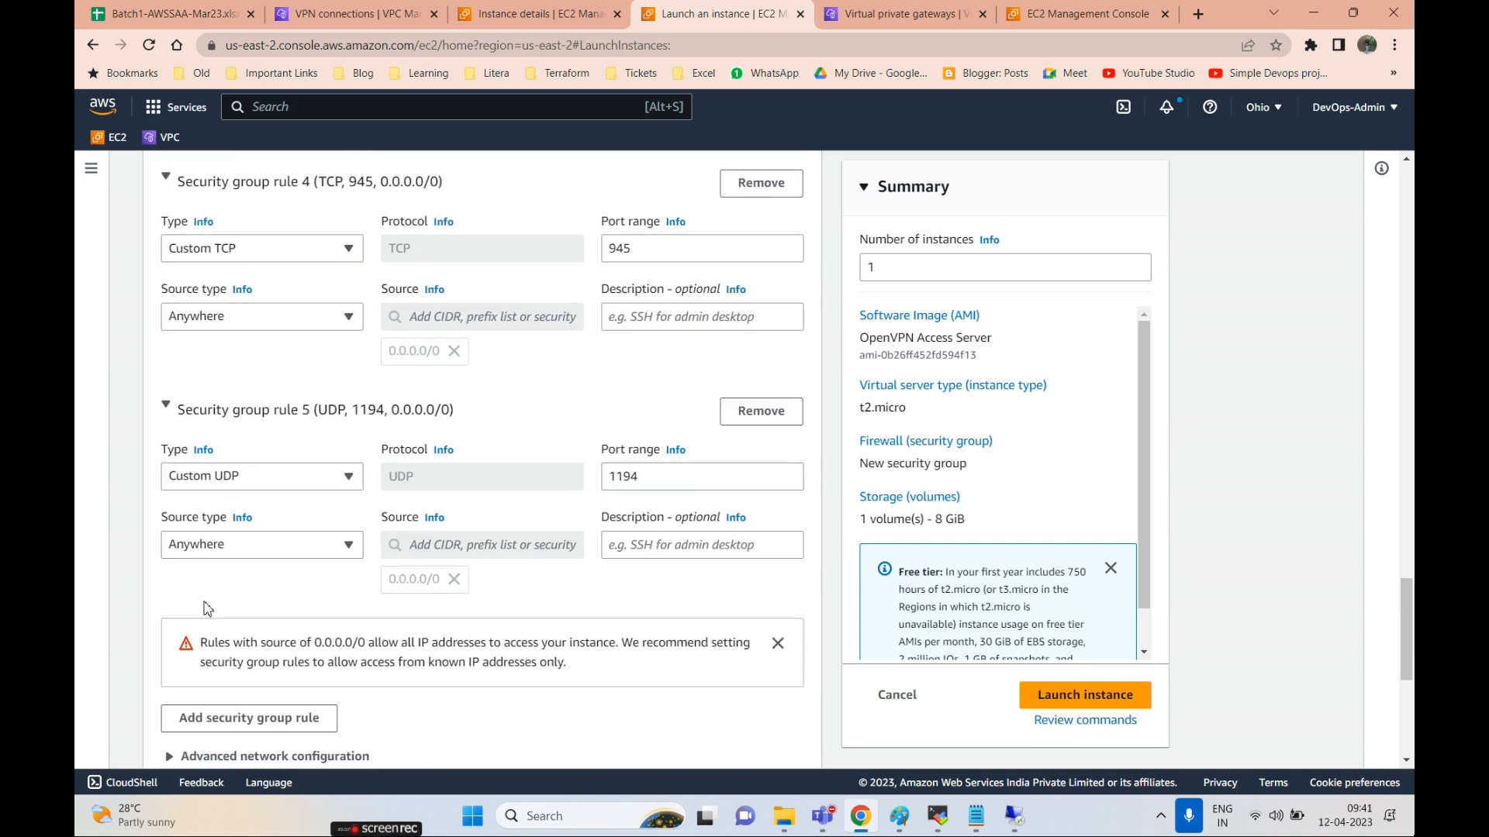
pyautogui.scroll(3, 360, 564)
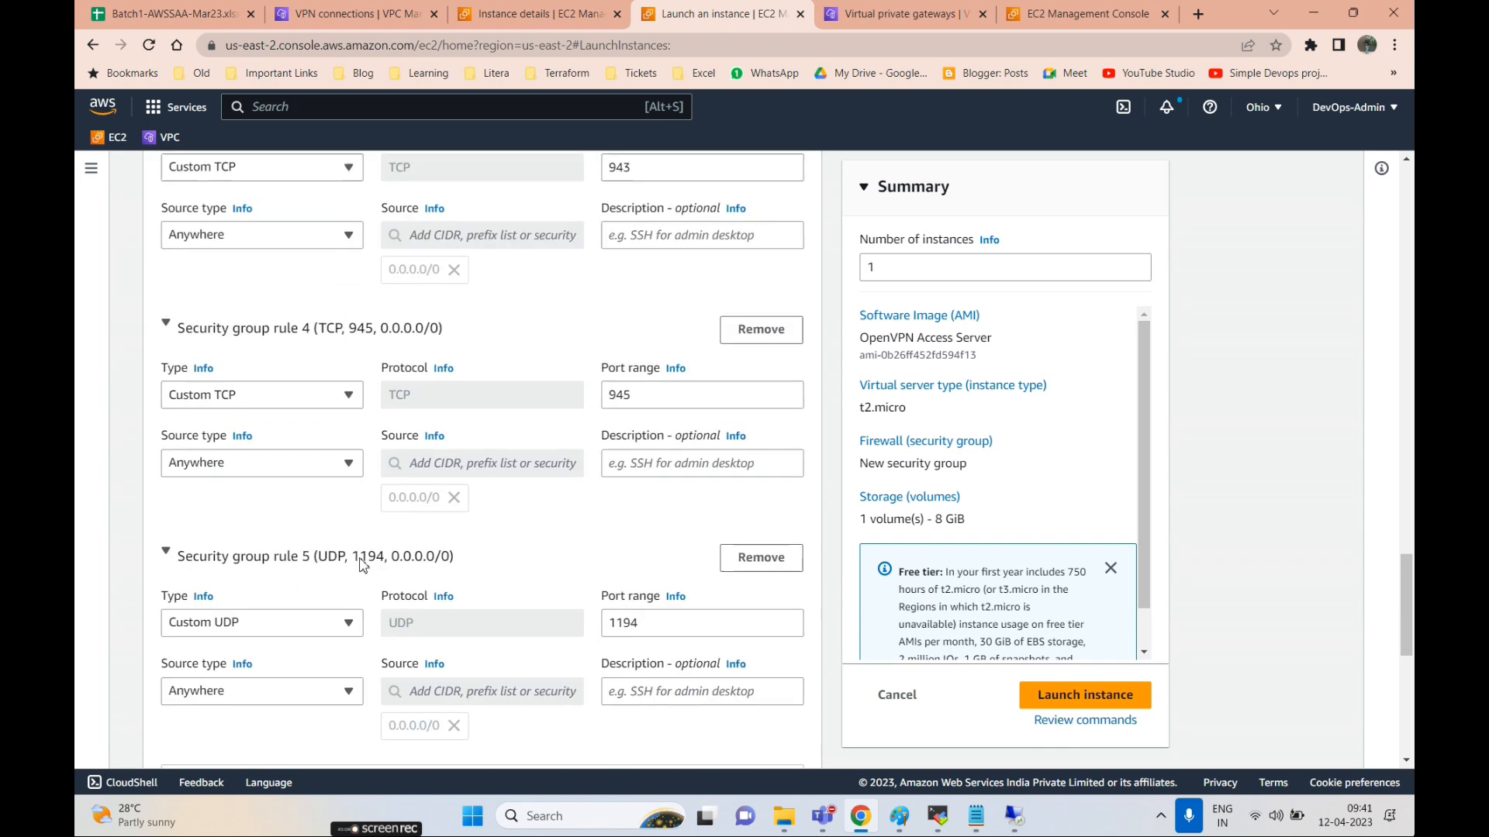
pyautogui.scroll(1, 632, 454)
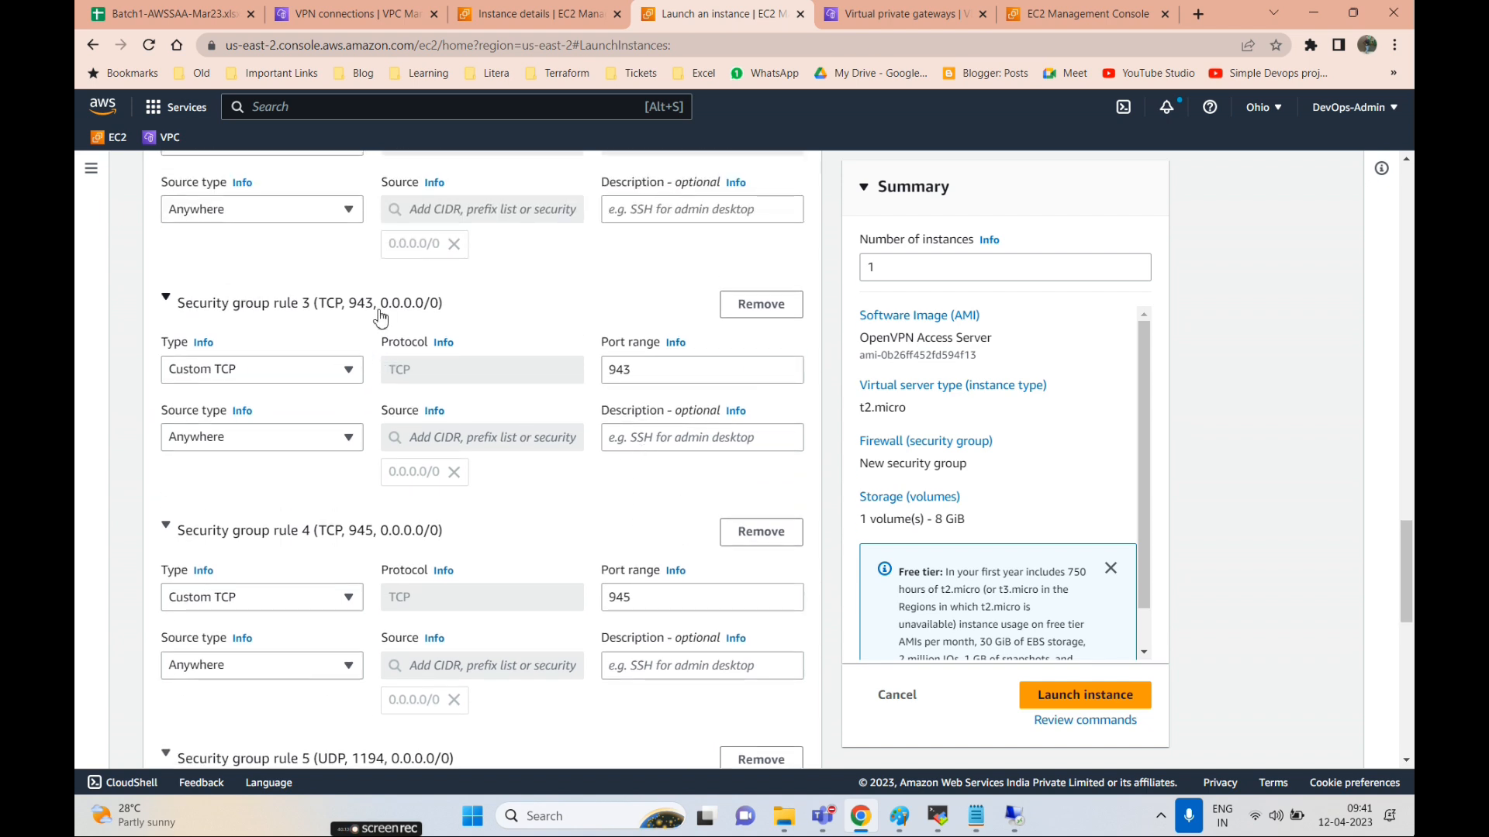
pyautogui.scroll(2, 380, 322)
pyautogui.scroll(-6, 516, 373)
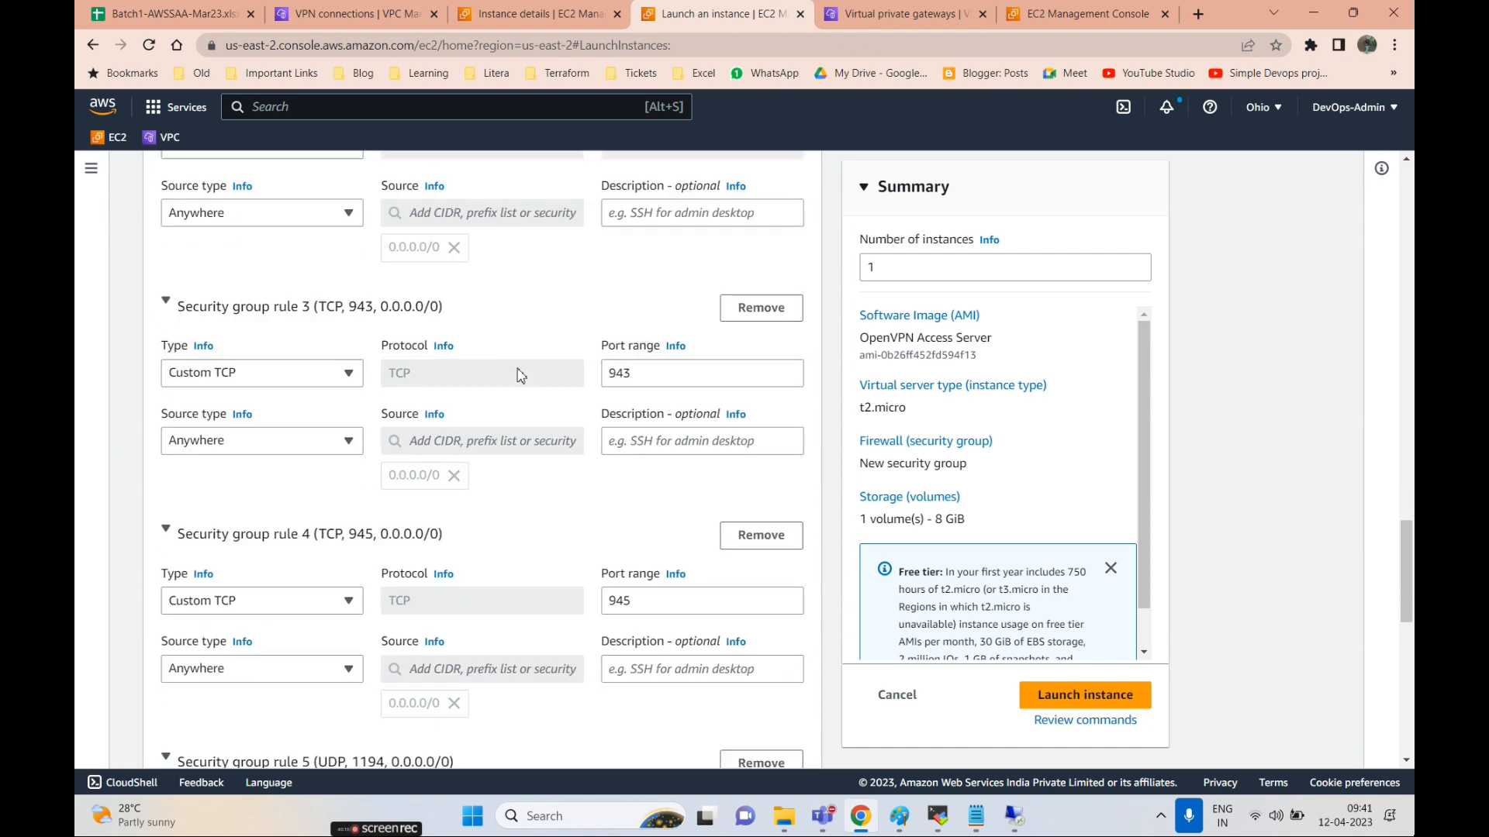
pyautogui.scroll(-2, 665, 463)
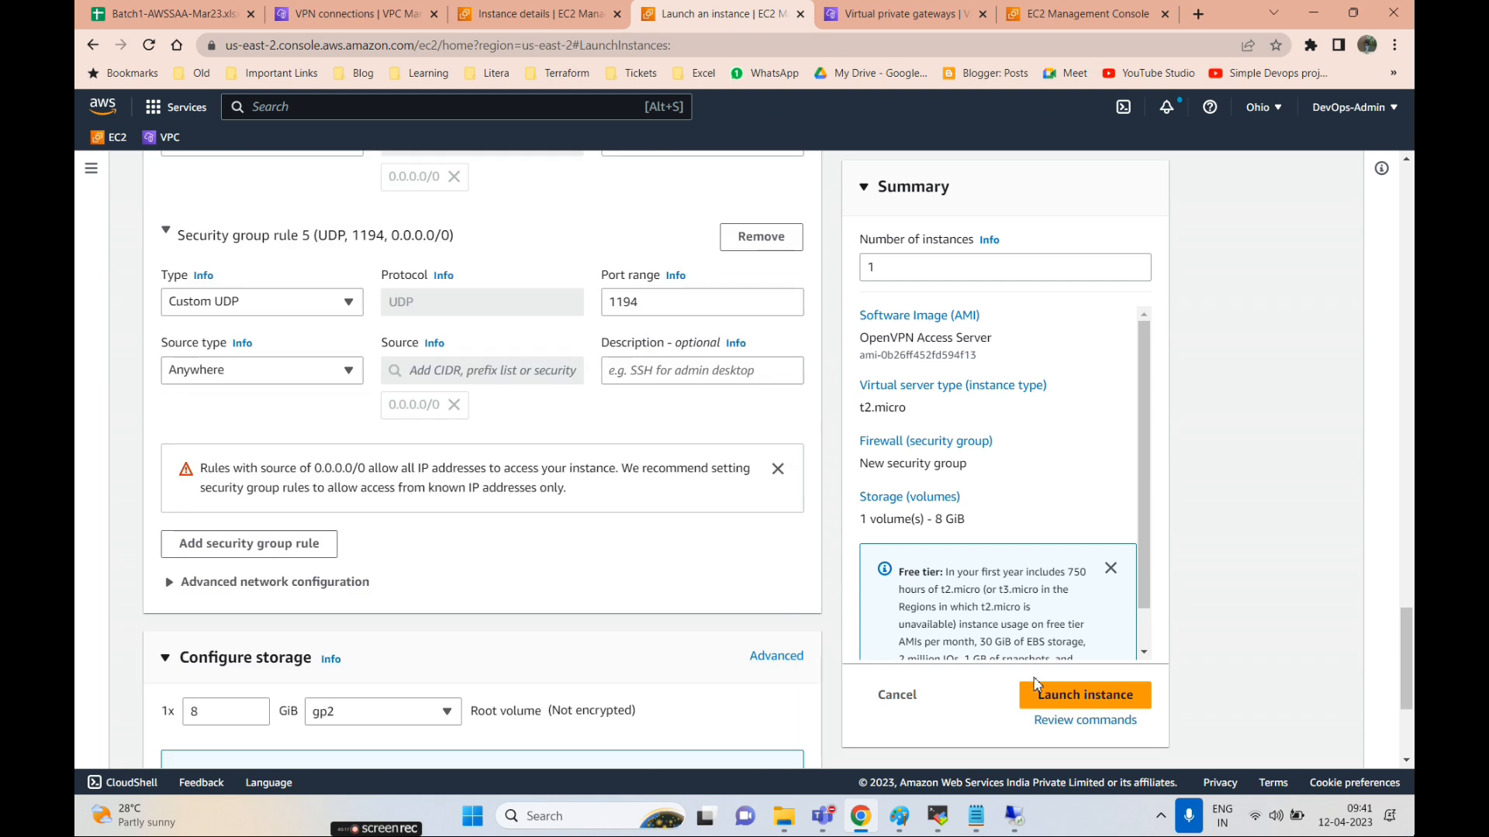
# - Launch the OpenVPN instance and open the list of Ohio instances
pyautogui.click(1067, 701)
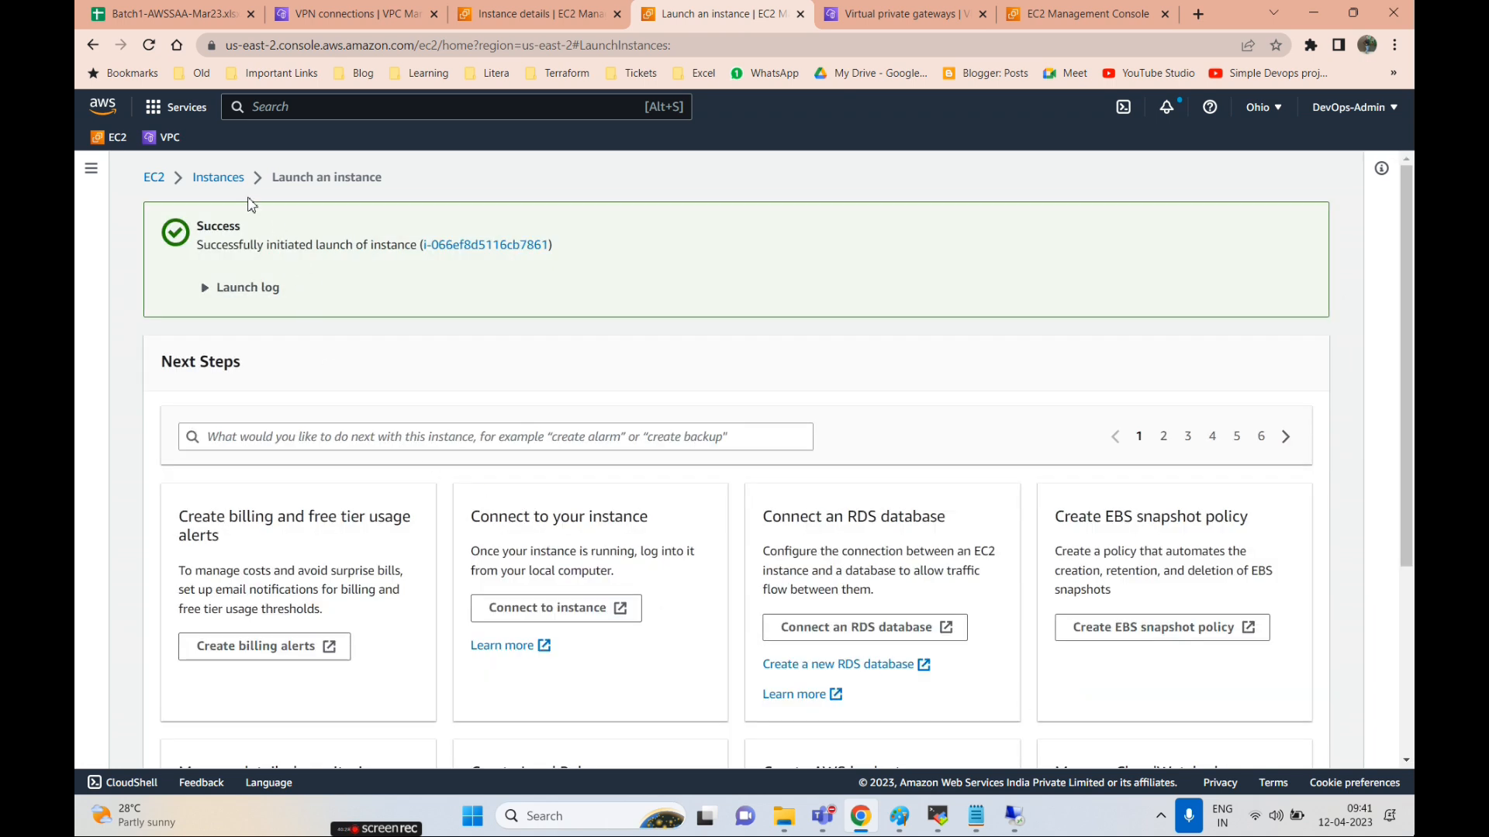
pyautogui.click(228, 180)
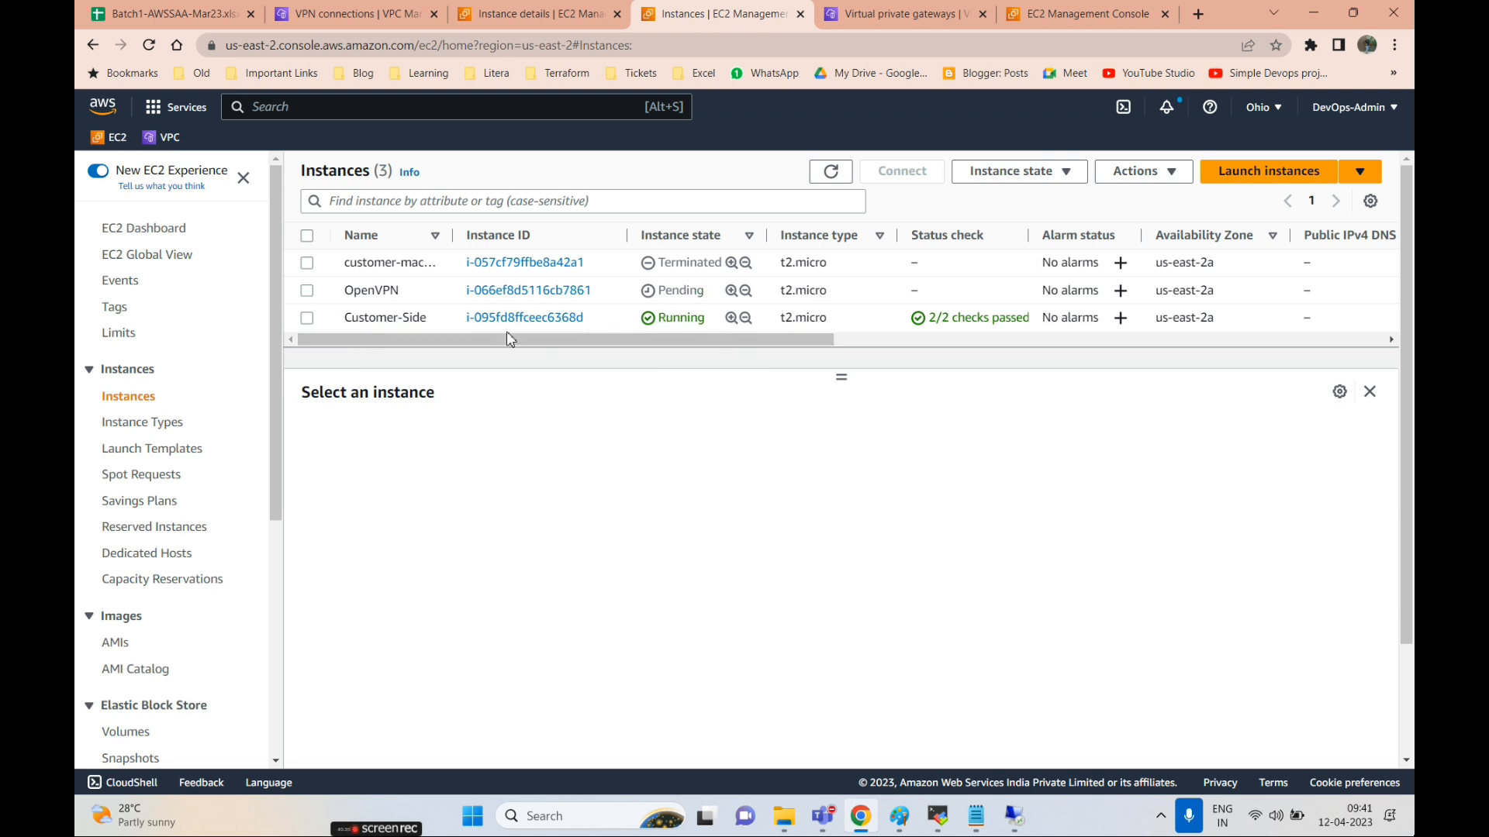
# - Terminate the Customer-Side instance and deselect it
pyautogui.click(307, 318)
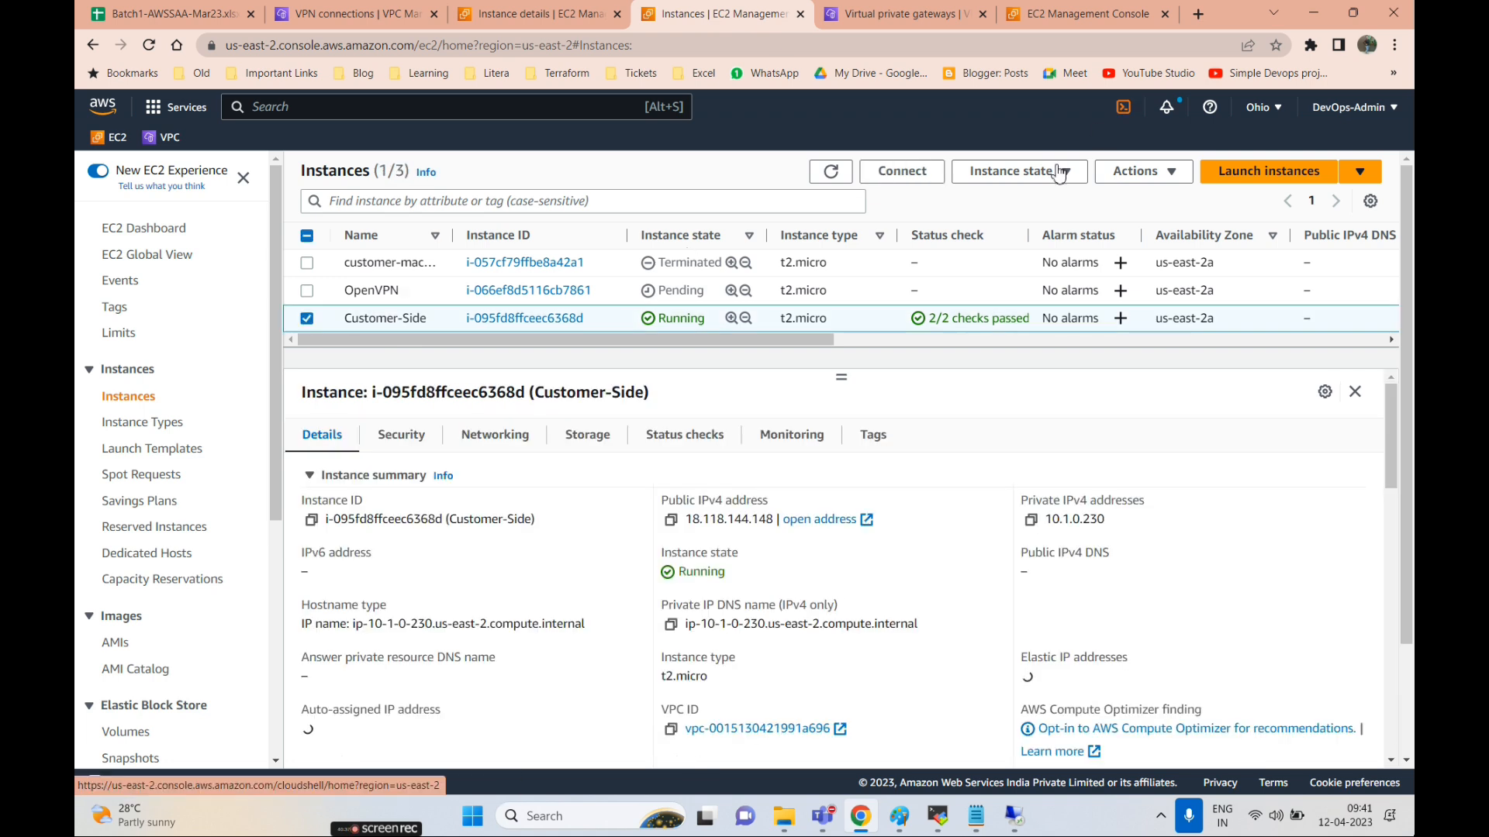
pyautogui.click(1010, 186)
pyautogui.click(1016, 303)
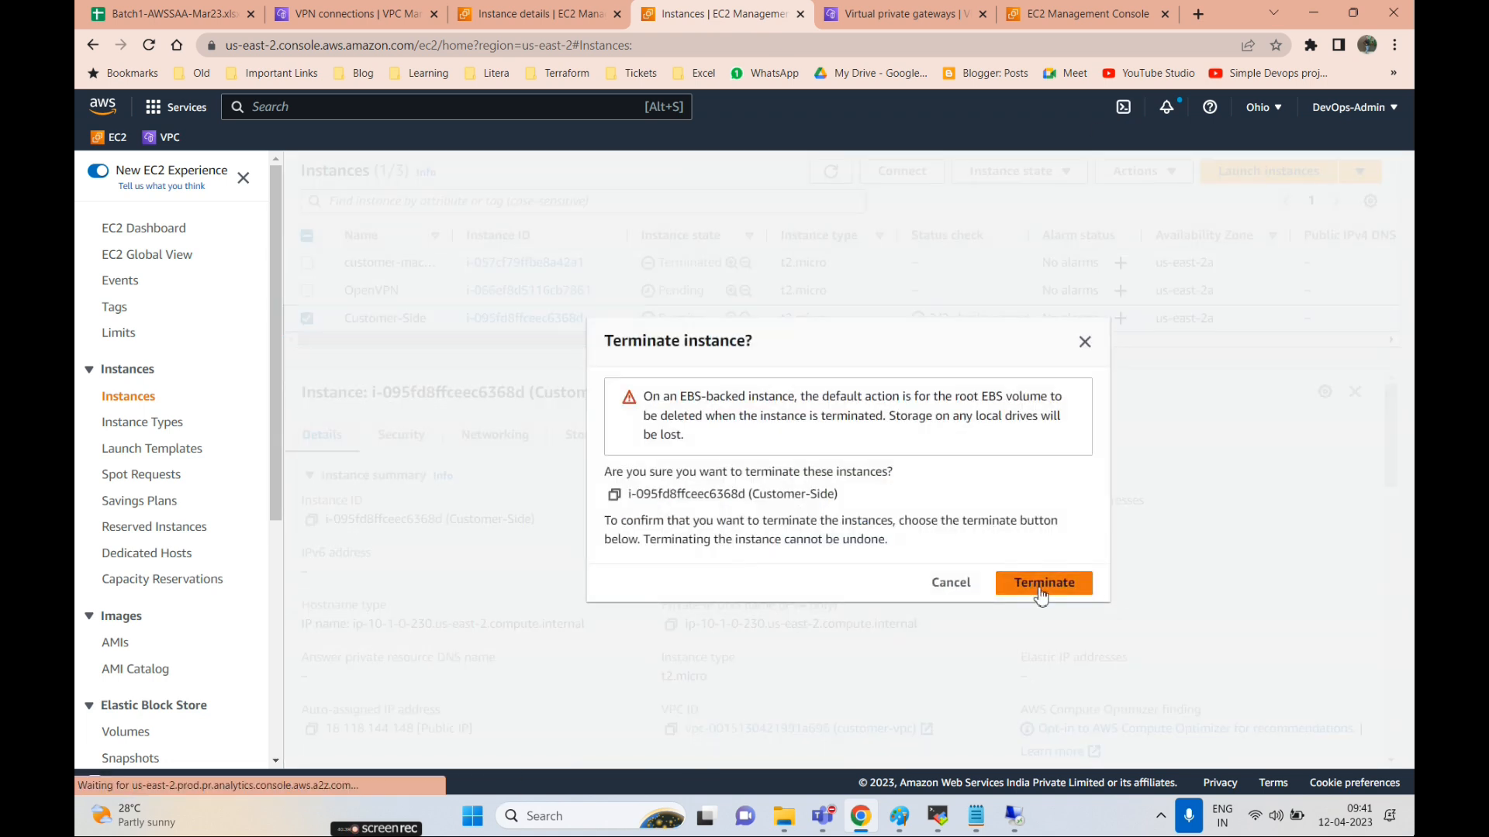
pyautogui.click(1041, 594)
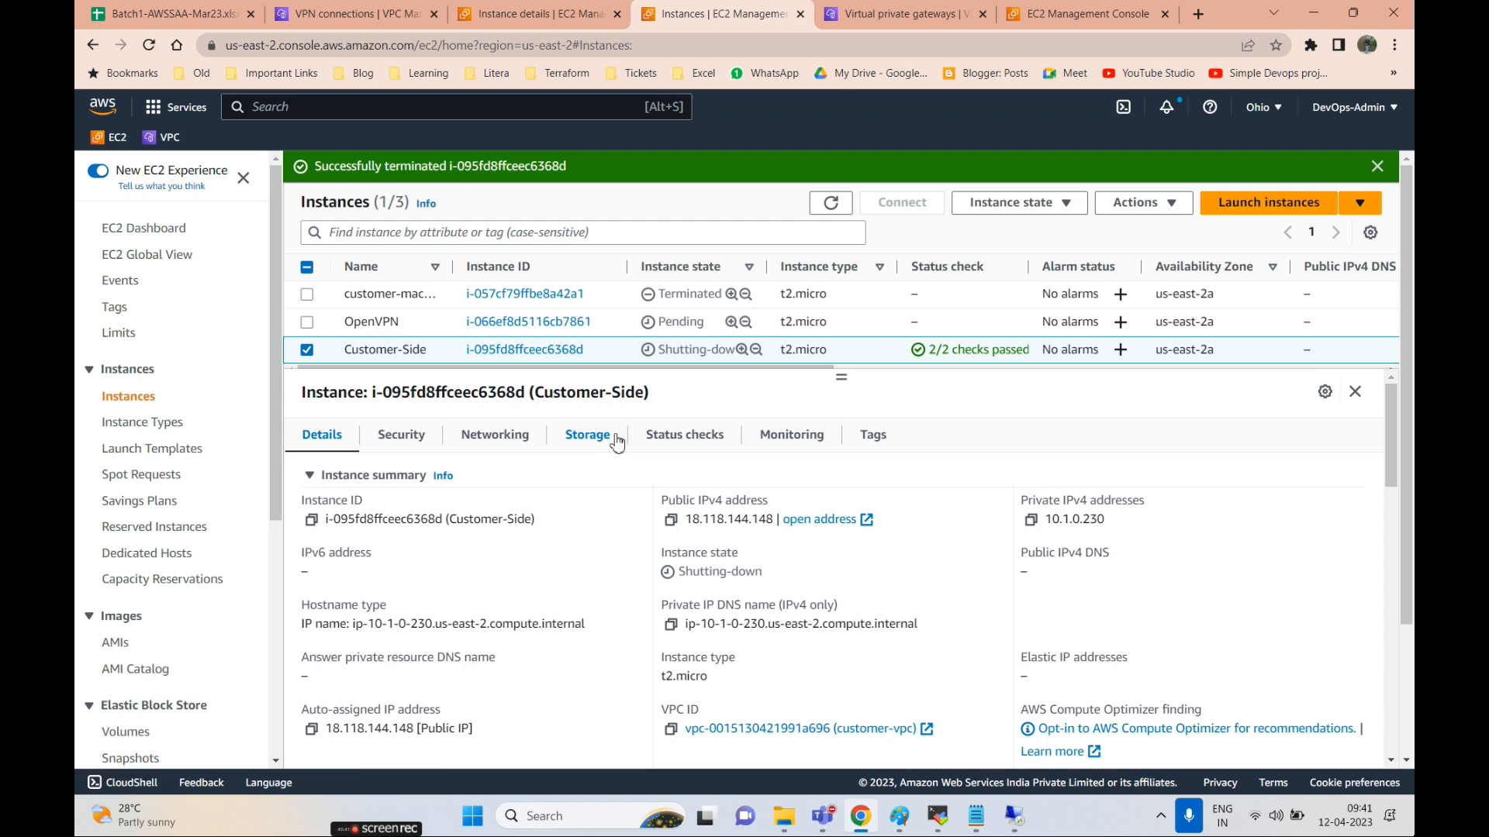
pyautogui.click(307, 350)
# - Copy the OpenVPN instance's public IPv4 address and use it as remote host of a new MobaXterm SSH session with a specified username
pyautogui.click(307, 323)
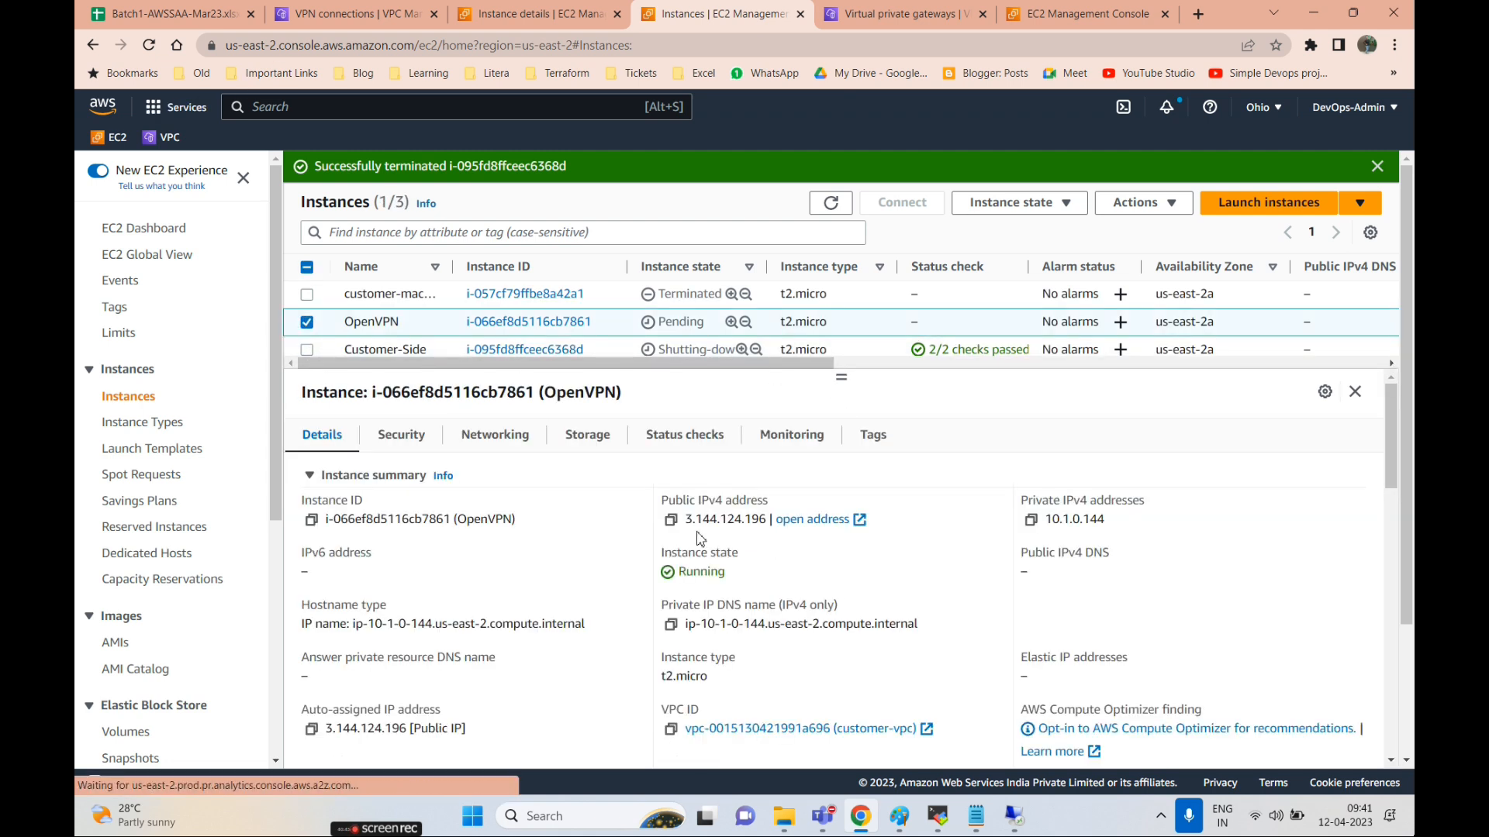
pyautogui.click(672, 523)
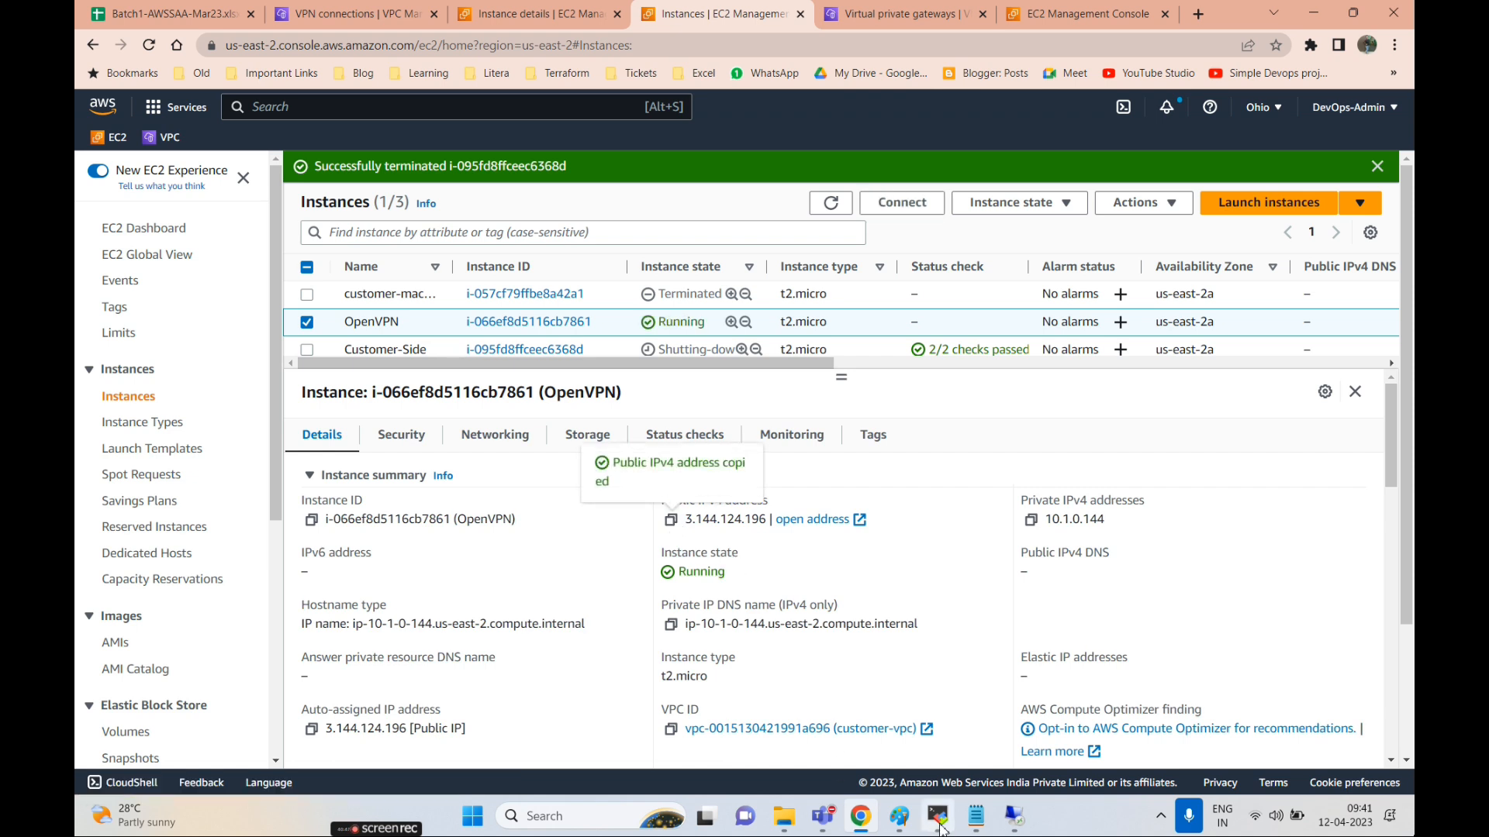
pyautogui.click(938, 816)
pyautogui.click(98, 55)
pyautogui.click(426, 239)
pyautogui.hotkey('ctrl', 'v')
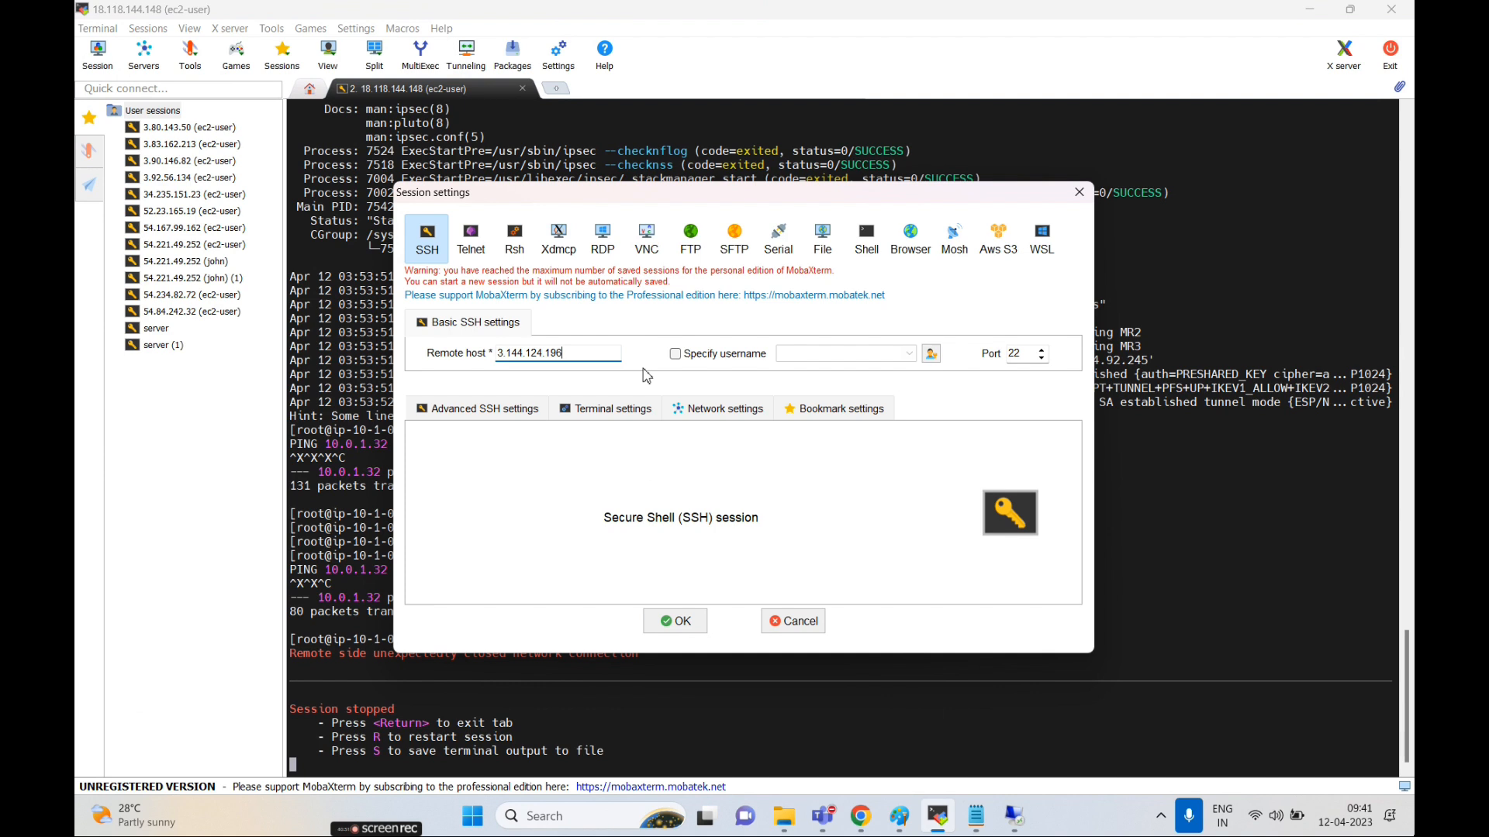
pyautogui.click(692, 355)
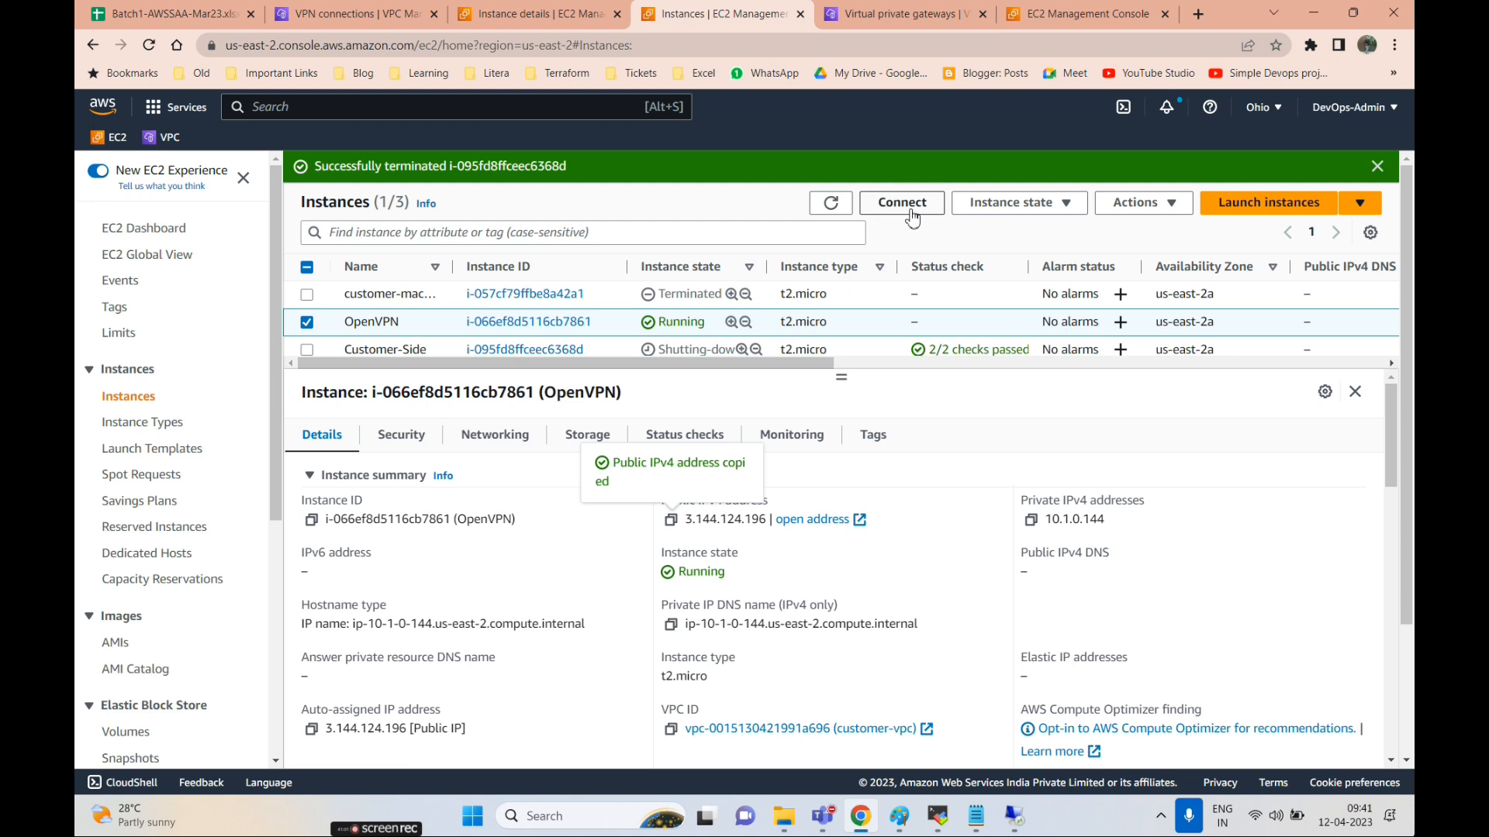
# - Check the OpenVPN instance's default connection user name in the AWS console, then return to the MobaXterm session settings
pyautogui.click(902, 203)
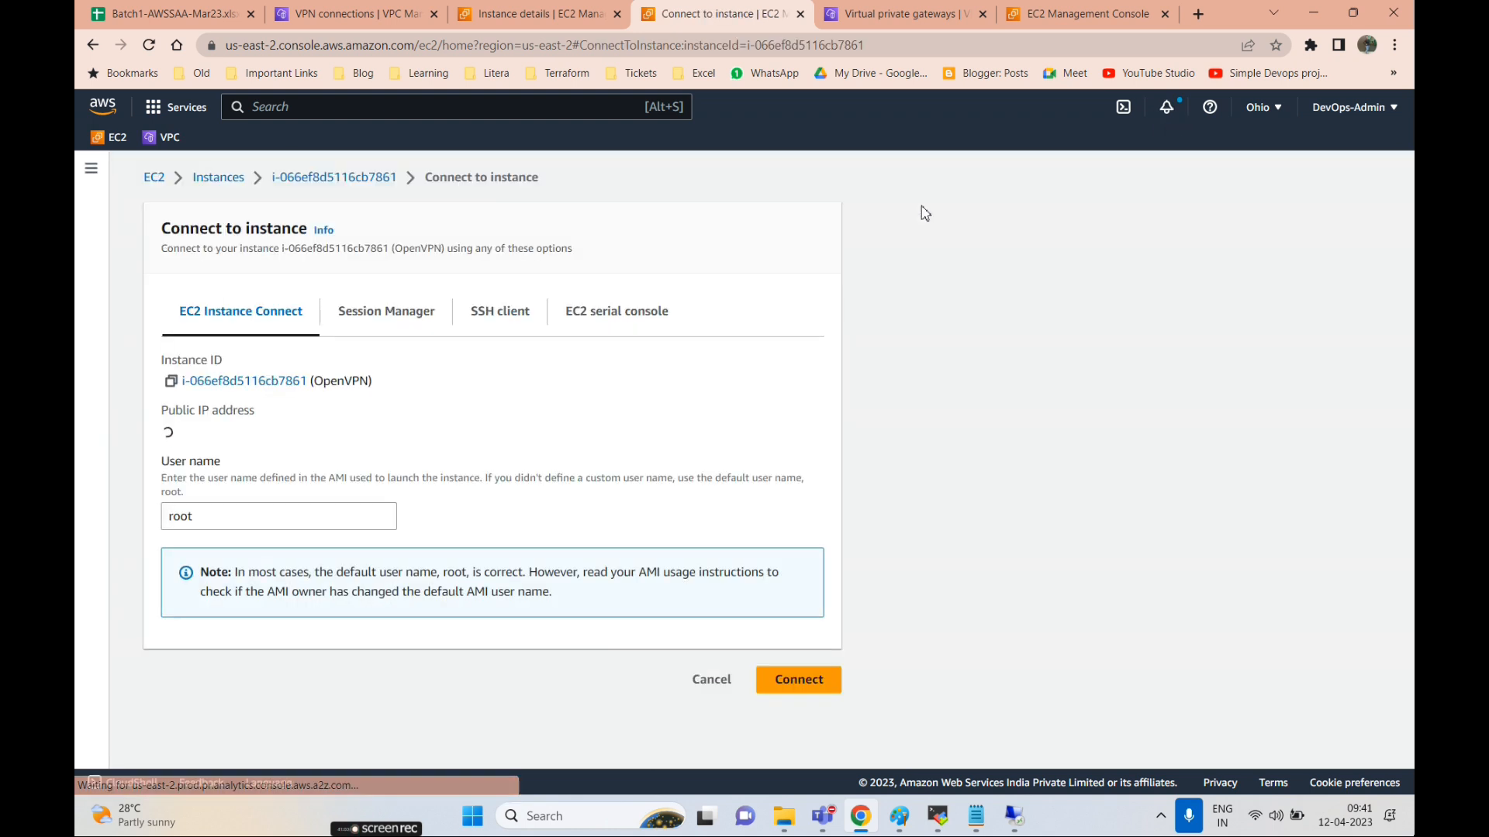
pyautogui.doubleClick(210, 515)
pyautogui.press('BackSpace')
pyautogui.click(627, 476)
pyautogui.click(707, 679)
pyautogui.hotkey('alt', 'Tab')
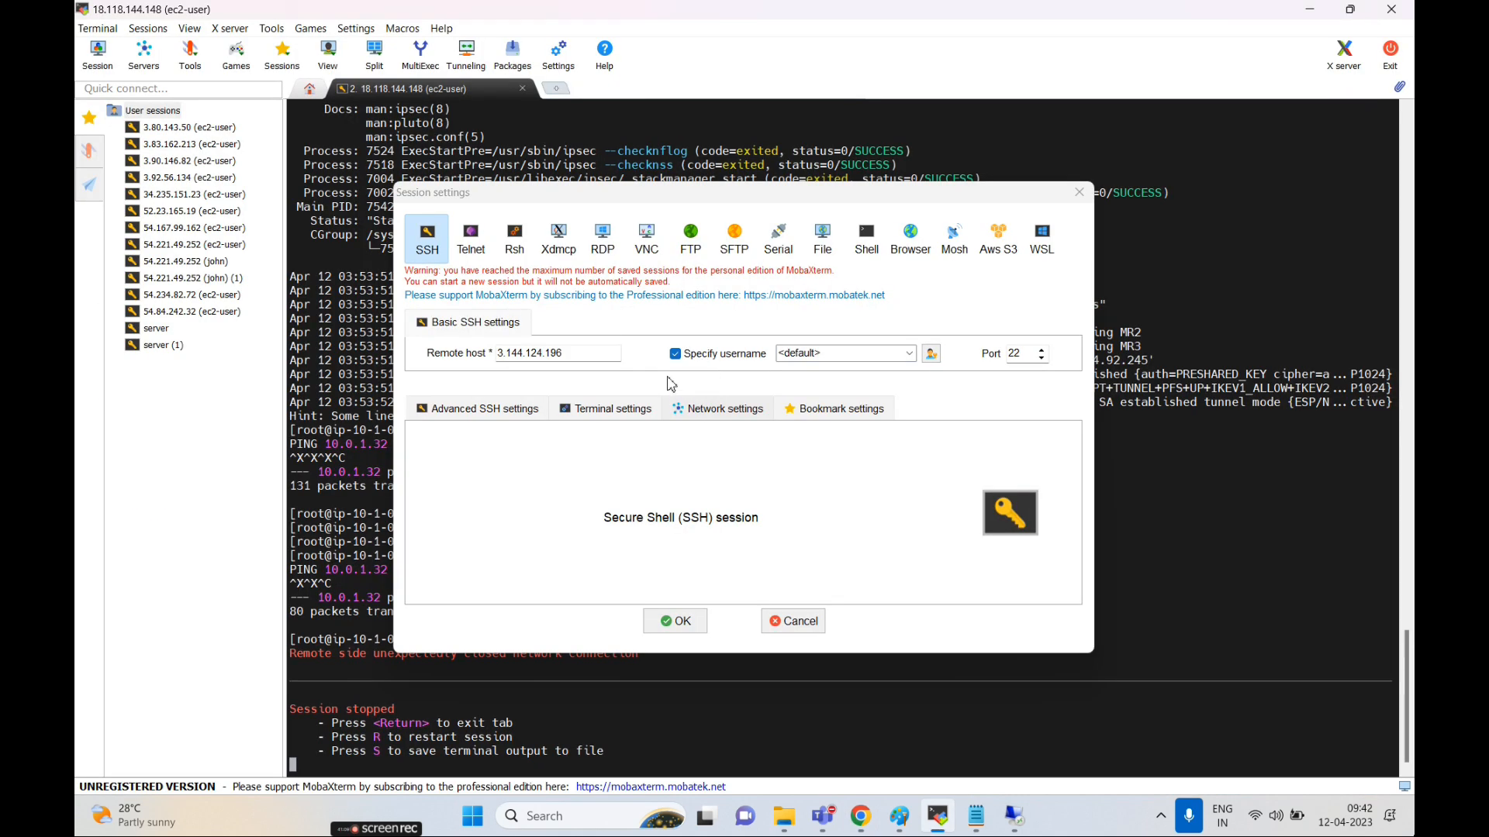
# - Set the SSH session to use the ohio-key private key file, keep the default username and start the connection
pyautogui.click(850, 355)
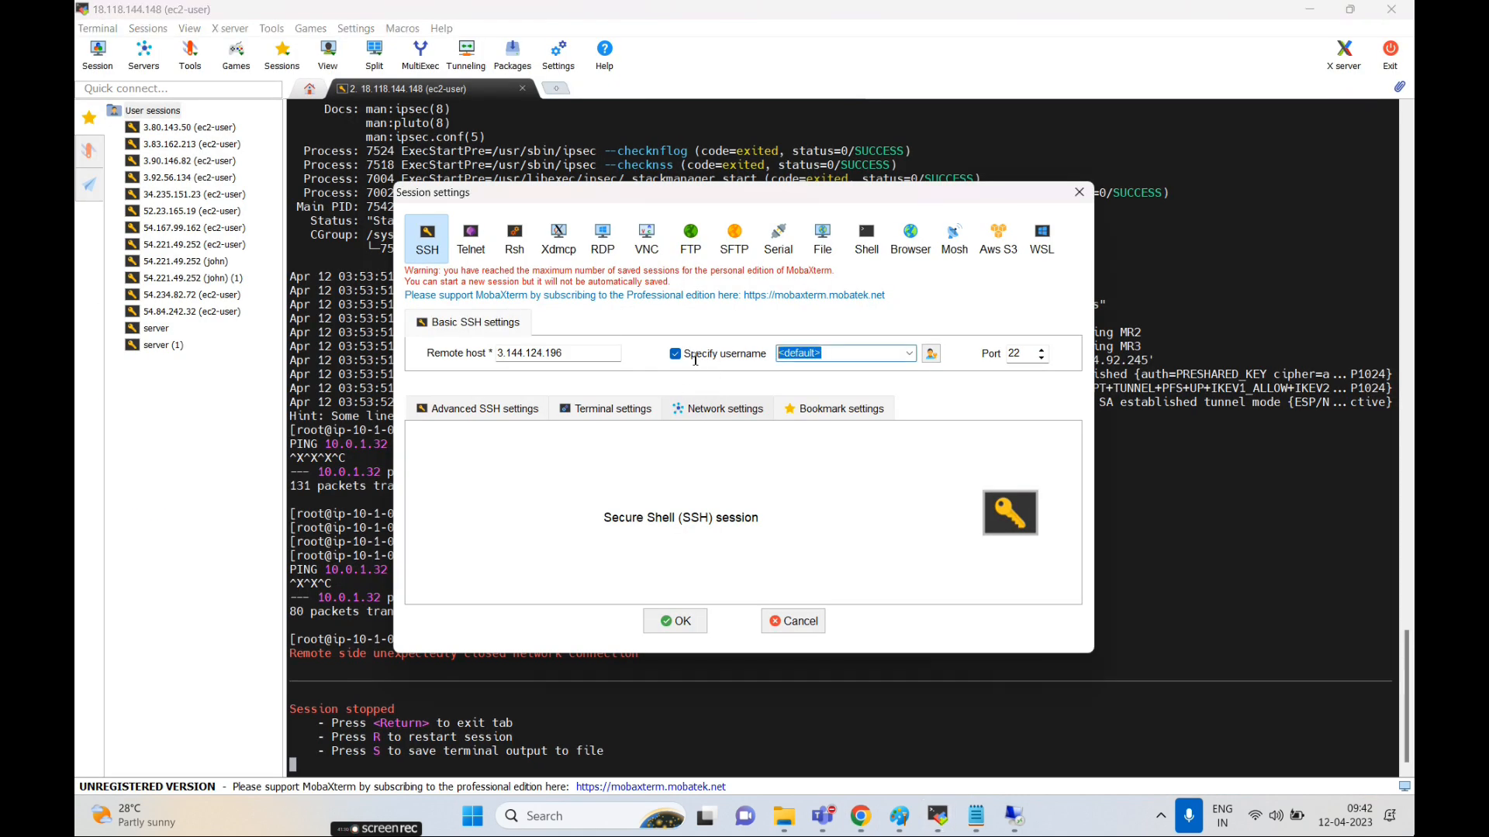
pyautogui.click(486, 409)
pyautogui.click(468, 551)
pyautogui.click(724, 550)
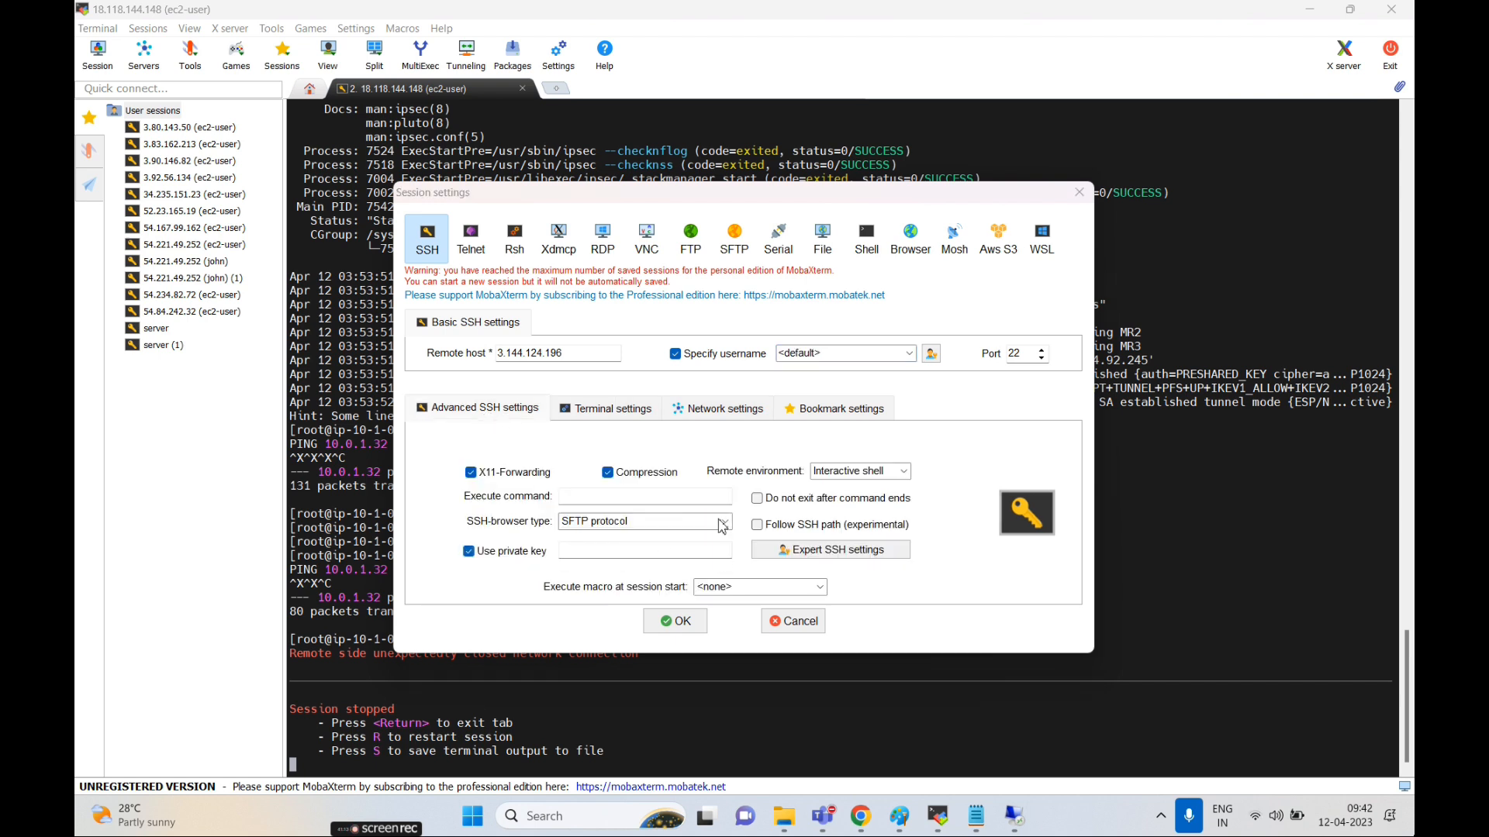
pyautogui.scroll(-1, 952, 461)
pyautogui.scroll(1, 952, 461)
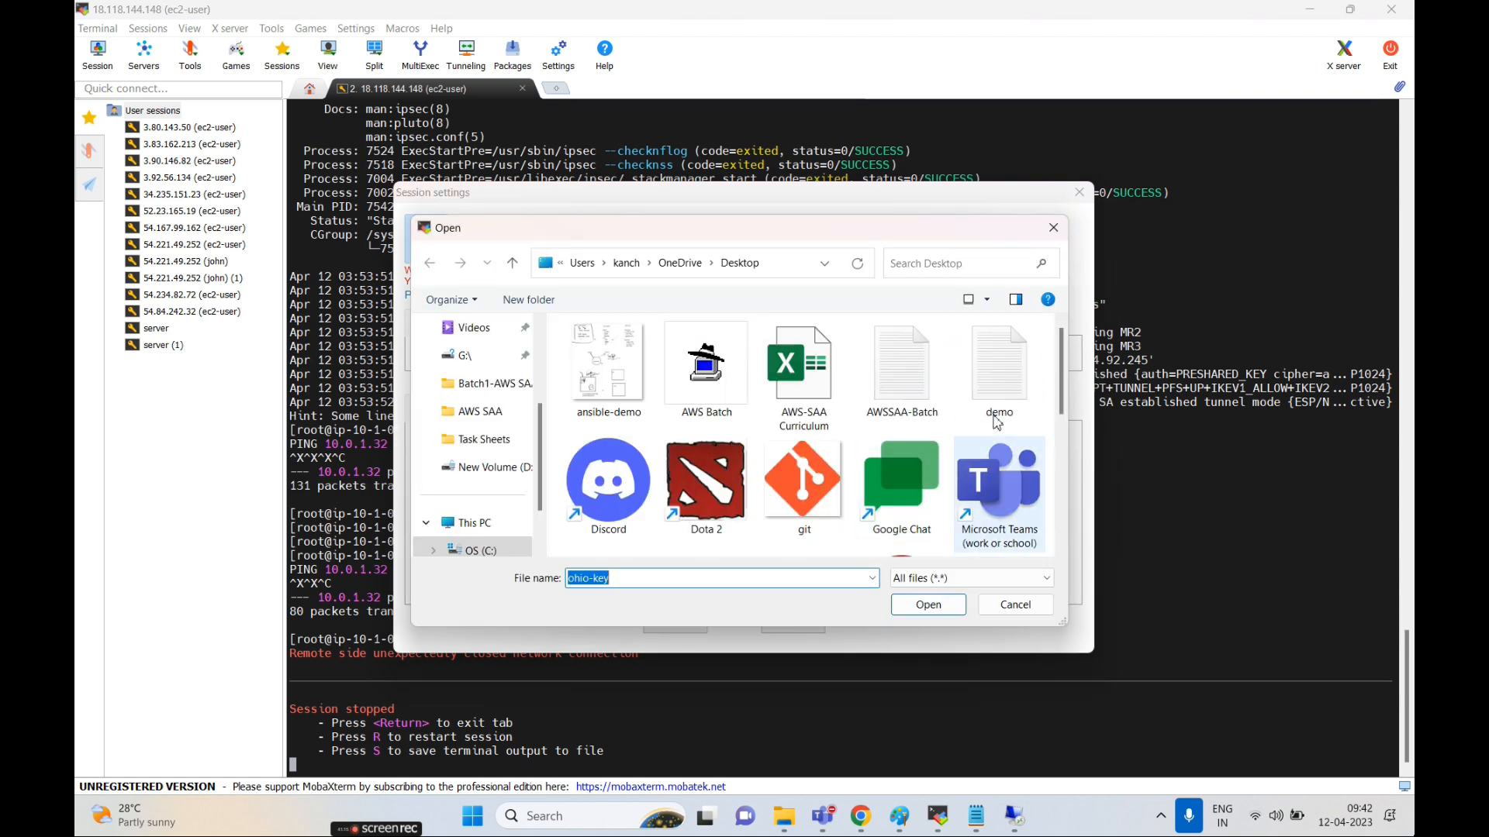
pyautogui.scroll(-1, 998, 423)
pyautogui.click(820, 524)
pyautogui.doubleClick(822, 523)
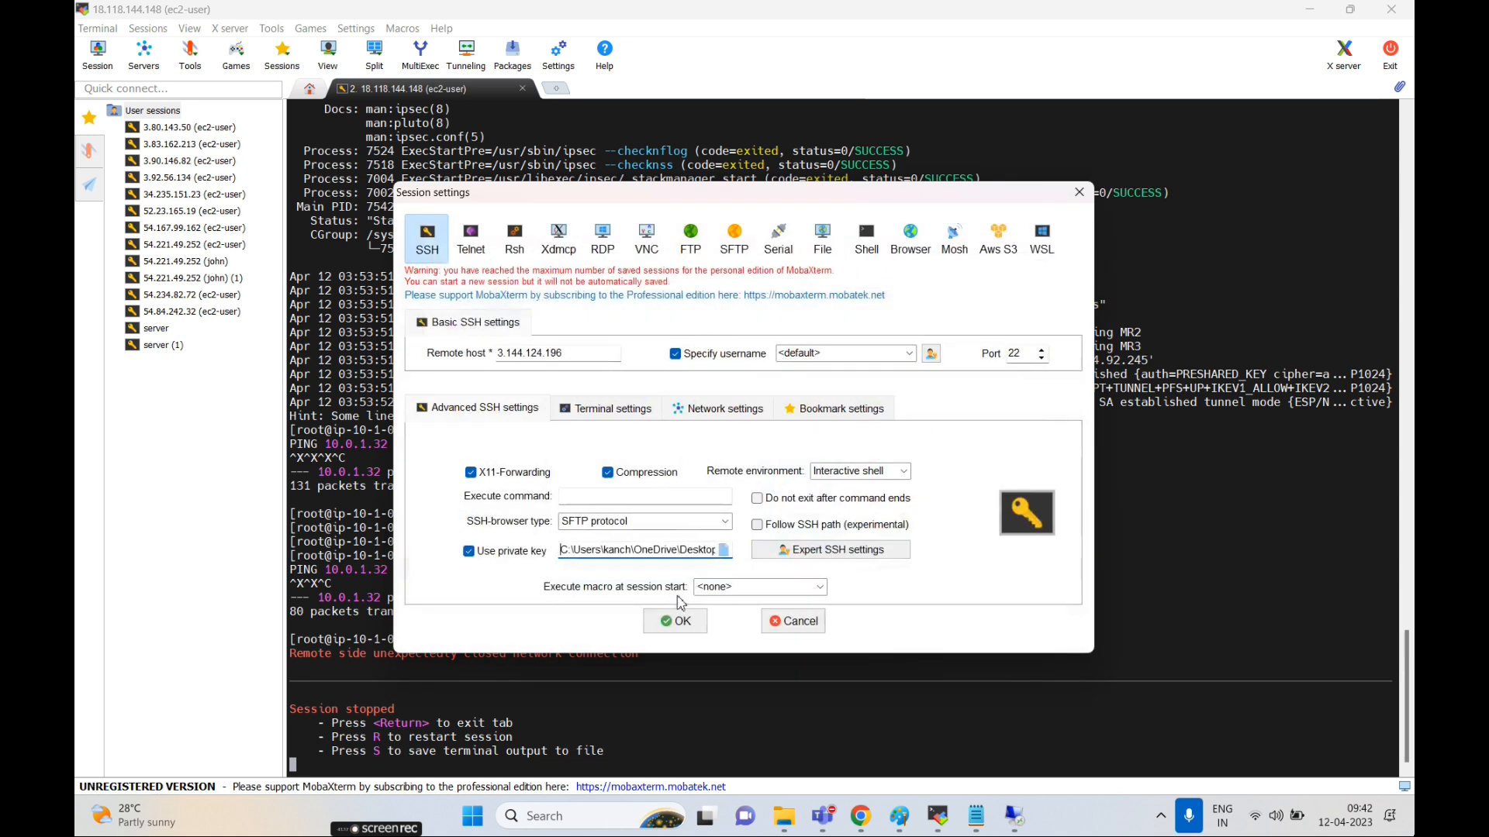
pyautogui.click(675, 618)
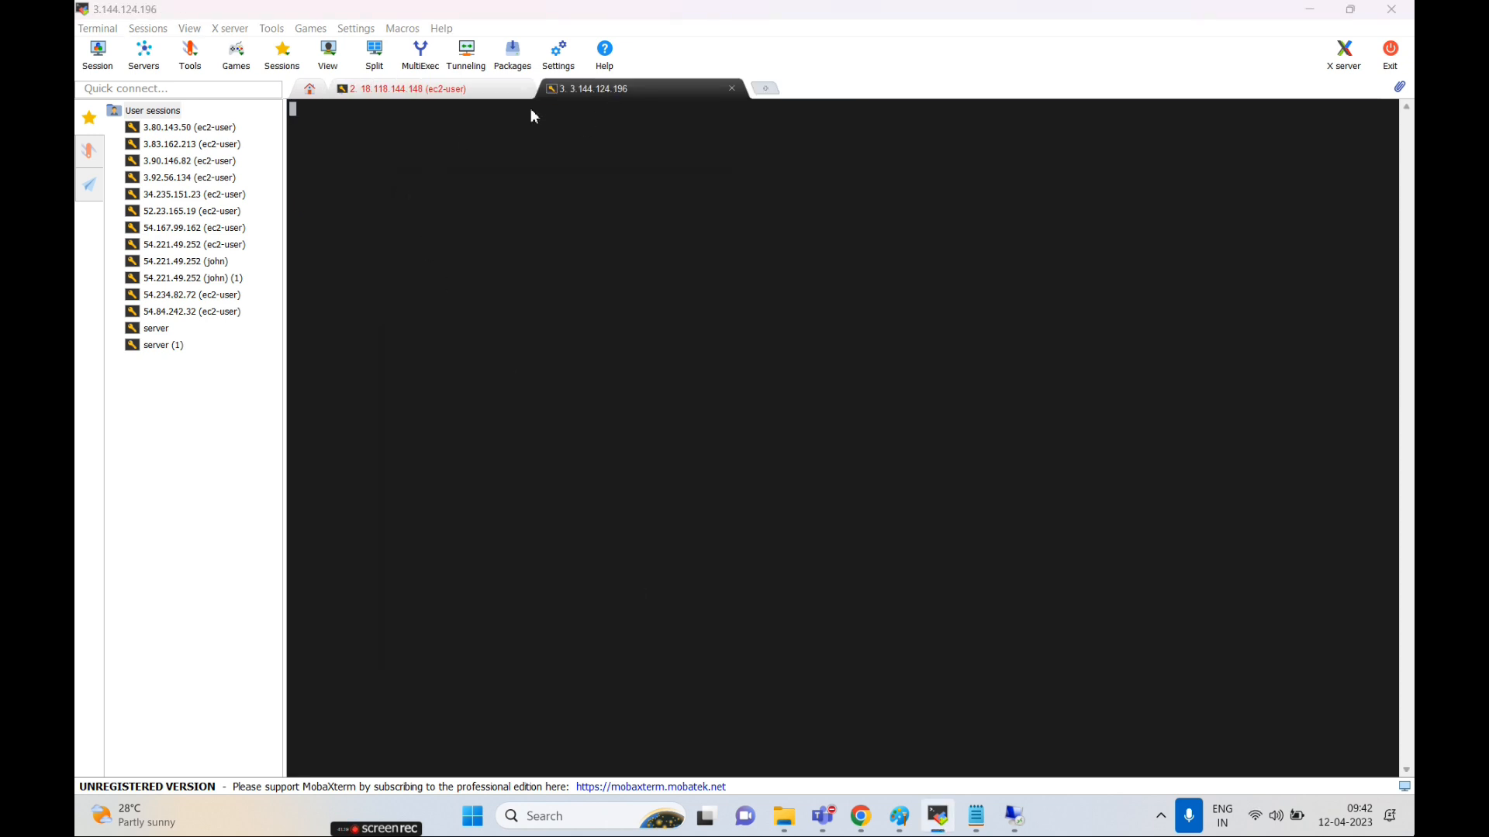
pyautogui.click(627, 450)
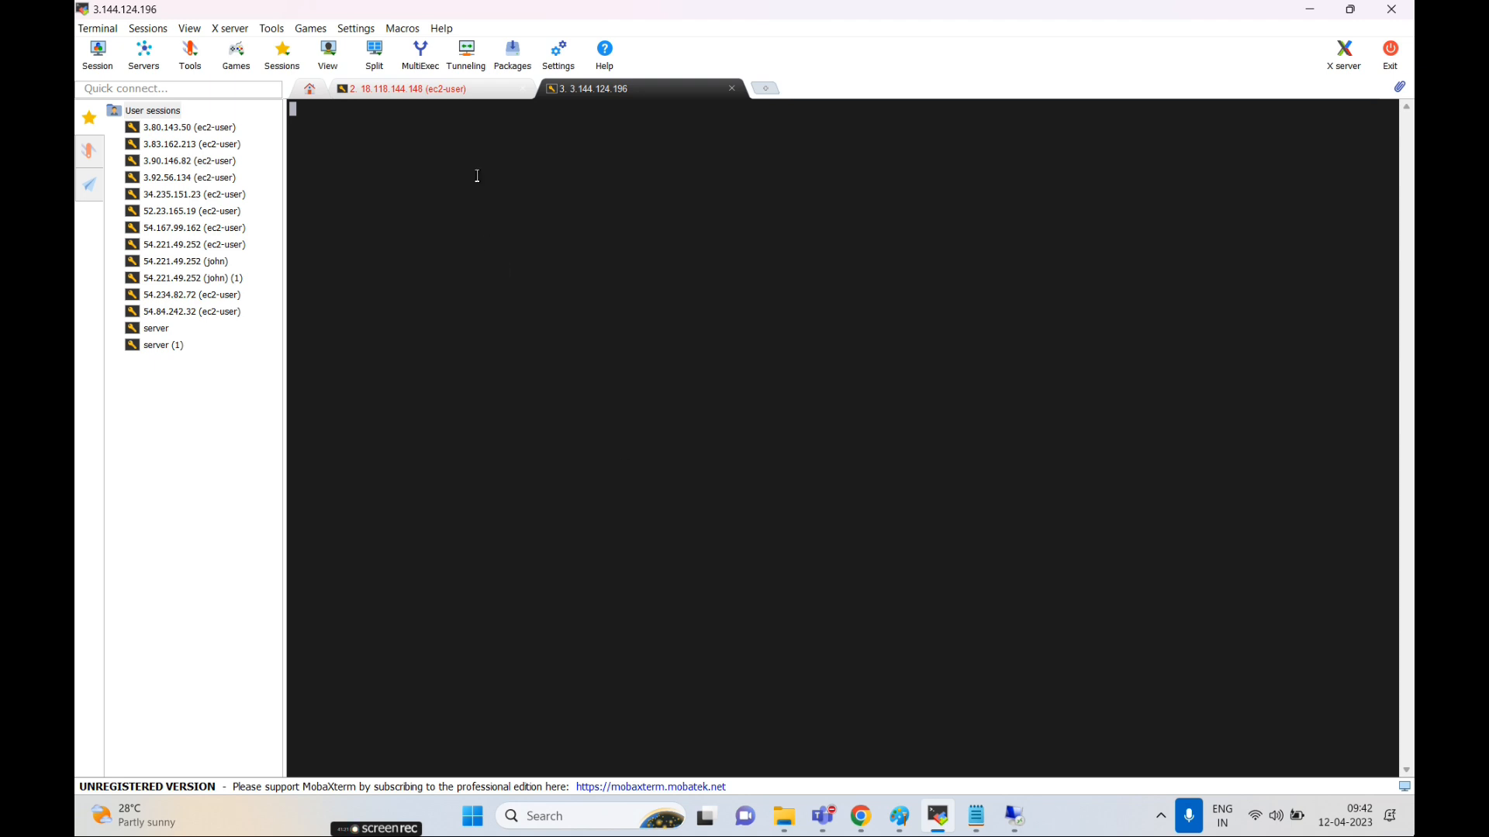
# - Retry the stopped SSH session, and check the OpenVPN instance's details and key pair assigned at launch in the AWS console
pyautogui.press('r')
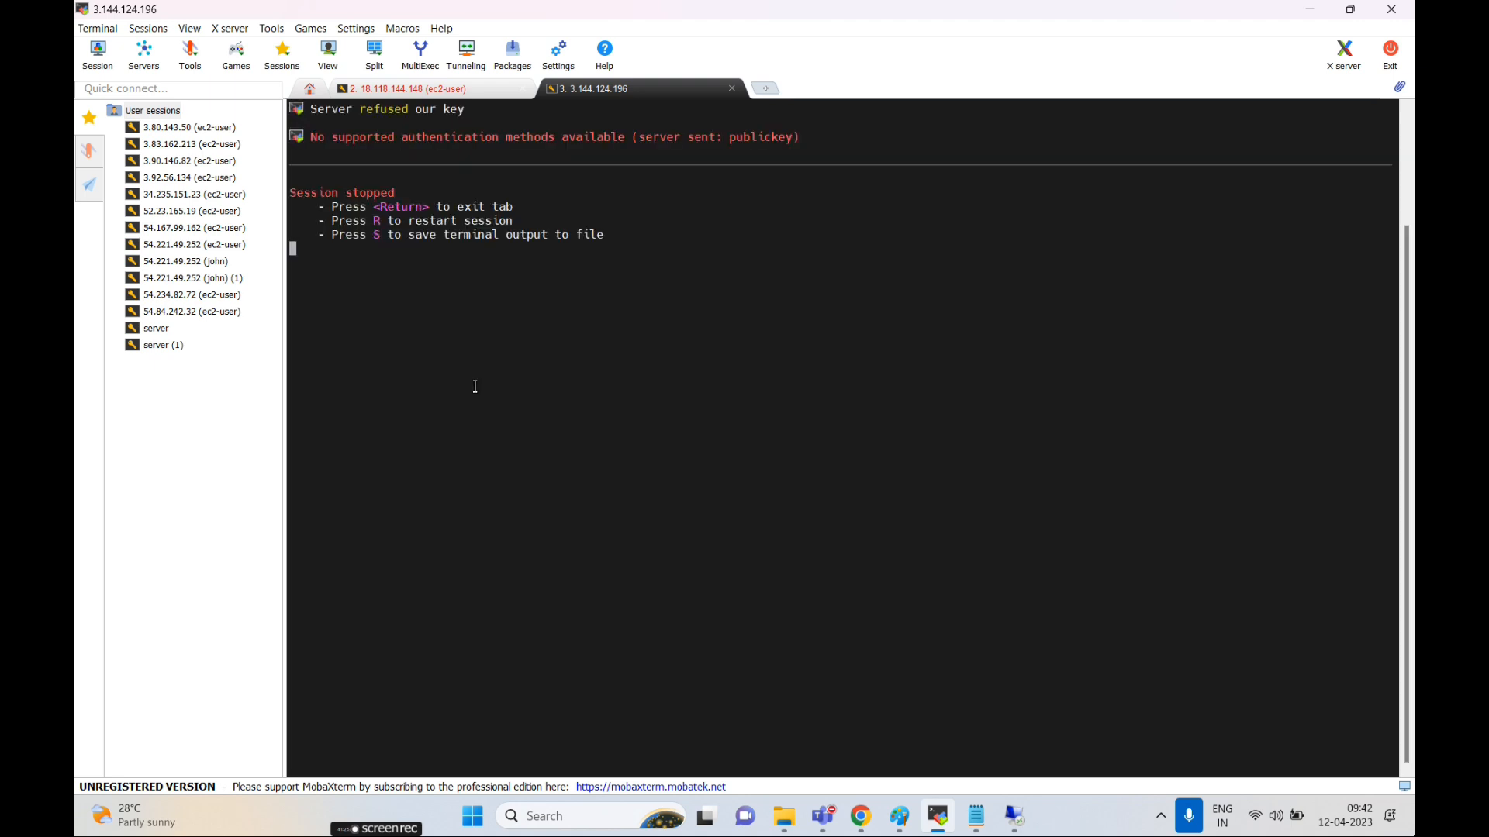
pyautogui.click(861, 816)
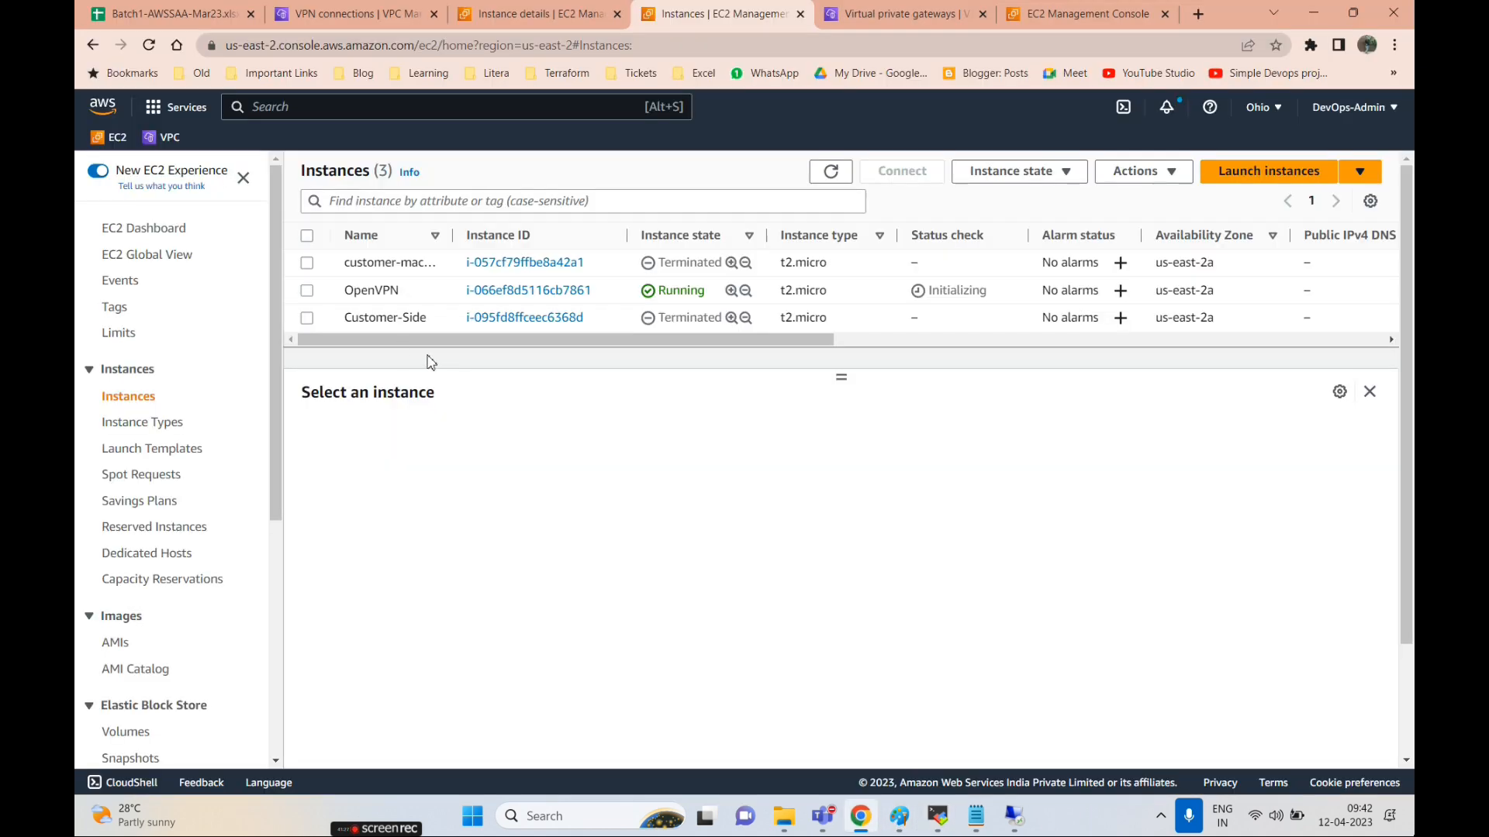
pyautogui.click(306, 319)
pyautogui.click(306, 318)
pyautogui.click(306, 290)
pyautogui.scroll(-4, 746, 652)
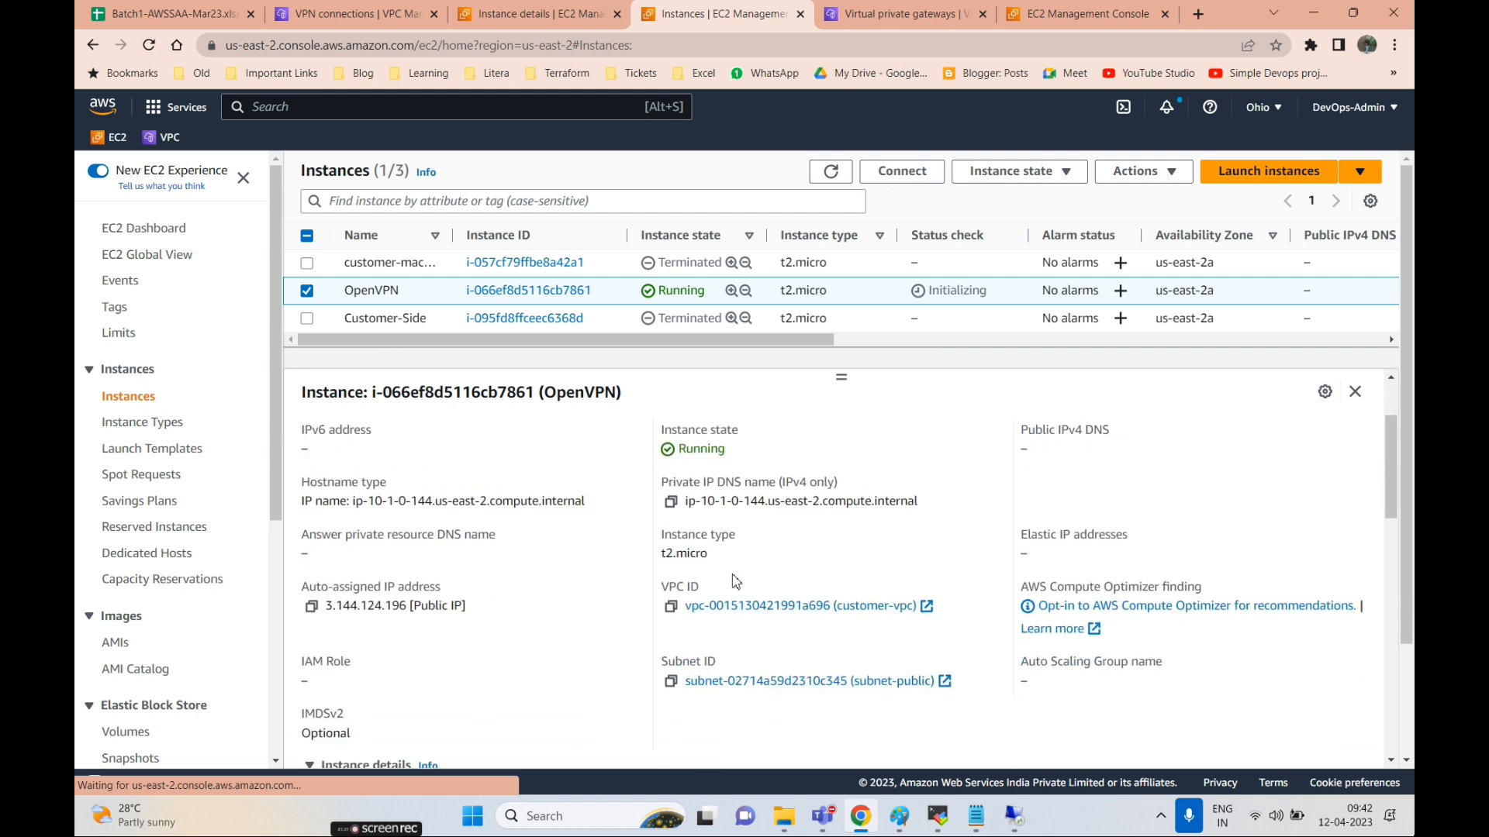
pyautogui.scroll(-3, 746, 651)
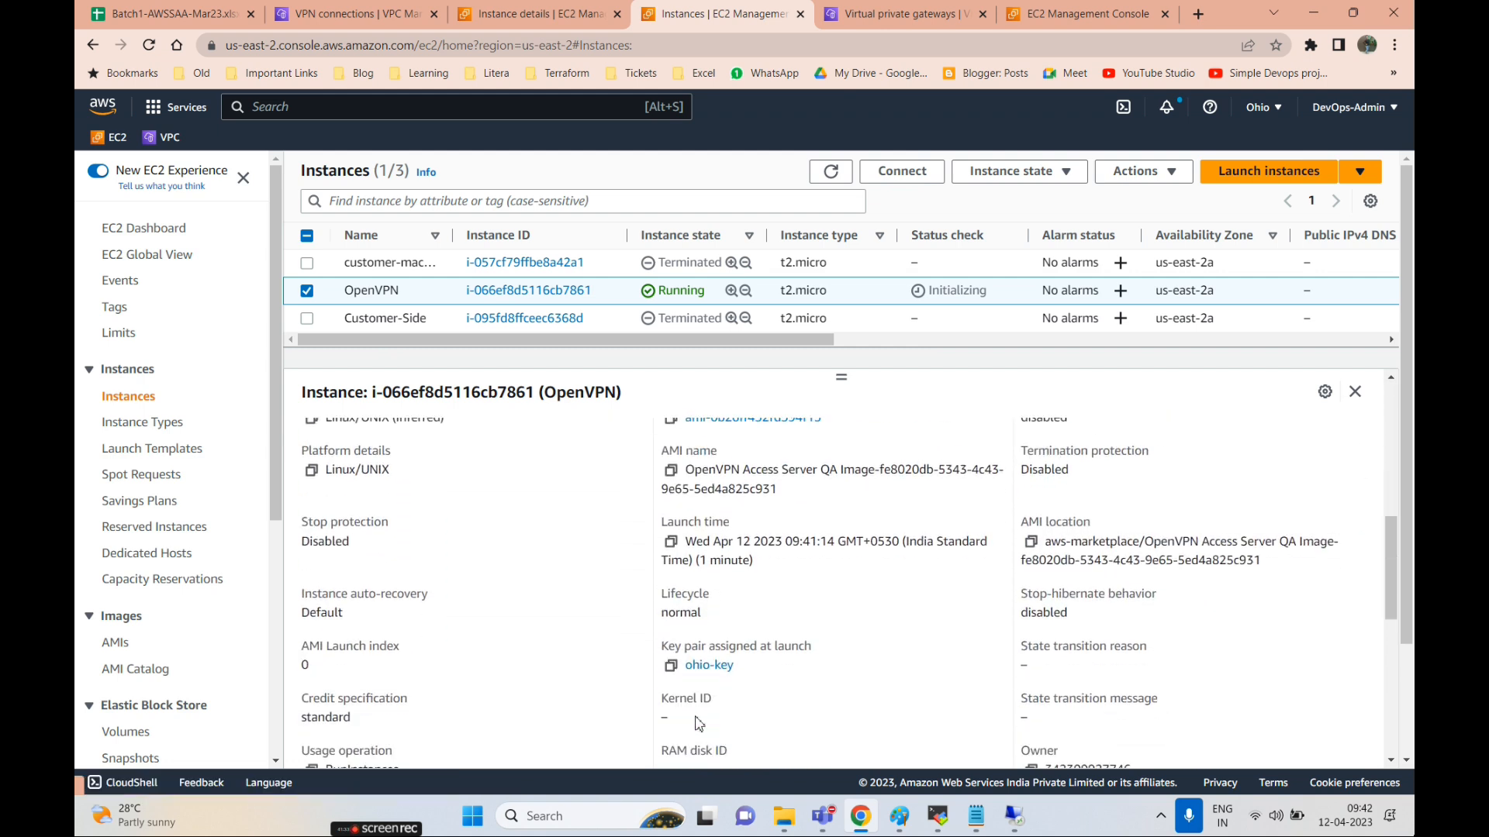
pyautogui.scroll(7, 733, 646)
# - Copy the OpenVPN instance's public IPv4 address and set it as remote host of a new MobaXterm SSH session without a specified username
pyautogui.click(671, 430)
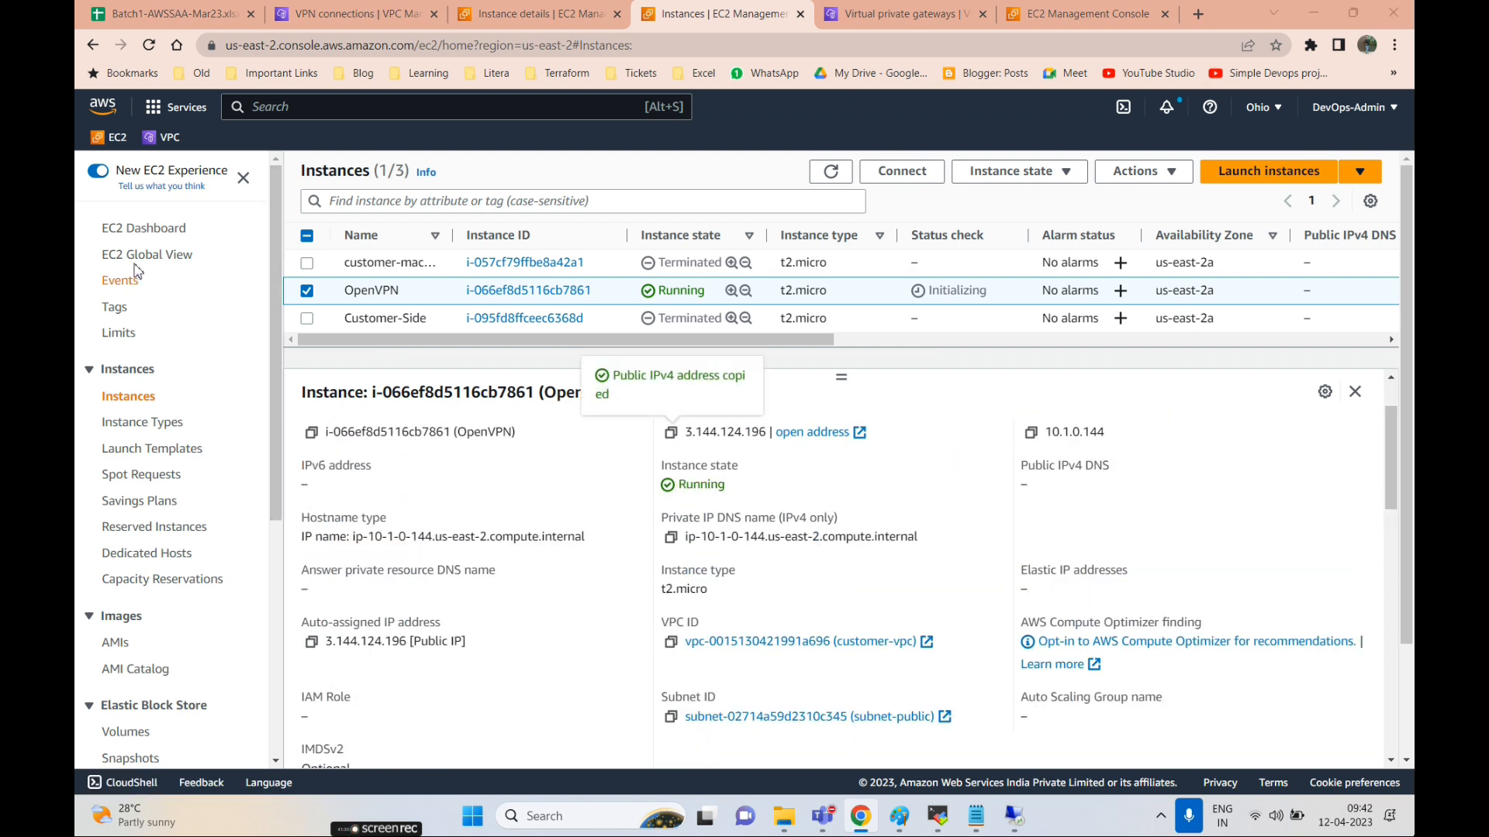
pyautogui.hotkey('alt', 'Tab')
pyautogui.click(92, 72)
pyautogui.click(427, 239)
pyautogui.hotkey('ctrl', 'v')
pyautogui.click(510, 416)
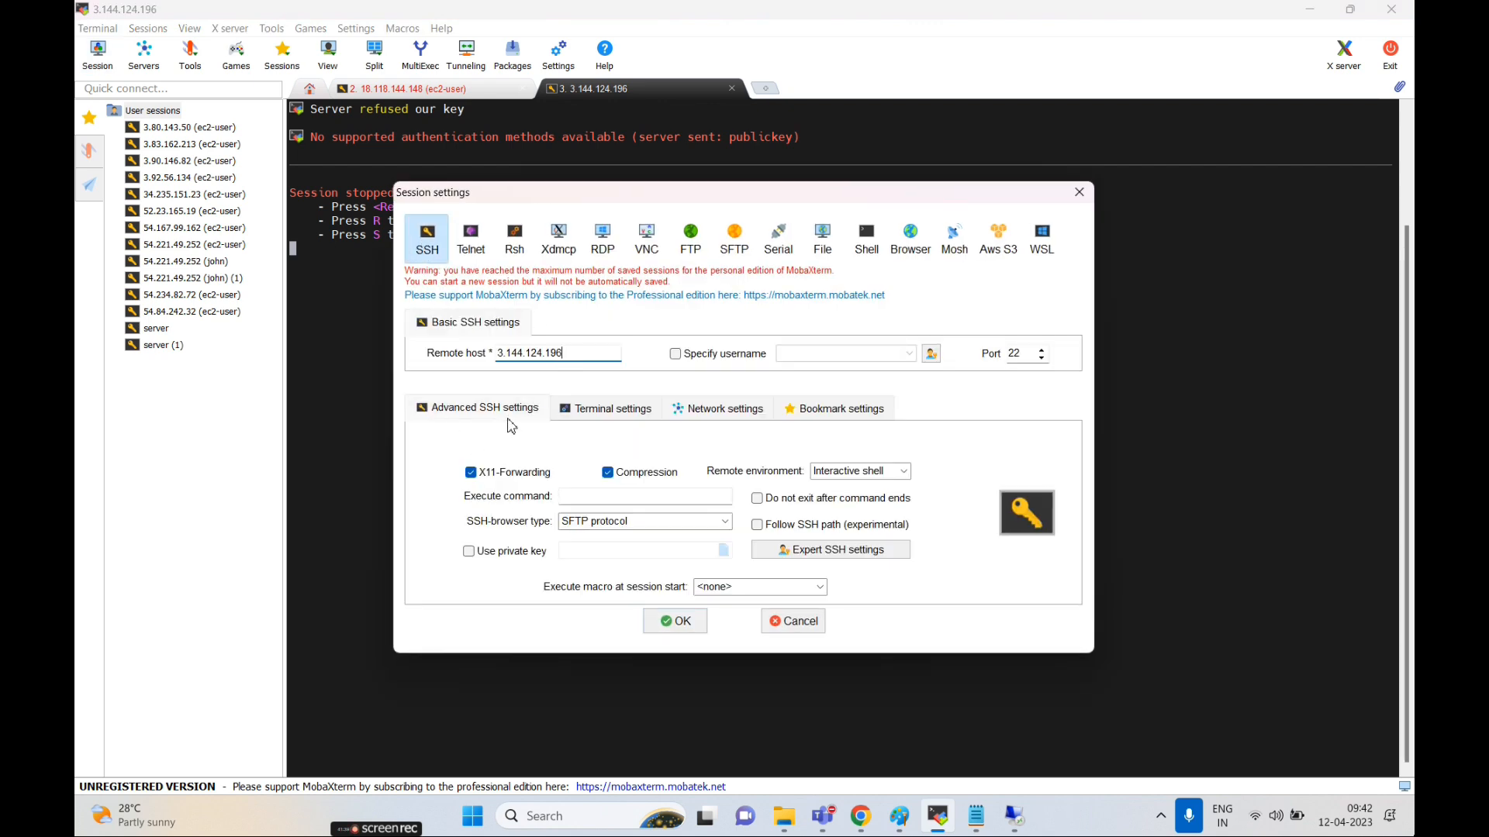
# - Set the SSH session to use the ohio-key private key file and start the connection
pyautogui.click(469, 551)
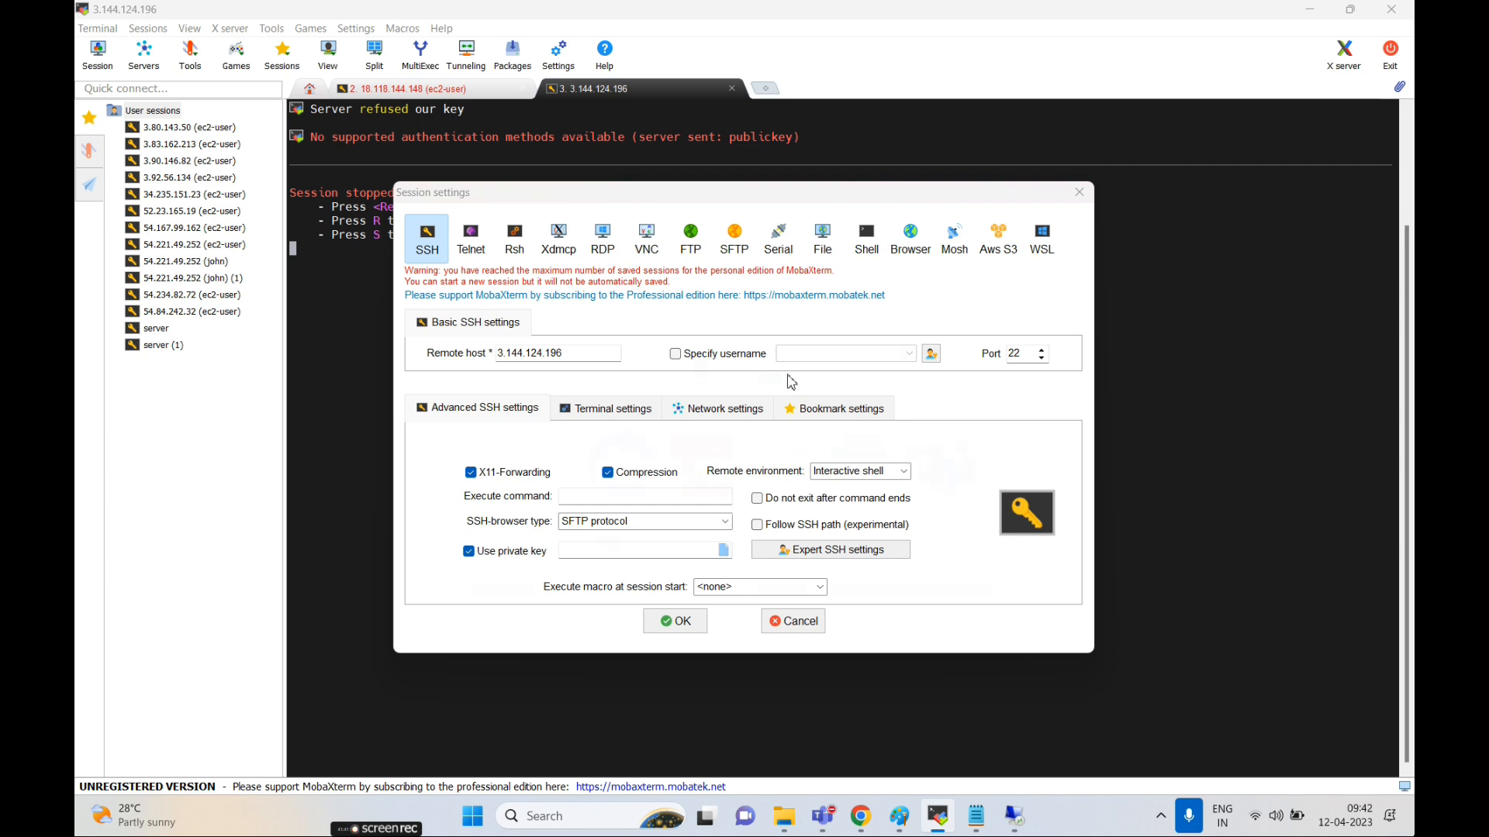
pyautogui.click(724, 550)
pyautogui.scroll(-3, 1005, 361)
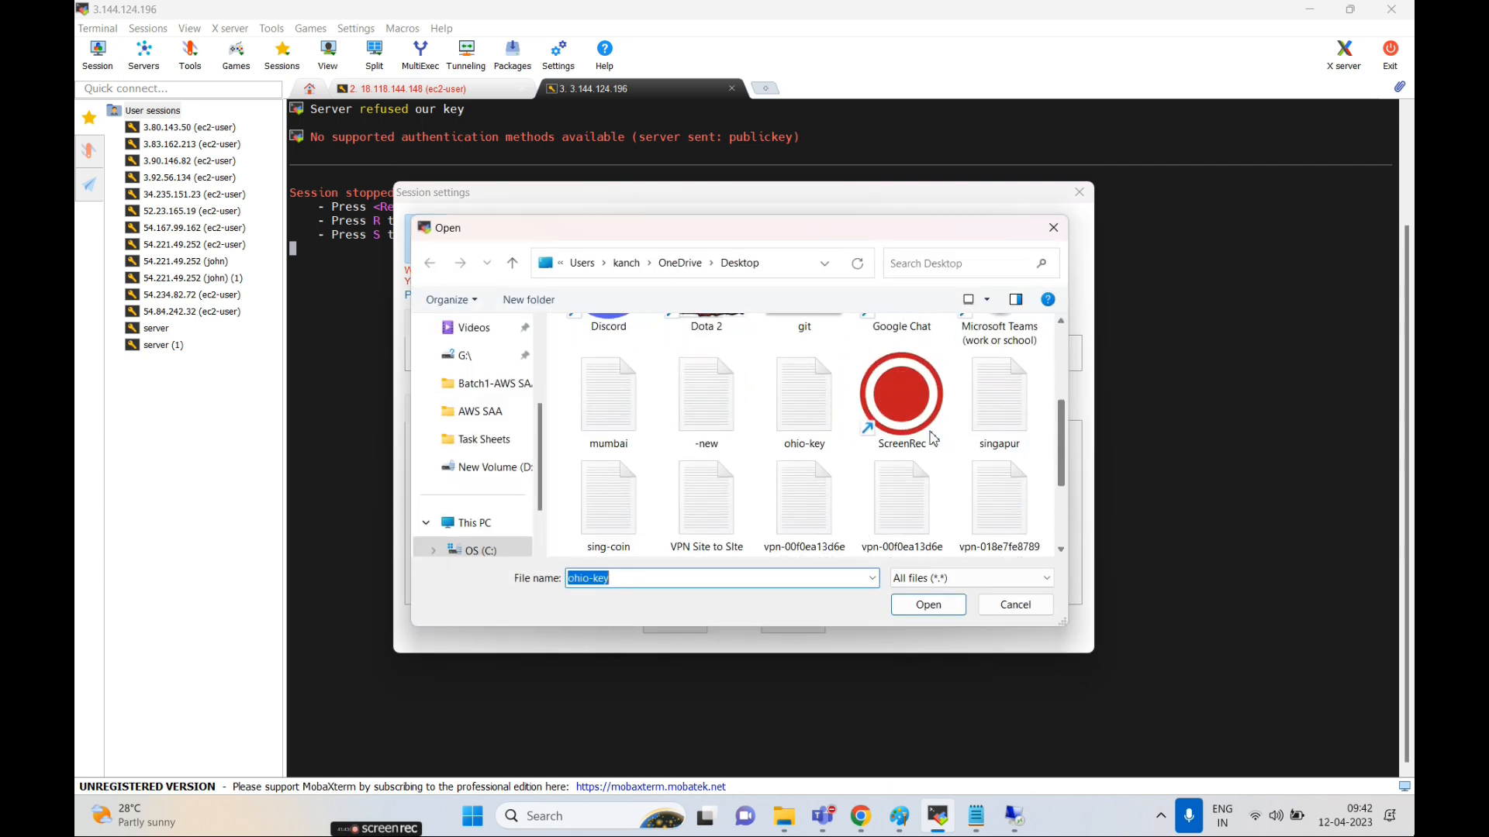
pyautogui.click(775, 413)
pyautogui.click(928, 604)
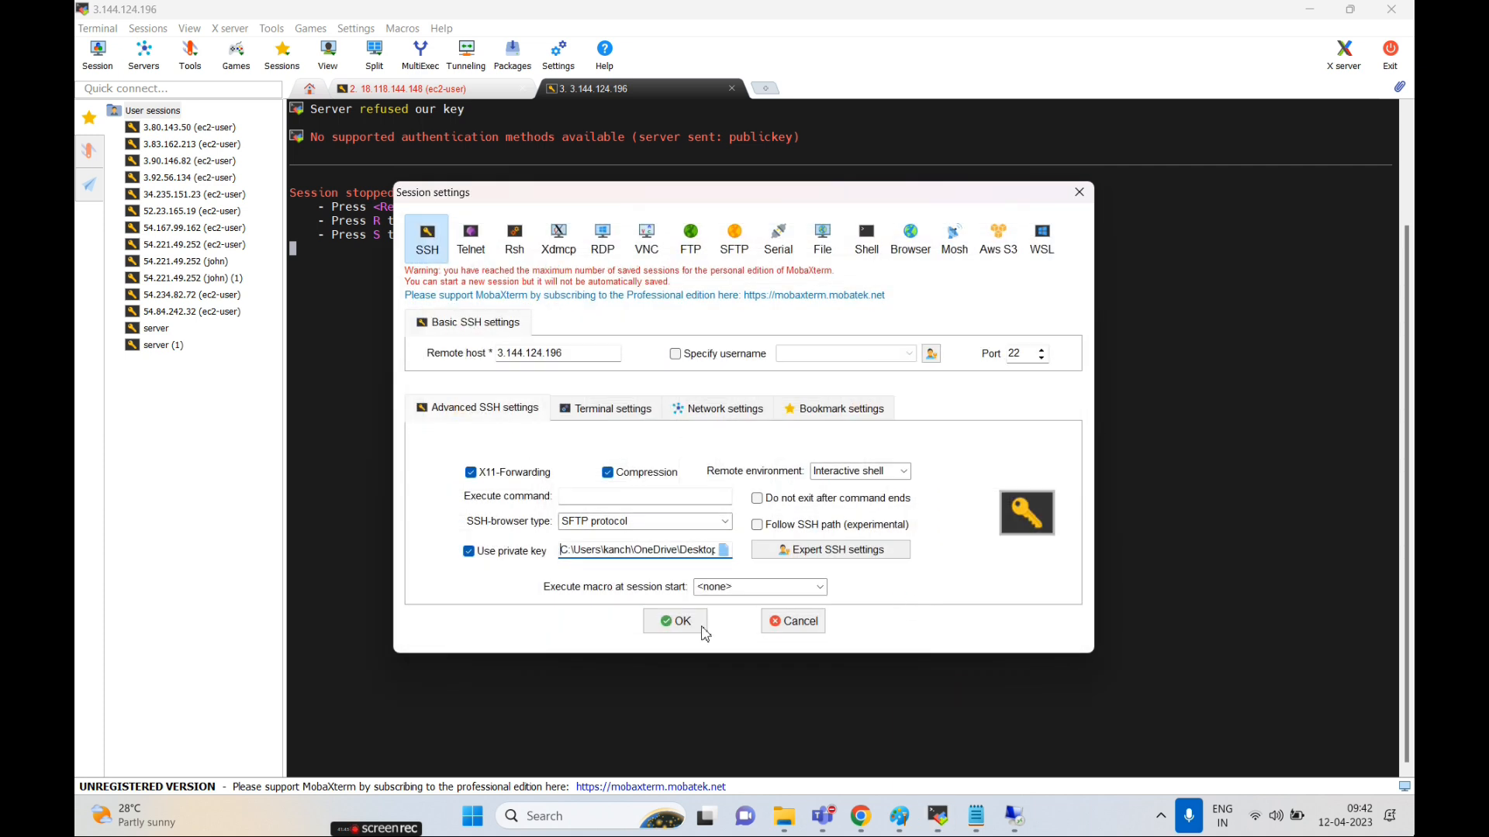
pyautogui.click(674, 622)
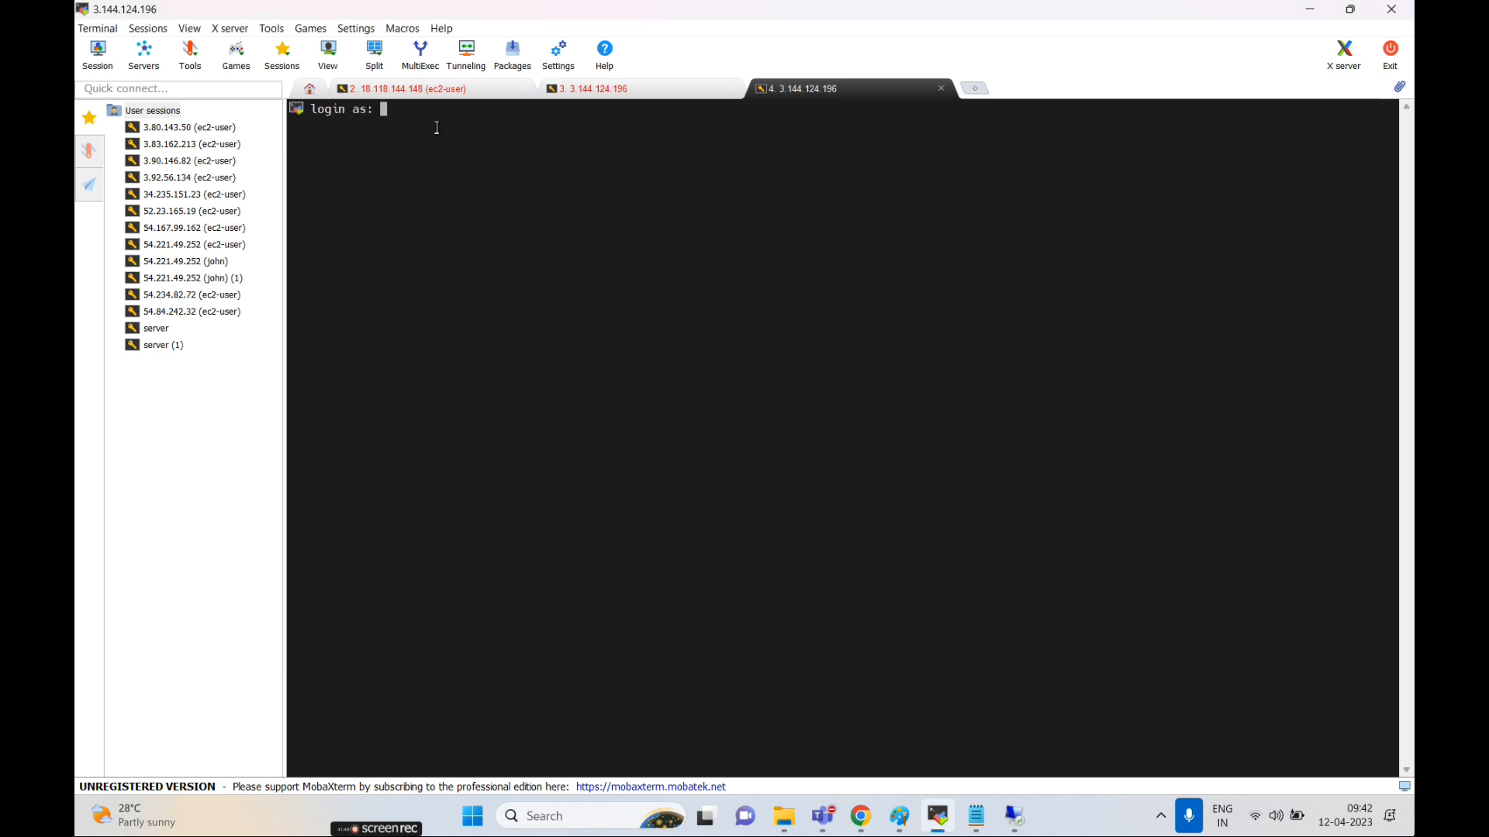
# - Try to log in to the OpenVPN server as root and close the stopped session
pyautogui.write('root')
pyautogui.press('Return')
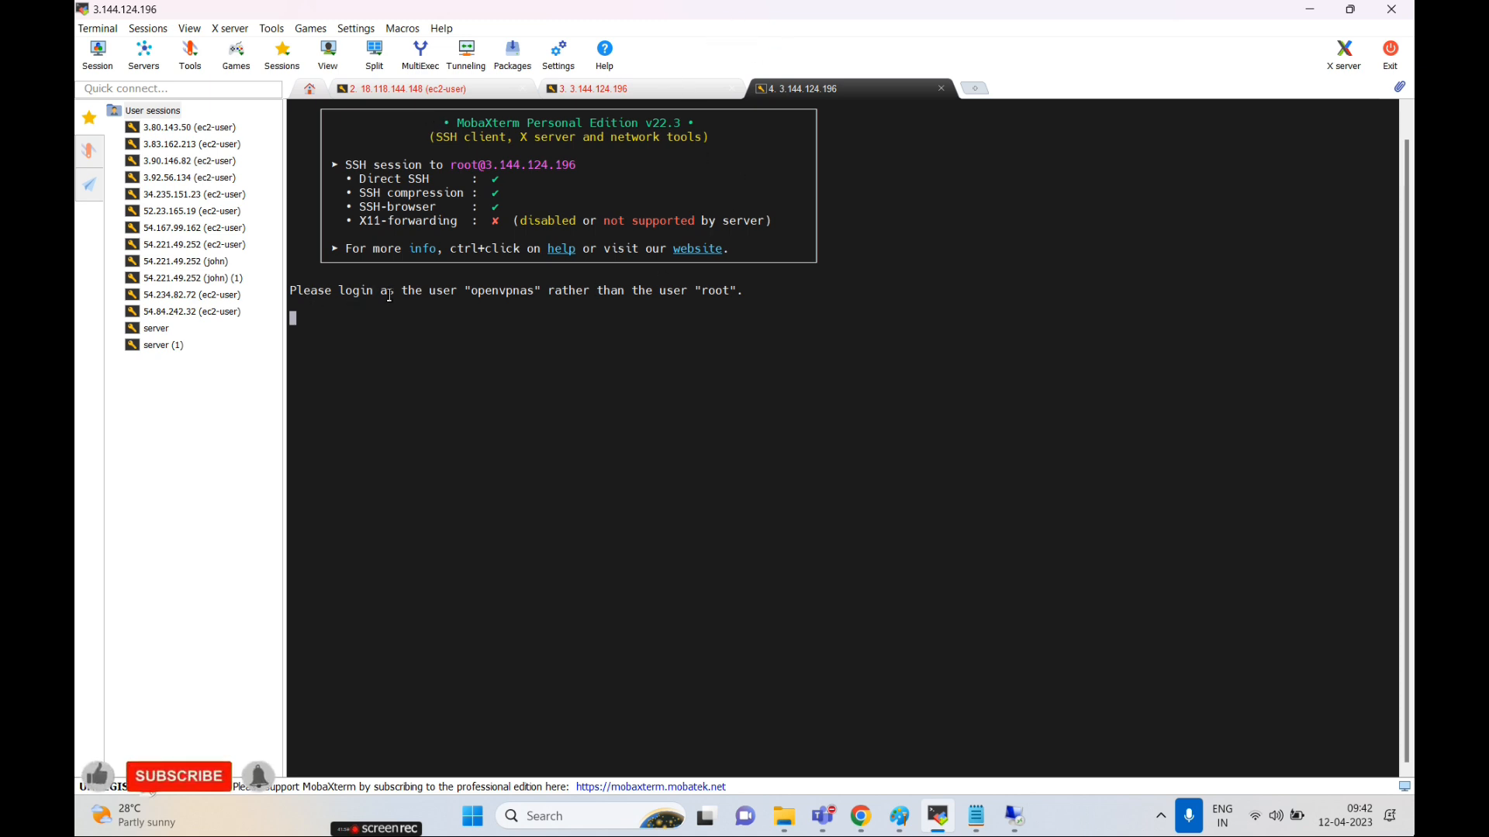
pyautogui.moveTo(470, 293); pyautogui.dragTo(539, 294)
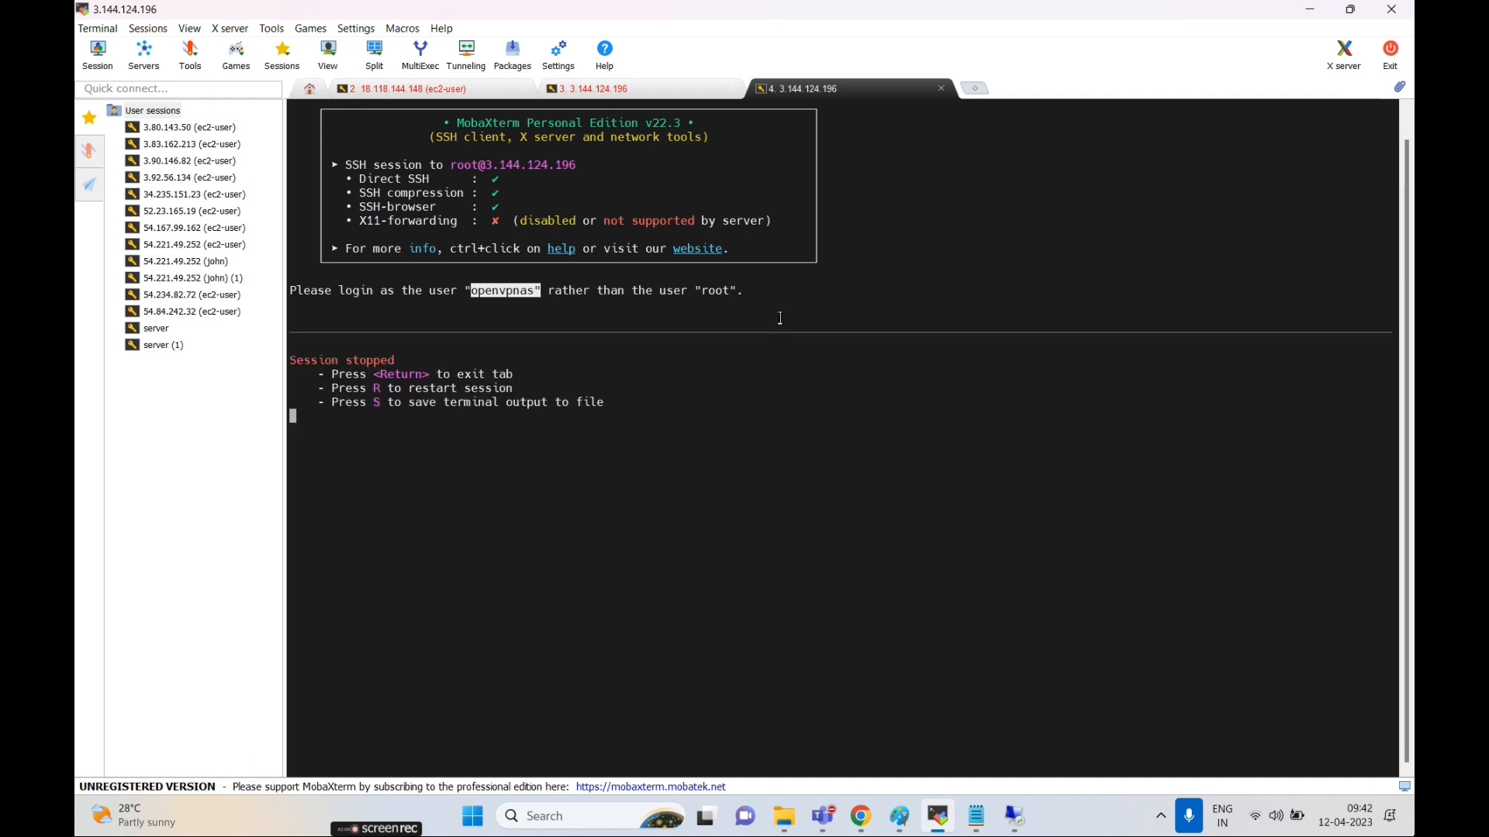
pyautogui.press('Return')
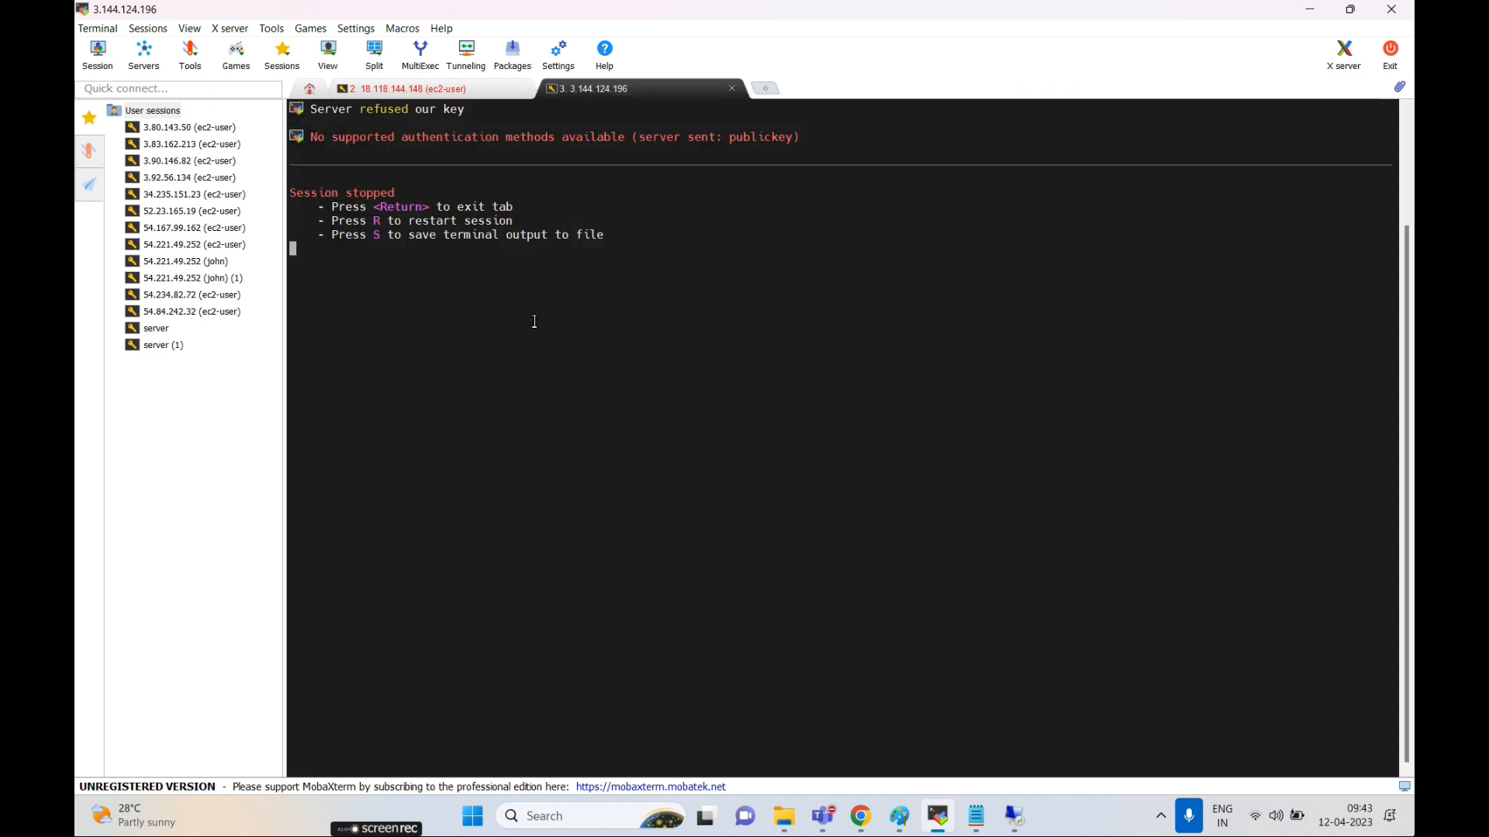
# - Create another SSH session, recopying the OpenVPN instance's public IPv4 address 3.144.124.196 from the AWS console as its remote host
pyautogui.click(97, 54)
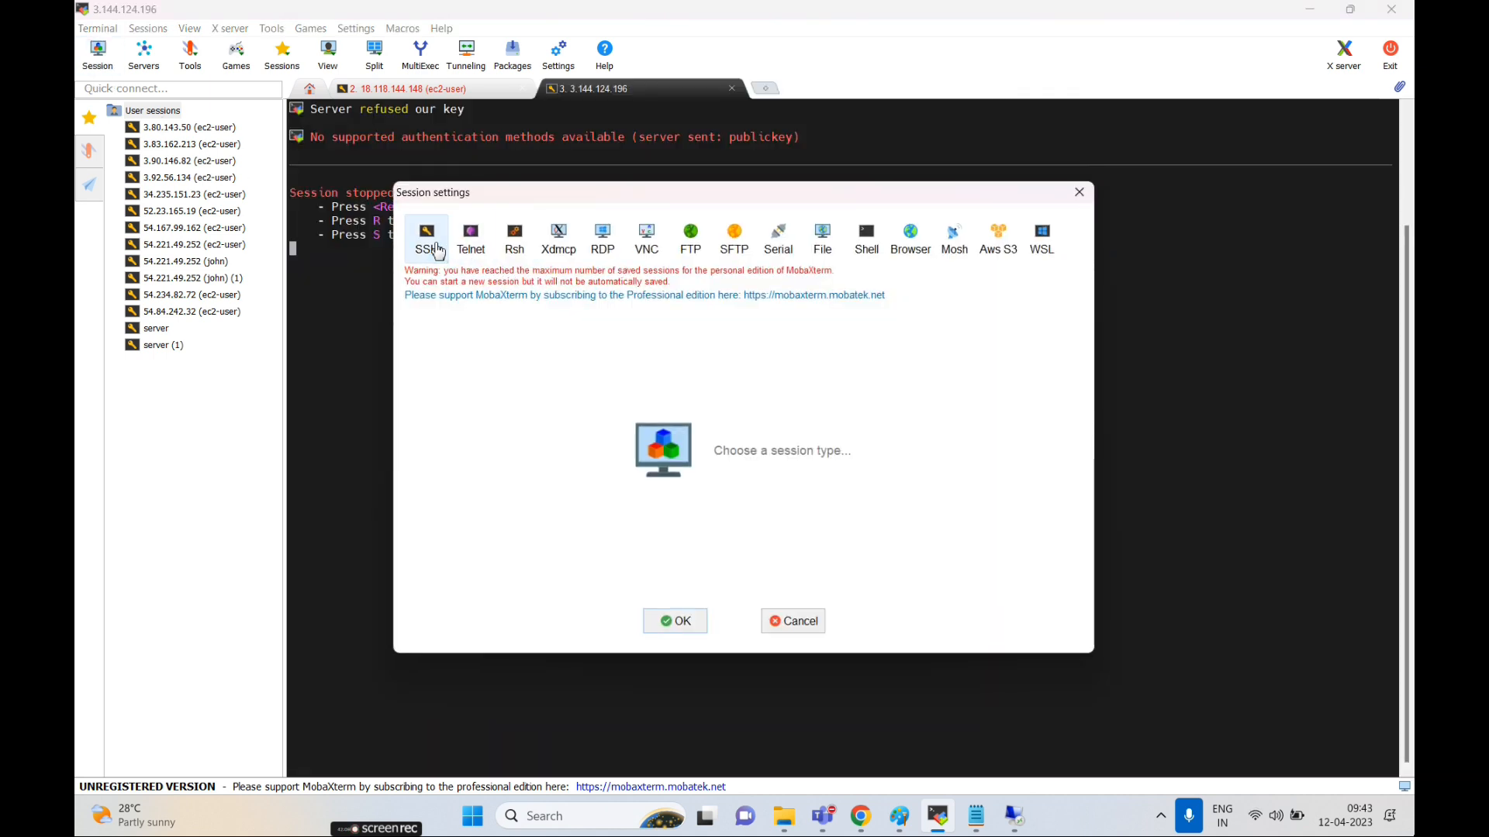
pyautogui.click(438, 252)
pyautogui.hotkey('ctrl', 'v')
pyautogui.moveTo(570, 357); pyautogui.dragTo(364, 359)
pyautogui.hotkey('alt', 'Tab')
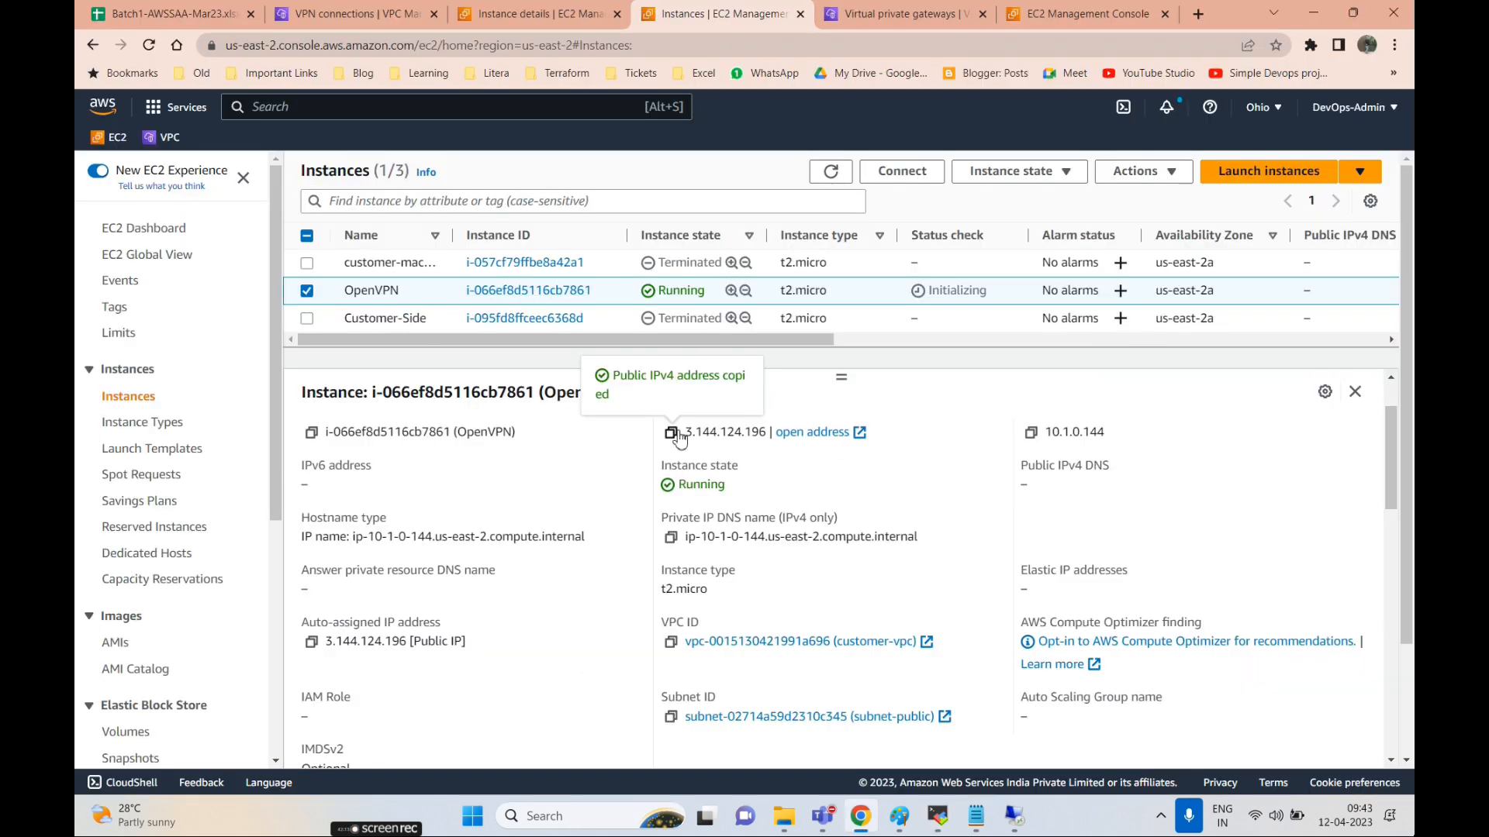
pyautogui.hotkey('alt', 'Tab')
pyautogui.press('BackSpace')
pyautogui.hotkey('ctrl', 'v')
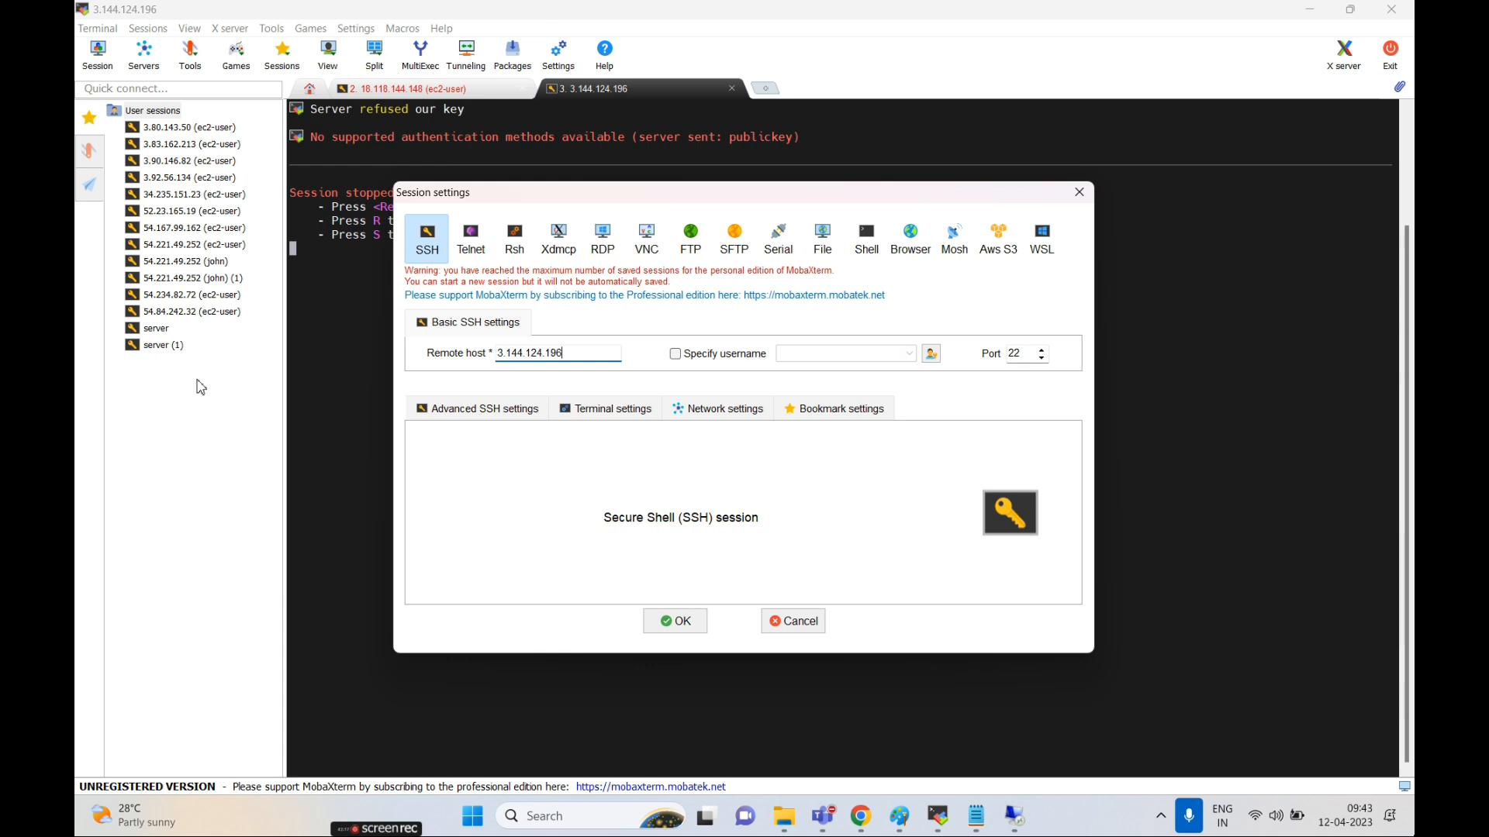
# - Assign the ohio-key private key file to the new SSH session and start it, leaving the username unspecified
pyautogui.click(457, 409)
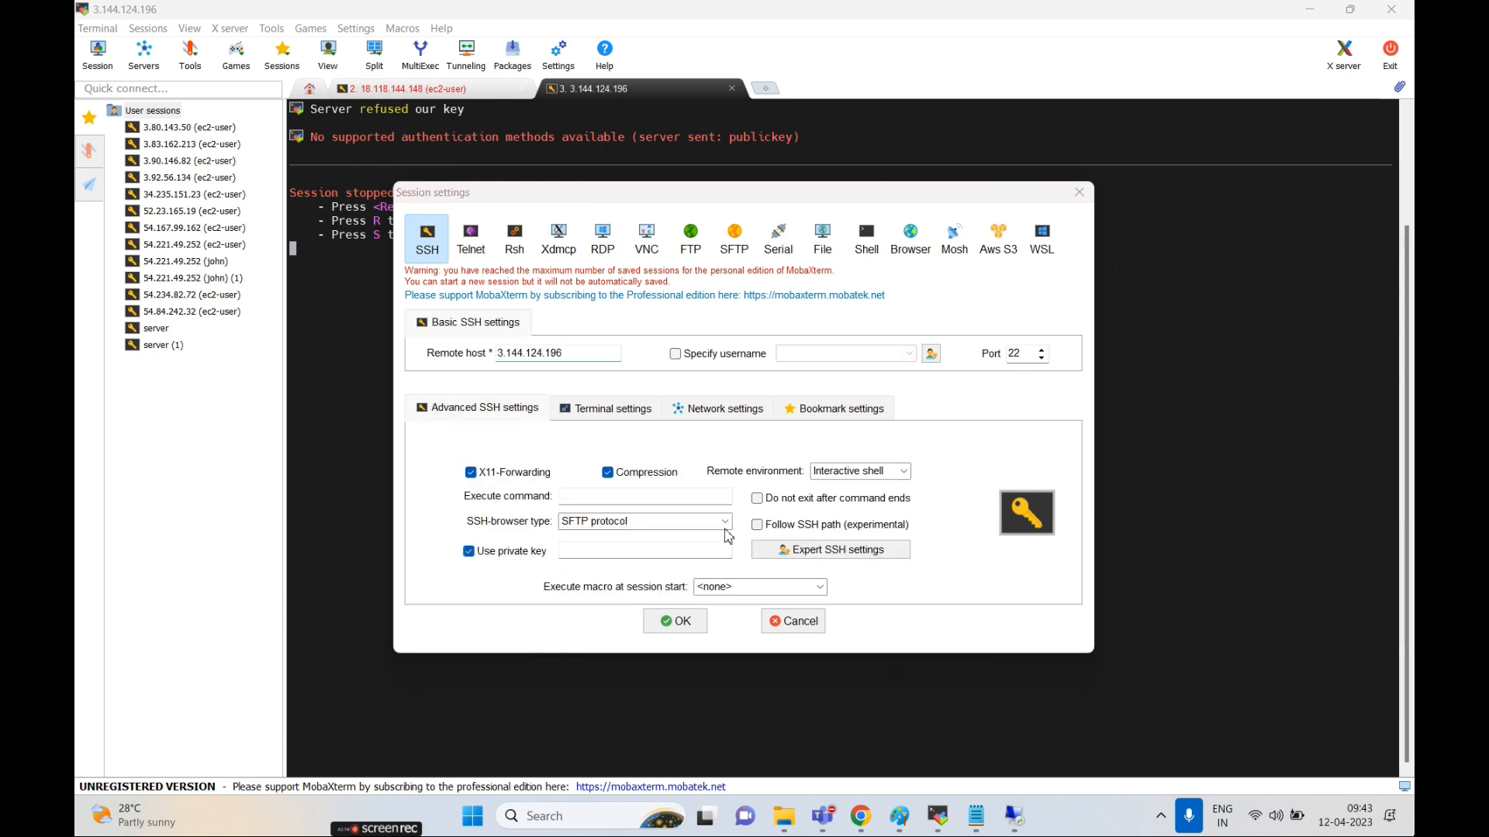
pyautogui.click(724, 551)
pyautogui.scroll(-2, 891, 449)
pyautogui.doubleClick(804, 489)
pyautogui.click(674, 621)
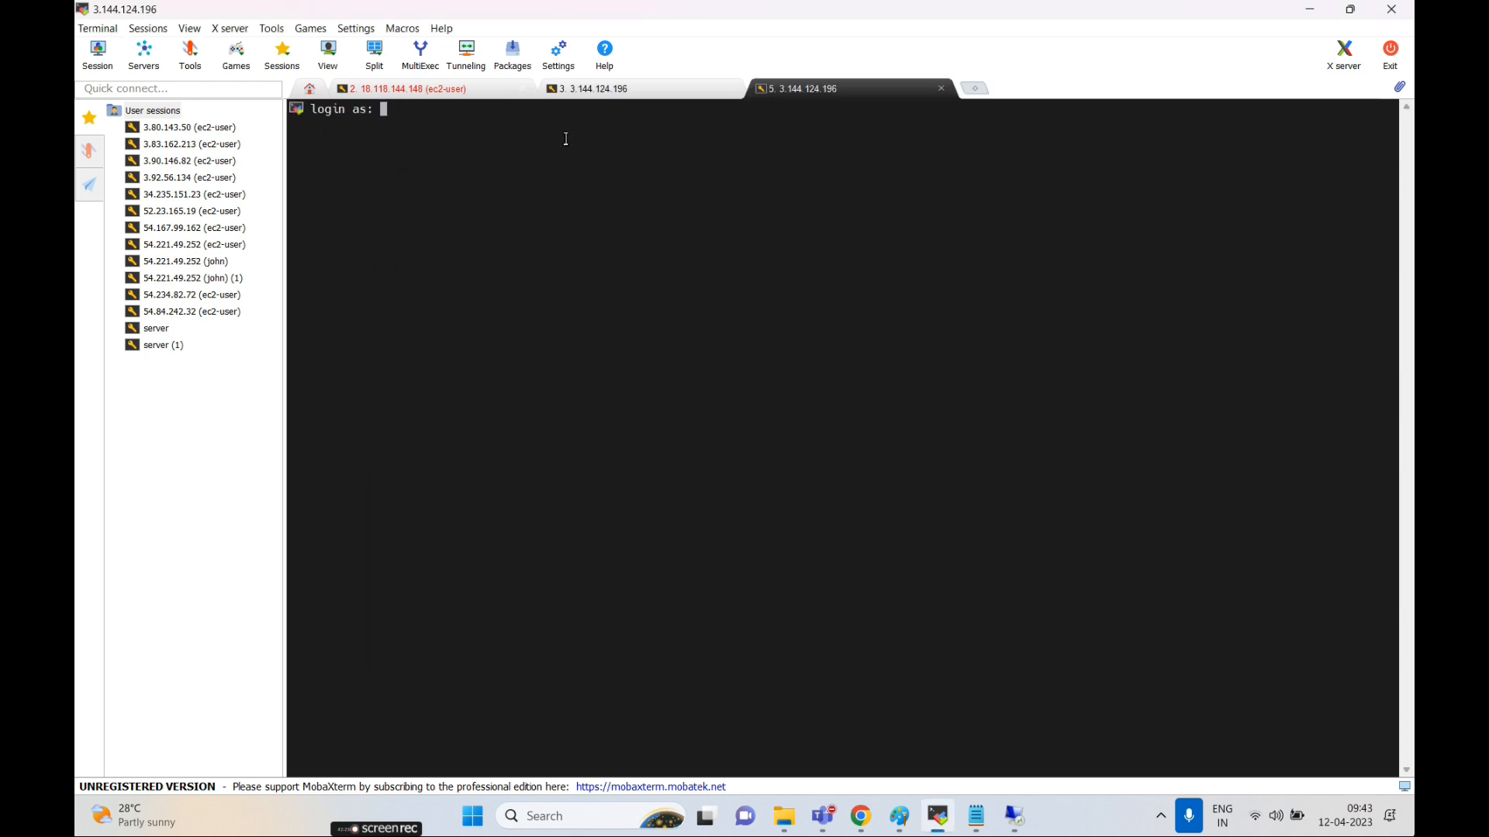
# - Log in to the SSH session as openvpnas and close the other session tabs
pyautogui.write('openvpnas')
pyautogui.press('Return')
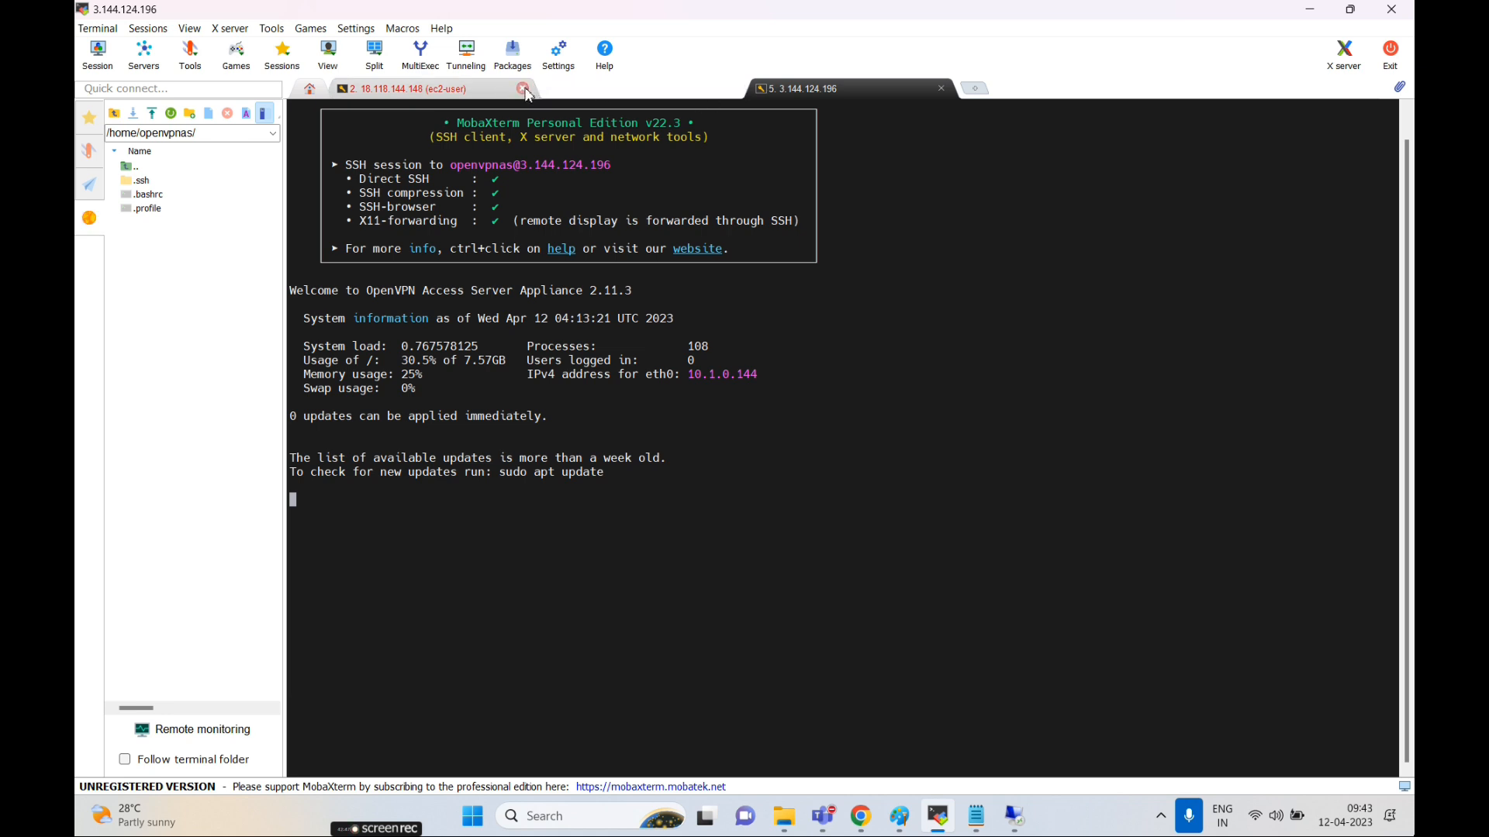
pyautogui.click(732, 88)
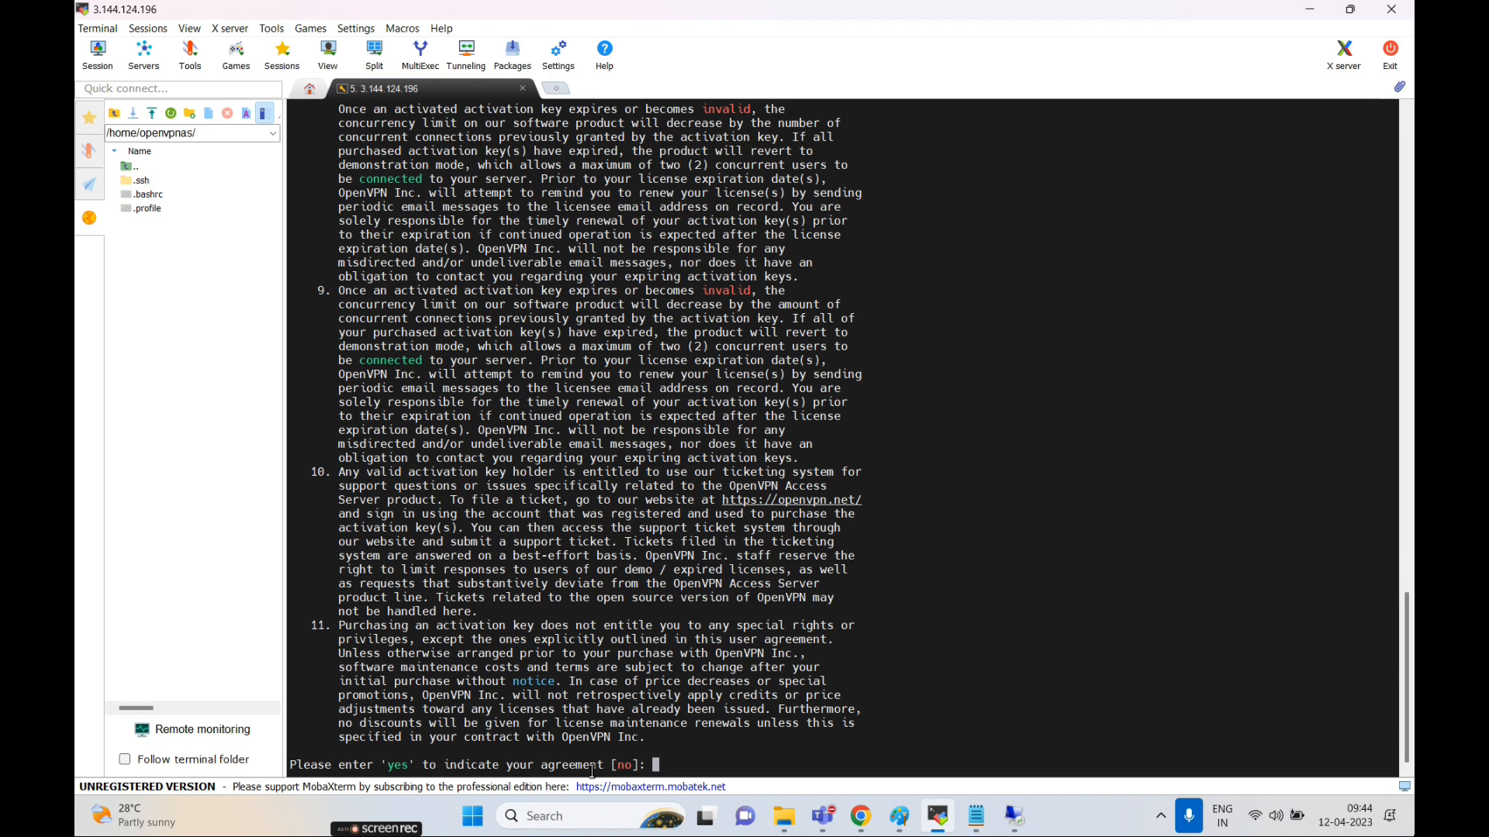
# - Agree to the OpenVPN license terms with yes and accept the server as the primary Access Server node
pyautogui.scroll(5, 696, 679)
pyautogui.scroll(-5, 632, 589)
pyautogui.write('yes')
pyautogui.press('Return')
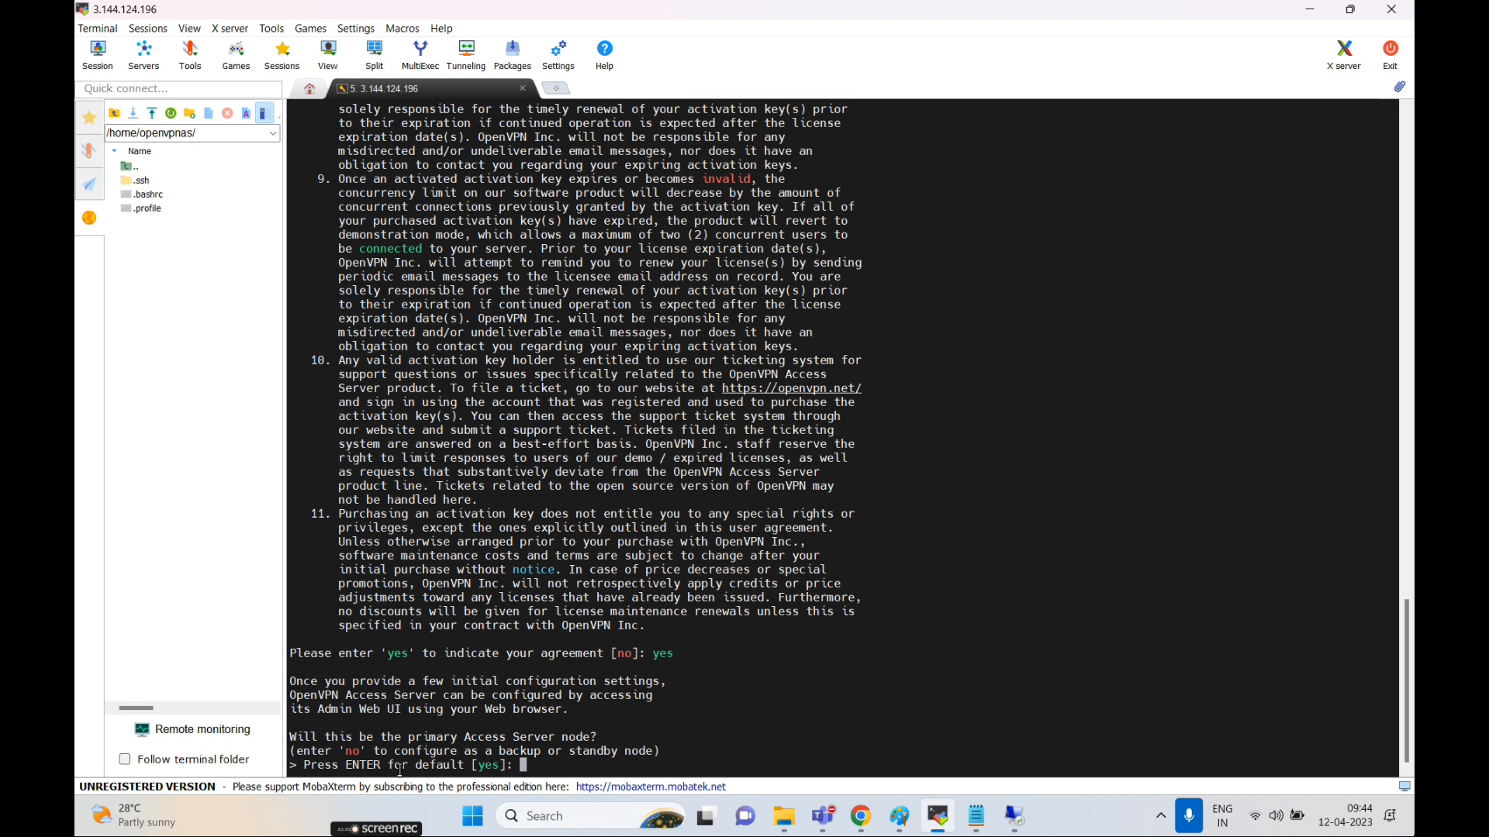
pyautogui.press('Return')
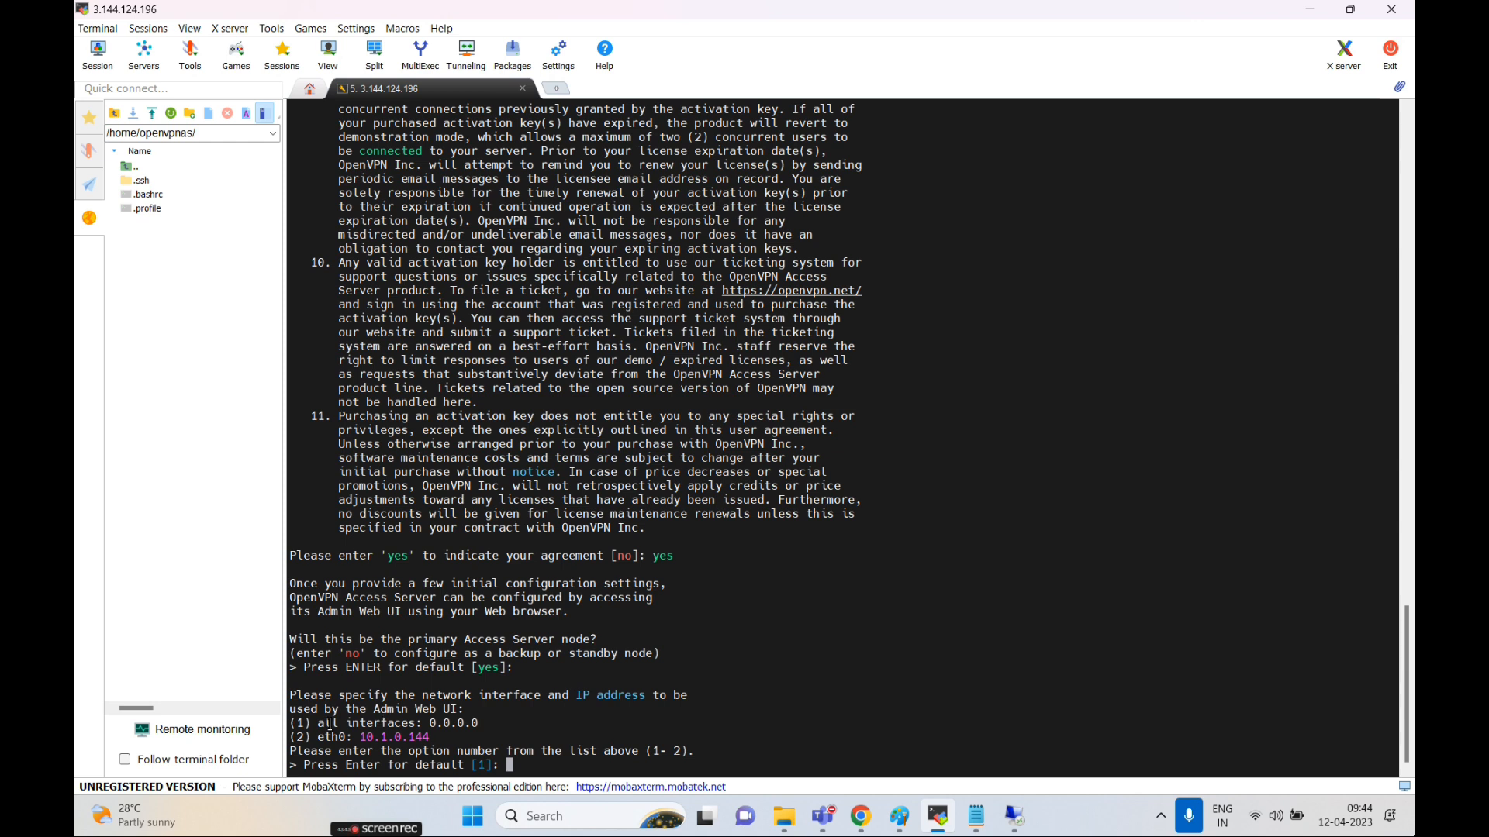
# - Choose the default option 1, all interfaces (0.0.0.0), for the Admin Web UI
pyautogui.moveTo(320, 729); pyautogui.dragTo(479, 726)
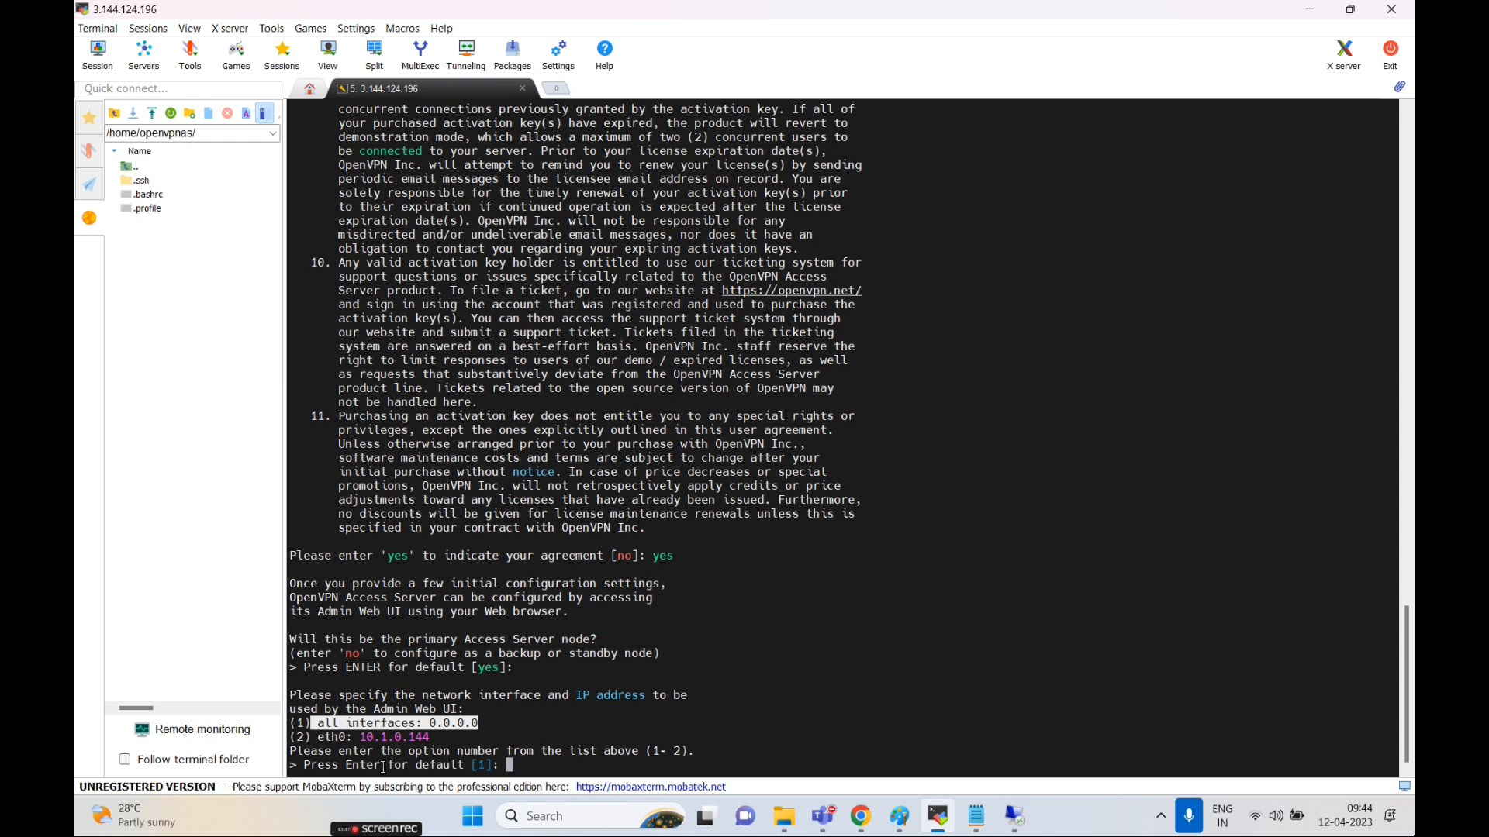
pyautogui.click(345, 743)
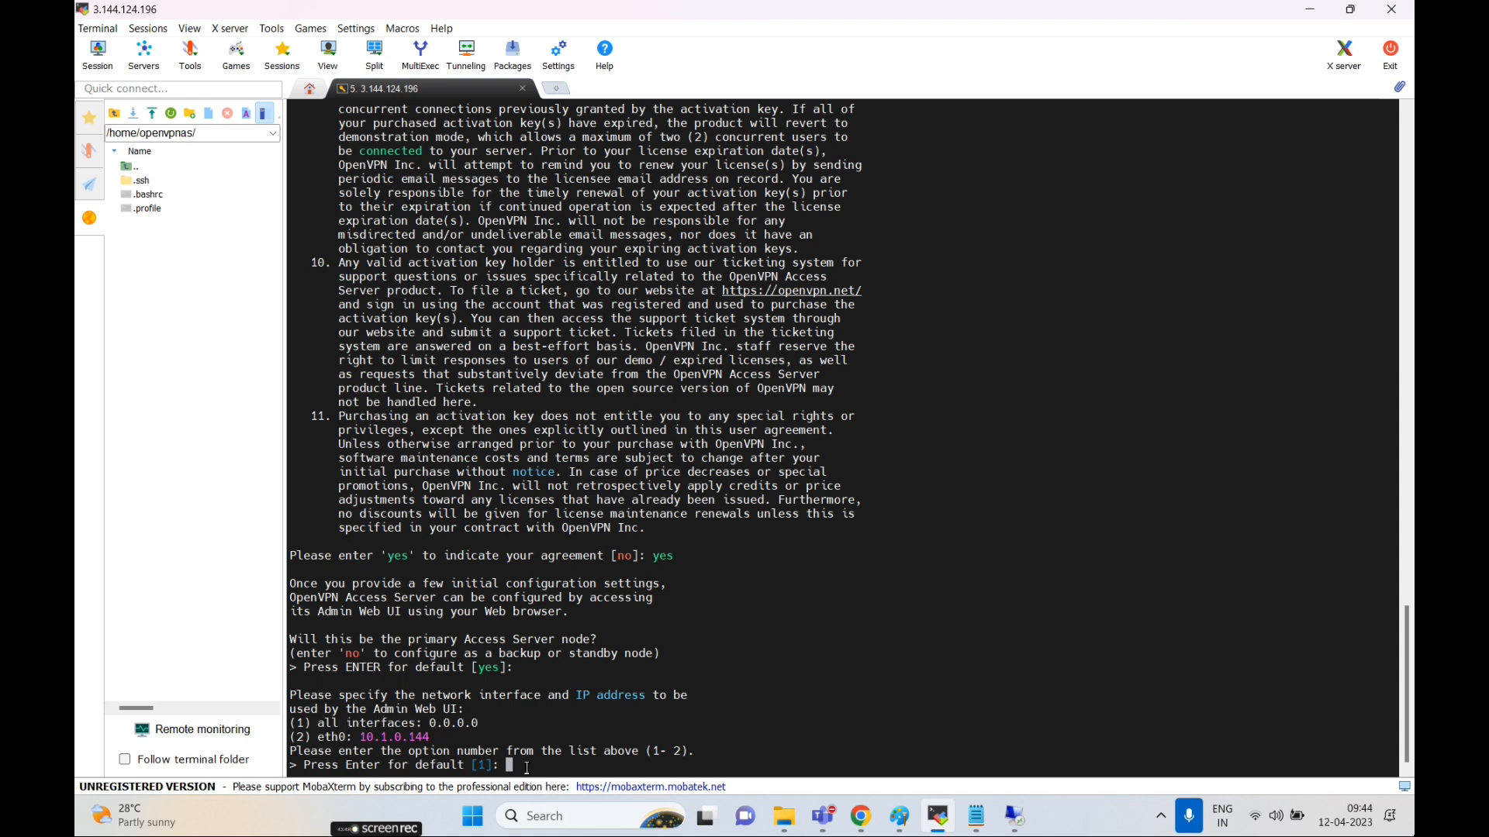
pyautogui.press('Return')
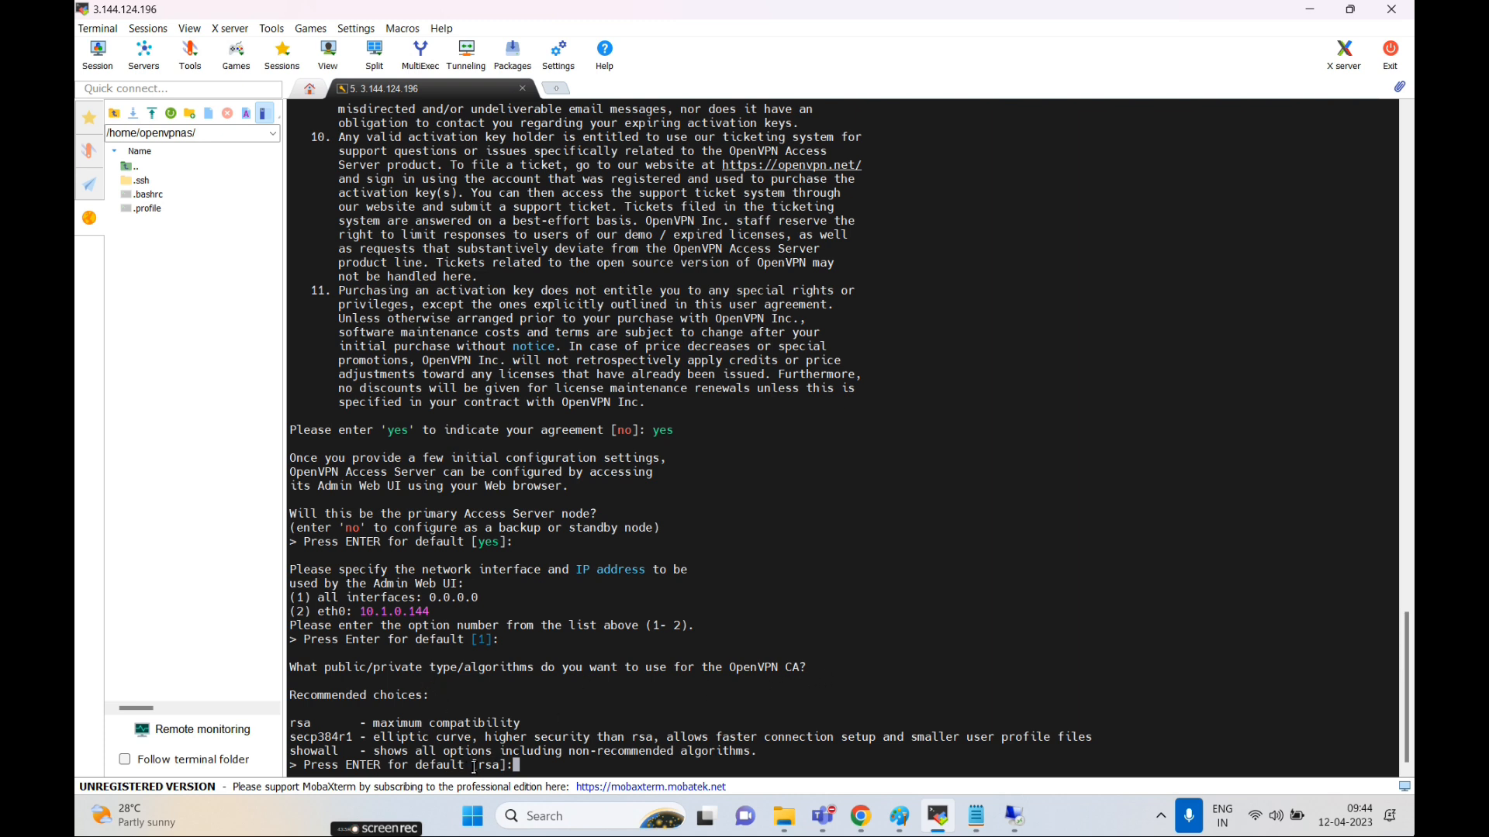
# - Accept the rsa algorithm and 2048 key size for both the OpenVPN CA and the self-signed web certificate
pyautogui.press('Return')
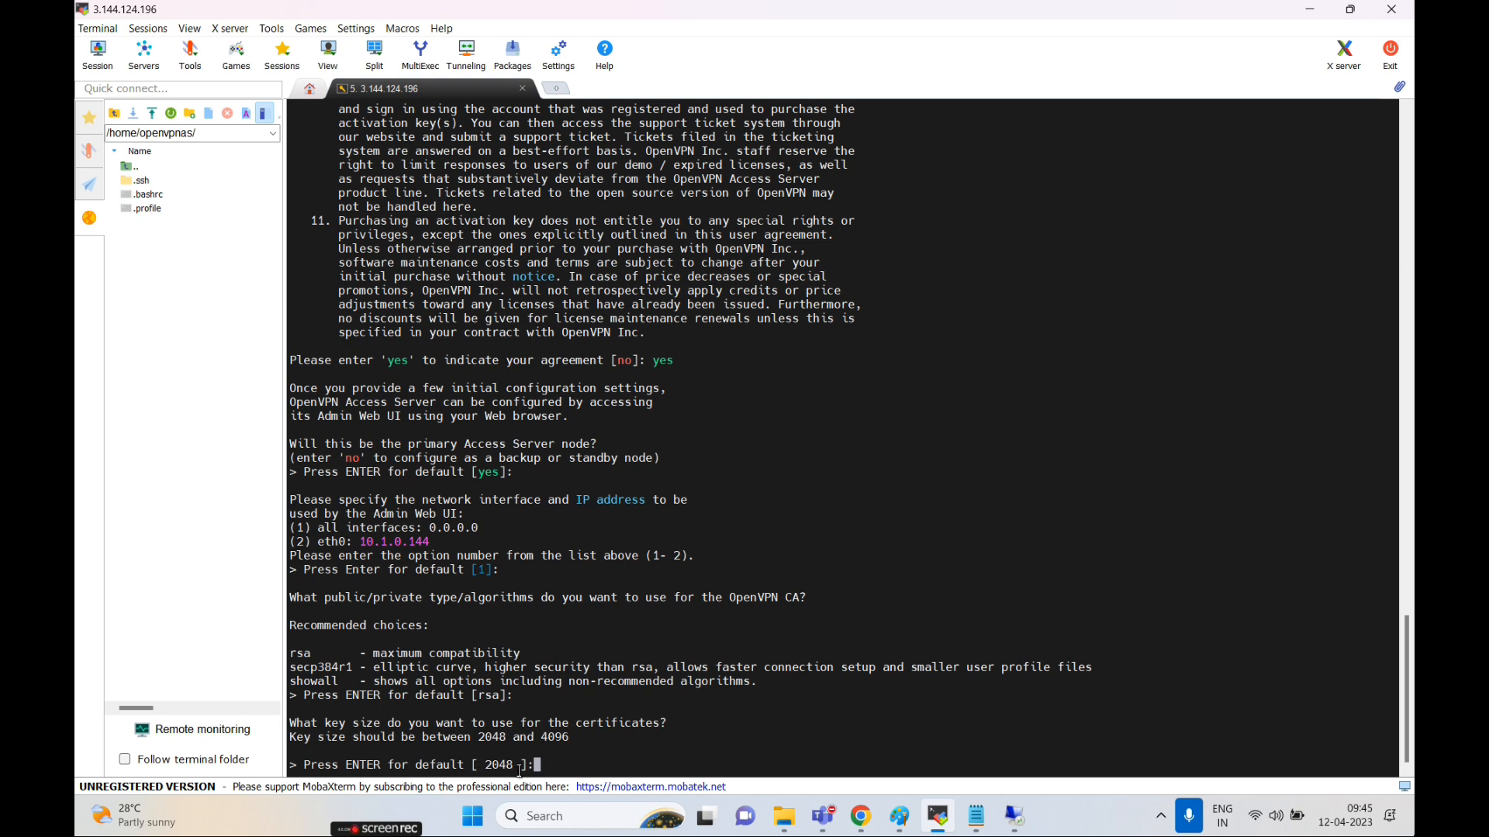
pyautogui.press('Return')
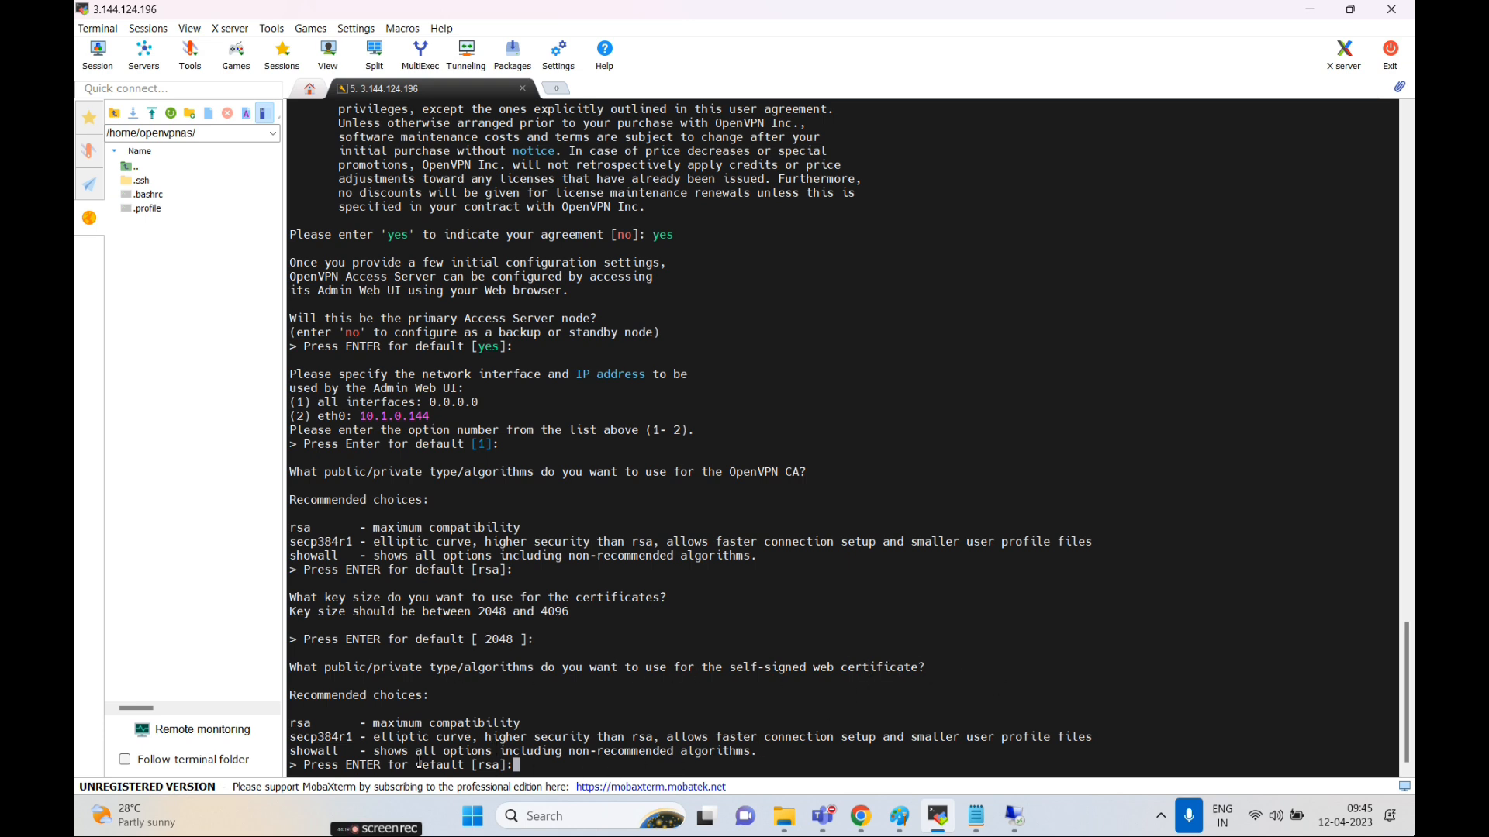
pyautogui.press('Return')
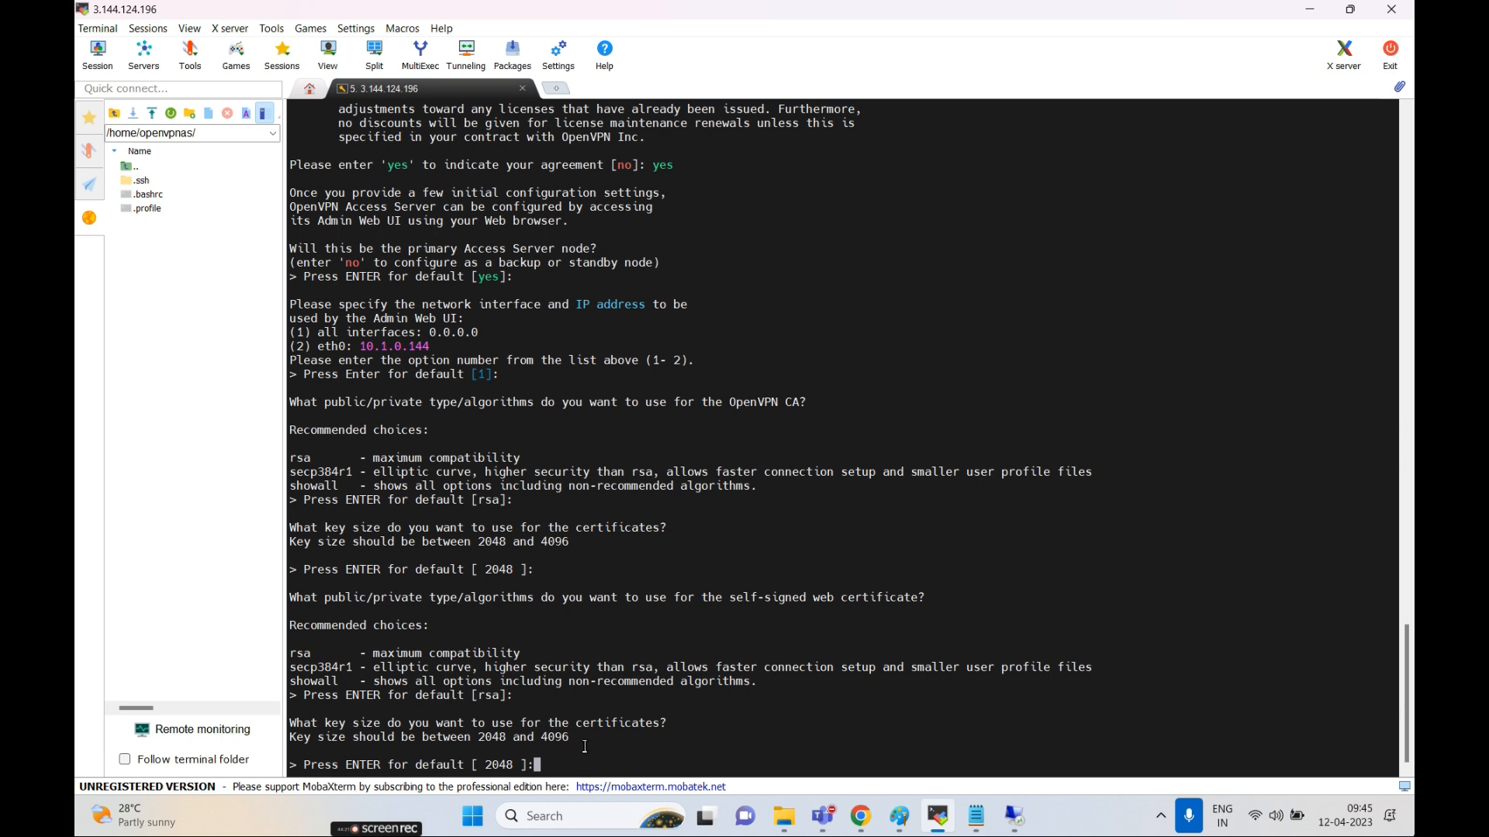
pyautogui.press('Return')
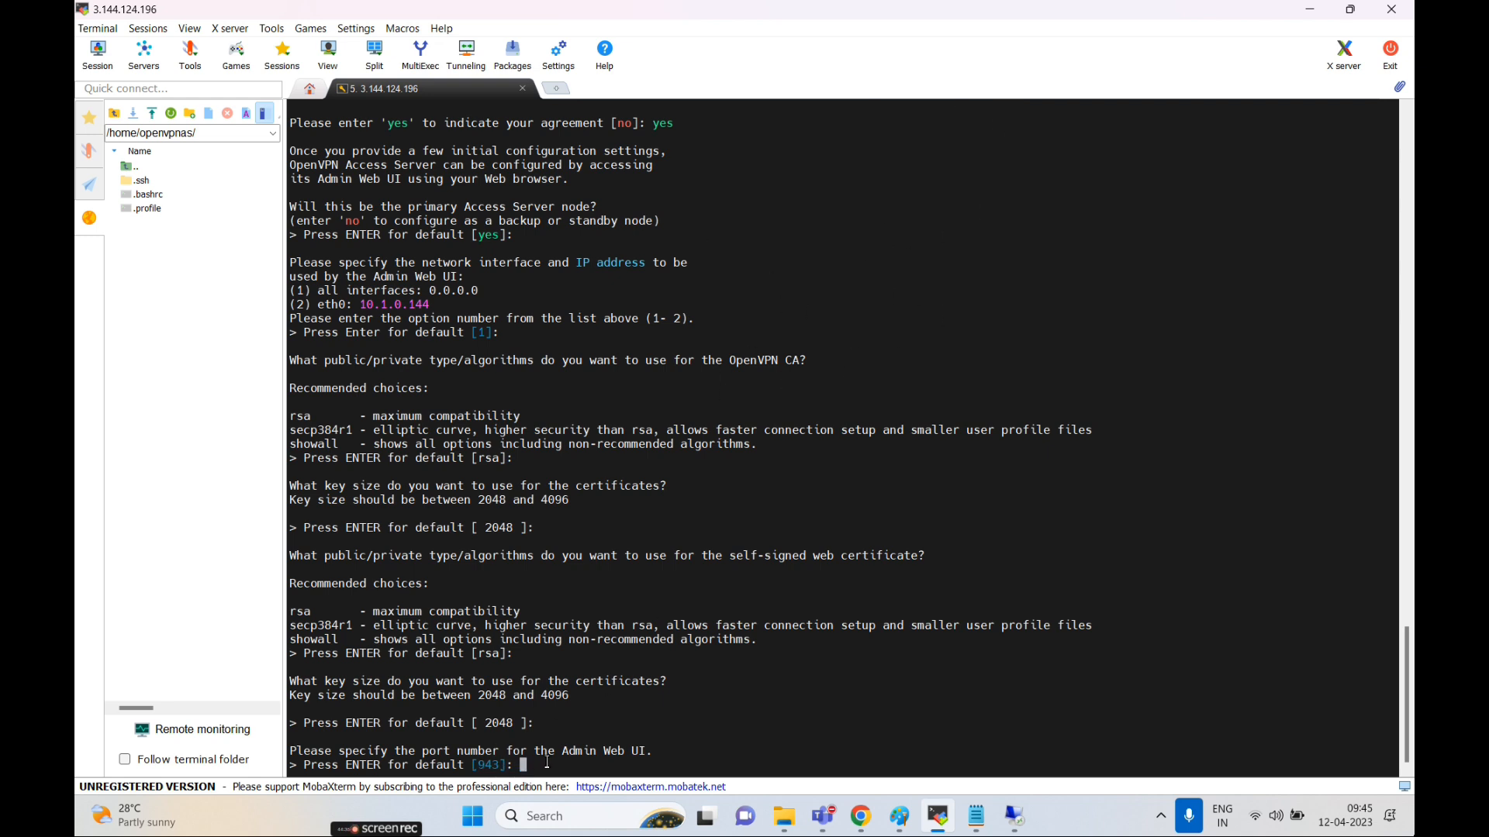
# - Accept the network defaults: Admin Web UI port 943, daemon TCP port 443, no client traffic or DNS routing, and private subnets accessible to clients
pyautogui.press('Return')
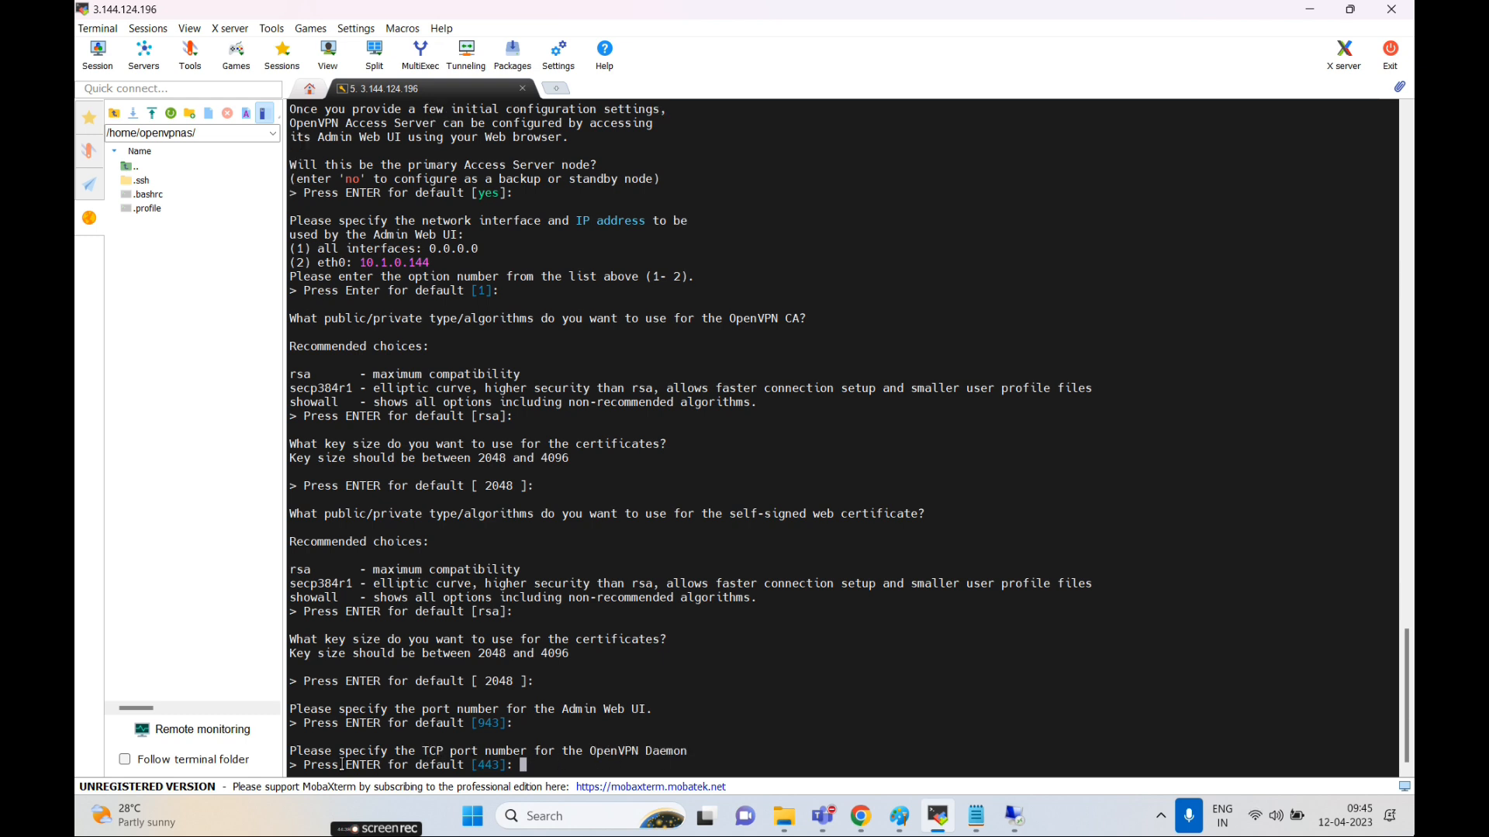
pyautogui.press('Return')
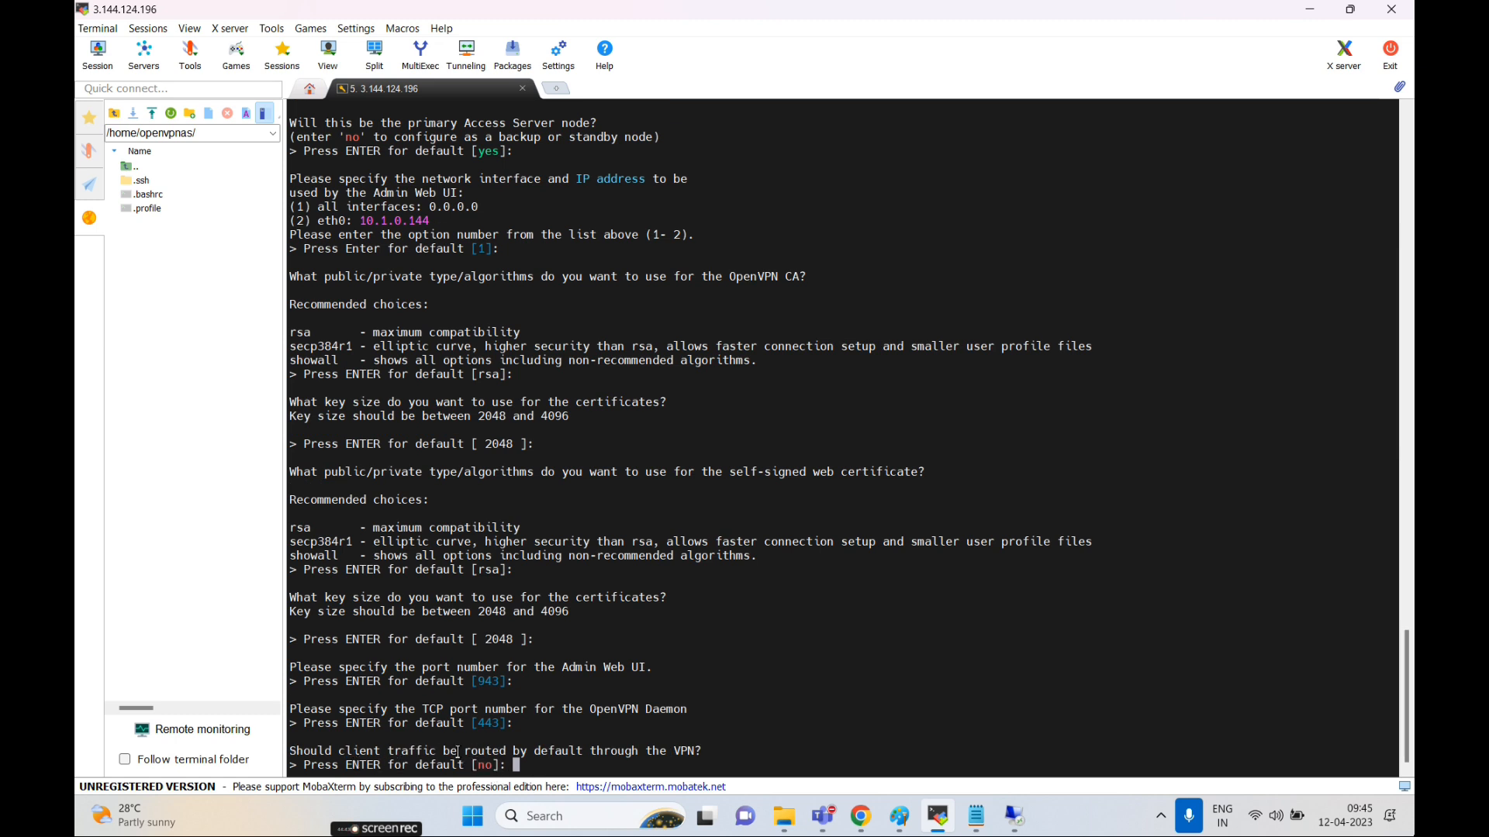
pyautogui.press('Return')
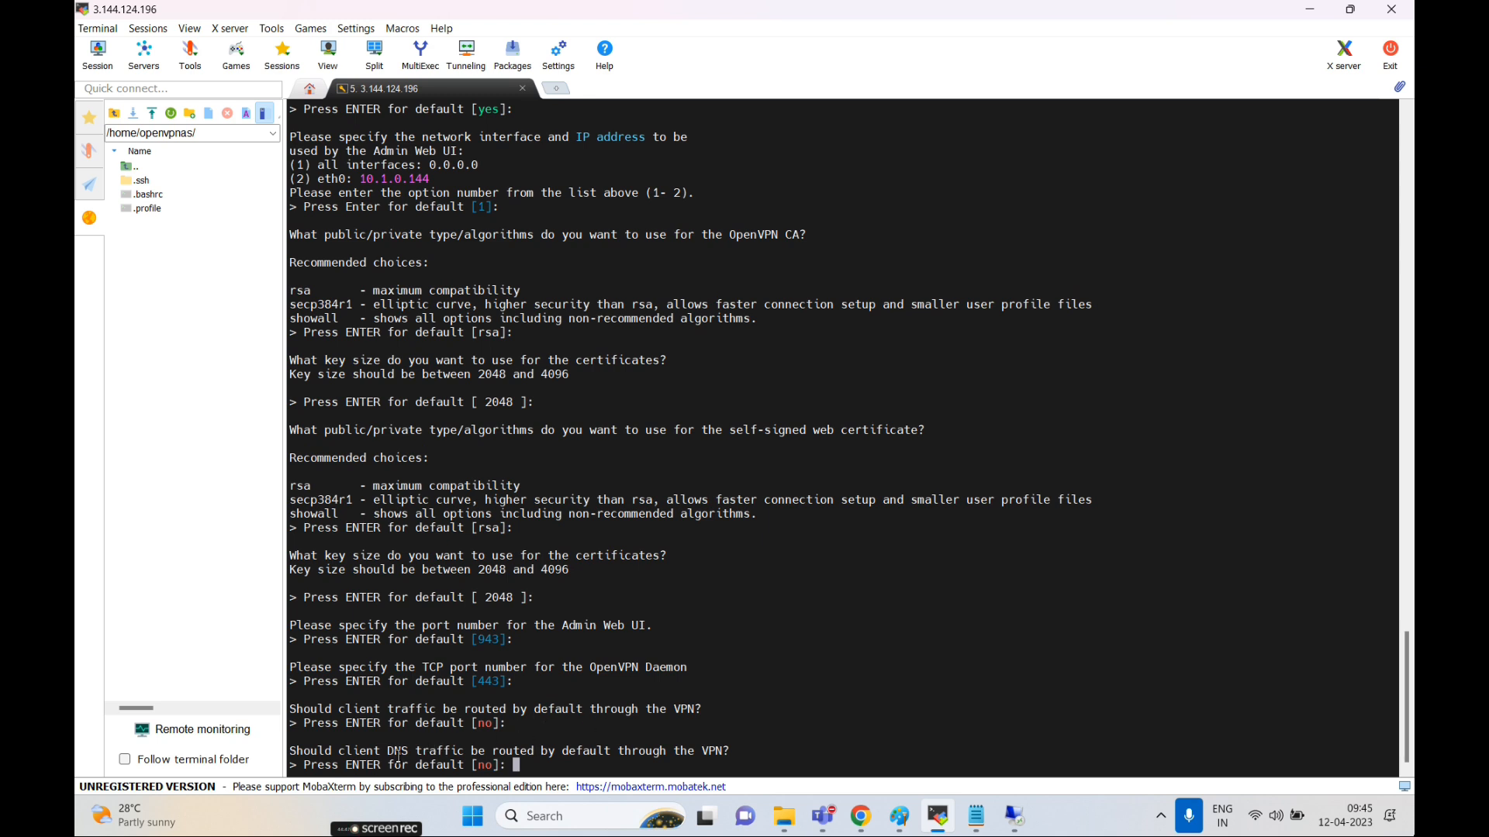
pyautogui.press('Return')
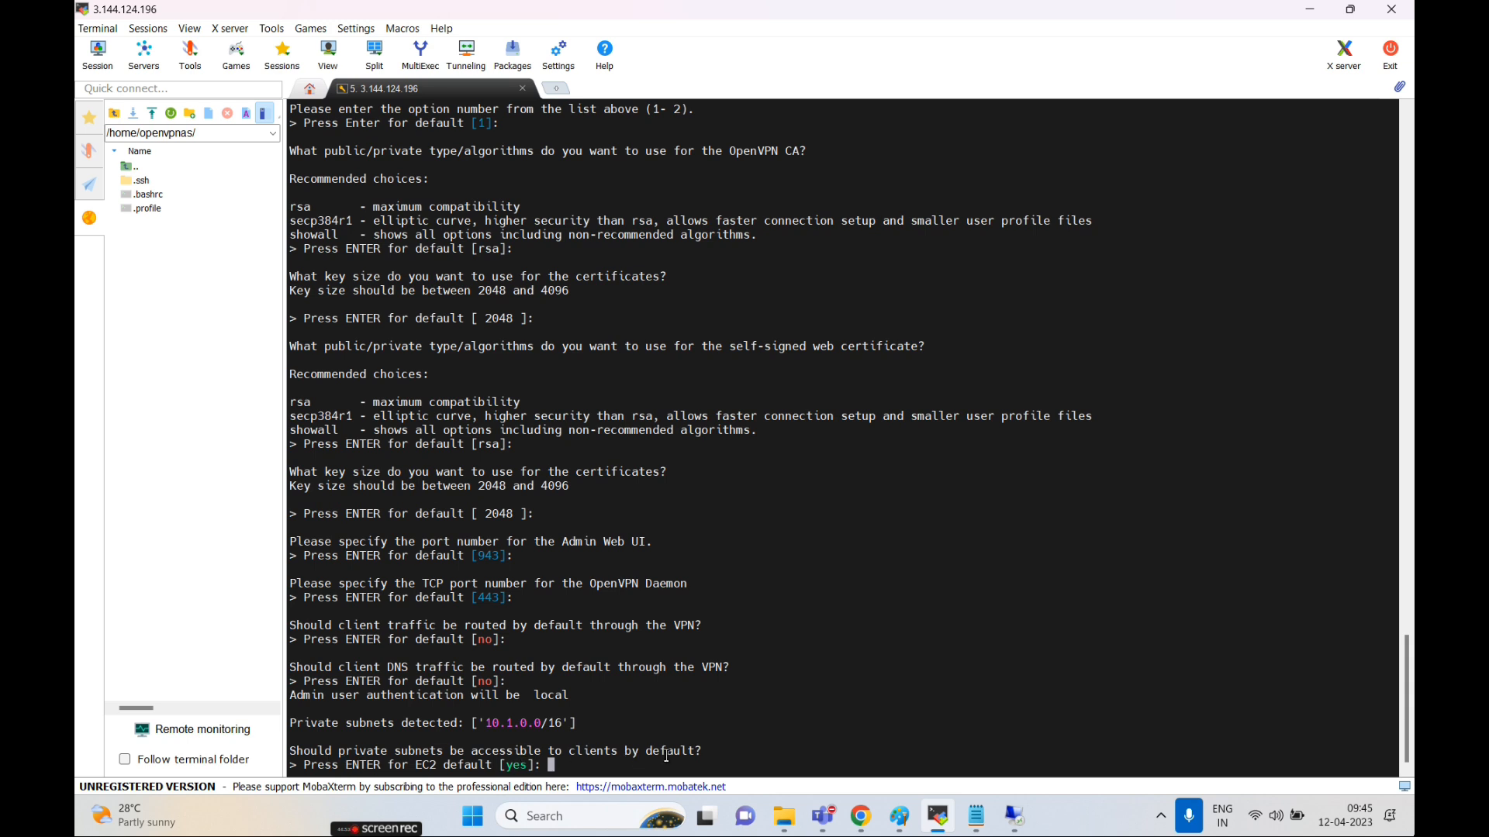
pyautogui.press('Return')
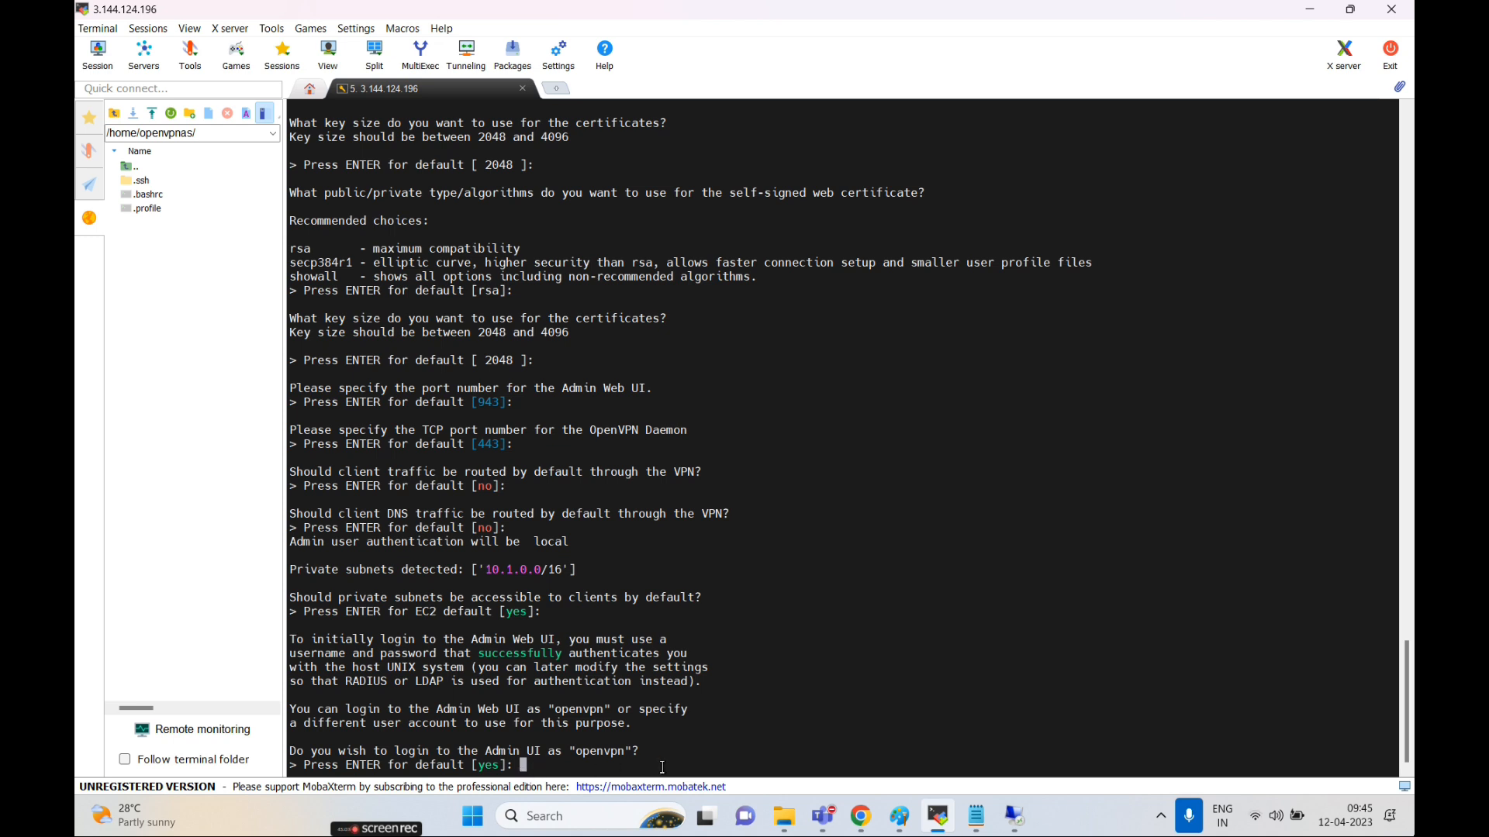
# - Keep openvpn as the Admin UI login, leaving its password blank for random generation and the activation key unspecified
pyautogui.press('Return')
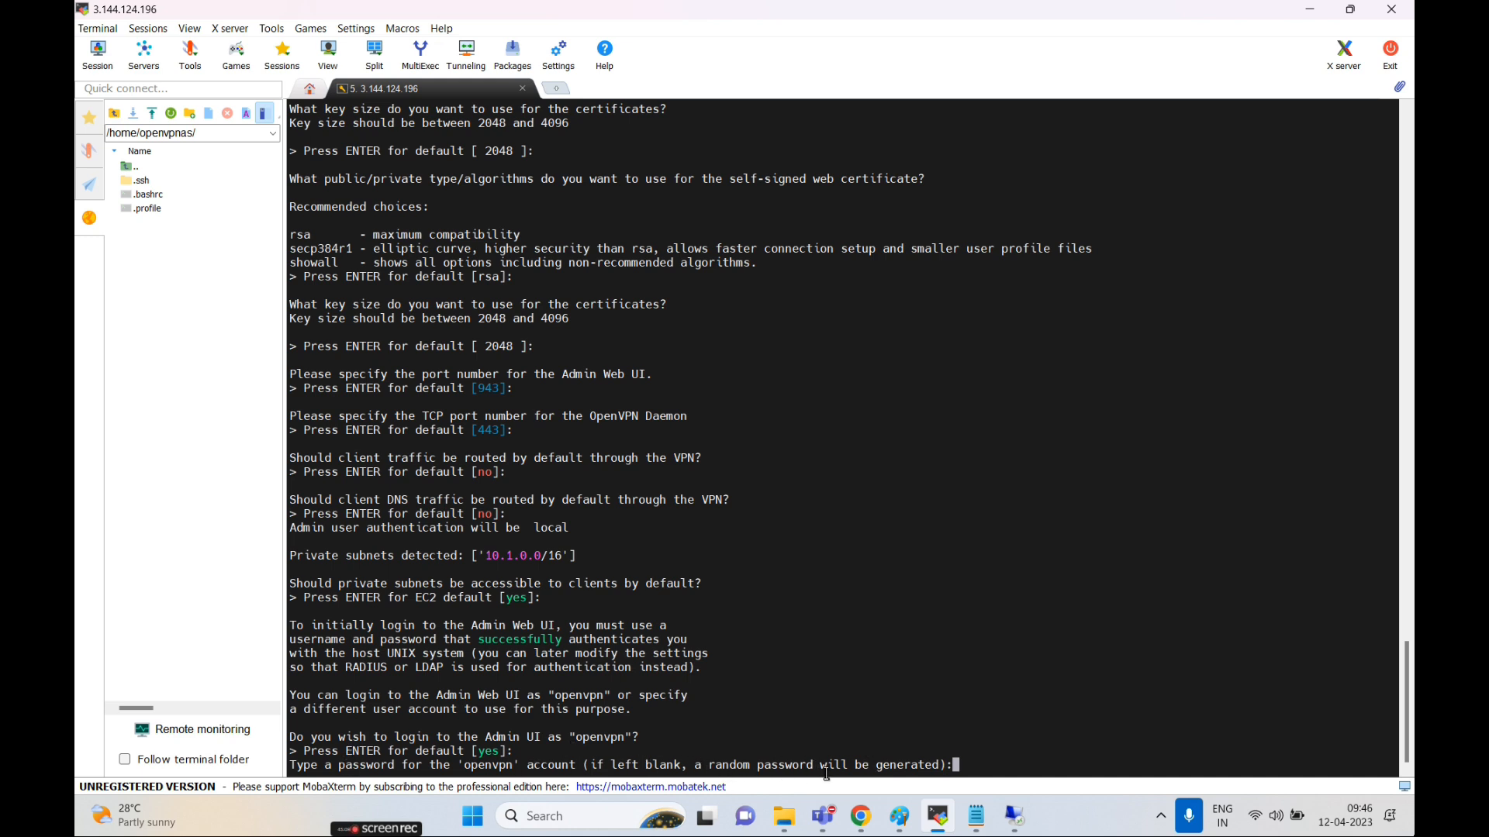
pyautogui.press('Return')
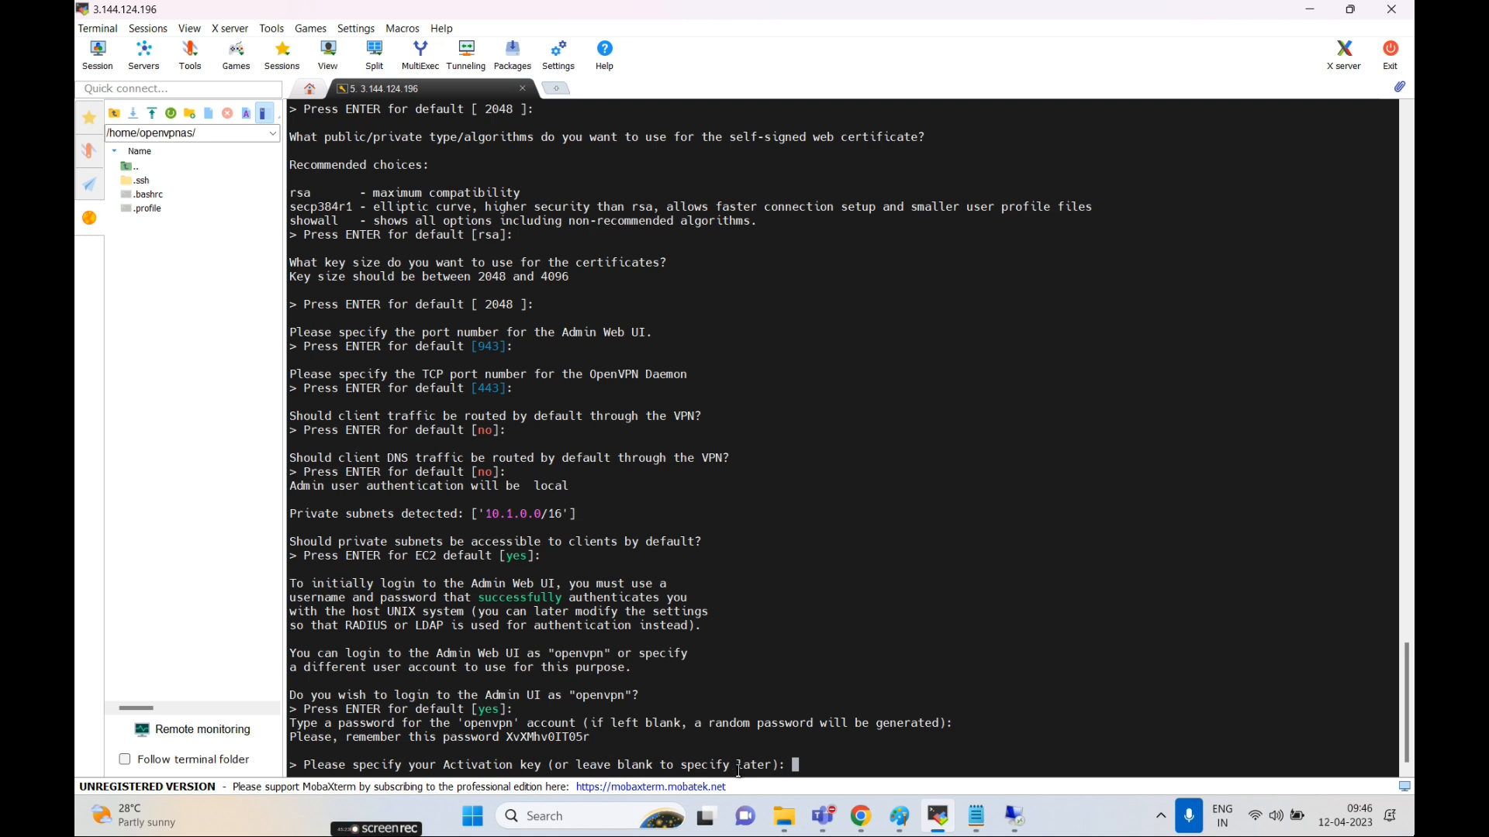
pyautogui.press('Return')
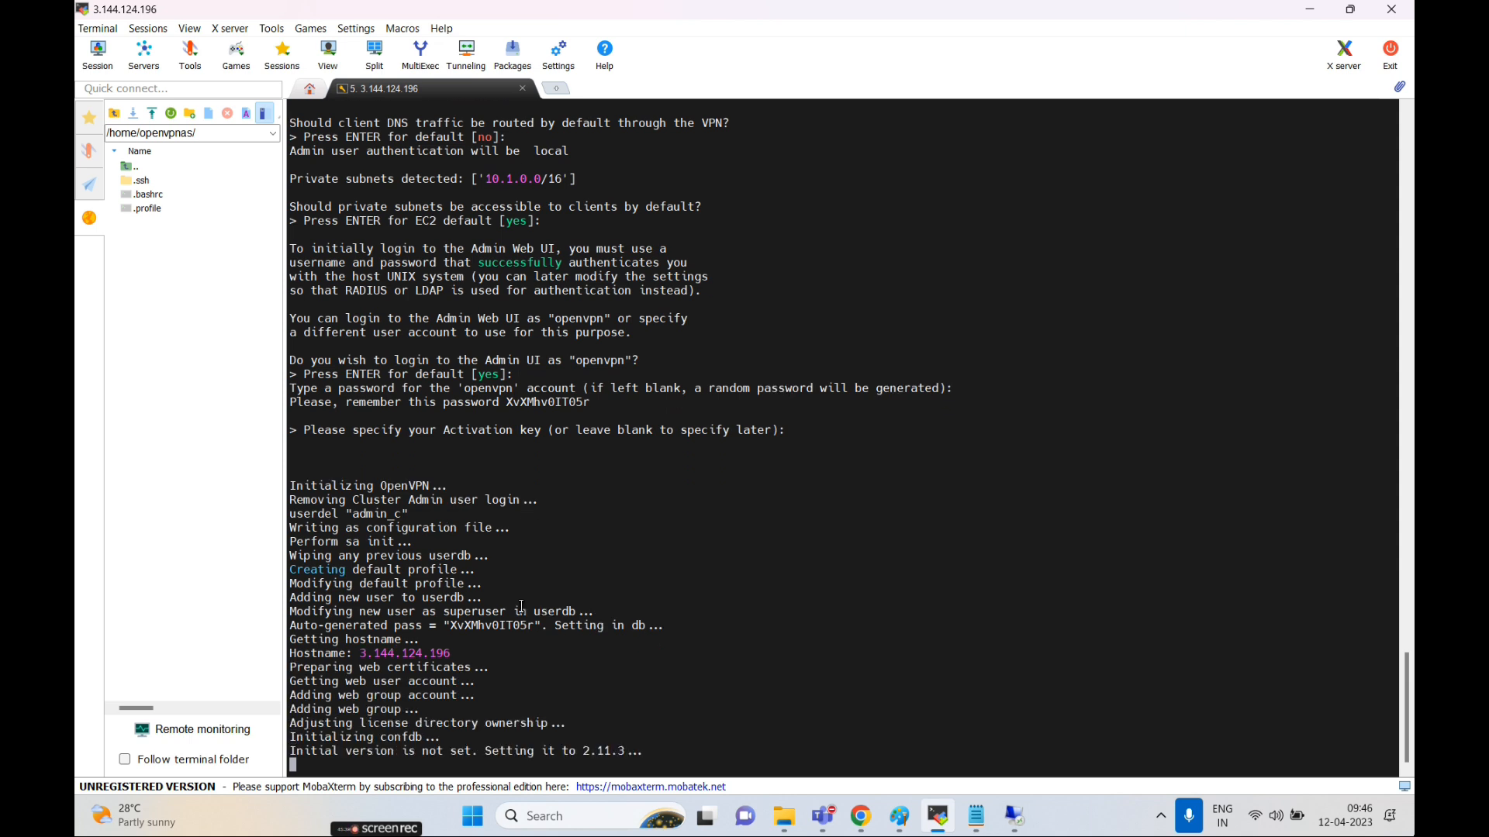
# - Copy the Client UI URL from the completed setup output in the terminal
pyautogui.scroll(2, 521, 606)
pyautogui.scroll(2, 522, 606)
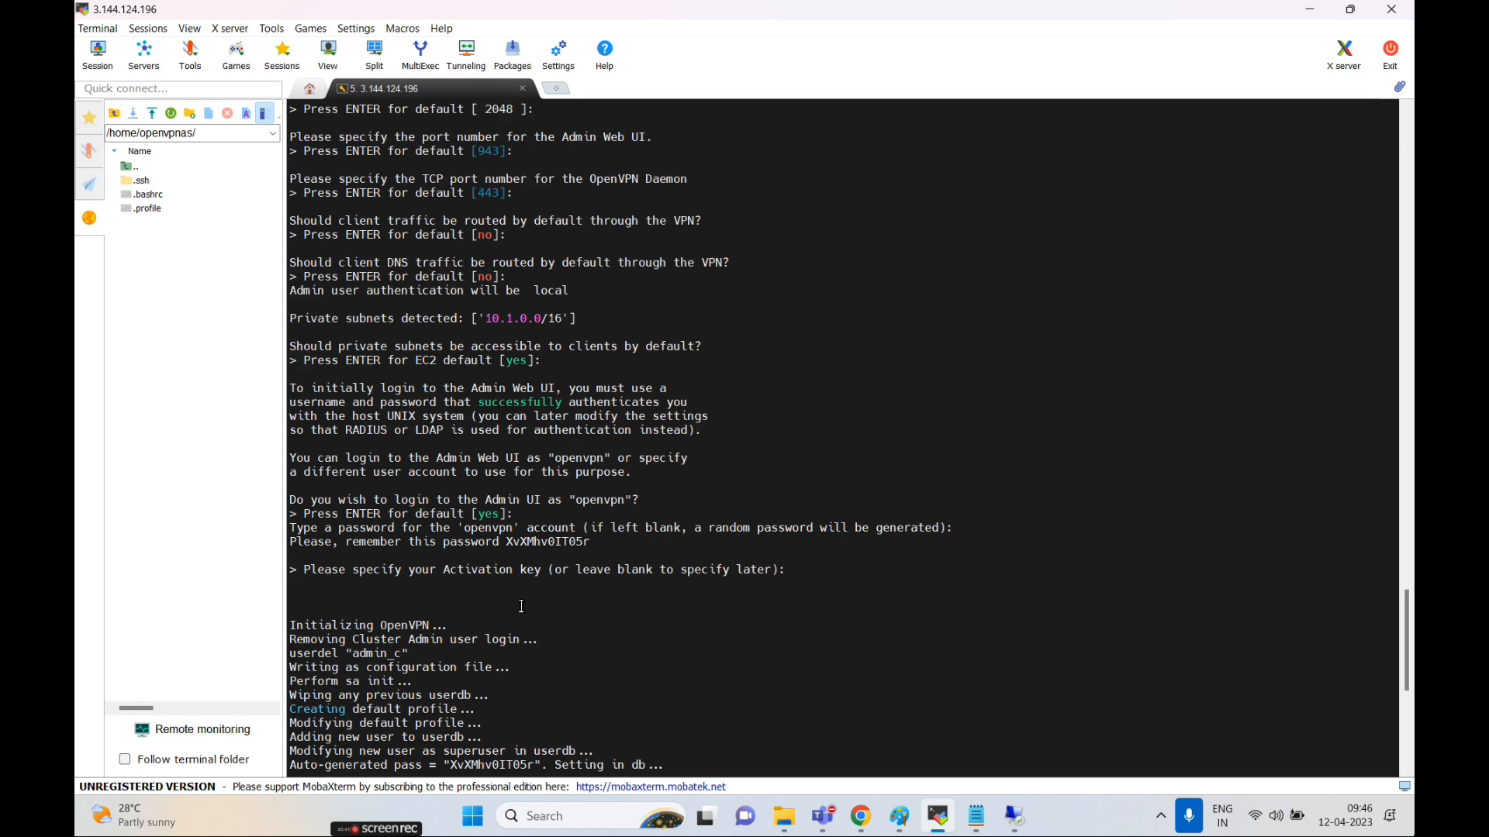
pyautogui.scroll(-10, 521, 607)
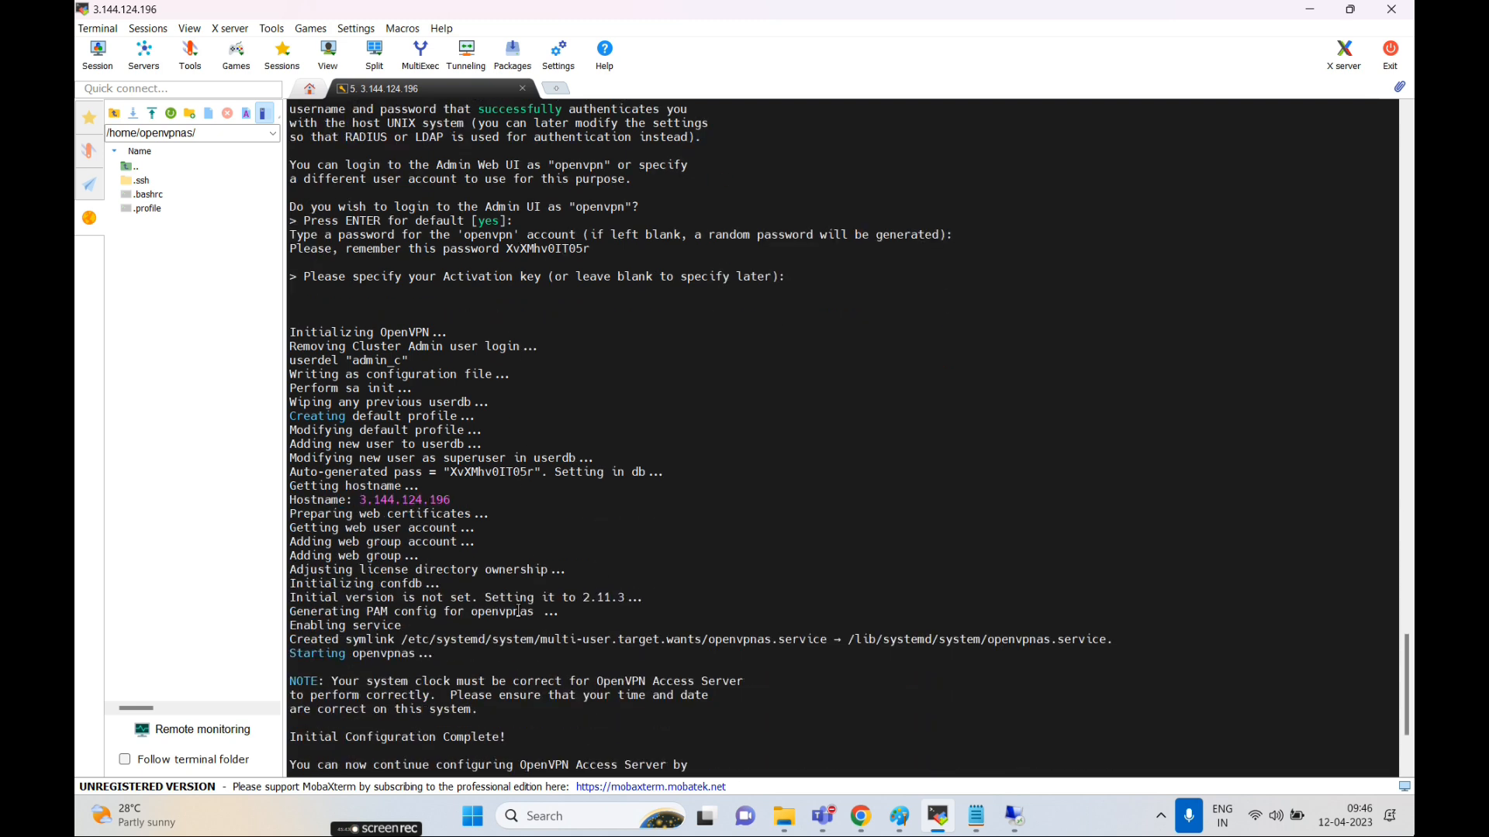
pyautogui.scroll(-2, 509, 623)
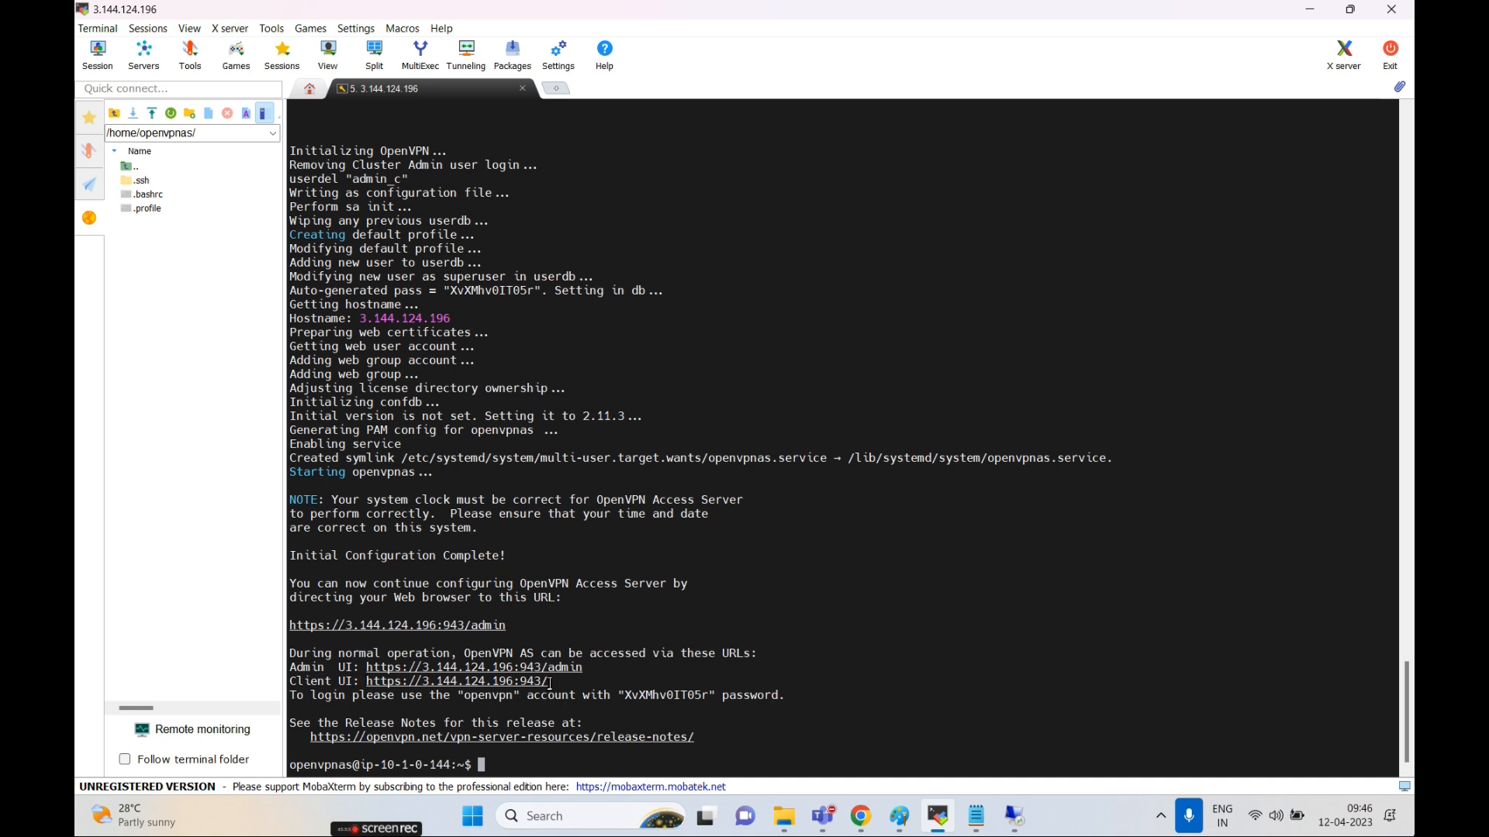
pyautogui.moveTo(554, 685)
pyautogui.mouseDown()
pyautogui.moveTo(395, 685)
pyautogui.moveTo(549, 682)
pyautogui.mouseUp()
pyautogui.click(366, 683)
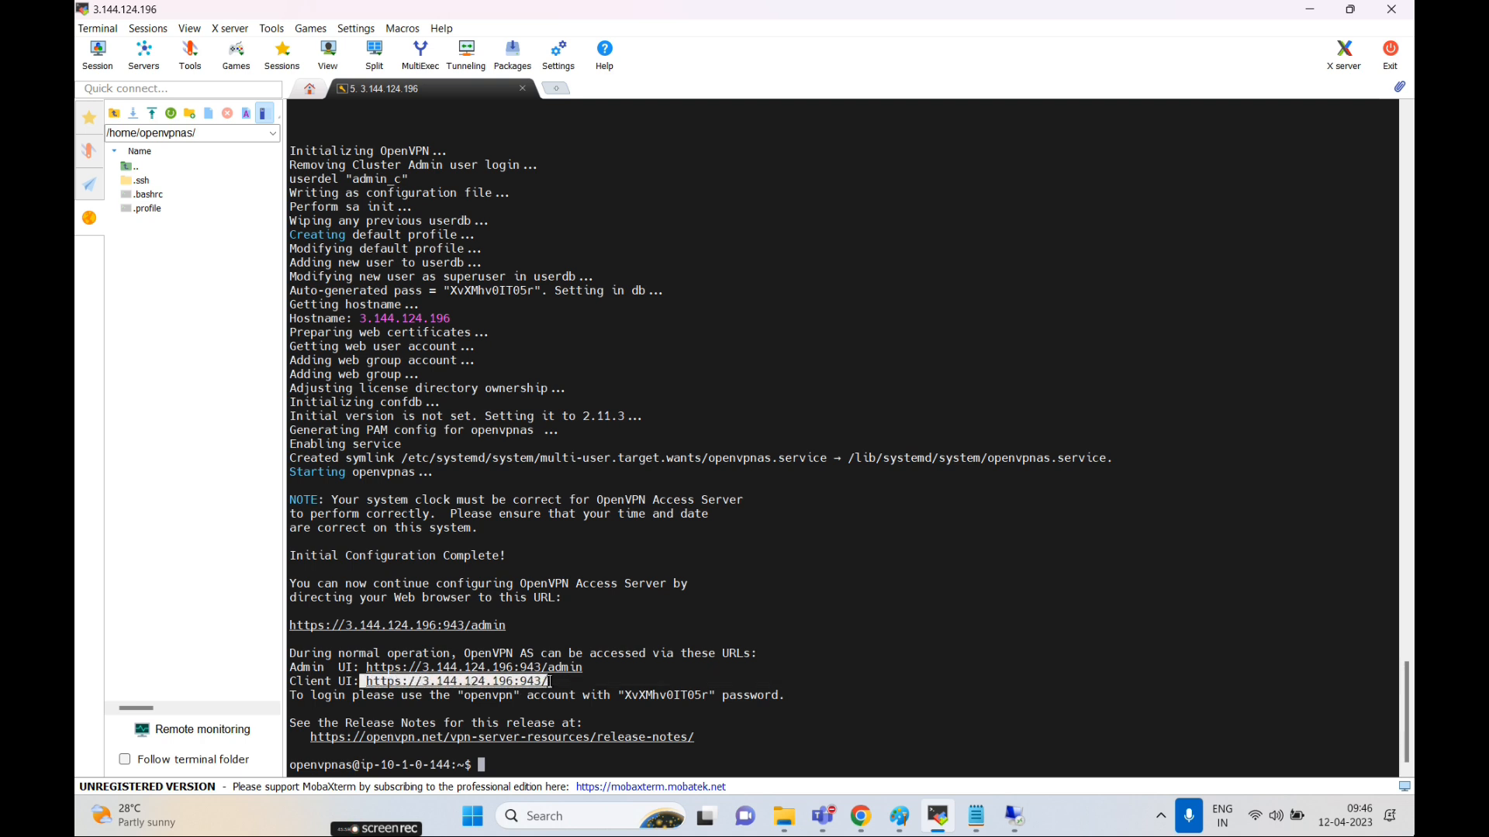
pyautogui.hotkey('ctrl', 'c')
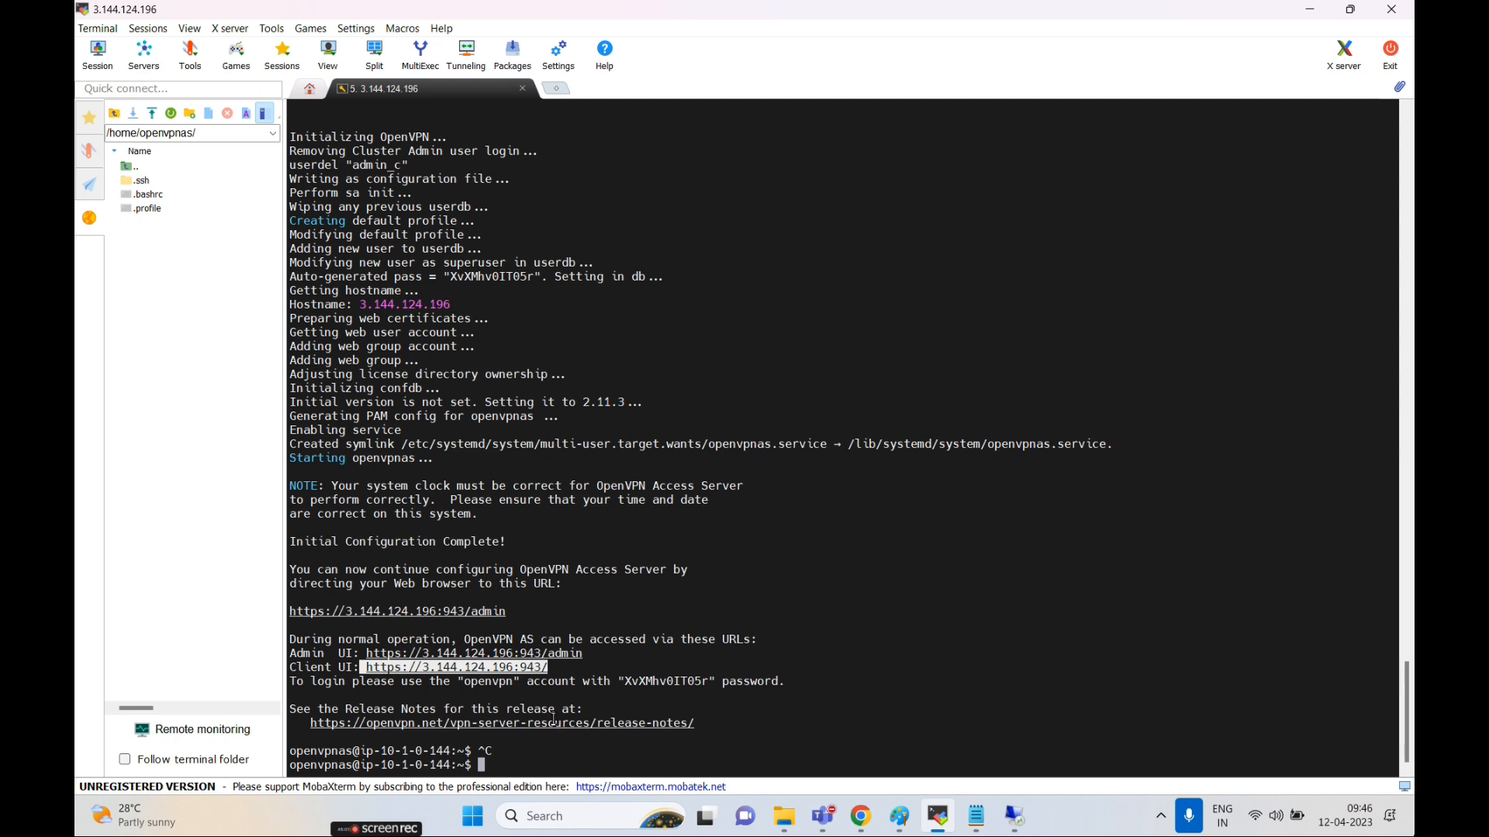
# - Switch to Chrome, open the copied Client UI URL in a new tab, and proceed to the site despite the privacy warning
pyautogui.click(860, 816)
pyautogui.hotkey('ctrl', 't')
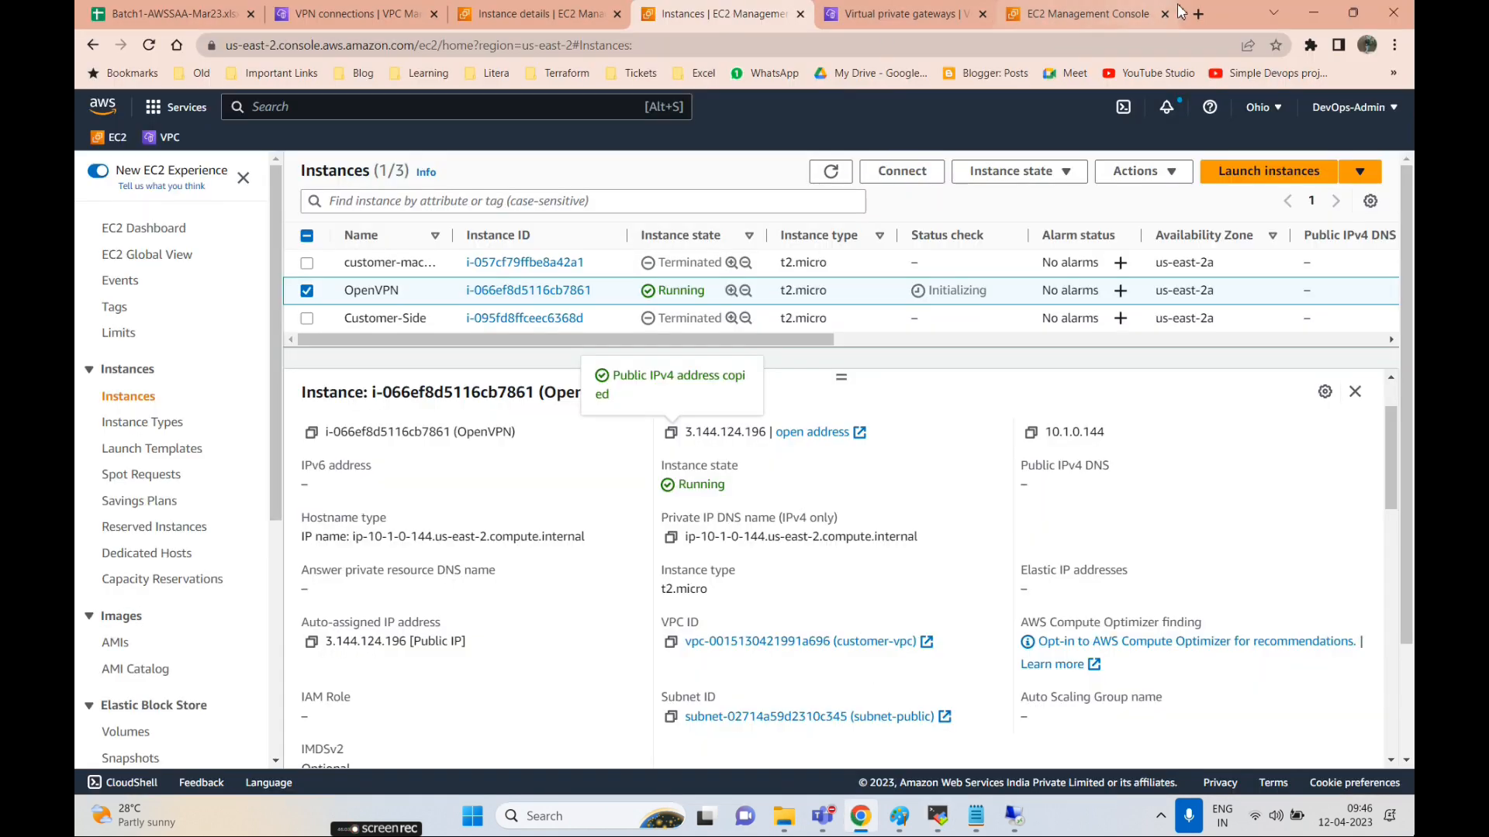
pyautogui.hotkey('ctrl', 'v')
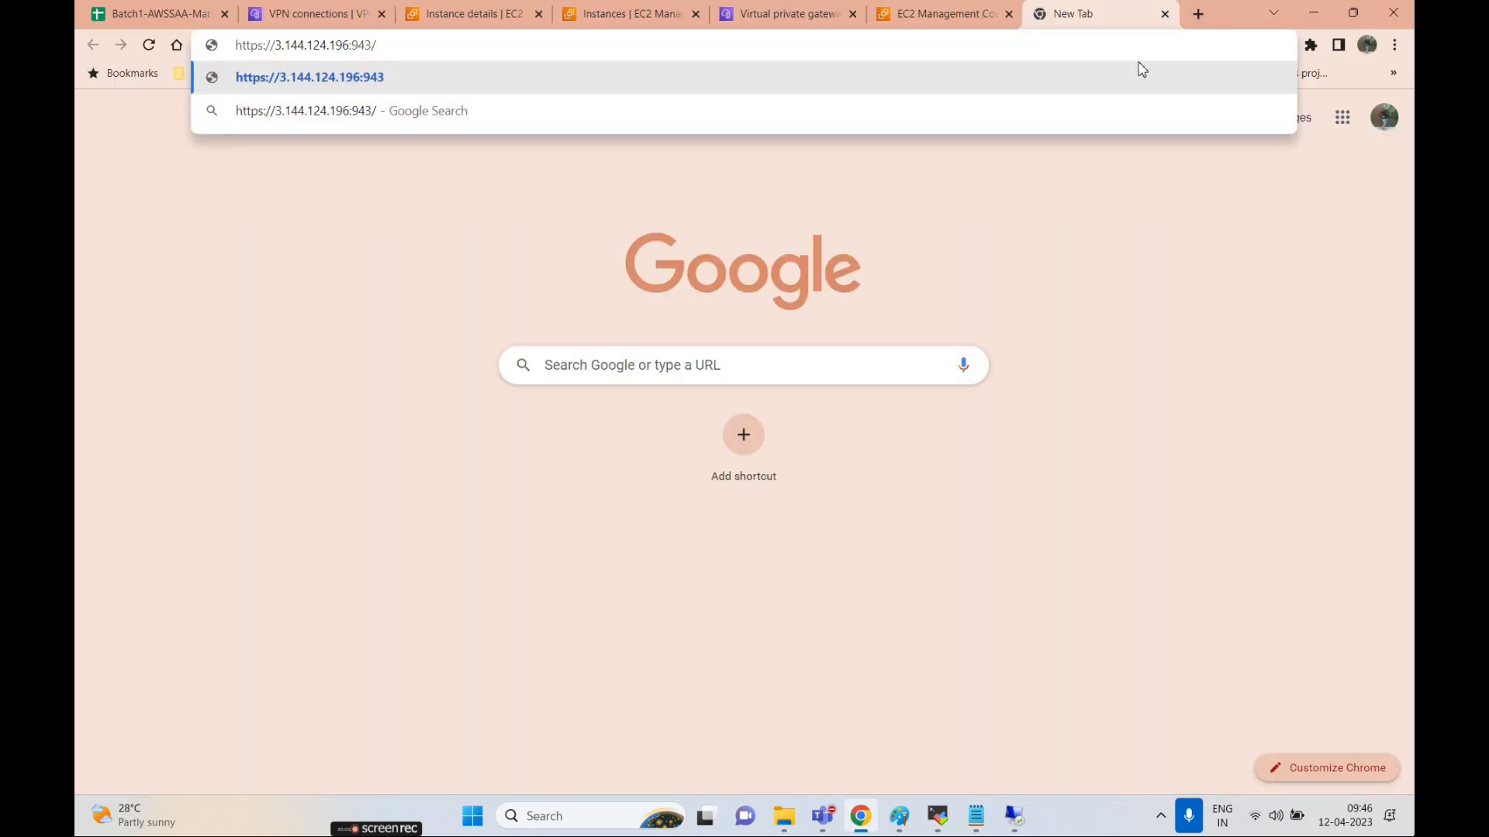
pyautogui.press('Return')
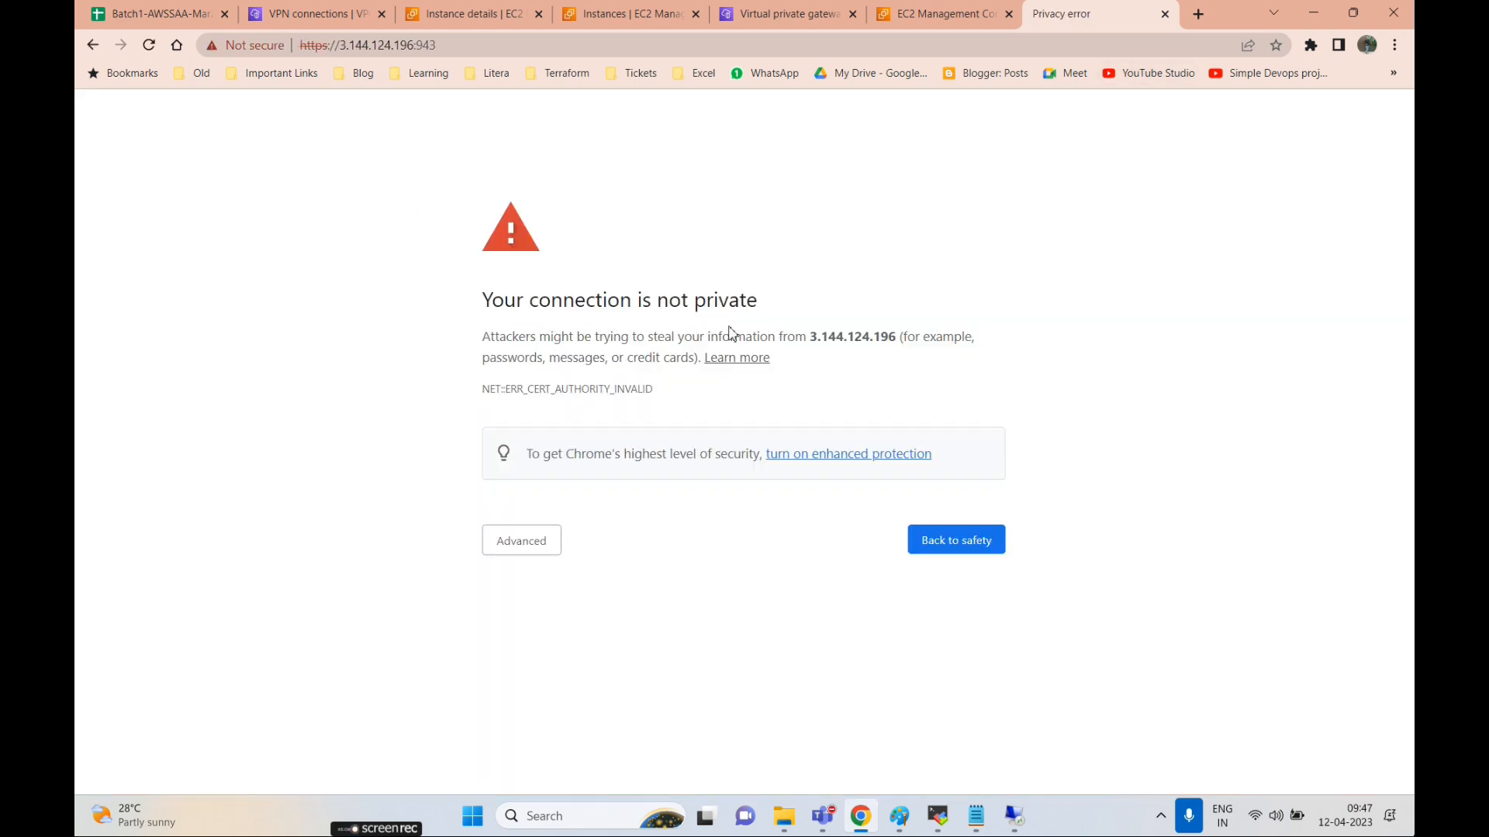
pyautogui.click(504, 541)
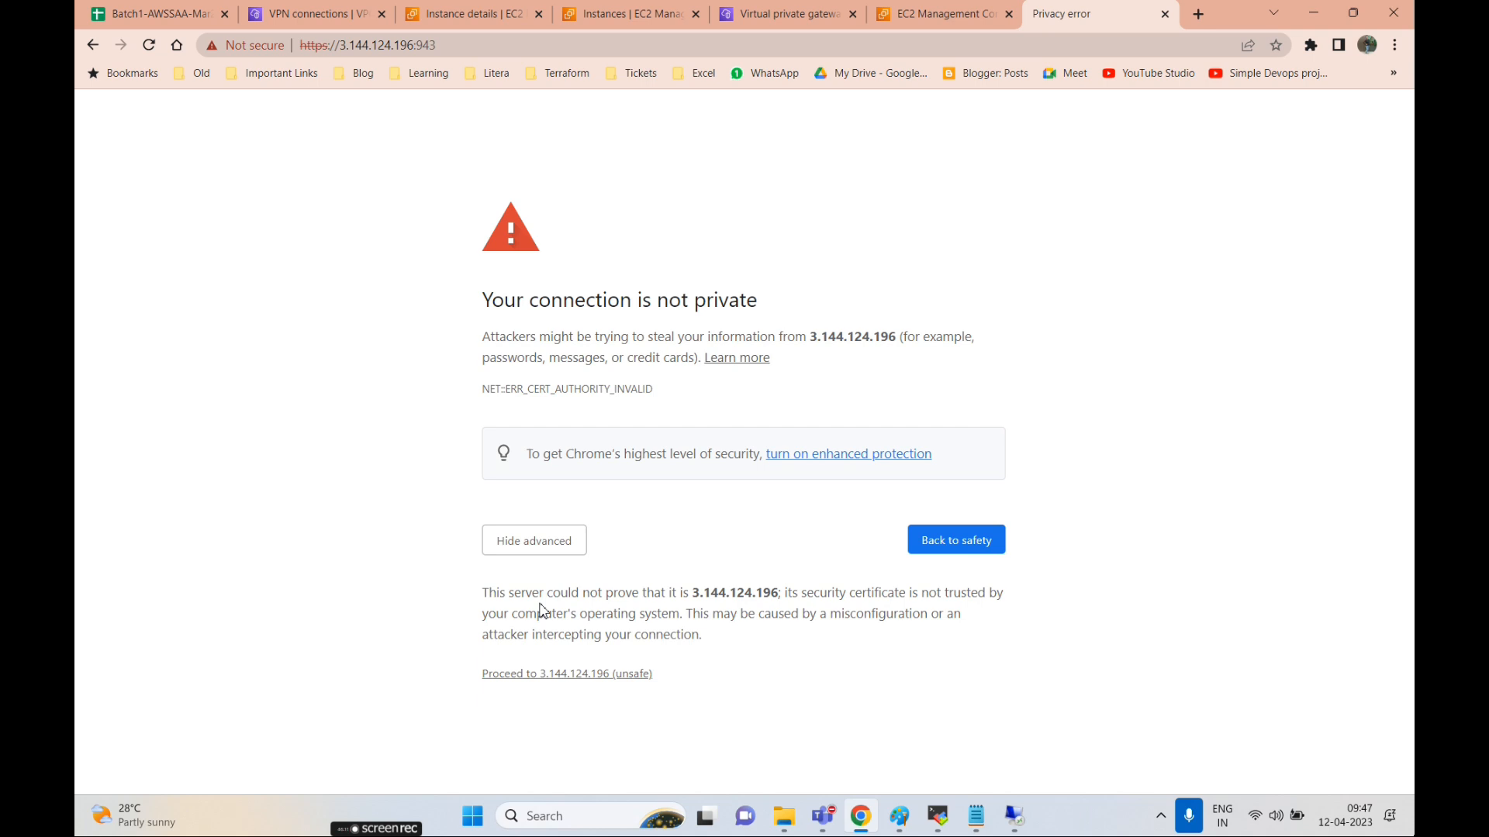
pyautogui.click(533, 675)
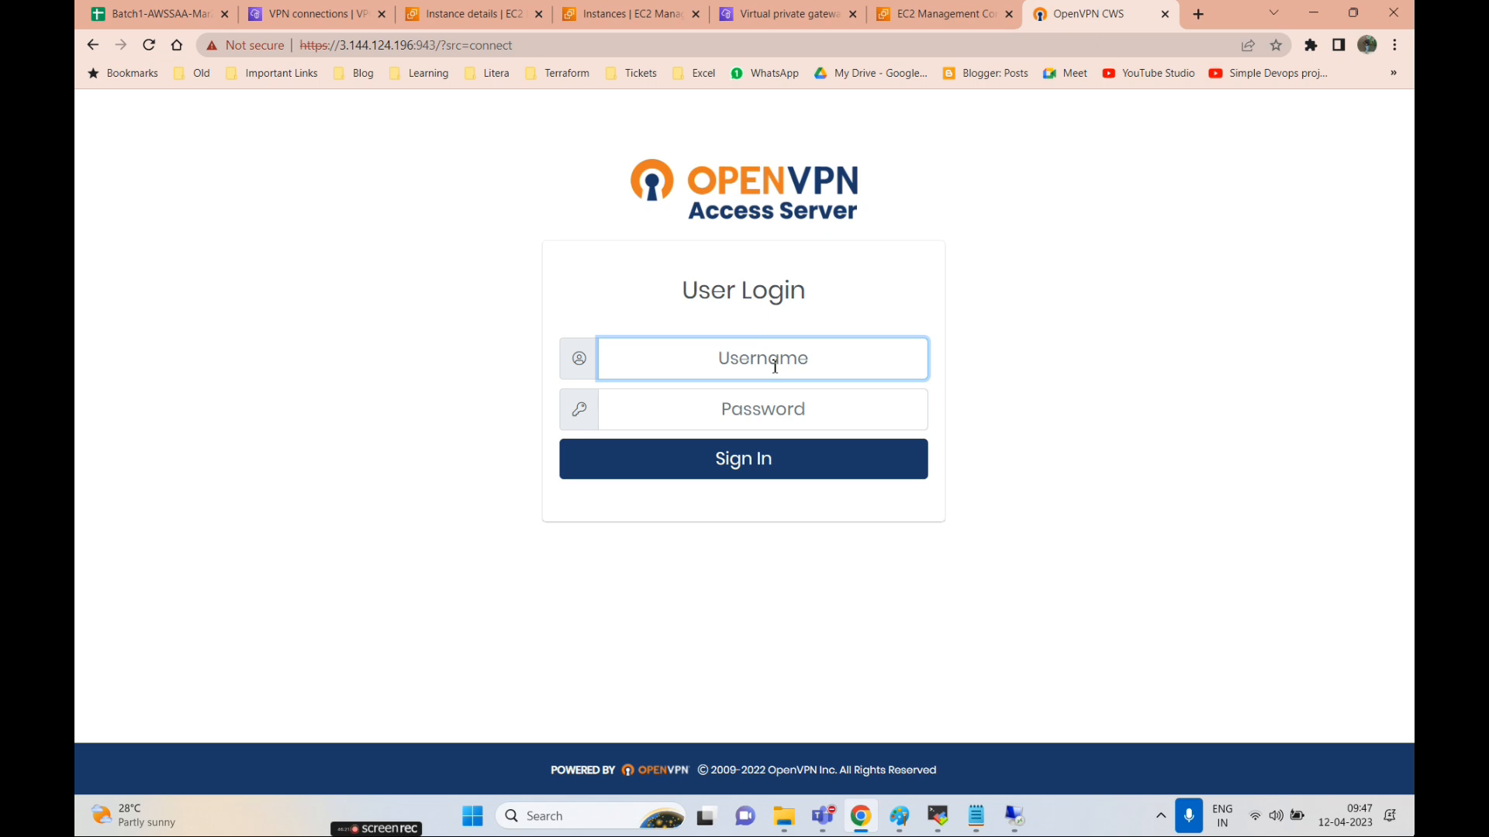
# - Sign in to OpenVPN Access Server as openvpn, using the auto-generated password copied from the MobaXterm terminal output
pyautogui.write('openvpn')
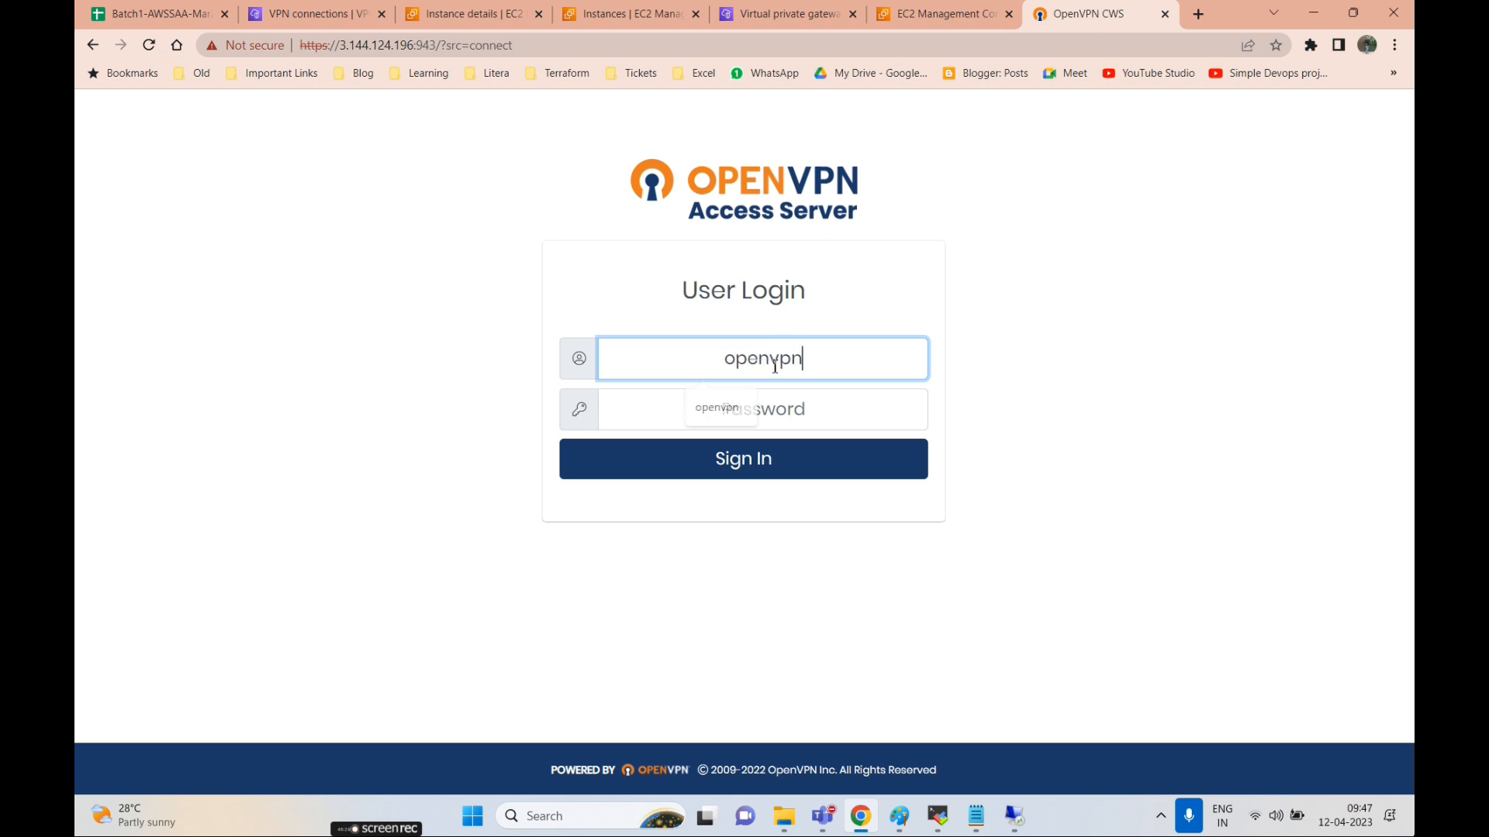
pyautogui.press('Tab')
pyautogui.hotkey('alt', 'Tab')
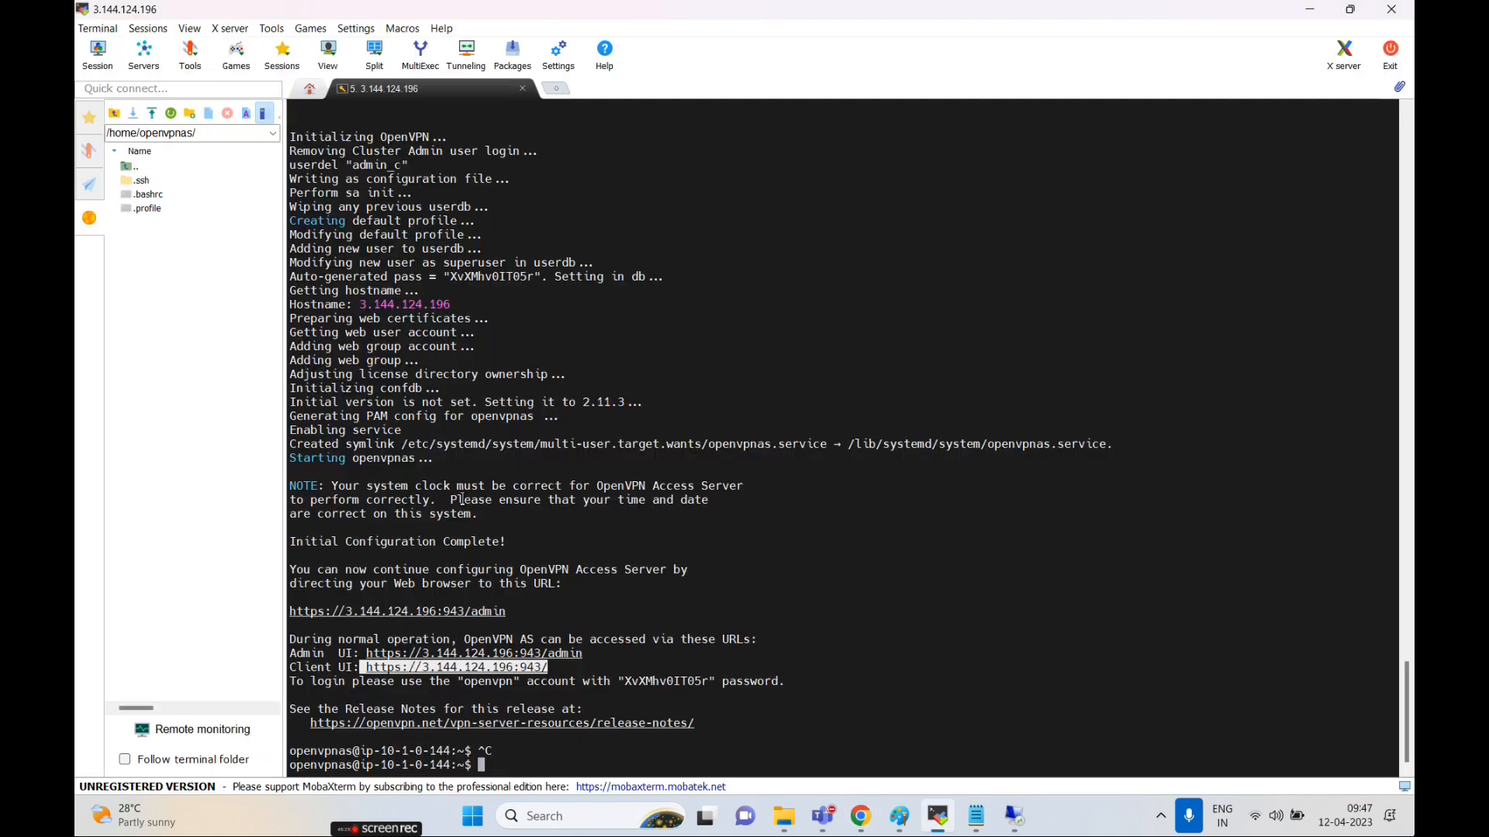
pyautogui.doubleClick(502, 278)
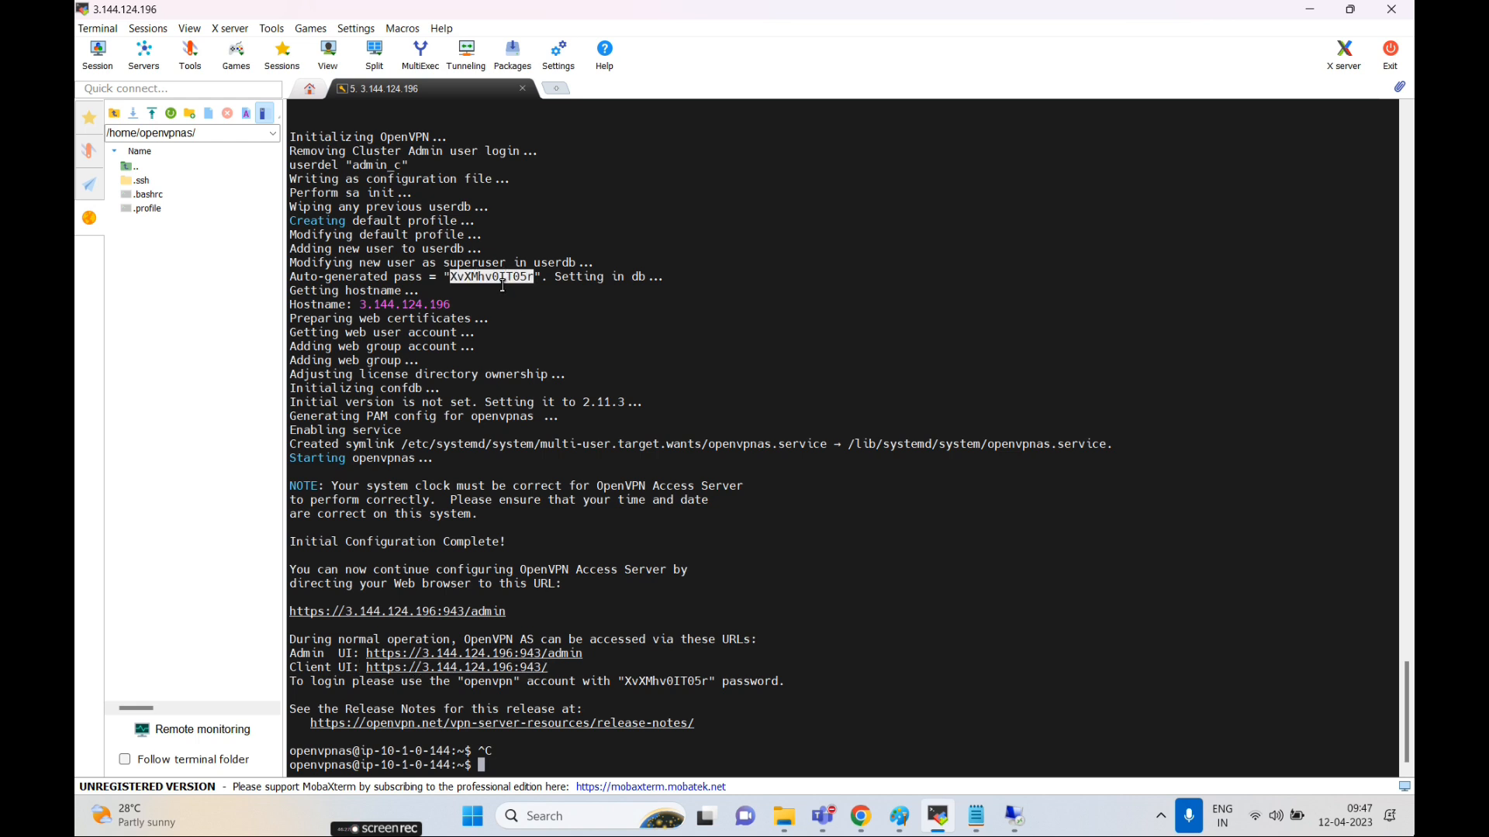
pyautogui.hotkey('ctrl', 'c')
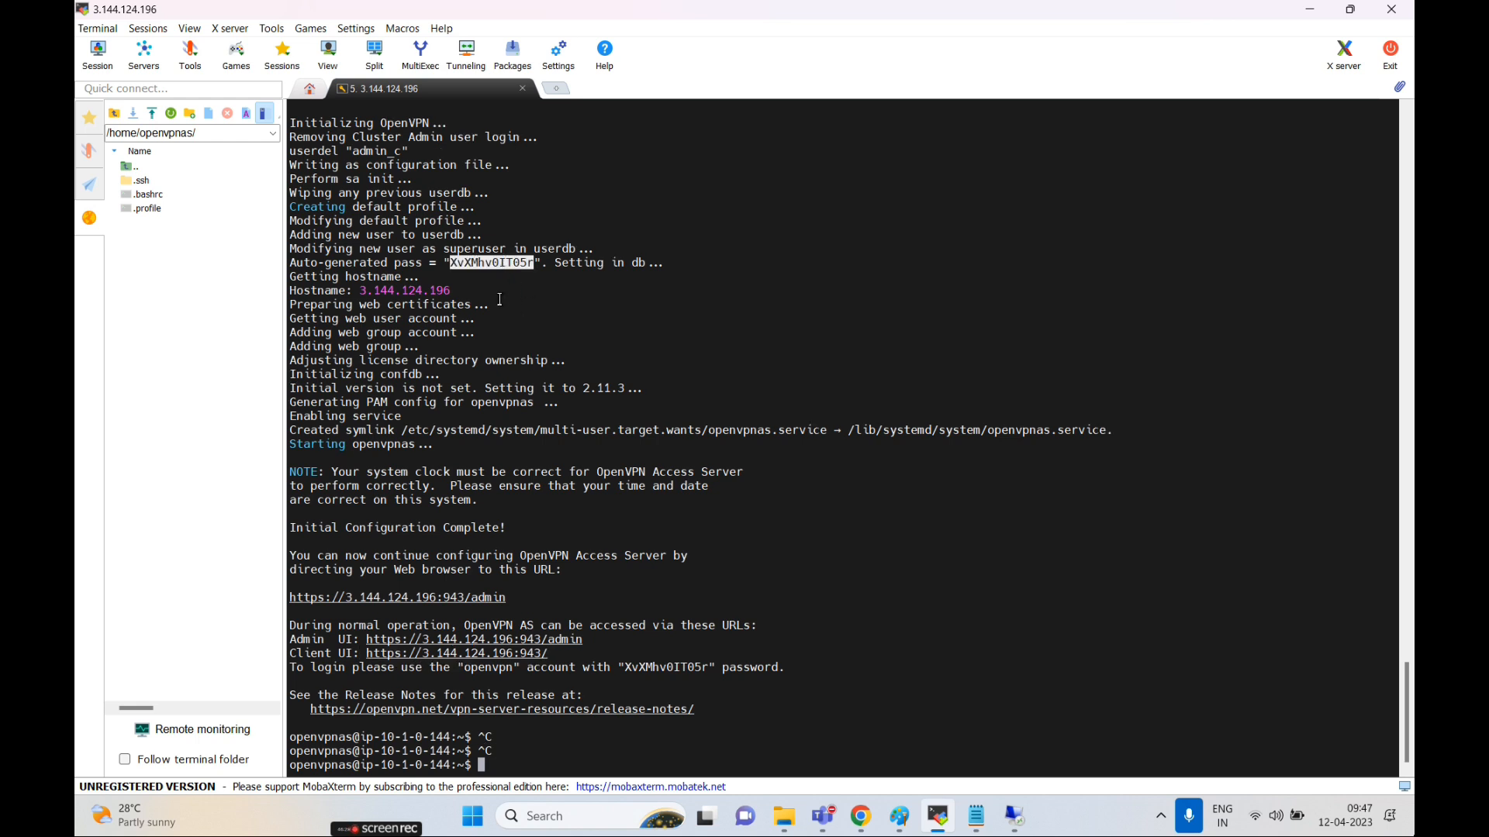
pyautogui.rightClick(485, 265)
pyautogui.click(527, 274)
pyautogui.hotkey('alt', 'Tab')
pyautogui.click(711, 425)
pyautogui.hotkey('ctrl', 'v')
pyautogui.click(736, 462)
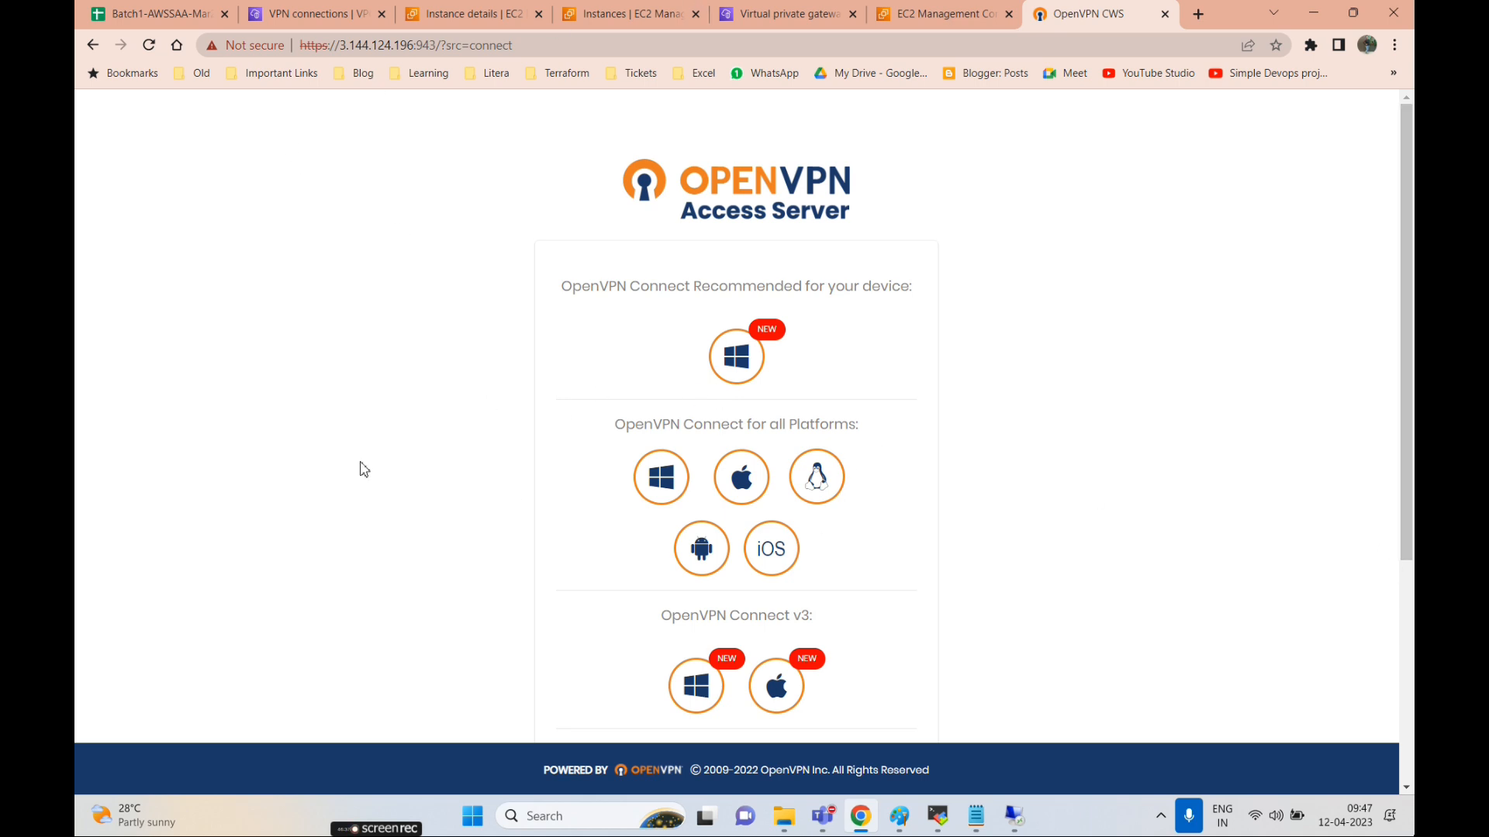
pyautogui.scroll(-5, 861, 499)
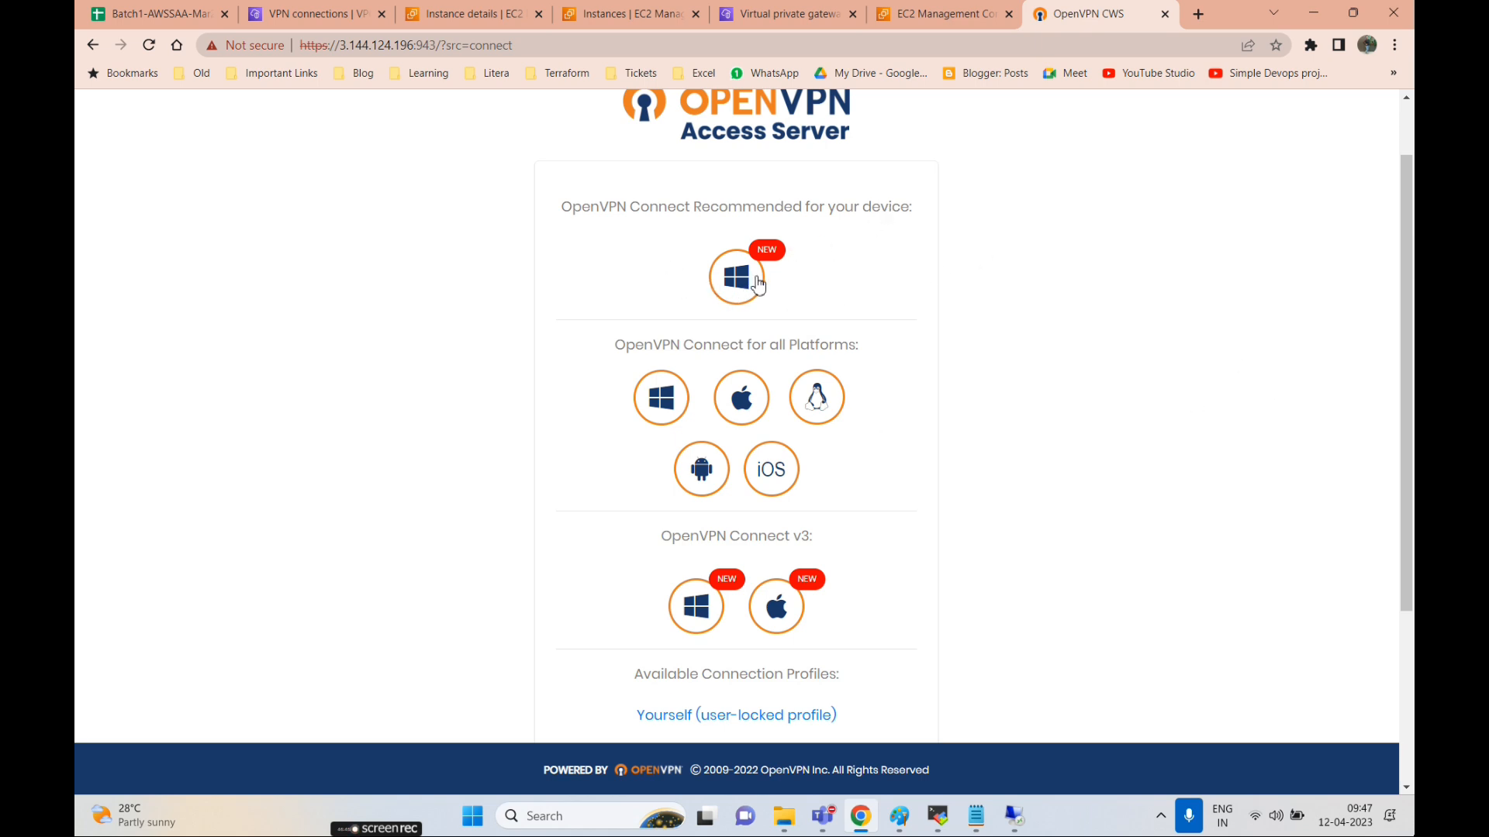
# - Download the Windows OpenVPN Connect installer from the all-platforms section and save it in the Downloads folder
pyautogui.moveTo(600, 350); pyautogui.dragTo(877, 354)
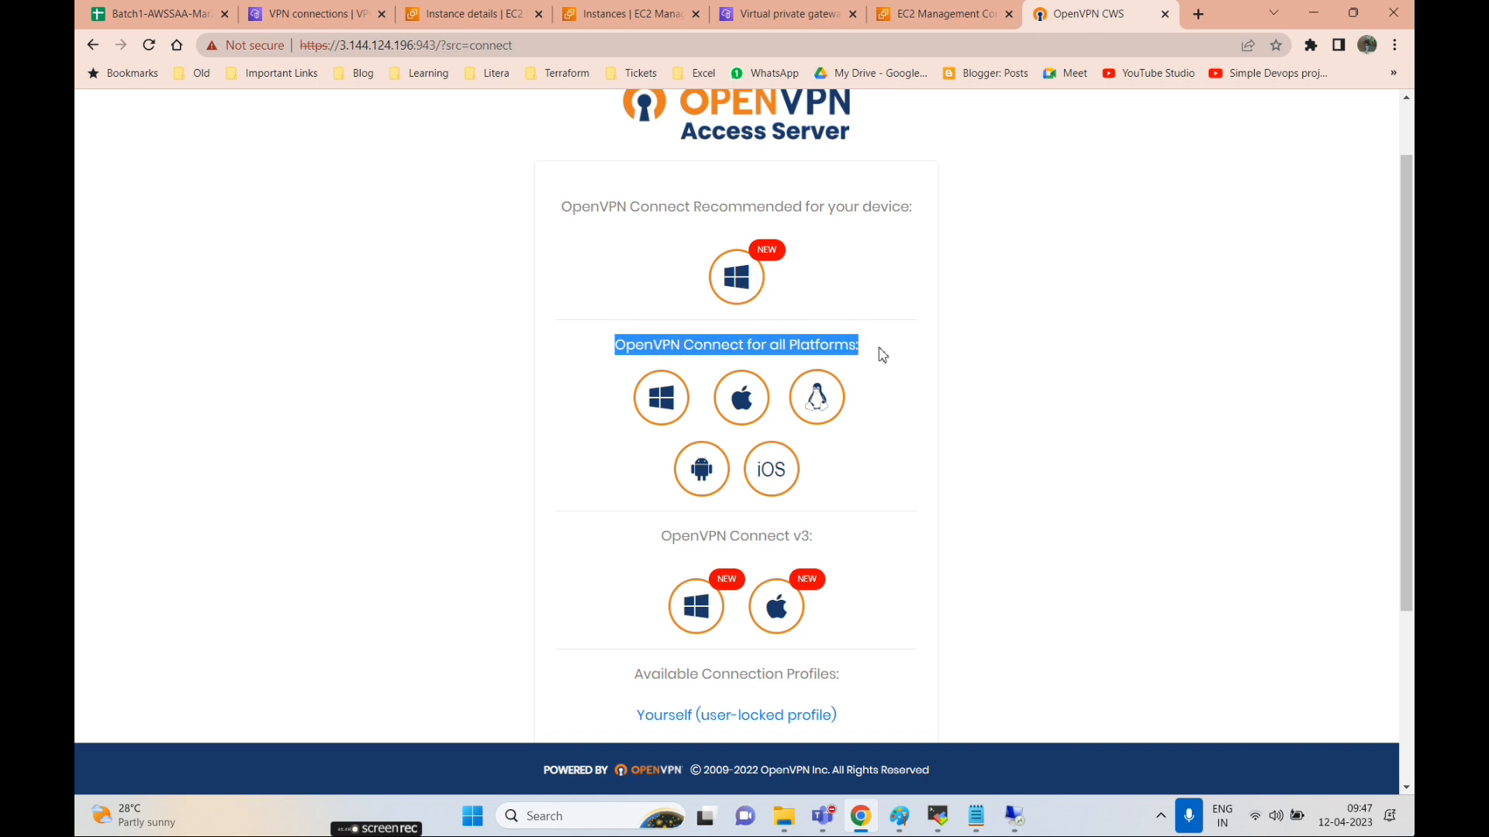
pyautogui.click(660, 411)
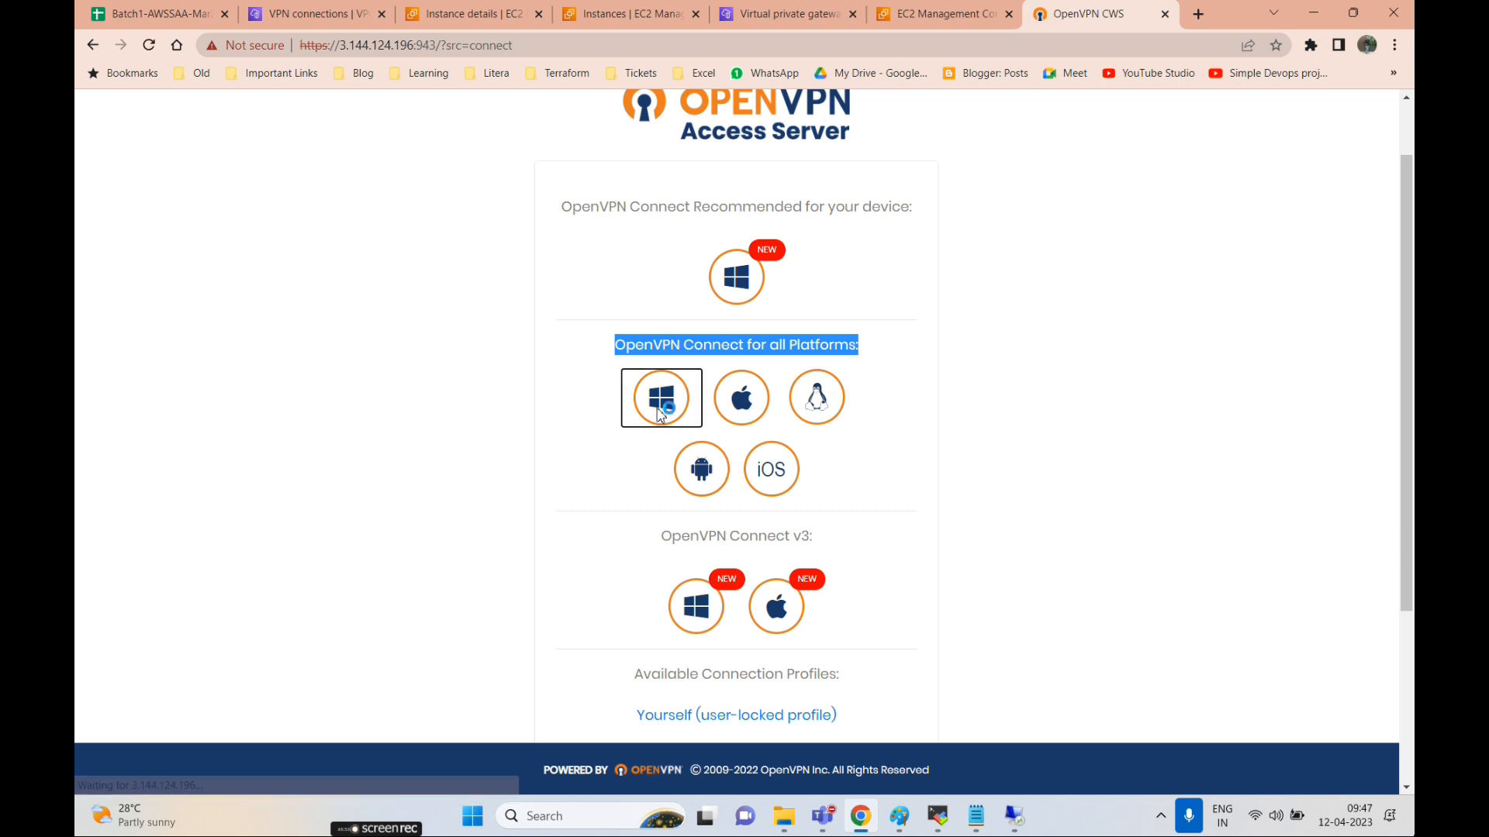
pyautogui.scroll(3, 773, 422)
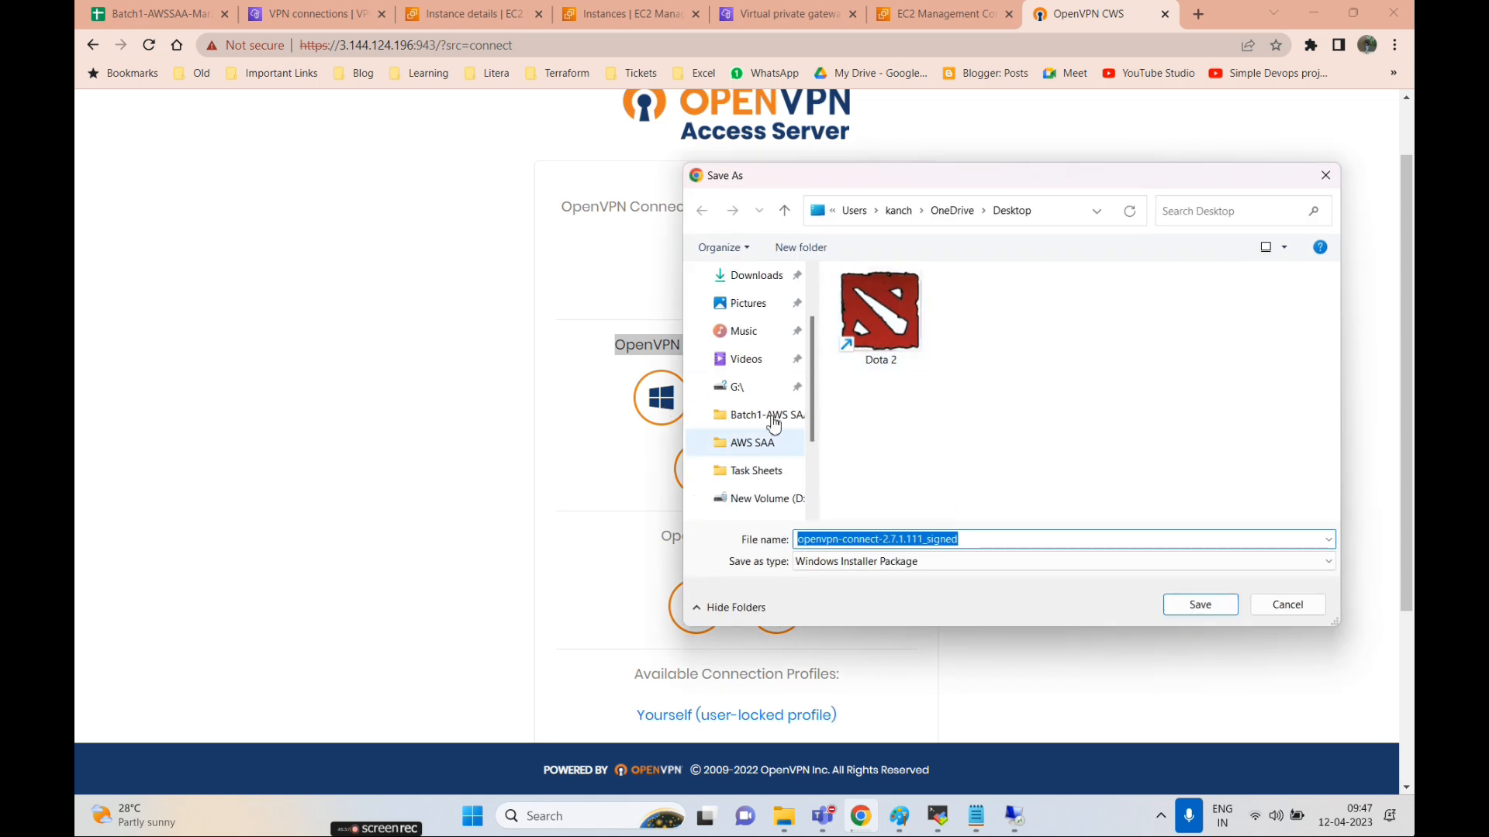
pyautogui.click(758, 339)
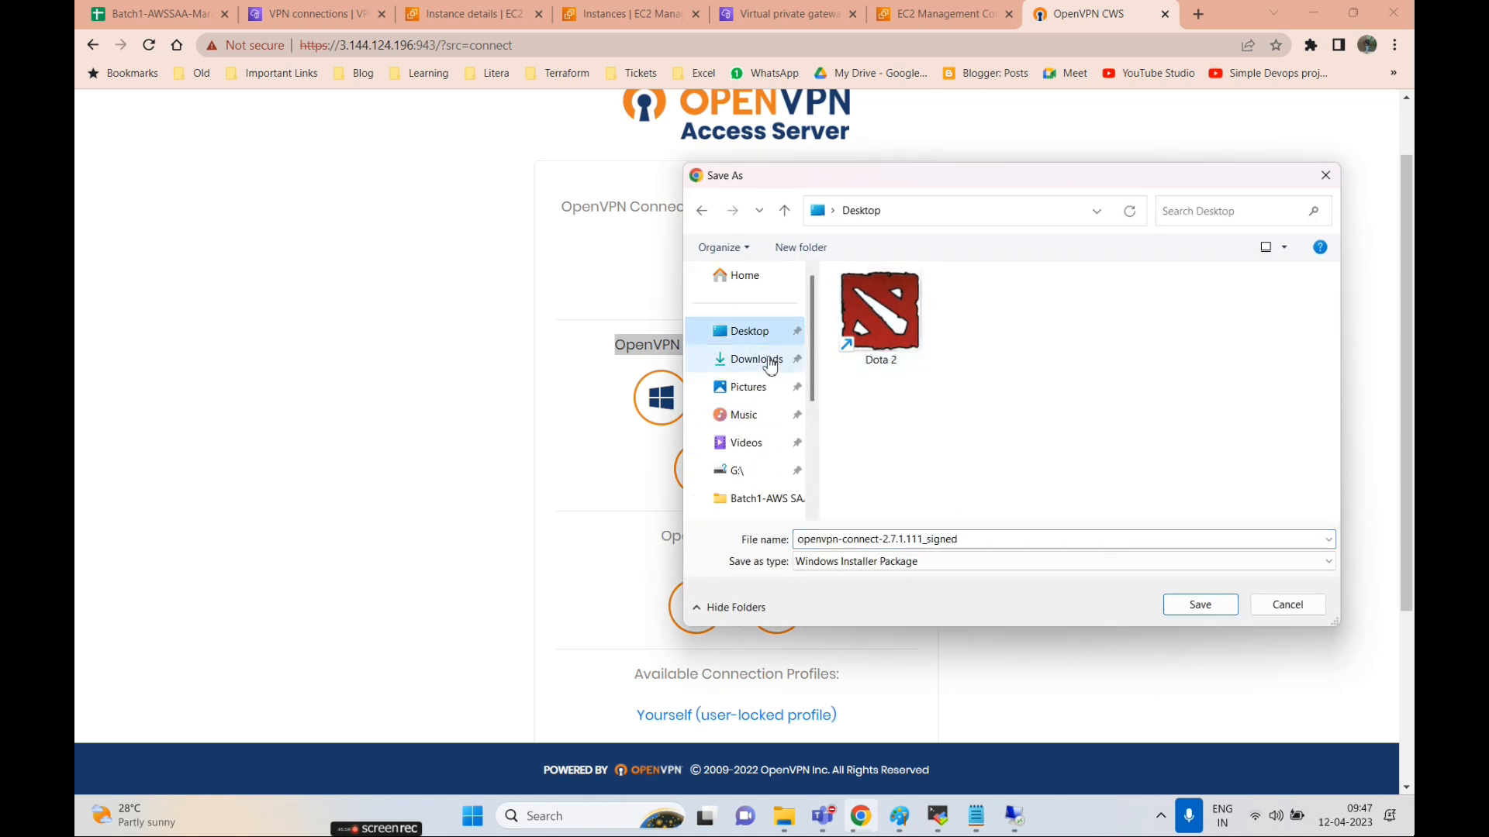
pyautogui.click(757, 361)
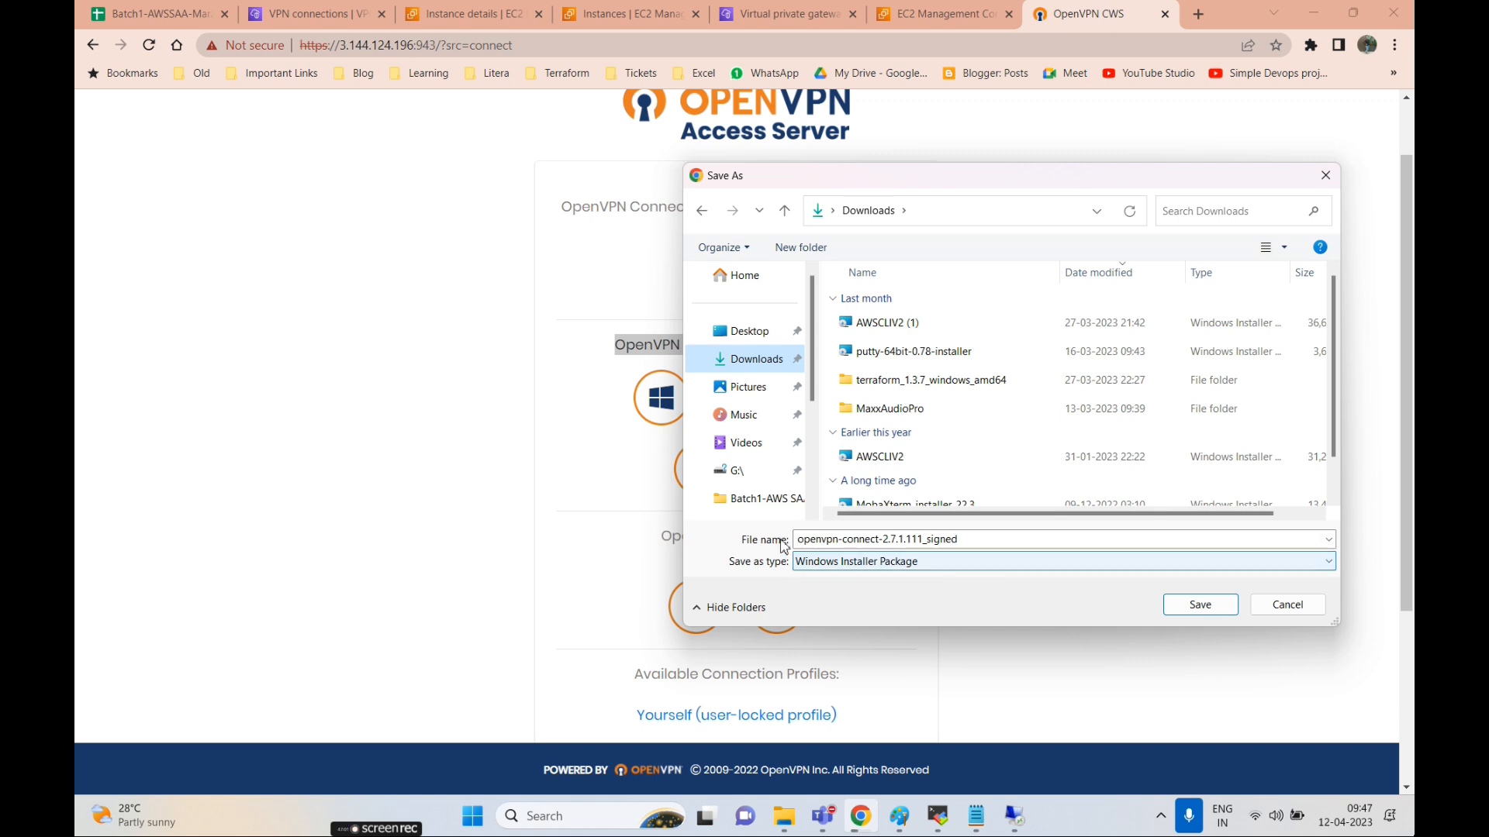
pyautogui.click(1198, 607)
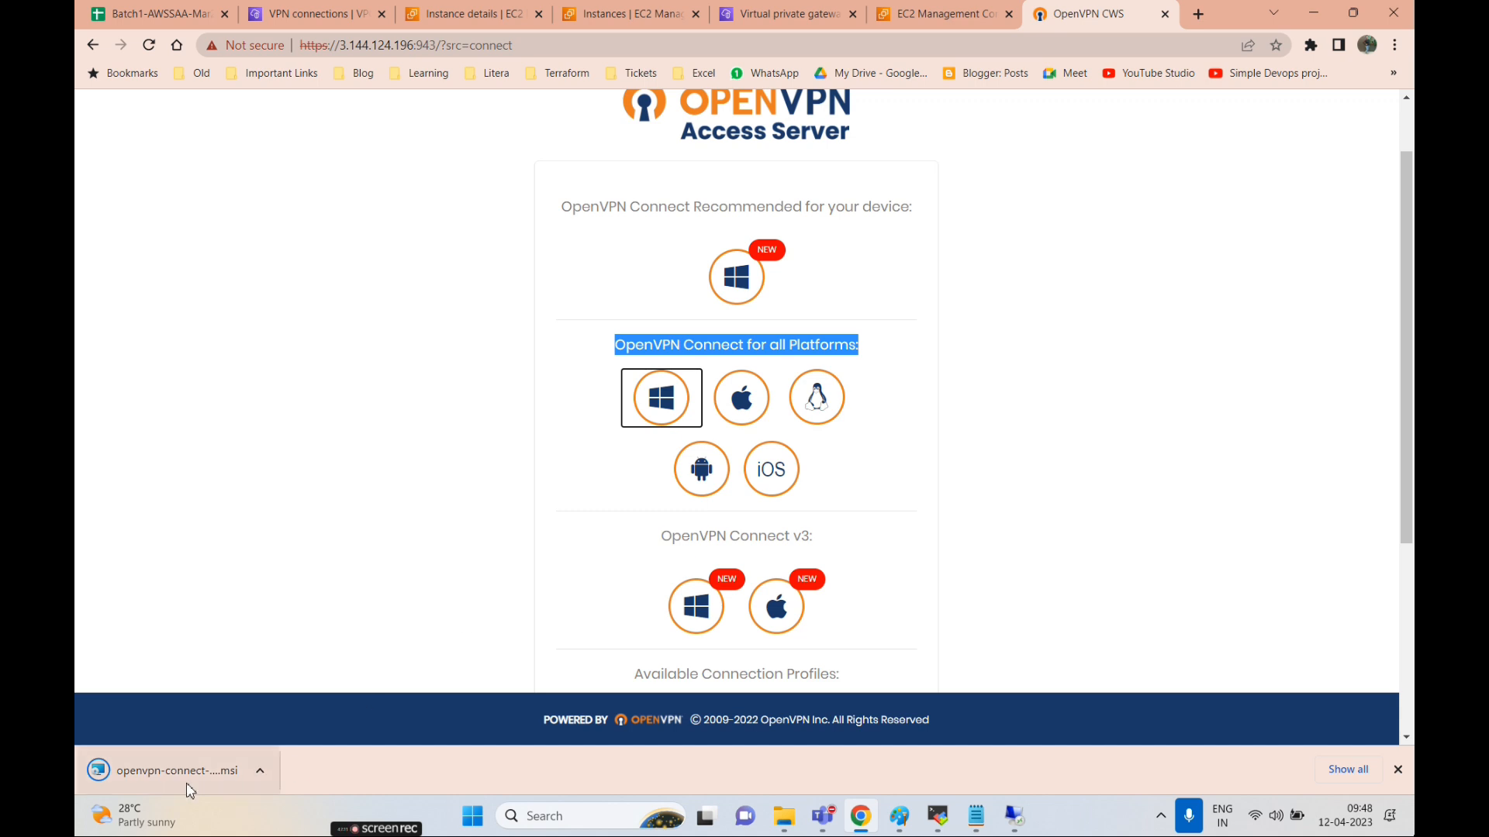
# - Open the downloaded openvpn-connect installer and run it anyway despite the SmartScreen warning
pyautogui.click(179, 777)
pyautogui.click(149, 771)
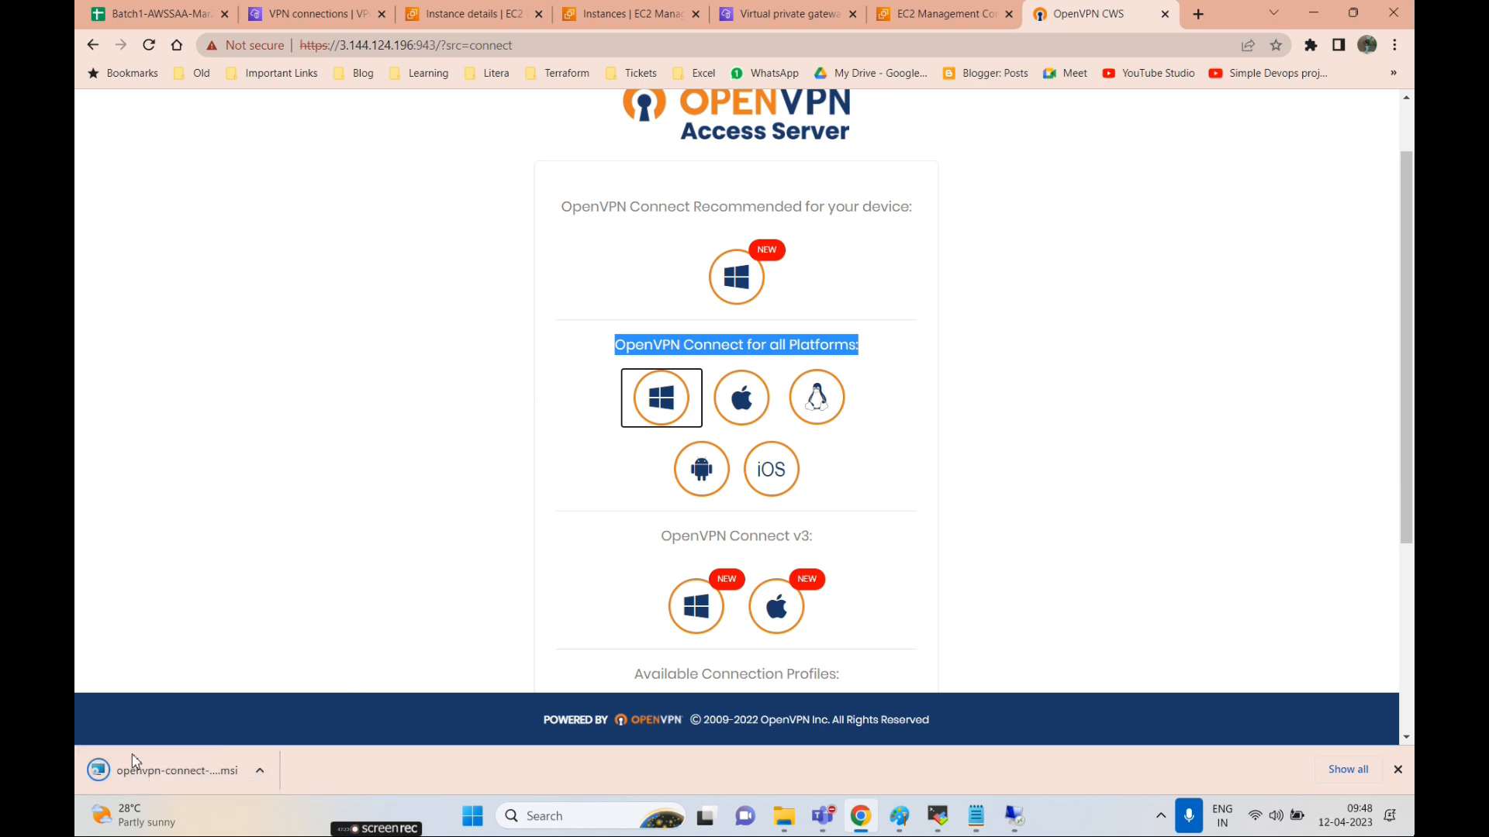
pyautogui.click(260, 781)
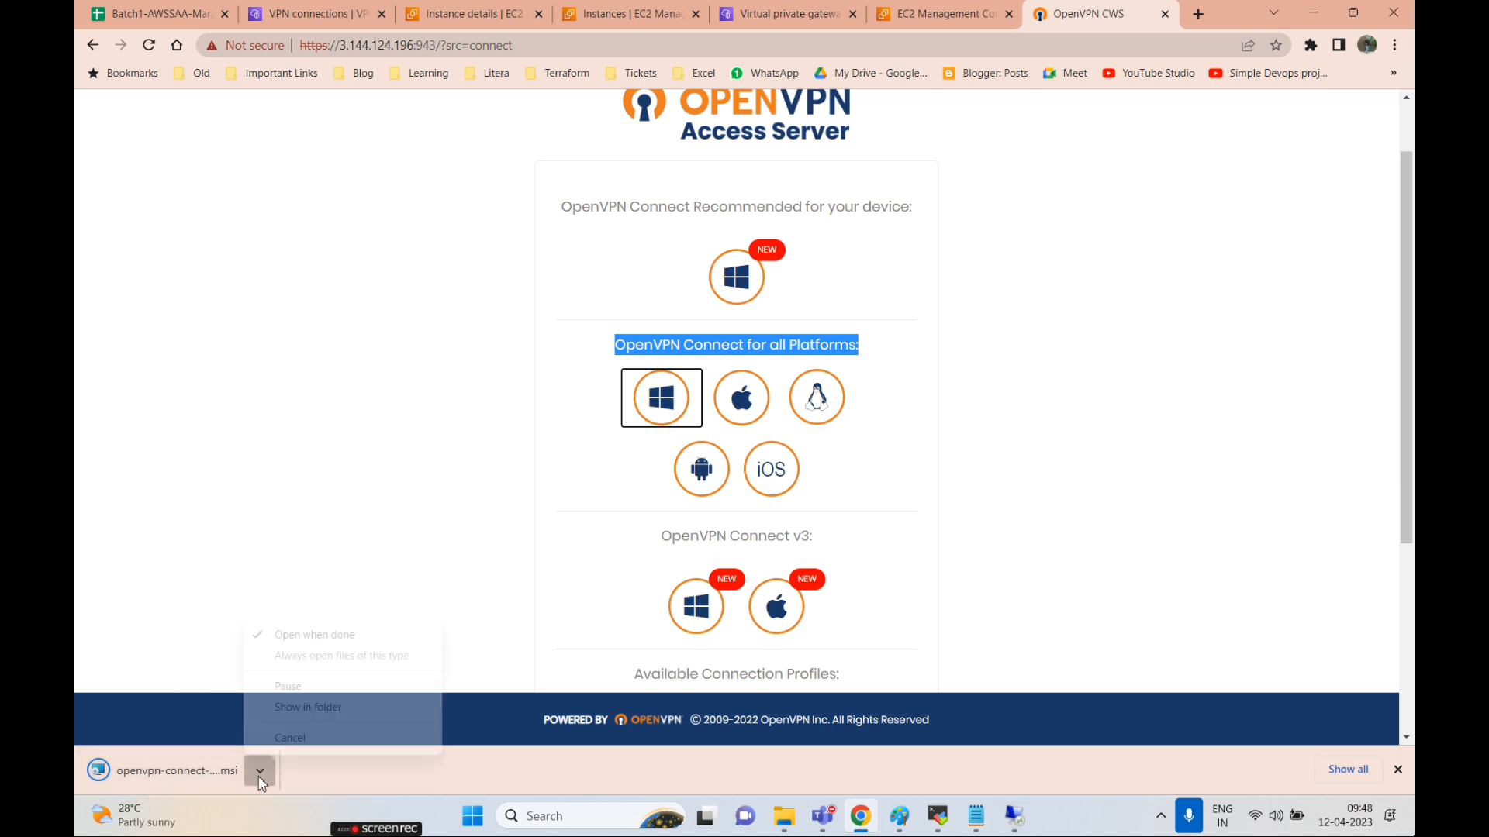
pyautogui.click(290, 707)
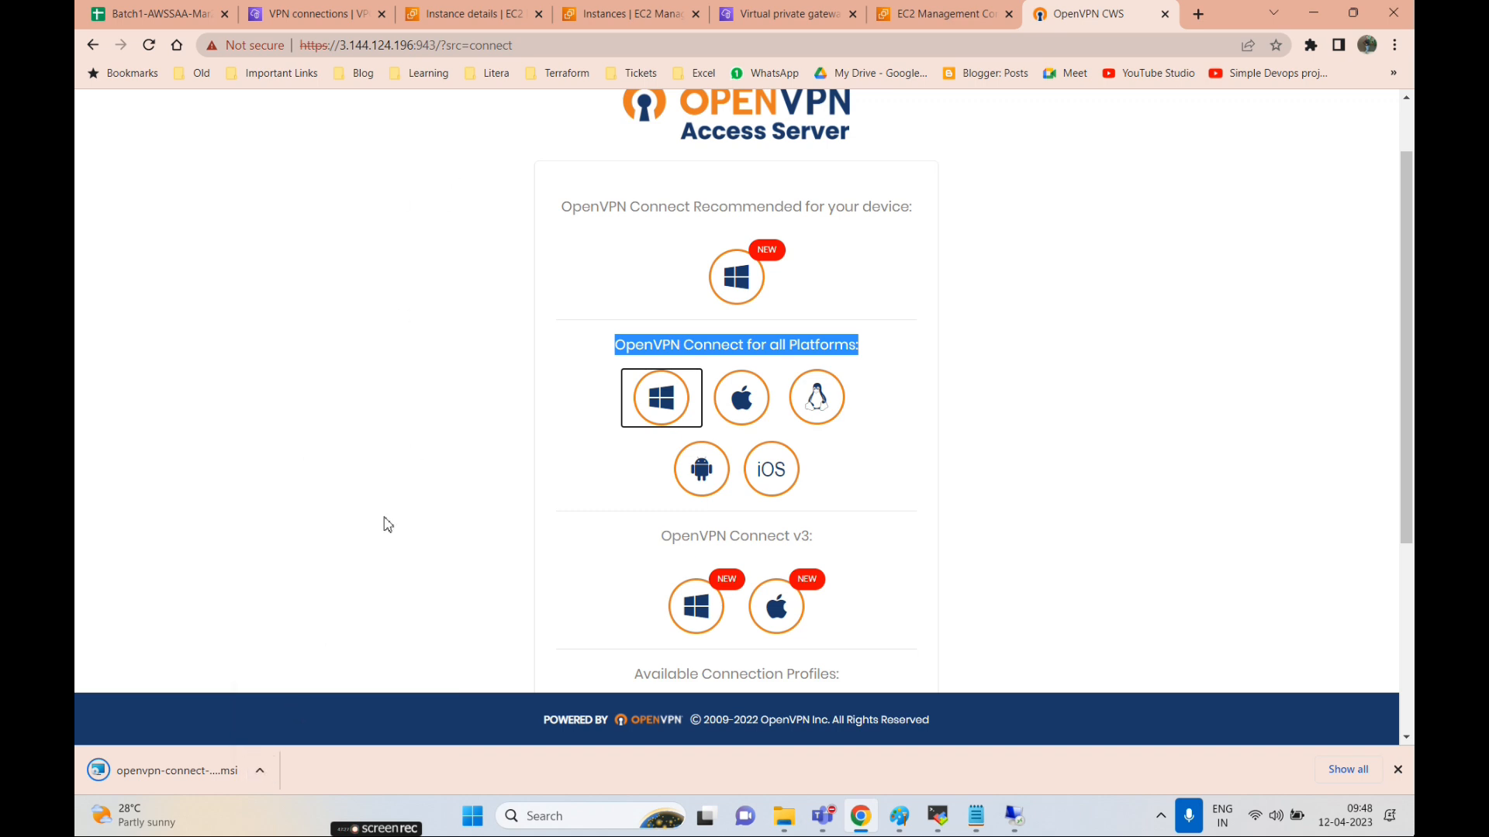
pyautogui.click(257, 773)
pyautogui.click(288, 707)
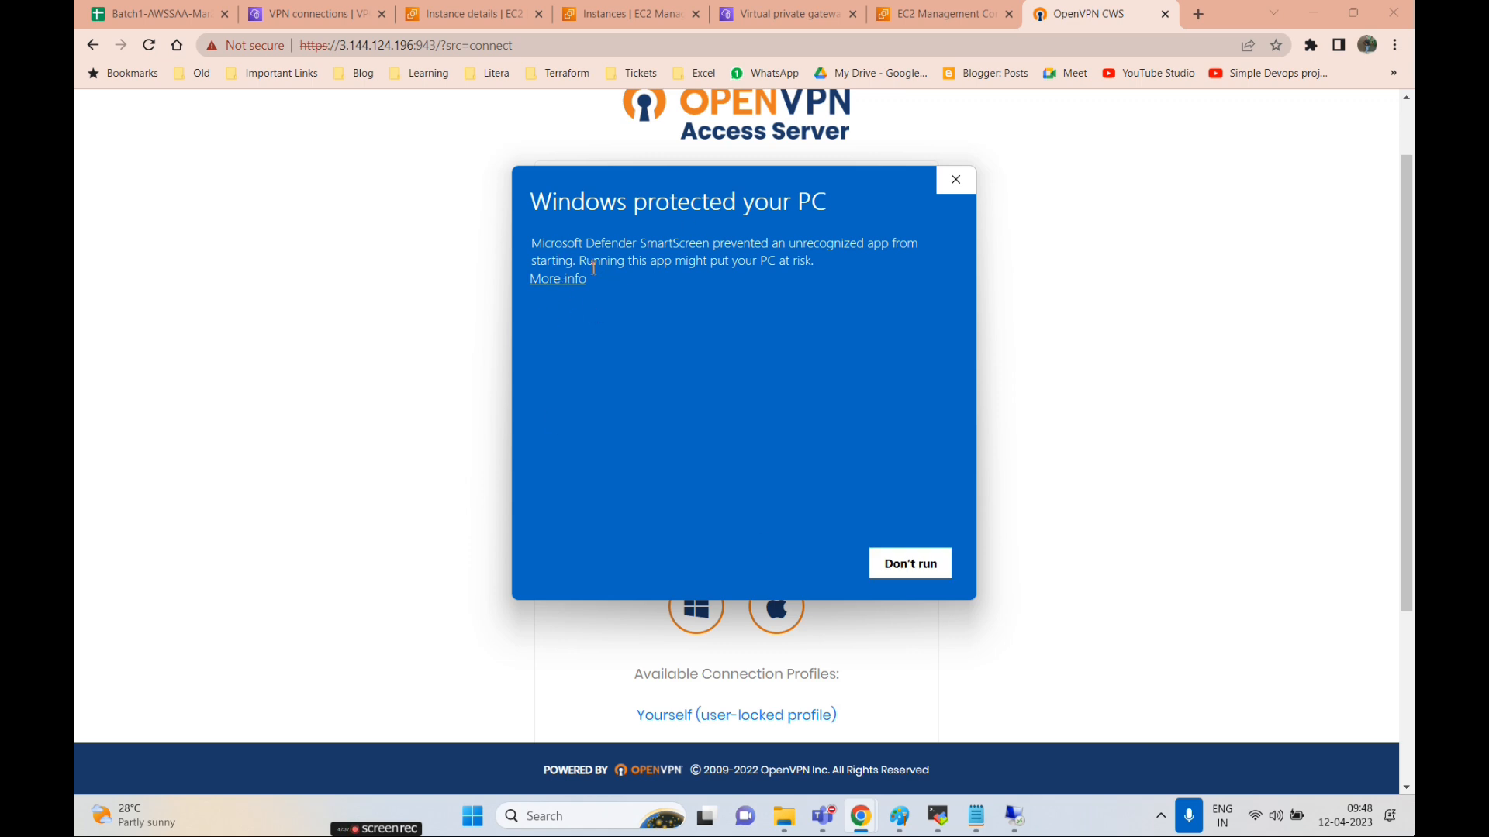
pyautogui.click(570, 280)
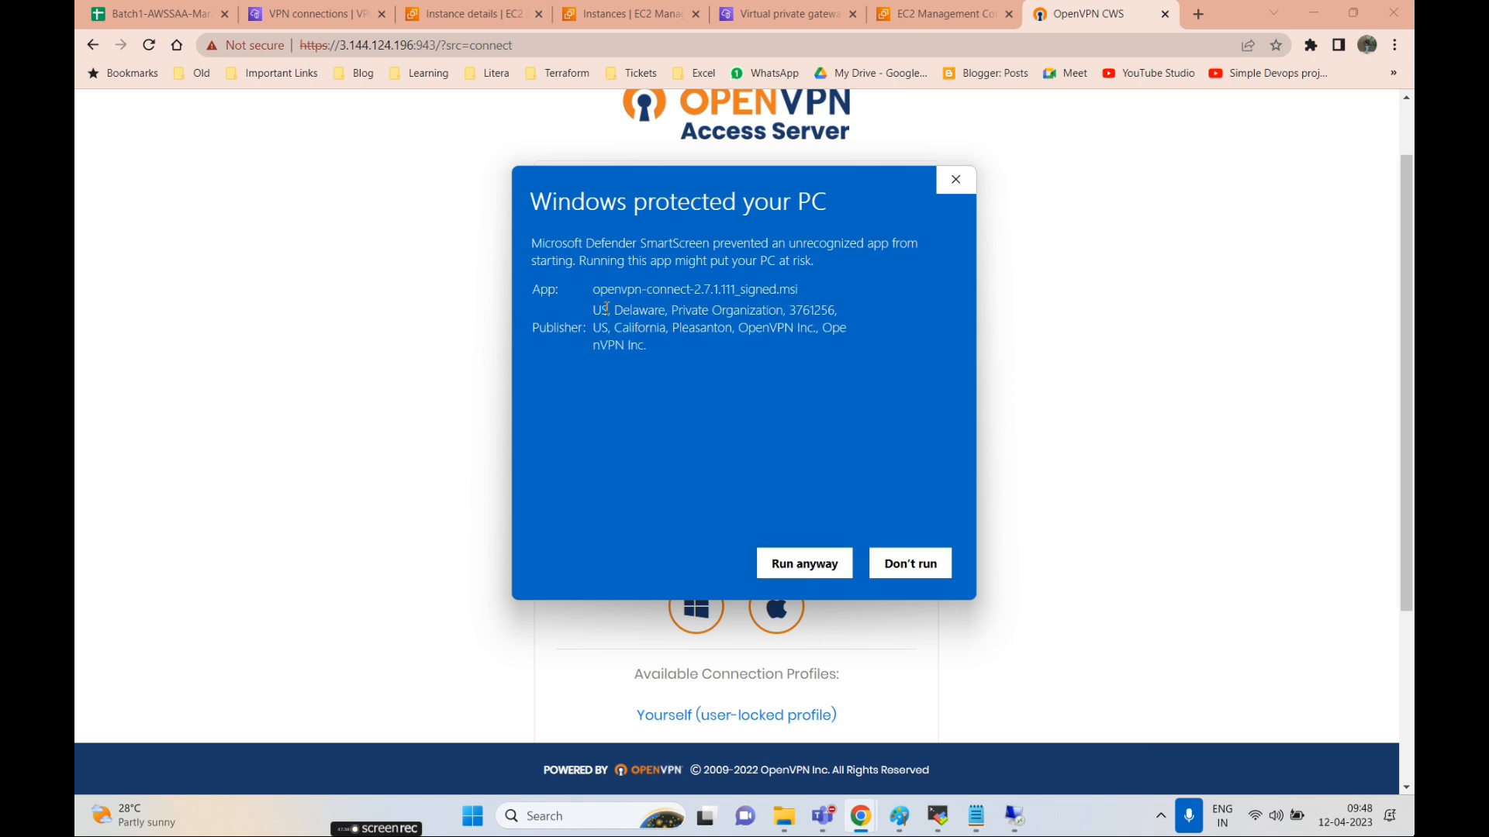
pyautogui.click(784, 565)
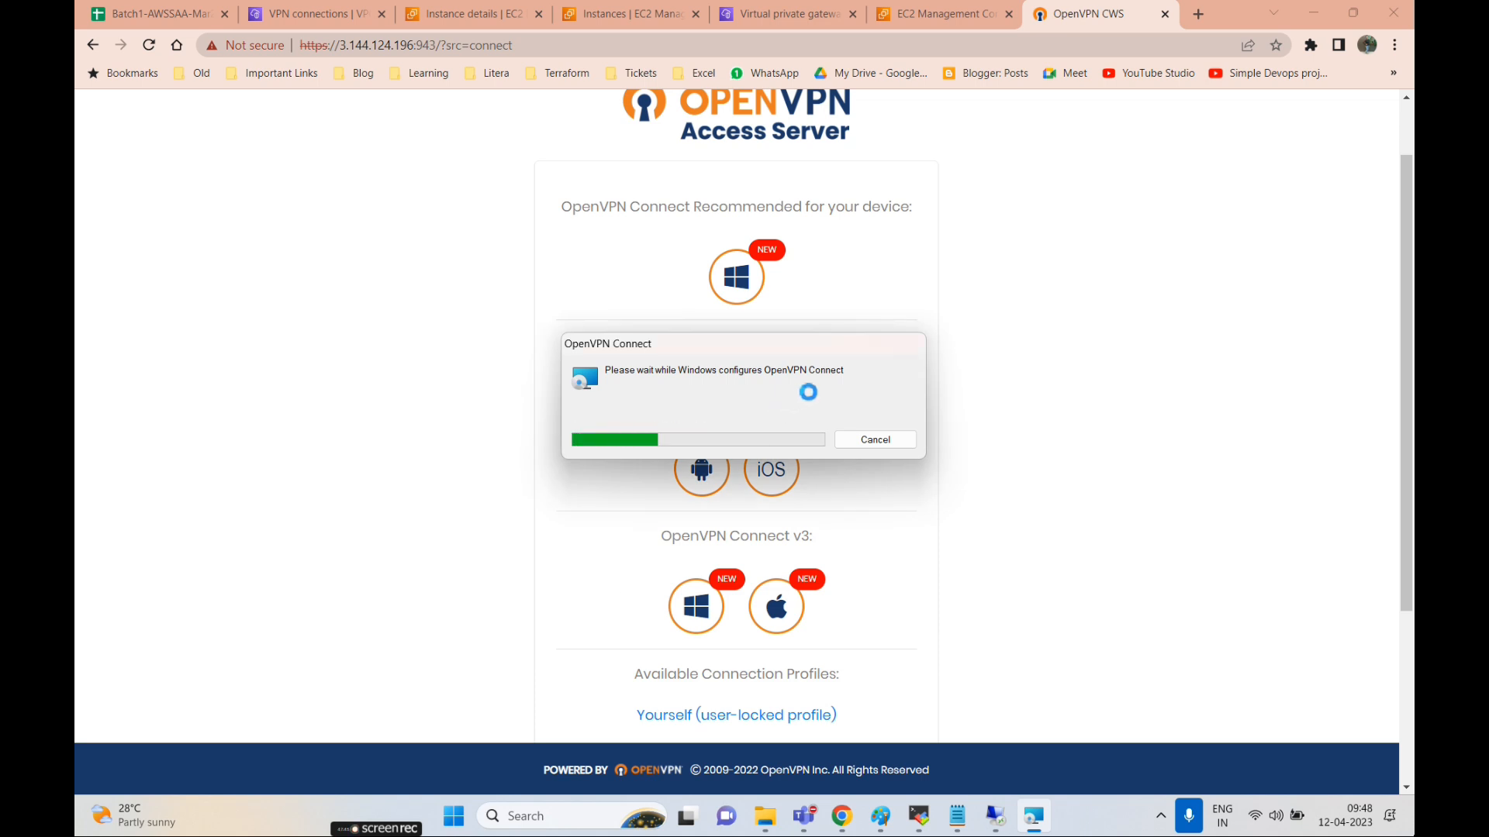
# - Start an OpenVPN Connect connection to 3.144.124.196 and allow its unverified profile
pyautogui.click(1161, 816)
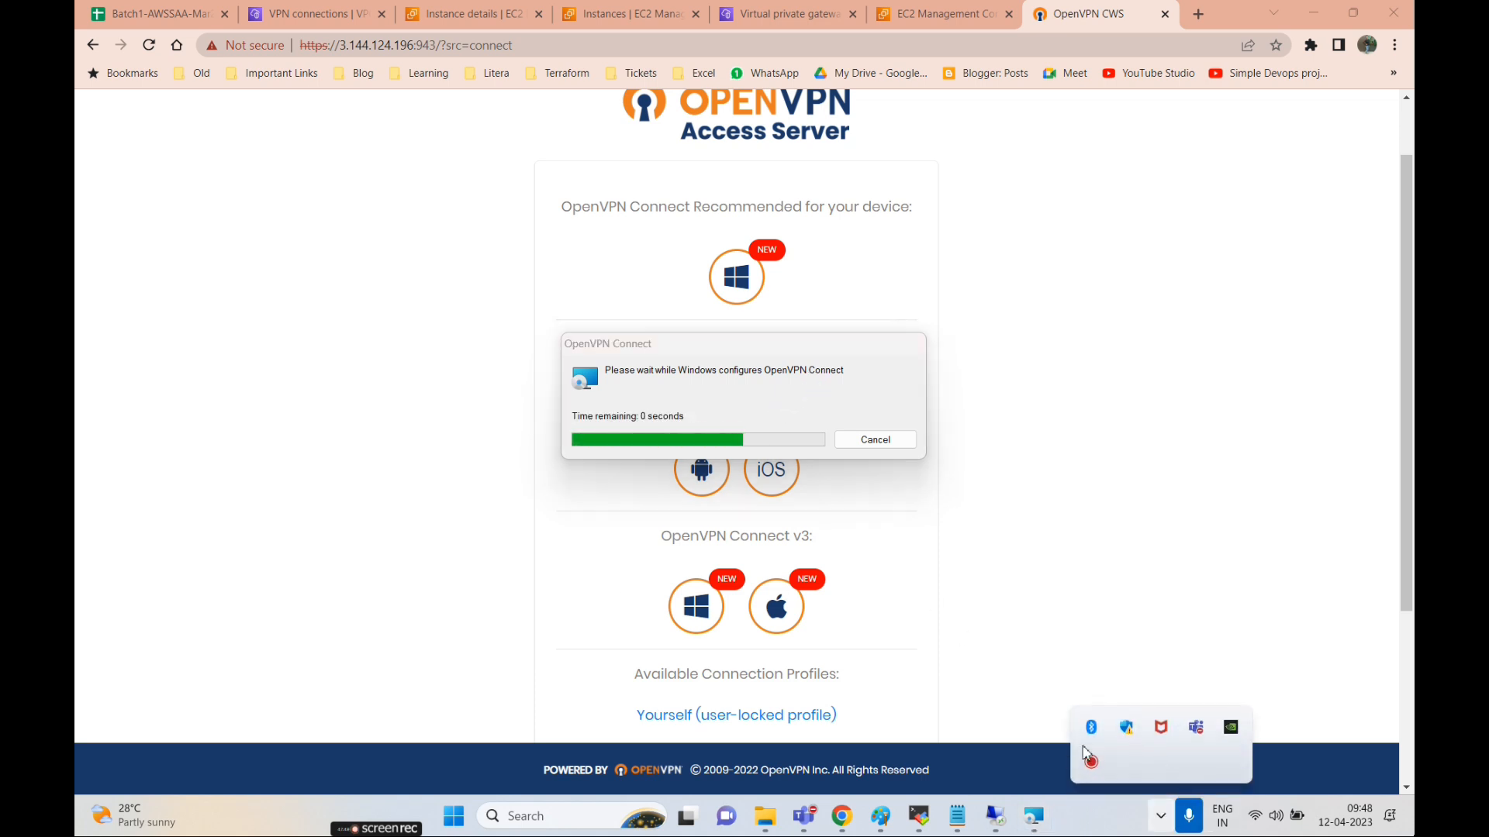
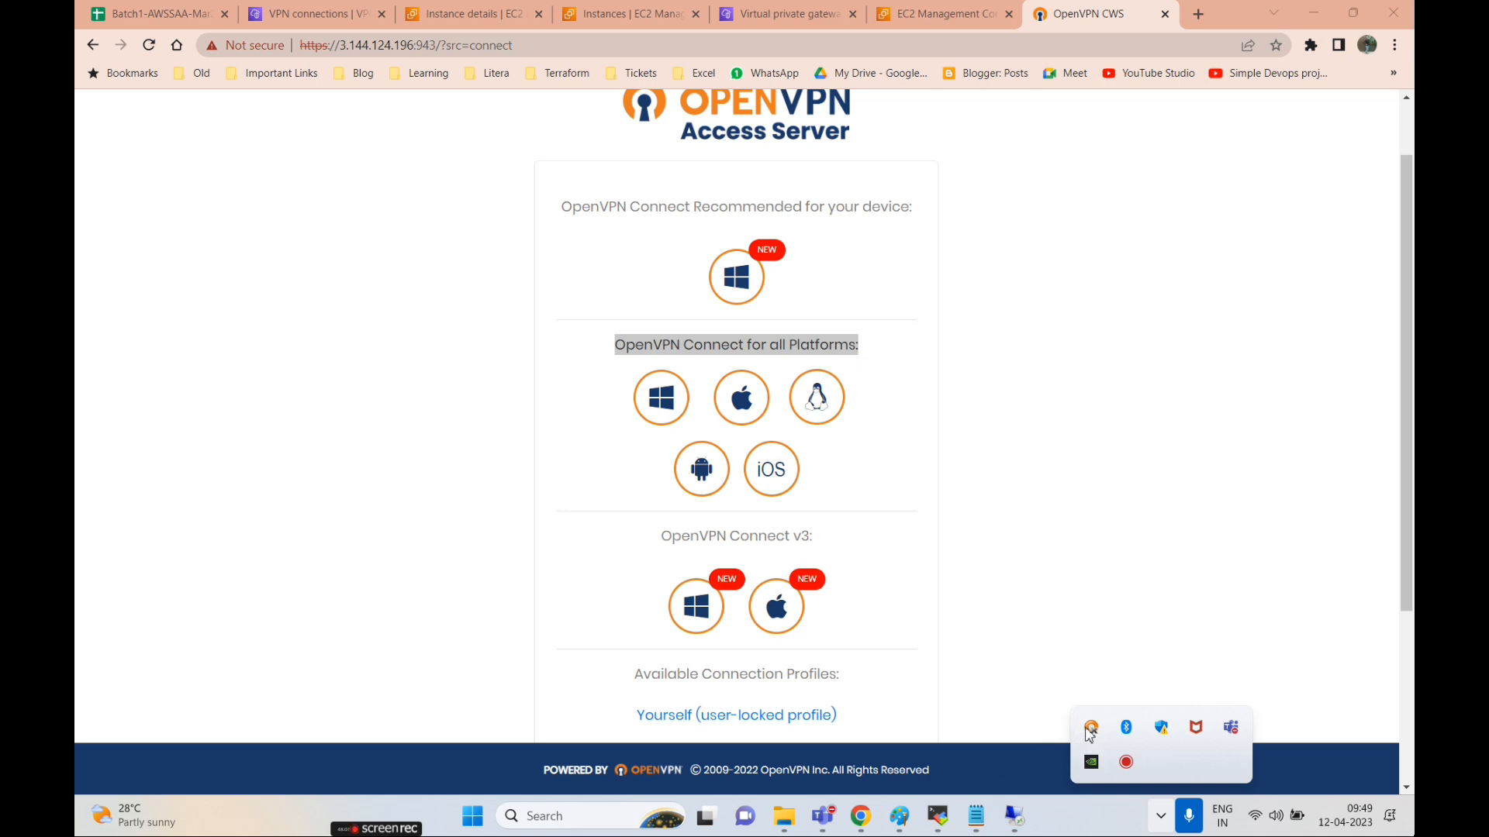
pyautogui.rightClick(1093, 729)
pyautogui.moveTo(1134, 628)
pyautogui.click(999, 653)
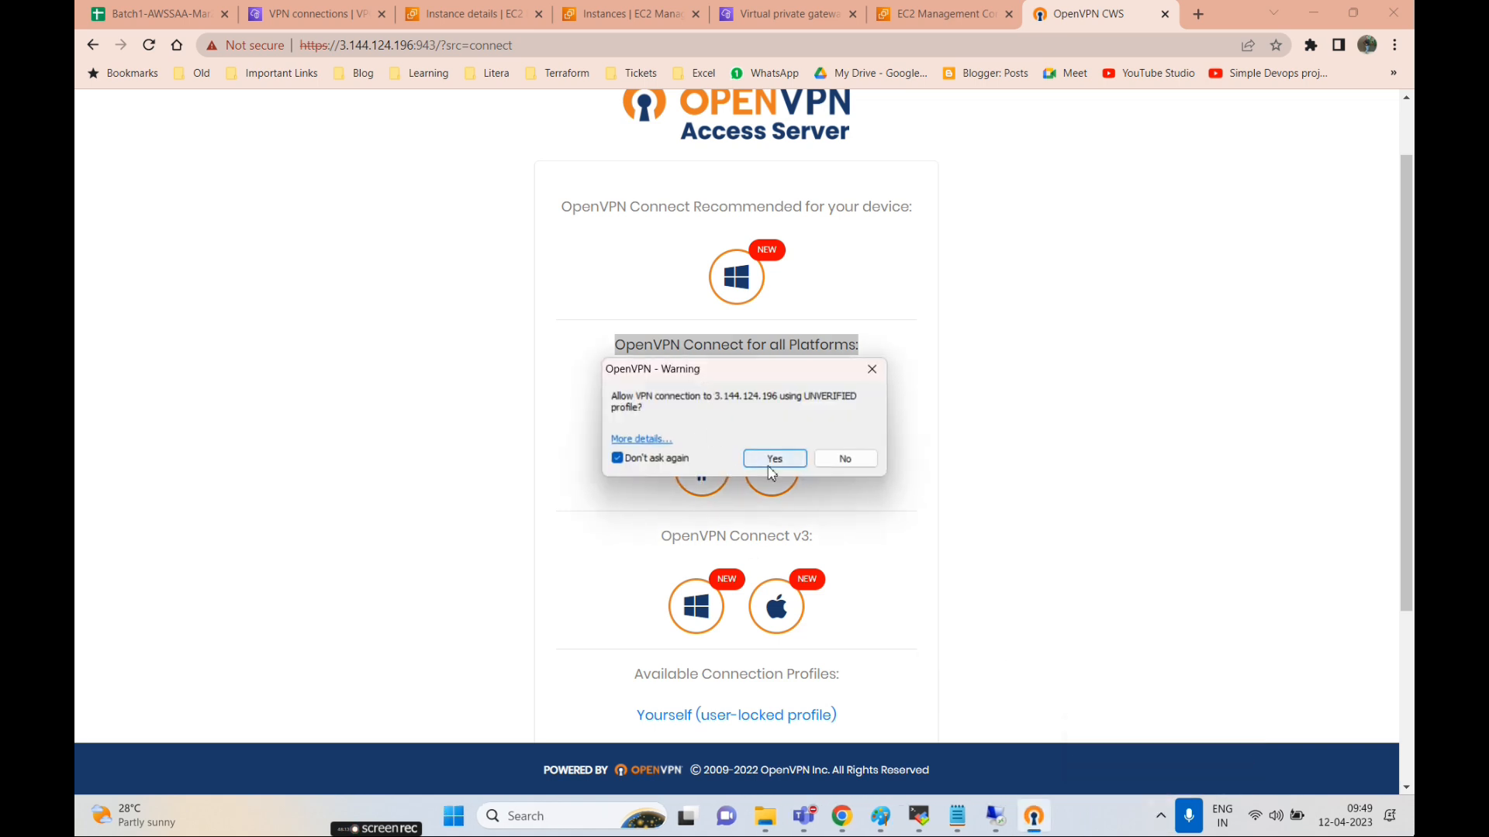
pyautogui.click(773, 459)
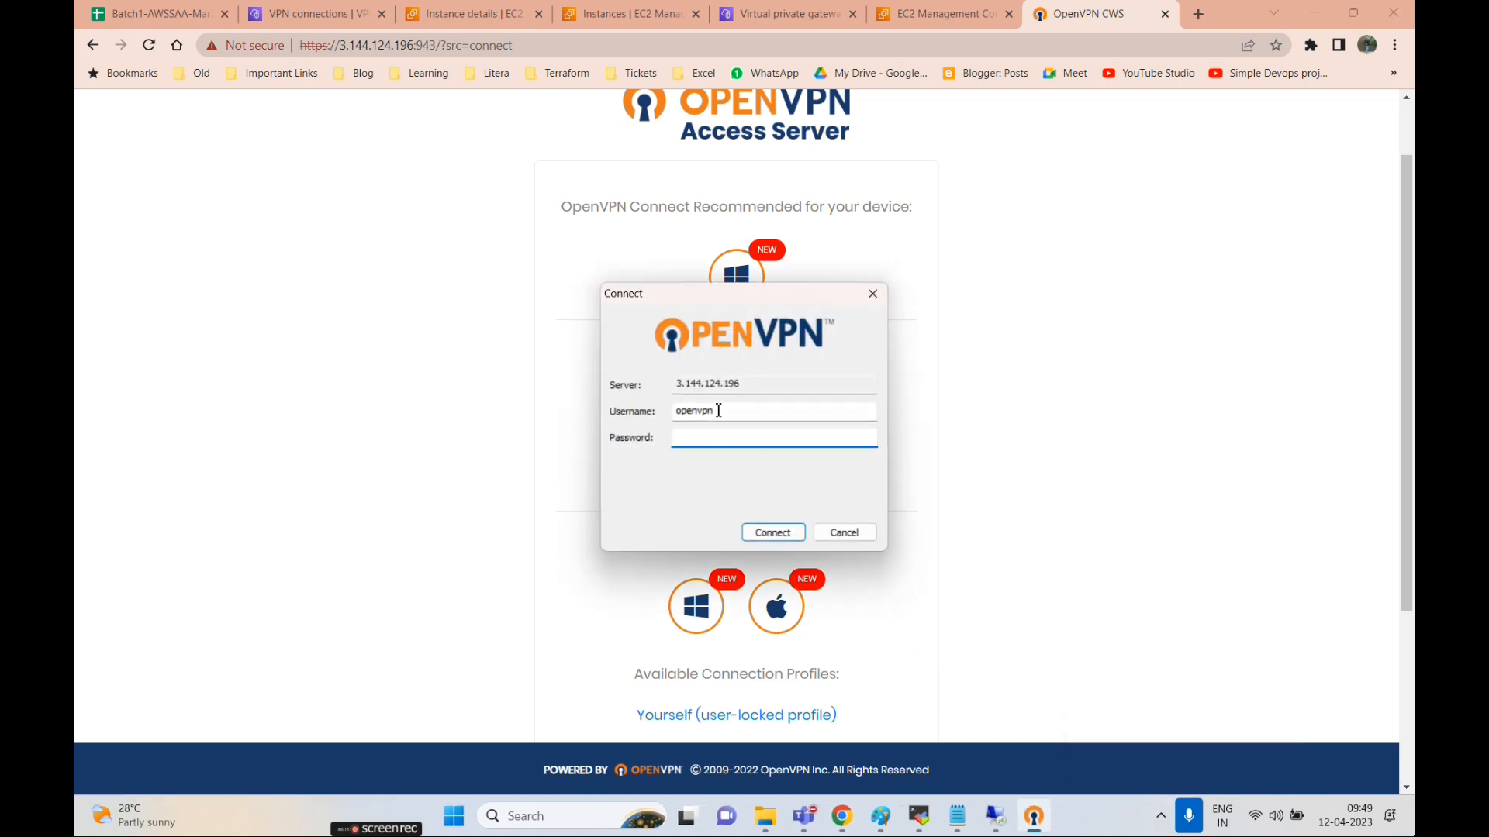
# - Copy the auto-generated password from the MobaXterm terminal, paste it as the openvpn user's password in OpenVPN Connect, and connect
pyautogui.click(996, 825)
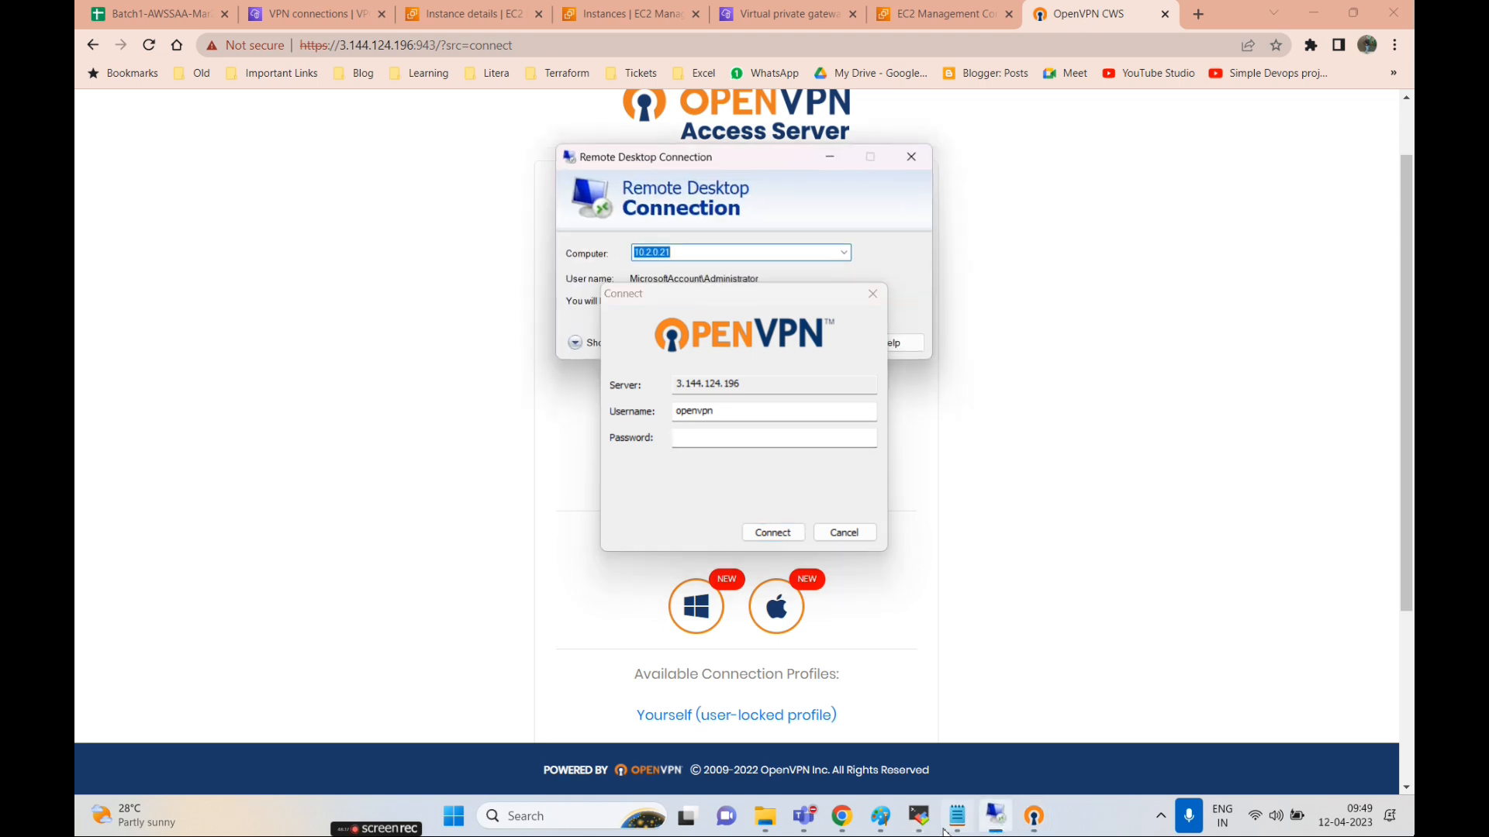
pyautogui.click(919, 822)
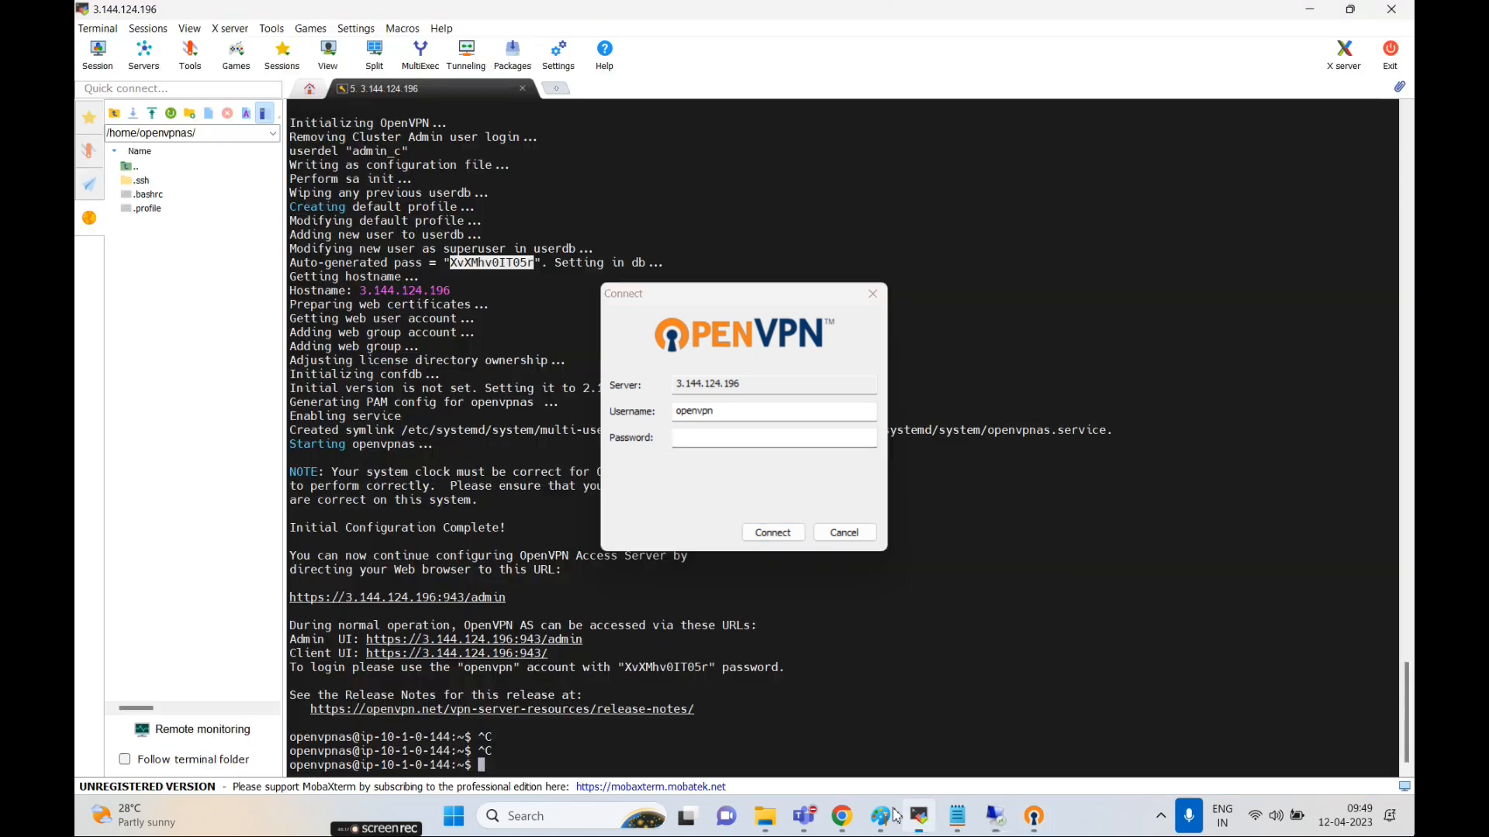
pyautogui.rightClick(489, 266)
pyautogui.click(530, 272)
pyautogui.click(684, 438)
pyautogui.hotkey('ctrl', 'v')
pyautogui.click(774, 532)
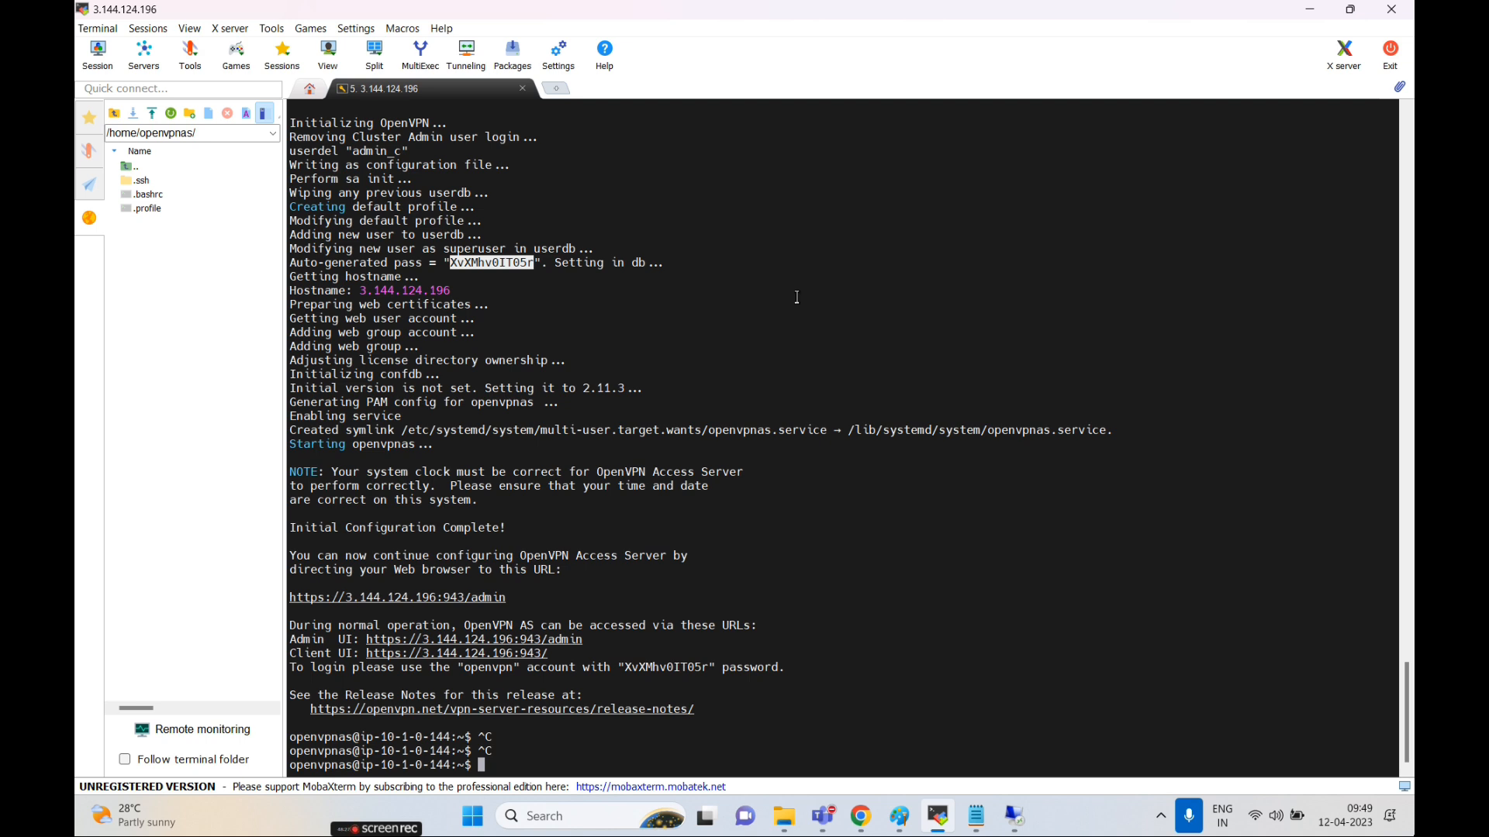
# - Check the OpenVPN Connect connection status and disconnect from 3.144.124.196
pyautogui.click(1160, 816)
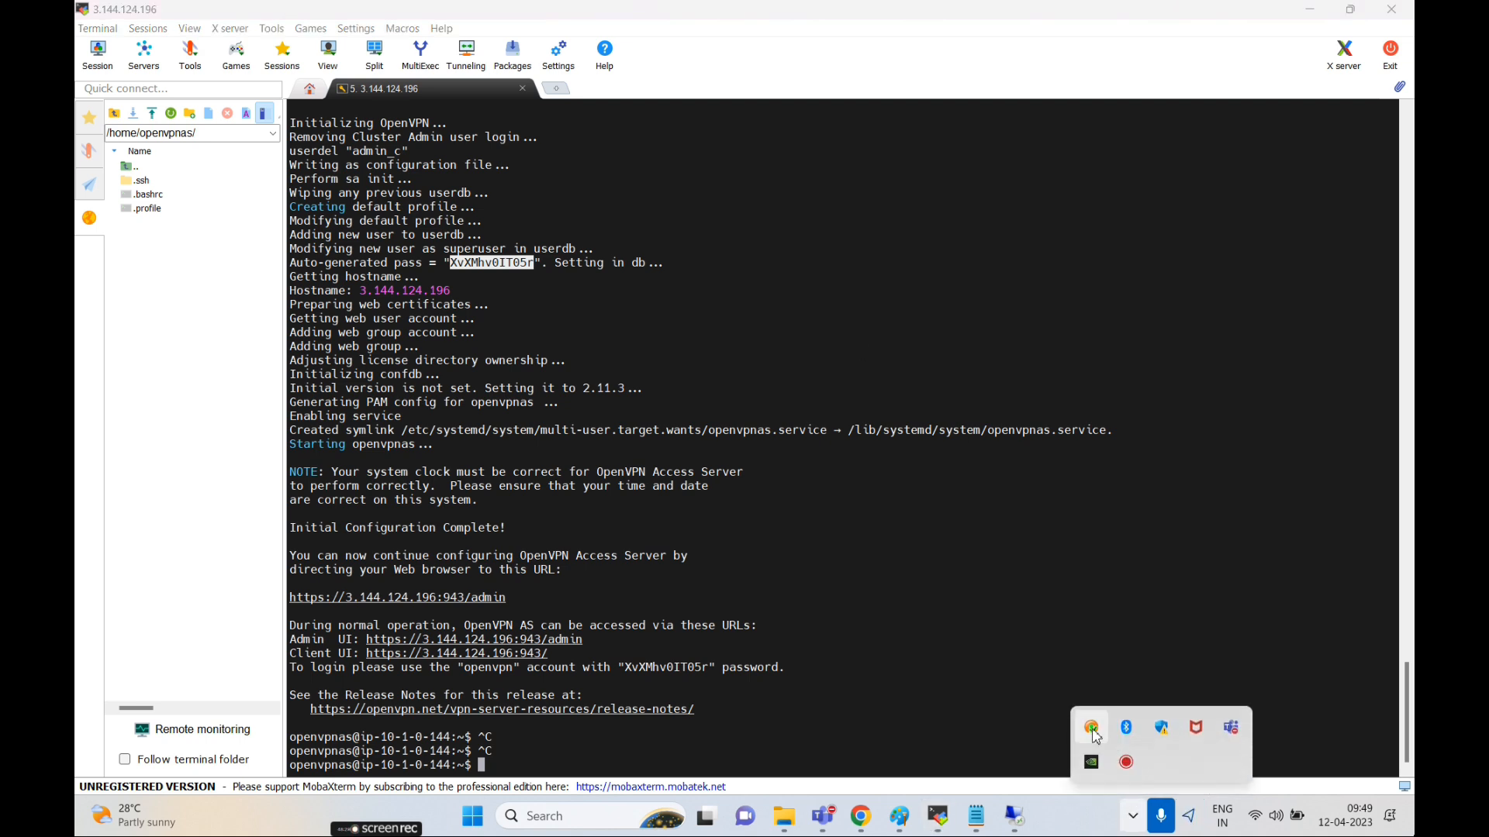
pyautogui.moveTo(1094, 732)
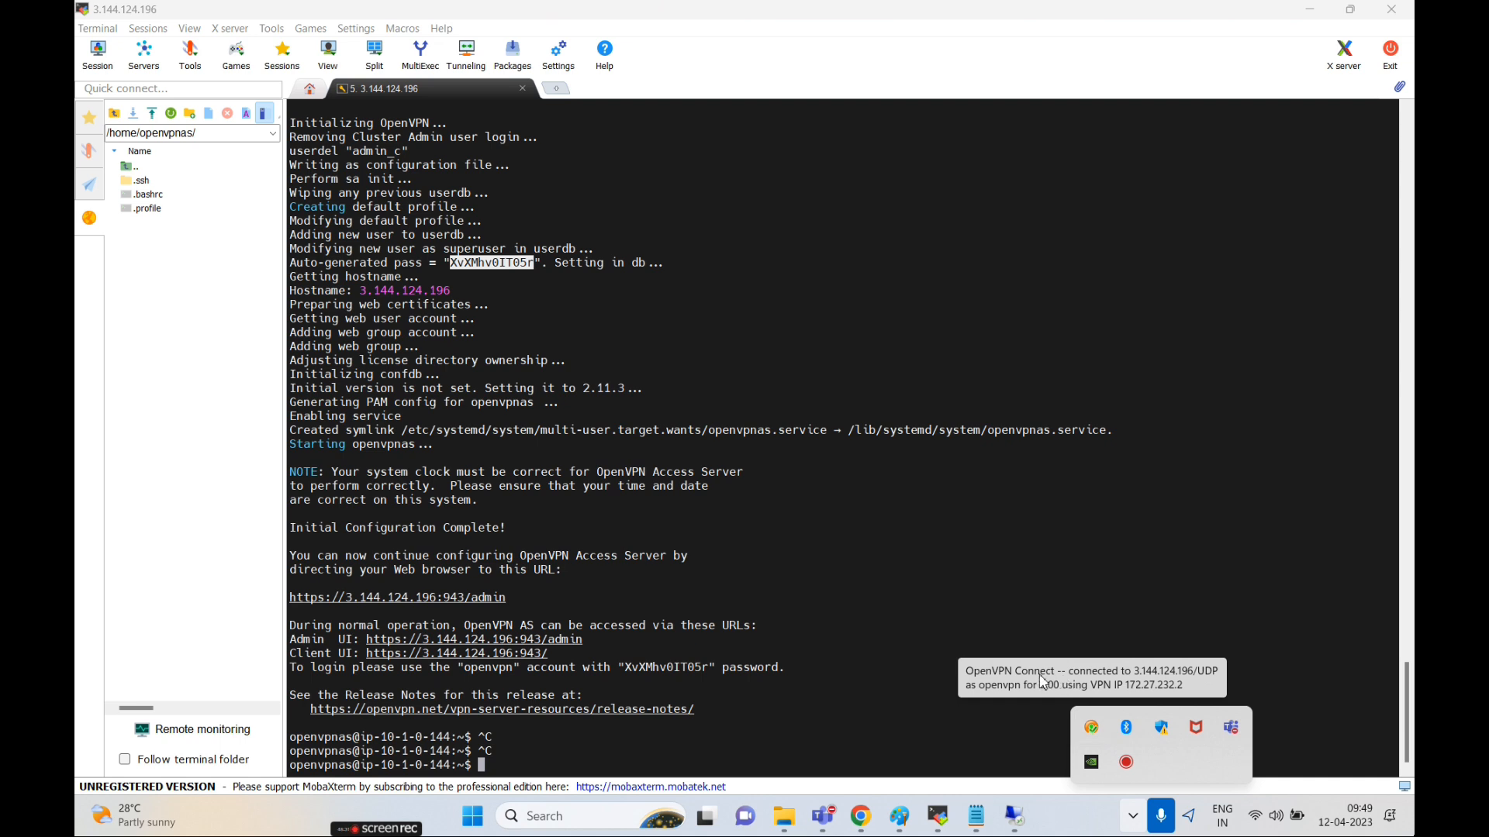
pyautogui.rightClick(1092, 729)
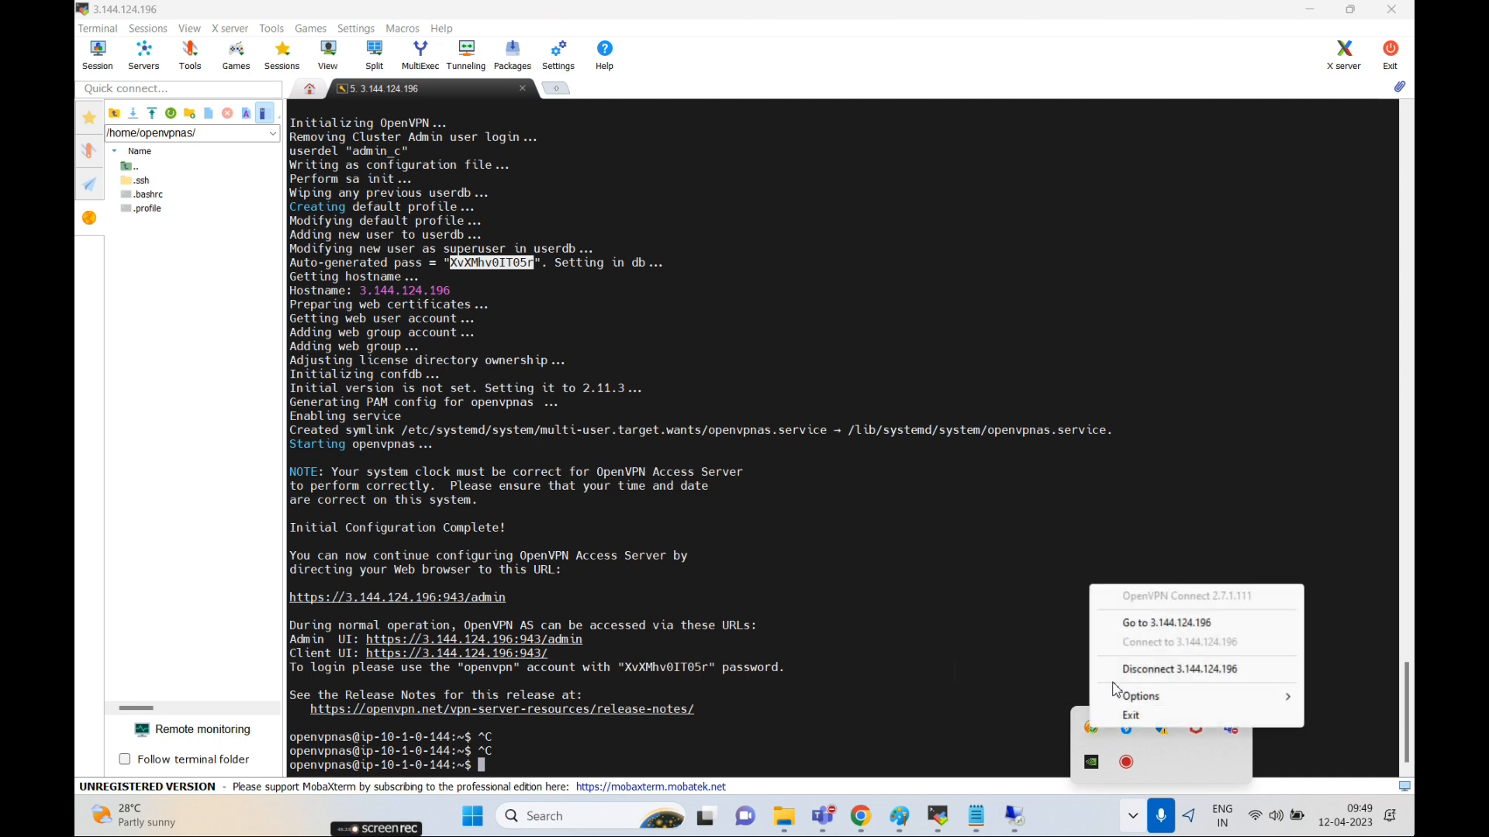
pyautogui.click(1134, 670)
pyautogui.click(1161, 816)
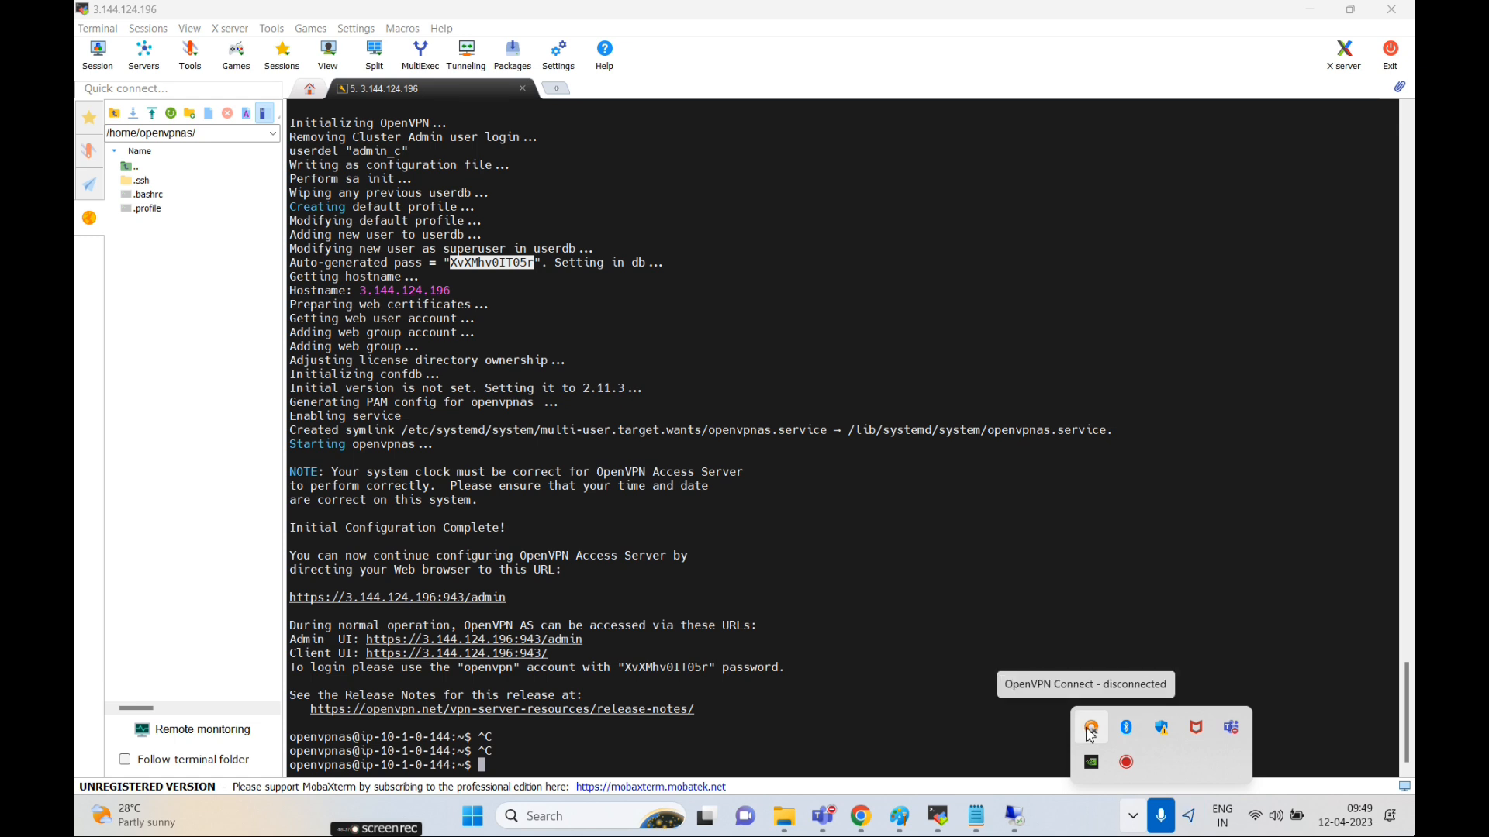
# - Switch to Chrome and open the EC2 dashboard in place of the Customer-Side instance details
pyautogui.click(859, 818)
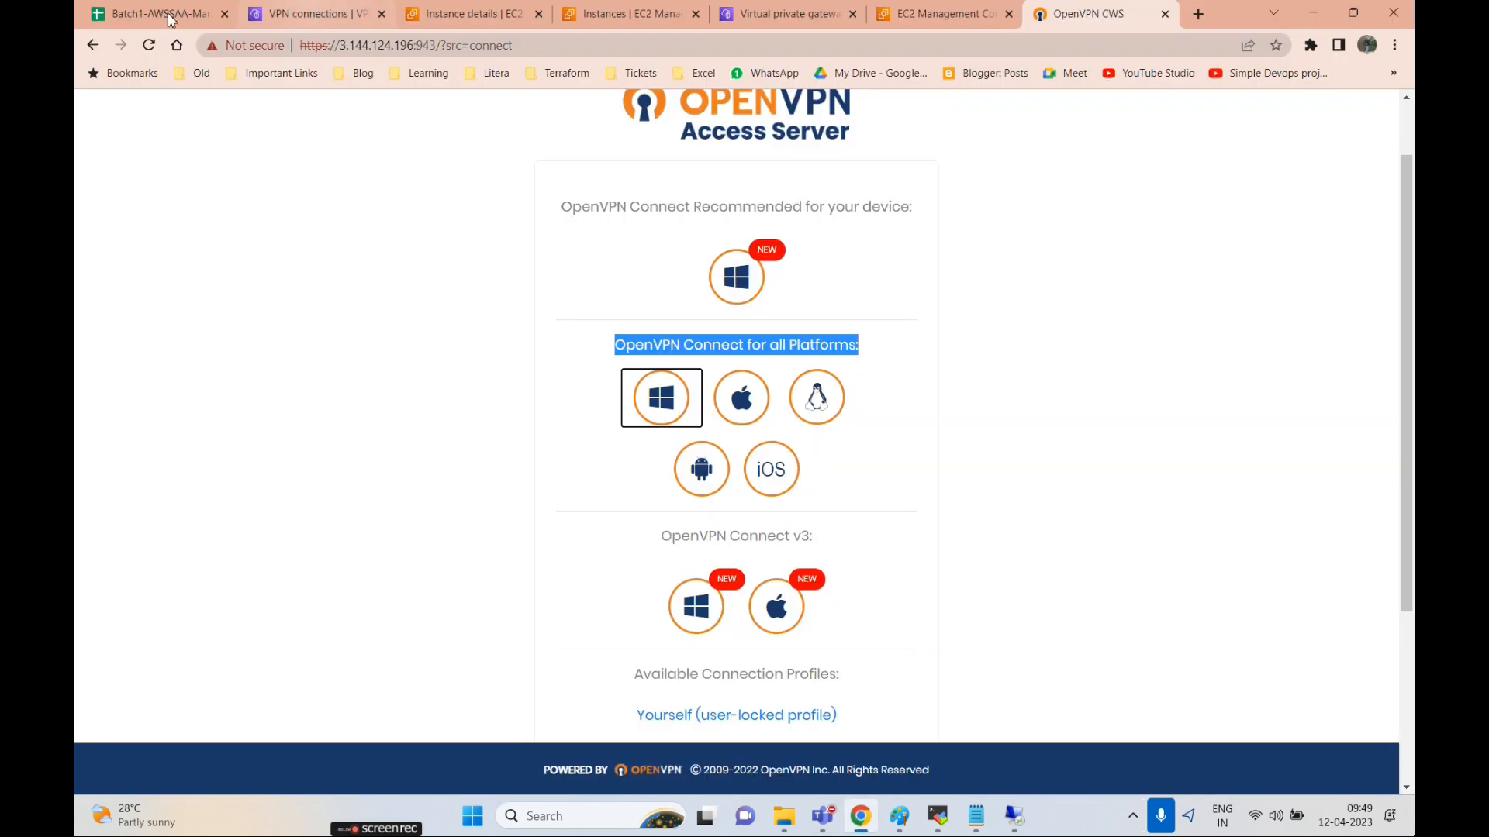
pyautogui.click(458, 16)
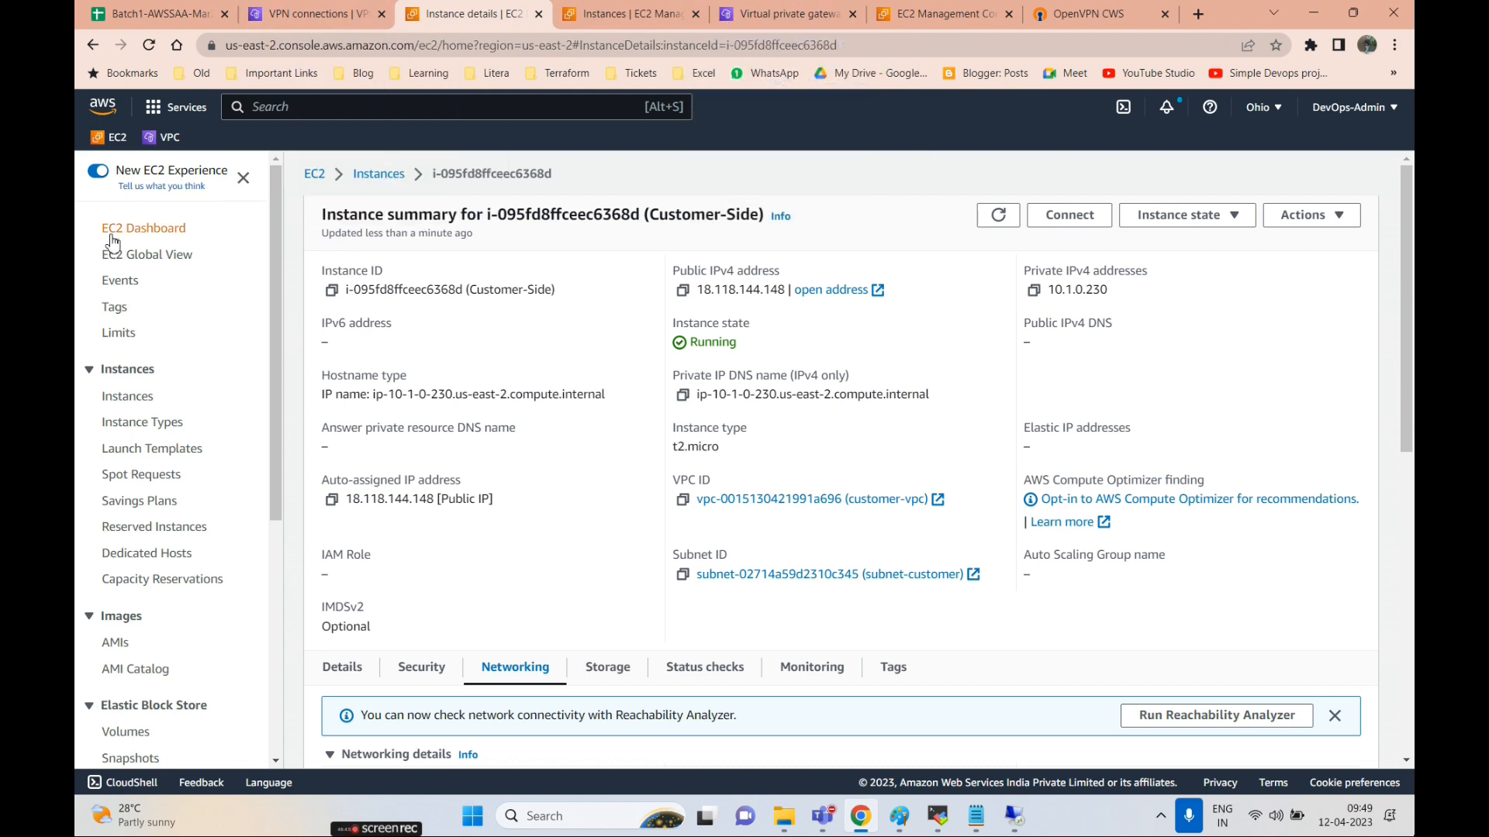
pyautogui.click(115, 140)
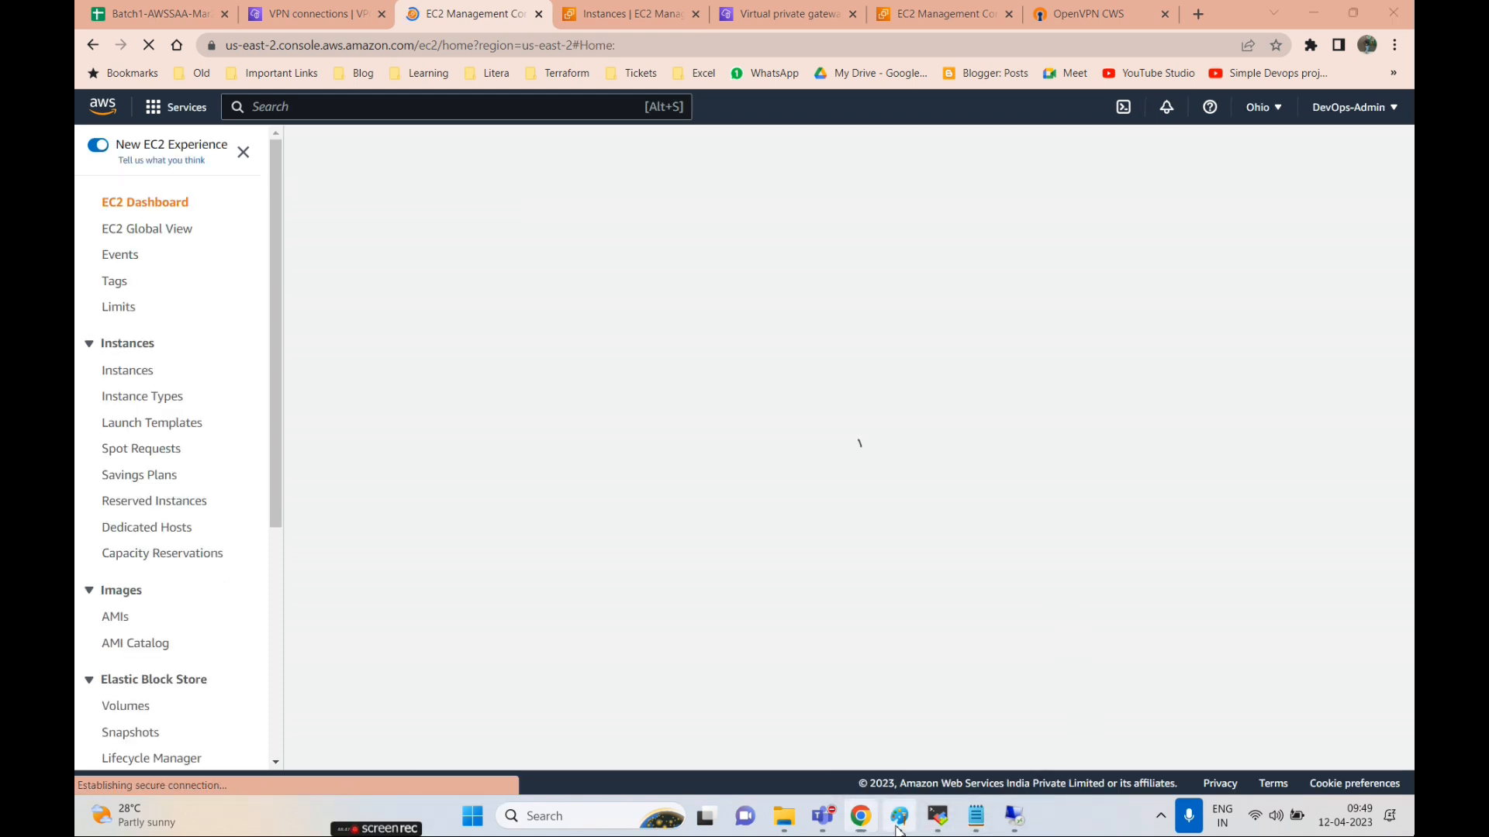
# - Switch to Paint, draw a freehand red circle around the whole aws block of the diagram, and minimize the drawing
pyautogui.click(898, 822)
pyautogui.scroll(3, 411, 377)
pyautogui.scroll(-3, 411, 378)
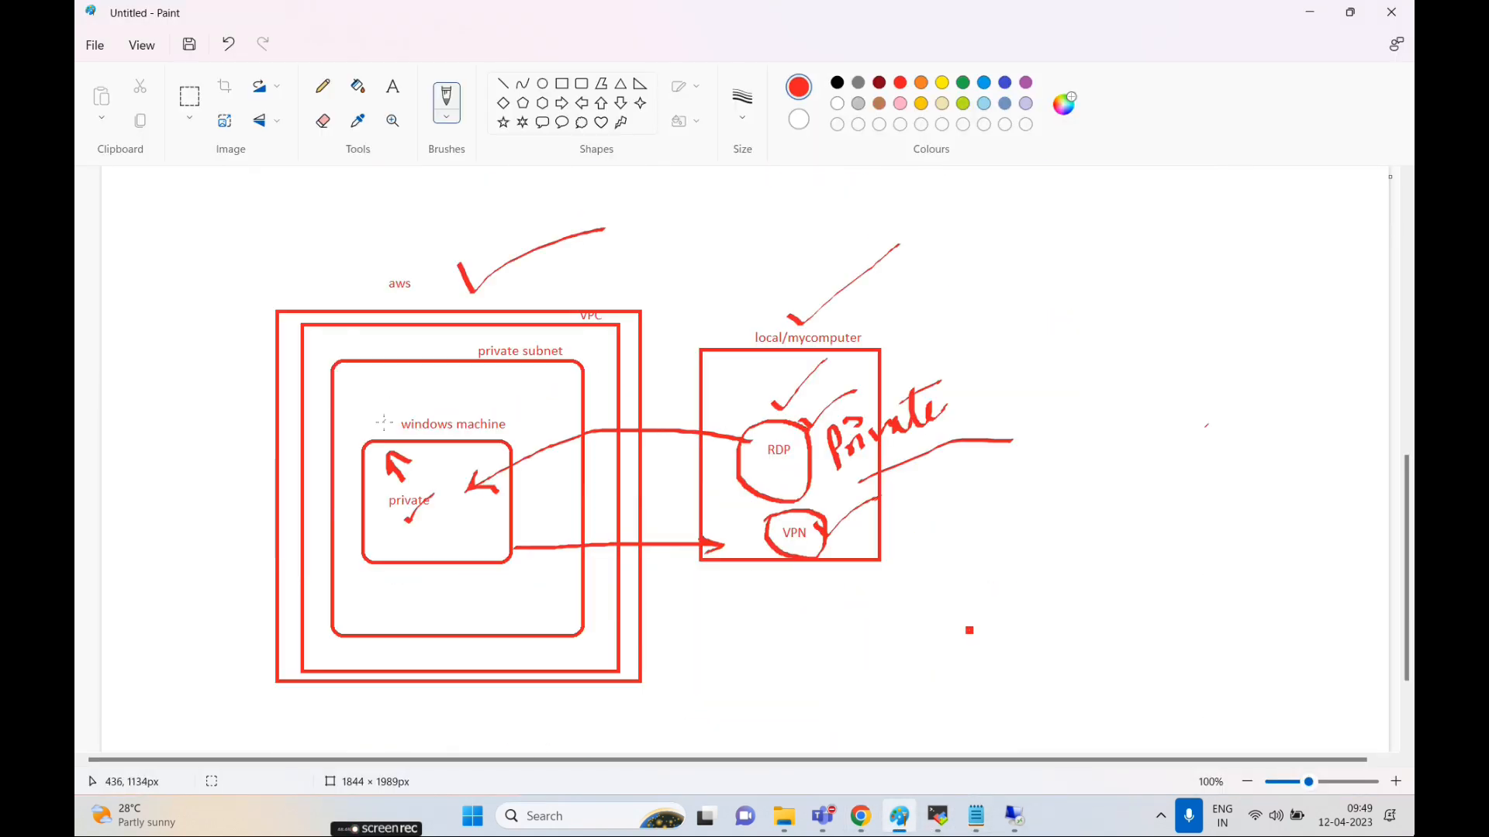
pyautogui.moveTo(204, 287)
pyautogui.mouseDown()
pyautogui.moveTo(465, 196)
pyautogui.moveTo(671, 404)
pyautogui.moveTo(563, 753)
pyautogui.moveTo(158, 482)
pyautogui.moveTo(217, 242)
pyautogui.mouseUp()
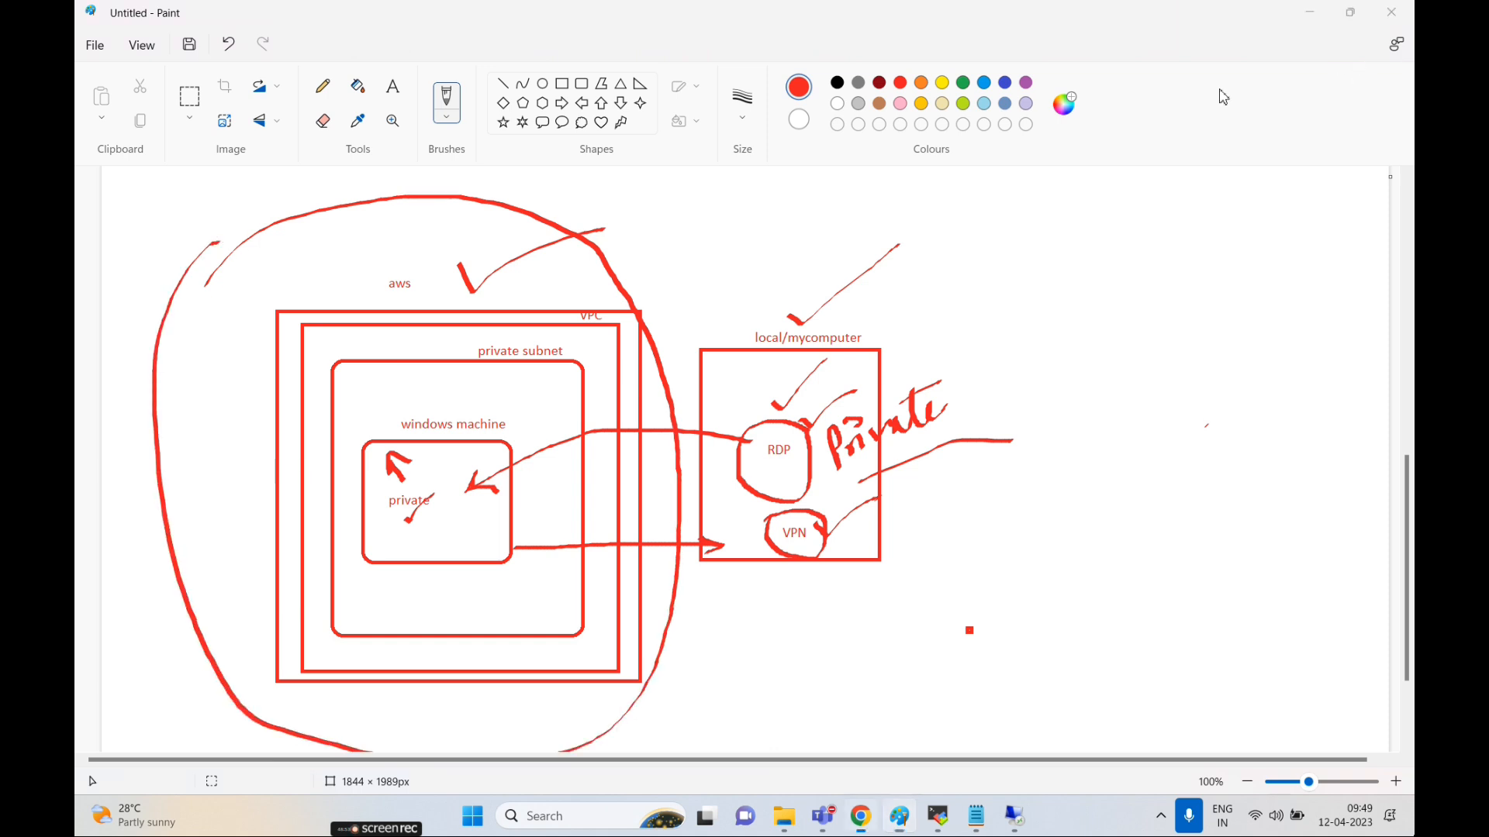
pyautogui.click(1310, 12)
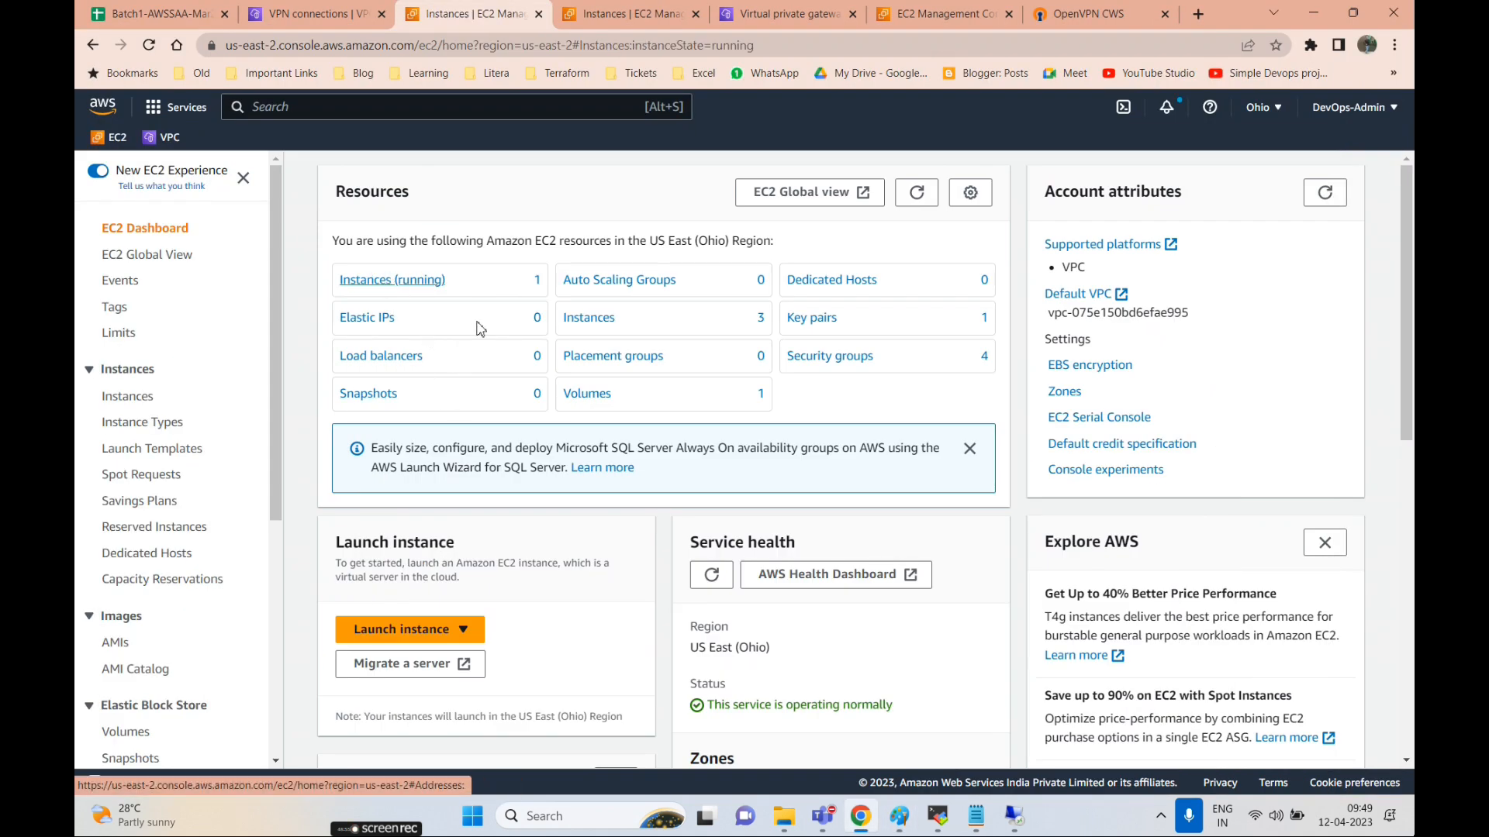
# - Start launching a new EC2 instance from the running instances list and name it windows
pyautogui.click(411, 280)
pyautogui.click(1268, 171)
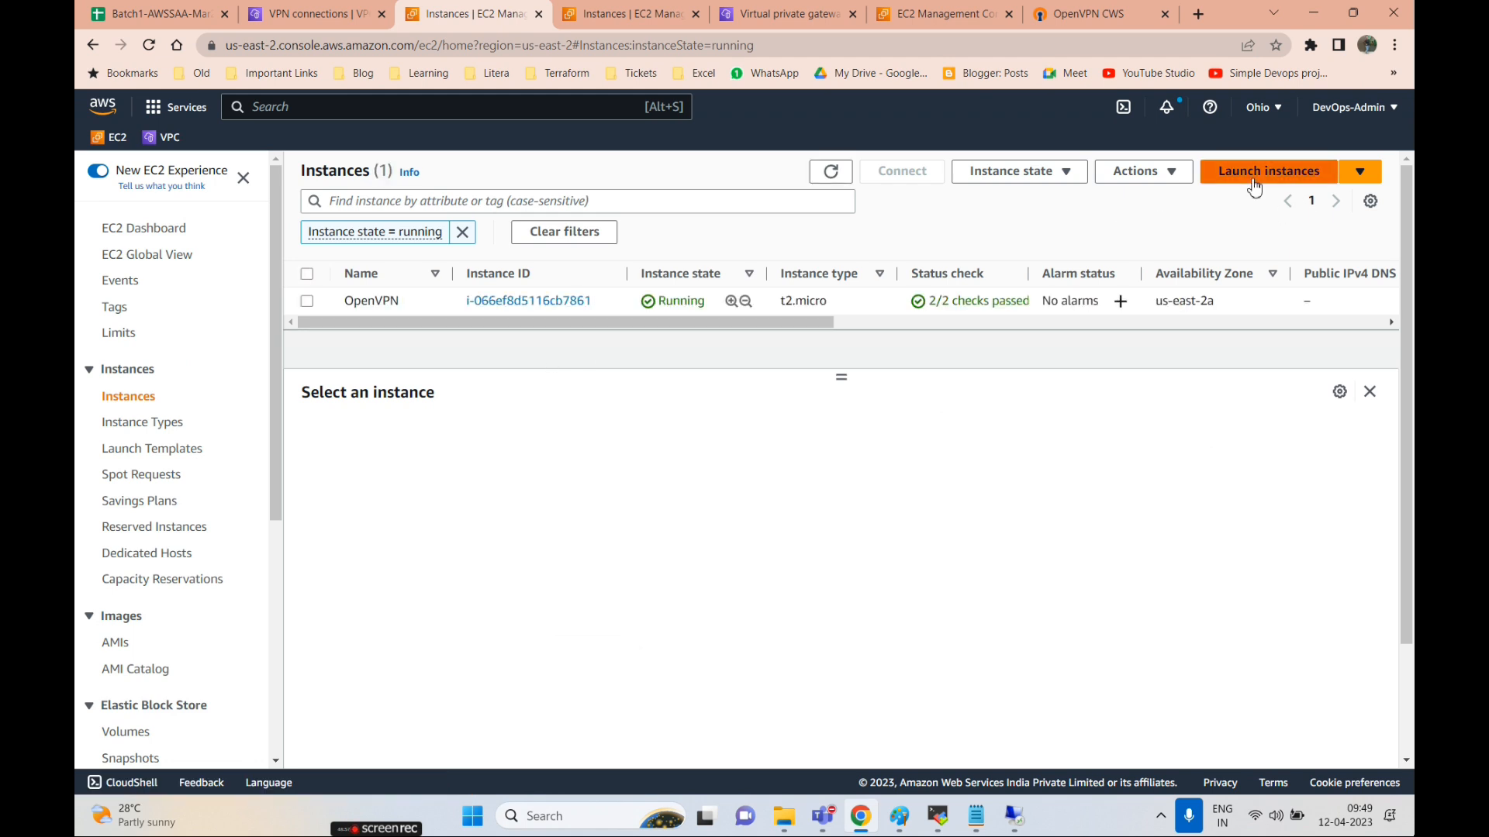
pyautogui.click(261, 425)
pyautogui.write('win')
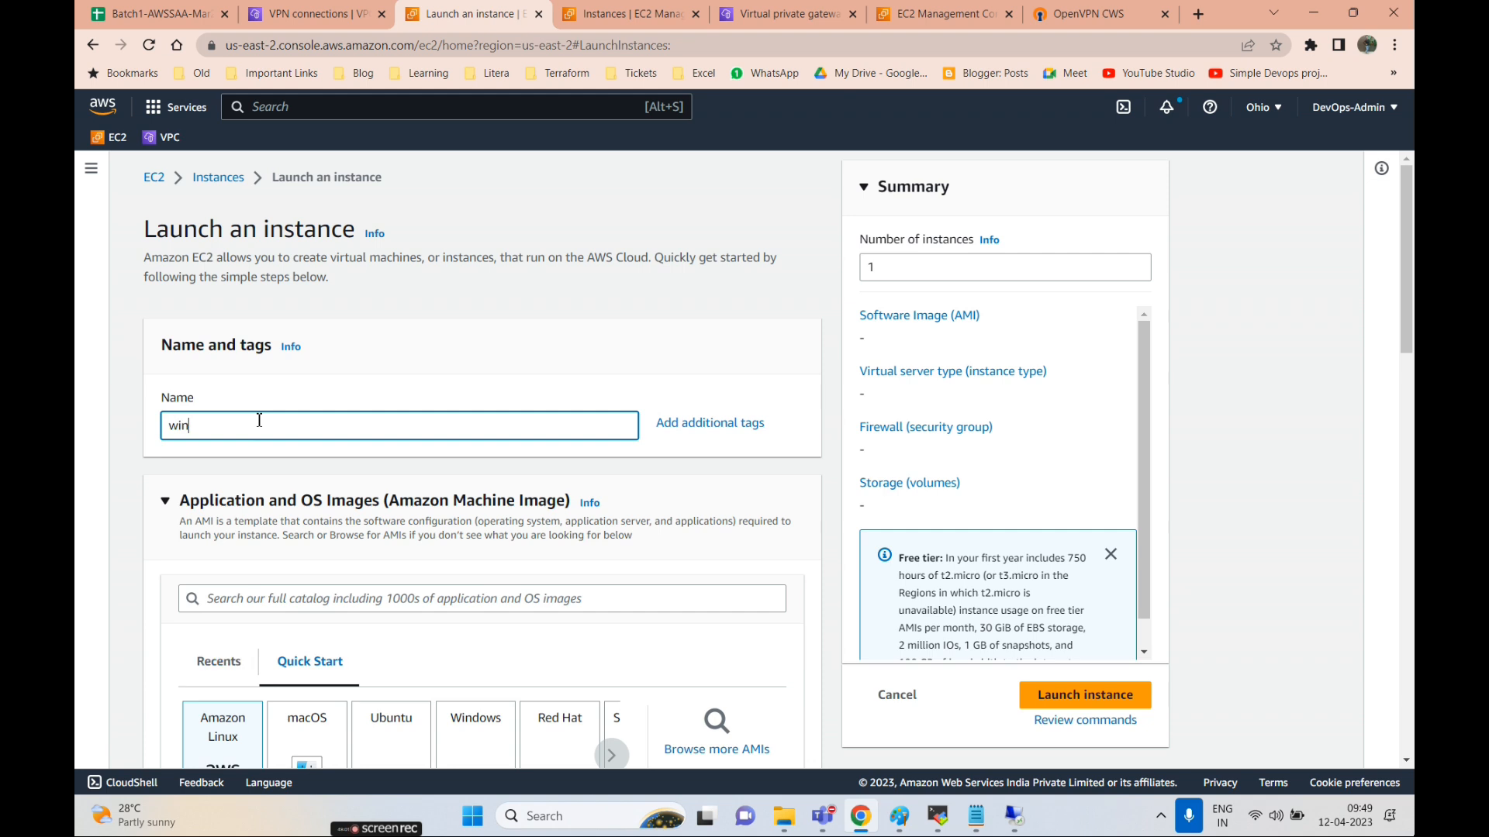
pyautogui.write('dows')
# - Choose the Microsoft Windows Server 2019 Base image for the new instance
pyautogui.scroll(-3, 399, 555)
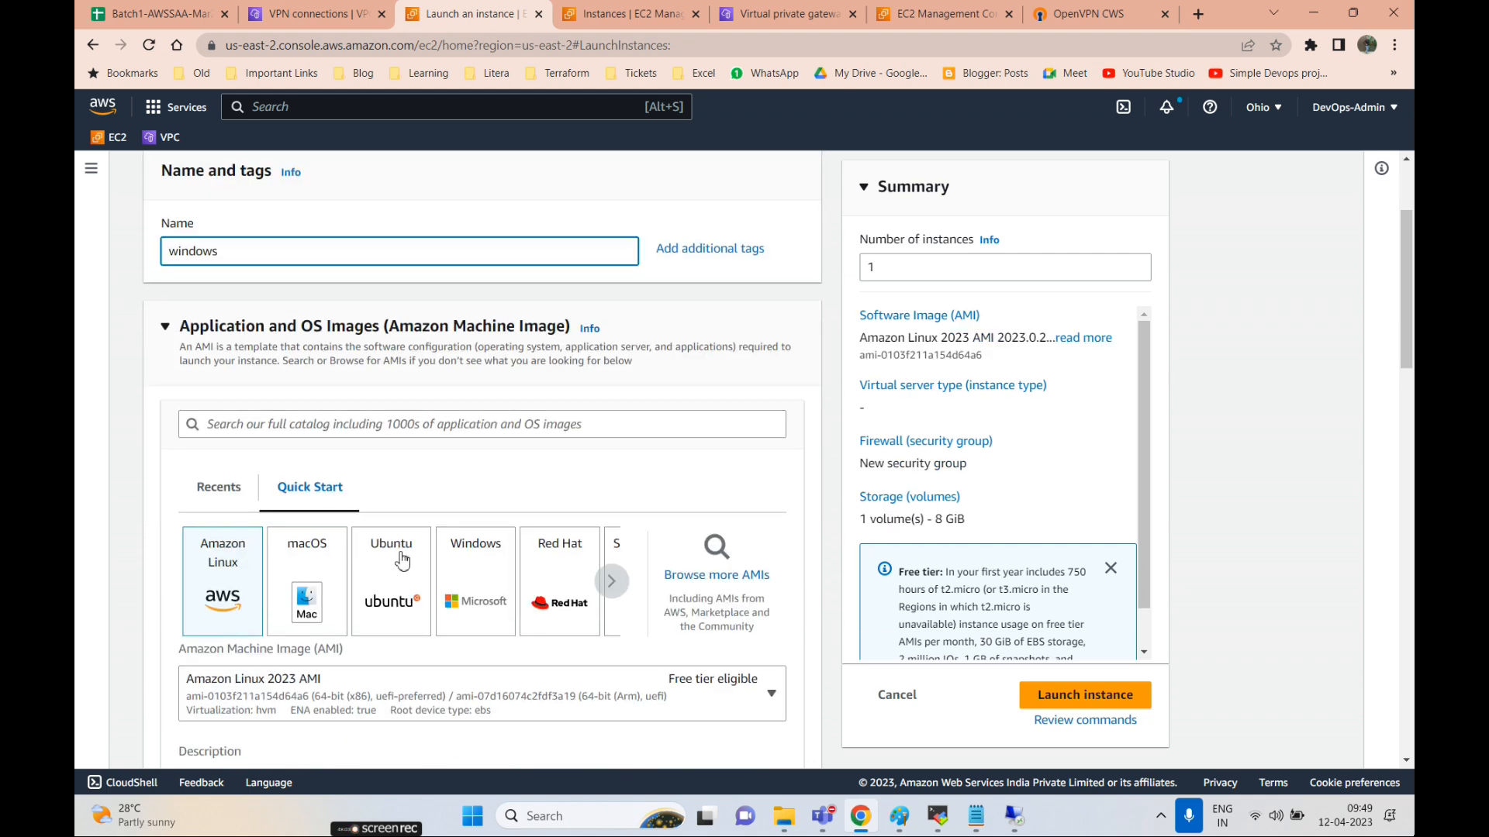
pyautogui.click(475, 519)
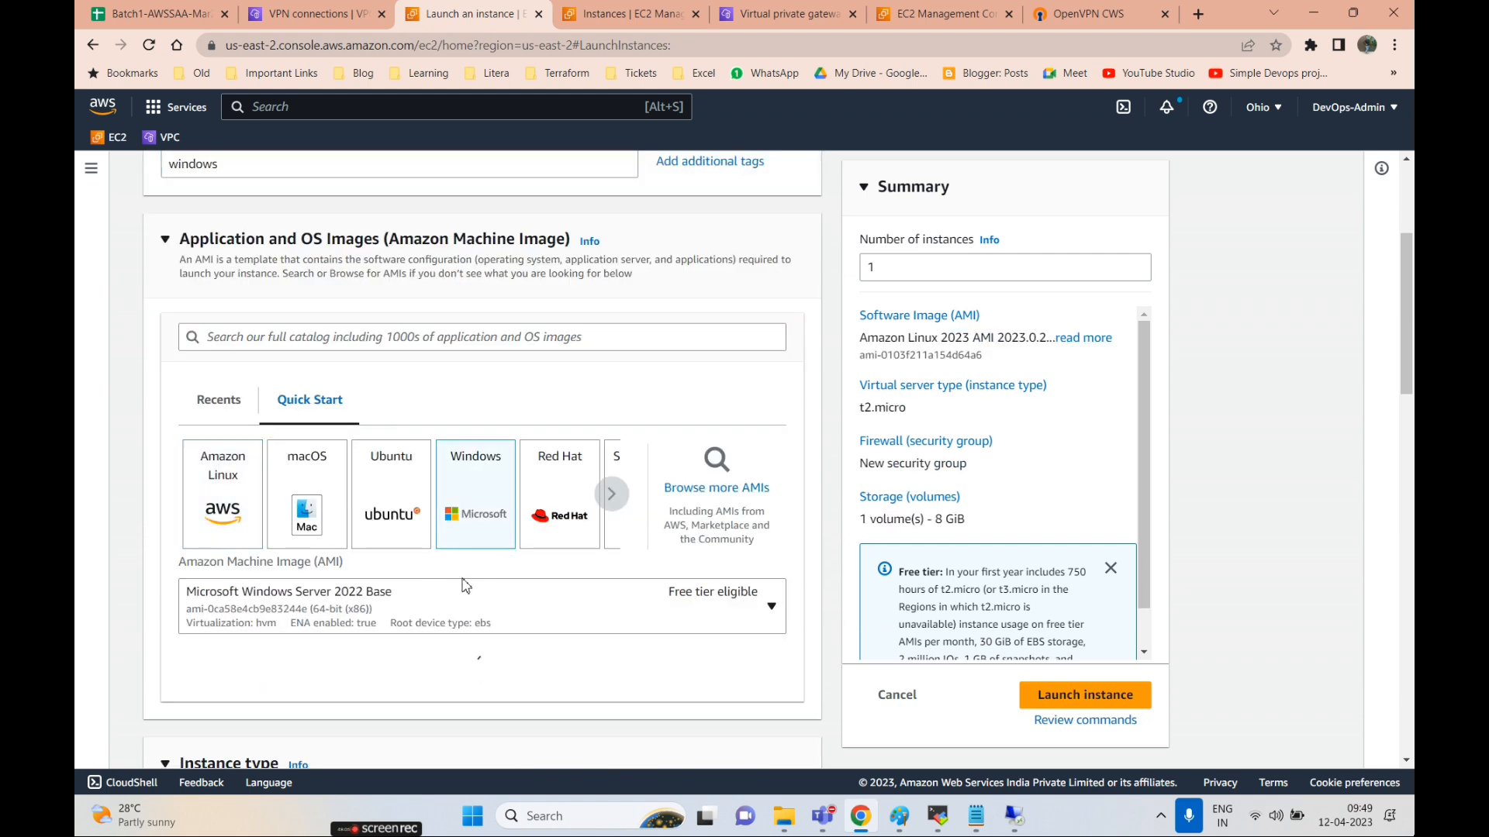
pyautogui.click(402, 595)
pyautogui.click(409, 573)
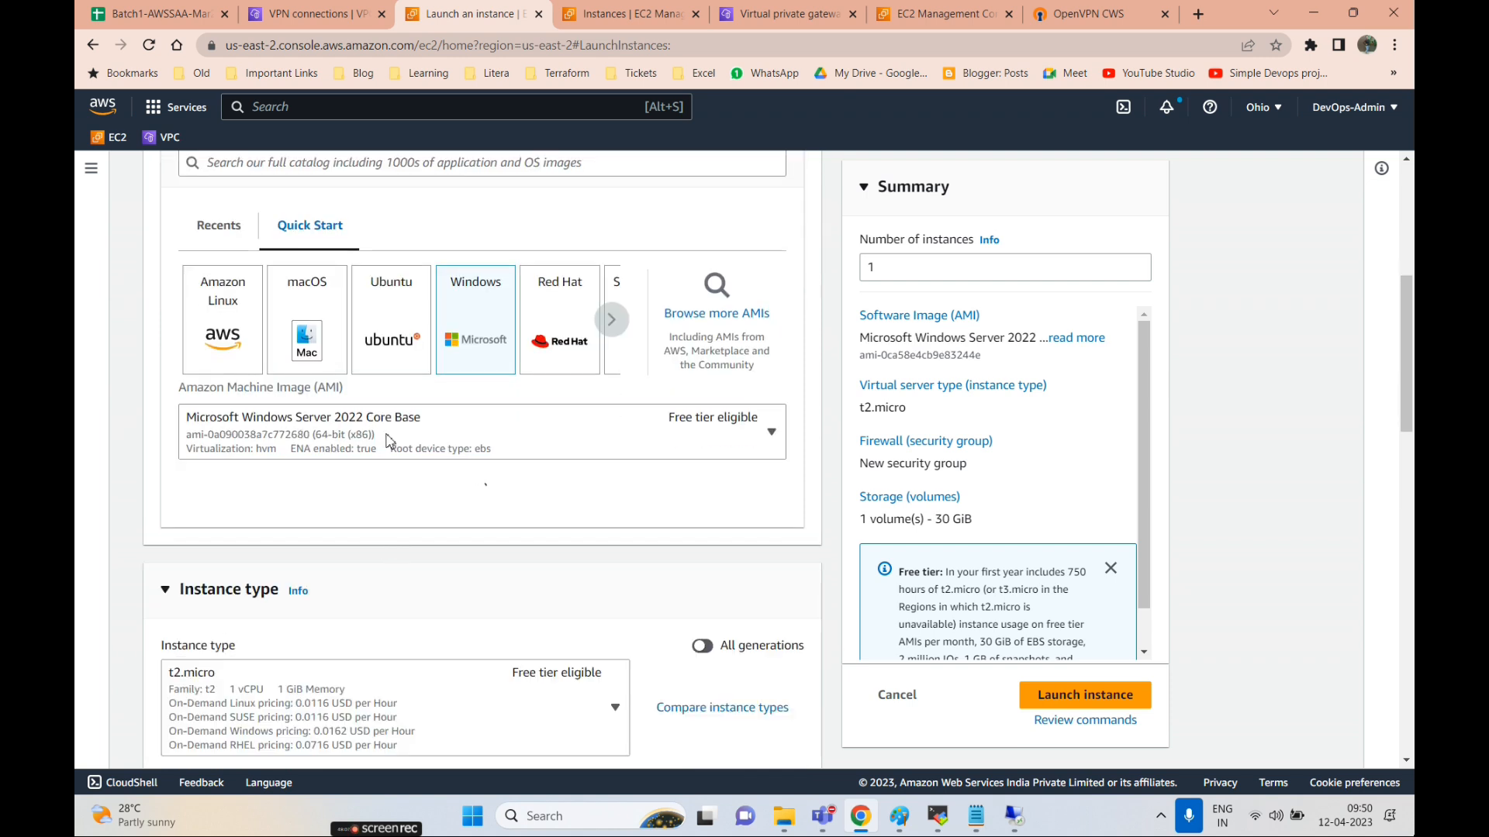
pyautogui.click(457, 442)
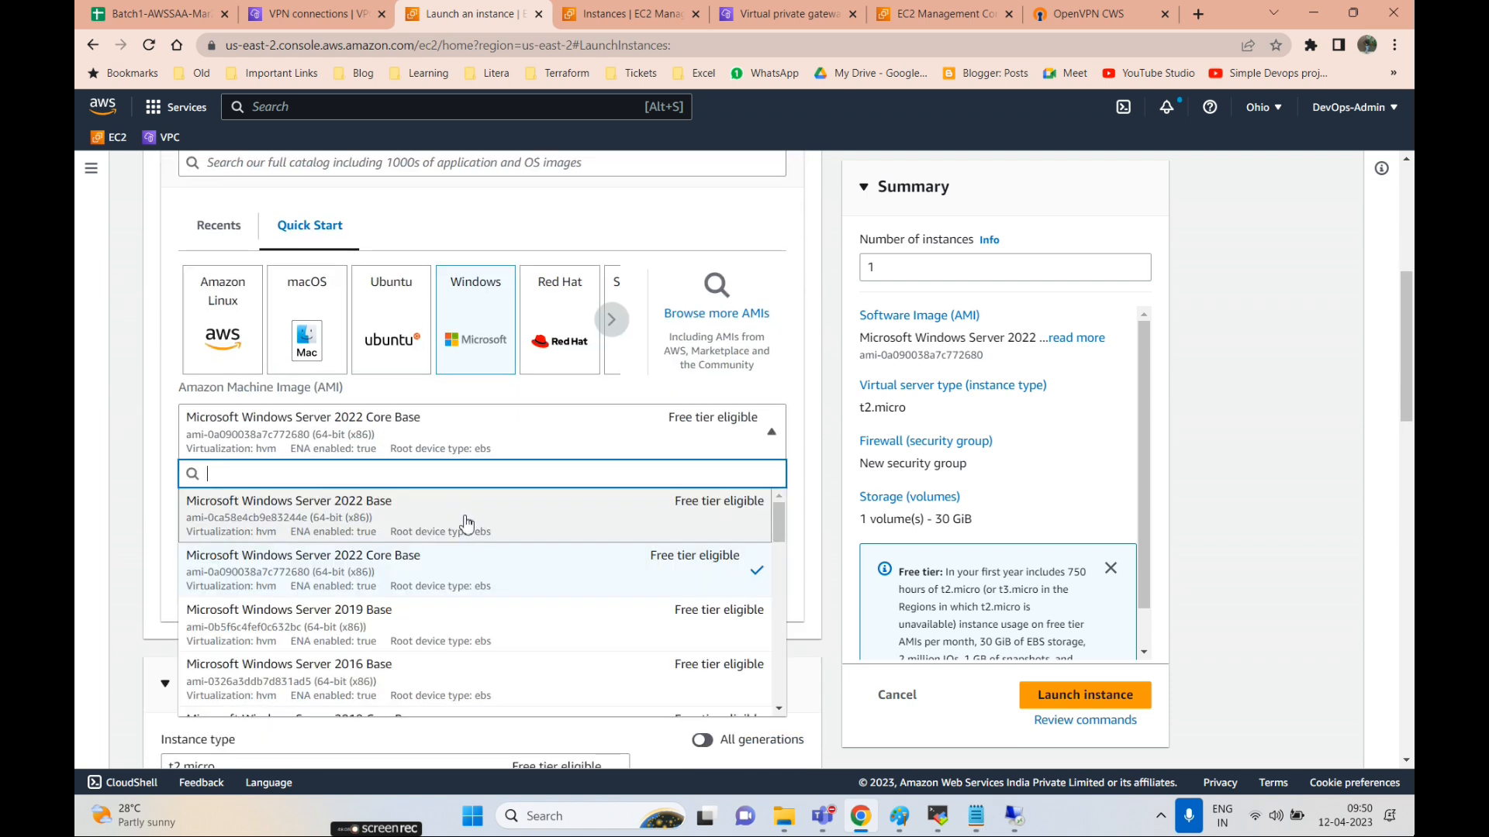
pyautogui.click(399, 637)
# - Assign the ohio-key key pair to the new instance for login
pyautogui.scroll(-6, 638, 608)
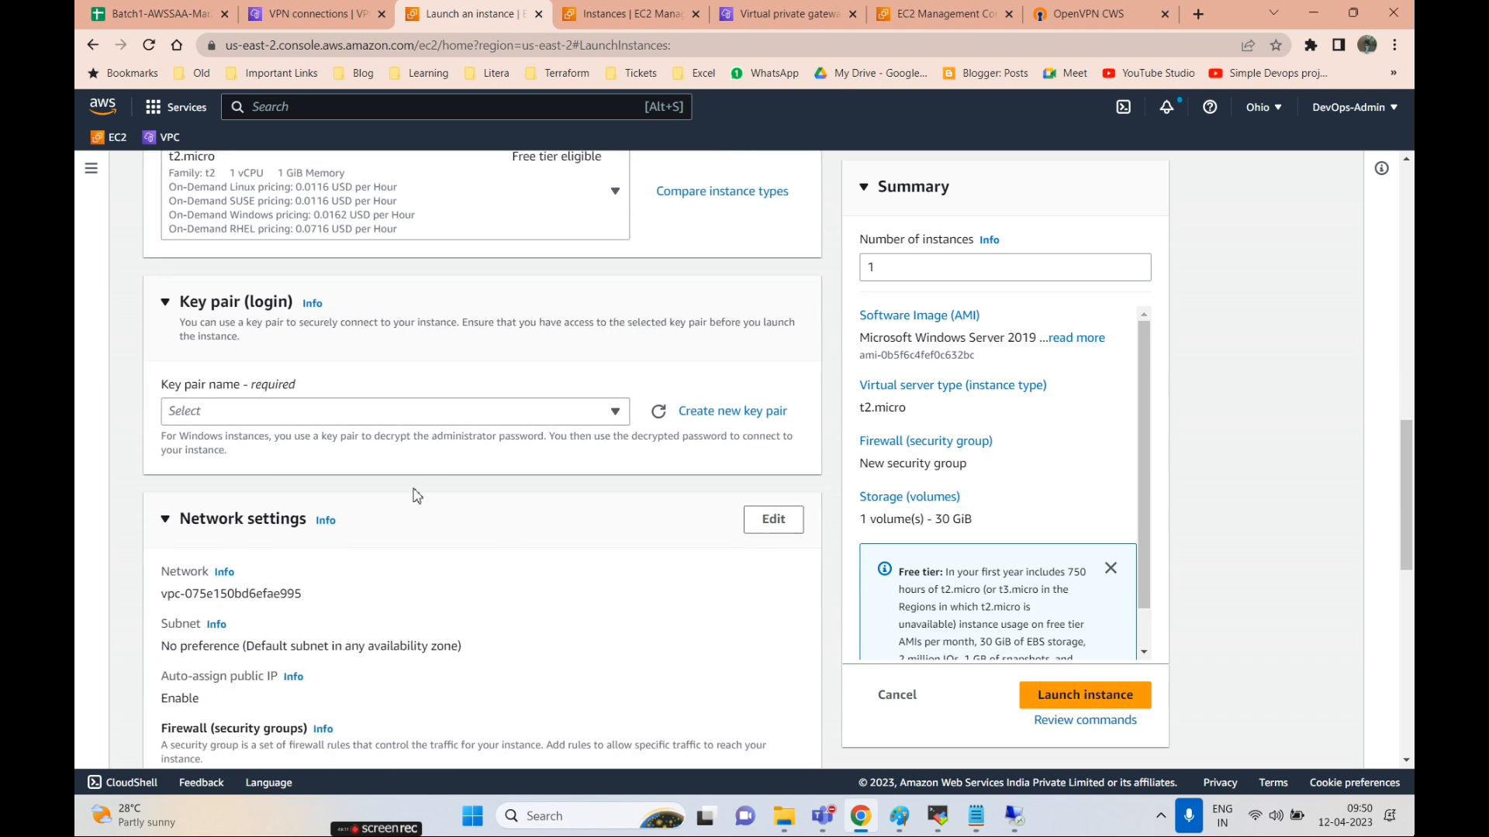
pyautogui.click(376, 418)
pyautogui.click(325, 511)
pyautogui.scroll(-1, 712, 473)
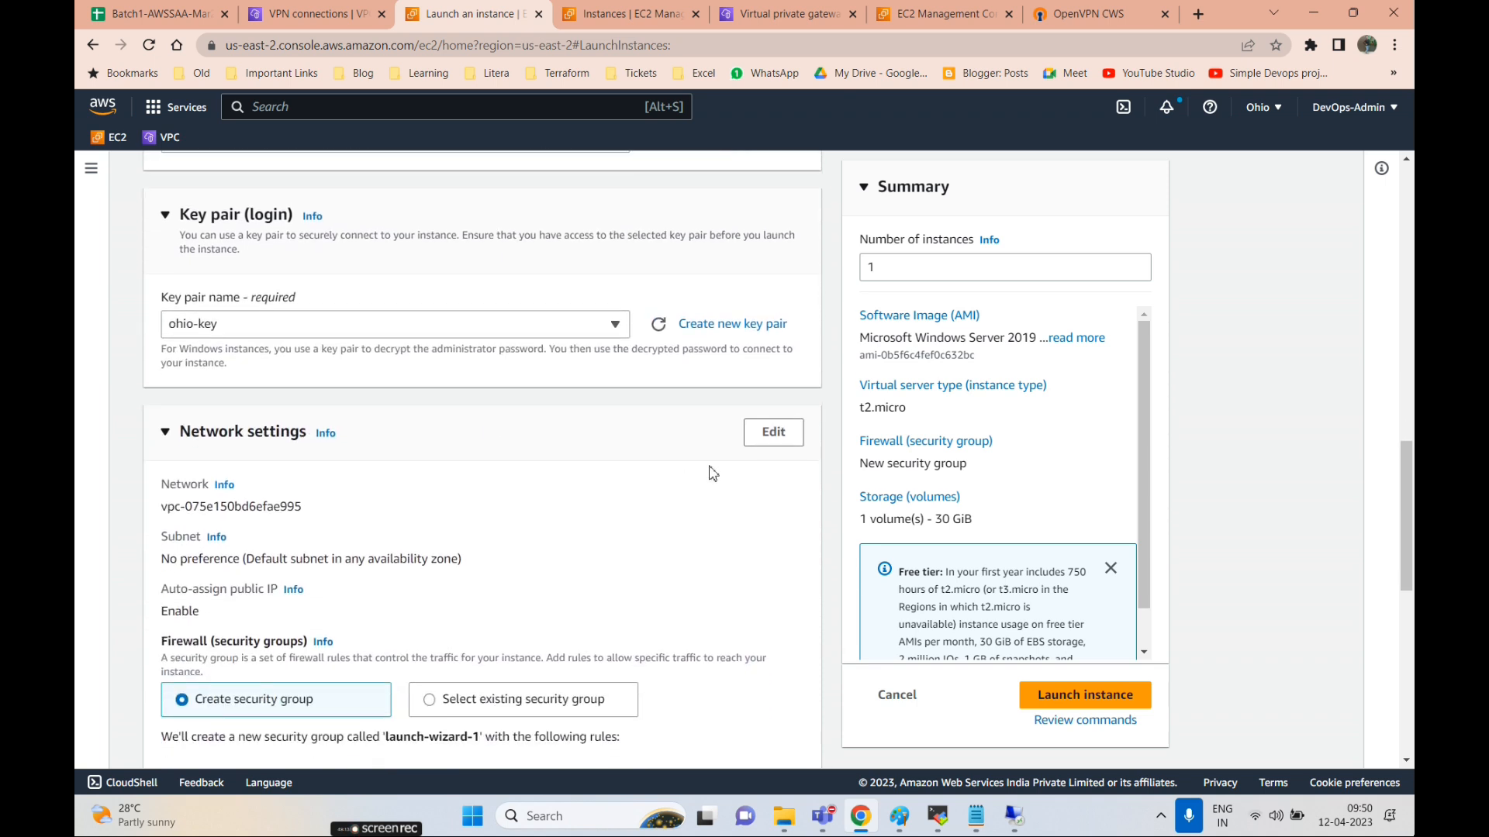
# - Edit the network settings to place the instance in customer-vpc on the Privateubnet subnet
pyautogui.click(772, 433)
pyautogui.click(399, 516)
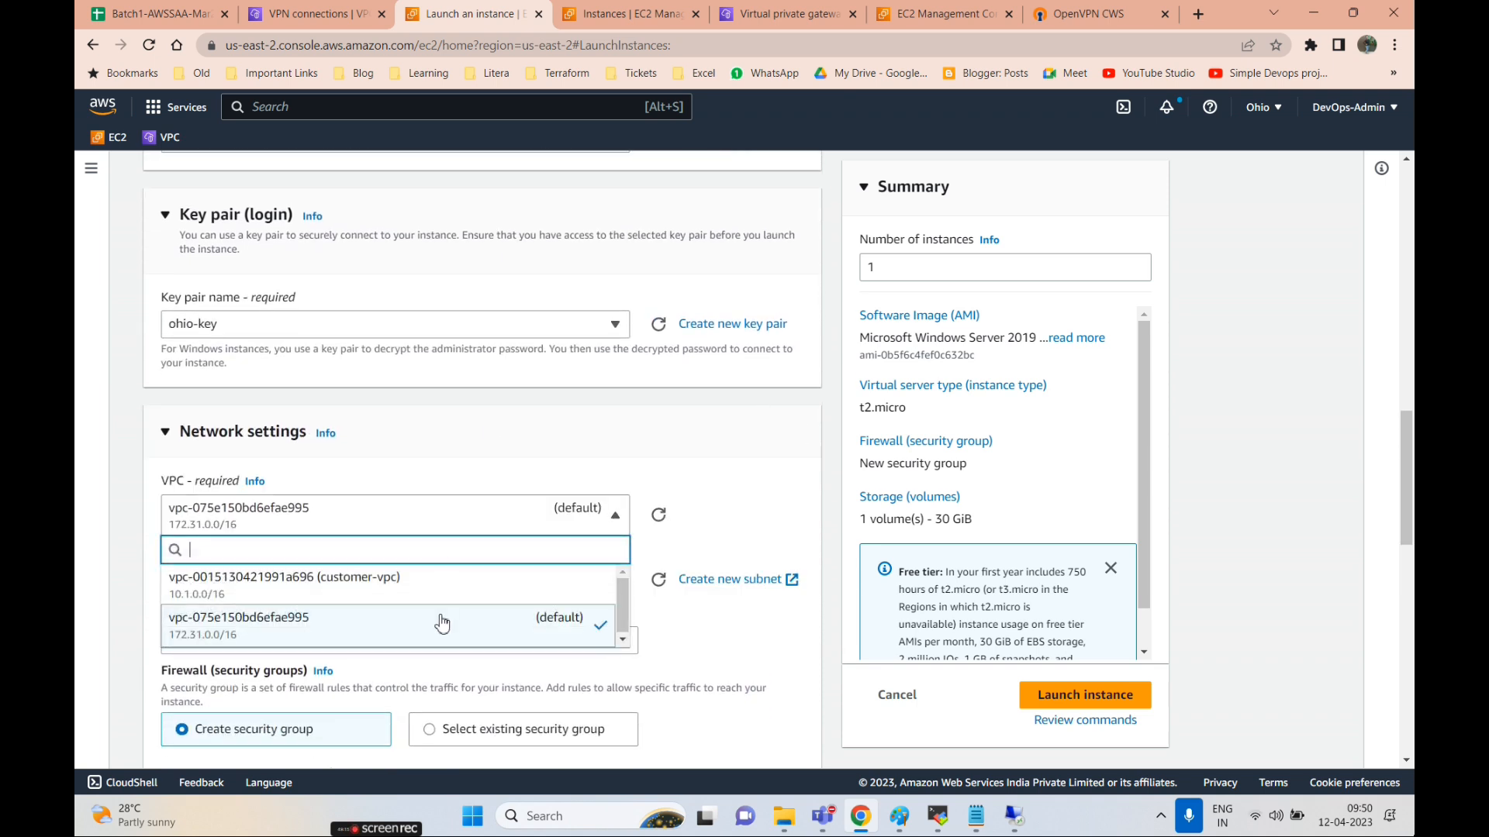
pyautogui.click(417, 599)
pyautogui.scroll(-2, 471, 564)
pyautogui.click(431, 439)
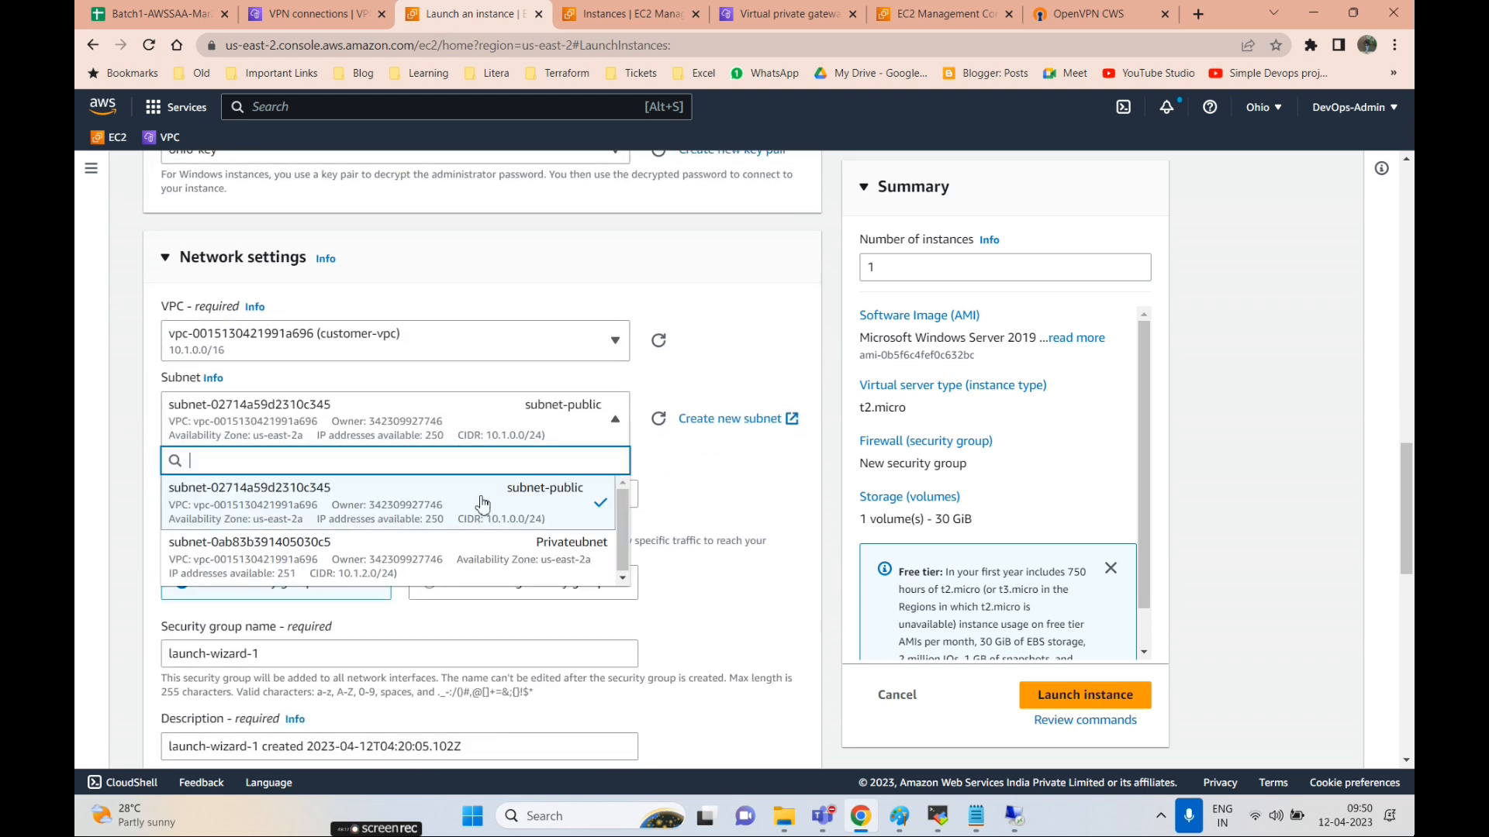
pyautogui.click(488, 571)
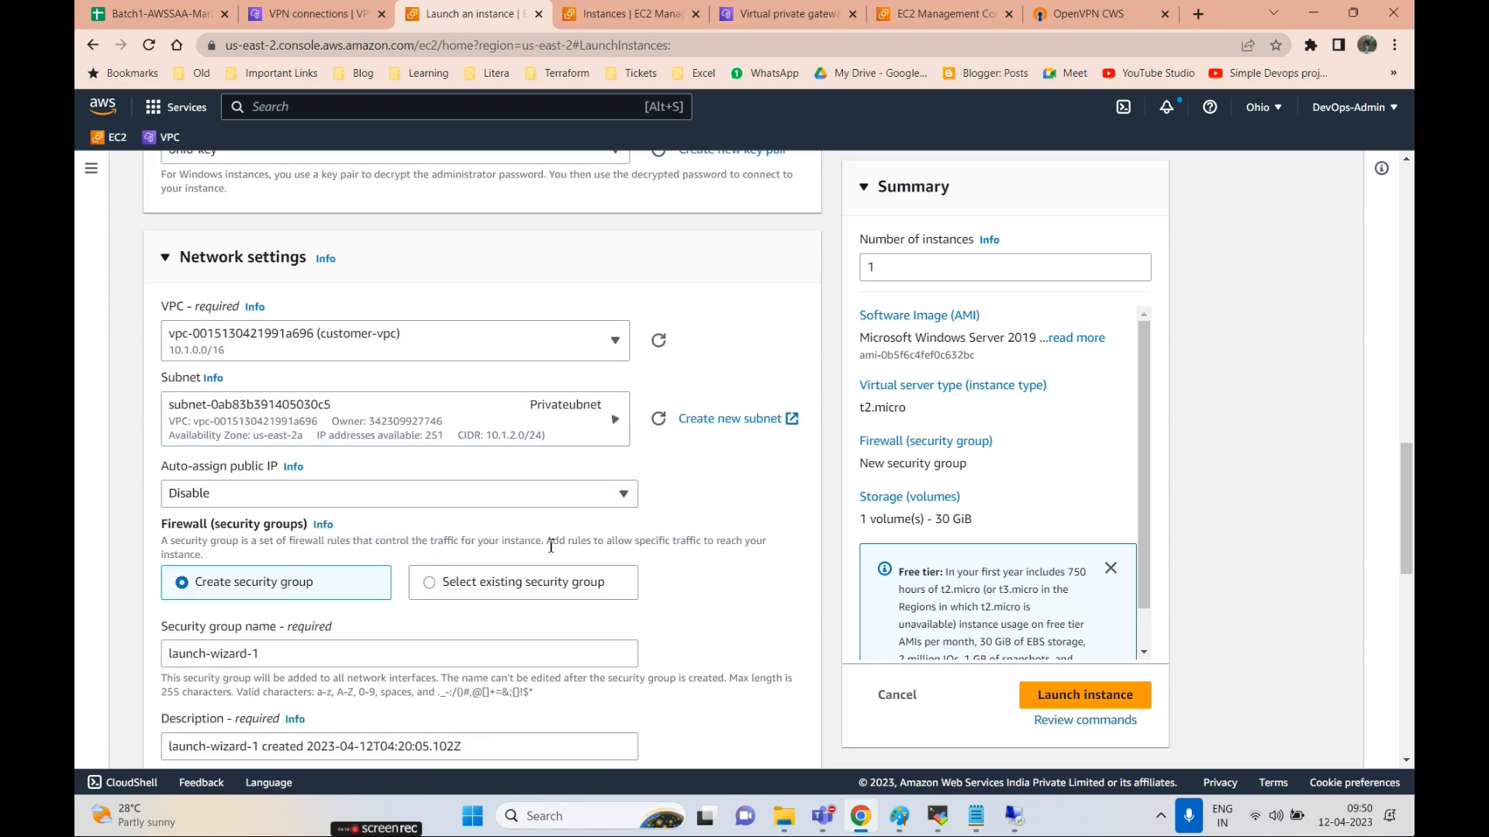
# - Use an existing security group for the instance's firewall and select demo
pyautogui.scroll(-1, 214, 425)
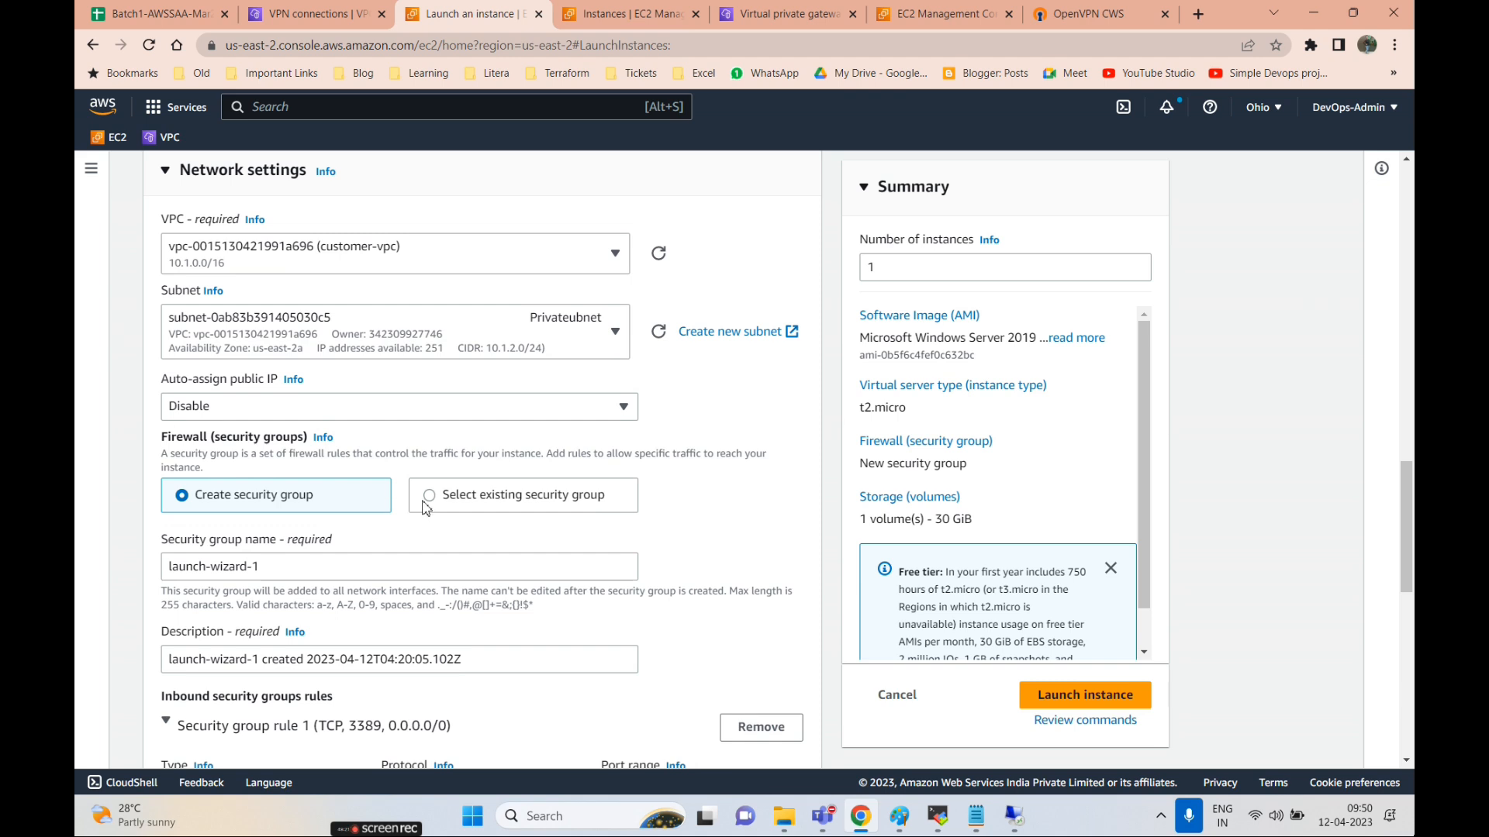
pyautogui.click(426, 500)
pyautogui.click(264, 567)
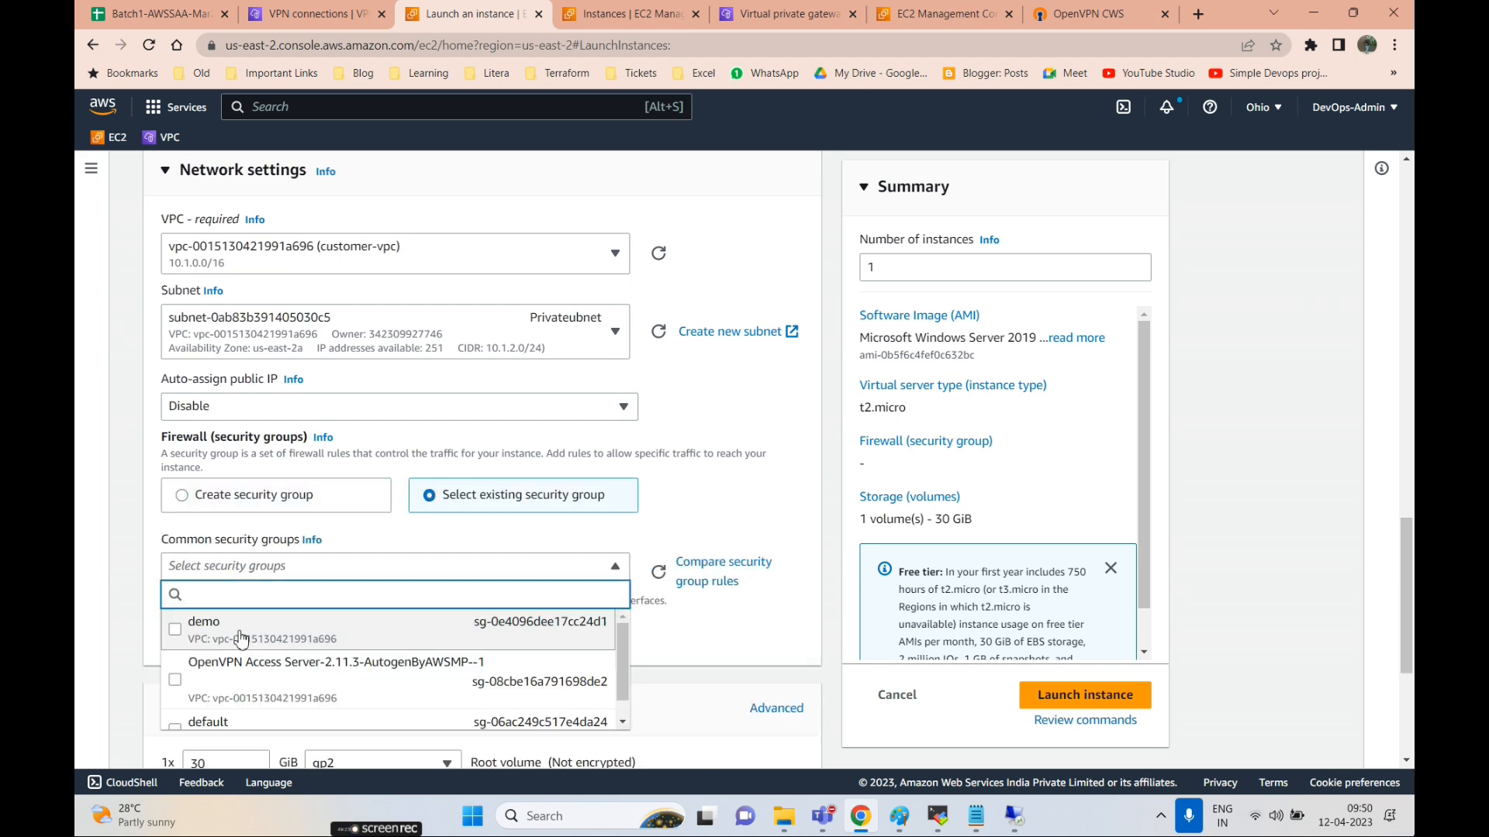
pyautogui.scroll(-1, 241, 637)
pyautogui.scroll(1, 264, 659)
pyautogui.click(226, 632)
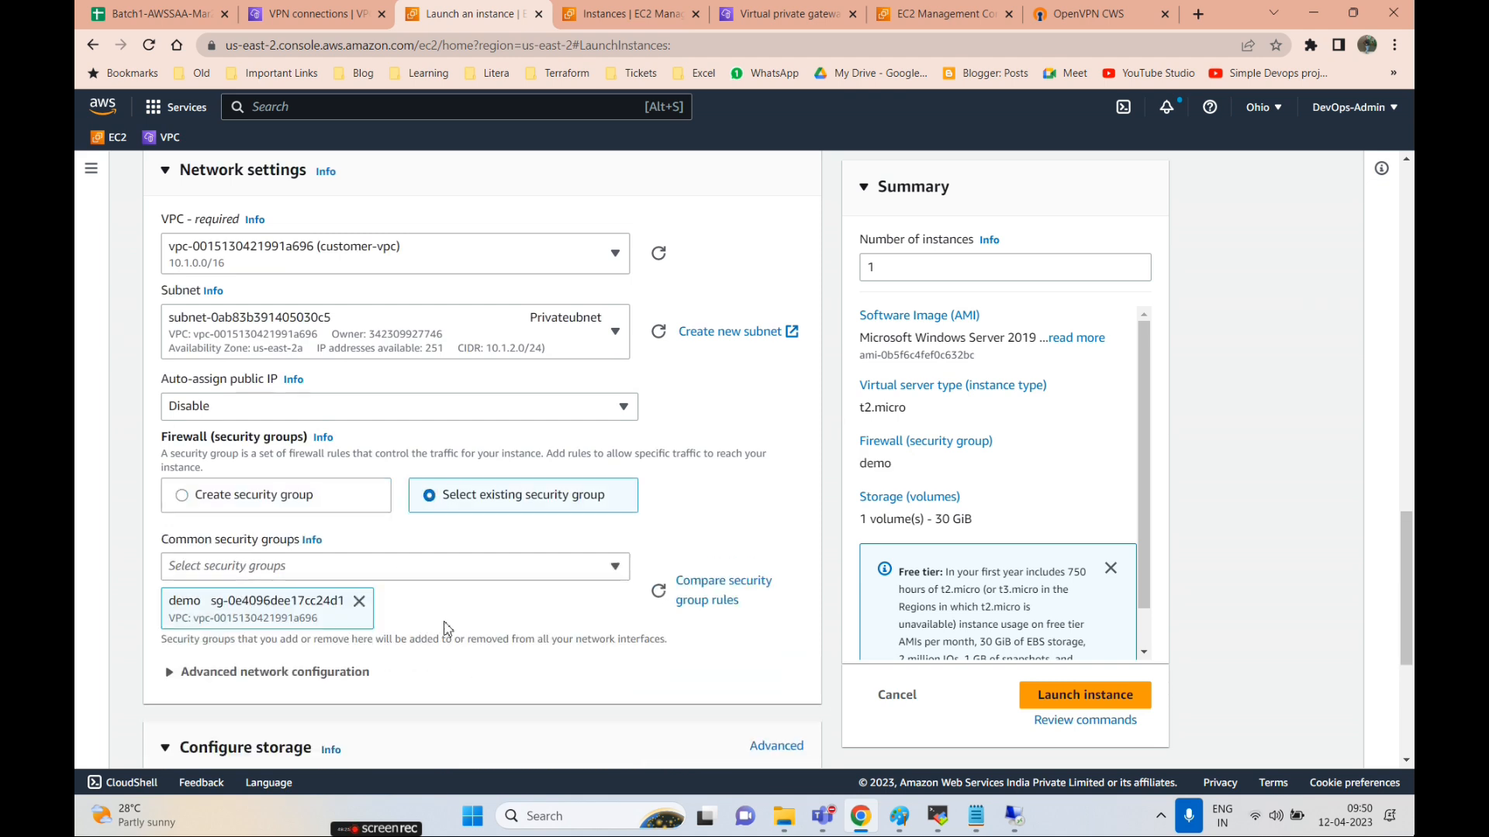
# - Launch the configured windows instance and return to the instances list
pyautogui.scroll(-3, 487, 581)
pyautogui.click(1072, 698)
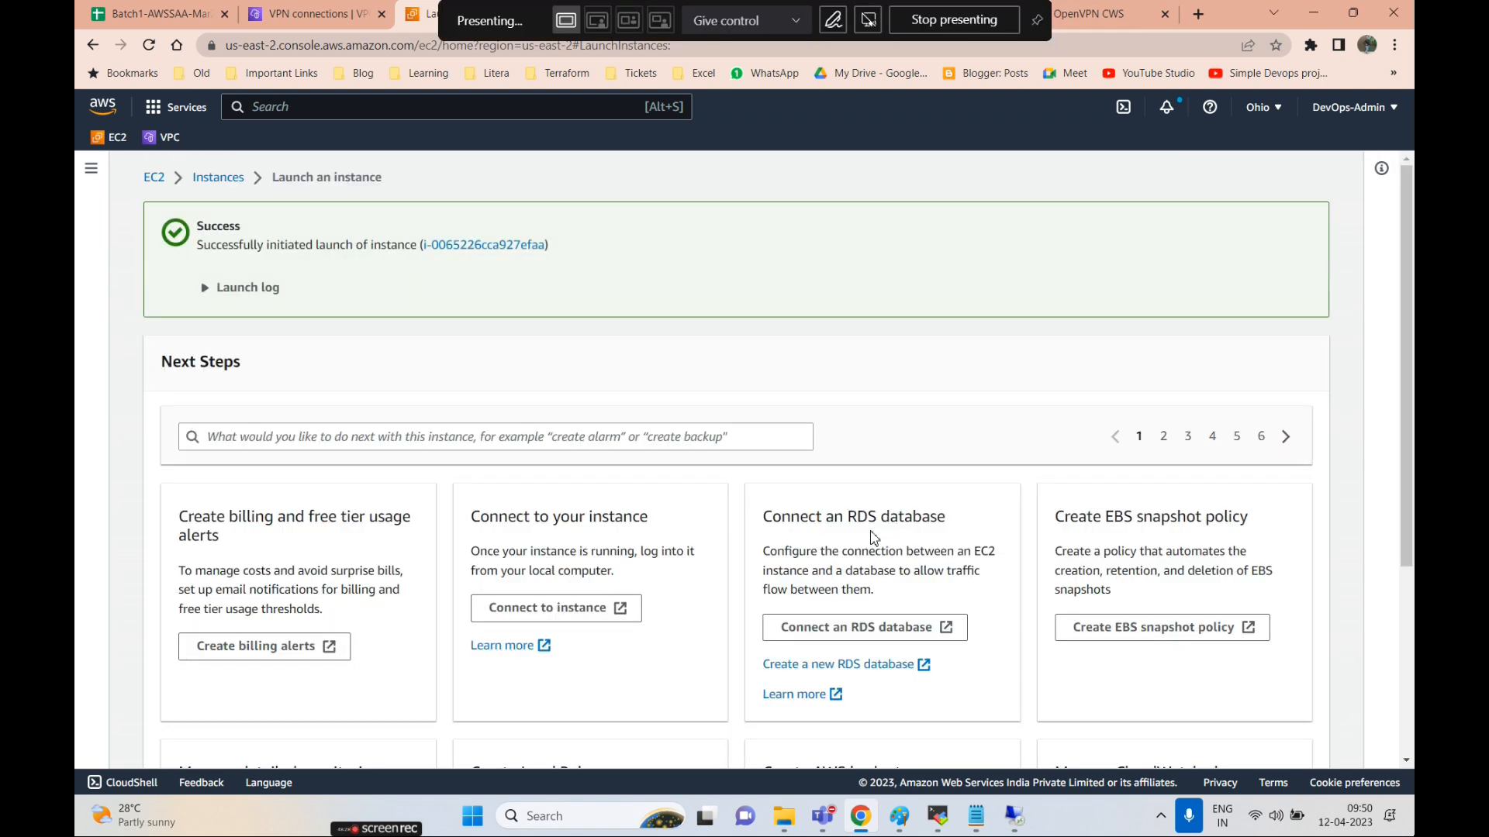
pyautogui.click(213, 177)
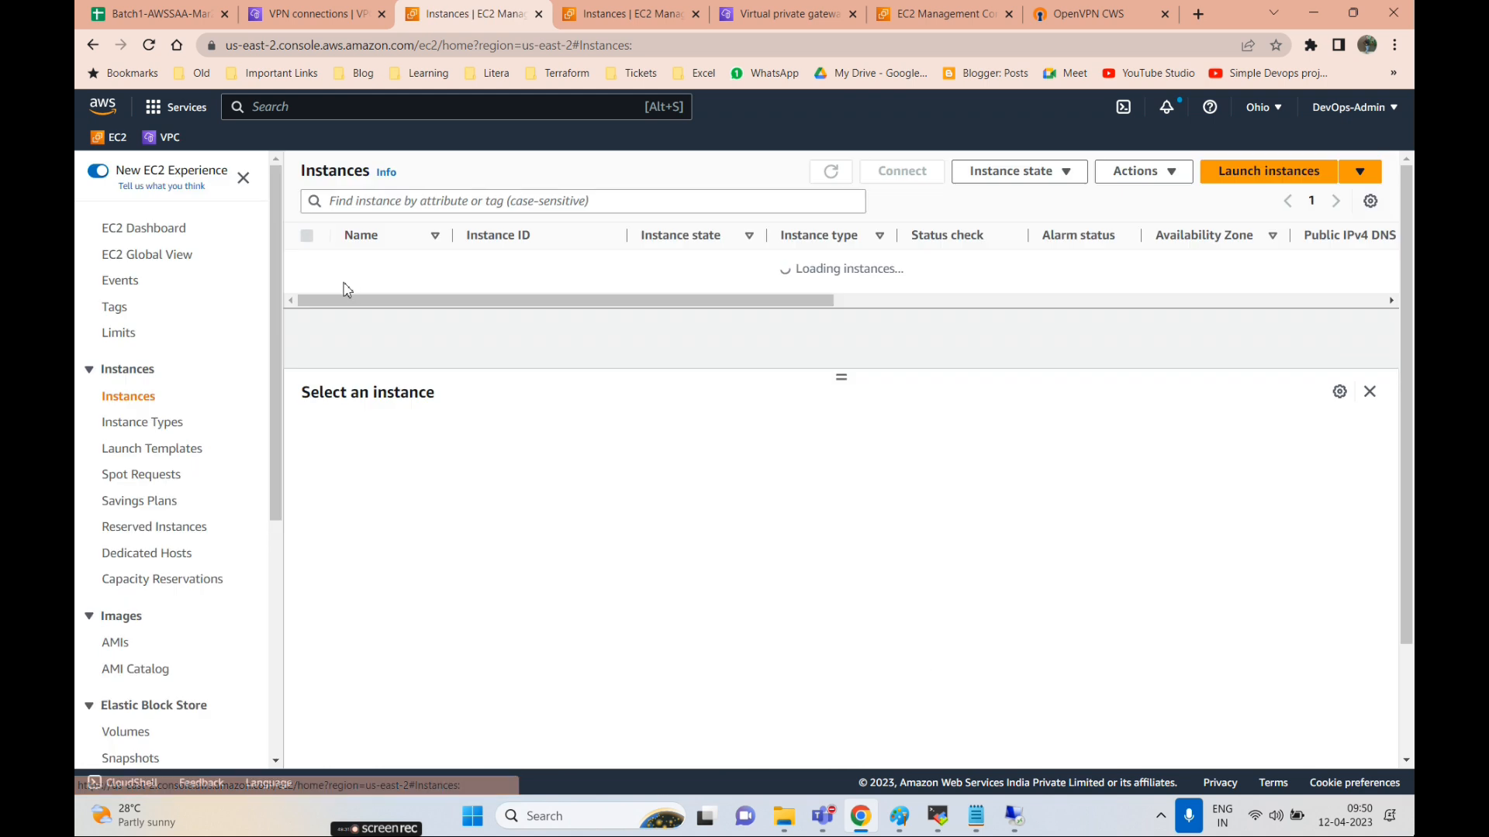
# - Refresh the instances list to check the state of the new windows instance
pyautogui.click(307, 346)
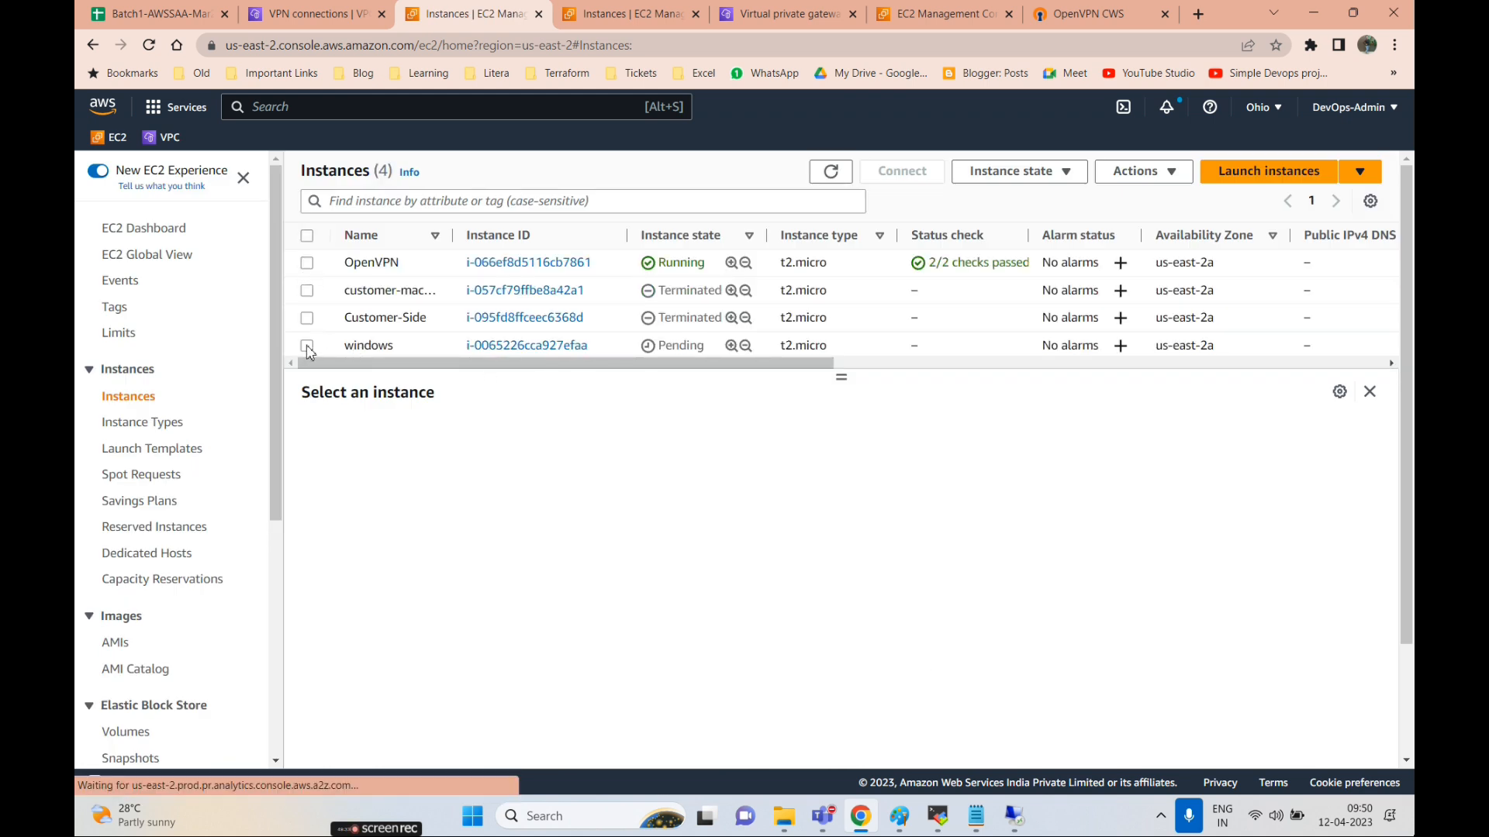
pyautogui.click(831, 172)
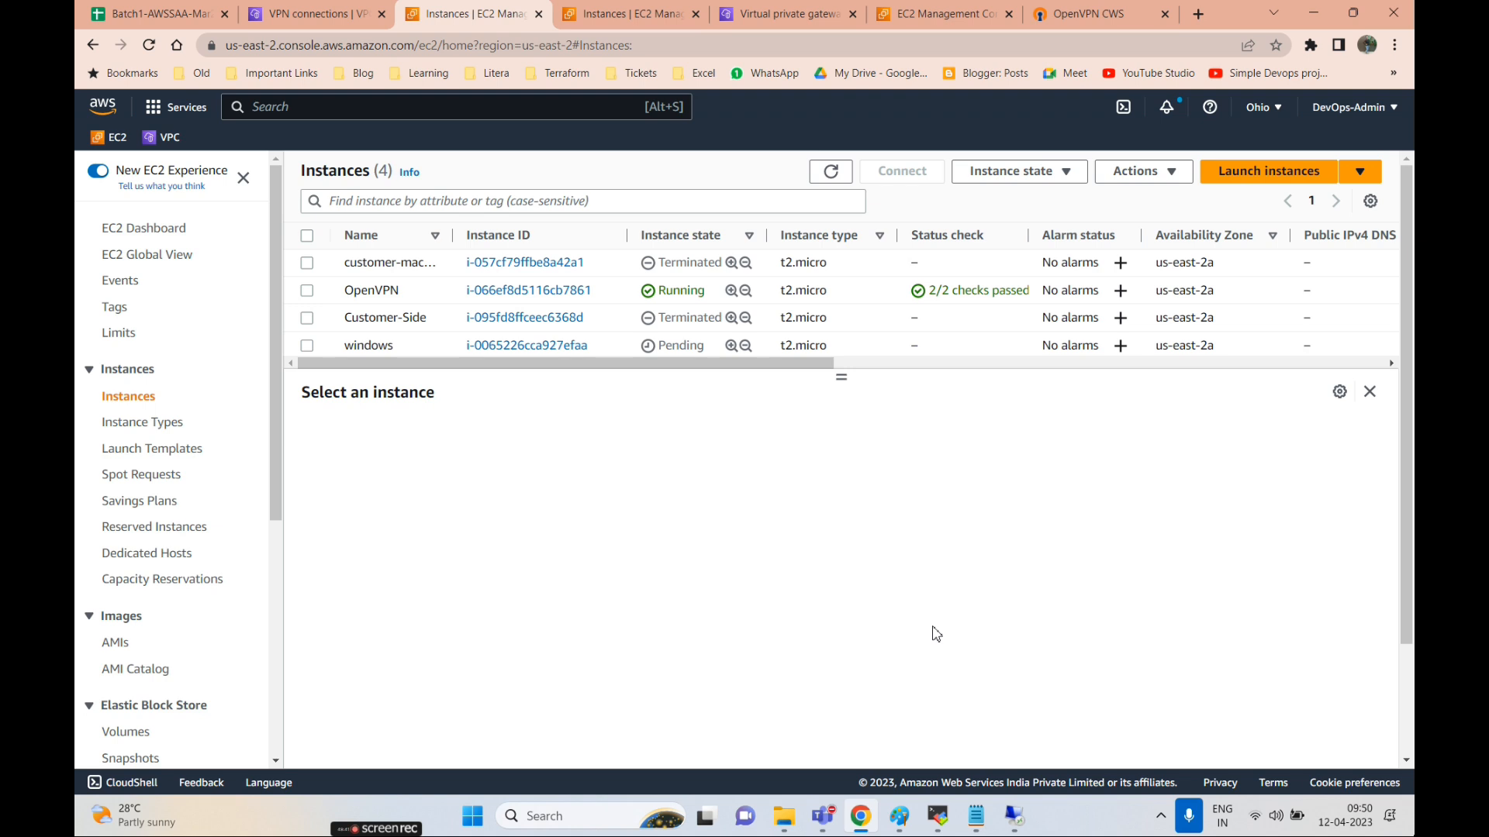
pyautogui.click(831, 172)
pyautogui.click(837, 180)
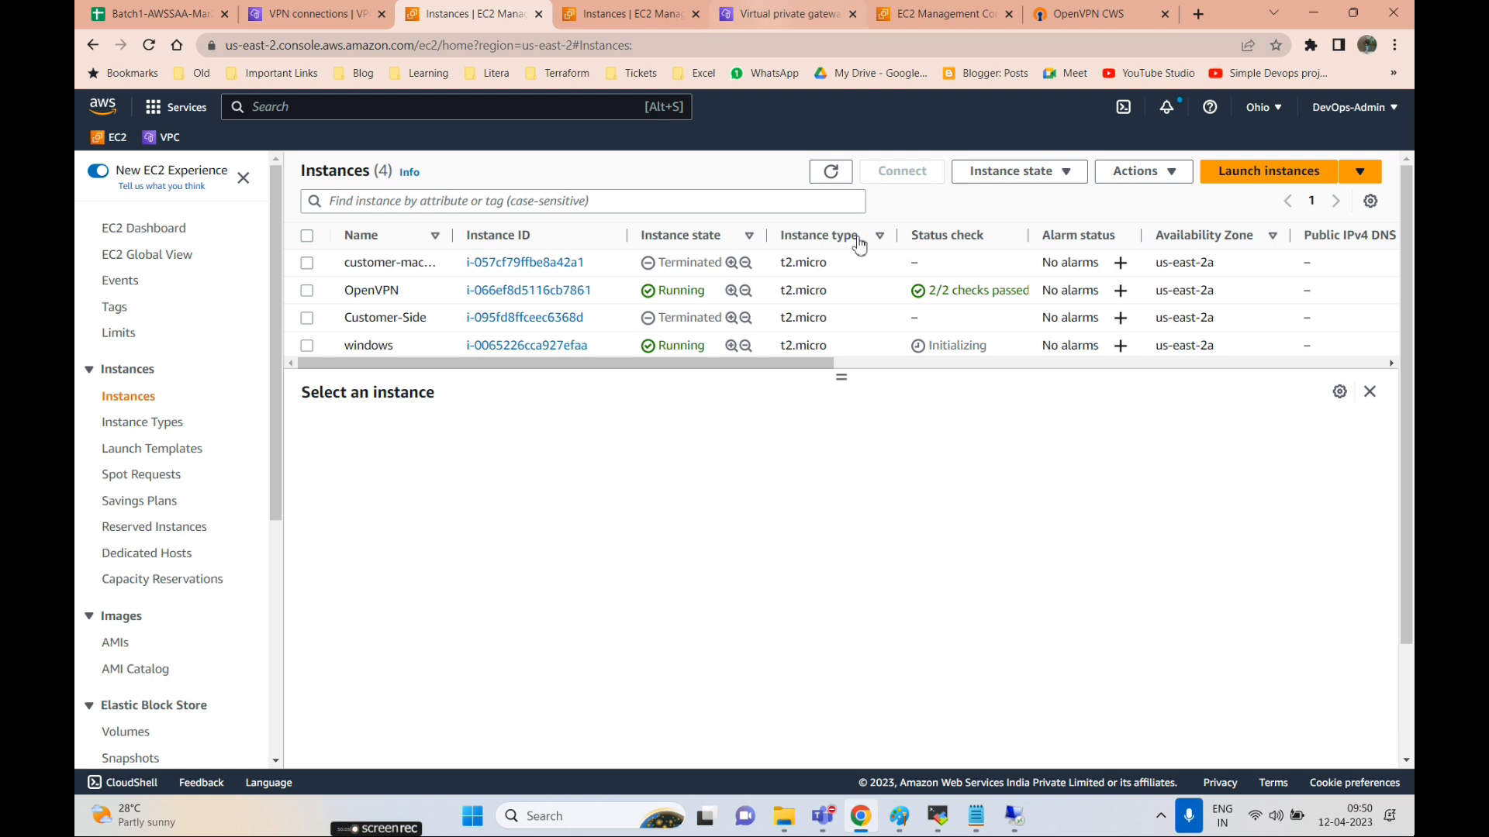
pyautogui.click(830, 172)
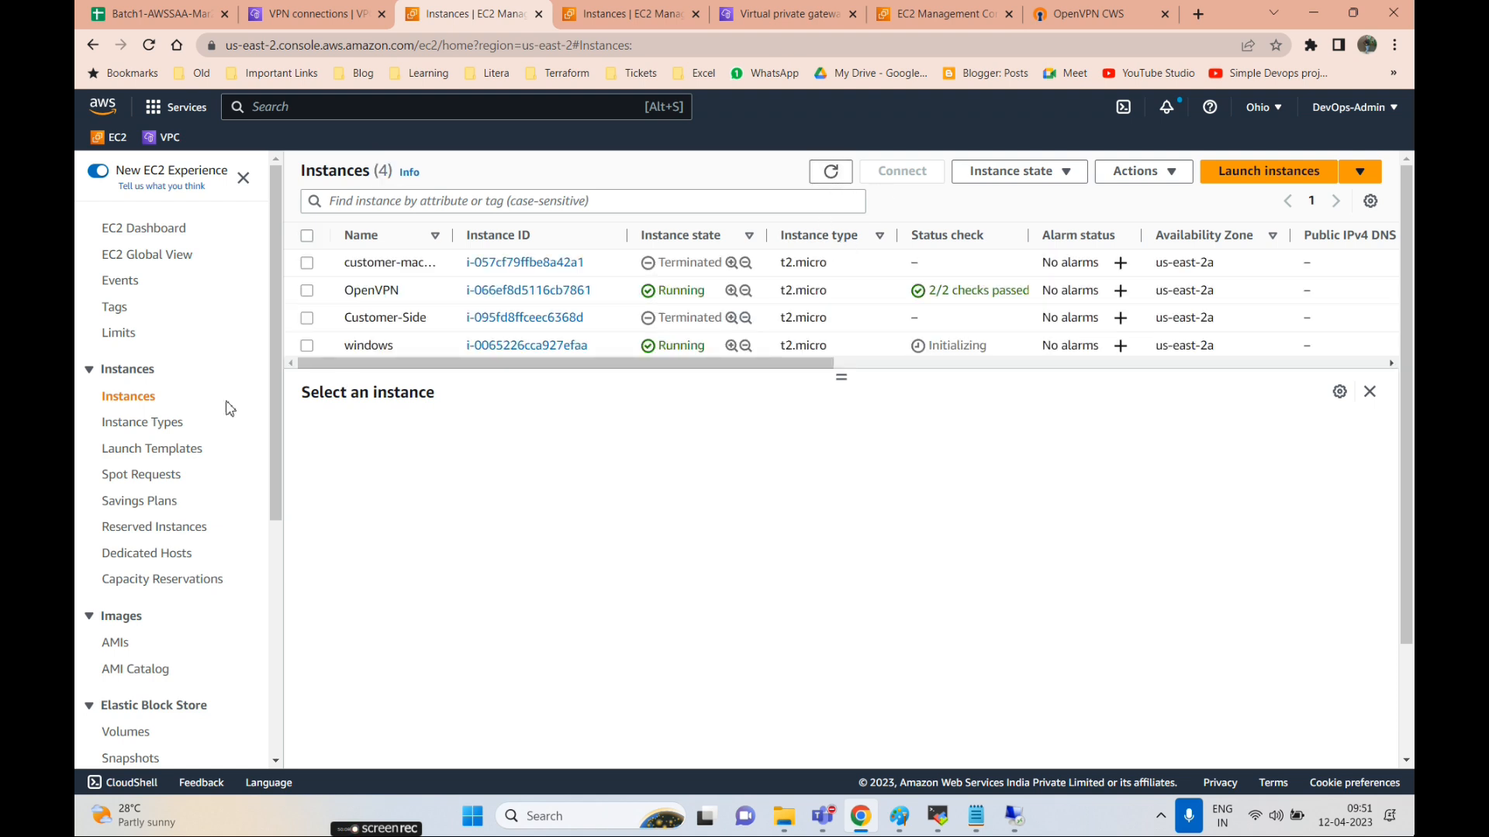
# - Select the windows instance and open its RDP client connection details
pyautogui.click(307, 346)
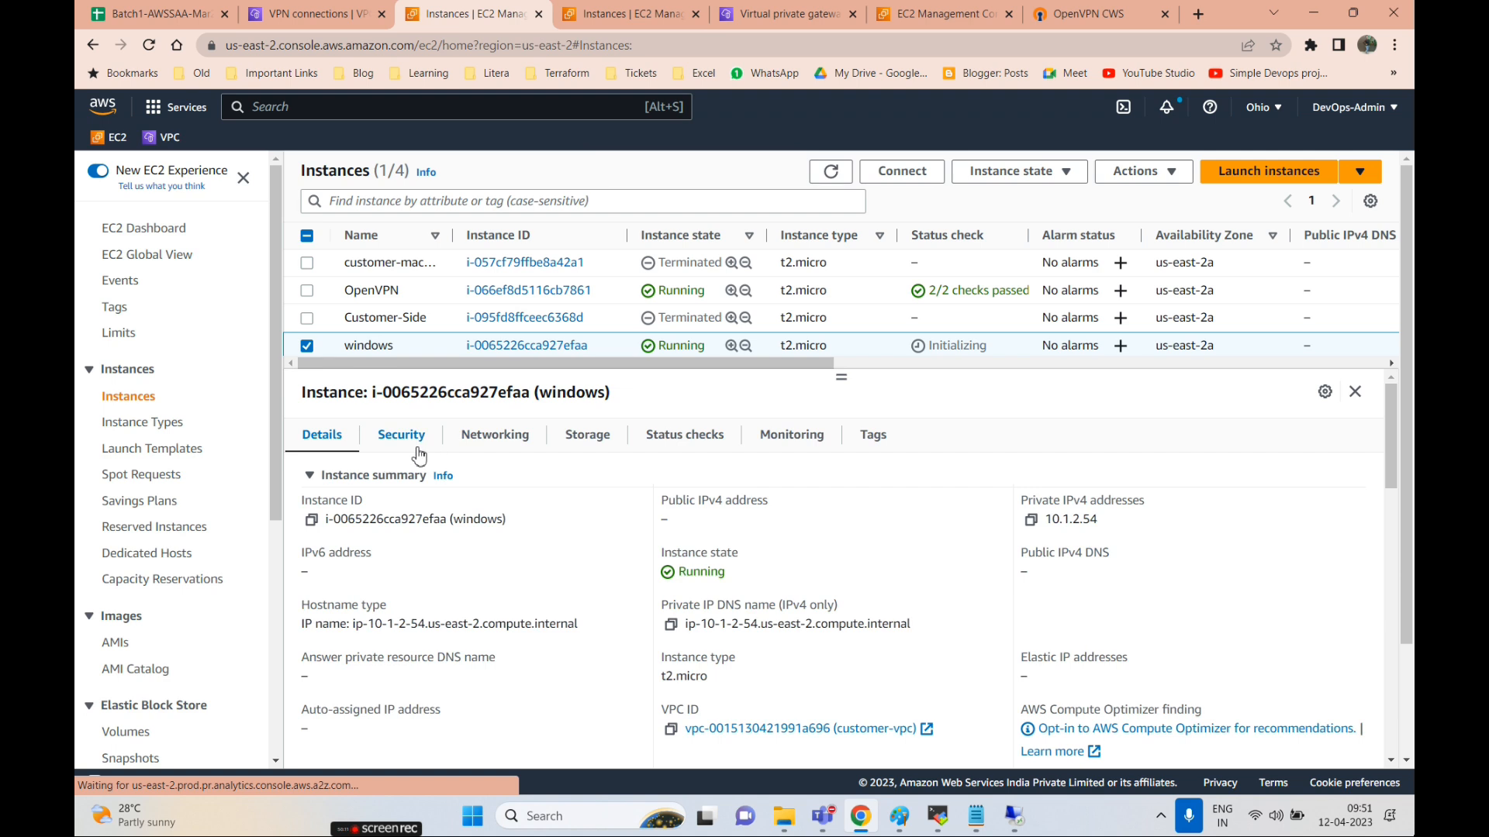
pyautogui.click(918, 178)
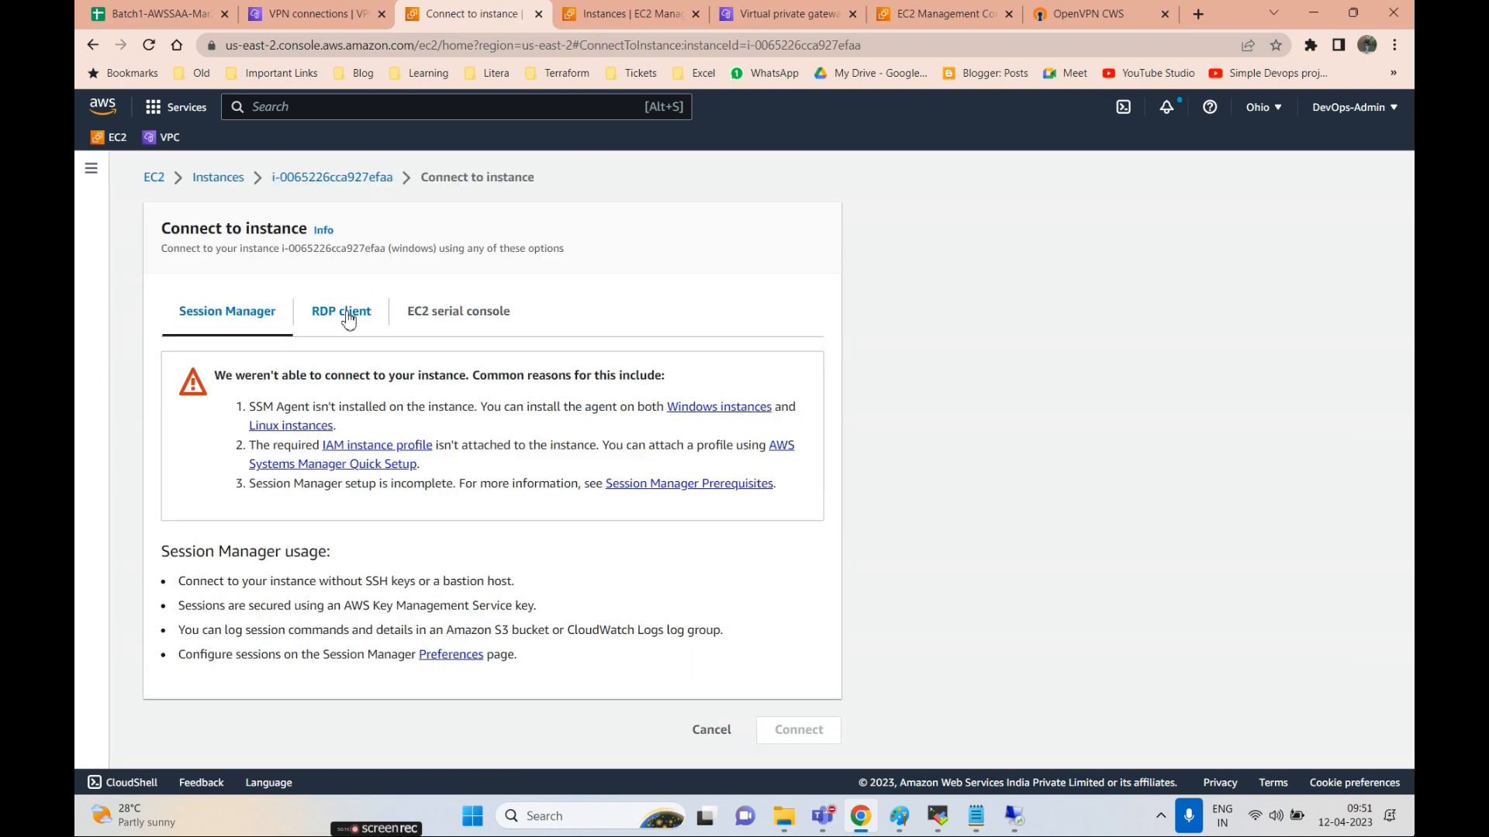
pyautogui.click(346, 314)
pyautogui.scroll(-2, 408, 541)
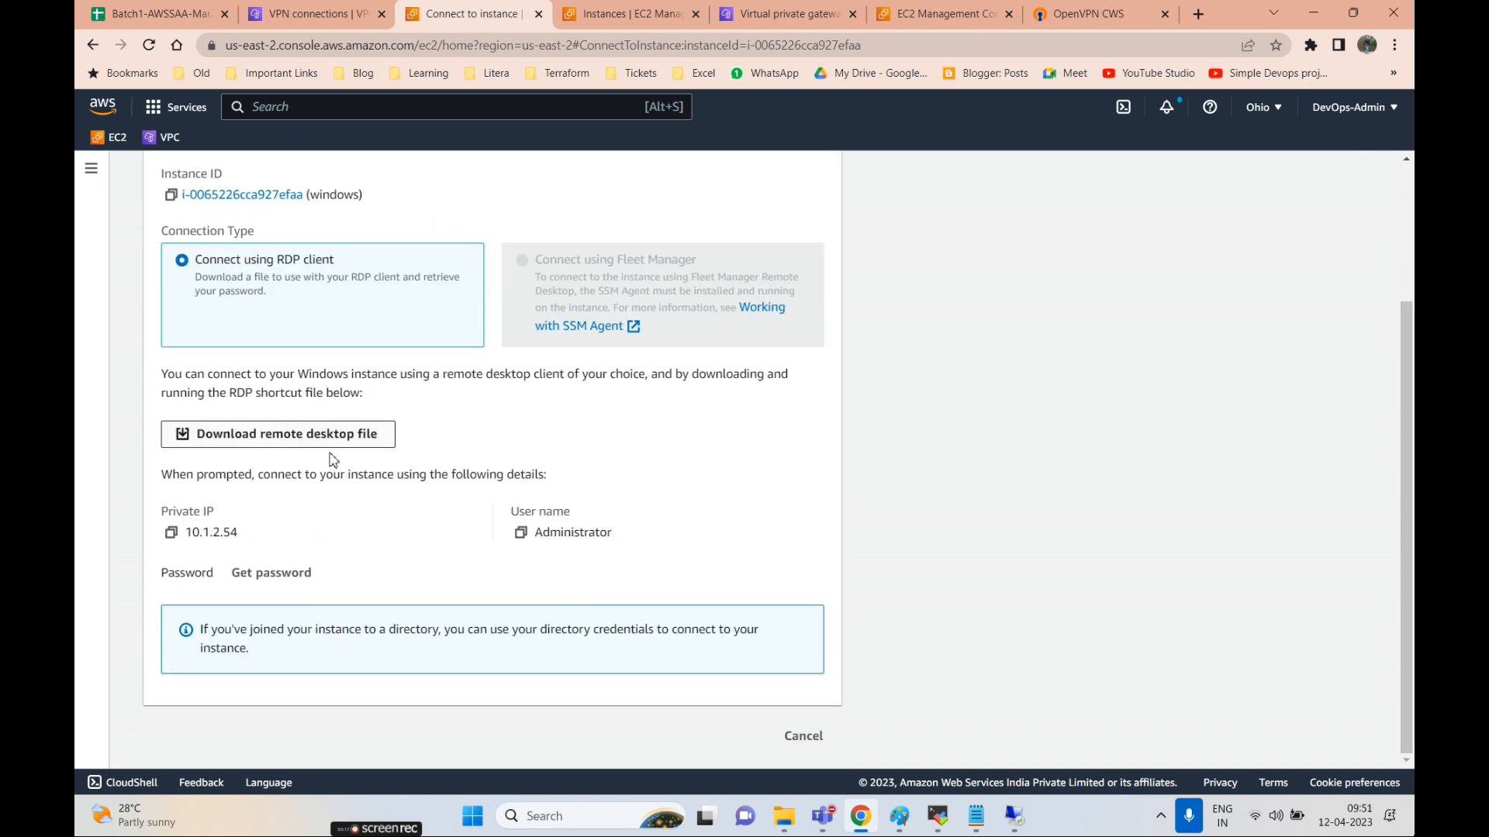
pyautogui.click(334, 440)
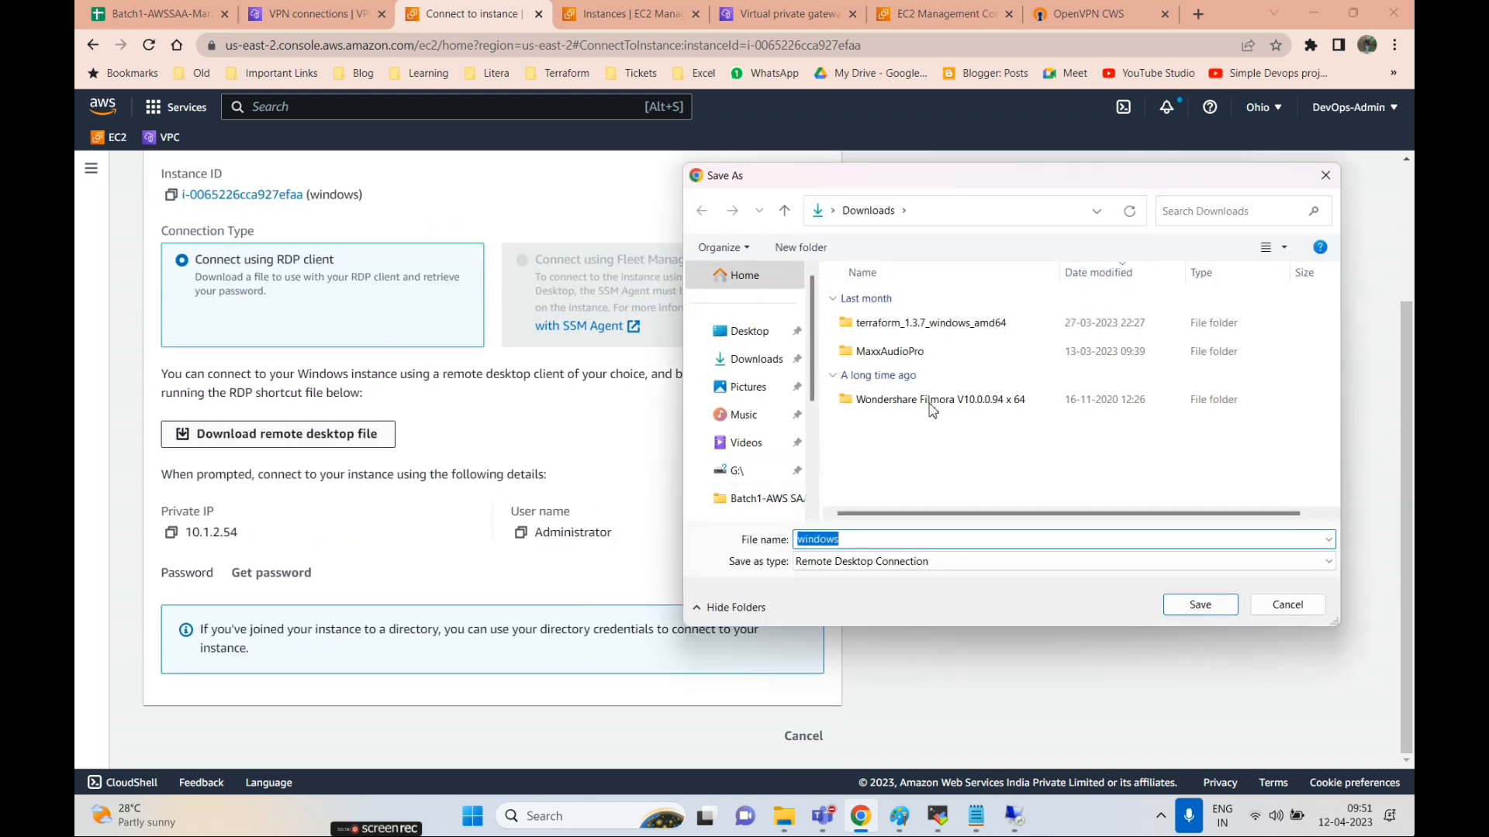
pyautogui.click(740, 331)
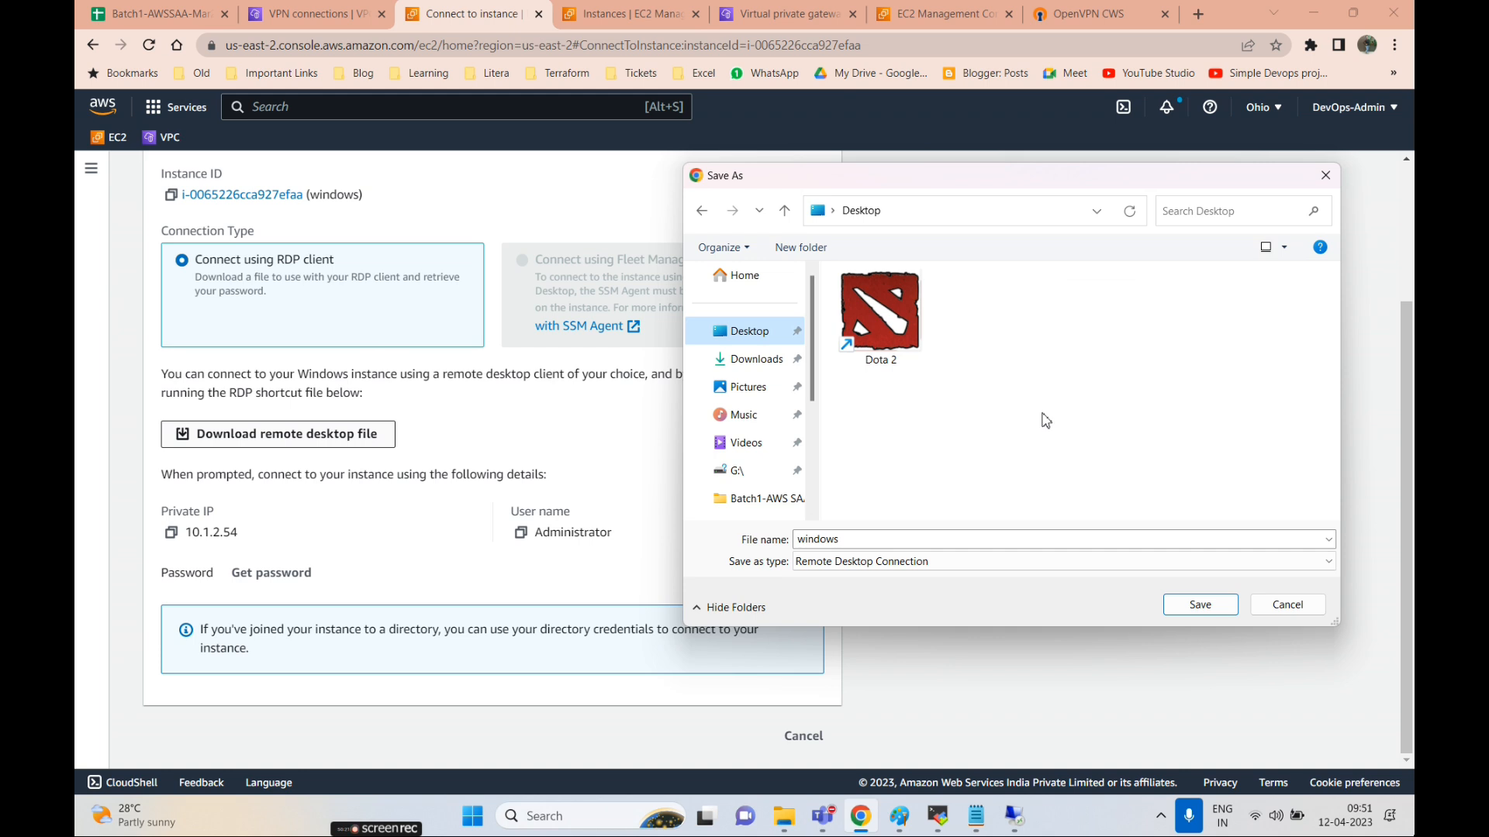
pyautogui.scroll(1, 384, 419)
pyautogui.scroll(2, 221, 373)
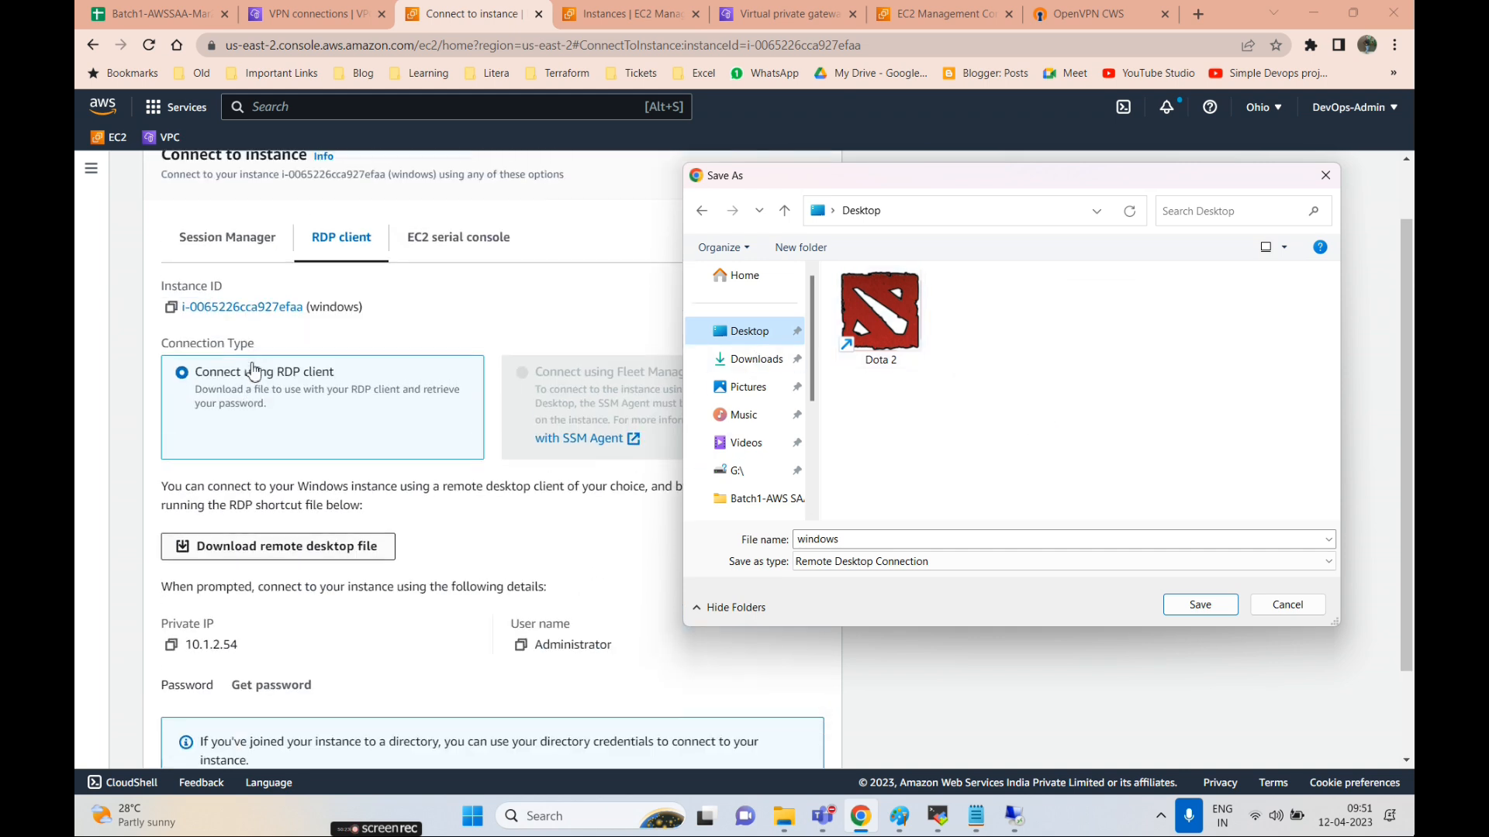
pyautogui.scroll(-2, 248, 364)
pyautogui.scroll(2, 248, 352)
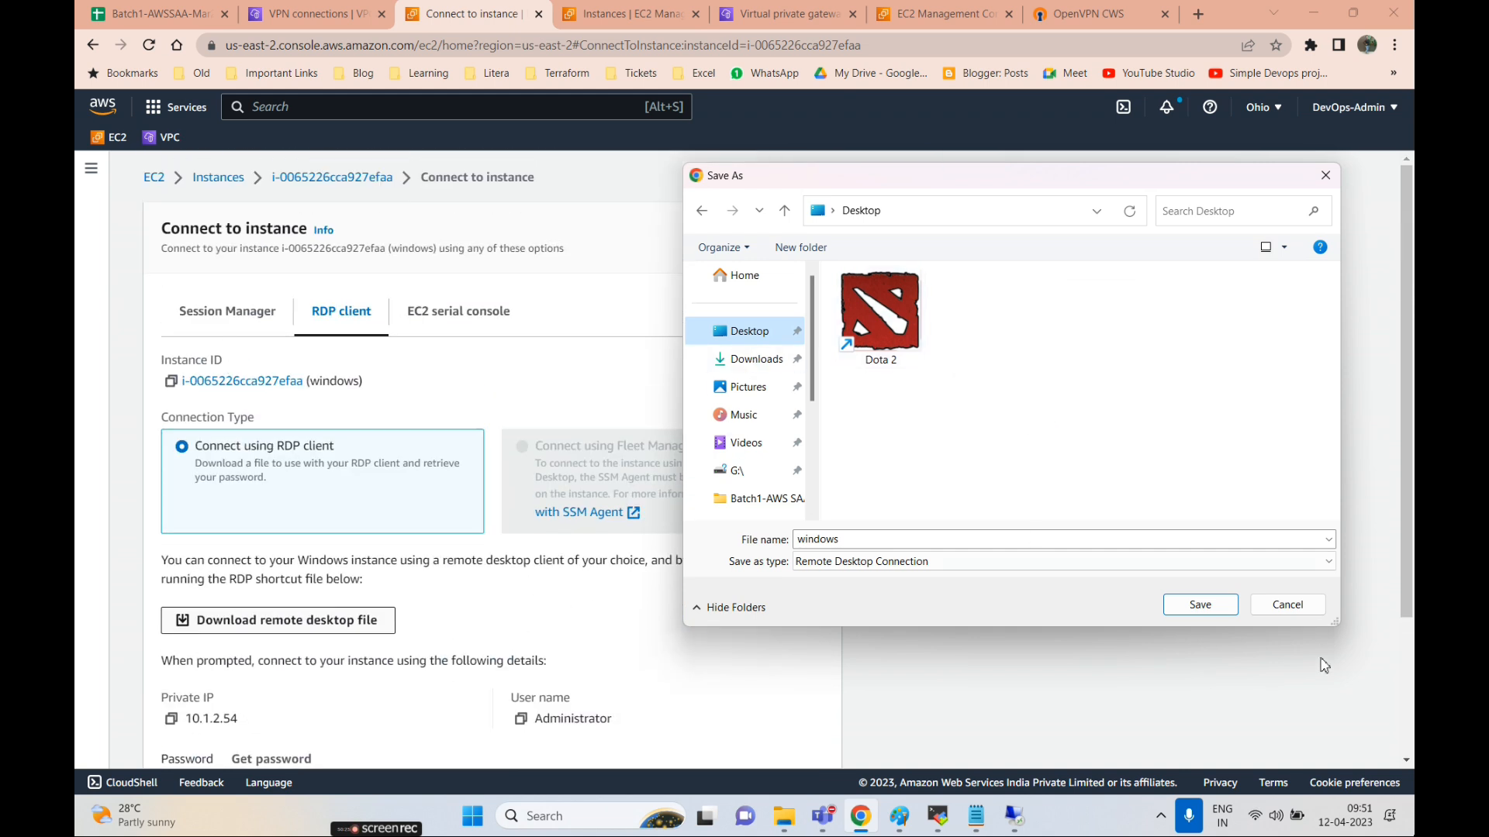
pyautogui.click(1289, 606)
# - Try to retrieve the Windows password for the instance, and go back to the instances list
pyautogui.scroll(-3, 232, 372)
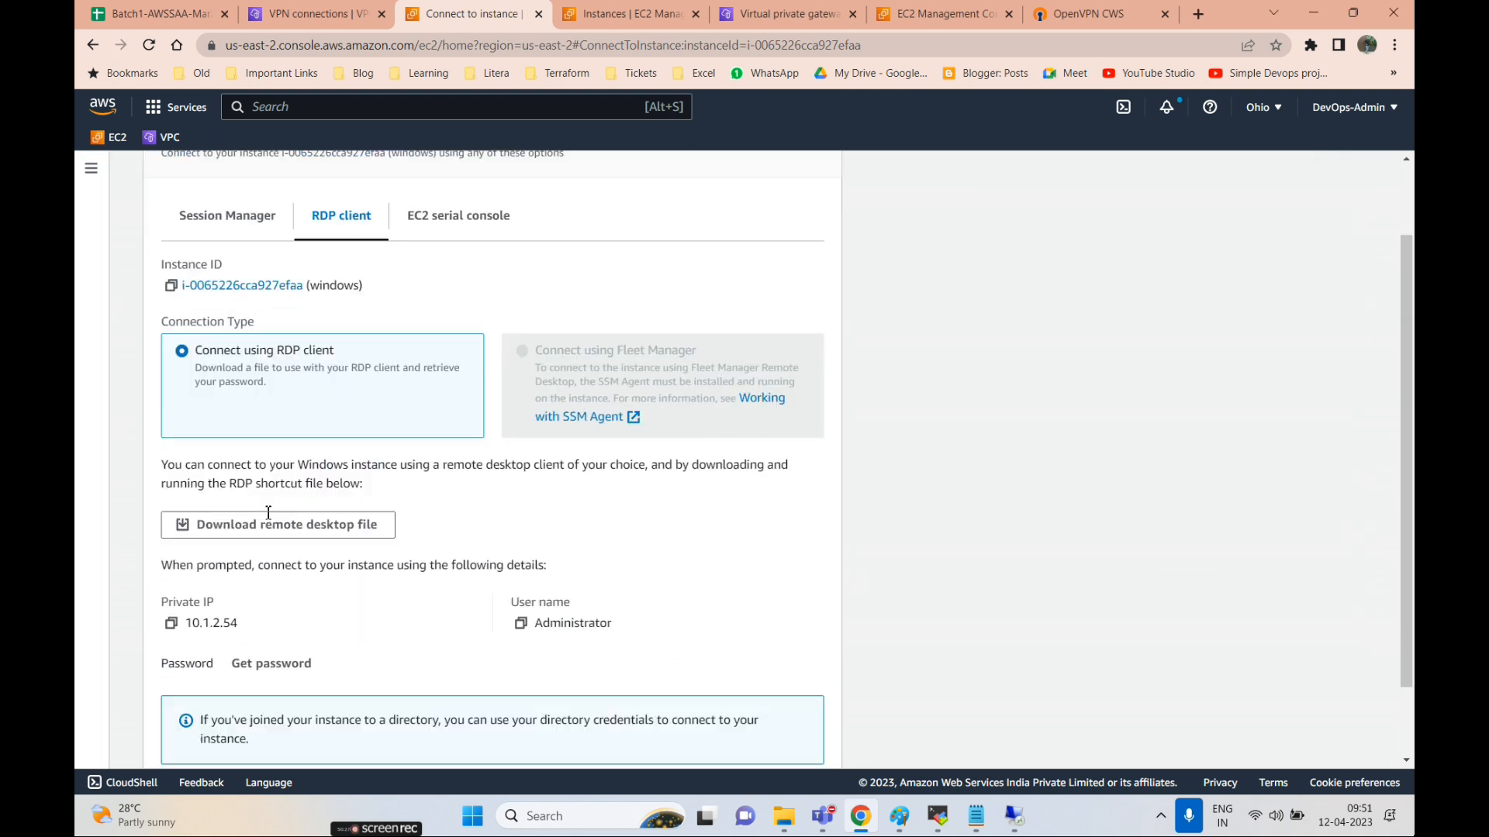
pyautogui.click(264, 583)
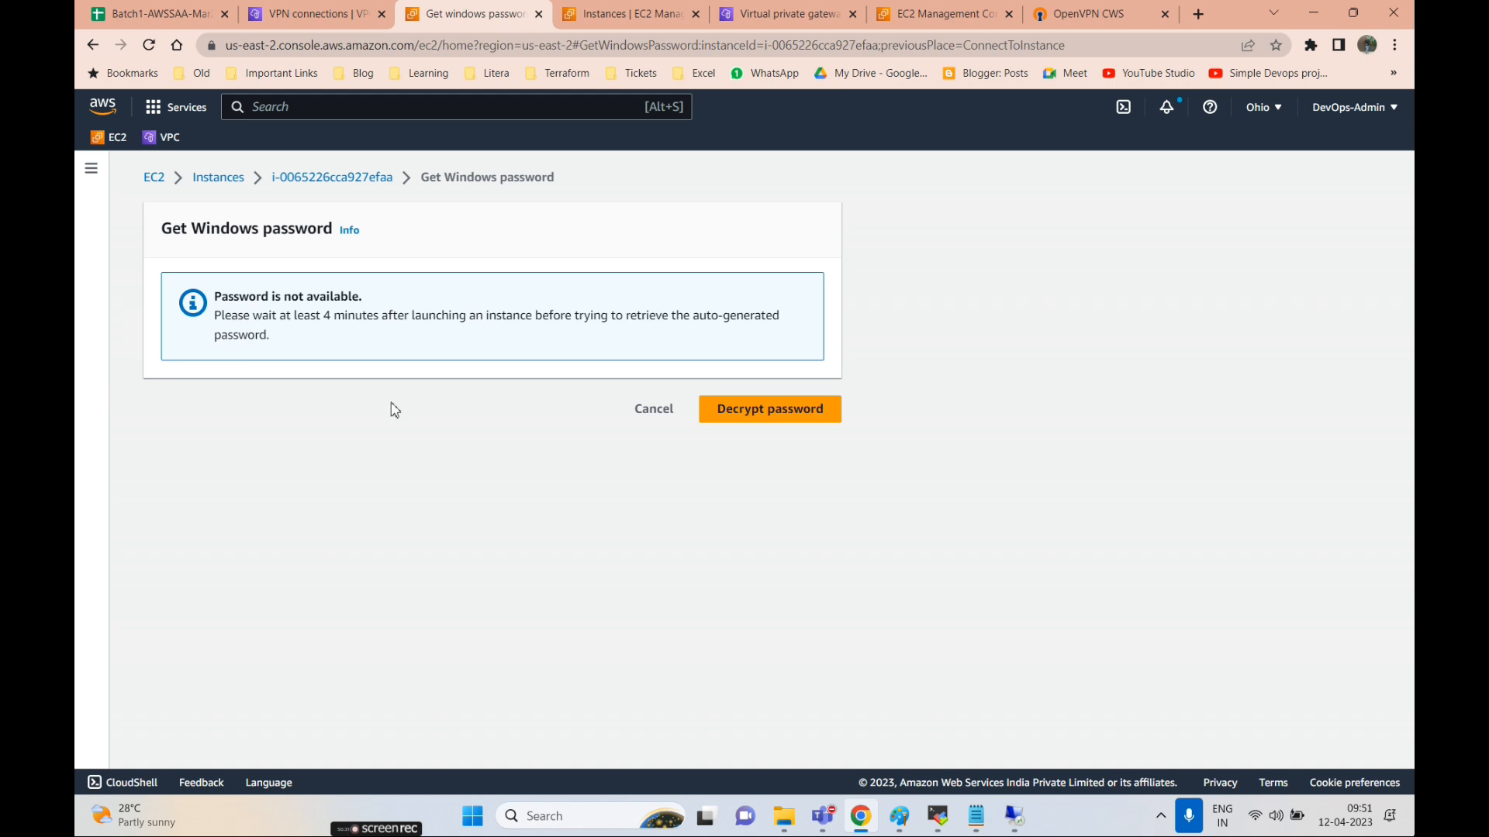
pyautogui.click(655, 411)
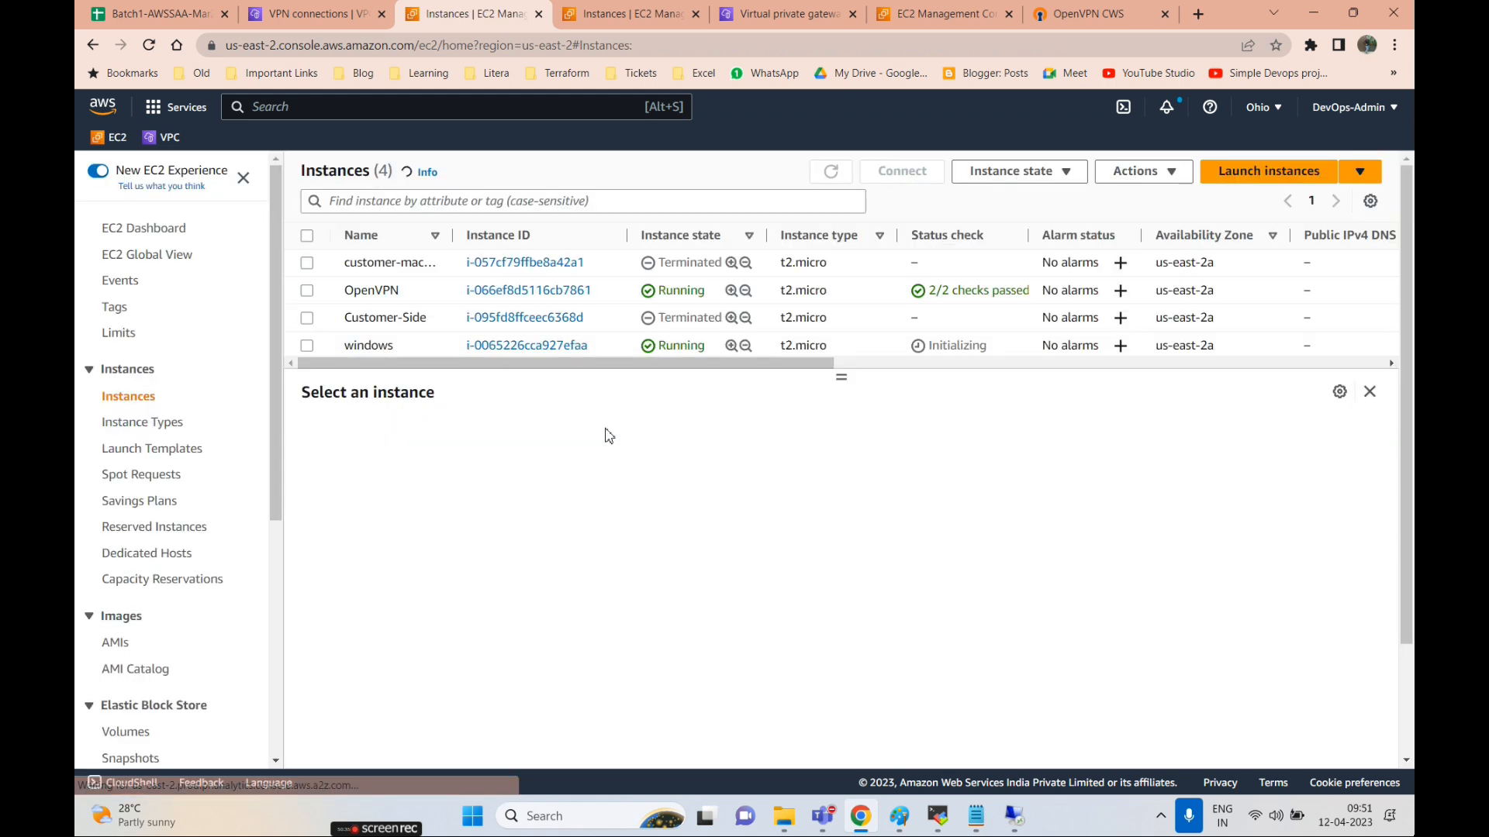
# - Select the windows instance and refresh the list to recheck its status check
pyautogui.click(306, 345)
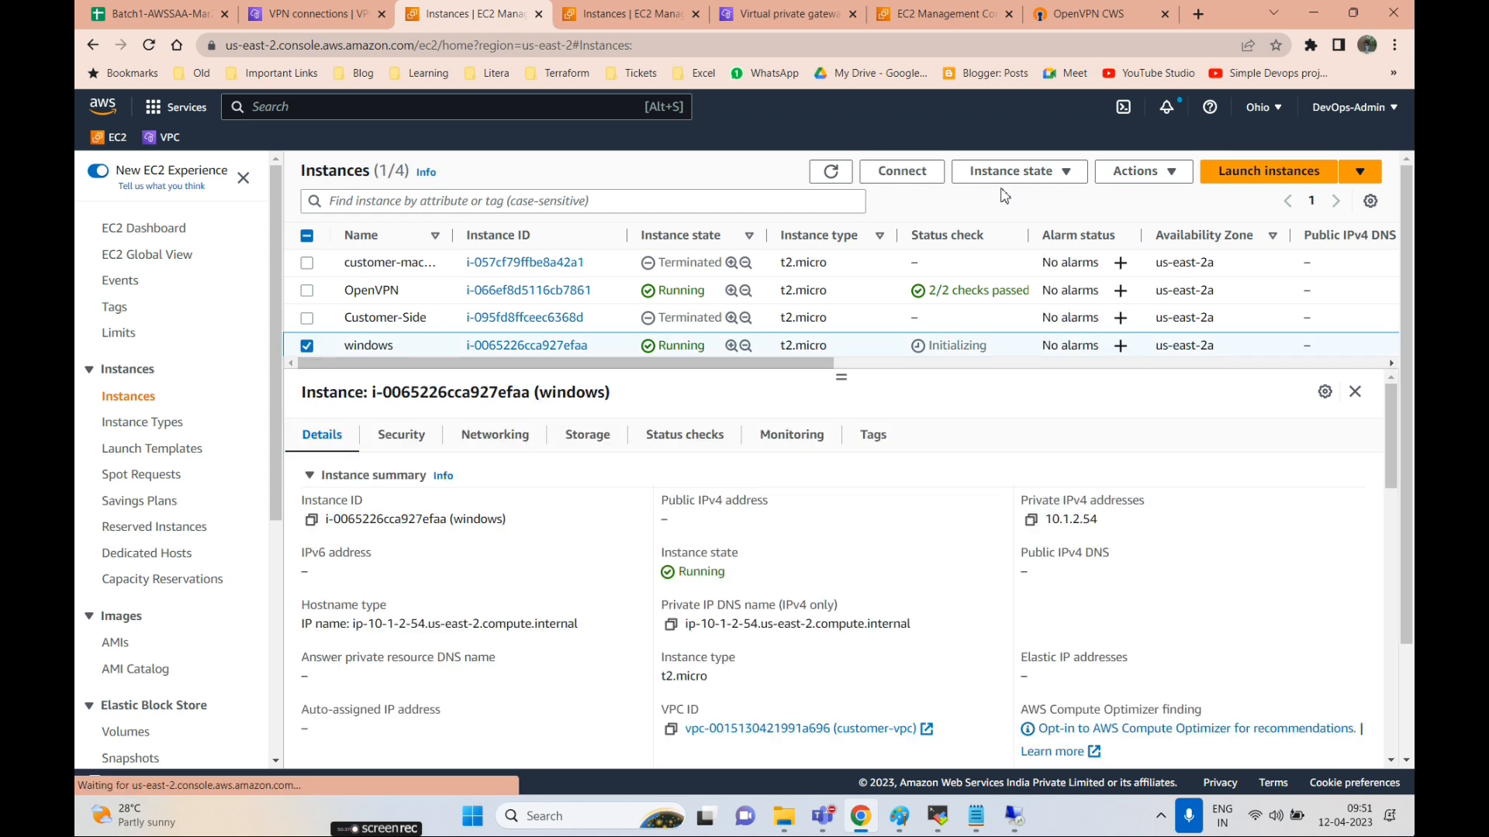
pyautogui.click(844, 179)
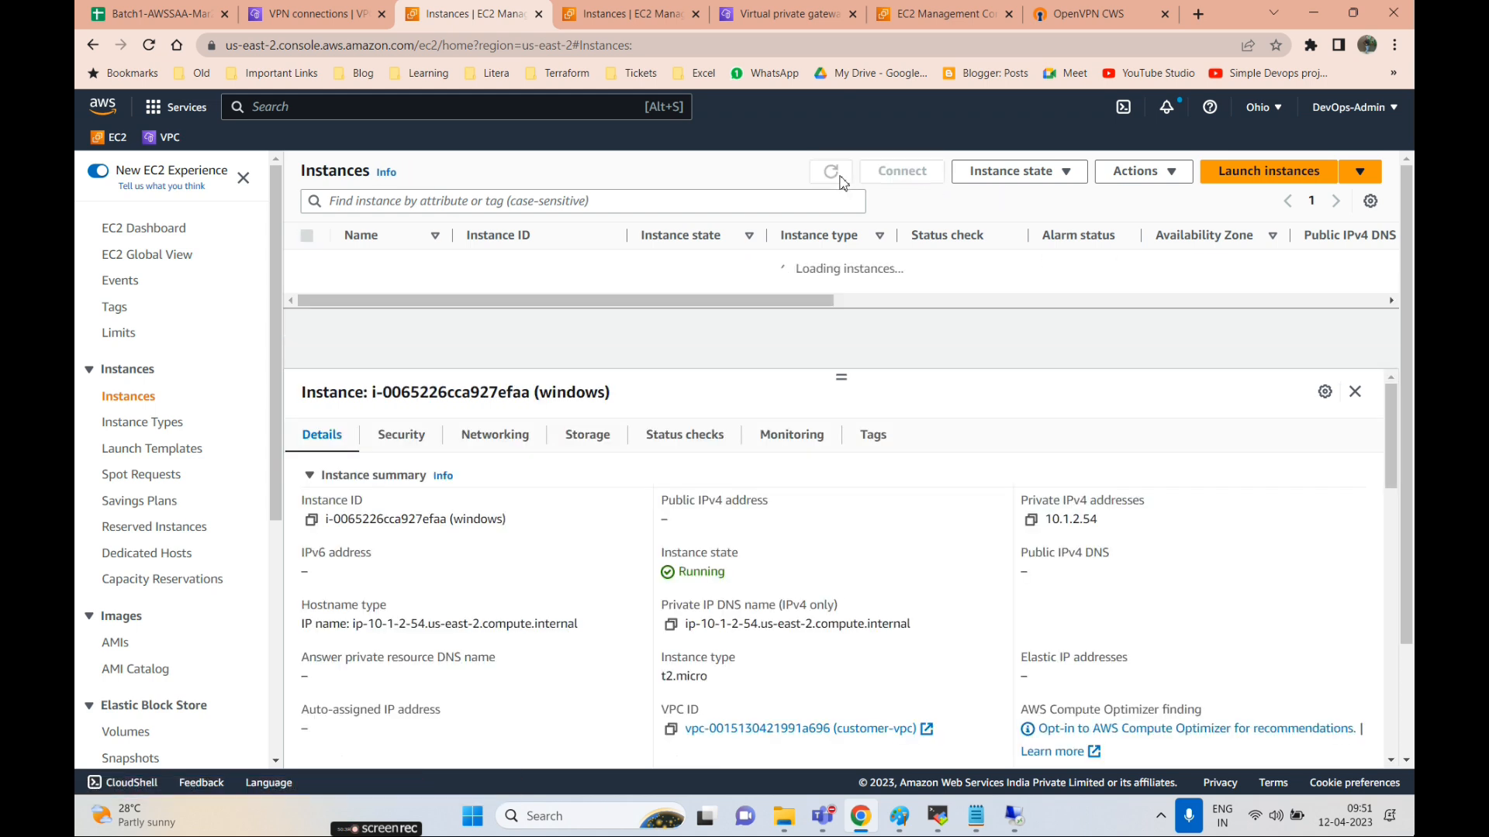
pyautogui.click(844, 182)
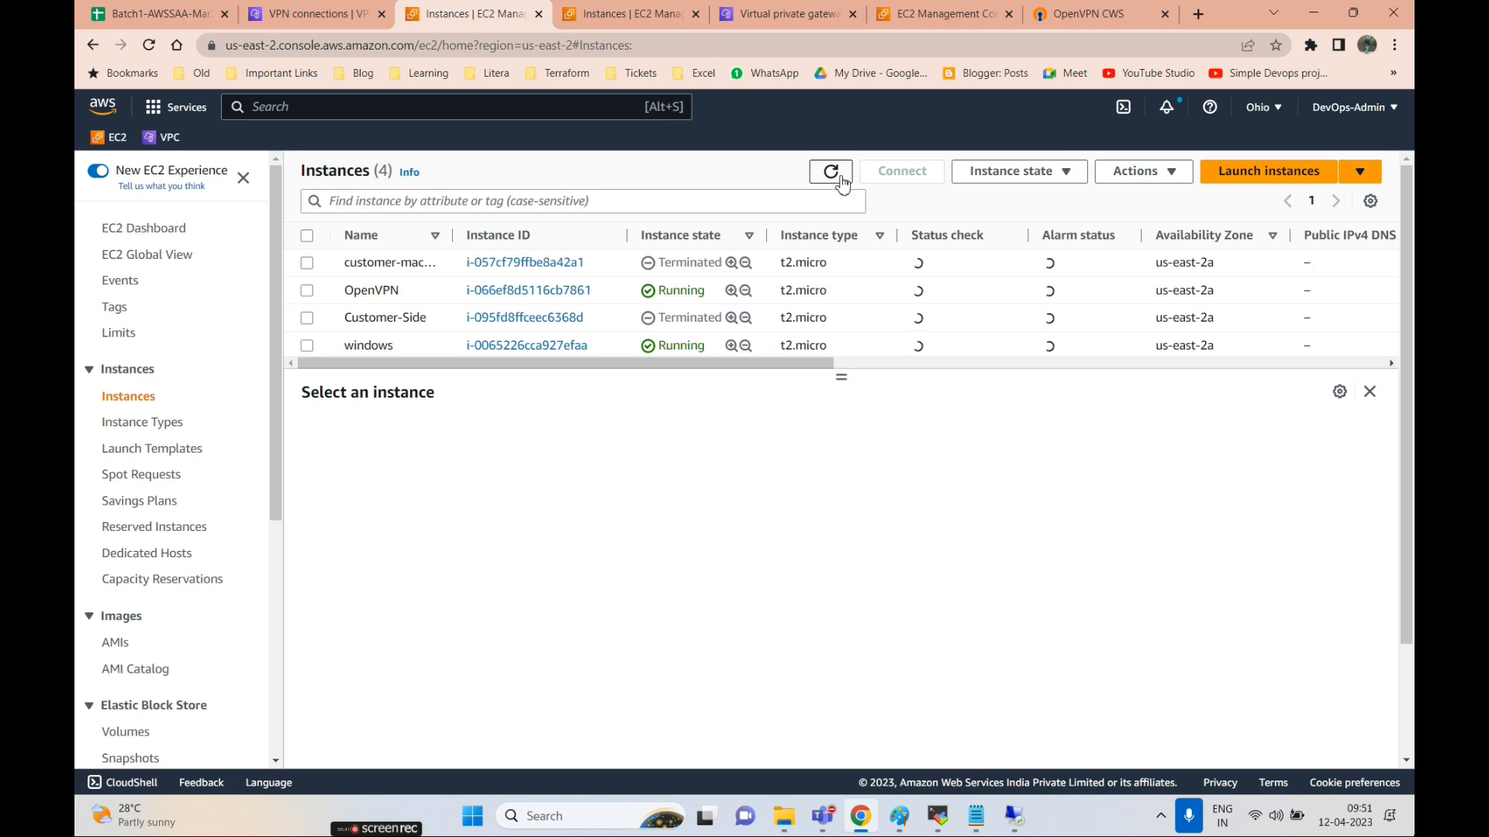
pyautogui.click(843, 184)
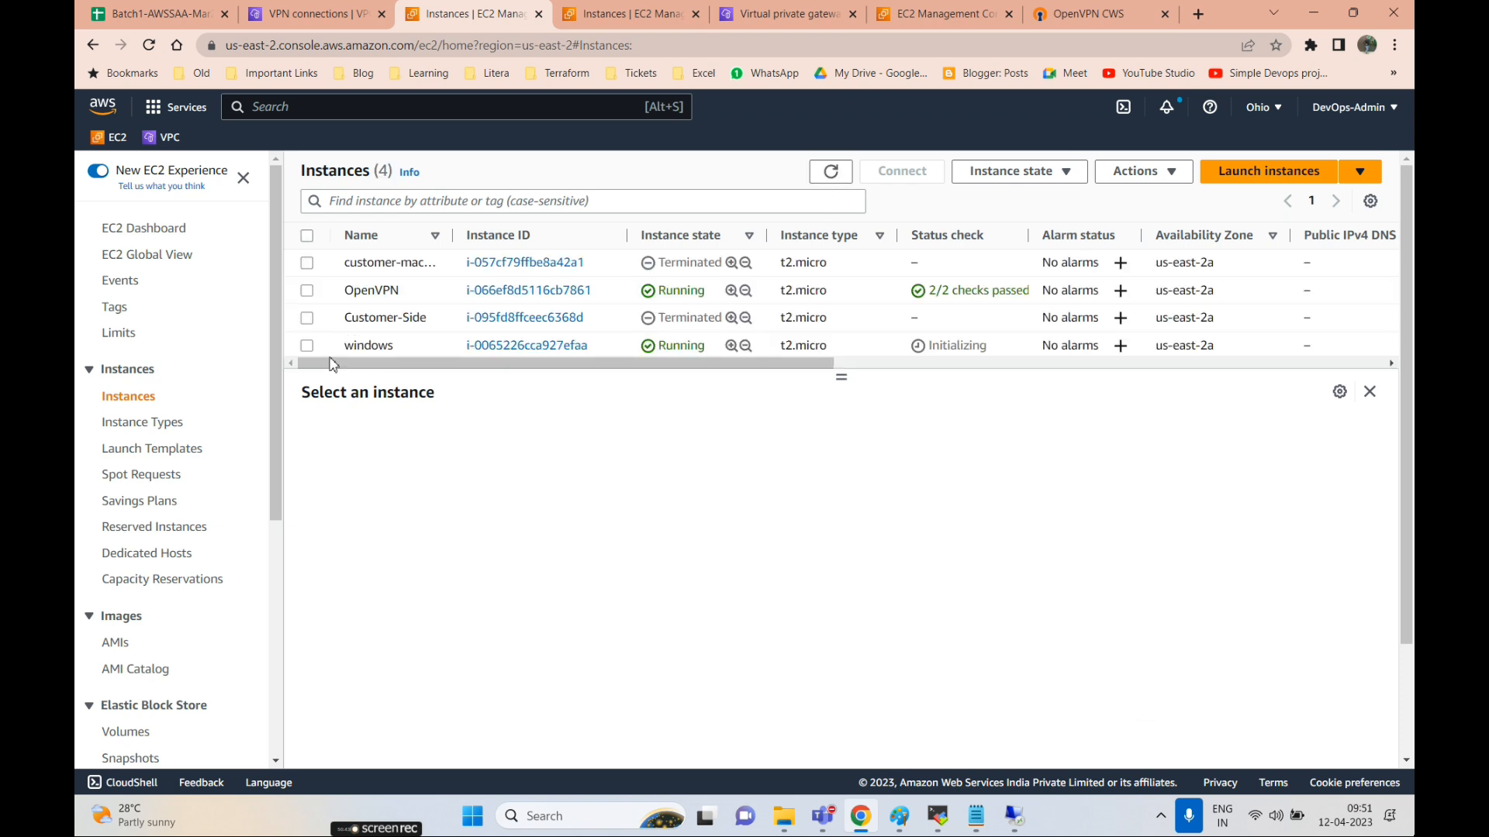
# - Review the windows instance's summary details and open its connection options
pyautogui.click(307, 346)
pyautogui.scroll(-3, 504, 481)
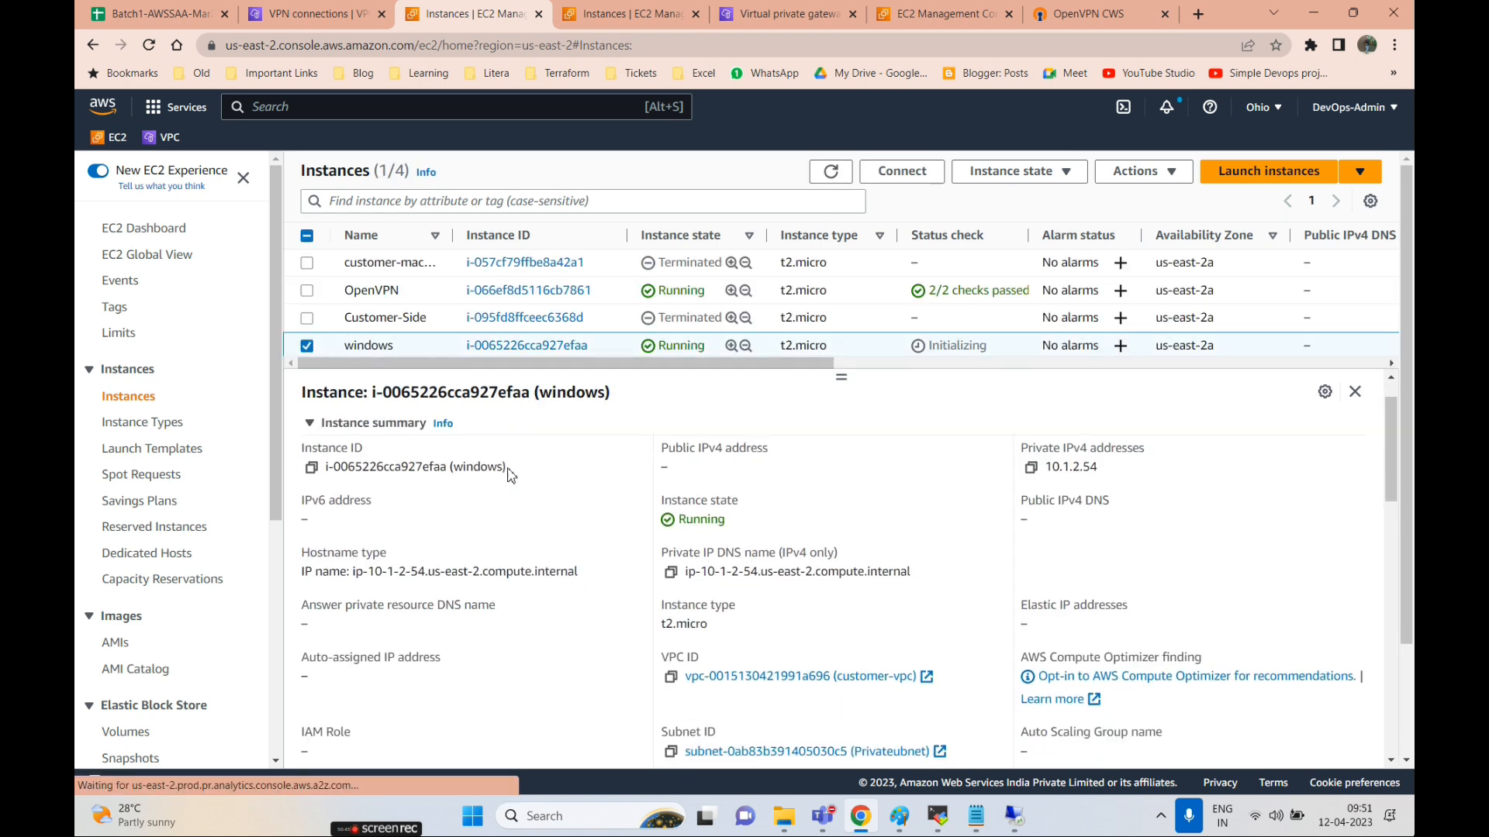
pyautogui.scroll(2, 518, 491)
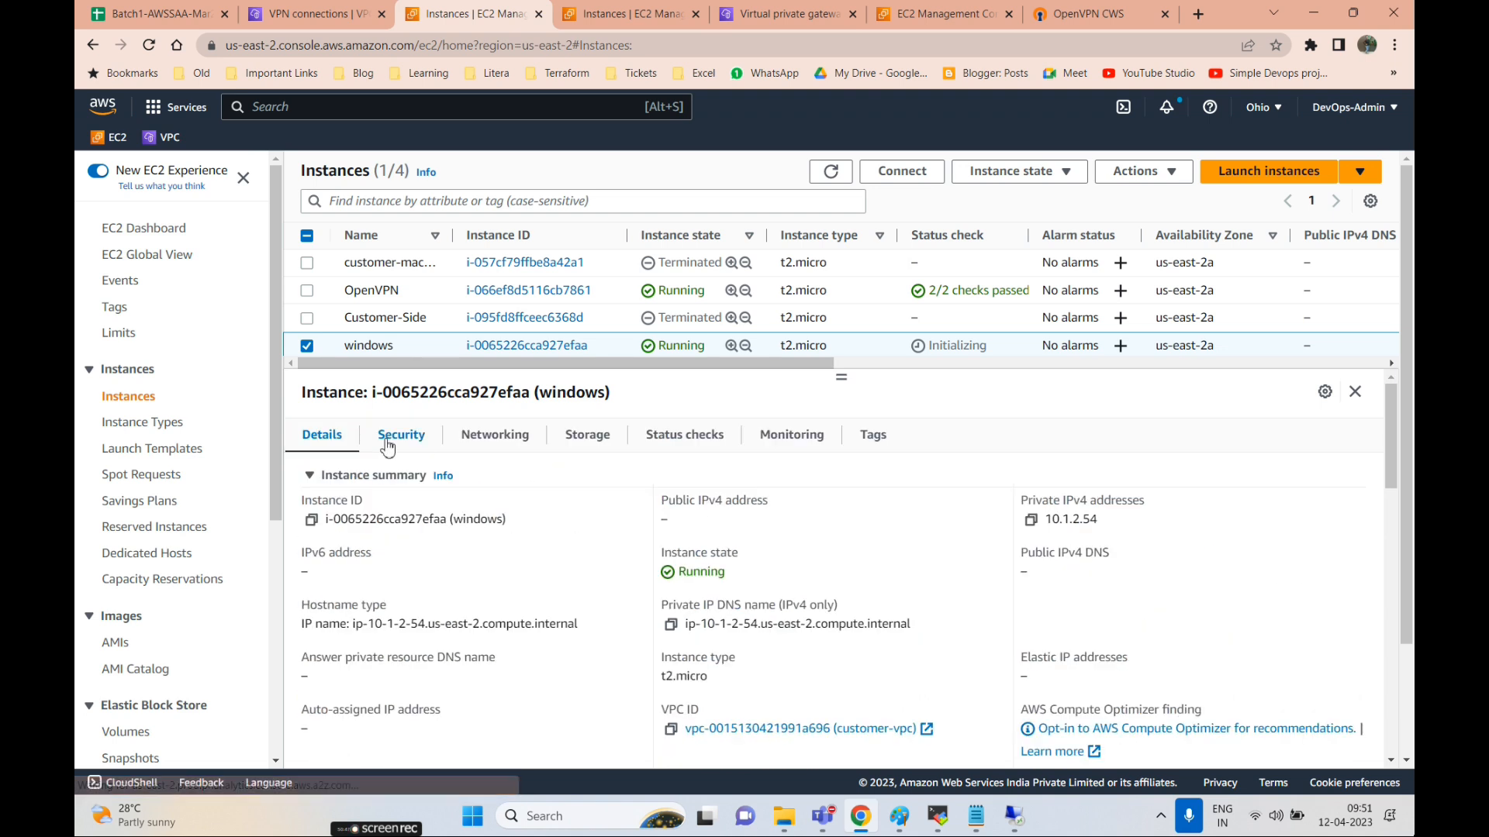
pyautogui.click(907, 171)
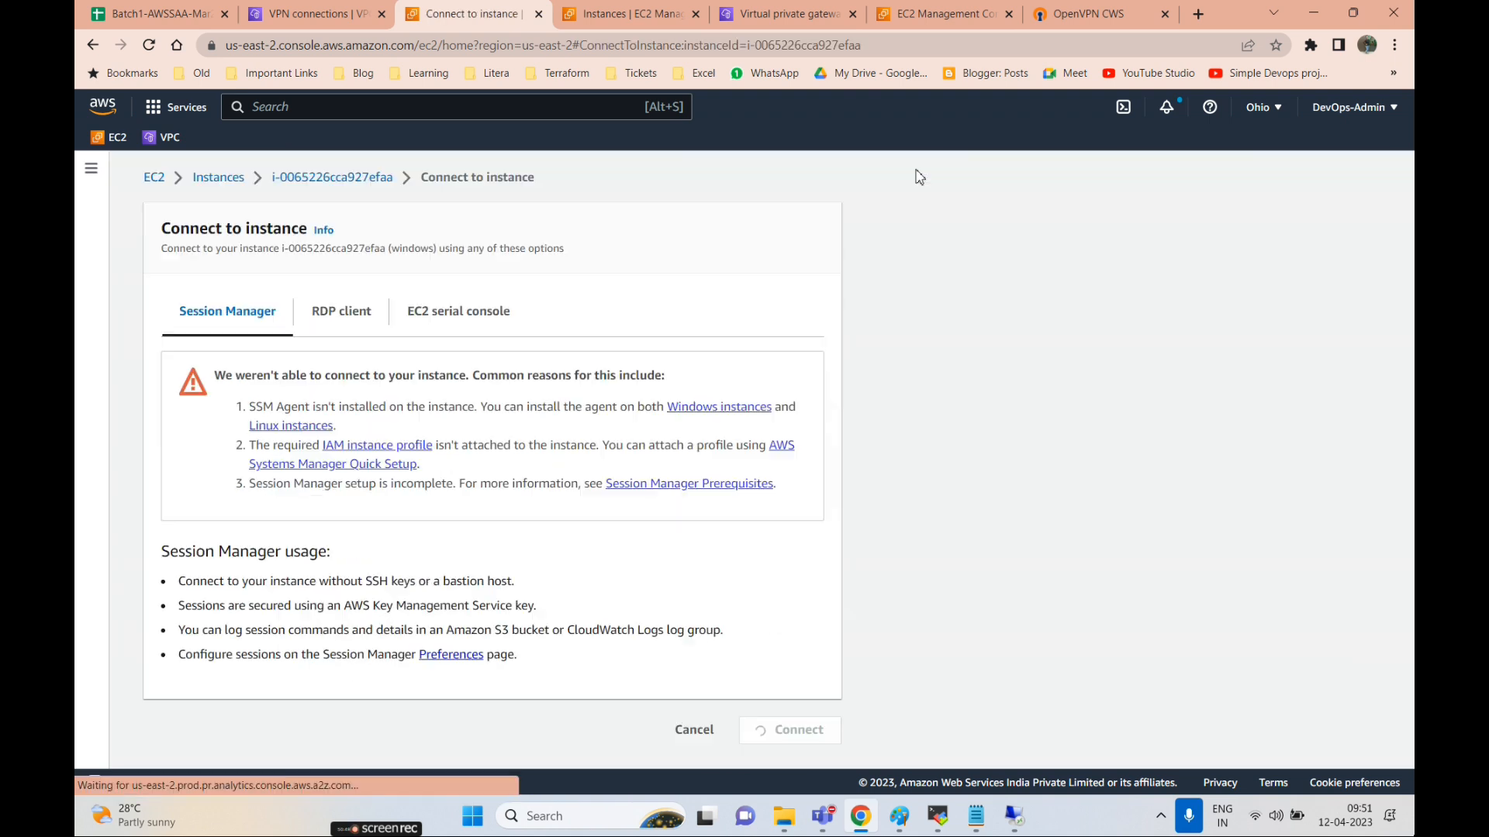
# - Check the RDP client details for the Windows password's availability, and go back to the instances list
pyautogui.click(358, 306)
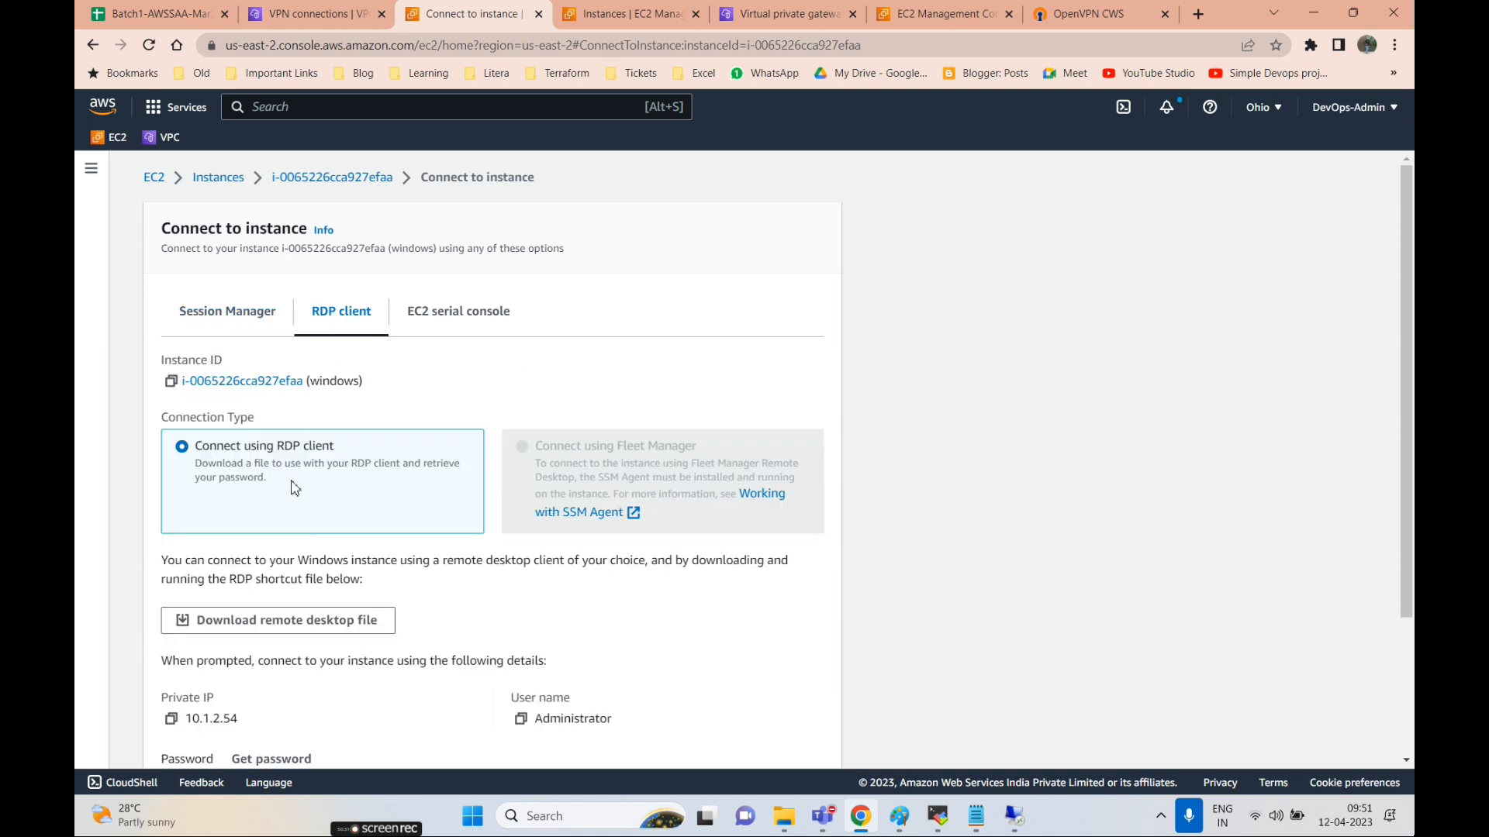
pyautogui.scroll(-2, 292, 486)
pyautogui.click(264, 583)
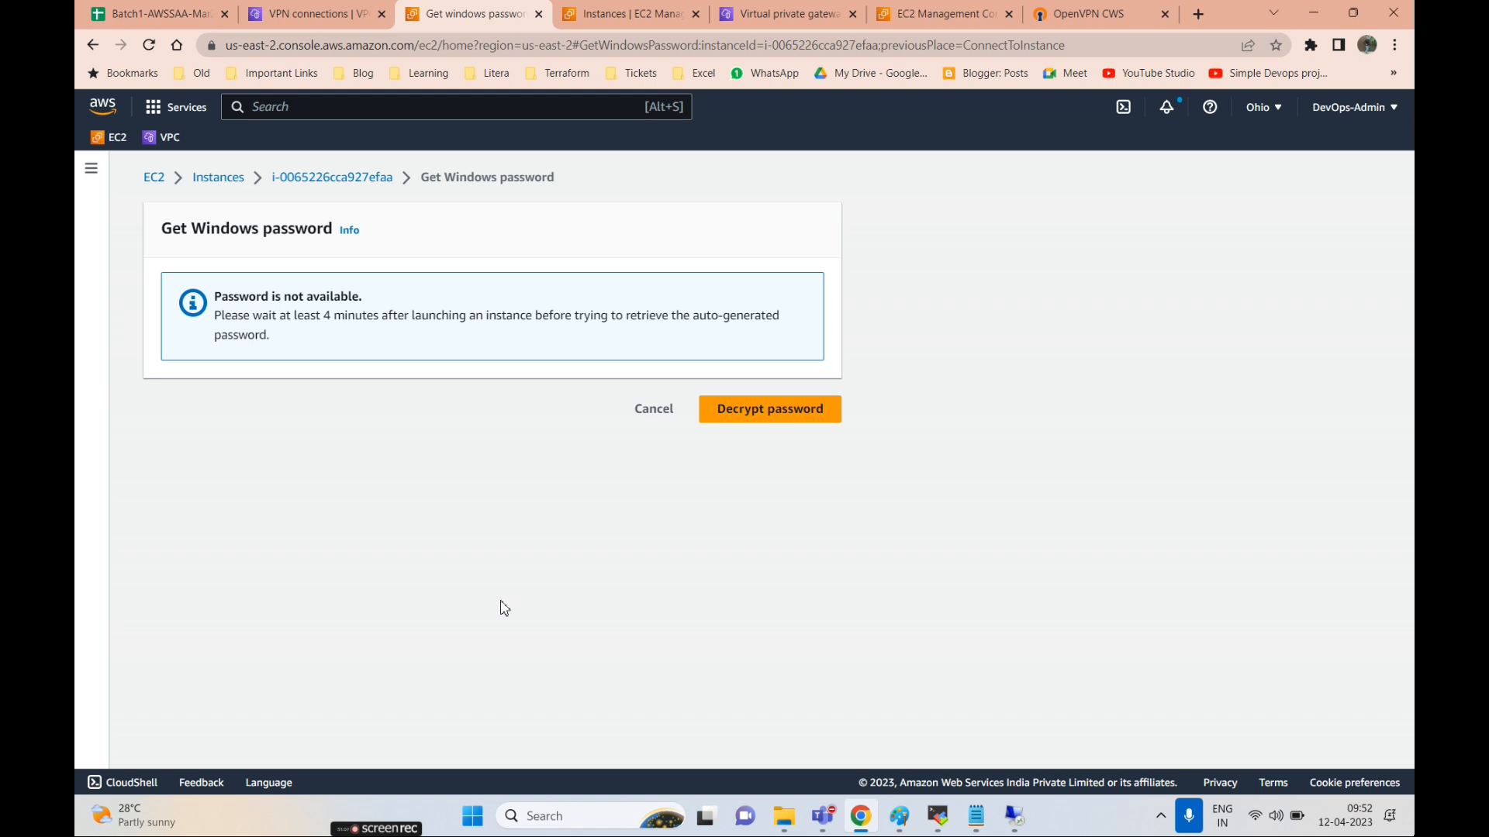
pyautogui.click(651, 411)
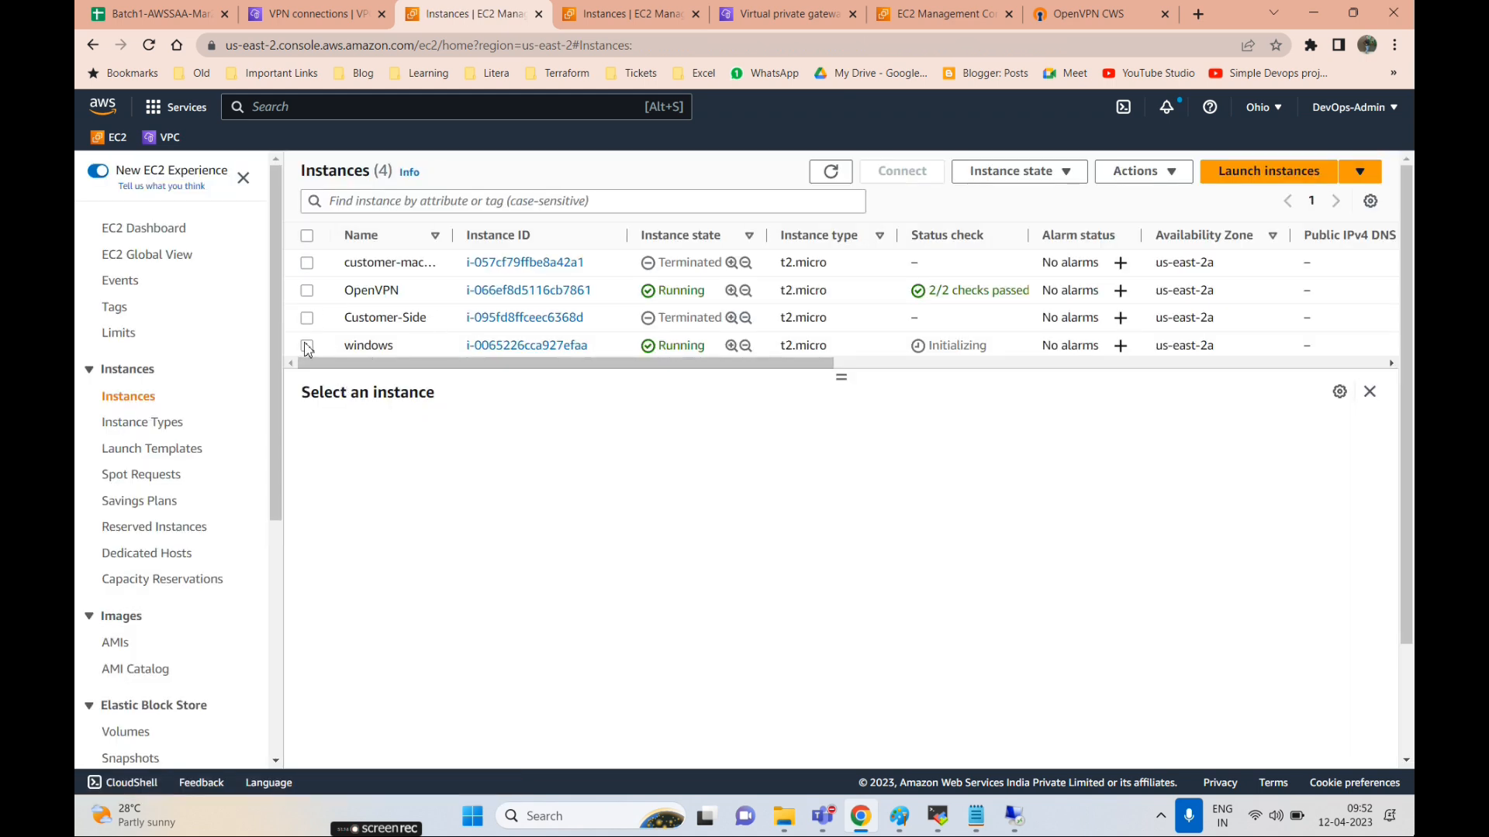
# - Select the windows instance, try to decrypt its RDP password, and return to the instances list
pyautogui.click(307, 346)
pyautogui.click(884, 173)
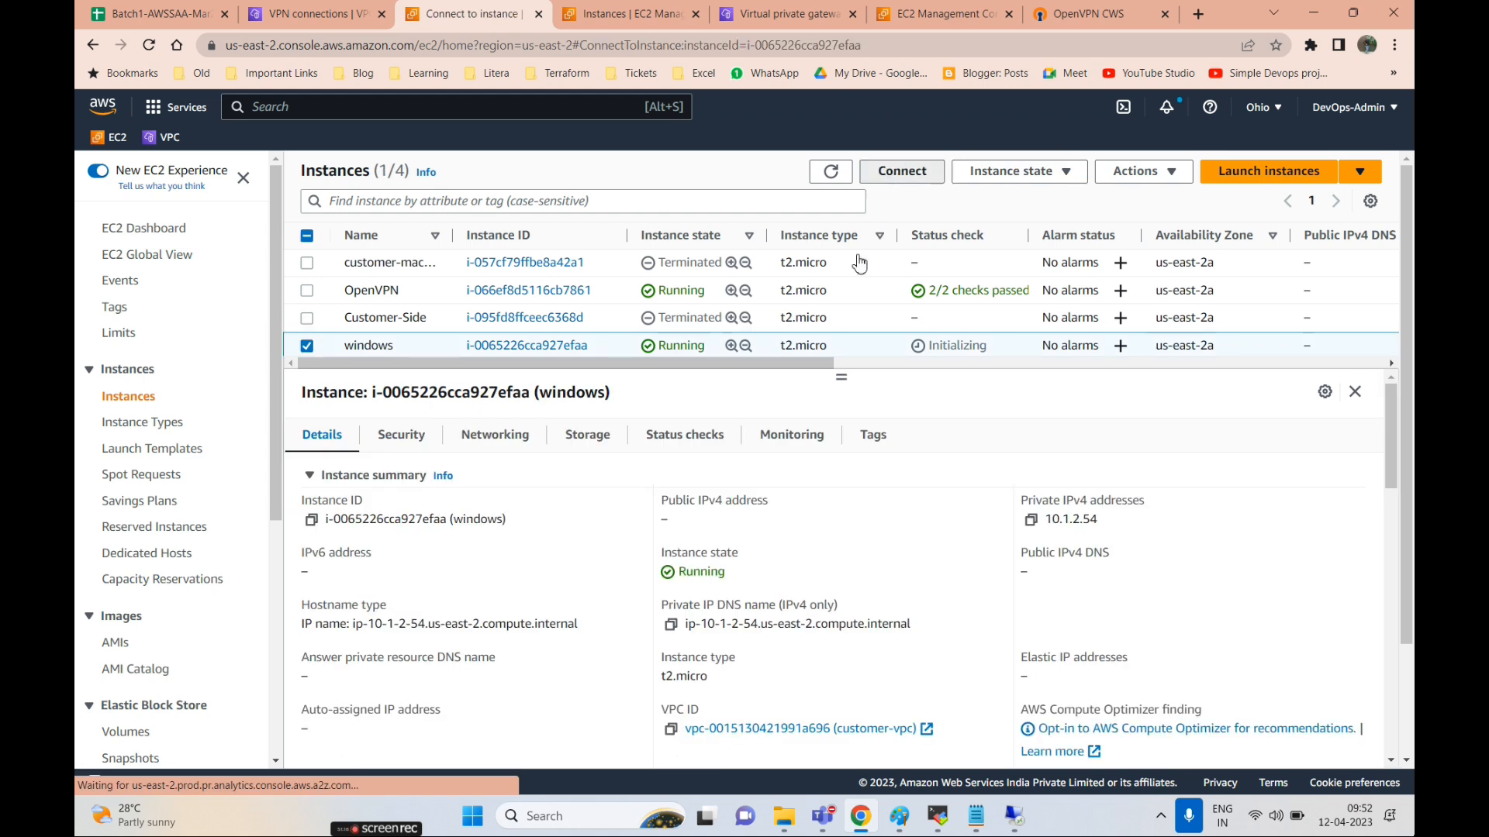
pyautogui.click(339, 311)
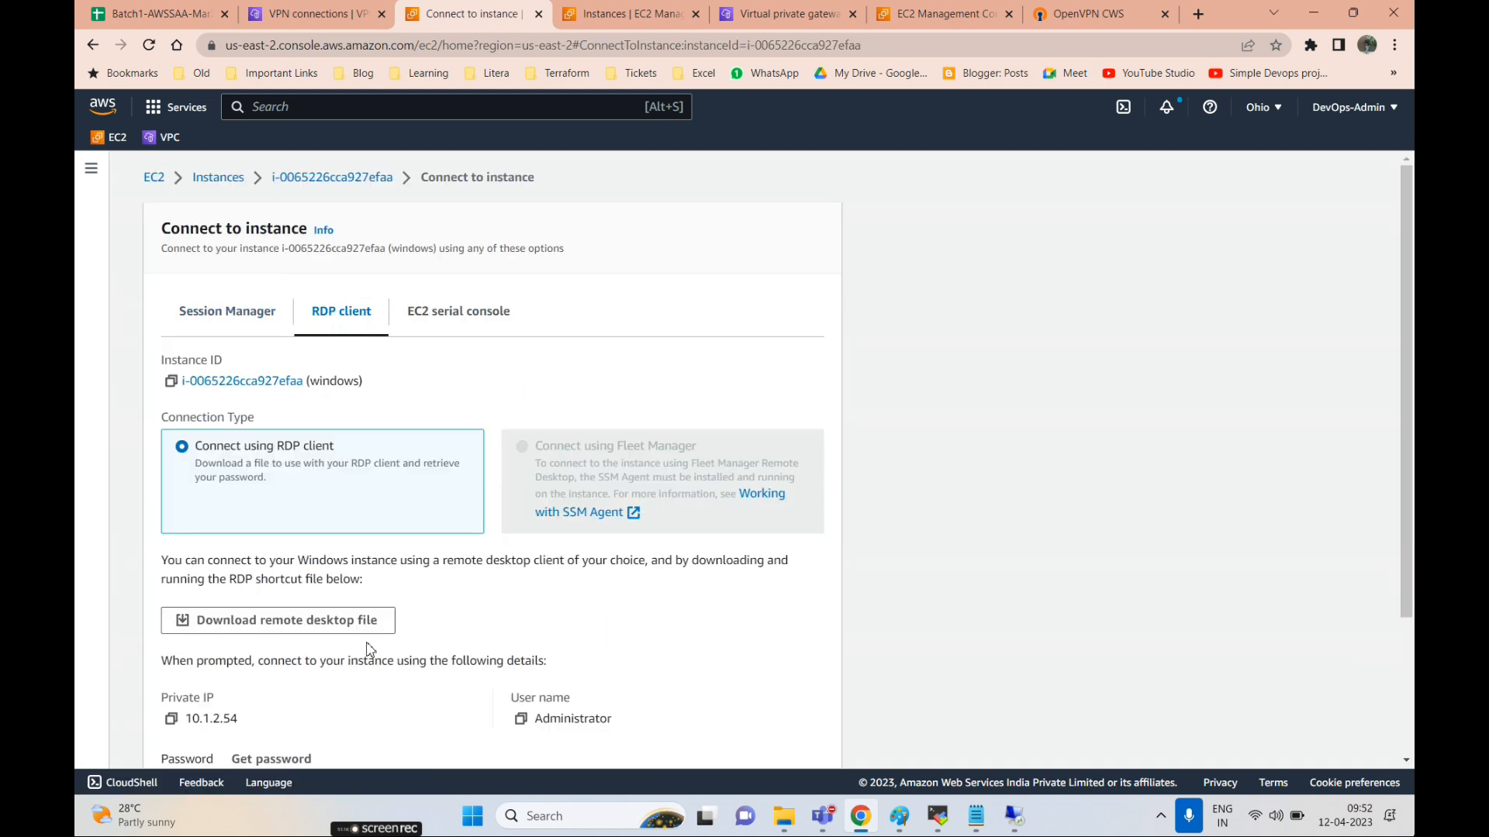
pyautogui.scroll(-3, 267, 610)
pyautogui.click(272, 573)
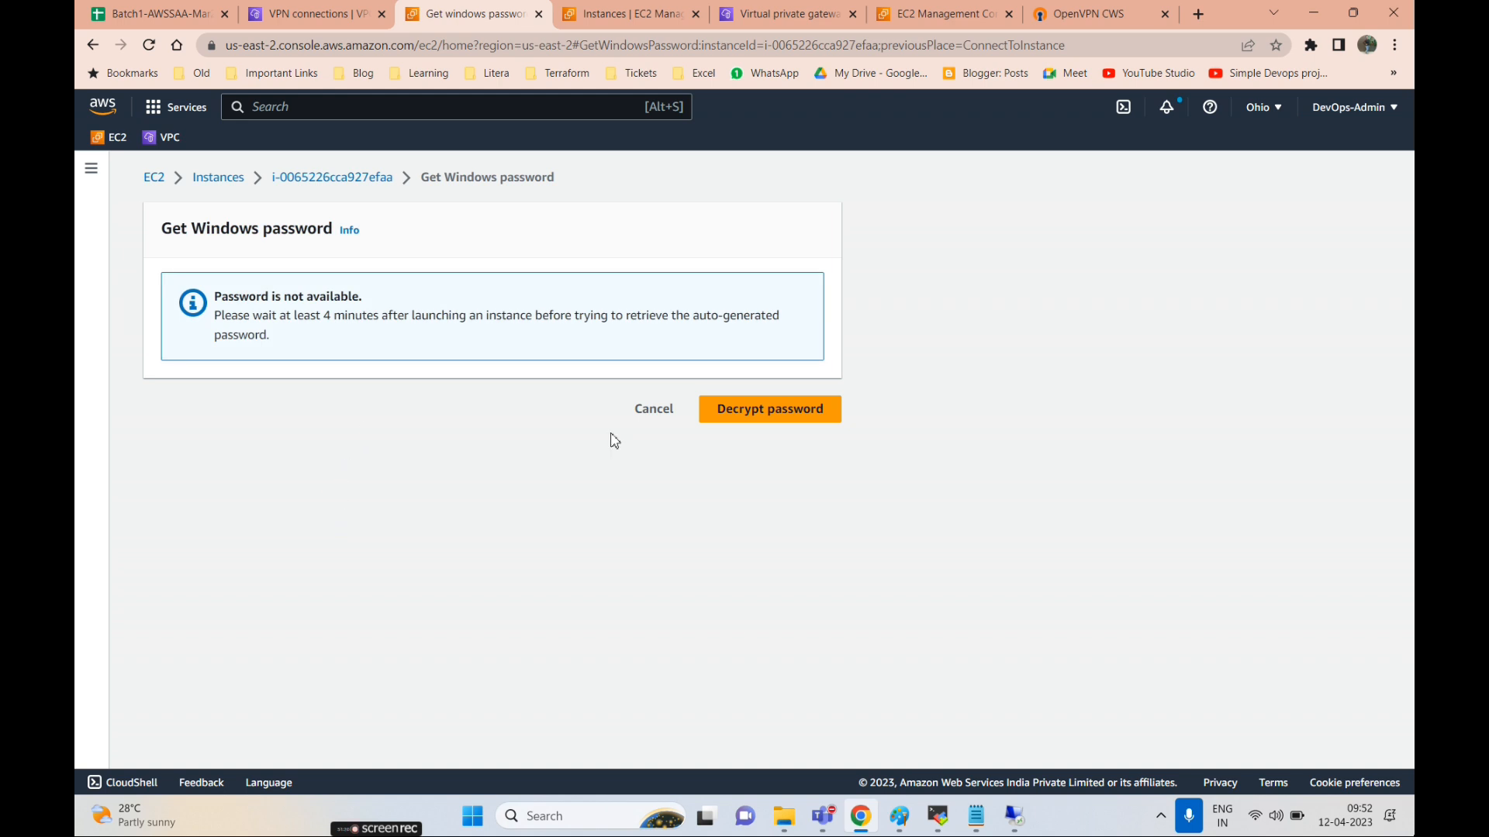
pyautogui.click(745, 412)
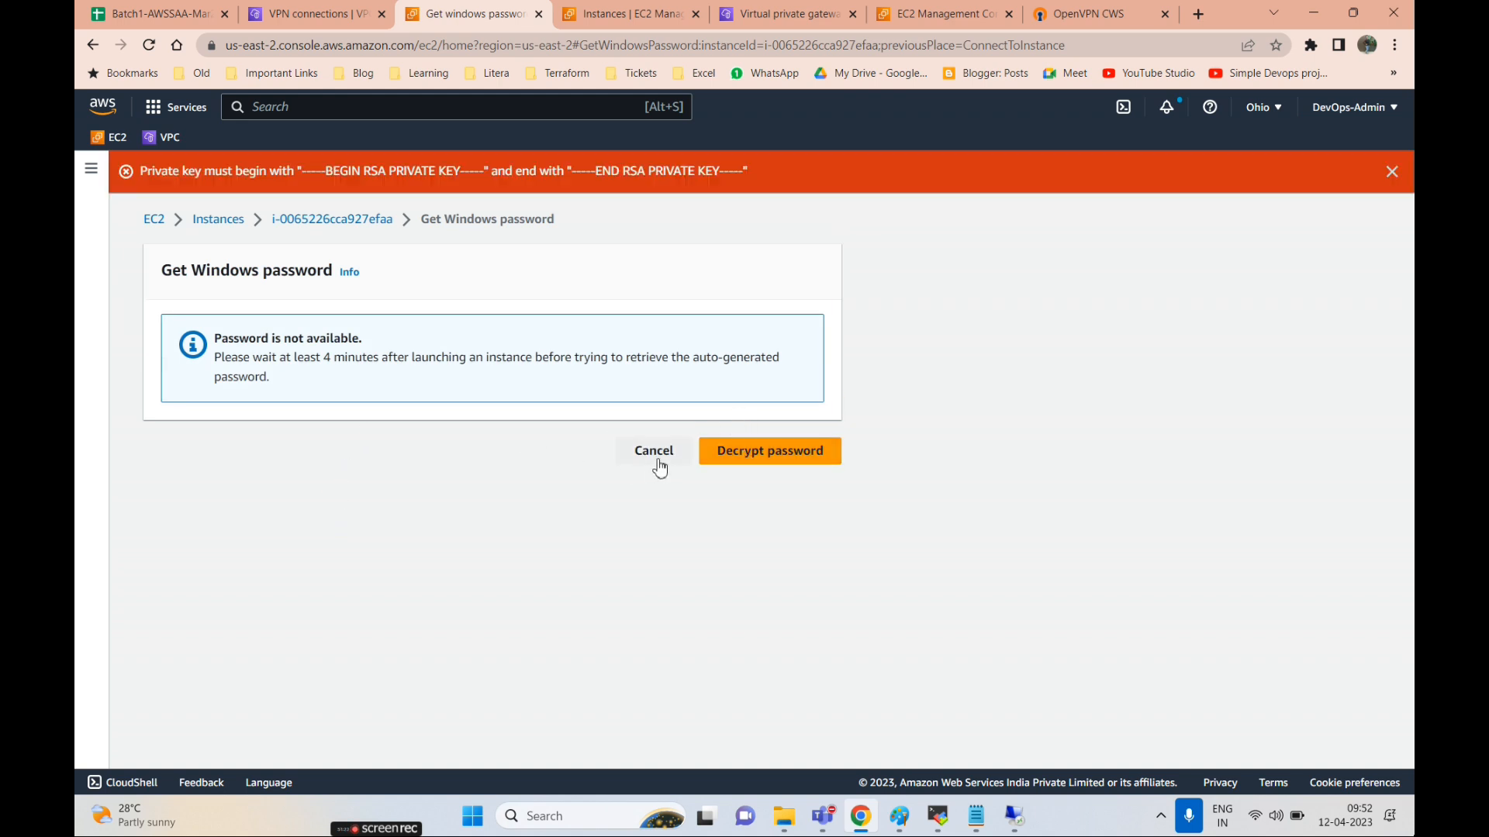
pyautogui.click(658, 465)
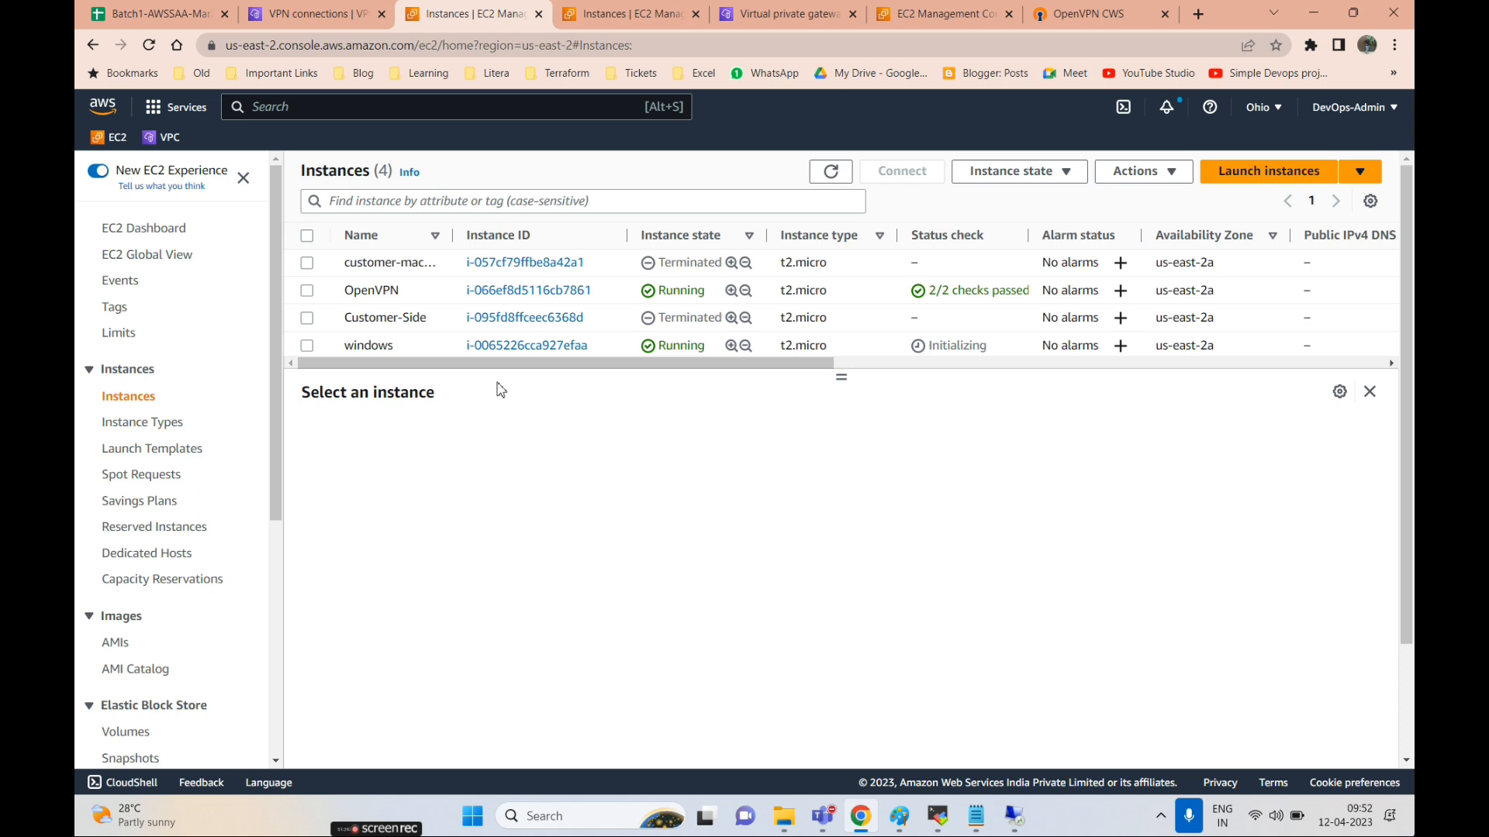
# - Open the windows instance's details page and examine its platform, AMI, key pair and placement information
pyautogui.click(516, 347)
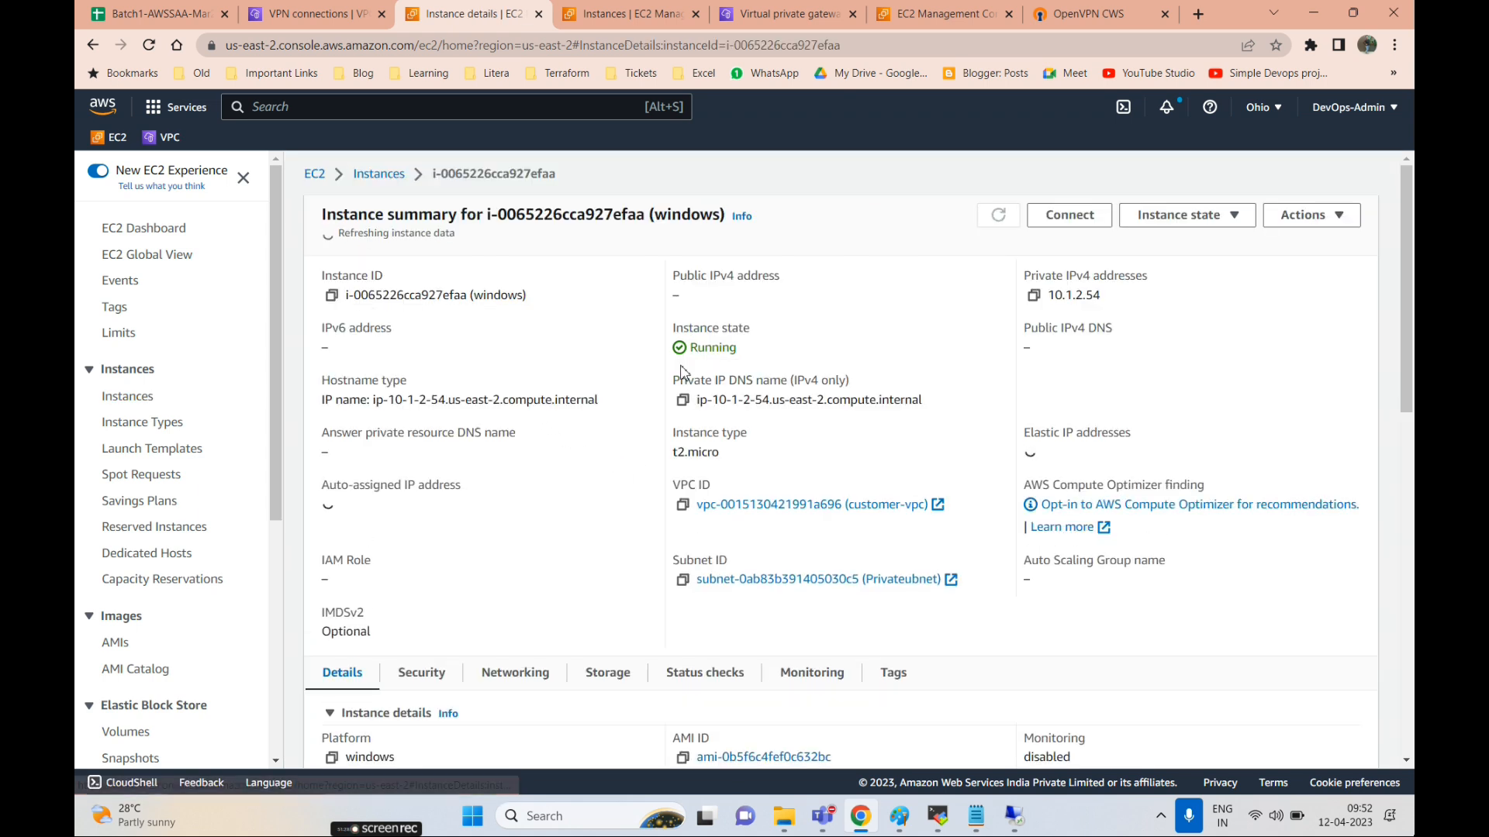
pyautogui.scroll(-8, 994, 462)
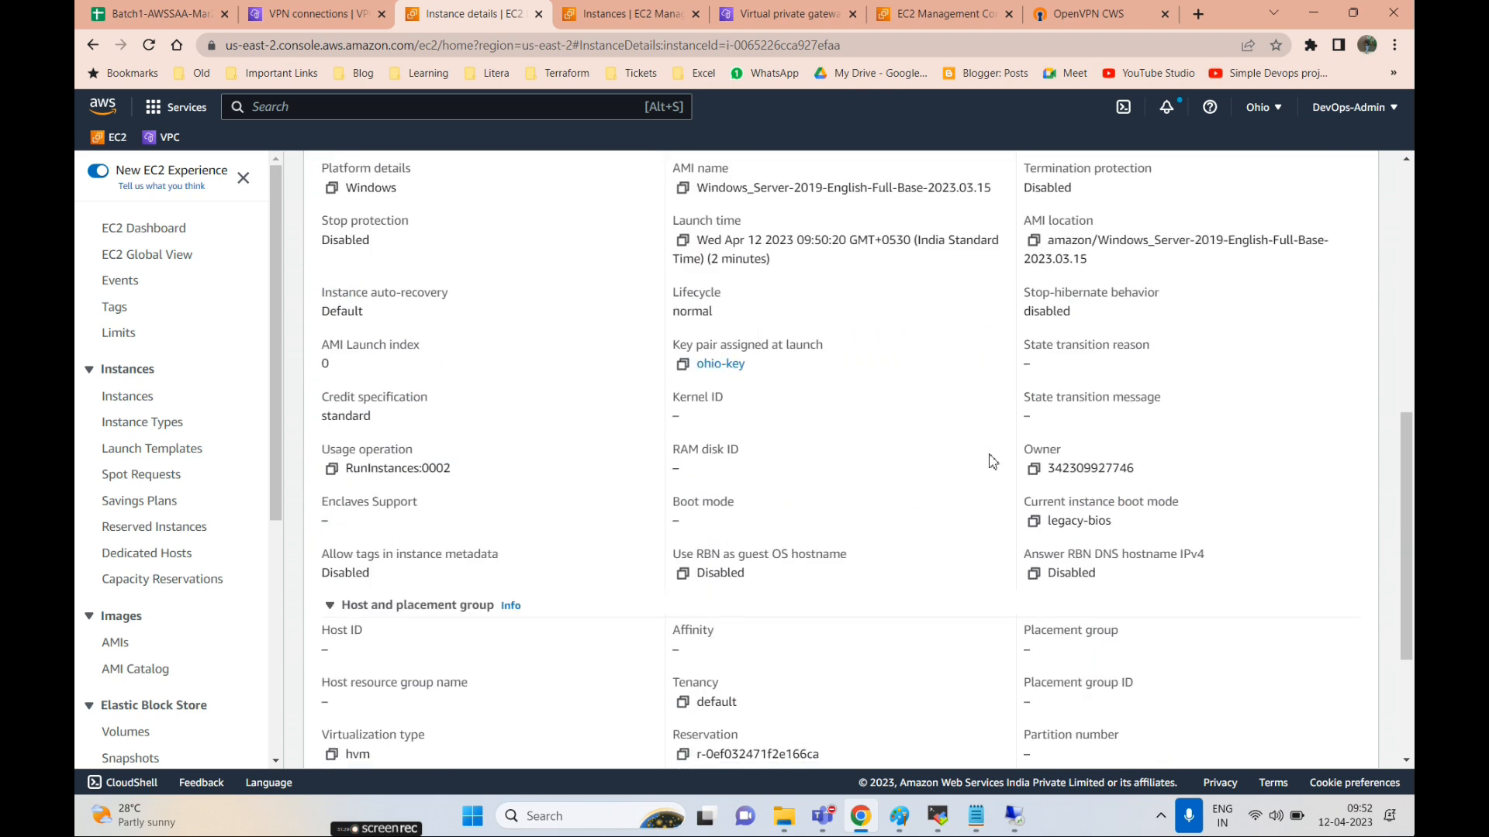
pyautogui.scroll(-3, 993, 461)
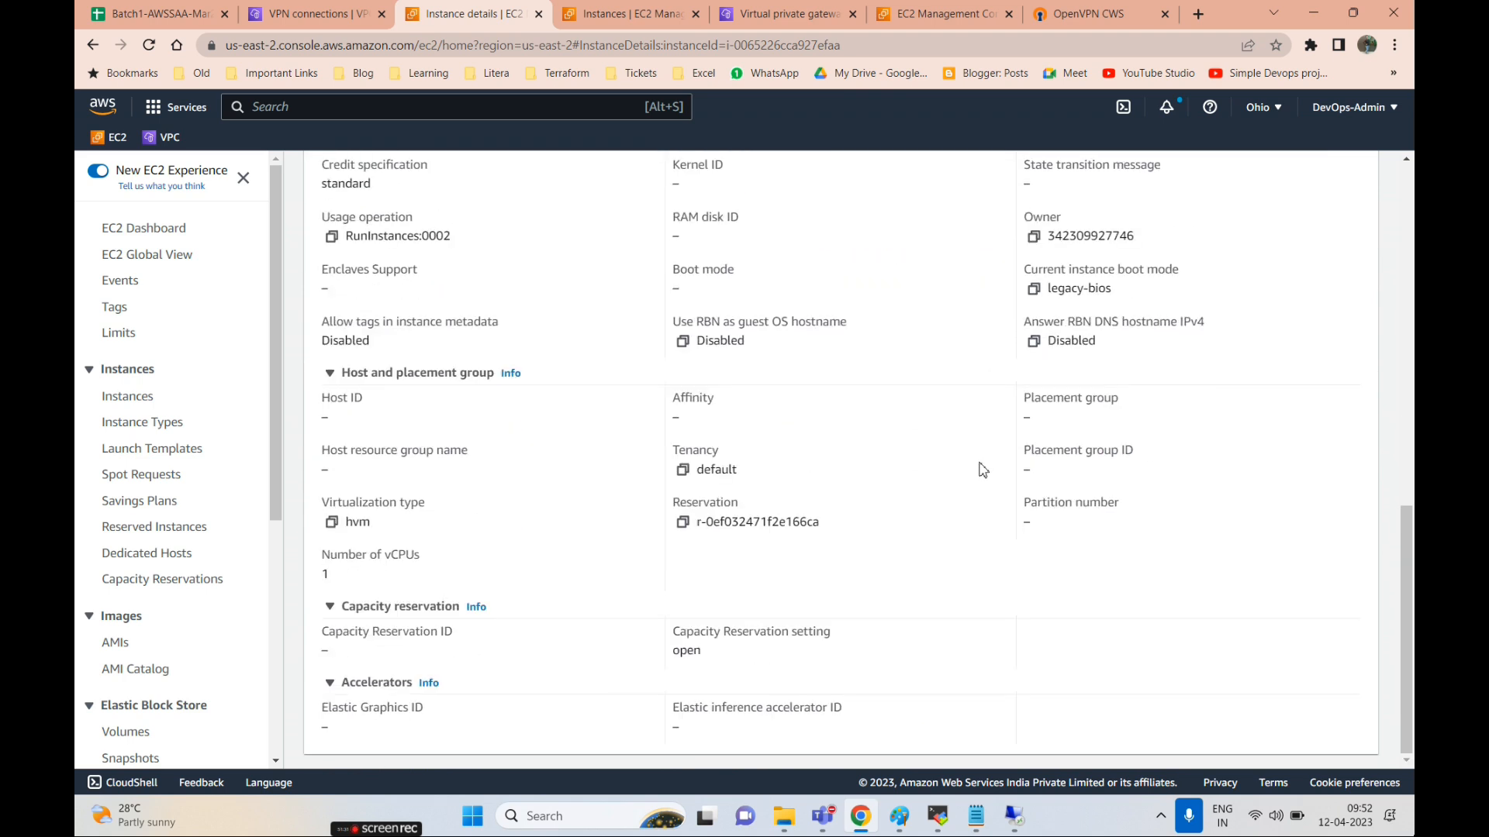
pyautogui.scroll(6, 984, 469)
pyautogui.scroll(-6, 989, 465)
pyautogui.scroll(8, 995, 465)
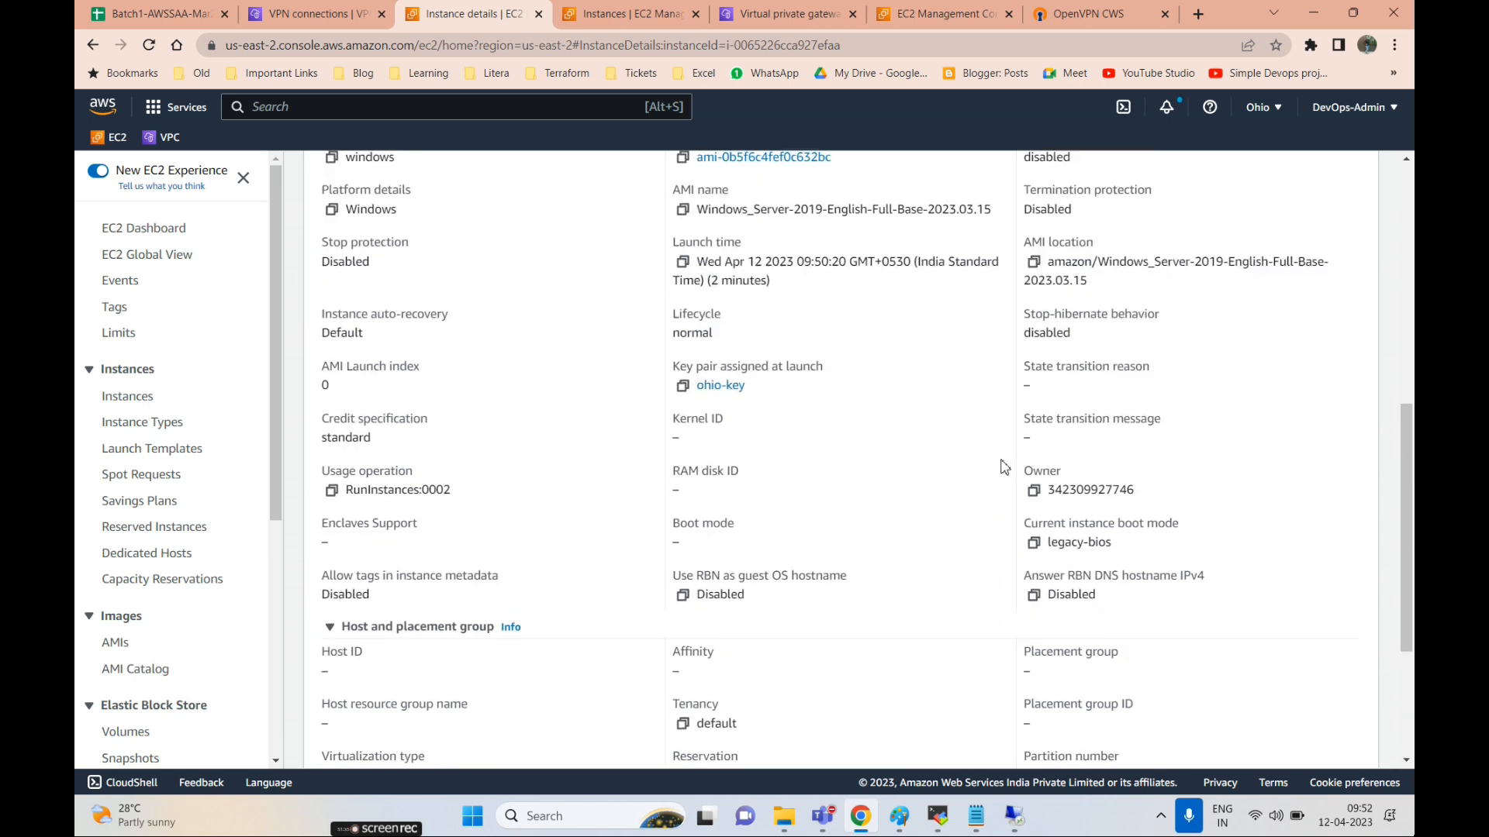
pyautogui.scroll(2, 1065, 492)
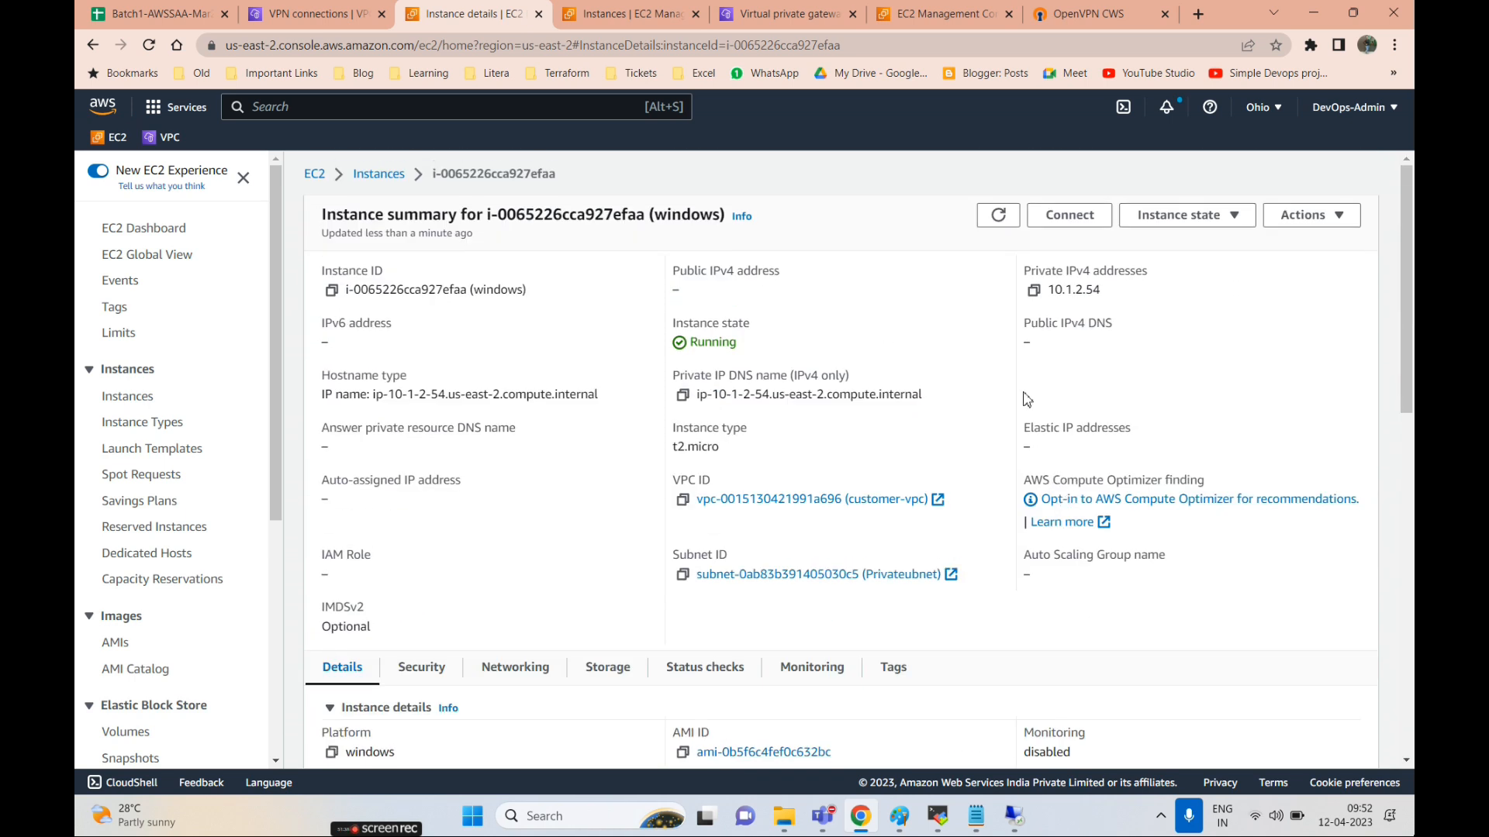
# - Recheck the Windows password through the RDP client option of the instance's connection page, and cancel back to the instances list
pyautogui.click(1070, 225)
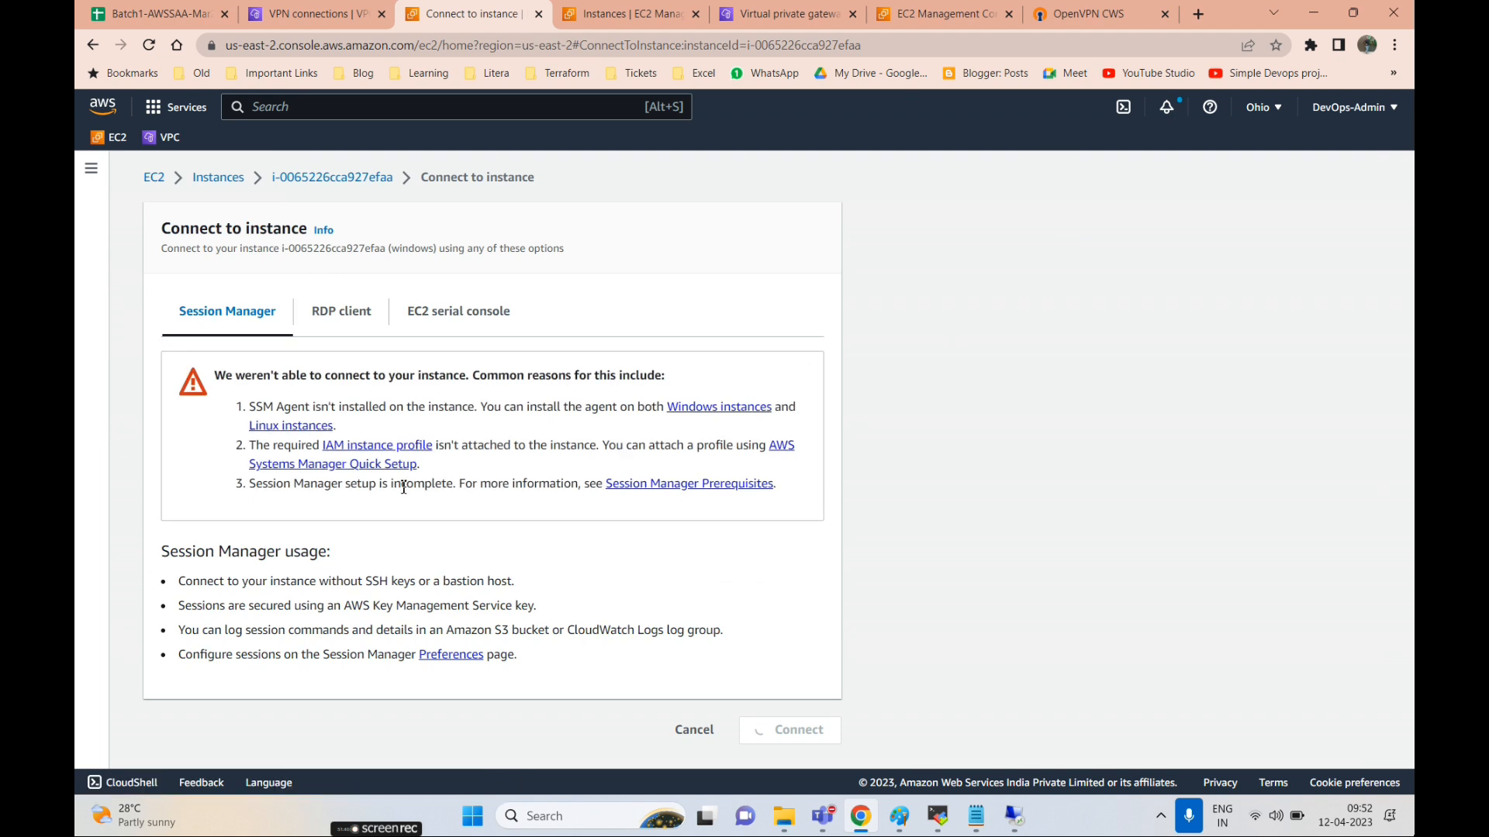
pyautogui.click(333, 324)
pyautogui.scroll(-3, 247, 737)
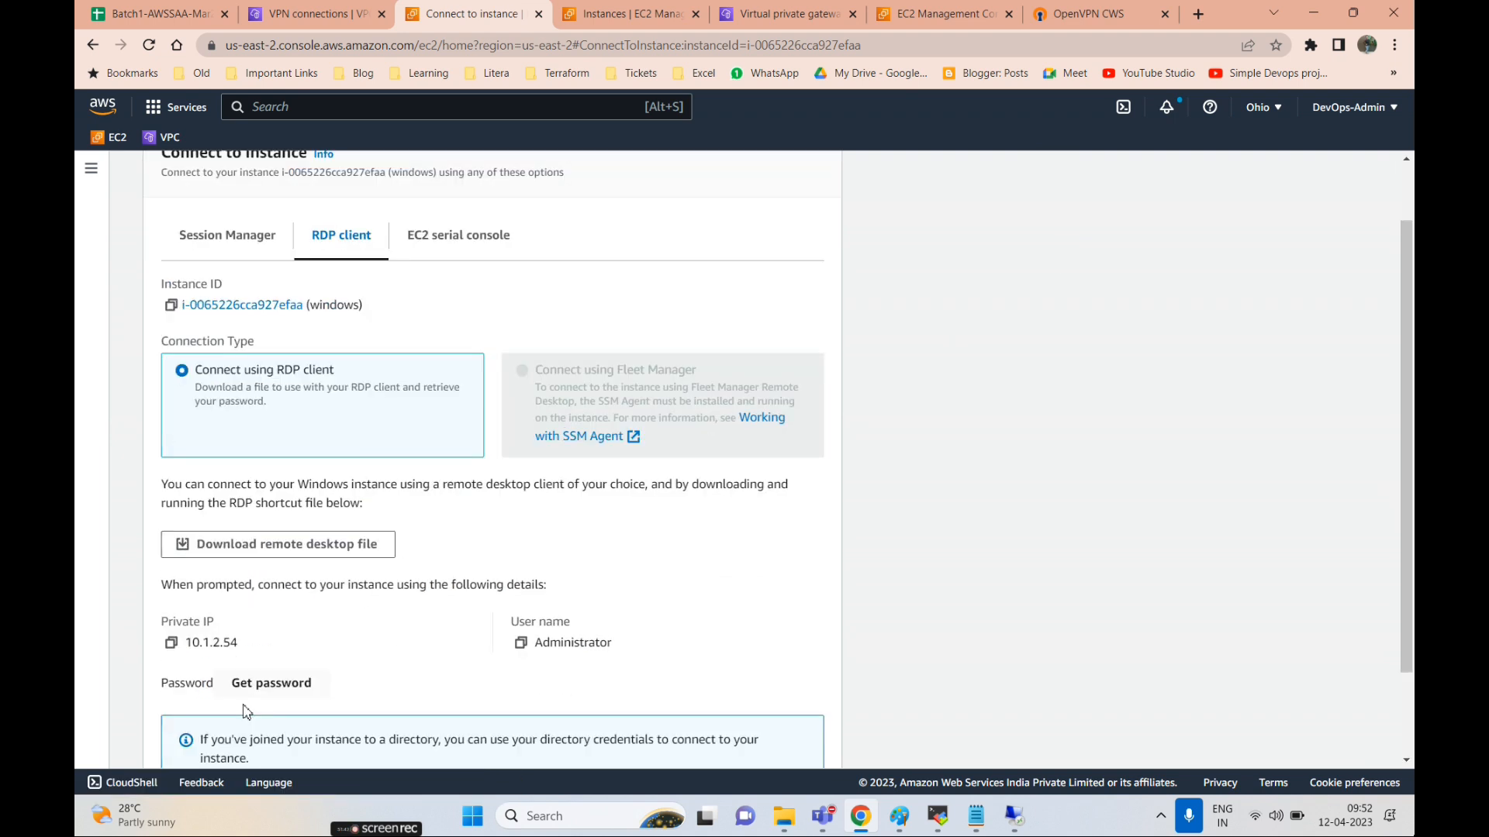
pyautogui.click(271, 585)
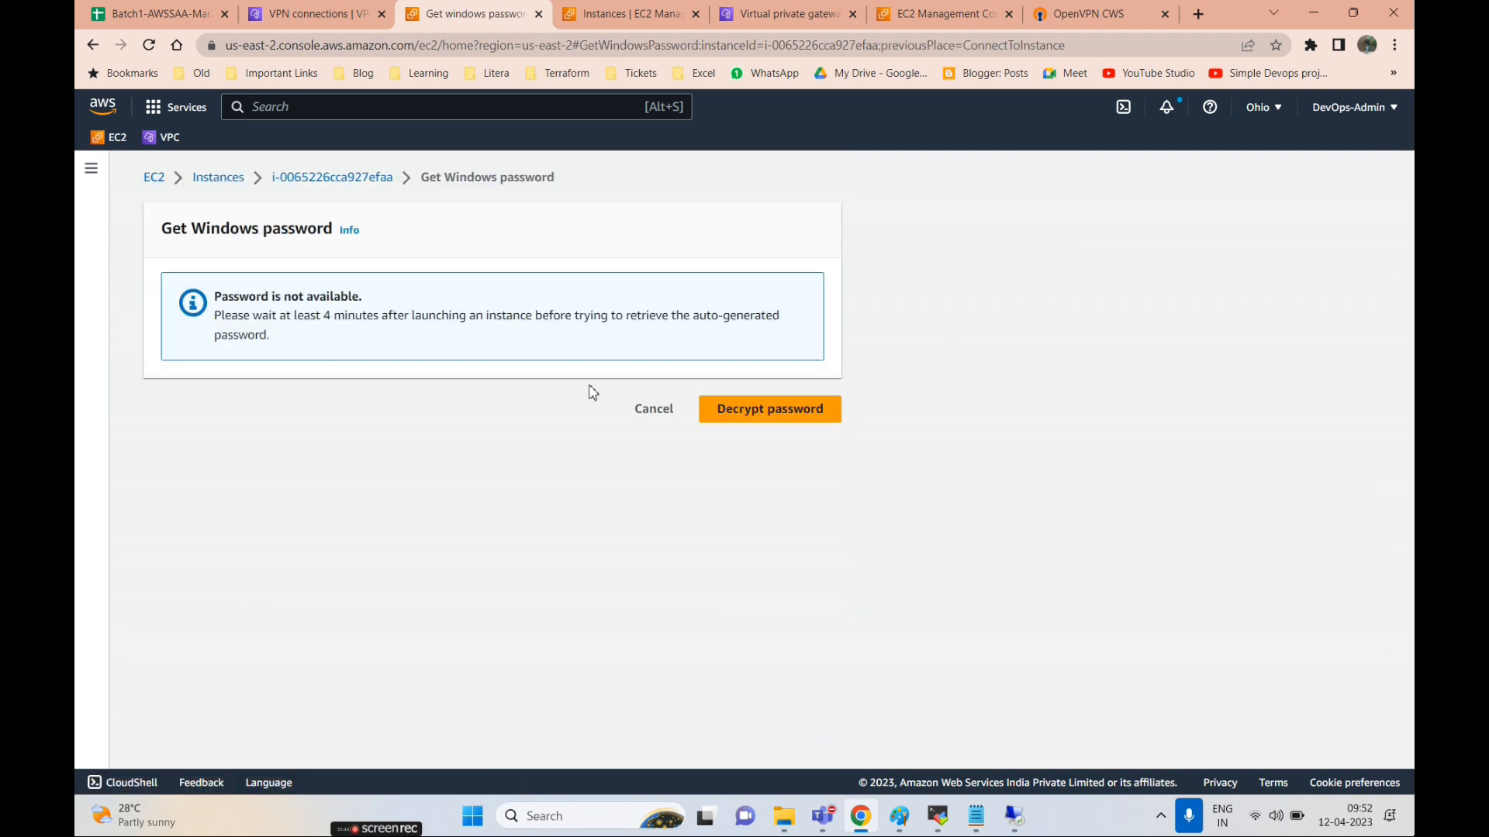
pyautogui.click(643, 411)
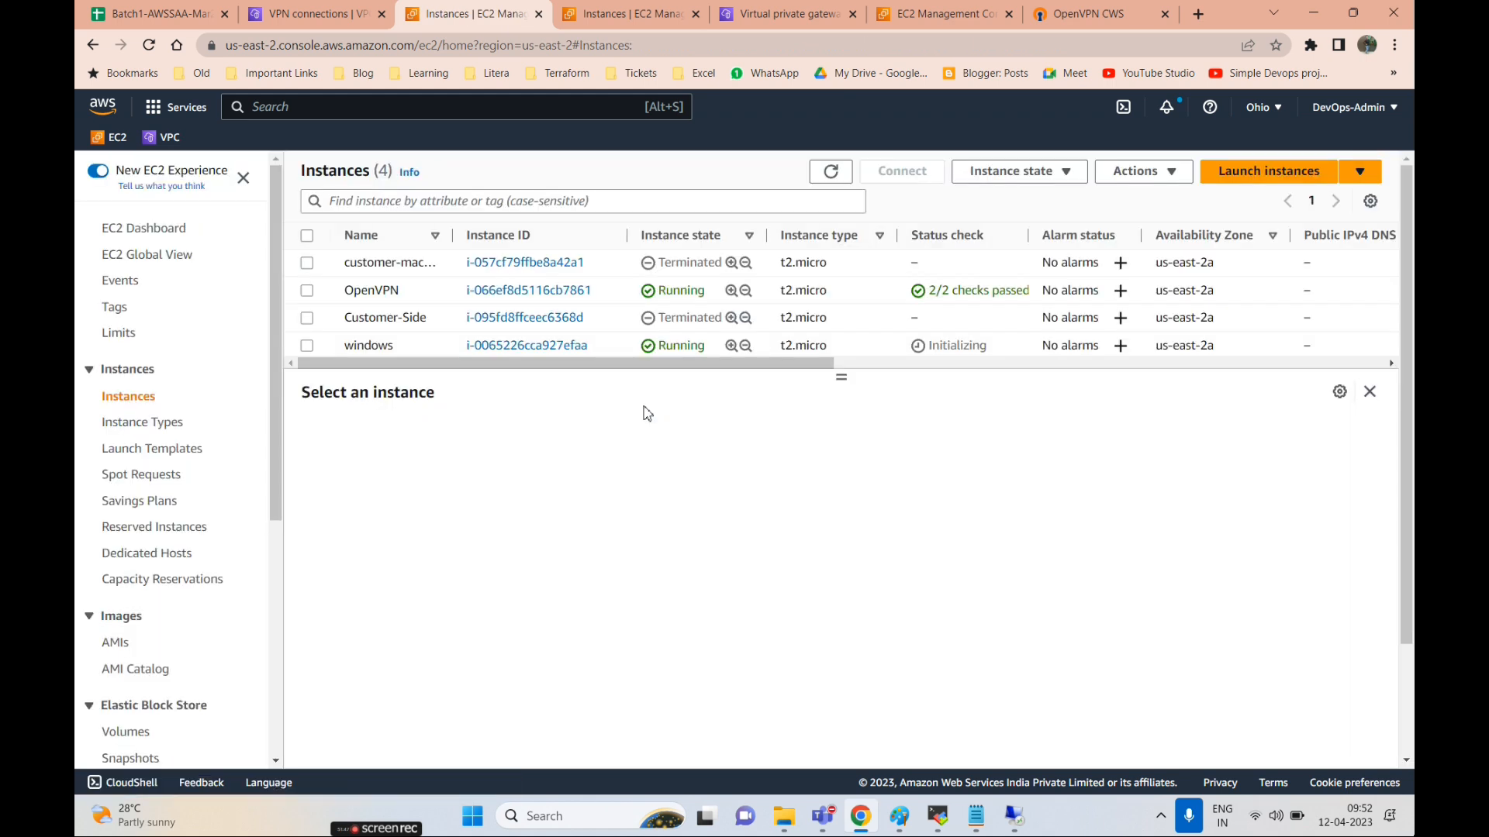
# - Check the password retrieval page again from the windows instance's summary, and go back to that summary
pyautogui.click(568, 347)
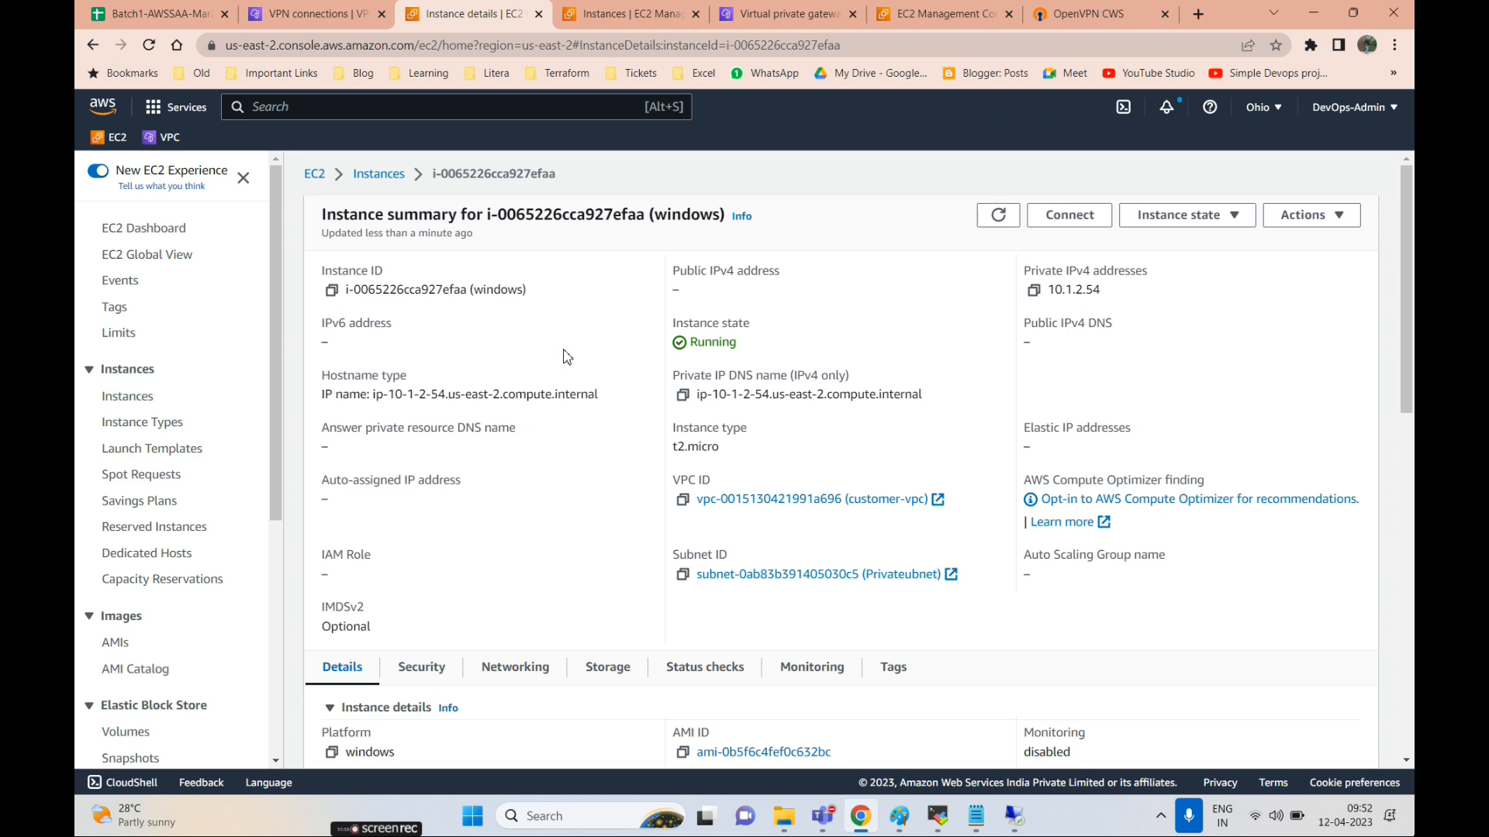
pyautogui.click(1069, 215)
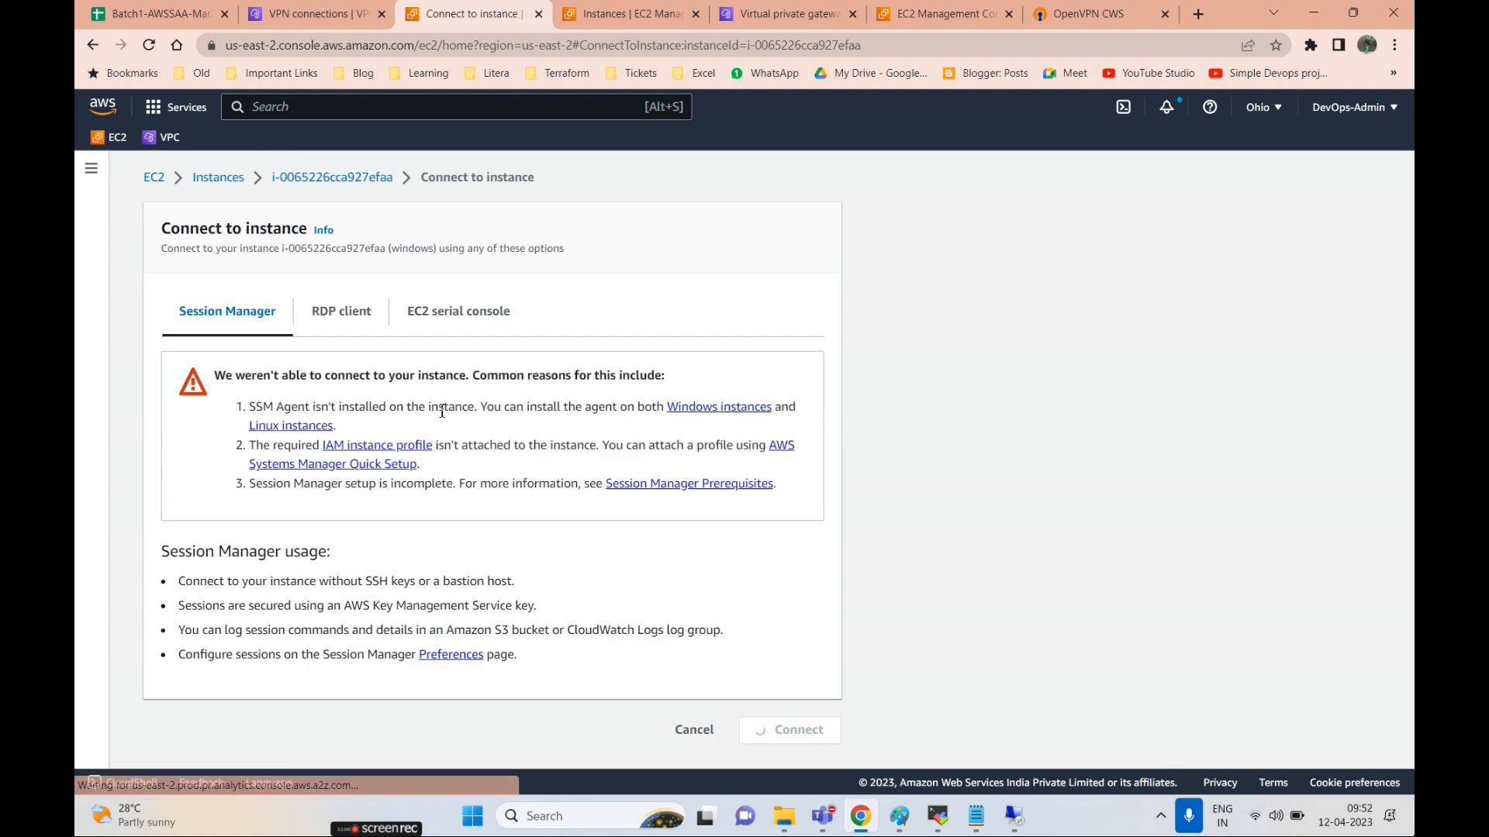
pyautogui.click(342, 335)
pyautogui.scroll(-3, 342, 379)
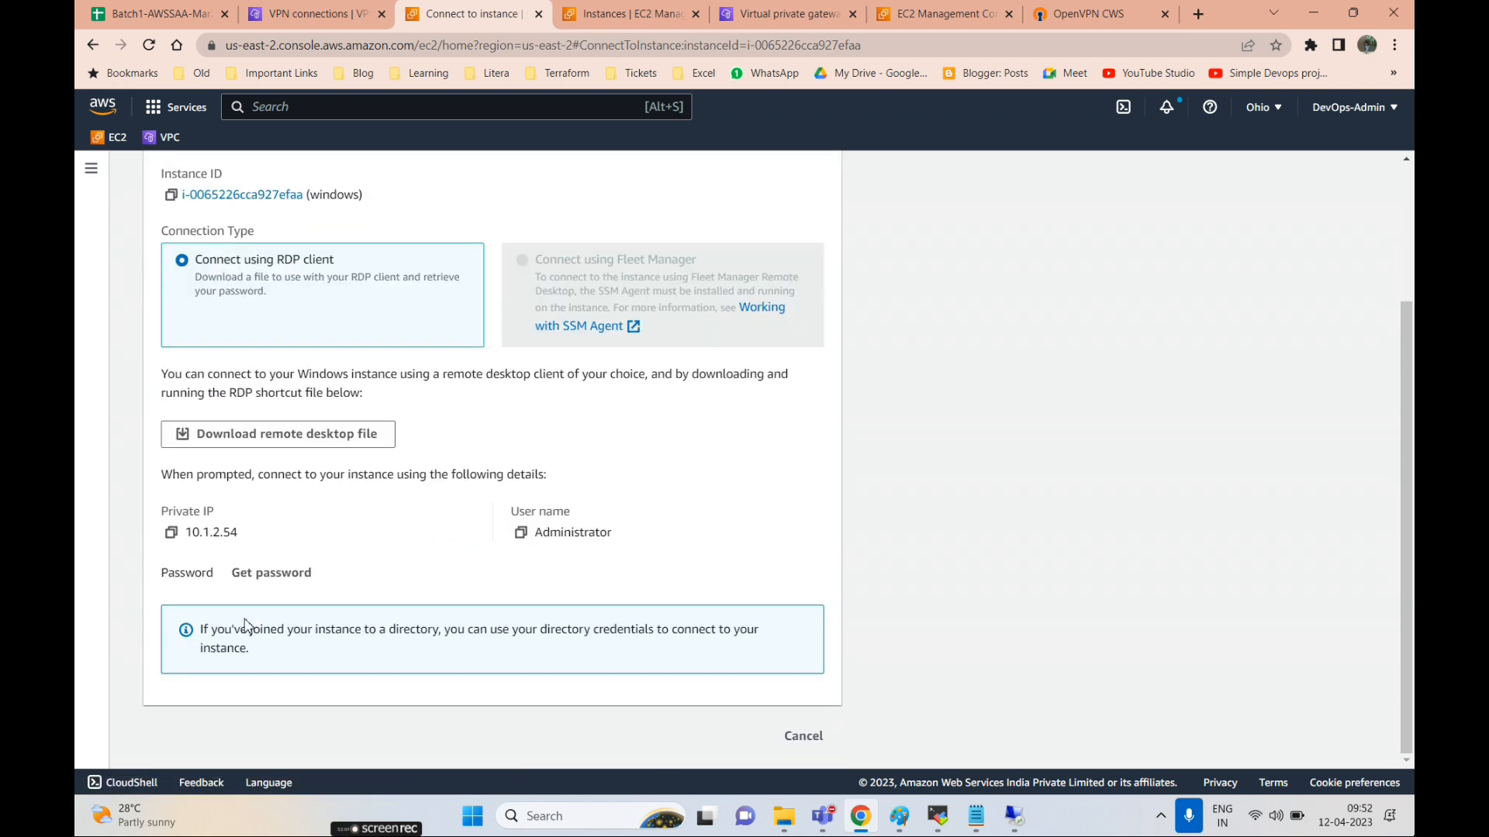
pyautogui.click(269, 573)
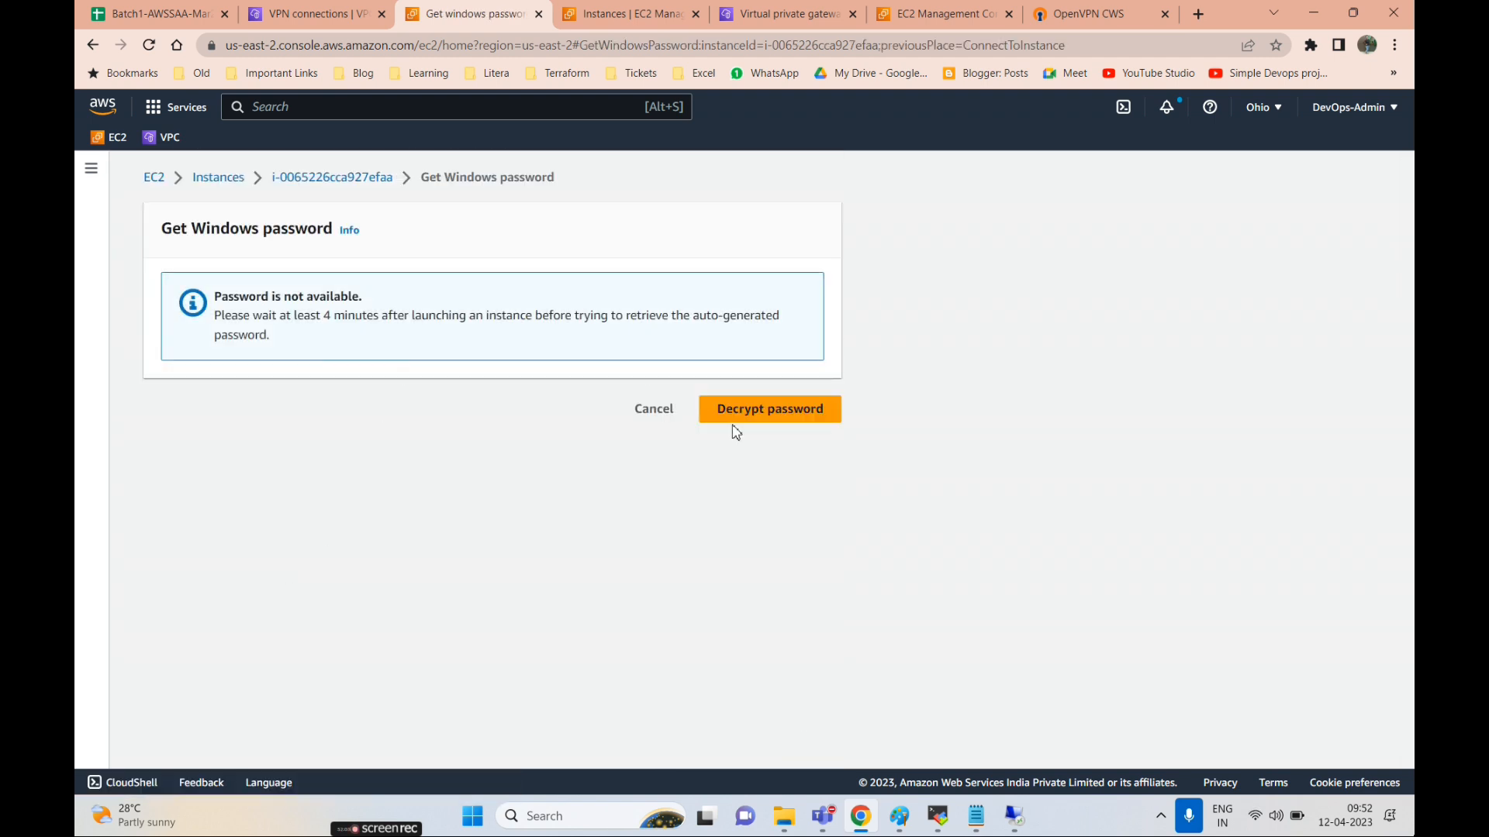
pyautogui.click(350, 183)
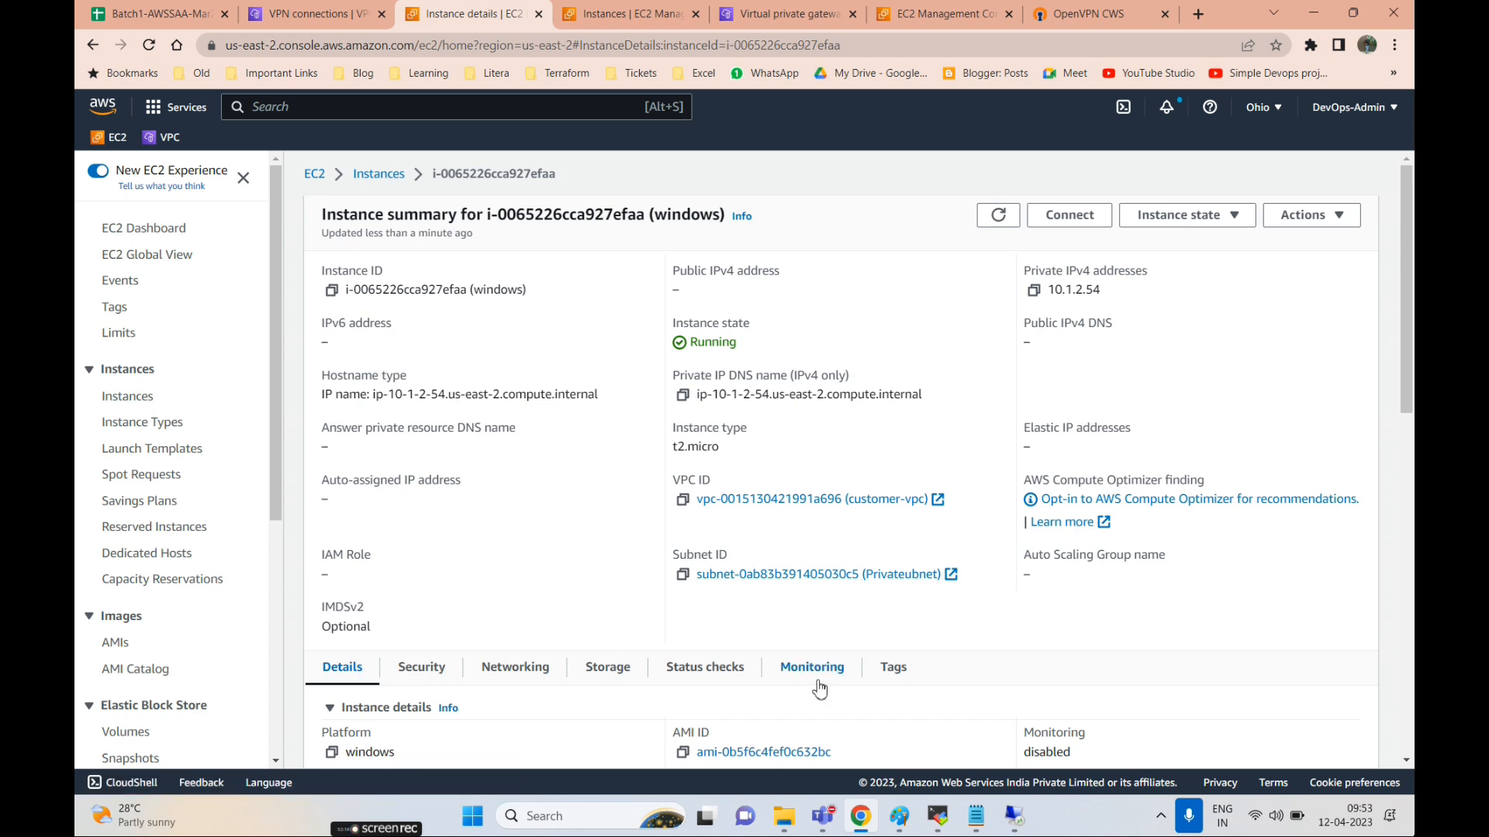
# - Request the instance's RDP password once more, read the explanation on the password page, and cancel to the instances list
pyautogui.click(1069, 217)
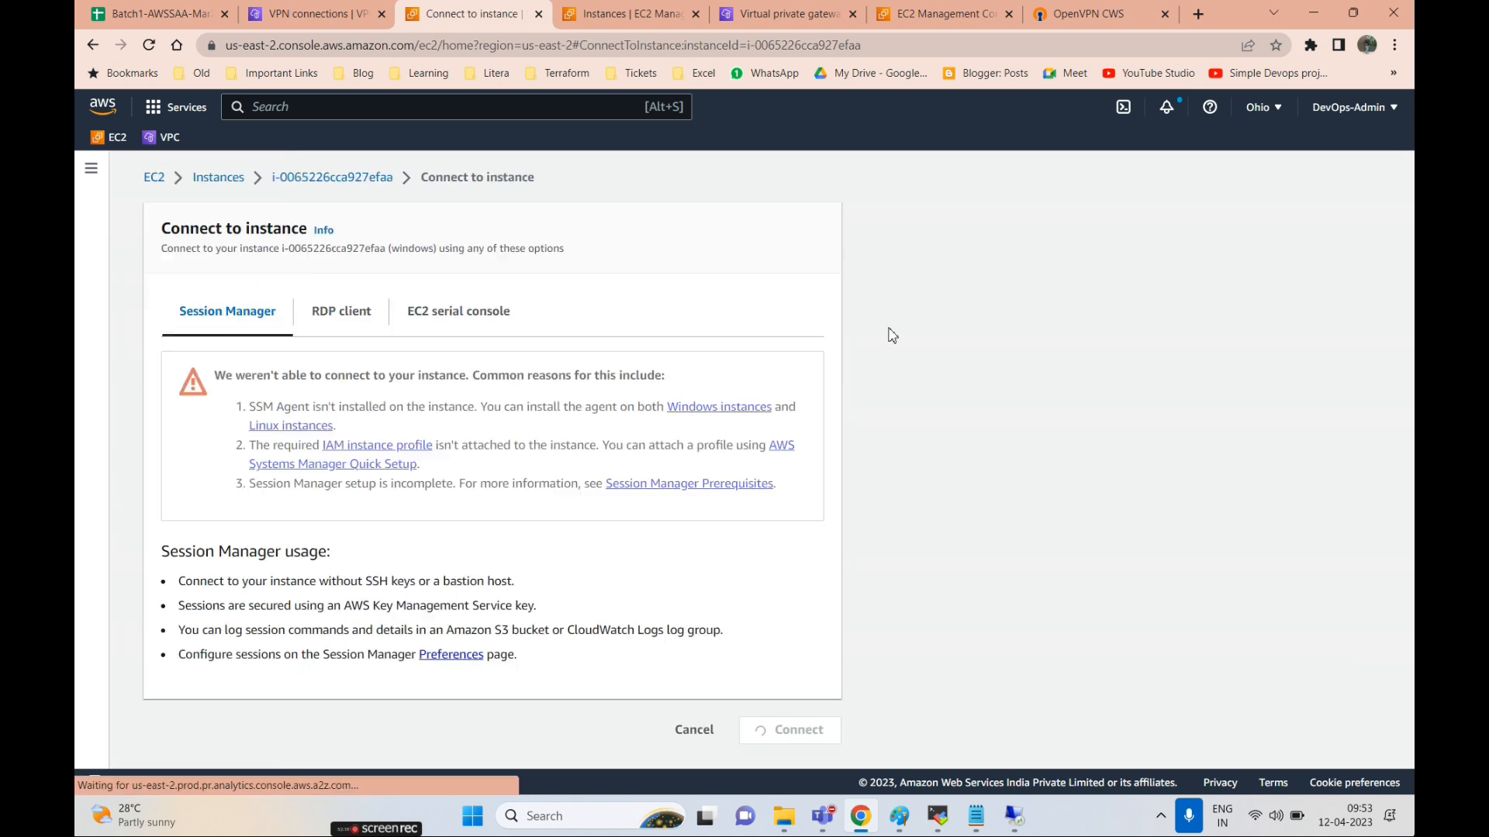
pyautogui.click(312, 318)
pyautogui.scroll(-1, 271, 659)
pyautogui.click(245, 675)
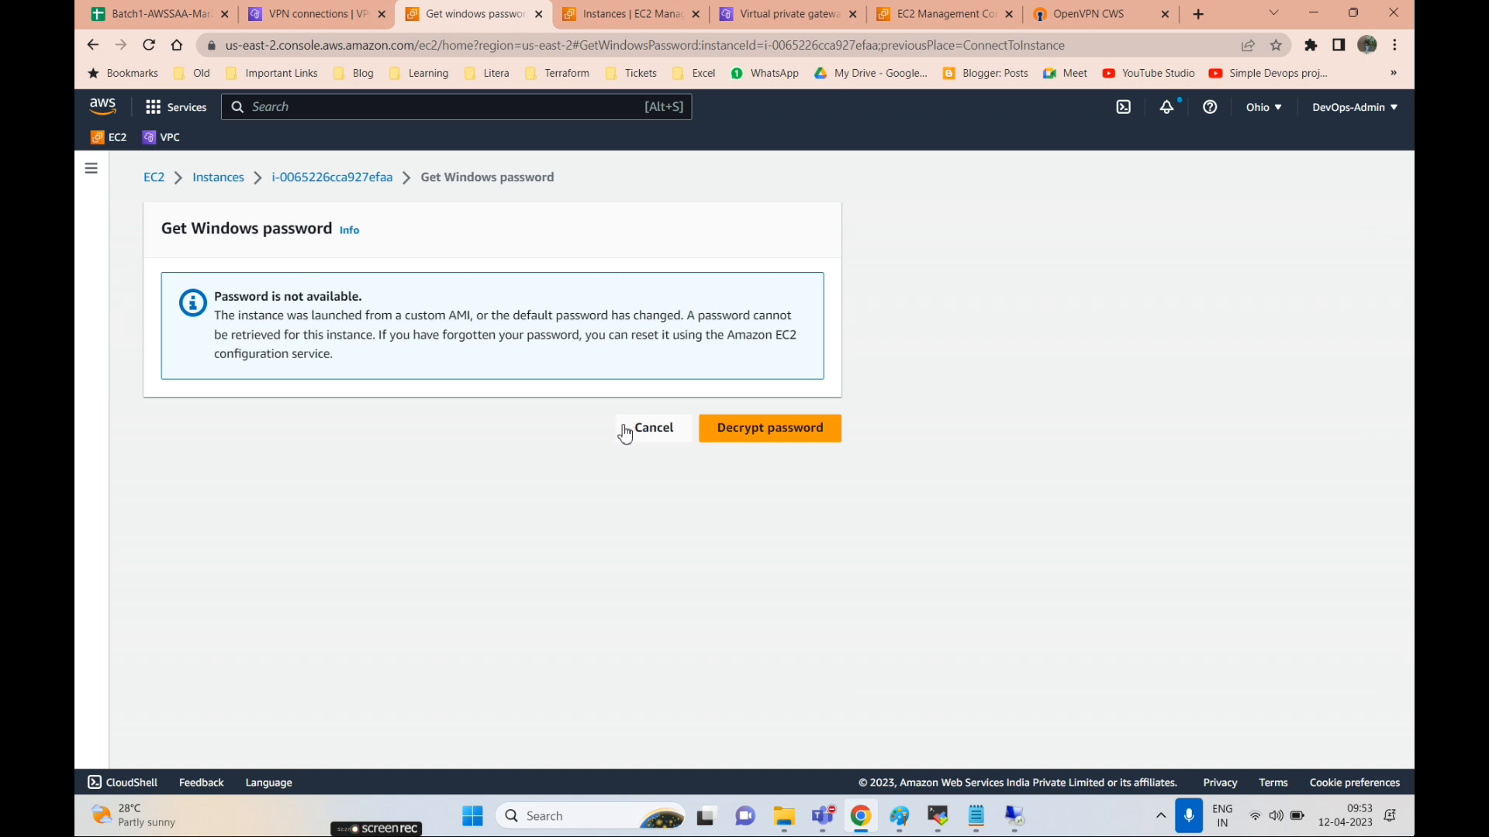
pyautogui.moveTo(212, 295); pyautogui.dragTo(766, 335)
pyautogui.click(666, 429)
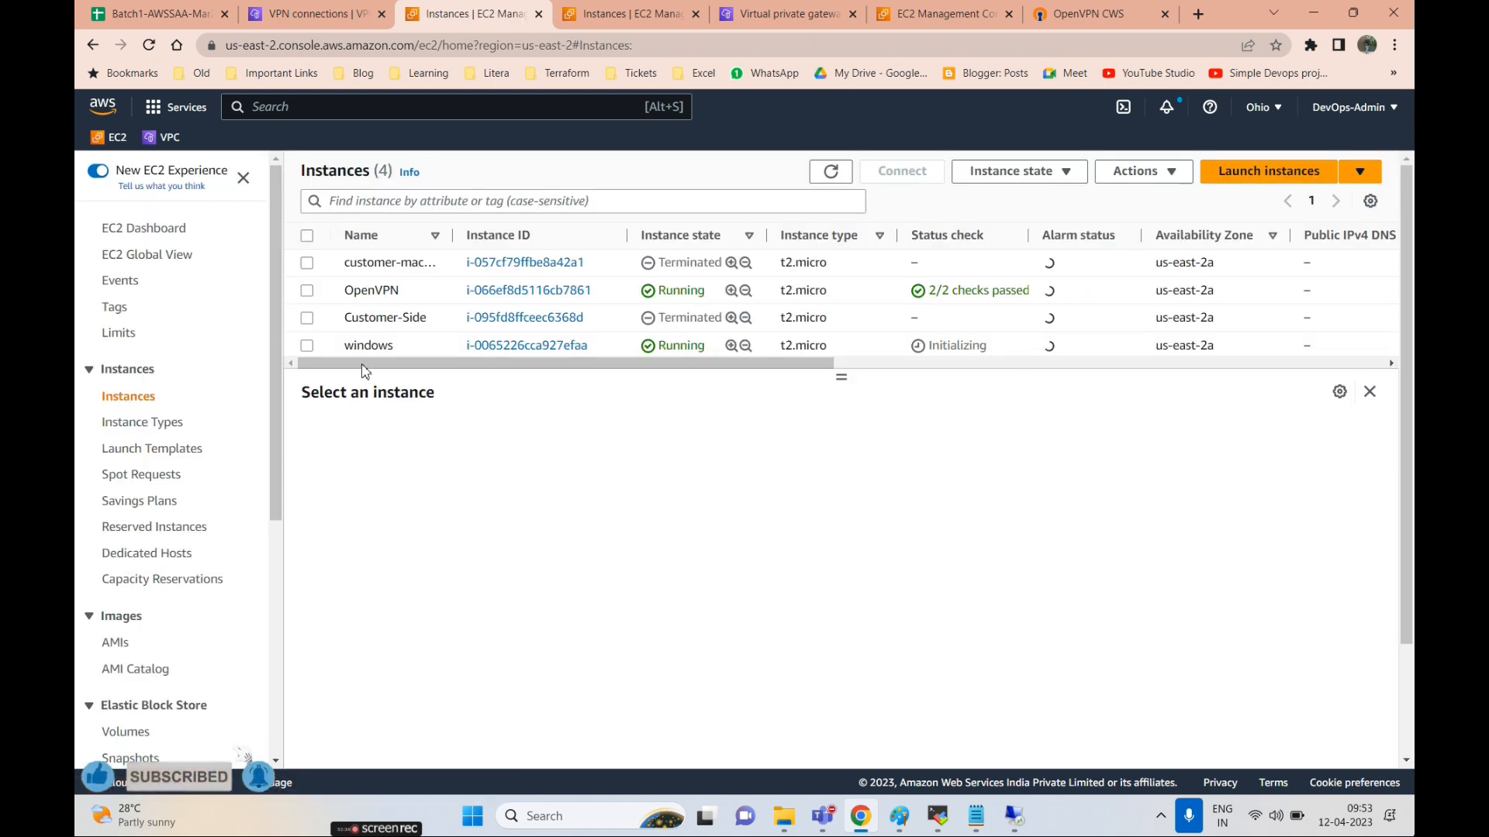
# - Select the windows instance and examine the AMI ID in its instance details
pyautogui.click(307, 345)
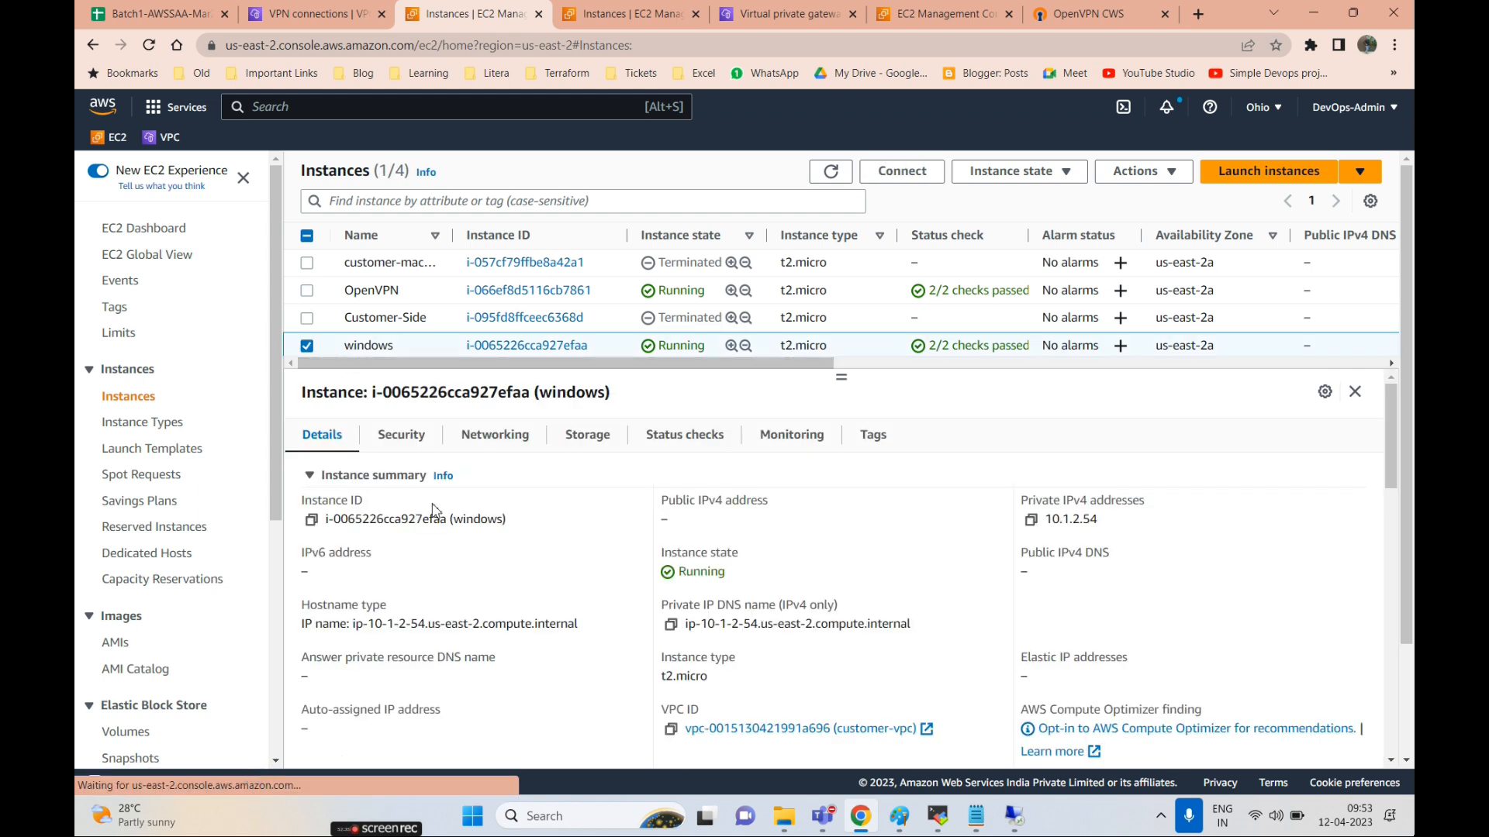
pyautogui.scroll(-1, 671, 638)
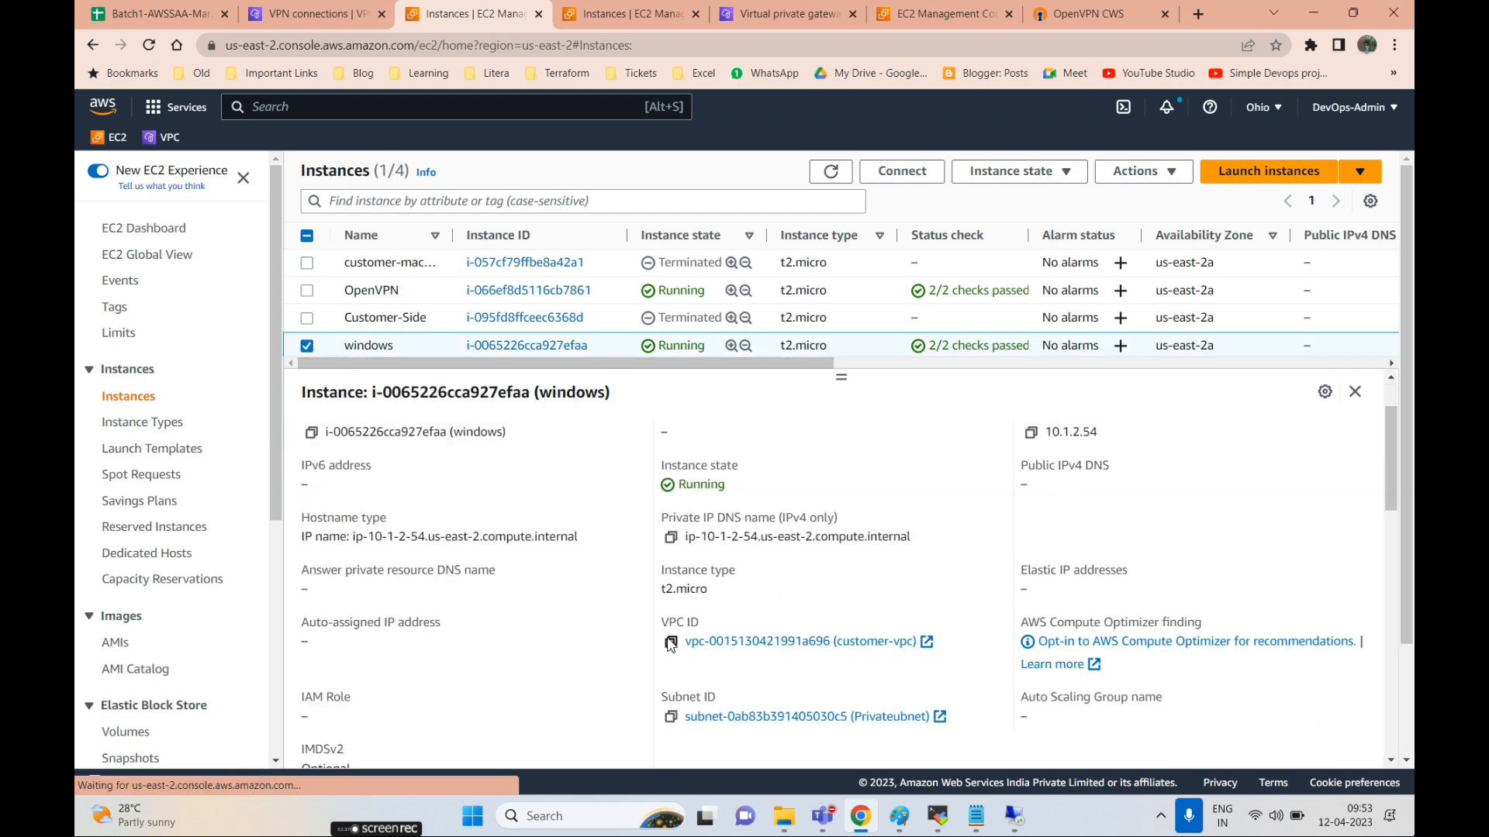
pyautogui.scroll(-4, 672, 645)
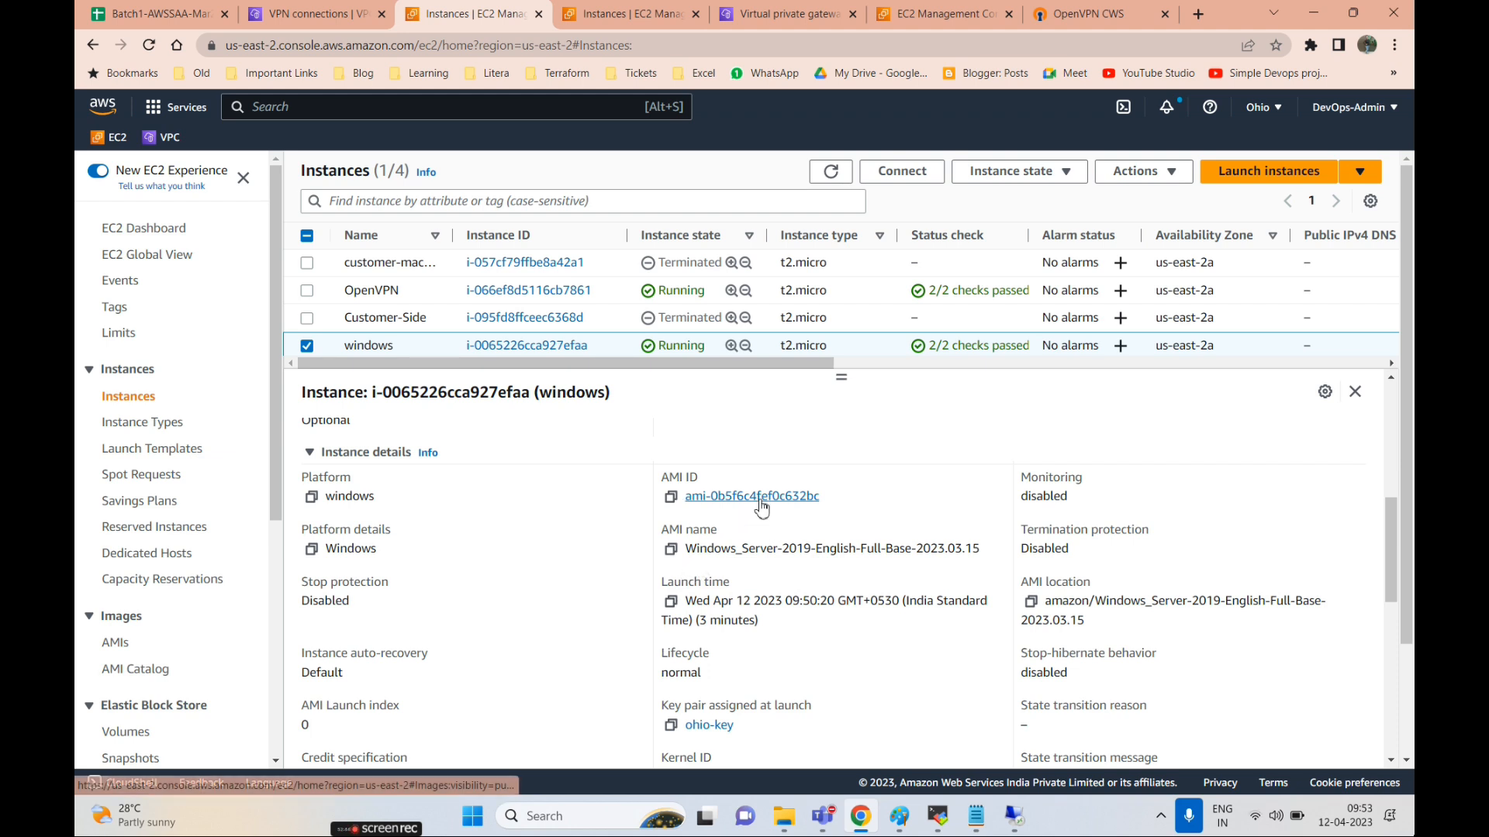
pyautogui.moveTo(820, 497); pyautogui.dragTo(781, 502)
# - Start launching a new EC2 instance and choose Windows as the Quick Start operating system
pyautogui.click(1268, 171)
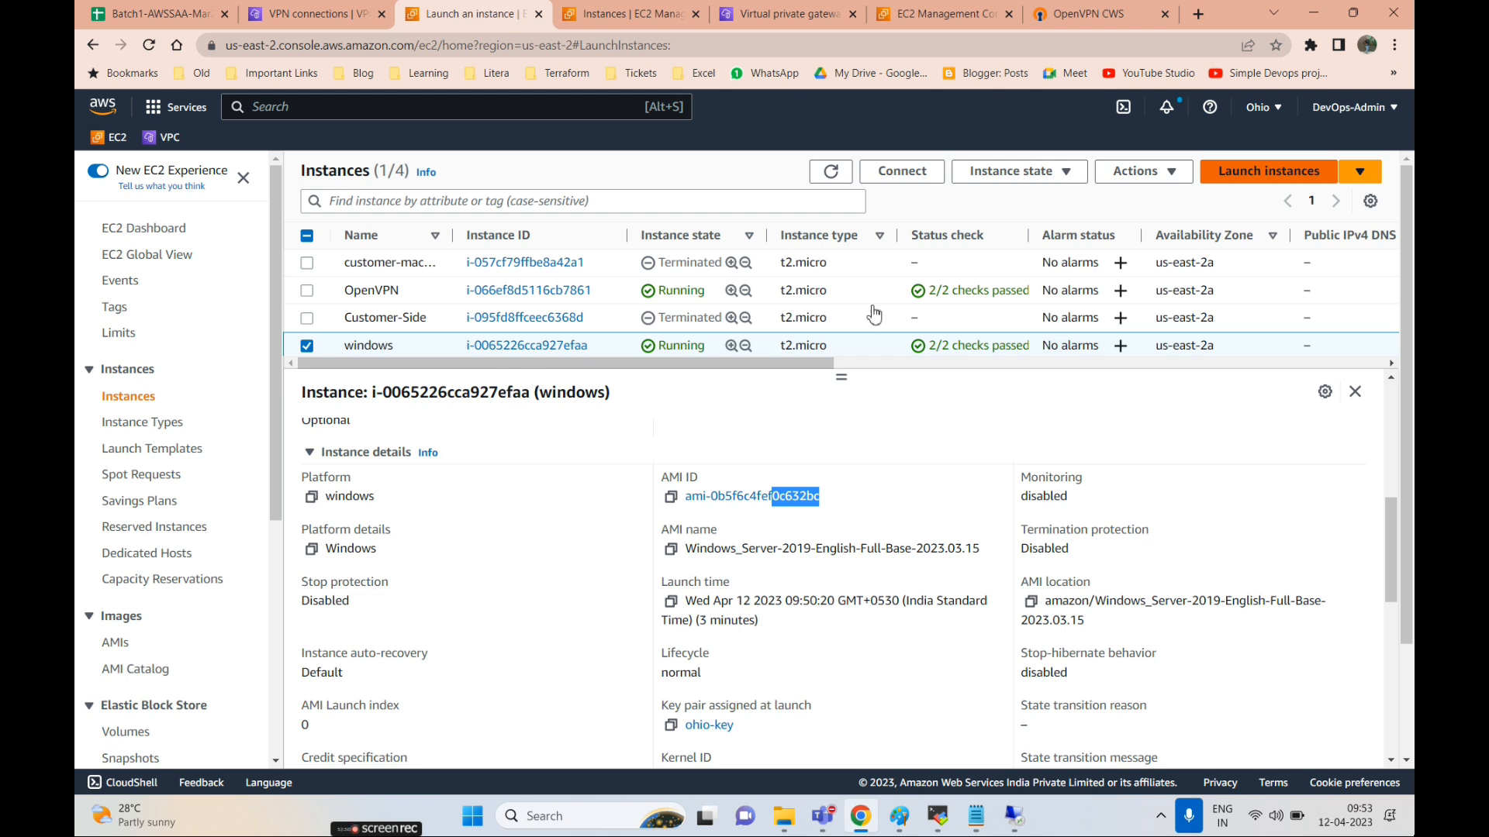
pyautogui.scroll(-2, 335, 547)
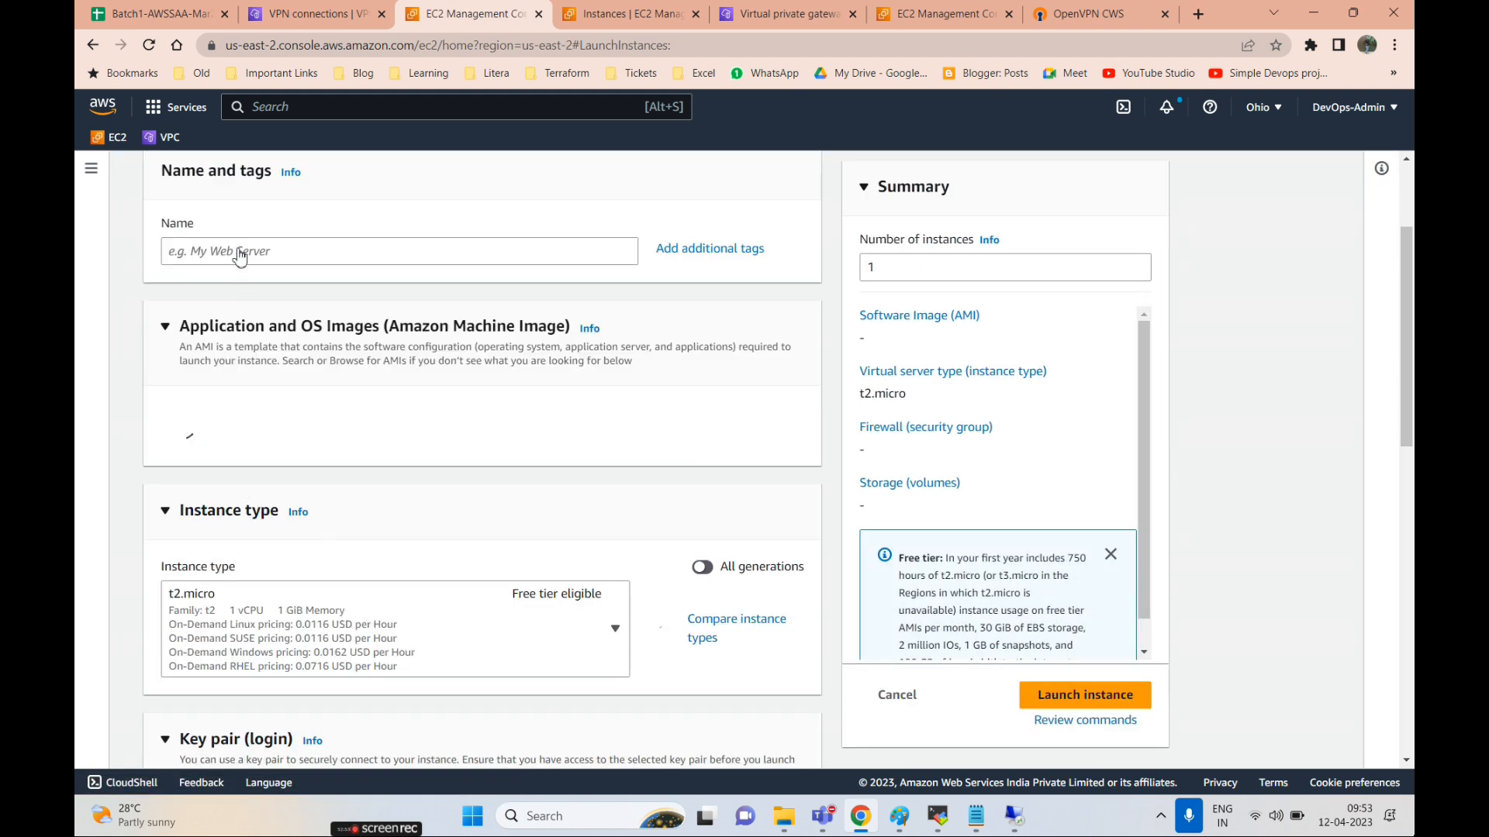
pyautogui.scroll(-1, 230, 254)
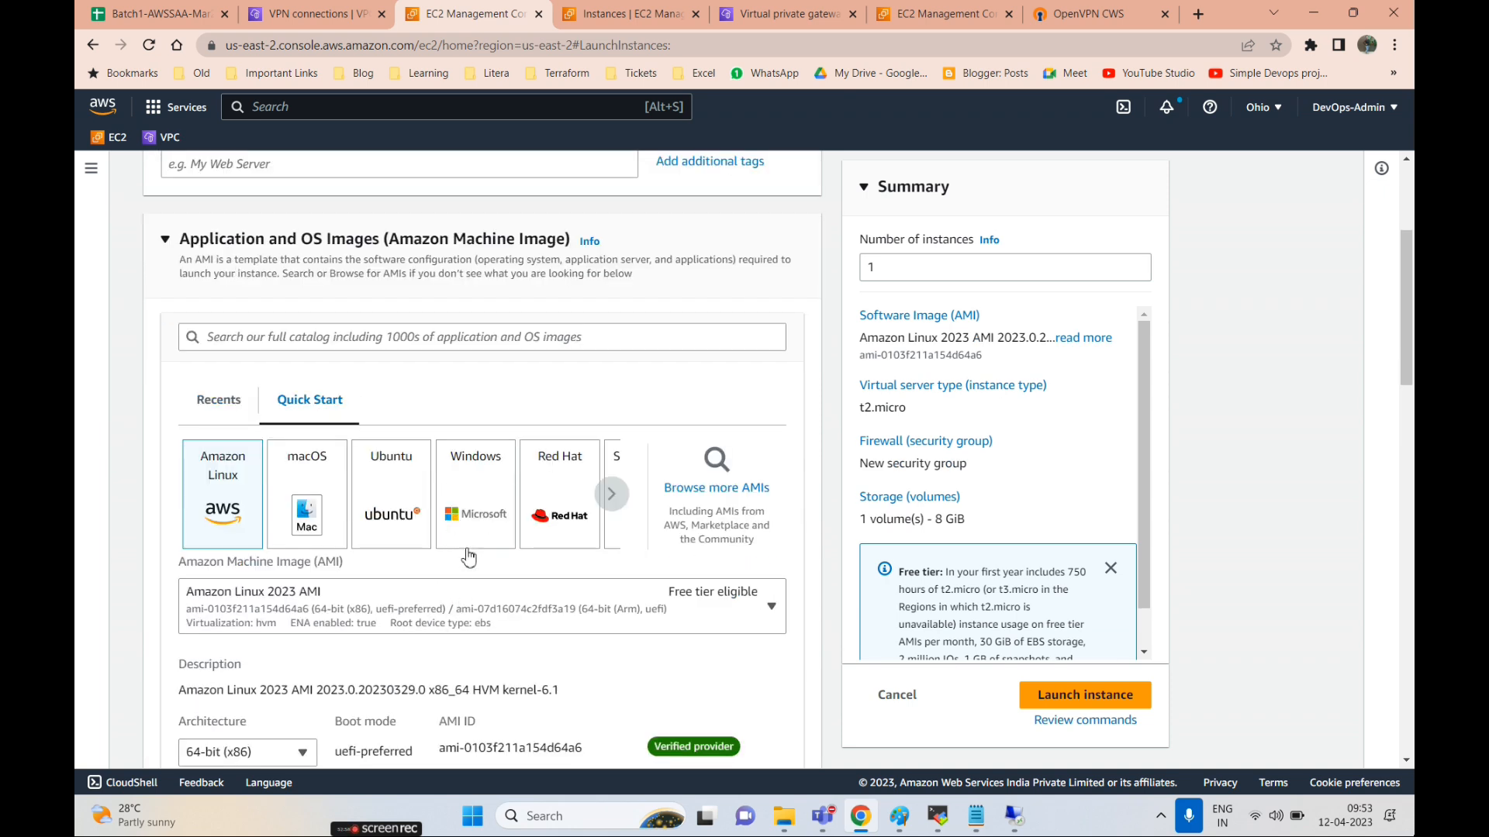
pyautogui.click(466, 535)
# - Choose the Microsoft Windows Server 2019 Base image and check its AMI ID
pyautogui.scroll(-2, 369, 476)
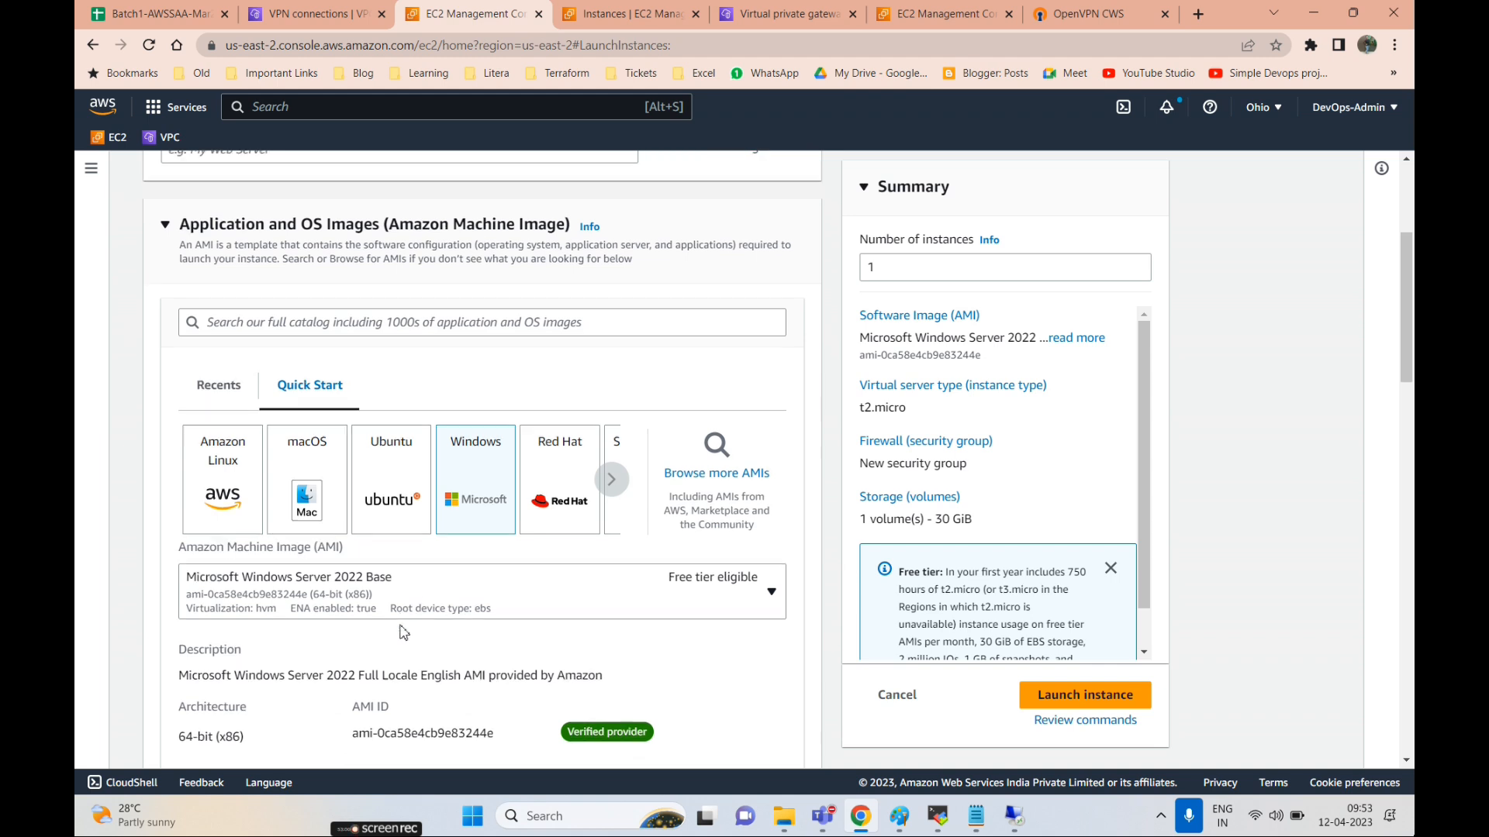
pyautogui.click(359, 451)
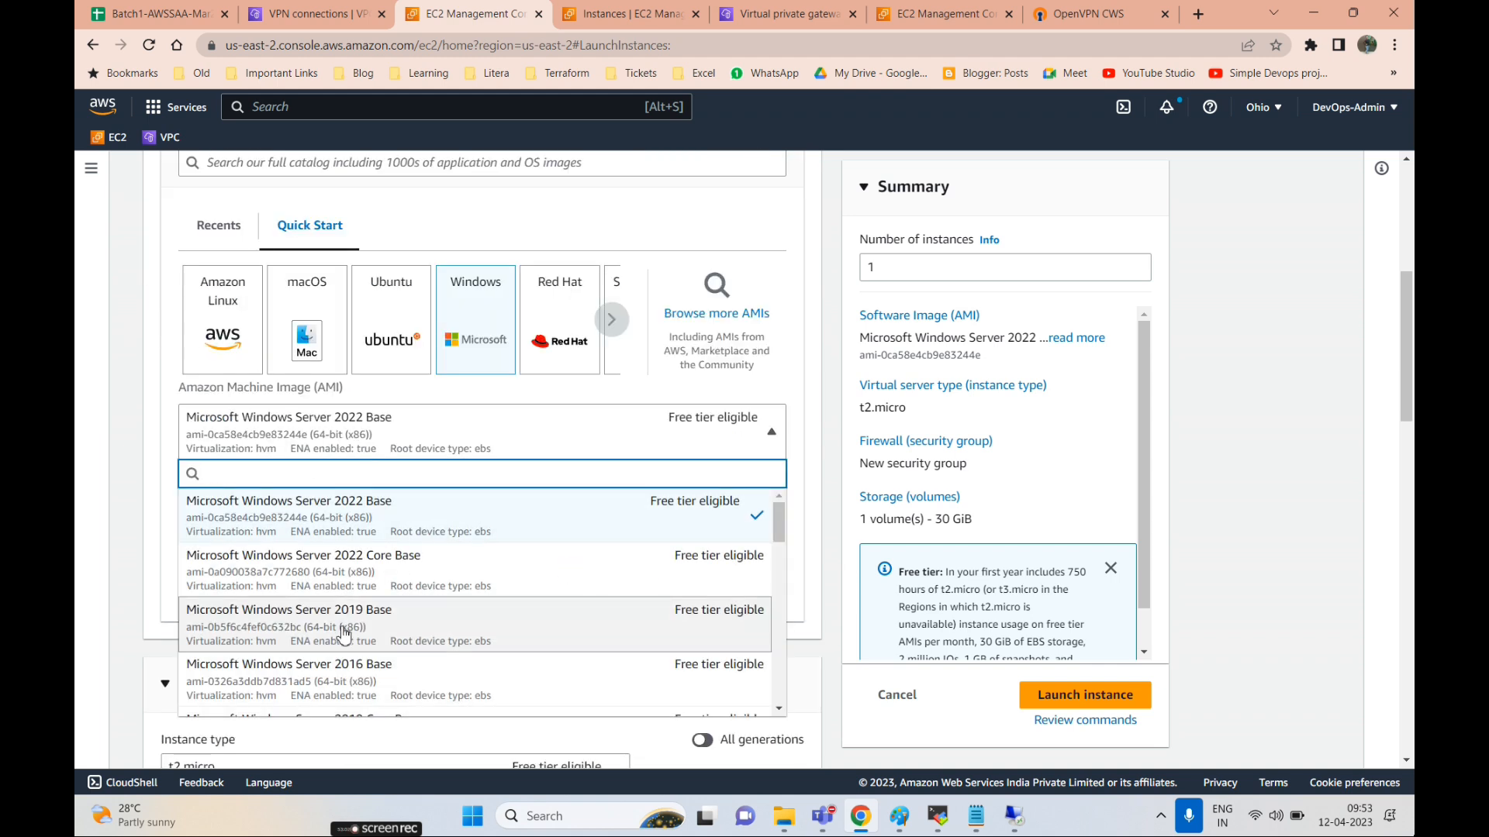
pyautogui.click(456, 627)
pyautogui.moveTo(416, 584); pyautogui.dragTo(503, 582)
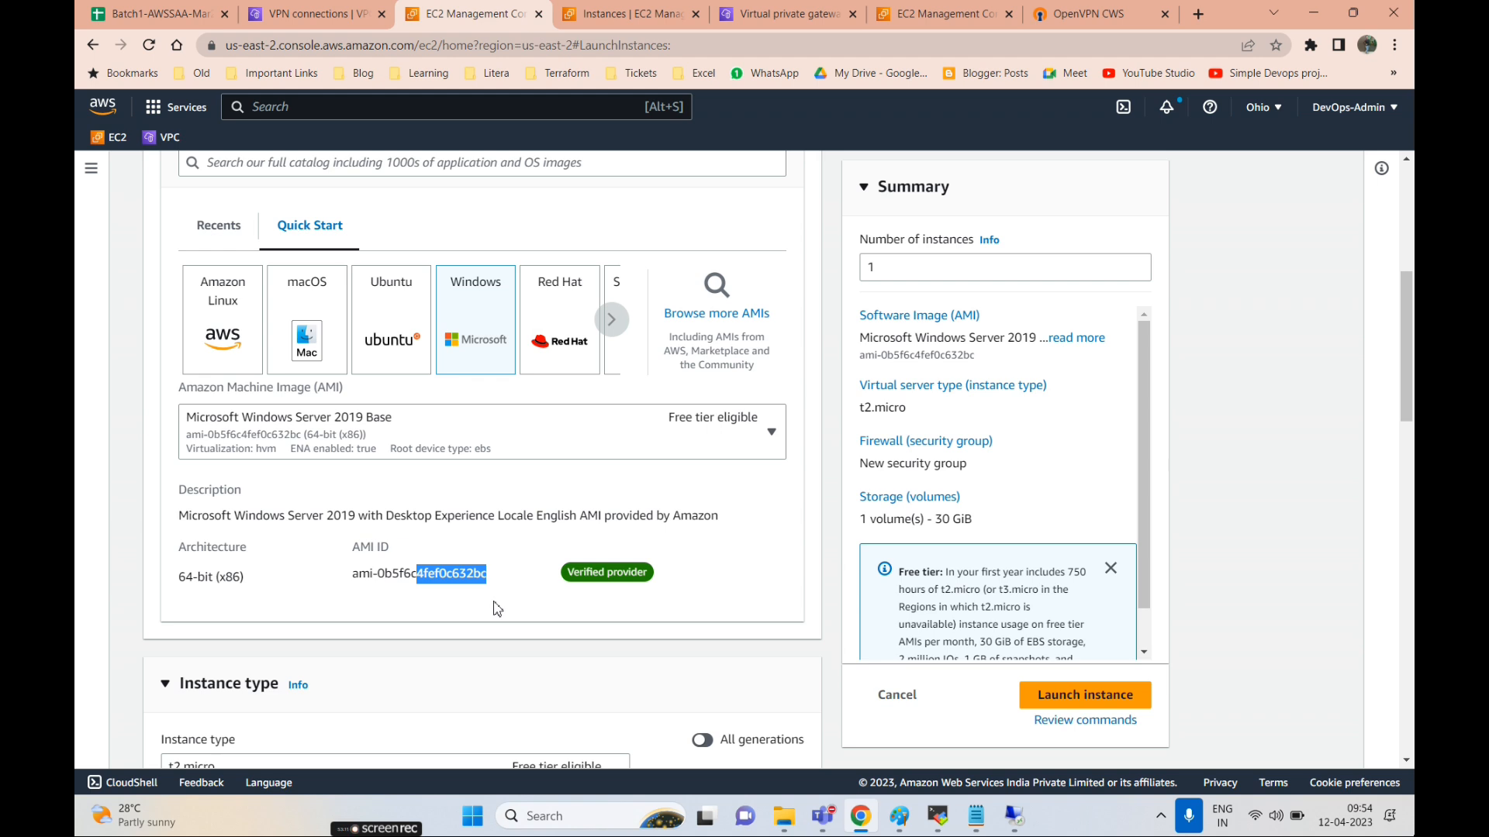
pyautogui.scroll(6, 238, 507)
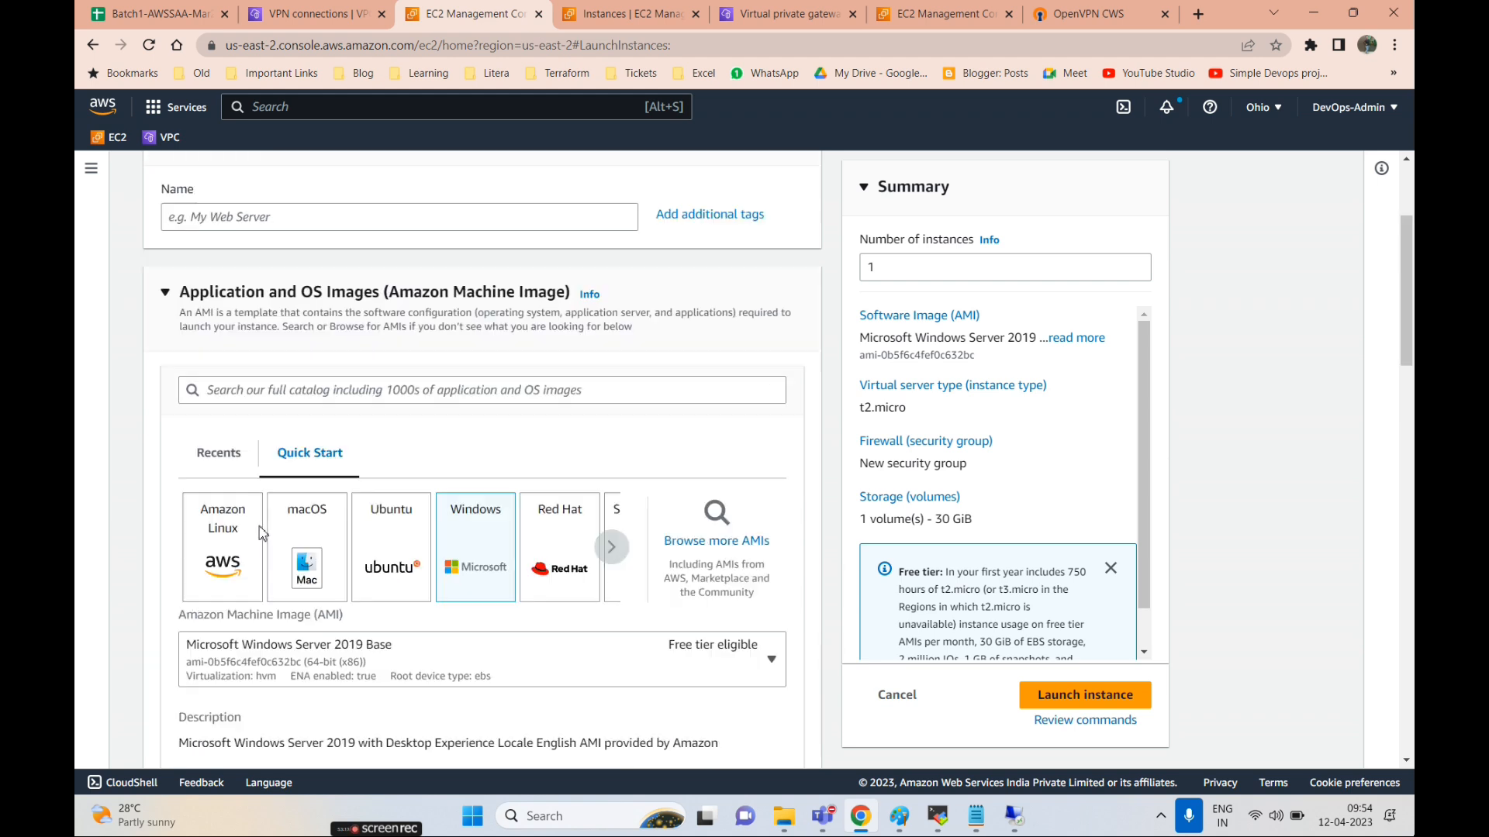
# - Leave the launch wizard and request the RDP client password for the windows instance
pyautogui.click(218, 177)
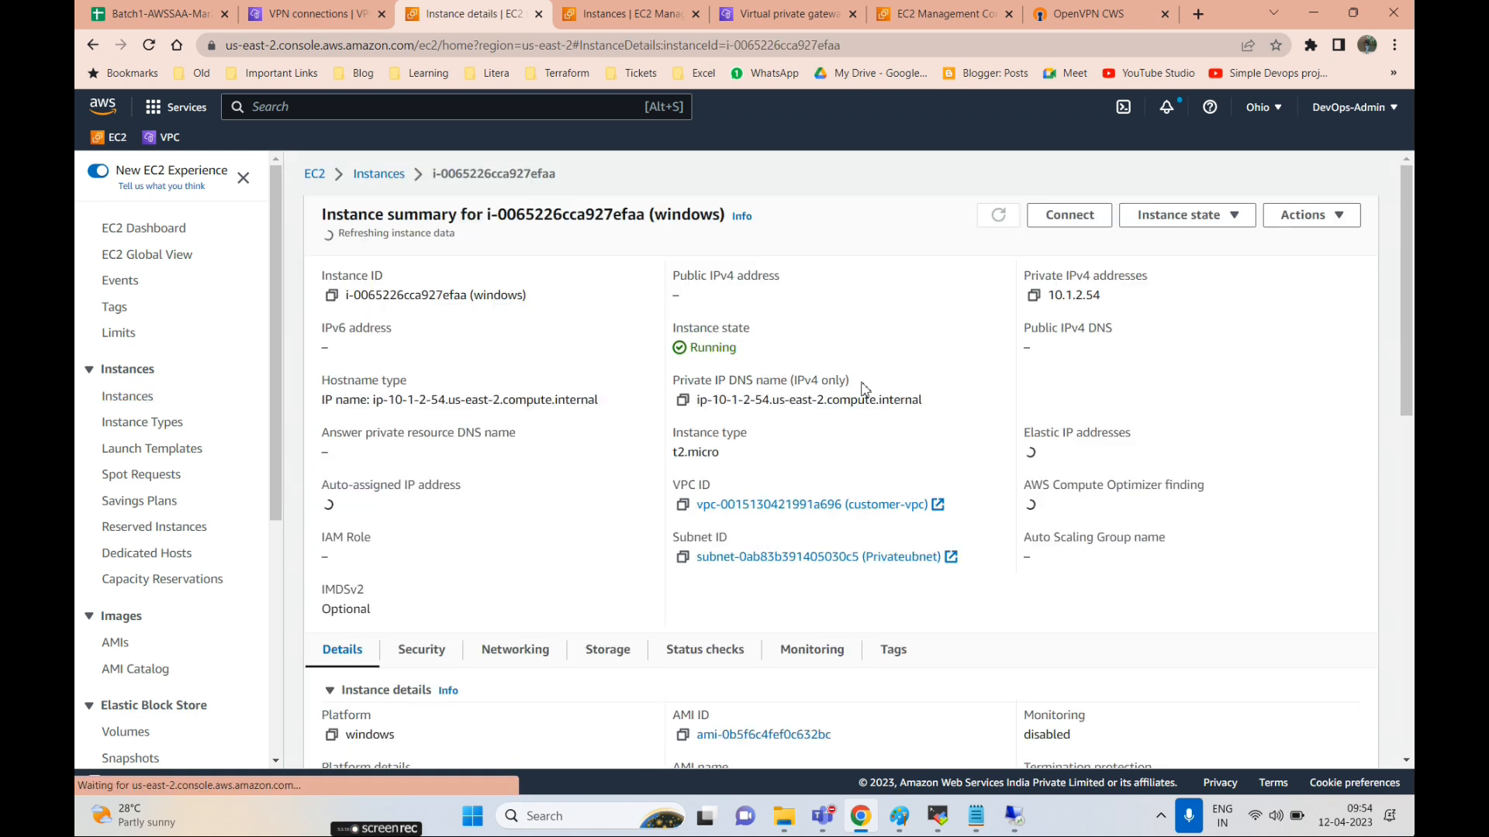
pyautogui.click(1070, 216)
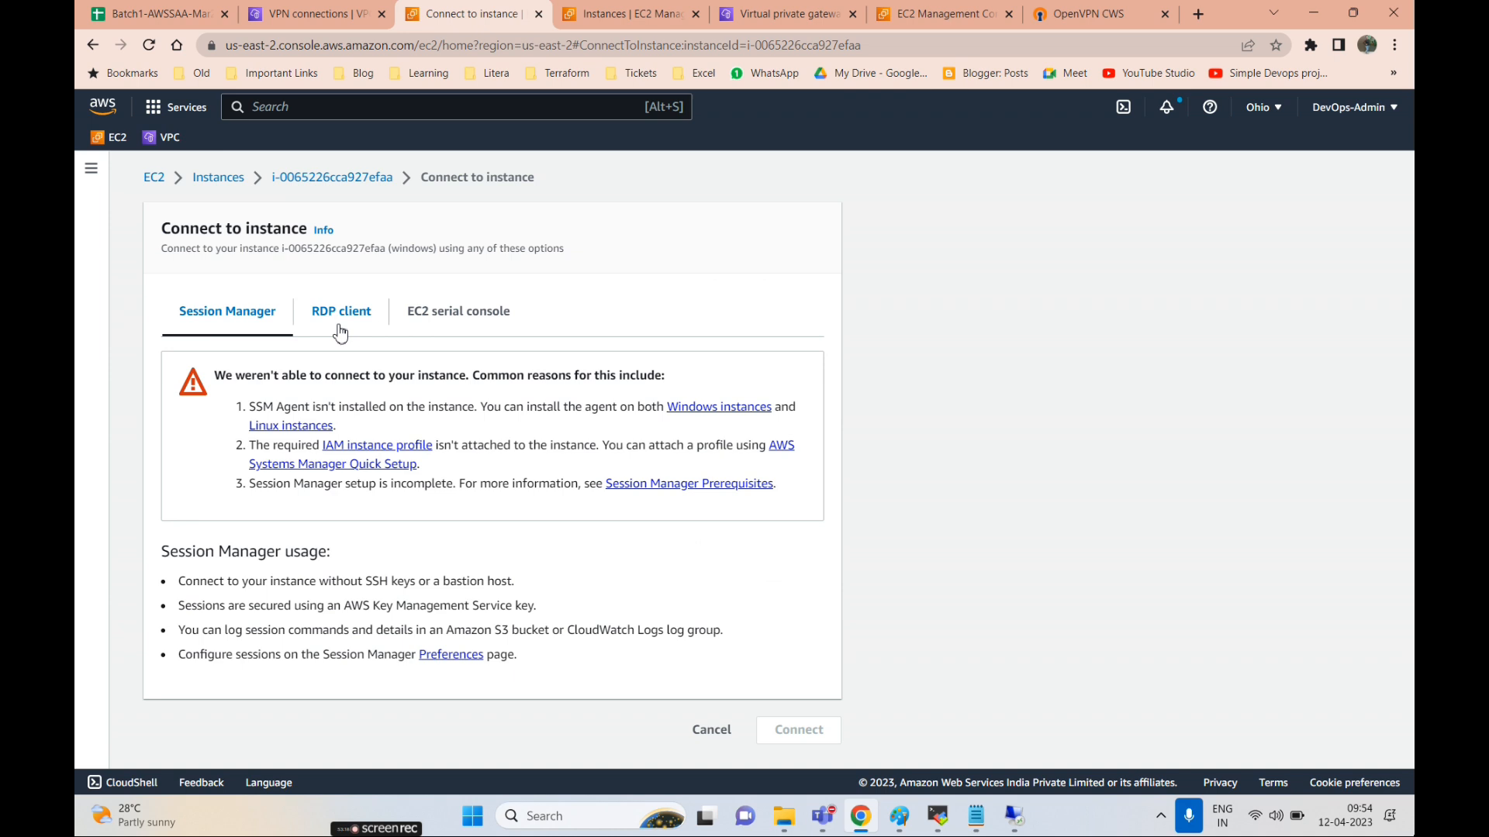
pyautogui.click(339, 334)
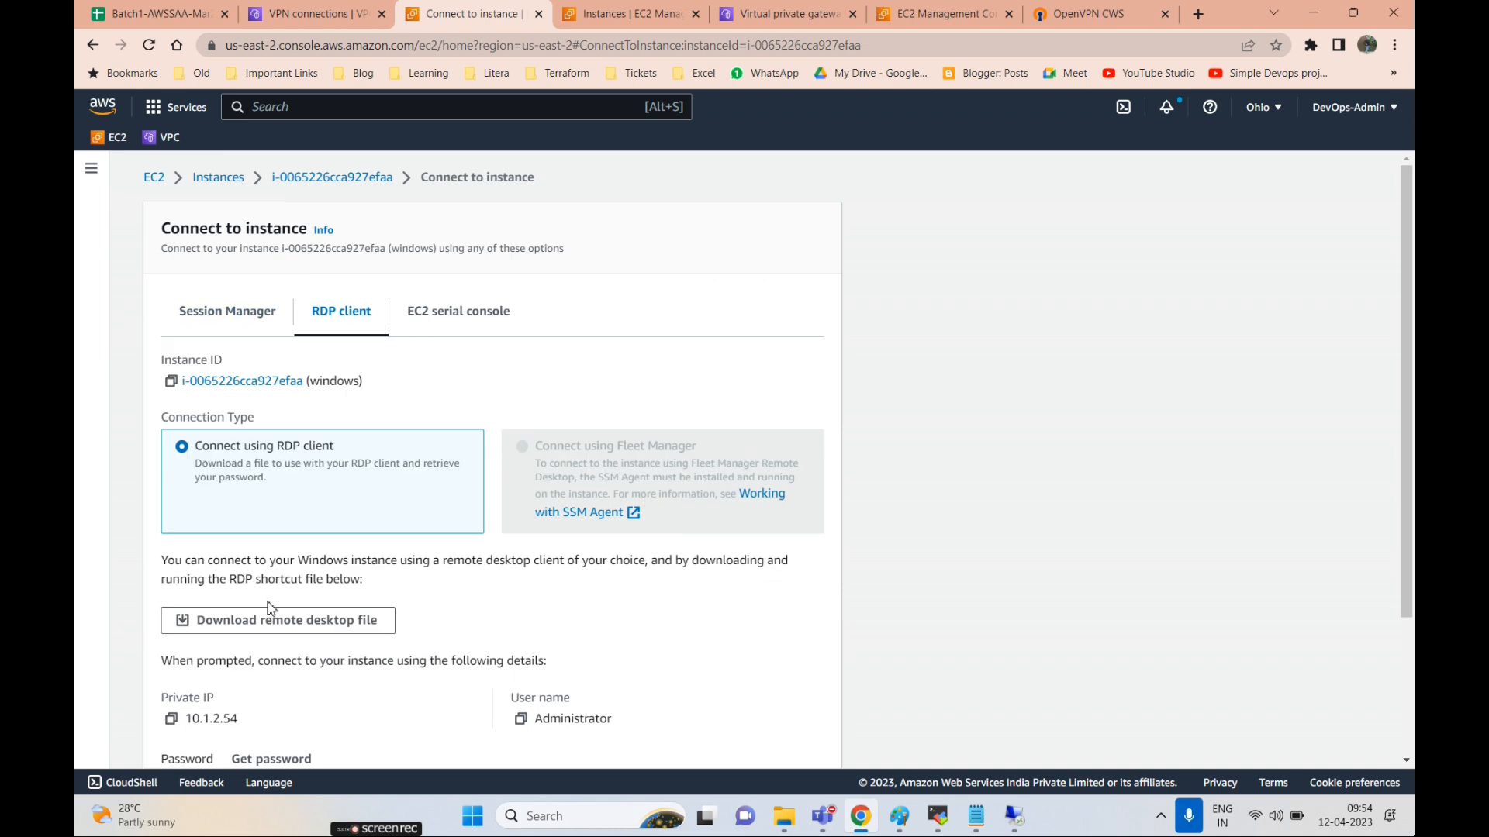
pyautogui.scroll(-3, 275, 620)
pyautogui.click(284, 585)
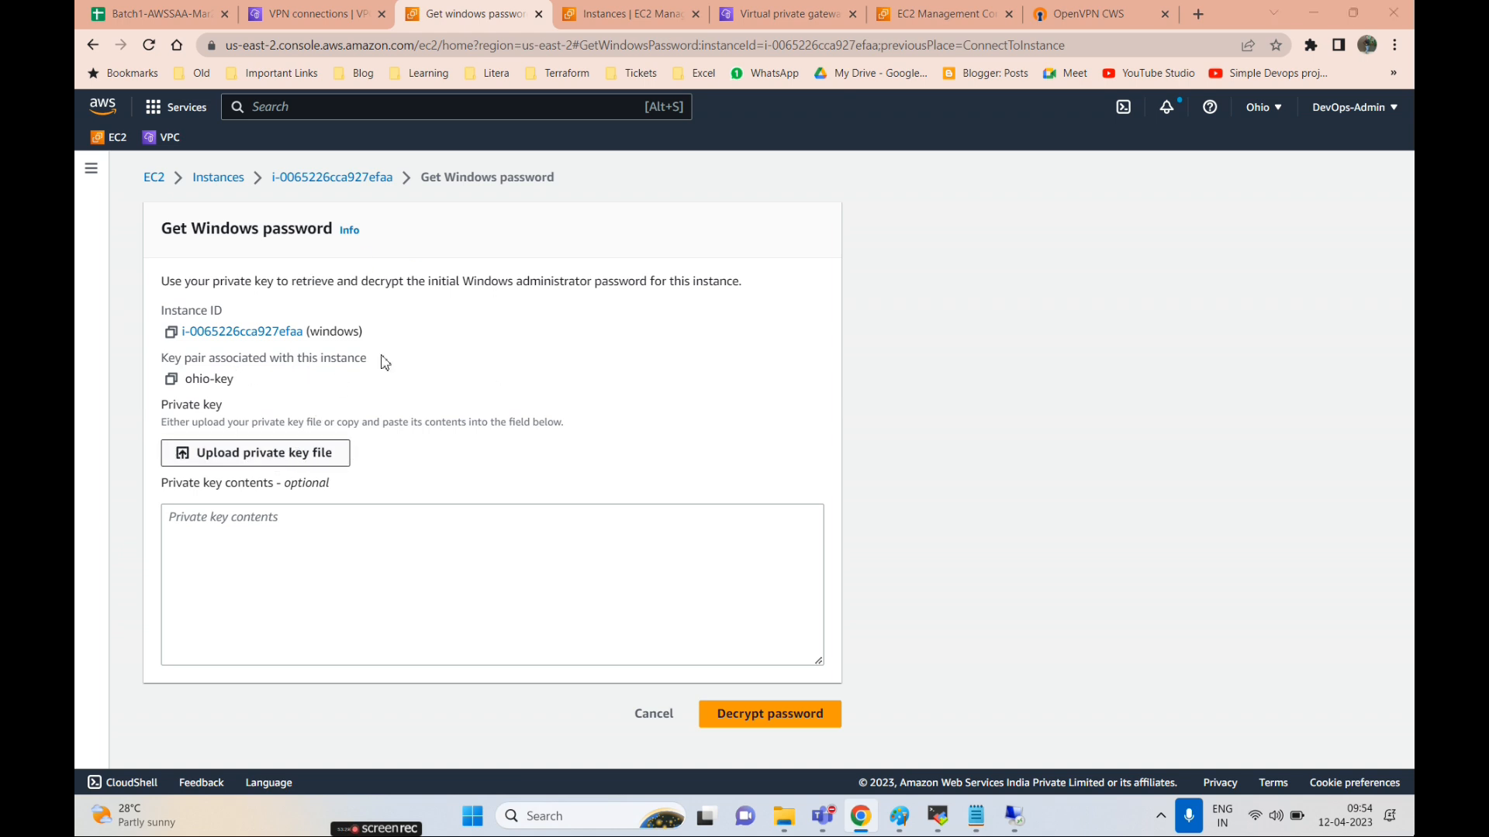
# - Load the ohio-key private key file and decrypt the instance's Windows administrator password
pyautogui.click(203, 459)
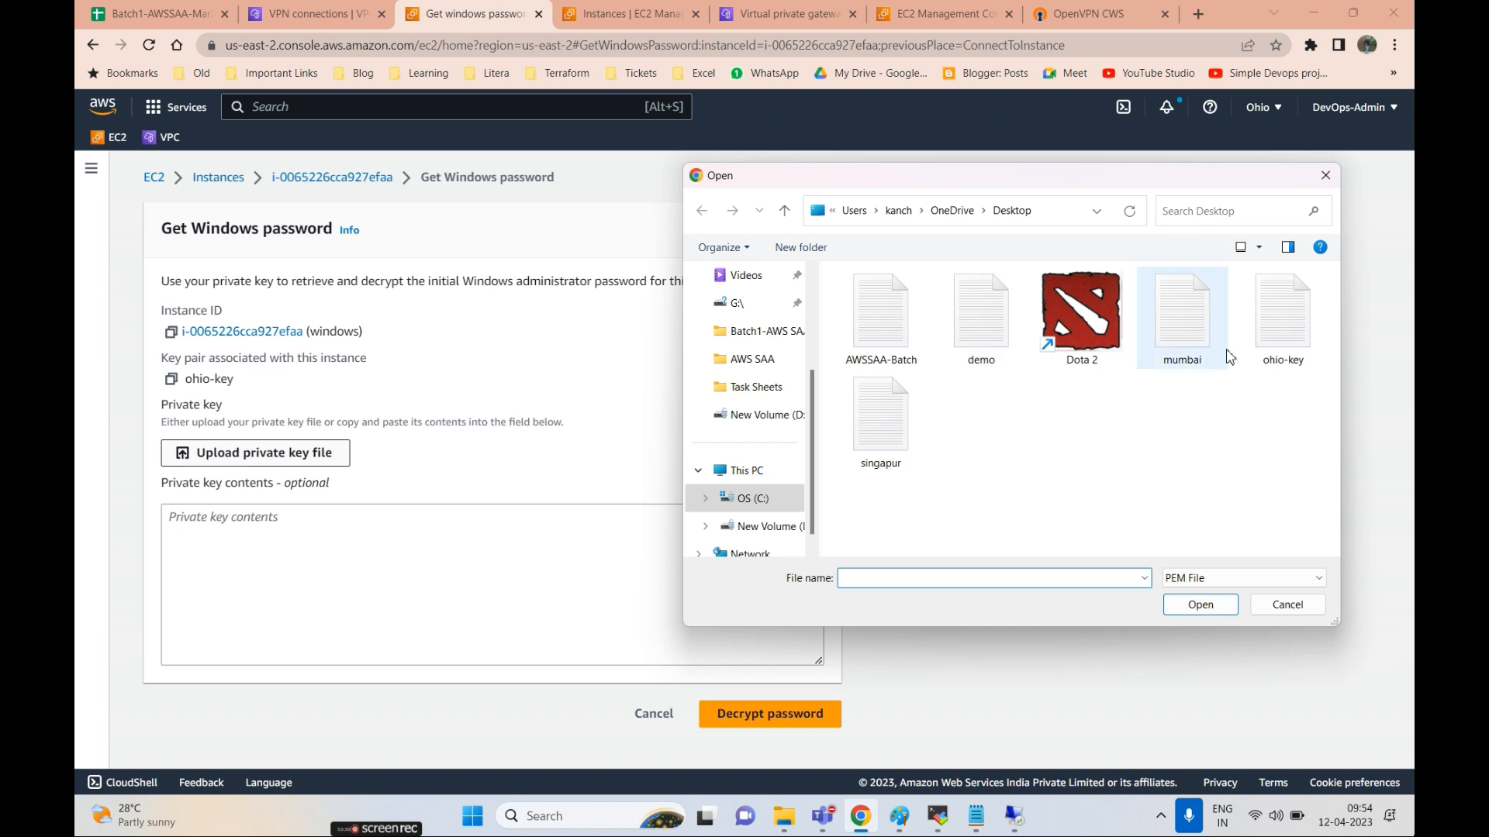
pyautogui.doubleClick(1262, 351)
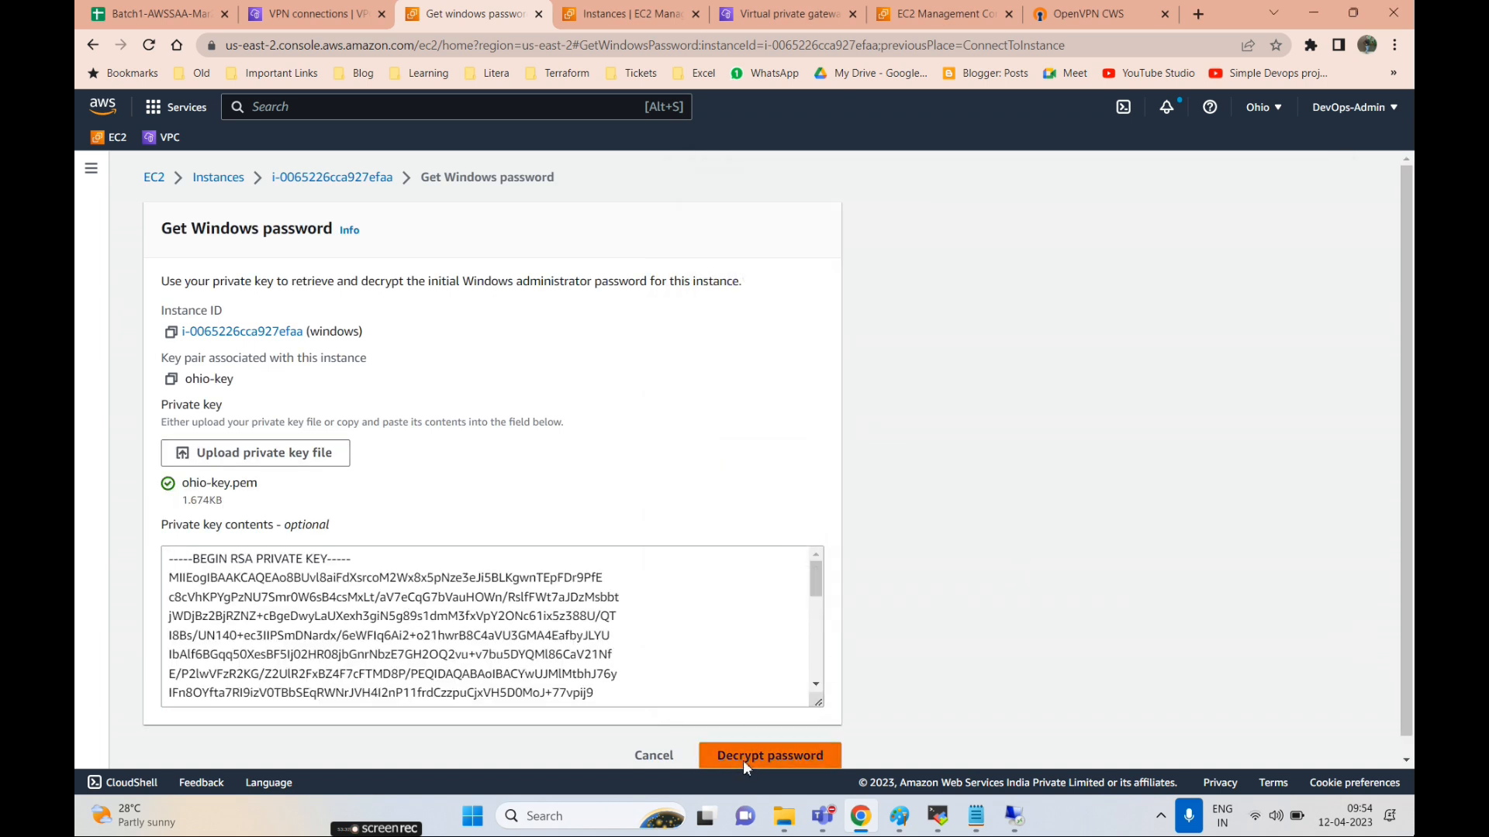
pyautogui.click(743, 757)
# - Start a Remote Desktop connection to the instance's private IP 10.1.2.54 and copy the Administrator user name
pyautogui.scroll(-3, 438, 595)
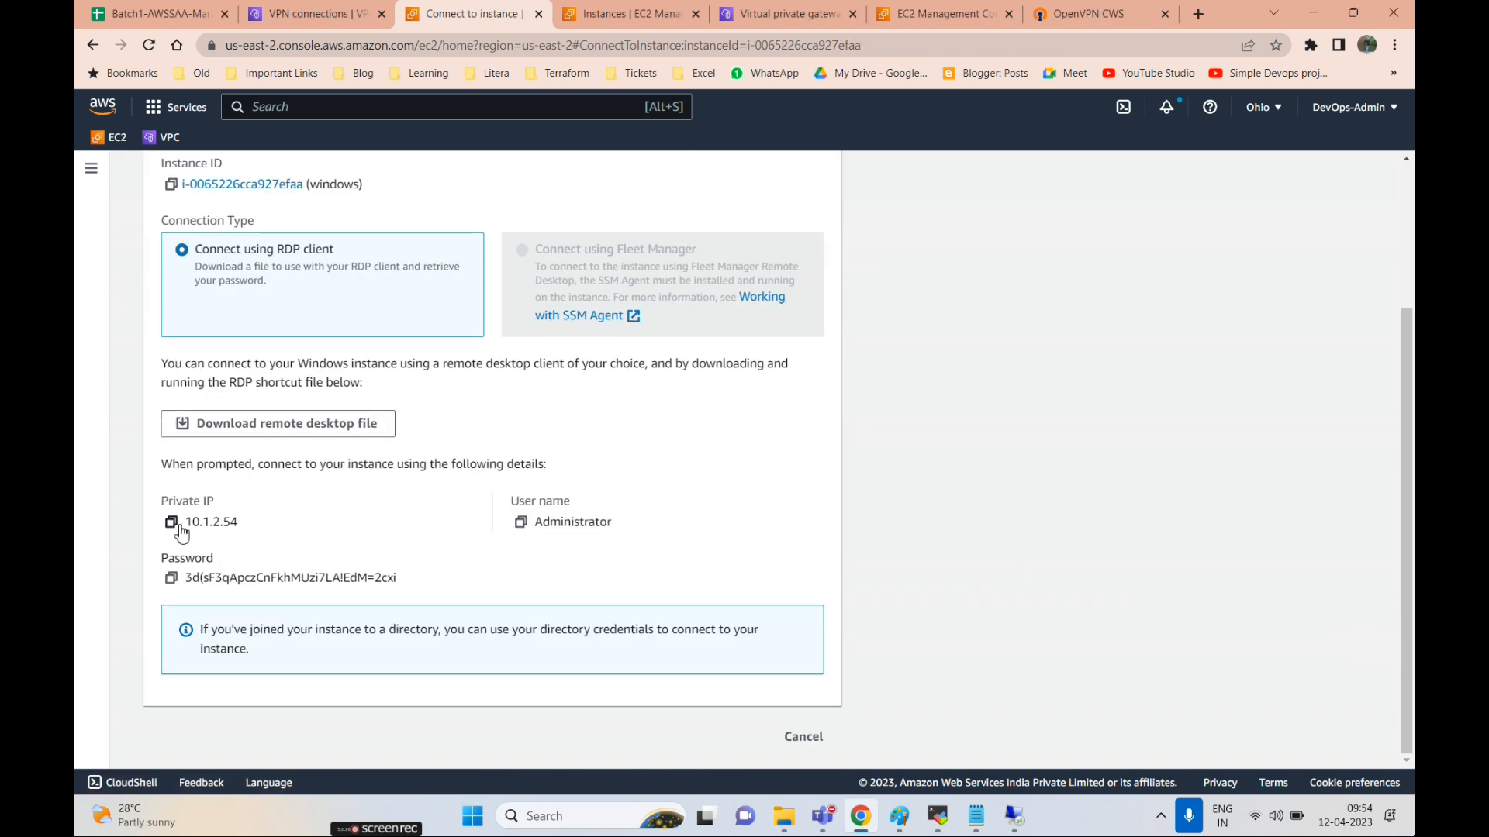
pyautogui.click(171, 521)
pyautogui.click(1014, 816)
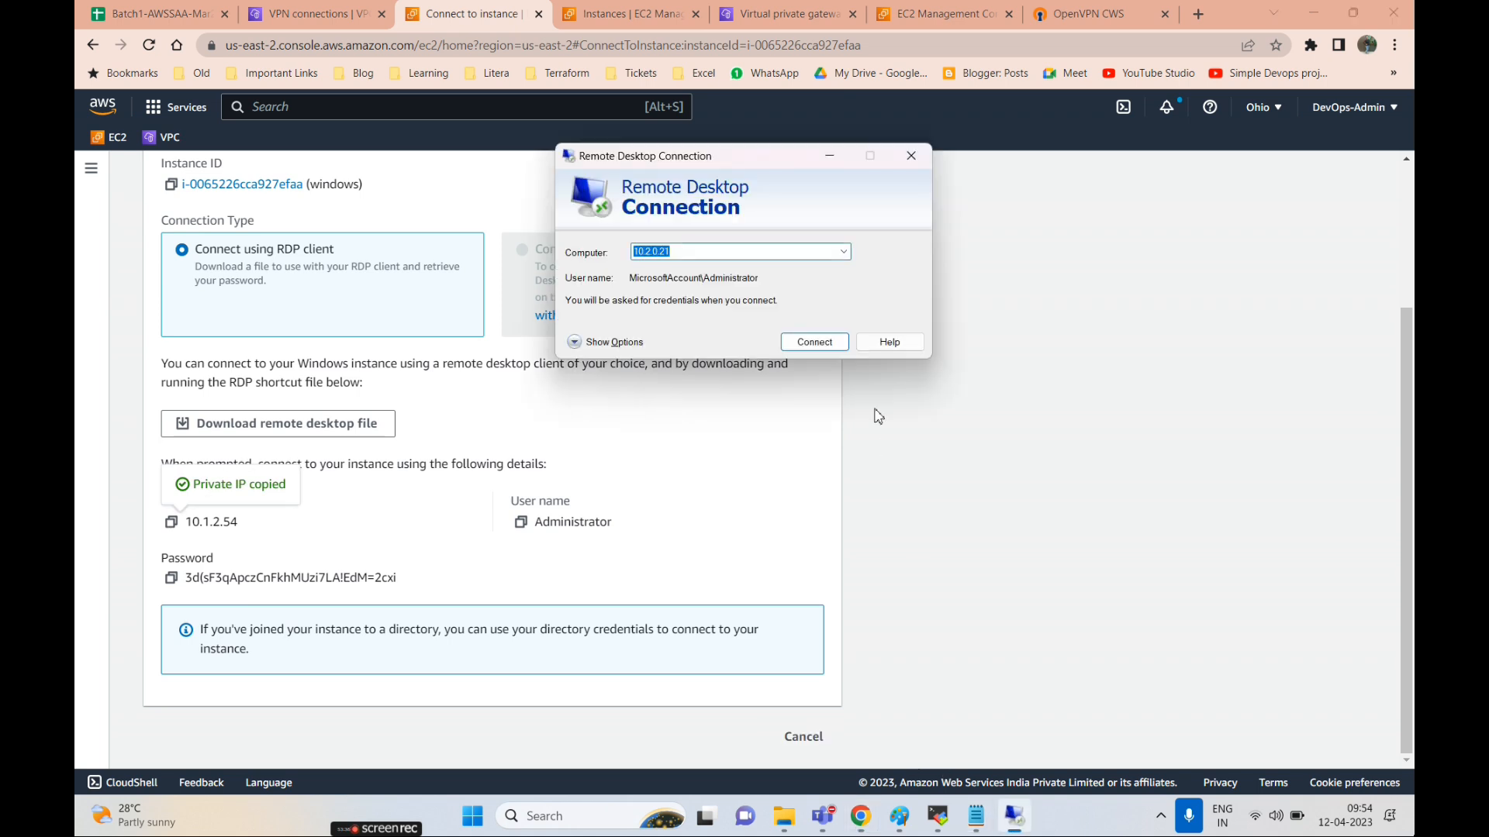
pyautogui.hotkey('ctrl', 'v')
pyautogui.click(825, 343)
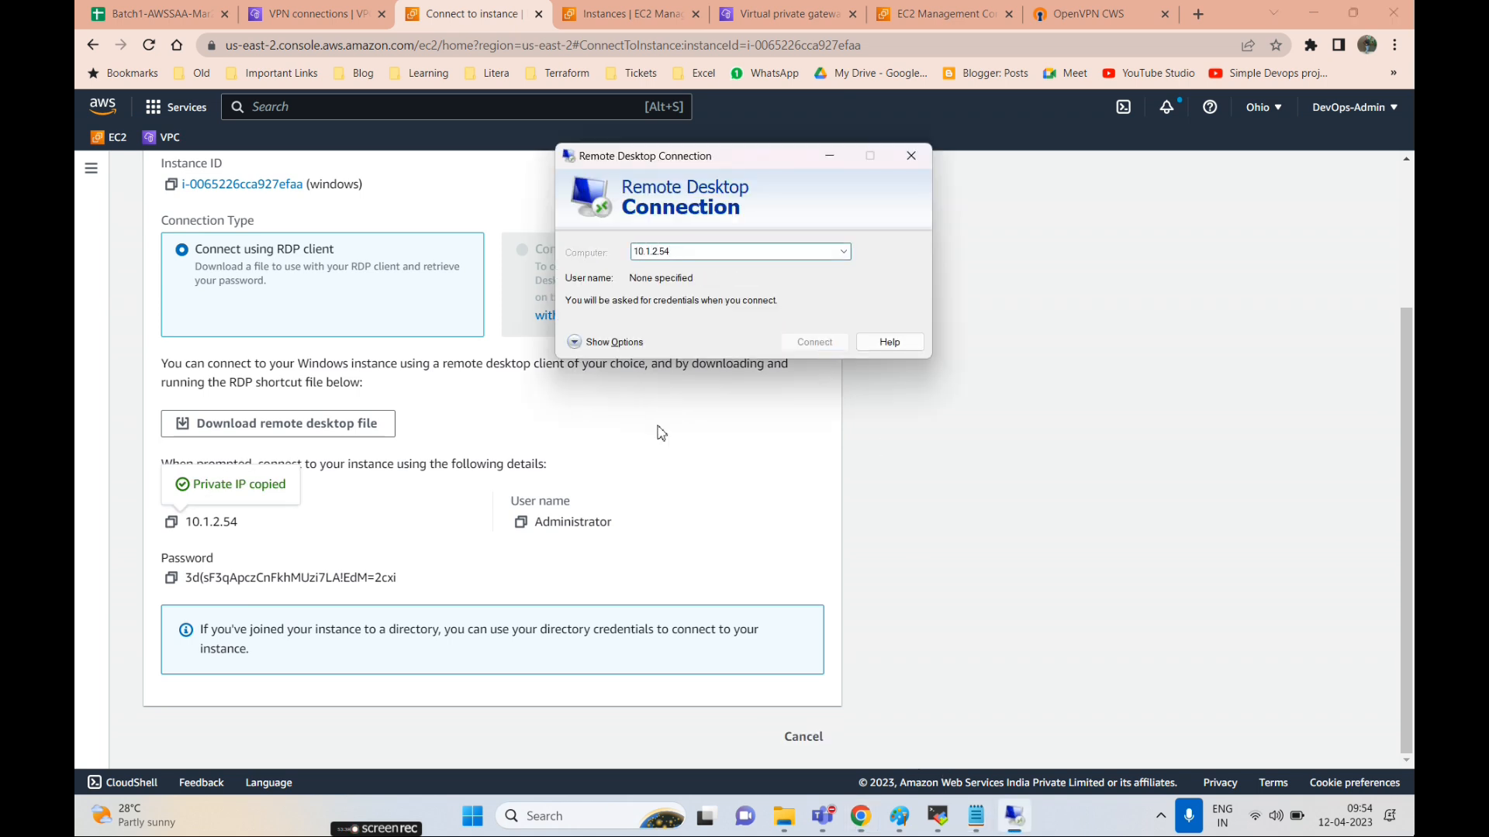
pyautogui.click(521, 523)
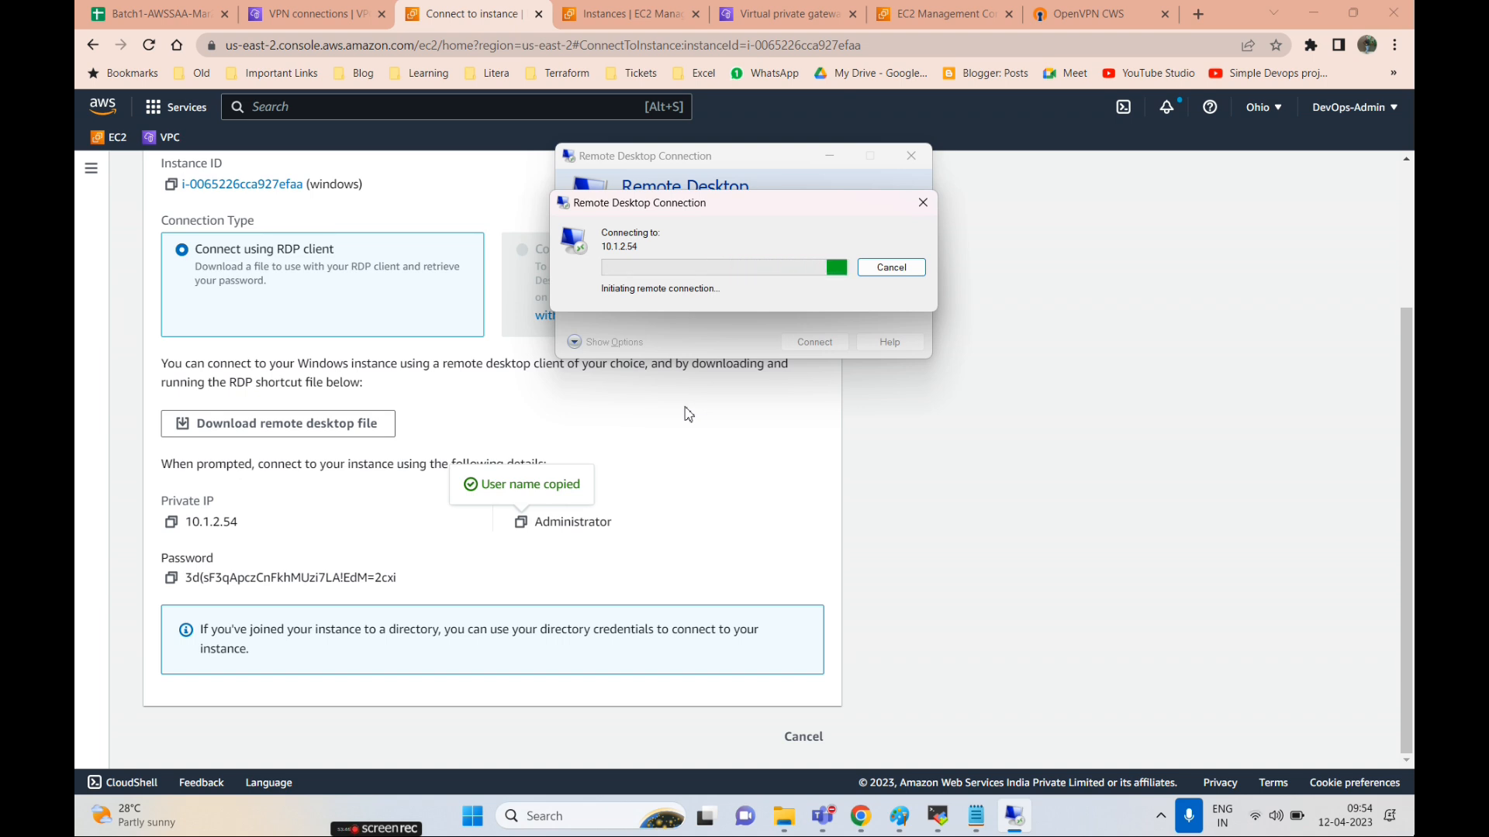
# - Bring up the OpenVPN Connect login for the 3.144.124.196 server profile
pyautogui.click(1160, 818)
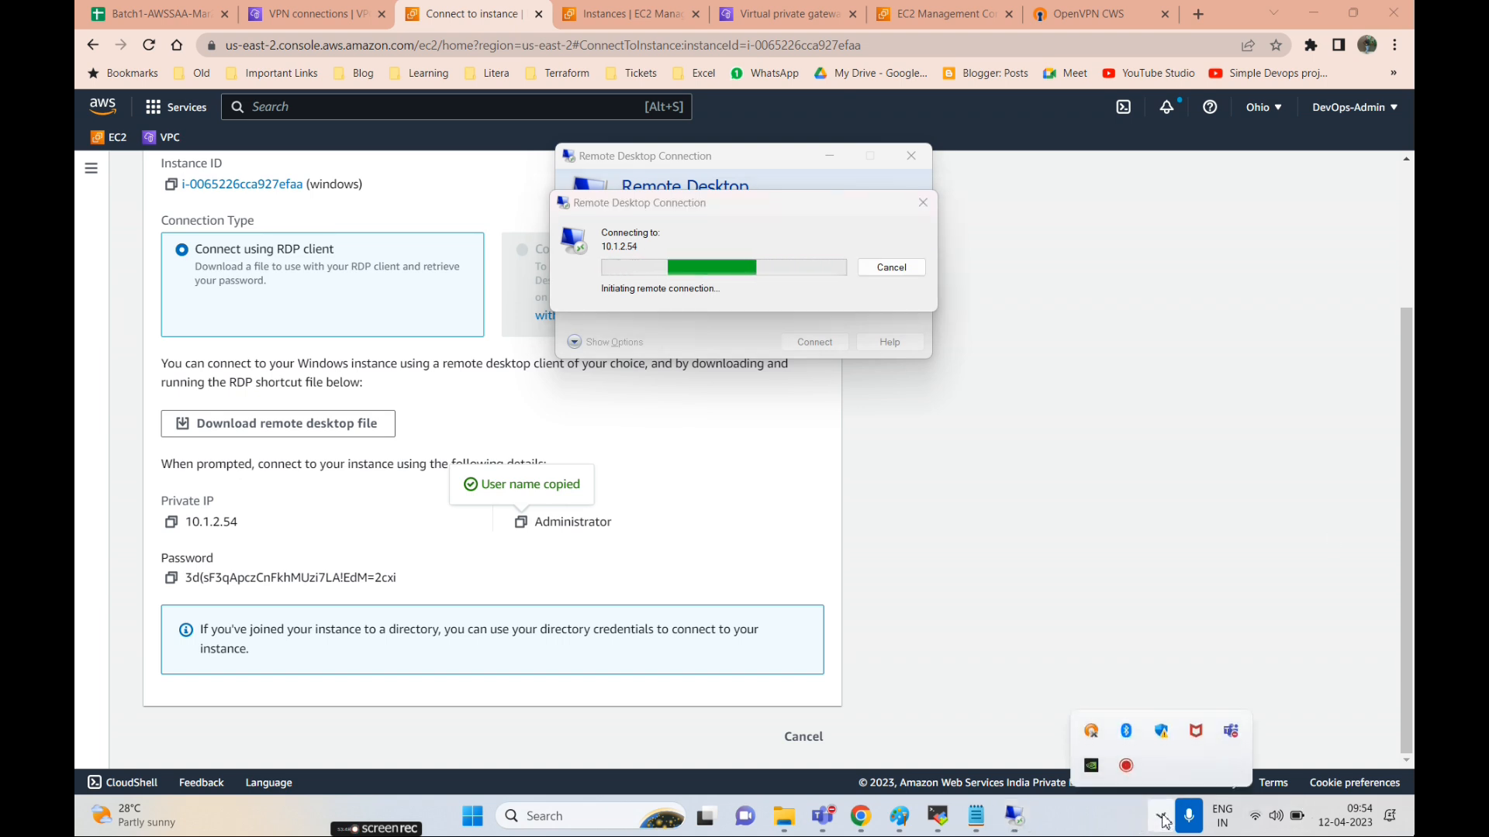
pyautogui.rightClick(1090, 729)
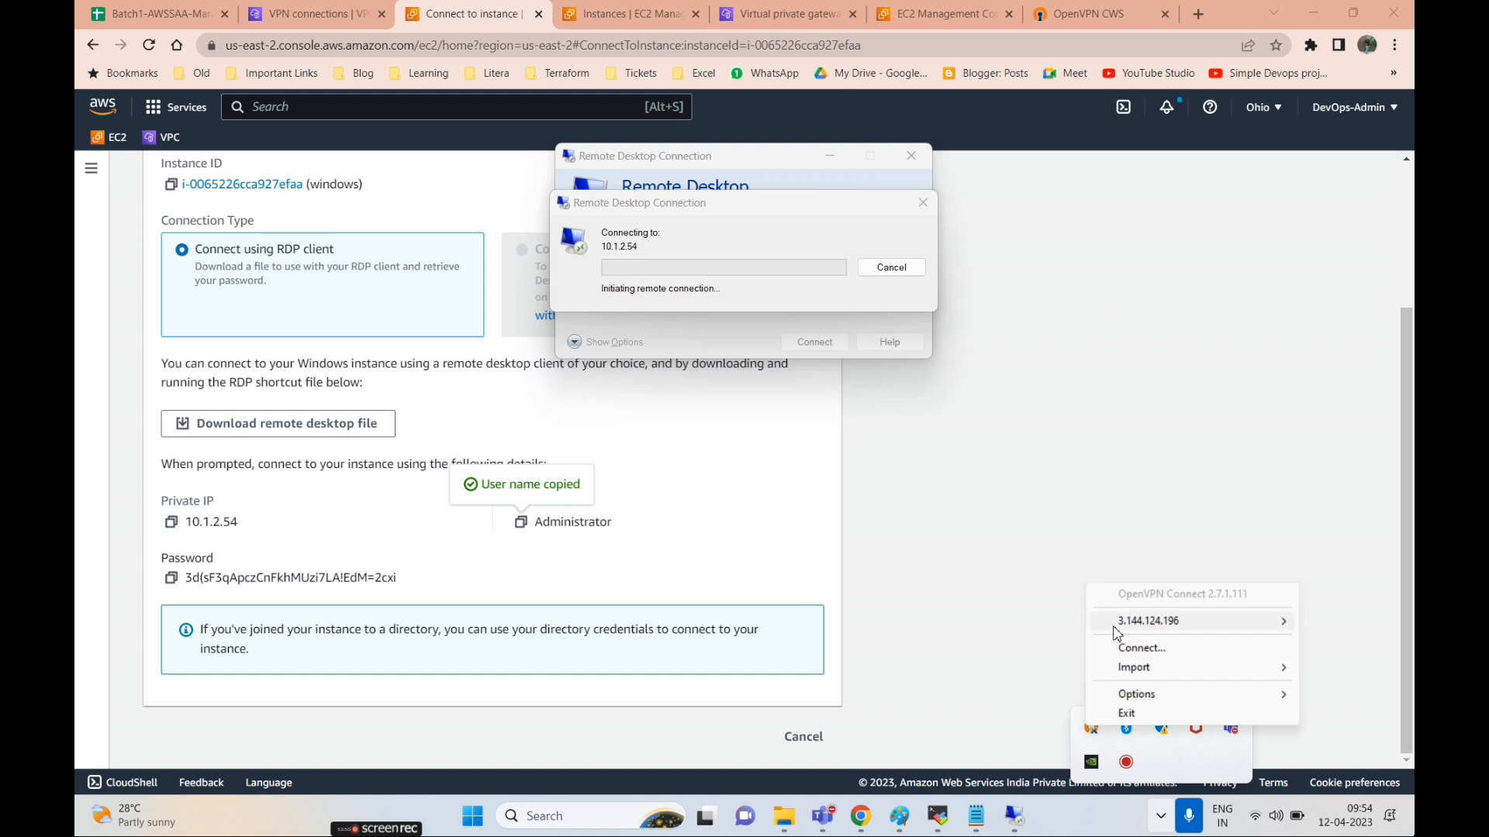
pyautogui.moveTo(1108, 621)
pyautogui.click(981, 650)
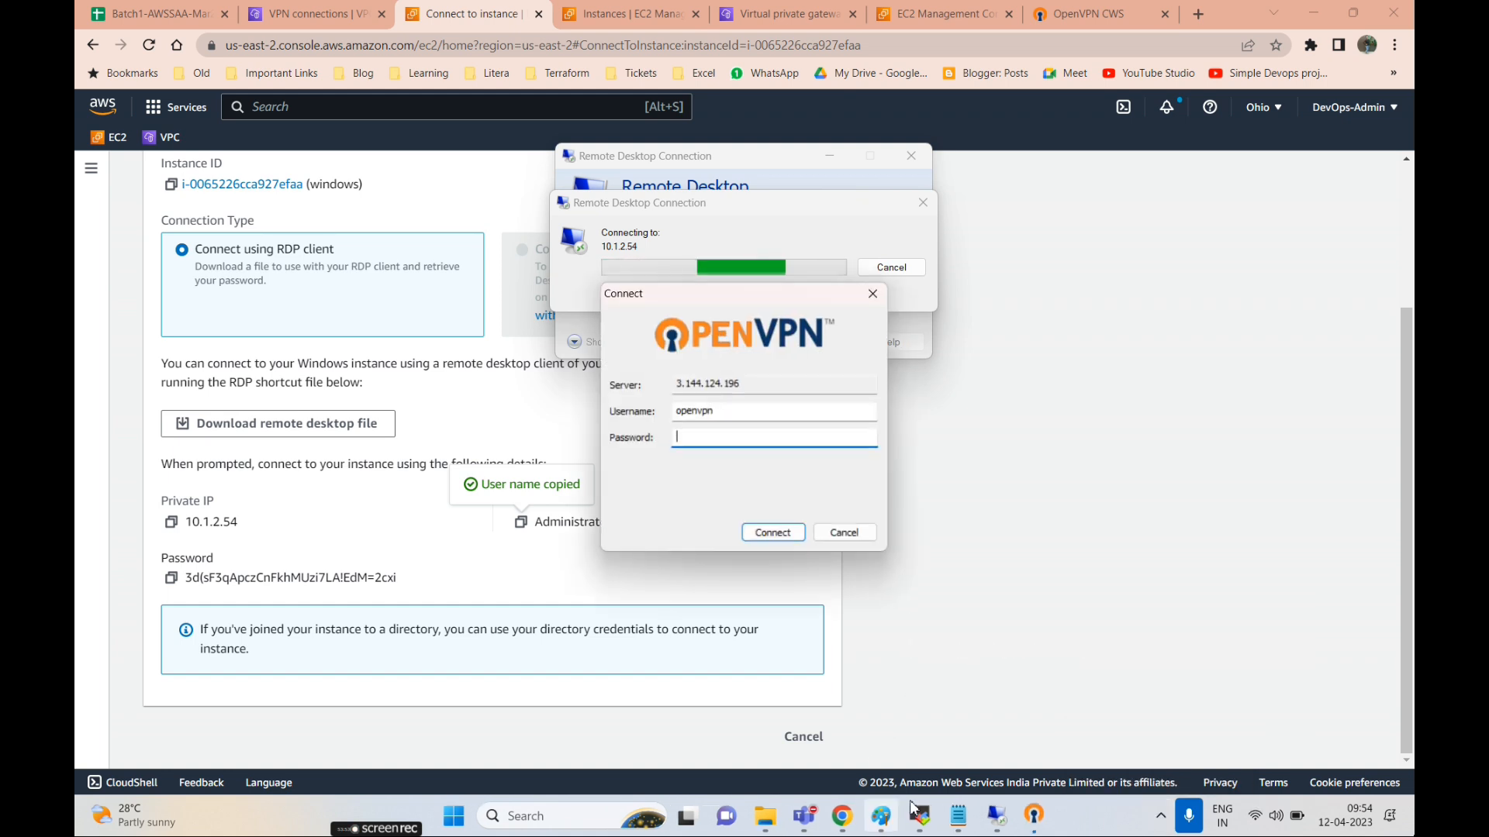
# - Switch to MobaXterm and try to copy the auto-generated openvpn account password from the setup output
pyautogui.click(919, 815)
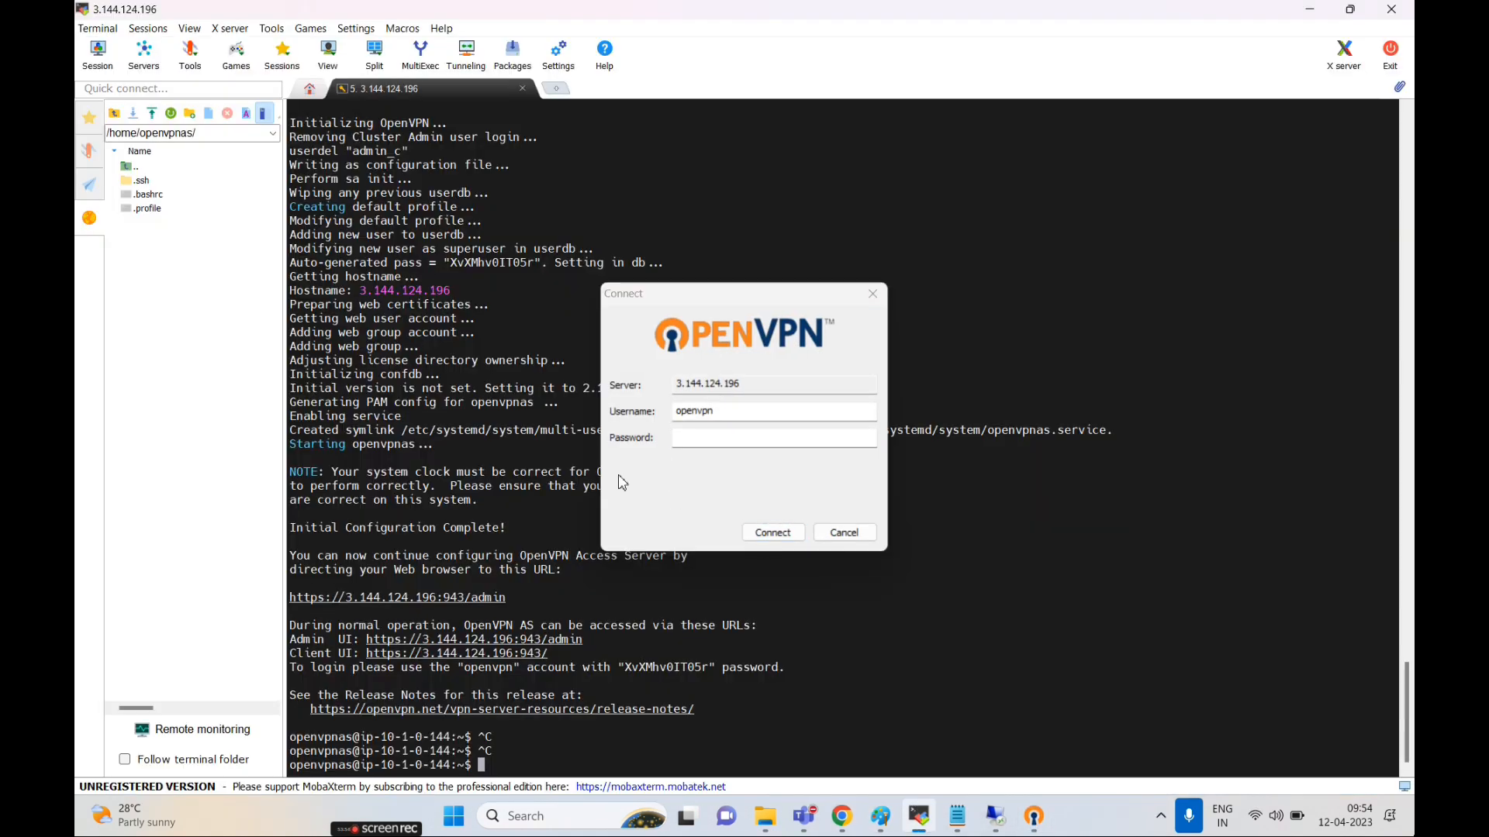
pyautogui.doubleClick(503, 267)
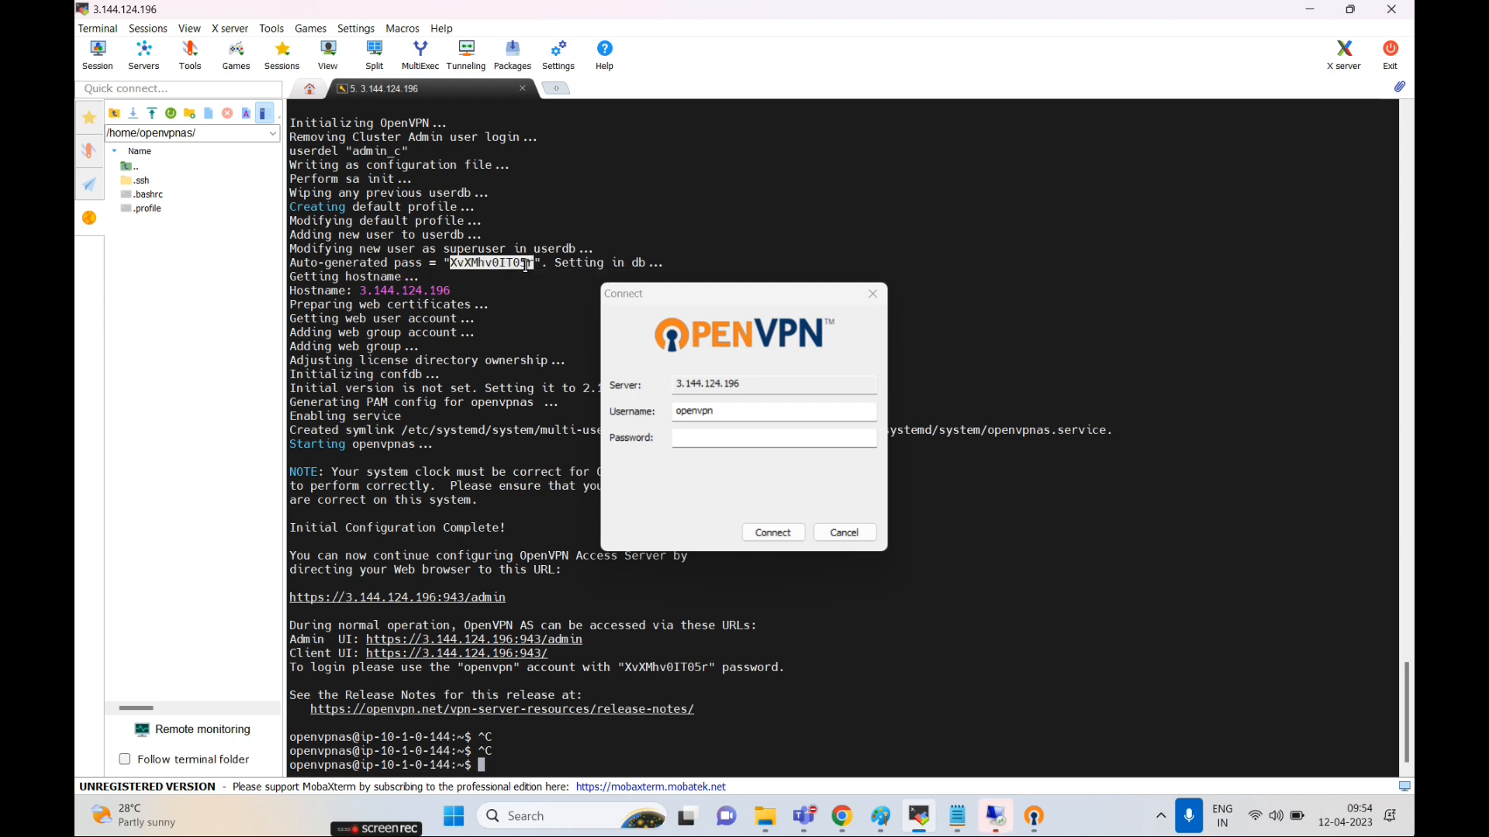
pyautogui.hotkey('ctrl', 'c')
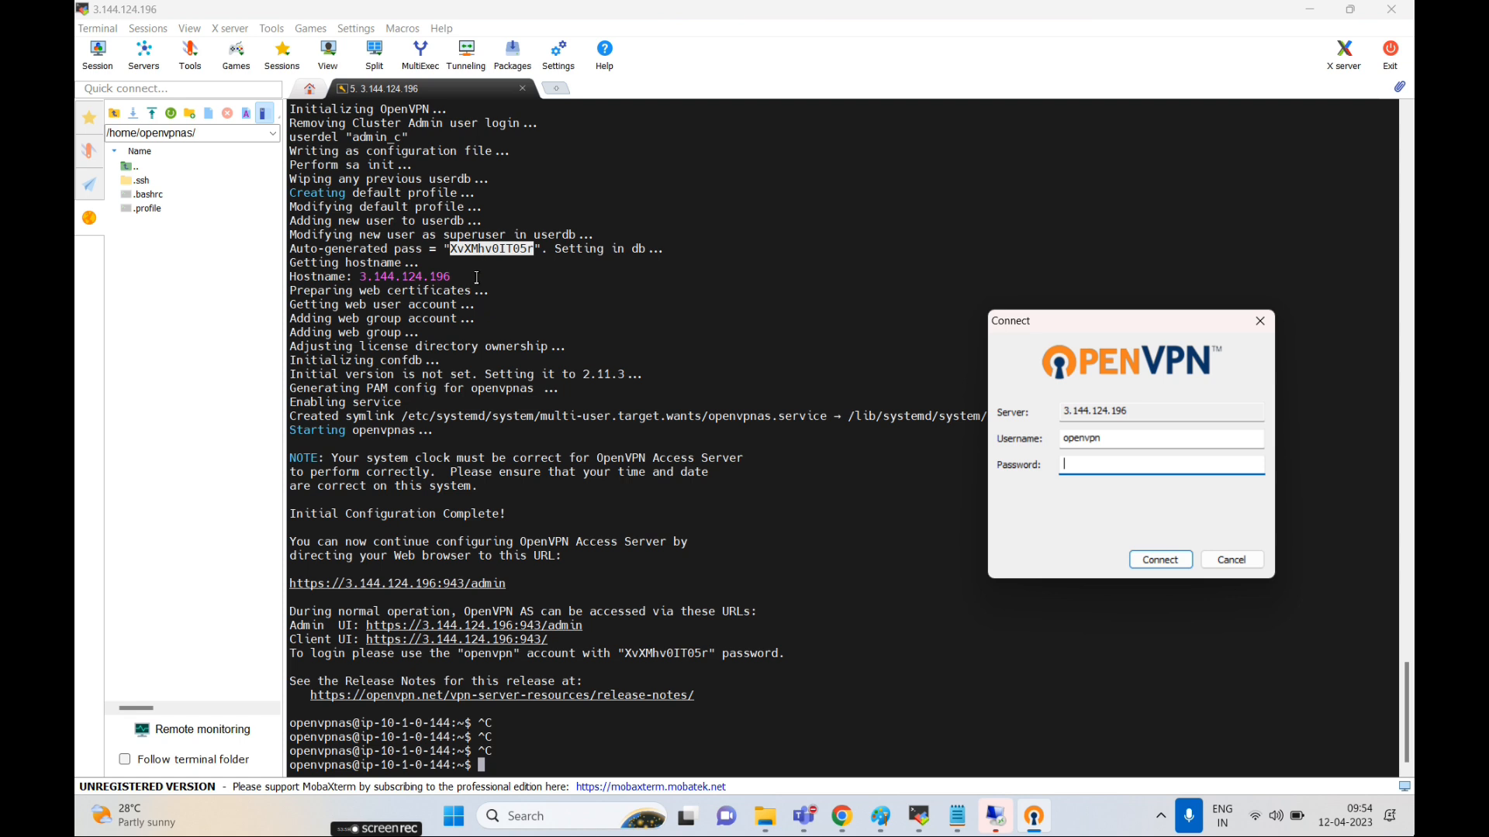
# - Try to reset the VPN account's password by running sudo passwd openvpn in the terminal
pyautogui.click(654, 684)
pyautogui.write('open')
pyautogui.press('BackSpace')
pyautogui.press('BackSpace')
pyautogui.press('BackSpace')
pyautogui.press('BackSpace')
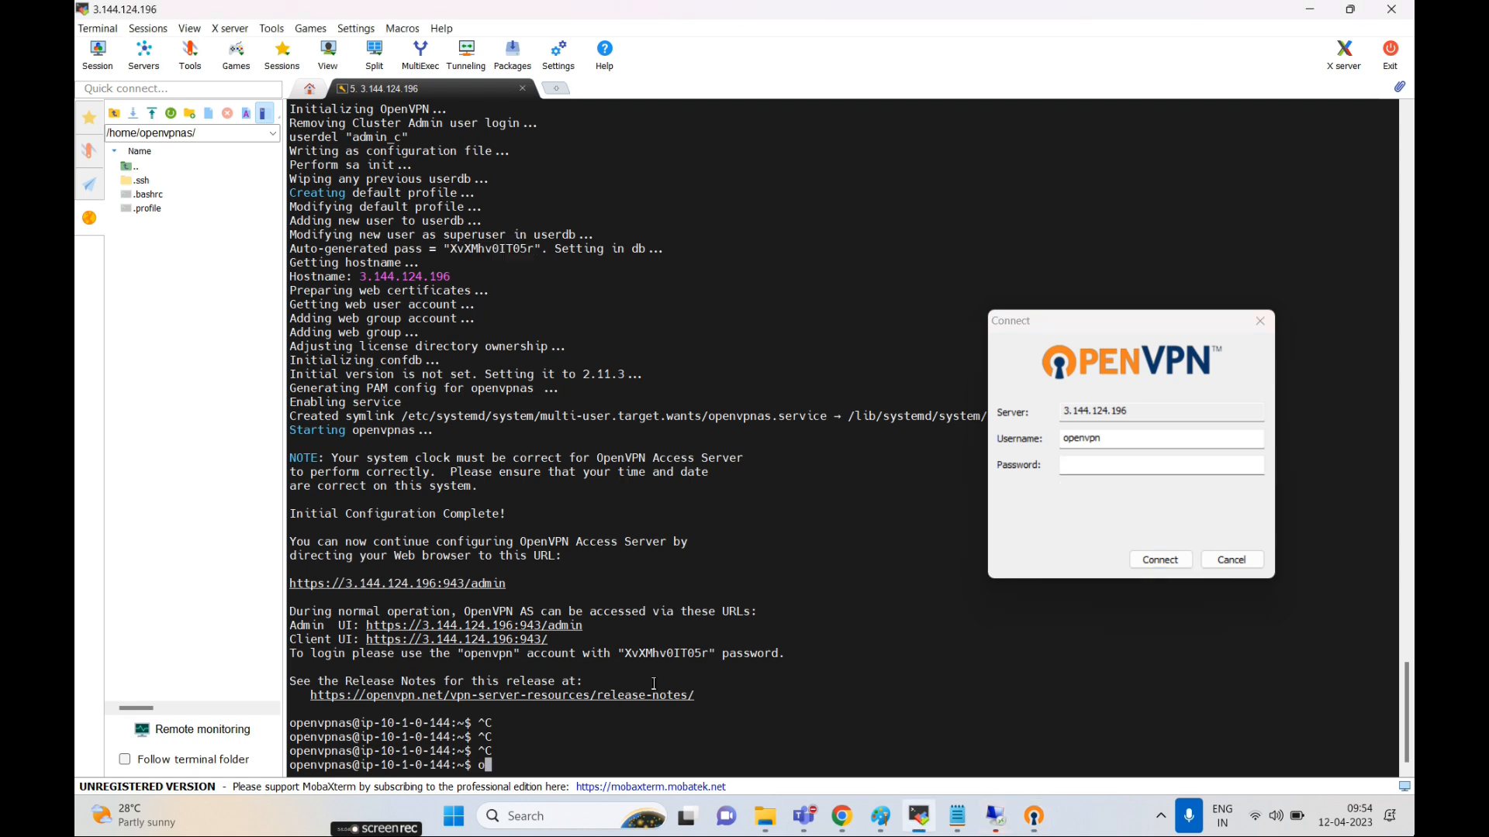
pyautogui.write('sudo pa')
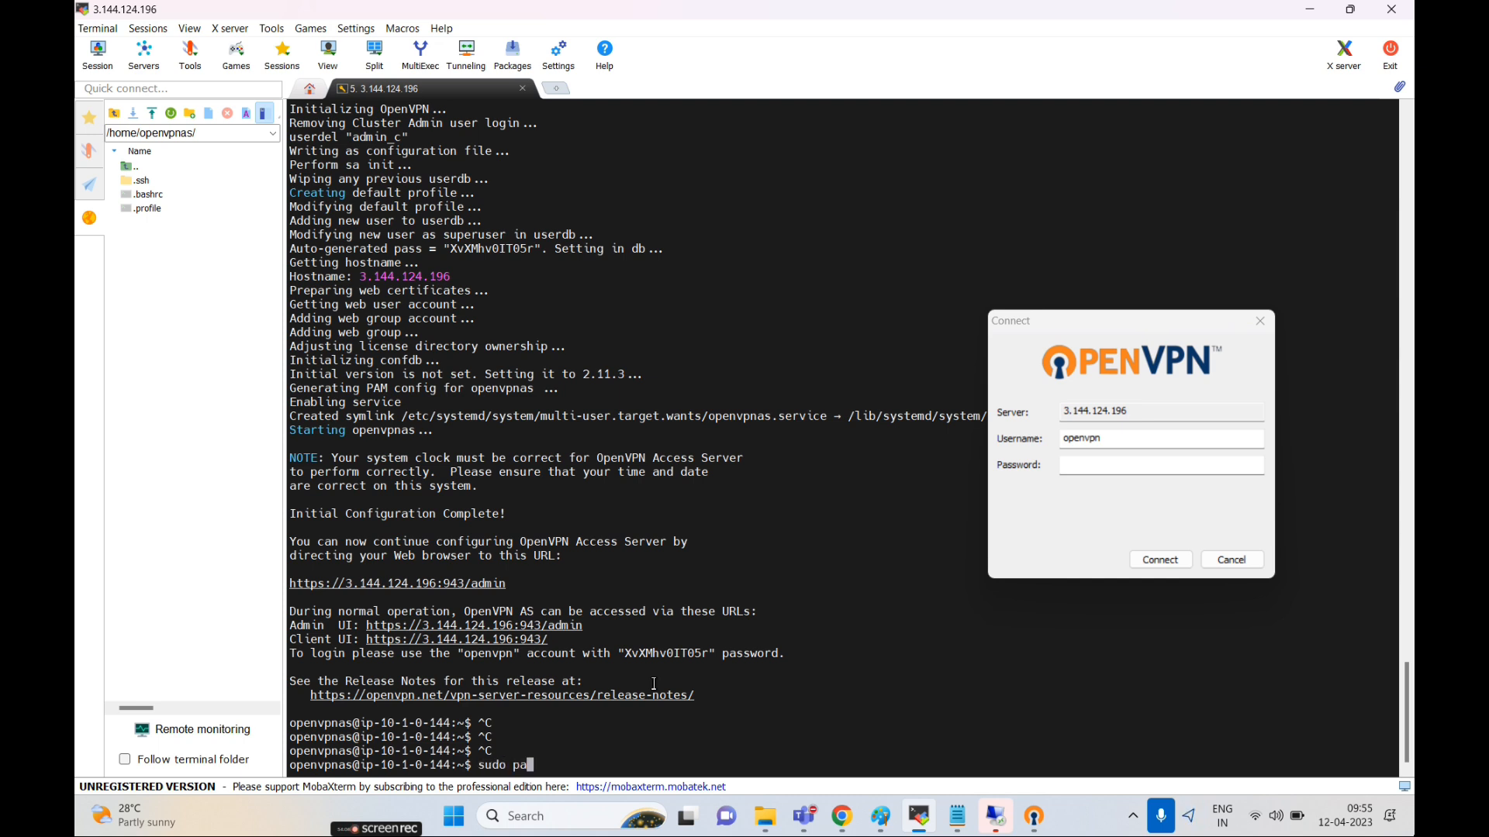
pyautogui.write('sswd openvp')
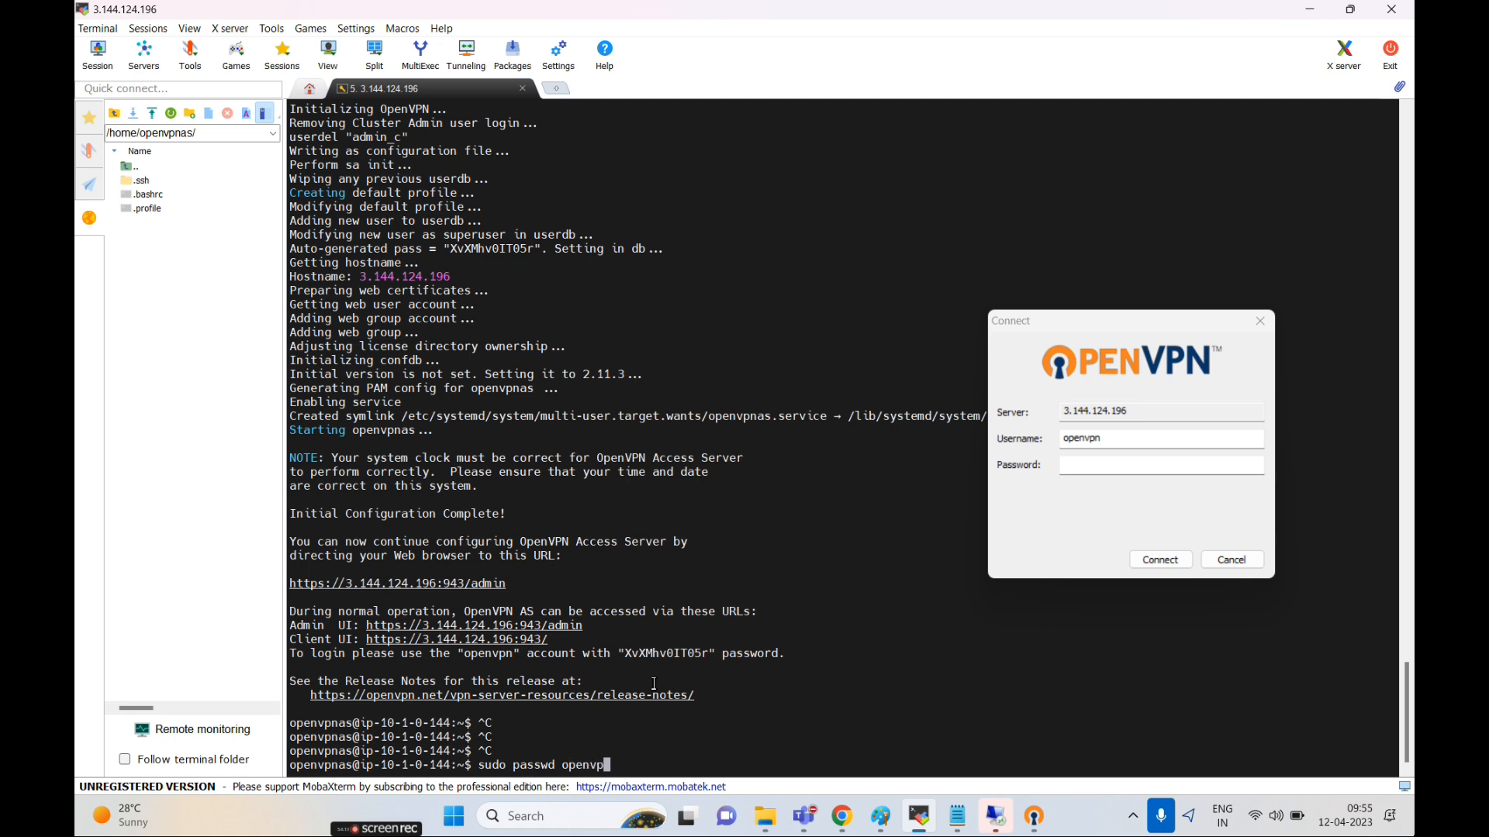
pyautogui.write('n')
pyautogui.press('Return')
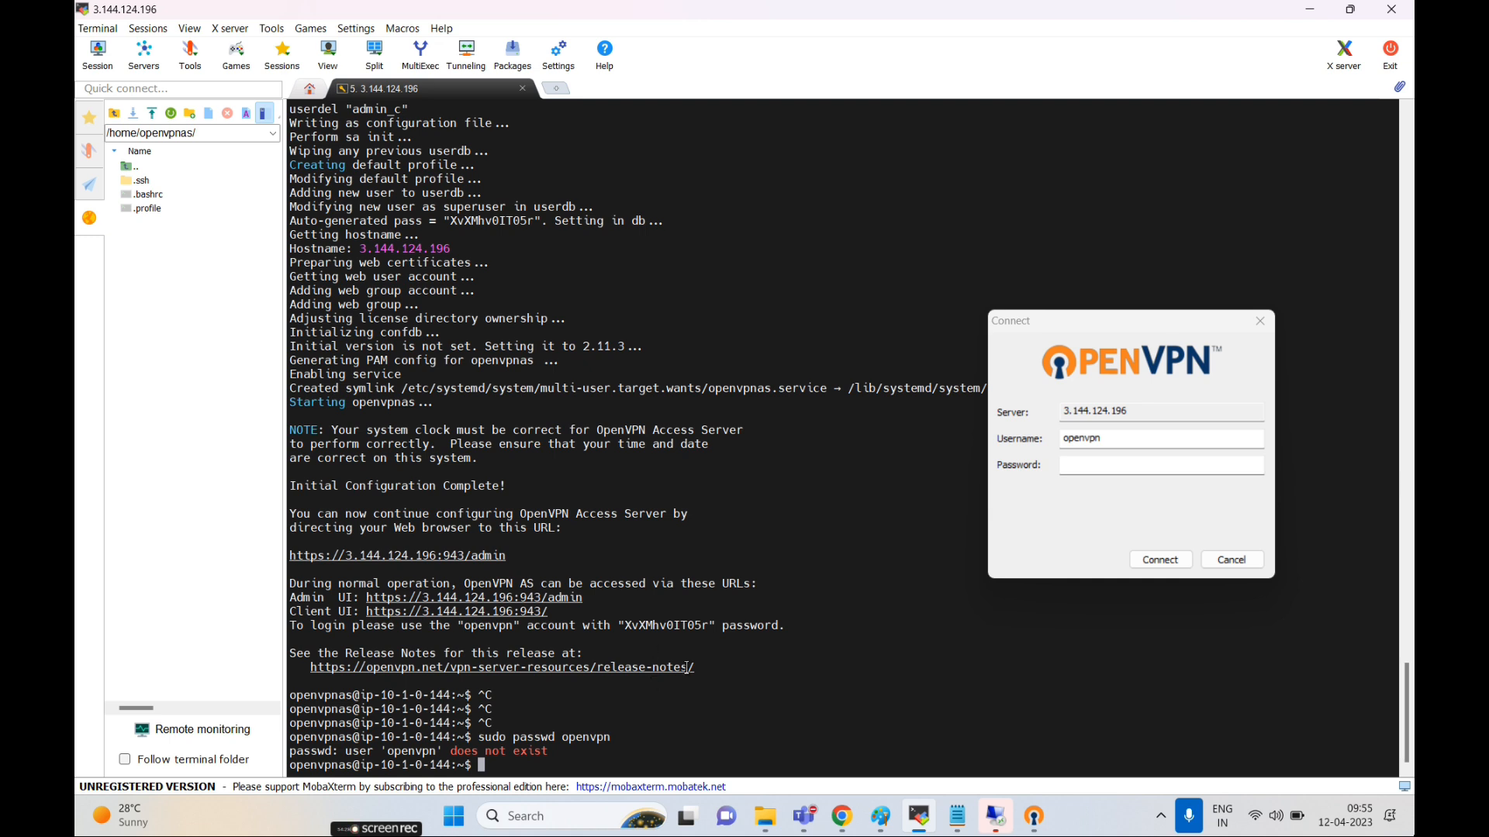
# - Copy the openvpn user name from the setup output and retry sudo passwd with the pasted name
pyautogui.scroll(12, 686, 667)
pyautogui.scroll(6, 717, 632)
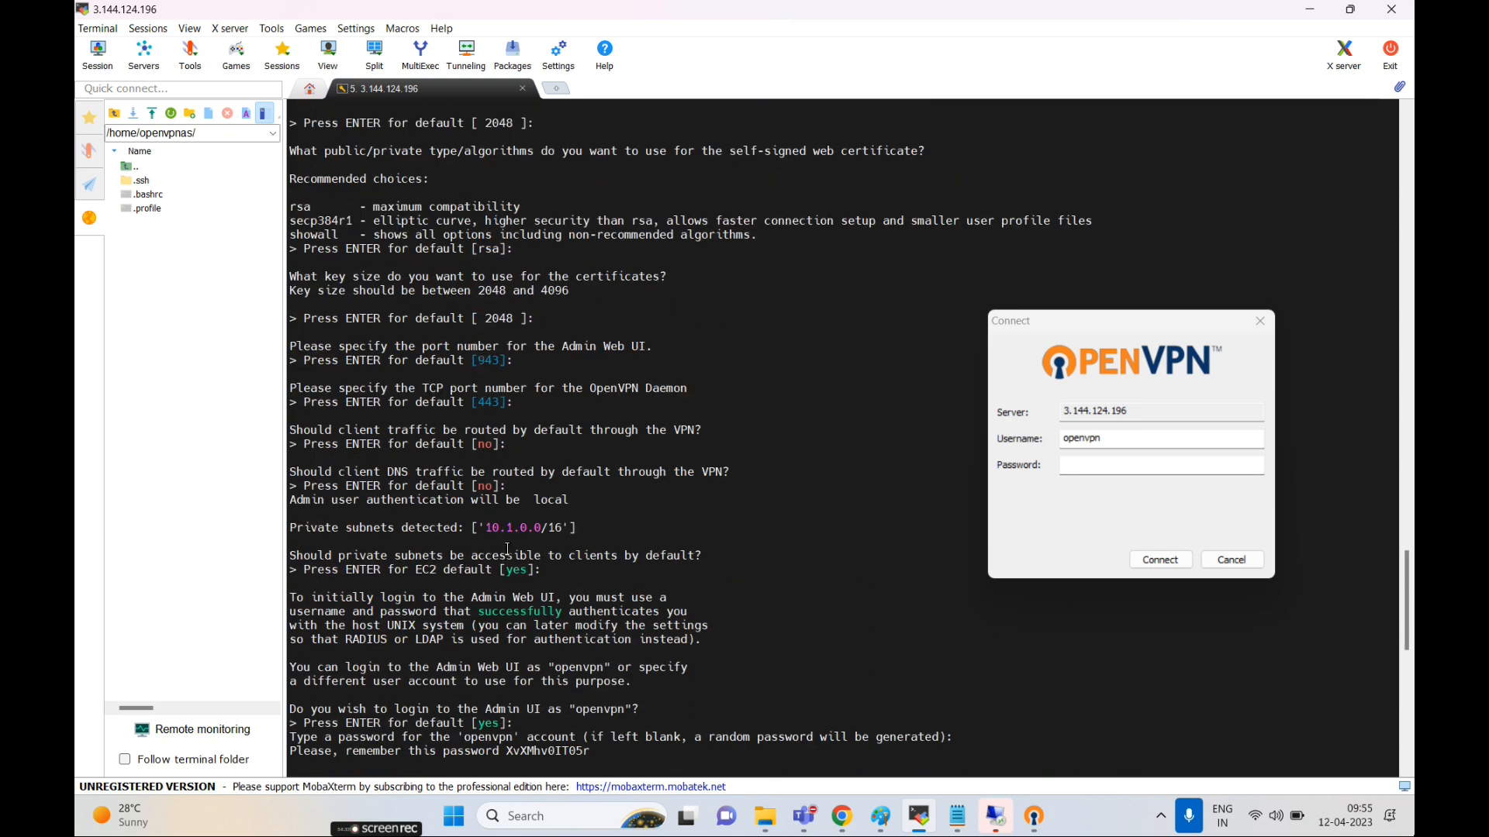
pyautogui.scroll(-1, 541, 651)
pyautogui.doubleClick(568, 629)
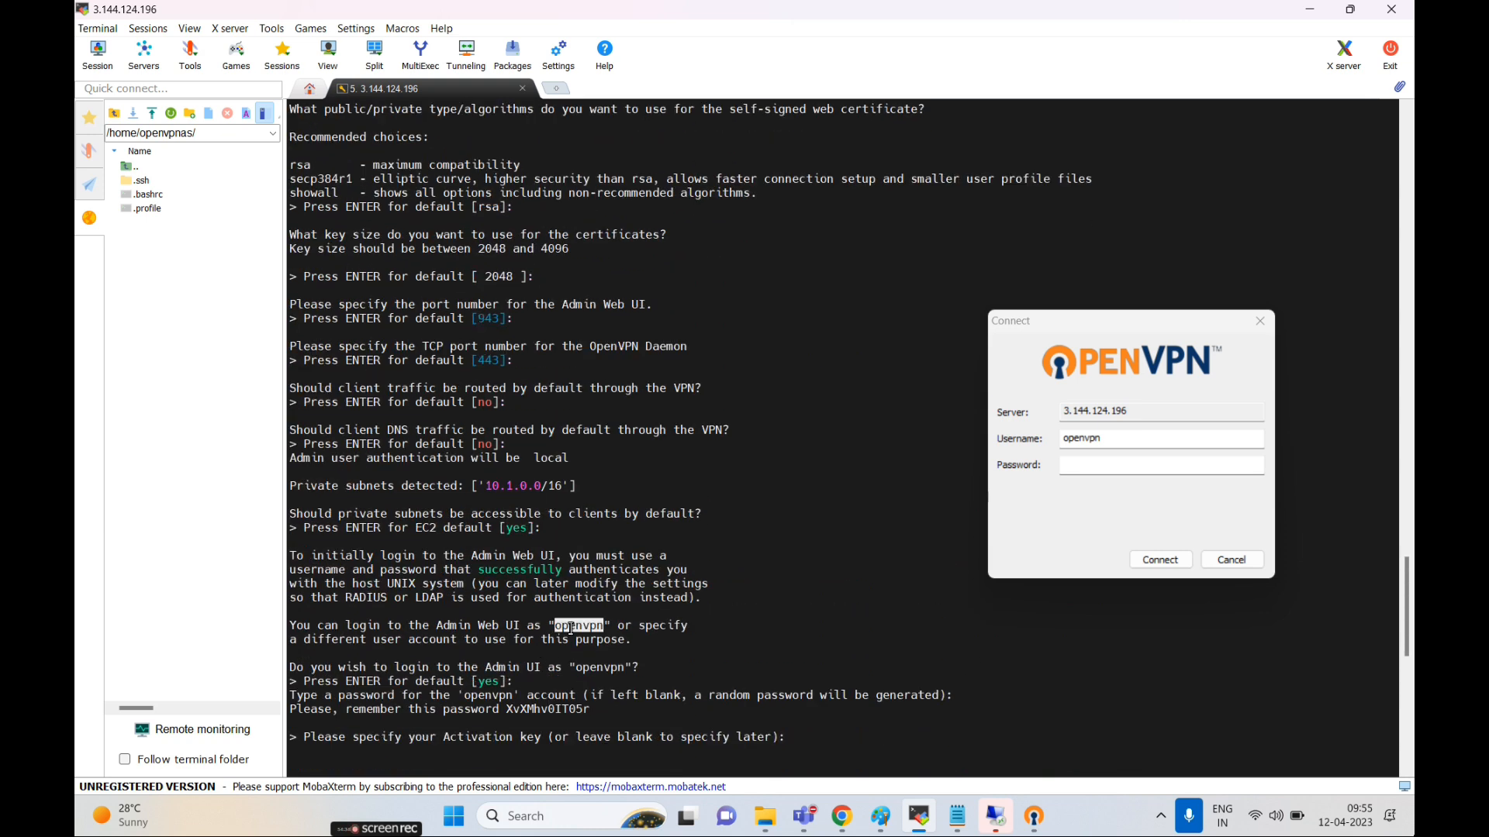
pyautogui.scroll(-18, 568, 629)
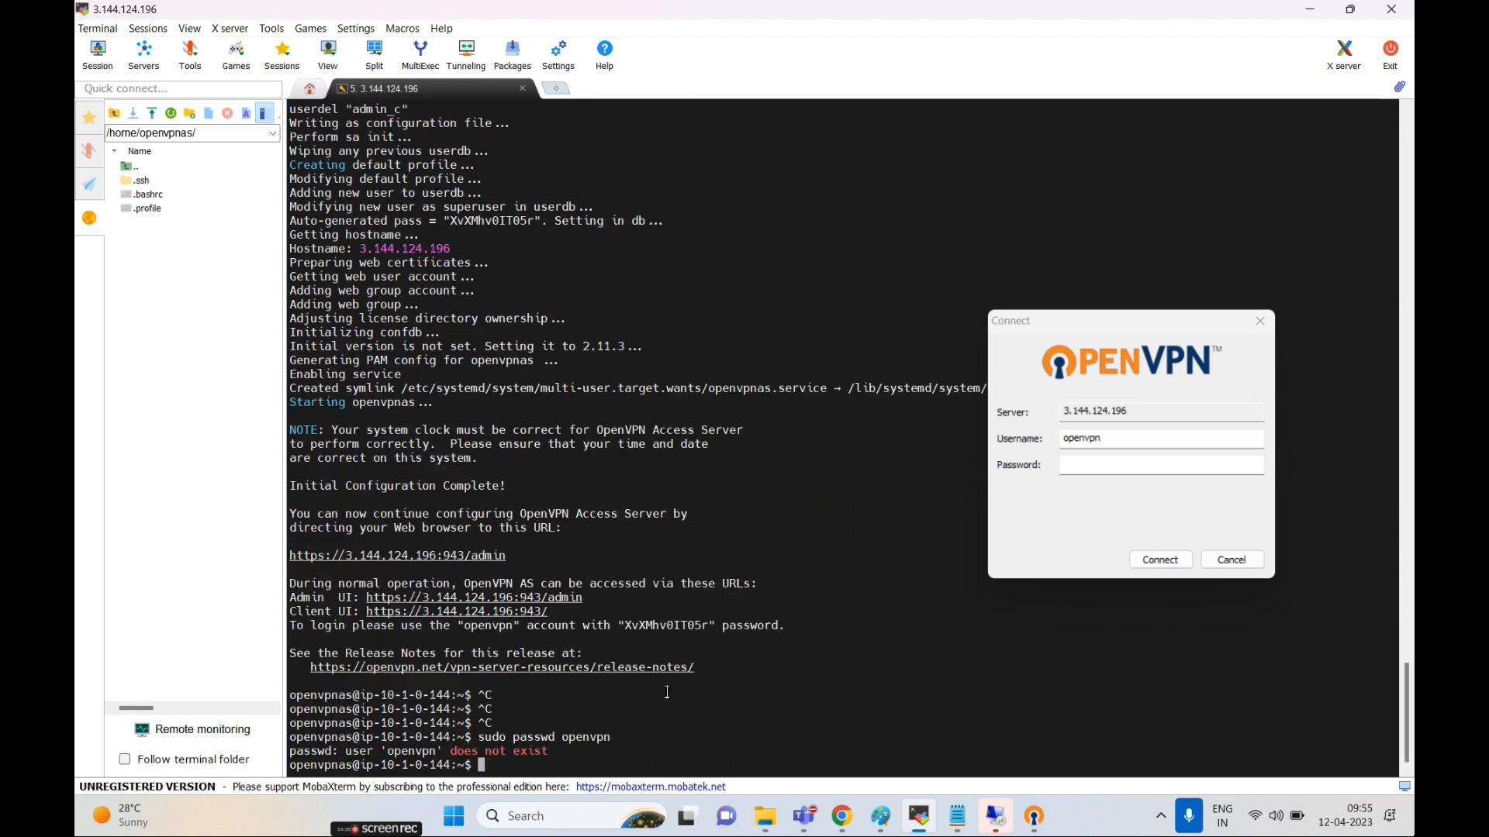
pyautogui.press('Up')
pyautogui.press('BackSpace')
pyautogui.press('BackSpace')
pyautogui.press('BackSpace')
pyautogui.press('BackSpace')
pyautogui.press('BackSpace')
pyautogui.press('BackSpace')
pyautogui.press('BackSpace')
pyautogui.press('BackSpace')
pyautogui.press('BackSpace')
pyautogui.write('d')
pyautogui.rightClick(721, 703)
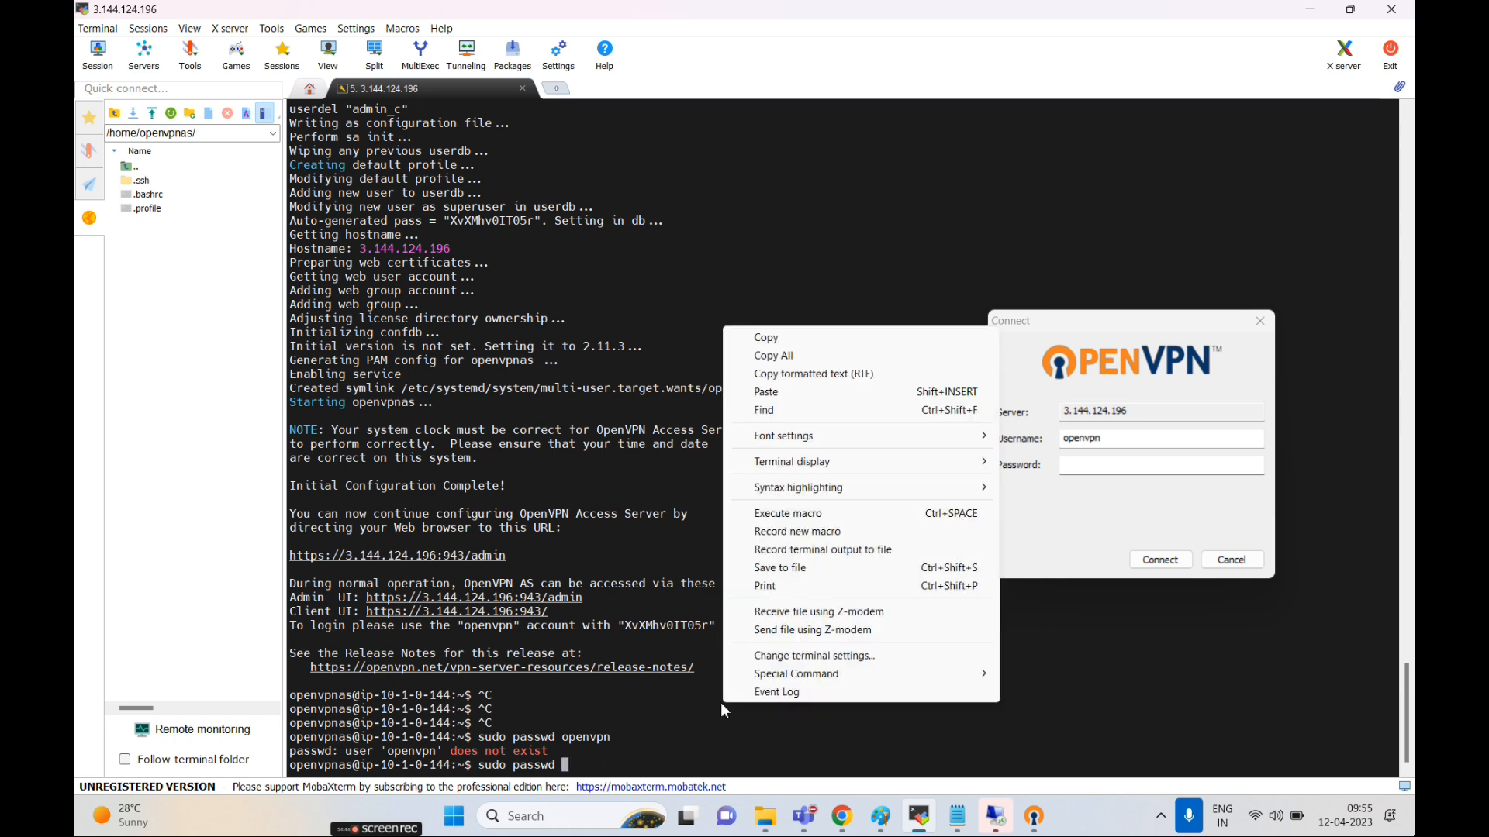
pyautogui.click(806, 392)
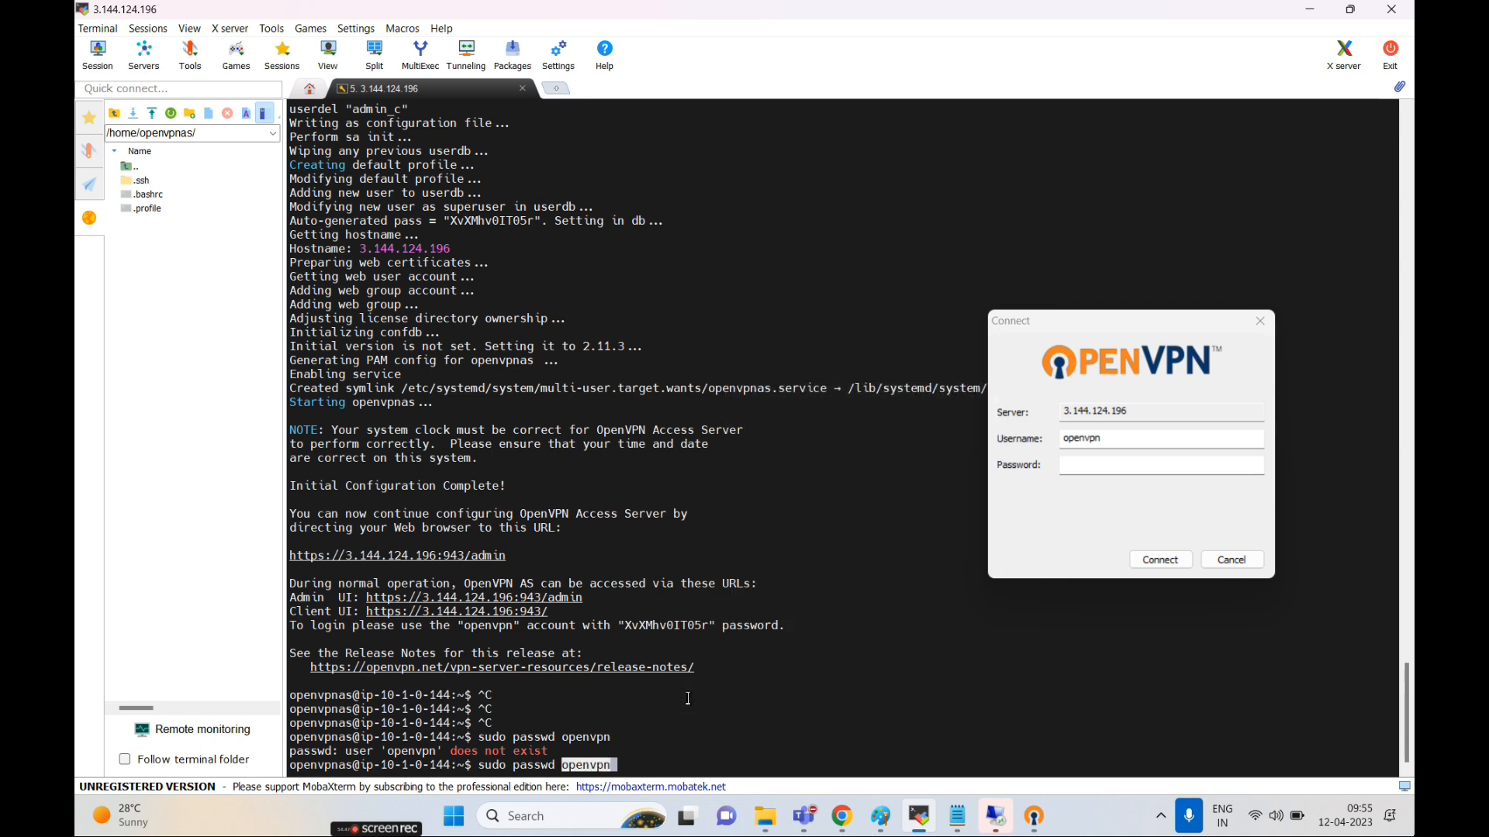
pyautogui.press('Return')
# - Try the password reset without sudo by running passwd openvpn
pyautogui.press('Up')
pyautogui.press('Left')
pyautogui.press('Left')
pyautogui.press('Left')
pyautogui.press('Left')
pyautogui.press('Left')
pyautogui.press('Left')
pyautogui.press('Left')
pyautogui.press('Left')
pyautogui.press('Left')
pyautogui.press('Left')
pyautogui.press('Left')
pyautogui.press('Left')
pyautogui.press('Left')
pyautogui.press('Left')
pyautogui.press('Left')
pyautogui.press('Left')
pyautogui.press('Left')
pyautogui.press('Left')
pyautogui.press('Left')
pyautogui.press('Delete')
pyautogui.press('Delete')
pyautogui.press('Delete')
pyautogui.press('Delete')
pyautogui.press('Delete')
pyautogui.press('Return')
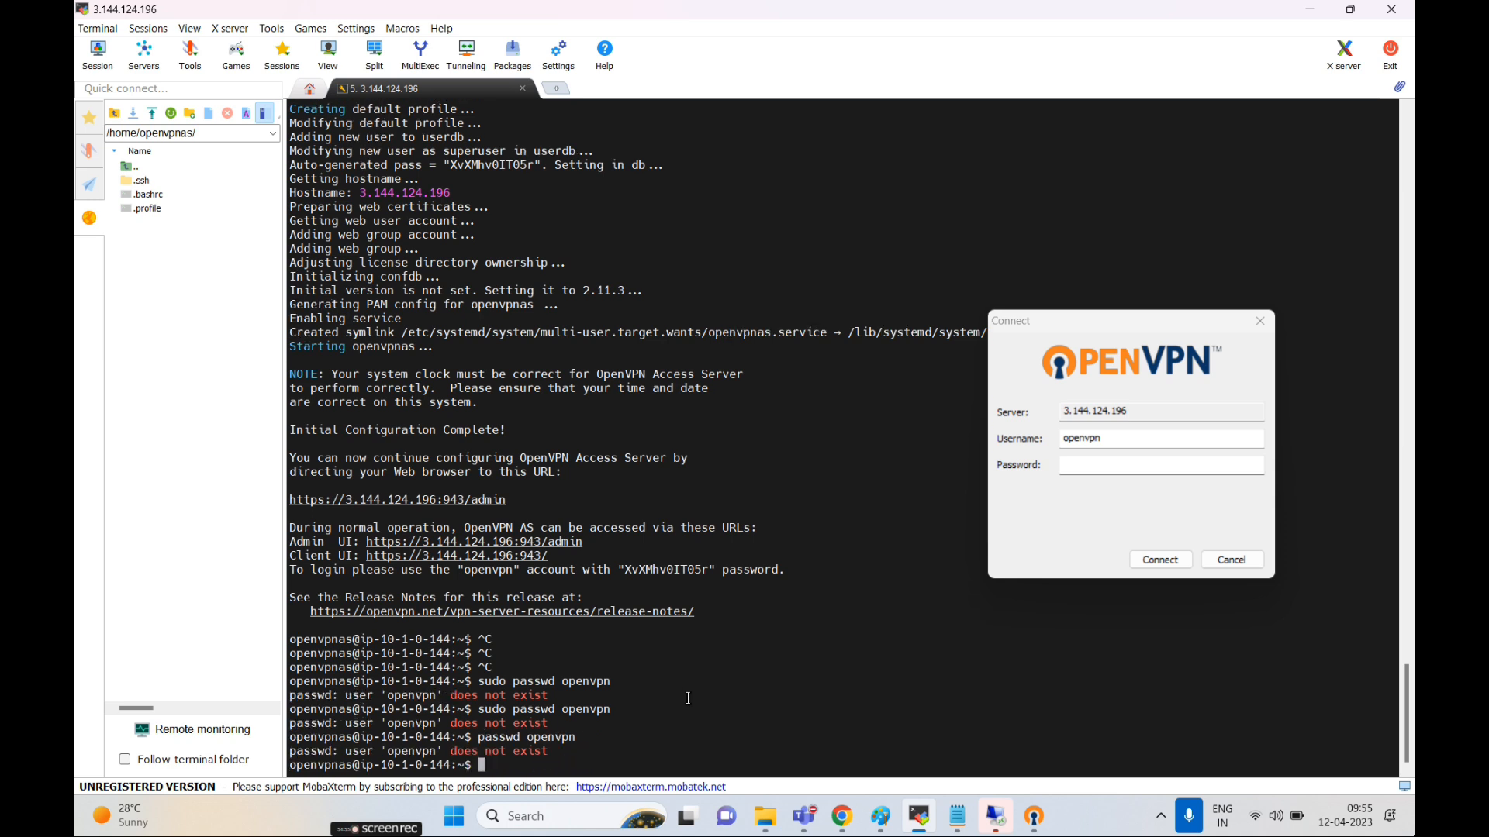
# - Copy the auto-generated openvpn password from the setup output into the OpenVPN login's password field and connect
pyautogui.scroll(6, 688, 699)
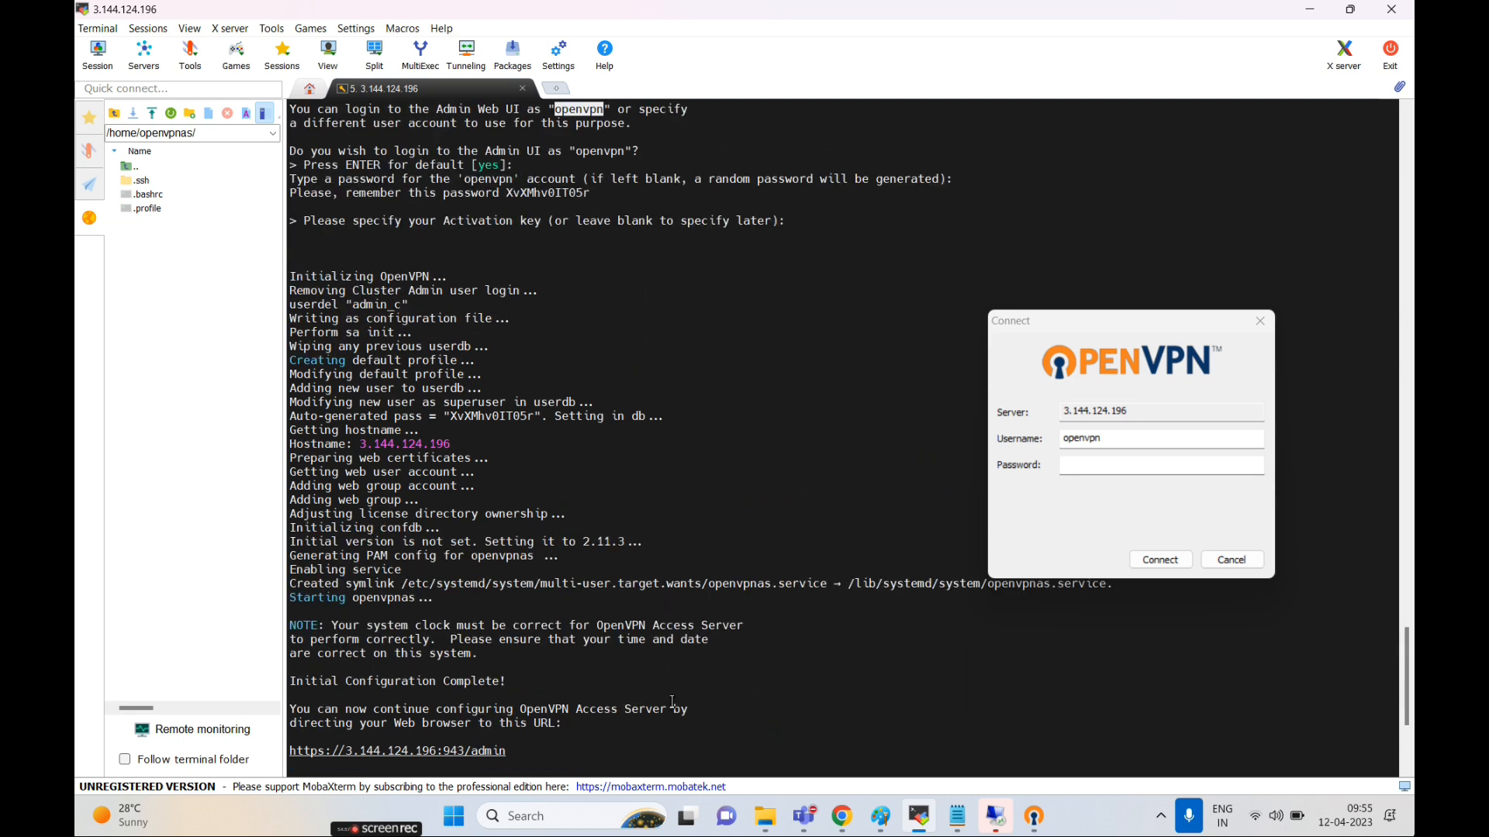
pyautogui.scroll(6, 494, 427)
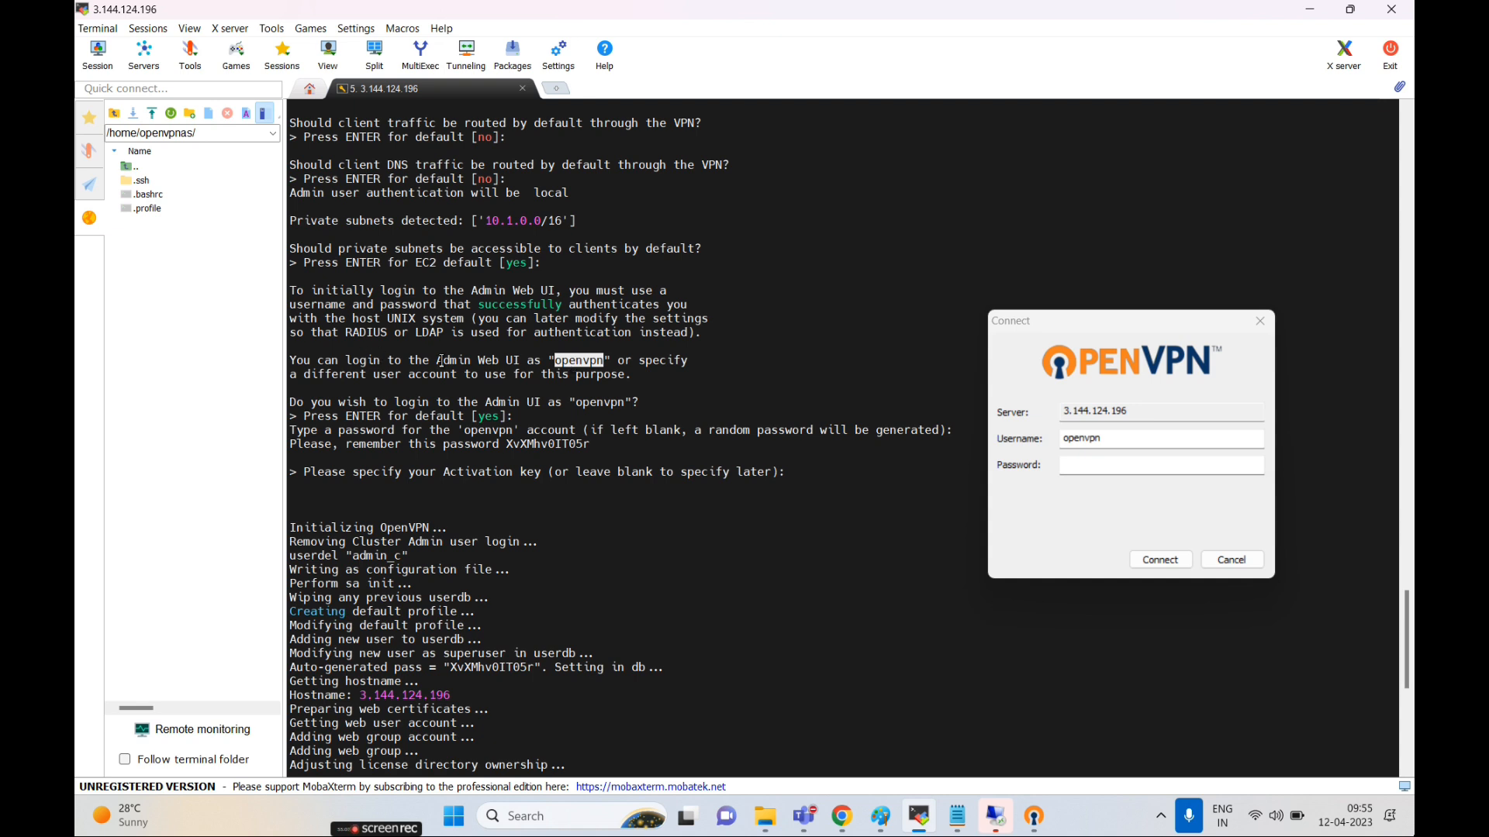
pyautogui.scroll(-8, 588, 517)
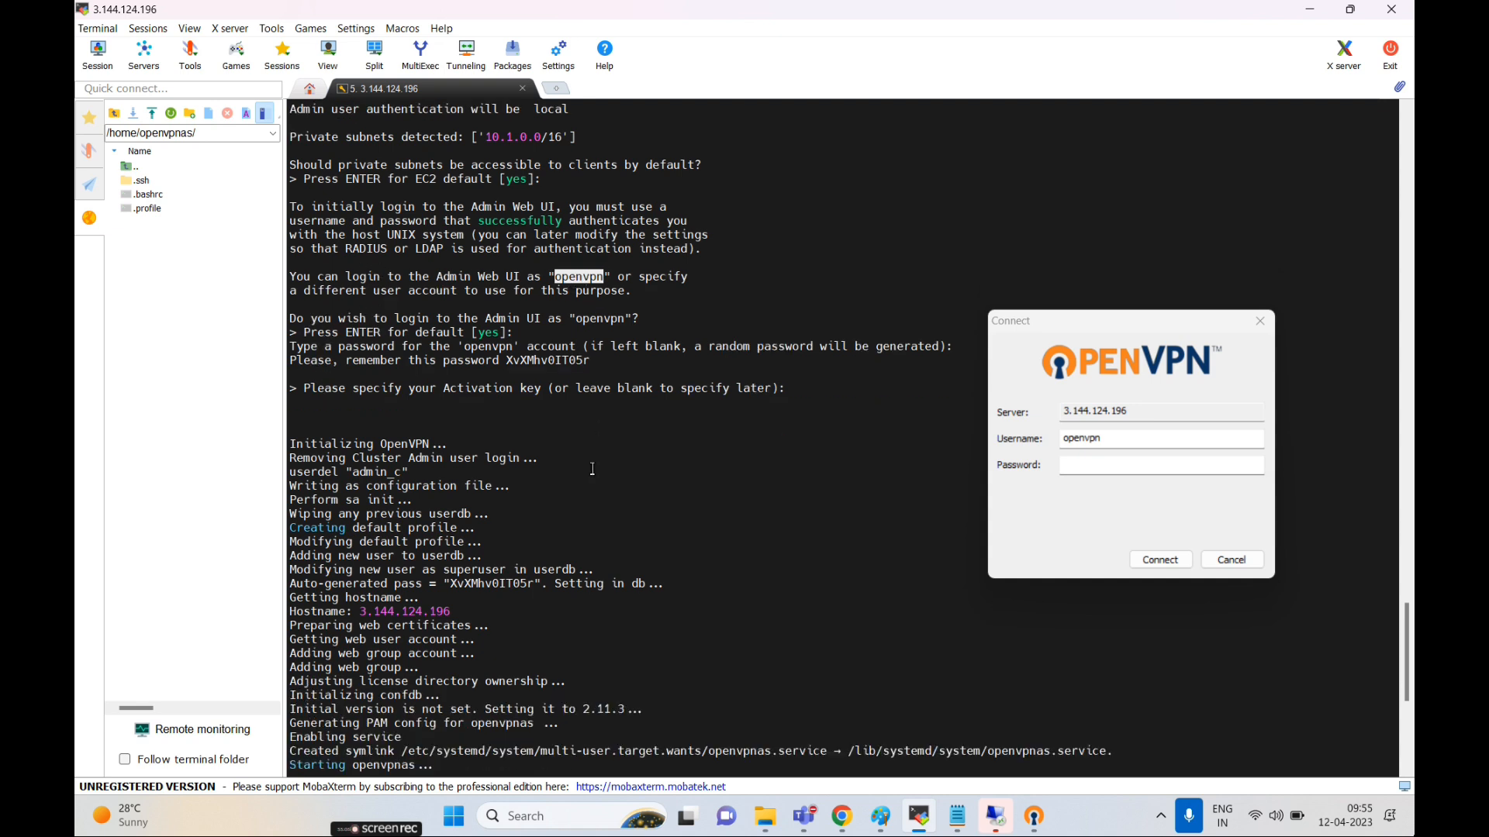
pyautogui.scroll(-4, 588, 517)
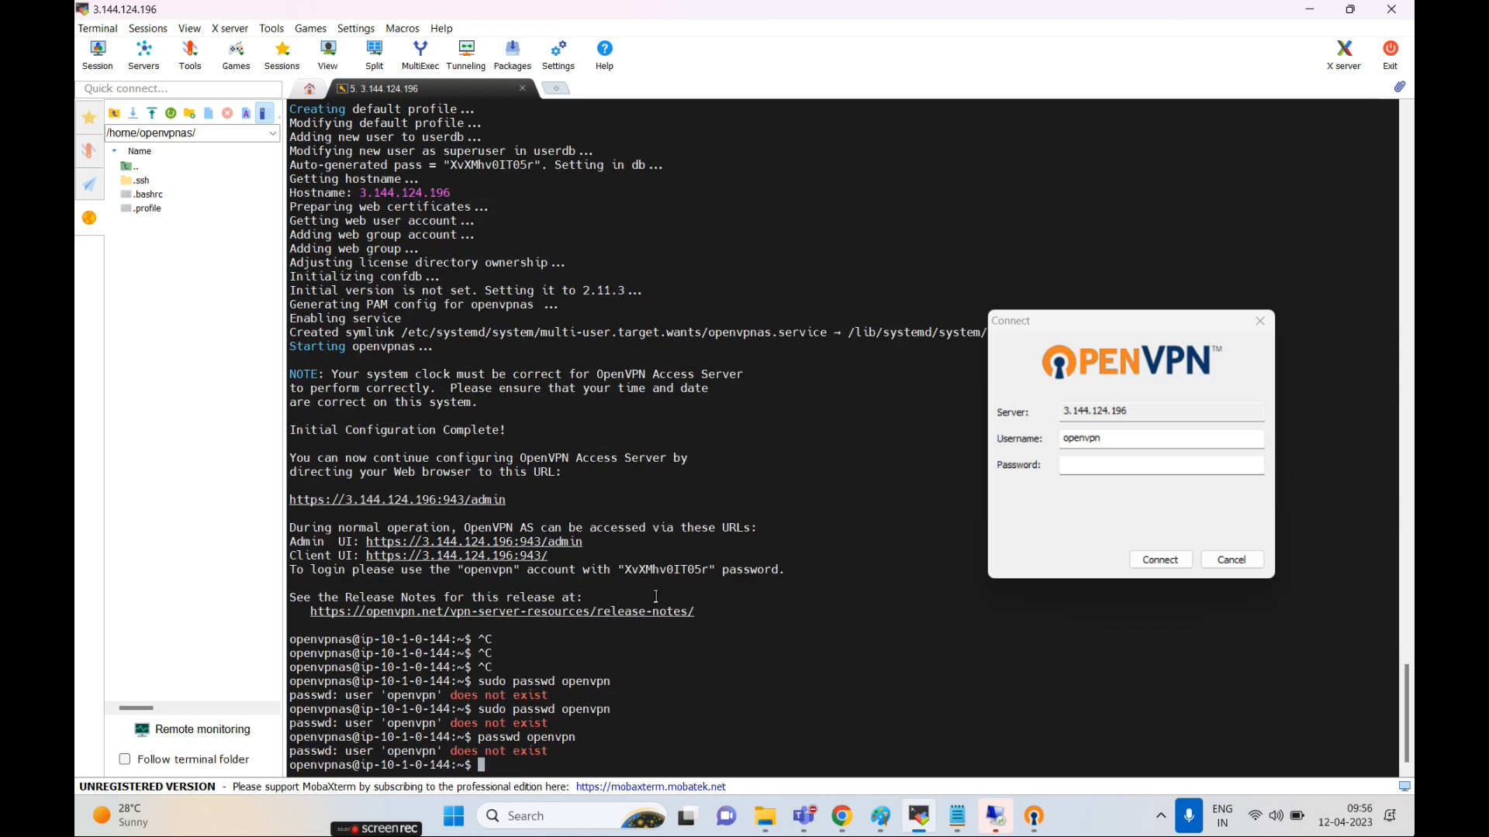
pyautogui.scroll(7, 494, 373)
pyautogui.doubleClick(479, 461)
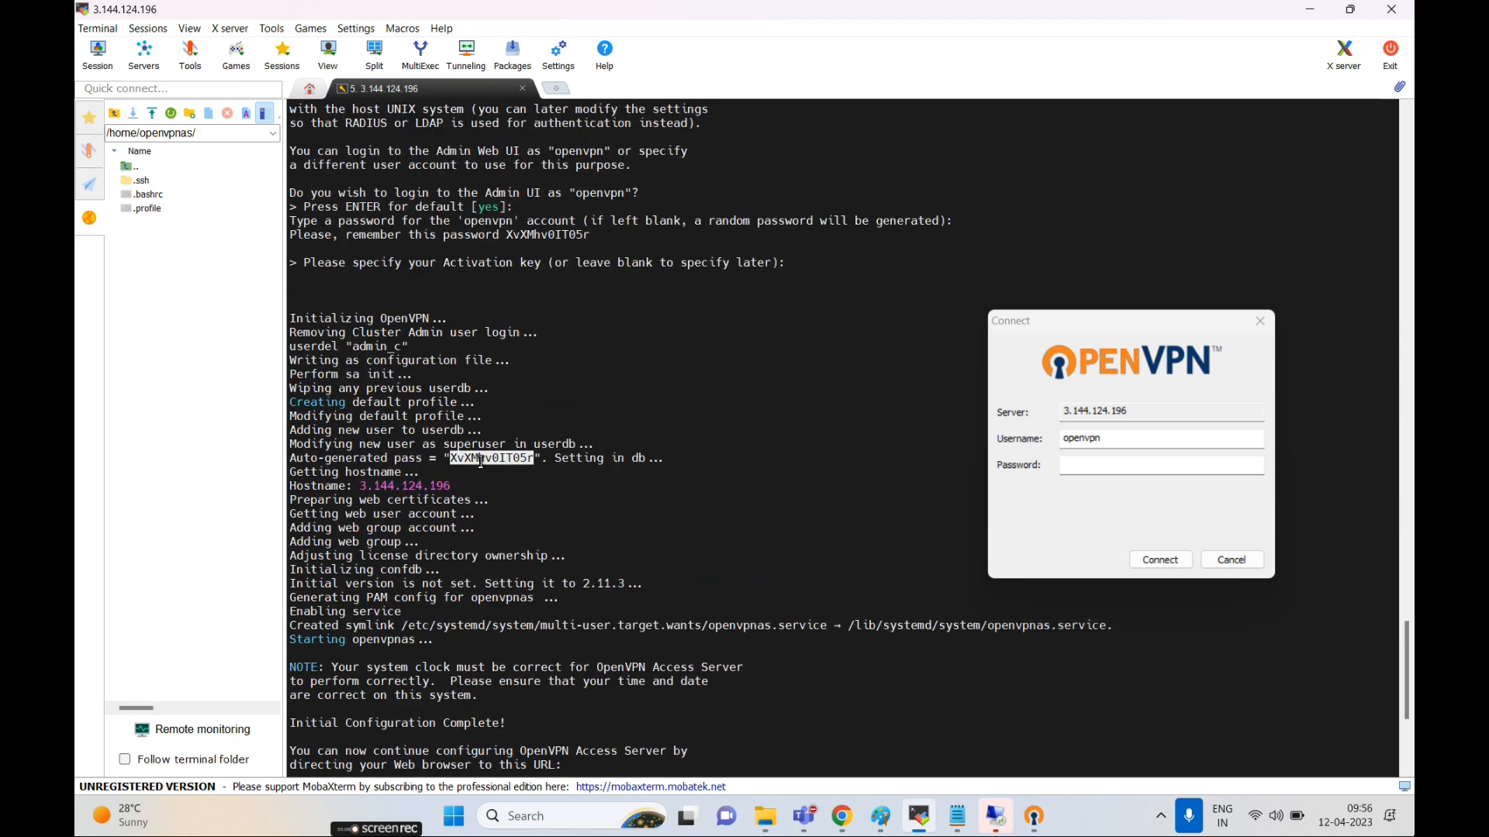
pyautogui.rightClick(482, 466)
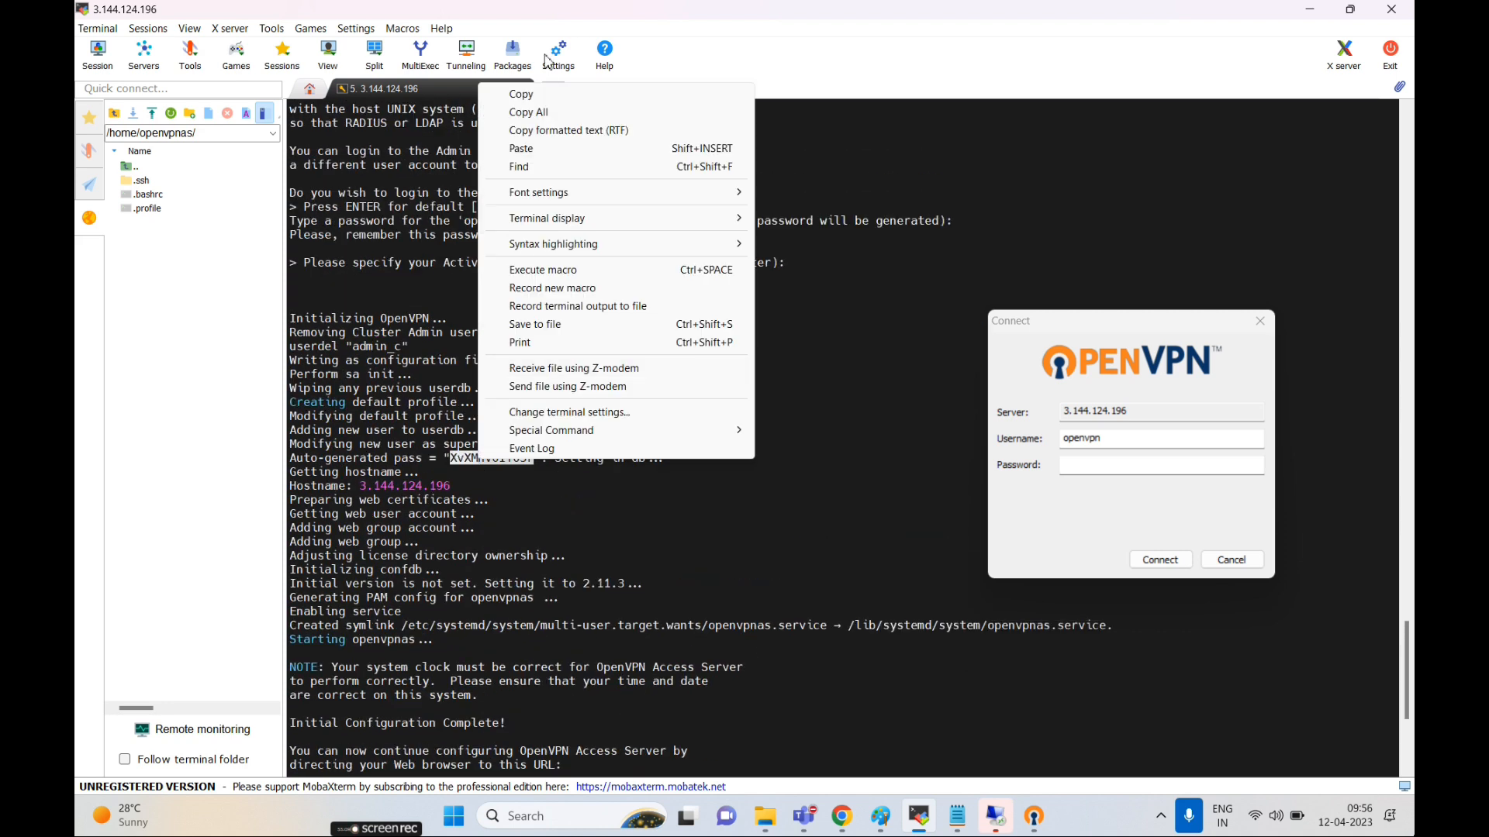
pyautogui.click(521, 94)
pyautogui.click(1094, 465)
pyautogui.hotkey('ctrl', 'v')
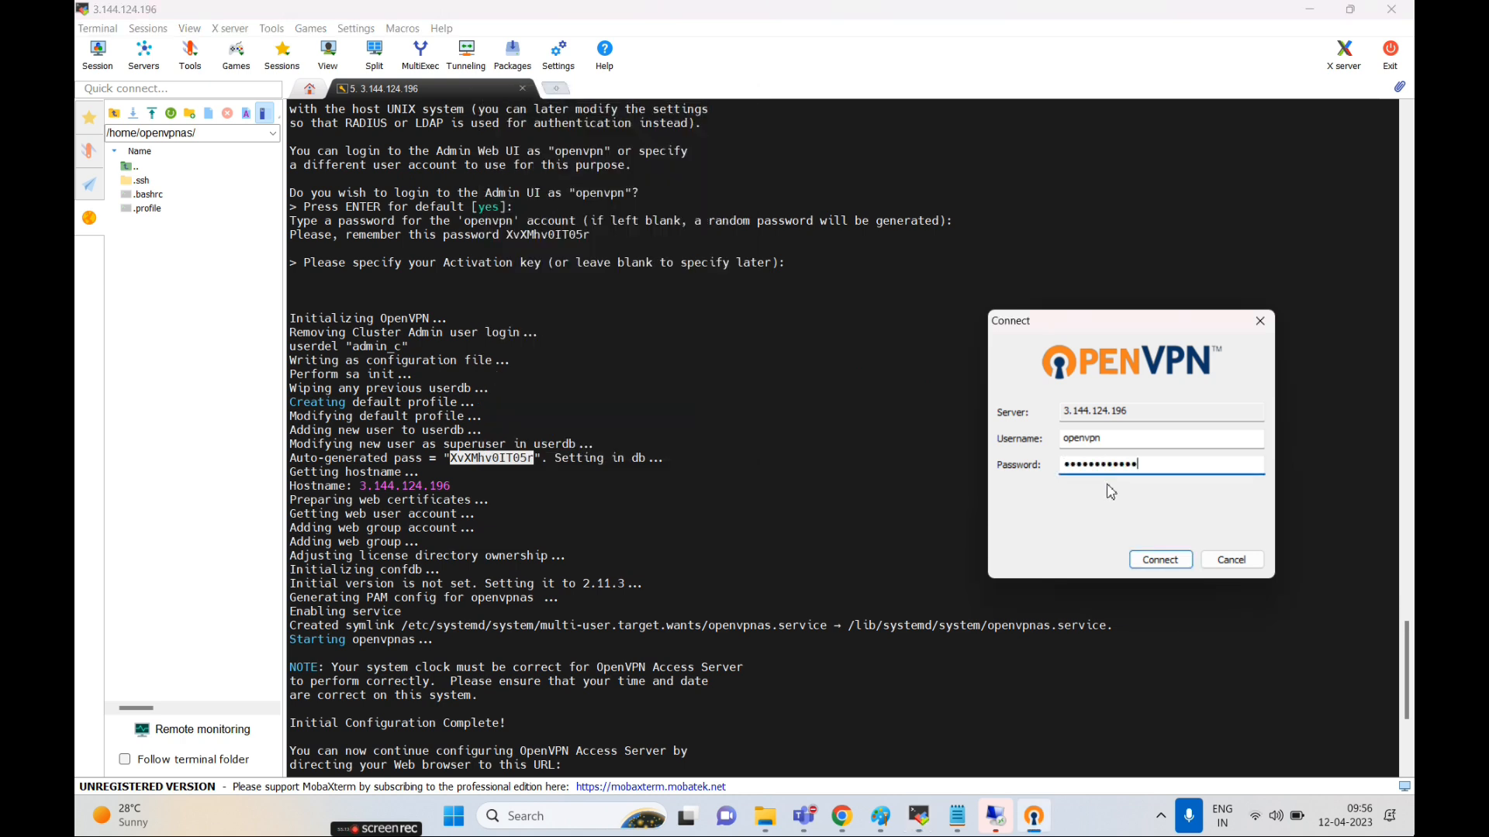
pyautogui.click(1156, 559)
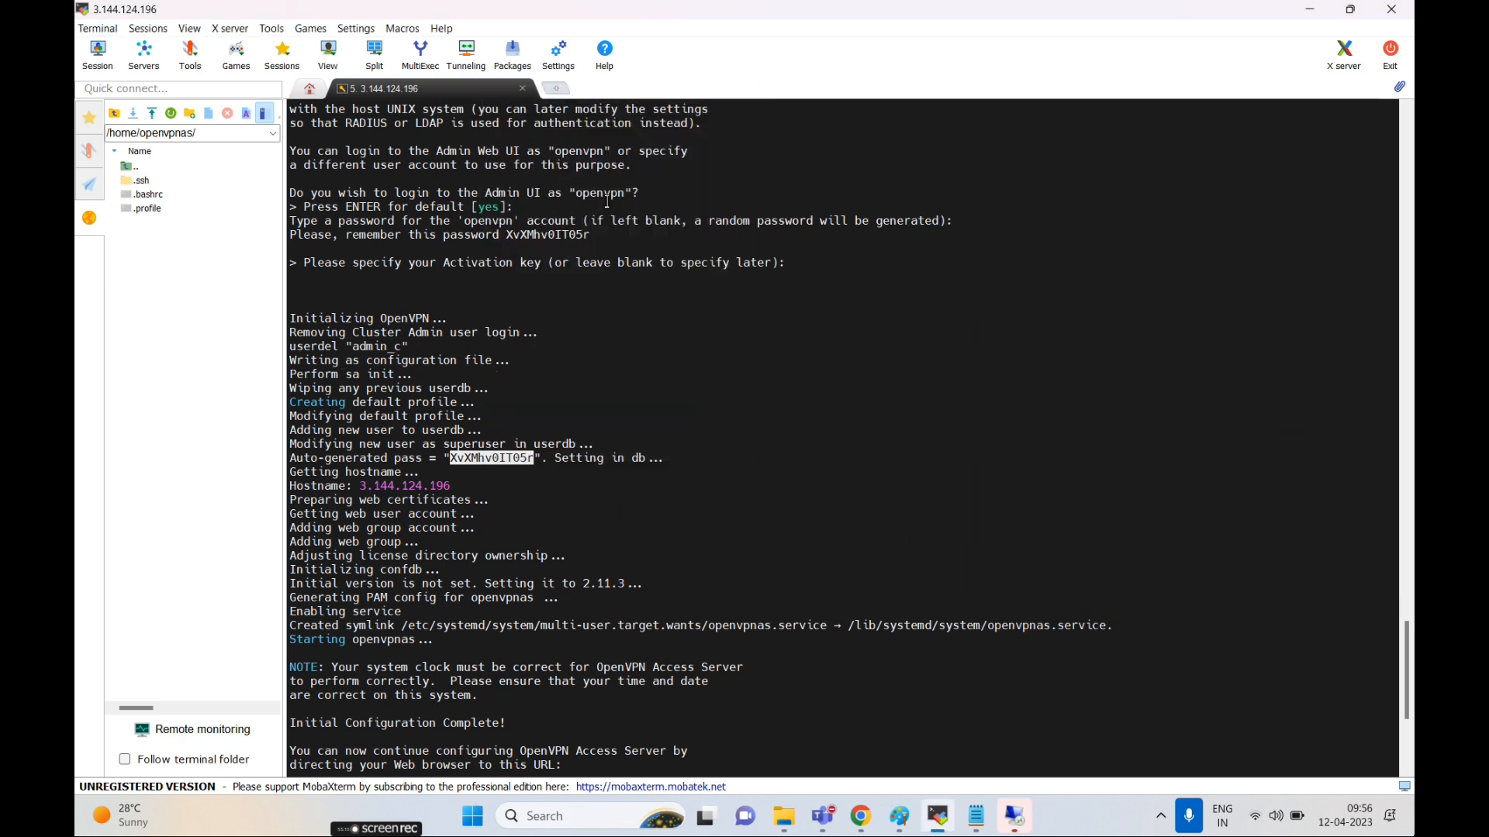
pyautogui.scroll(-7, 662, 528)
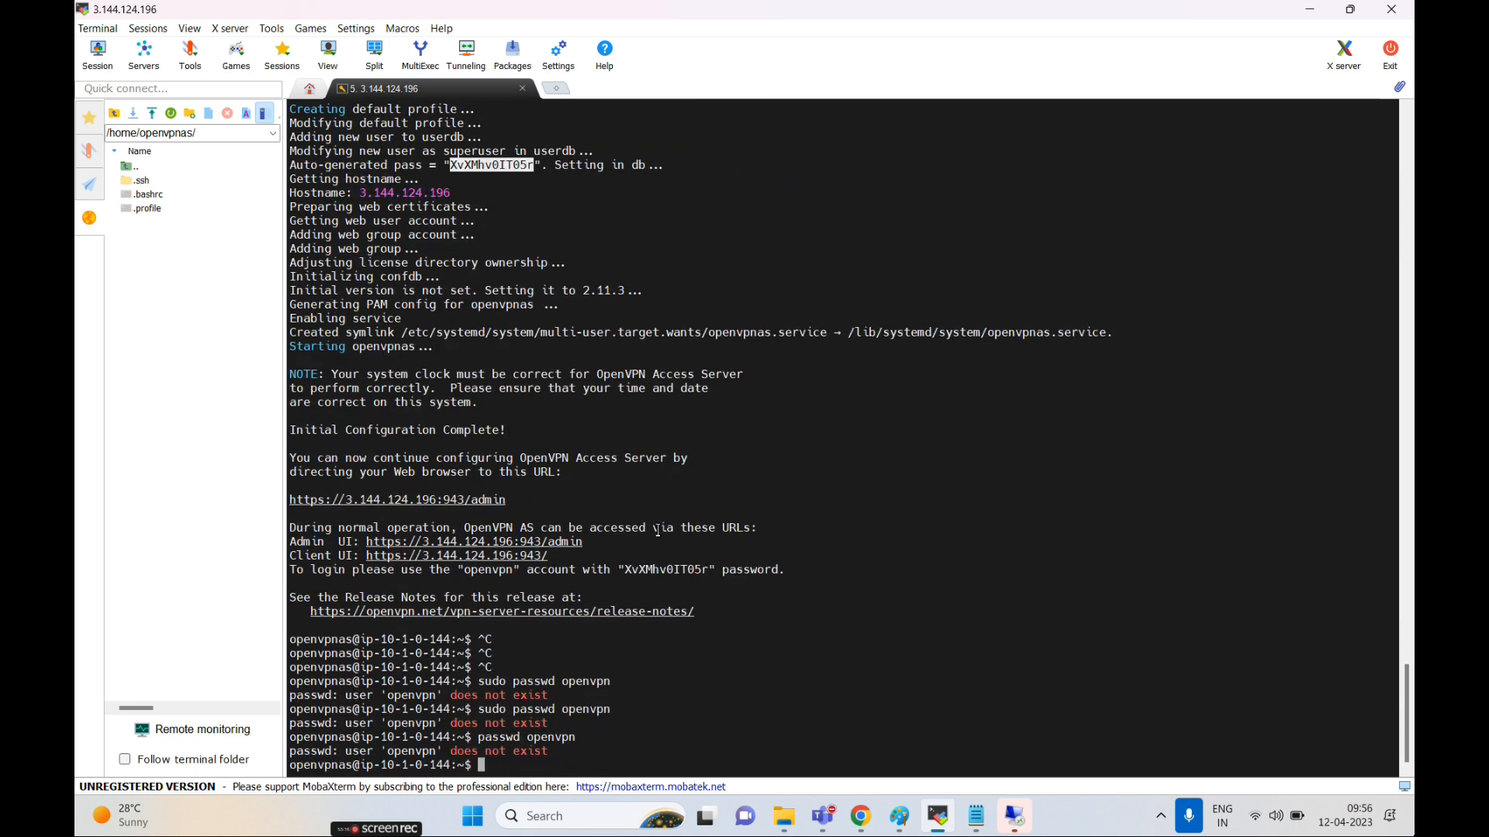
# - Dismiss the Remote Desktop error, reconnect to 10.1.2.54 and choose to sign in with a different account
pyautogui.scroll(4, 658, 531)
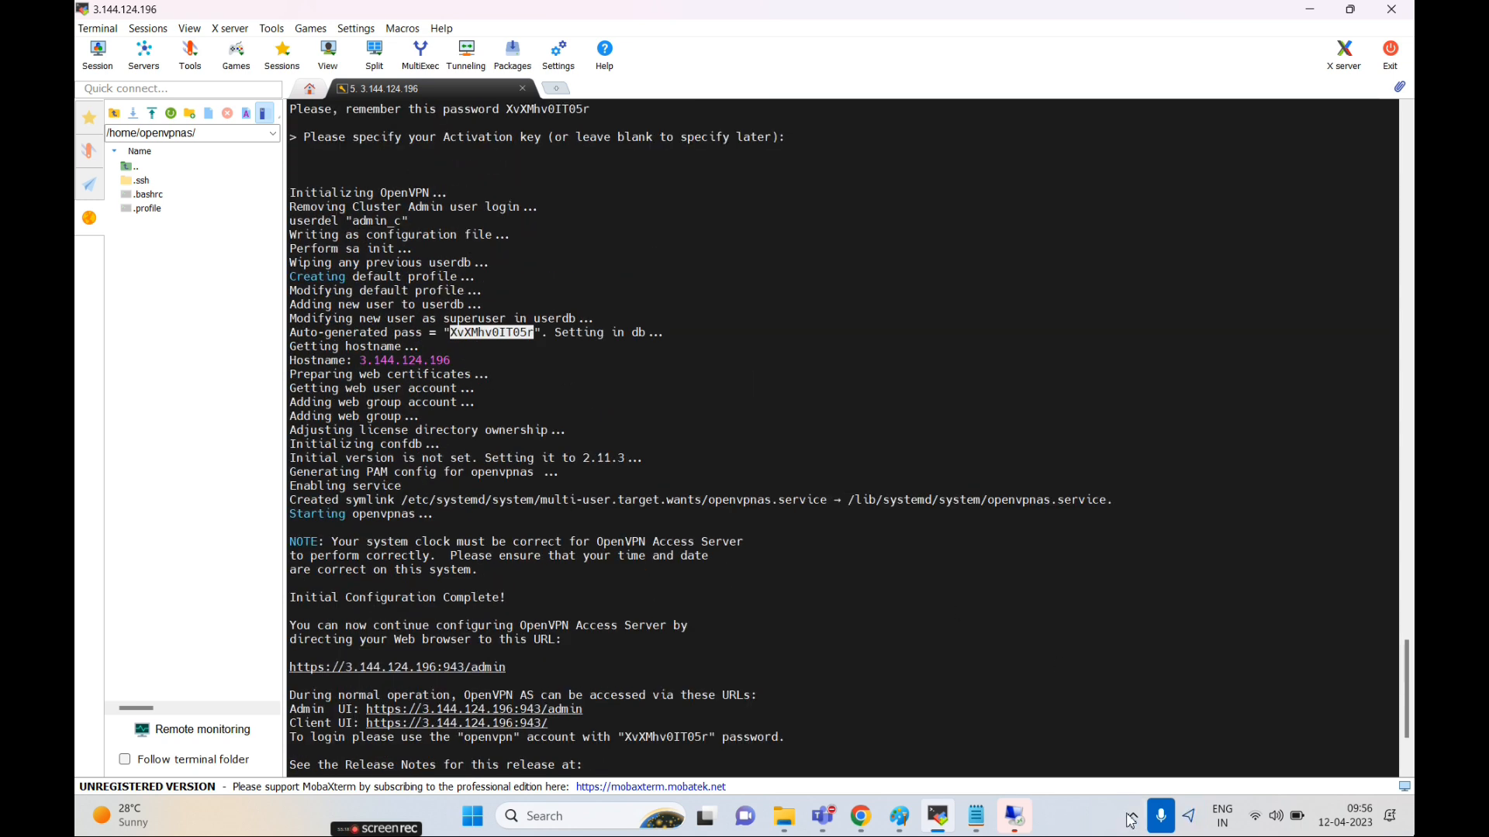
pyautogui.click(1131, 818)
pyautogui.moveTo(1067, 732)
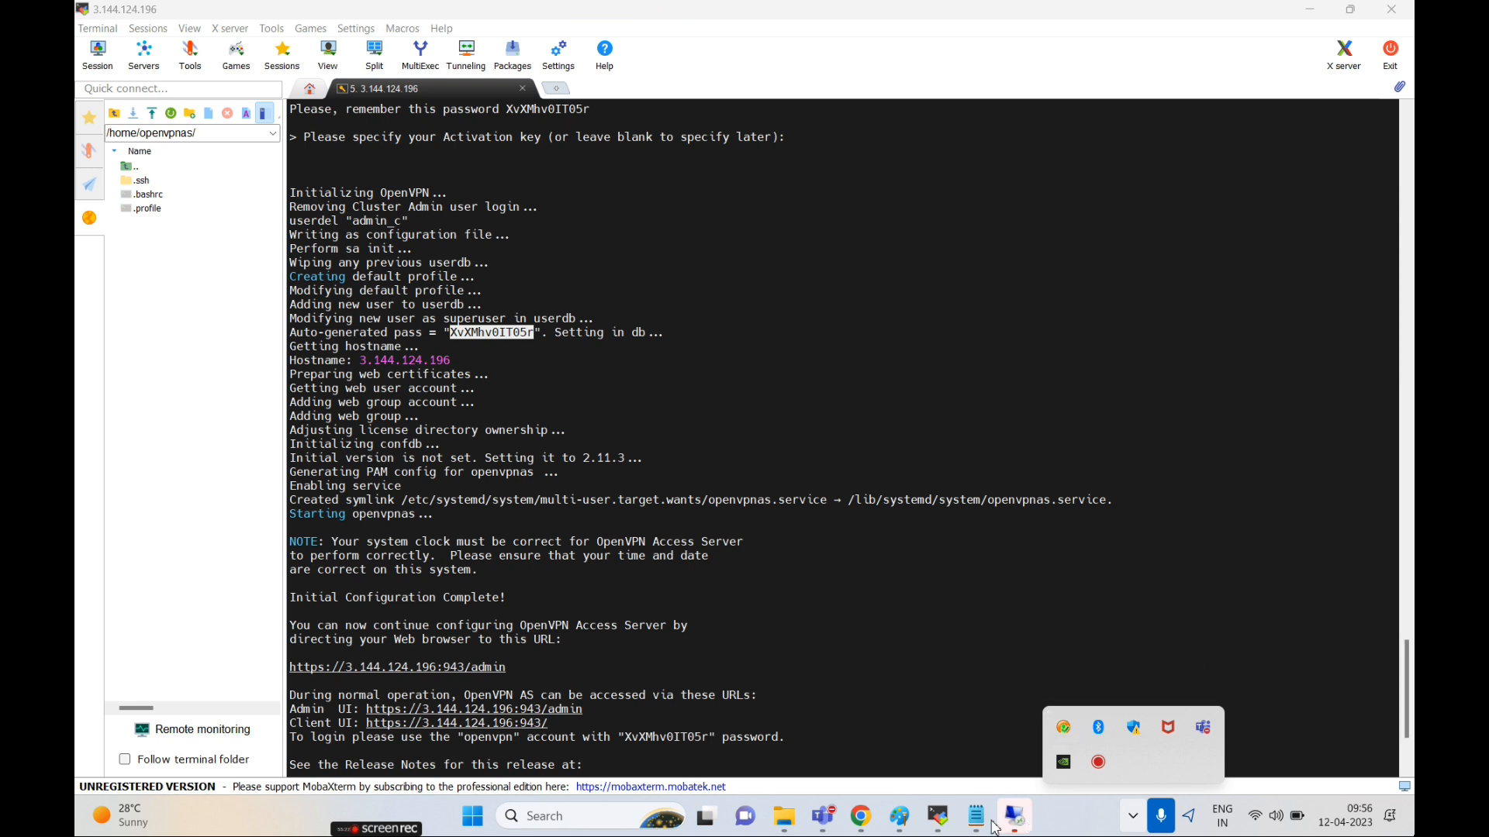
pyautogui.click(1005, 806)
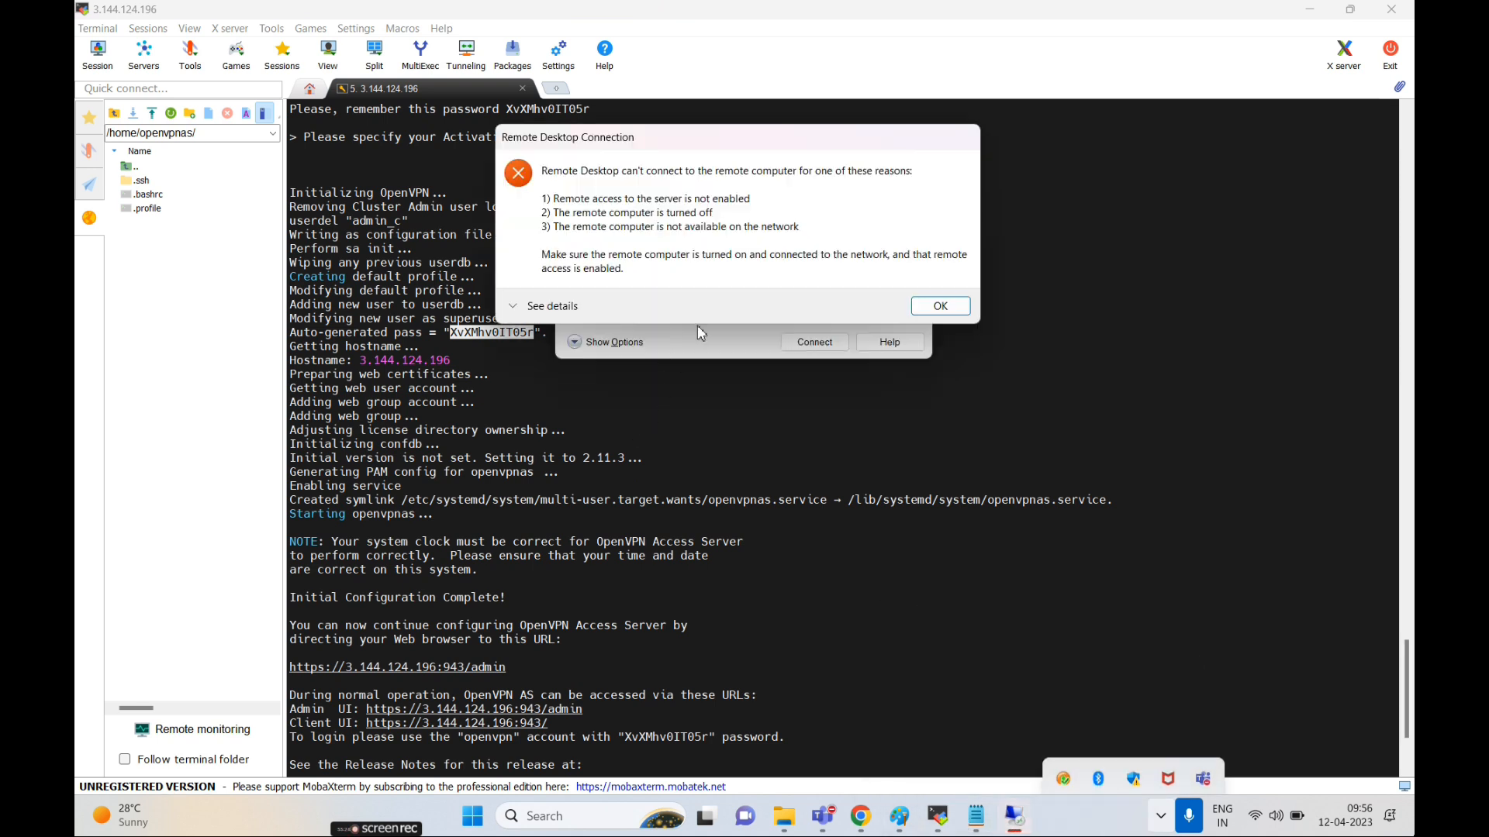
pyautogui.click(940, 308)
pyautogui.click(815, 342)
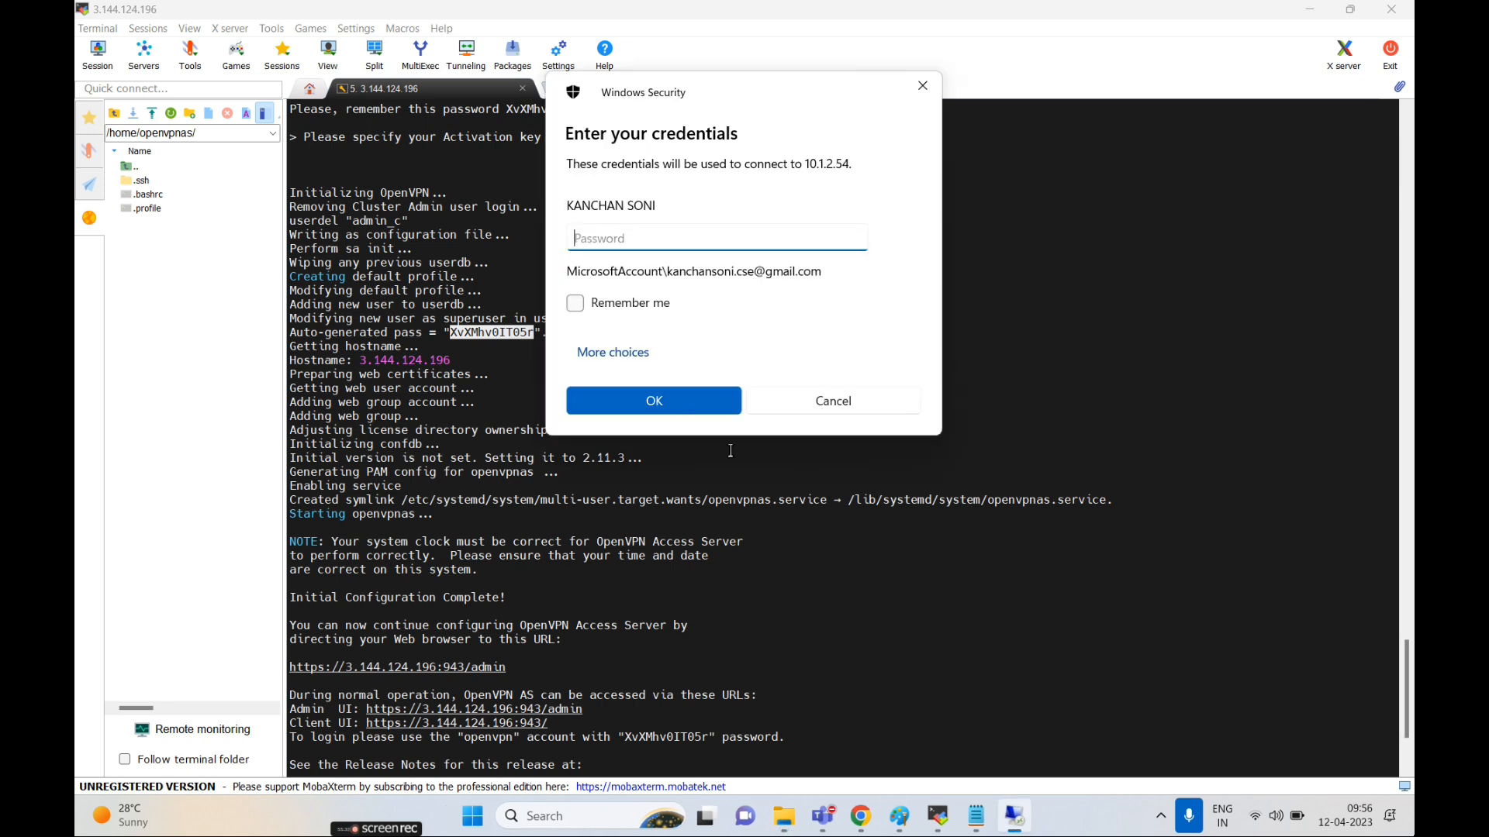
pyautogui.click(612, 353)
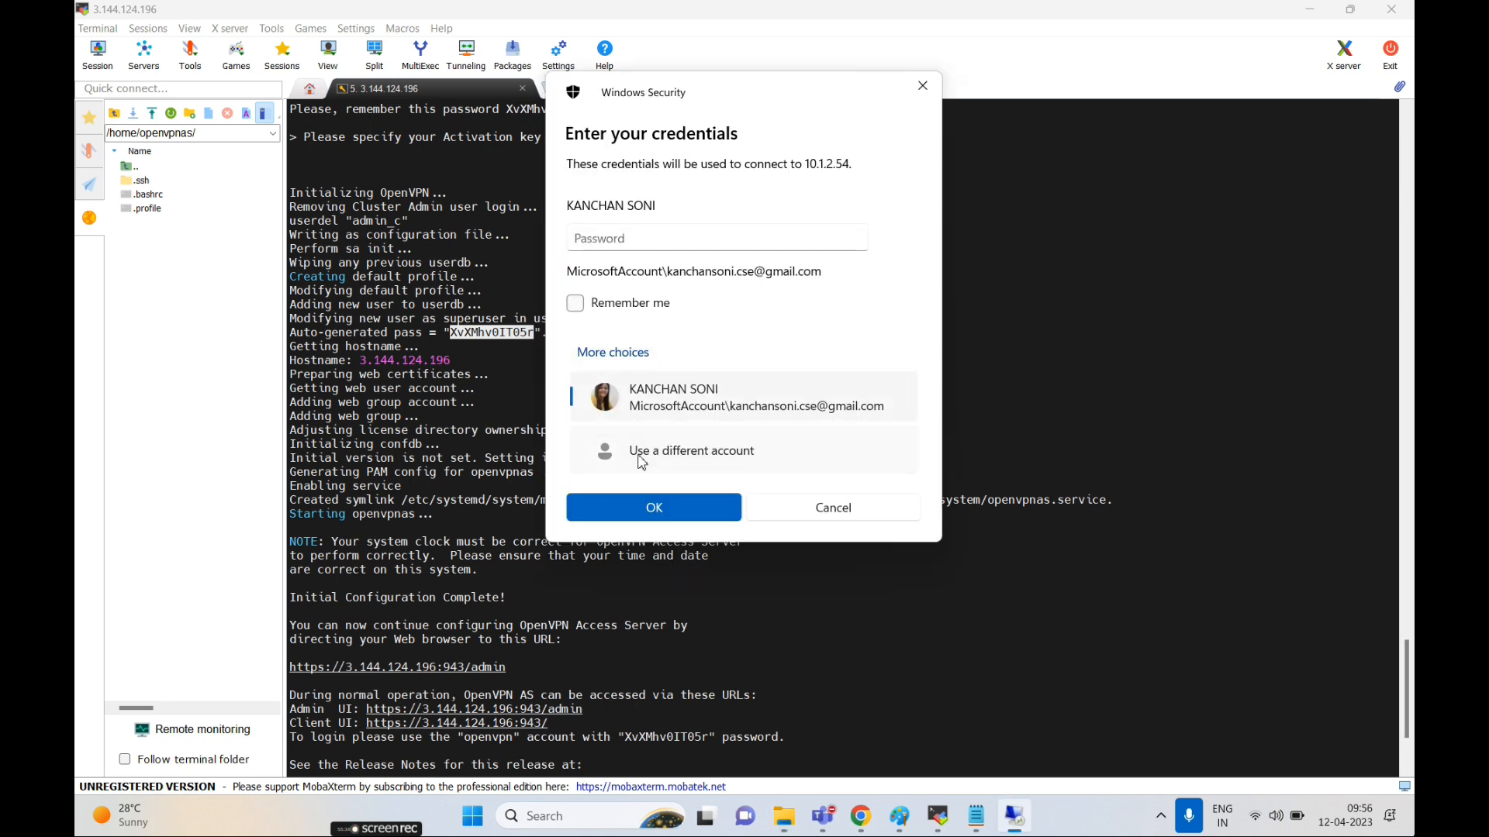
pyautogui.click(635, 456)
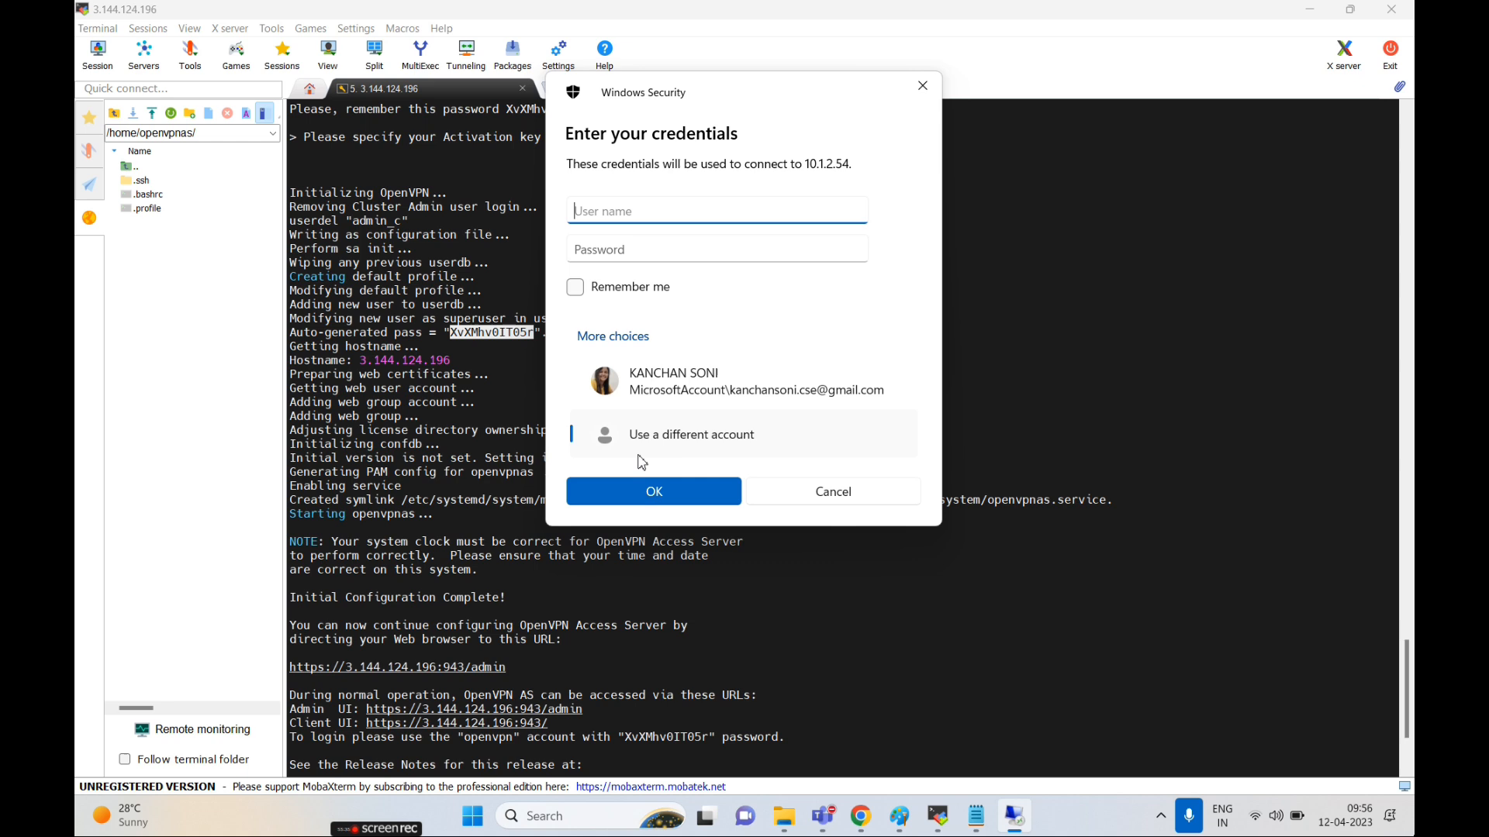
# - Copy the user name Administrator from the EC2 Connect to instance page into the Remote Desktop credentials
pyautogui.click(861, 819)
pyautogui.click(521, 523)
pyautogui.hotkey('alt', 'Tab')
pyautogui.hotkey('ctrl', 'v')
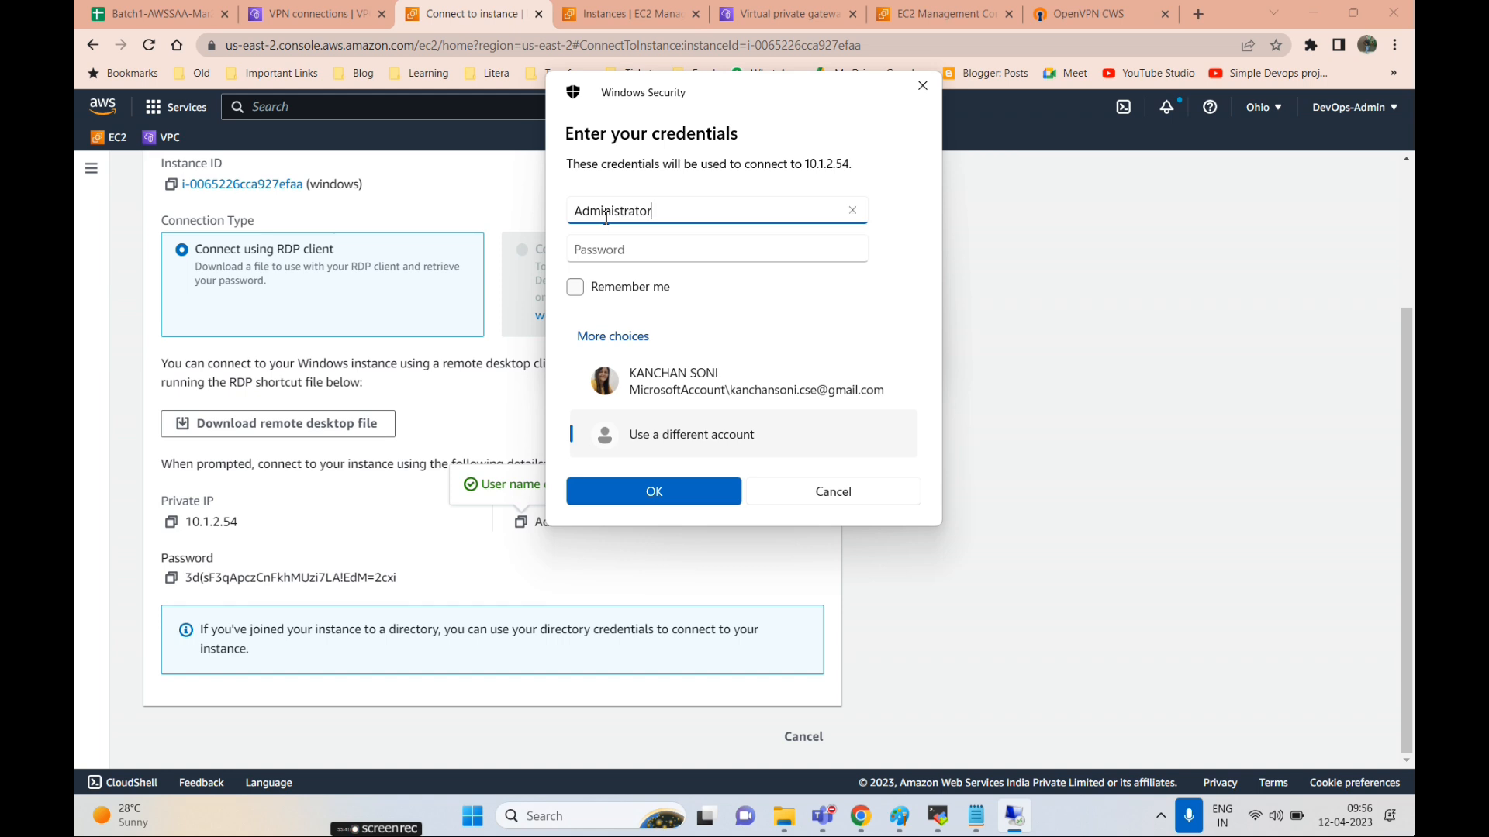
# - Copy the decrypted administrator password from the EC2 page into the password field, sign in and accept the certificate prompt
pyautogui.click(172, 580)
pyautogui.hotkey('alt', 'Tab')
pyautogui.click(642, 246)
pyautogui.hotkey('ctrl', 'v')
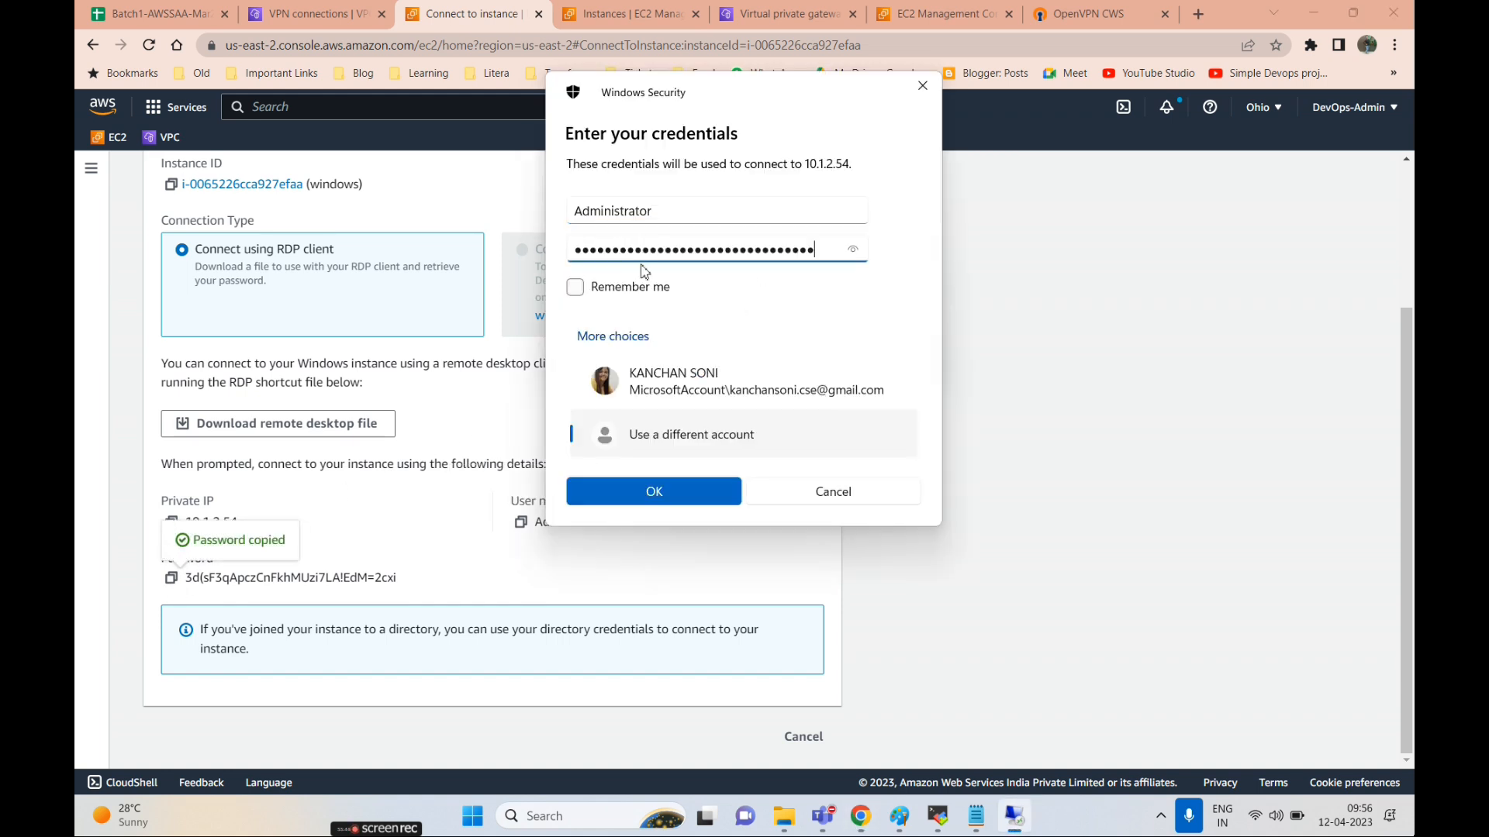
pyautogui.click(654, 491)
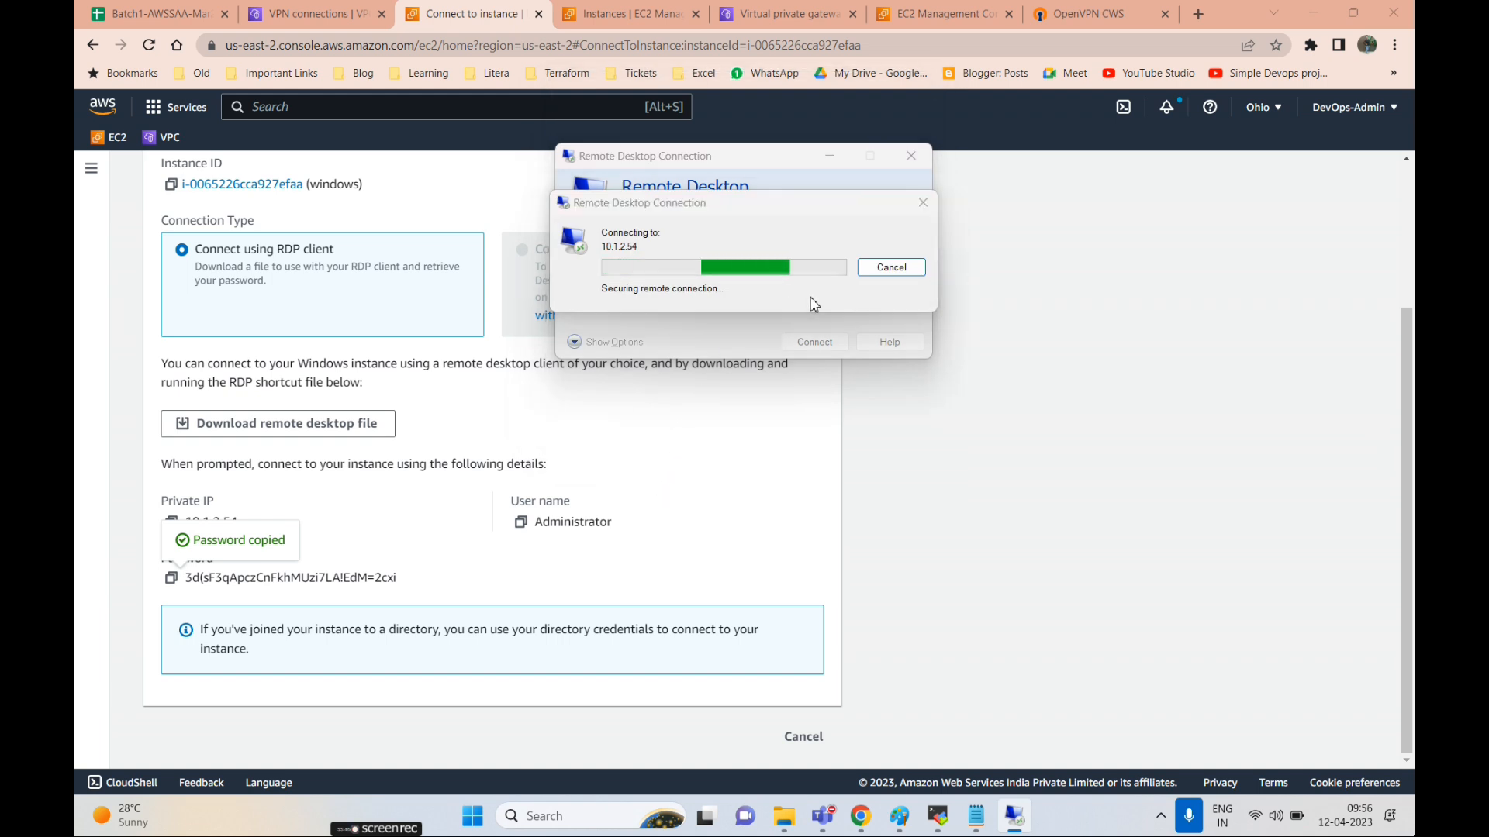
pyautogui.click(790, 401)
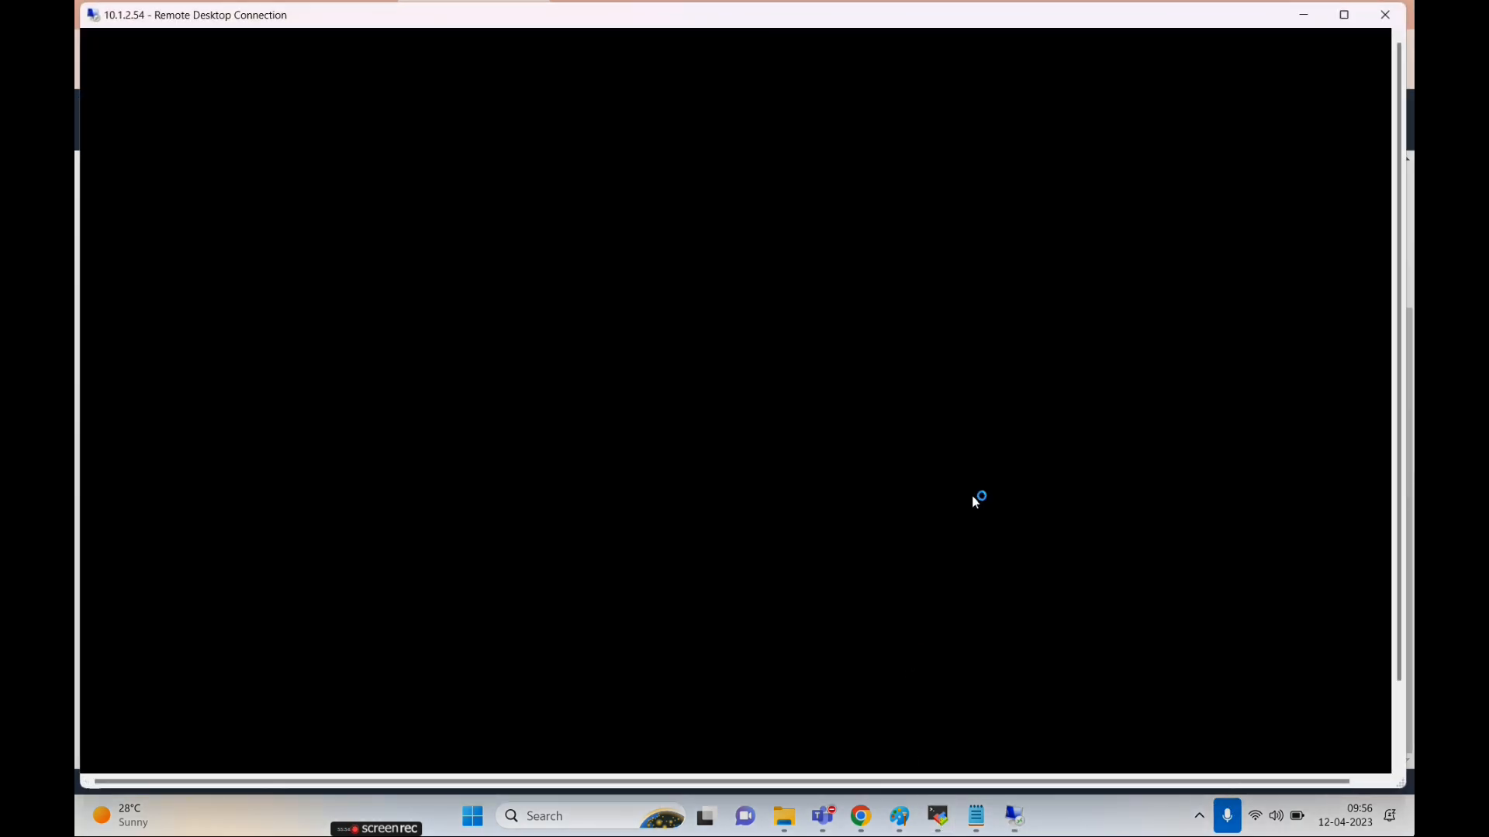
# - Maximize the 10.1.2.54 remote session, slide its connection bar aside to view the Windows desktop, and minimize the session
pyautogui.click(1345, 14)
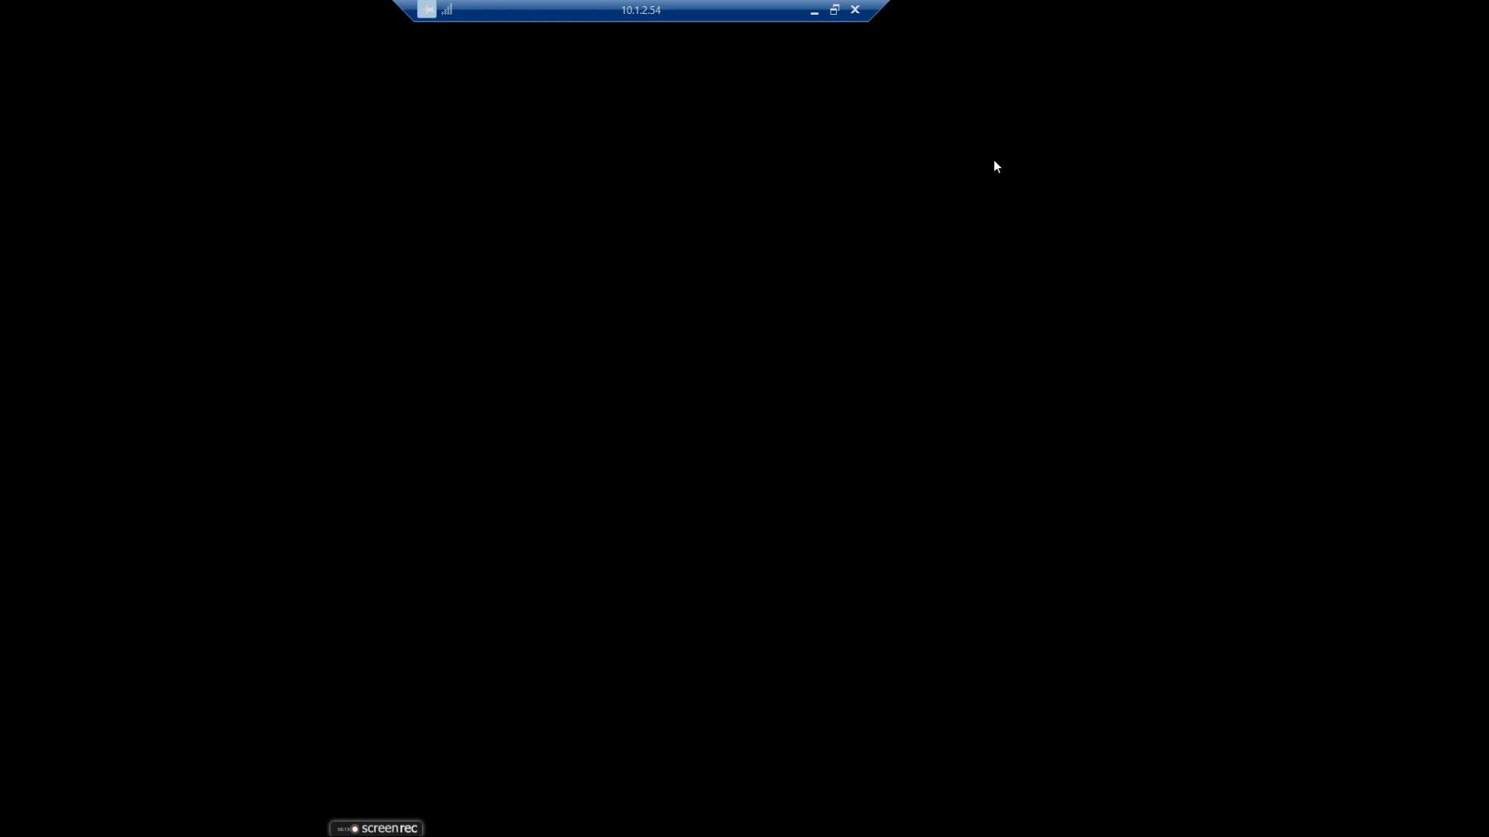
pyautogui.moveTo(754, 17); pyautogui.dragTo(859, 39)
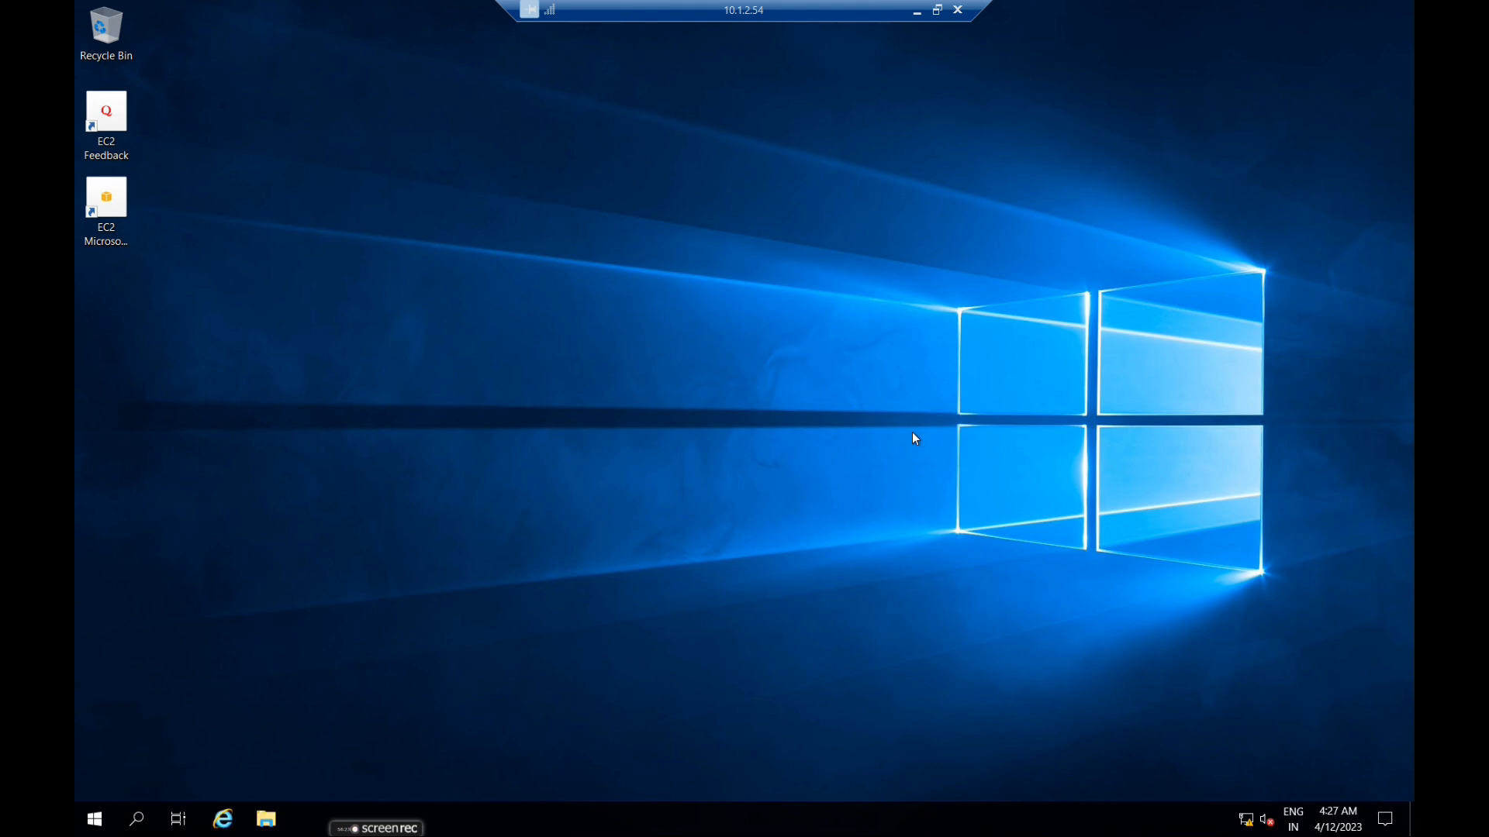
pyautogui.click(1247, 317)
pyautogui.click(917, 11)
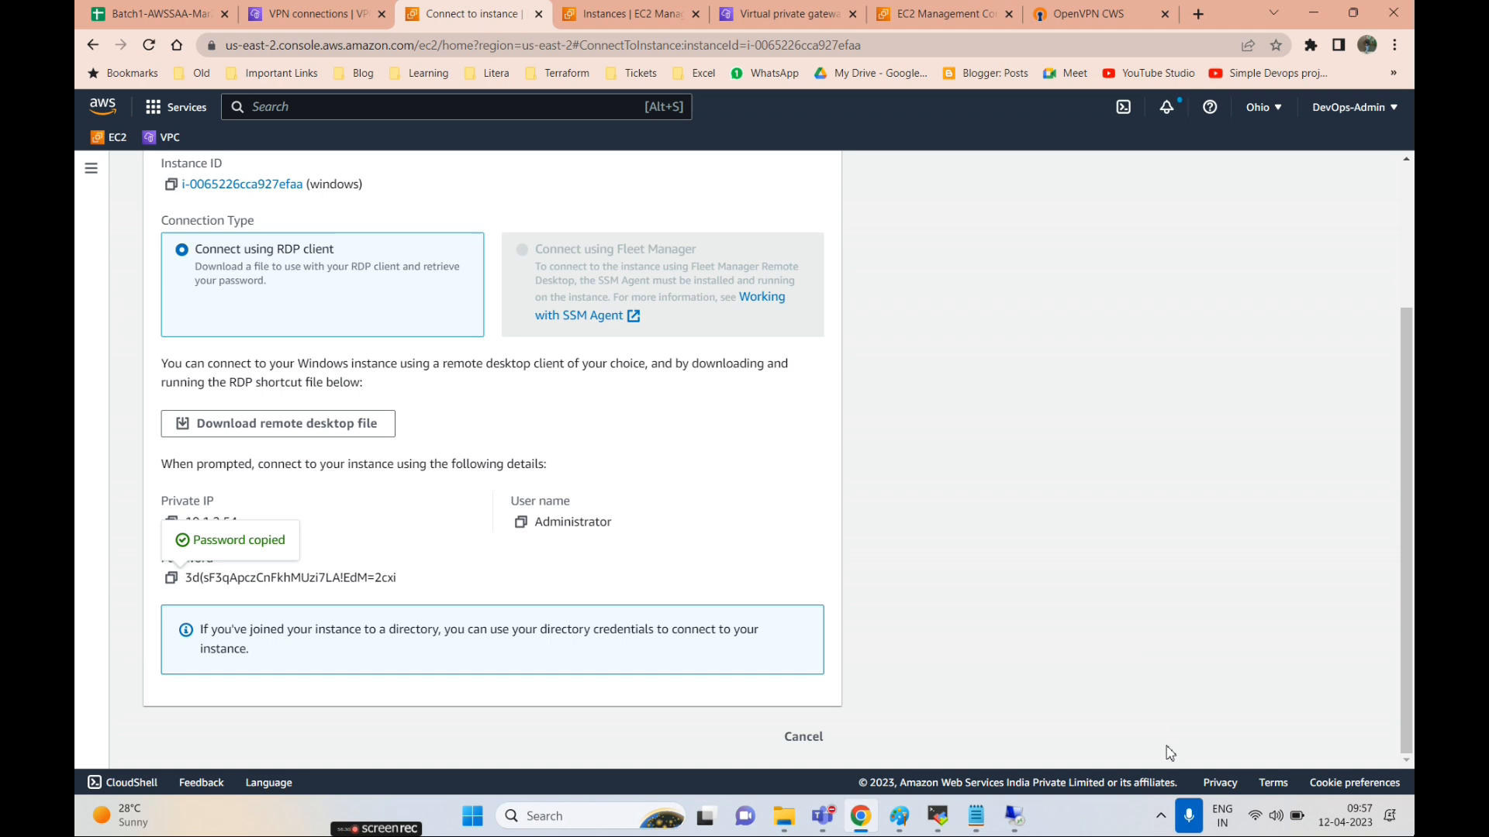
# - Check the OpenVPN client's connection status and look over the OpenVPN download, VPN connections and EC2 instances pages
pyautogui.click(1161, 815)
pyautogui.moveTo(1095, 733)
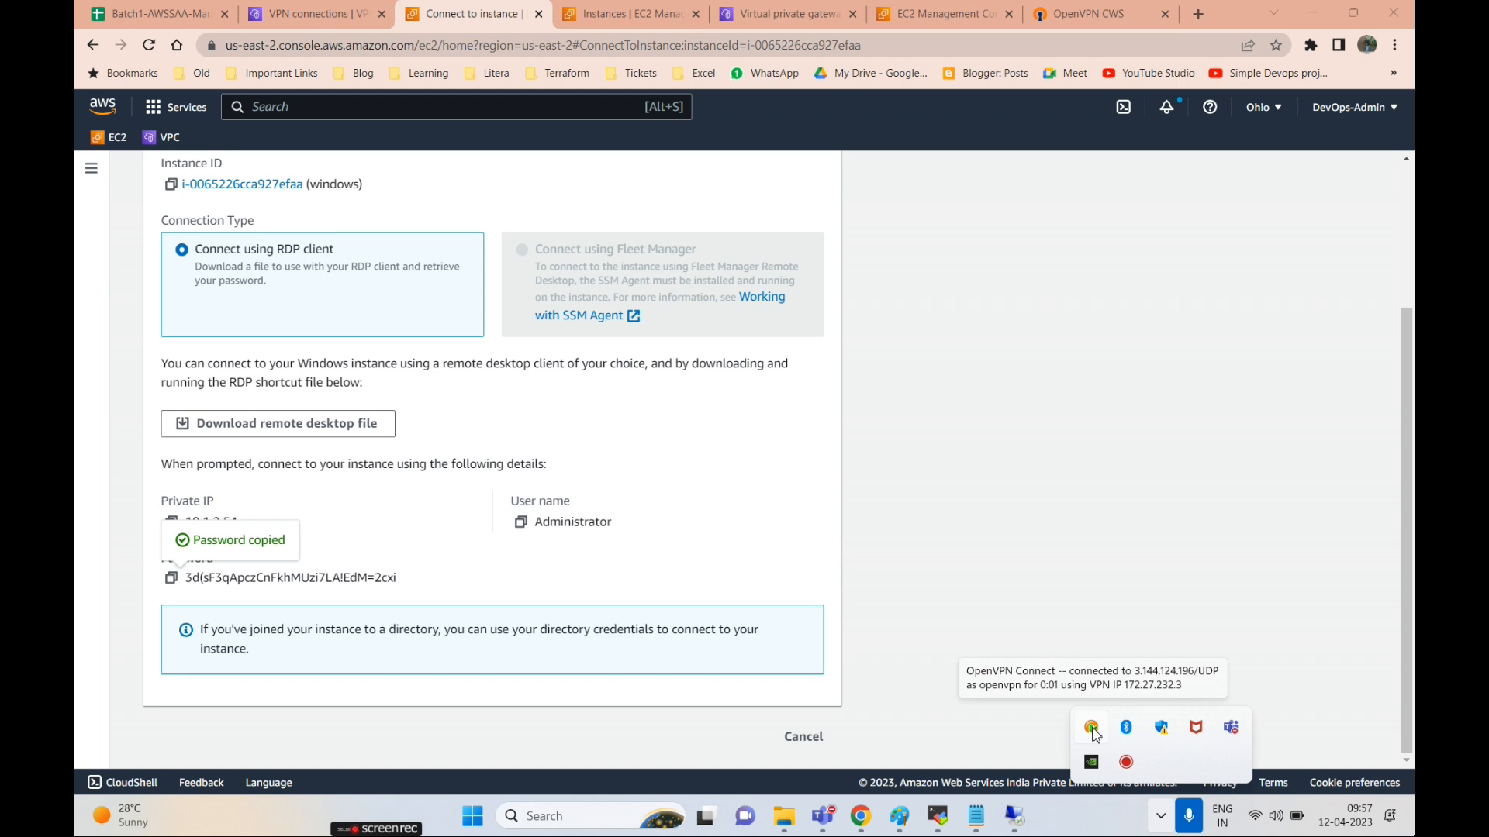
pyautogui.click(1075, 14)
pyautogui.scroll(2, 618, 256)
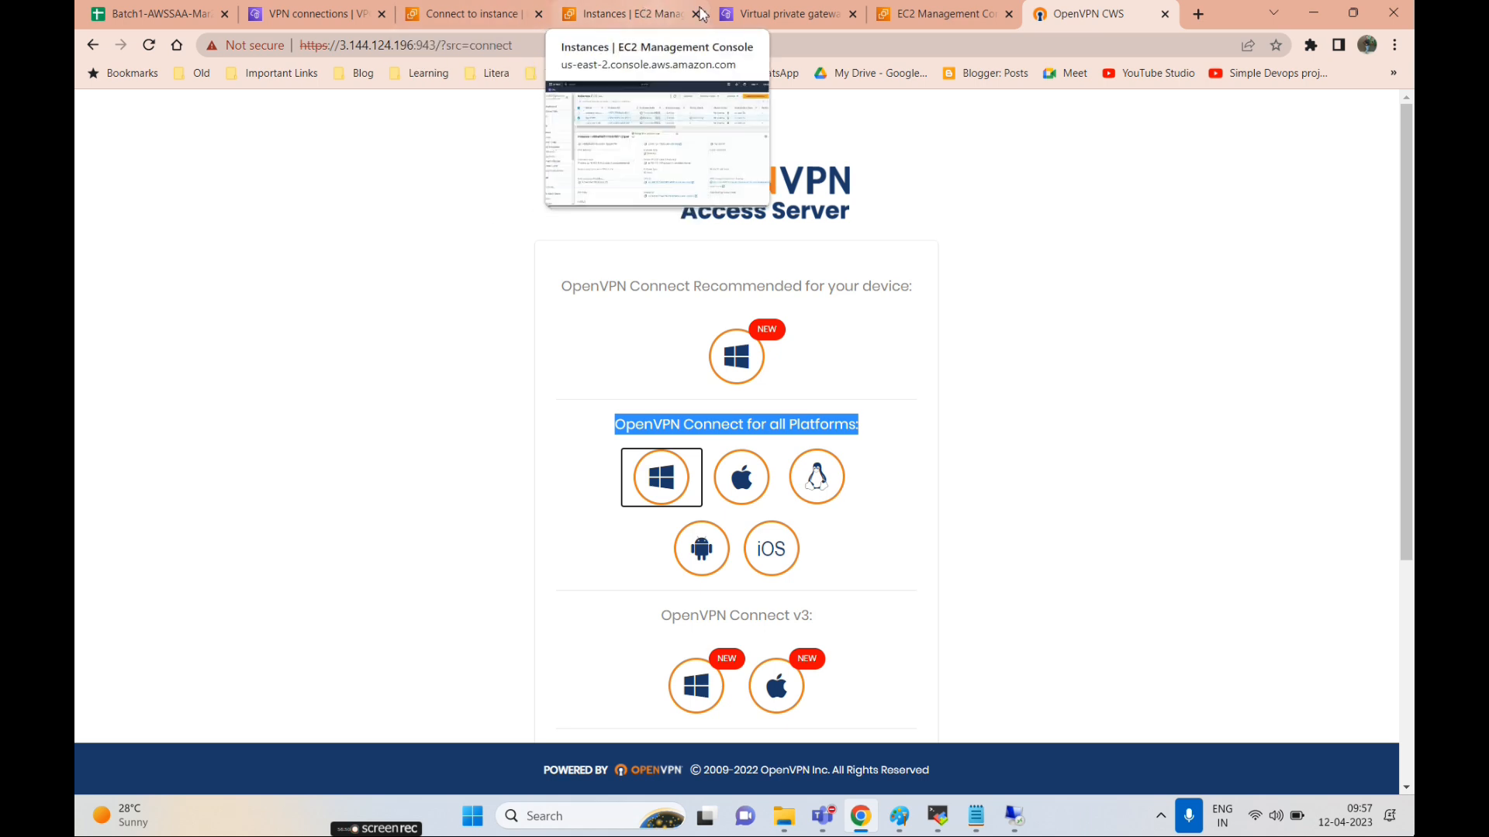
pyautogui.click(461, 15)
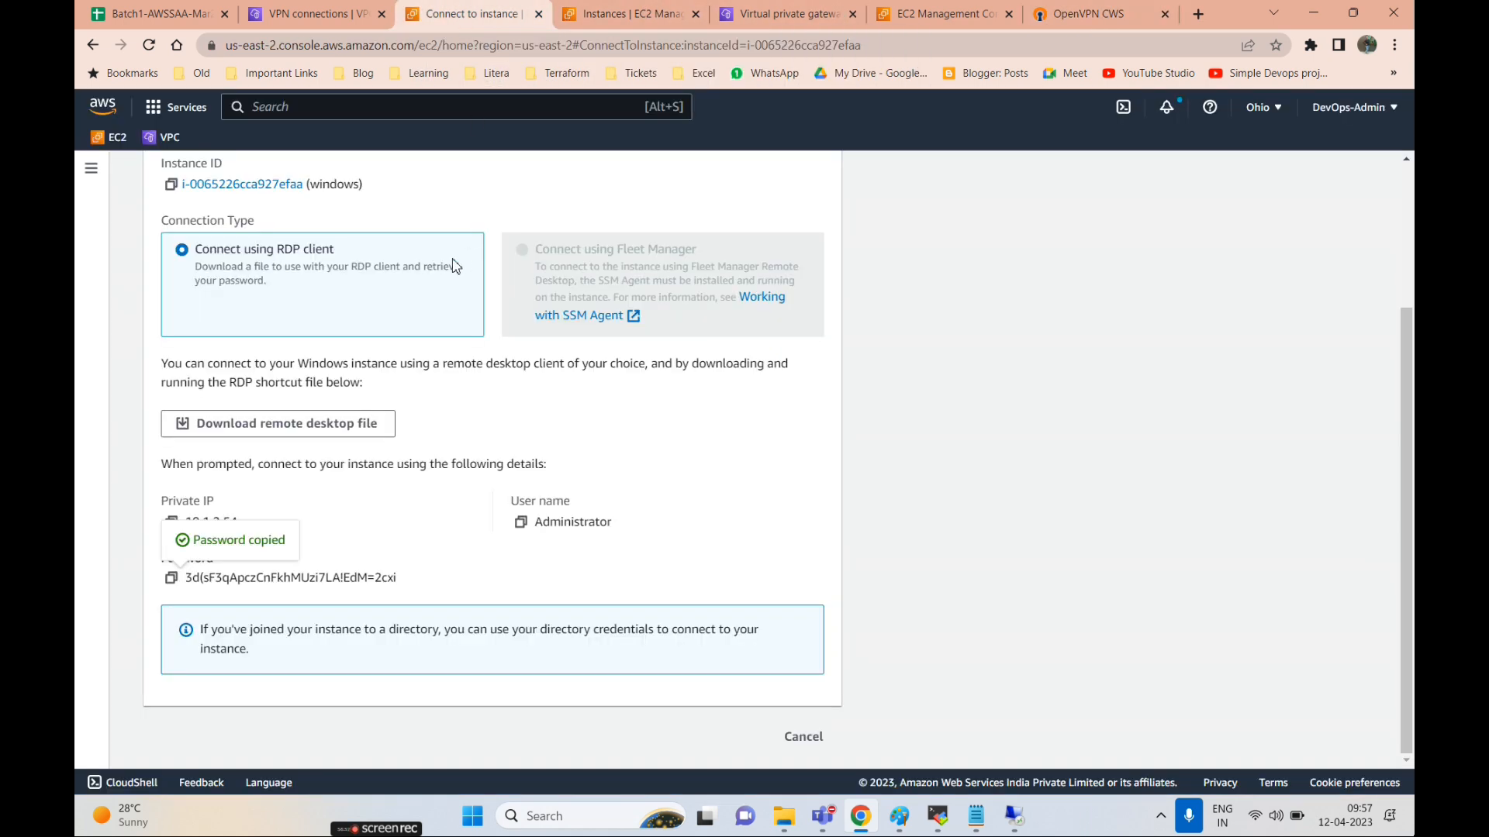
pyautogui.click(310, 16)
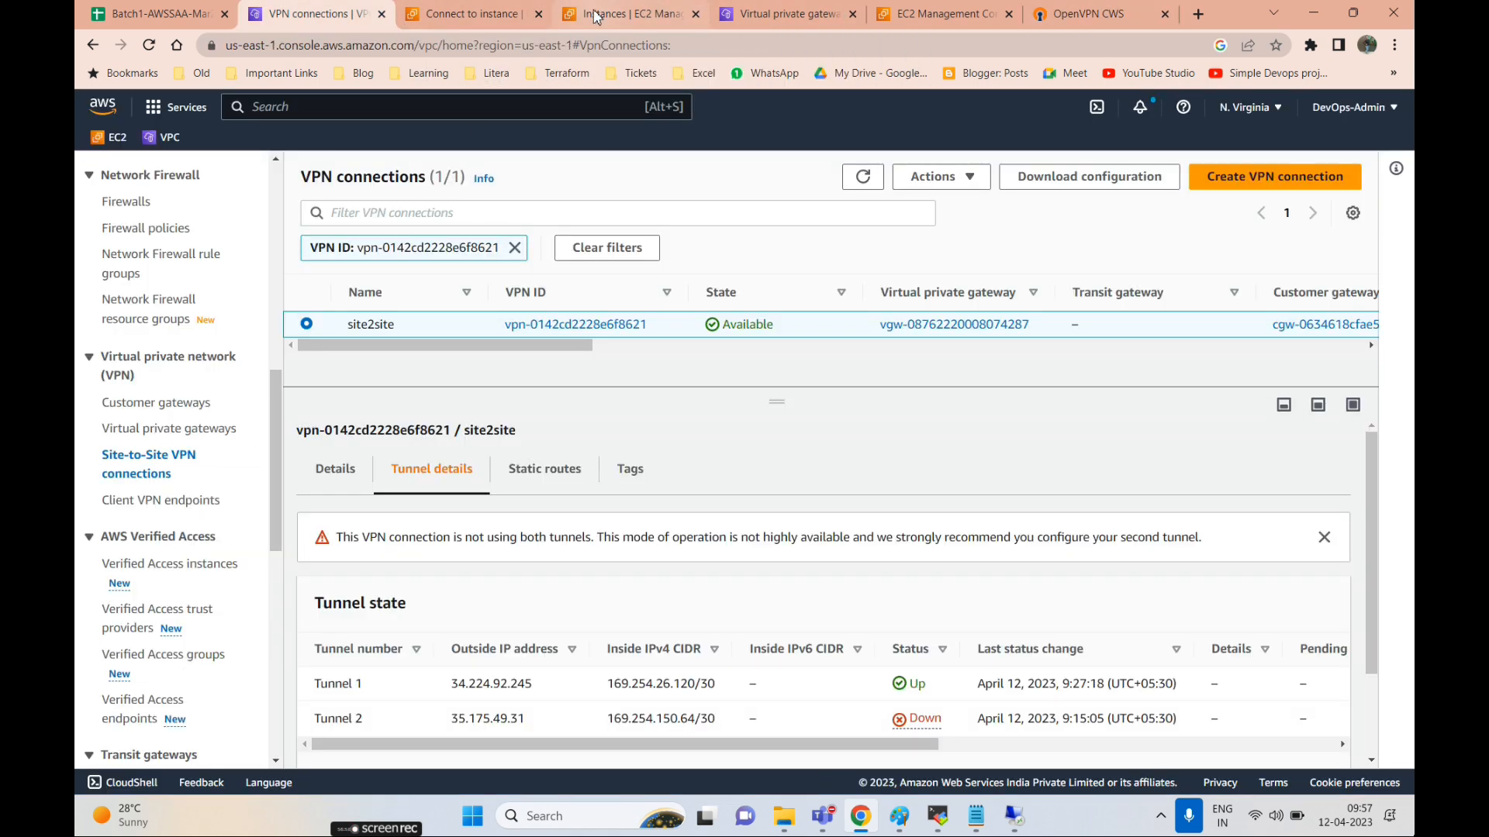
pyautogui.click(601, 16)
# - Review the OpenVPN Access Server setup output in the MobaXterm terminal, including the admin and client URLs
pyautogui.click(938, 816)
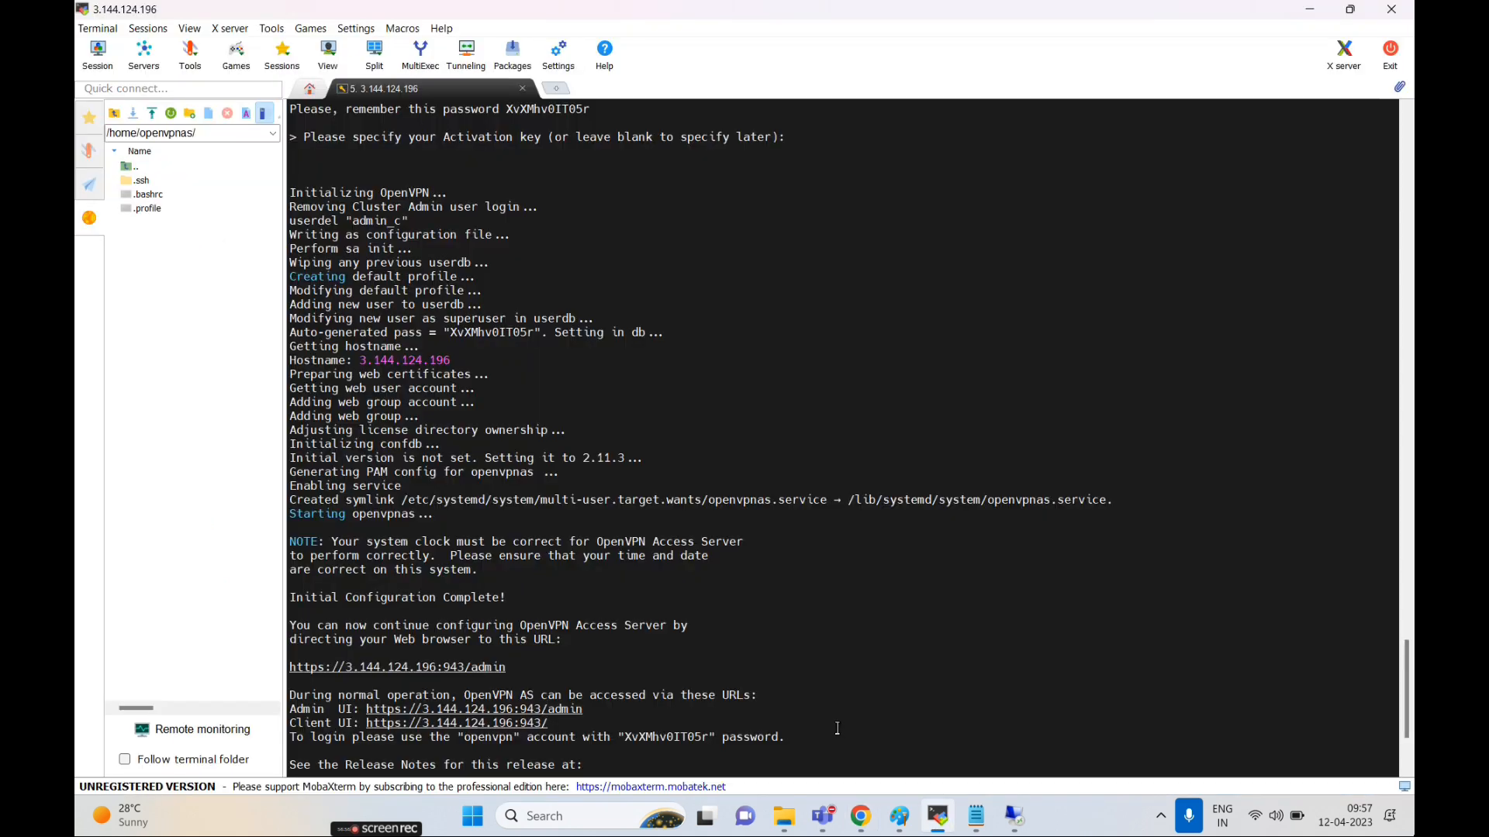
pyautogui.scroll(-3, 806, 720)
pyautogui.scroll(1, 504, 628)
pyautogui.scroll(-1, 470, 569)
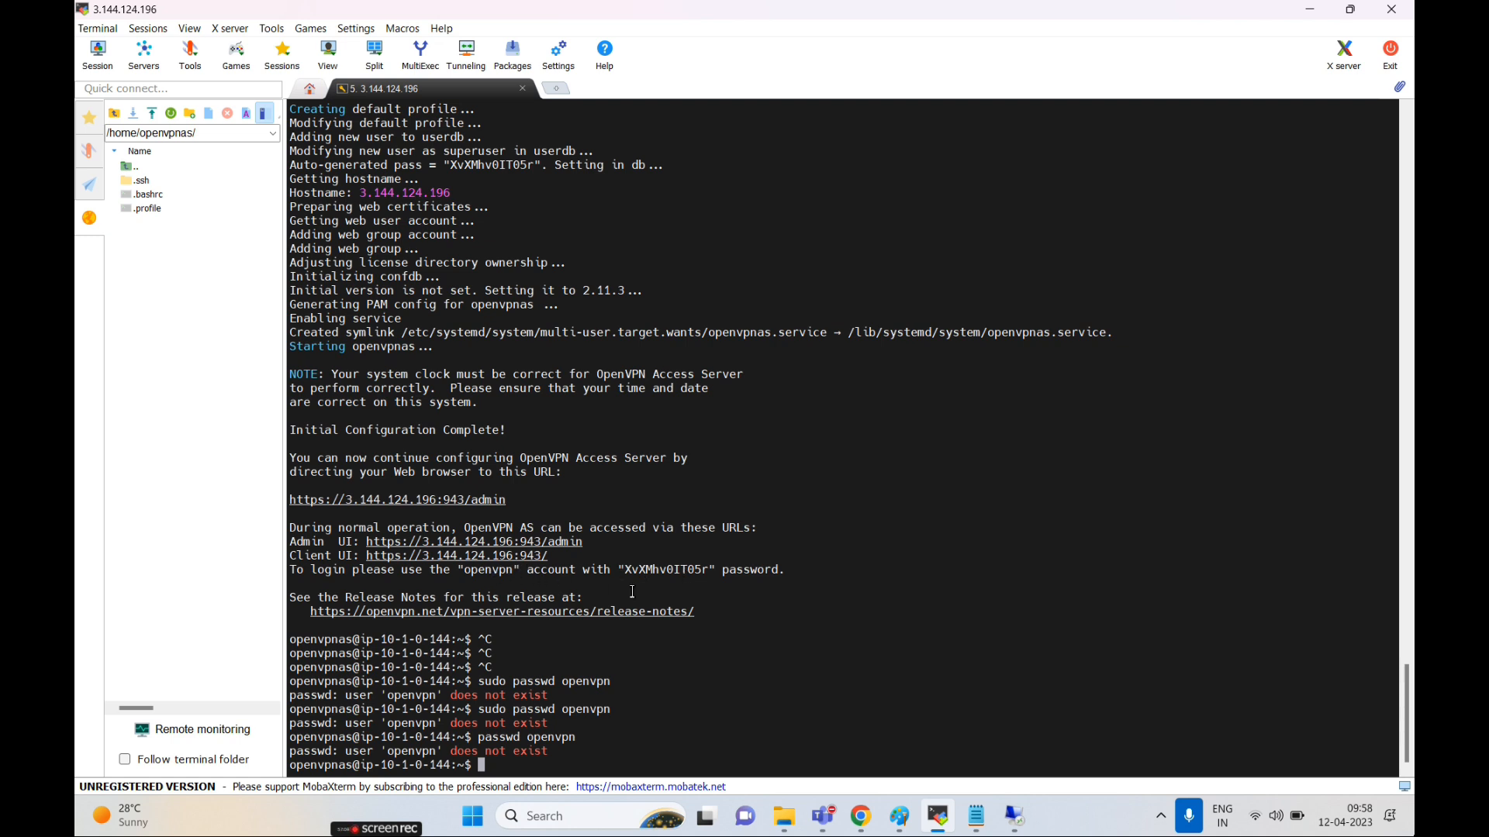
# - Inspect the running OpenVPN client's connect and disconnect options for 3.144.124.196
pyautogui.click(1161, 816)
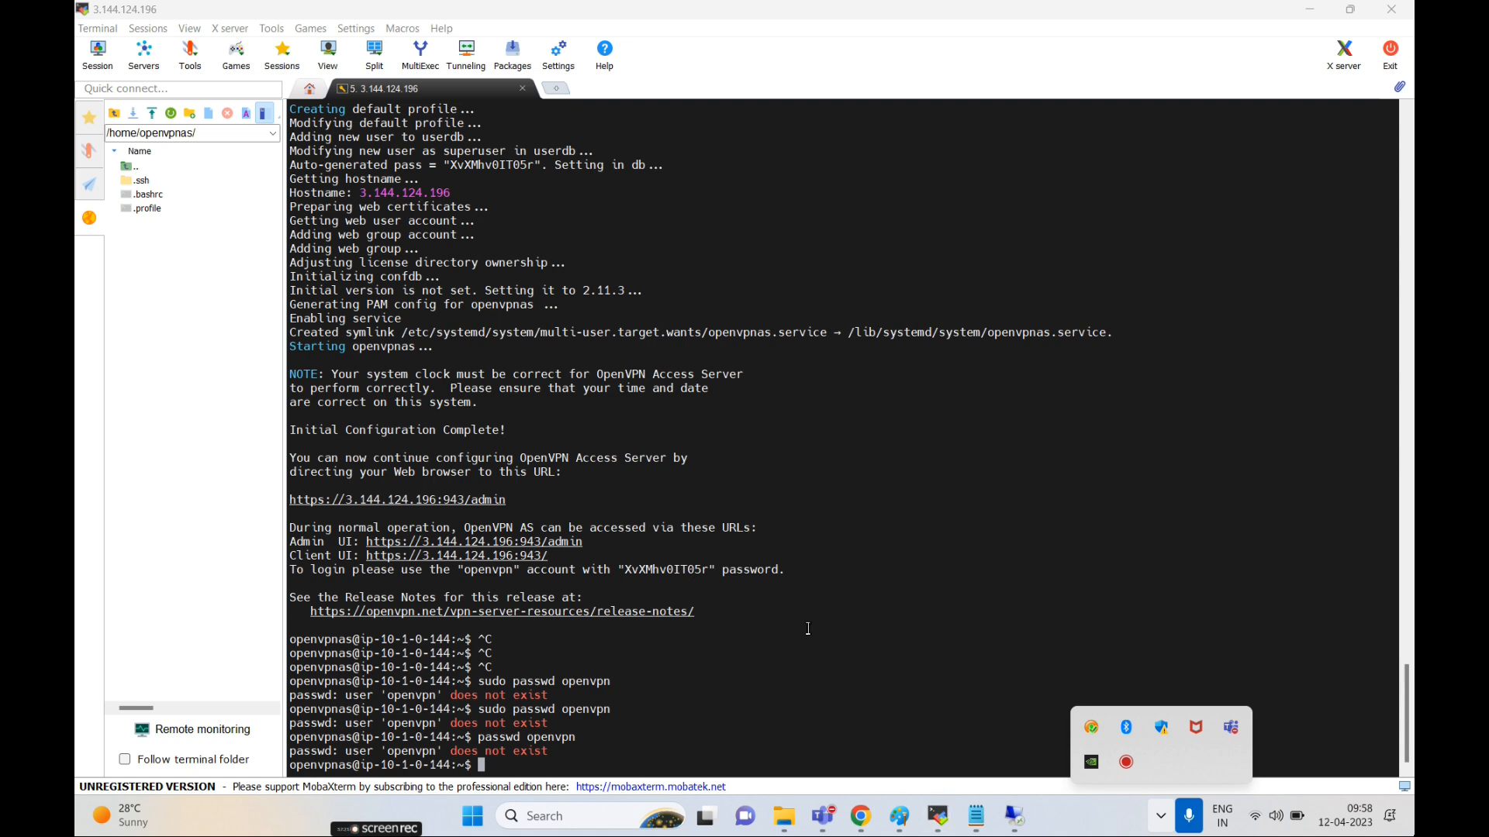
pyautogui.rightClick(1092, 727)
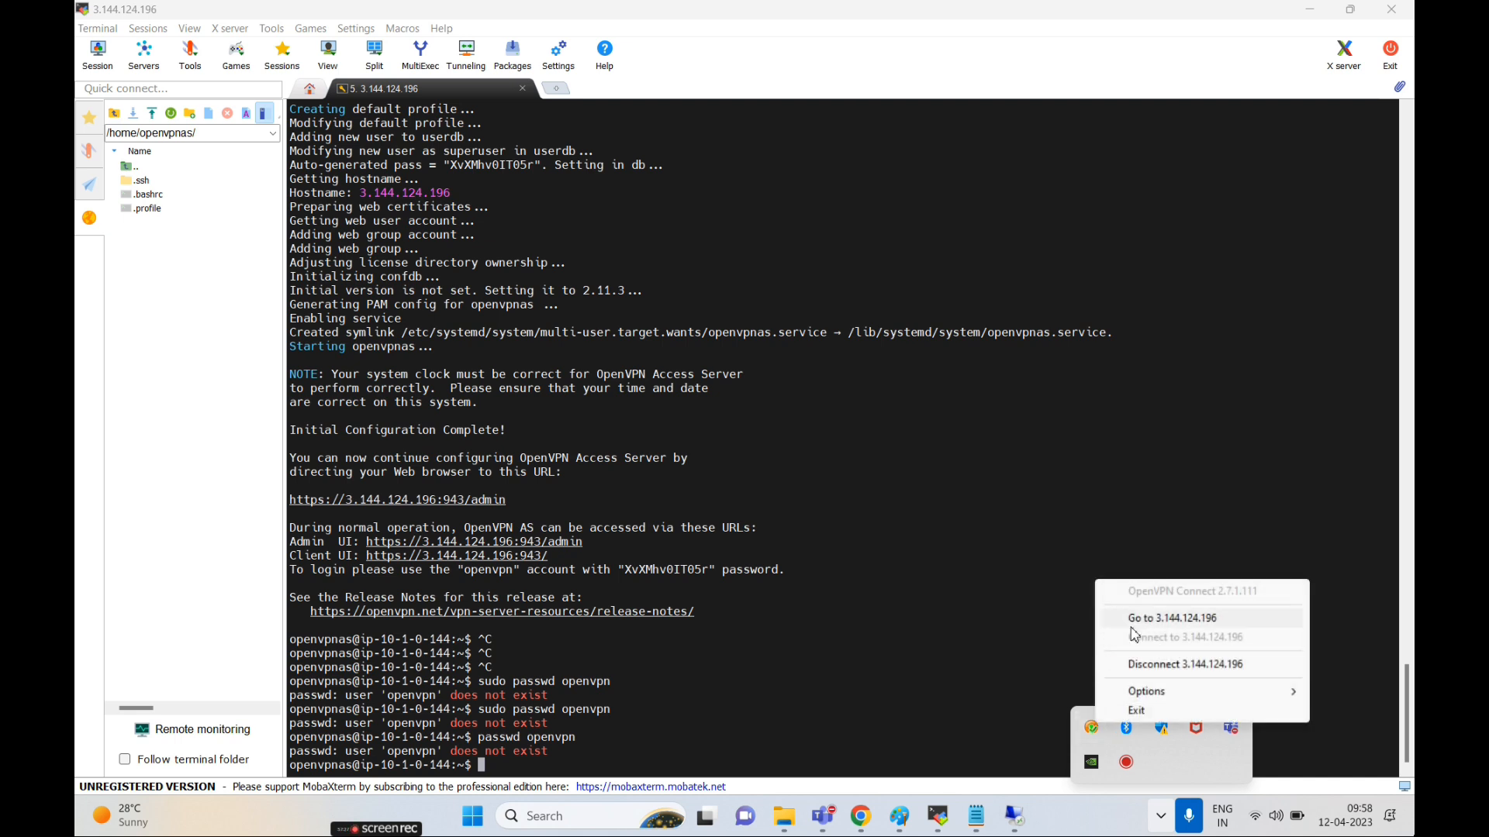
pyautogui.click(1135, 671)
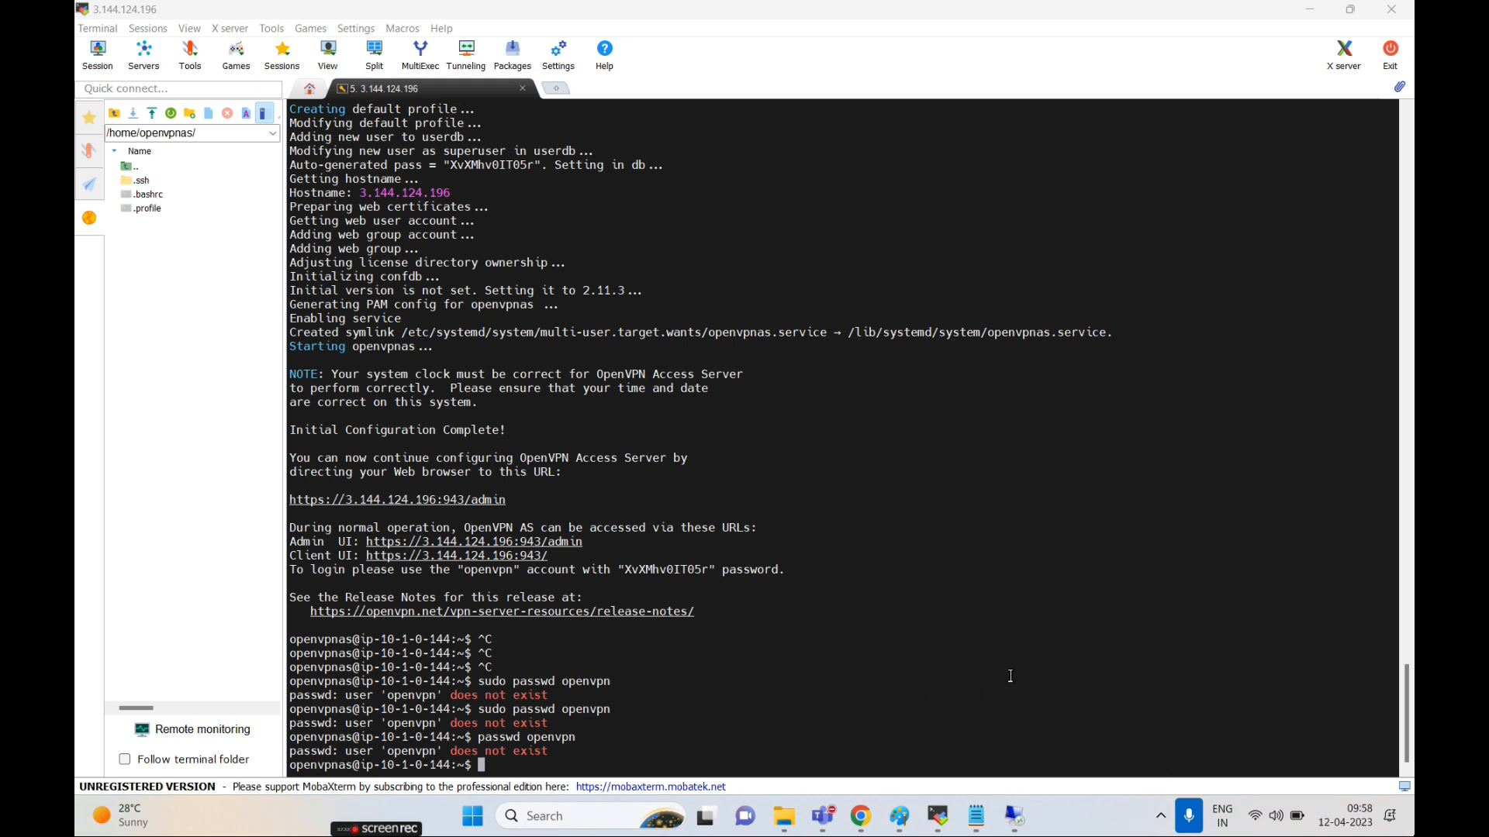
pyautogui.click(1160, 816)
# - Highlight the "OpenVPN Connect for all Platforms" heading on the Access Server download page and recheck the VPN client's status
pyautogui.click(871, 821)
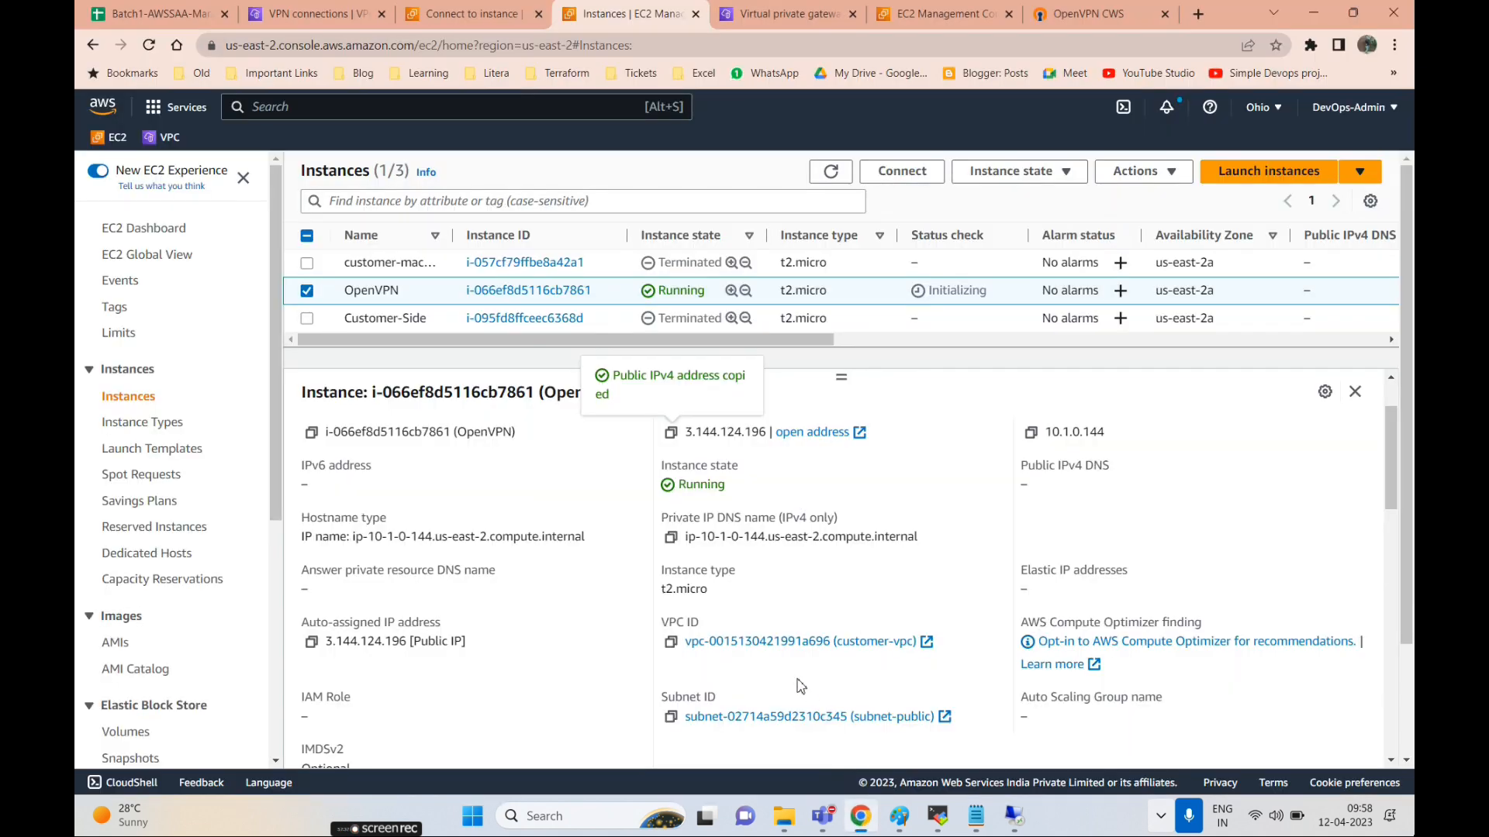
pyautogui.click(1066, 13)
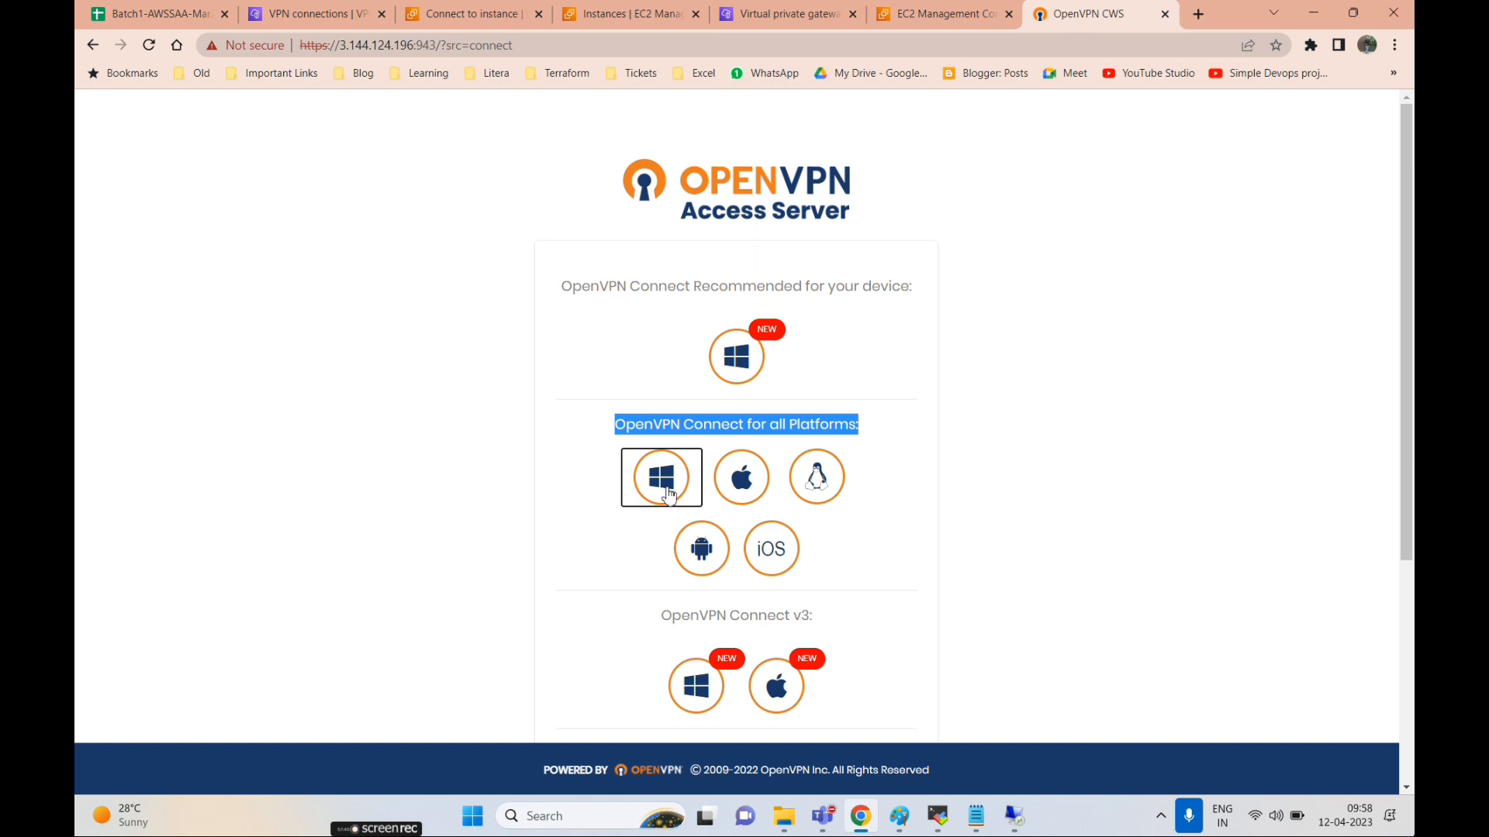
pyautogui.moveTo(616, 427); pyautogui.dragTo(830, 423)
pyautogui.click(1161, 816)
pyautogui.moveTo(1103, 737)
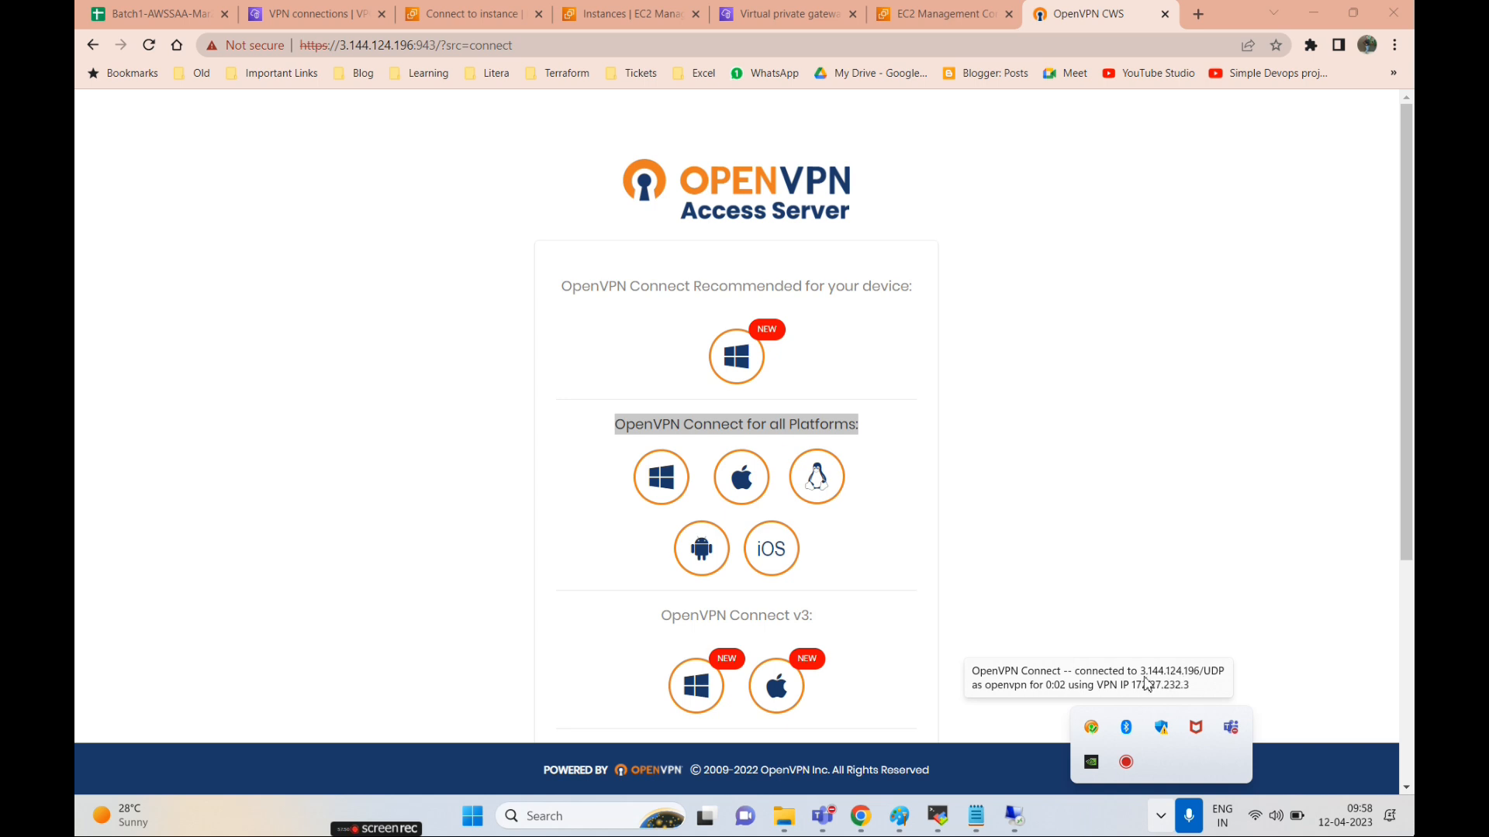
# - Reread the OpenVPN setup output in MobaXterm and look at the RDP and VPN architecture diagram in Paint
pyautogui.click(938, 815)
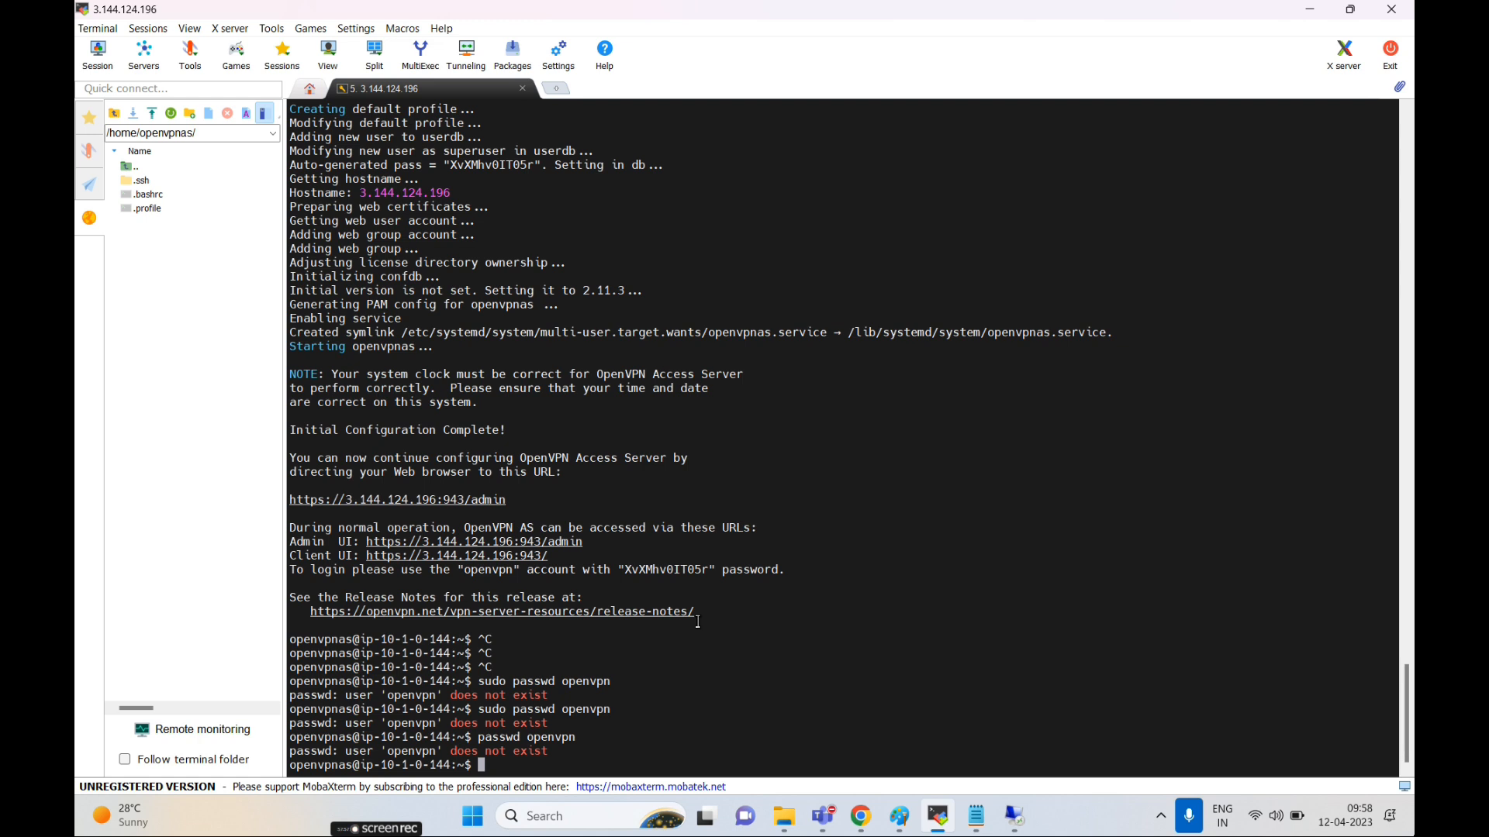
pyautogui.scroll(1, 679, 616)
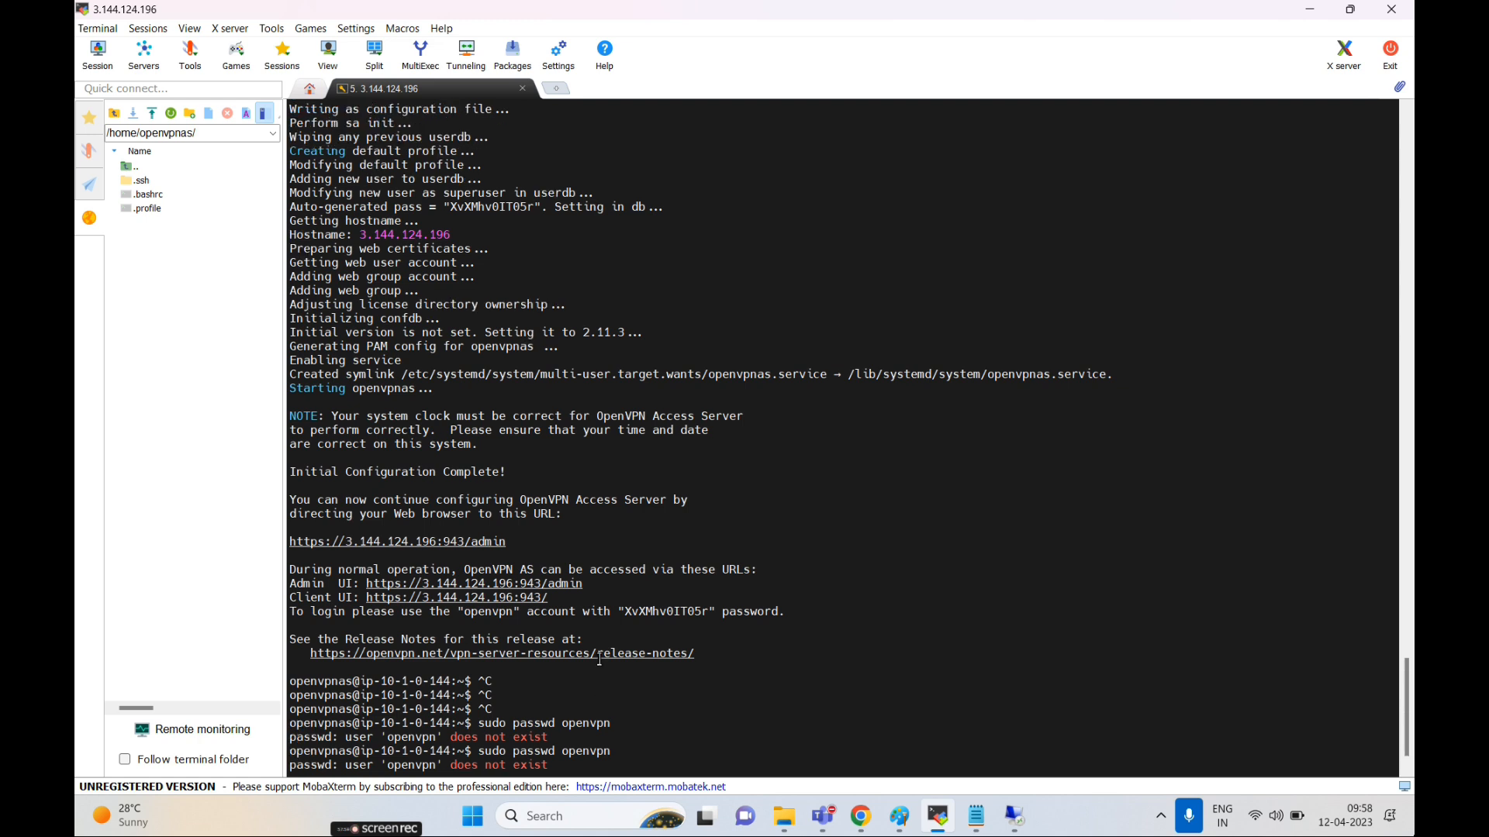
pyautogui.scroll(1, 599, 659)
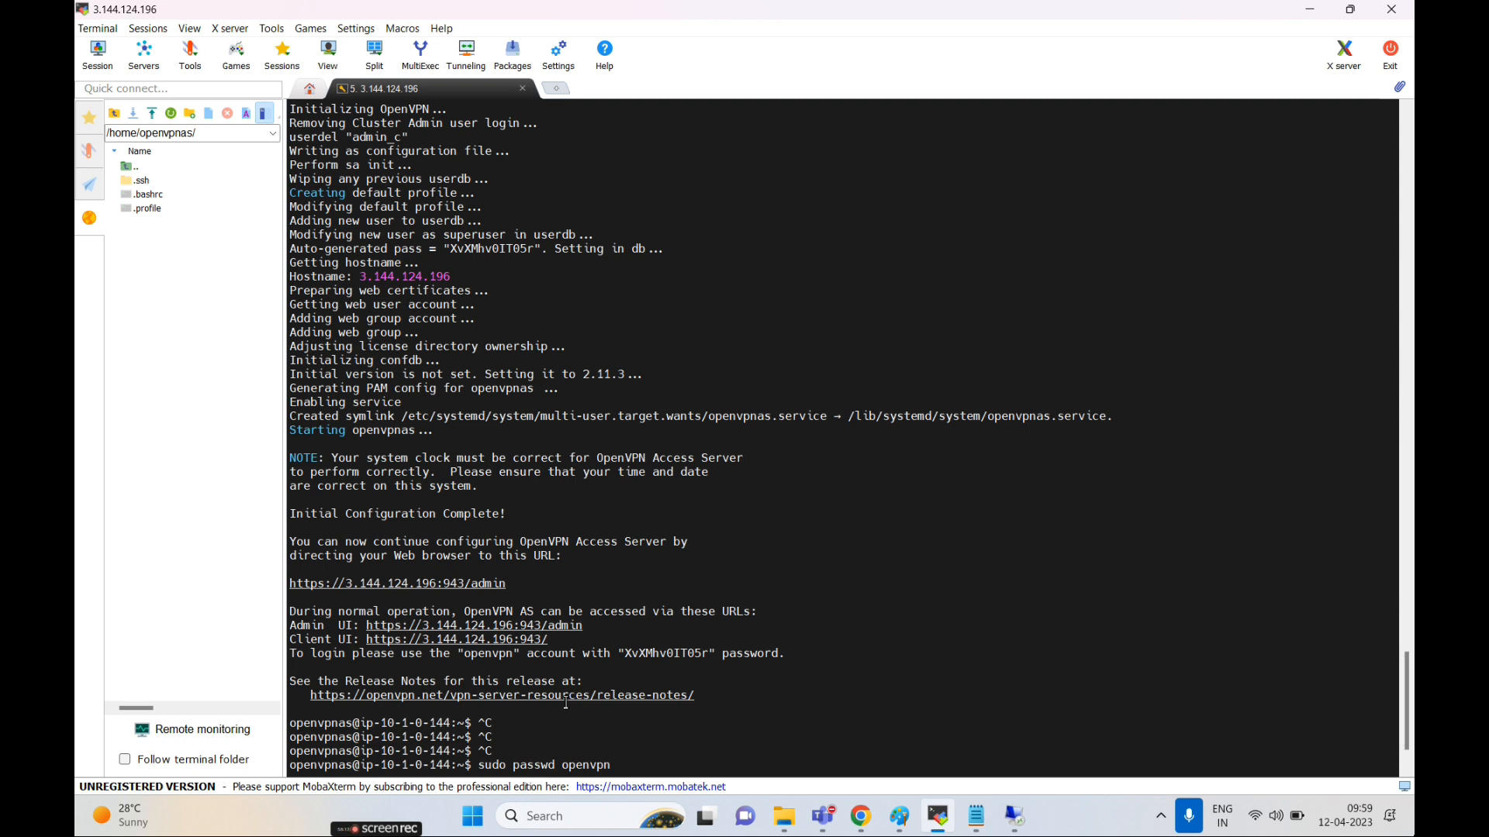
pyautogui.click(861, 828)
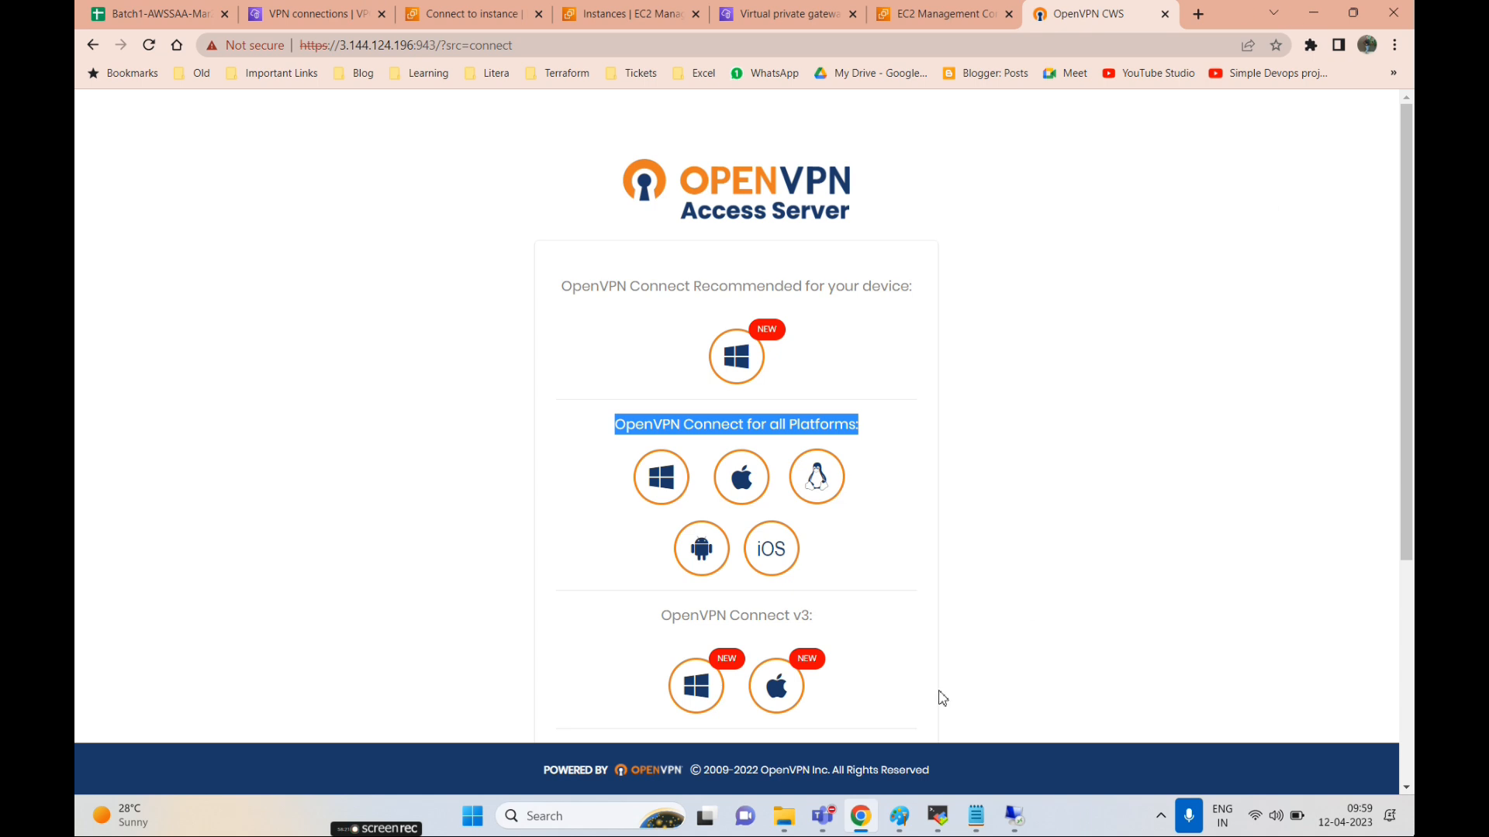
pyautogui.click(899, 816)
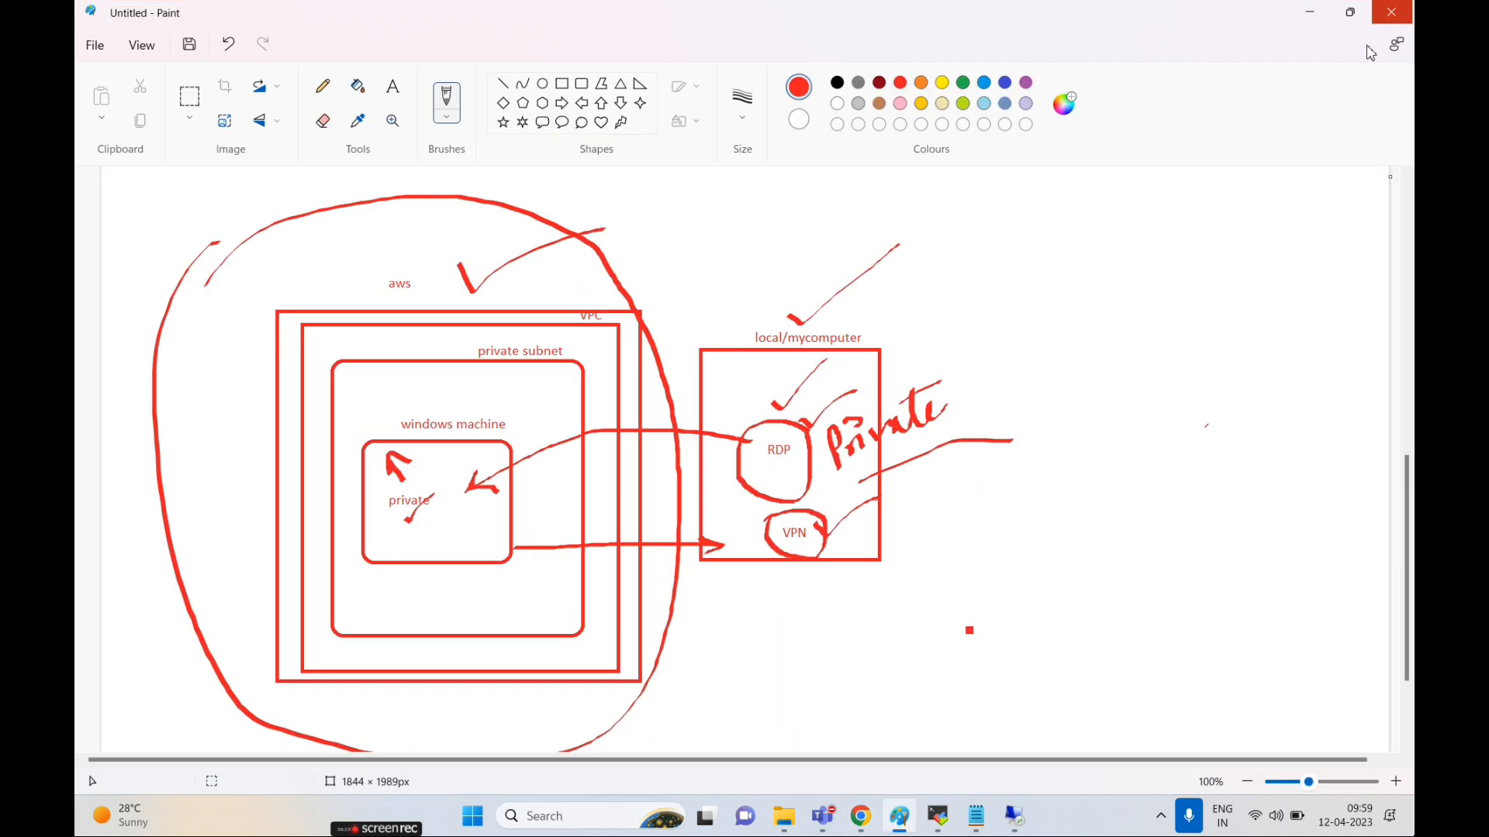
pyautogui.click(1320, 21)
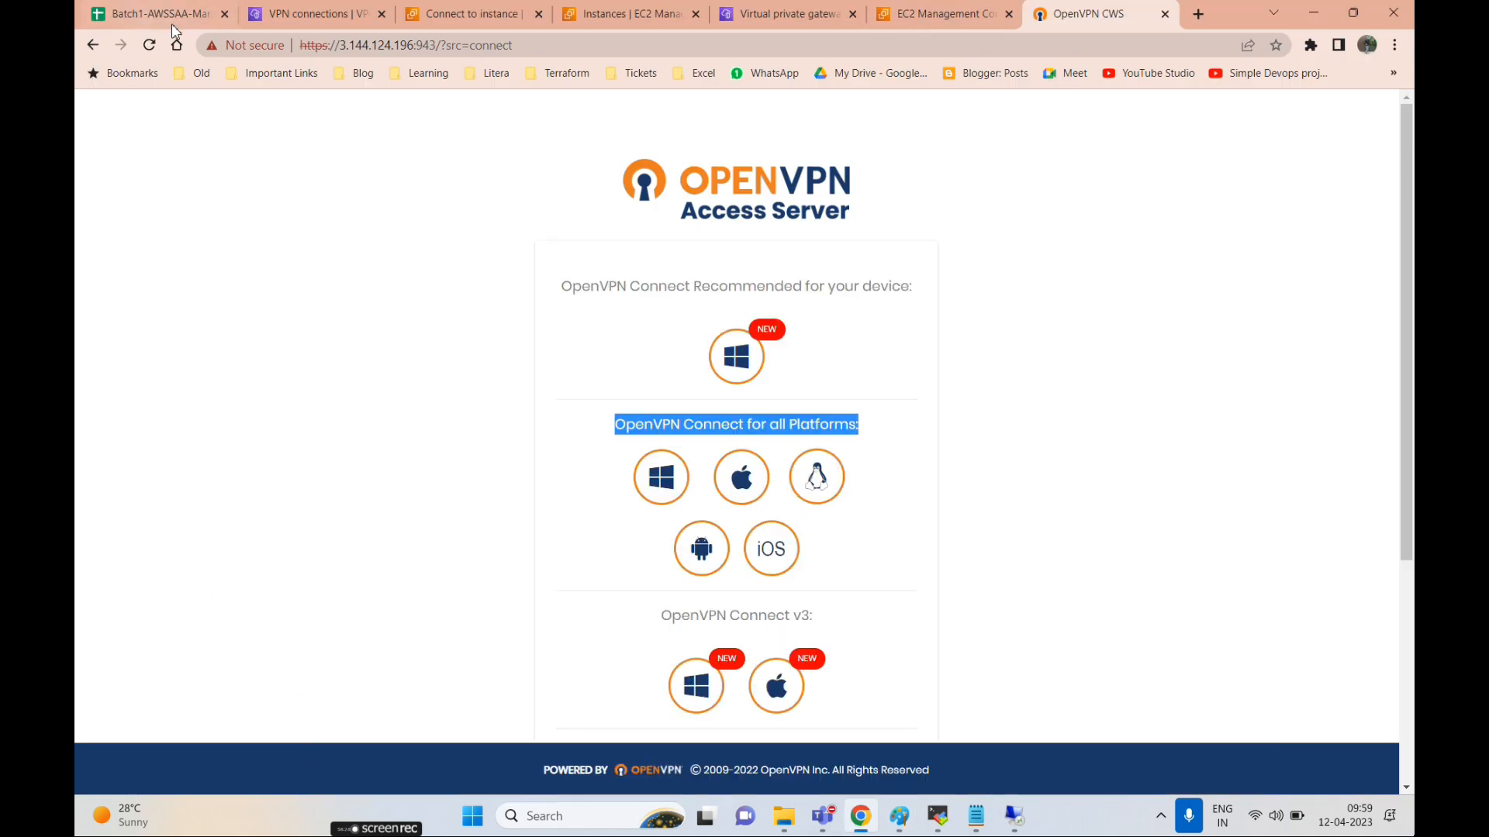
# - Open the Batch1-AWSSAA-Mar23 spreadsheet and select the start date cell of the VPN/Site to site VPN row
pyautogui.click(171, 12)
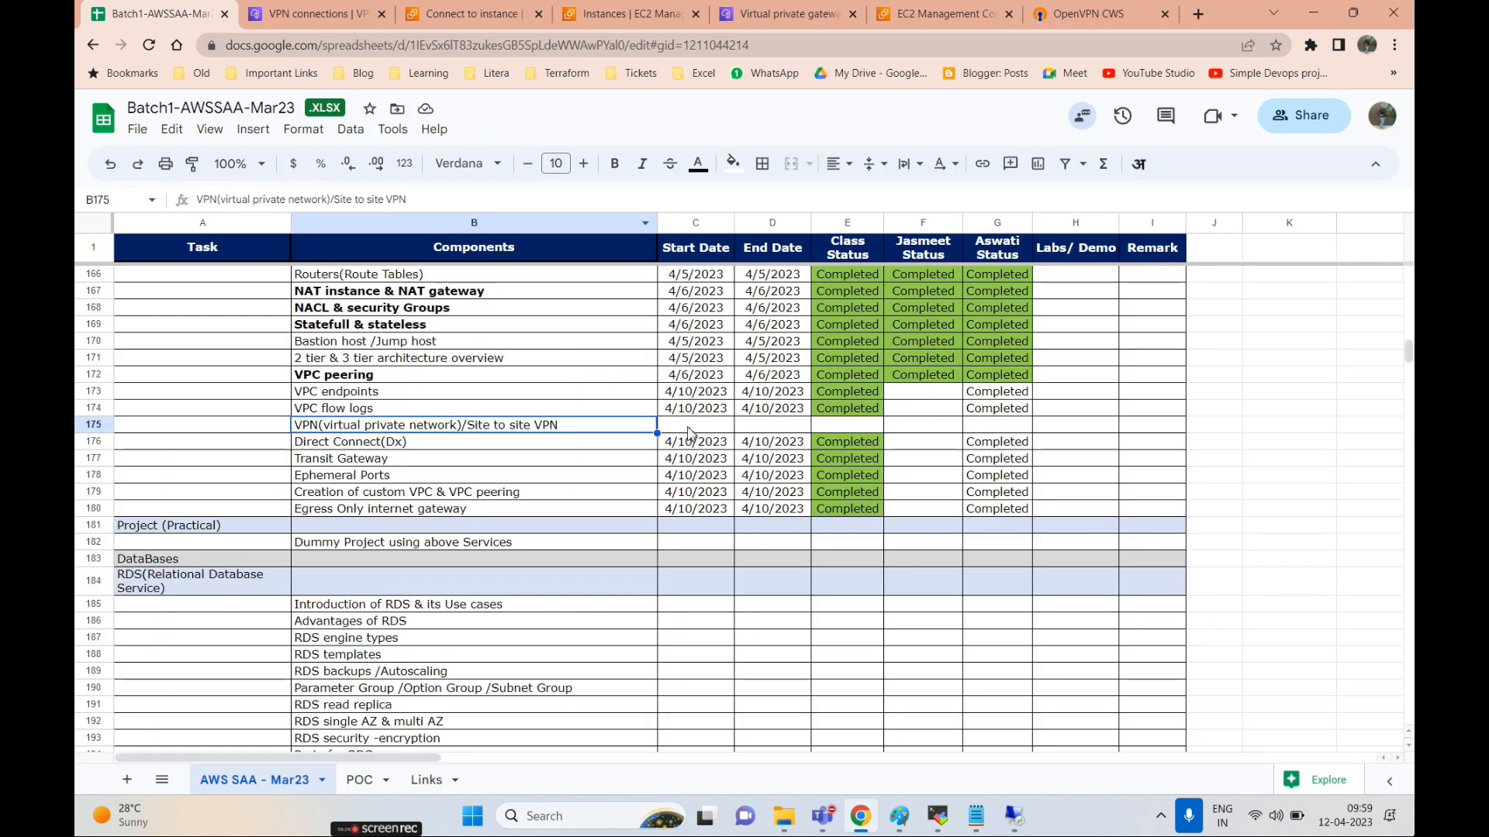
pyautogui.click(698, 359)
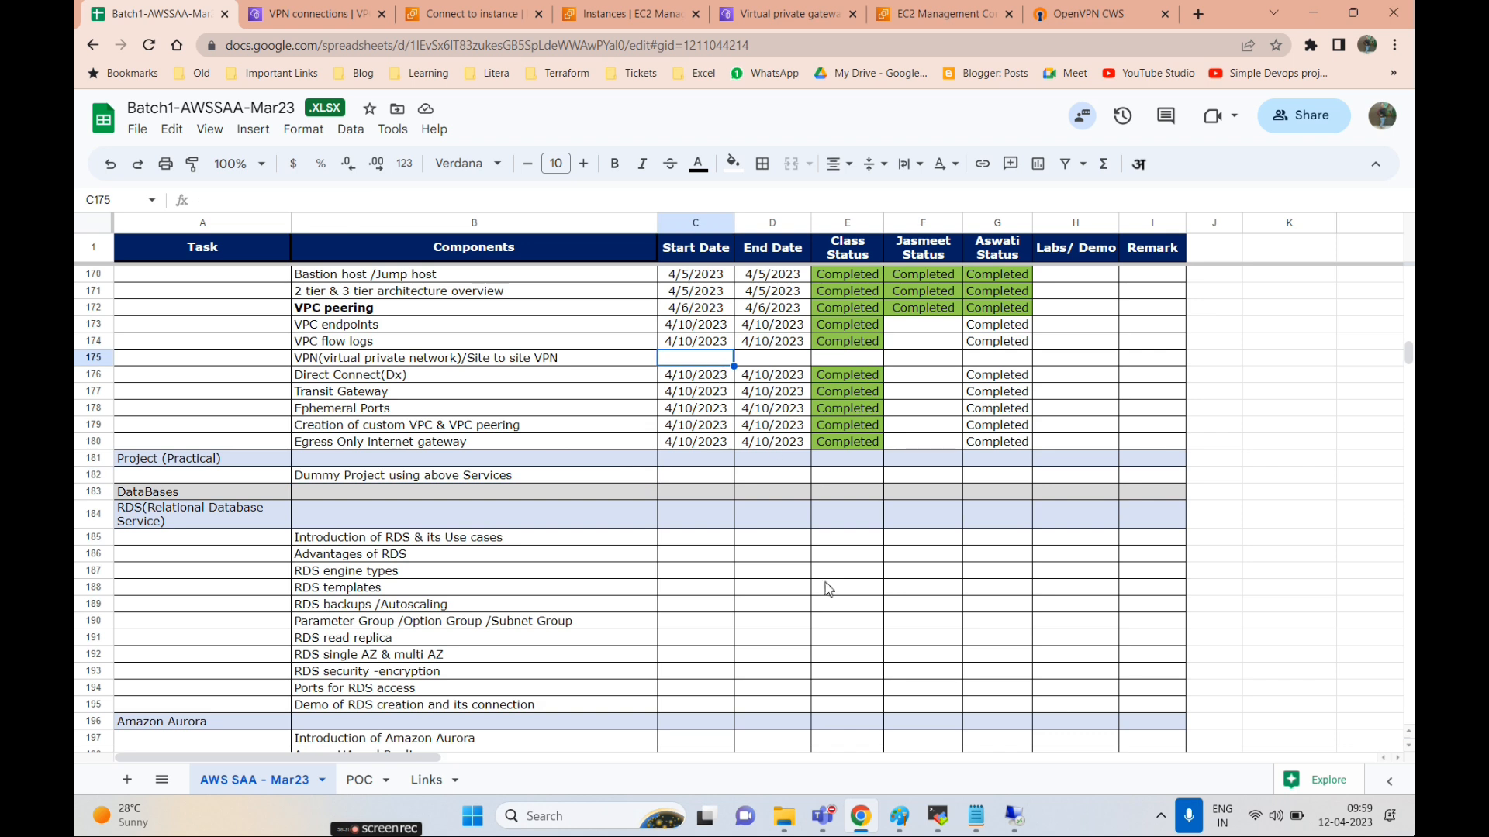
# - Disconnect and close the Remote Desktop session to 10.1.2.54
pyautogui.click(937, 698)
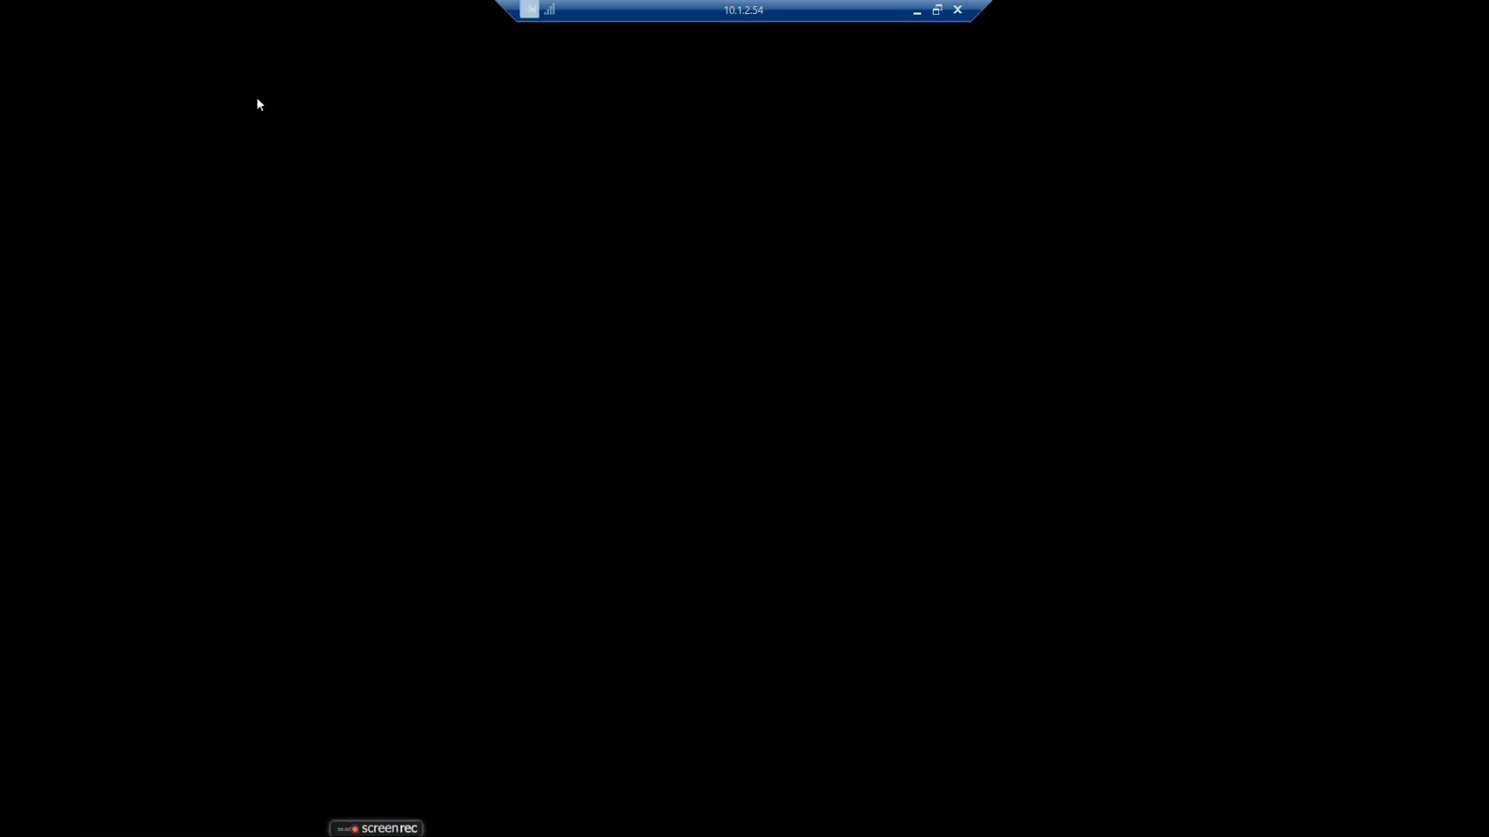
pyautogui.click(958, 10)
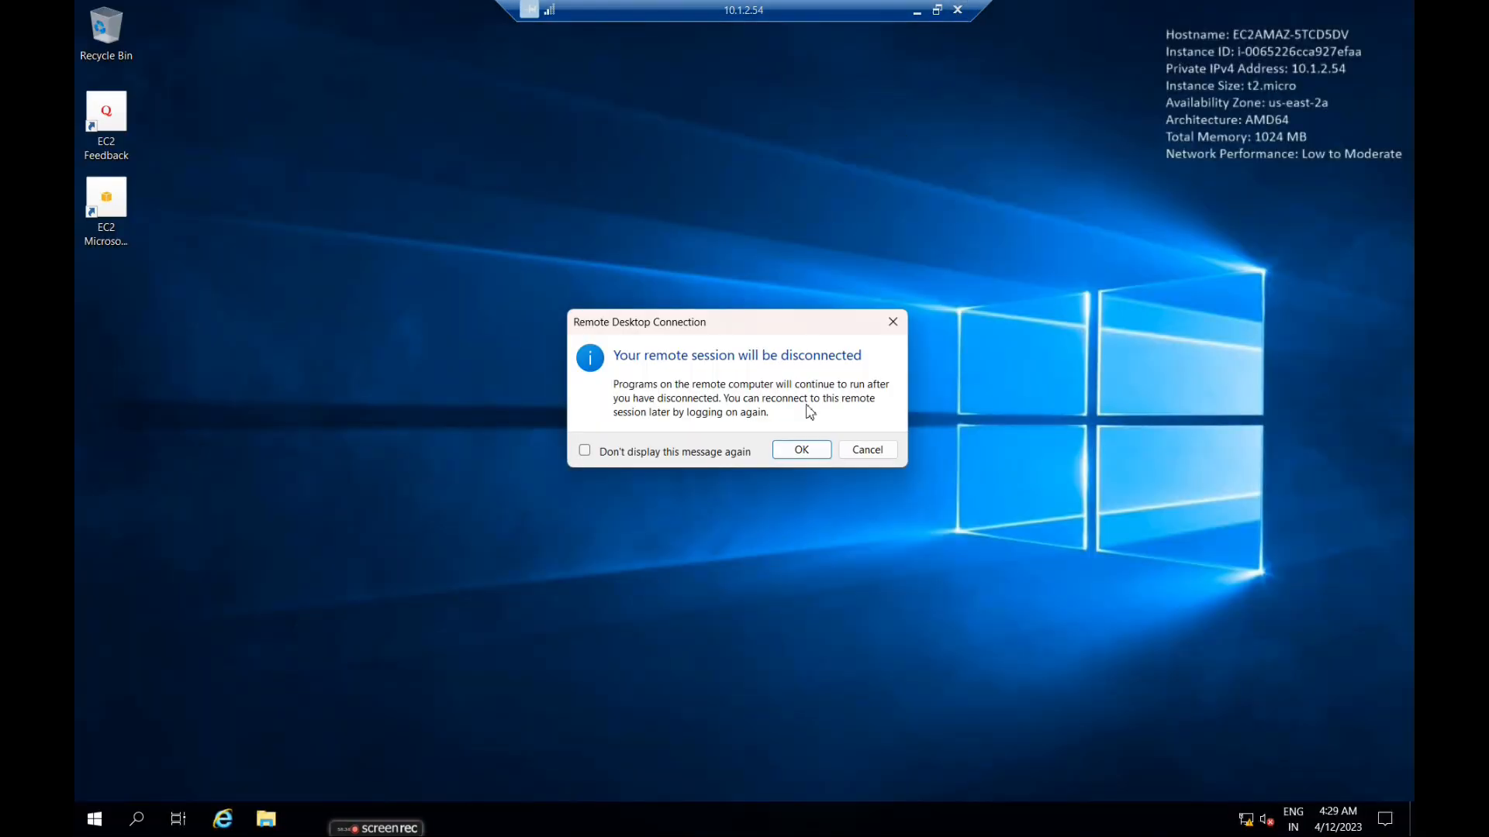
pyautogui.click(802, 452)
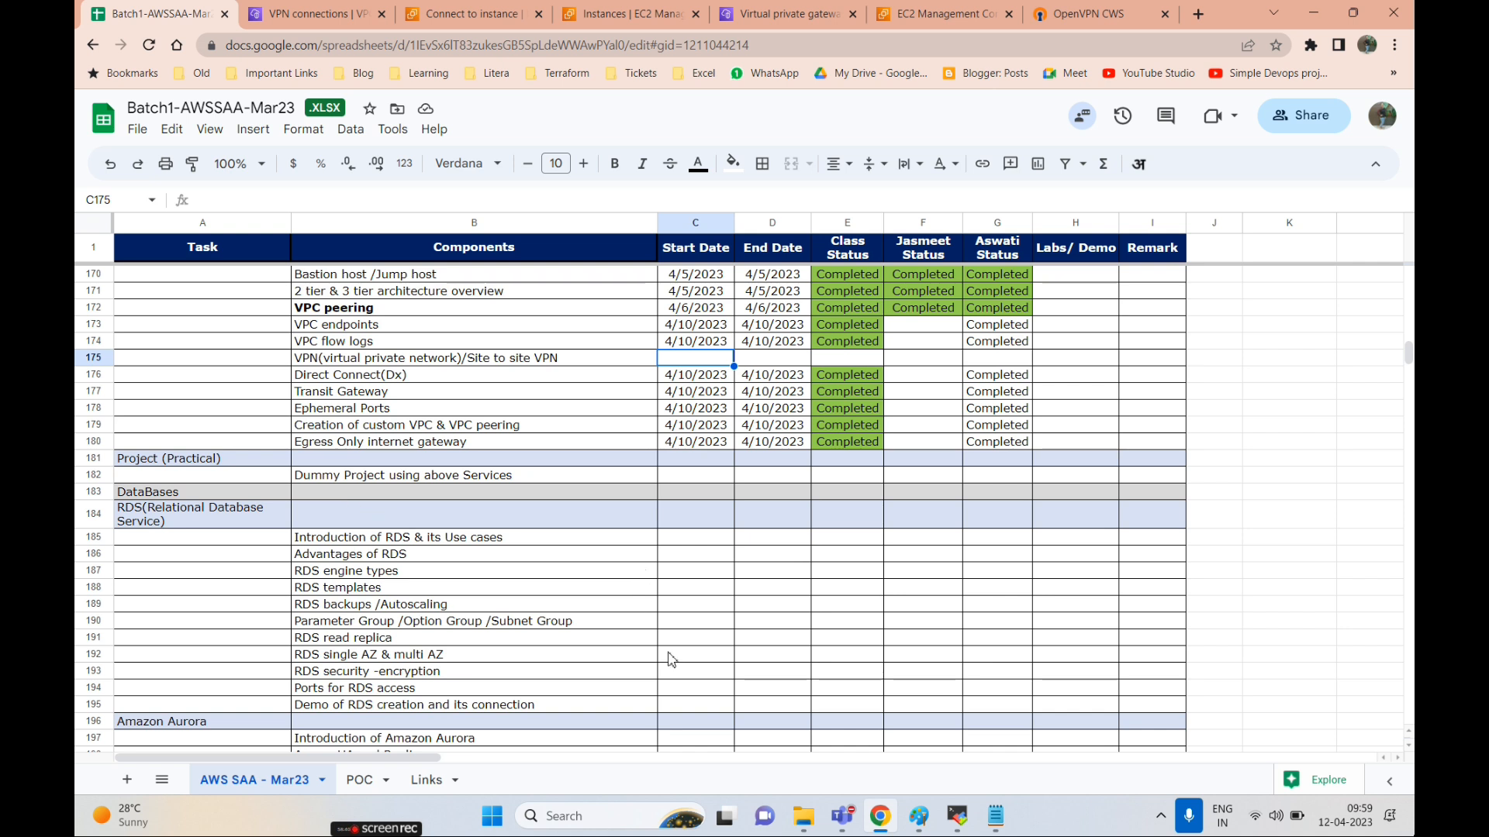
# - Switch to Paint and start a new blank drawing, discarding the unsaved RDP and VPN diagram
pyautogui.click(915, 816)
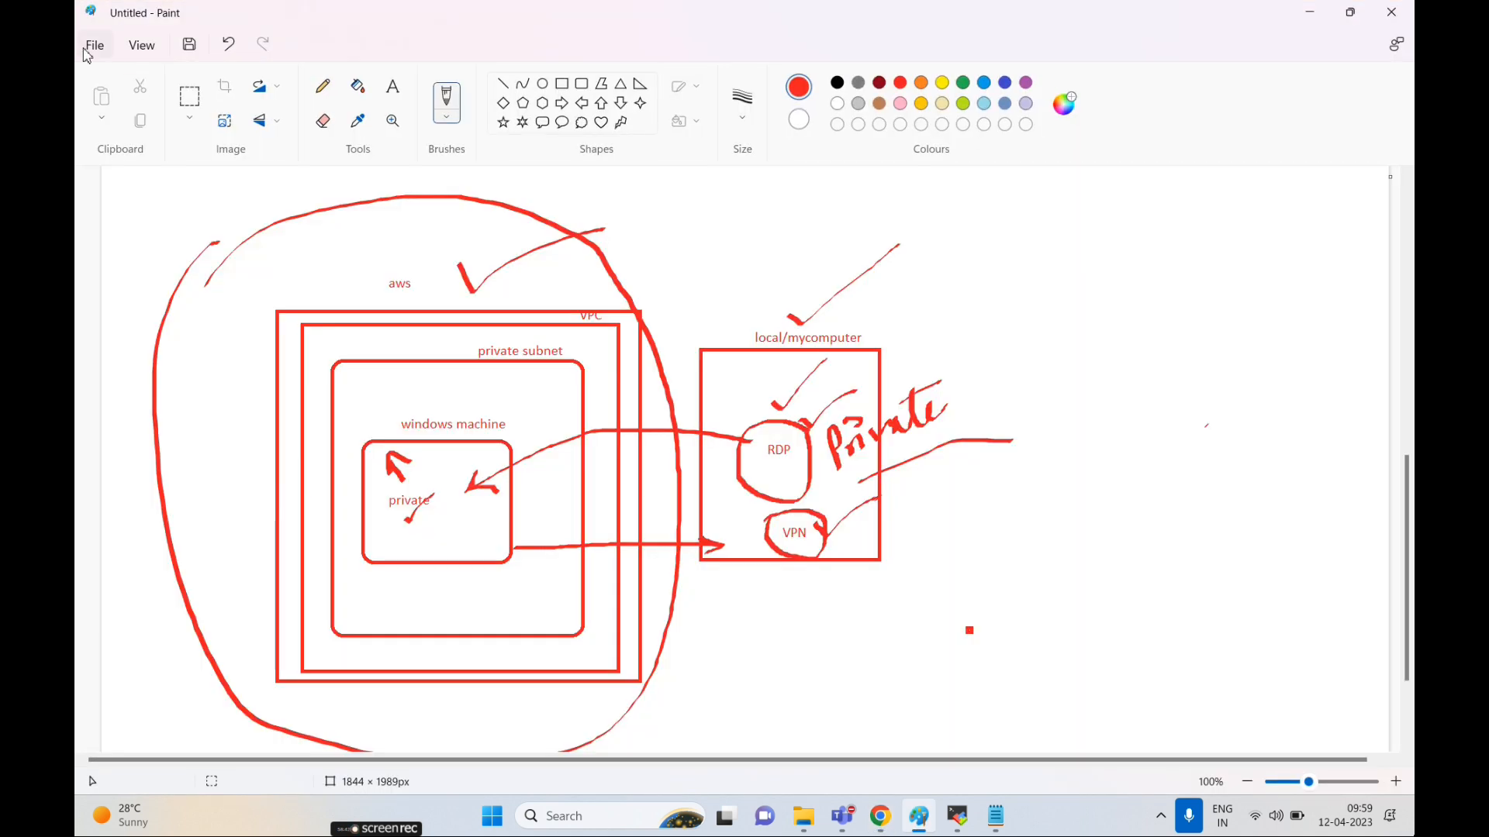
pyautogui.click(88, 56)
pyautogui.moveTo(147, 189)
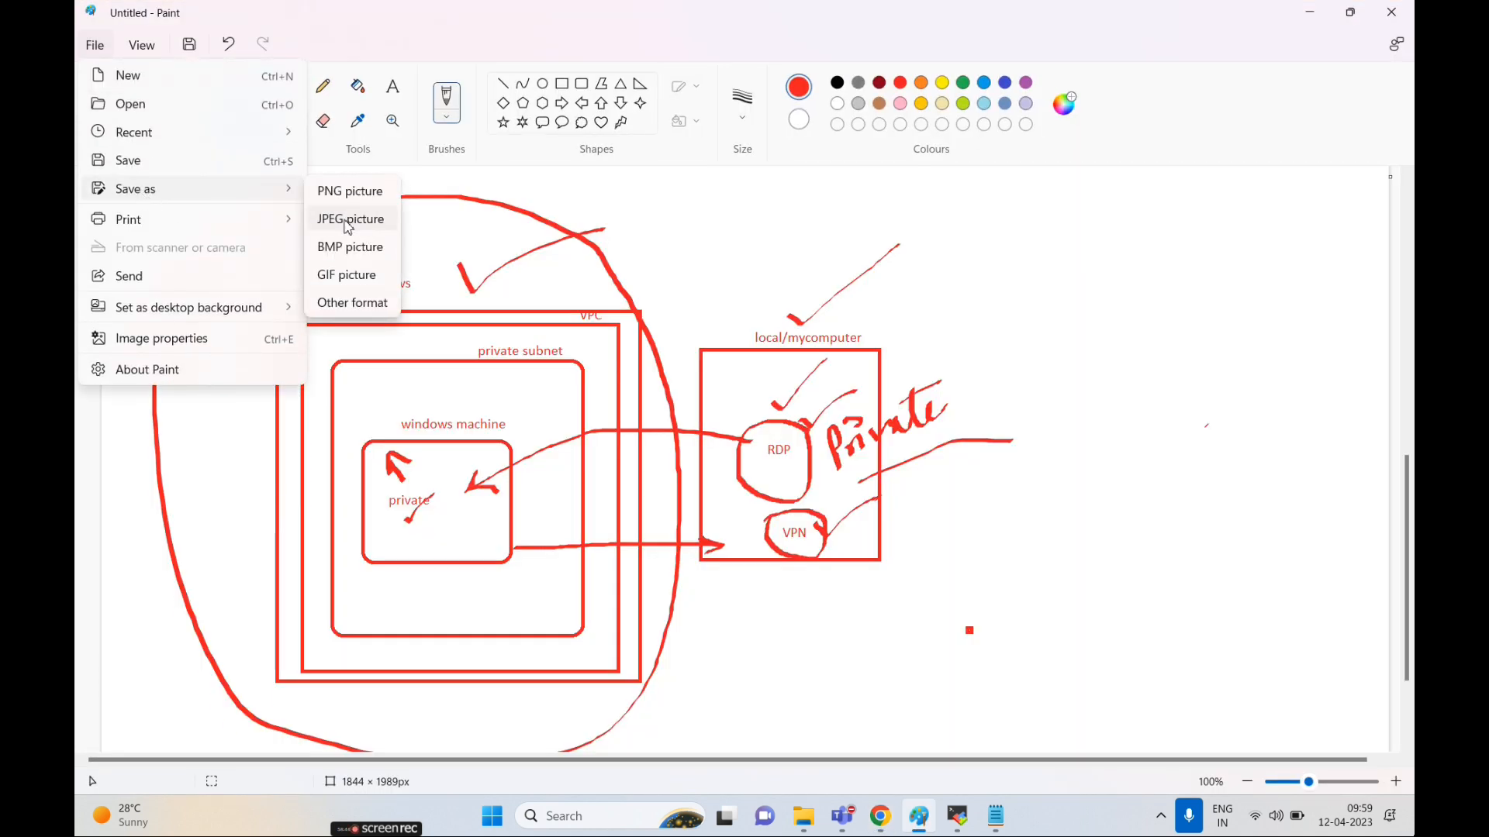
pyautogui.click(131, 78)
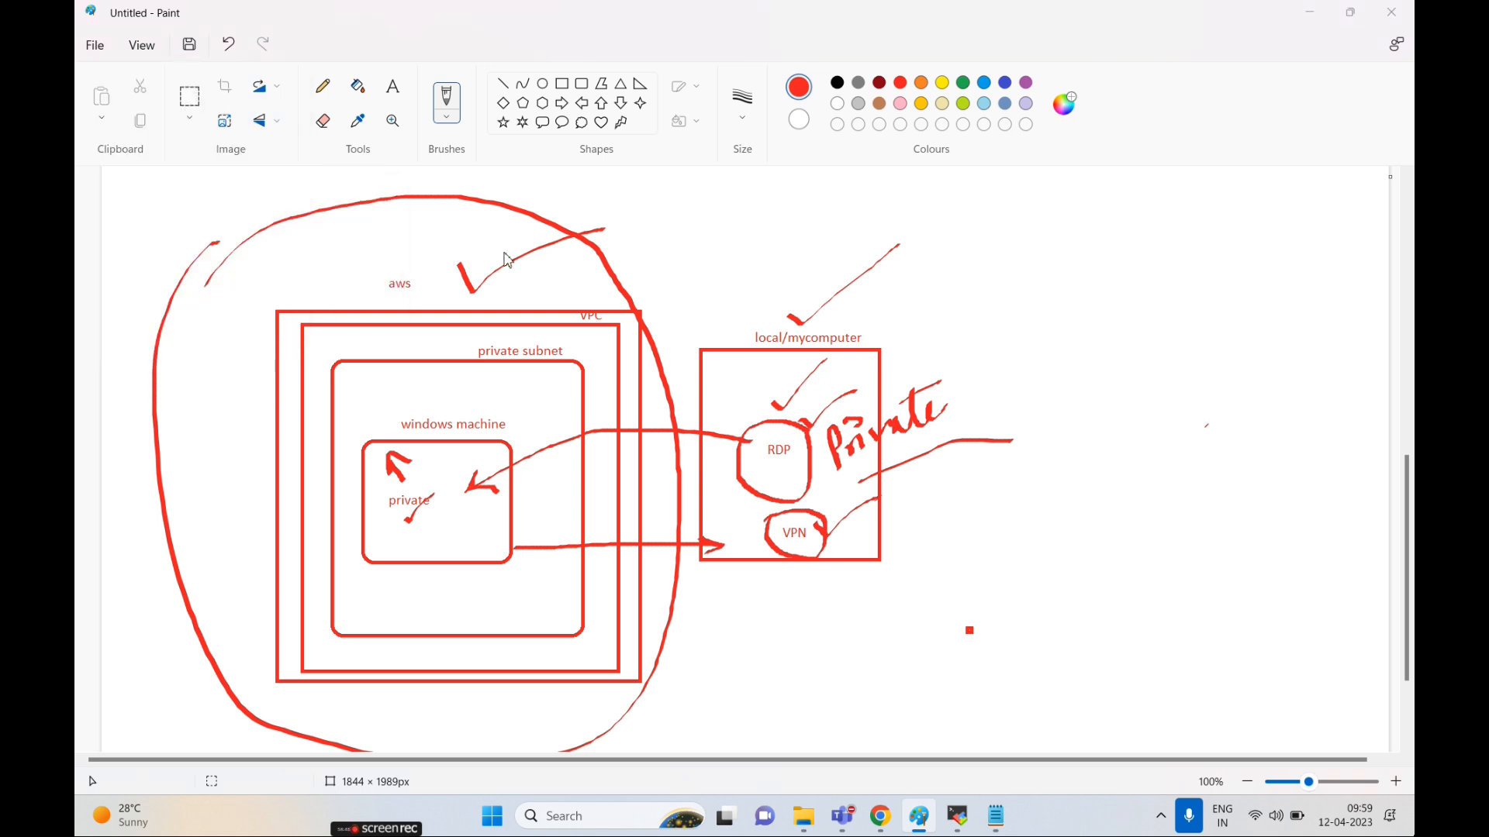
pyautogui.click(734, 454)
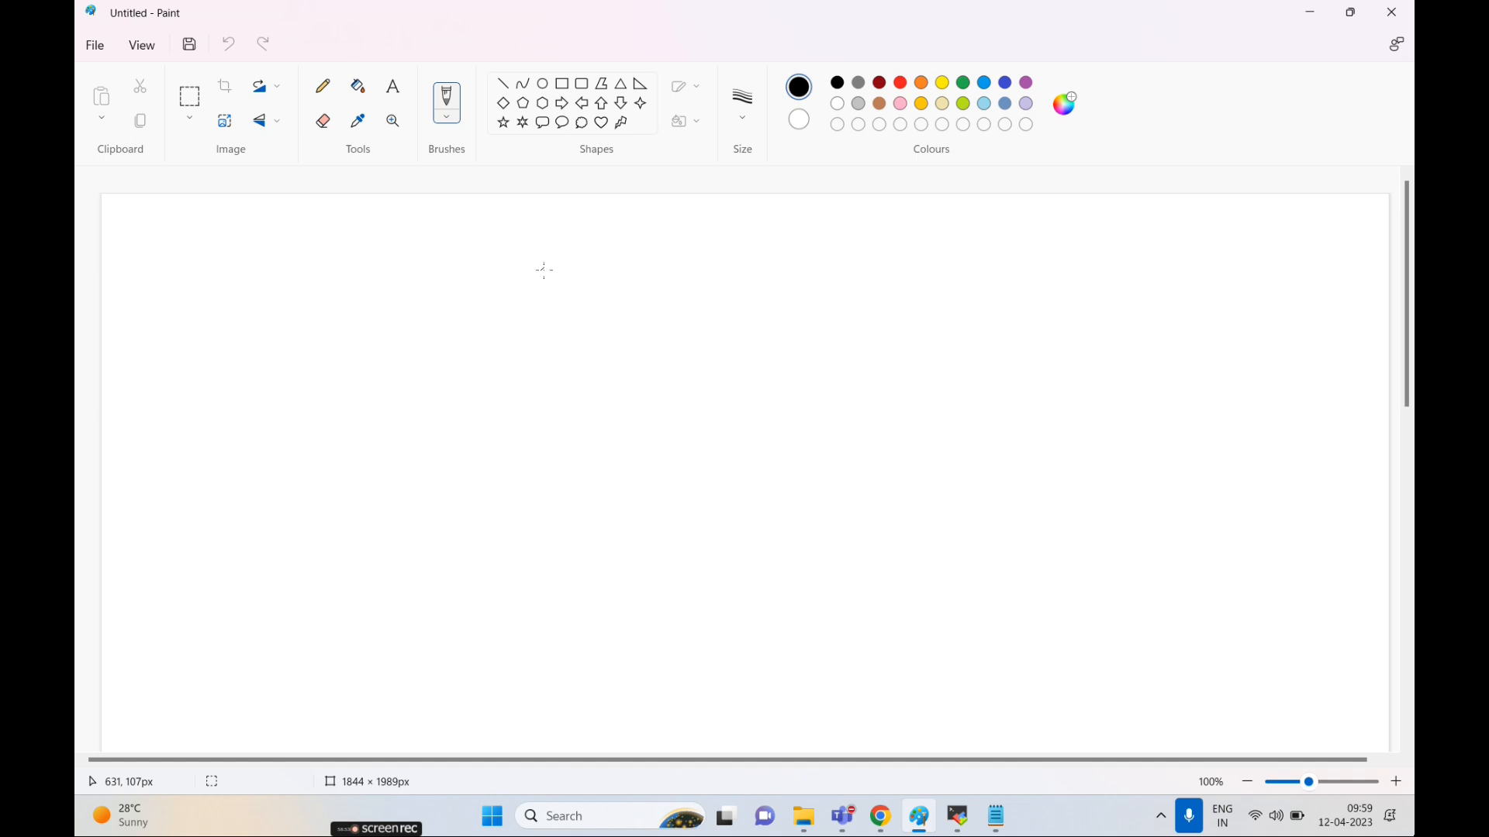
# - Draw a large black rectangle across most of the visible canvas and label it "aws" above its upper-left corner
pyautogui.click(562, 84)
pyautogui.moveTo(159, 229); pyautogui.dragTo(1243, 737)
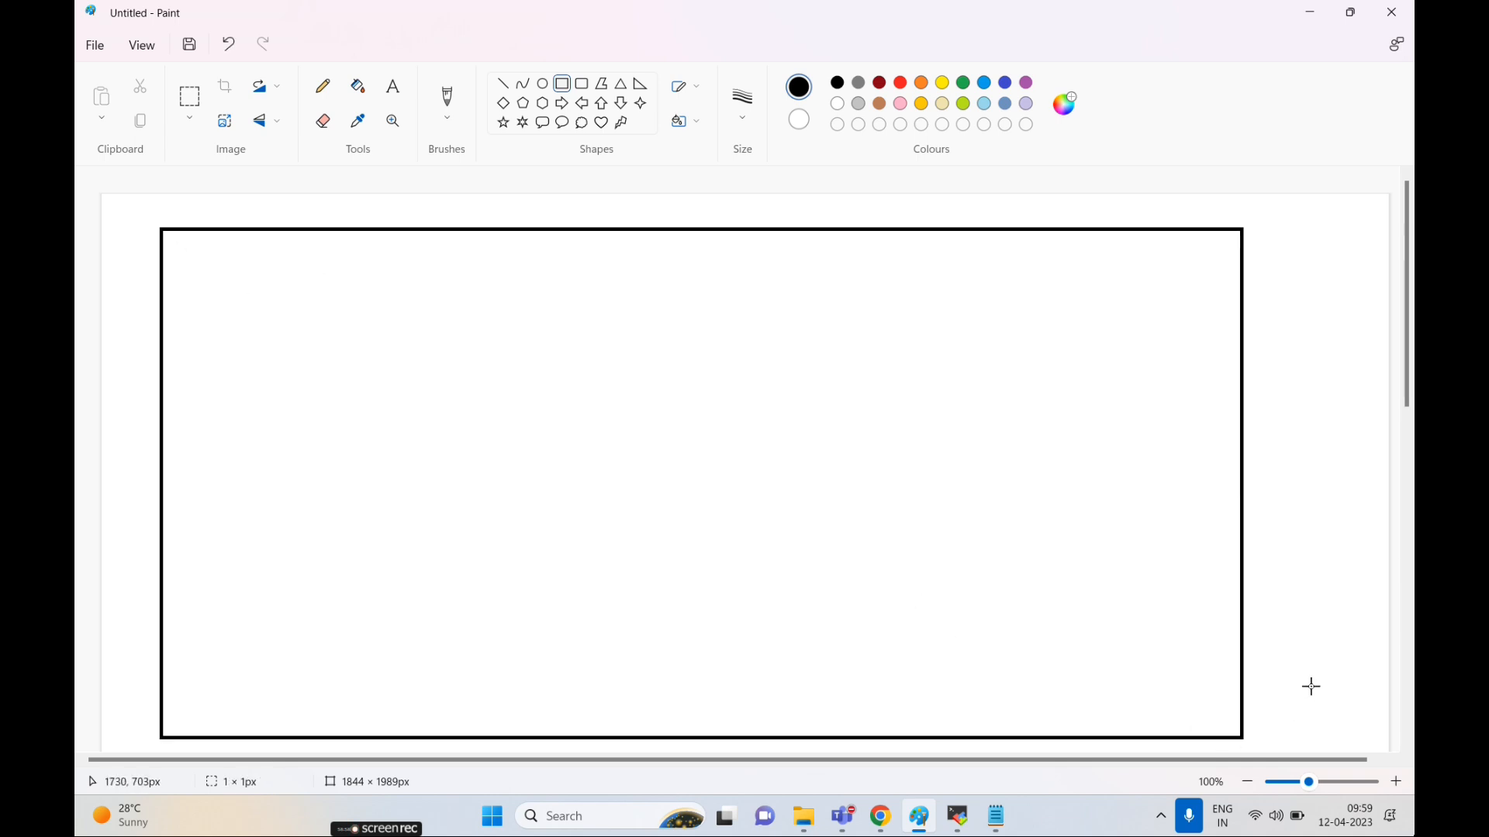
pyautogui.click(389, 90)
pyautogui.click(201, 222)
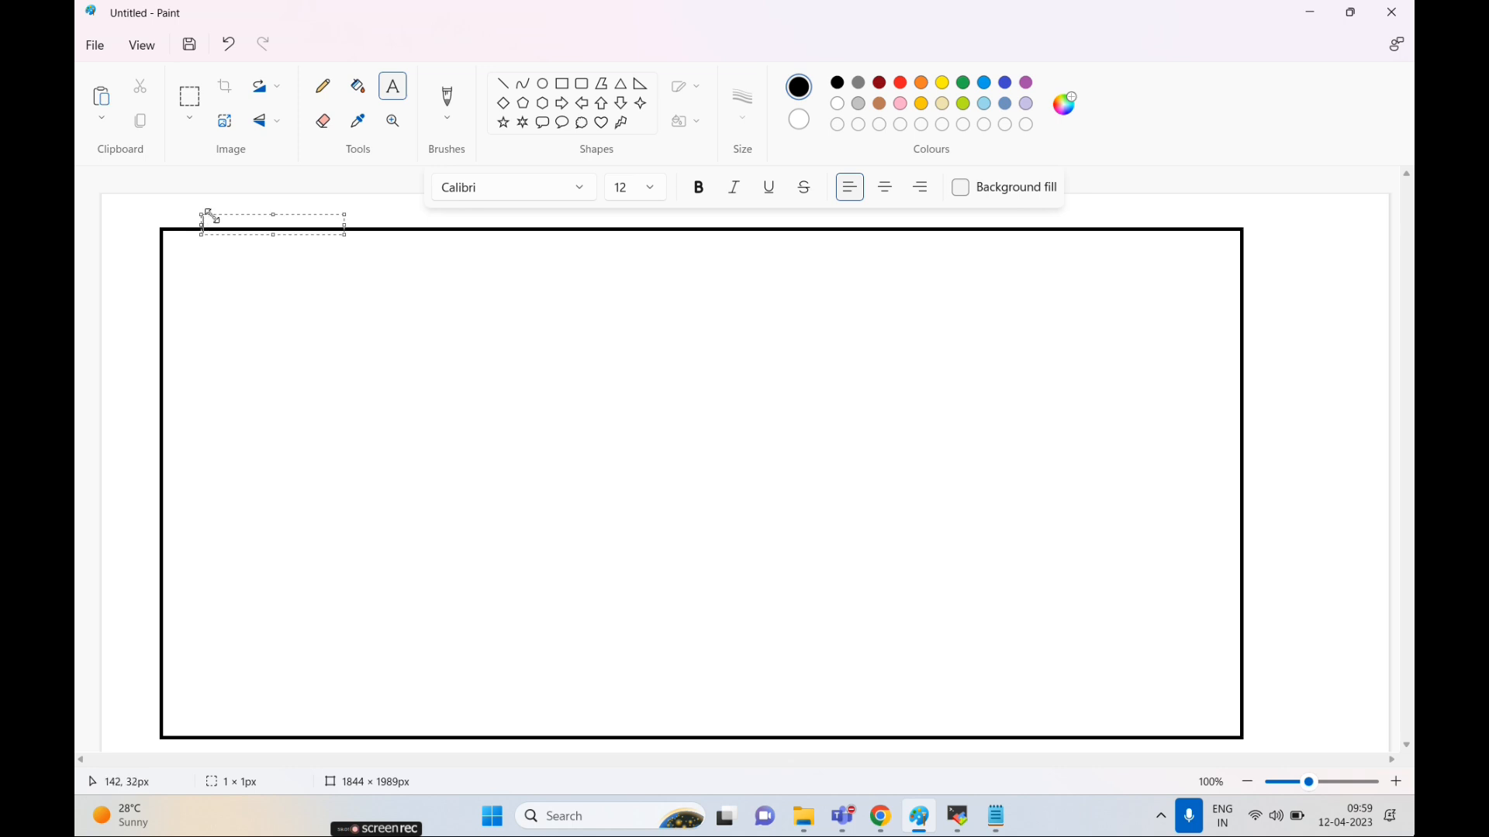
pyautogui.write('aws')
pyautogui.click(275, 298)
# - Draw a slightly smaller rectangle inside the aws box and label it "vpc" above its upper edge
pyautogui.click(562, 83)
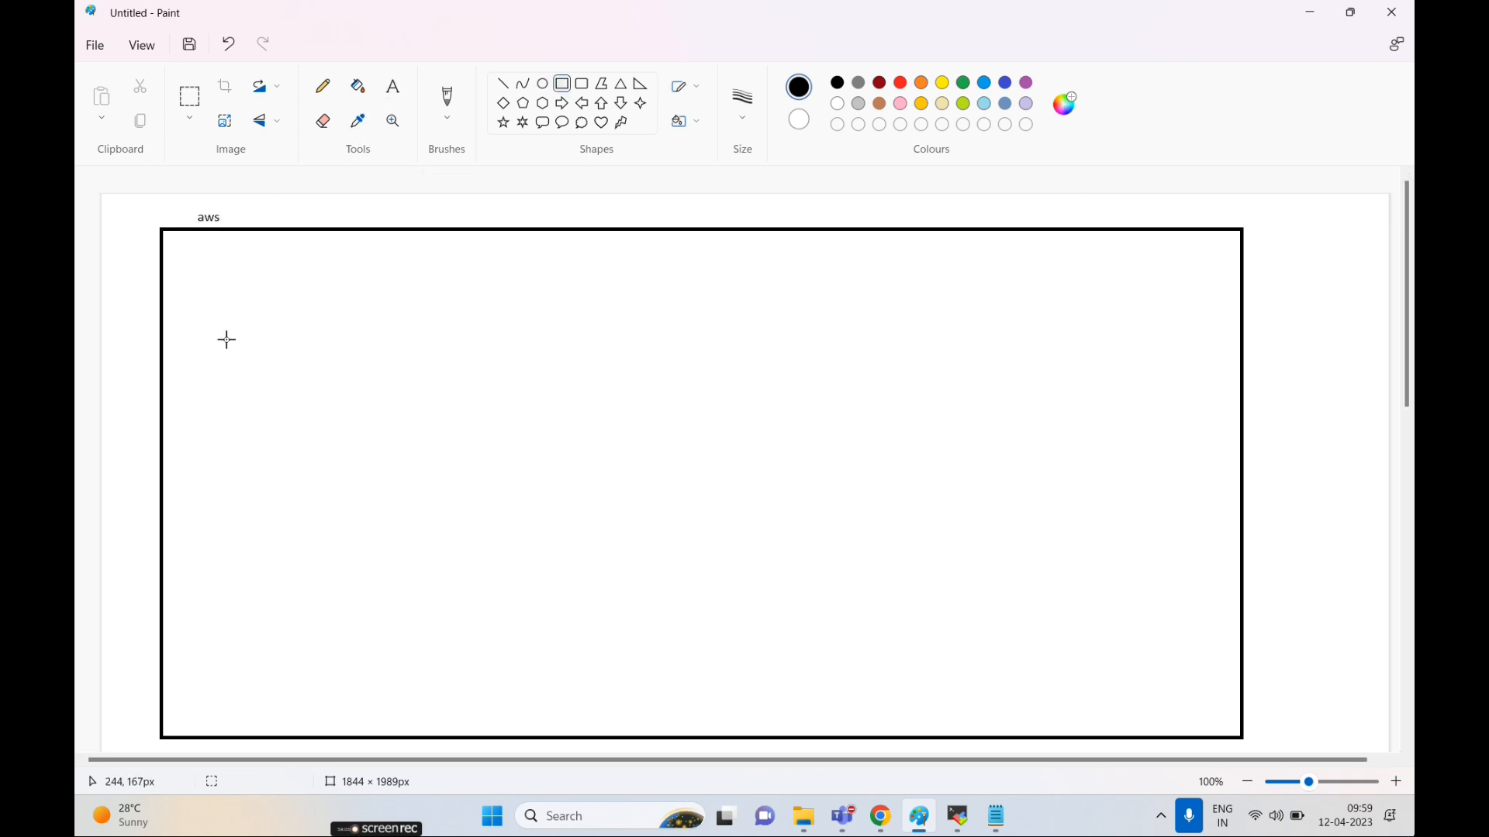
pyautogui.moveTo(186, 259)
pyautogui.mouseDown()
pyautogui.moveTo(284, 437)
pyautogui.moveTo(871, 674)
pyautogui.moveTo(1222, 720)
pyautogui.mouseUp()
pyautogui.click(196, 235)
pyautogui.click(389, 93)
pyautogui.click(208, 237)
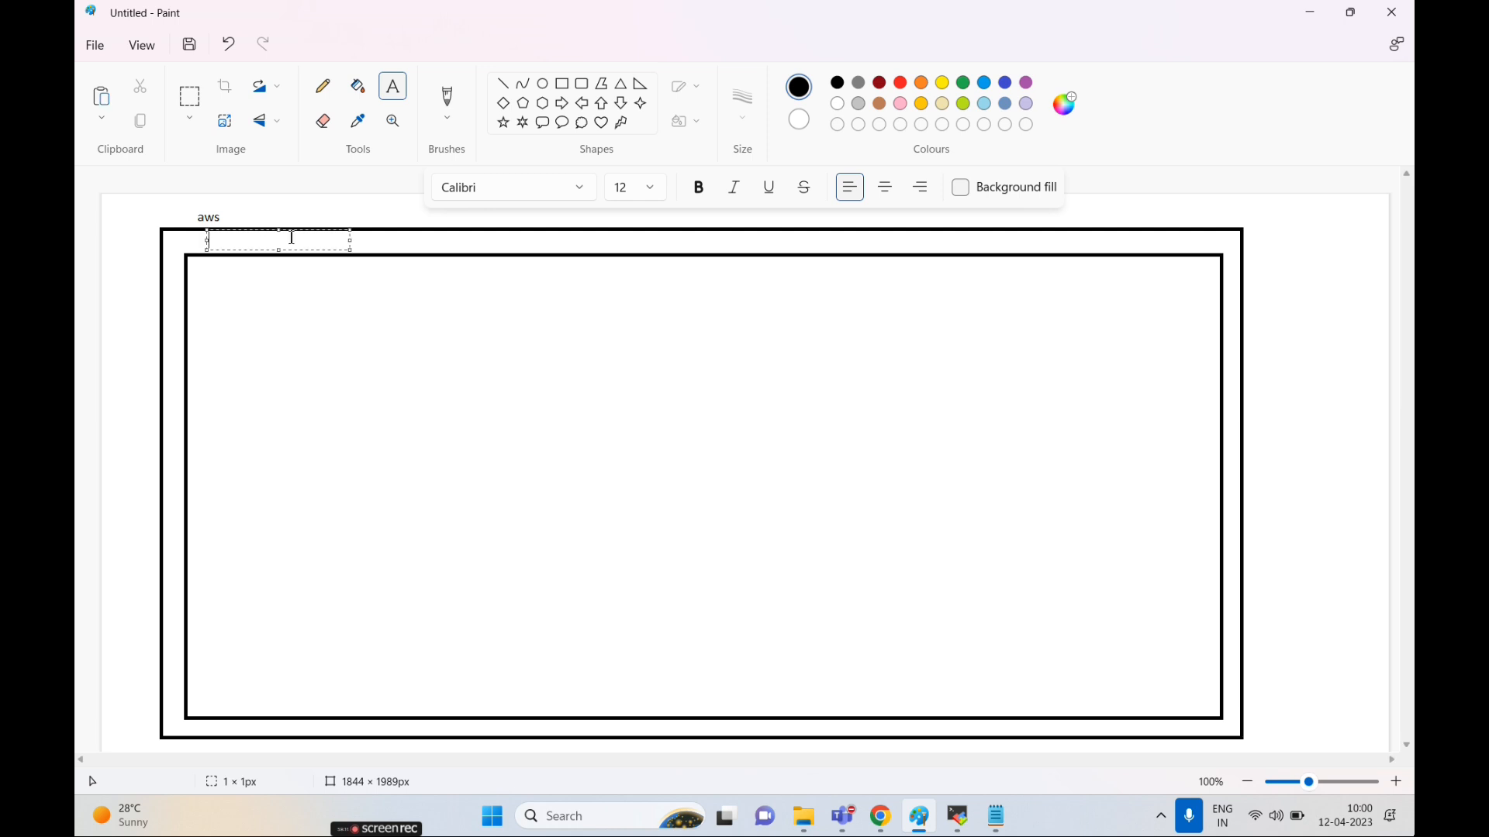
pyautogui.write('vpc')
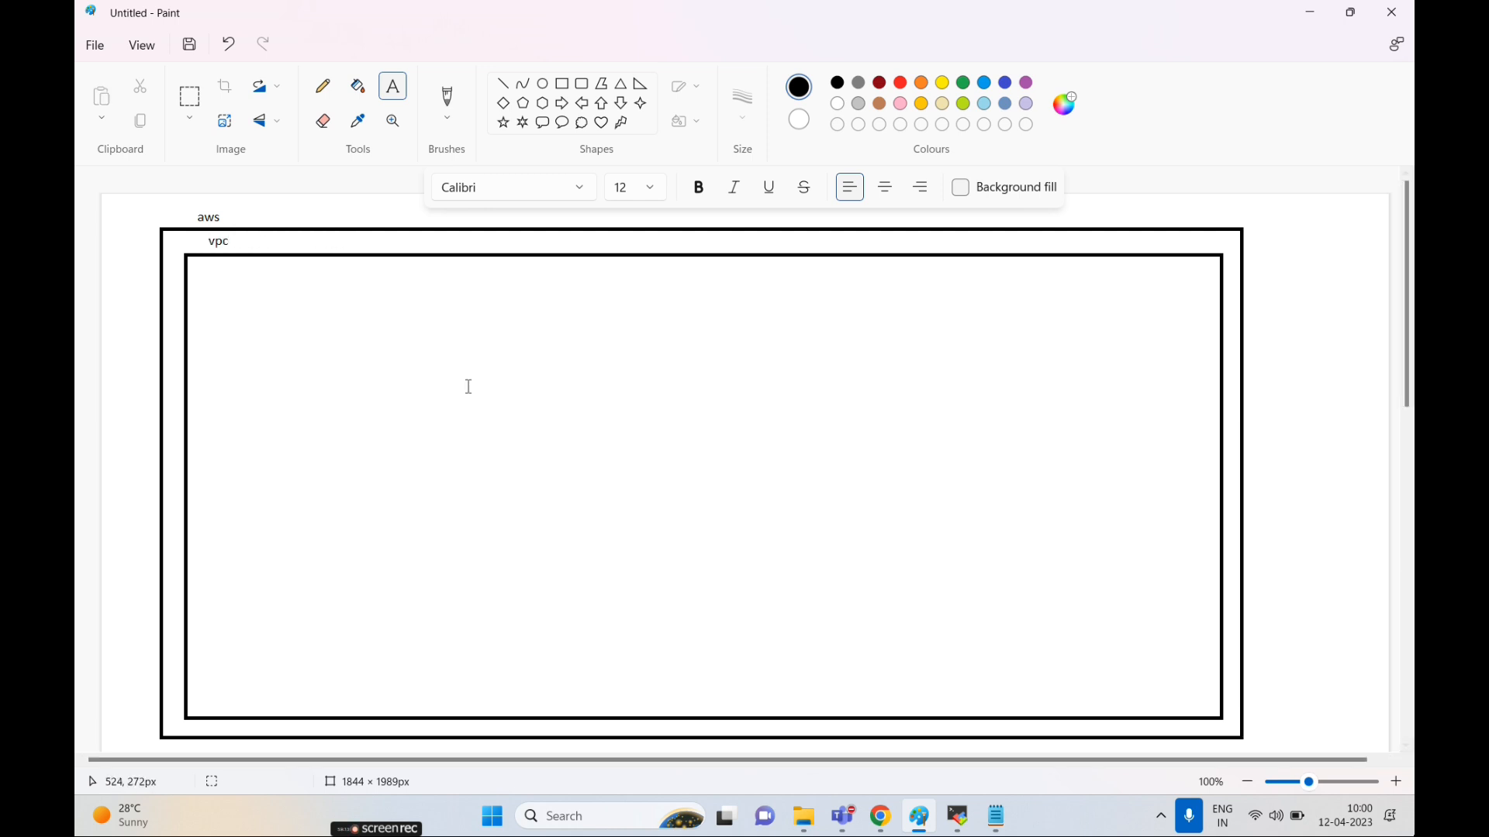
# - Draw two side-by-side subnet rectangles inside the vpc box, the right one about 704 × 598 px
pyautogui.click(562, 83)
pyautogui.moveTo(226, 284); pyautogui.dragTo(651, 705)
pyautogui.click(741, 300)
pyautogui.moveTo(704, 288); pyautogui.dragTo(1195, 705)
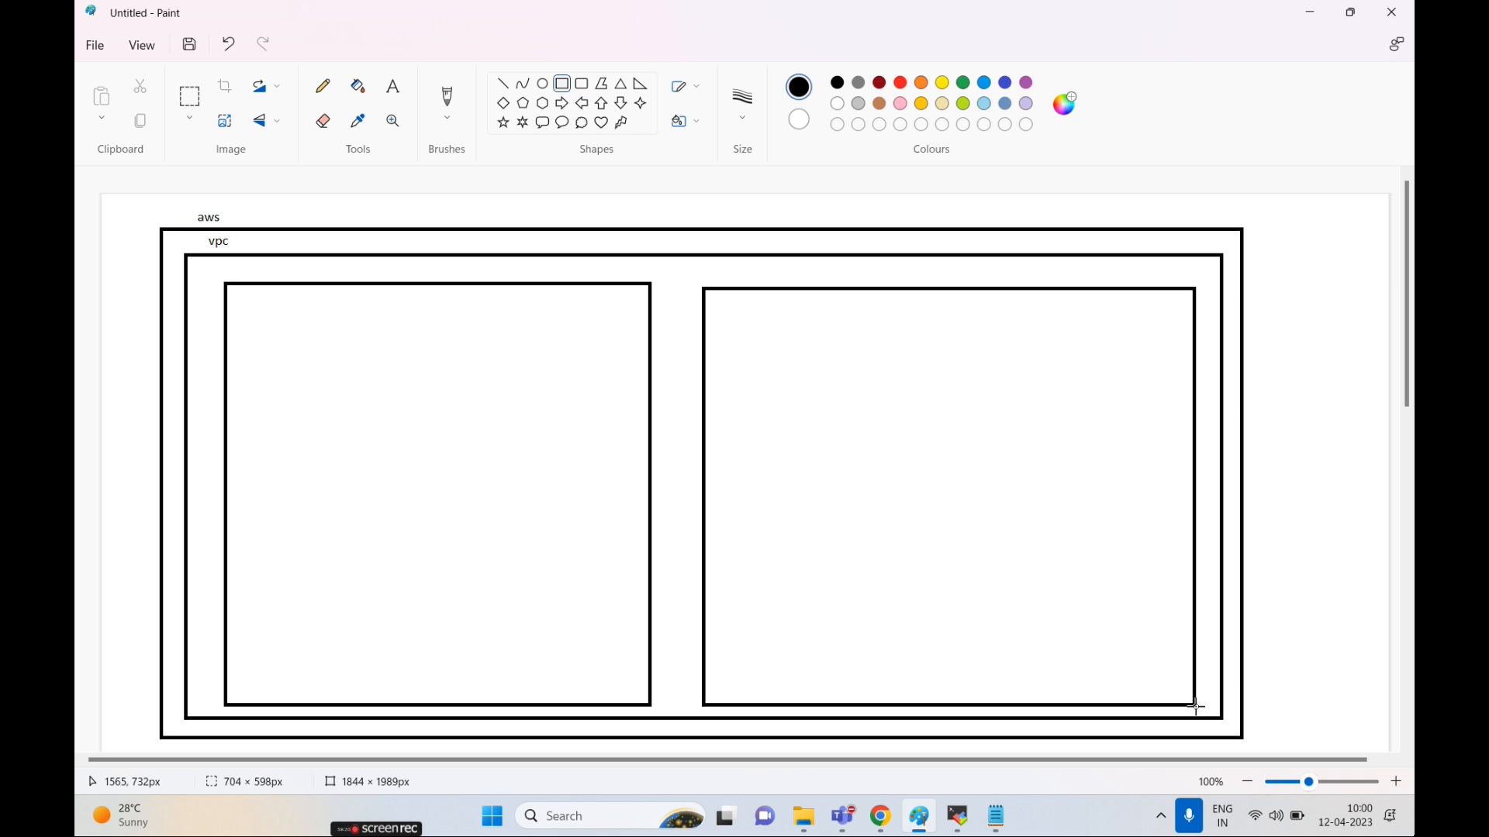
pyautogui.click(1263, 612)
# - Label the left inner rectangle "public subnet" and the right one "private subnet" above their upper edges
pyautogui.click(400, 98)
pyautogui.click(314, 263)
pyautogui.write('public')
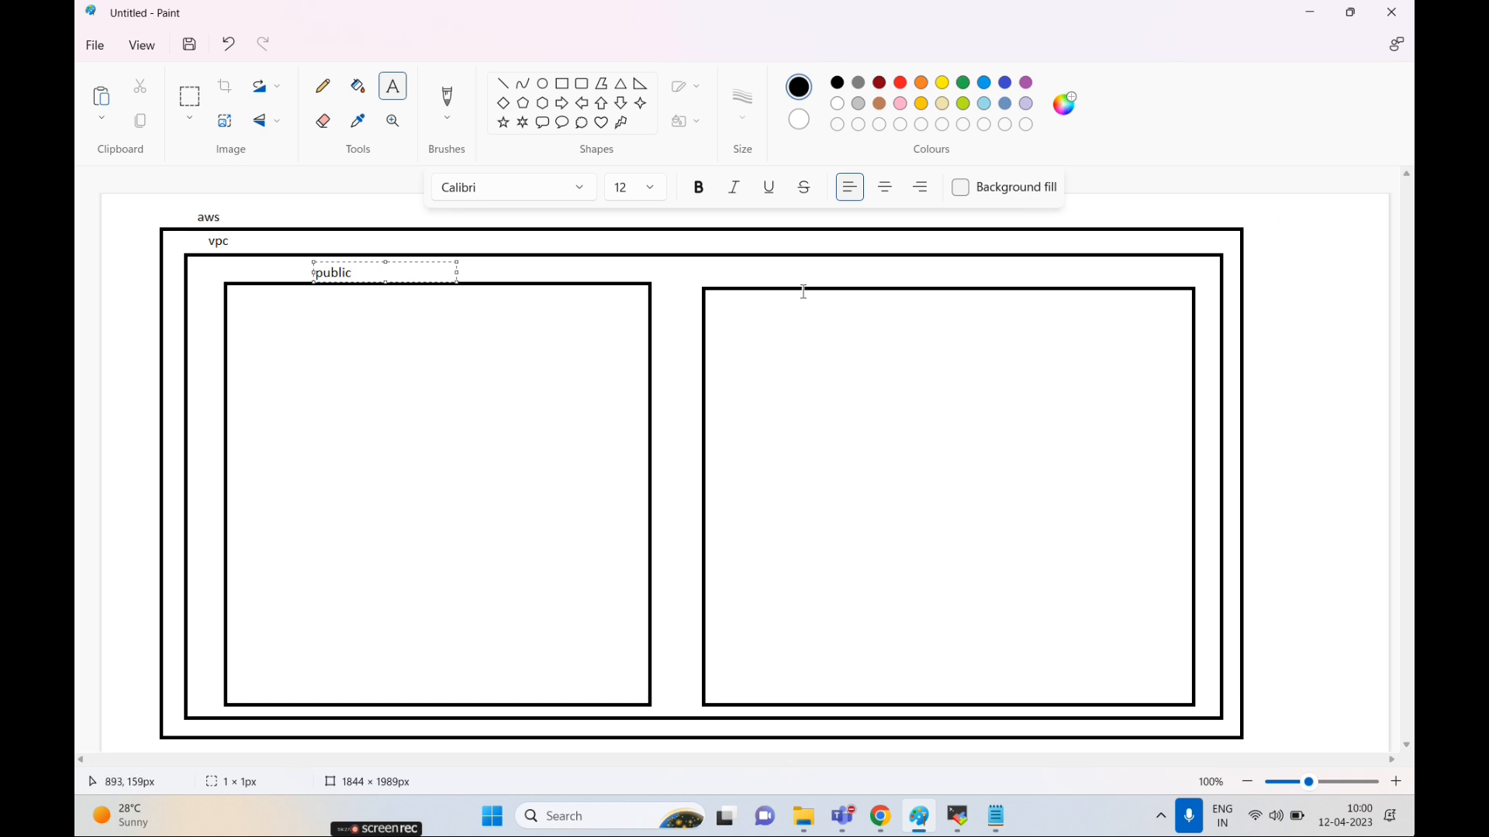
pyautogui.click(871, 264)
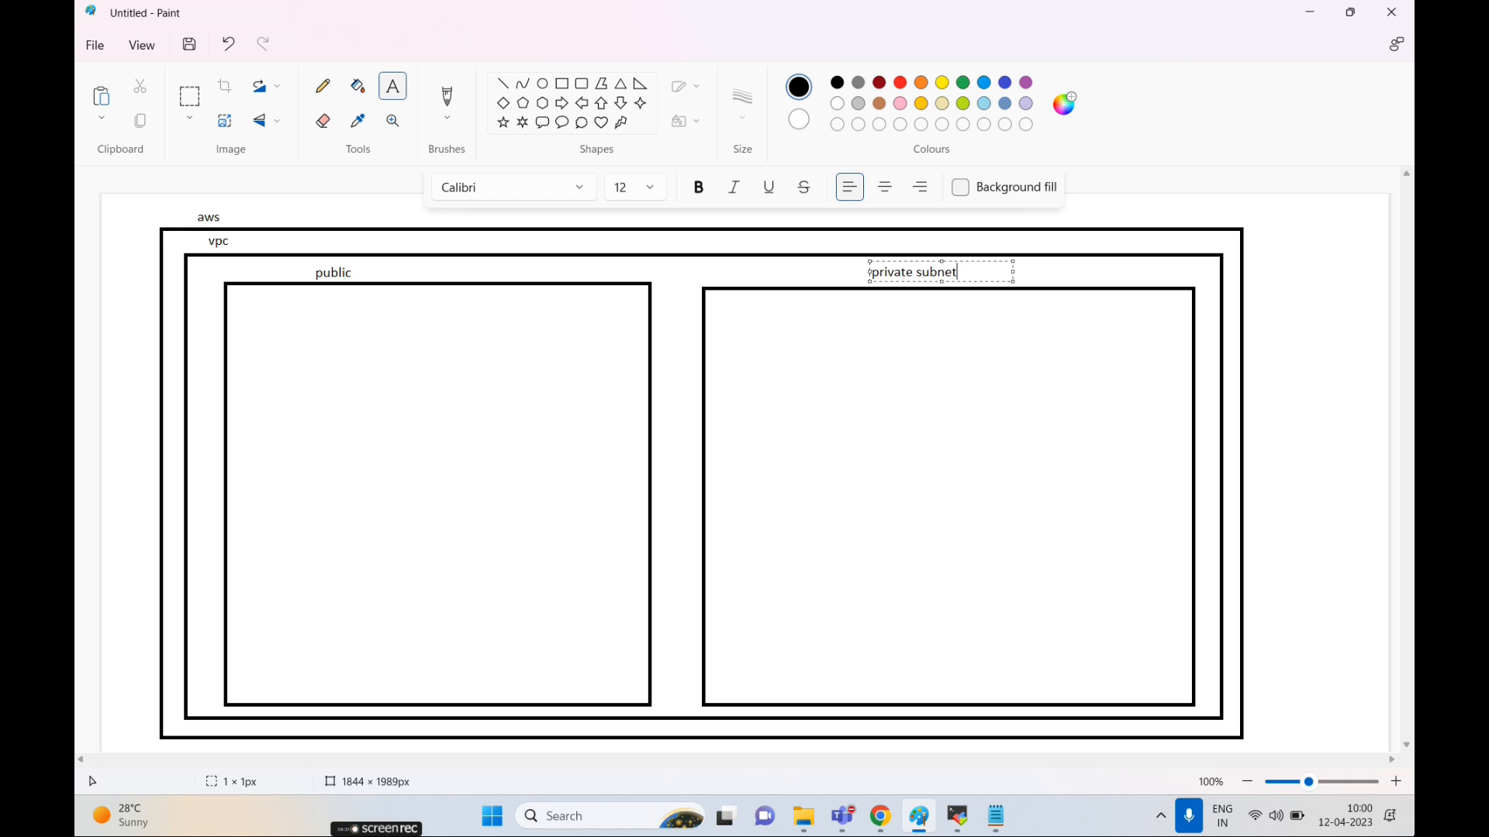
pyautogui.click(359, 265)
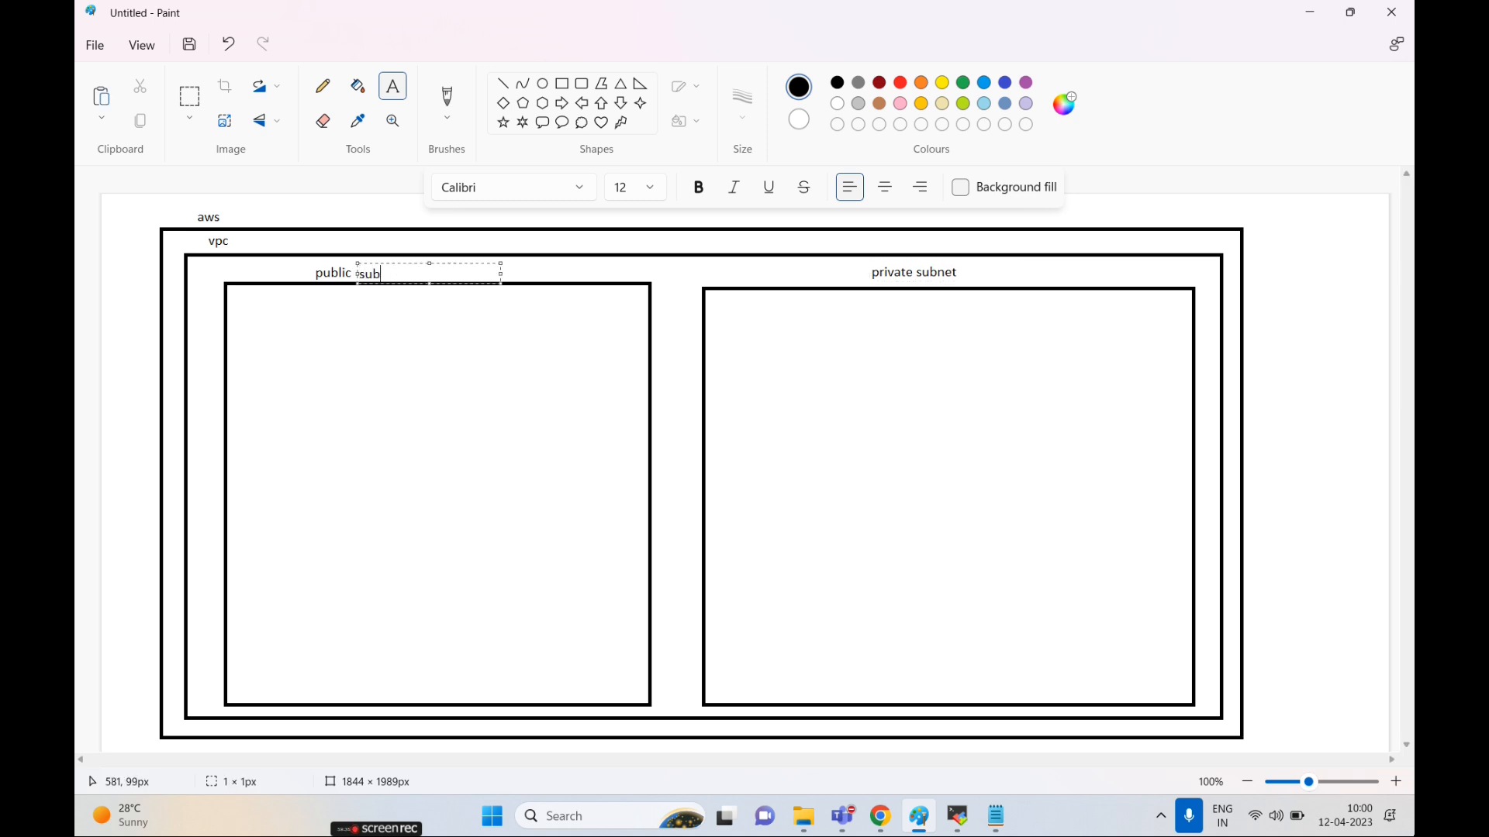
pyautogui.click(111, 242)
# - Draw small route table boxes over the public subnet's left edge and the private subnet's upper edge, the latter about 90 × 109 px
pyautogui.click(562, 83)
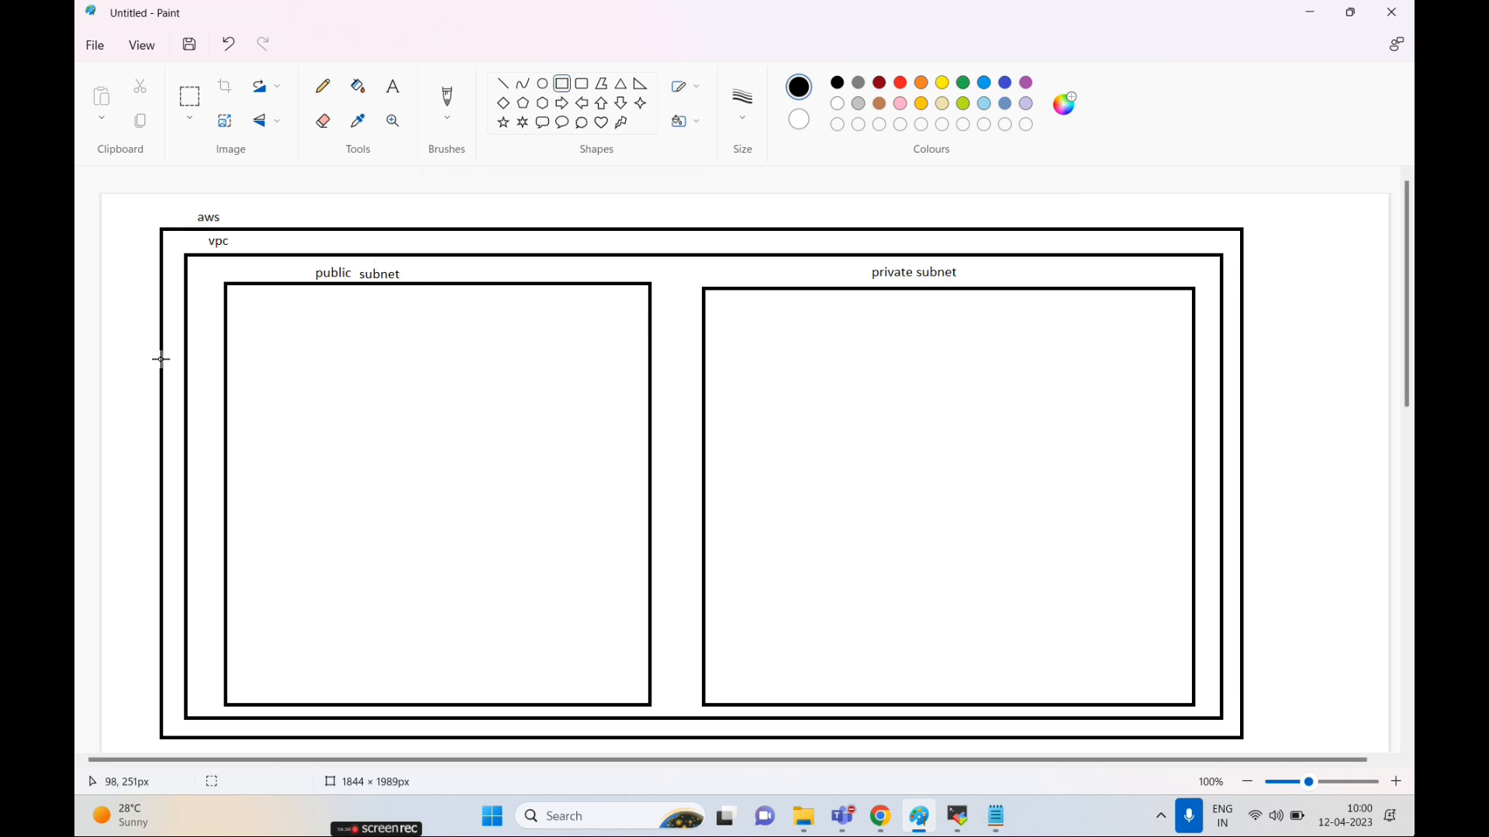
pyautogui.moveTo(165, 301); pyautogui.dragTo(250, 353)
pyautogui.click(826, 304)
pyautogui.moveTo(747, 243); pyautogui.dragTo(811, 319)
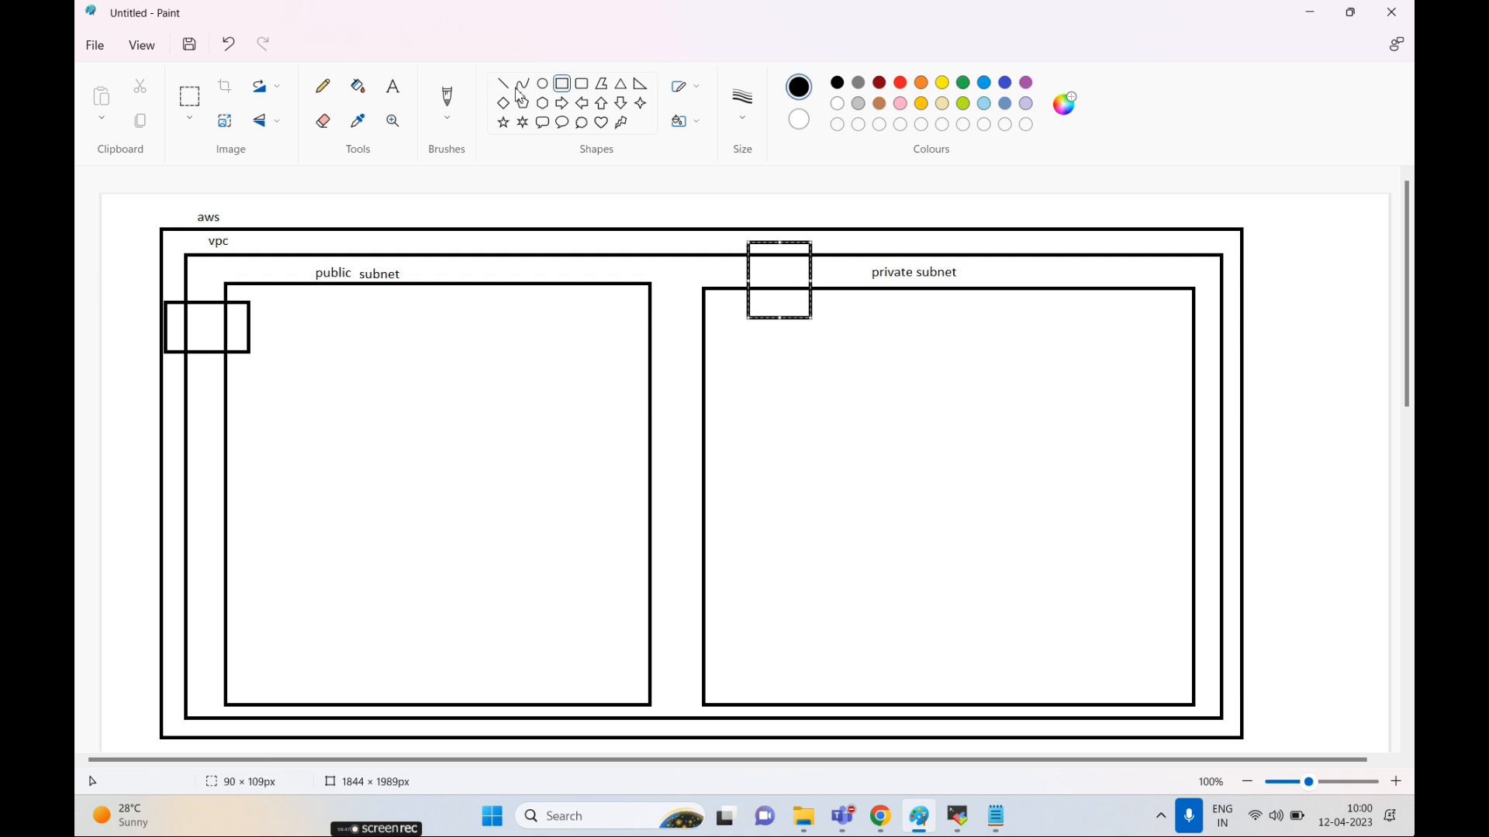
# - Label the small box on the public subnet "public RT" and the one on the private subnet "private RT"
pyautogui.click(393, 86)
pyautogui.click(121, 307)
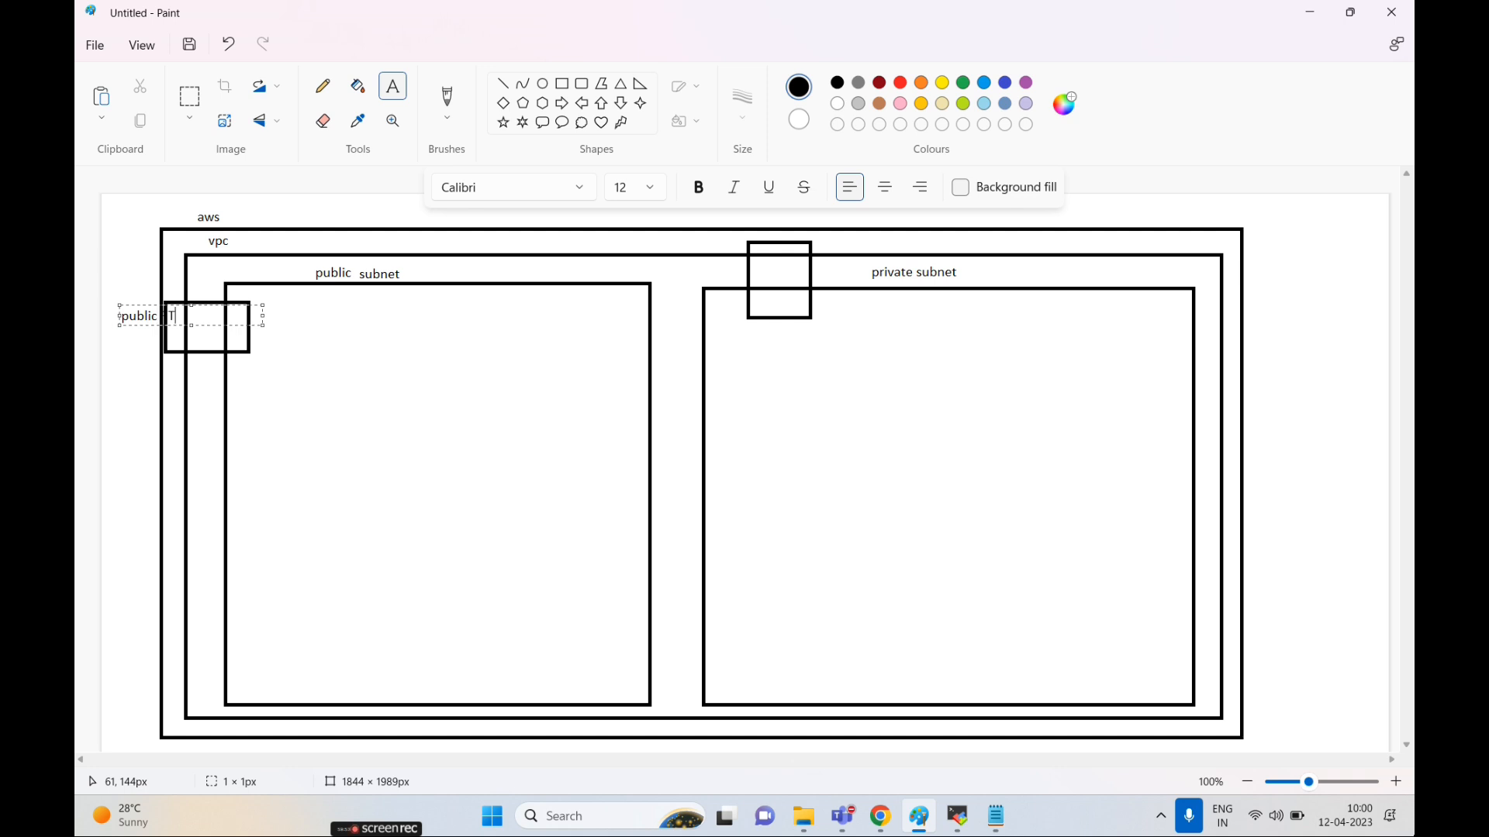
pyautogui.moveTo(145, 307); pyautogui.dragTo(129, 286)
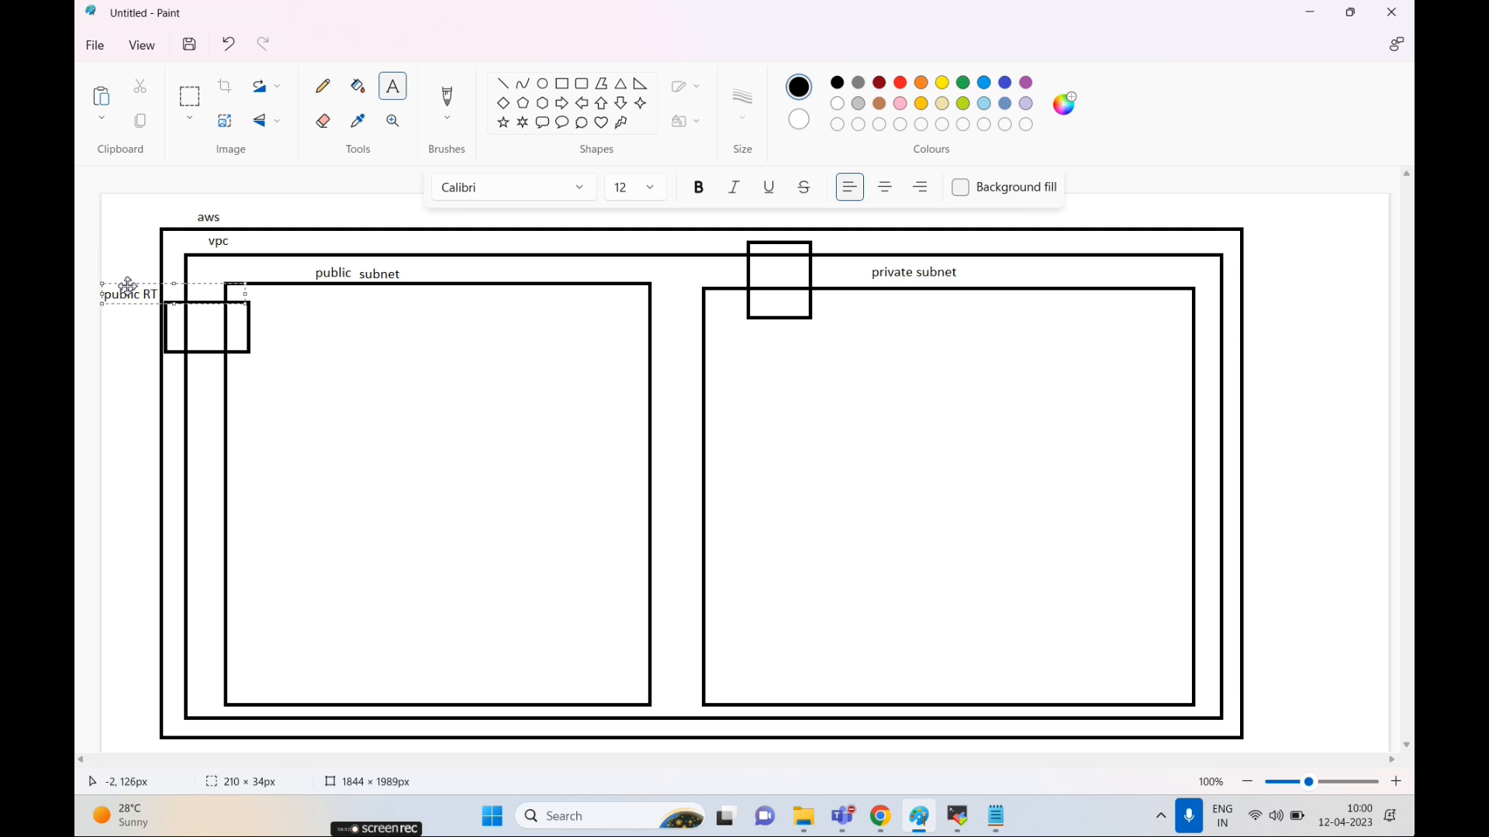
pyautogui.click(661, 264)
pyautogui.write('private RT')
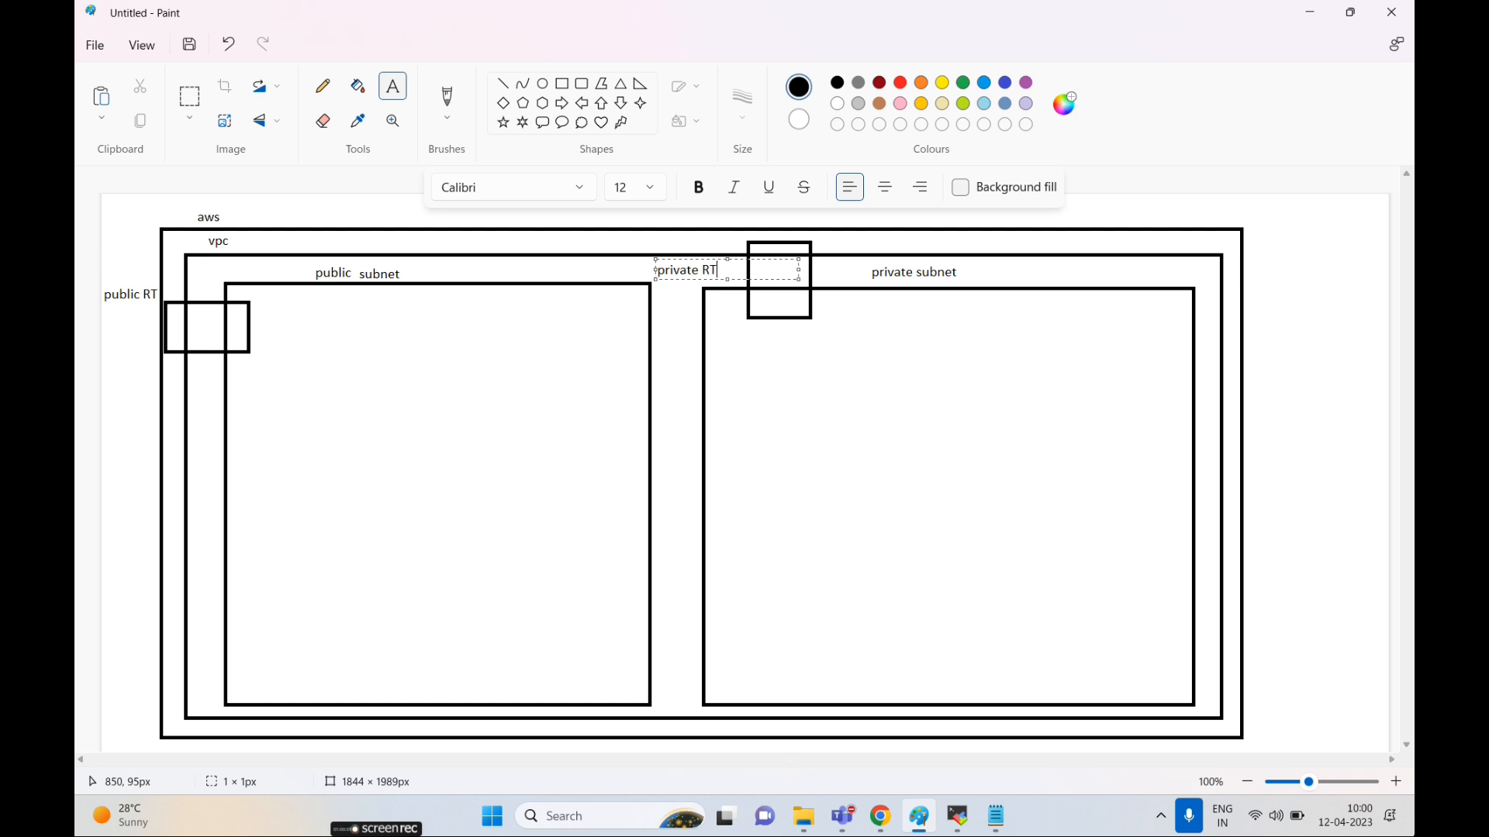
# - Draw a pentagon on the vpc's left border below the public RT box and brush an arrow from it to that box
pyautogui.click(523, 103)
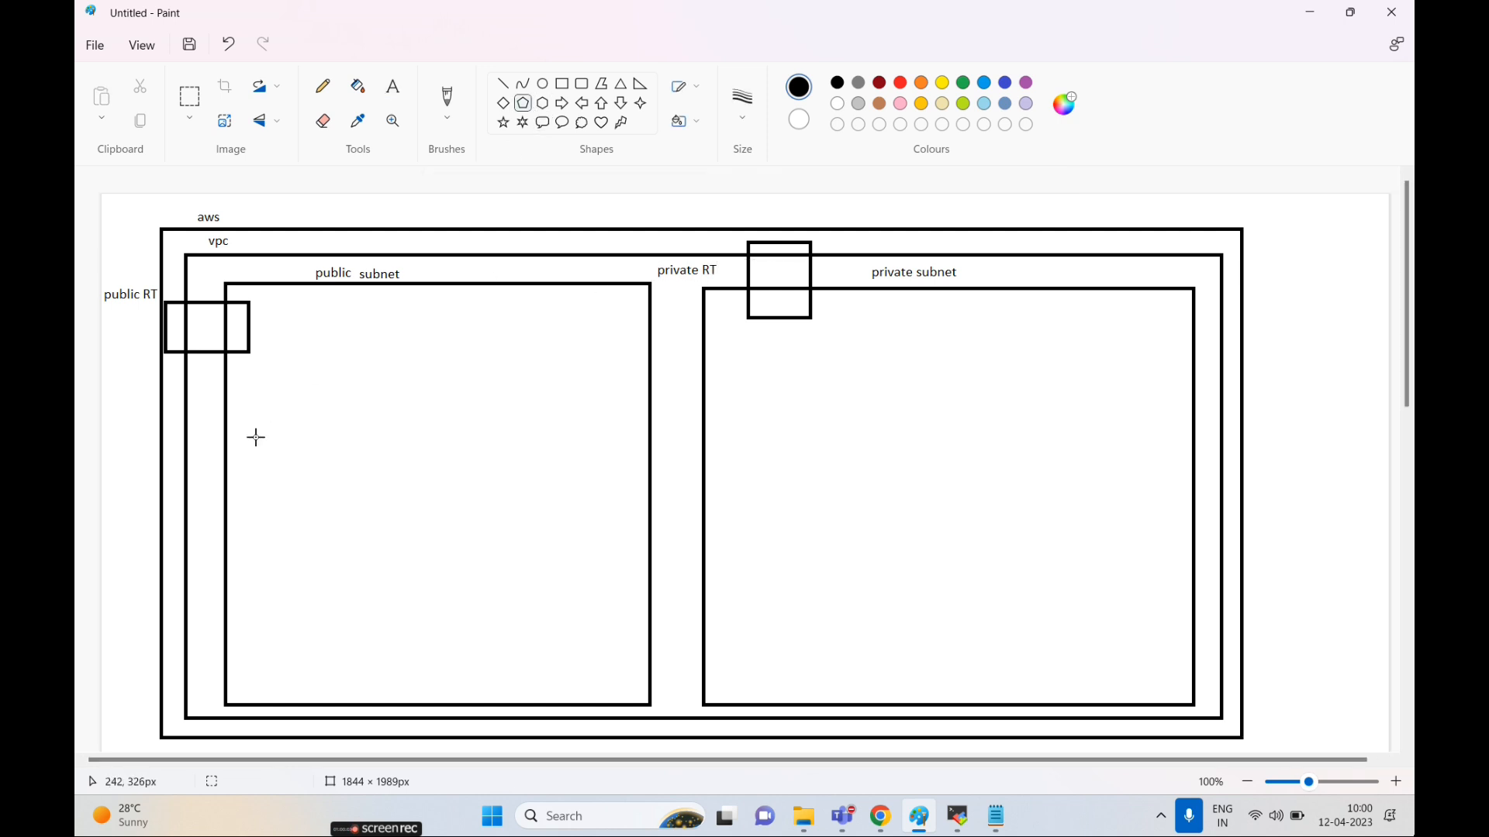
pyautogui.moveTo(168, 426); pyautogui.dragTo(221, 484)
pyautogui.click(447, 117)
pyautogui.click(485, 204)
pyautogui.moveTo(186, 437)
pyautogui.mouseDown()
pyautogui.moveTo(139, 386)
pyautogui.moveTo(154, 337)
pyautogui.mouseUp()
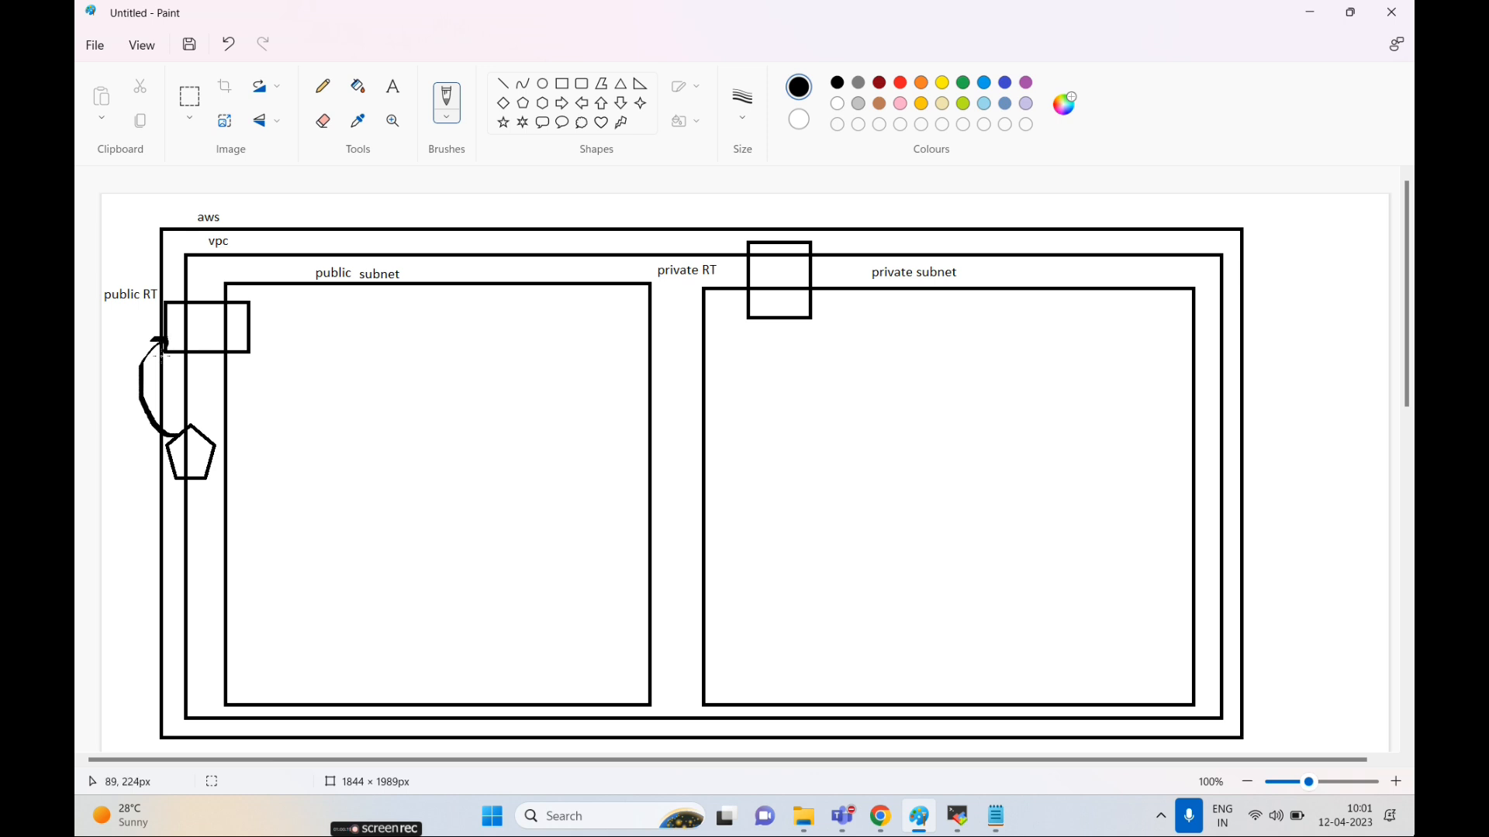
# - Label the pentagon "IGW" with text to its left
pyautogui.click(393, 86)
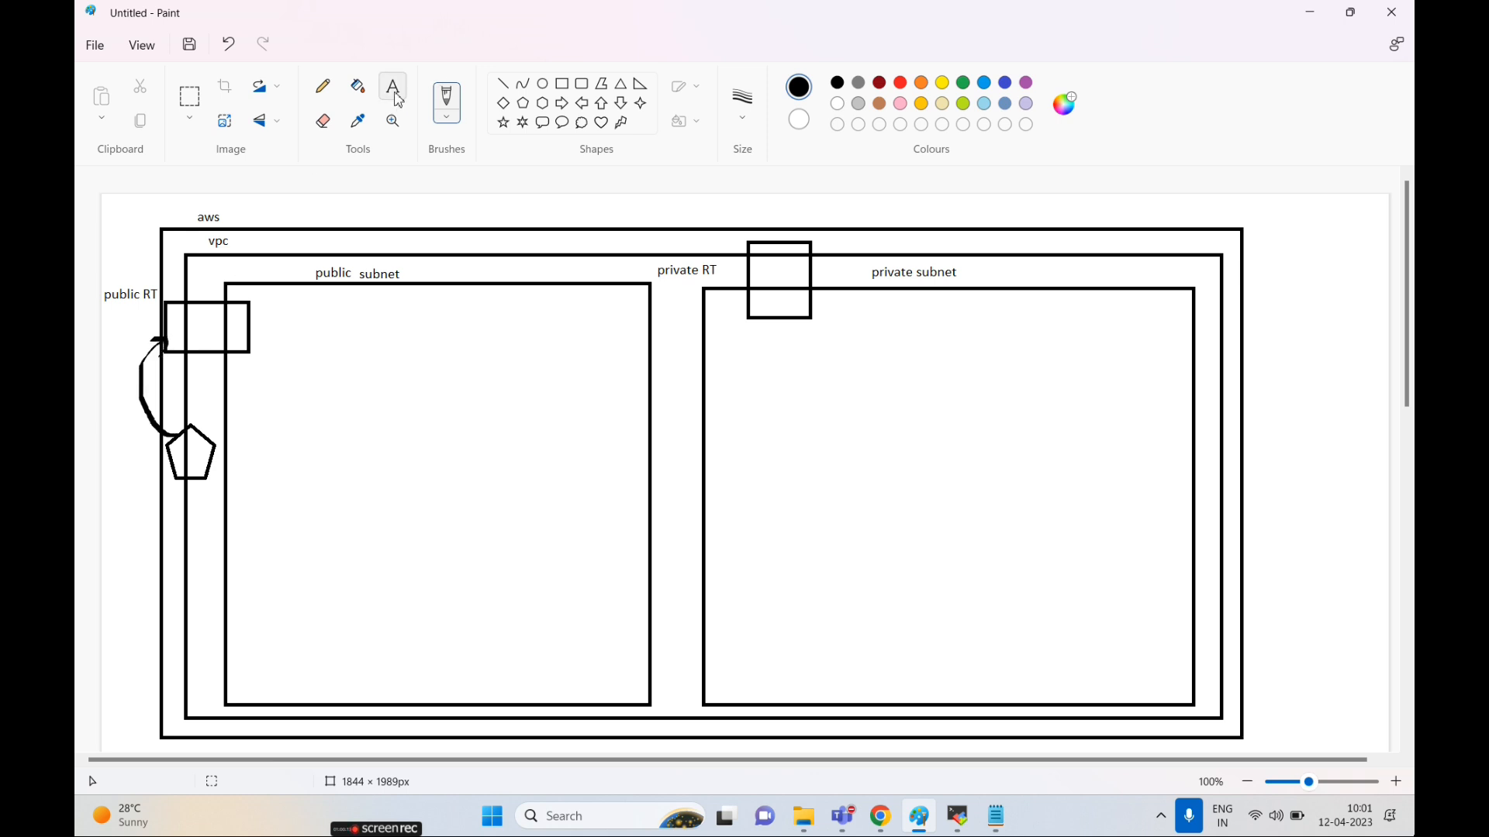
pyautogui.click(113, 459)
pyautogui.write('IGW')
pyautogui.click(290, 521)
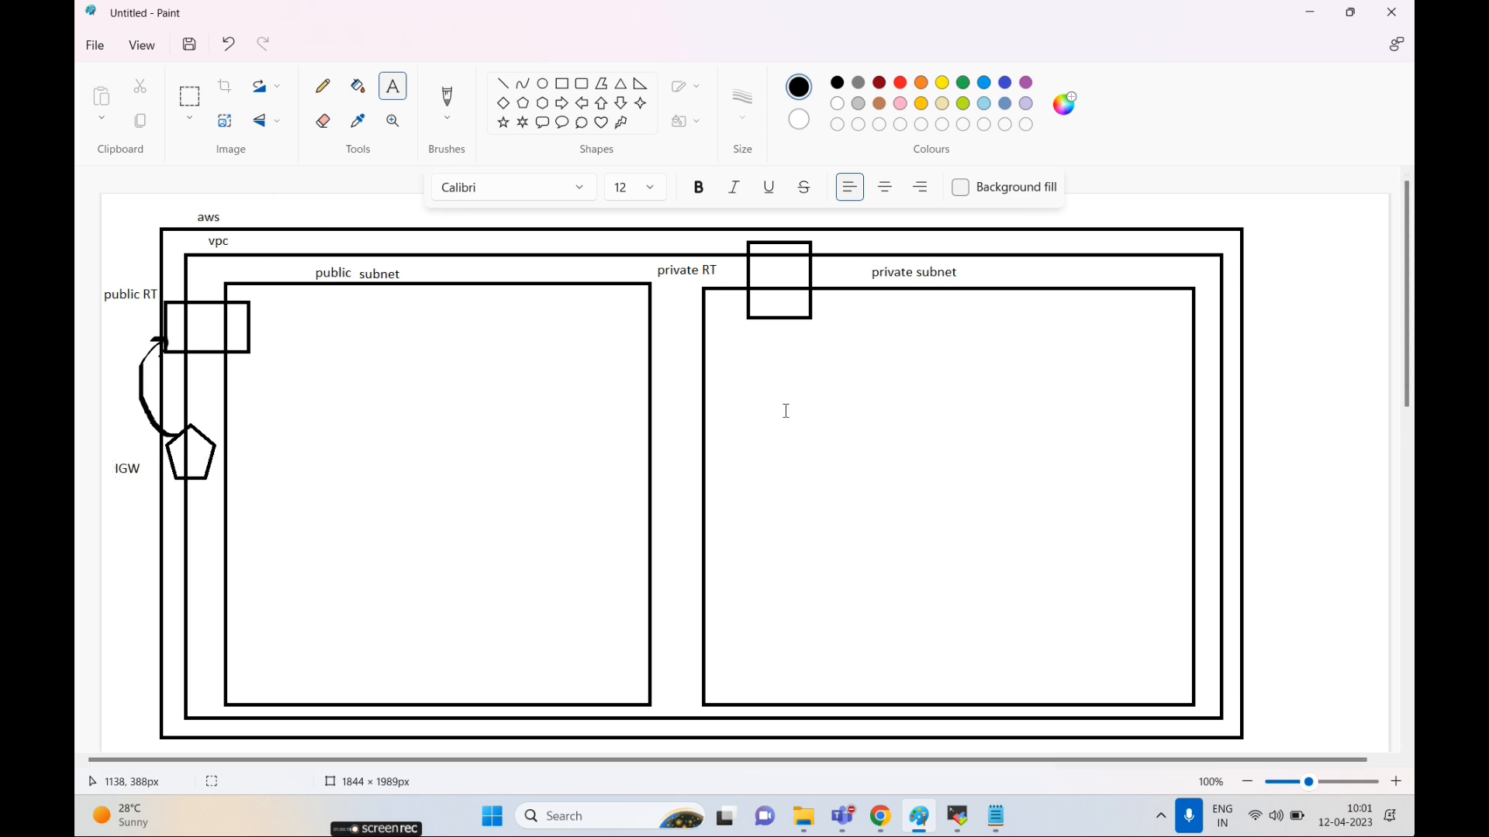
# - Draw one instance rectangle inside the public subnet, shift it slightly to the left, and draw another inside the private subnet
pyautogui.click(559, 85)
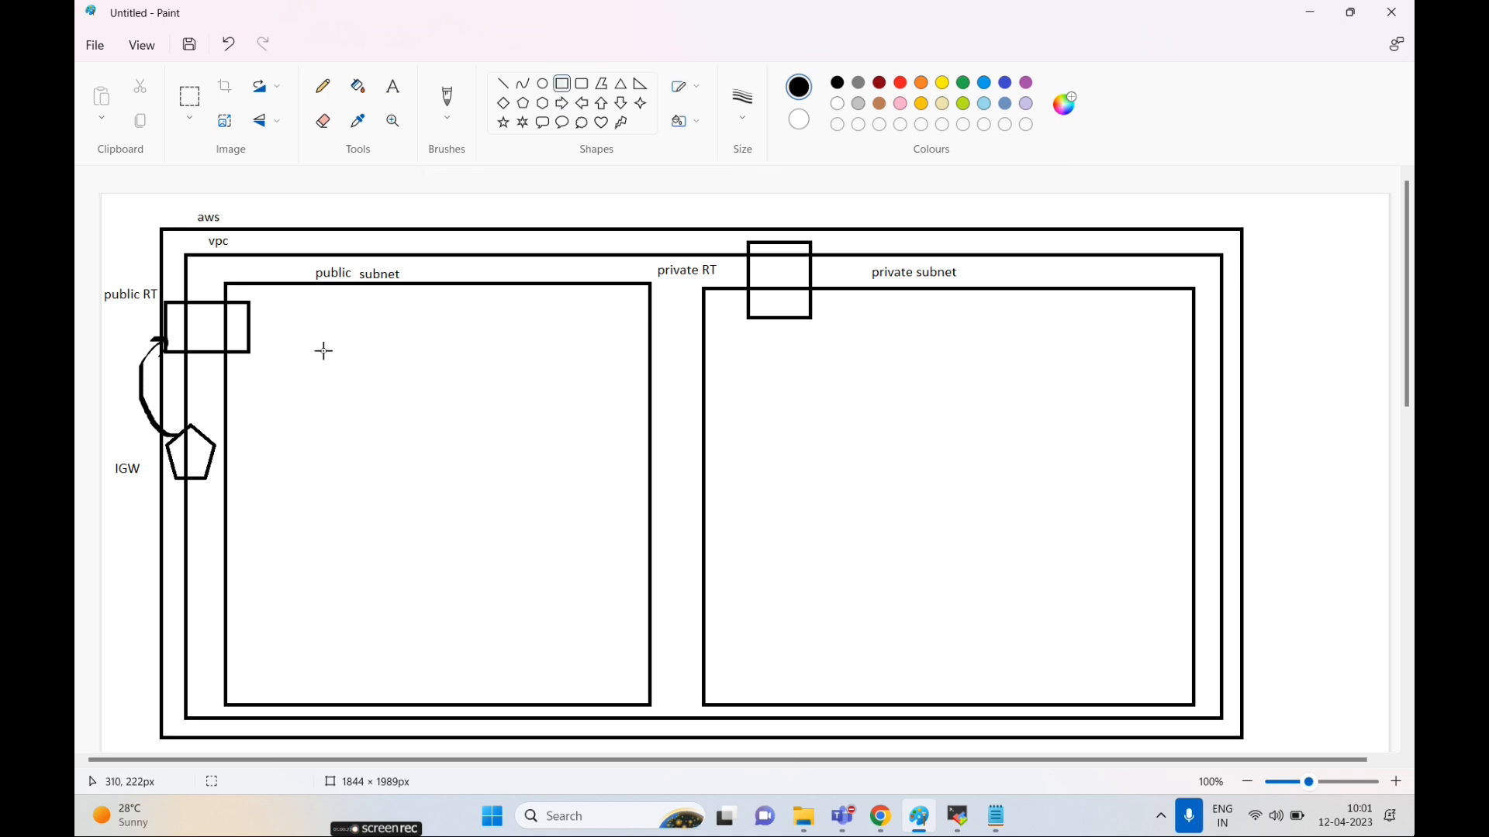
pyautogui.moveTo(314, 332); pyautogui.dragTo(550, 547)
pyautogui.moveTo(419, 493); pyautogui.dragTo(392, 505)
pyautogui.click(866, 506)
pyautogui.moveTo(810, 361); pyautogui.dragTo(1080, 566)
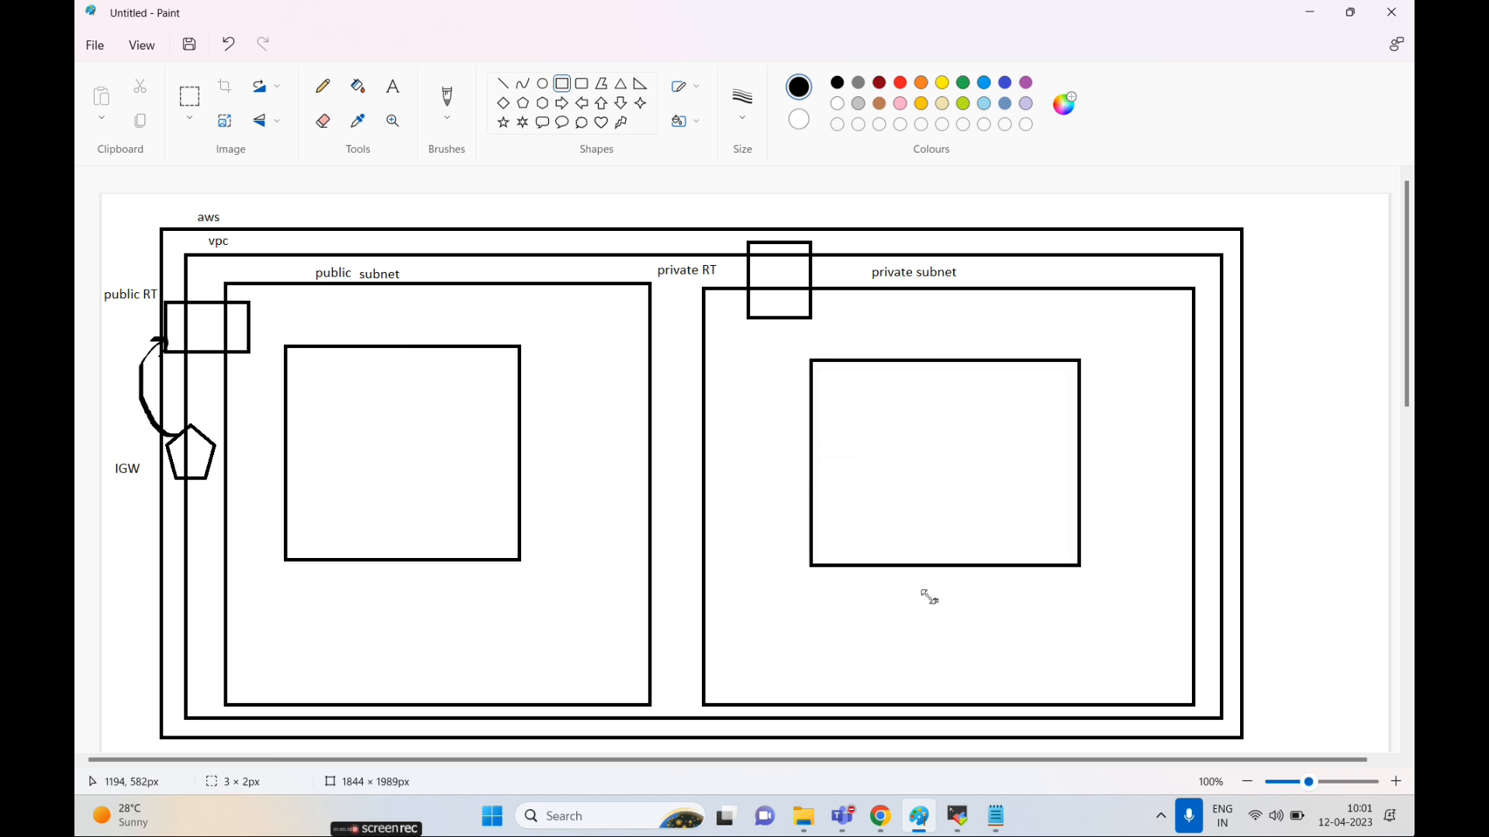
# - Label both instance rectangles "EC2" above their upper edges
pyautogui.click(393, 86)
pyautogui.click(346, 341)
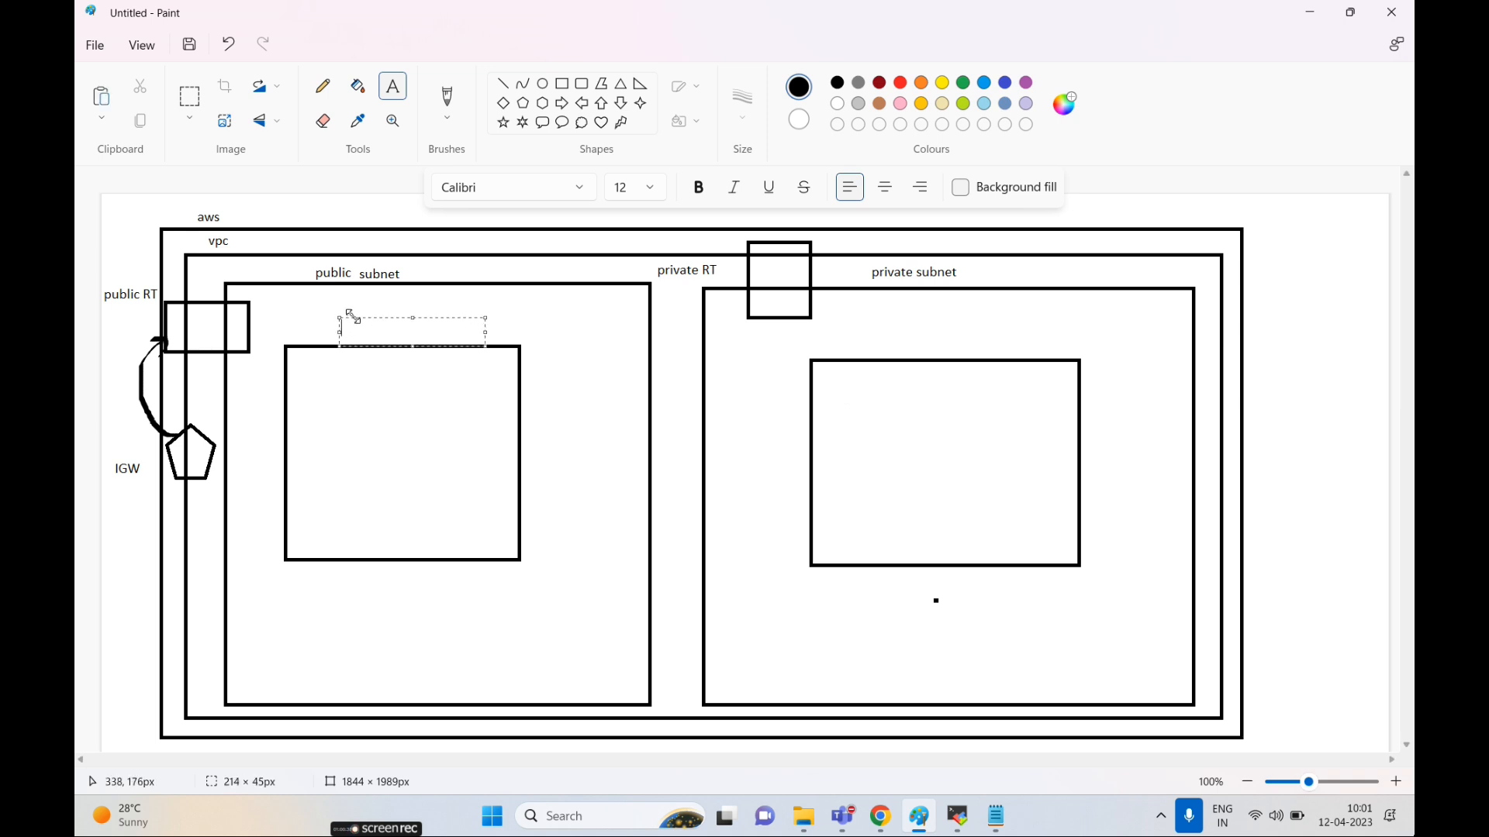
pyautogui.write('EC2')
pyautogui.click(665, 373)
pyautogui.click(371, 329)
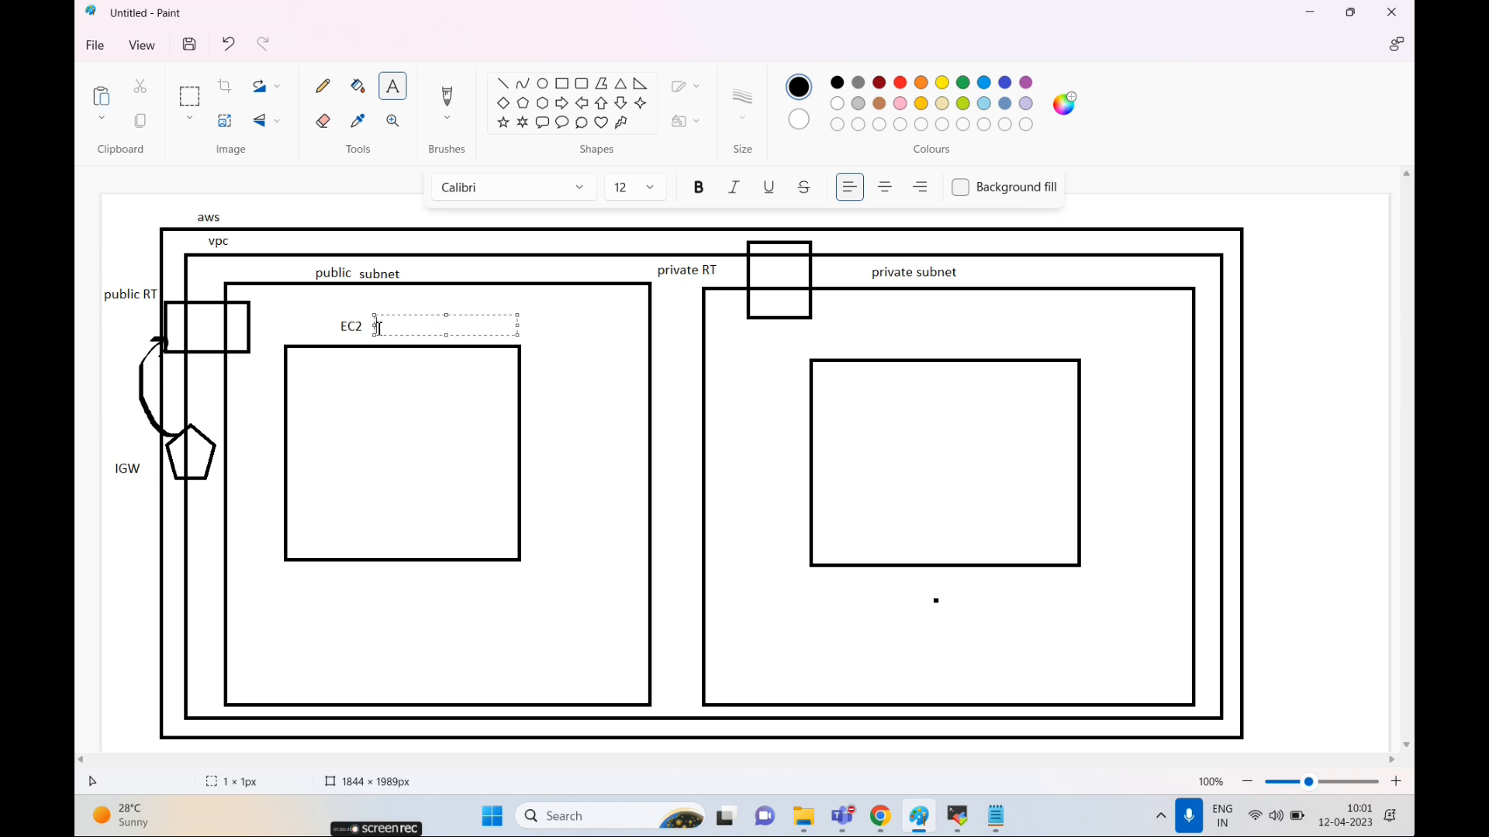
pyautogui.click(903, 337)
pyautogui.click(877, 338)
pyautogui.write('EC2')
pyautogui.click(632, 477)
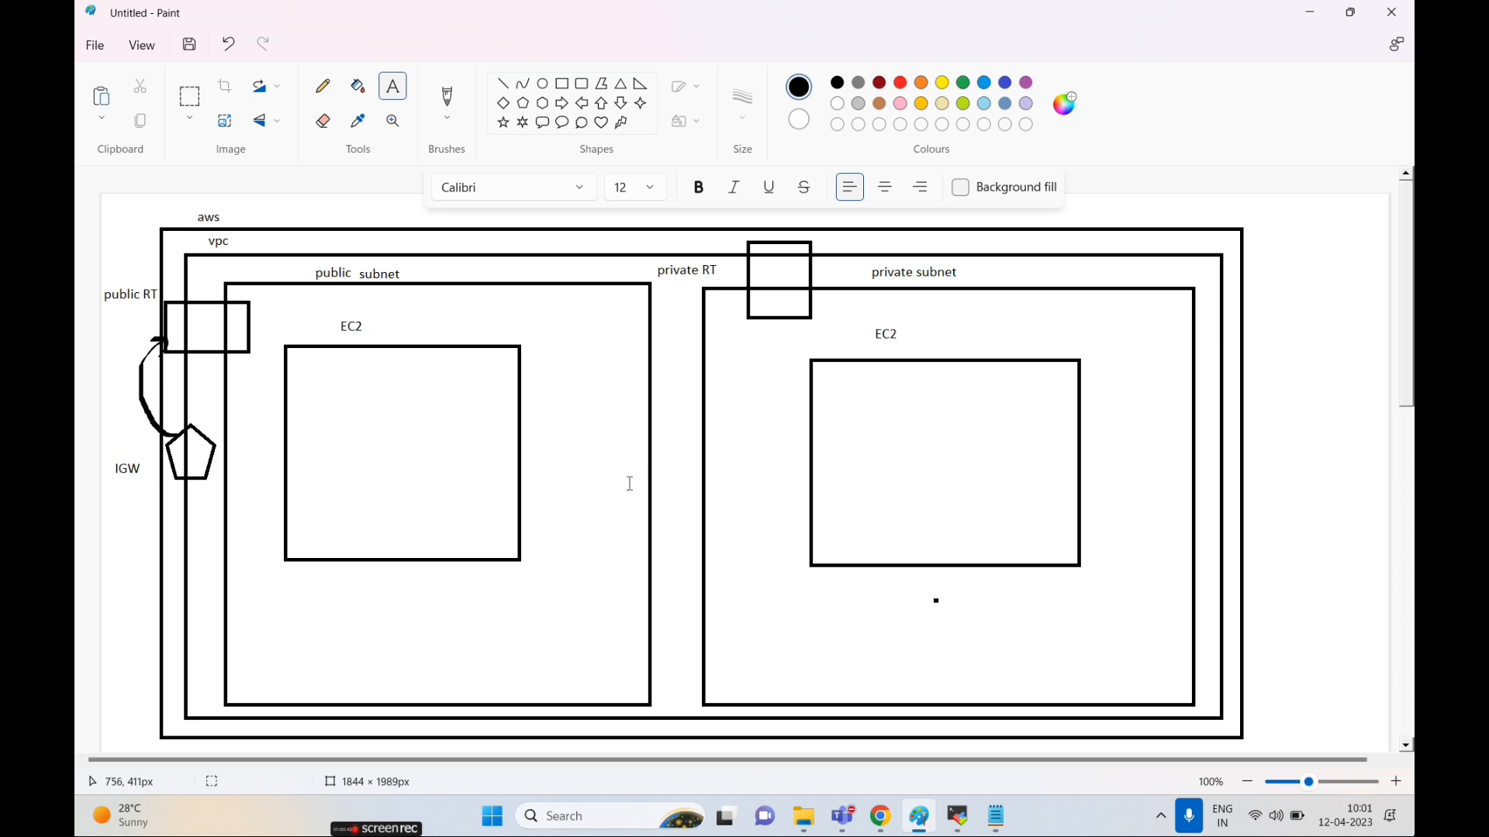
# - With the Calligraphy brush, draw an arrow from the public EC2 to the private EC2 and put a check mark beside each
pyautogui.click(451, 118)
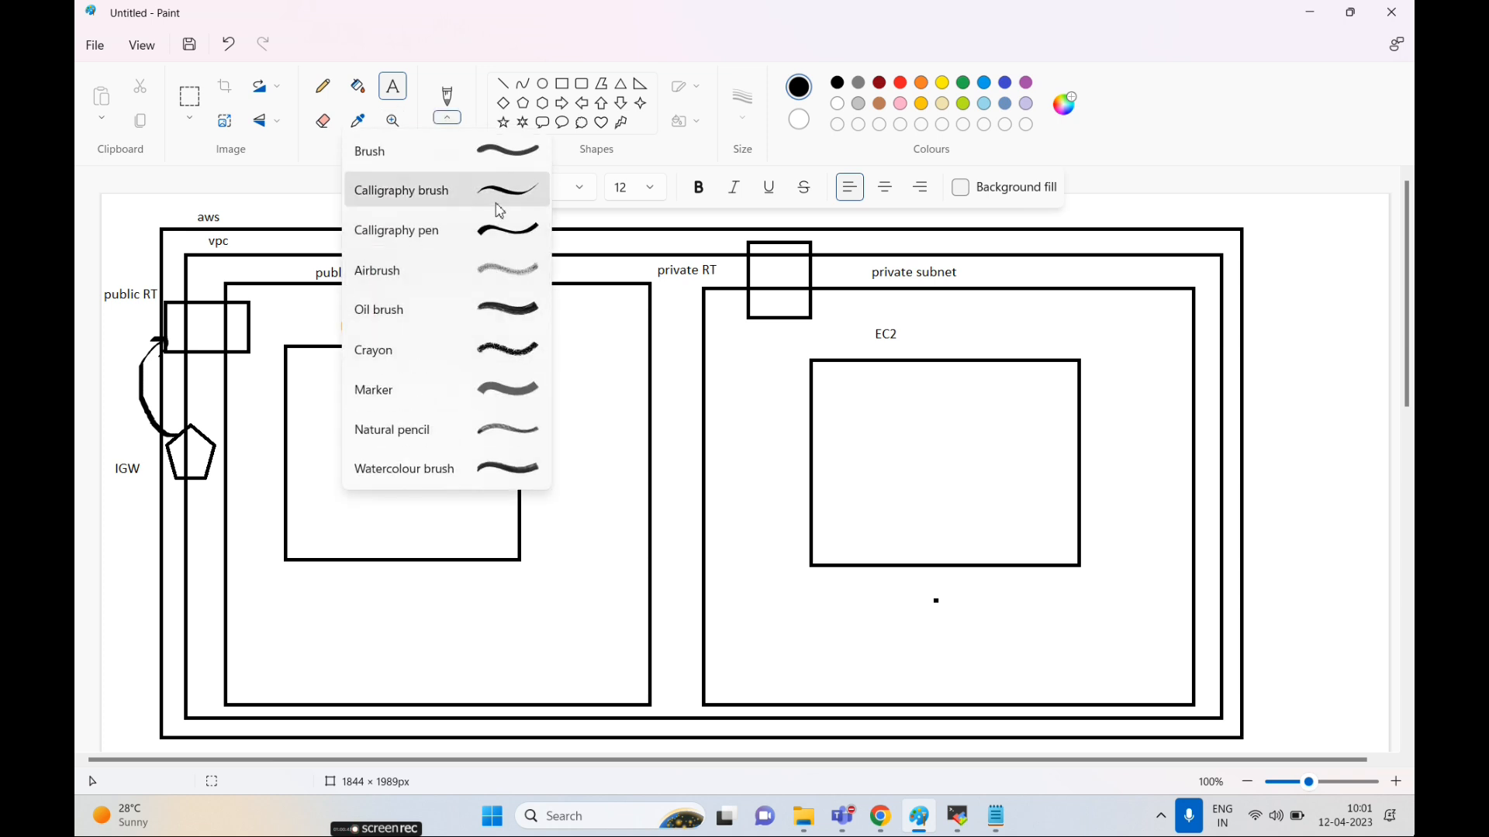
pyautogui.click(435, 190)
pyautogui.moveTo(519, 448)
pyautogui.mouseDown()
pyautogui.moveTo(574, 409)
pyautogui.moveTo(801, 450)
pyautogui.moveTo(783, 468)
pyautogui.mouseUp()
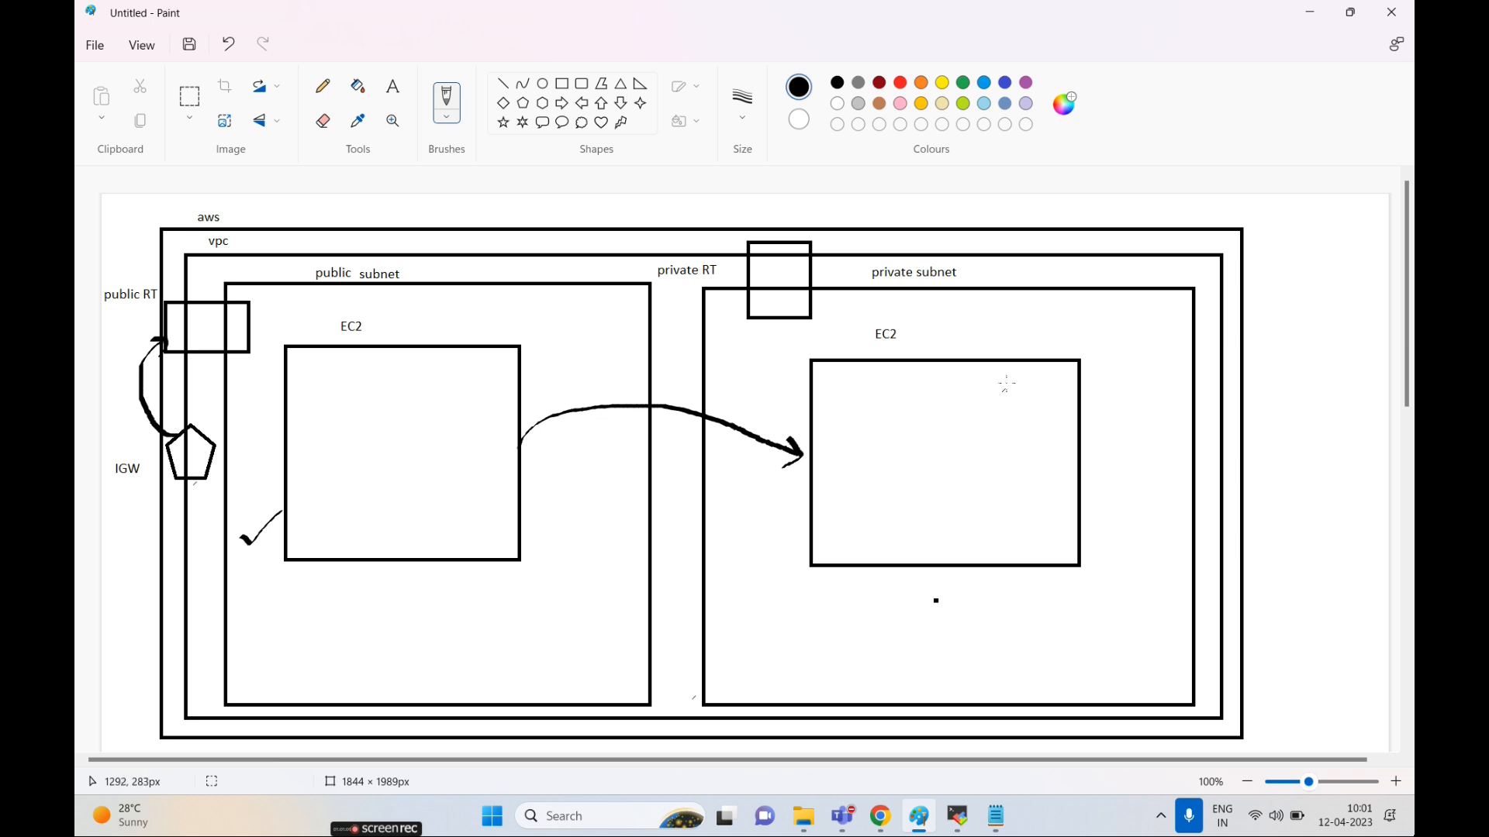
pyautogui.moveTo(998, 349); pyautogui.dragTo(1025, 330)
# - Beside the AWS box, write the note "1. you should be able to connect with private EC2 machine with public (windows and linux)"
pyautogui.click(447, 116)
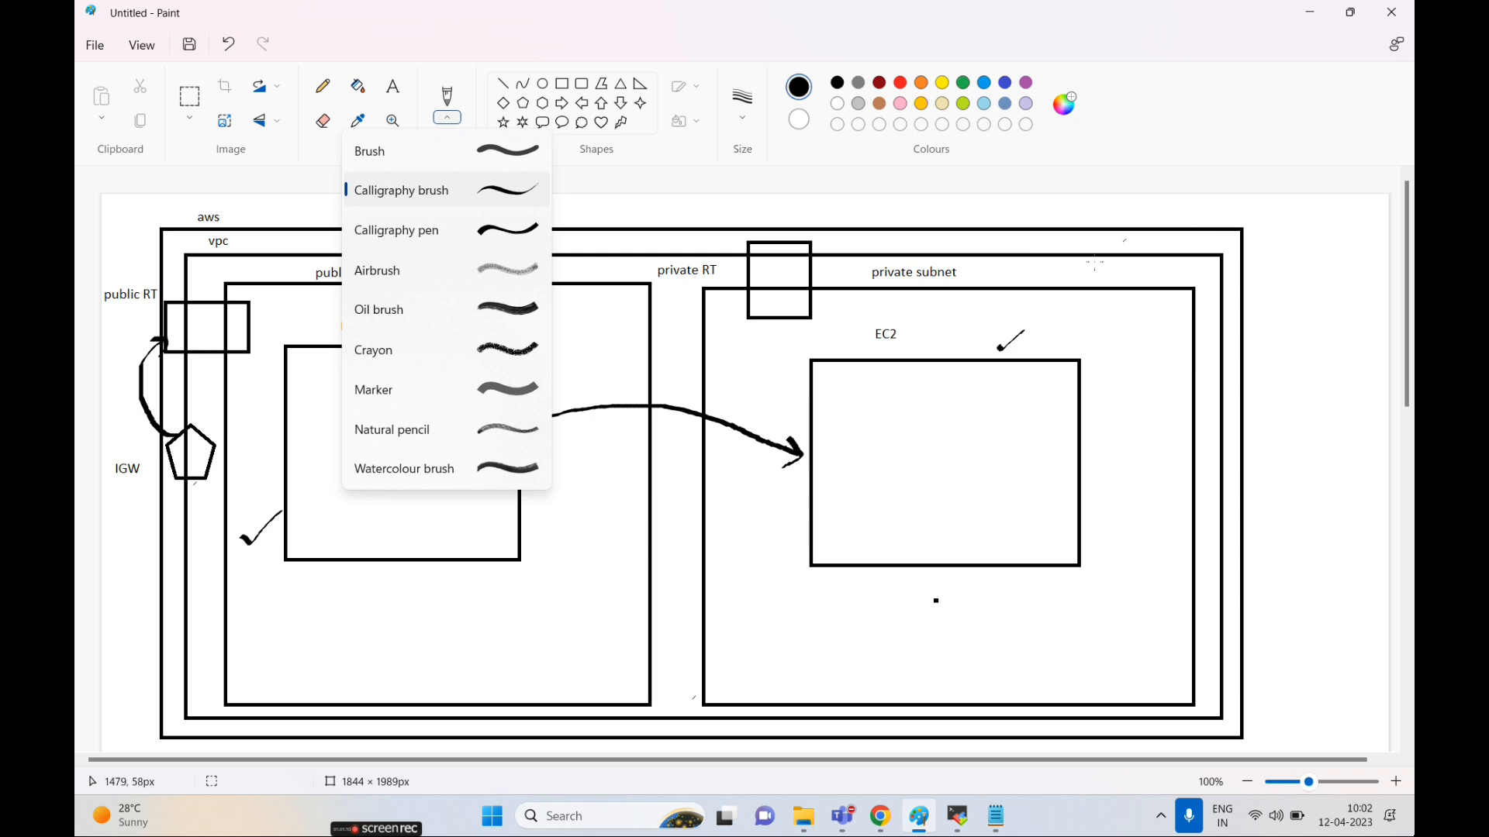
pyautogui.click(1265, 258)
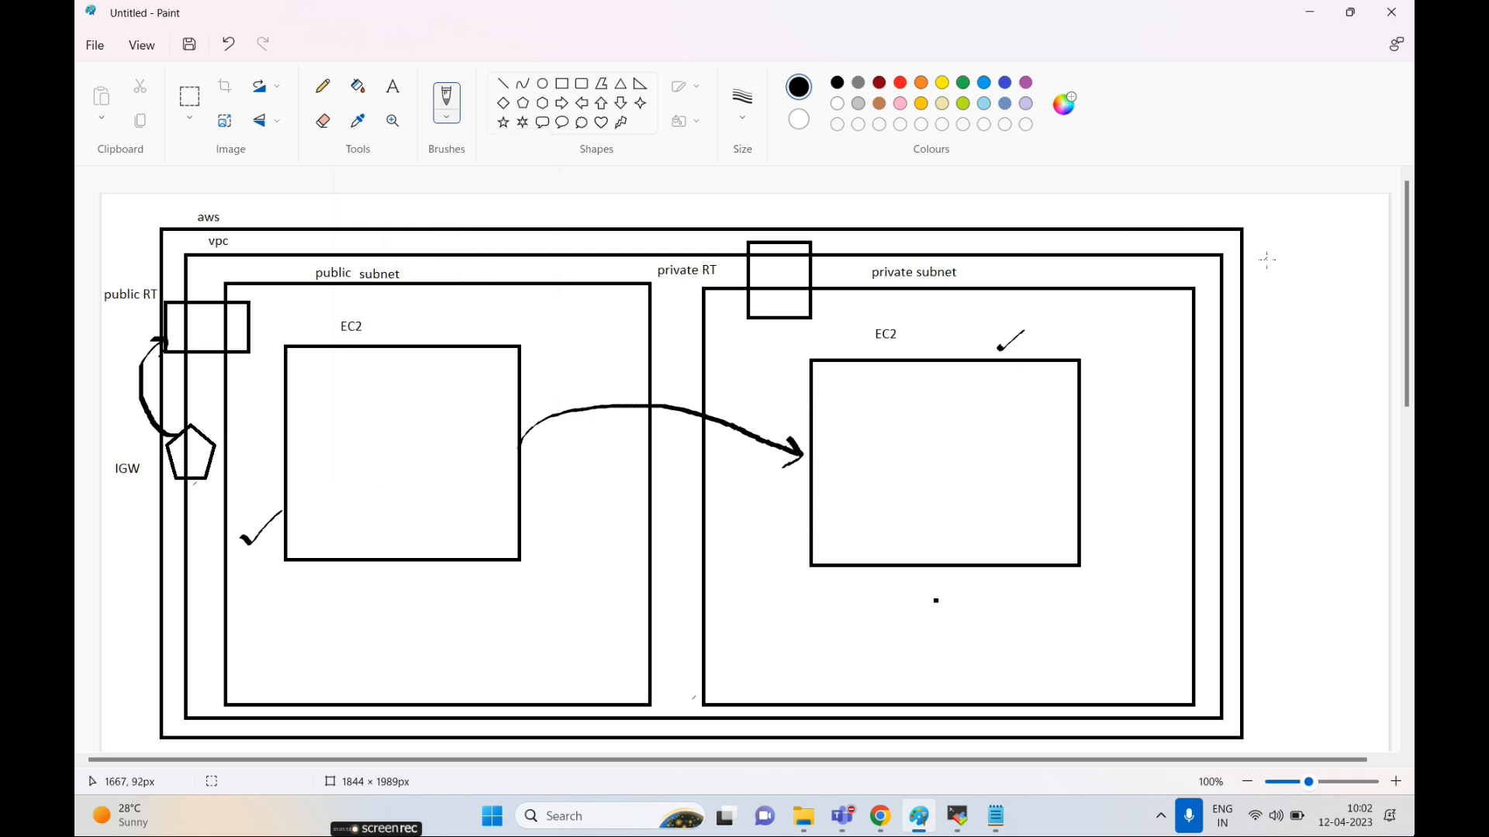
pyautogui.click(397, 95)
pyautogui.click(1249, 276)
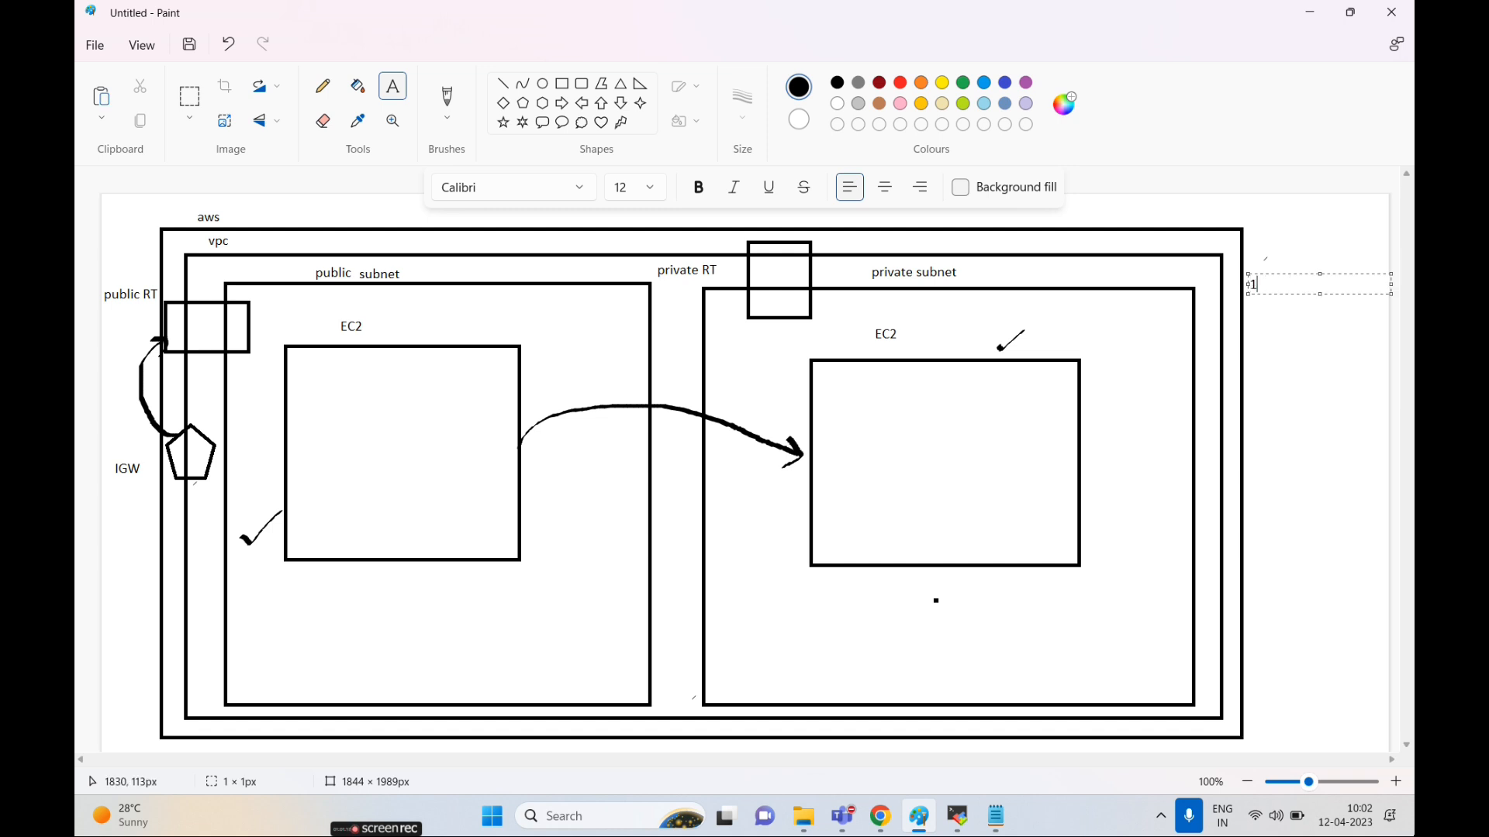
pyautogui.write('1. you should be able to co')
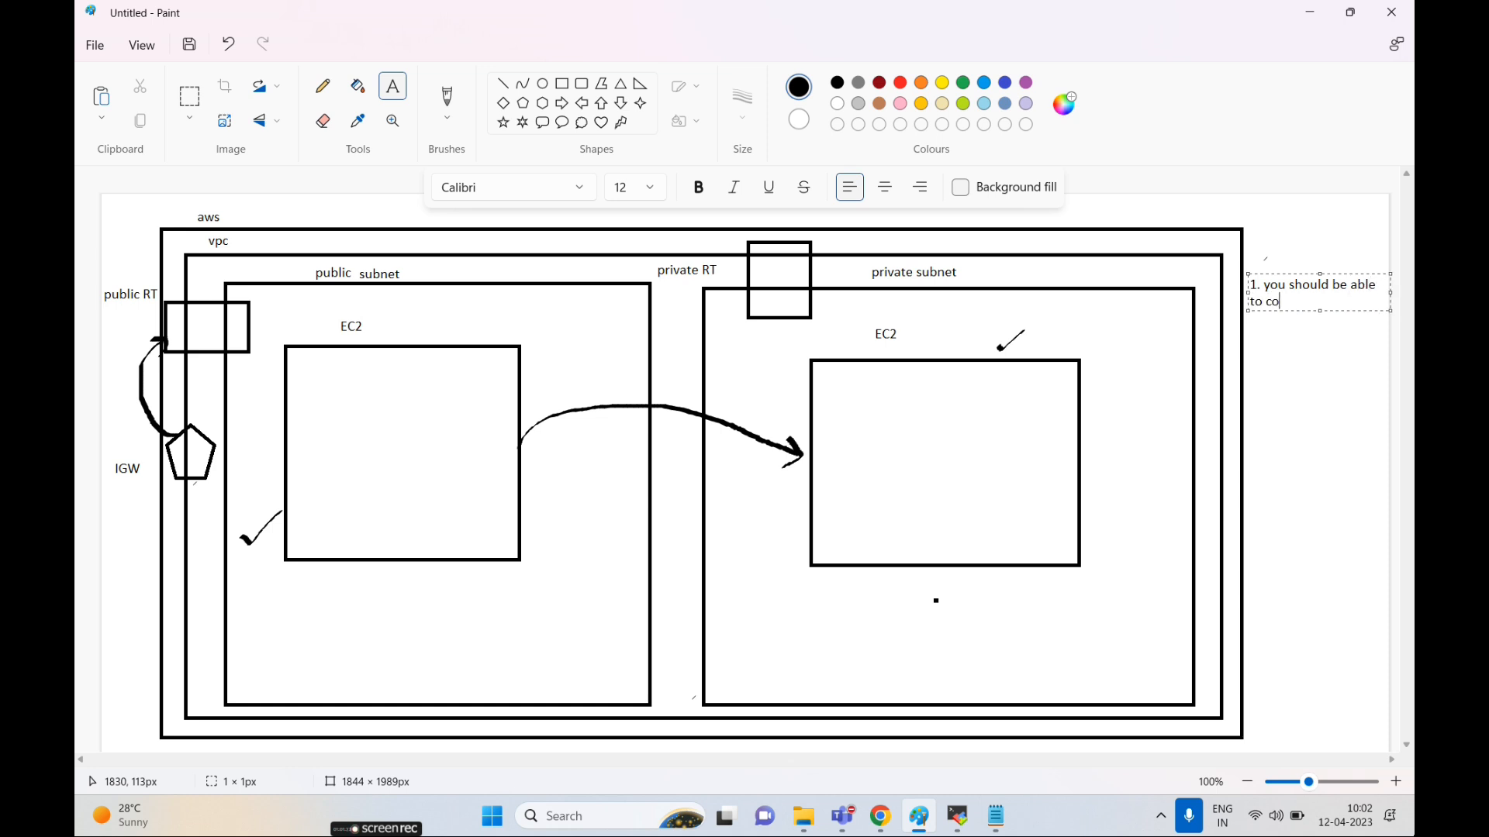
pyautogui.write('nnect with private E')
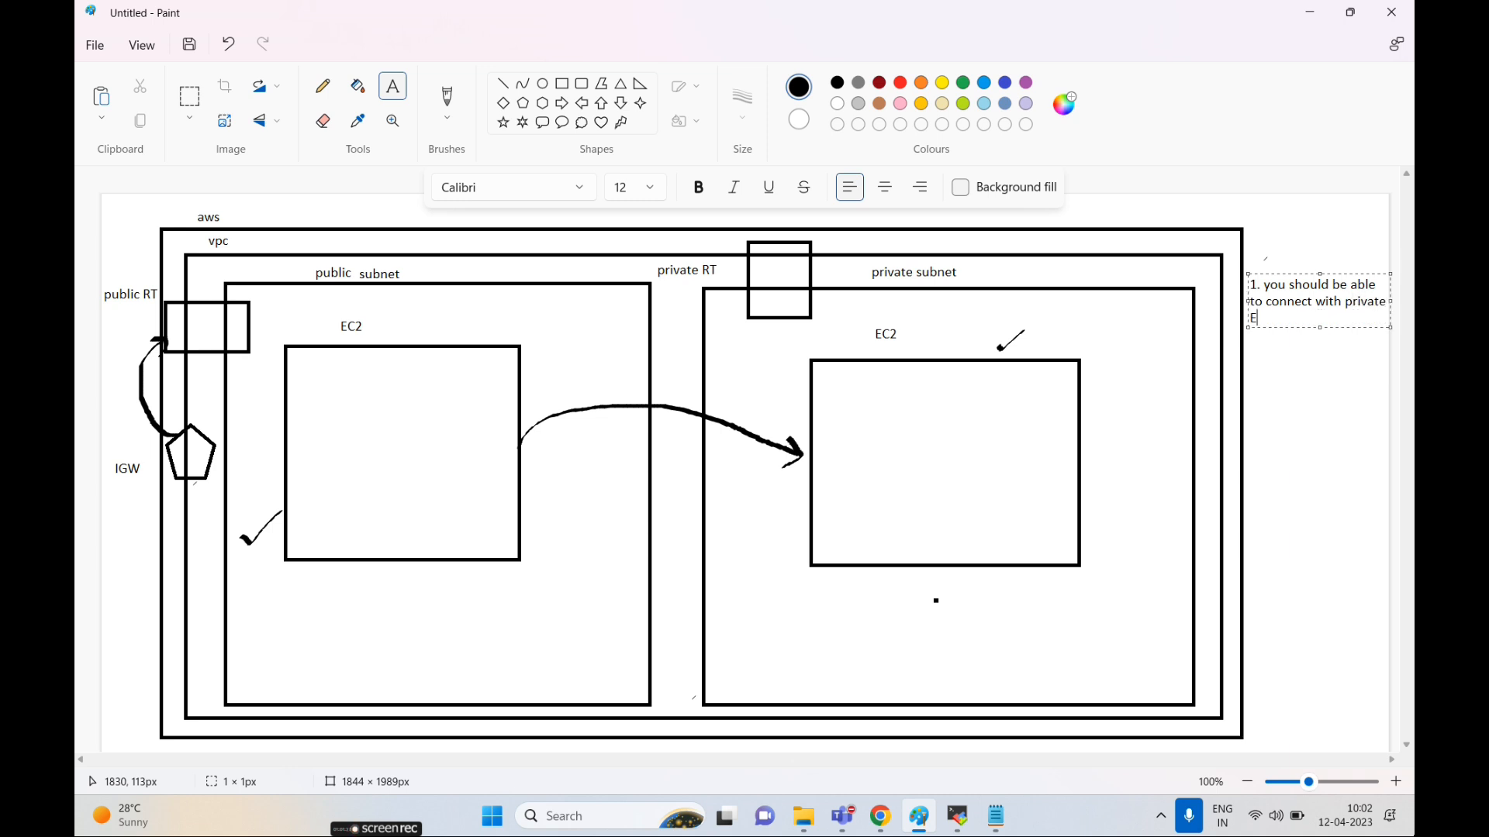
pyautogui.write('C2 machine with pubcli')
pyautogui.press('BackSpace')
pyautogui.press('BackSpace')
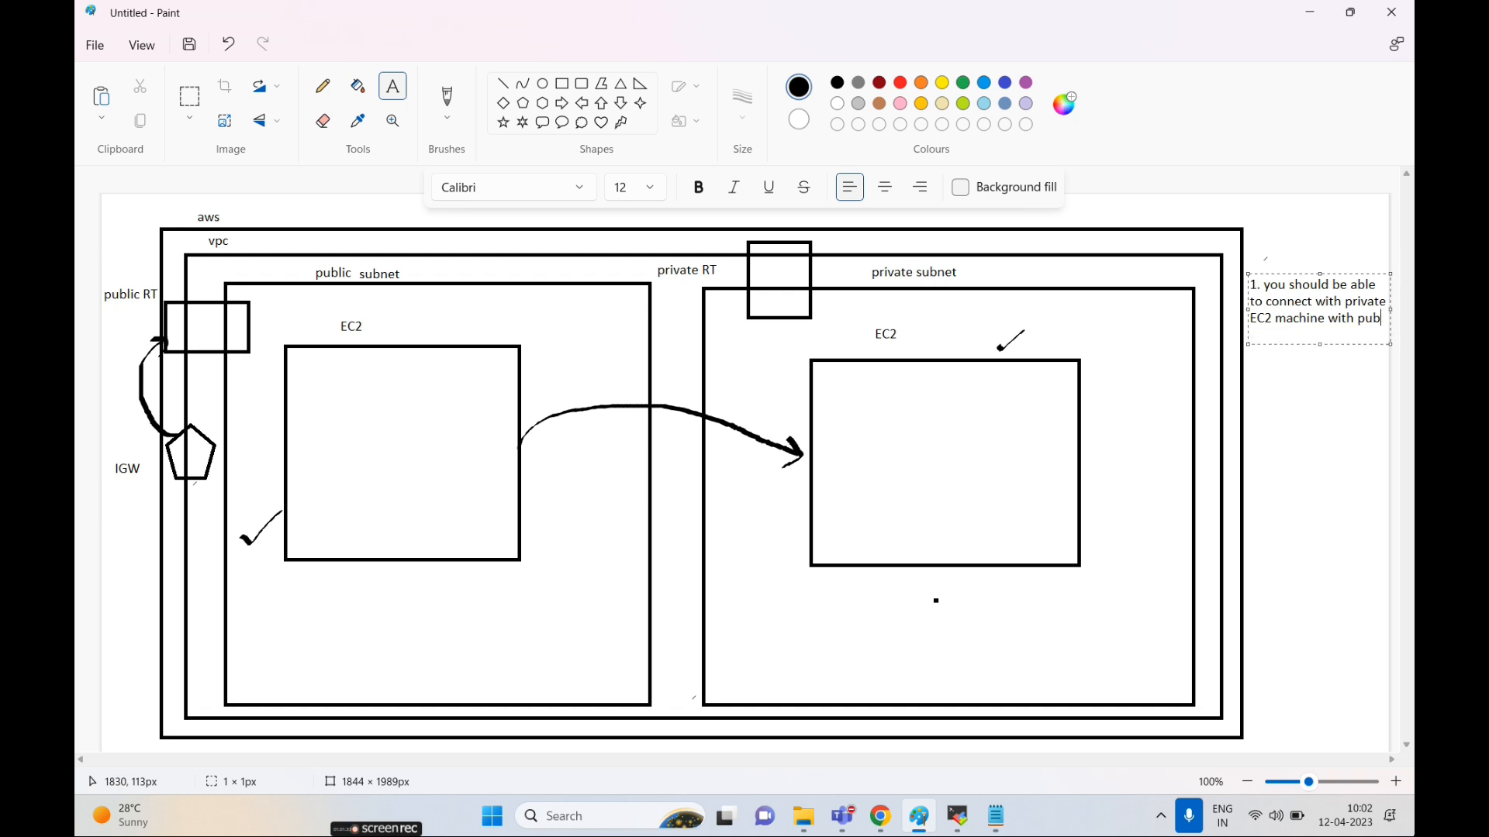
pyautogui.write('lic ()')
pyautogui.press('Left')
pyautogui.write('windows and l')
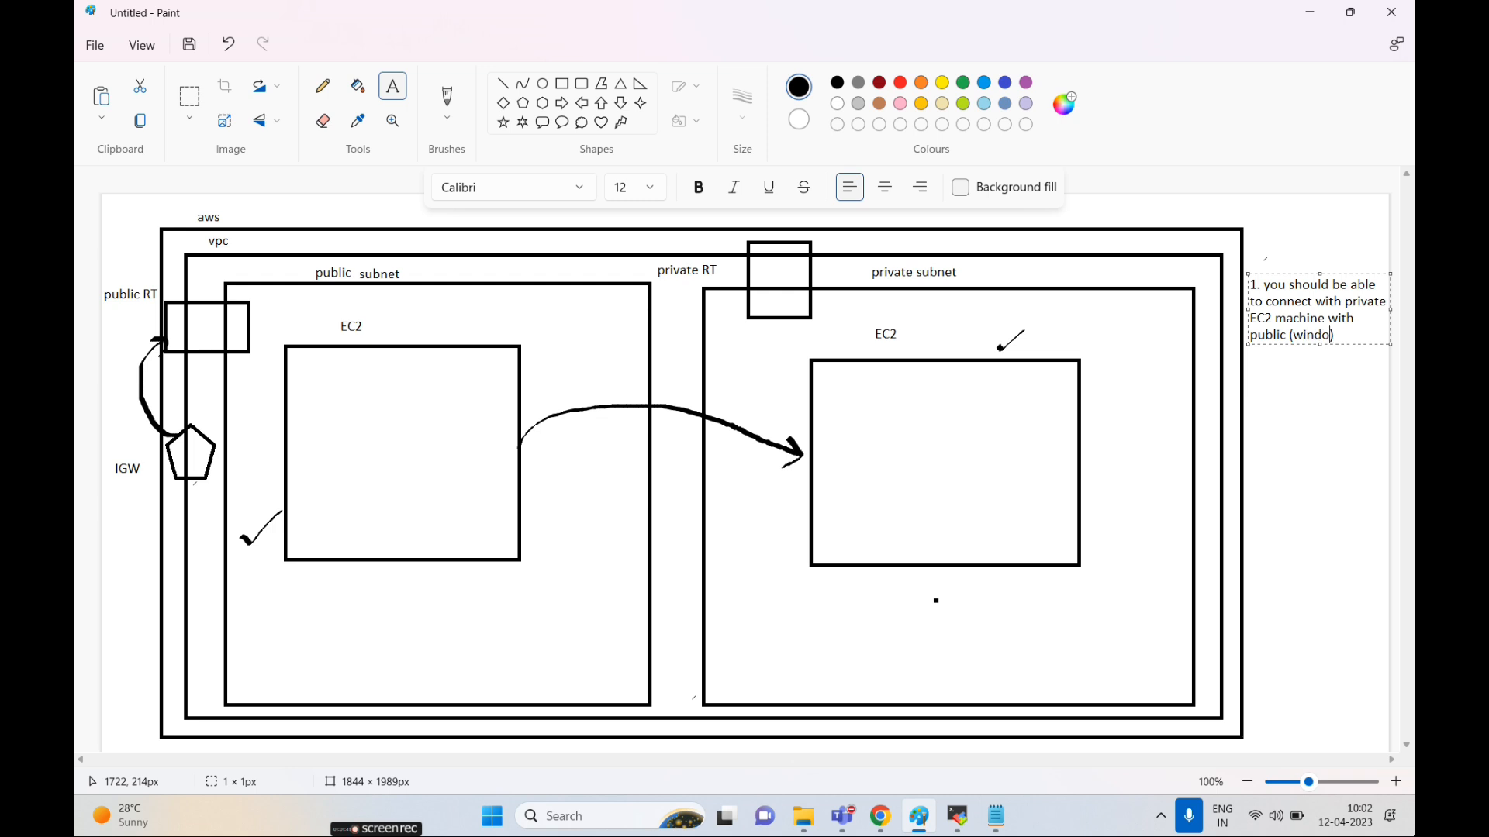
pyautogui.write('inux')
# - Make the whole text of note 1 bold and place it on the canvas
pyautogui.hotkey('ctrl', 'a')
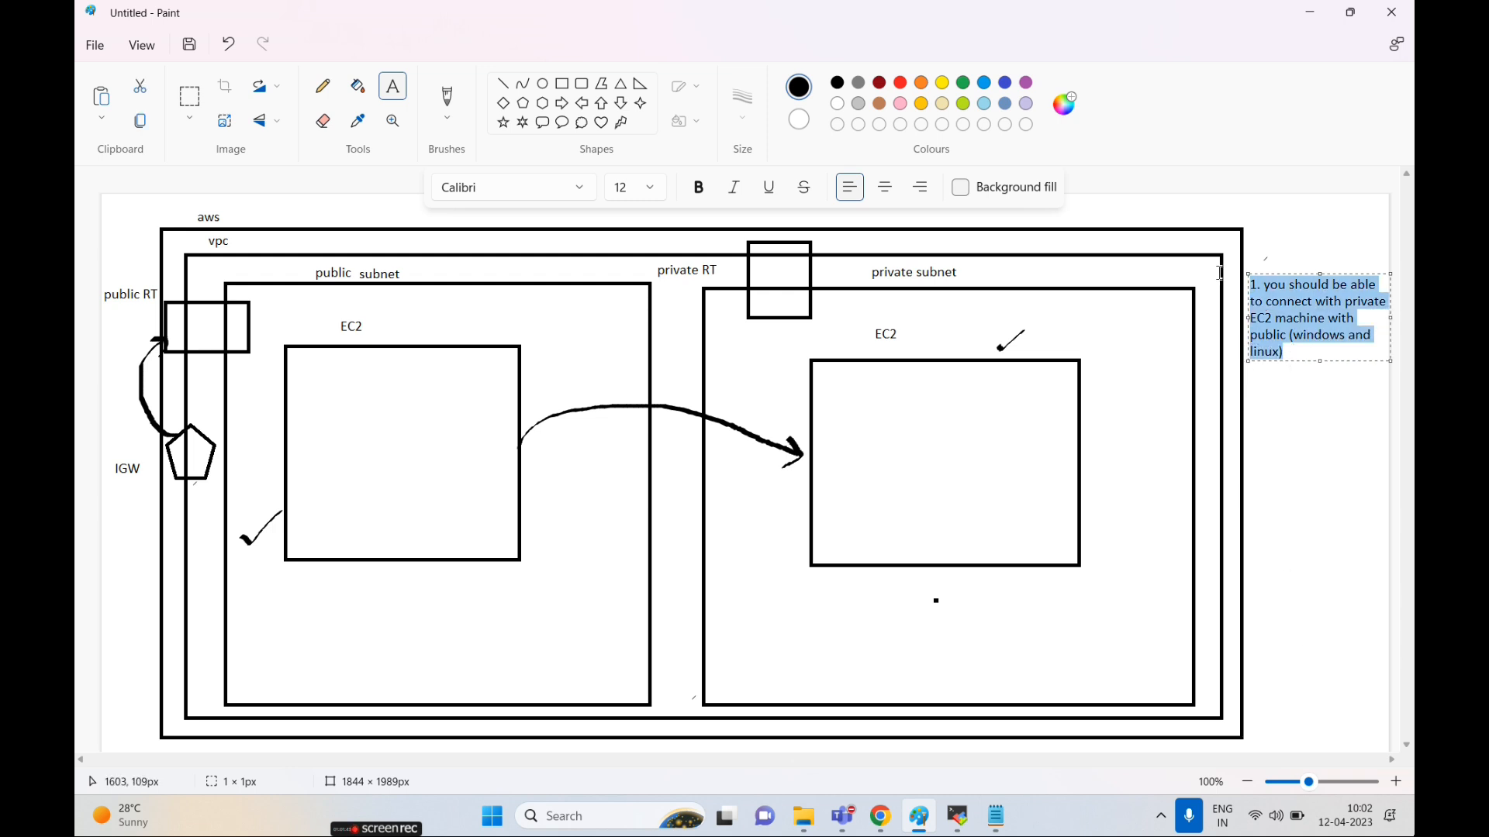
pyautogui.hotkey('ctrl', 'b')
pyautogui.click(713, 354)
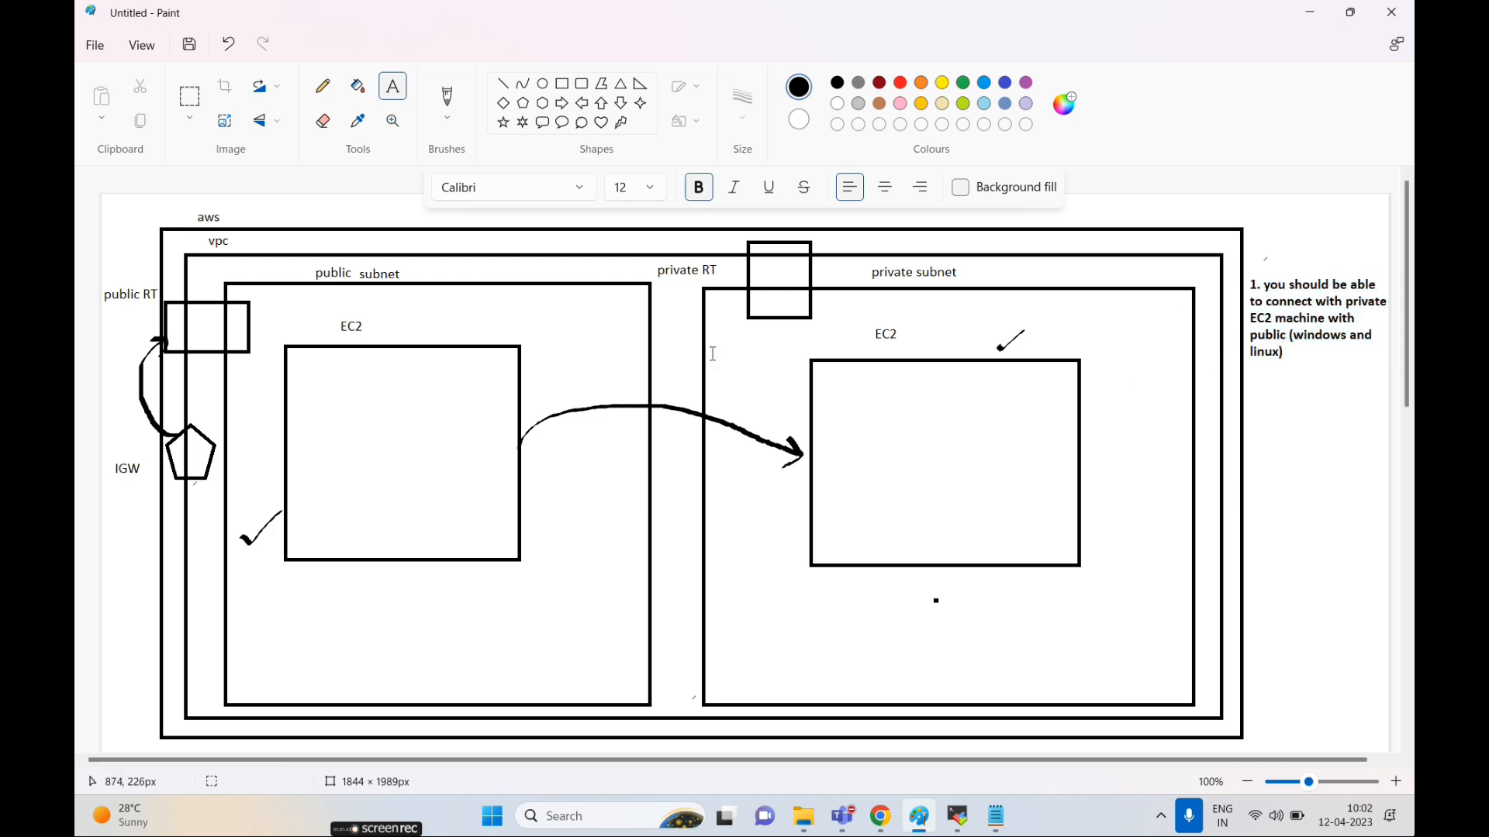
# - Add the bold text "windows" beside the EC2 label of both the public and the private instance
pyautogui.click(381, 324)
pyautogui.write('windows')
pyautogui.click(902, 332)
pyautogui.click(901, 329)
pyautogui.write('windows')
pyautogui.click(870, 515)
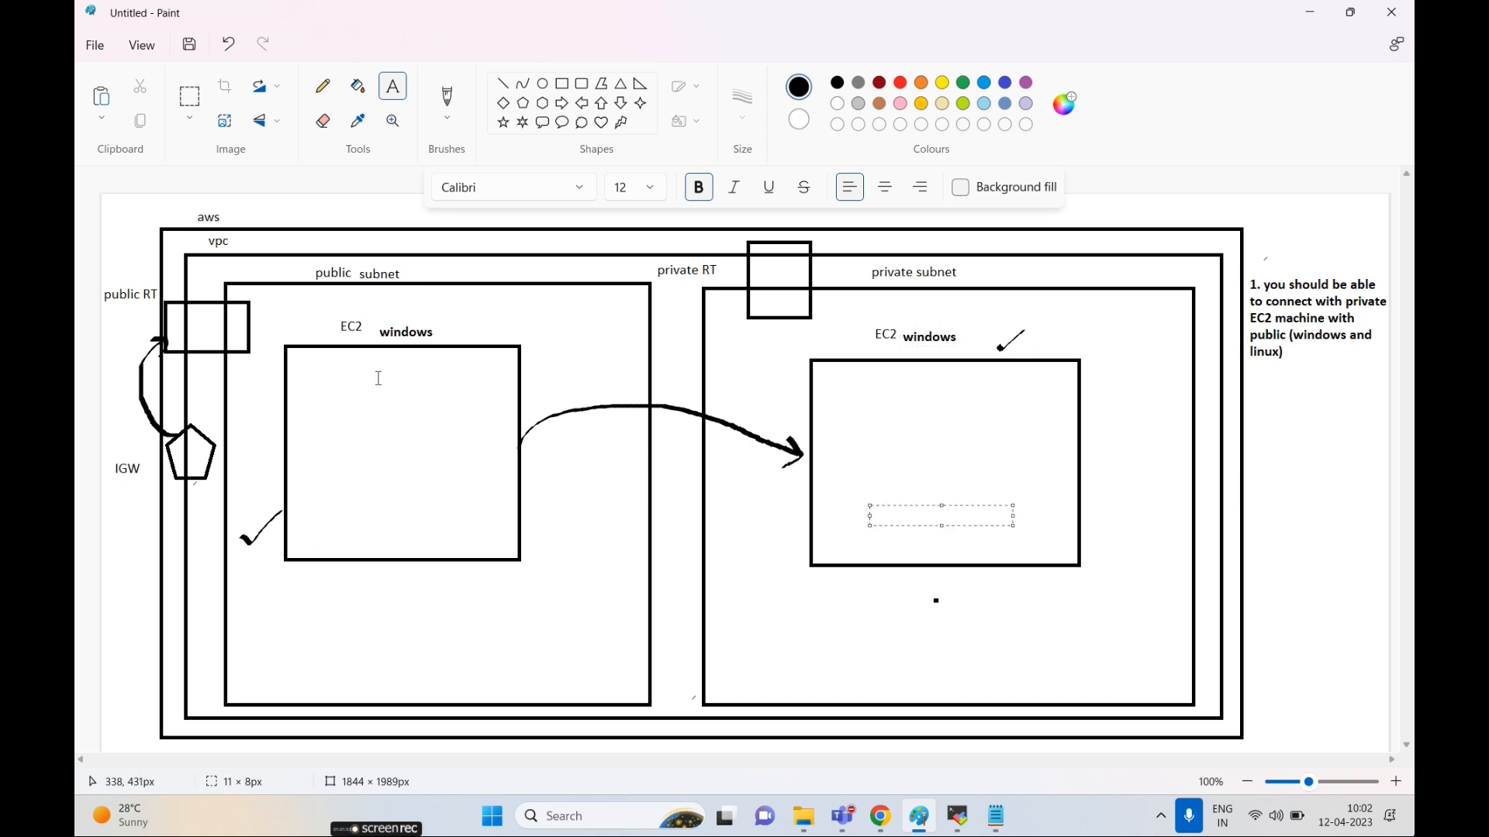
# - Draw a small square in the lower-left corner of the public subnet and a matching one in the private subnet
pyautogui.click(562, 83)
pyautogui.moveTo(244, 593); pyautogui.dragTo(339, 682)
pyautogui.moveTo(729, 590); pyautogui.dragTo(825, 683)
pyautogui.click(555, 592)
# - With the Calligraphy brush, draw an arrow from the small public-subnet square to the small private-subnet square
pyautogui.click(447, 118)
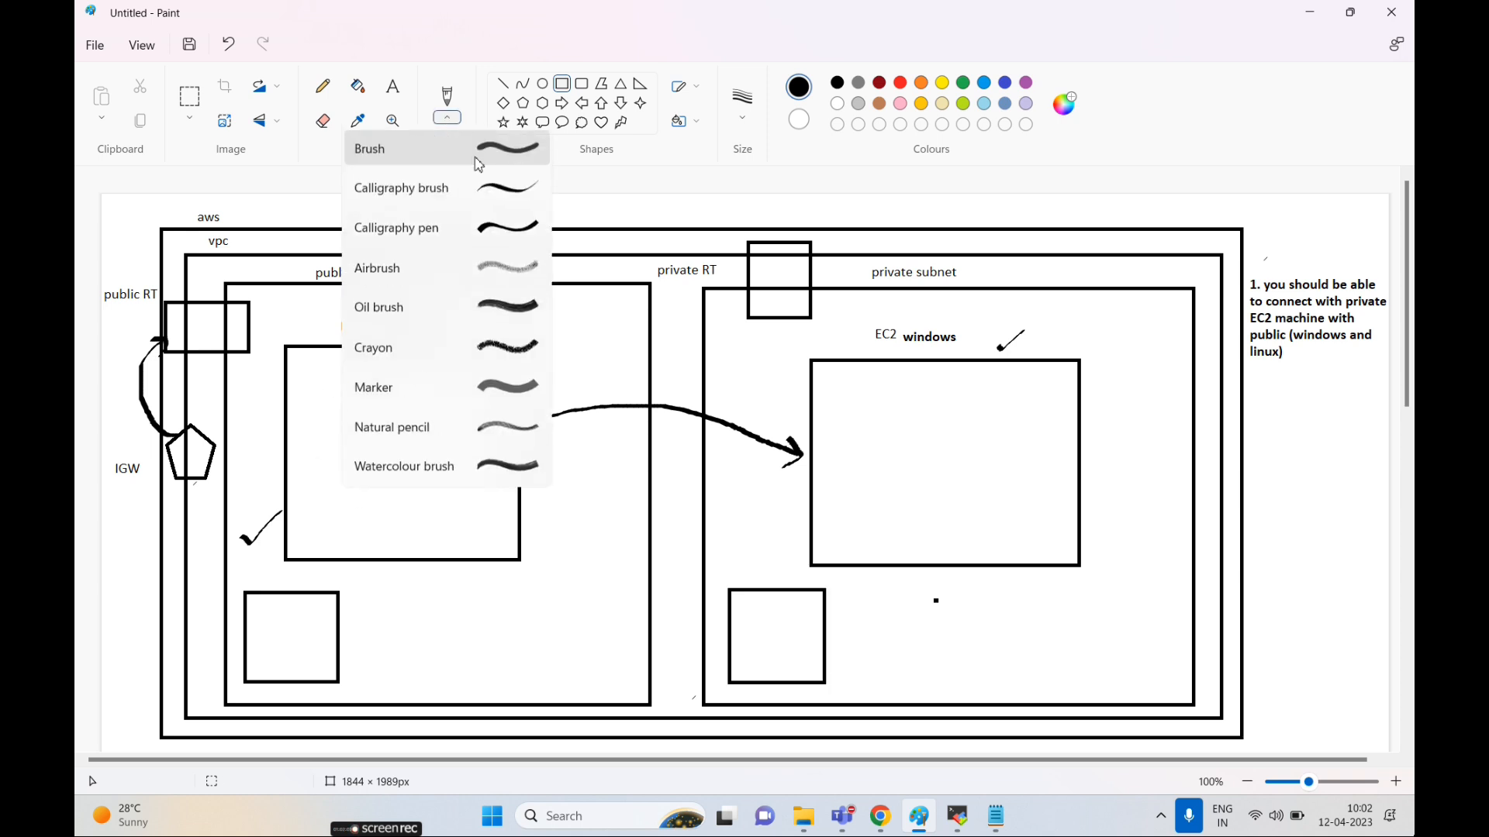
pyautogui.click(470, 189)
pyautogui.moveTo(349, 606)
pyautogui.mouseDown()
pyautogui.moveTo(673, 587)
pyautogui.moveTo(729, 600)
pyautogui.moveTo(712, 611)
pyautogui.mouseUp()
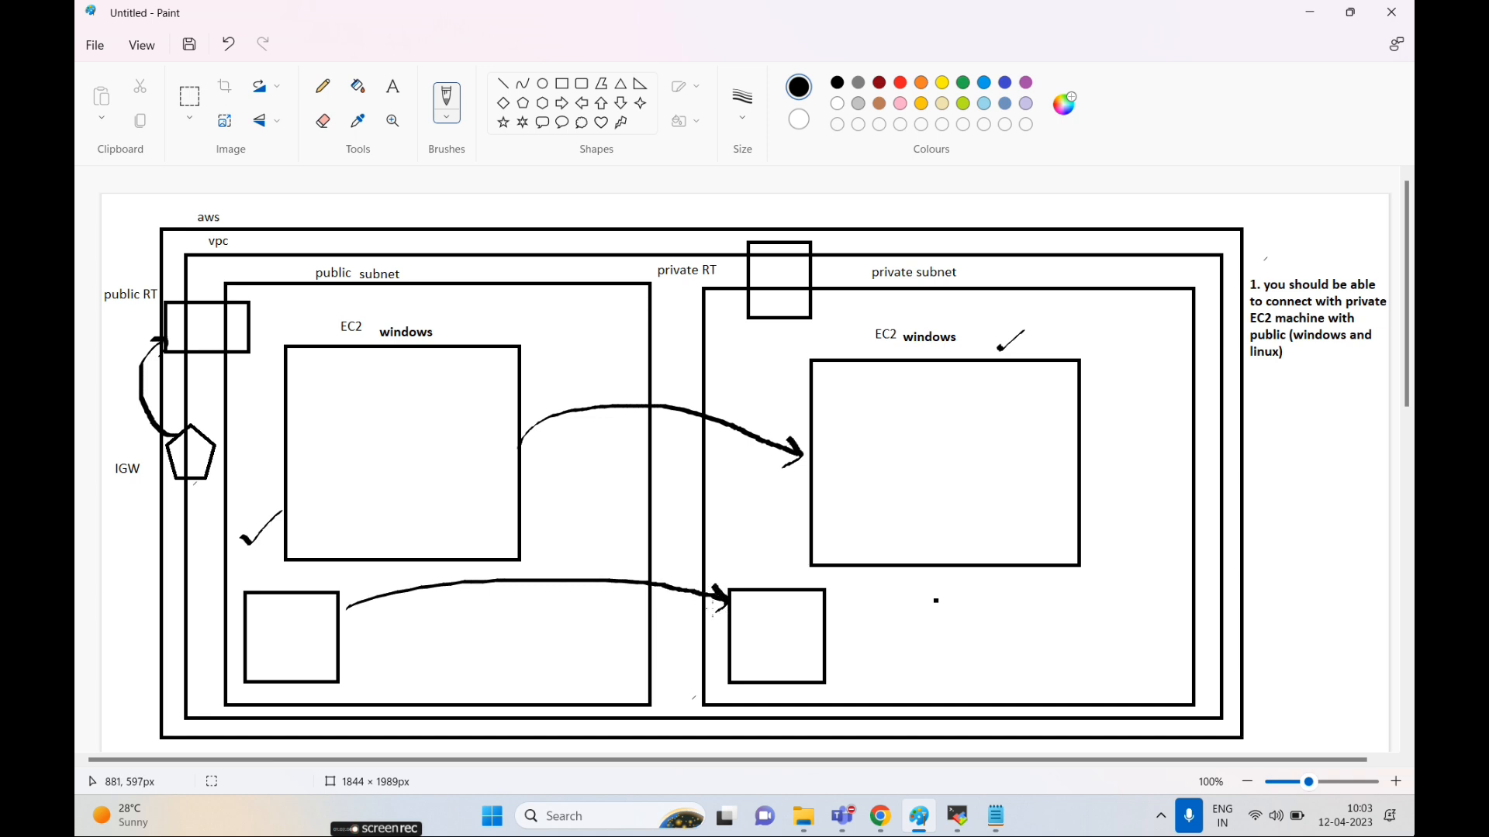
# - Label the small square in each subnet "linux" in bold above its upper edge
pyautogui.click(393, 86)
pyautogui.click(246, 574)
pyautogui.write('windo')
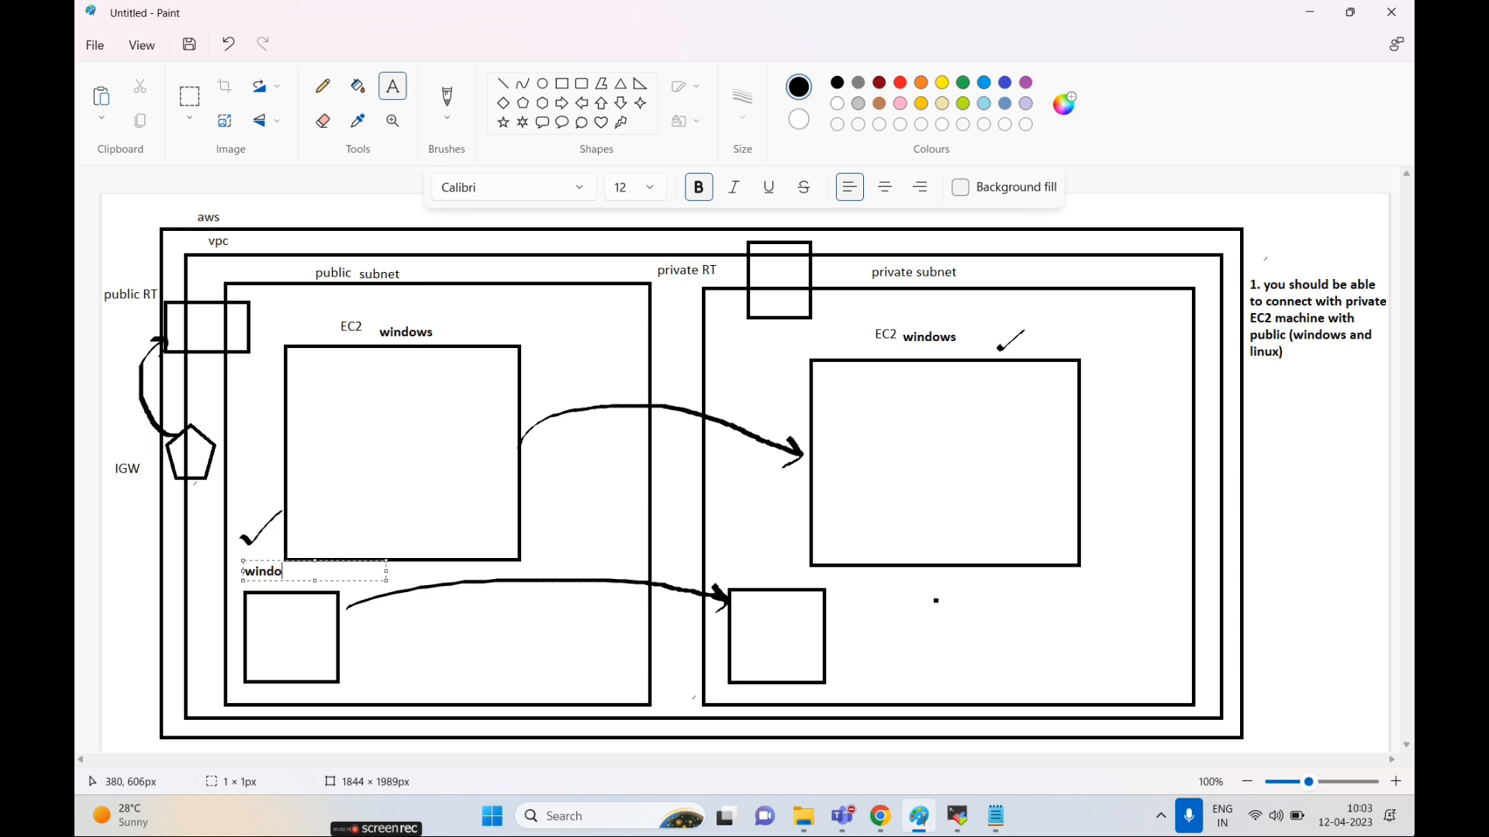
pyautogui.press('BackSpace')
pyautogui.press('BackSpace')
pyautogui.press('BackSpace')
pyautogui.write('linux')
pyautogui.click(742, 575)
pyautogui.click(741, 572)
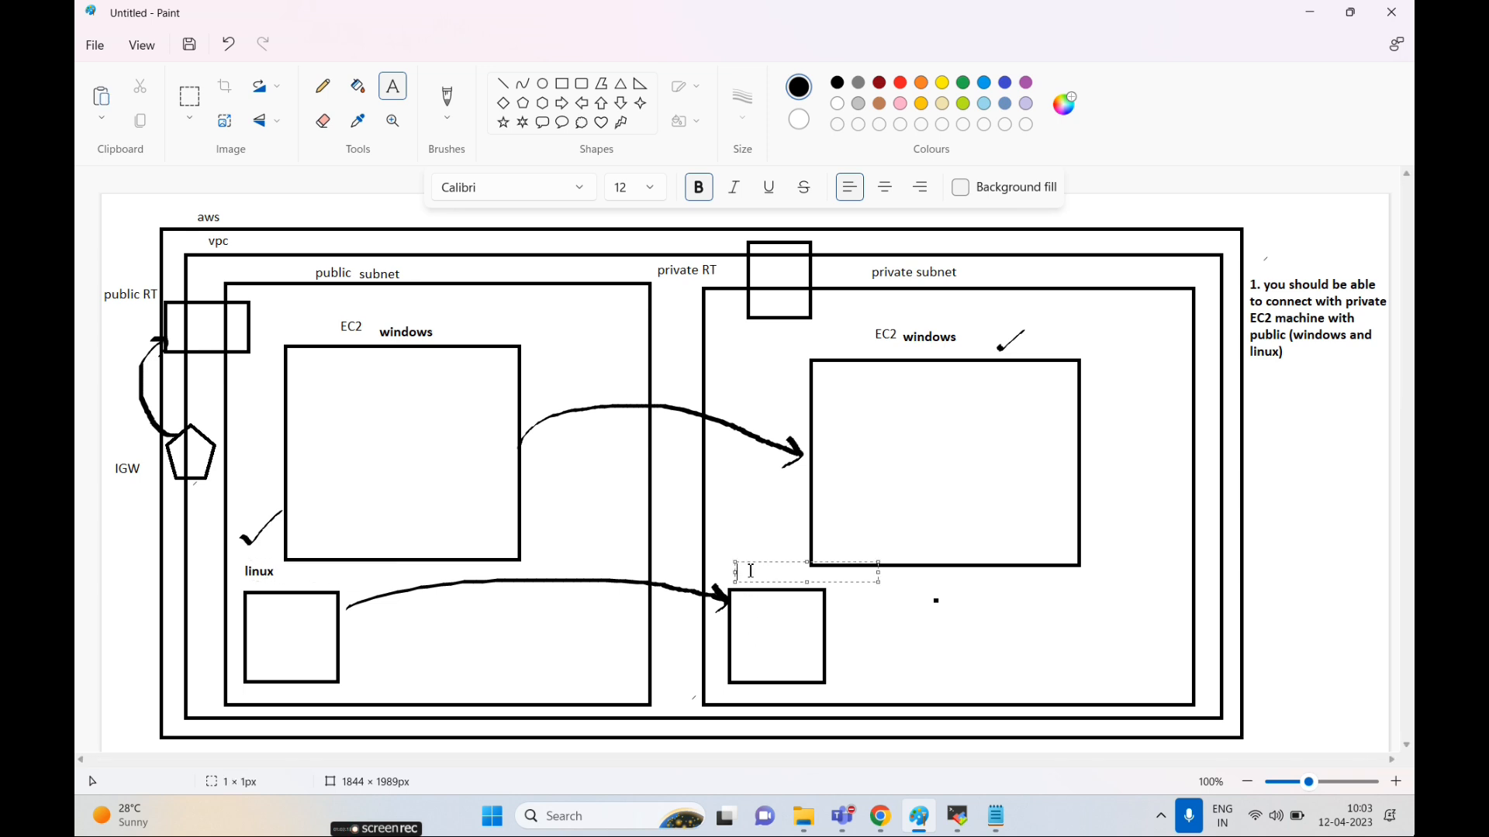
pyautogui.write('linux')
pyautogui.click(578, 651)
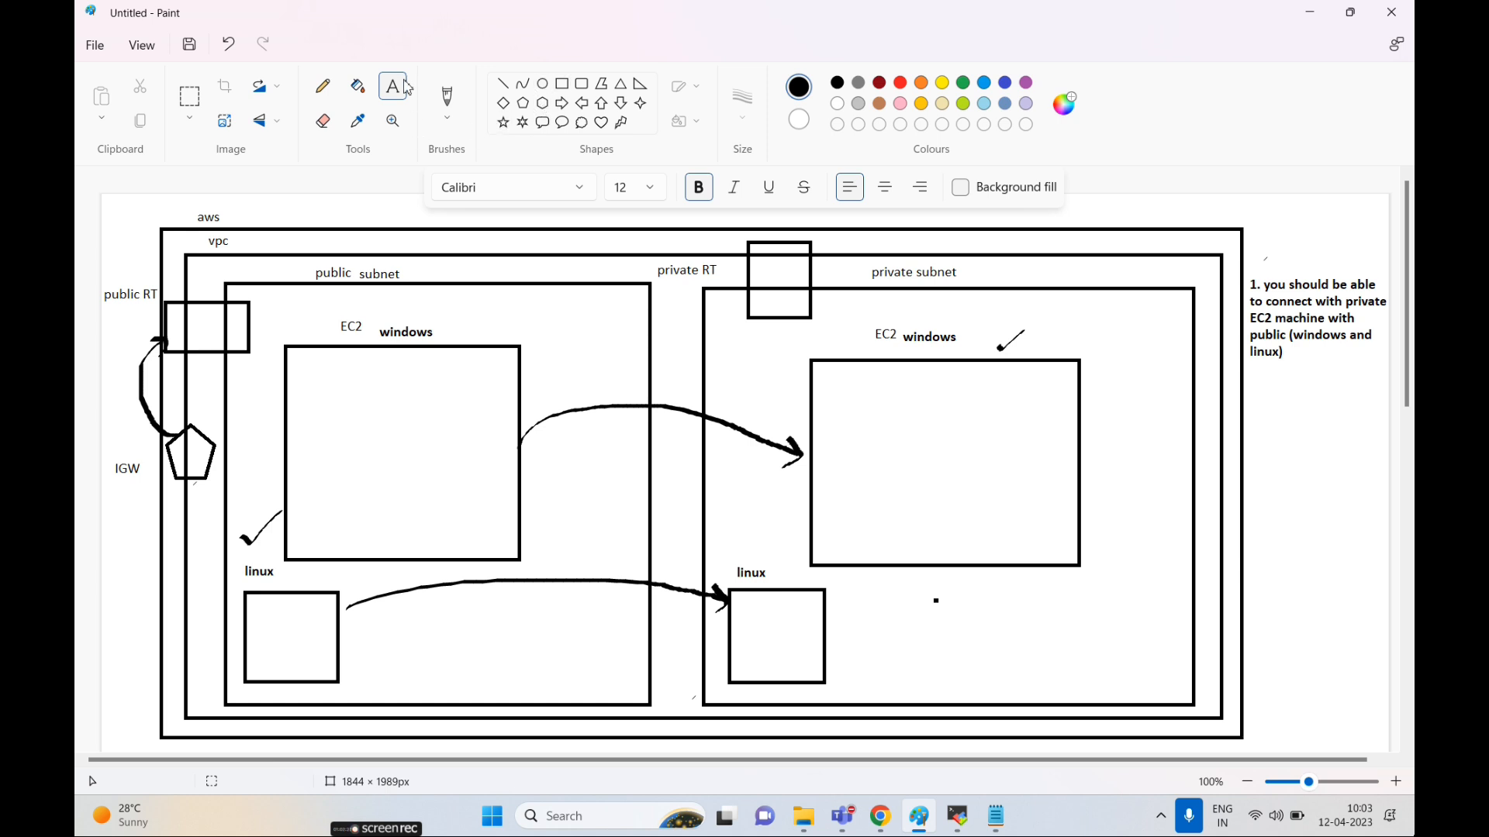
# - Below note 1, write "2. Open VPN connection to access private subnet windows machine and linux machine" in bold
pyautogui.click(1254, 375)
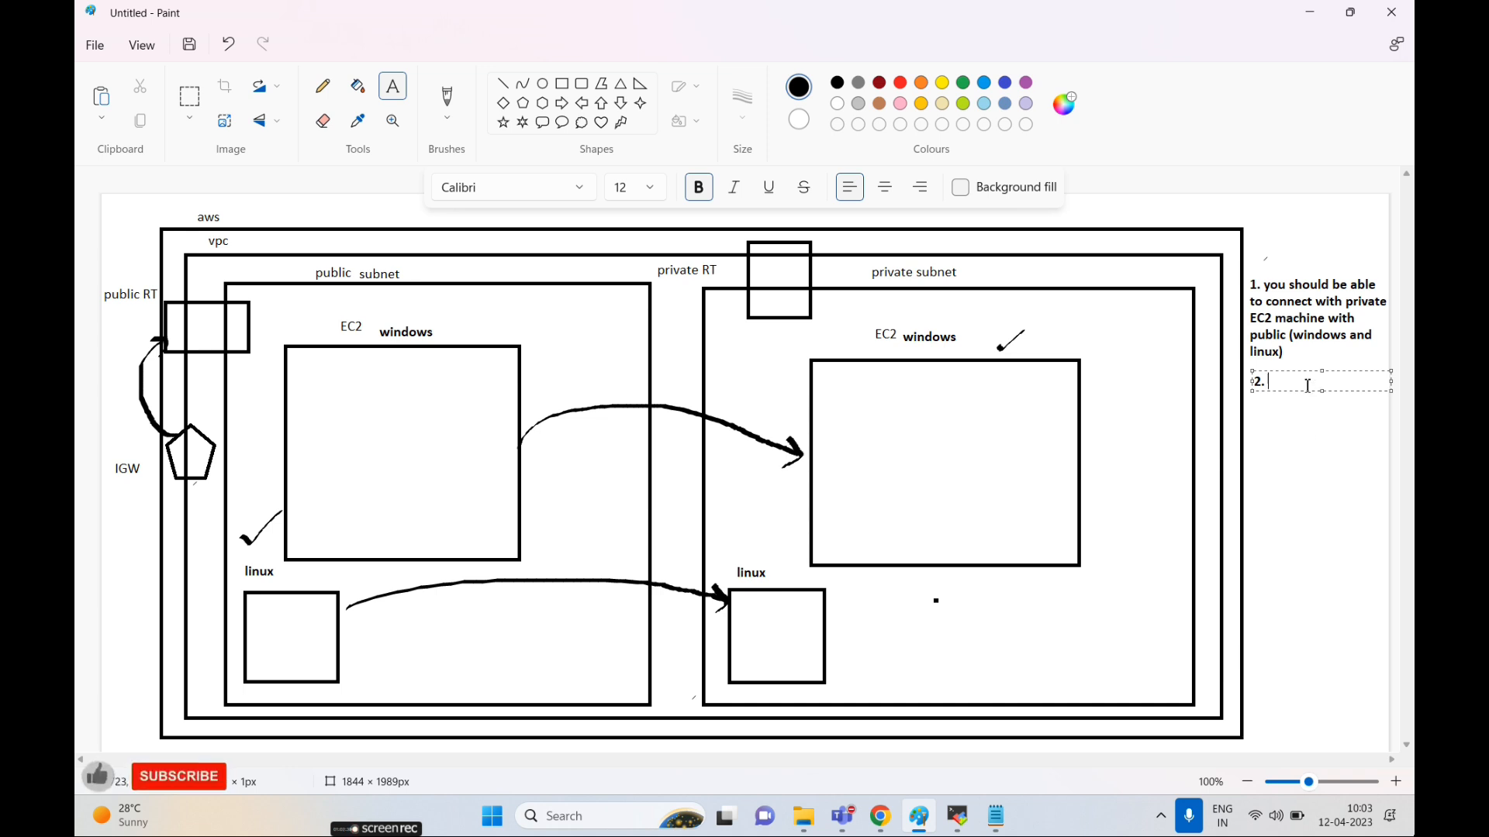
pyautogui.write('Open ')
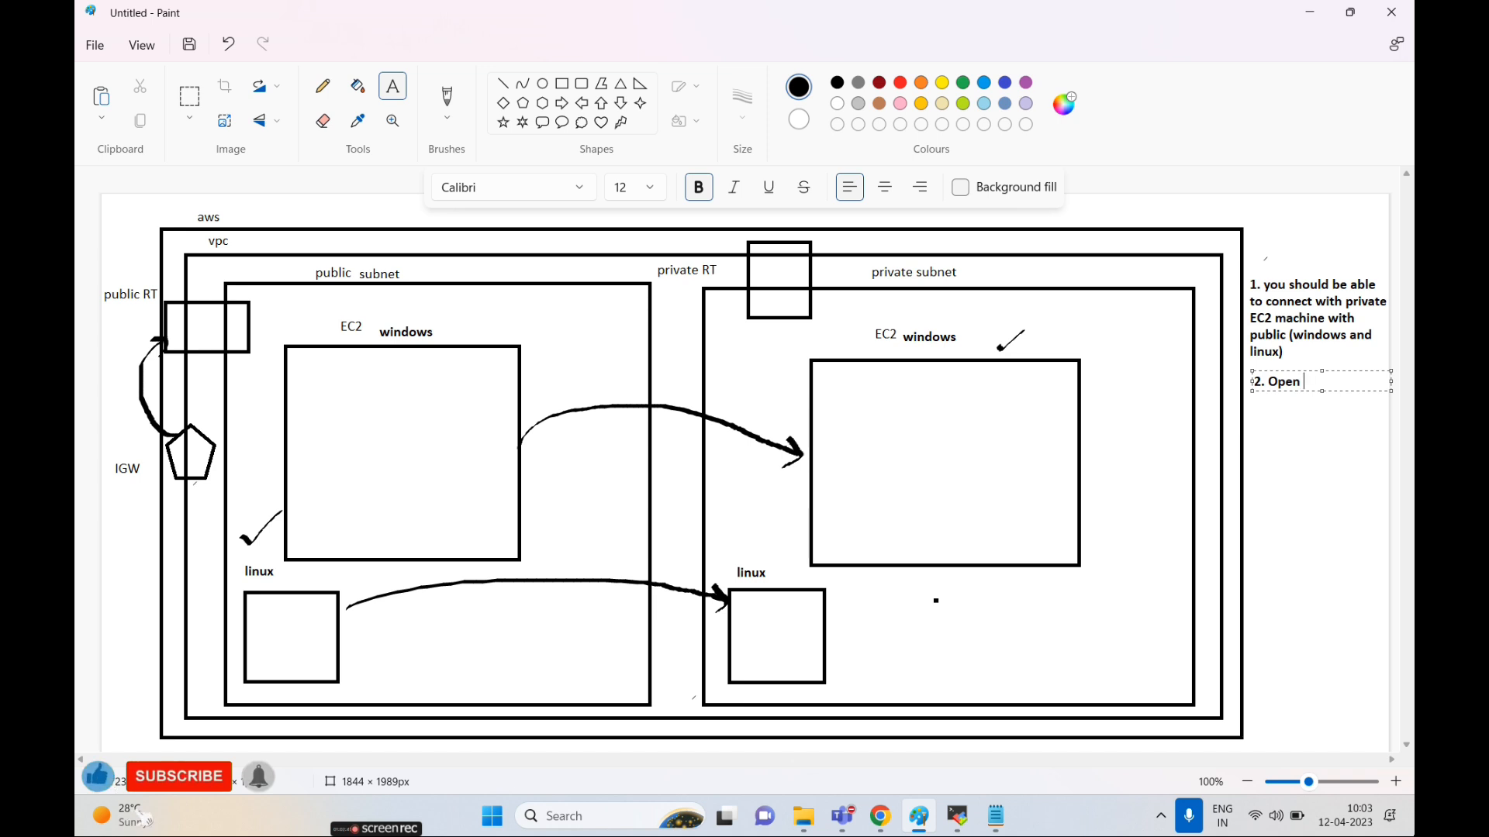
pyautogui.write('VPN connectio')
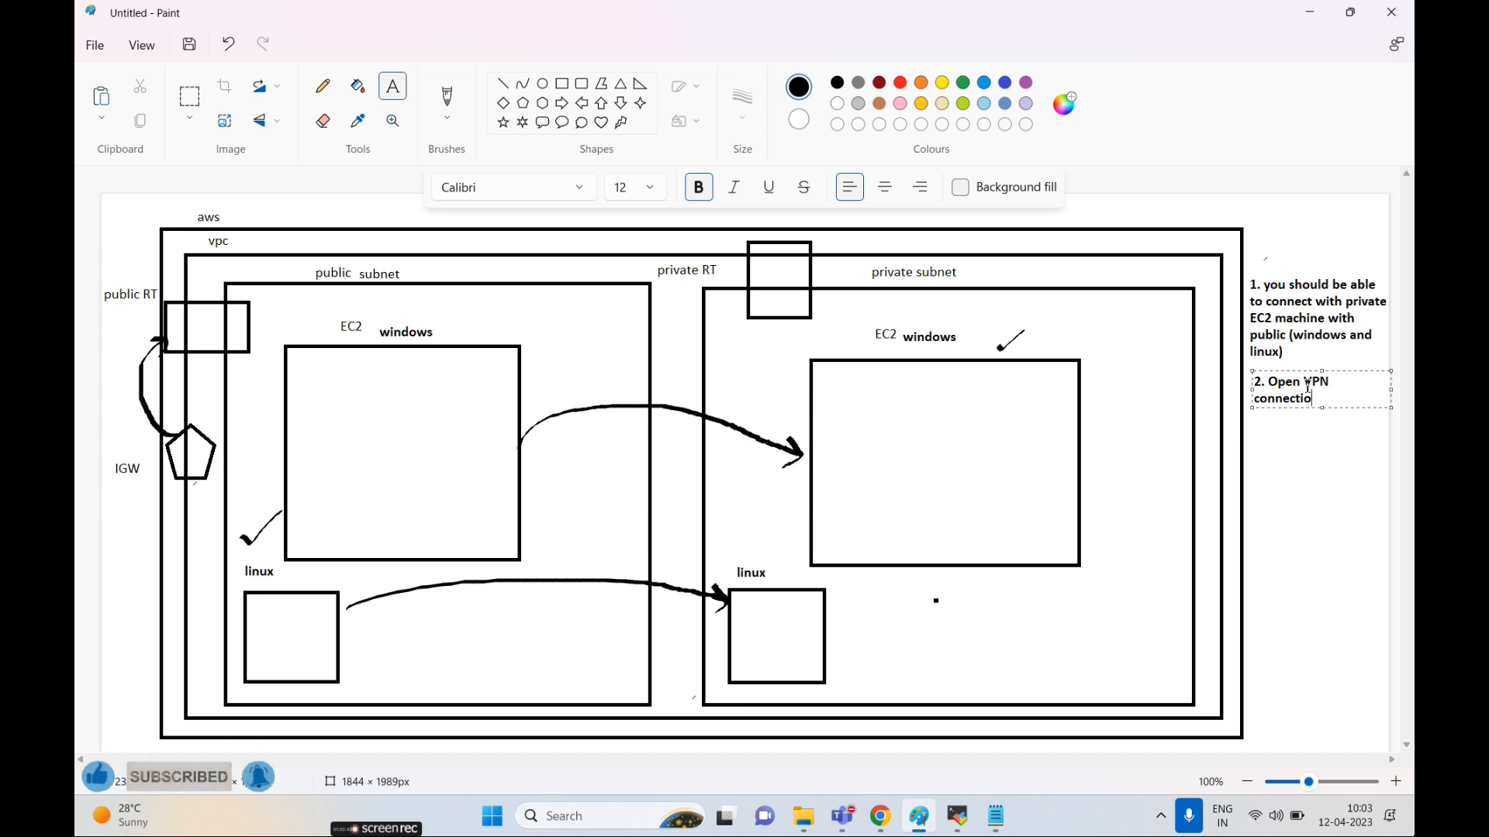
pyautogui.write('n to access')
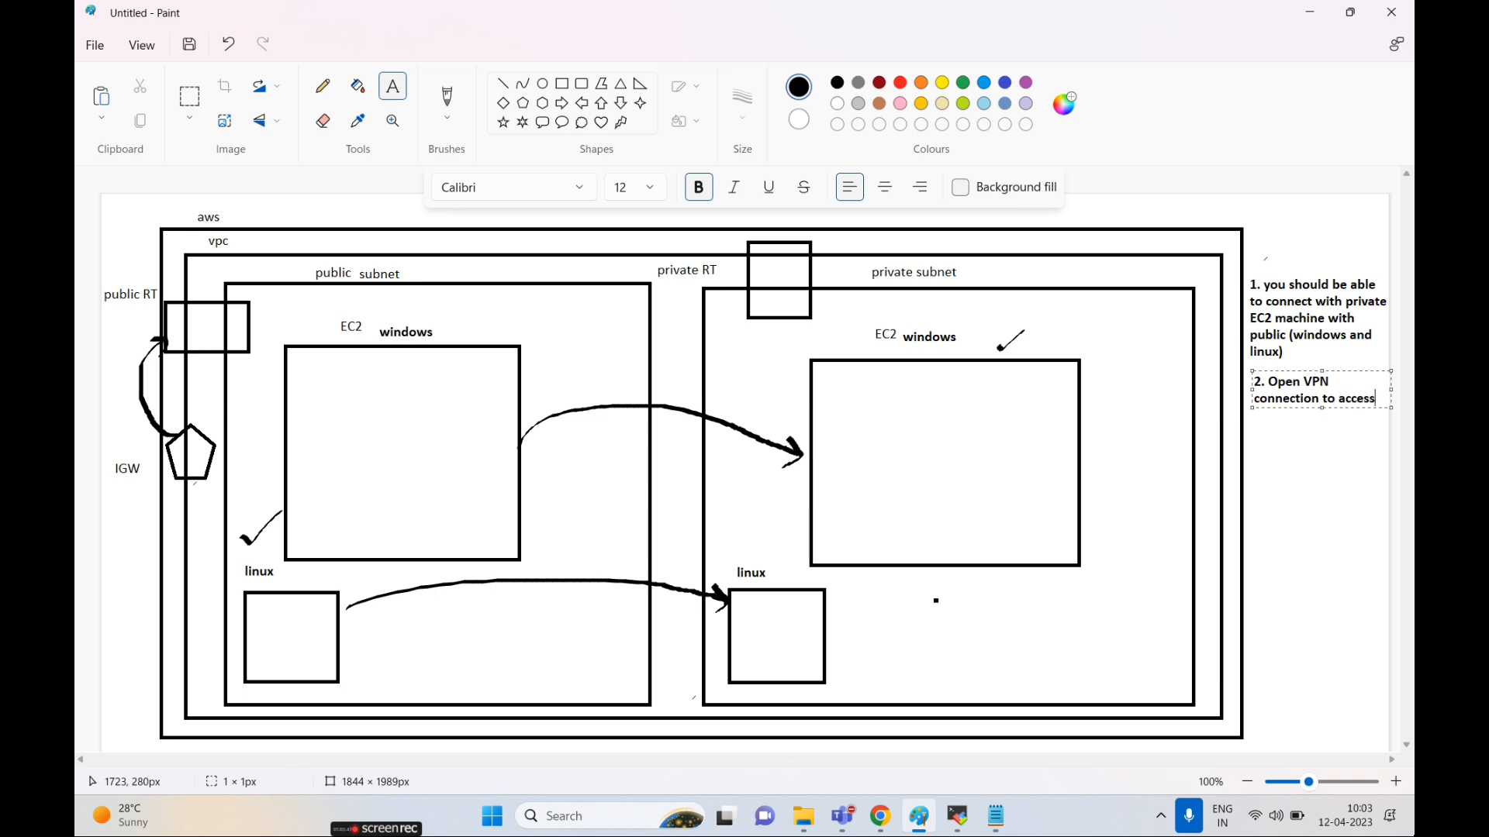
pyautogui.write(' private subnet win')
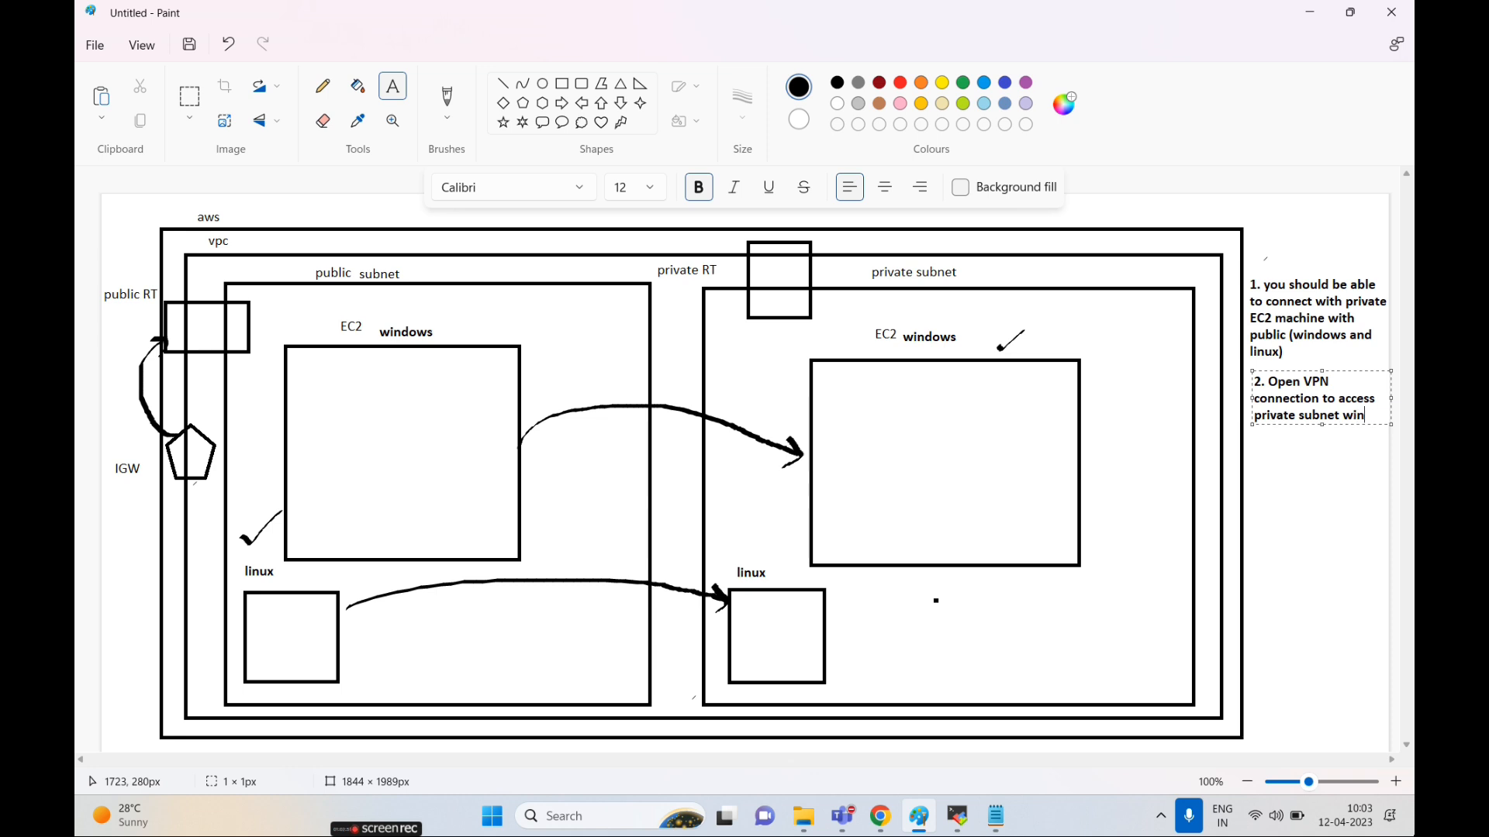
pyautogui.write('dows machine and lunu')
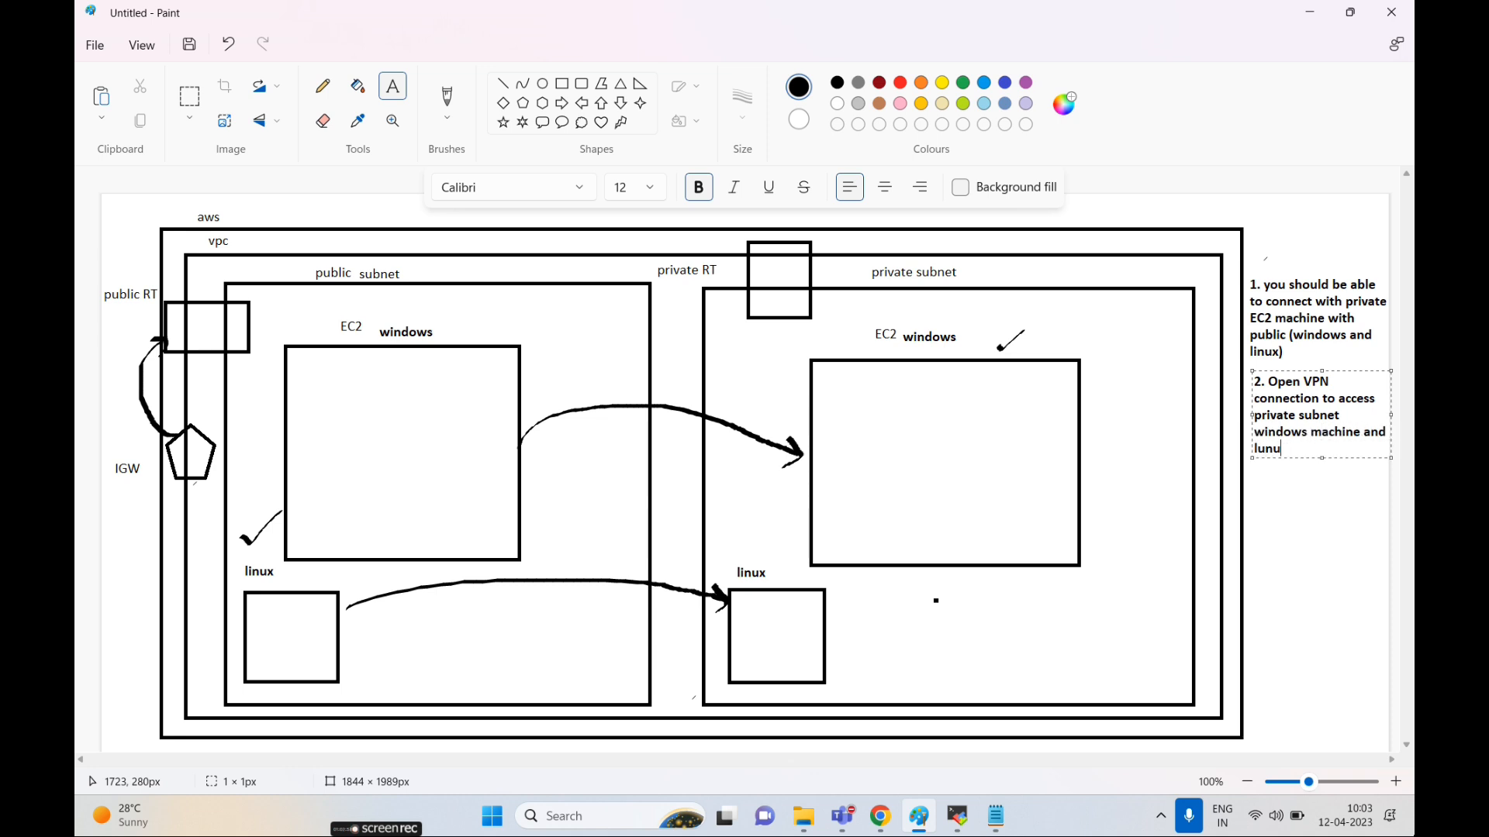
pyautogui.press('BackSpace')
pyautogui.write('nux machine')
# - Draw another small square in the public subnet, between the linux square and the subnet's right edge, and label it "openvpn" above
pyautogui.click(562, 83)
pyautogui.moveTo(434, 616); pyautogui.dragTo(516, 696)
pyautogui.click(392, 86)
pyautogui.moveTo(449, 583); pyautogui.dragTo(593, 604)
pyautogui.moveTo(487, 583); pyautogui.dragTo(483, 592)
pyautogui.write('open')
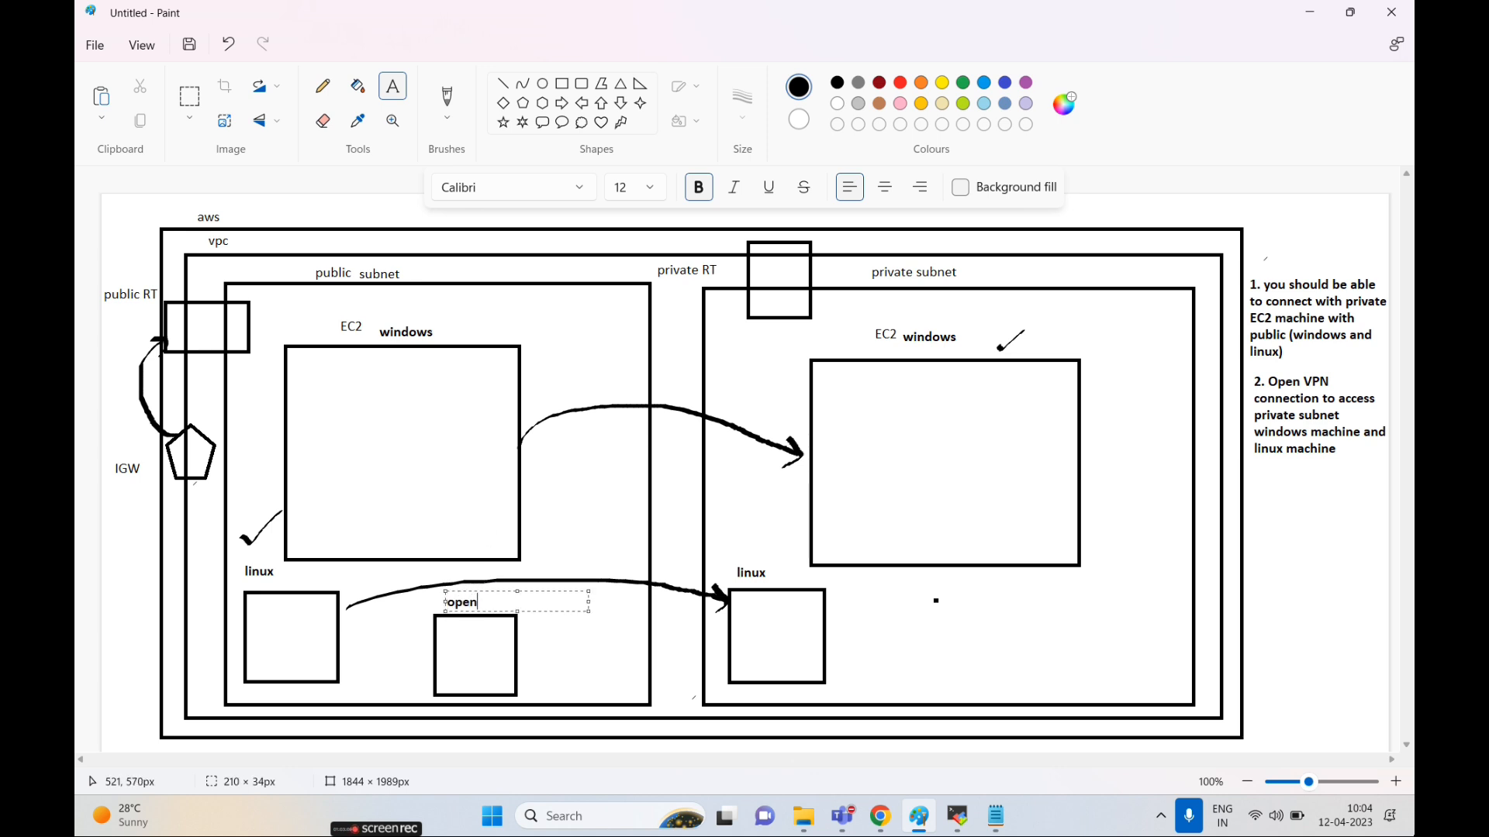
pyautogui.click(632, 490)
# - With the Calligraphy brush, draw arrows from the openvpn square to the private windows instance and the private linux square
pyautogui.click(446, 109)
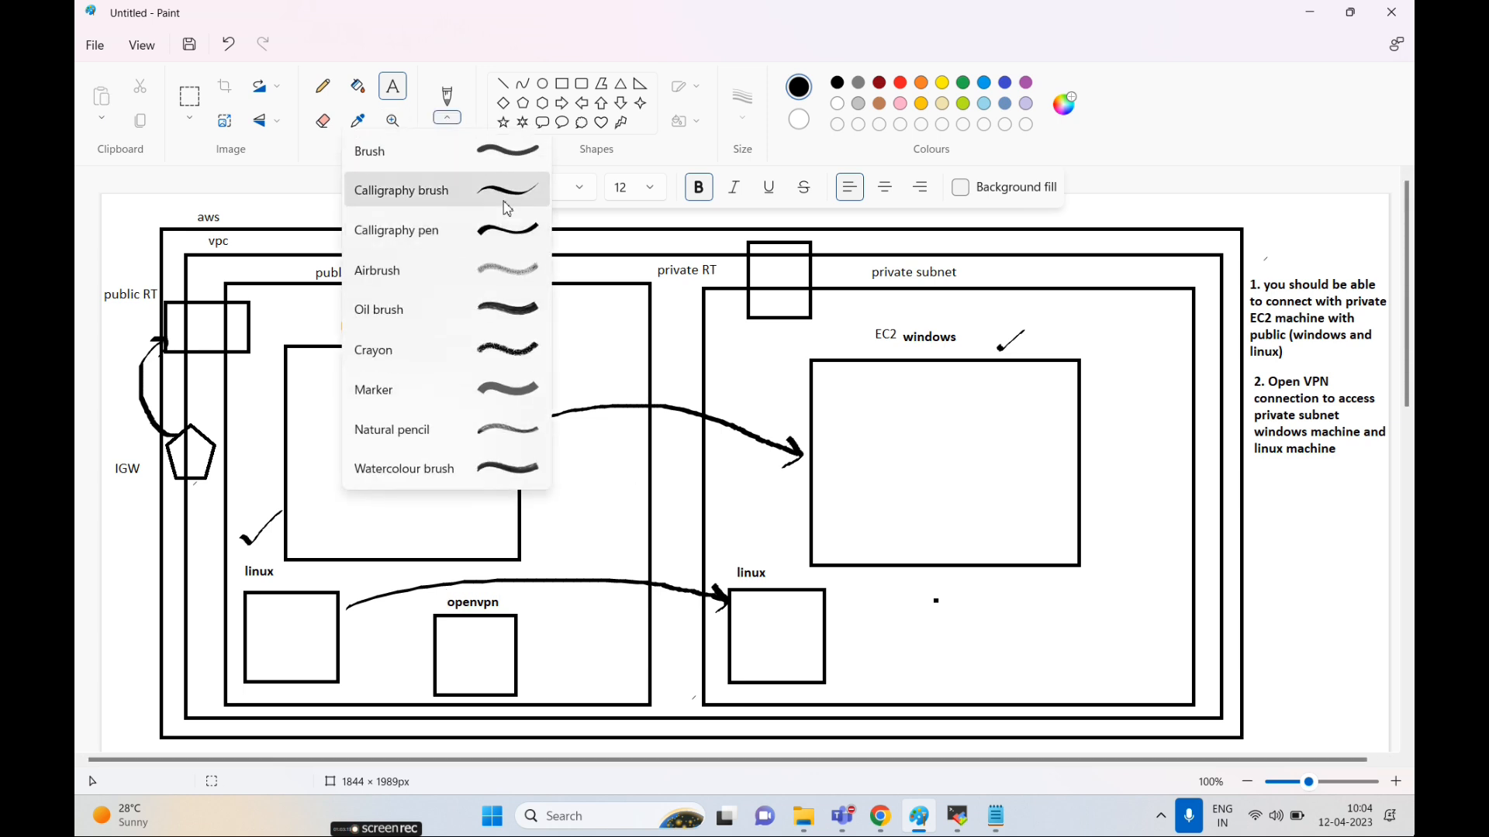
pyautogui.click(508, 208)
pyautogui.moveTo(502, 614)
pyautogui.mouseDown()
pyautogui.moveTo(647, 531)
pyautogui.moveTo(798, 519)
pyautogui.moveTo(793, 534)
pyautogui.mouseUp()
pyautogui.moveTo(523, 651); pyautogui.dragTo(728, 643)
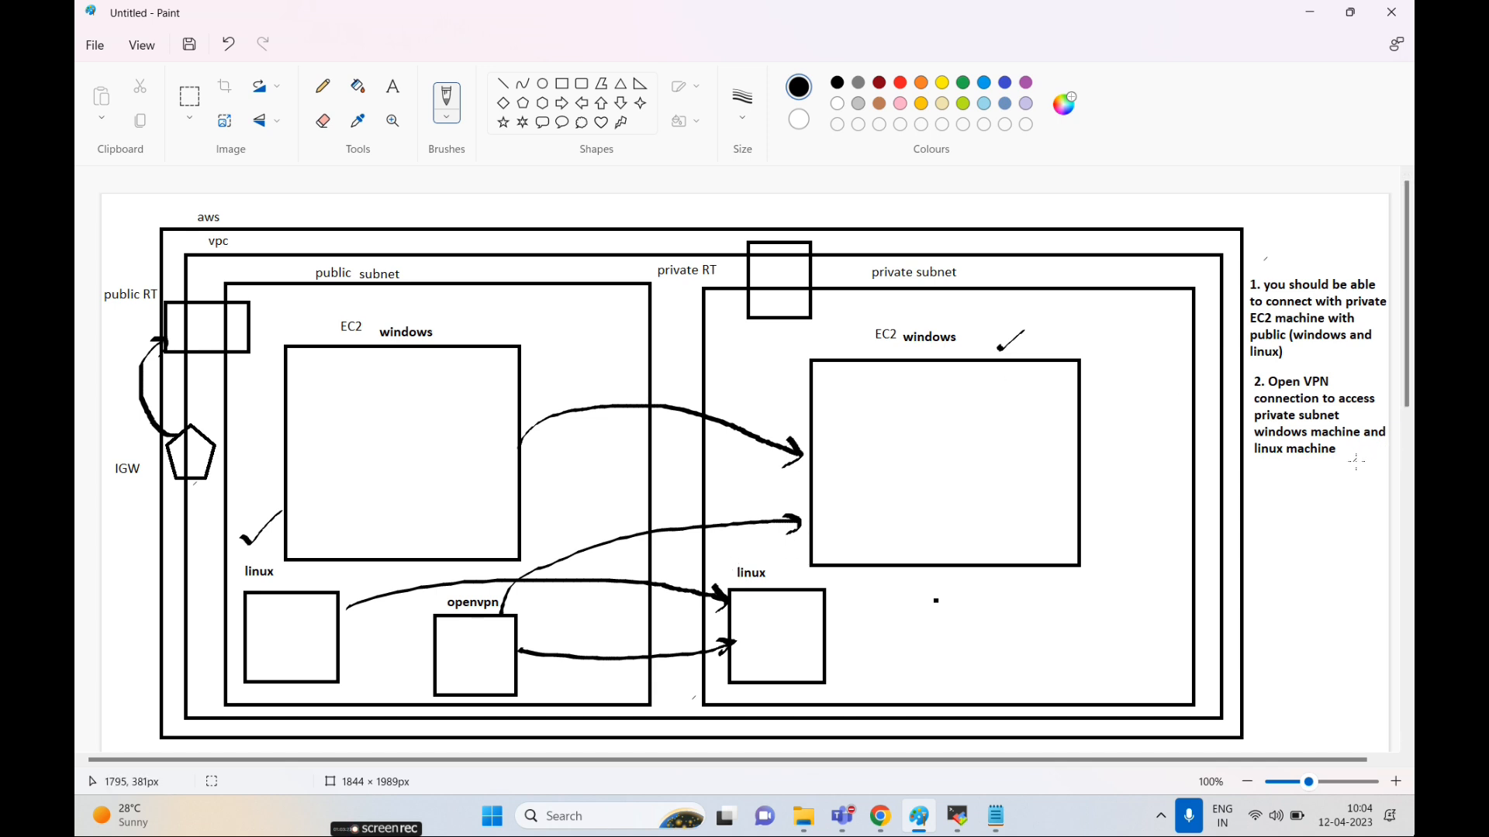
# - Below note 2, write the bold note "3. HA/FT - LB & ASG"
pyautogui.click(393, 87)
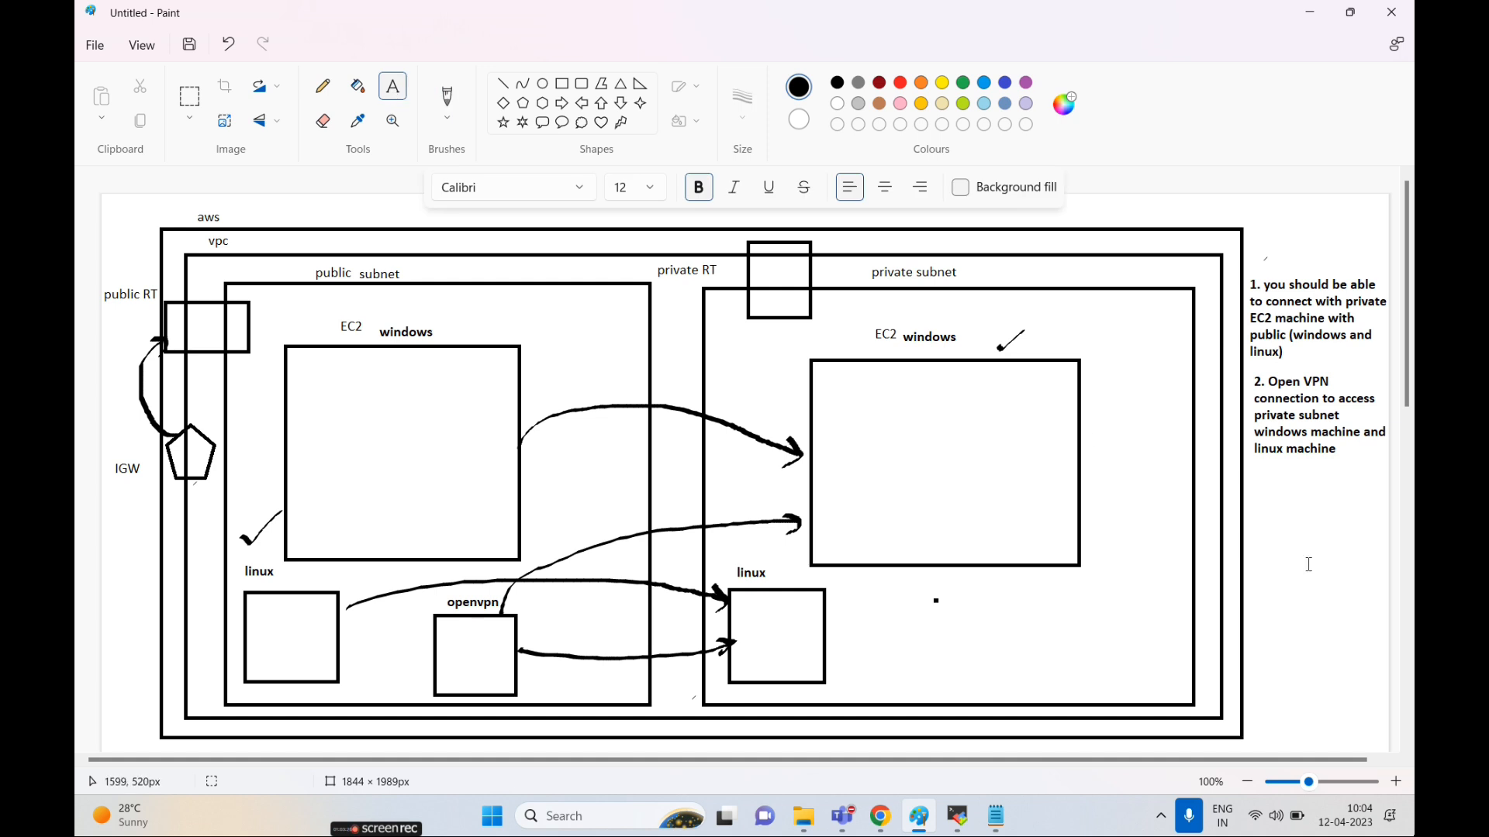
pyautogui.click(1256, 471)
pyautogui.write('3. ')
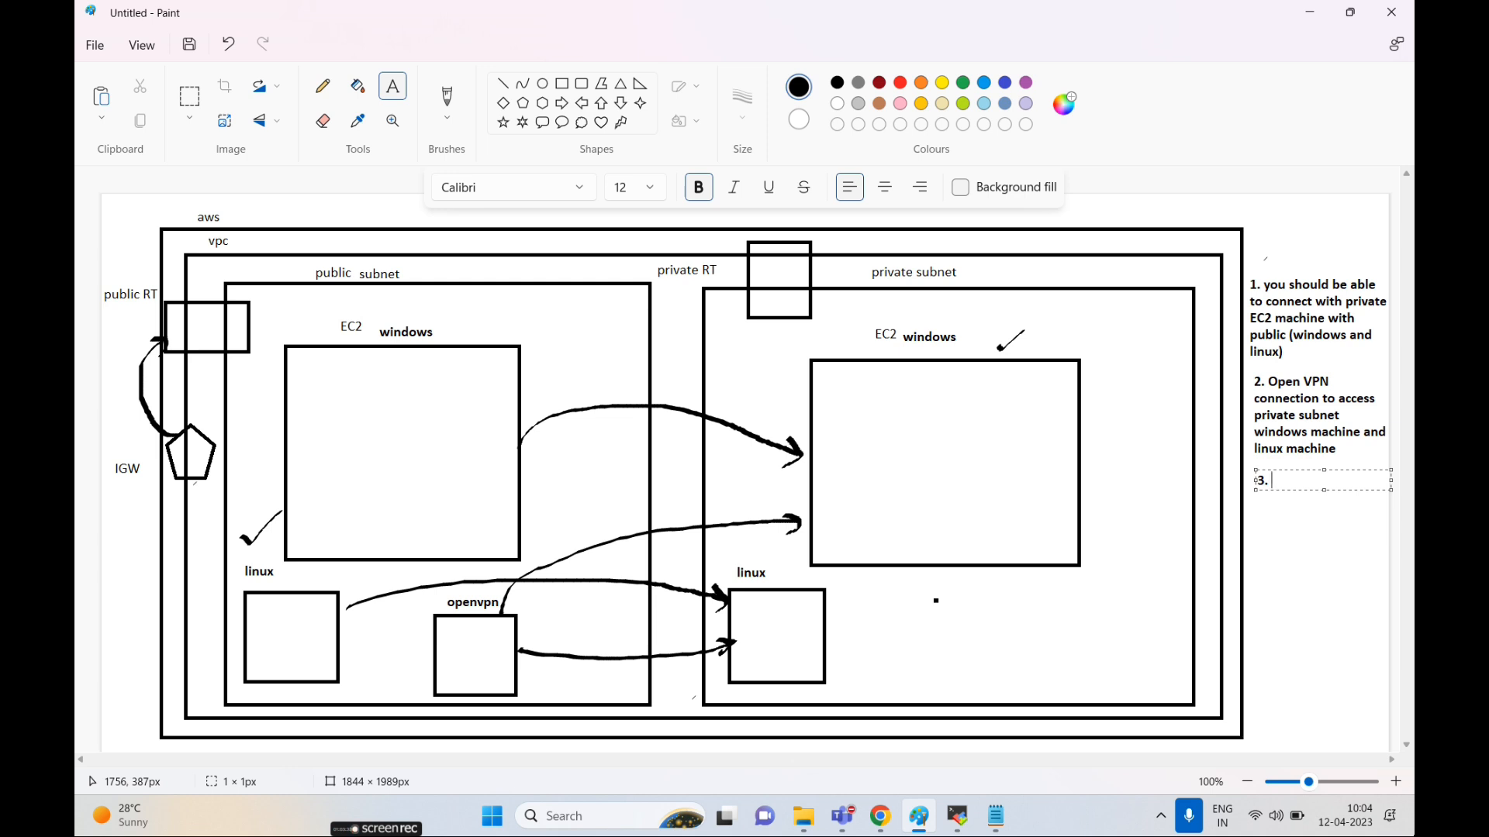
pyautogui.write('HA/FT')
pyautogui.write('- LB & ASG')
# - Below note 3, write the bold note "4. CW & SNS"
pyautogui.click(1260, 515)
pyautogui.write('4')
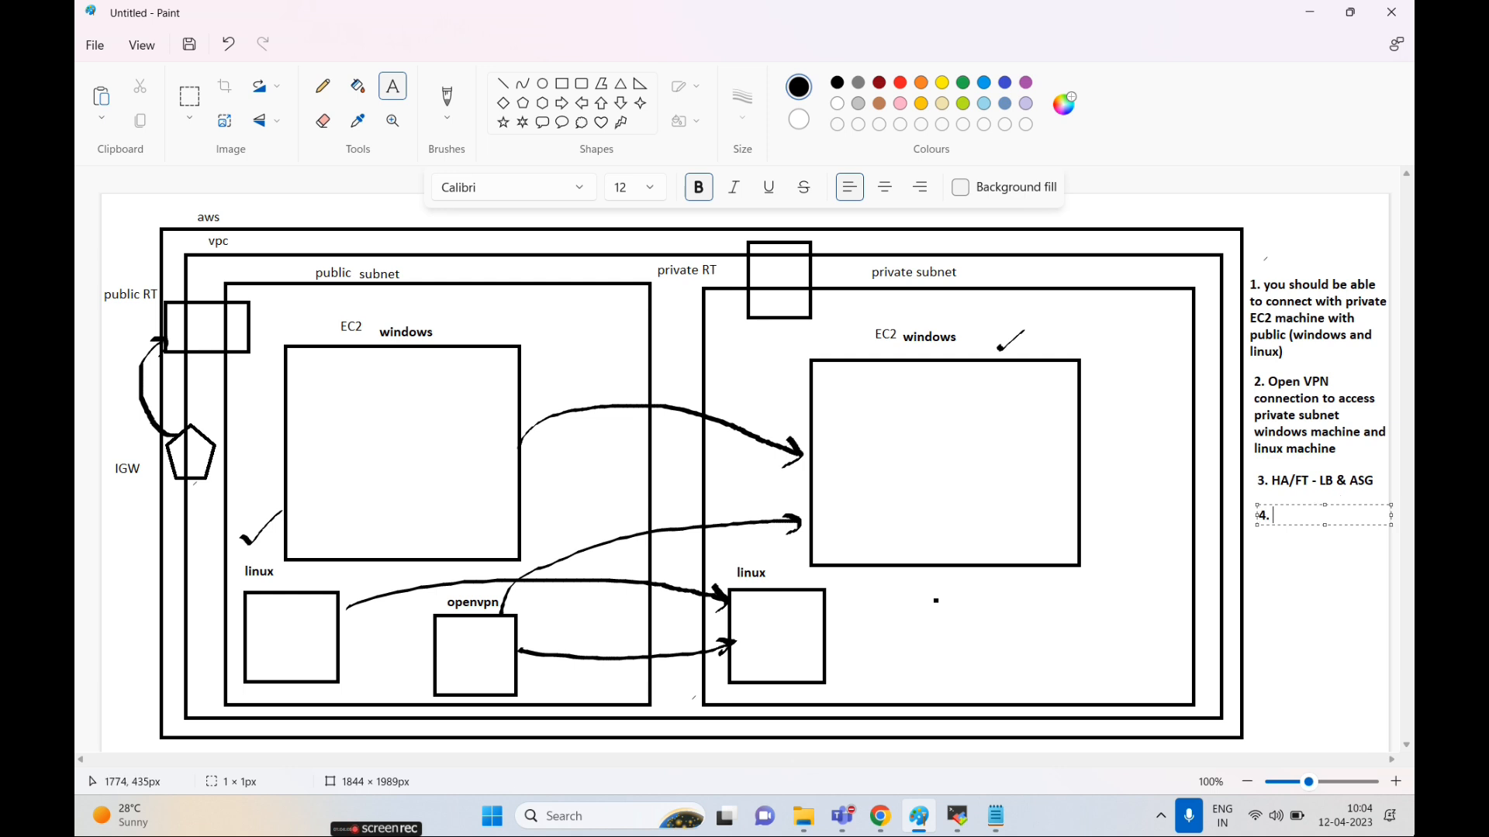
pyautogui.write('. CW & SNS')
pyautogui.click(1256, 525)
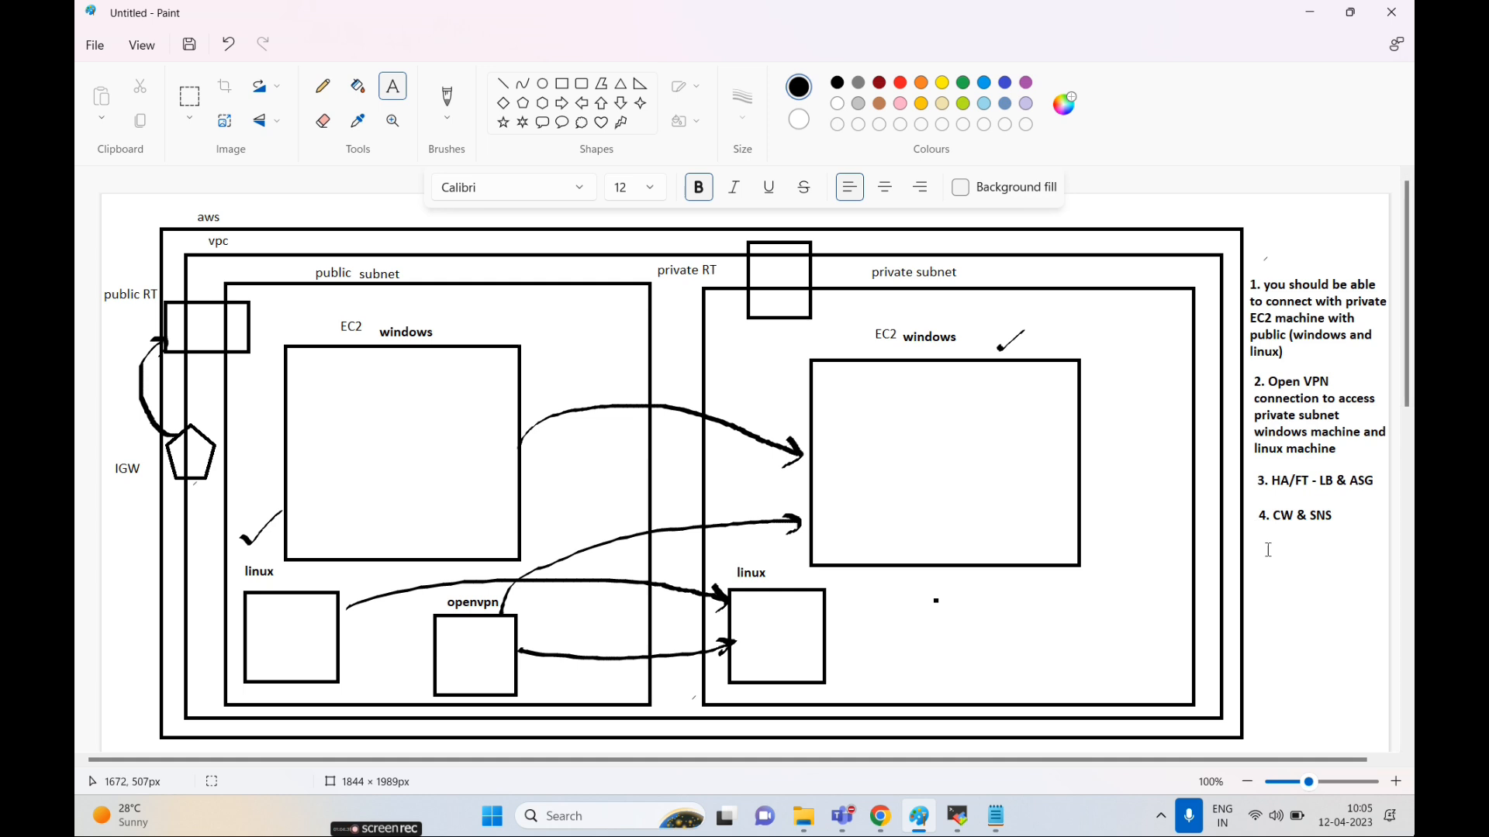
# - Below note 4, write the bold note "5. Flow Log - VPC" with the sub-item "a.)CW log group" on its own line
pyautogui.click(1267, 540)
pyautogui.moveTo(1265, 534); pyautogui.dragTo(1261, 535)
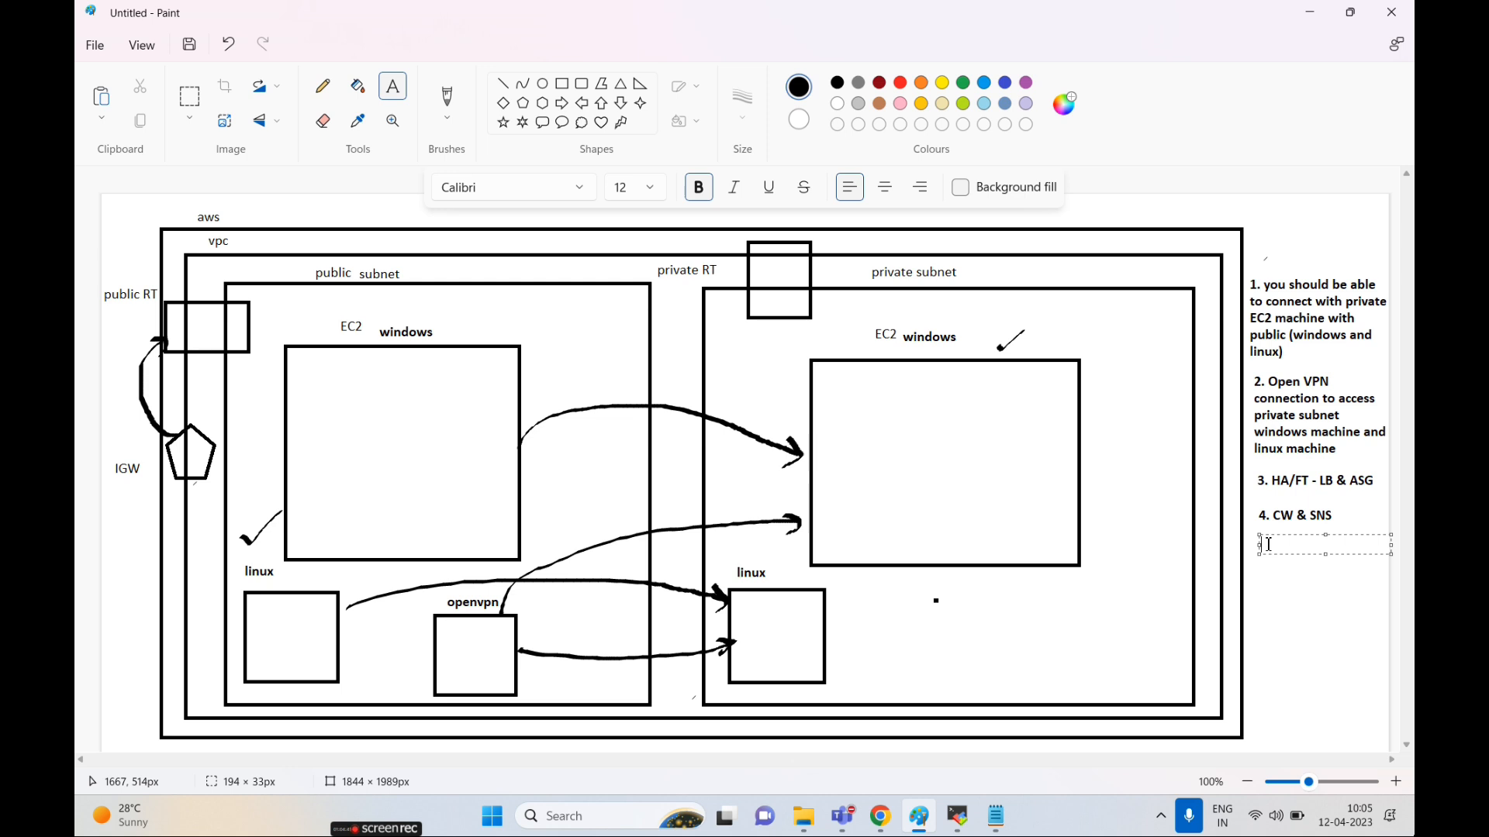
pyautogui.write('5. Flow Log - VPC')
pyautogui.press('Return')
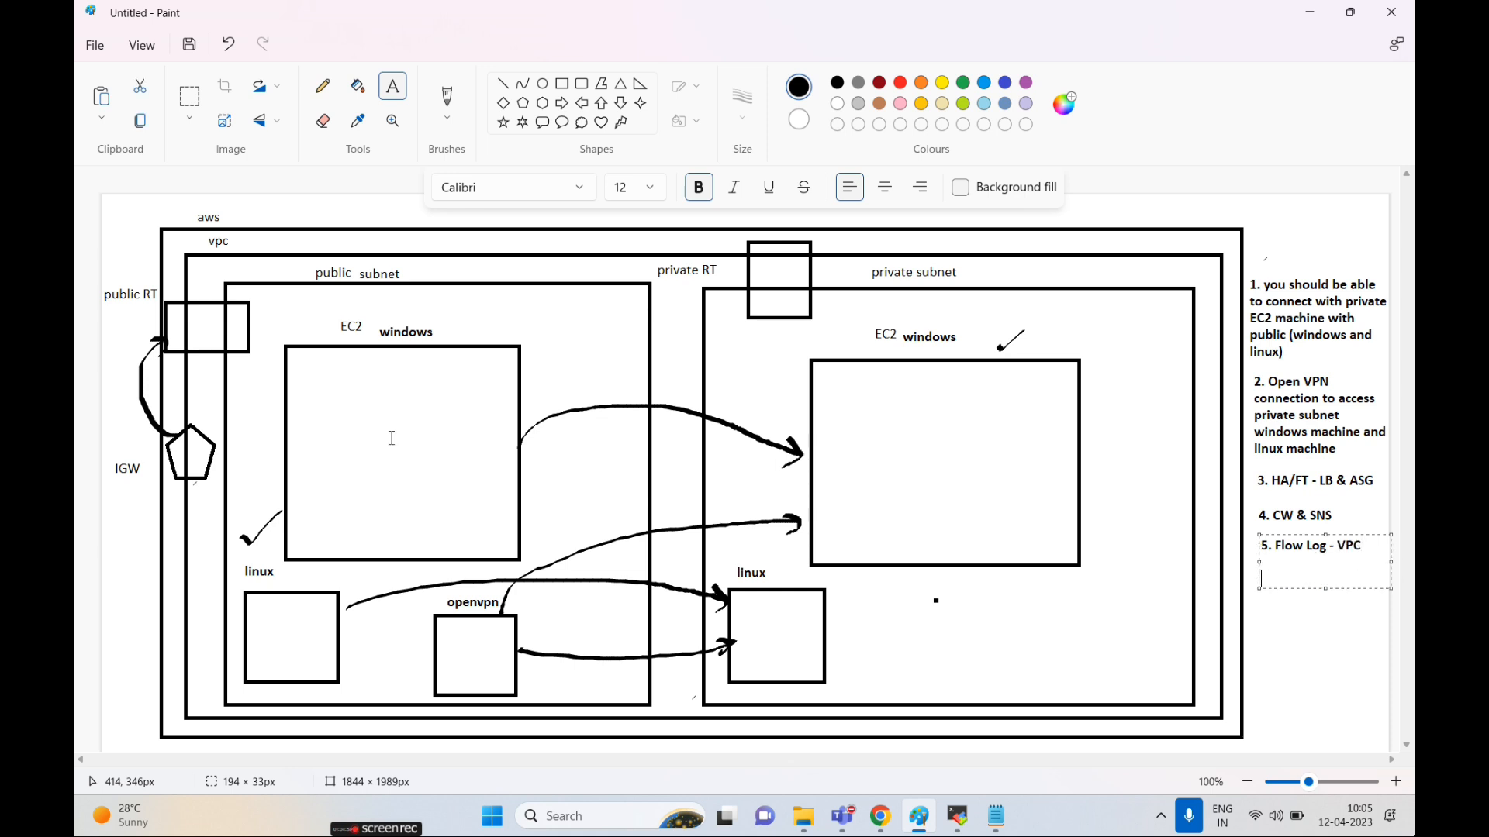
pyautogui.write('CW log group')
pyautogui.press('Home')
pyautogui.press('BackSpace')
pyautogui.write('a.)')
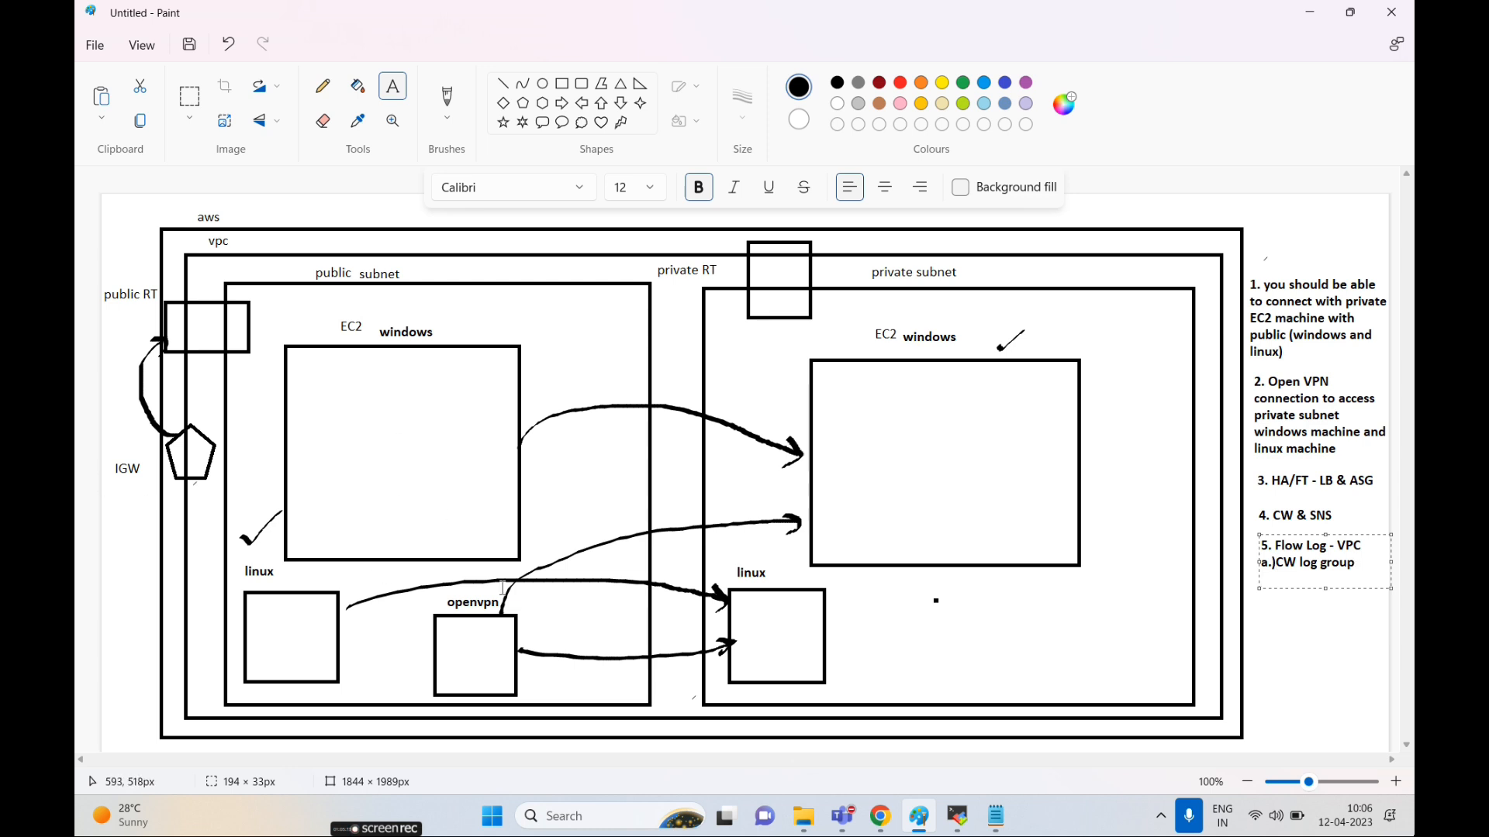
# - Add the sub-item "b.) S3 bucket" on a new line under note 5 and place the text on the canvas
pyautogui.moveTo(356, 831)
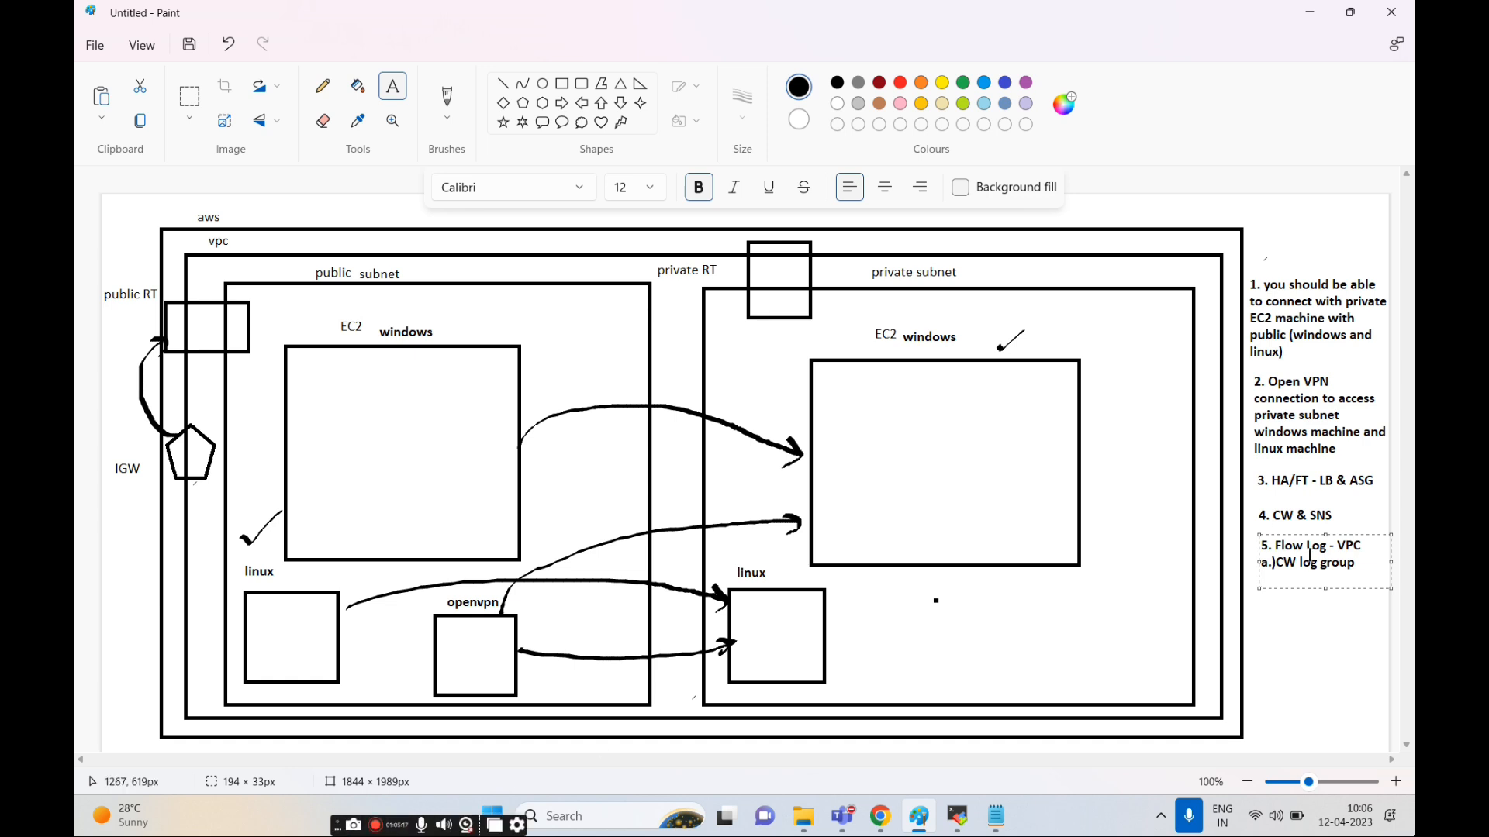
pyautogui.press('Return')
pyautogui.write('b')
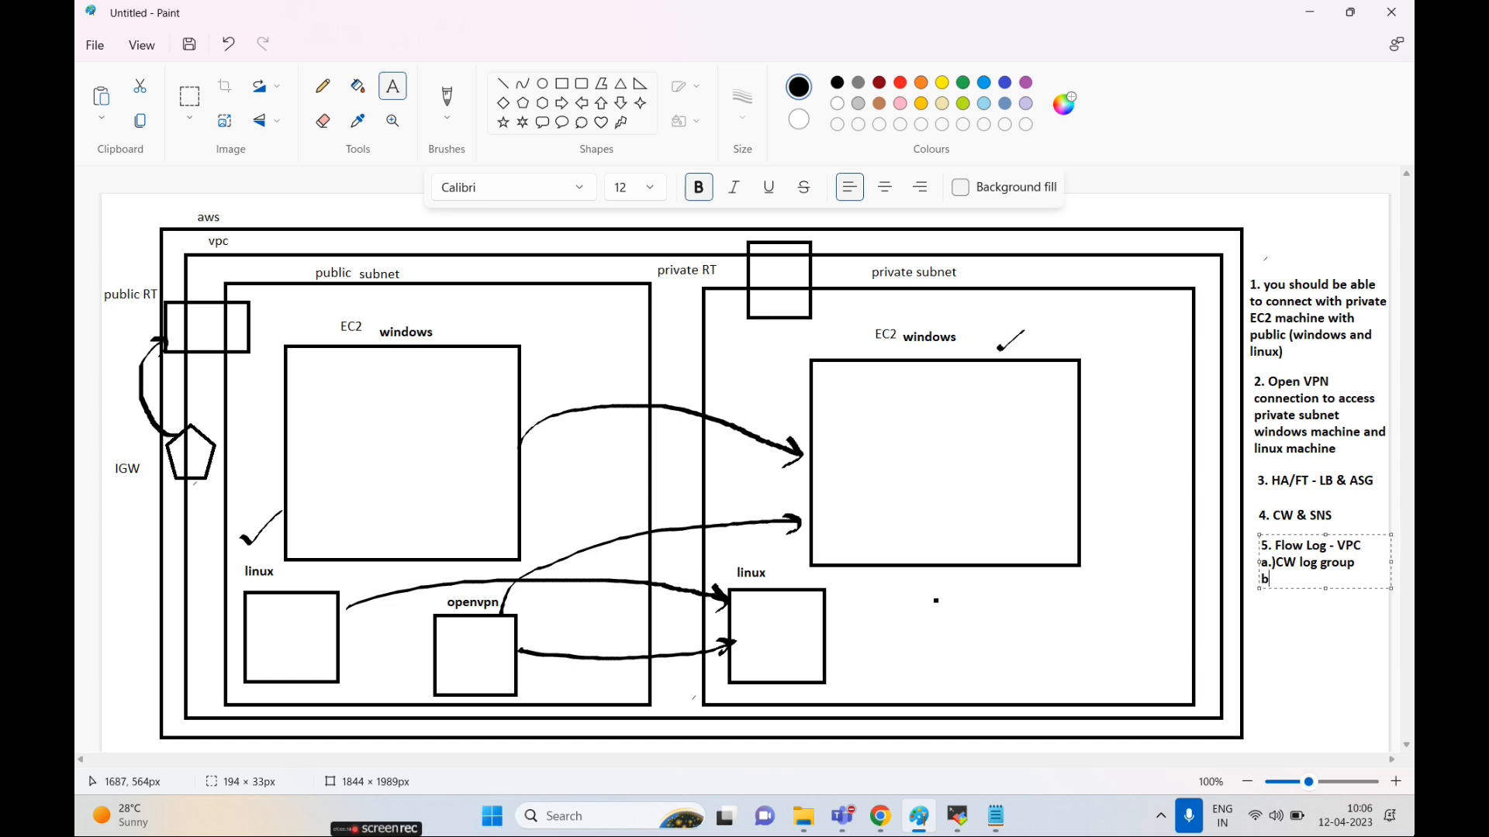
pyautogui.write('.) S3 bucket')
pyautogui.click(1306, 602)
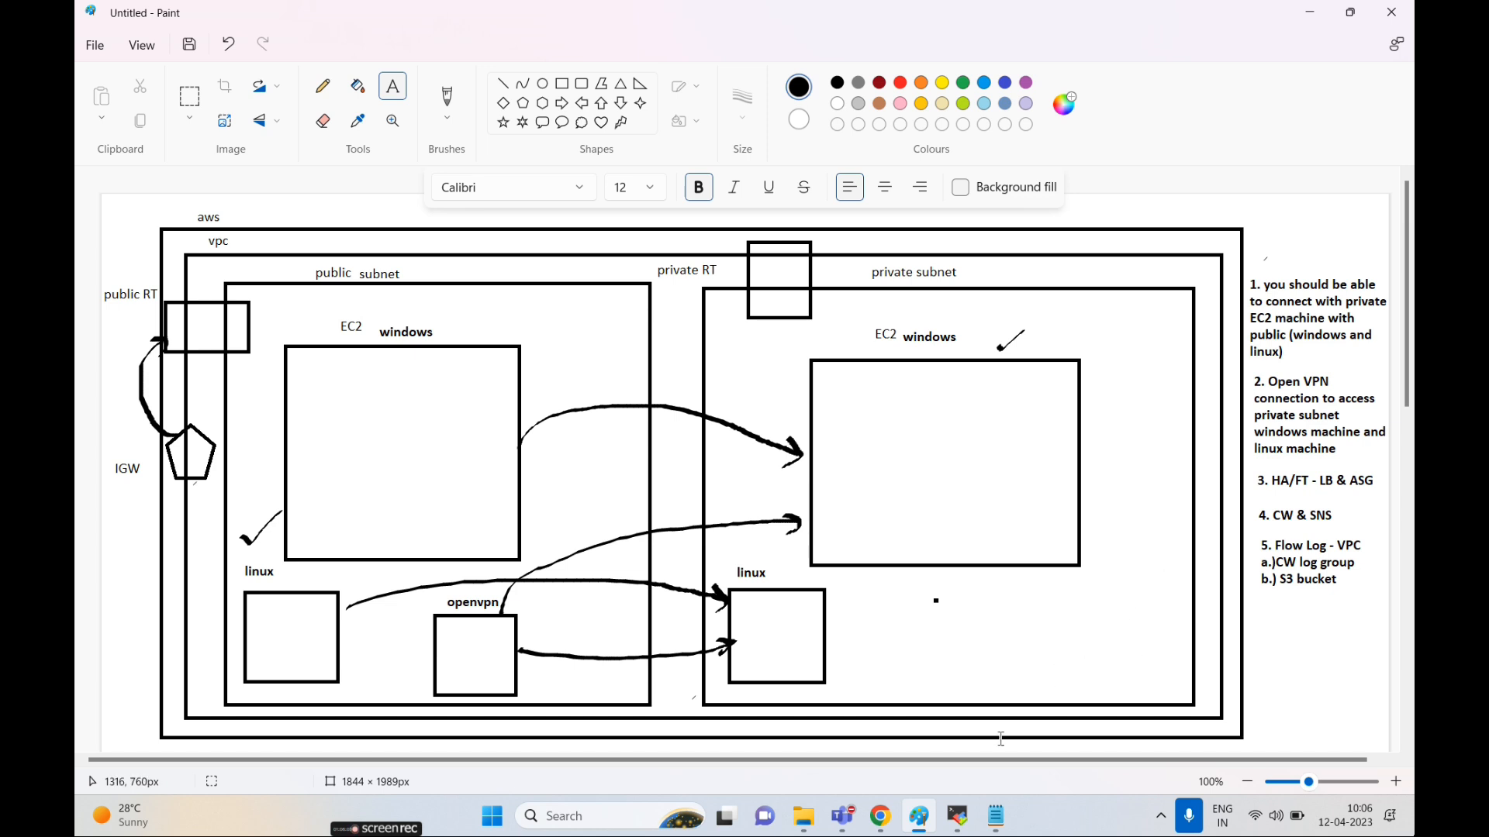
# - Switch to the course spreadsheet in Chrome and review its topics from the VPC section up to cloud computing and back to IAM
pyautogui.click(884, 820)
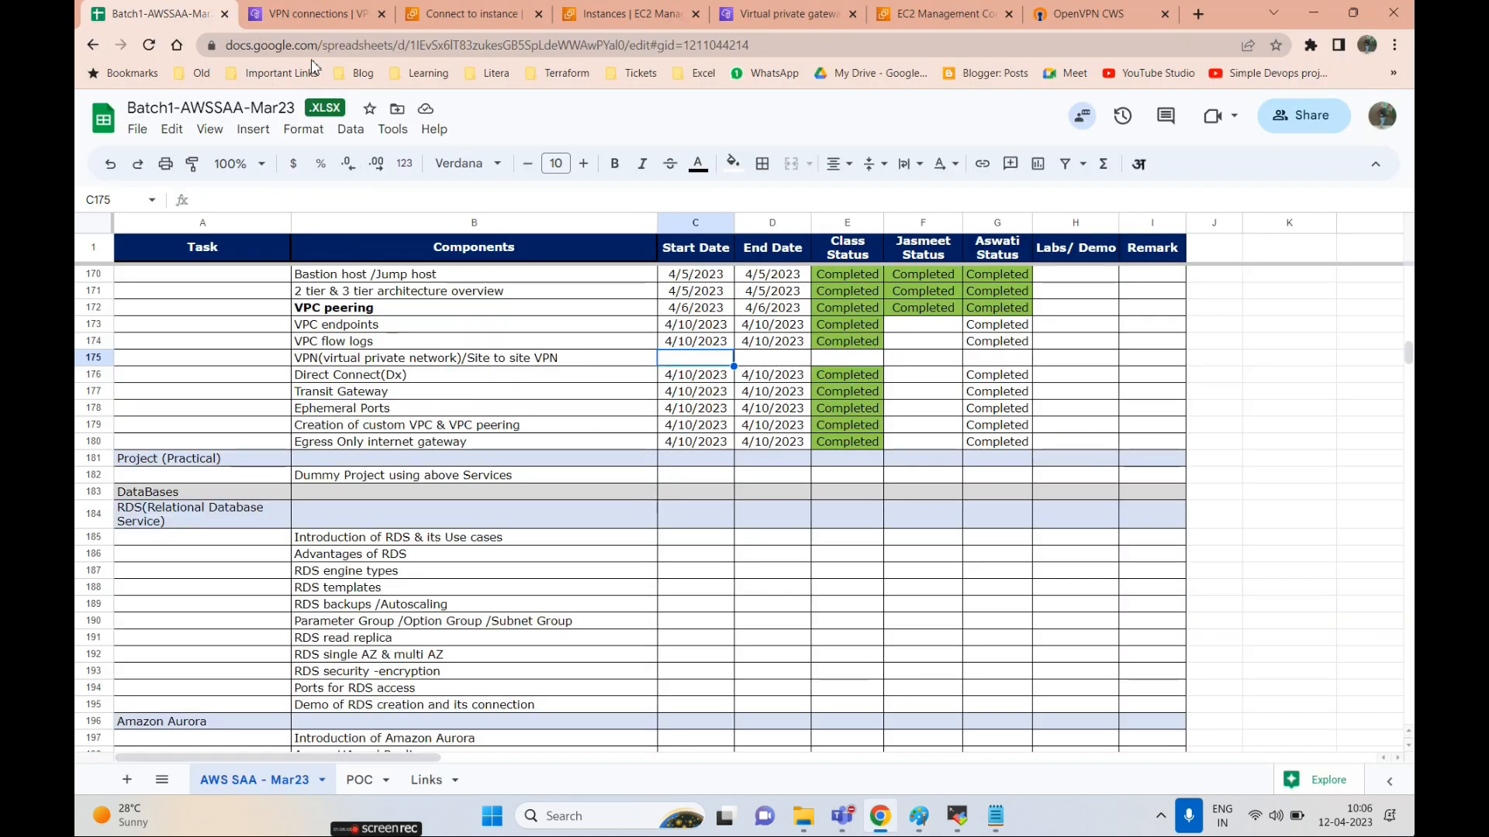
pyautogui.scroll(5, 700, 478)
pyautogui.scroll(8, 700, 478)
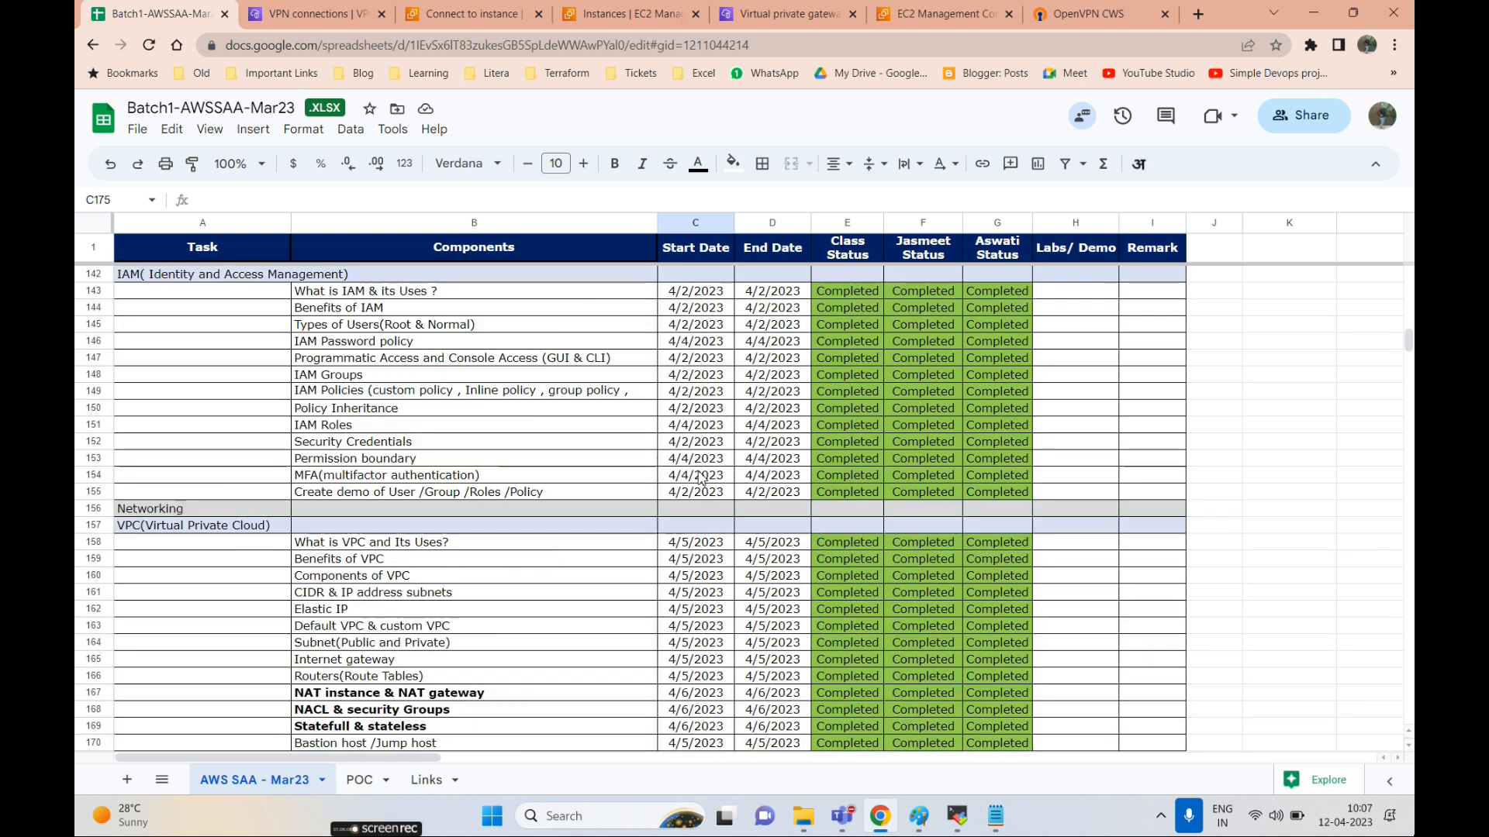
pyautogui.scroll(5, 696, 489)
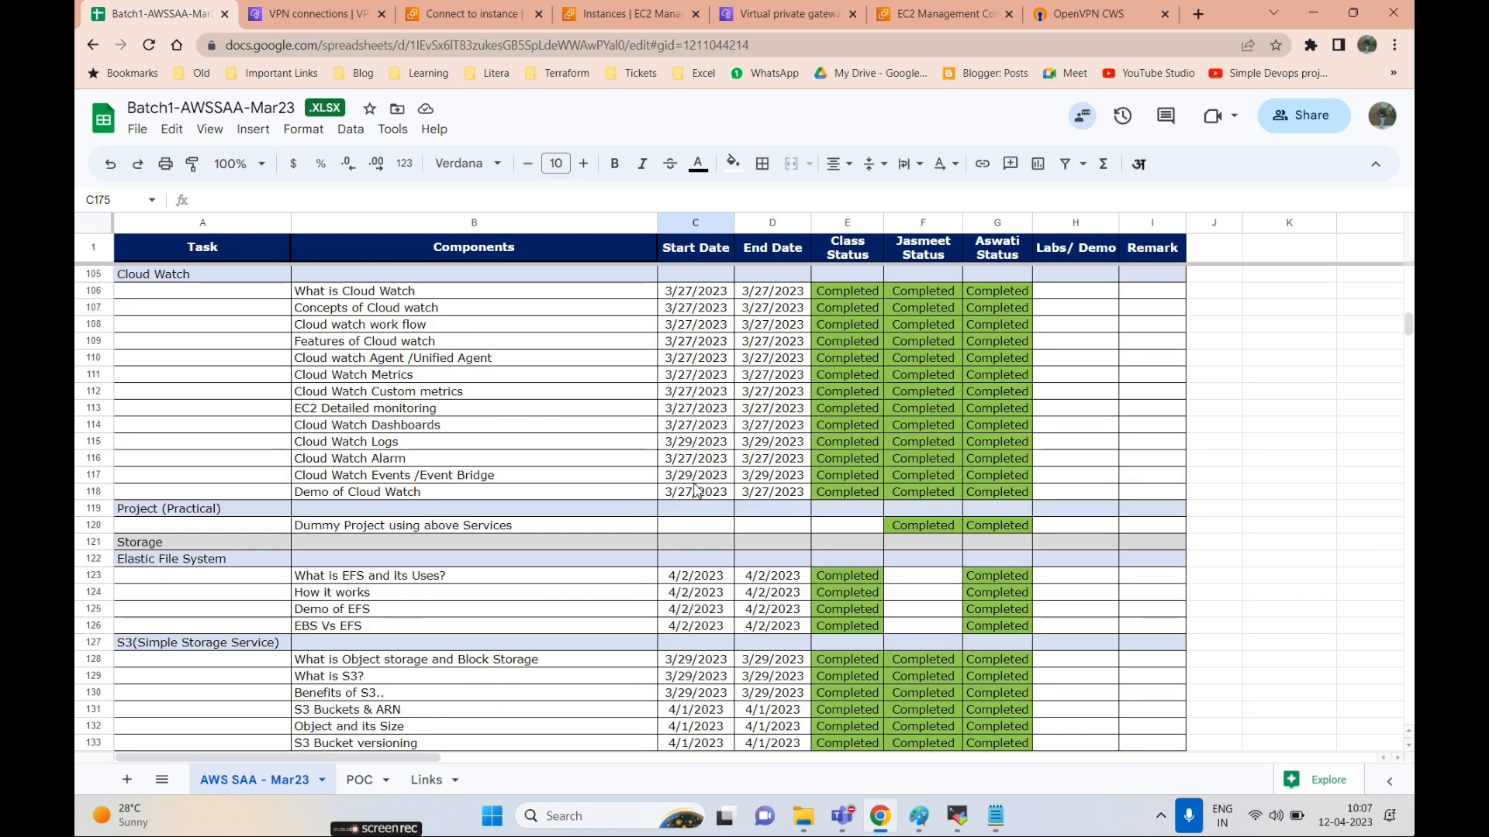
pyautogui.scroll(2, 668, 520)
pyautogui.scroll(5, 655, 532)
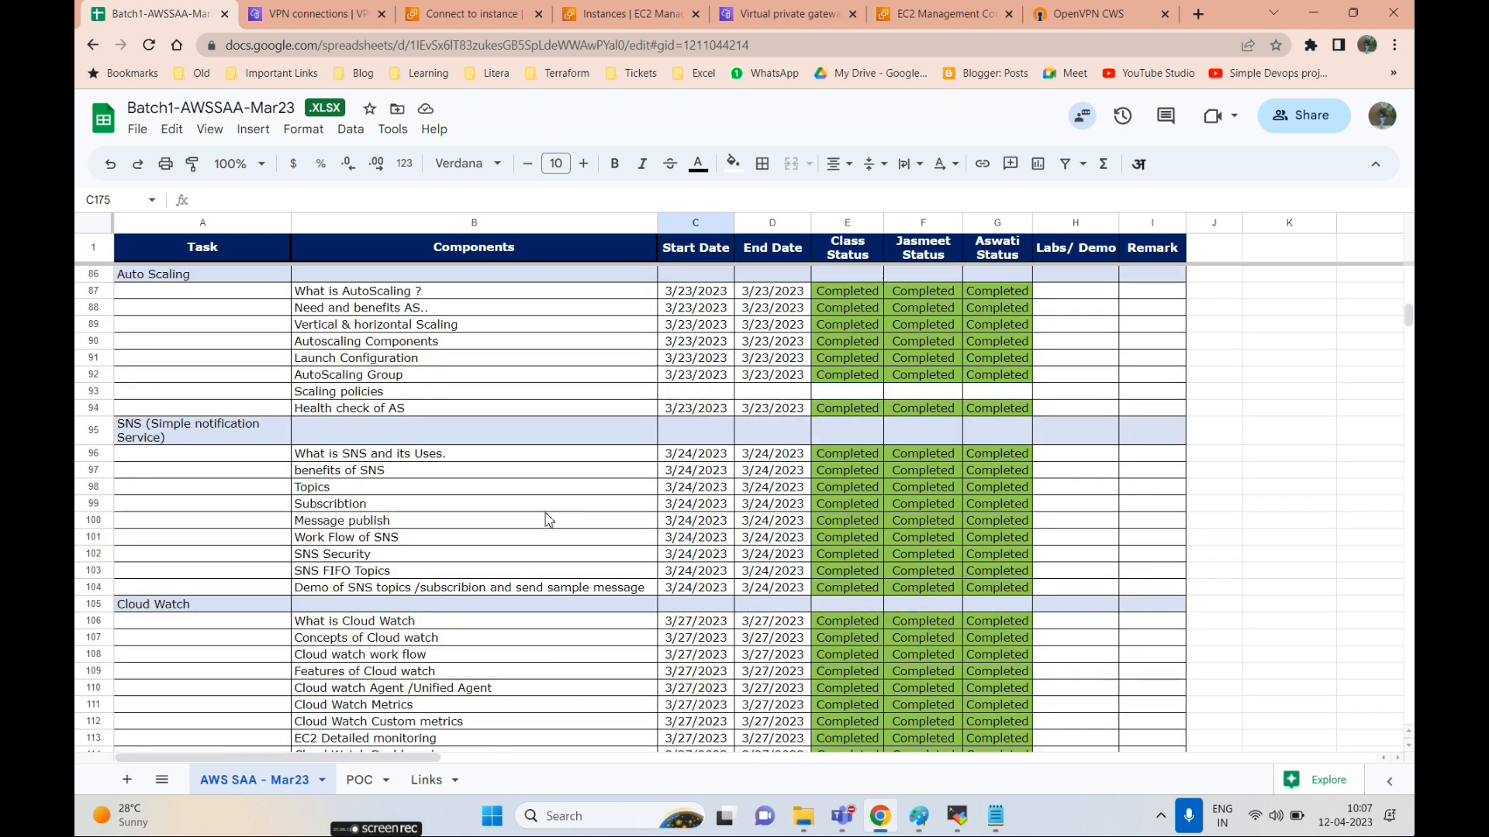
pyautogui.scroll(10, 233, 551)
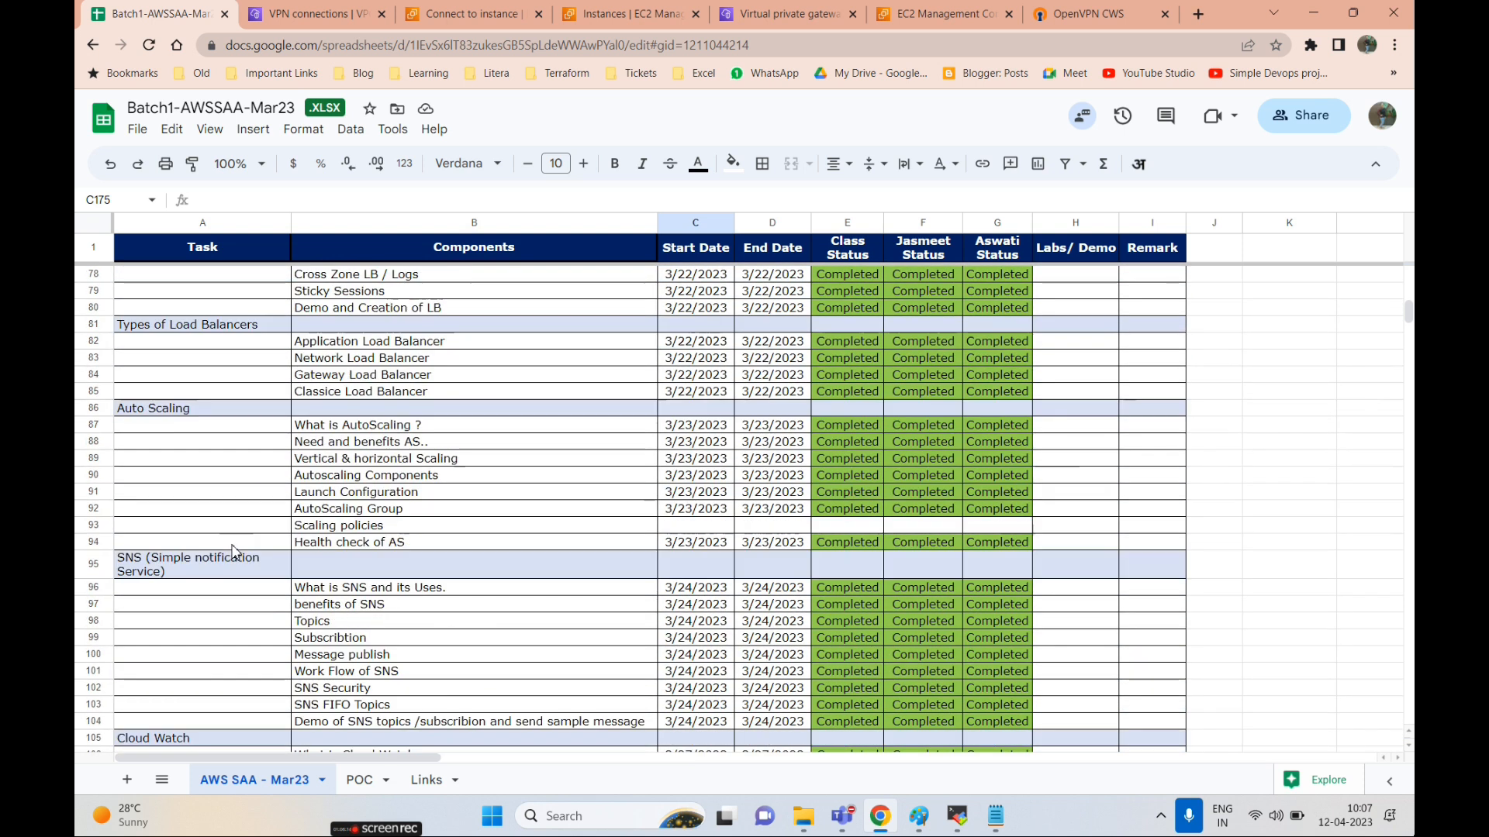
pyautogui.scroll(18, 234, 551)
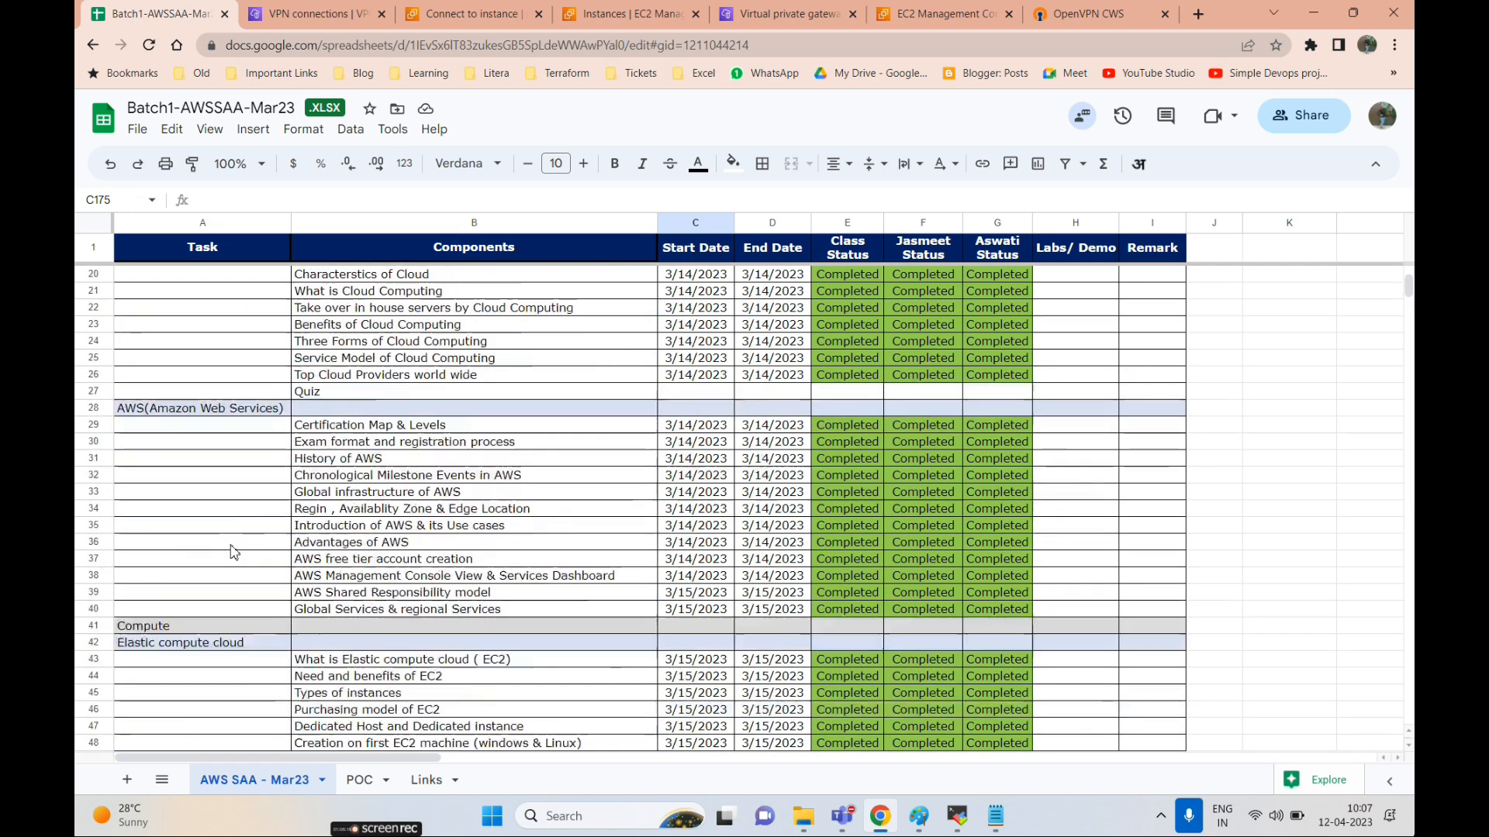
pyautogui.scroll(-20, 233, 551)
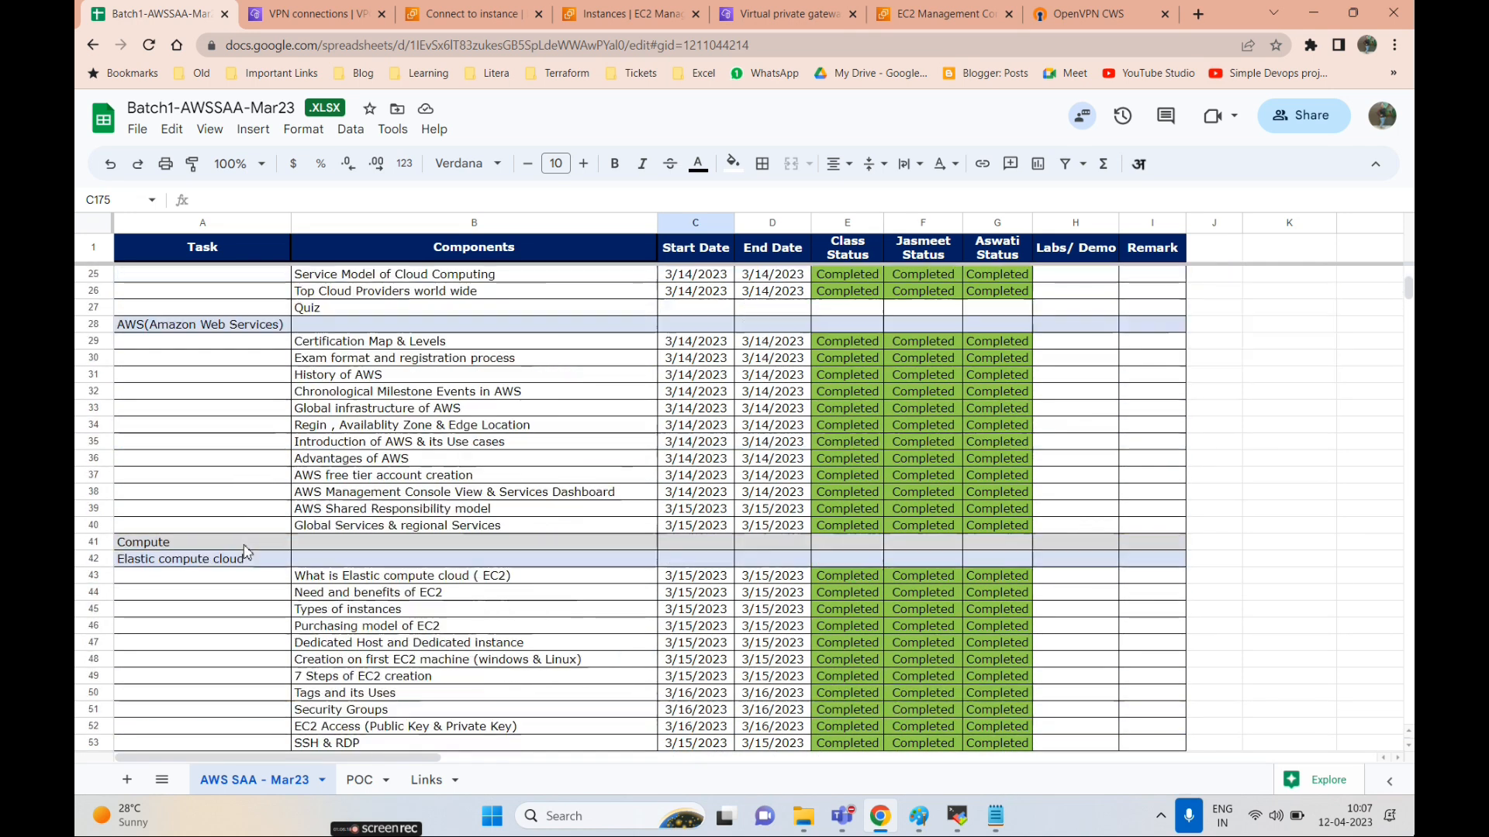
pyautogui.scroll(-20, 283, 570)
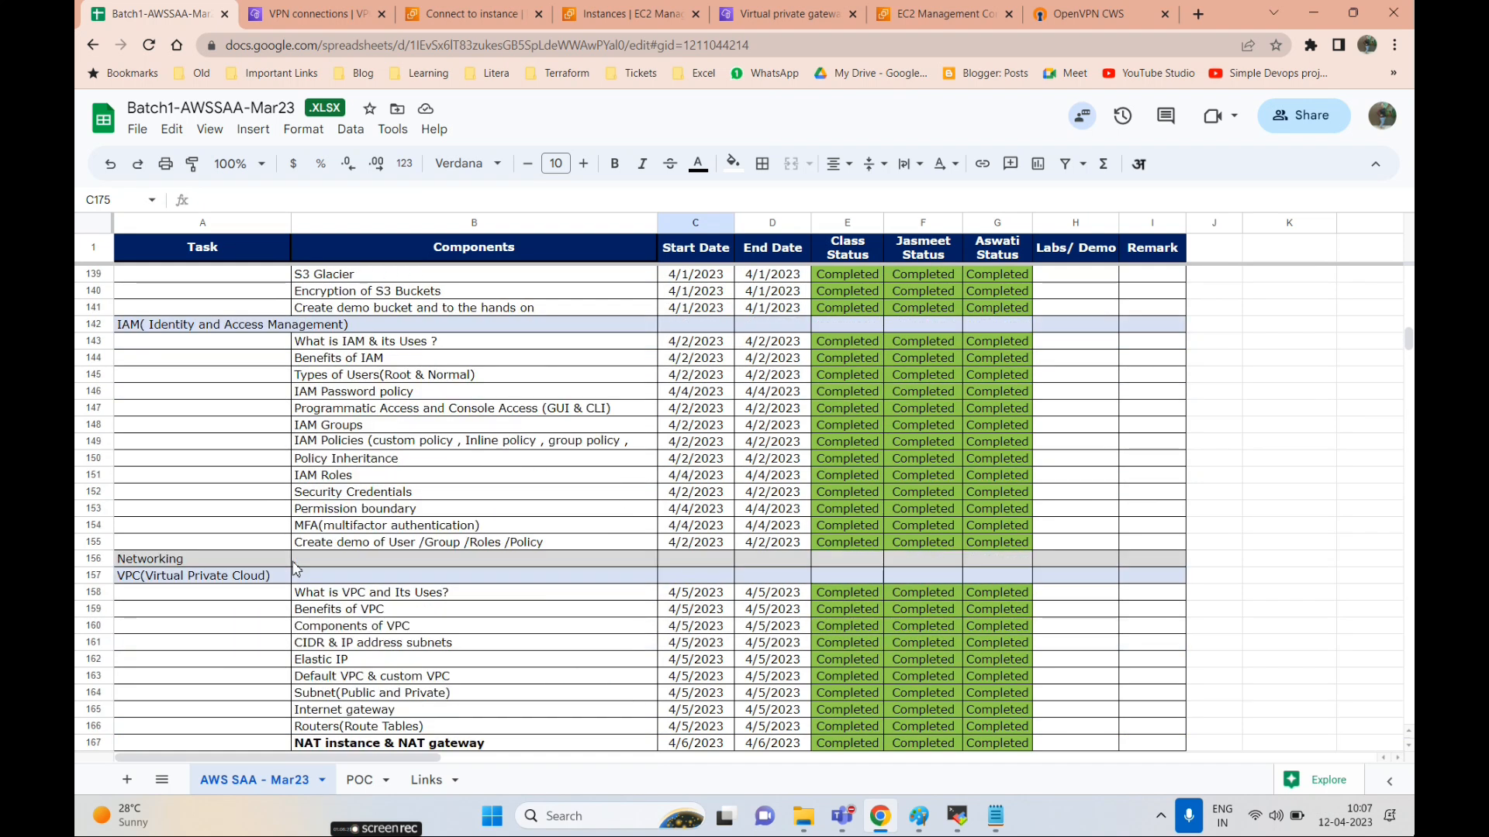
pyautogui.scroll(-1, 296, 570)
pyautogui.scroll(3, 306, 556)
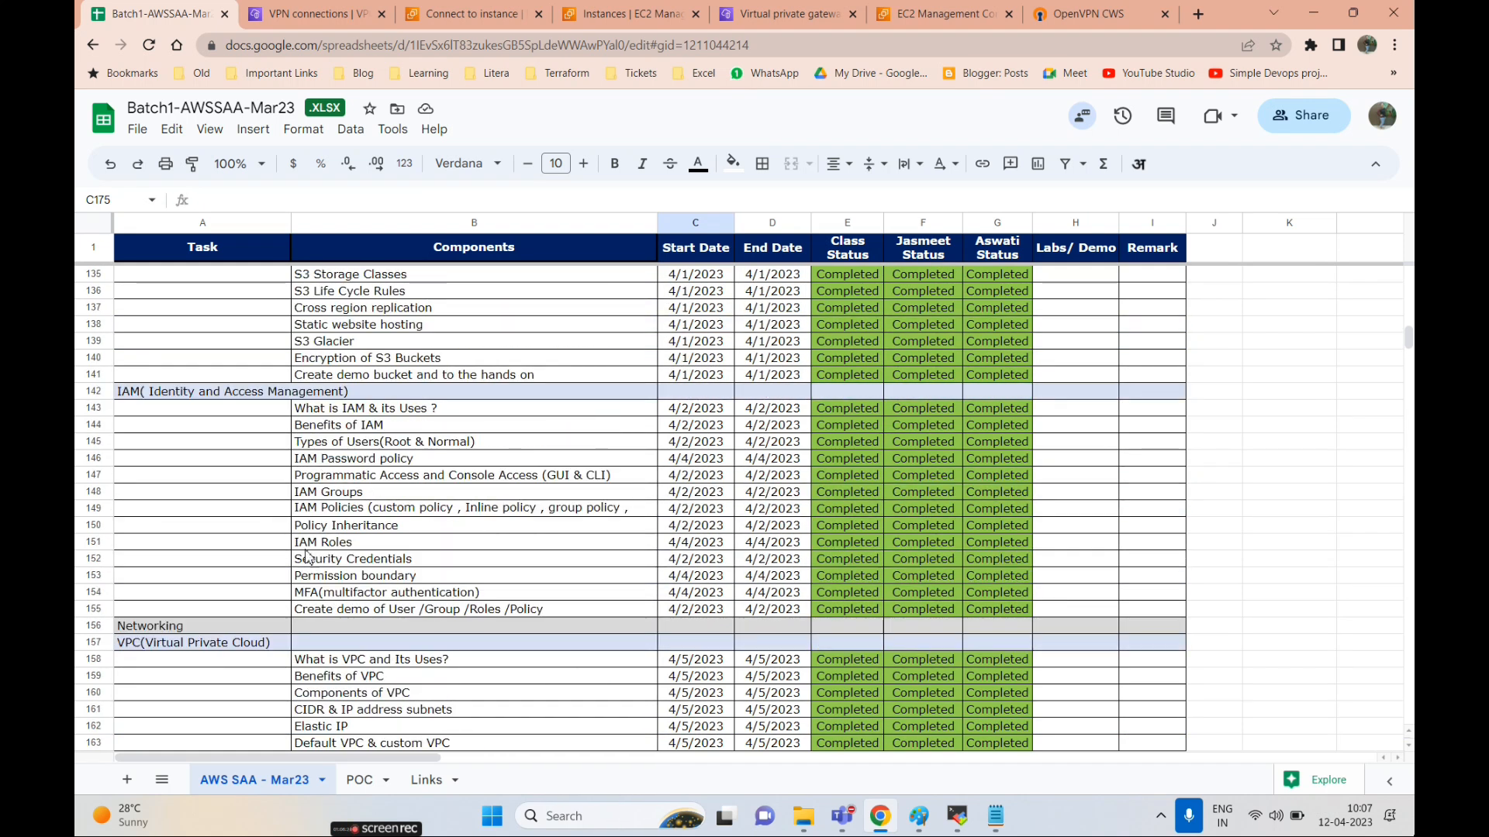
# - Return to Paint and write the bold note "6.User access with Role" below note 5
pyautogui.hotkey('alt', 'Tab')
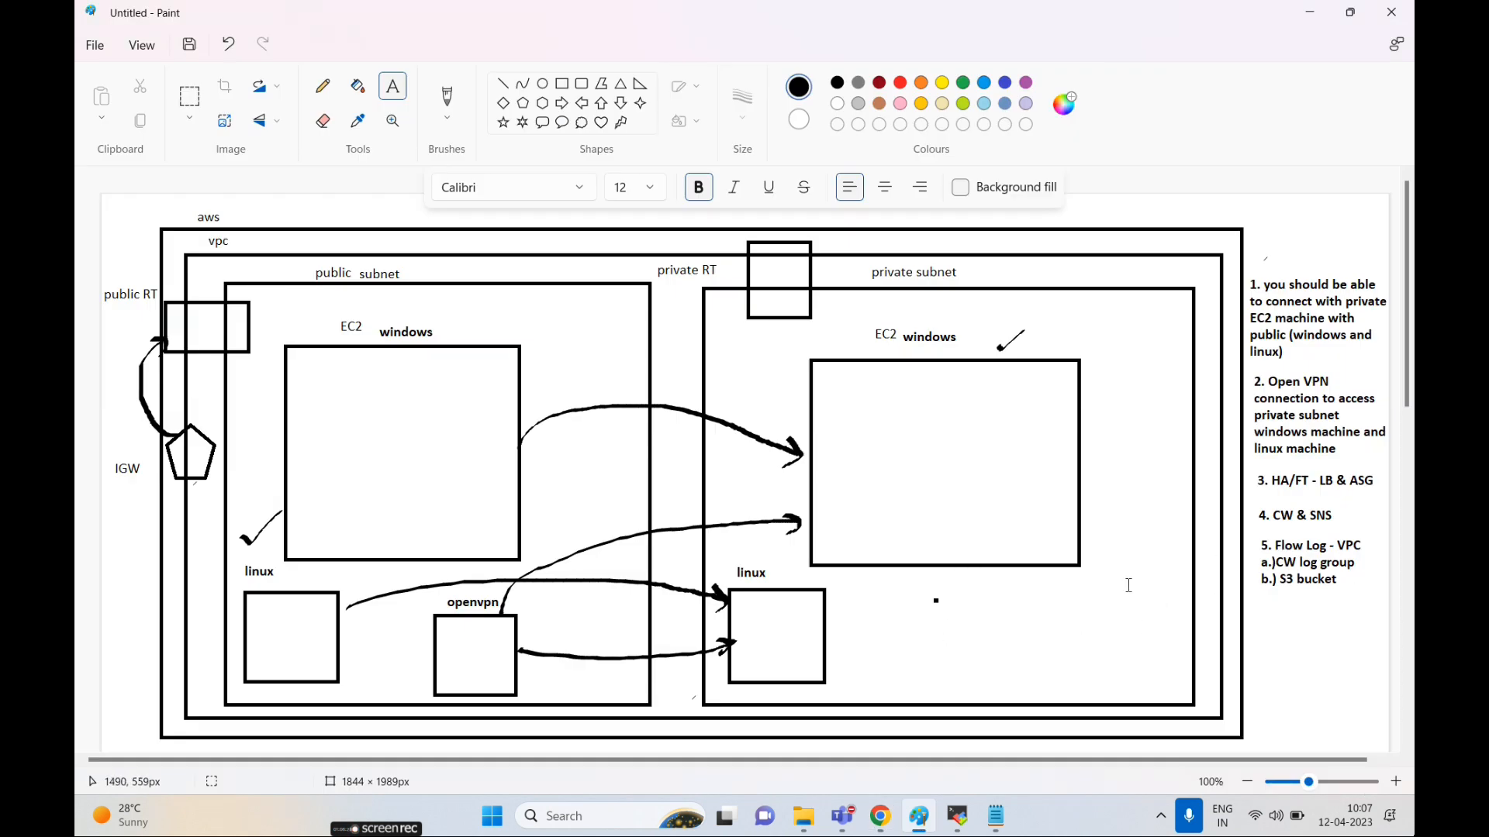
pyautogui.click(1273, 618)
pyautogui.moveTo(1292, 616); pyautogui.dragTo(1282, 615)
pyautogui.write('6.Us')
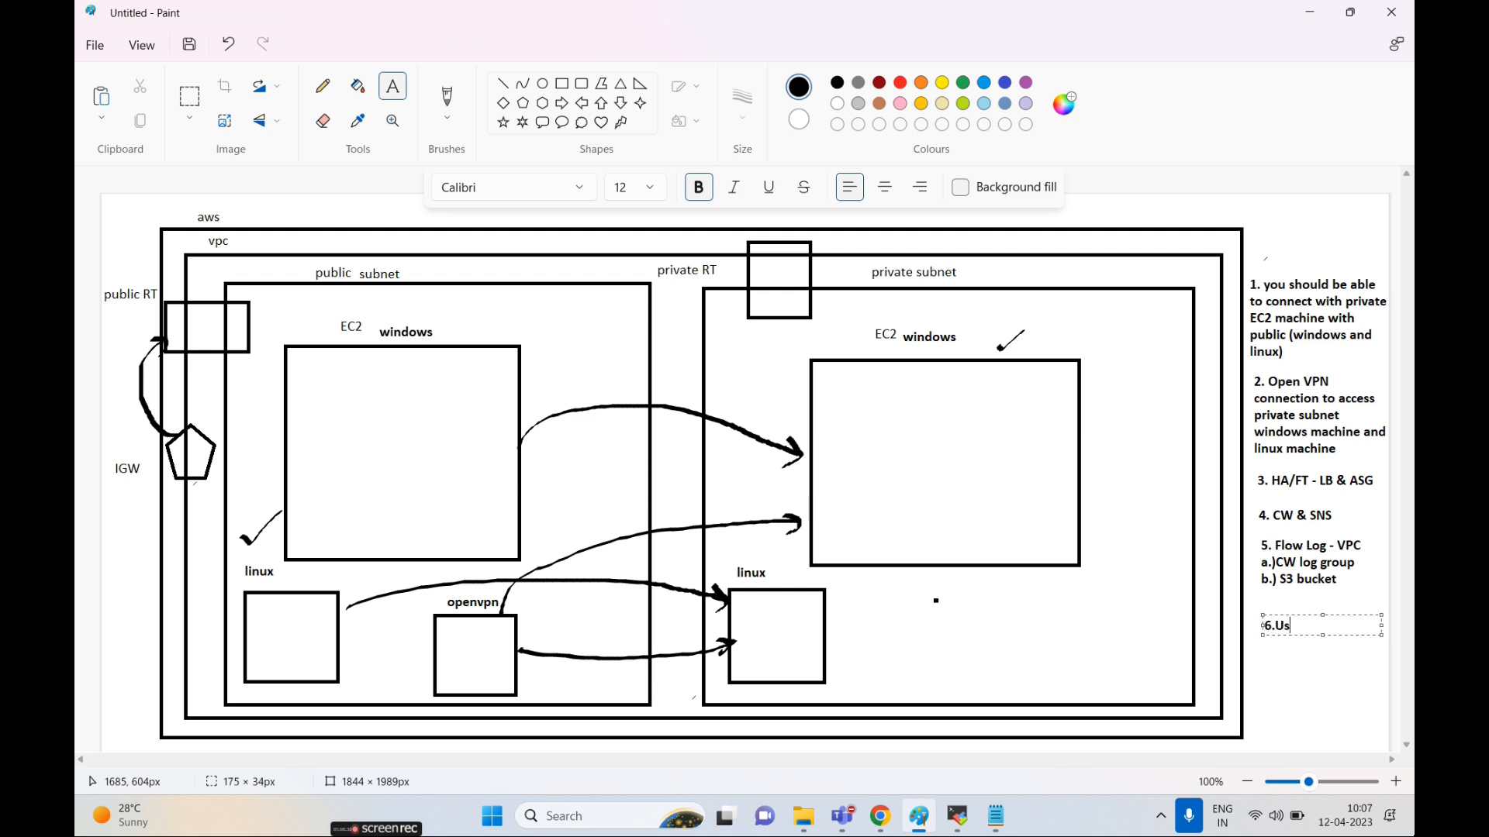
pyautogui.write('er access with Role')
pyautogui.click(1274, 505)
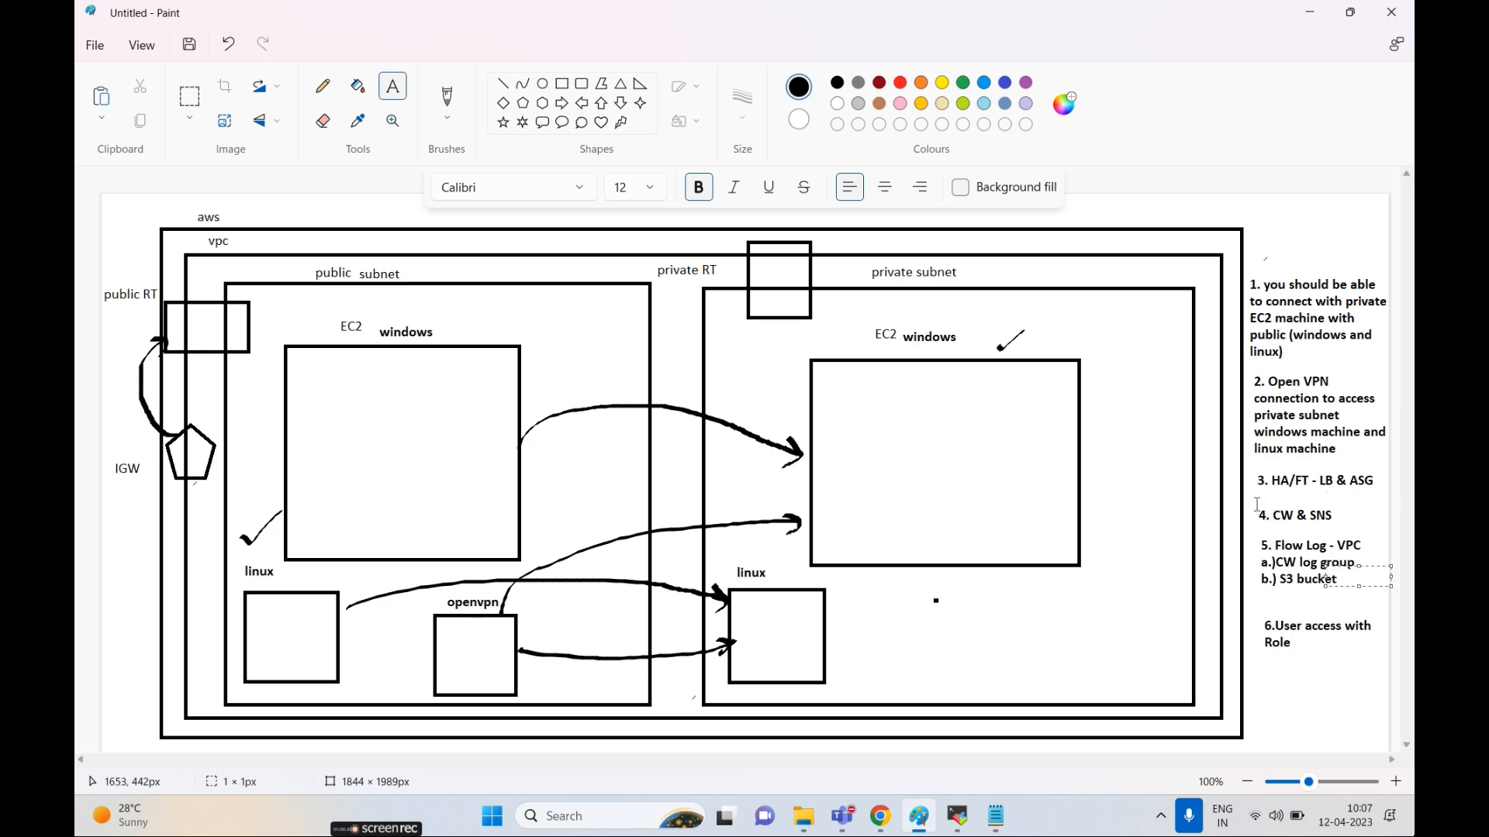
pyautogui.click(1259, 489)
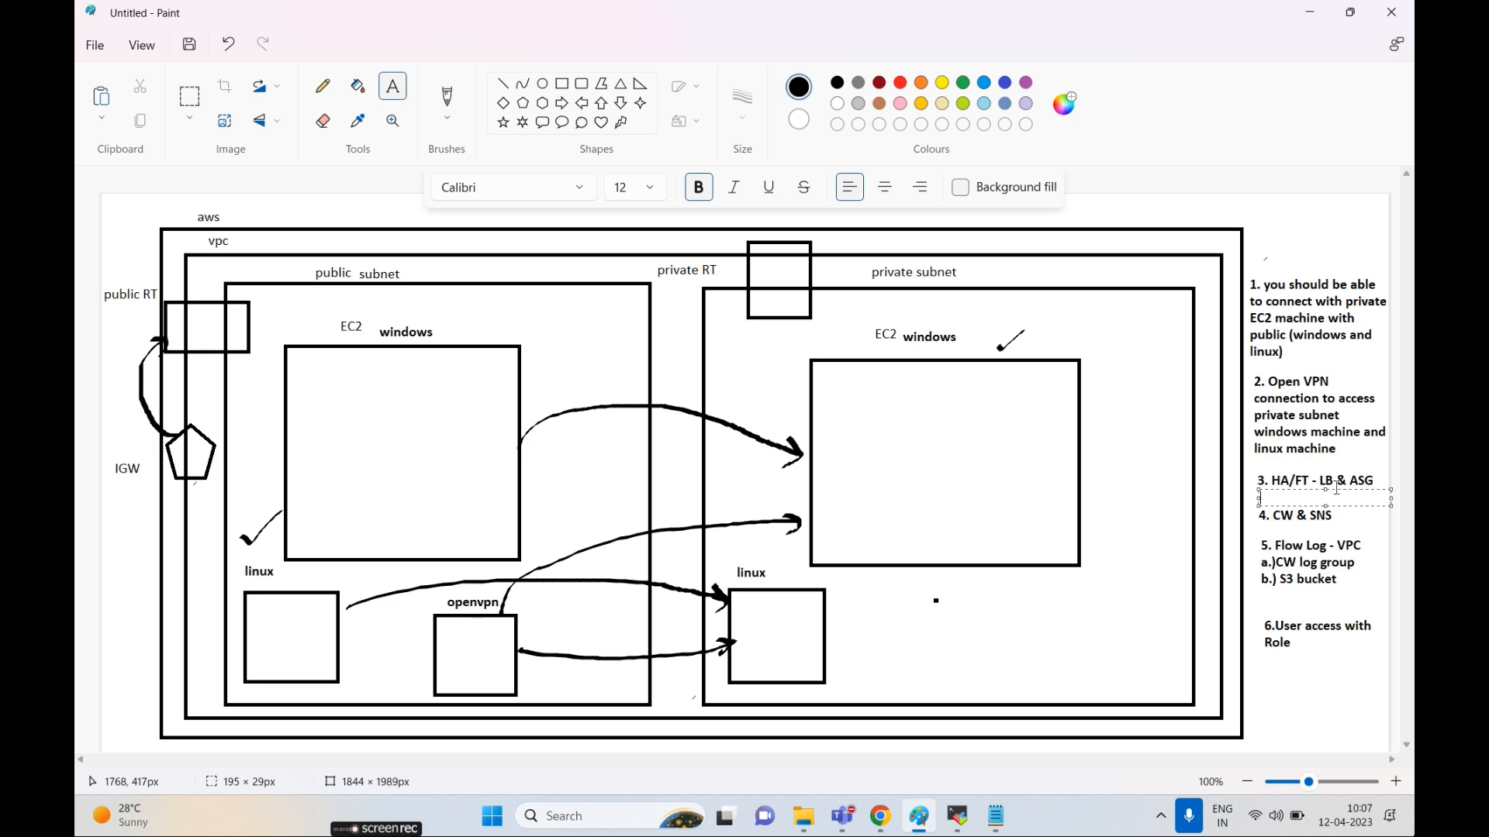
pyautogui.write('webpage')
pyautogui.click(1329, 488)
pyautogui.hotkey('ctrl', 'z')
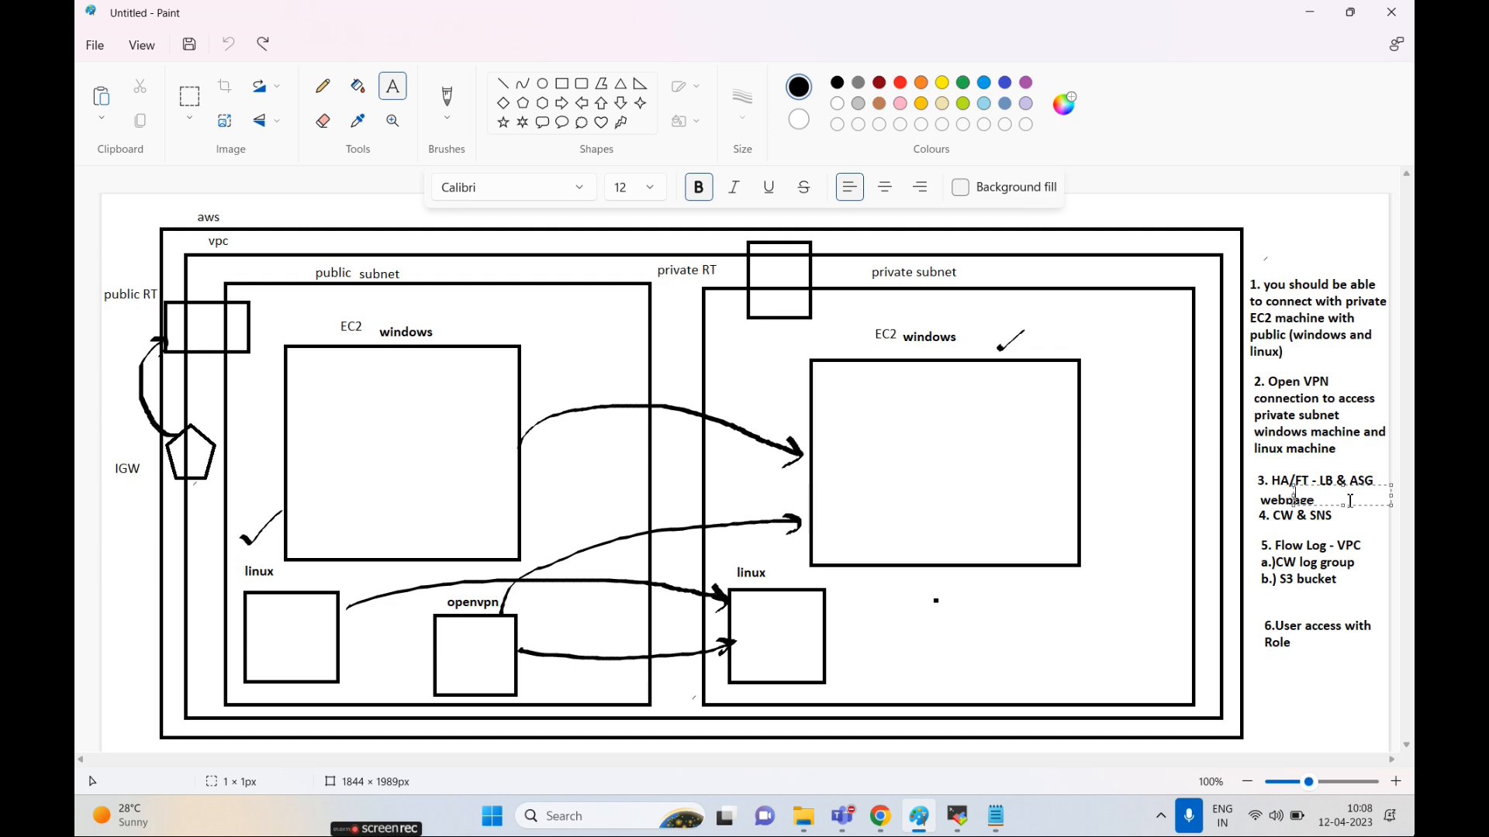
pyautogui.click(1338, 546)
pyautogui.hotkey('ctrl', 'z')
pyautogui.click(1249, 484)
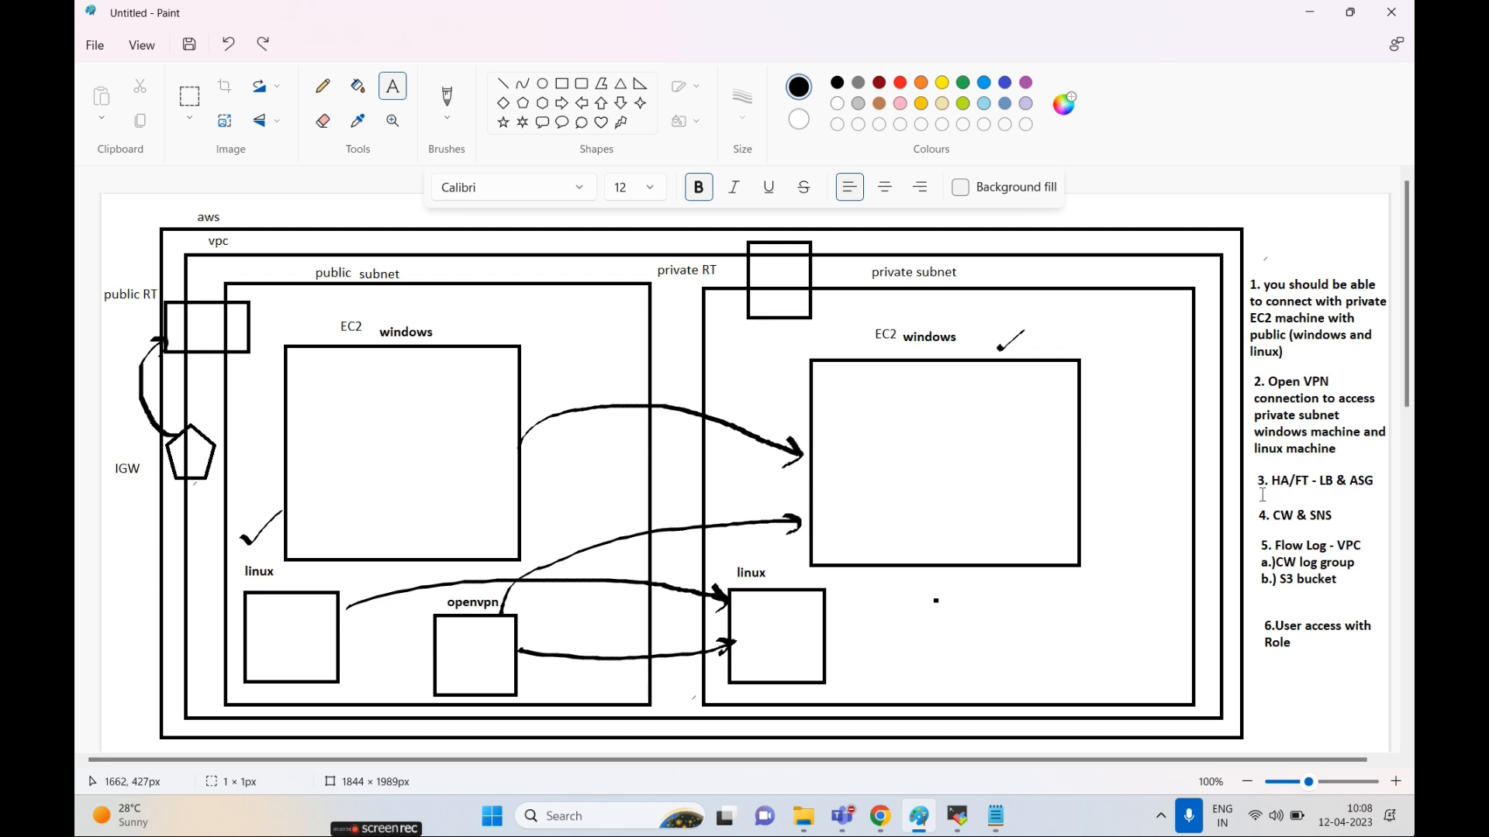
# - Write the bold label "webpage" near the upper edge inside the public windows box
pyautogui.click(456, 394)
pyautogui.click(324, 373)
pyautogui.write('webse')
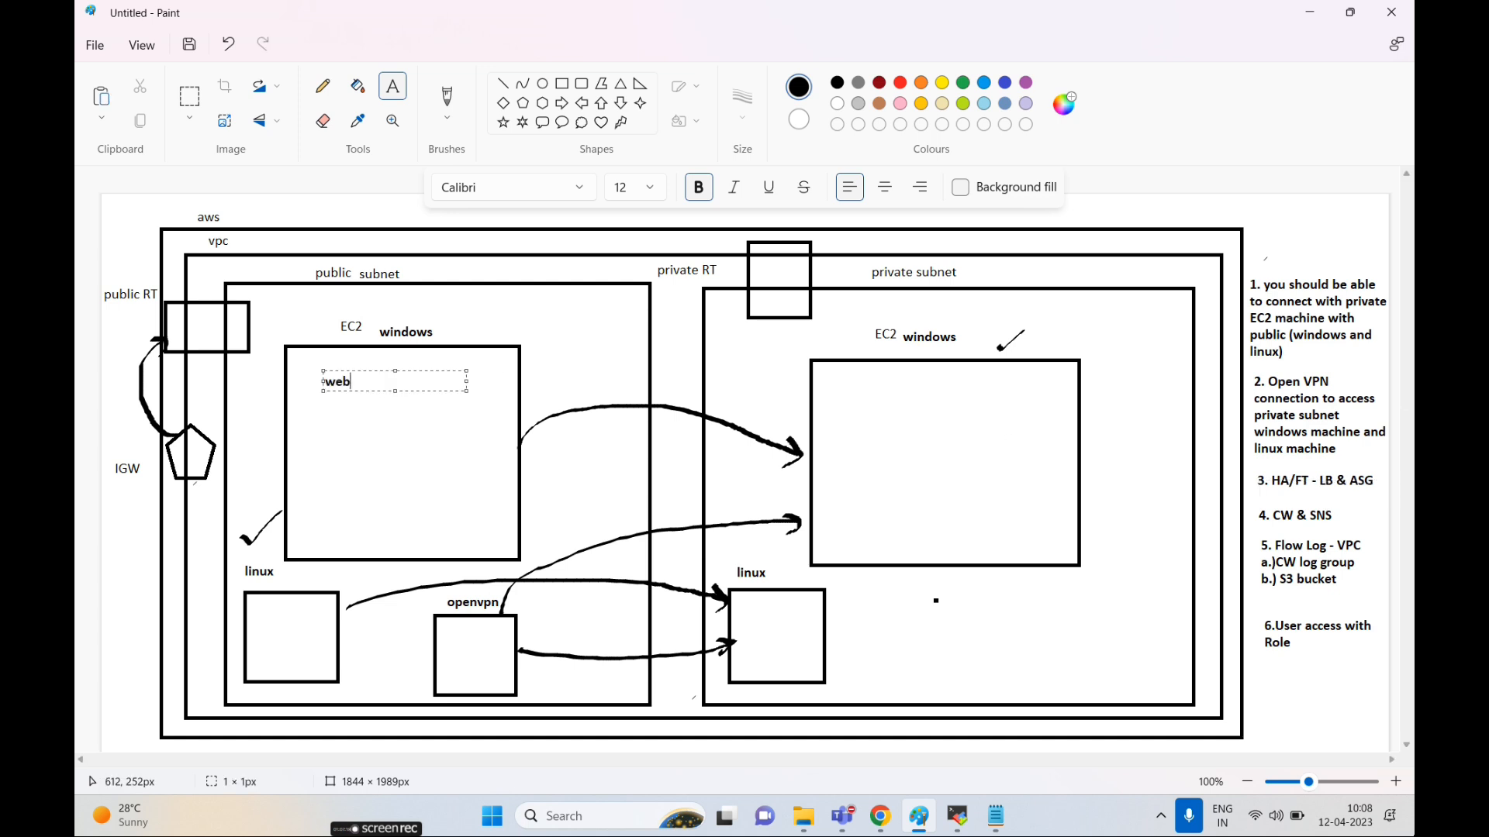
pyautogui.press('BackSpace')
pyautogui.press('BackSpace')
pyautogui.write('path')
pyautogui.press('BackSpace')
pyautogui.press('BackSpace')
pyautogui.write('ge')
pyautogui.moveTo(394, 393); pyautogui.dragTo(391, 418)
# - Add the bold text "coniguration (optional)" beside the "webpage" label in the public windows box and place it on the canvas
pyautogui.click(384, 383)
pyautogui.click(385, 383)
pyautogui.write('coniguration optional')
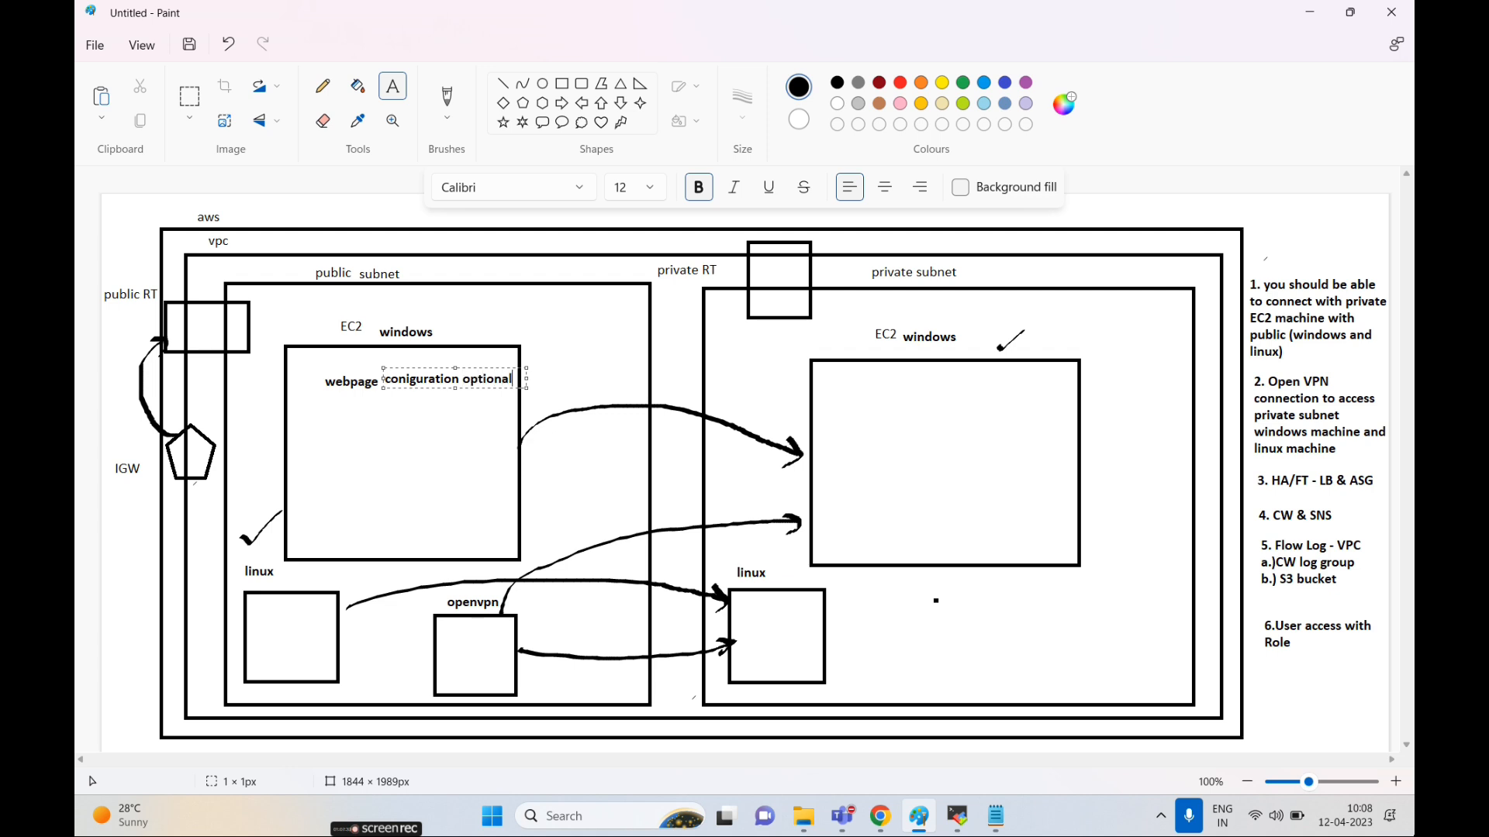
pyautogui.write(')')
pyautogui.write('(')
pyautogui.press('Delete')
pyautogui.click(473, 533)
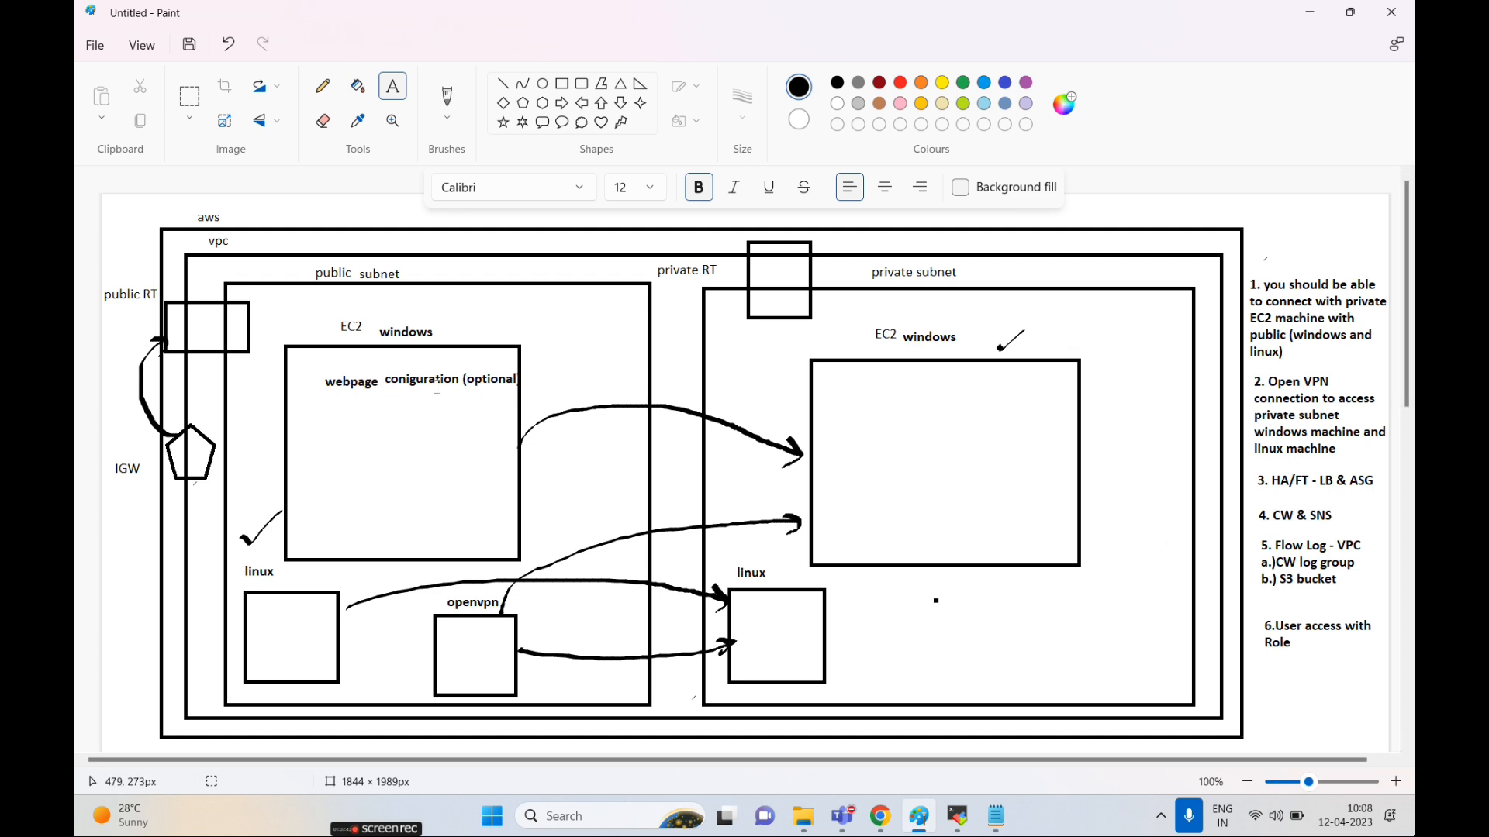
# - Write the bold text "AMI" under "ASG" in note 3 and link the two with a calligraphy brush mark
pyautogui.click(1360, 487)
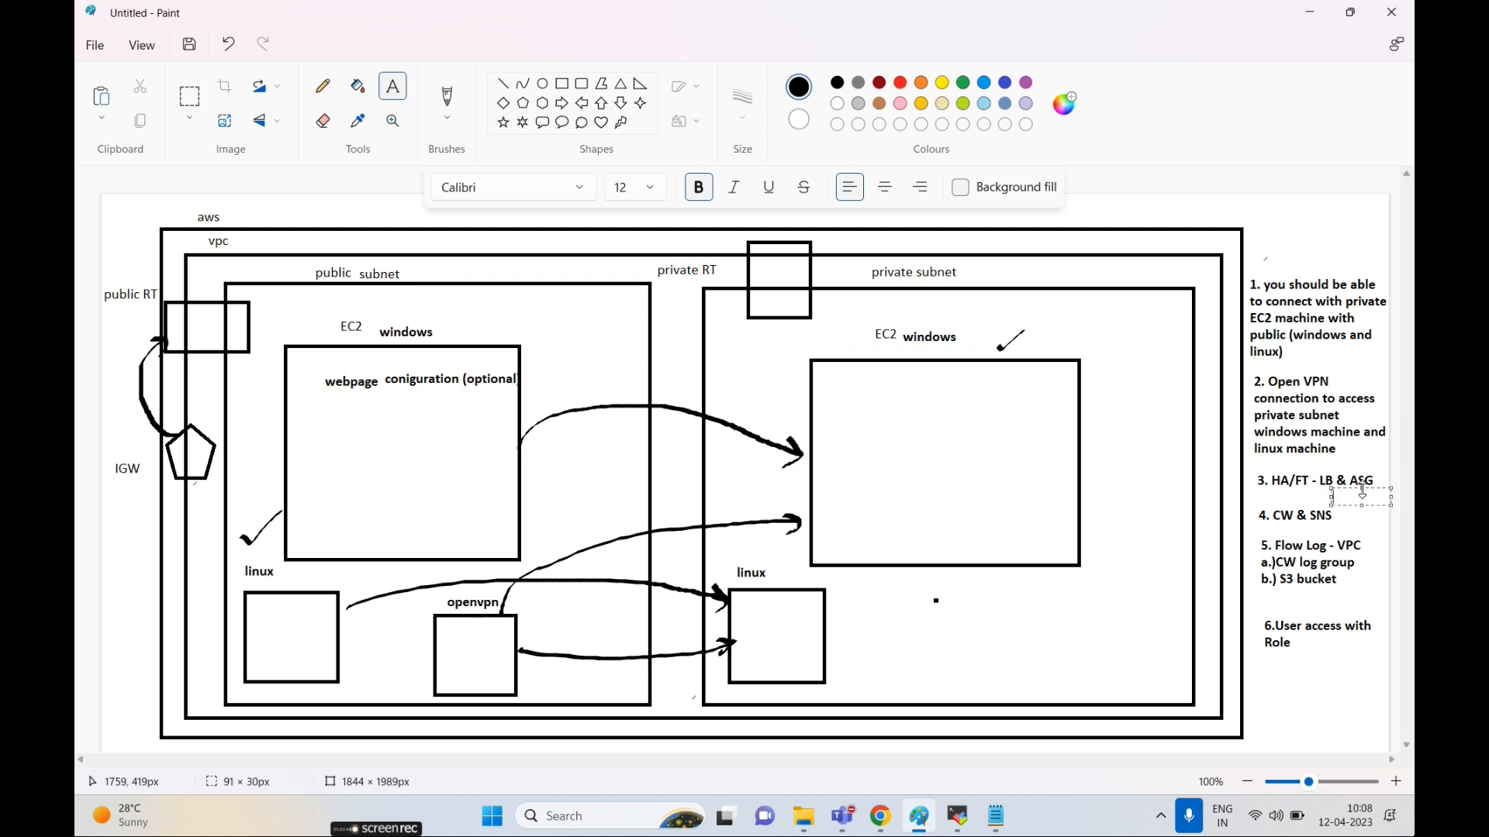
pyautogui.write('AMI')
pyautogui.click(1270, 541)
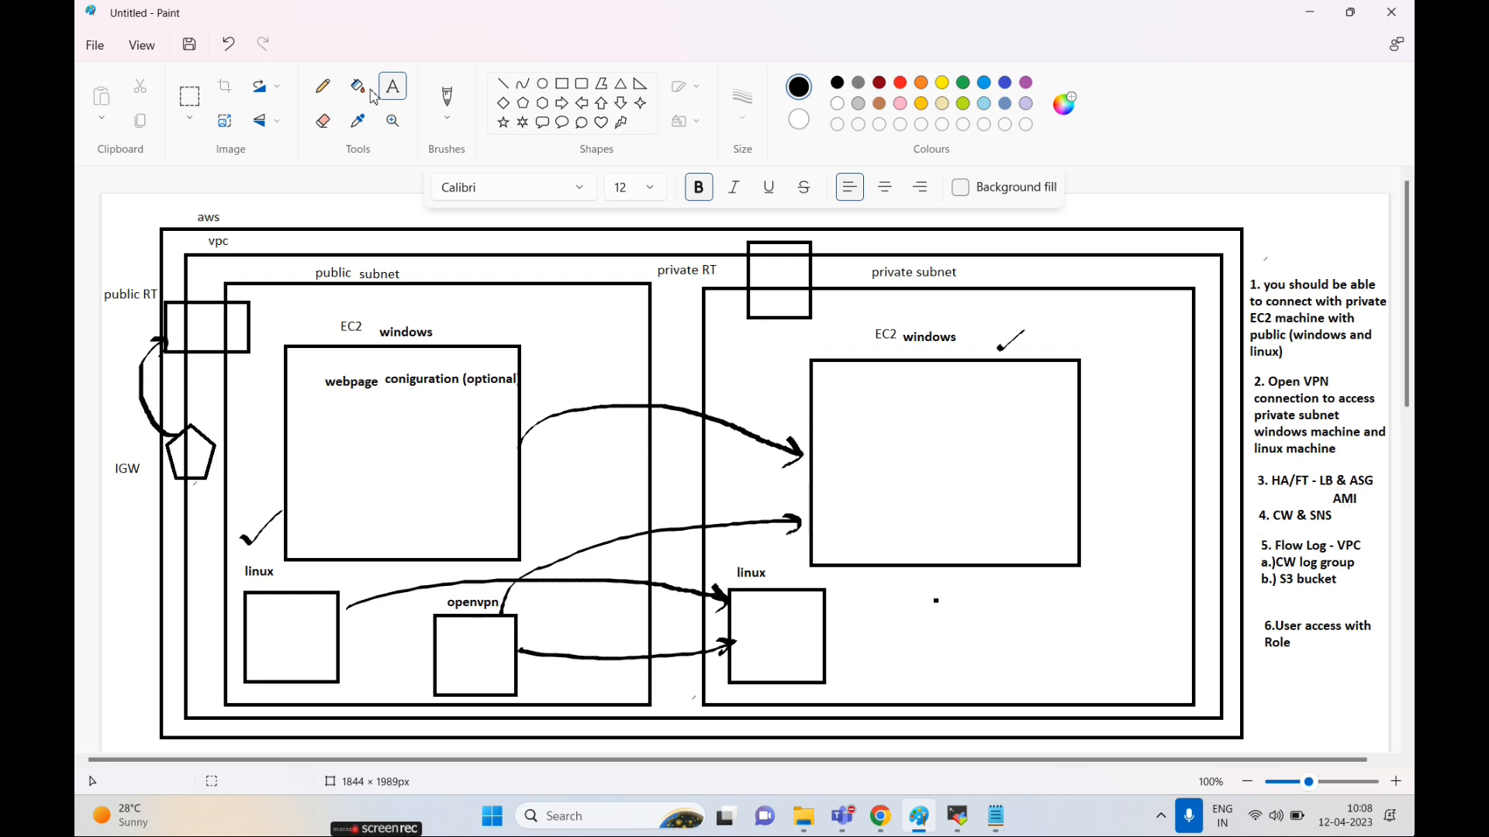
pyautogui.click(447, 116)
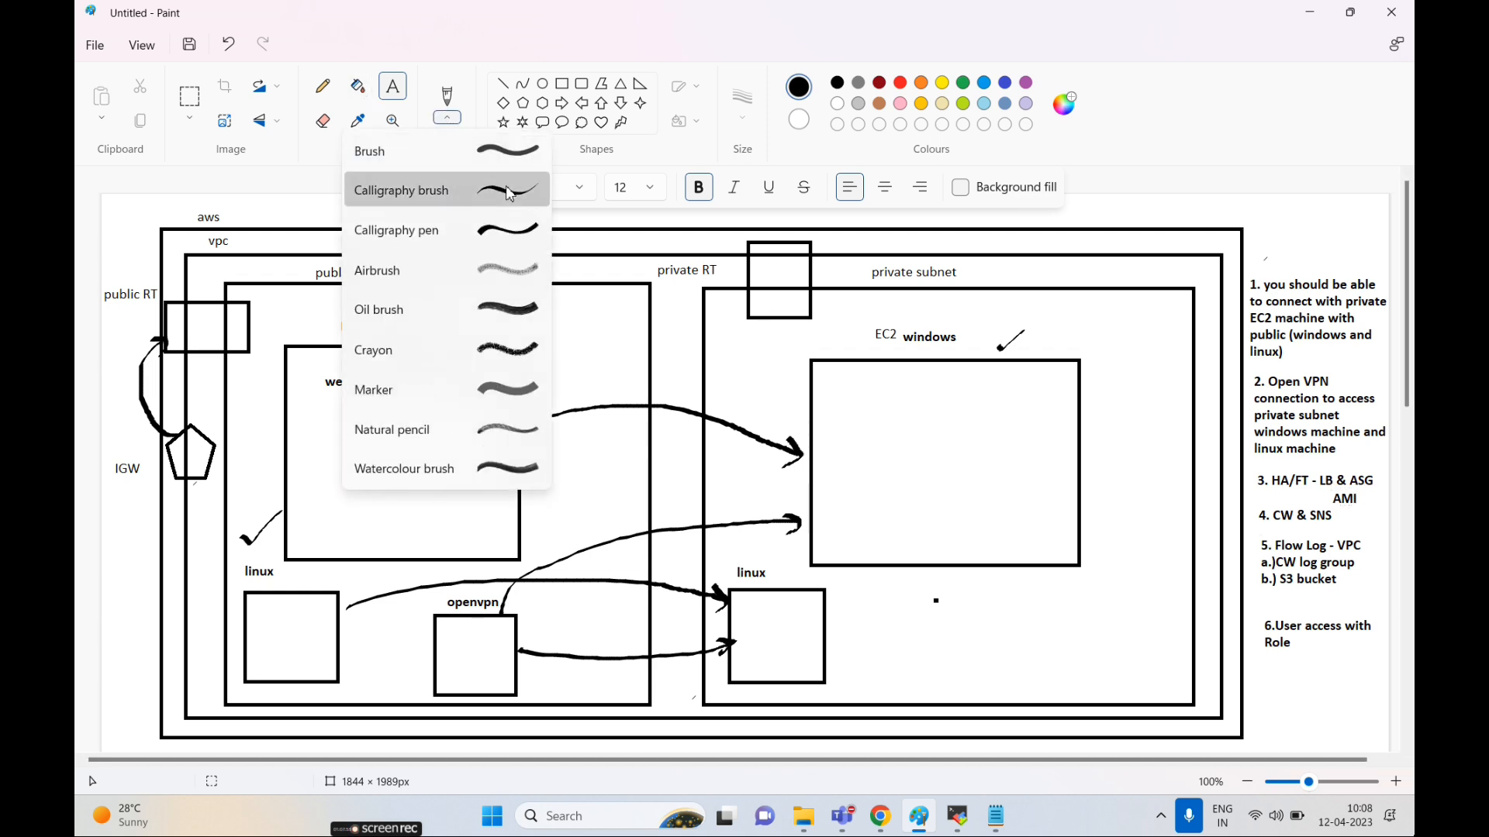
pyautogui.moveTo(1376, 482)
pyautogui.mouseDown()
pyautogui.moveTo(1369, 501)
pyautogui.moveTo(1386, 483)
pyautogui.mouseUp()
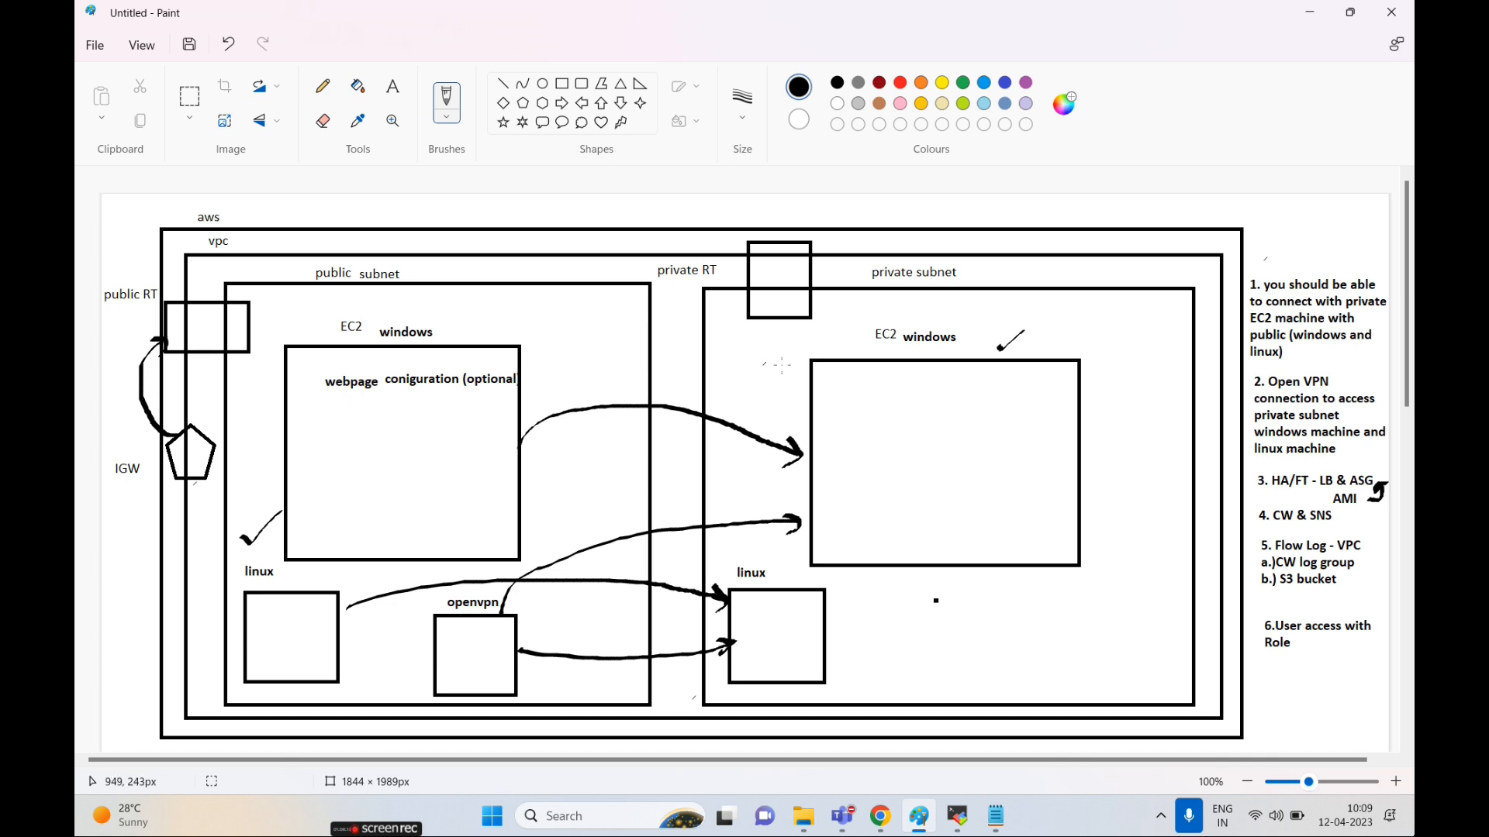
# - Hand-letter "LB" below IGW with a stroke under it, and tick the public windows box, the public linux box and "a.)CW log group"
pyautogui.moveTo(108, 510)
pyautogui.mouseDown()
pyautogui.moveTo(106, 536)
pyautogui.moveTo(130, 518)
pyautogui.moveTo(117, 535)
pyautogui.mouseUp()
pyautogui.moveTo(253, 458); pyautogui.dragTo(277, 444)
pyautogui.moveTo(227, 628); pyautogui.dragTo(248, 610)
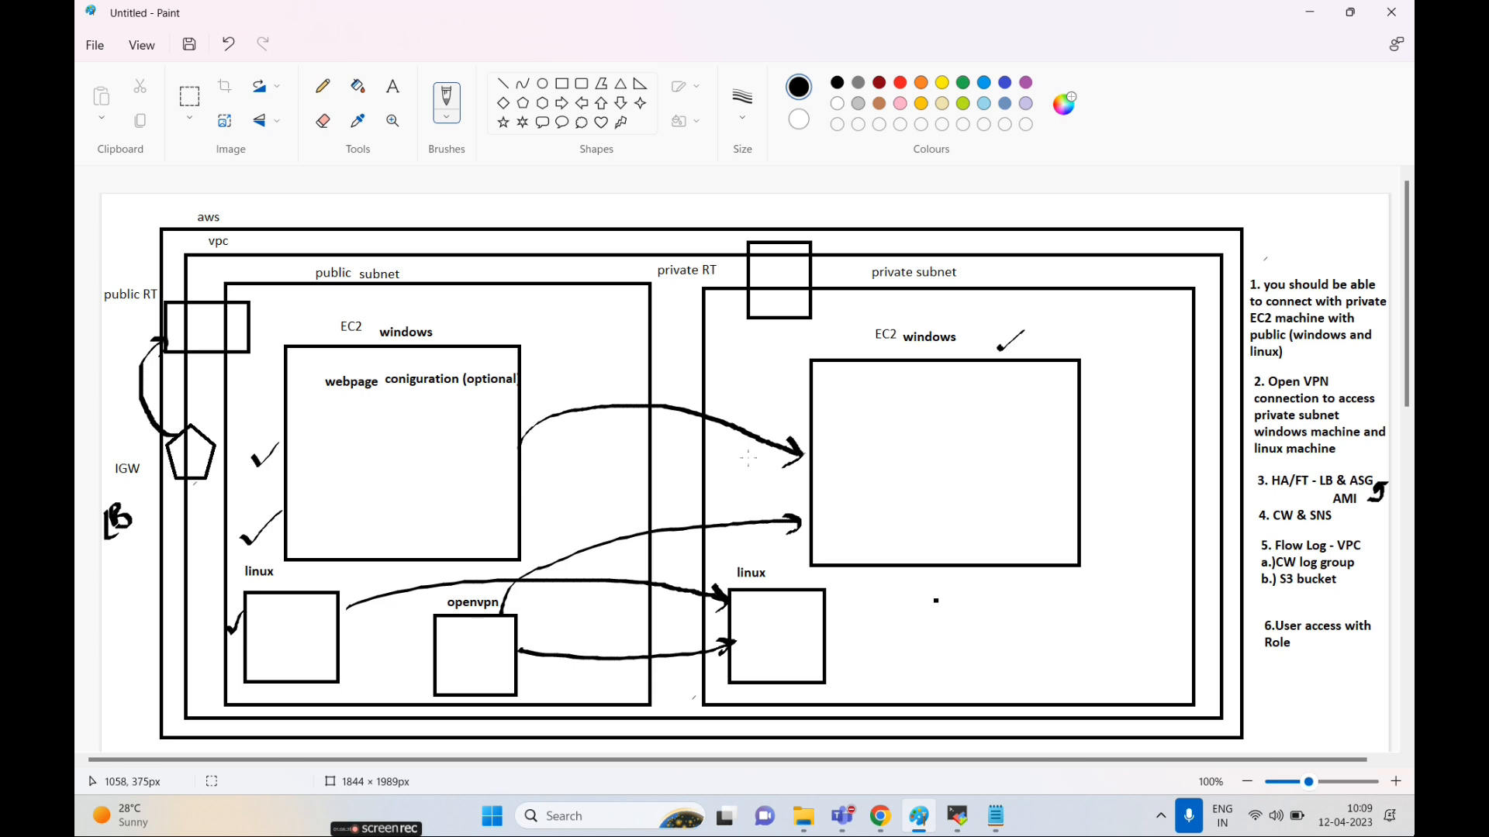
pyautogui.moveTo(107, 520)
pyautogui.mouseDown()
pyautogui.moveTo(120, 535)
pyautogui.moveTo(111, 521)
pyautogui.mouseUp()
pyautogui.moveTo(110, 566); pyautogui.dragTo(150, 541)
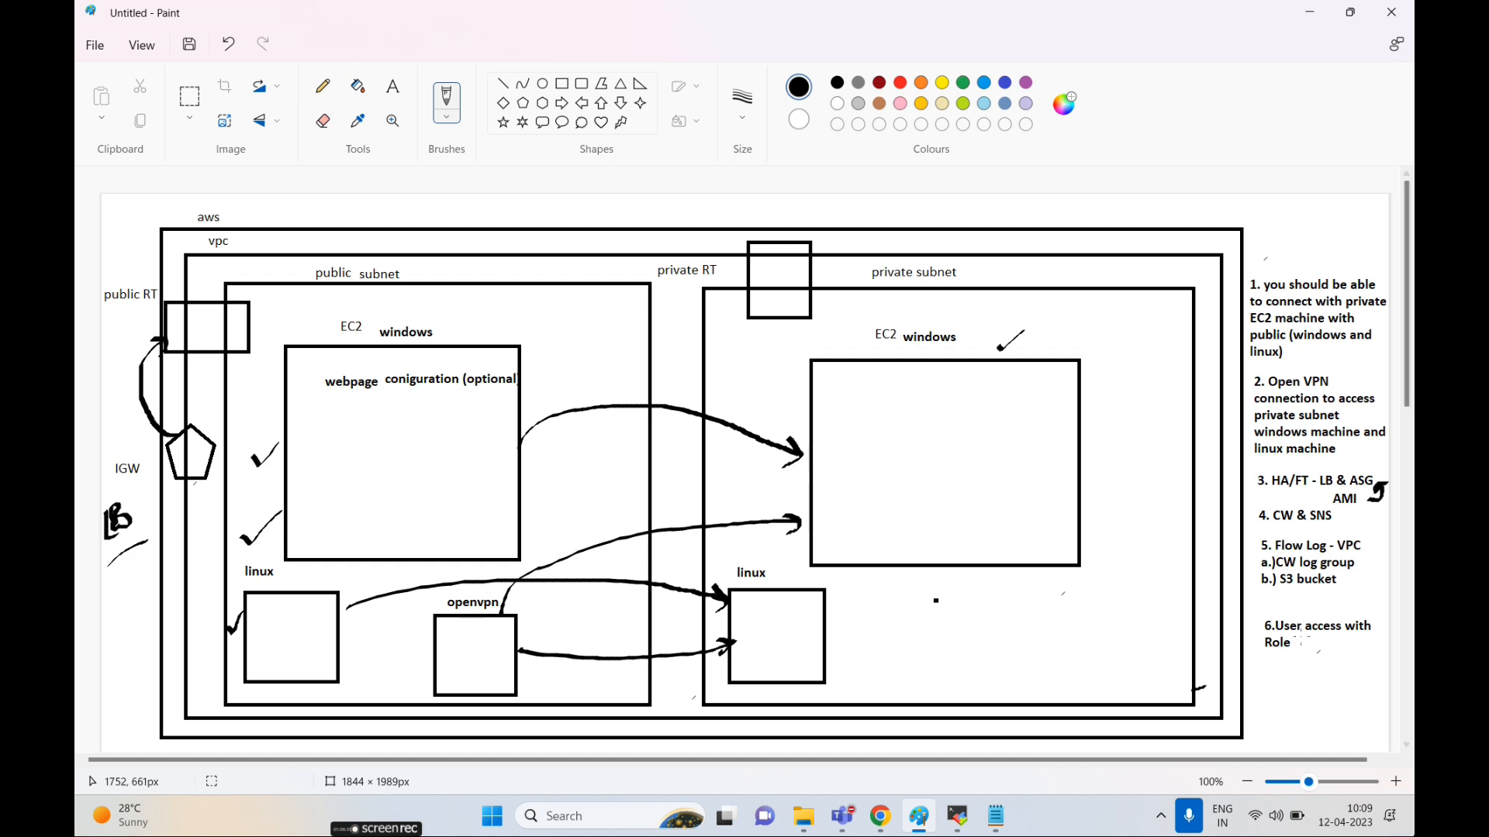
pyautogui.moveTo(1361, 561); pyautogui.dragTo(1372, 556)
pyautogui.click(1030, 712)
# - Switch to Chrome and open the list of VPCs from the VPC dashboard in the AWS console
pyautogui.click(880, 815)
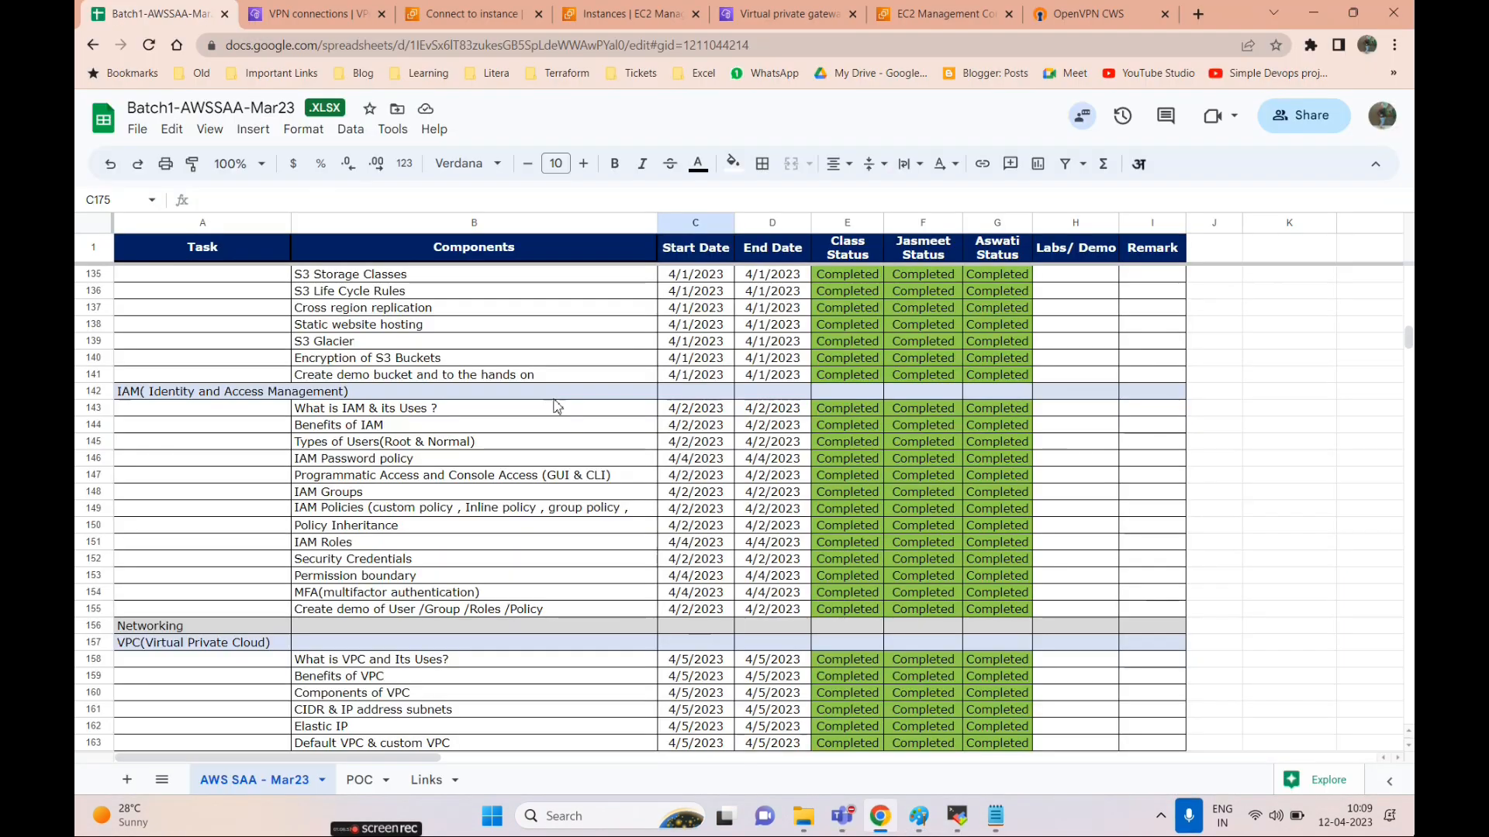
pyautogui.click(337, 17)
pyautogui.click(461, 14)
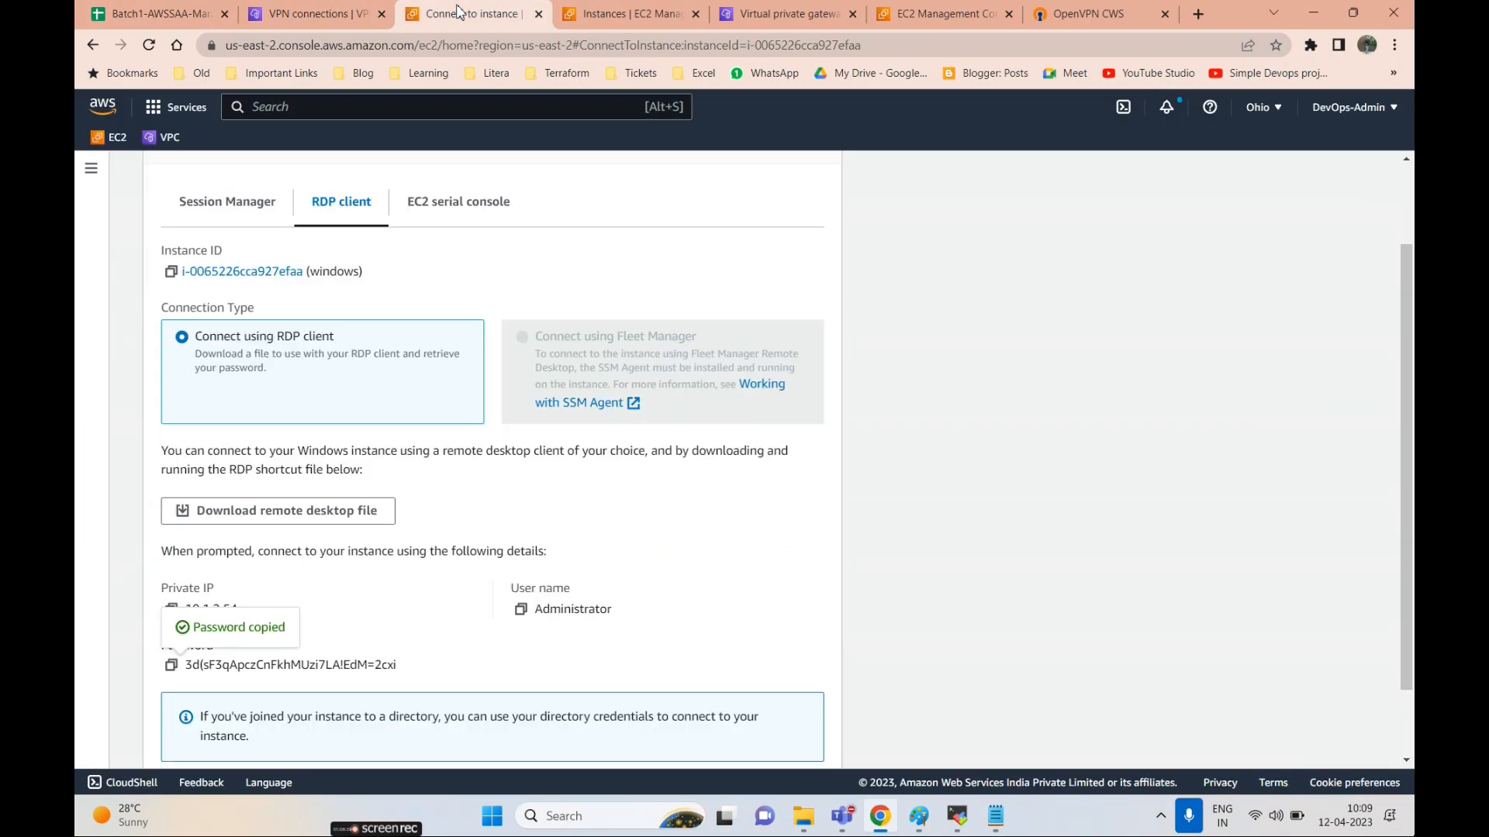
pyautogui.scroll(2, 431, 287)
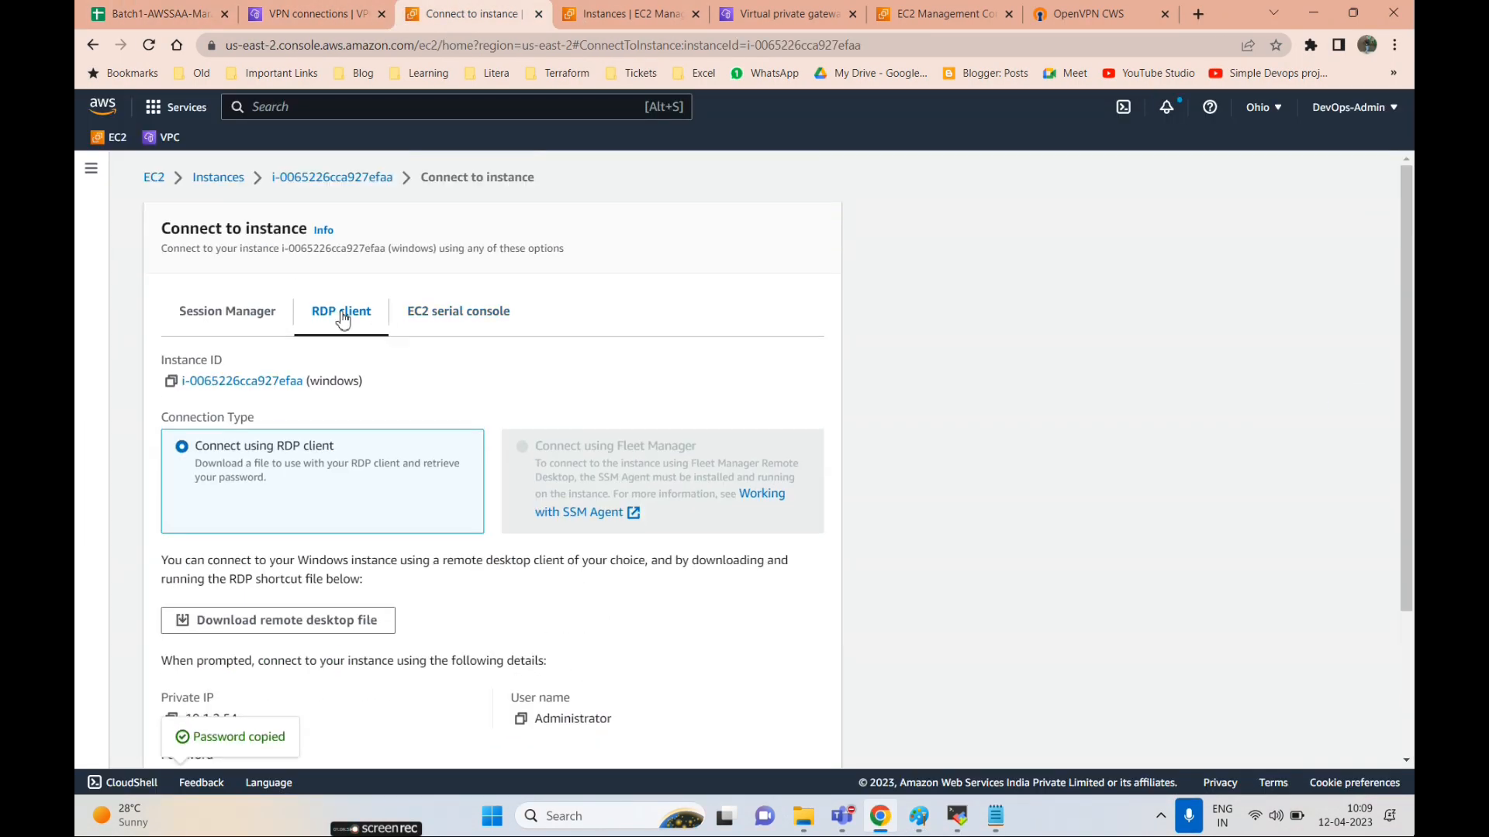
pyautogui.click(159, 141)
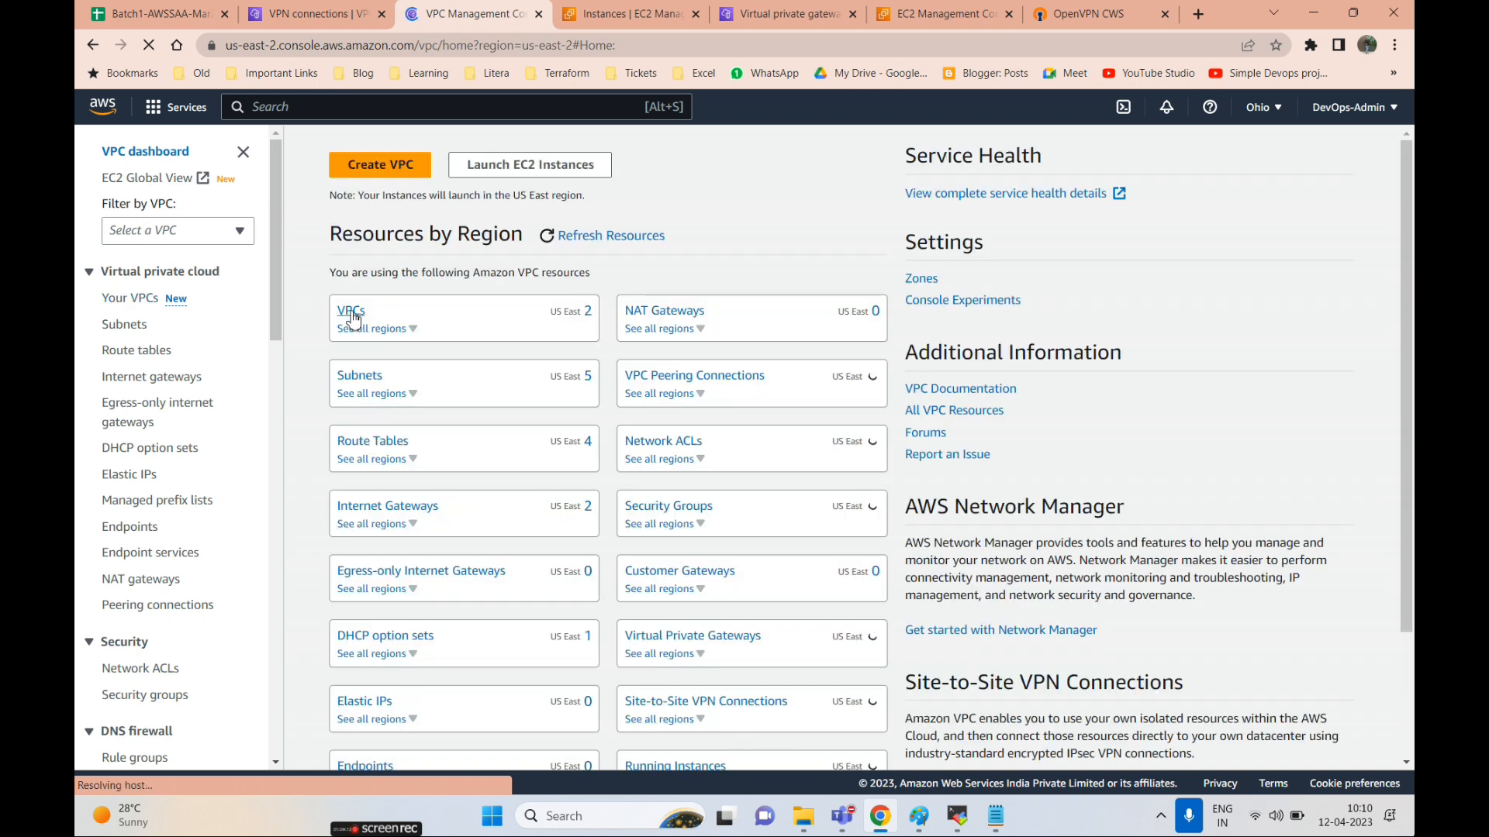
pyautogui.click(351, 337)
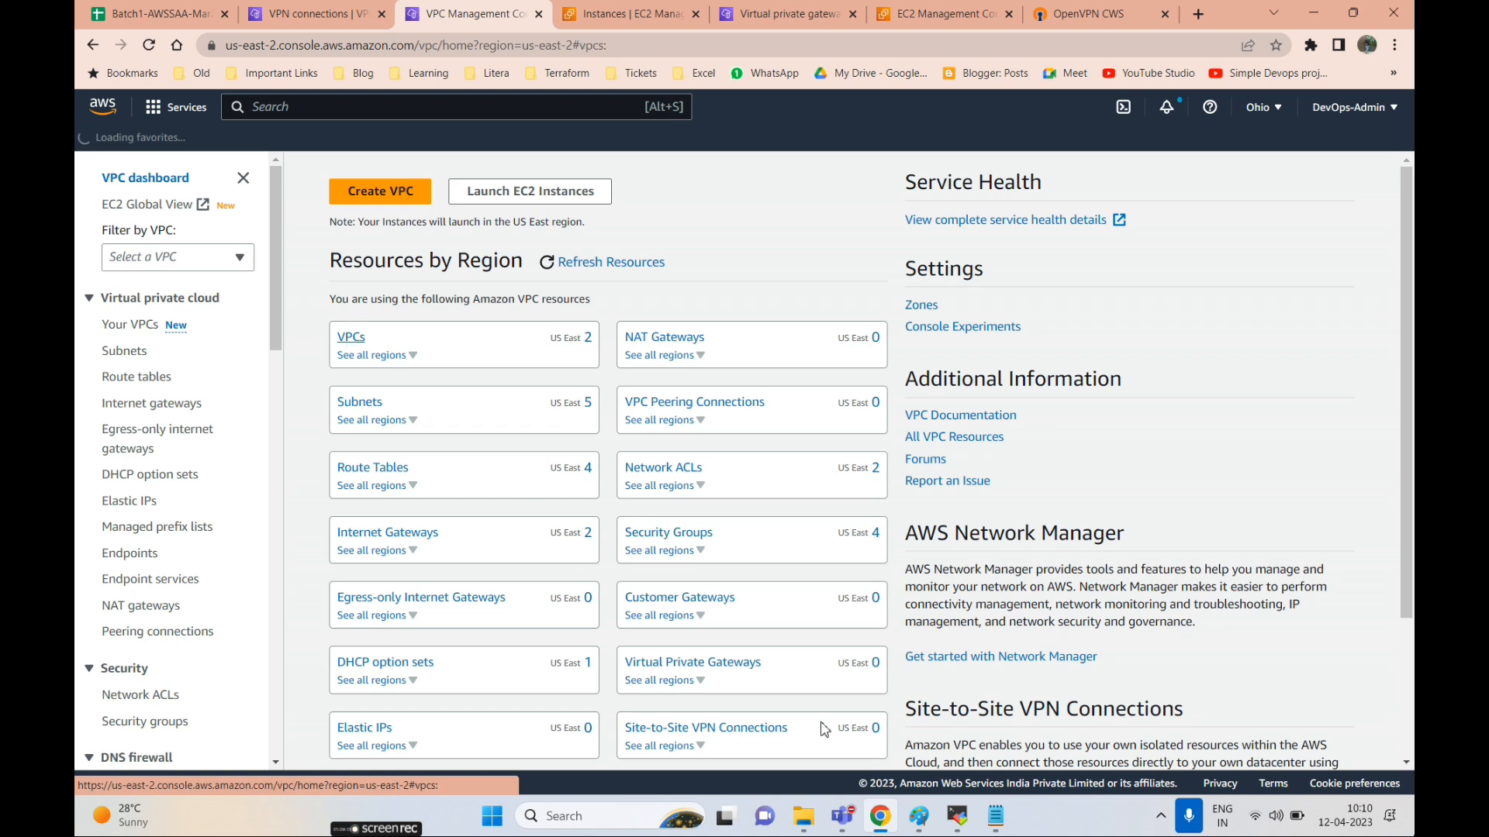
# - Return to Paint and brush more ticks beside and inside the public windows and linux boxes, plus one between notes 2 and 3
pyautogui.click(921, 822)
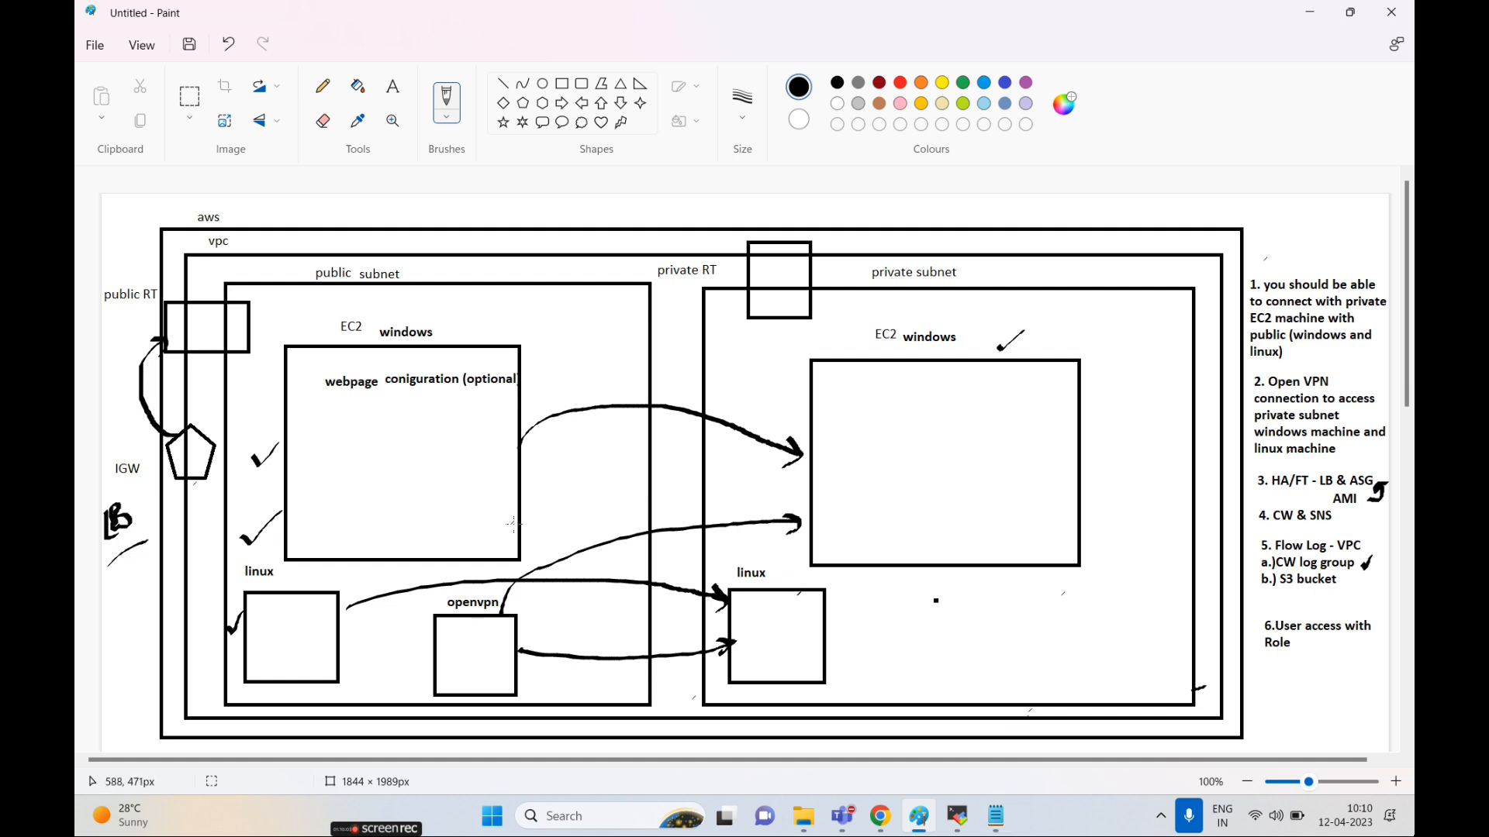
pyautogui.moveTo(260, 417); pyautogui.dragTo(273, 407)
pyautogui.moveTo(1359, 459); pyautogui.dragTo(1383, 449)
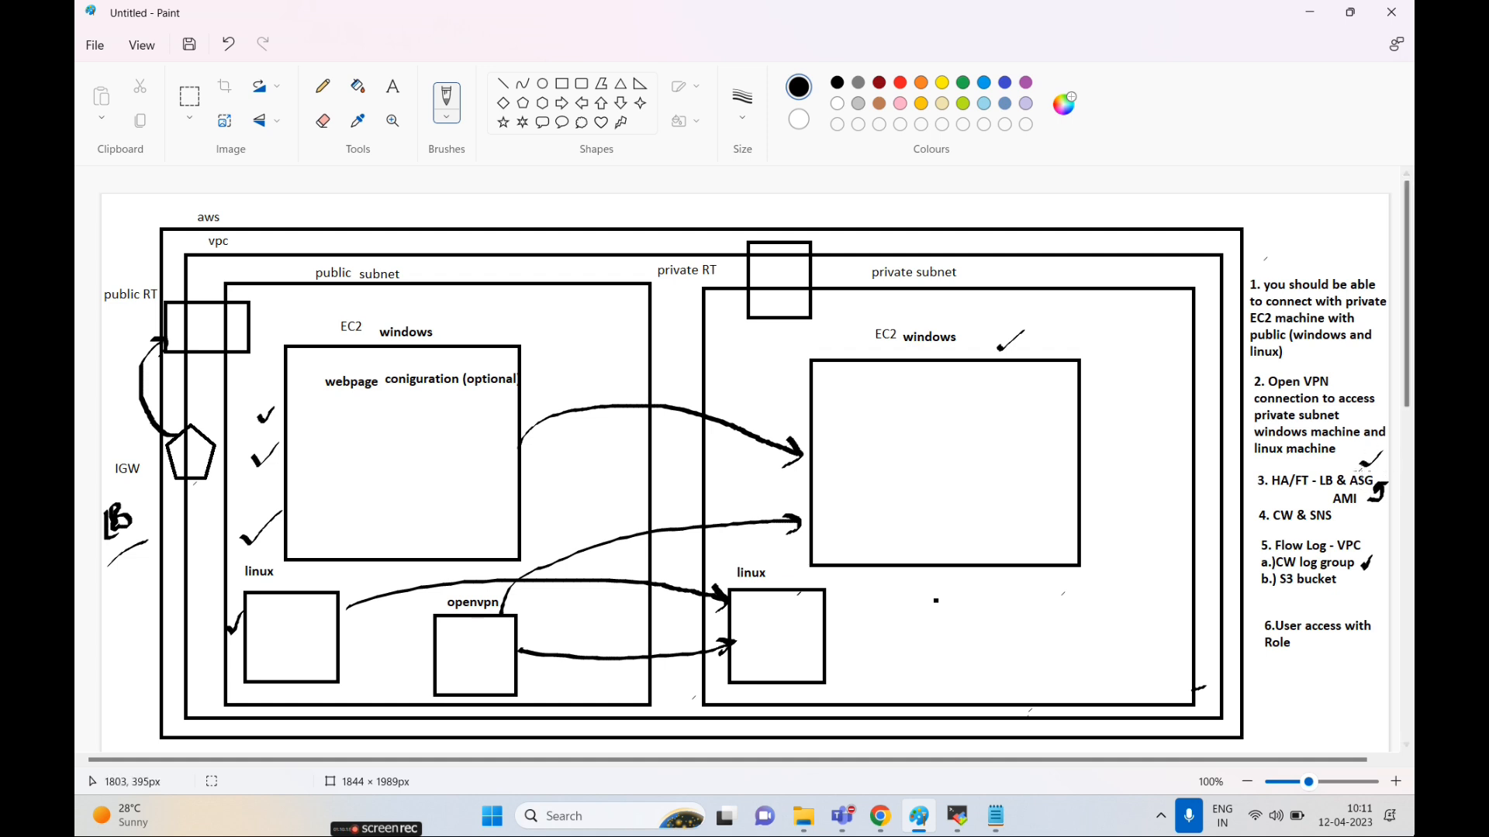
pyautogui.moveTo(432, 460); pyautogui.dragTo(446, 447)
pyautogui.moveTo(264, 649); pyautogui.dragTo(285, 642)
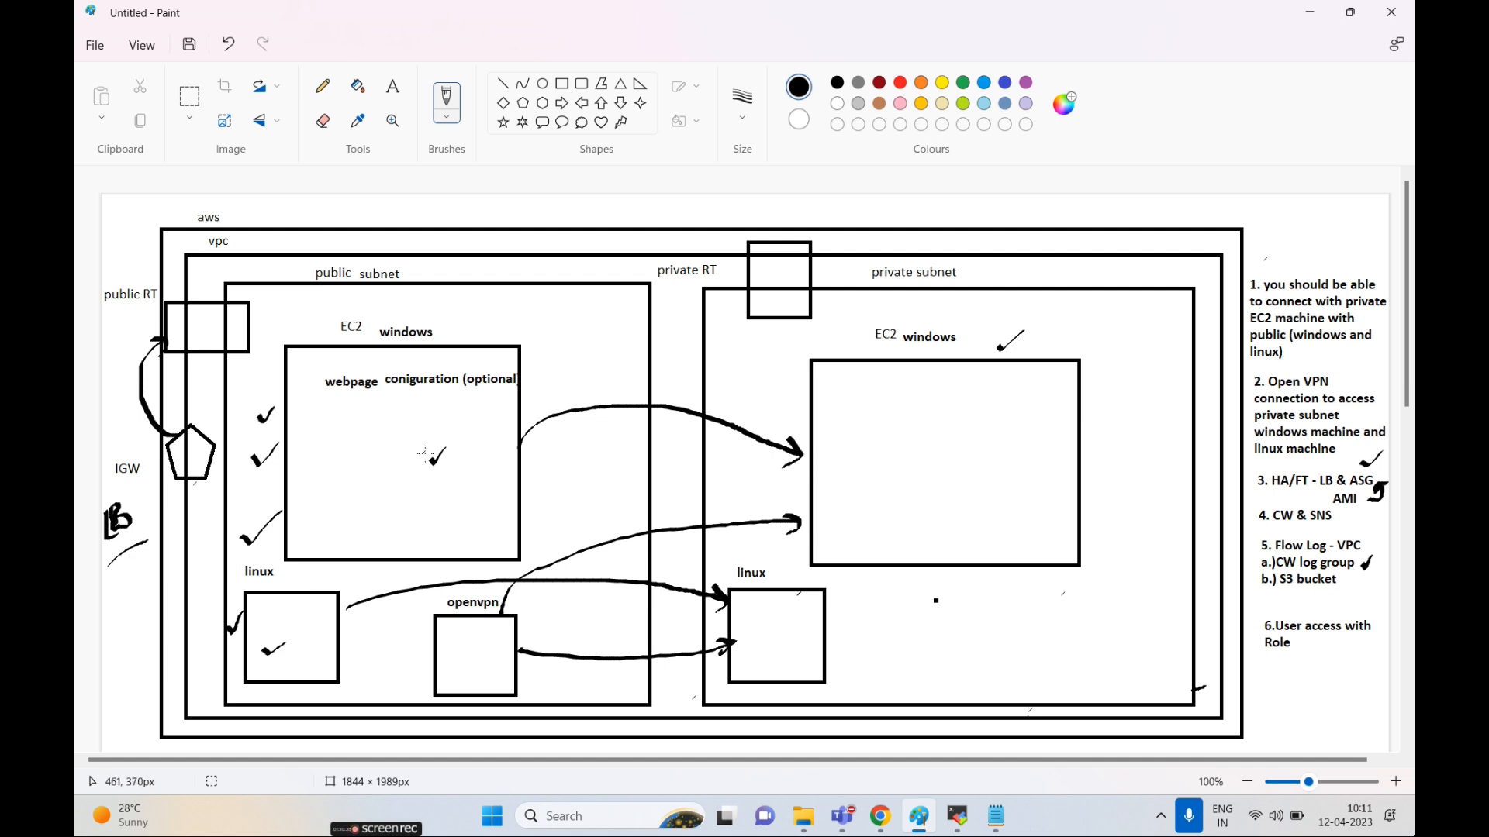
pyautogui.click(497, 468)
pyautogui.moveTo(463, 515); pyautogui.dragTo(484, 509)
pyautogui.moveTo(260, 626); pyautogui.dragTo(282, 621)
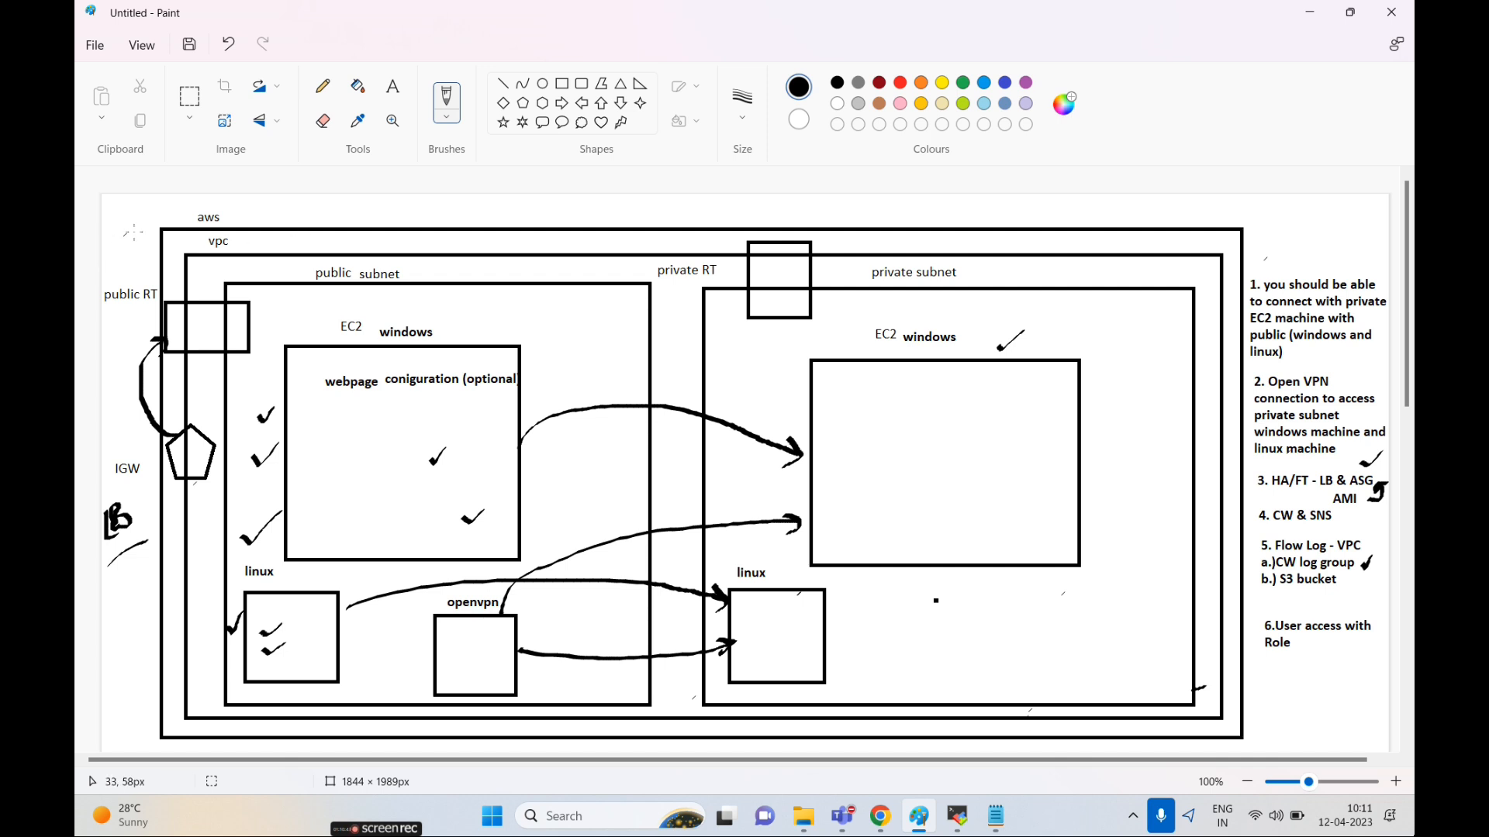
pyautogui.moveTo(273, 419)
pyautogui.mouseDown()
pyautogui.moveTo(282, 429)
pyautogui.moveTo(297, 409)
pyautogui.mouseUp()
pyautogui.moveTo(233, 599); pyautogui.dragTo(257, 578)
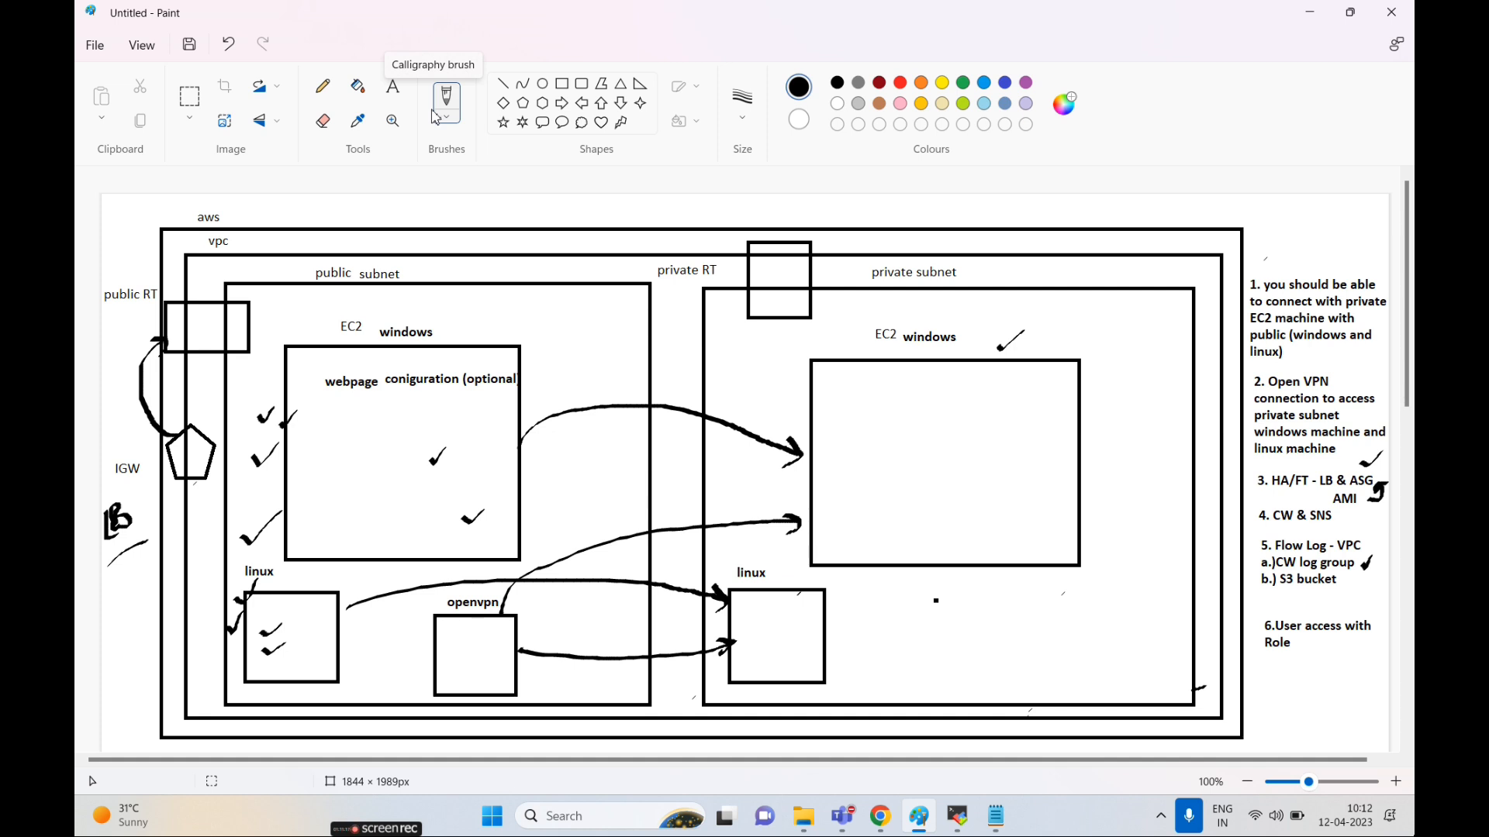
pyautogui.click(853, 520)
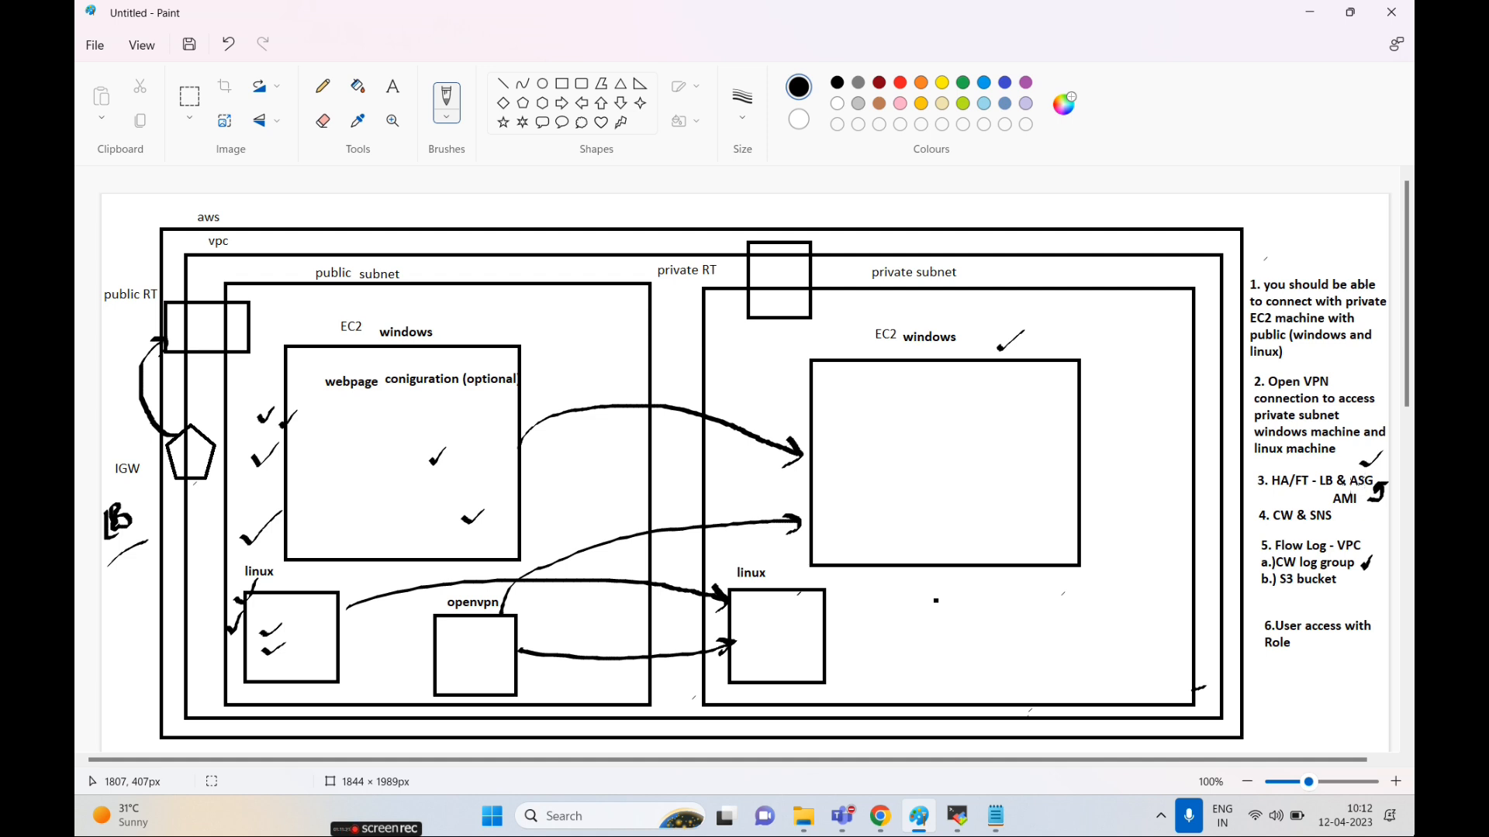
# - Write the bold text "2,2,3" under "HA/FT" in note 3
pyautogui.click(393, 86)
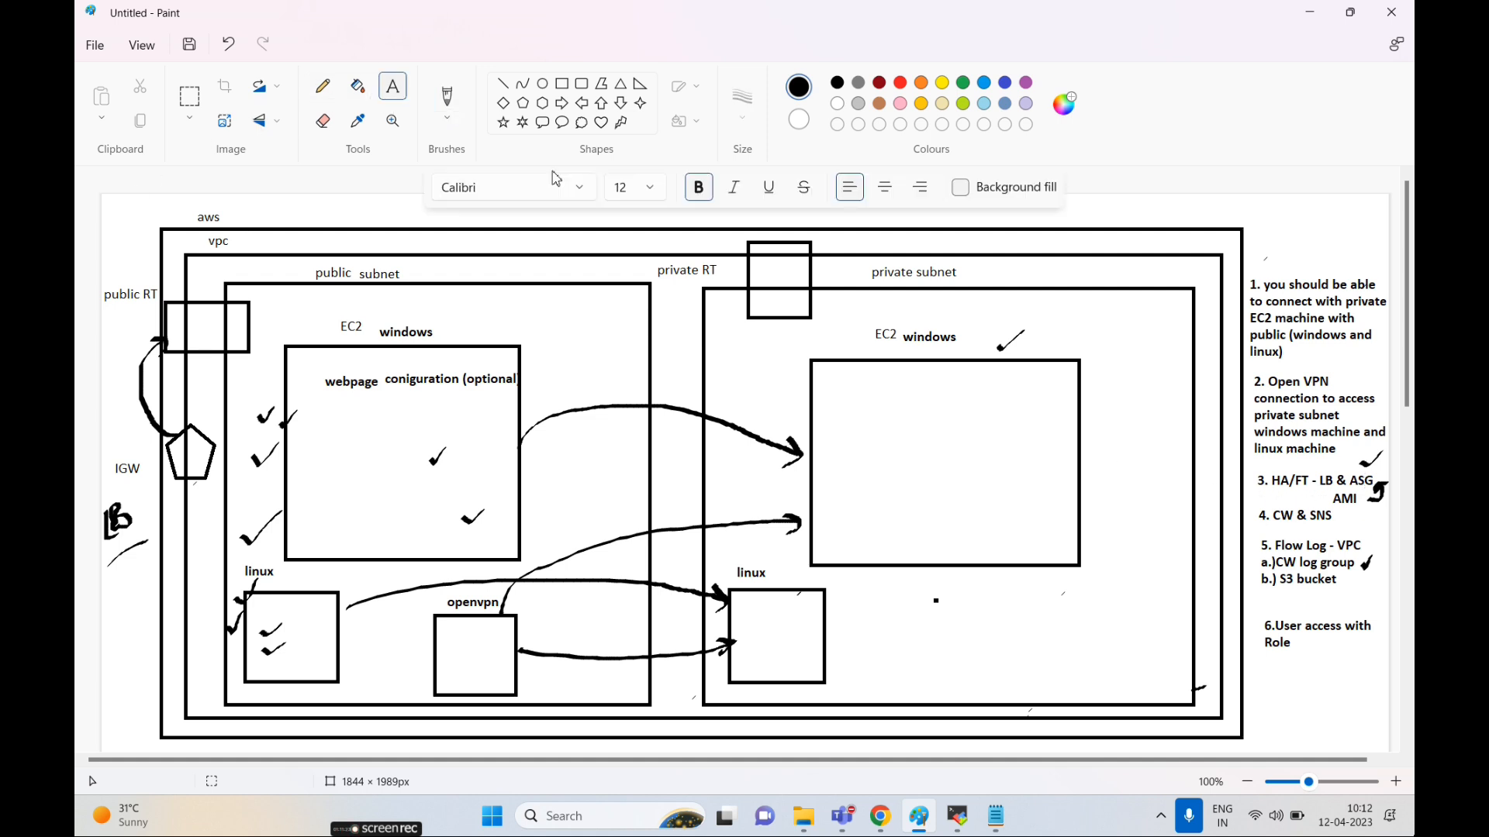
pyautogui.click(1265, 490)
pyautogui.write('2')
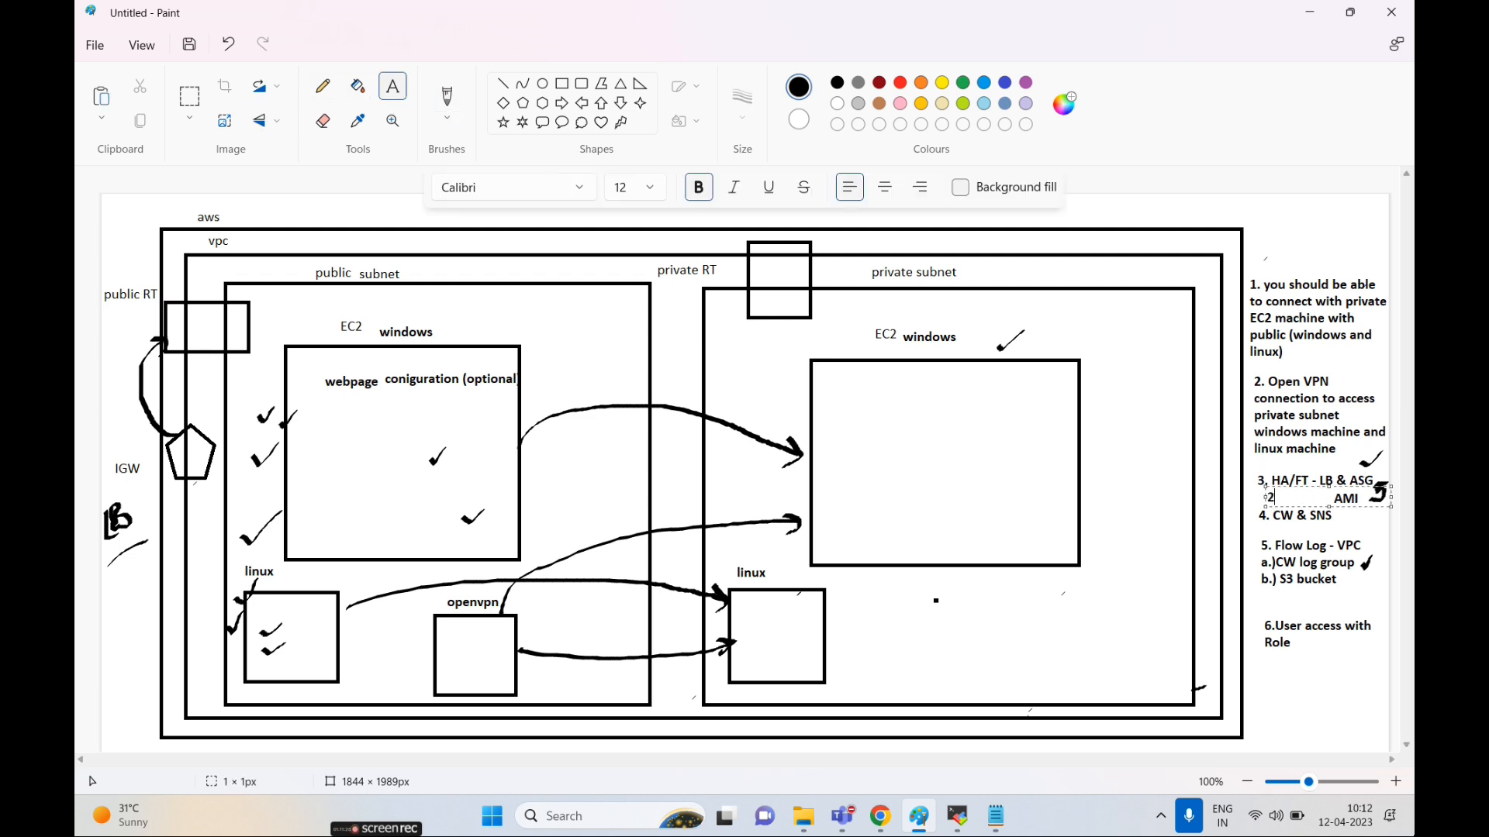
pyautogui.write(',2,3')
pyautogui.click(1320, 547)
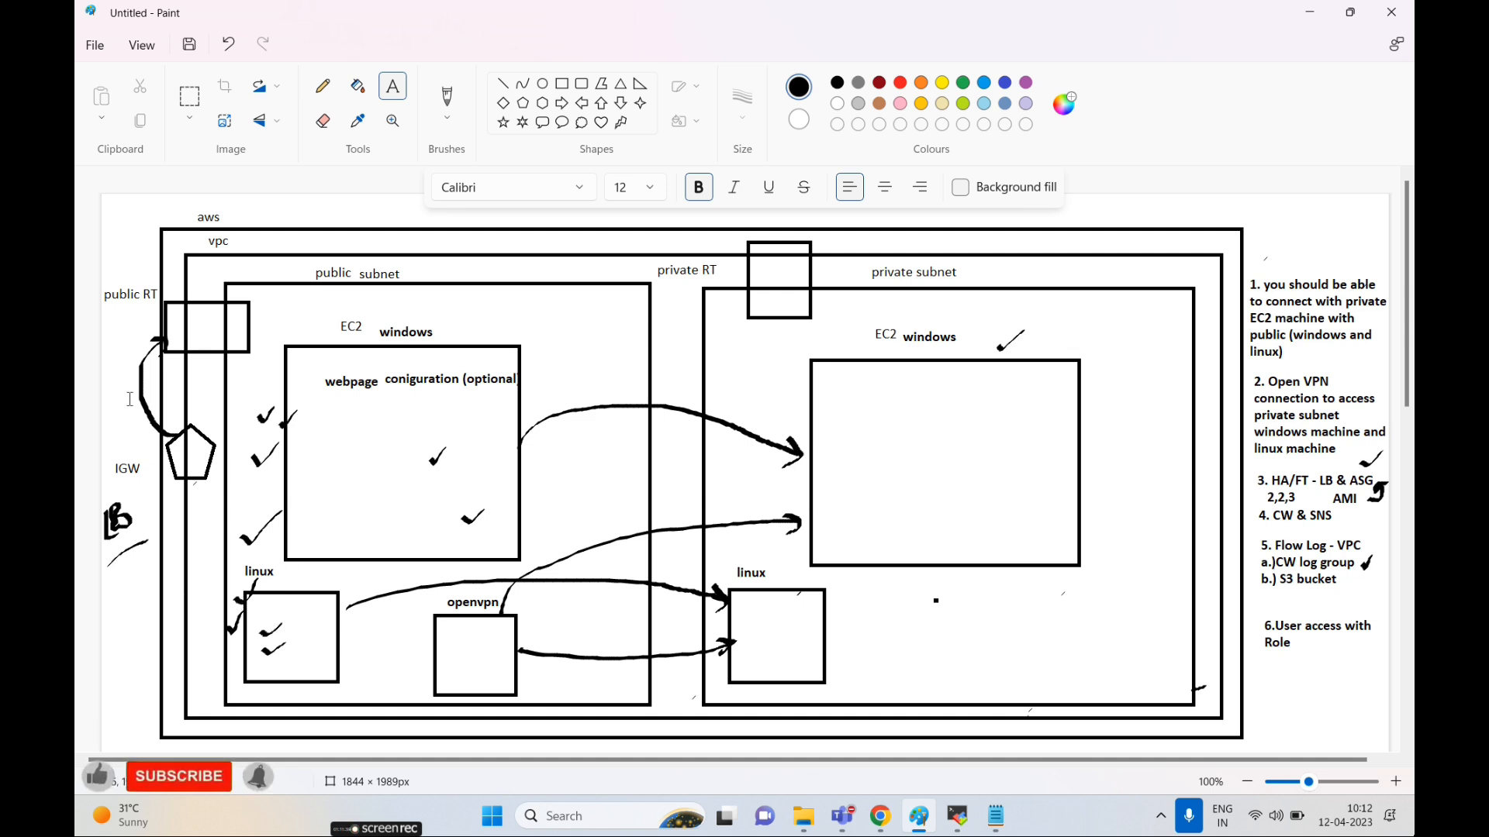
# - Write the bold text "4 machine" below the hand-lettered LB and start an empty text box beneath it
pyautogui.click(116, 571)
pyautogui.write('4')
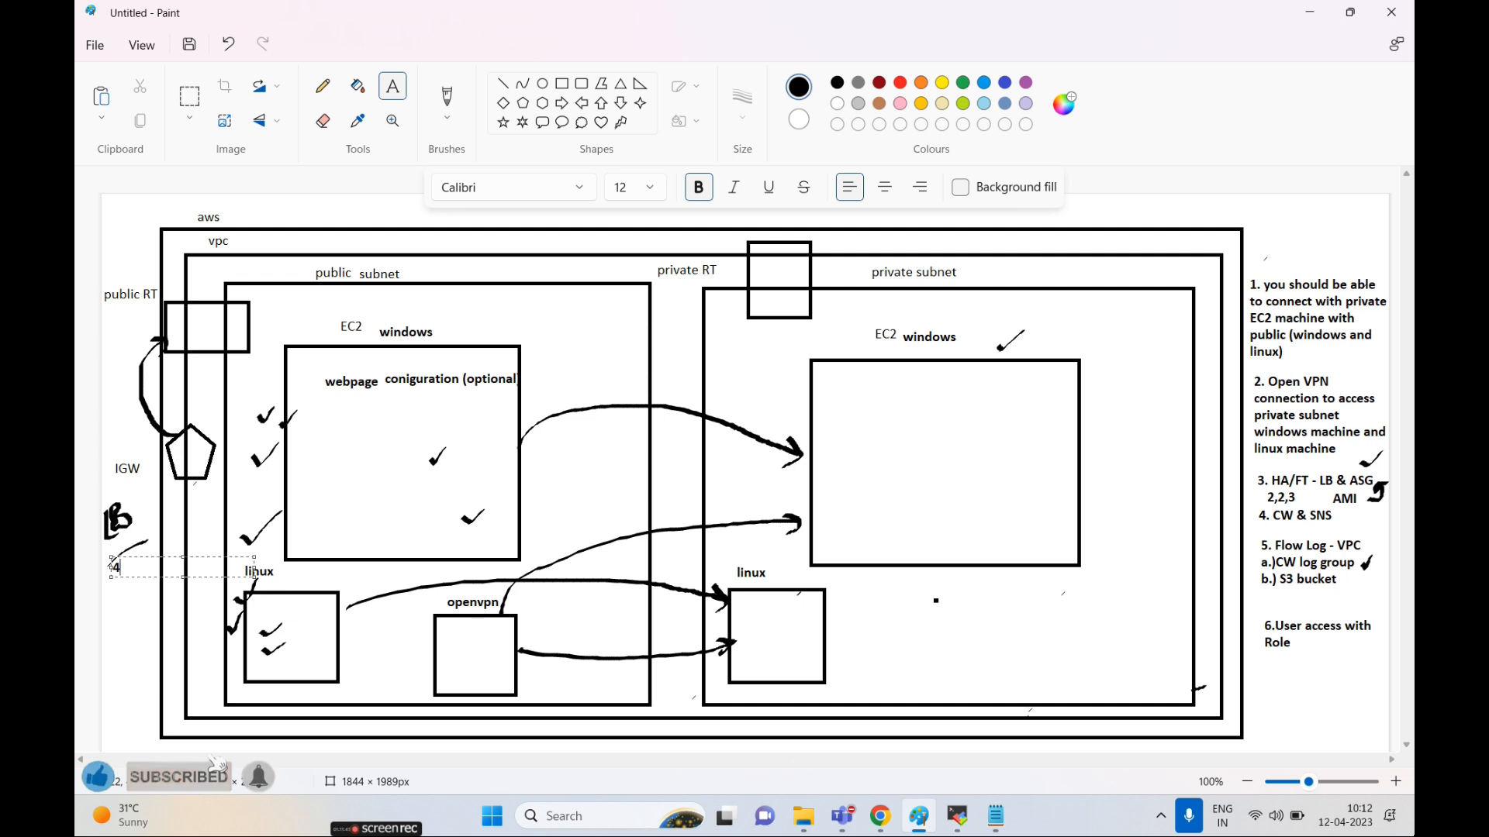
pyautogui.write(' machine')
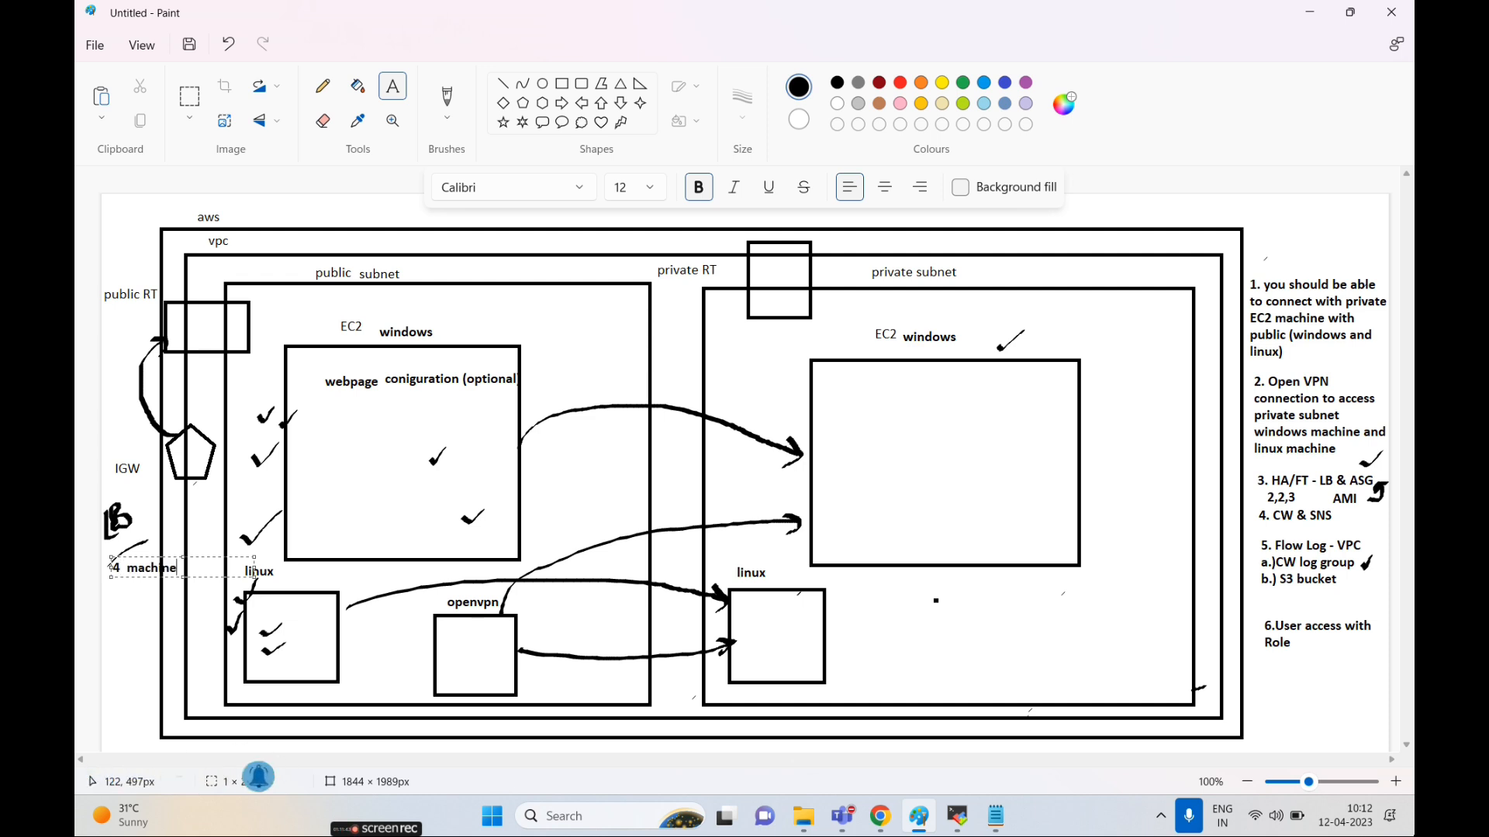
pyautogui.moveTo(176, 568); pyautogui.dragTo(128, 568)
pyautogui.click(117, 630)
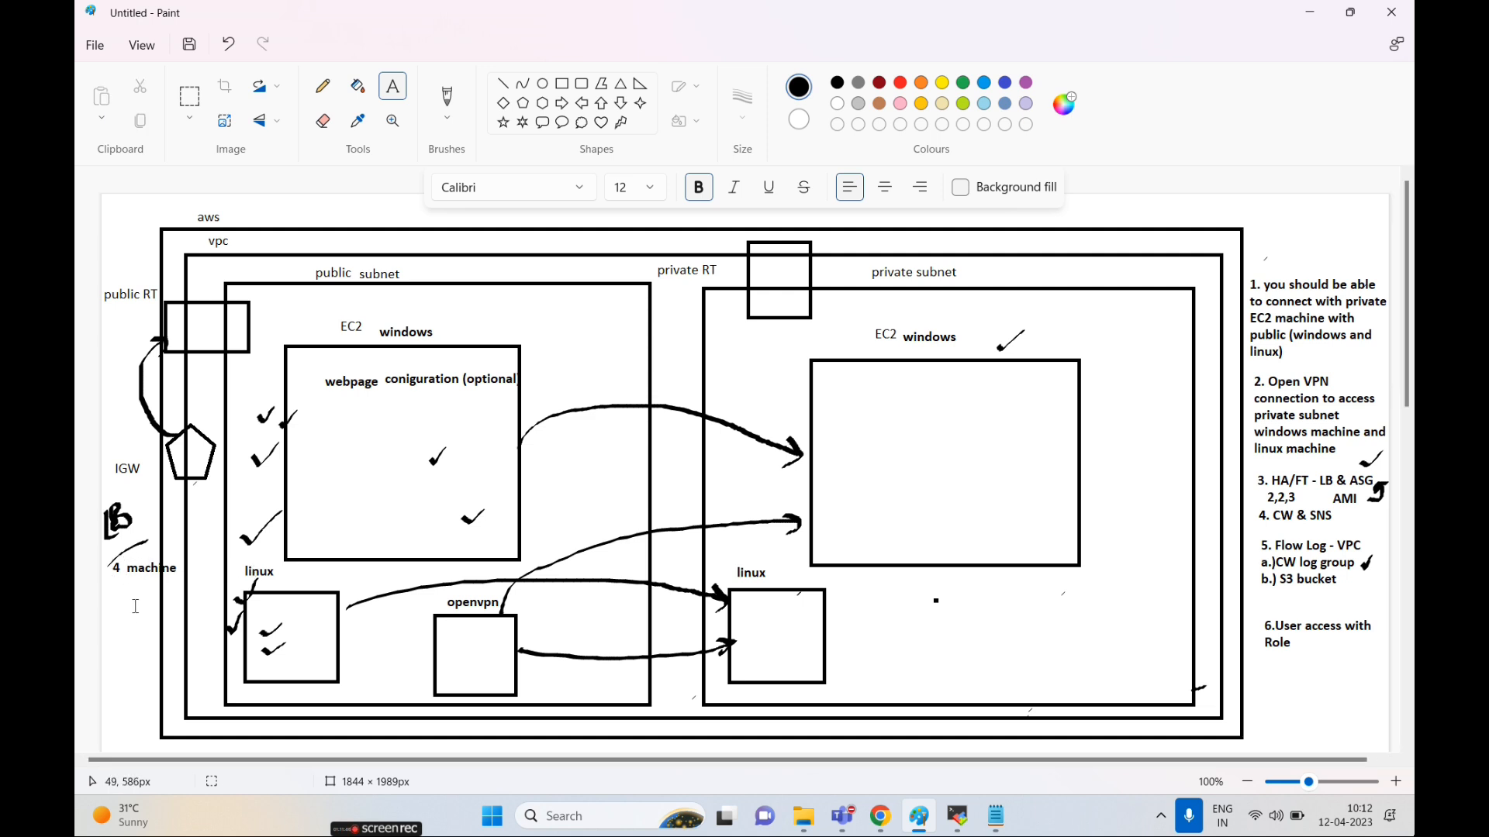
pyautogui.click(116, 597)
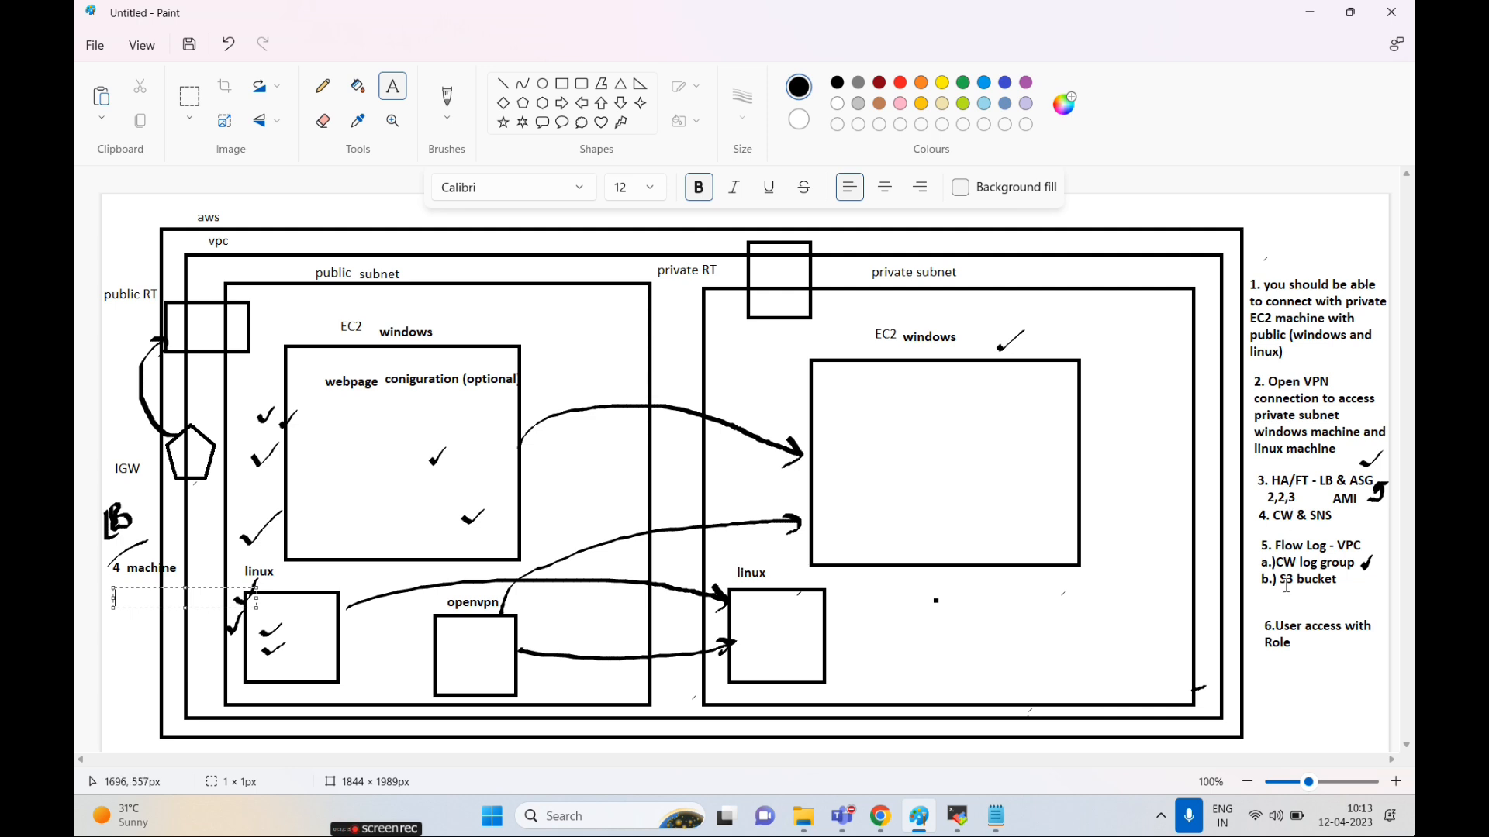
# - Switch to Chrome, show the flow logs of customer-vpc with an enlarged details pane, and start creating a flow log
pyautogui.click(880, 816)
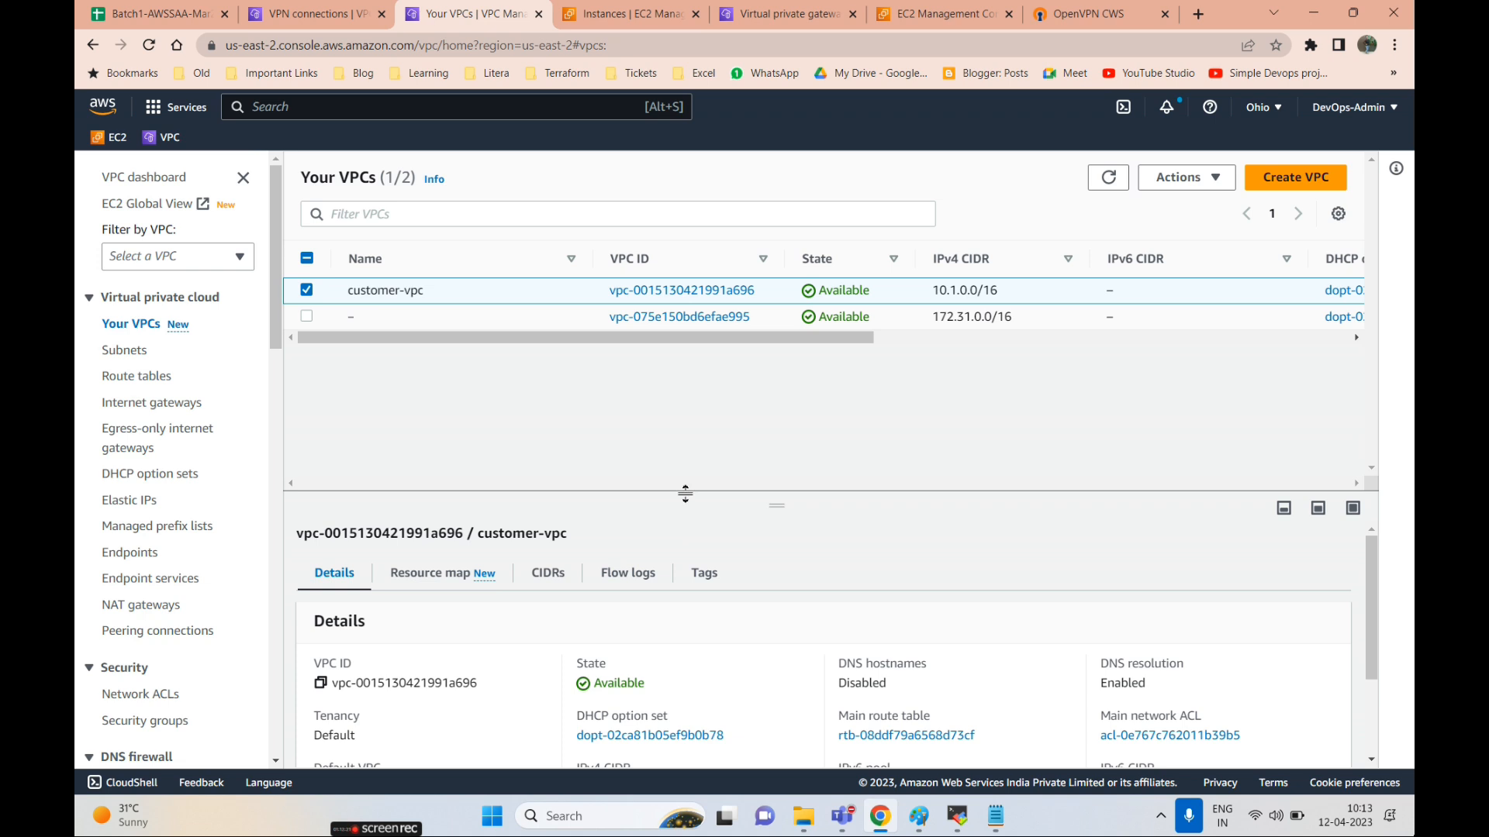
pyautogui.moveTo(684, 493); pyautogui.dragTo(684, 349)
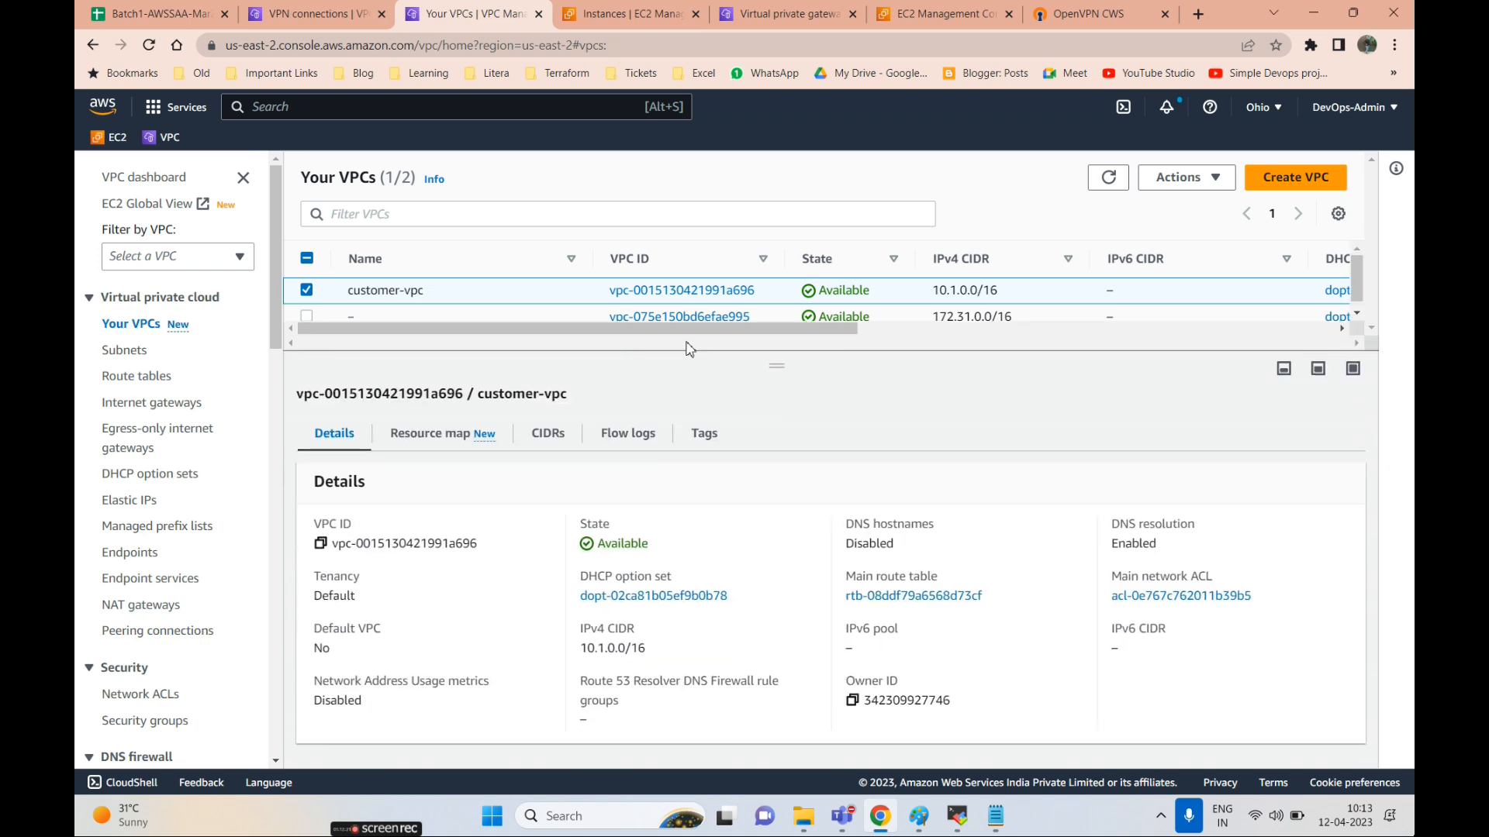
pyautogui.click(624, 443)
pyautogui.hotkey('alt', 'Tab')
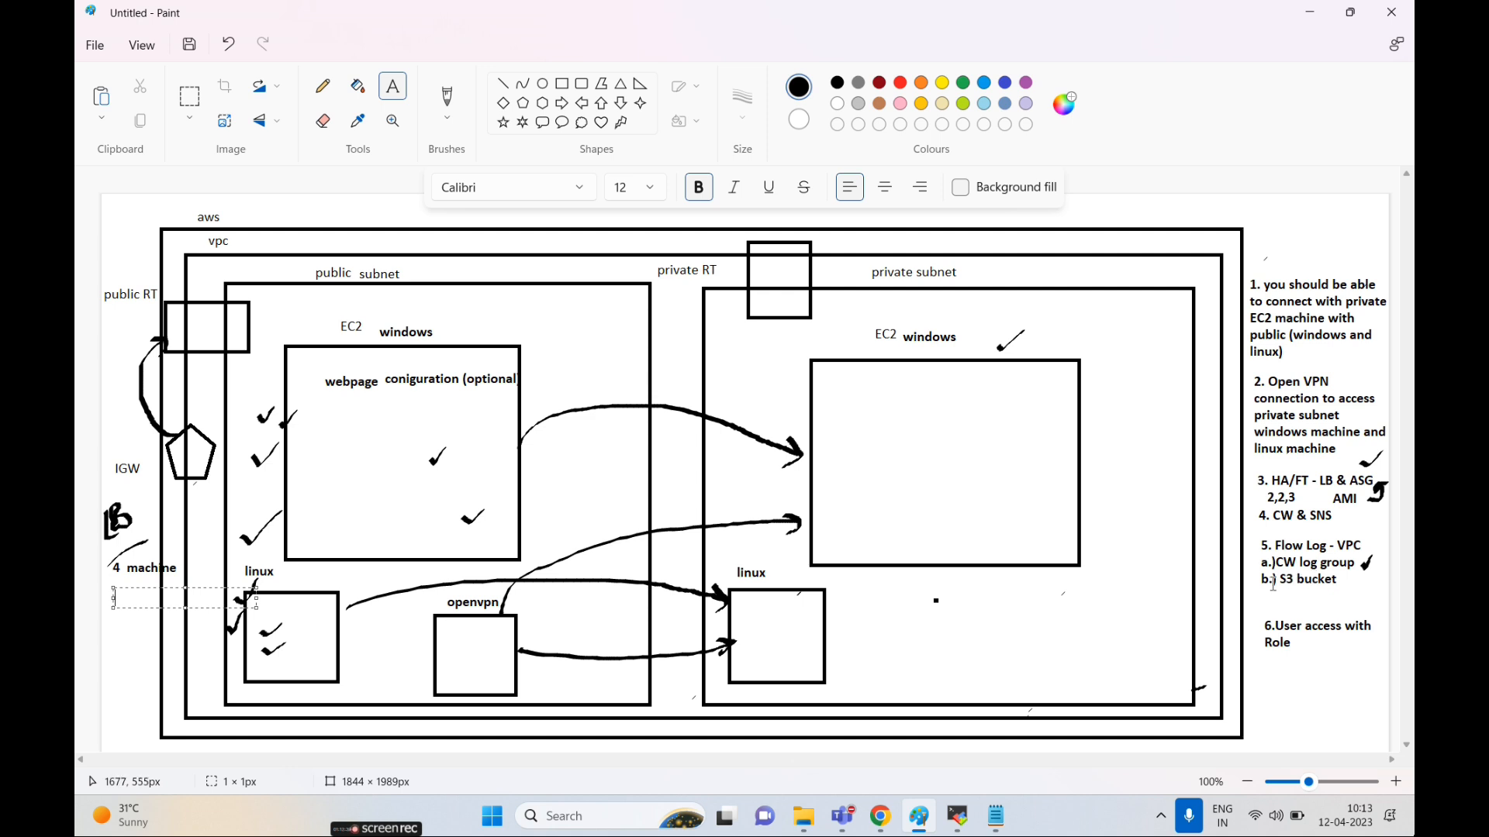
pyautogui.hotkey('alt', 'Tab')
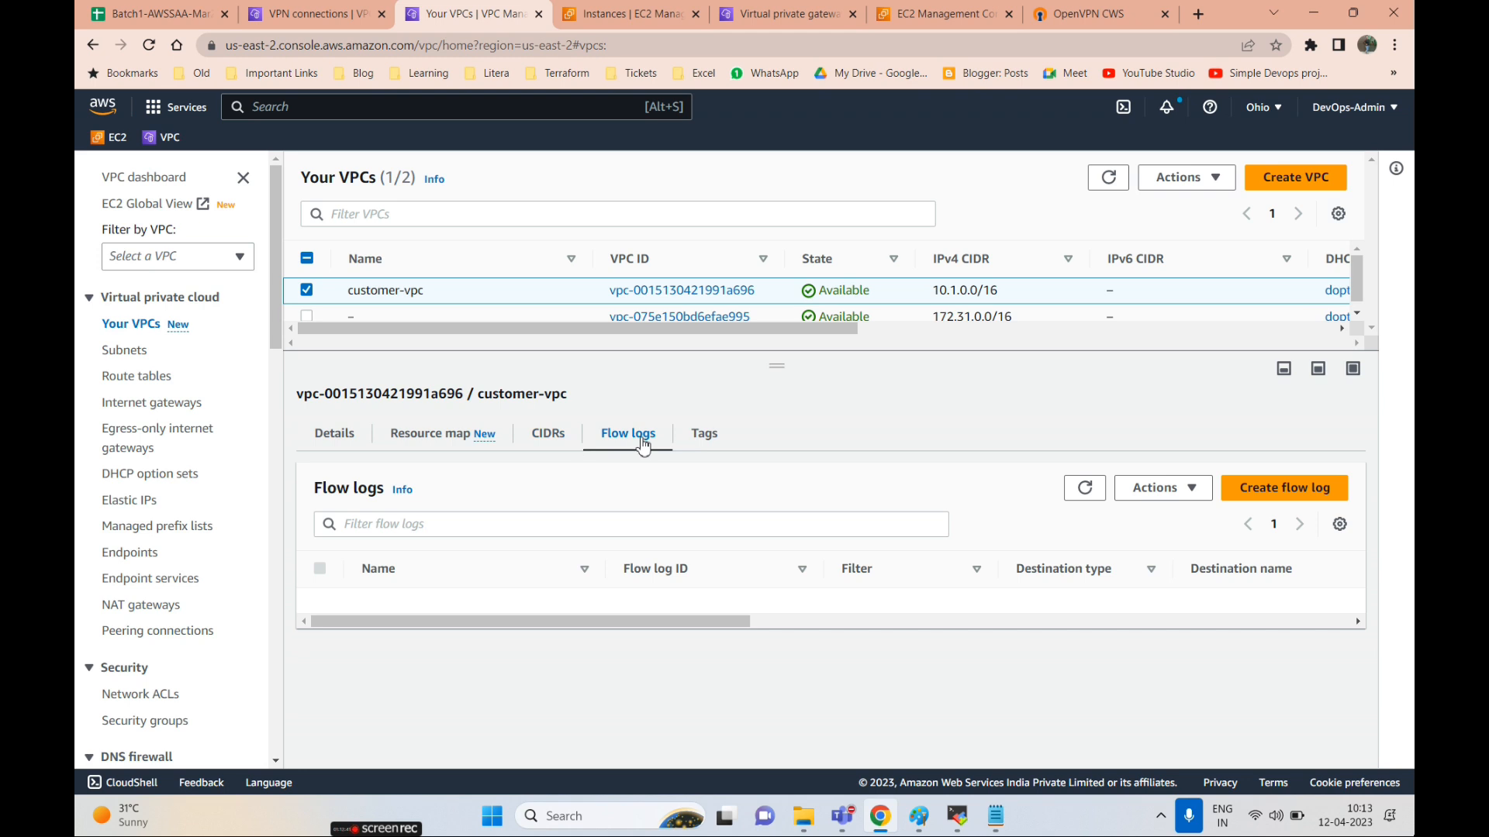
pyautogui.click(1263, 496)
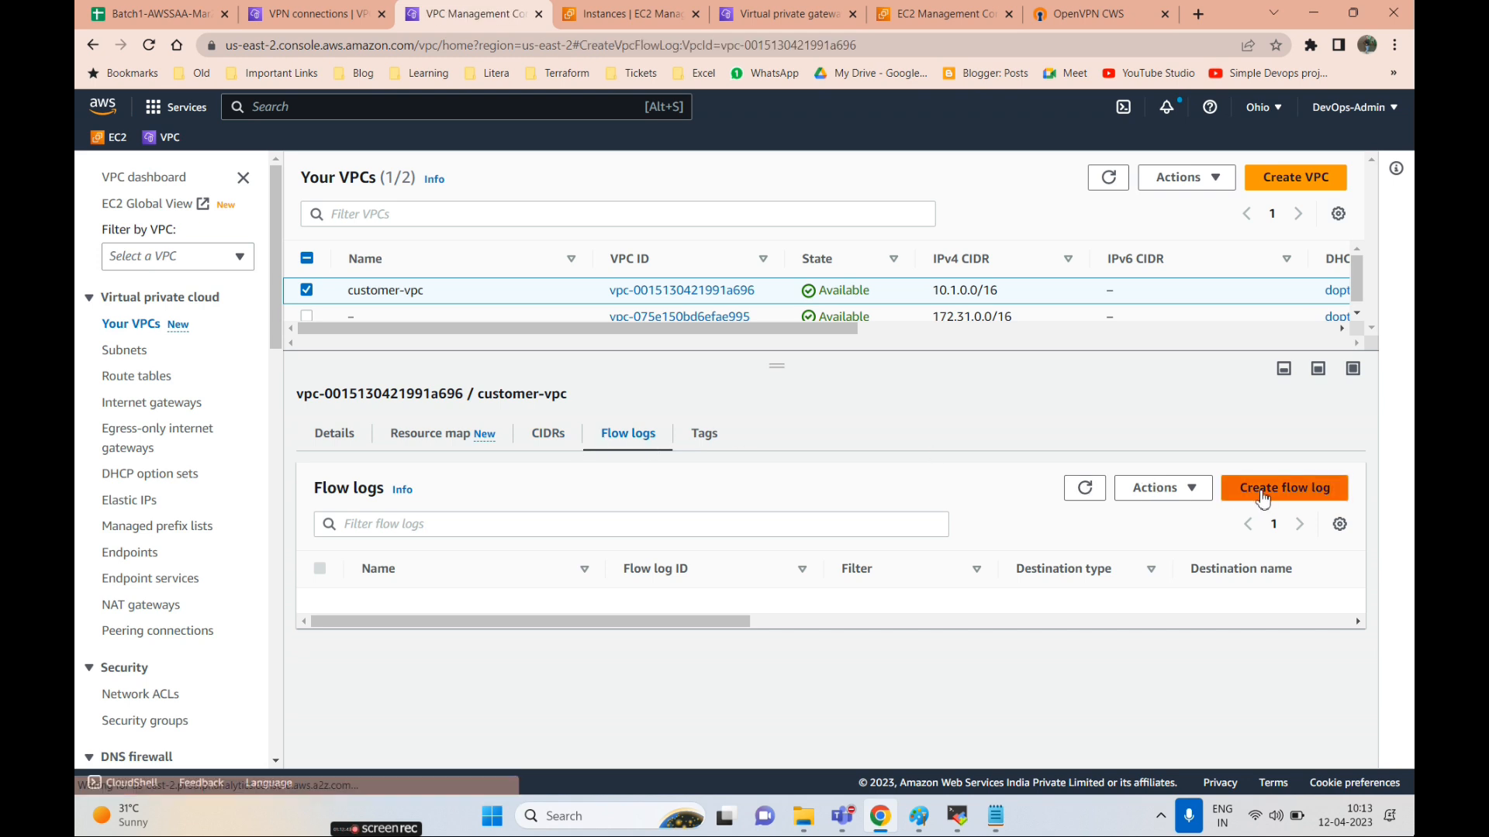
# - Set the flow log's destination to an Amazon S3 bucket and look over the log format and partition options
pyautogui.scroll(-6, 313, 499)
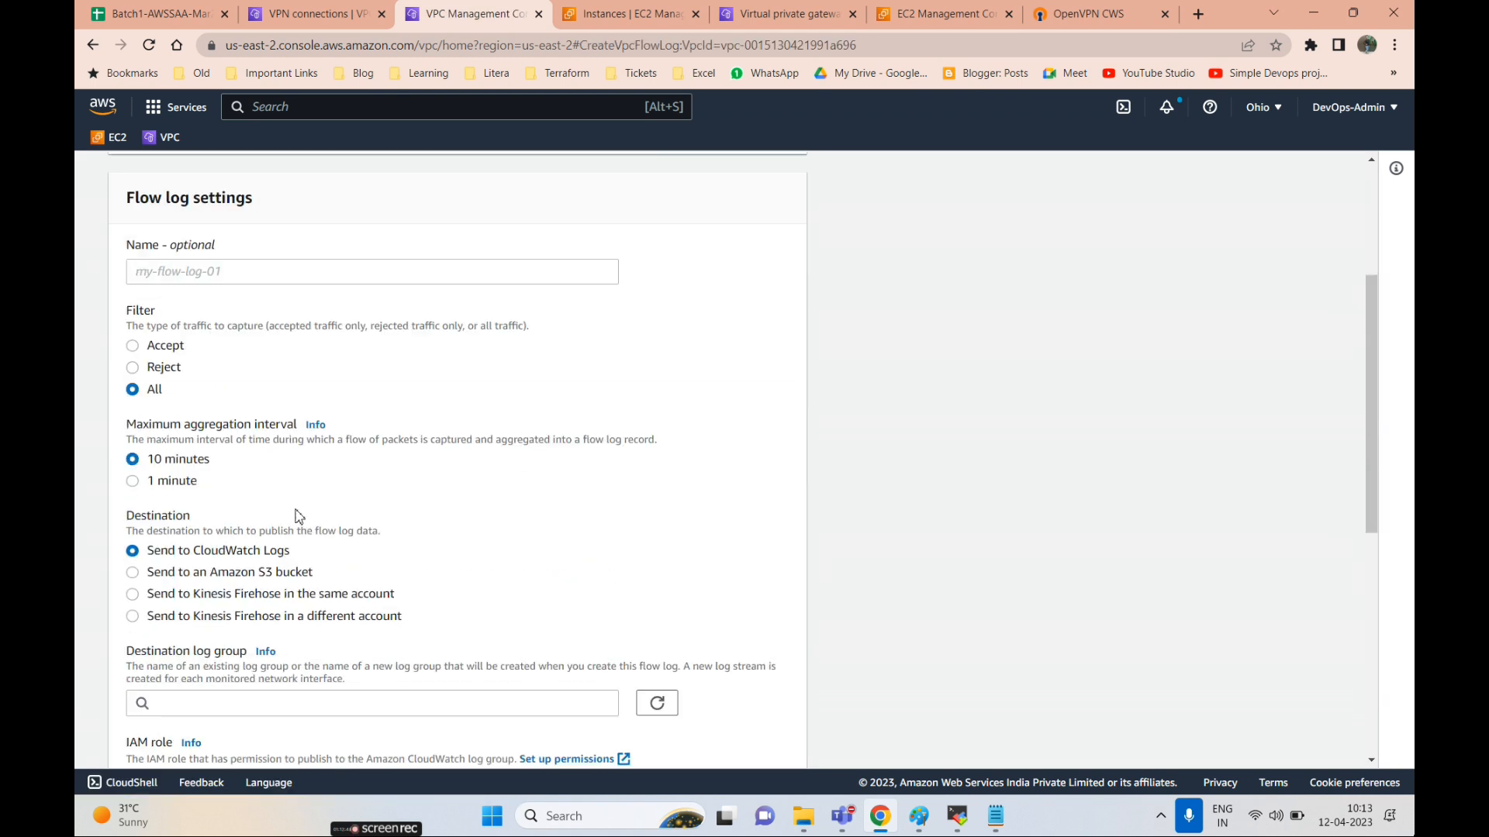
pyautogui.moveTo(161, 379)
pyautogui.mouseDown()
pyautogui.moveTo(284, 396)
pyautogui.moveTo(287, 378)
pyautogui.moveTo(154, 378)
pyautogui.mouseUp()
pyautogui.click(133, 398)
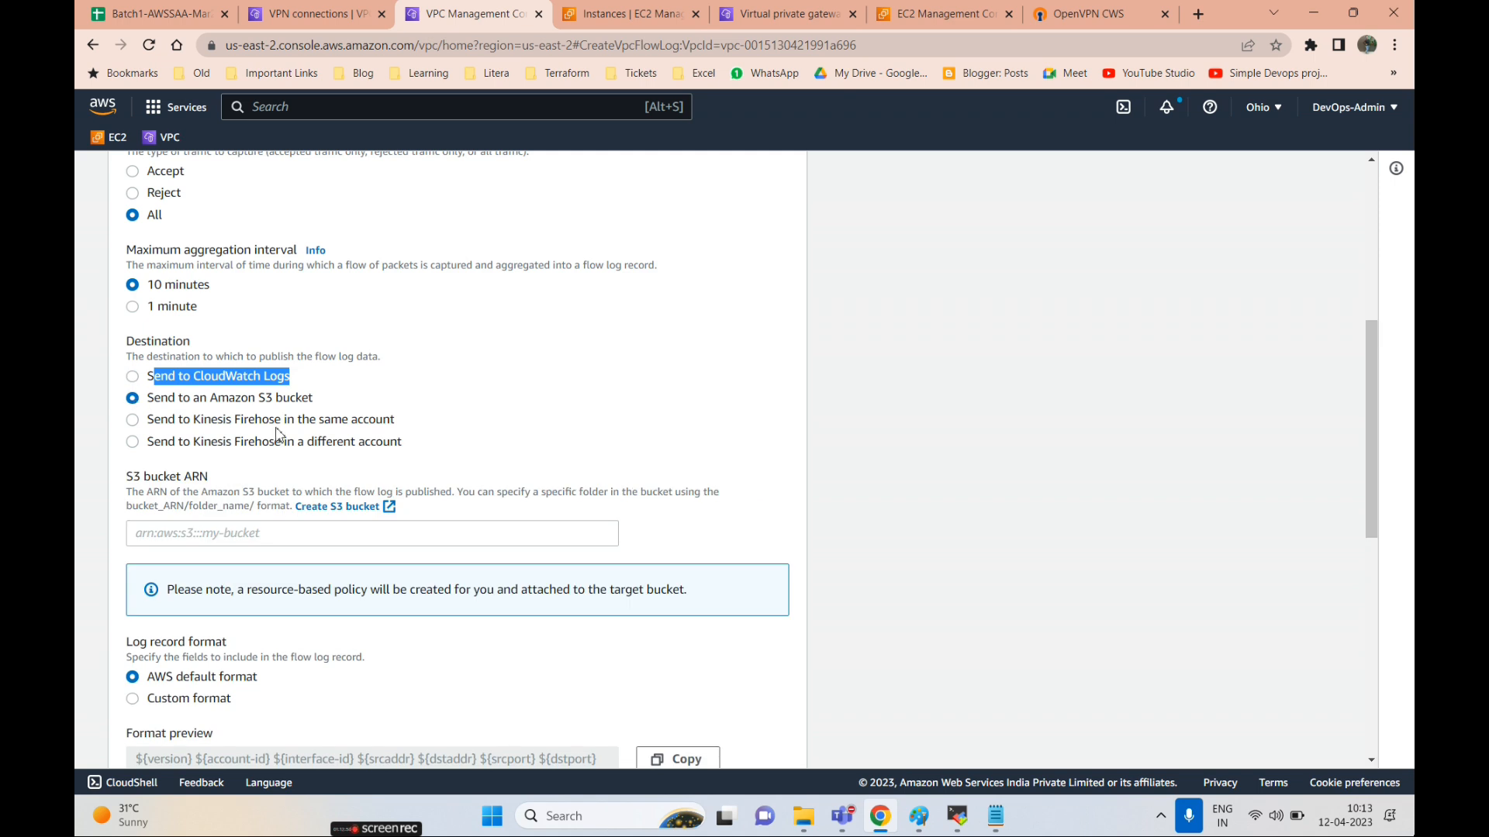
pyautogui.scroll(-1, 135, 402)
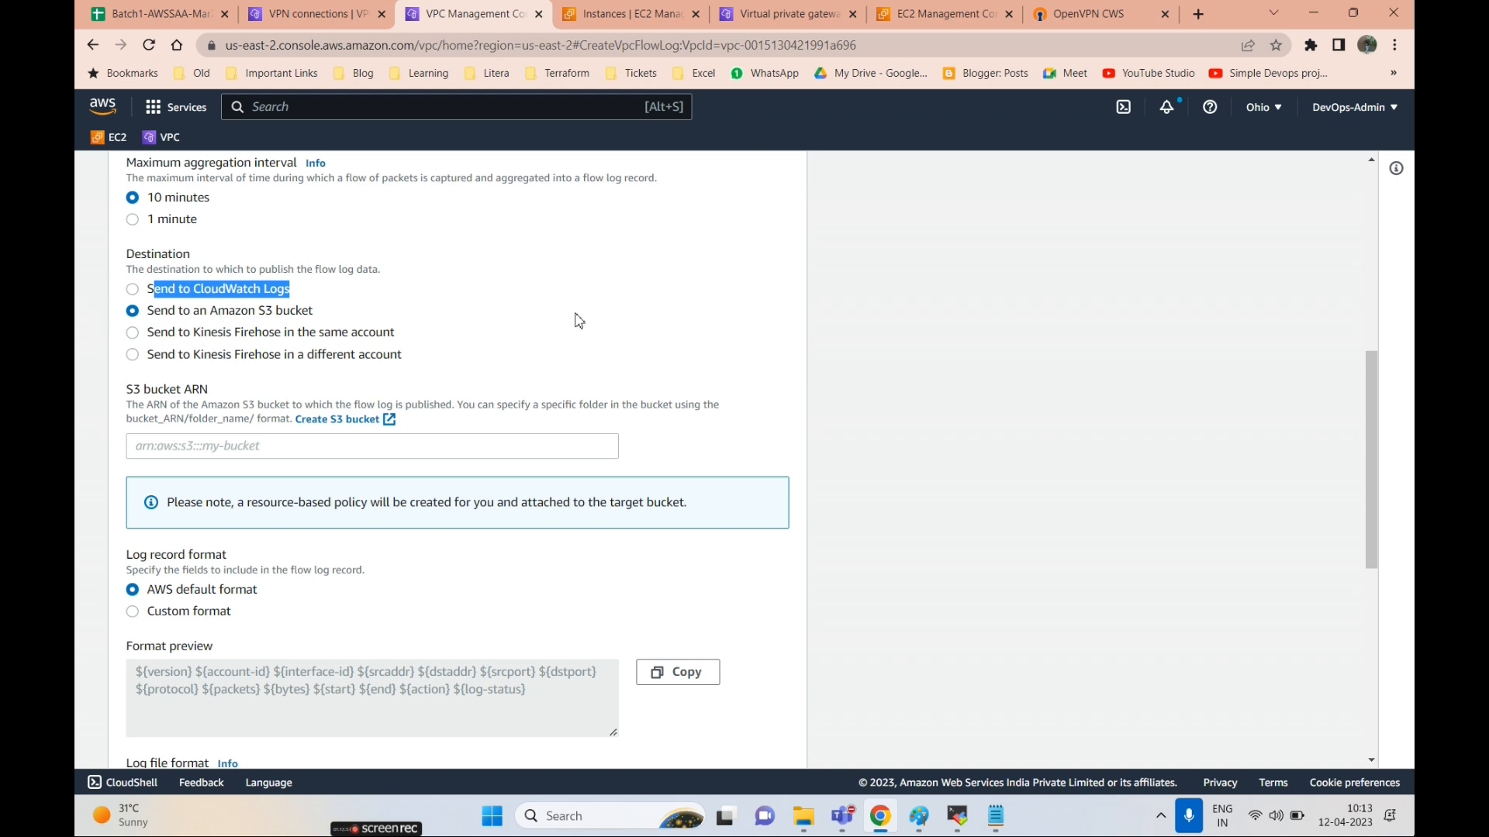
pyautogui.click(223, 447)
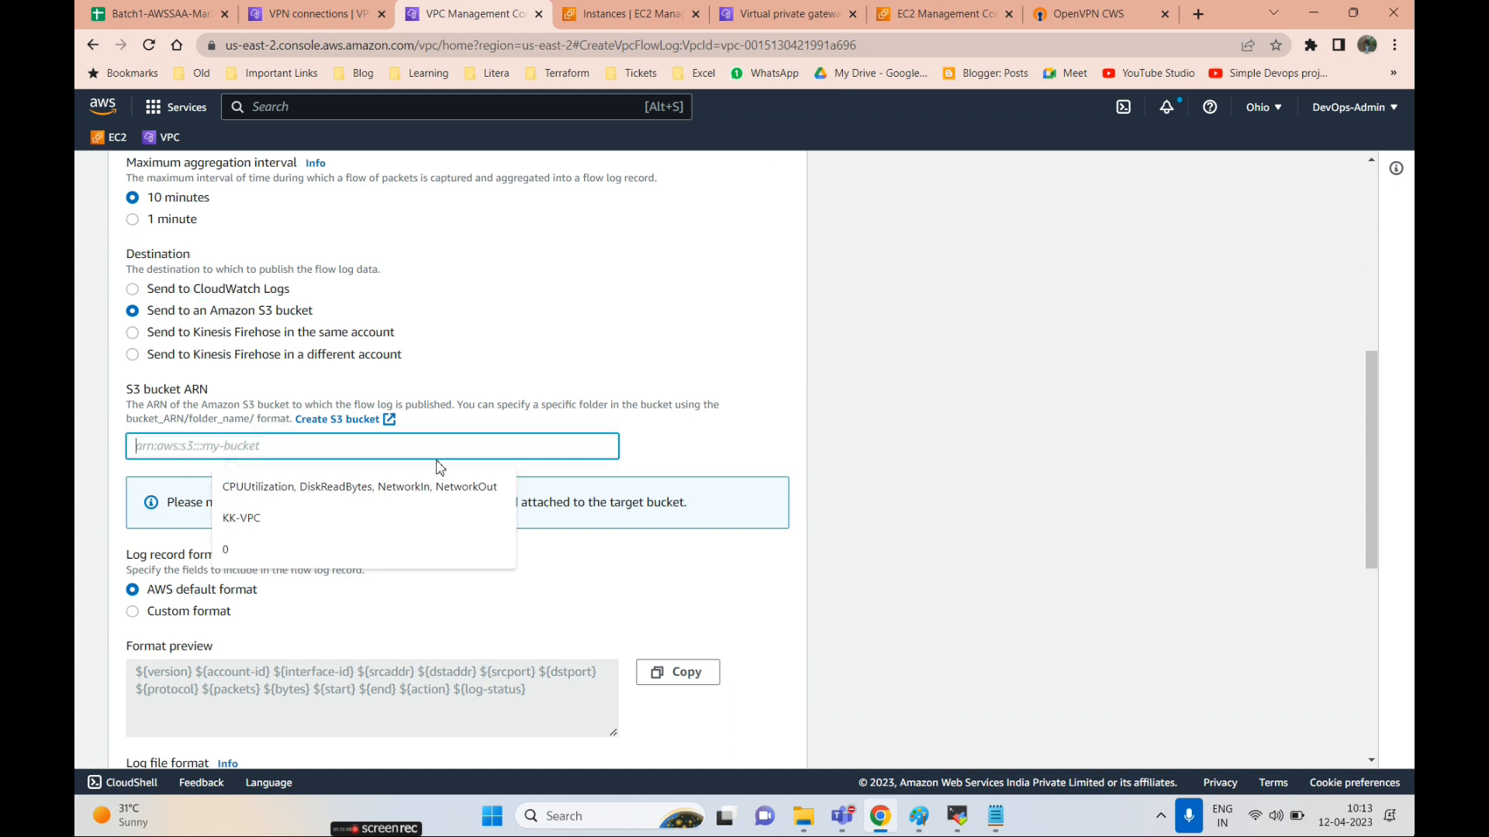
pyautogui.click(525, 585)
pyautogui.scroll(-3, 492, 592)
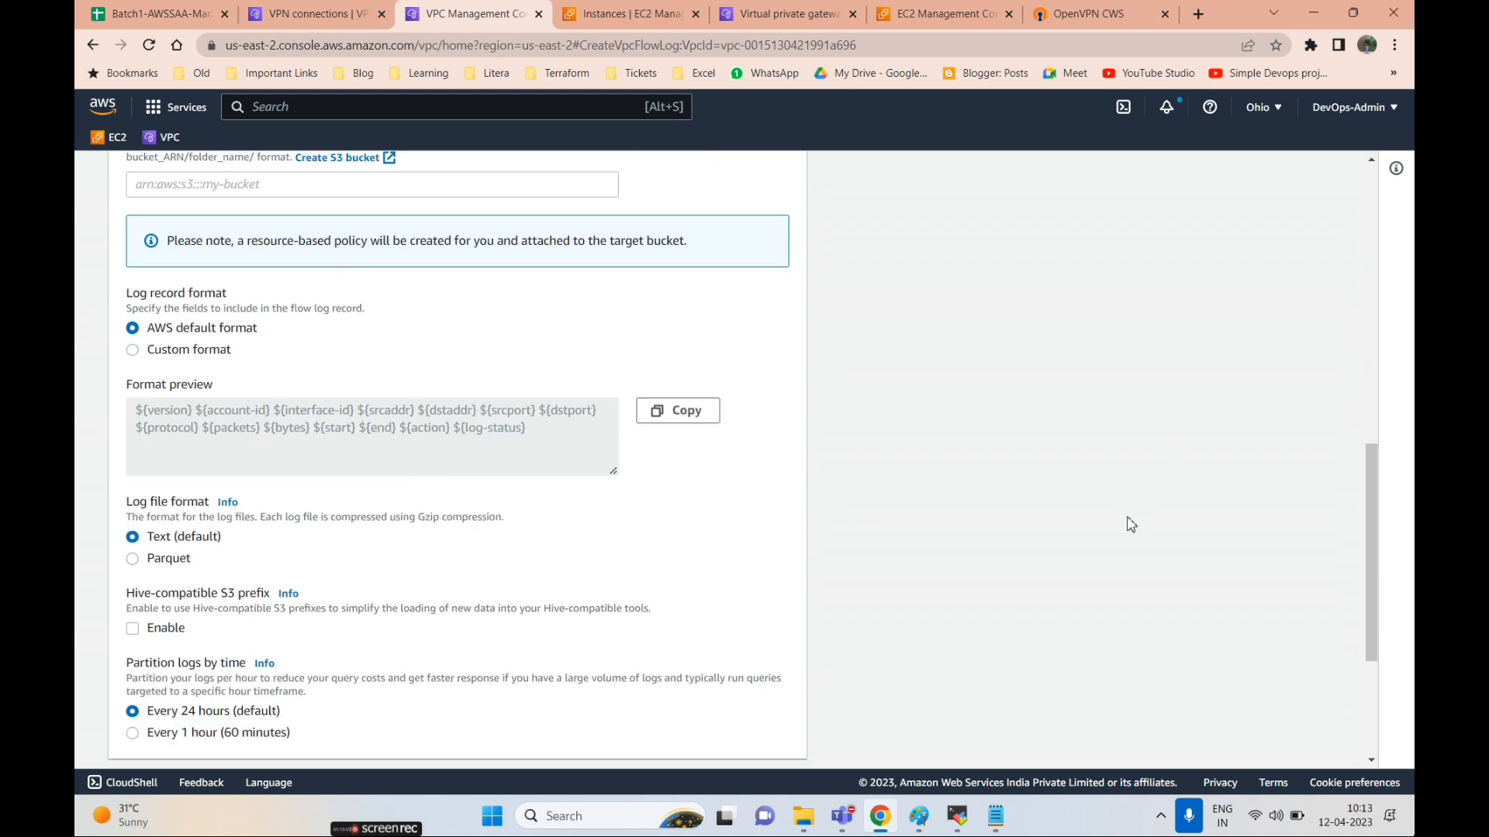
pyautogui.scroll(1, 1081, 545)
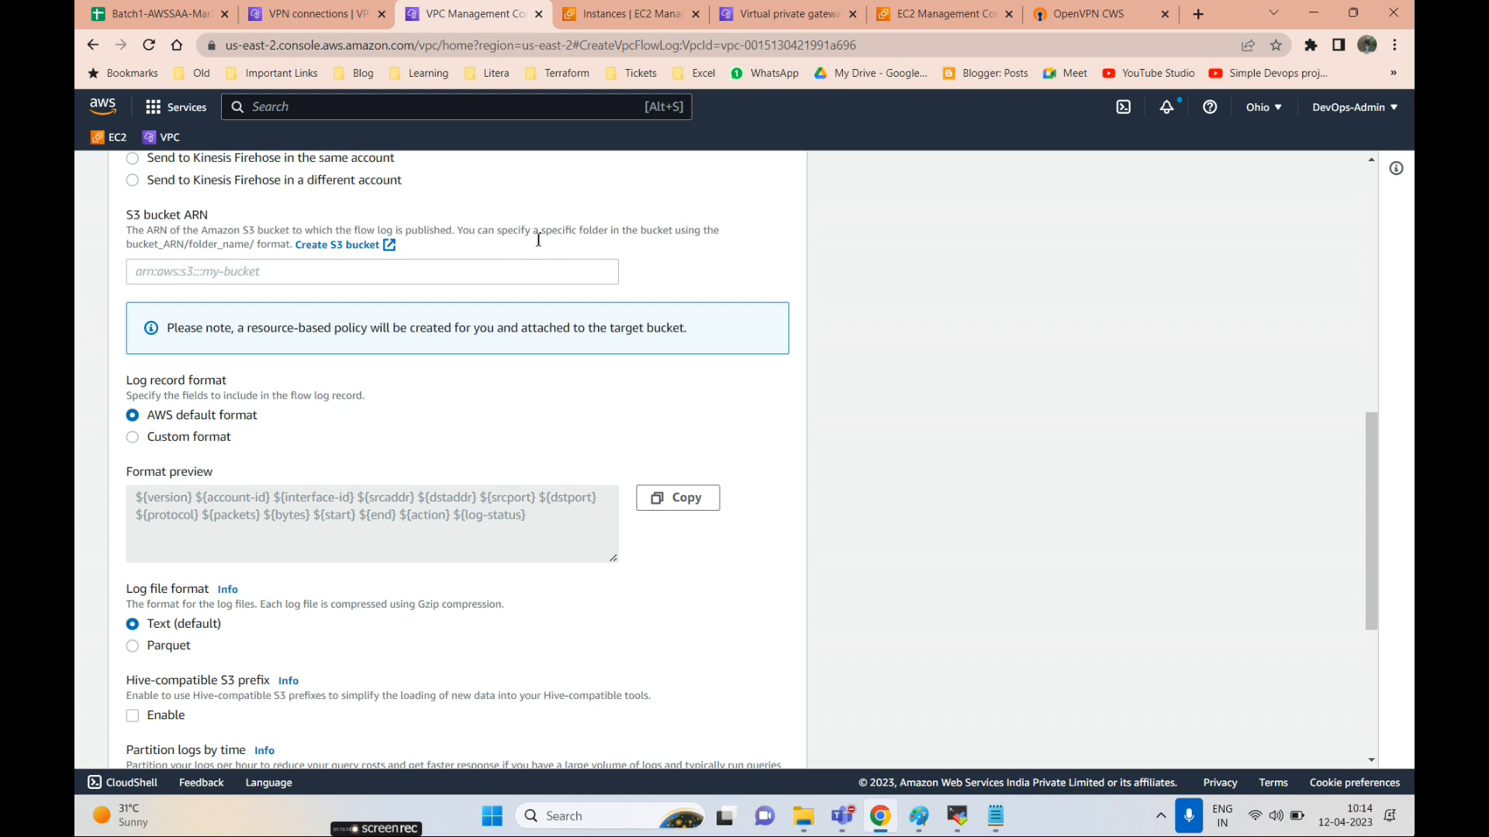
# - Examine the S3 bucket ARN instructions, including the bucket_ARN/folder_name/ format, along with the Amazon S3 destination option and the settings below
pyautogui.moveTo(131, 230); pyautogui.dragTo(612, 238)
pyautogui.moveTo(665, 238); pyautogui.dragTo(746, 245)
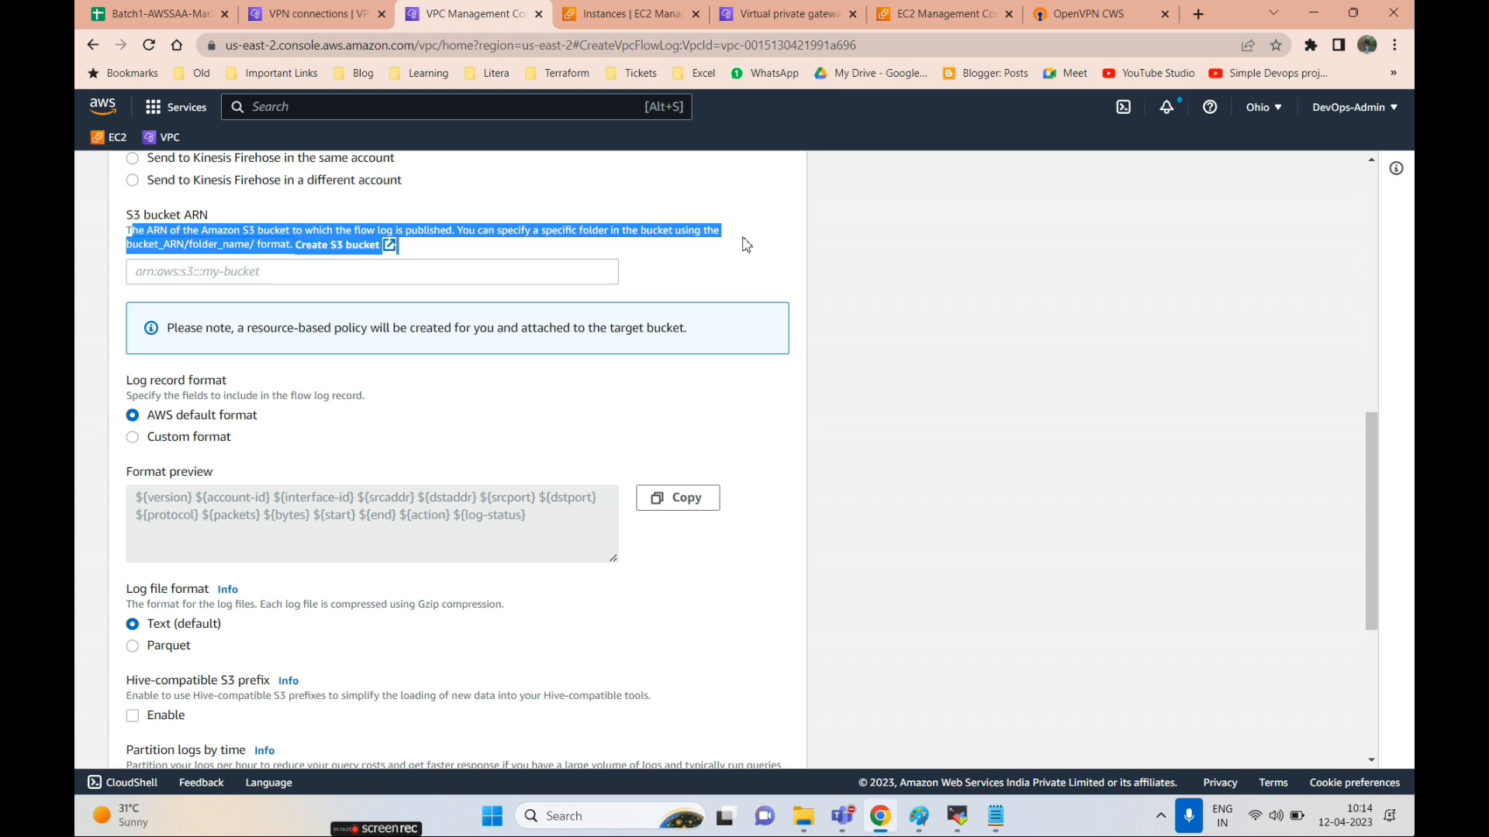
pyautogui.click(733, 245)
pyautogui.moveTo(125, 245); pyautogui.dragTo(284, 246)
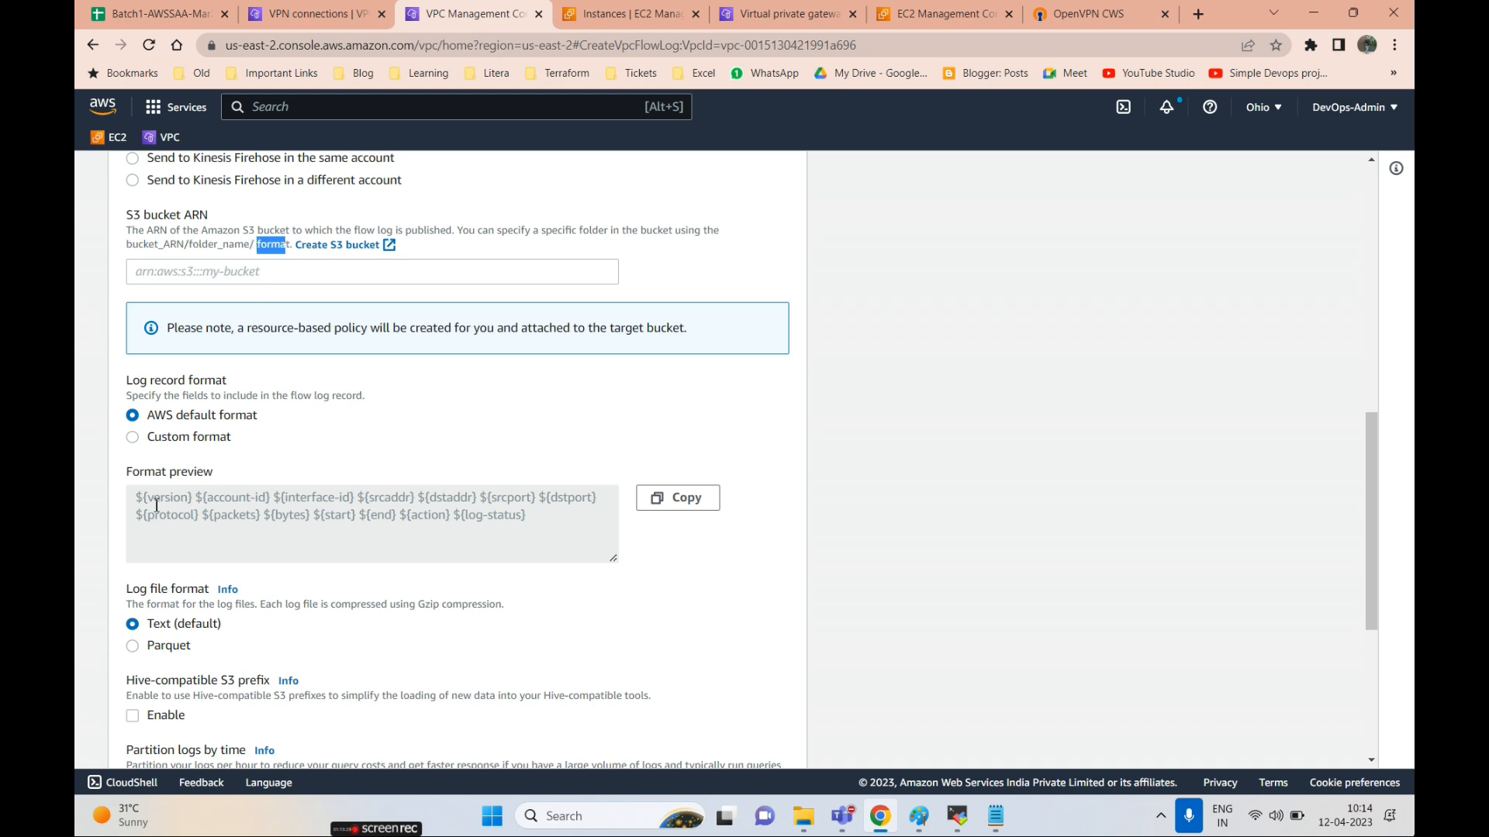
pyautogui.click(271, 252)
pyautogui.moveTo(290, 246); pyautogui.dragTo(144, 246)
pyautogui.click(140, 251)
pyautogui.click(231, 273)
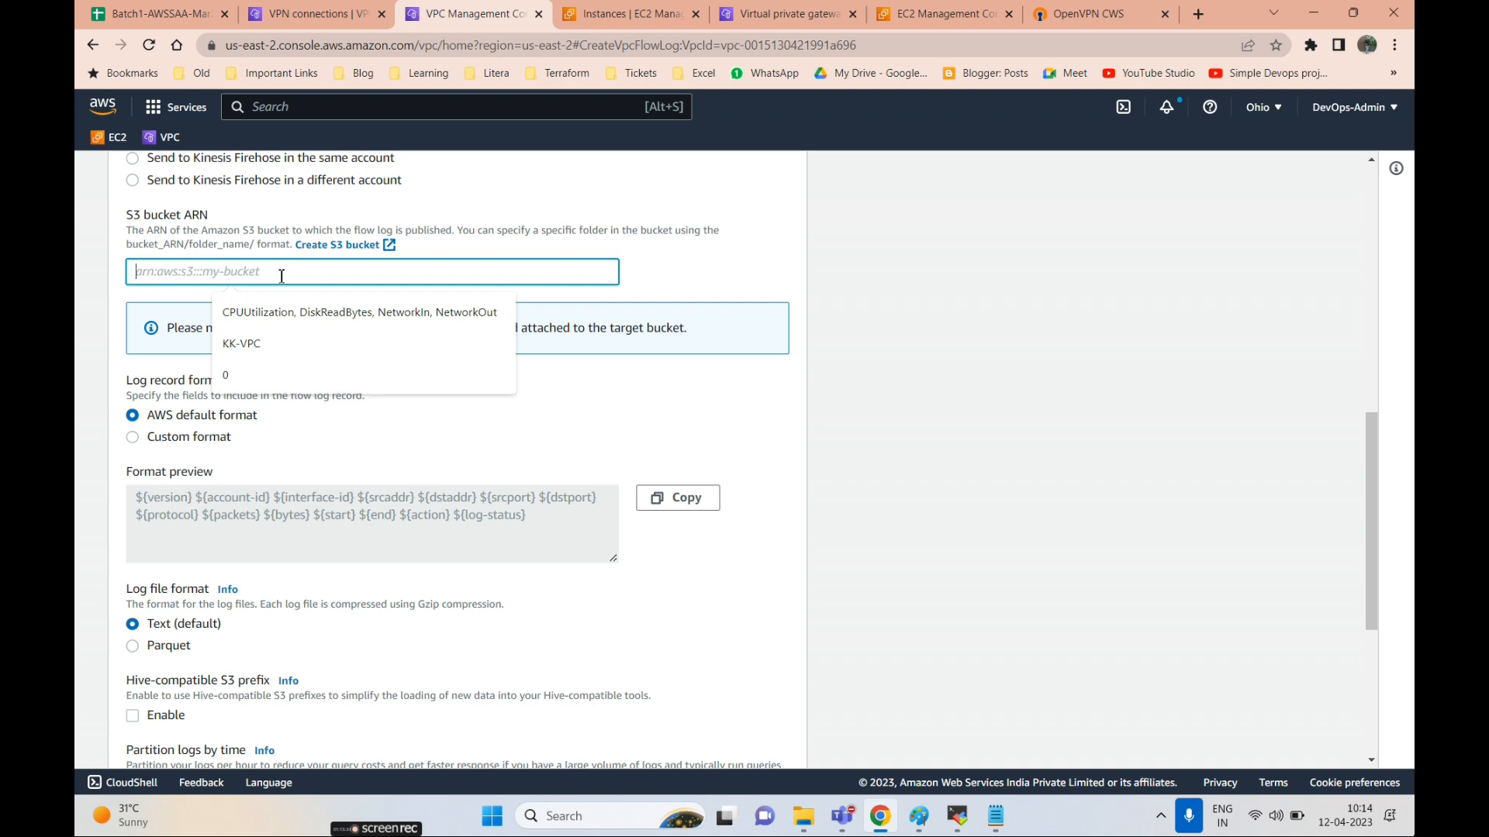
pyautogui.moveTo(189, 247); pyautogui.dragTo(256, 248)
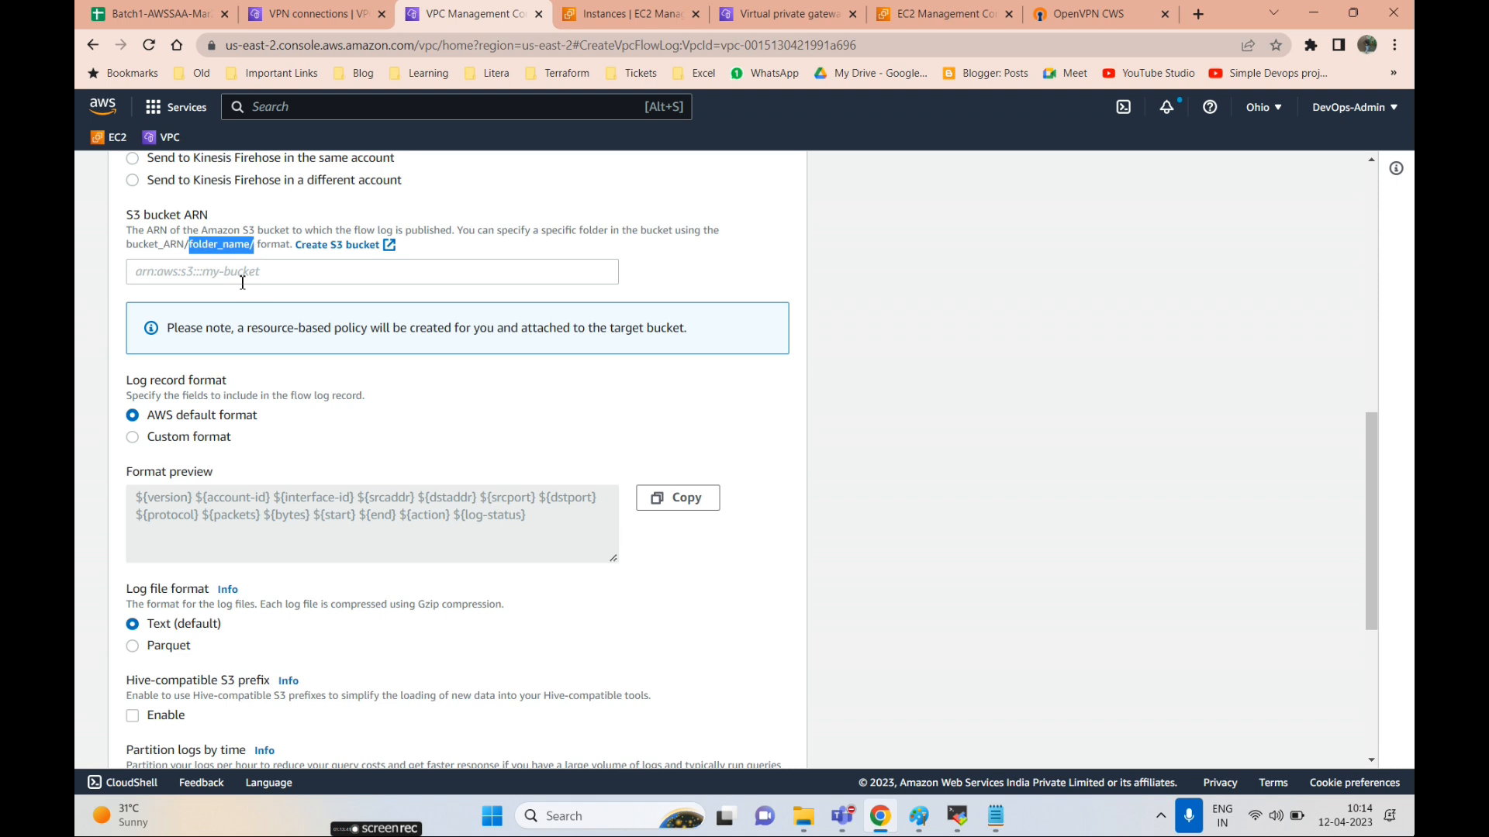
pyautogui.scroll(3, 382, 382)
pyautogui.scroll(-3, 389, 399)
pyautogui.scroll(2, 361, 321)
pyautogui.moveTo(361, 319); pyautogui.dragTo(141, 310)
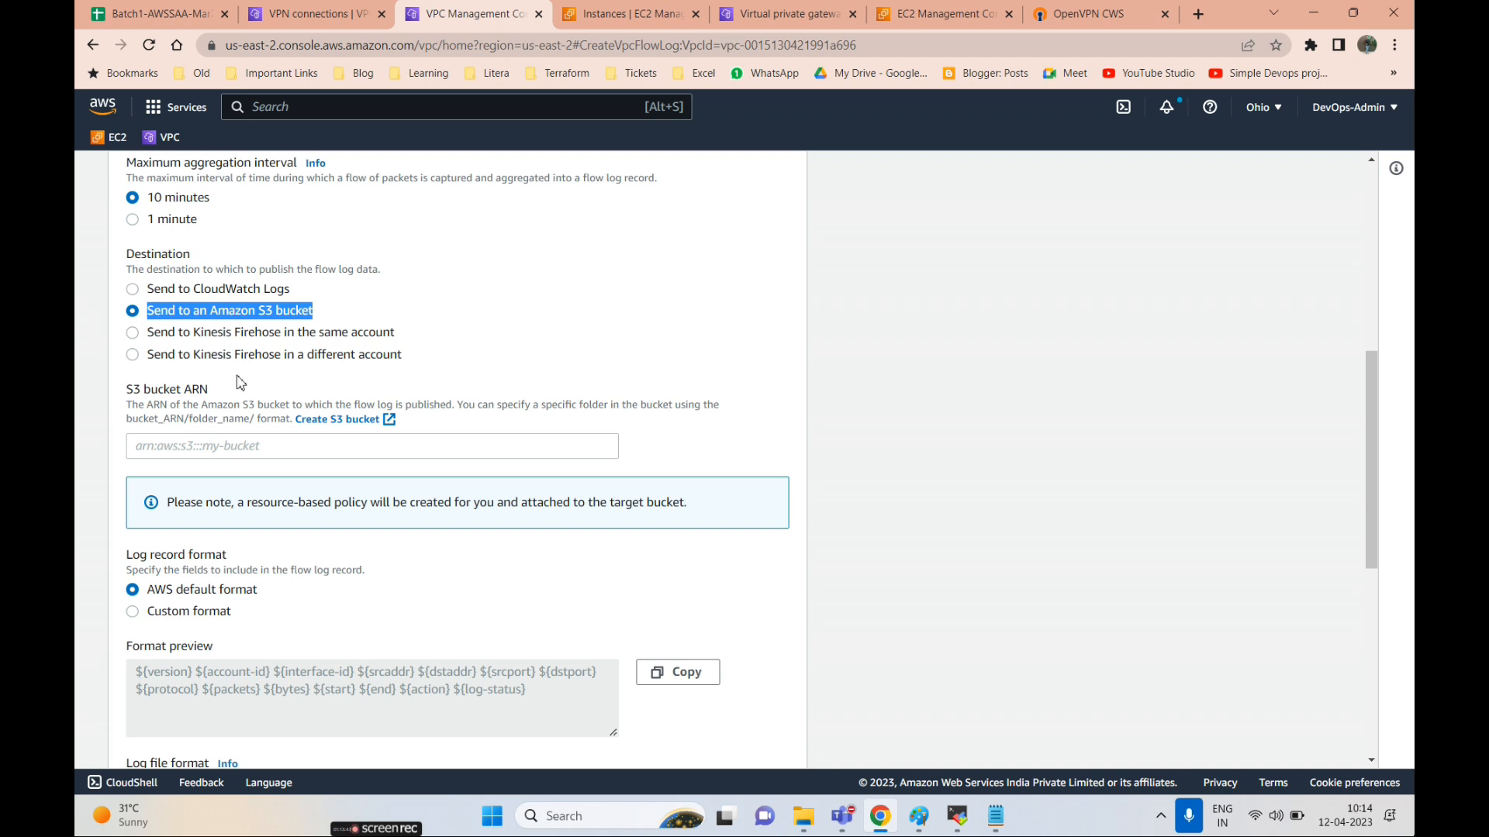
pyautogui.scroll(-5, 259, 394)
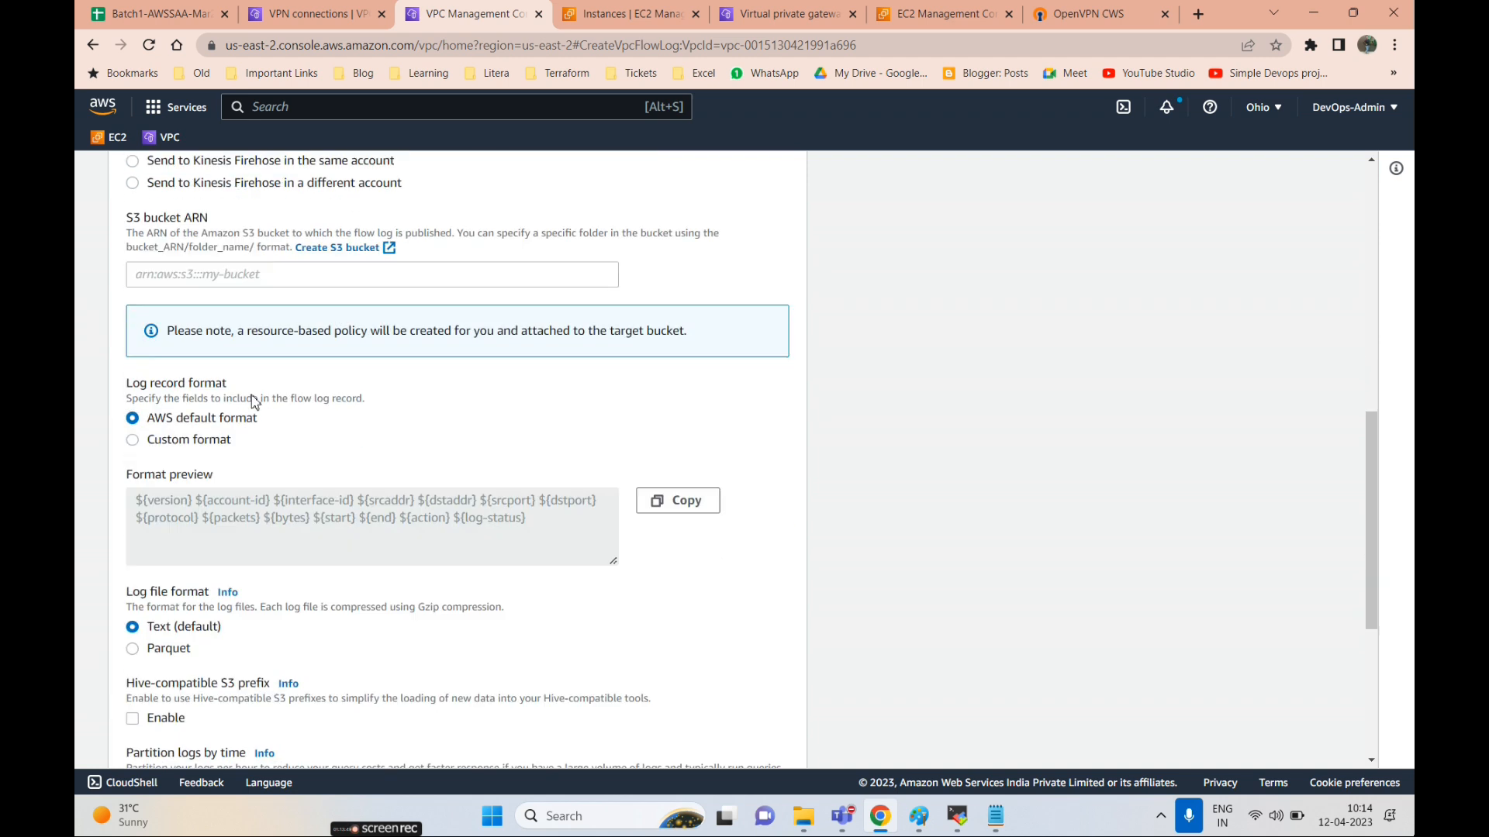